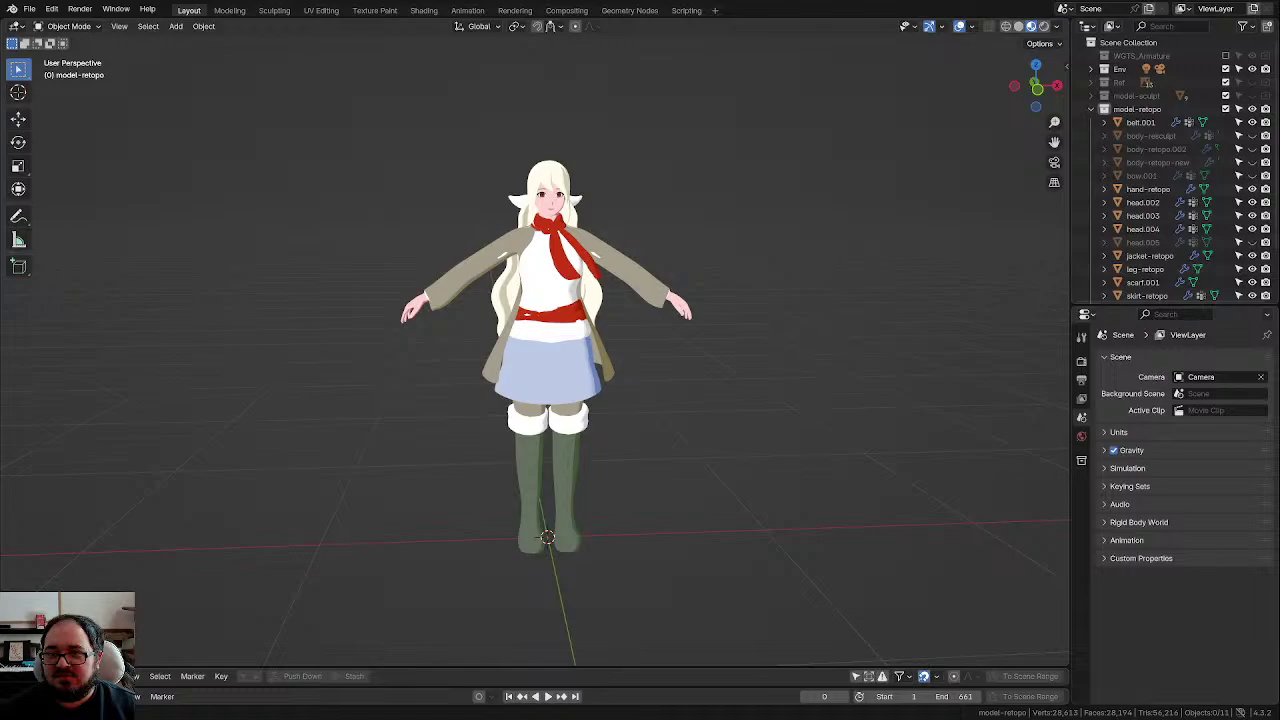
Step: Inspect the jacket on the character from the front and side for spots where the sweater shows through
scroll(743, 327, up, 2)
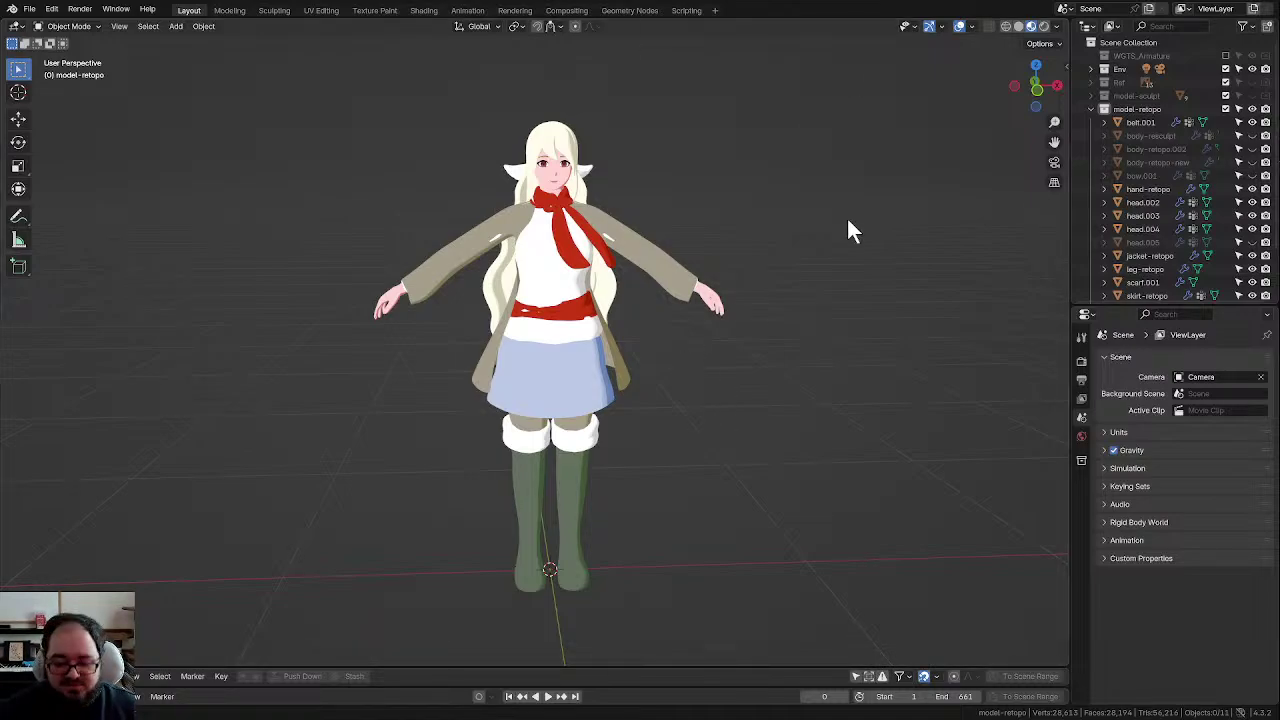
scroll(846, 220, up, 2)
scroll(820, 232, down, 2)
middle_drag(791, 236, 758, 236)
click(715, 248)
scroll(740, 247, up, 4)
key(Tab)
key(Tab)
middle_drag(680, 265, 566, 282)
scroll(604, 380, down, 1)
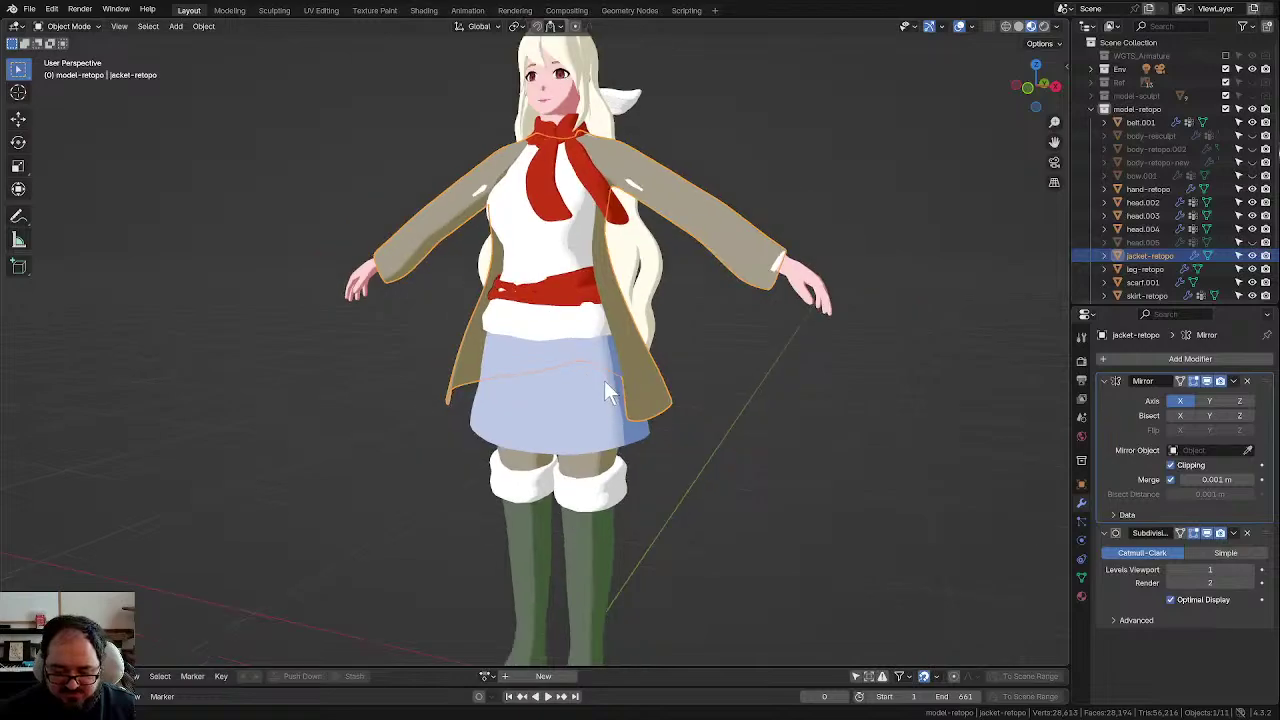
middle_drag(604, 380, 636, 377)
scroll(640, 378, down, 1)
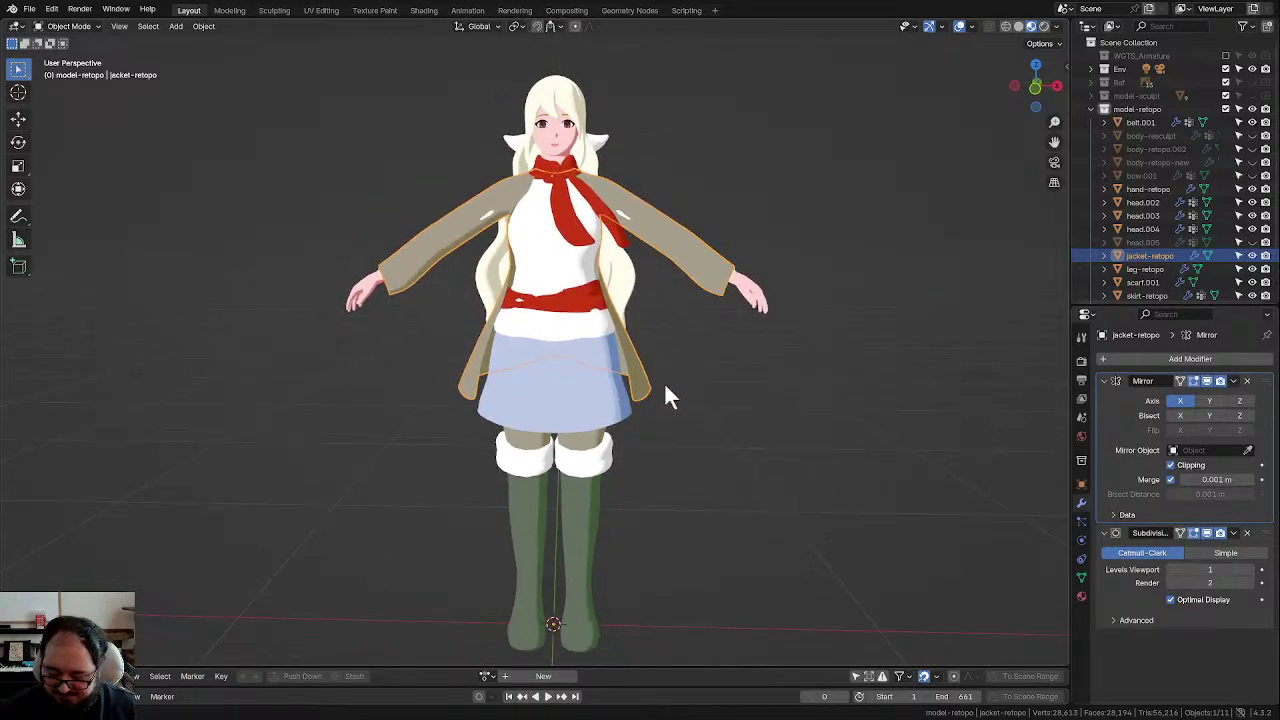
click(748, 409)
scroll(705, 390, down, 1)
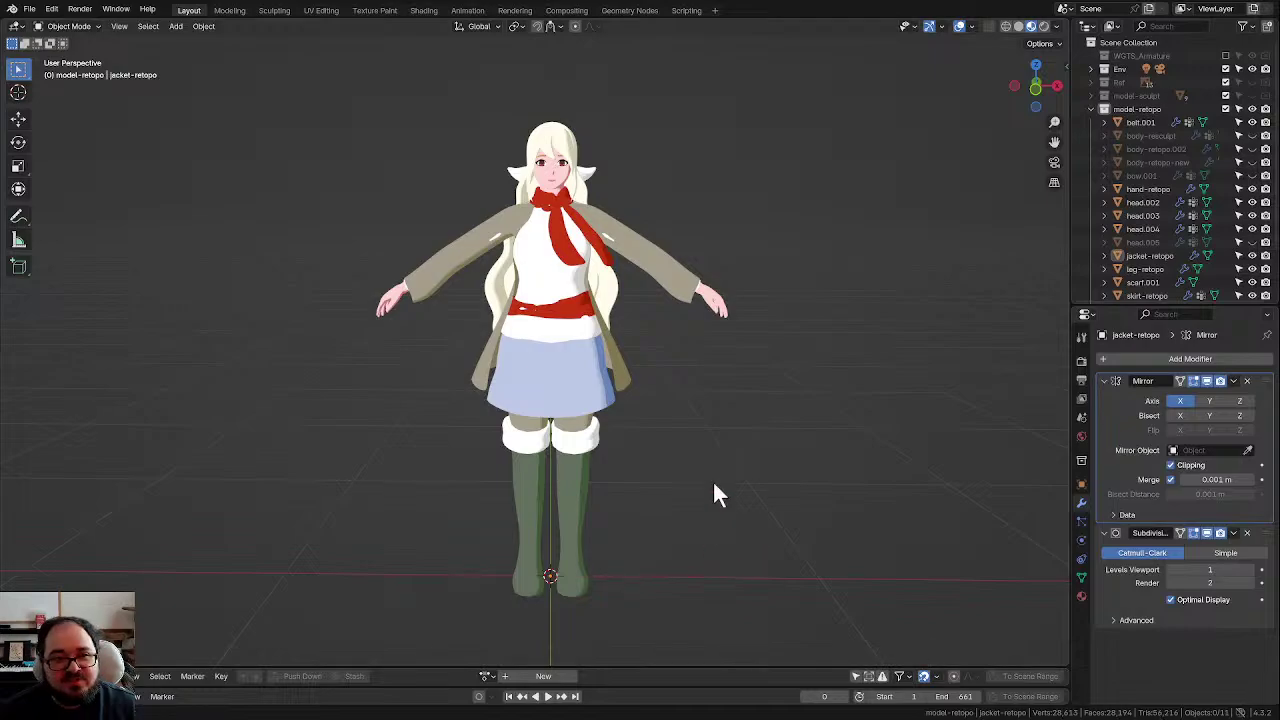
scroll(780, 293, up, 1)
middle_drag(780, 293, 758, 298)
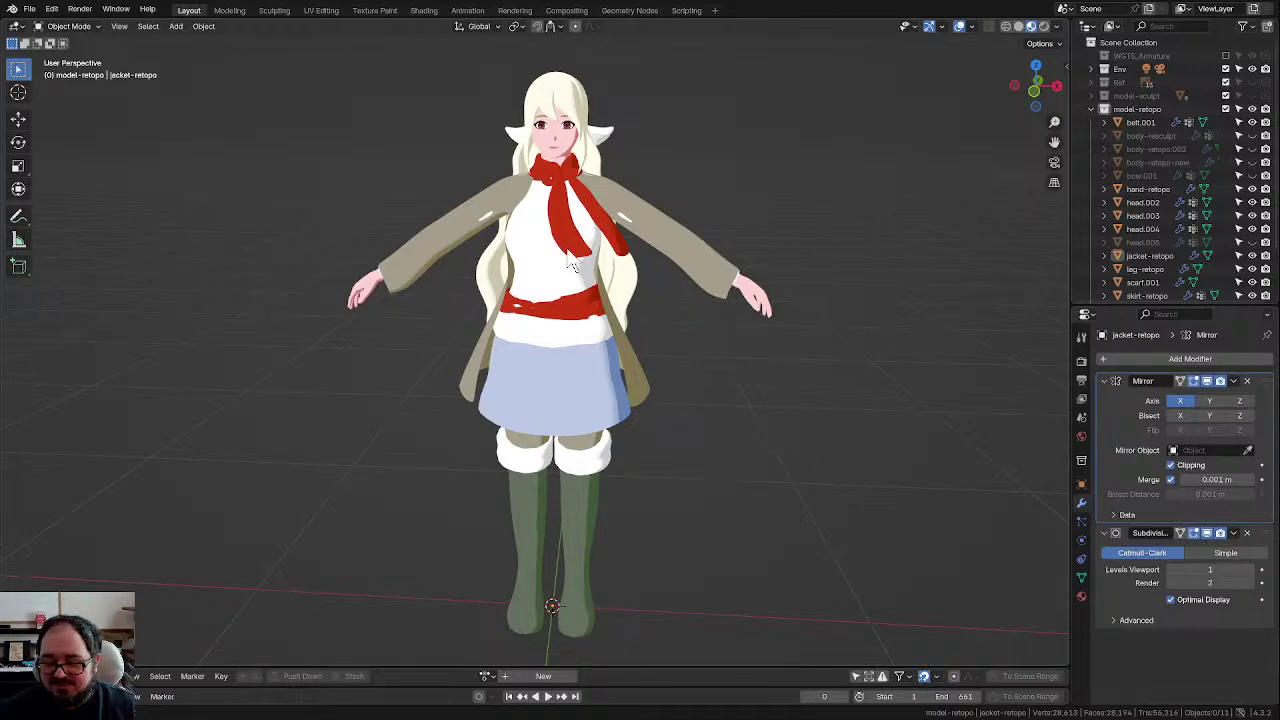
middle_drag(700, 316, 703, 308)
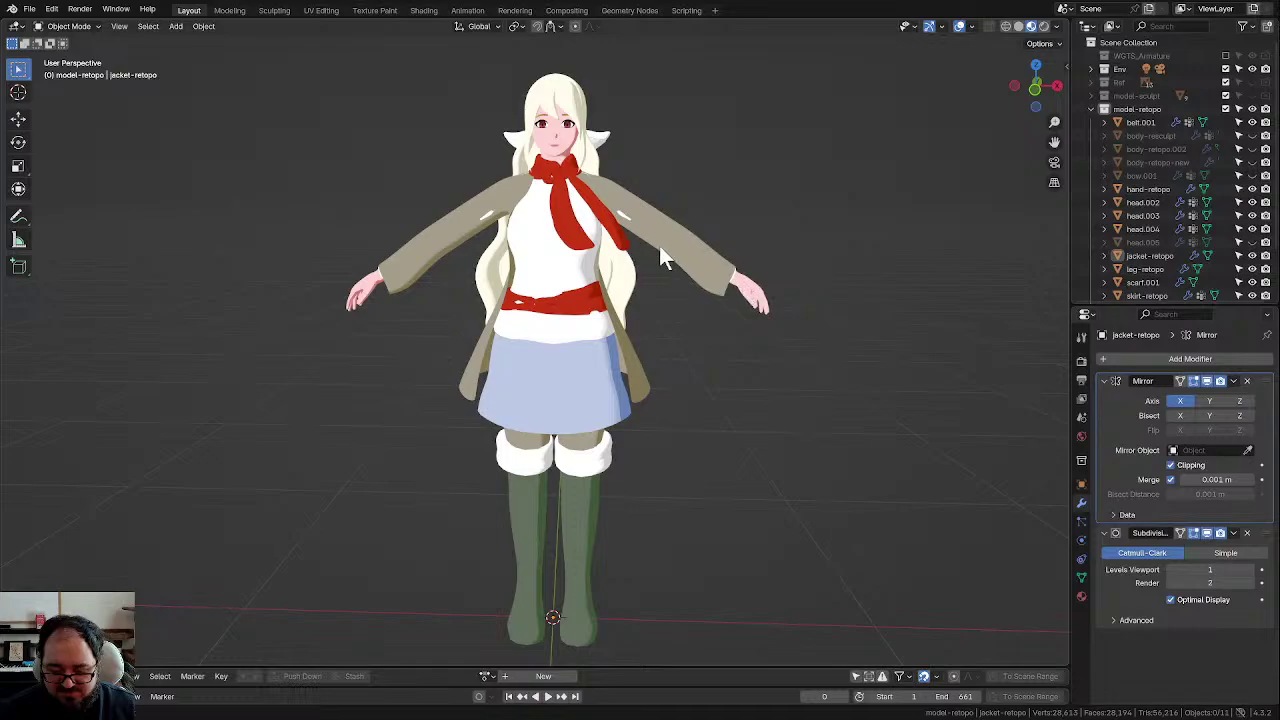
mouse_move(660, 251)
middle_down()
mouse_move(674, 280)
mouse_move(656, 266)
mouse_move(663, 274)
middle_up()
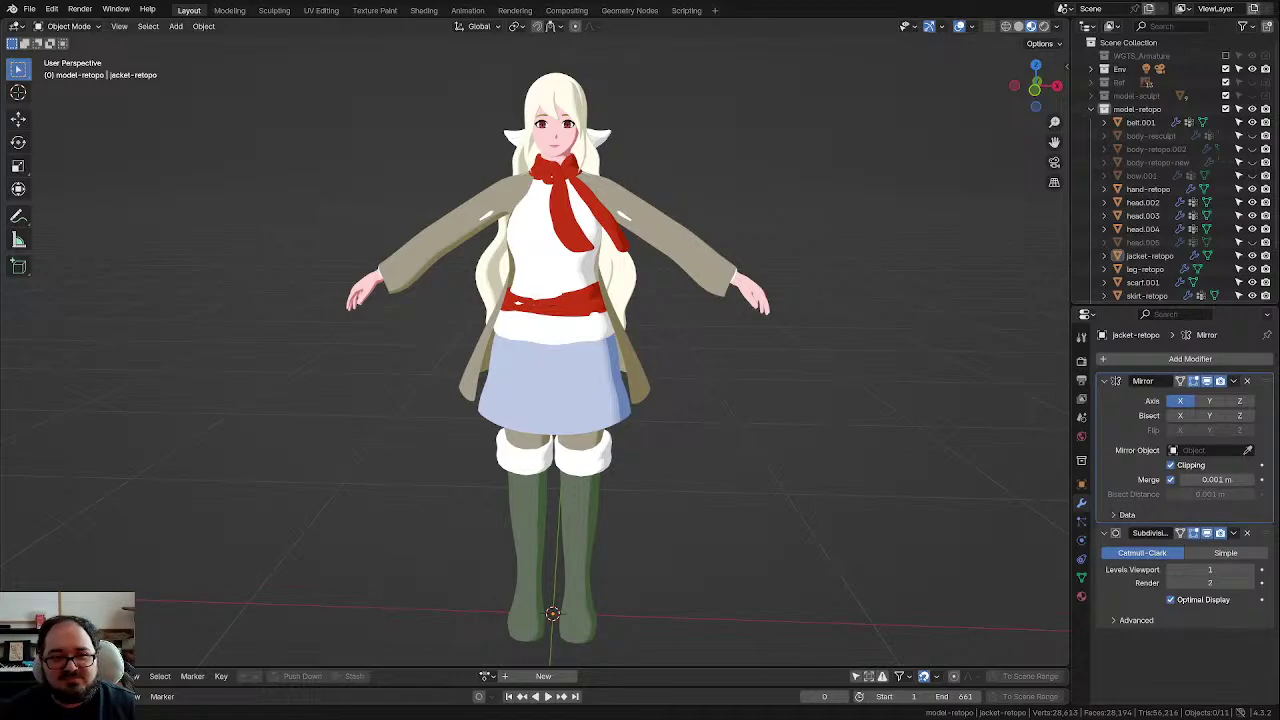
scroll(761, 237, down, 2)
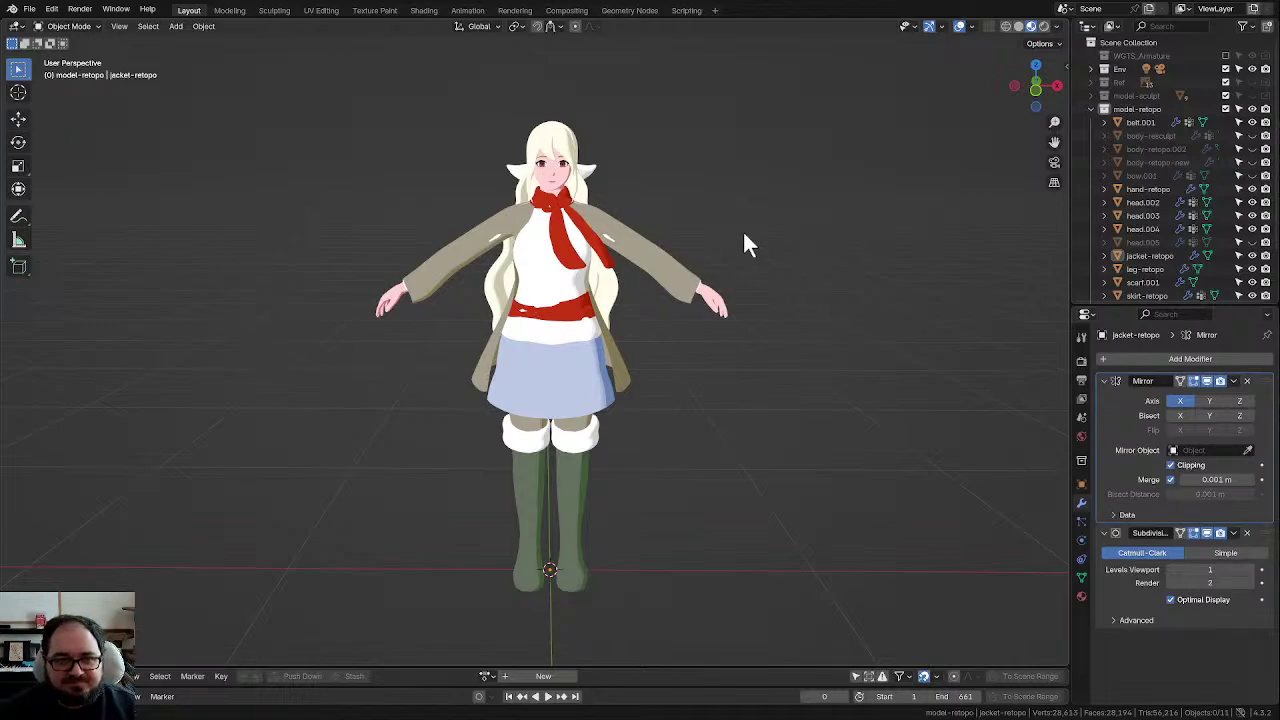
scroll(703, 230, up, 2)
middle_drag(722, 272, 759, 295)
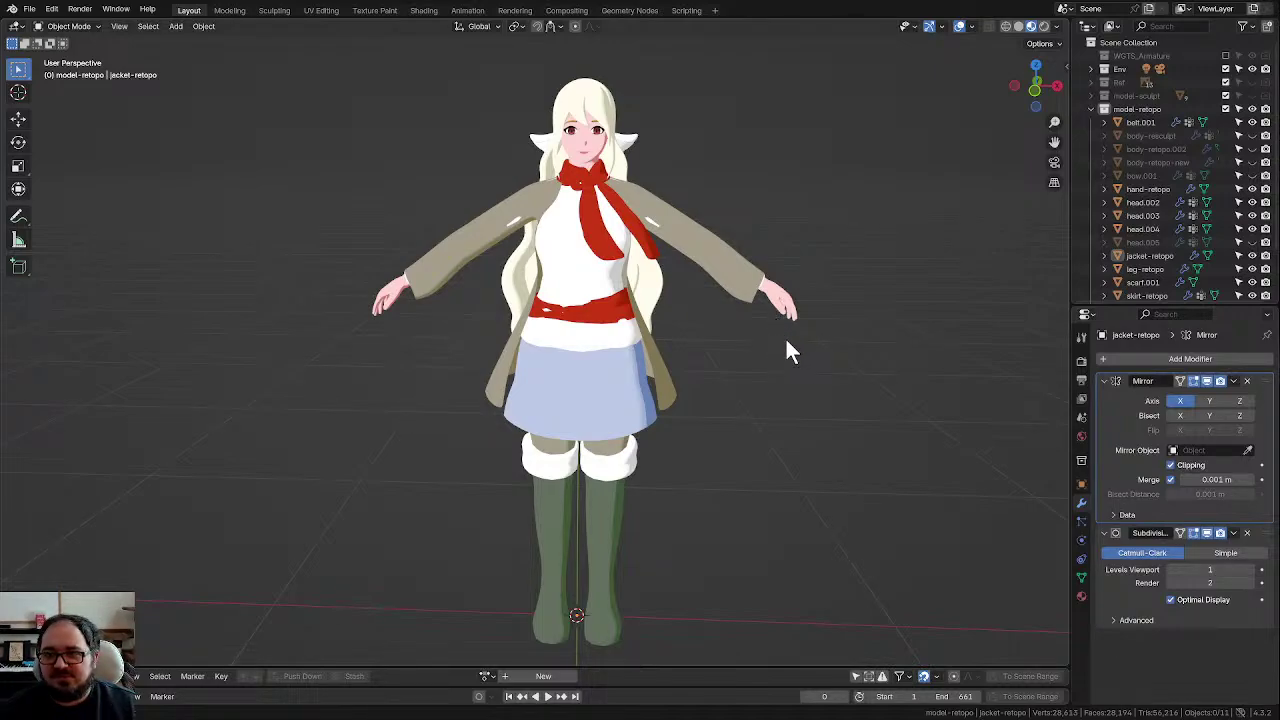
click(612, 468)
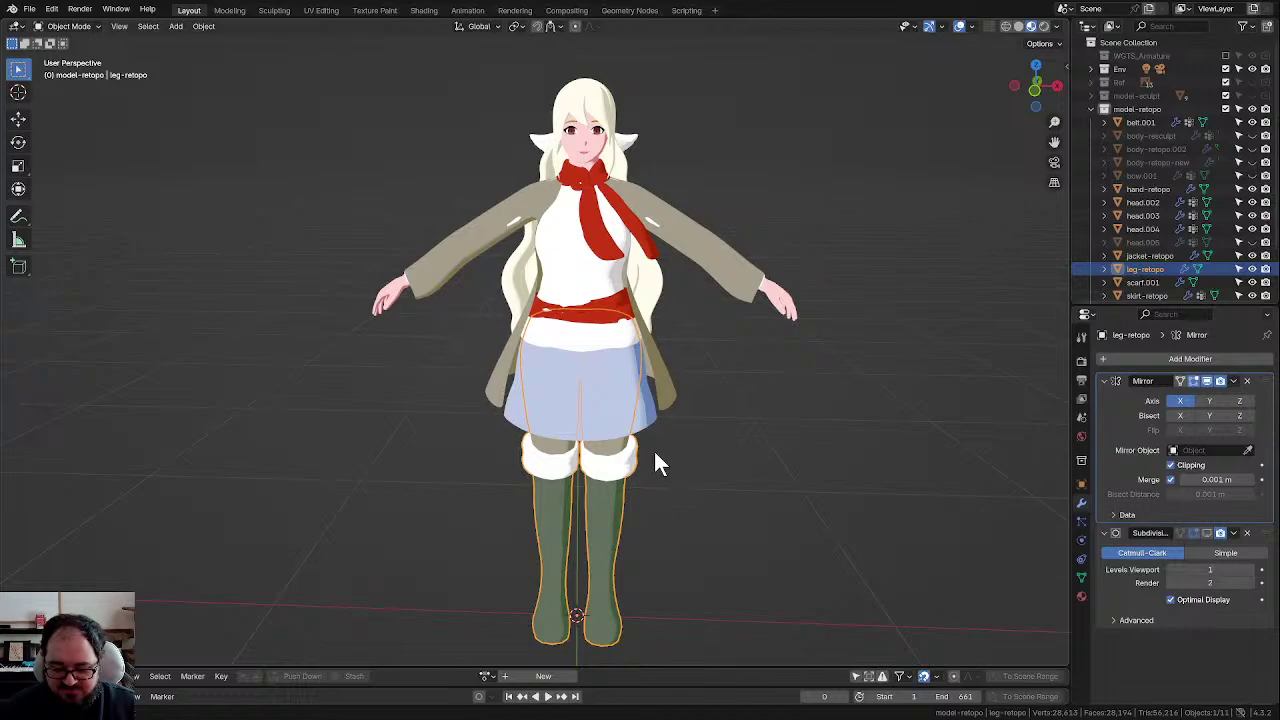
click(657, 462)
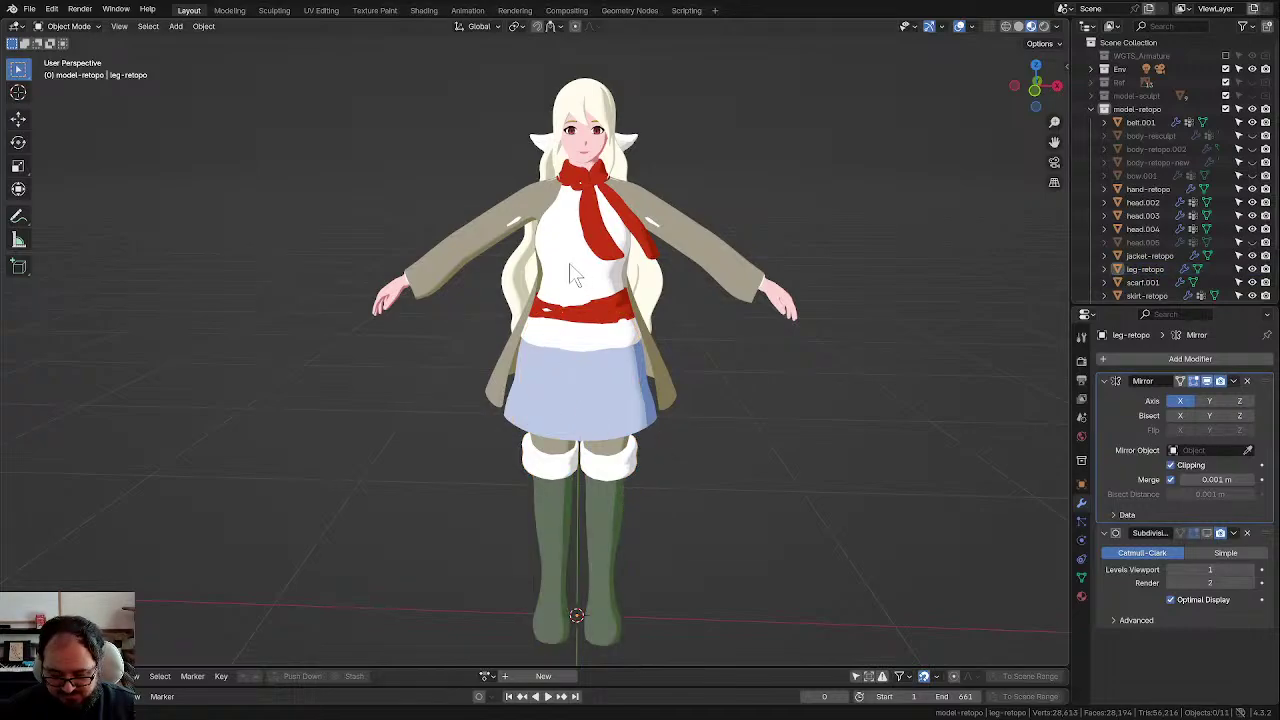
Step: Inflate the back of the jacket's sleeve in Sculpt Mode with a 303 px brush to cover the sweater poking through
click(683, 232)
key(ctrl+Tab)
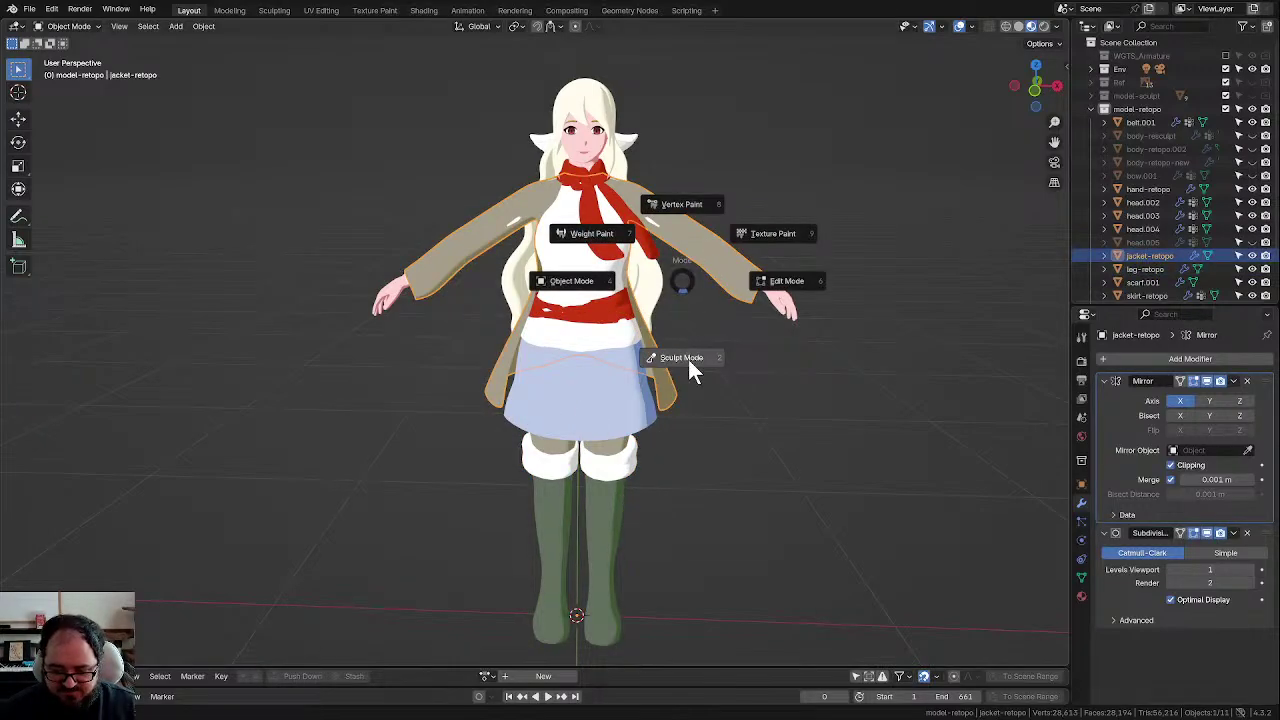
click(688, 359)
mouse_move(749, 320)
middle_down()
mouse_move(791, 266)
mouse_move(708, 253)
mouse_move(735, 236)
mouse_move(665, 257)
mouse_move(666, 297)
mouse_move(657, 271)
mouse_move(609, 283)
middle_up()
key(f)
click(628, 262)
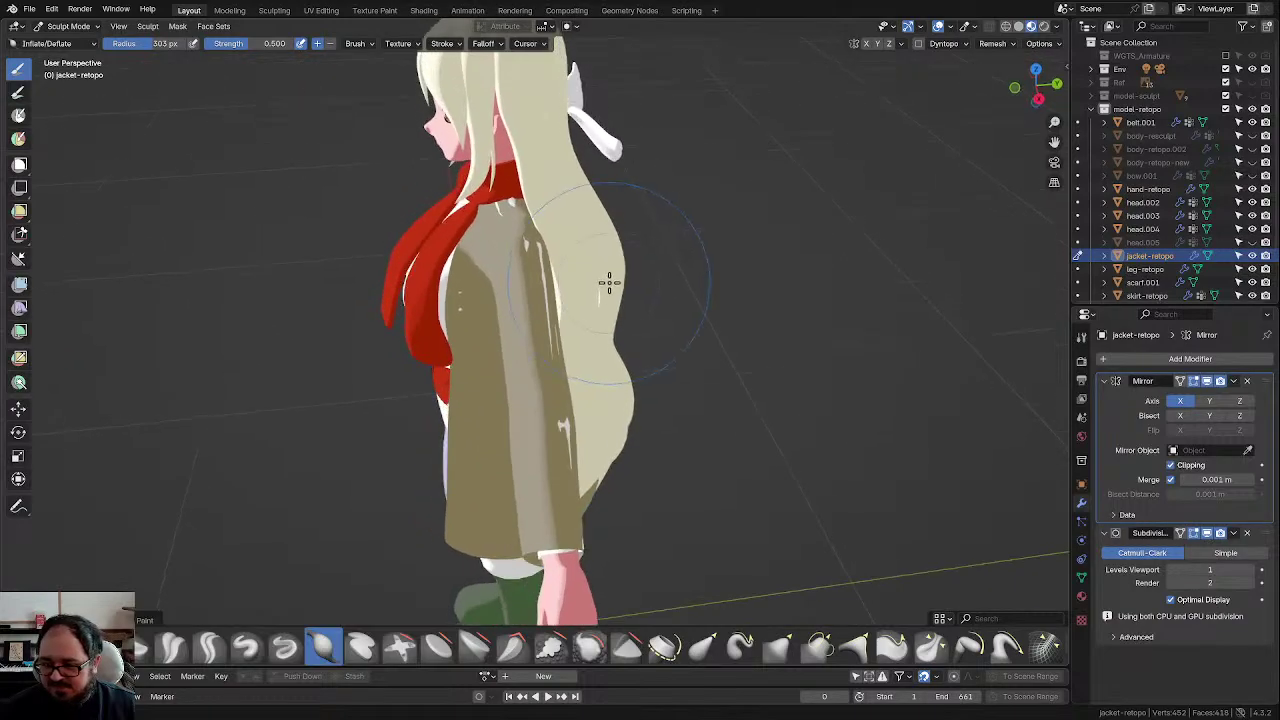
scroll(606, 277, up, 2)
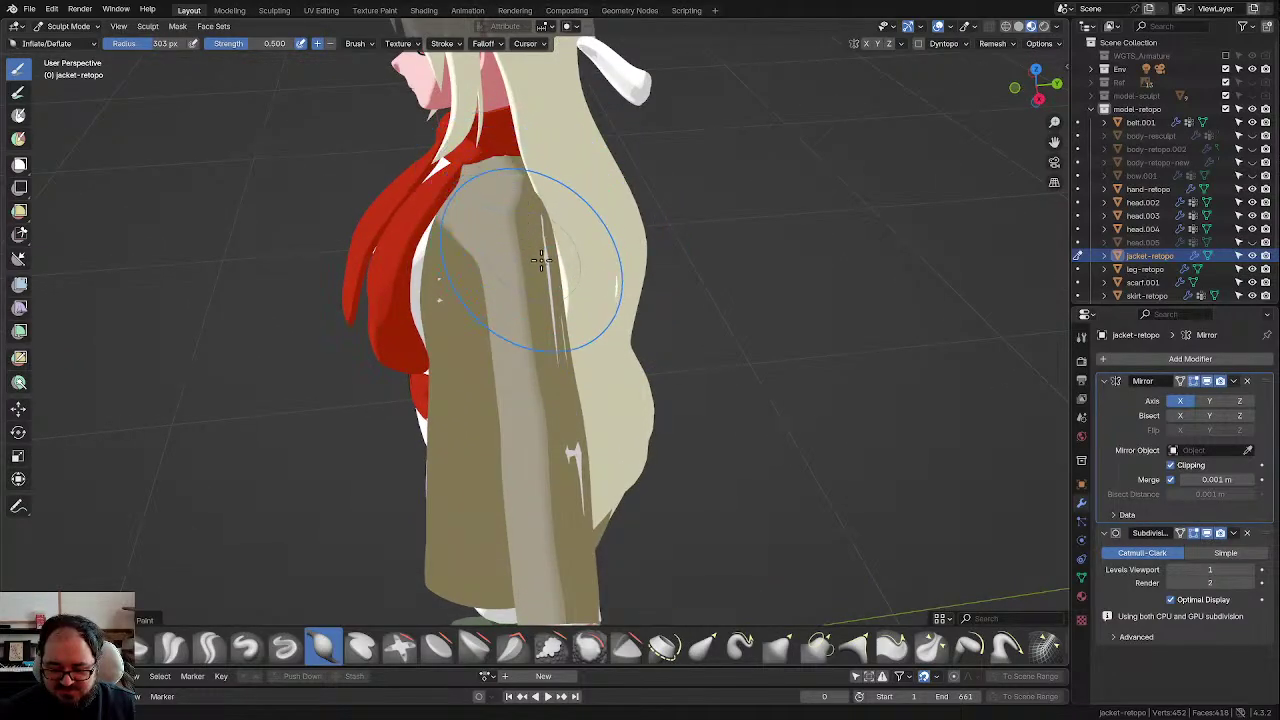
drag(543, 251, 556, 330)
drag(566, 494, 563, 429)
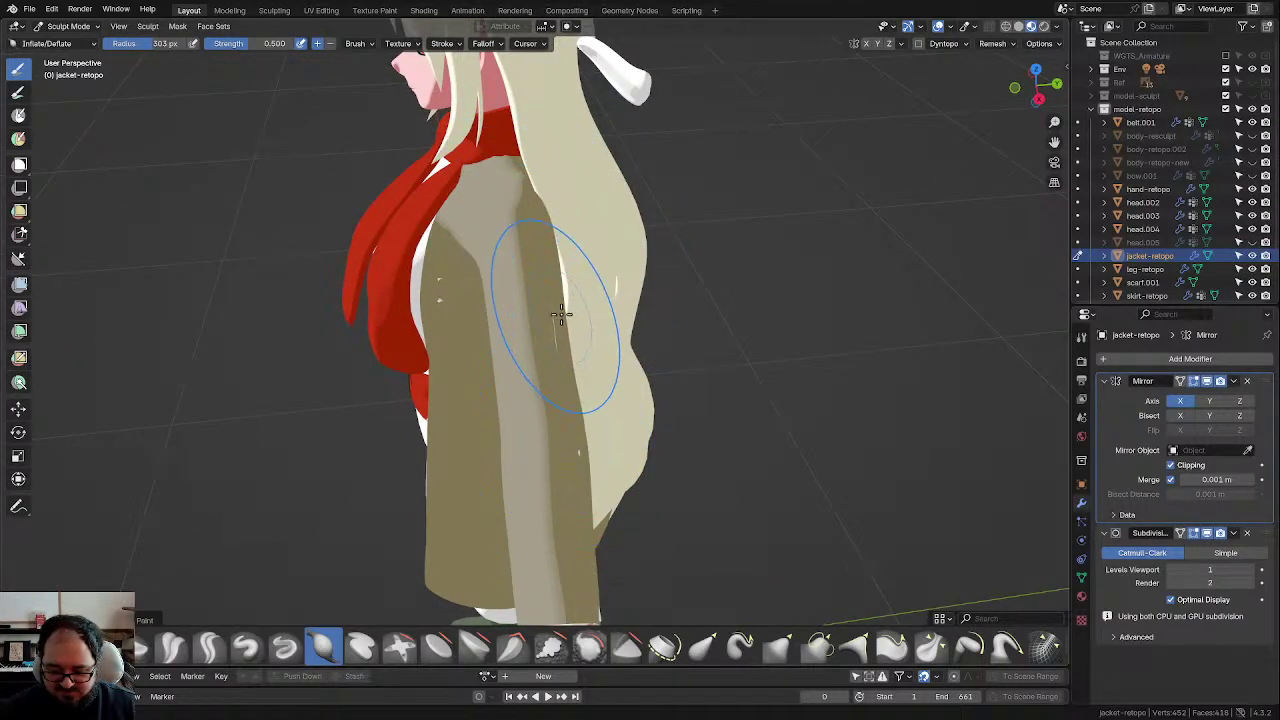
Step: Inflate the jacket's sleeve cuff at the wrist to cover the sweater, and check the jacket from behind
mouse_move(561, 314)
middle_down()
mouse_move(614, 423)
mouse_move(400, 331)
middle_up()
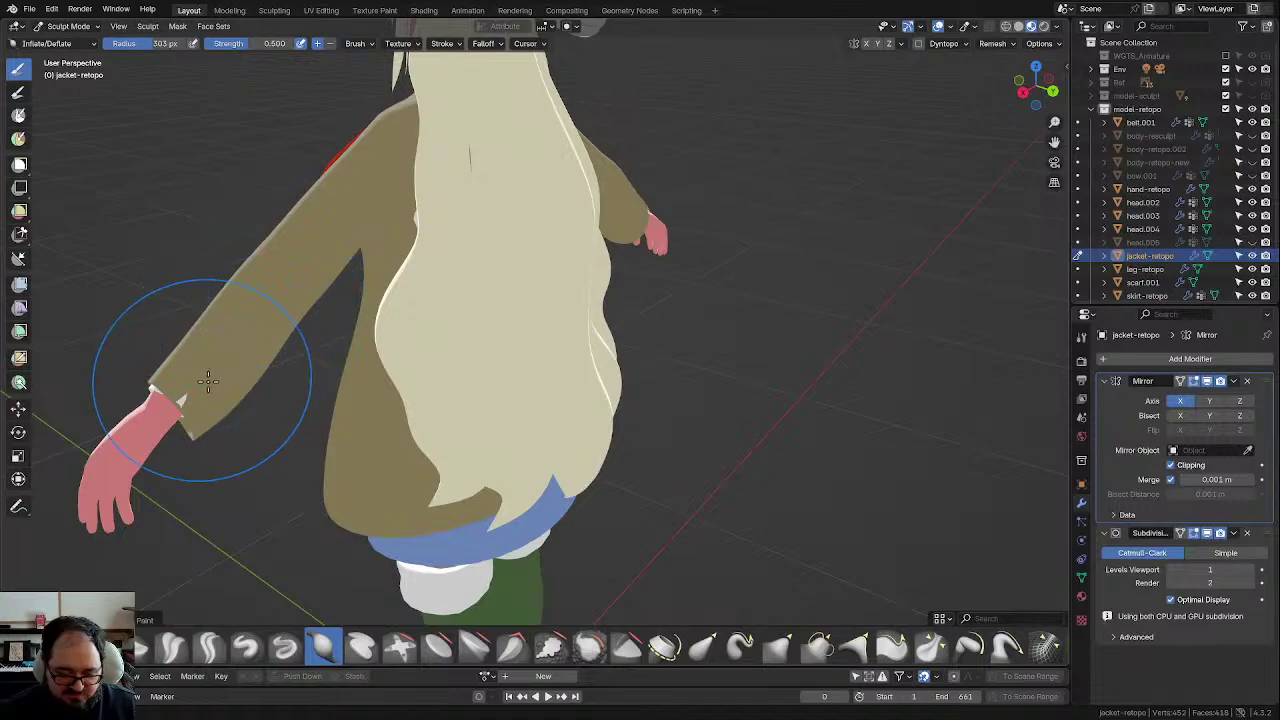
drag(187, 422, 186, 398)
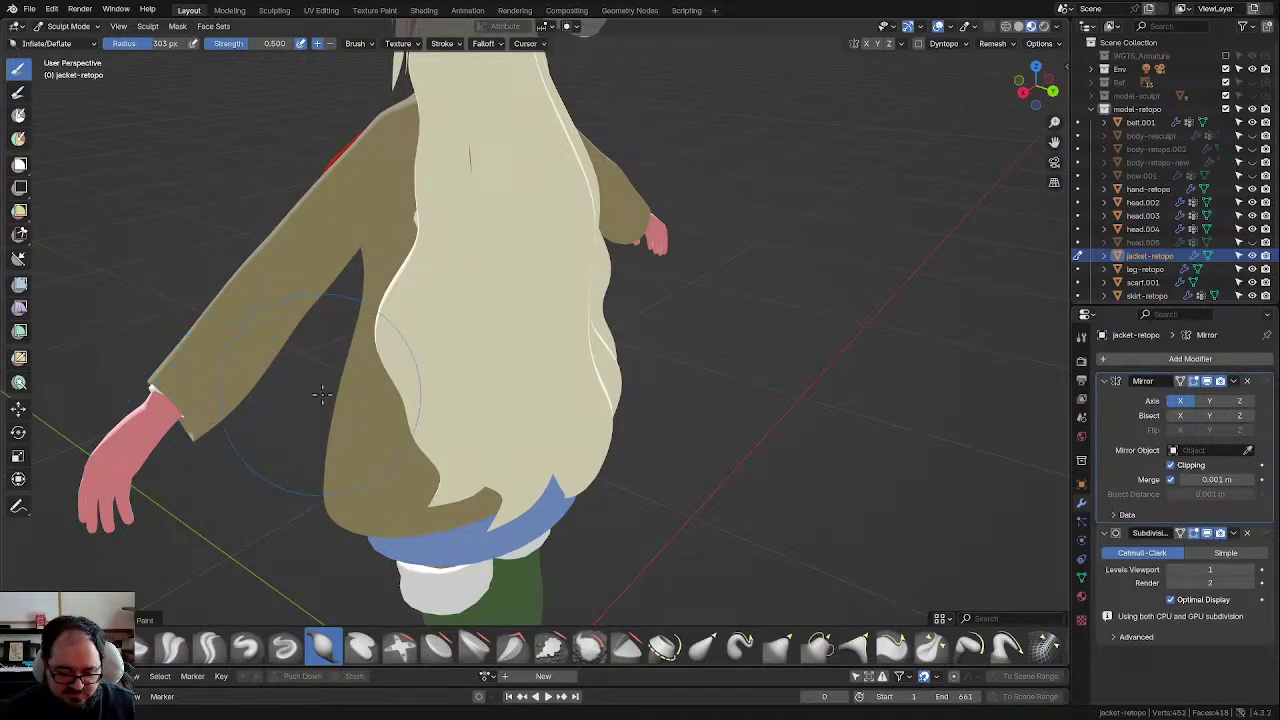
middle_drag(322, 395, 492, 418)
middle_drag(736, 240, 529, 177)
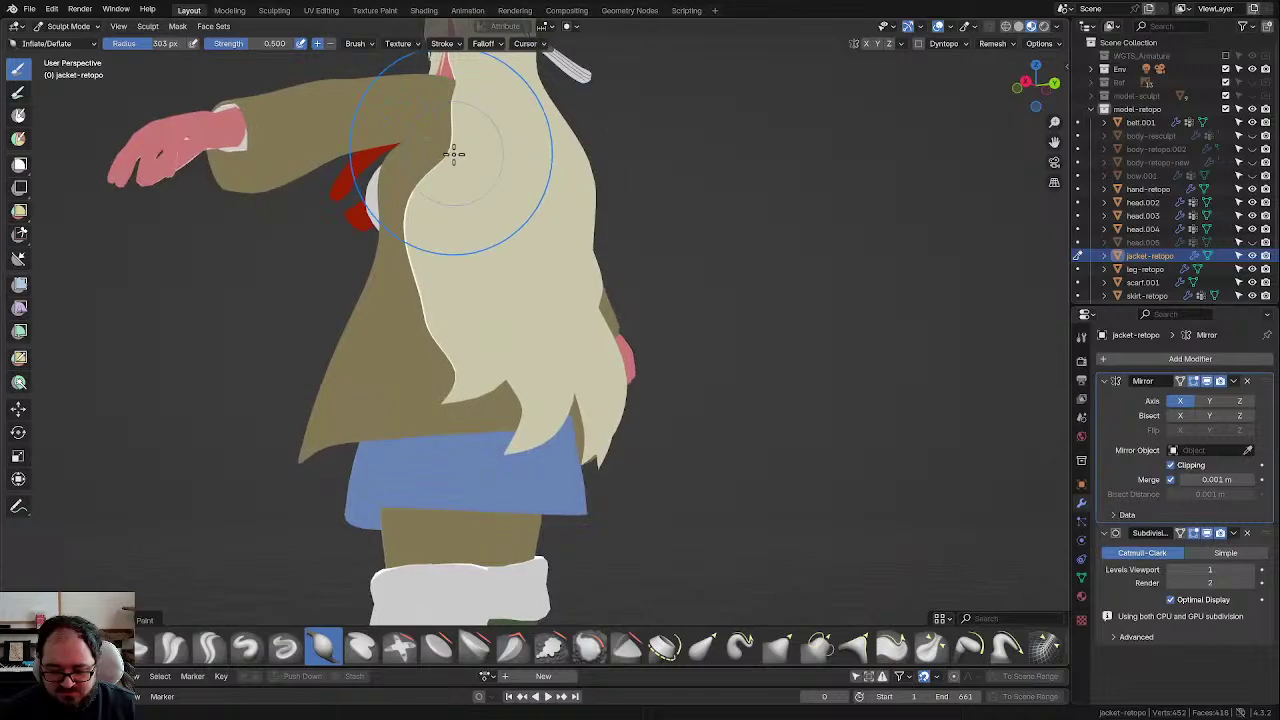
middle_drag(454, 153, 651, 366)
Step: Examine the jacket's collar and shoulders around the scarf with the Grab brush active
scroll(640, 340, up, 5)
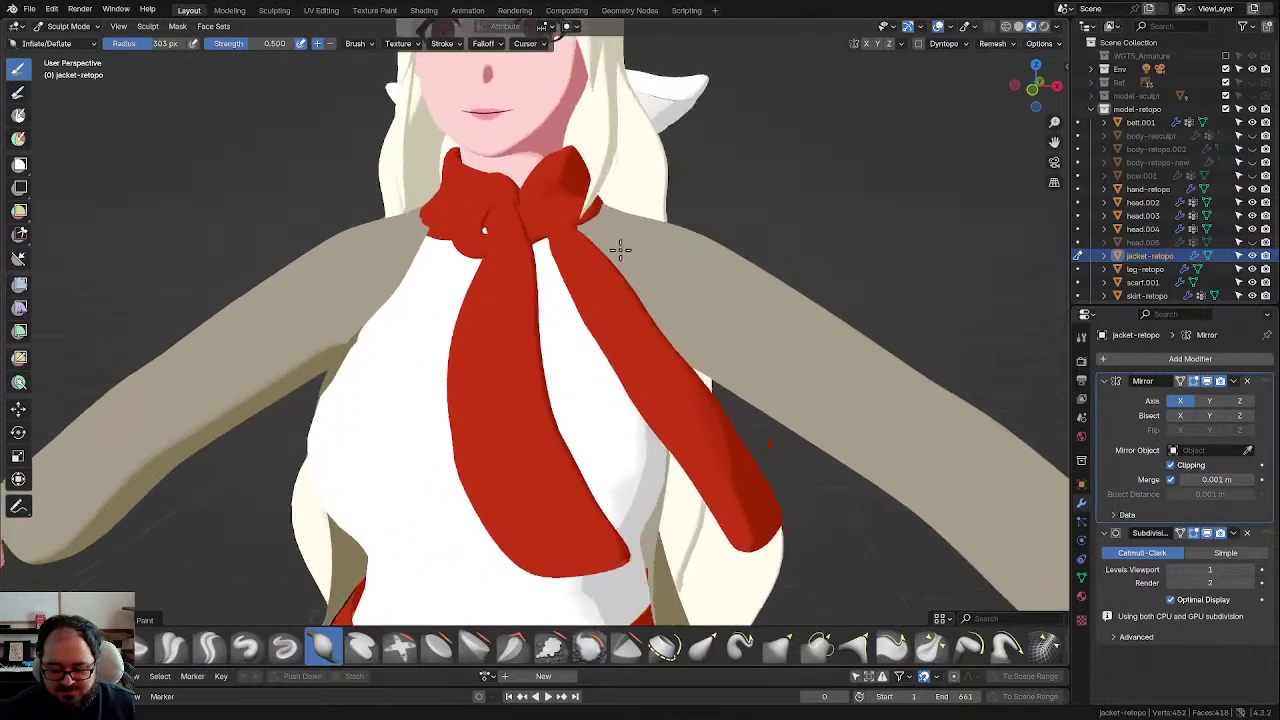
middle_drag(620, 250, 563, 251)
key(g)
scroll(529, 206, up, 2)
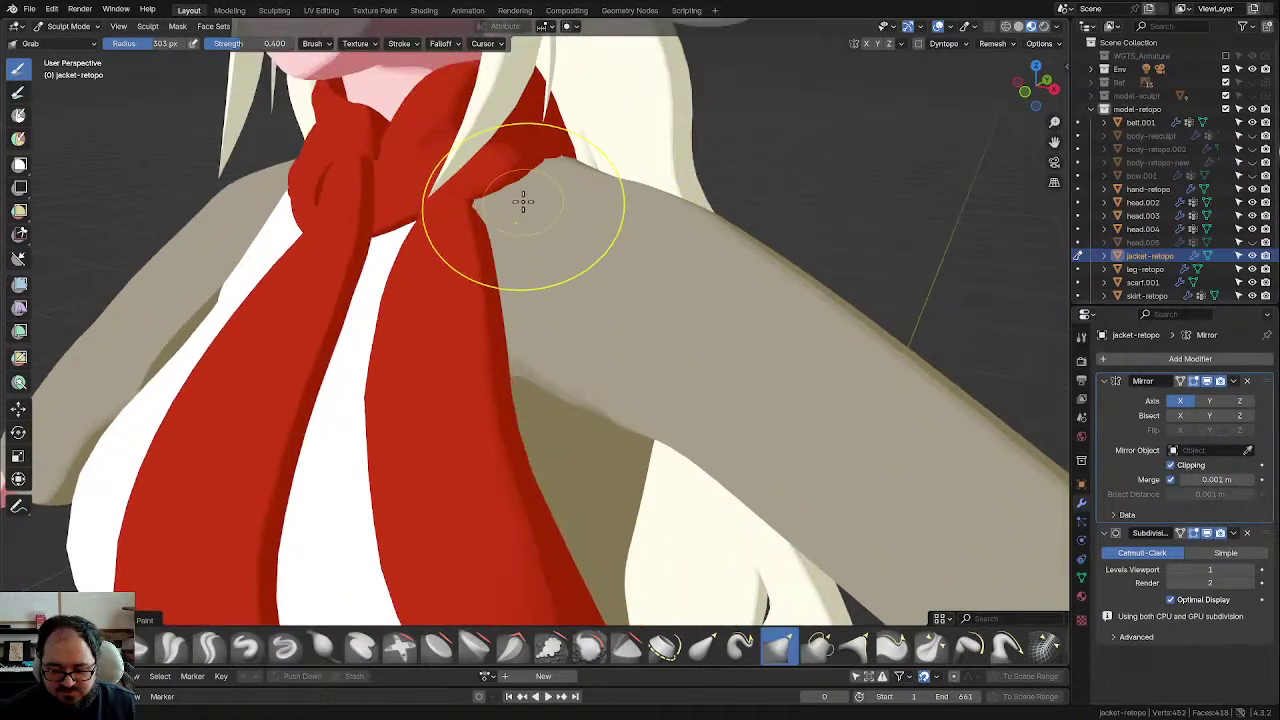
mouse_move(520, 176)
middle_down()
mouse_move(611, 189)
mouse_move(486, 180)
middle_up()
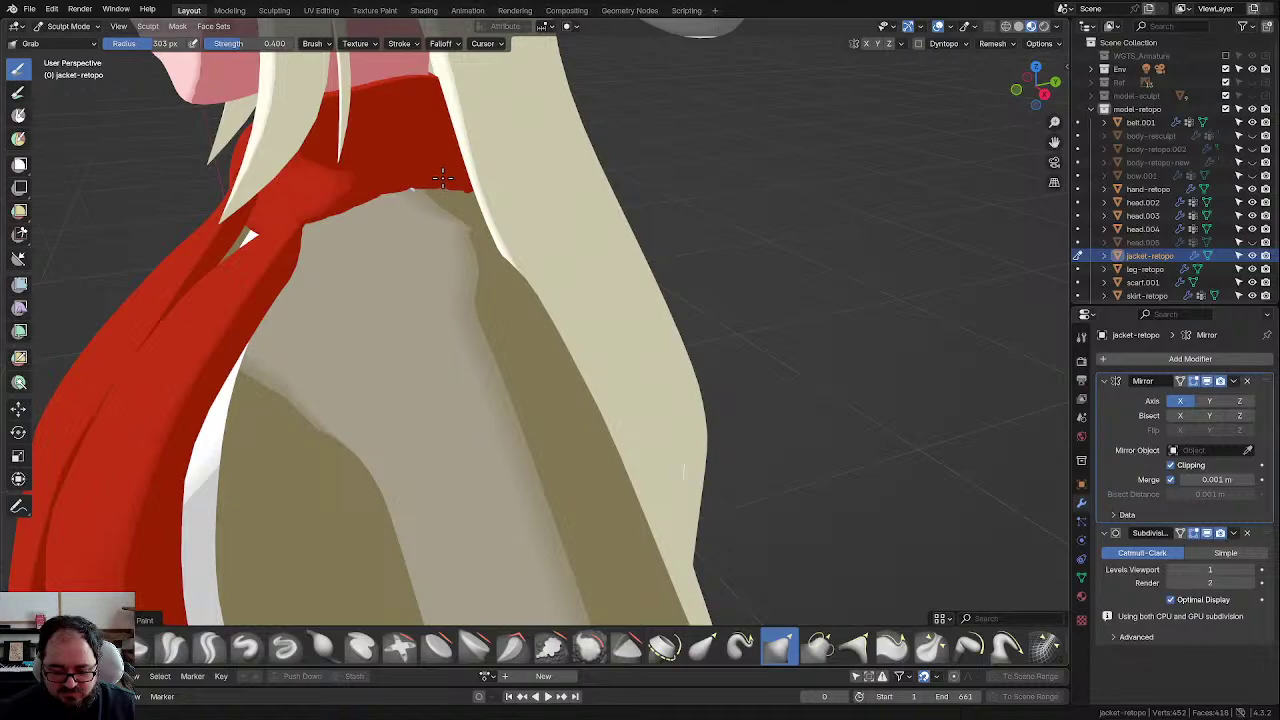
middle_drag(400, 195, 484, 182)
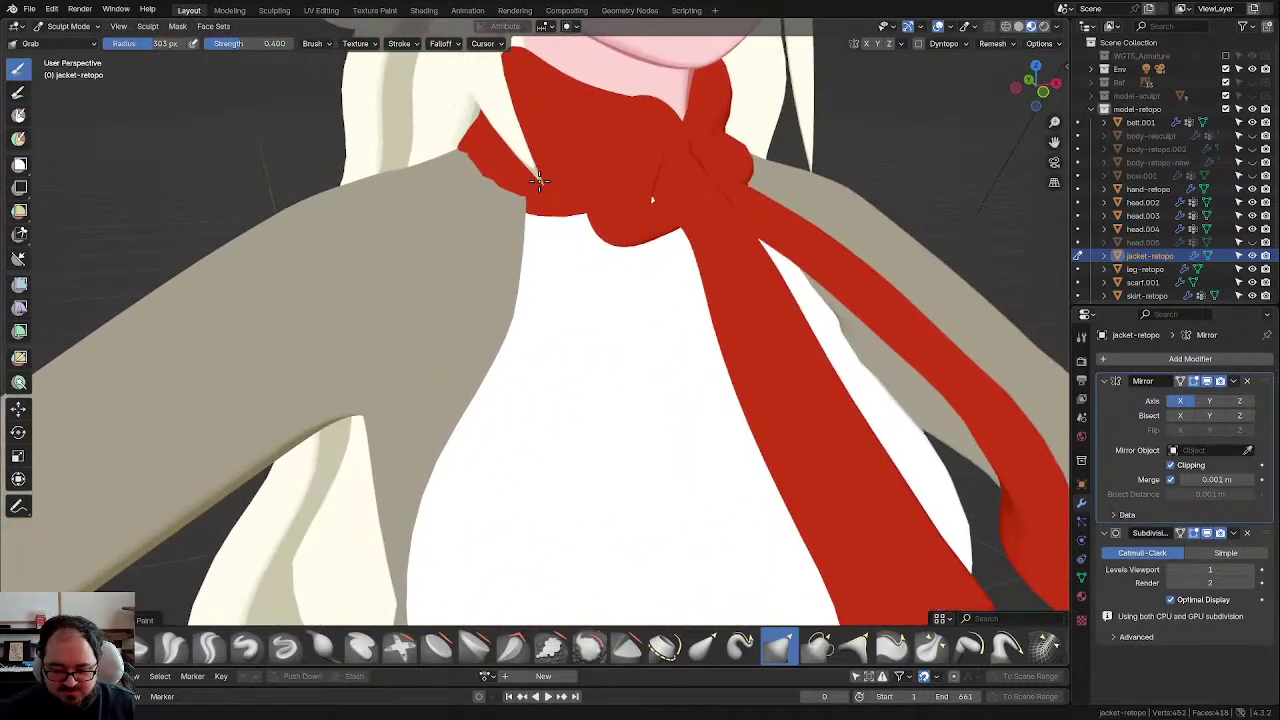
scroll(484, 180, up, 2)
scroll(484, 180, down, 6)
Step: Leave sculpting on the jacket, select the red belt and put it into Sculpt Mode
key(ctrl+Tab)
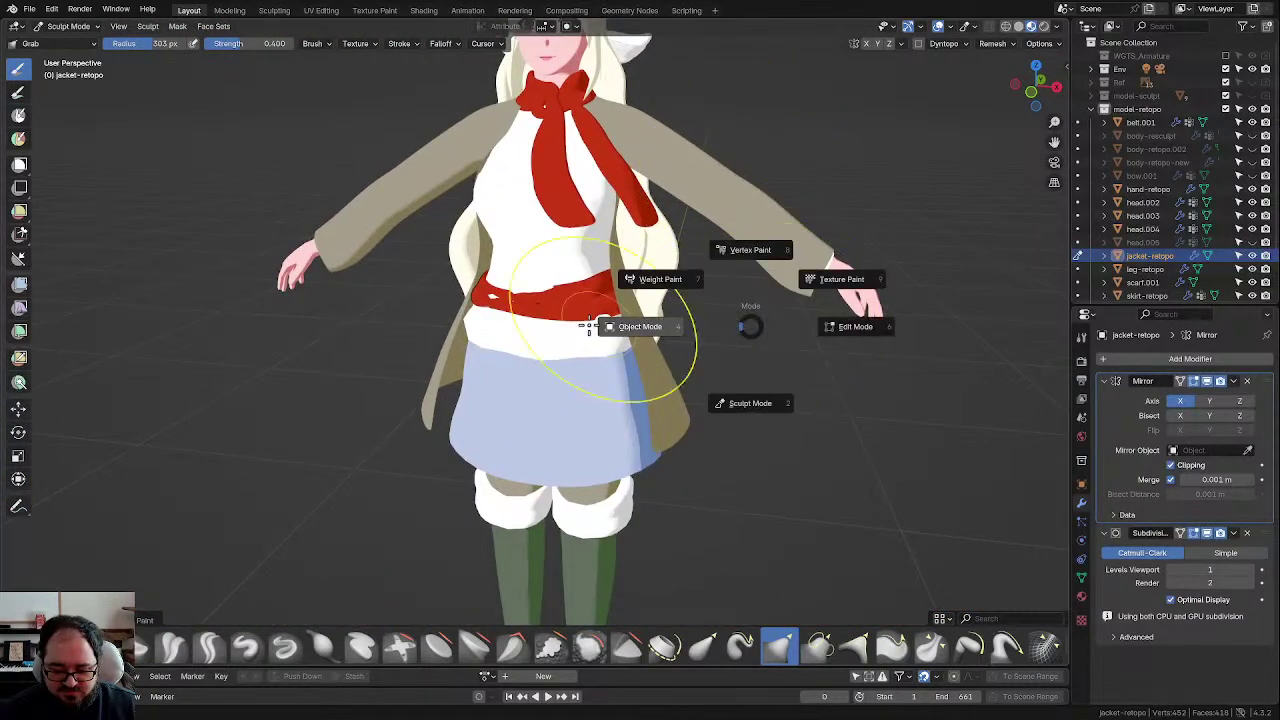
click(621, 329)
click(614, 312)
scroll(614, 318, up, 3)
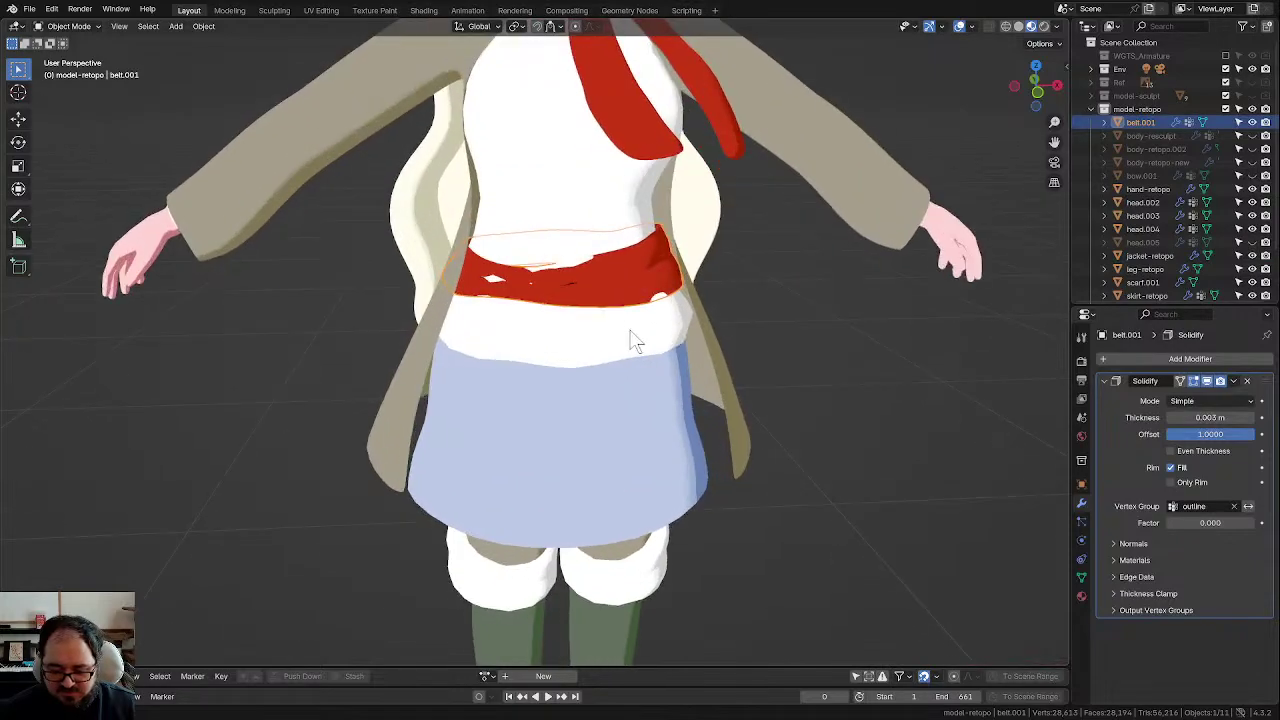
mouse_move(614, 318)
middle_down()
mouse_move(594, 329)
mouse_move(543, 317)
mouse_move(517, 338)
mouse_move(435, 272)
middle_up()
scroll(600, 320, up, 2)
key(Tab)
key(Tab)
key(ctrl+Tab)
click(635, 393)
Step: Inflate the belt at the waist to cover the sweater poking through, and return to Object Mode
scroll(560, 309, up, 2)
key(i)
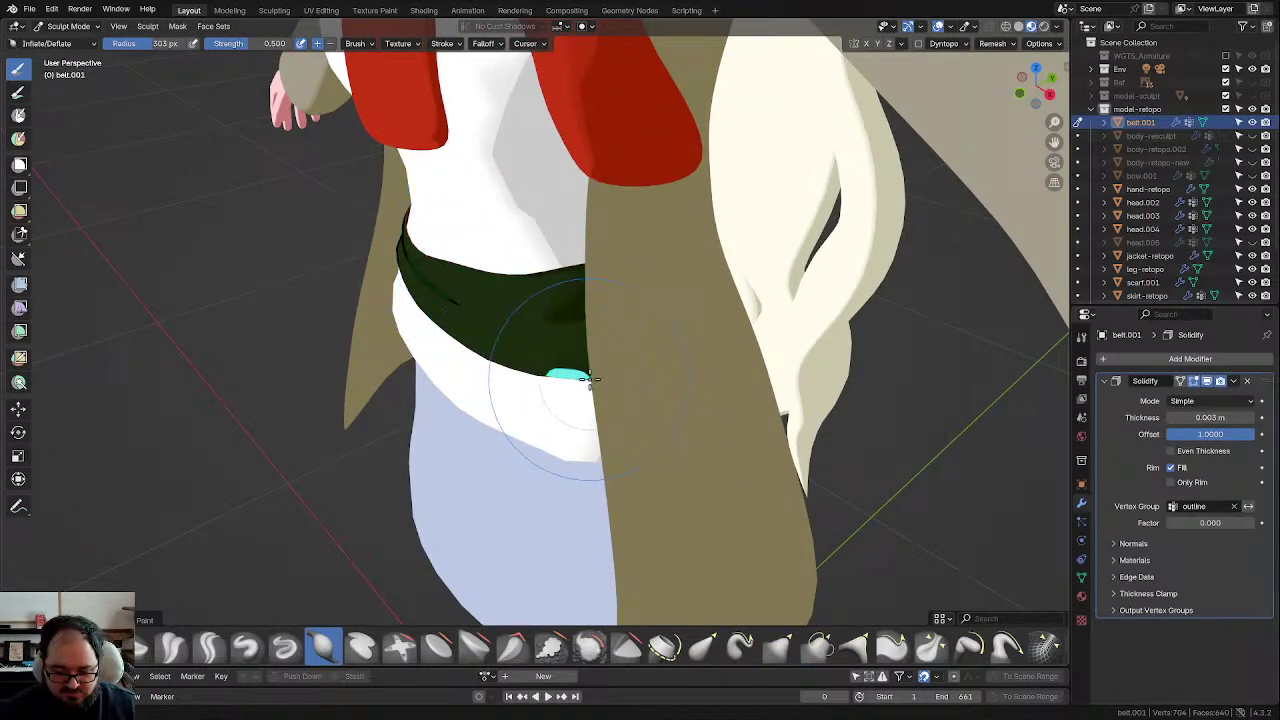
drag(549, 386, 566, 378)
mouse_move(648, 403)
middle_down()
mouse_move(637, 323)
mouse_move(489, 260)
mouse_move(654, 288)
mouse_move(629, 246)
mouse_move(629, 206)
mouse_move(620, 294)
mouse_move(569, 296)
mouse_move(611, 294)
mouse_move(623, 314)
mouse_move(600, 320)
mouse_move(663, 329)
middle_up()
scroll(623, 314, down, 3)
scroll(650, 320, up, 3)
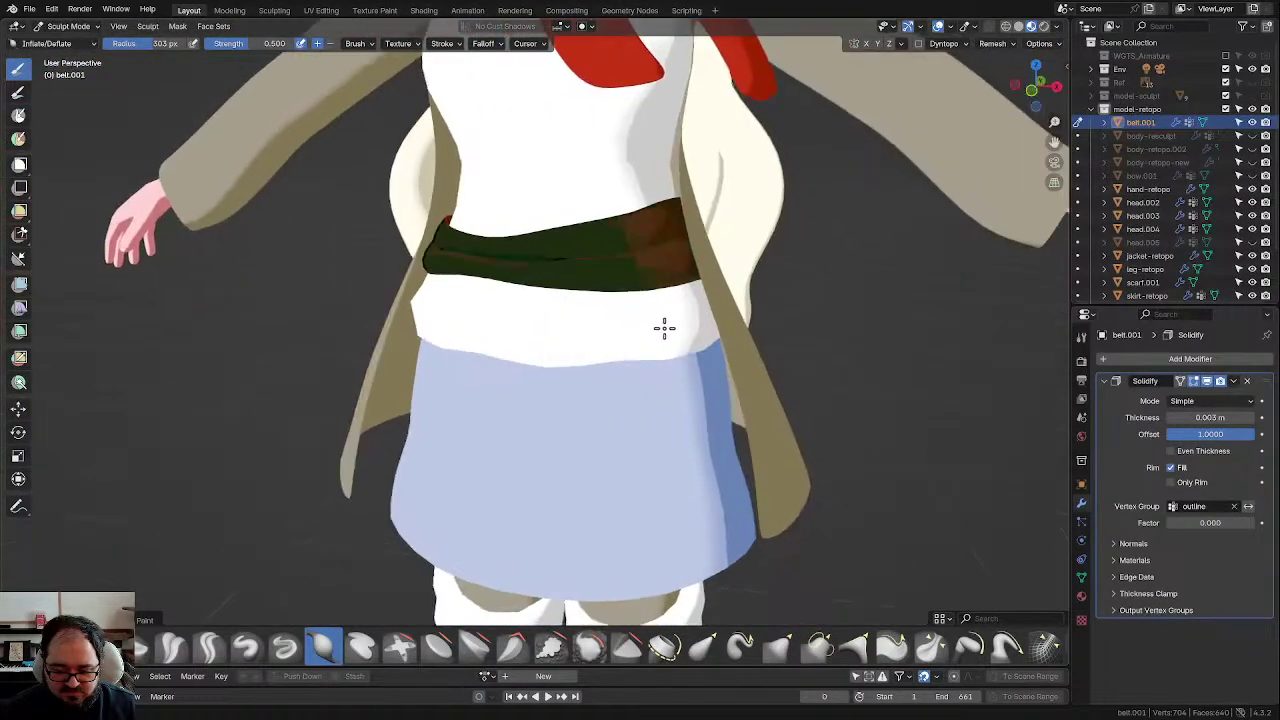
scroll(663, 329, down, 3)
key(ctrl+Tab)
click(500, 342)
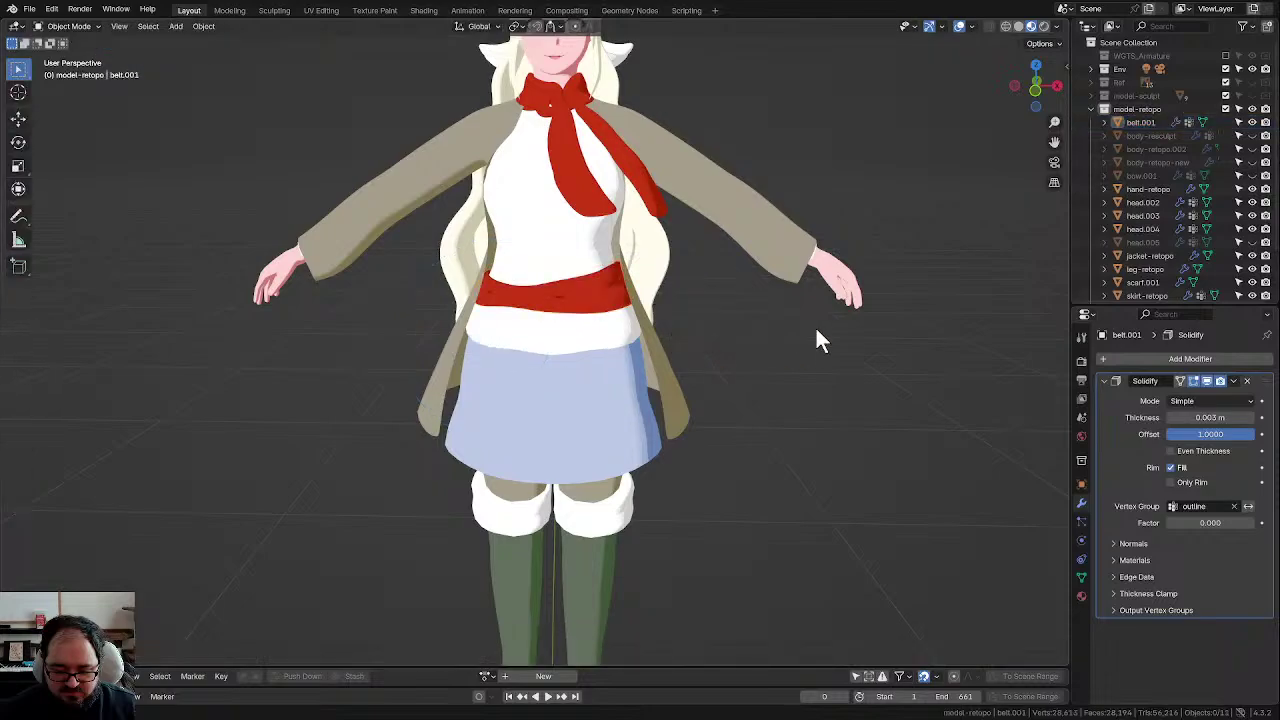
Step: Turn the sweater's Subdivision modifier on in the viewport for comparison and off again, and deselect the sweater
scroll(785, 326, up, 2)
scroll(752, 328, down, 3)
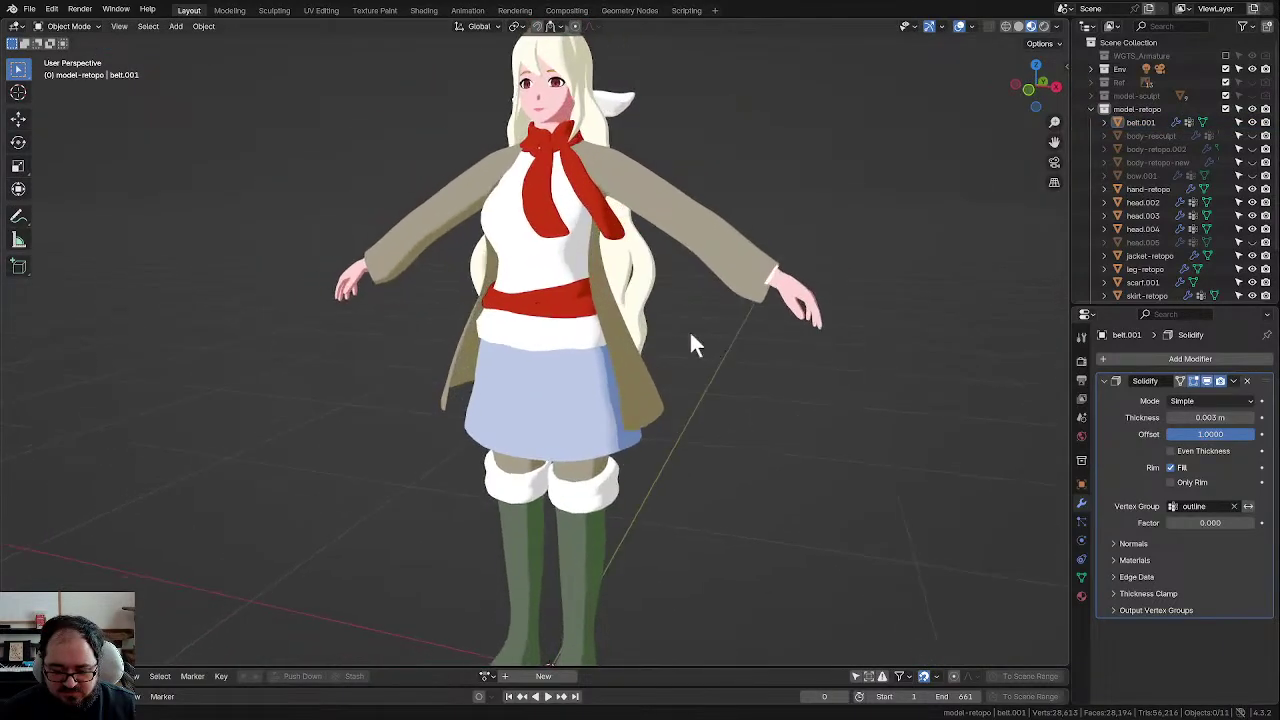
scroll(650, 280, up, 3)
click(586, 200)
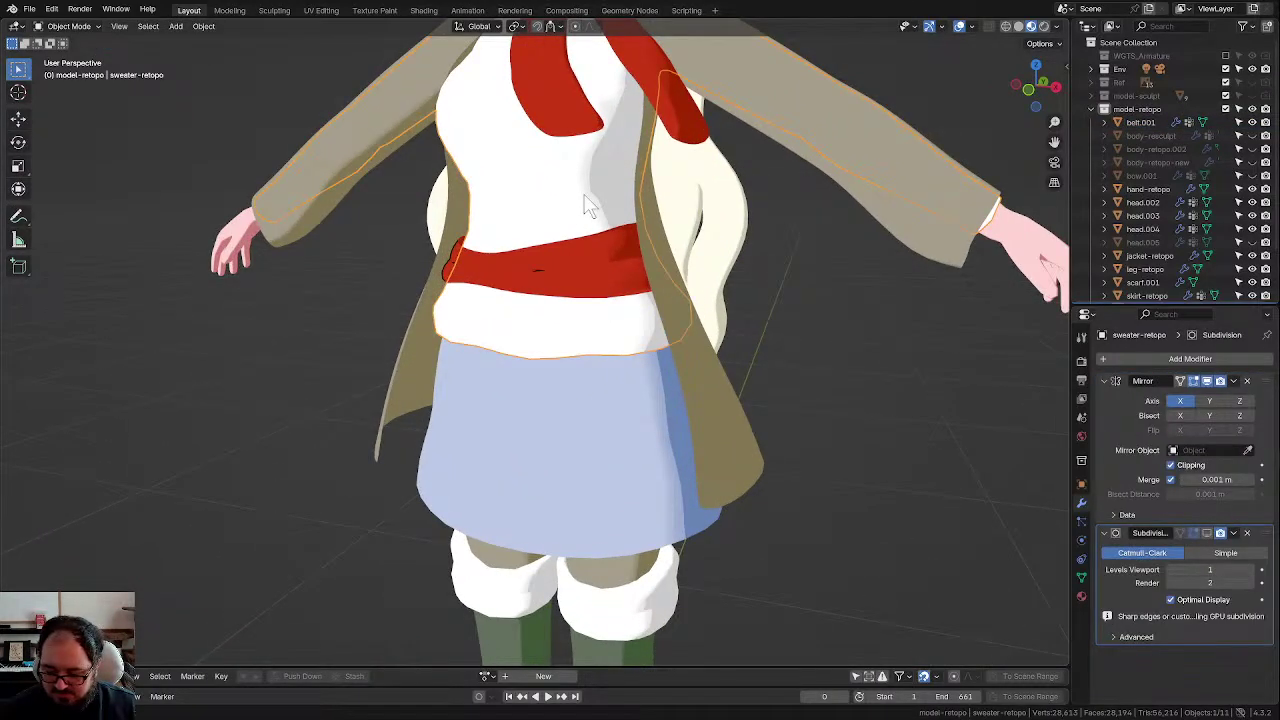
scroll(595, 235, down, 3)
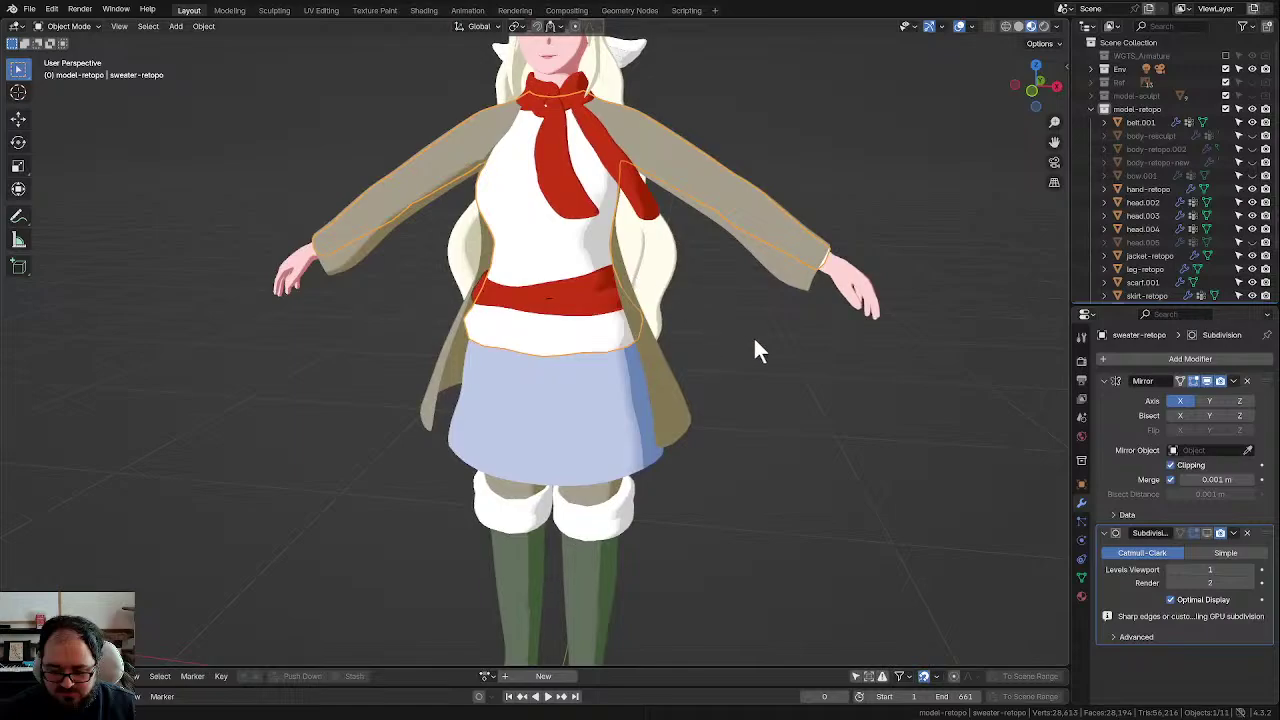
click(753, 340)
scroll(700, 345, up, 3)
click(586, 234)
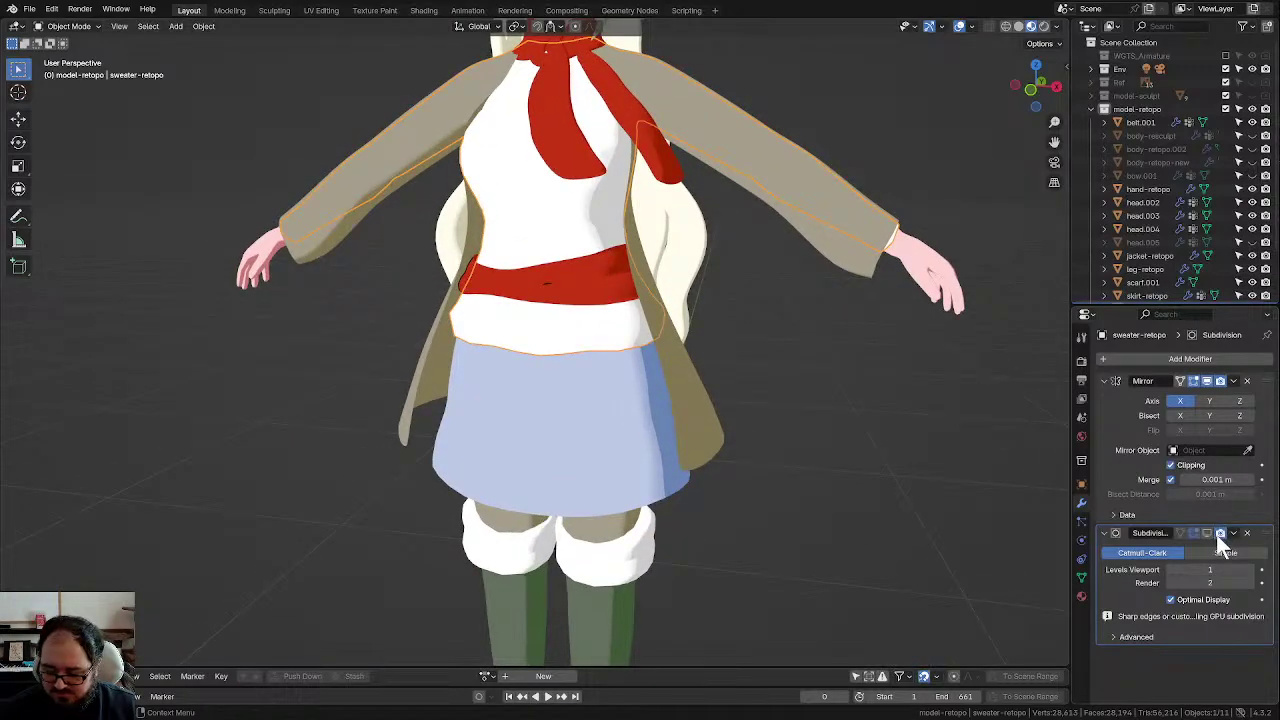
click(1204, 535)
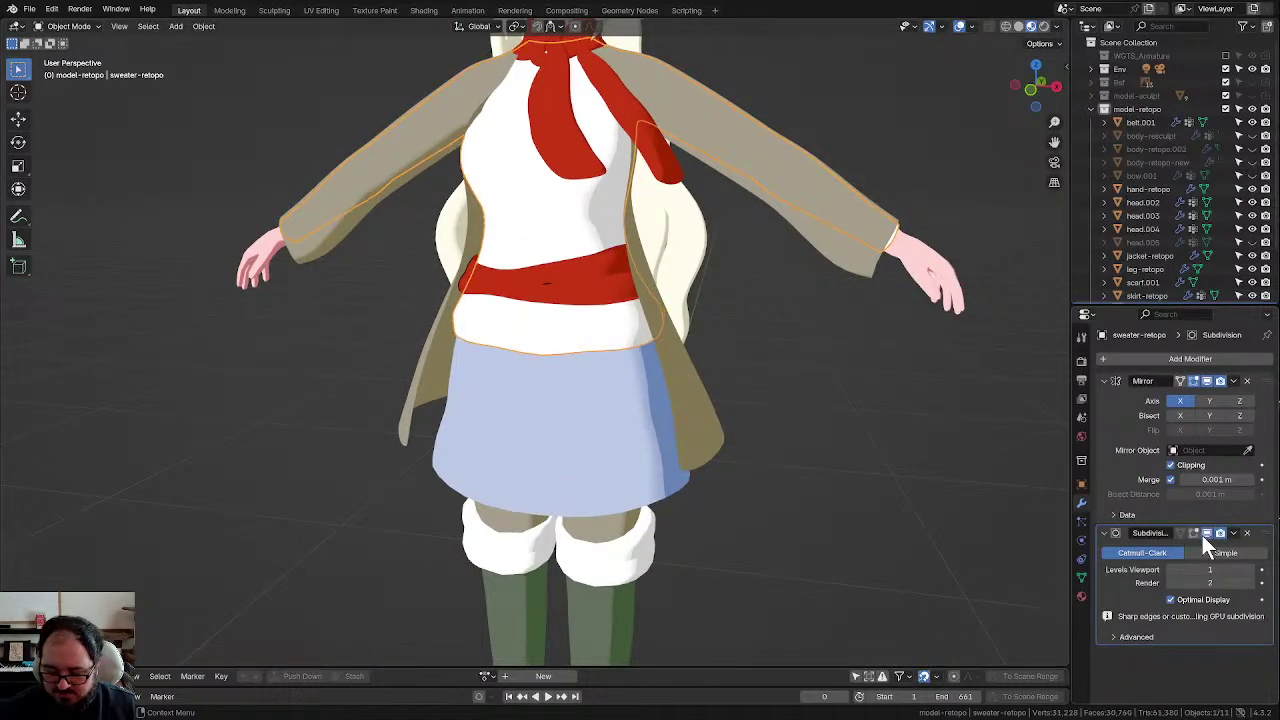
click(1204, 535)
scroll(820, 390, down, 4)
click(737, 377)
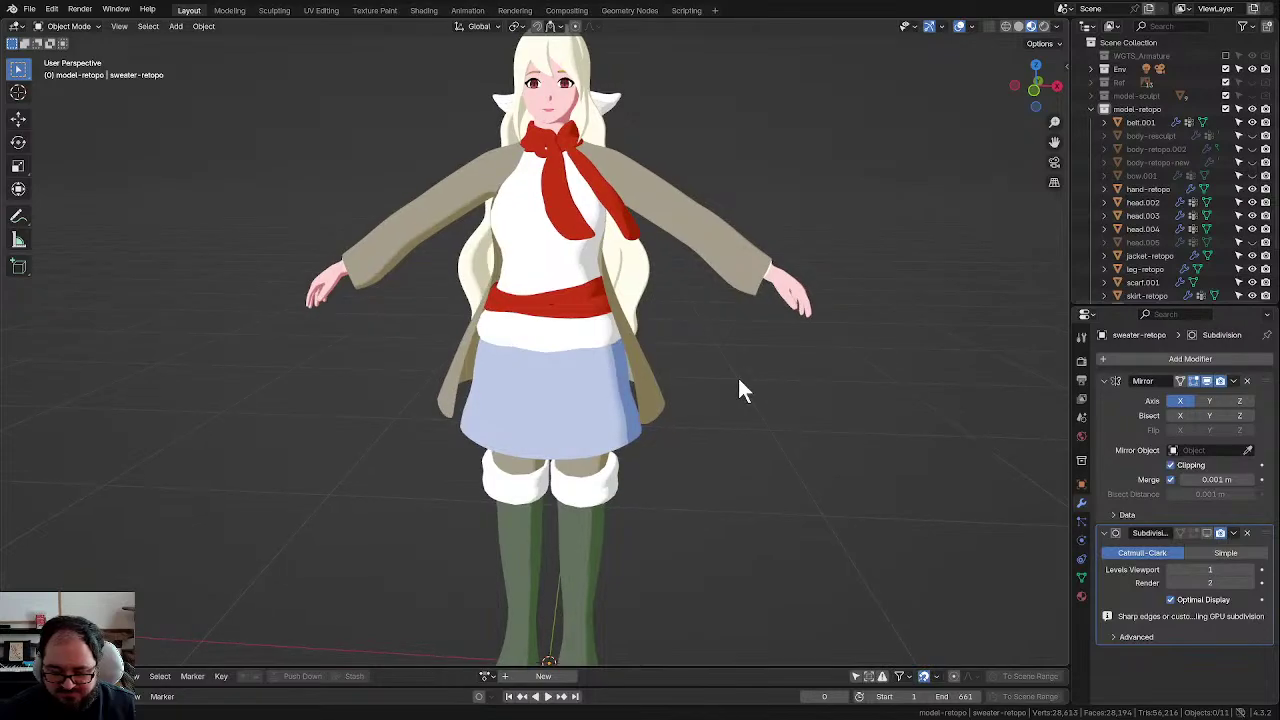
scroll(690, 392, down, 1)
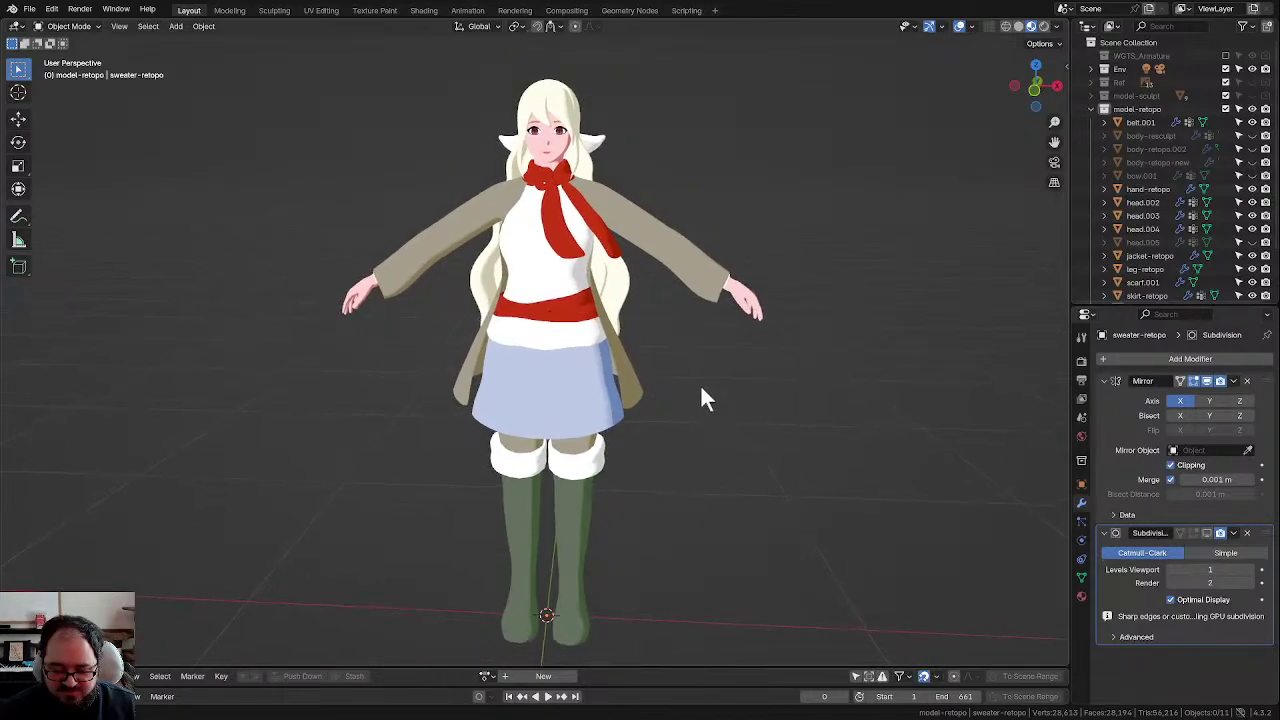
scroll(700, 386, up, 3)
middle_drag(666, 380, 635, 330)
scroll(578, 374, up, 2)
scroll(655, 350, down, 4)
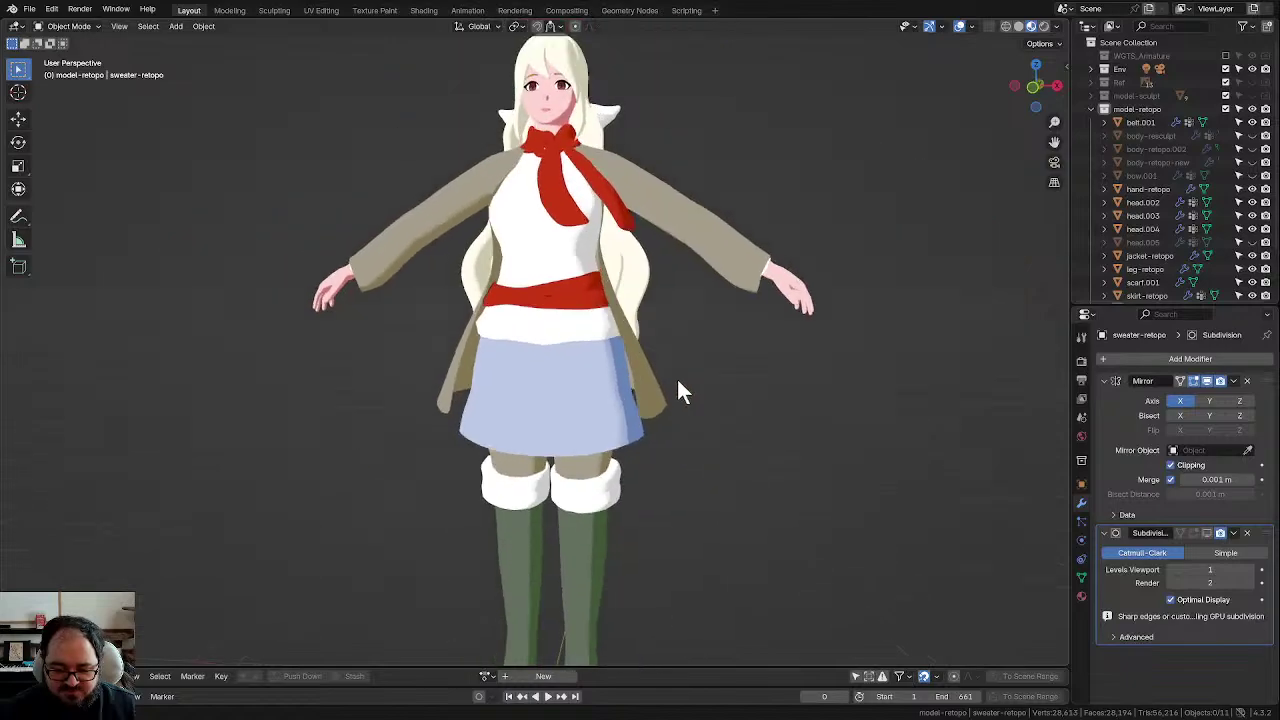
Step: Examine the whole character's clothing from the front at different distances
middle_drag(676, 378, 694, 400)
scroll(728, 391, down, 2)
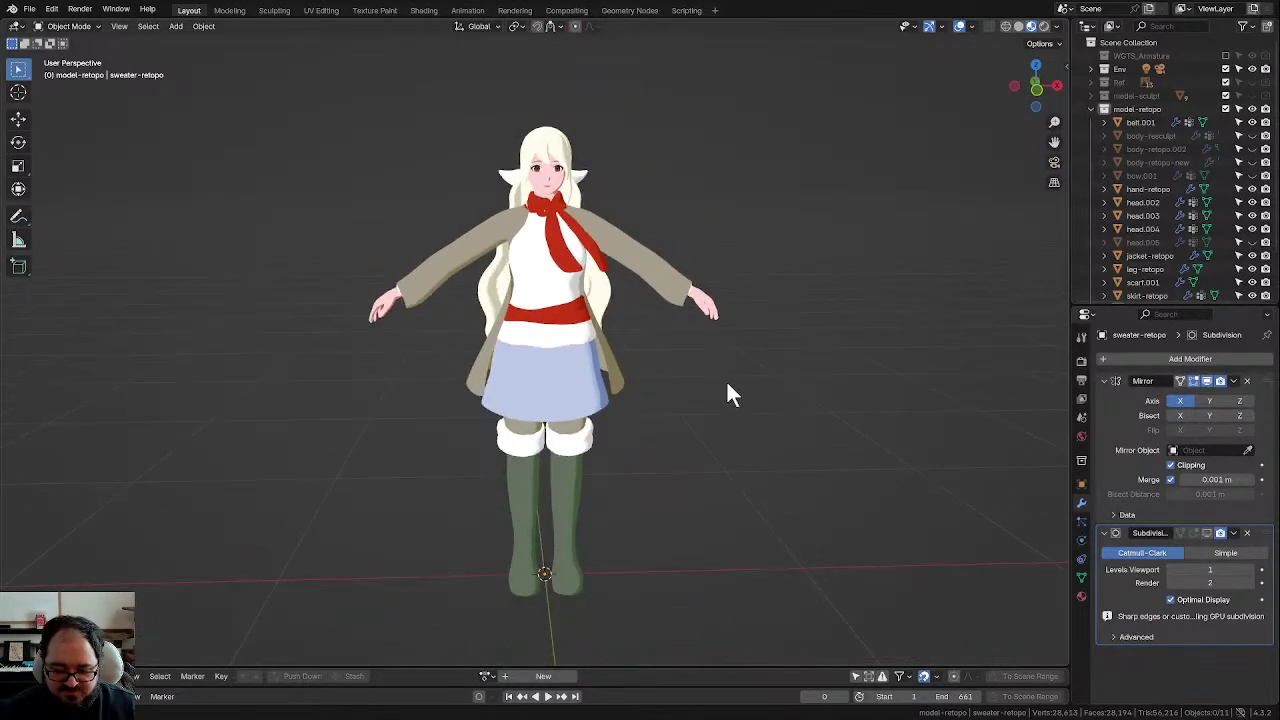
scroll(720, 394, up, 2)
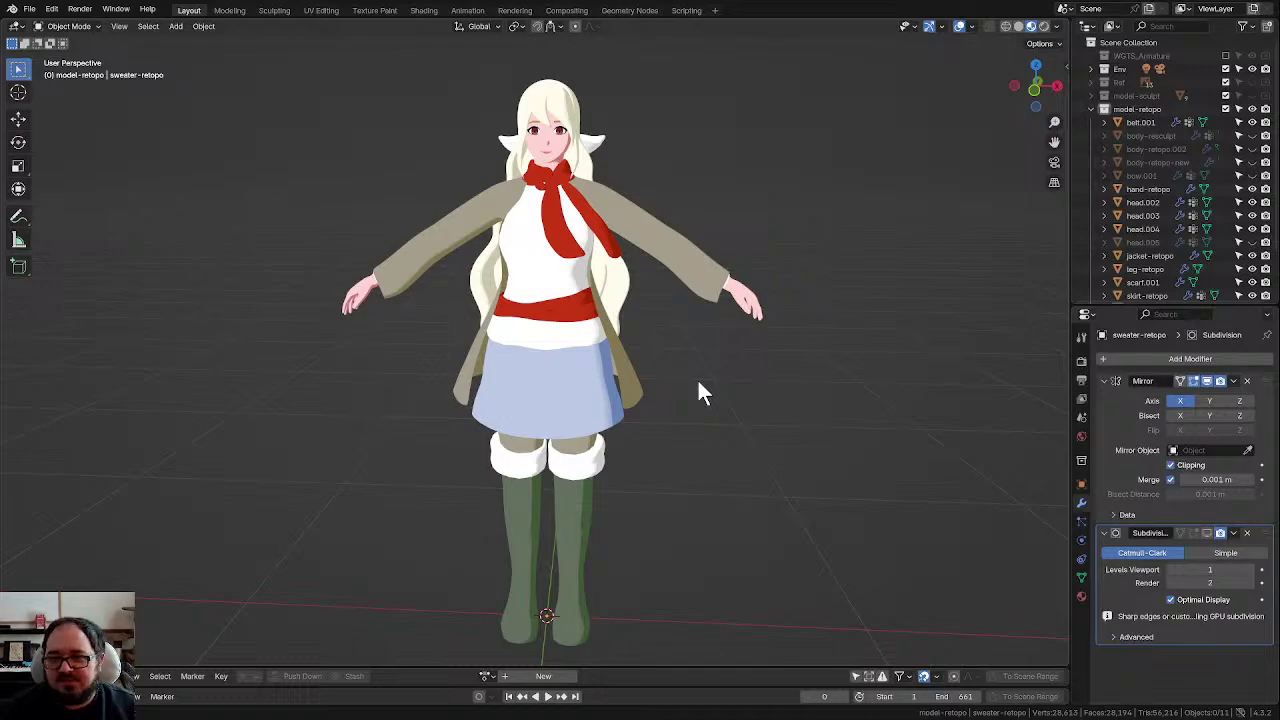
scroll(697, 343, up, 1)
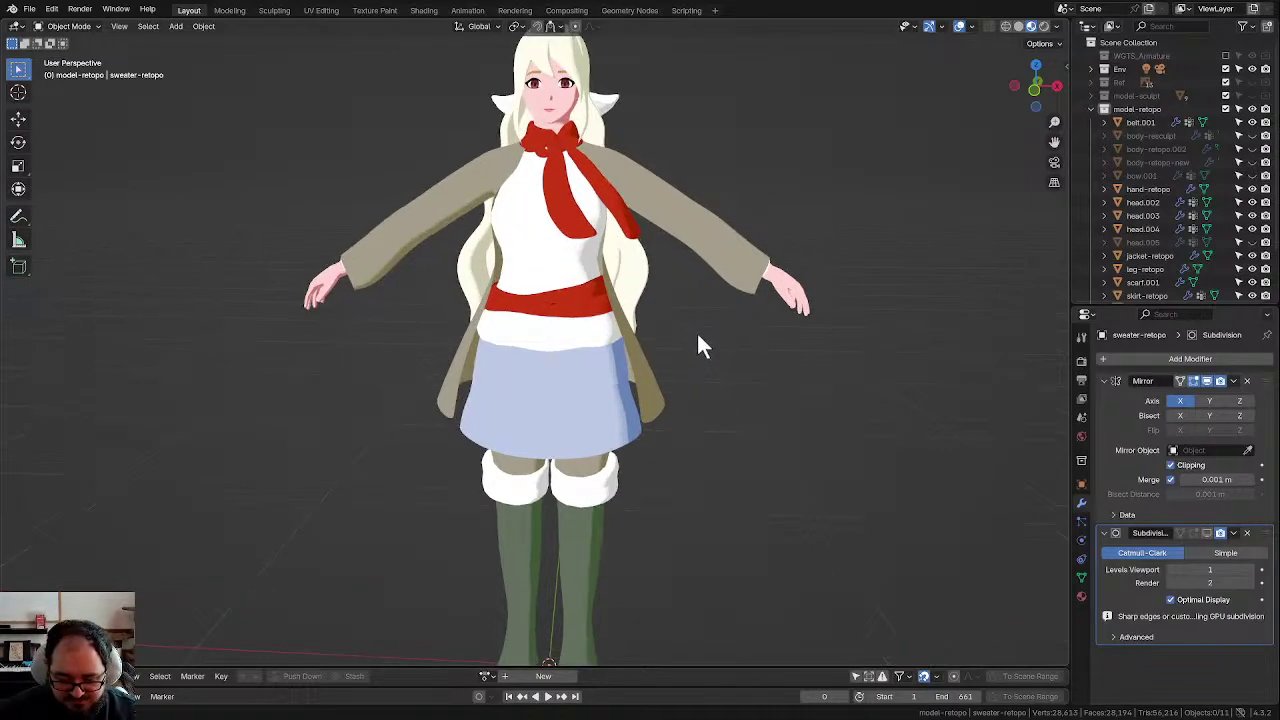
click(537, 420)
scroll(600, 400, down, 1)
click(650, 379)
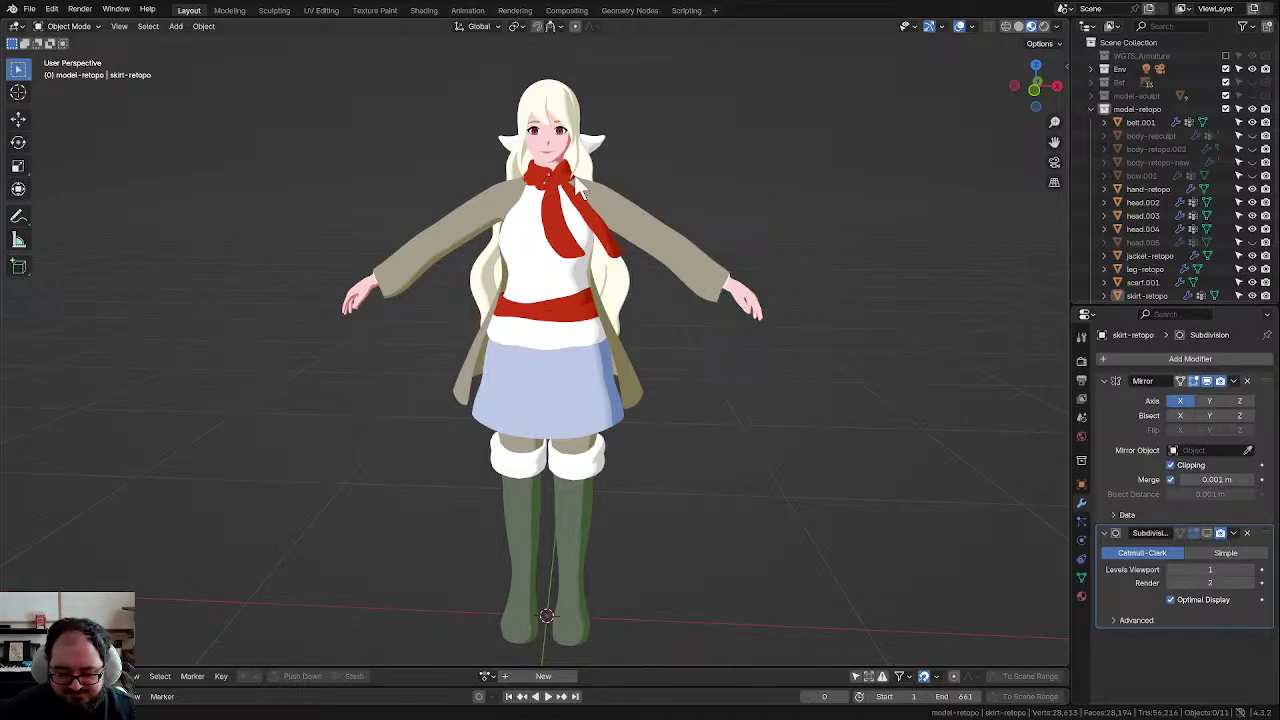
middle_drag(574, 175, 686, 314)
scroll(686, 314, up, 1)
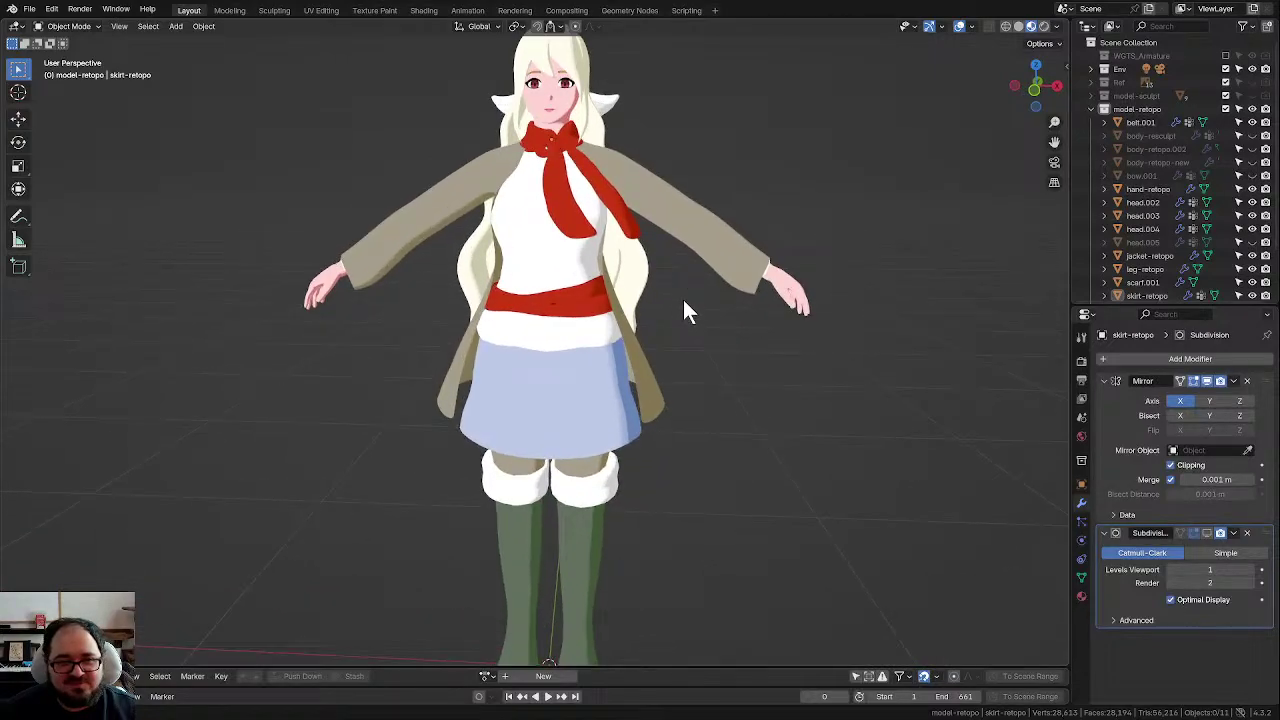
Step: Select the red belt and remove its modifier from the modifier stack
click(607, 308)
click(1247, 381)
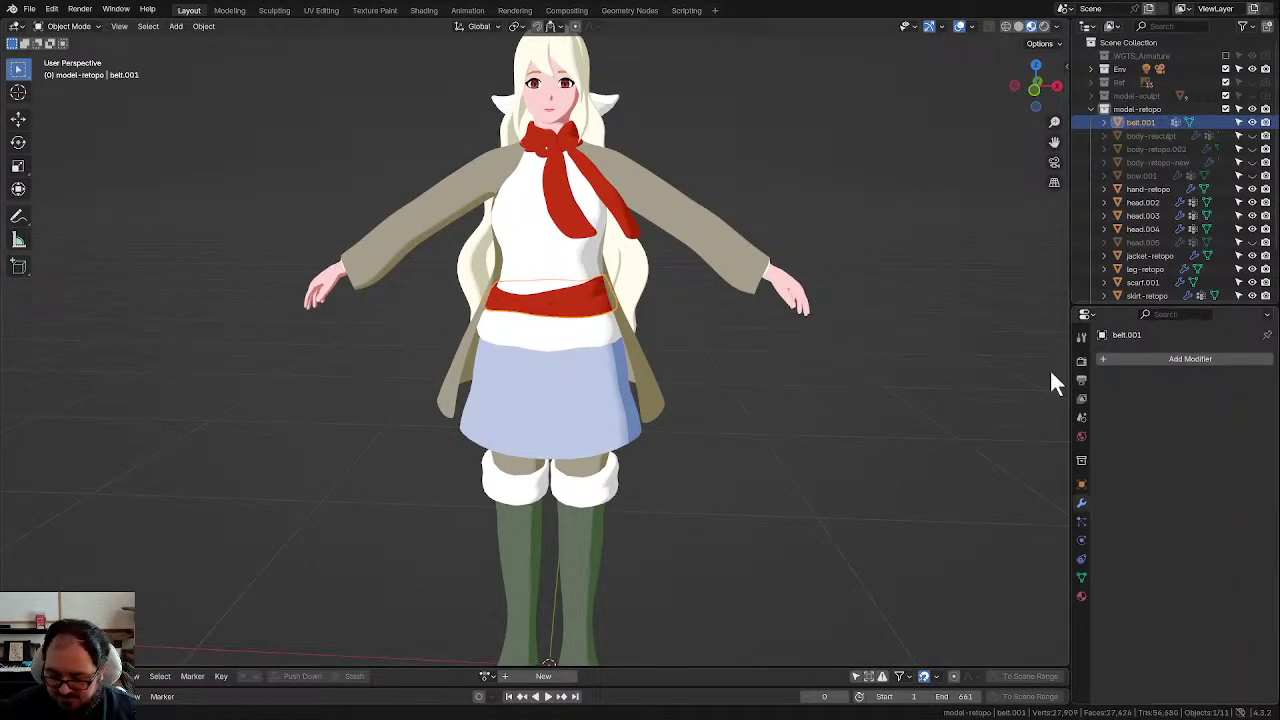
scroll(680, 339, up, 1)
scroll(698, 328, down, 1)
scroll(705, 325, down, 1)
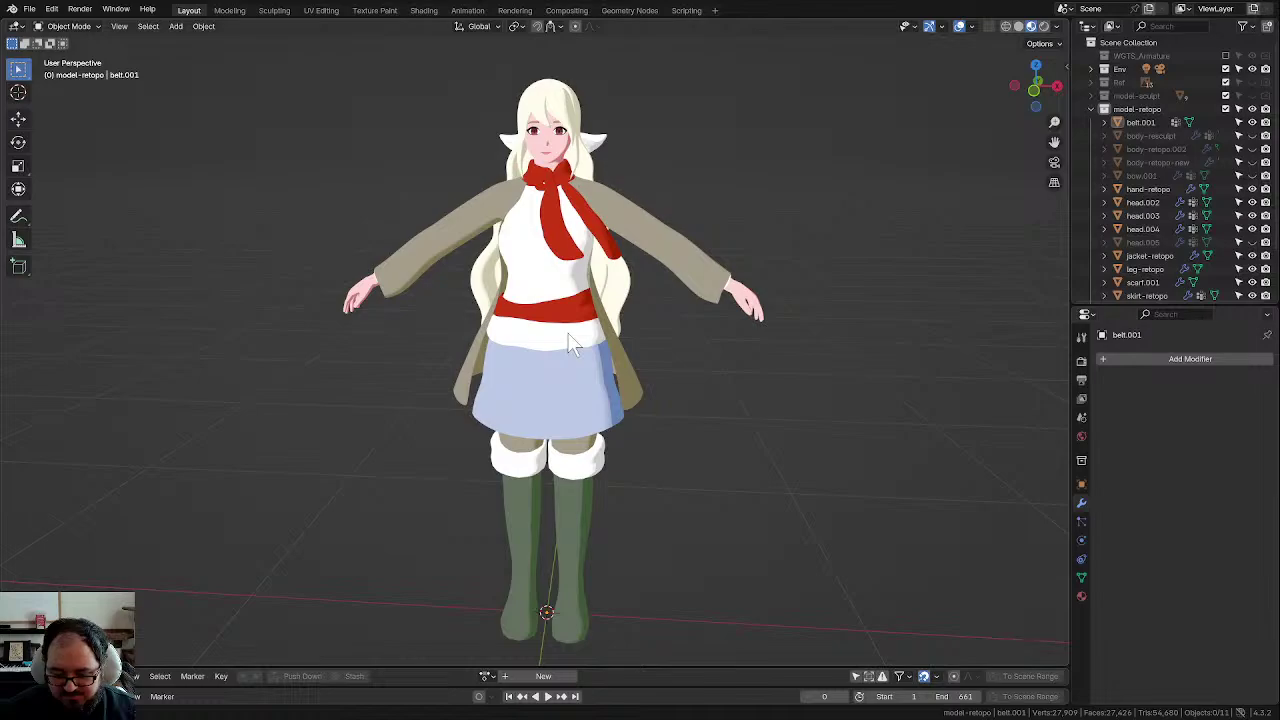
middle_drag(805, 349, 712, 333)
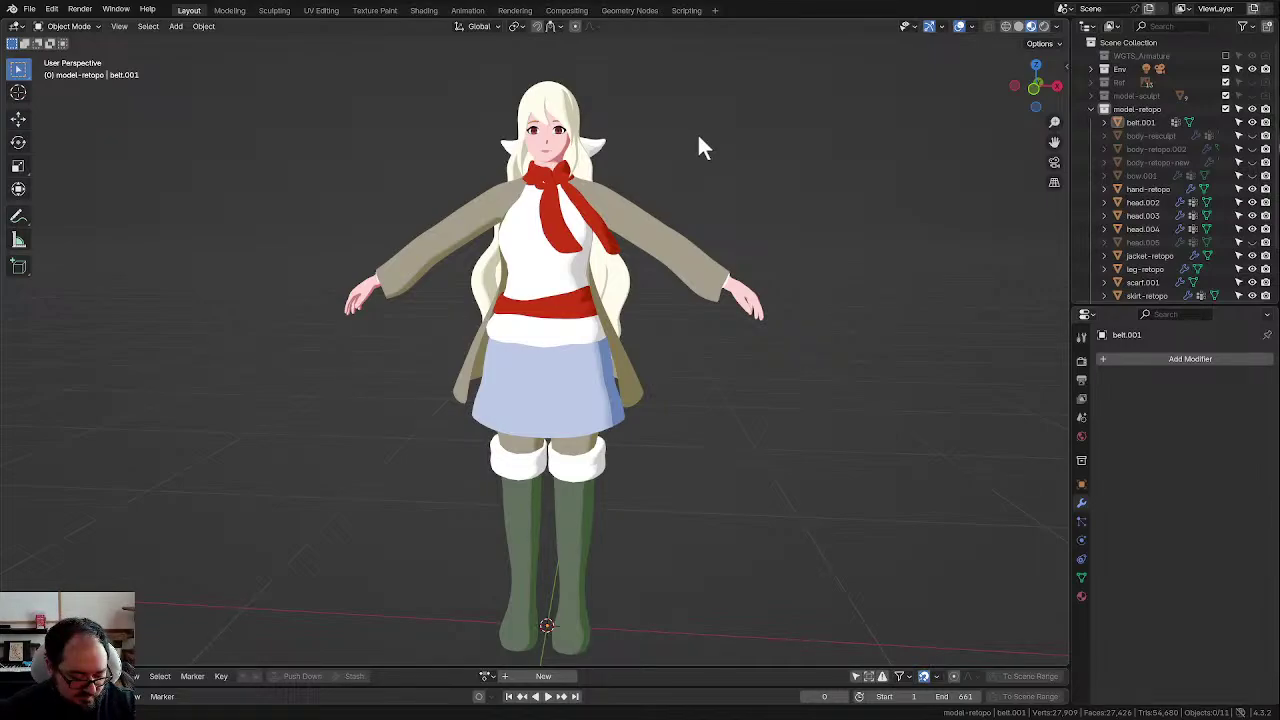
middle_drag(697, 132, 778, 191)
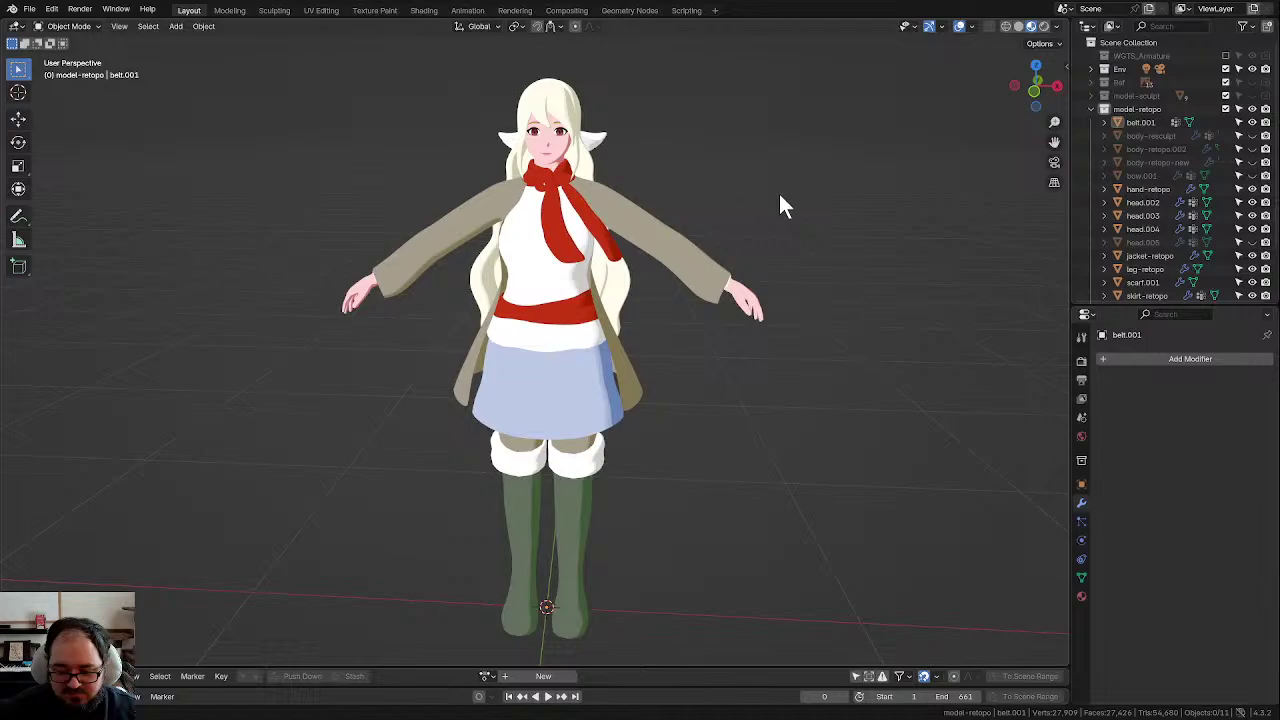
Step: Select the head mesh and examine the face close up
click(566, 140)
shift+middle_drag(672, 104, 698, 273)
ctrl+middle_drag(698, 273, 642, 194)
middle_drag(642, 194, 648, 238)
scroll(594, 222, up, 4)
scroll(546, 230, down, 3)
scroll(656, 238, up, 1)
mouse_move(663, 296)
middle_down()
mouse_move(680, 284)
mouse_move(630, 294)
mouse_move(640, 288)
mouse_move(648, 309)
mouse_move(643, 286)
middle_up()
scroll(640, 288, up, 1)
scroll(637, 295, down, 1)
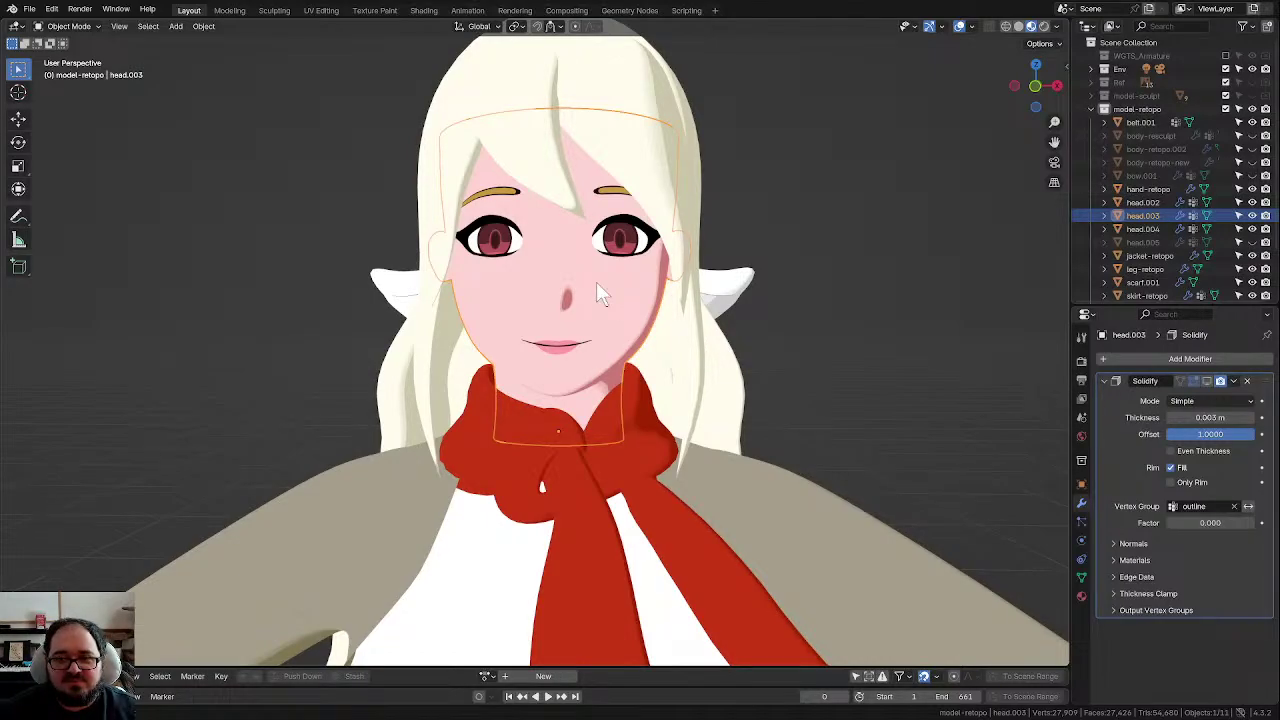
scroll(564, 302, up, 1)
middle_drag(564, 302, 569, 315)
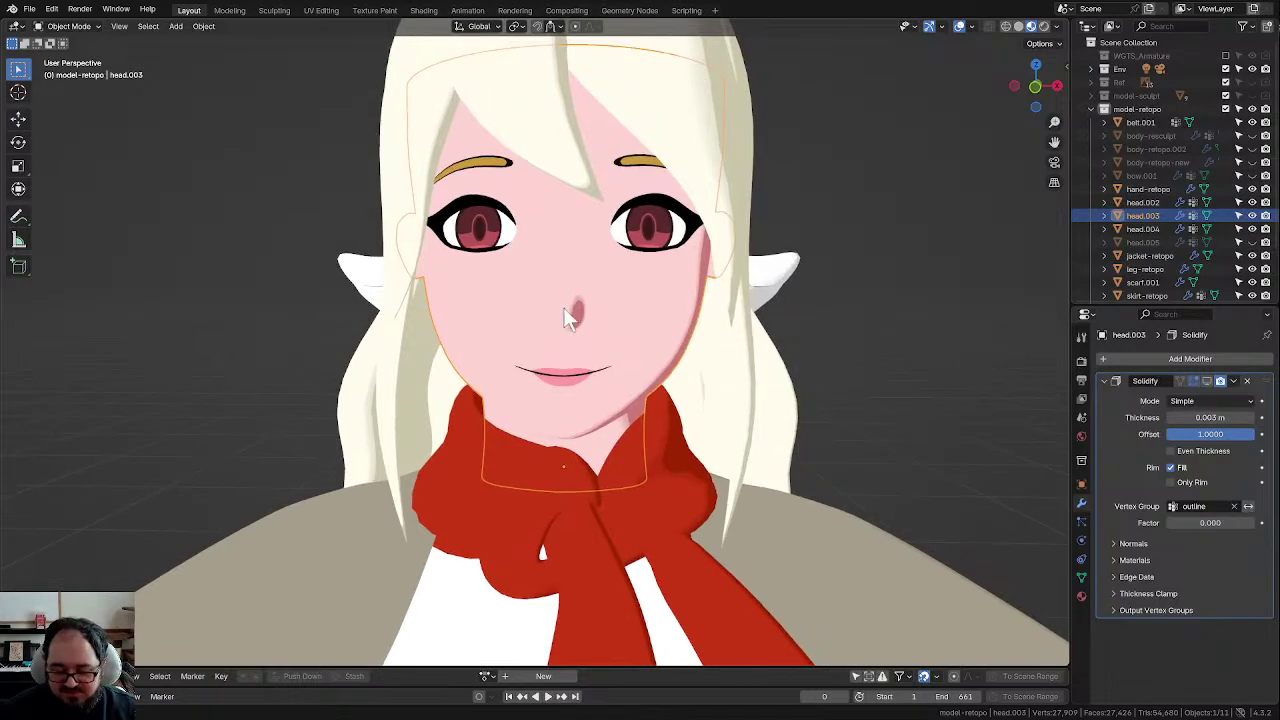
scroll(573, 314, down, 1)
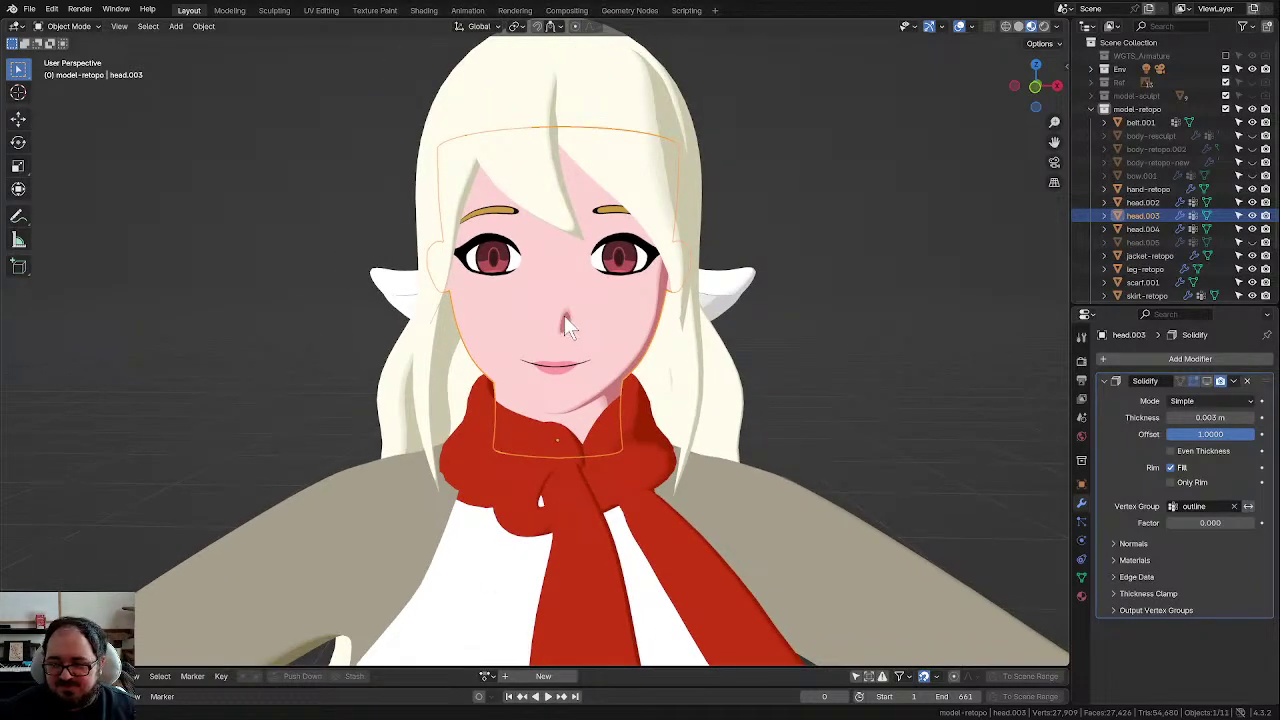
scroll(609, 309, down, 1)
scroll(609, 309, up, 1)
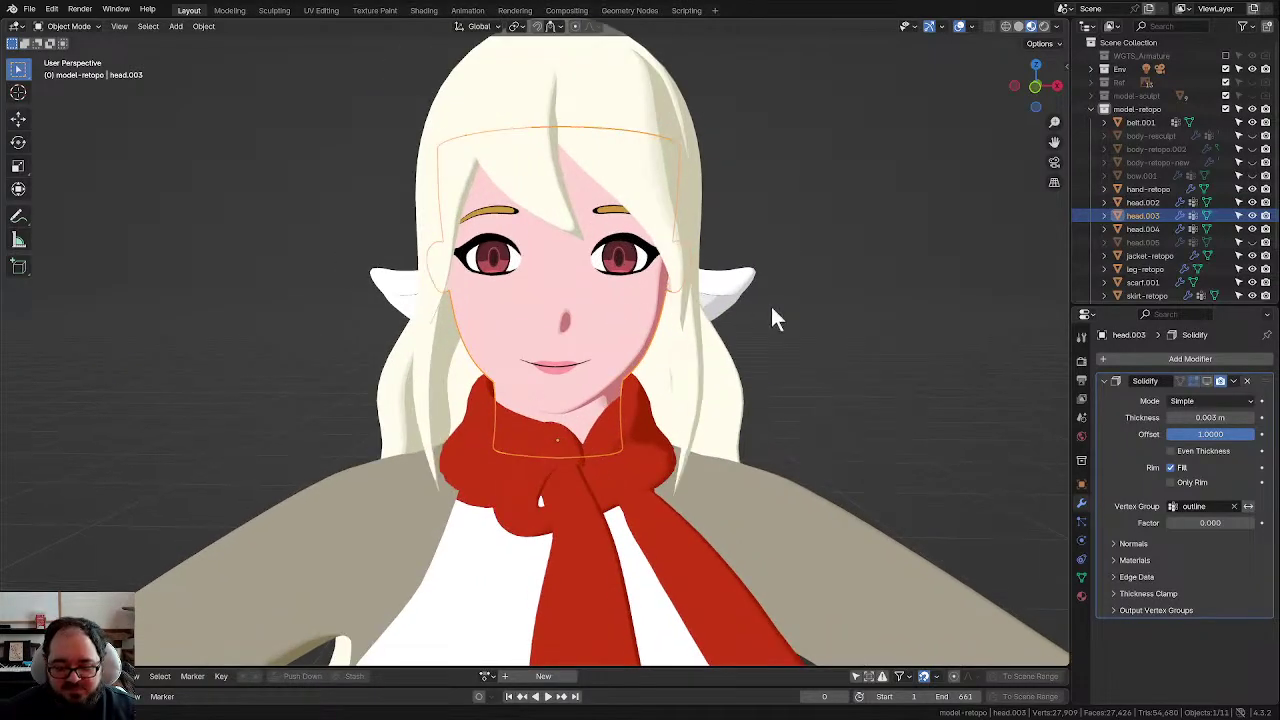
Step: Inspect the head mesh in Edit Mode, return to Object Mode and recheck the face
click(771, 306)
click(625, 310)
key(Tab)
scroll(623, 308, up, 4)
middle_drag(630, 315, 810, 430)
key(alt+a)
middle_drag(508, 336, 535, 334)
key(Tab)
scroll(535, 334, down, 2)
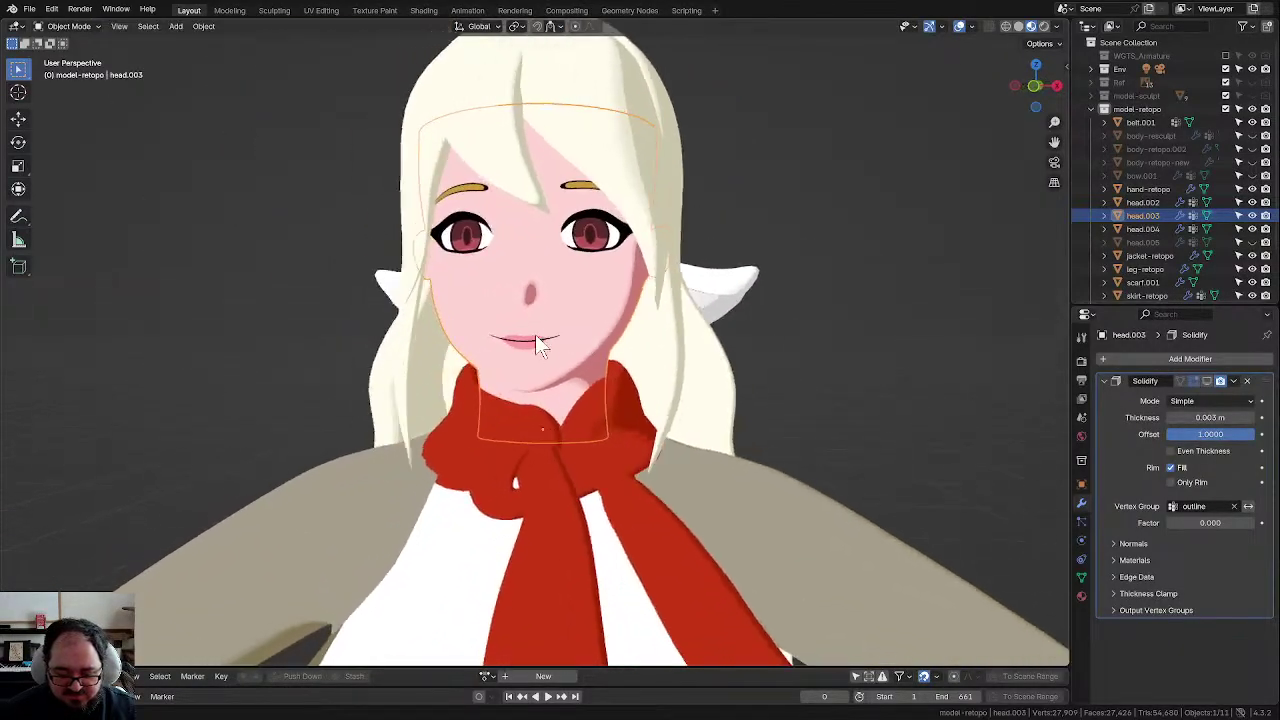
scroll(535, 334, down, 1)
scroll(622, 351, down, 1)
click(806, 371)
scroll(740, 350, up, 1)
click(592, 291)
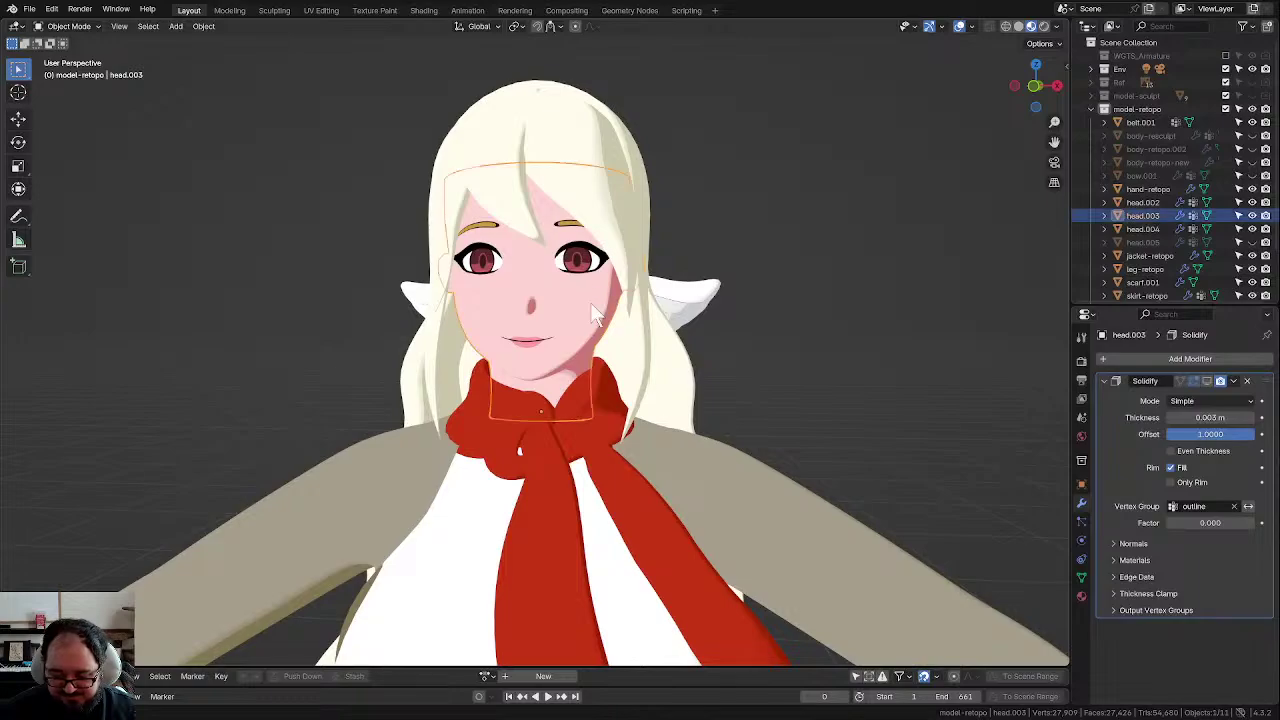
scroll(609, 315, up, 1)
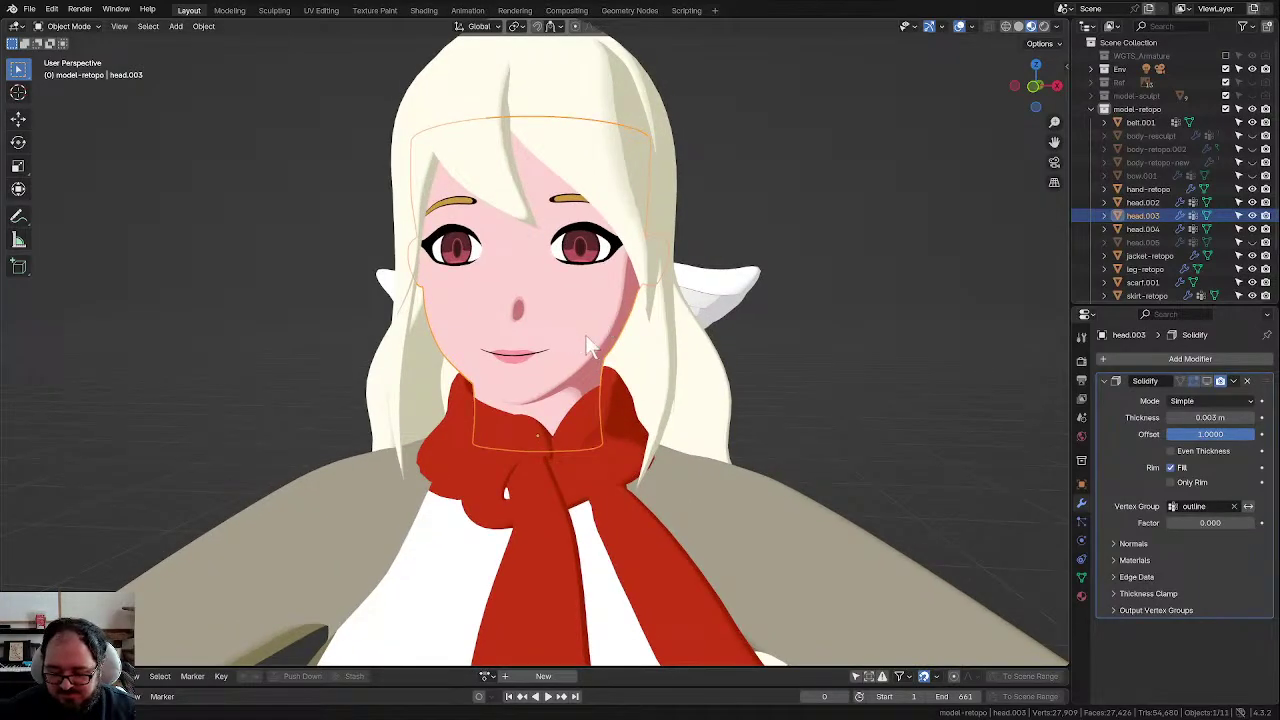
Step: Hide the hair, the elf ears, the jacket, the scarf and the sweater
click(668, 152)
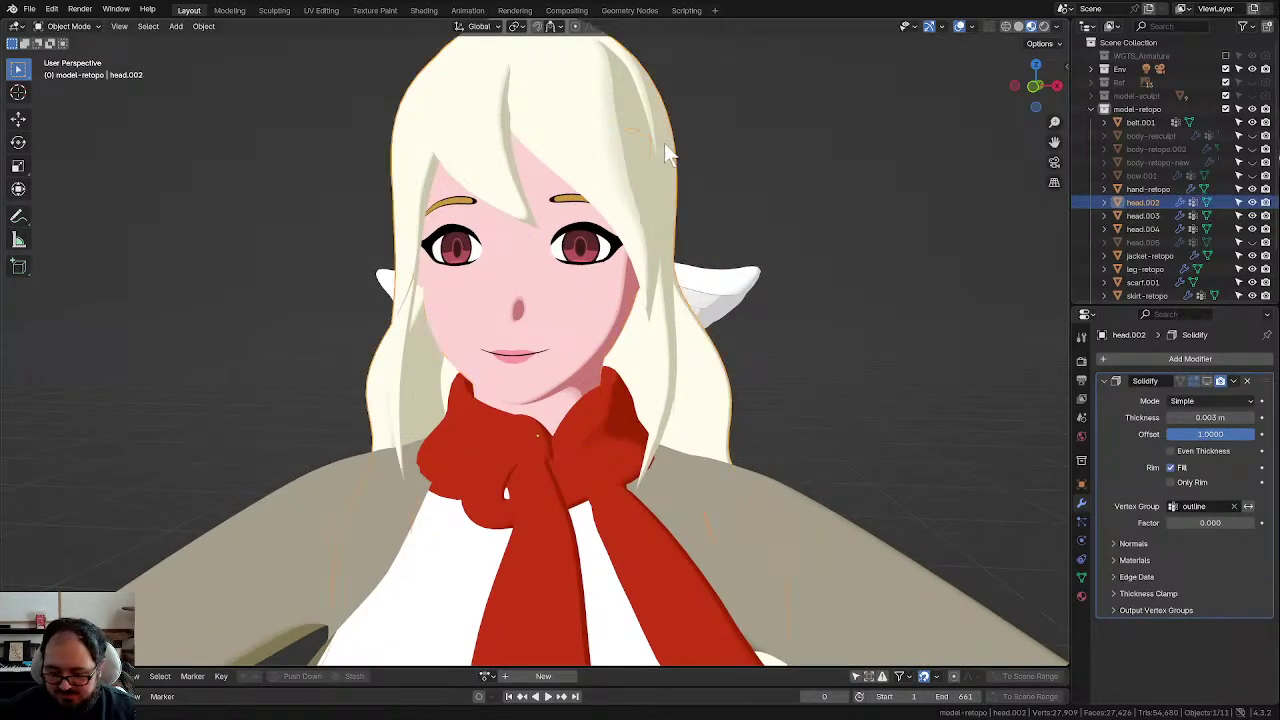
key(h)
click(683, 290)
key(h)
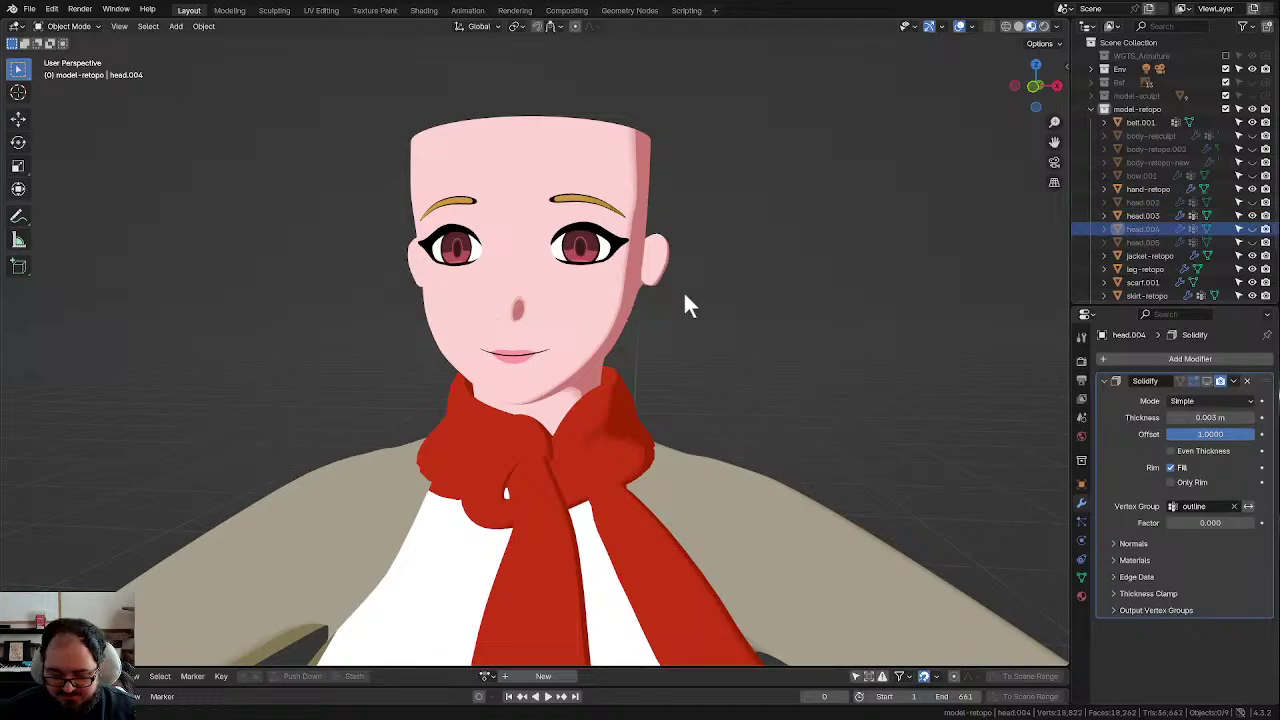
click(666, 486)
key(h)
click(566, 486)
key(h)
click(652, 535)
key(h)
Step: Hide the belt, skirt, hands and legs so only the head is left in view
scroll(649, 522, down, 6)
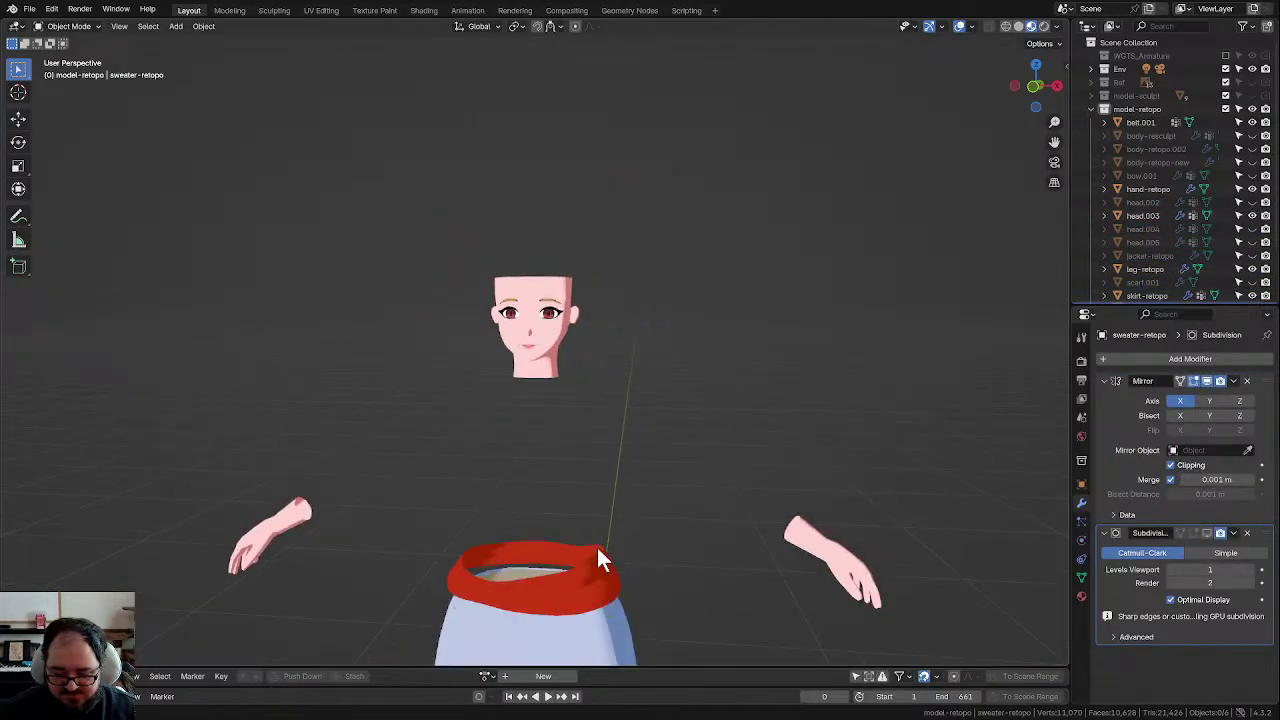
click(597, 550)
key(h)
click(585, 612)
key(h)
click(825, 572)
key(h)
click(575, 619)
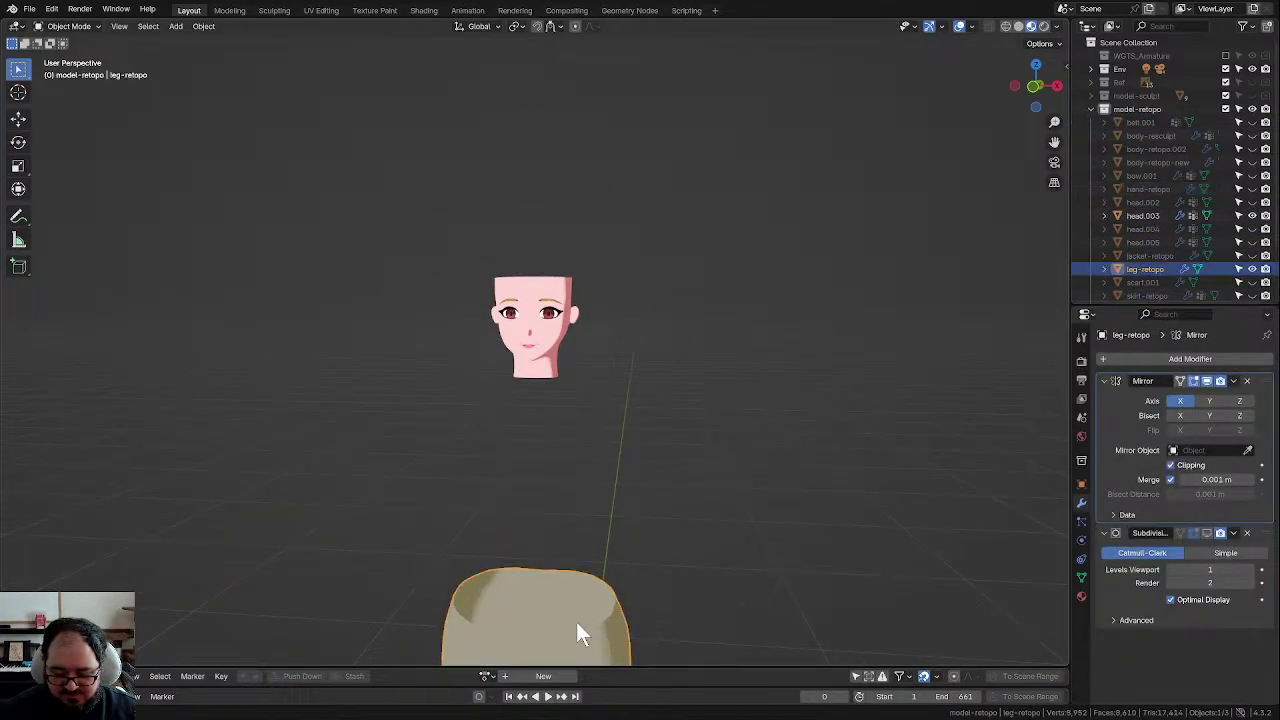
key(h)
scroll(665, 539, down, 3)
mouse_move(665, 539)
middle_down()
mouse_move(689, 557)
mouse_move(677, 553)
middle_up()
scroll(647, 506, down, 2)
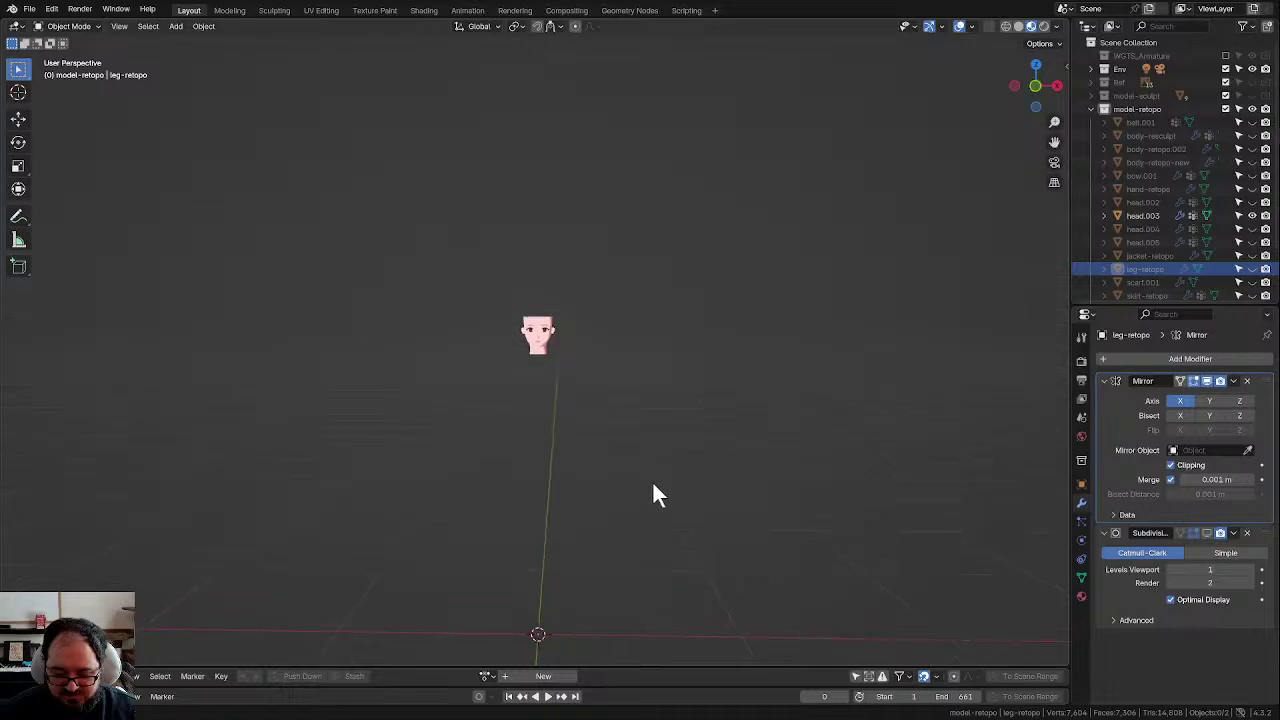
Step: Select the head mesh and put it into Edit Mode with the face in close view
scroll(660, 470, up, 8)
middle_drag(680, 417, 626, 409)
scroll(613, 436, up, 3)
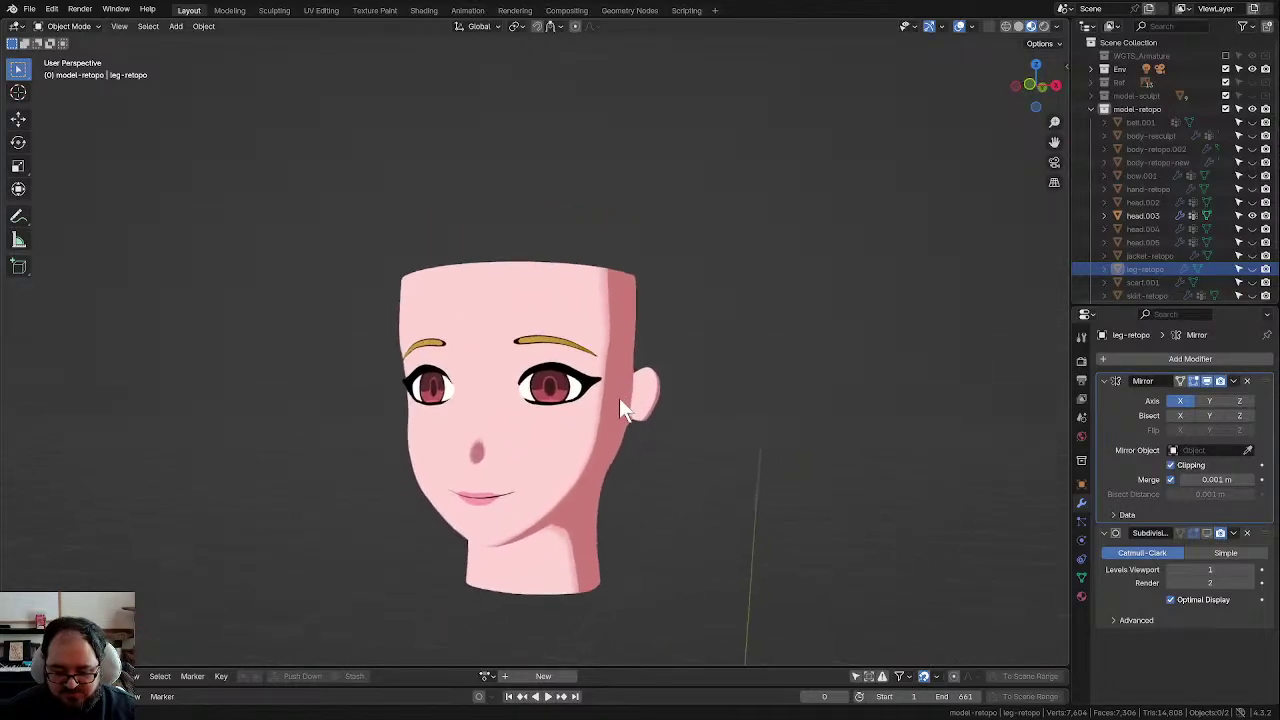
click(543, 328)
middle_drag(690, 457, 689, 420)
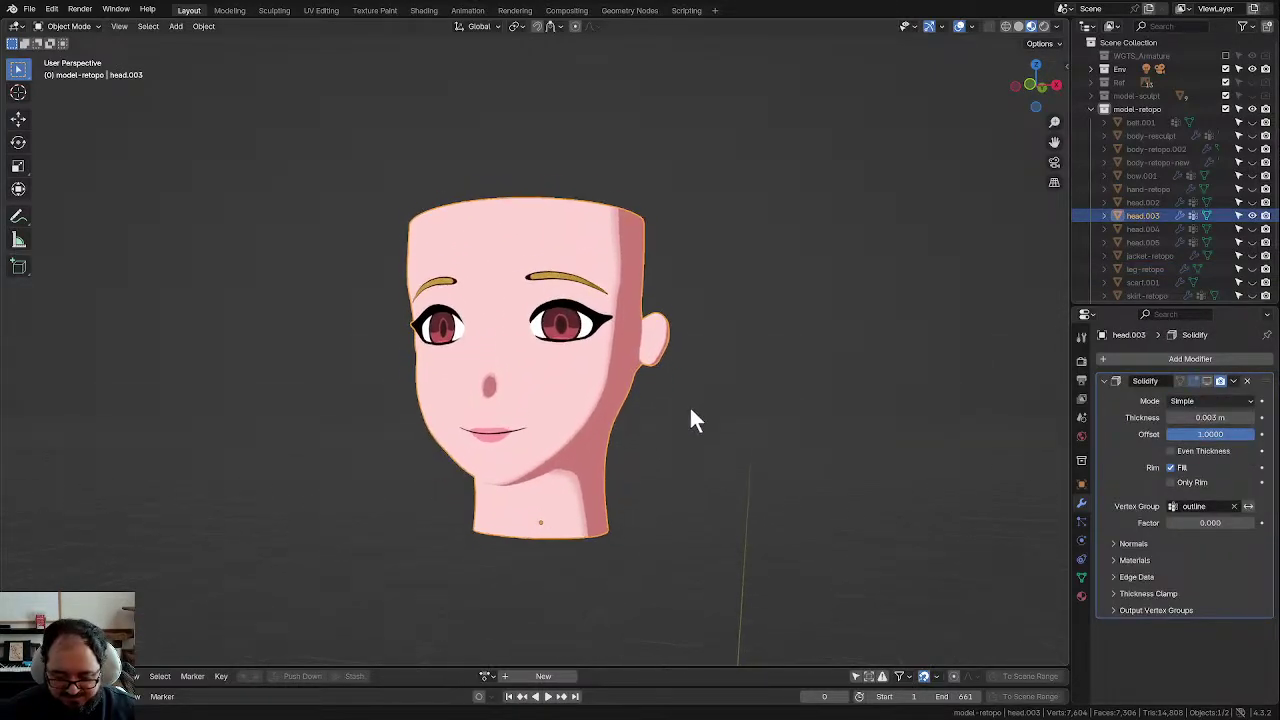
scroll(650, 410, up, 2)
key(Tab)
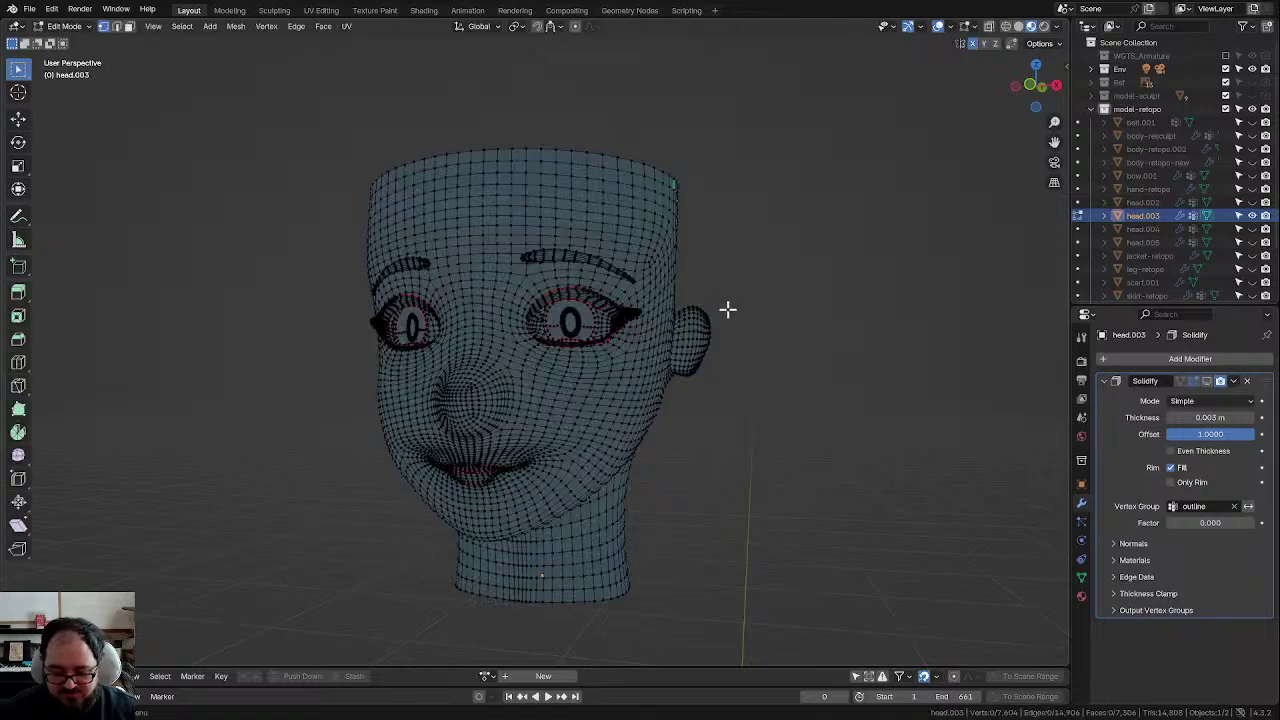
scroll(731, 311, up, 2)
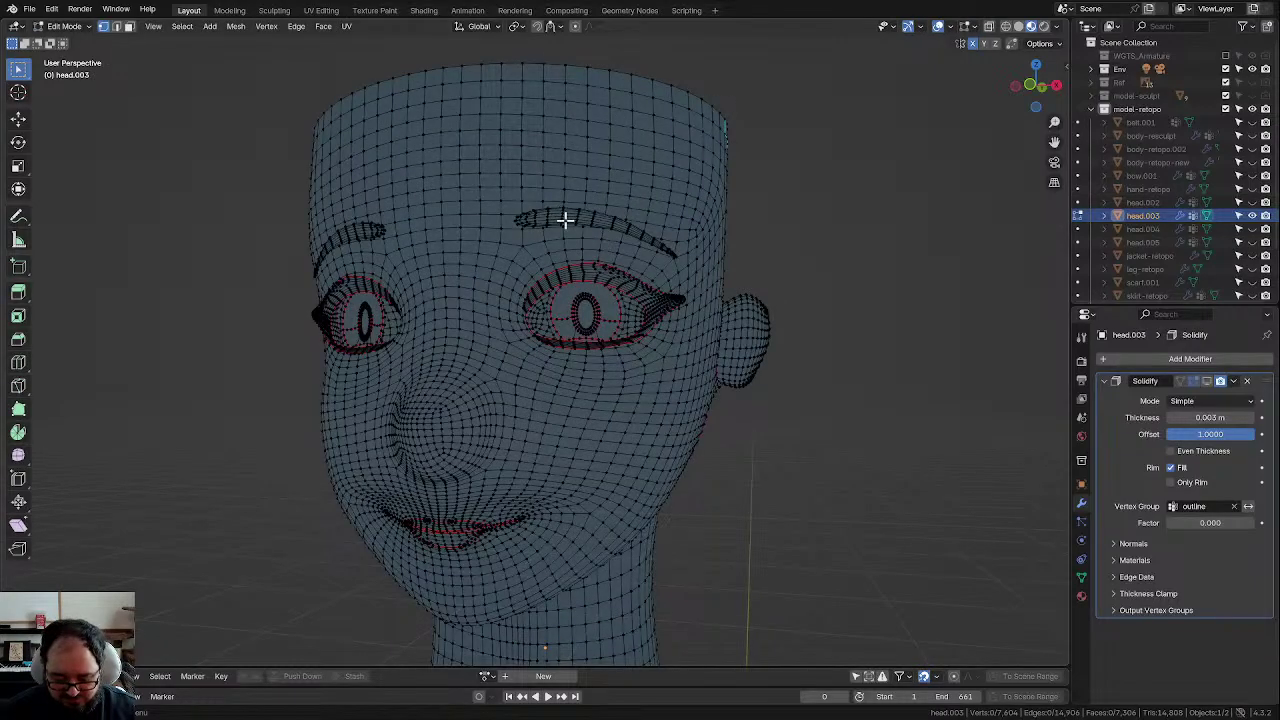
key(l)
key(l)
key(l)
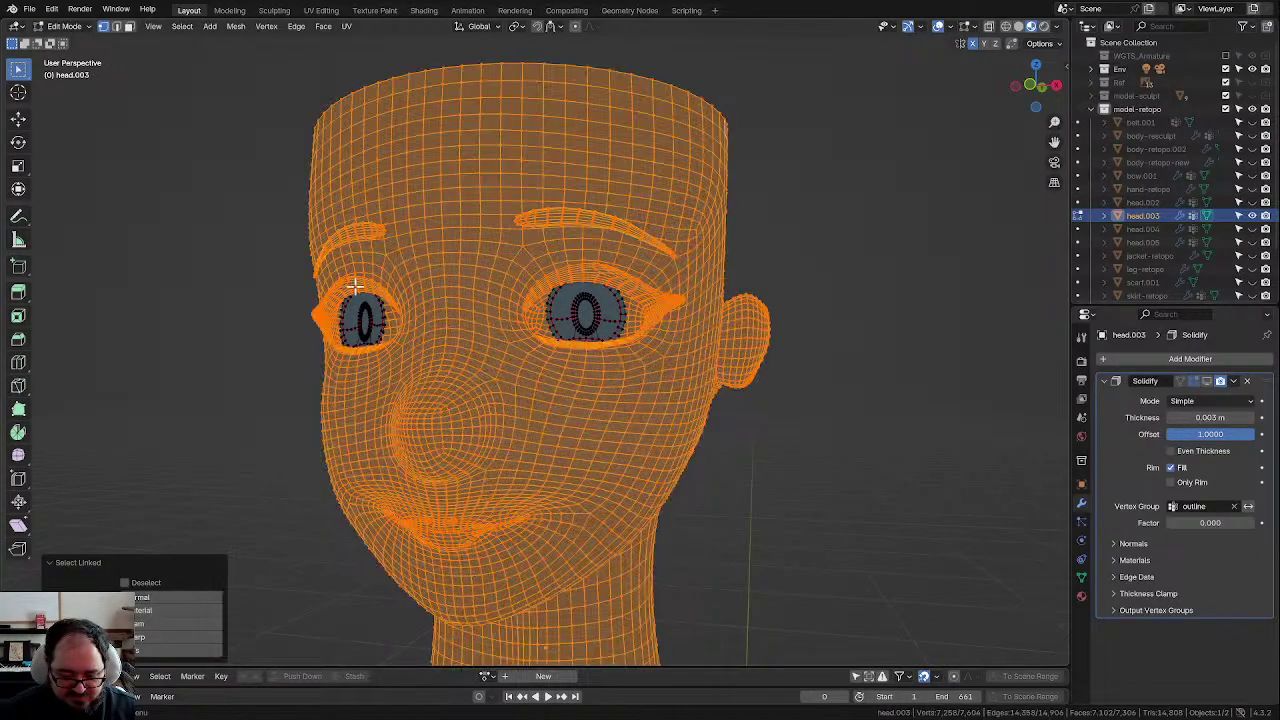
click(840, 303)
Step: Select the linked geometry of both eyebrows and both eyes without Seam delimiting and separate the selection into its own object
key(l)
key(l)
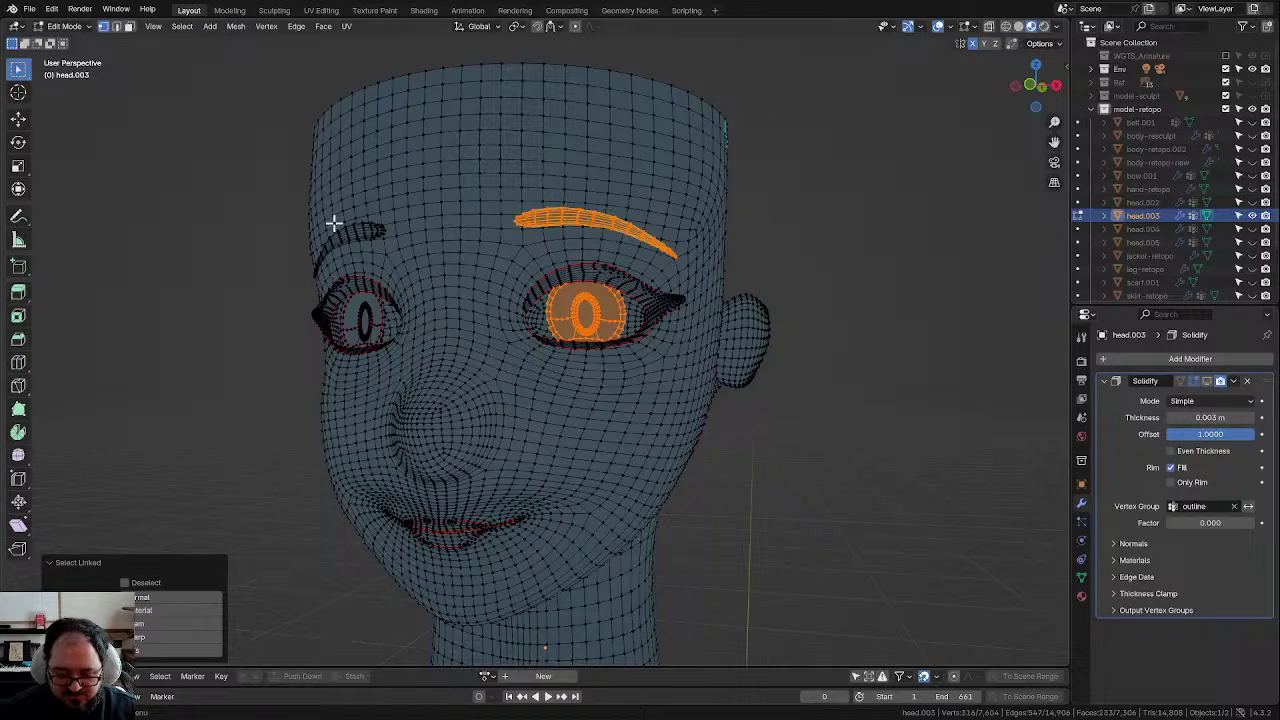
key(l)
key(l)
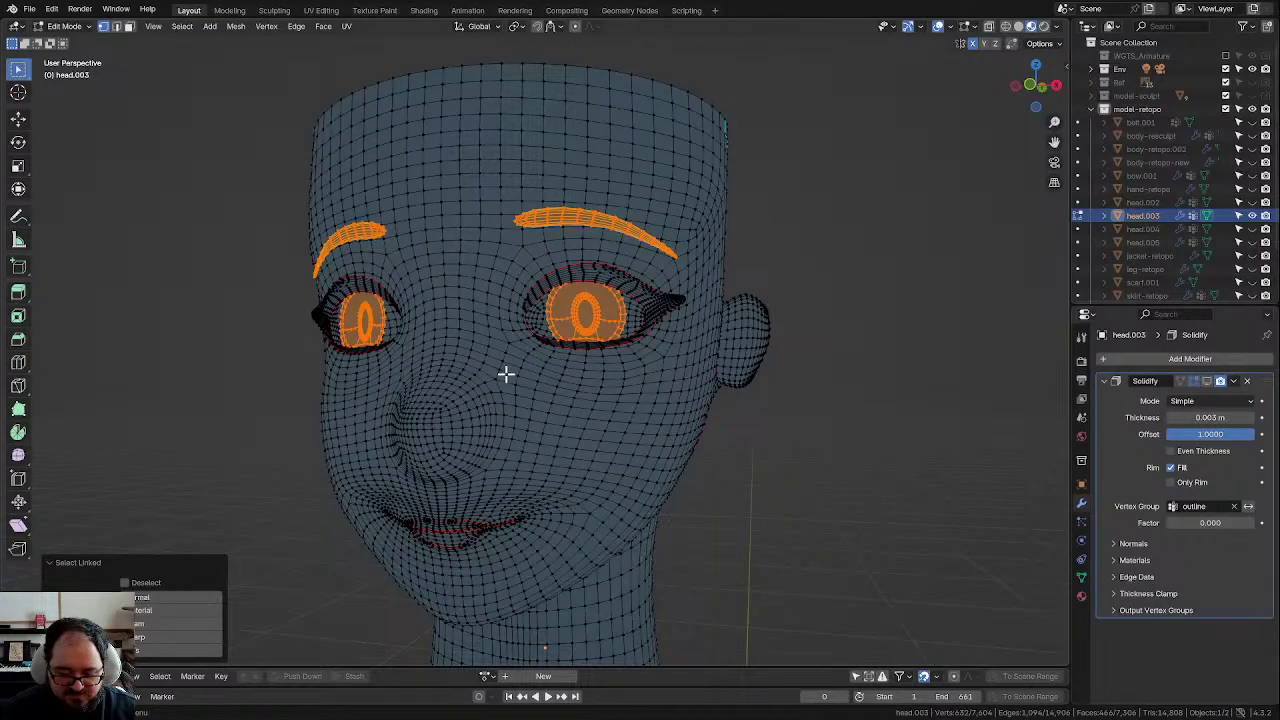
middle_drag(505, 373, 515, 373)
scroll(666, 316, up, 2)
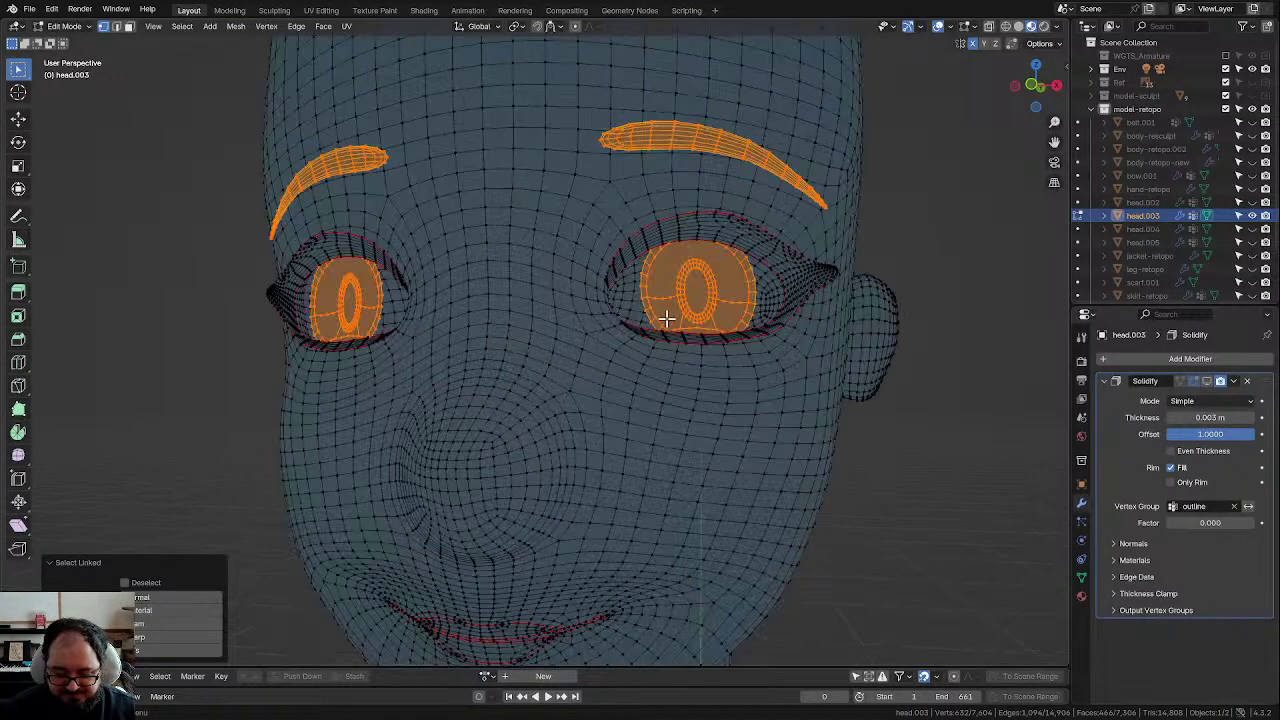
click(142, 623)
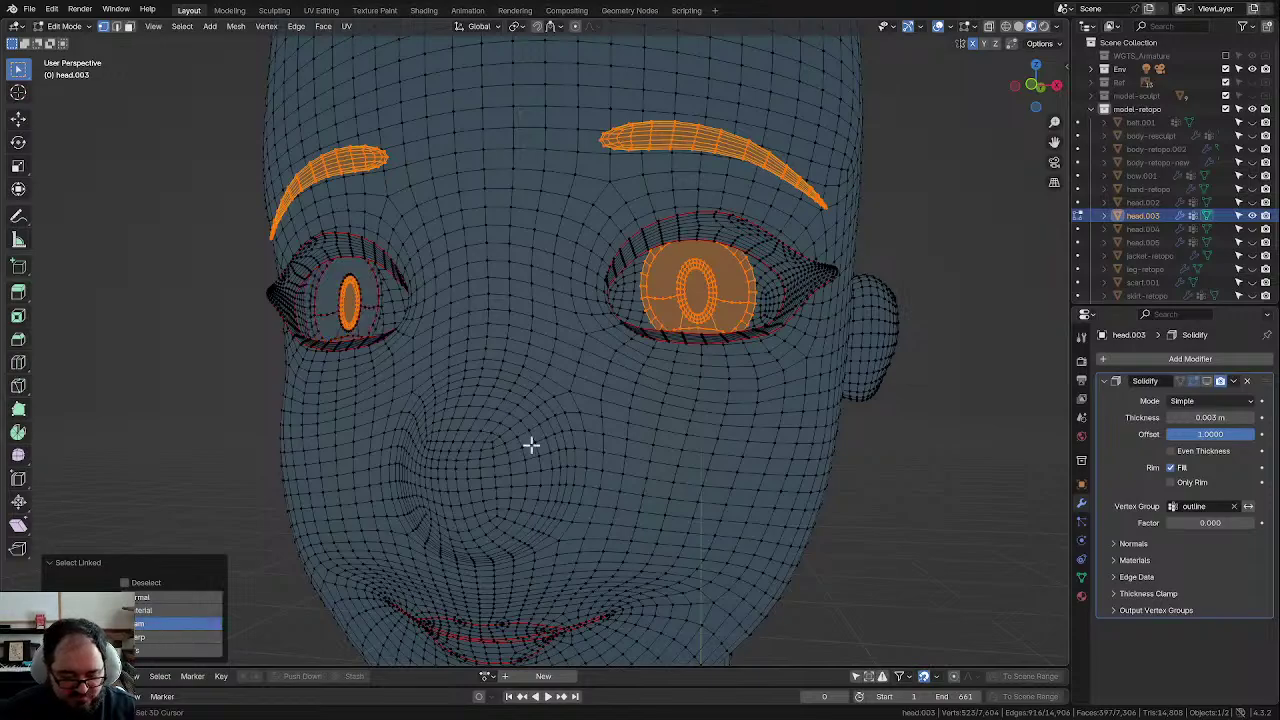
click(149, 622)
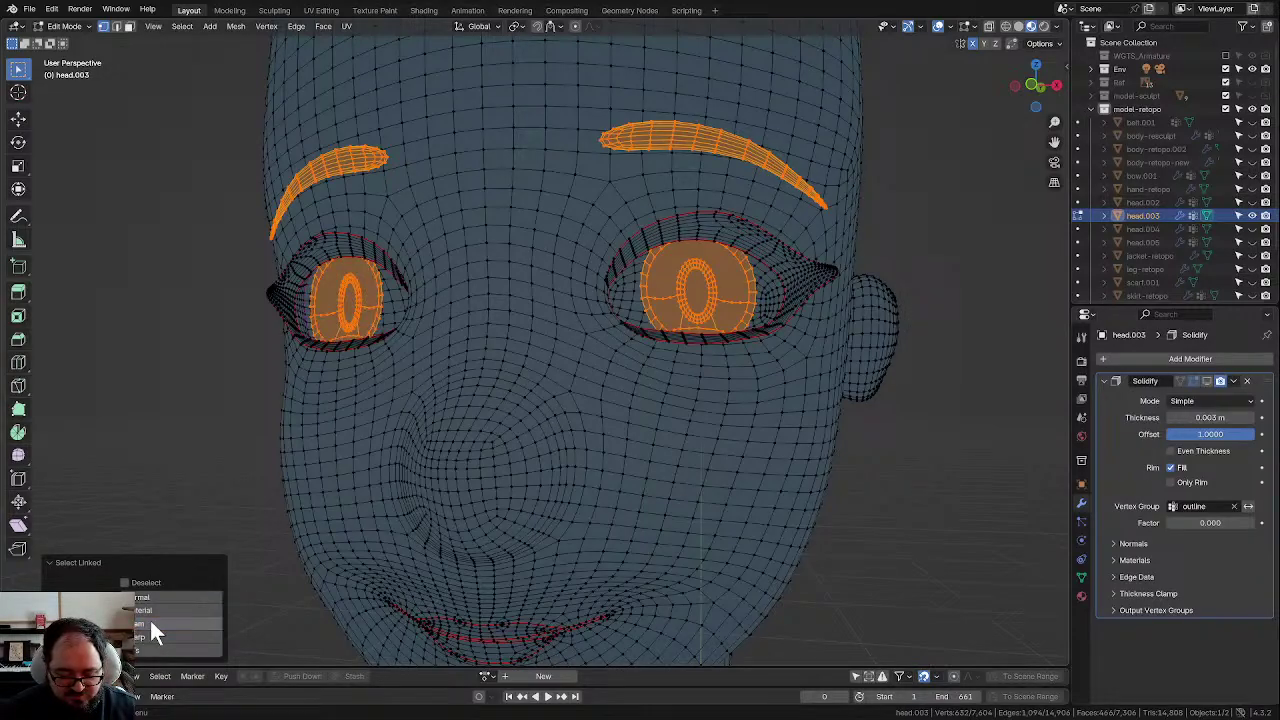
key(p)
click(712, 284)
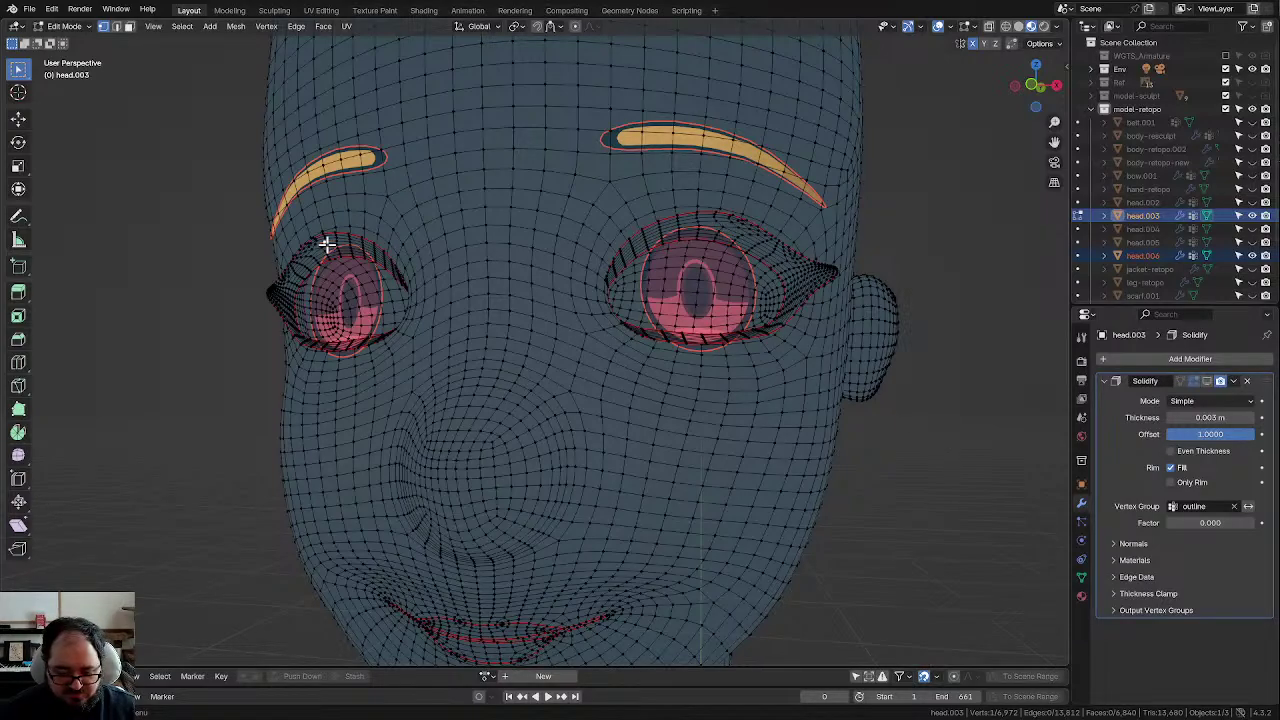
Step: Select the linked lash geometry around both eyes, separate it into its own object and return to Object Mode
key(a)
key(ctrl+z)
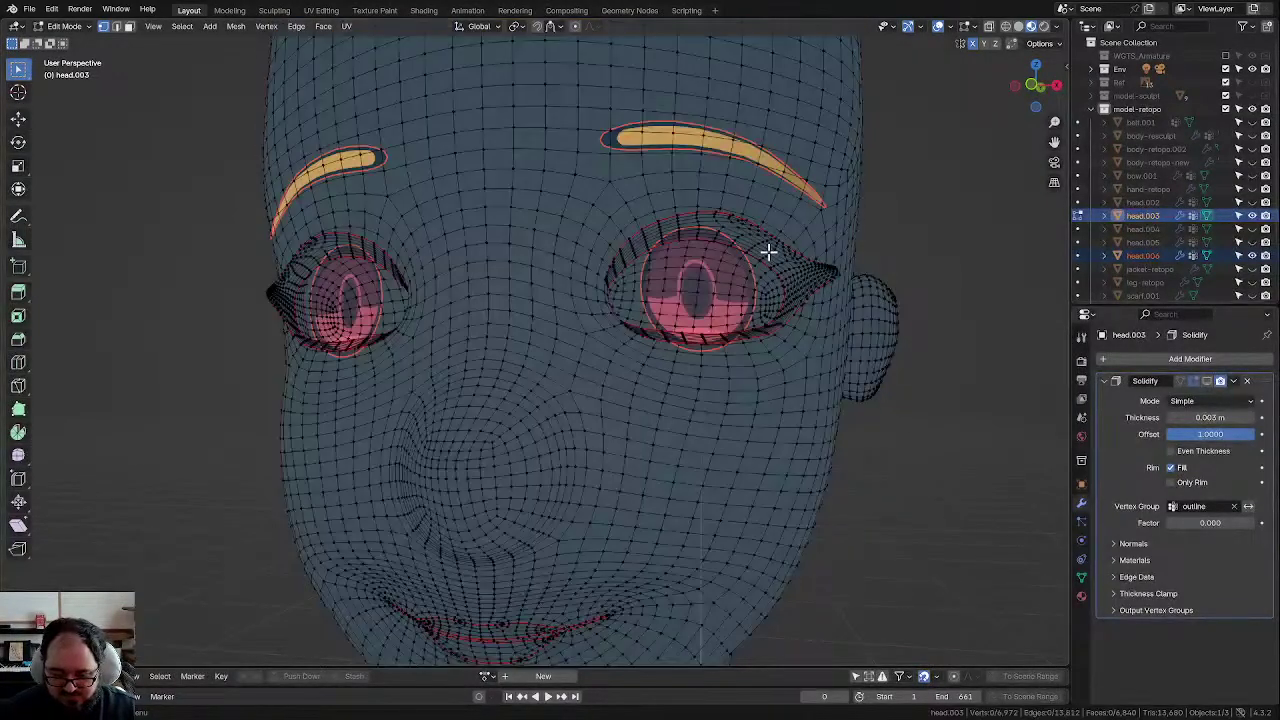
key(l)
click(178, 624)
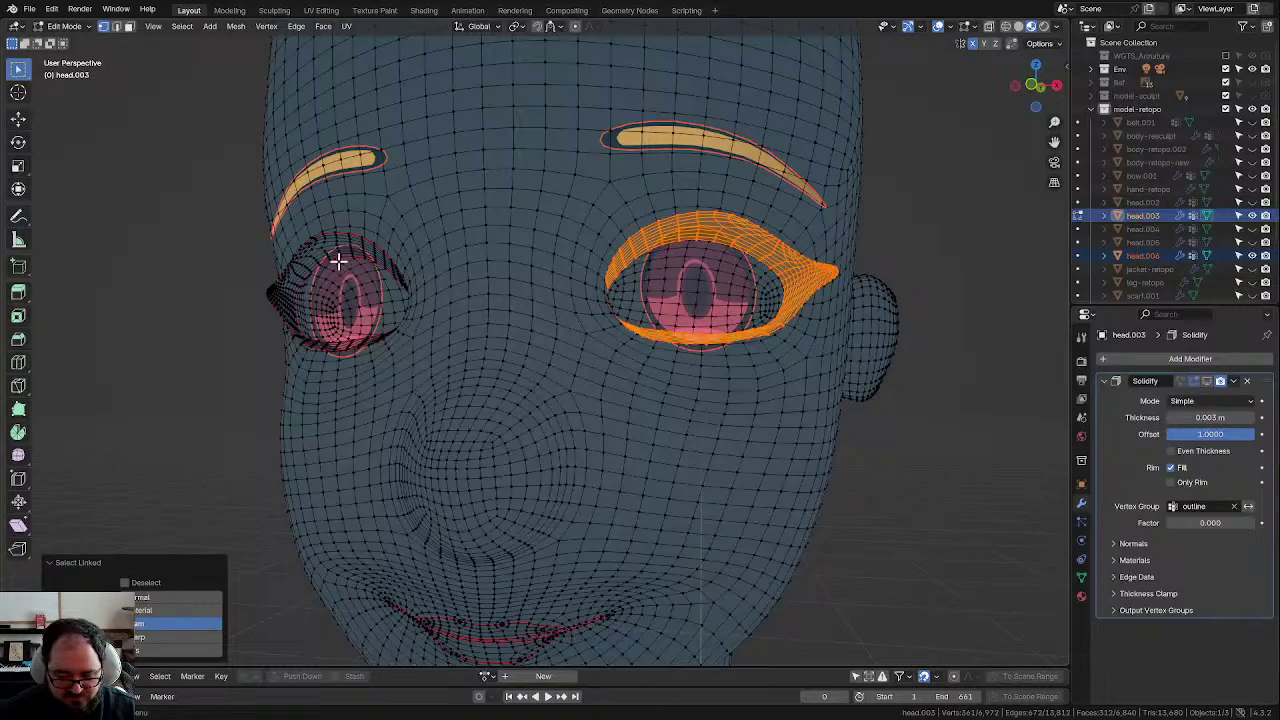
key(l)
key(p)
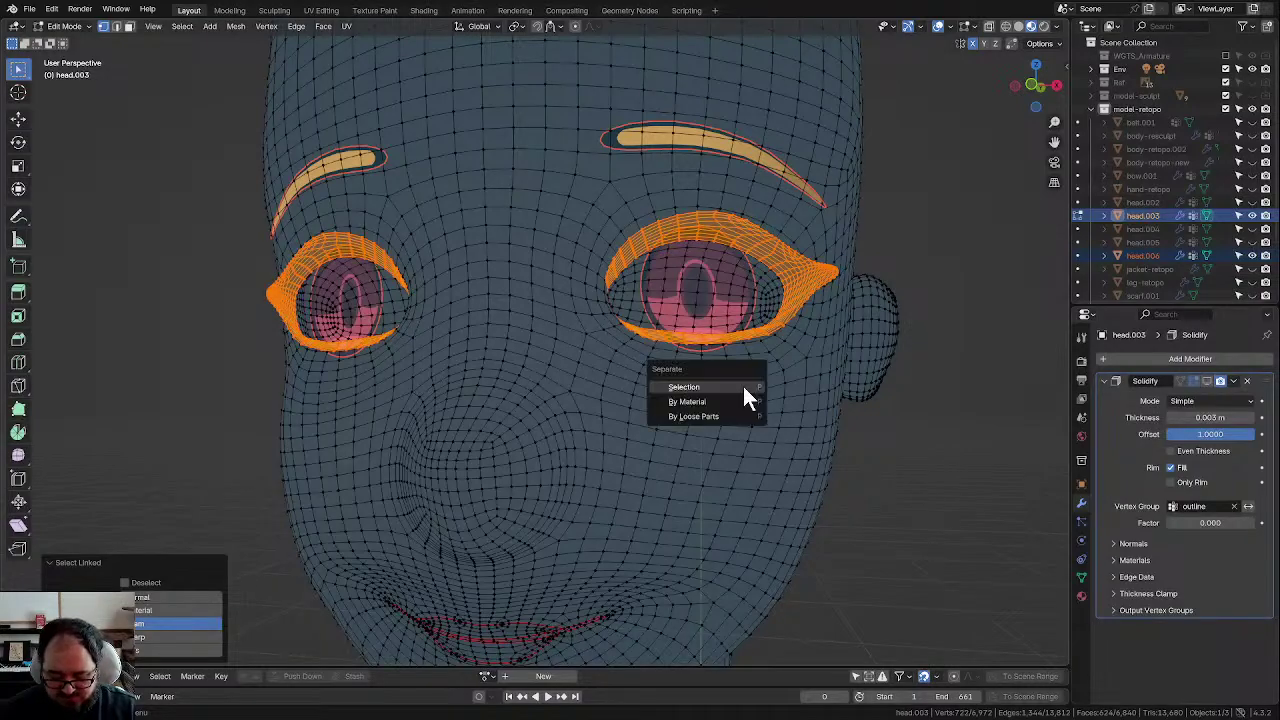
click(743, 386)
key(Tab)
Step: Hide the separated lashes and the separated eyebrows and eyes so only the bare head stays in view
click(719, 221)
scroll(719, 221, down, 3)
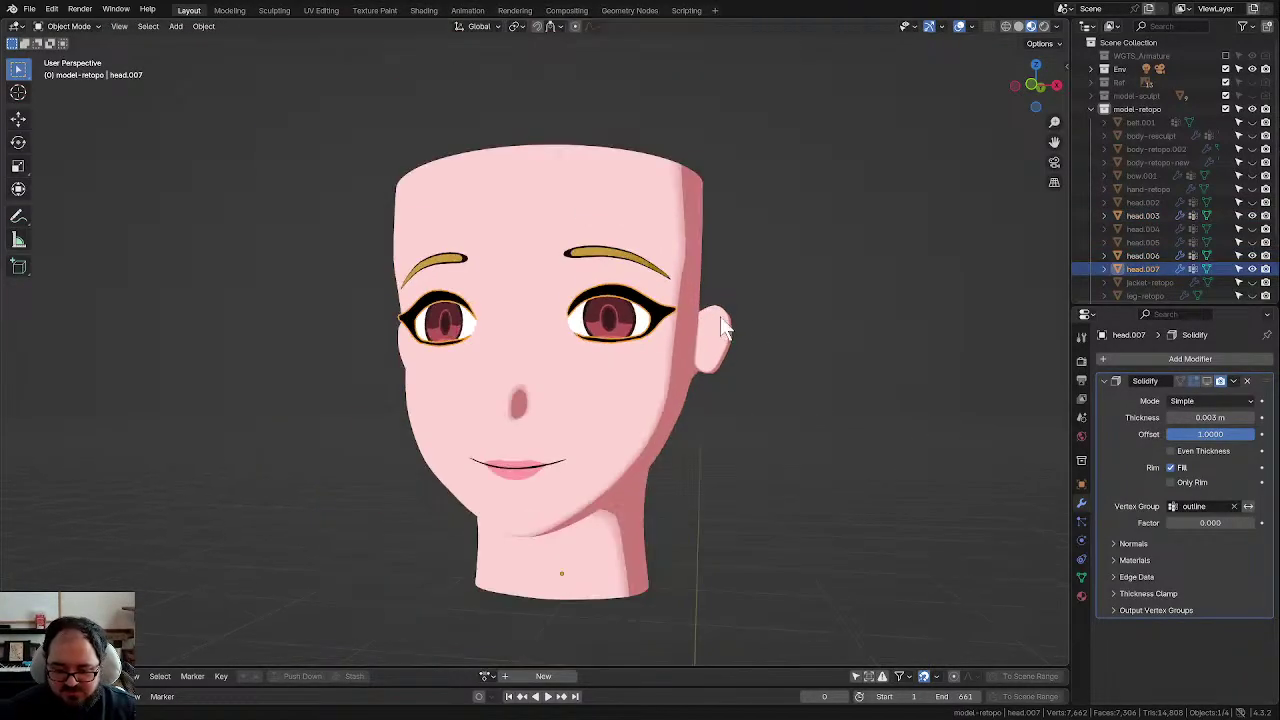
key(h)
click(592, 252)
key(h)
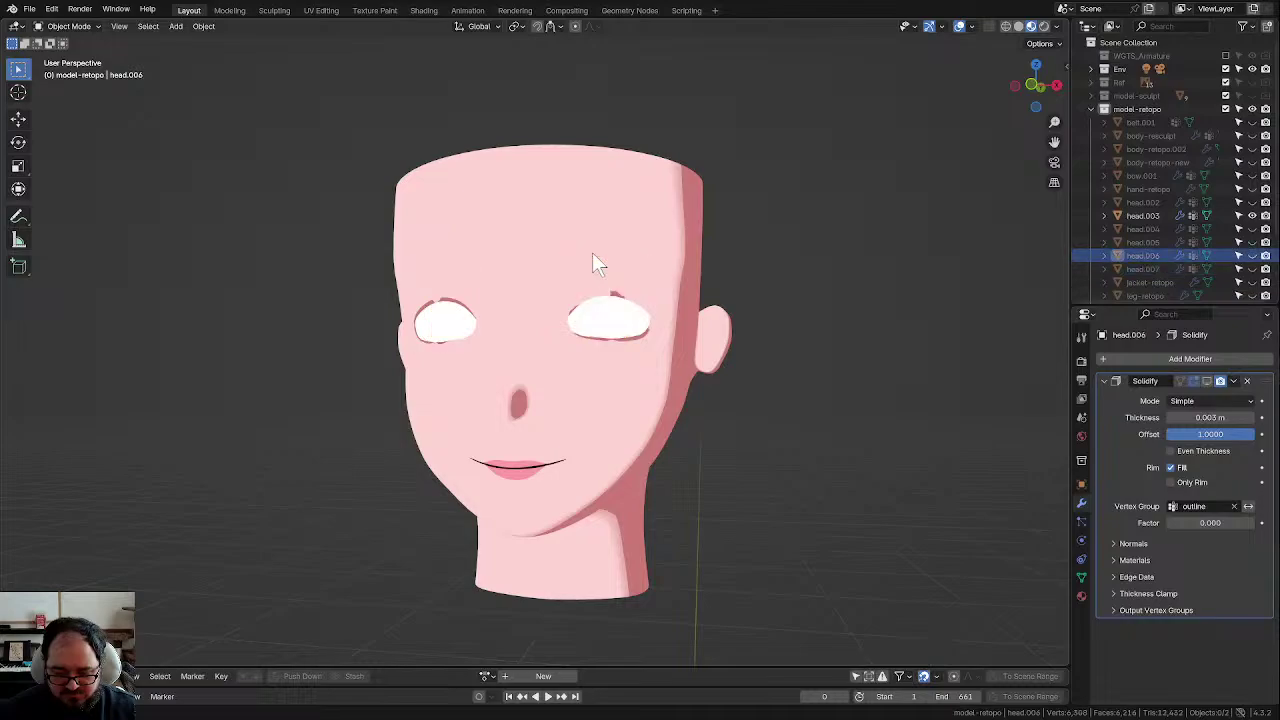
Step: Switch the viewport to solid shading and inspect the surface of the bare head around the eyes and nose
scroll(707, 401, up, 4)
scroll(682, 410, down, 2)
scroll(660, 411, down, 4)
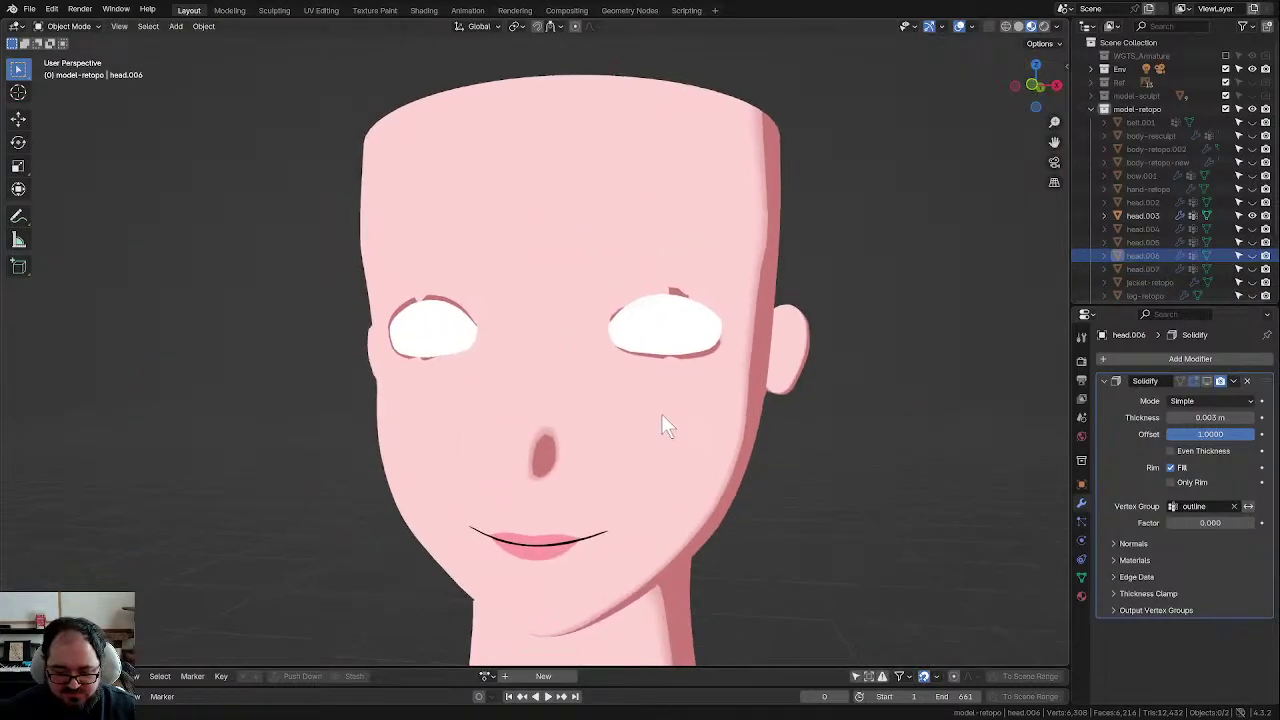
click(1018, 27)
mouse_move(642, 413)
middle_down()
mouse_move(655, 415)
mouse_move(640, 419)
middle_up()
scroll(640, 419, up, 2)
scroll(642, 419, up, 2)
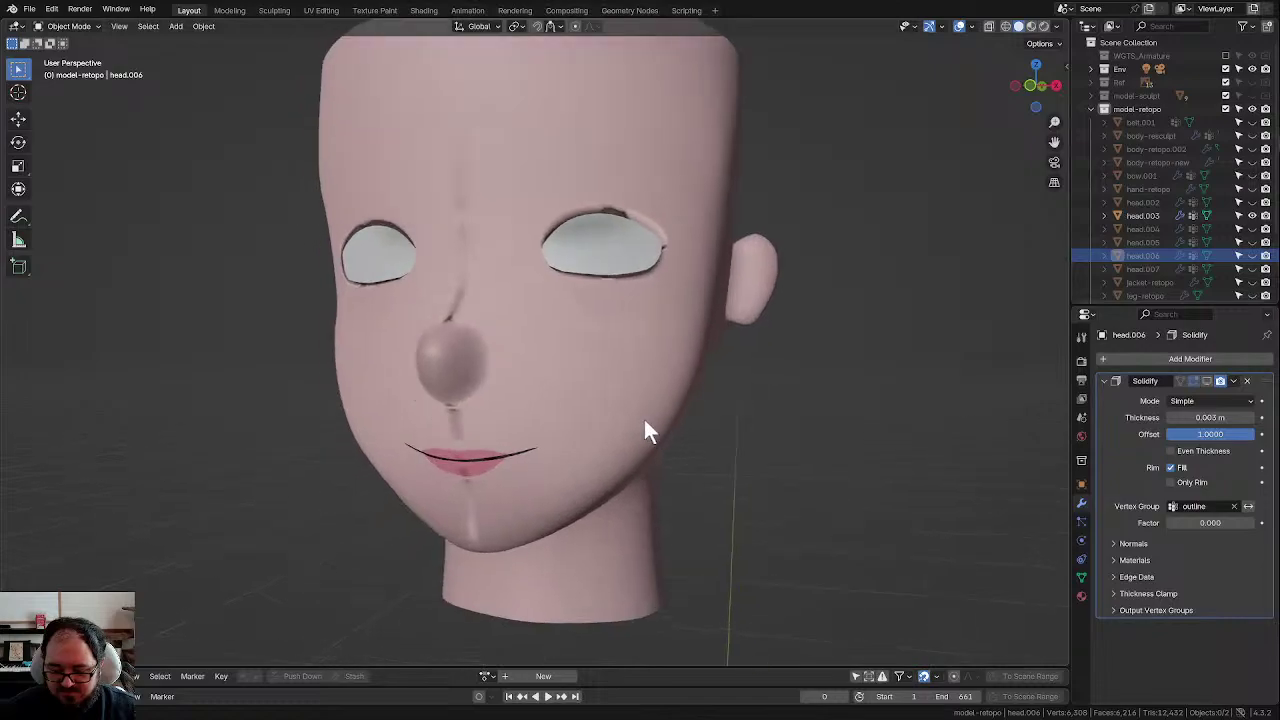
scroll(643, 417, down, 2)
scroll(1161, 194, down, 3)
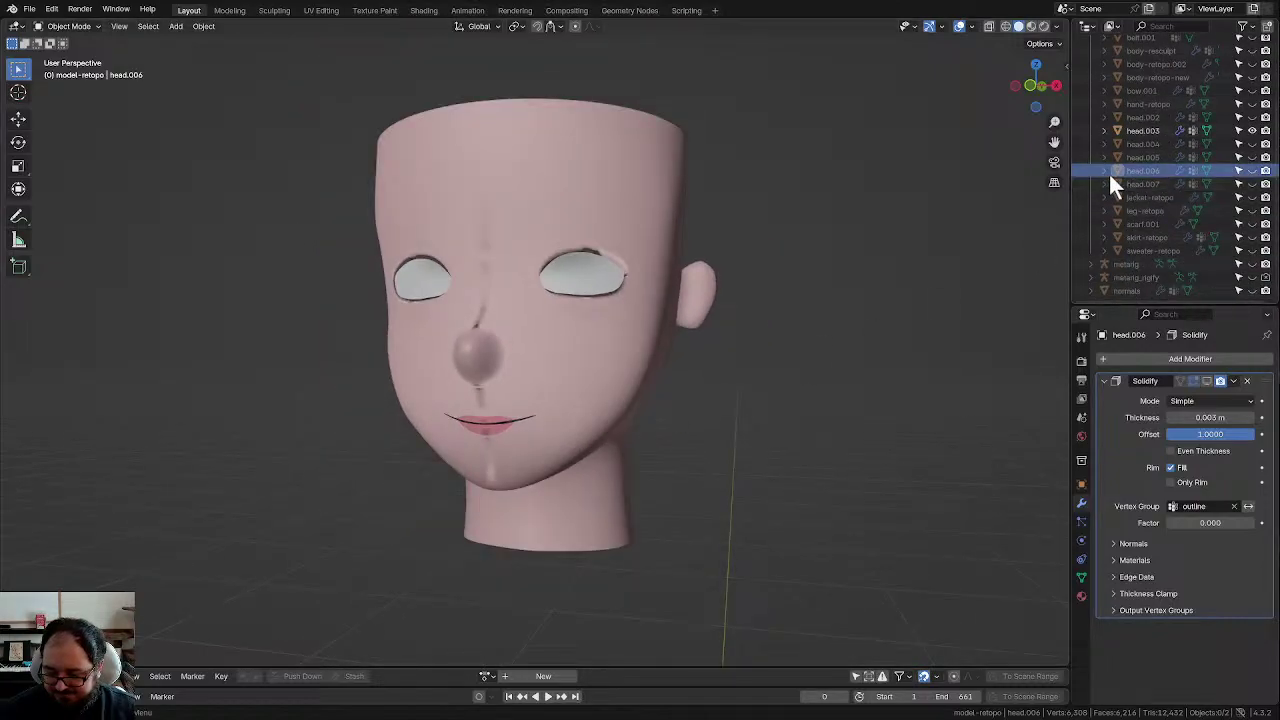
scroll(1108, 171, up, 2)
click(594, 365)
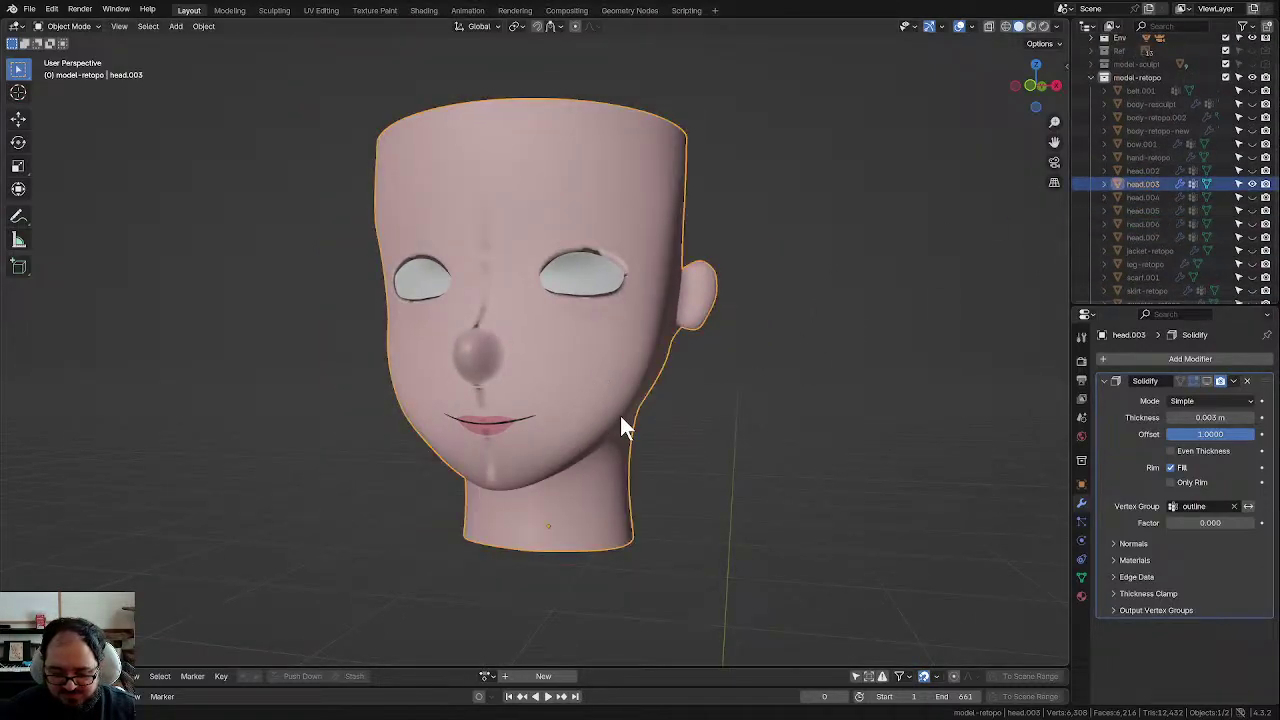
middle_drag(620, 415, 735, 427)
key(KP_Decimal)
click(777, 432)
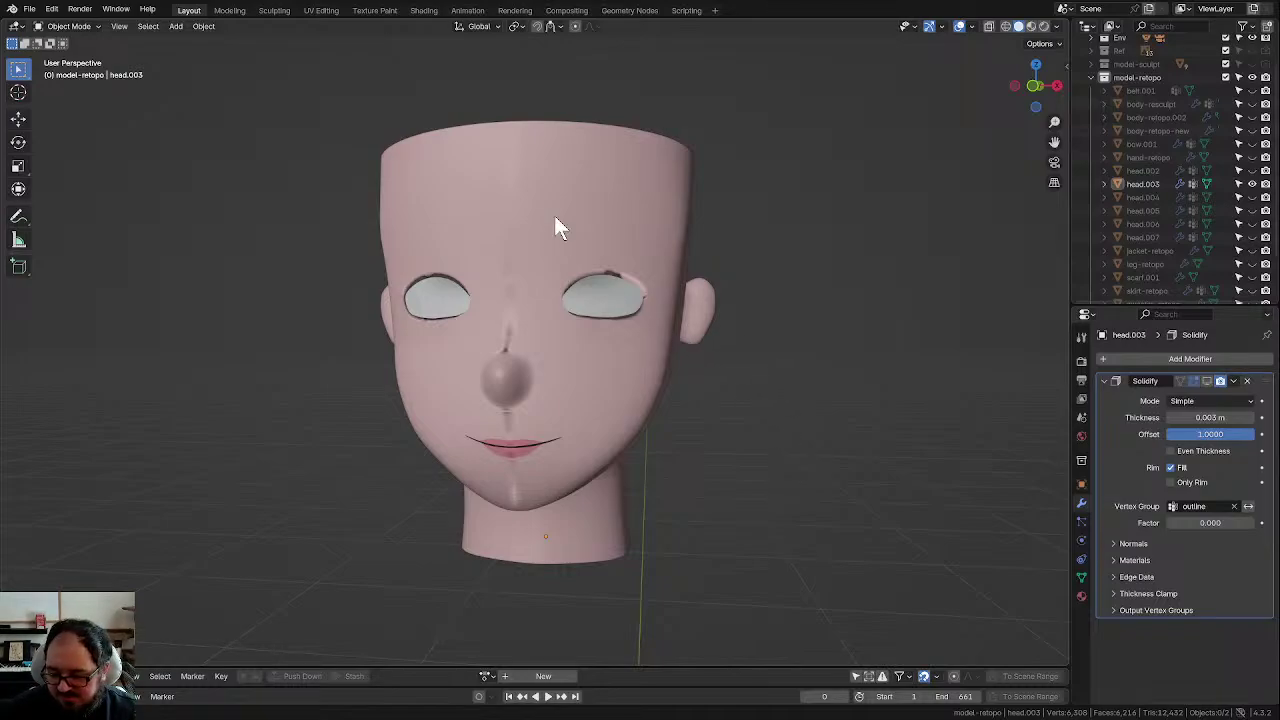
Step: Duplicate one face in the middle of the forehead in place and separate it from the head into its own object
click(530, 198)
scroll(535, 212, up, 3)
key(Tab)
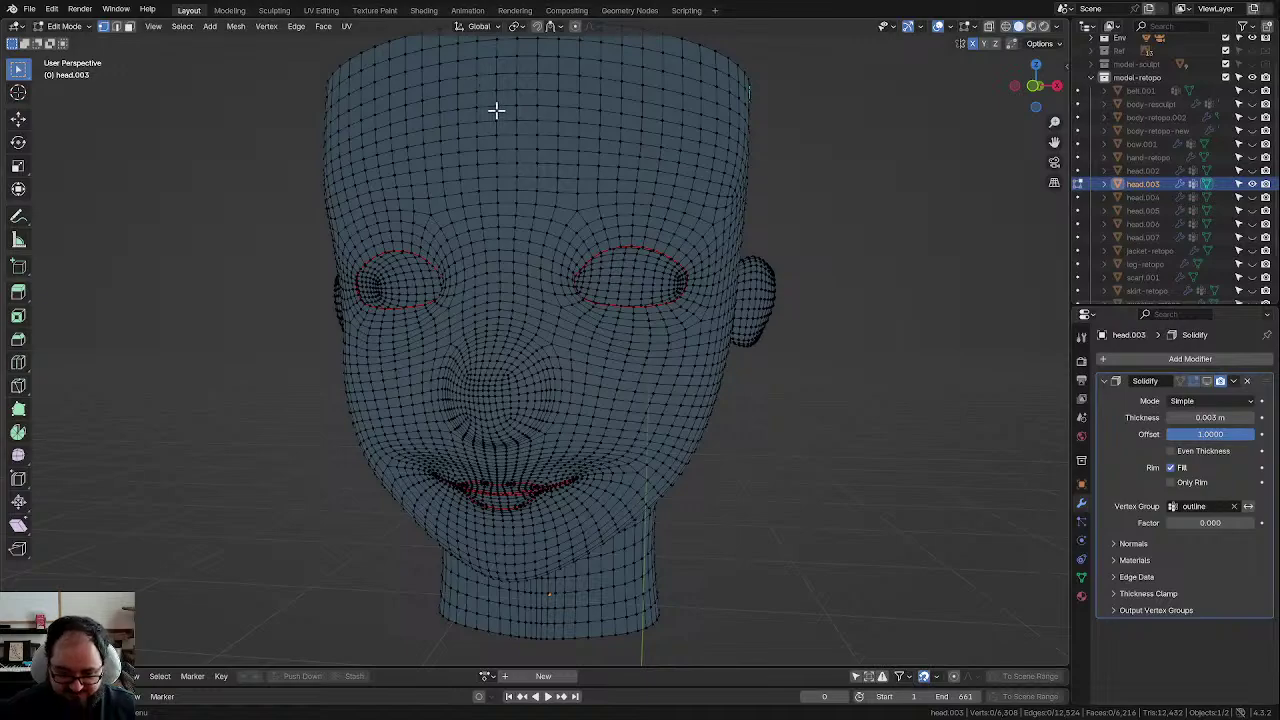
click(507, 208)
key(shift+d)
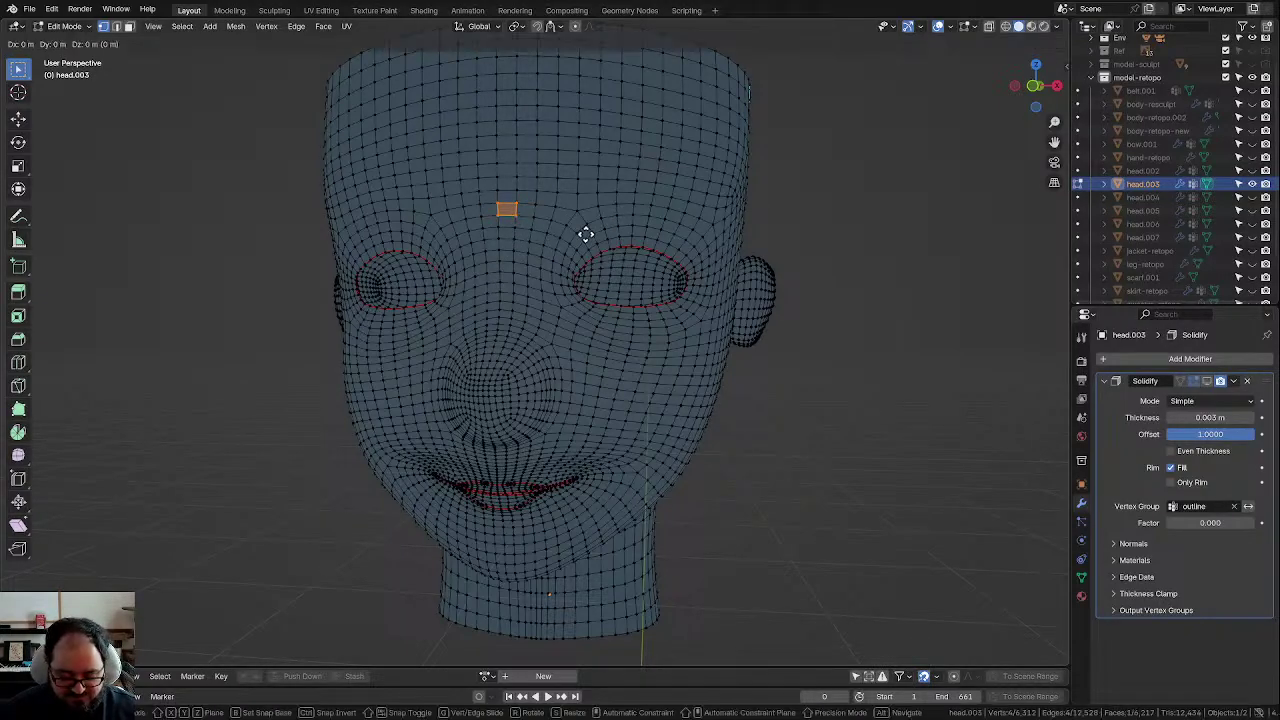
key(Escape)
key(p)
click(586, 236)
key(Tab)
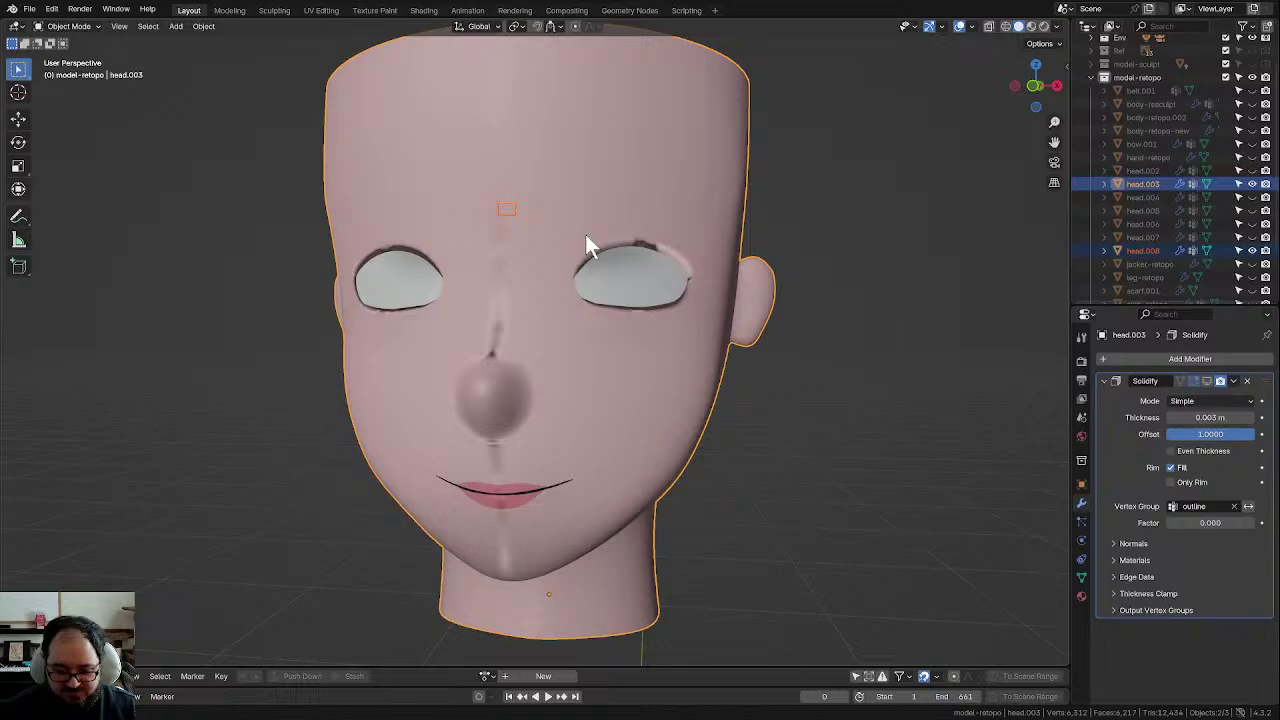
Step: Rename the separated single-face object as head-retopo
click(505, 211)
key(F2)
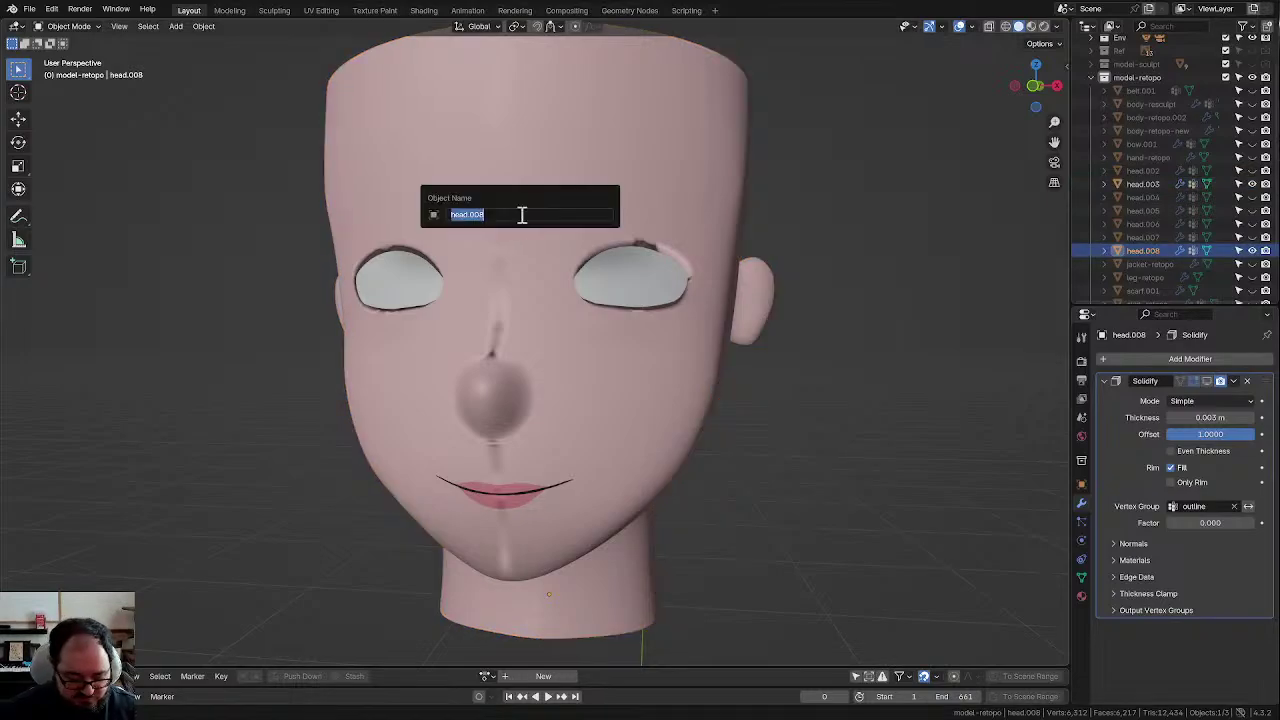
text(hea)
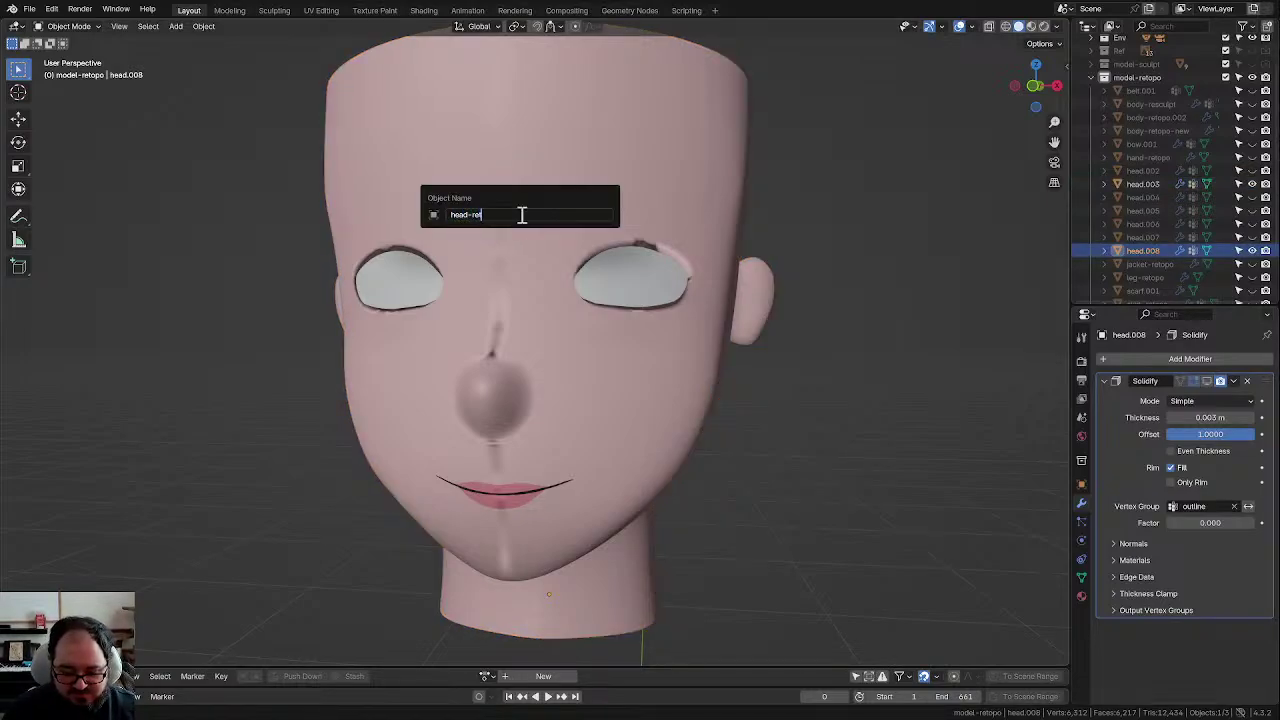
key(Return)
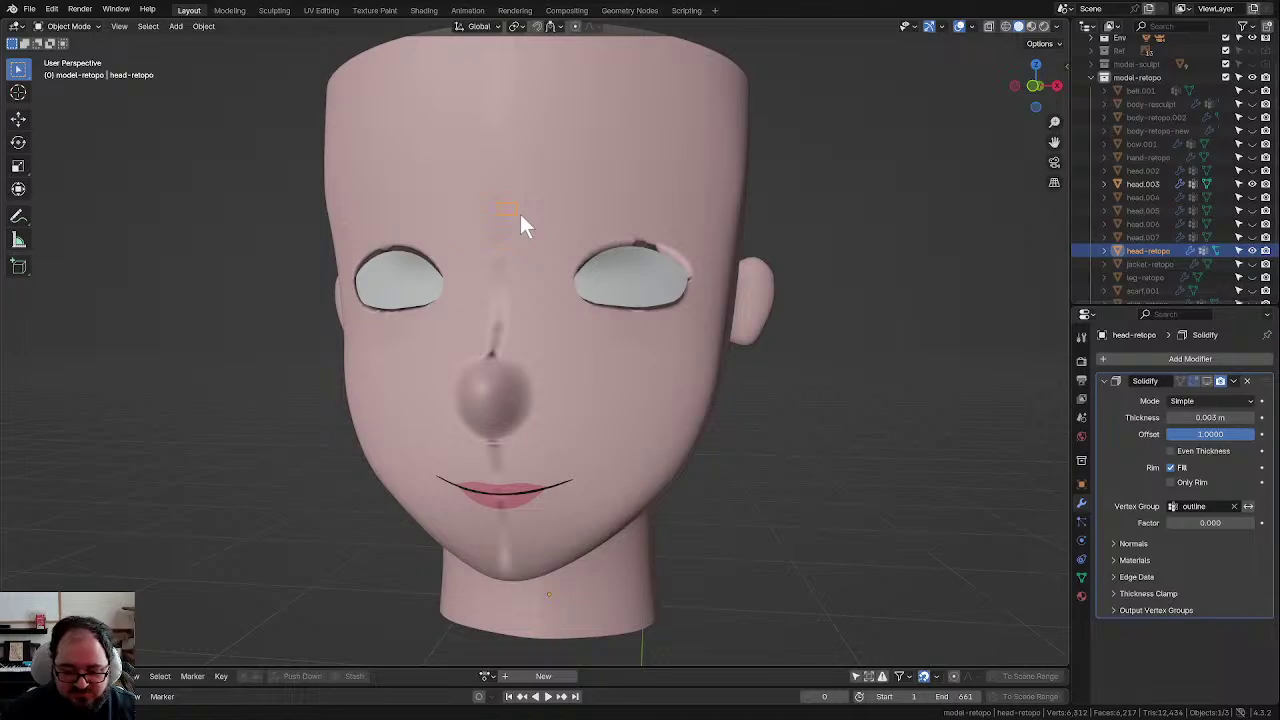
Step: Remove the Solidify modifier from head-retopo and add a Mirror modifier on the X axis
click(1246, 381)
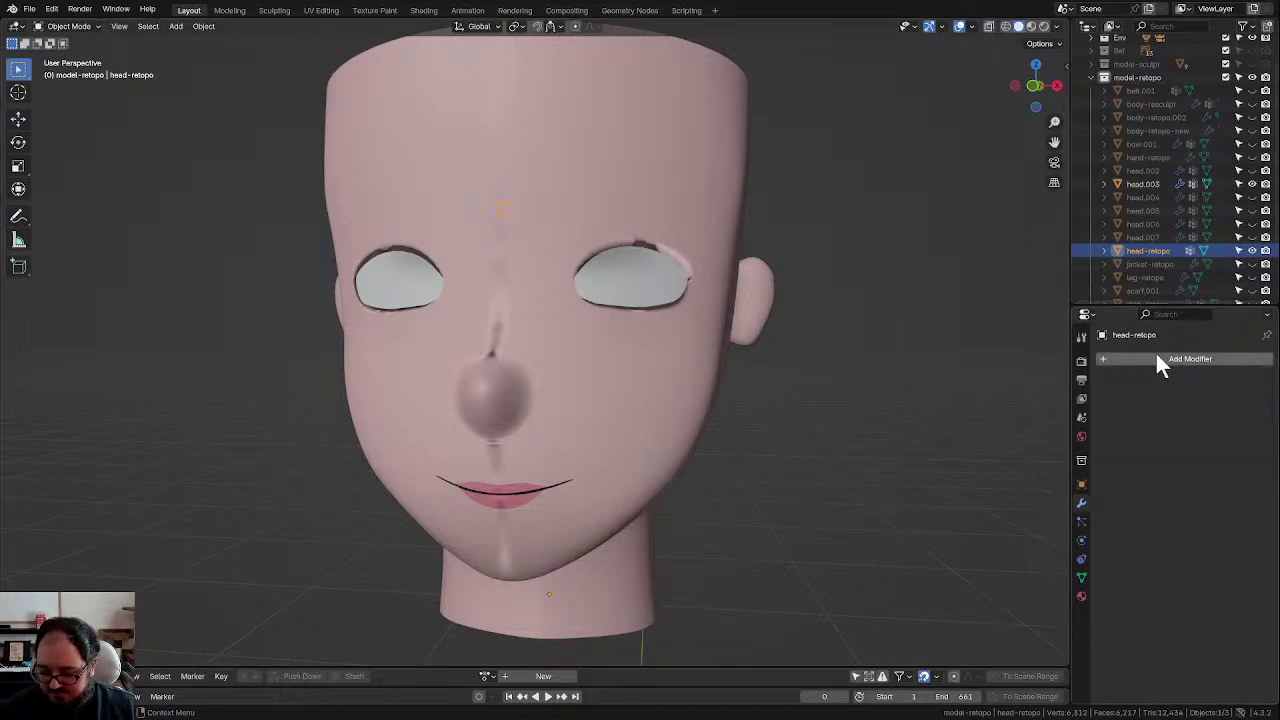
click(1157, 360)
click(1117, 355)
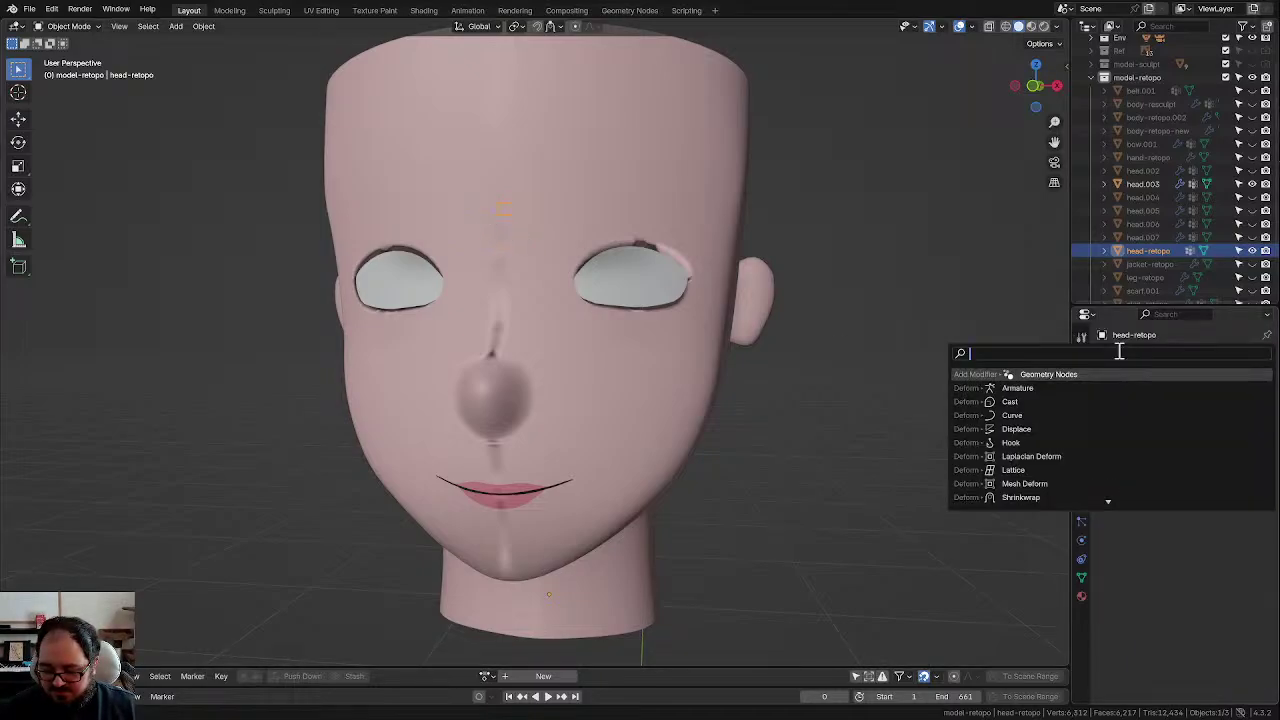
text(mirror)
key(Return)
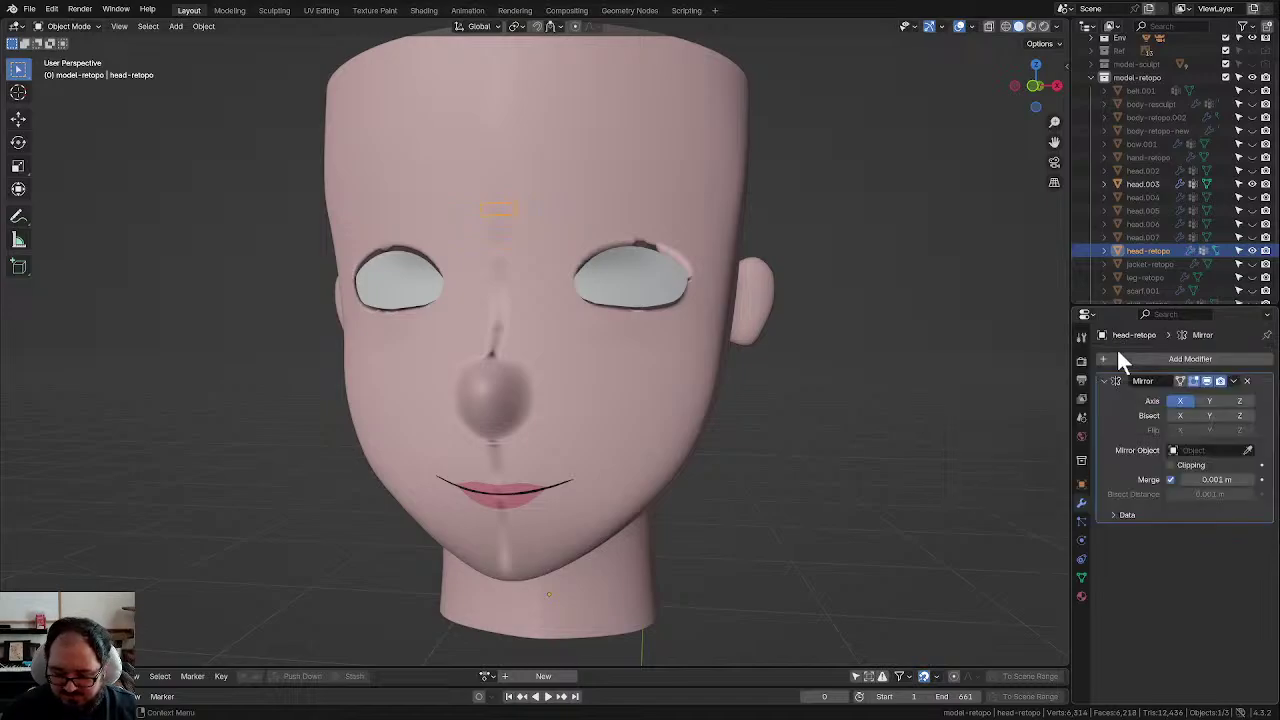
Step: Add a Subdivision Surface modifier to head-retopo below the Mirror modifier
click(1143, 359)
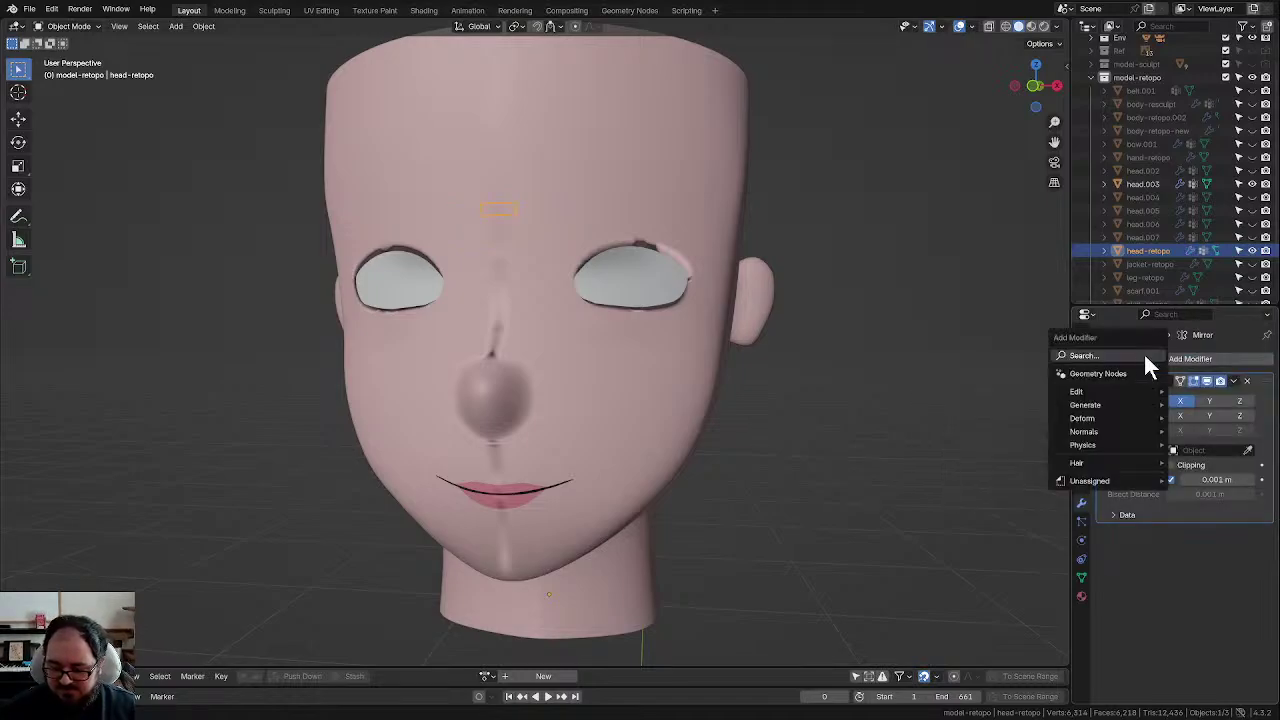
click(1143, 352)
text(s)
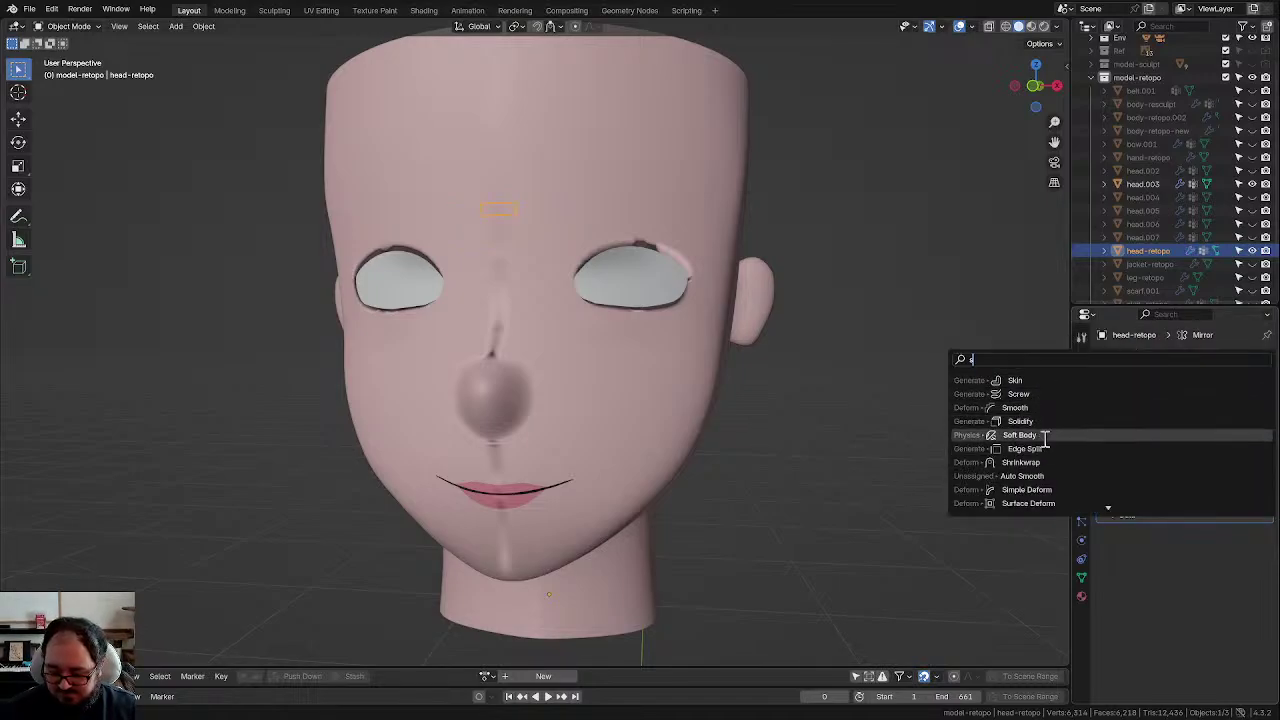
text(ur)
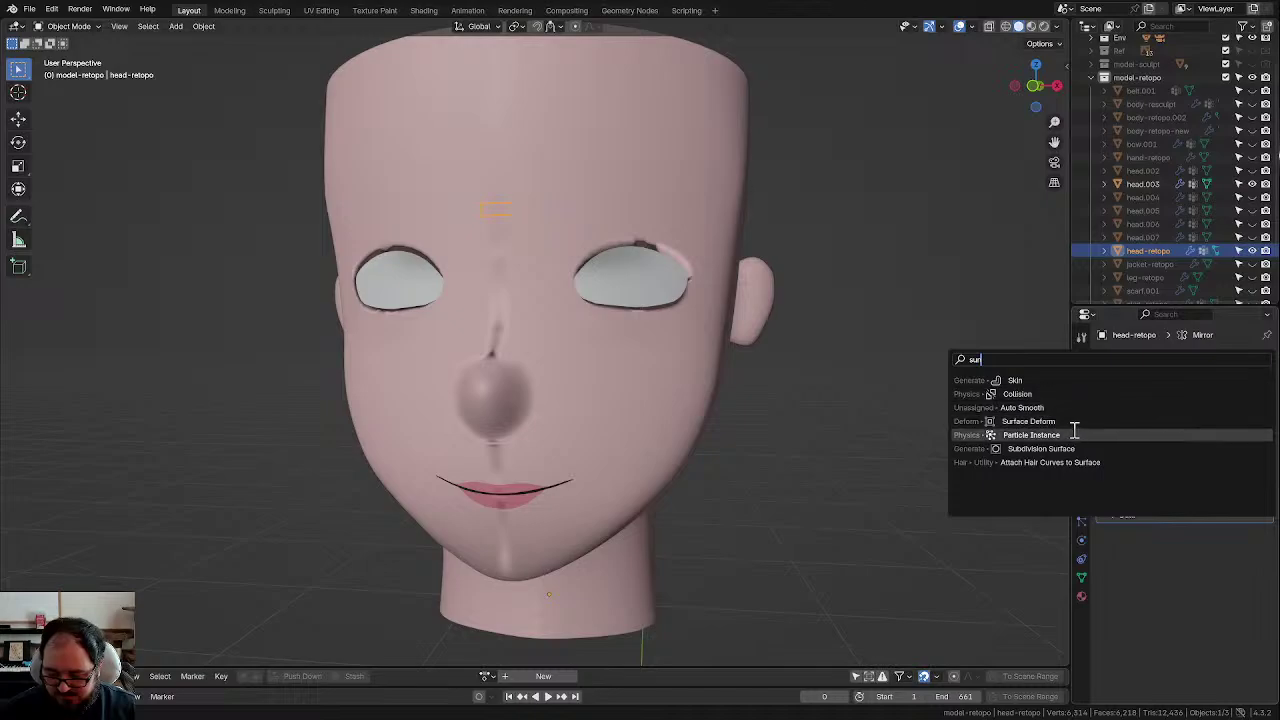
key(BackSpace)
text(bd)
click(1034, 383)
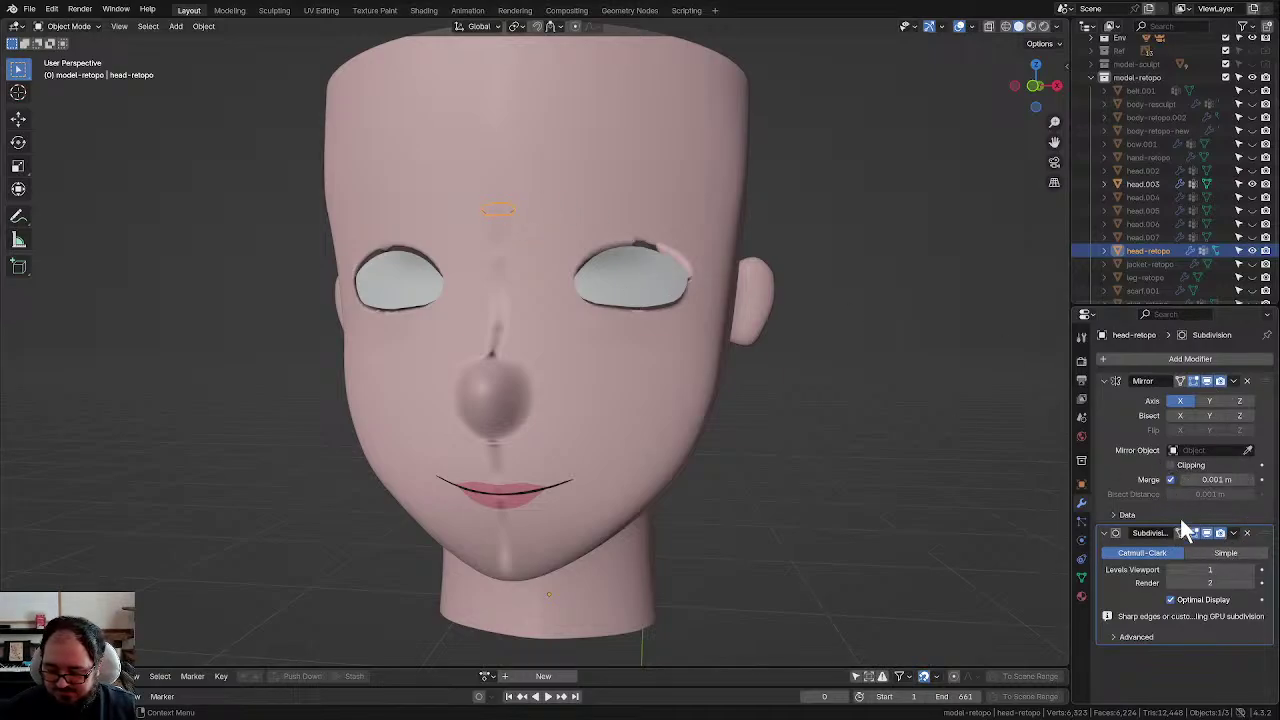
Step: In Edit Mode, move the single face about 0.028 m down from the forehead to the bridge of the nose
key(Tab)
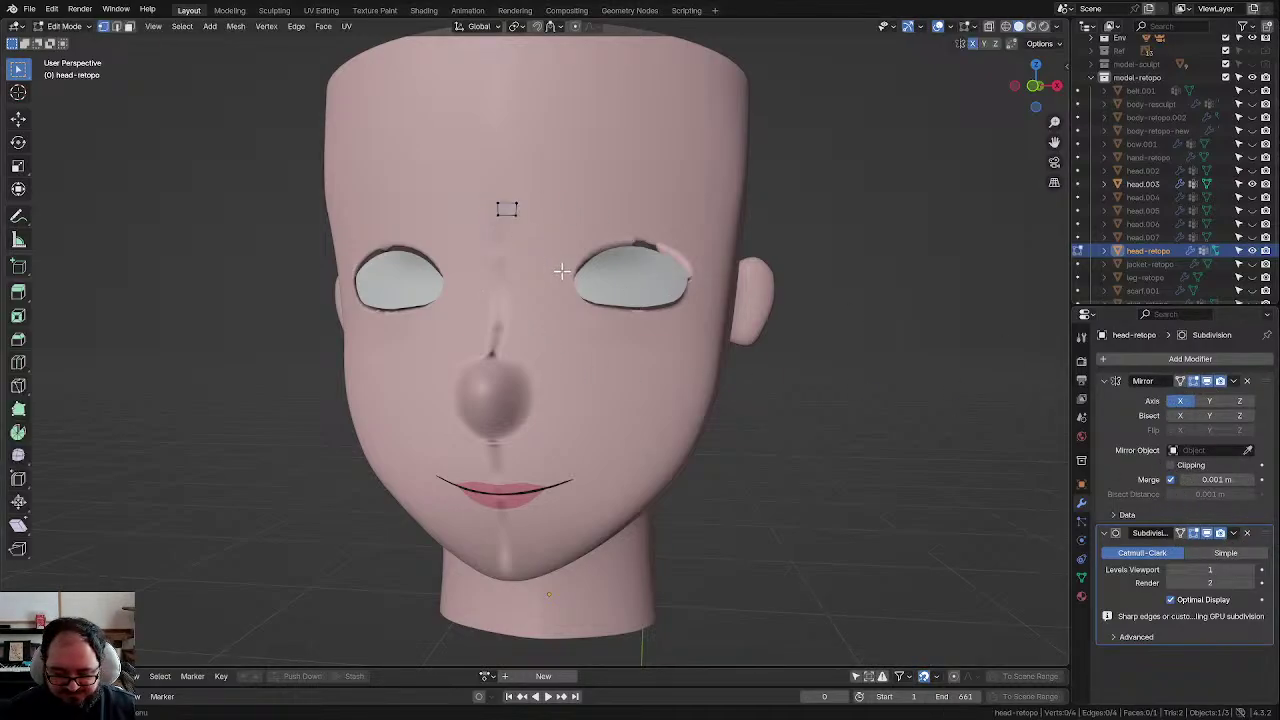
scroll(659, 320, down, 2)
middle_drag(658, 321, 662, 327)
scroll(494, 250, up, 2)
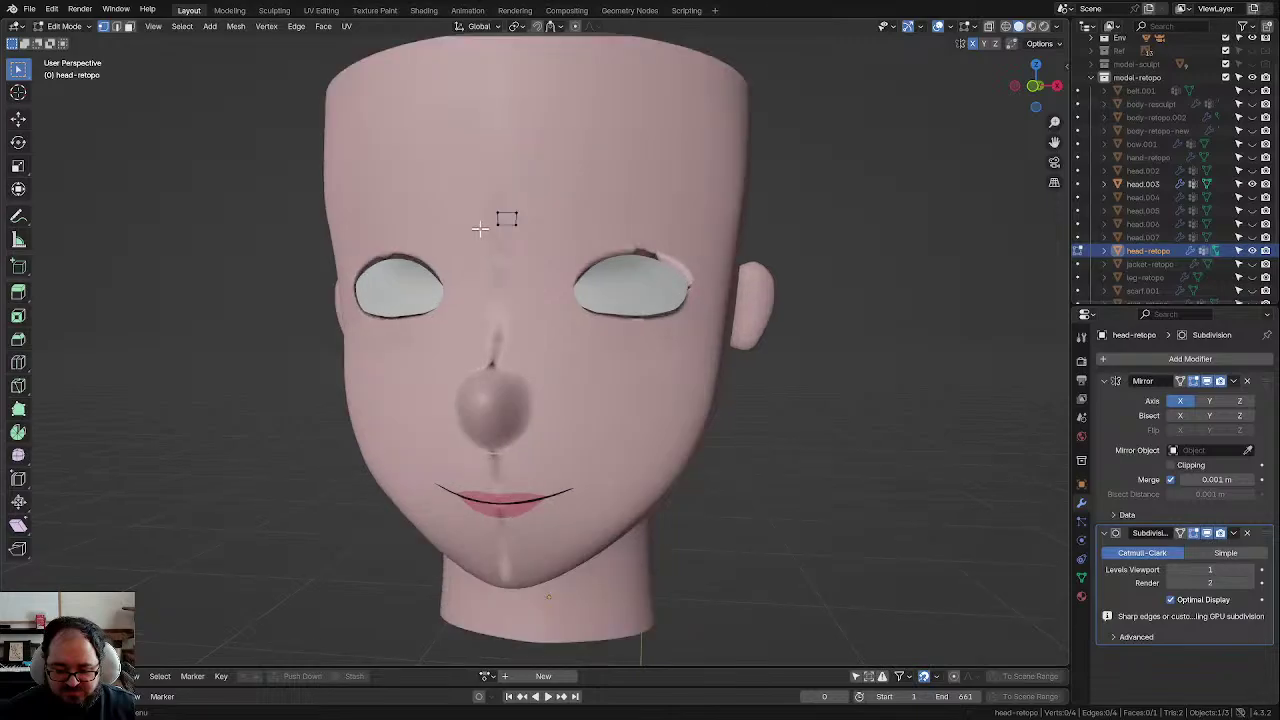
click(507, 216)
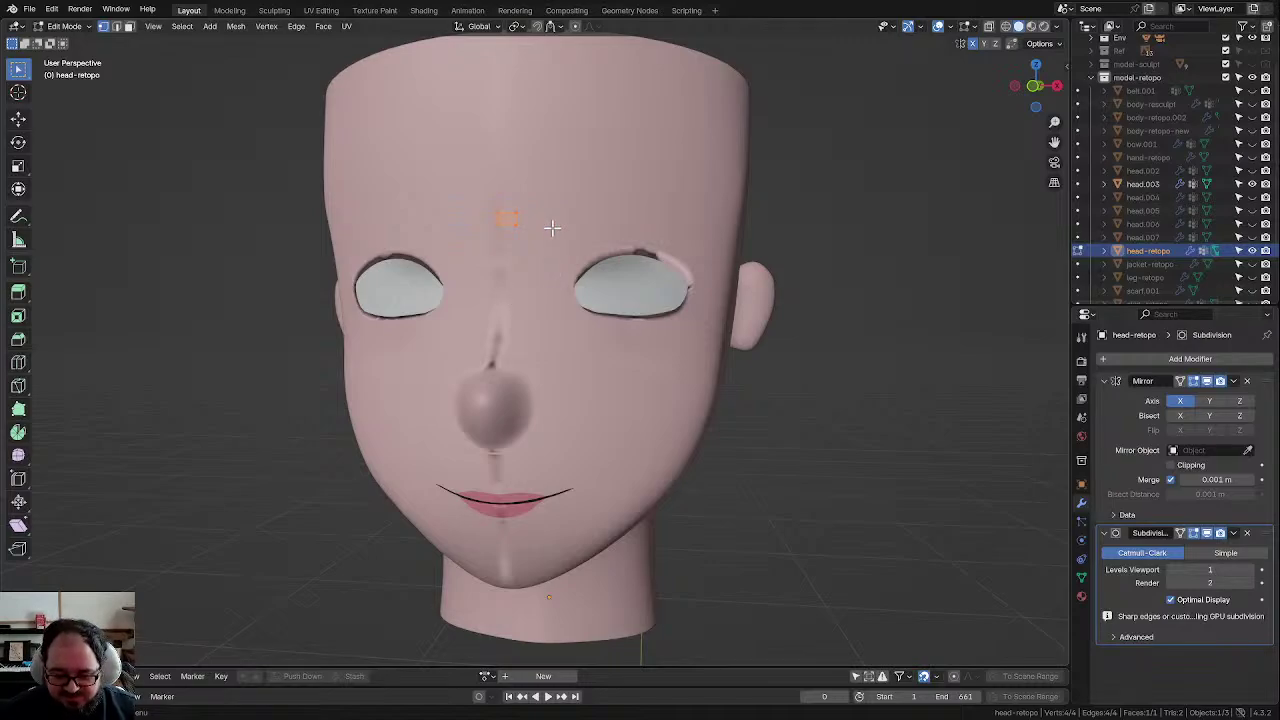
key(g)
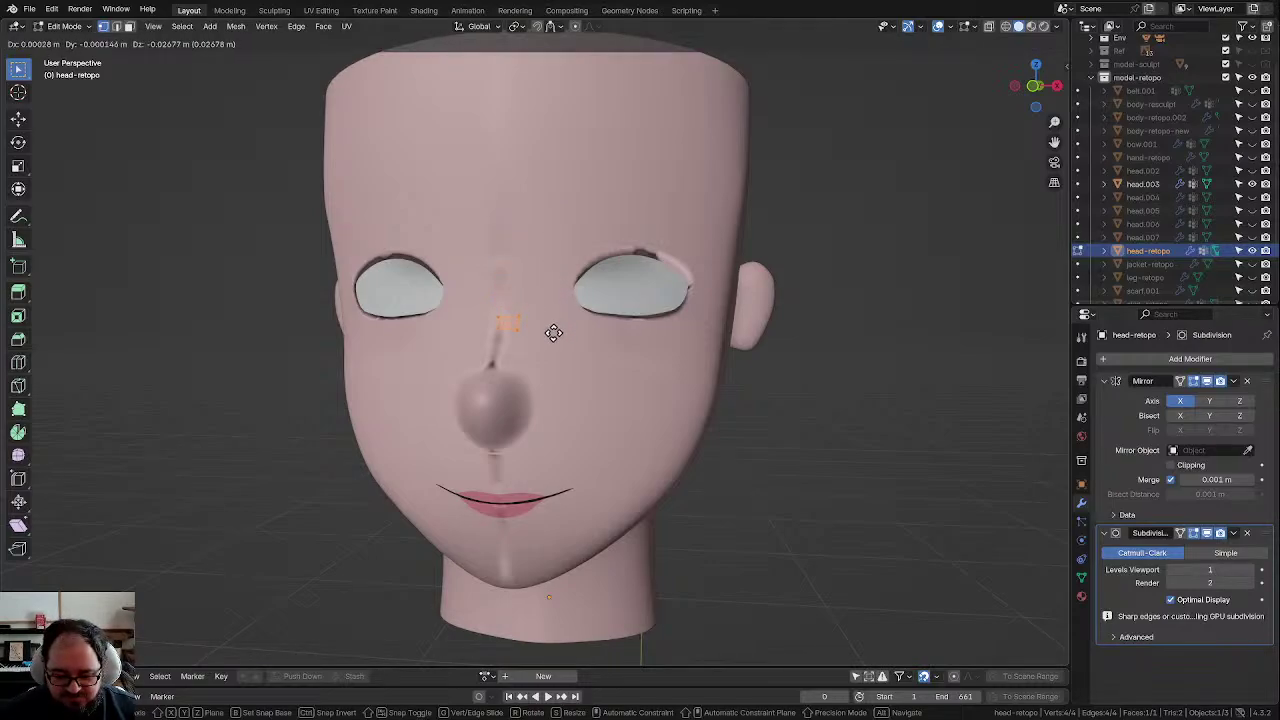
click(556, 338)
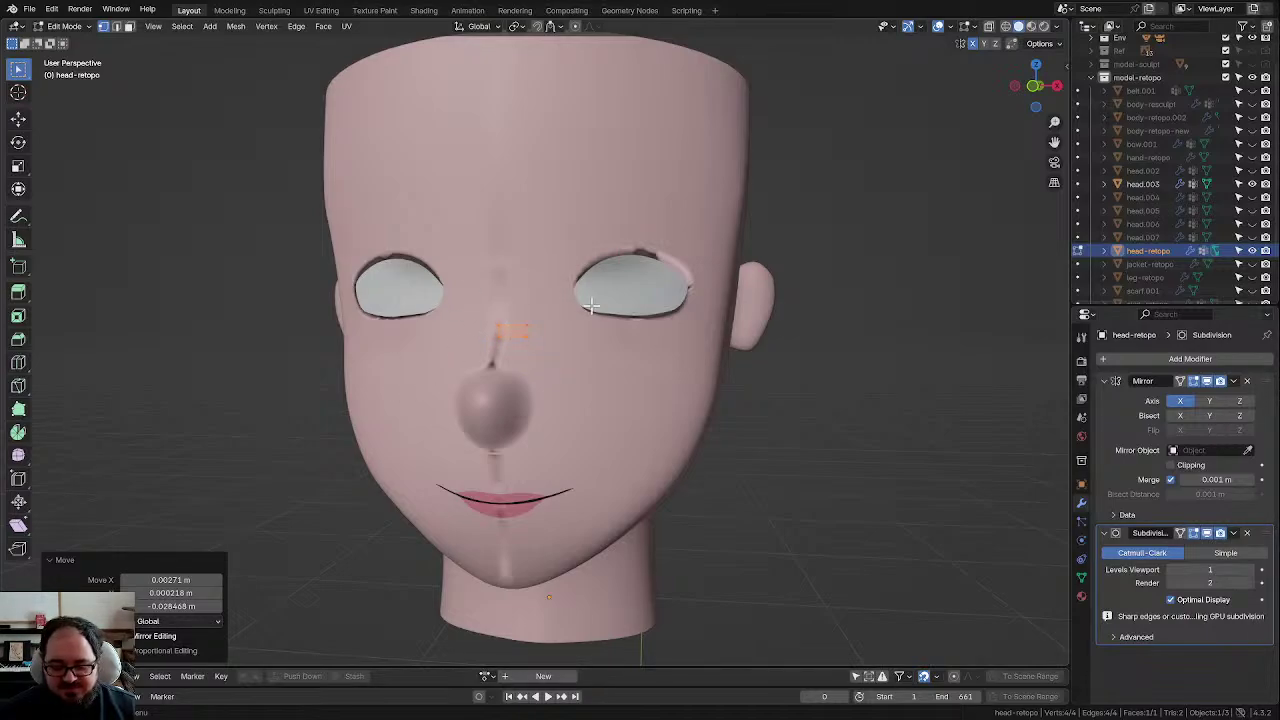
Step: Raise the upper edge of the face to make it taller and adjust the quad's placement on the nose bridge
click(496, 326)
shift+click(523, 324)
key(shift+g)
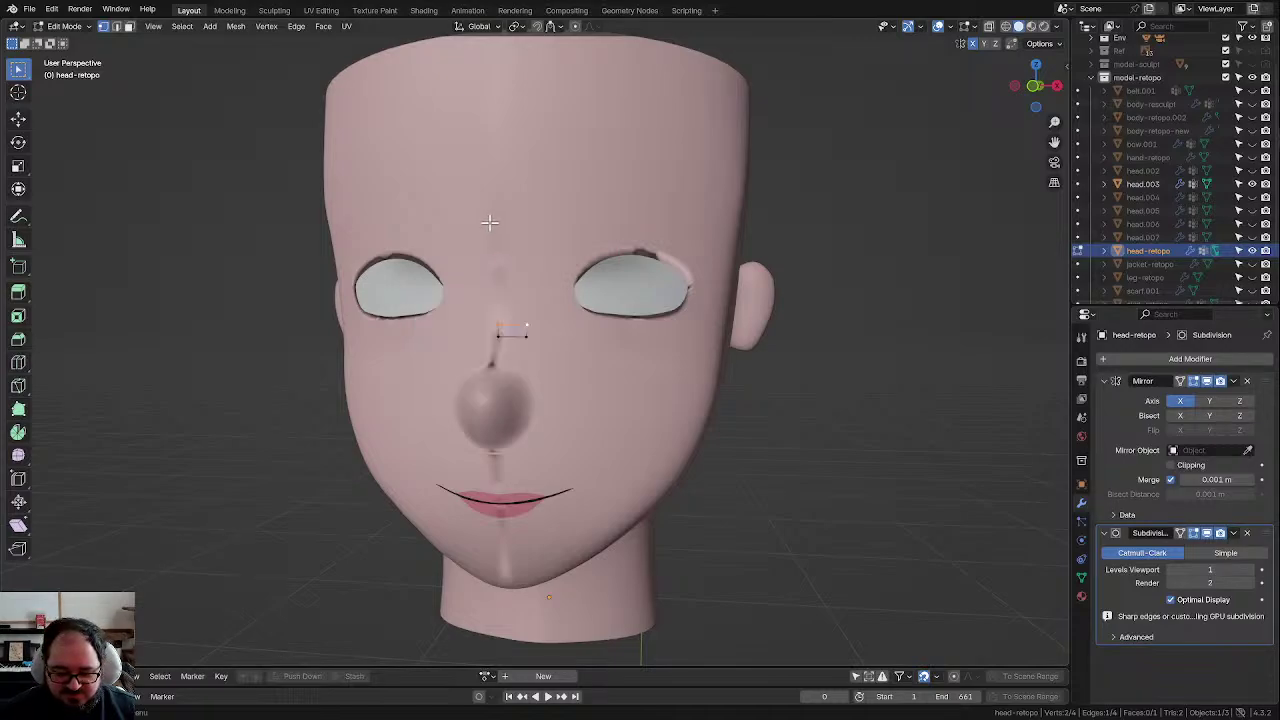
key(g)
click(548, 286)
click(519, 336)
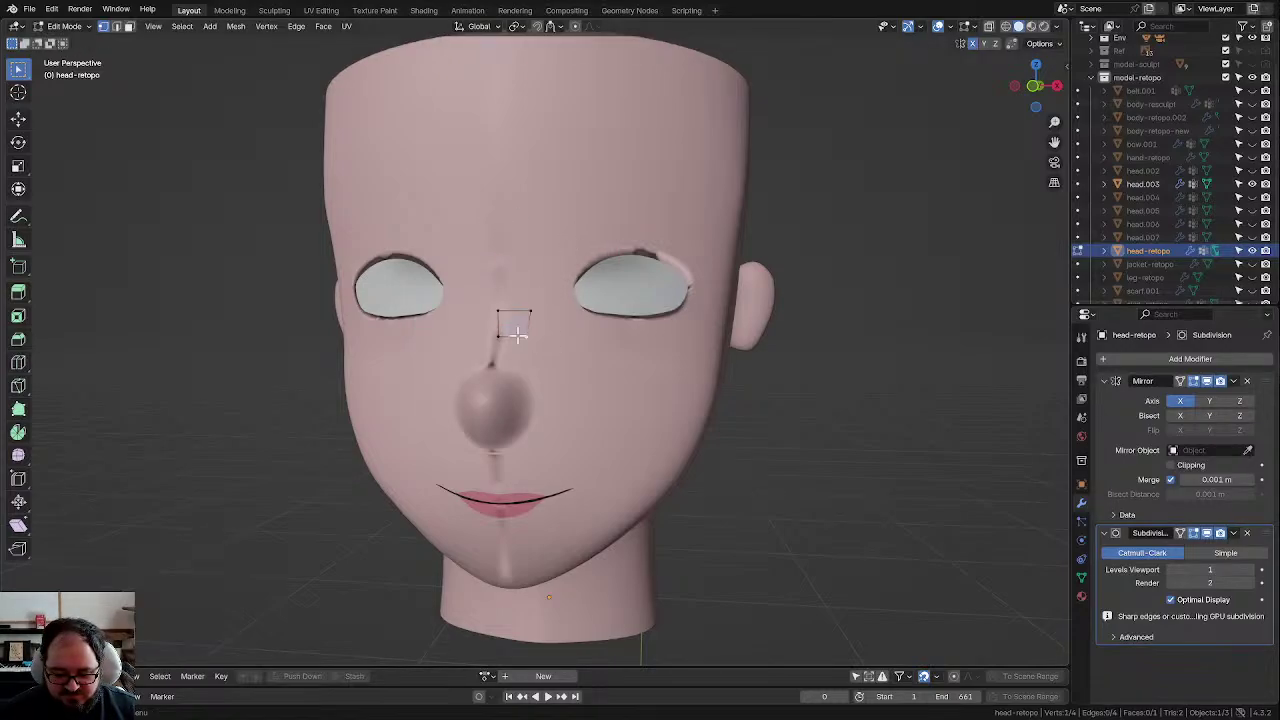
key(a)
key(g)
click(547, 358)
click(572, 257)
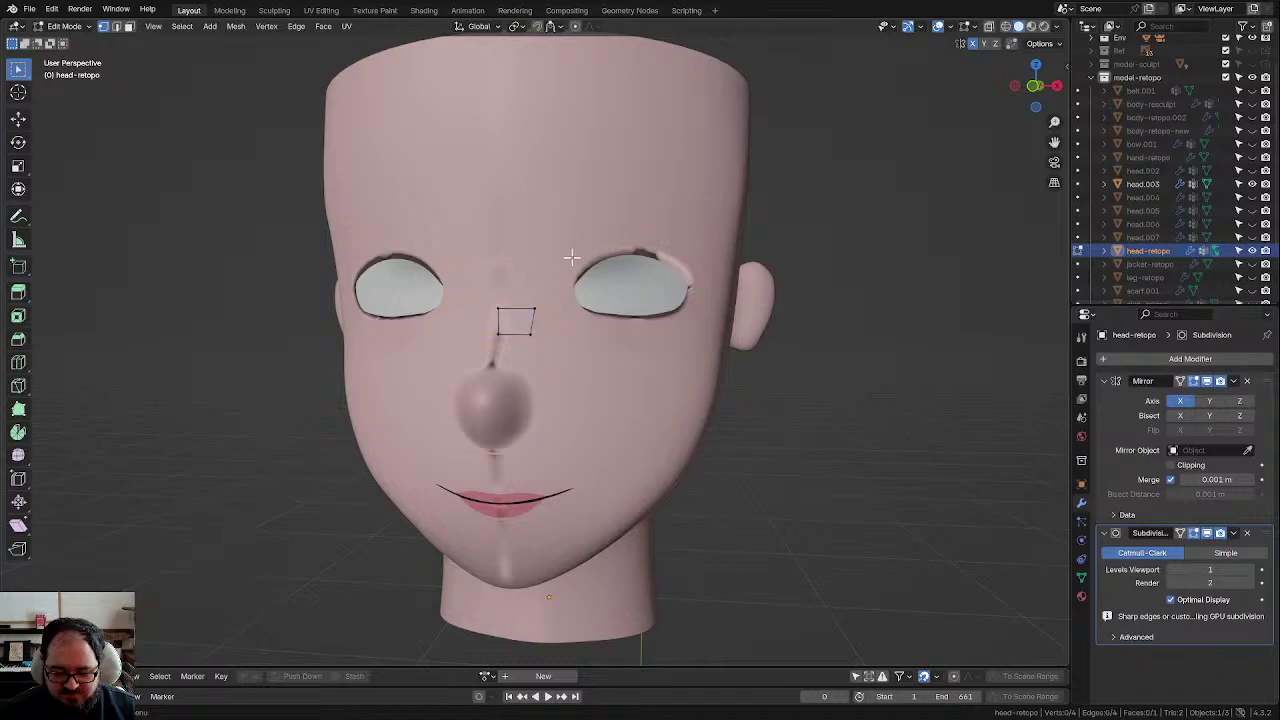
Step: Show the Mirror modifier's result on the edit cage and move the whole quad about 0.0015 m down along Z
scroll(614, 323, down, 5)
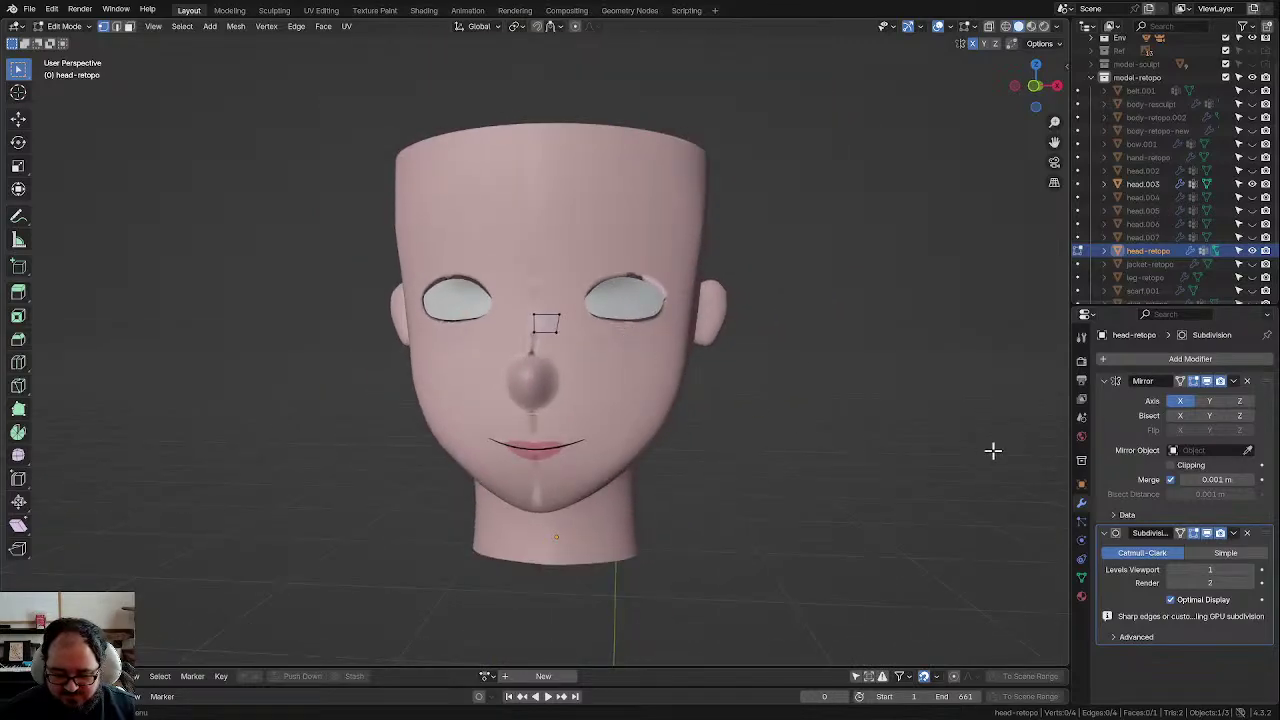
click(1181, 381)
scroll(668, 303, up, 3)
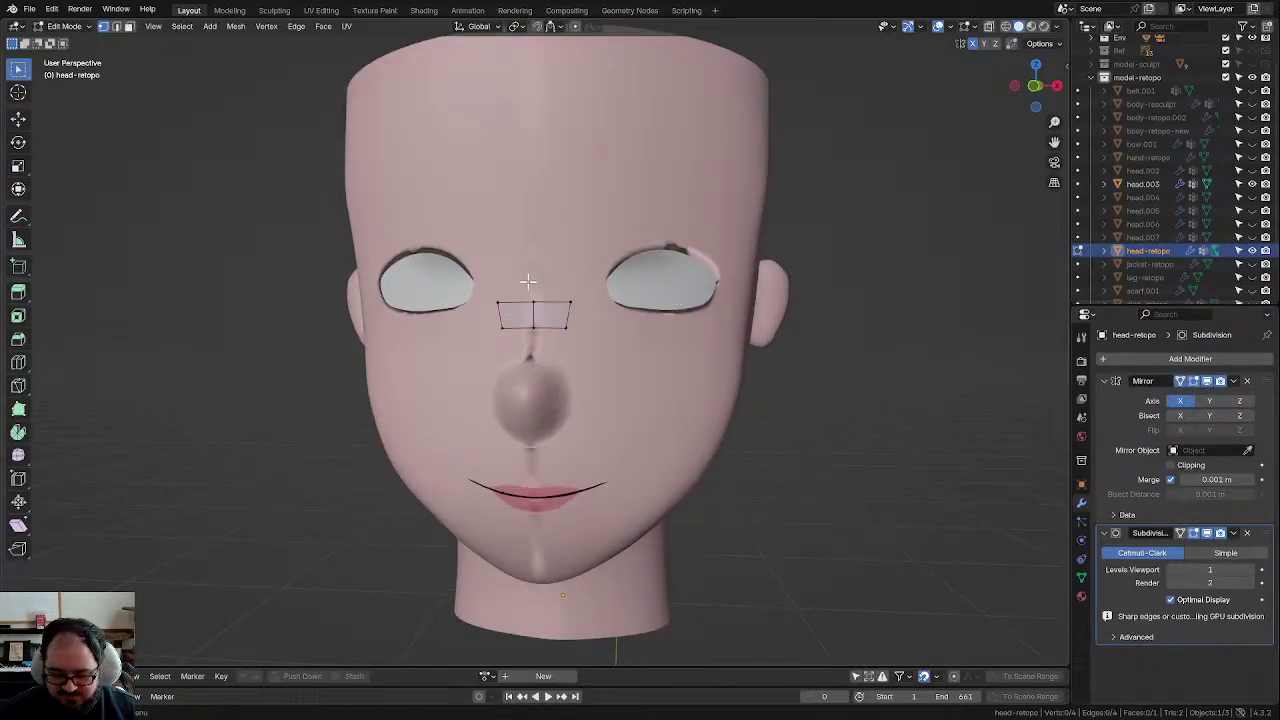
key(a)
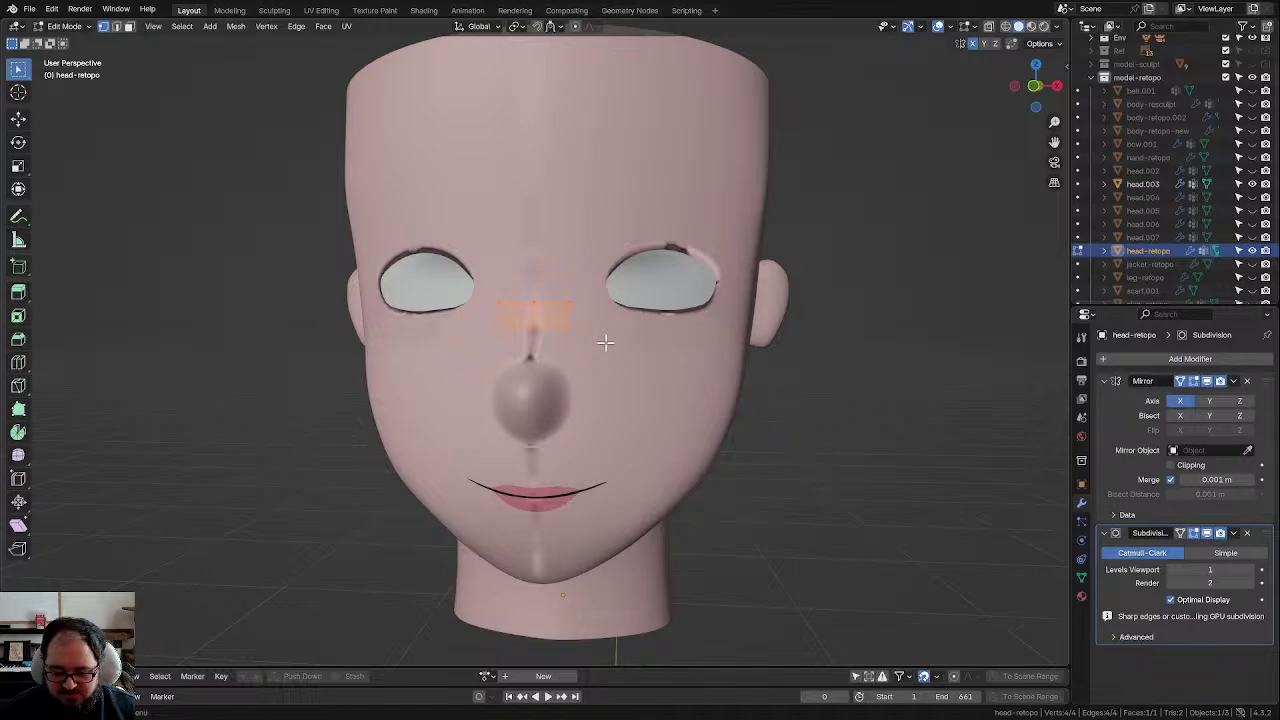
key(g)
key(z)
click(604, 348)
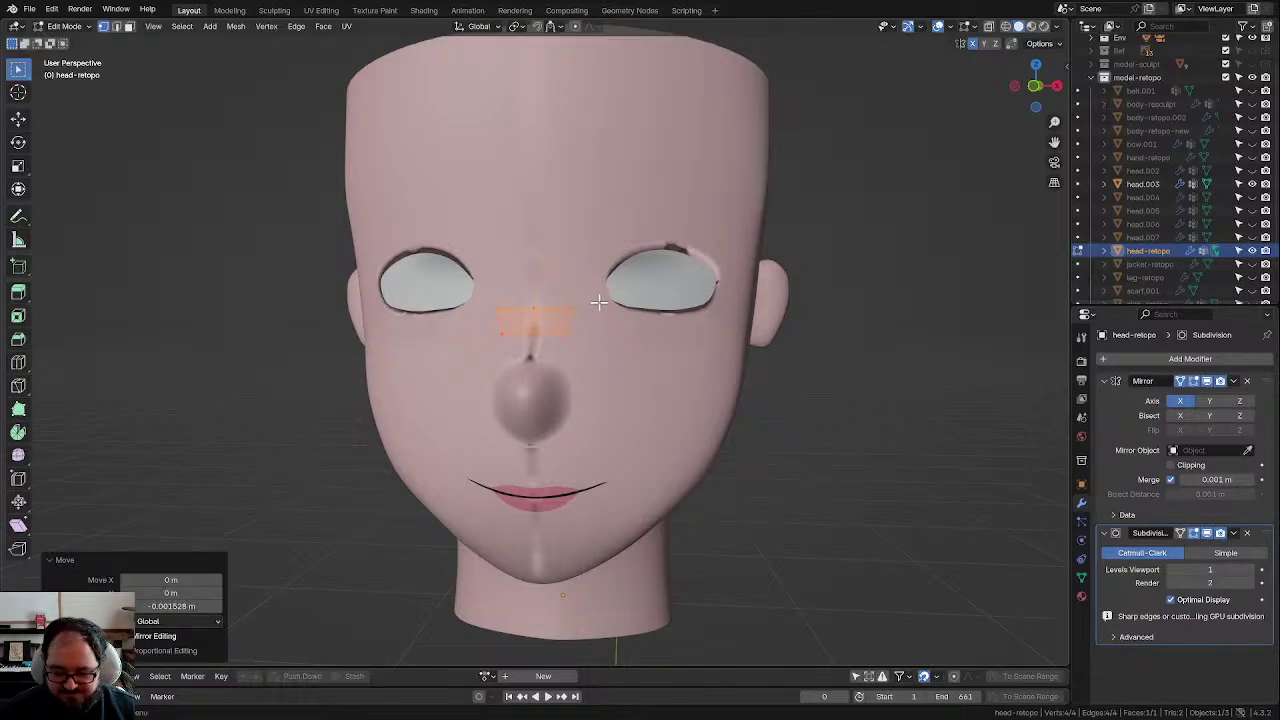
Step: Move the whole quad about 0.0037 m up along Z on the nose bridge
scroll(626, 310, down, 2)
key(g)
click(634, 322)
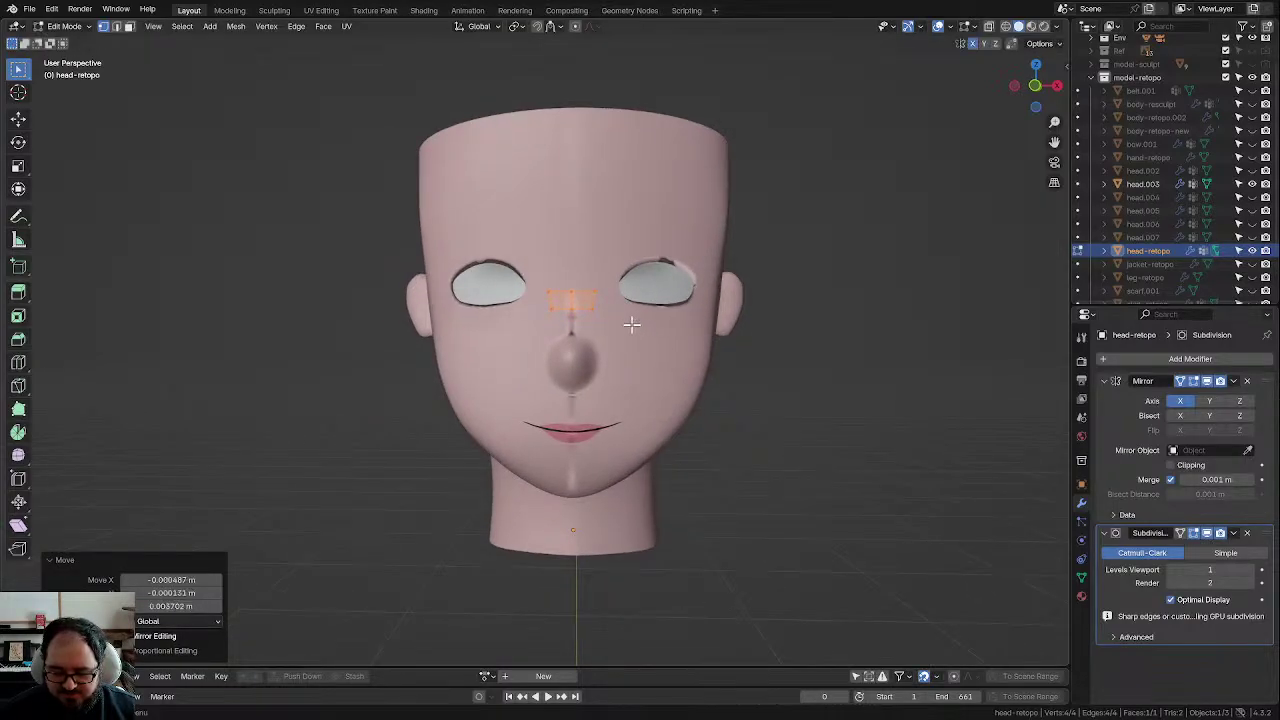
scroll(666, 348, up, 2)
middle_drag(666, 348, 714, 300)
scroll(709, 329, down, 3)
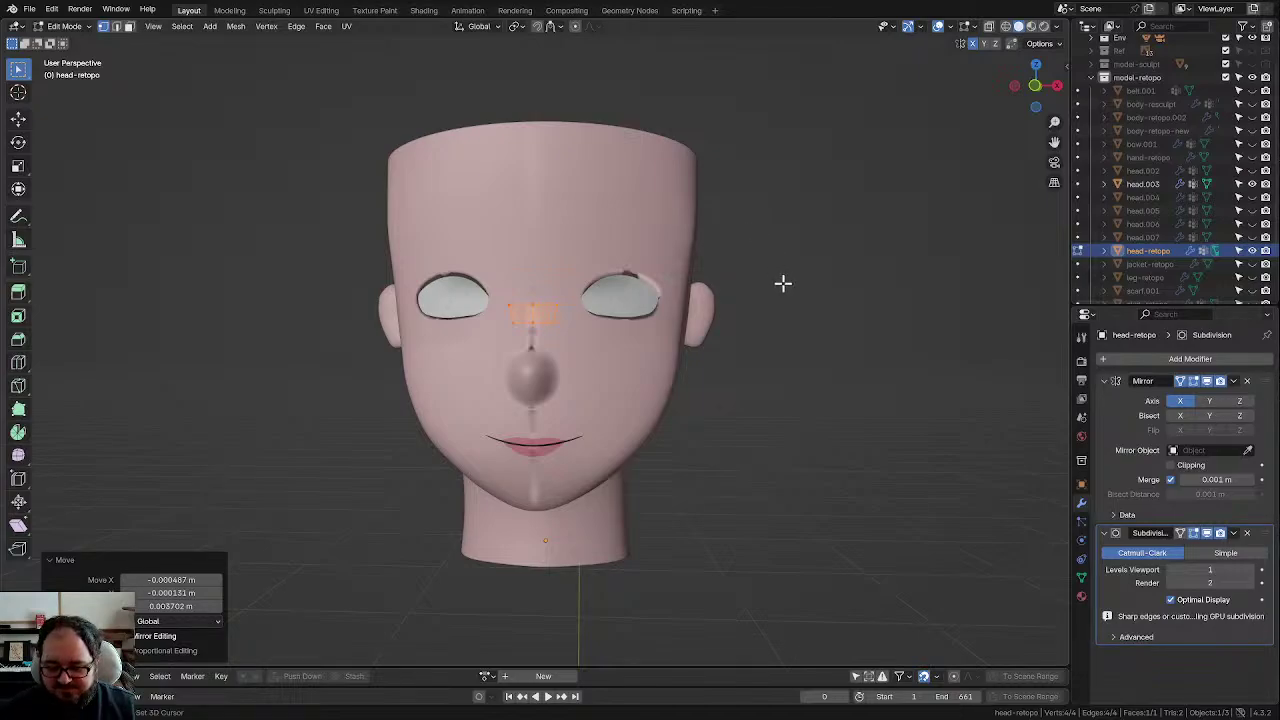
Step: Examine the face-topology reference image on Pinterest in the browser, and return to the Blender viewport
middle_drag(783, 280, 837, 277)
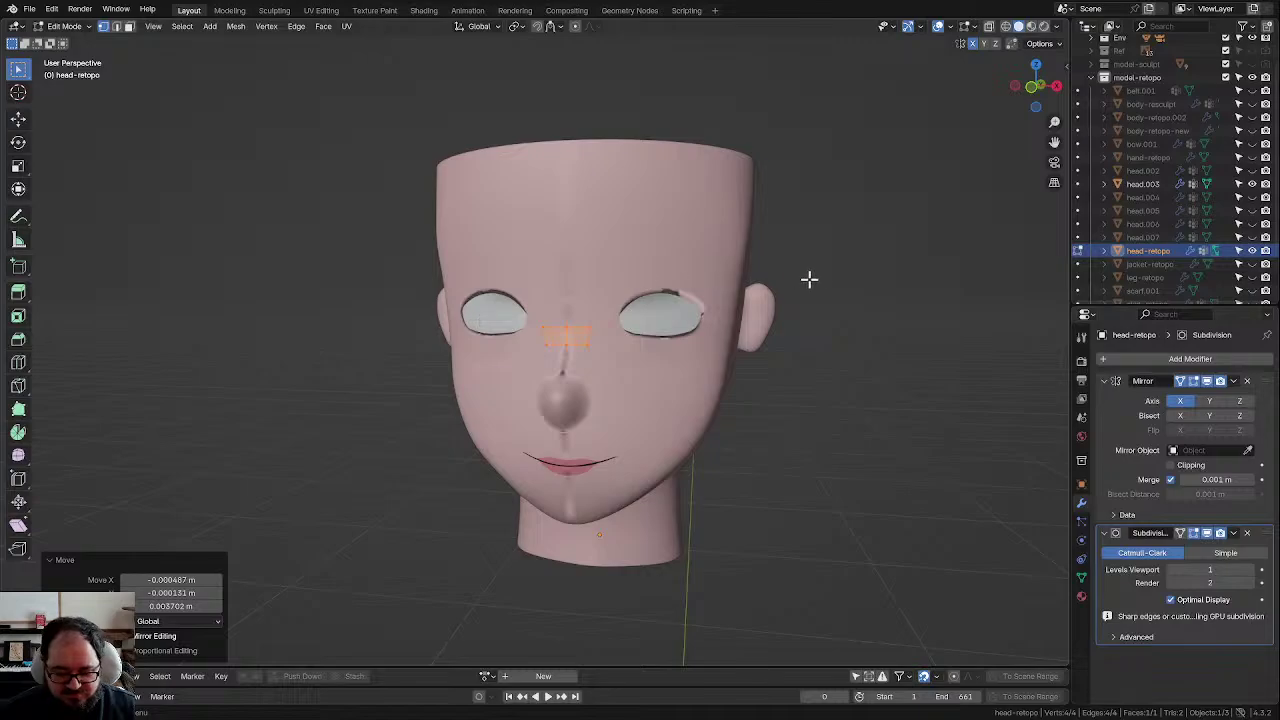
middle_drag(808, 286, 801, 288)
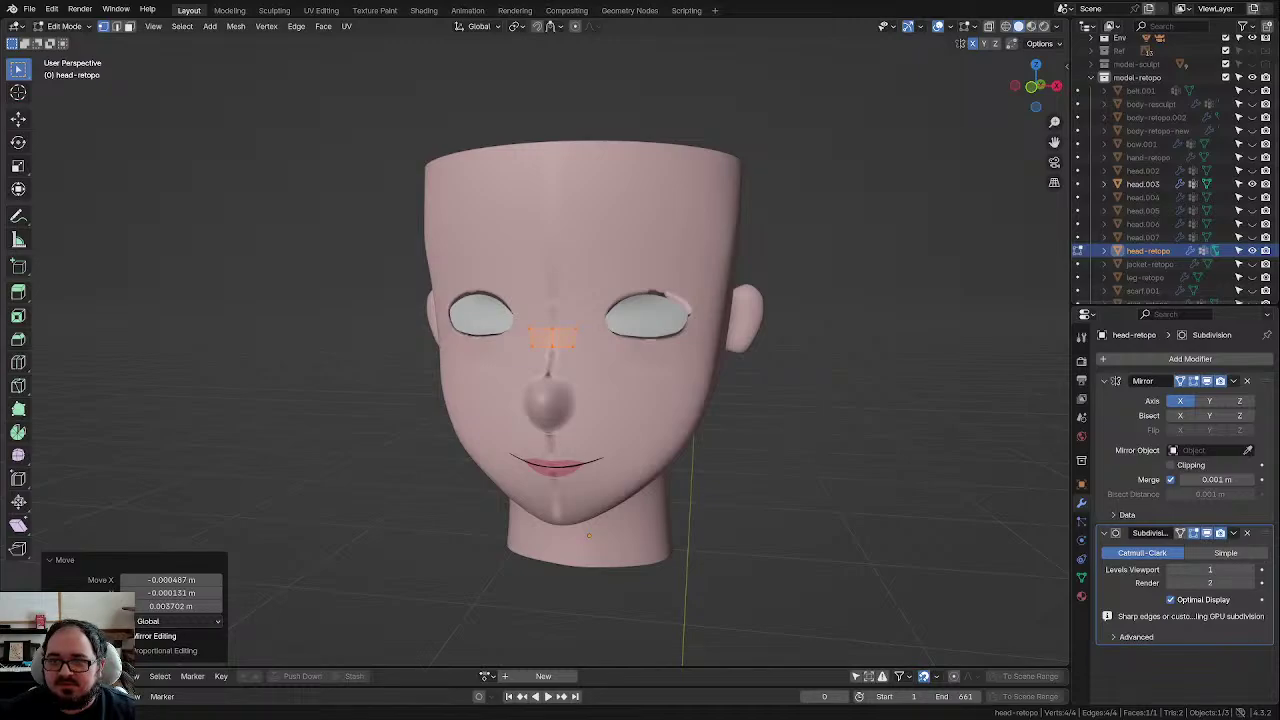
drag(905, 0, 968, 51)
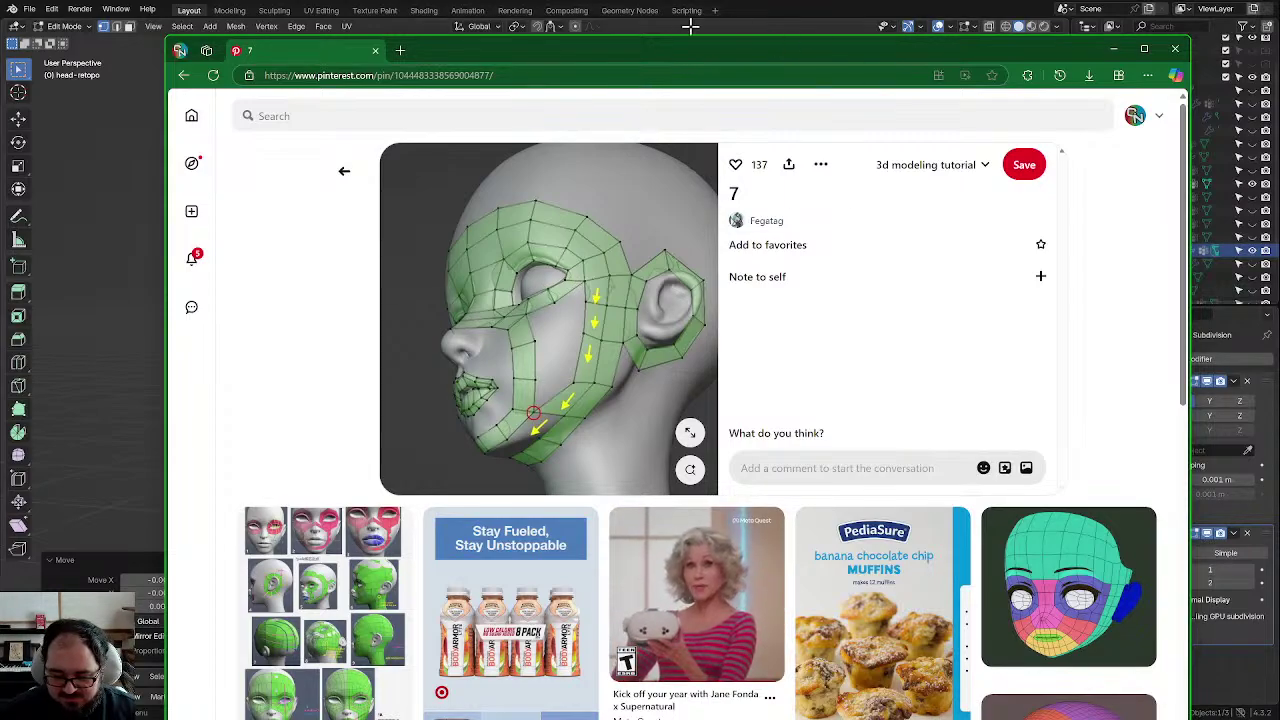
drag(302, 47, 340, 0)
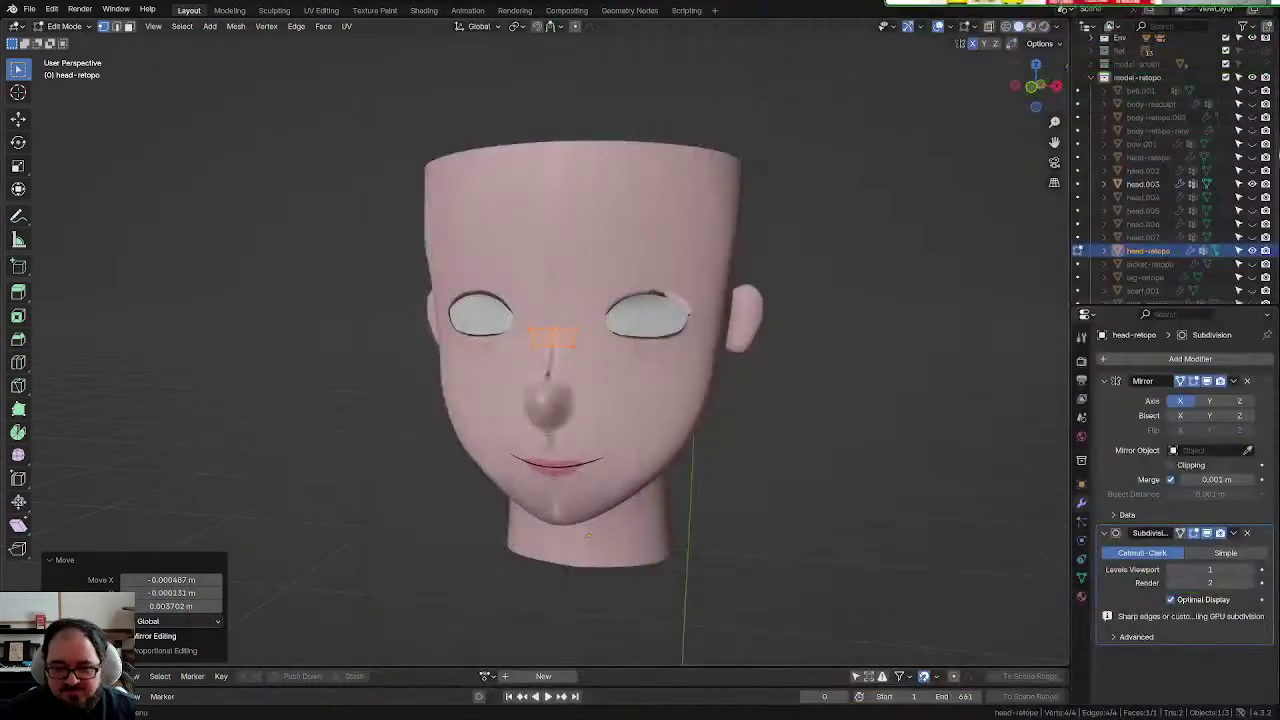
Step: In front view, move the quad about 0.015 m up to sit between the eyes, and select its lower edge
scroll(625, 343, up, 3)
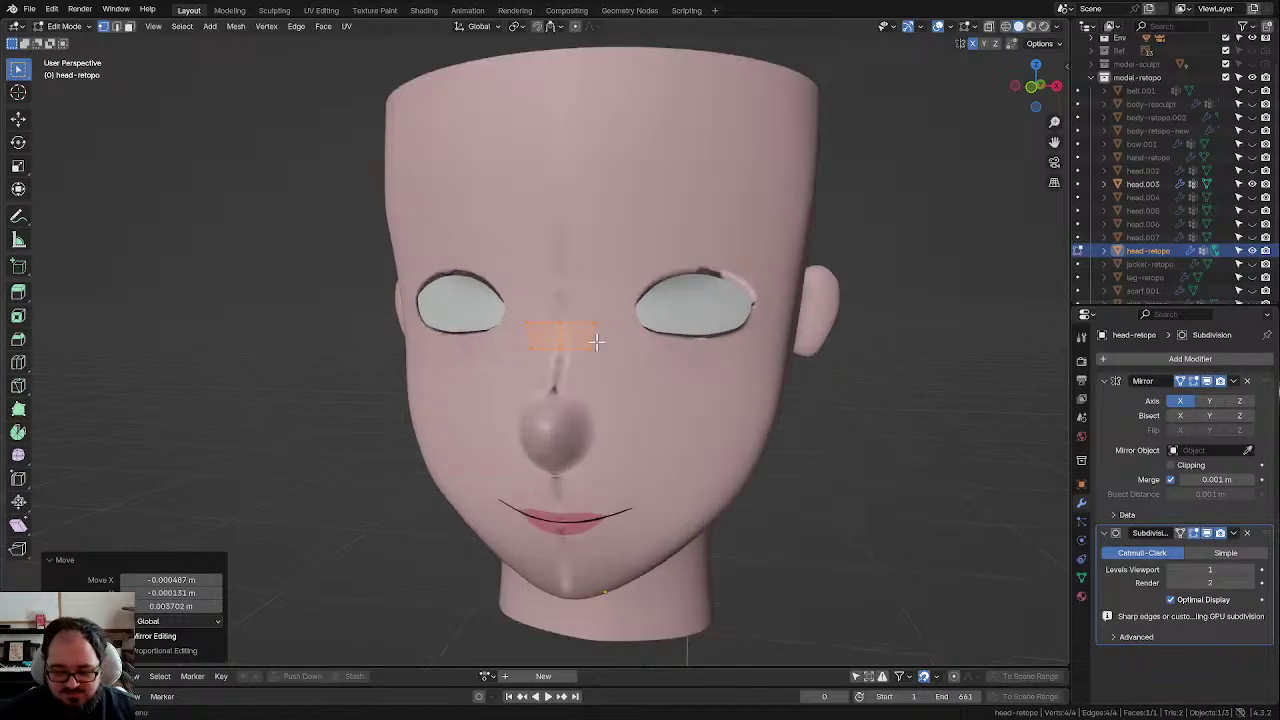
middle_drag(625, 343, 665, 342)
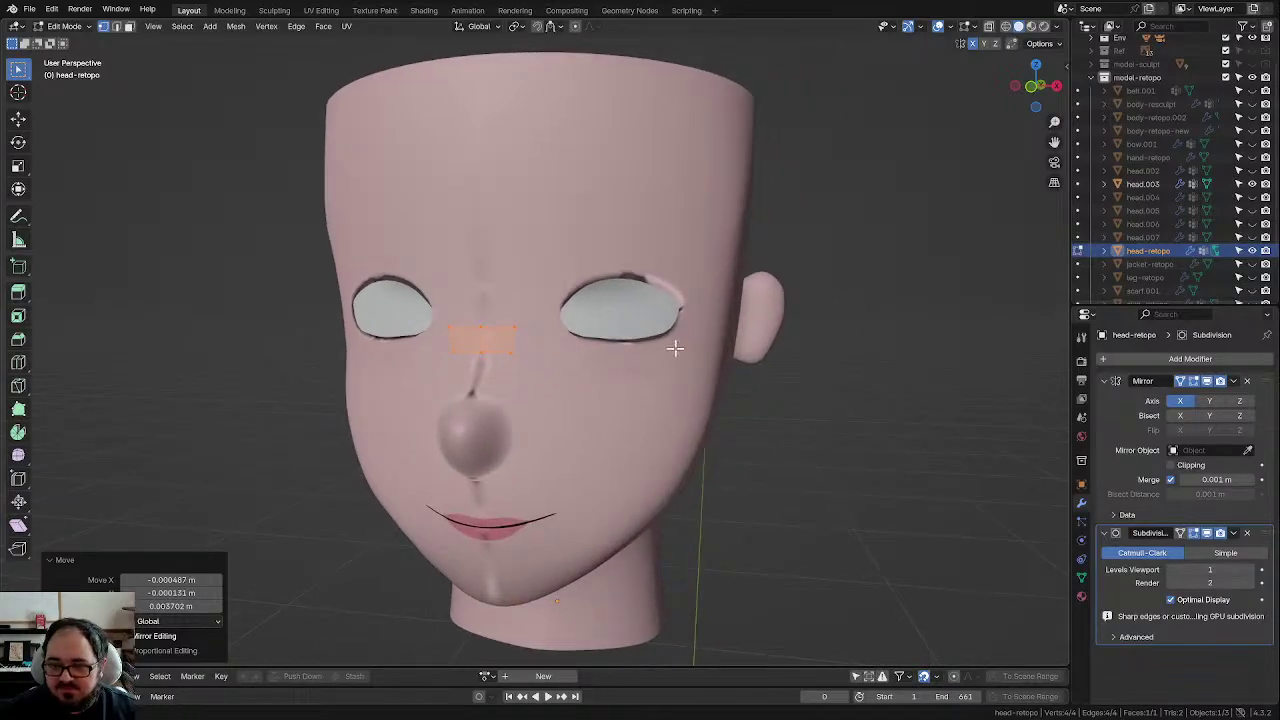
key(KP_1)
scroll(665, 355, up, 4)
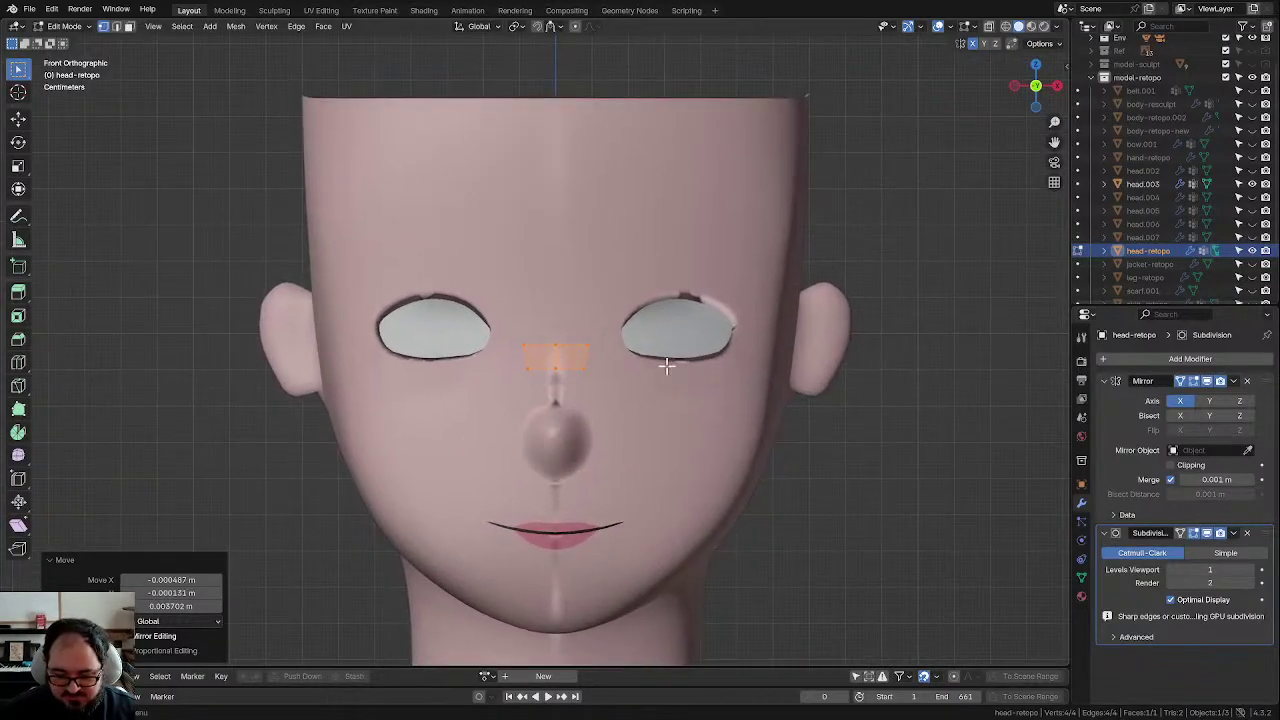
scroll(566, 389, up, 4)
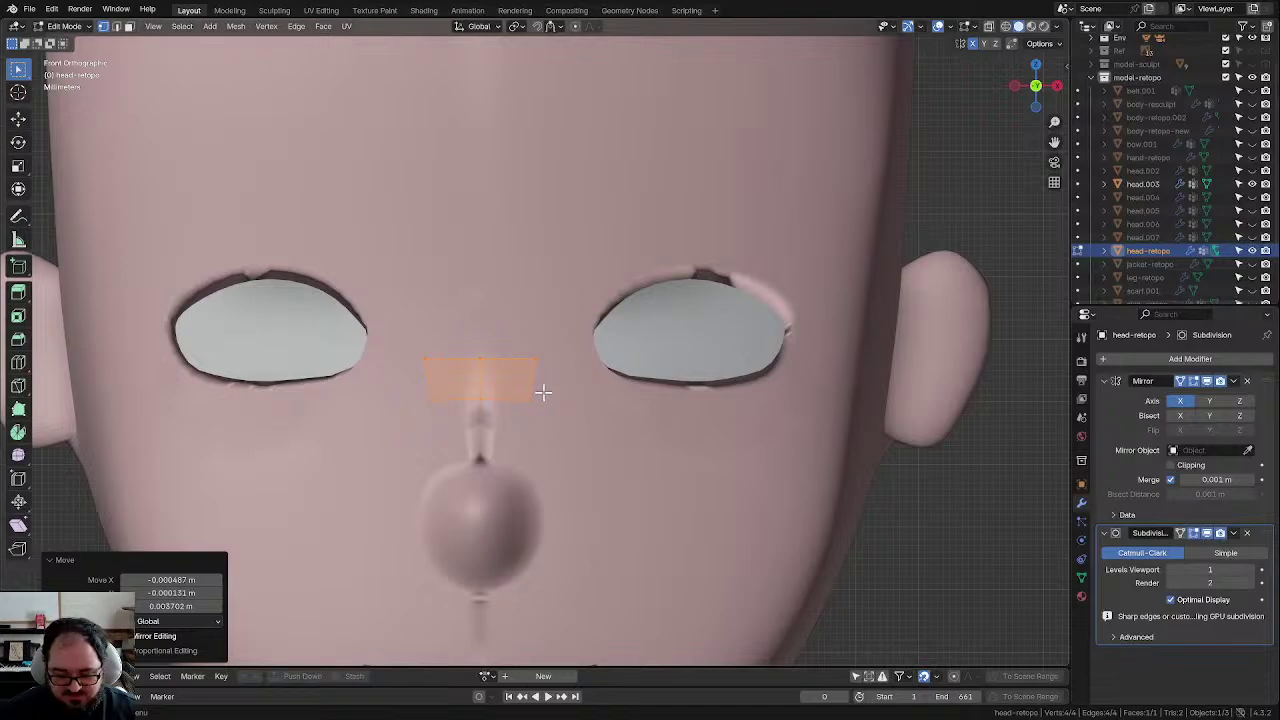
key(g)
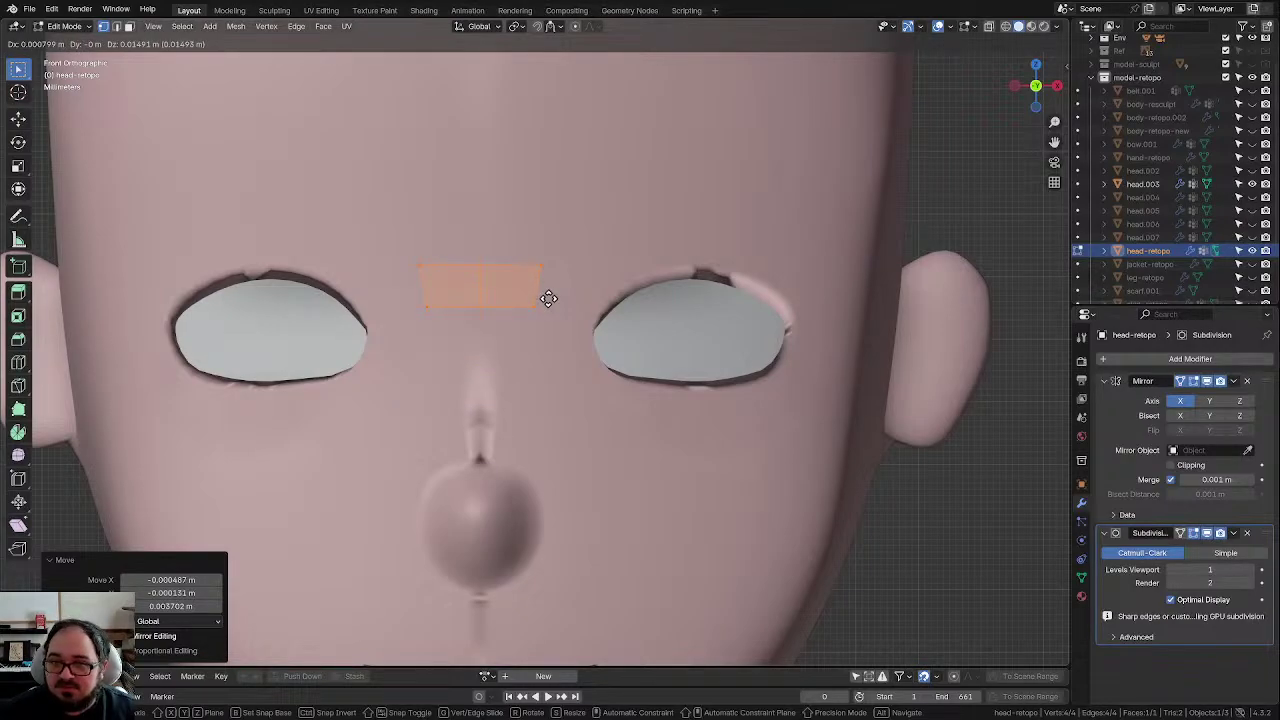
click(548, 299)
drag(437, 298, 557, 332)
key(e)
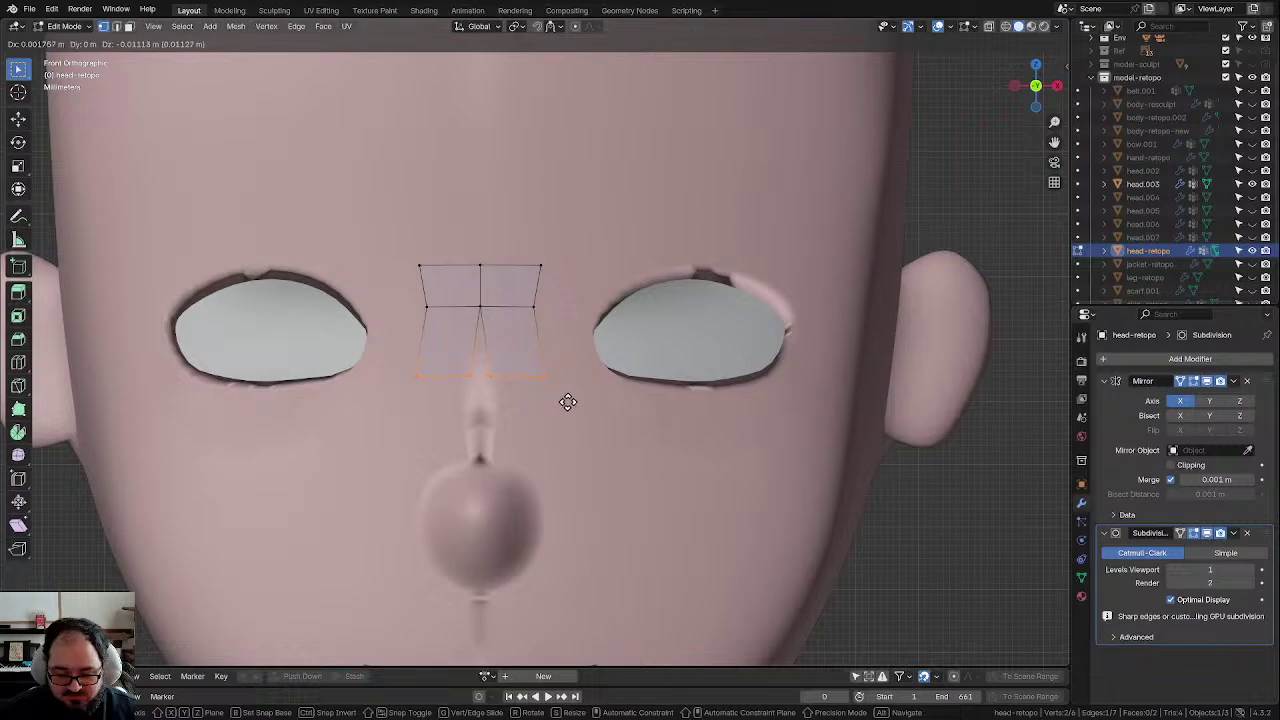
right_click(566, 400)
key(ctrl+z)
Step: Extrude the quad's lower edge about 0.011 m down and, with Mirror clipping enabled, shift it inward to join the centre line
key(e)
click(569, 417)
click(1190, 465)
key(g)
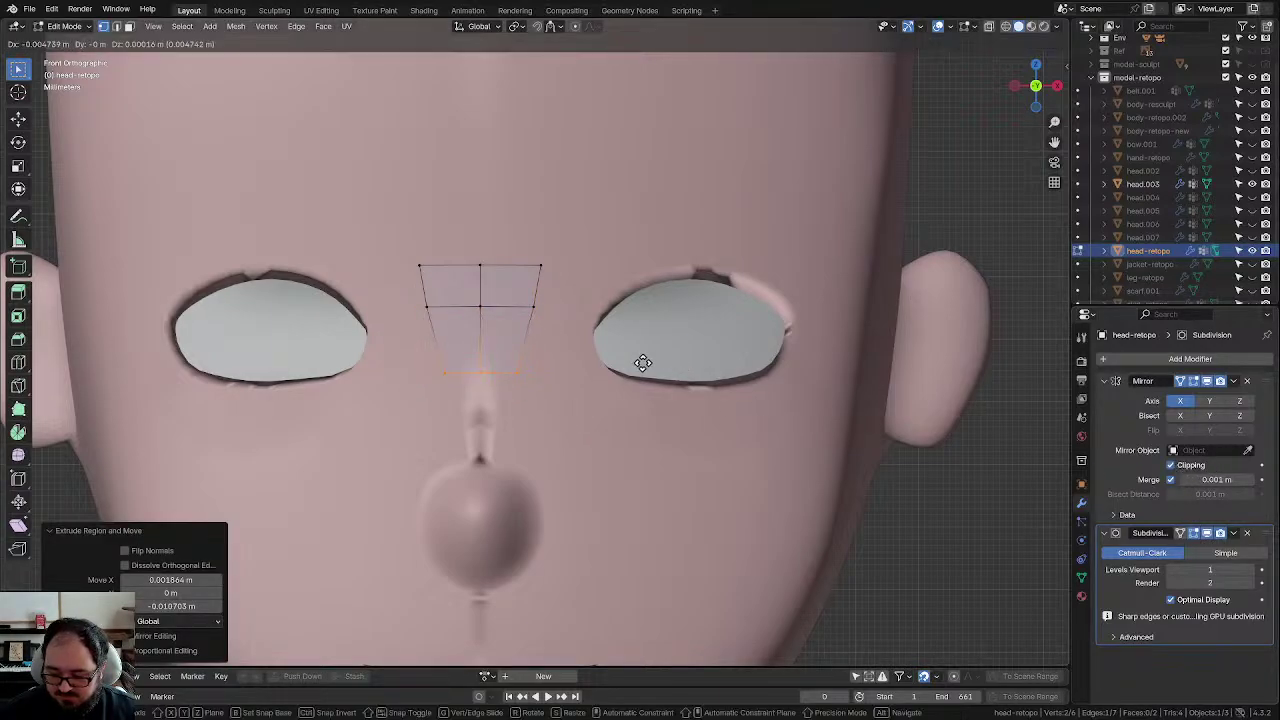
click(659, 364)
Step: Lower the middle edge slightly, and move the bottom edge down to the top of the nose so the strip widens
drag(389, 285, 608, 322)
key(g)
click(628, 337)
drag(403, 346, 617, 413)
key(g)
click(626, 438)
Step: Extrude the strip's outer side about 0.008 m outward to the inner eye corner and lower the middle row about 0.002 m
drag(514, 243, 638, 444)
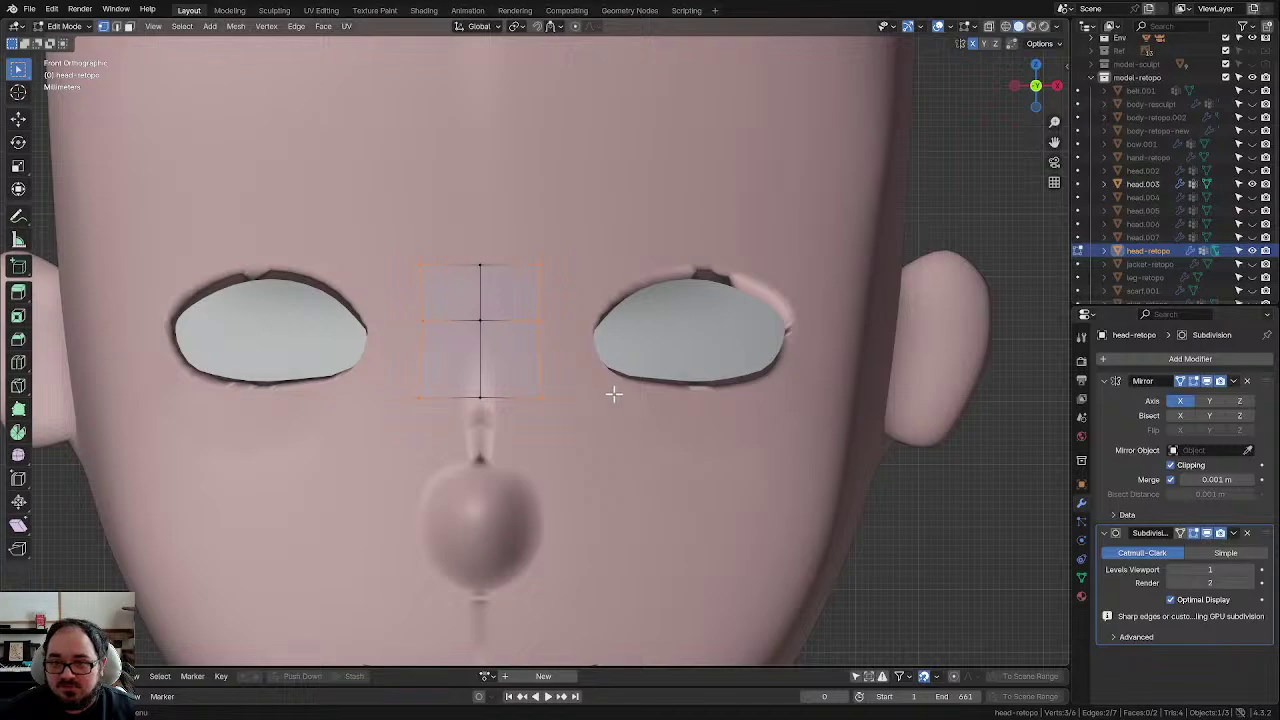
key(e)
click(664, 387)
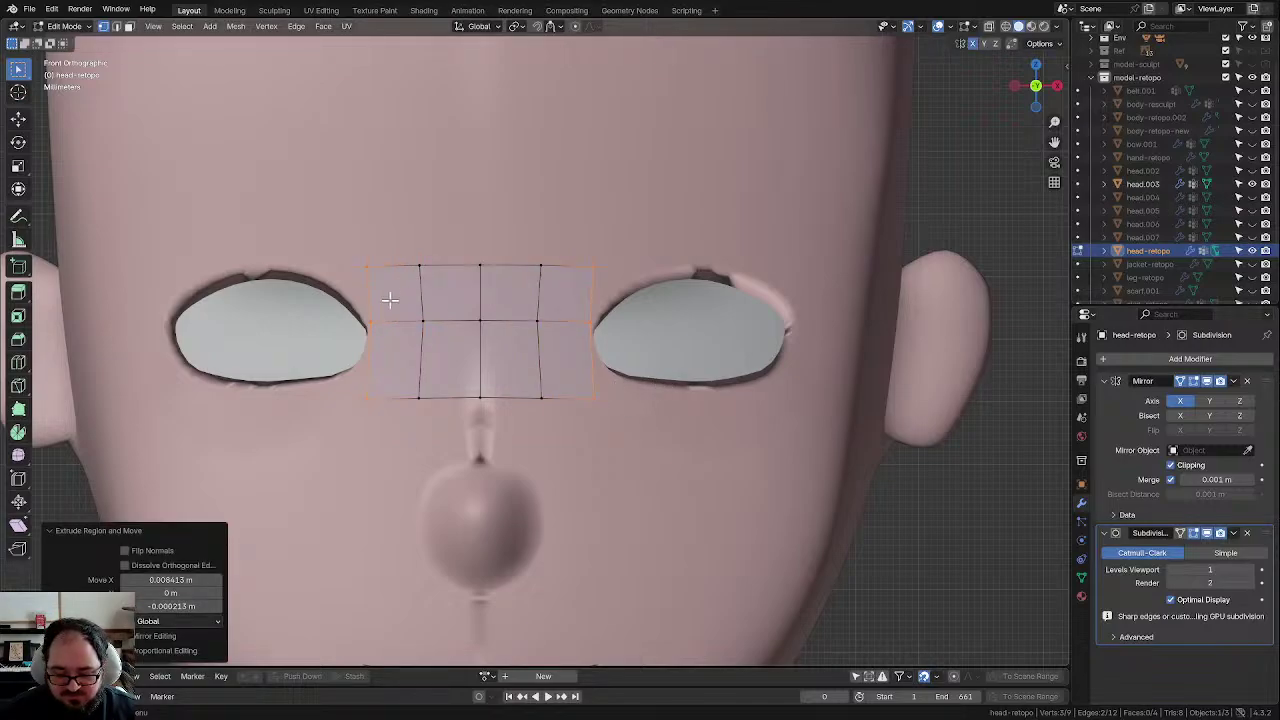
drag(389, 294, 634, 326)
key(g)
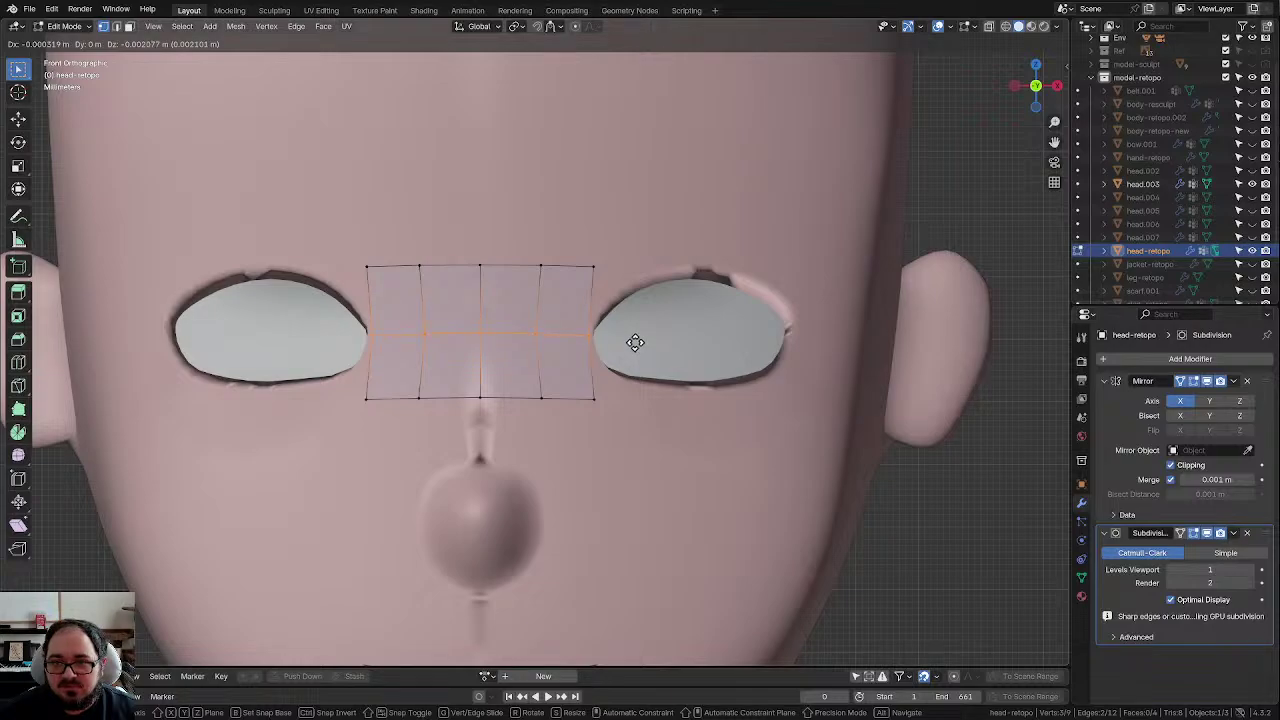
click(636, 344)
Step: Move the patch's upper and lower outer corner vertices outward onto the eye outline, the upper one down and the lower one up
click(596, 271)
key(g)
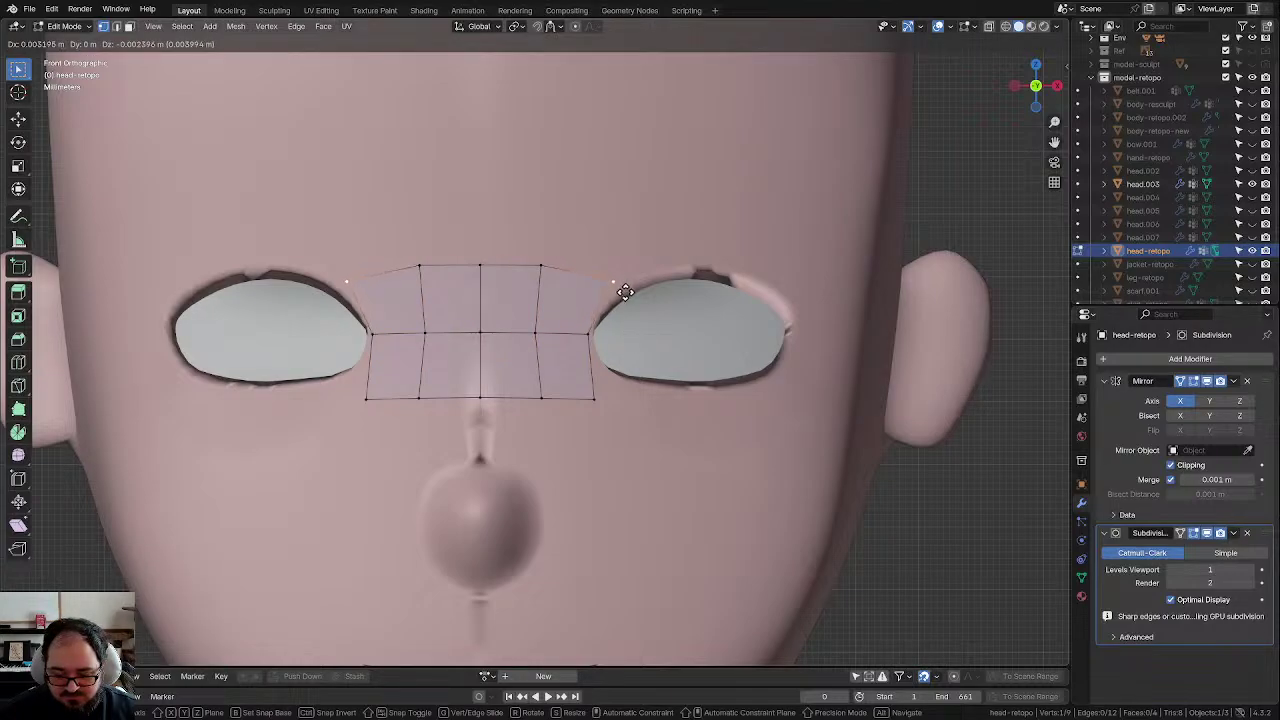
click(626, 293)
click(594, 400)
key(g)
click(610, 377)
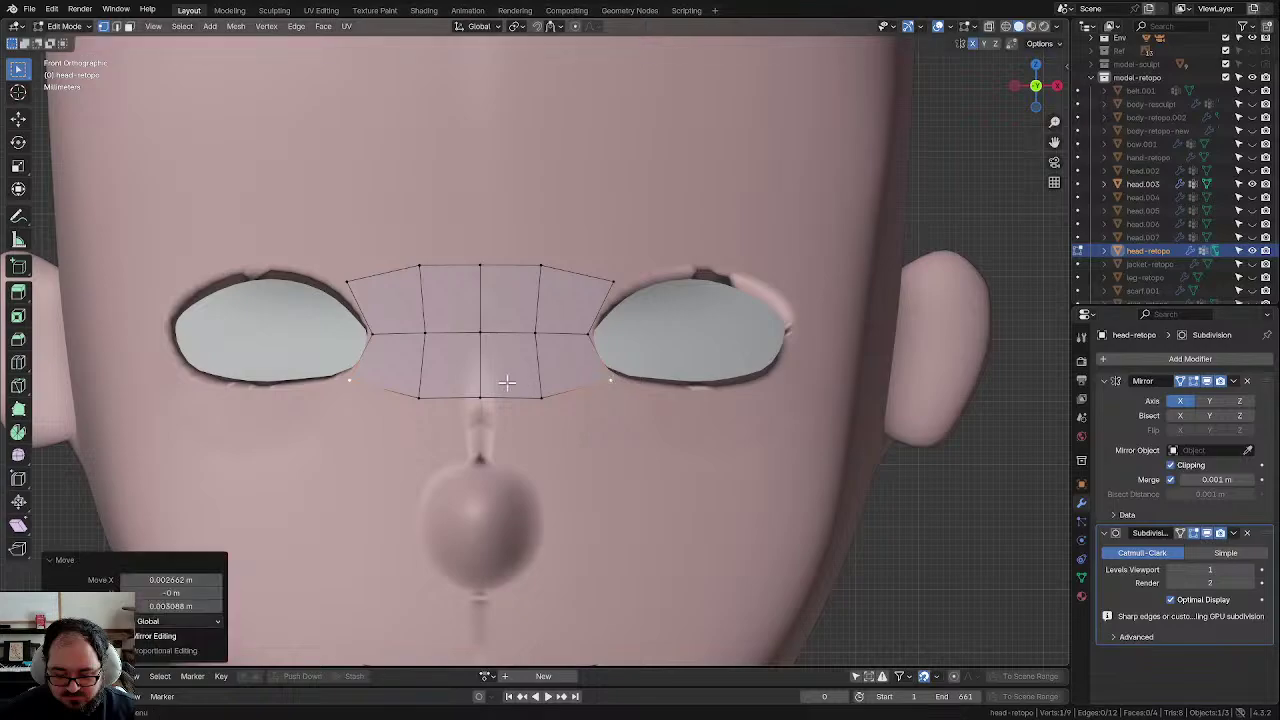
Step: Raise the lower edge beside the centre line about 0.0035 m, and move the patch's top row down and slightly inward
click(510, 402)
key(g)
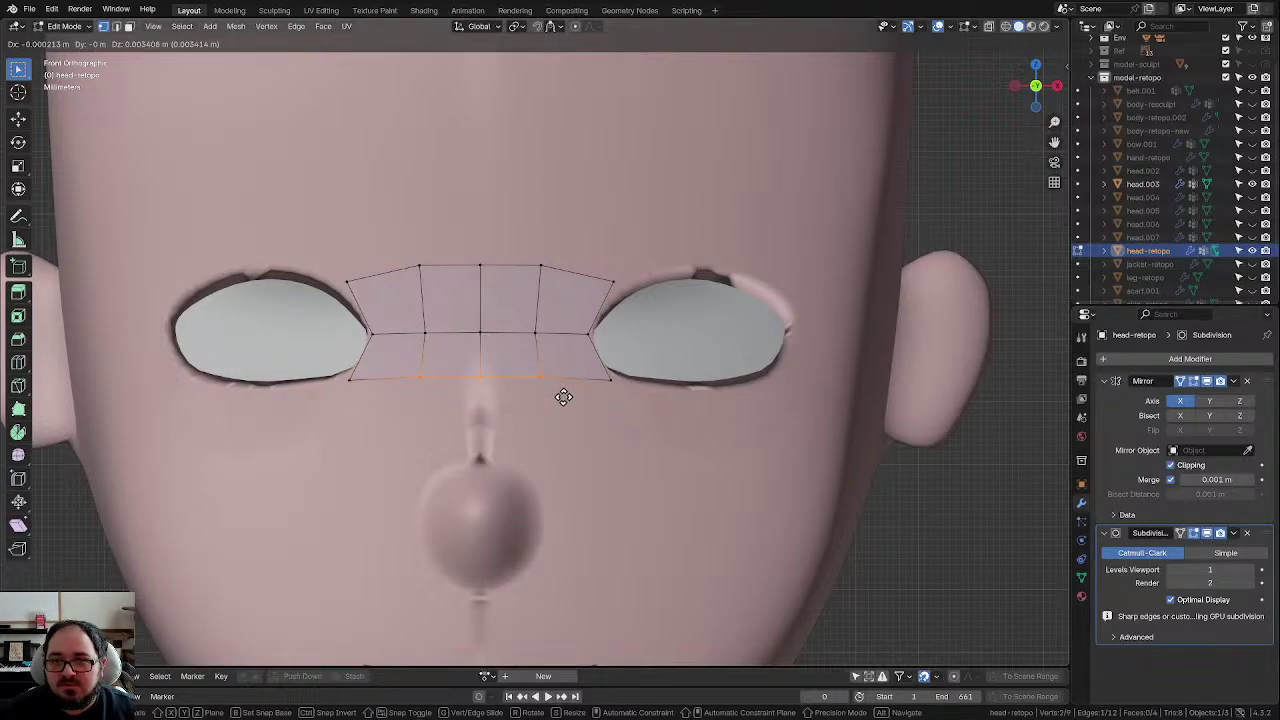
click(563, 397)
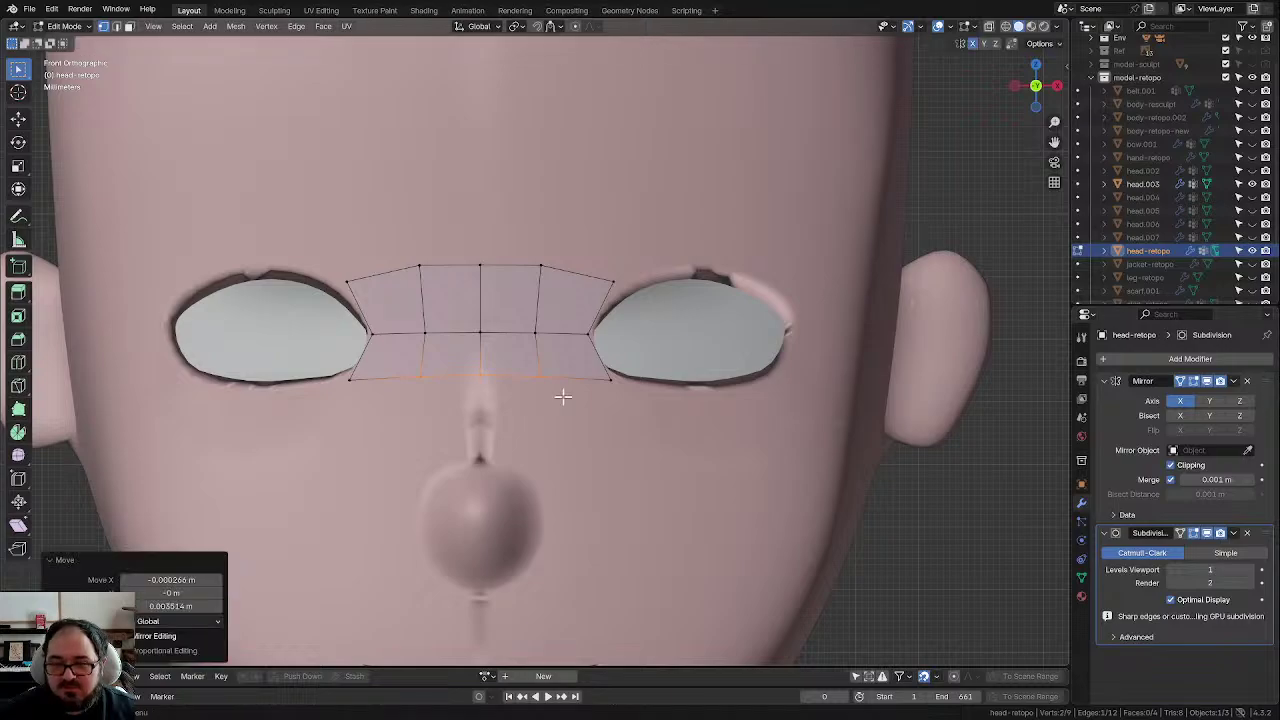
drag(366, 249, 612, 292)
key(g)
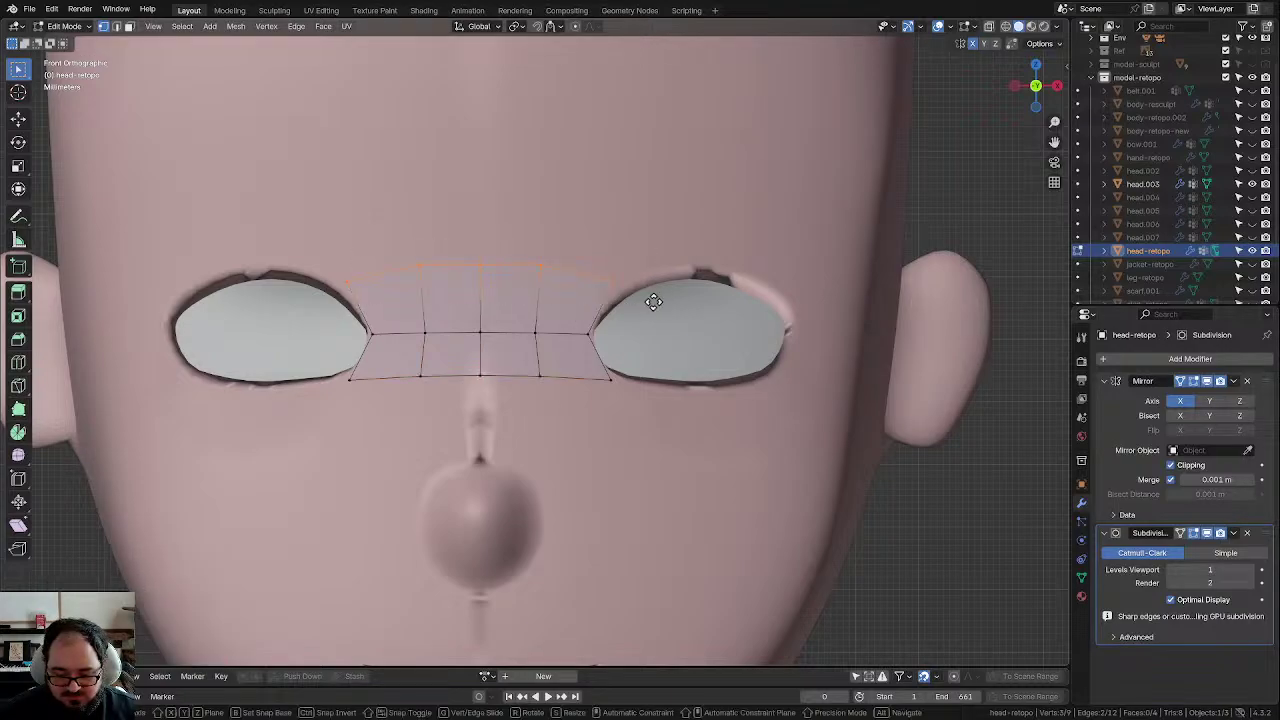
click(639, 321)
Step: Pull the lower outer vertex in and up toward the eye corner, and shift the inner vertex column outward
click(612, 380)
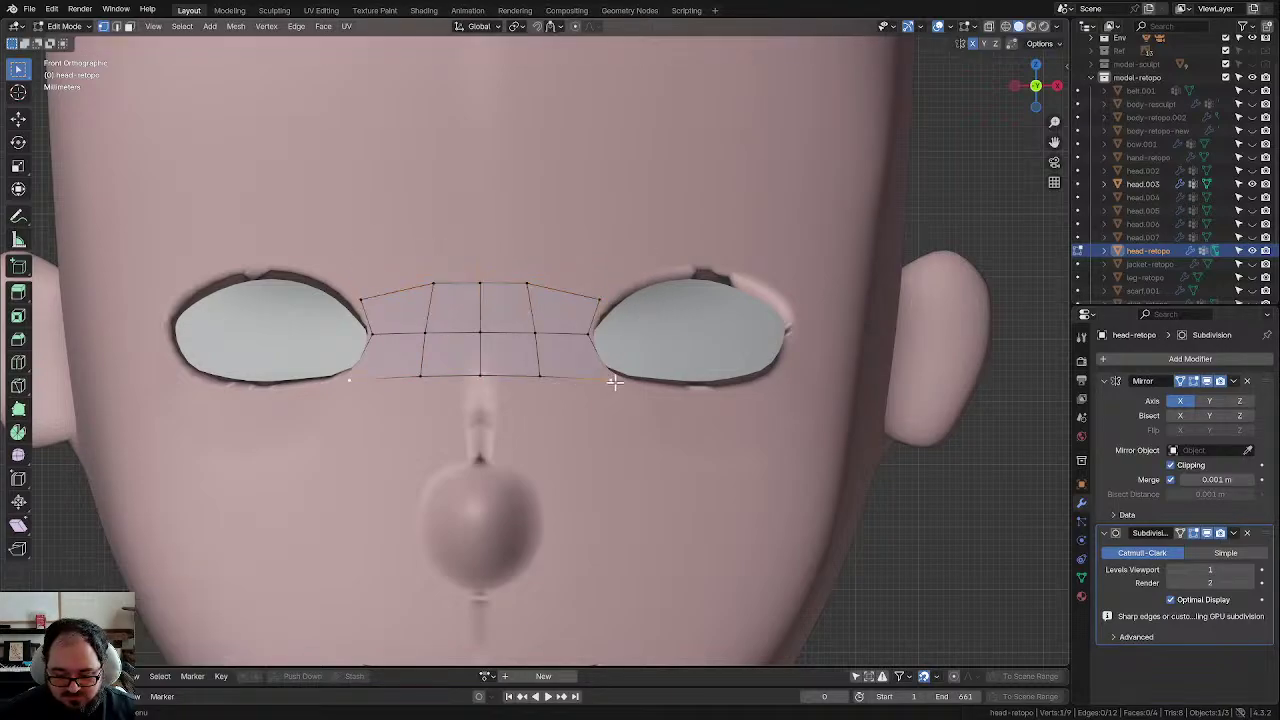
key(g)
click(600, 371)
drag(511, 265, 571, 412)
key(g)
click(592, 414)
Step: Nudge the middle and lower vertices of the inner column slightly back toward the centre line
click(550, 278)
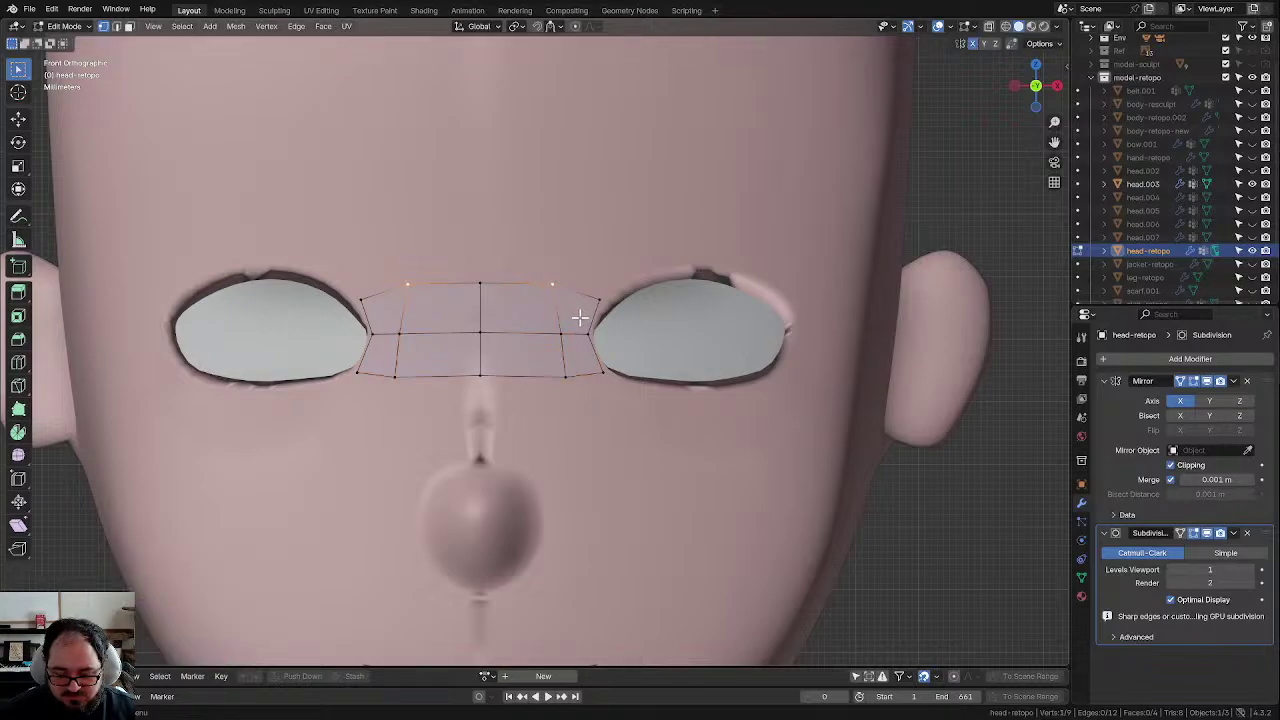
click(560, 334)
key(g)
click(551, 336)
click(561, 373)
key(g)
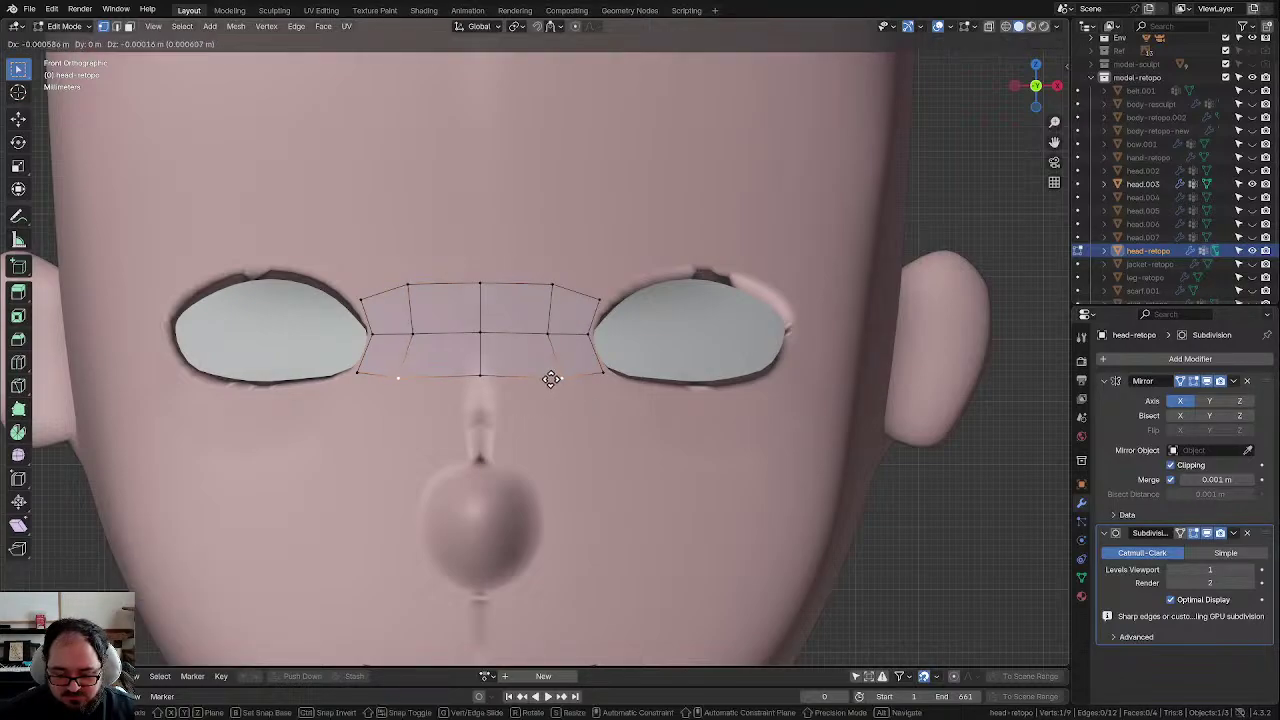
click(553, 378)
Step: Extrude the patch's upper outer edge up and outward along the upper eyelid, and rotate and reposition it to follow the eye
drag(543, 257, 629, 300)
key(e)
click(679, 265)
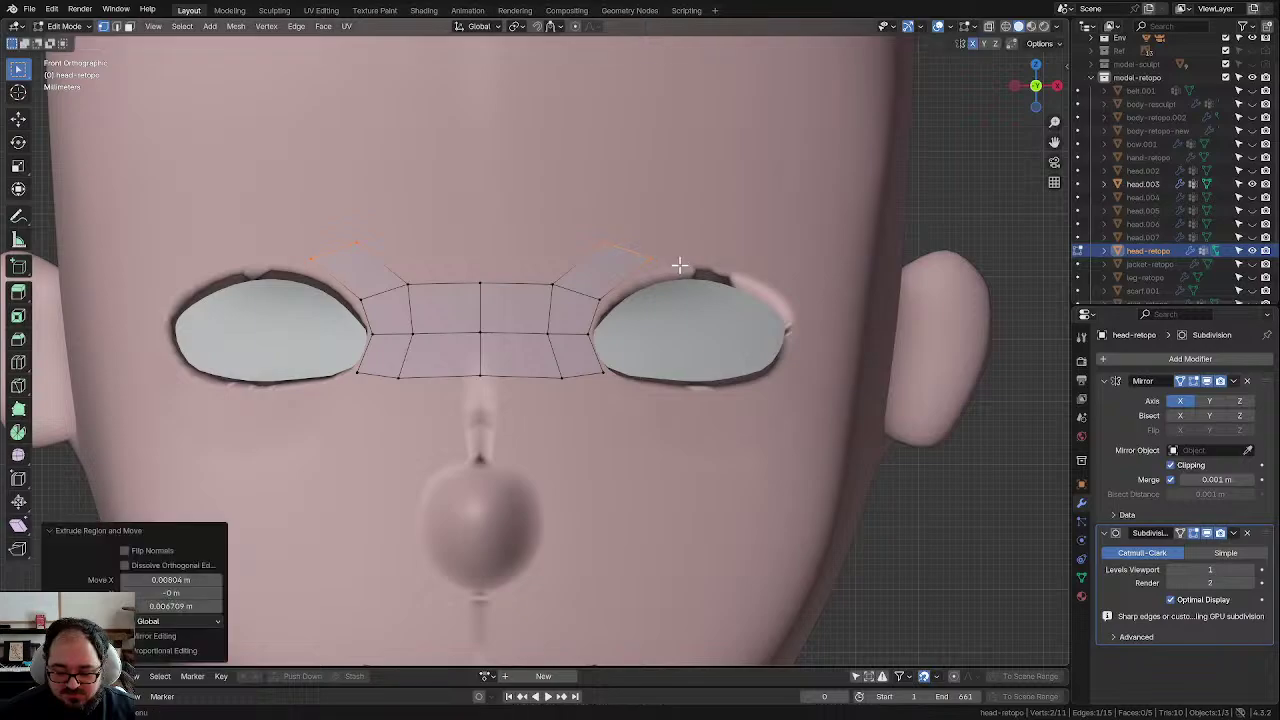
key(g)
click(682, 300)
key(r)
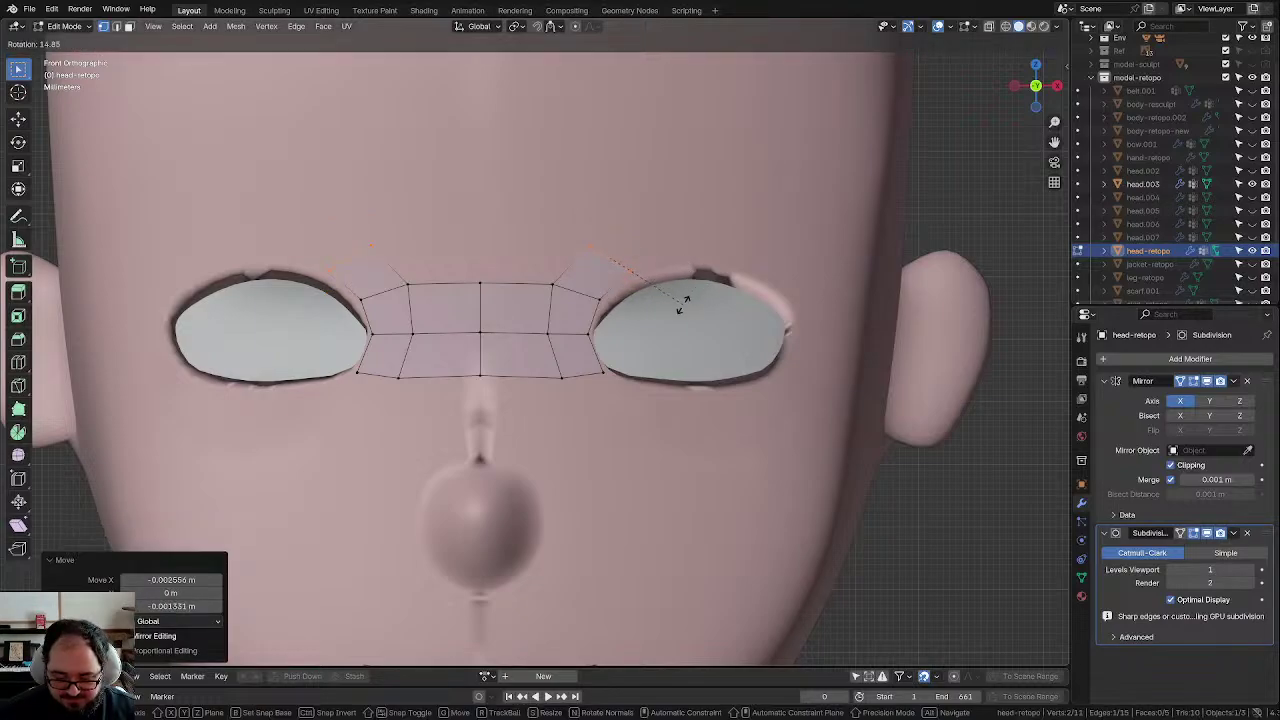
click(668, 316)
key(g)
click(671, 315)
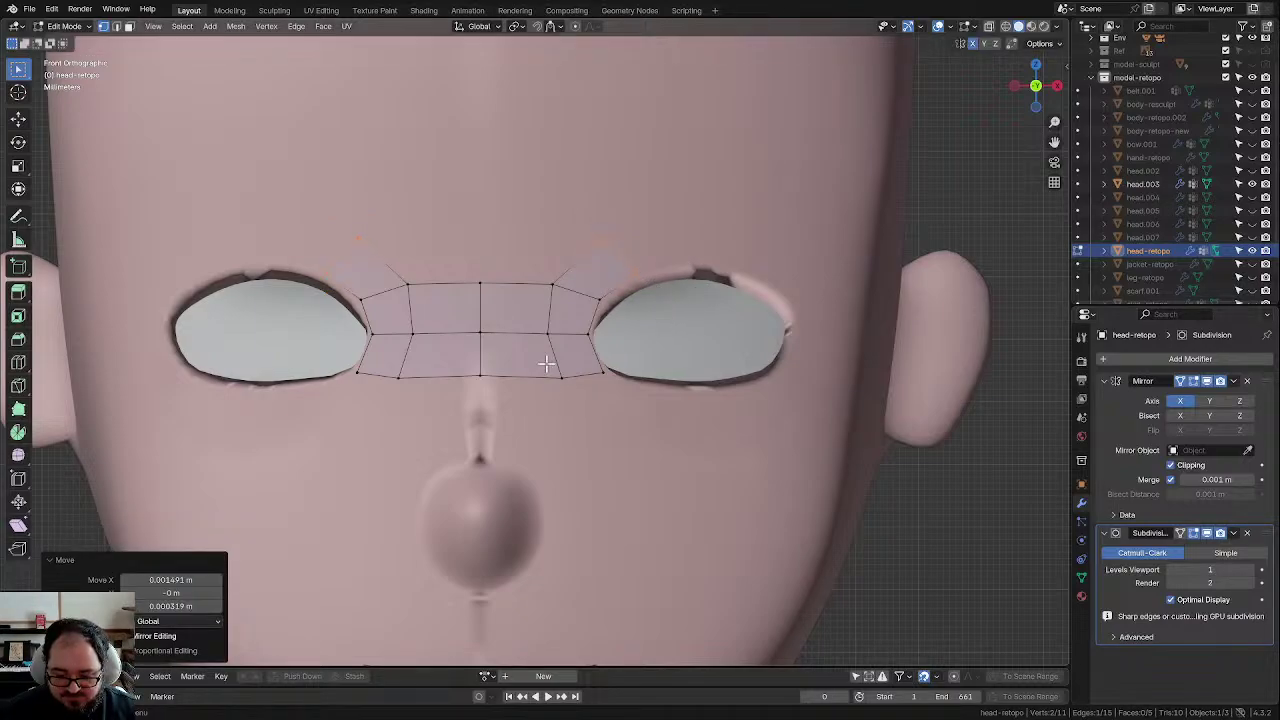
Step: Extrude the patch's lower outer edge about 0.008 m outward and 0.005 m down under the eye, and rotate and reposition it
drag(546, 363, 634, 417)
key(e)
click(677, 448)
key(r)
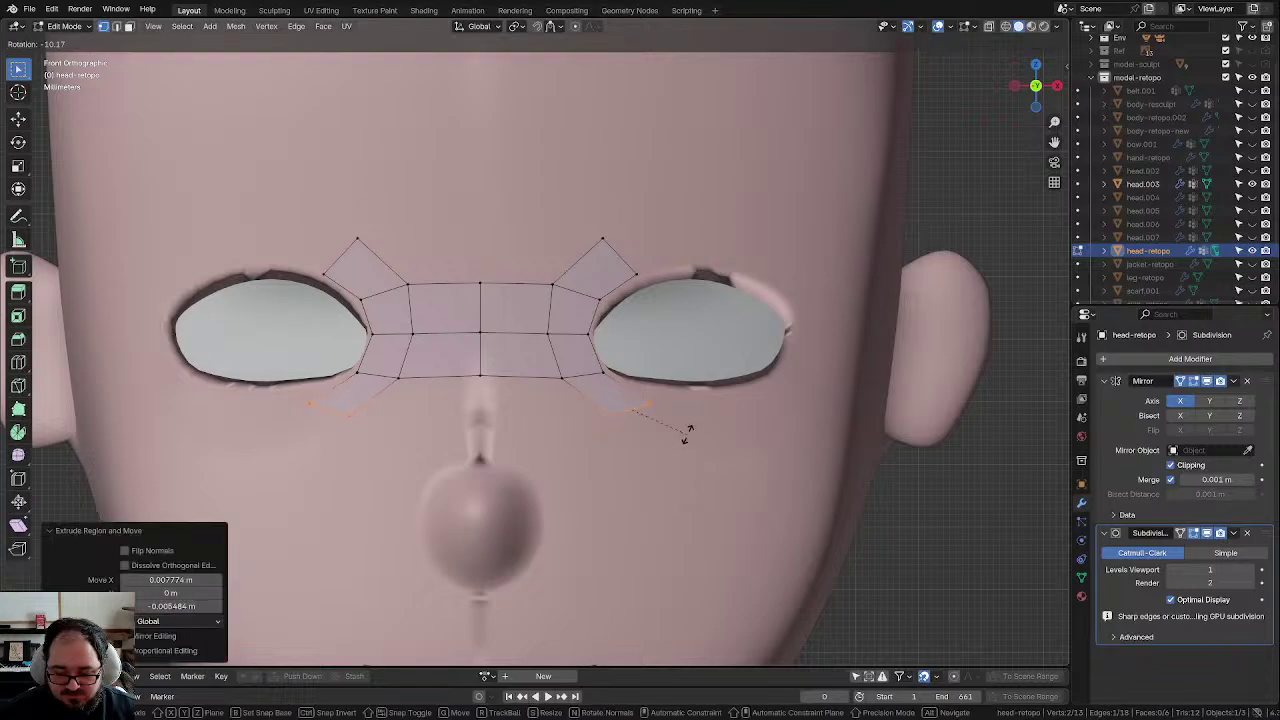
click(686, 394)
key(g)
key(Escape)
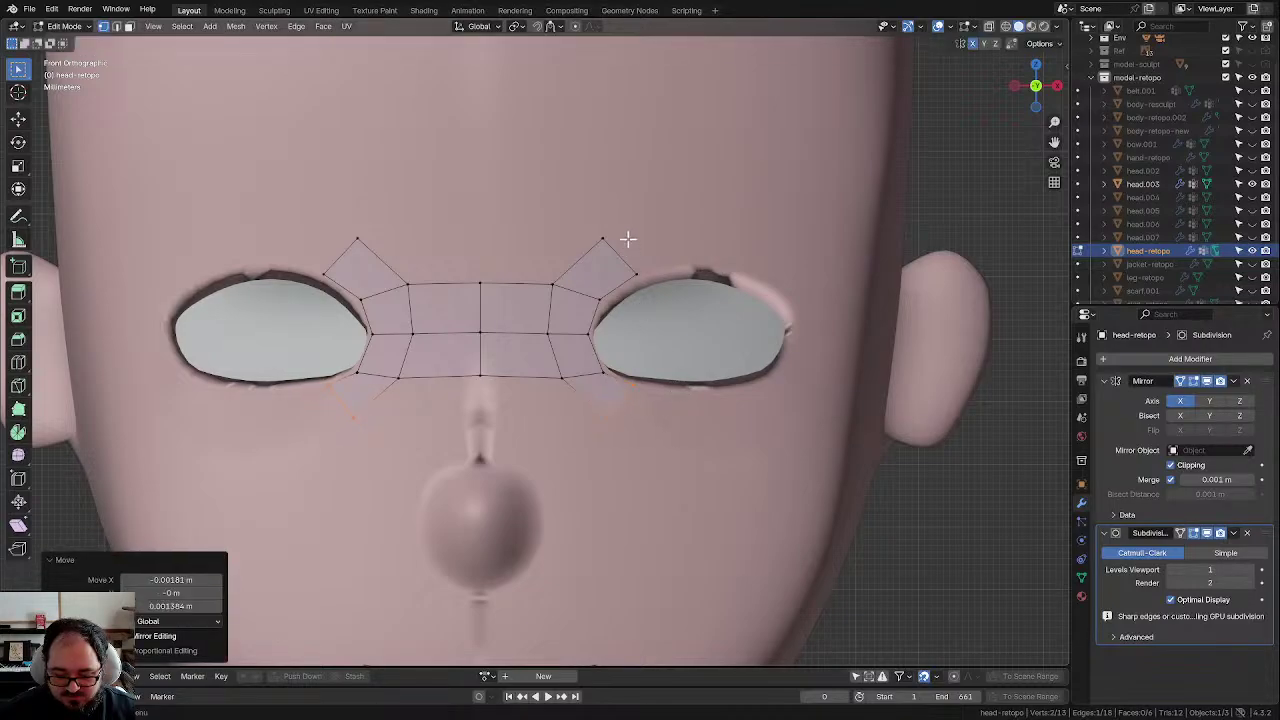
Step: Extrude both the upper and lower eyelid end edges together about 0.016 m outward along X
key(ctrl+z)
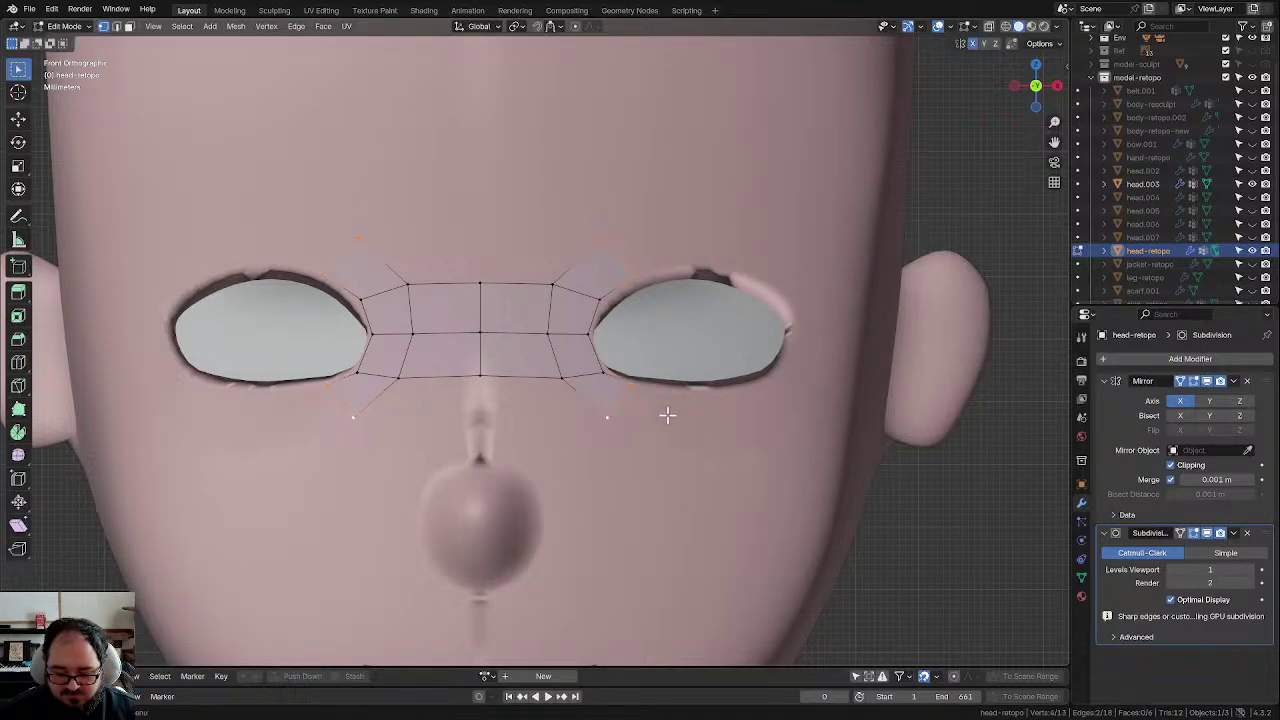
key(e)
click(766, 415)
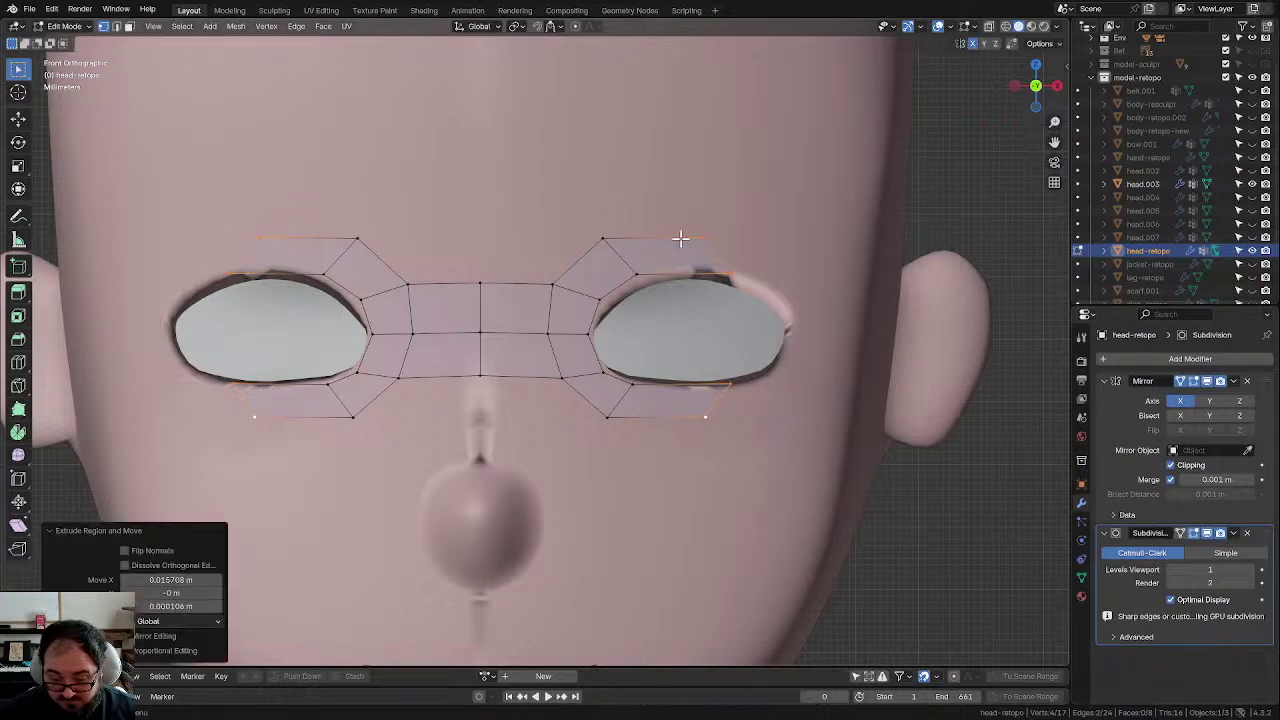
Step: Move the upper strip's outer top vertex outward and fit its lower end vertex to the upper eyelid outline
click(706, 235)
key(g)
click(757, 232)
click(742, 267)
key(g)
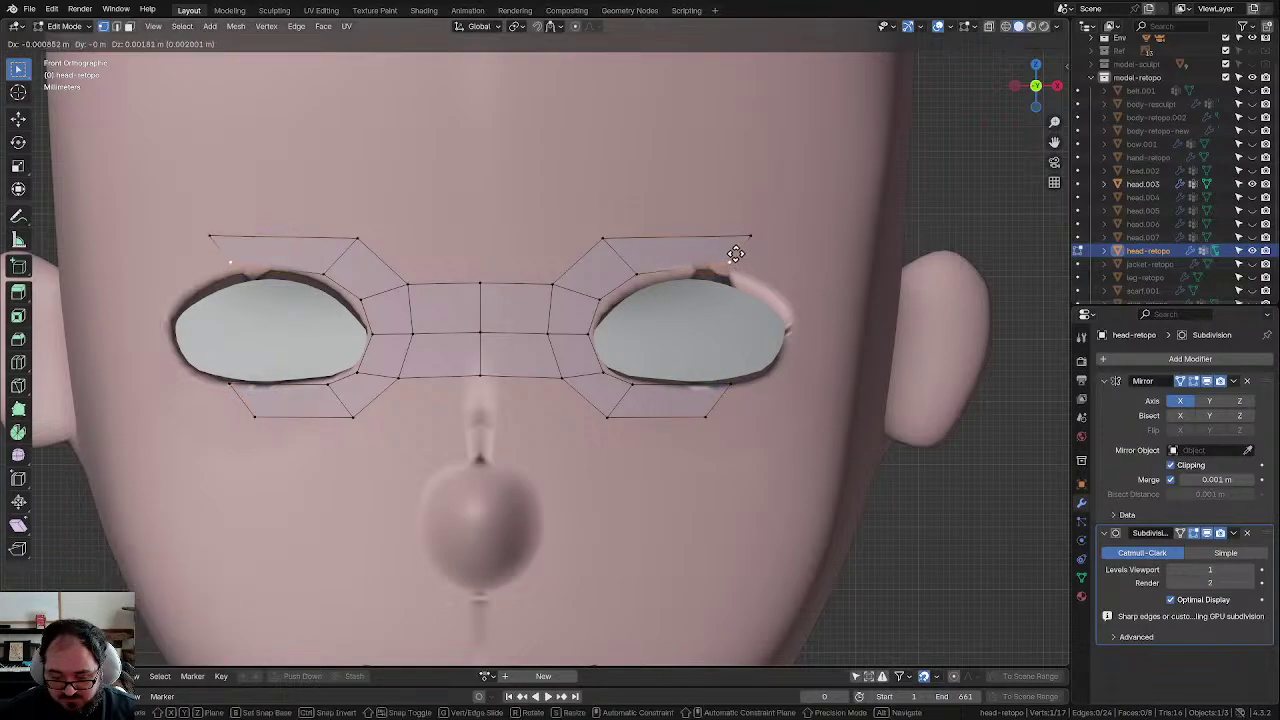
click(736, 262)
click(743, 237)
key(g)
click(762, 235)
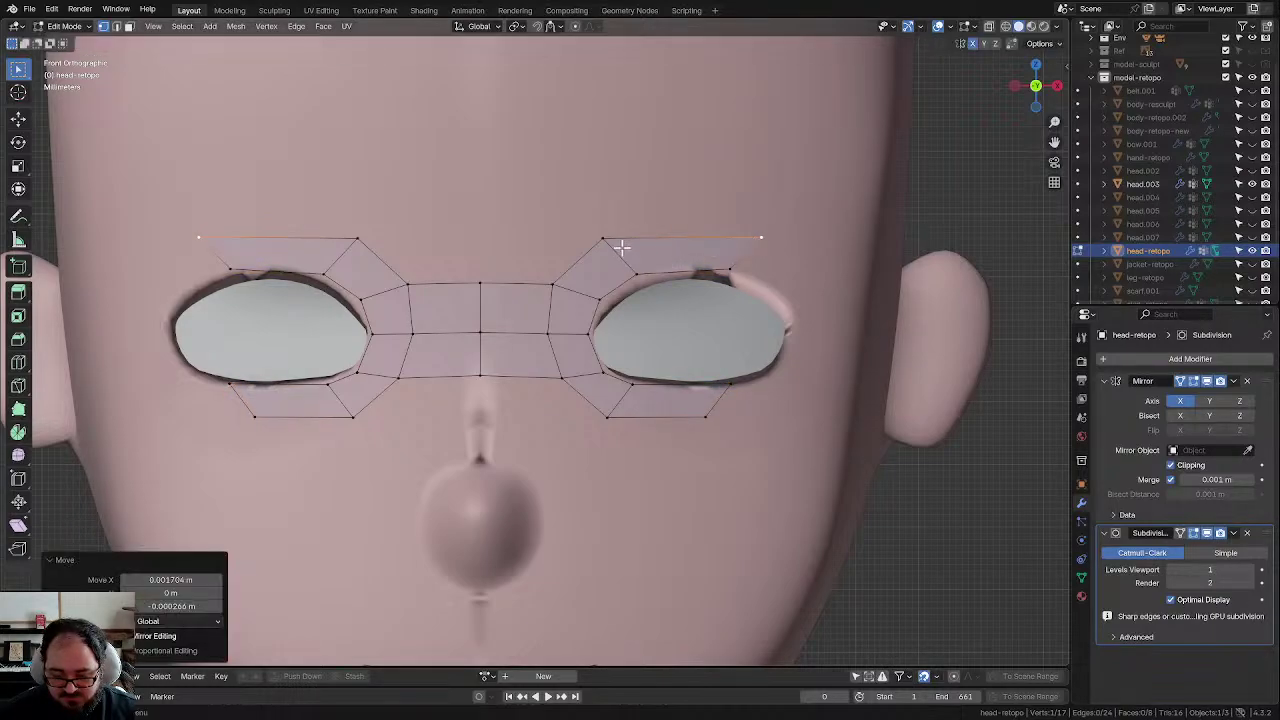
Step: Shift the upper strip's inner corner vertices outward along the upper eyelid and fine-tune its outer end vertices
click(617, 242)
key(g)
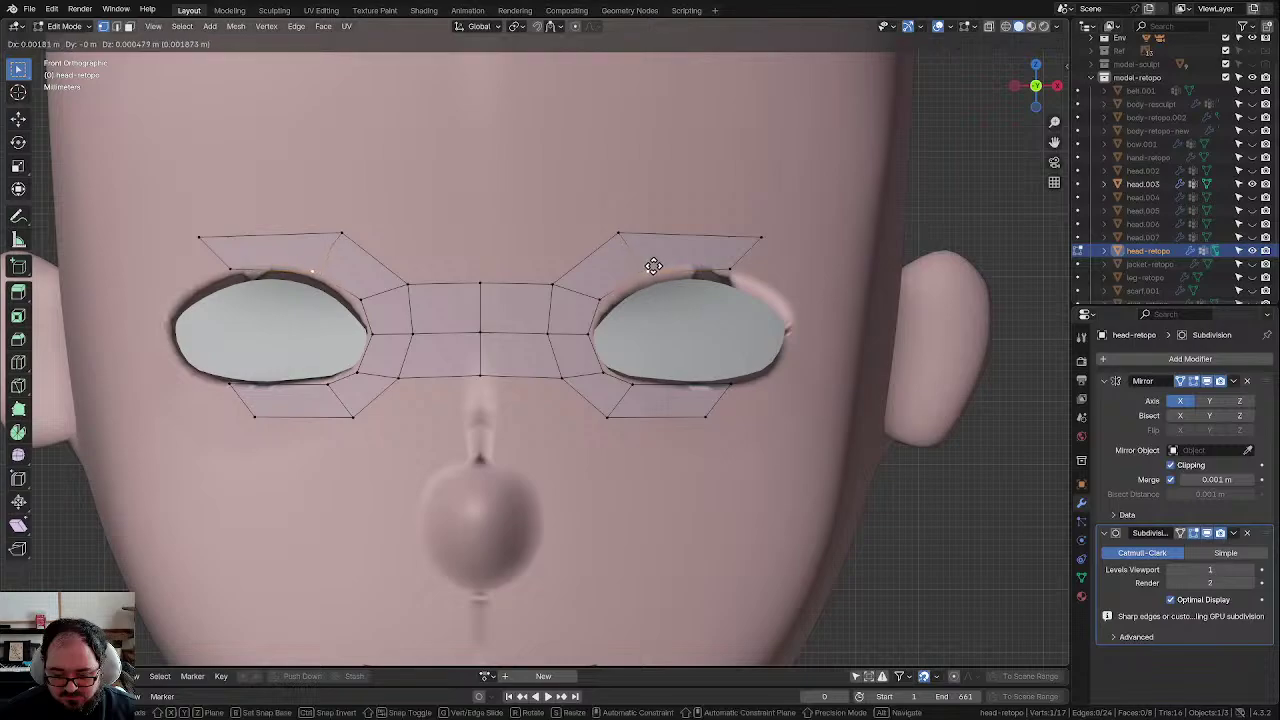
click(606, 238)
click(728, 262)
key(g)
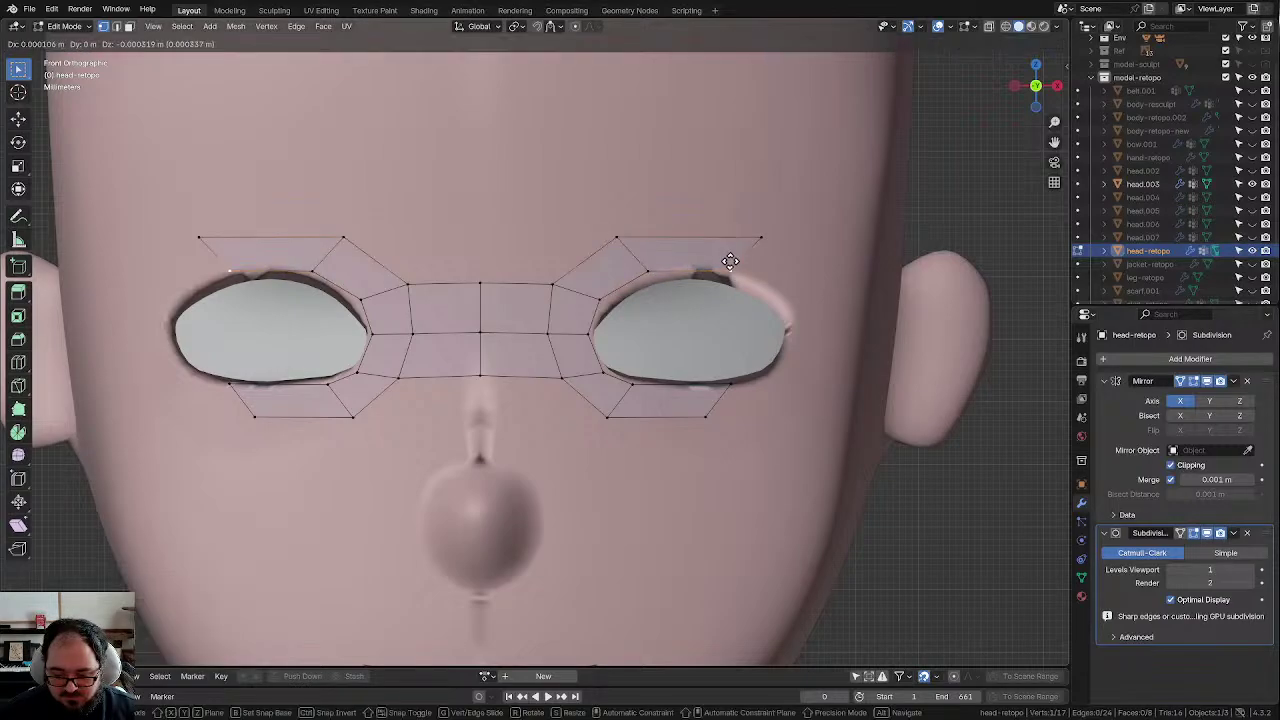
click(734, 261)
click(766, 237)
key(g)
click(766, 237)
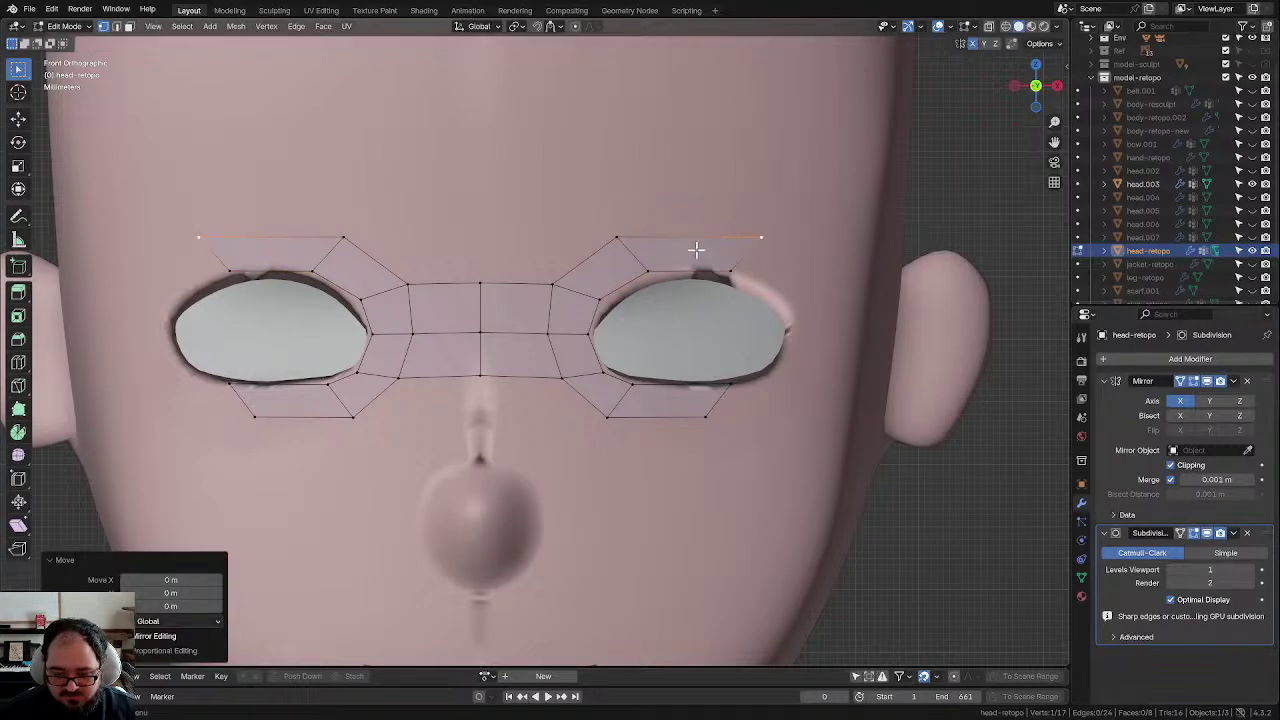
Step: Move the lower strip's outer bottom vertex about 0.007 m outward and fit its upper end vertex to the lower eyelid
click(708, 401)
key(g)
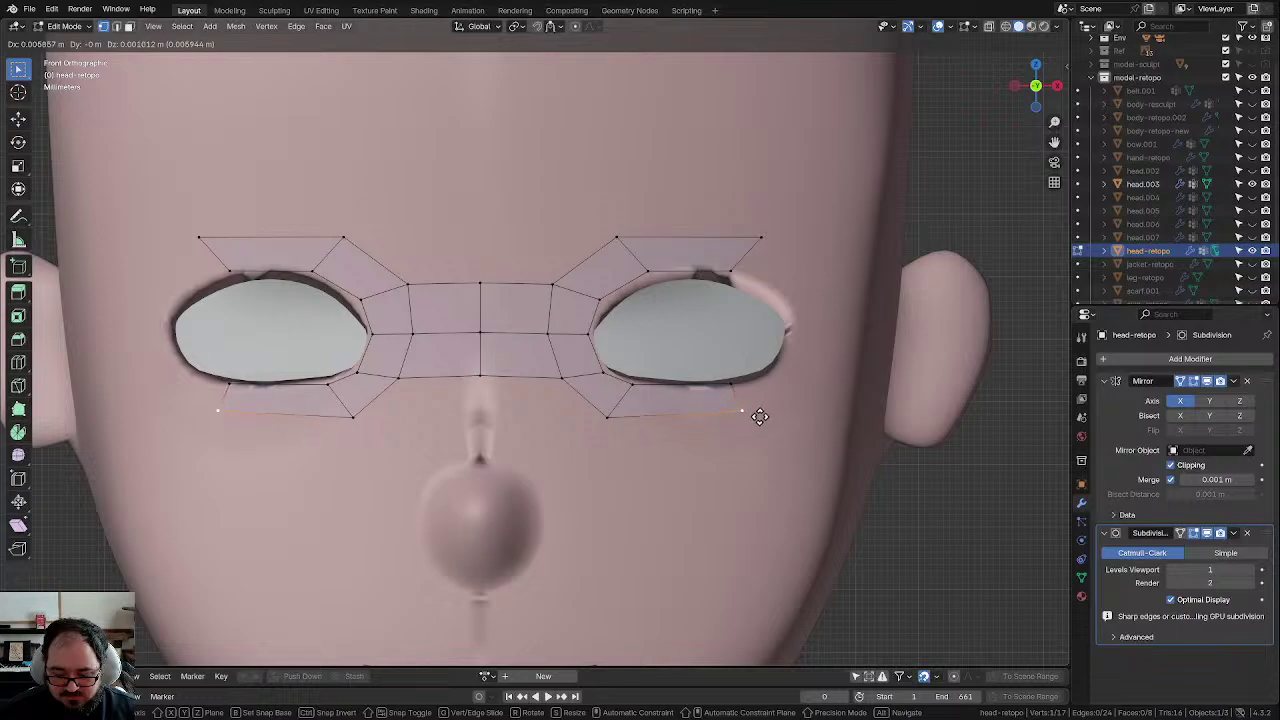
click(752, 412)
click(739, 381)
key(g)
click(731, 386)
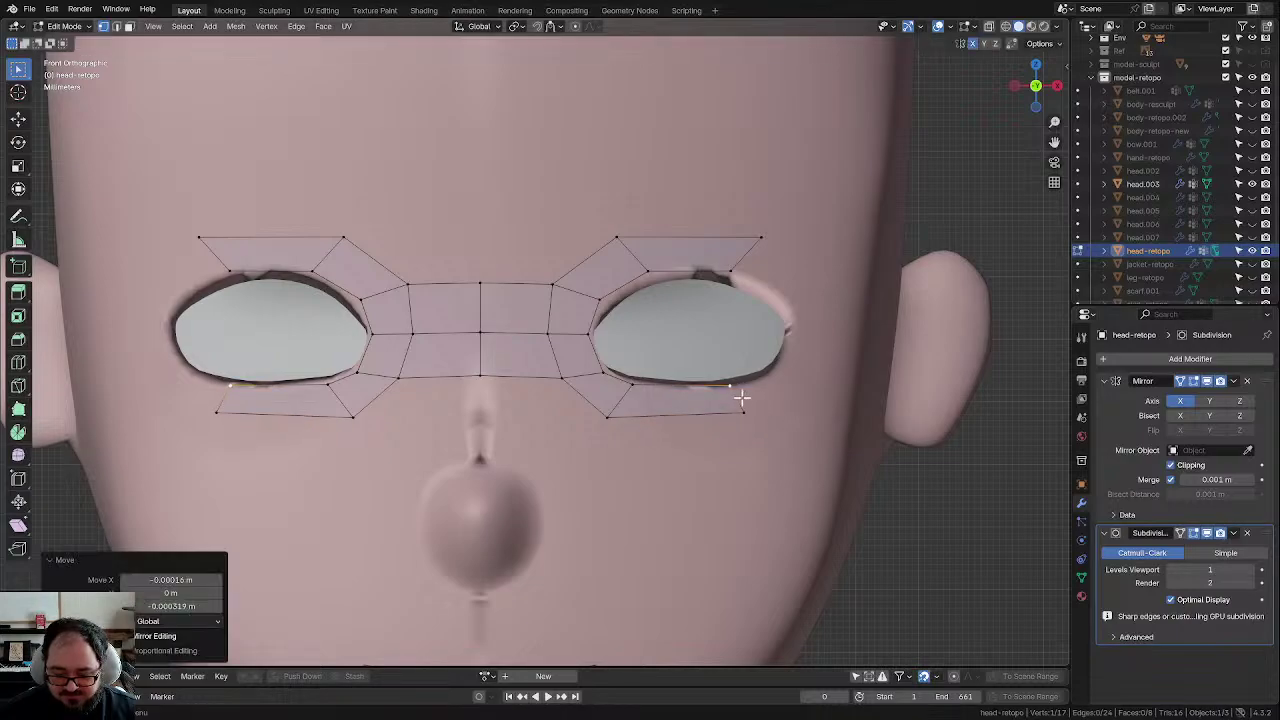
click(750, 413)
key(g)
click(756, 421)
Step: Extrude the lower strip's outer end edge about 0.010 m outward and 0.004 m up, and rotate and reposition it around the eye corner
drag(723, 378, 785, 439)
key(e)
click(848, 412)
key(r)
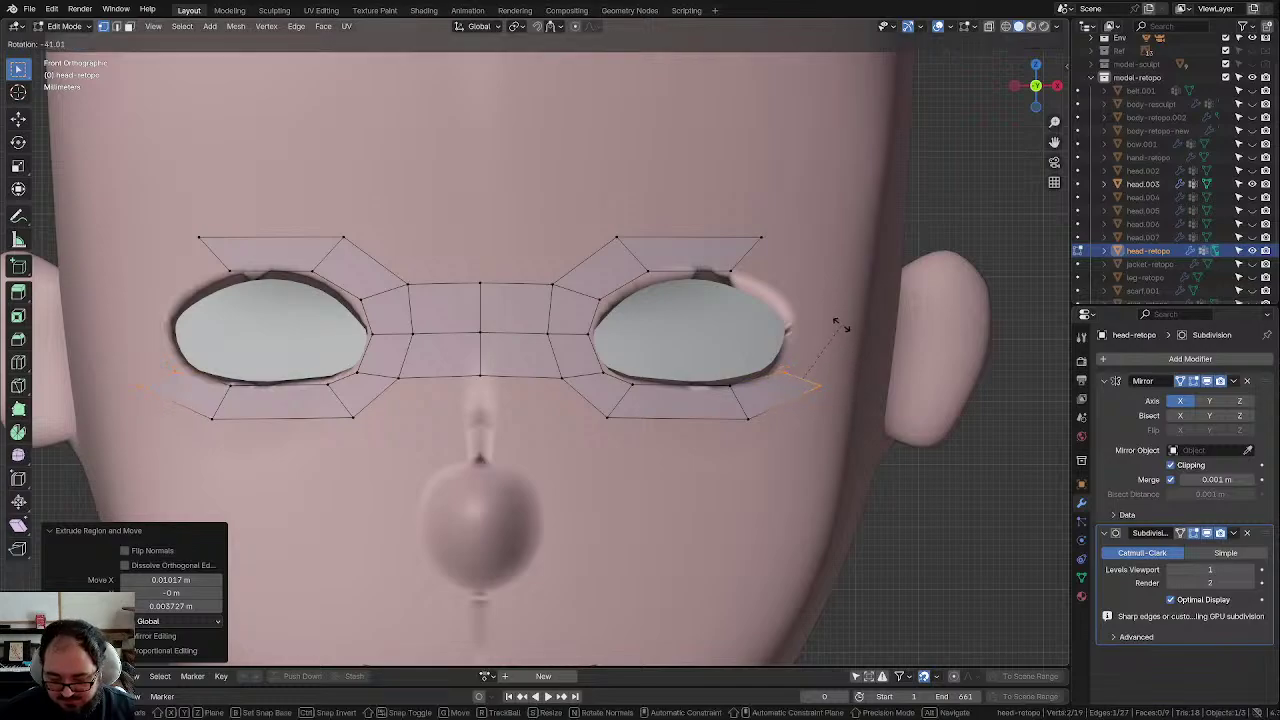
click(835, 321)
key(g)
click(836, 315)
Step: Extrude the upper strip's outer end edge down and outward around the eye, rotate it 16.6°, and shift it about 0.0018 m down
drag(720, 212, 793, 276)
key(e)
click(850, 305)
key(g)
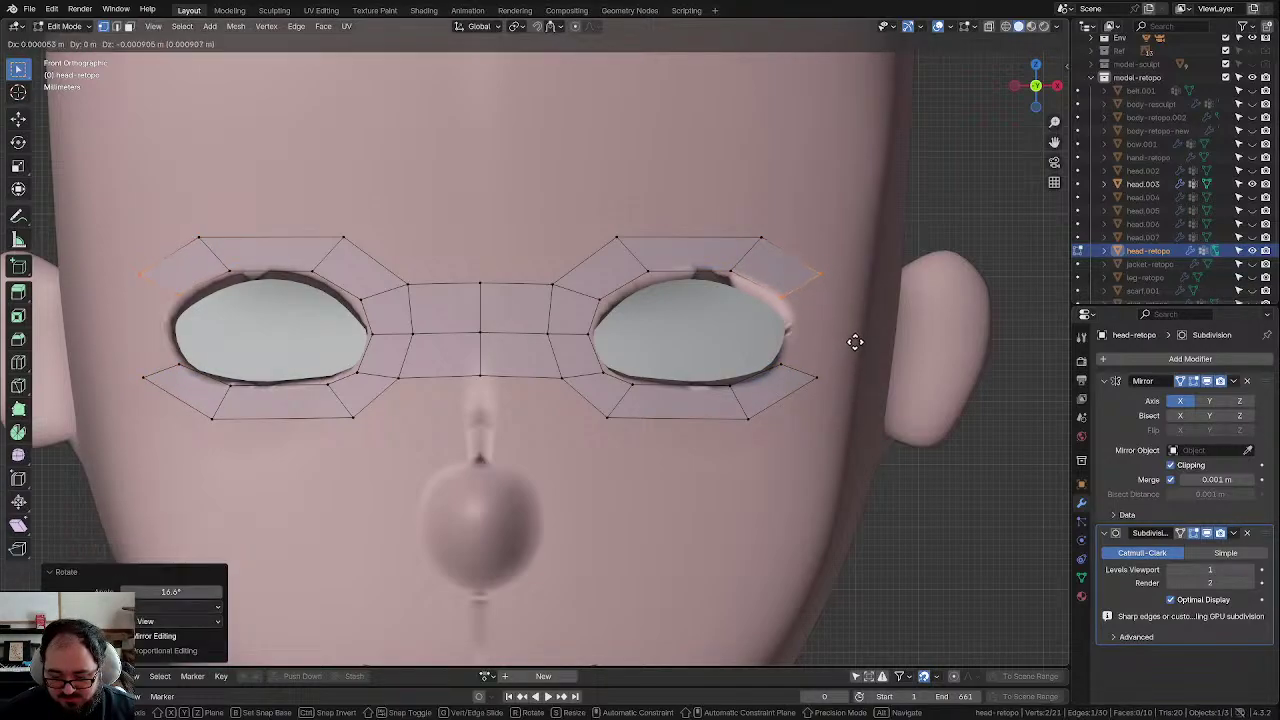
click(852, 345)
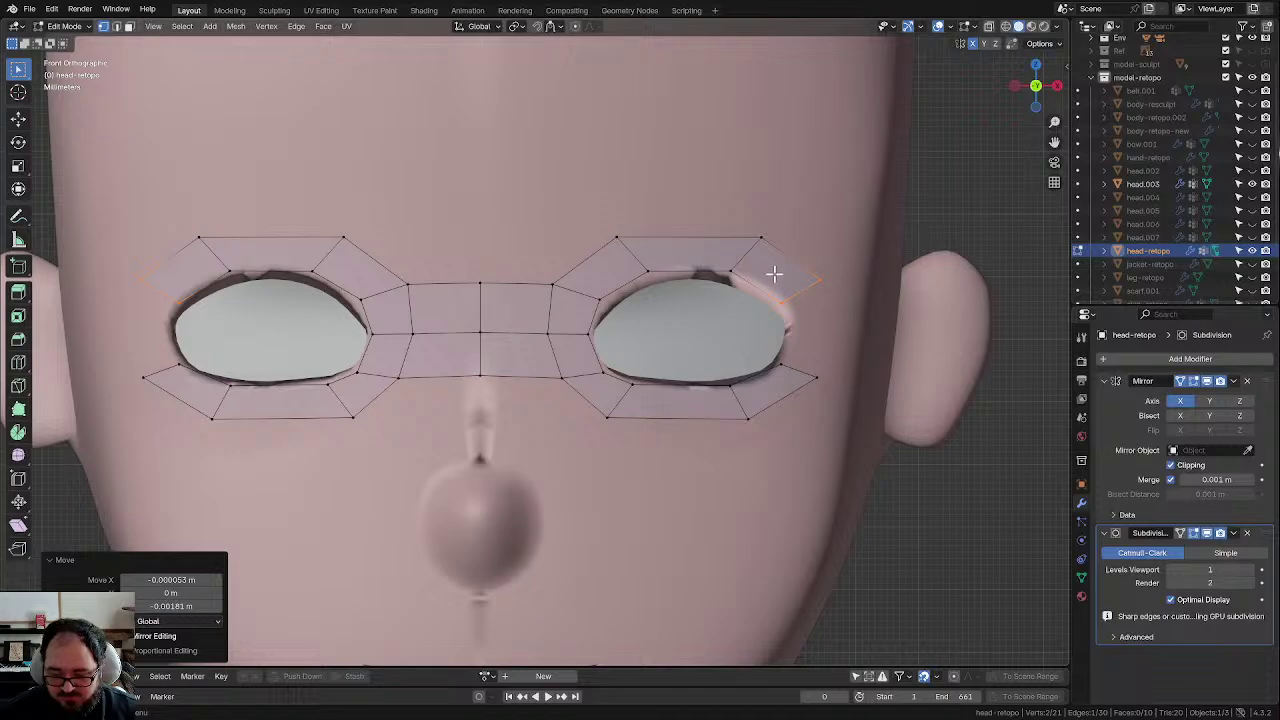
Step: Close the eye loop with a face between the strips' outer ends, split it with one loop cut, and pull the cut's vertices outward
drag(768, 268, 848, 392)
key(f)
key(ctrl+r)
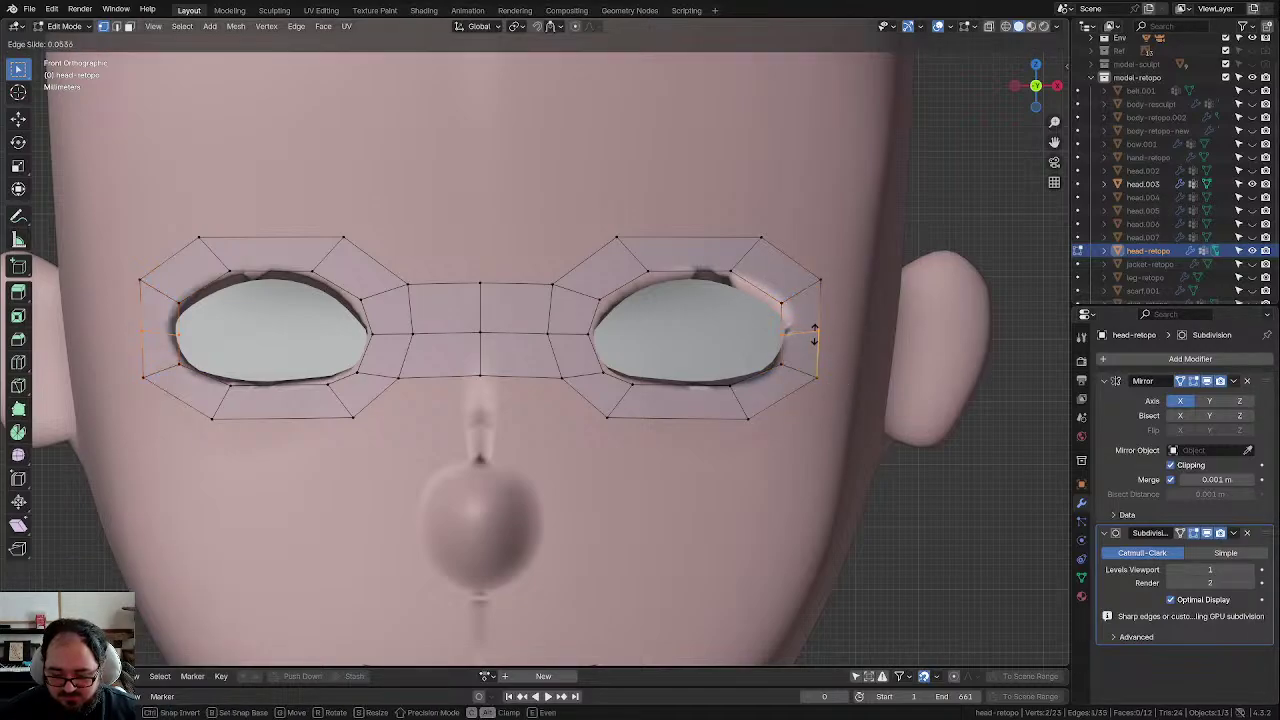
click(832, 334)
click(840, 327)
click(842, 328)
key(g)
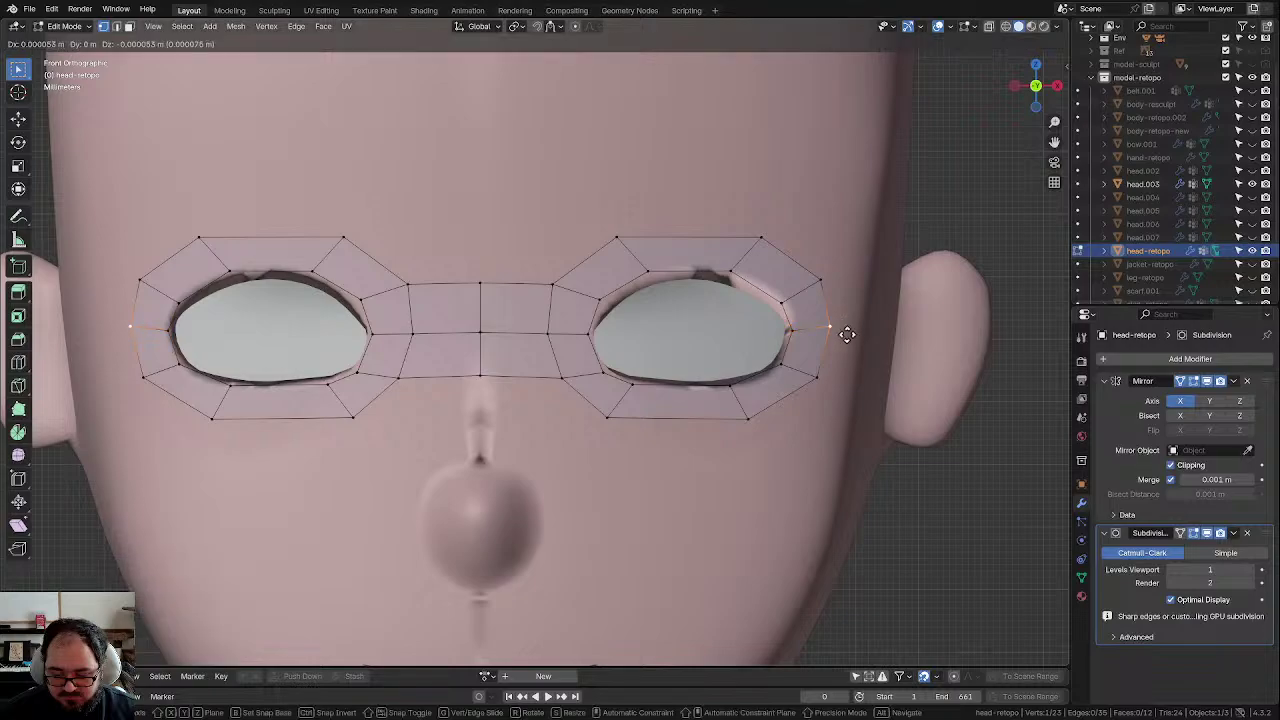
click(848, 338)
Step: Add one centred loop cut across the quad above the eye and one across the quad below it
key(ctrl+r)
click(677, 246)
right_click(678, 248)
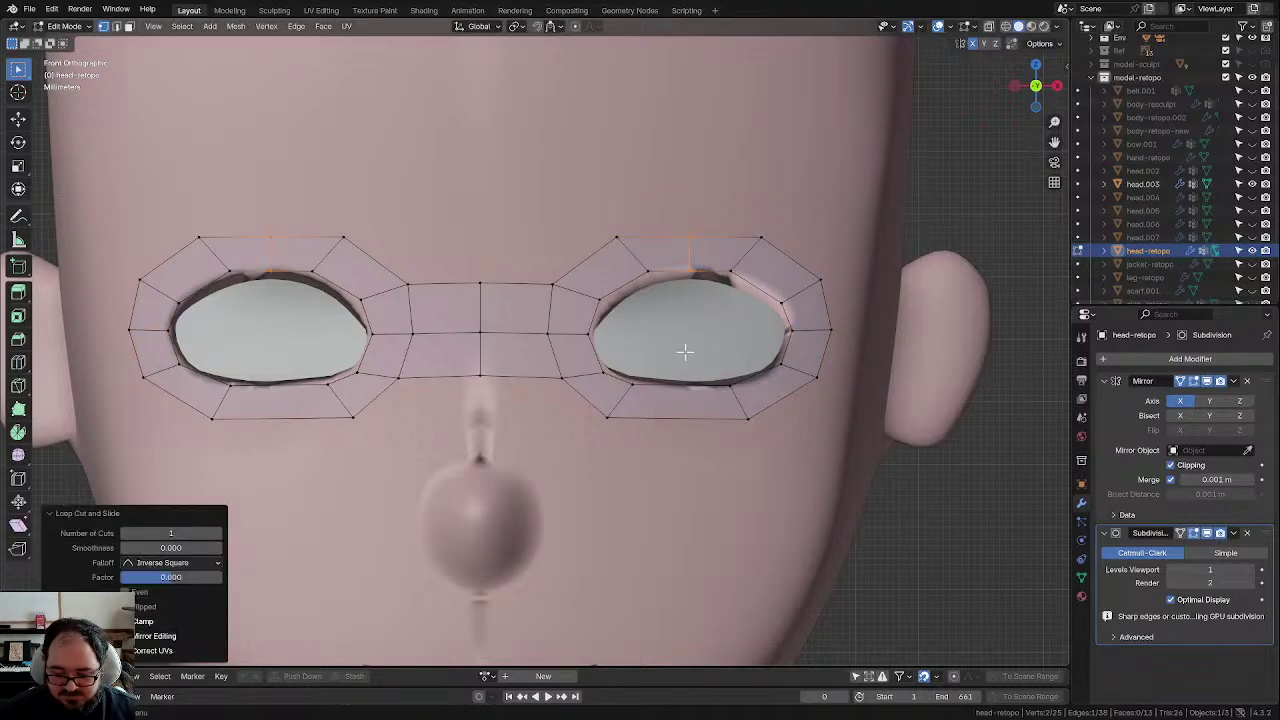
key(ctrl+r)
click(681, 392)
right_click(684, 400)
Step: Move the lower cut's outer vertex about 0.0014 m down and its inner vertex about 0.0003 m down to round the loop
click(687, 414)
key(g)
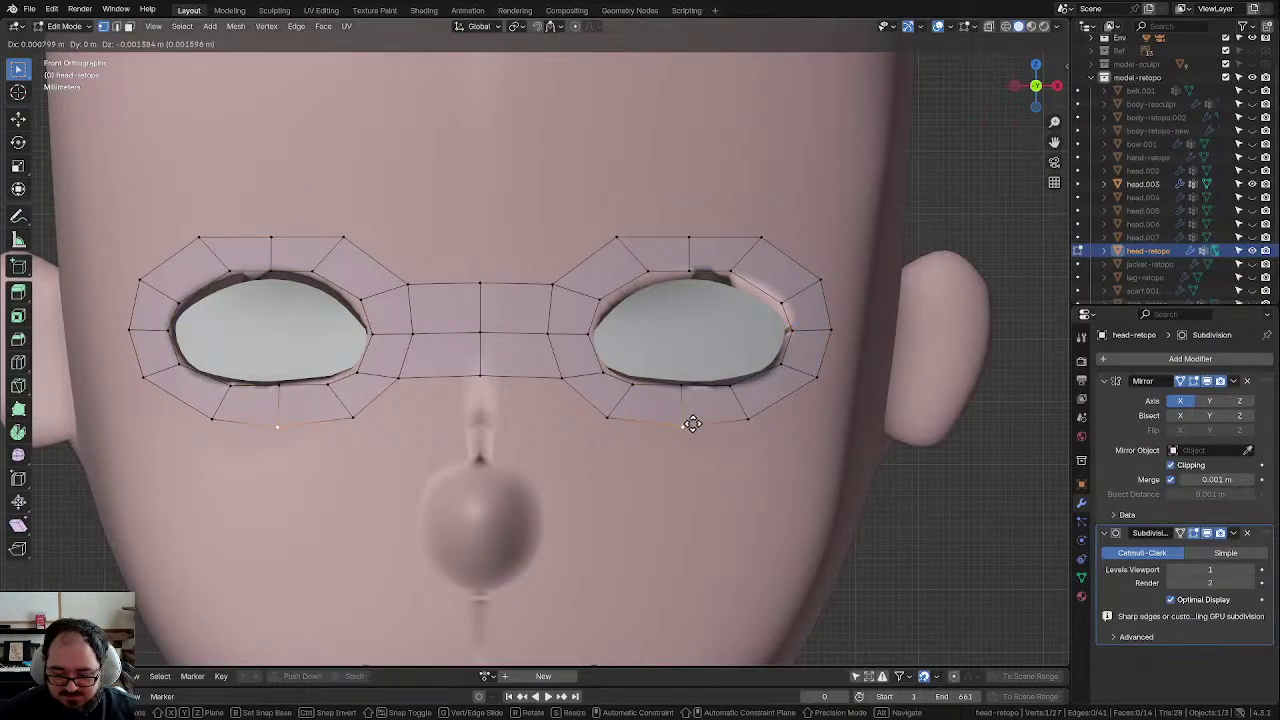
click(692, 424)
click(680, 383)
key(g)
click(708, 354)
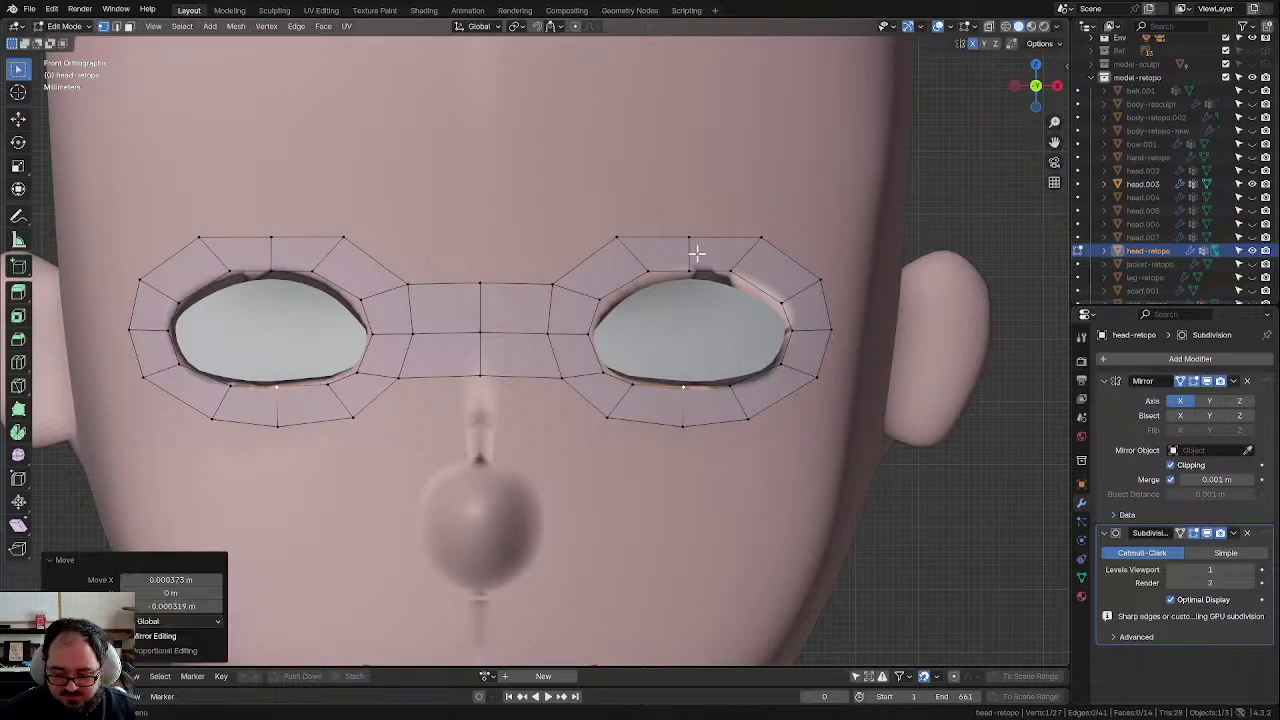
Step: Fit the upper cut's inner vertex to the upper eyelid and raise its outer vertex about 0.0025 m
click(693, 268)
key(g)
click(693, 262)
click(689, 240)
key(g)
click(689, 222)
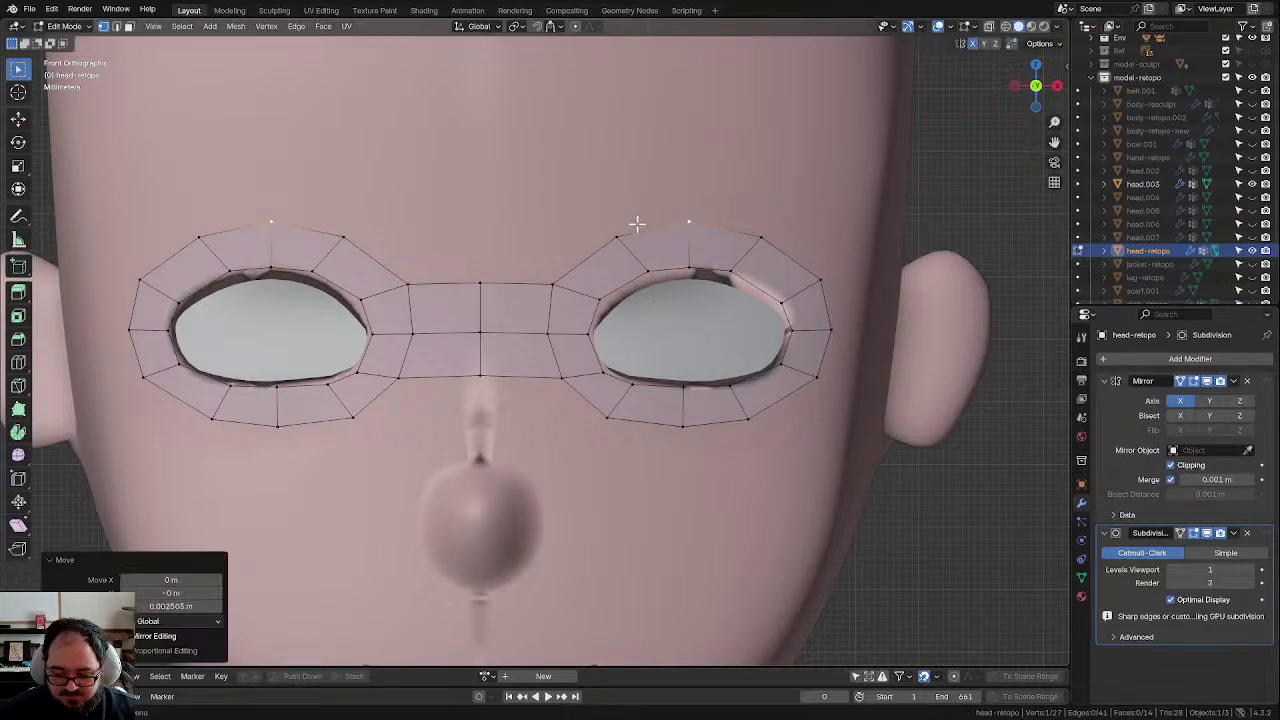
Step: Try to snap the whole eye mesh onto the sculpted head's surface with snapping enabled
click(616, 237)
scroll(600, 278, down, 5)
scroll(595, 225, up, 2)
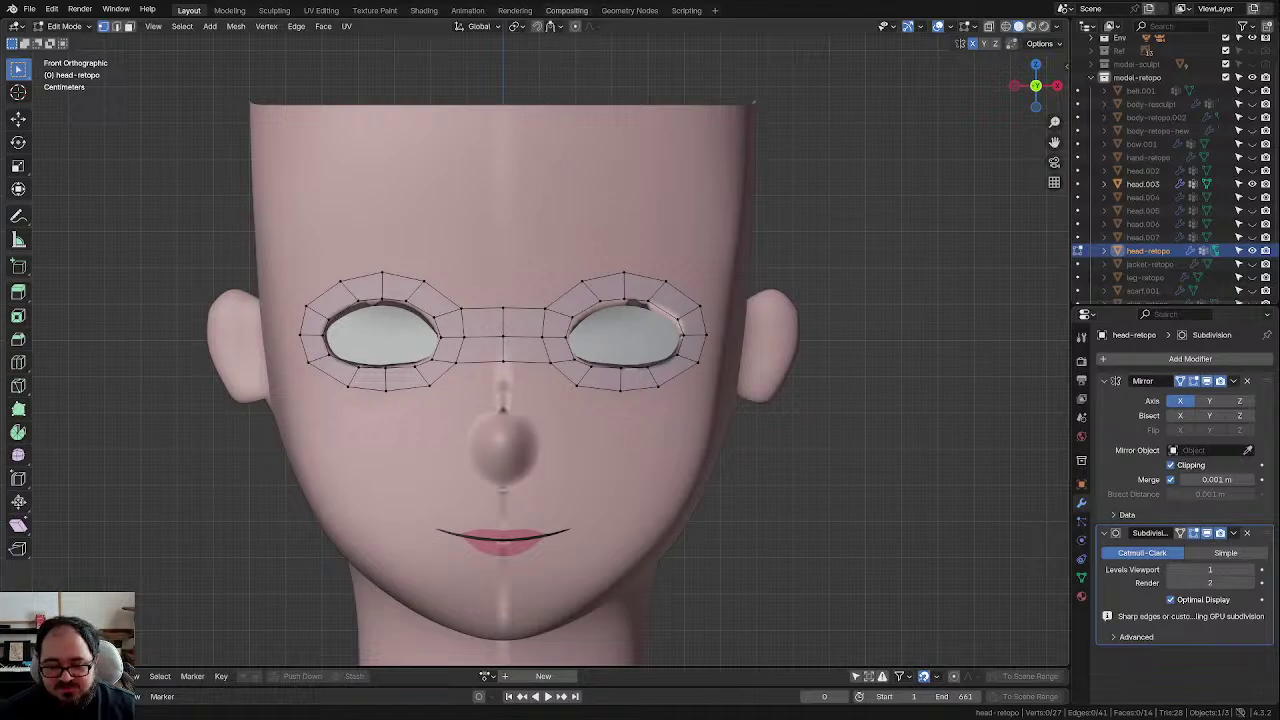
key(a)
key(g)
click(607, 437)
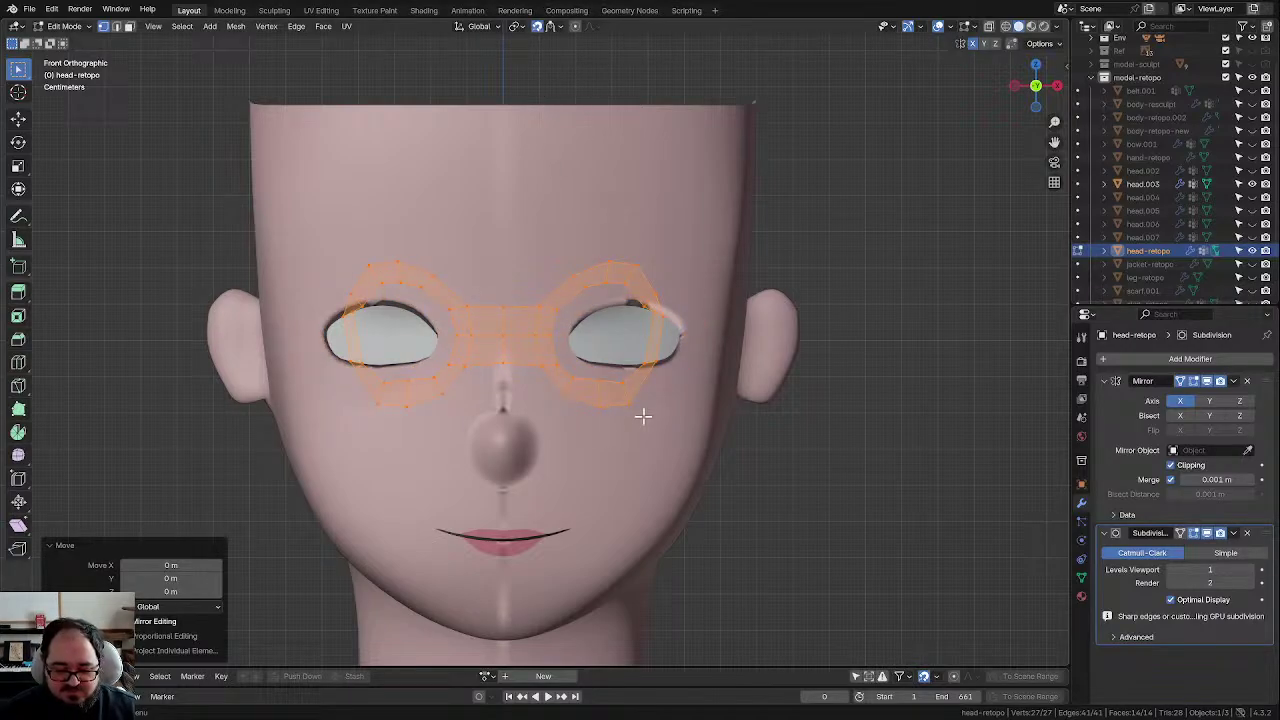
middle_drag(643, 416, 614, 423)
scroll(602, 421, up, 5)
key(ctrl+z)
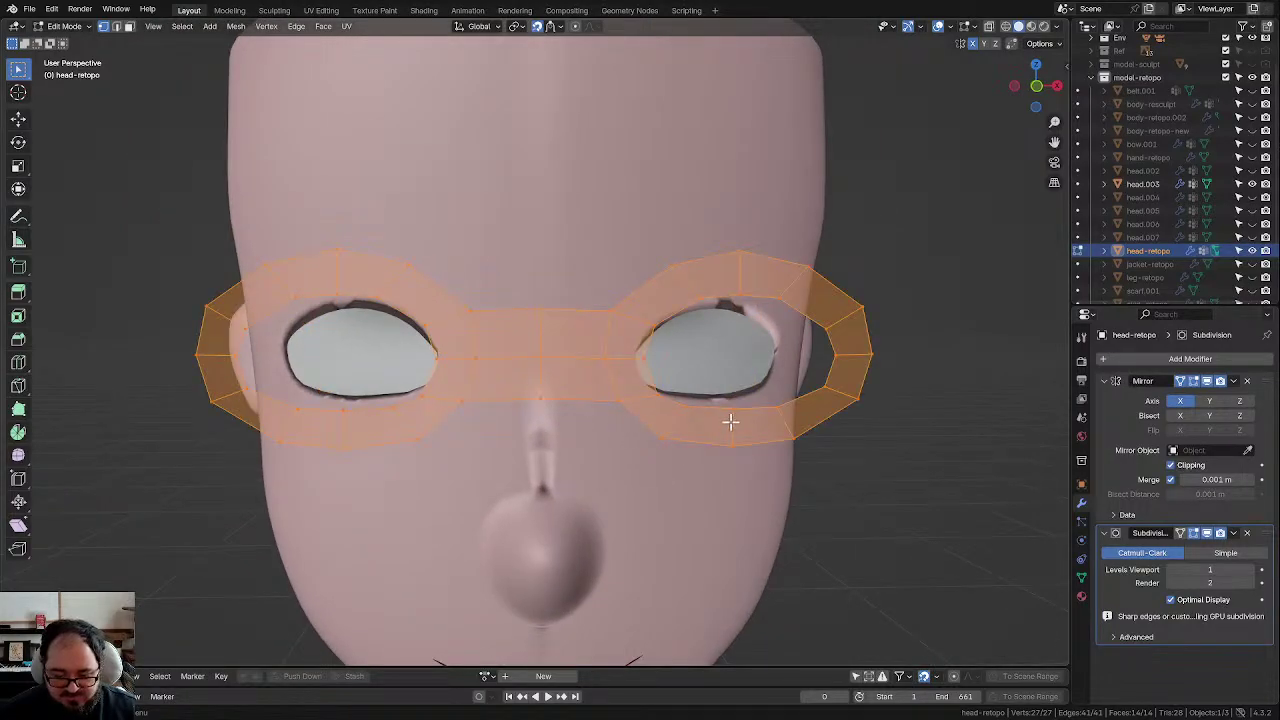
key(KP_1)
scroll(606, 400, up, 4)
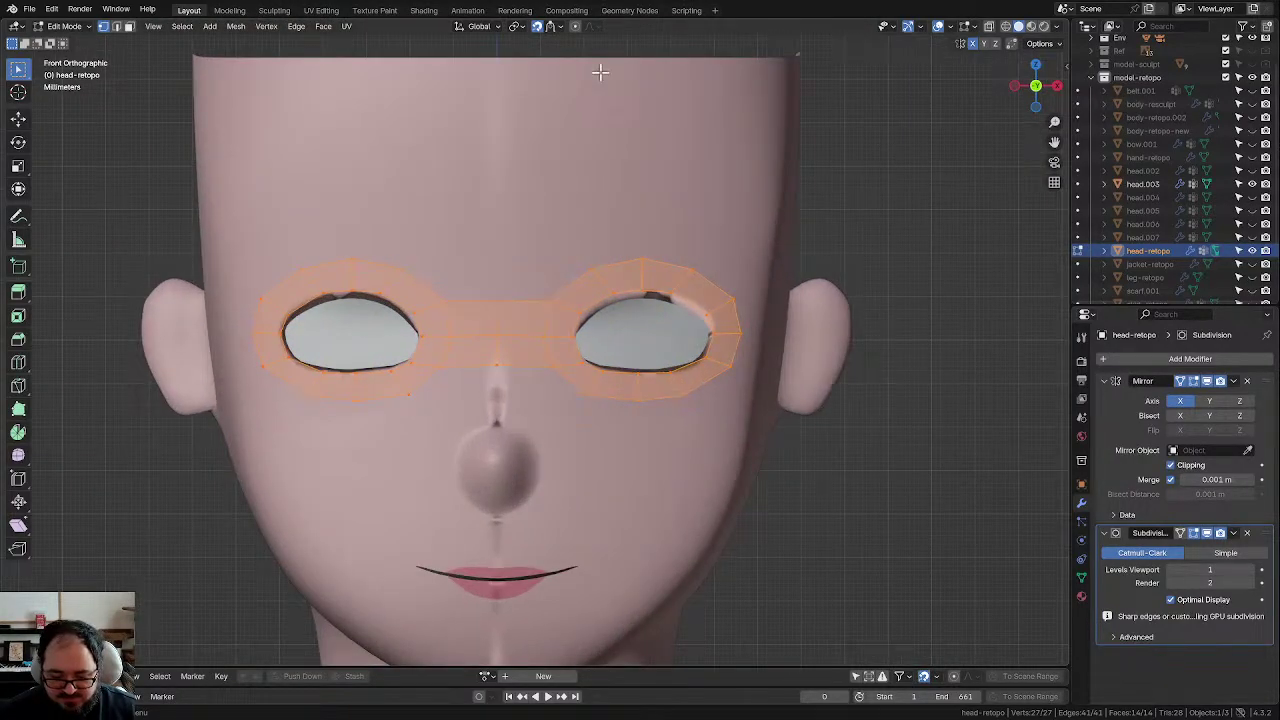
Step: Change the snapping target and project all the eye mesh vertices onto the head surface without shifting them sideways
click(560, 24)
click(560, 212)
key(g)
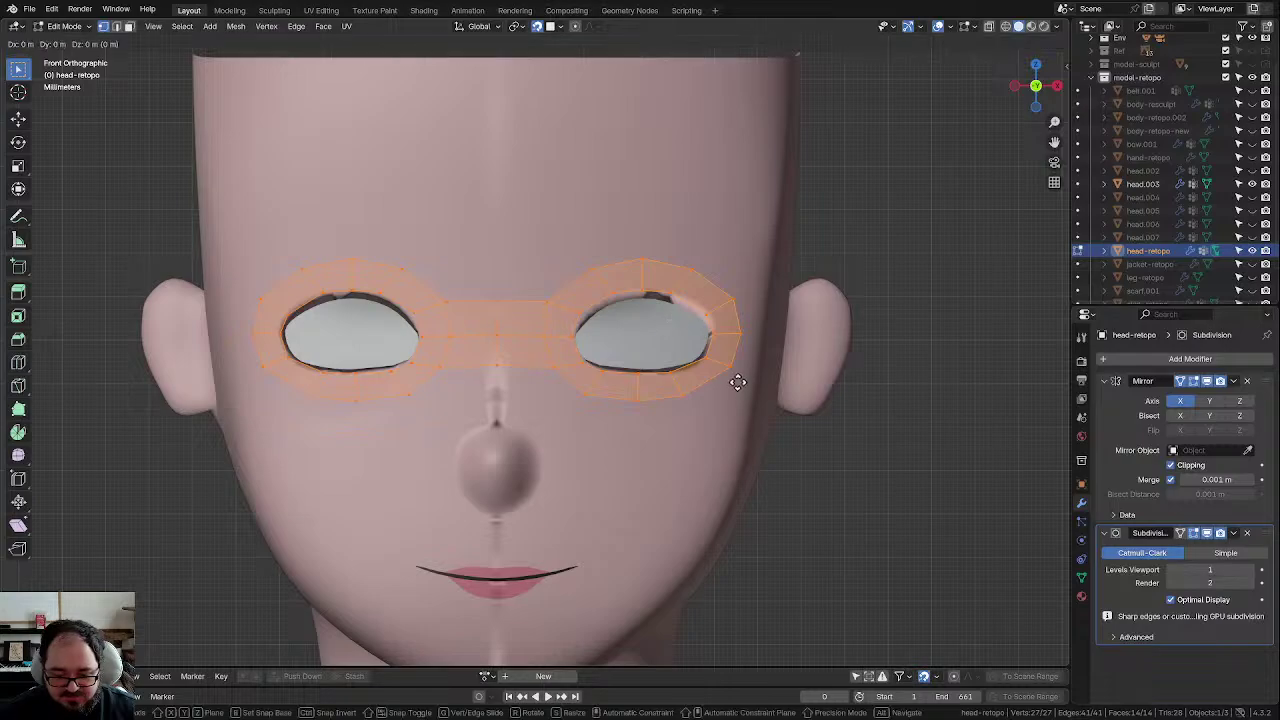
click(735, 378)
scroll(760, 363, down, 3)
middle_drag(760, 363, 740, 406)
scroll(651, 423, down, 4)
scroll(656, 421, up, 3)
key(KP_1)
scroll(740, 406, up, 4)
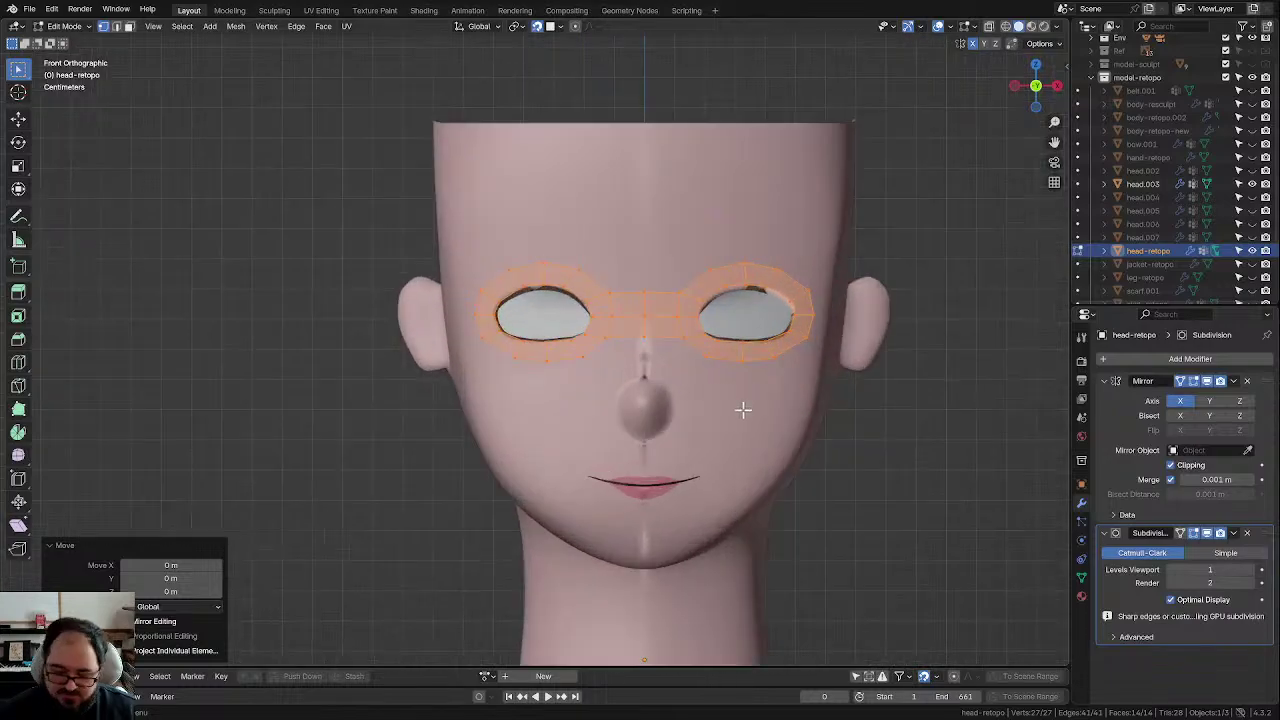
click(872, 398)
Step: Extrude the slanted edge below the eye's inner corner to the nose midline and merge the overlapping centre vertices
scroll(737, 380, up, 4)
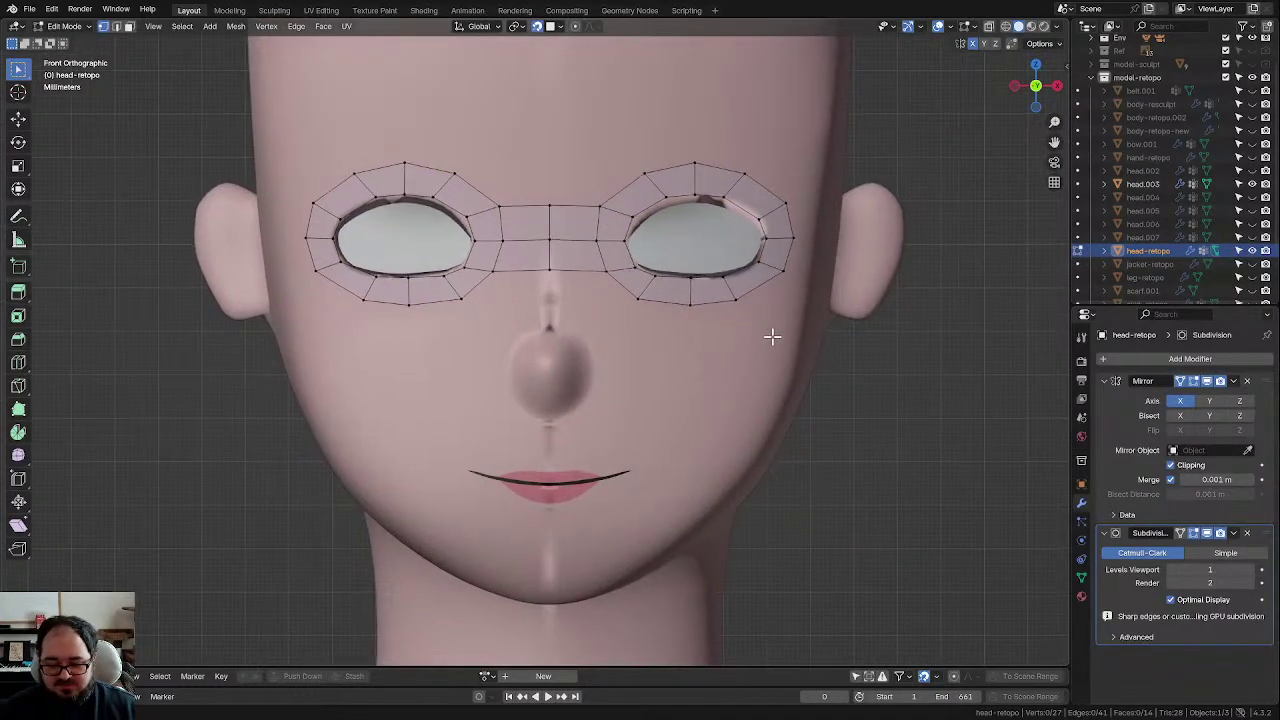
shift+middle_drag(772, 337, 757, 350)
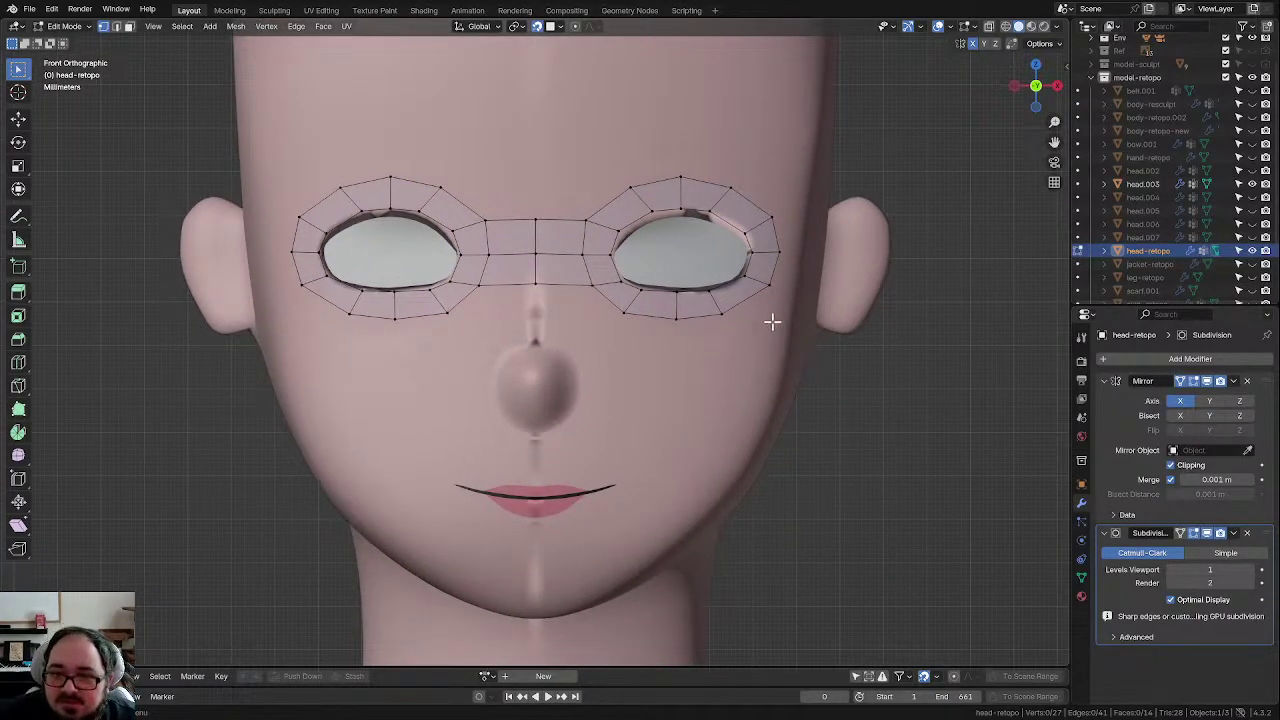
scroll(690, 296, up, 2)
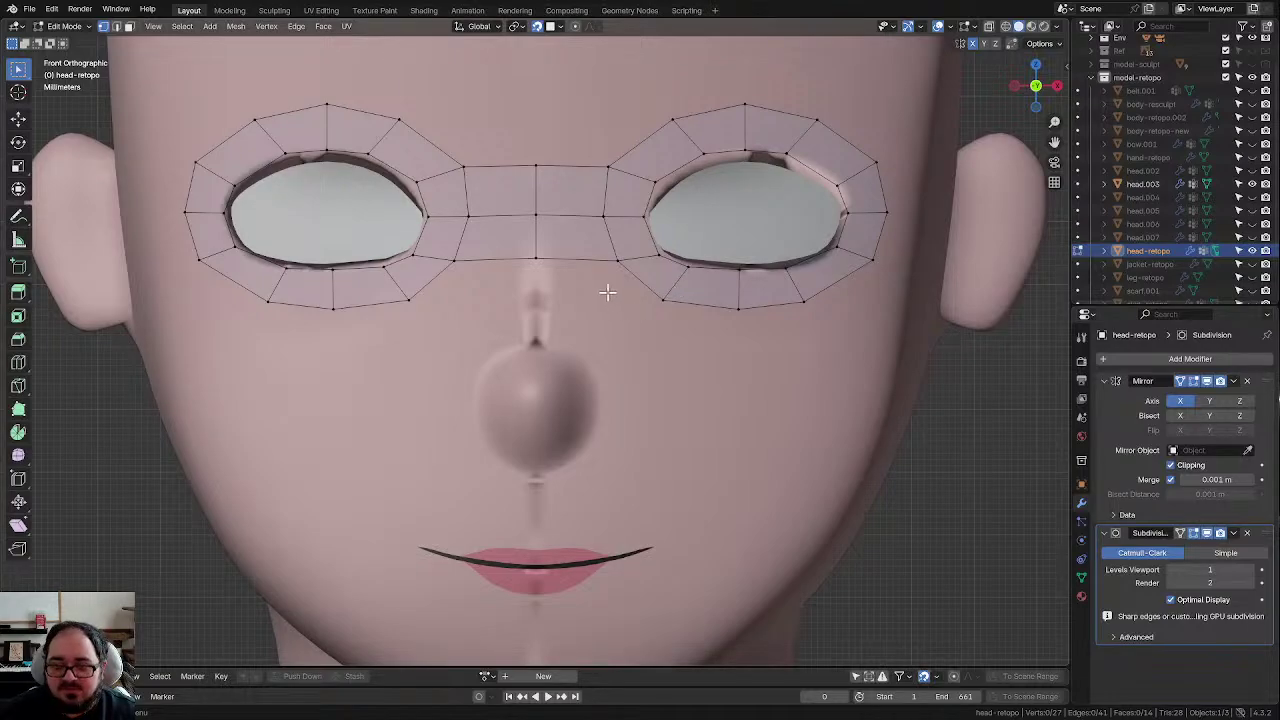
click(651, 296)
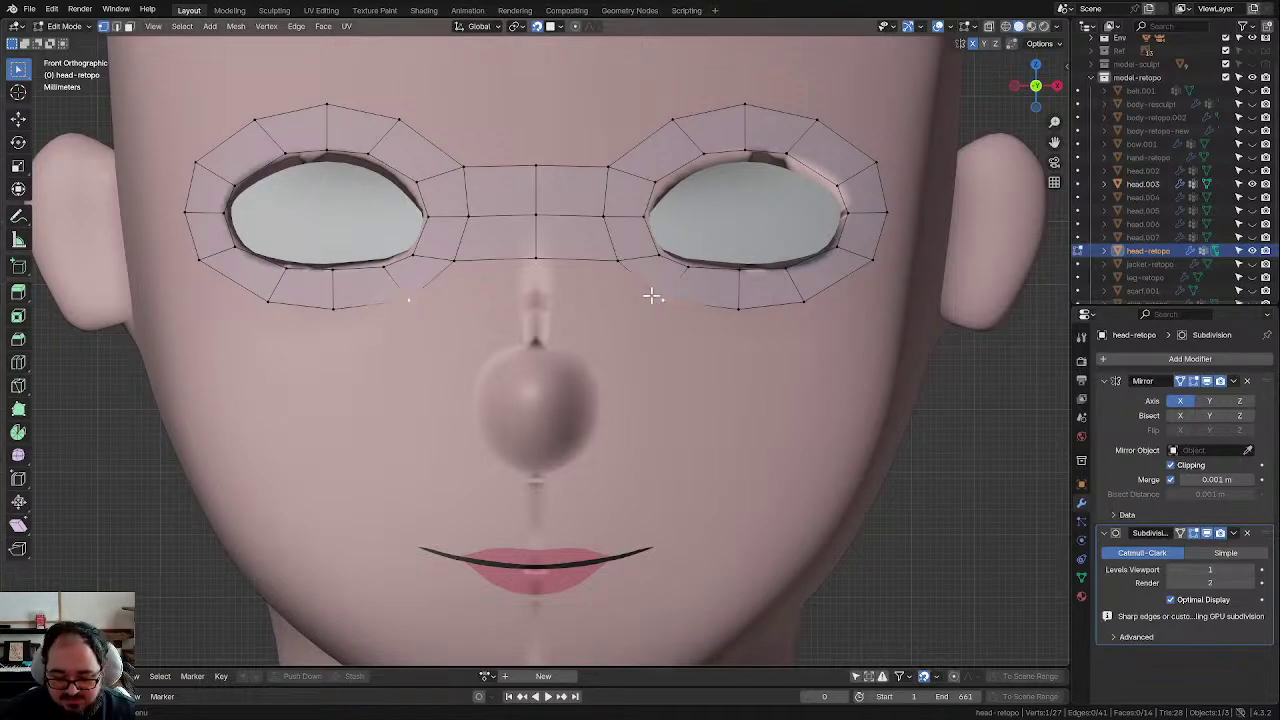
shift+click(613, 262)
key(e)
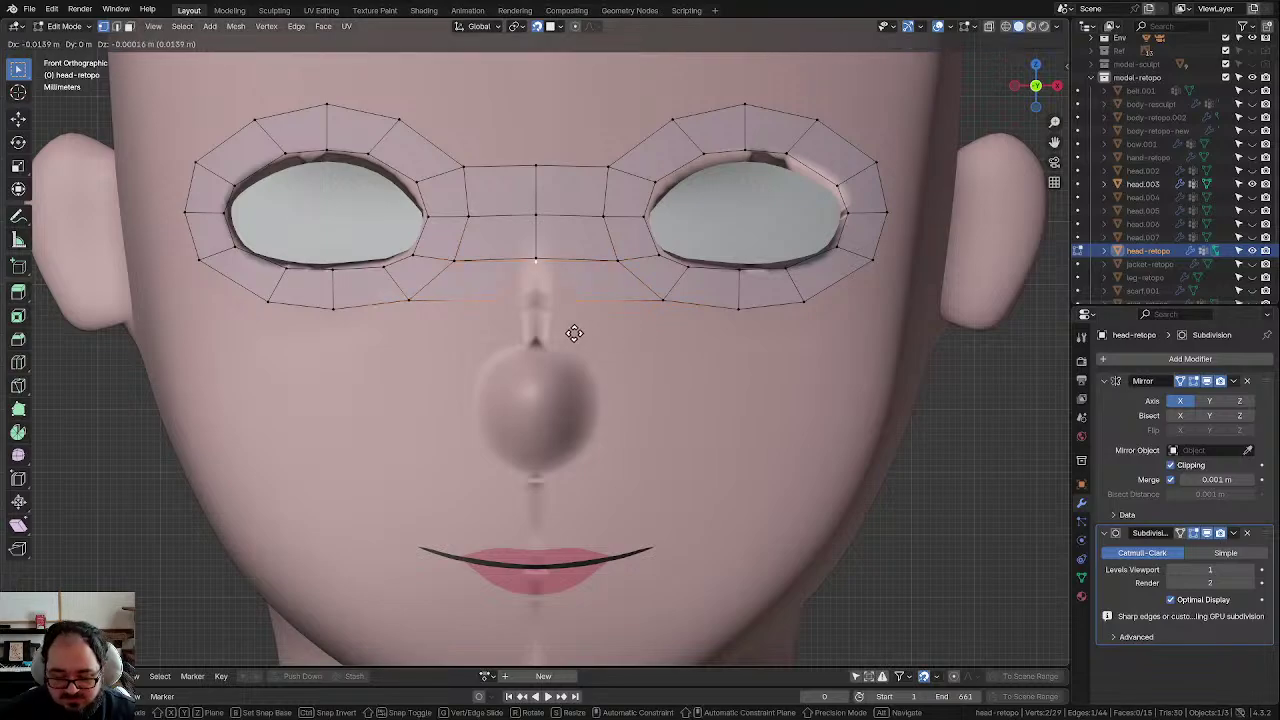
click(526, 336)
key(ctrl+z)
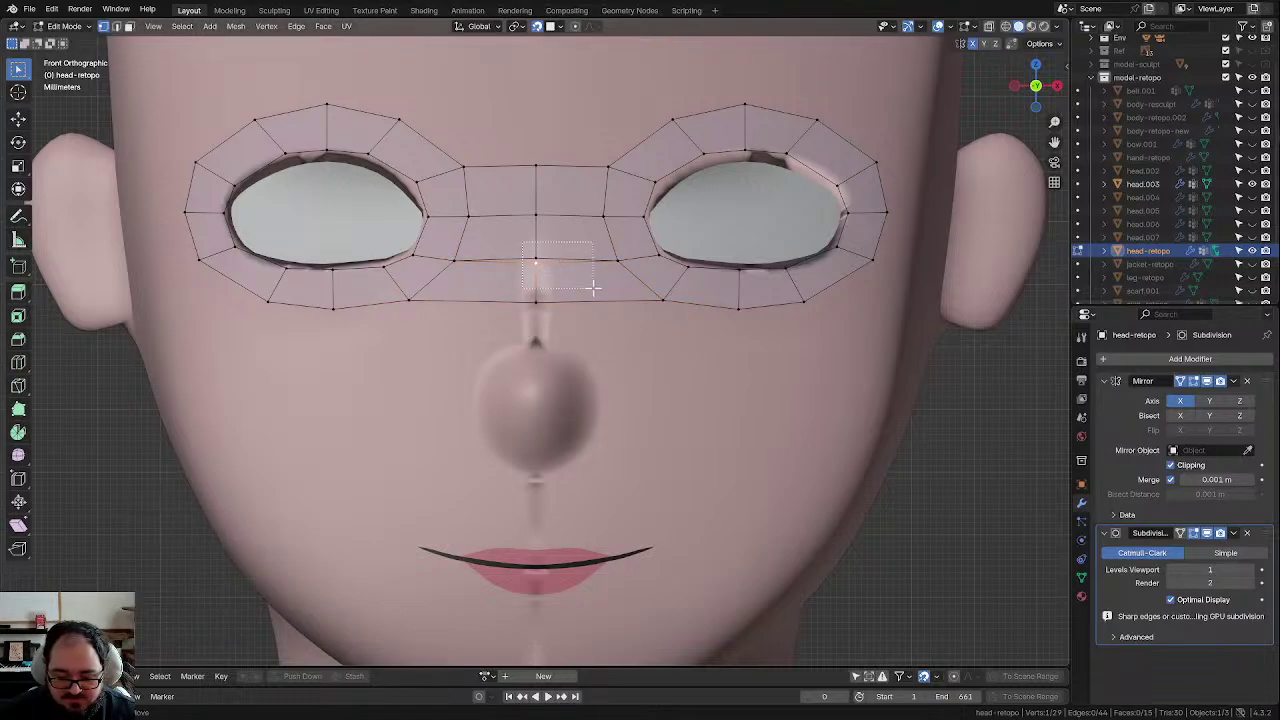
drag(593, 288, 585, 284)
key(m)
click(585, 284)
Step: Extrude the nose bridge's bottom edge about 0.007 m down to the top of the nose
alt+click(604, 296)
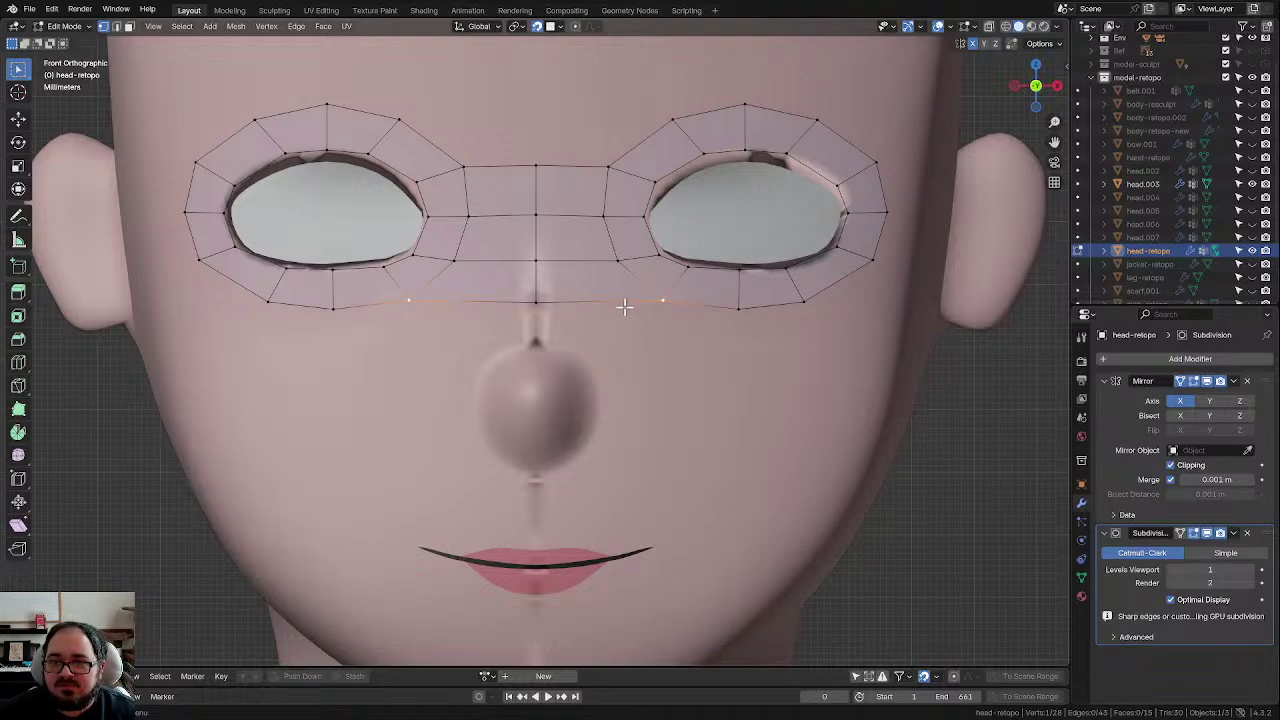
key(e)
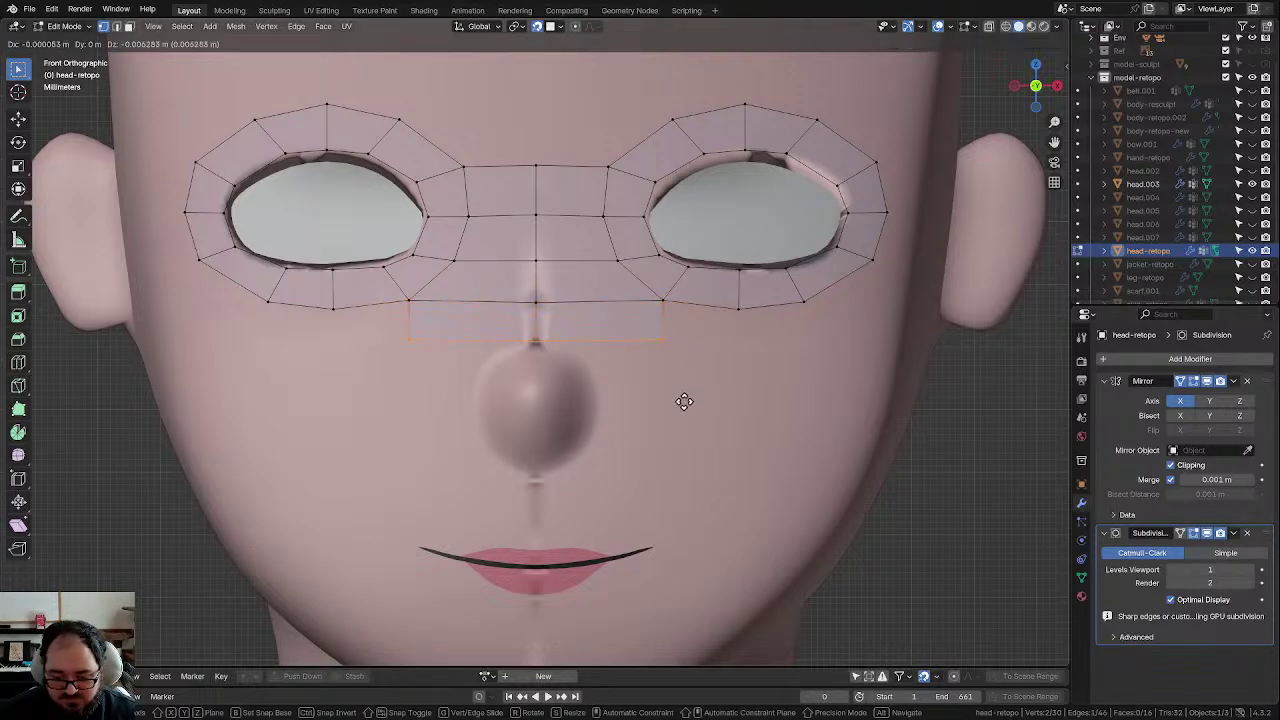
click(685, 407)
Step: Extrude the inner under-eye edge about 0.0077 m down and merge its inner end with the nose strip's lower corner vertex
alt+click(667, 312)
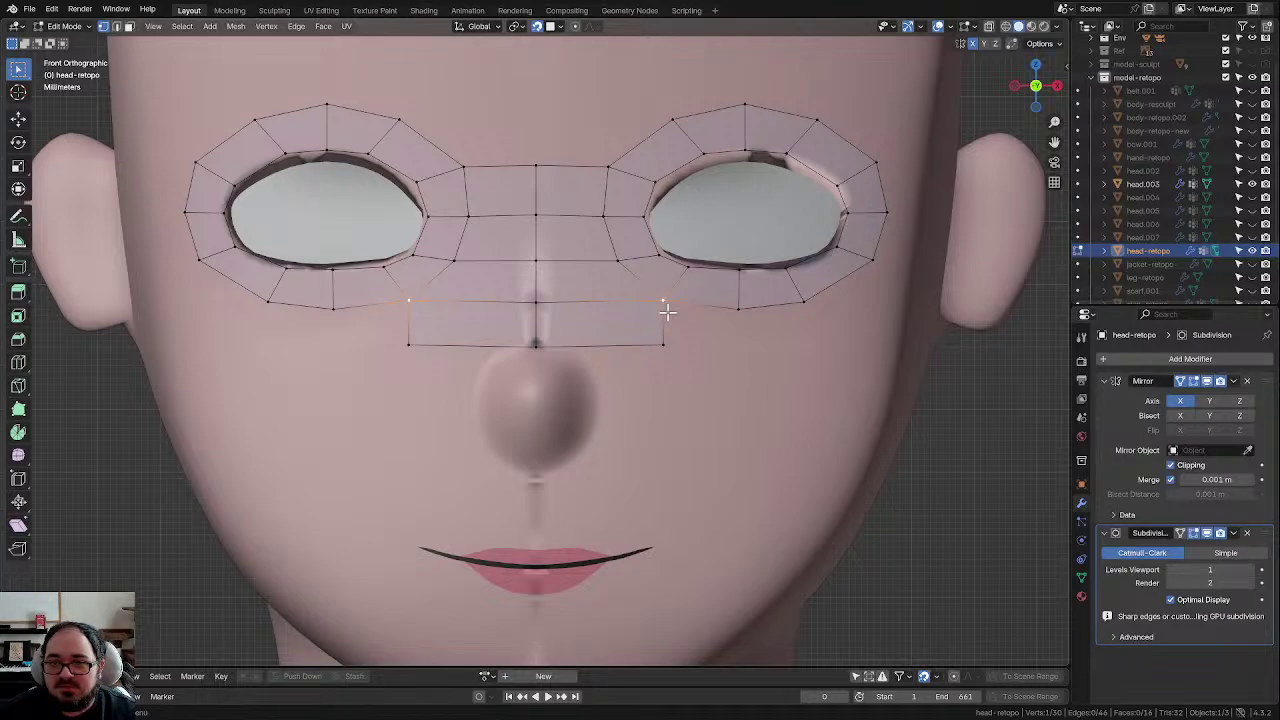
shift+click(666, 332)
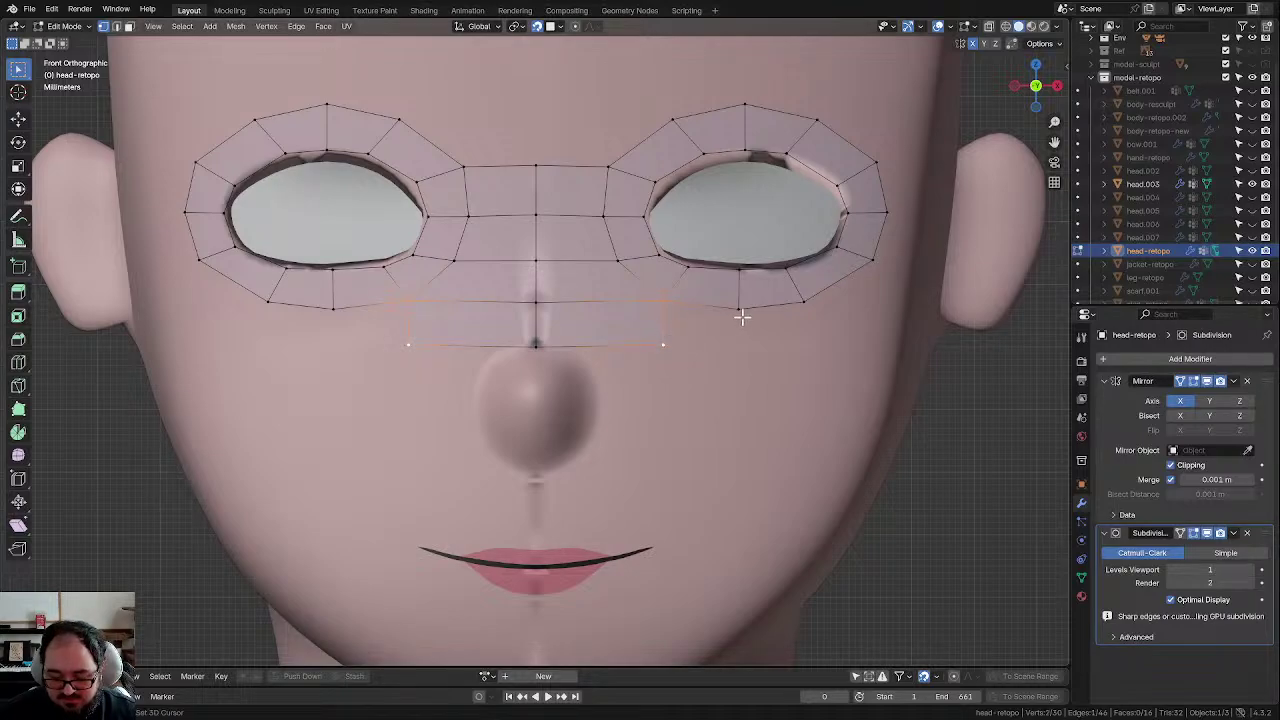
shift+click(742, 316)
shift+click(673, 301)
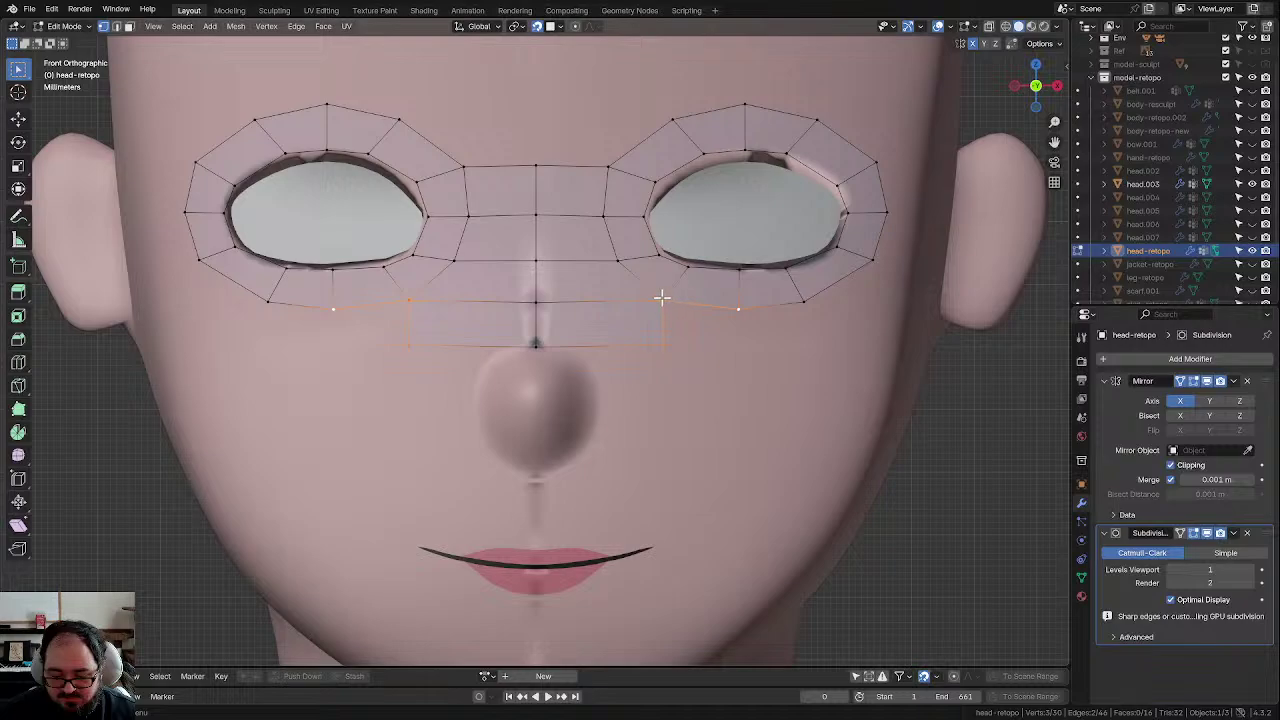
click(663, 299)
shift+click(740, 308)
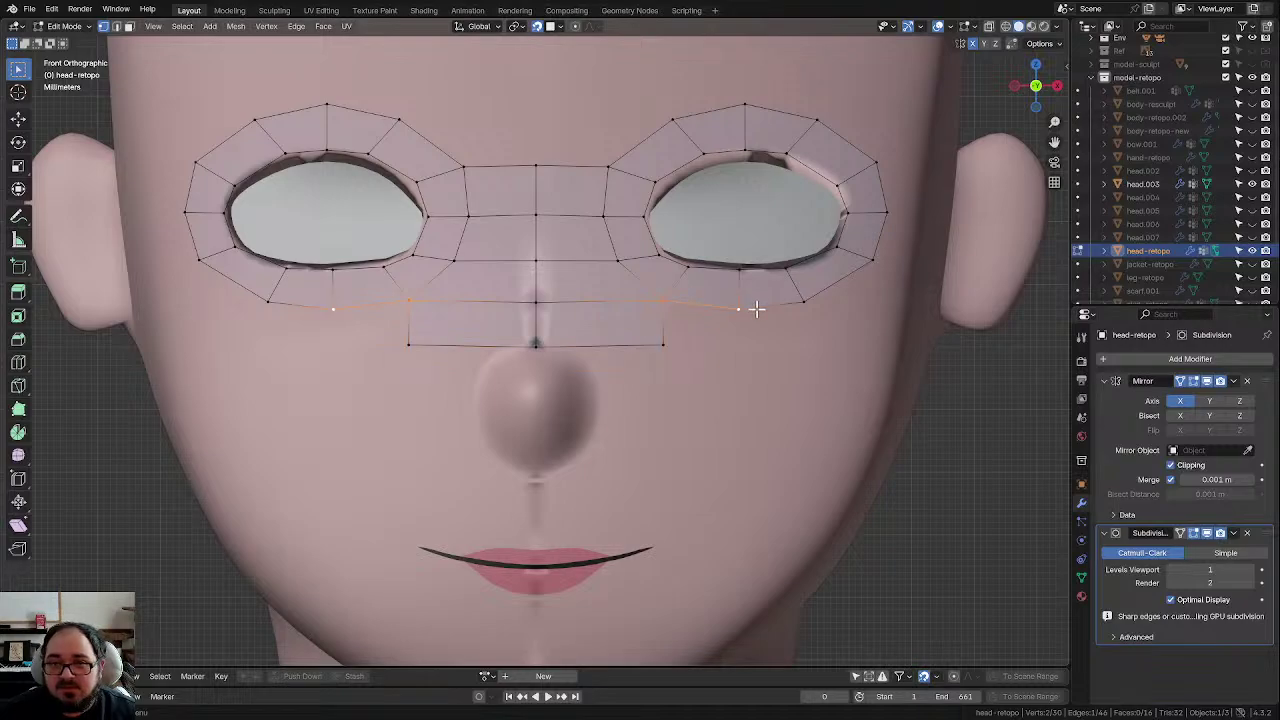
key(e)
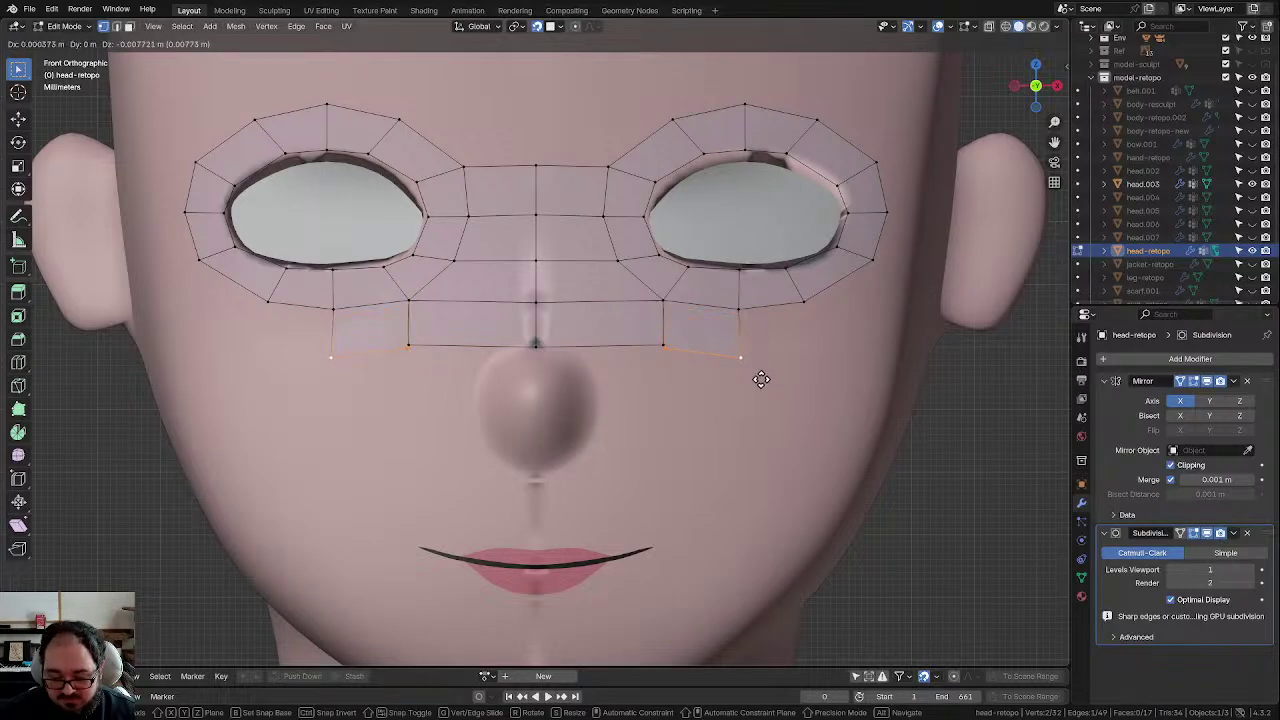
click(759, 379)
click(690, 380)
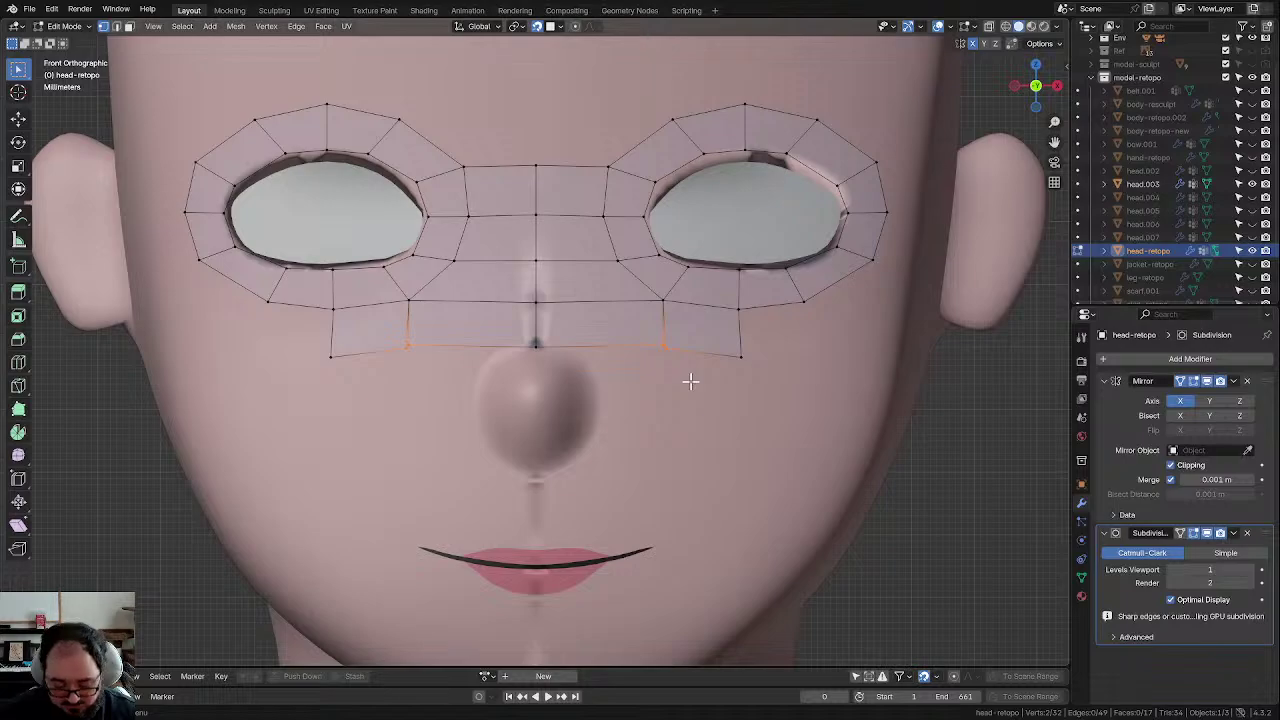
key(m)
click(690, 380)
Step: Move the under-eye quad's lower outer vertex about 0.0029 m inward and 0.0009 m up
click(726, 358)
key(g)
click(706, 352)
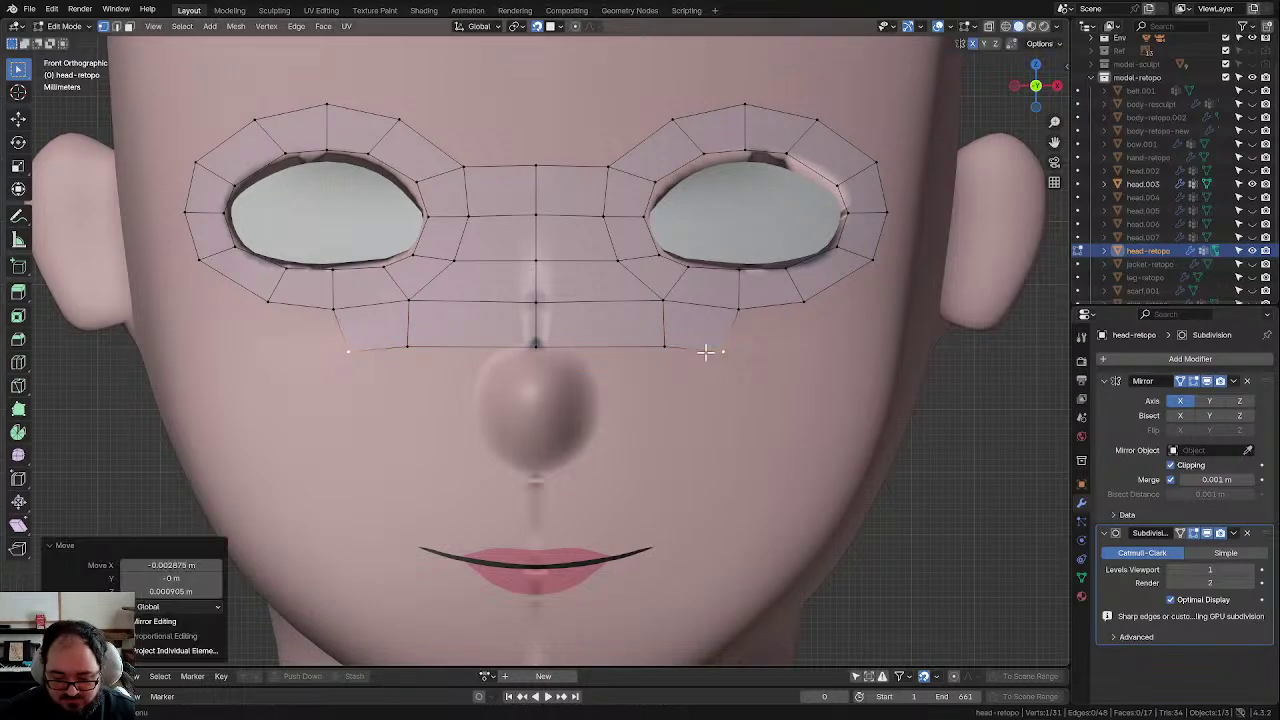
Step: Move the under-eye quad's lower outer vertex further inward, and extrude the adjoining slanted edge down the cheek, rotating and lowering its end
key(g)
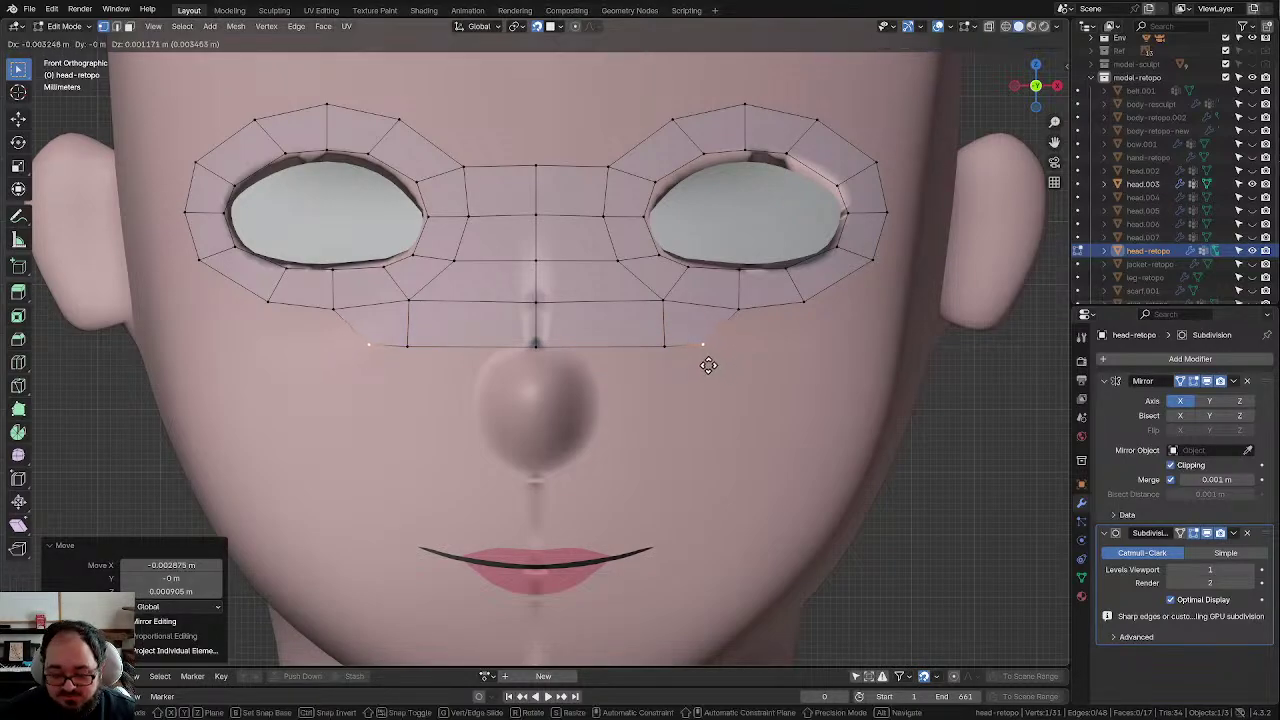
click(706, 358)
drag(699, 288, 753, 370)
key(e)
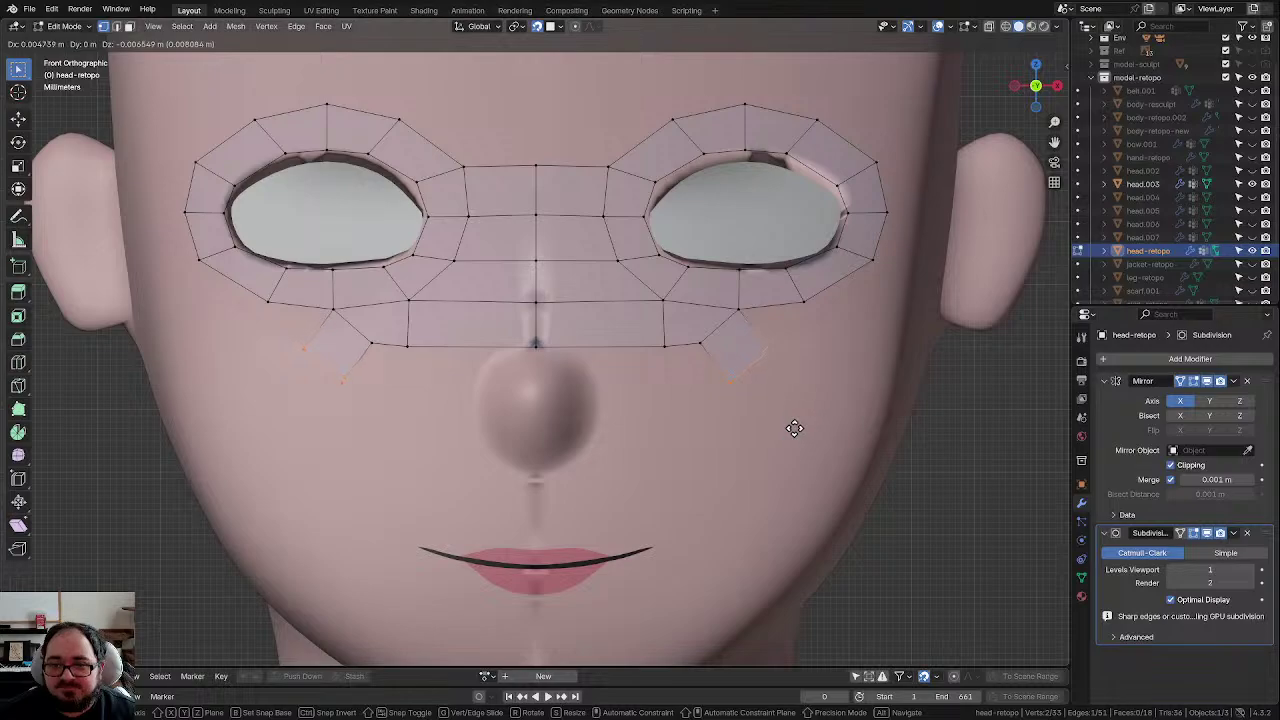
click(794, 429)
key(r)
click(777, 446)
key(g)
click(775, 461)
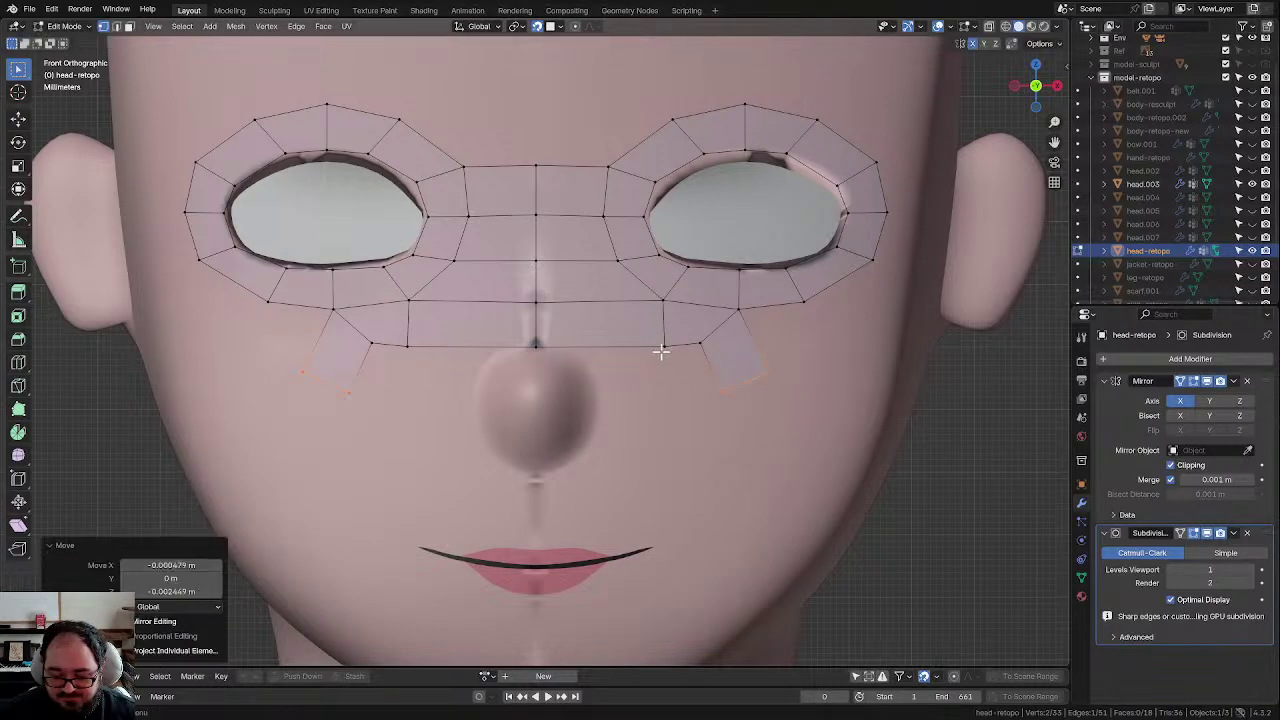
Step: Raise the nose strip's lower corner and midline vertices slightly, and nudge the cheek strip's inner corner vertex down
click(662, 352)
key(g)
click(642, 341)
click(532, 347)
key(g)
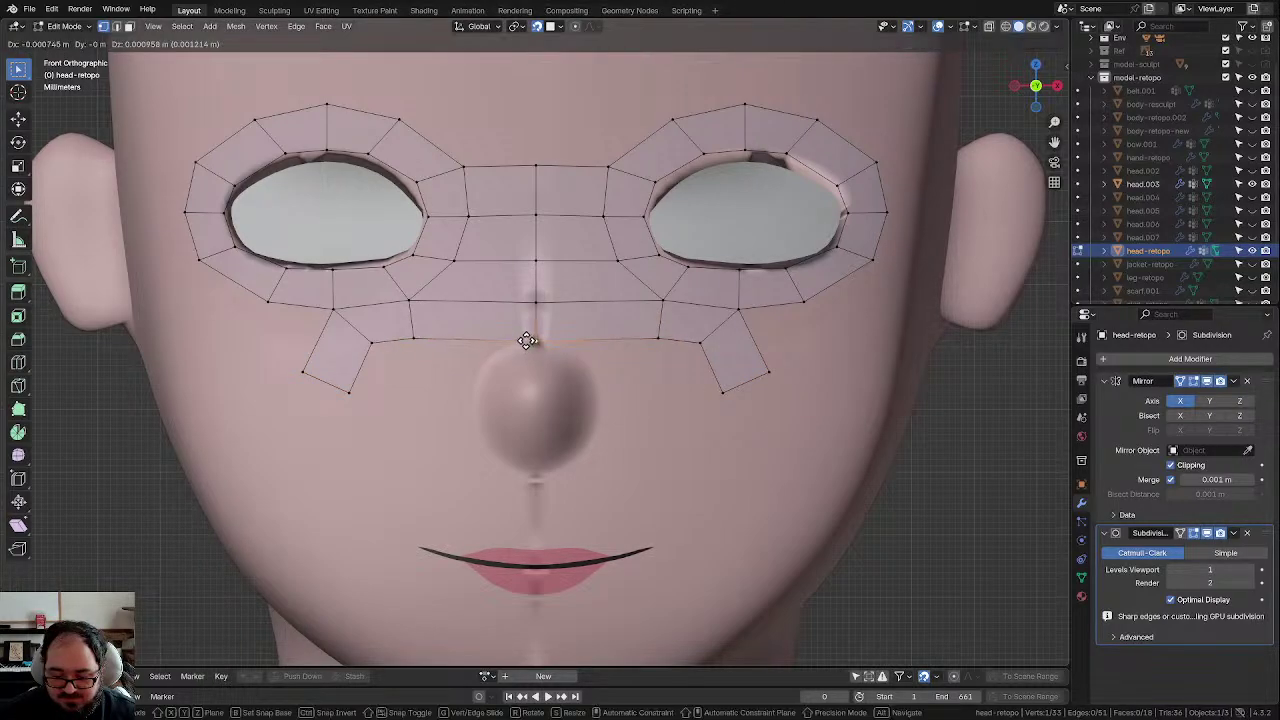
click(534, 341)
click(705, 341)
key(g)
click(705, 347)
Step: Nudge the lower vertices of the cheek strip's end edge, and raise the midline vertex above the nose about 0.0012 m
click(741, 318)
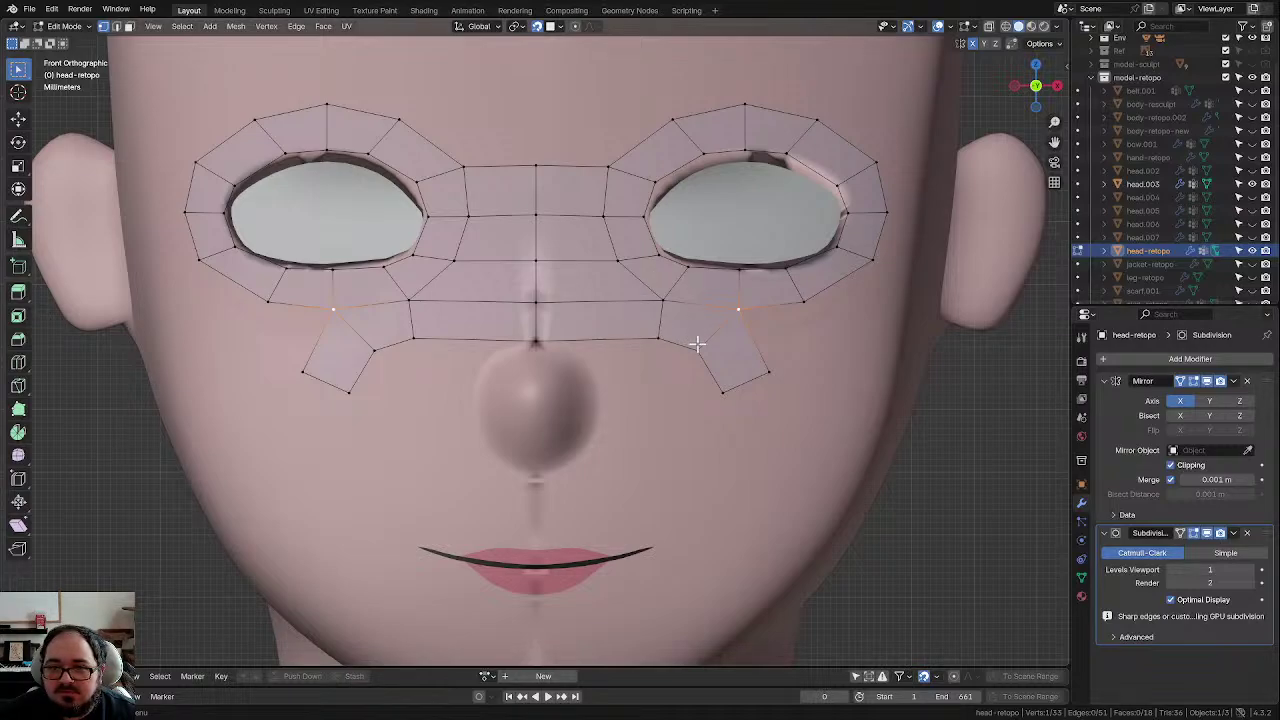
click(735, 392)
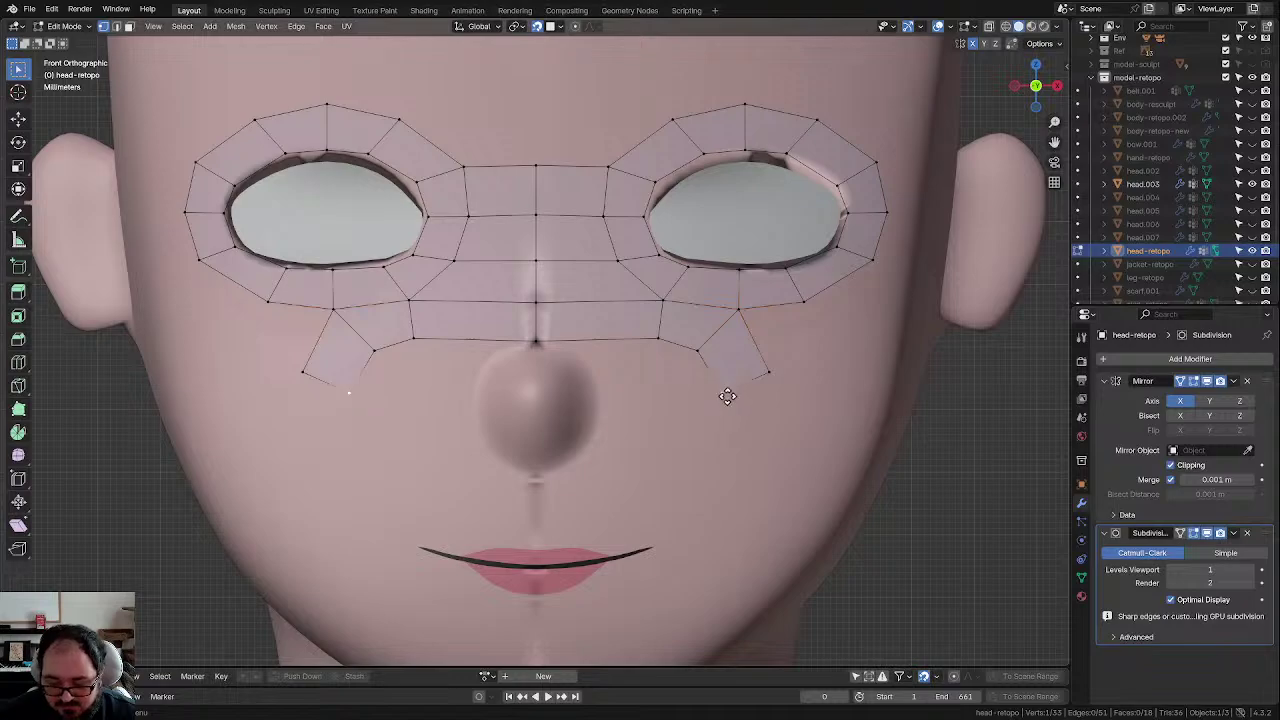
key(g)
click(724, 392)
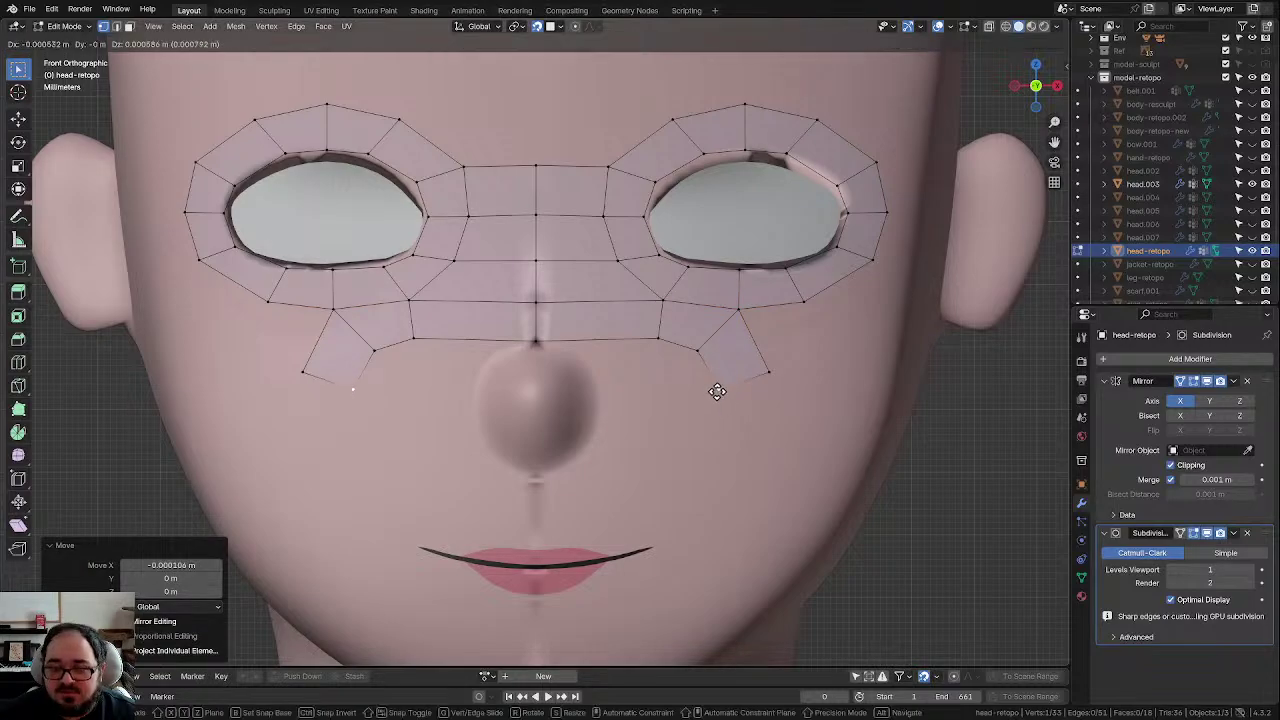
scroll(763, 371, down, 3)
scroll(733, 308, up, 5)
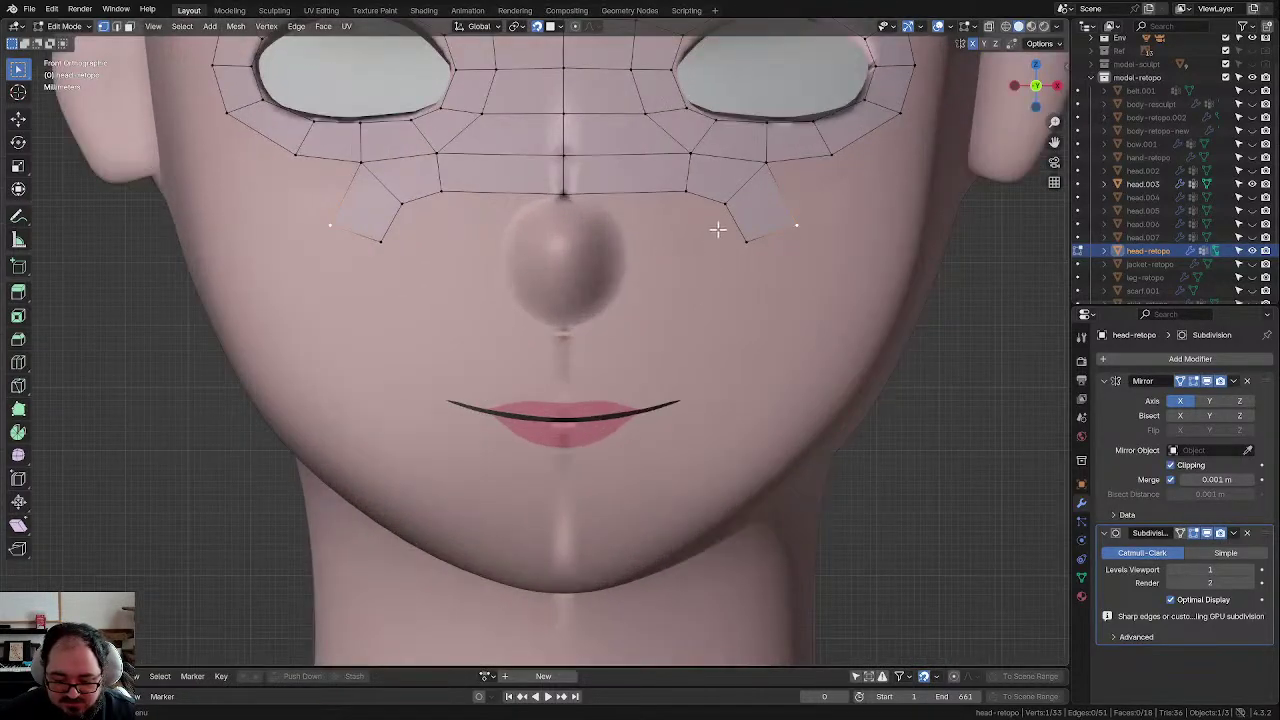
click(558, 182)
key(g)
click(558, 178)
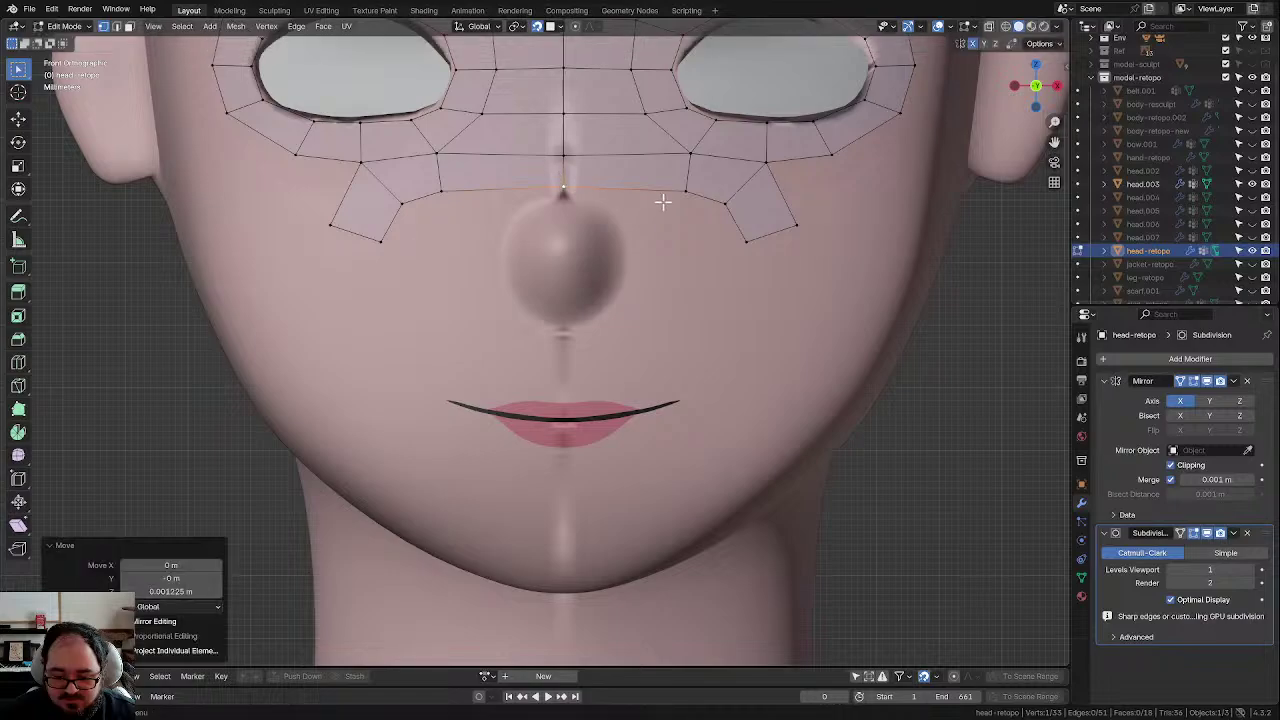
Step: Extrude the cheek strip's end edge twice, down past the mouth to the jawline, rotating and moving the new end to follow the jaw
scroll(657, 214, down, 2)
scroll(700, 250, up, 2)
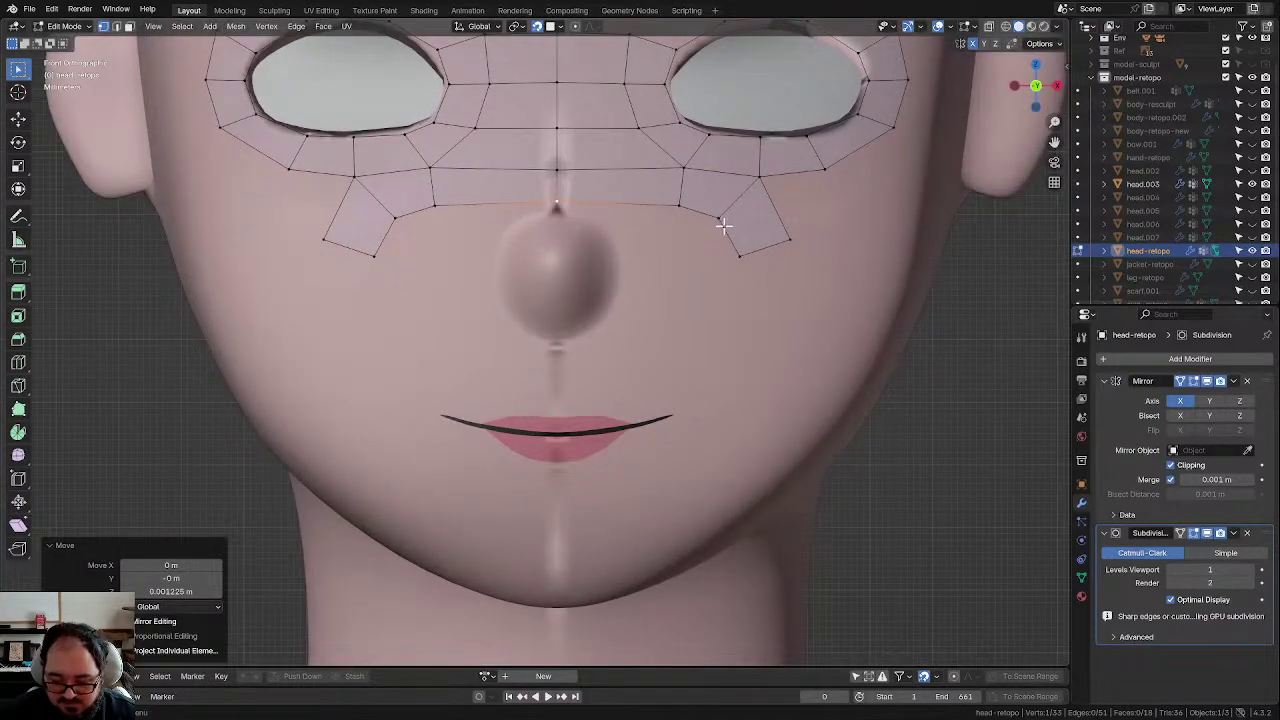
drag(723, 226, 849, 337)
key(g)
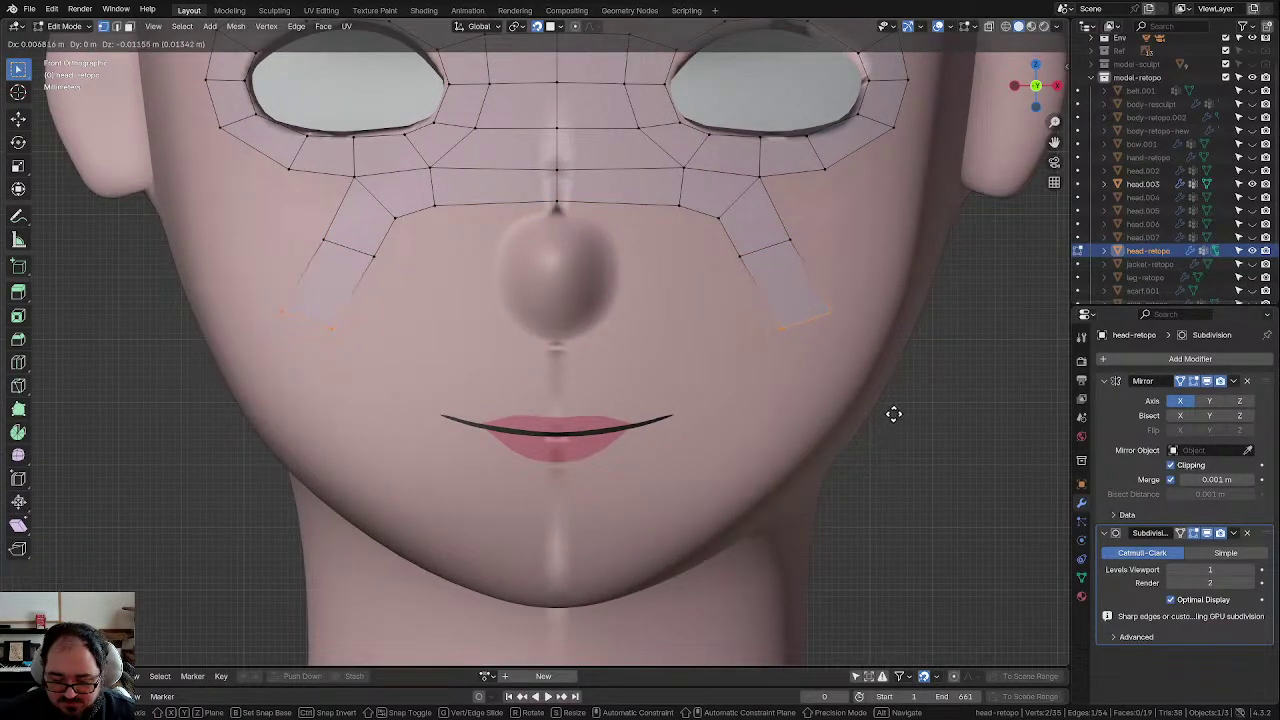
click(886, 448)
key(r)
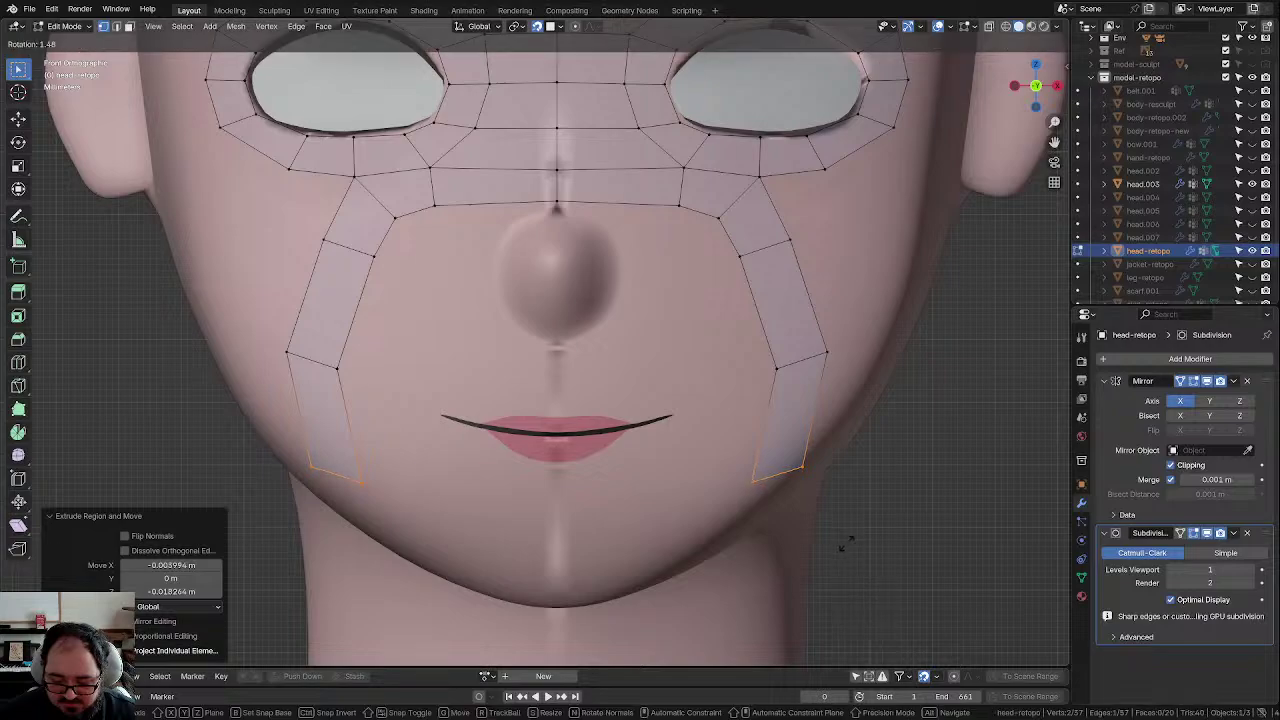
click(791, 563)
key(g)
click(782, 577)
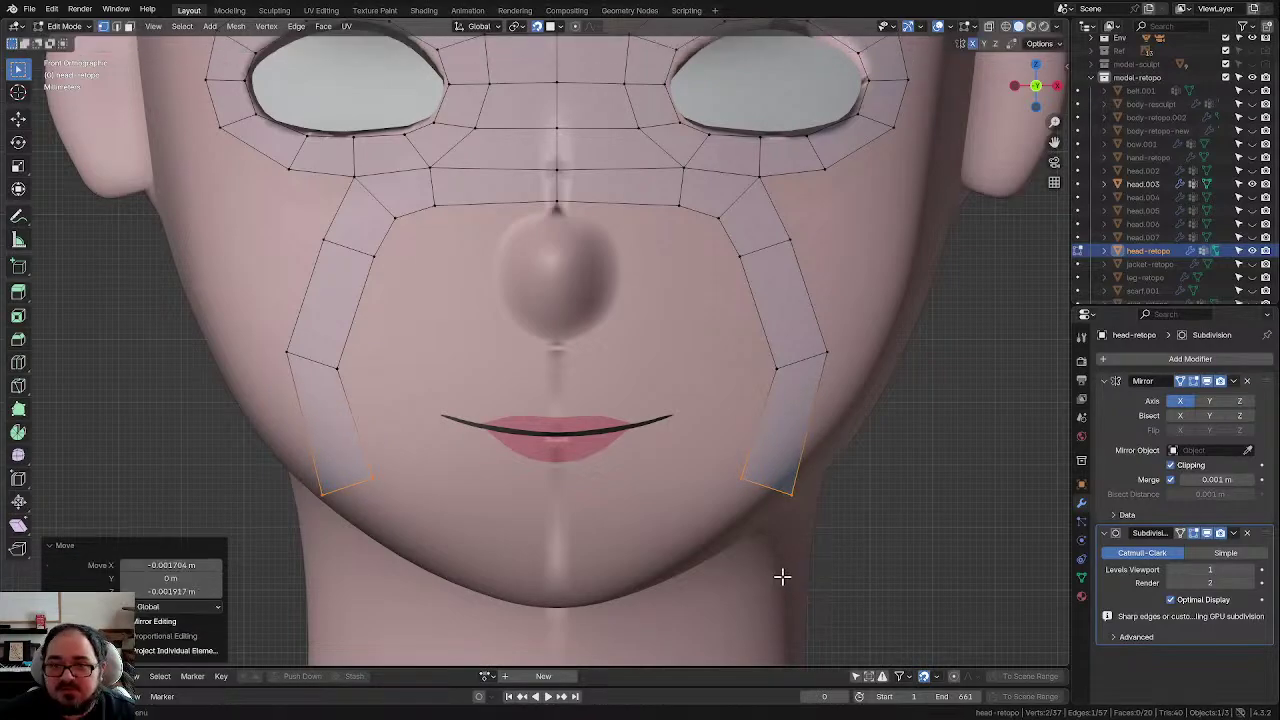
Step: Extrude the jaw edge about 0.020 m inward and 0.012 m down, rotate it about 45°, and extrude it again to the chin's midline
key(e)
click(657, 574)
key(r)
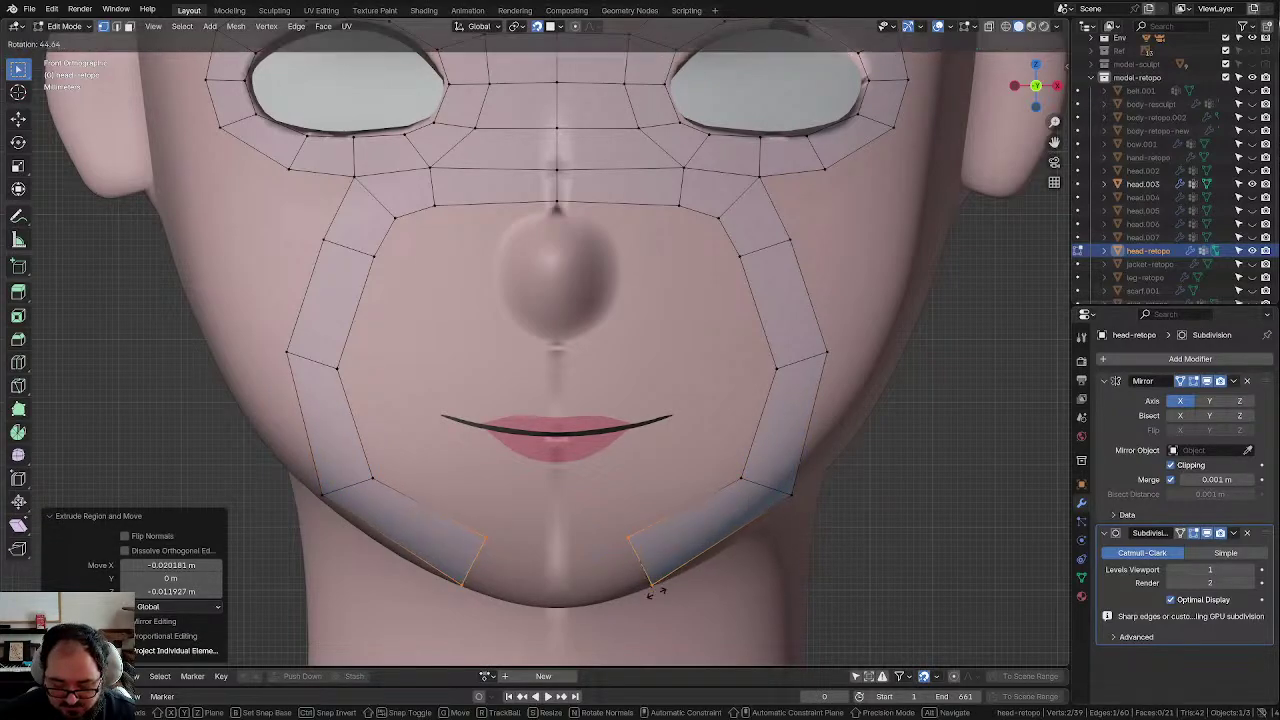
click(657, 586)
key(e)
click(577, 594)
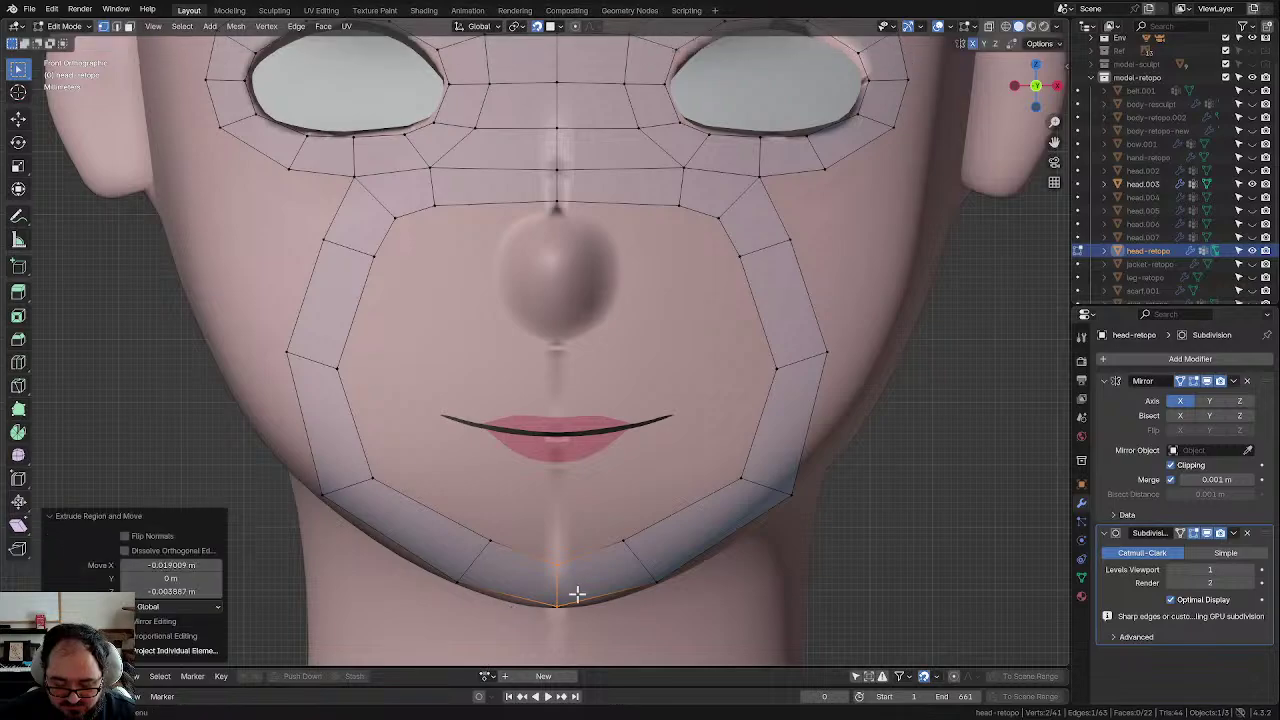
Step: Raise the chin's midline edge slightly, and reposition the outer and inner vertices of the neighbouring chin edge along the curve
key(g)
click(629, 592)
key(g)
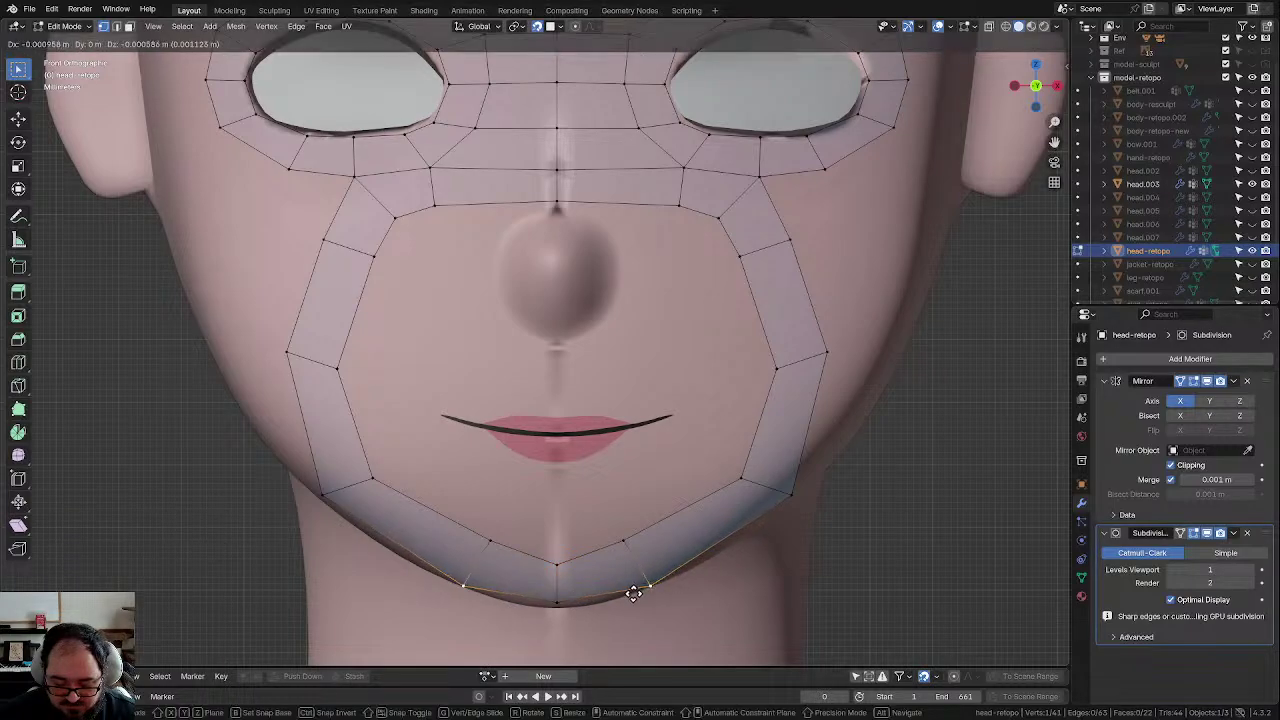
click(633, 594)
click(623, 536)
key(g)
click(632, 542)
Step: Add a loop cut across the chin quad beside the midline, and move the chin's lower vertices down to the contour
key(ctrl+r)
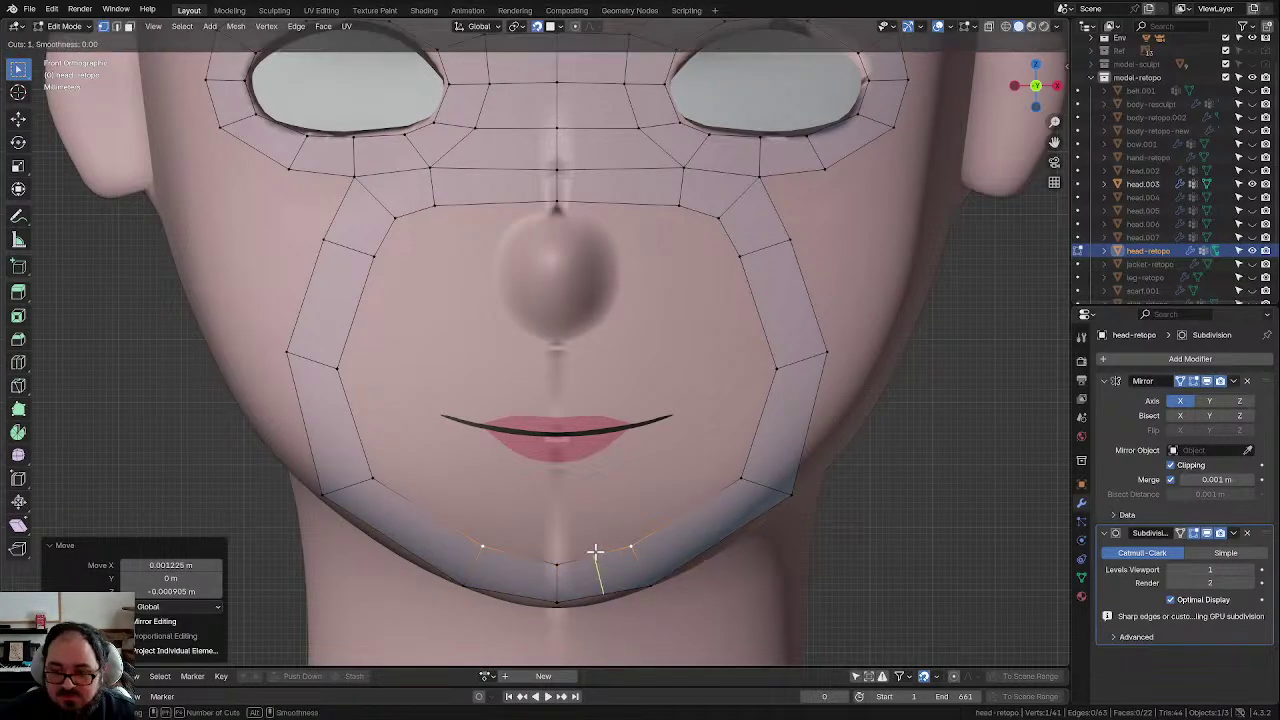
click(595, 552)
click(595, 552)
click(603, 602)
key(g)
click(600, 606)
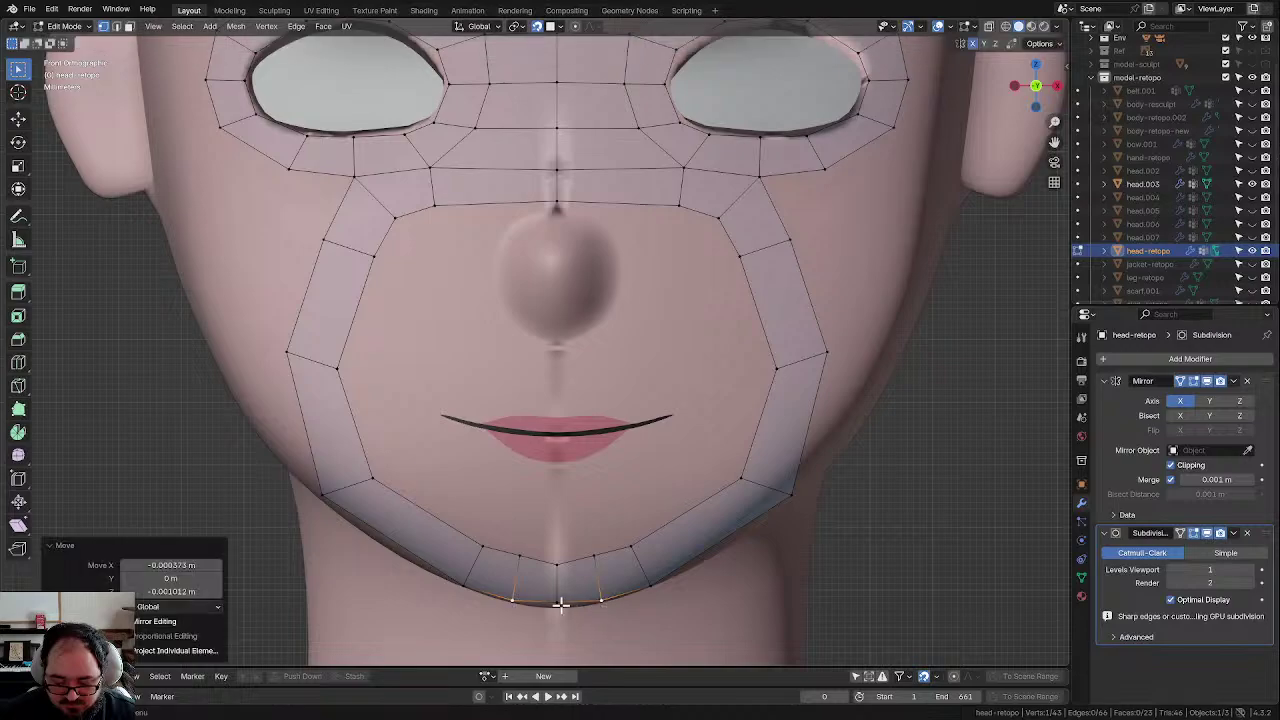
key(g)
click(557, 606)
Step: Add a loop cut across the long jaw quad, and move its outer and inner vertices to round the jawline
key(ctrl+r)
click(700, 513)
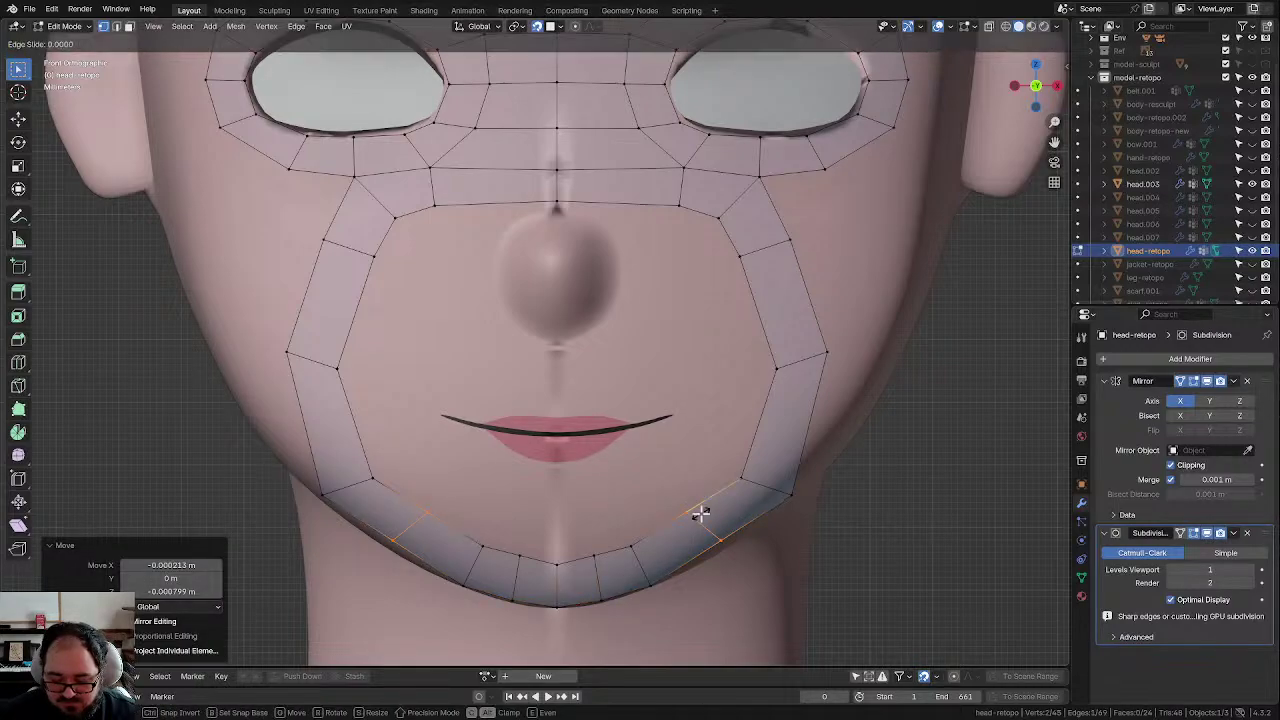
click(701, 513)
click(720, 538)
key(g)
click(729, 543)
click(700, 519)
key(g)
click(712, 523)
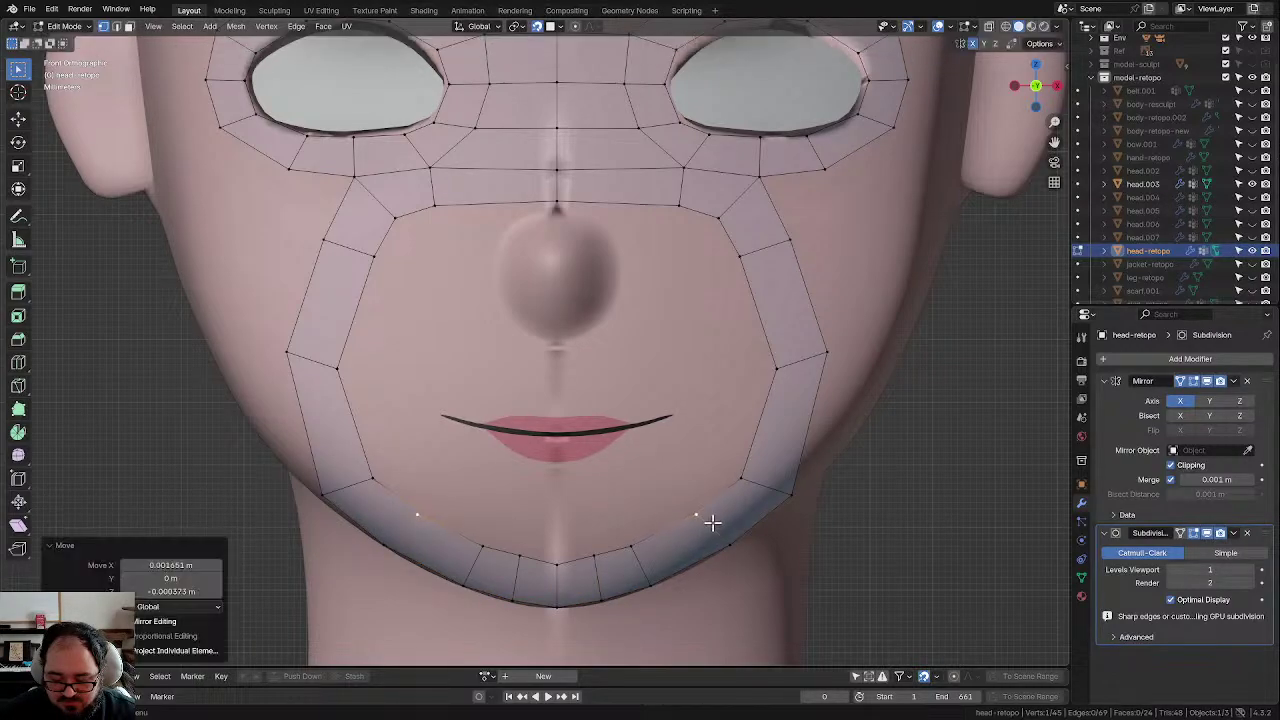
Step: Nudge the two inner vertices of the chin strip beside the midline to smooth the inner loop
click(637, 546)
key(g)
click(641, 547)
click(600, 553)
key(g)
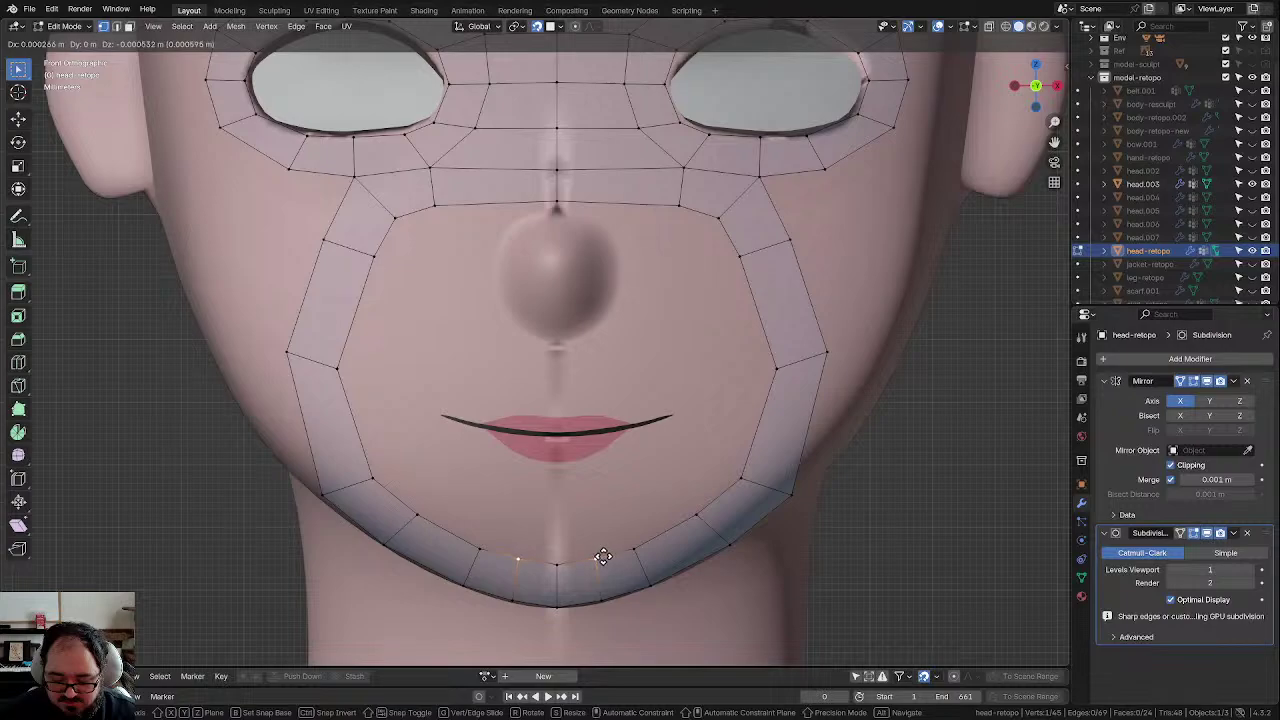
click(603, 557)
Step: Add a loop cut across the jaw strip beside the mouth, and move its outer and inner vertices slightly outward
key(ctrl+r)
click(784, 420)
click(784, 420)
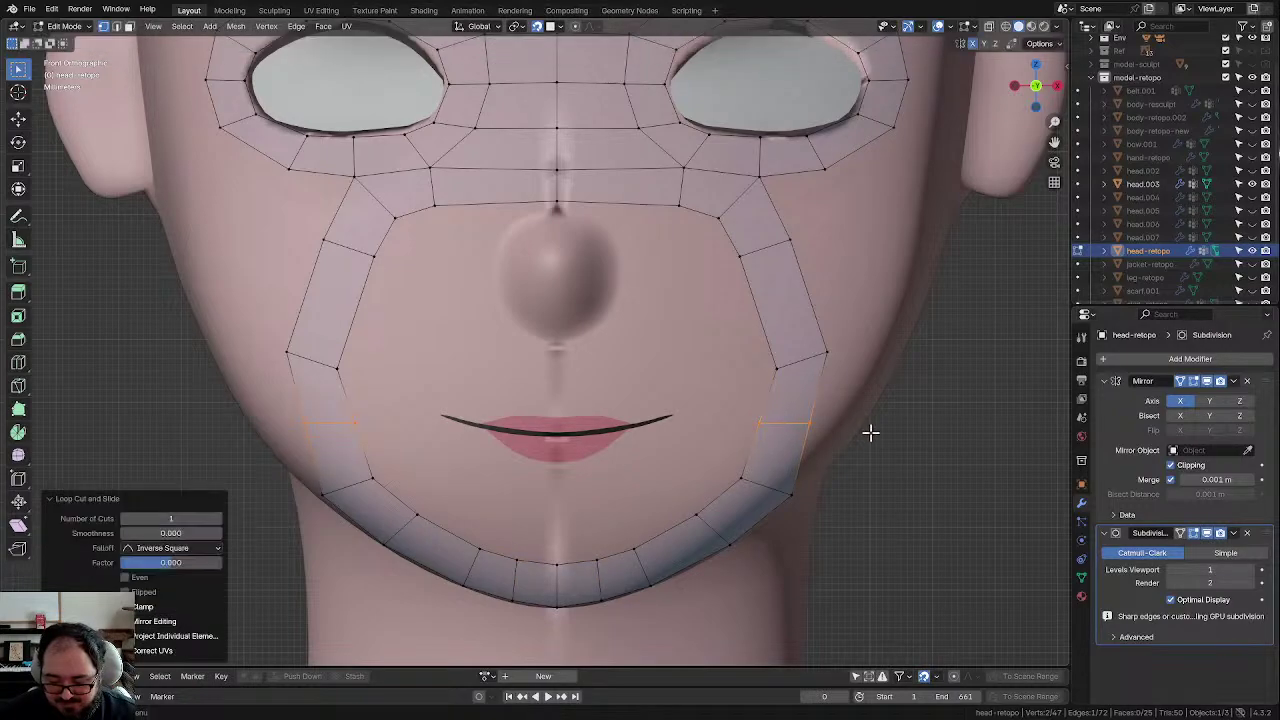
click(811, 426)
key(g)
click(817, 428)
click(761, 424)
key(g)
click(768, 428)
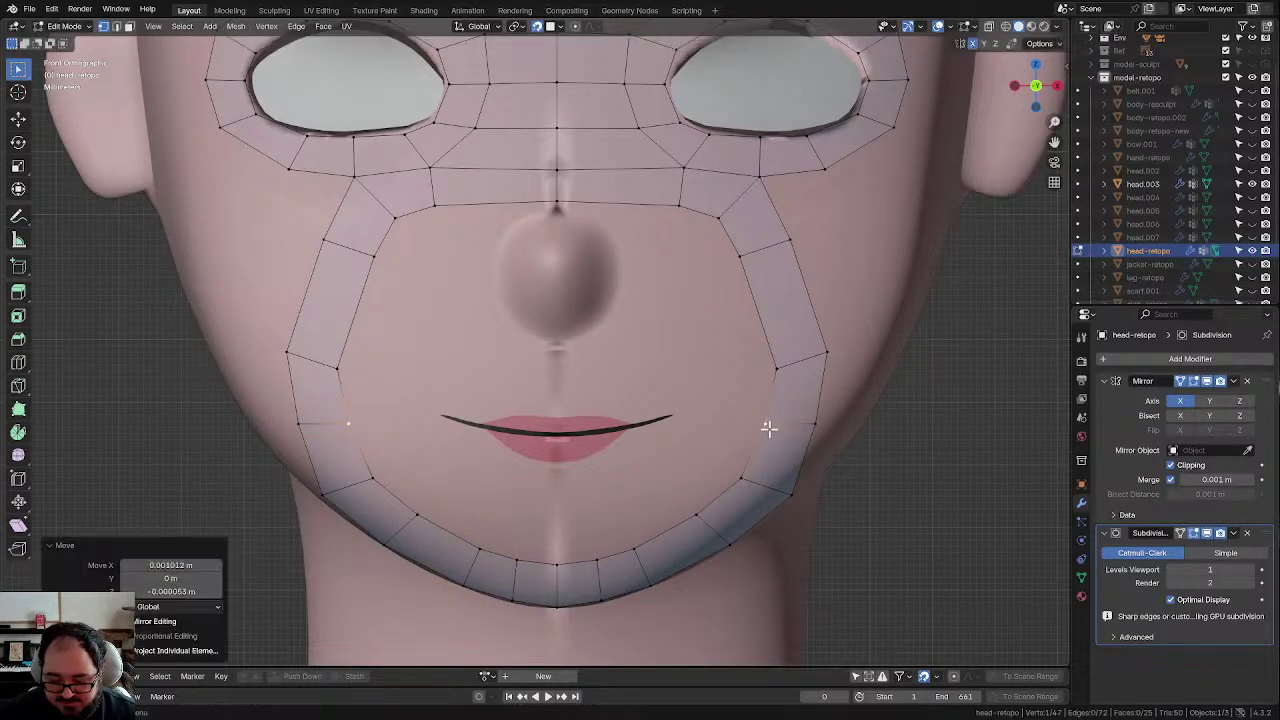
Step: Add a loop cut across the long cheek quad beside the nose, and move its inner and outer vertices outward to round the strip
key(ctrl+r)
click(789, 300)
click(789, 300)
click(766, 305)
key(g)
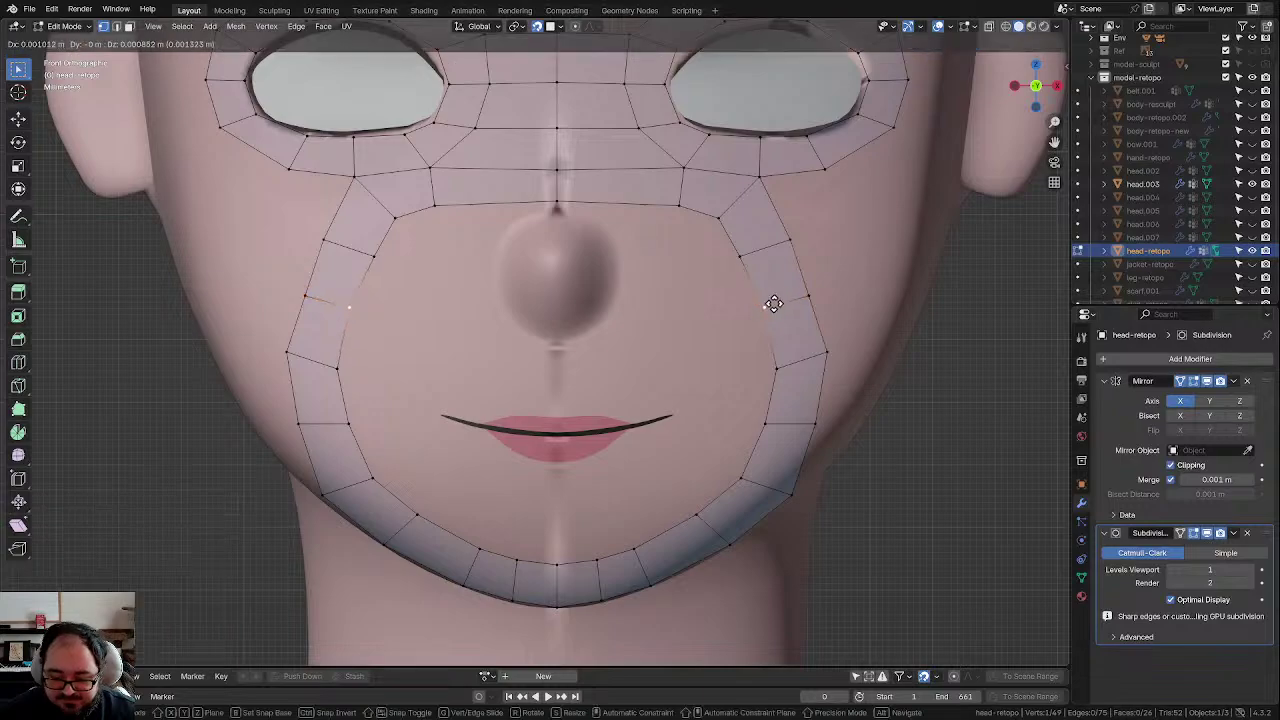
click(774, 304)
click(808, 292)
key(g)
click(811, 286)
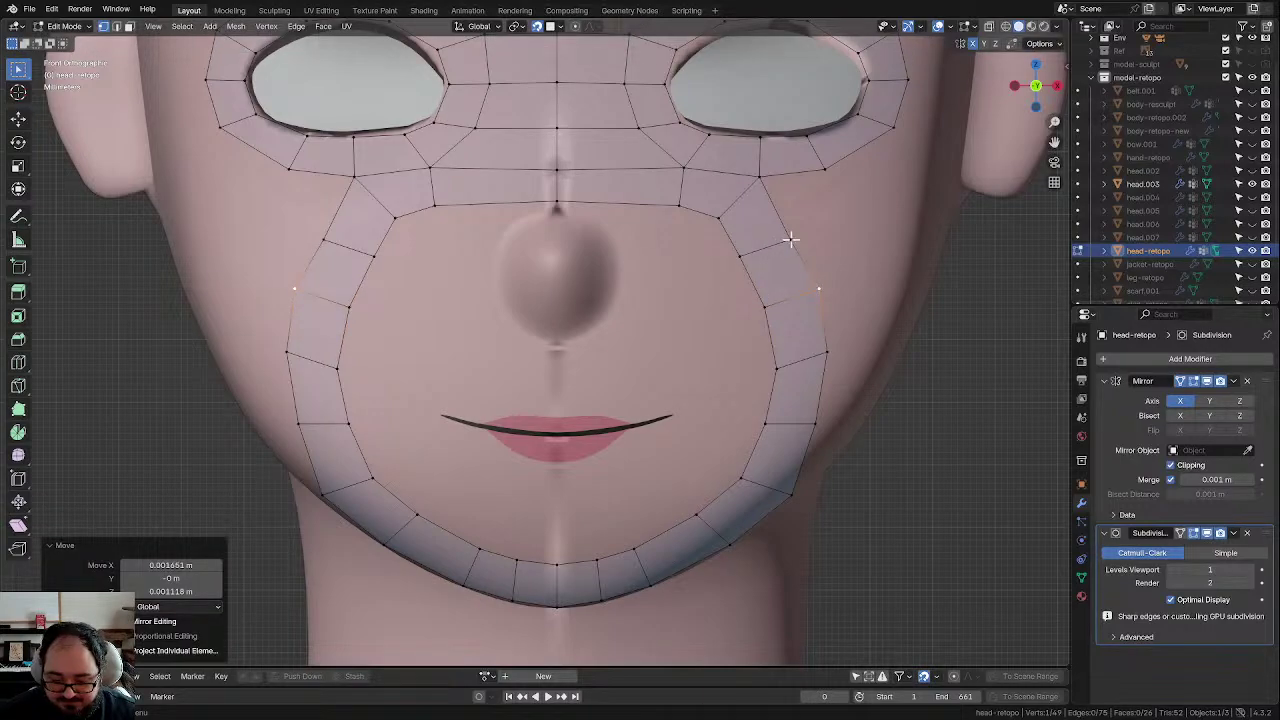
Step: Move the outer and inner vertices of the upper cheek edge below the eye slightly outward
click(791, 240)
key(g)
click(799, 235)
click(751, 254)
key(g)
click(756, 254)
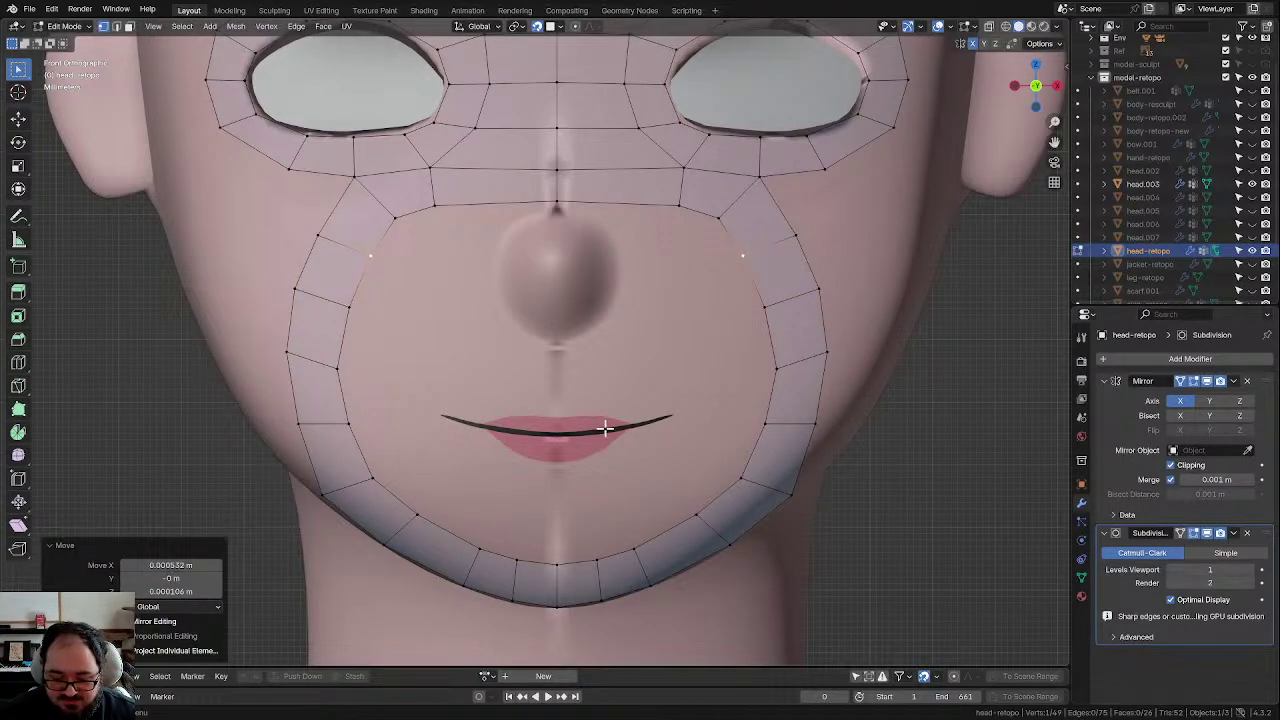
Step: Highlight the inner edge loop around the nose and mouth to examine it, and clear the selection
scroll(605, 428, down, 5)
shift+scroll(690, 303, up, 1)
alt+click(662, 276)
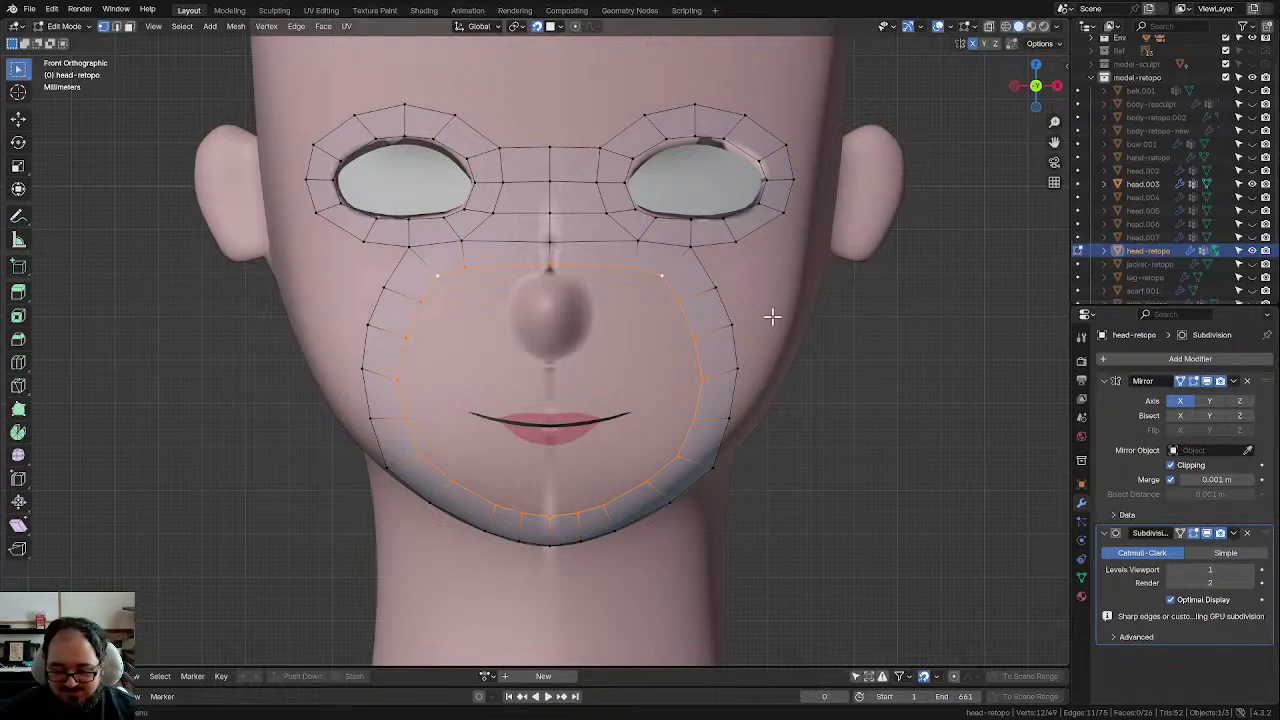
key(alt+a)
Step: Add a vertical loop cut down the nose bridge faces between the midline and the eye
scroll(745, 275, up, 1)
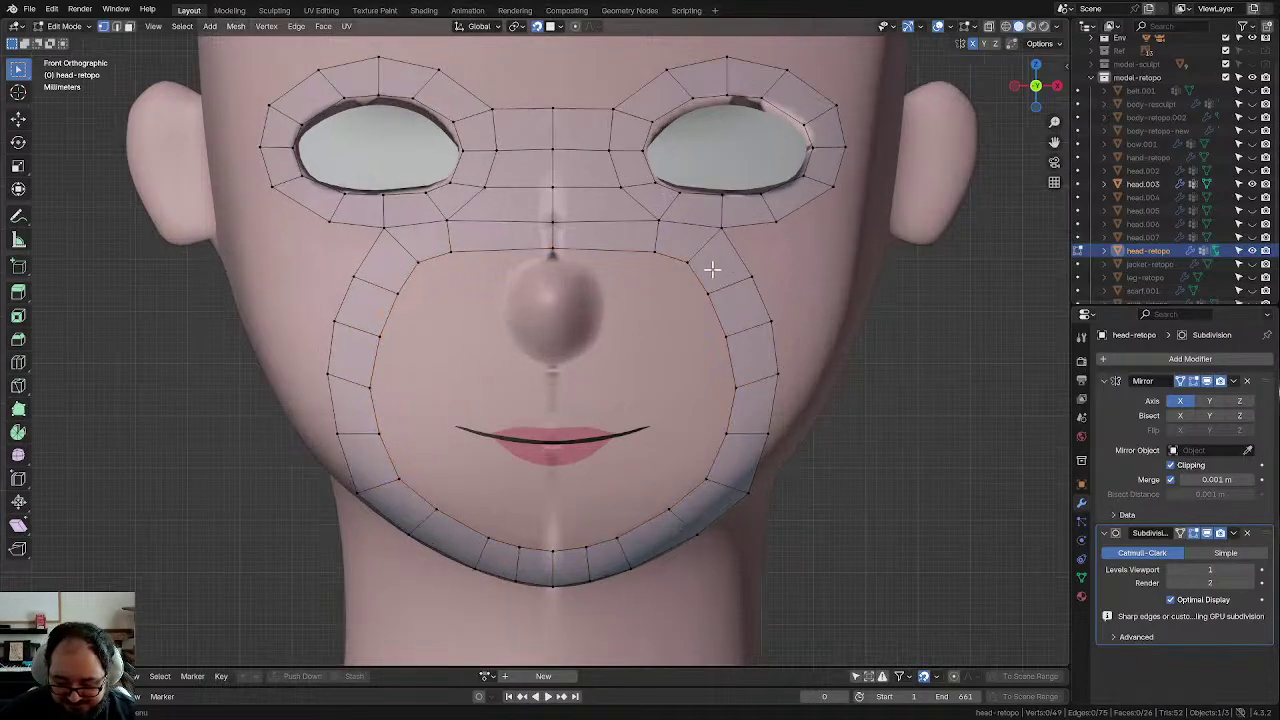
key(ctrl+r)
click(580, 128)
key(alt+a)
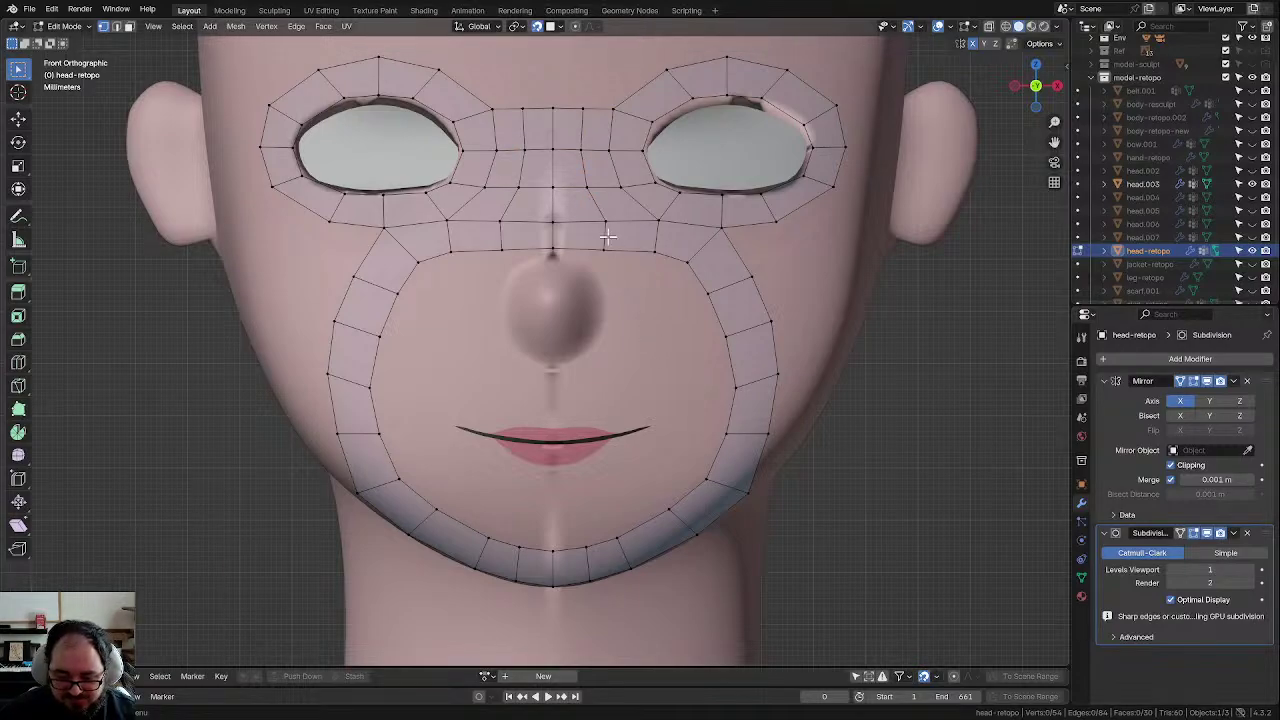
Step: Adjust the new loop's two lowest vertices beside the nose bridge, moving them outward to widen the loop toward the nose
scroll(607, 237, up, 1)
alt+click(612, 196)
key(g)
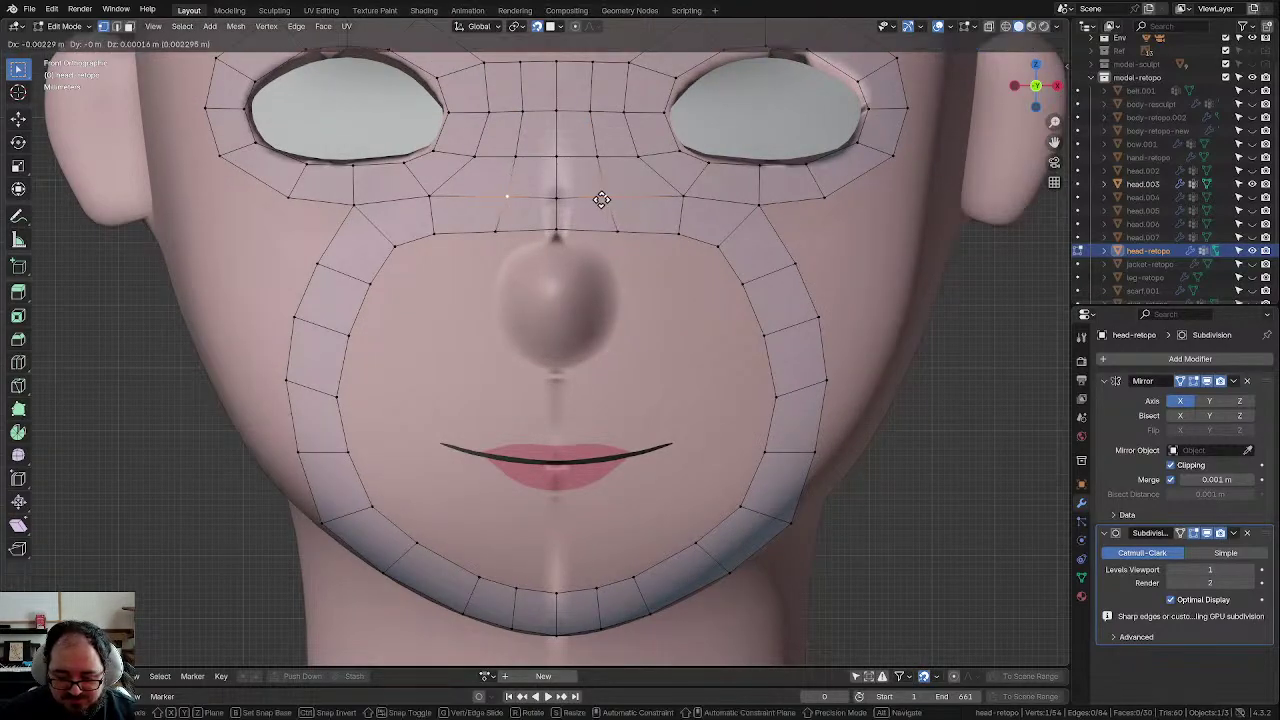
click(600, 200)
click(623, 226)
key(g)
click(626, 226)
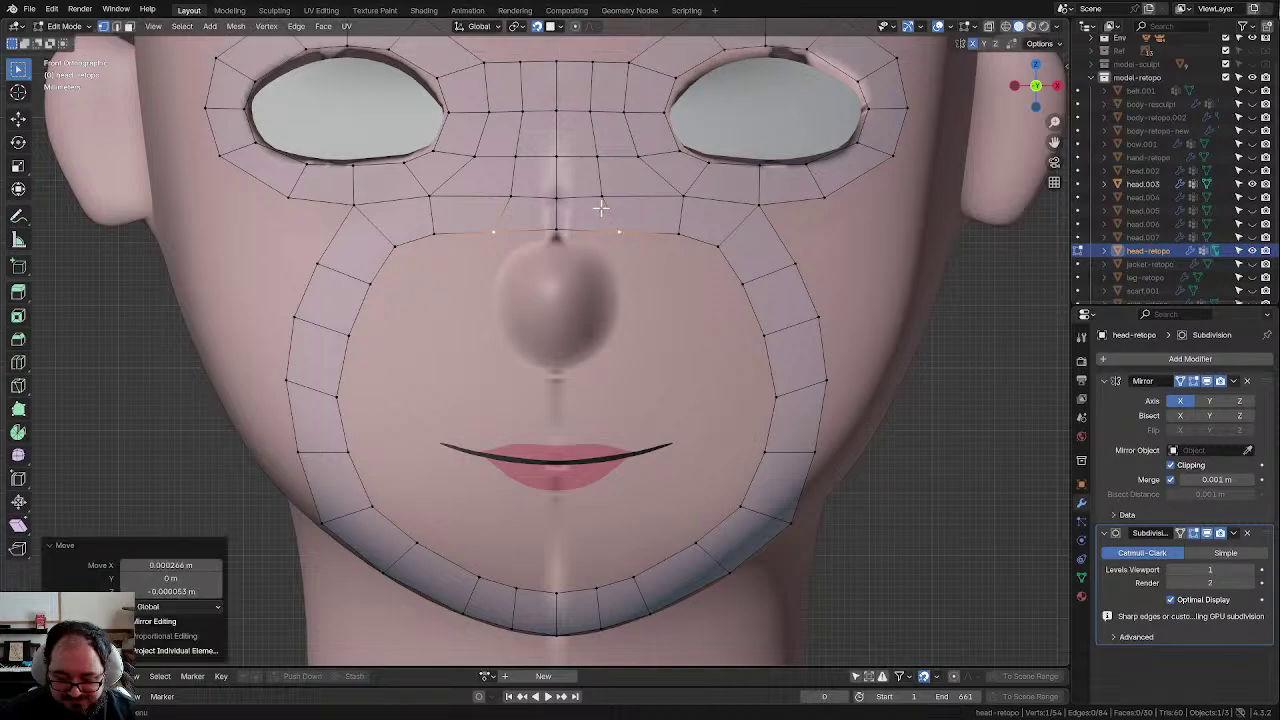
click(603, 186)
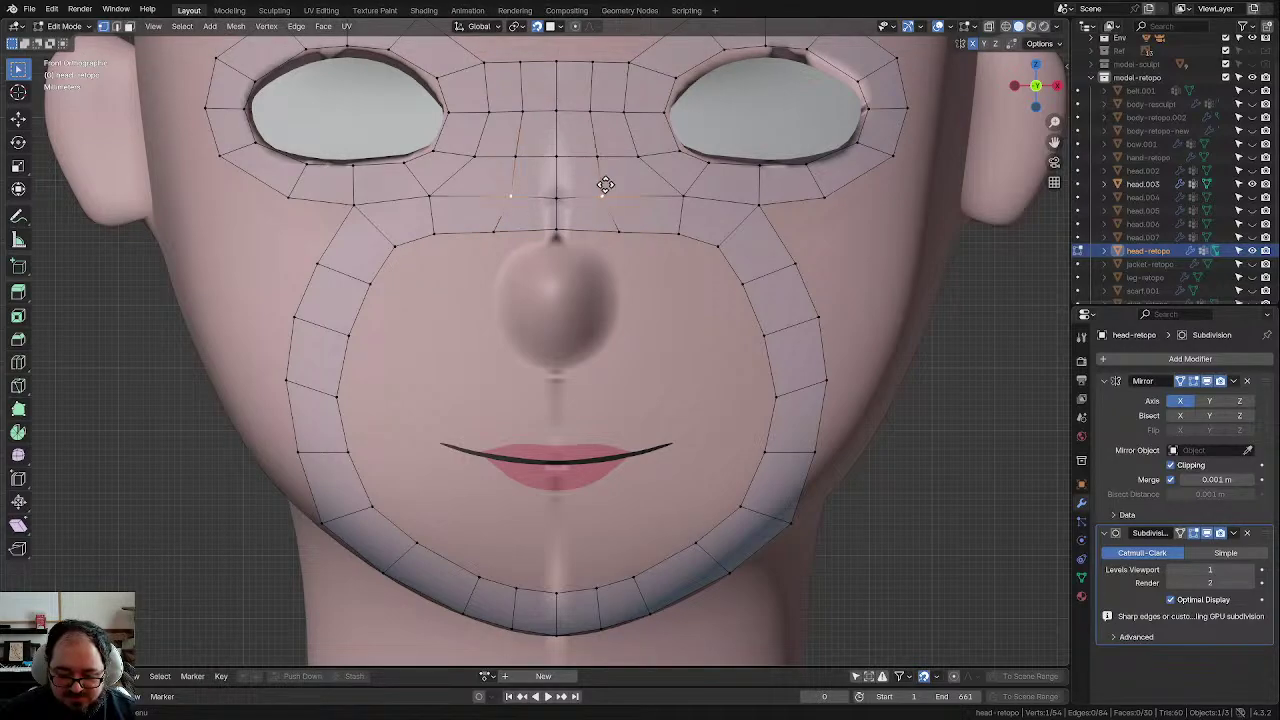
key(g)
click(613, 183)
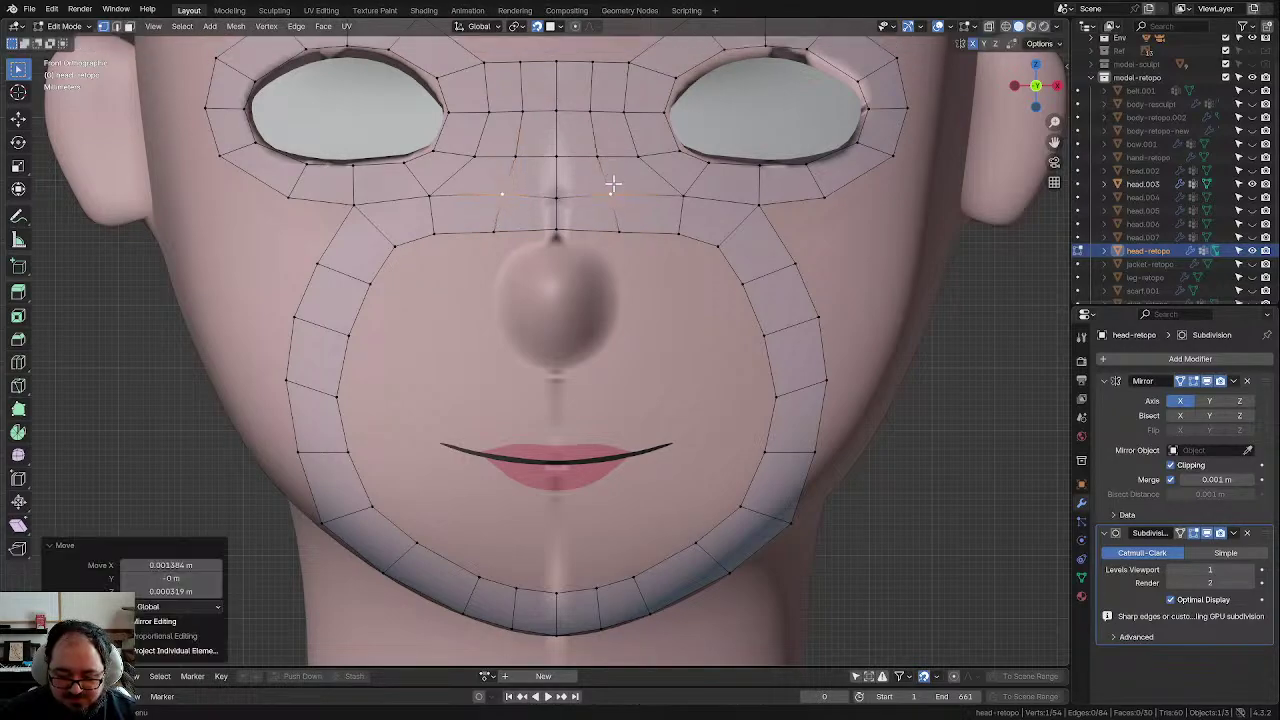
Step: Raise the midline vertex of the nose strip's upper edge about 0.0009 m
click(556, 196)
key(g)
click(568, 203)
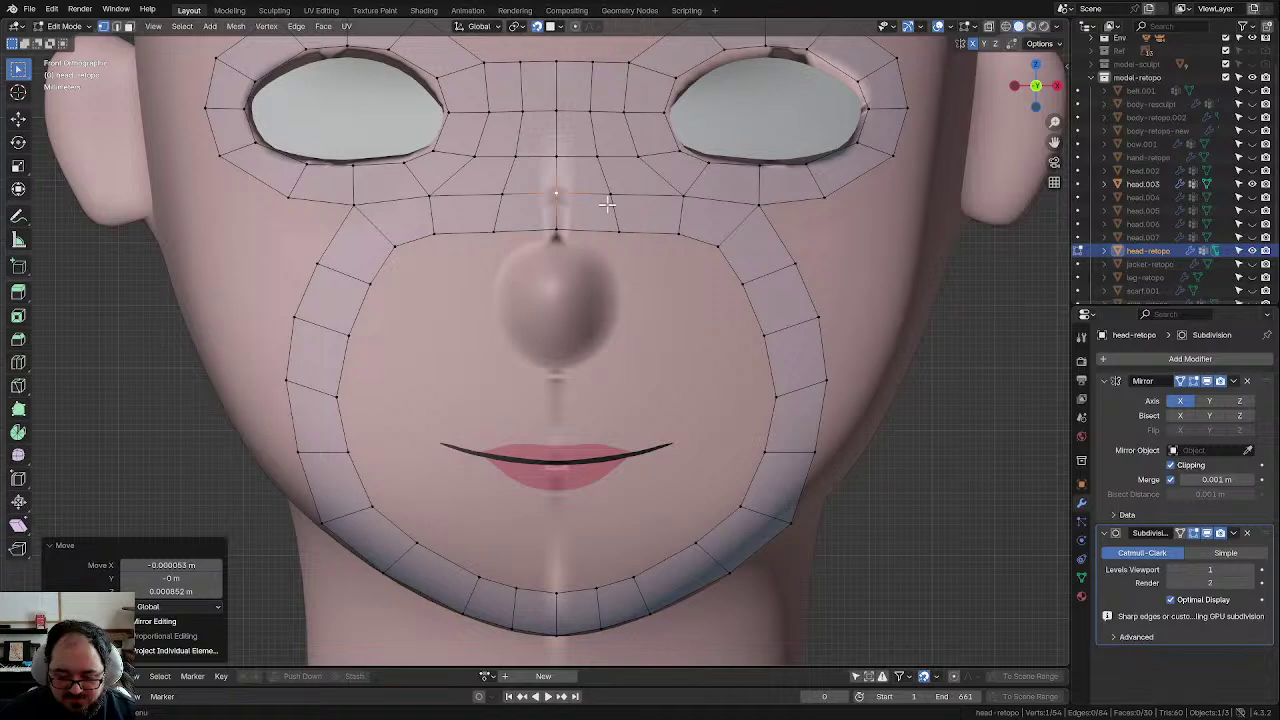
Step: Restore the box select tool and save the file
key(c)
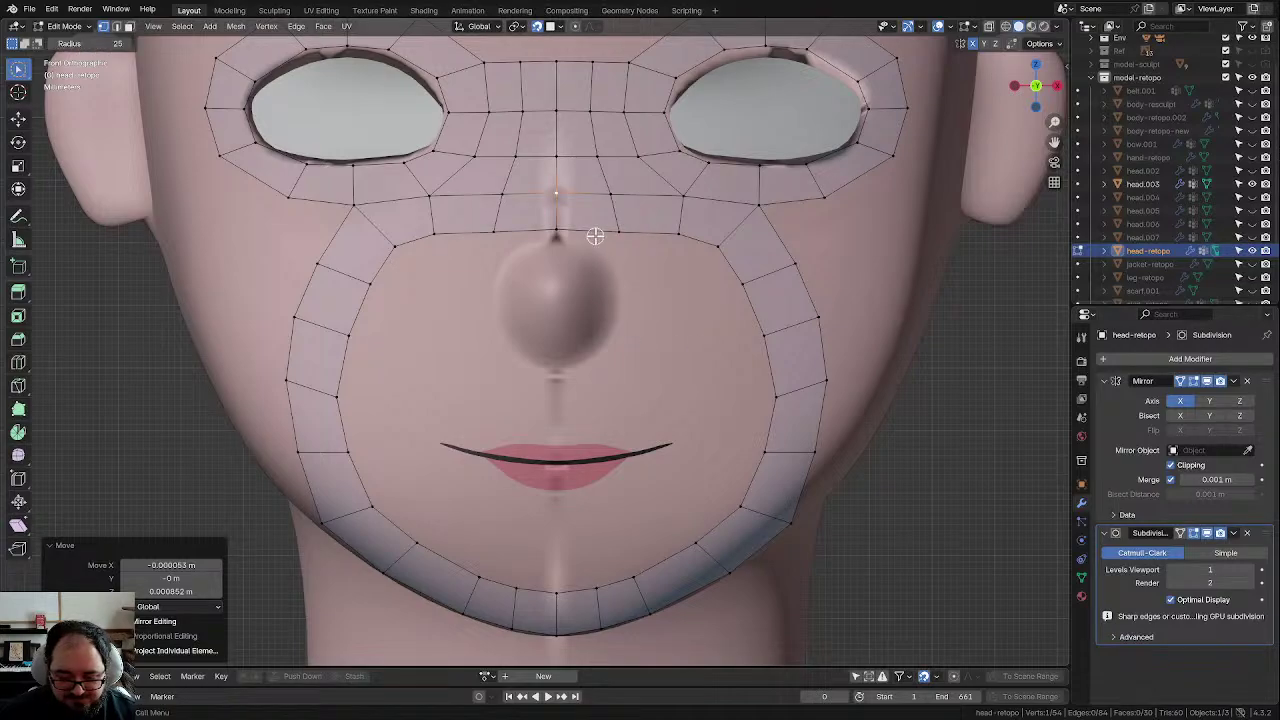
scroll(630, 275, down, 1)
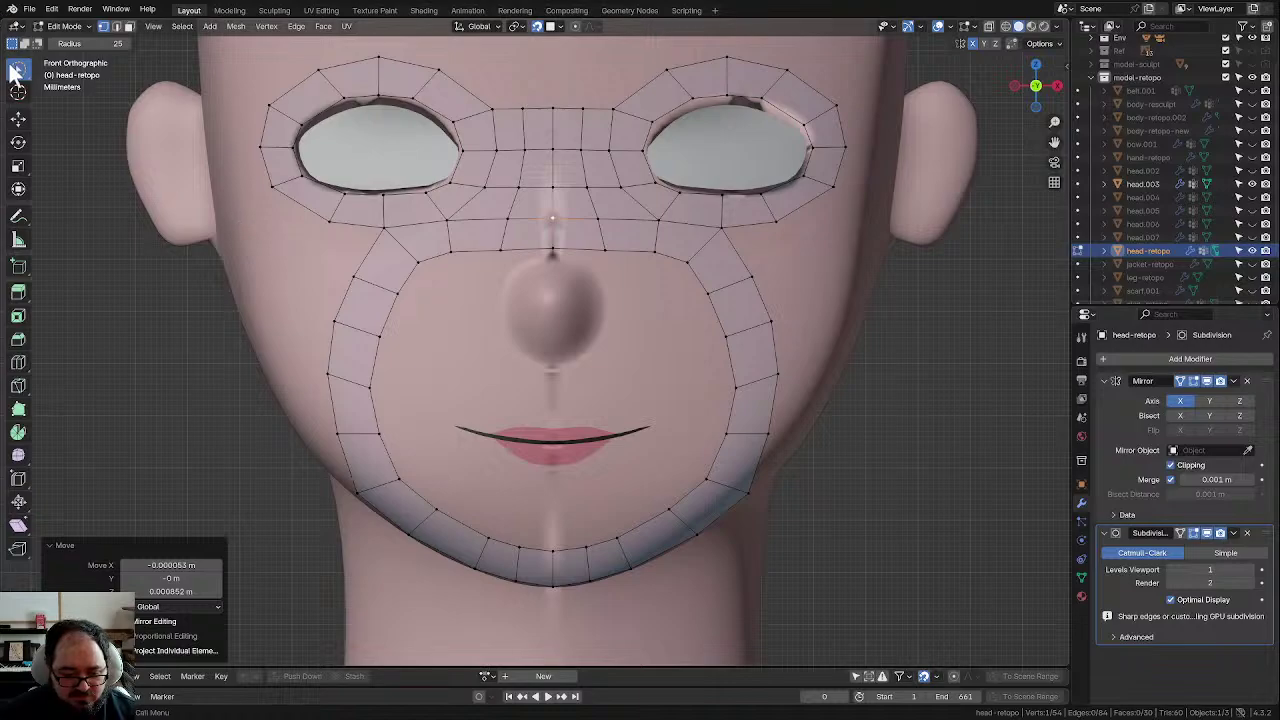
drag(18, 68, 90, 100)
scroll(688, 309, down, 1)
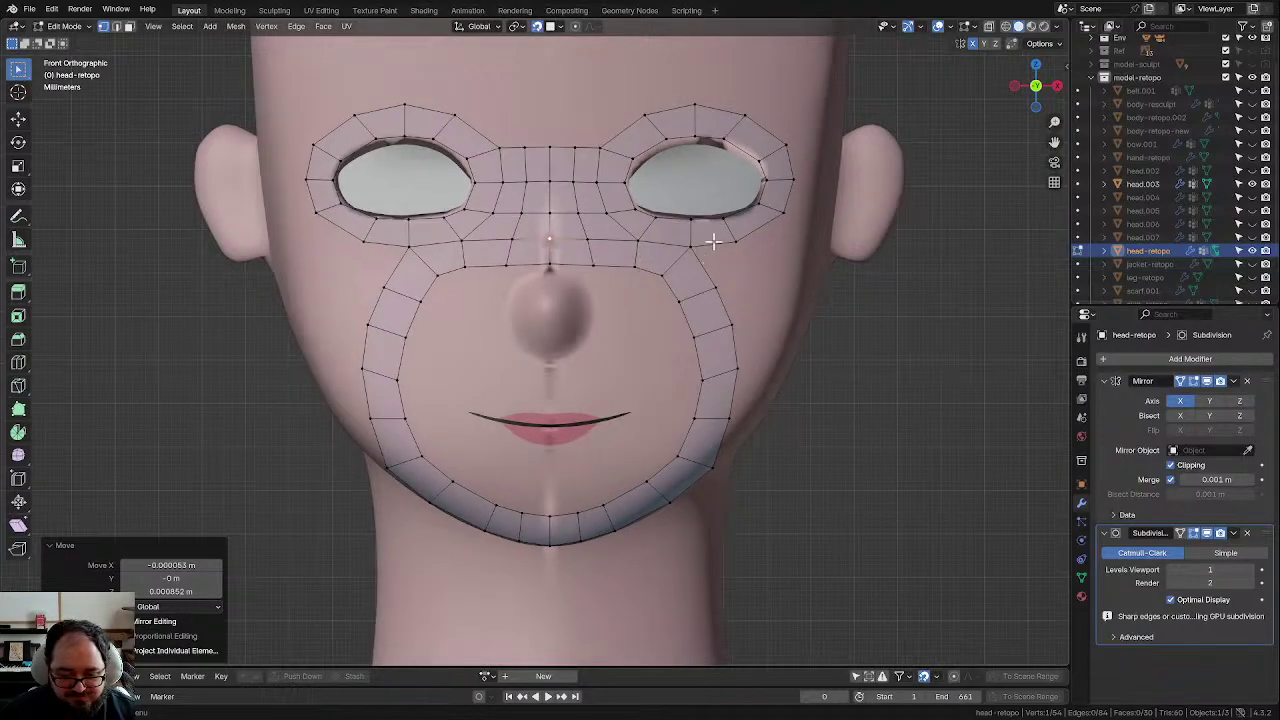
shift+middle_drag(716, 241, 723, 295)
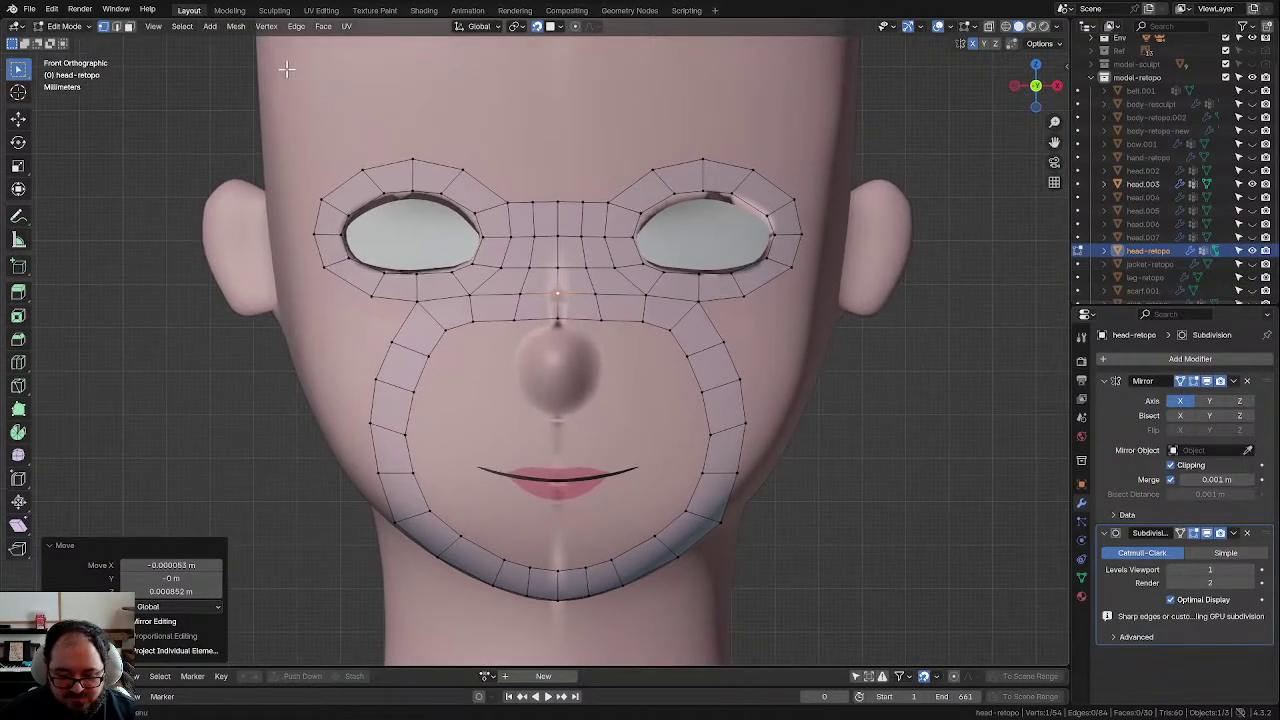
key(ctrl+s)
Step: Assign a keyboard shortcut to the Smooth Vectors command for normals
click(230, 27)
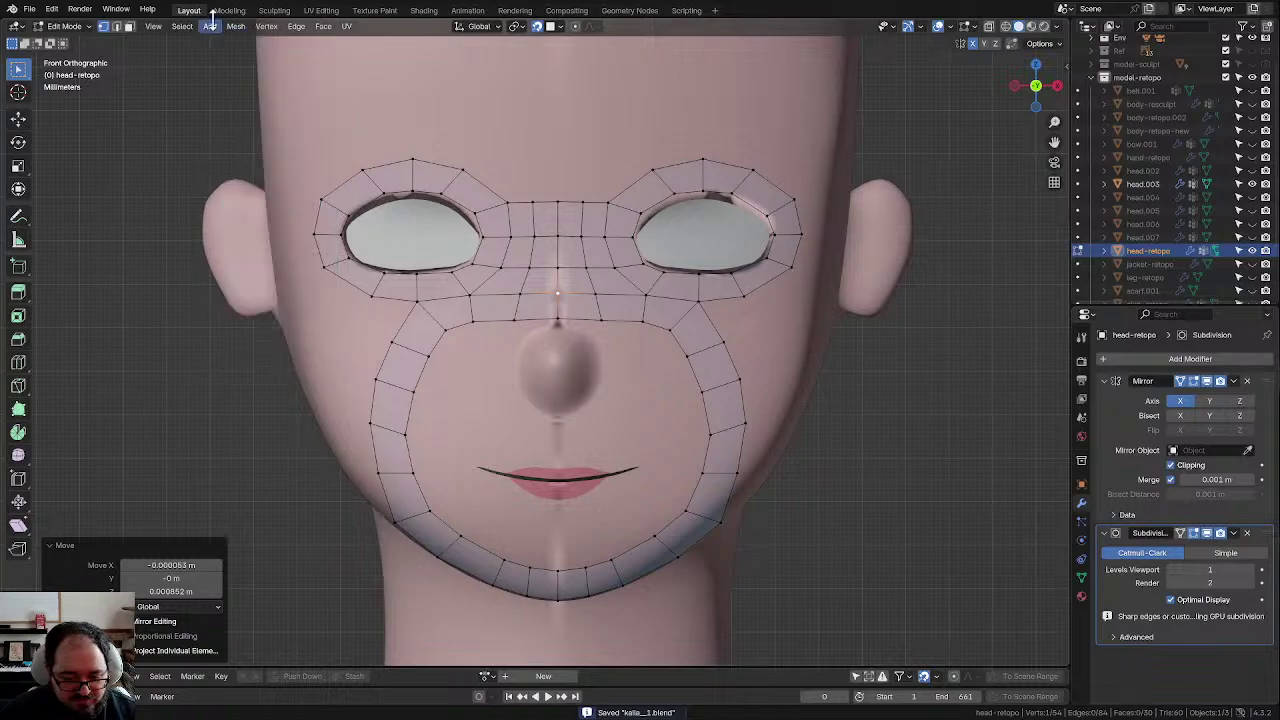
click(241, 26)
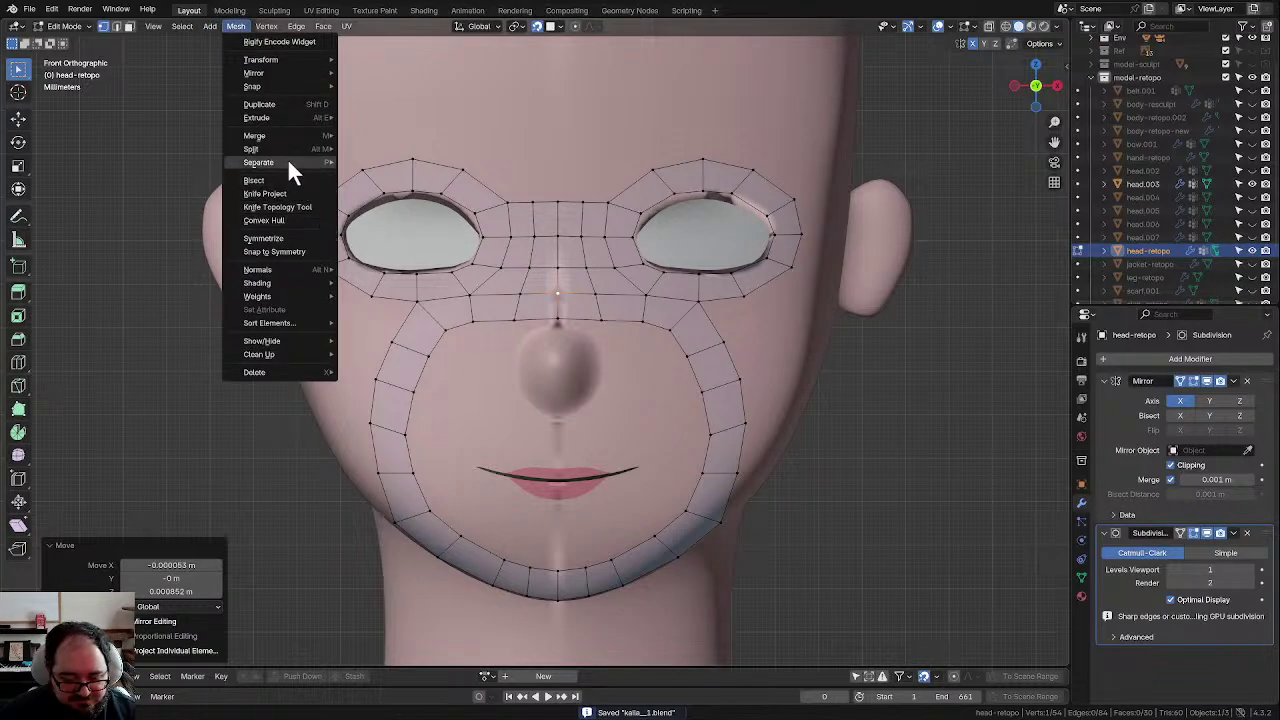
click(229, 26)
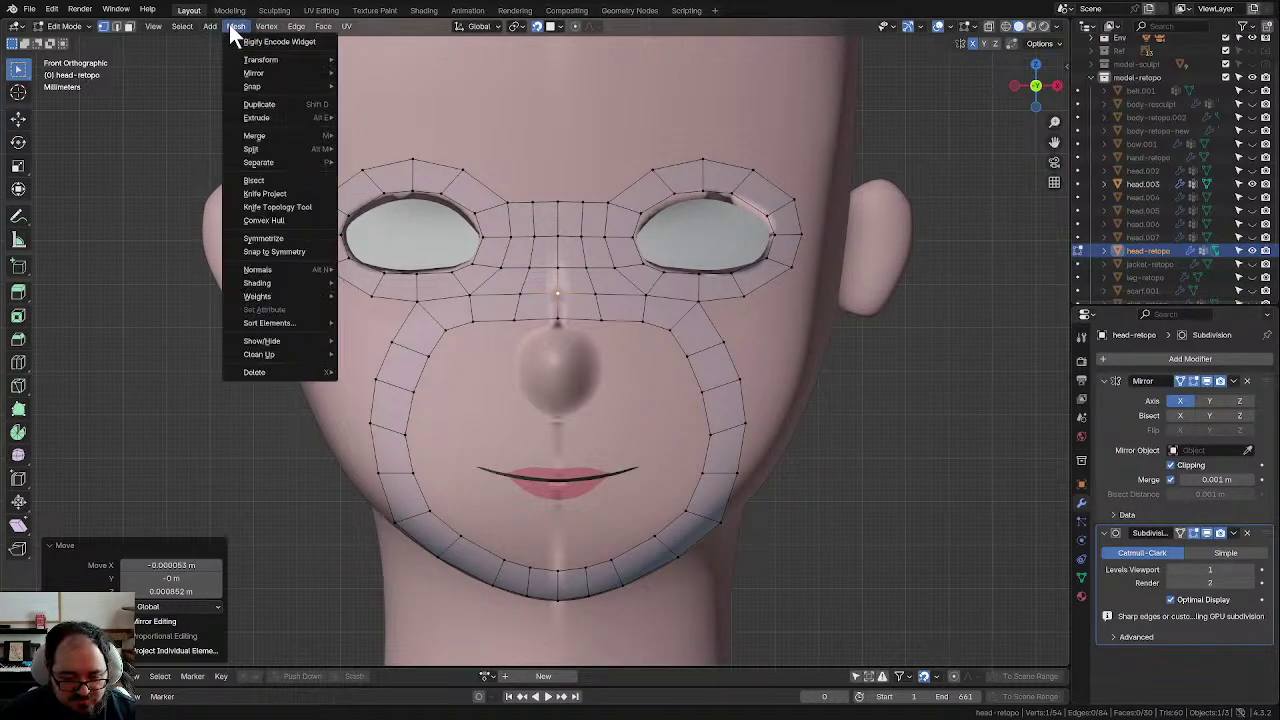
mouse_move(292, 270)
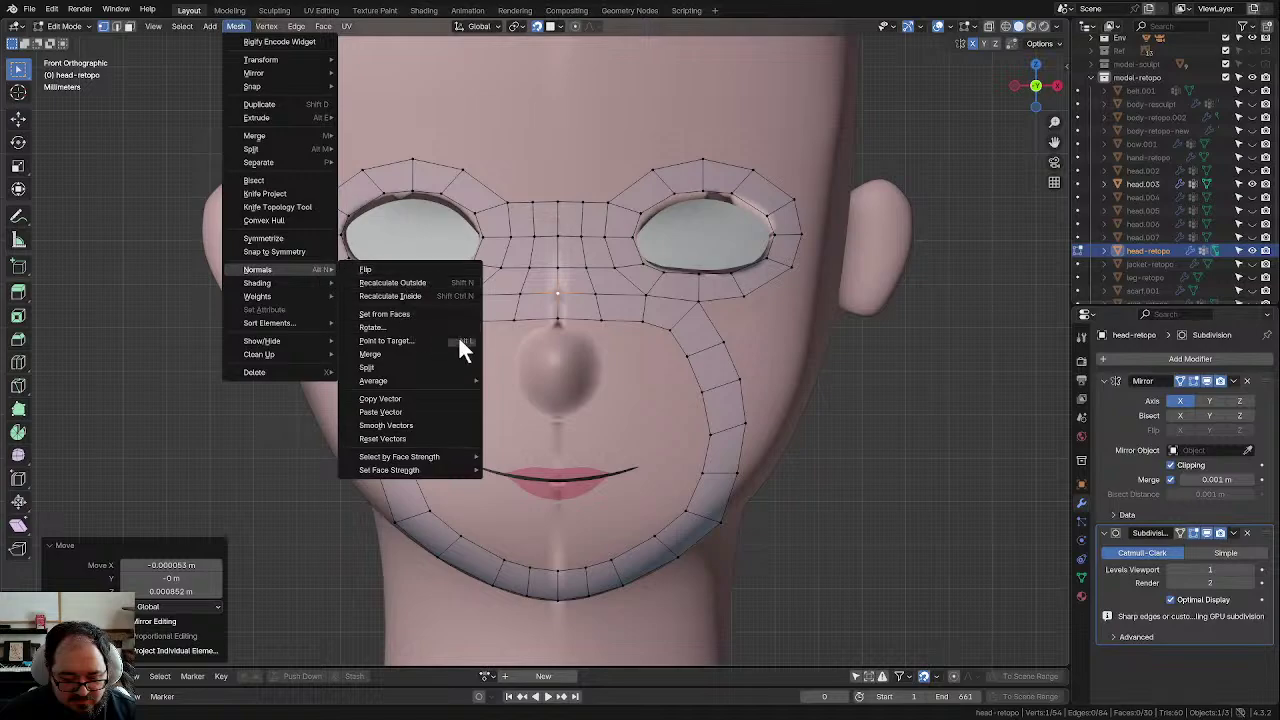
right_click(420, 423)
key(Escape)
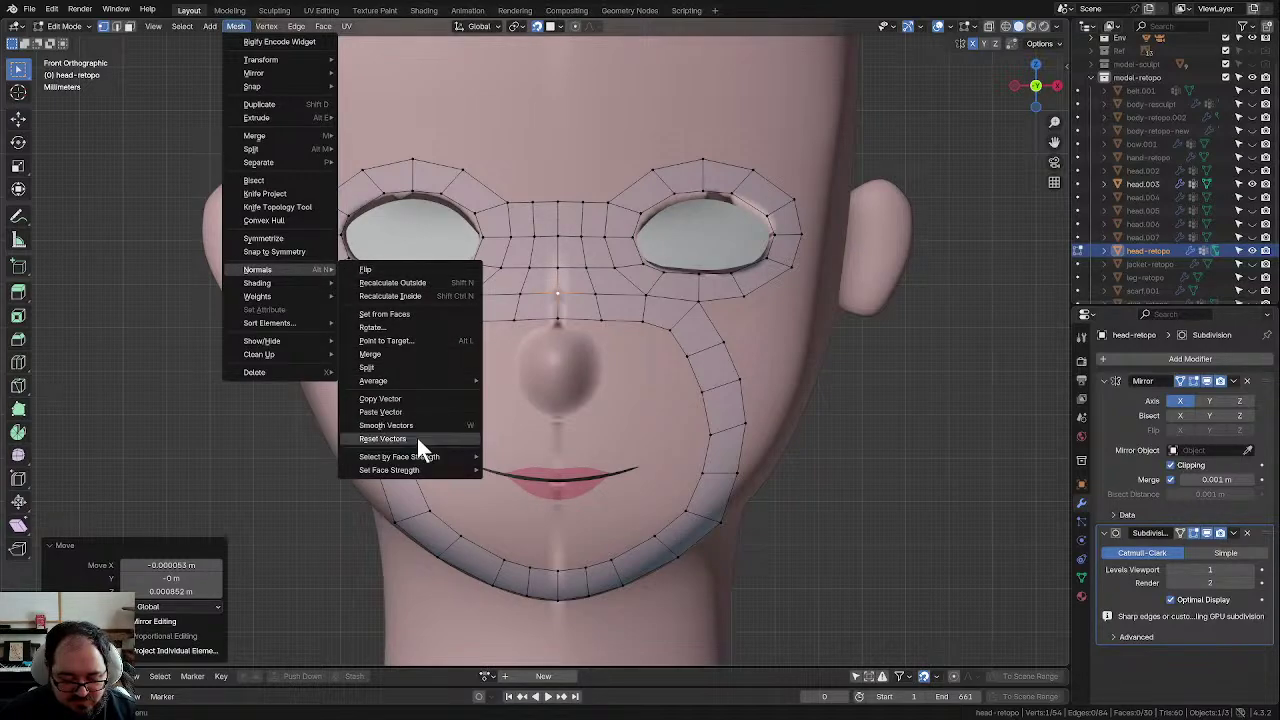
key(Escape)
Step: Assign D as the keyboard shortcut for the Smooth Vertices command
click(266, 26)
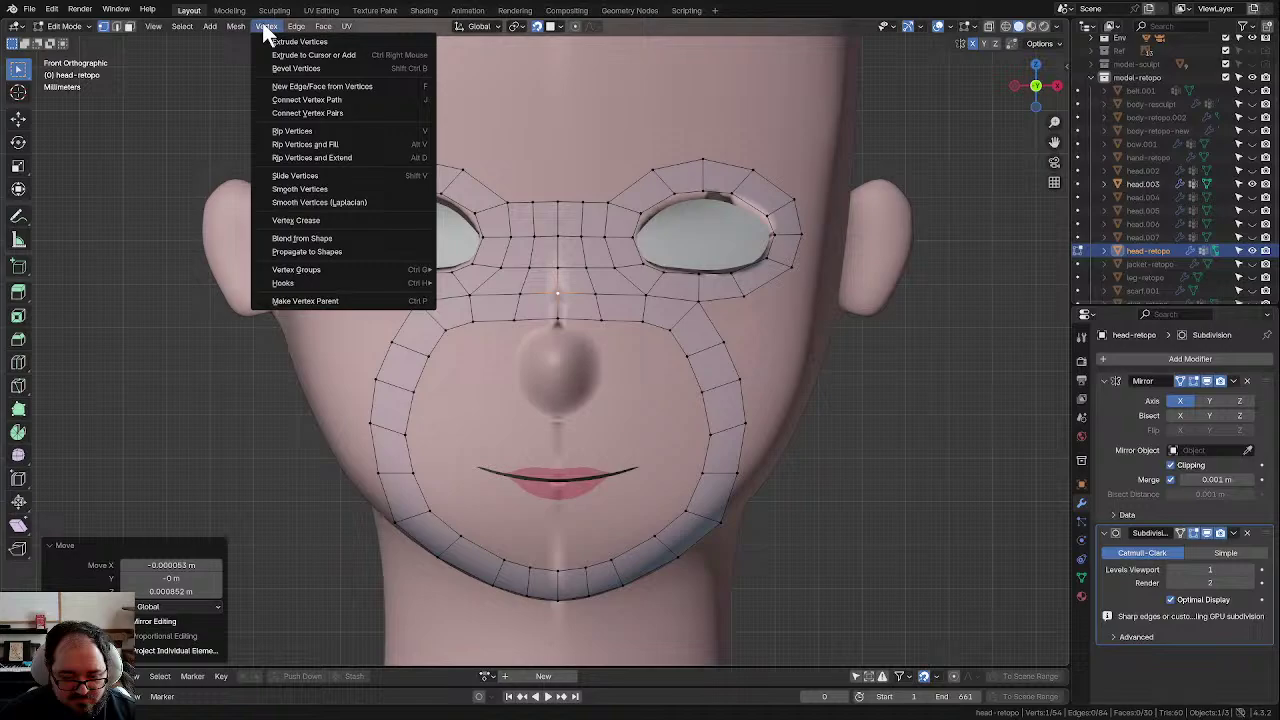
right_click(342, 184)
key(Escape)
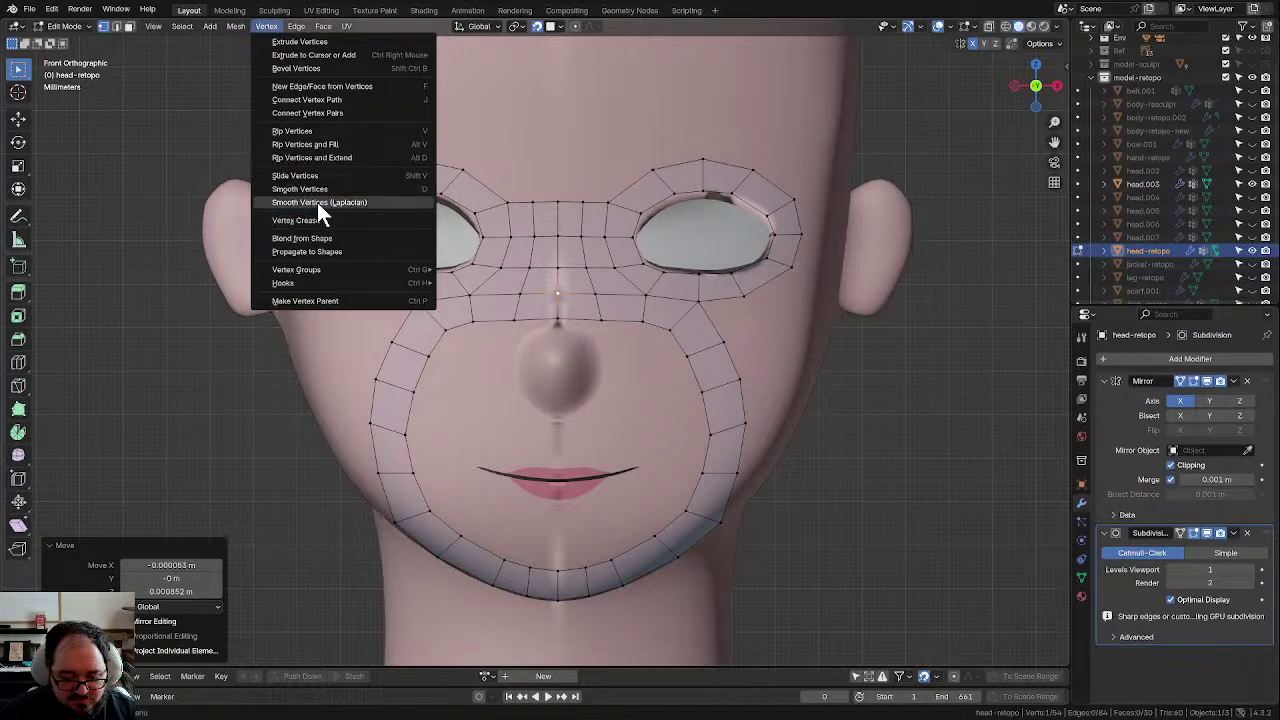
key(Escape)
Step: Even out the vertices along the nose strip's upper and lower edges with Smooth Vertices, and clear the selection
key(shift+s)
click(596, 292)
key(shift+s)
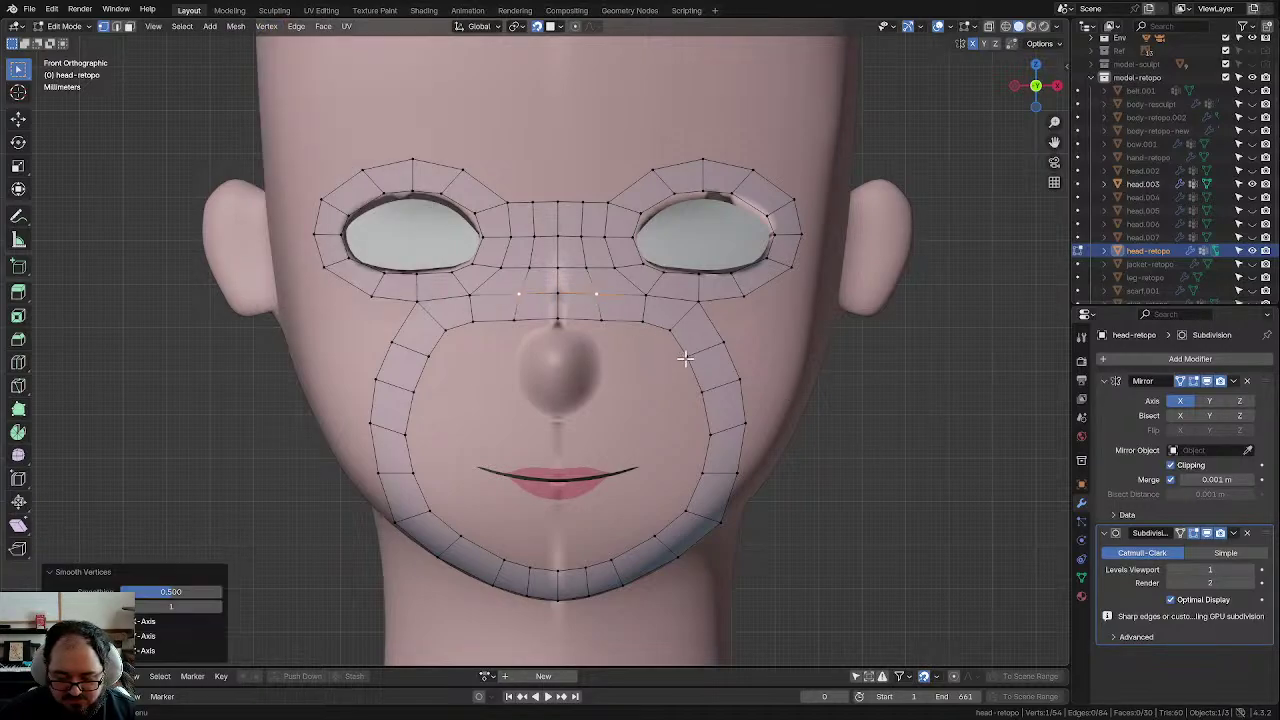
click(608, 326)
key(shift+s)
click(671, 330)
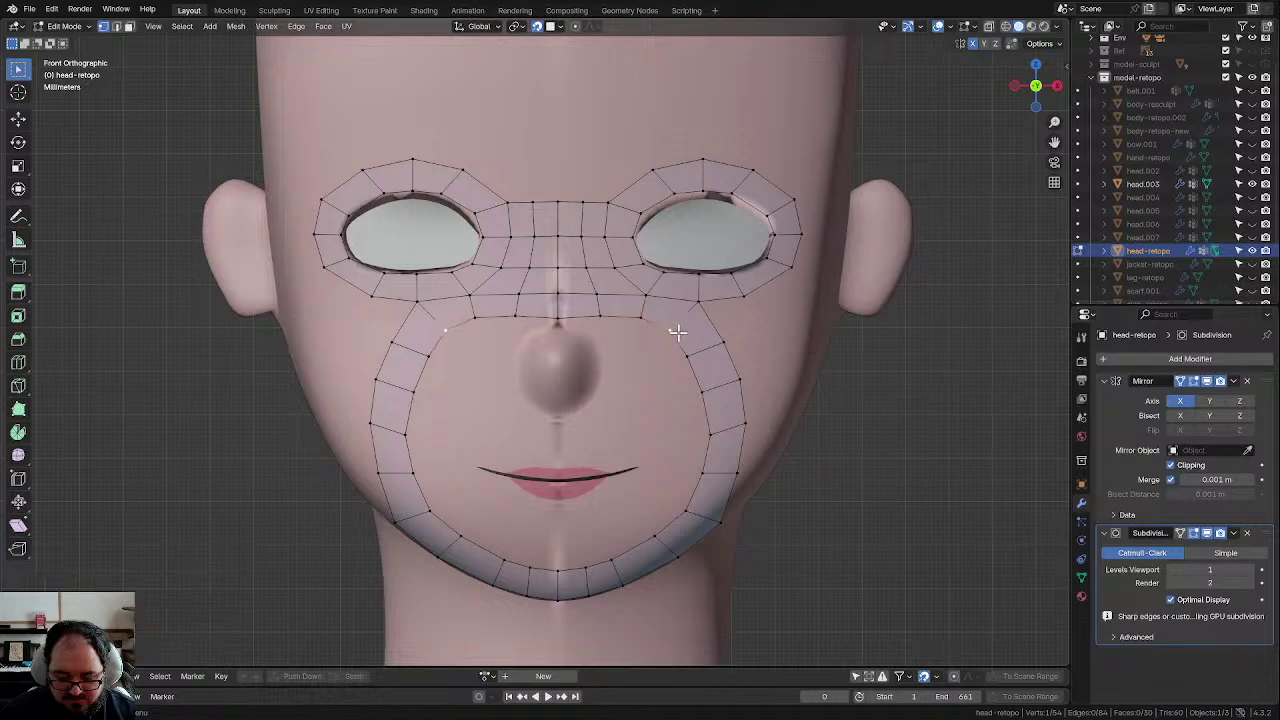
key(g)
click(690, 360)
click(814, 361)
Step: Examine the eye loops and the ring around nose, mouth and chin from the front
scroll(803, 361, down, 1)
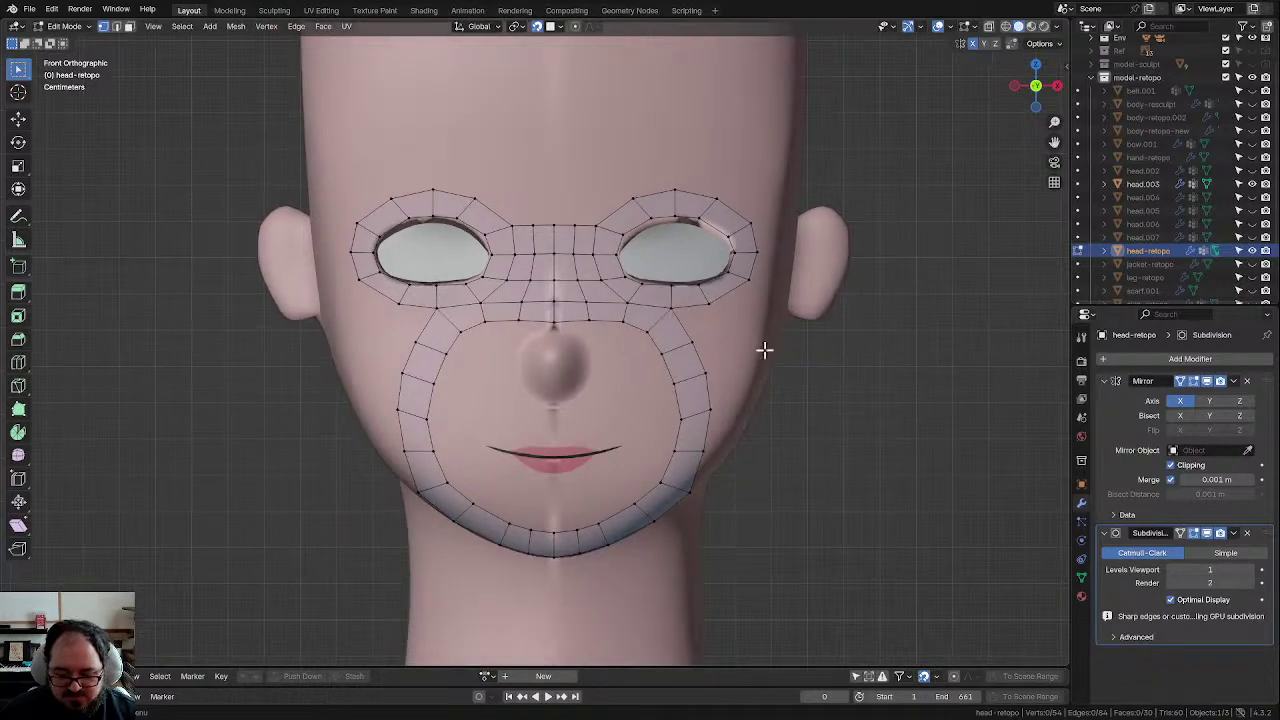
shift+middle_drag(764, 351, 735, 352)
scroll(705, 338, up, 1)
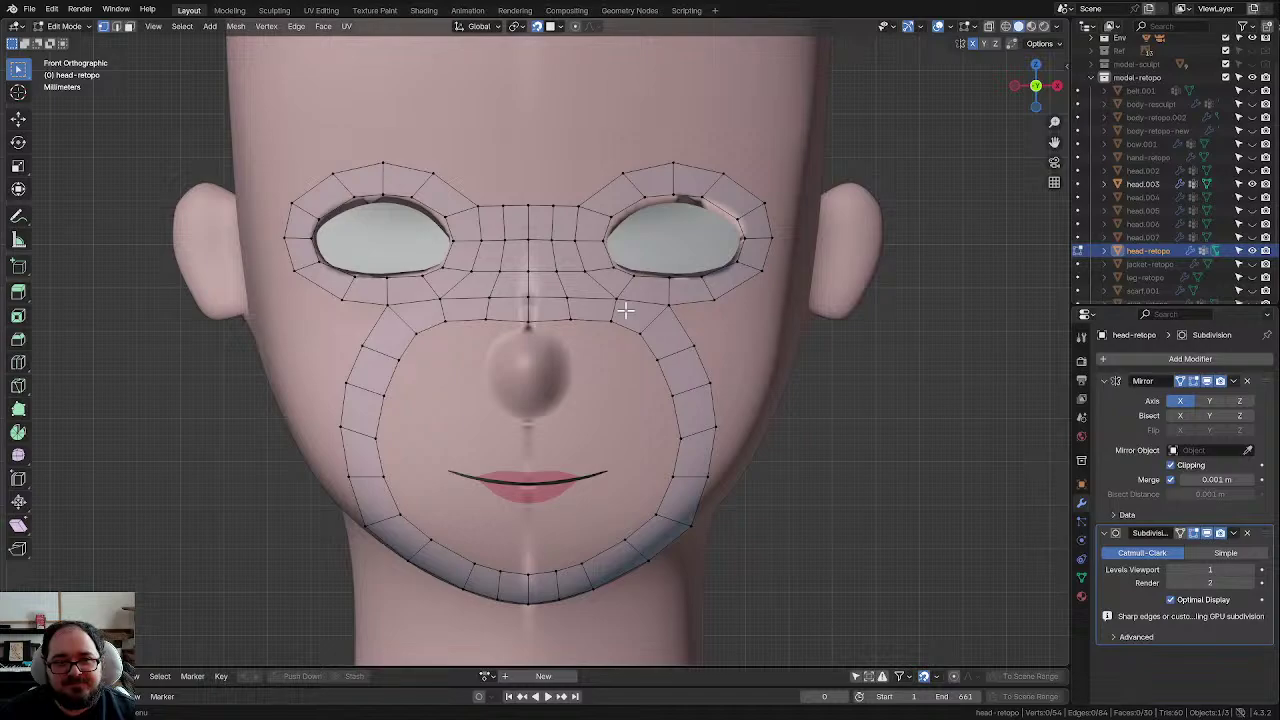
scroll(608, 371, down, 1)
scroll(626, 283, down, 2)
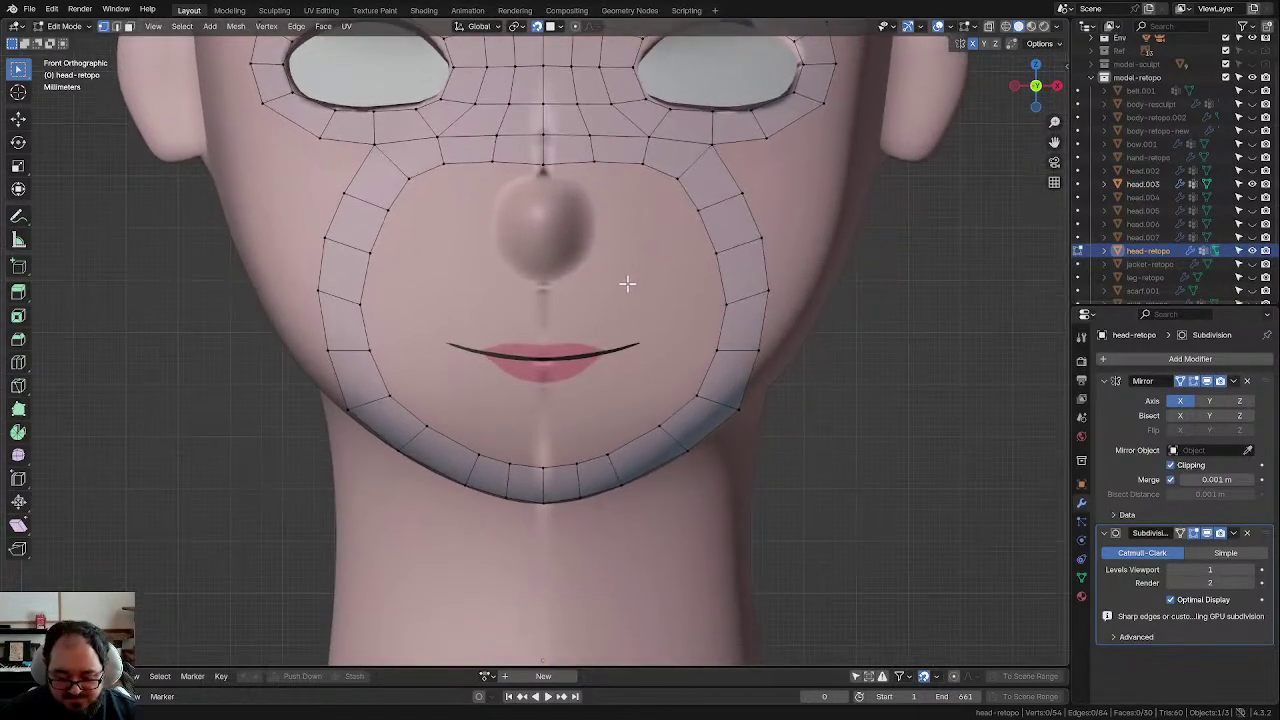
scroll(629, 296, down, 1)
shift+scroll(640, 300, up, 4)
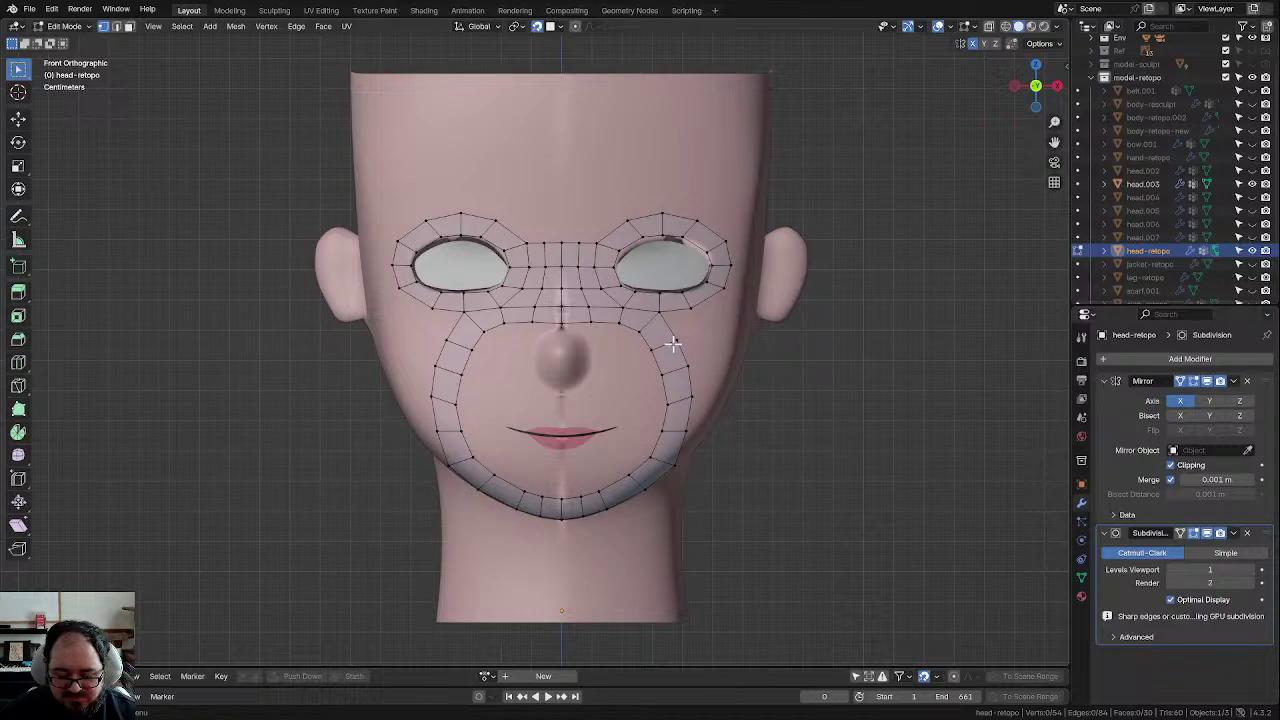
scroll(674, 344, up, 2)
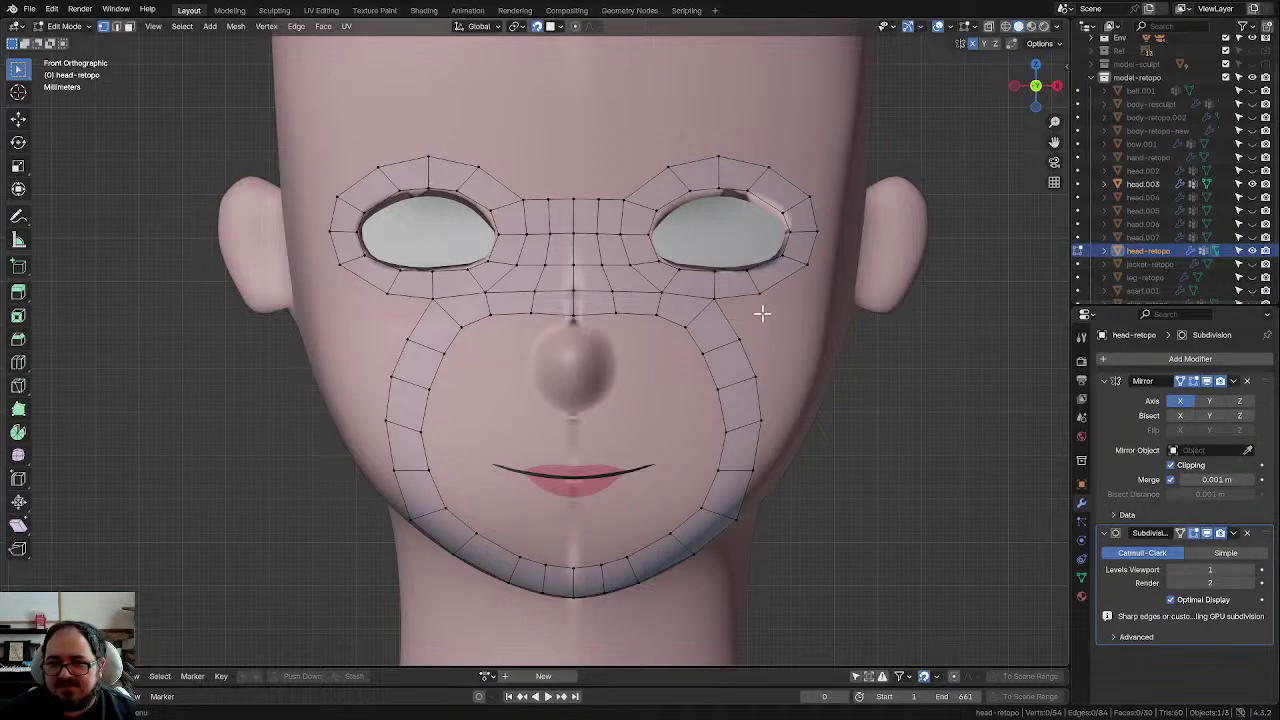
scroll(683, 491, up, 1)
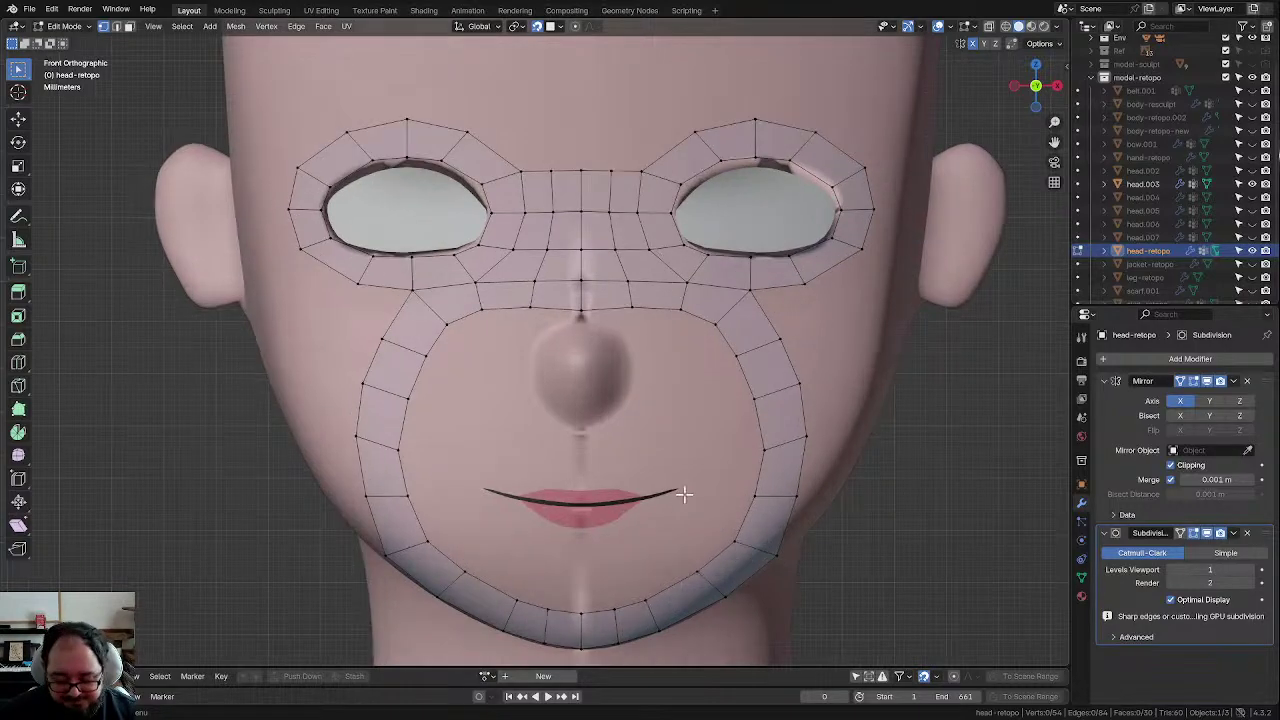
scroll(655, 450, up, 1)
scroll(600, 262, up, 1)
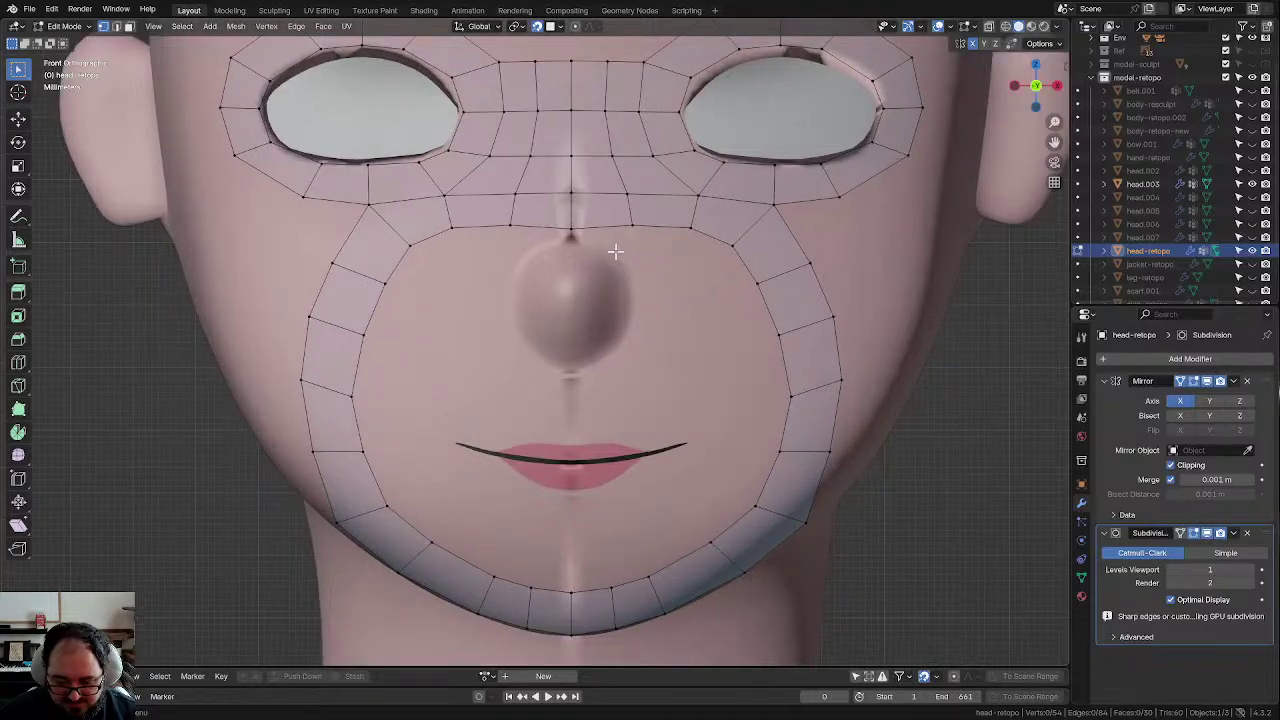
Step: Duplicate the nose strip's lower face beside the midline and place the copy just above the mouth
click(712, 240)
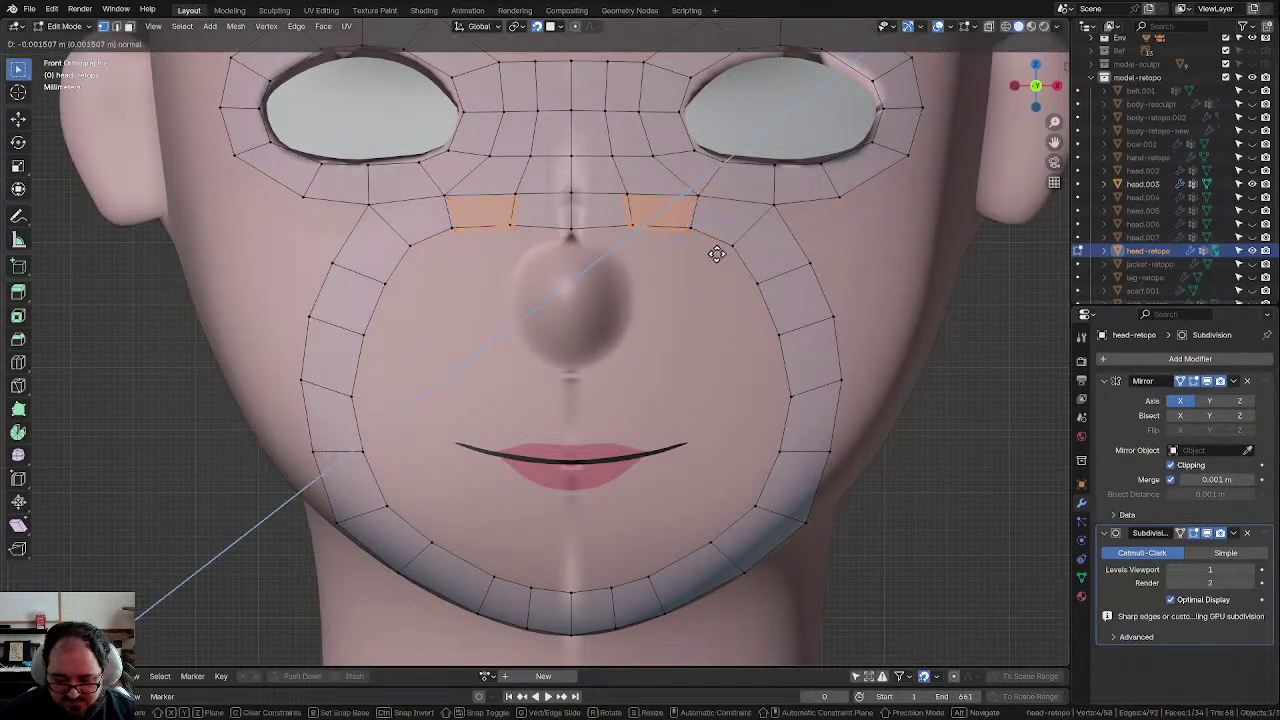
key(shift+d)
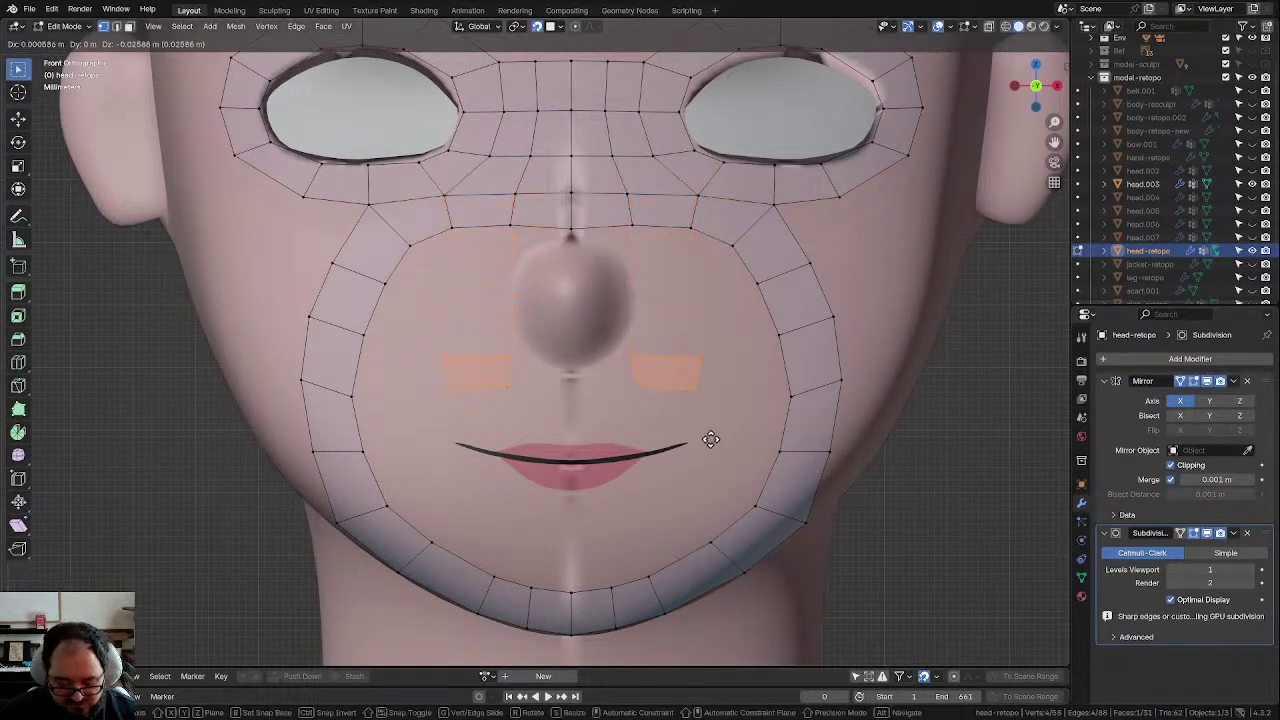
click(694, 480)
Step: Move the duplicated face's inner edge onto the midline at the centre of the upper lip
scroll(664, 432, up, 2)
click(664, 432)
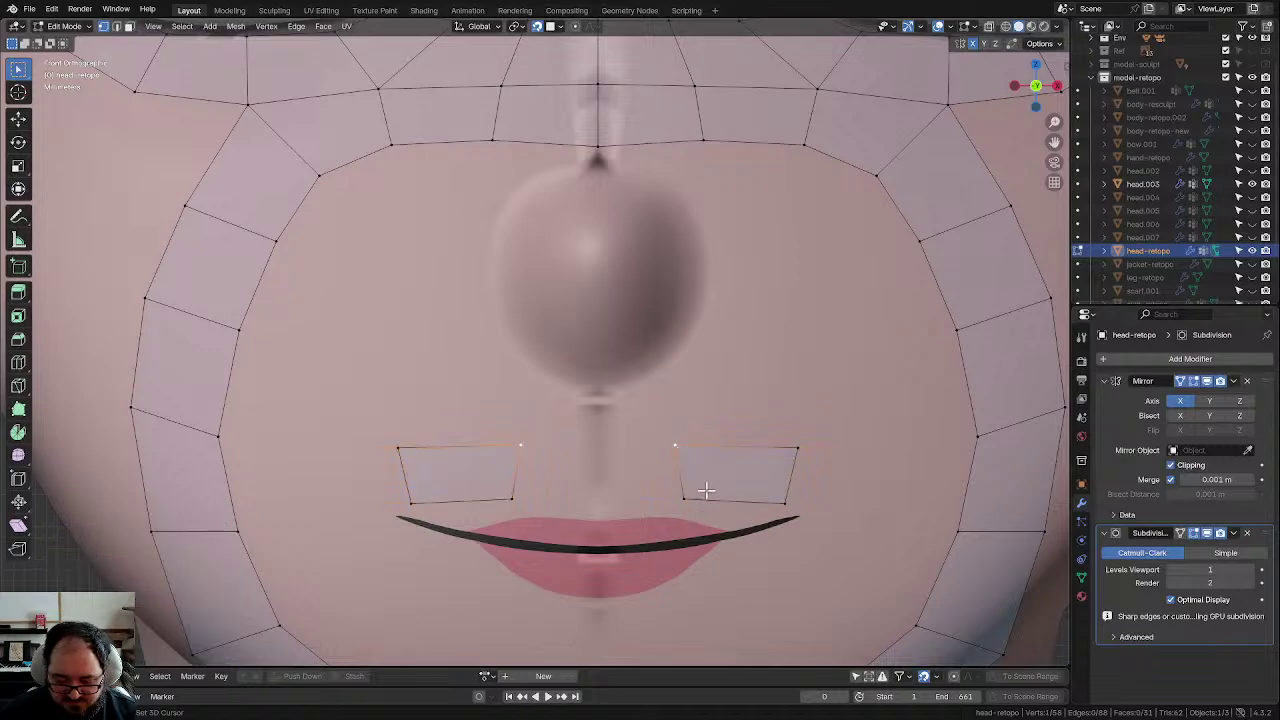
shift+middle_drag(703, 491, 634, 300)
drag(634, 300, 677, 374)
key(g)
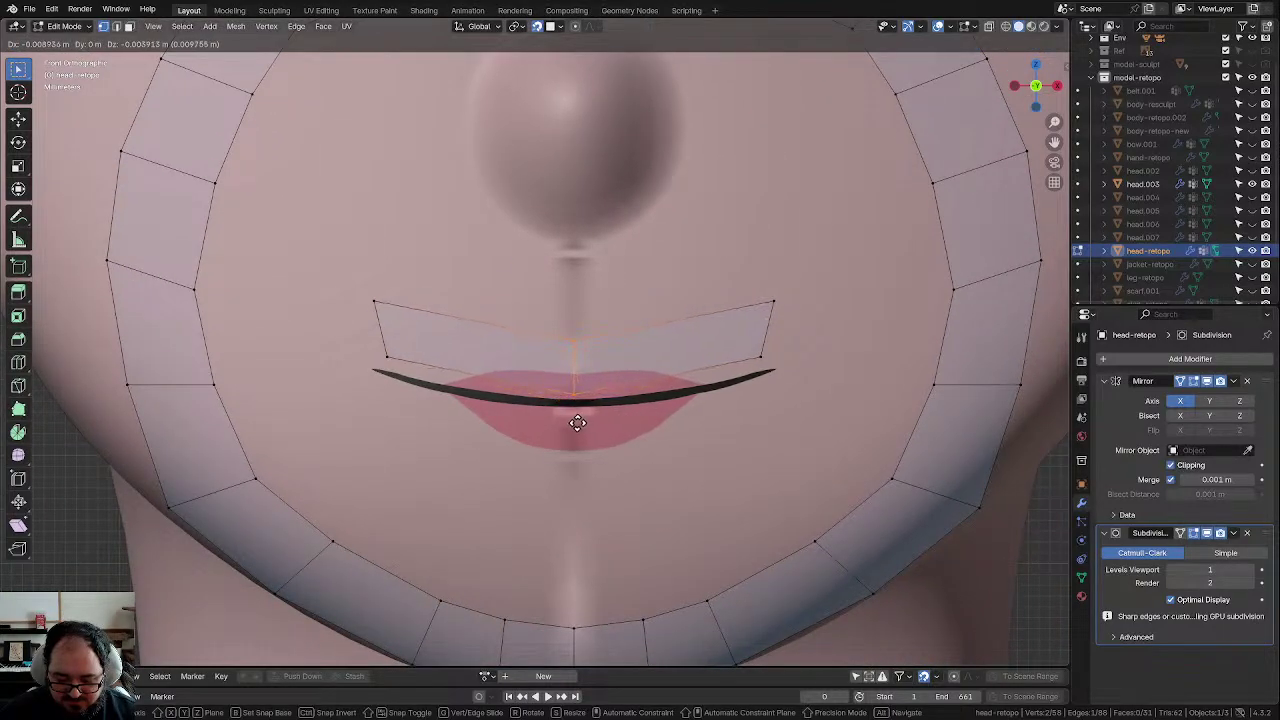
click(574, 423)
Step: Bring the lip face's outer edge inward above the lips, and align its two lower vertices with the mouth line
drag(700, 264, 793, 371)
key(g)
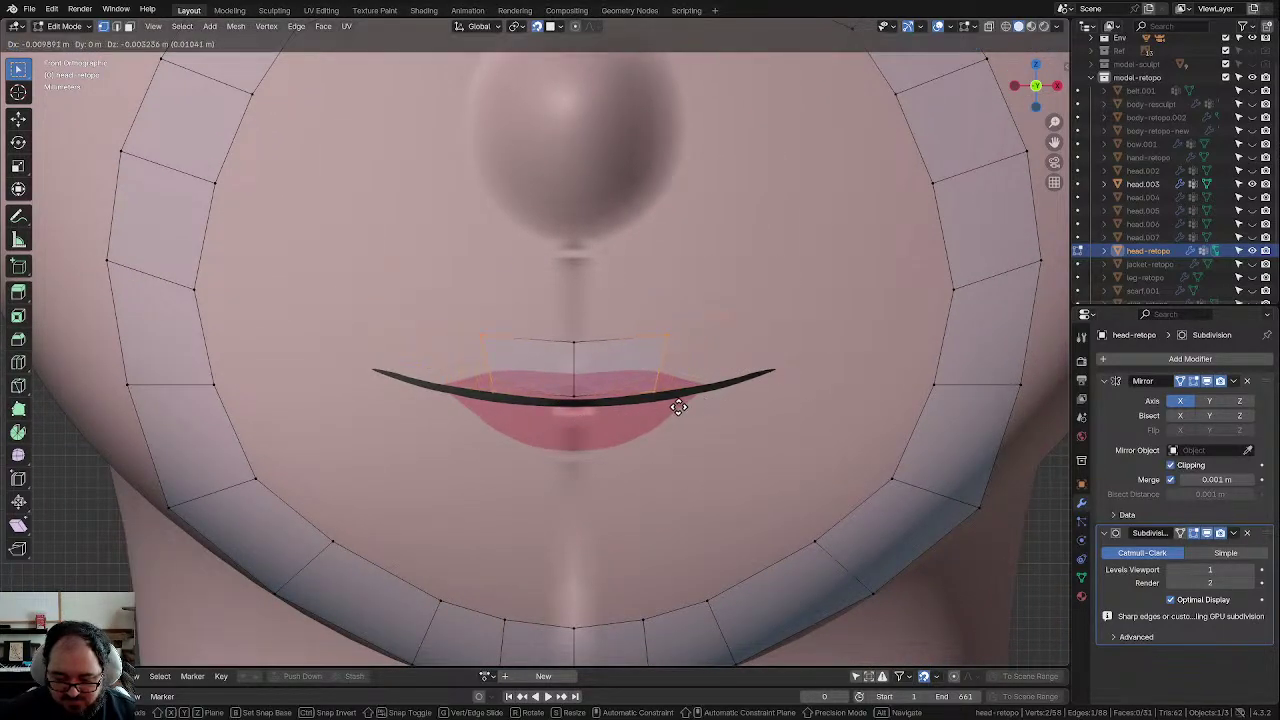
click(671, 403)
key(g)
click(574, 403)
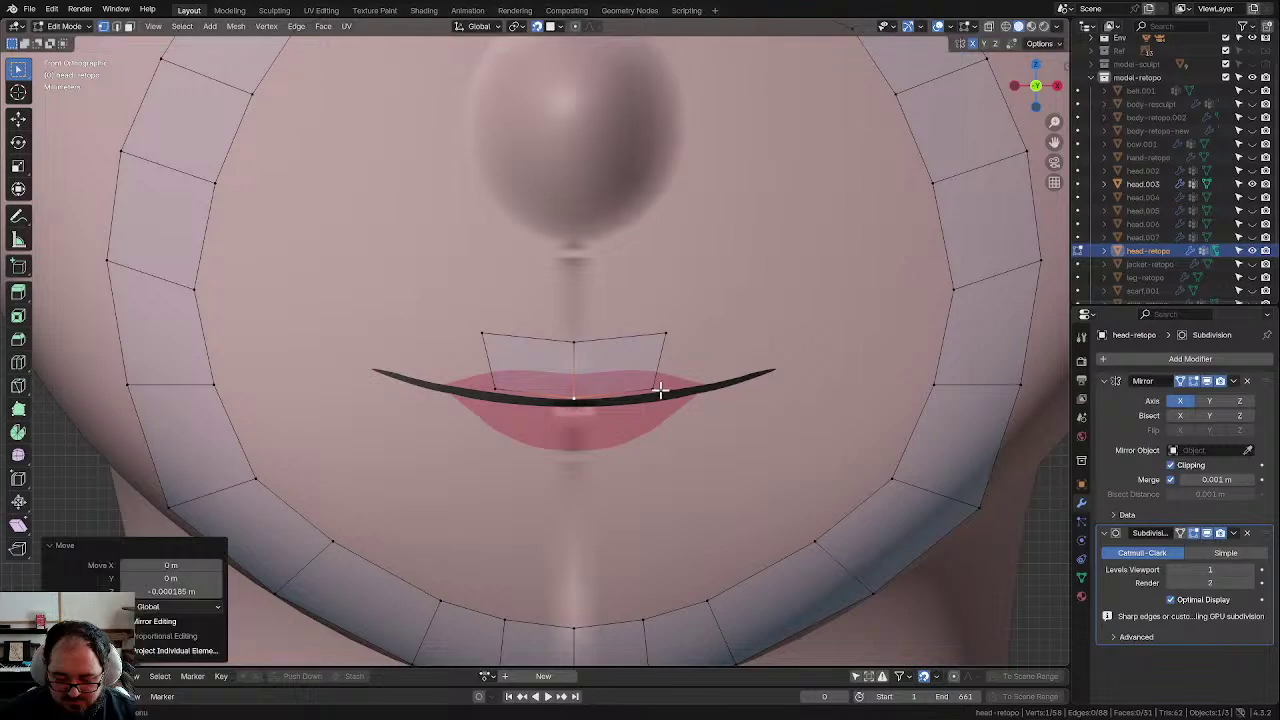
key(g)
click(660, 393)
Step: Narrow the lip face by lowering its upper edge, and extrude its outer edge twice along the mouth line to the corner
drag(547, 319, 676, 420)
key(g)
click(688, 386)
key(g)
click(768, 409)
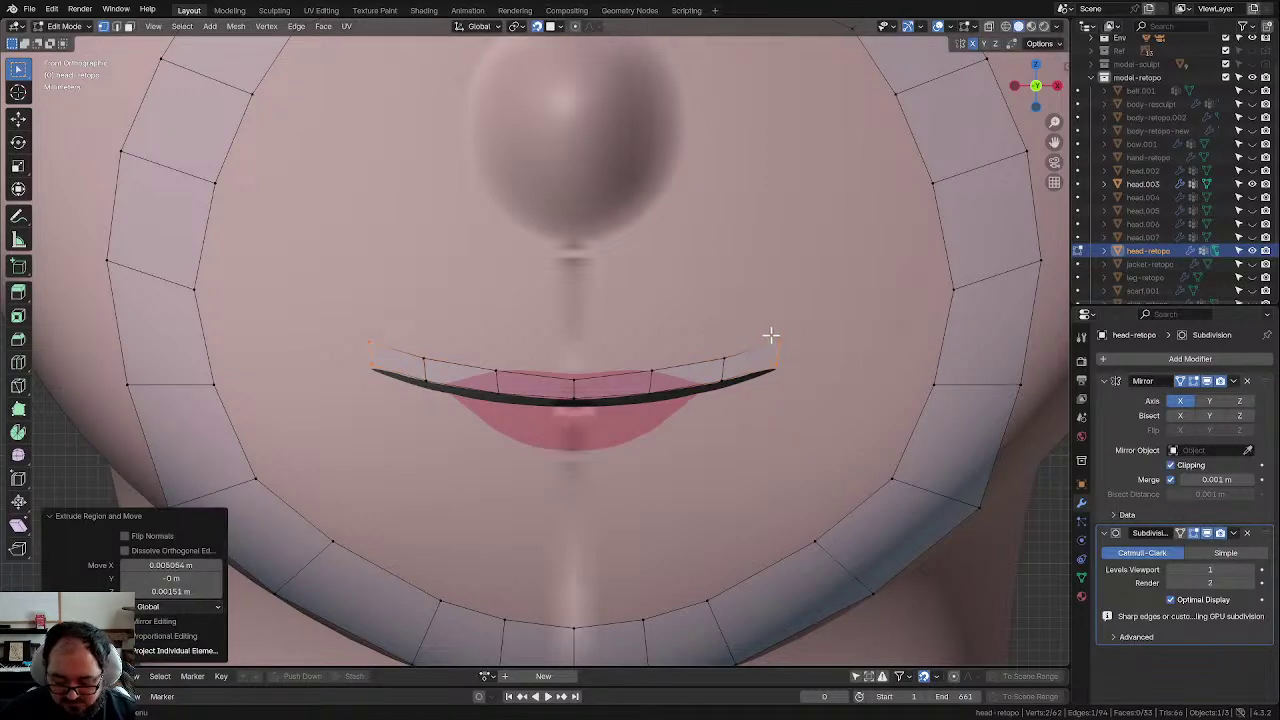
Step: Extrude the strip's end edge about 0.0016 m outward and 0.0012 m down, and move the new lower vertex to the mouth corner
key(g)
click(796, 354)
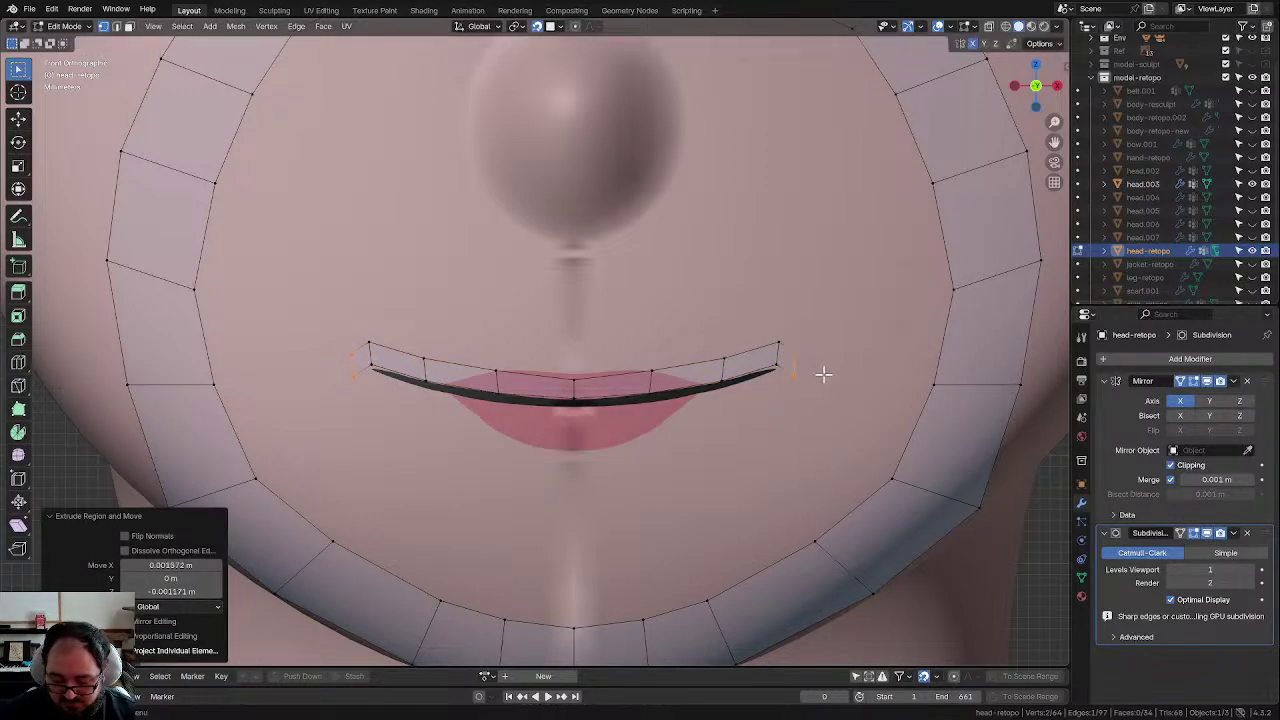
click(793, 384)
key(g)
click(778, 379)
Step: Pull the corner face's outer vertex outward and down beside the mouth, and adjust its inner vertex at the mouth corner
click(797, 359)
key(g)
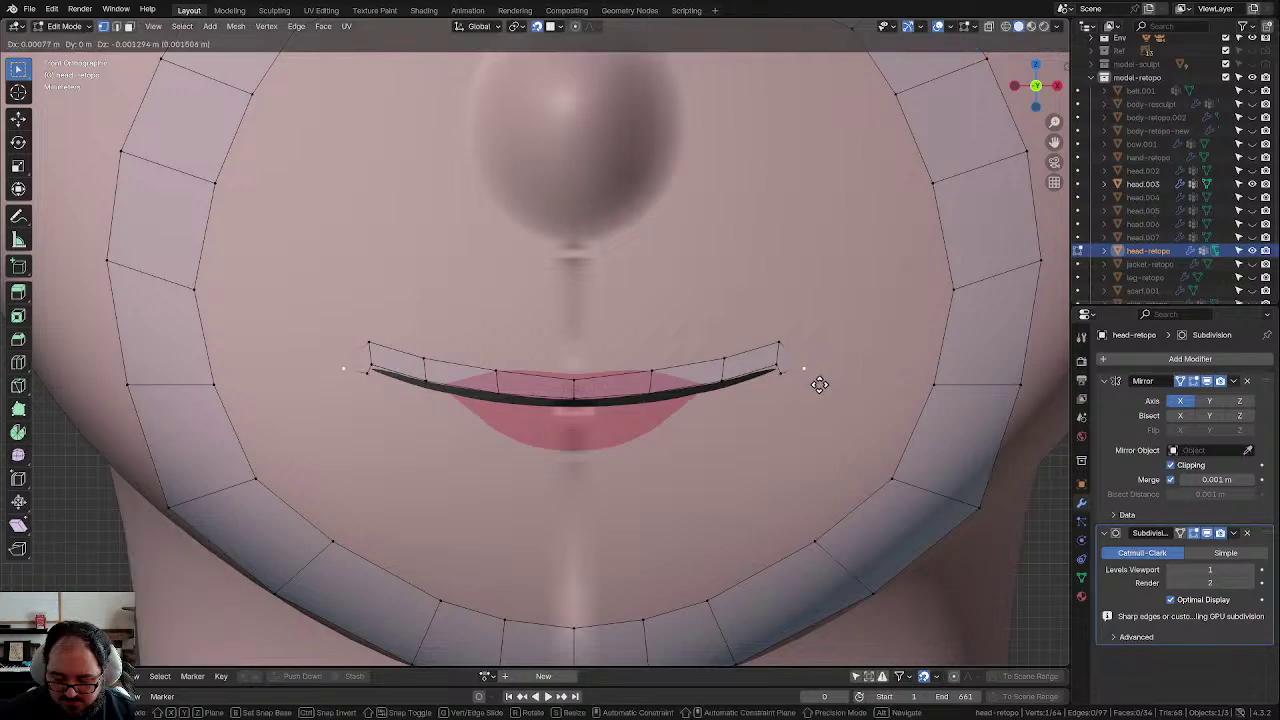
click(822, 386)
click(783, 387)
key(g)
click(777, 381)
Step: Move the upper vertex at the mouth corner outward, and lower the neighbouring vertex on the strip's upper edge slightly
click(780, 342)
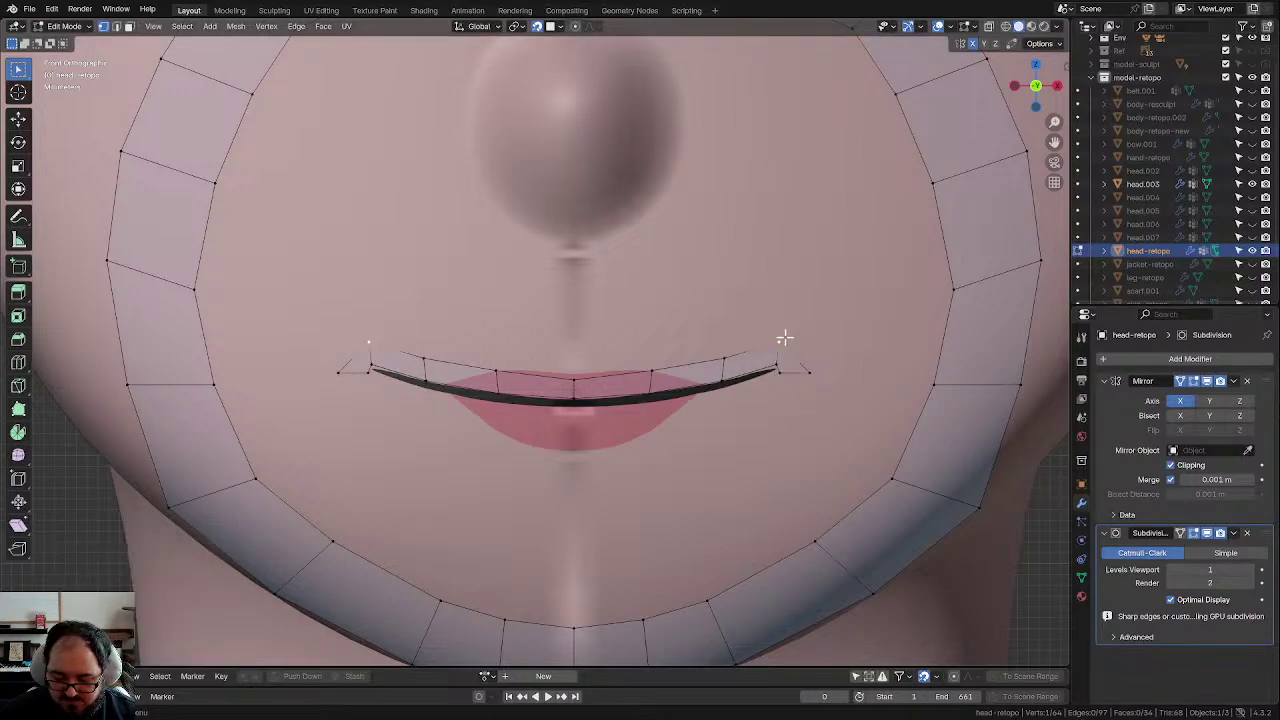
key(g)
click(810, 335)
click(710, 353)
key(g)
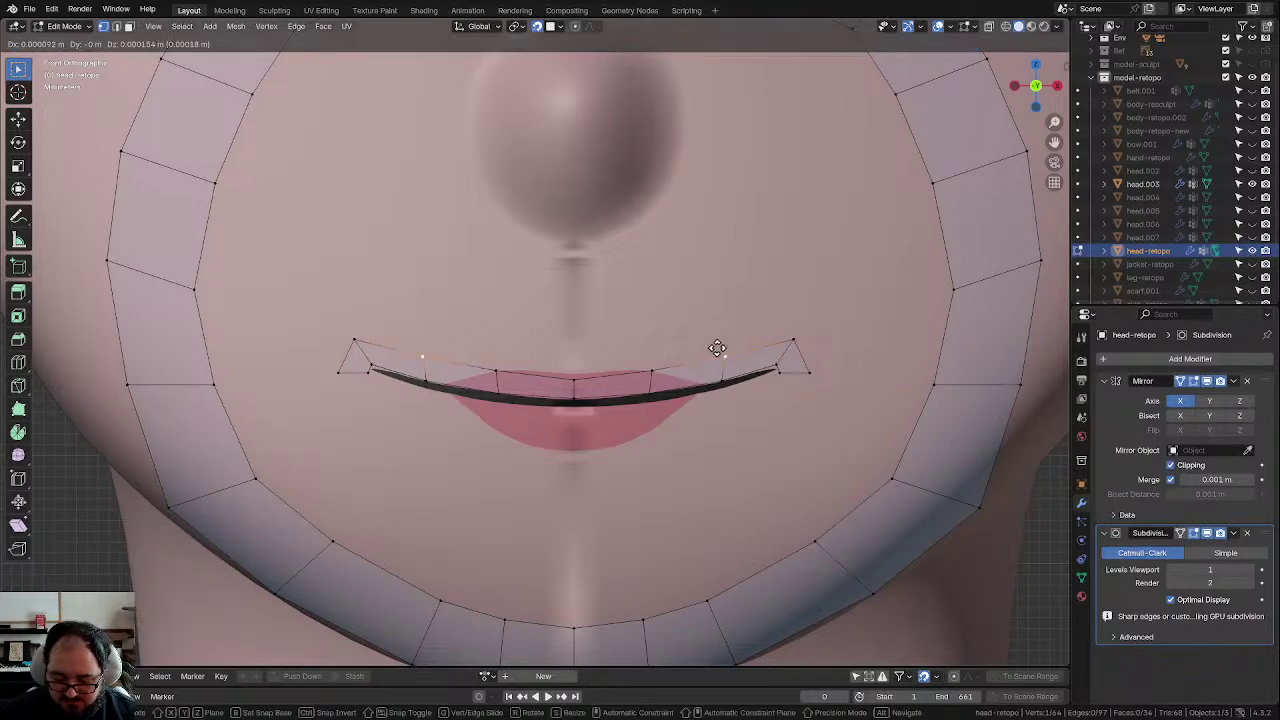
click(716, 356)
Step: Extrude the corner face's lower edge inward beneath the mouth line, and place the new face's lower vertex below the lip
mouse_move(773, 366)
mouse_down()
mouse_move(850, 392)
mouse_move(767, 371)
mouse_up()
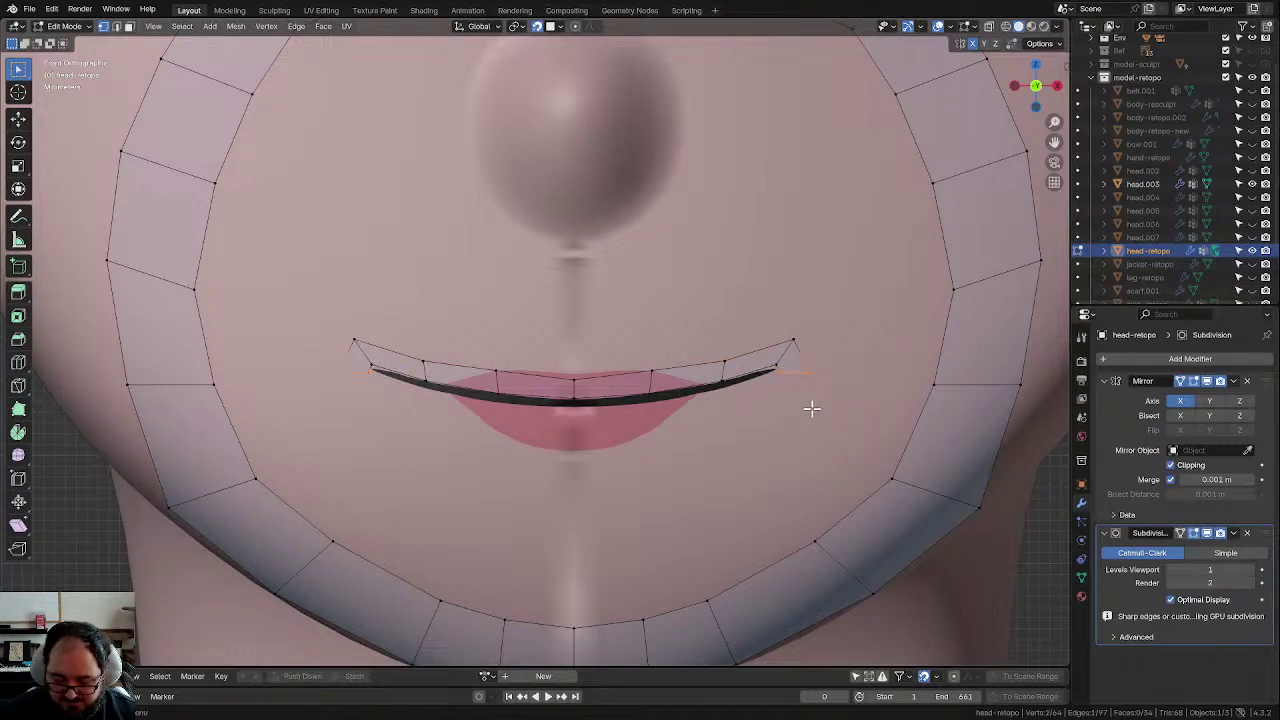
key(g)
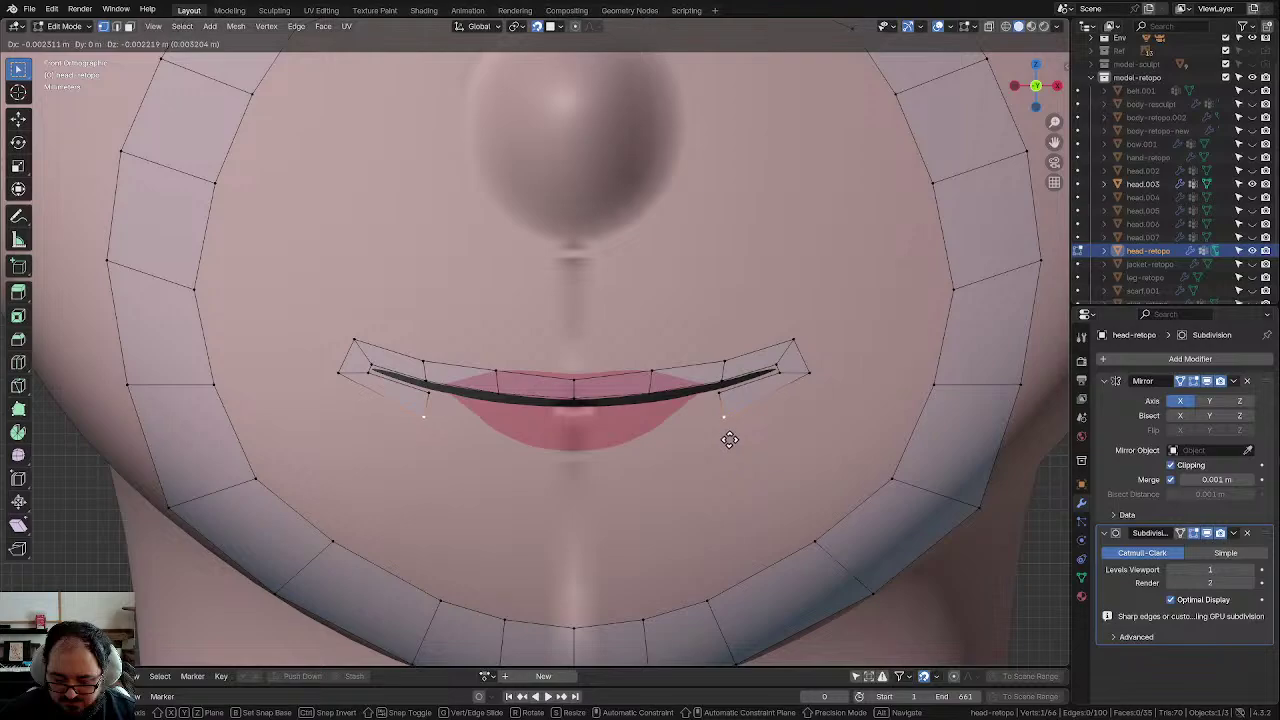
click(726, 434)
Step: Move the mouth-corner face's upper outer vertex outward and up, and its lower outer vertex slightly down and outward
click(818, 372)
key(g)
click(817, 386)
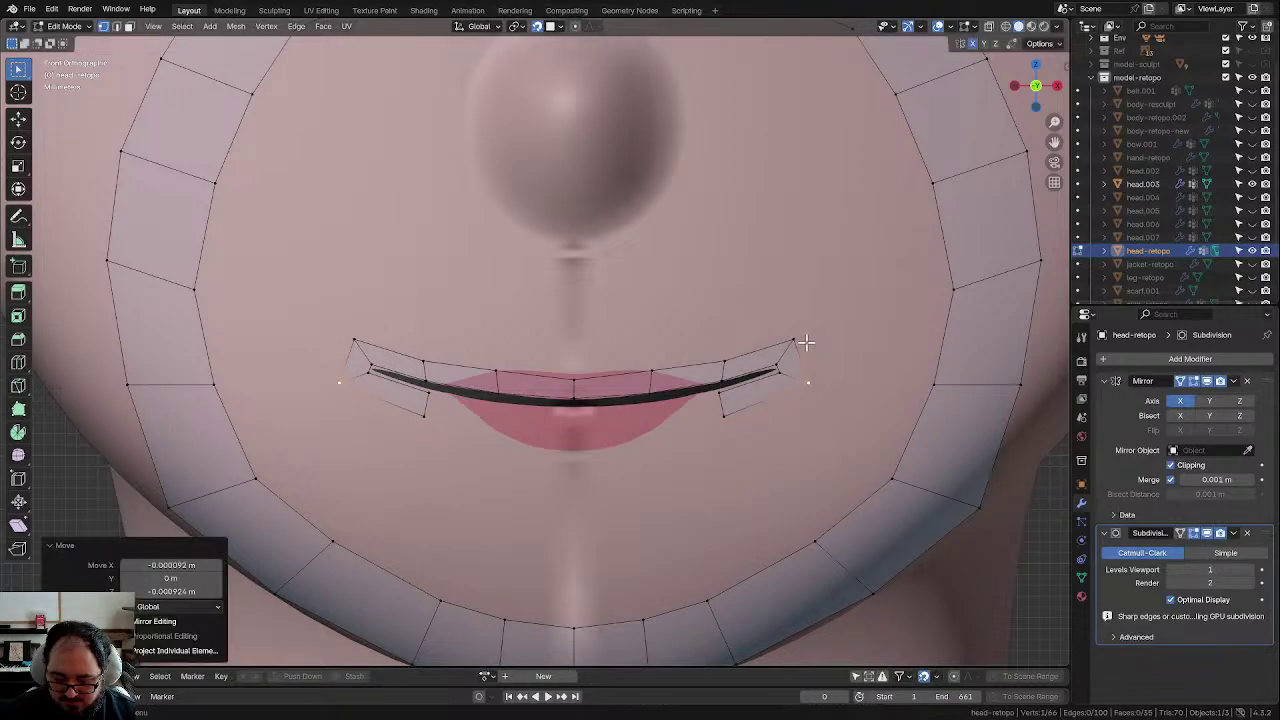
click(807, 342)
key(g)
click(820, 337)
click(818, 376)
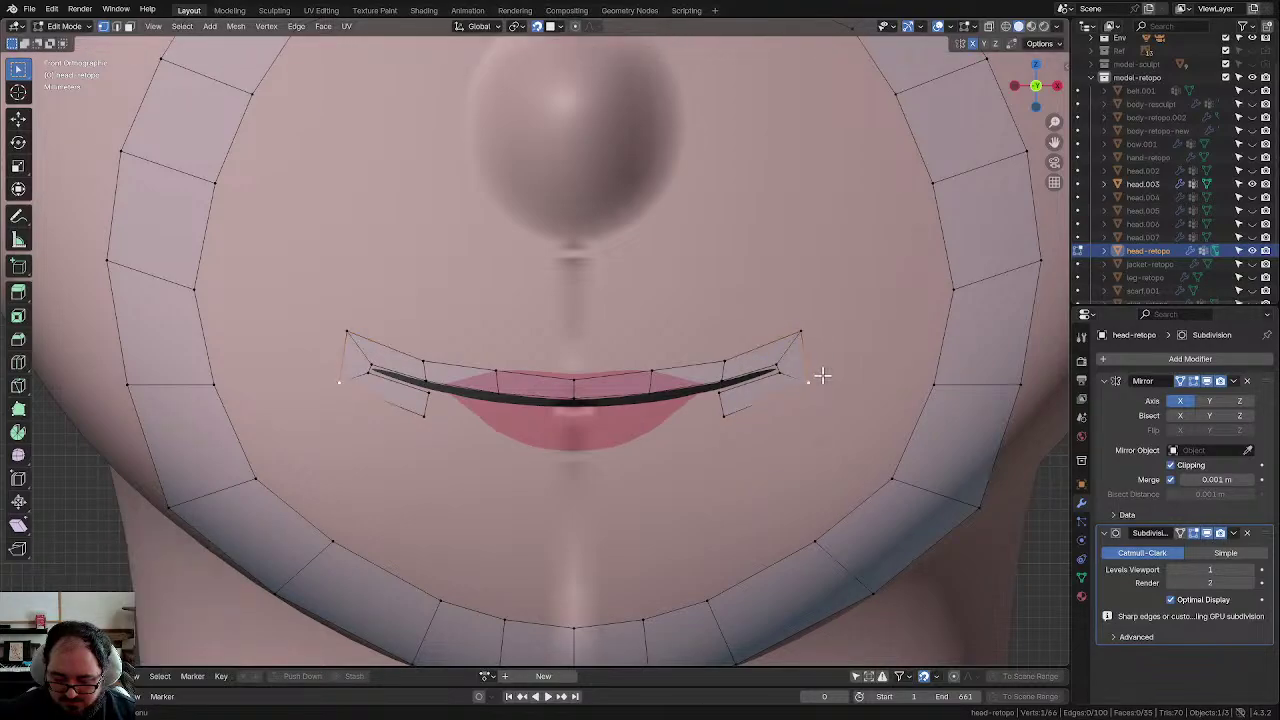
key(g)
click(827, 377)
Step: Extrude the lower lip strip's inner end edge twice beneath the mouth line until it reaches the mirror centre line
drag(693, 387, 754, 438)
key(e)
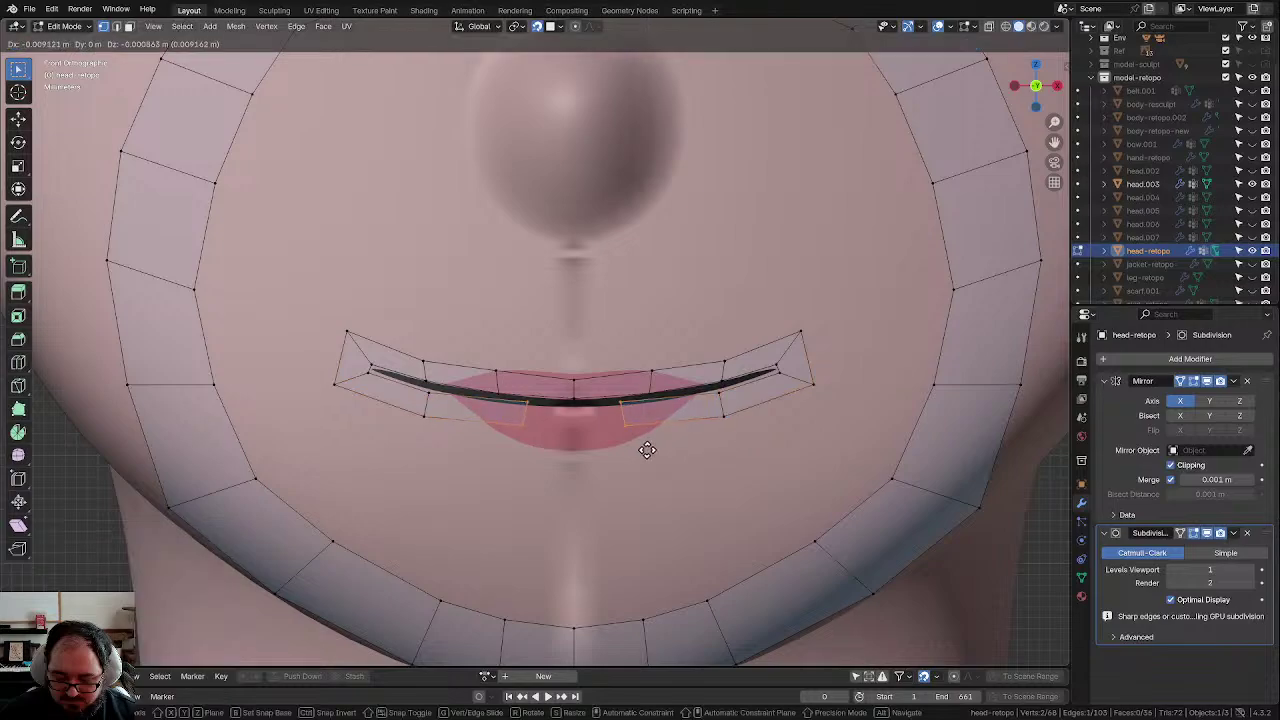
click(676, 452)
key(e)
click(569, 459)
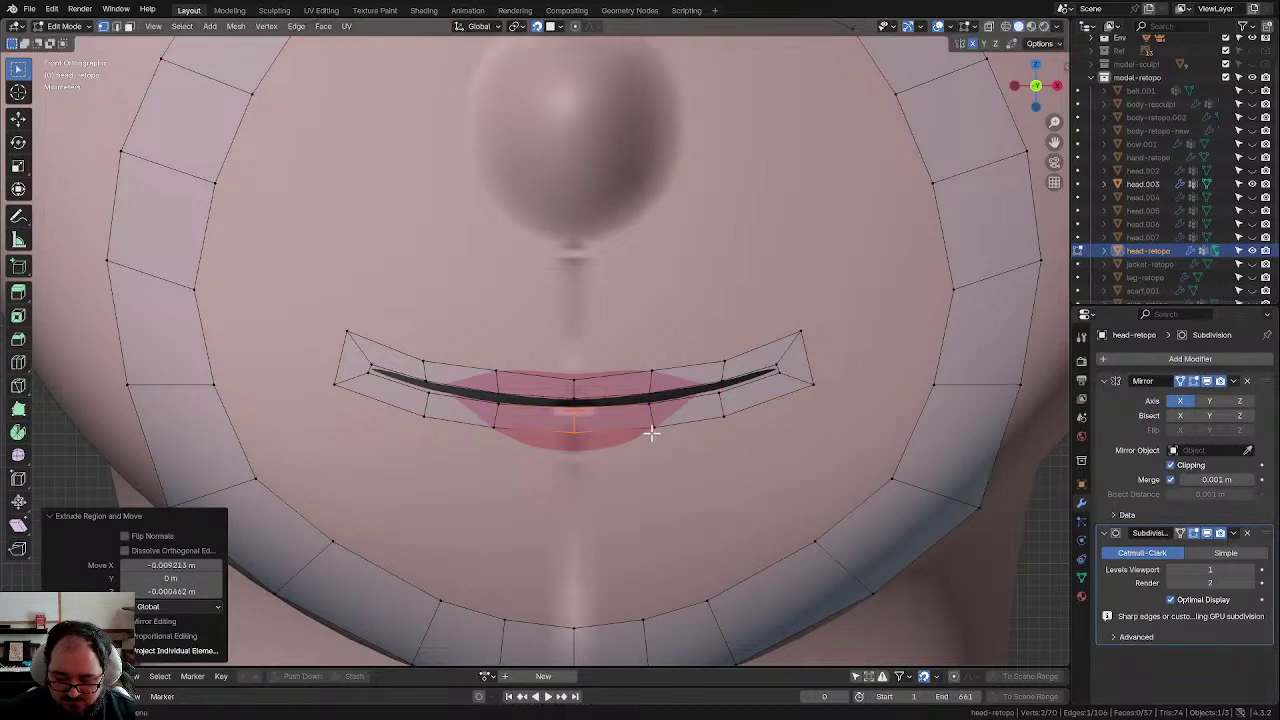
Step: Adjust the lower lip strip's bottom vertices, lowering the one on the centre line to follow the lip's curve
click(652, 434)
key(g)
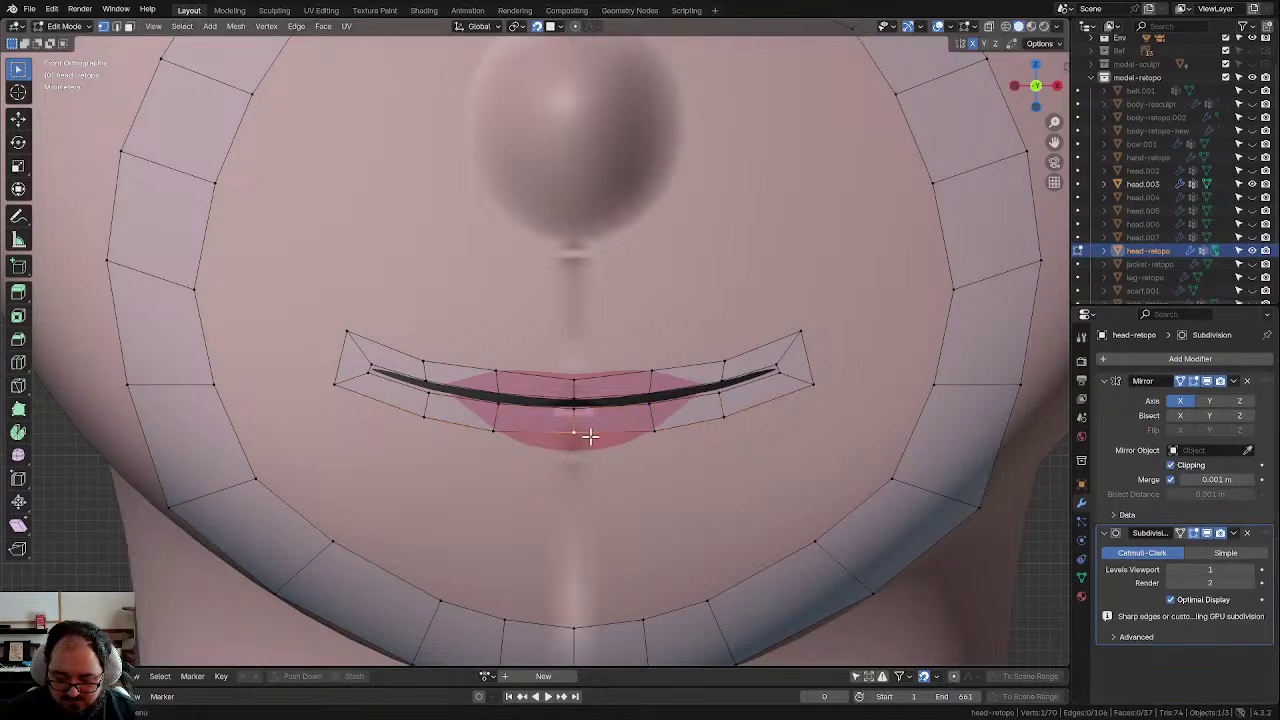
click(589, 444)
click(822, 356)
click(826, 283)
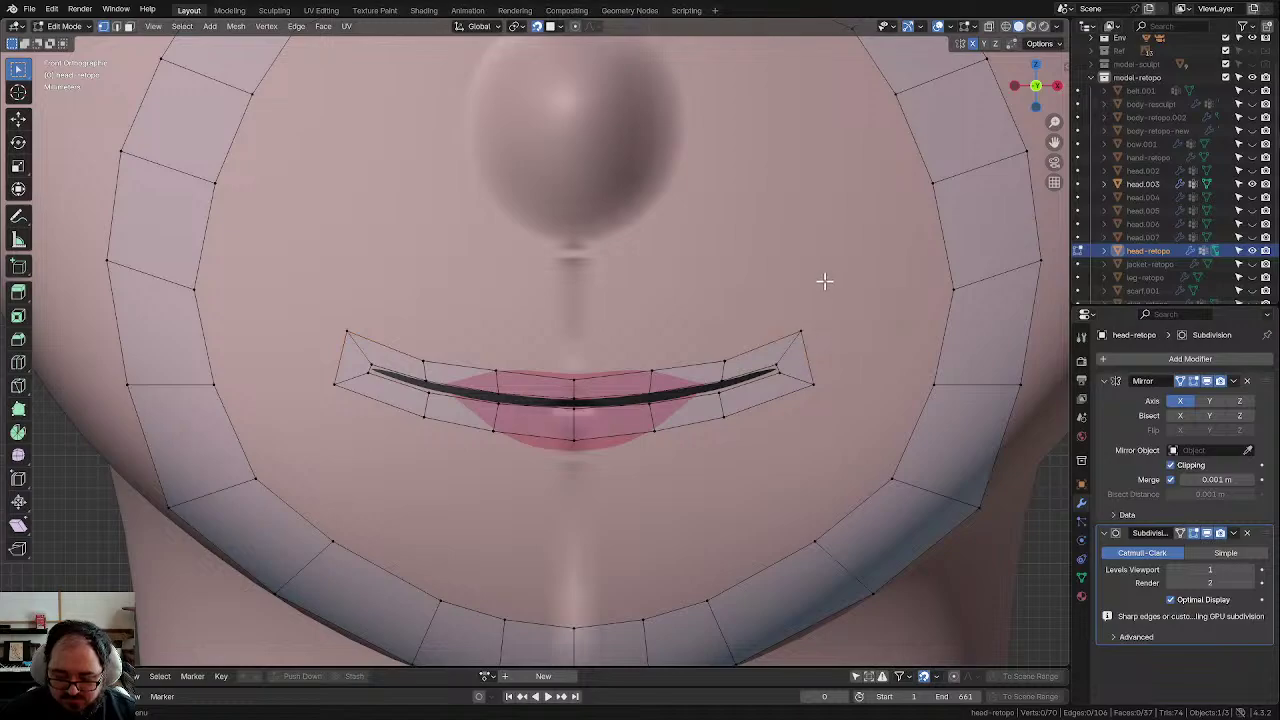
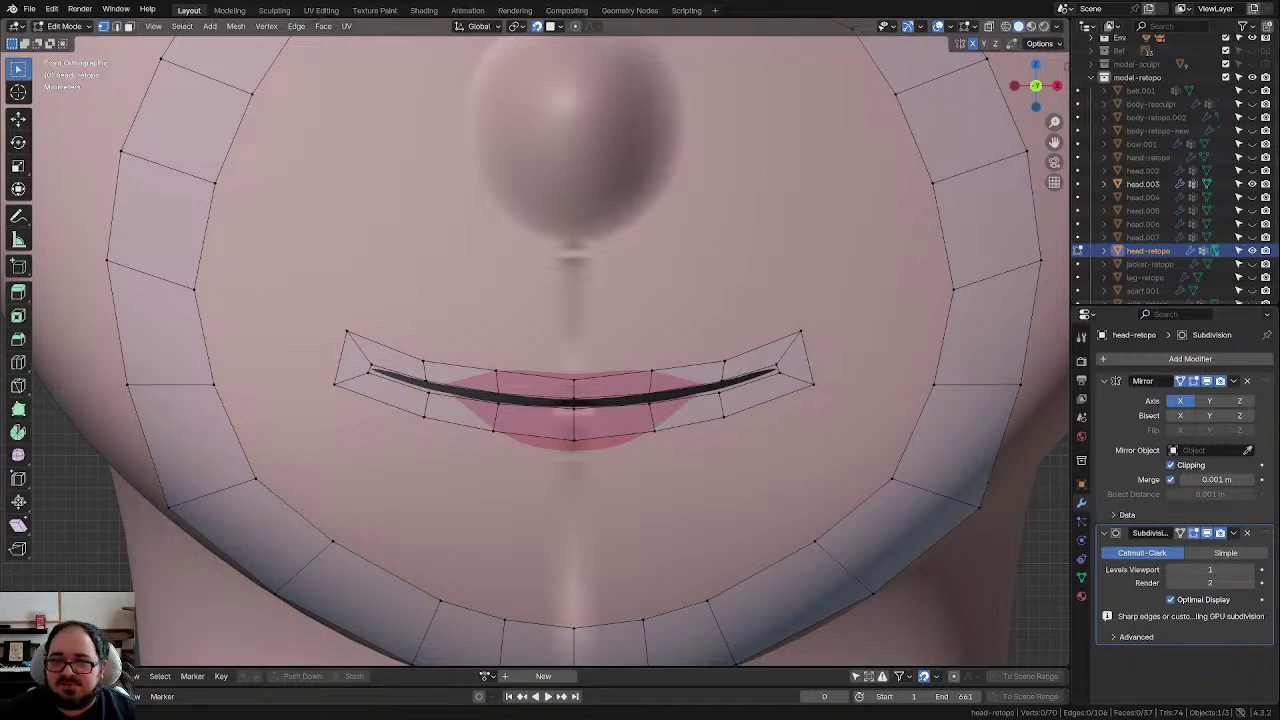
Step: Scale the two outer mouth-corner vertices together to about 0.474 and move them about 0.0018 m inward and slightly down
click(820, 340)
shift+click(816, 388)
key(s)
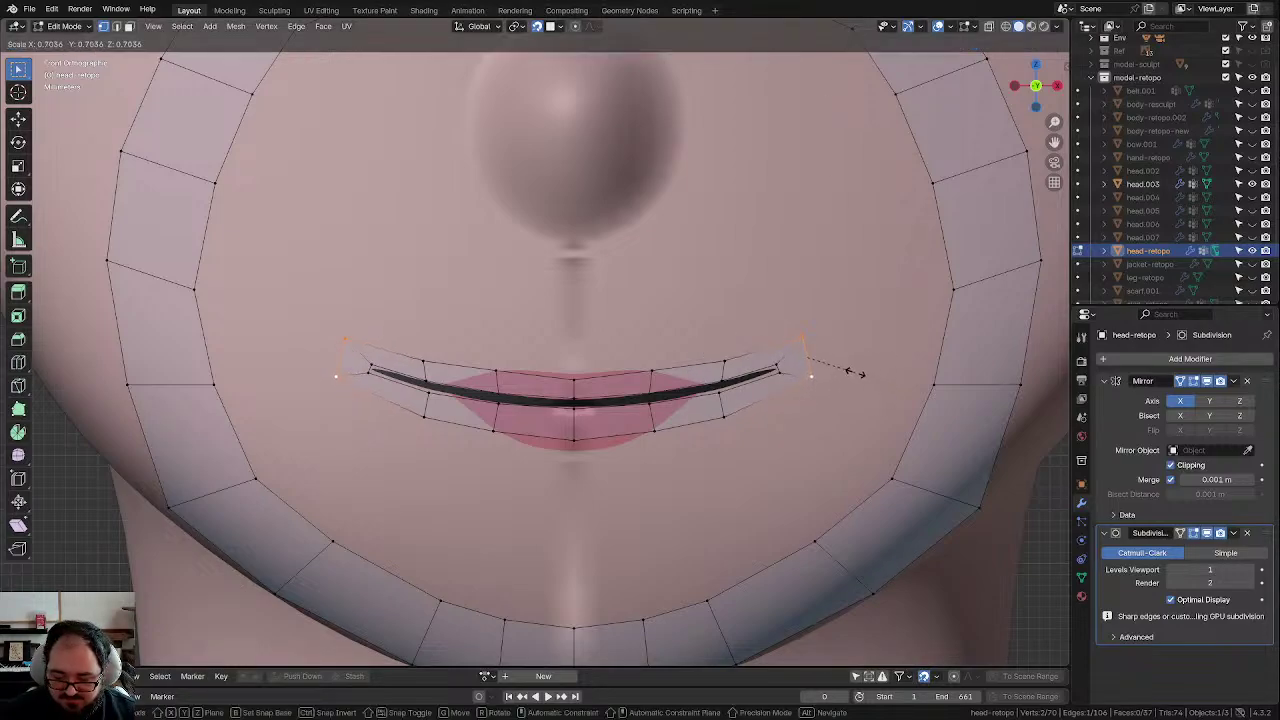
click(843, 363)
key(g)
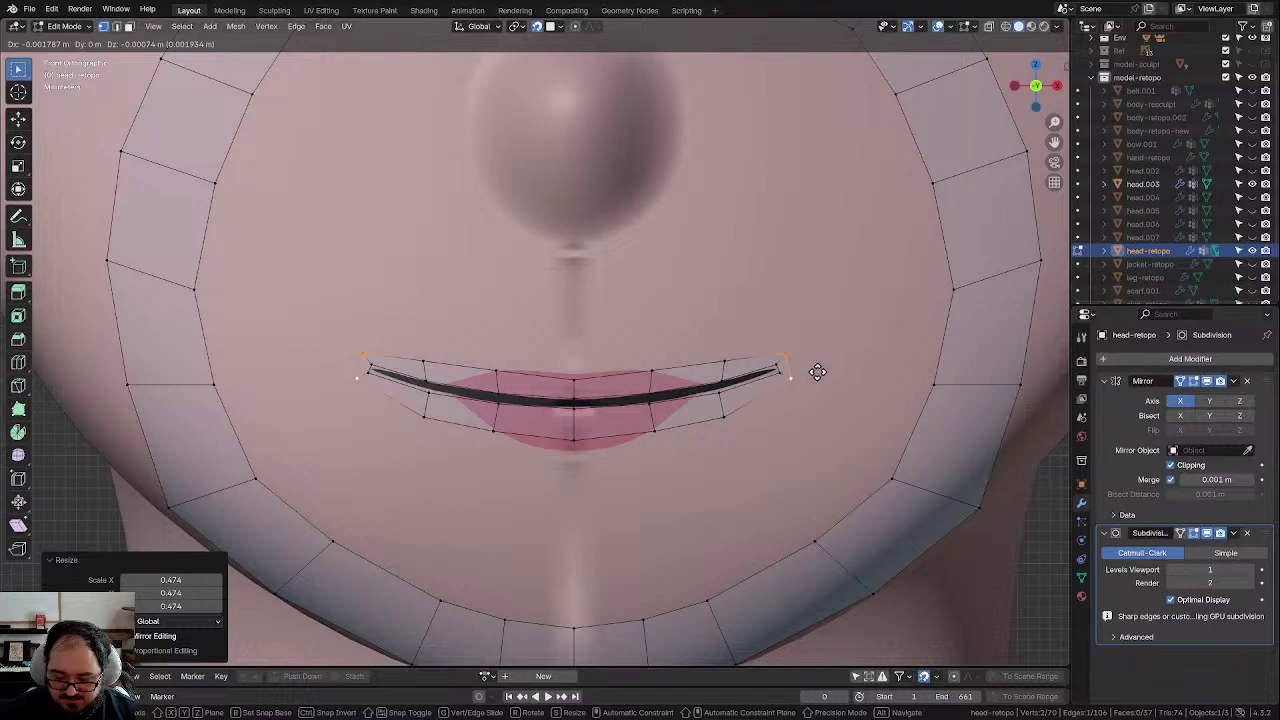
click(818, 372)
Step: Raise the lower strip's bottom vertex nearest the mouth corner by about 0.0002 m
click(748, 420)
key(g)
click(744, 417)
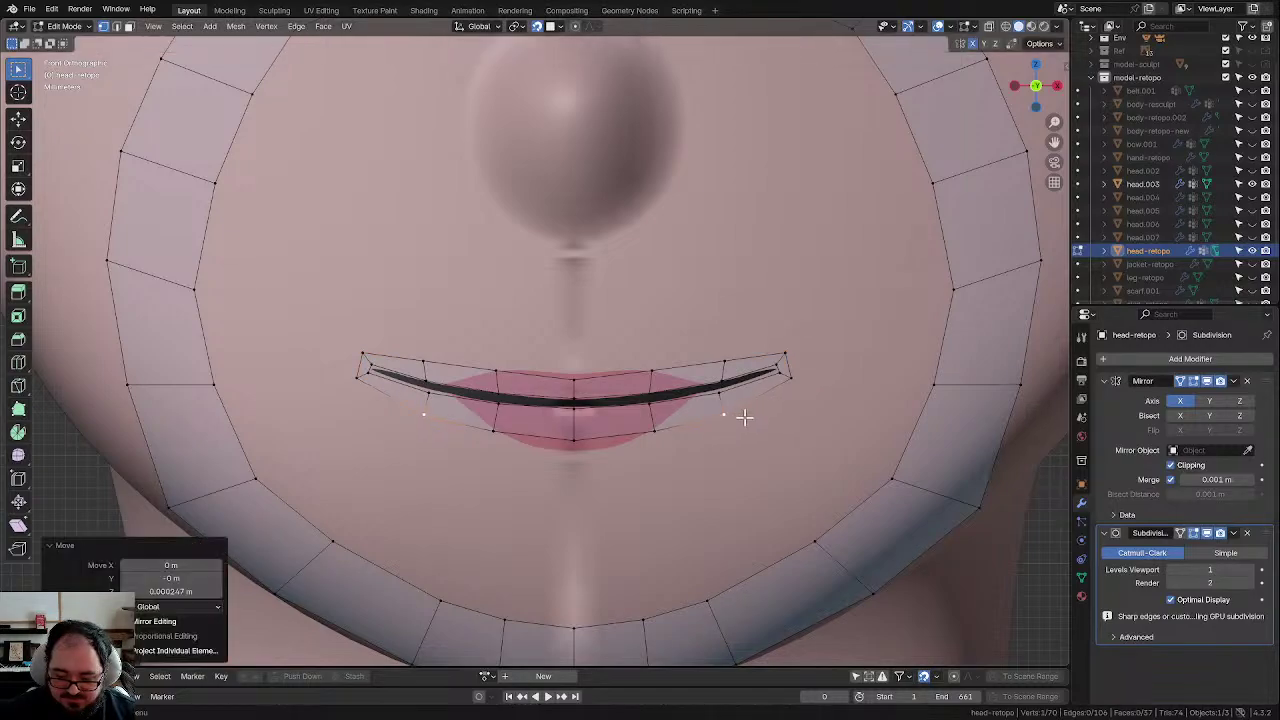
Step: Scale the two inner vertices at the mouth corner closer together, to about 0.6
click(789, 376)
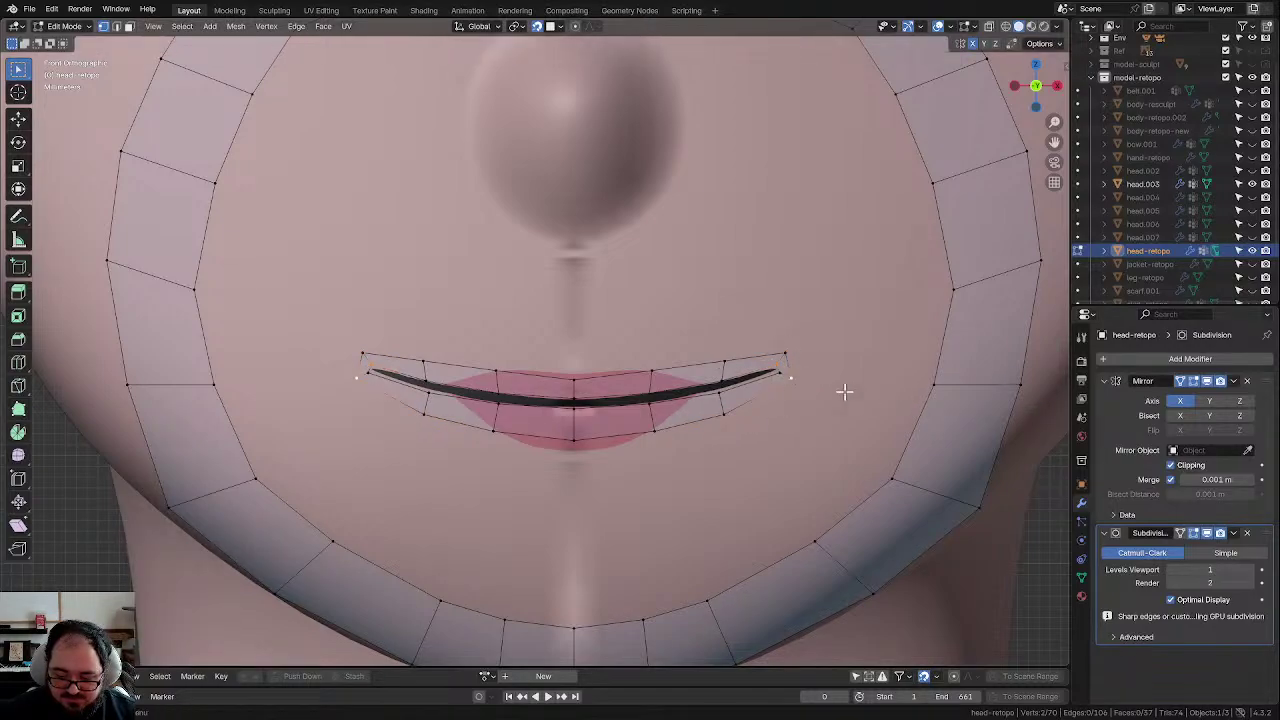
click(792, 378)
click(780, 373)
key(alt+a)
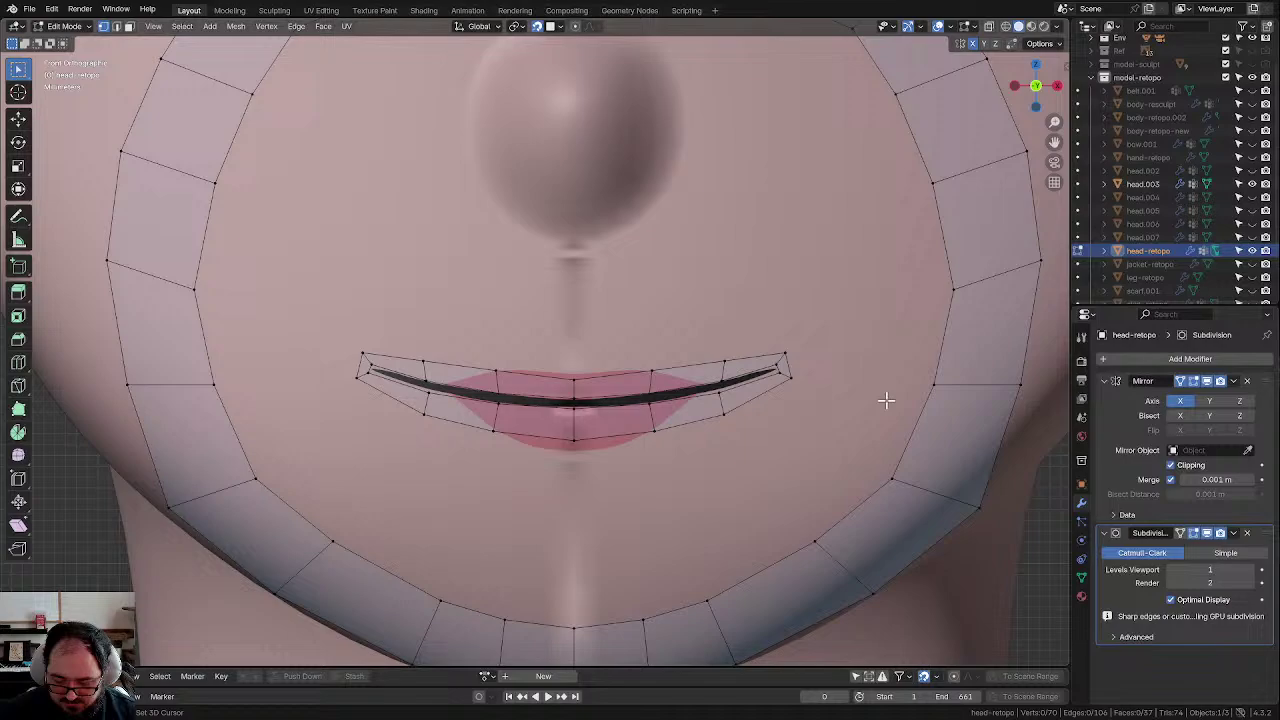
click(791, 378)
shift+click(780, 373)
key(s)
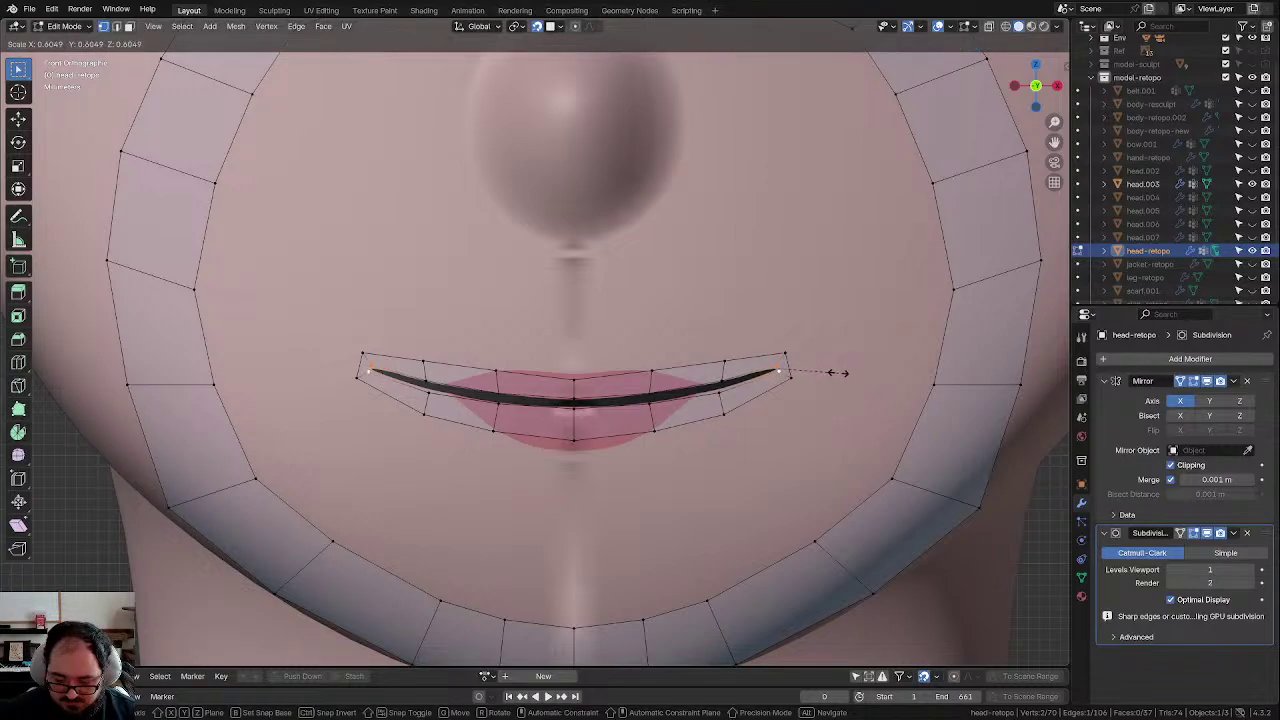
click(838, 372)
key(alt+a)
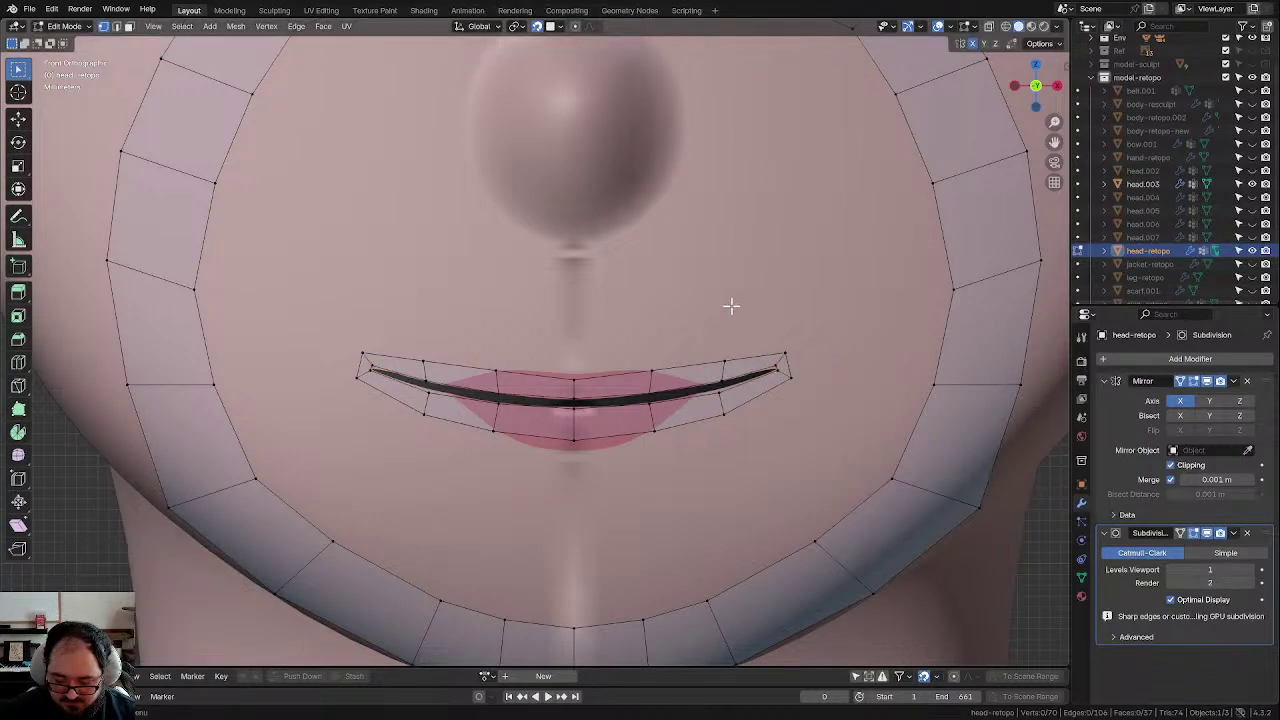
Step: Extrude the lip strip's outer edge loop and scale the new loop to about 1.474 around the mouth
click(778, 347)
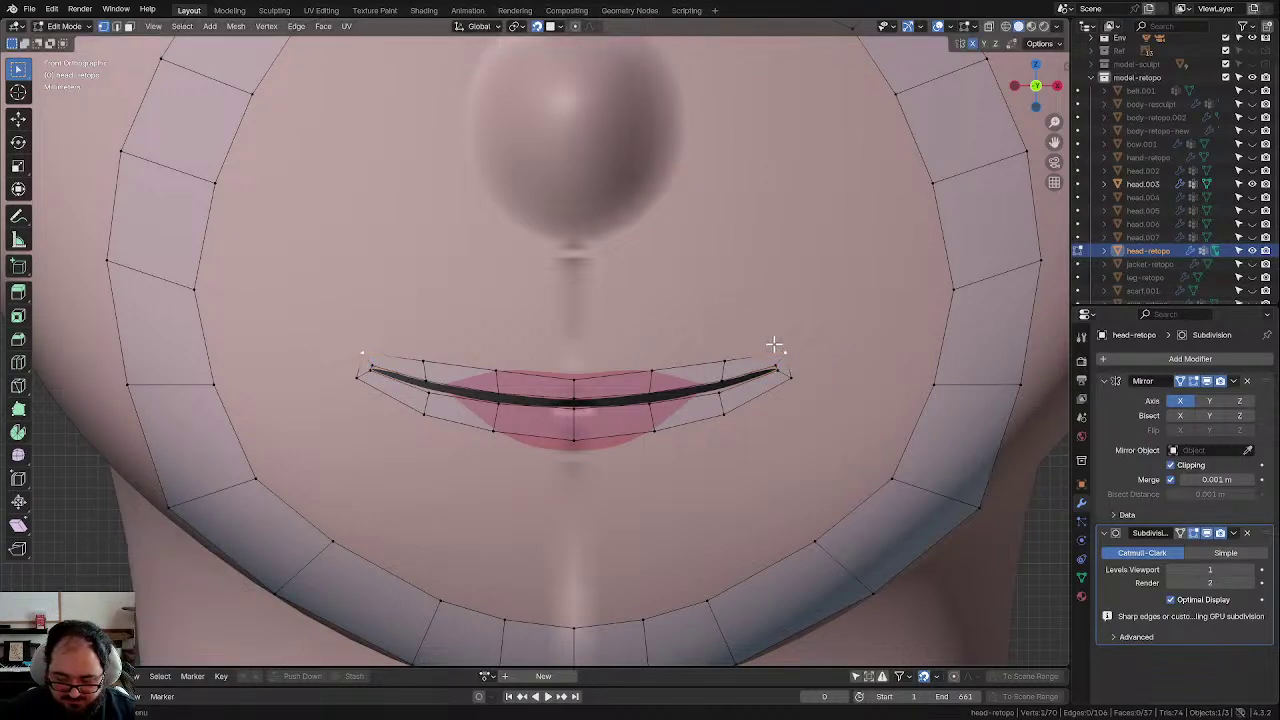
alt+click(699, 364)
scroll(676, 375, up, 1)
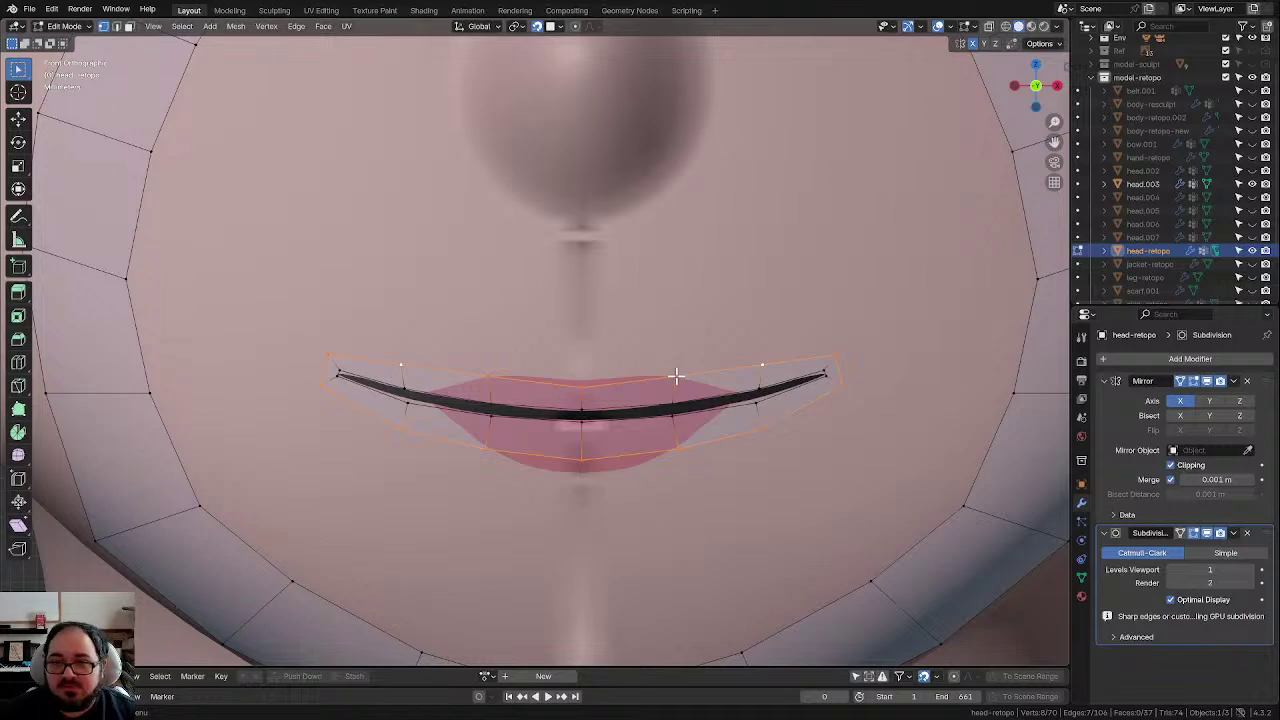
key(e)
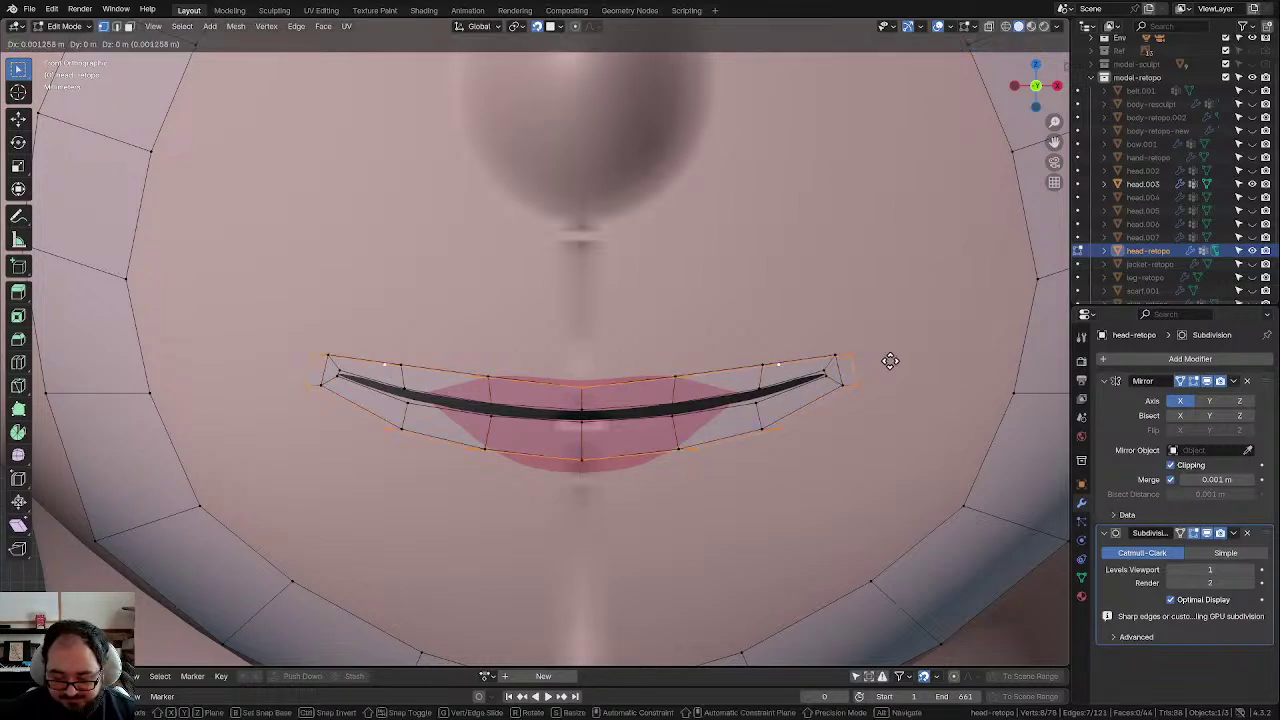
key(s)
click(953, 371)
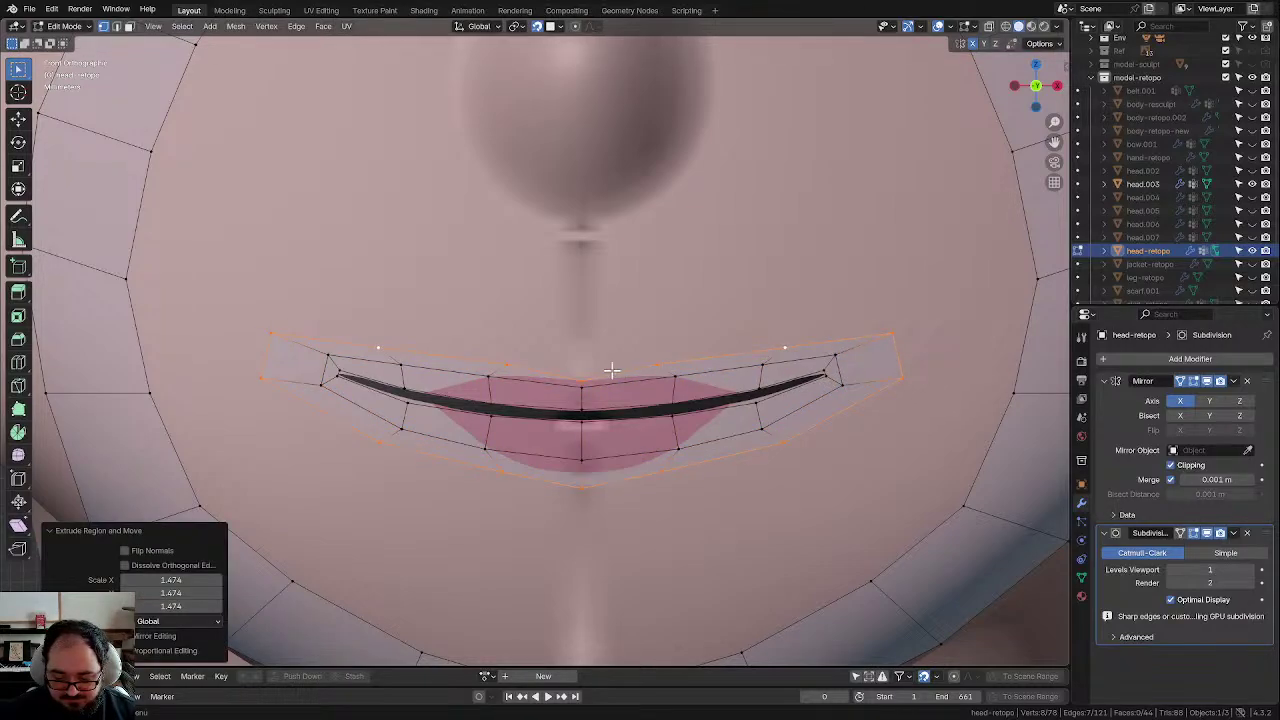
Step: Raise the new loop's upper centre vertex and its neighbouring vertex above the upper lip
drag(612, 371, 607, 357)
click(676, 345)
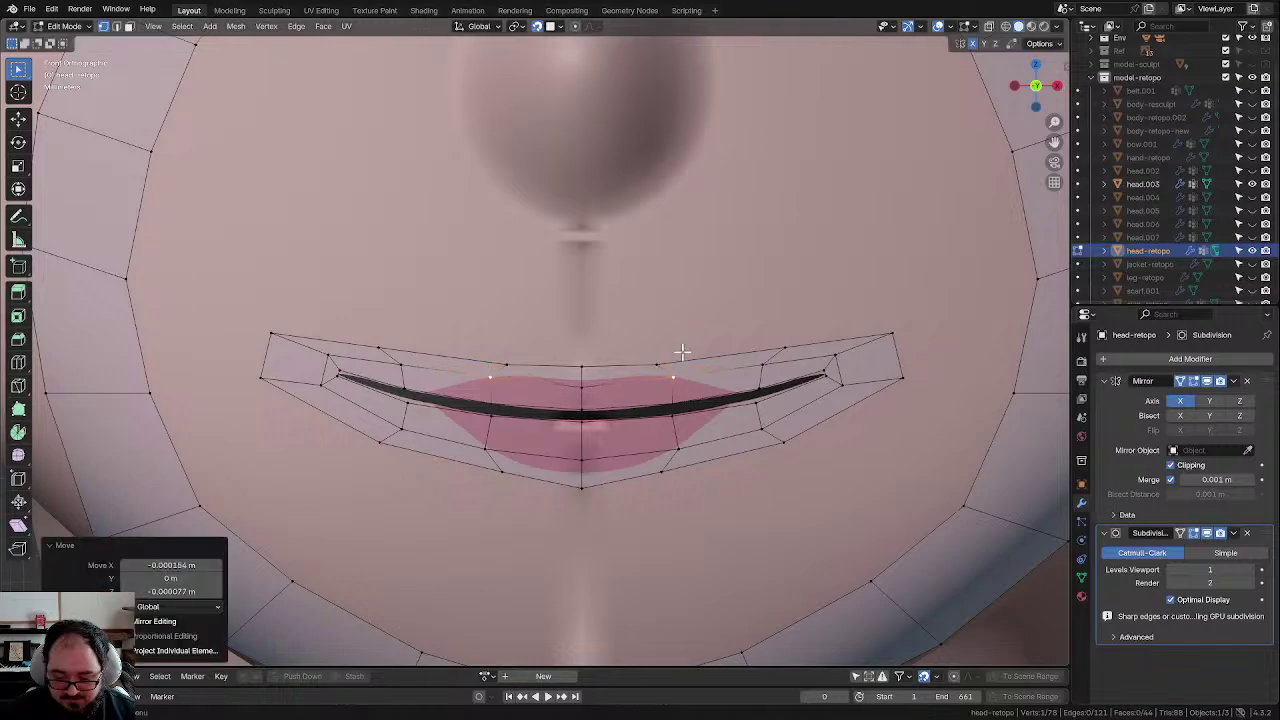
key(g)
click(665, 339)
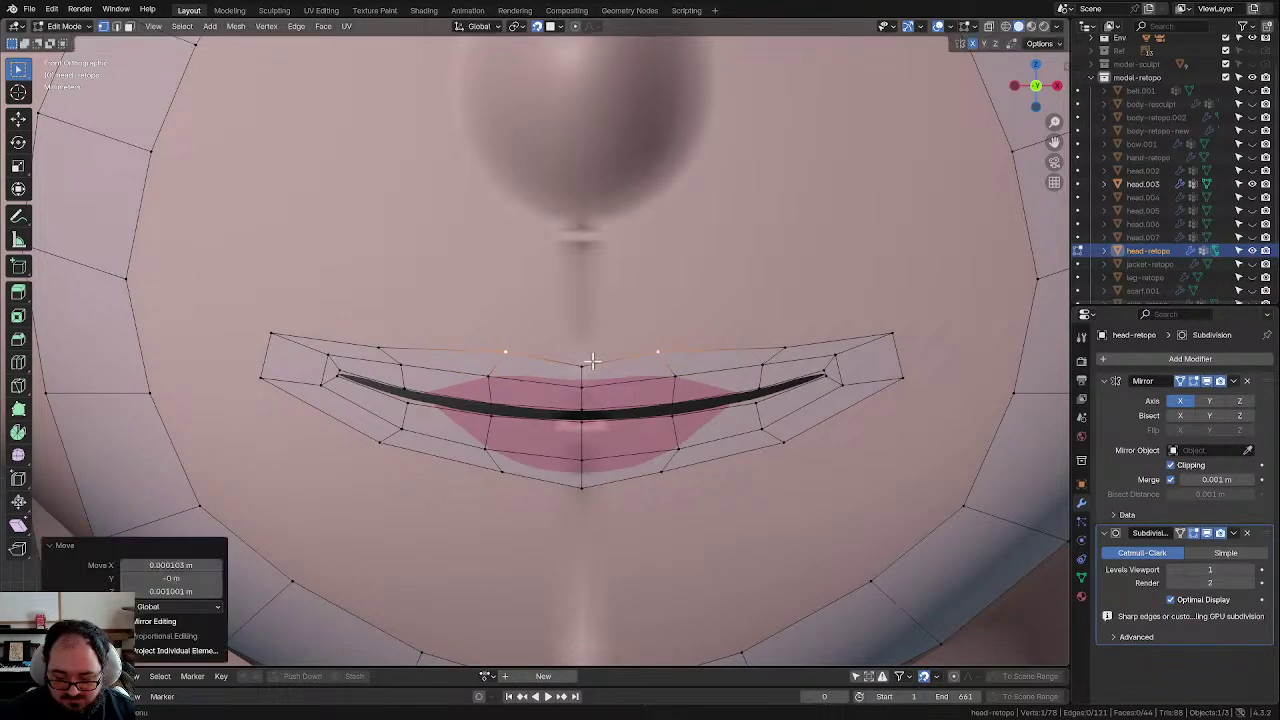
click(592, 361)
key(g)
click(589, 351)
Step: Raise the new loop's outer upper-edge vertex, and pull its two mouth-corner vertices inward to round the loop's end
click(798, 346)
key(g)
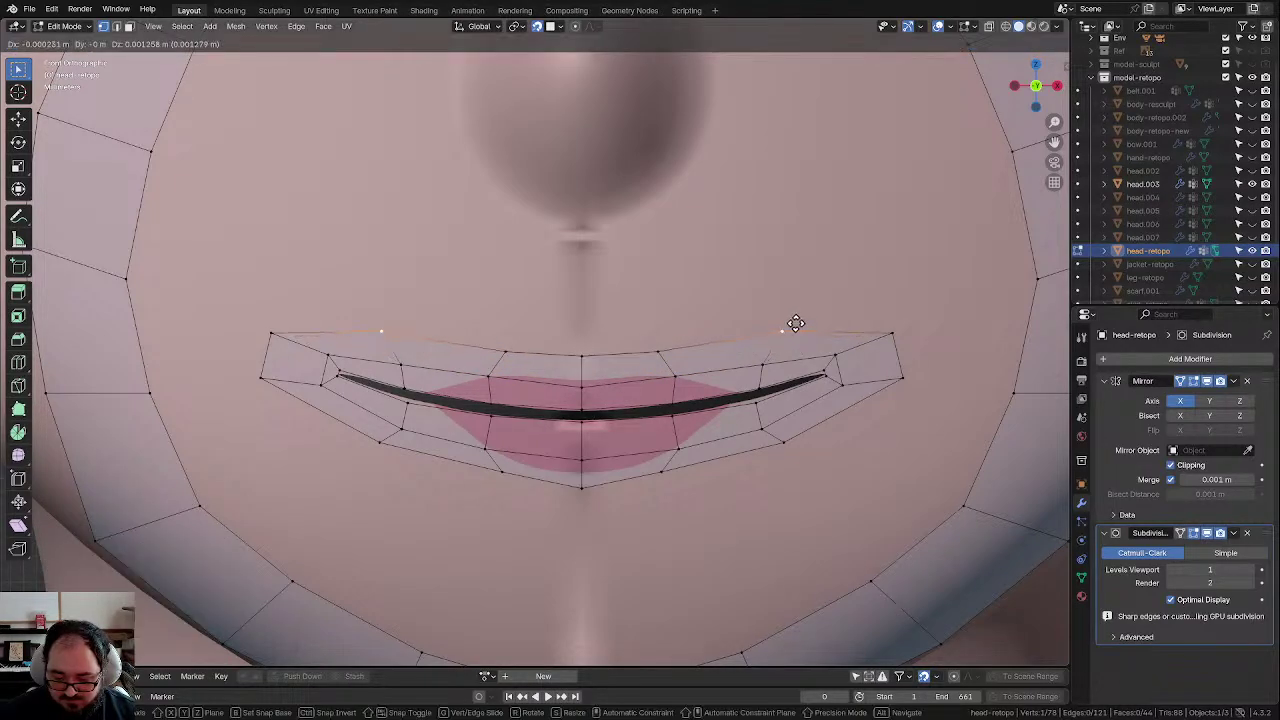
click(792, 329)
click(872, 327)
key(g)
click(838, 330)
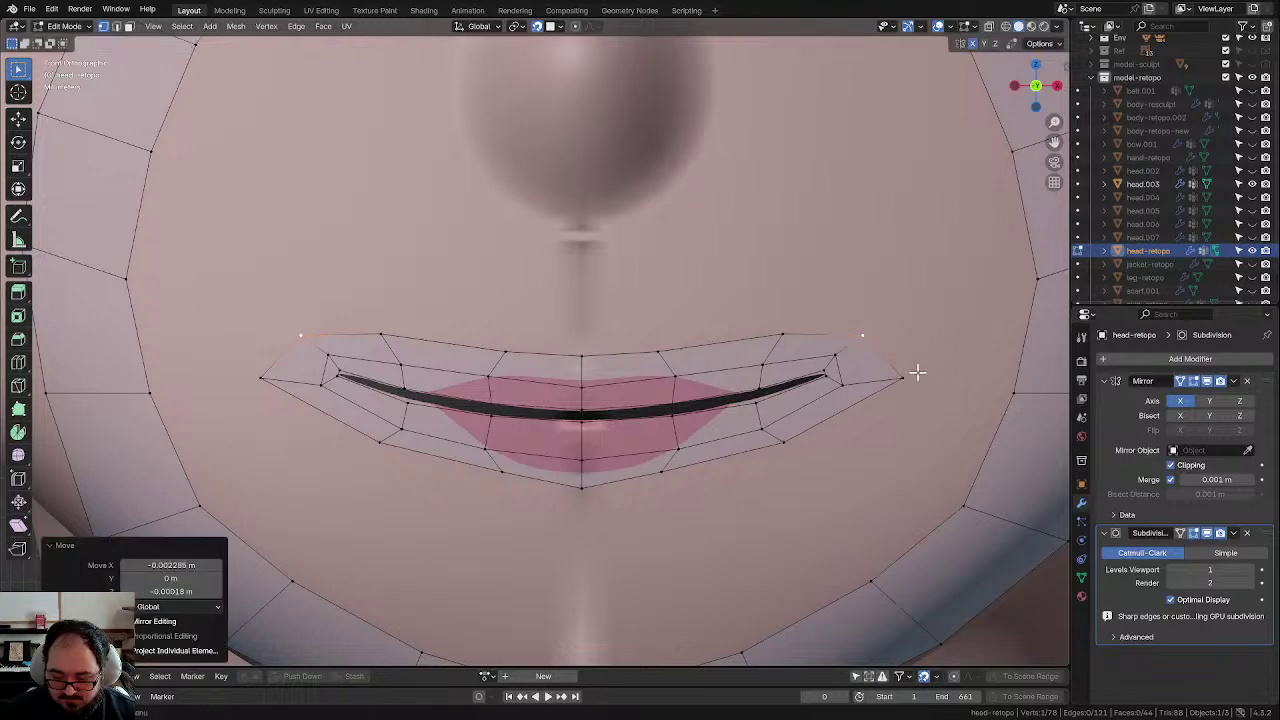
click(902, 377)
key(g)
click(872, 405)
Step: Lower the new loop's bottom vertices below the lower lip, moving the centre one about 0.0021 m down
click(778, 460)
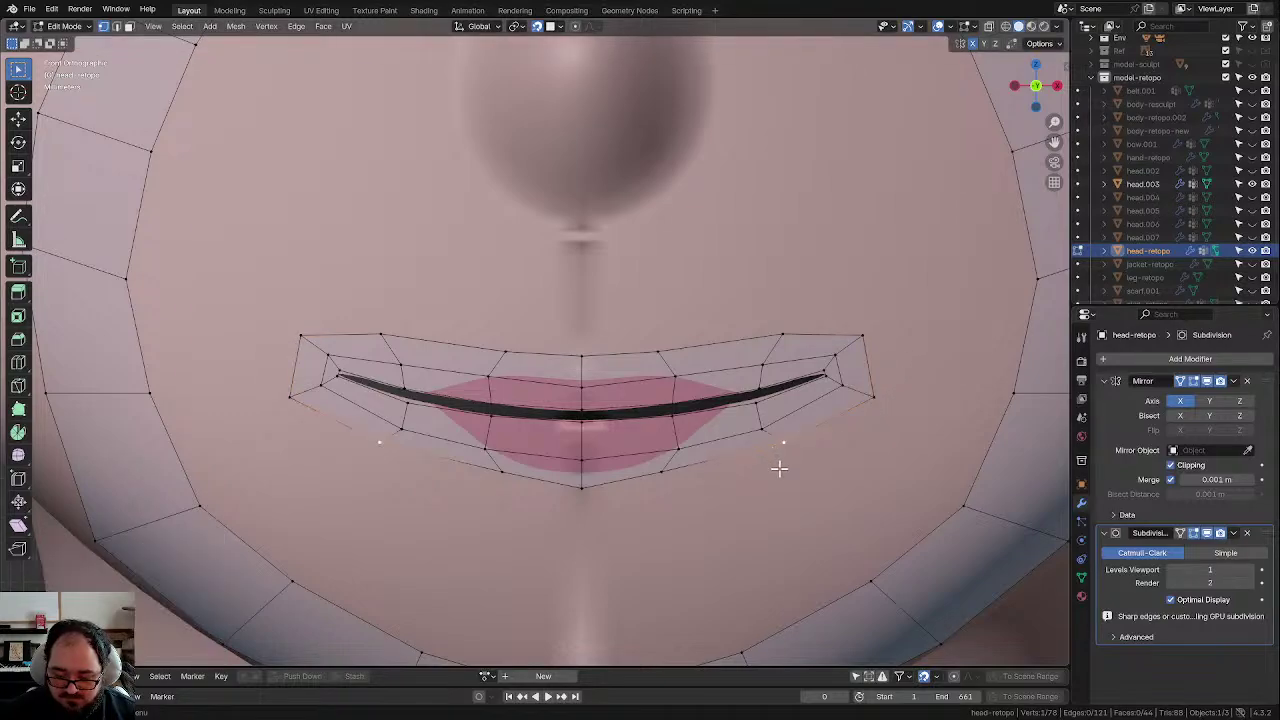
key(g)
click(789, 500)
click(668, 474)
key(g)
click(685, 518)
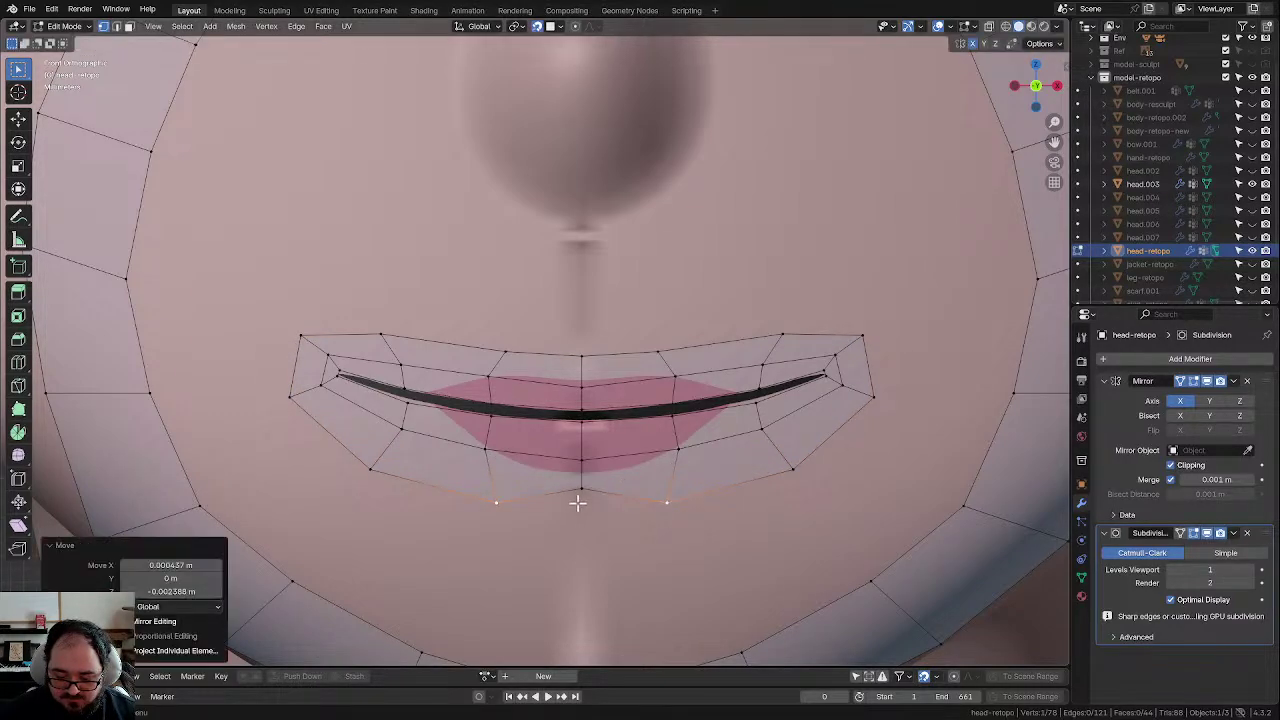
click(578, 500)
key(g)
click(577, 538)
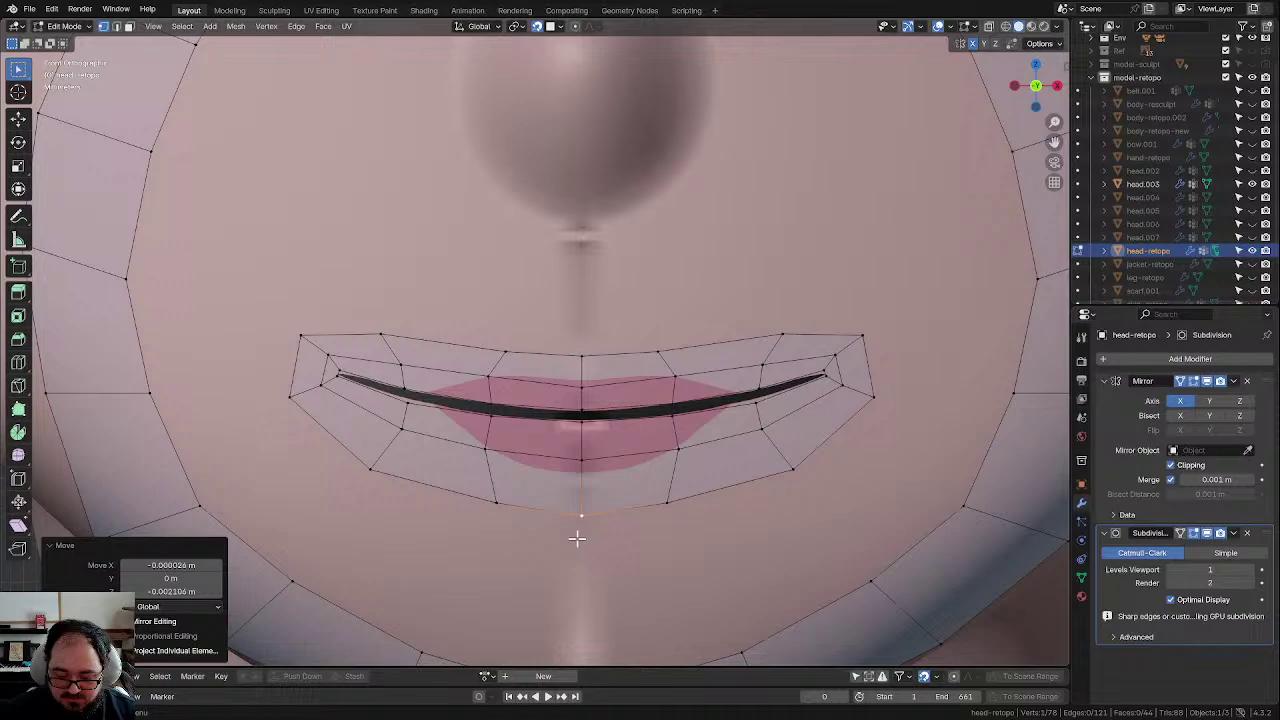
Step: Extrude the mouth's outermost edge loop again and scale the new loop to about 1.434
click(807, 316)
scroll(677, 263, down, 6)
scroll(662, 271, up, 4)
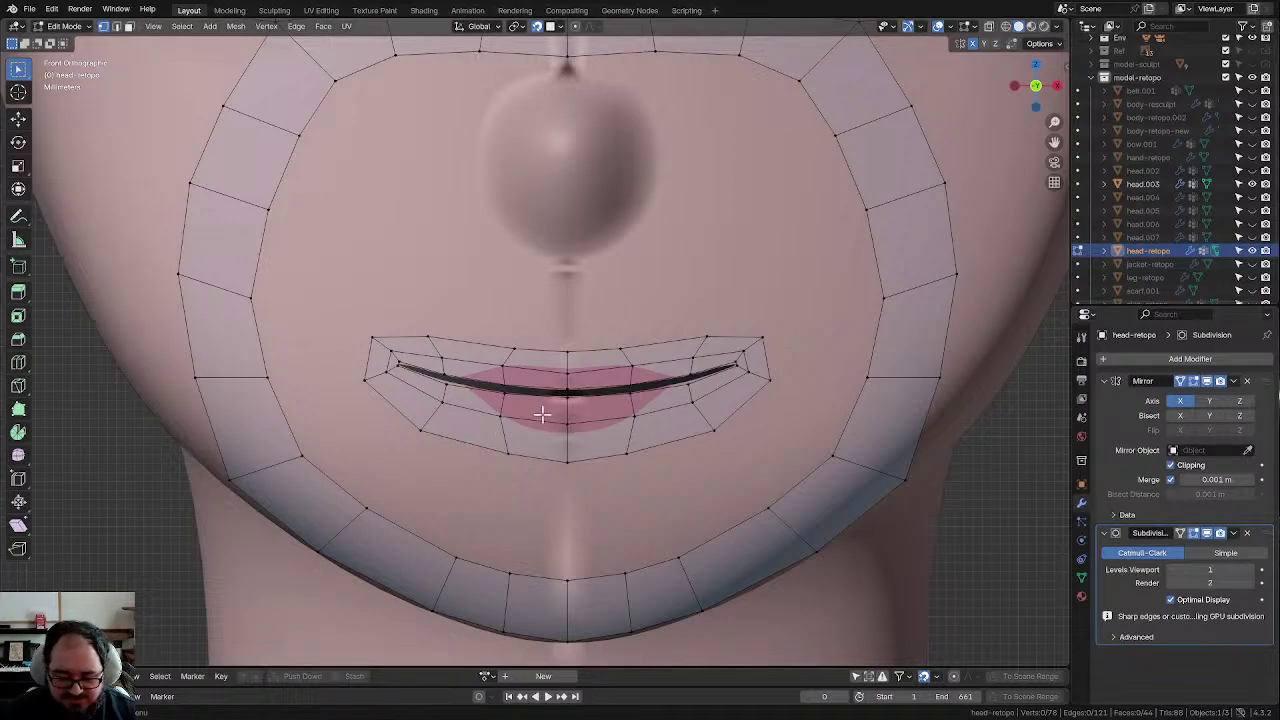
key(l)
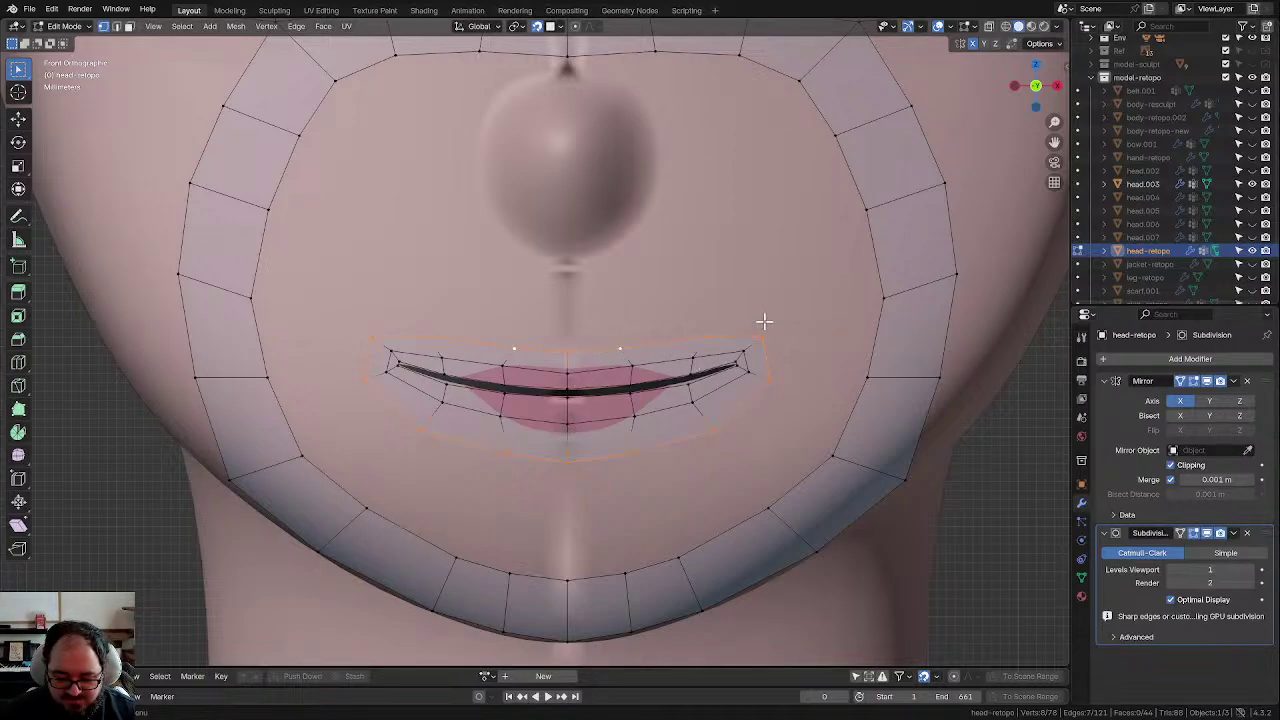
key(s)
click(810, 309)
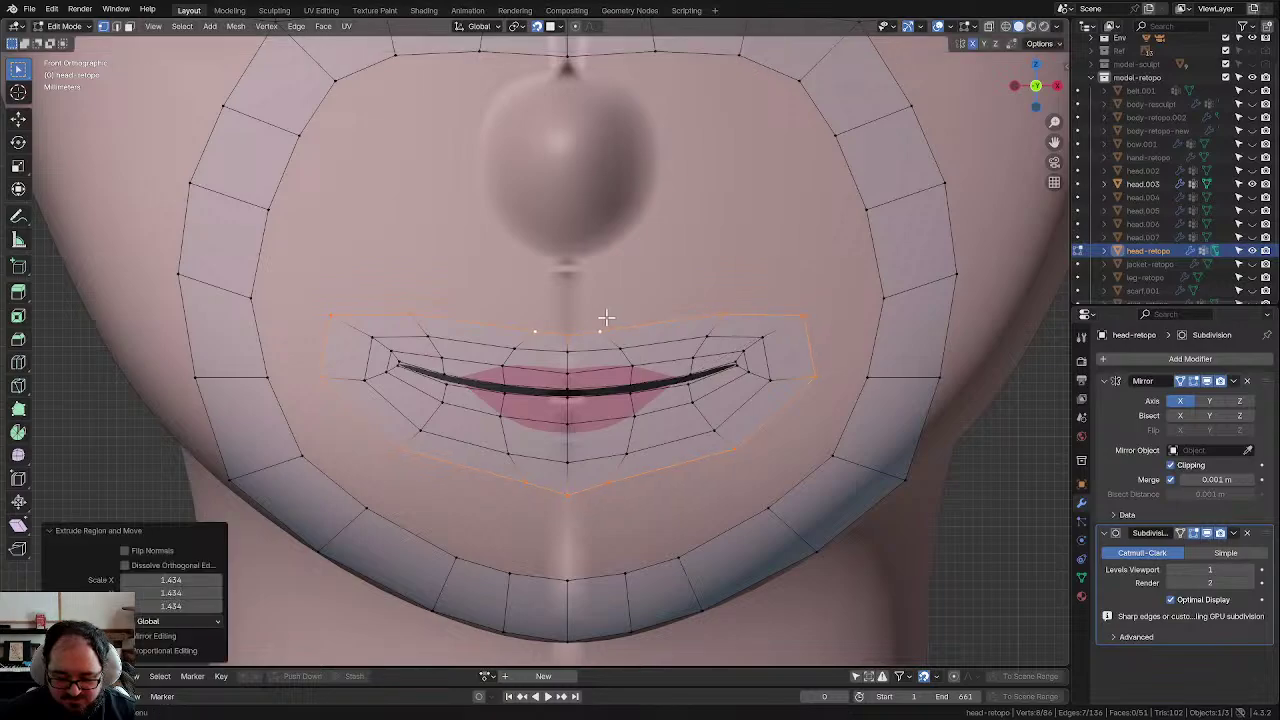
Step: Raise the outermost loop's two upper centre vertices about 0.0028 m, and raise the outer upper-edge vertex beside them
drag(620, 333, 628, 339)
key(g)
click(630, 314)
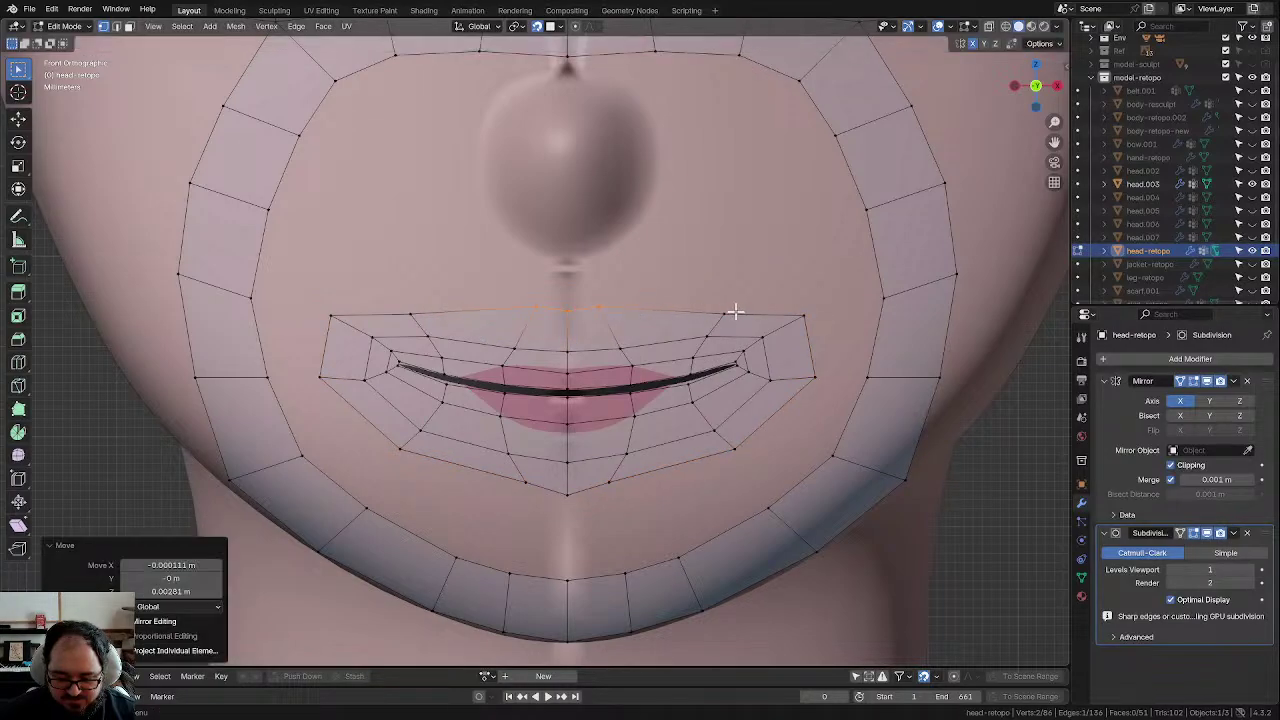
click(730, 307)
key(g)
click(724, 294)
Step: Pull the outermost loop's upper corner vertex about 0.0008 m inward, and move its lower corner vertex inward and down
click(803, 314)
key(g)
click(800, 318)
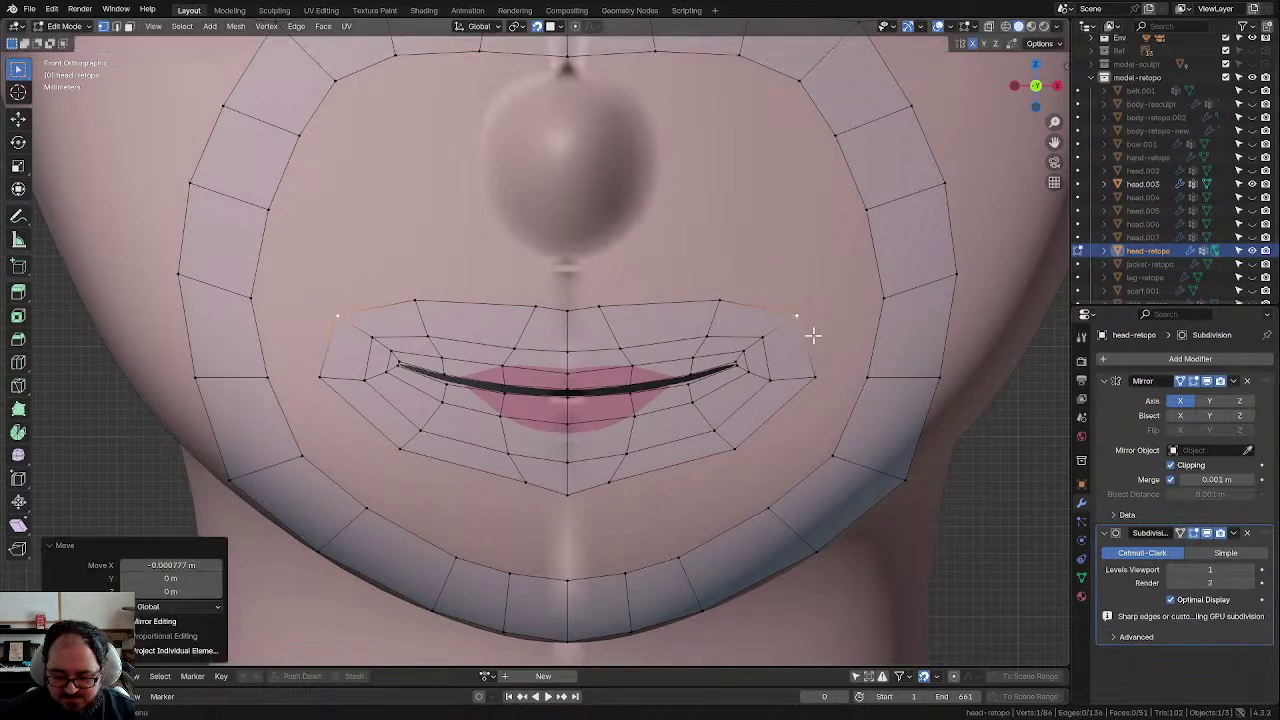
click(814, 378)
key(g)
click(800, 393)
Step: Spread the outermost loop's lower vertices outward, and lower the centre vertex and its neighbour toward the chin
click(737, 447)
key(g)
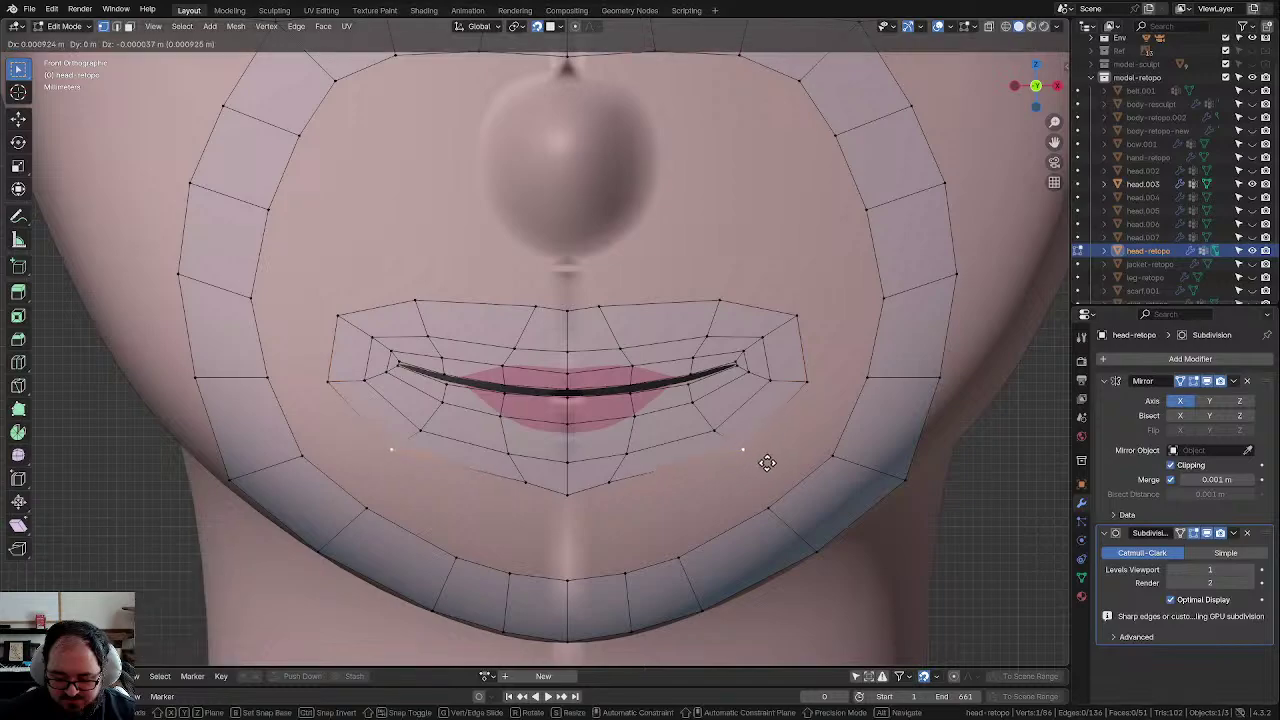
click(791, 465)
click(632, 480)
key(g)
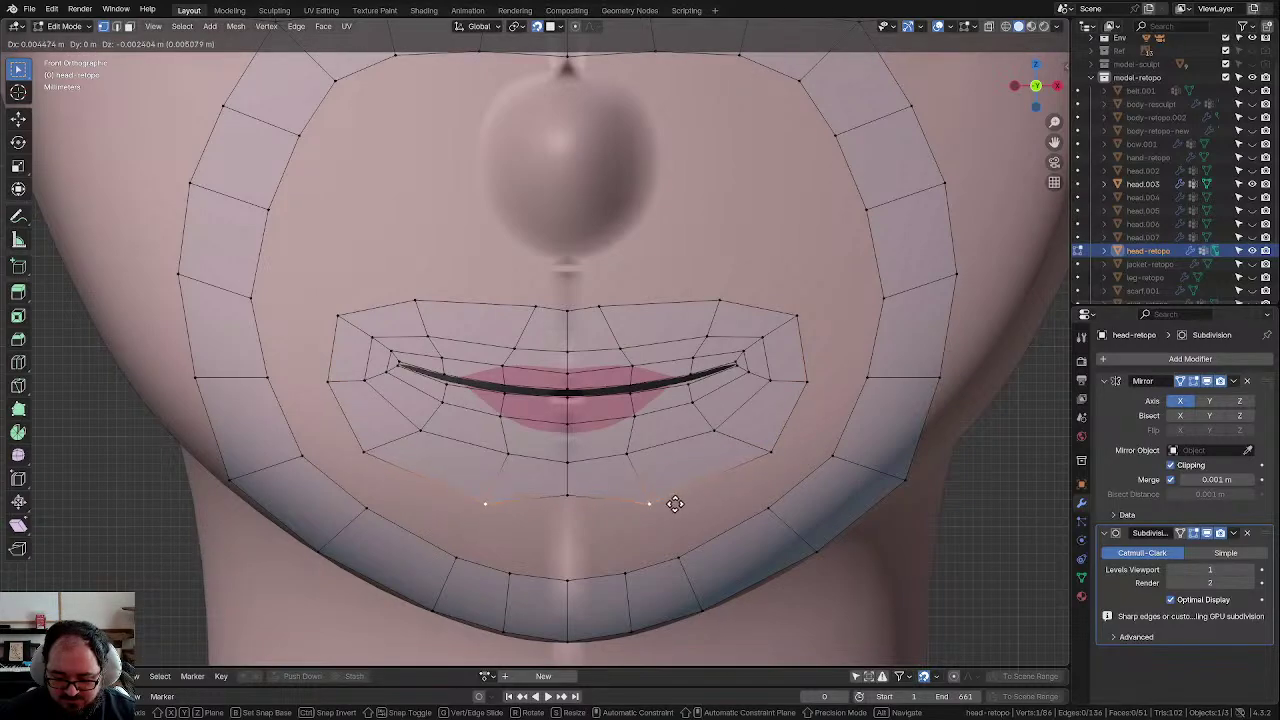
click(674, 506)
key(g)
click(608, 517)
key(g)
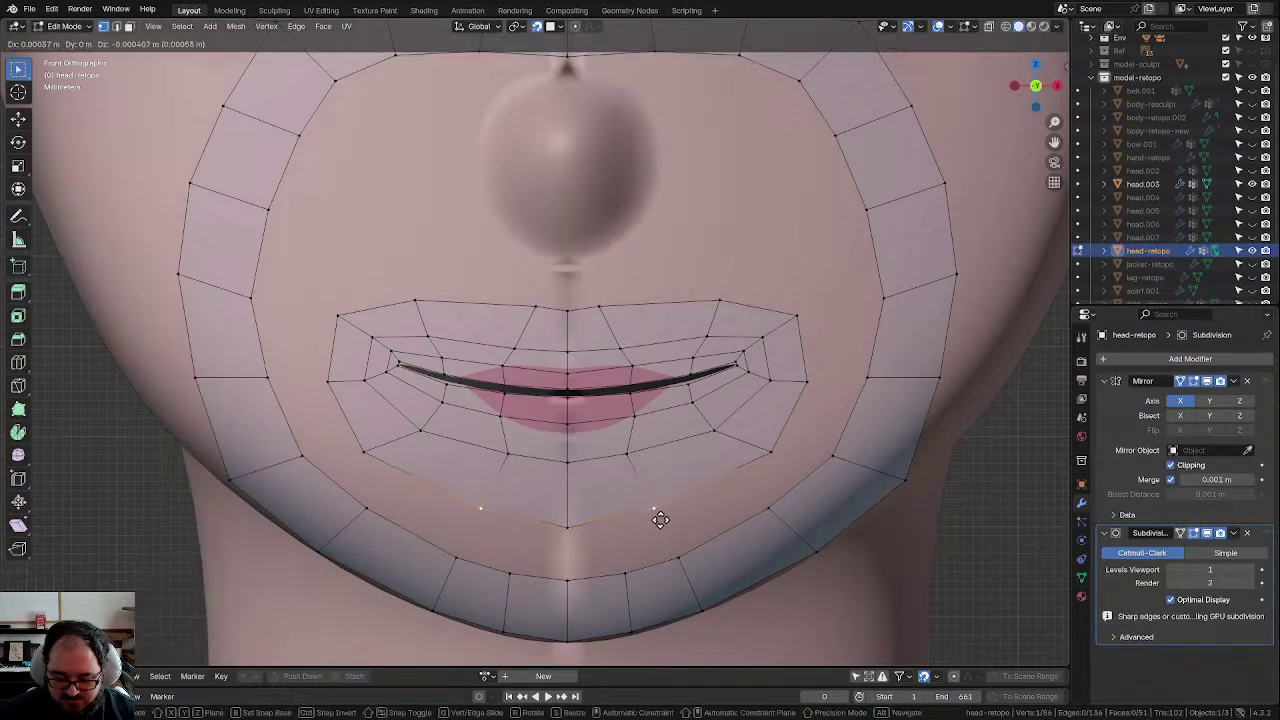
click(661, 520)
Step: Lower the outermost loop's lower side vertex slightly, and move the lower corner vertex about 0.0006 m outward and 0.0003 m up
click(760, 446)
key(g)
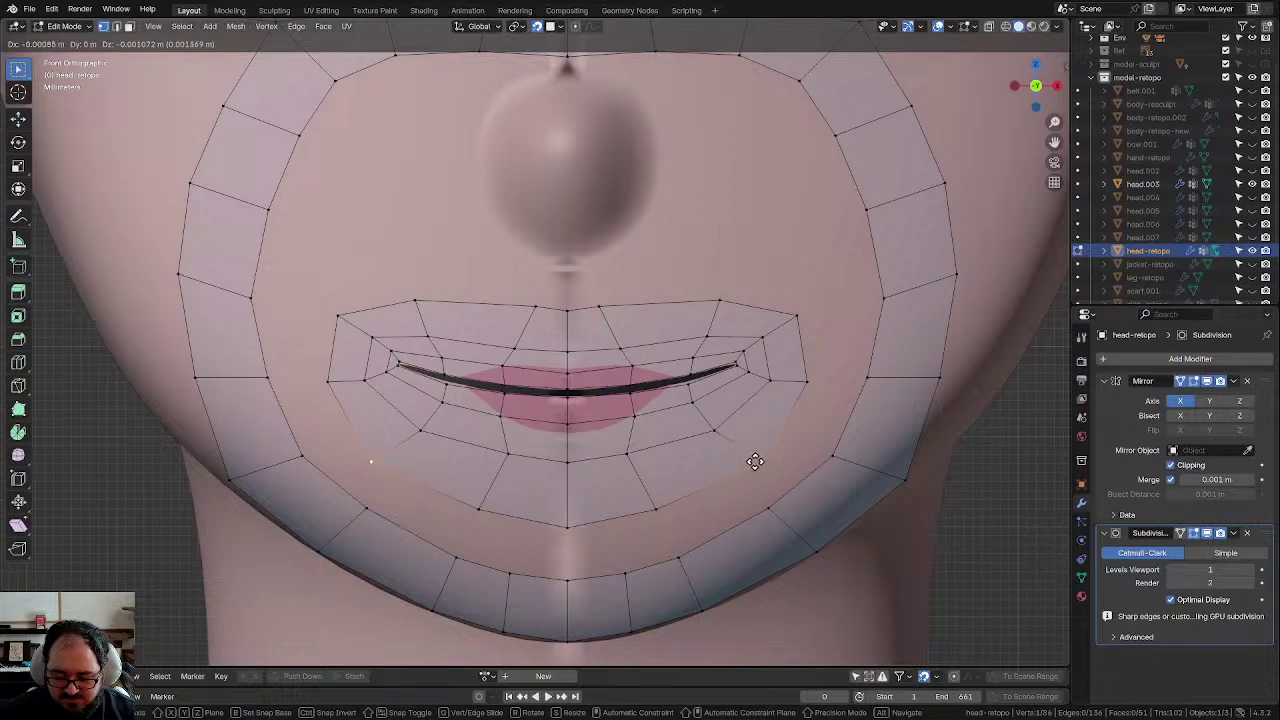
click(762, 458)
click(814, 381)
key(g)
click(819, 381)
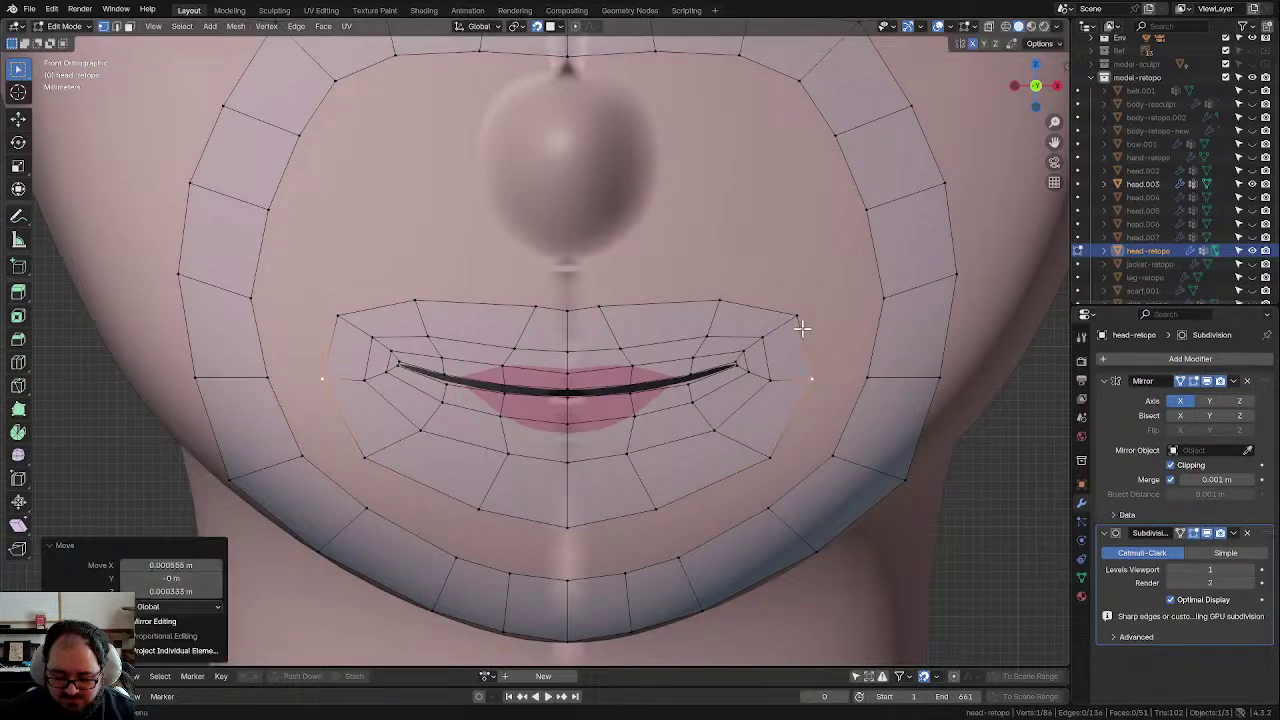
Step: Move the outermost lip loop's upper corner vertex slightly outward and up
click(800, 320)
key(g)
click(805, 321)
click(812, 378)
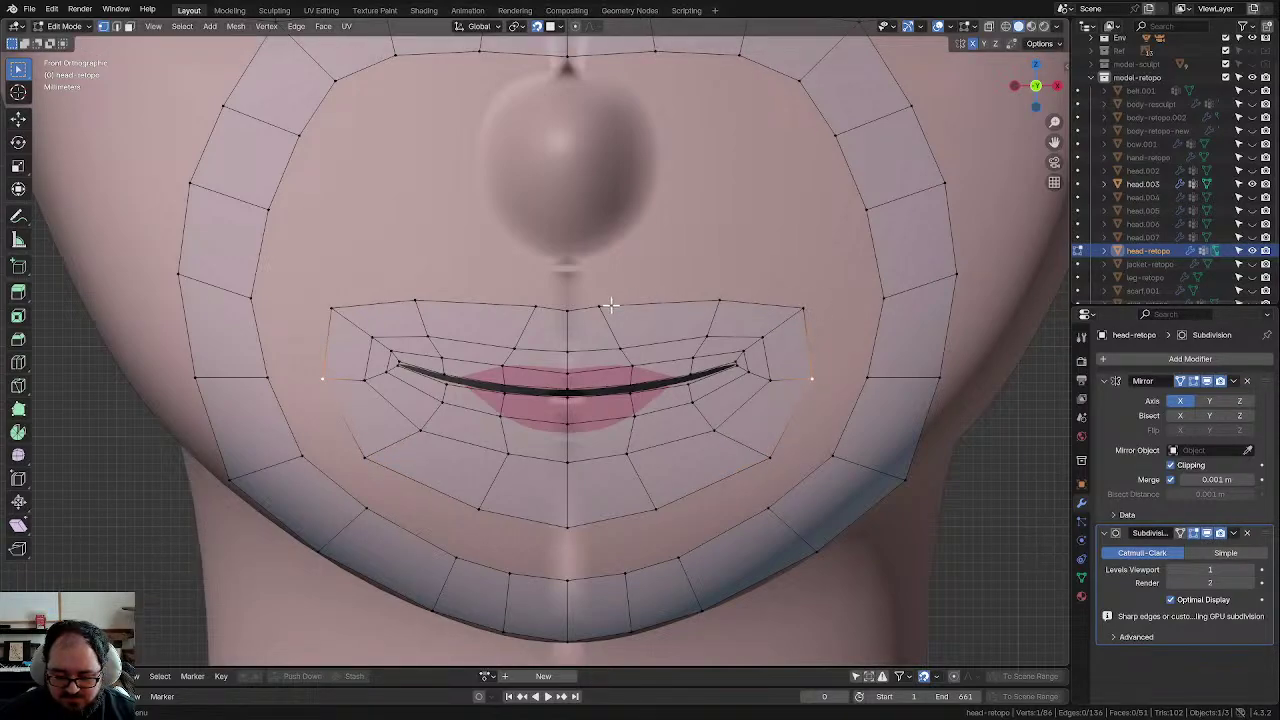
Step: Shift the outermost loop's upper vertex beside the centre outward, and move the next upper-edge vertex about 0.001 m inward
click(611, 305)
key(g)
click(631, 302)
click(712, 301)
key(g)
click(702, 301)
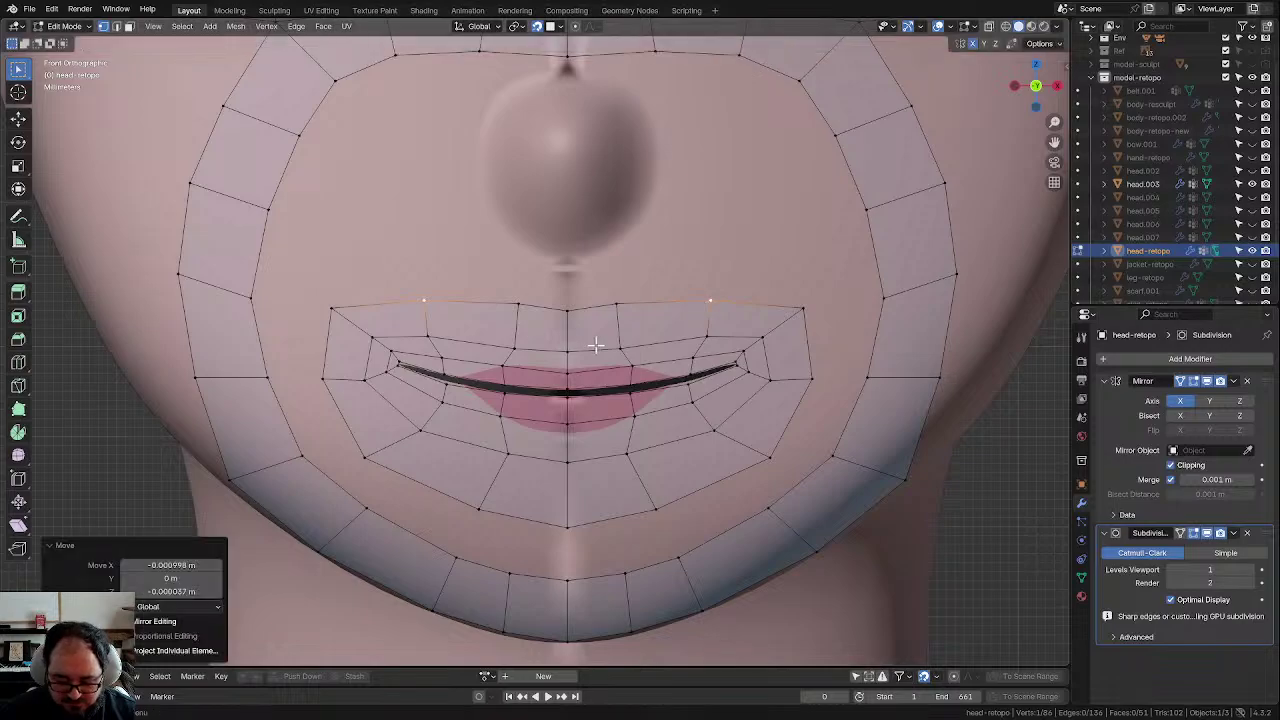
click(706, 260)
Step: Examine the spacing and shape of the lip loops from the front and at an angle
scroll(706, 260, down, 5)
scroll(686, 277, up, 4)
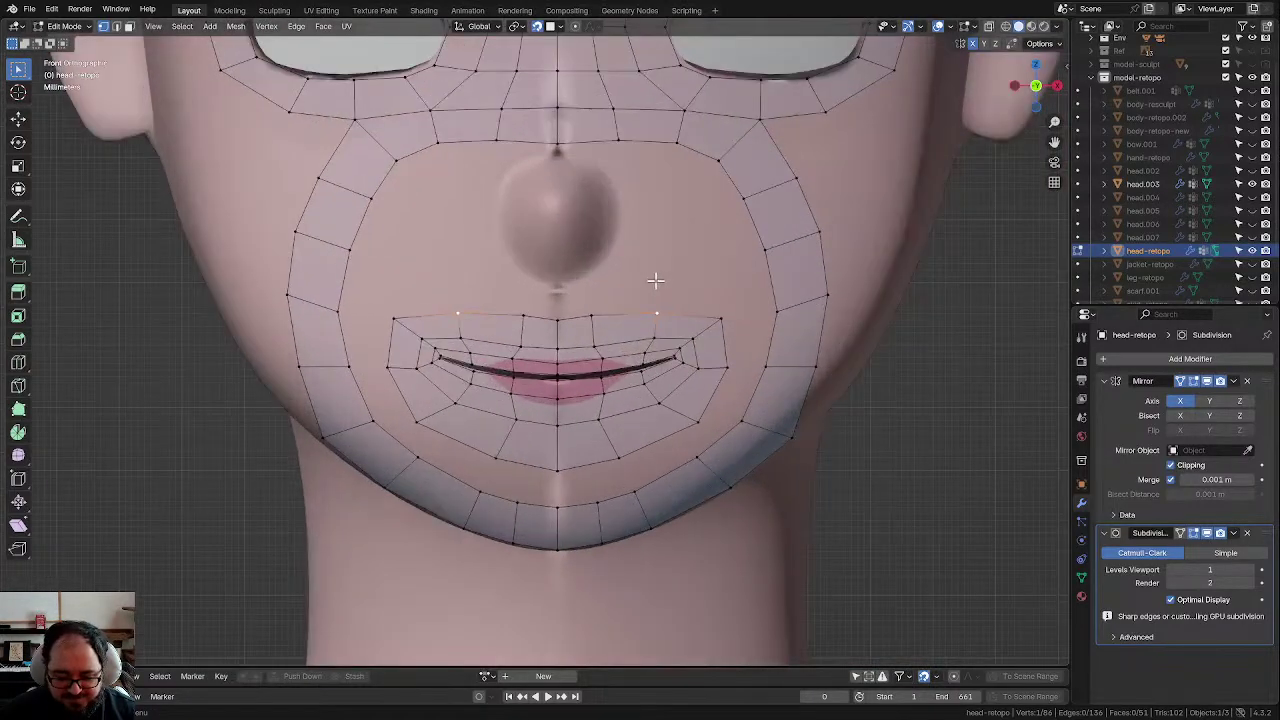
scroll(665, 272, up, 2)
scroll(660, 268, down, 1)
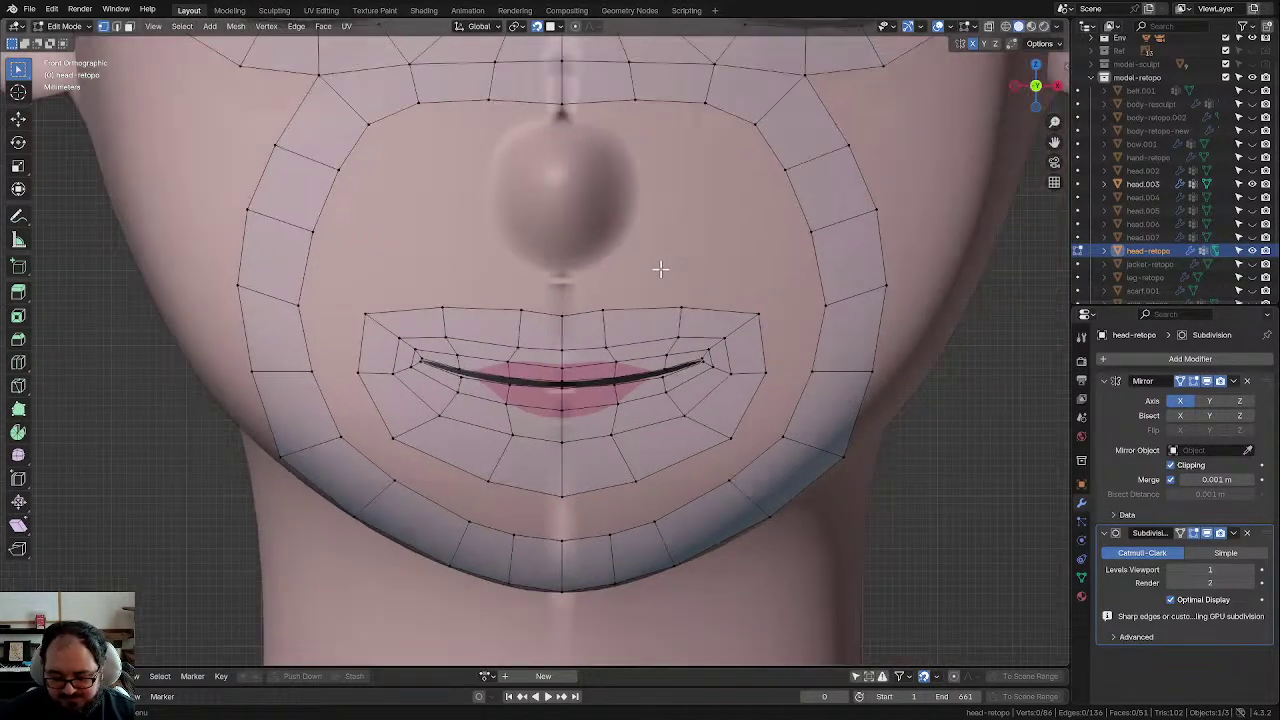
scroll(660, 268, down, 3)
middle_drag(685, 238, 536, 278)
scroll(444, 279, up, 3)
scroll(508, 278, up, 2)
middle_drag(660, 278, 790, 288)
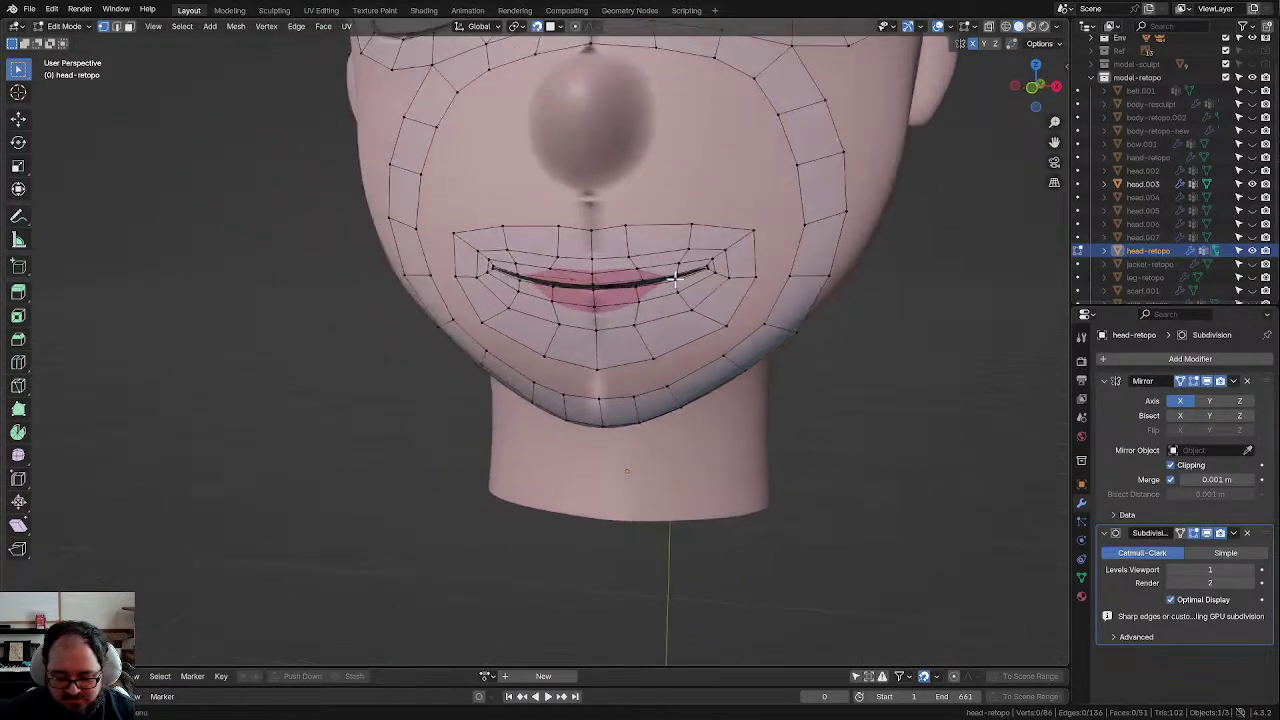
scroll(802, 289, down, 2)
key(KP_1)
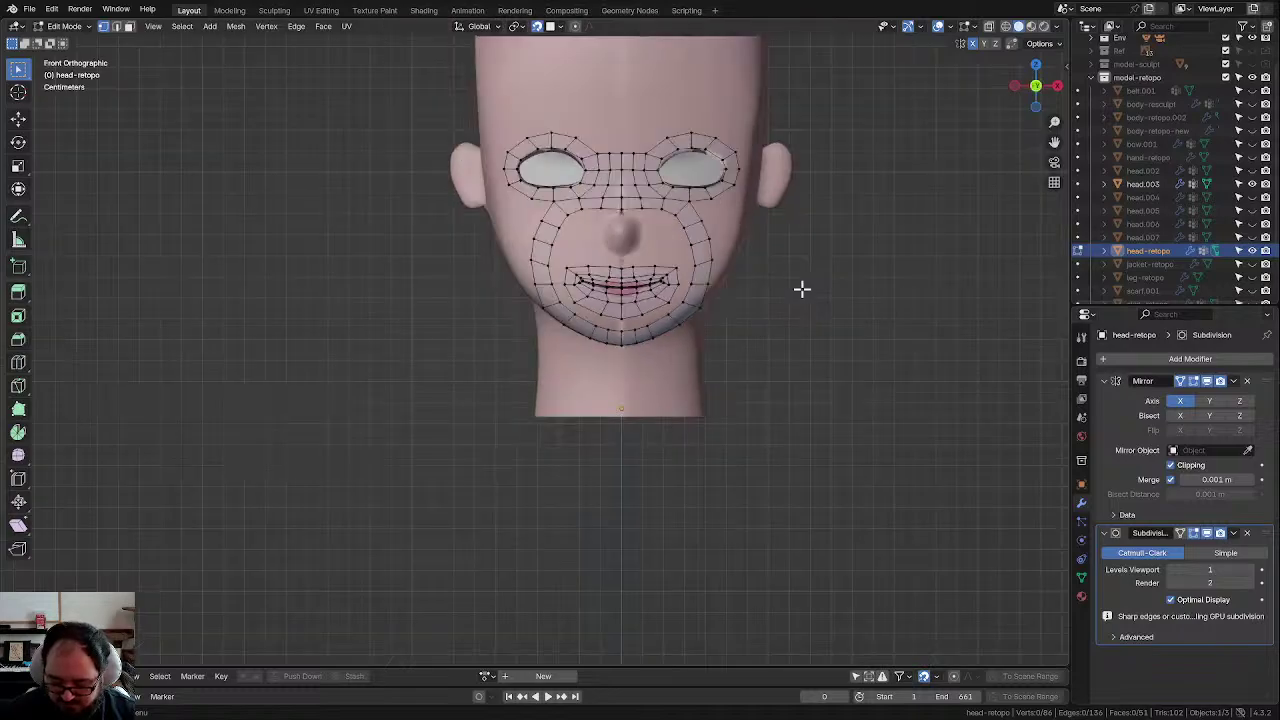
Step: Move the outermost lip loop's side vertex about 0.001 m outward and 0.0005 m down, and raise its upper centre vertex slightly
scroll(801, 289, up, 6)
shift+middle_drag(798, 198, 527, 319)
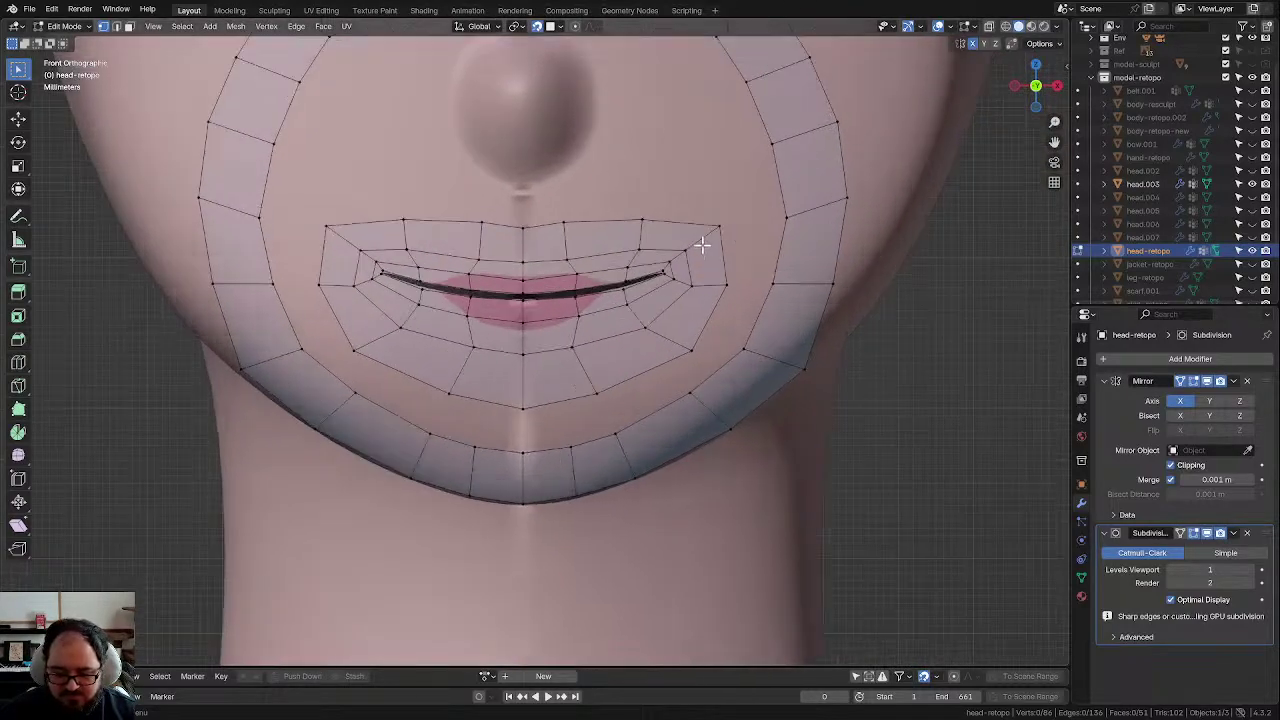
scroll(705, 265, up, 1)
key(g)
click(740, 320)
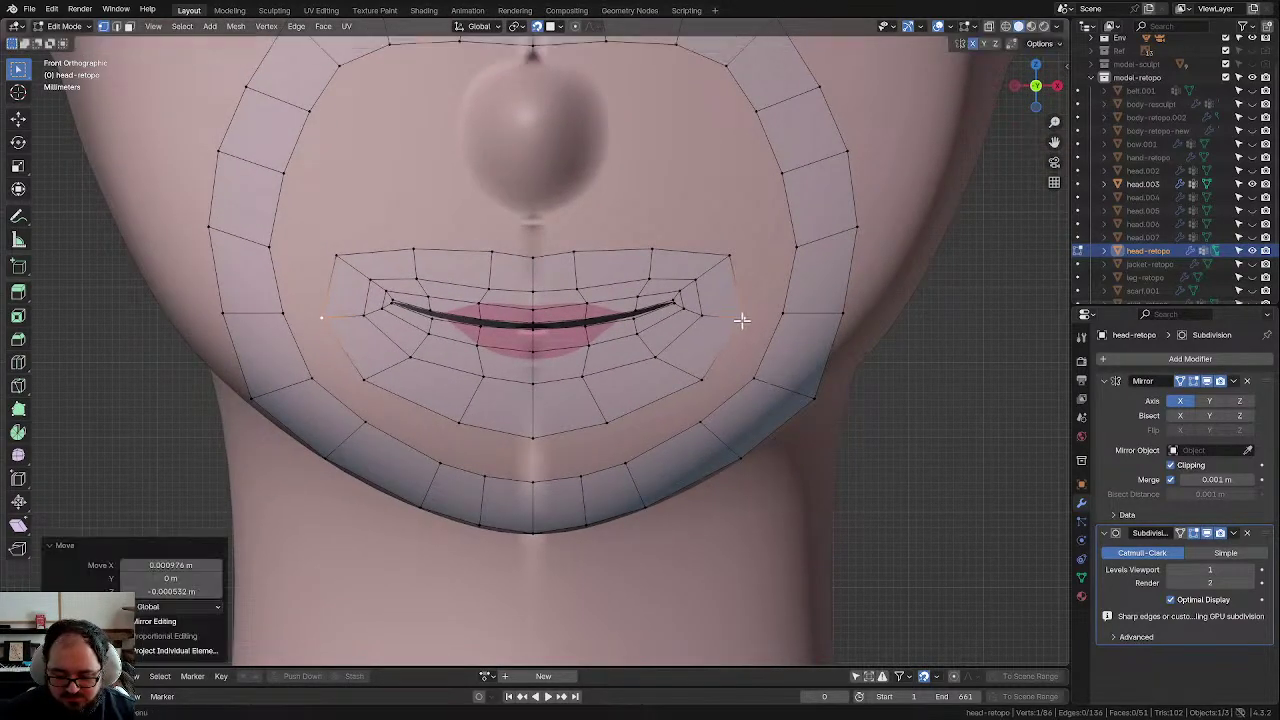
click(533, 252)
key(g)
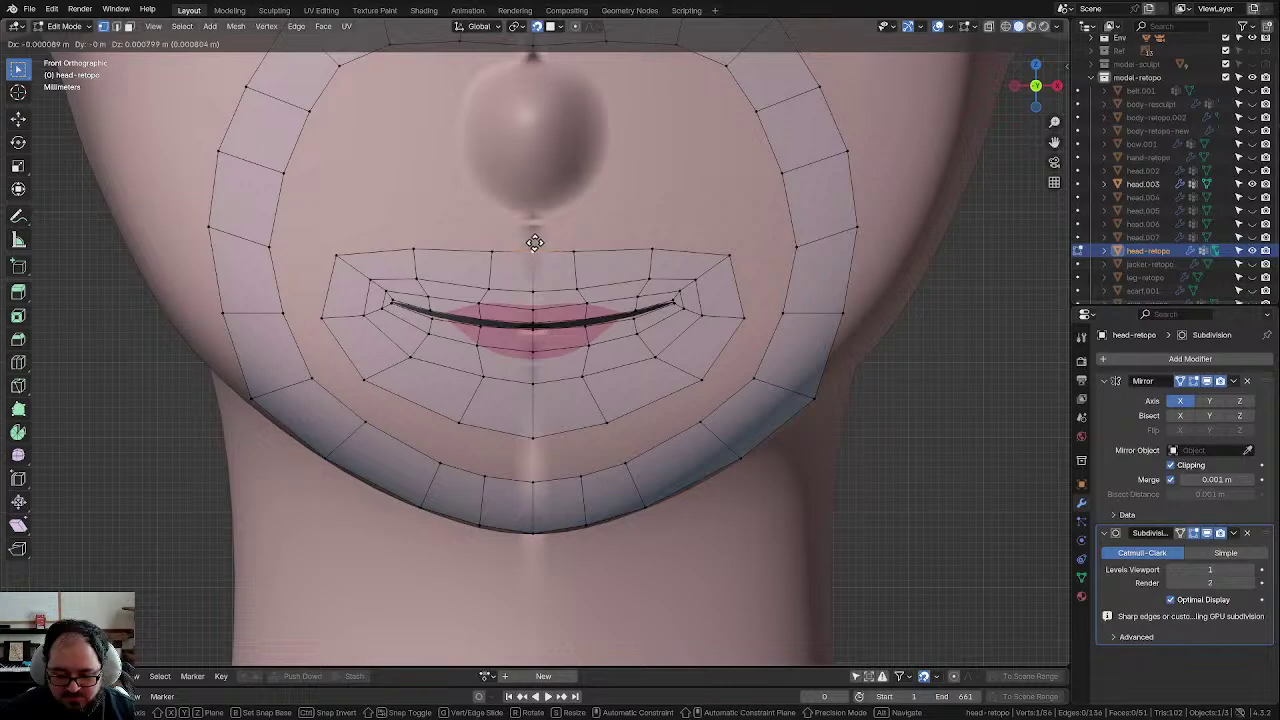
click(563, 245)
click(574, 245)
scroll(672, 218, down, 1)
click(660, 211)
Step: Raise the centre vertex of the face loop's inner edge above the nose about 0.001 m along Z
shift+middle_drag(681, 172, 677, 235)
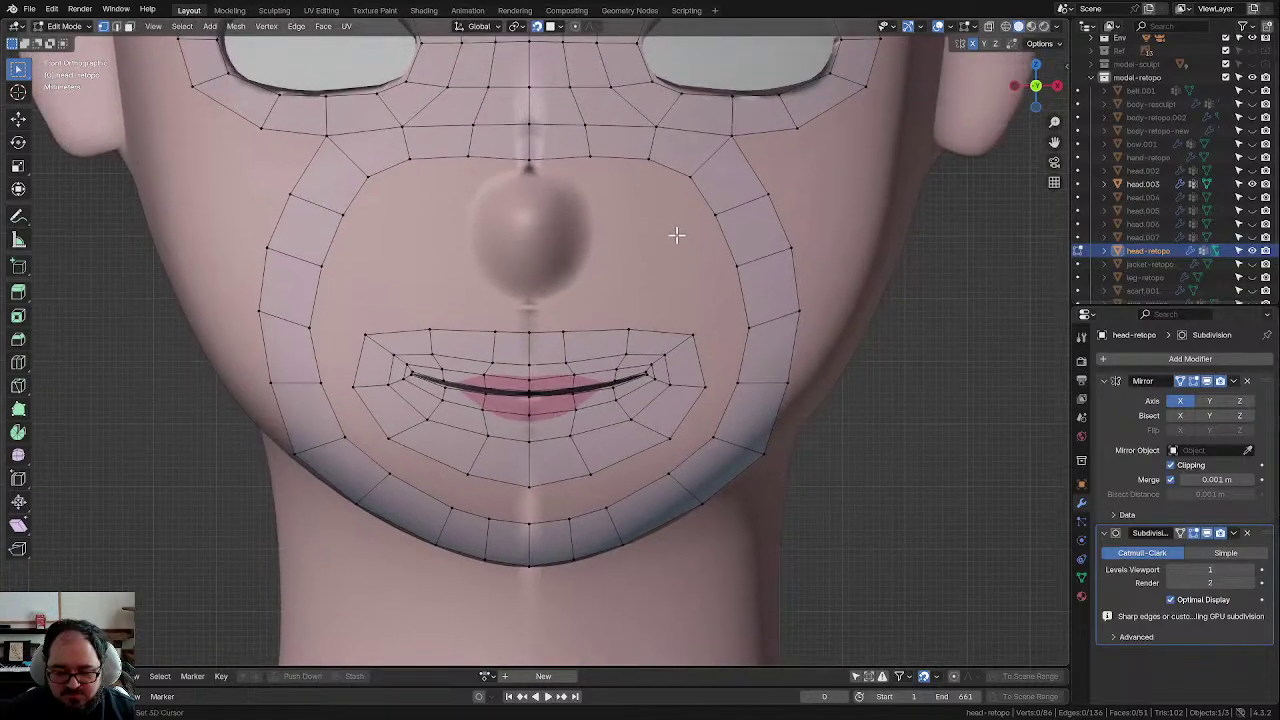
scroll(603, 231, up, 3)
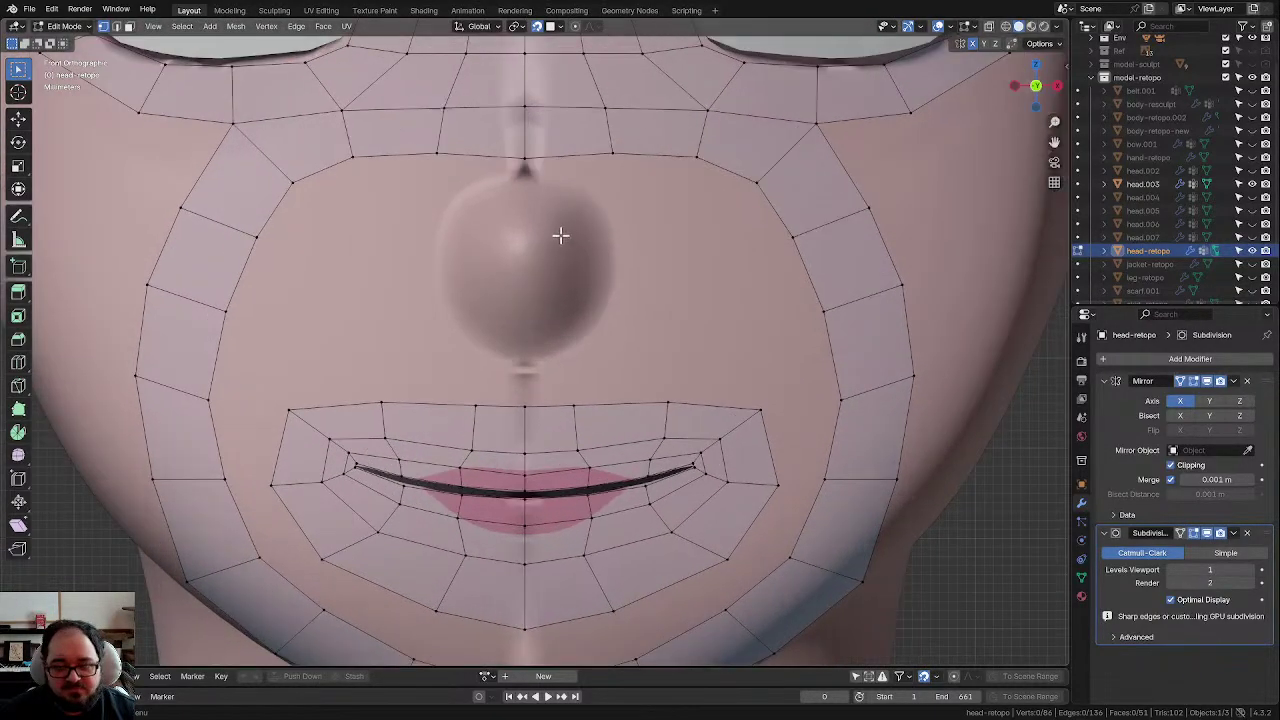
click(526, 160)
key(g)
key(z)
click(543, 145)
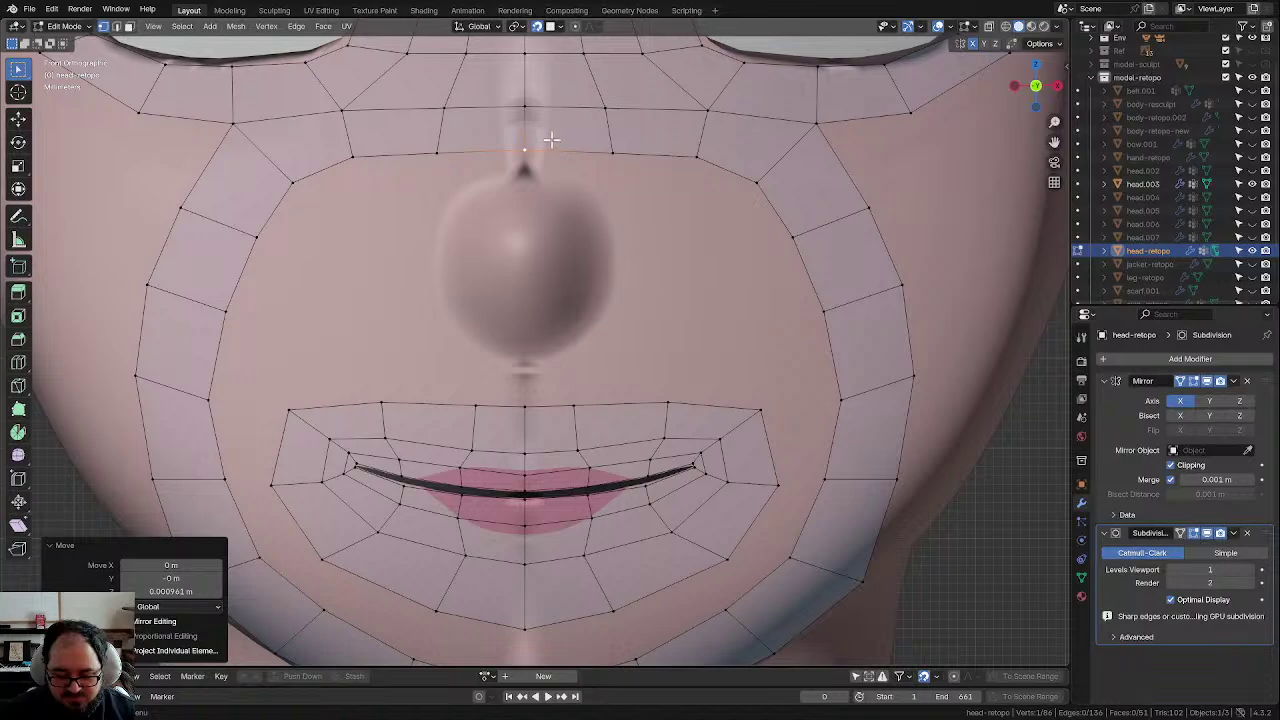
Step: Fill a face over the nose between the face loop's inner centre edge and the lip loop's upper centre edge
shift+click(609, 150)
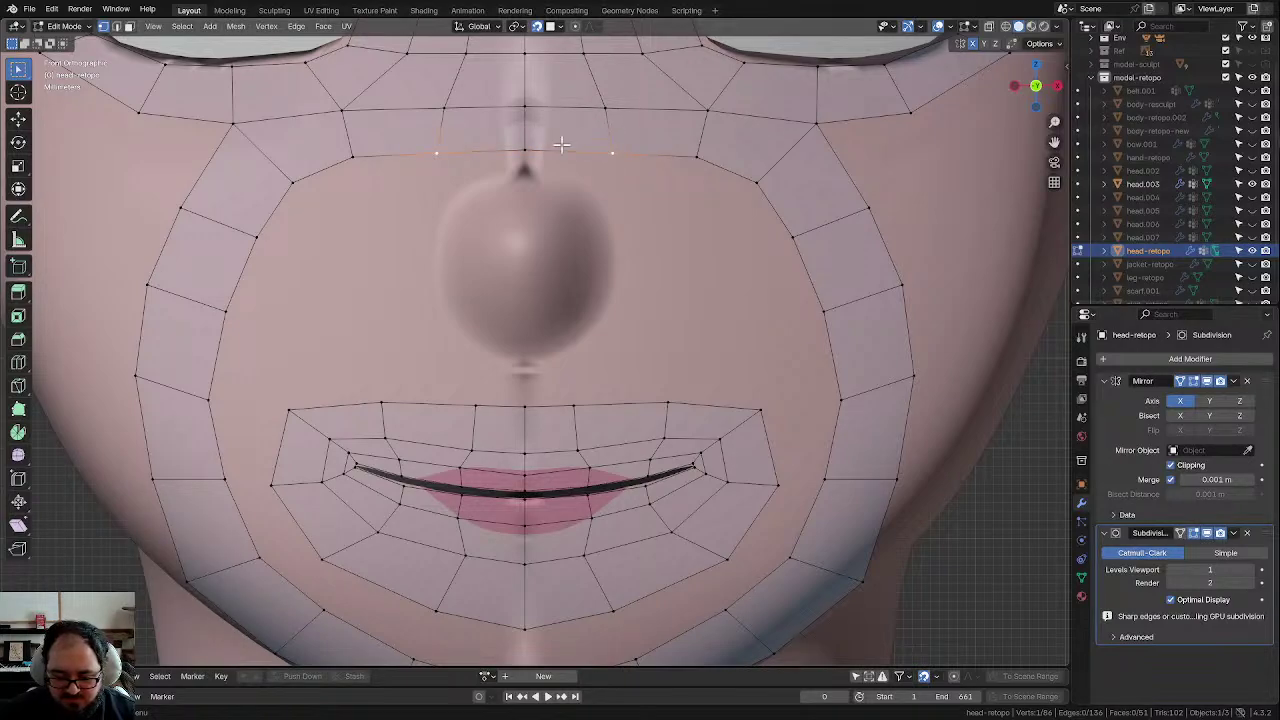
drag(541, 156, 624, 179)
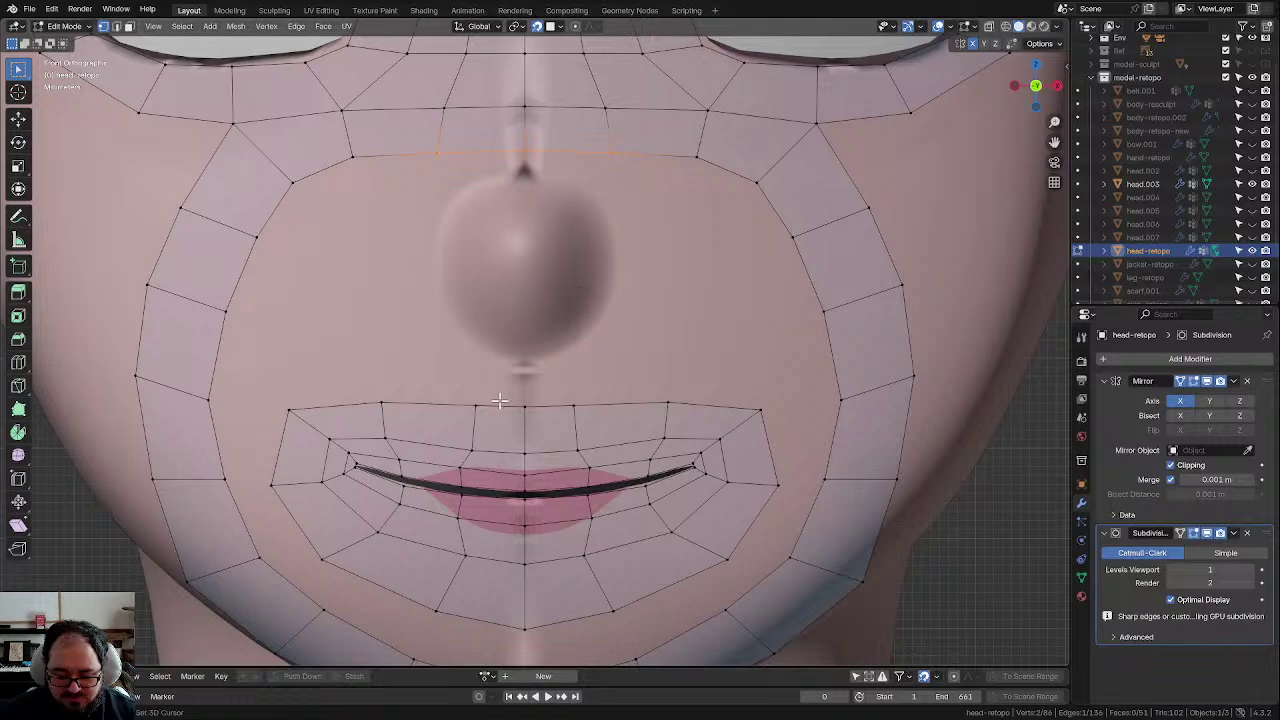
shift+drag(500, 401, 597, 417)
key(f)
click(603, 254)
Step: Add three horizontal loop cuts across the new nose face, one near its middle and one centred in each half
key(ctrl+r)
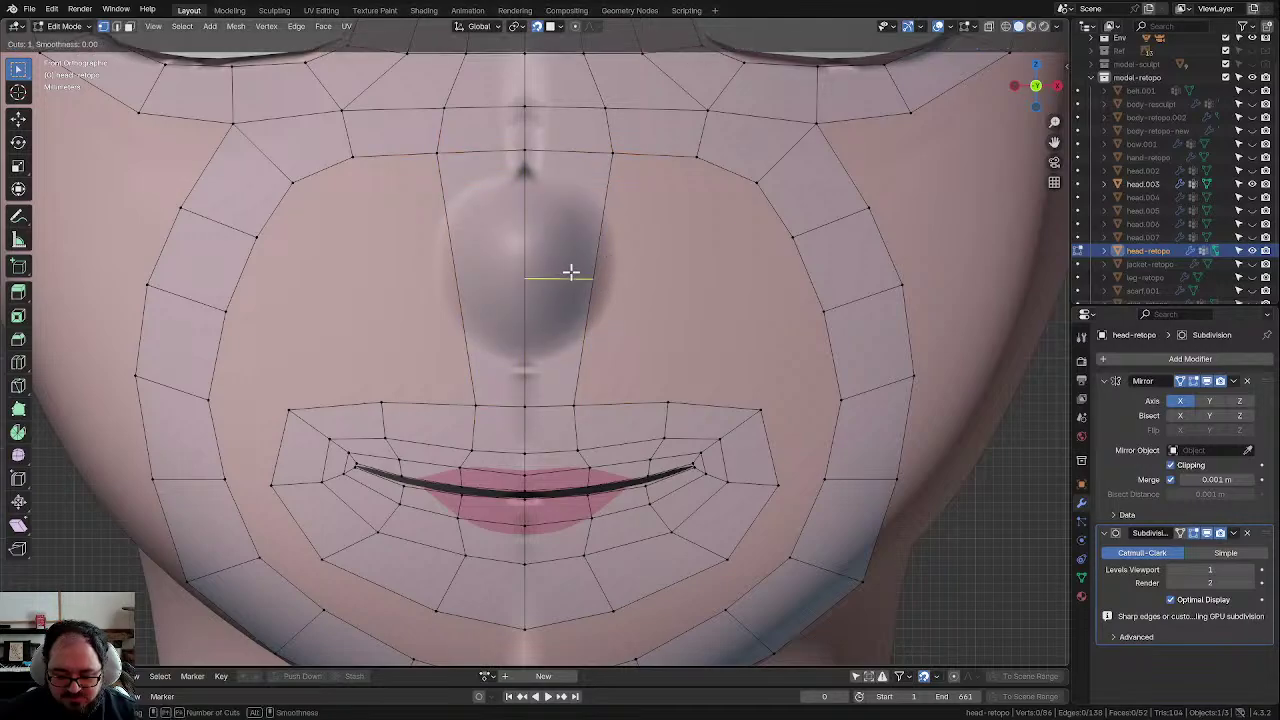
drag(572, 268, 574, 257)
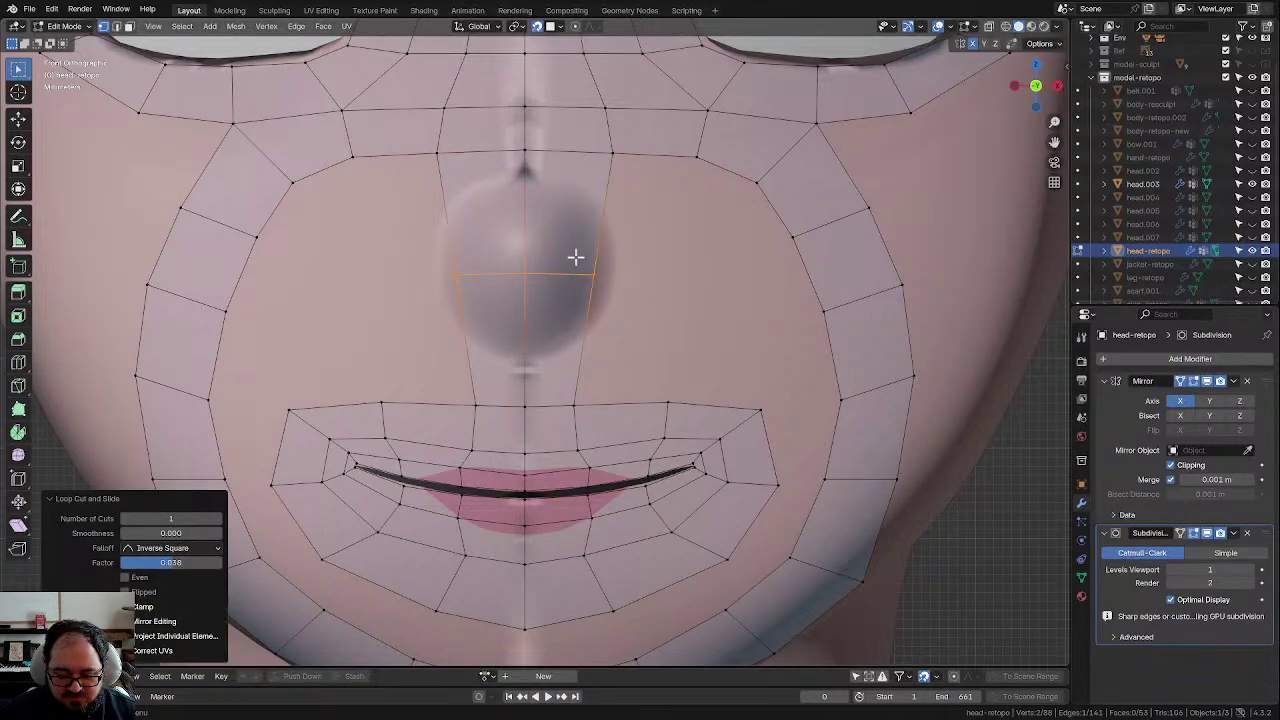
key(ctrl+r)
click(575, 214)
right_click(575, 214)
key(ctrl+r)
click(557, 343)
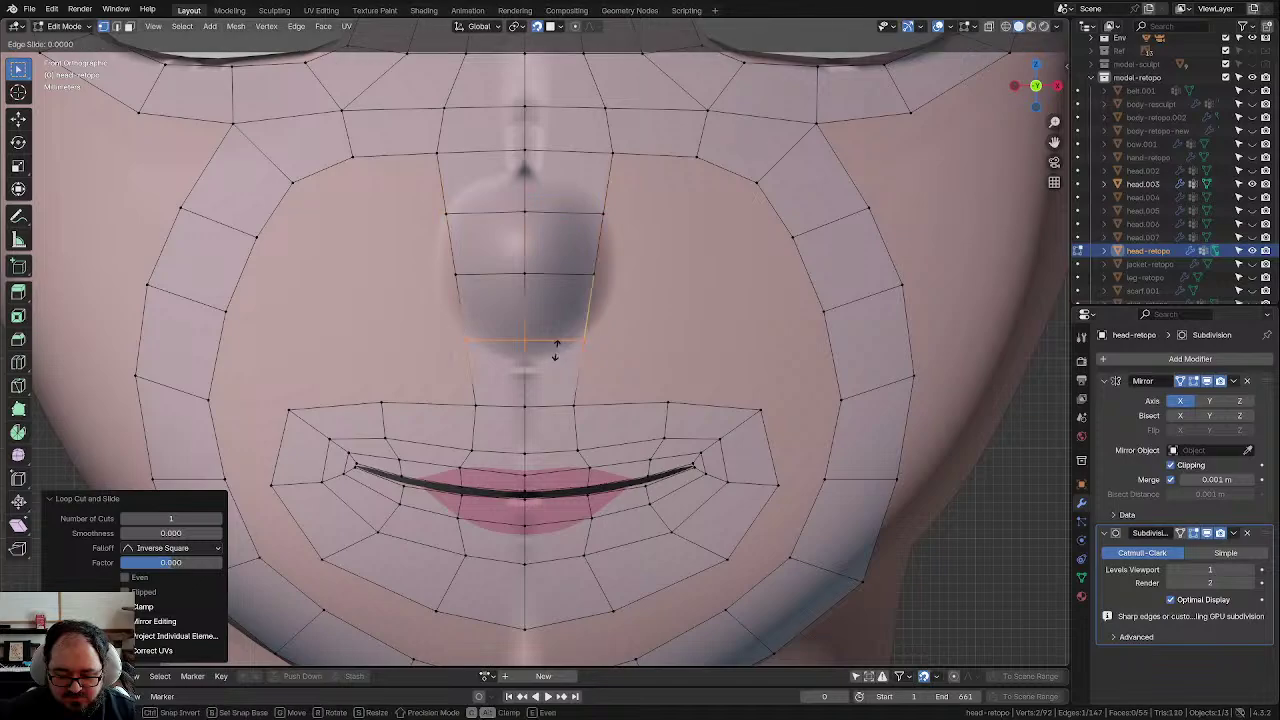
right_click(557, 343)
Step: Move the nose strip's upper and middle side vertices outward to the edge of the nose ball
click(597, 249)
click(575, 213)
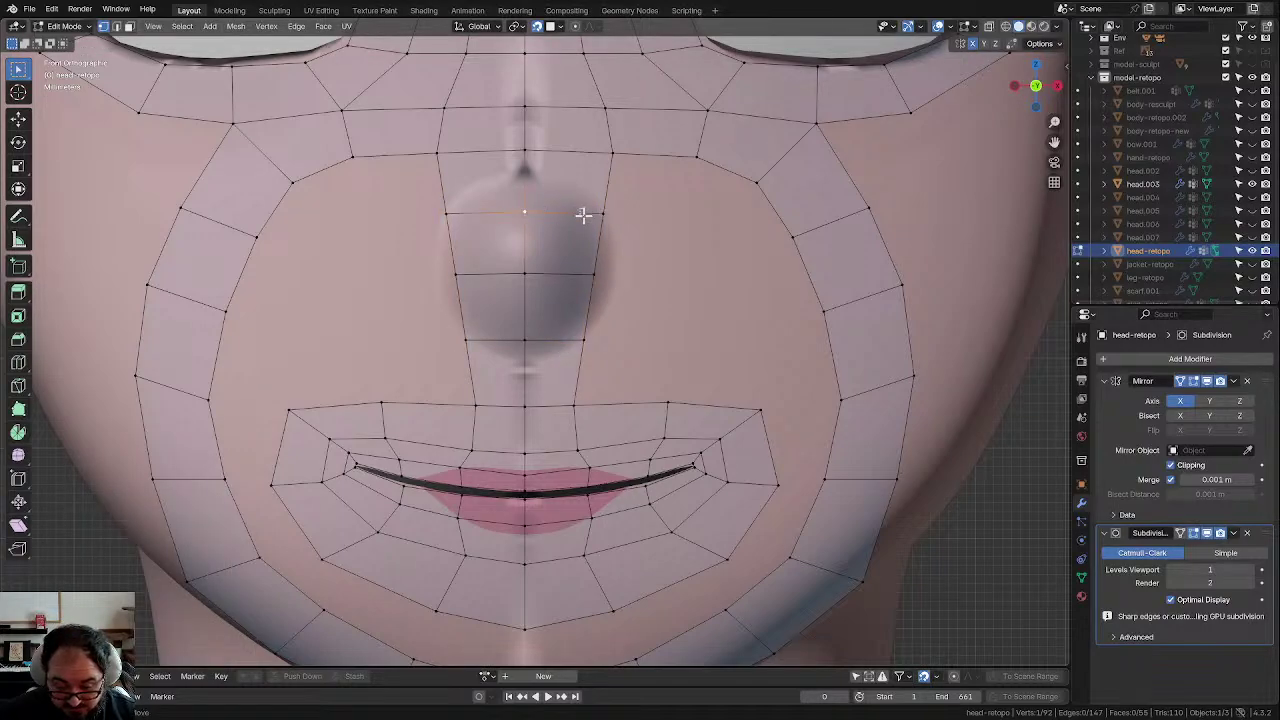
key(g)
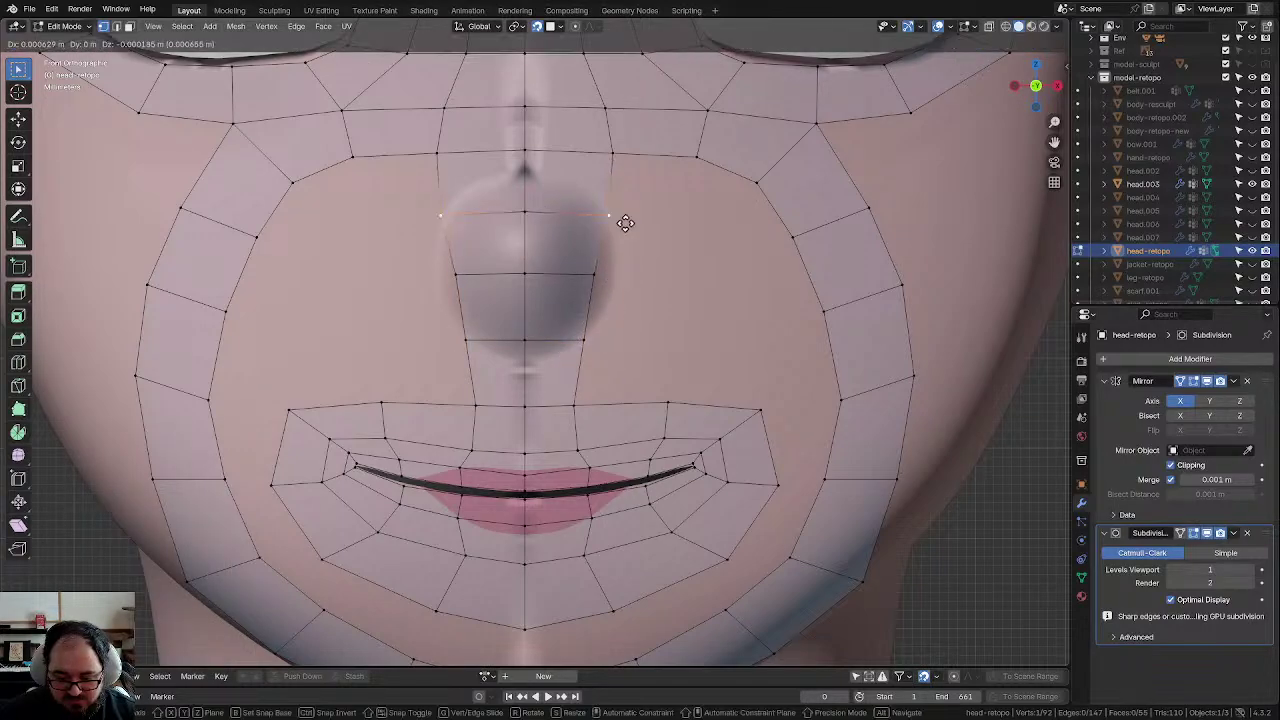
click(633, 224)
click(608, 298)
key(g)
click(647, 304)
Step: Move the nose strip's lower side vertex slightly outward, and pull the upper side vertex about 0.0004 m inward and 0.0001 m up
click(604, 330)
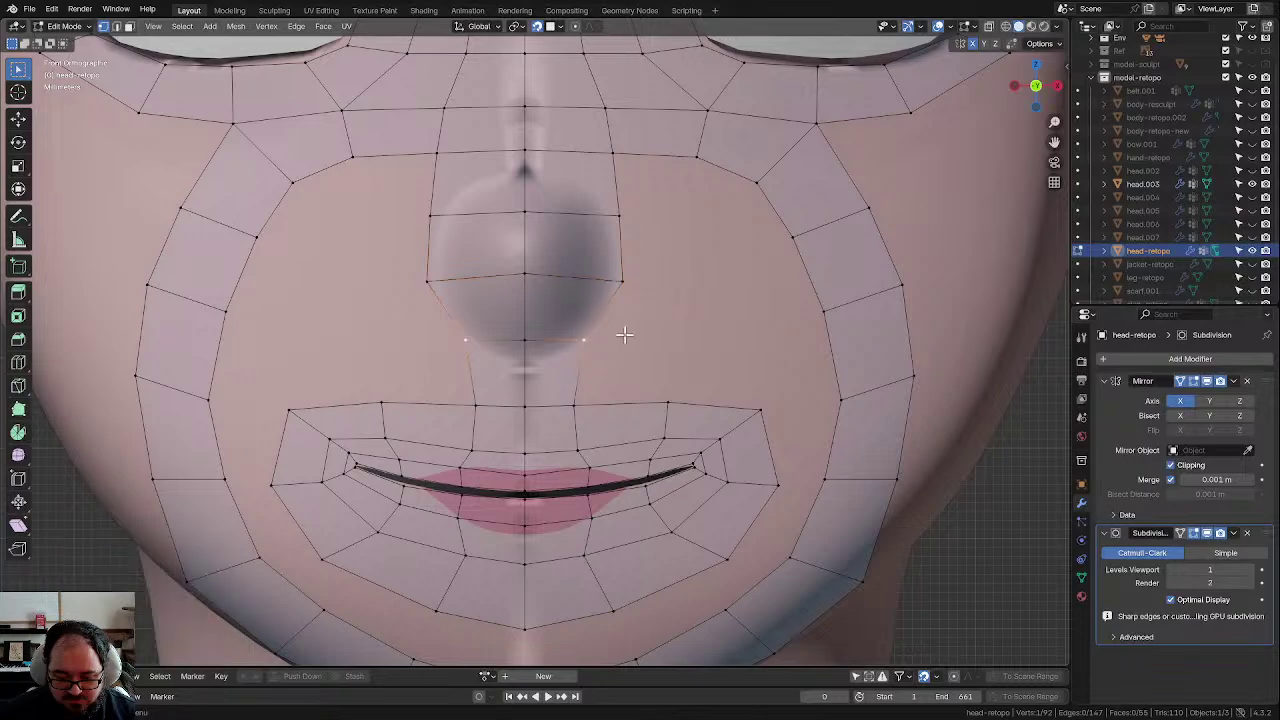
key(g)
click(634, 336)
click(611, 199)
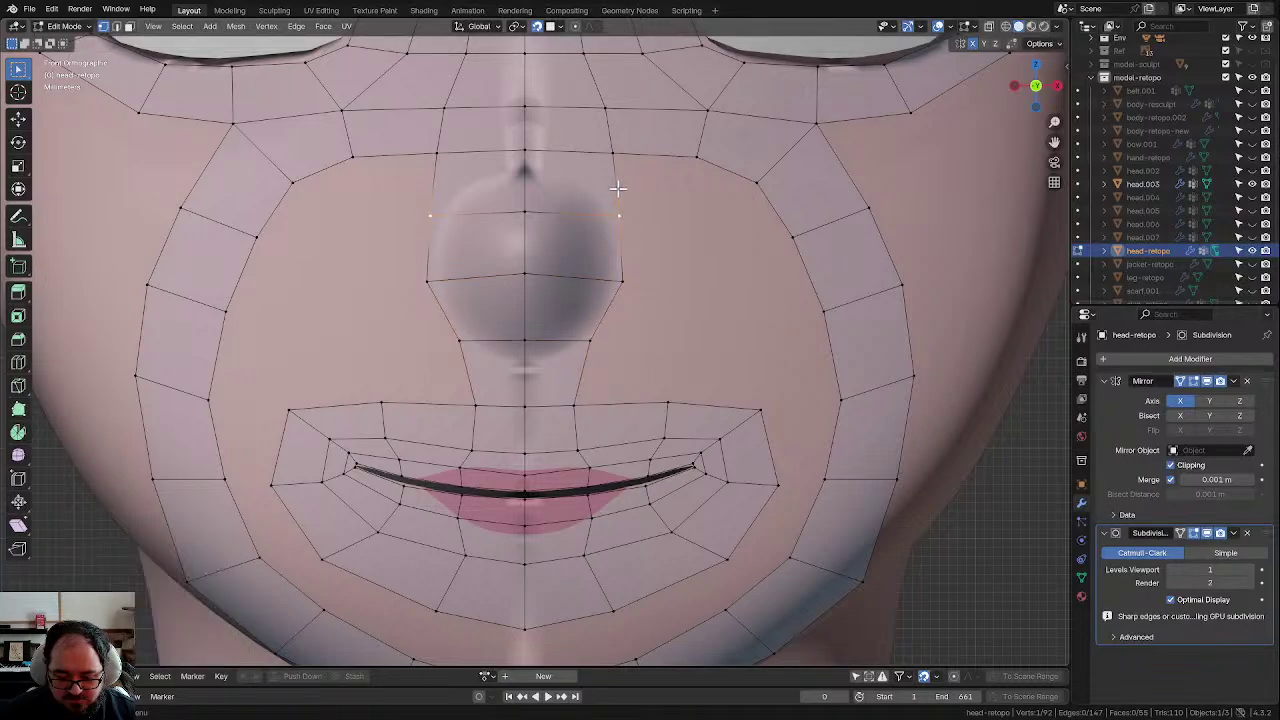
key(g)
click(614, 186)
Step: Try to inset the three upper faces of the nose strip
scroll(598, 231, up, 2)
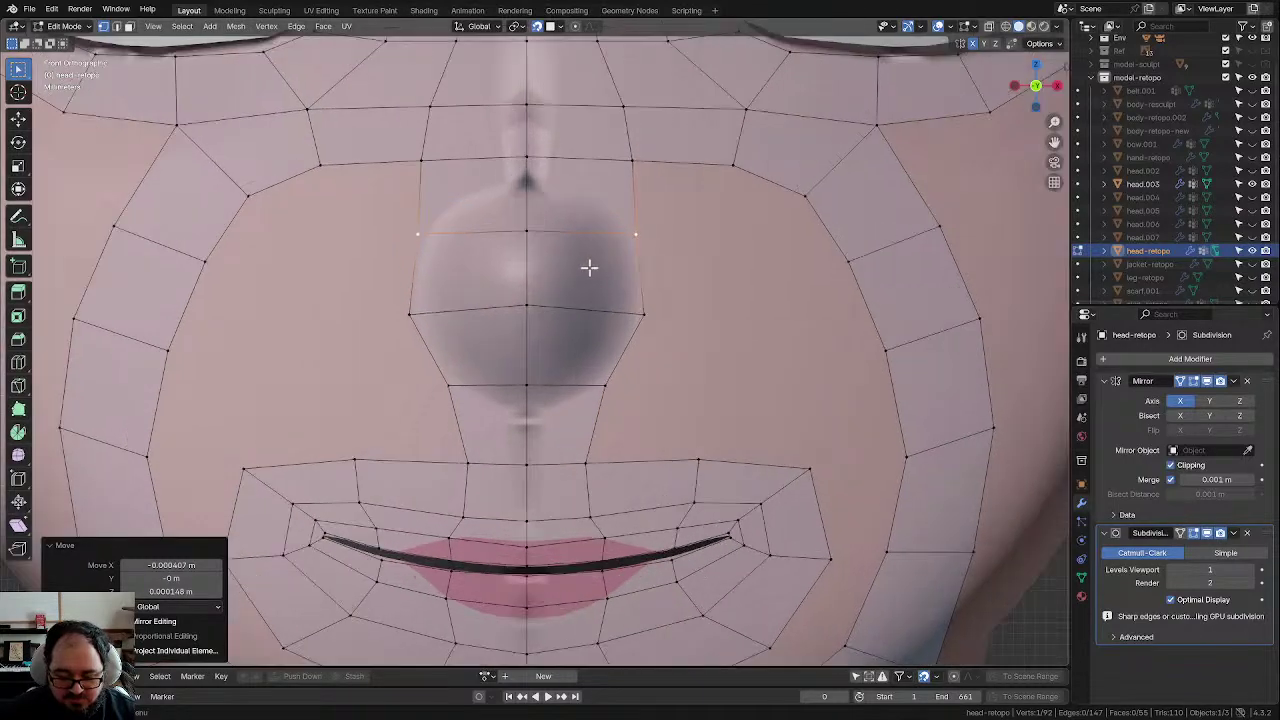
scroll(545, 248, down, 2)
click(566, 260)
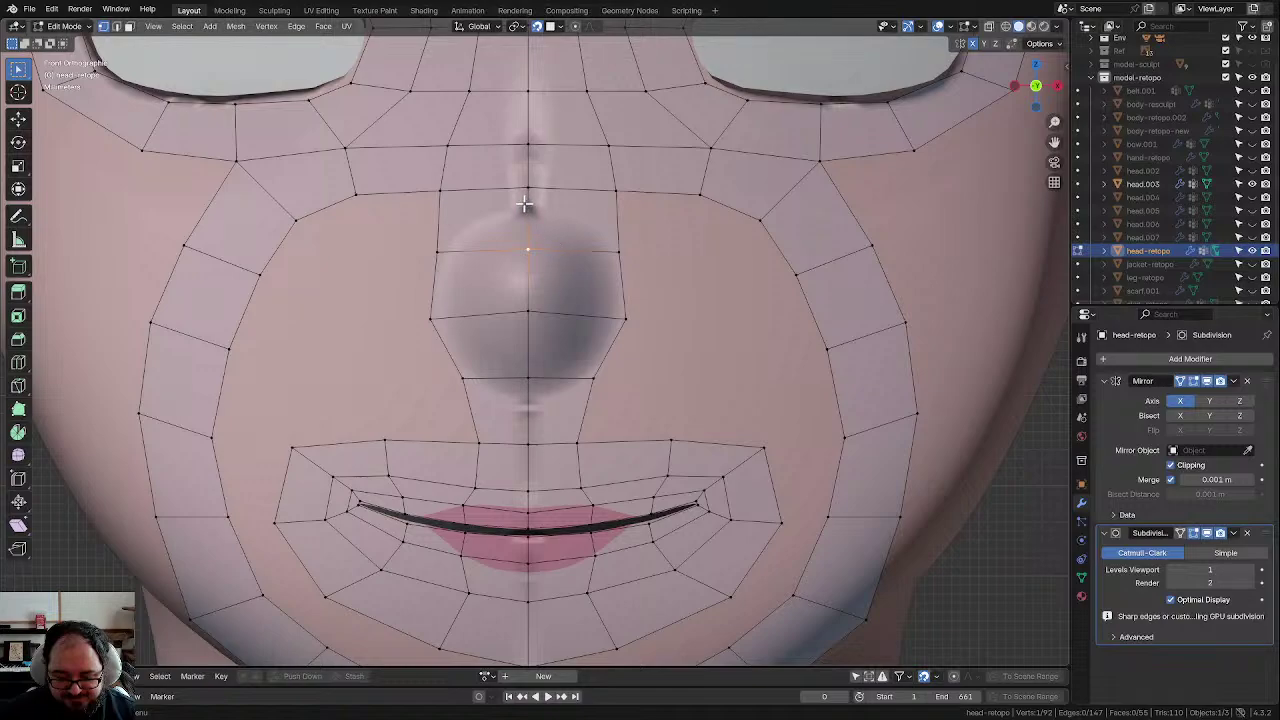
key(3)
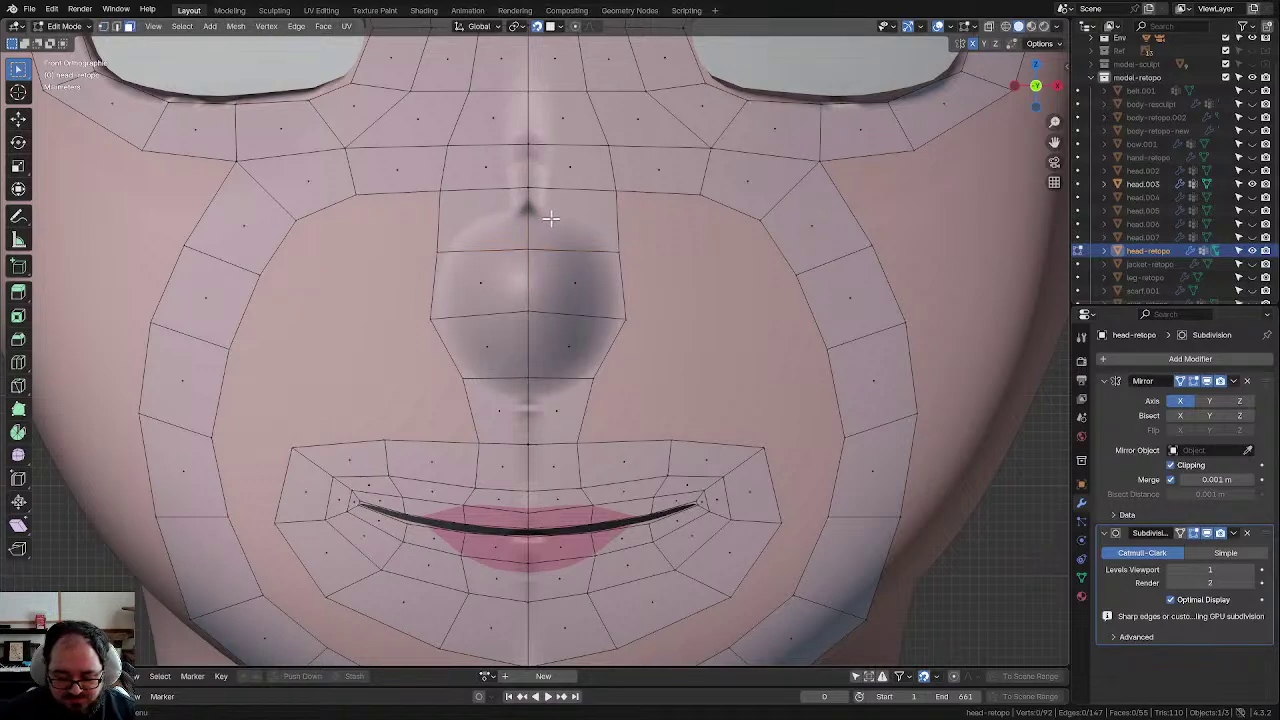
drag(550, 218, 574, 348)
key(i)
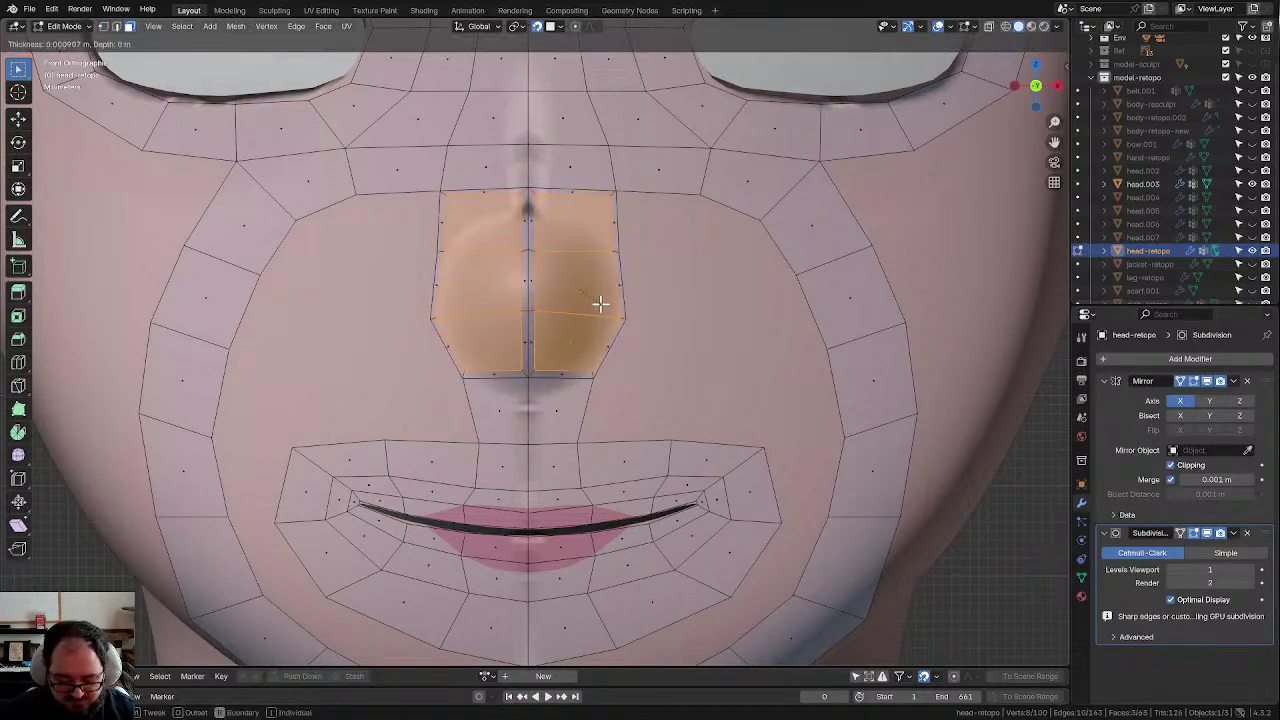
click(592, 305)
key(ctrl+z)
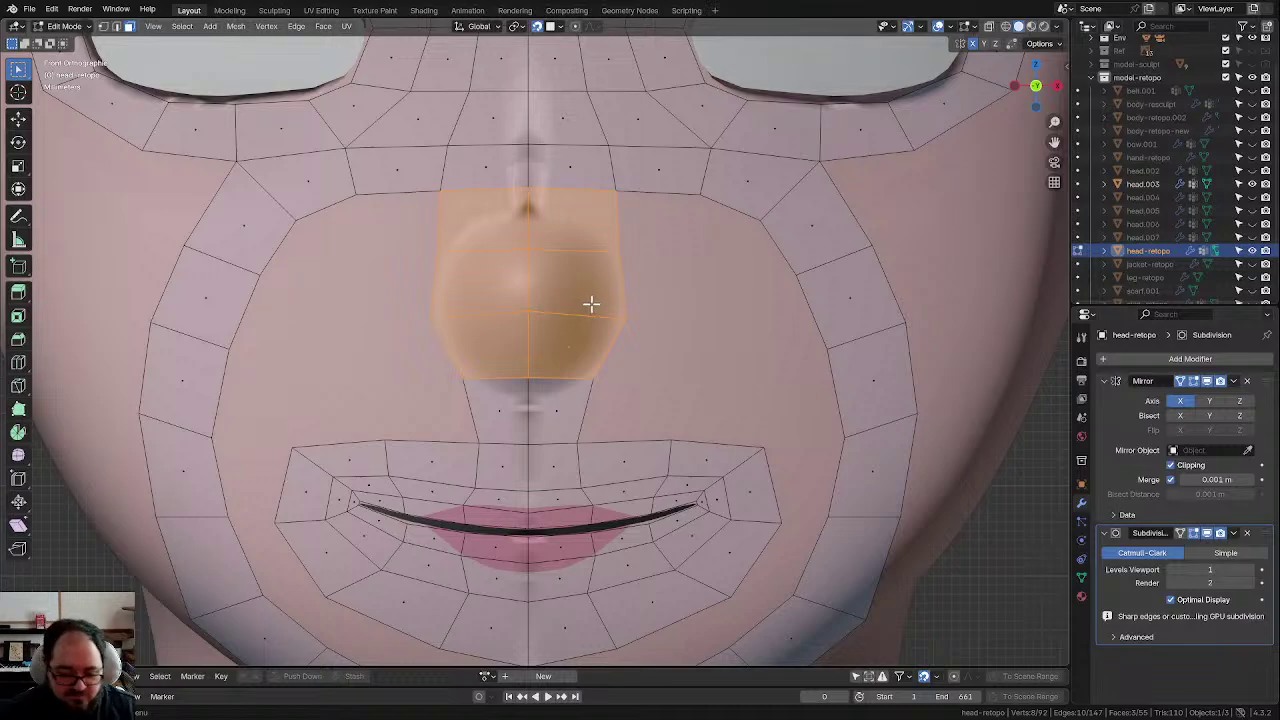
key(alt+a)
key(1)
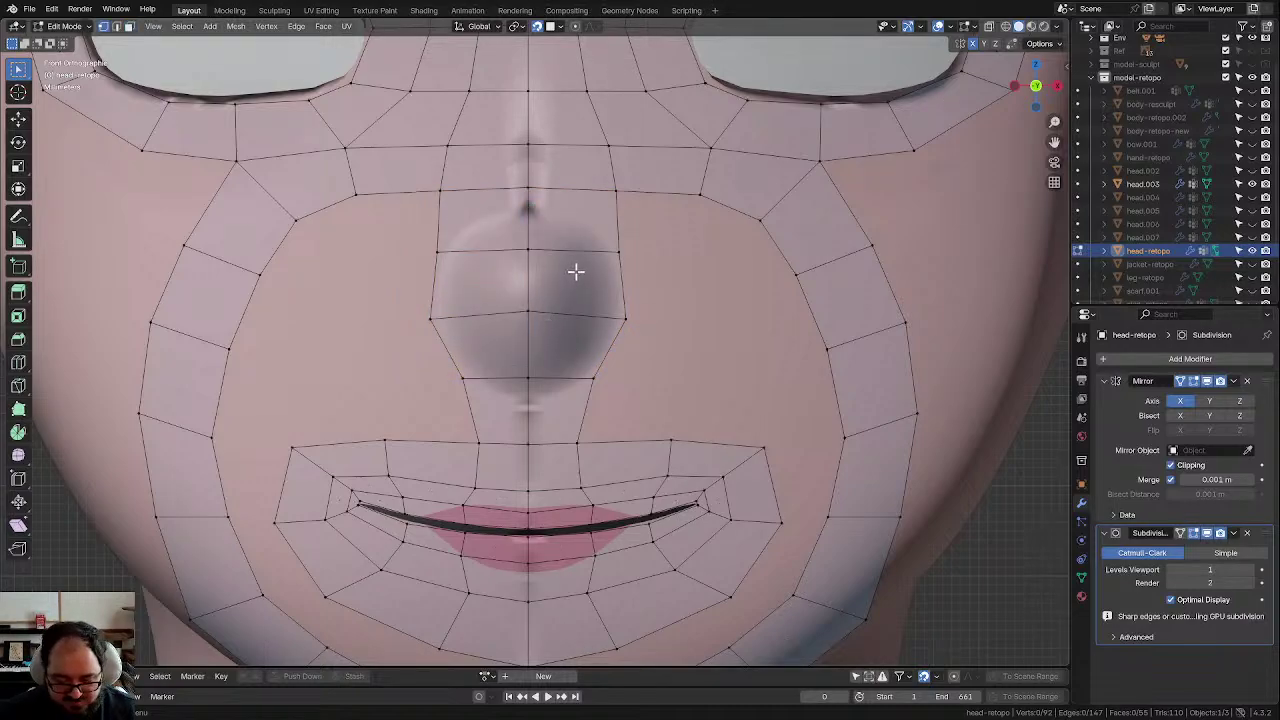
Step: Try to knife-cut a roughly rectangular loop through the nose faces, starting and ending on the centre line
key(k)
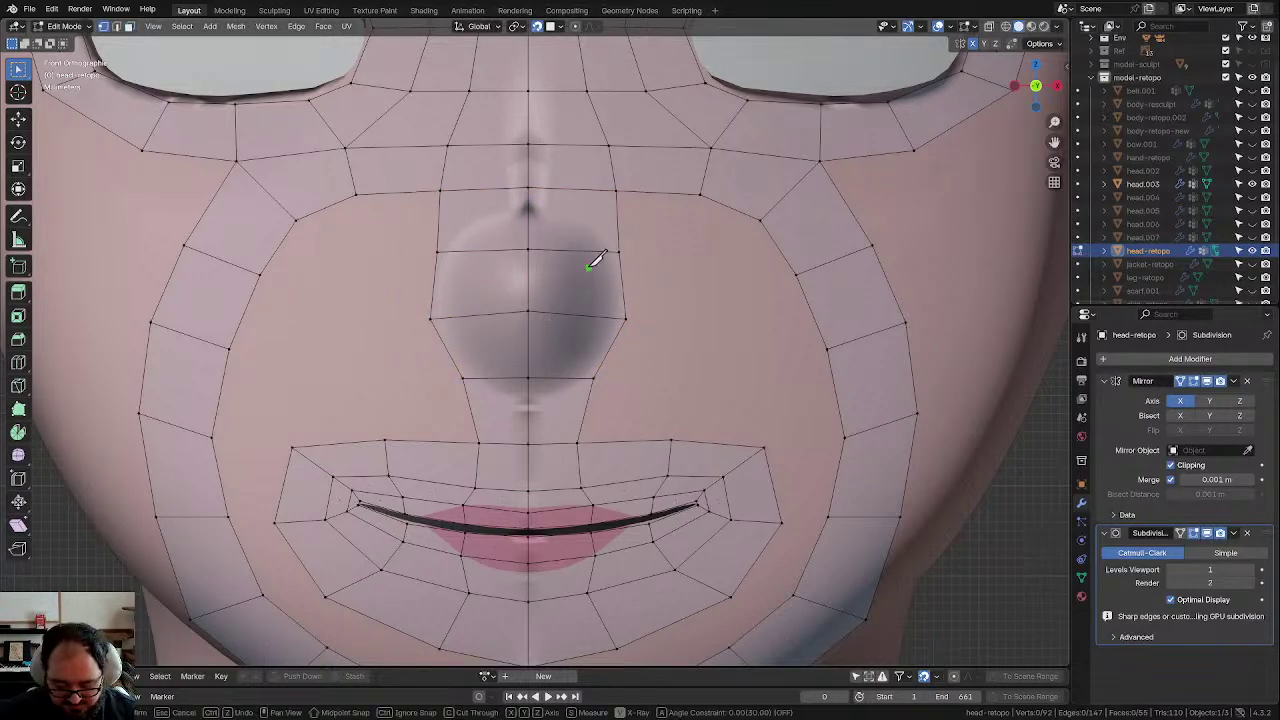
click(528, 210)
click(579, 212)
click(580, 337)
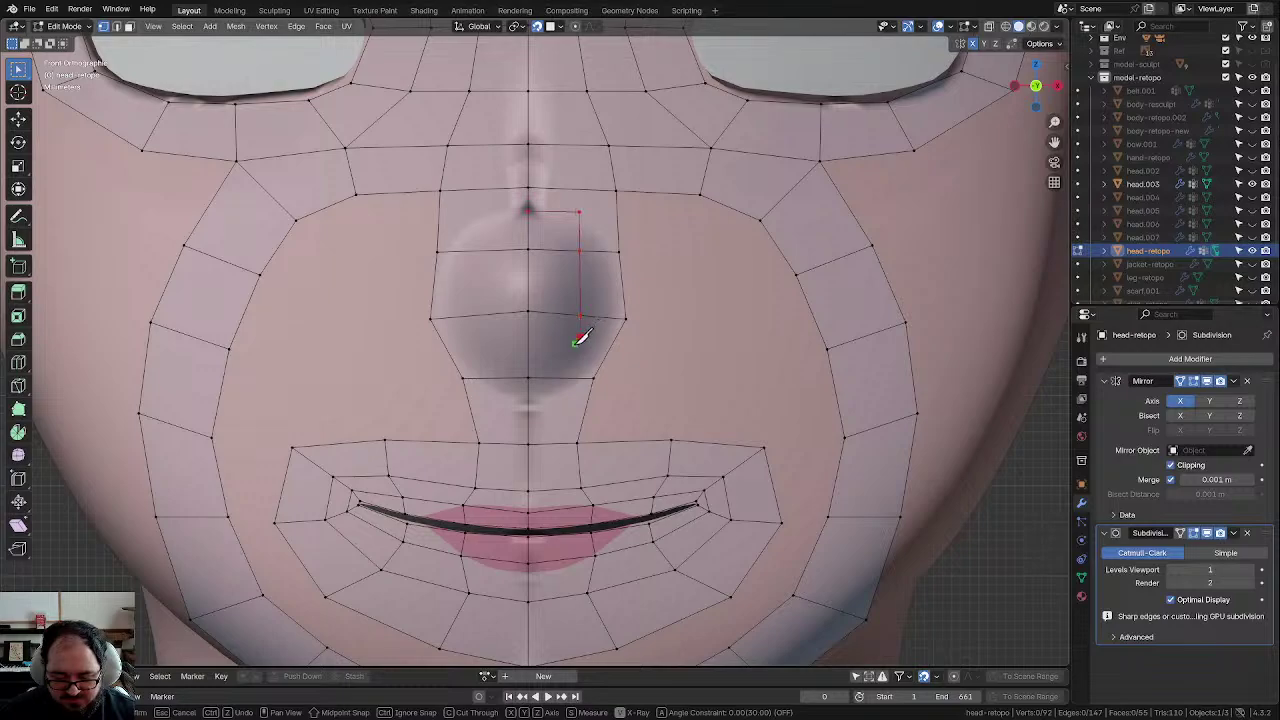
click(528, 344)
key(Return)
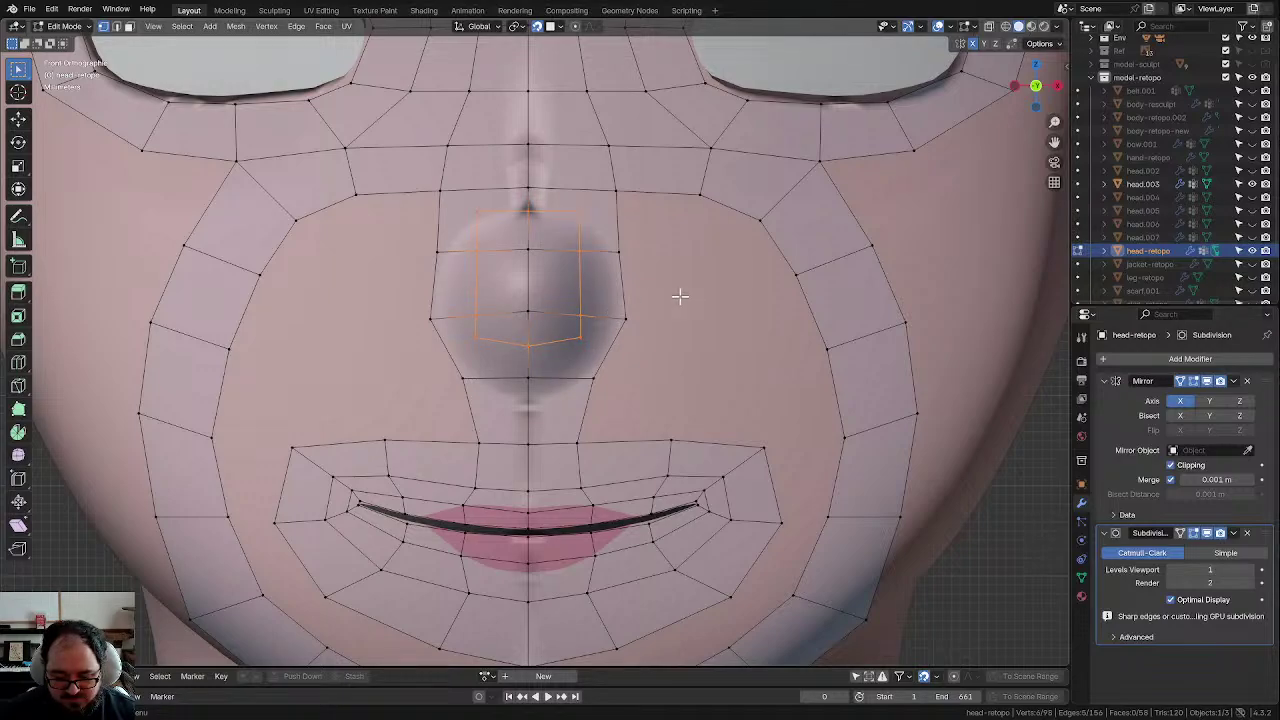
key(alt+a)
scroll(660, 292, up, 3)
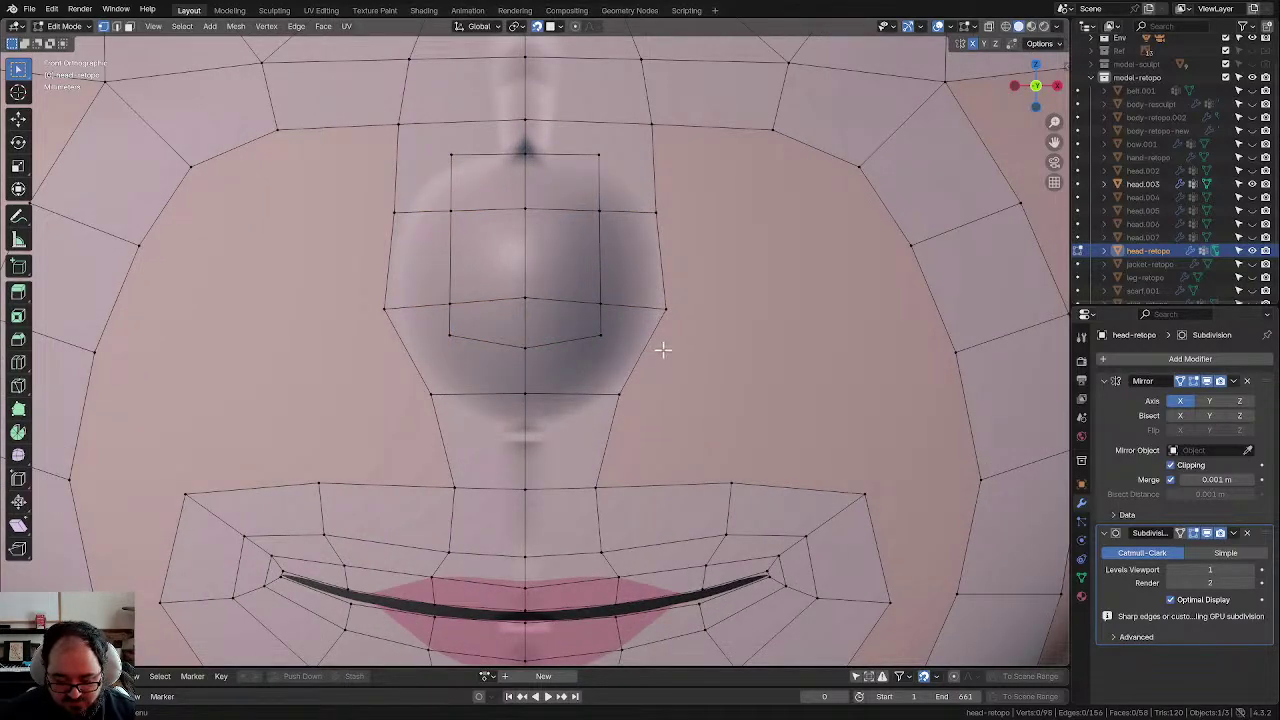
alt+click(663, 349)
key(alt+a)
scroll(720, 294, down, 2)
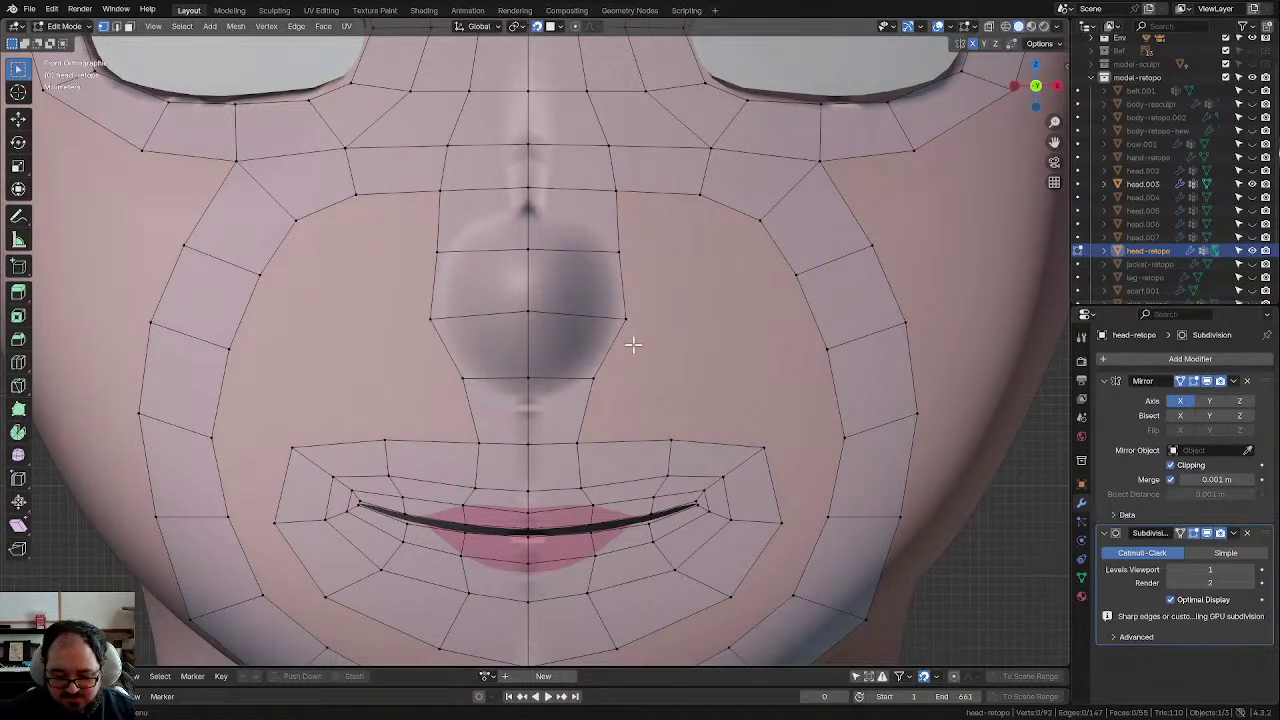
Step: Delete the vertices of the nose strip's middle row
drag(671, 359, 510, 277)
key(x)
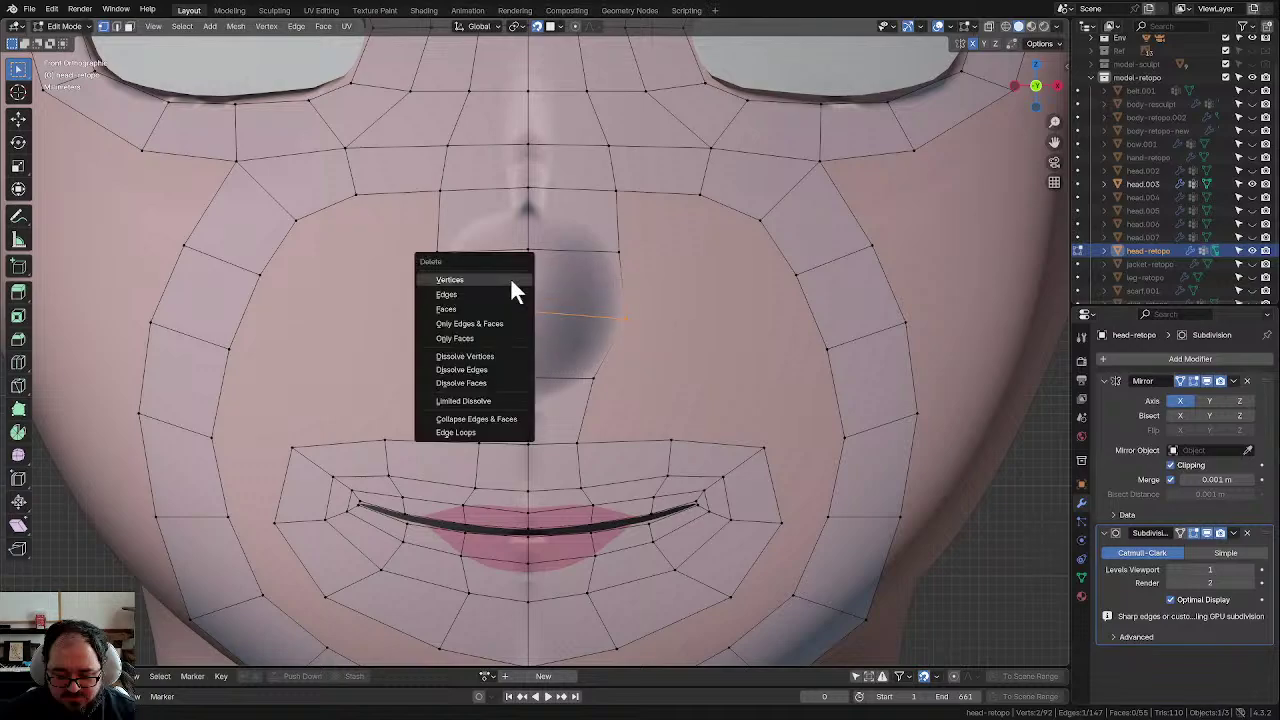
click(510, 277)
Step: Raise the nose strip's upper row about 0.003 m to the top of the nose ball, and its centre vertex another 0.0006 m
drag(510, 226, 632, 278)
key(g)
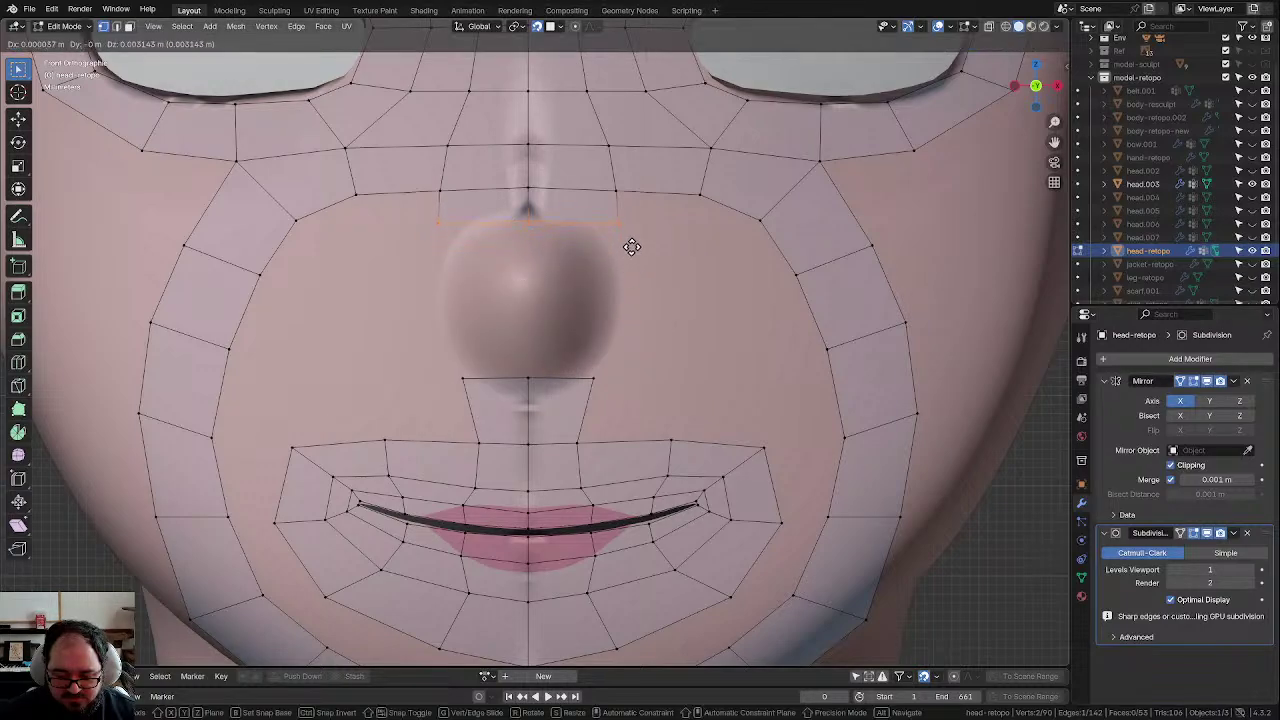
click(632, 243)
key(g)
click(529, 214)
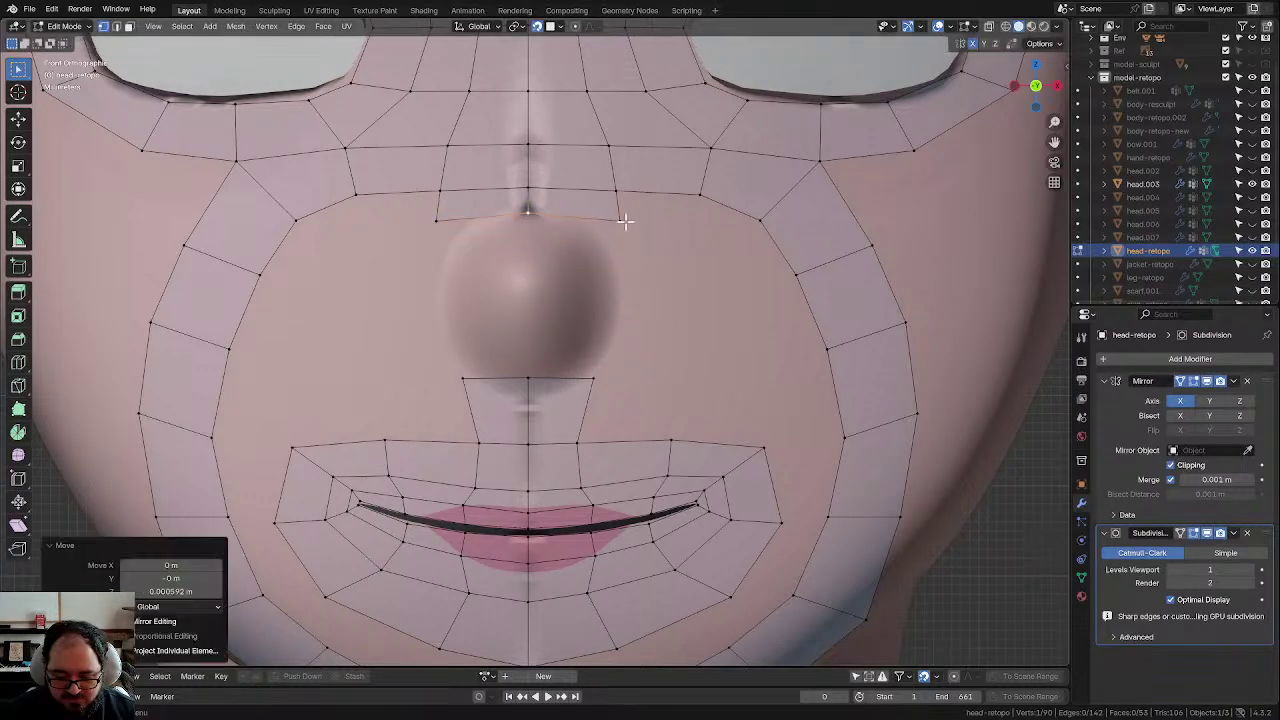
Step: Move the nose bridge's side vertices inward and slightly up, shifting the two lower rows about 0.0014 m in and 0.0007 m up
key(g)
click(614, 212)
click(614, 189)
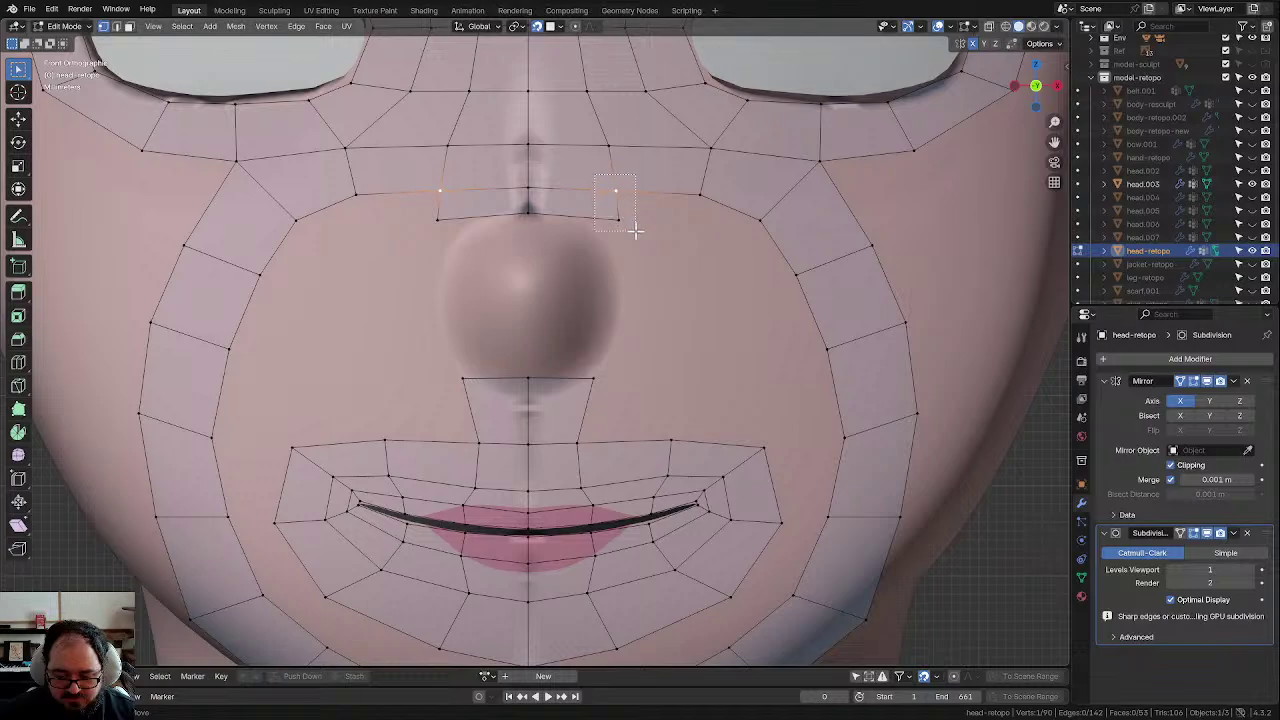
drag(635, 230, 617, 220)
key(g)
click(616, 210)
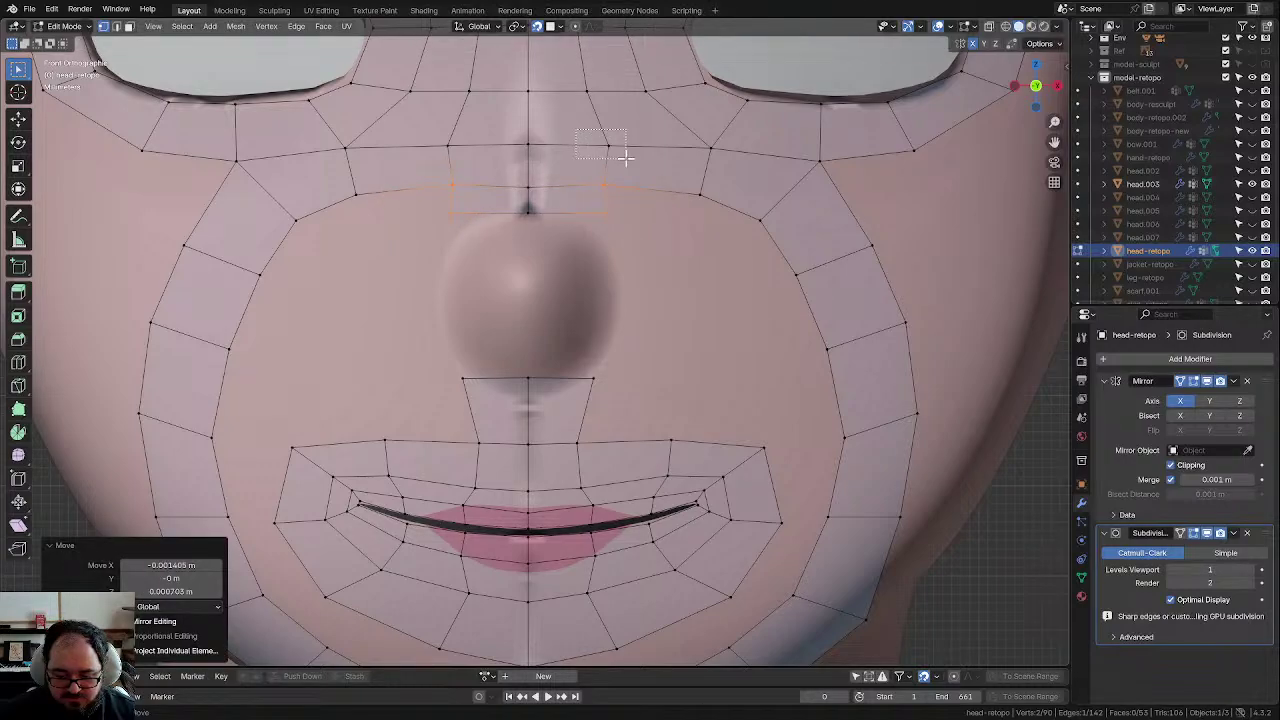
drag(626, 158, 626, 160)
key(g)
click(612, 155)
Step: Fit the centre-line vertices to the top and bottom of the nose ball, lowering the bottom one about 0.0024 m
click(540, 229)
click(526, 212)
key(g)
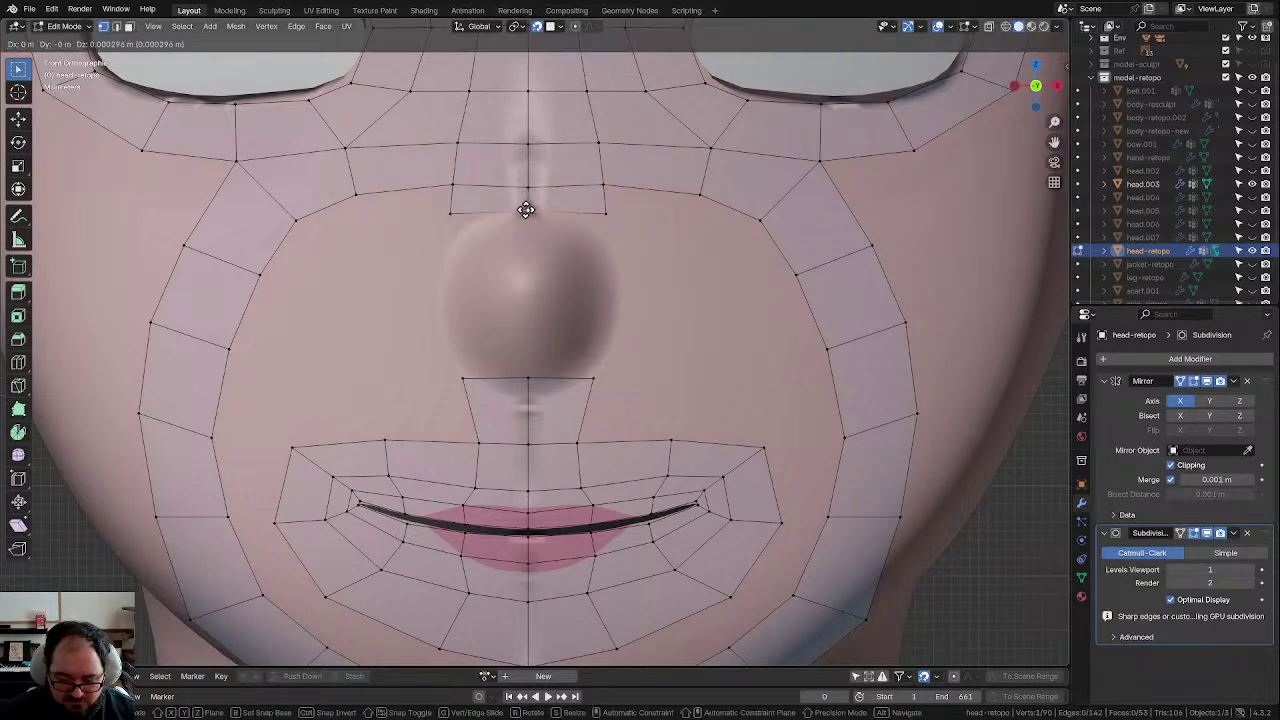
click(526, 209)
click(526, 386)
key(g)
click(528, 407)
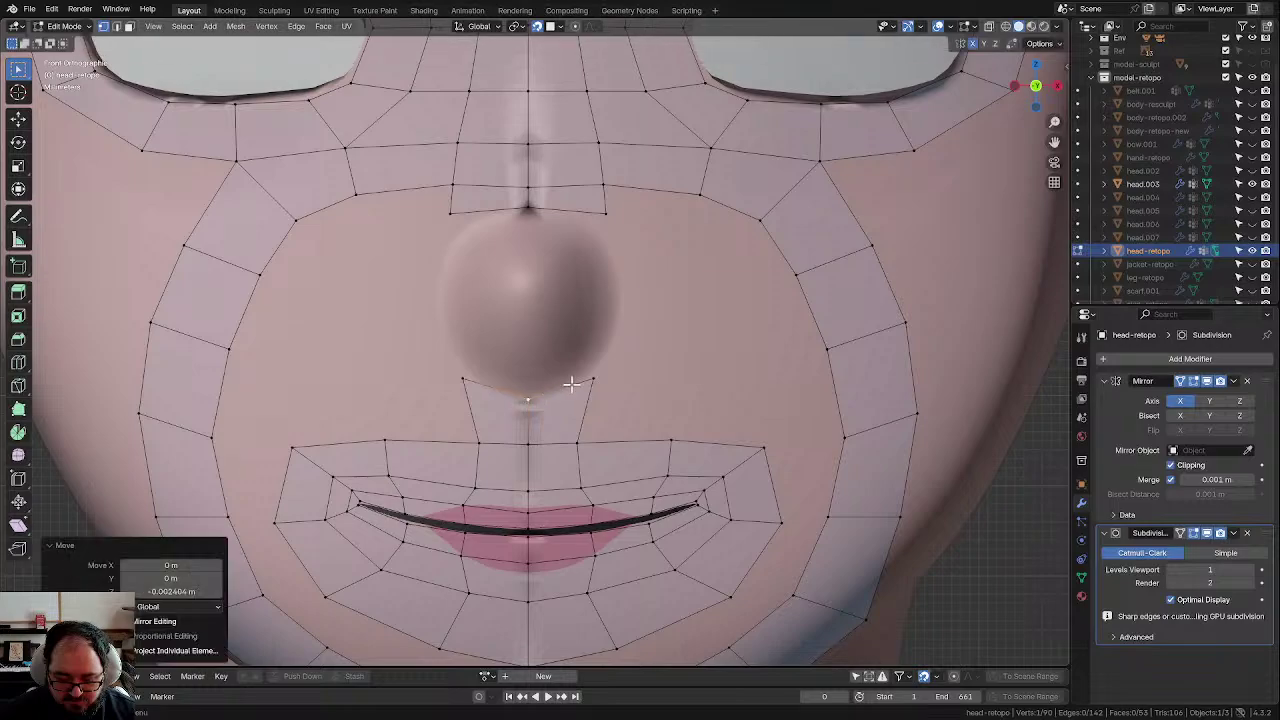
Step: Move the outer vertices just below the nose ball about 0.0008 m inward and 0.0016 m down
click(585, 383)
key(g)
click(578, 396)
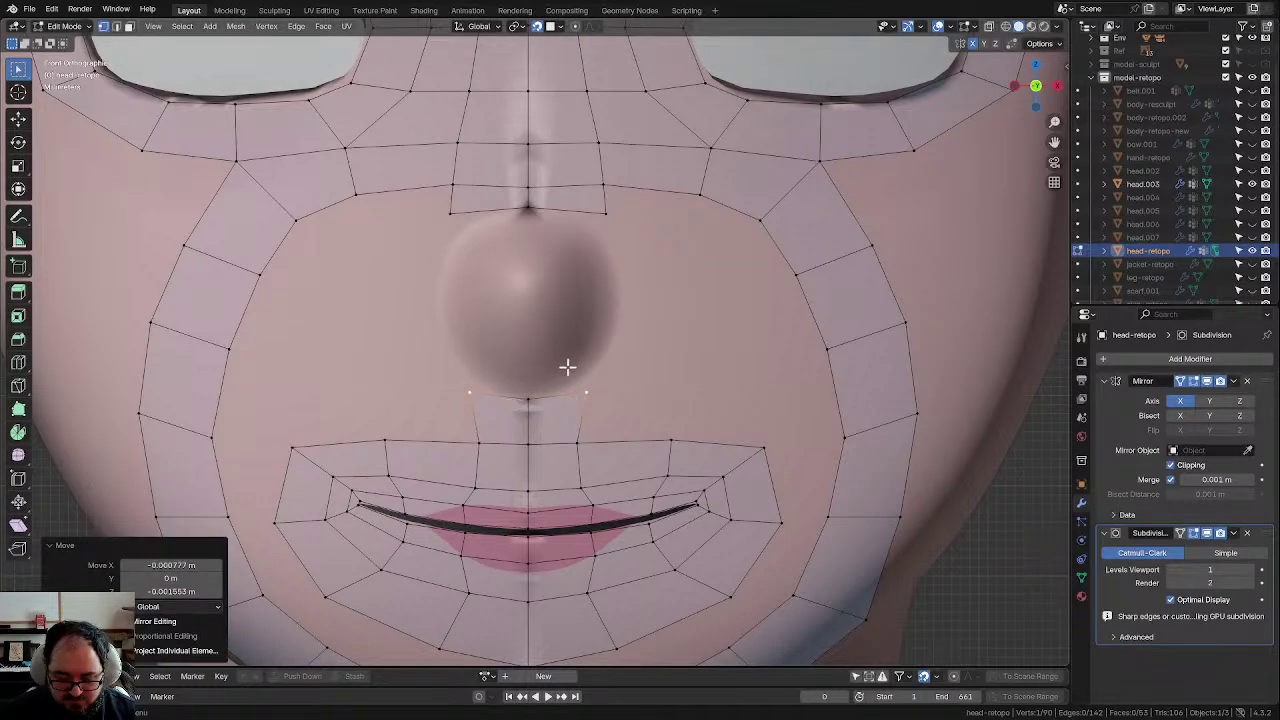
click(569, 365)
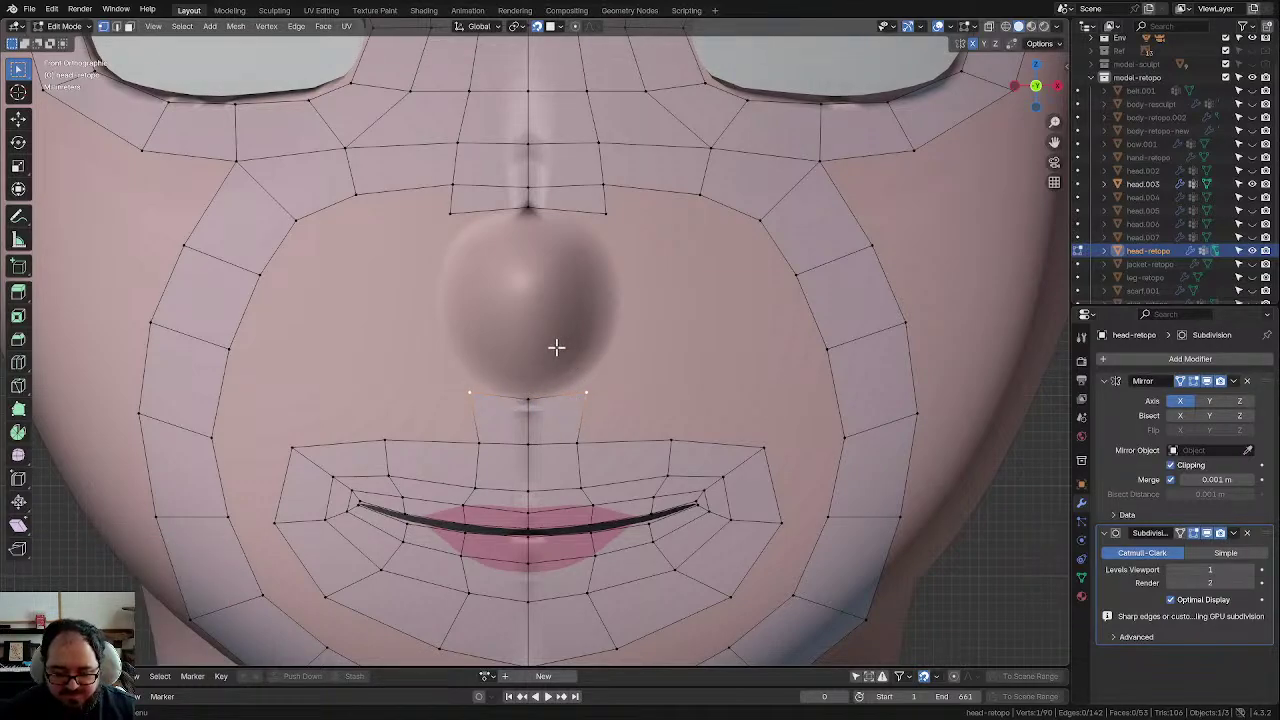
Step: Move the outer vertices at the nose ball's top inward about 0.006 m, close to the centre line
click(606, 211)
key(g)
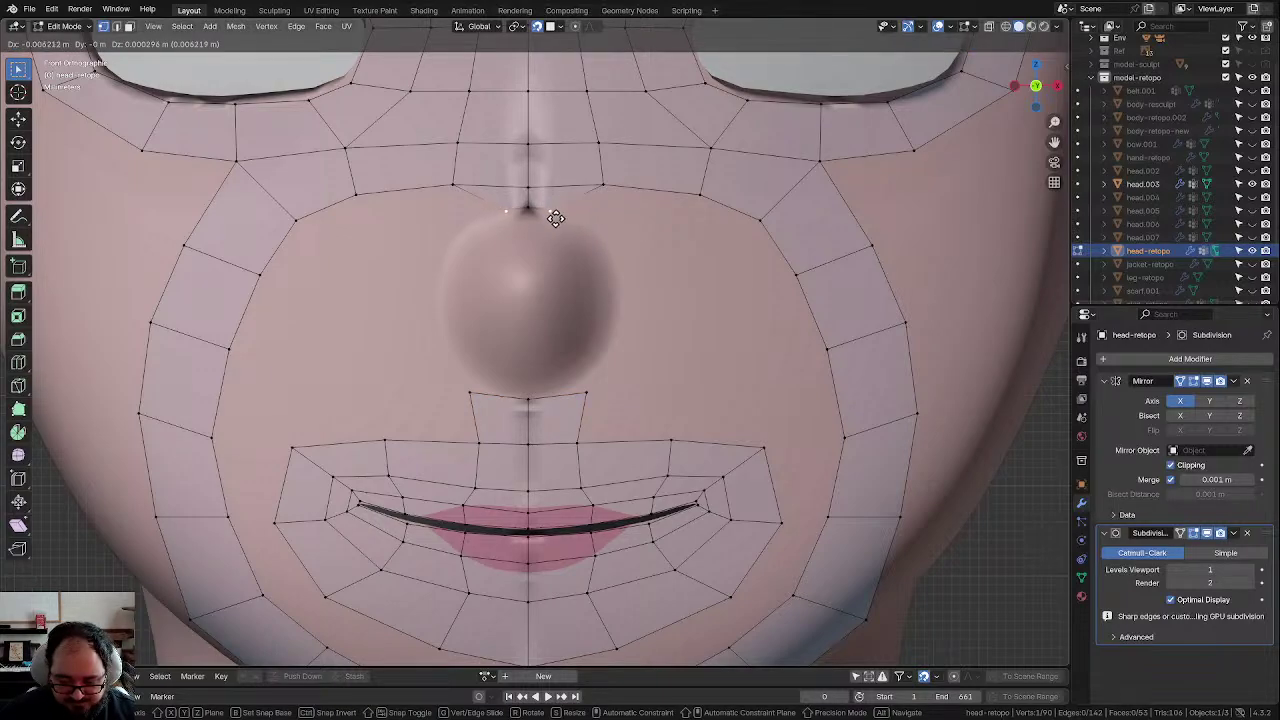
click(556, 218)
Step: Extrude the slanted edge at the nose ball's top twice, outward and then down, to form two quads along the nose's side
drag(543, 172, 628, 234)
key(g)
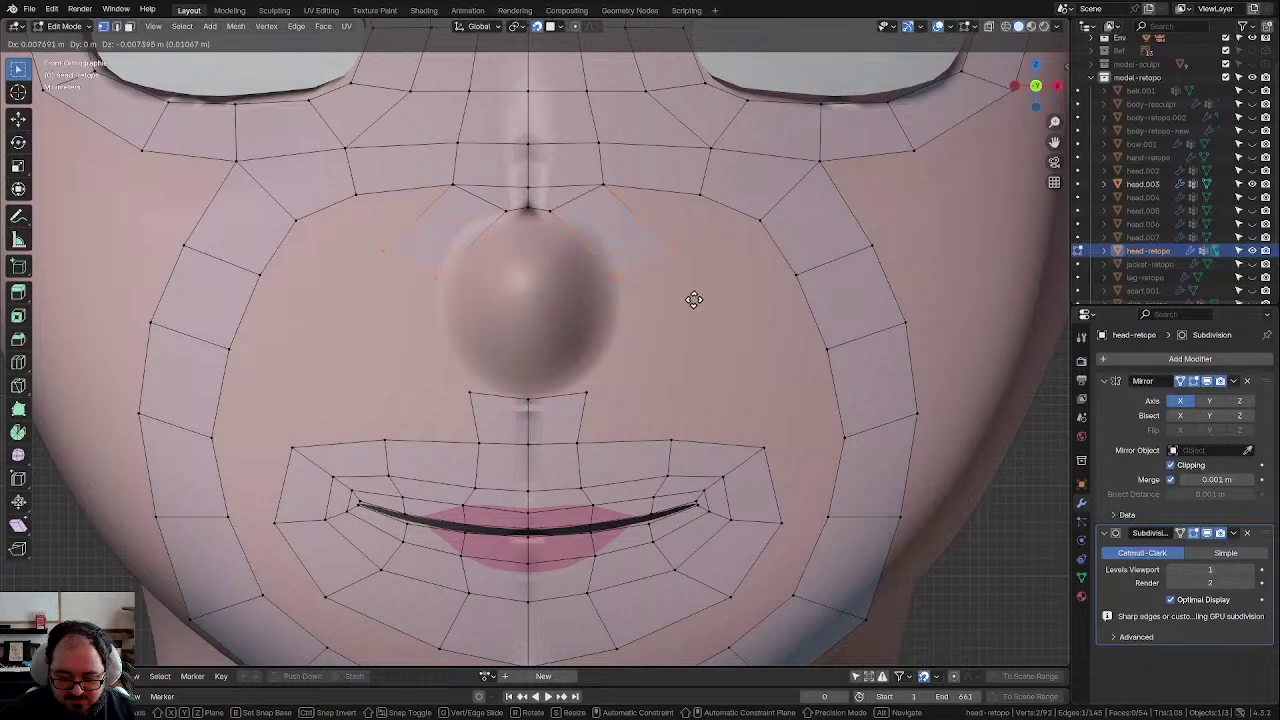
click(686, 279)
key(r)
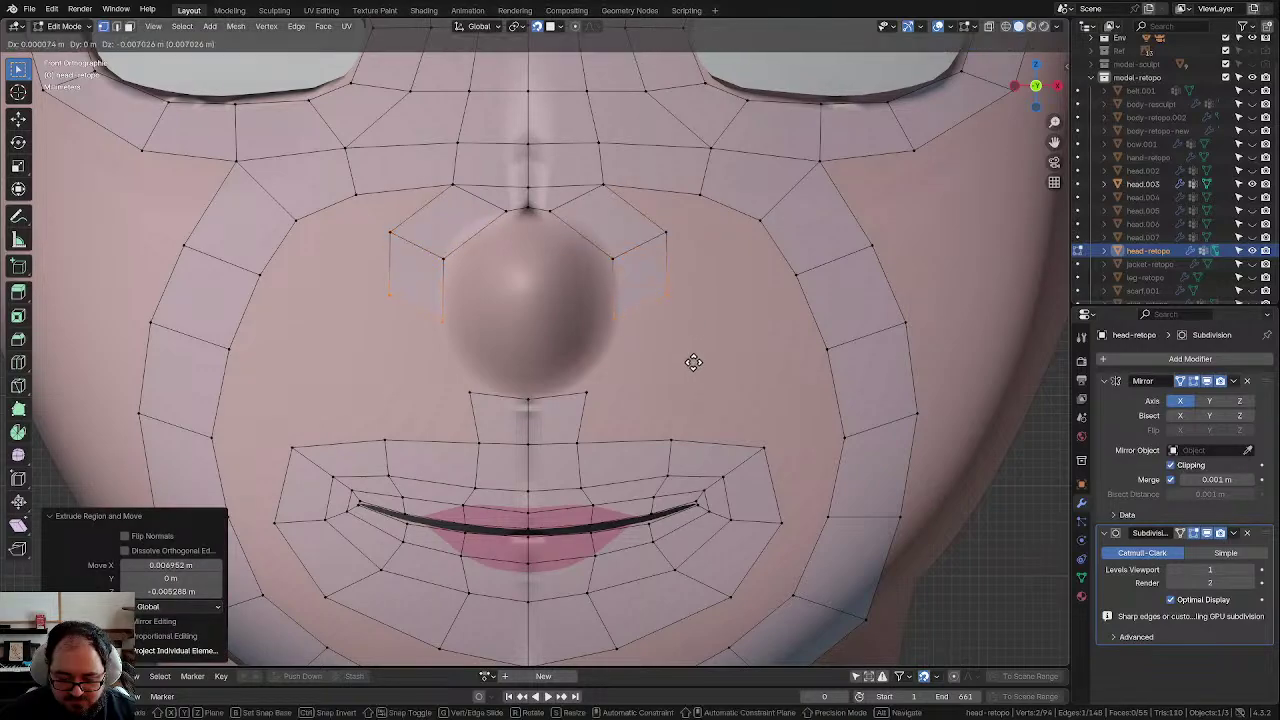
click(668, 406)
key(g)
click(669, 428)
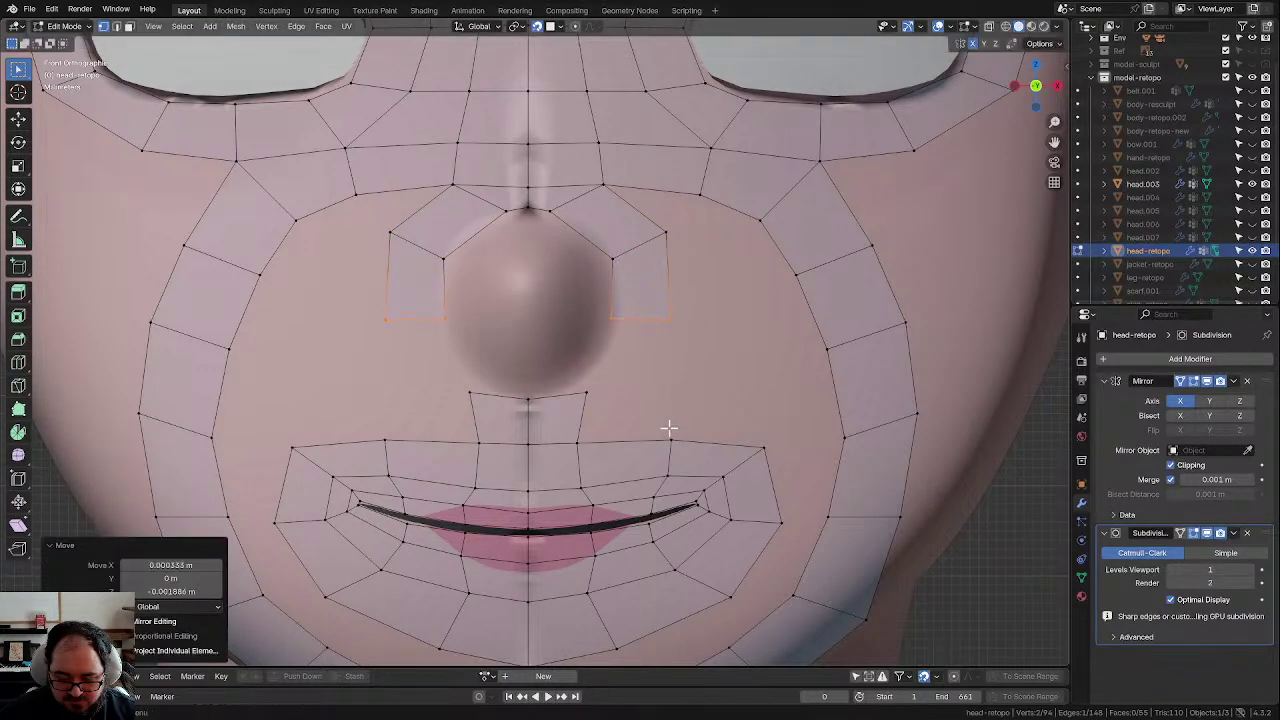
Step: Extrude a third quad inward and down along the nose ball, and rotate its end edge about 38° to follow the lower curve
key(e)
click(617, 443)
key(g)
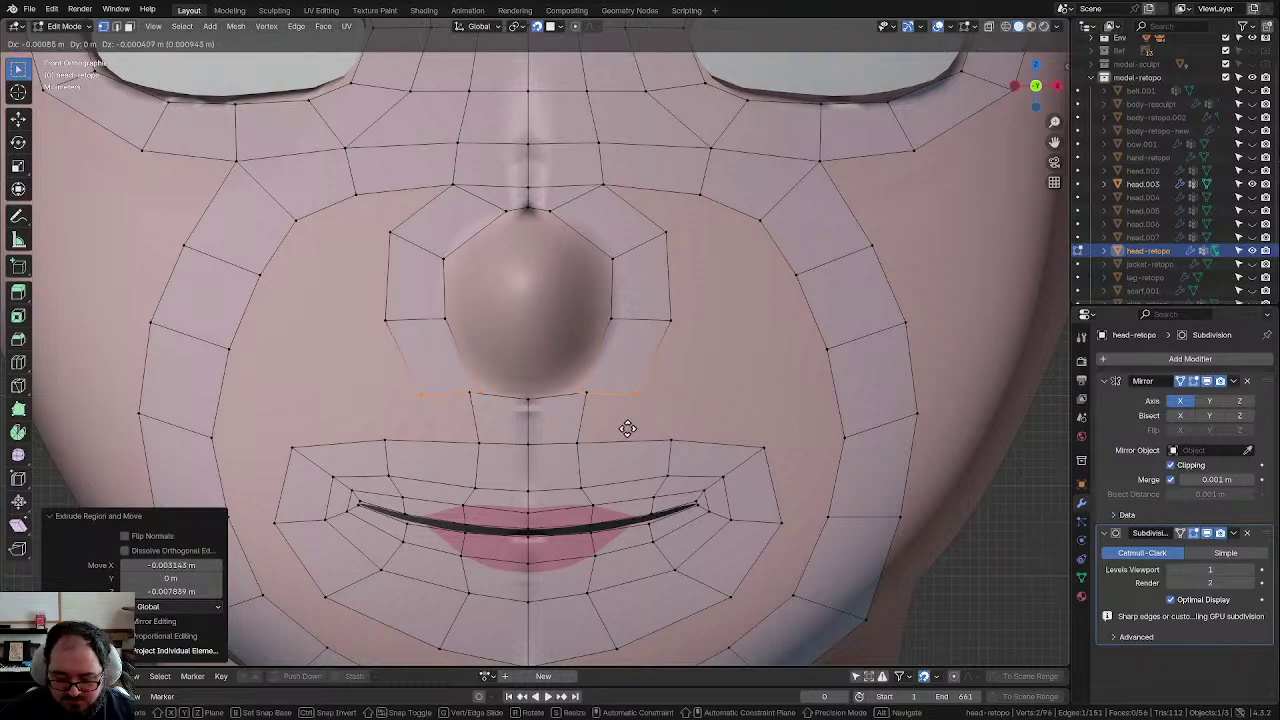
click(636, 418)
key(r)
click(614, 430)
key(g)
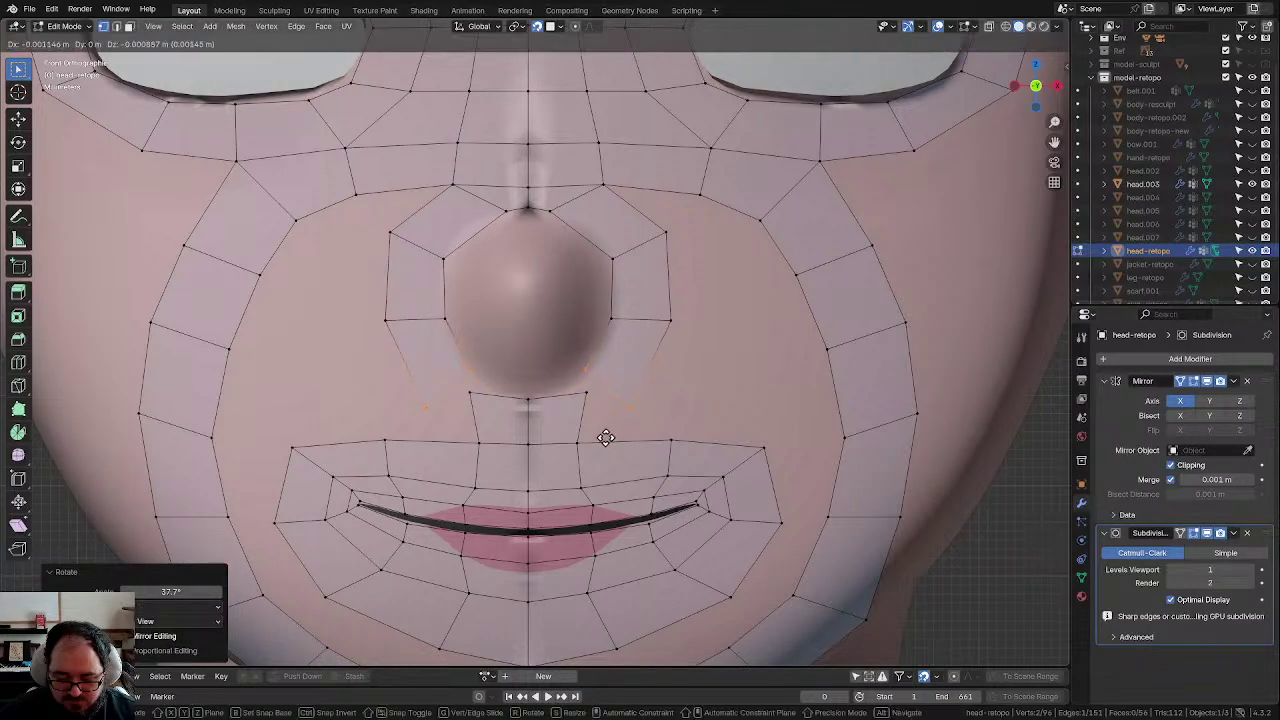
click(606, 442)
Step: Pull the strip's outer vertex under the nose inward about 0.0018 m and fill the remaining gap with a quad to close the nose loop
key(g)
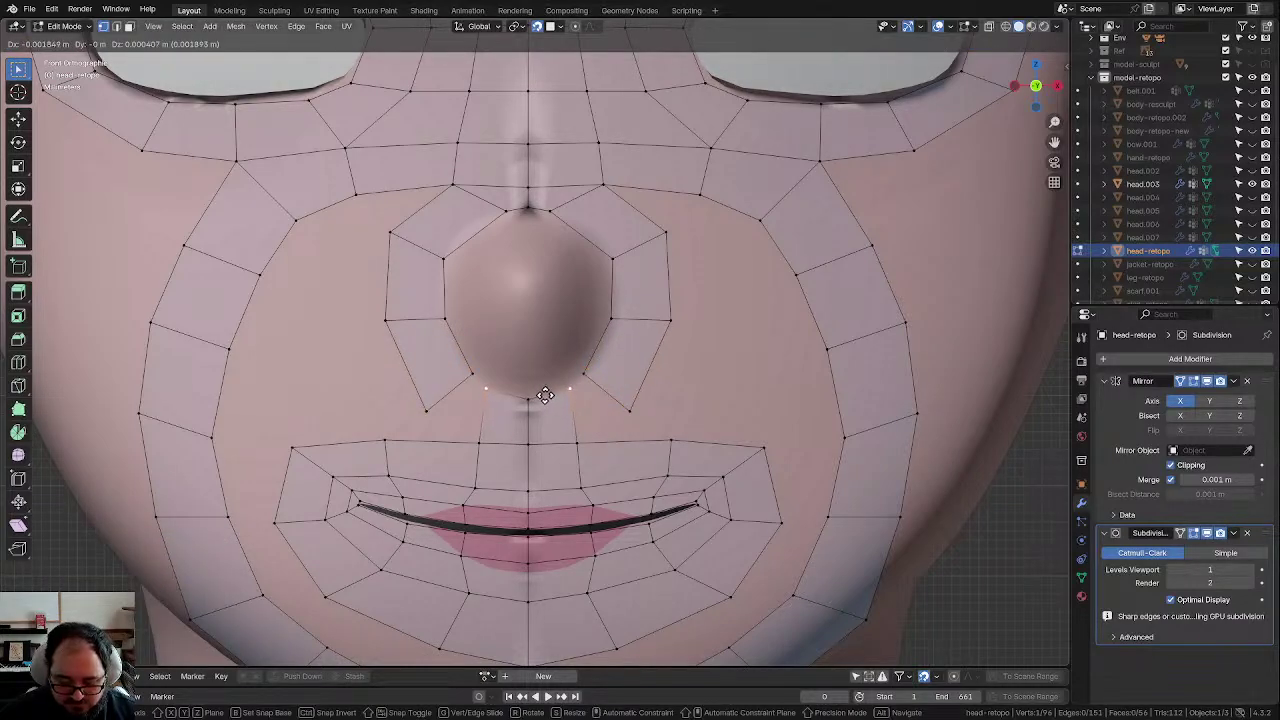
click(611, 405)
click(579, 377)
shift+click(572, 439)
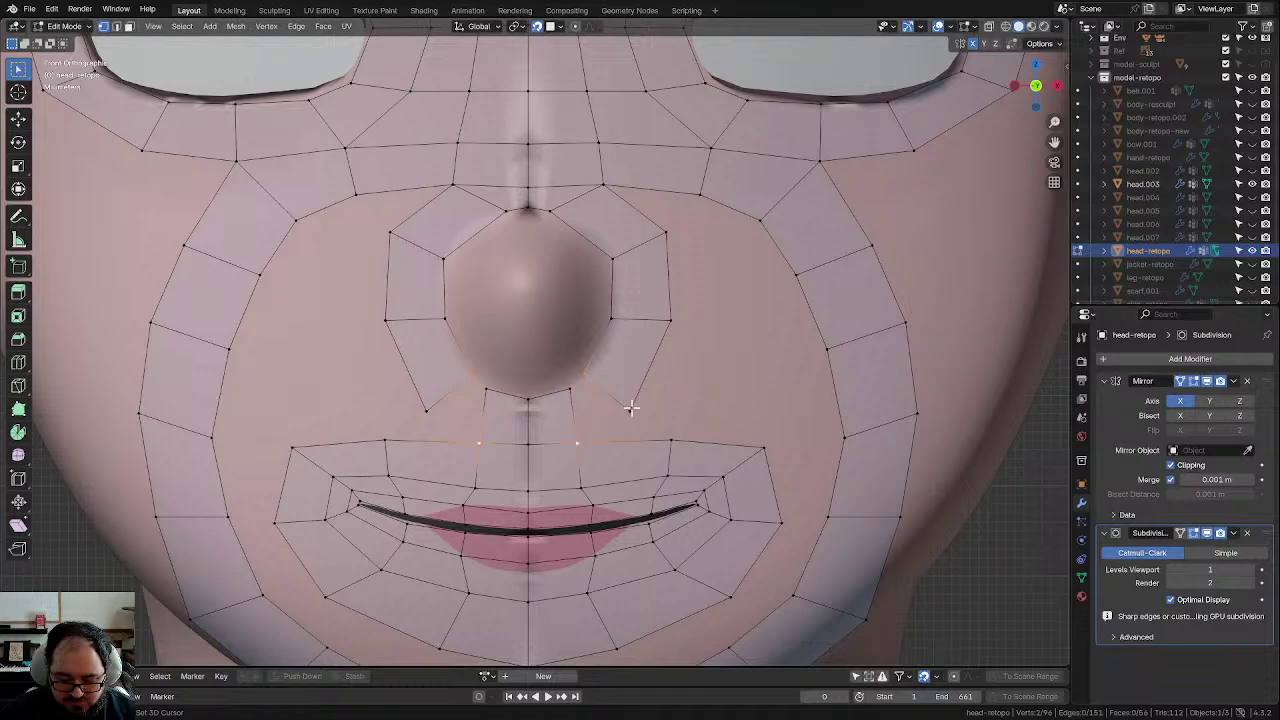
shift+click(630, 407)
shift+click(567, 398)
key(f)
click(685, 367)
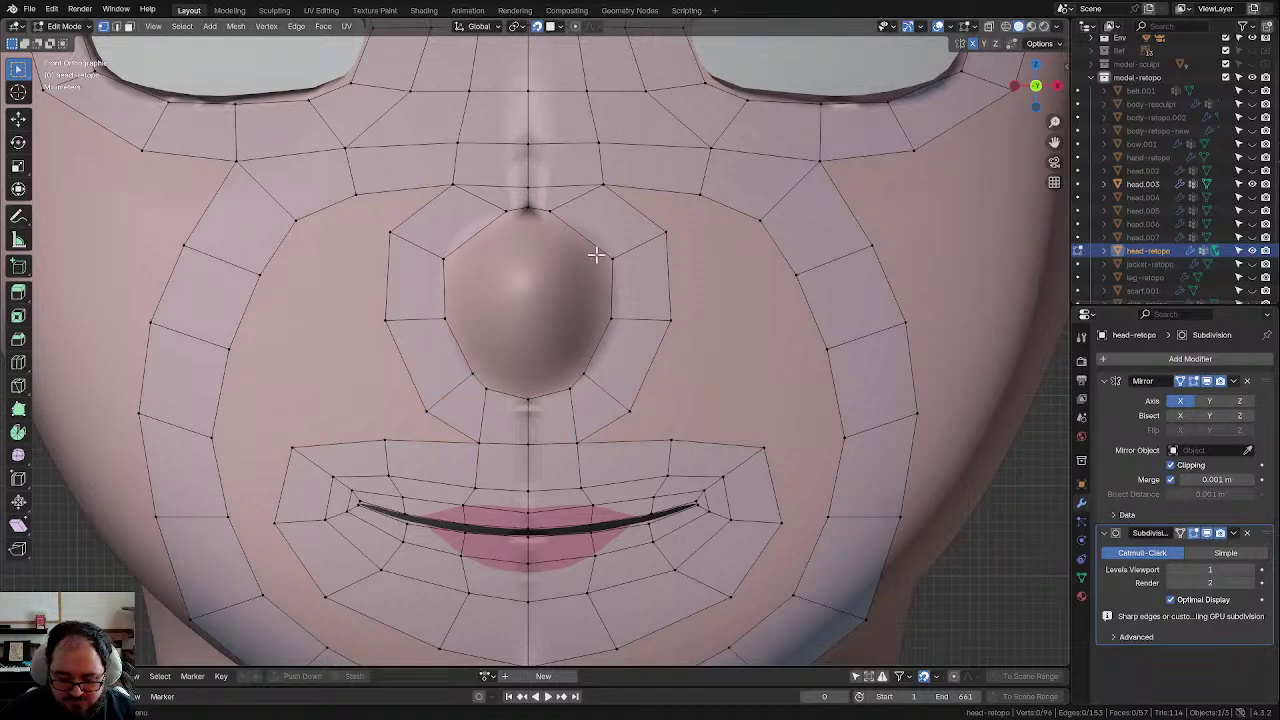
Step: Tighten the upper part of the nose loop by adjusting its two upper inner vertices and pulling the upper outer vertex inward
click(561, 221)
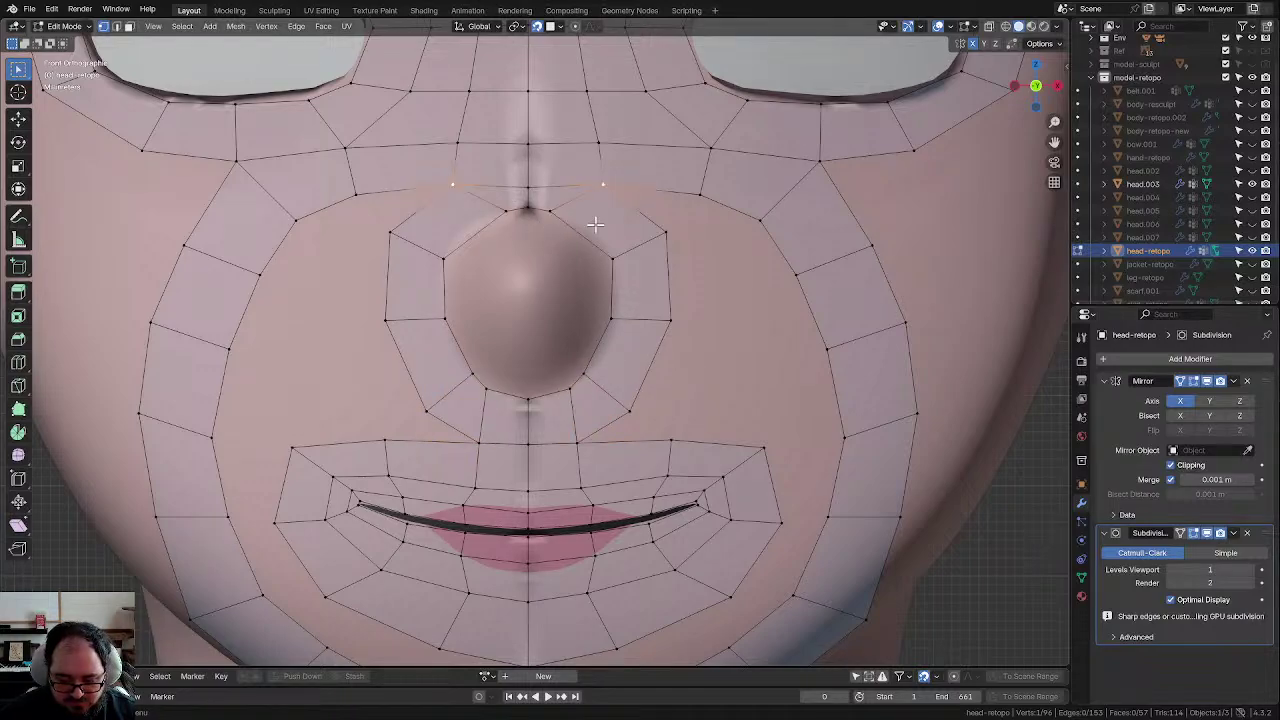
key(g)
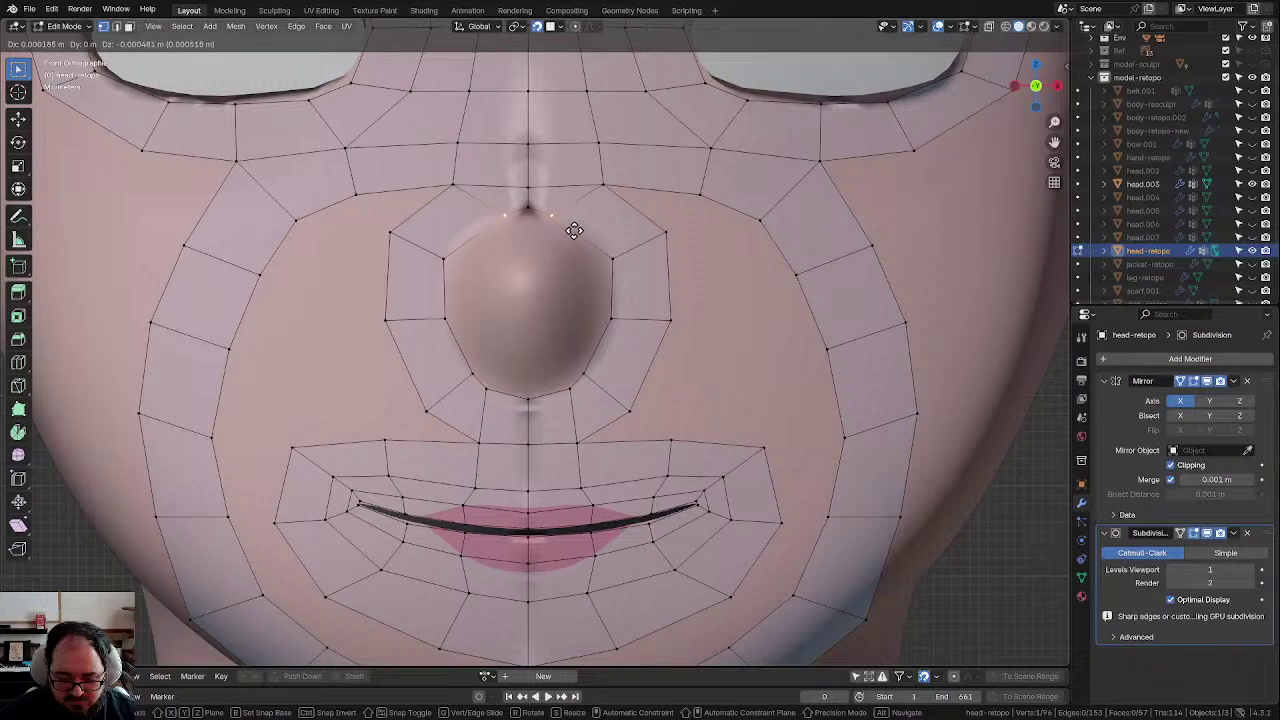
click(575, 232)
click(611, 257)
key(g)
click(600, 240)
click(651, 233)
key(g)
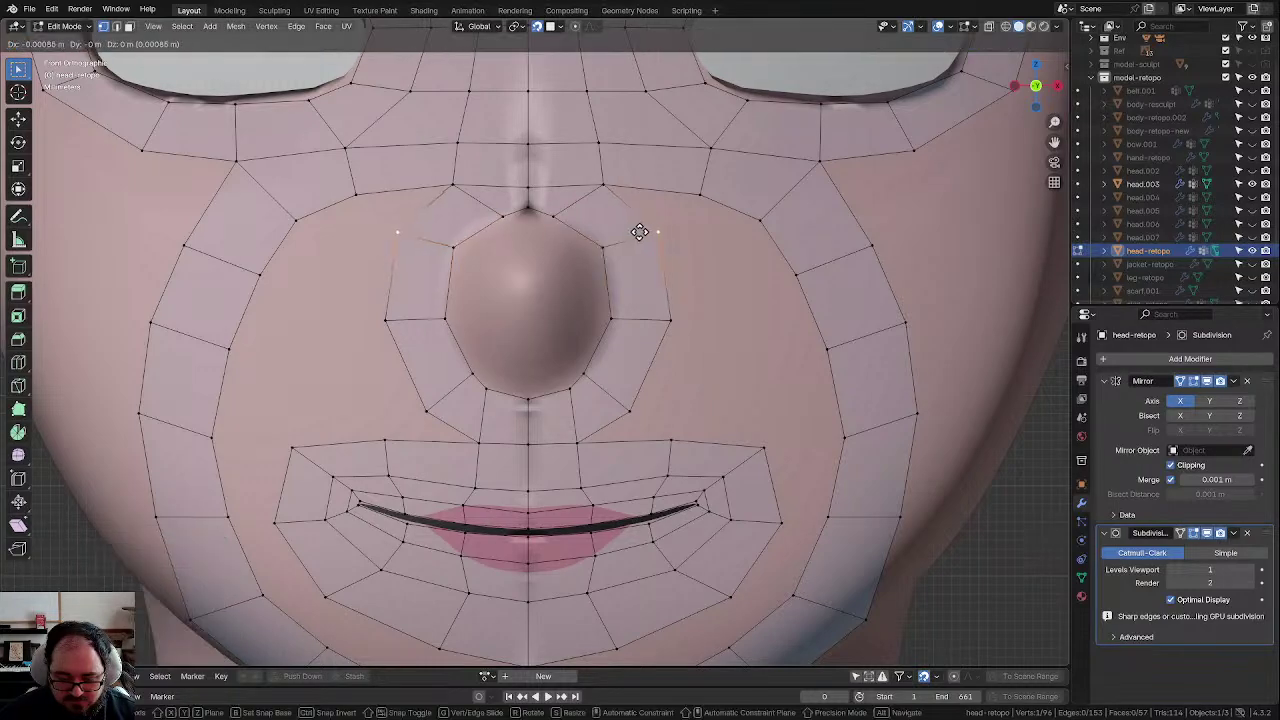
click(640, 232)
Step: Even out the nose loop's lower part by nudging the outer side vertex and moving the lower inner and outer vertices outward and up
click(671, 319)
key(g)
click(675, 318)
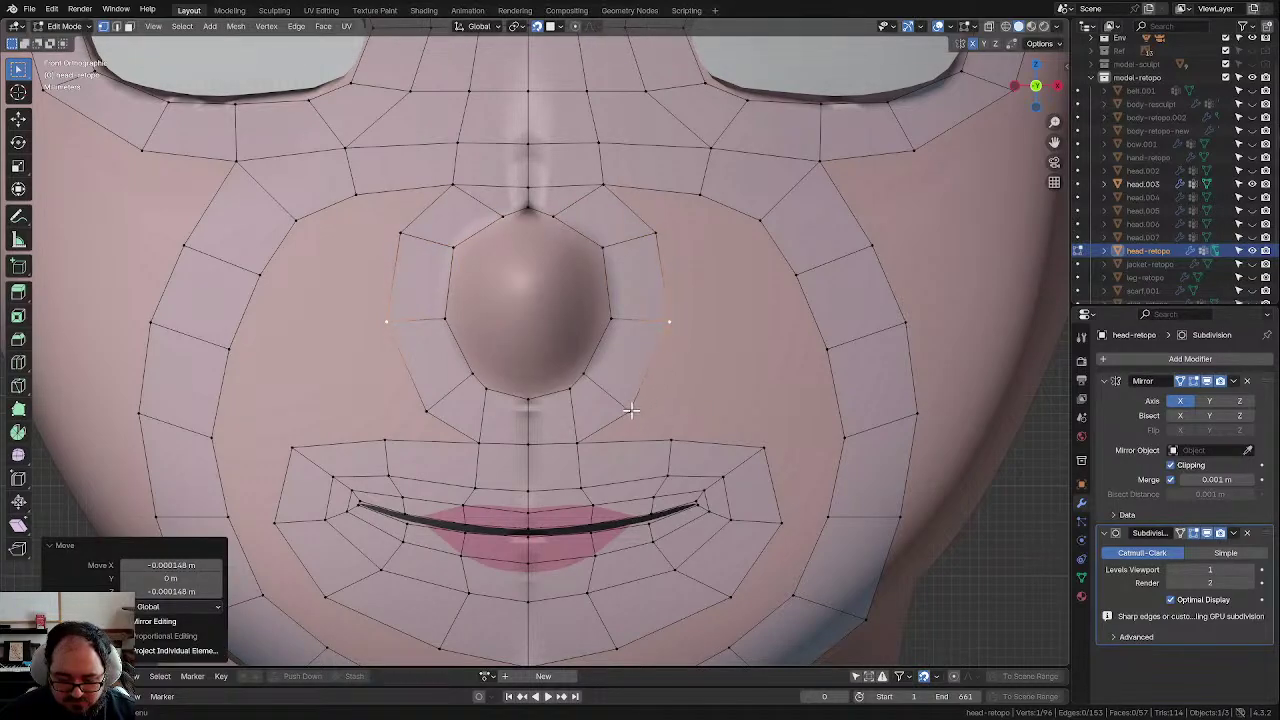
click(618, 398)
key(g)
click(645, 416)
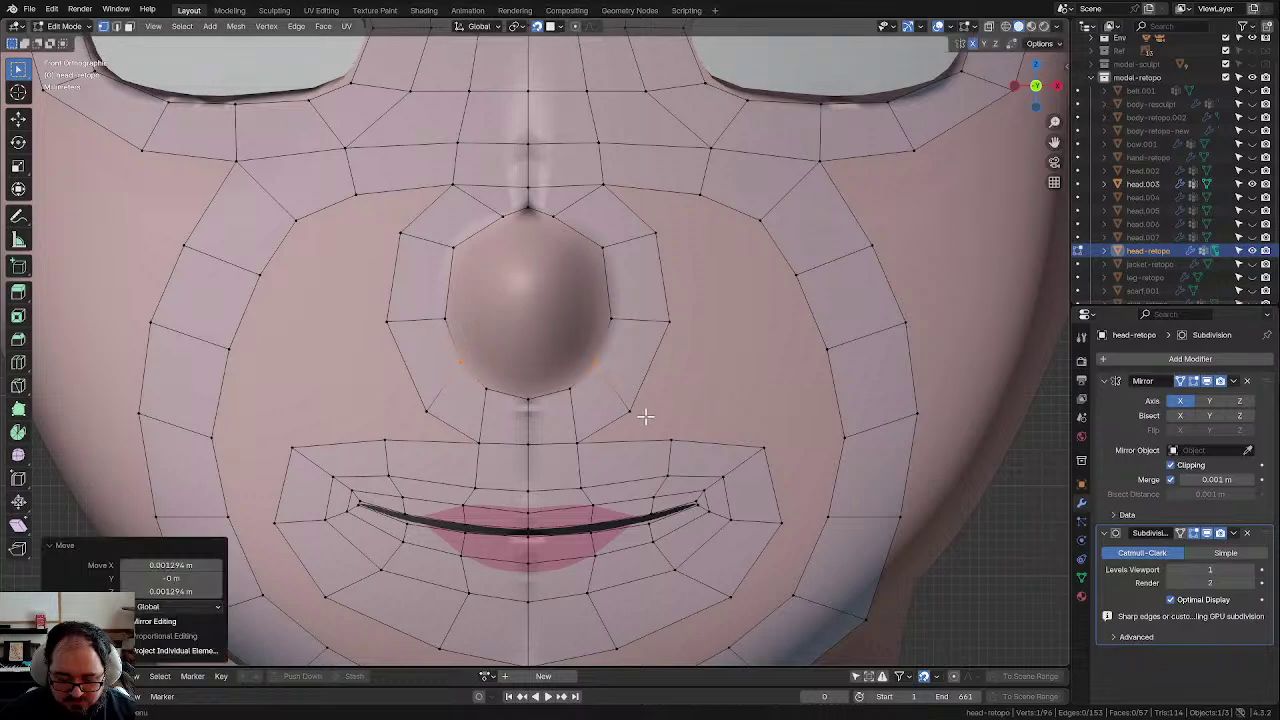
click(645, 416)
key(g)
click(681, 386)
click(686, 376)
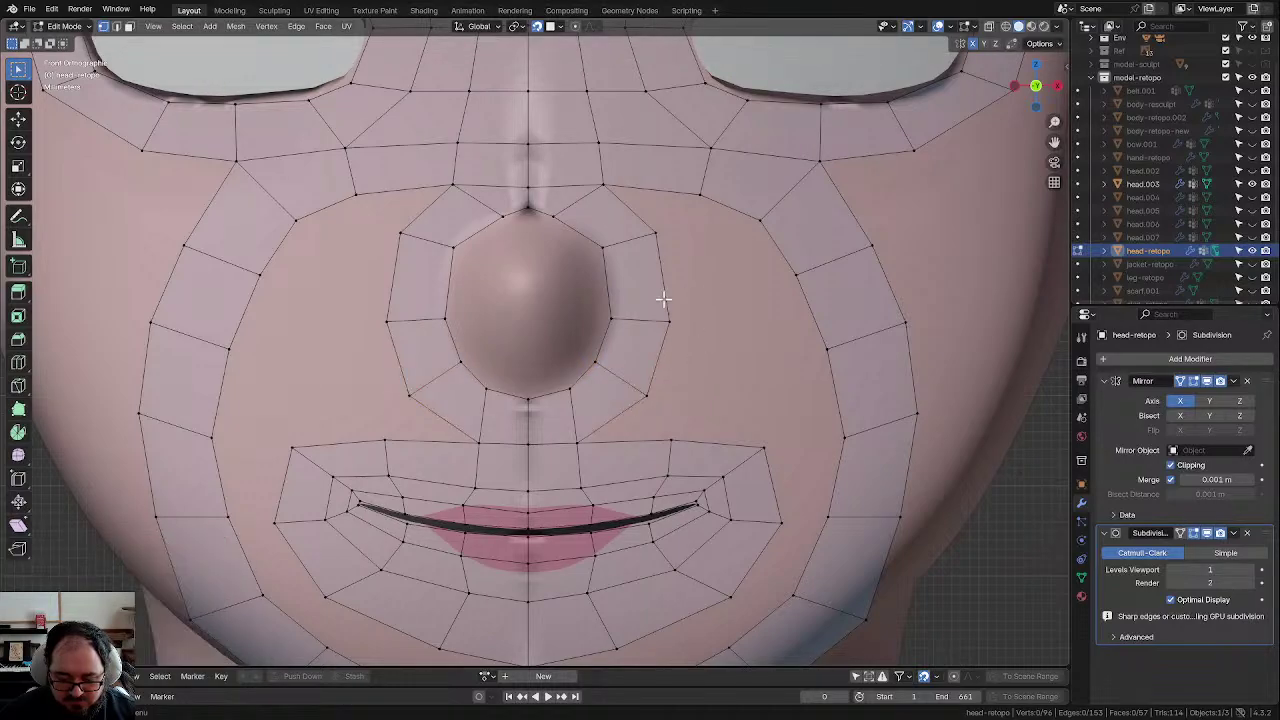
Step: Raise the two centre-line vertices above the nose loop, the lower one by about 0.0015 m, to arch the rows over the bridge
scroll(663, 298, down, 2)
scroll(634, 294, up, 3)
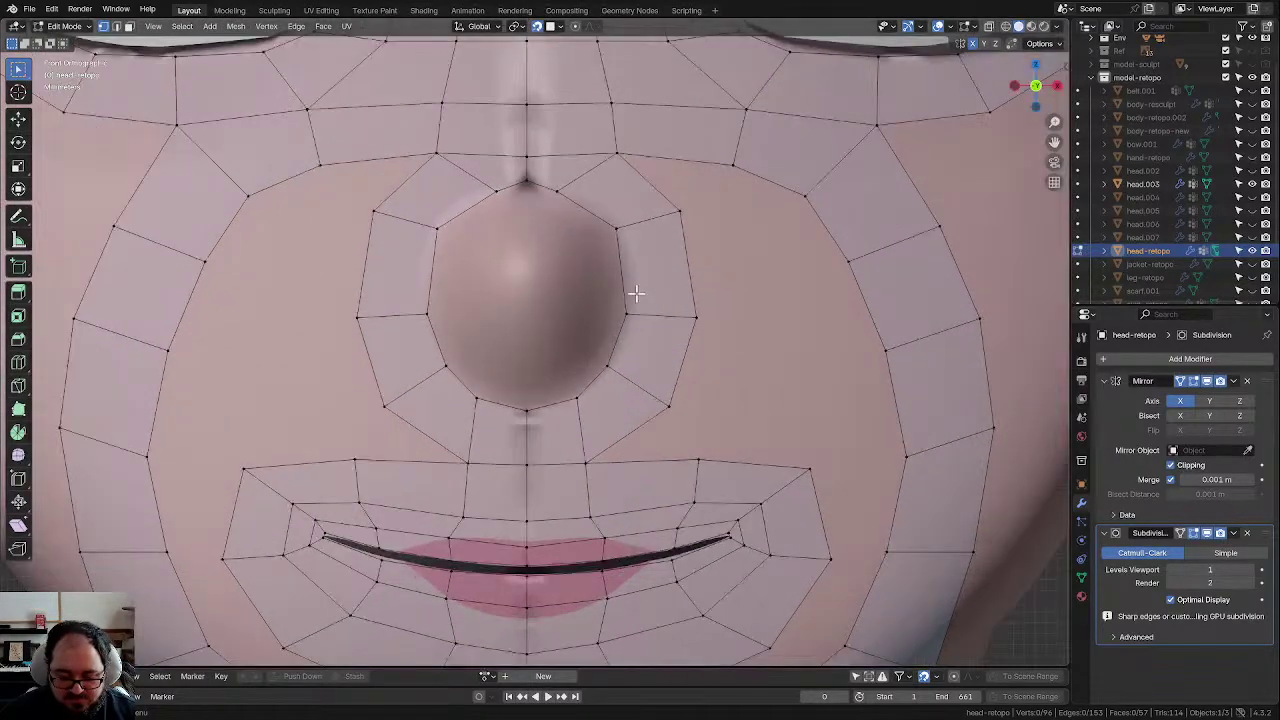
click(522, 157)
key(g)
click(522, 134)
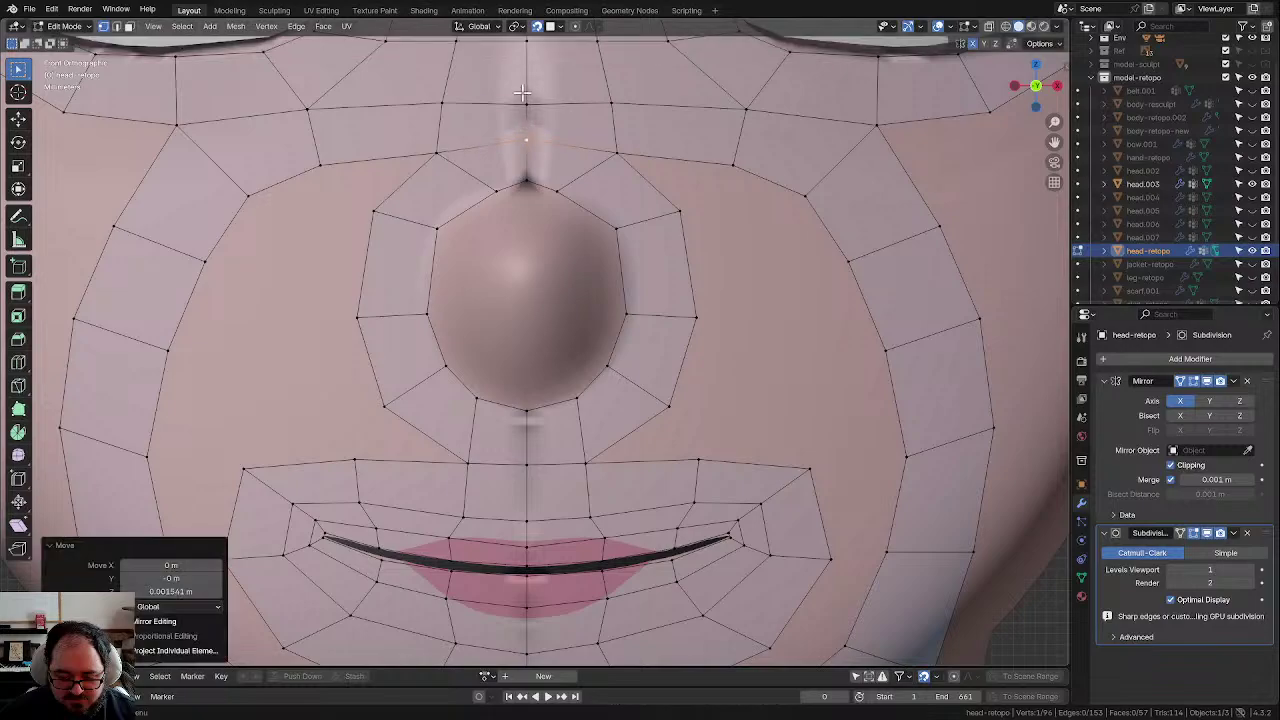
click(523, 94)
key(g)
click(527, 80)
click(721, 232)
scroll(692, 266, down, 4)
scroll(682, 266, up, 3)
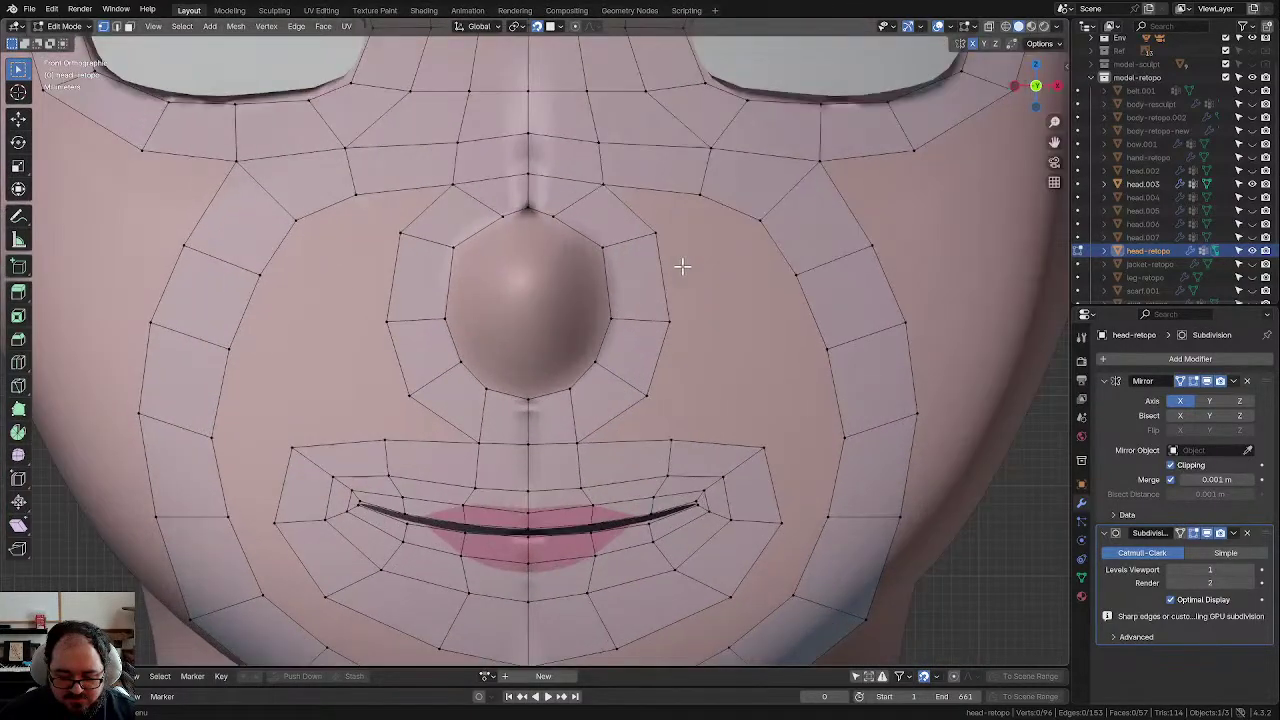
Step: Move the inner vertex beside the nose ball's top back about 0.0019 m along Y
middle_drag(664, 268, 500, 304)
scroll(463, 317, down, 6)
middle_drag(500, 304, 427, 360)
scroll(577, 301, up, 4)
scroll(636, 302, up, 4)
click(663, 338)
key(g)
click(696, 348)
Step: Fill a central strip over the nose ball from its top edge to its bottom edge, and add two loop cuts slid slightly upward
key(KP_1)
scroll(912, 353, up, 2)
shift+middle_drag(546, 308, 548, 340)
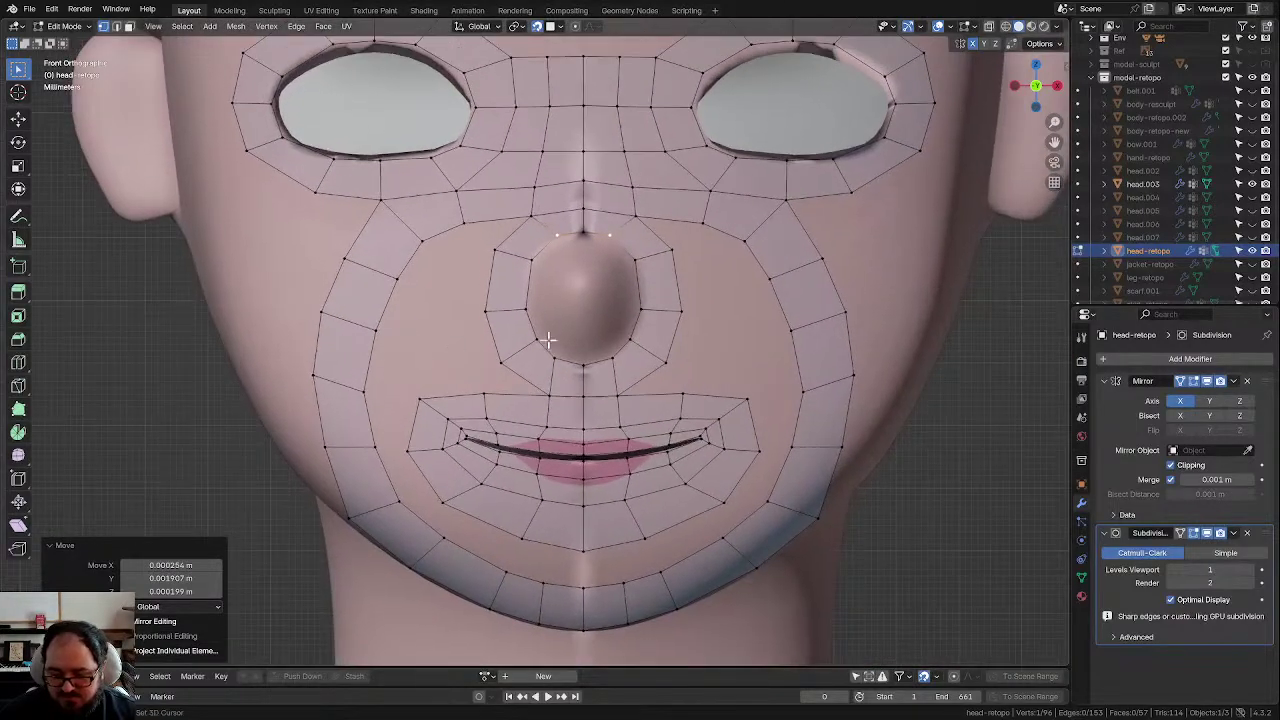
scroll(548, 340, up, 2)
click(645, 196)
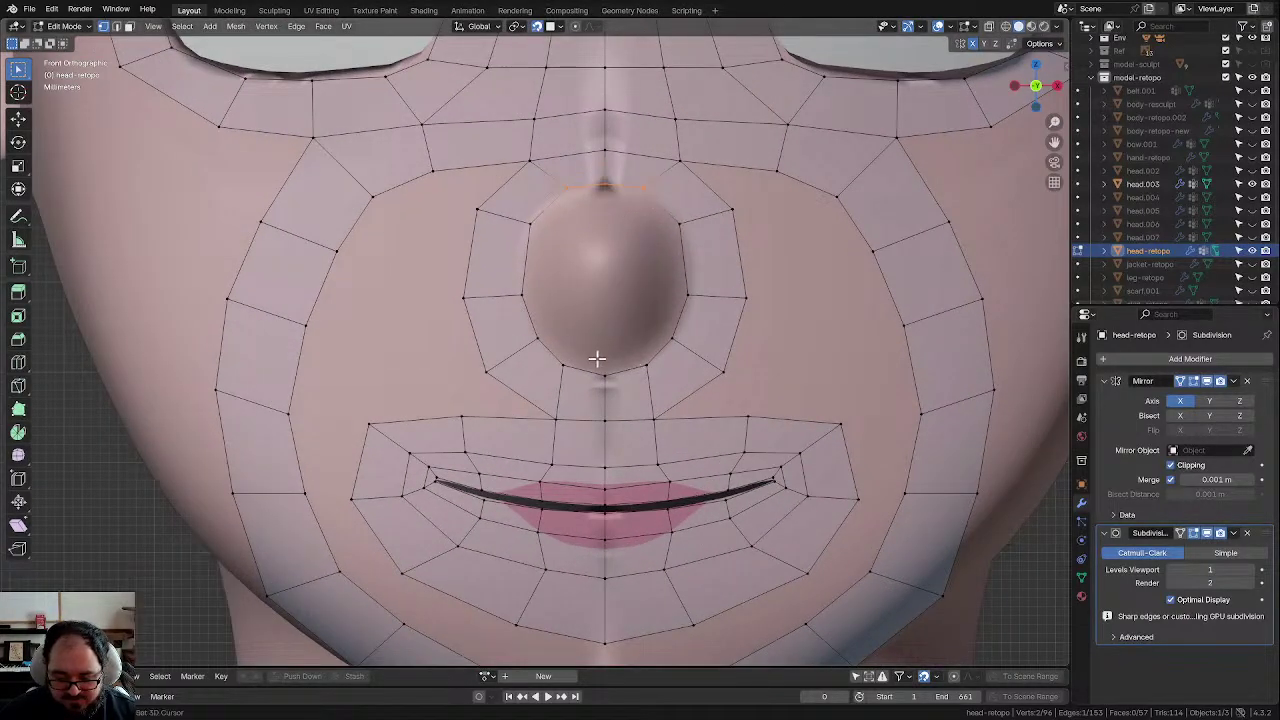
key(ctrl+r)
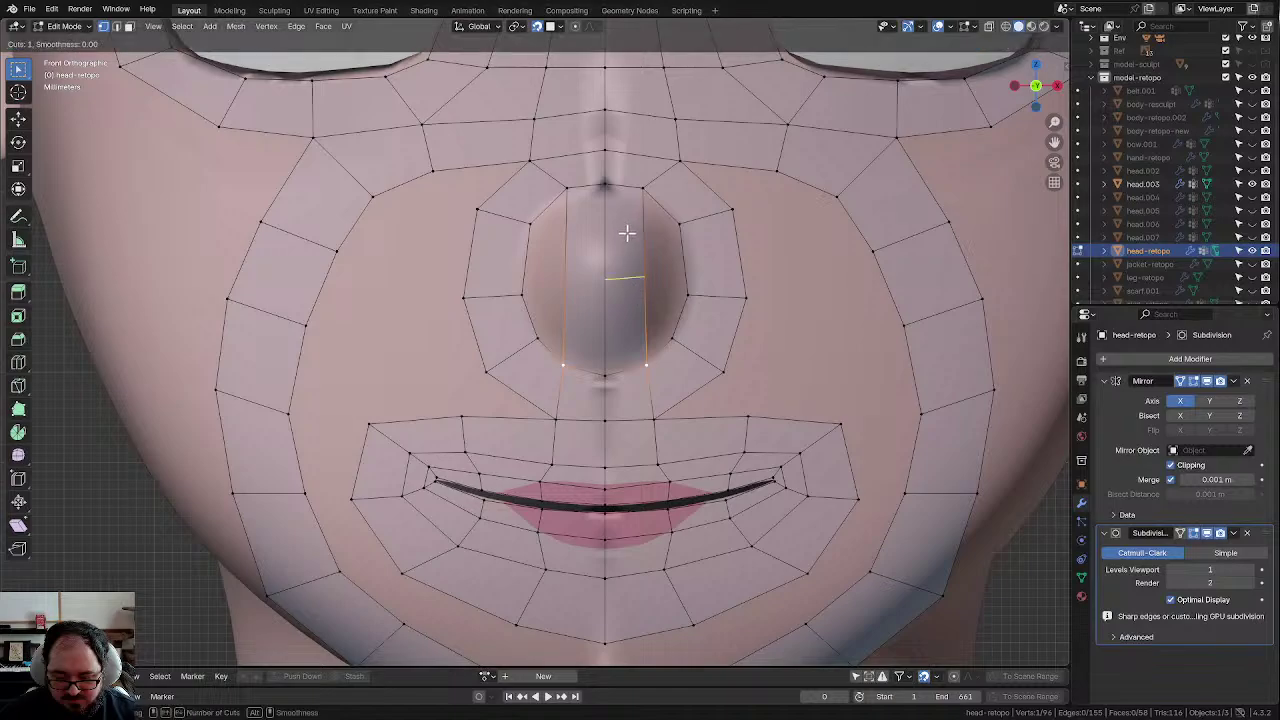
click(627, 233)
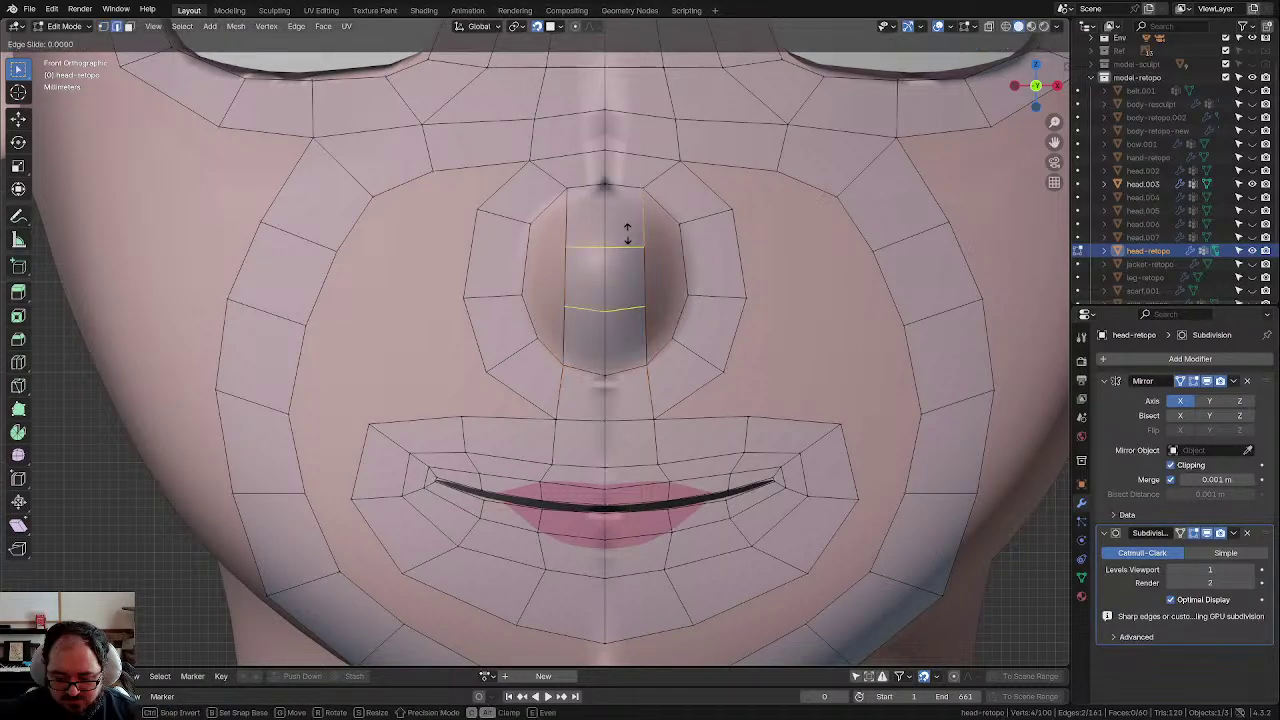
click(643, 229)
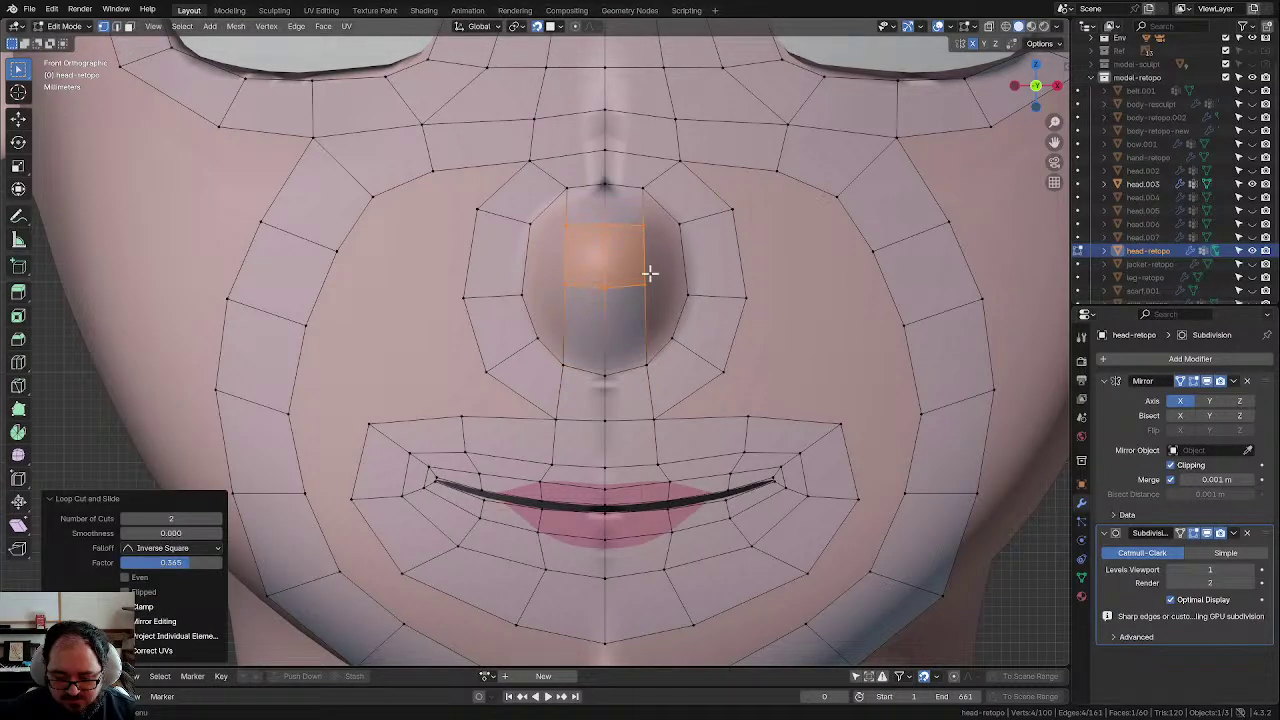
Step: Add a loop cut across the lower part of the central nose strip, slid slightly toward its middle
key(ctrl+z)
key(ctrl+r)
click(634, 332)
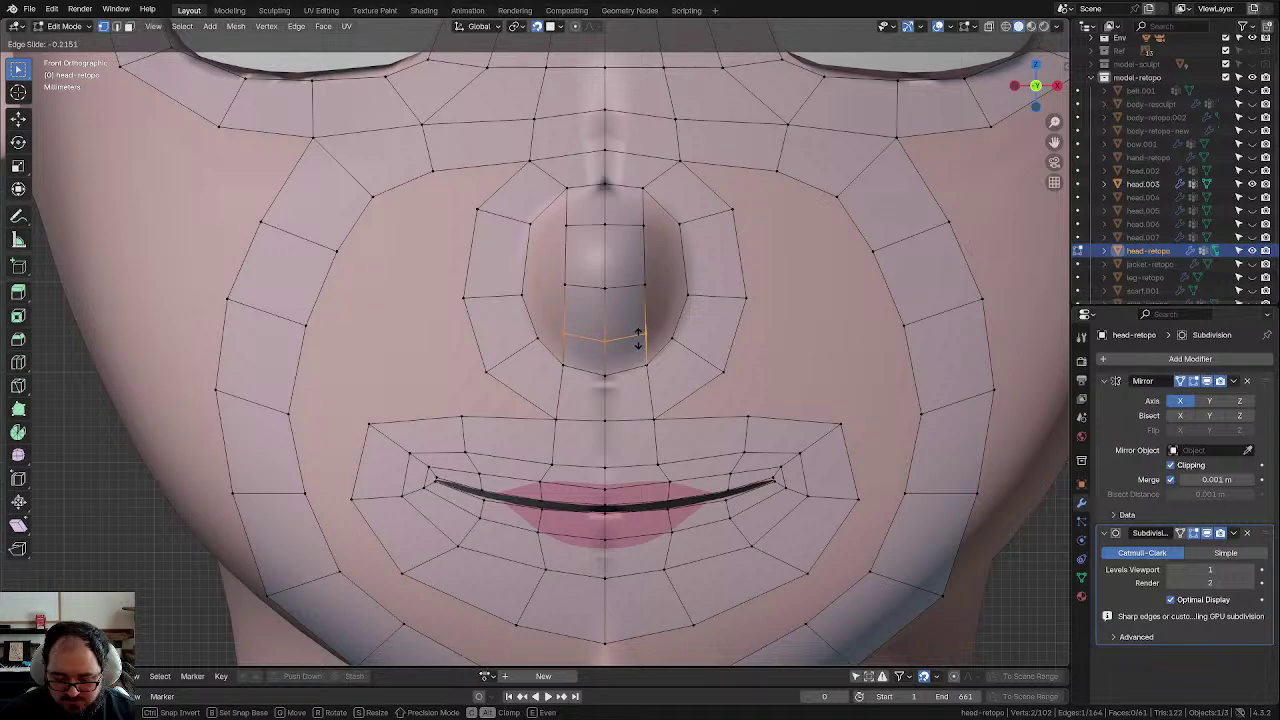
click(636, 338)
click(688, 291)
Step: In the right side view, add a loop cut between the nose strip's two upper cuts and move it forward to the nose tip
scroll(687, 325, down, 3)
middle_drag(700, 352, 571, 371)
scroll(531, 355, up, 1)
key(KP_3)
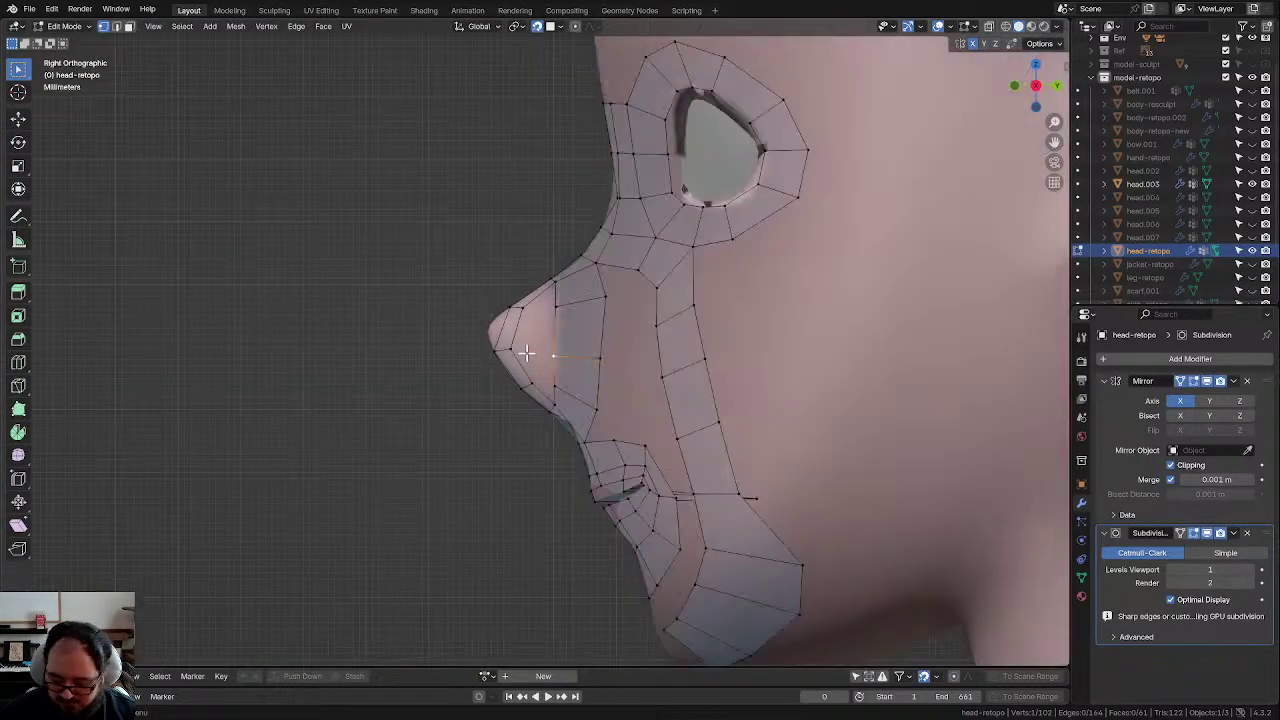
scroll(526, 351, up, 1)
scroll(436, 308, up, 2)
drag(436, 345, 529, 400)
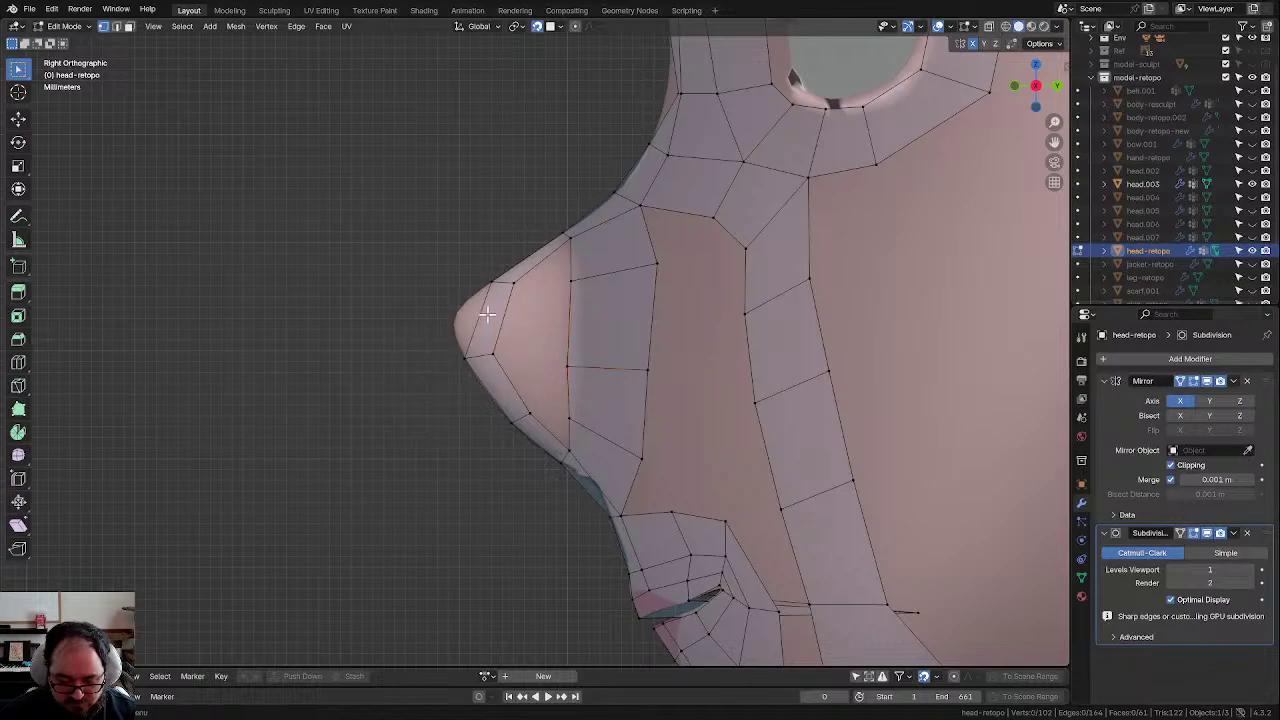
right_click(507, 316)
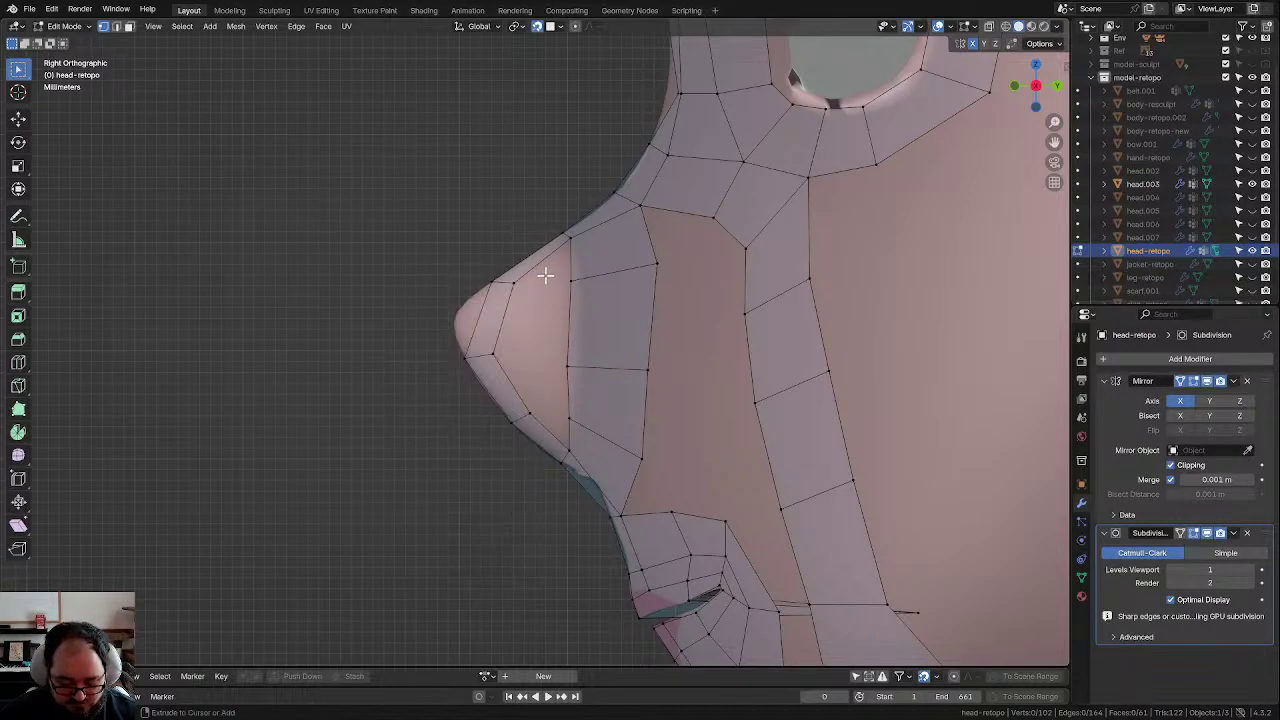
key(ctrl+r)
click(506, 318)
click(490, 310)
key(g)
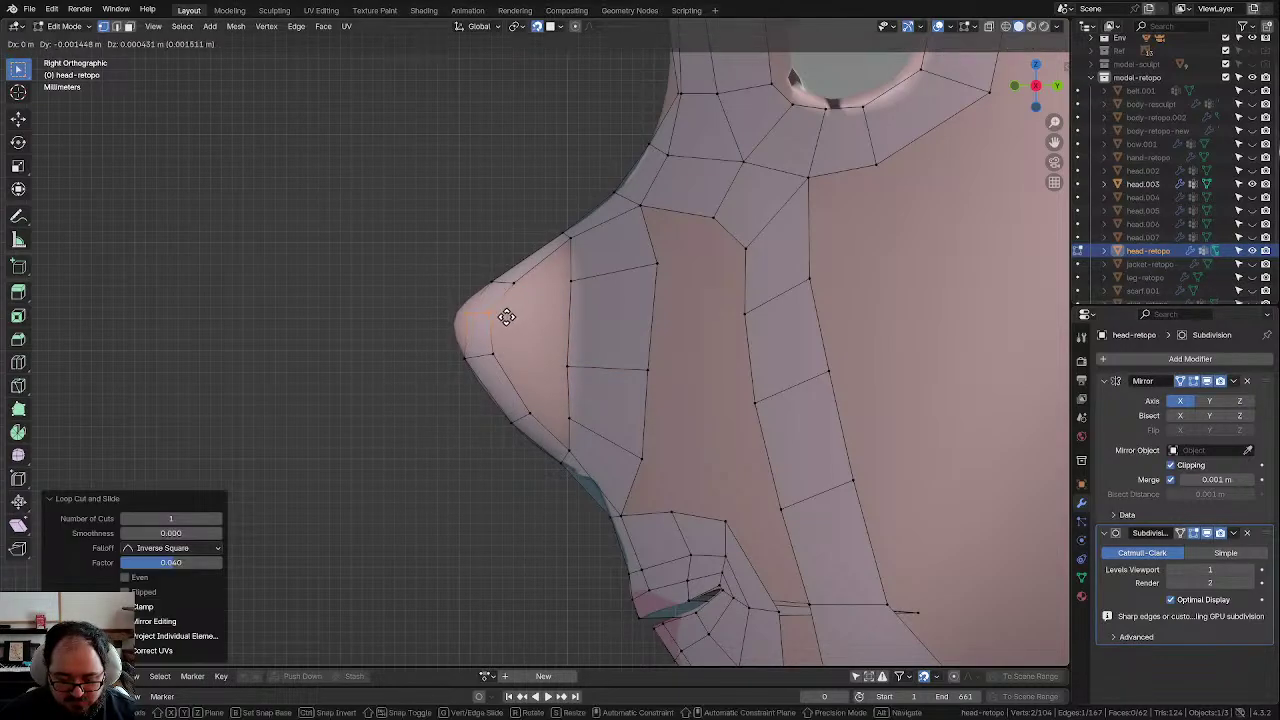
click(500, 323)
click(502, 290)
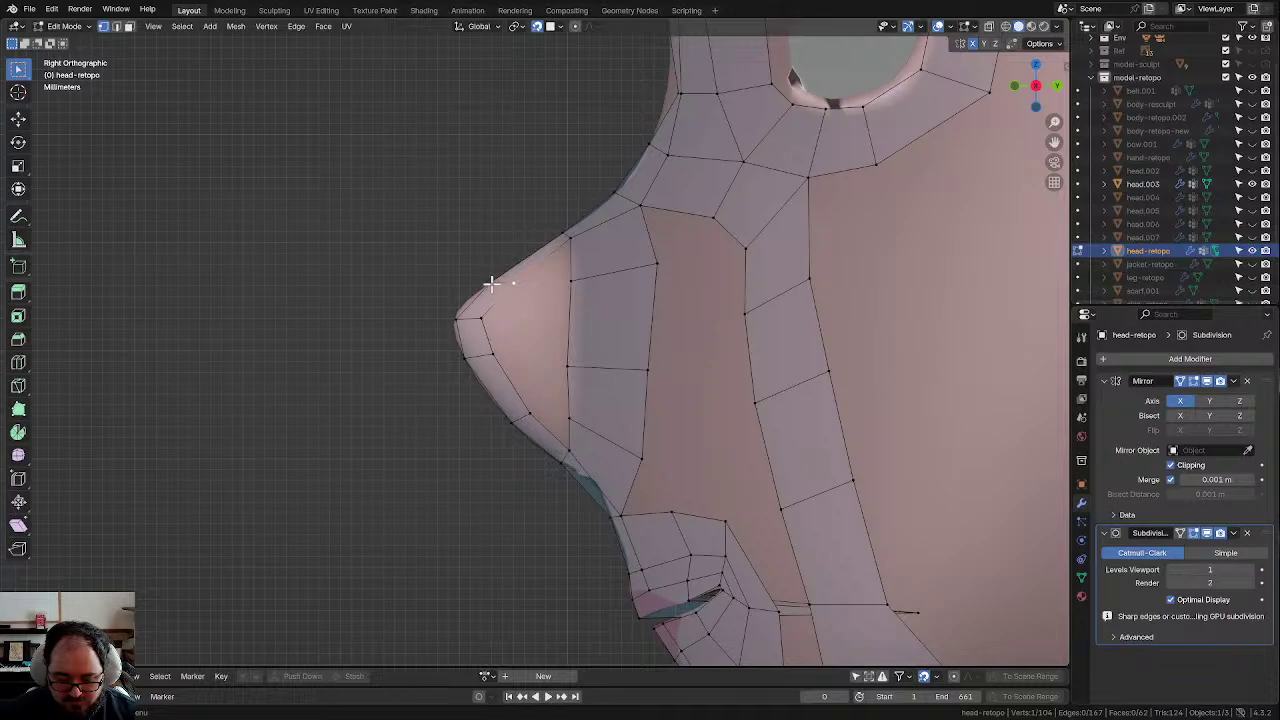
Step: Reposition the central nose strip's upper and tip vertices, on its outer and inner edges, to follow the nose profile
key(g)
click(481, 289)
click(454, 317)
key(g)
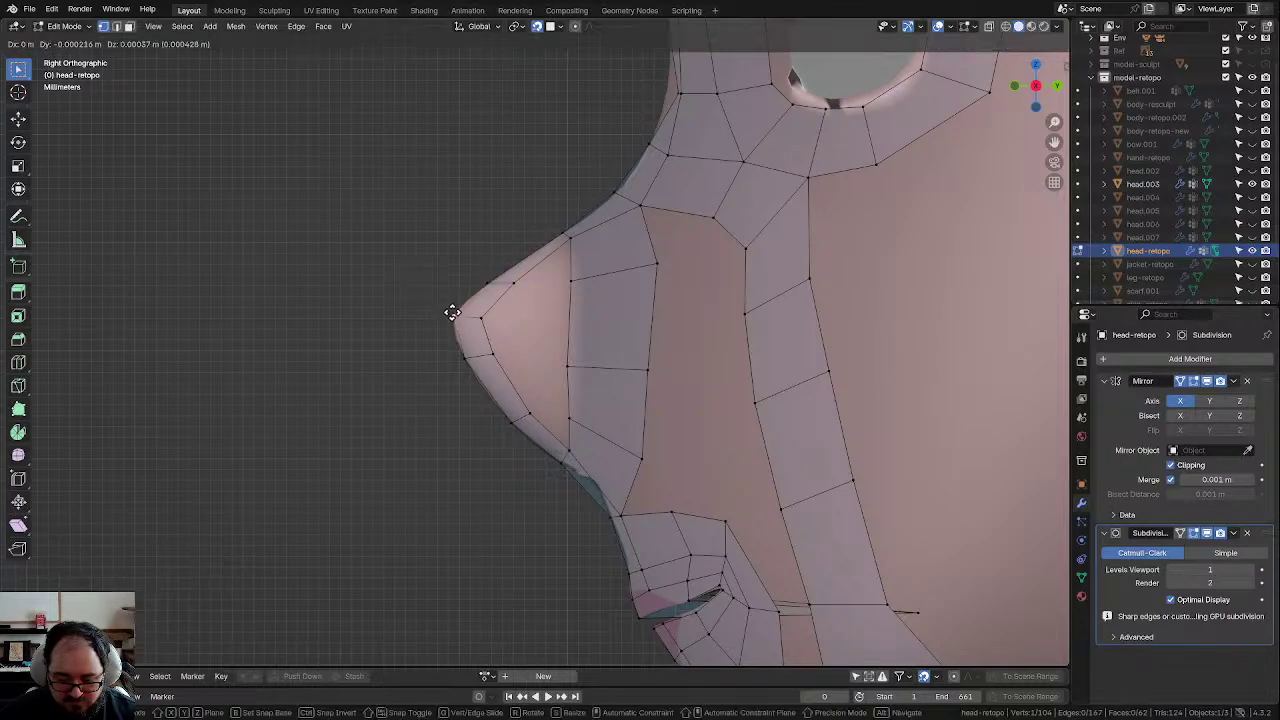
click(452, 314)
click(479, 316)
key(g)
click(474, 312)
click(509, 295)
key(g)
click(505, 292)
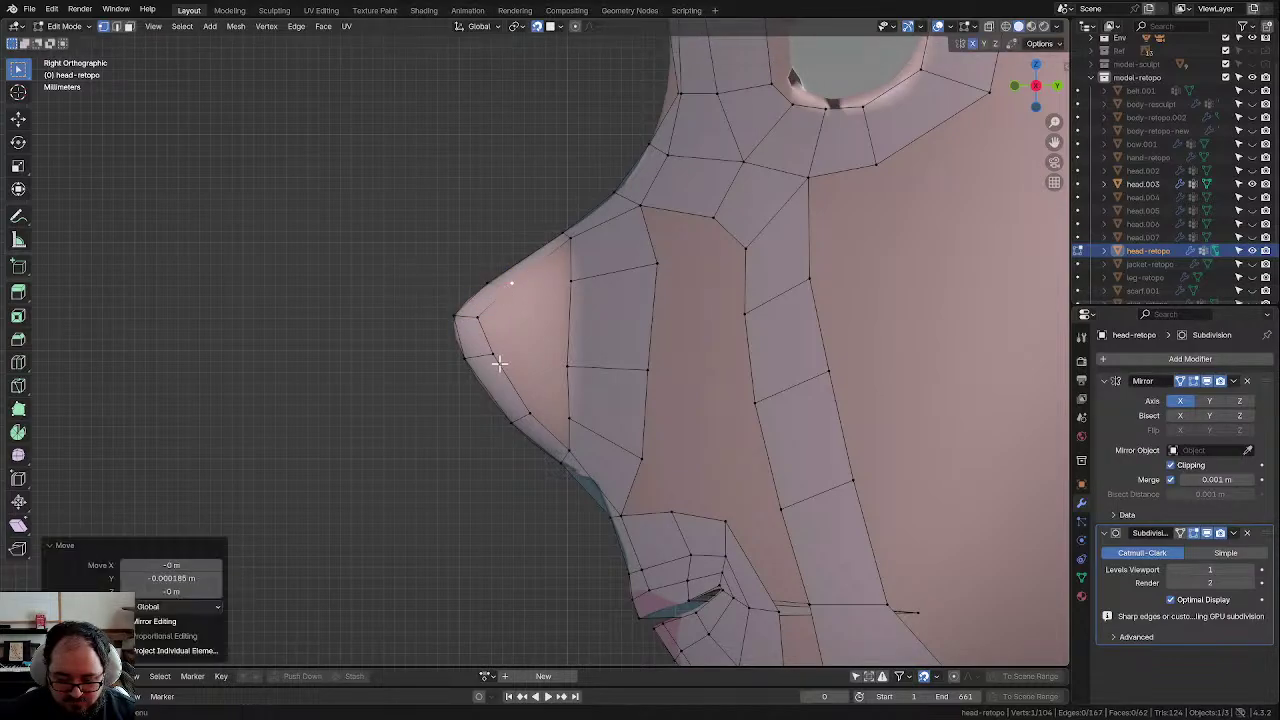
Step: Shift the two inner vertices on the central nose strip's underside slightly forward and down toward the profile
key(g)
right_click(486, 363)
click(525, 413)
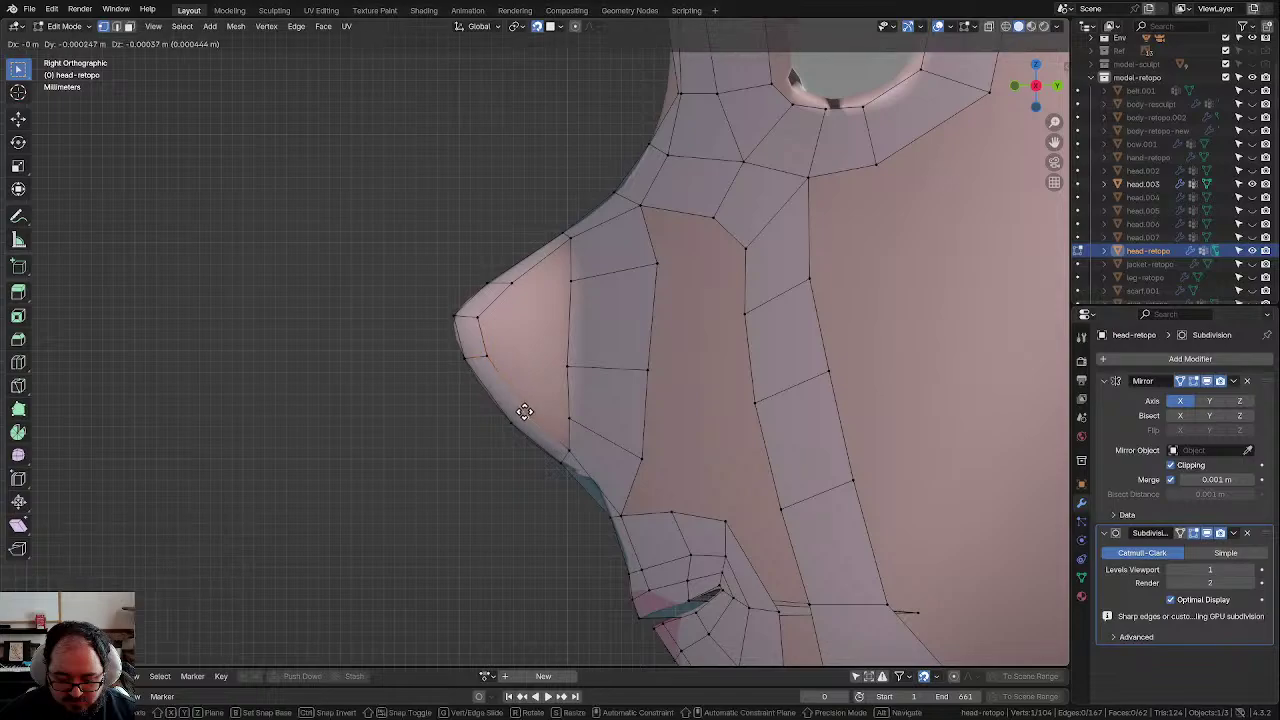
key(g)
click(524, 415)
Step: Move the upper, middle and lower vertices on the nose side band's front edge backward into an even curve
click(570, 240)
scroll(591, 303, up, 1)
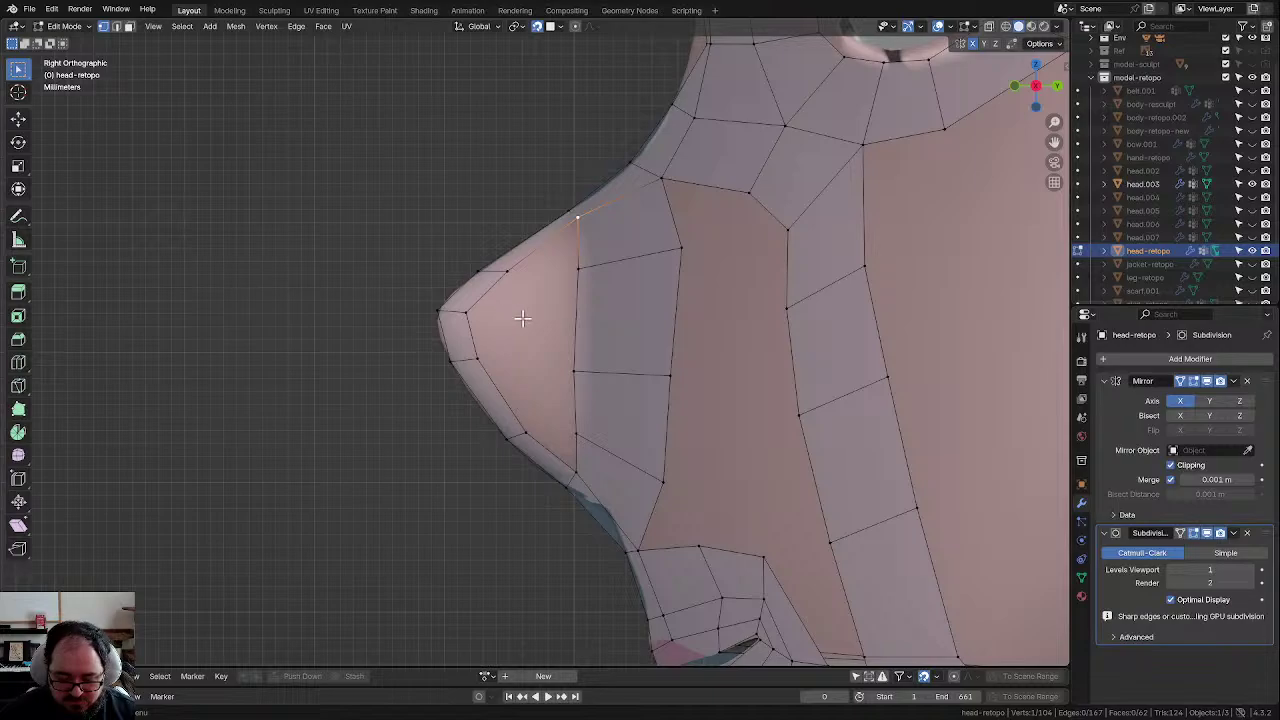
click(578, 382)
key(g)
click(588, 381)
click(583, 274)
key(g)
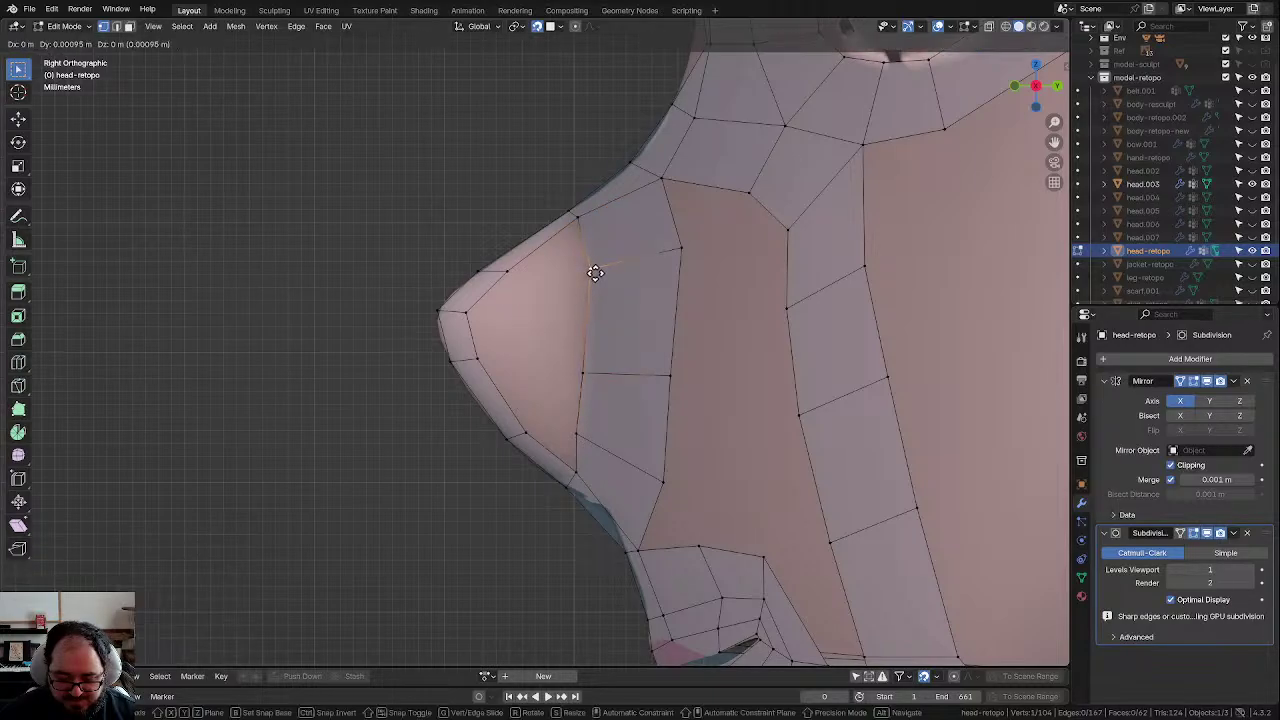
click(595, 272)
click(591, 380)
key(g)
click(598, 384)
click(580, 434)
key(g)
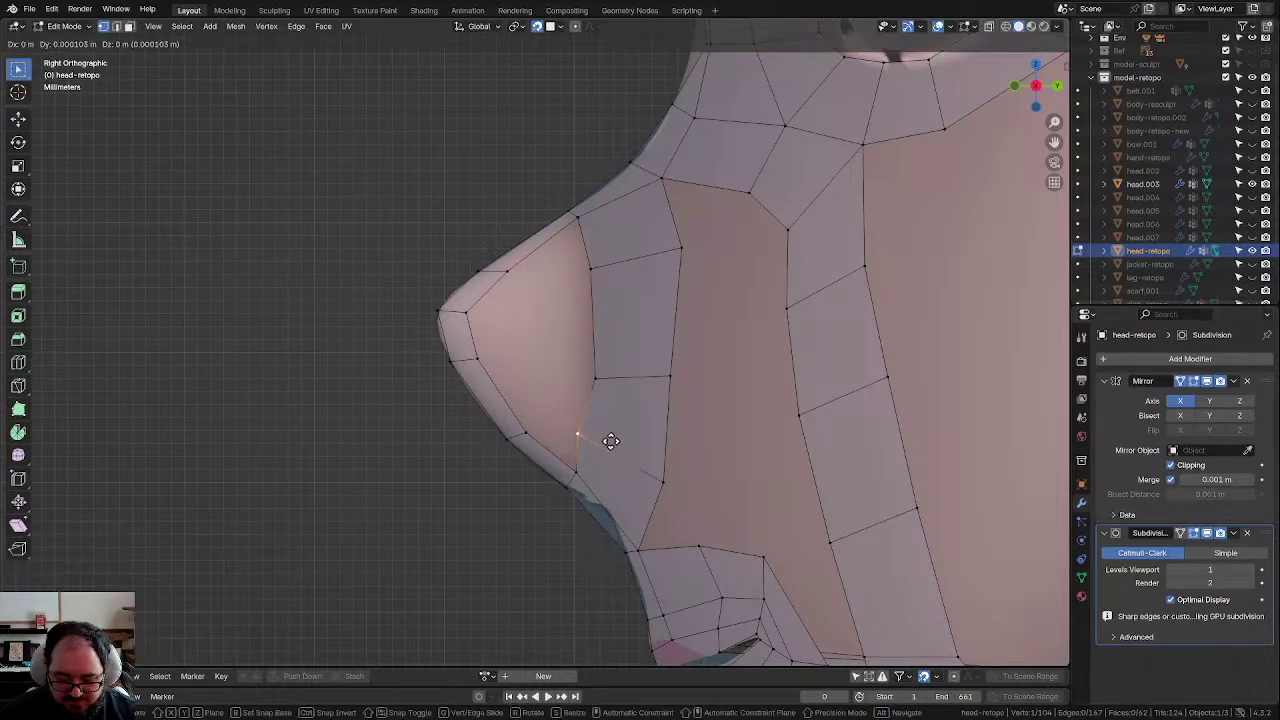
click(621, 448)
Step: Move the upper and lower vertices on the nose side band's rear edge slightly forward to straighten that edge
click(683, 250)
key(g)
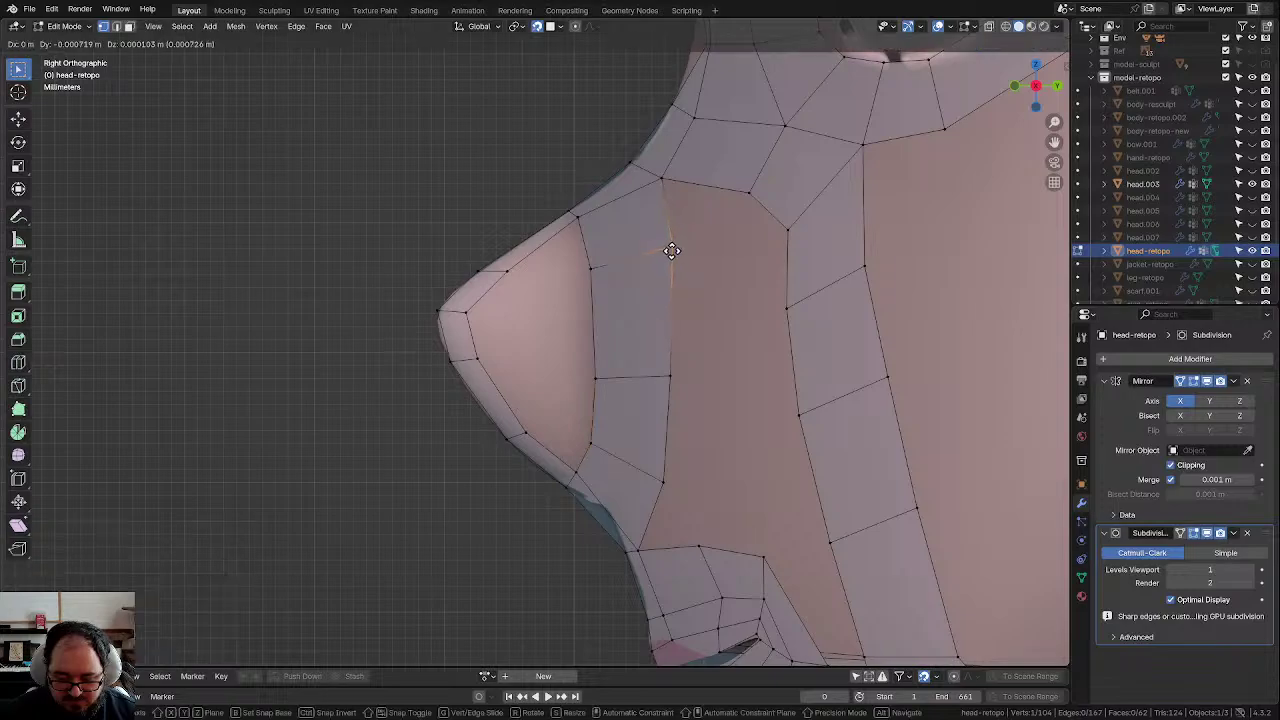
click(668, 250)
click(662, 472)
key(g)
click(663, 468)
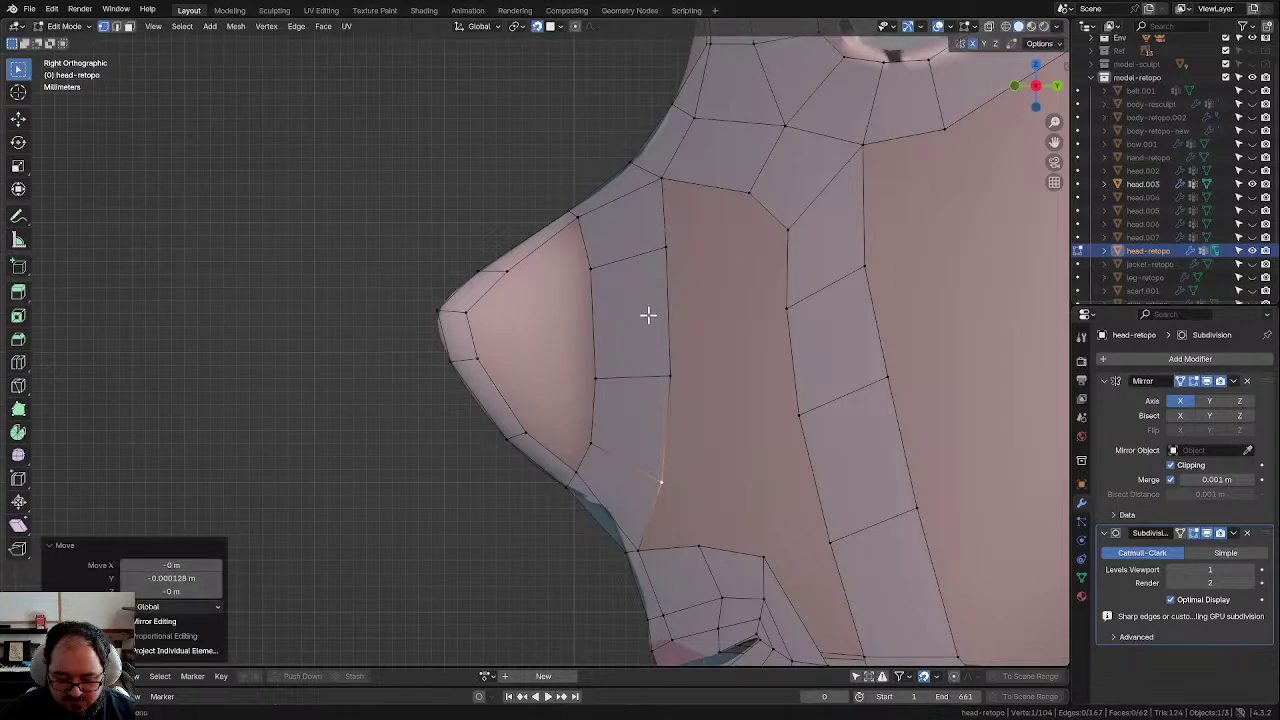
scroll(648, 315, down, 2)
scroll(642, 310, up, 2)
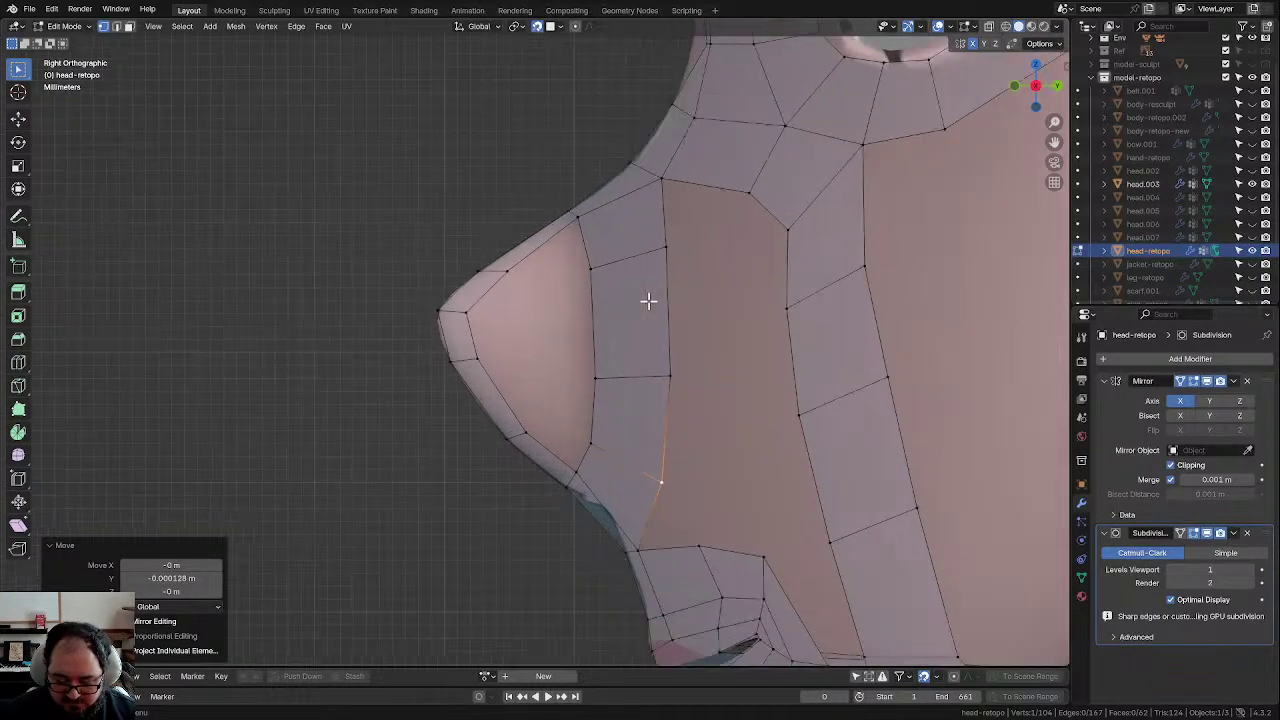
Step: Add one centered loop cut along the band surrounding the nose
key(ctrl+r)
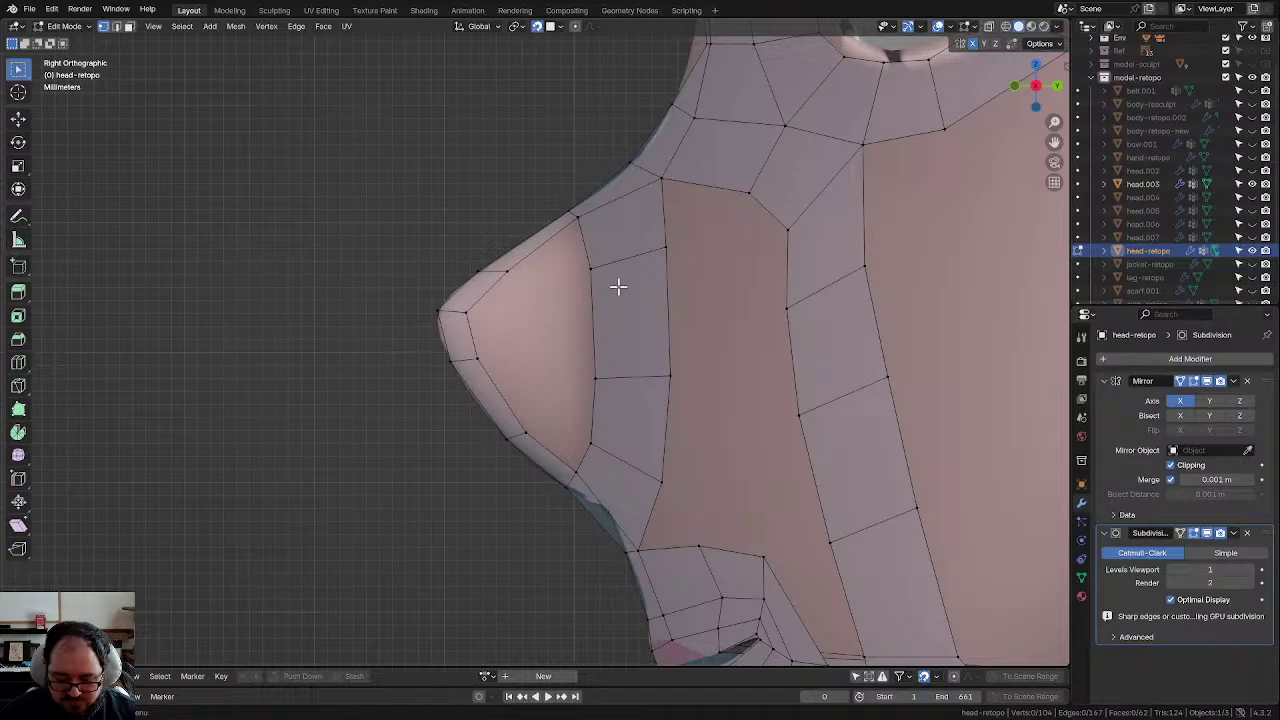
click(621, 380)
right_click(621, 380)
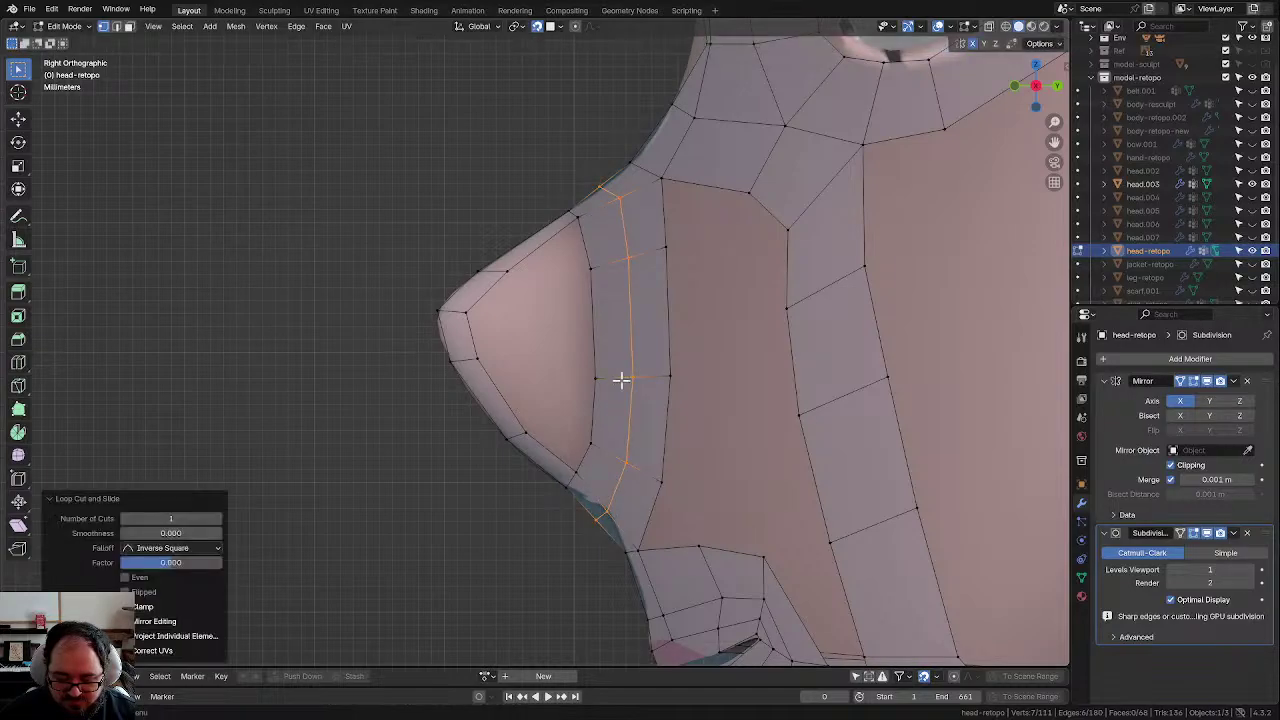
key(g)
click(620, 482)
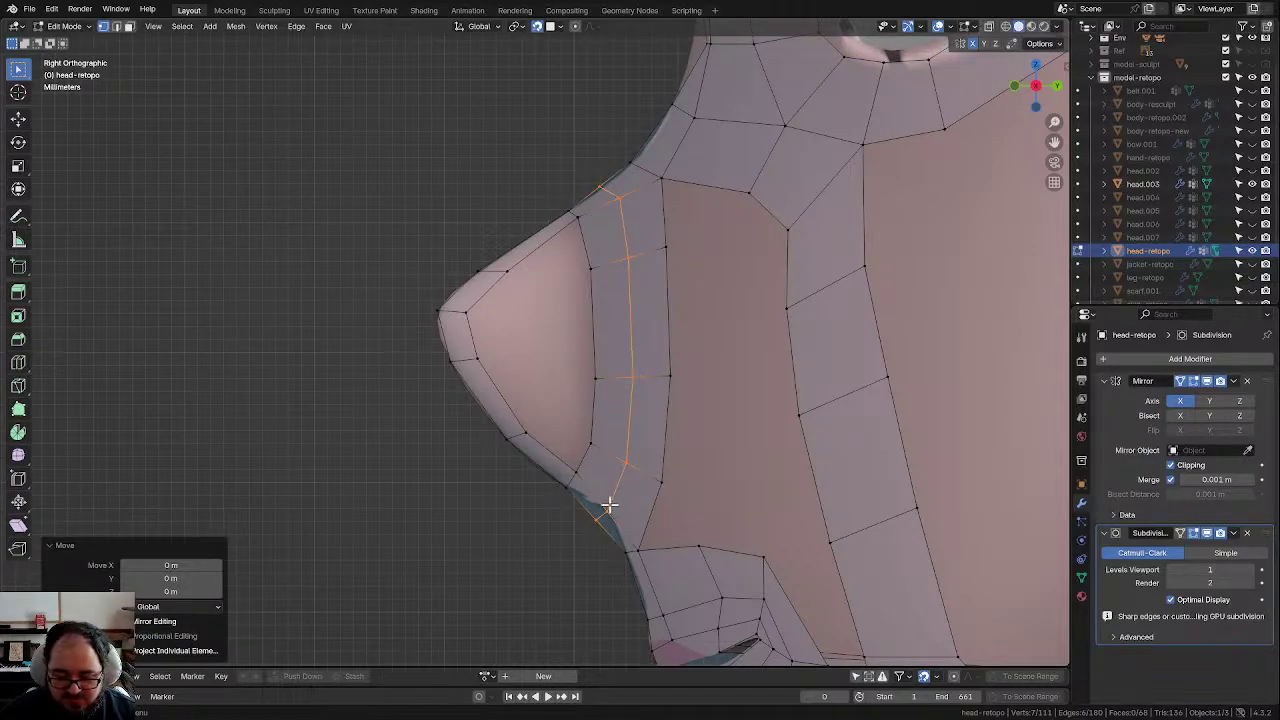
key(alt+a)
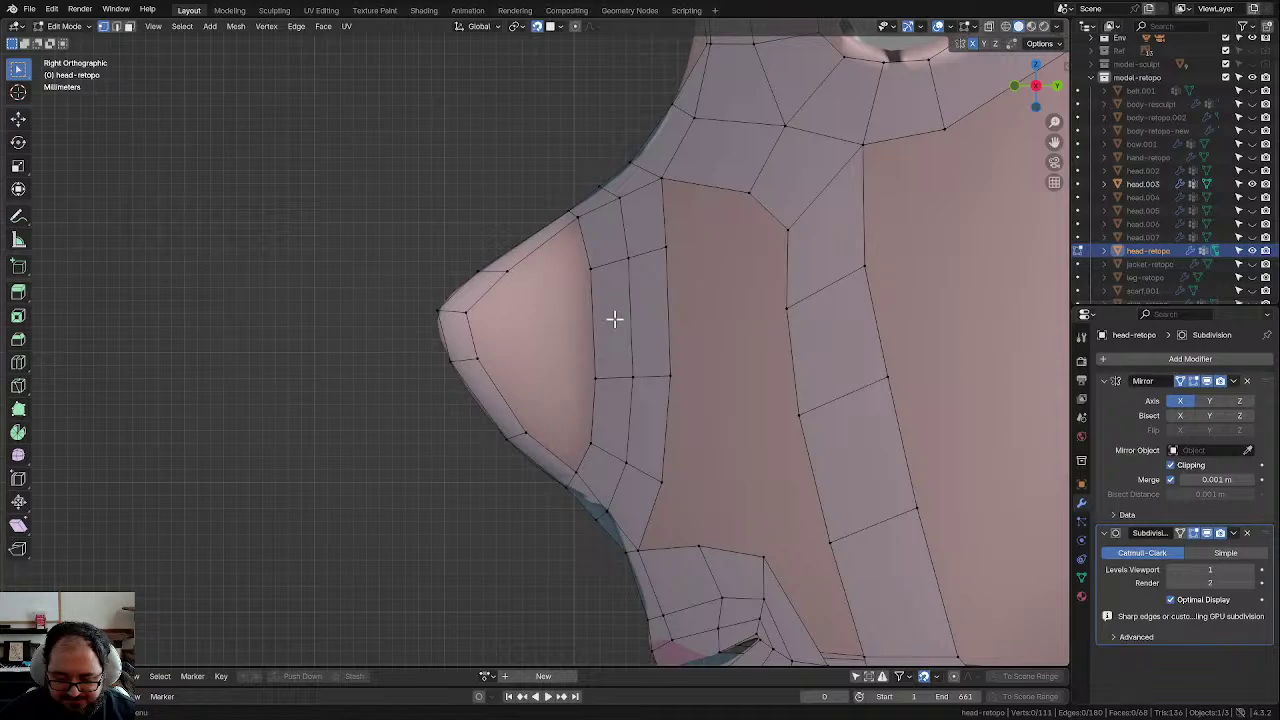
Step: Fit the new loop to the profile: move its two vertices under the nose up and back, and its top center vertex slightly back and down
drag(586, 512, 616, 536)
key(g)
click(626, 529)
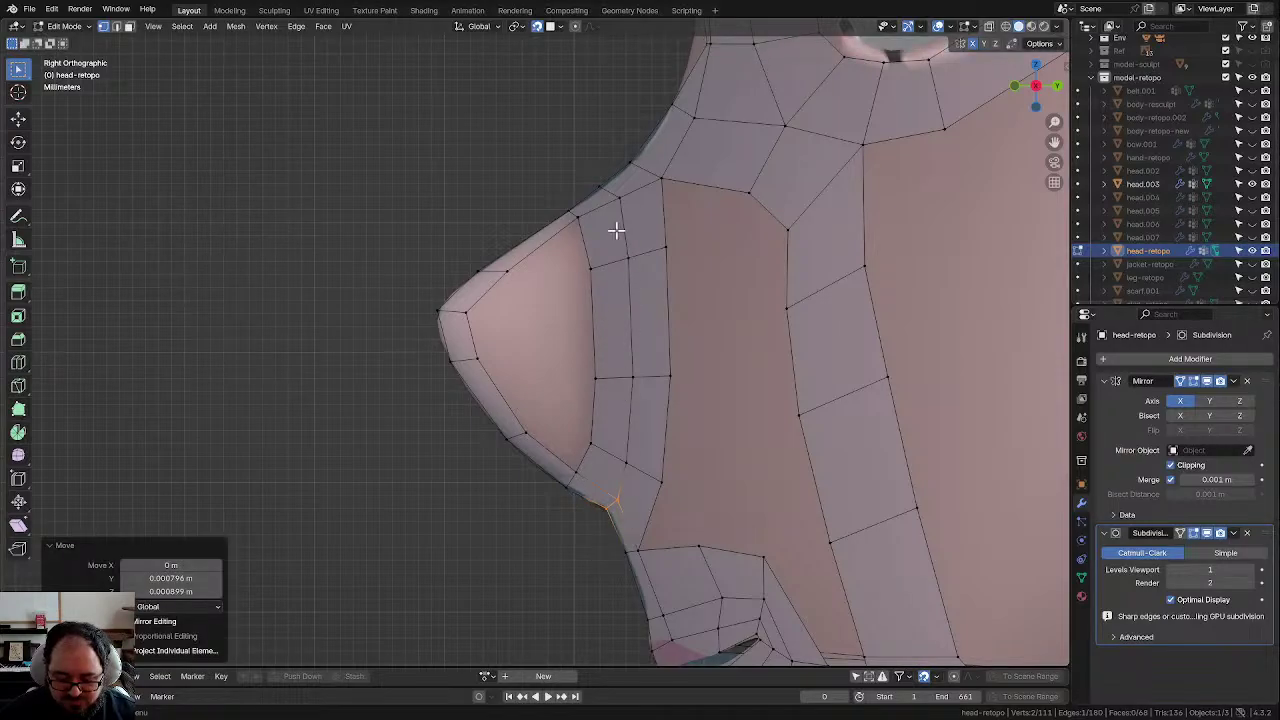
click(595, 182)
key(g)
click(607, 190)
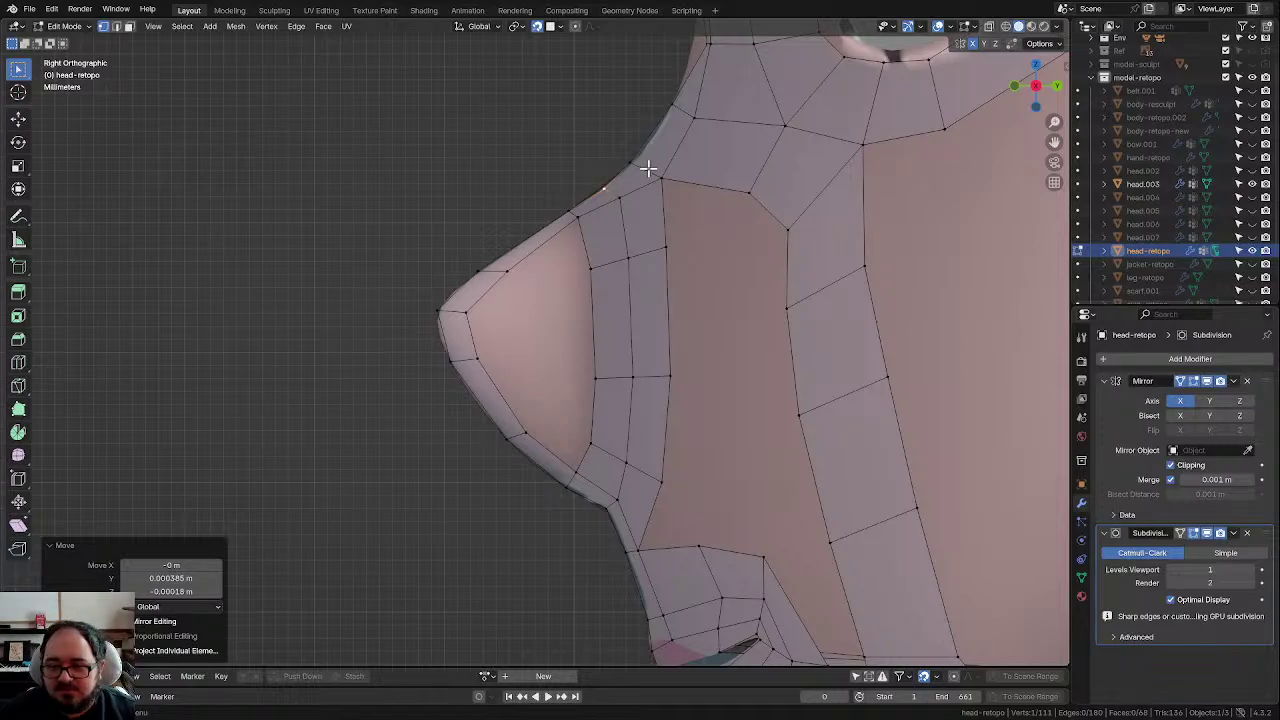
Step: Extrude the side band's three front vertices about 0.0041 m forward, scale them to about 0.74, and shift them slightly forward and up
click(669, 376)
click(574, 264)
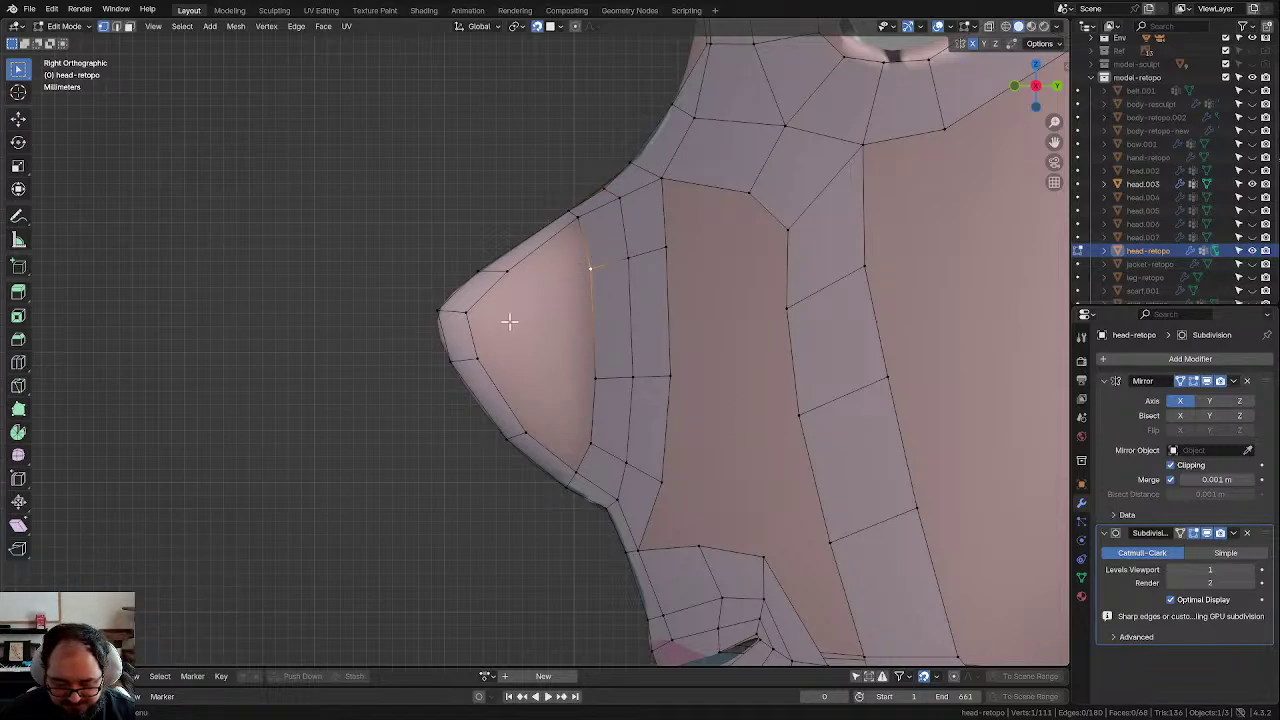
scroll(493, 333, up, 1)
key(alt+a)
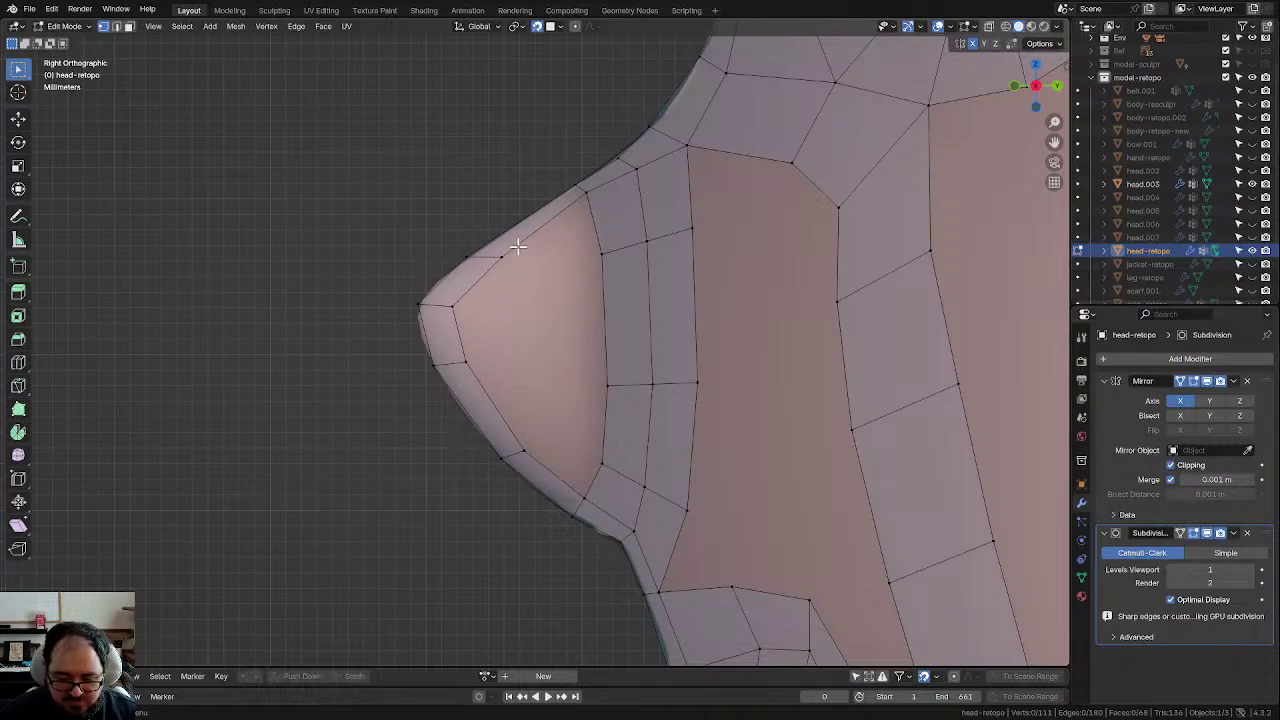
drag(585, 248, 610, 455)
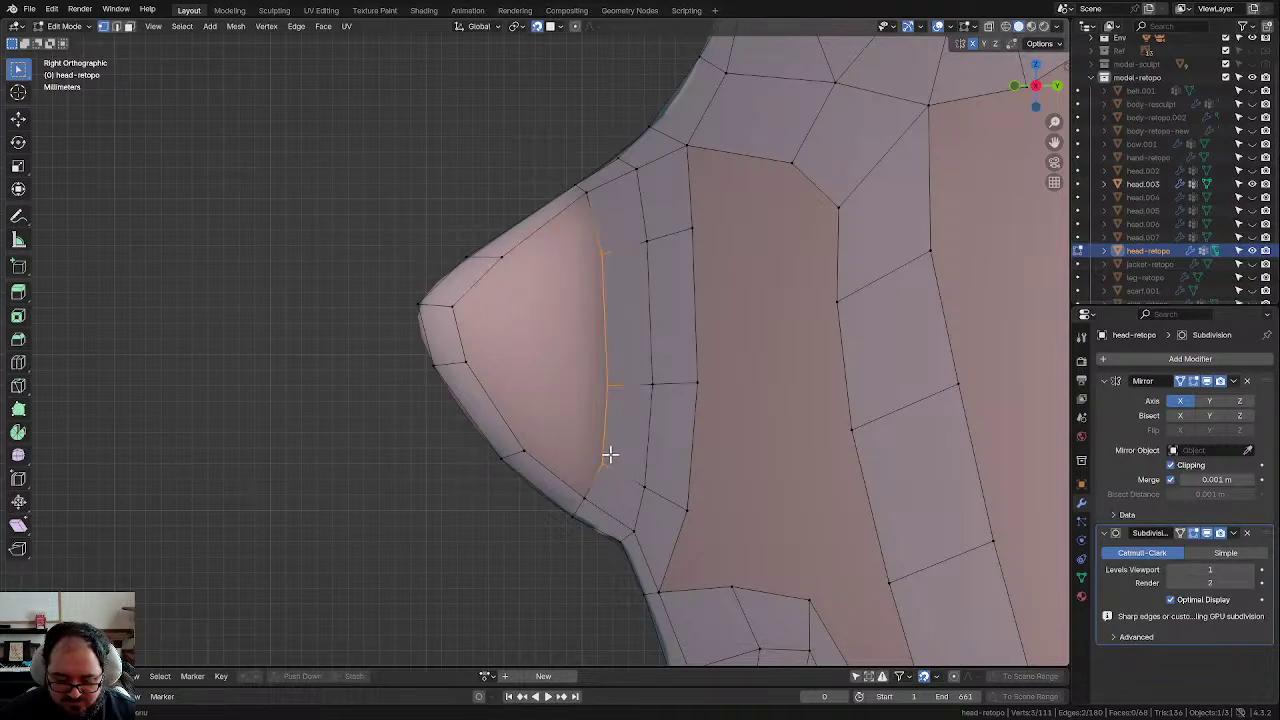
key(e)
click(540, 443)
key(s)
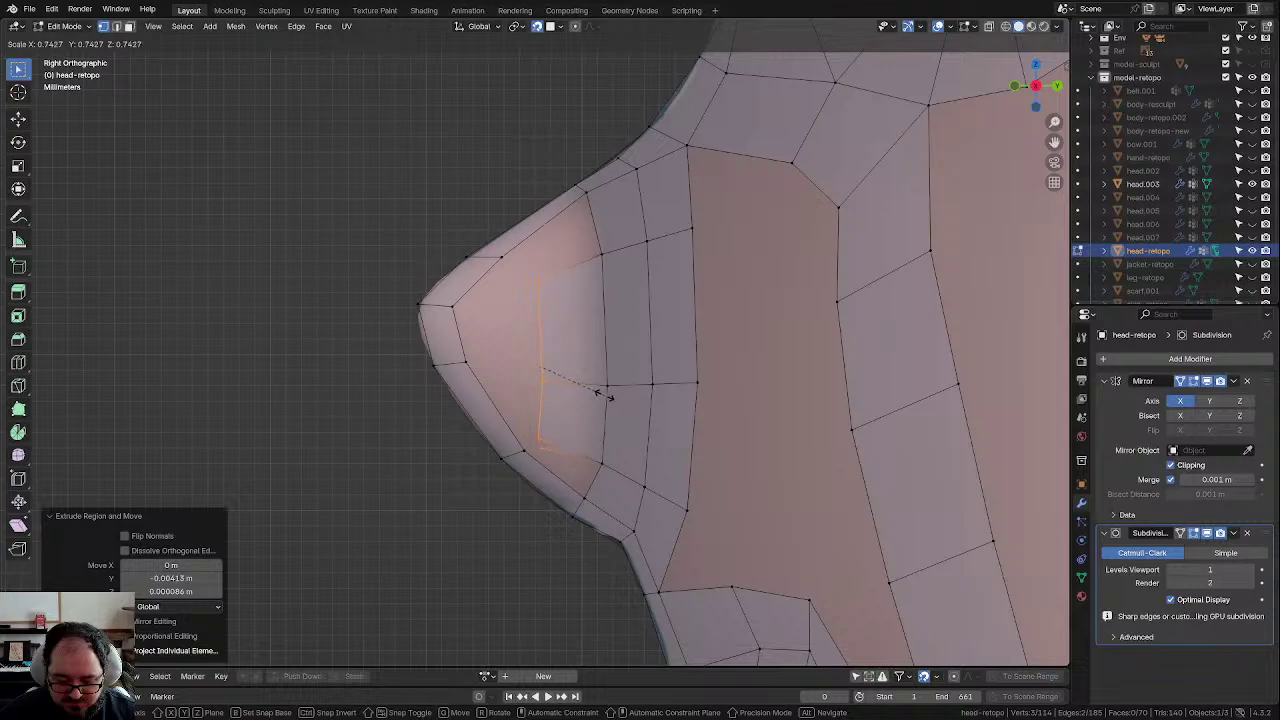
click(604, 395)
key(g)
click(598, 390)
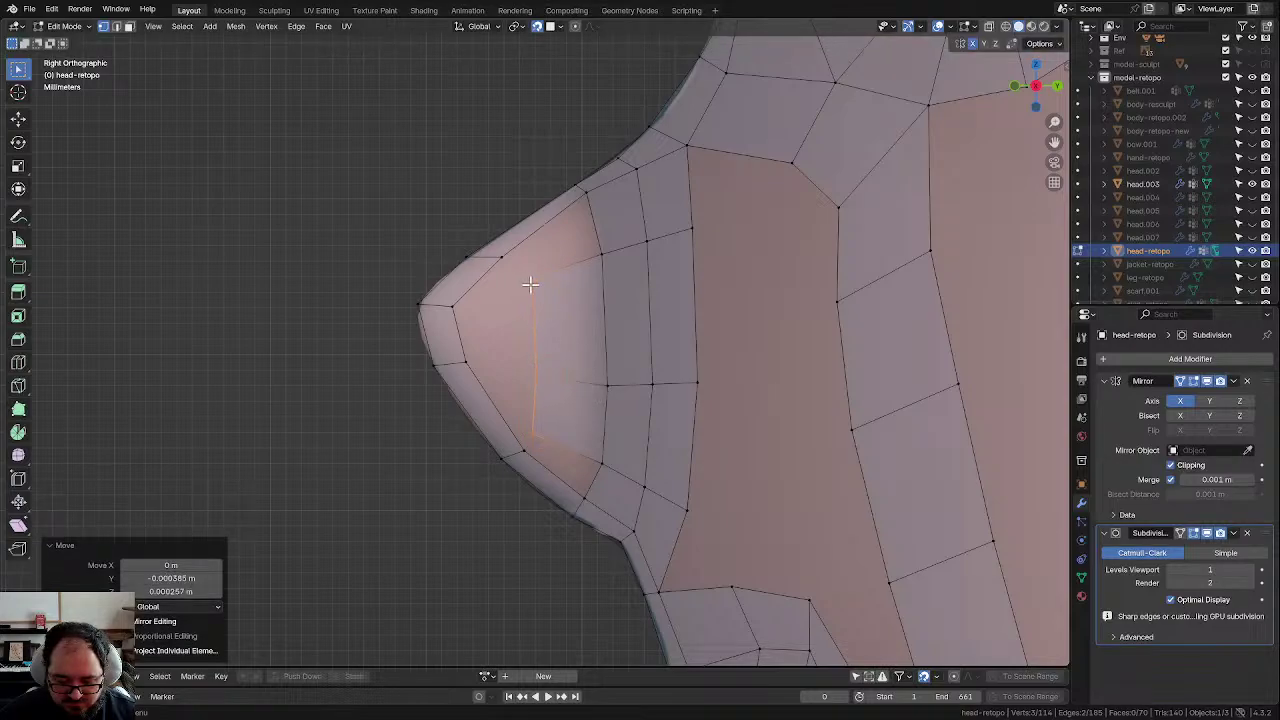
Step: Fill the upper and lower quads between the extruded side strip and the central nose strip
click(590, 194)
shift+click(612, 252)
key(f)
click(604, 459)
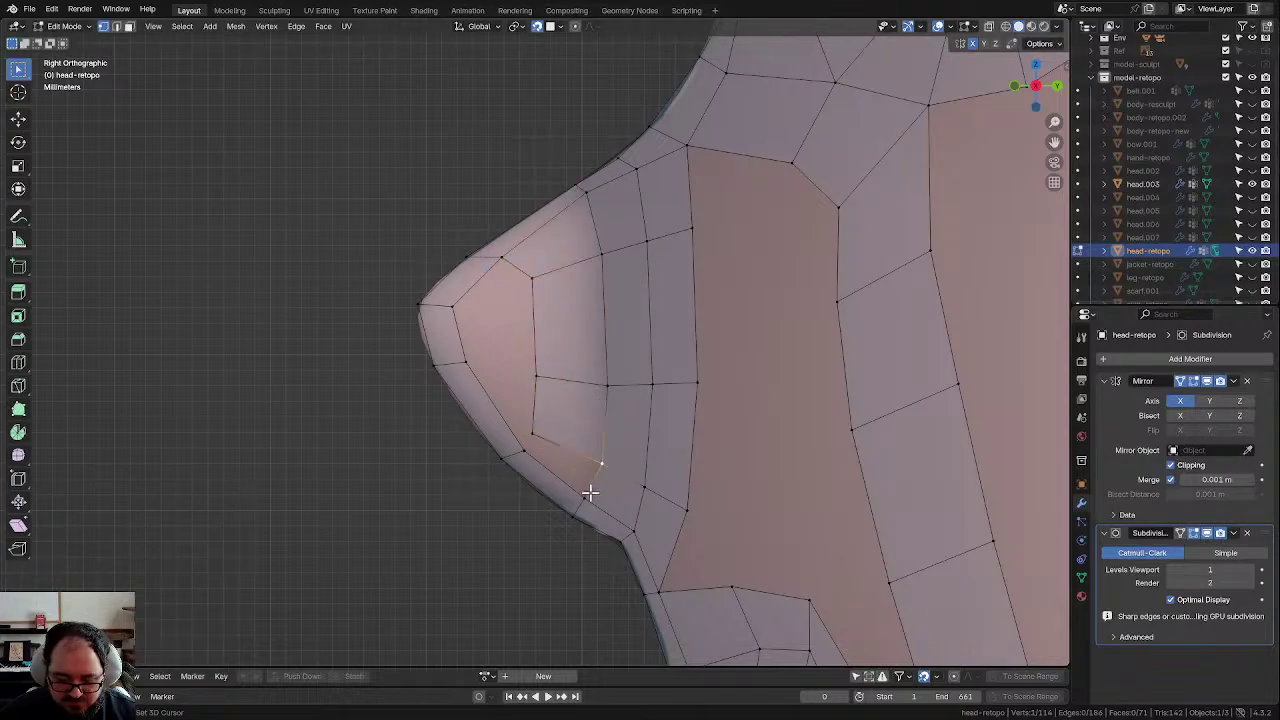
key(f)
Step: Move the central strip's upper vertex pair up and back along the bridge, rotate it, and nudge its outer vertex onto the profile
click(509, 258)
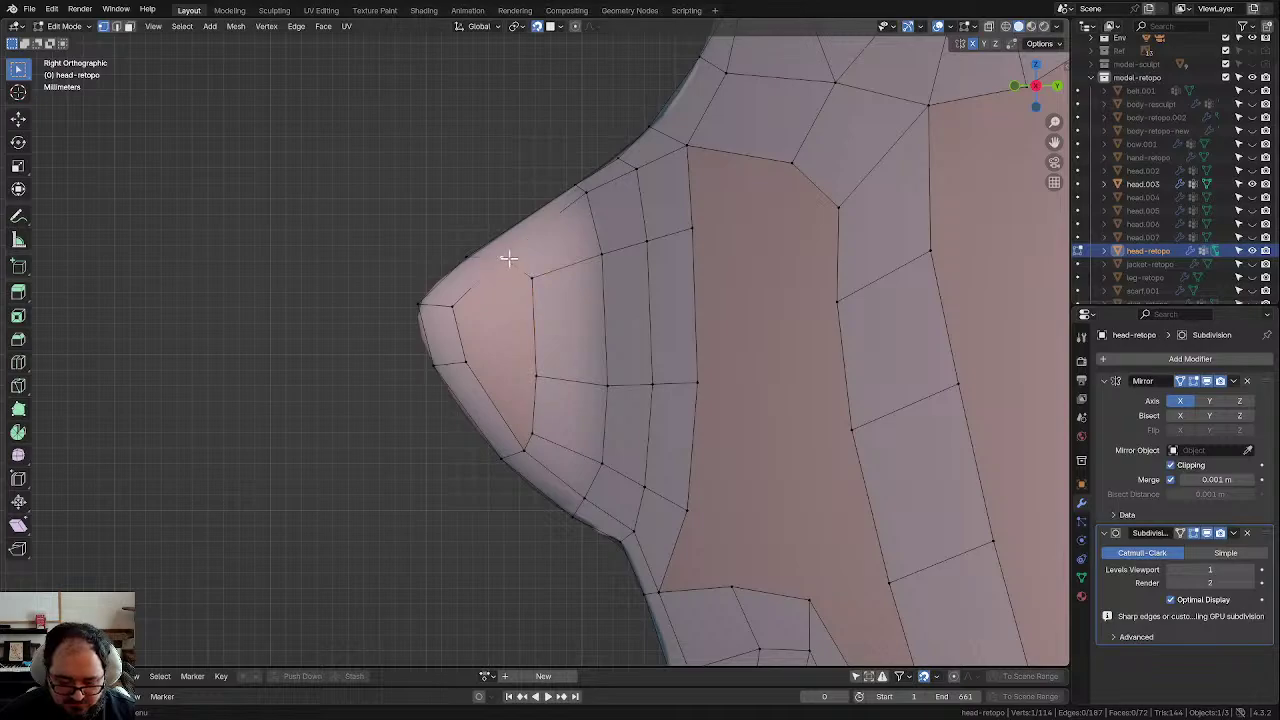
drag(464, 235, 513, 265)
key(g)
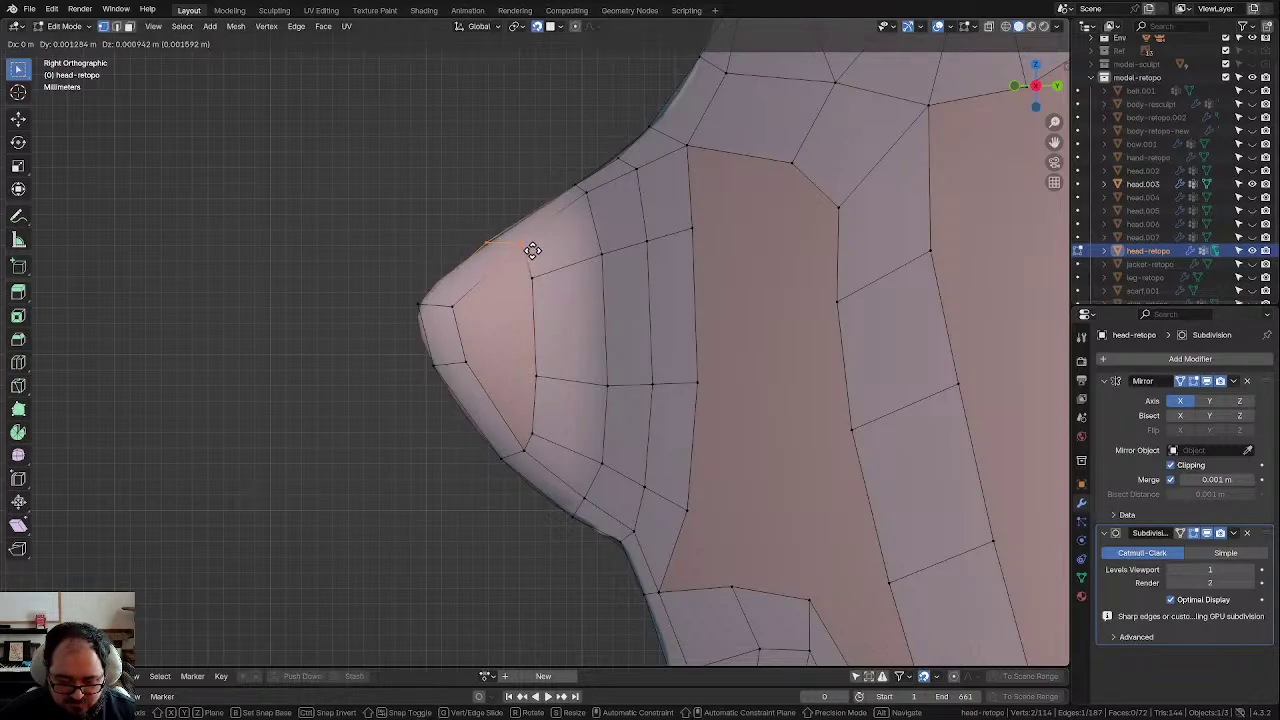
click(532, 251)
key(r)
click(532, 270)
key(g)
click(533, 272)
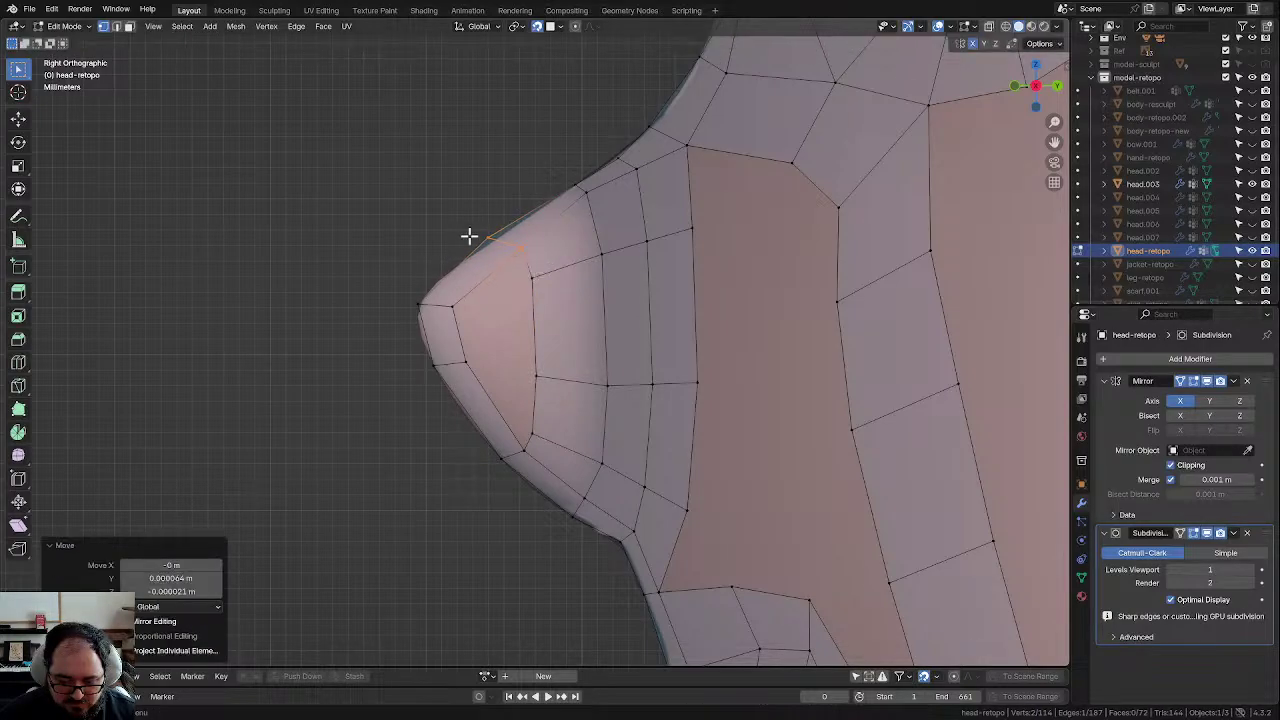
click(489, 236)
key(g)
click(497, 236)
Step: Smooth the vertex pair at the nose tip and move it about 0.0013 m forward
click(409, 294)
key(g)
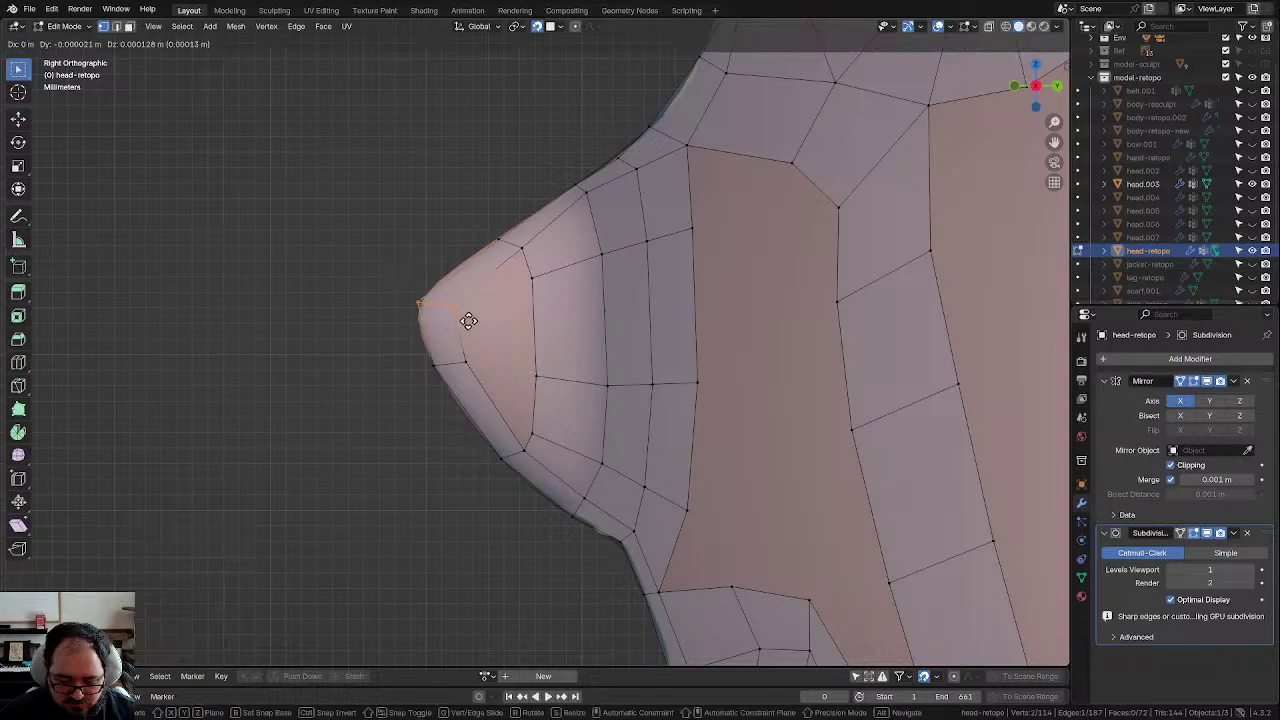
click(468, 309)
drag(411, 291, 469, 313)
key(shift+s)
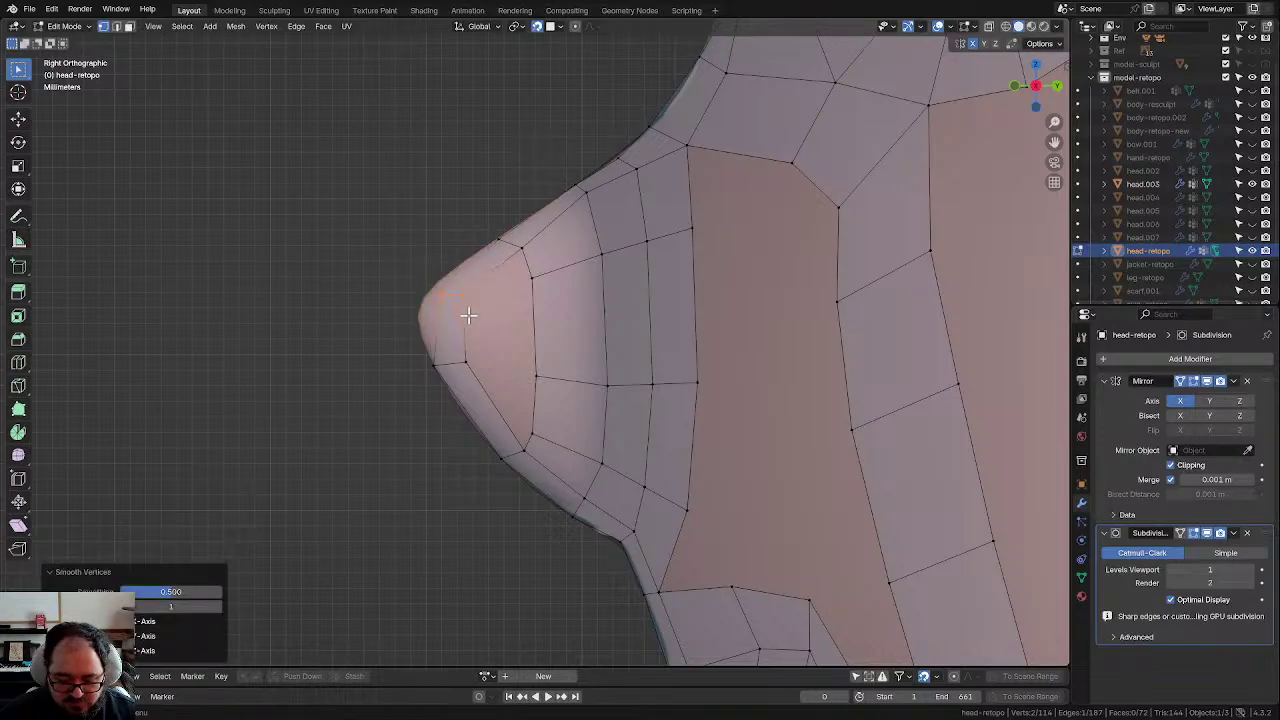
key(g)
click(446, 317)
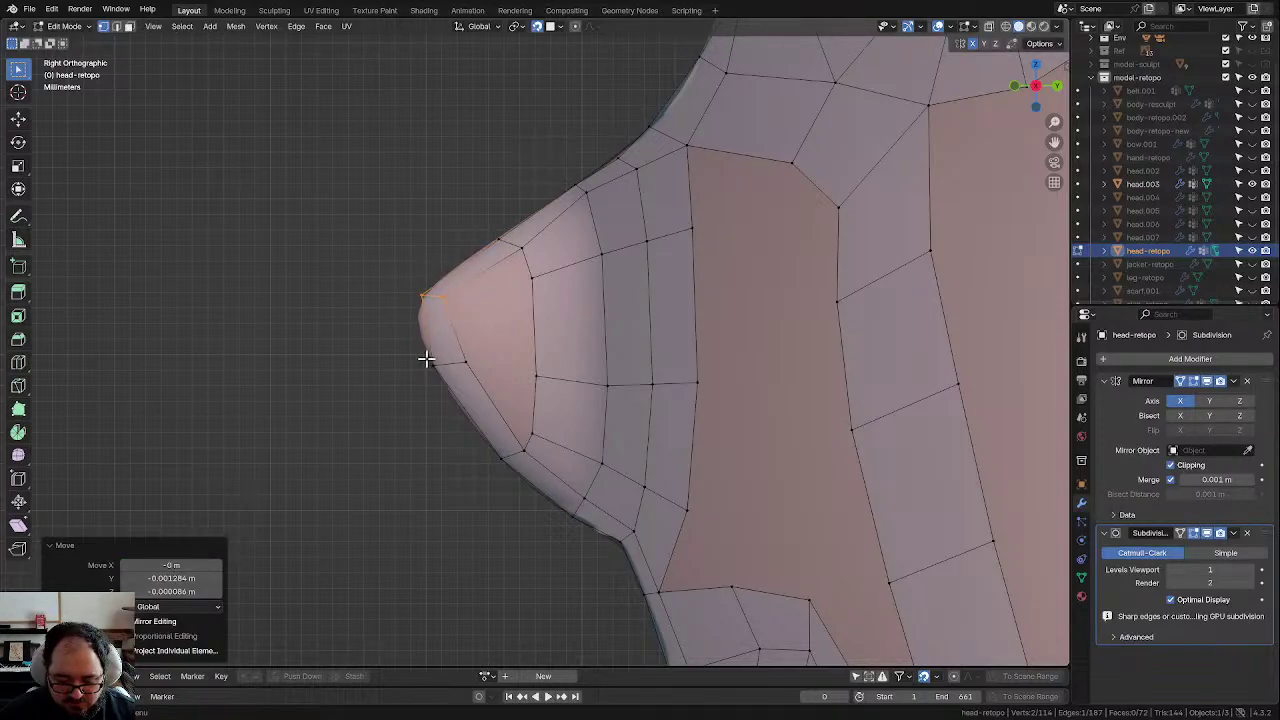
Step: Adjust the outer center vertices at and just below the nose tip to match the profile
click(427, 359)
key(g)
click(420, 320)
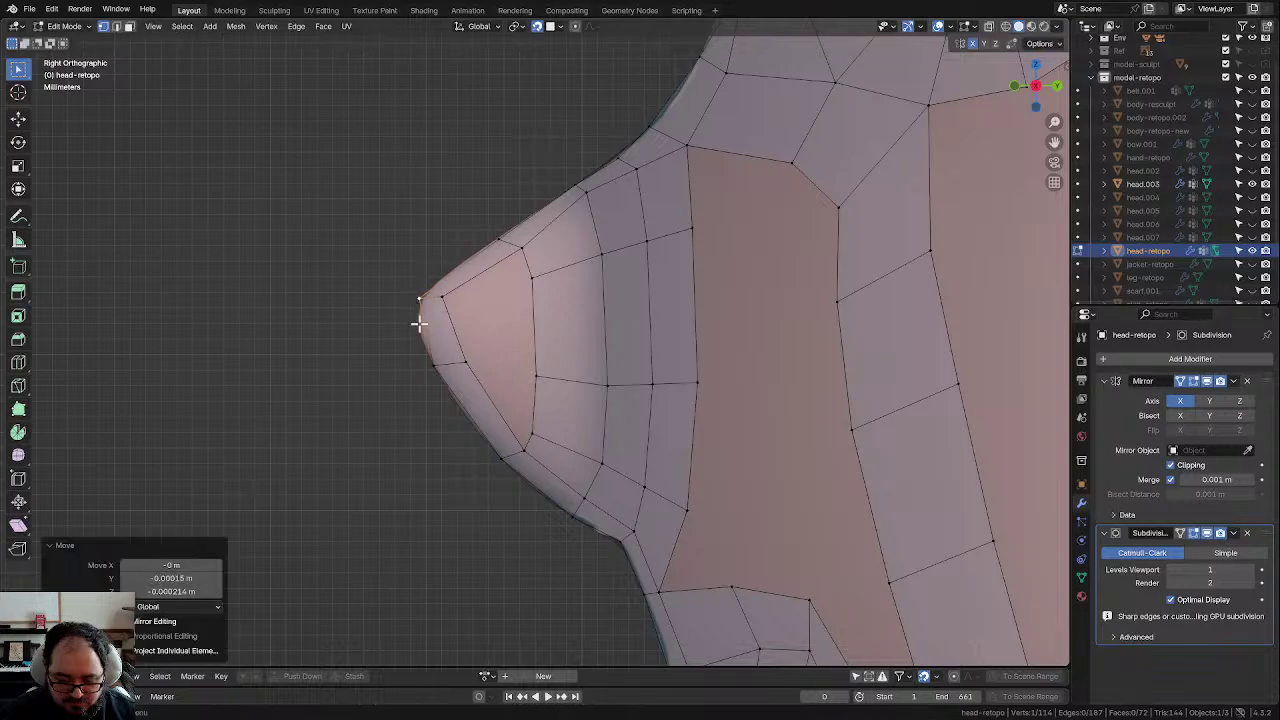
key(g)
click(423, 357)
click(475, 336)
click(542, 322)
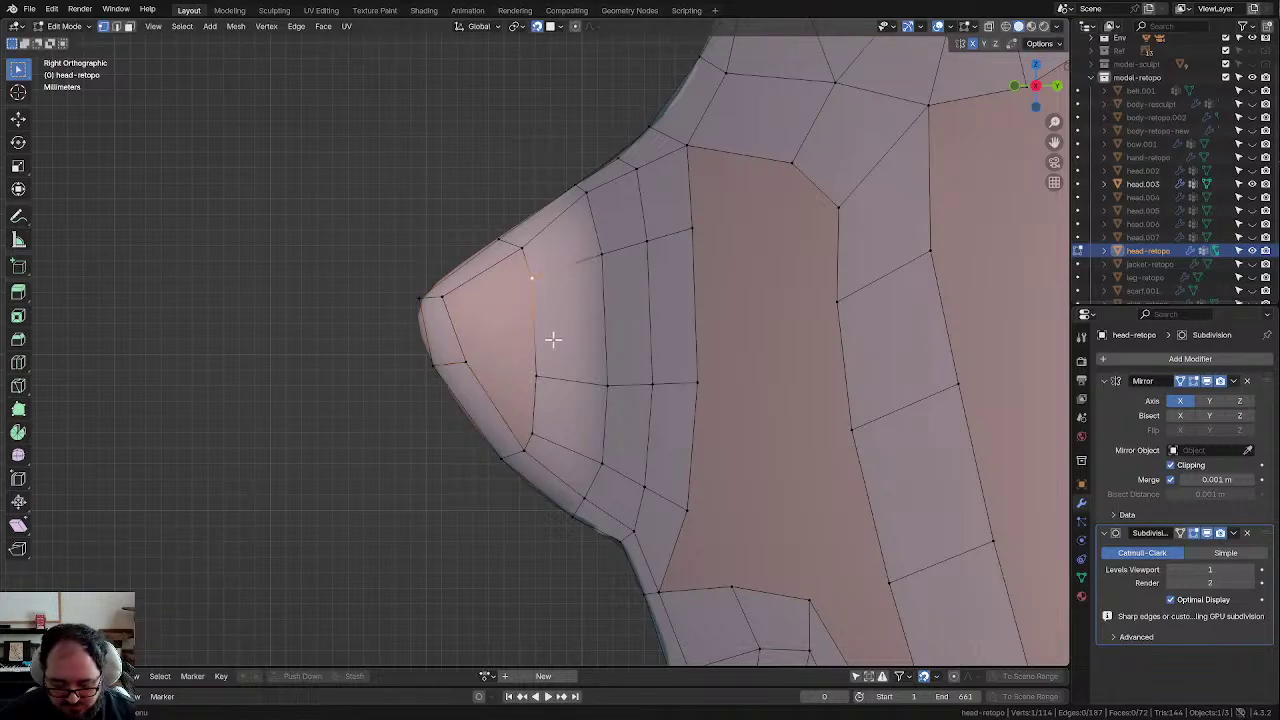
Step: Edge-slide the lower crosswise edge row on the side of the nose upward by a factor of about 0.25
scroll(550, 343, up, 1)
alt+click(588, 468)
key(g)
key(g)
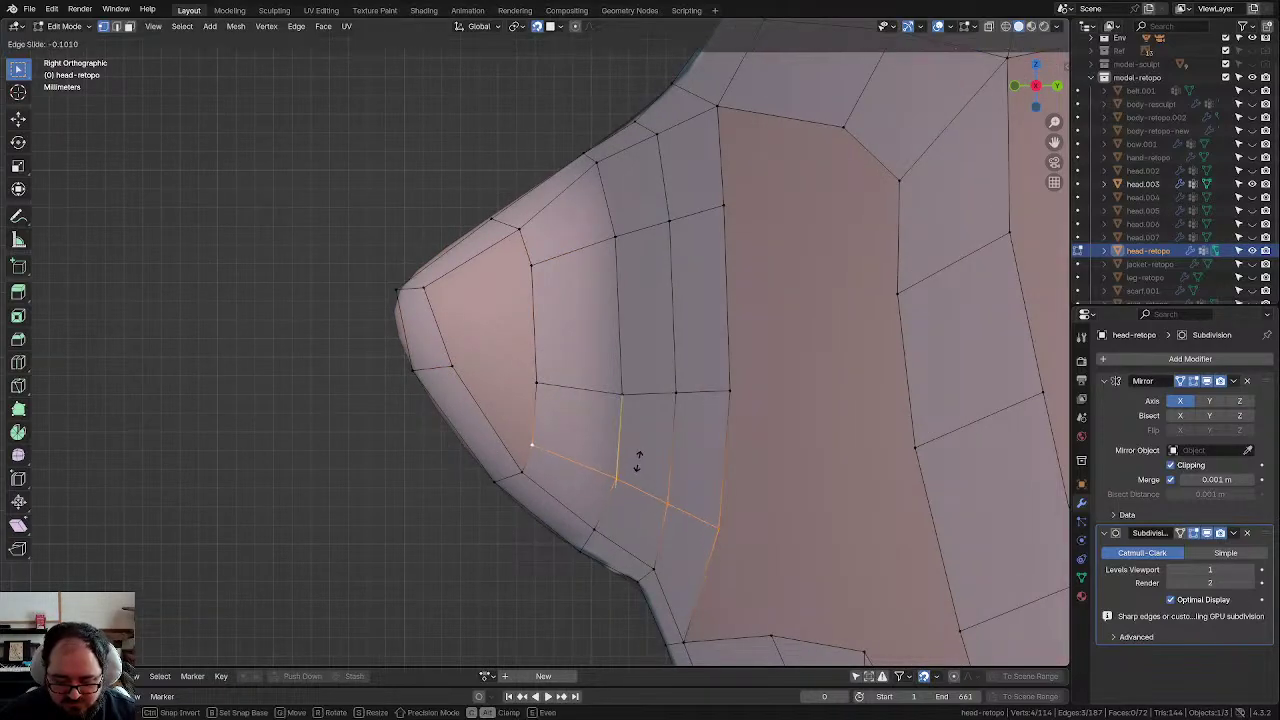
click(646, 453)
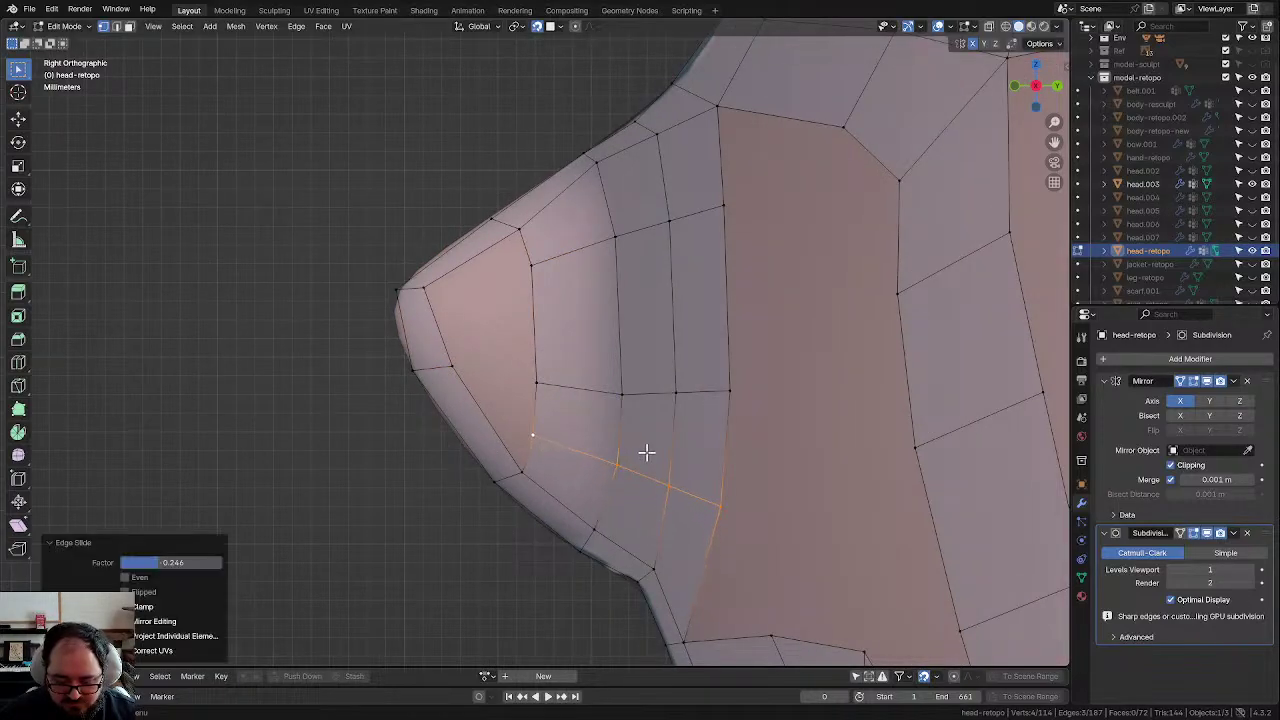
Step: Edge-slide the middle crosswise edge row on the side of the nose upward by a factor of about 0.24
alt+click(597, 390)
key(g)
key(g)
click(737, 354)
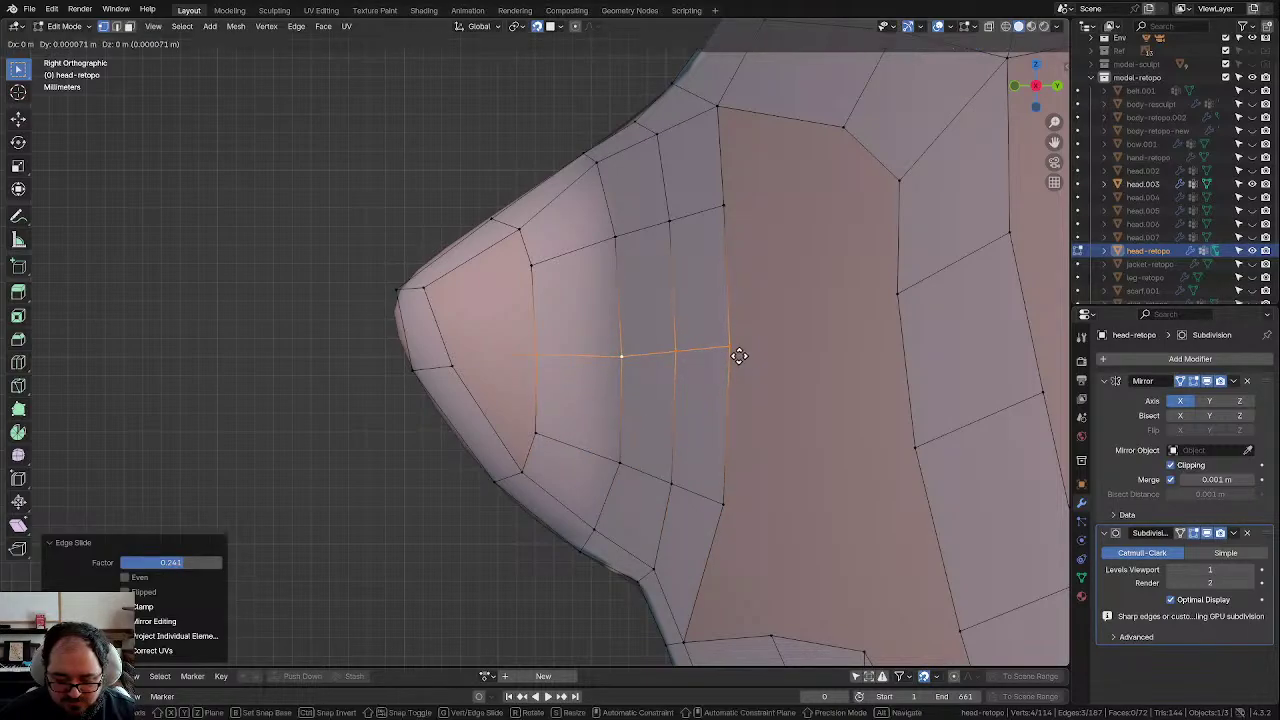
key(alt+a)
Step: Move the central strip's inner vertex just below the nose tip about 0.0005 m forward and 0.0001 m down
click(459, 357)
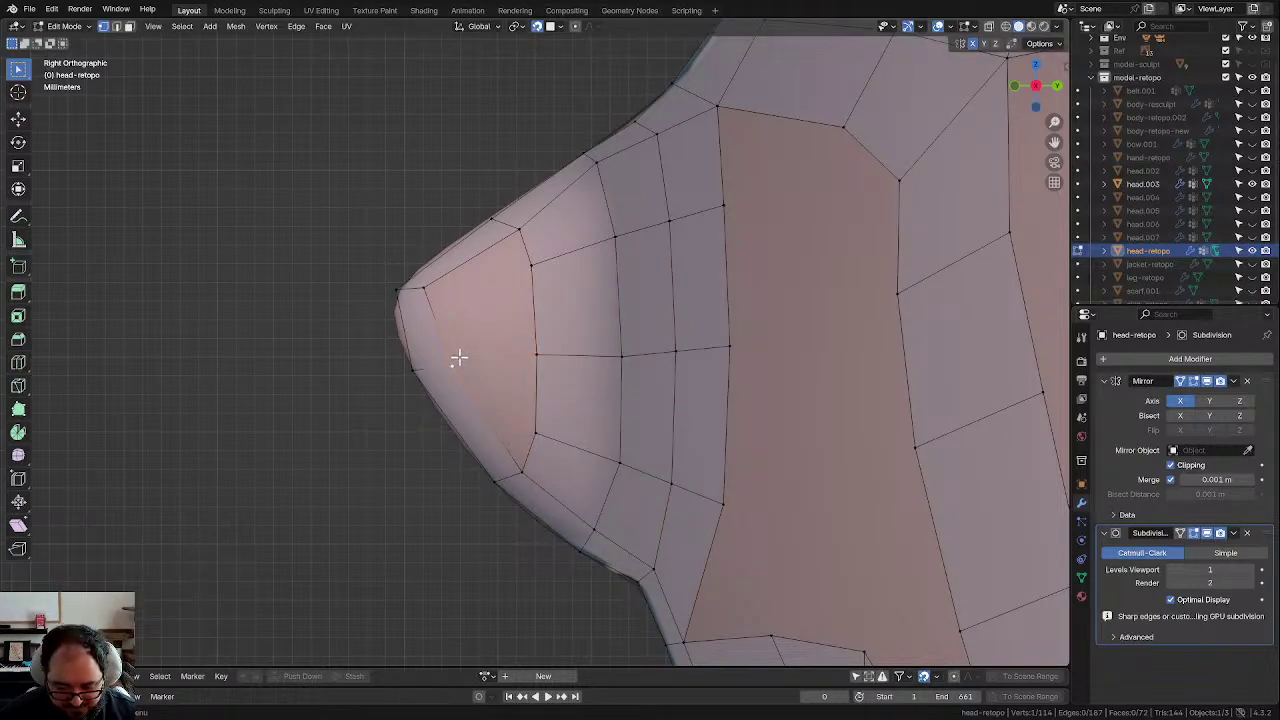
key(g)
click(449, 357)
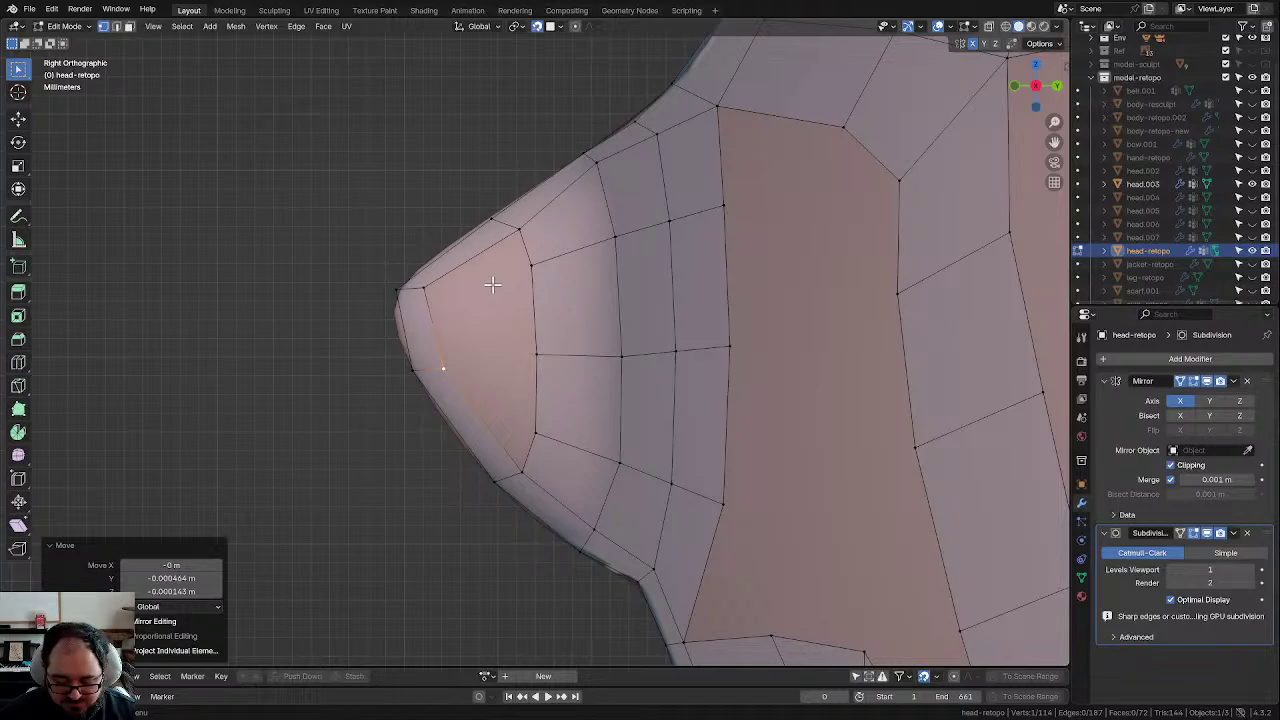
Step: Add a centered loop cut across the central strip just below the nose tip and move it slightly forward and down
key(ctrl+r)
click(420, 331)
right_click(420, 331)
key(g)
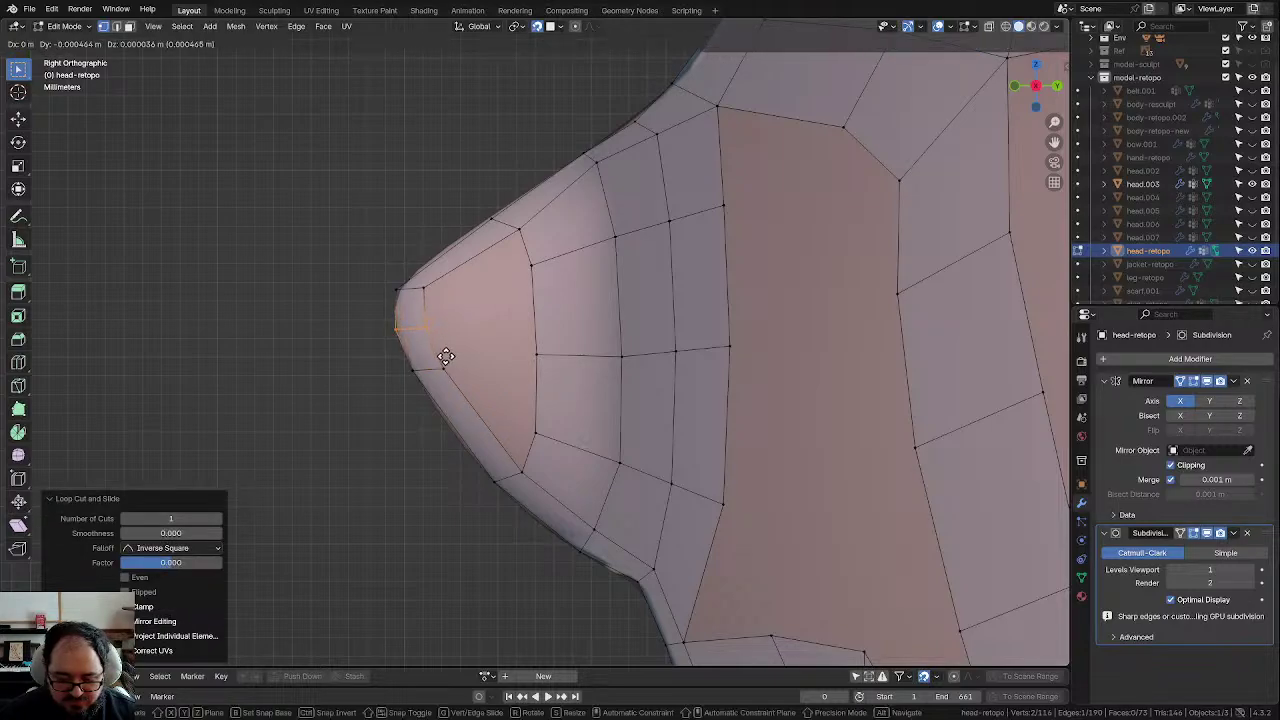
click(443, 363)
Step: Fill the upper quad joining the side strip's front corner to the new cut at the nose tip
click(511, 270)
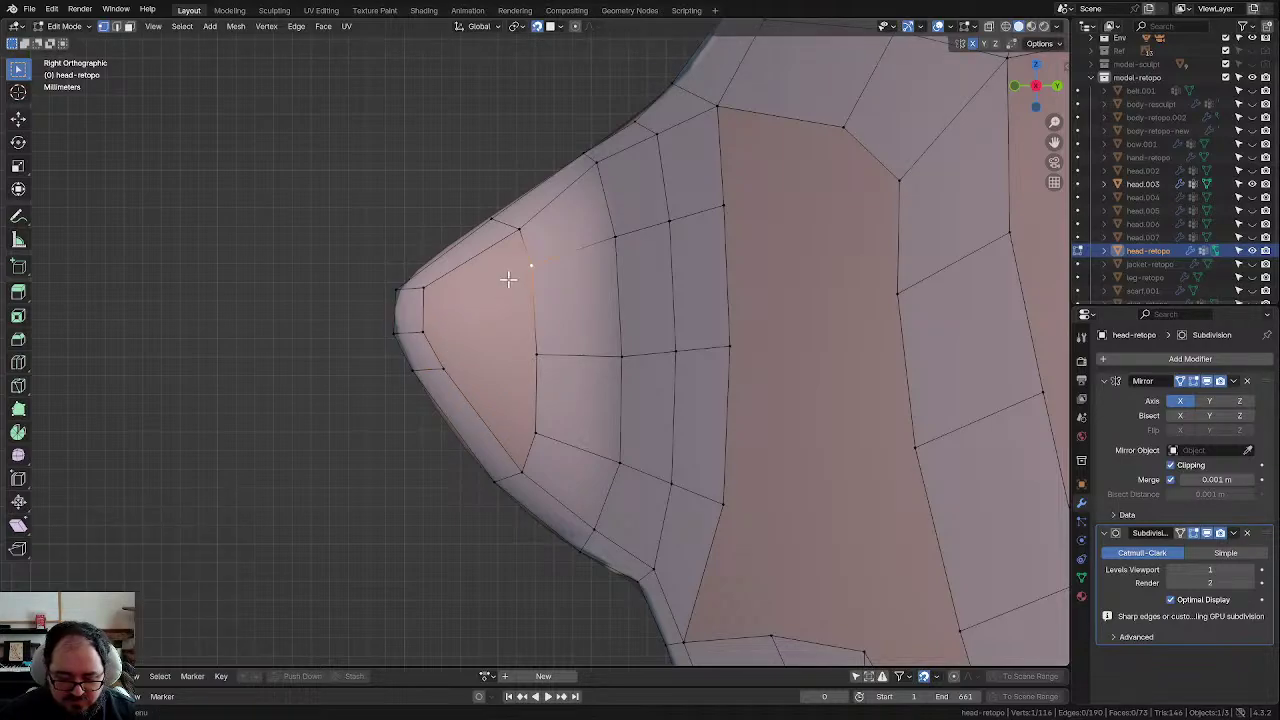
shift+click(422, 330)
key(j)
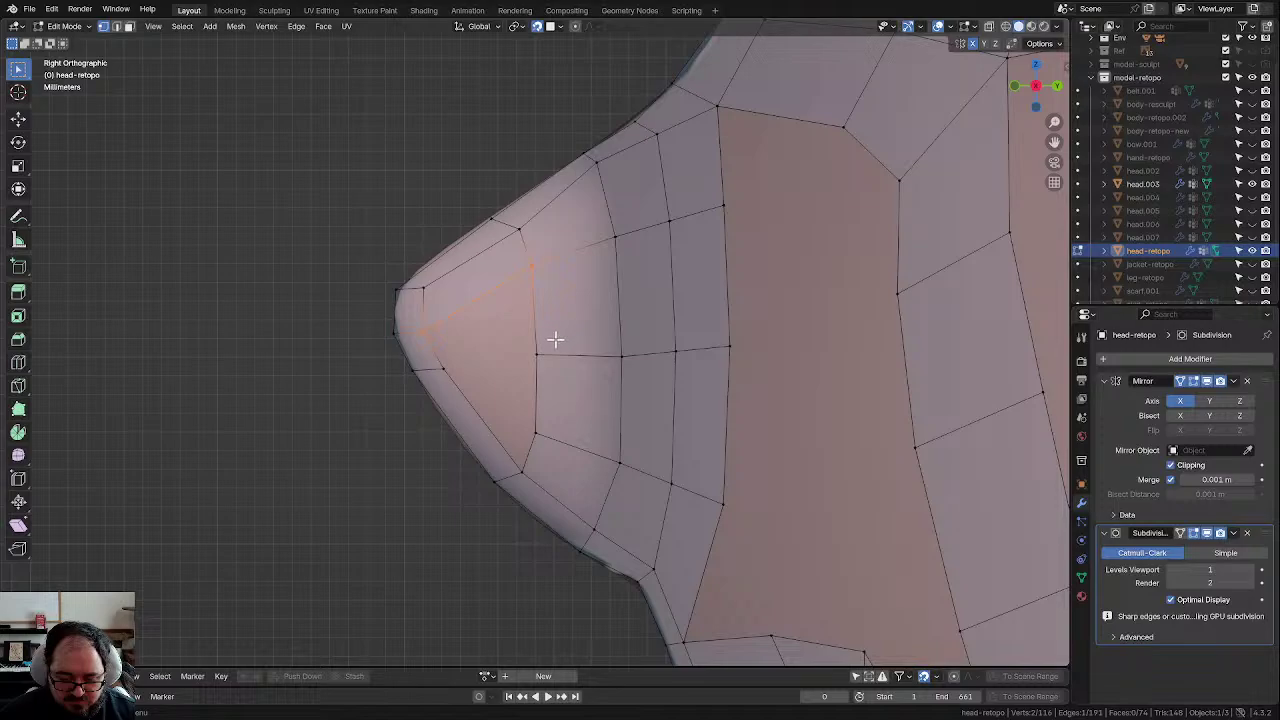
Step: Fill the remaining gaps on the side of the nose tip with two faces
key(f)
key(f)
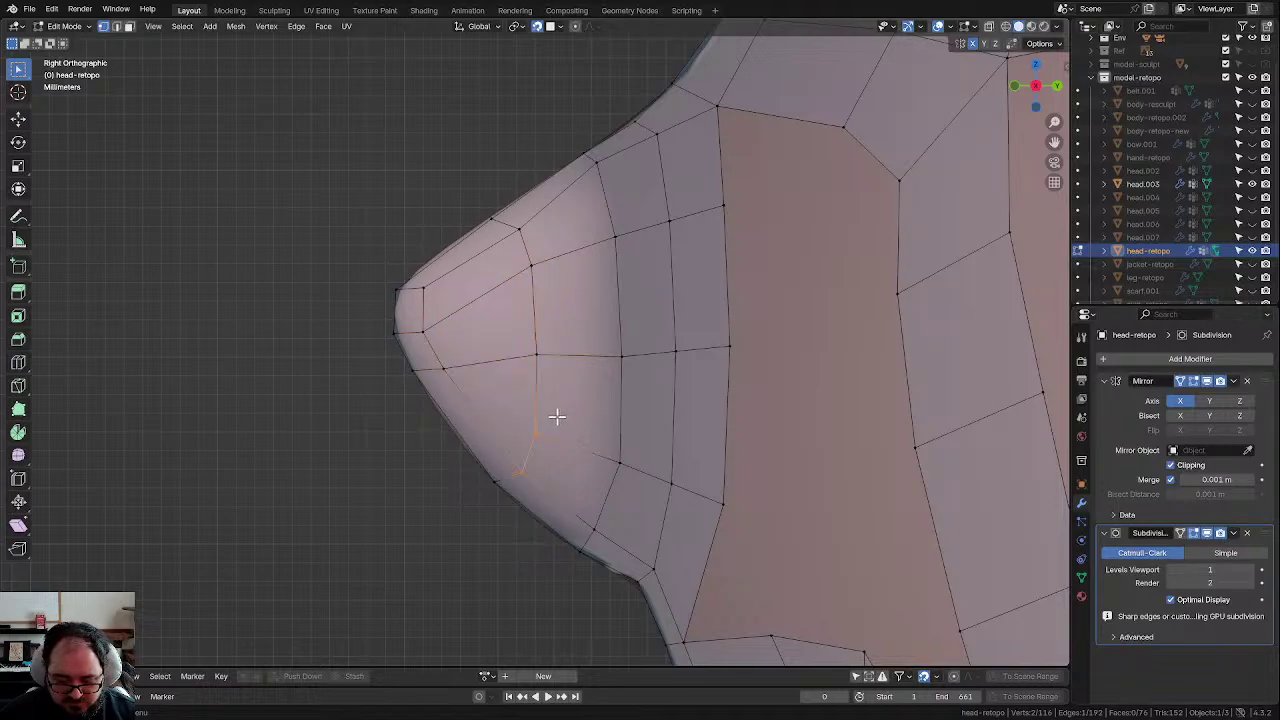
key(alt+a)
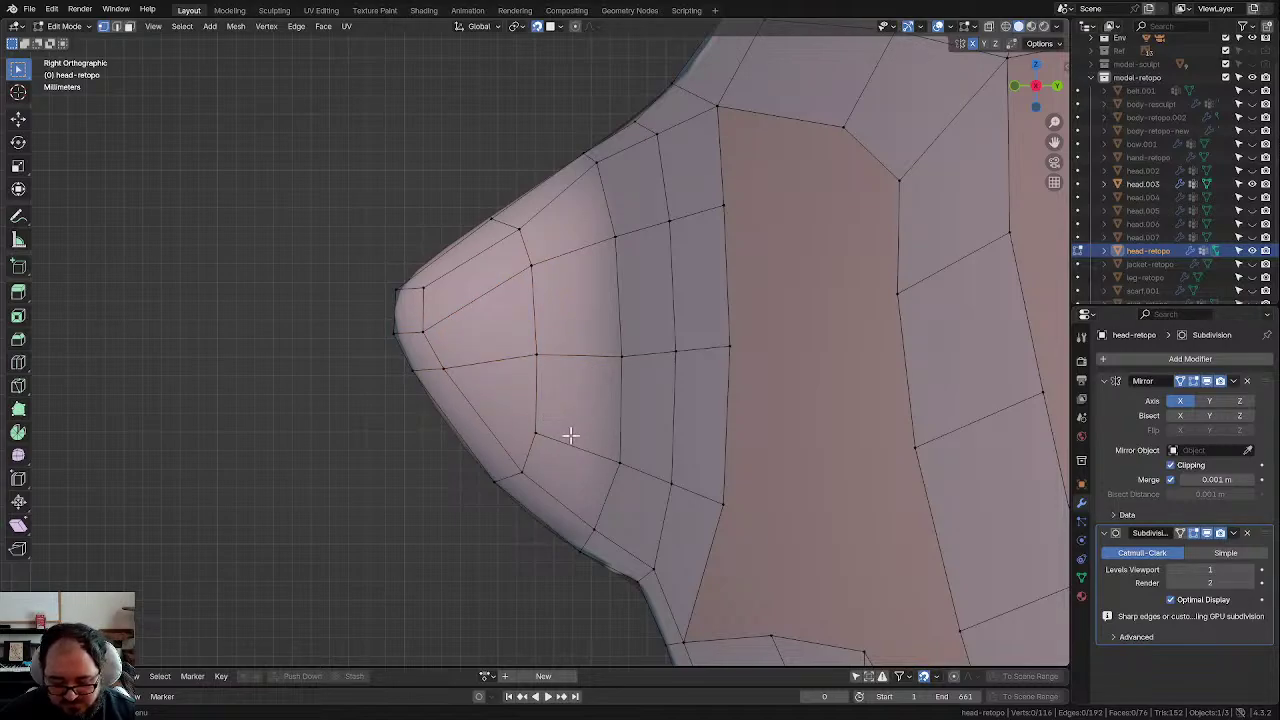
click(535, 428)
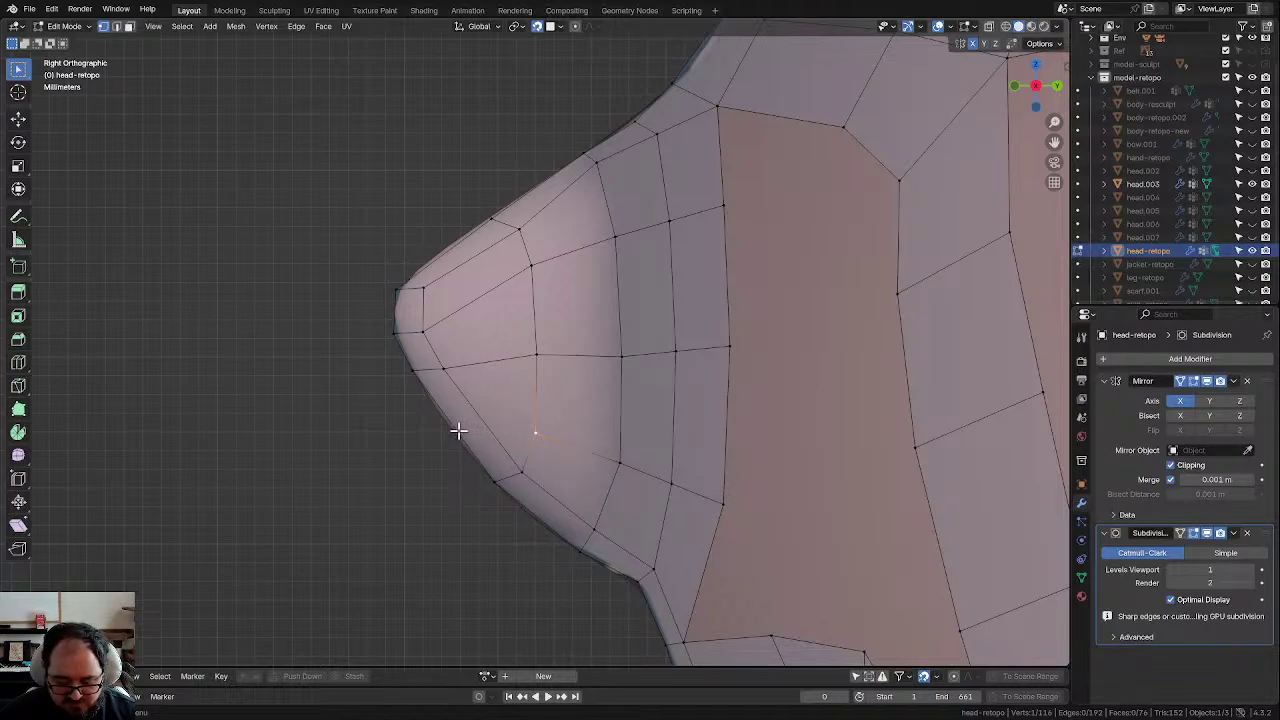
key(f)
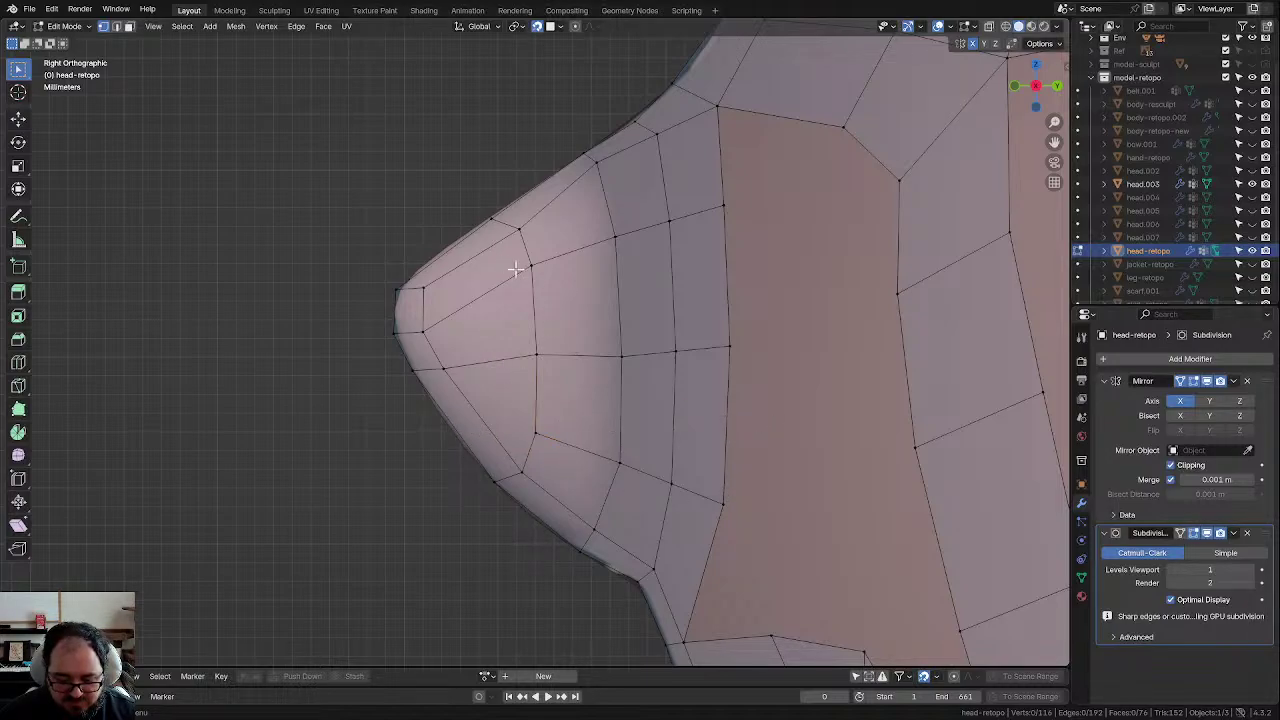
Step: Nudge the vertices just below the nose bridge and on the upper nose side to even out the edge flow
mouse_move(509, 234)
mouse_down()
mouse_move(523, 234)
mouse_move(508, 231)
mouse_up()
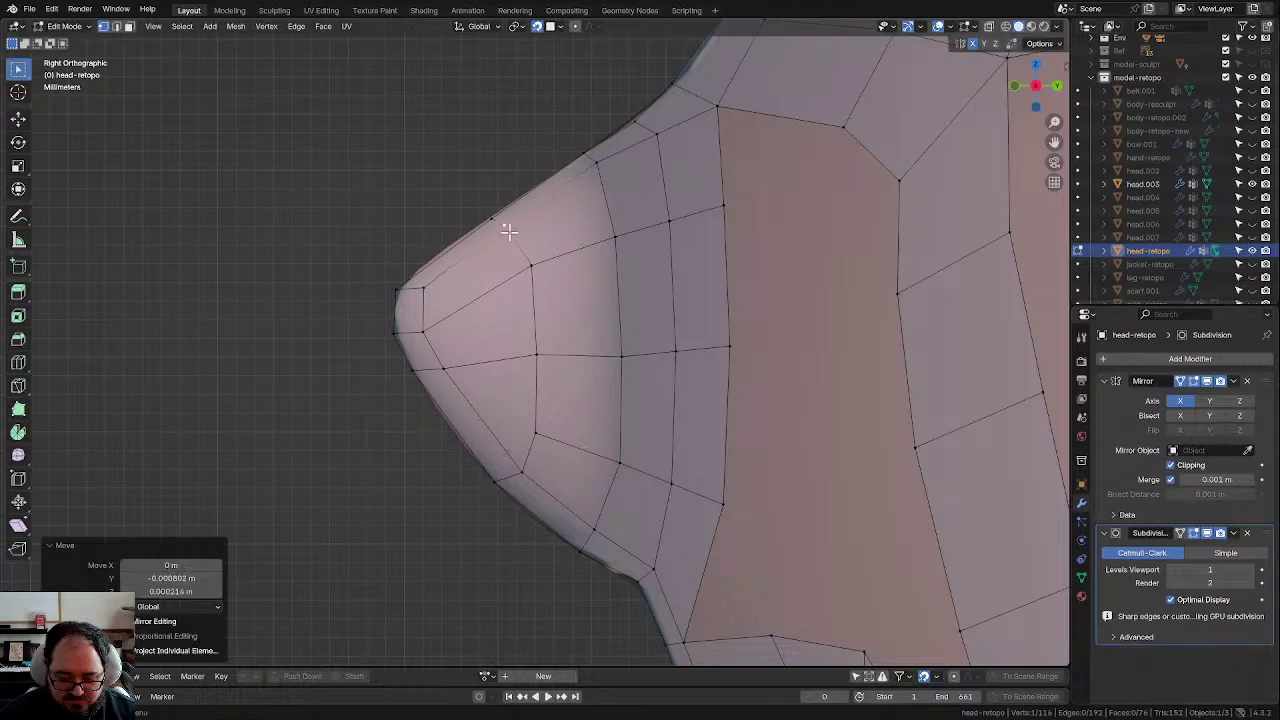
mouse_move(589, 169)
mouse_down()
mouse_move(597, 177)
mouse_move(593, 163)
mouse_up()
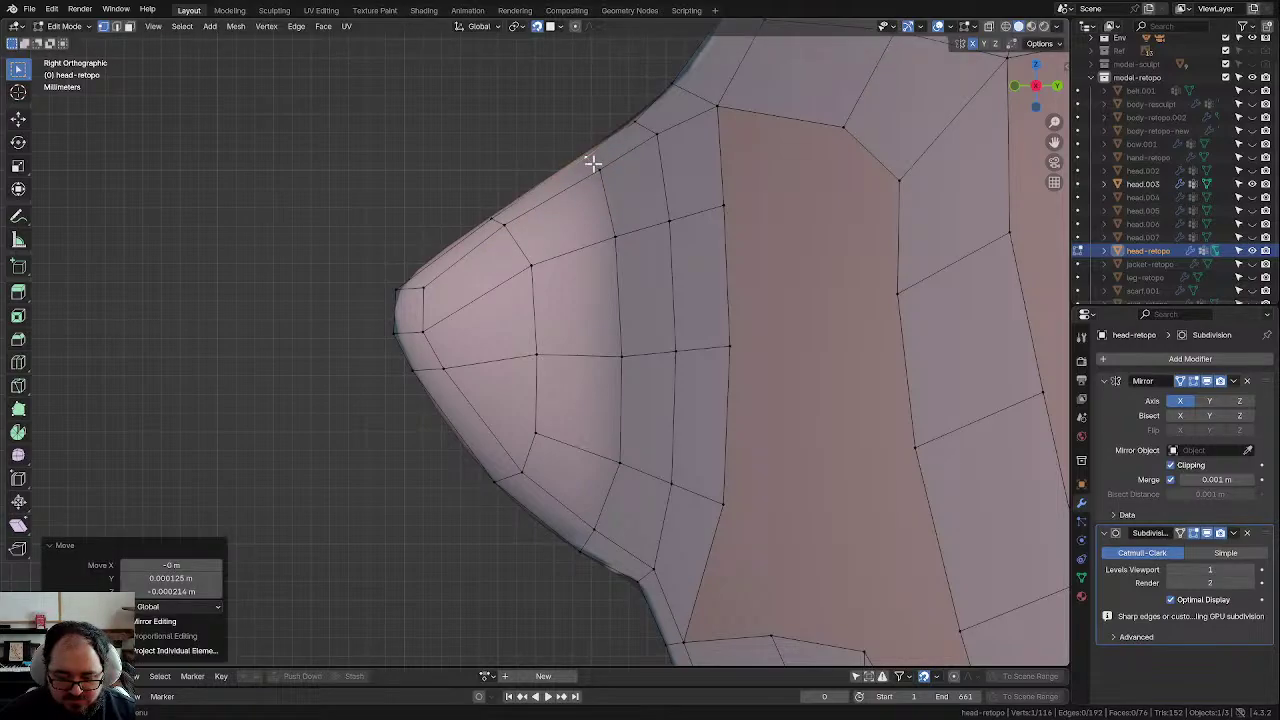
click(653, 134)
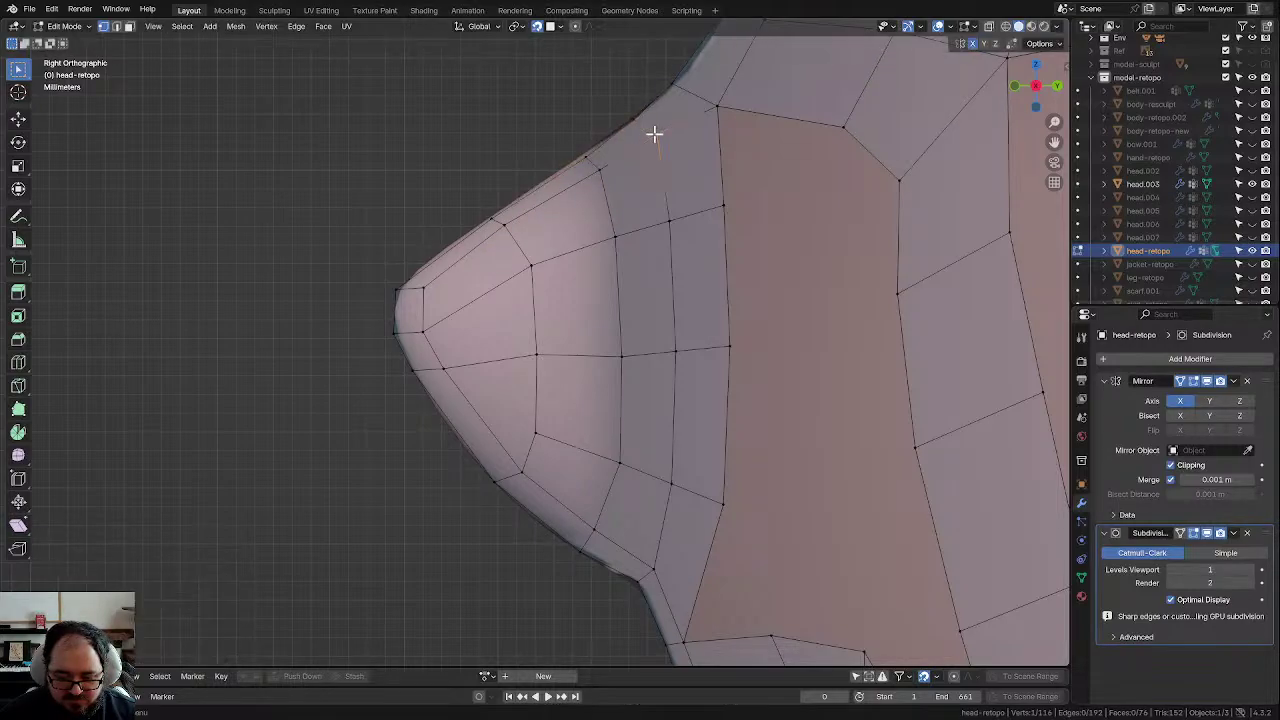
click(534, 269)
click(438, 285)
drag(437, 298, 436, 297)
drag(737, 220, 731, 219)
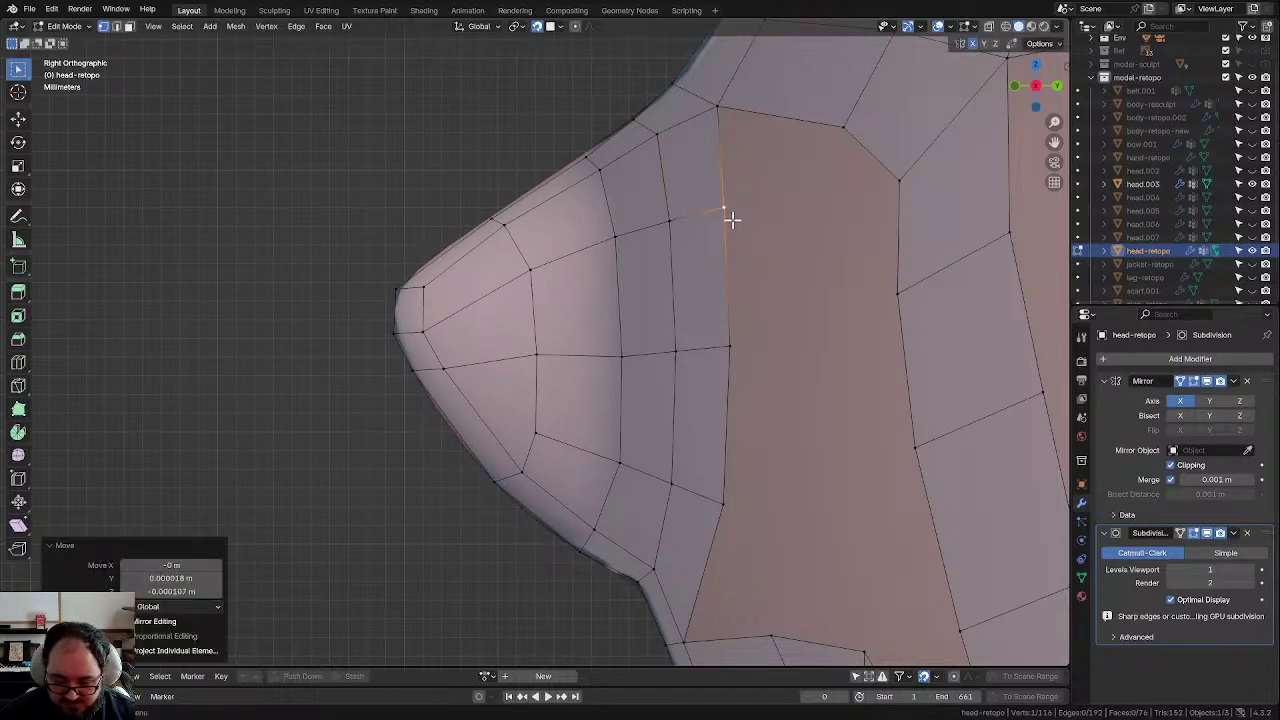
Step: Adjust two vertices along the nose bridge's profile and lower the upper side vertex near the nose tip slightly
drag(586, 160, 585, 160)
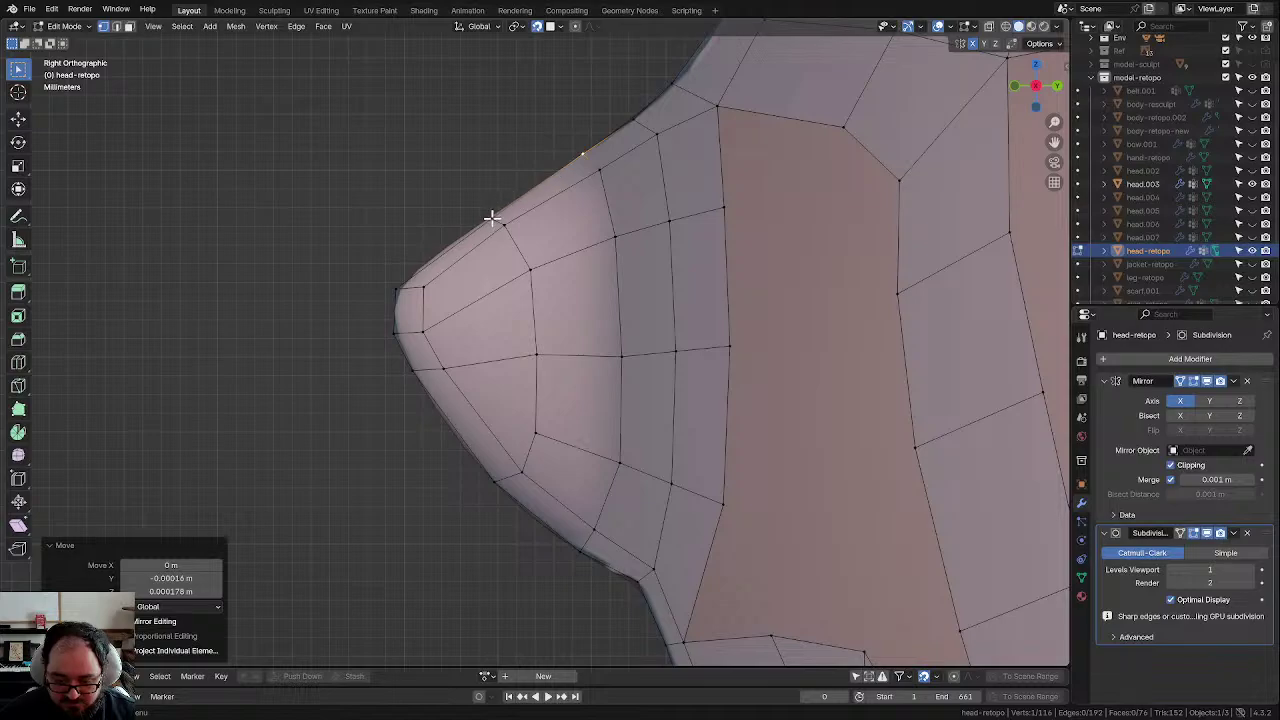
drag(491, 217, 490, 217)
click(791, 295)
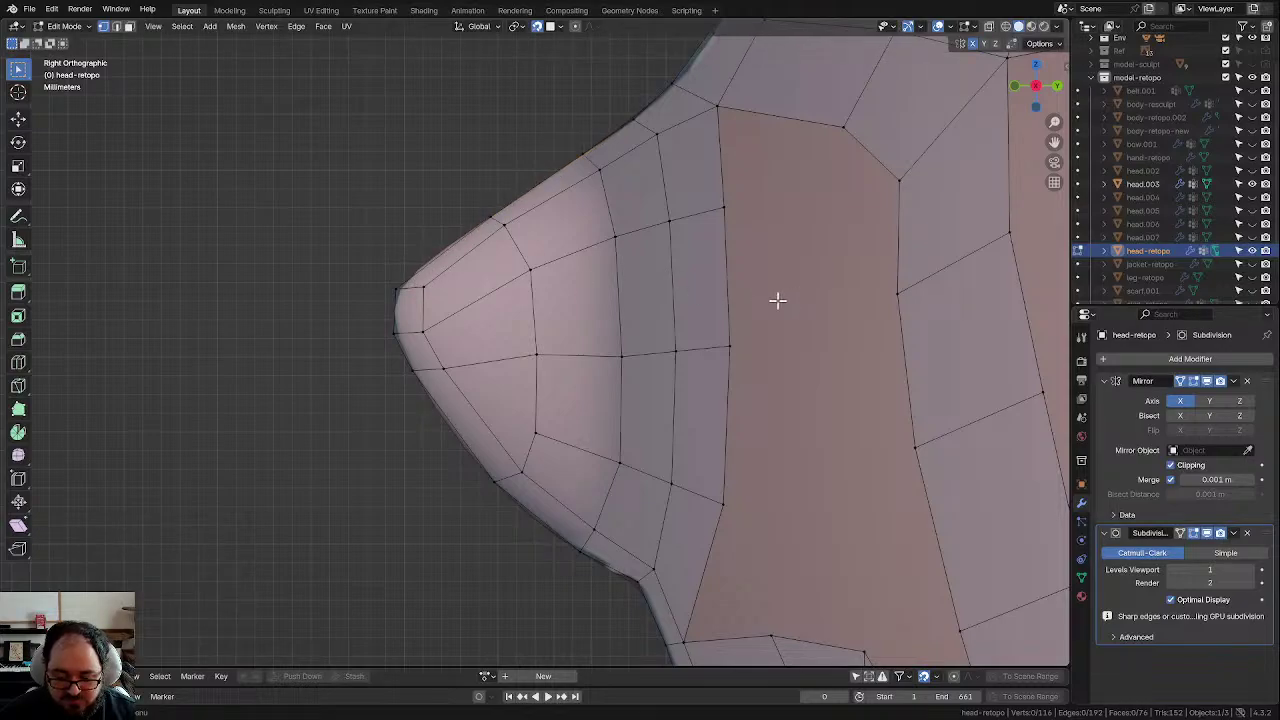
click(541, 279)
key(g)
click(543, 283)
click(802, 343)
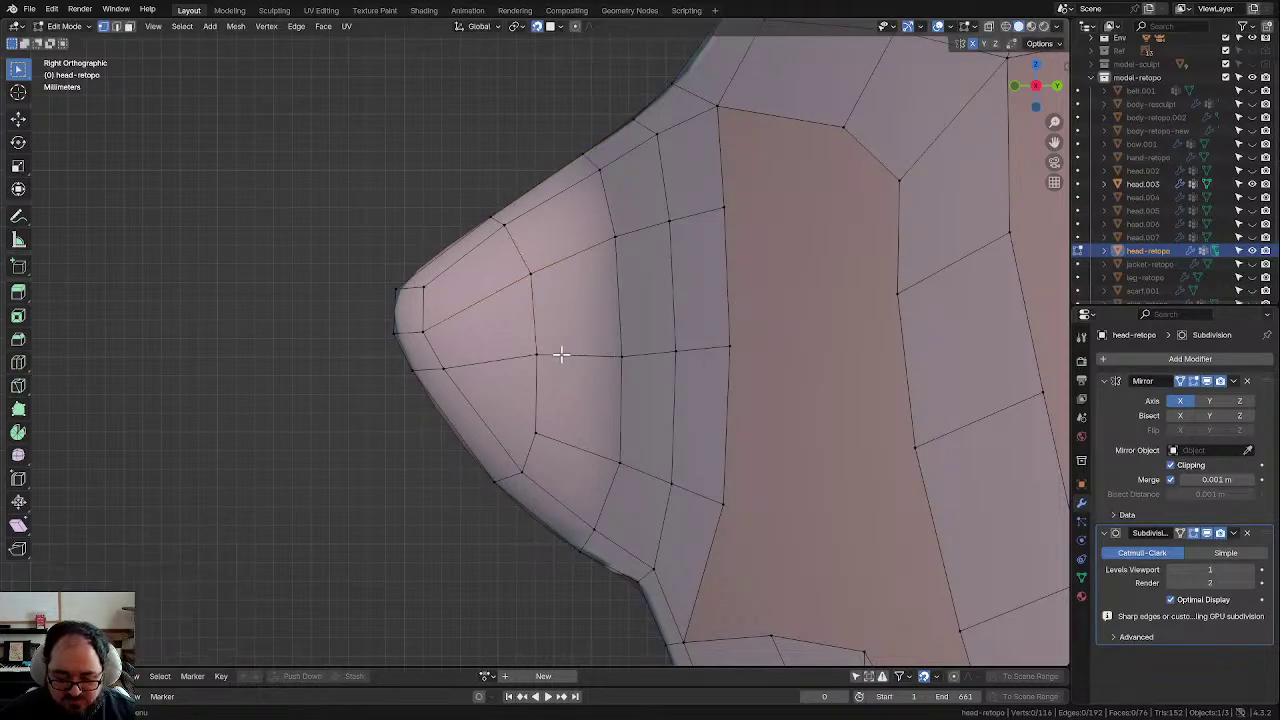
Step: Straighten the horizontal edge row across the middle of the nose side by raising its vertices slightly
click(561, 355)
key(g)
click(559, 354)
click(614, 356)
key(g)
click(616, 351)
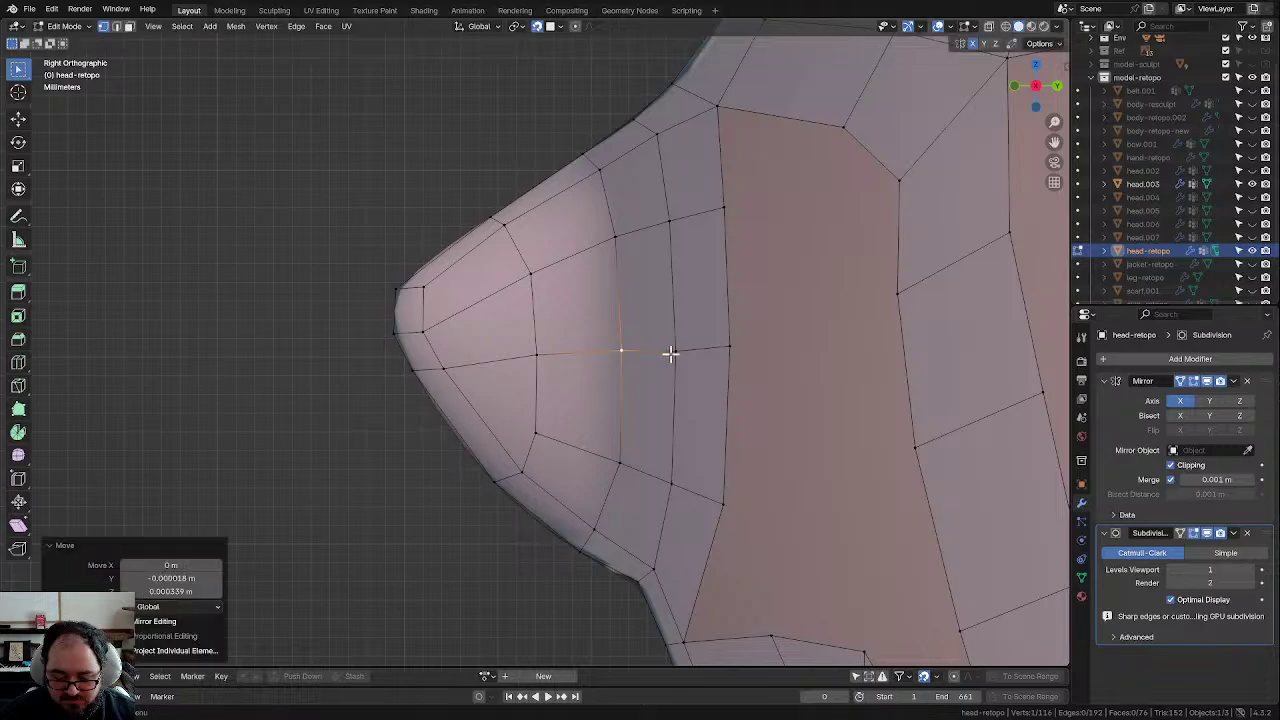
click(671, 354)
key(g)
click(672, 352)
click(738, 348)
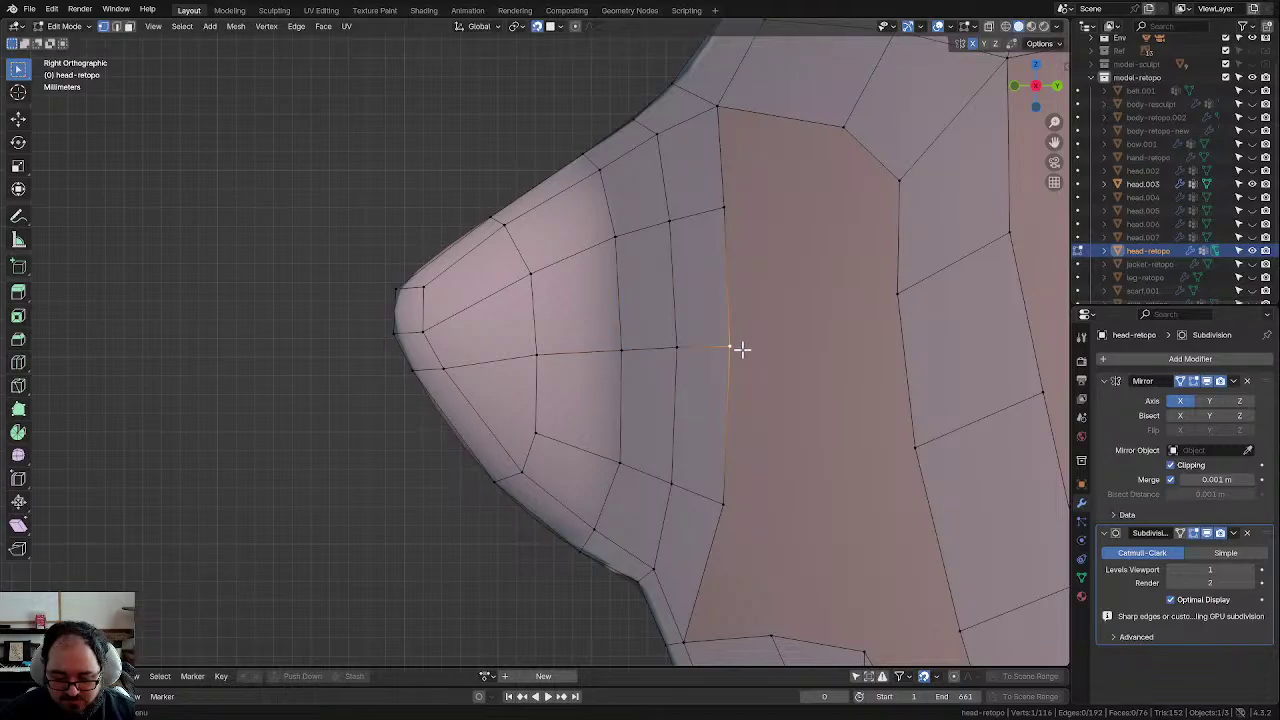
Step: Add one centred loop cut across the lower side of the nose, below the middle edge row
scroll(810, 324, down, 2)
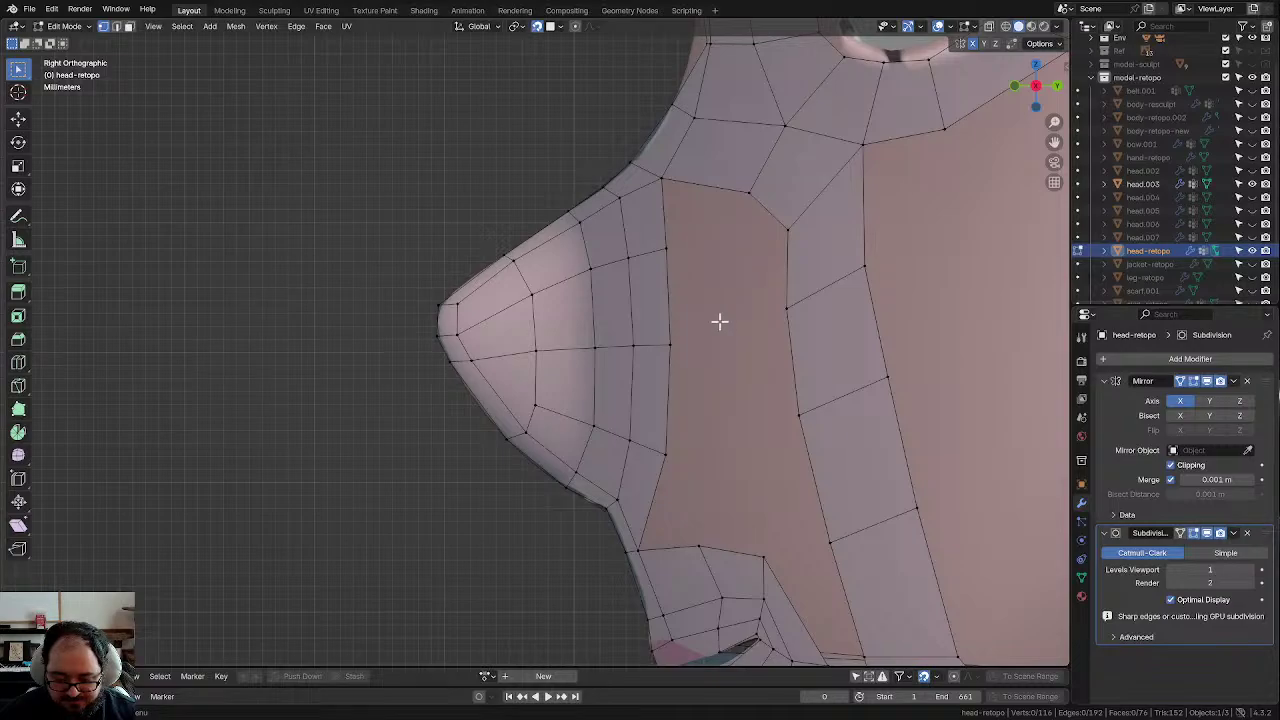
scroll(715, 318, up, 2)
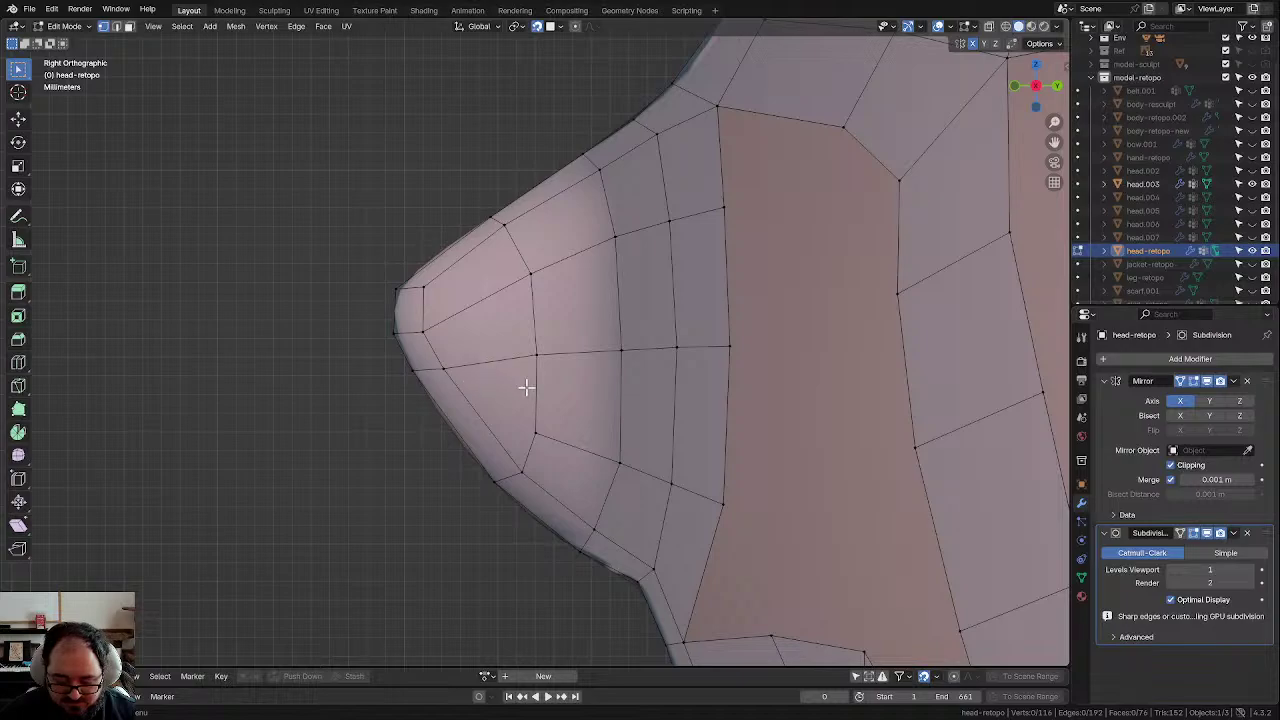
scroll(622, 408, down, 2)
scroll(560, 406, up, 2)
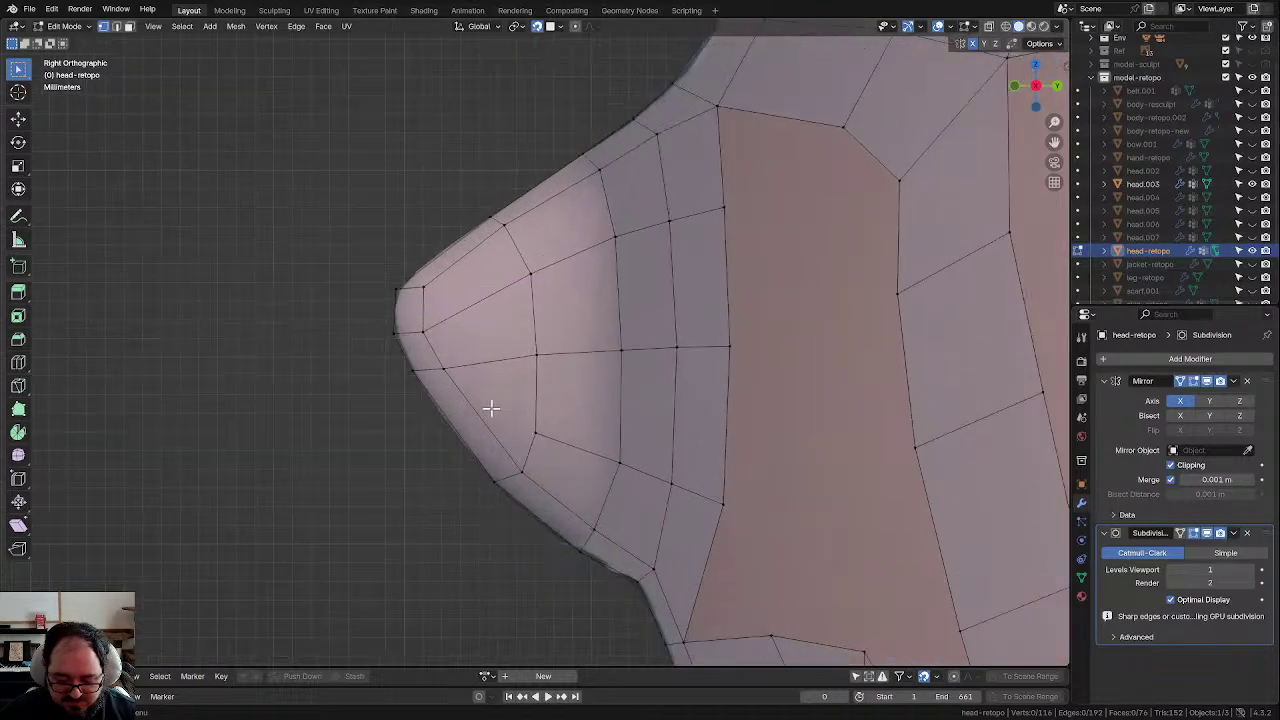
key(ctrl+r)
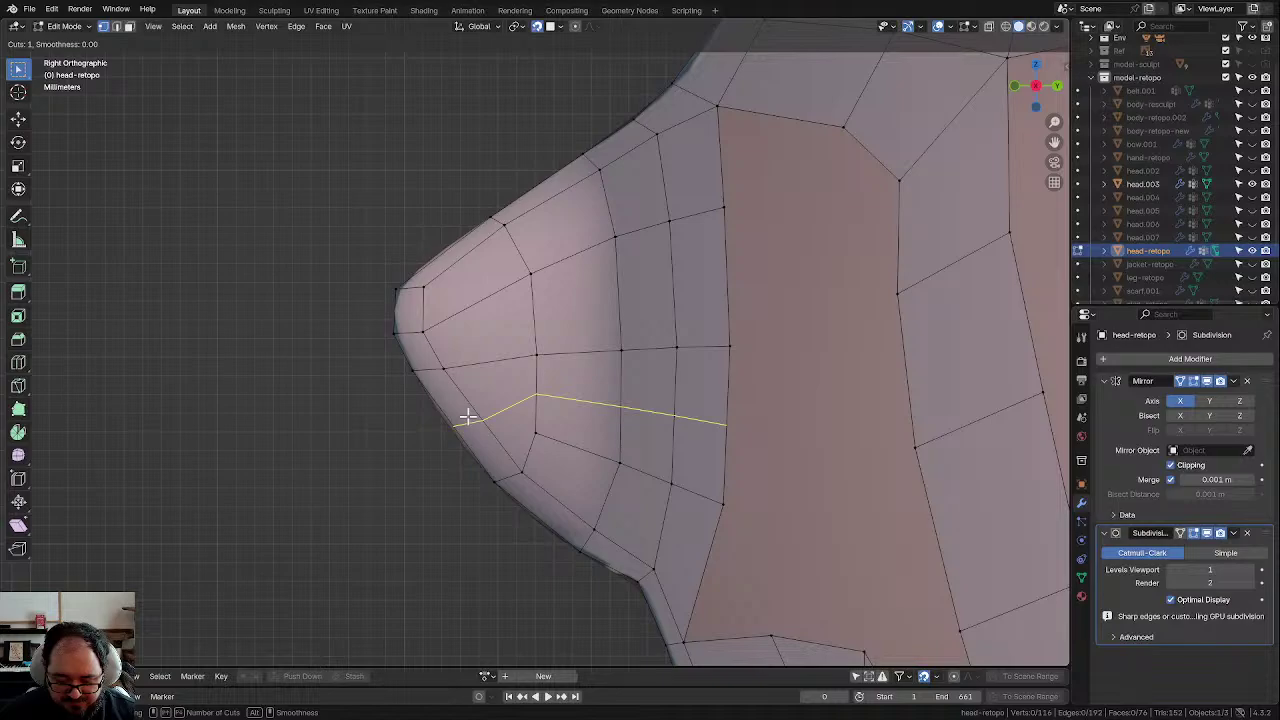
click(468, 416)
click(468, 416)
key(alt+a)
scroll(677, 406, down, 2)
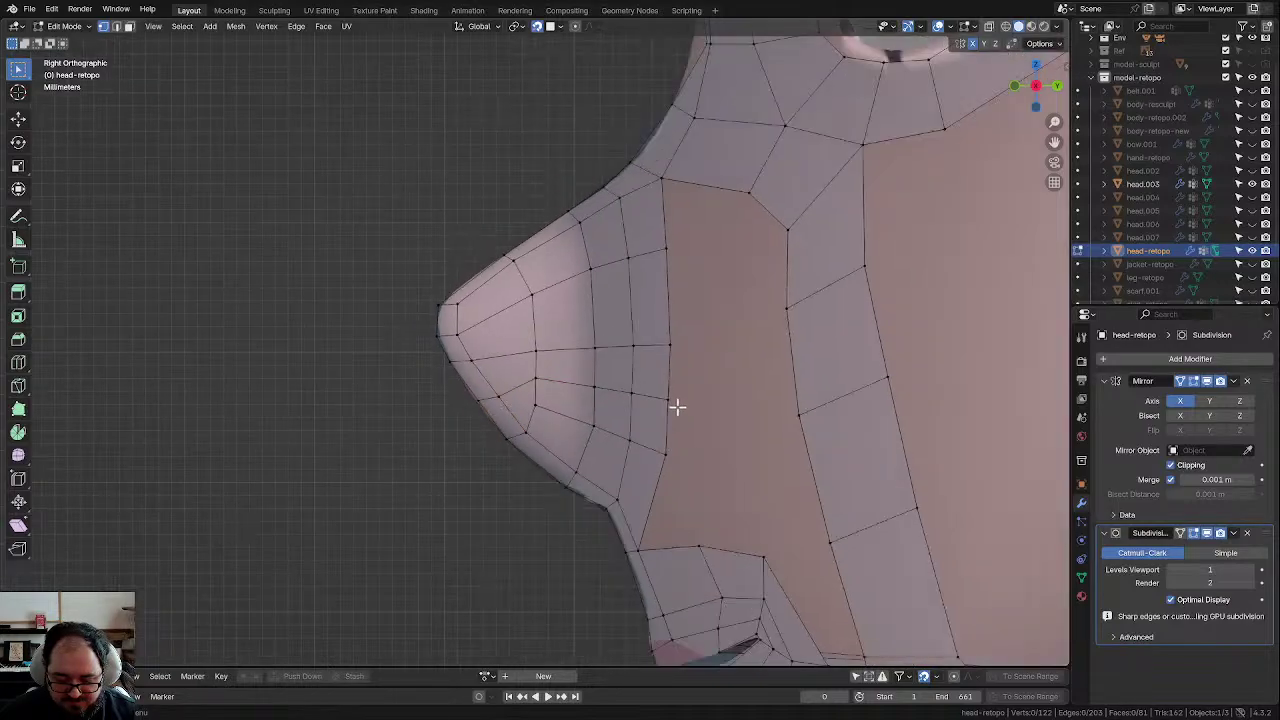
Step: Try to dissolve the original edge loop below the new cut on the nose side
scroll(583, 387, up, 2)
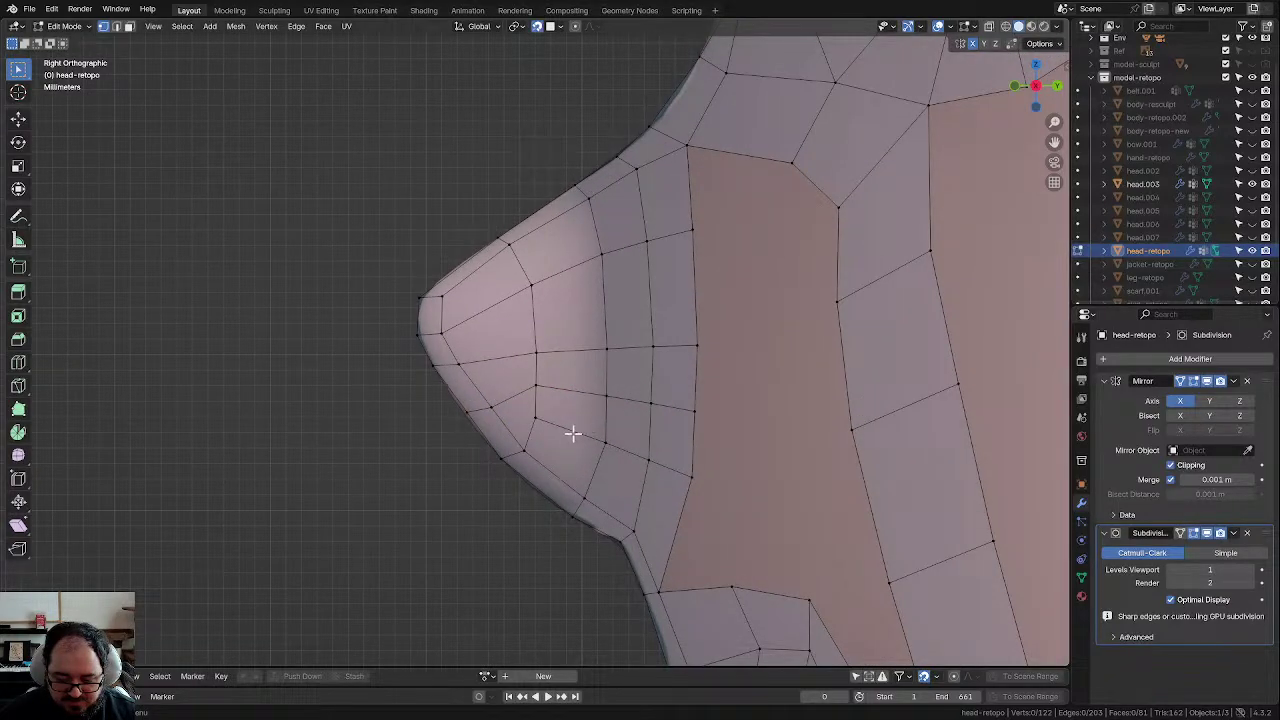
alt+click(689, 451)
key(x)
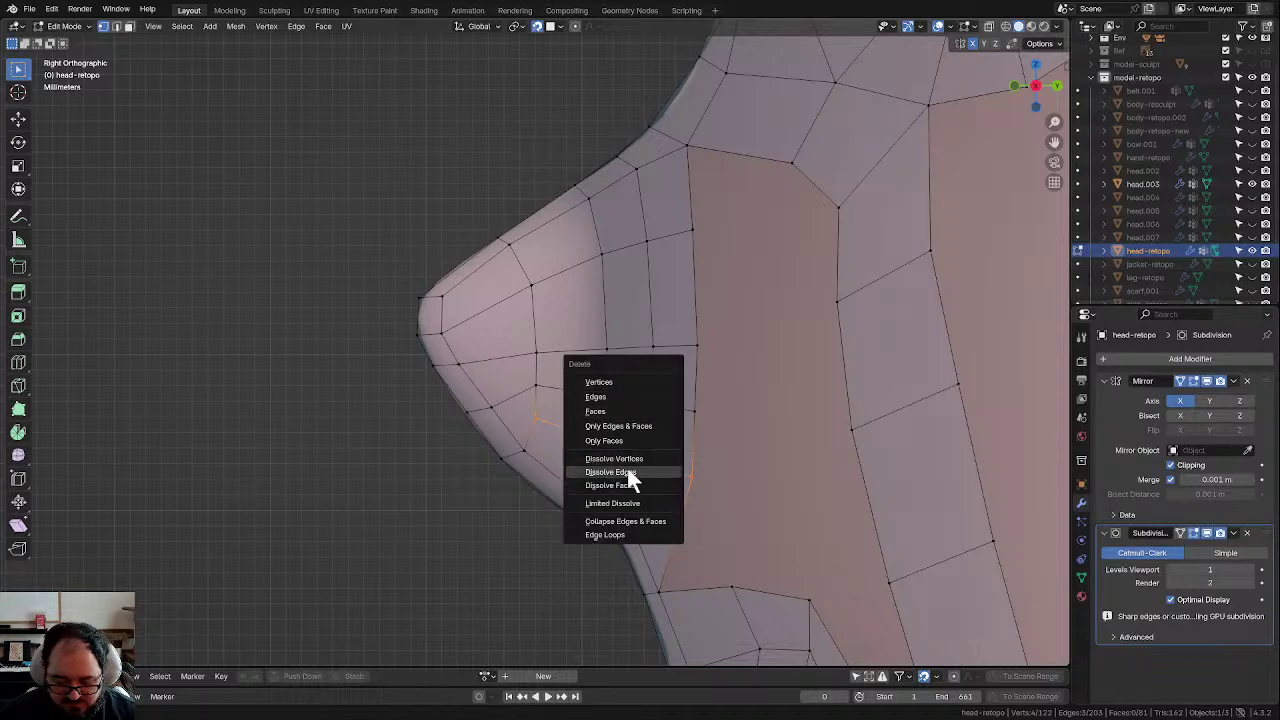
click(627, 471)
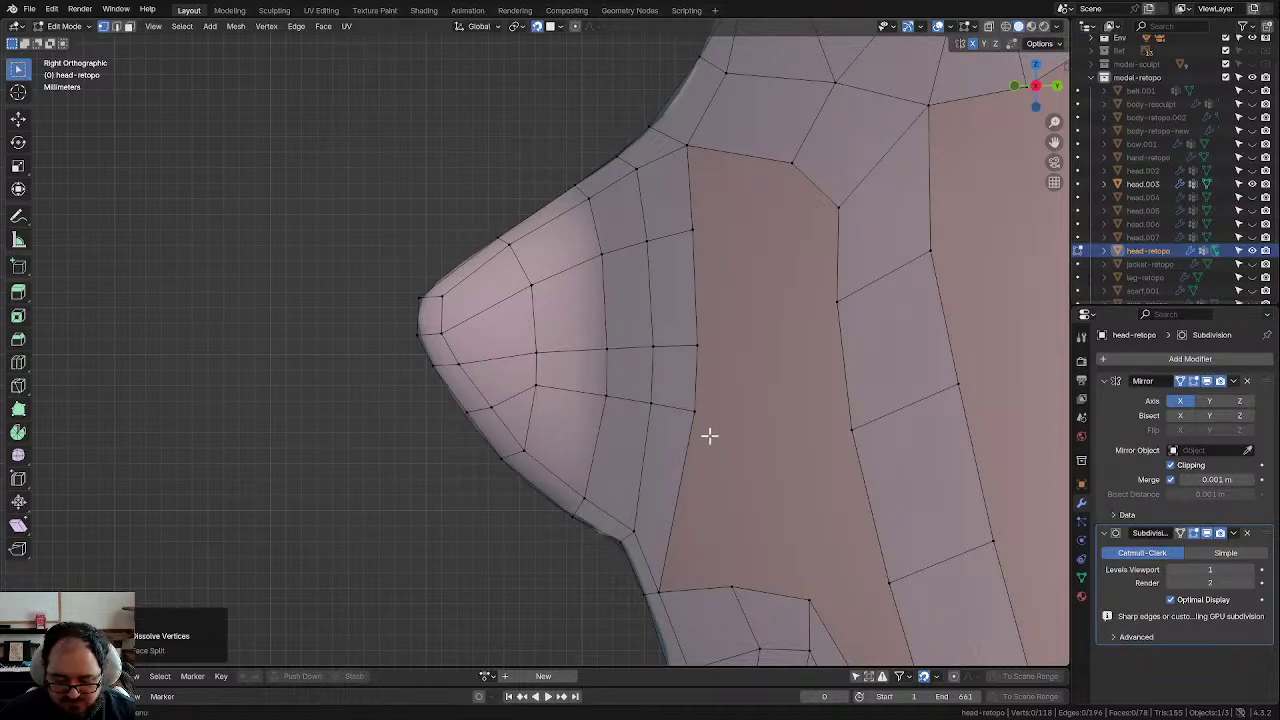
key(ctrl+z)
key(ctrl+z)
Step: In front view, fill a four-vertex face between the upper outer nose ring and the inner edge of the cheek loop
scroll(665, 335, down, 2)
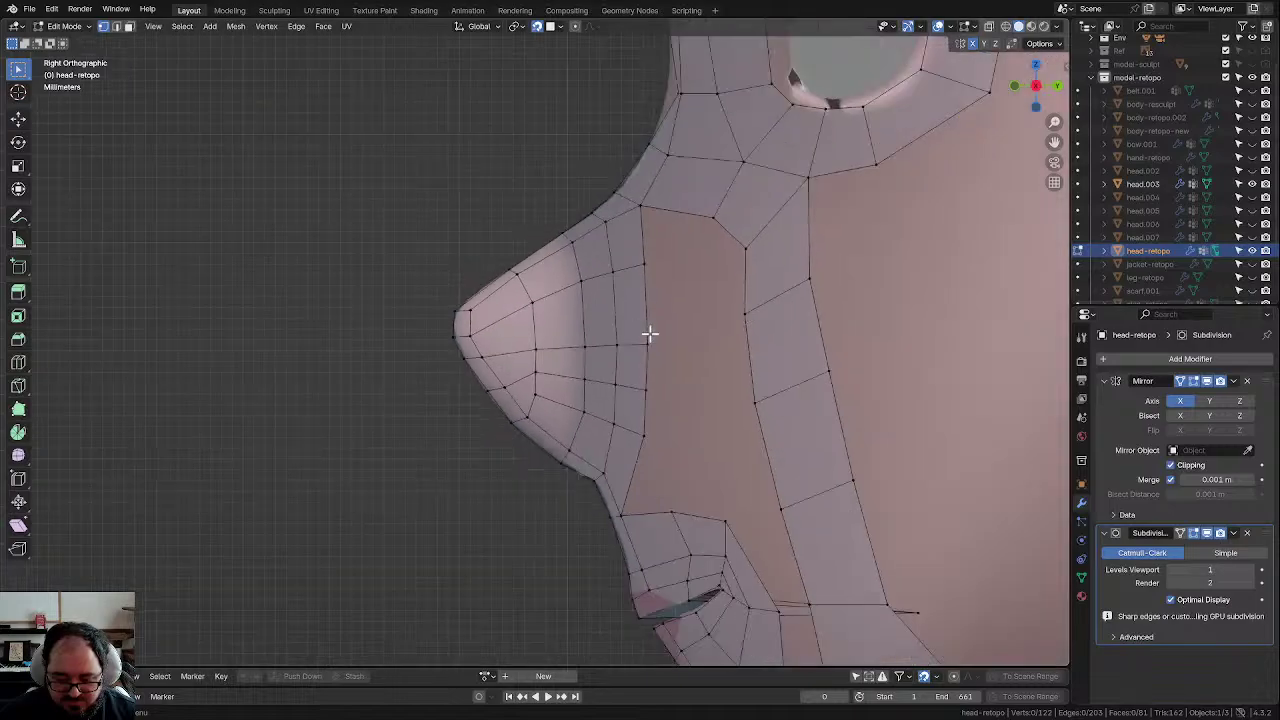
middle_drag(650, 333, 697, 349)
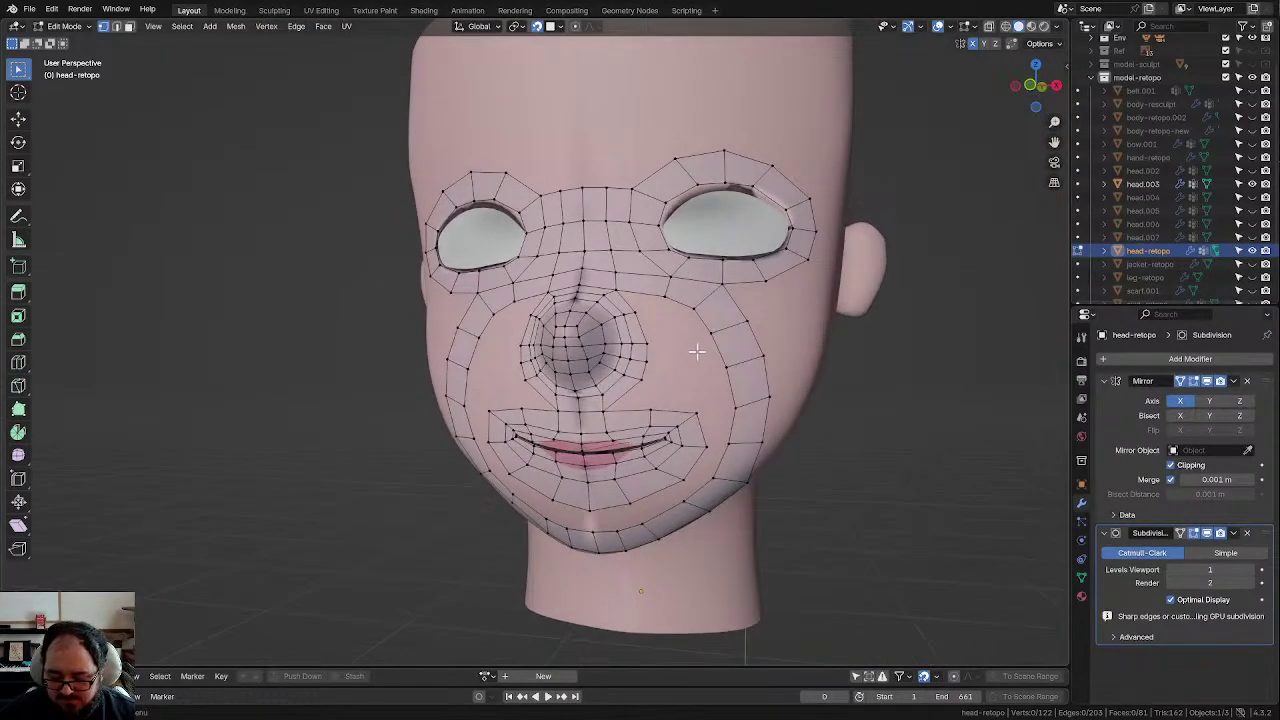
key(KP_1)
scroll(694, 349, up, 5)
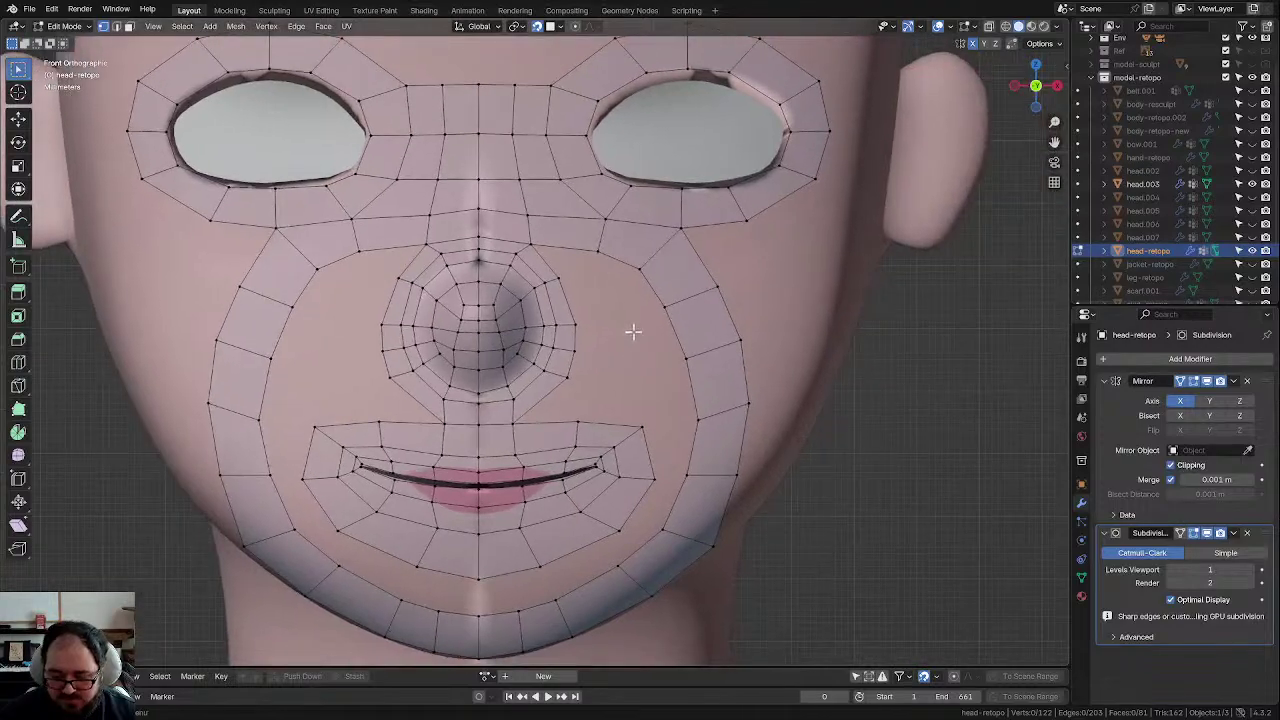
scroll(633, 331, up, 2)
click(560, 215)
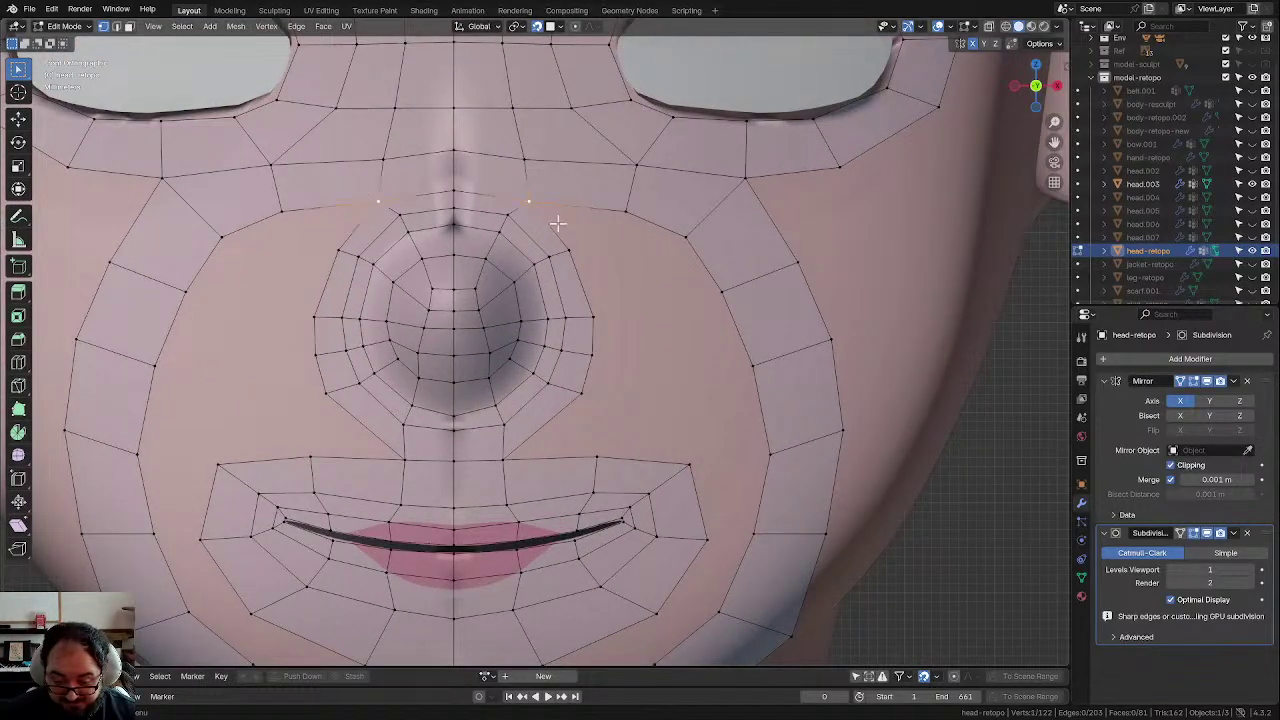
click(571, 245)
click(530, 204)
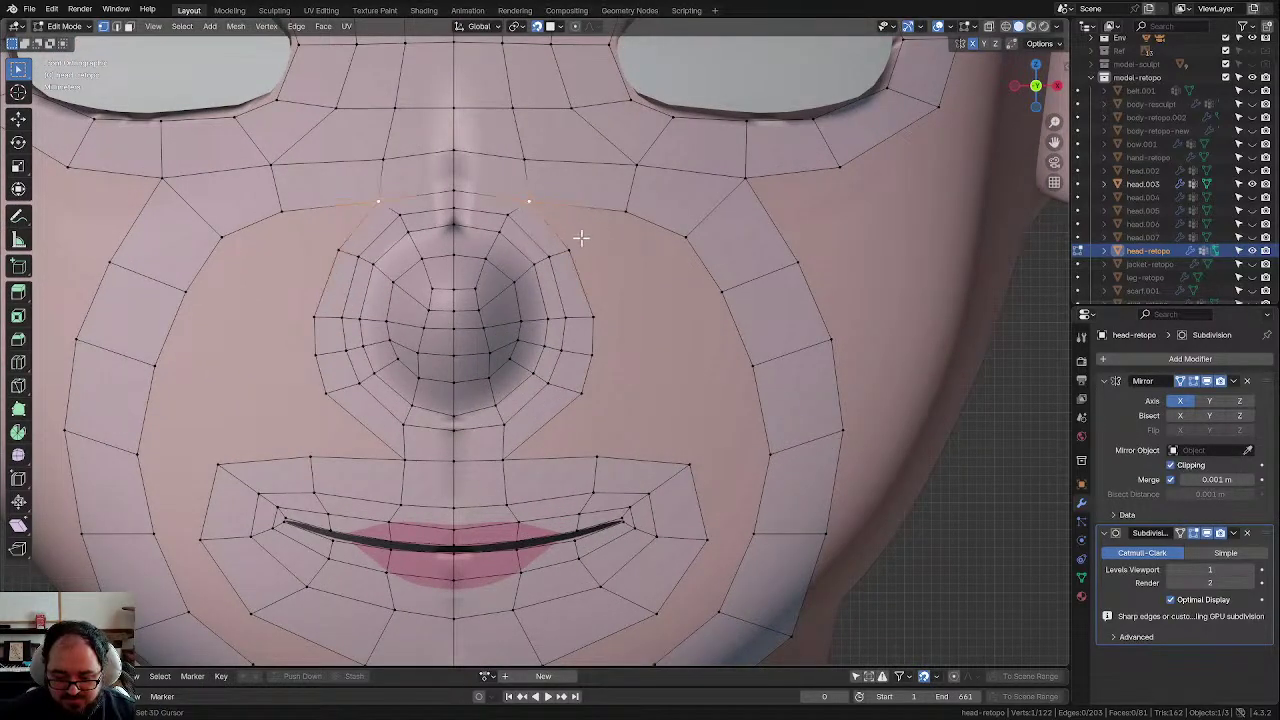
shift+click(573, 248)
shift+click(621, 215)
shift+click(700, 236)
key(f)
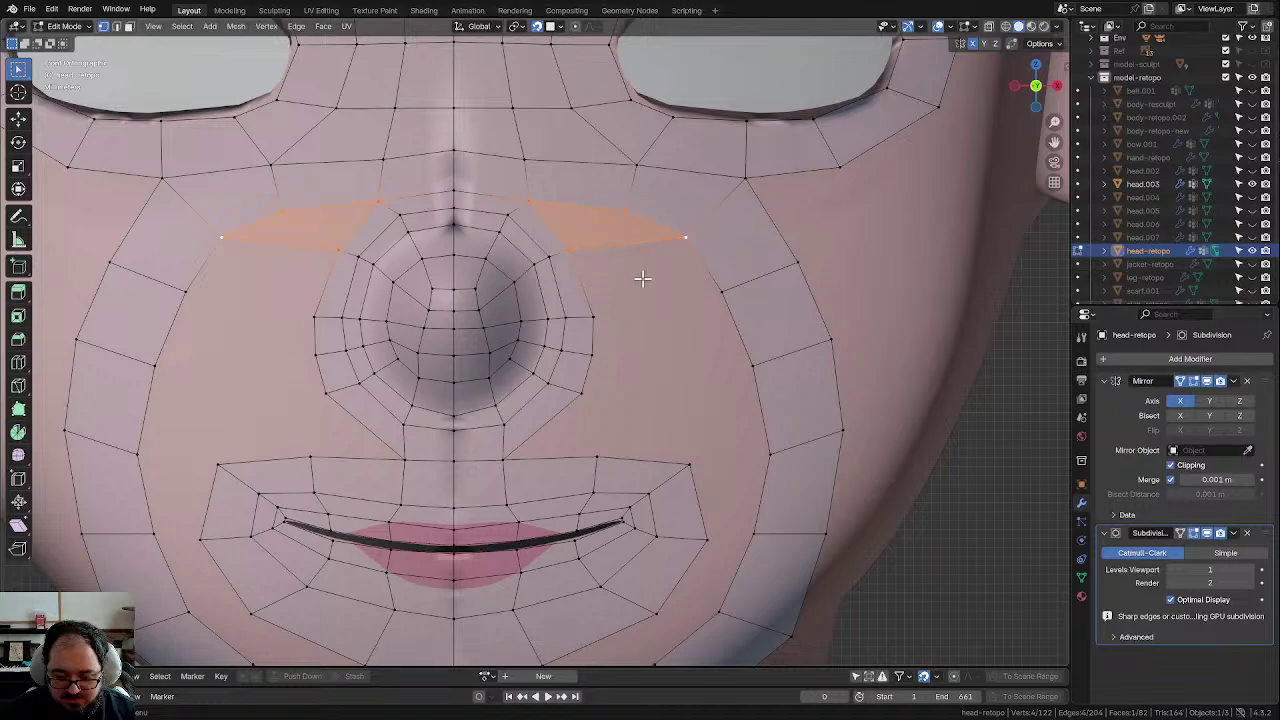
Step: Fill the next face down between the outer nose ring and the cheek loop
click(594, 243)
shift+click(699, 244)
key(f)
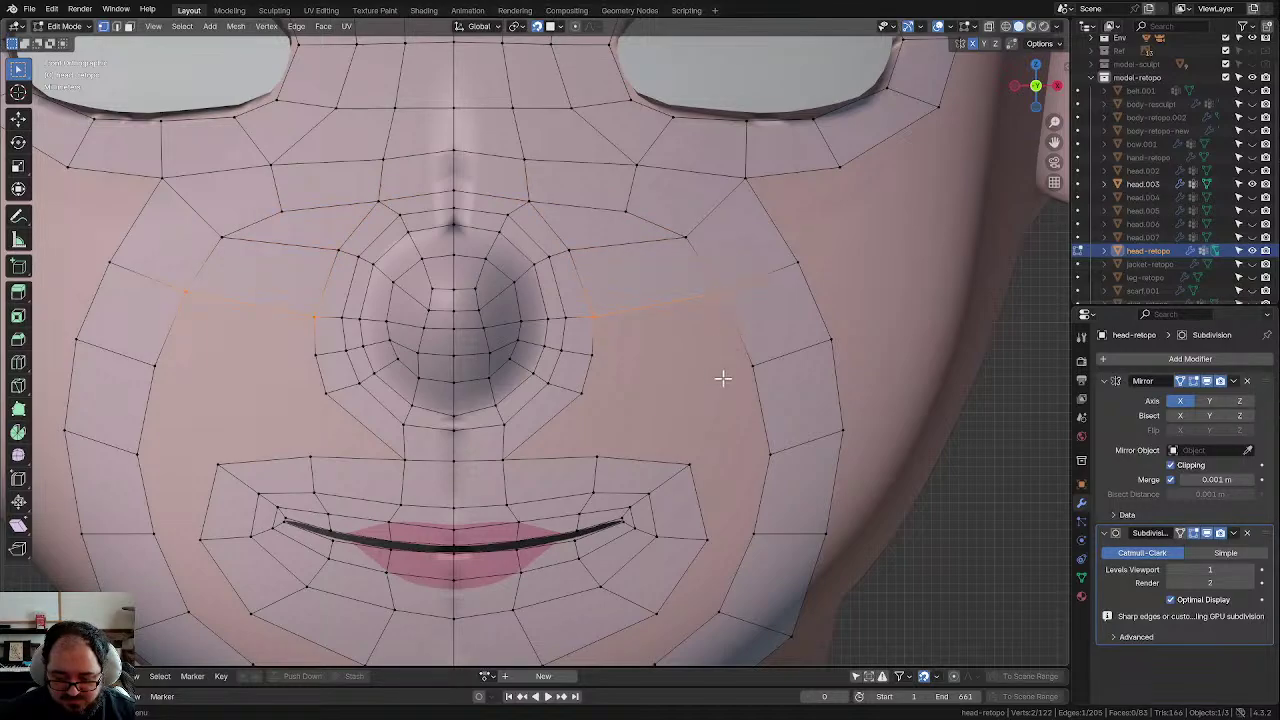
Step: Dissolve the added edge loop across the lower nose side and fill the cheek face beside the nostril
key(x)
click(577, 350)
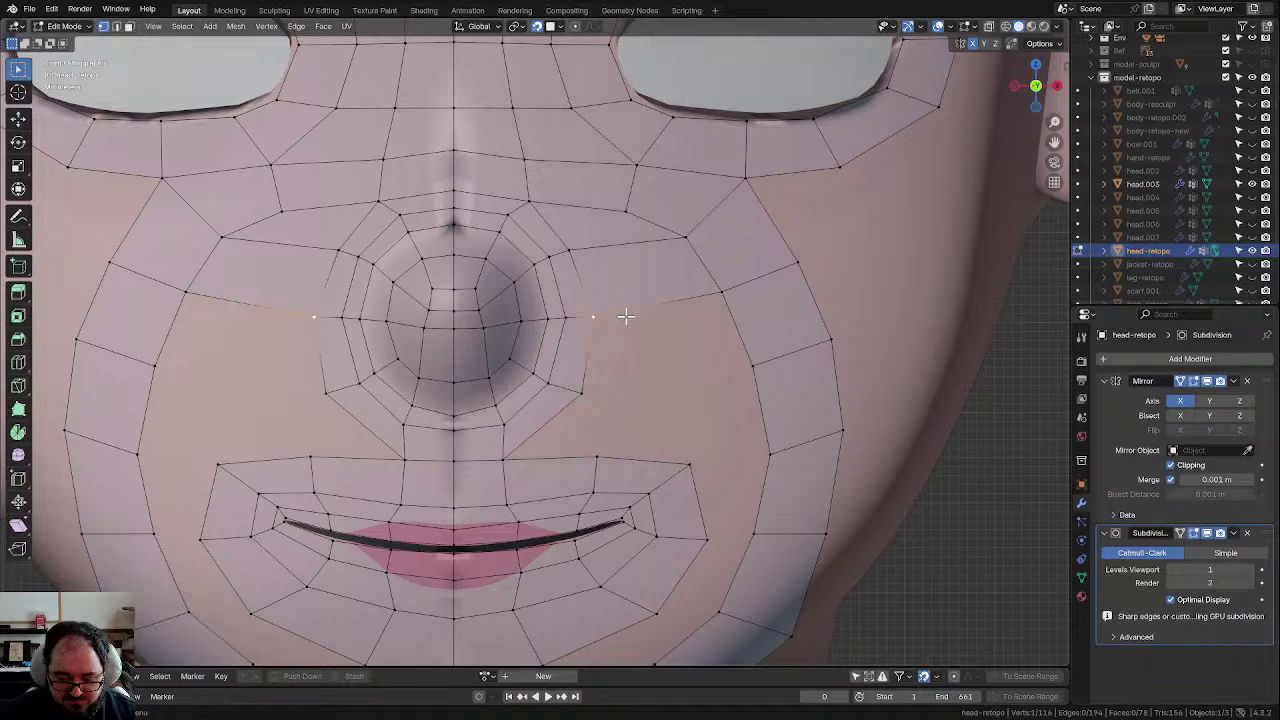
shift+click(711, 290)
key(f)
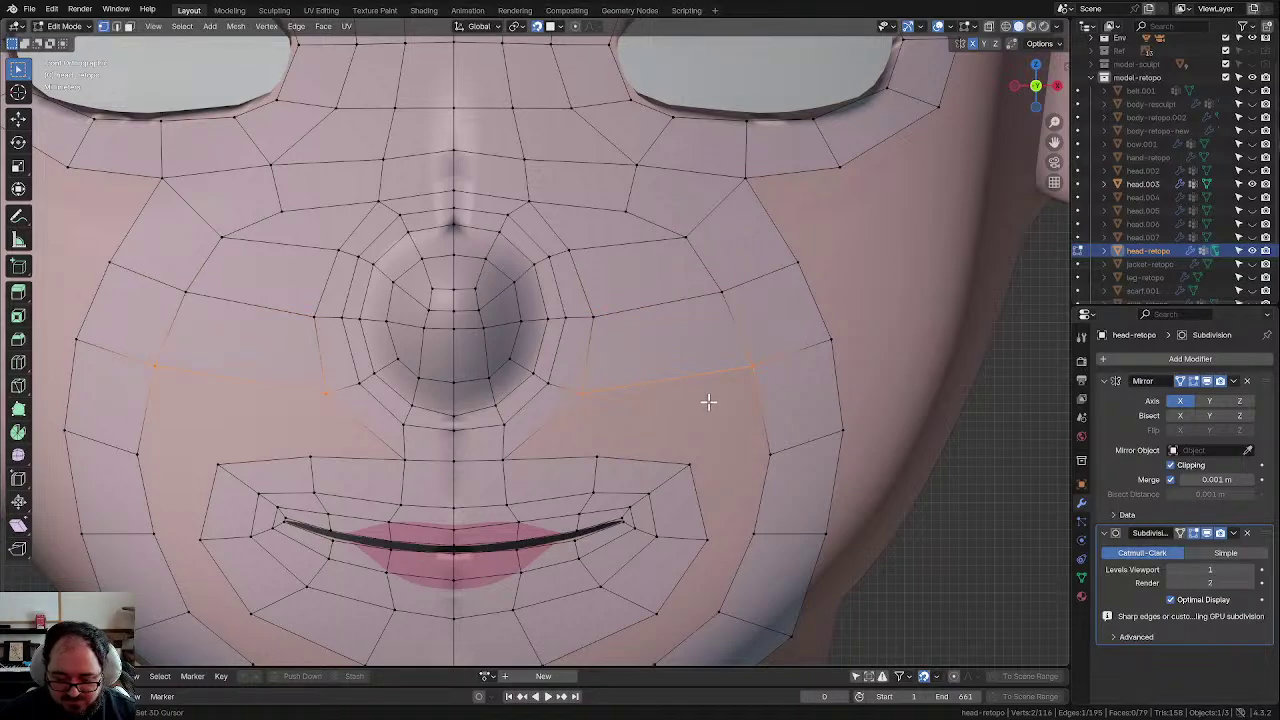
Step: Fill a four-vertex face between the outer corner of the mouth loop and the cheek loop
shift+middle_drag(709, 403, 694, 320)
click(686, 356)
scroll(609, 238, down, 3)
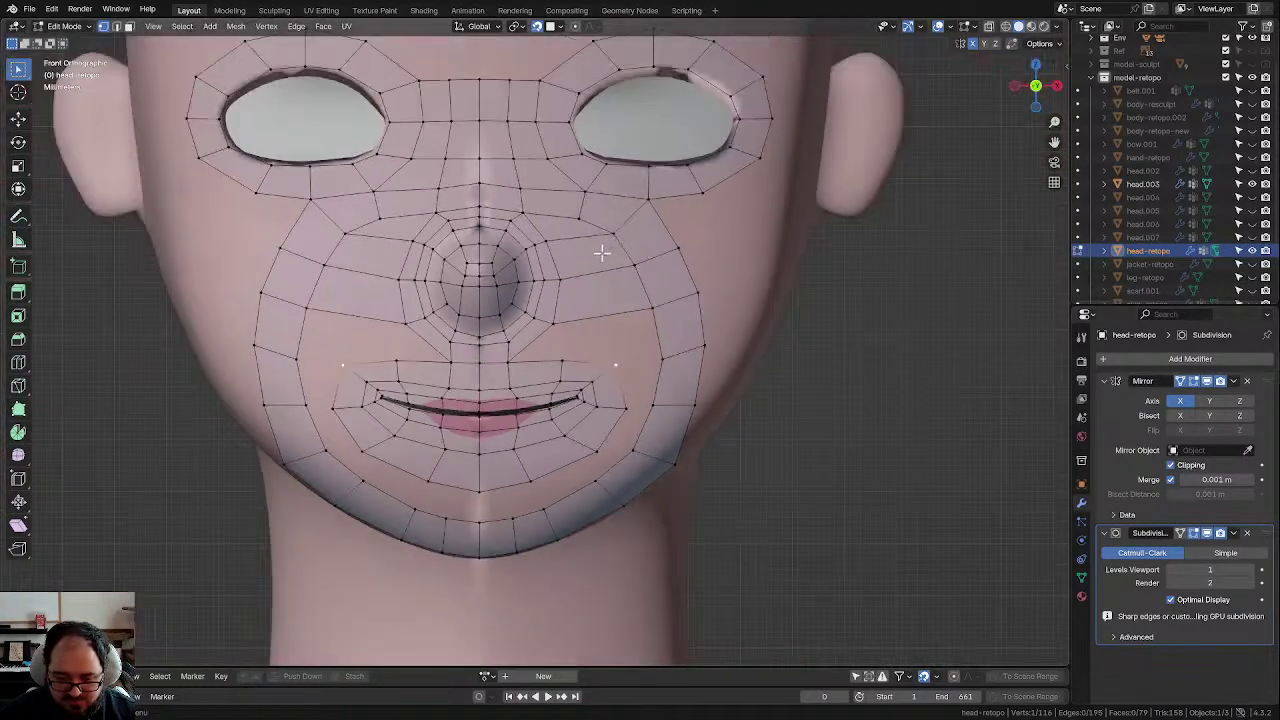
scroll(600, 252, up, 3)
click(648, 342)
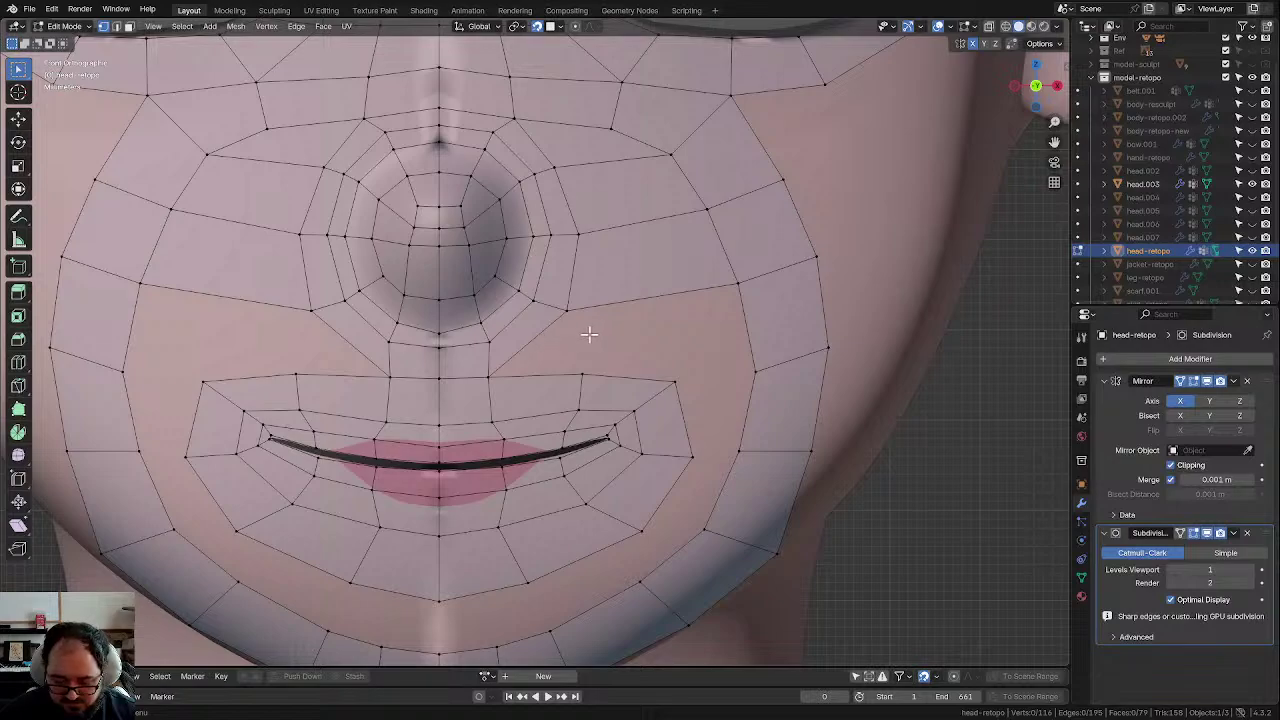
alt+click(693, 412)
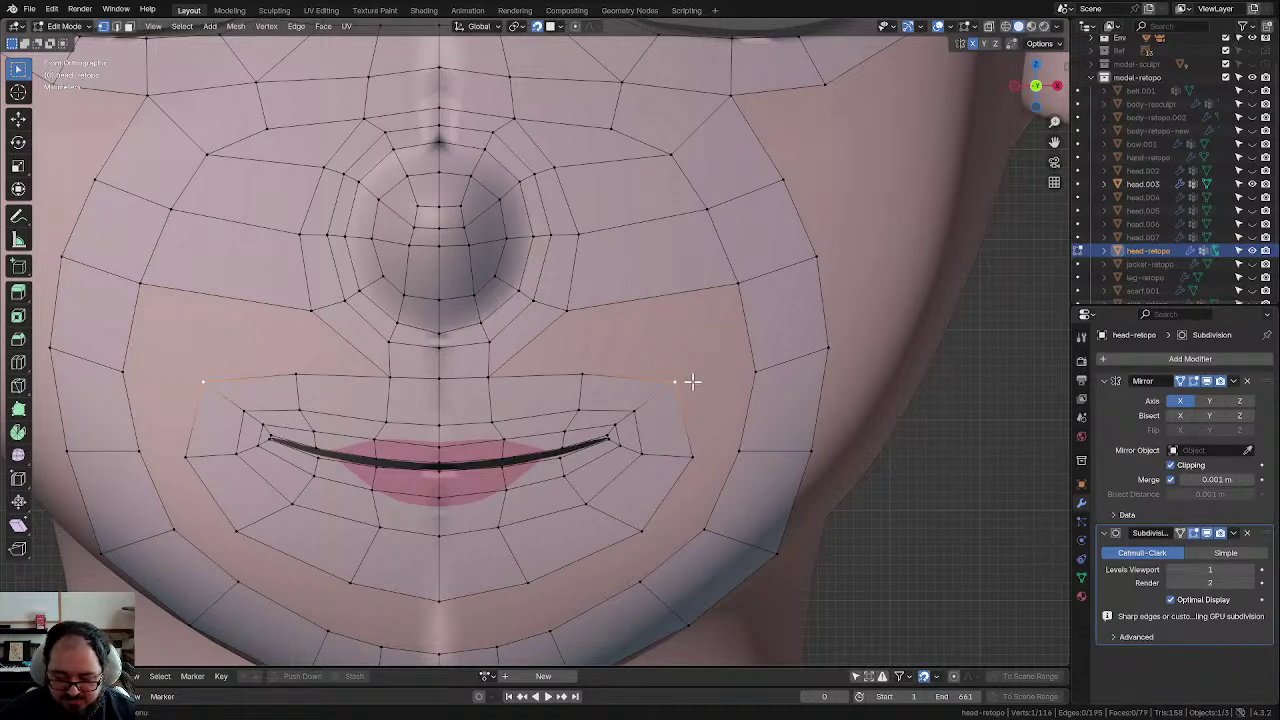
shift+click(691, 456)
shift+click(740, 452)
shift+click(755, 372)
key(f)
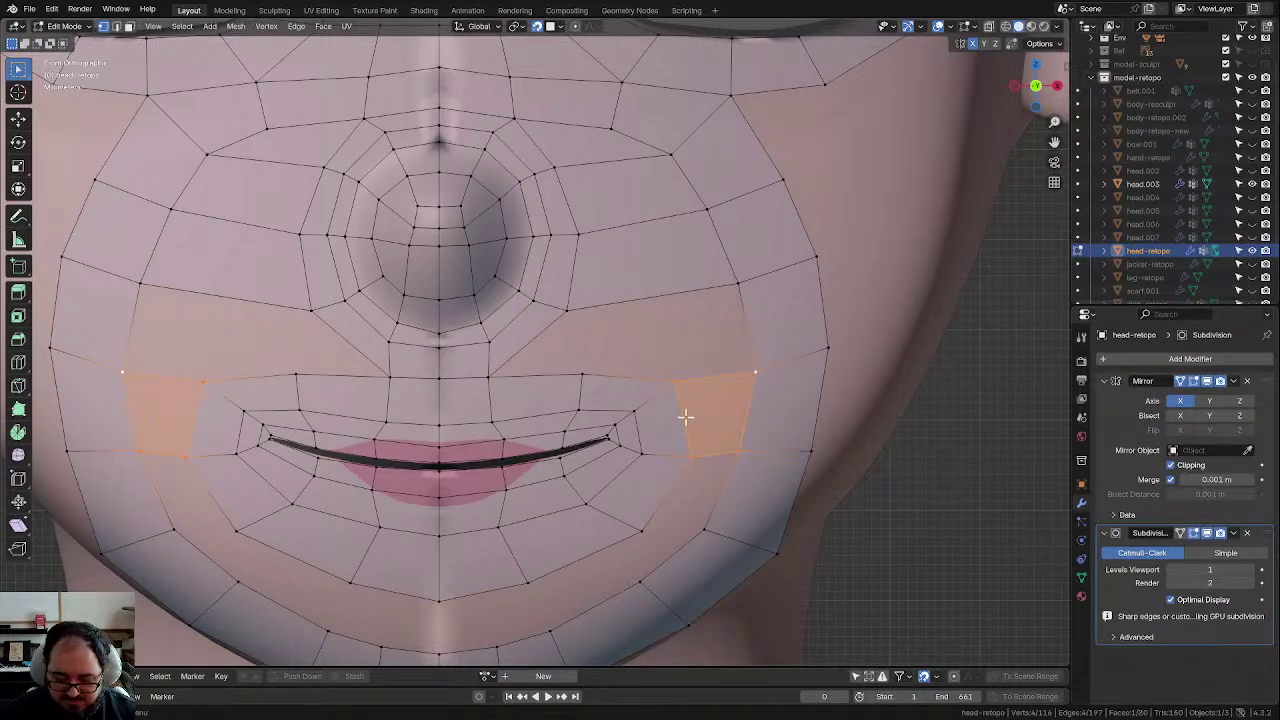
Step: Fill the next face down between the lower mouth corner and the cheek loop
click(642, 340)
shift+middle_drag(685, 400, 677, 206)
click(732, 272)
shift+click(685, 280)
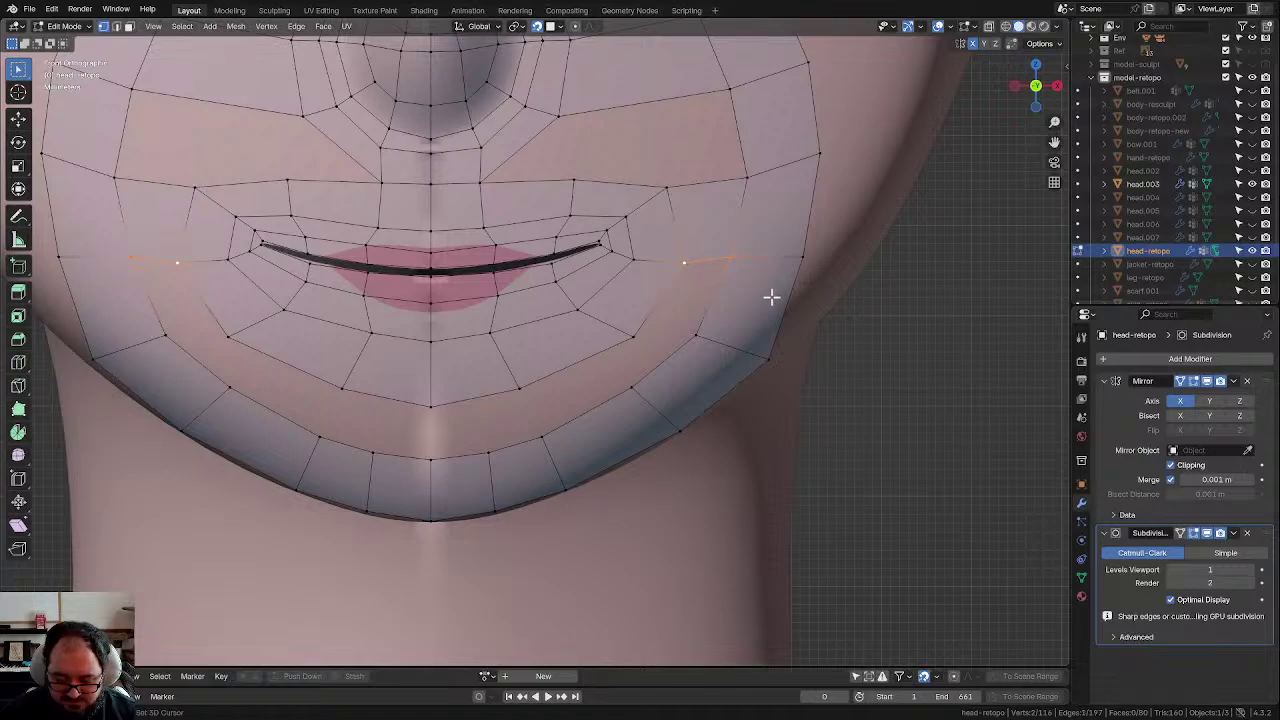
Step: Move the two lower vertices of the new face outward to even the spacing between the mouth and jaw loops
click(690, 343)
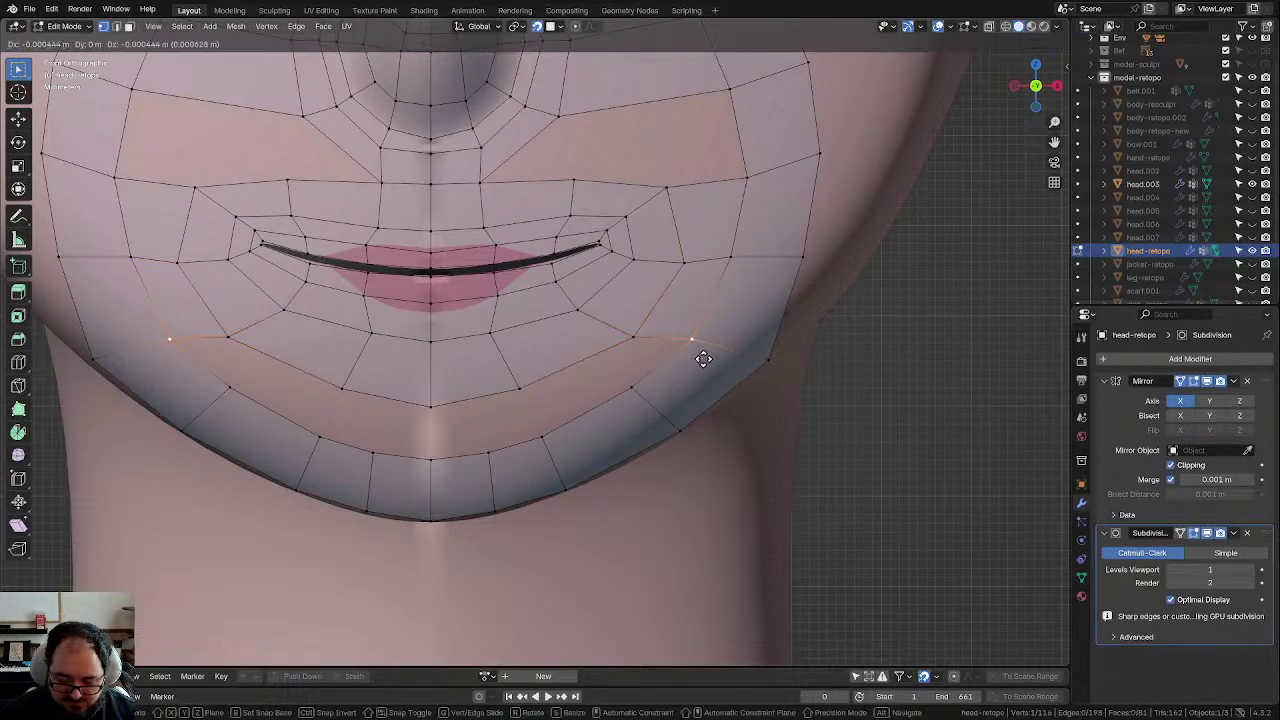
key(g)
click(706, 361)
click(635, 339)
key(g)
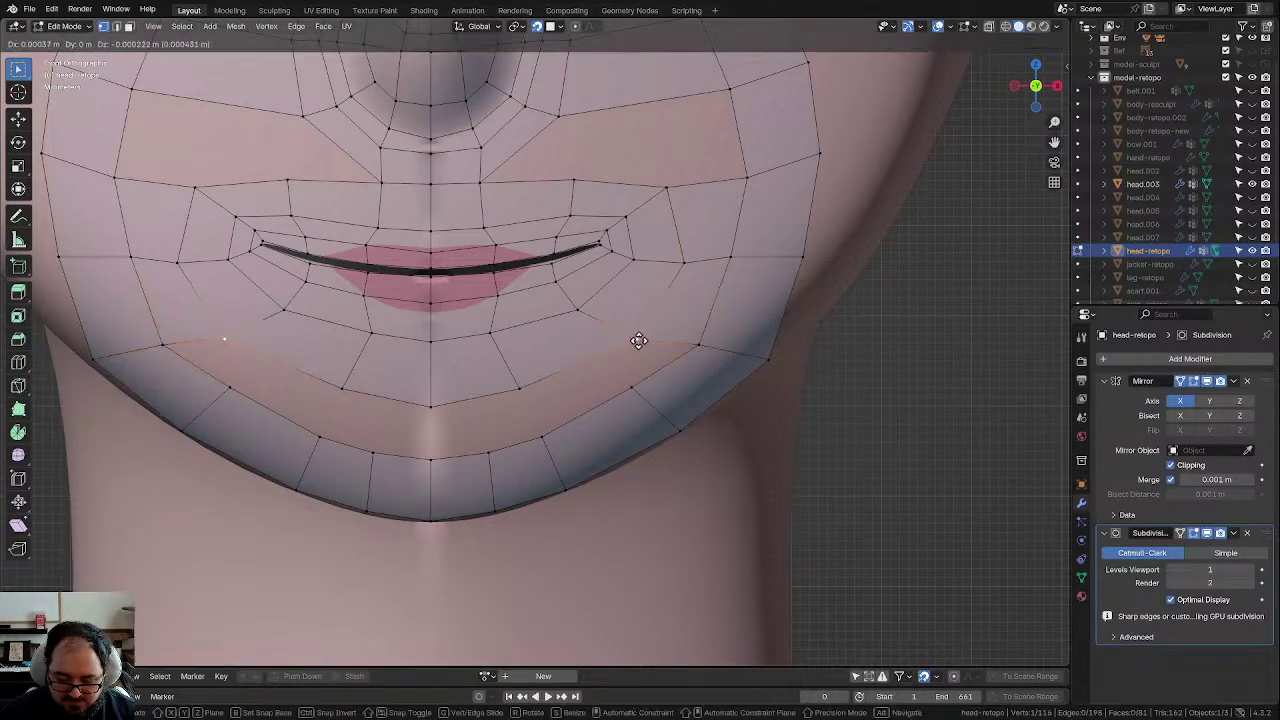
click(637, 341)
Step: Reposition the inner jaw-loop vertex beside the chin and shift its crosswise edge inward toward the chin
click(631, 389)
key(g)
click(634, 393)
drag(607, 381, 706, 460)
key(g)
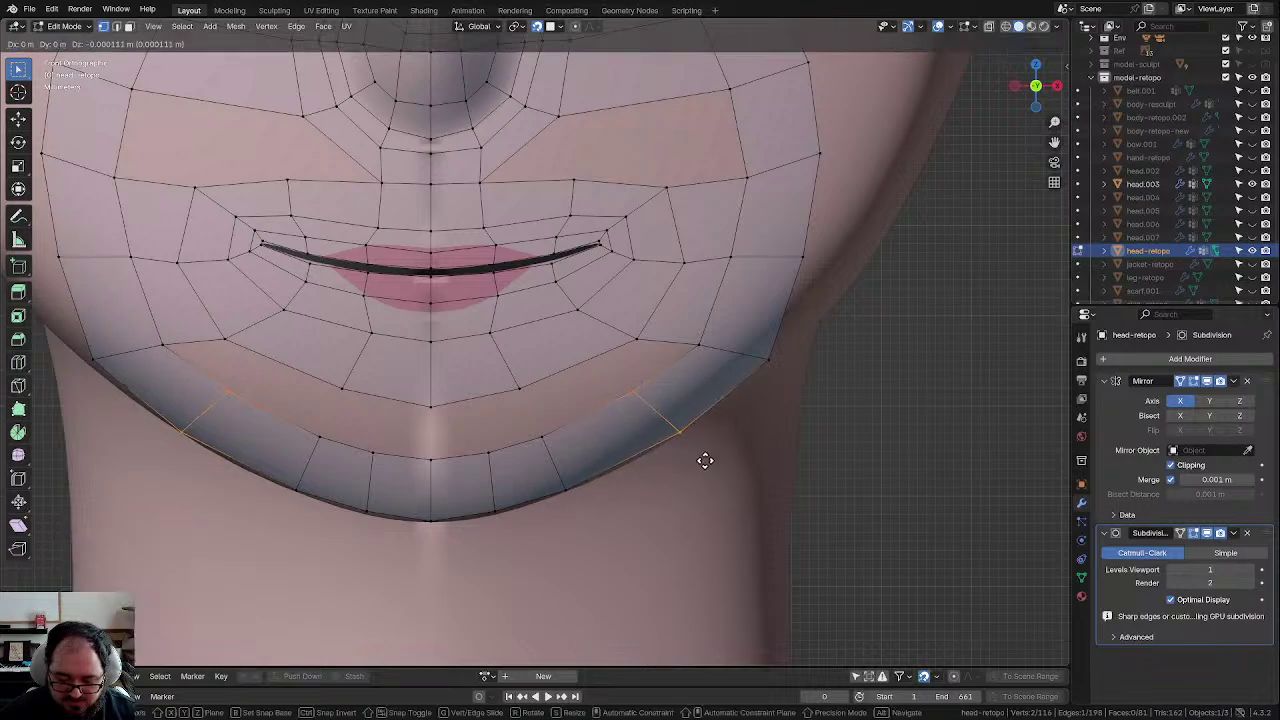
click(697, 463)
Step: Add one centred edge loop through the lower-lip side faces and one through the upper-lip side faces
key(ctrl+r)
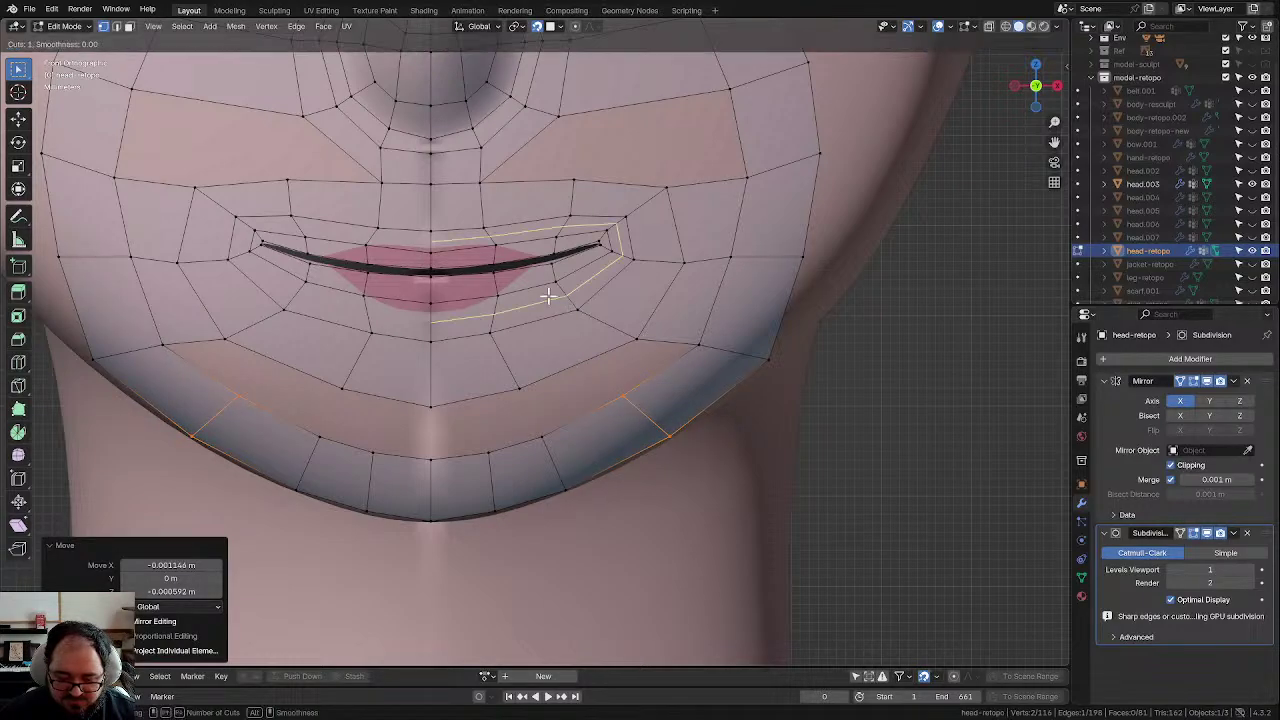
click(545, 325)
right_click(545, 325)
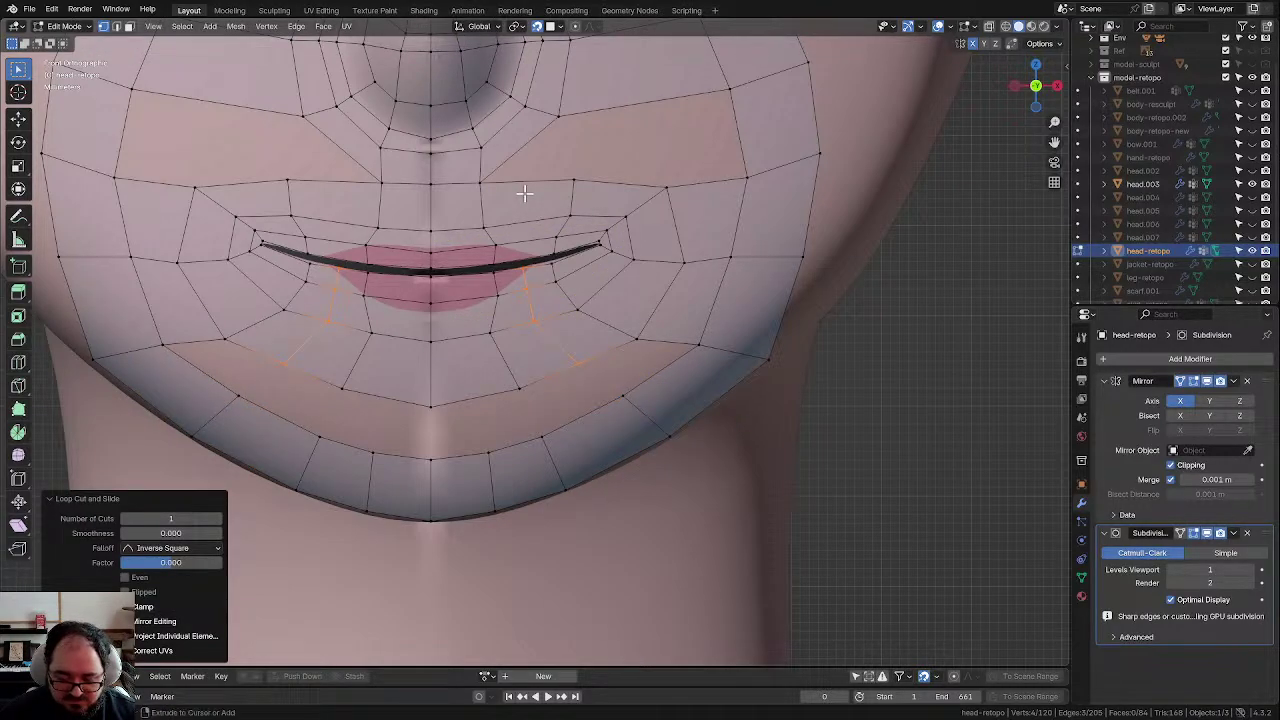
key(ctrl+r)
click(524, 193)
right_click(524, 193)
Step: Fill two consecutive faces along the jaw between the mouth loop and the chin loop
click(647, 331)
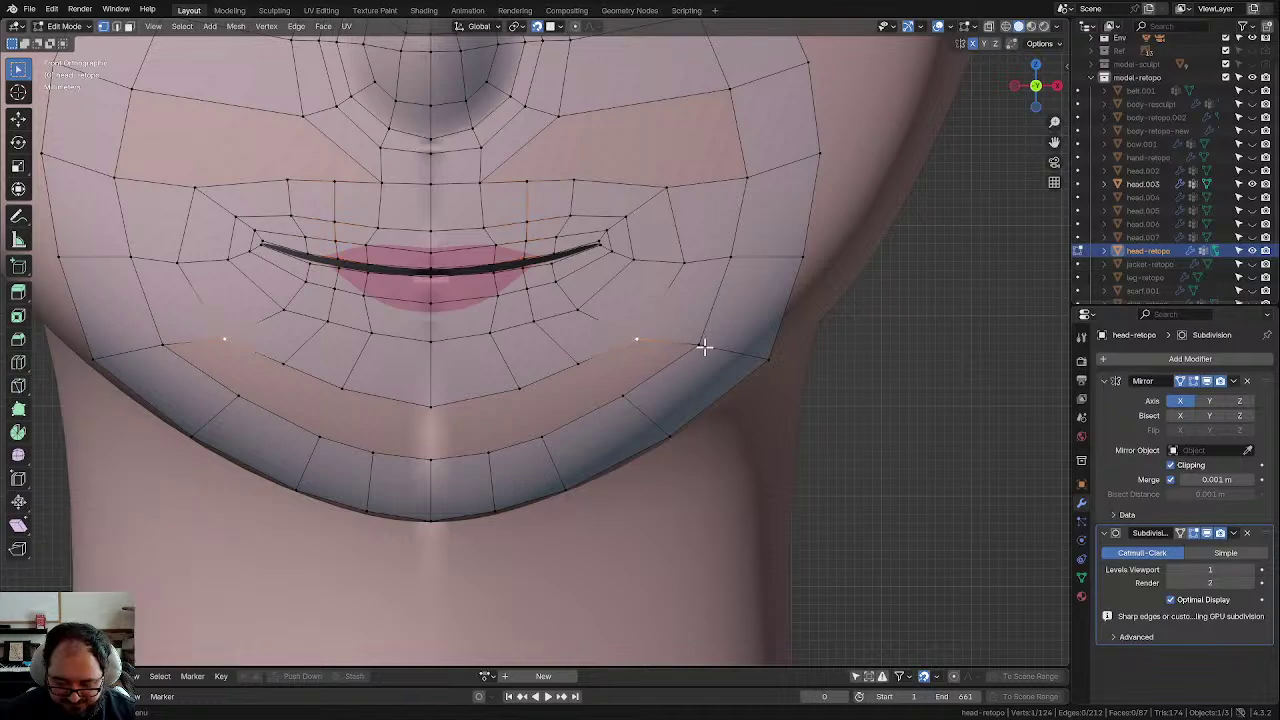
shift+click(704, 347)
key(f)
key(f)
Step: Add a centred edge loop through the lower-lip faces beside the mirror centreline
shift+middle_drag(561, 408, 648, 378)
key(ctrl+r)
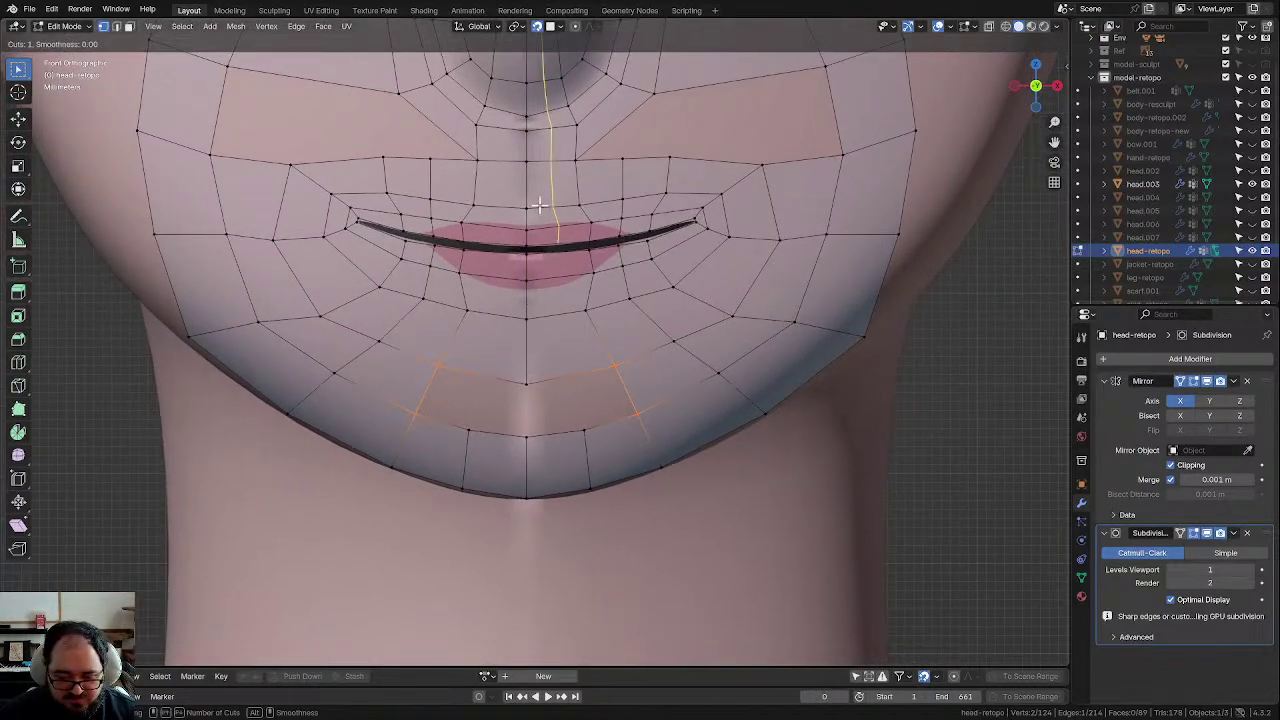
click(555, 278)
right_click(550, 280)
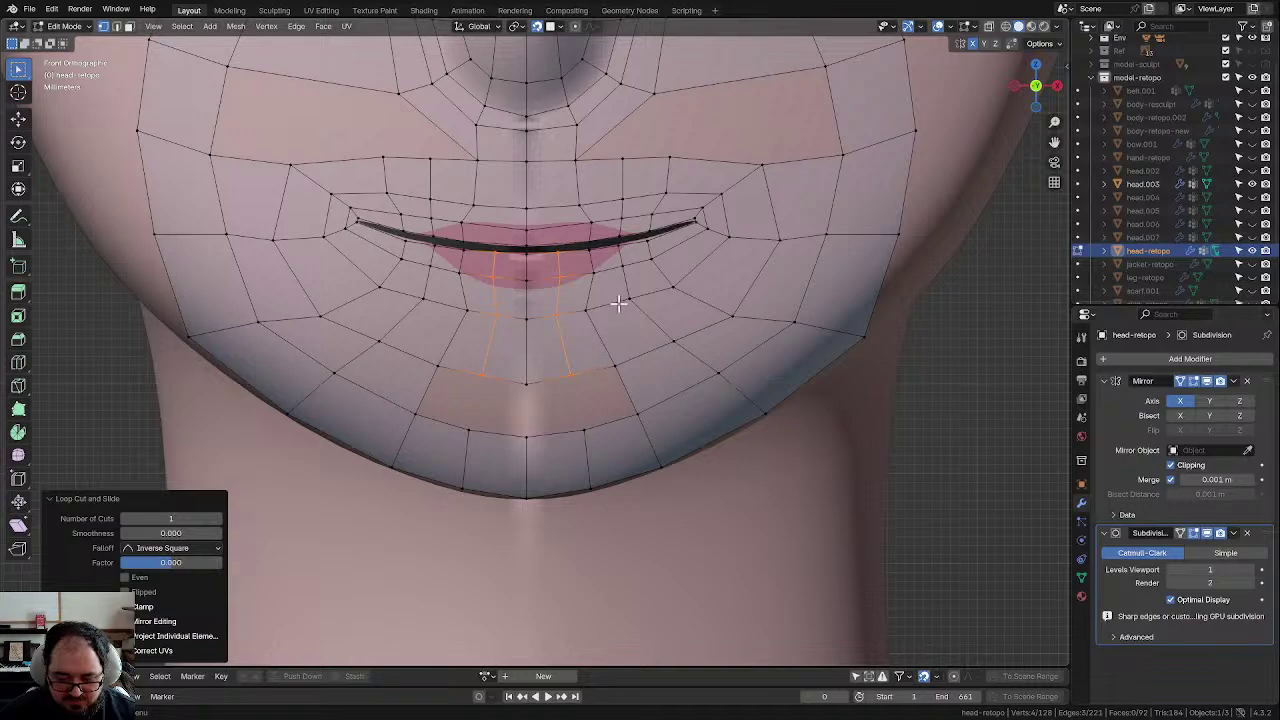
shift+middle_drag(619, 303, 617, 304)
Step: Fill the last two faces between the lower mouth loop and the chin loop up to the centreline
click(613, 381)
shift+click(644, 422)
key(f)
key(f)
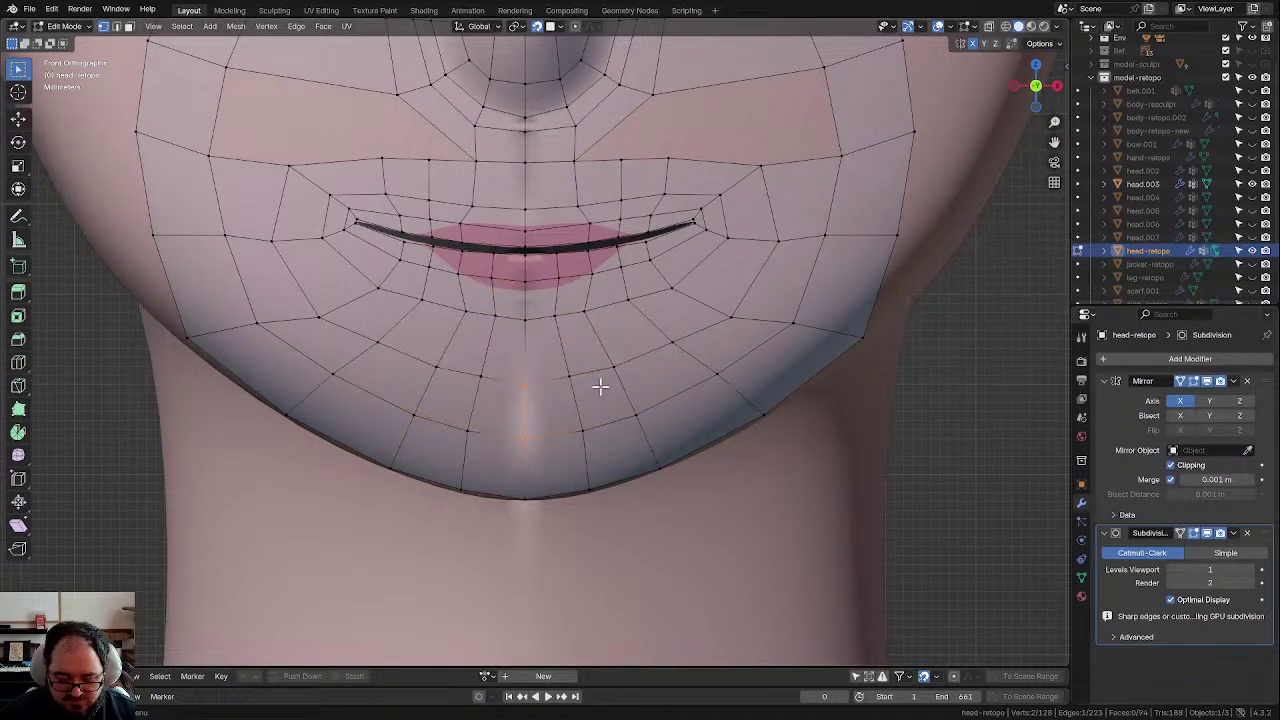
Step: Try adding an edge loop around the nose tip through the lower nostril side and moving its end vertex outward
click(720, 136)
scroll(692, 262, down, 3)
shift+middle_drag(691, 266, 685, 388)
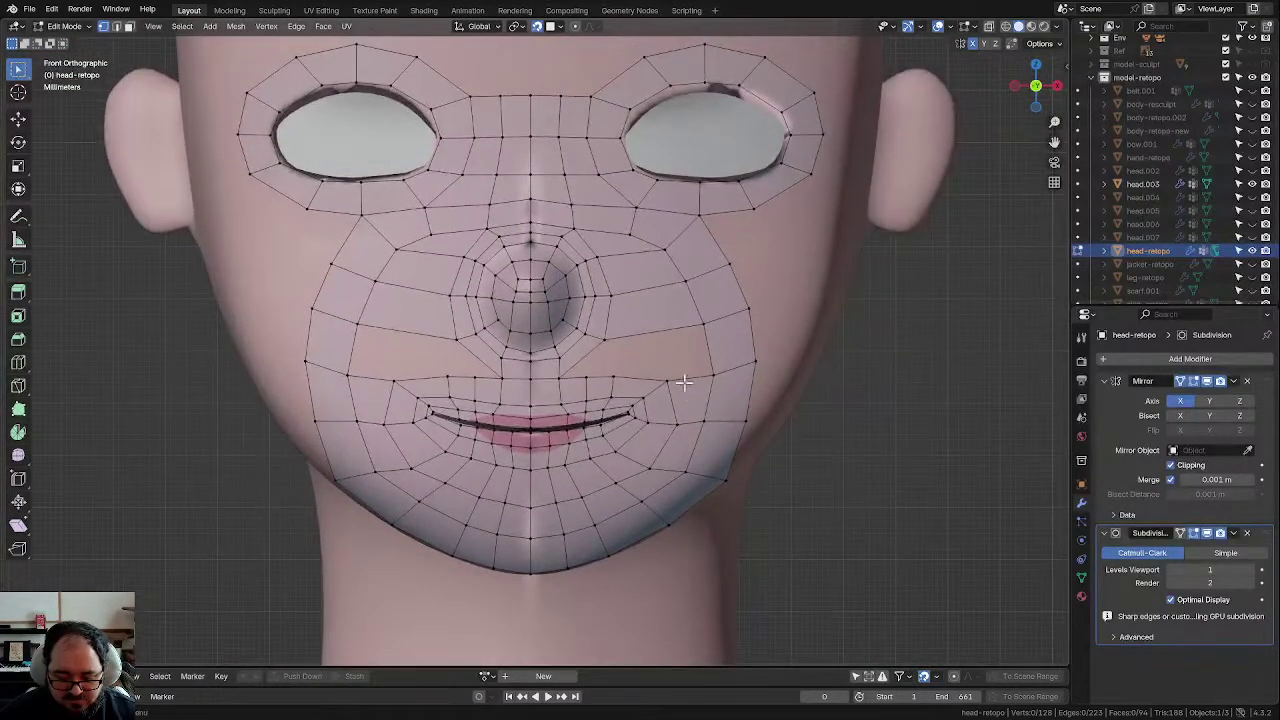
scroll(656, 346, up, 1)
scroll(646, 343, up, 1)
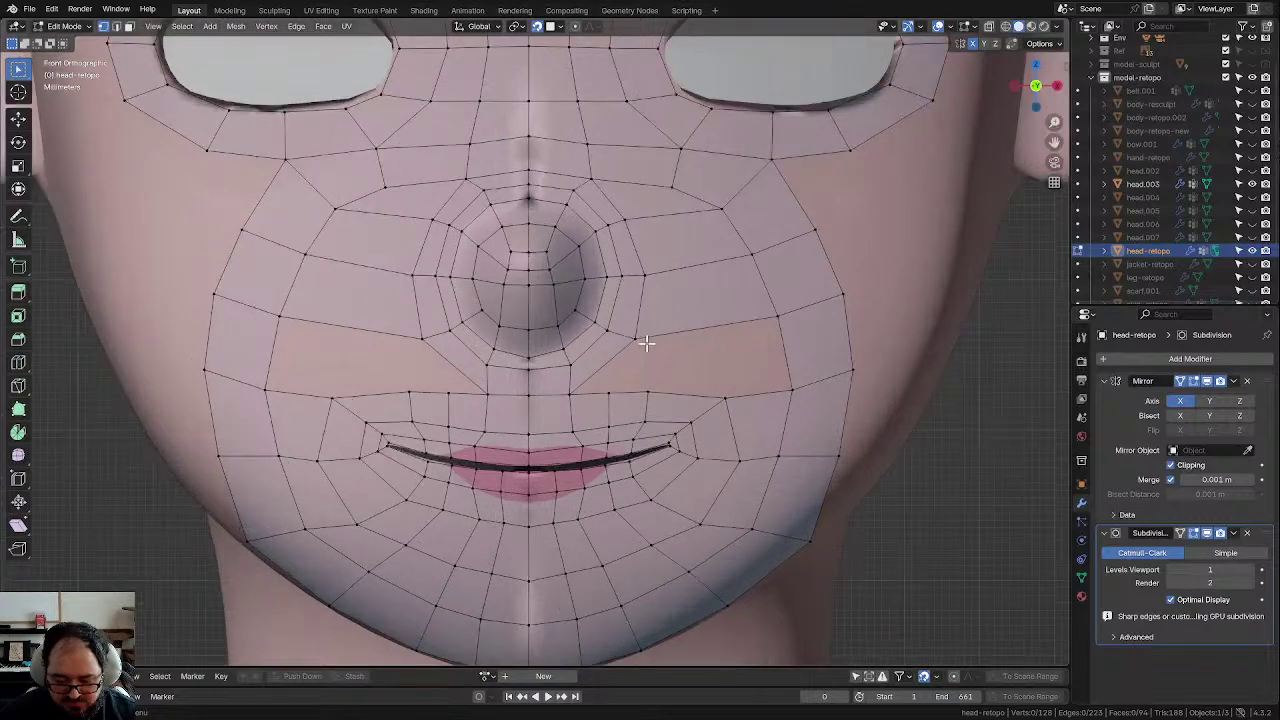
key(ctrl+r)
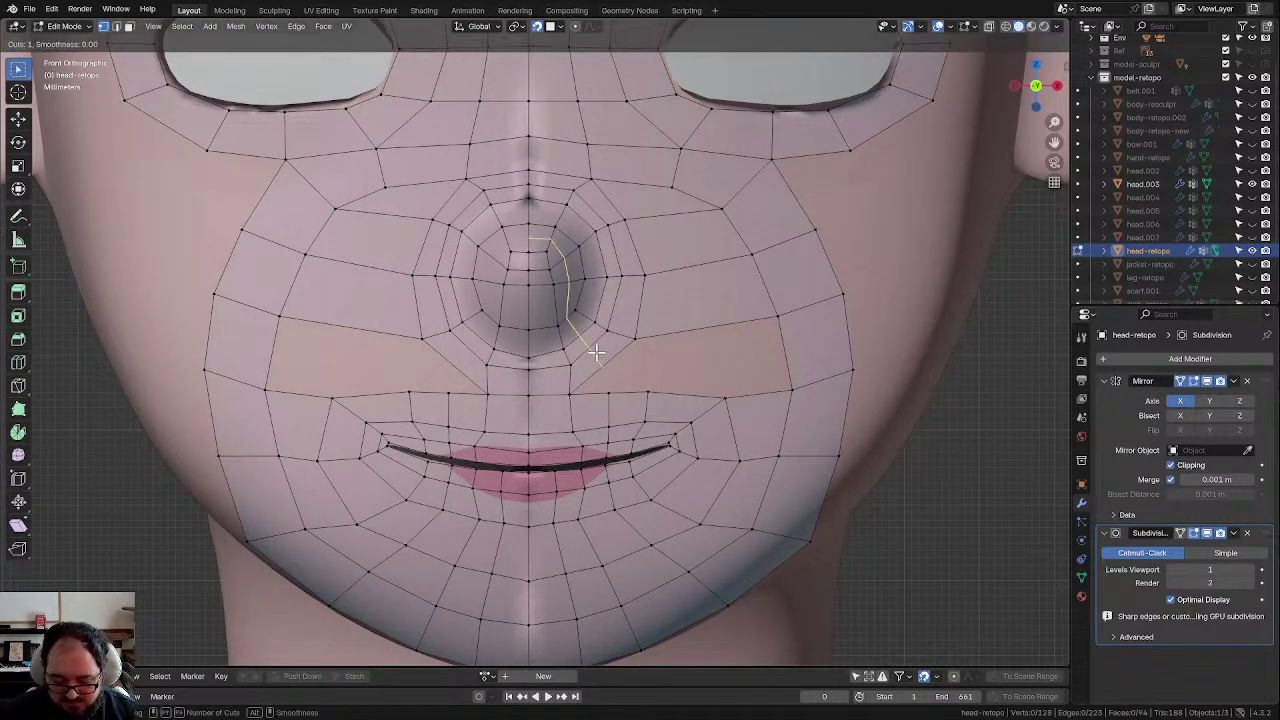
click(595, 352)
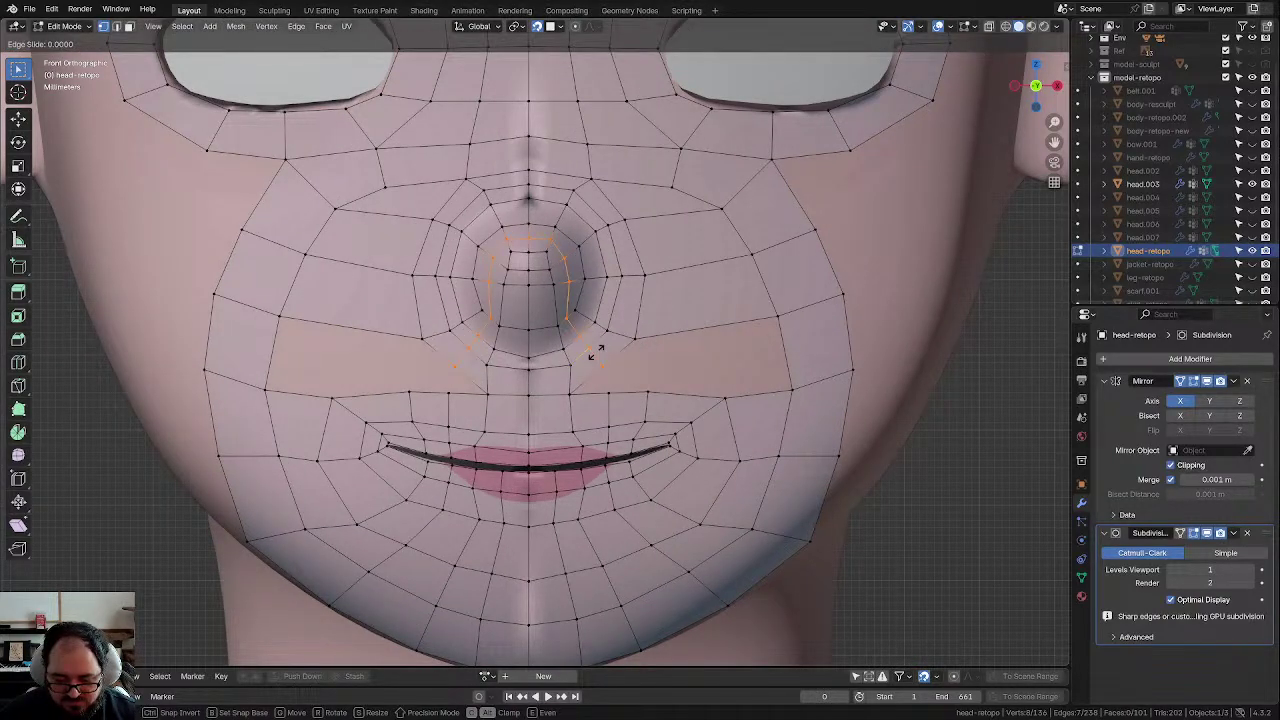
click(596, 352)
scroll(639, 381, up, 2)
click(639, 381)
key(g)
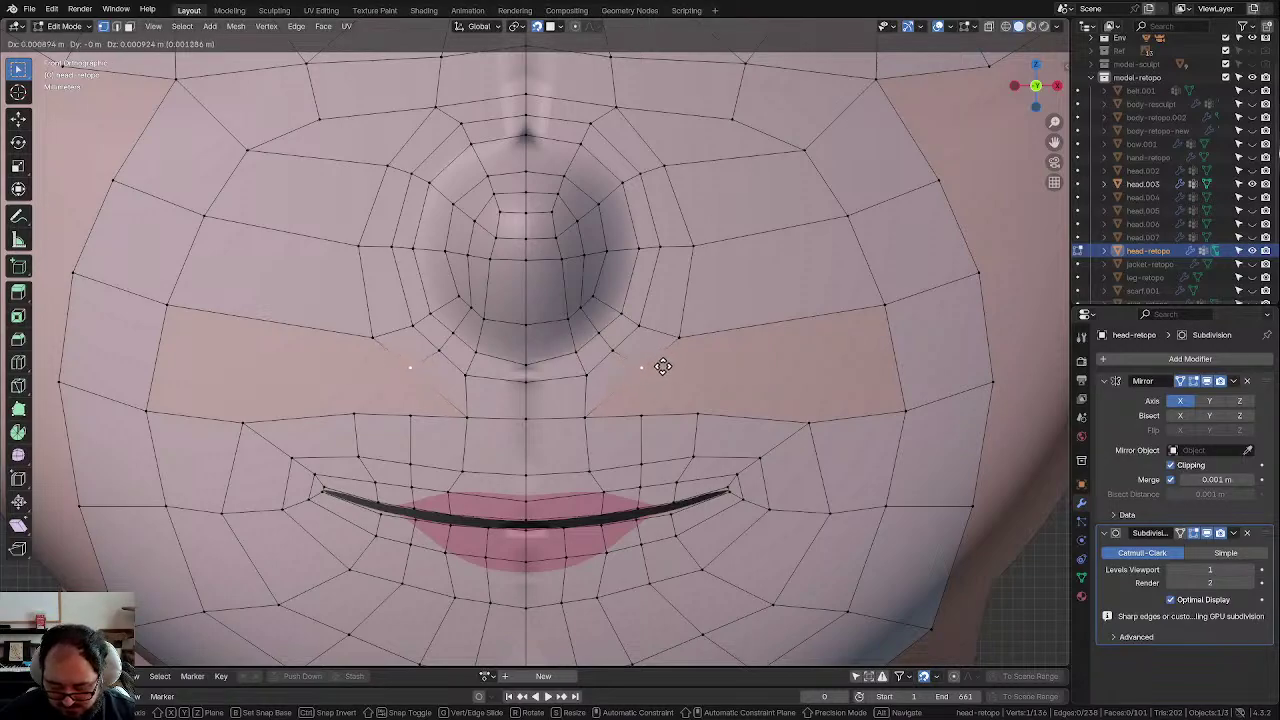
click(665, 367)
key(ctrl+z)
key(ctrl+z)
key(ctrl+z)
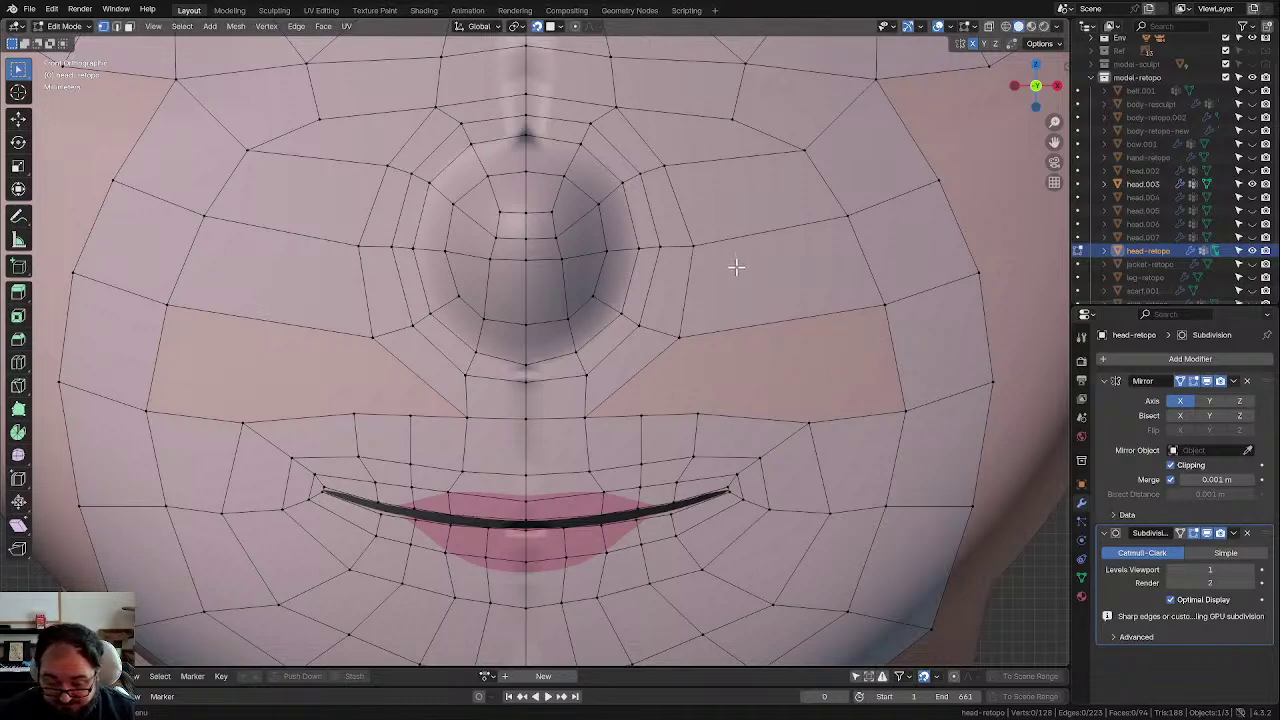
Step: Examine the filled face topology and the remaining cheek gap from the front and from the side
scroll(736, 266, down, 1)
scroll(706, 331, down, 2)
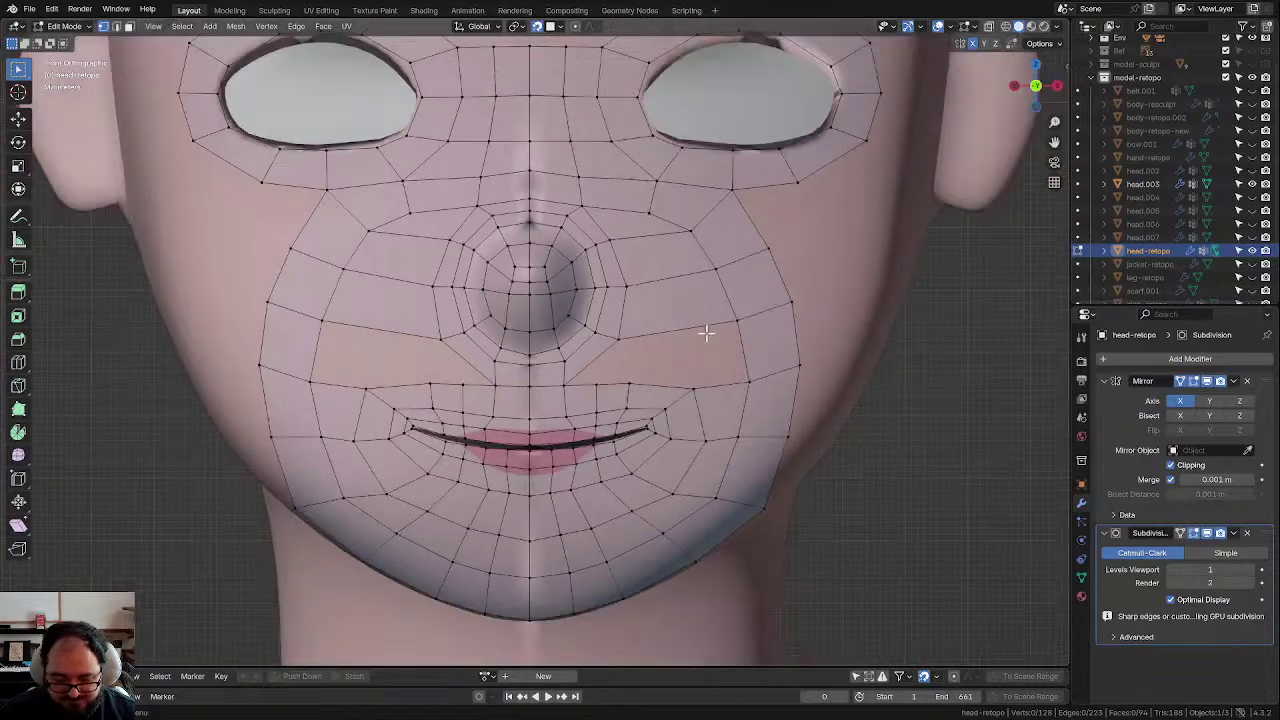
scroll(707, 322, down, 2)
scroll(658, 334, up, 2)
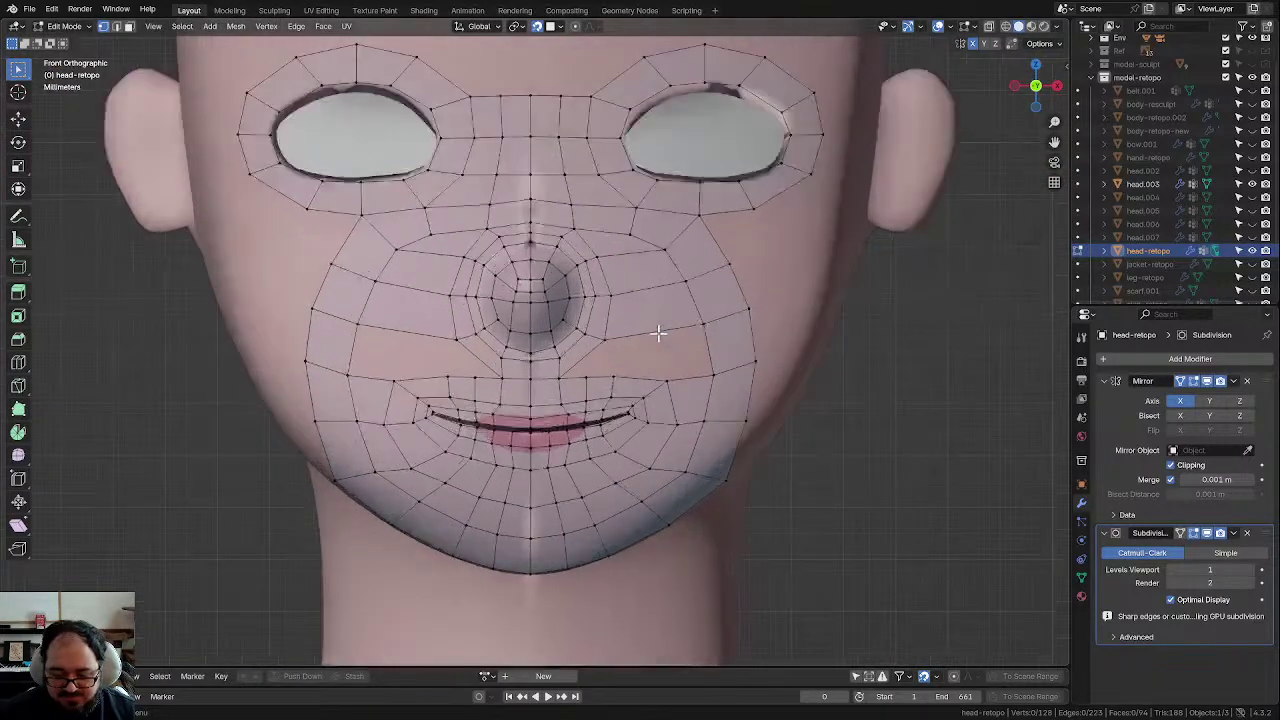
middle_drag(656, 334, 491, 329)
middle_drag(723, 309, 584, 503)
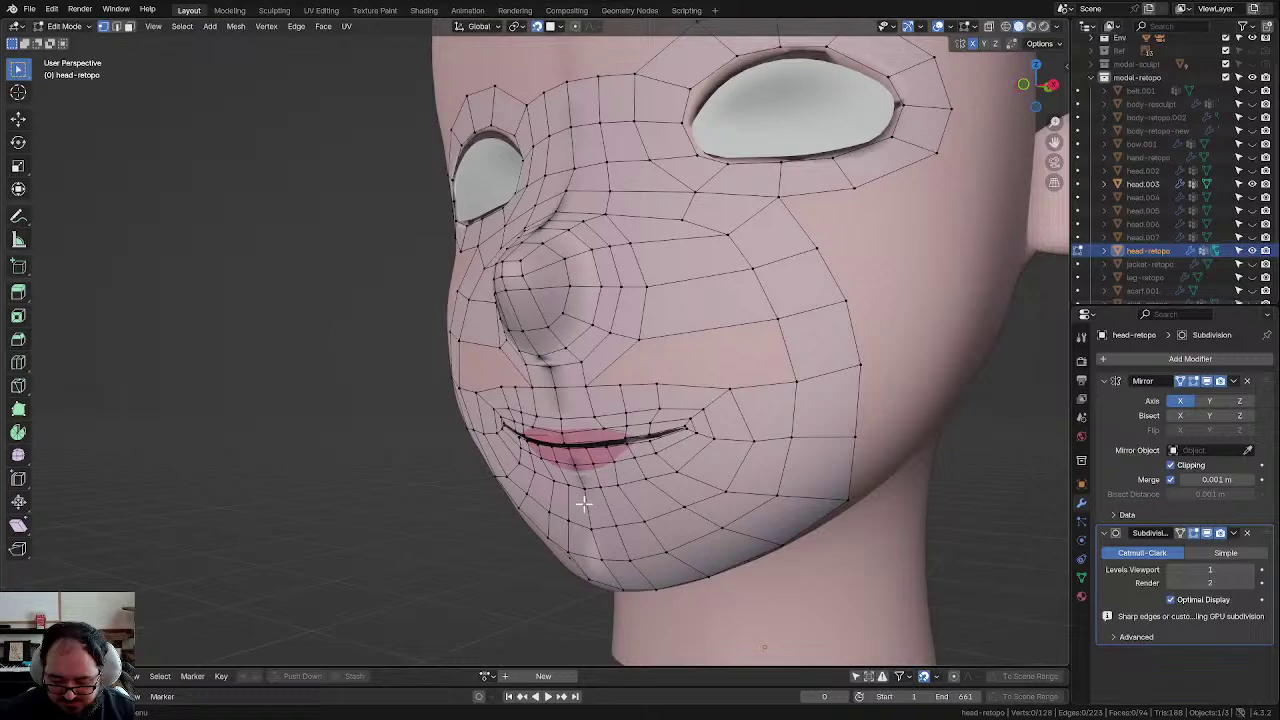
key(g)
click(597, 556)
middle_drag(600, 557, 844, 535)
Step: In right side view, pull the outer jaw-loop vertices below the cheek forward along the face
click(745, 415)
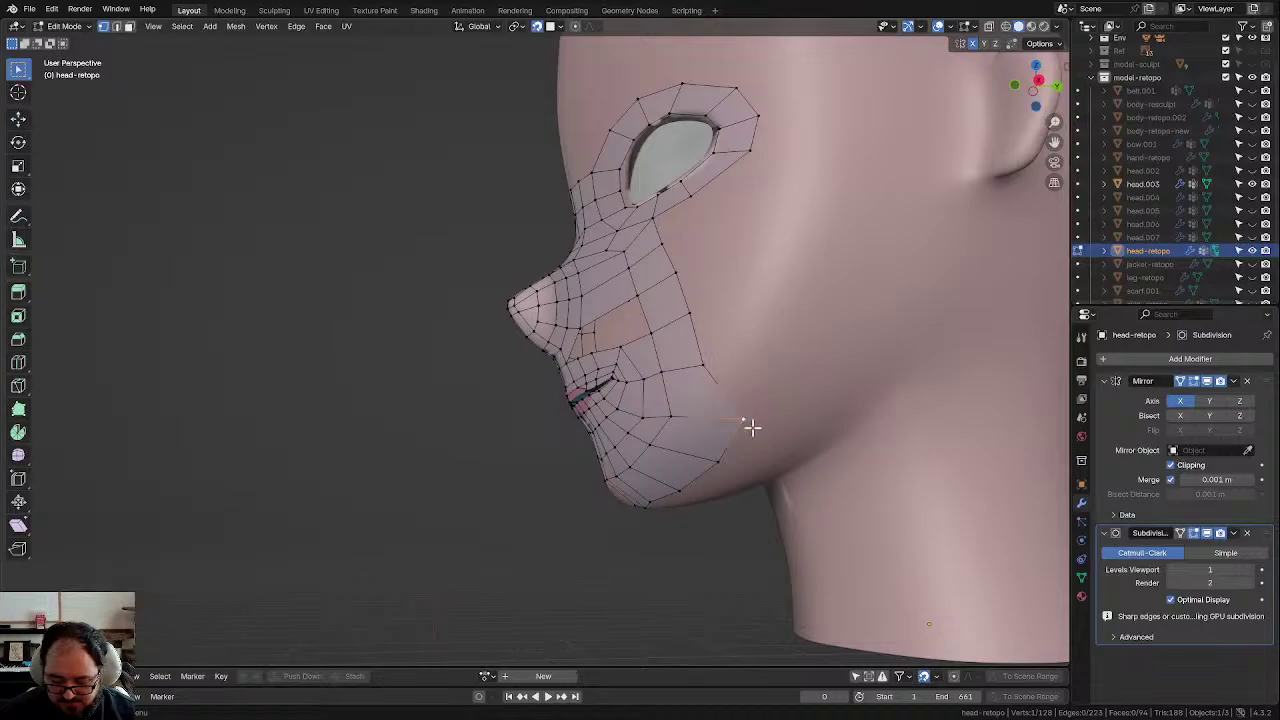
key(KP_3)
scroll(760, 431, up, 3)
key(g)
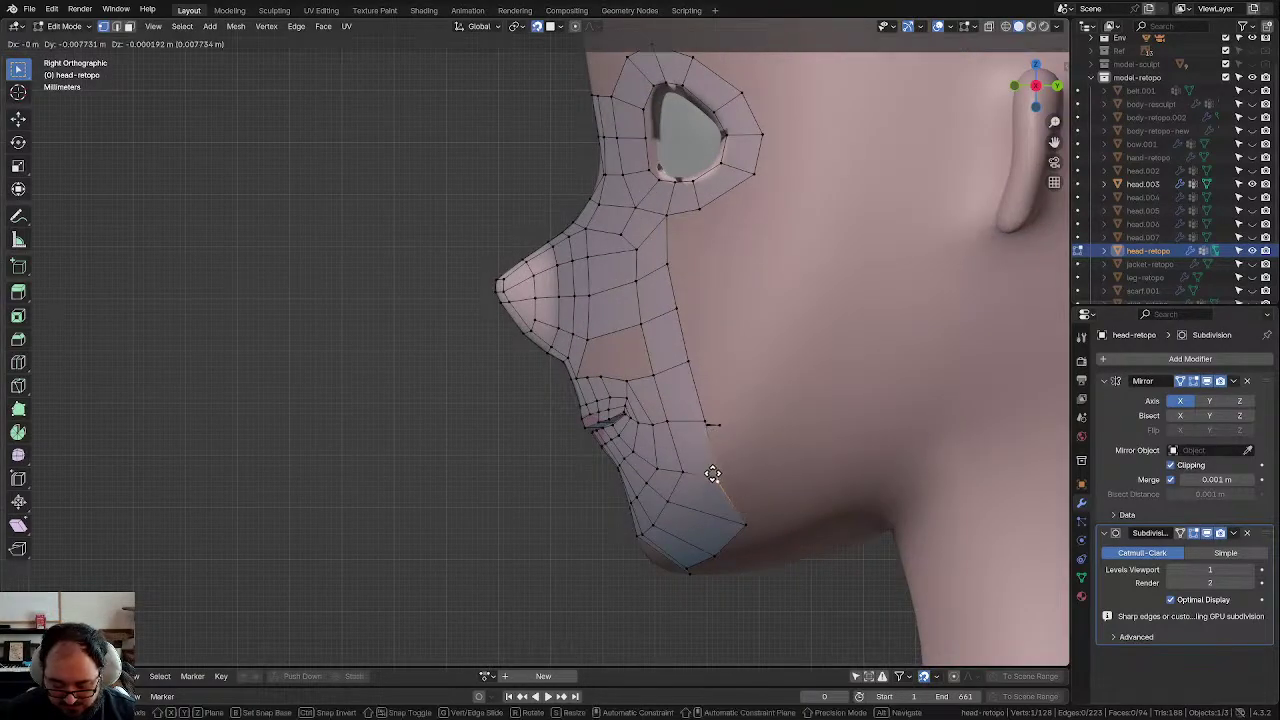
click(715, 476)
click(723, 518)
key(g)
click(659, 521)
Step: Move the lower chin-loop vertices forward and up toward the front of the chin
key(g)
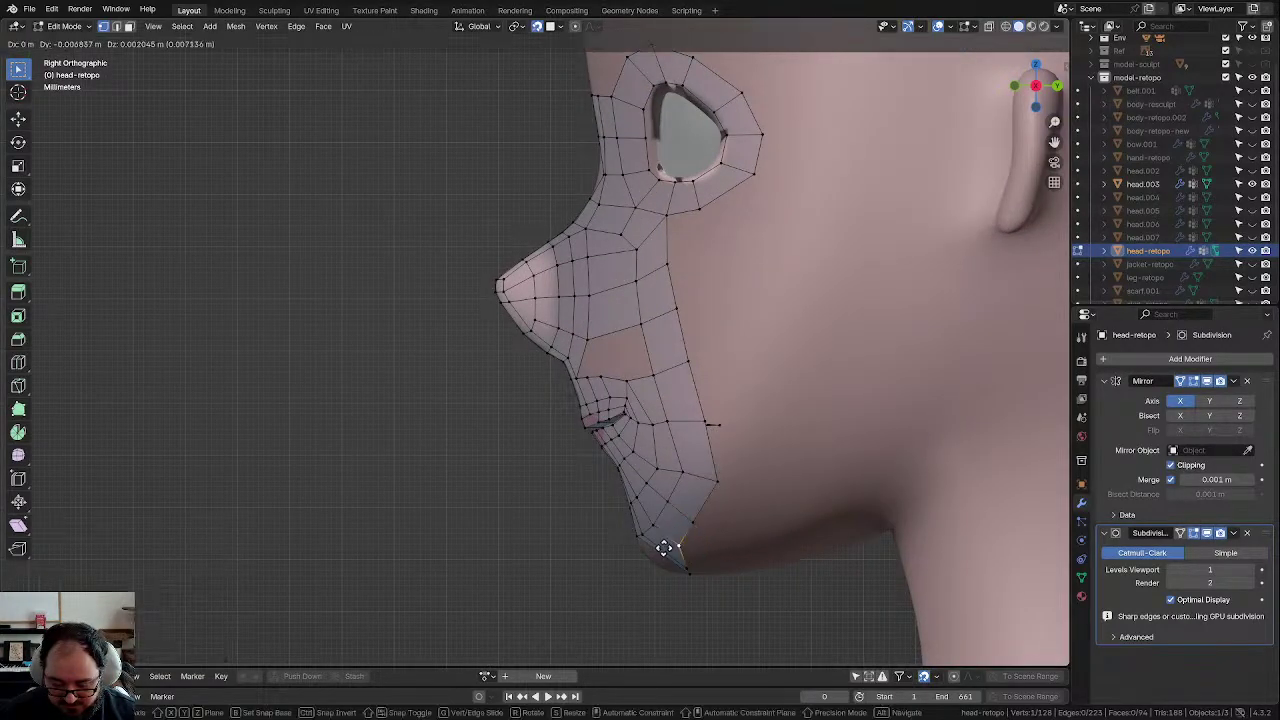
click(654, 557)
key(g)
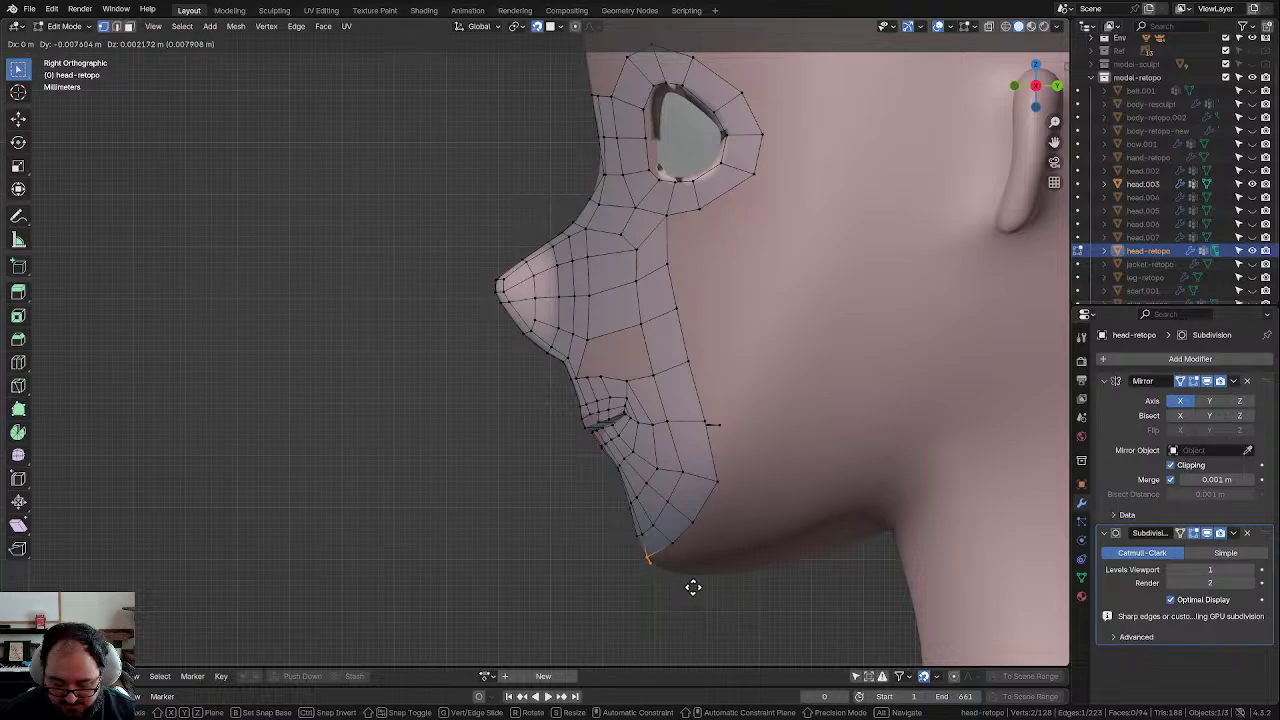
click(697, 584)
Step: In front view, reposition the bottom chin edge, its centre vertex and the neighbouring outer vertex to follow the chin's curve
middle_drag(711, 549, 838, 541)
scroll(634, 497, up, 4)
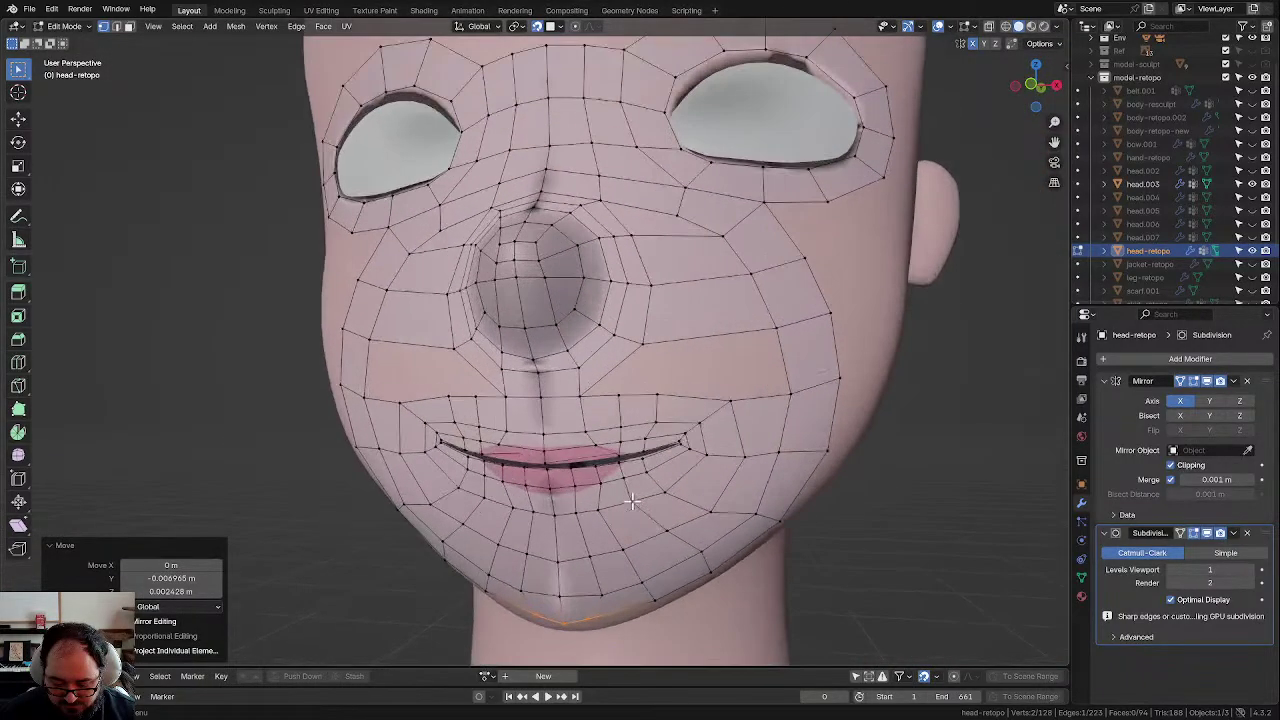
middle_drag(634, 497, 623, 371)
scroll(646, 537, up, 2)
key(KP_1)
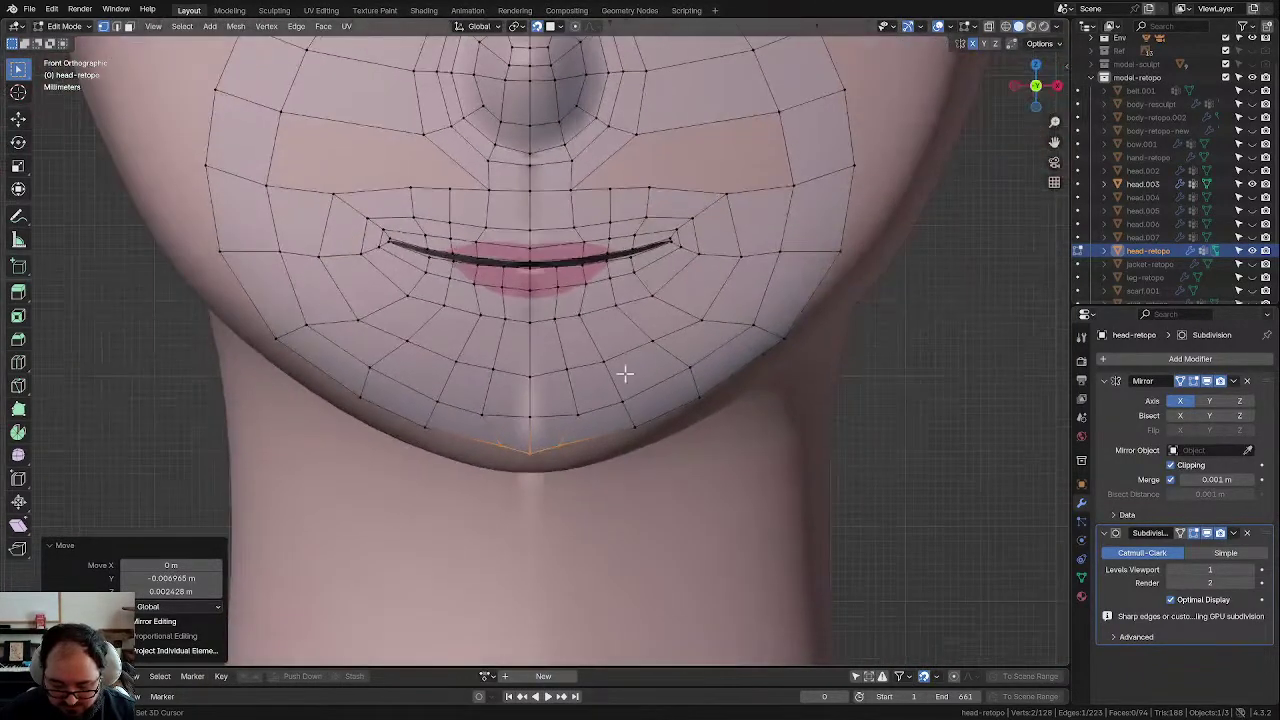
key(g)
click(512, 458)
click(523, 456)
key(g)
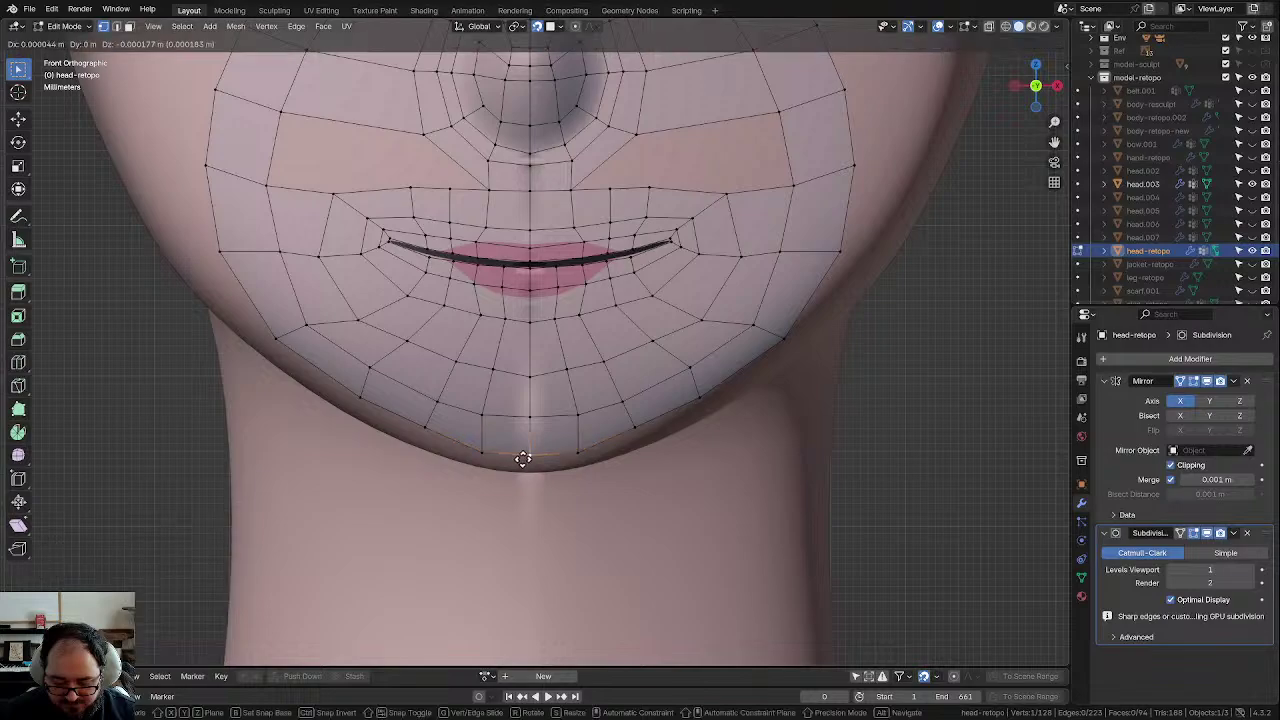
click(523, 463)
click(636, 427)
key(g)
click(643, 432)
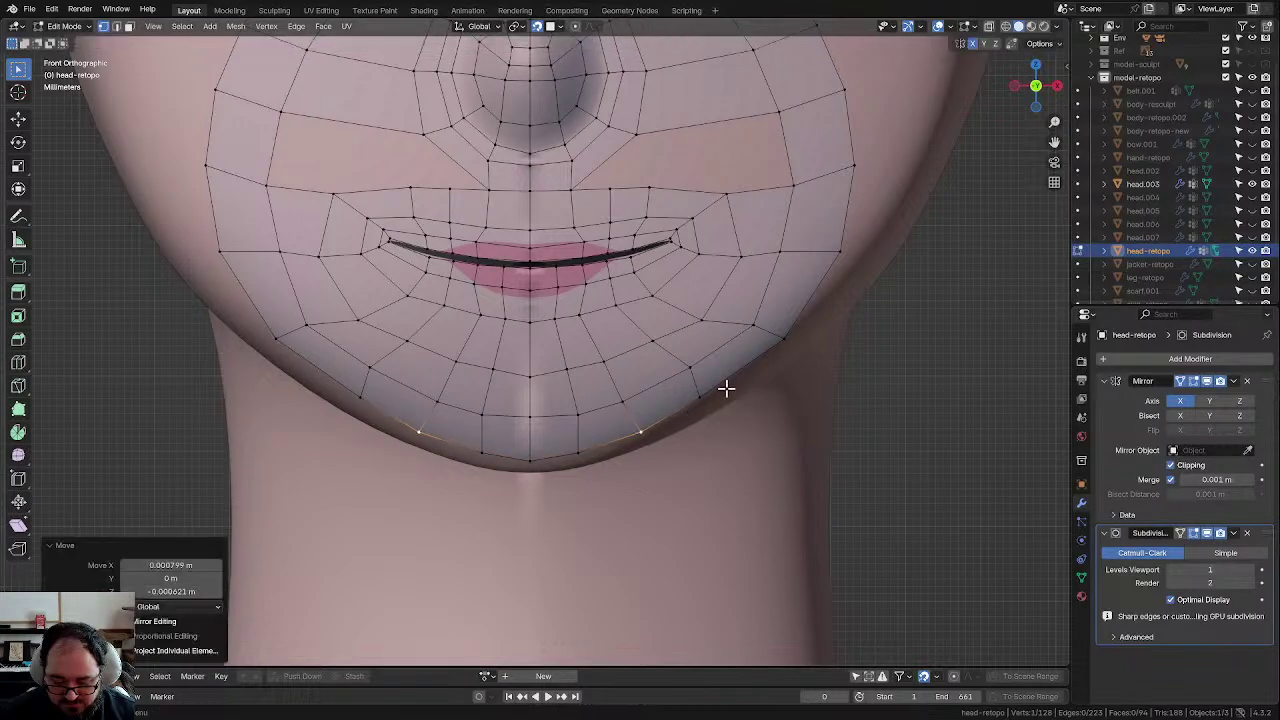
Step: Examine the chin and jaw topology in profile and from the front
scroll(746, 423, down, 5)
middle_drag(746, 423, 600, 426)
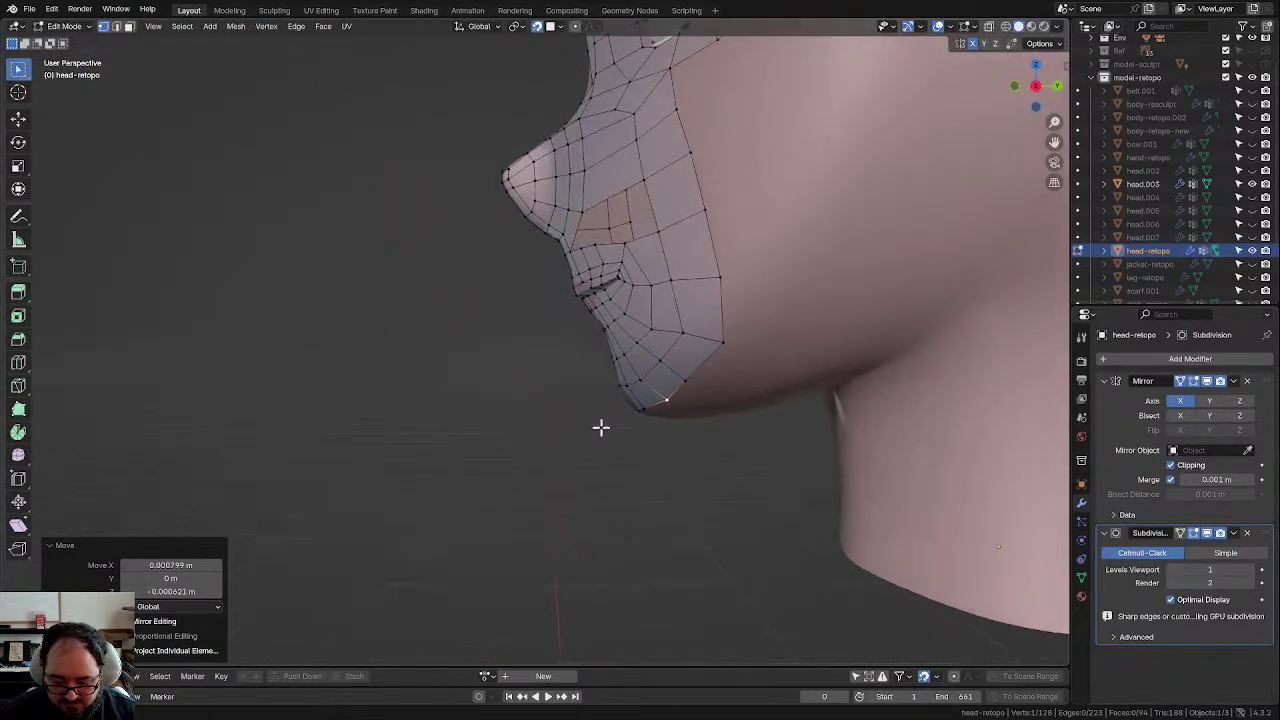
scroll(680, 413, up, 1)
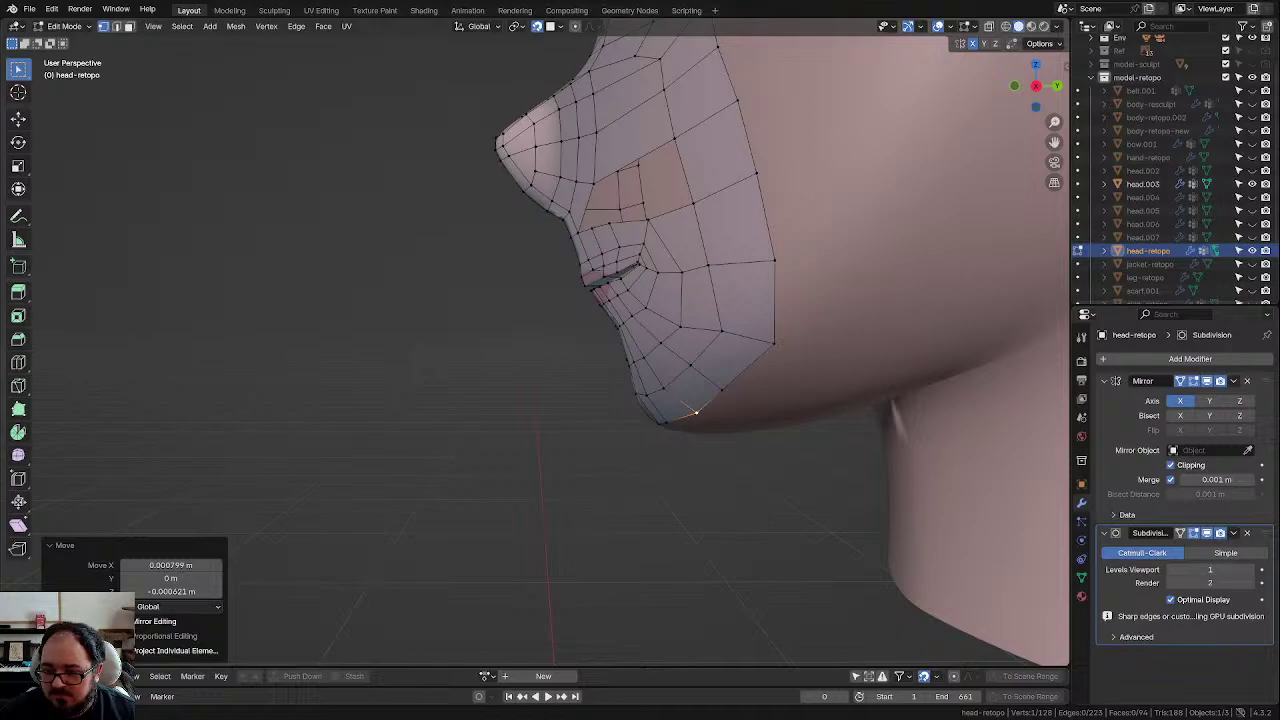
middle_drag(695, 411, 866, 380)
scroll(660, 438, up, 3)
middle_drag(660, 438, 543, 446)
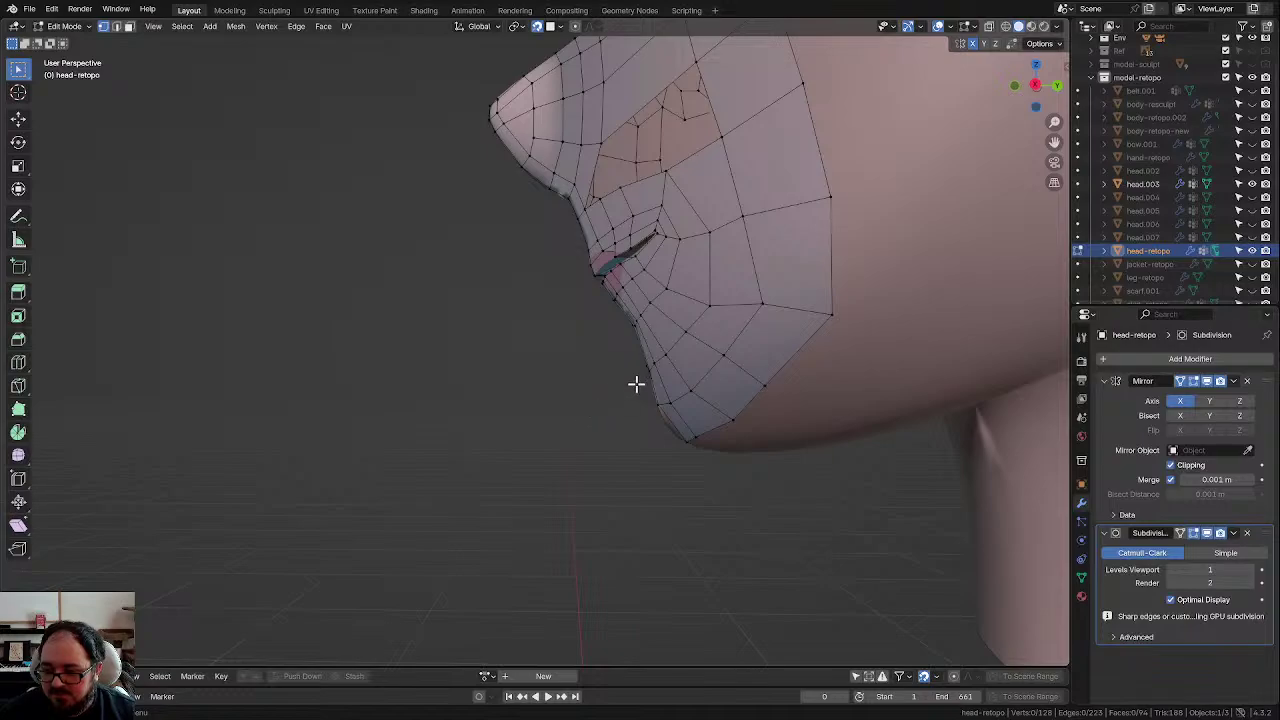
scroll(680, 383, down, 3)
middle_drag(680, 383, 750, 372)
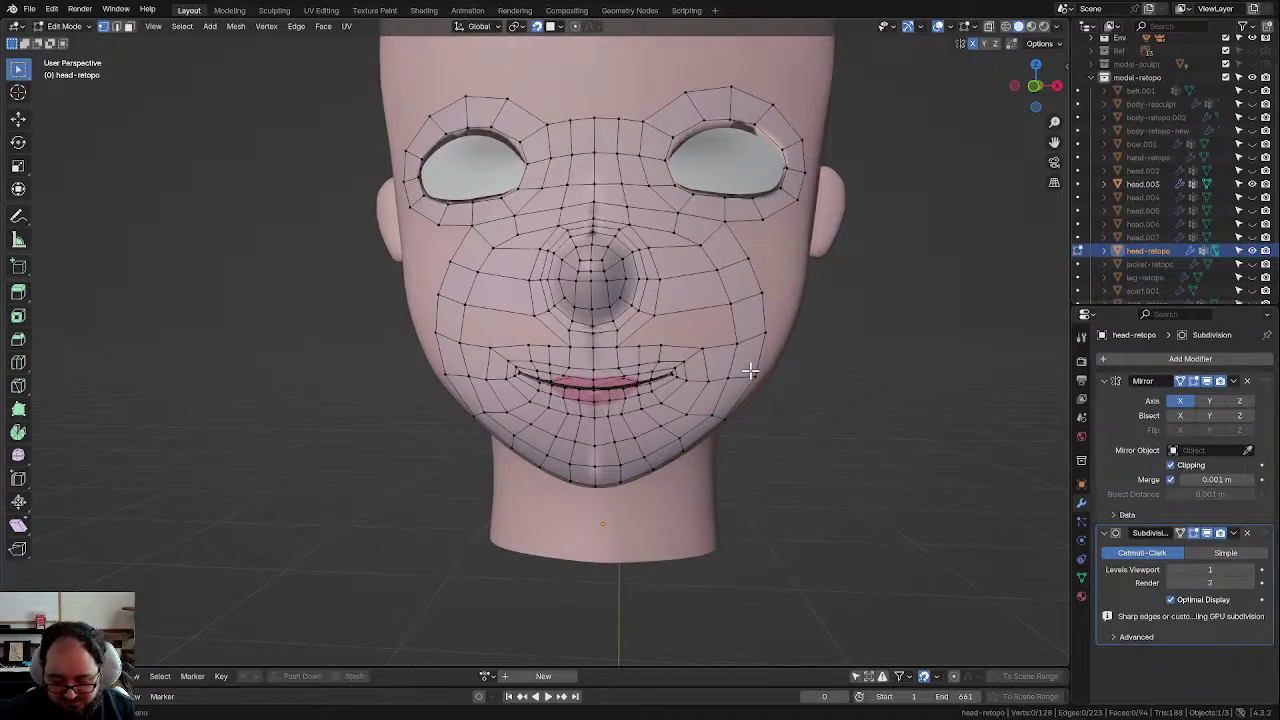
Step: In front view, smooth and reposition the inner jaw-loop vertex beside the chin, and nudge the adjacent outer vertex outward
scroll(750, 372, up, 3)
scroll(749, 366, up, 2)
key(KP_1)
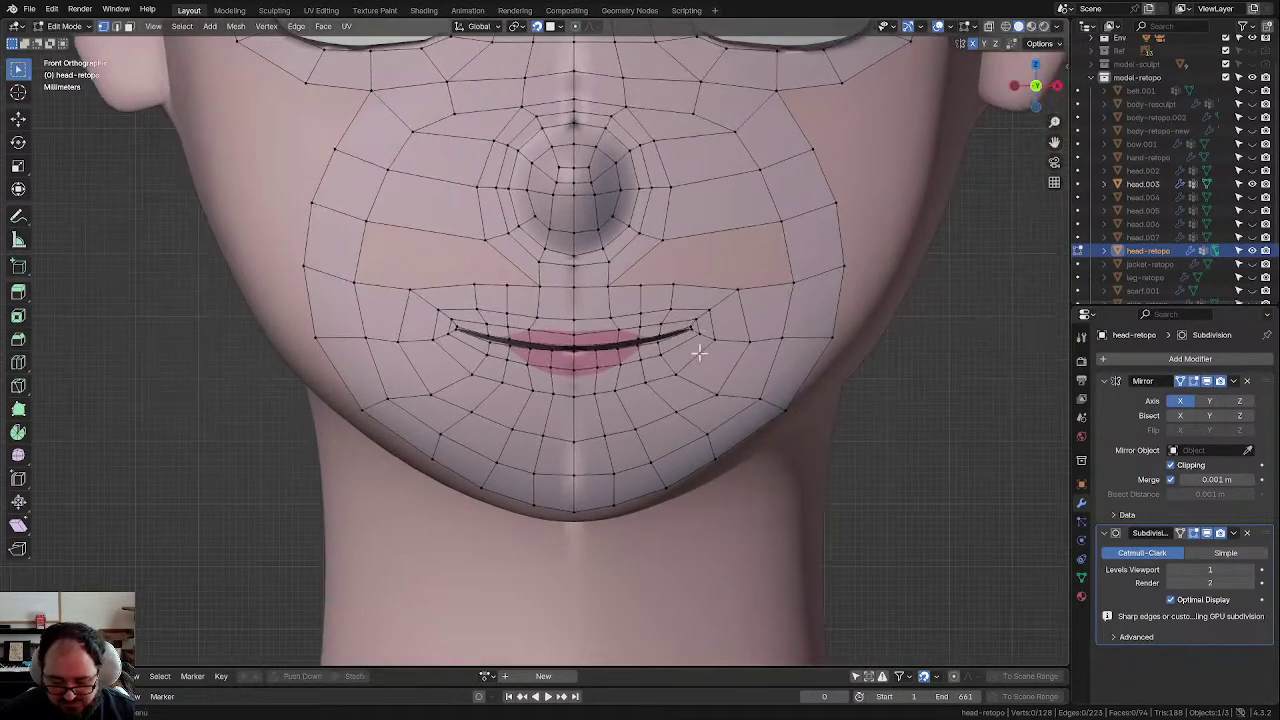
click(706, 438)
key(shift+r)
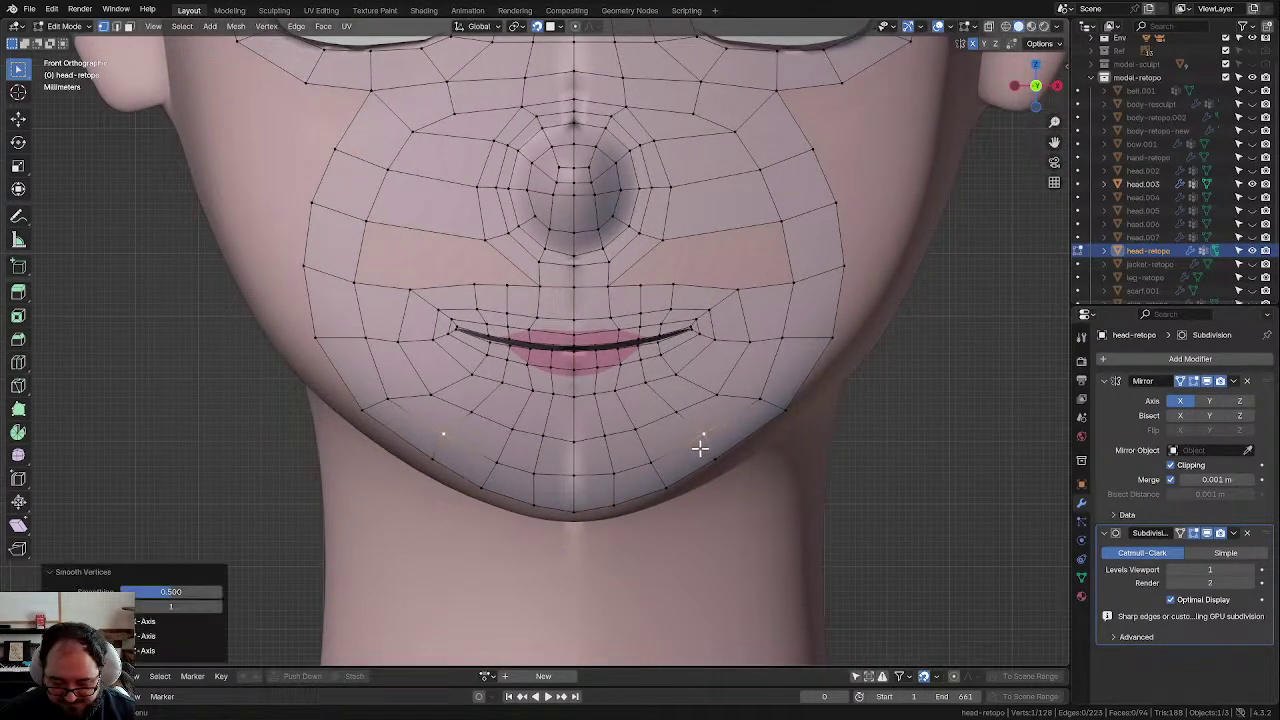
key(g)
click(692, 450)
key(g)
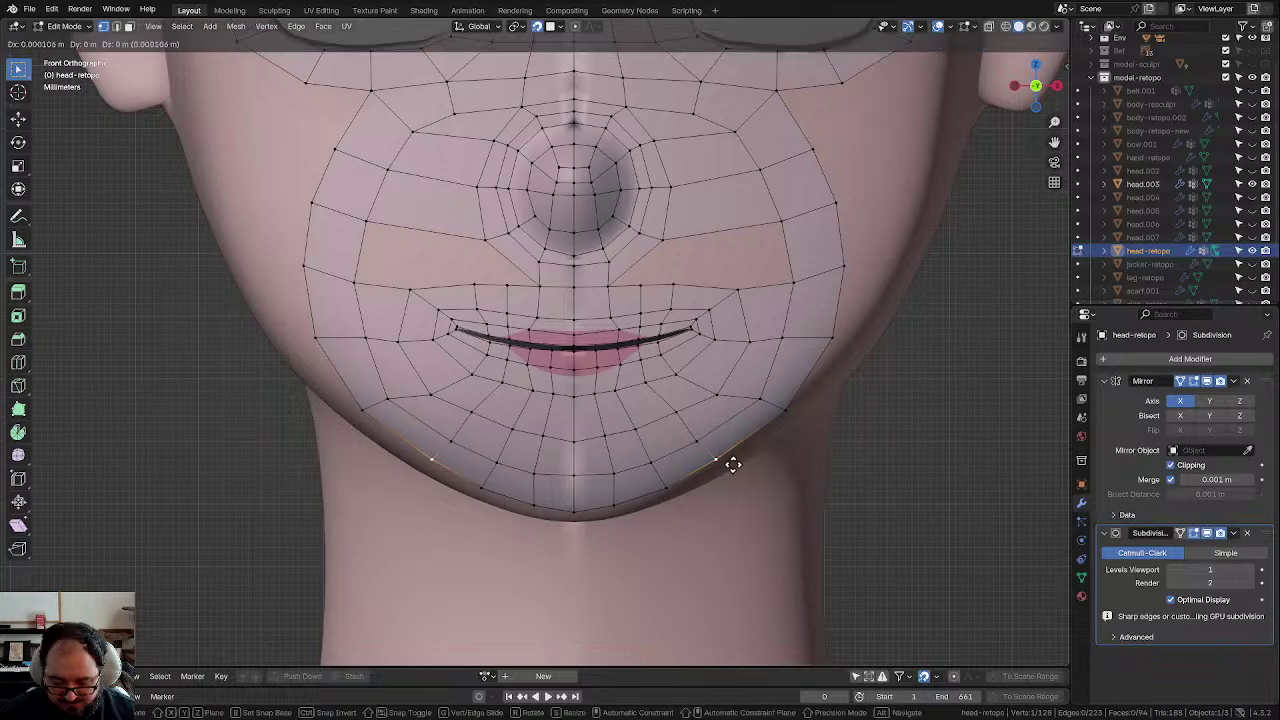
click(733, 464)
Step: In front view, smooth and nudge the inner chin-loop vertex below the mouth corner, and move its outer neighbour slightly upward
click(672, 413)
key(shift+r)
key(g)
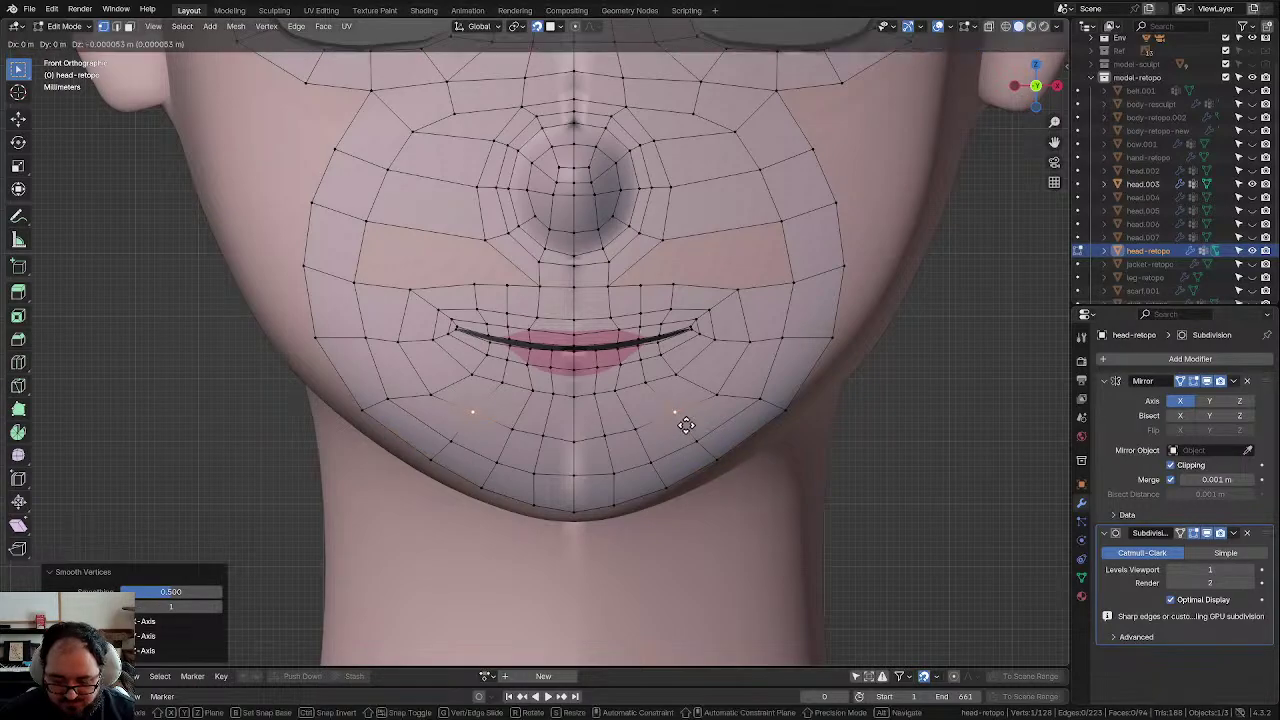
click(689, 426)
click(729, 388)
key(g)
click(736, 380)
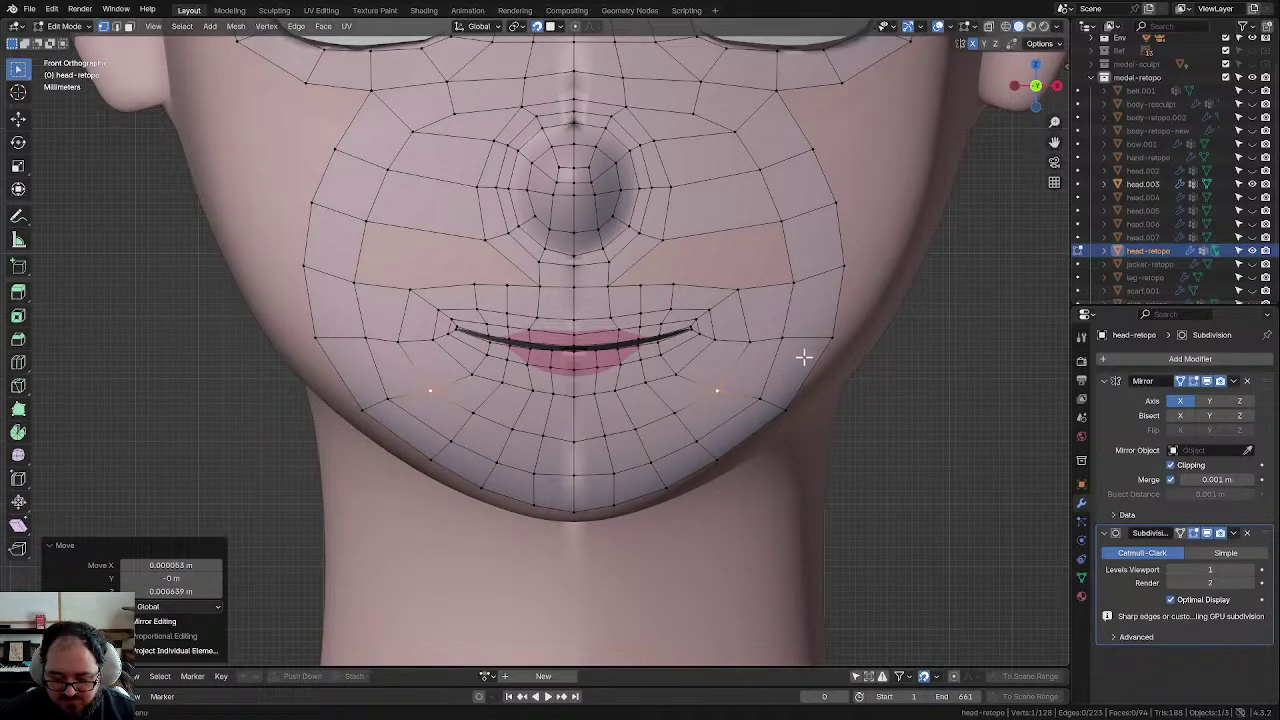
click(845, 242)
Step: Add a vertical loop cut through the wide quads beside the nose, and fill the outer part of the cheek gap with a quad
scroll(751, 253, down, 2)
click(803, 240)
shift+middle_drag(725, 254, 723, 317)
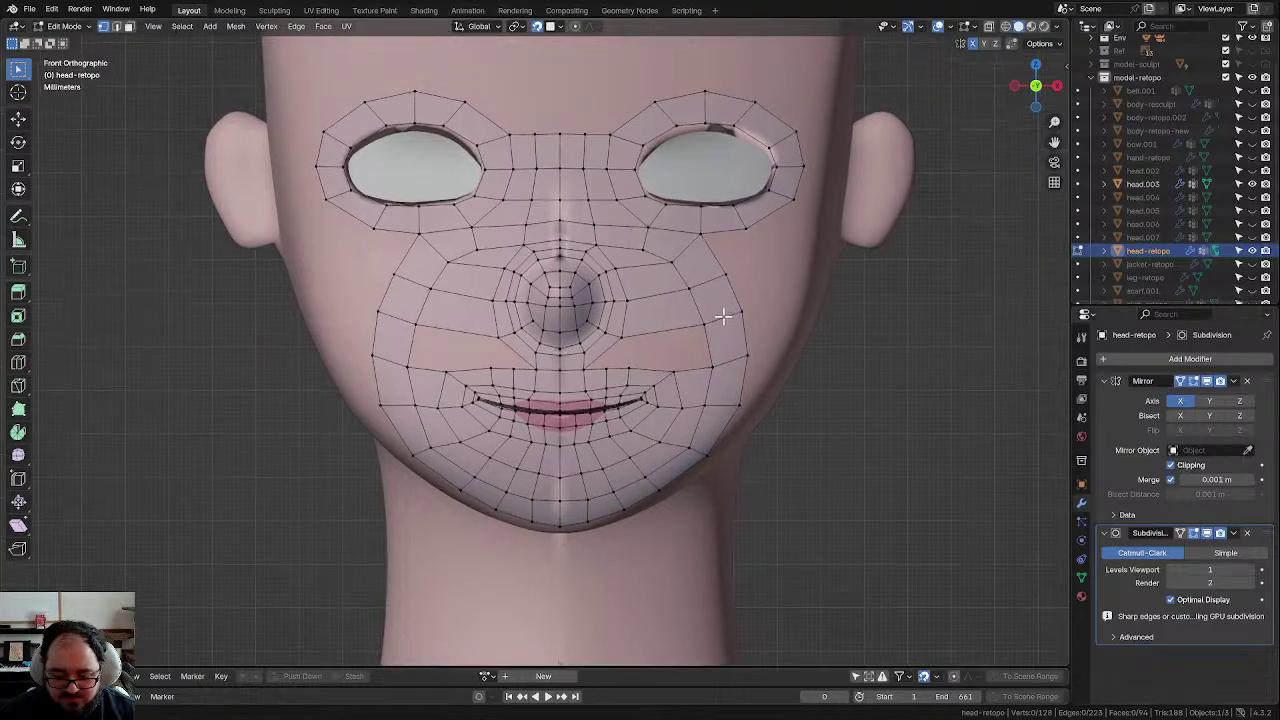
scroll(723, 317, up, 2)
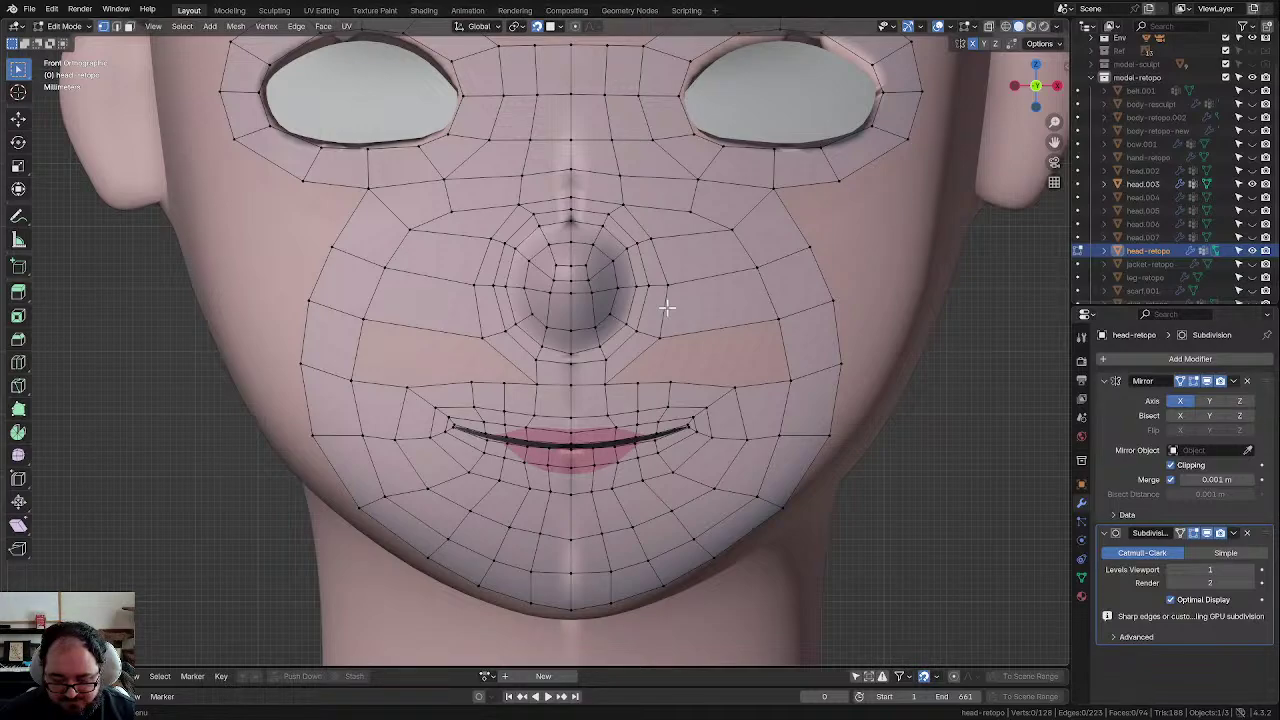
scroll(680, 310, up, 1)
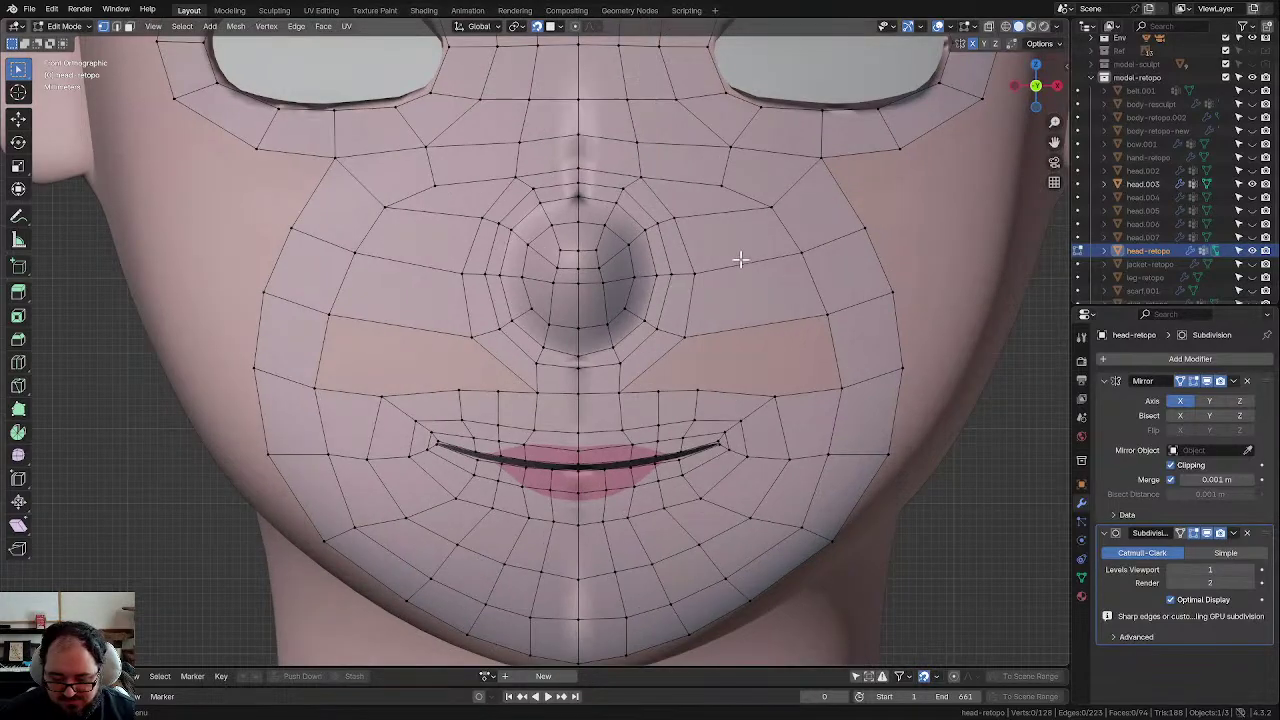
key(ctrl+r)
click(716, 235)
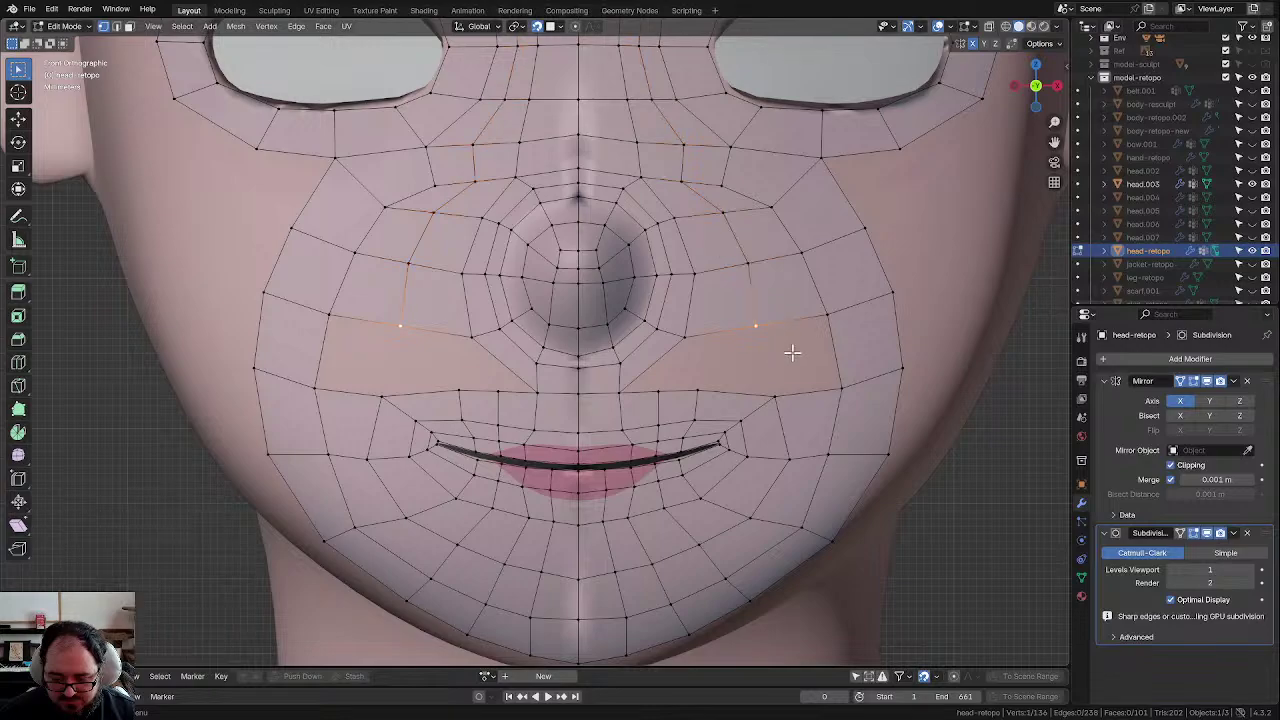
right_click(731, 320)
scroll(731, 320, up, 2)
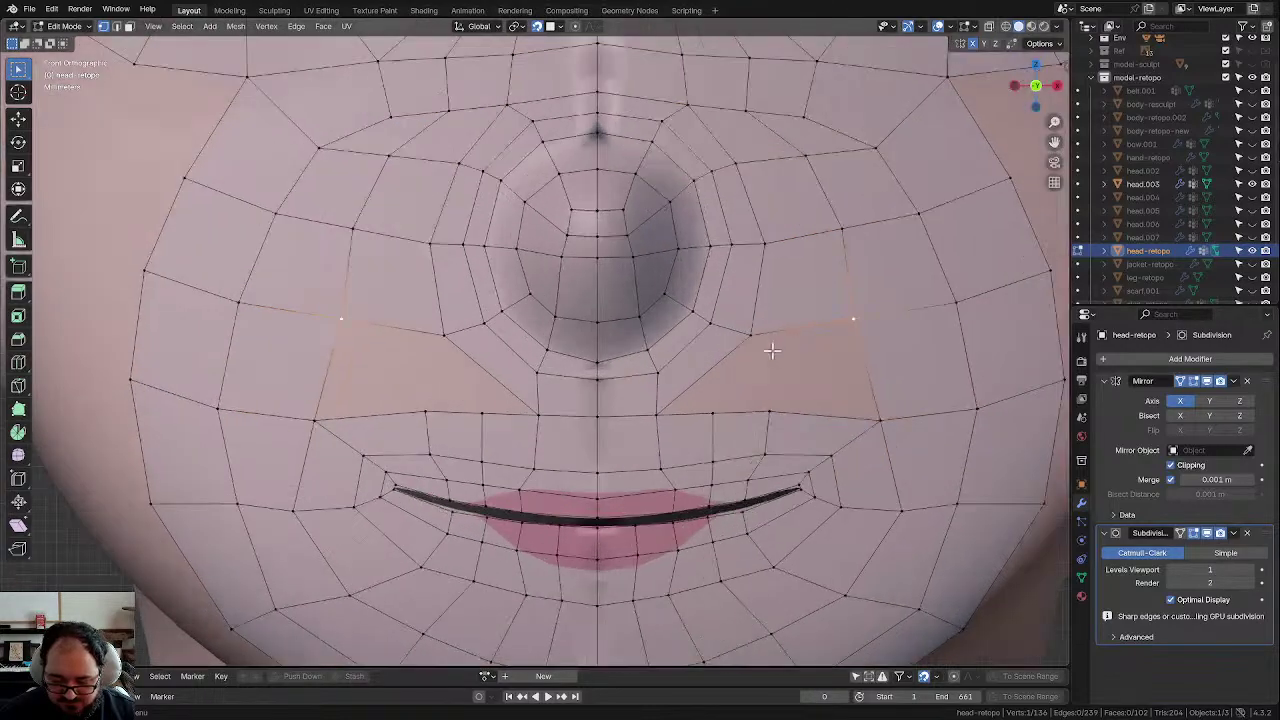
Step: Spread the two upper-lip loop vertices outward along the lower edge of the remaining gap between nose and mouth
shift+middle_drag(742, 300, 720, 272)
click(658, 335)
key(g)
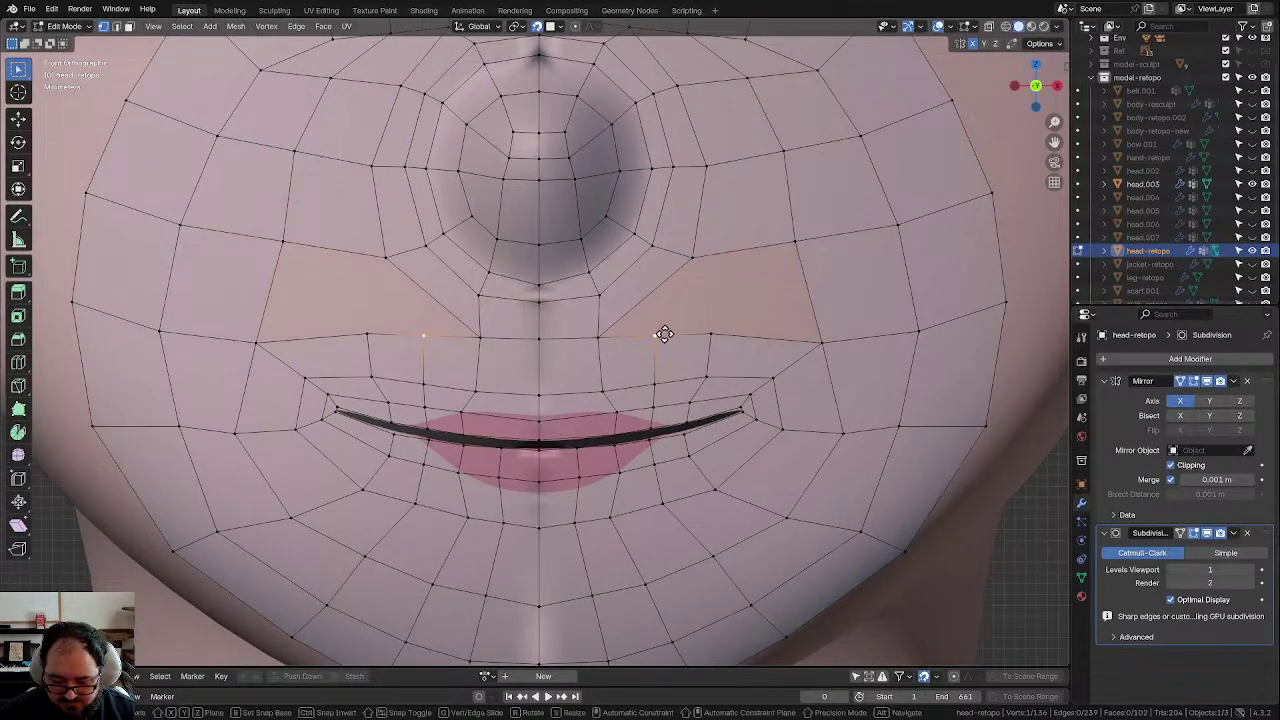
click(672, 335)
click(716, 336)
key(g)
click(743, 341)
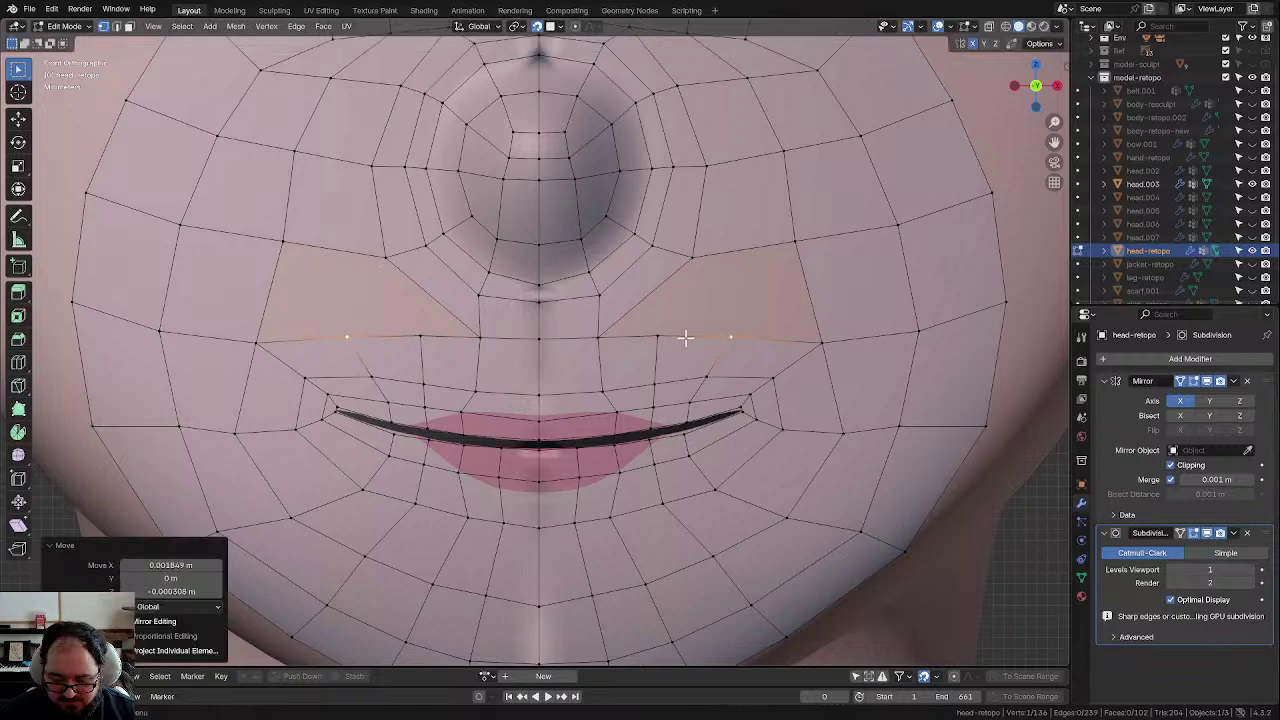
click(673, 338)
key(g)
click(680, 338)
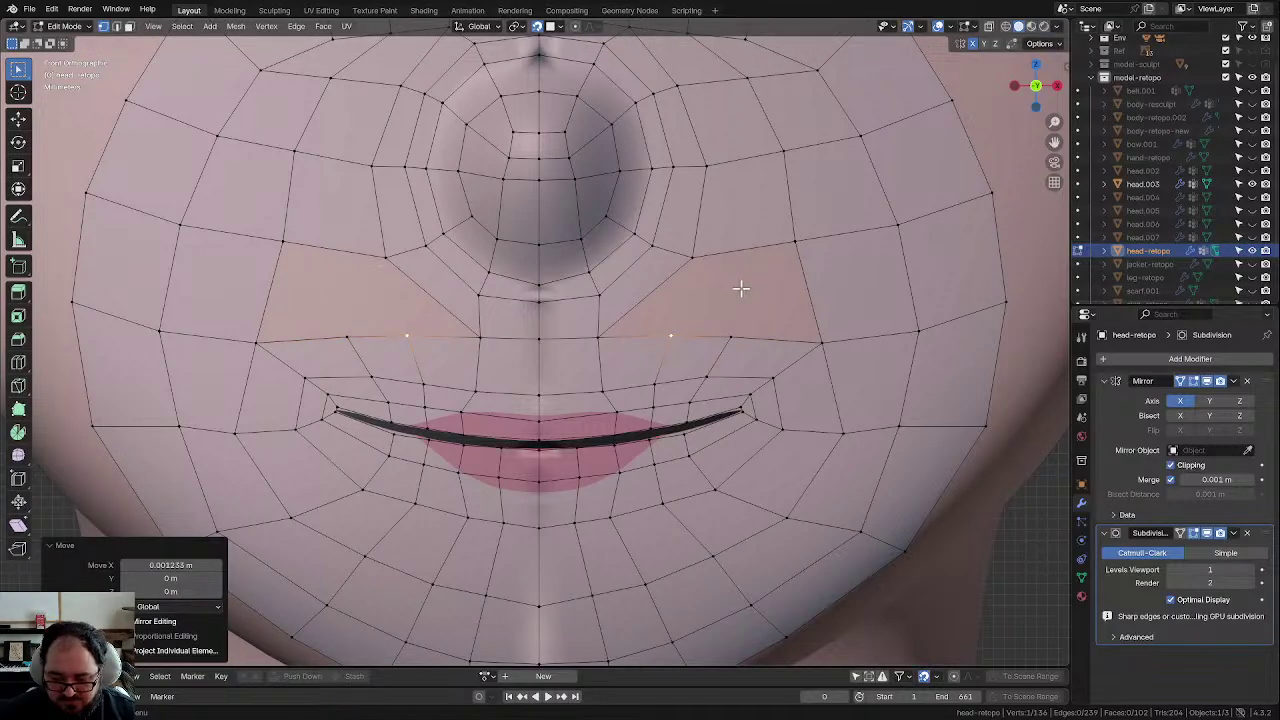
Step: Fill the remaining gap between the nose and the upper lip with two quads
click(786, 249)
shift+click(822, 336)
shift+click(737, 335)
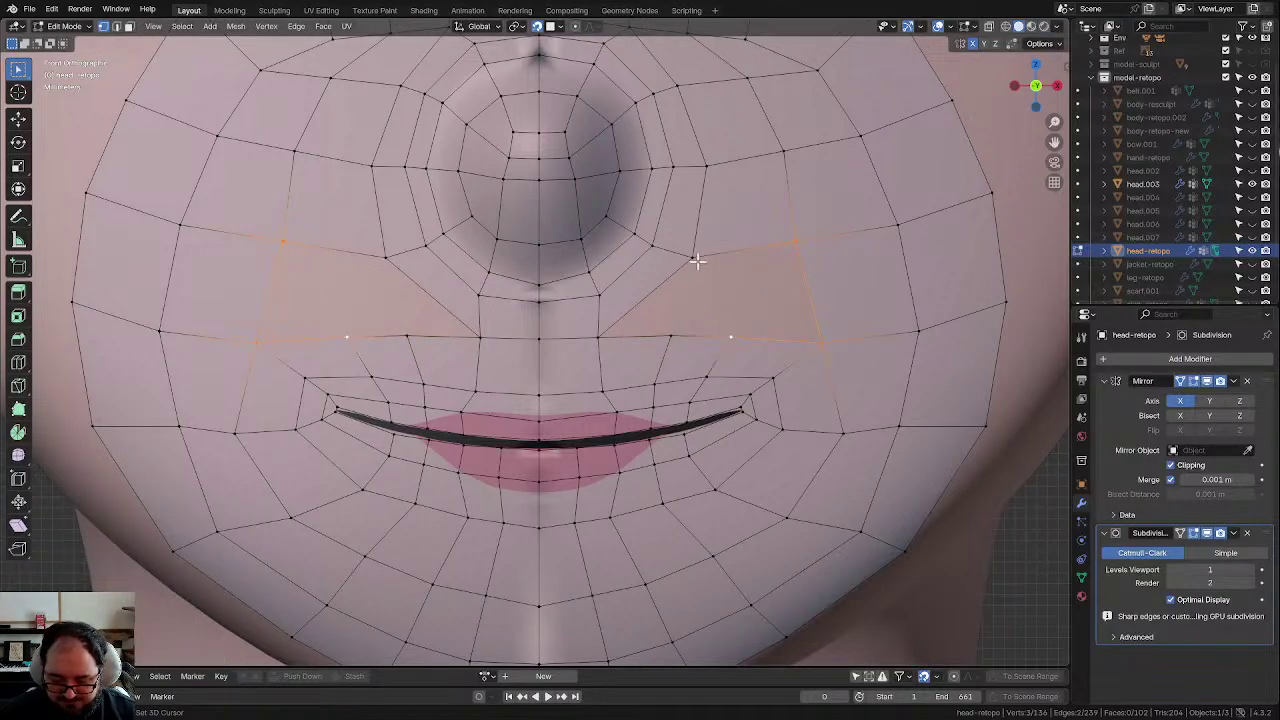
shift+click(696, 262)
key(f)
click(671, 345)
shift+click(696, 262)
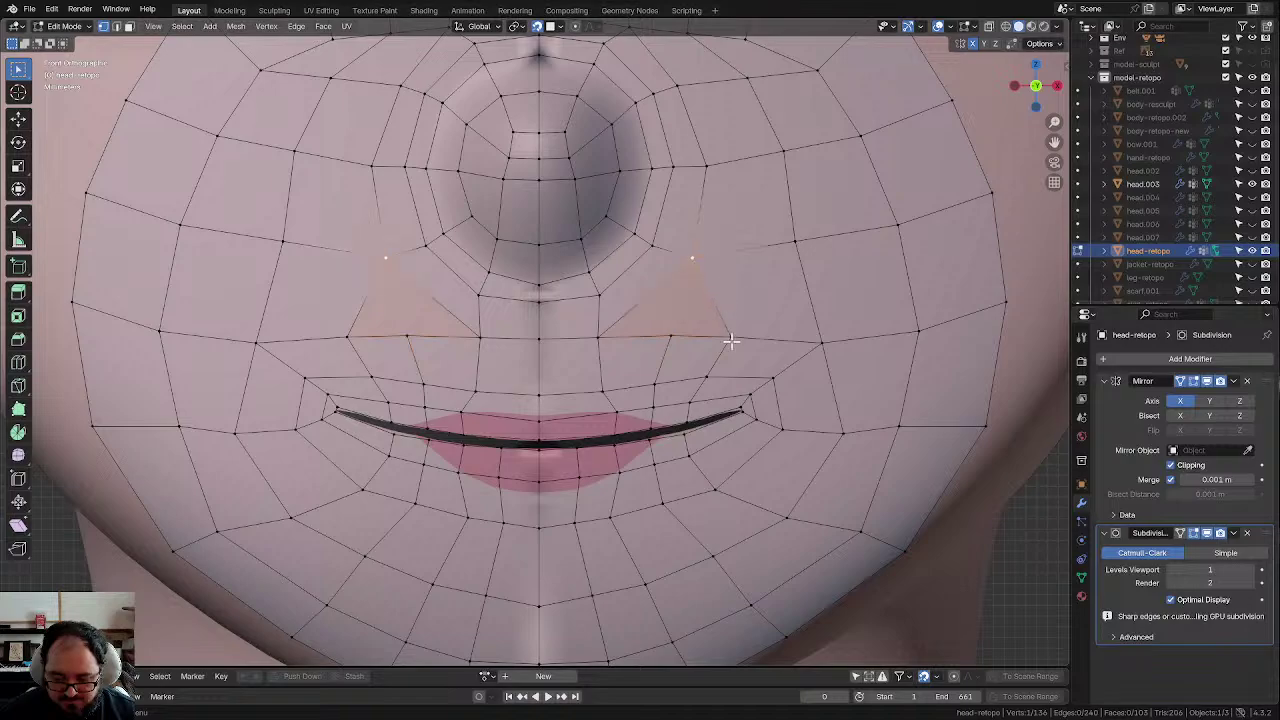
shift+click(734, 337)
shift+click(597, 338)
key(f)
Step: Lower the upper-lip loop vertex beneath the new quad, and move the corner vertex beside the nose slightly up and inward
click(680, 342)
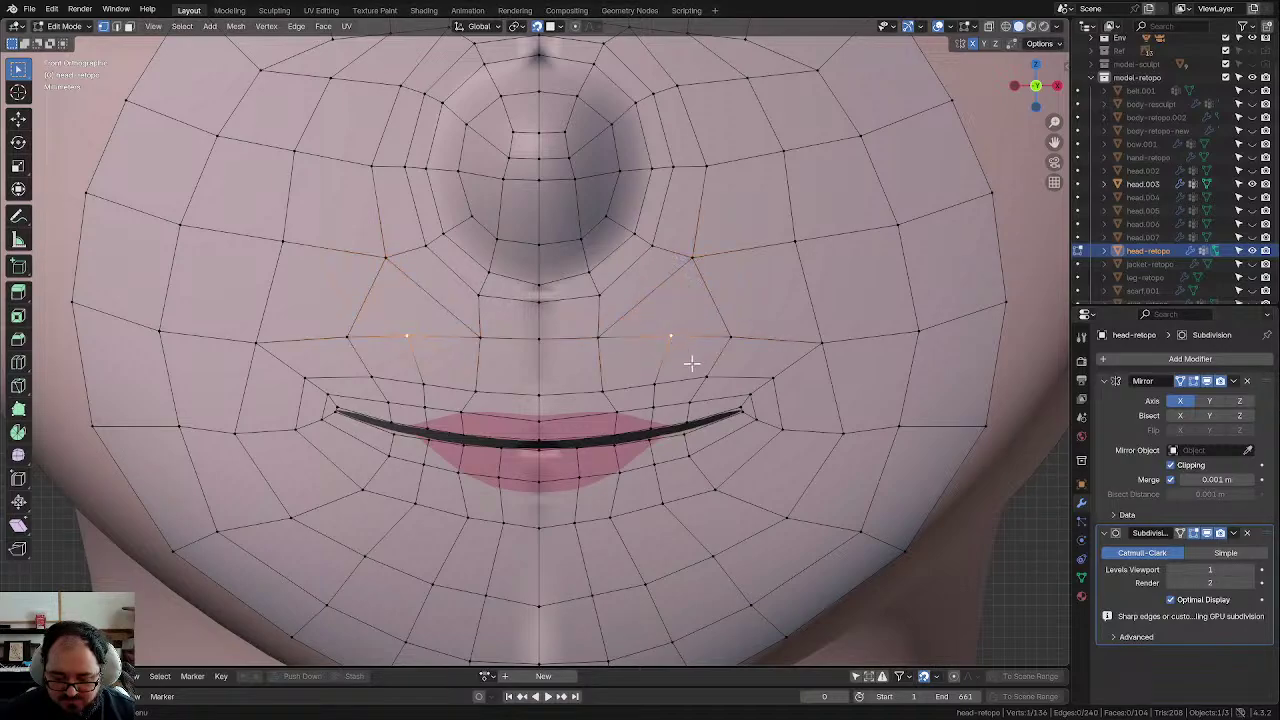
key(g)
click(691, 373)
click(688, 259)
key(g)
click(685, 255)
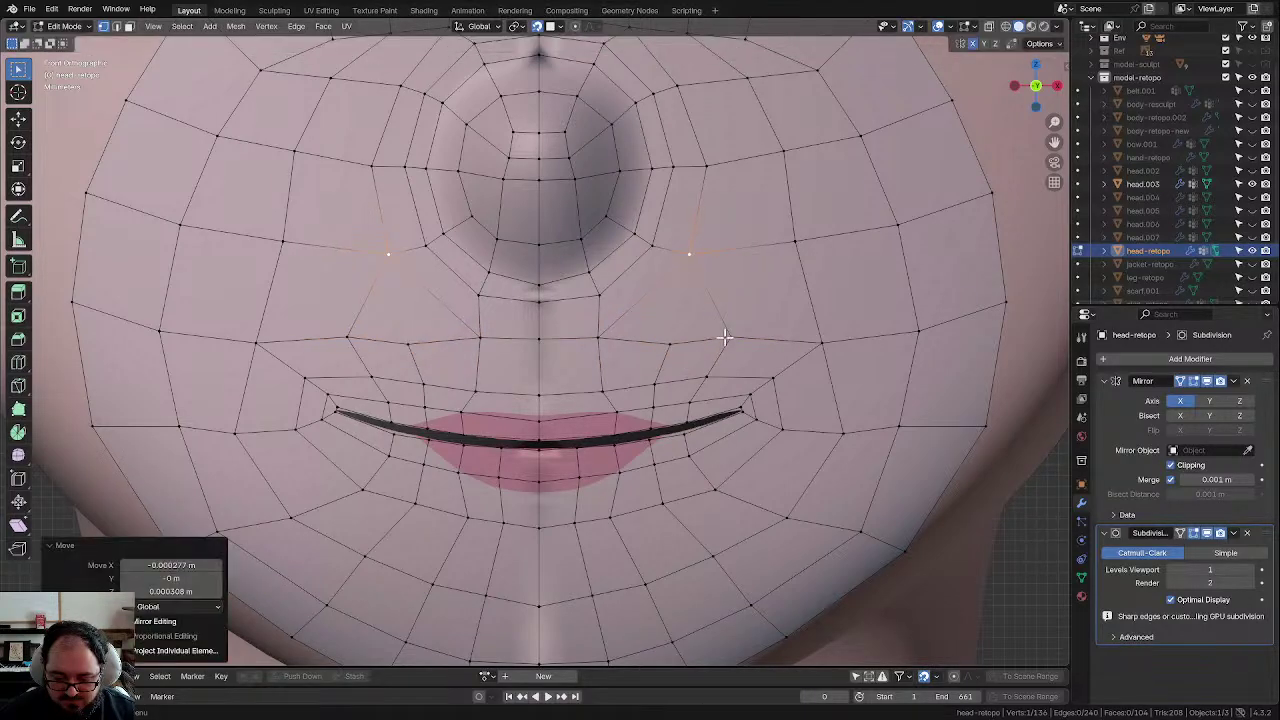
Step: Raise the outer and middle upper-lip loop vertices slightly inward, and shift the inner one beneath the nostril outward
click(724, 334)
key(g)
click(720, 327)
click(672, 343)
key(g)
click(668, 332)
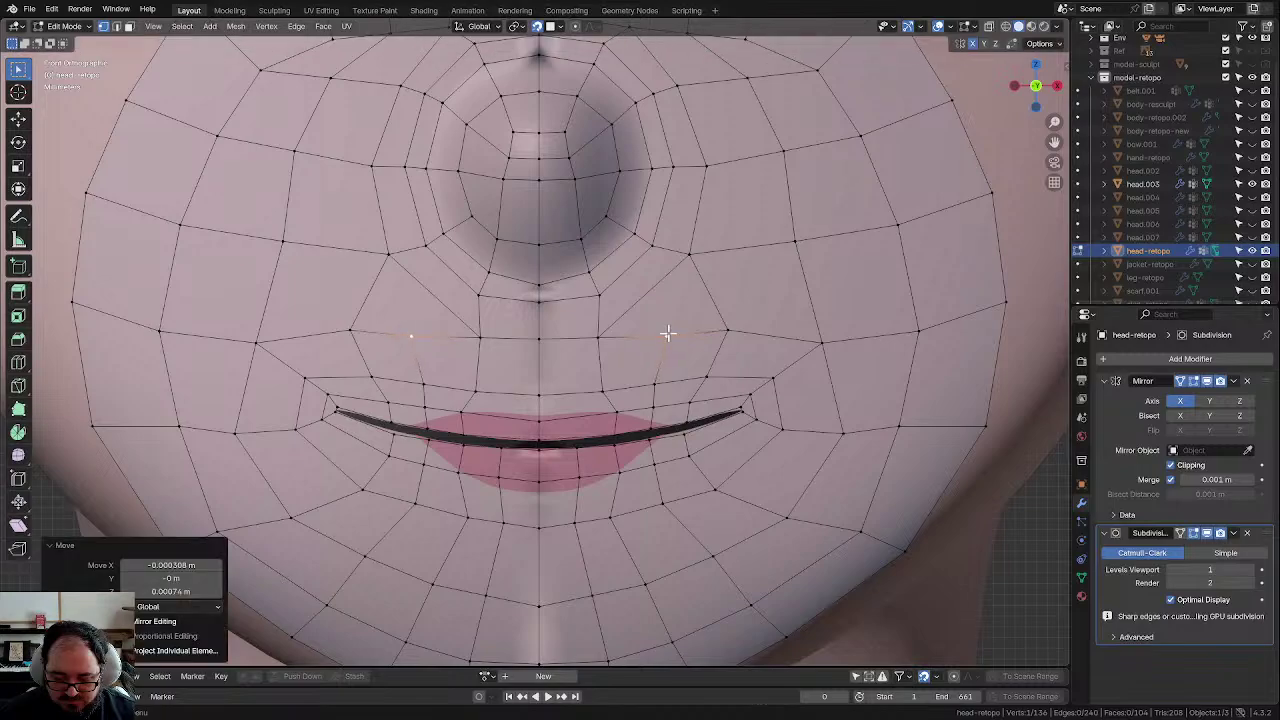
click(599, 335)
key(g)
click(607, 332)
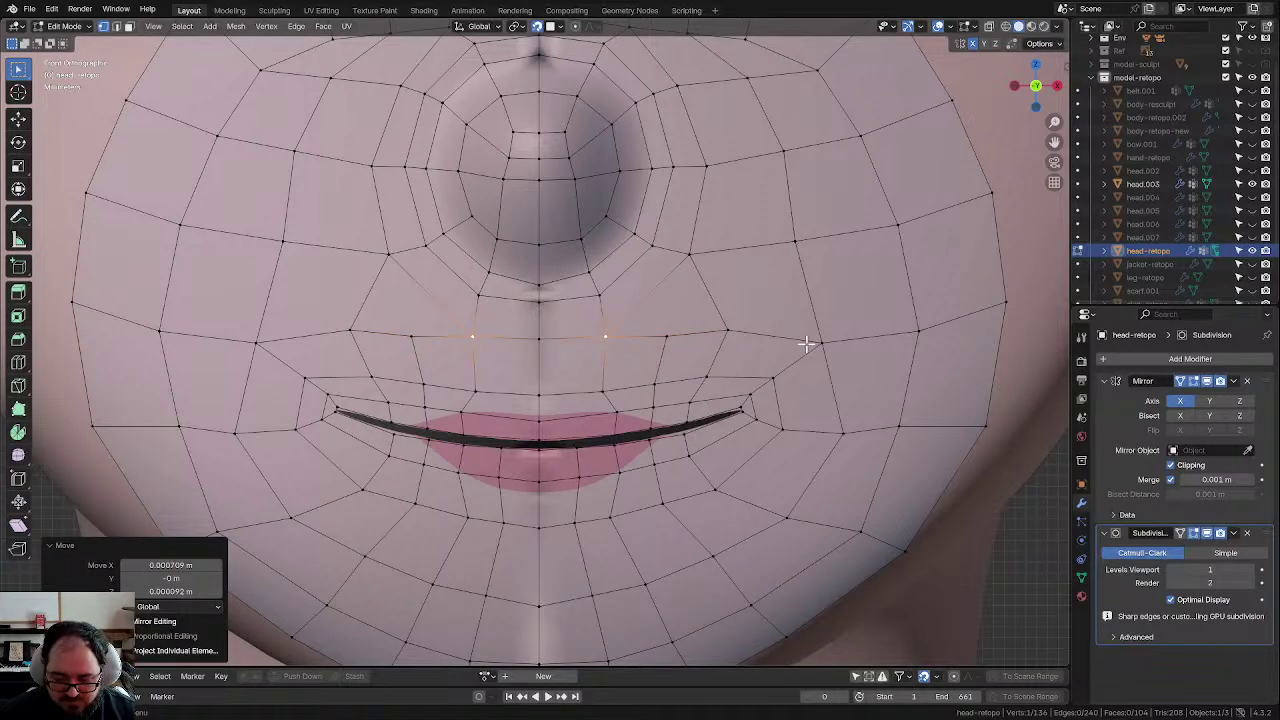
Step: Raise the cheek vertex above the mouth corner, adjust it sideways, and reposition the vertex directly above it to even the loop
click(818, 341)
key(g)
key(z)
click(684, 320)
scroll(668, 330, down, 5)
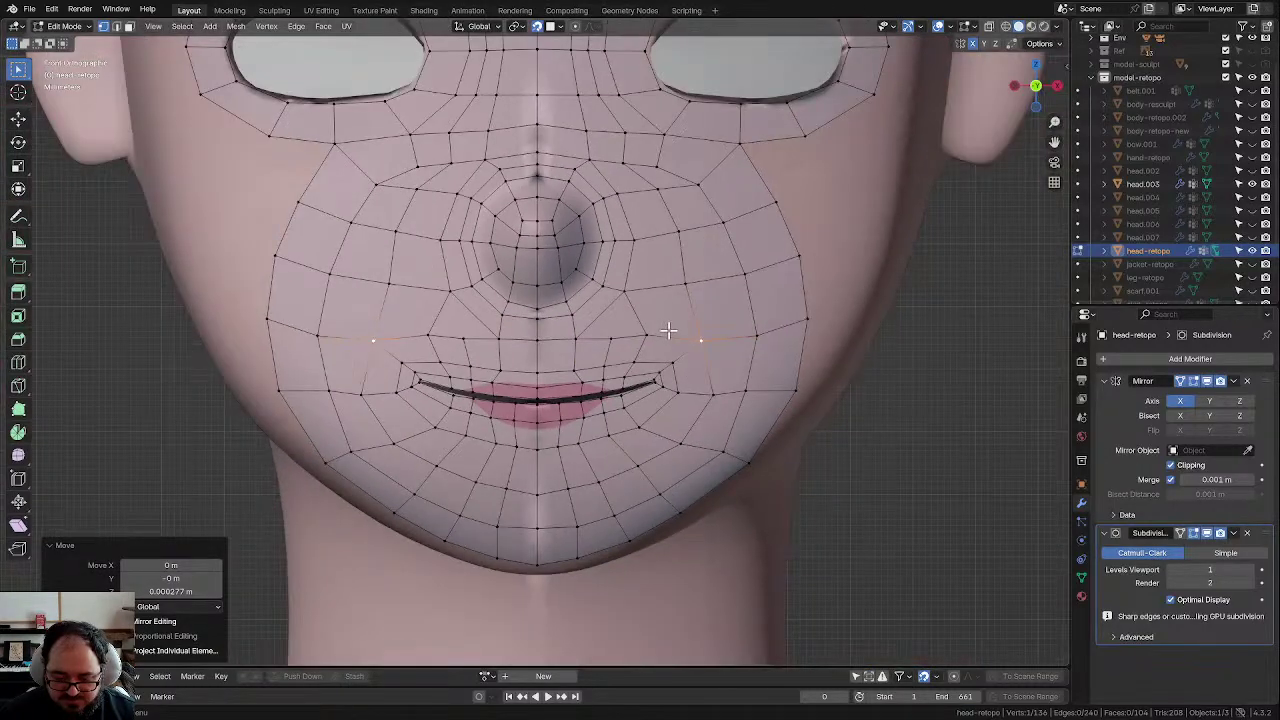
scroll(748, 334, up, 4)
key(g)
key(x)
click(775, 331)
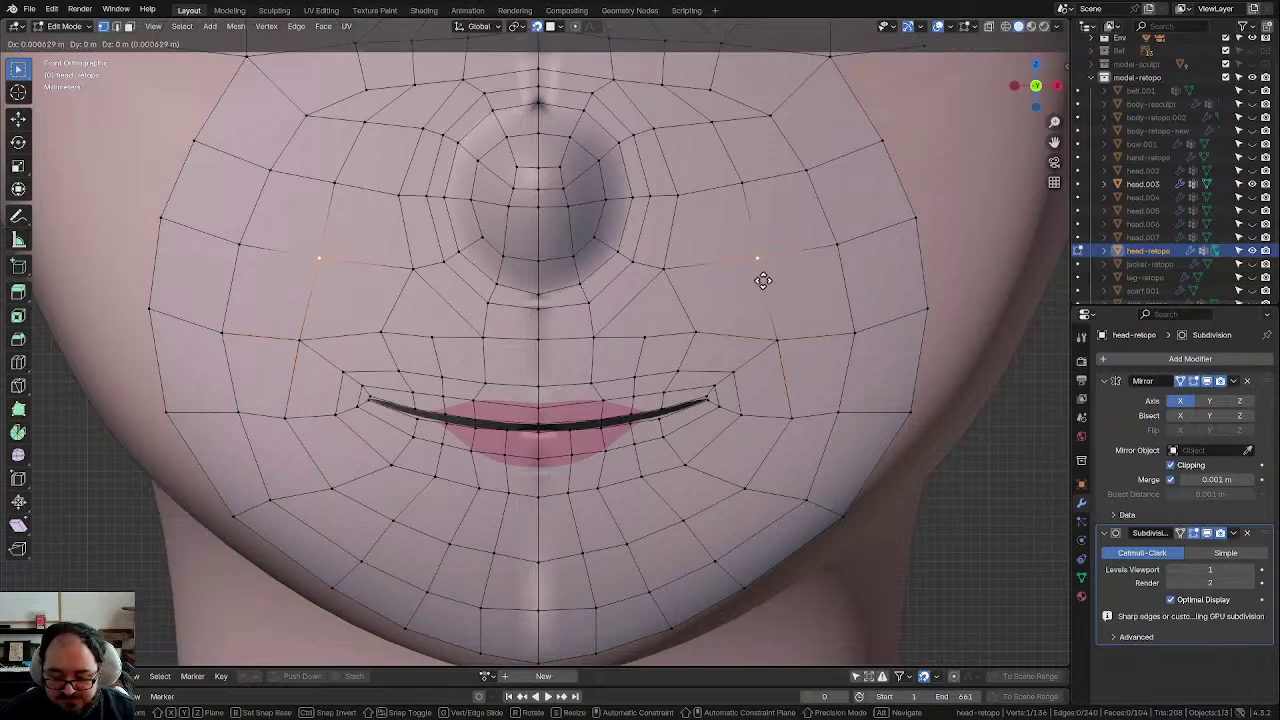
scroll(763, 234, down, 6)
scroll(609, 280, up, 6)
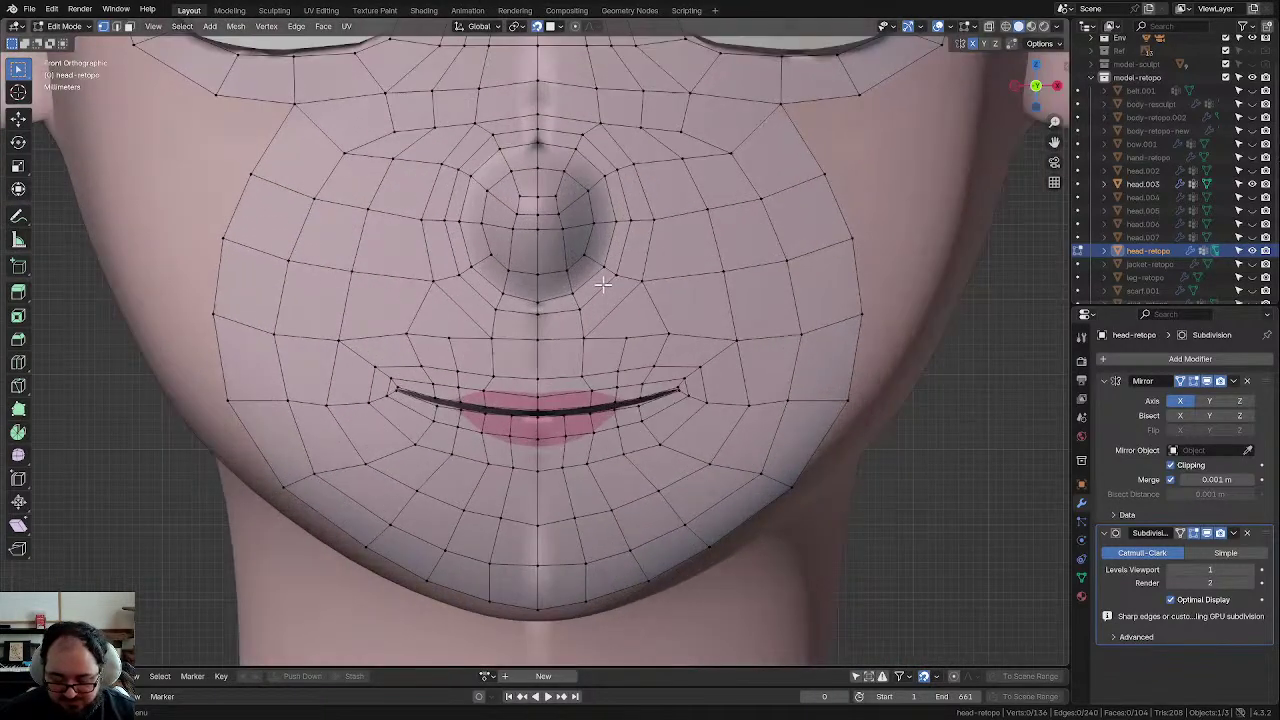
Step: Examine the mouth, cheek and nose topology from several angles, previewing where an extra loop cut would run
middle_drag(600, 280, 637, 295)
scroll(637, 295, down, 2)
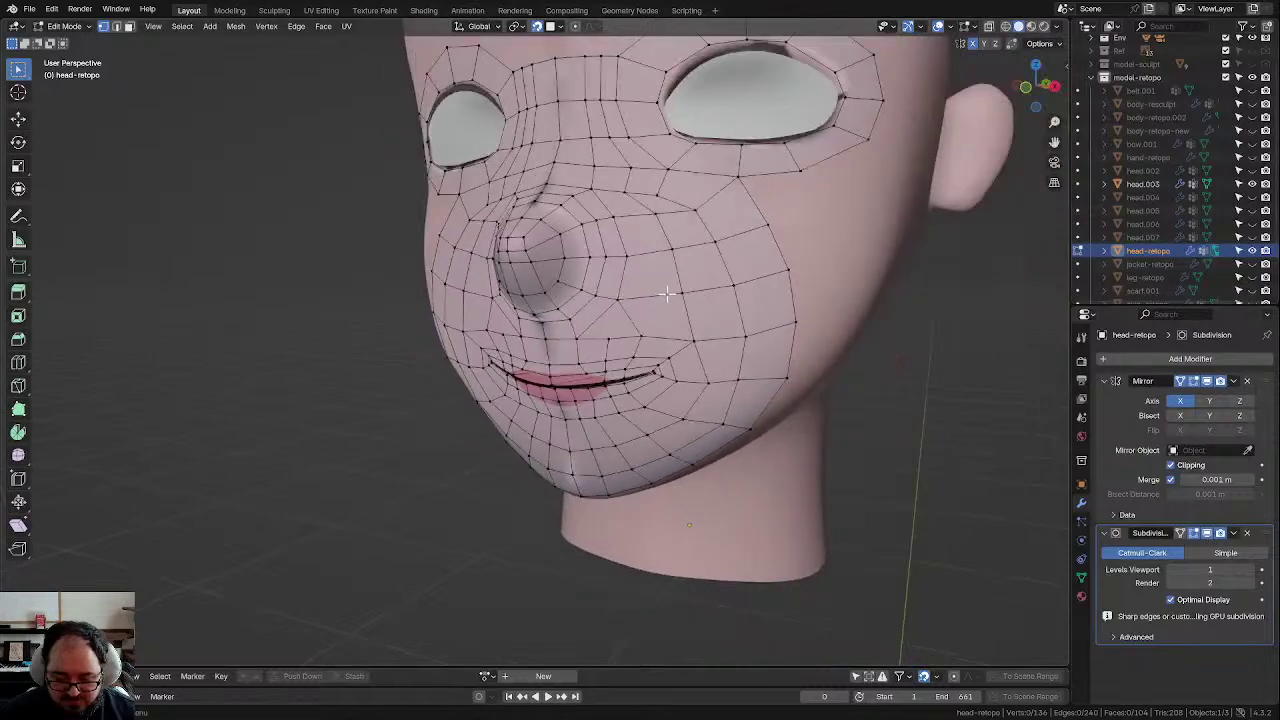
key(ctrl+r)
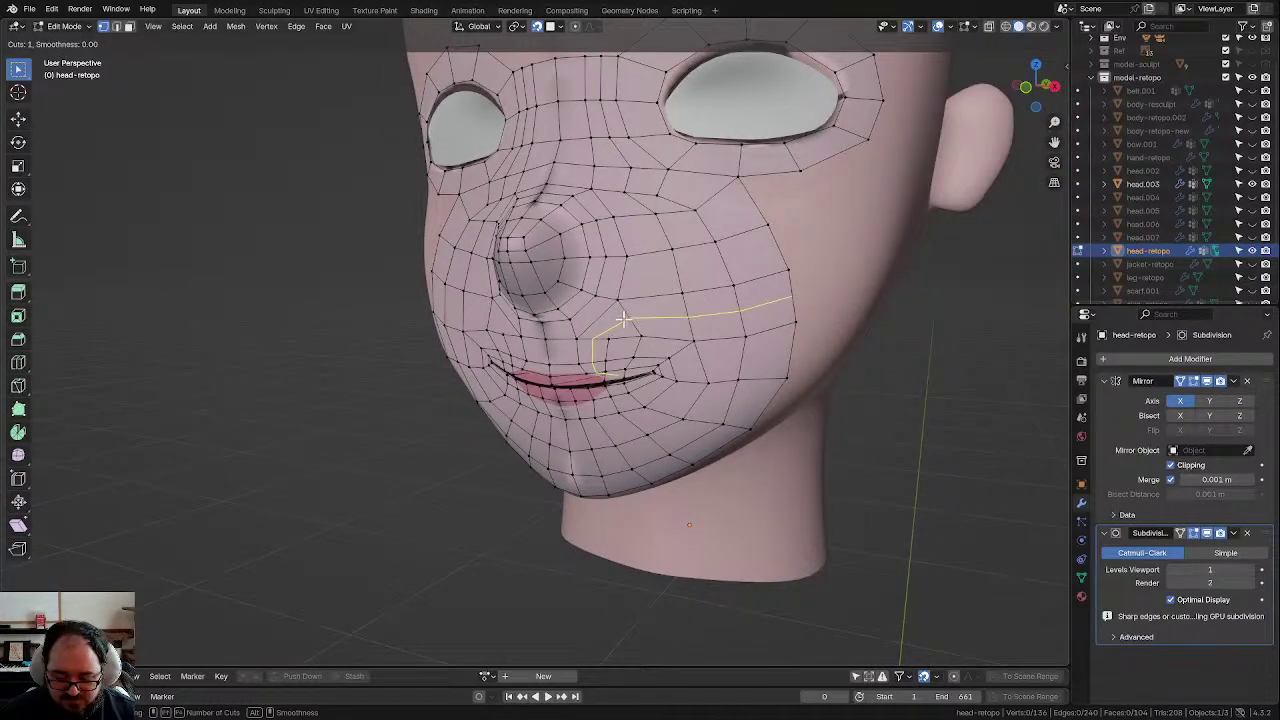
key(Escape)
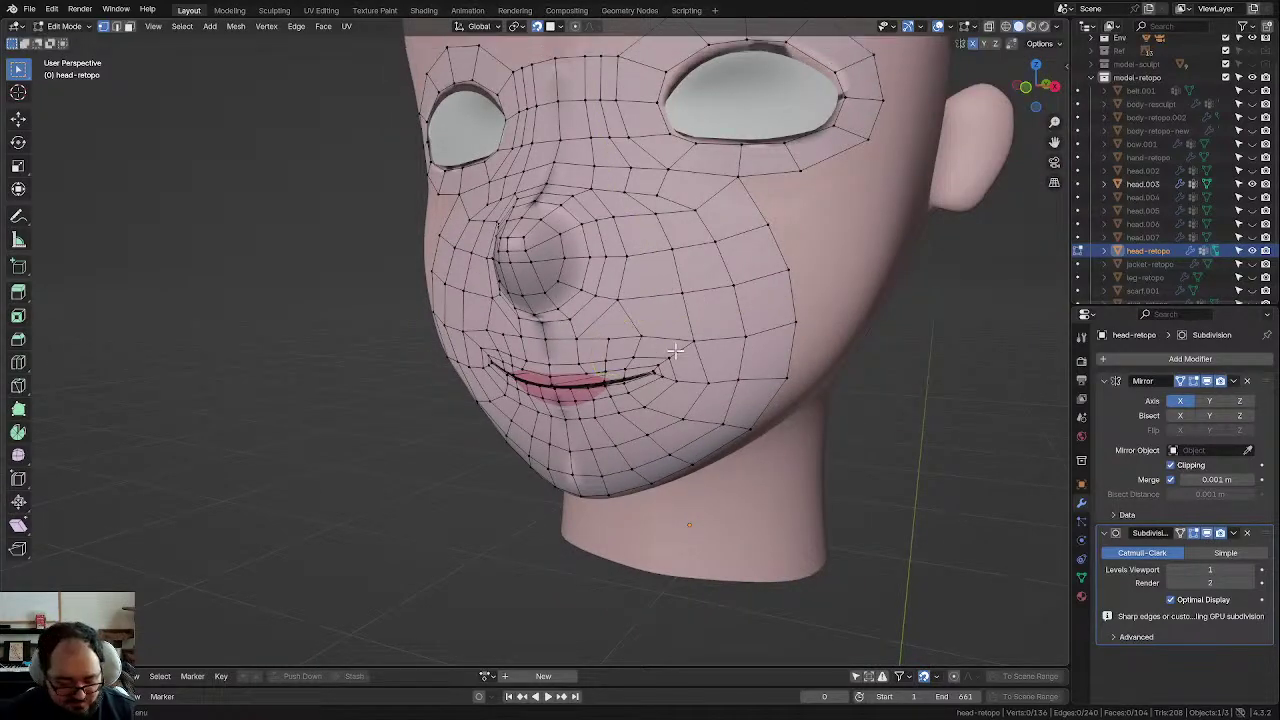
scroll(690, 340, down, 1)
middle_drag(714, 314, 758, 314)
scroll(720, 349, up, 4)
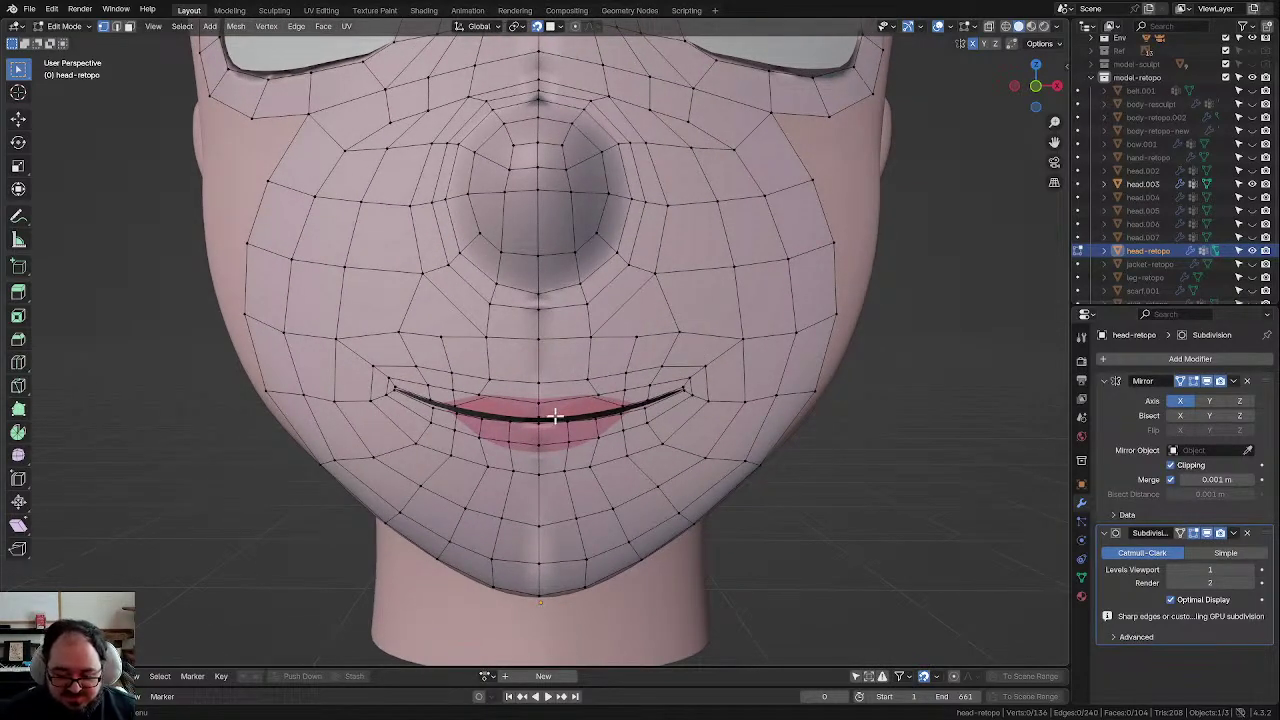
scroll(652, 410, down, 1)
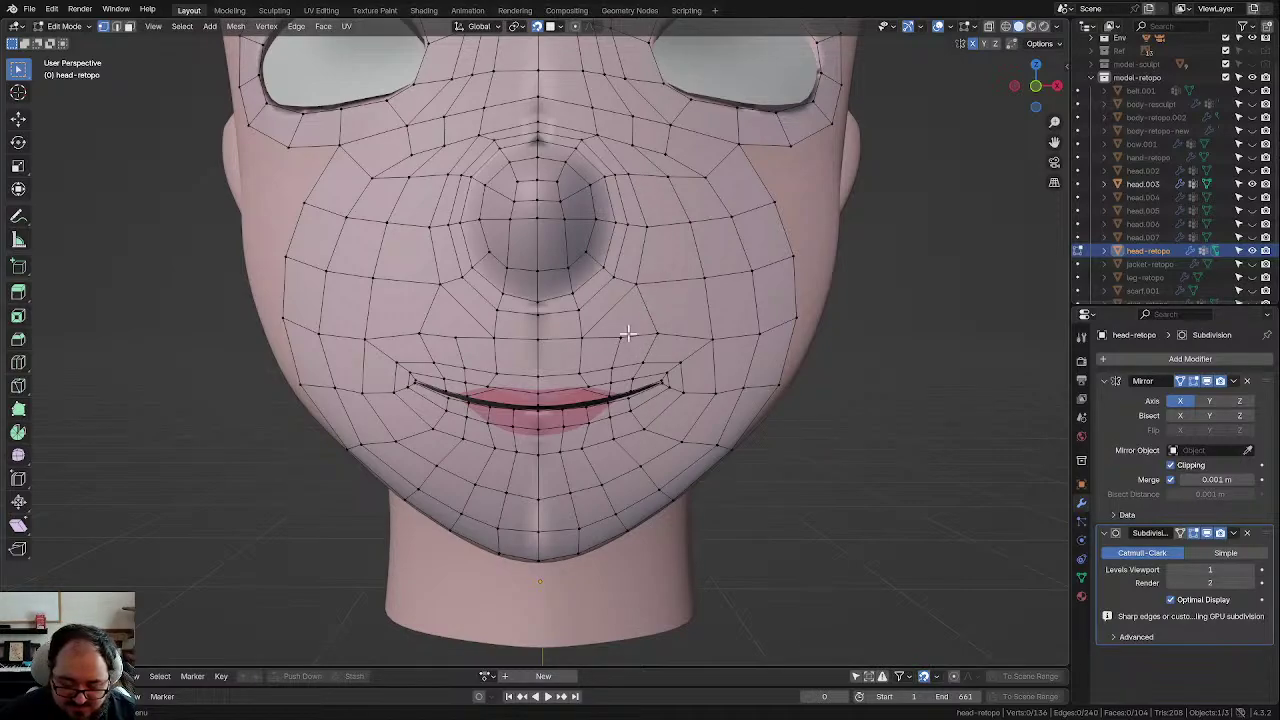
scroll(628, 333, down, 3)
middle_drag(703, 417, 711, 314)
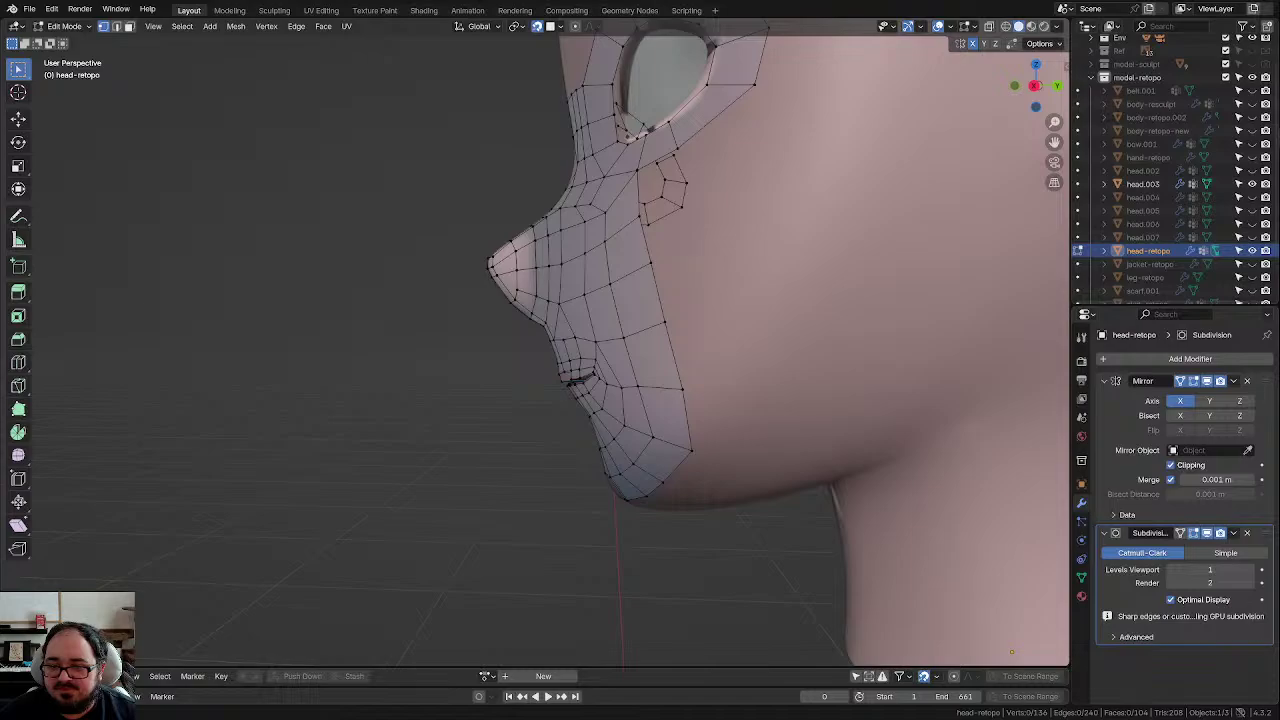
Step: From below, reposition the chin's boundary-edge vertices, from the centre to the outer side, into an even curve
middle_drag(732, 330, 563, 531)
click(584, 508)
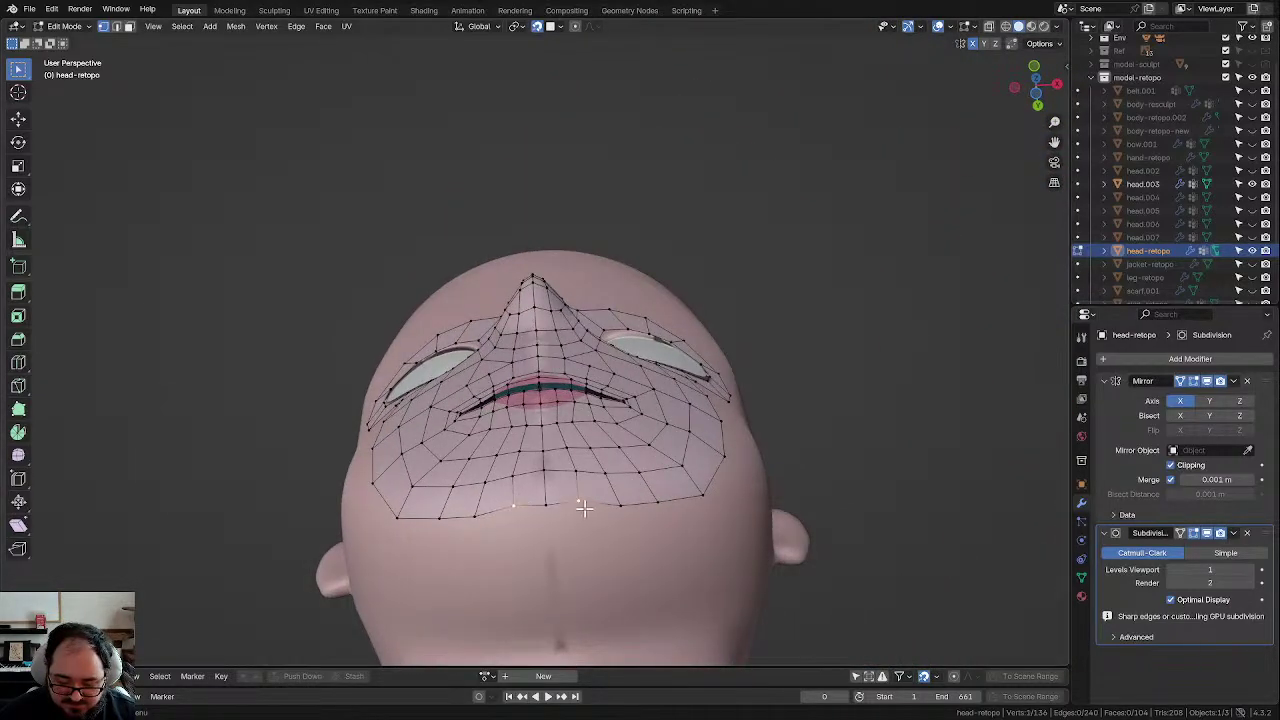
key(g)
click(589, 511)
click(541, 510)
key(g)
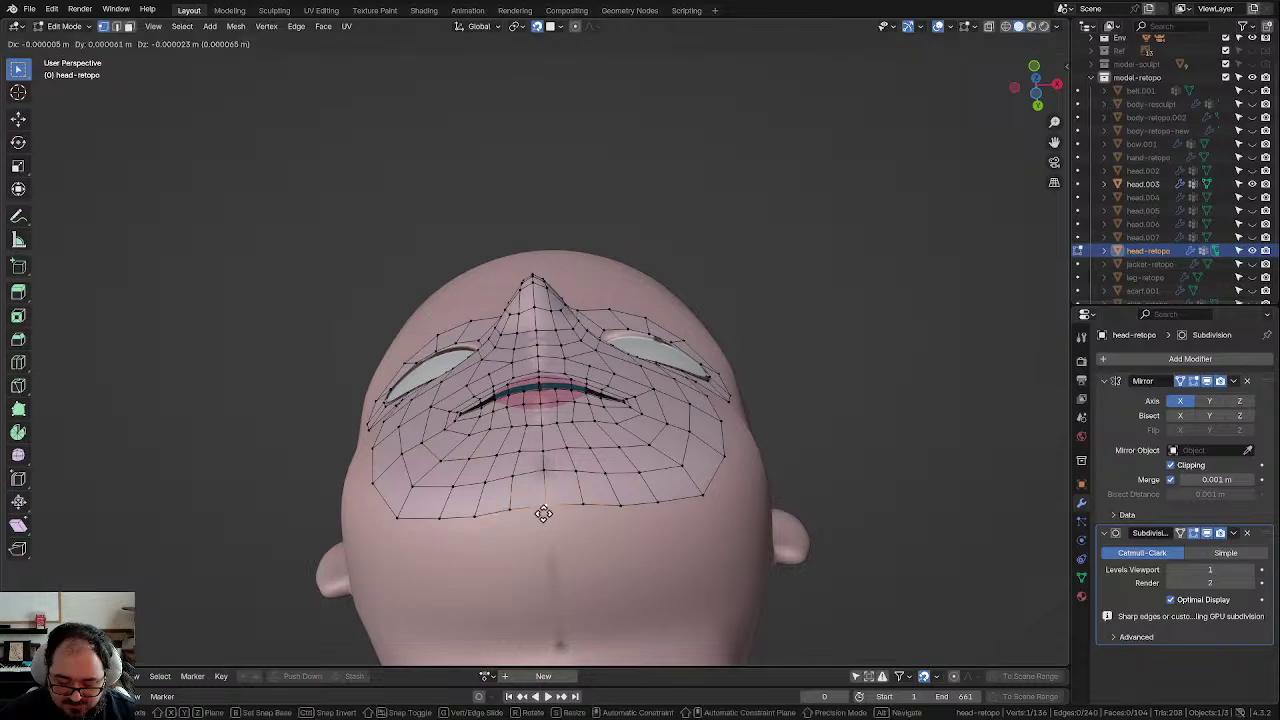
click(544, 514)
click(624, 514)
key(g)
click(628, 513)
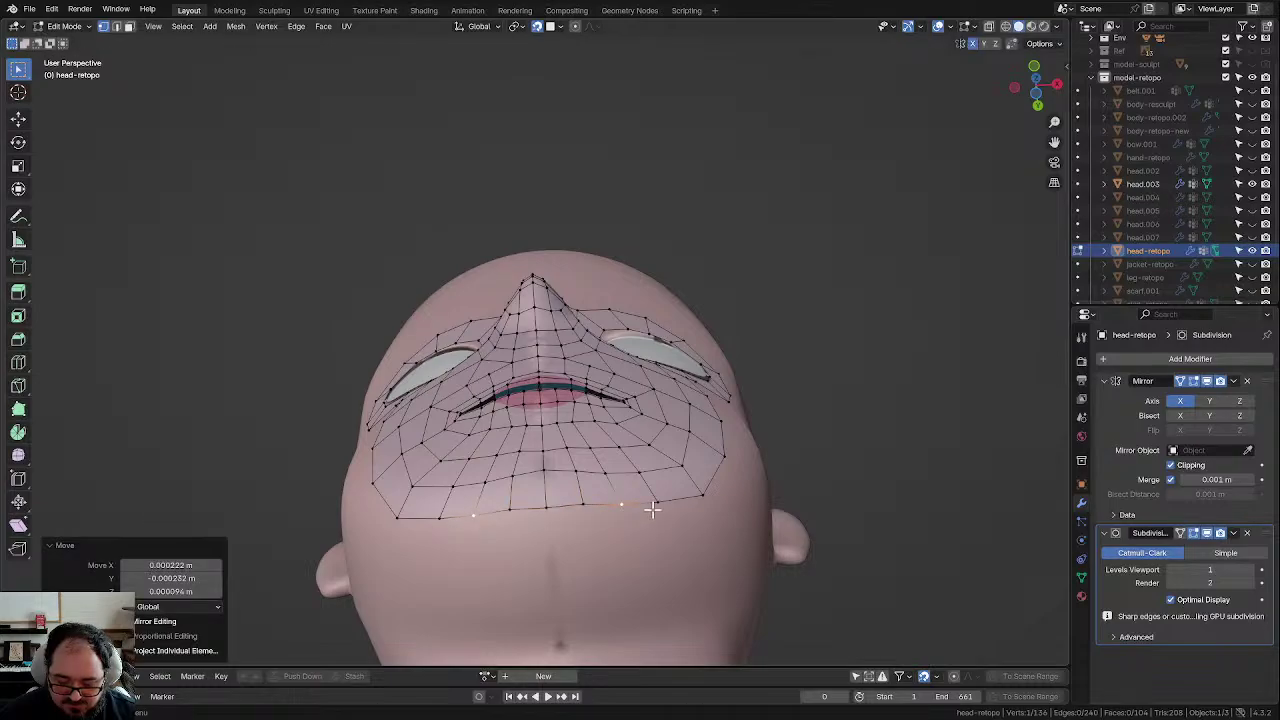
click(652, 510)
key(g)
click(655, 509)
click(704, 501)
Step: Switch the snapping mode and duplicate the cheek-to-chin boundary loop back over the jaw, about 0.025 m in X and 0.030 m in Y
scroll(757, 457, down, 2)
middle_drag(762, 450, 634, 551)
scroll(657, 503, up, 3)
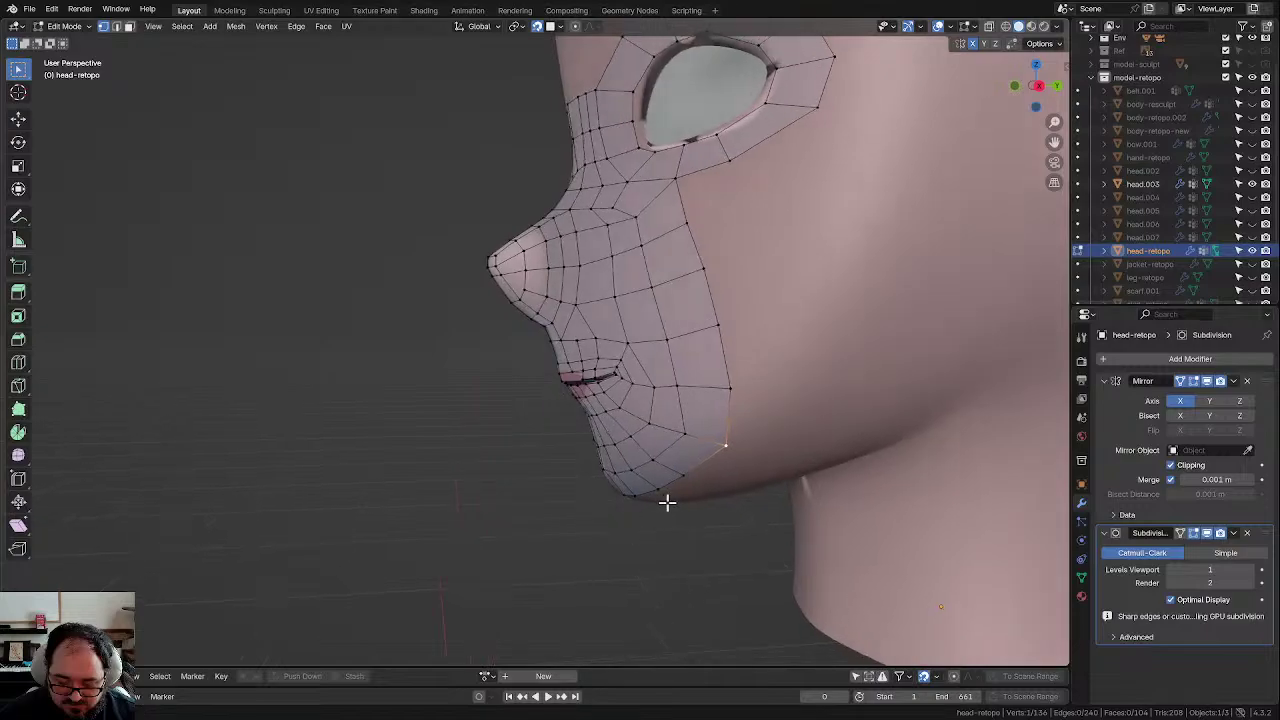
middle_drag(667, 503, 689, 503)
scroll(700, 495, up, 2)
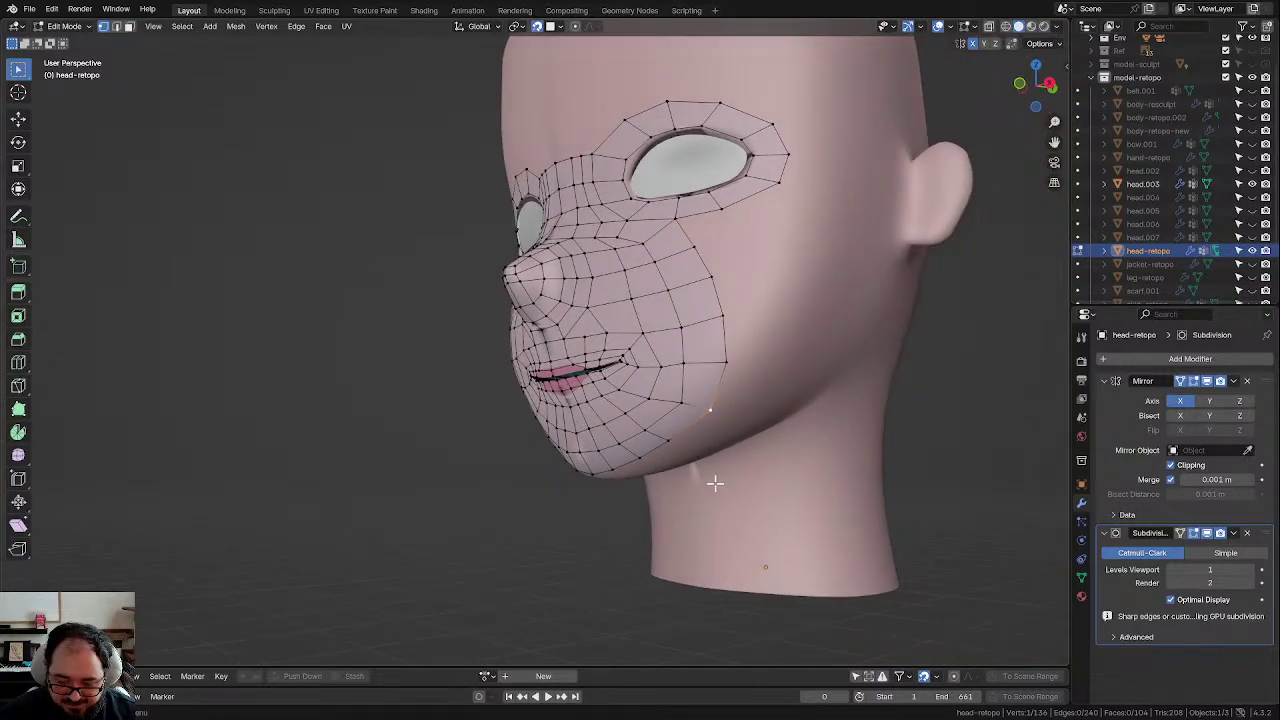
click(712, 276)
click(698, 252)
shift+click(720, 283)
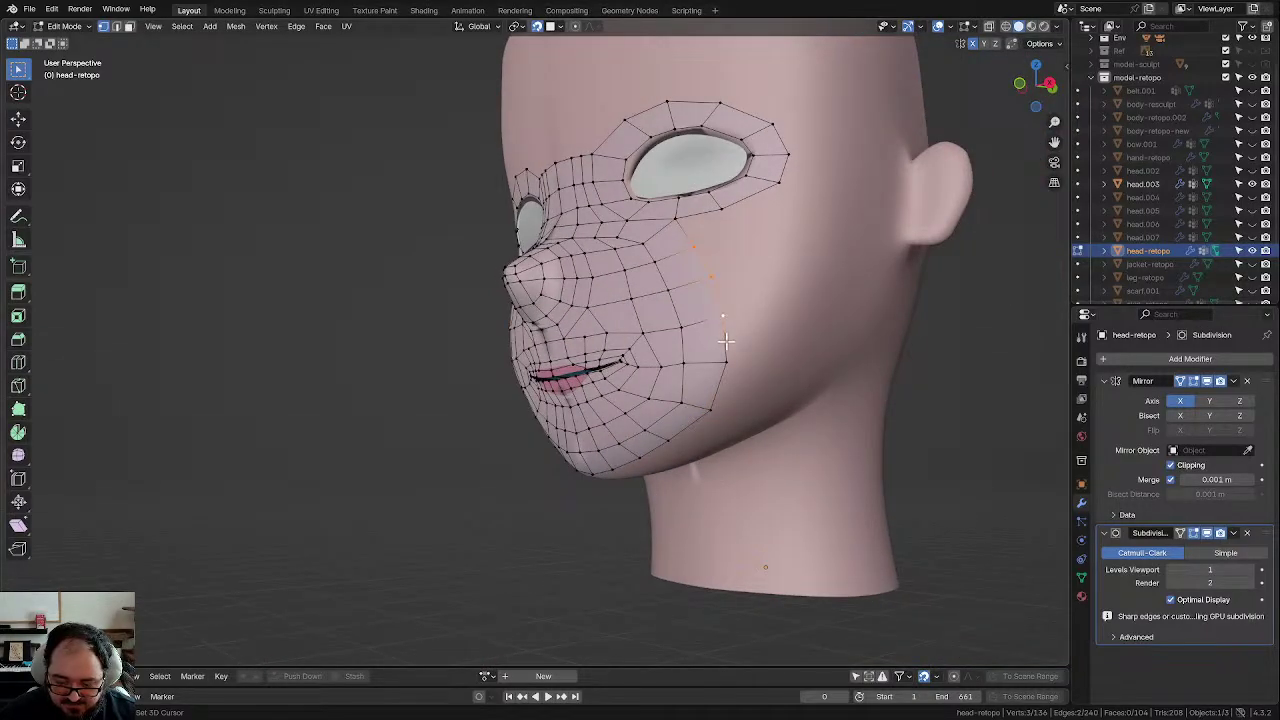
shift+click(713, 406)
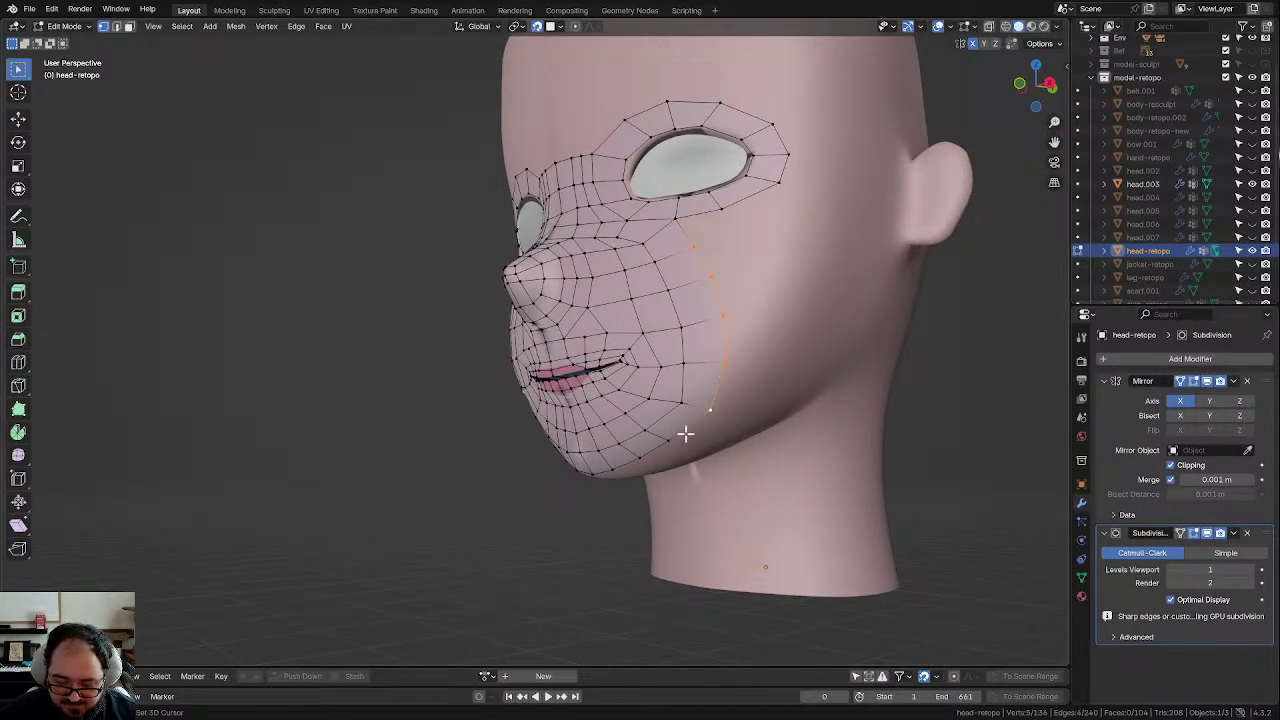
ctrl+click(591, 472)
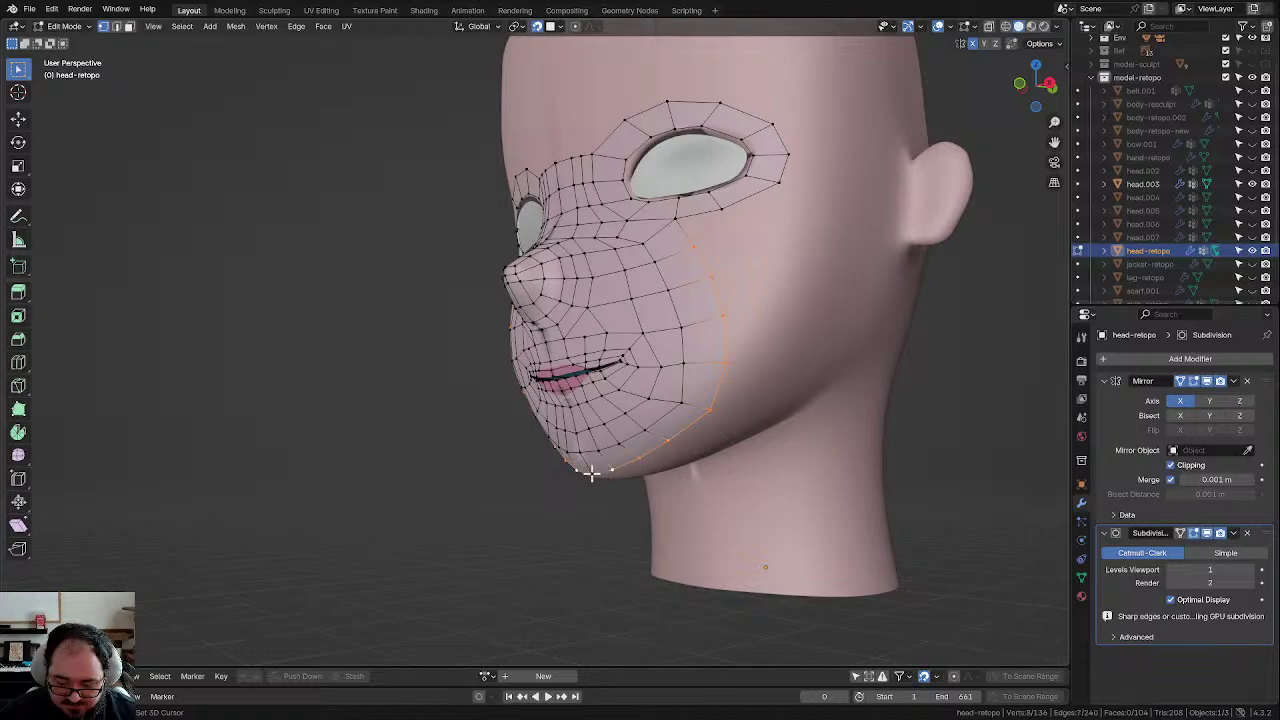
click(558, 26)
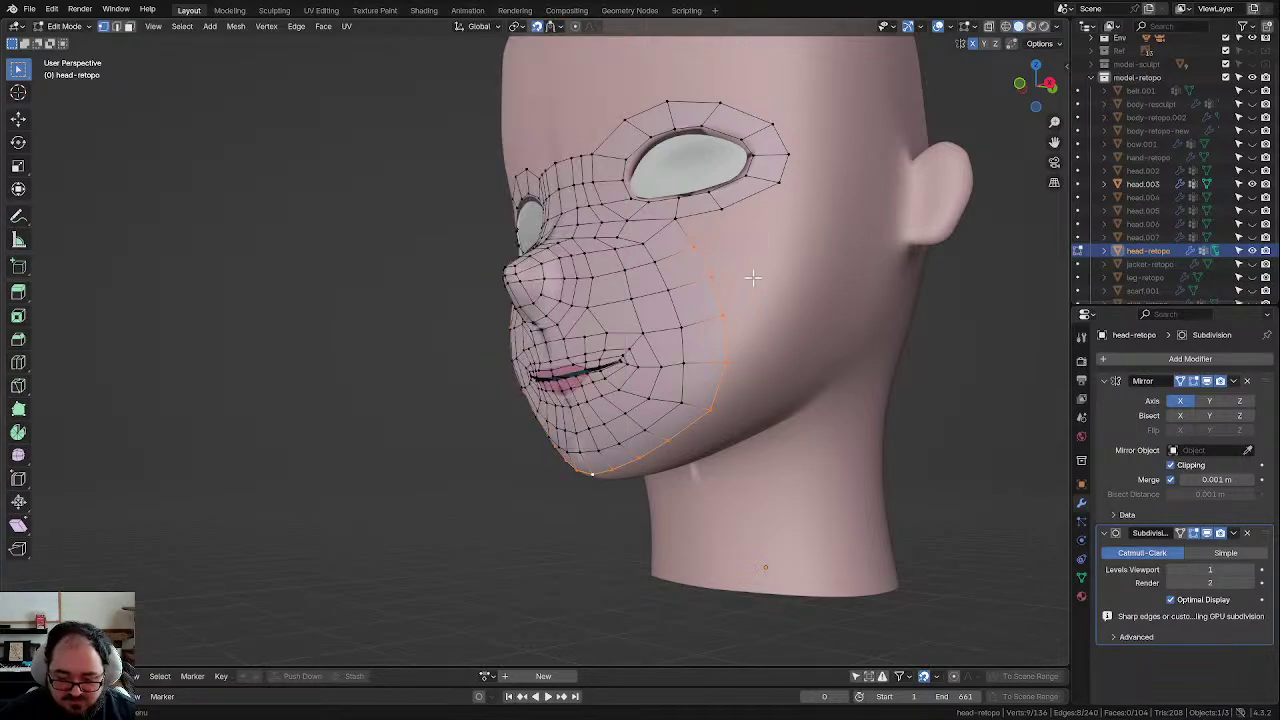
key(shift+d)
click(893, 273)
middle_drag(894, 274, 805, 300)
key(KP_3)
scroll(805, 300, up, 3)
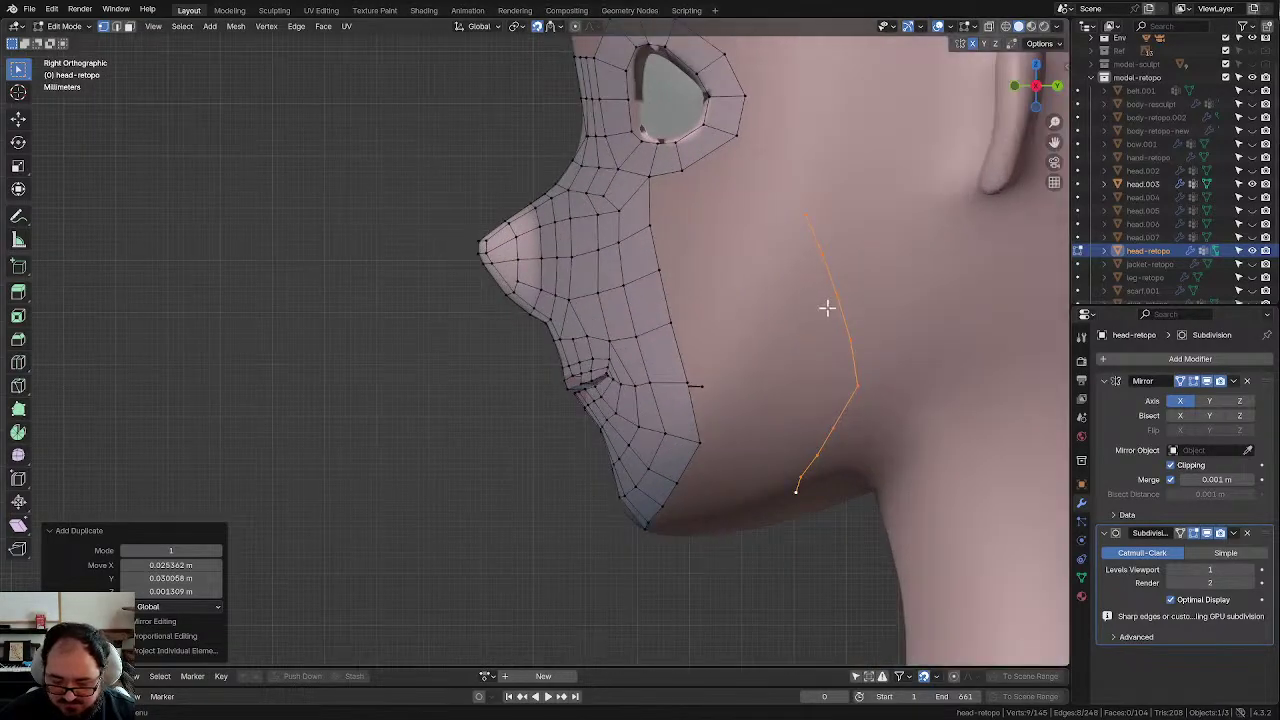
Step: Move the top two vertices of the duplicated jaw loop back to just in front of and below the earlobe
key(alt+a)
key(g)
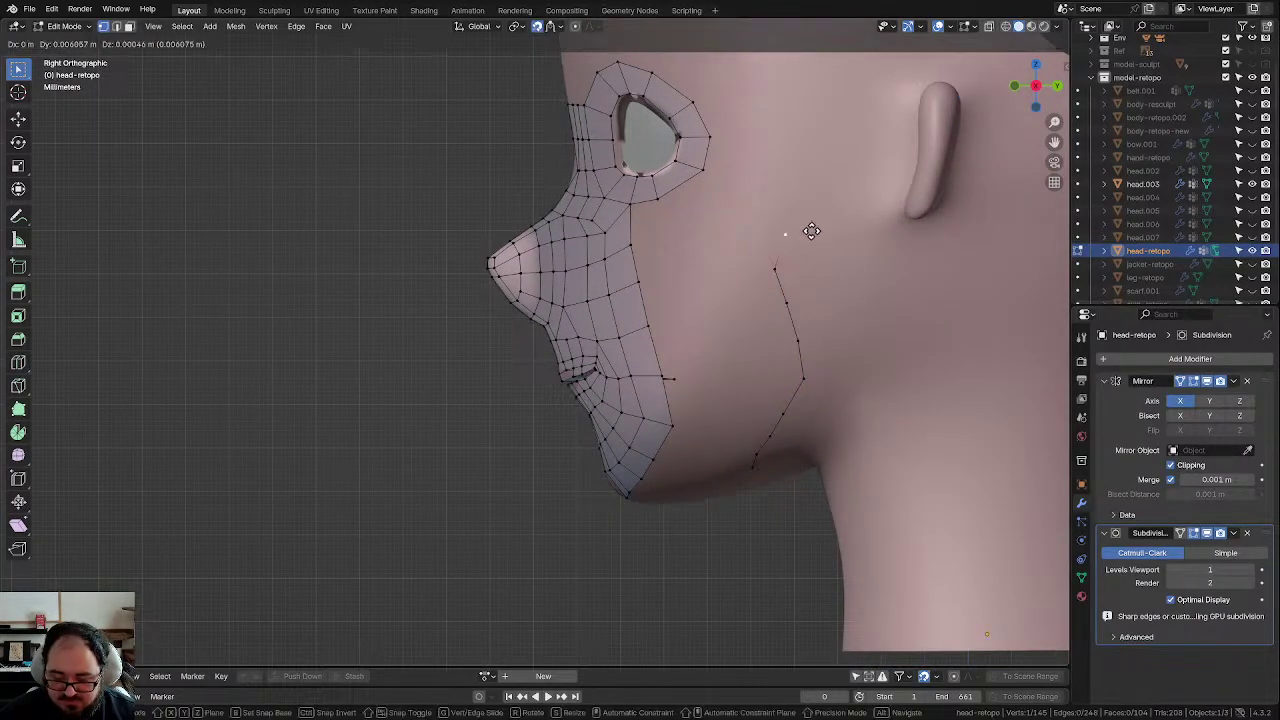
click(862, 214)
click(771, 277)
key(g)
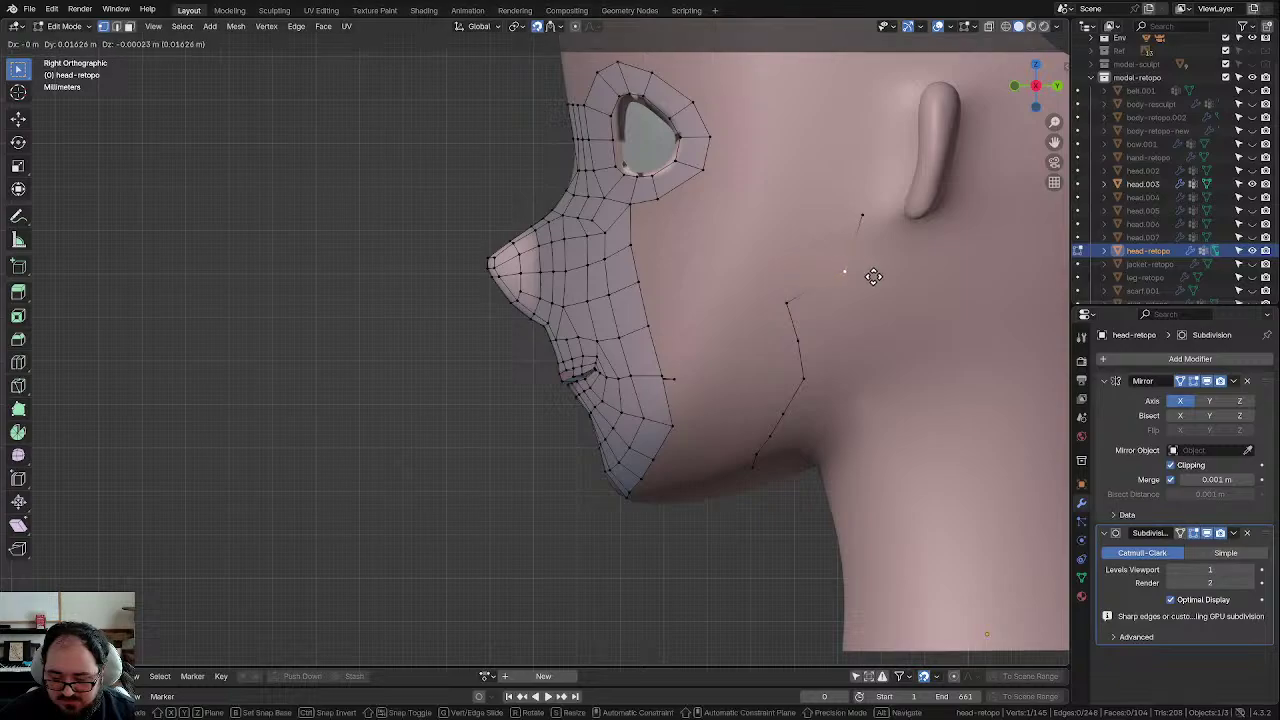
click(877, 260)
click(884, 215)
key(g)
click(897, 216)
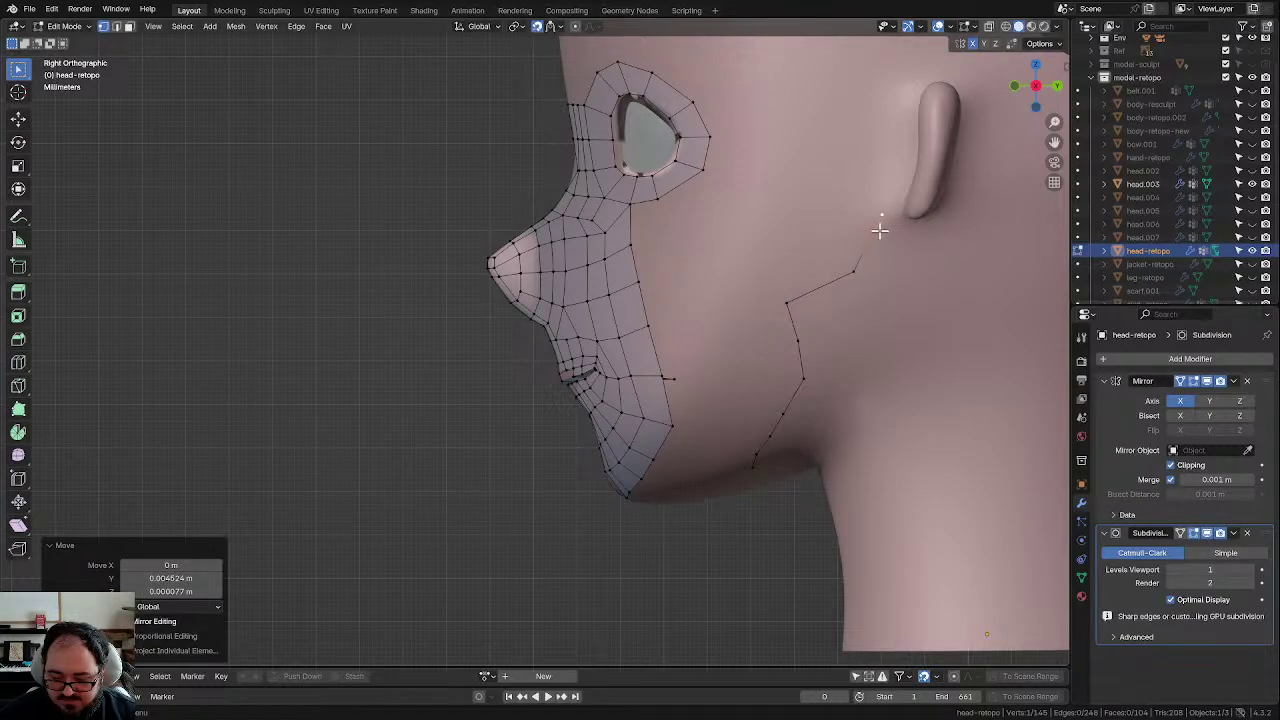
key(g)
click(866, 233)
click(853, 274)
key(g)
click(862, 278)
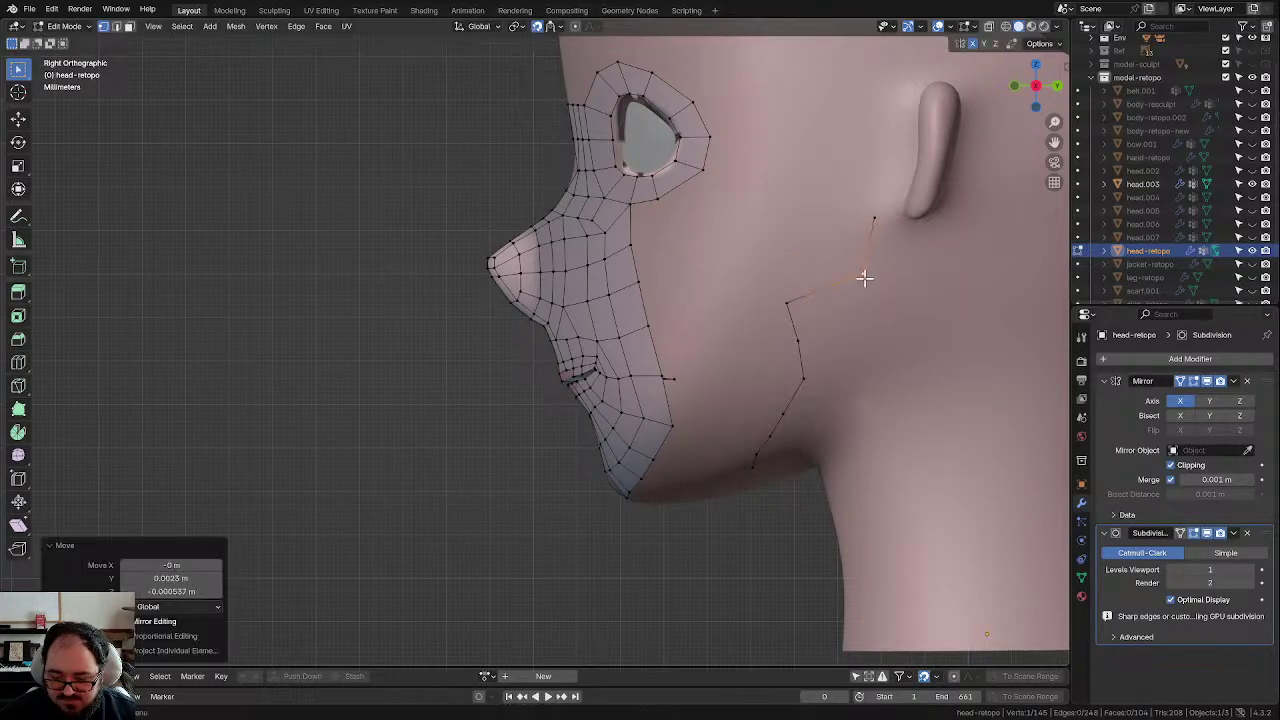
Step: Move the loop's third vertex back behind the cheek and readjust the two vertices above it up toward the earlobe
click(790, 298)
key(g)
click(847, 300)
click(864, 273)
key(g)
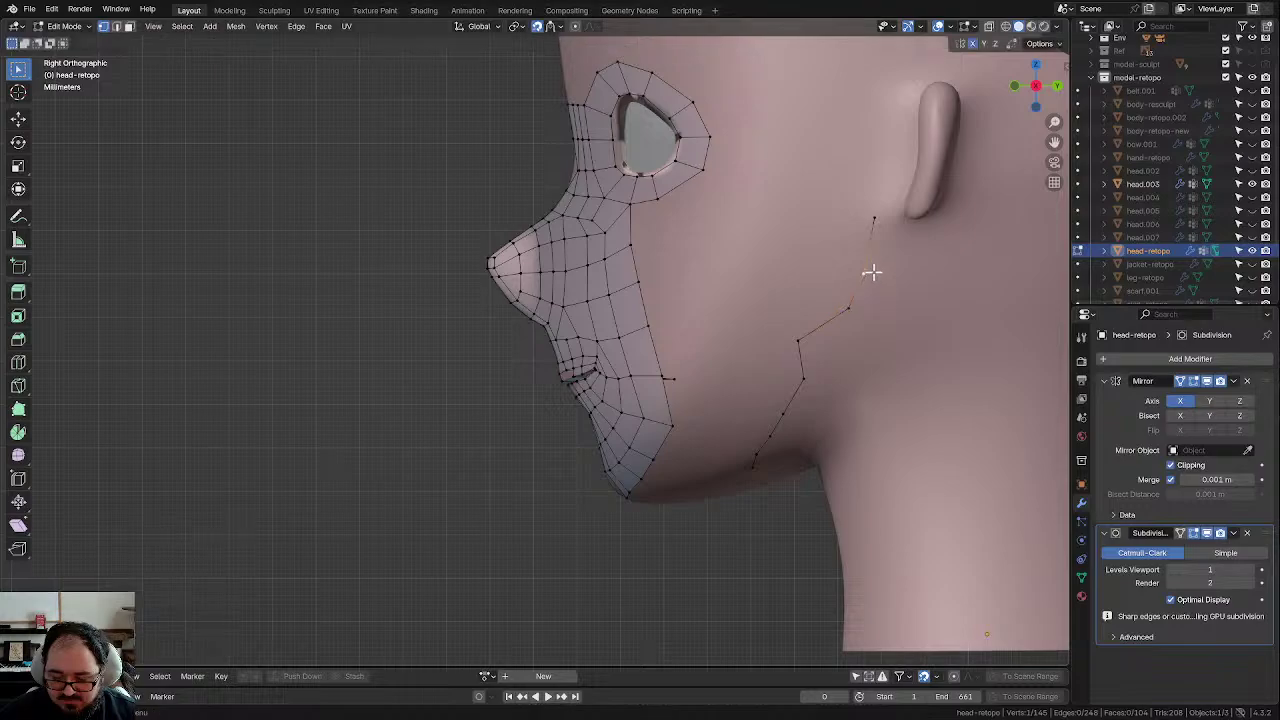
click(884, 250)
click(886, 216)
key(g)
click(887, 213)
click(881, 253)
key(g)
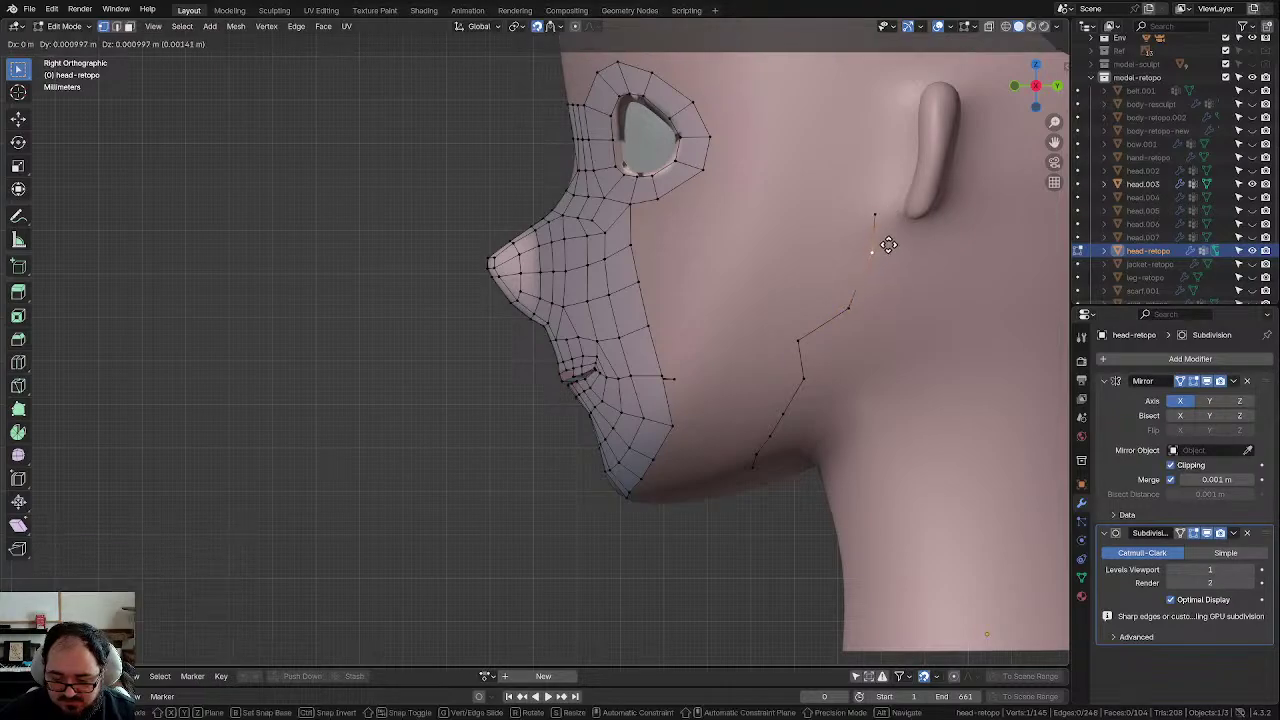
click(886, 248)
Step: Reposition the loop's next three vertices back and down along the jaw corner, continuing the line from the earlobe
click(806, 343)
key(g)
click(846, 369)
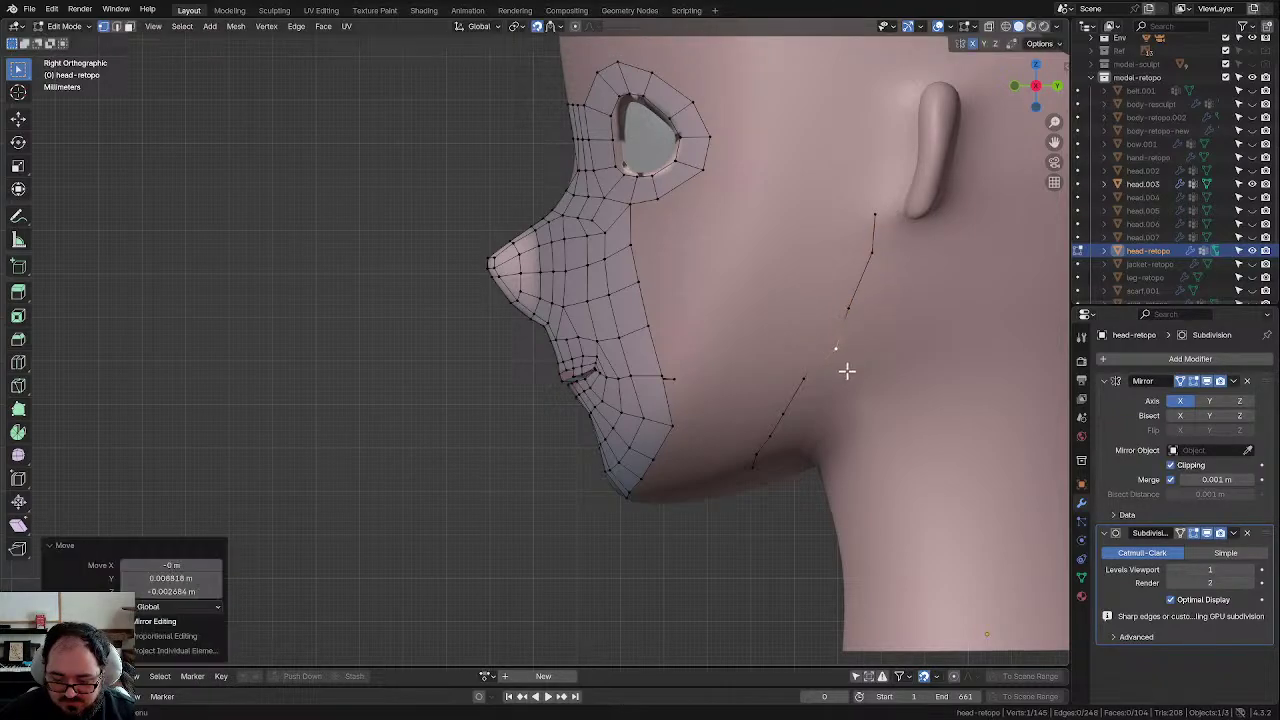
click(805, 390)
key(g)
click(820, 397)
click(778, 419)
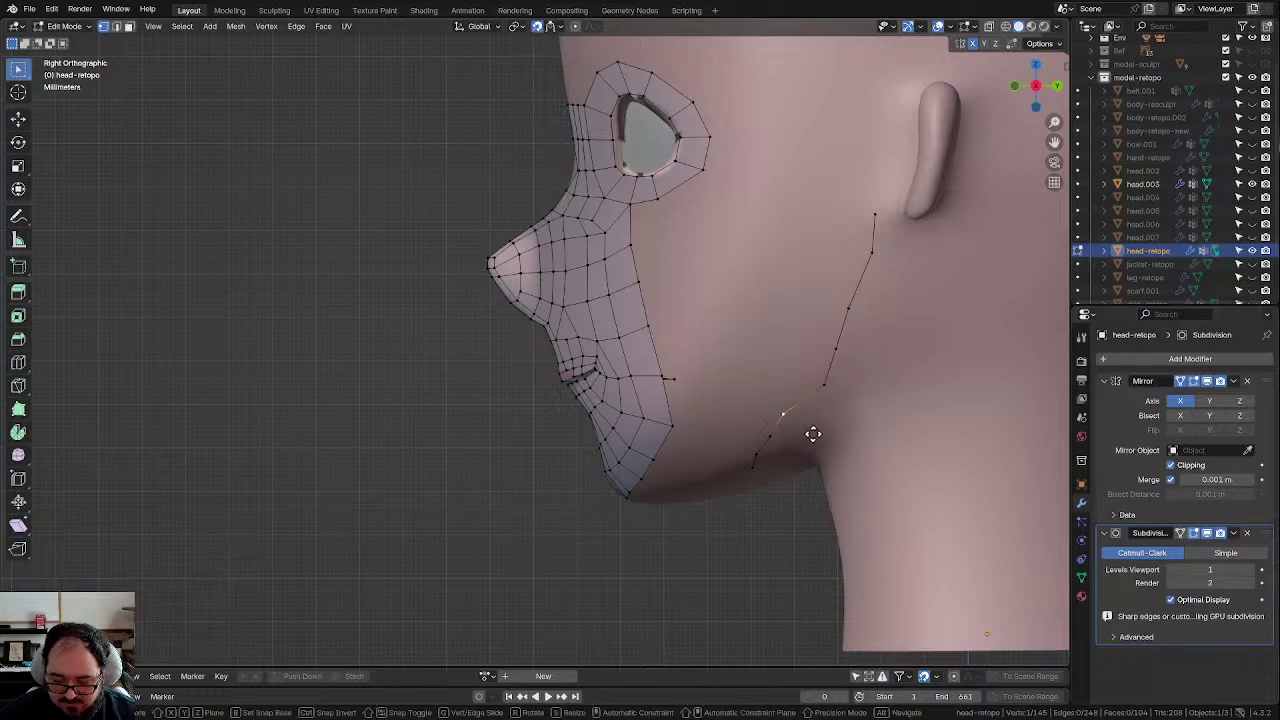
key(g)
click(847, 437)
Step: Move the loop's three lowest vertices back under the chin to where the jaw meets the neck
click(767, 443)
key(g)
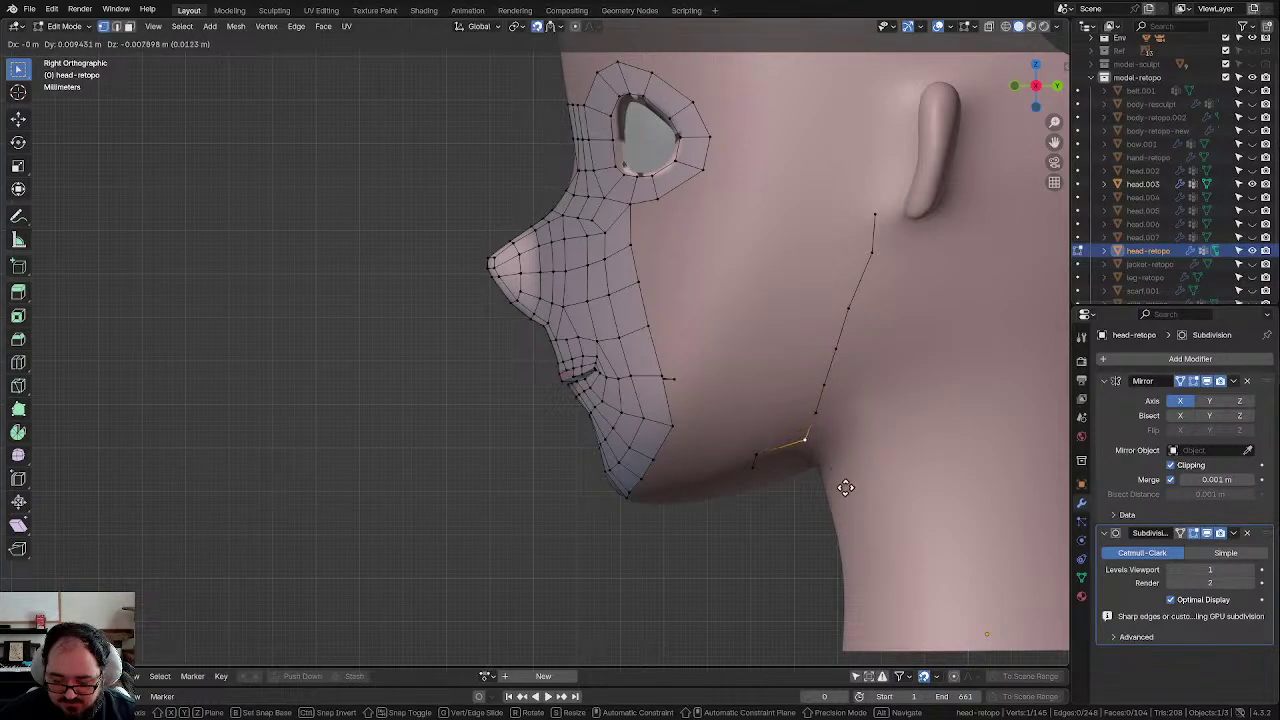
click(805, 462)
click(753, 461)
key(g)
click(866, 491)
click(758, 454)
key(g)
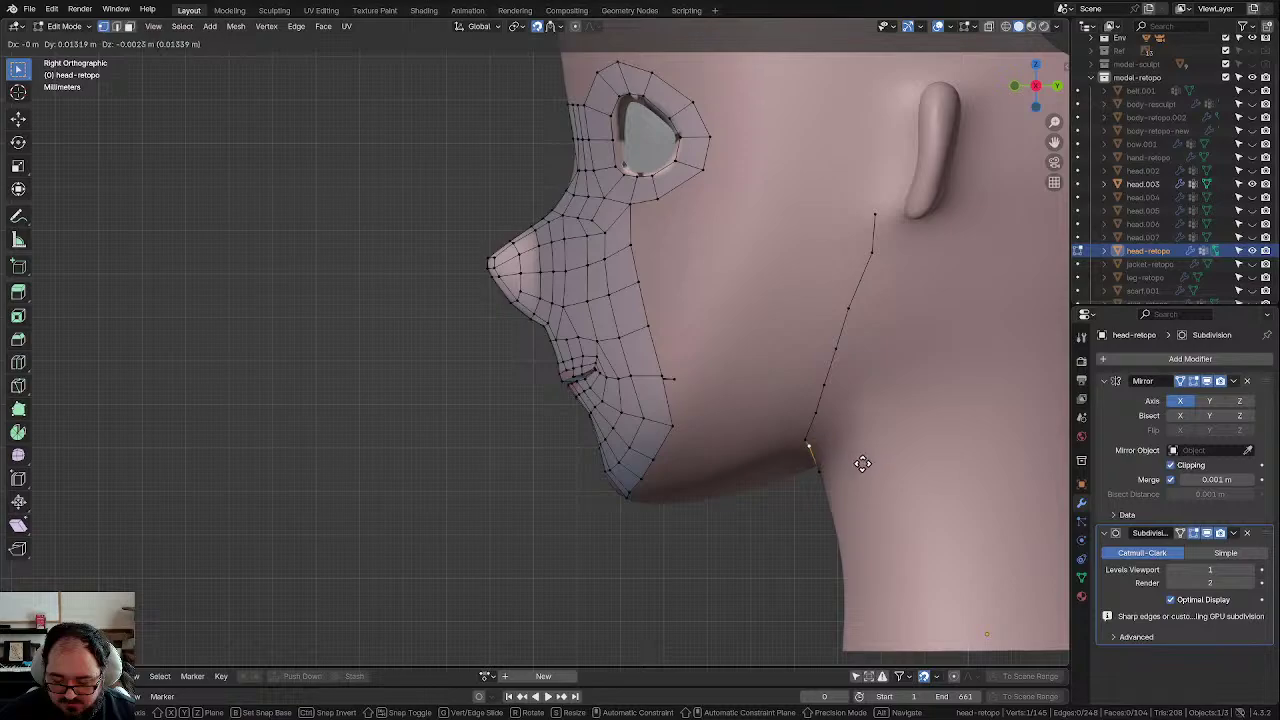
click(860, 463)
Step: From below, shift the loop's centre vertex slightly forward at the junction of chin and neck
middle_drag(860, 463, 790, 412)
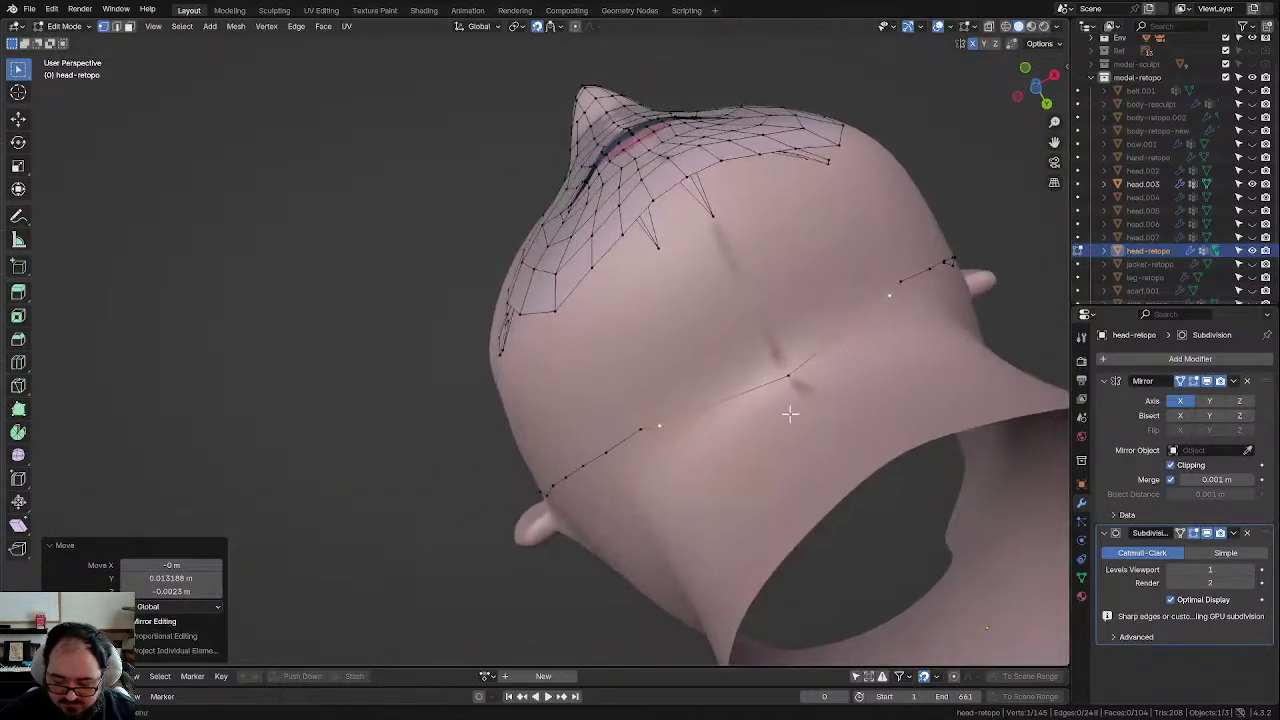
click(782, 378)
key(g)
click(769, 349)
Step: Reposition the three loop vertices beside the centre so they follow the crease between jaw and neck
middle_drag(769, 349, 766, 320)
click(737, 240)
key(g)
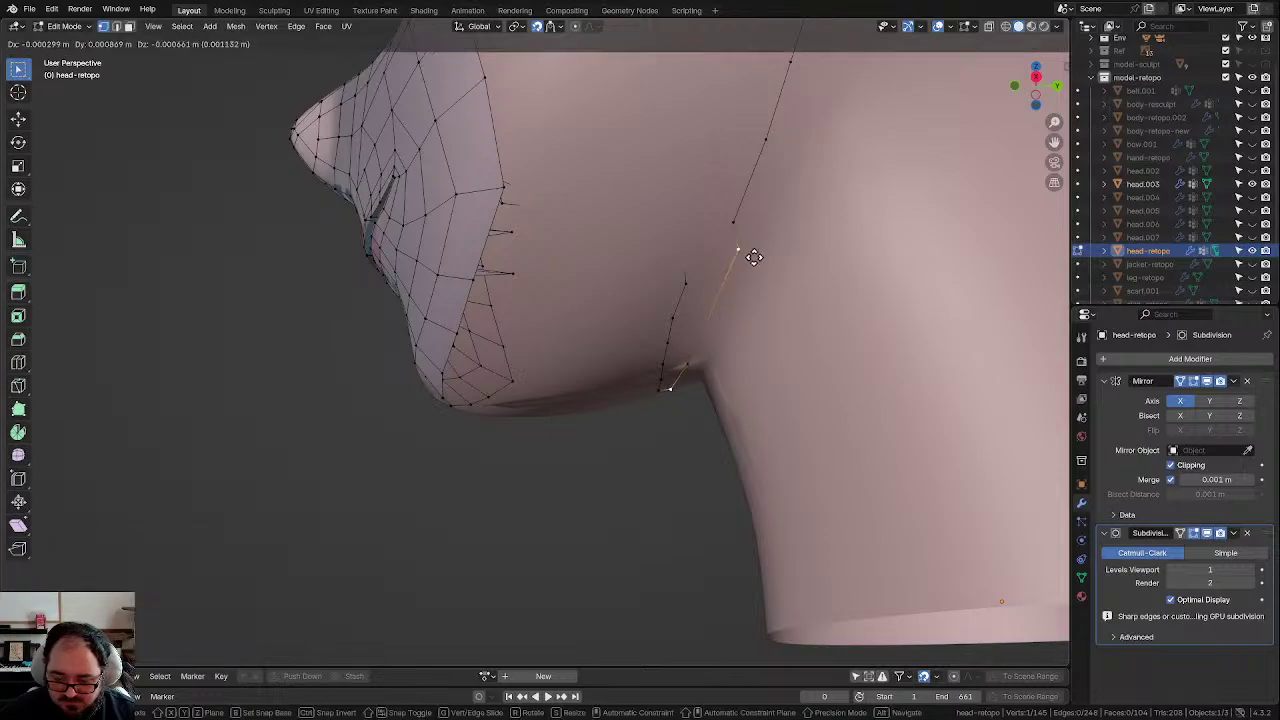
click(770, 265)
click(743, 211)
key(g)
click(799, 173)
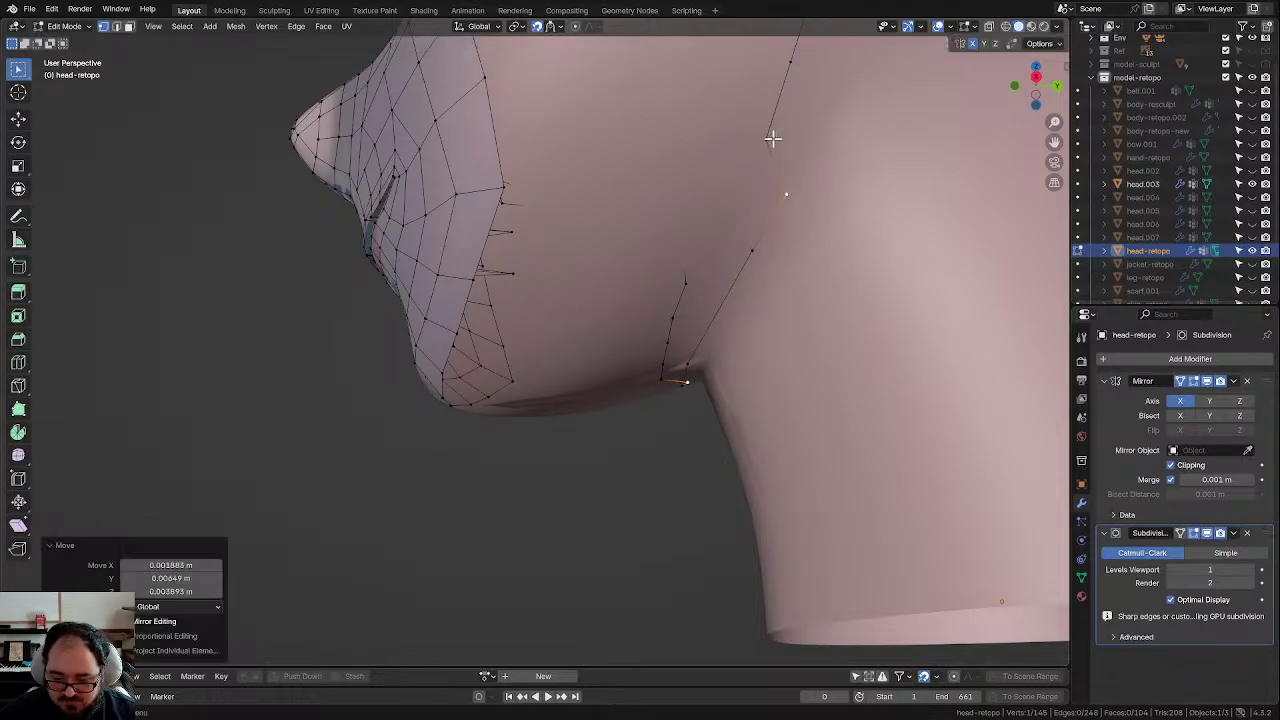
click(773, 138)
key(g)
click(829, 121)
Step: Move the loop's three middle vertices, from the jaw corner upward, back onto the side of the neck
middle_drag(834, 143, 594, 469)
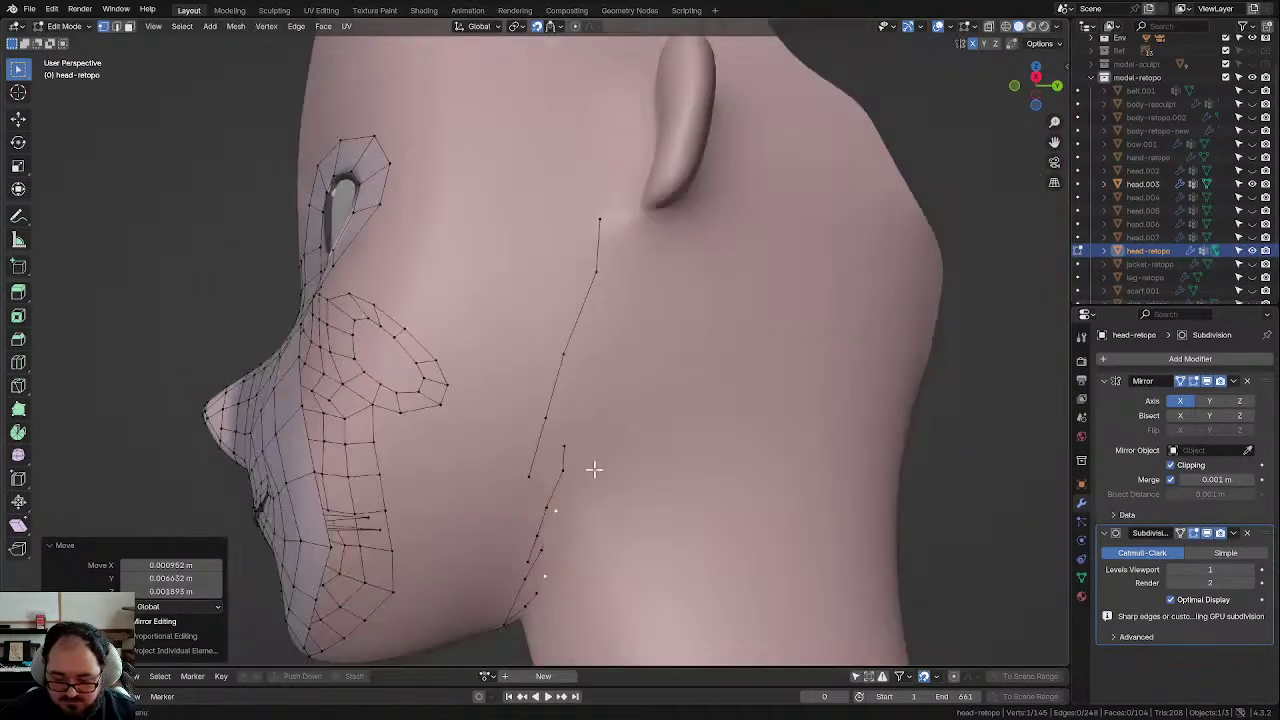
click(524, 487)
key(g)
click(615, 447)
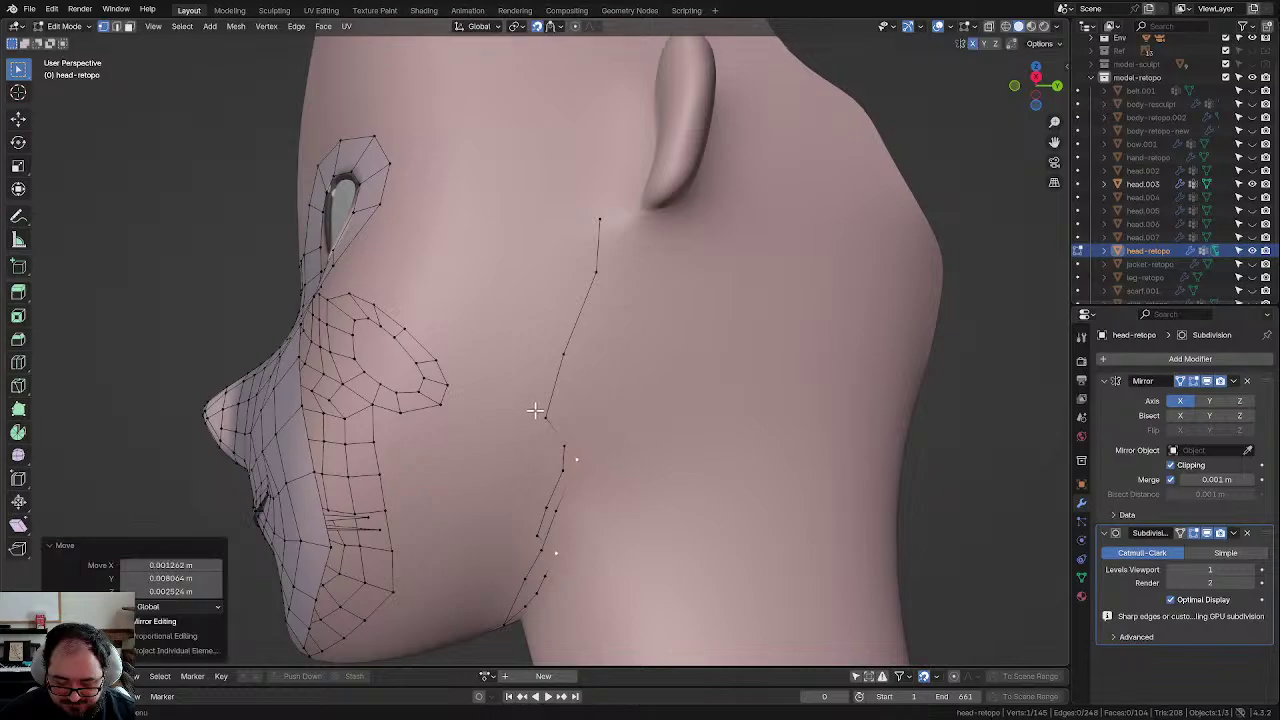
click(535, 411)
key(g)
click(615, 379)
click(565, 355)
key(g)
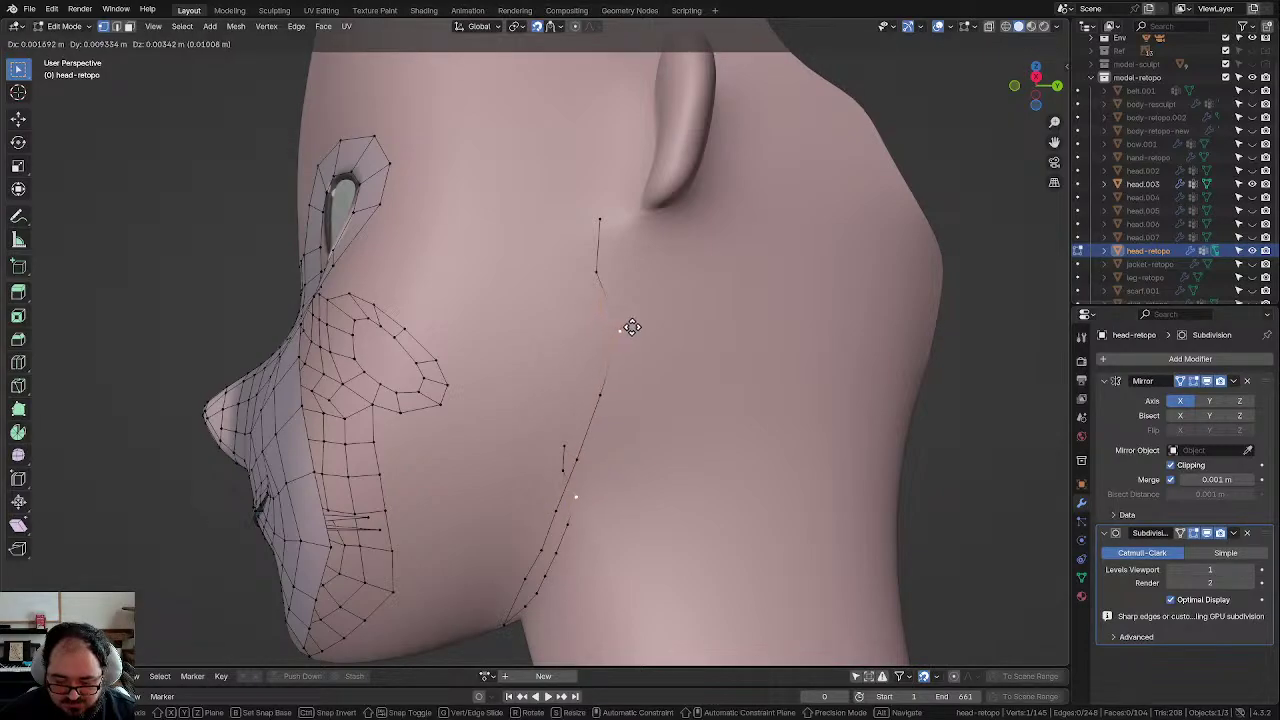
click(628, 327)
Step: Move the loop's top two vertices slightly back and up, closer to the base of the earlobe
click(605, 268)
key(g)
click(624, 257)
click(600, 217)
key(g)
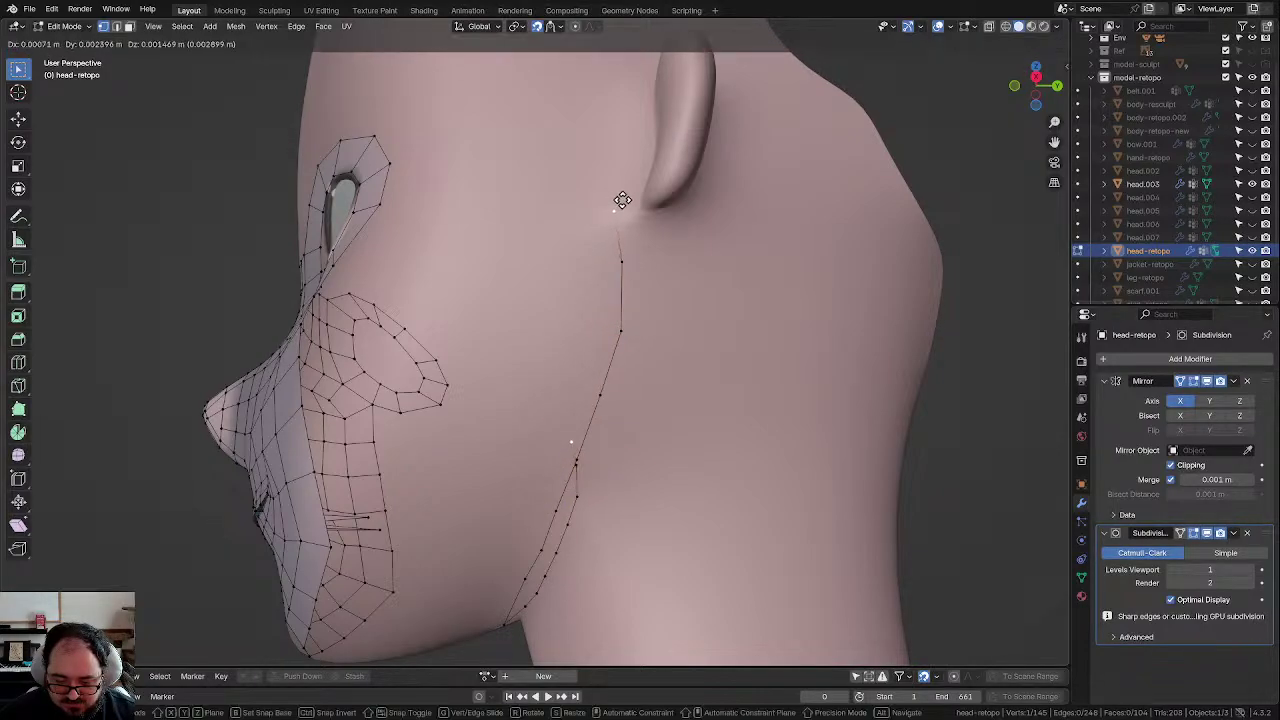
click(627, 201)
Step: Fine-tune the loop's upper three vertices below the earlobe into a smooth curve and check it from the side
click(632, 337)
key(g)
click(625, 345)
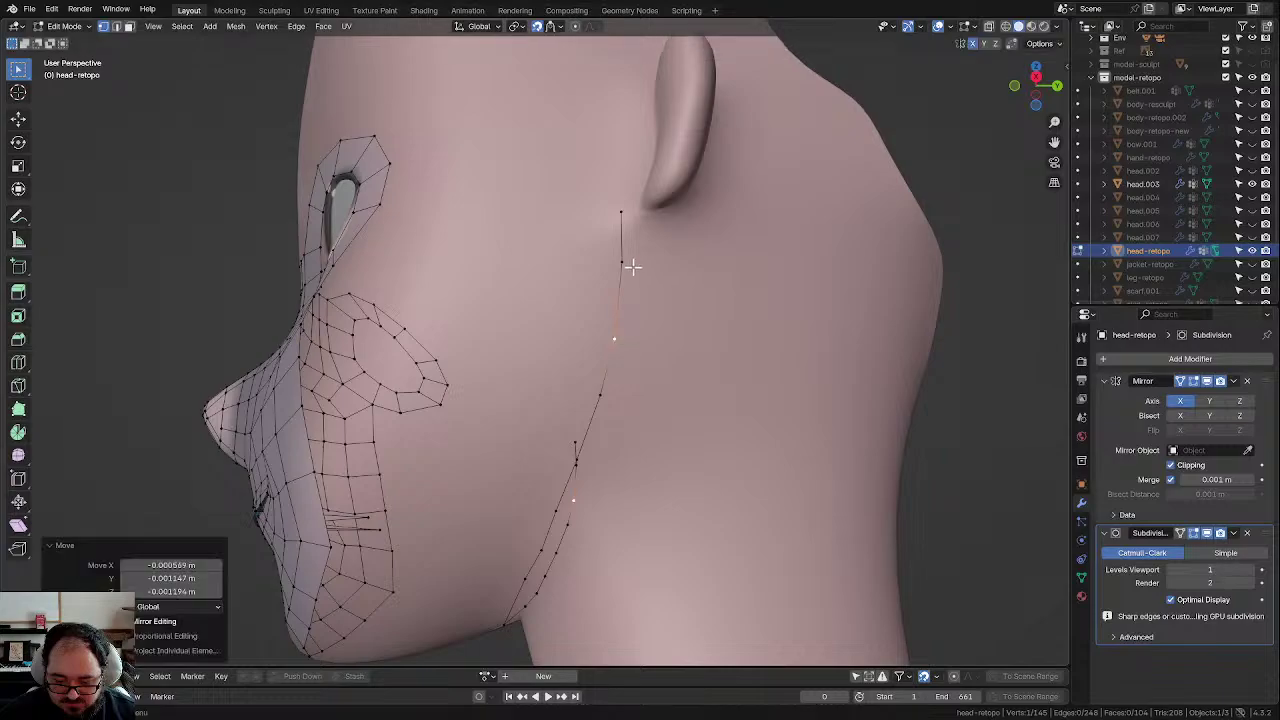
click(633, 267)
key(g)
click(635, 269)
click(625, 217)
key(g)
click(629, 220)
scroll(628, 220, down, 4)
middle_drag(628, 240, 578, 283)
scroll(576, 412, up, 2)
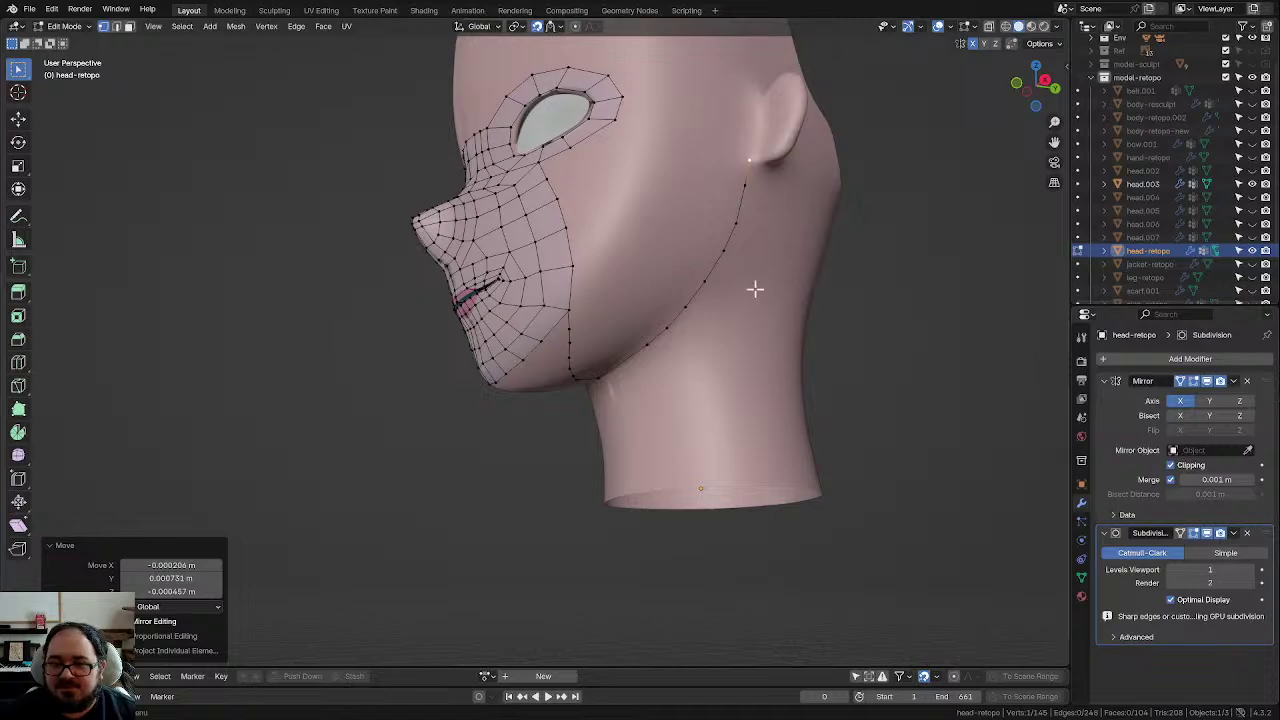
Step: From below, connect the chin boundary's centre vertex to the neck loop's centre vertex with an edge
middle_drag(780, 276, 864, 179)
scroll(676, 273, up, 3)
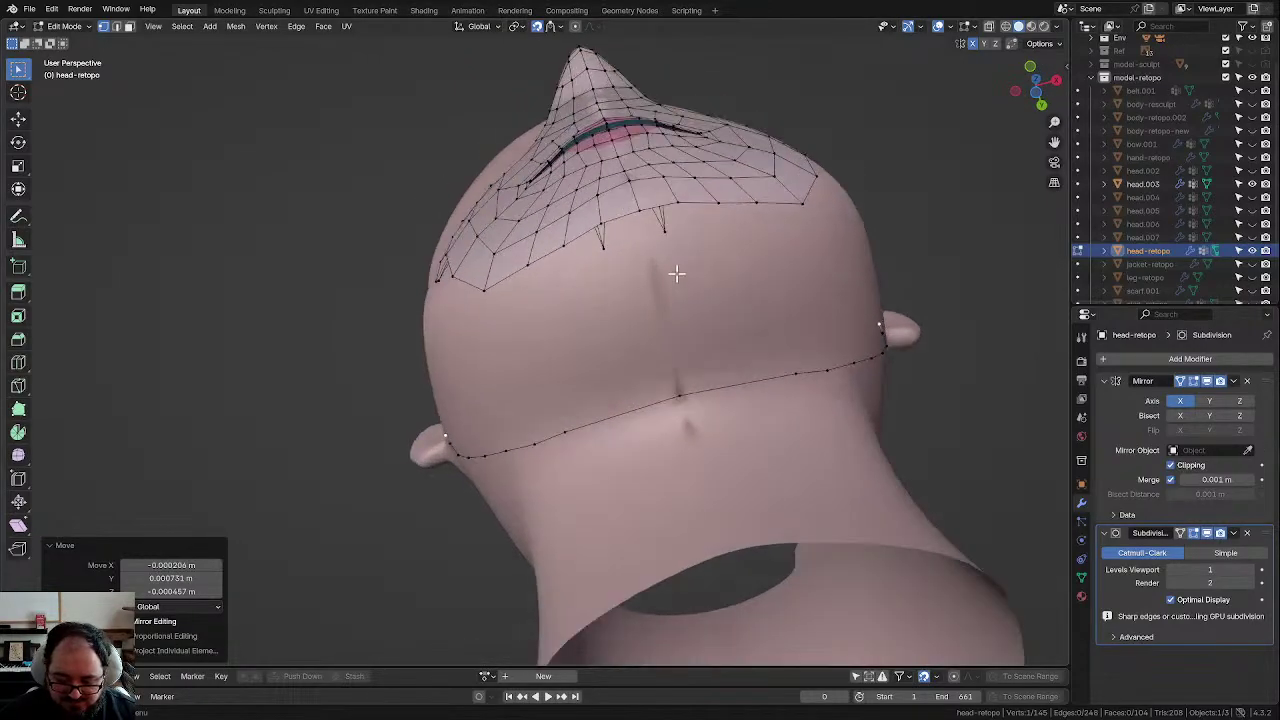
click(636, 208)
shift+click(679, 395)
key(f)
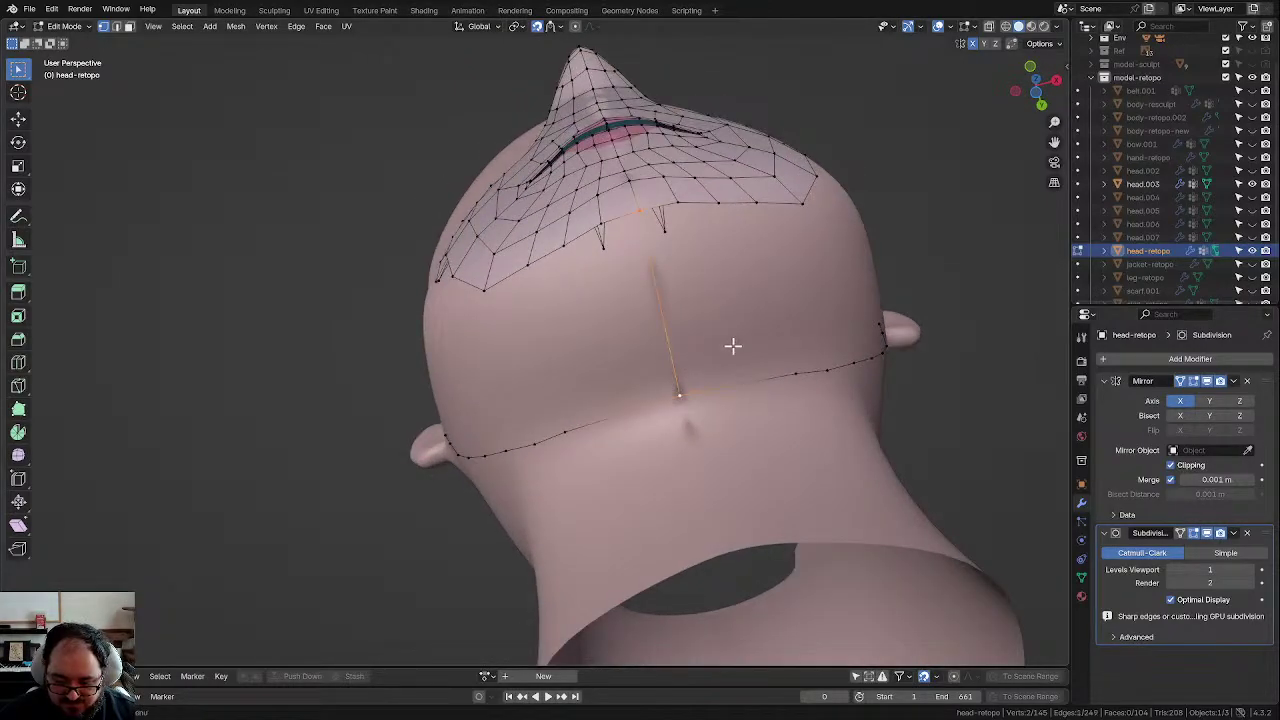
Step: Fill the first quad beside the centre edge and move its outer neck-side vertex toward the centre, about 0.016 m in X
click(656, 211)
shift+click(643, 213)
shift+click(662, 394)
shift+click(793, 389)
key(f)
click(810, 382)
key(g)
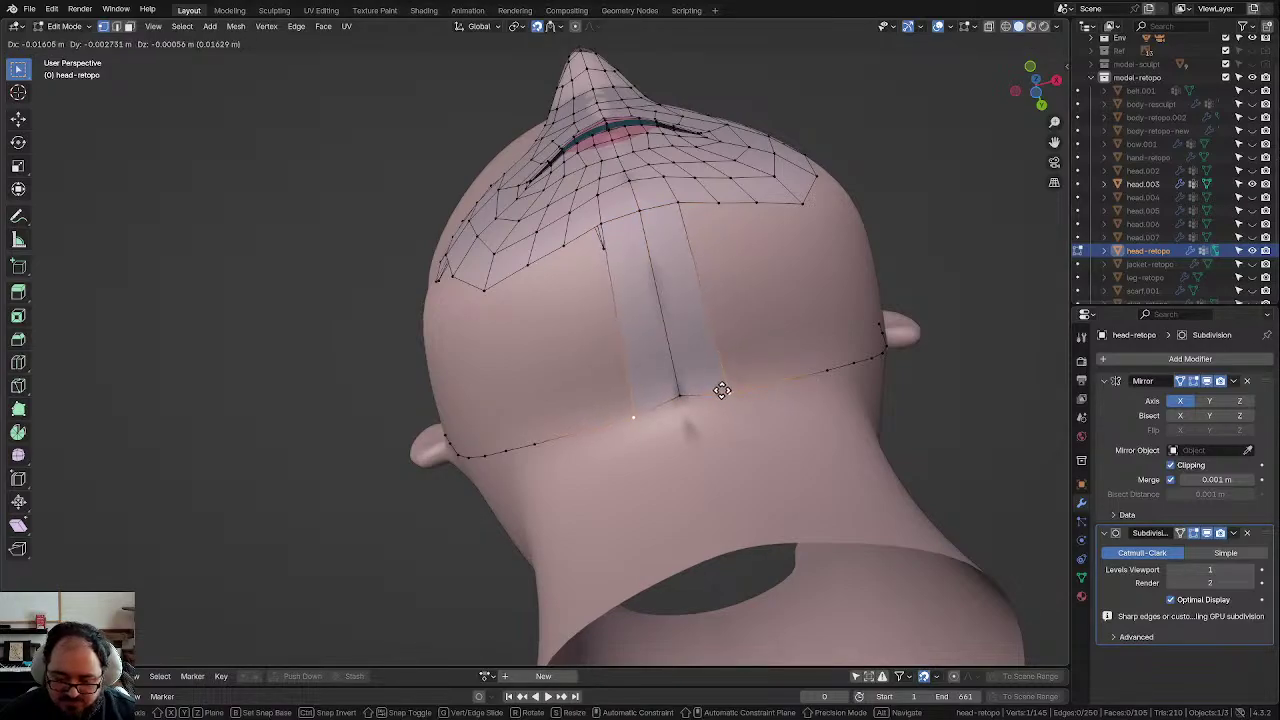
click(768, 383)
shift+middle_drag(769, 396, 652, 402)
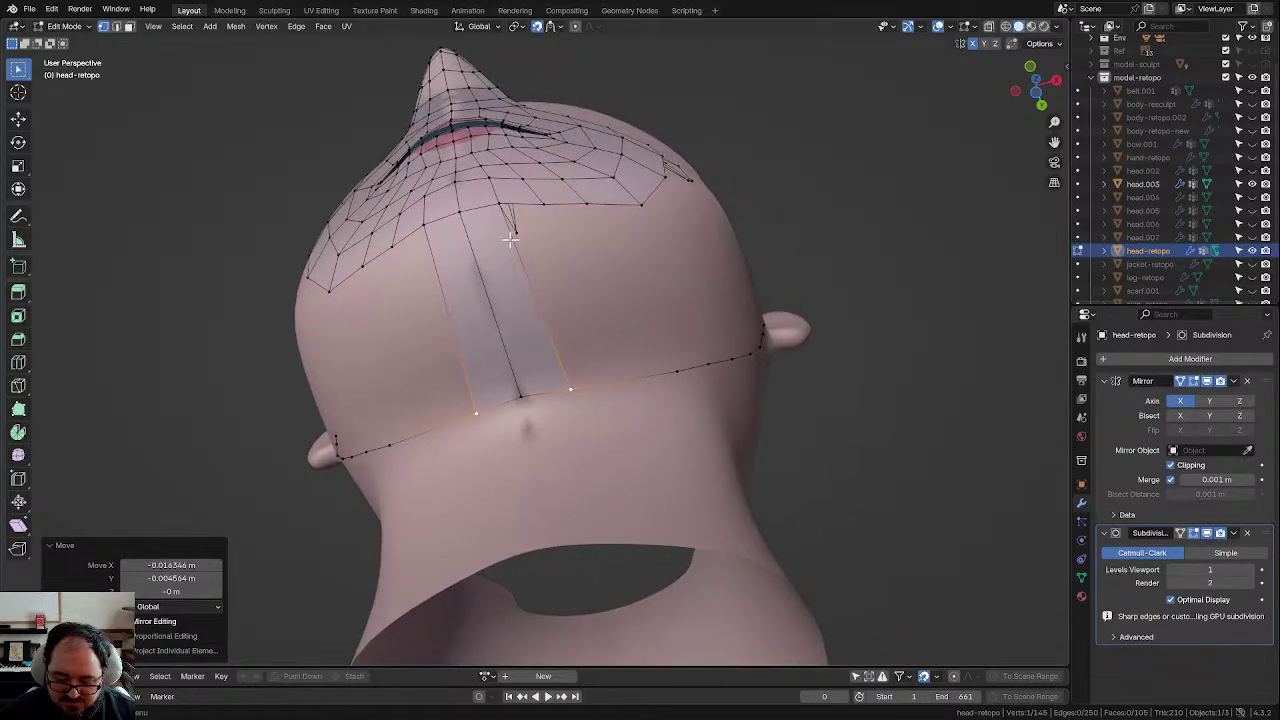
Step: Fill the second quad under the chin and move its outer neck-side vertex closer to the centre
click(502, 210)
shift+click(523, 393)
click(573, 391)
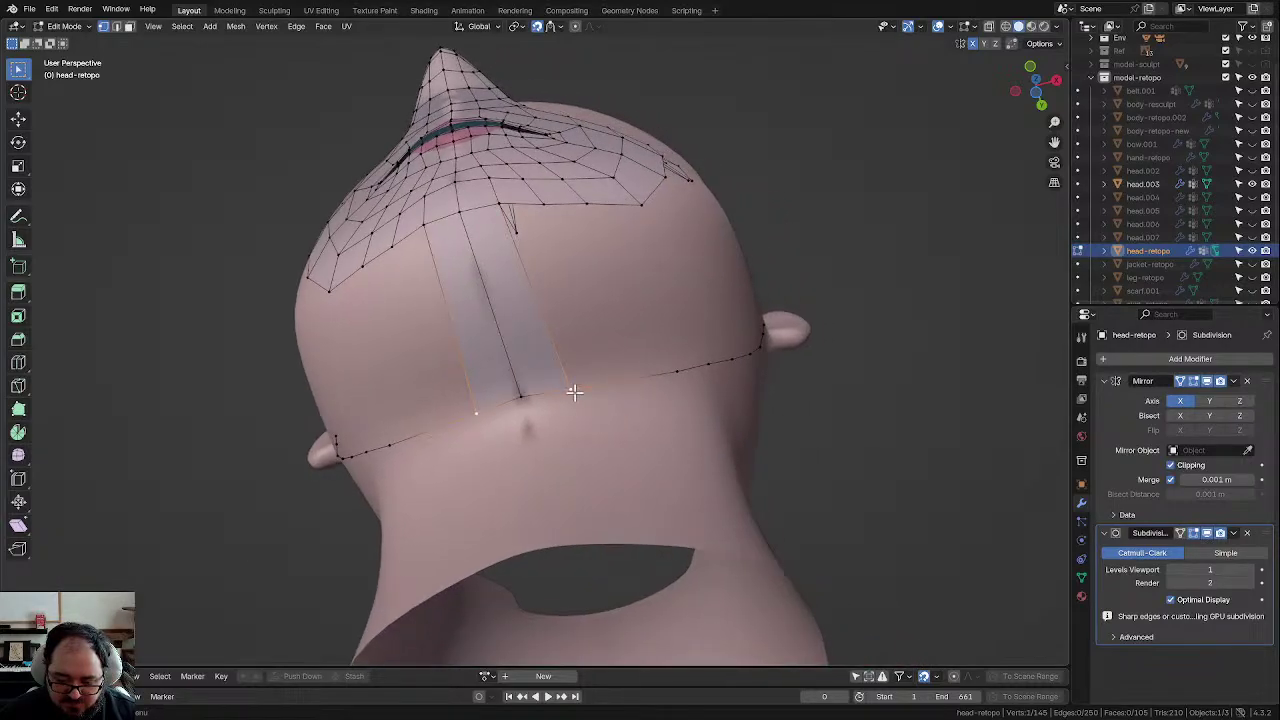
shift+click(498, 202)
key(f)
mouse_move(645, 309)
middle_down()
mouse_move(630, 322)
mouse_move(650, 329)
middle_up()
click(657, 331)
key(g)
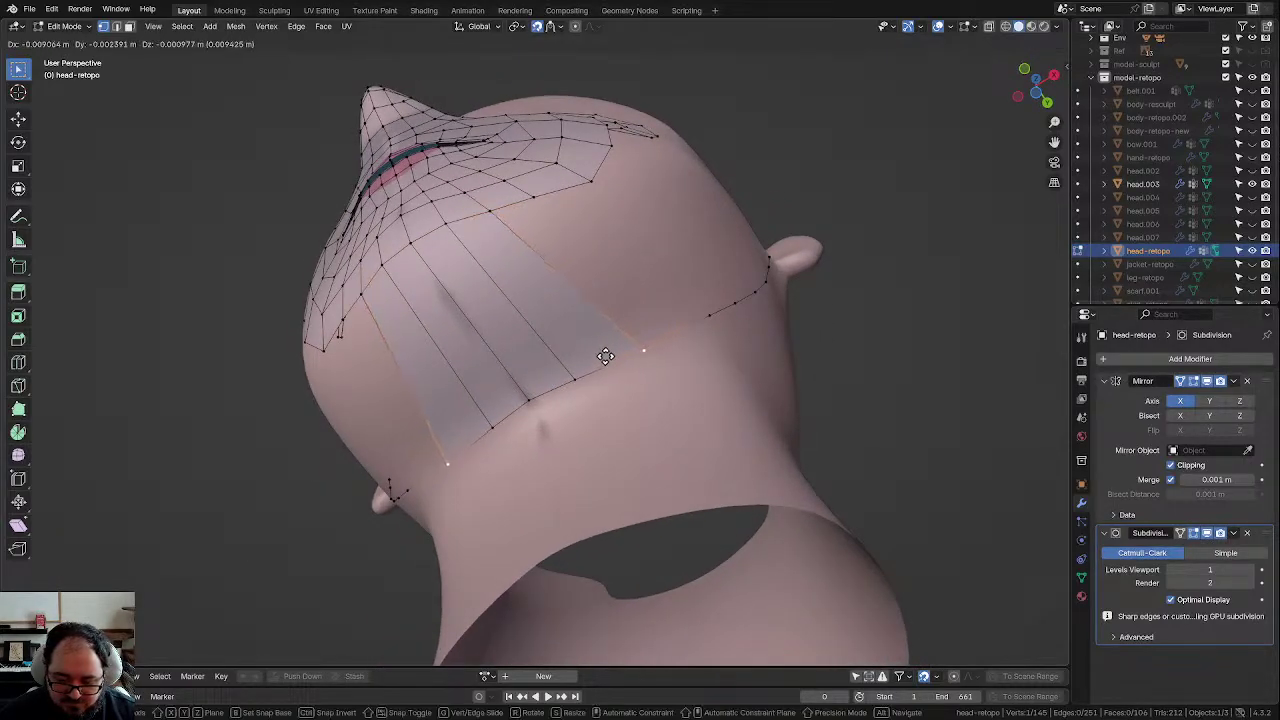
click(576, 362)
Step: Fill the third and fourth quads along the underside of the jaw, moving each one's outer neck-side vertex to even the spacing
shift+click(490, 224)
key(f)
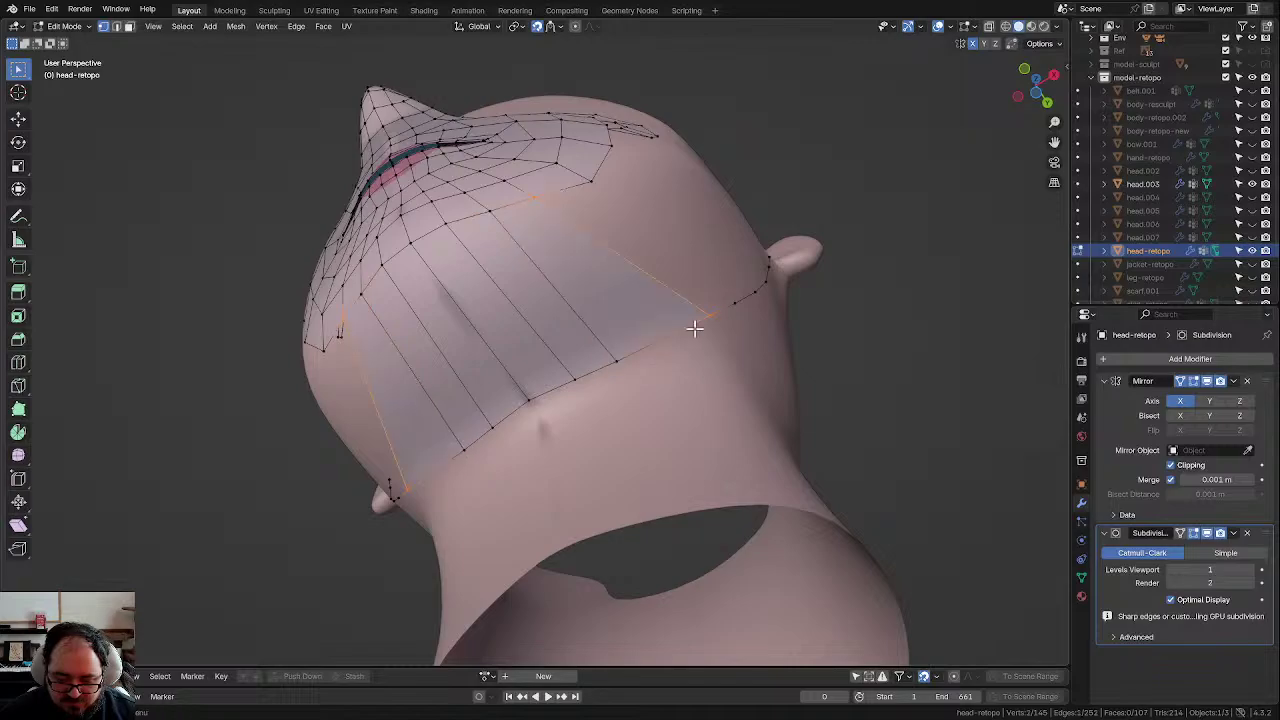
middle_drag(694, 329, 631, 218)
click(628, 221)
key(g)
click(613, 305)
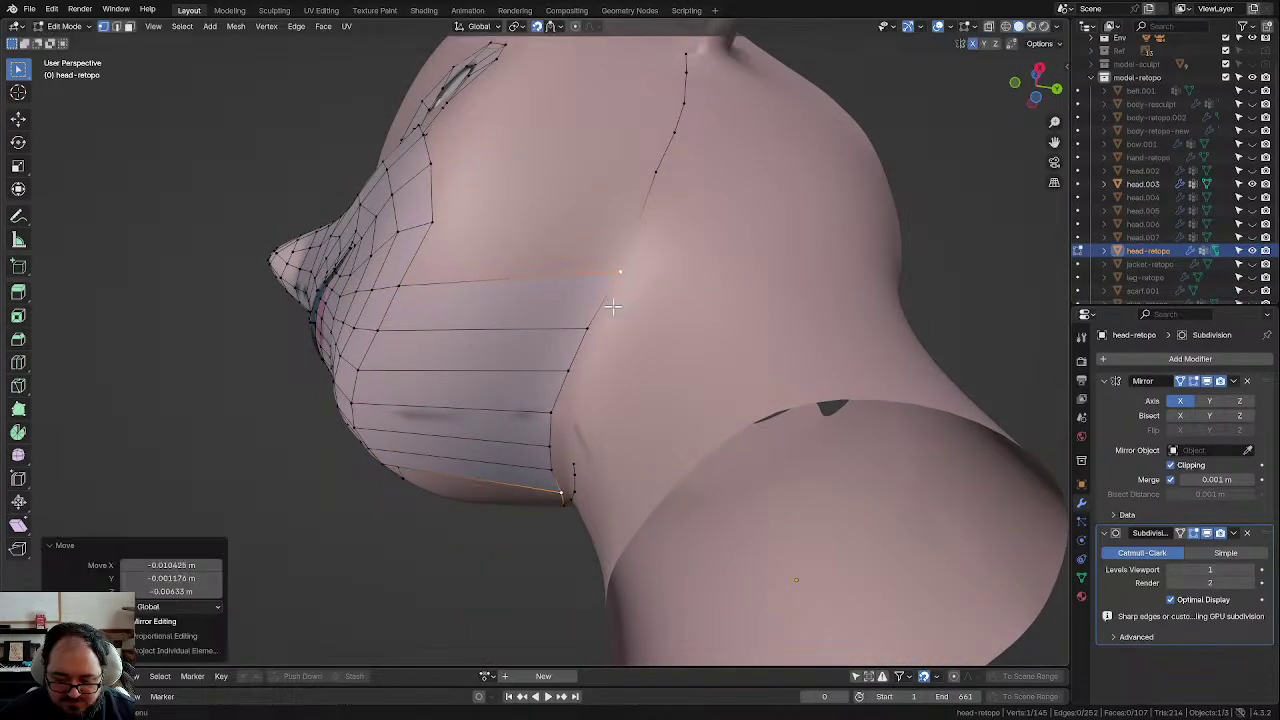
key(f)
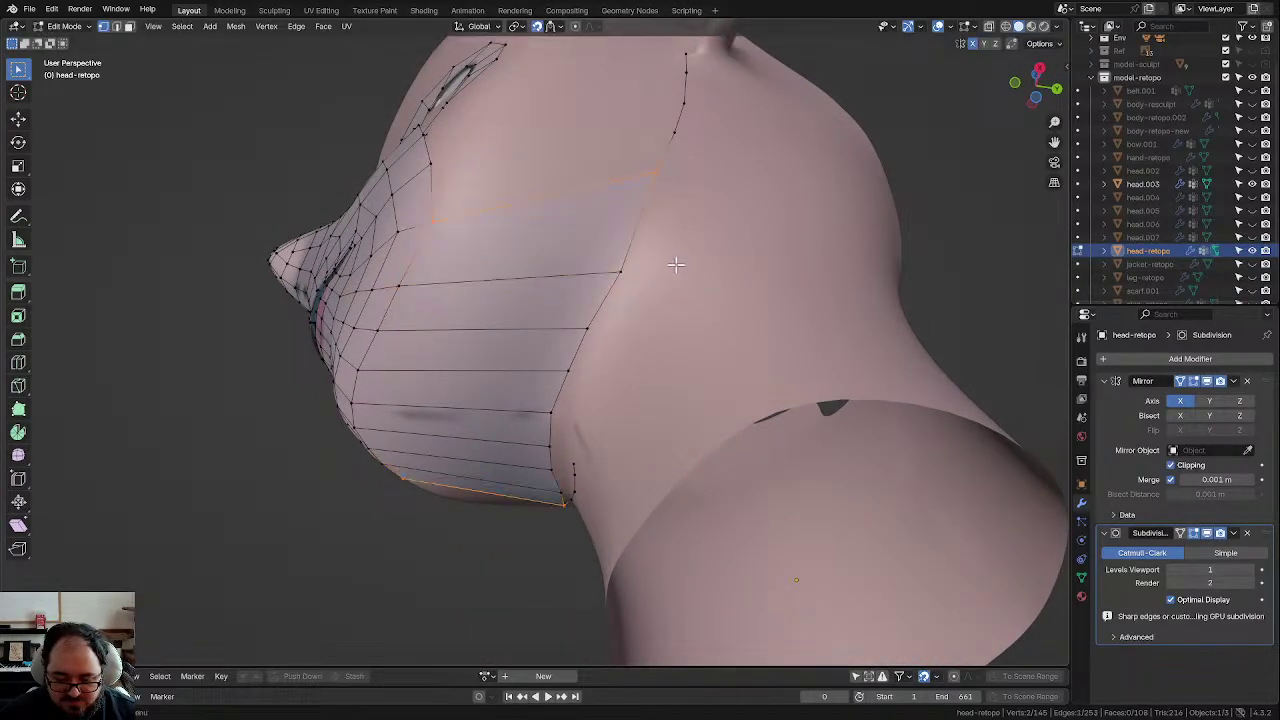
key(g)
click(671, 222)
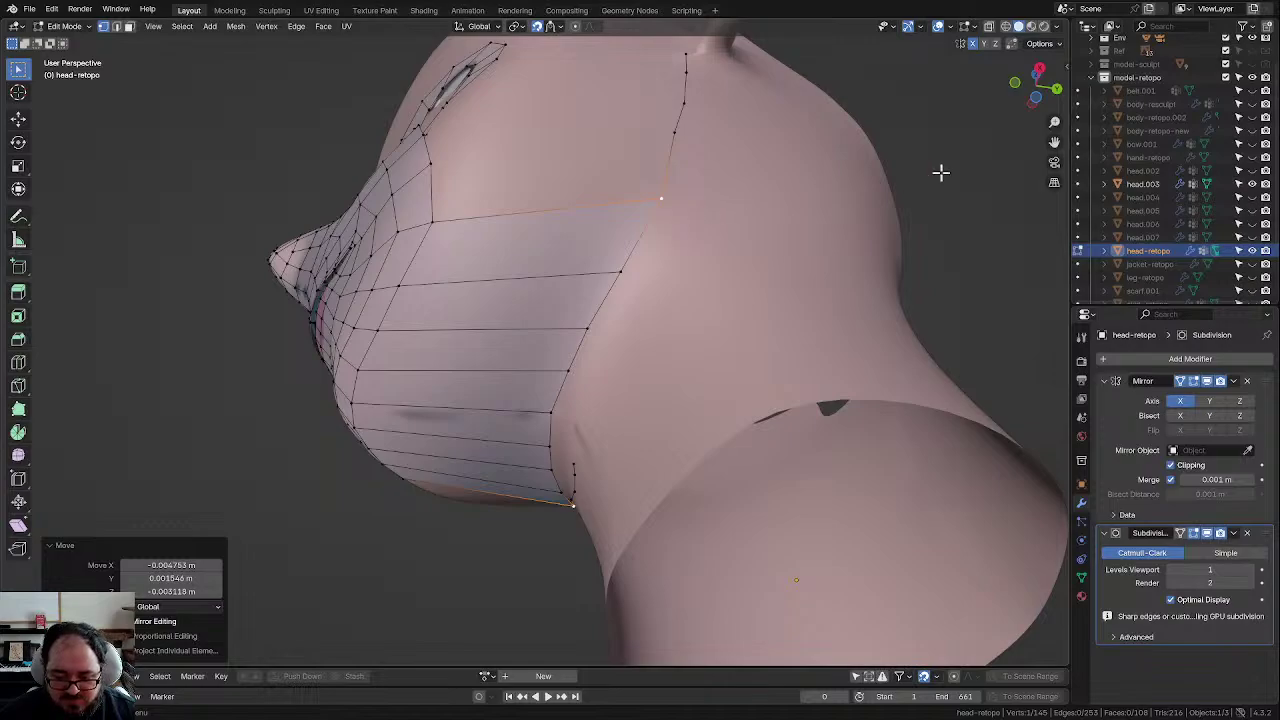
Step: Open Preferences, search the add-ons for "scre" and "k", clear the search and open the Get Extensions page
click(48, 10)
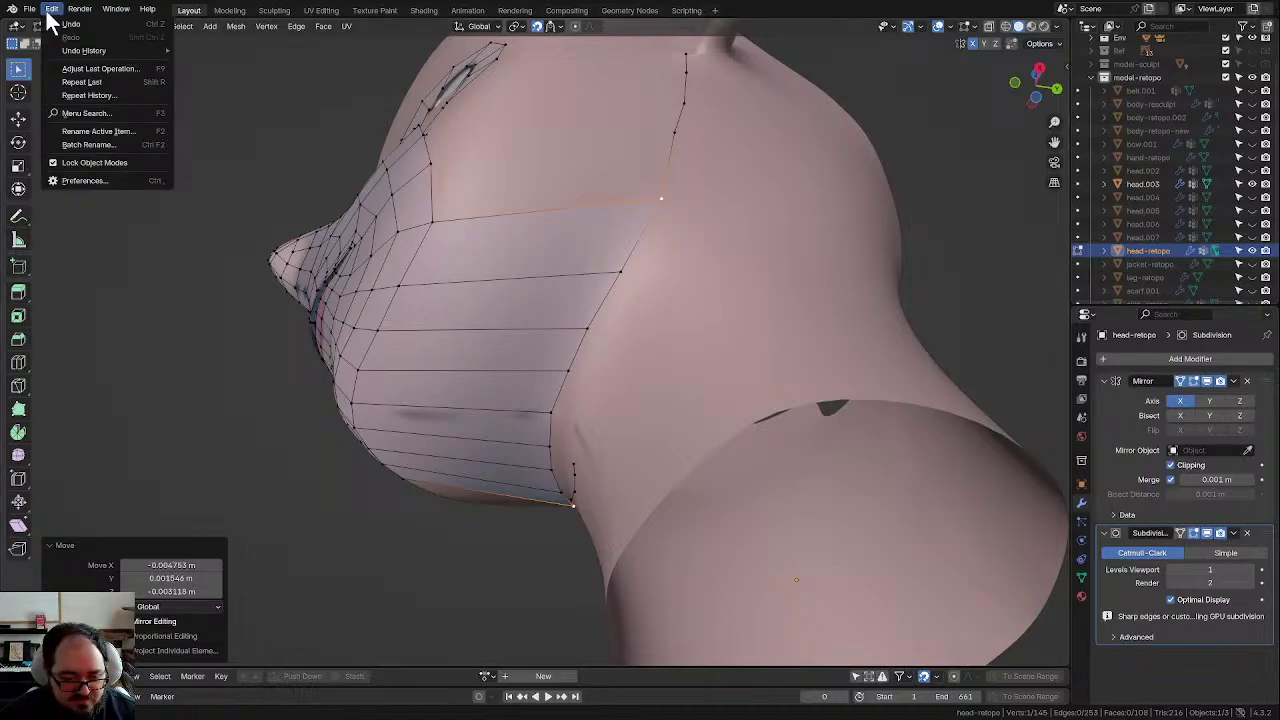
click(84, 180)
click(70, 148)
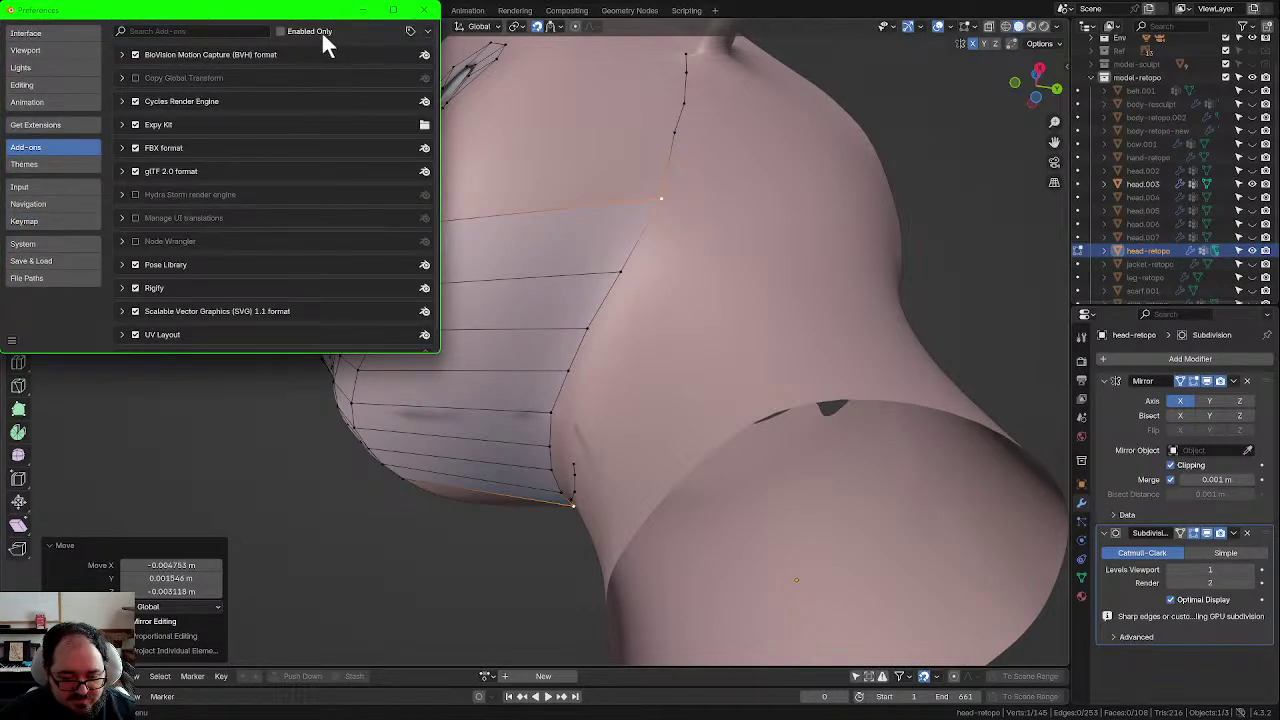
click(204, 32)
text(scre)
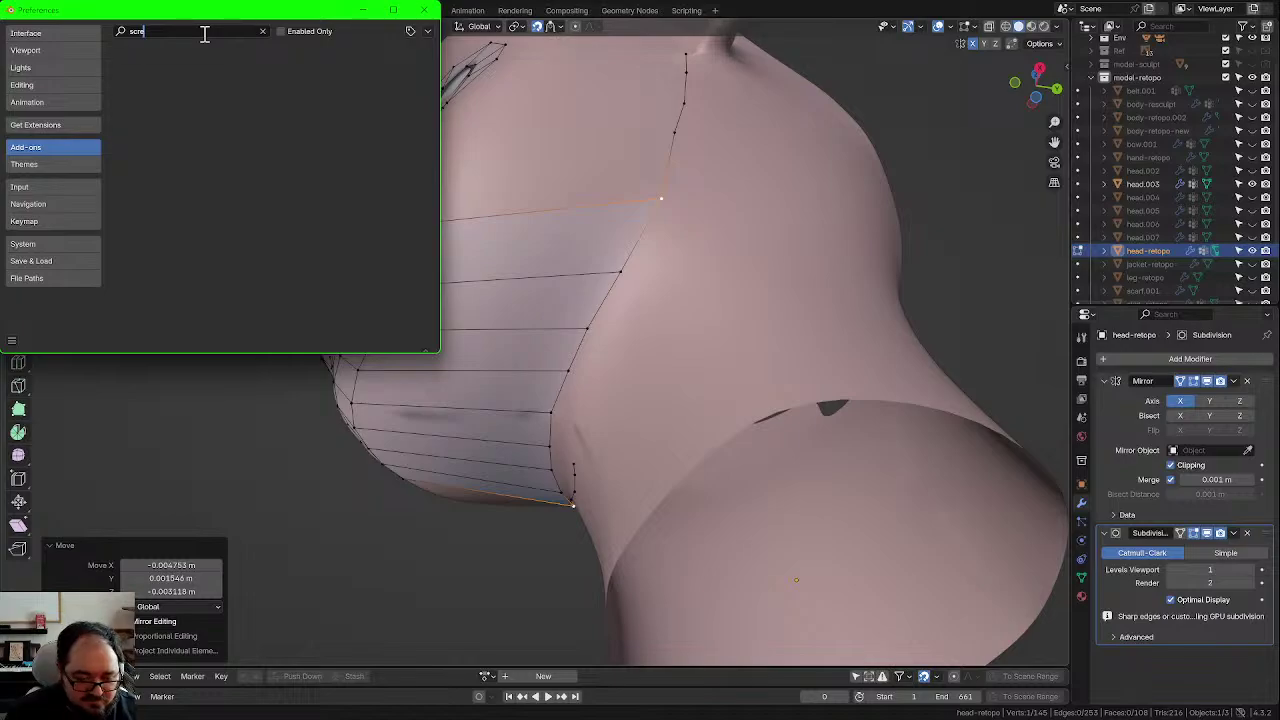
key(BackSpace)
key(BackSpace)
key(BackSpace)
key(BackSpace)
text(k)
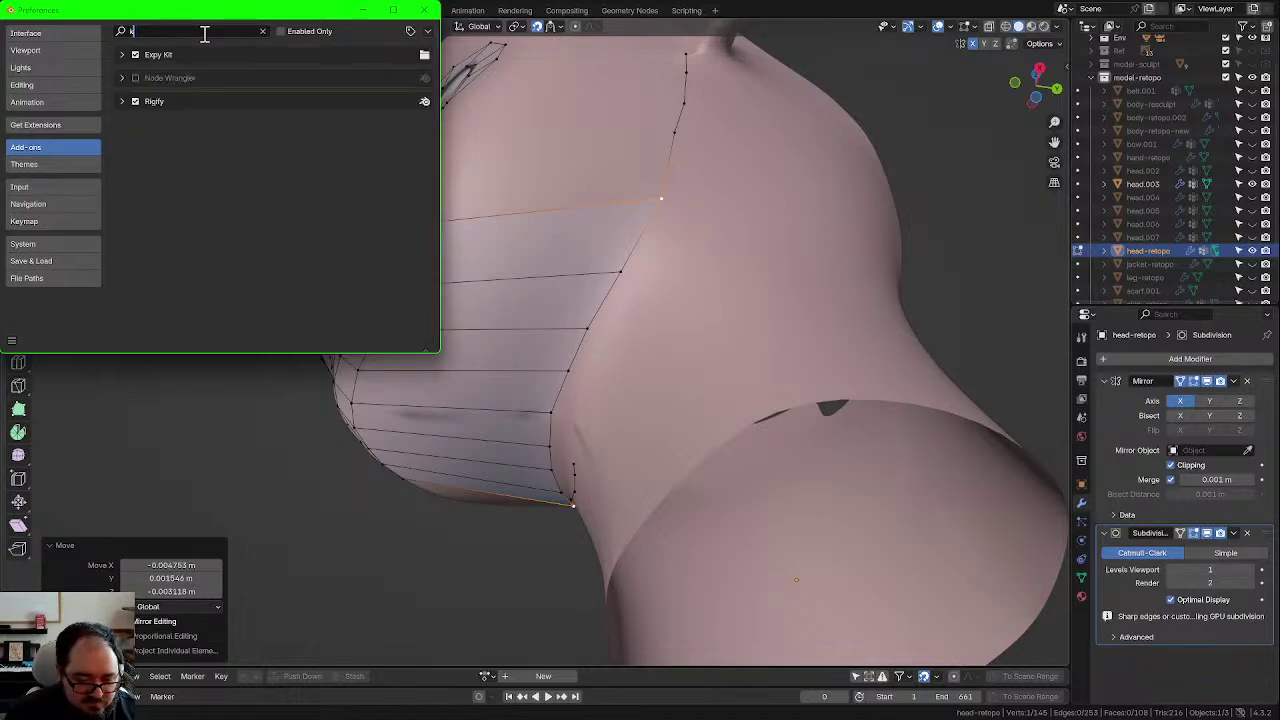
key(BackSpace)
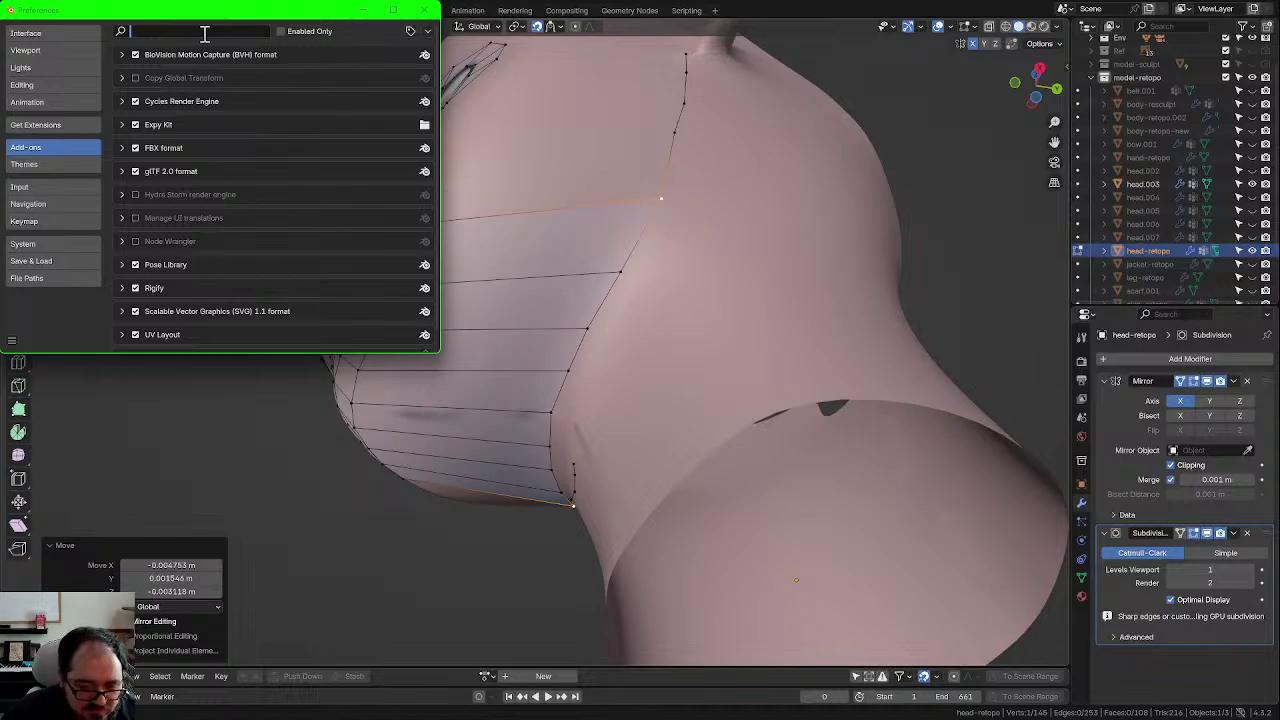
click(58, 124)
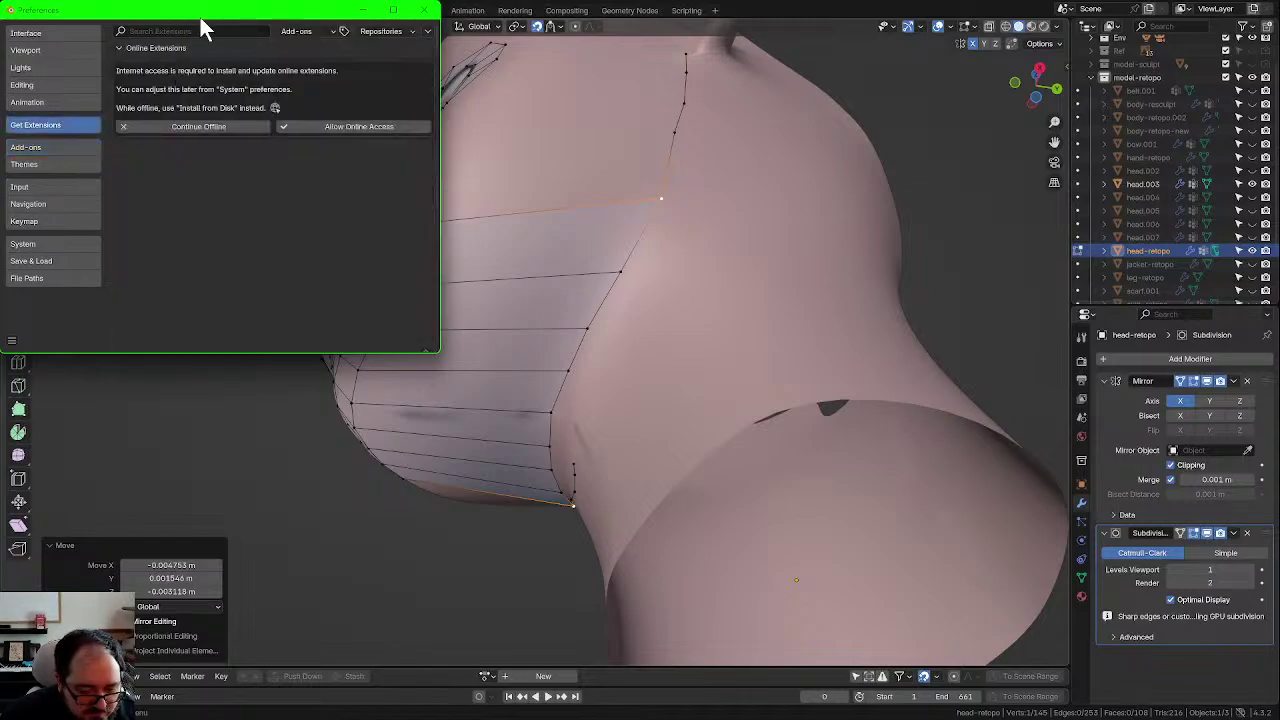
Step: Allow online access for extensions and search the extensions for "screen"
click(338, 128)
click(325, 126)
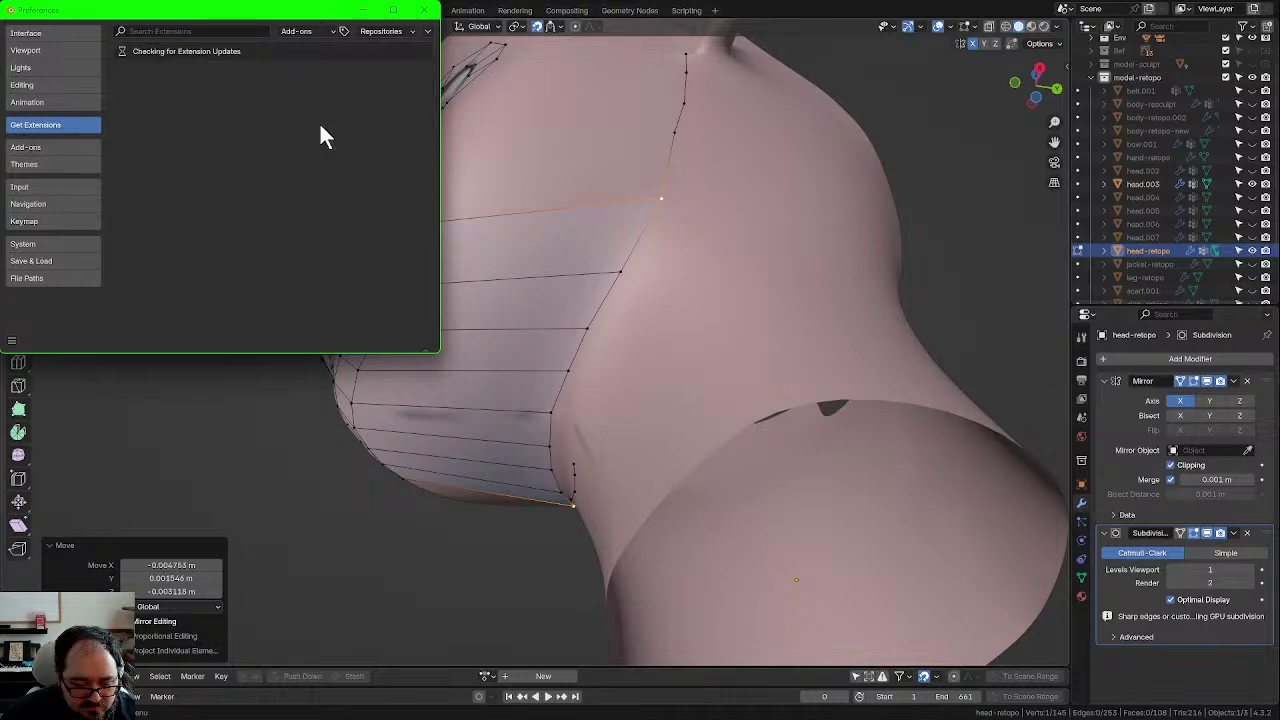
click(198, 30)
text(screen)
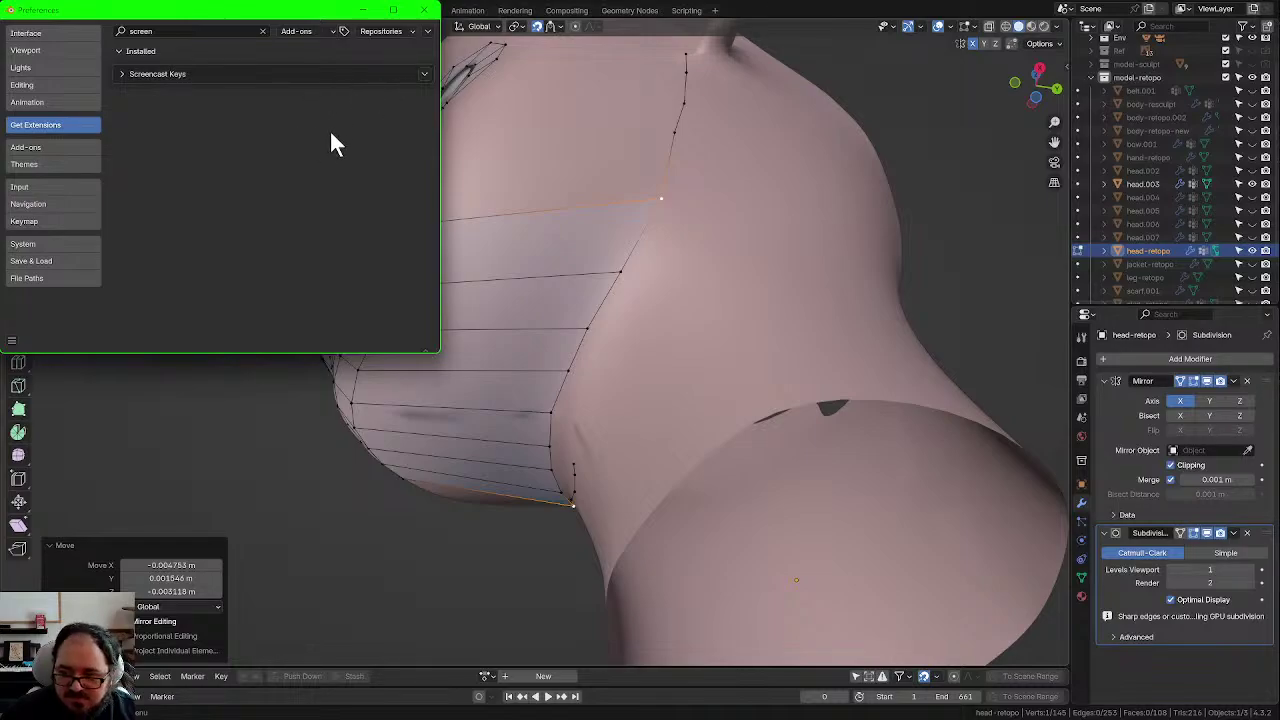
Step: Return to the installed add-ons, search them for "sc" and close Preferences
click(44, 143)
click(237, 31)
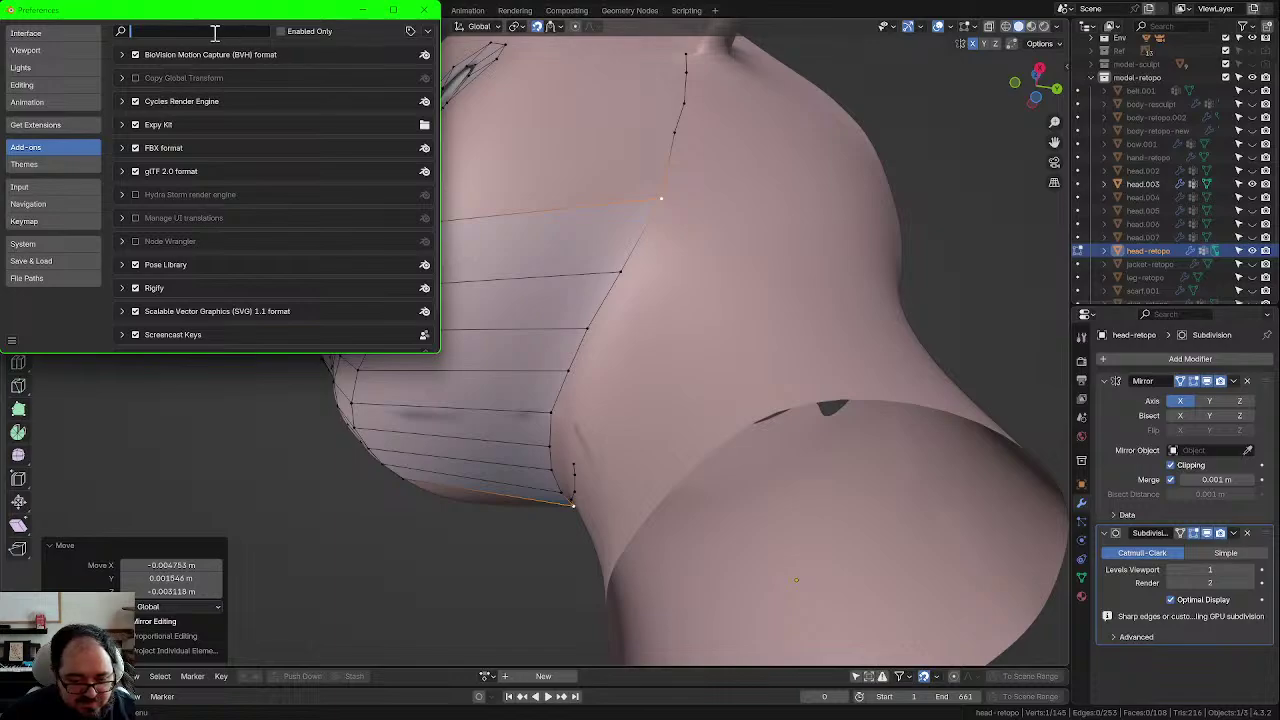
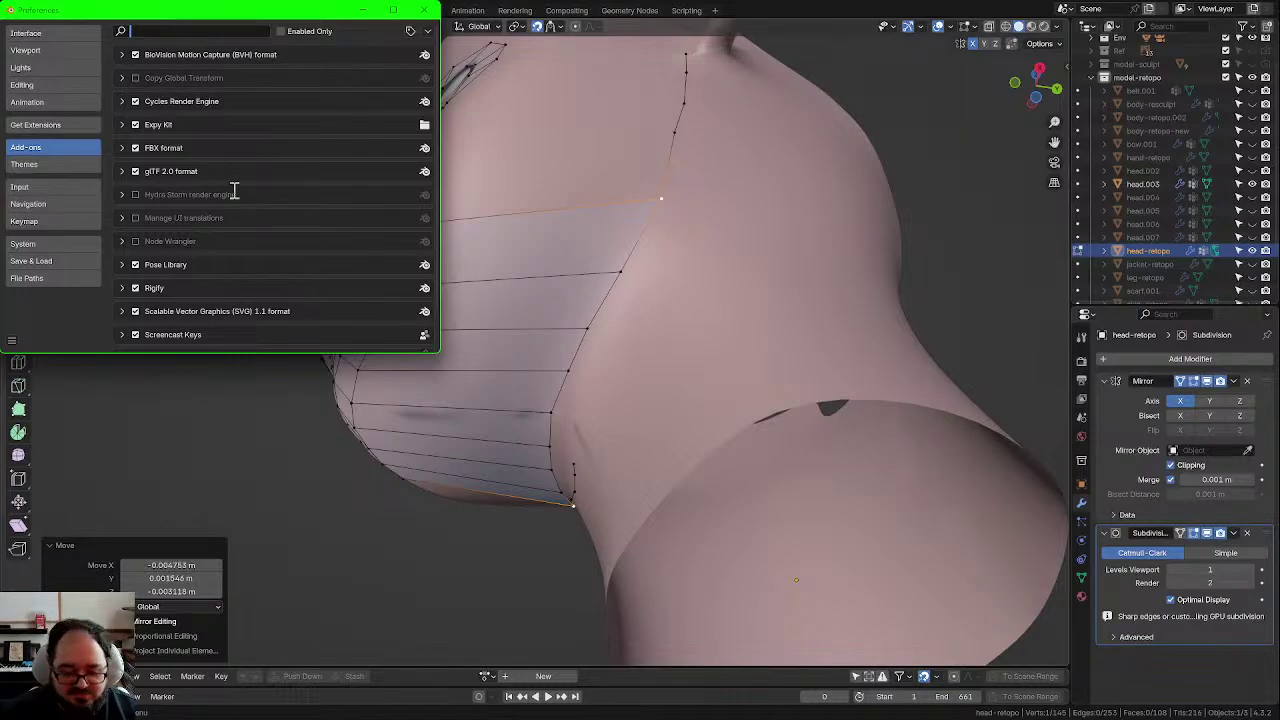
text(c)
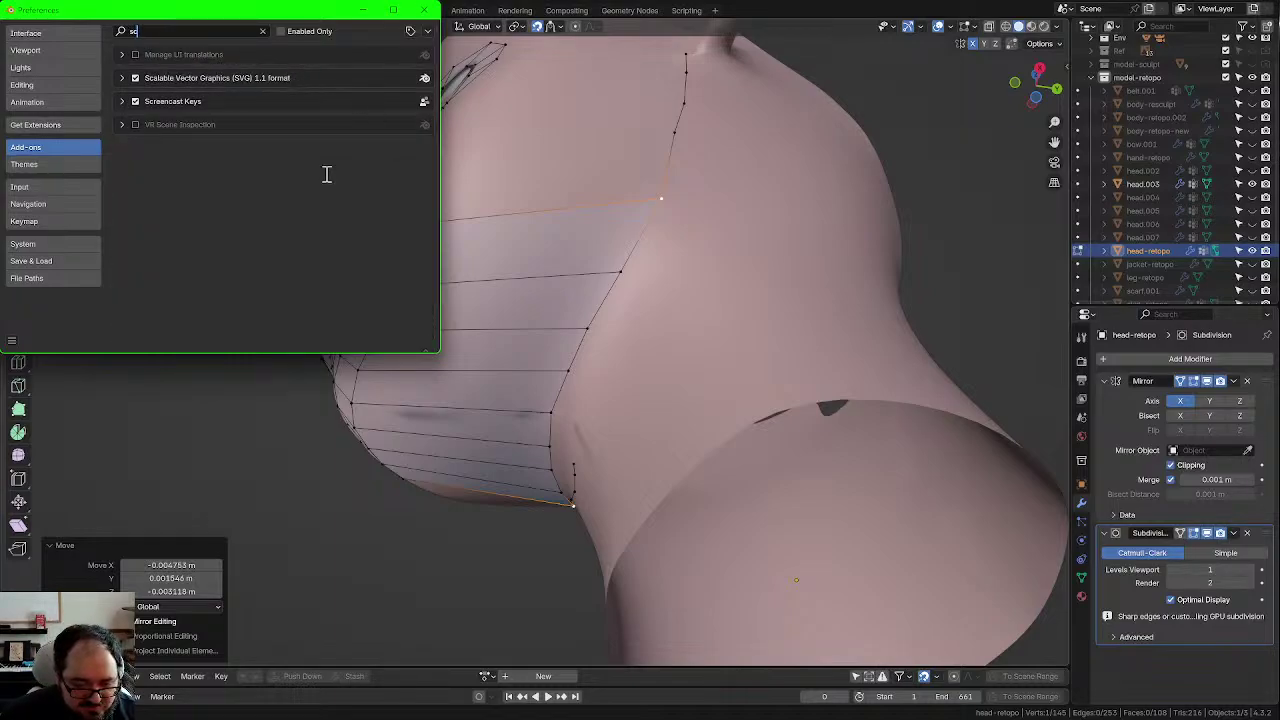
click(424, 10)
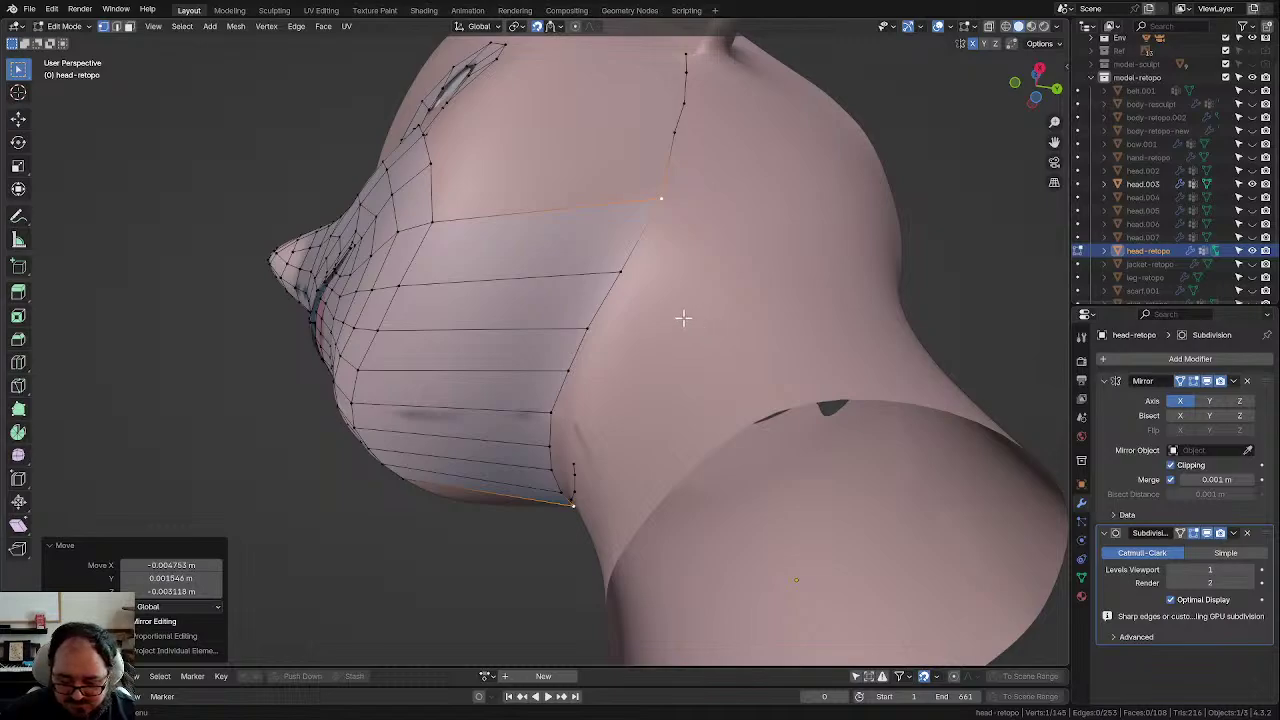
Step: Fill one cheek quad and undo it, and enable the Screencast Keys display in the viewport sidebar
key(f)
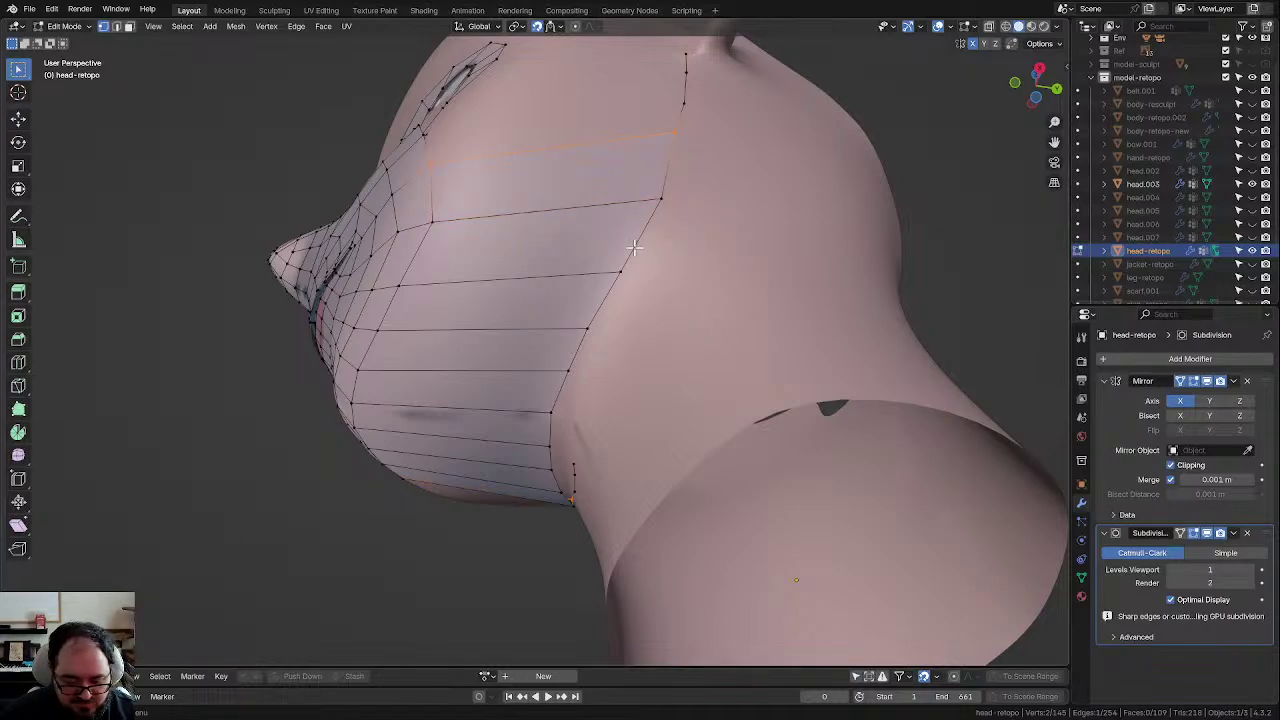
key(ctrl+z)
key(n)
click(1062, 199)
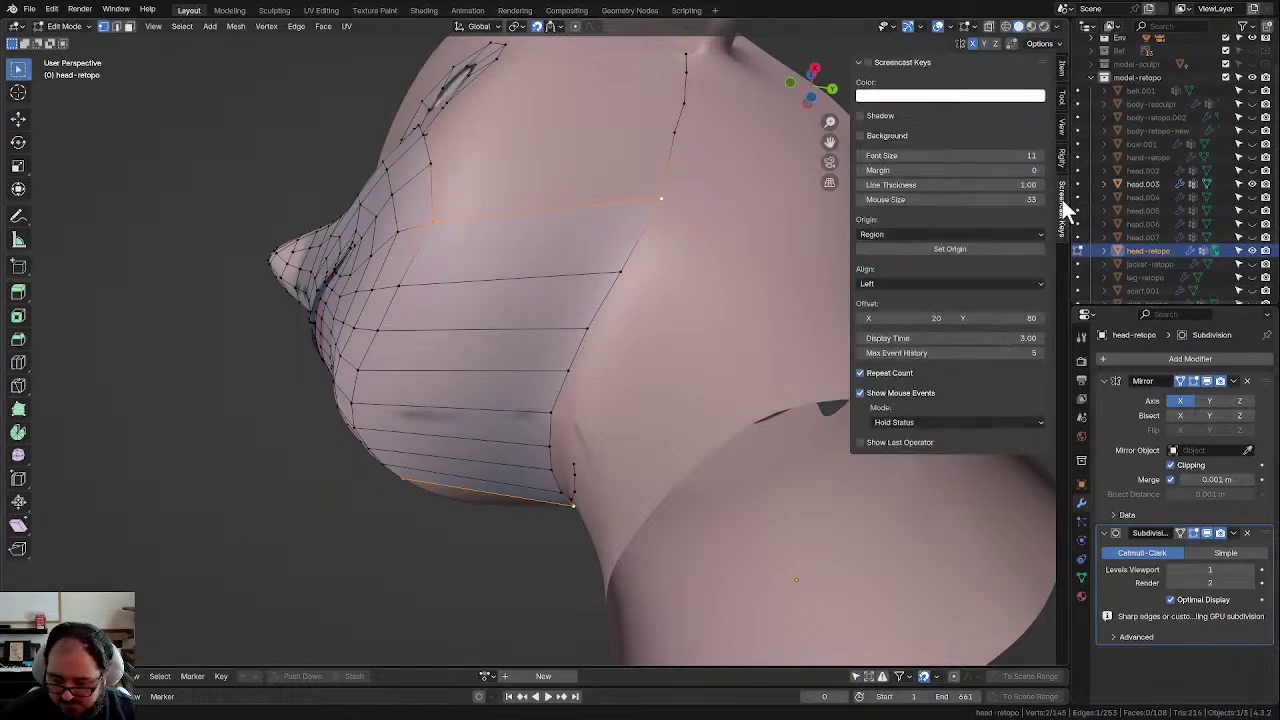
click(868, 63)
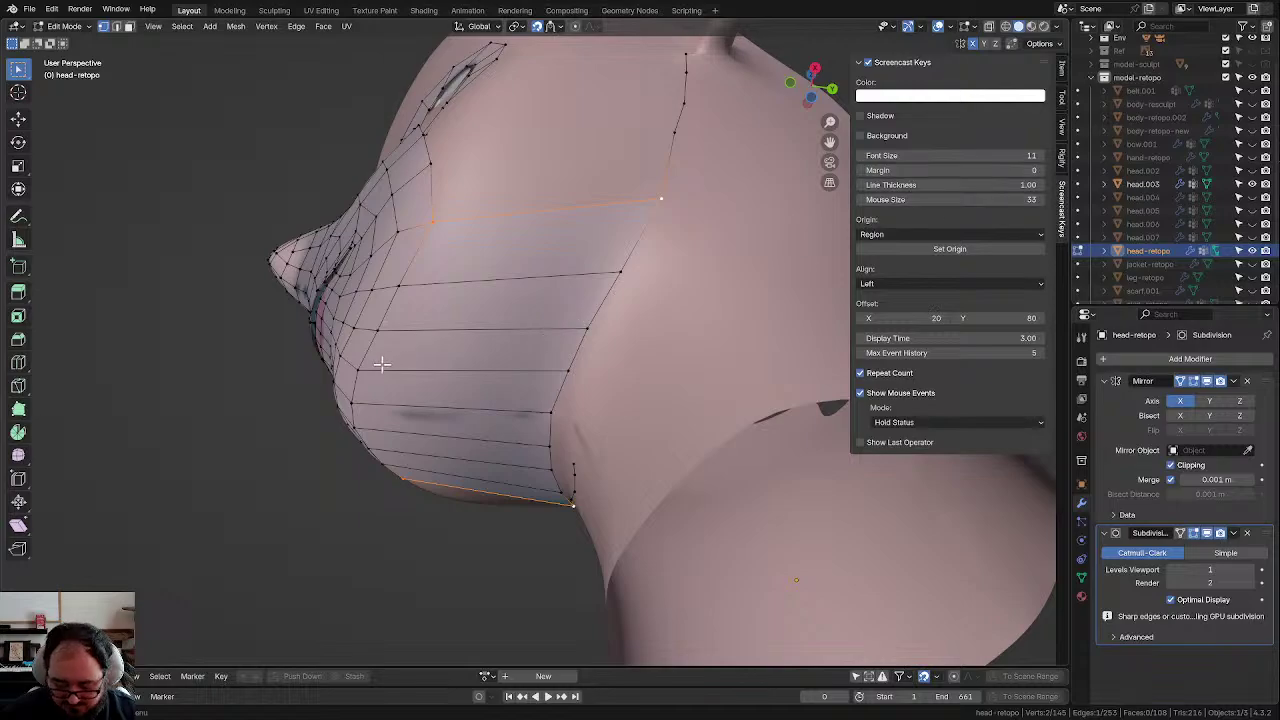
Step: Fill two more quads up the cheek and set the Screencast Keys font size to 128
key(f)
drag(950, 155, 1032, 155)
key(f)
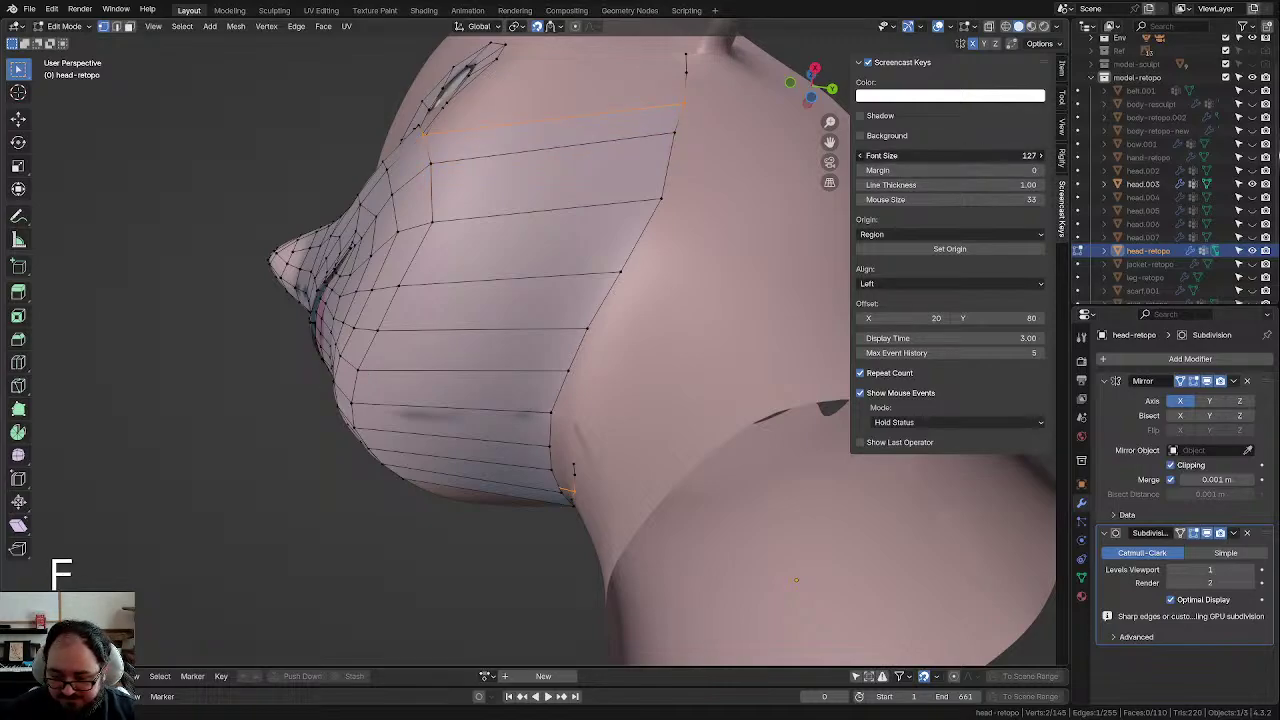
drag(1032, 155, 1028, 155)
right_click(957, 155)
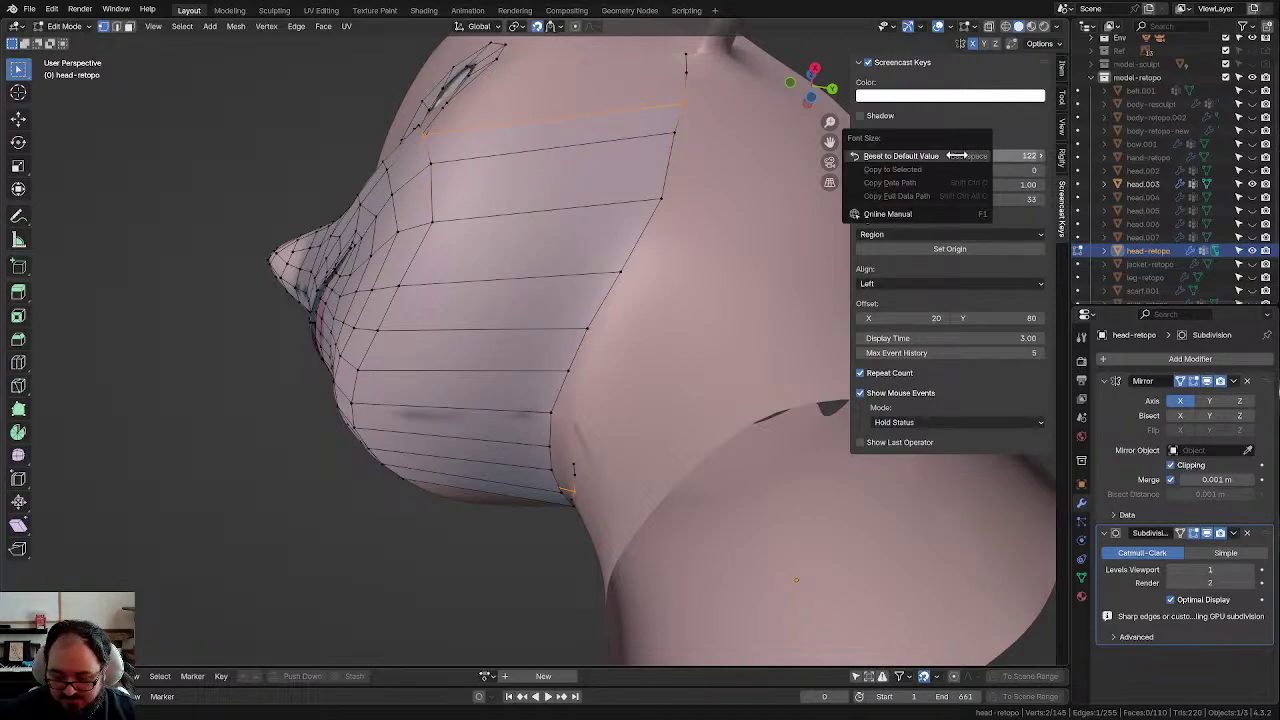
key(Escape)
click(1003, 155)
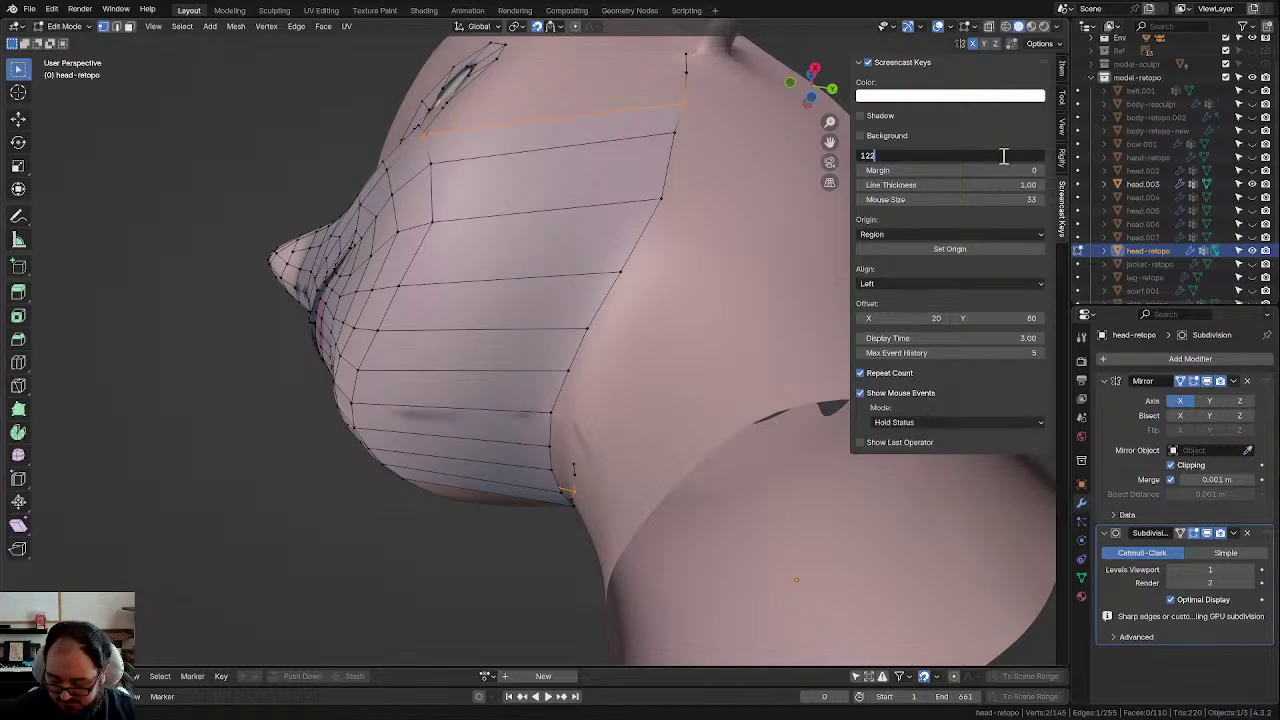
text(128)
key(Return)
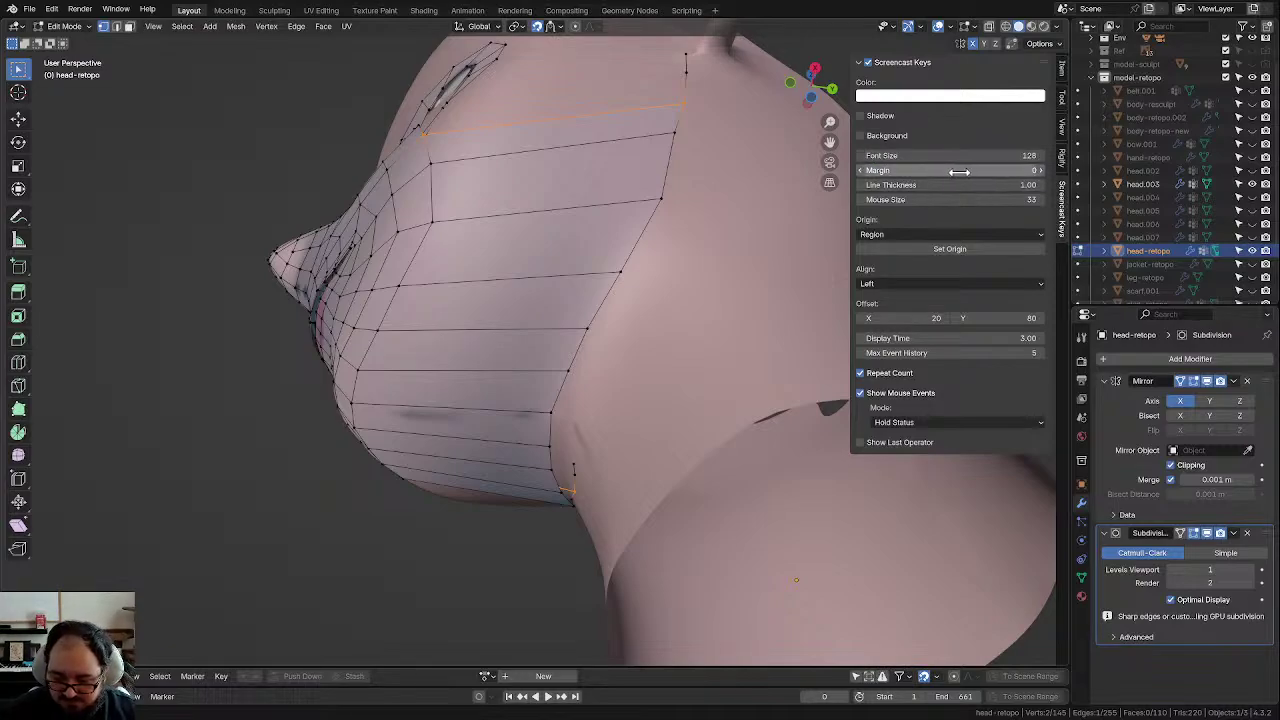
Step: Set the Screencast Keys margin to 77 and the mouse size to 128
click(962, 170)
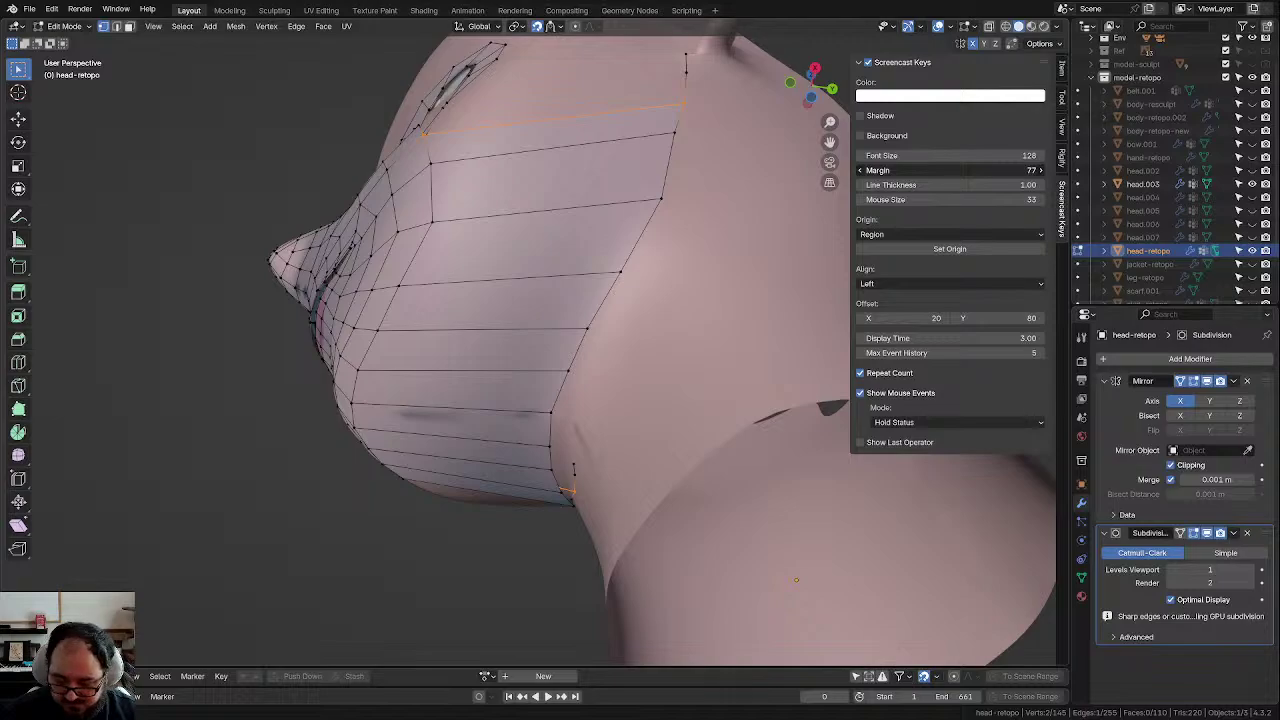
drag(918, 199, 981, 199)
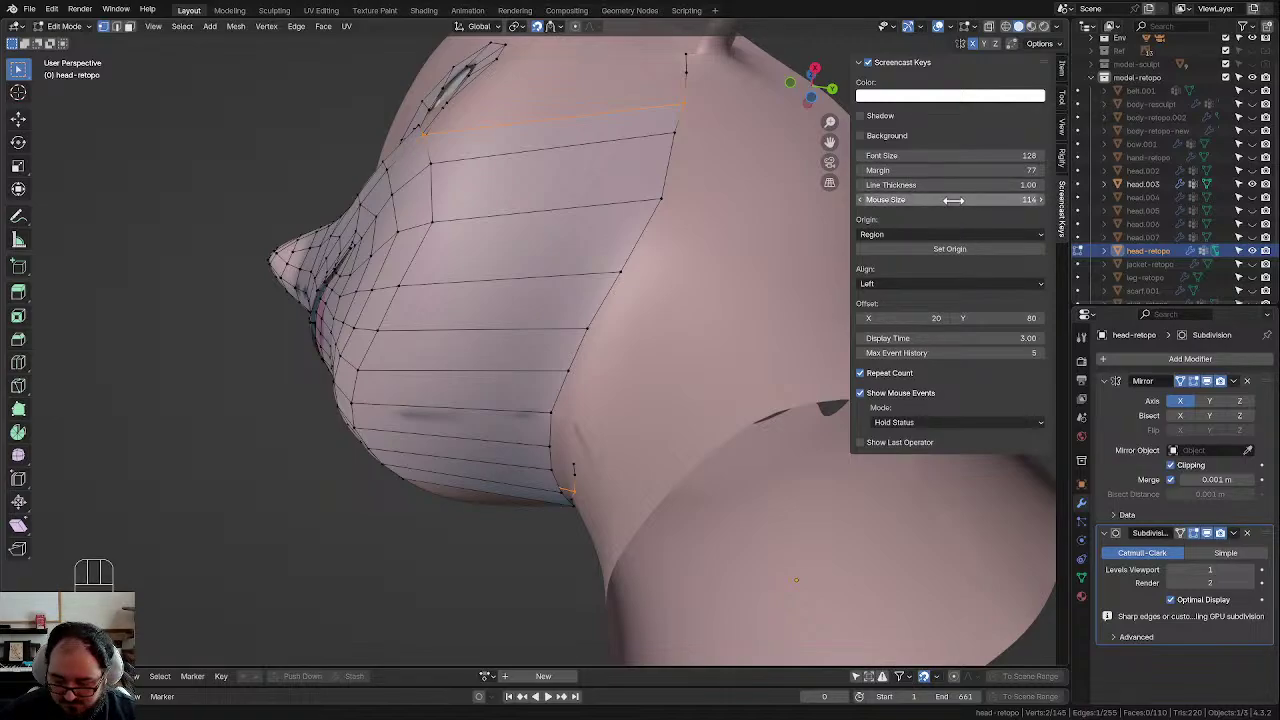
click(1041, 200)
click(1041, 200)
click(1041, 200)
click(1041, 200)
click(1041, 200)
click(1041, 200)
click(1041, 200)
click(1041, 200)
click(1041, 200)
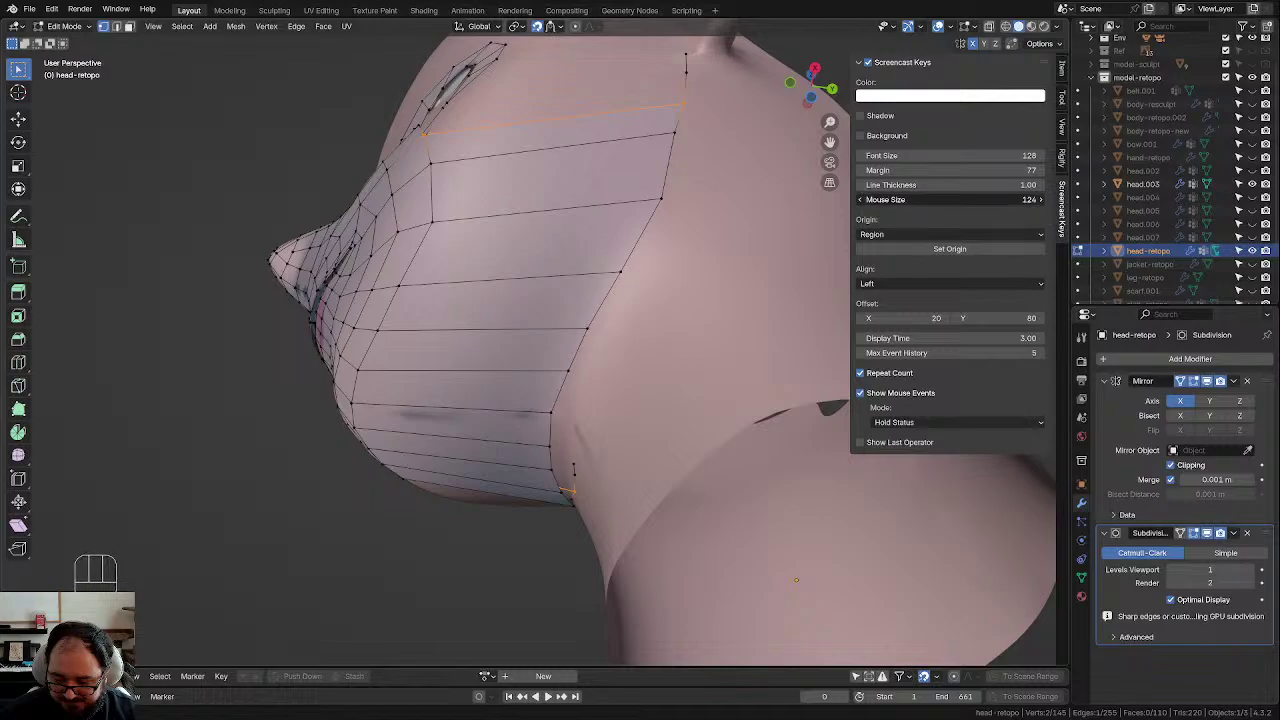
click(1041, 200)
click(1041, 200)
click(1041, 200)
click(1041, 200)
Step: Fill the following cheek quad and set the Screencast Keys margin to 0
key(f)
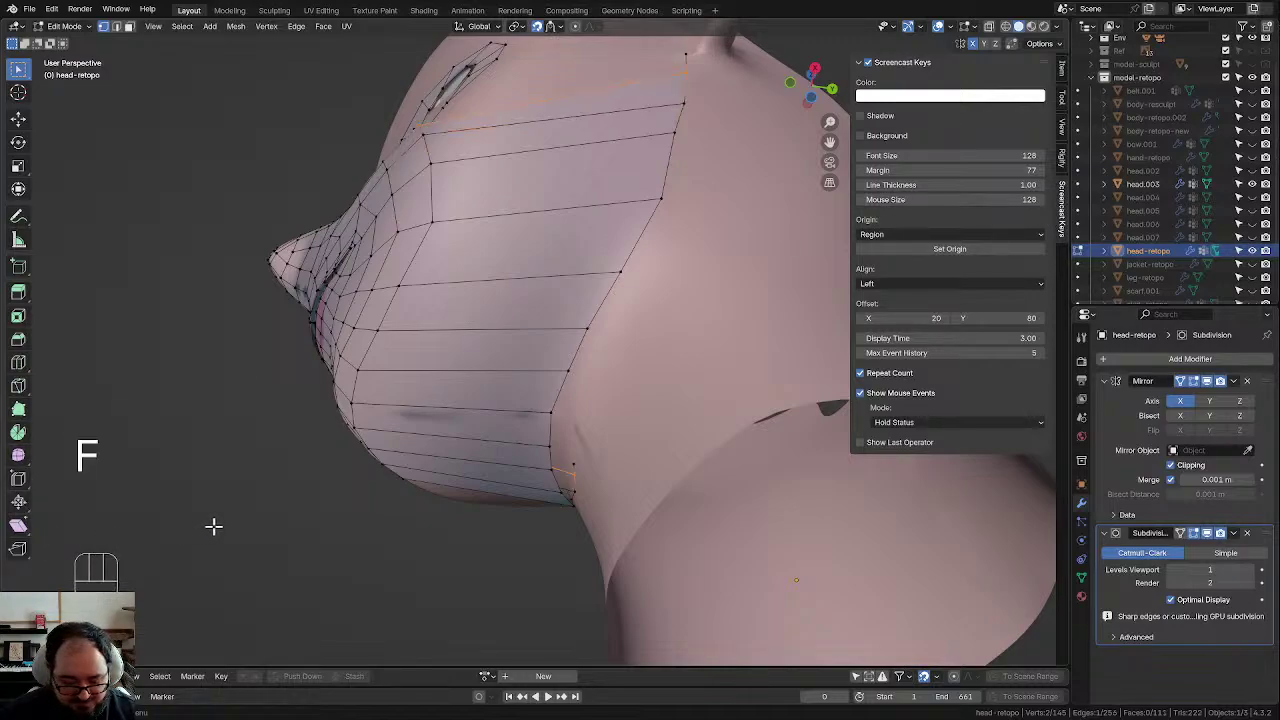
drag(941, 170, 895, 170)
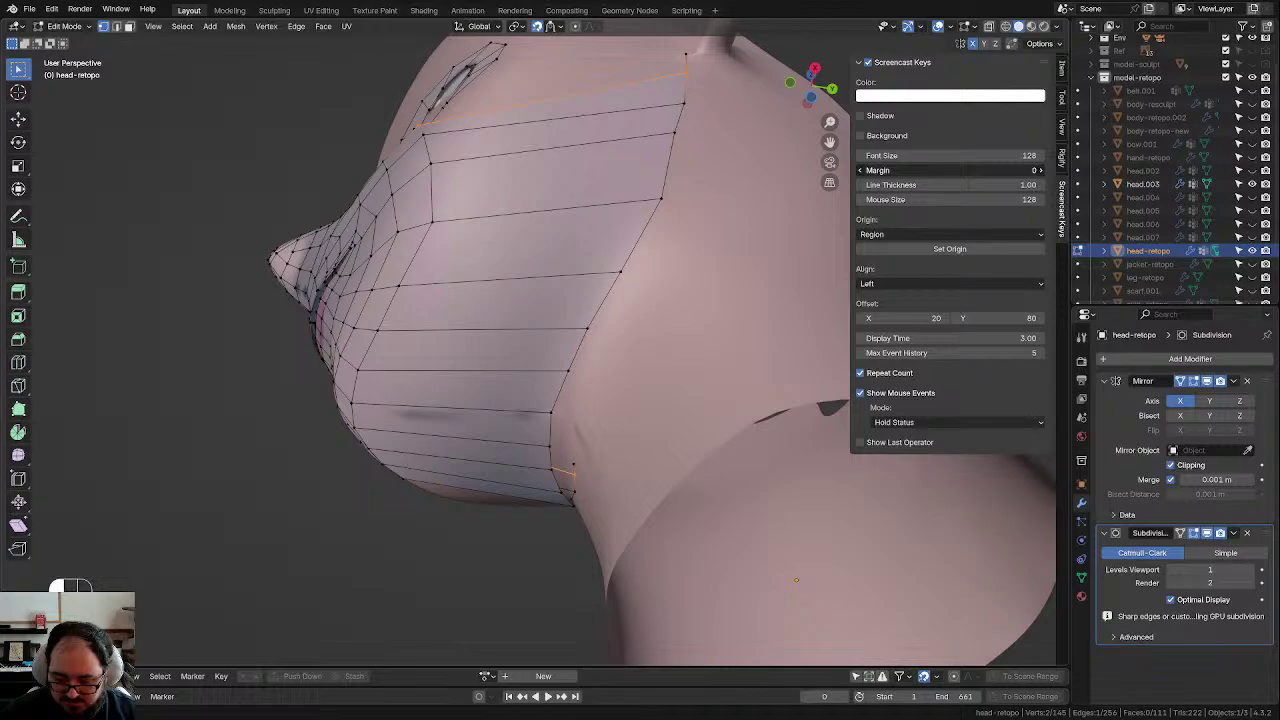
key(f)
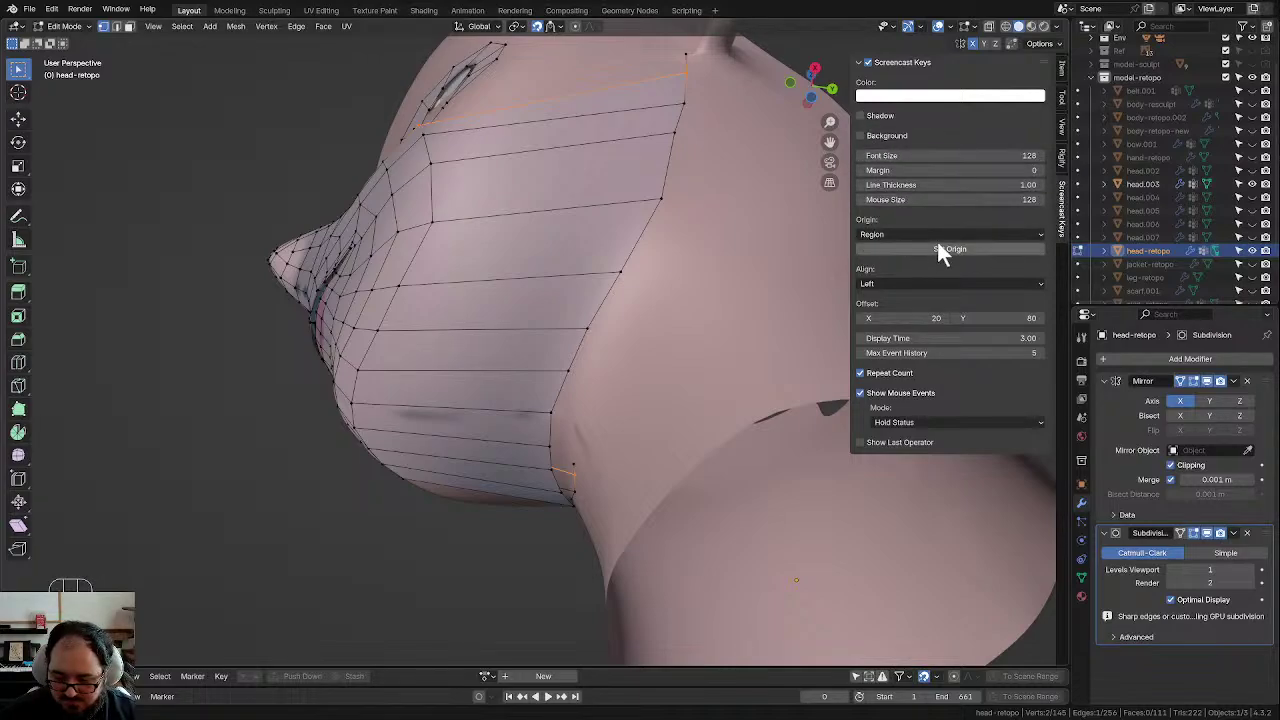
Step: Try the Center alignment for the Screencast Keys display and set it back to Left
click(927, 283)
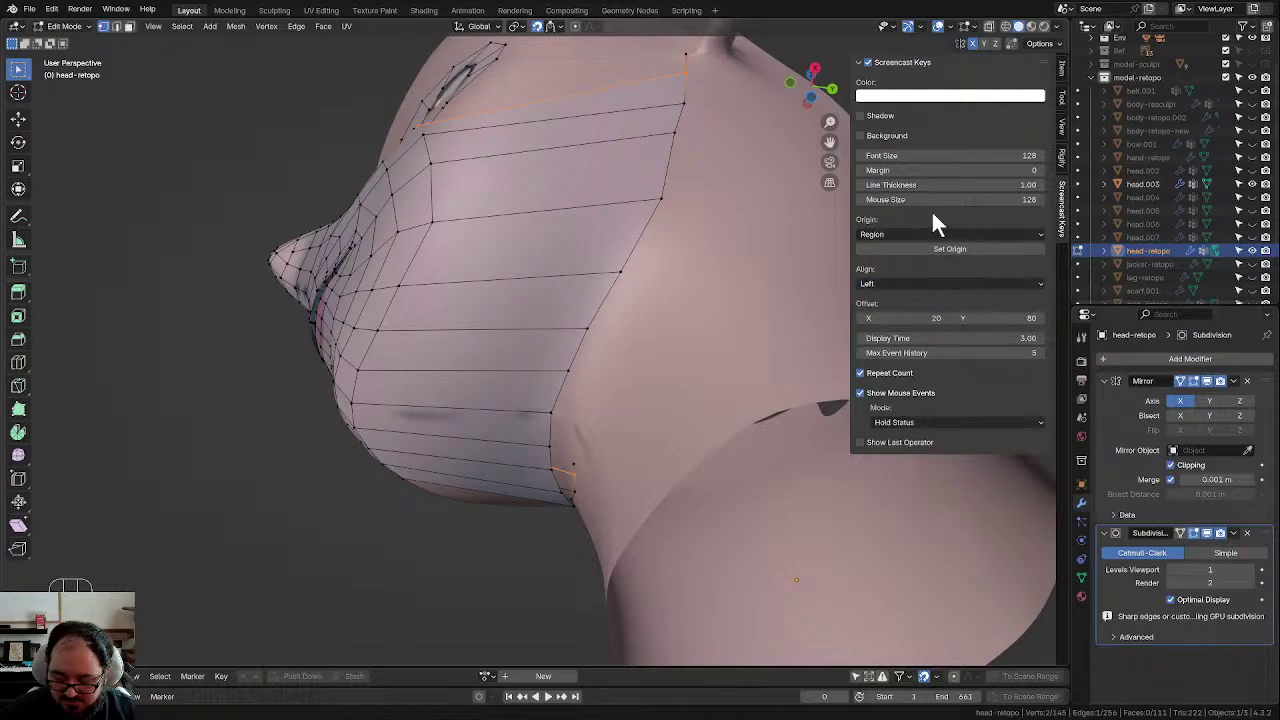
click(934, 284)
click(912, 313)
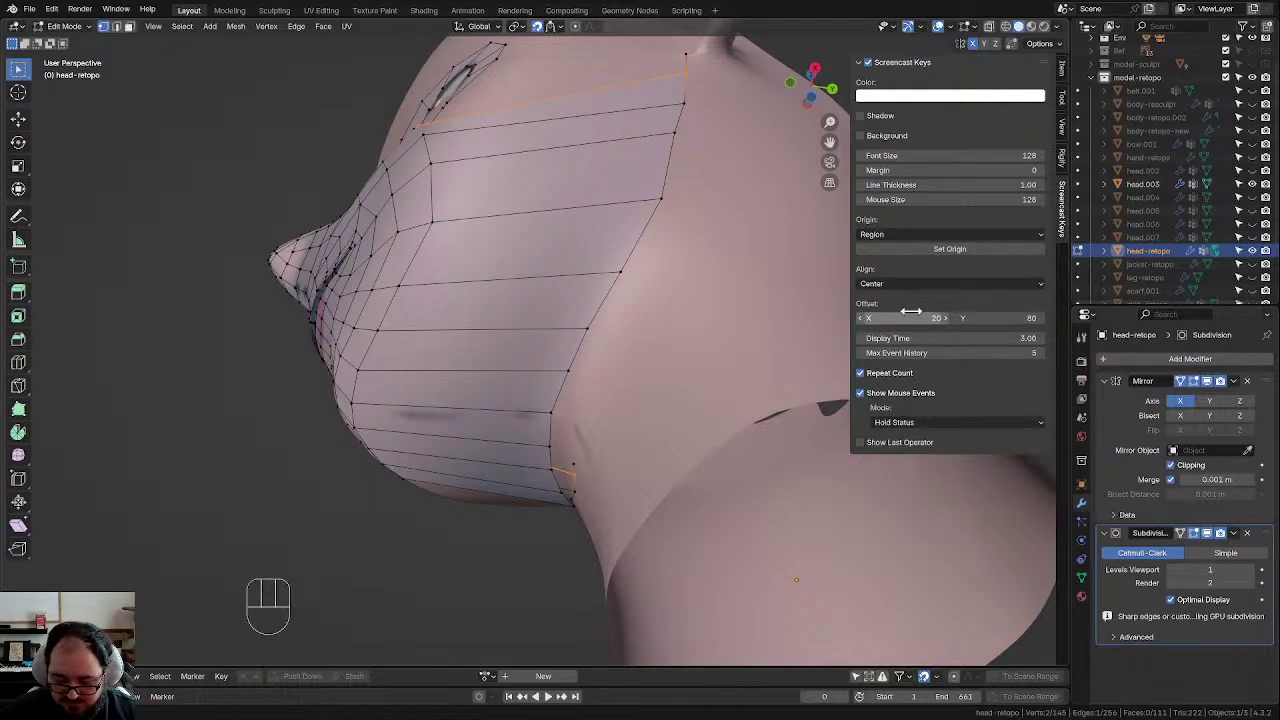
key(f)
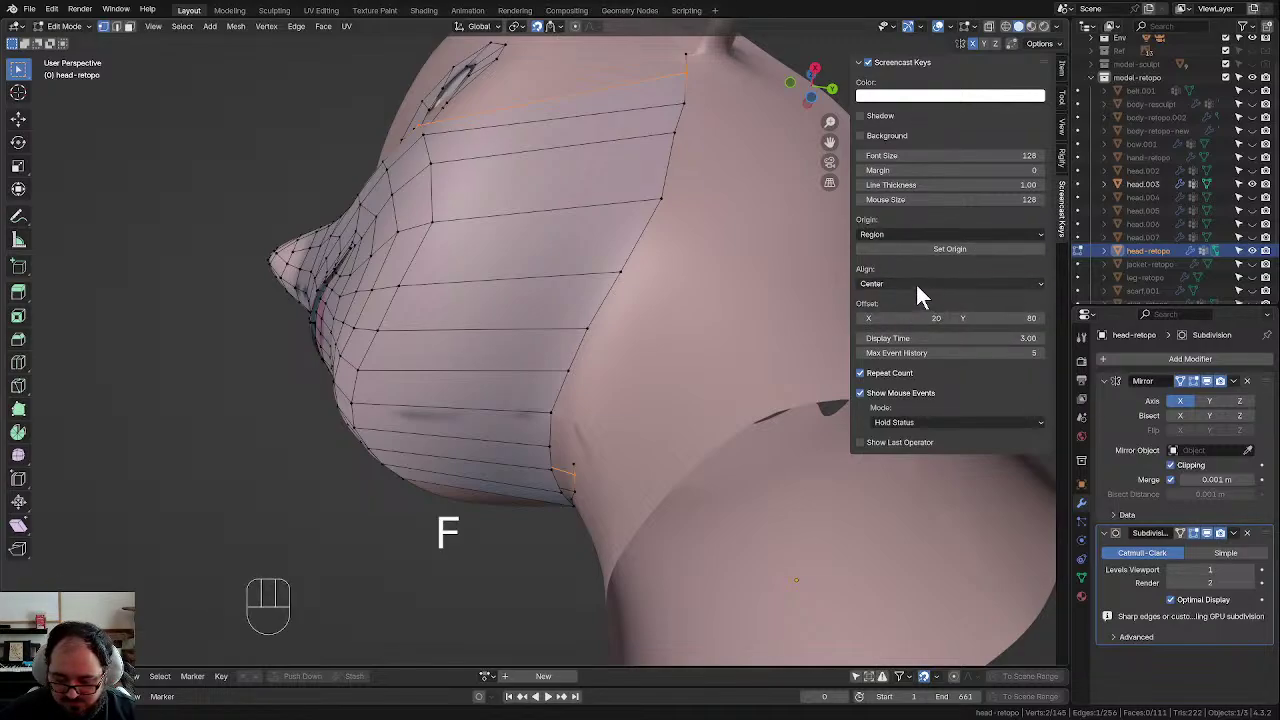
click(917, 285)
click(912, 298)
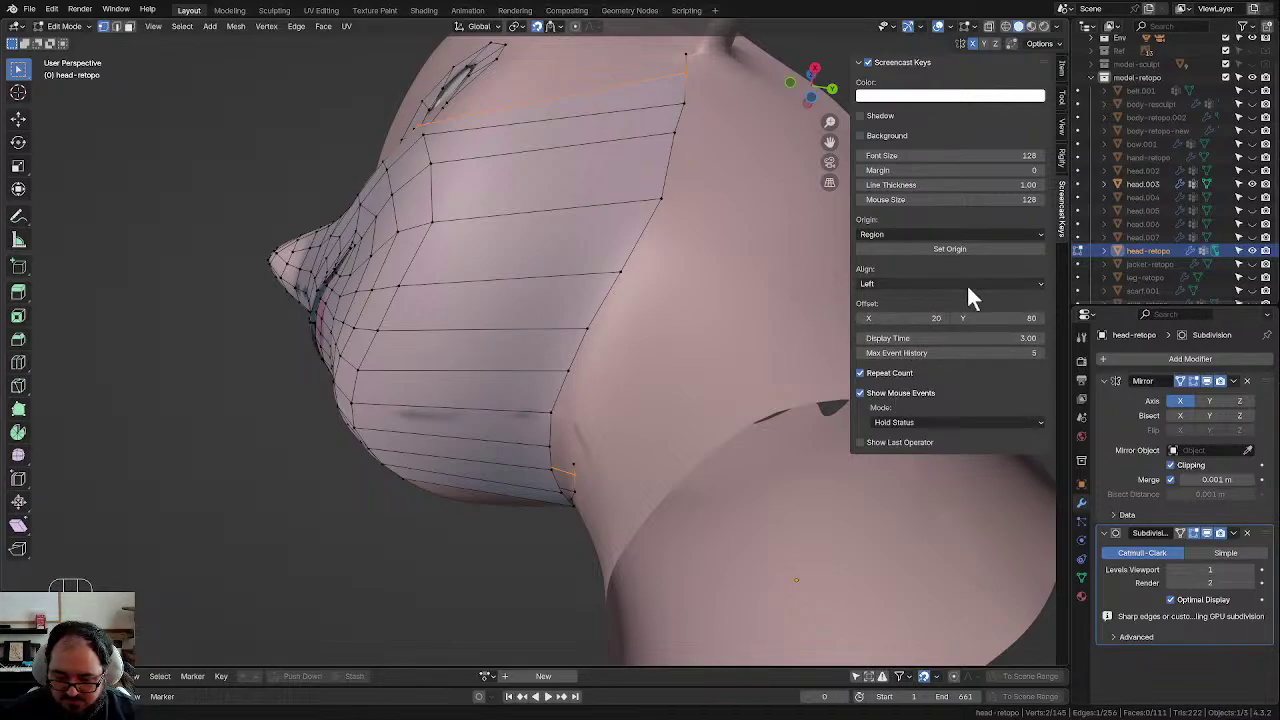
Step: Hide the sidebar and fill the last cheek quad reaching up to the earlobe
key(n)
middle_drag(803, 206, 727, 348)
key(f)
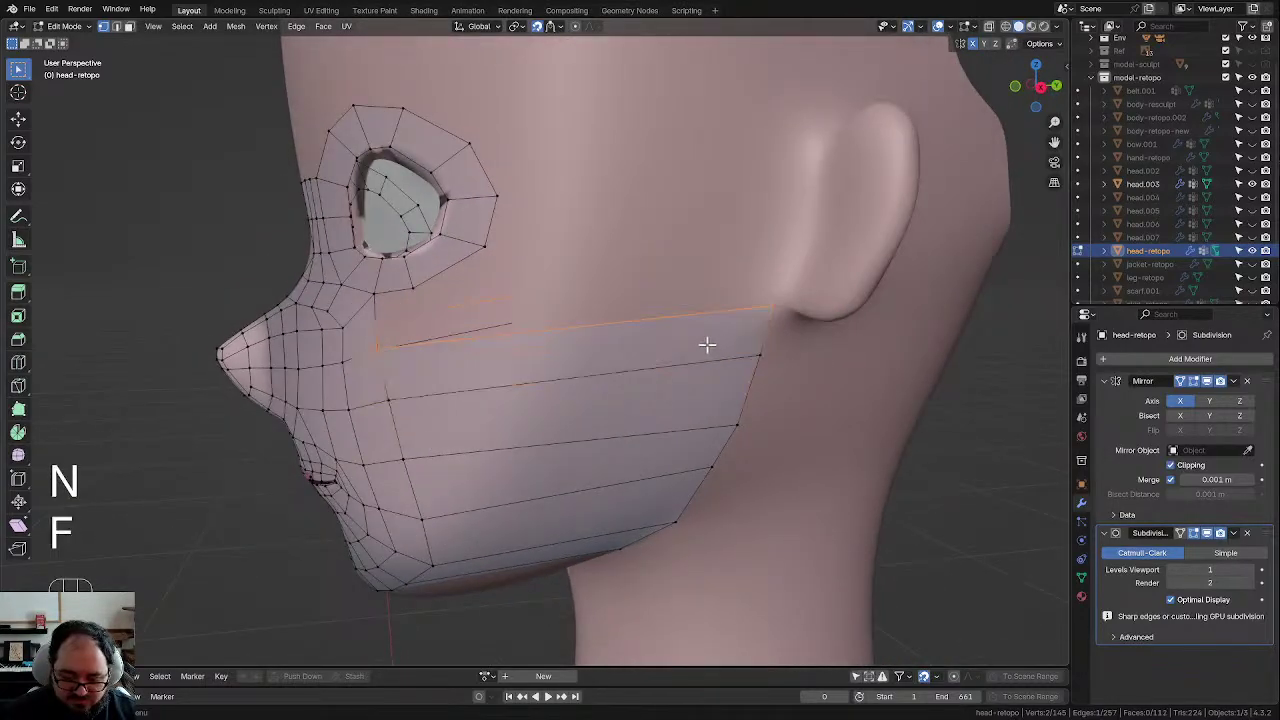
Step: In right side view, add a loop cut through the long cheek quads, slid toward the mouth, and fill the gap quad below the eye
scroll(646, 312, down, 3)
middle_drag(623, 329, 527, 364)
key(KP_3)
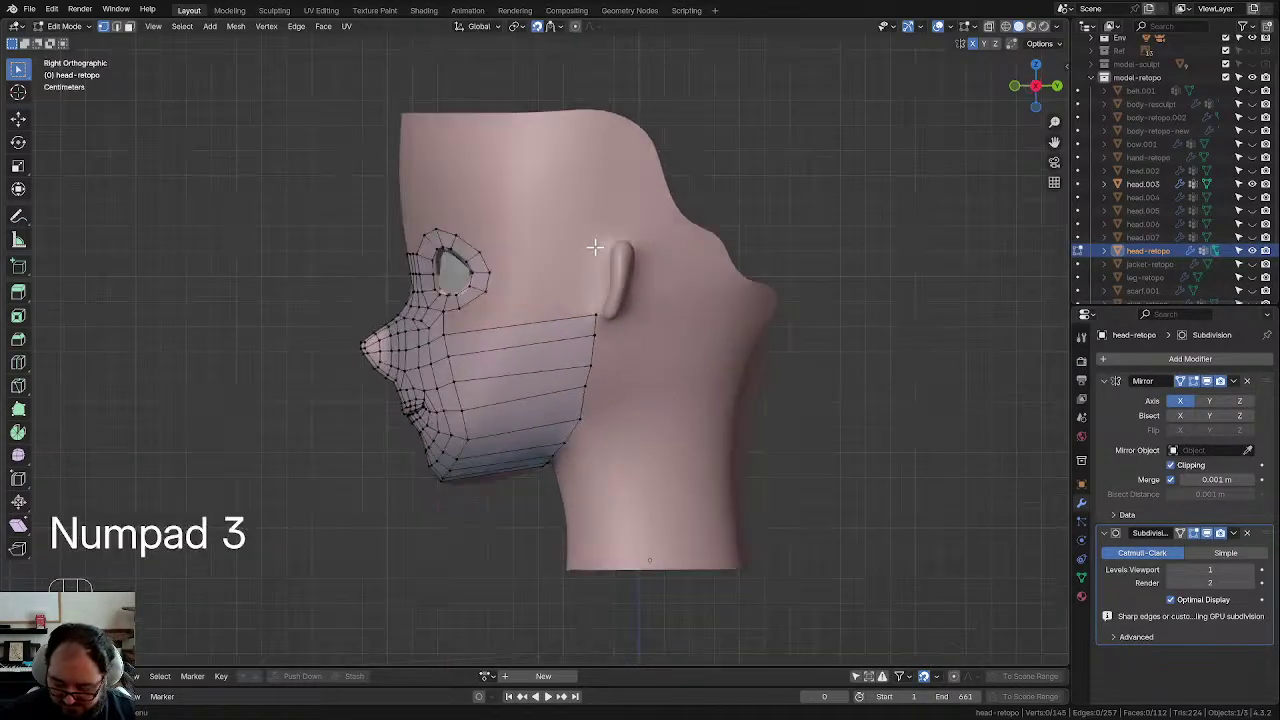
scroll(586, 247, up, 2)
key(ctrl+r)
click(450, 330)
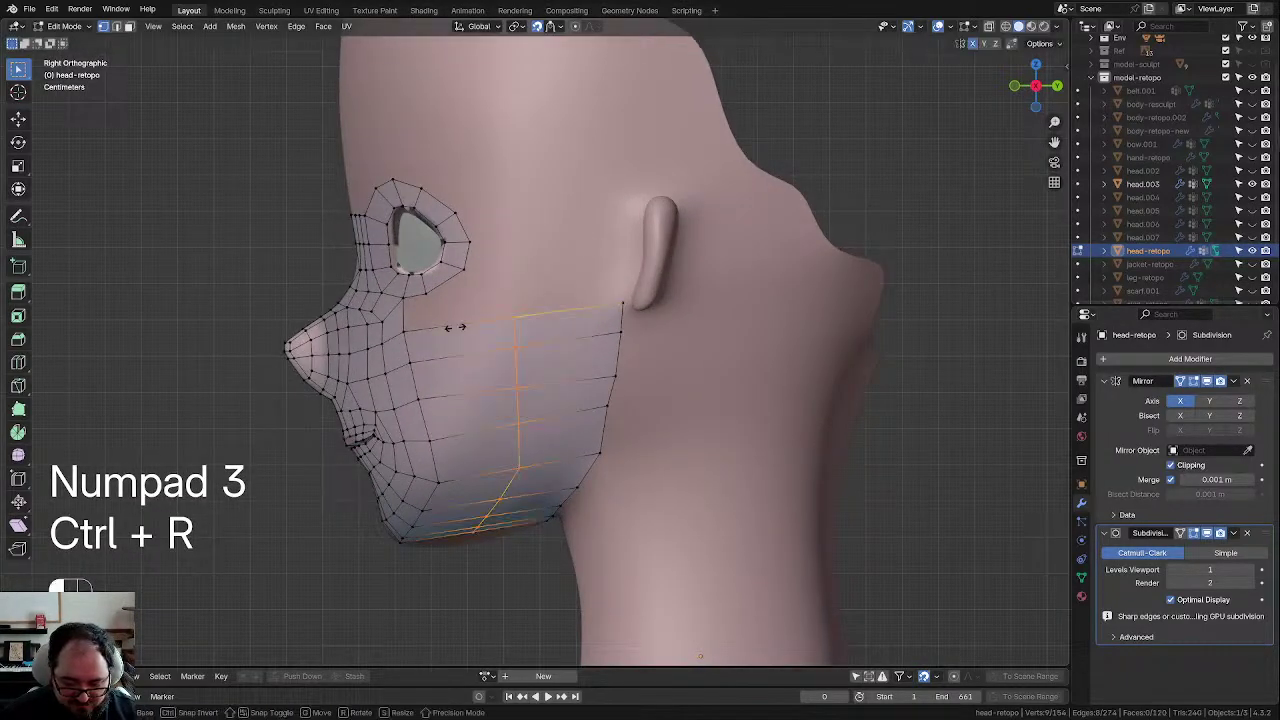
click(392, 328)
click(403, 330)
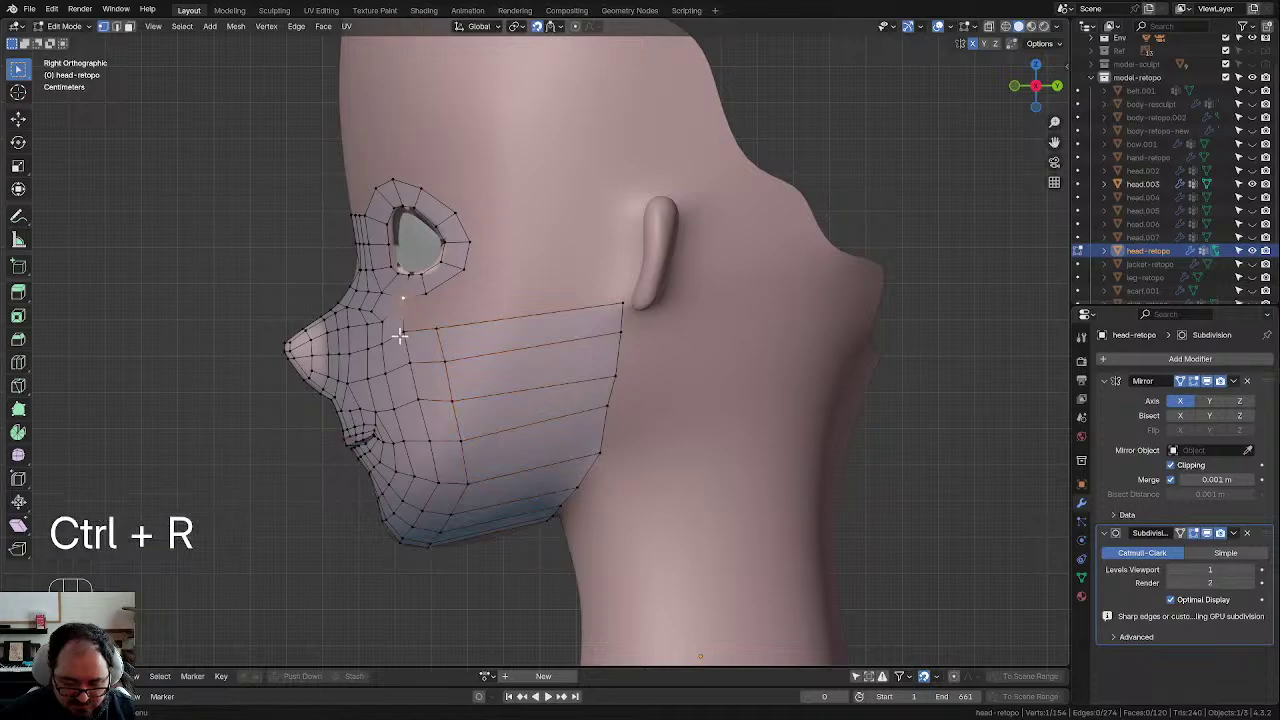
key(f)
Step: Add another loop cut behind the first one and fill the quad joining the cheek to the eye ring's lower outer corner
key(ctrl+r)
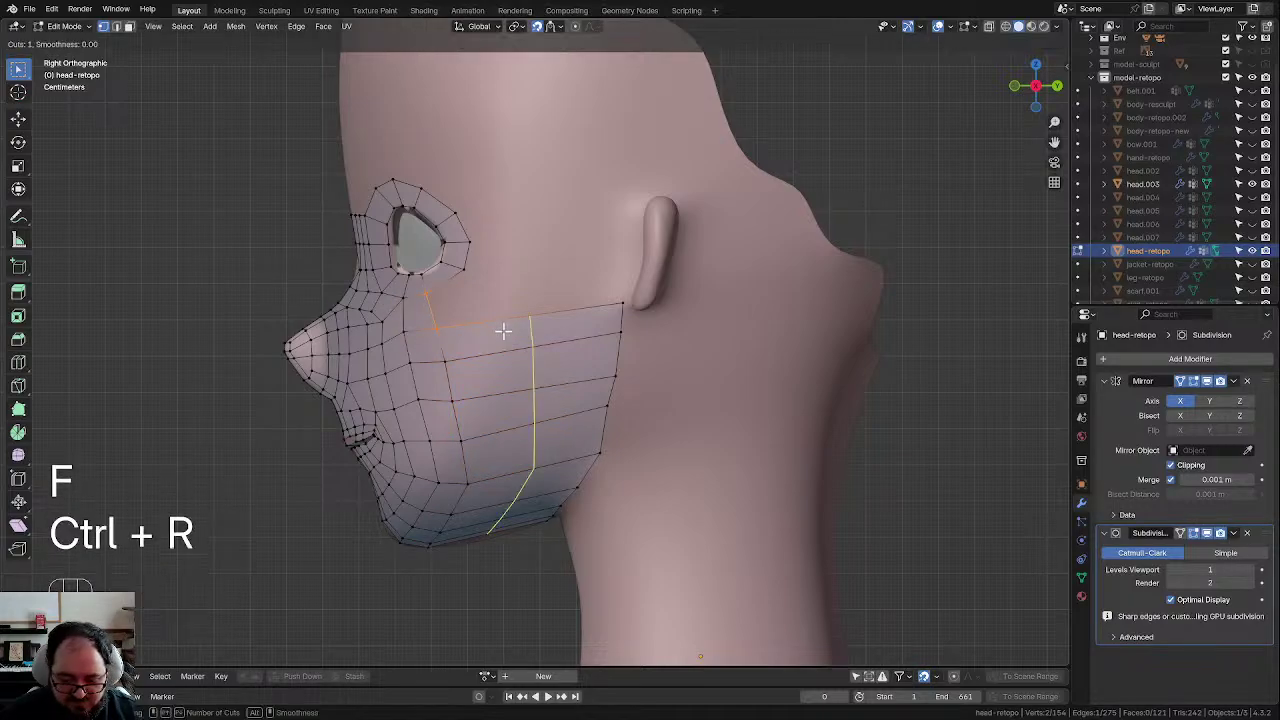
click(503, 330)
click(463, 331)
click(429, 295)
shift+click(437, 328)
key(f)
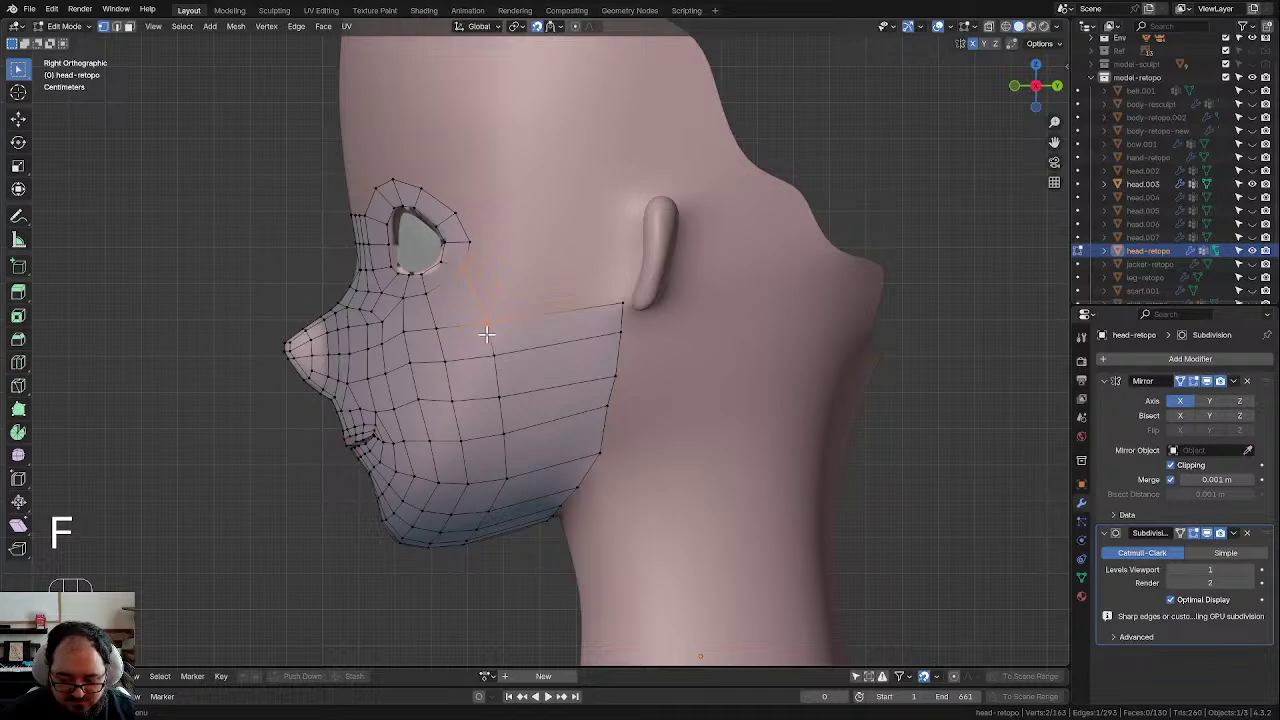
Step: Select the rear cheek edge loop and move it toward the face, about -0.0014 m in Y
alt+click(491, 371)
key(g)
click(557, 391)
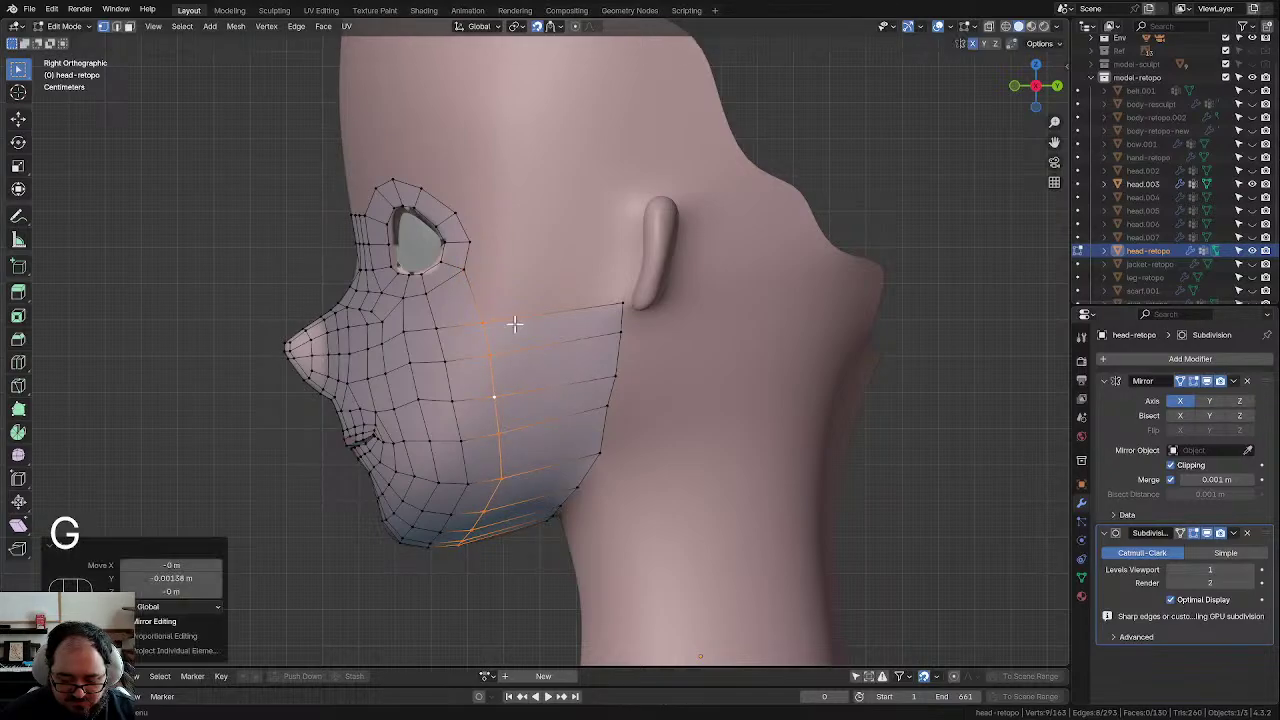
Step: Extrude the eye ring's lower outer vertex toward the ear, about 0.049 m in Y and 0.007 m in Z, and fill the quad below
click(490, 308)
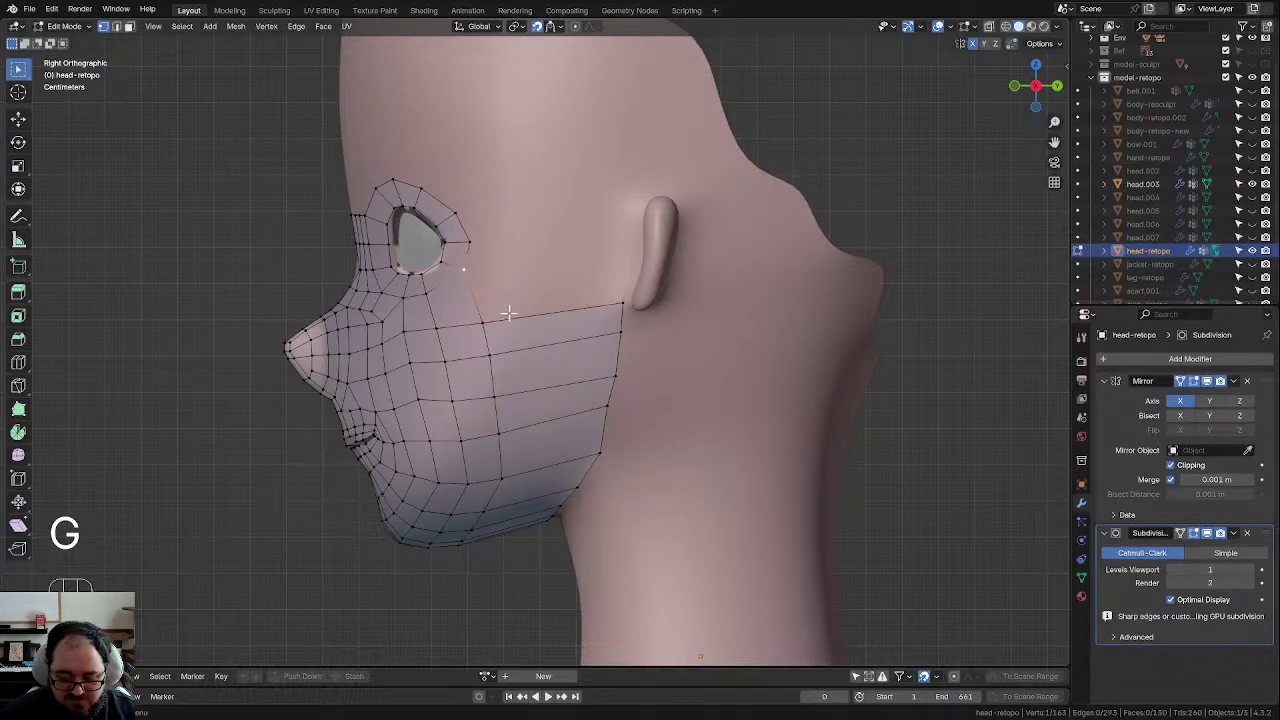
scroll(508, 313, up, 1)
key(e)
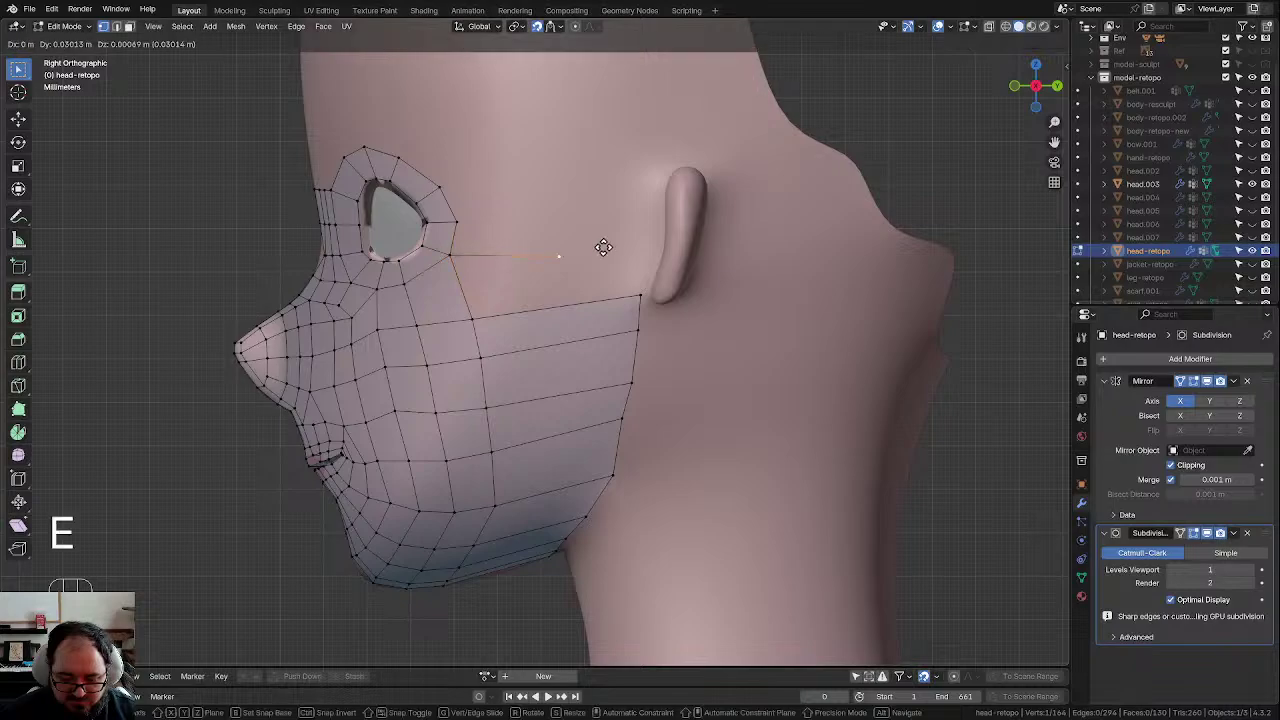
click(668, 224)
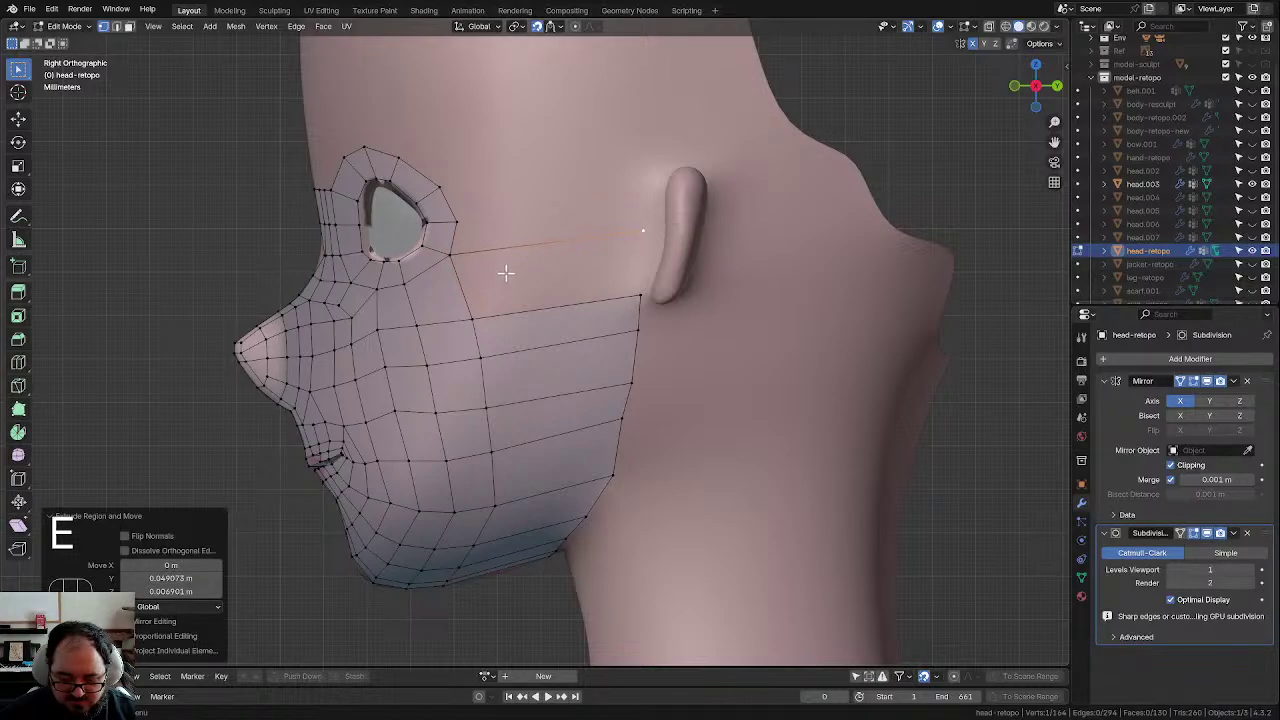
click(456, 267)
shift+click(480, 320)
key(f)
click(561, 294)
Step: Add a vertical loop cut about midway through the long cheek quads between the eye ring and the ear
scroll(561, 294, down, 3)
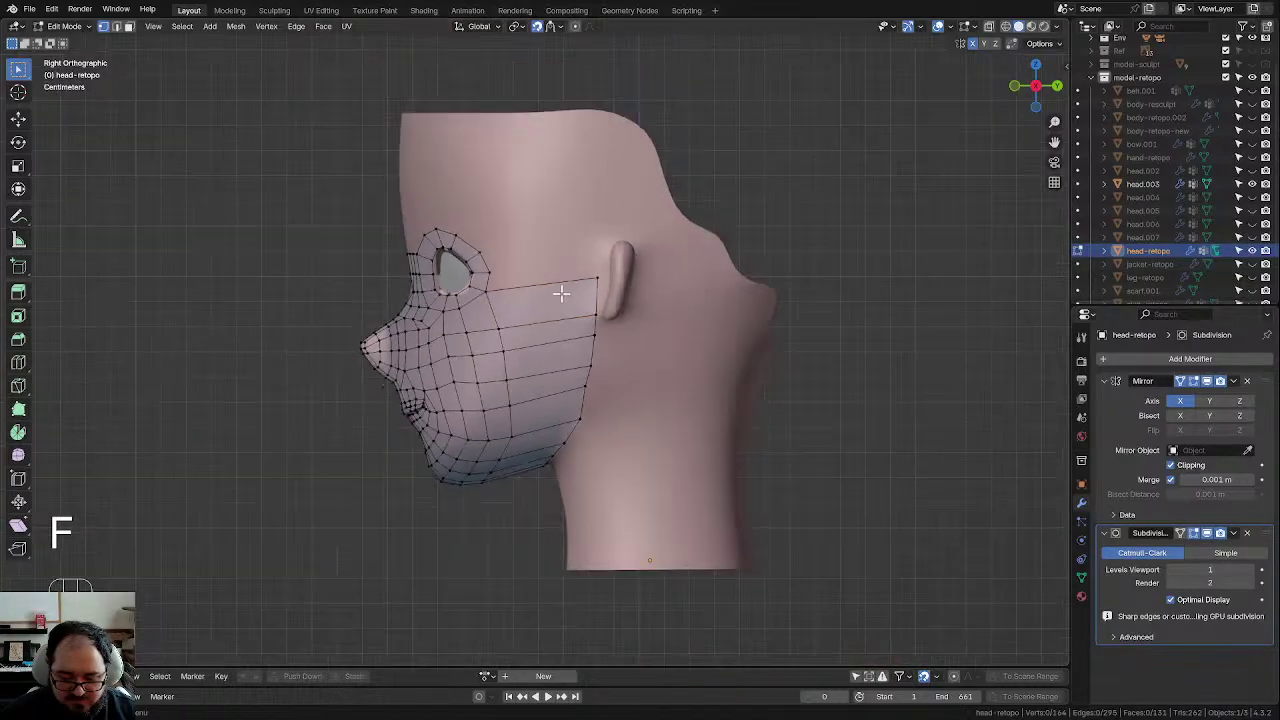
scroll(561, 294, up, 2)
key(ctrl+r)
click(548, 252)
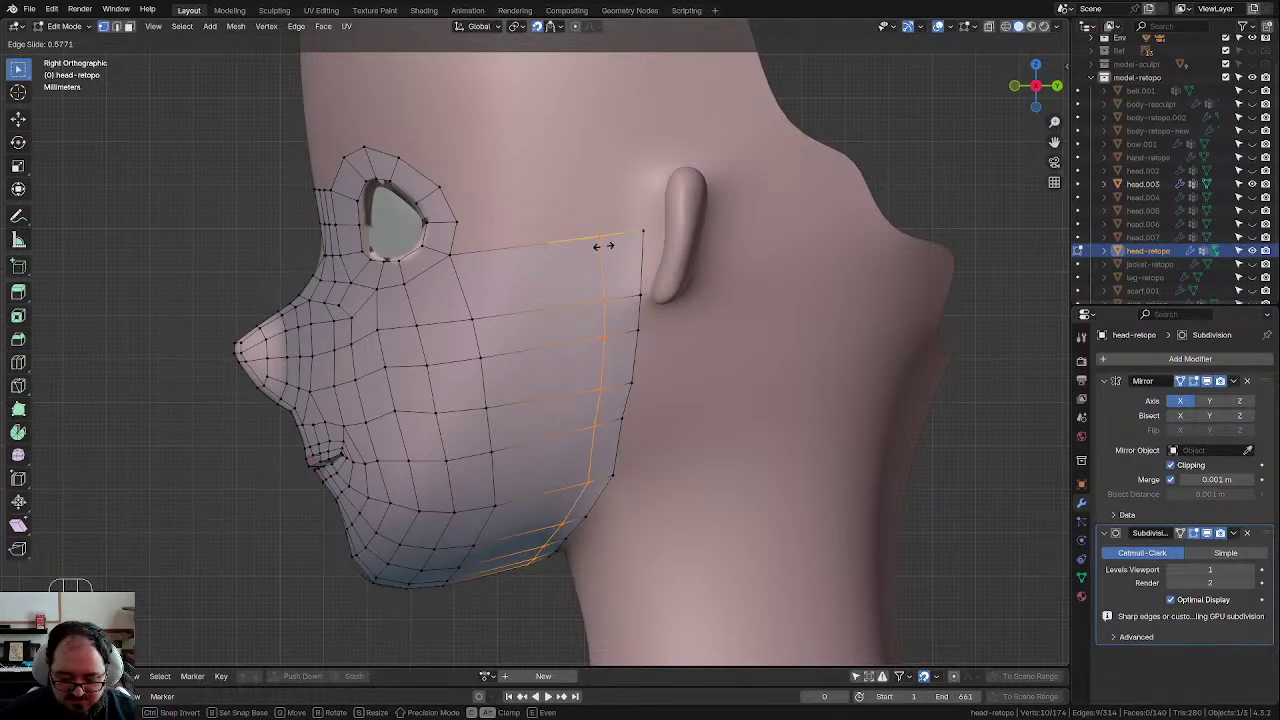
click(545, 246)
click(569, 180)
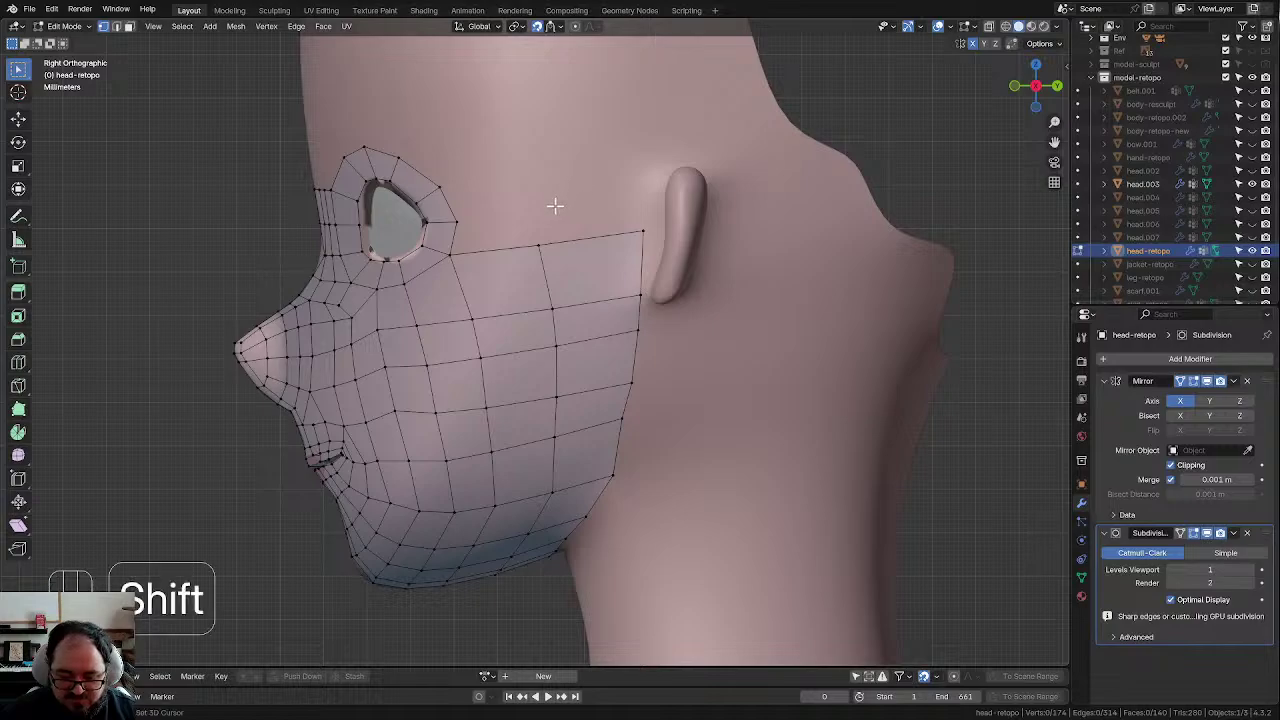
Step: Nudge the middle vertex and the ear-side corner vertex of the cheek's top edge to even out the quads
shift+middle_drag(555, 206, 561, 269)
click(554, 291)
key(g)
click(566, 294)
click(638, 300)
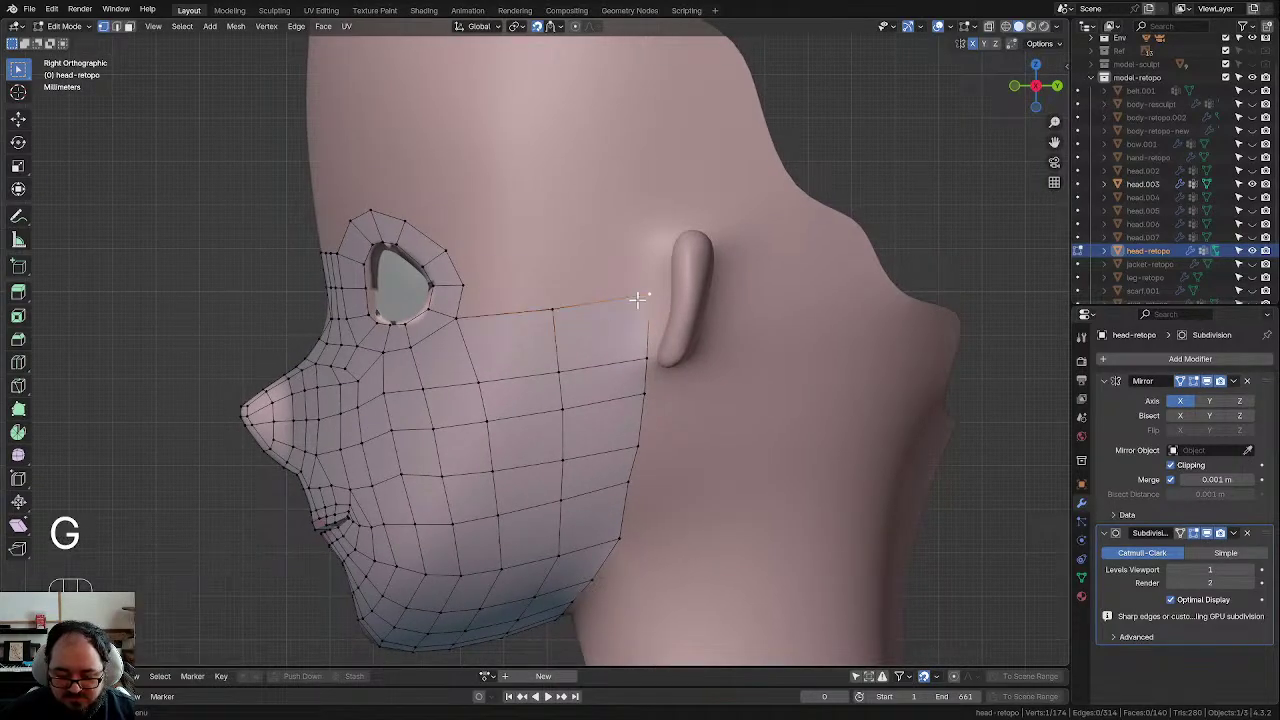
key(g)
click(640, 298)
Step: Adjust the rear border vertices between the ear and the jaw into a smoother curve and save the file
click(628, 480)
click(623, 538)
key(g)
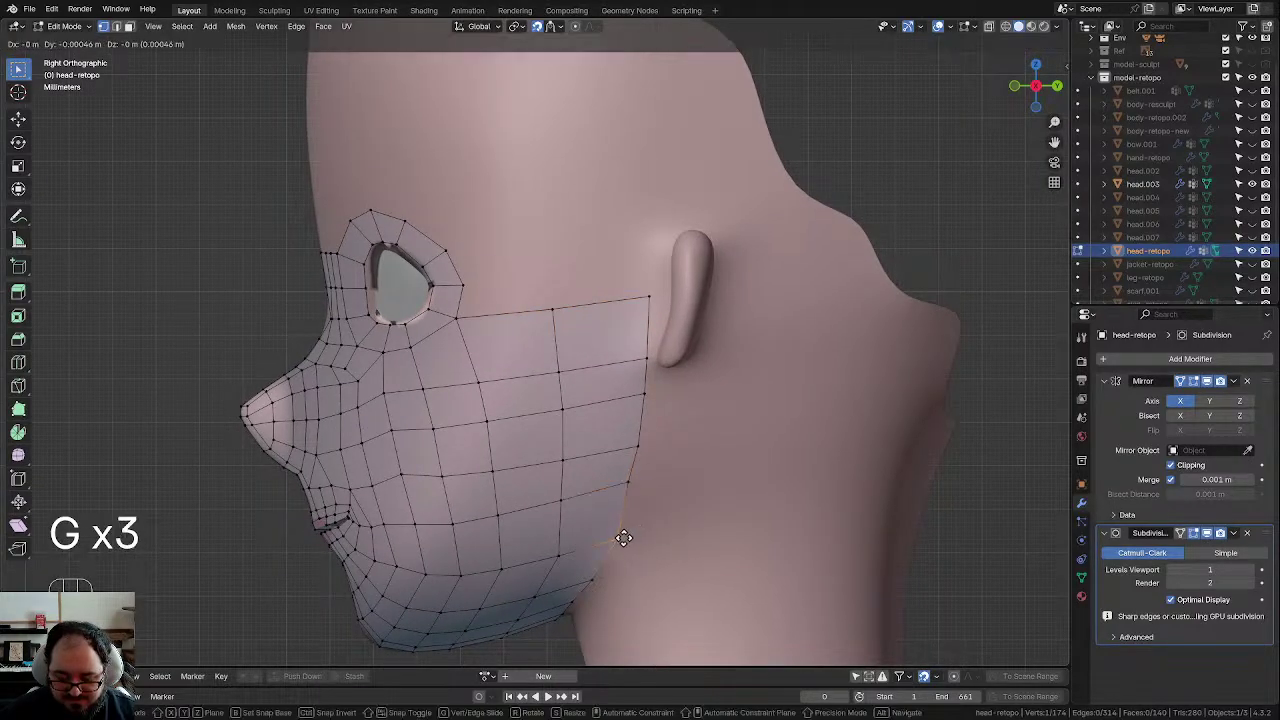
click(625, 525)
key(g)
click(645, 453)
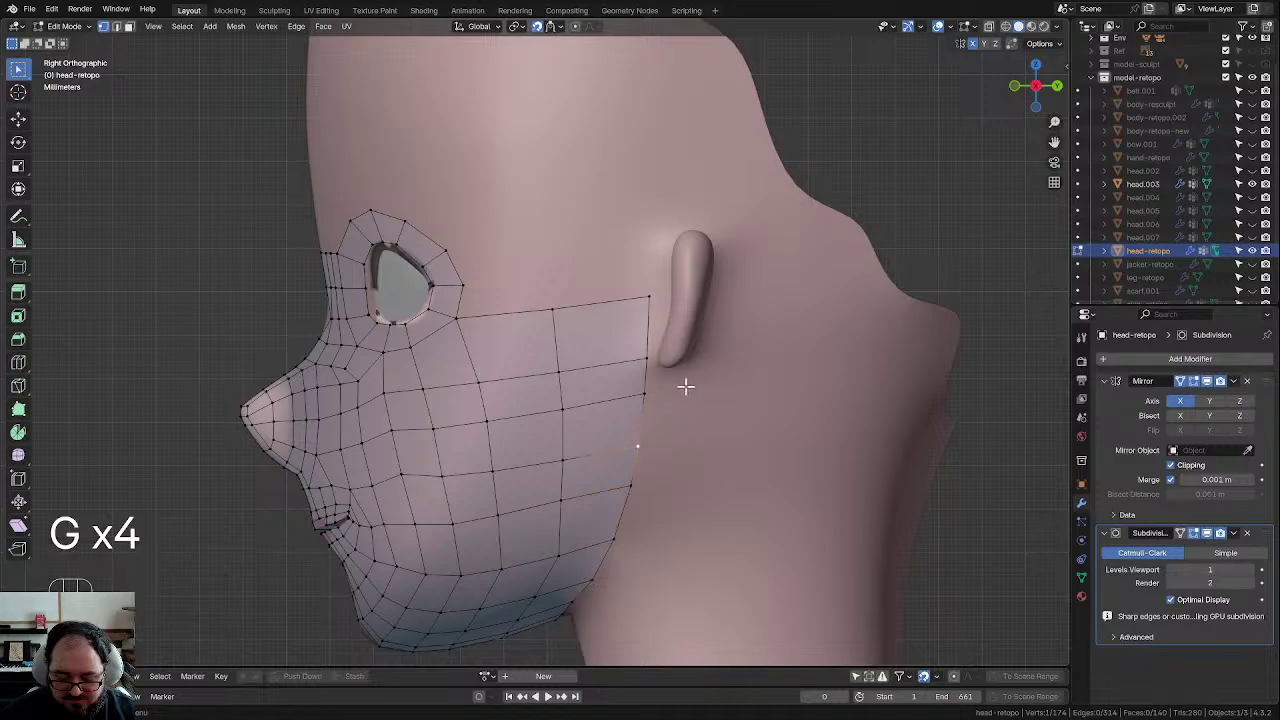
scroll(561, 226, down, 4)
shift+middle_drag(546, 211, 629, 223)
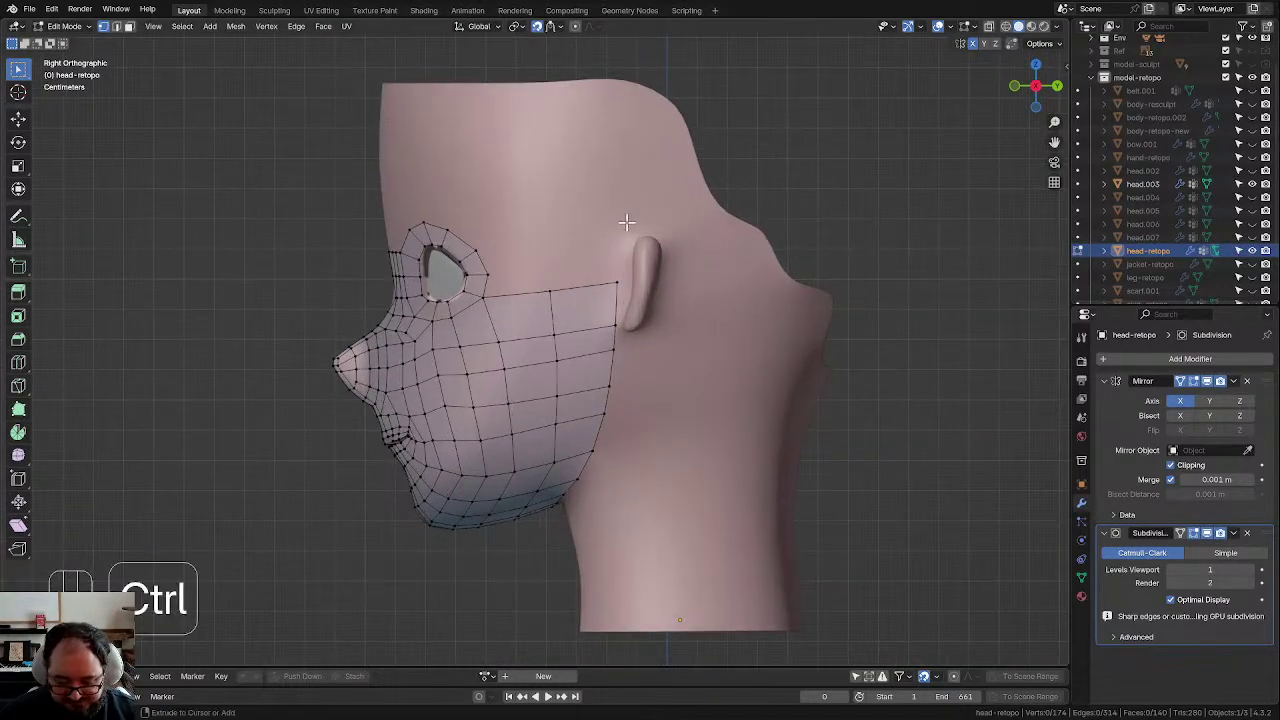
key(ctrl+s)
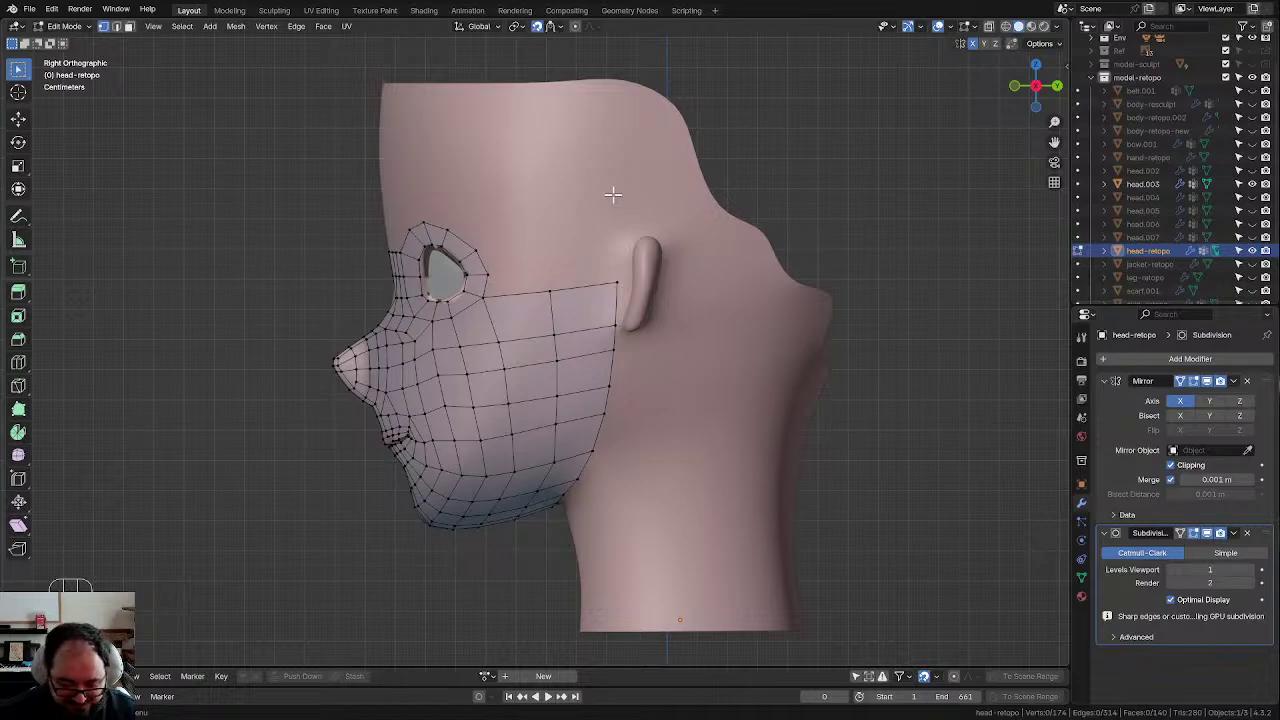
Step: Shift three vertices of the cheek column below the eye toward the ear, and move its jaw vertex about -0.0021 m in Y
scroll(474, 394, up, 2)
shift+middle_drag(474, 394, 502, 325)
scroll(449, 420, up, 1)
scroll(448, 416, down, 1)
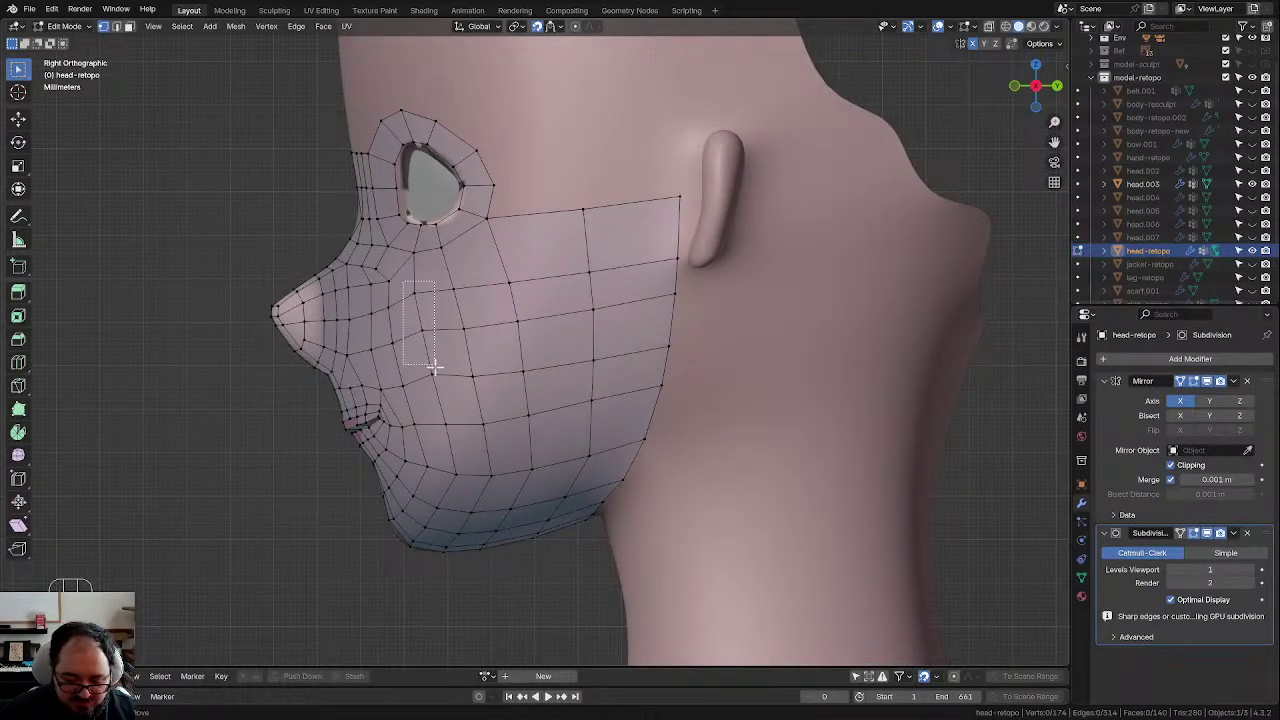
key(g)
key(g)
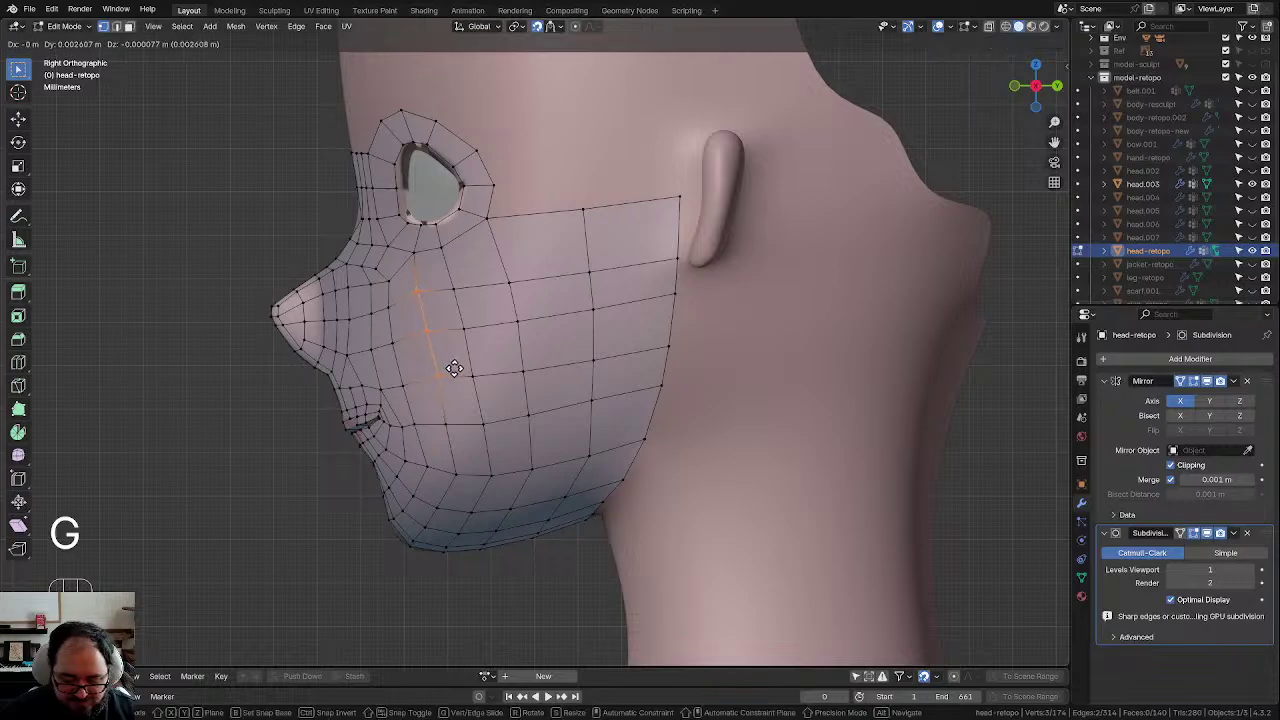
click(458, 423)
key(g)
click(446, 477)
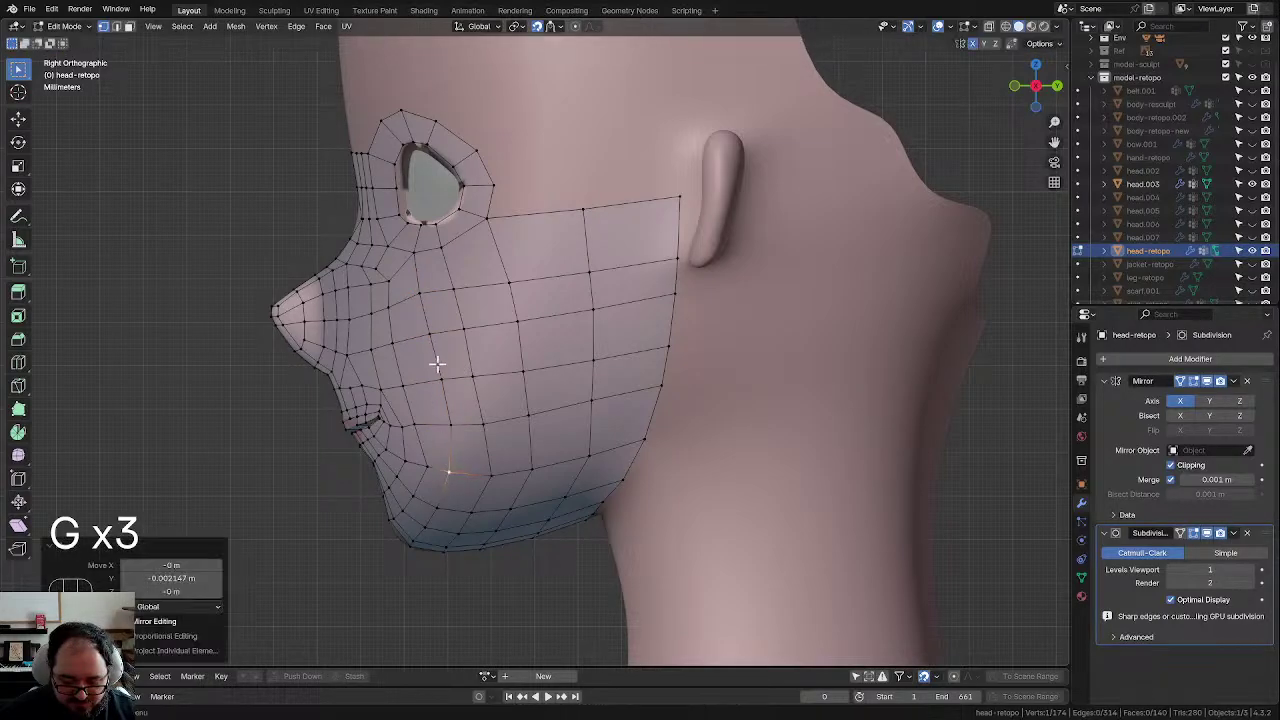
Step: Fine-tune the two upper vertices of the cheek column below the eye to even its spacing
click(425, 302)
key(g)
click(428, 295)
click(432, 334)
key(g)
click(427, 341)
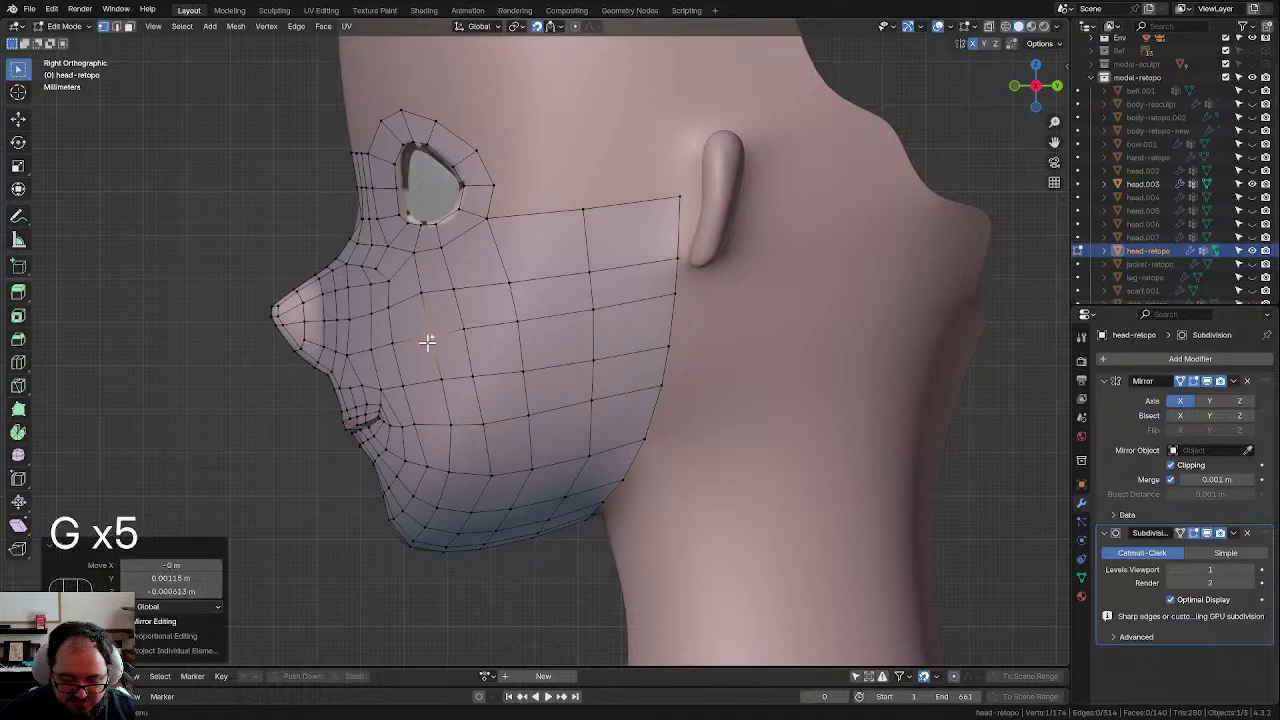
Step: Move the vertices of the column beside the nose and mouth toward the ear, the one behind the mouth corner about 0.0054 m in Y
drag(427, 382, 420, 388)
key(g)
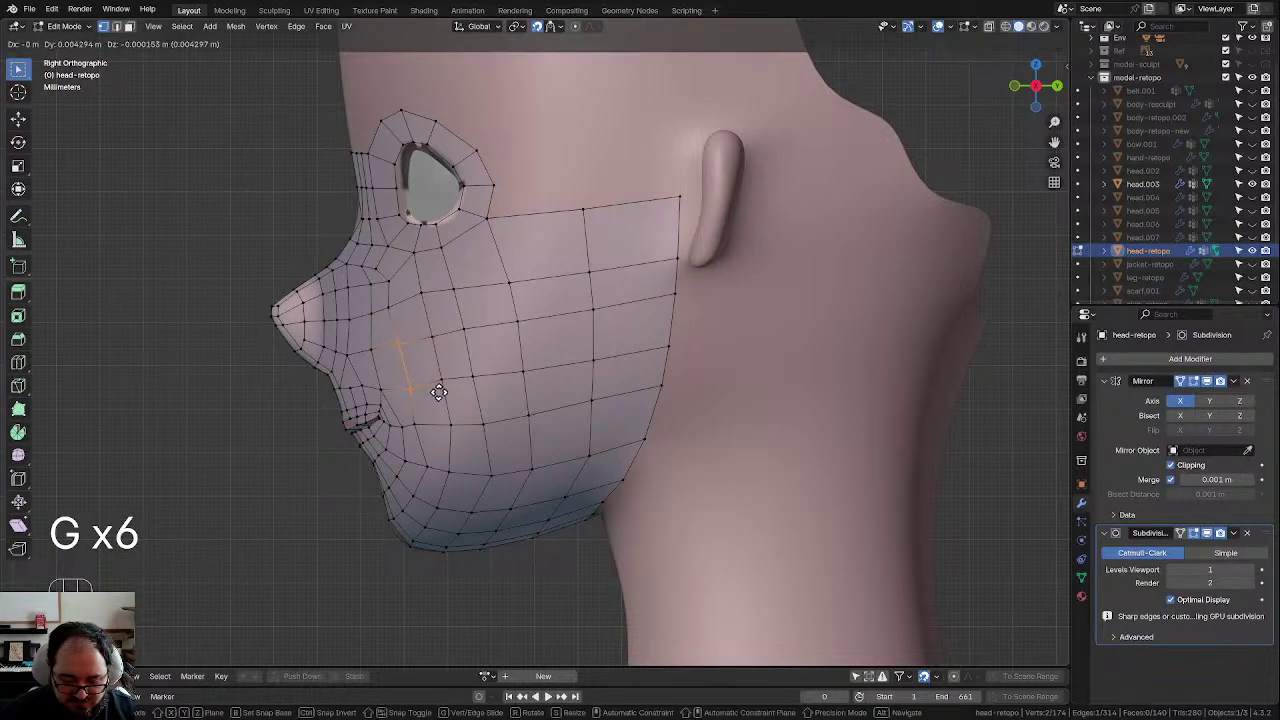
click(443, 374)
click(399, 313)
key(g)
click(406, 311)
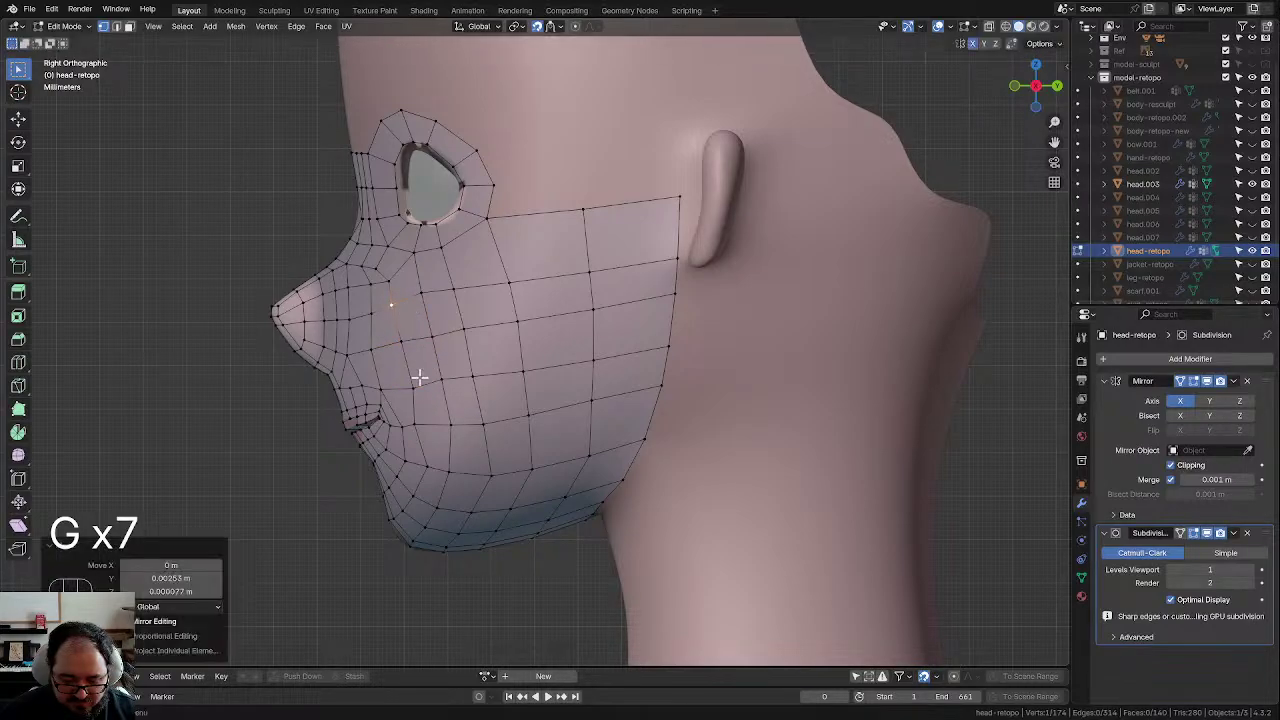
key(g)
click(450, 406)
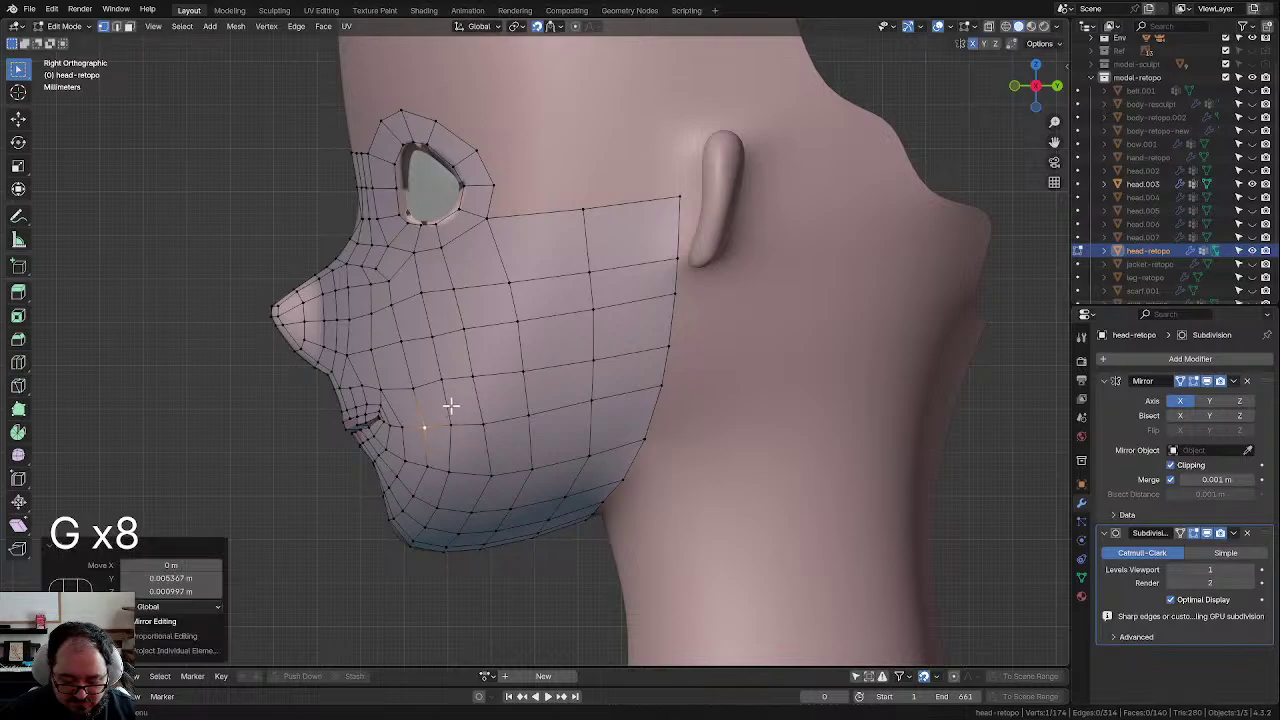
Step: Refine the upper cheek vertices of the two columns behind the nose, nudging them toward the ear
click(413, 346)
key(g)
click(414, 309)
click(398, 302)
key(g)
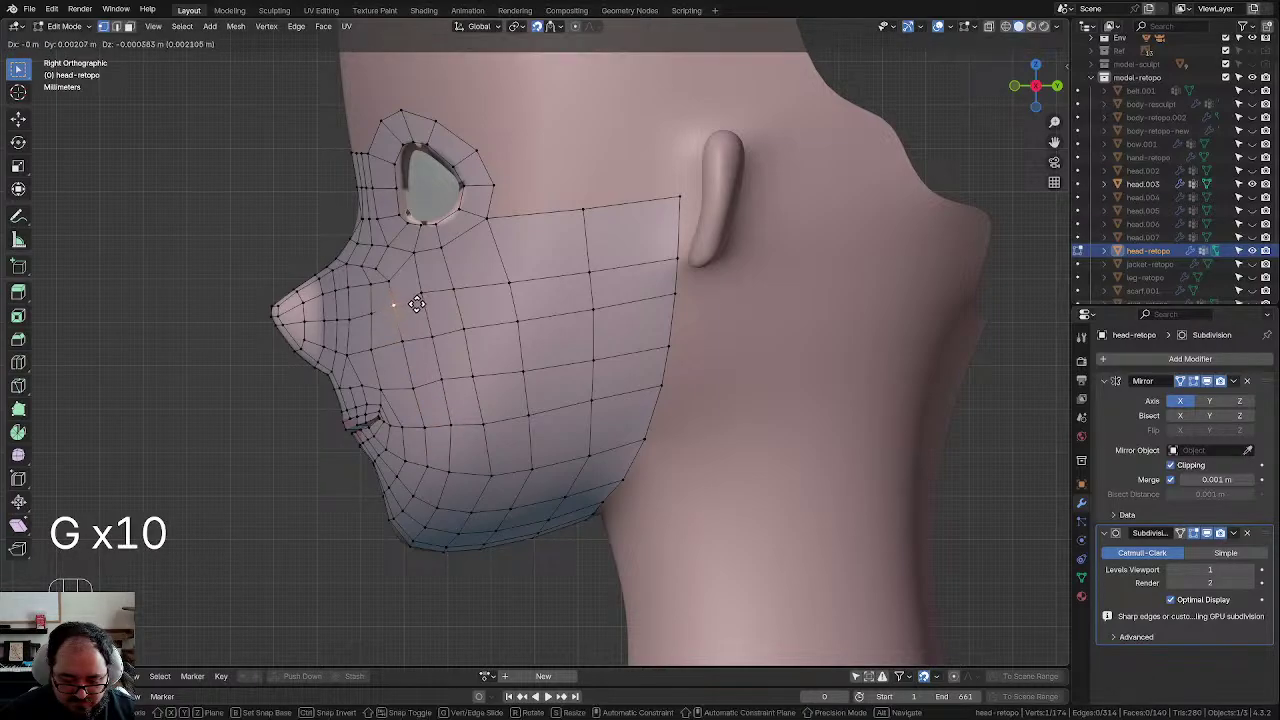
click(435, 315)
click(429, 294)
key(g)
click(445, 297)
Step: Move the two upper vertices of the next cheek column toward the ear, the second by about 0.0025 m in Y
click(467, 291)
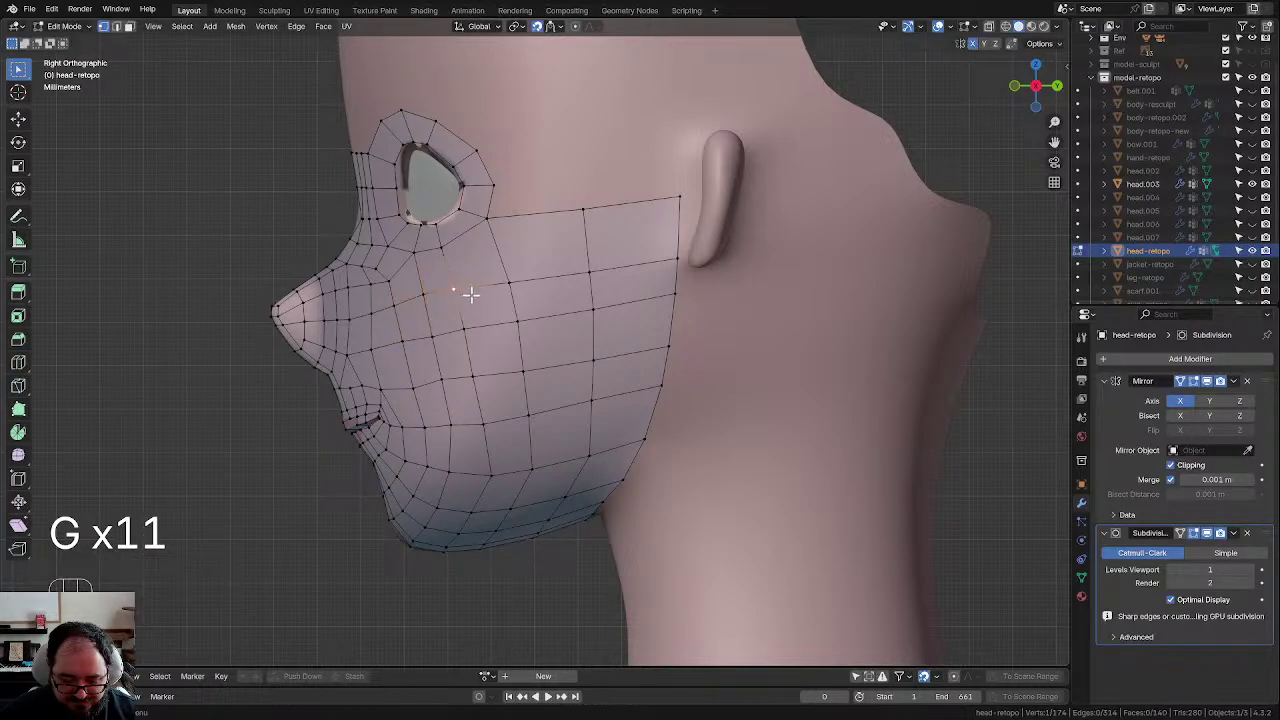
key(g)
click(489, 296)
click(485, 347)
key(g)
click(502, 347)
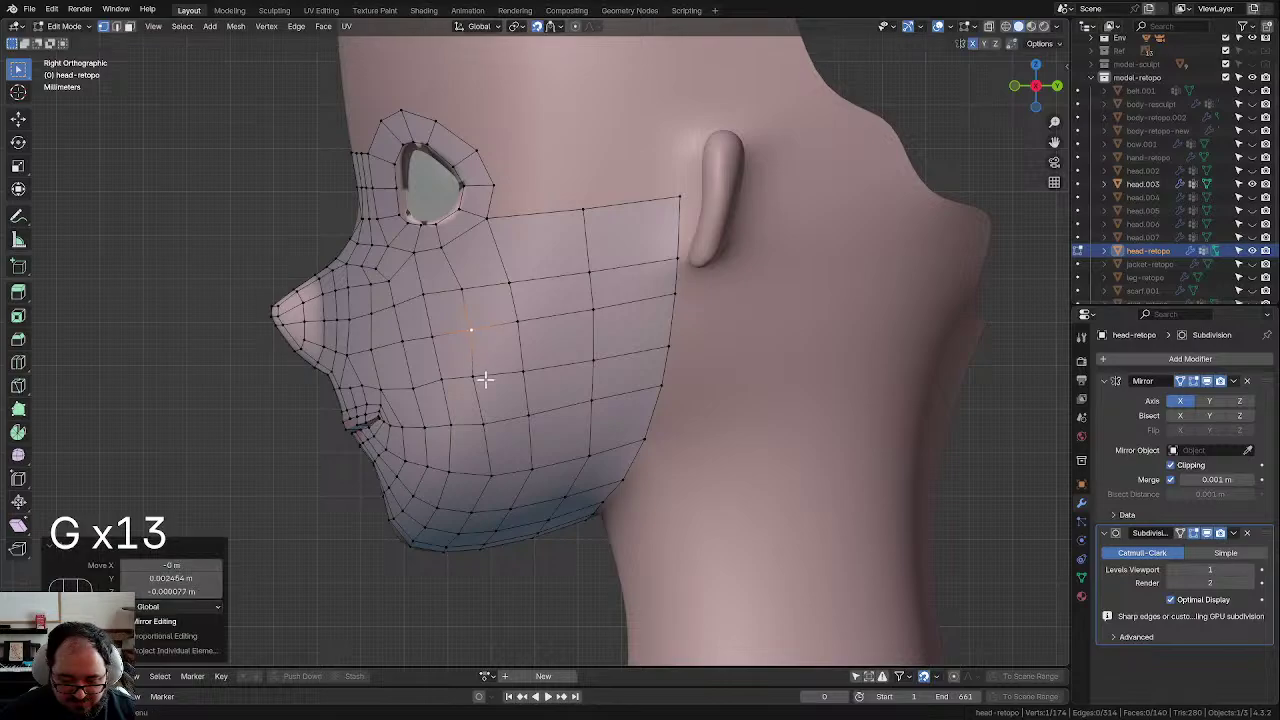
Step: Adjust the three lower vertices of that same cheek column, moving the one on the jaw about -0.0021 m in Y
click(483, 380)
key(g)
click(494, 377)
click(491, 434)
key(g)
click(491, 429)
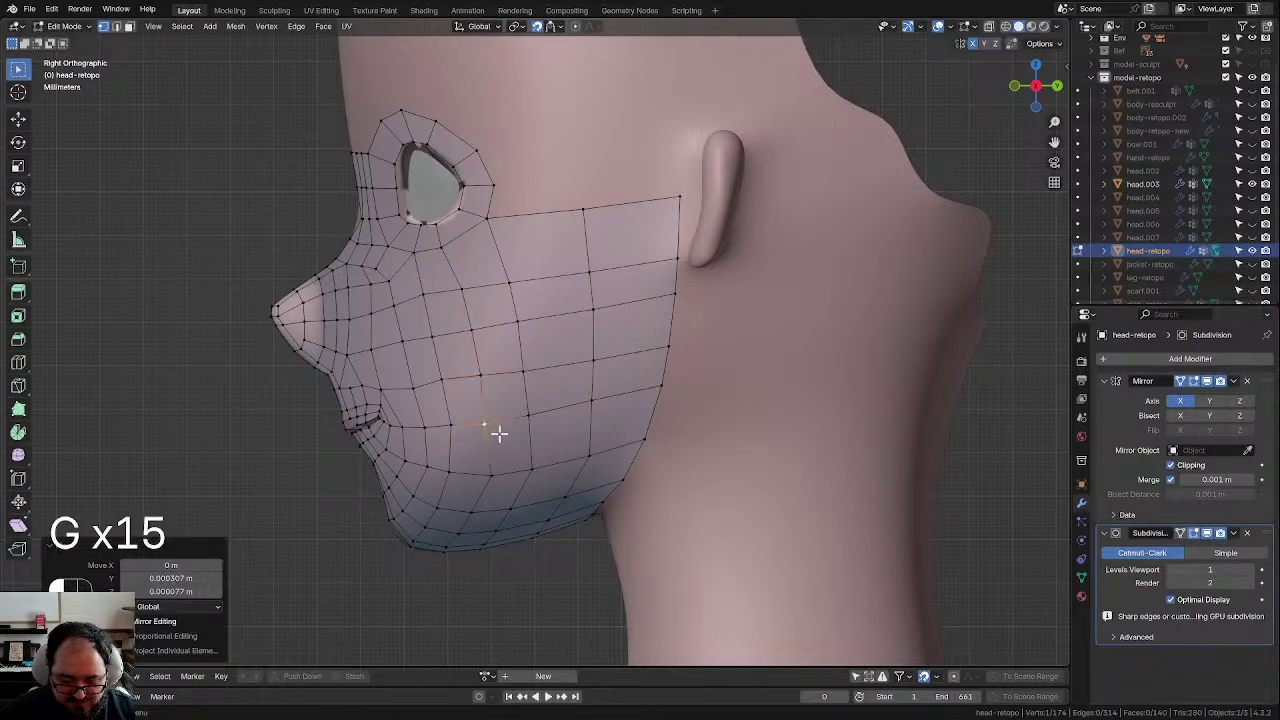
click(488, 481)
key(g)
click(483, 481)
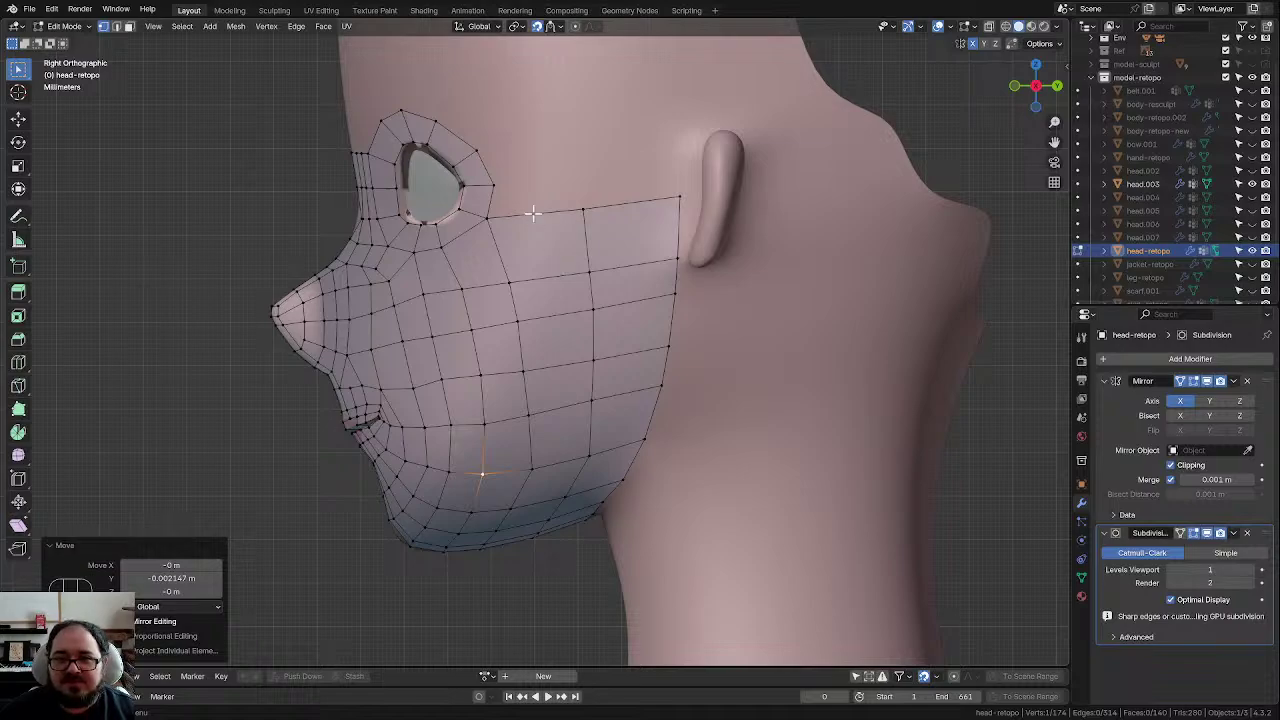
Step: On the mid-cheek column below the eye ring's outer edge, move the mouth-level vertex rearward and the jaw vertex below it forward
click(532, 418)
key(g)
click(549, 410)
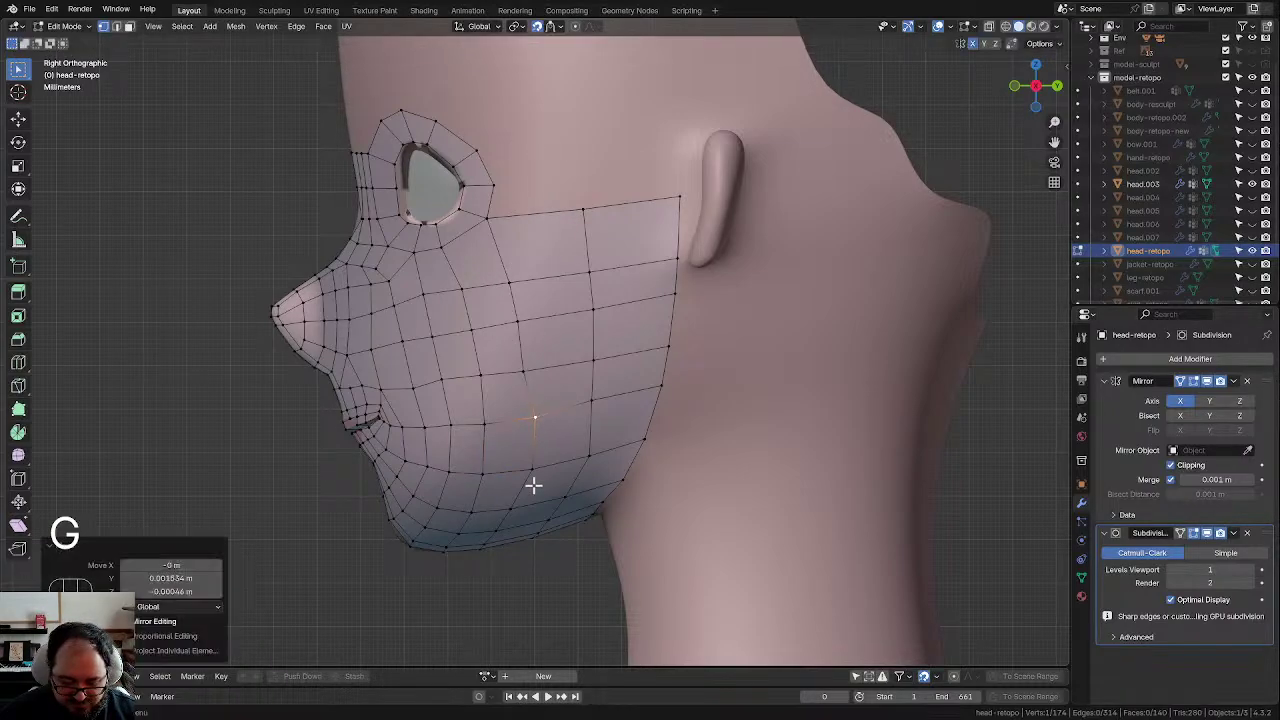
click(533, 485)
key(g)
click(526, 486)
Step: Fine-tune the mid-cheek column, repositioning the mouth-level vertex and the two vertices above it
click(527, 376)
click(536, 419)
key(g)
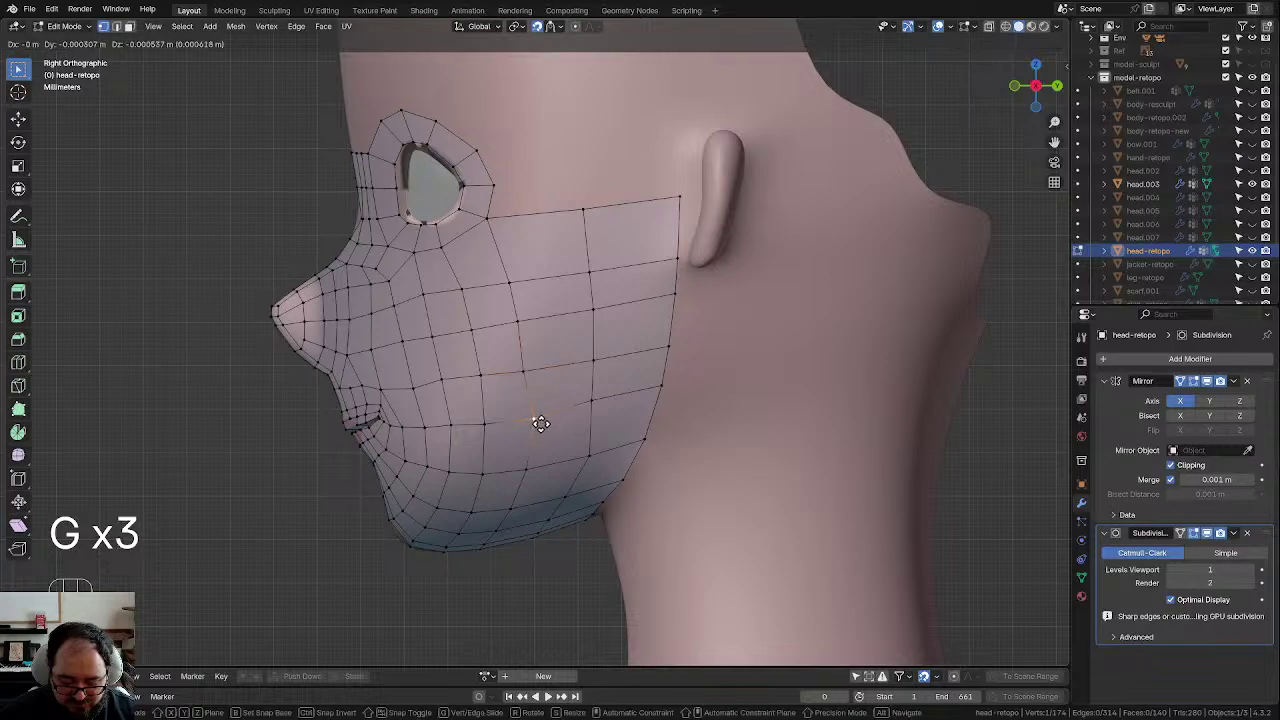
click(538, 428)
click(527, 371)
key(g)
click(517, 331)
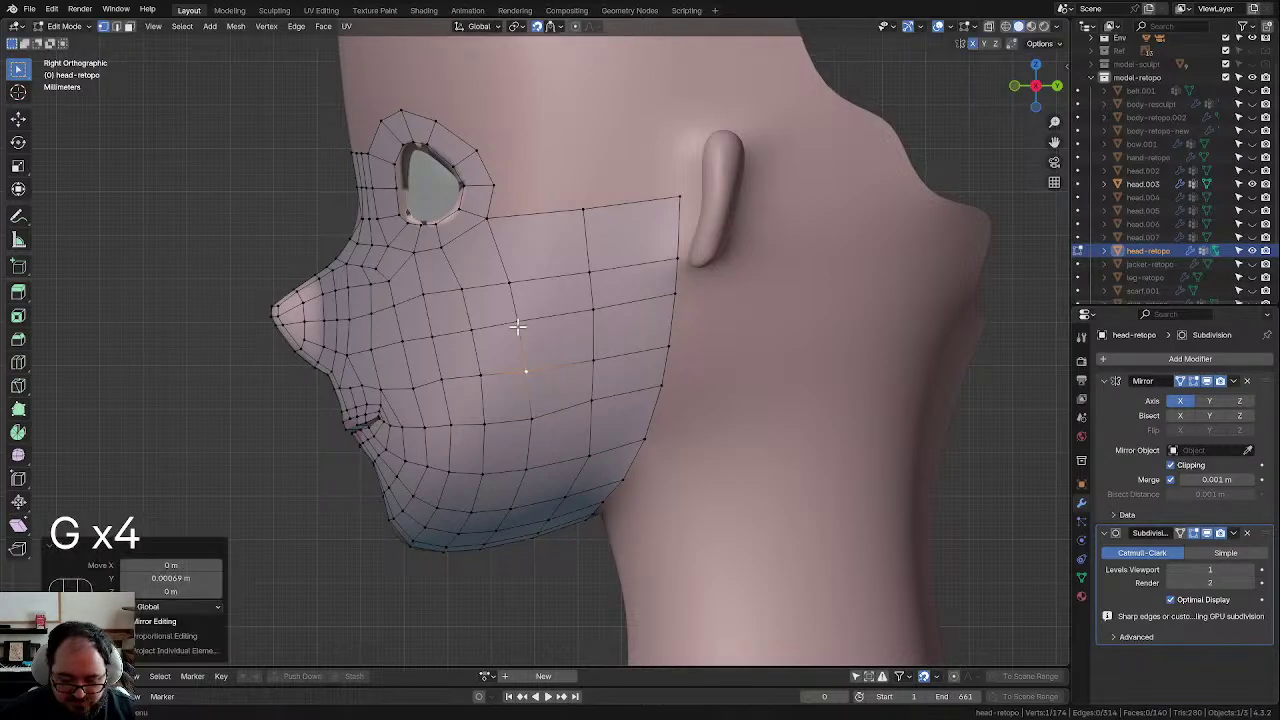
click(518, 330)
key(g)
click(519, 320)
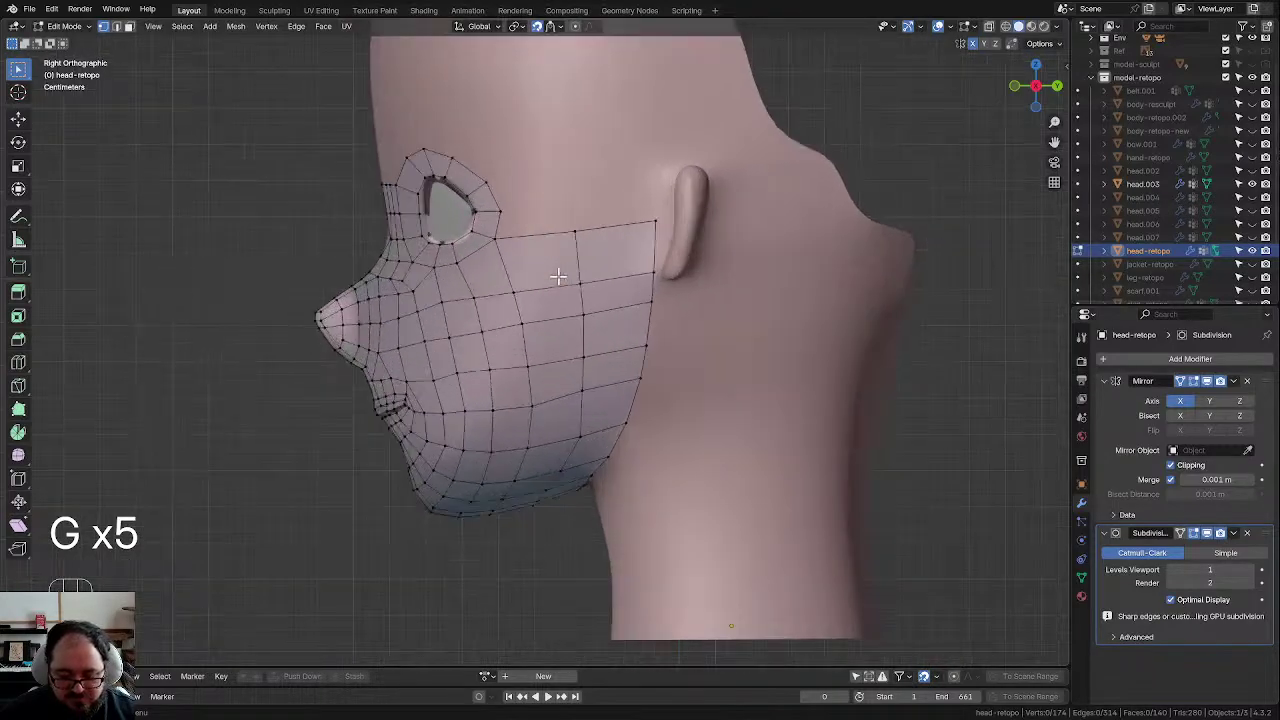
Step: Smooth the vertical edge loop ahead of the ear at 0.5, and lower the cheek's top corner vertex beside the ear about 0.0029 m
alt+click(598, 376)
key(d)
key(g)
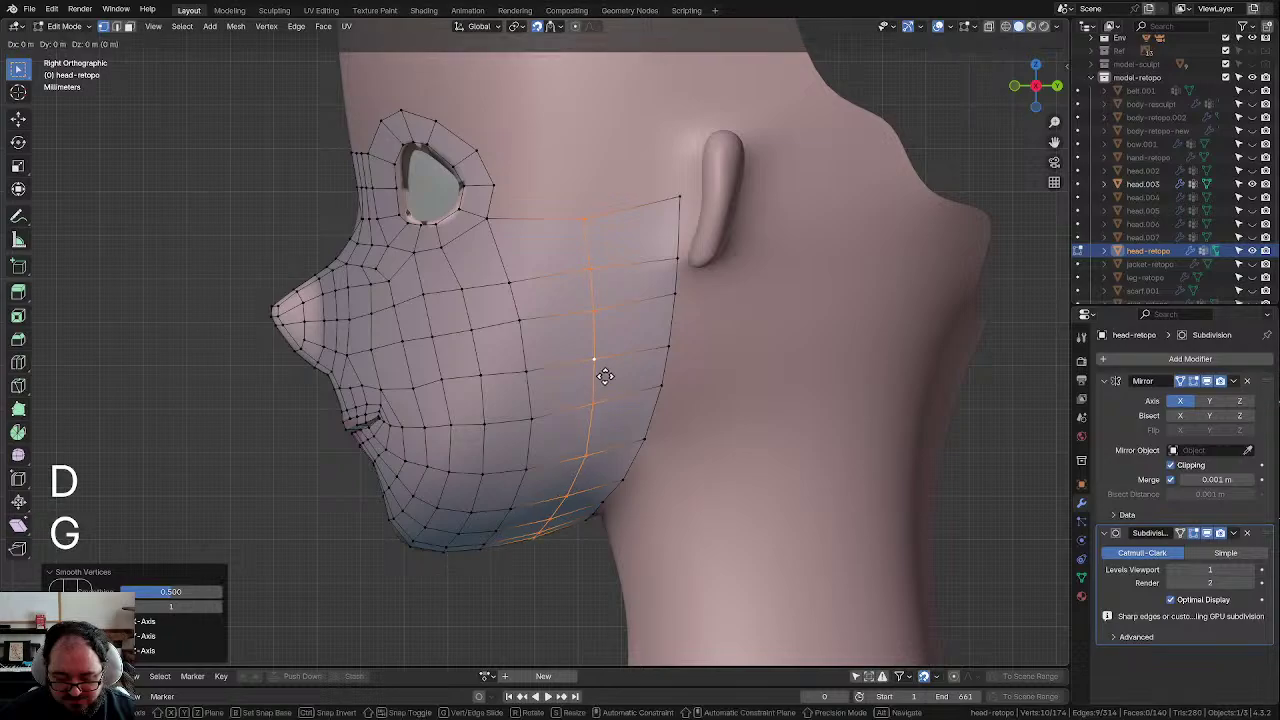
click(606, 372)
click(580, 170)
key(g)
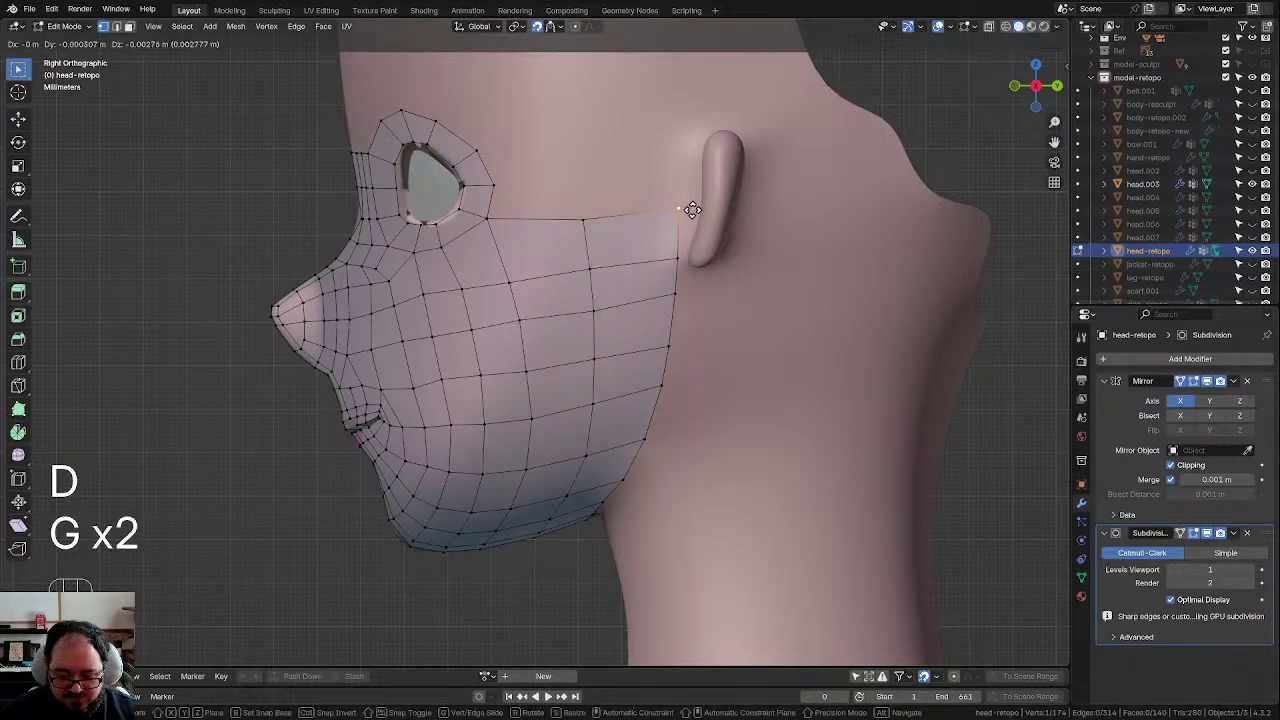
click(693, 210)
Step: Extrude the cheek's top edge beside the ear upward three times to form a strip reaching above the ear
scroll(660, 195, down, 2)
shift+middle_drag(618, 178, 614, 306)
scroll(580, 322, up, 2)
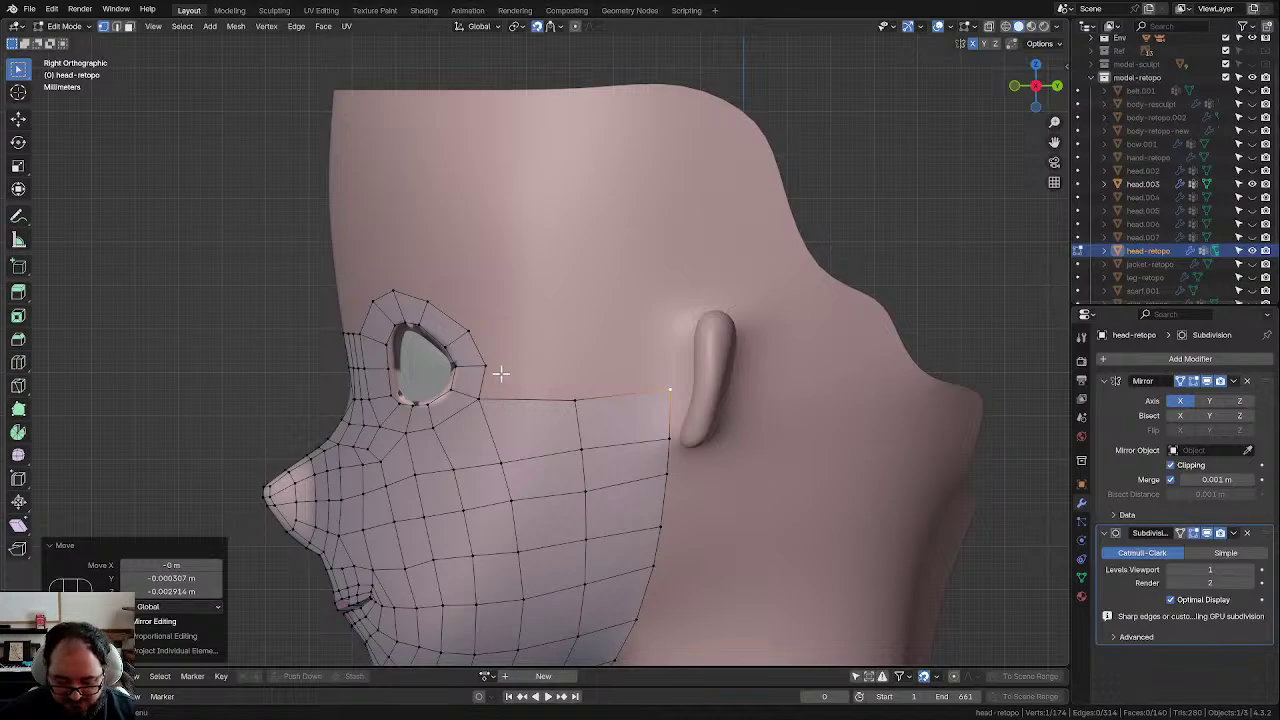
drag(688, 413, 690, 412)
key(e)
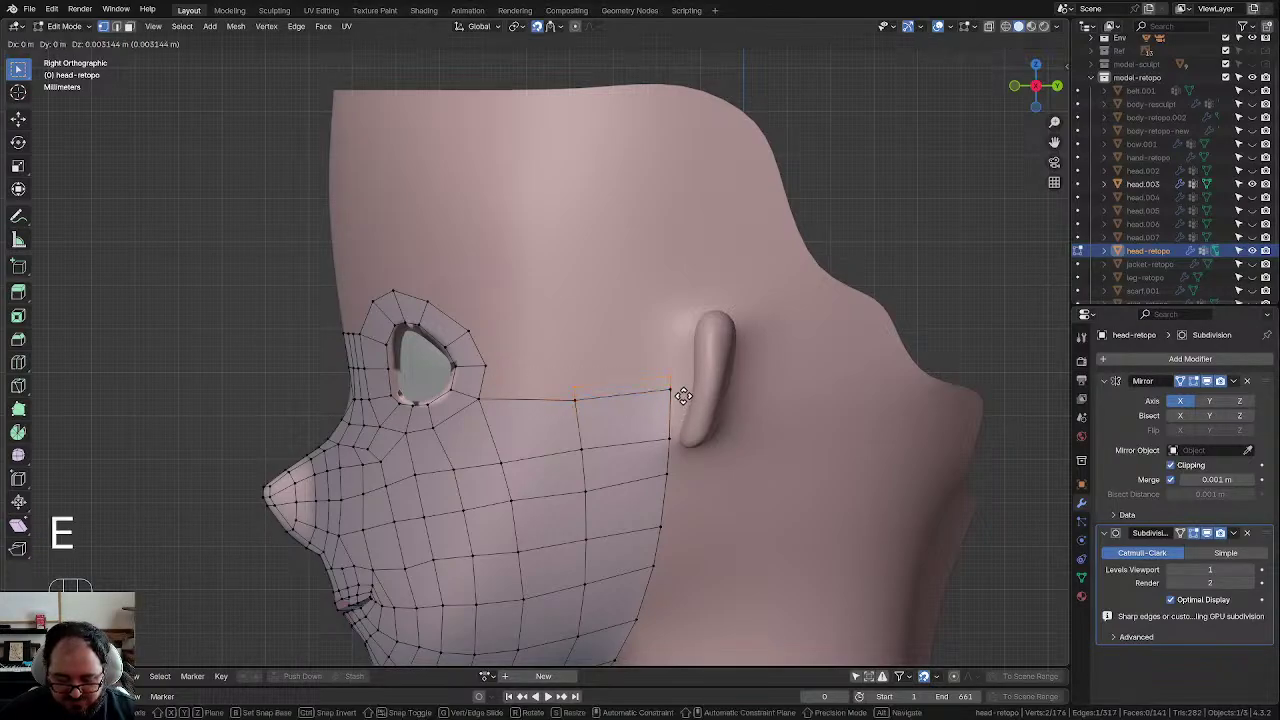
click(686, 370)
key(e)
click(682, 328)
key(e)
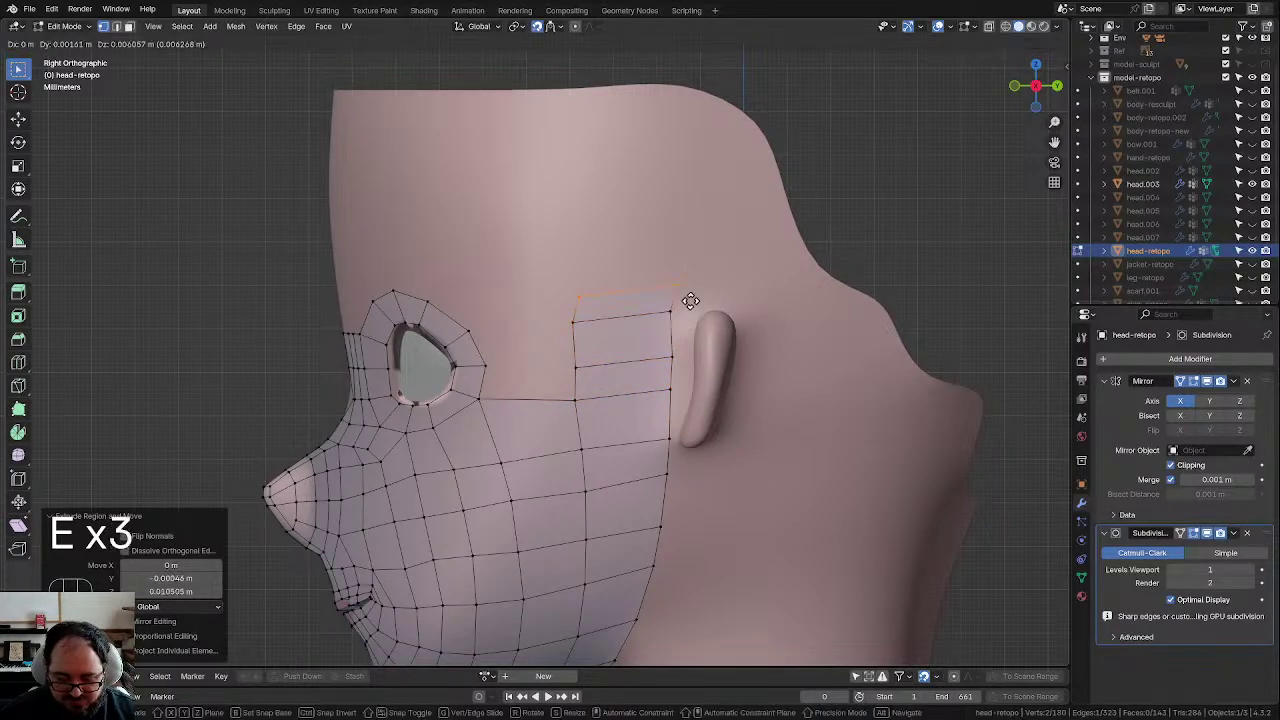
click(670, 310)
Step: Fill the three quads between the new strip and the outer side of the eye ring
click(575, 401)
shift+click(481, 398)
key(f)
key(f)
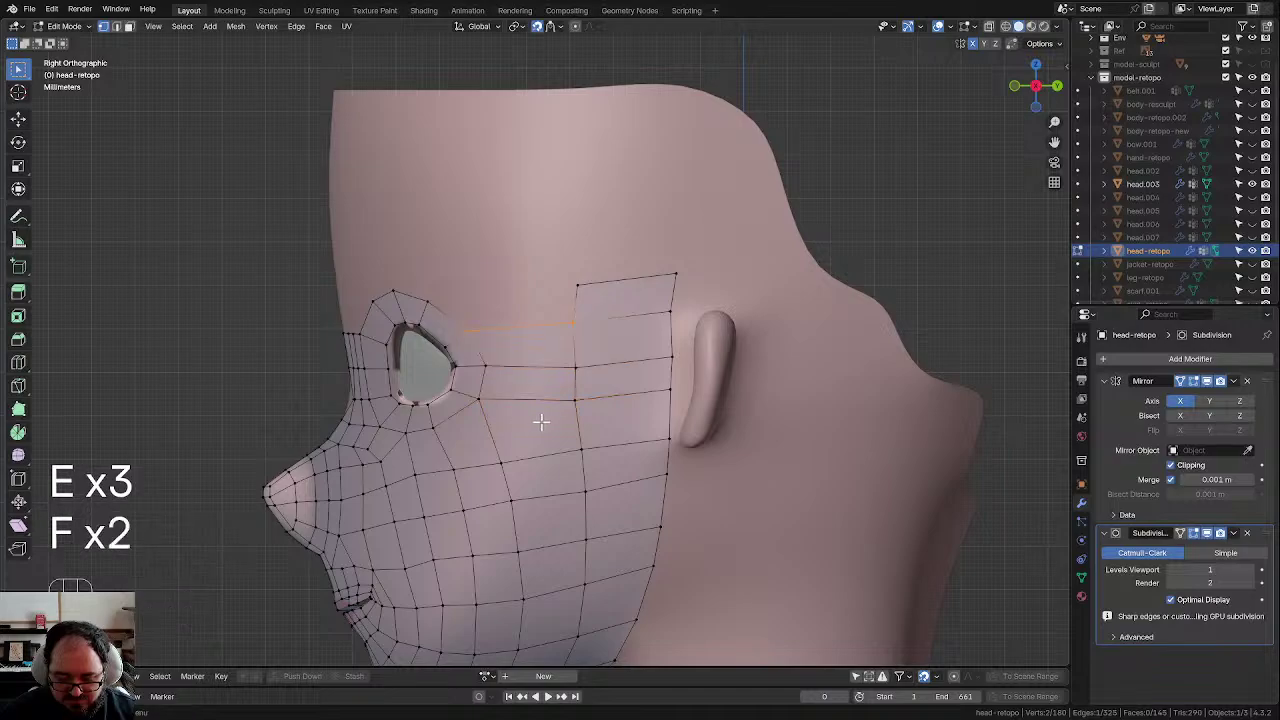
key(f)
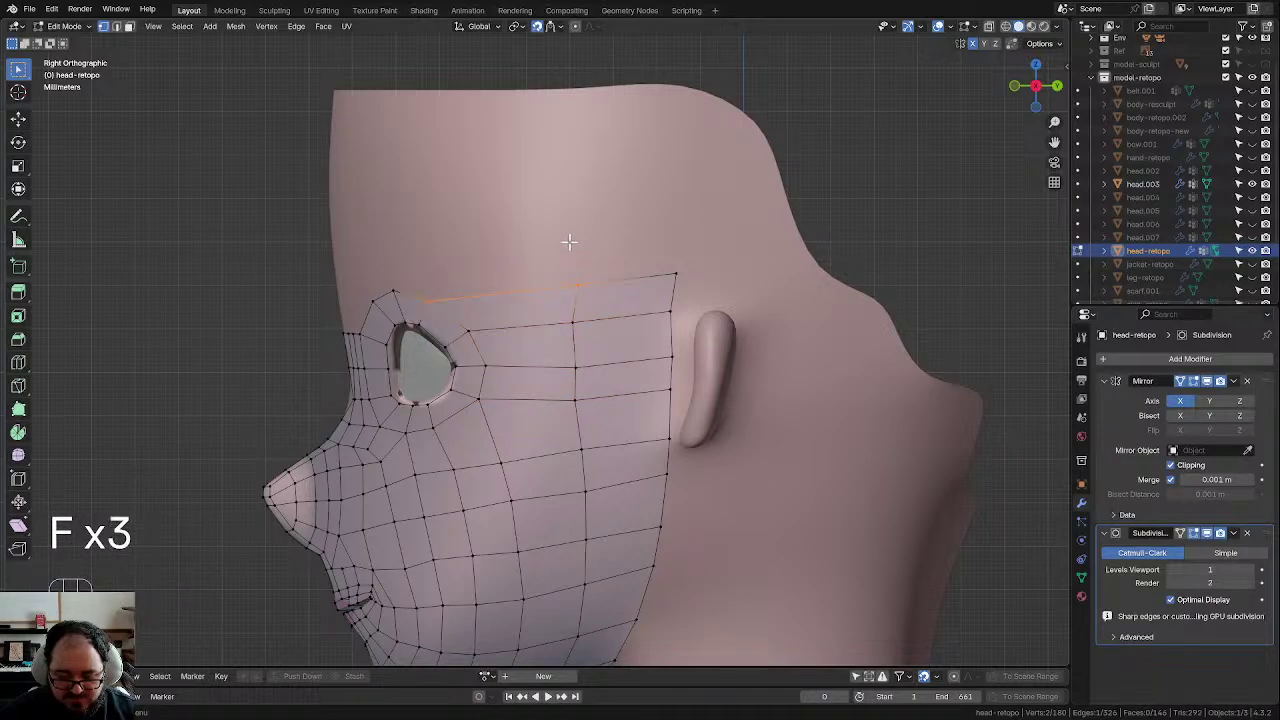
Step: Add a centred vertical loop cut between the eye ring and the strip ahead of the ear, confirm it in place, and return to right side view
middle_drag(565, 320, 540, 378)
scroll(557, 368, up, 2)
scroll(557, 368, down, 3)
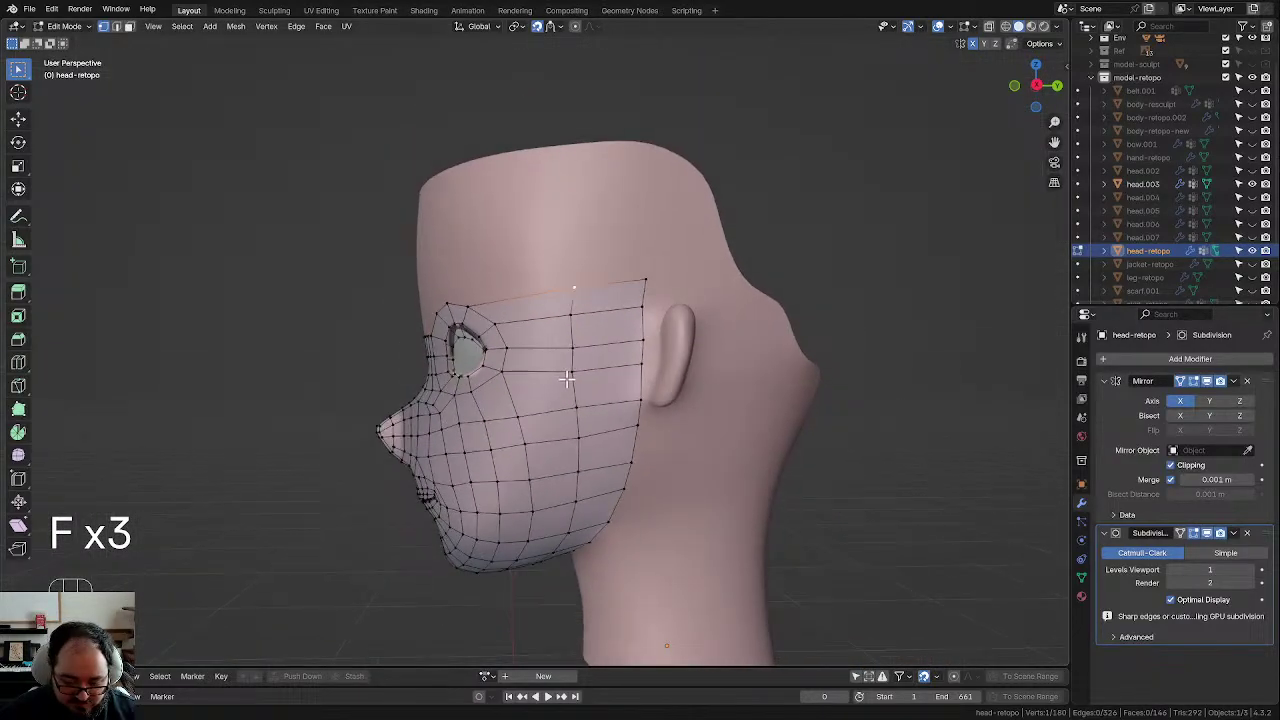
key(ctrl+r)
click(536, 325)
right_click(536, 325)
key(g)
click(536, 325)
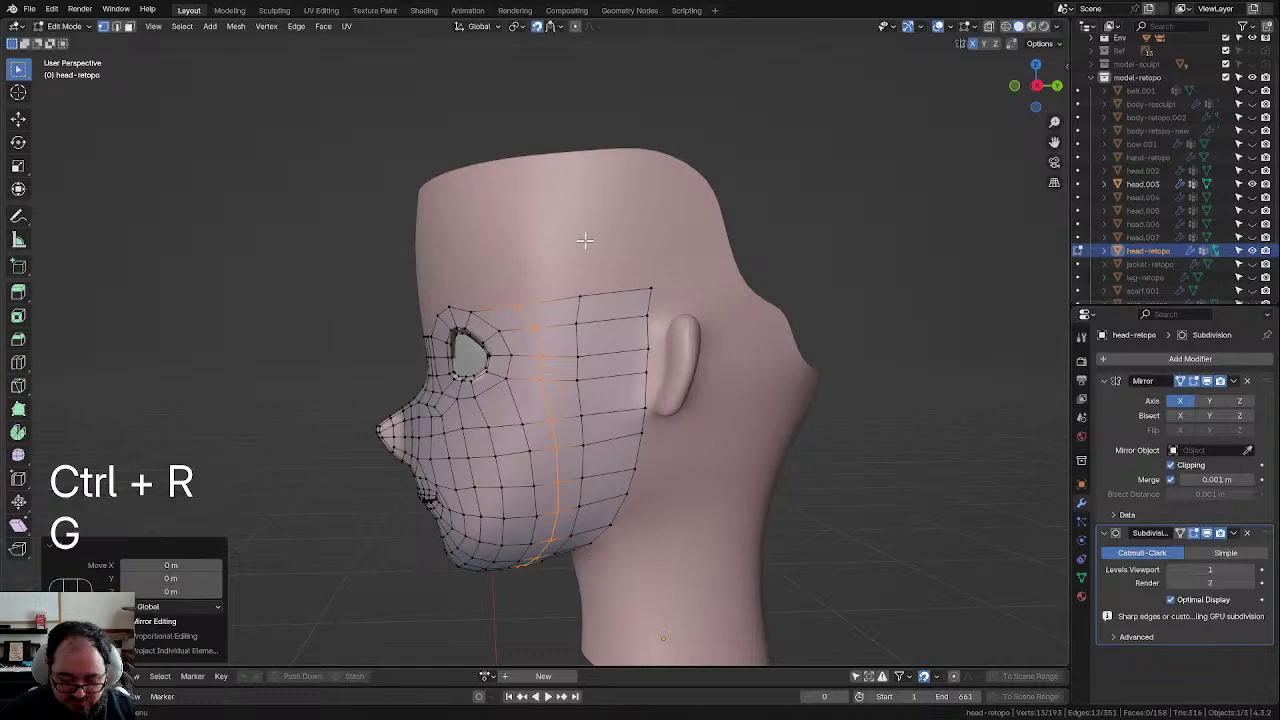
click(586, 241)
mouse_move(575, 318)
middle_down()
mouse_move(620, 334)
mouse_move(566, 282)
mouse_move(600, 315)
mouse_move(563, 171)
mouse_move(567, 311)
middle_up()
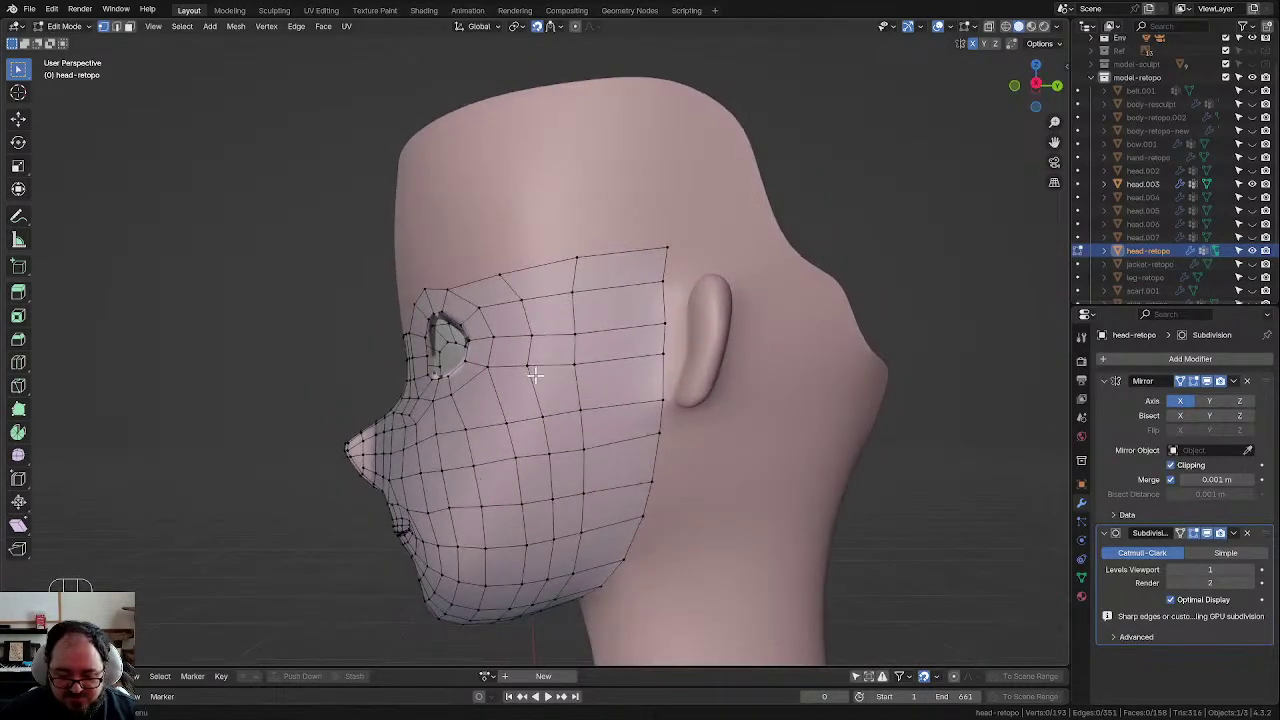
scroll(663, 363, down, 3)
key(KP_1)
key(KP_3)
scroll(660, 355, up, 2)
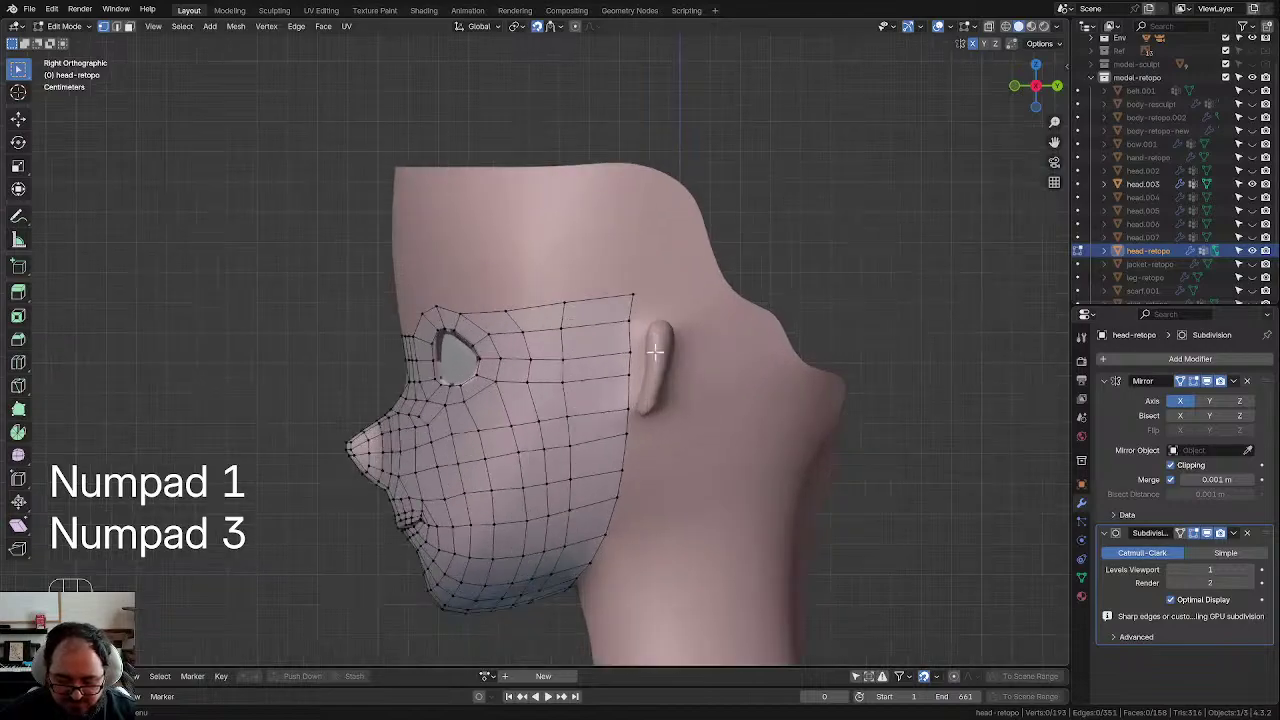
Step: Reposition the middle temple vertex and move the top-edge vertex above it back about 0.0035 m and up about 0.0012 m
scroll(535, 393, up, 2)
key(g)
click(523, 371)
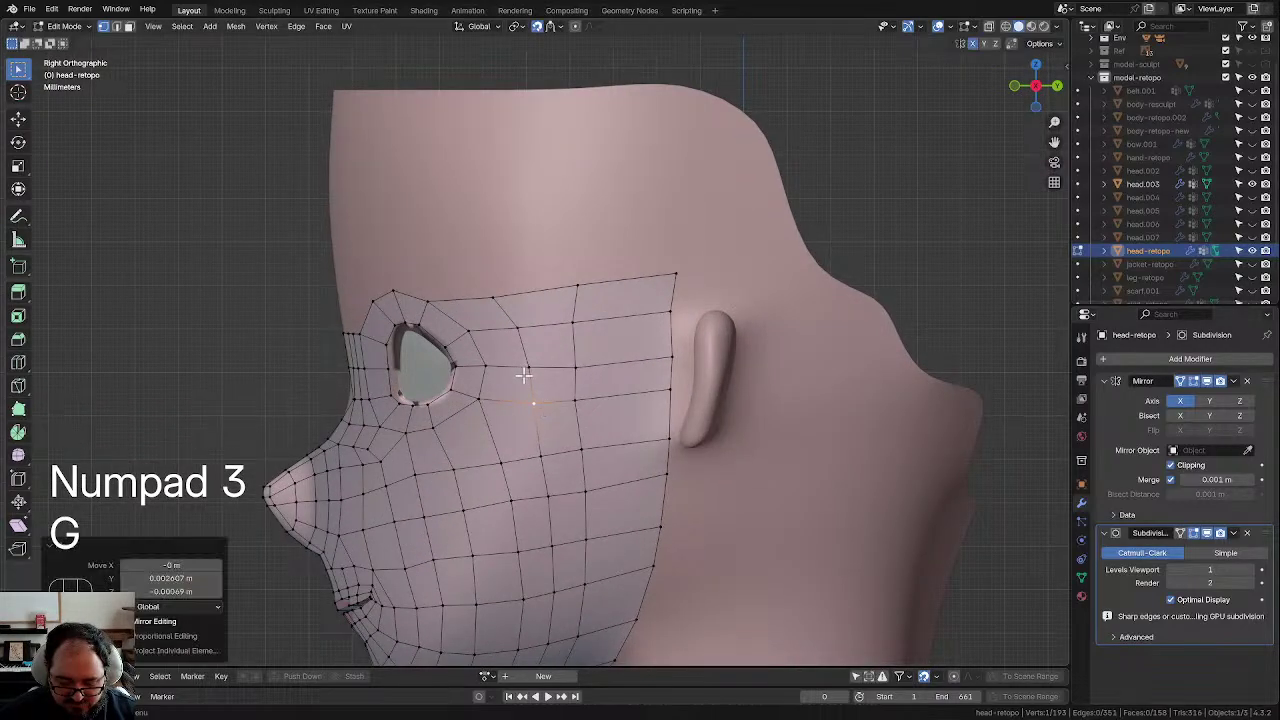
click(495, 297)
key(g)
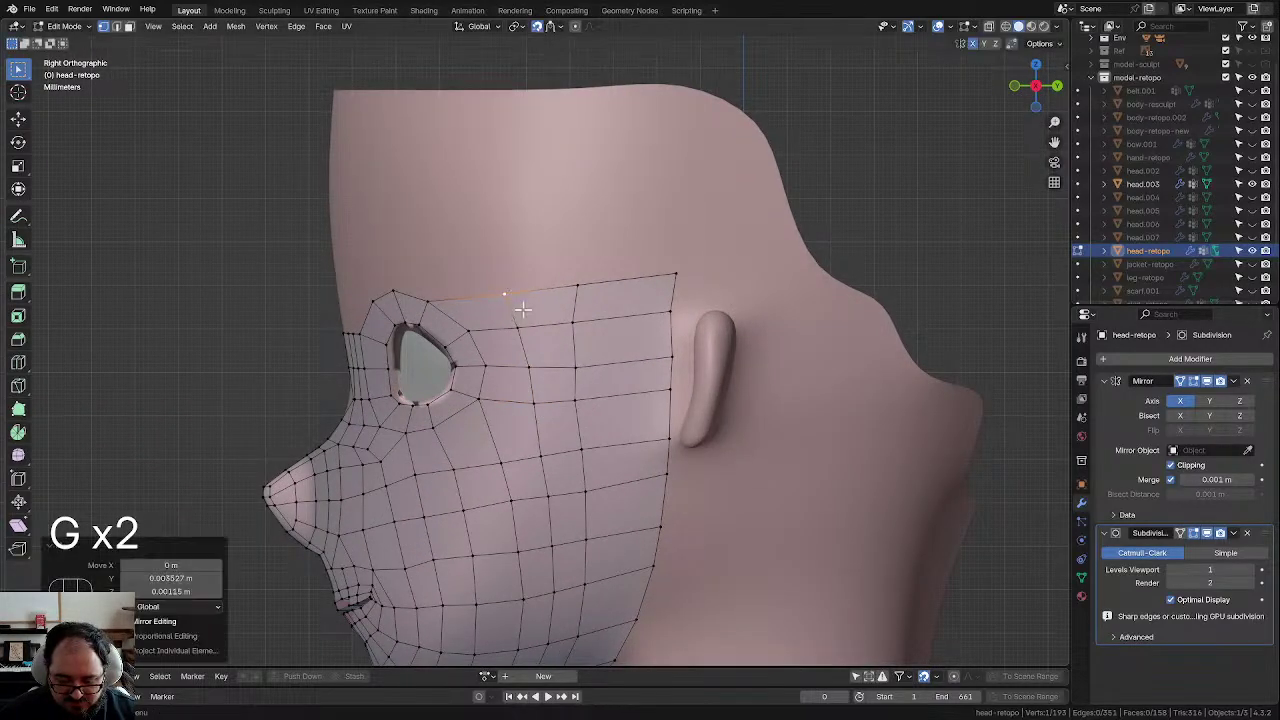
click(528, 321)
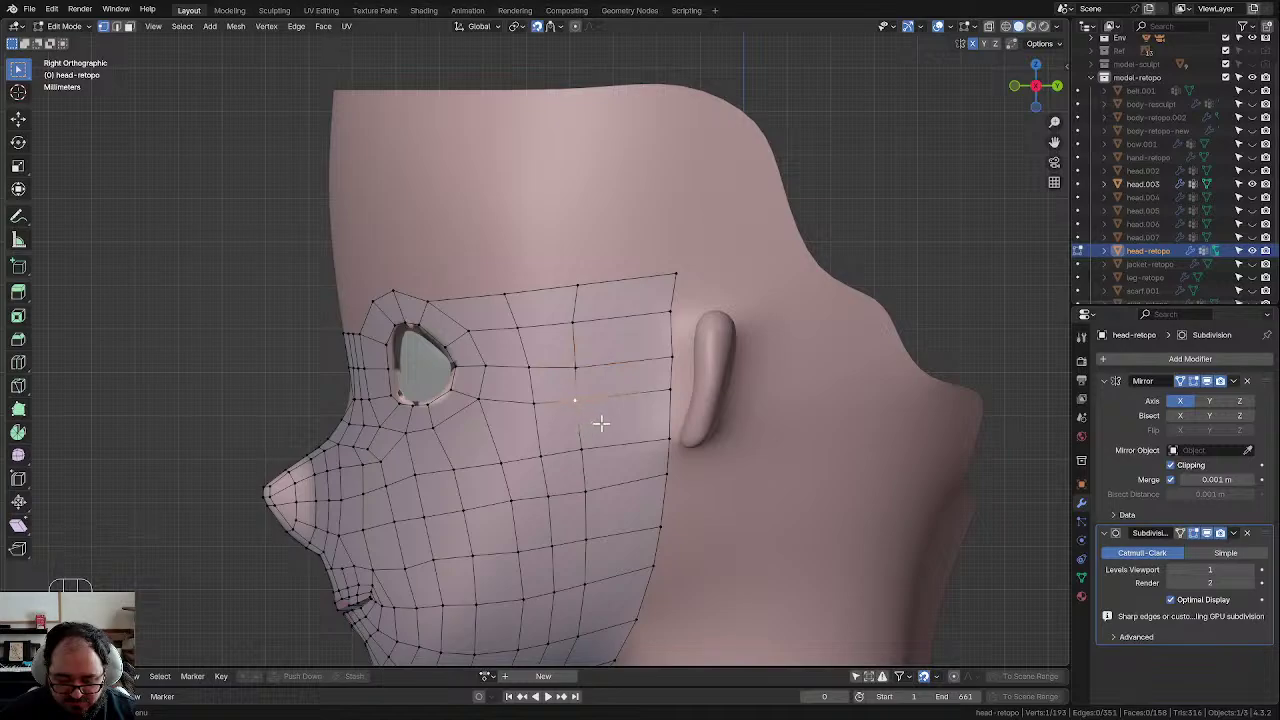
Step: Smooth the vertical edge loop ahead of the ear at 0.5, re-snap it to the sculpt, and select its top vertex
scroll(560, 421, down, 2)
alt+click(570, 405)
key(d)
key(g)
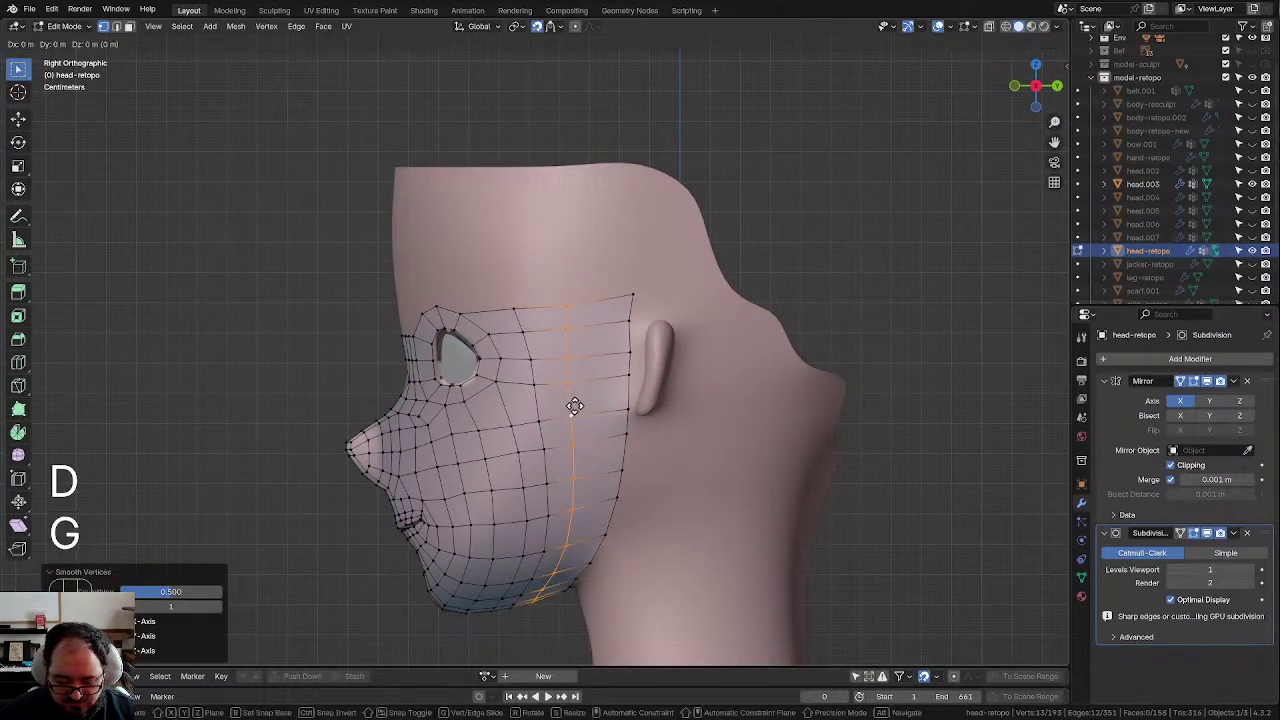
click(575, 407)
click(563, 279)
scroll(525, 279, up, 1)
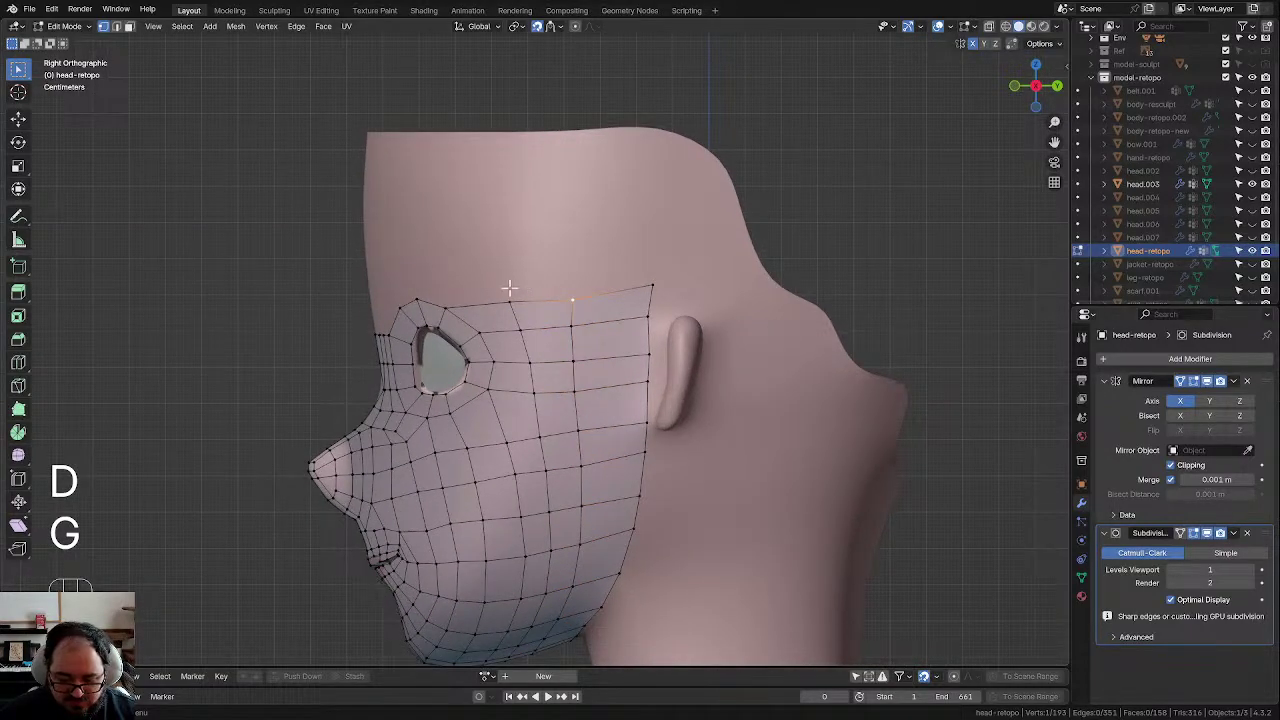
Step: Extrude the top edges of the nose bridge between the eyes upward to brow height
middle_drag(510, 288, 591, 337)
scroll(581, 328, up, 2)
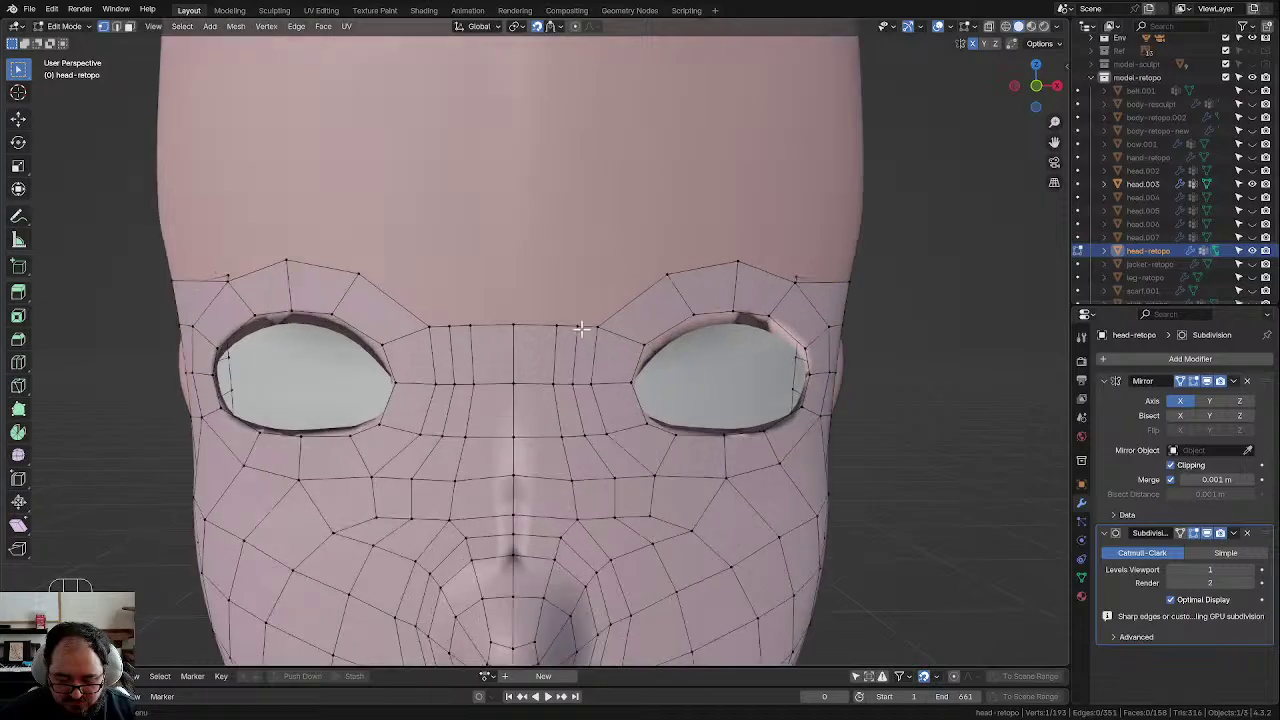
drag(598, 336, 607, 337)
key(e)
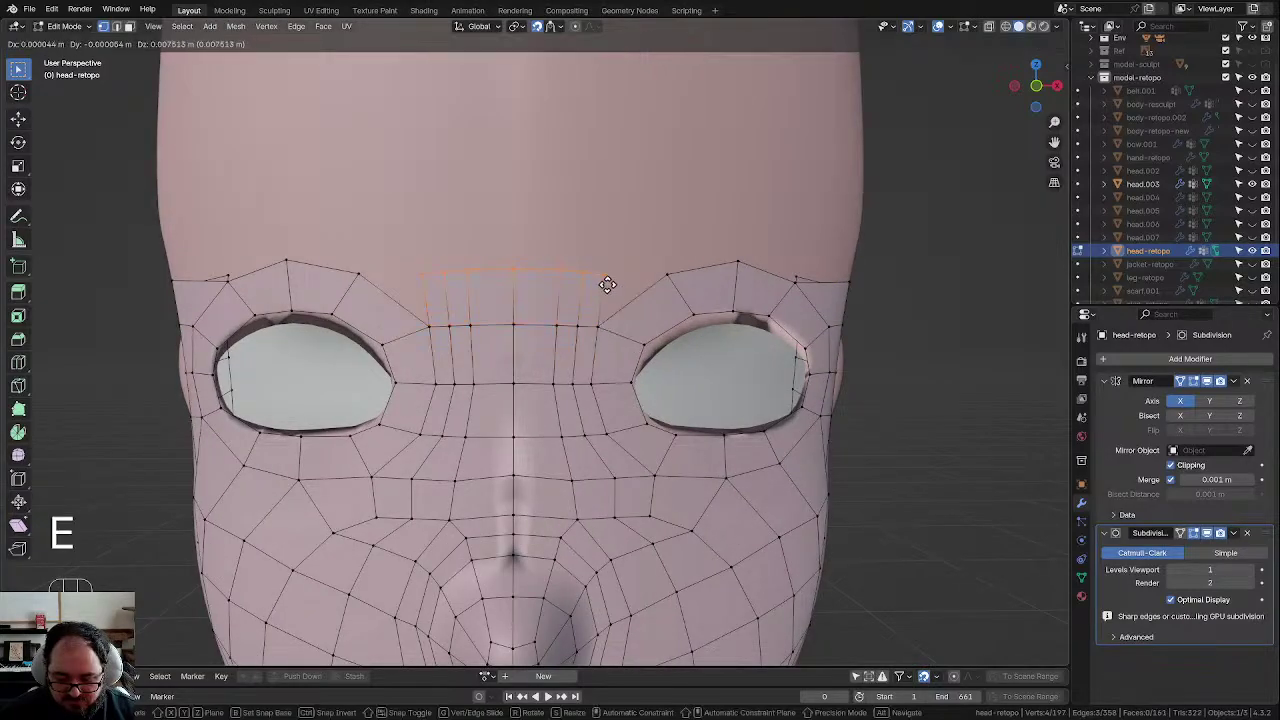
click(607, 282)
Step: Delete the extrusion's outer corner vertex and fill the gap to the eye ring's inner top corner with a face
click(667, 282)
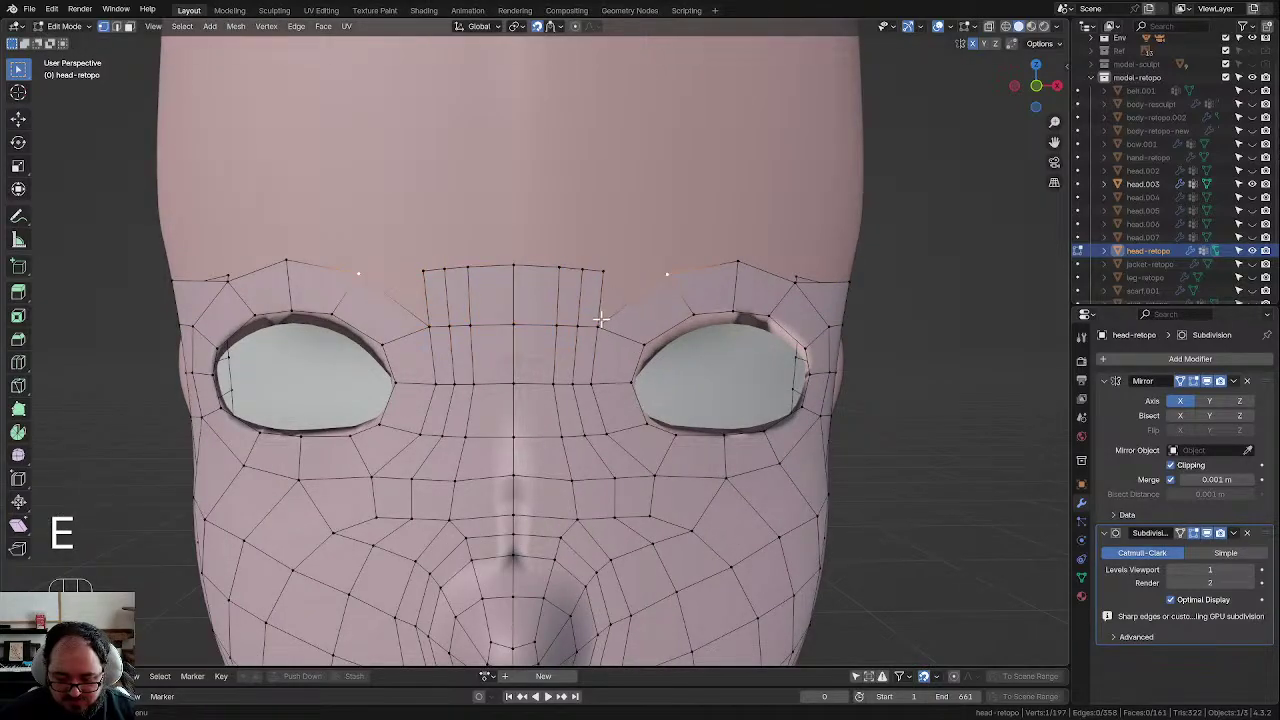
scroll(608, 284, up, 1)
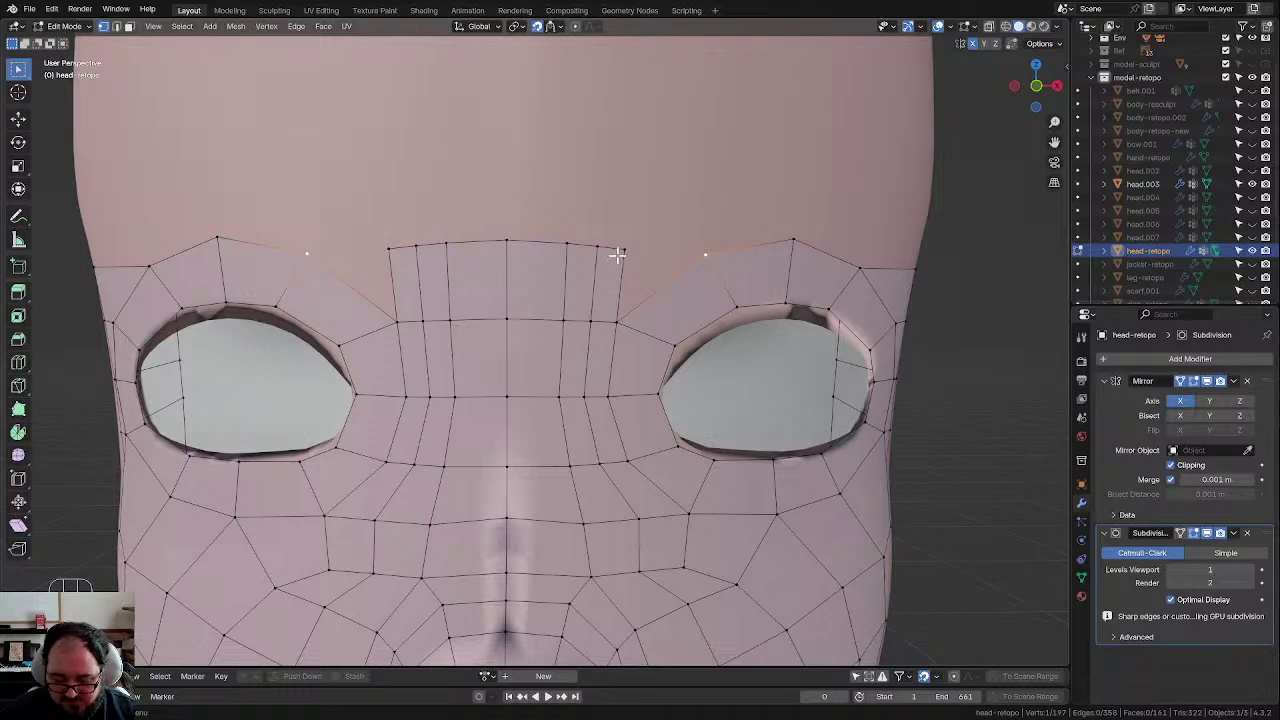
key(x)
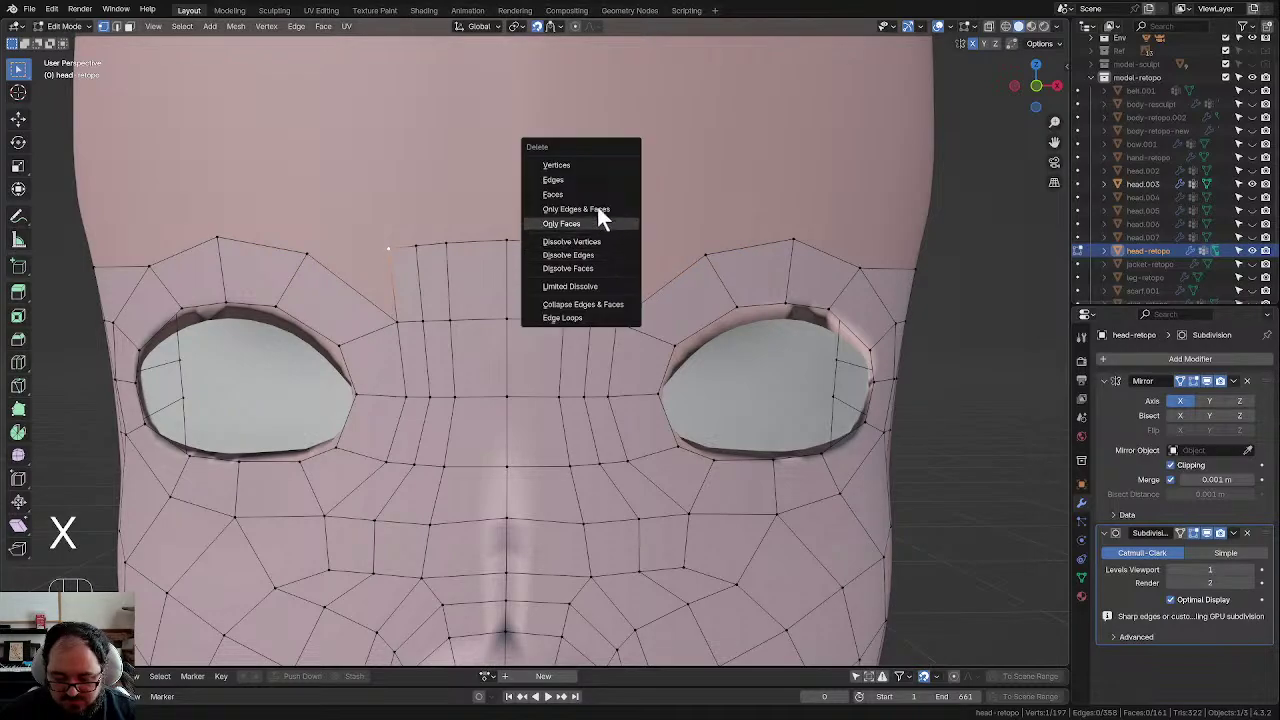
click(625, 166)
alt+shift+click(610, 322)
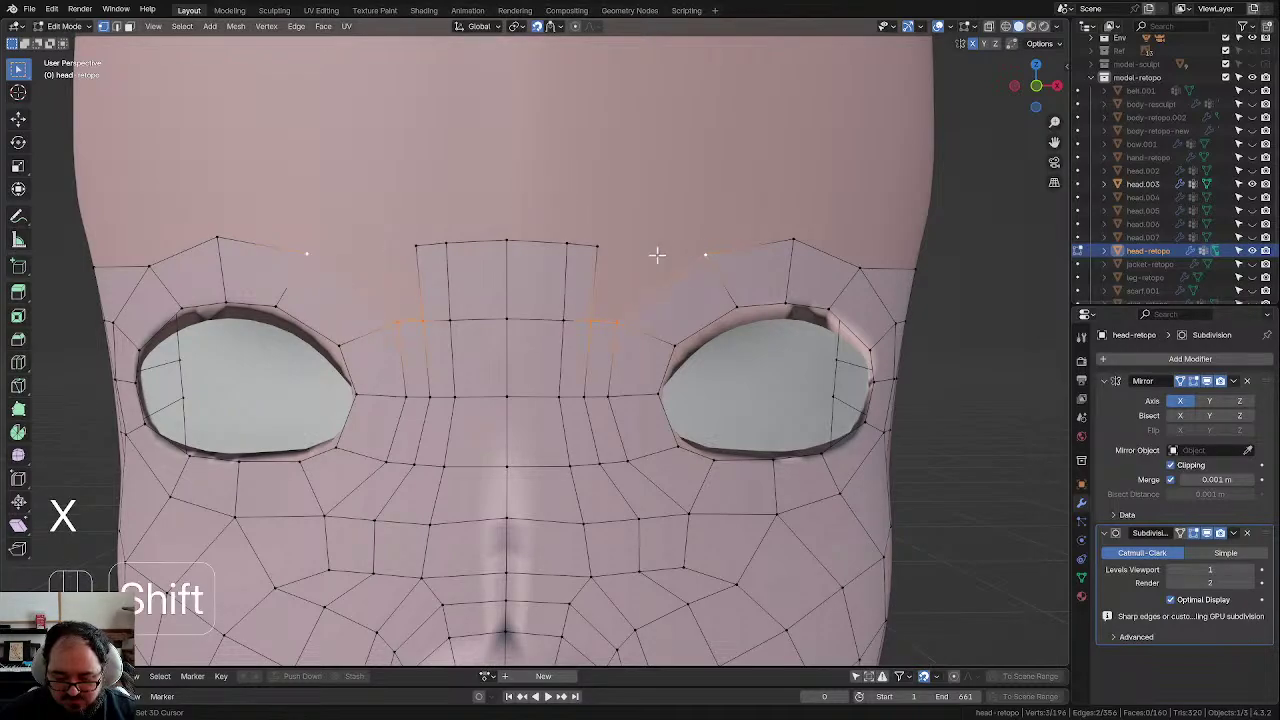
key(f)
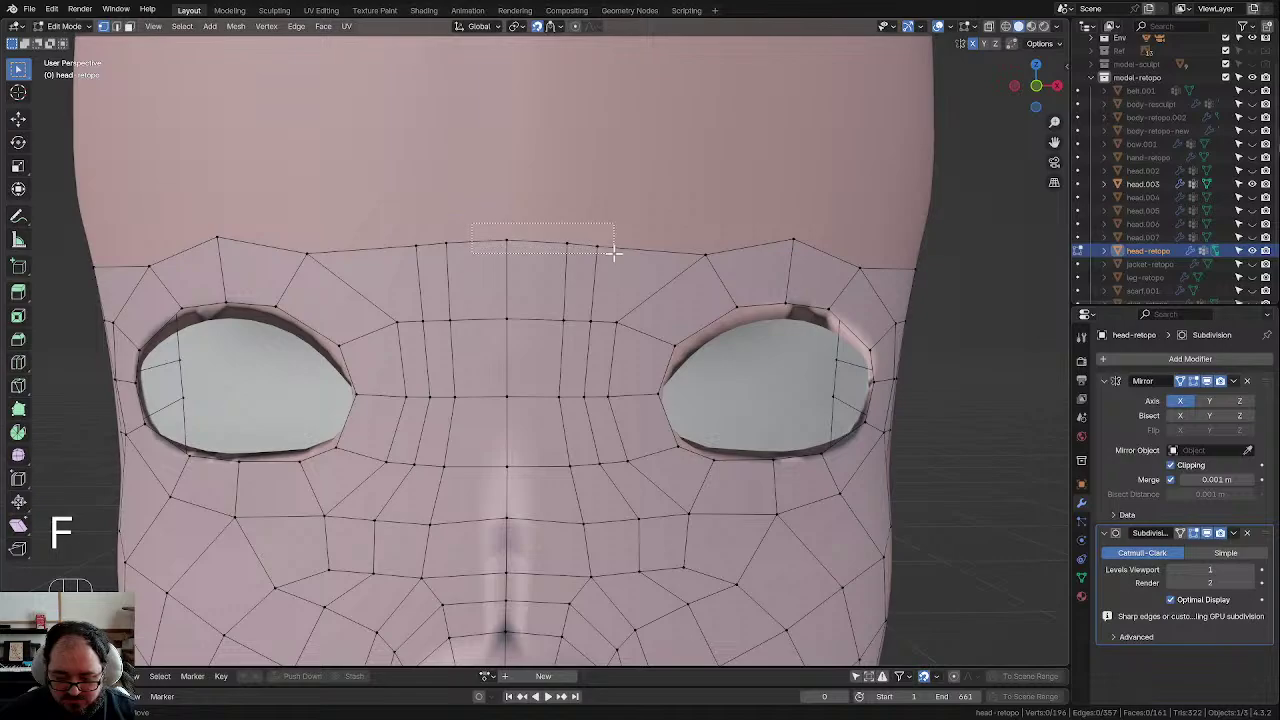
Step: Smooth and re-snap the brow's new top vertices, rotate them about -4.94°, and shift them slightly upward
drag(614, 254, 620, 258)
key(d)
key(g)
click(620, 258)
scroll(573, 282, down, 4)
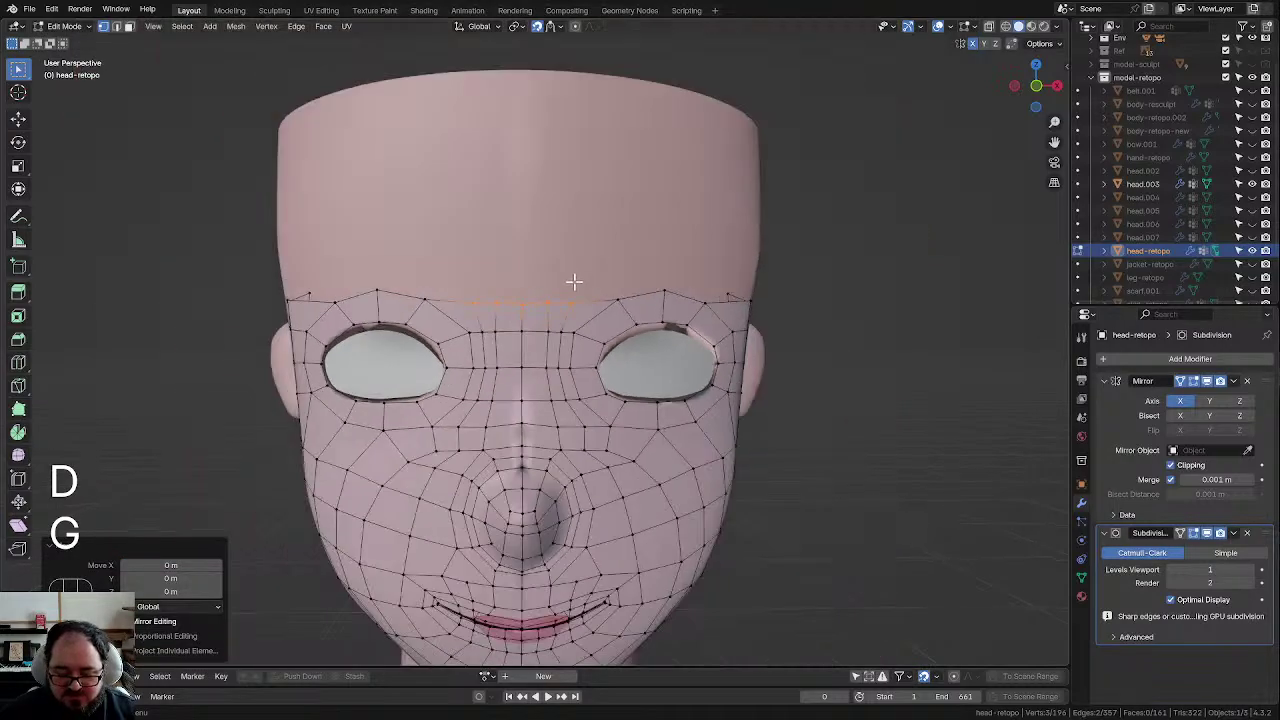
scroll(616, 288, up, 2)
key(r)
click(628, 282)
key(g)
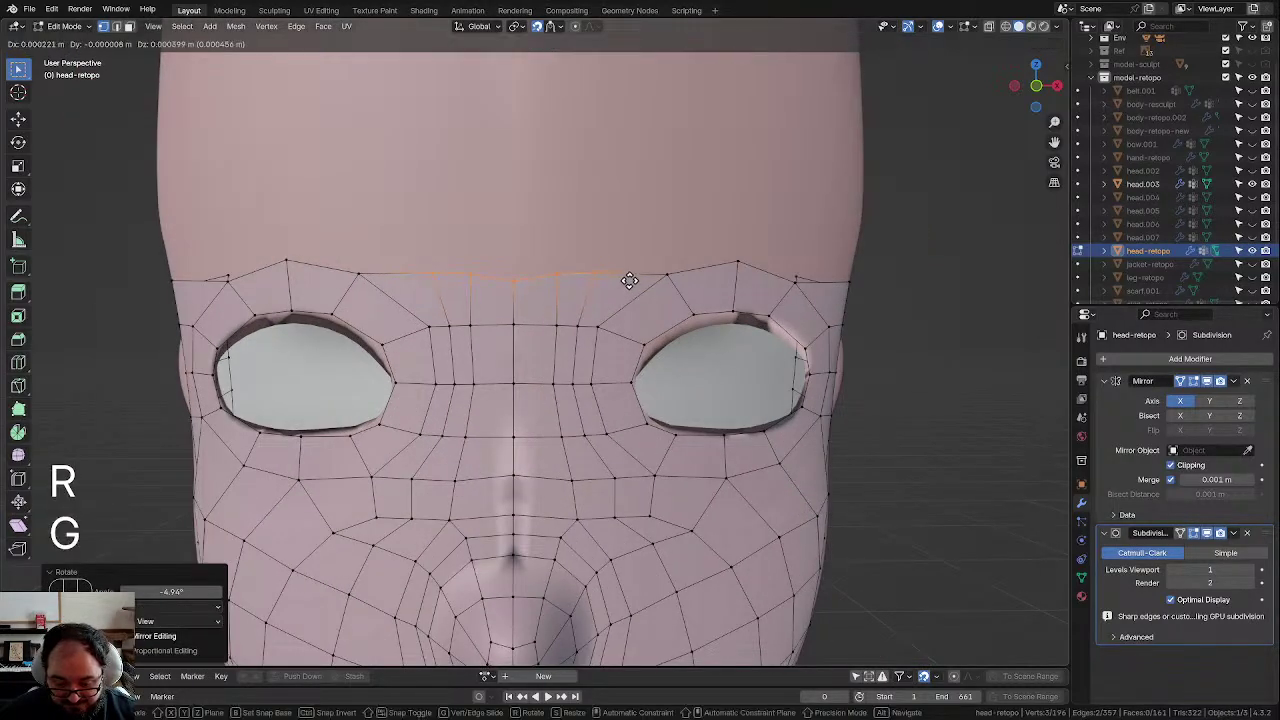
click(631, 279)
Step: Nudge the centre vertex and the two vertices beside it on the brow's top row into an even line
click(523, 277)
key(g)
click(523, 271)
click(603, 268)
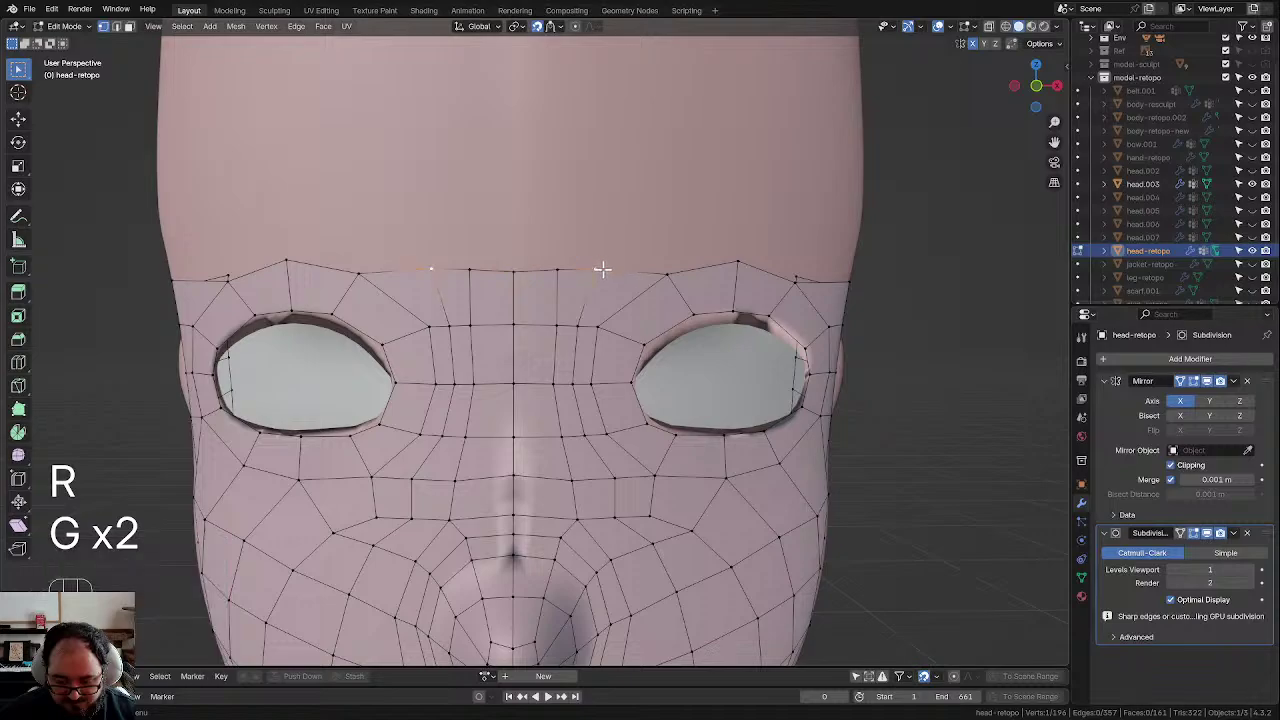
key(g)
click(604, 270)
click(568, 271)
key(g)
click(567, 274)
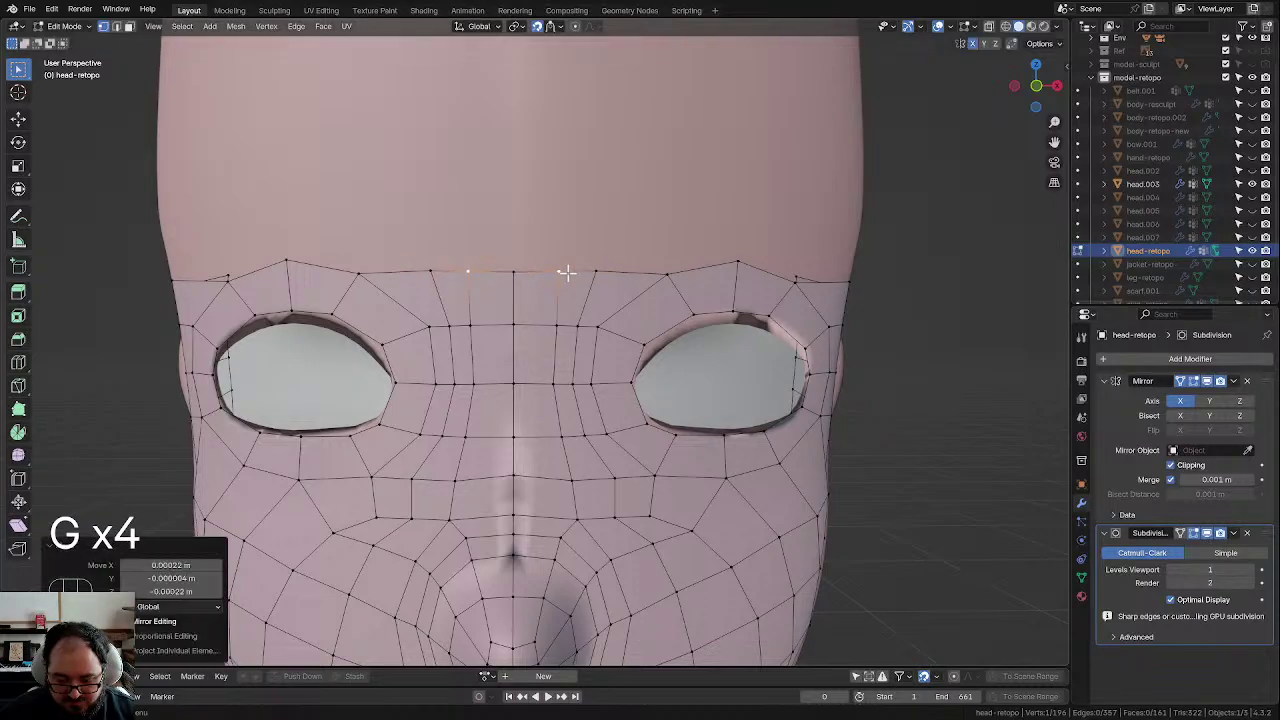
Step: Extrude the whole top boundary from the brow centre to above the ear upward about 0.0101 m
scroll(567, 274, down, 2)
middle_drag(722, 259, 697, 271)
scroll(629, 271, up, 2)
alt+click(737, 277)
key(e)
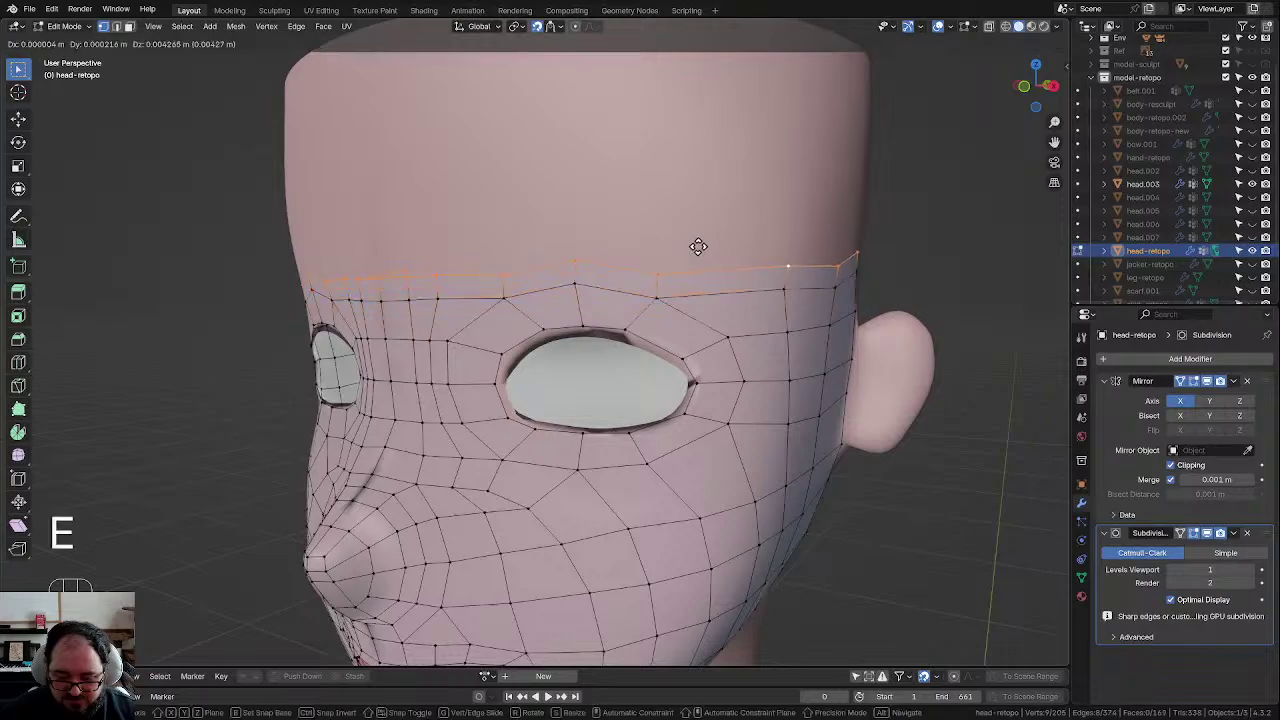
click(697, 214)
scroll(673, 247, down, 2)
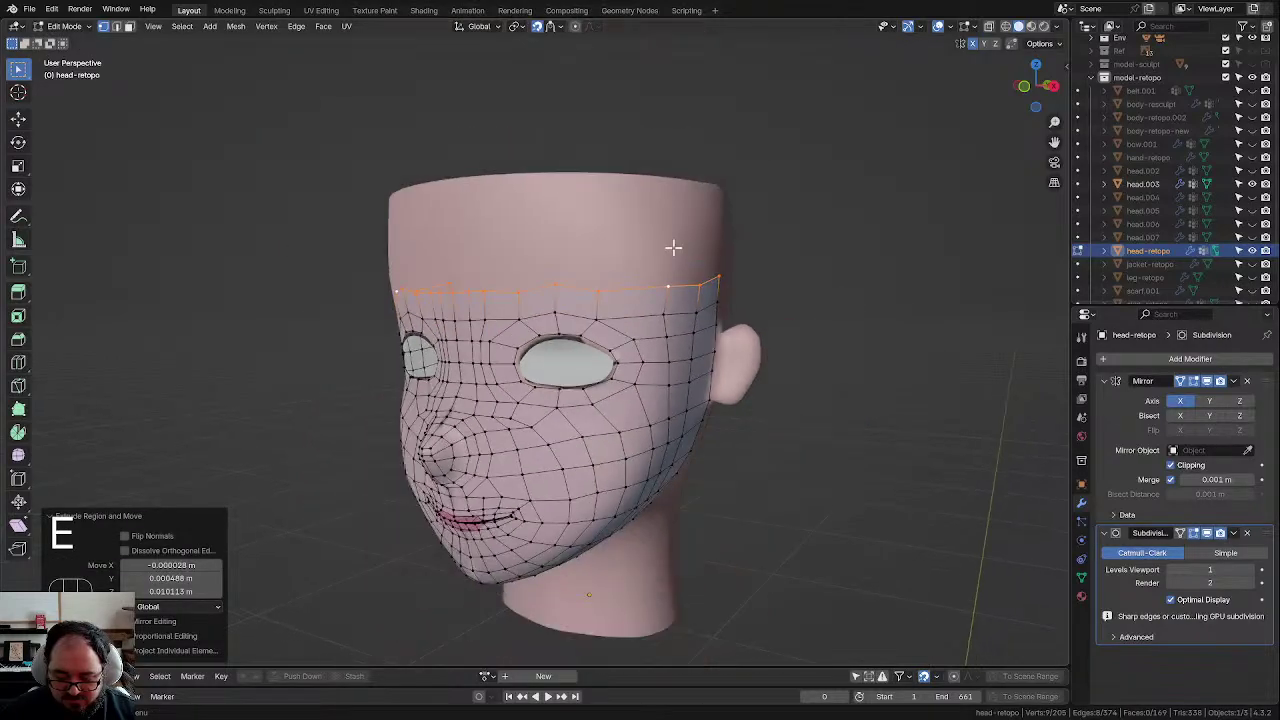
Step: Flatten the new forehead row by scaling it to 0 on Z and re-snap it to the sculpt
key(s)
key(z)
key(KP_0)
key(KP_Enter)
key(g)
click(674, 249)
Step: Lower the rear vertex just below the forehead row's end above the ear about 0.0024 m
middle_drag(674, 249, 553, 321)
click(771, 303)
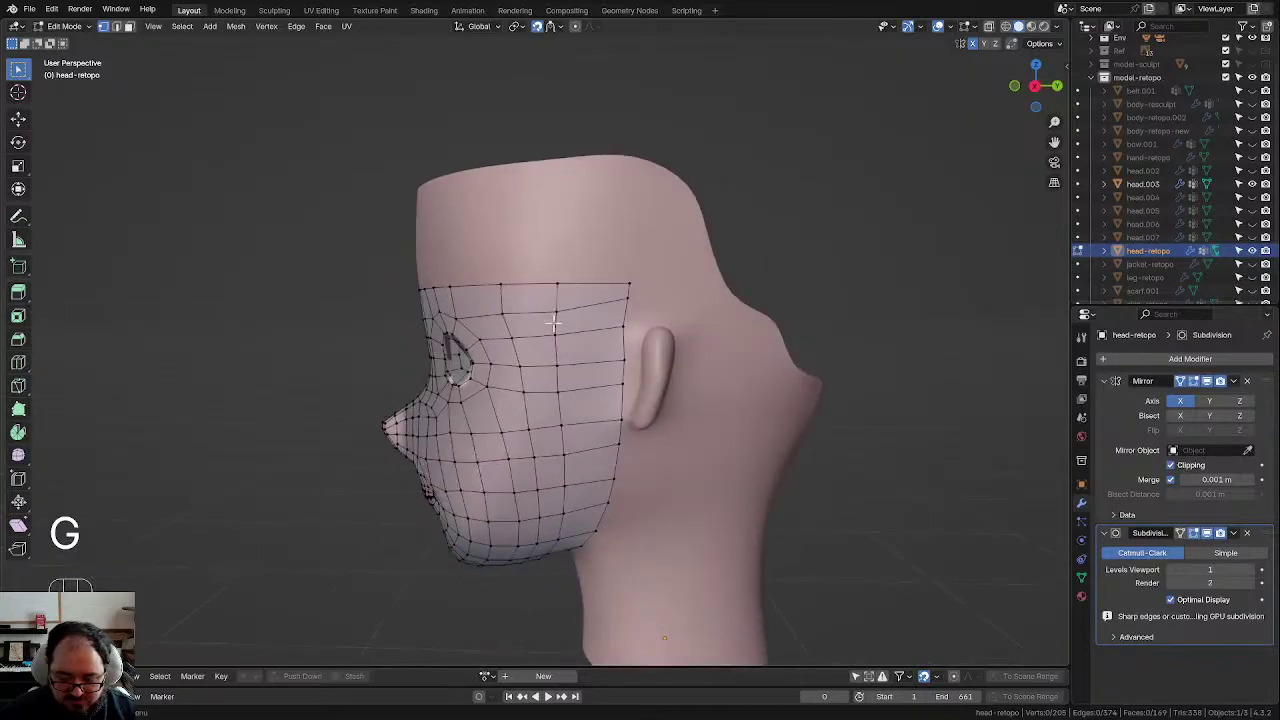
scroll(553, 321, up, 1)
key(g)
click(654, 298)
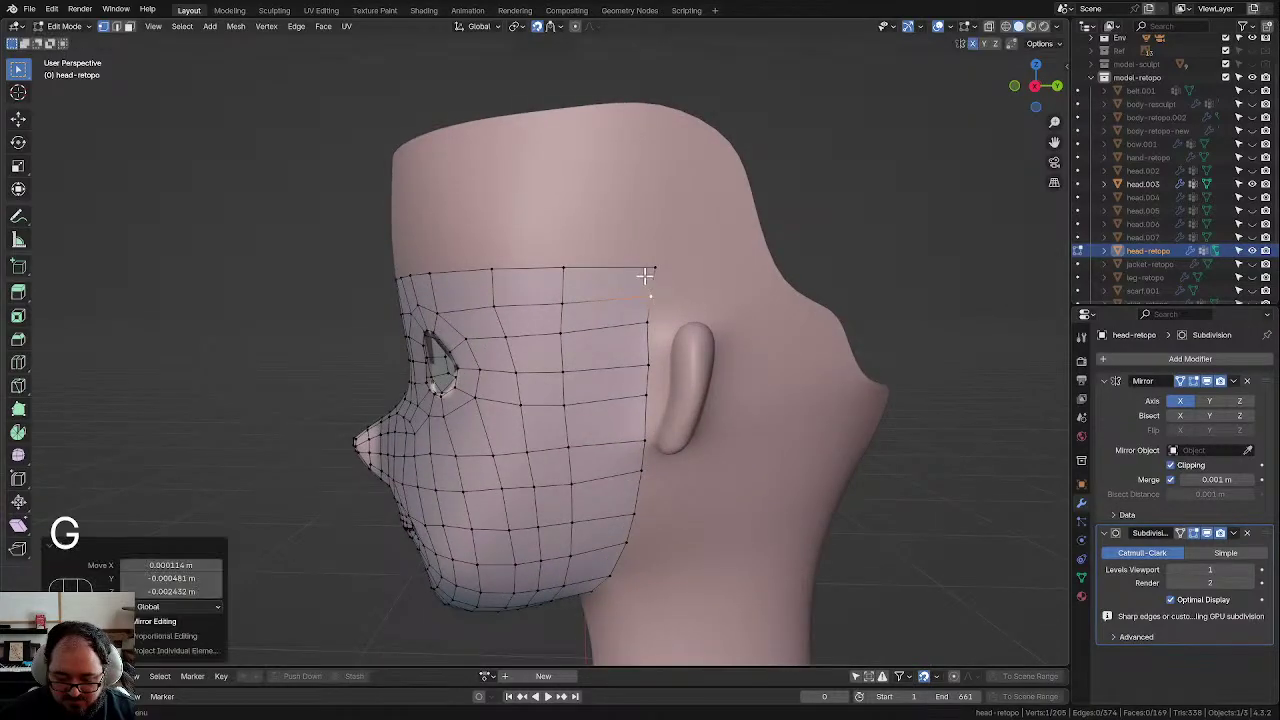
Step: Adjust the position of the jawline boundary vertex above the neck
scroll(651, 331, down, 3)
scroll(623, 305, up, 2)
scroll(582, 338, down, 2)
middle_drag(595, 388, 565, 370)
scroll(600, 380, up, 2)
scroll(629, 420, down, 1)
scroll(565, 370, up, 1)
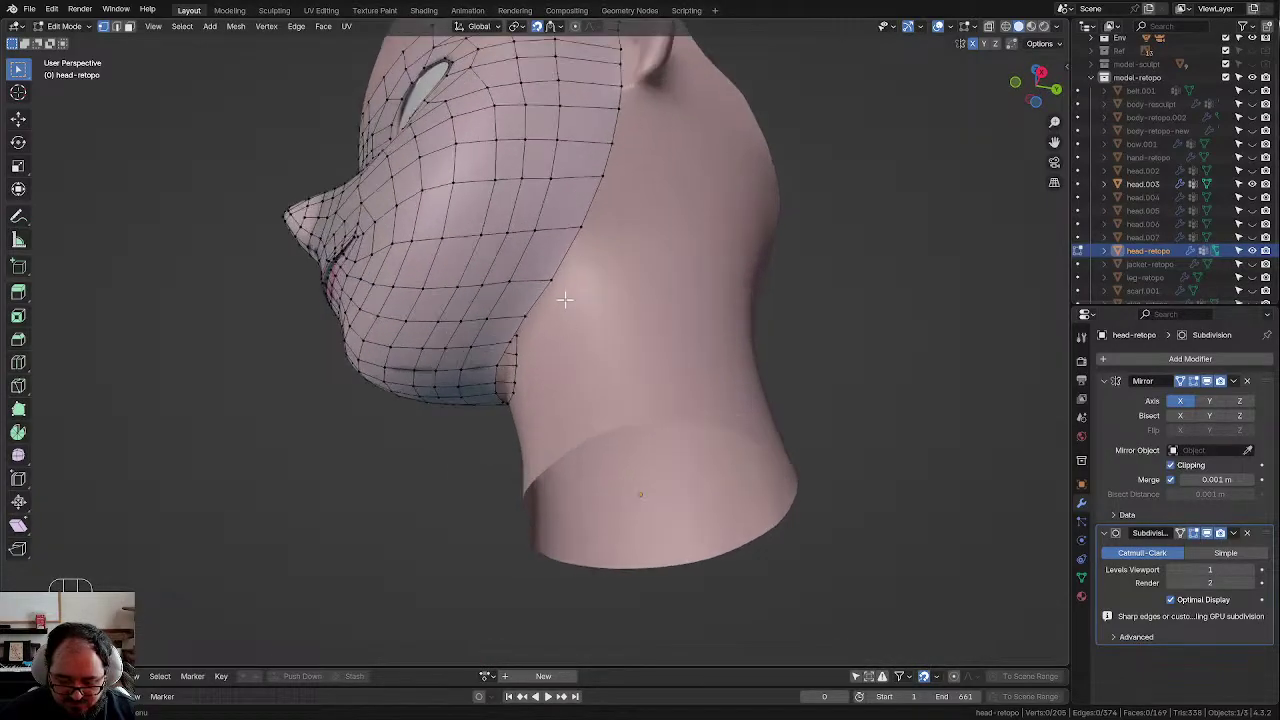
scroll(593, 308, up, 3)
mouse_move(598, 292)
middle_down()
mouse_move(623, 280)
mouse_move(646, 294)
mouse_move(609, 277)
middle_up()
key(g)
click(618, 290)
Step: Extrude the jawline's rear edge back onto the neck as one quad and shift the quad's lower front vertex slightly down
middle_drag(731, 297, 623, 297)
shift+click(674, 201)
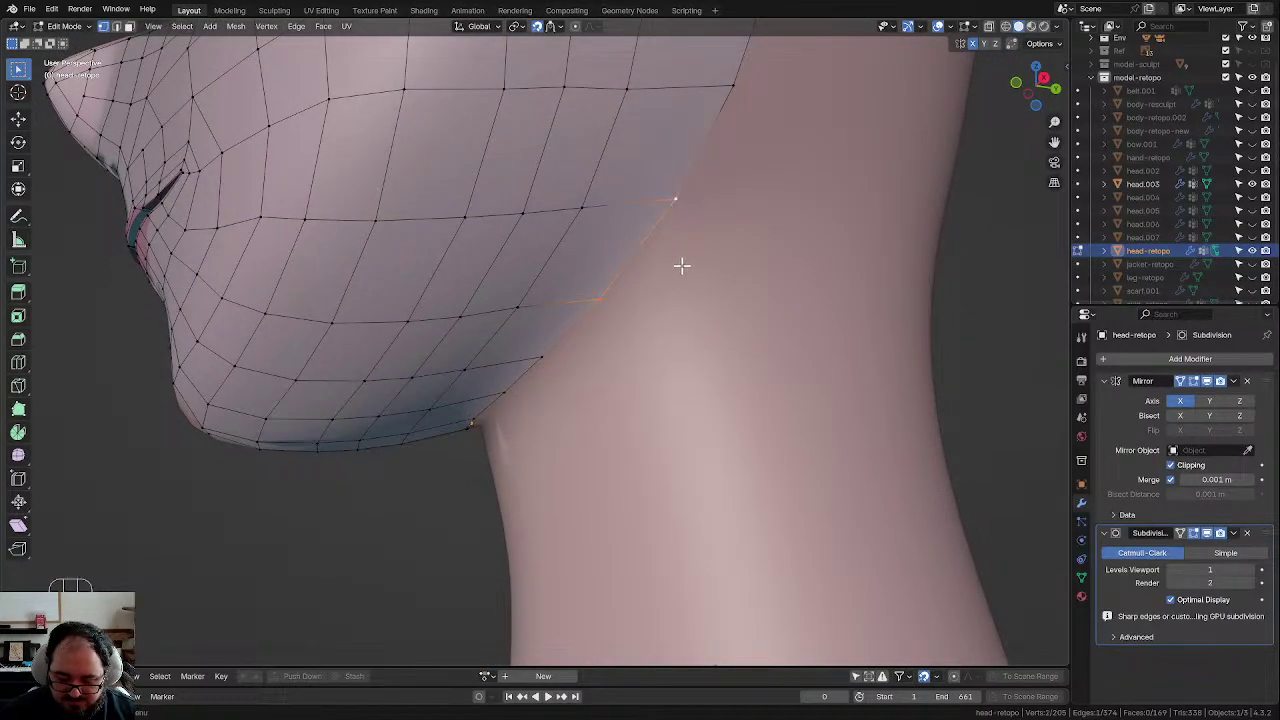
key(e)
click(860, 248)
scroll(810, 291, down, 4)
middle_drag(800, 295, 651, 245)
scroll(661, 341, up, 2)
key(g)
click(651, 251)
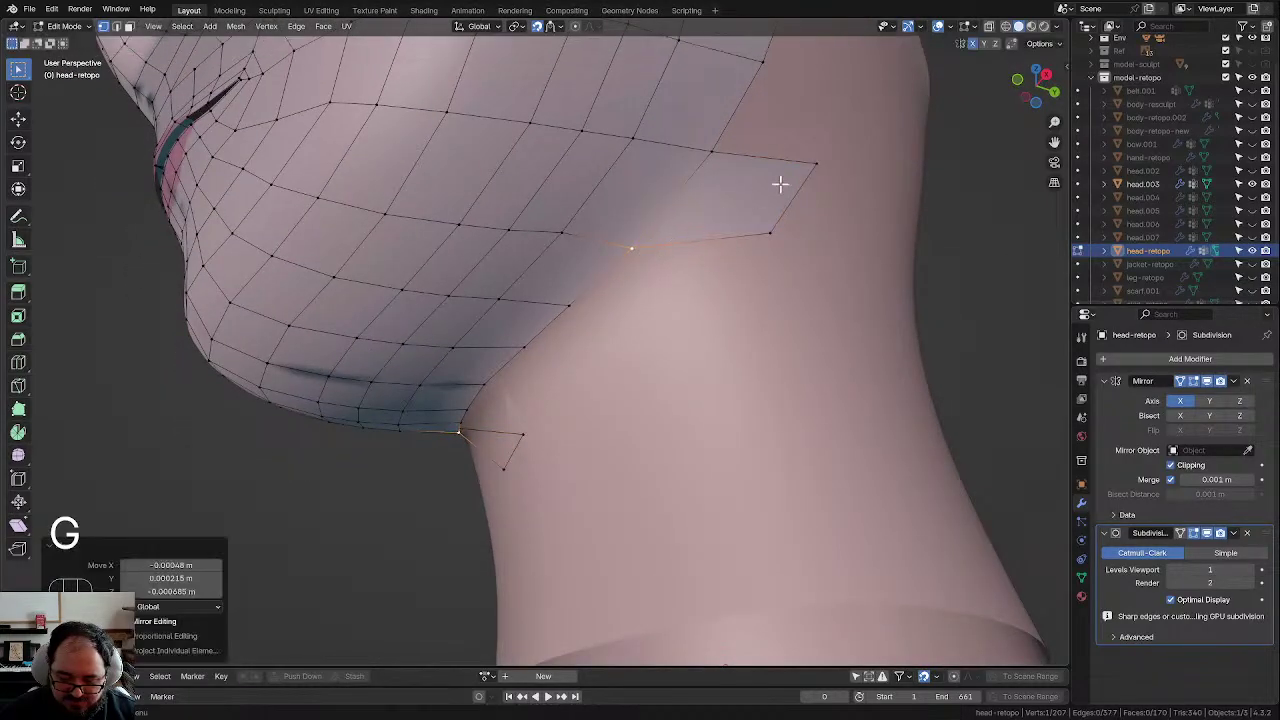
Step: Reposition the lower front vertex and both rear vertices of the new neck quad to even out its shape
click(786, 178)
mouse_move(794, 230)
middle_down()
mouse_move(797, 203)
mouse_move(823, 214)
mouse_move(796, 219)
middle_up()
click(707, 240)
key(g)
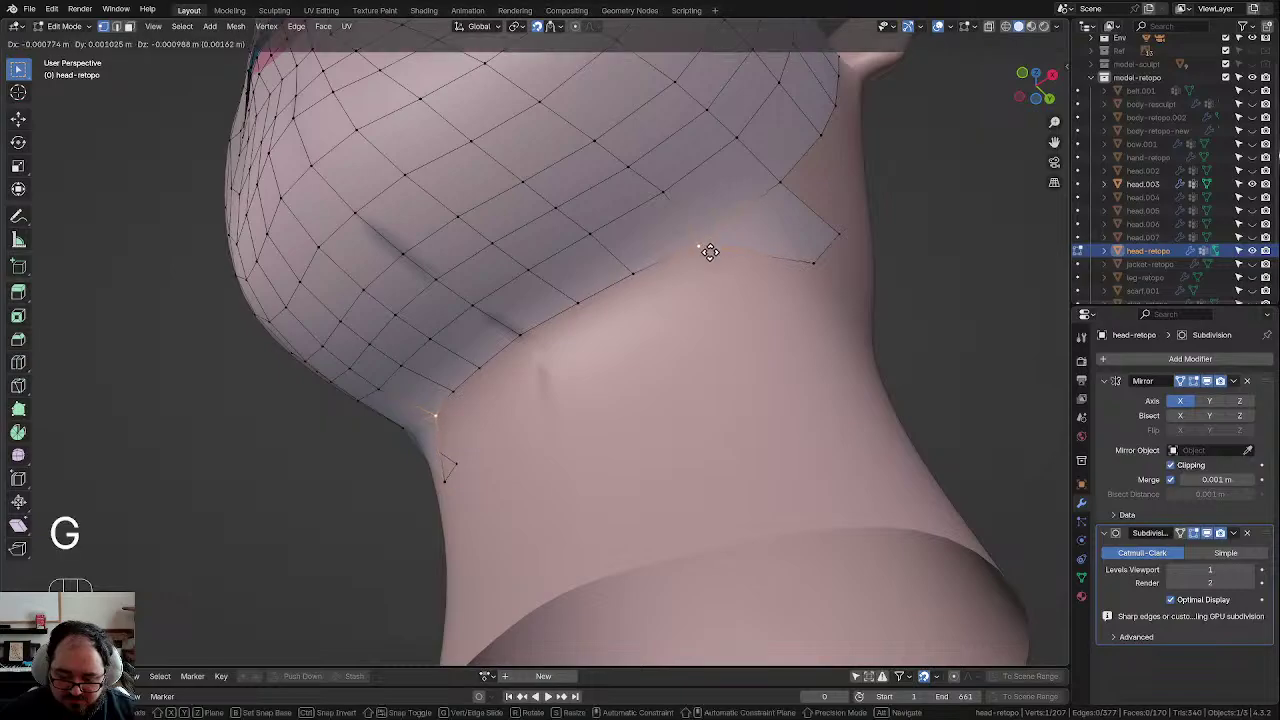
click(711, 252)
middle_drag(666, 286, 565, 347)
key(g)
click(628, 152)
click(634, 251)
key(g)
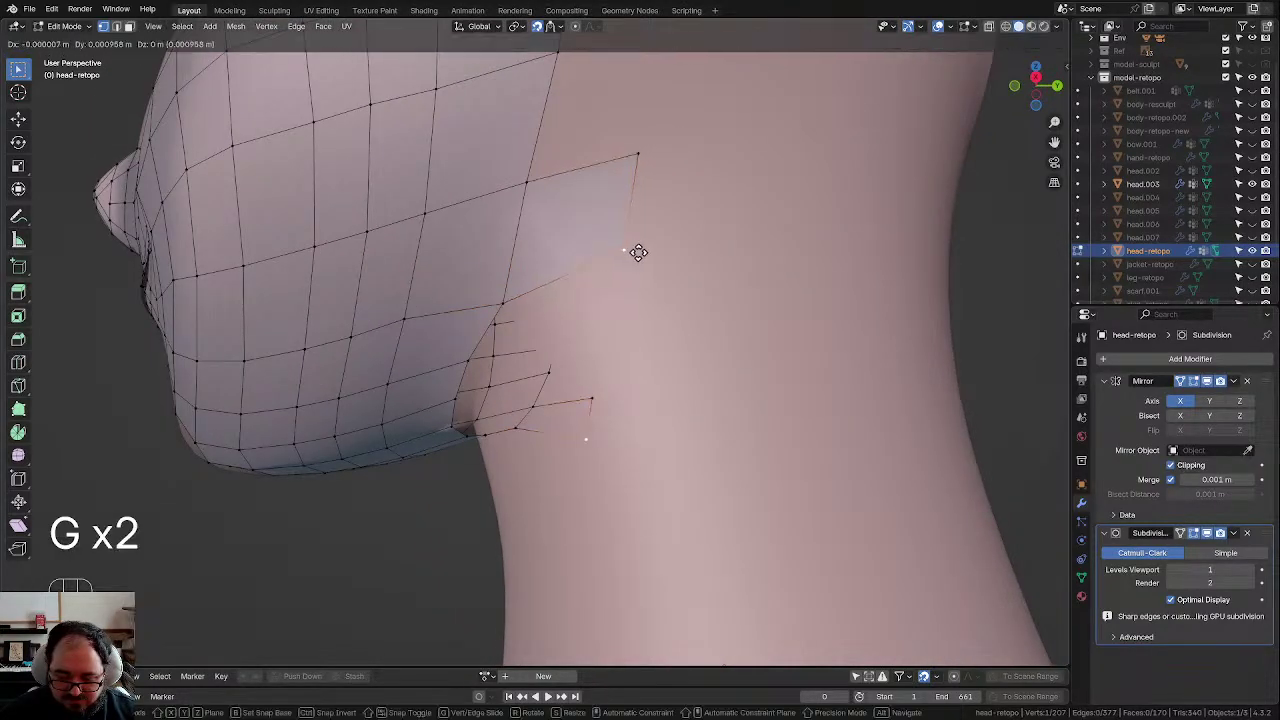
click(640, 236)
Step: Extrude the neck quad's rear edge four times around the back of the neck to the centre line
drag(678, 272, 678, 272)
key(e)
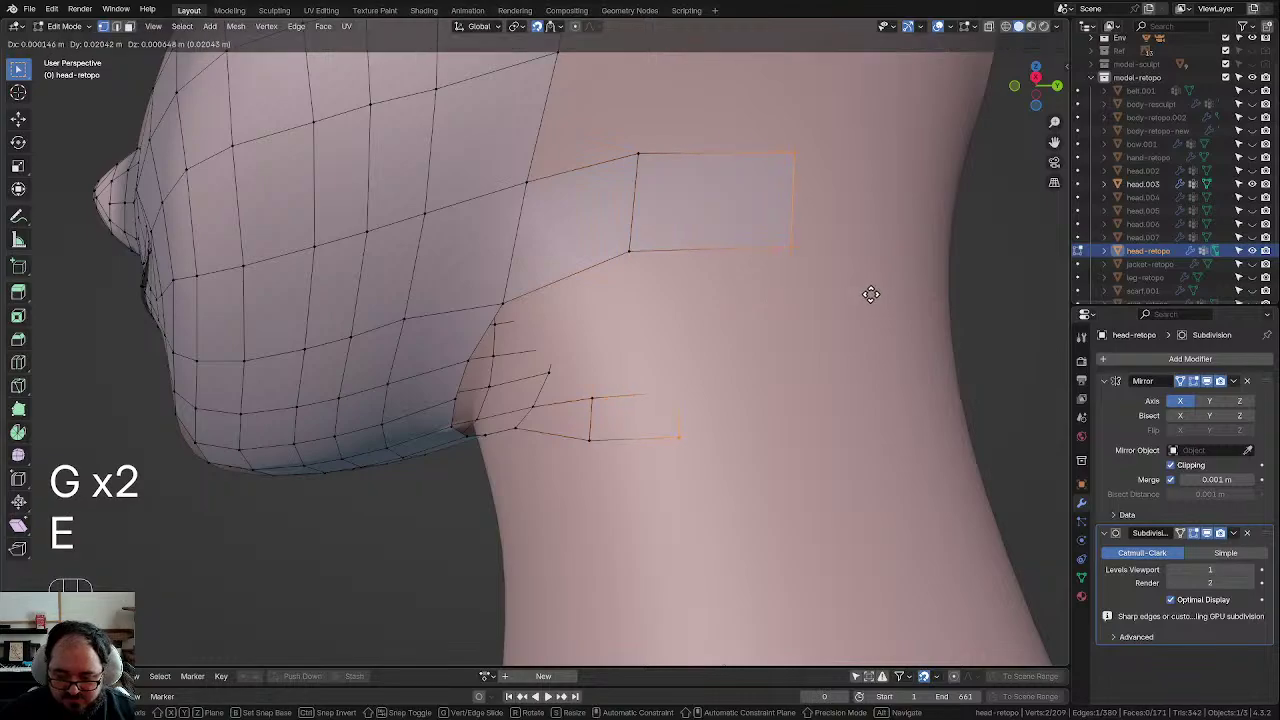
click(830, 292)
key(e)
click(895, 307)
middle_drag(838, 328, 708, 344)
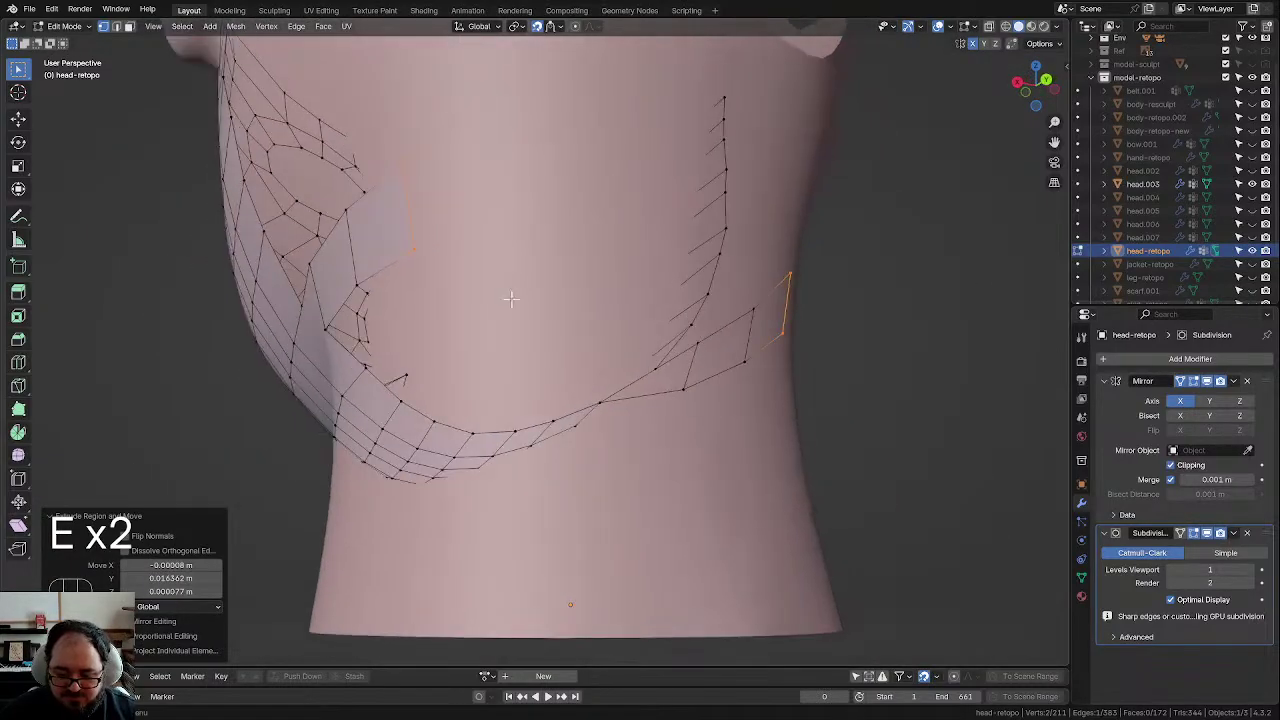
key(e)
click(682, 280)
key(e)
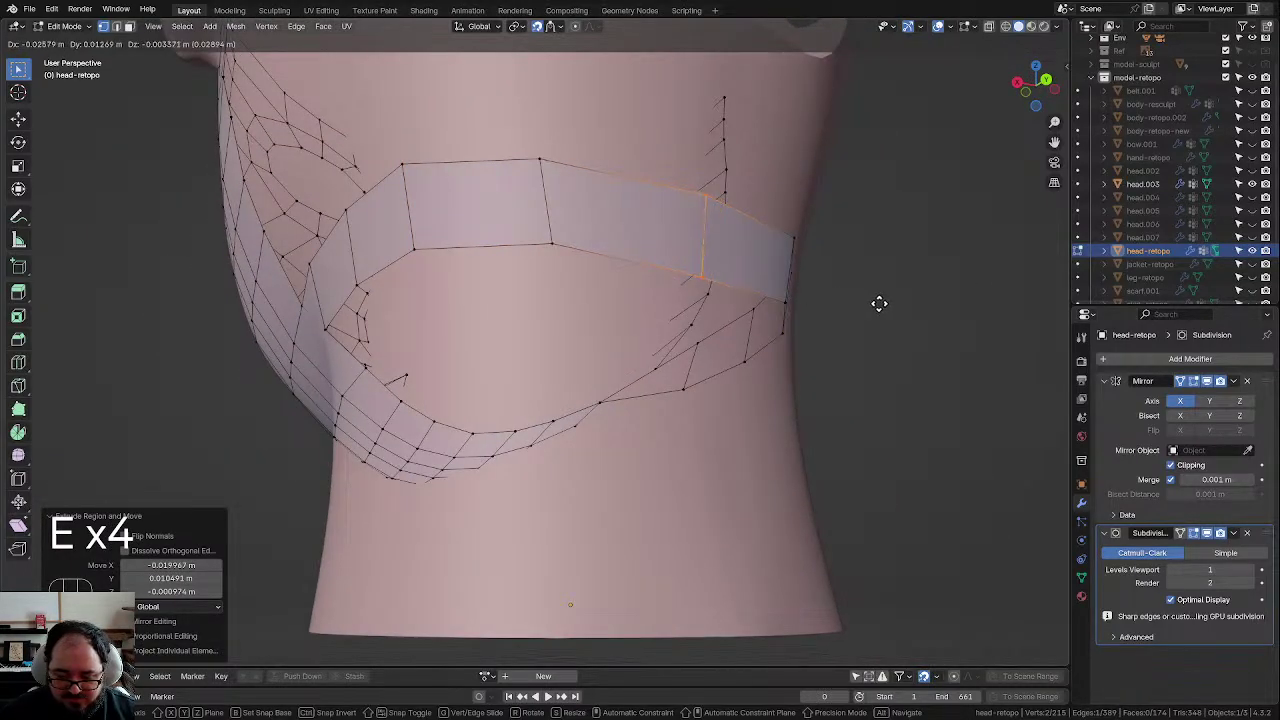
click(858, 304)
Step: Move the strip's middle edge at the back of the neck toward the centre line and rotate it to even the spacing
click(541, 170)
shift+click(560, 236)
key(g)
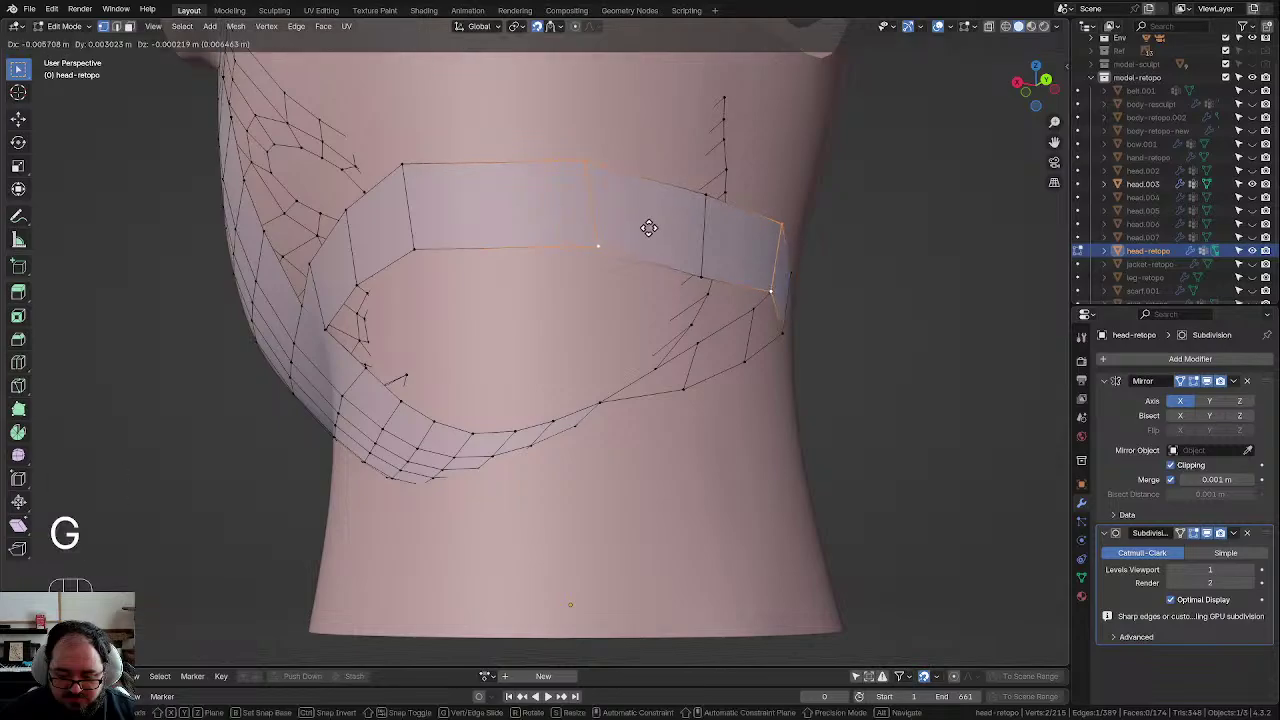
click(646, 231)
key(r)
click(648, 261)
Step: Select the lower boundary edge loop running under the jaw and around the neck strip
middle_drag(648, 261, 690, 286)
middle_drag(684, 334, 745, 360)
alt+click(712, 340)
Step: Try to extrude the selected neck loop straight down along Z and undo the extrusion
key(e)
key(z)
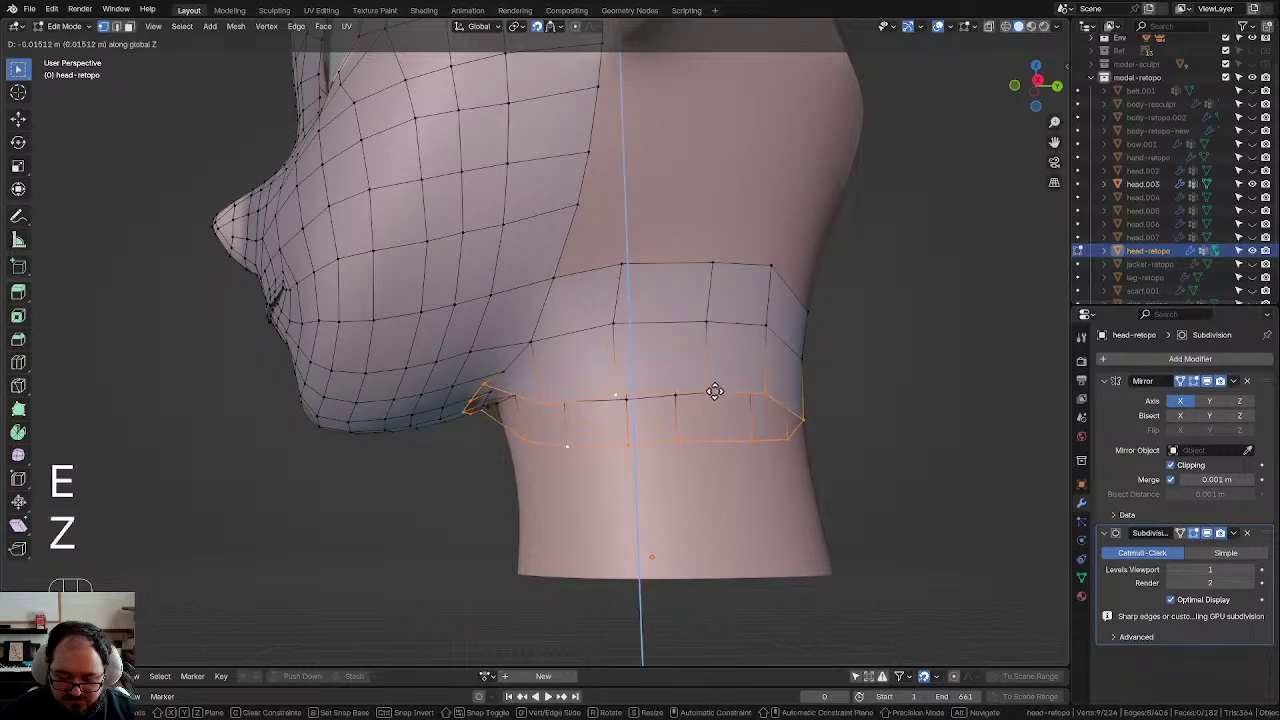
click(700, 397)
key(ctrl+z)
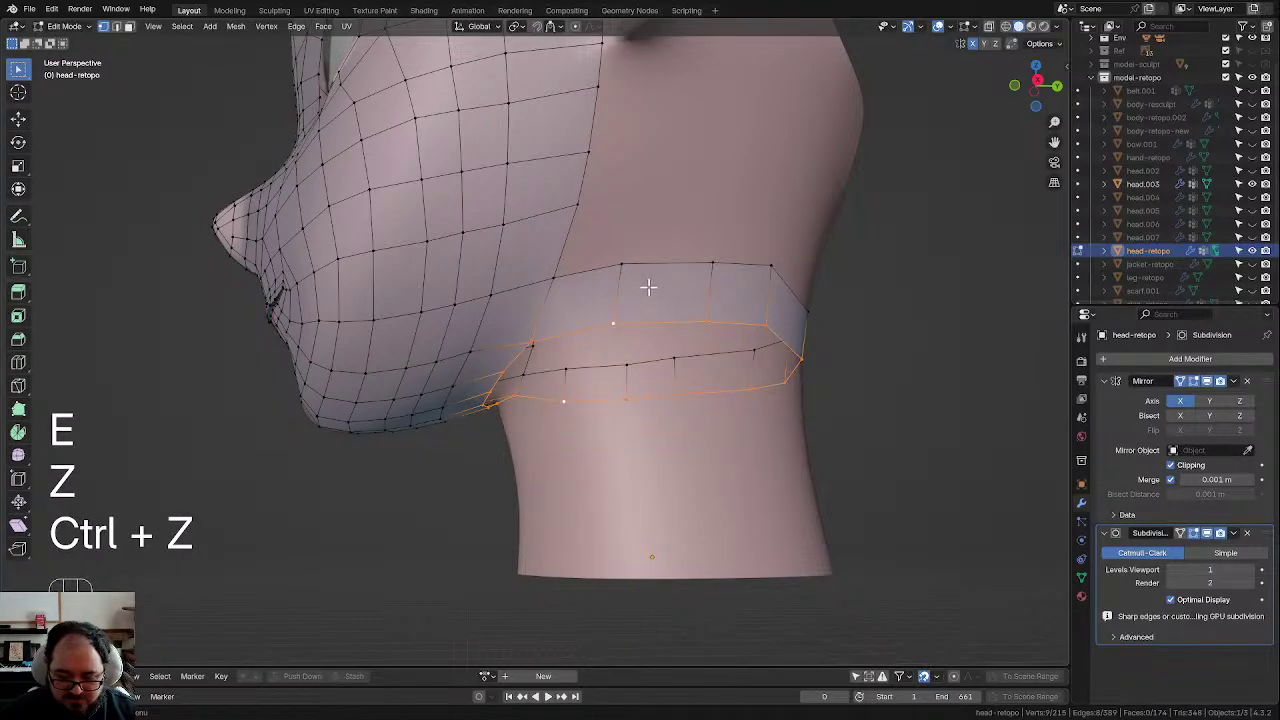
Step: Extrude the neck loop down about 0.0156 m, turn snapping back on, and snap the new row to the sculpt
key(e)
click(662, 352)
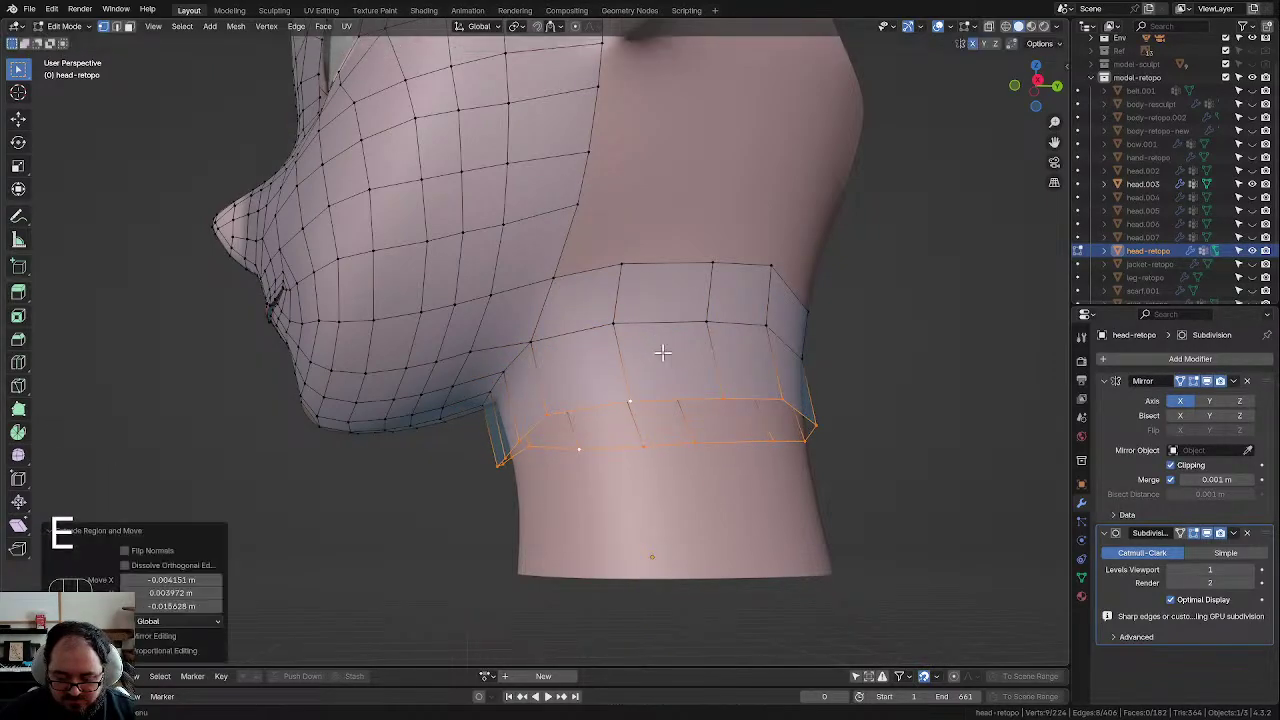
click(536, 27)
key(g)
click(654, 445)
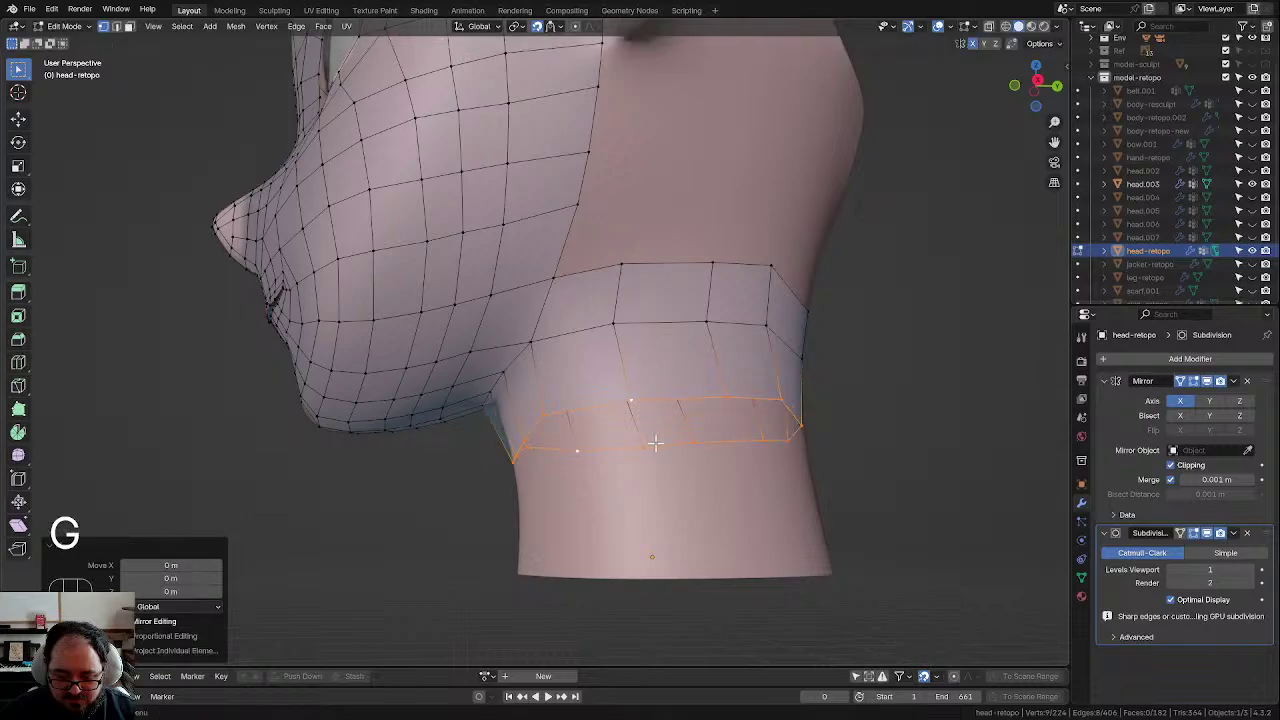
Step: Flatten the new neck loop by scaling it to 0 on Z and switch to the right side view
middle_drag(654, 446, 748, 490)
key(s)
key(z)
key(KP_0)
key(KP_Enter)
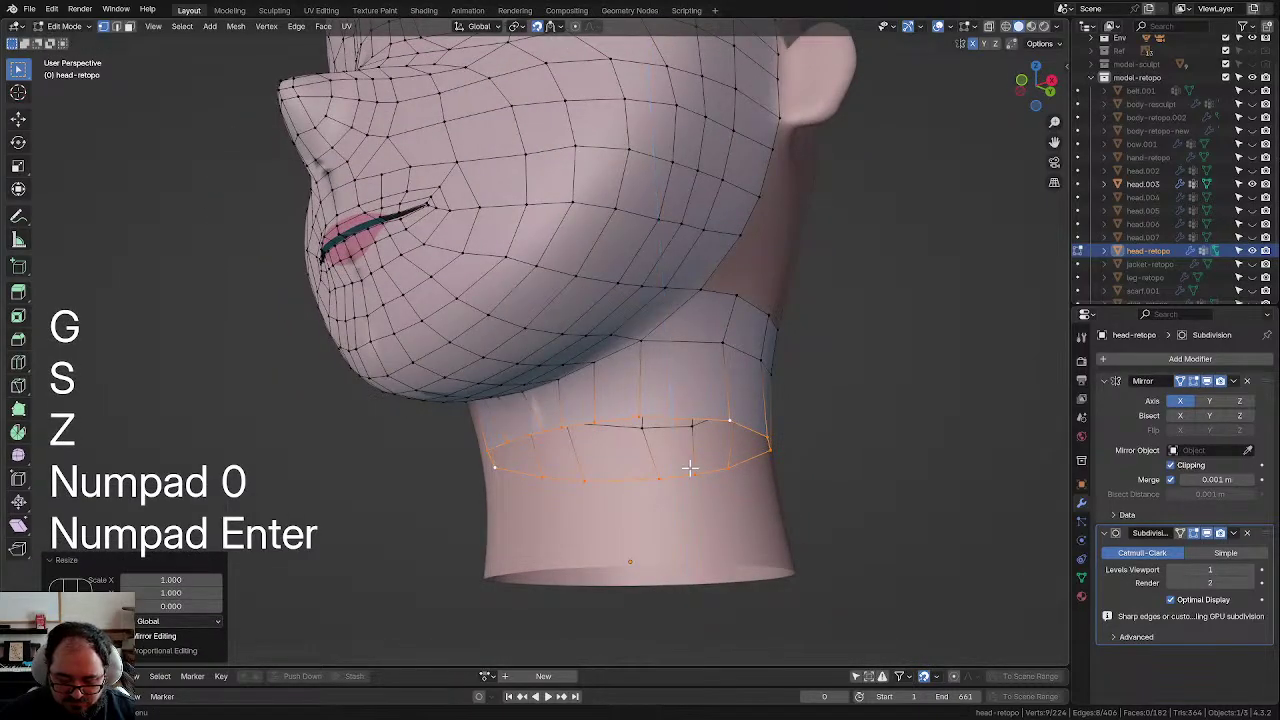
scroll(595, 493, up, 5)
key(KP_3)
scroll(594, 491, up, 4)
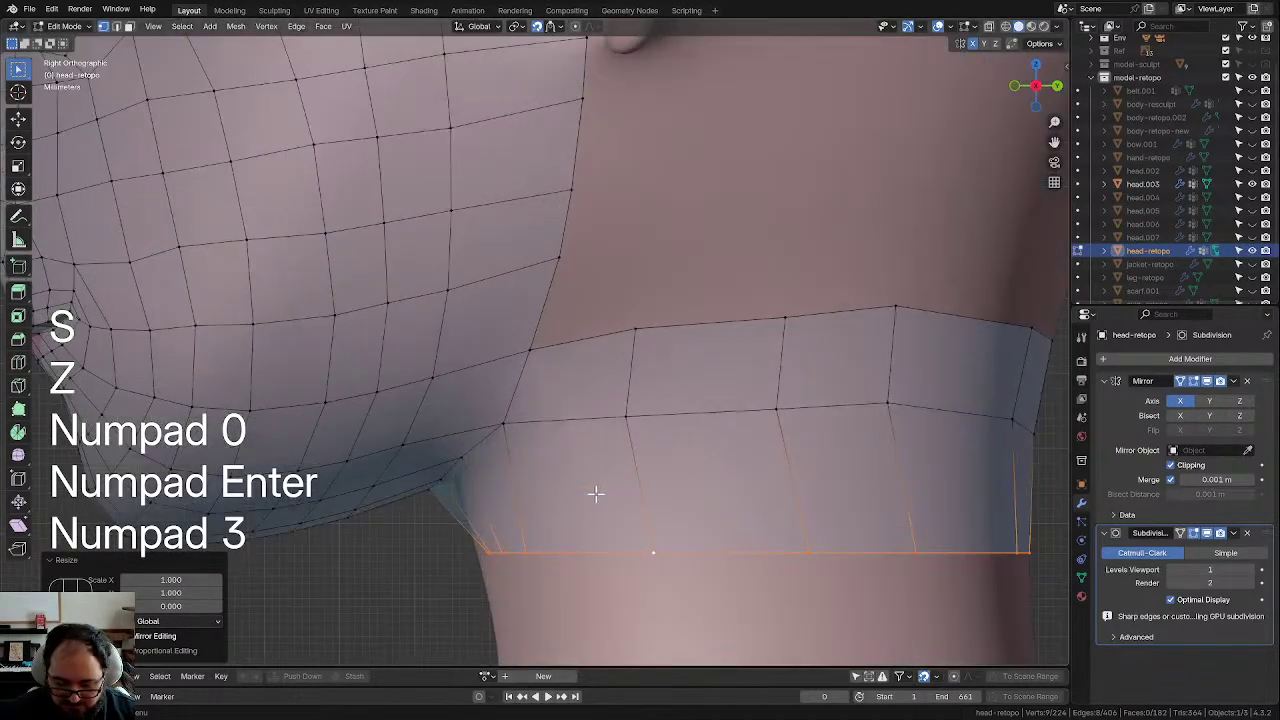
Step: Raise the flattened neck loop about 0.01 m on Z, smoothing its vertices and snapping them back onto the sculpt
shift+scroll(649, 486, down, 2)
key(g)
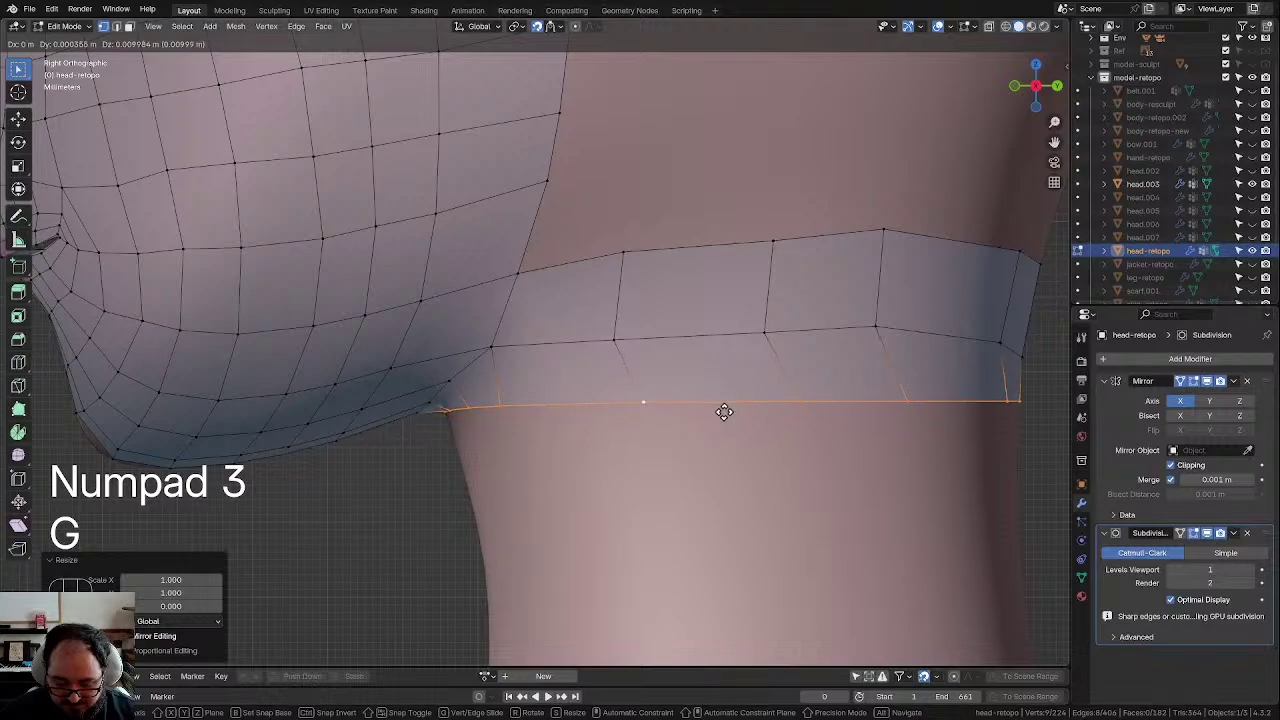
click(724, 411)
key(d)
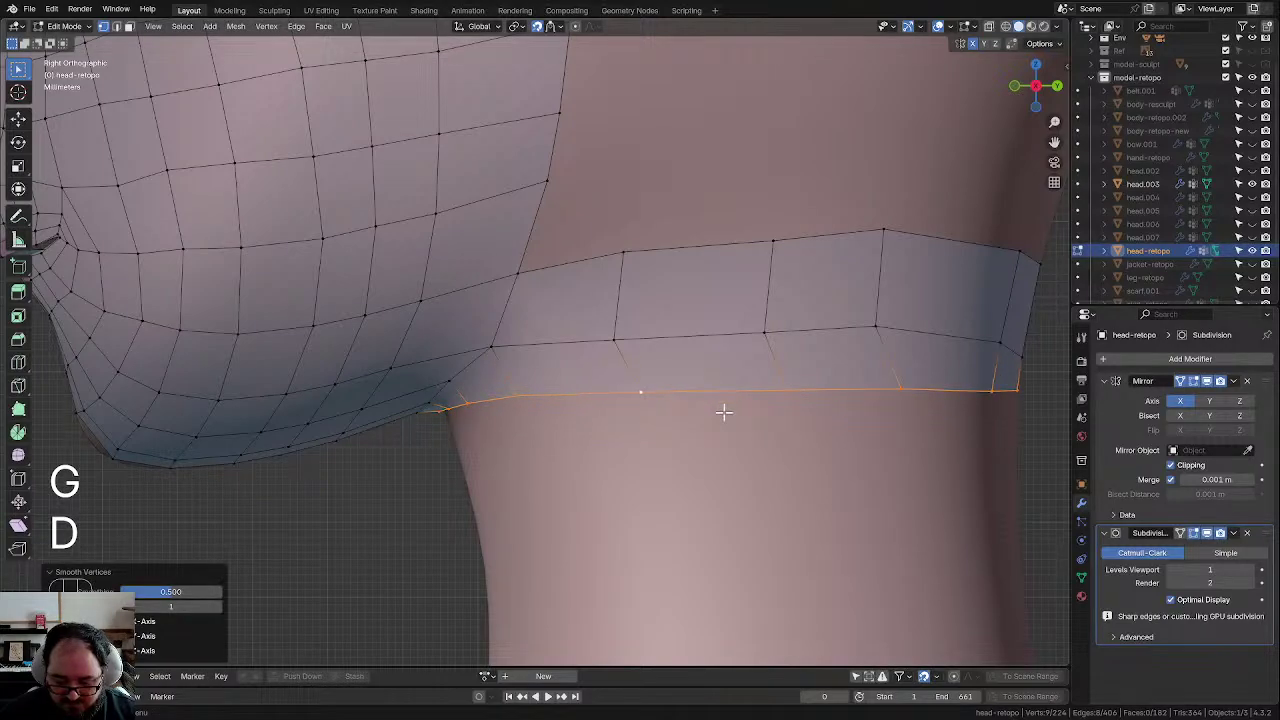
click(724, 412)
key(g)
alt+click(722, 394)
key(g)
click(722, 395)
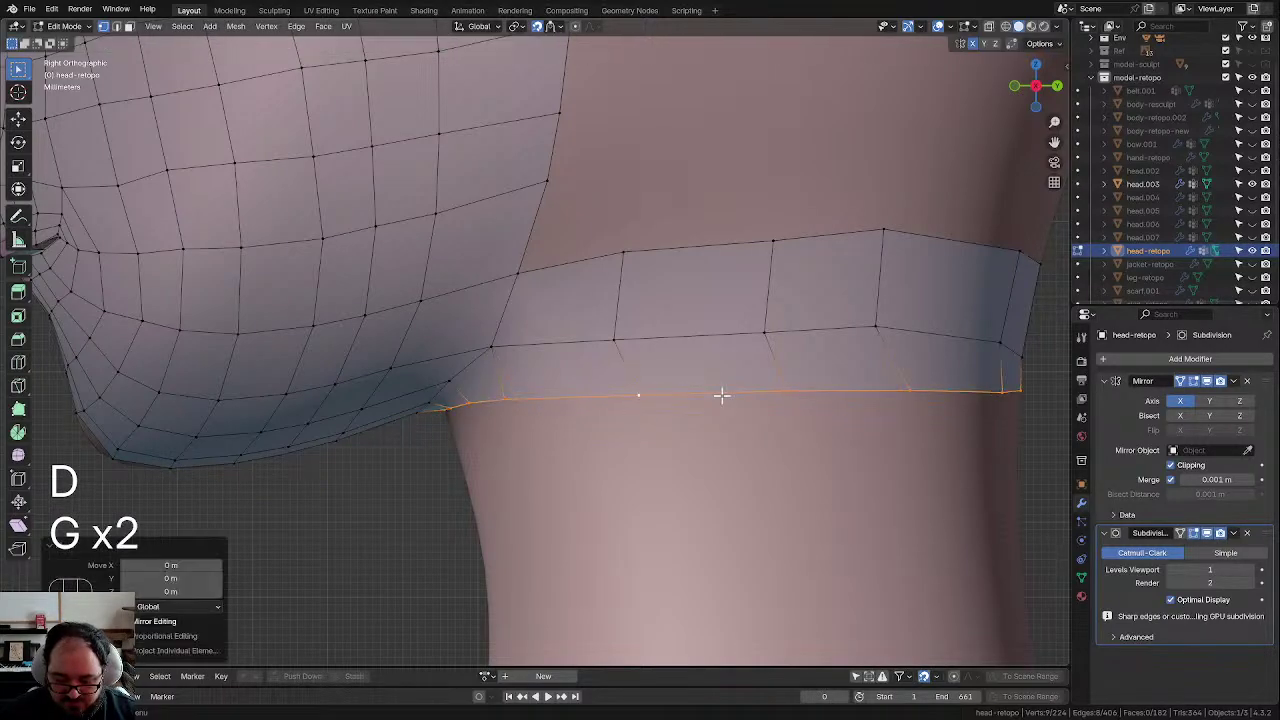
Step: Select the edge loop where the jaw meets the neck and move it about 0.0014 m backward on Y
middle_drag(695, 411, 473, 368)
click(435, 360)
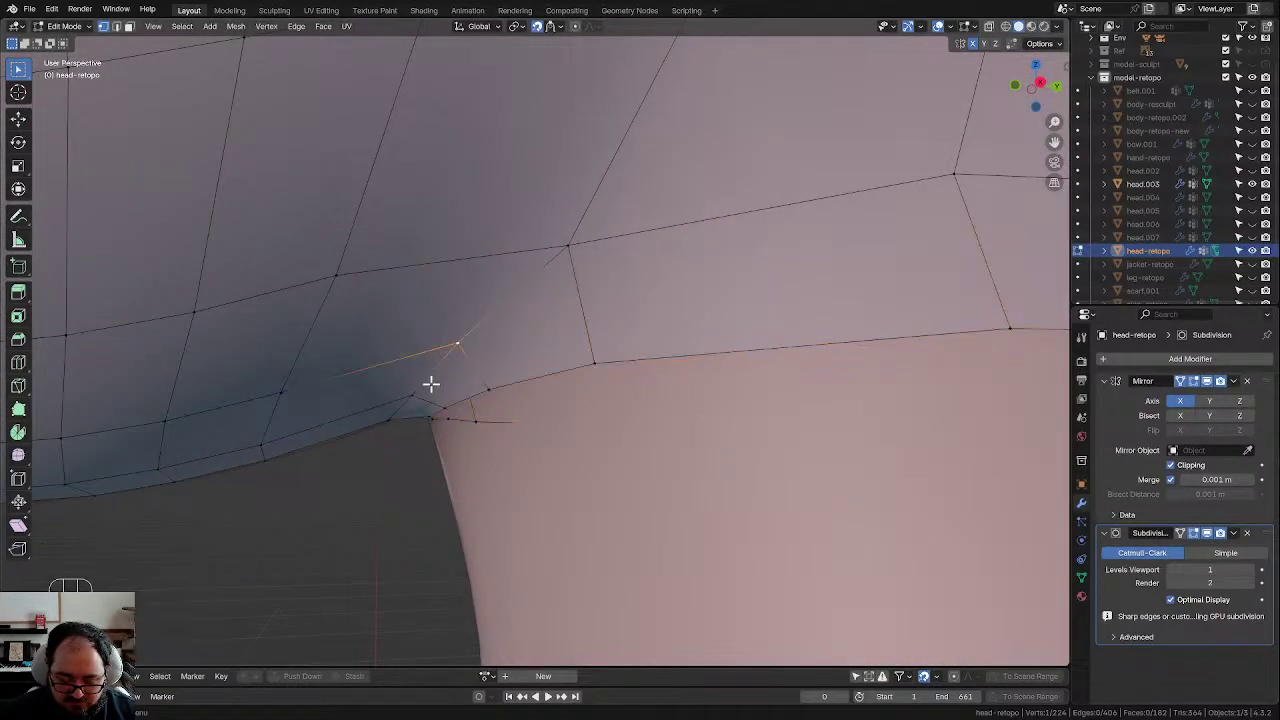
alt+click(422, 383)
middle_drag(551, 371, 580, 249)
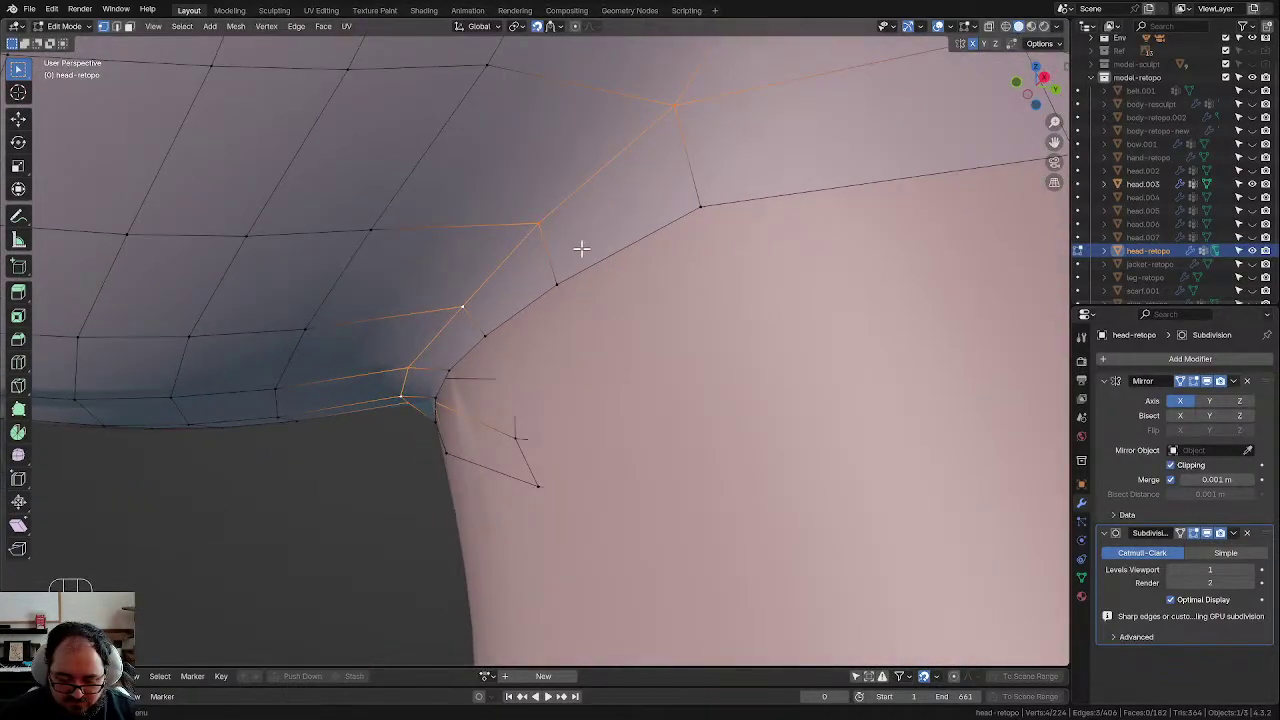
key(g)
click(607, 256)
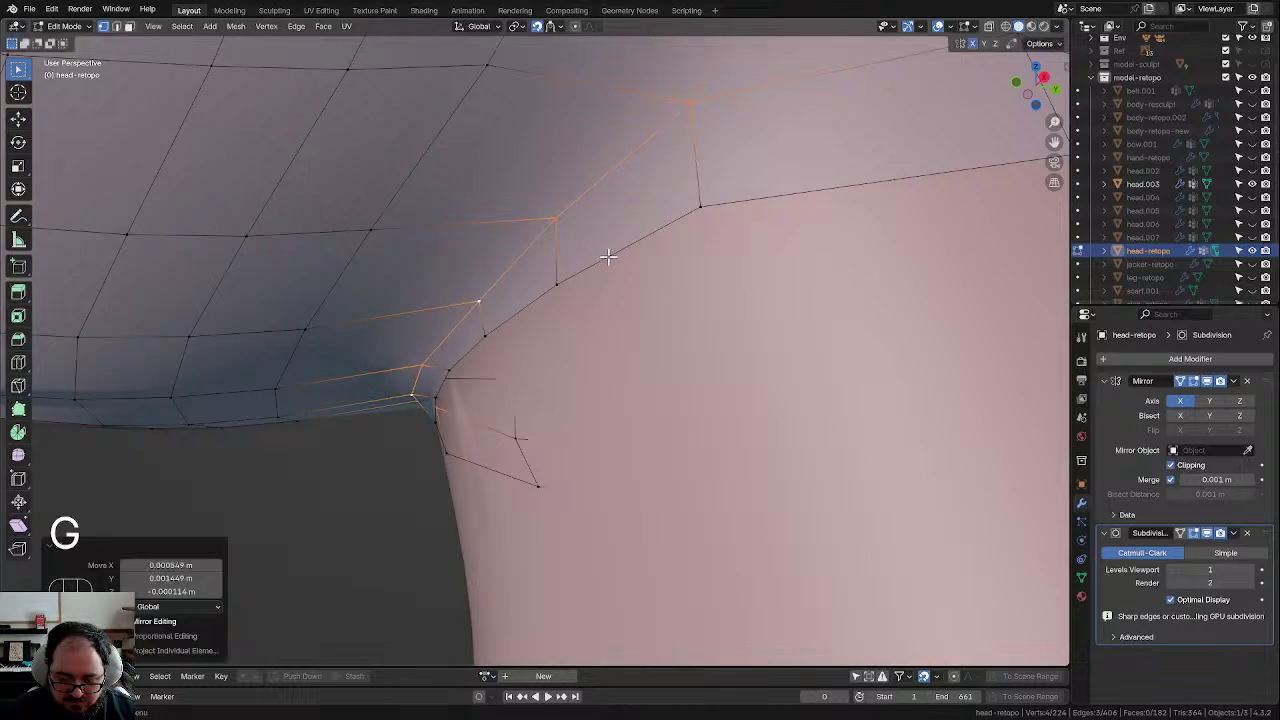
Step: Examine the jaw-to-neck junction and the neck strip from several angles, returning to the right side view
scroll(610, 265, down, 3)
middle_drag(620, 317, 597, 338)
scroll(603, 431, down, 2)
middle_drag(616, 420, 643, 420)
click(598, 422)
scroll(609, 409, up, 1)
scroll(611, 407, down, 2)
scroll(605, 396, up, 2)
scroll(618, 419, down, 4)
scroll(629, 397, up, 2)
scroll(630, 414, down, 5)
key(KP_3)
scroll(694, 430, up, 4)
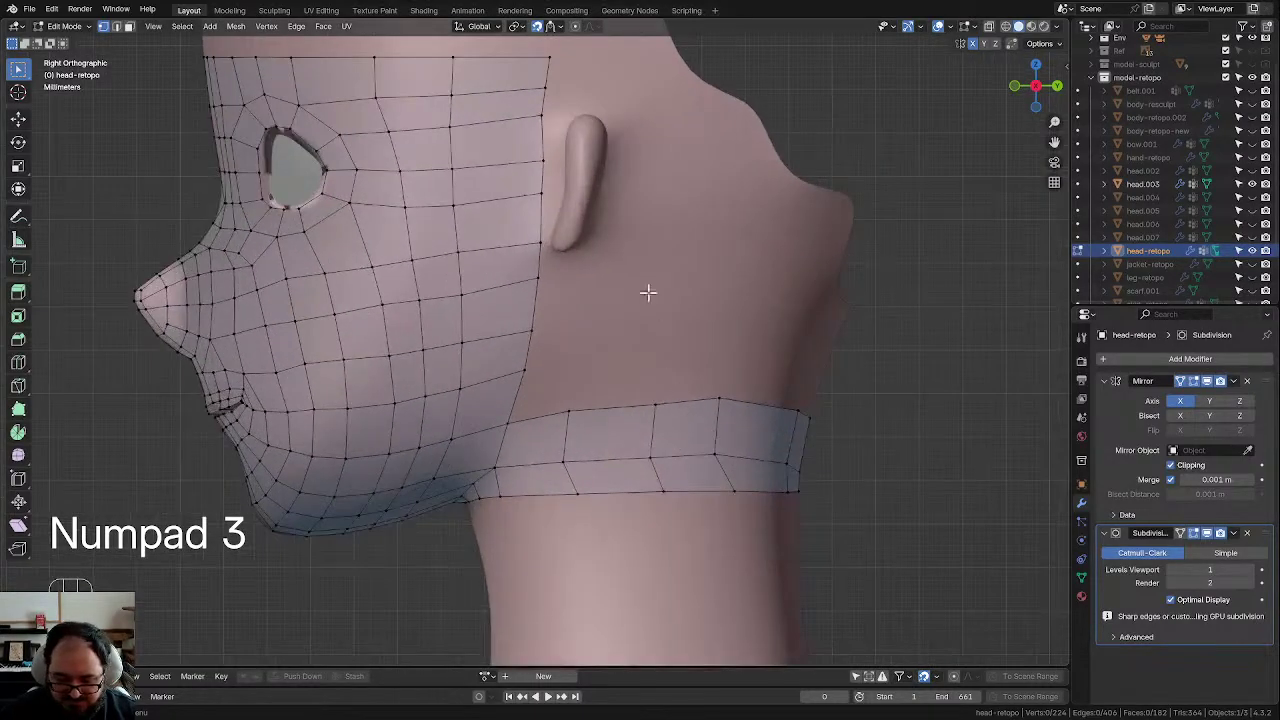
Step: Nudge the face border vertex in front of the ear's top by about 0.0006 m on Y and -0.0005 m on Z
shift+middle_drag(651, 291, 606, 348)
key(g)
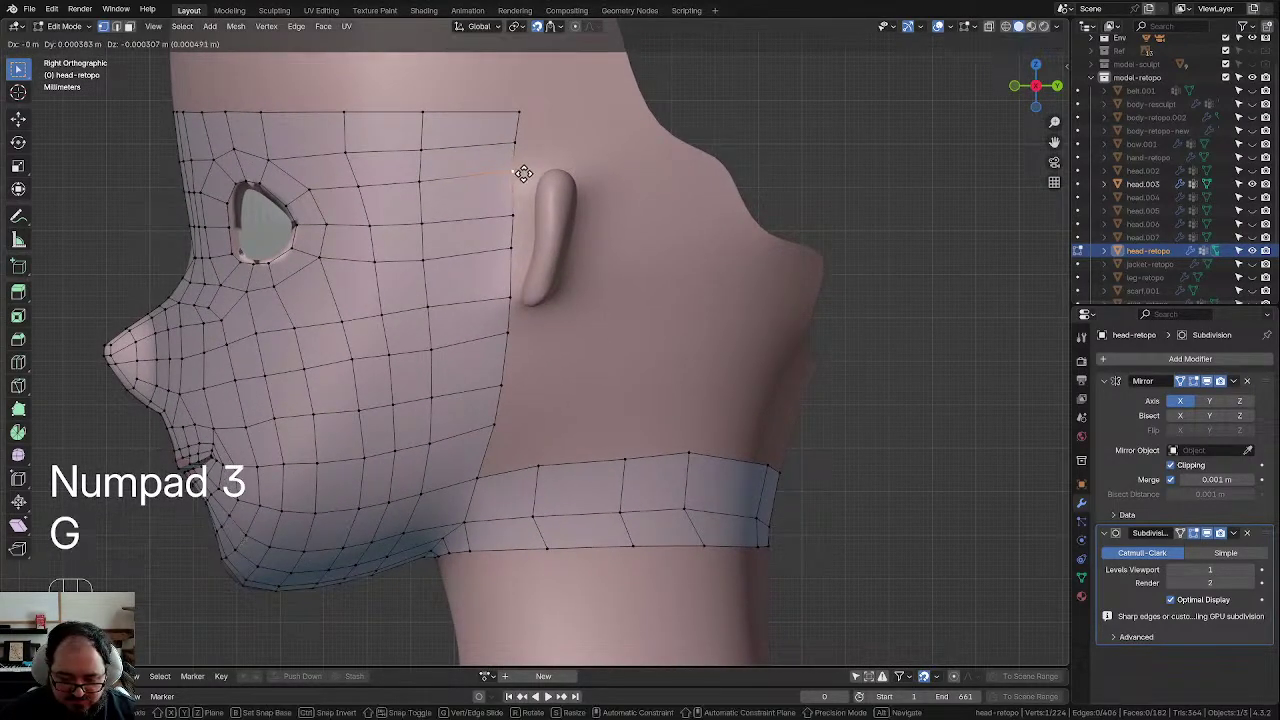
click(523, 172)
shift+middle_drag(569, 209, 571, 251)
scroll(570, 258, up, 2)
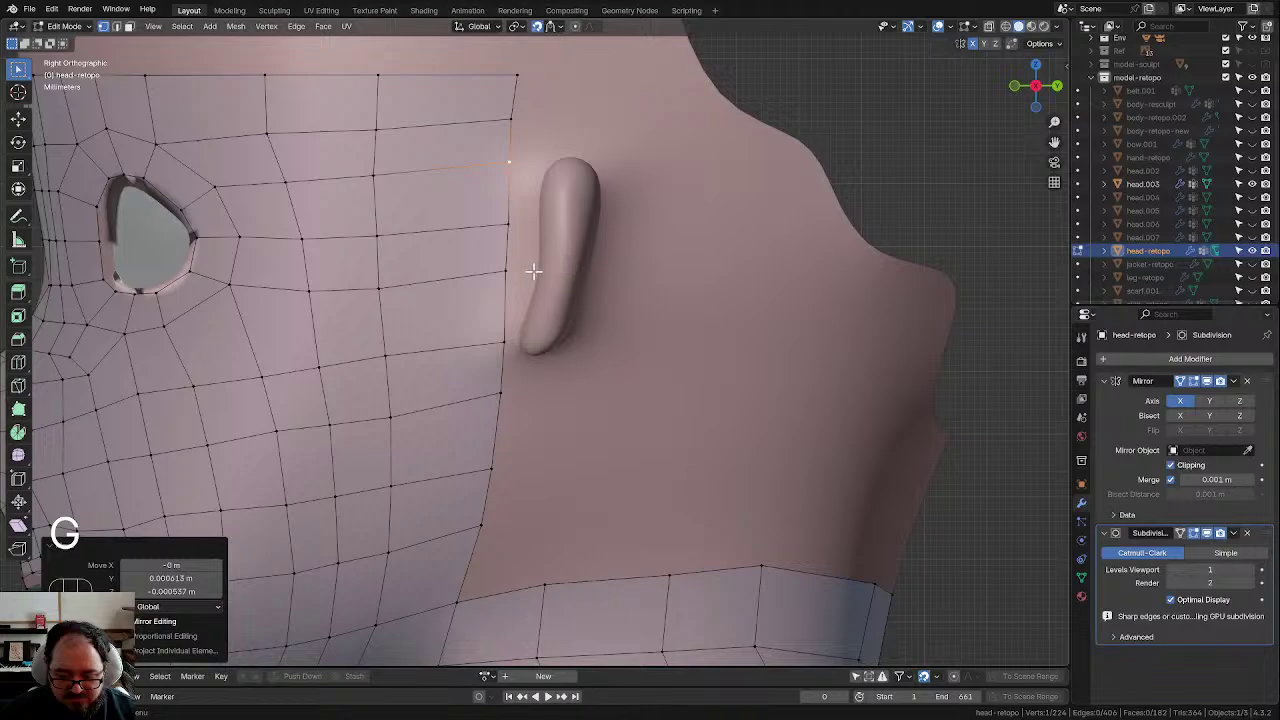
Step: Extrude the border edges at the ear's top and below its lobe about 0.007 m backward and 0.0035 m down
drag(529, 178, 529, 181)
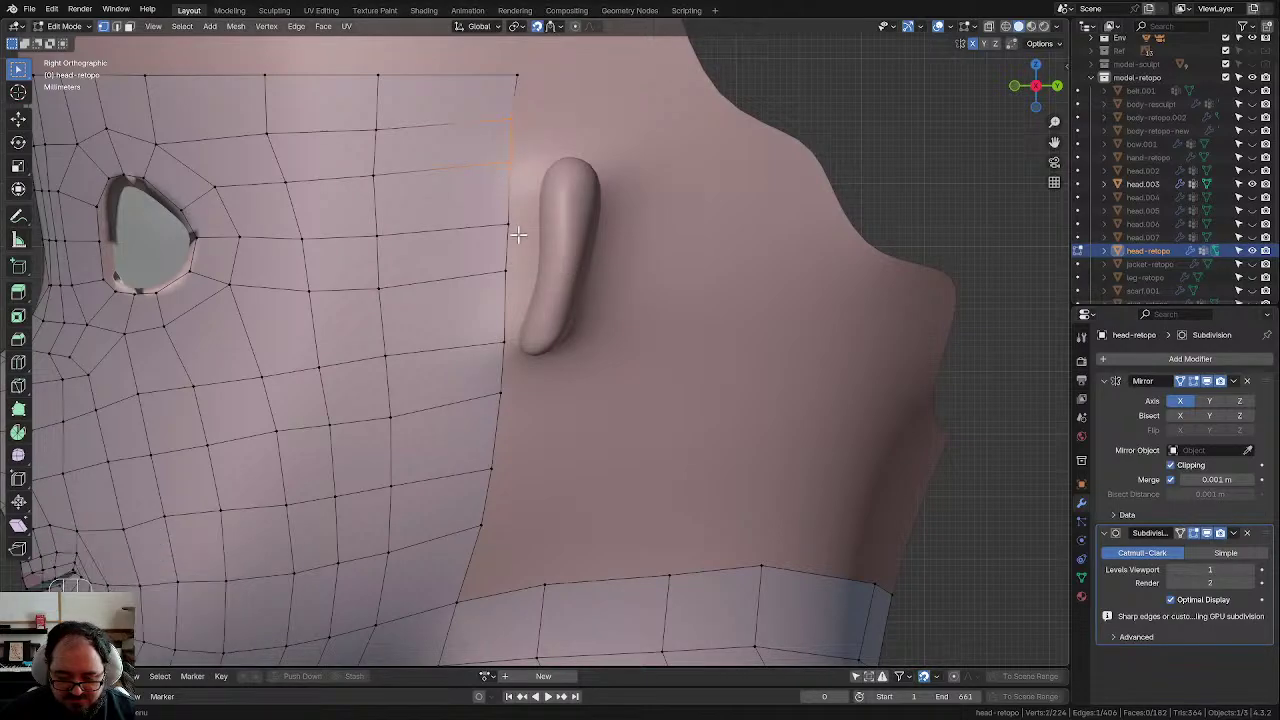
shift+drag(540, 410, 541, 410)
key(e)
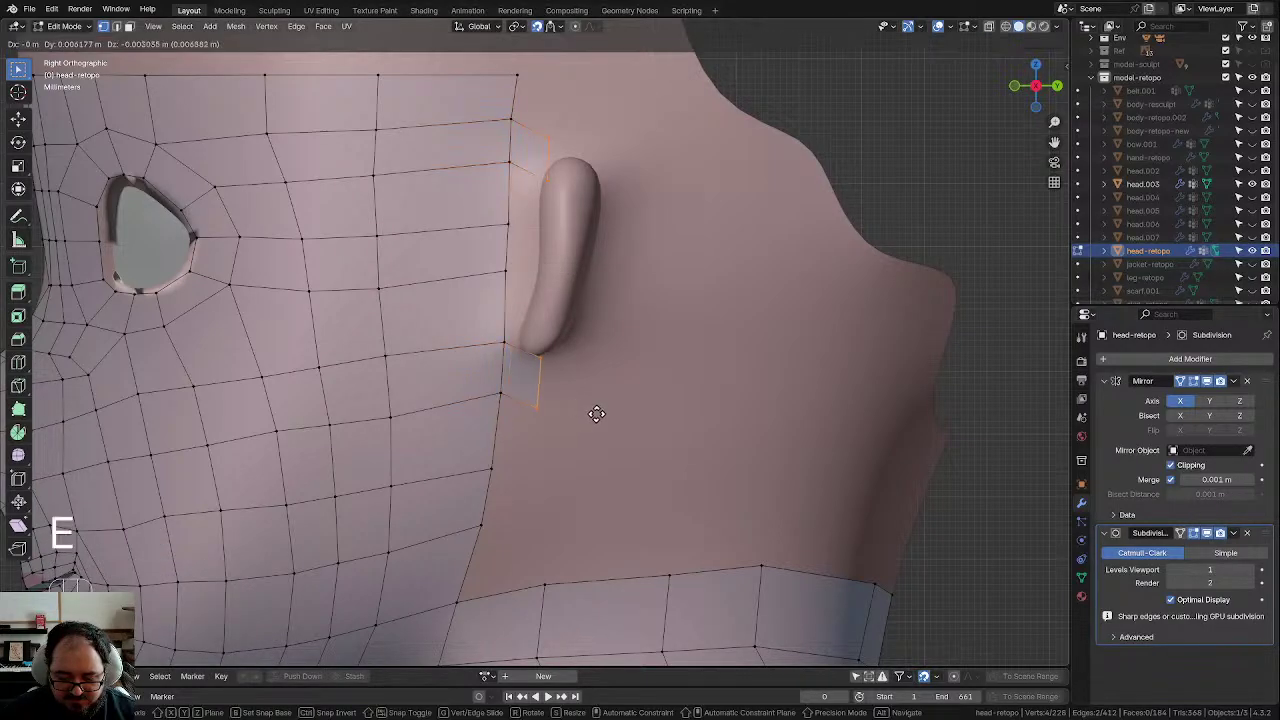
click(602, 417)
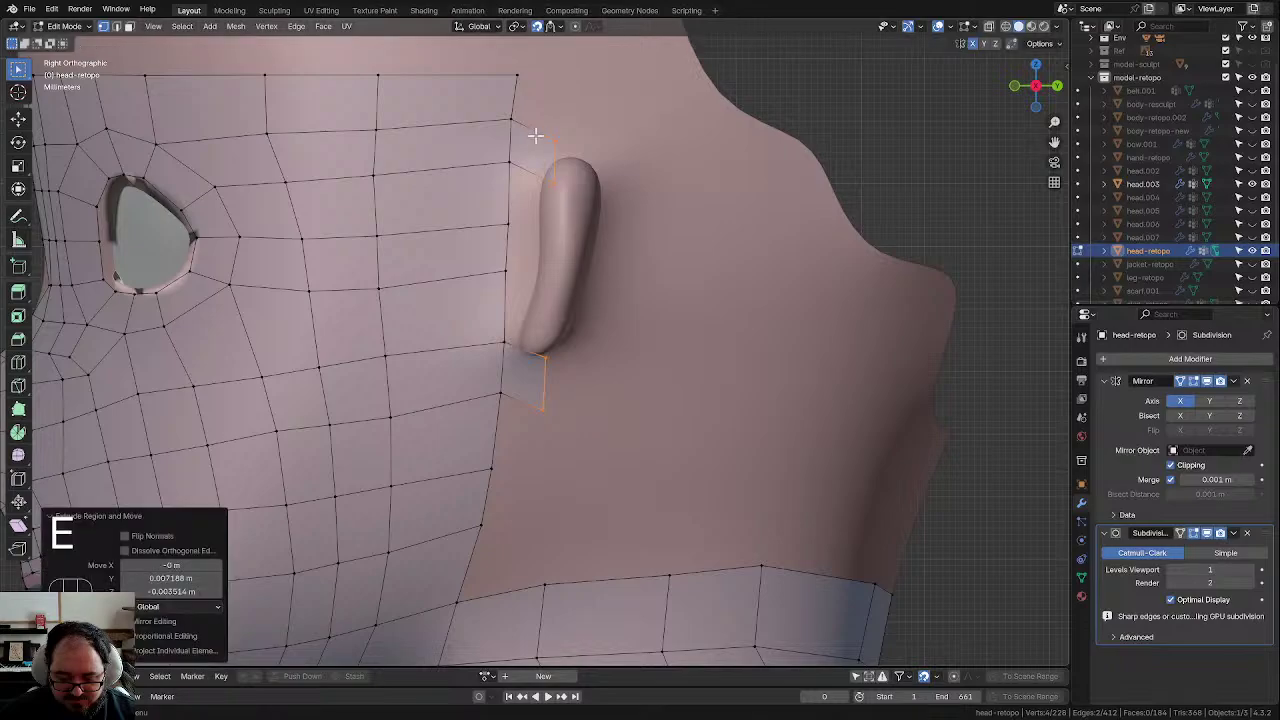
Step: Reposition the two upper extruded vertices so the new face sits just over the top of the ear
click(549, 137)
key(g)
click(586, 100)
click(558, 179)
key(g)
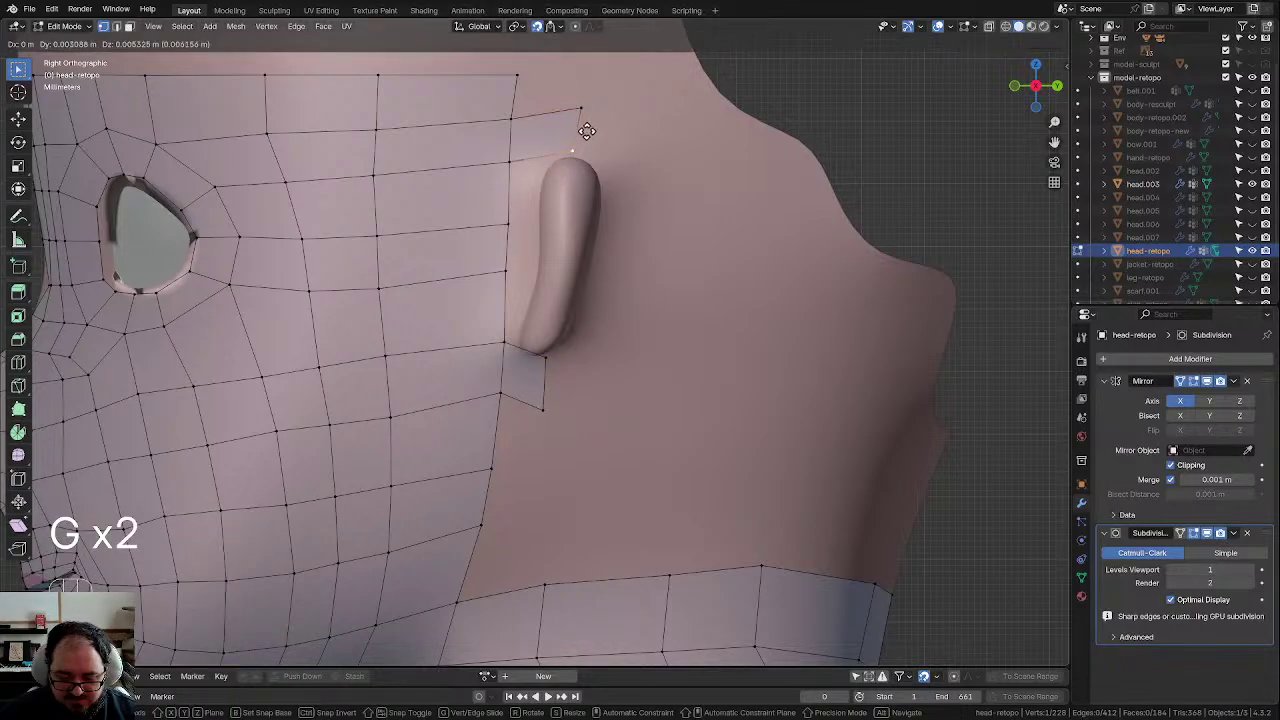
click(585, 122)
key(g)
click(586, 150)
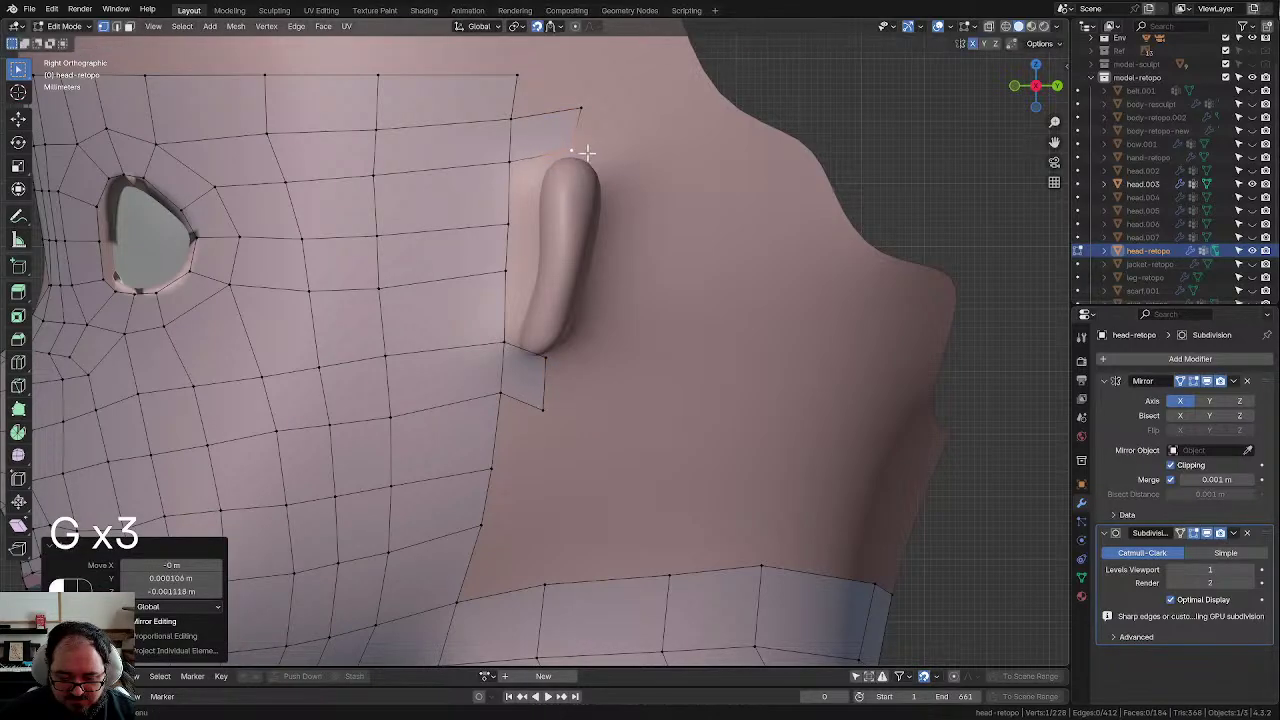
key(g)
click(570, 111)
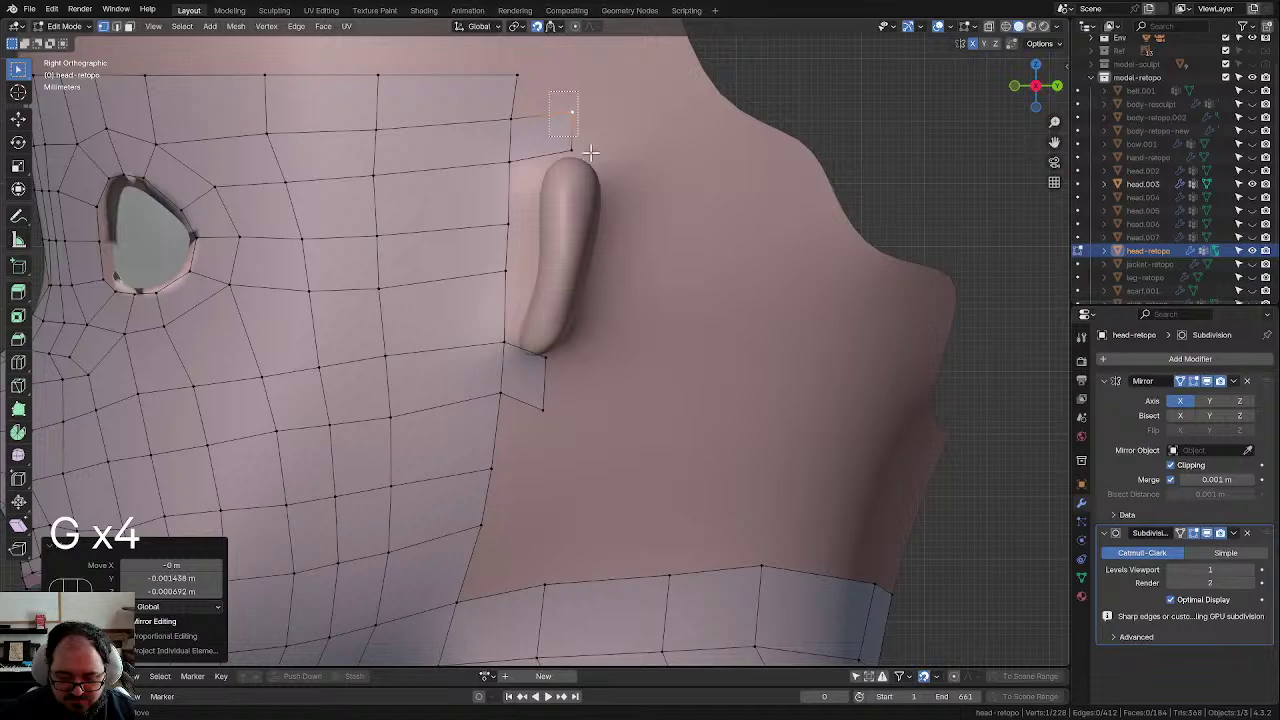
Step: Extrude the end edges of the strips above and below the ear about 0.013 m backward
drag(617, 160, 617, 160)
shift+drag(537, 336, 580, 458)
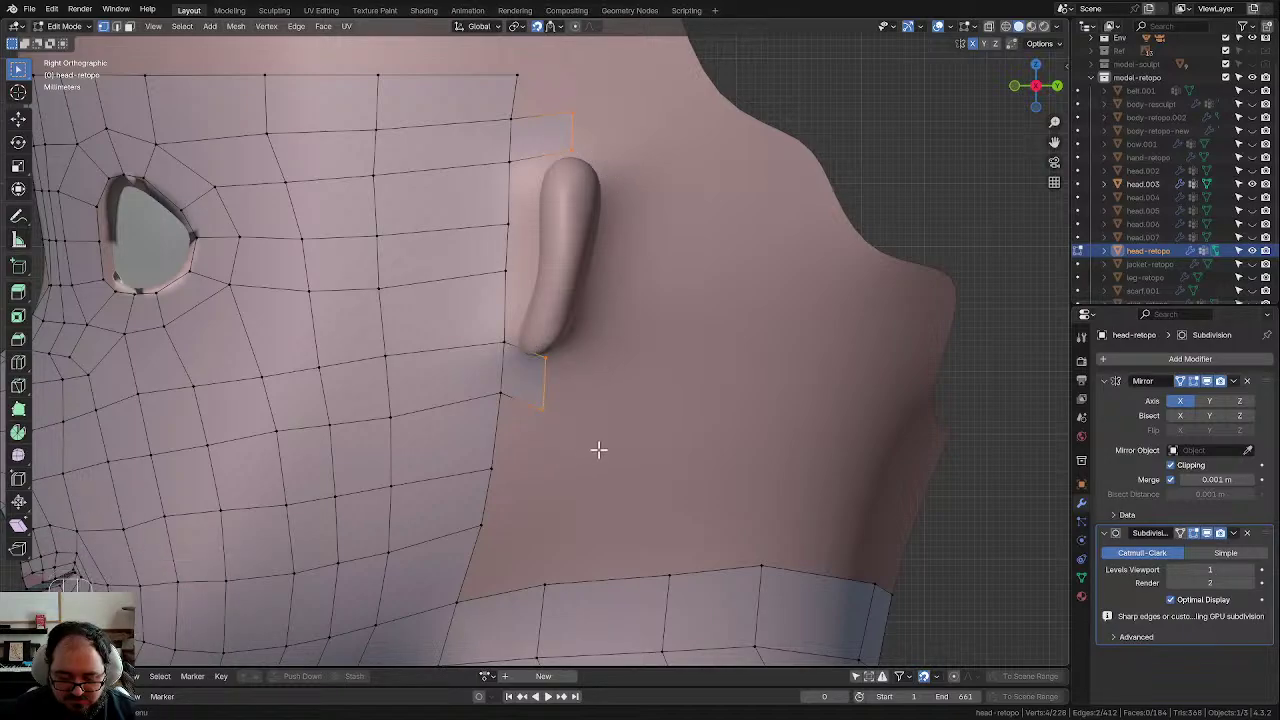
key(e)
click(685, 395)
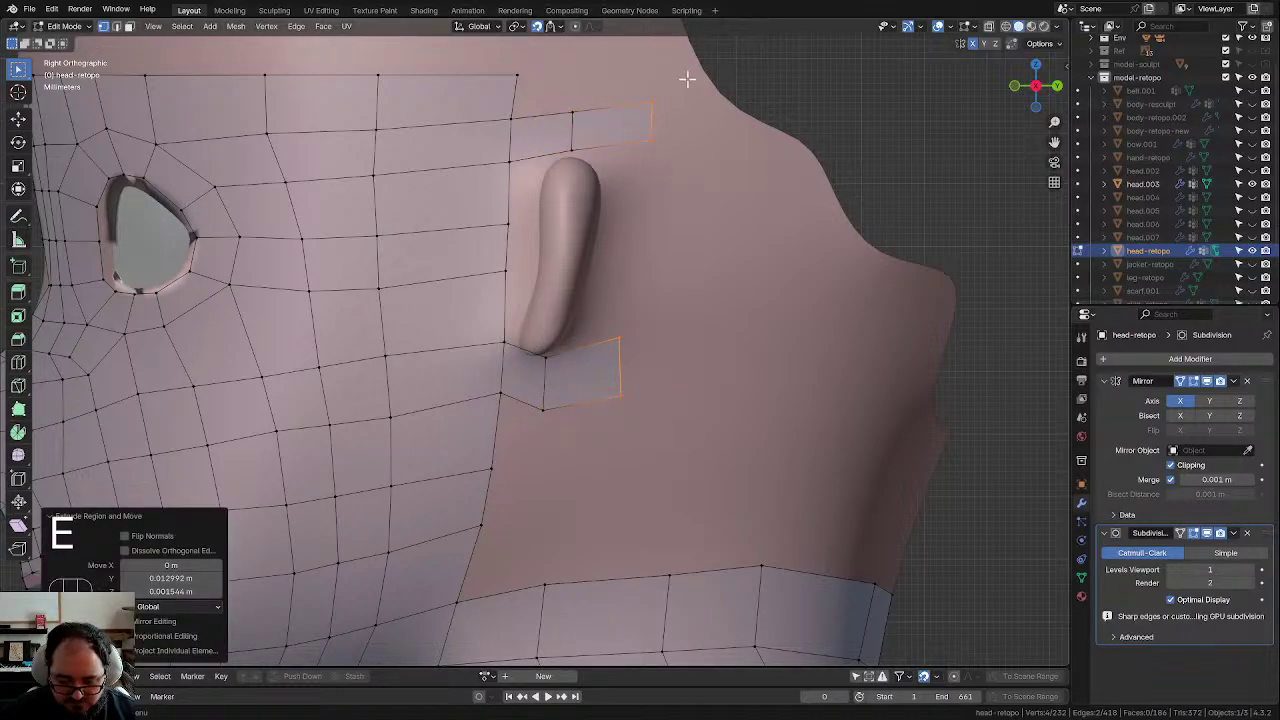
Step: Move the upper strip's end edge about 0.0067 m down and the lower strip's end edge about 0.0028 m up
key(g)
click(650, 227)
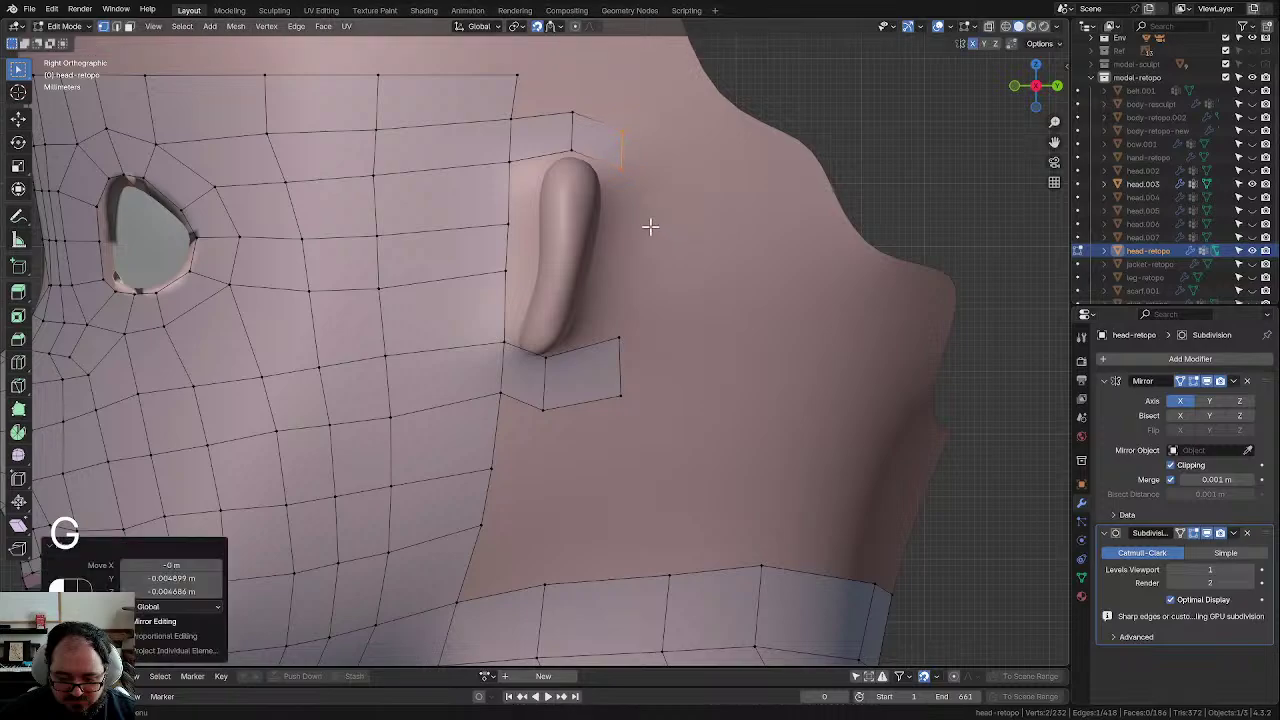
drag(606, 305, 656, 419)
key(g)
click(663, 403)
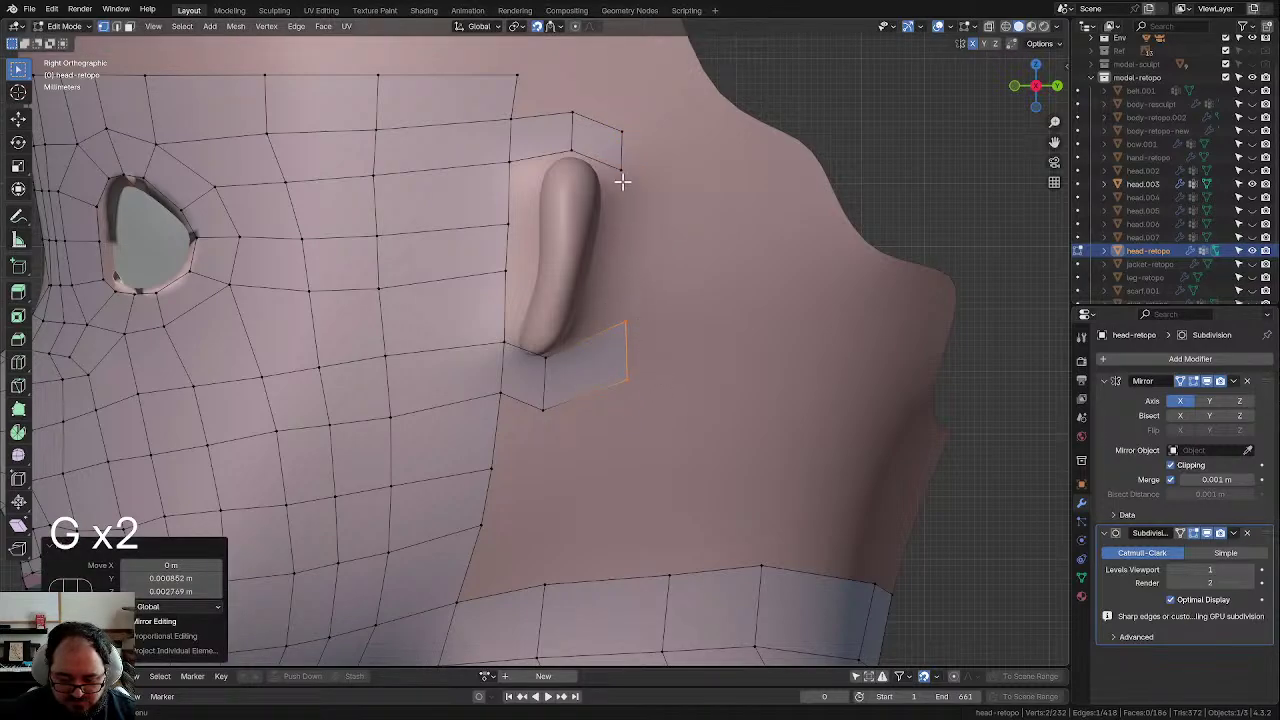
Step: Angle the lower strip's end around the ear lobe by pulling its inner vertex toward the ear and raising its outer vertex
click(622, 179)
drag(660, 349, 660, 349)
key(g)
click(623, 380)
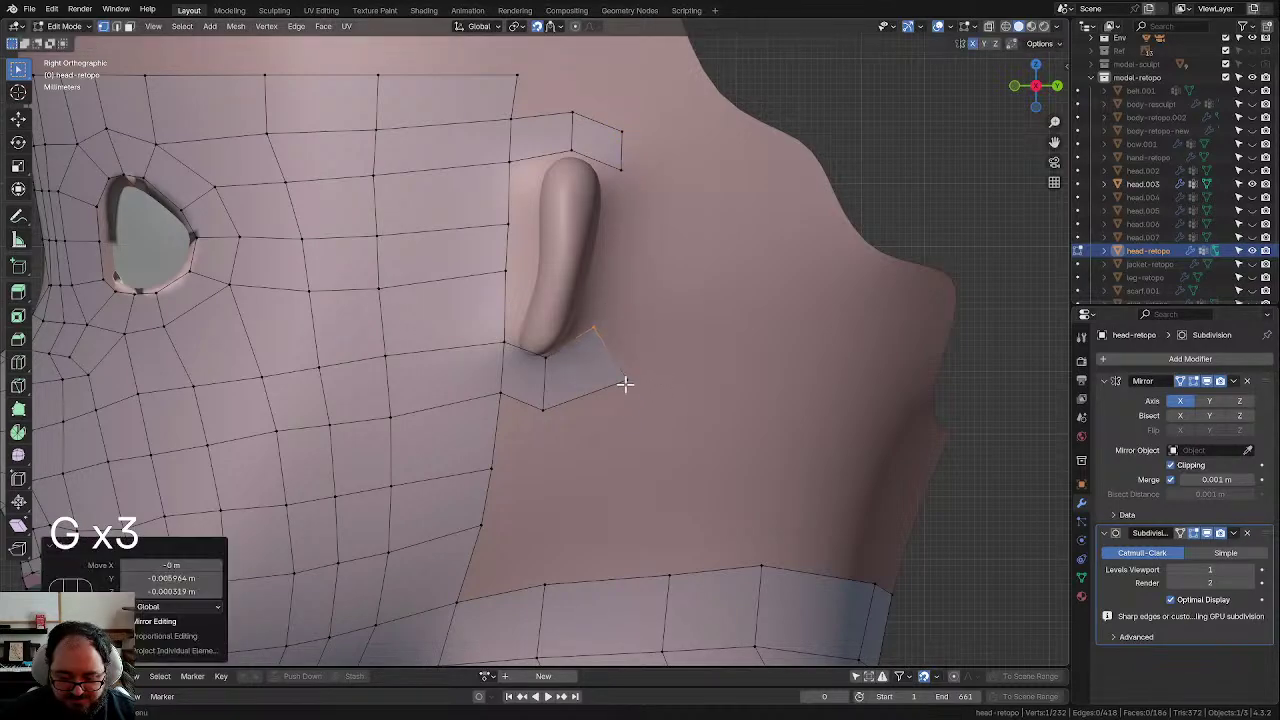
key(g)
click(600, 324)
click(600, 325)
key(g)
click(590, 327)
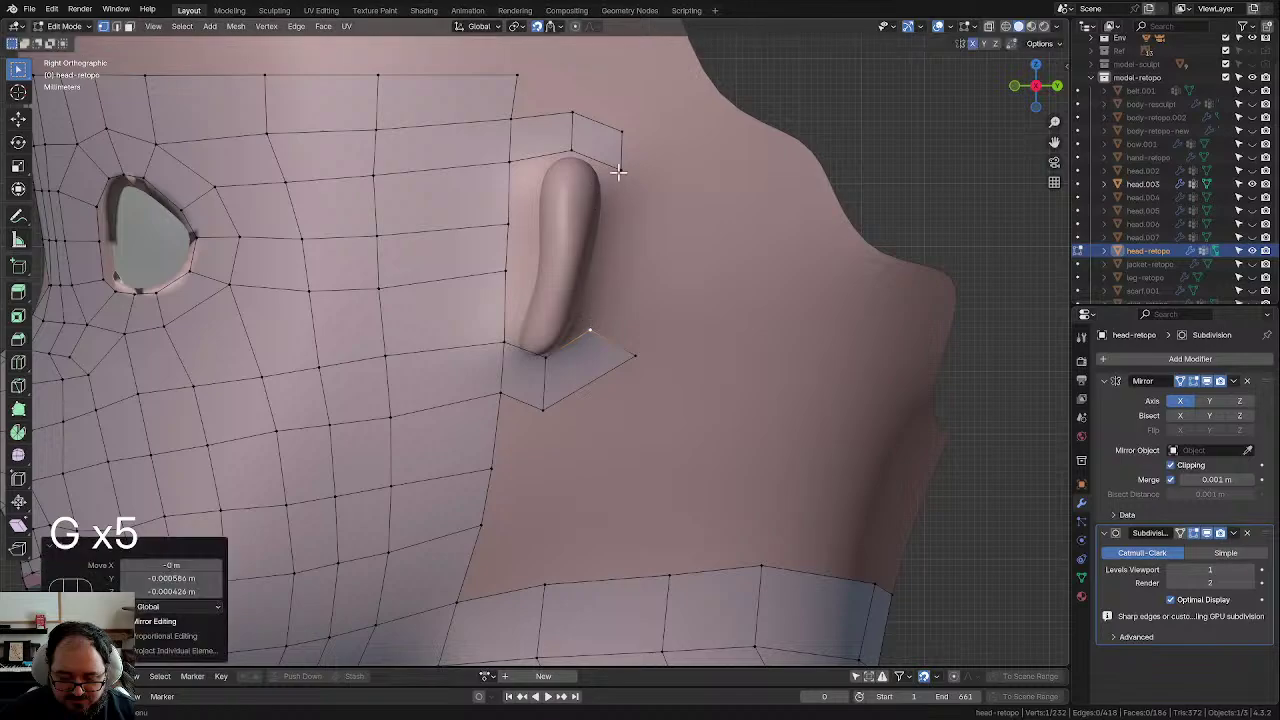
Step: Angle the upper strip's end around the ear by moving its inner vertex closer and its outer vertex back and down
click(620, 174)
key(g)
click(604, 179)
click(626, 130)
key(g)
click(652, 160)
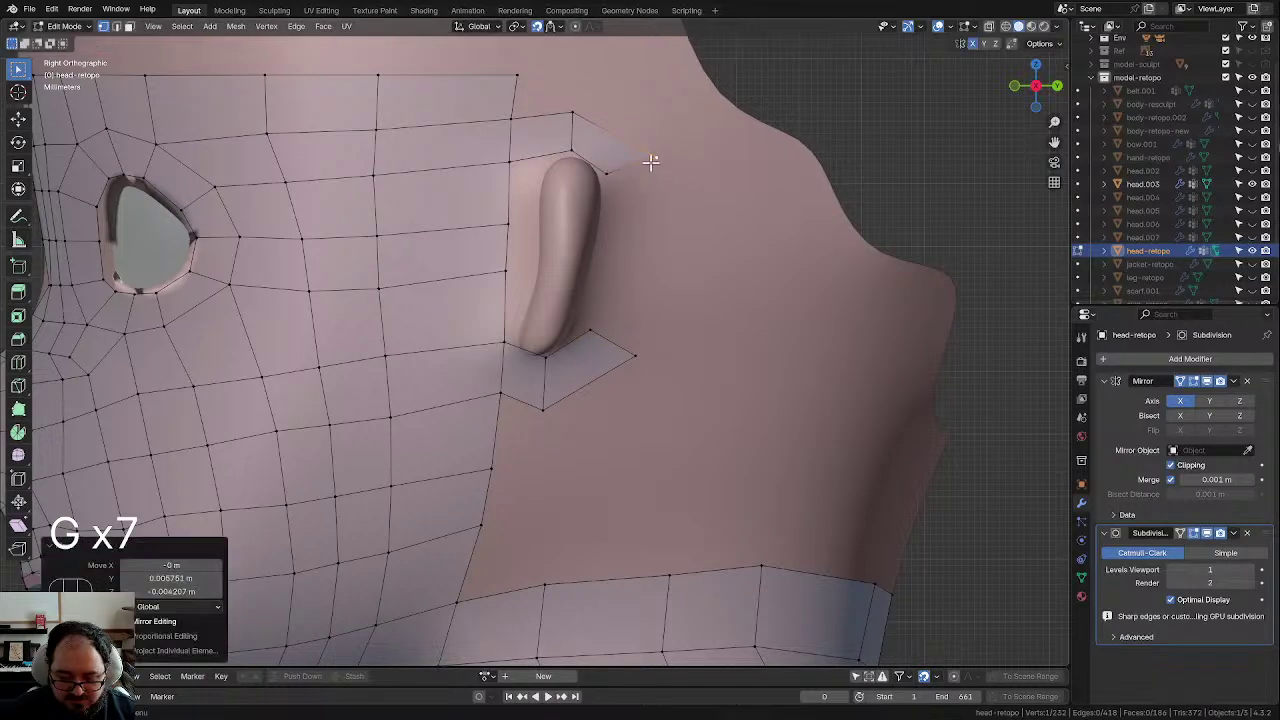
Step: Move the four face border vertices in front of the ear close against the ear's front edge
click(511, 161)
key(g)
click(534, 193)
click(508, 240)
key(g)
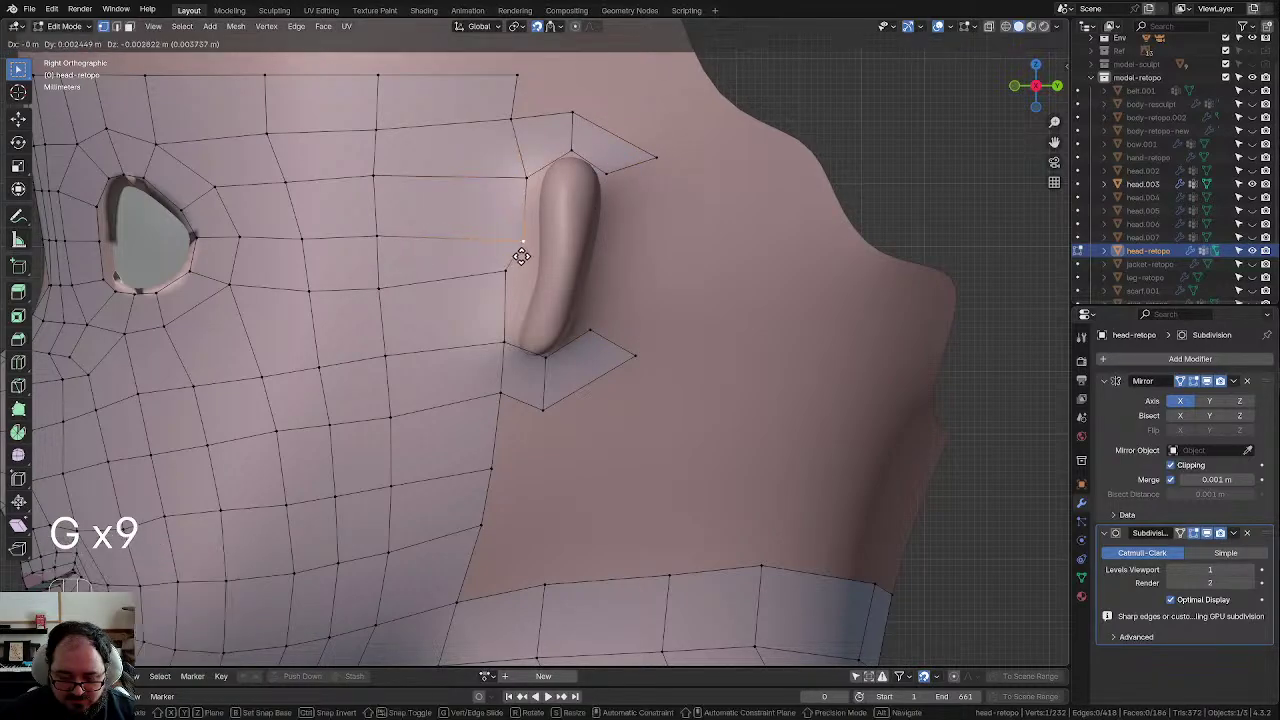
click(522, 253)
click(511, 279)
key(g)
click(524, 288)
click(506, 350)
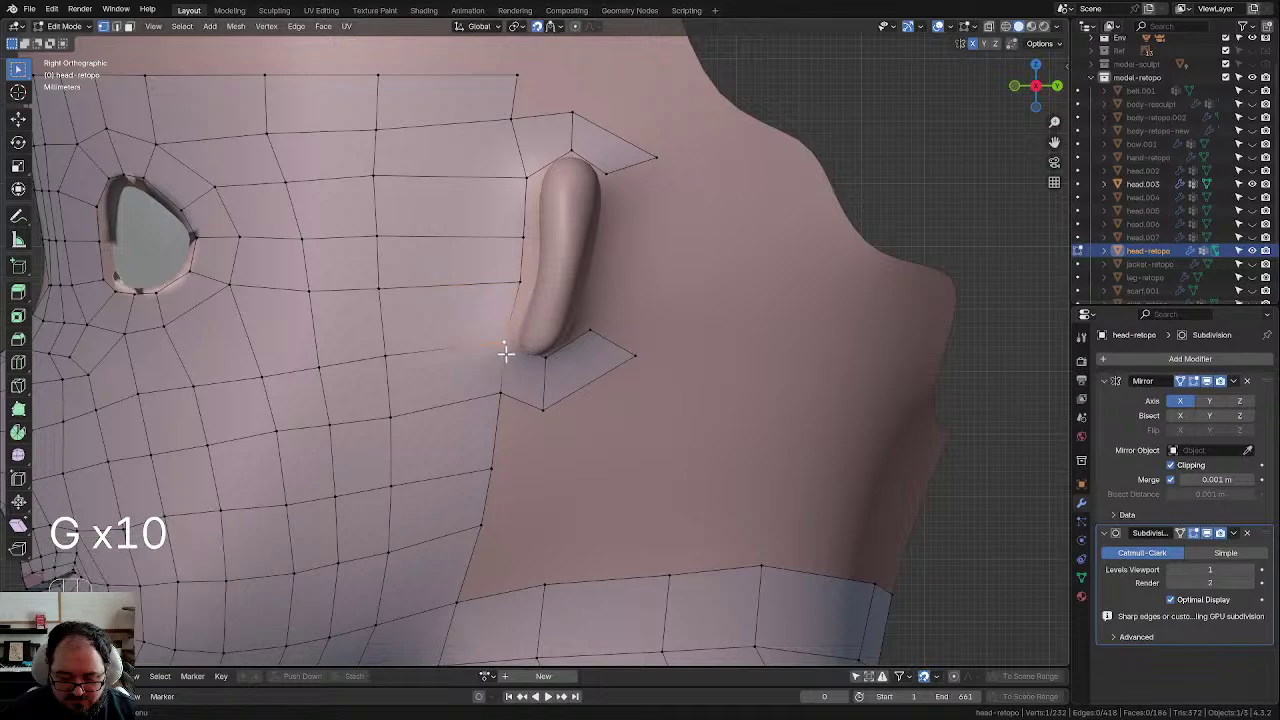
key(g)
click(509, 357)
Step: Lower the vertex directly beneath the ear lobe slightly and shift the lower strip's outer end vertex back and down
click(545, 363)
key(g)
click(543, 370)
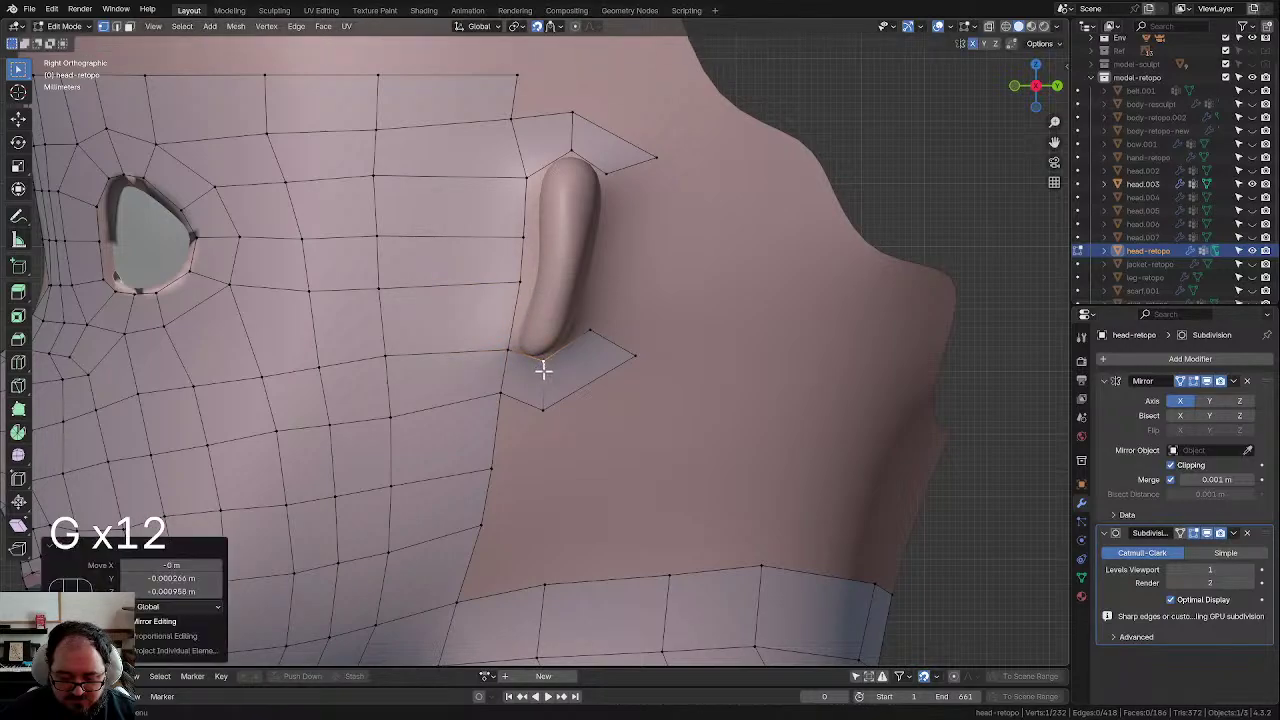
click(497, 400)
key(g)
click(499, 396)
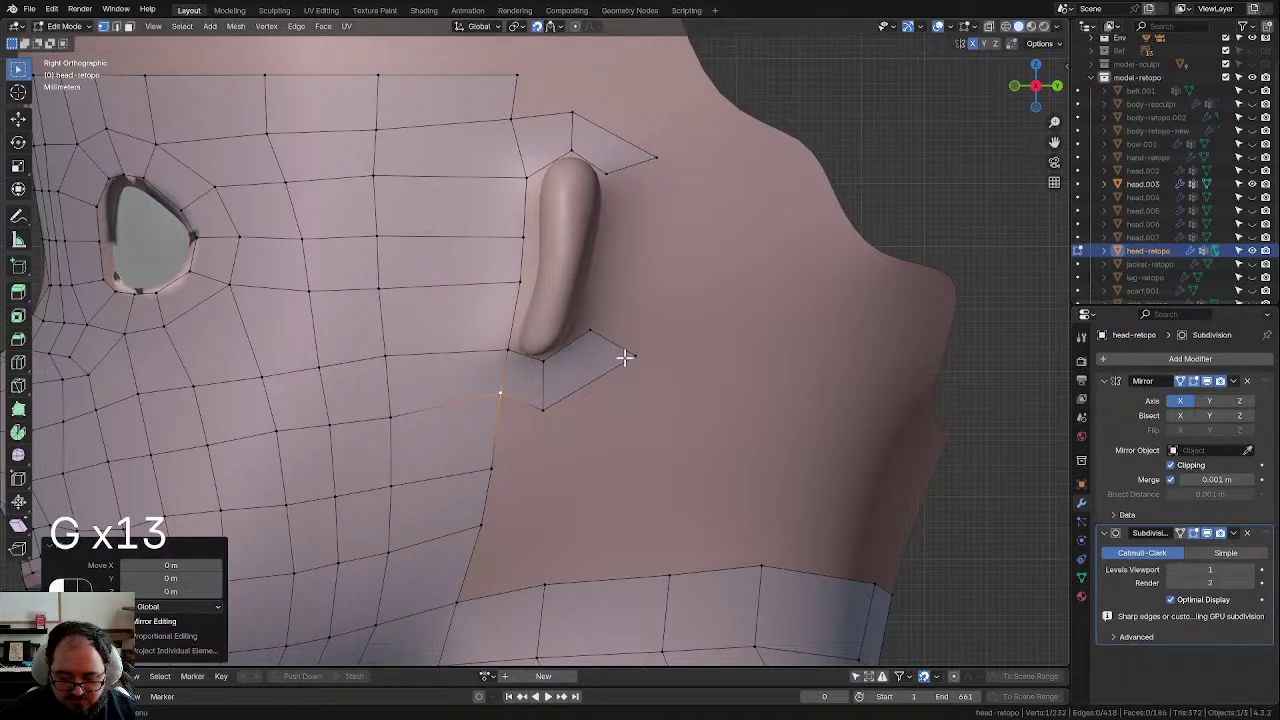
click(624, 356)
key(g)
click(637, 360)
Step: Extrude the upper strip's end edge about 0.011 m down behind the ear and rotate it level
click(628, 164)
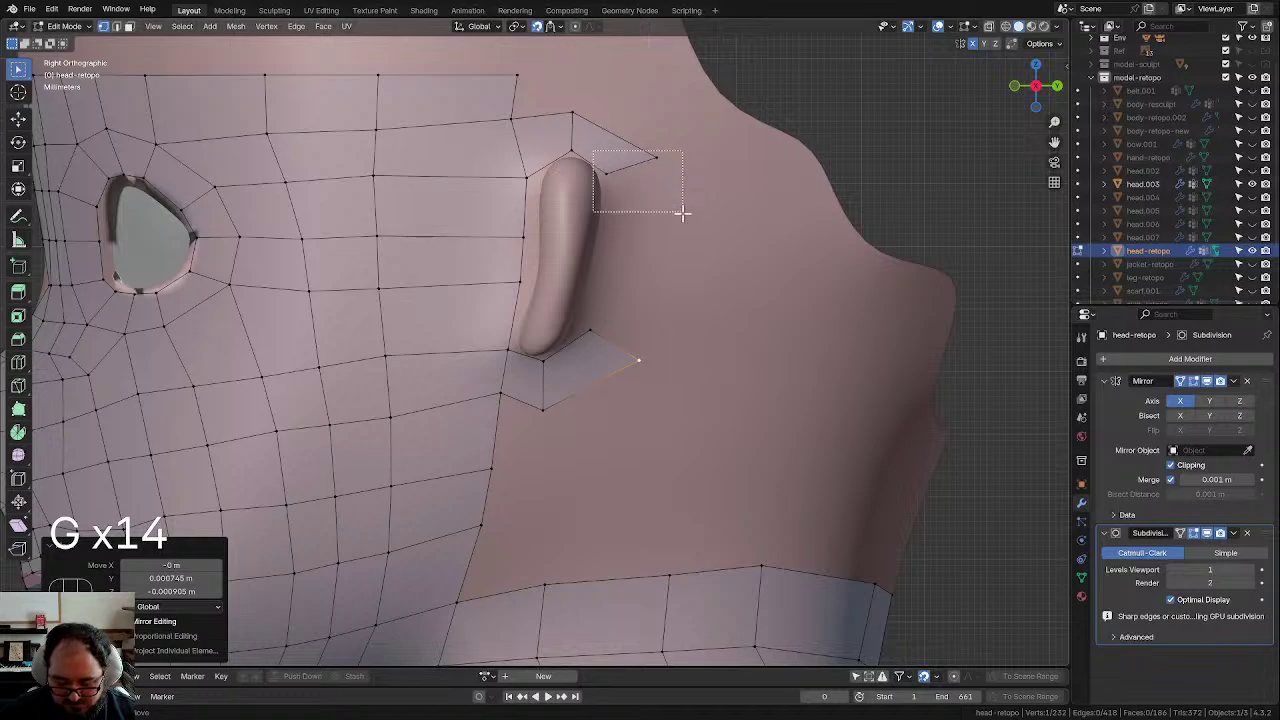
key(e)
click(687, 295)
key(r)
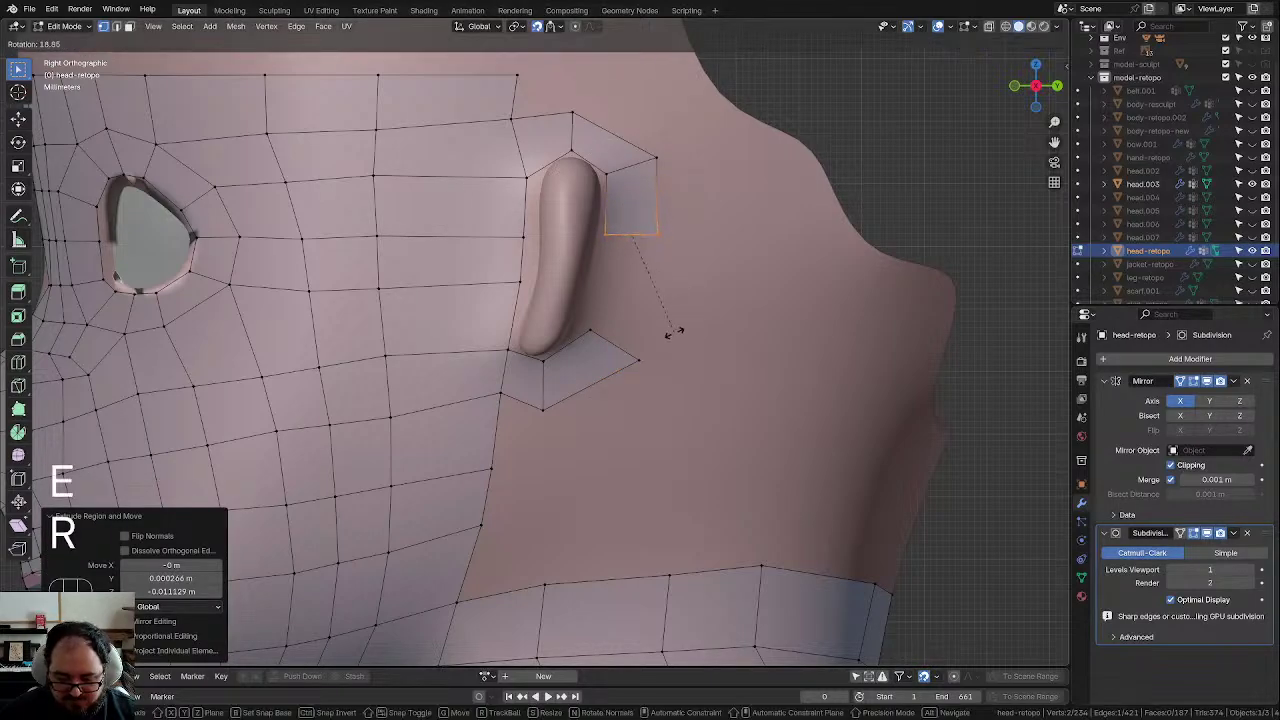
click(616, 335)
Step: Extrude the lower strip's end edge about 0.008 m up behind the ear, rotating, scaling and moving it to face the upper strip
drag(677, 375, 678, 376)
key(e)
click(704, 325)
key(r)
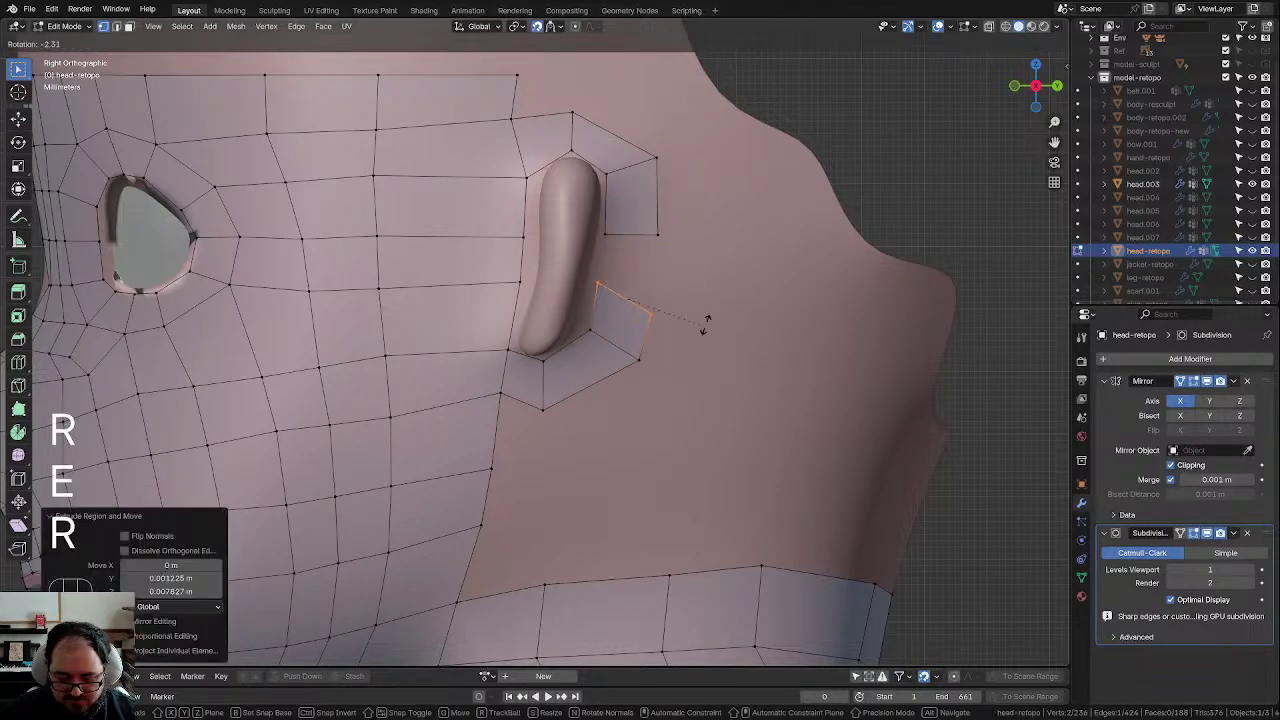
click(692, 292)
key(s)
click(700, 304)
key(g)
click(694, 291)
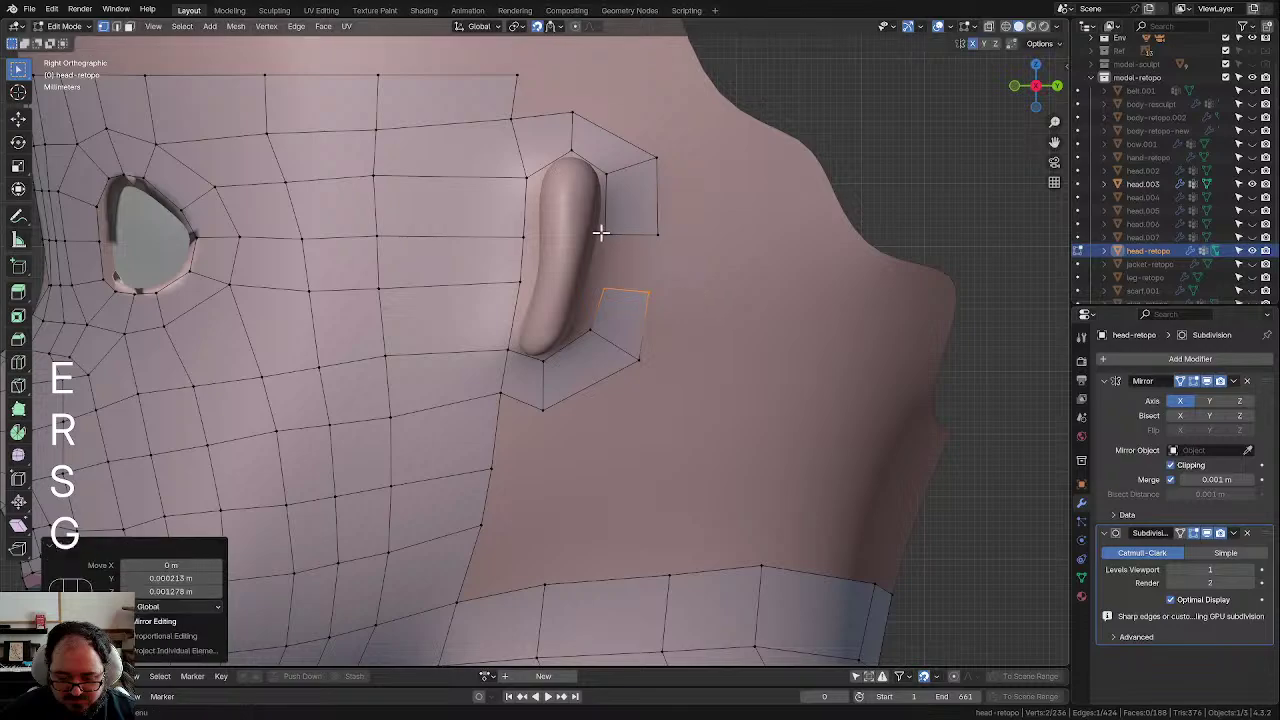
Step: Fill the gap between the two strips behind the ear and pull the lower inner vertices closer to the ear
click(648, 236)
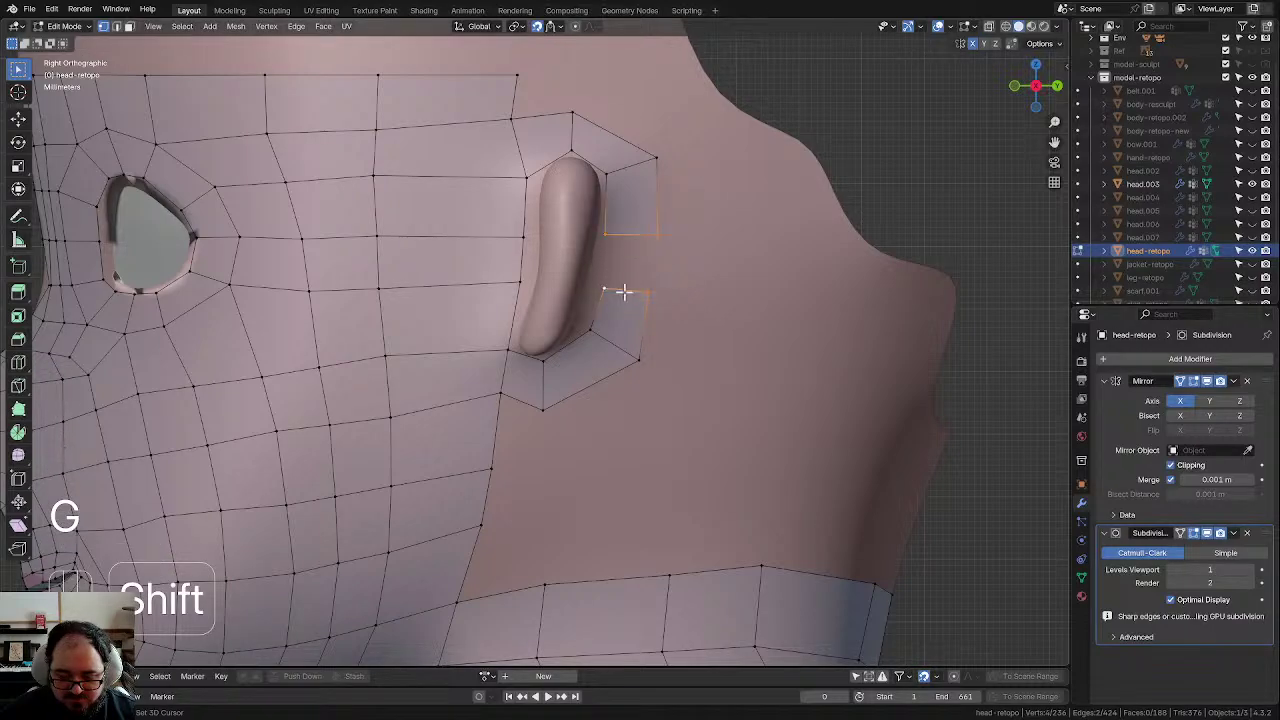
key(f)
click(605, 288)
key(g)
click(606, 302)
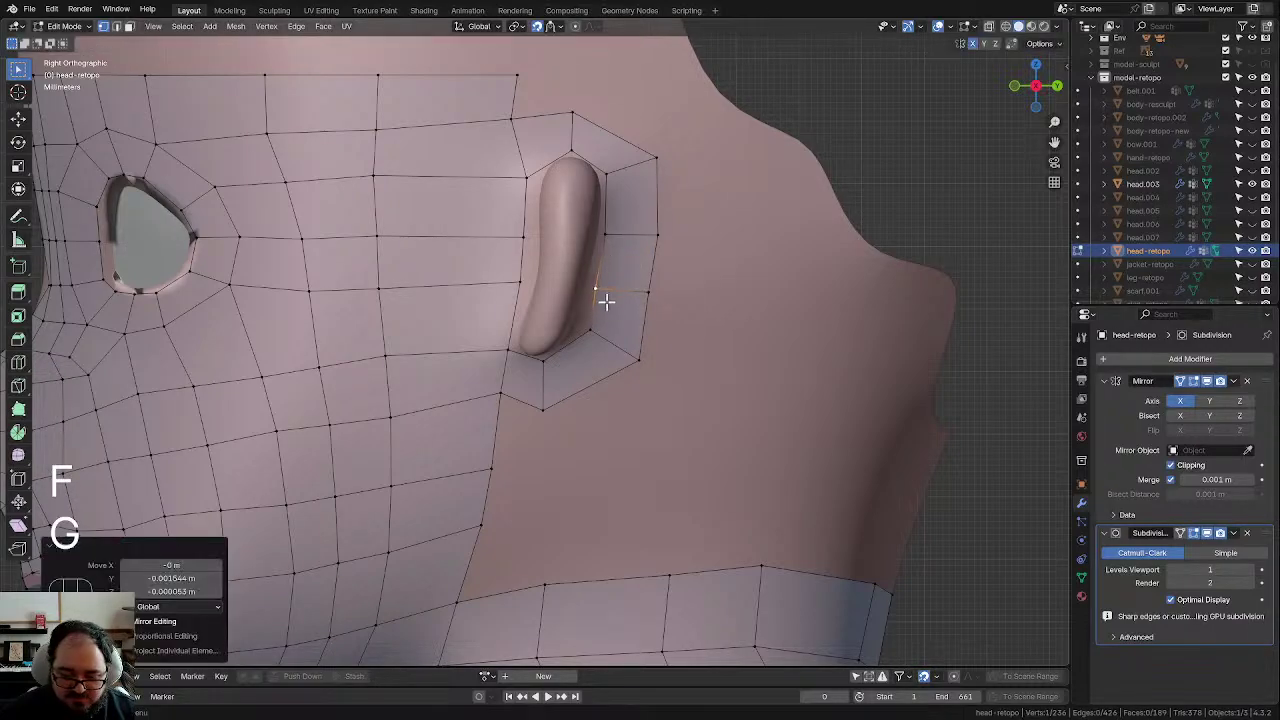
click(598, 328)
key(g)
click(592, 326)
Step: Shift the ear ring's outer vertices slightly outward behind and above the ear to even out its width
click(659, 249)
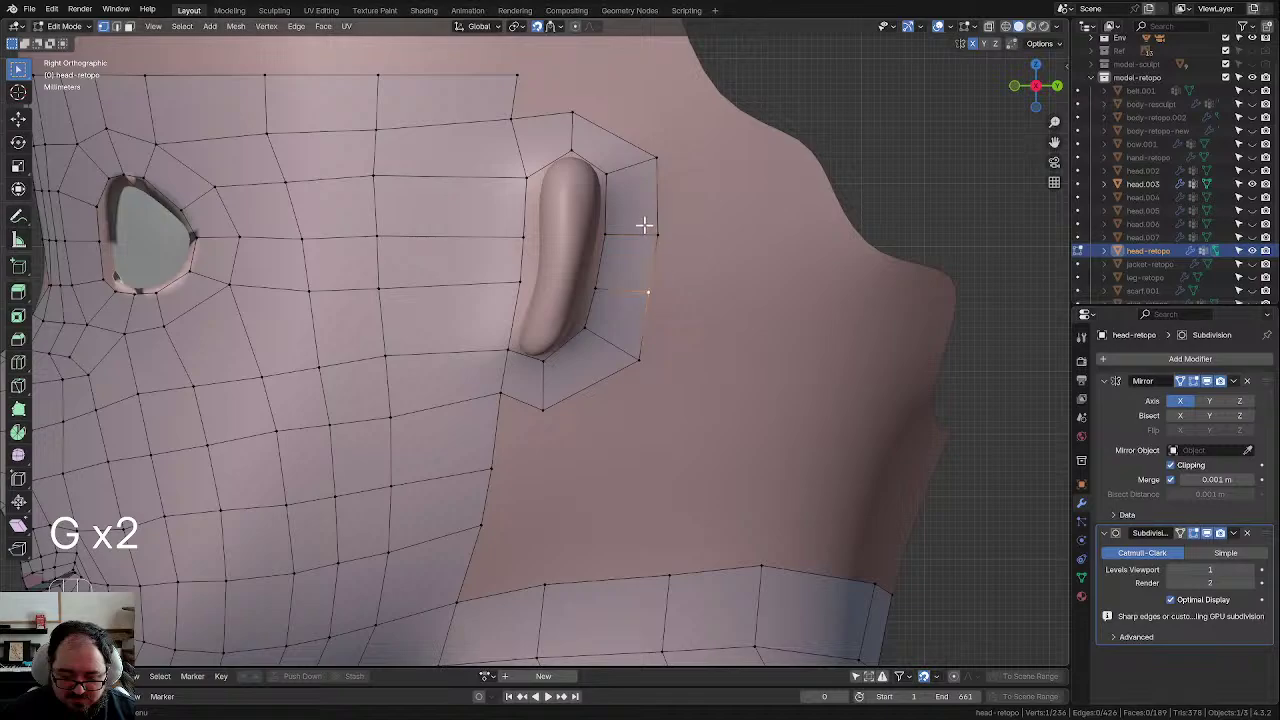
key(g)
click(694, 314)
click(561, 120)
key(g)
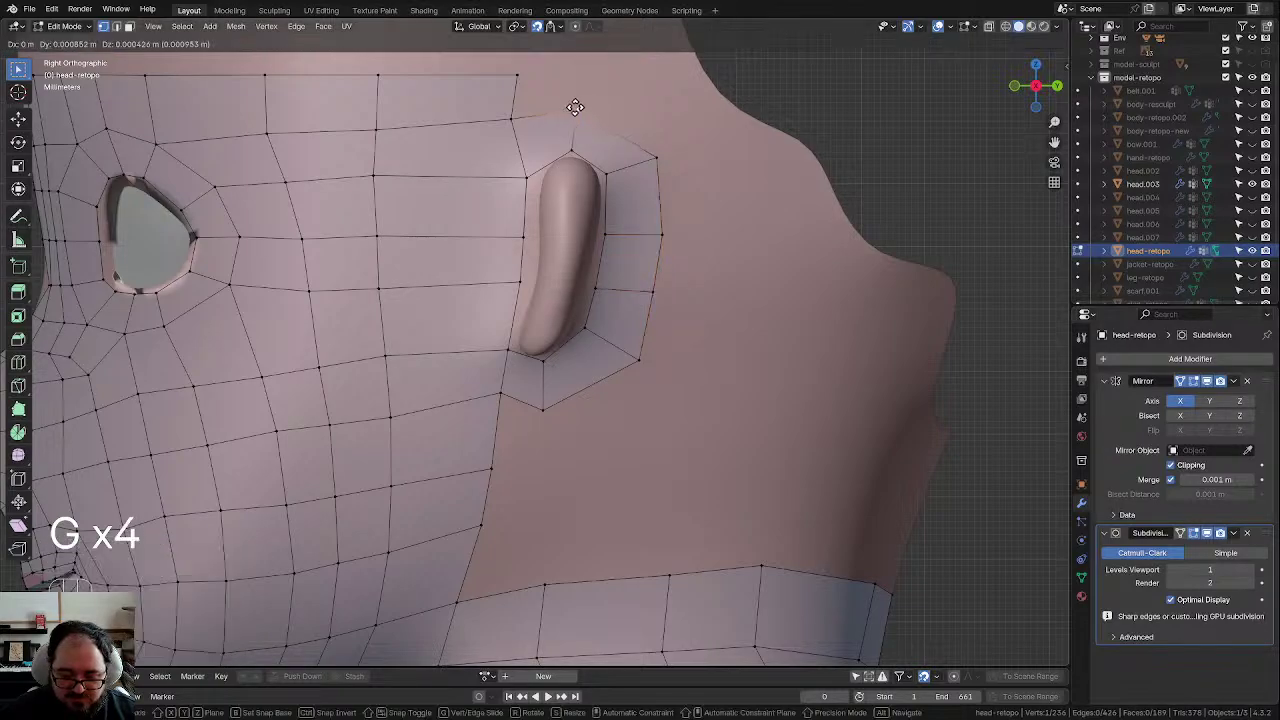
click(583, 101)
click(647, 153)
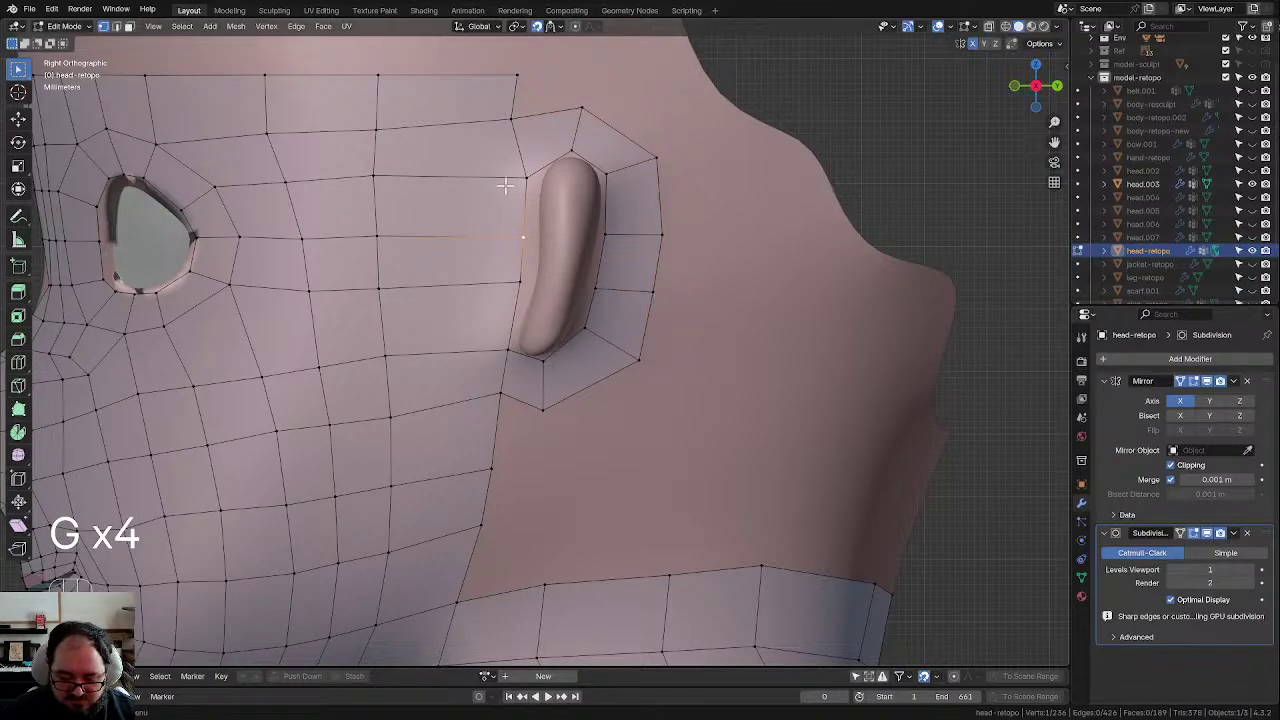
Step: Nudge the upper vertex in front of the ear backward, and snap the whole inner ear loop to the sculpt surface
key(g)
click(525, 203)
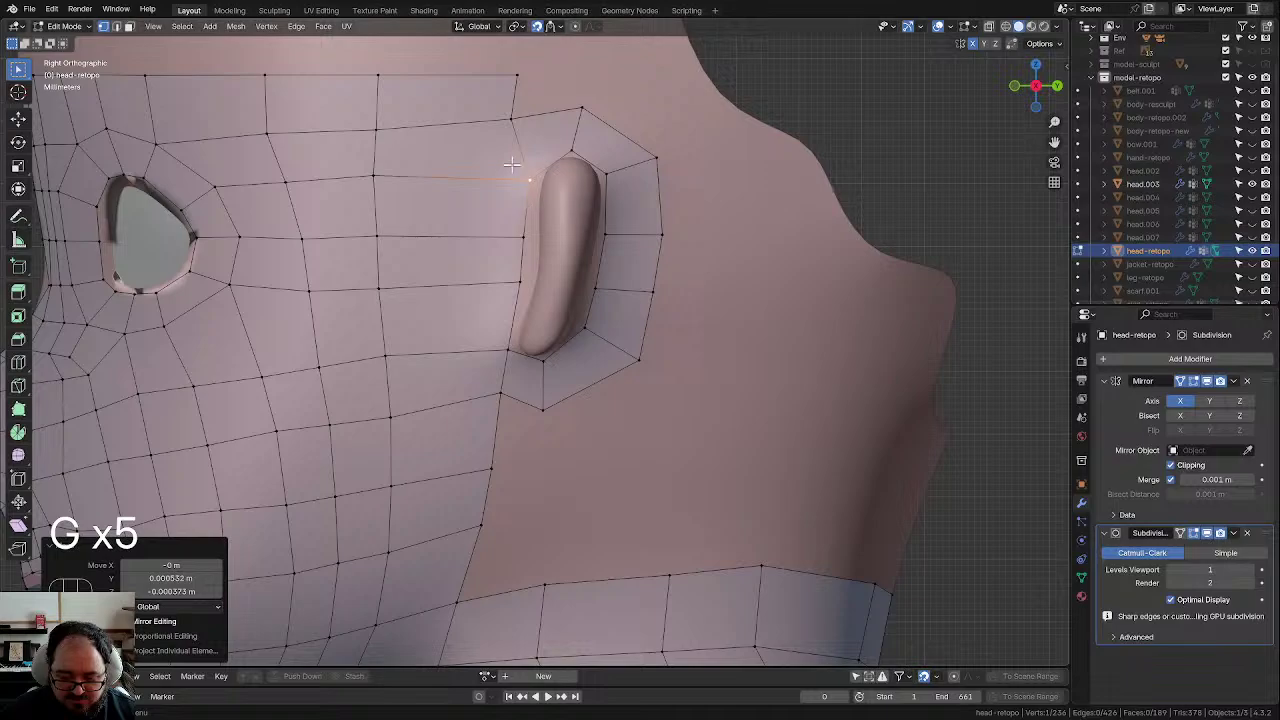
alt+click(522, 208)
key(shift+d)
key(g)
click(579, 204)
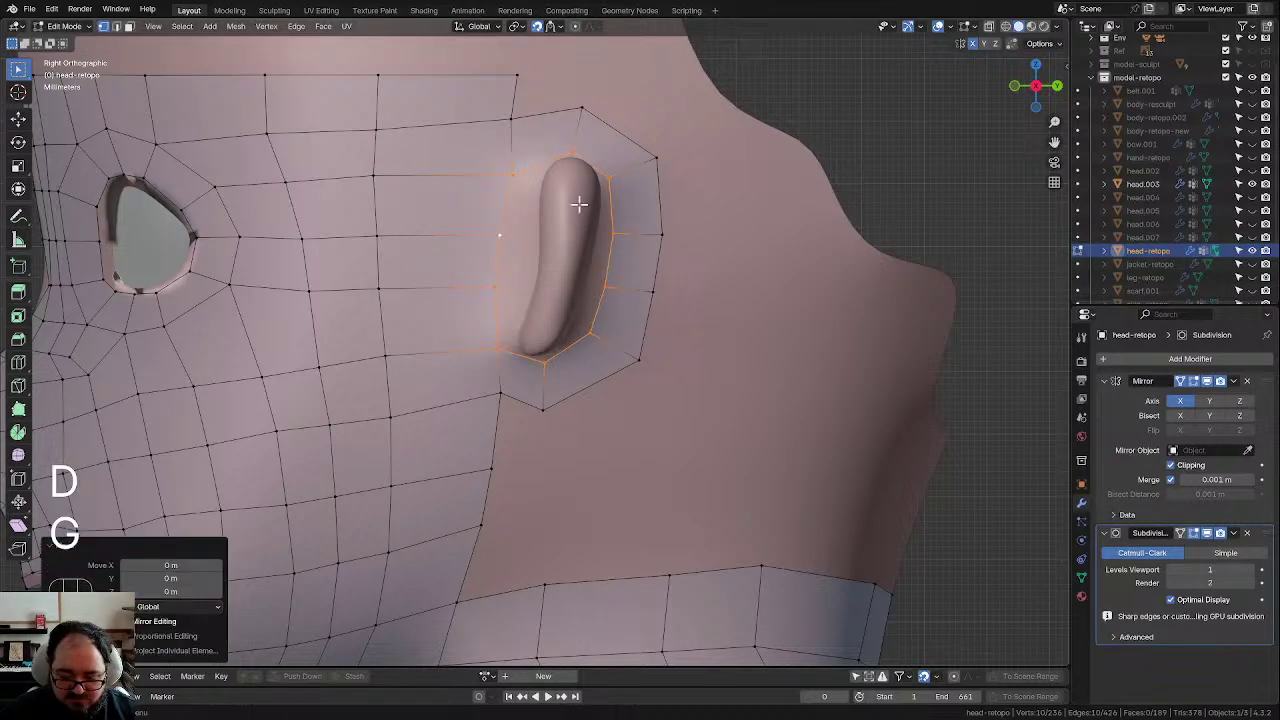
Step: Pull the ear loop's front vertices back toward the ear, moving the middle pair about 0.003 m and the upper one about 0.0017 m
scroll(521, 186, up, 1)
drag(498, 294, 498, 294)
key(g)
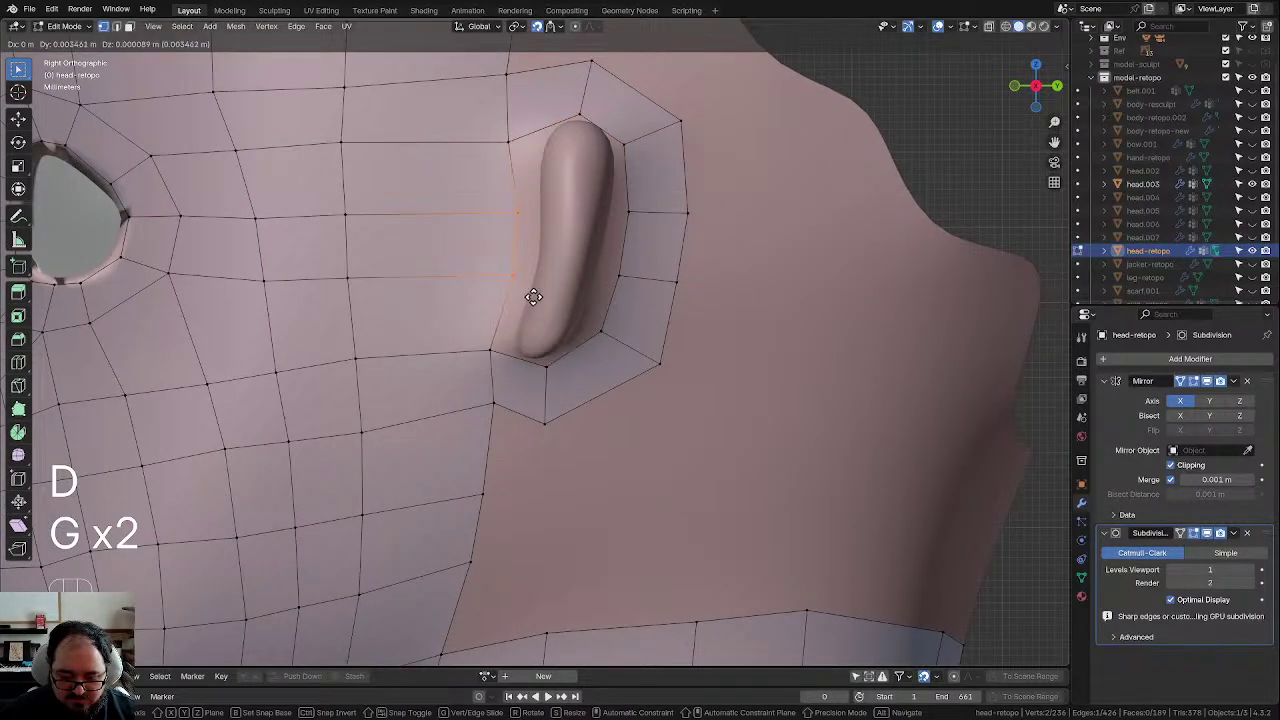
click(533, 297)
click(509, 140)
key(g)
click(524, 140)
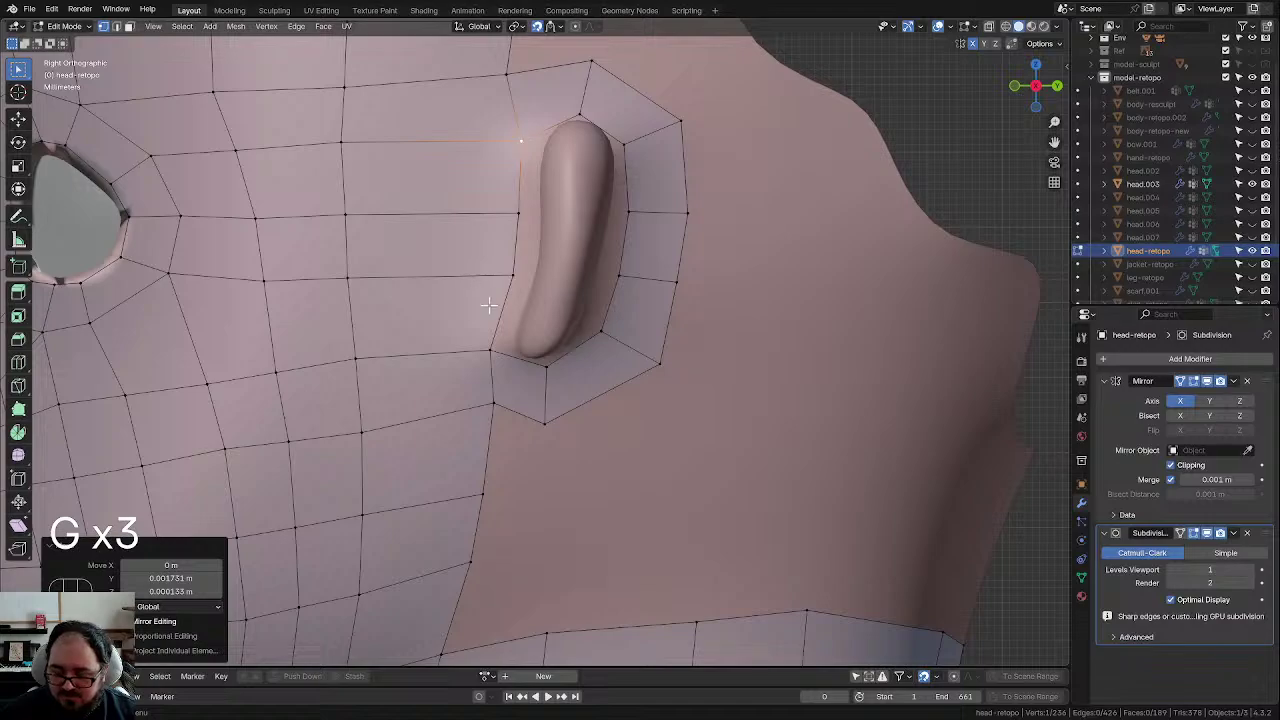
click(493, 340)
key(g)
click(497, 340)
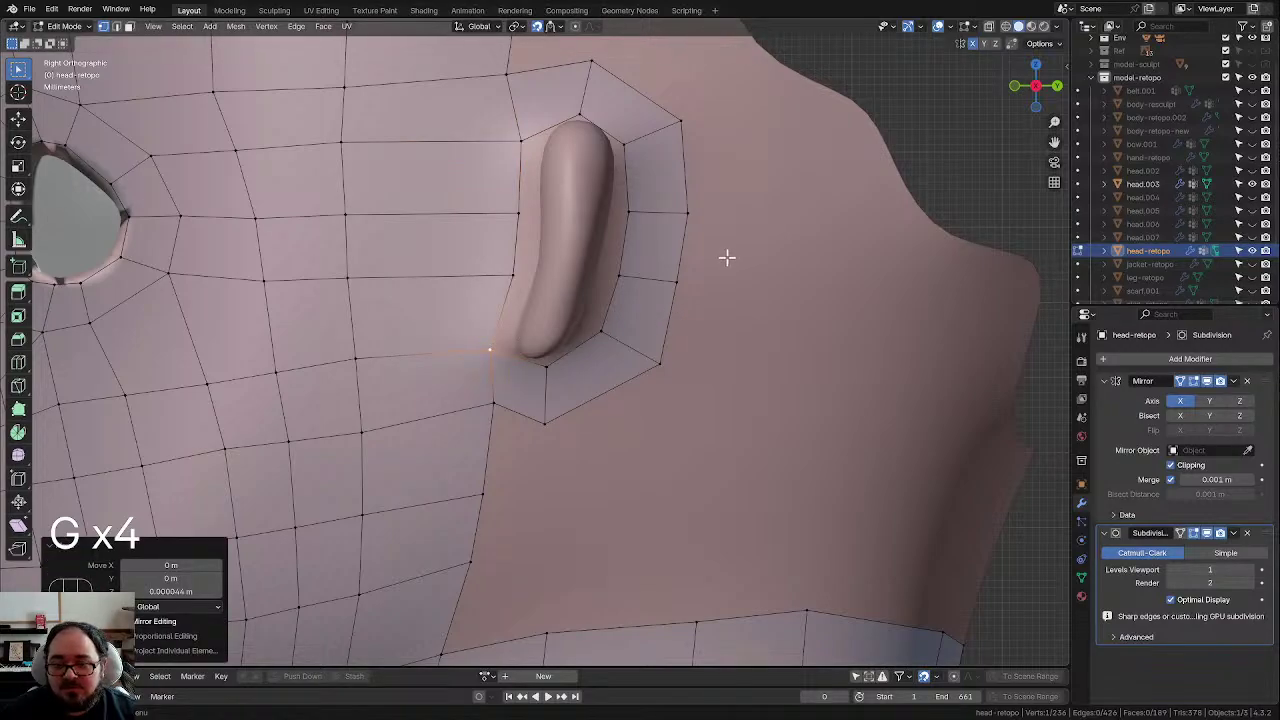
Step: Extrude the inner ear loop and scale the new loop to about 0.875 toward the ear
scroll(726, 258, down, 1)
shift+middle_drag(729, 271, 751, 286)
scroll(680, 258, up, 1)
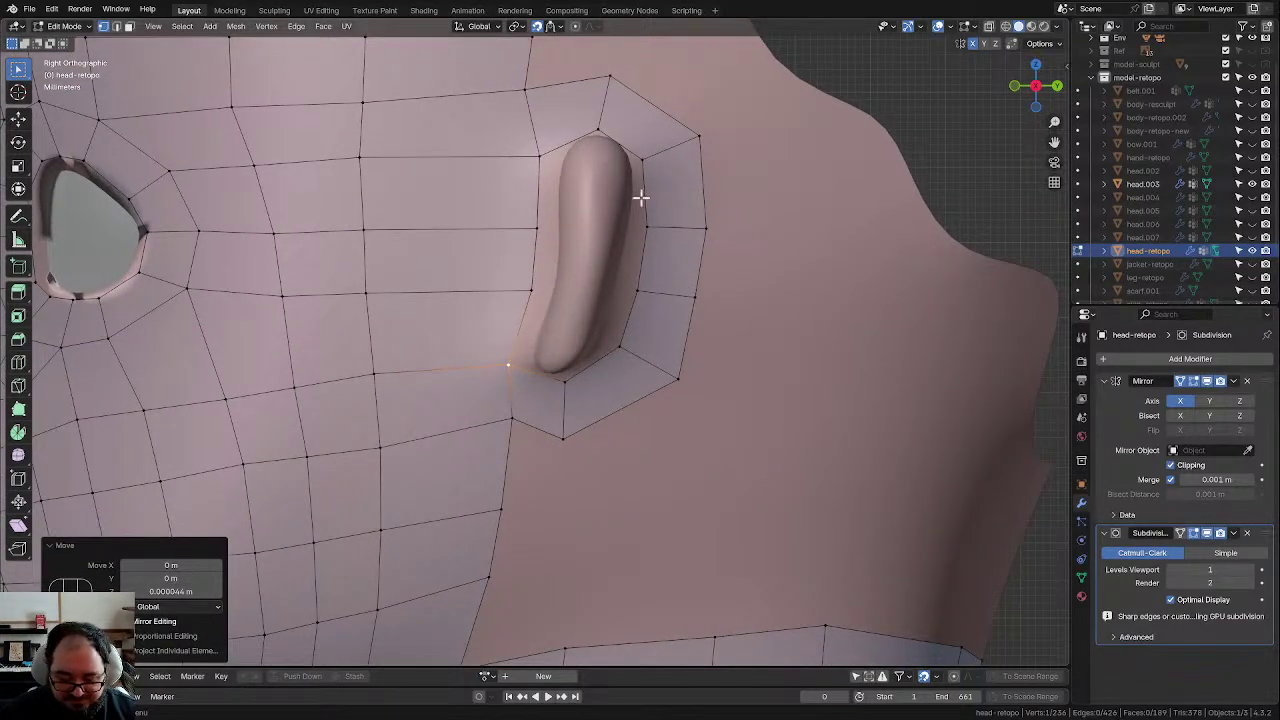
alt+click(641, 199)
key(e)
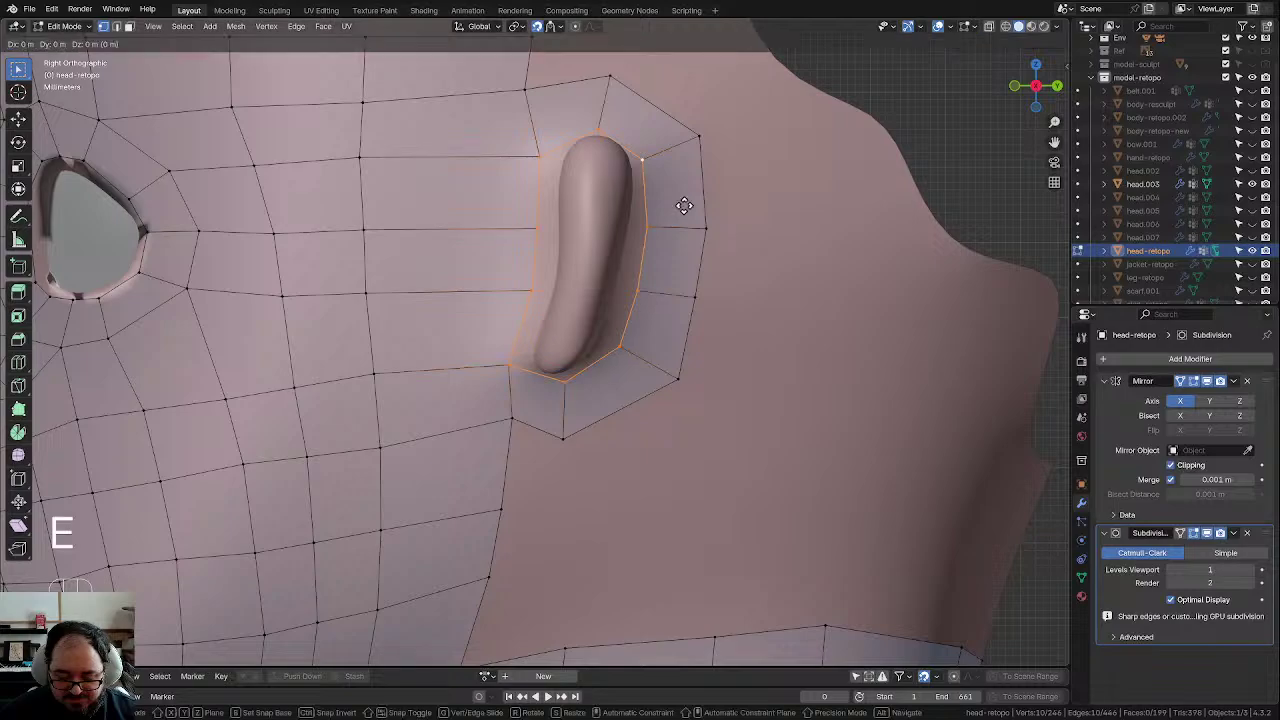
key(s)
click(669, 208)
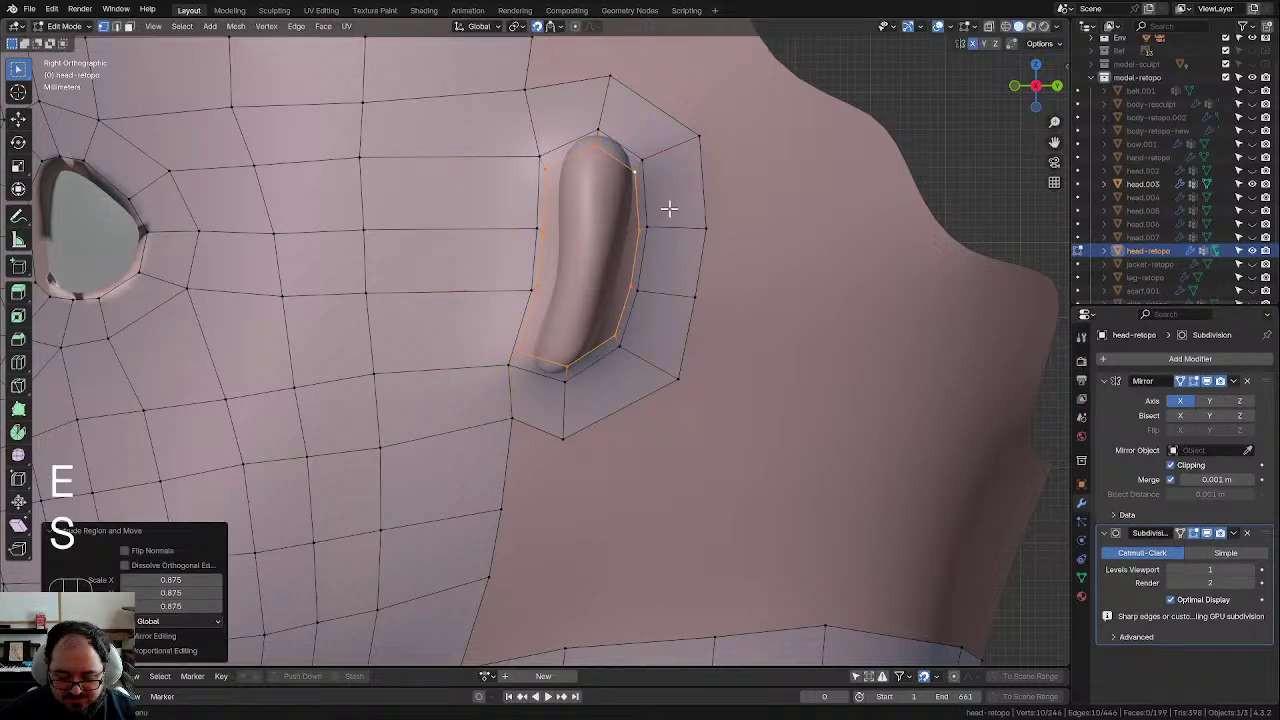
Step: Move the narrow strip's vertices at the upper back of the ear up and closer to the ear's outline
key(g)
drag(622, 172, 666, 191)
click(628, 157)
key(g)
click(666, 189)
key(g)
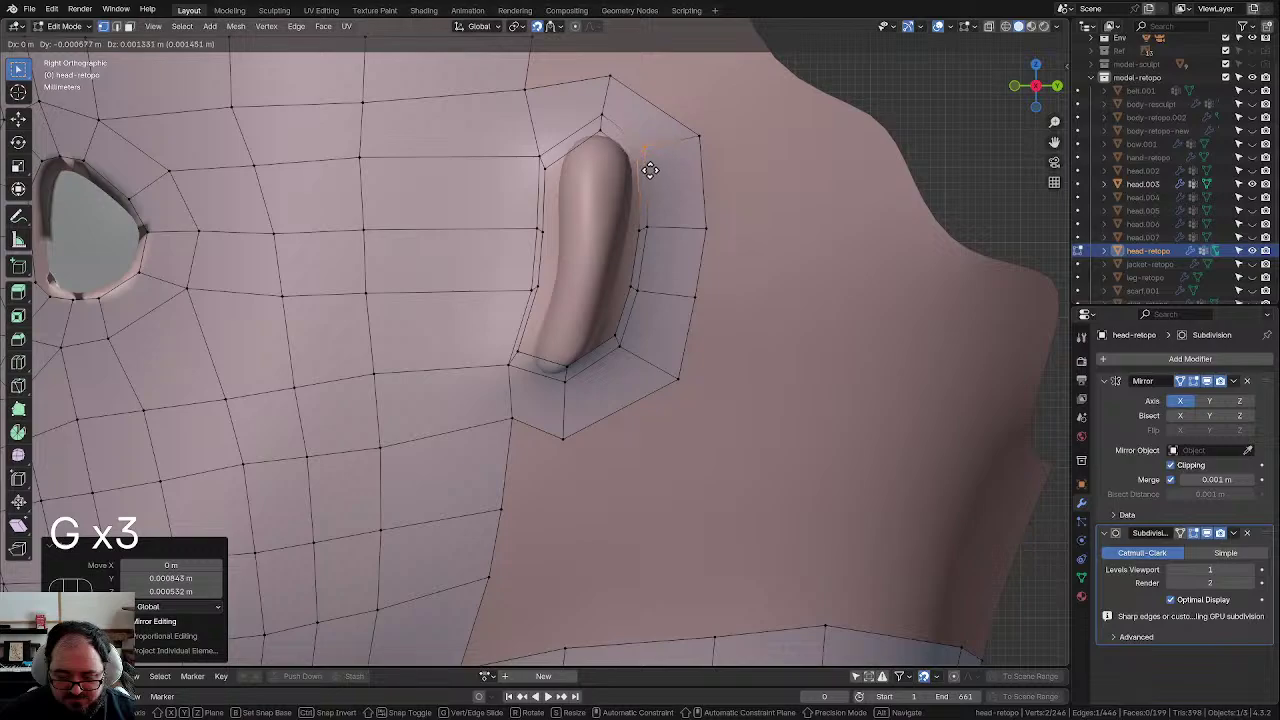
click(650, 171)
key(g)
click(651, 171)
Step: Shift the three vertex pairs down the back of the ear closer to it, rotating the lowest pair to follow the curve
drag(631, 213, 660, 249)
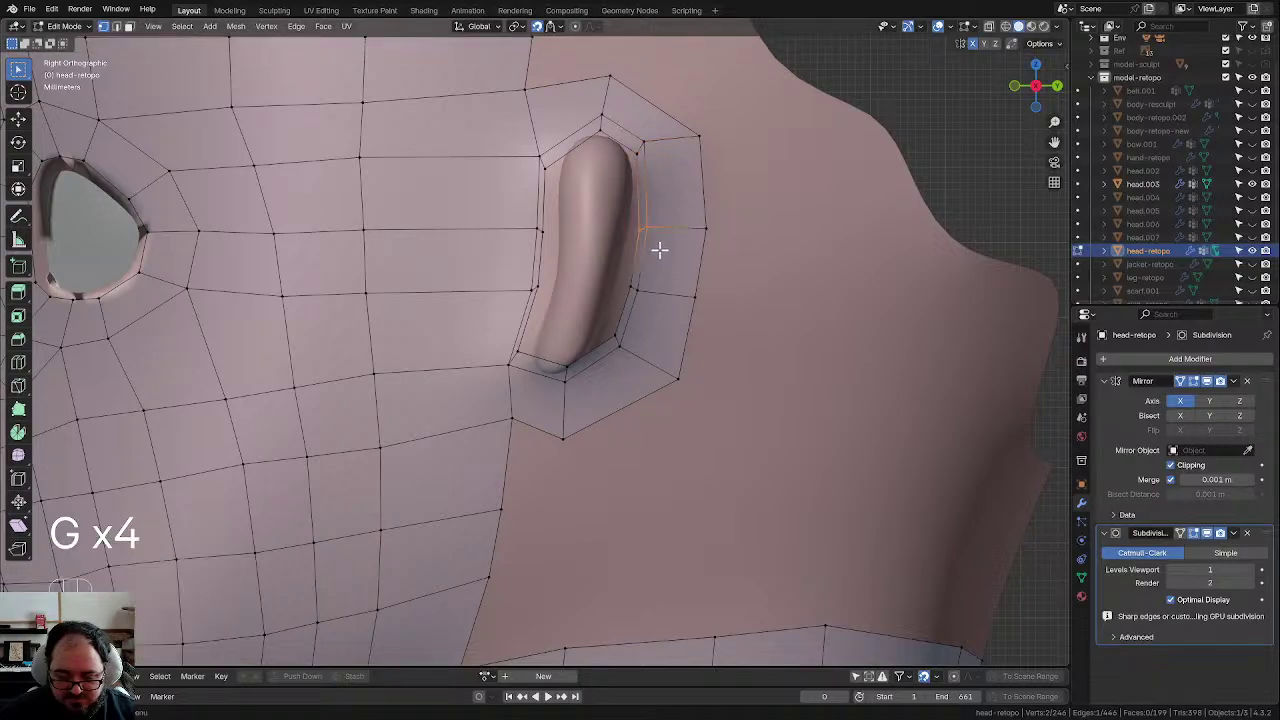
key(g)
click(636, 286)
key(g)
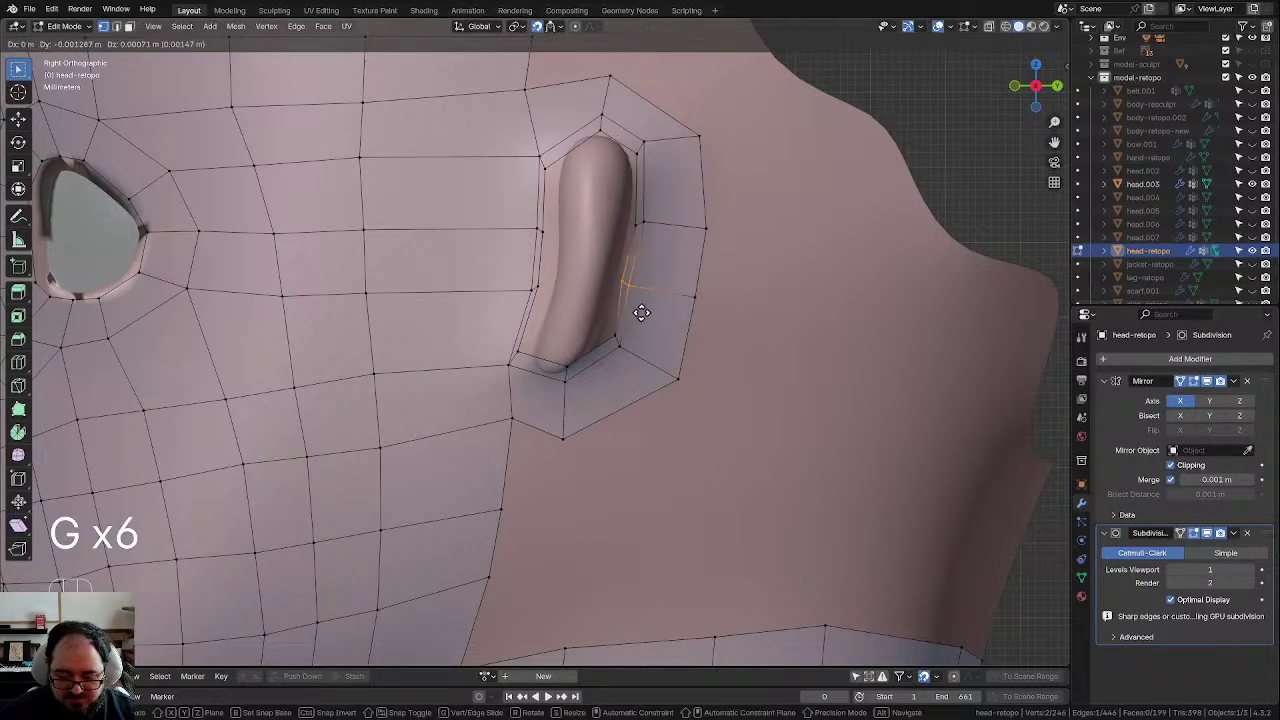
click(600, 323)
key(g)
click(654, 360)
key(r)
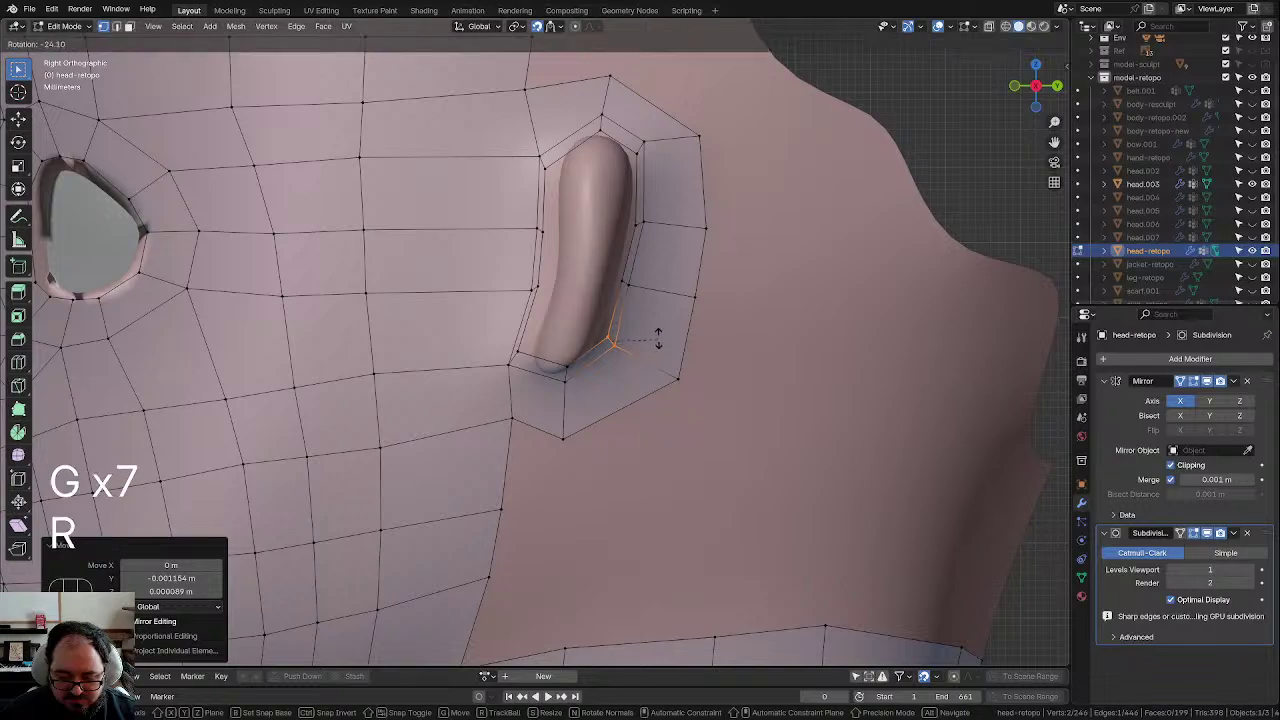
key(g)
click(663, 321)
Step: Reposition the narrow strip's vertices under the earlobe so the inner loop hugs the ear and the outer one sits slightly lower
key(g)
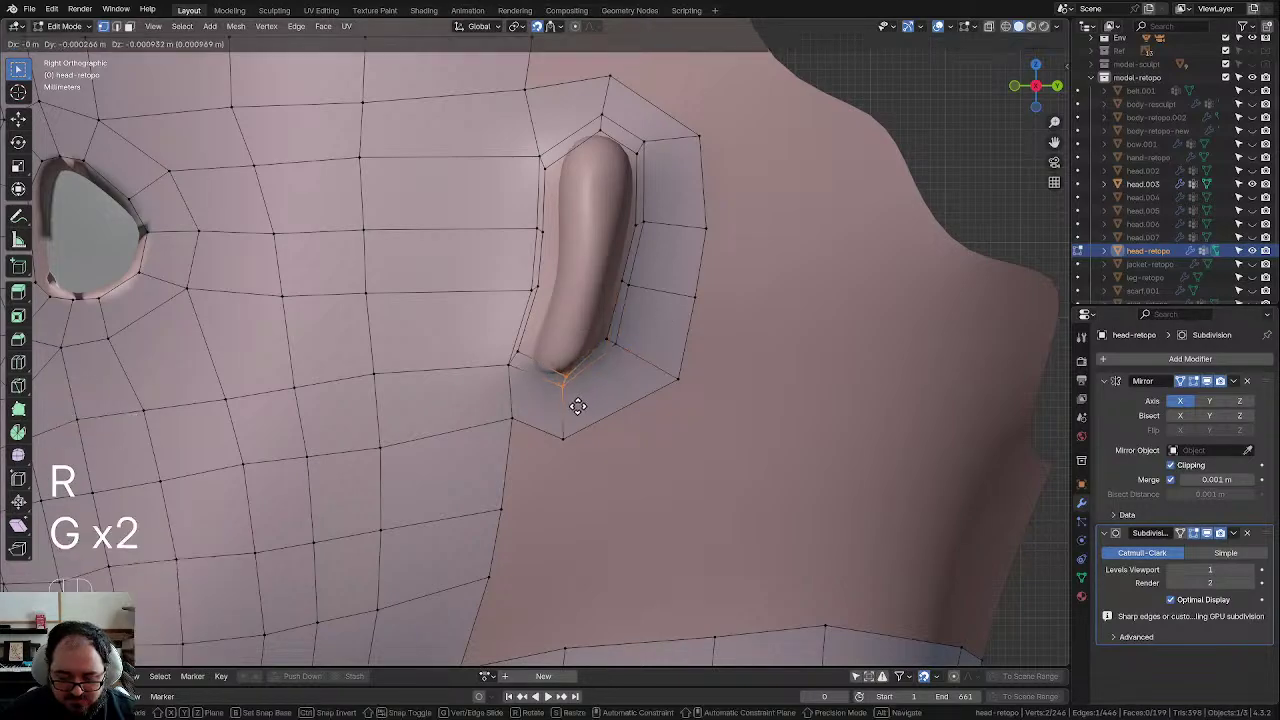
click(573, 407)
key(g)
click(540, 376)
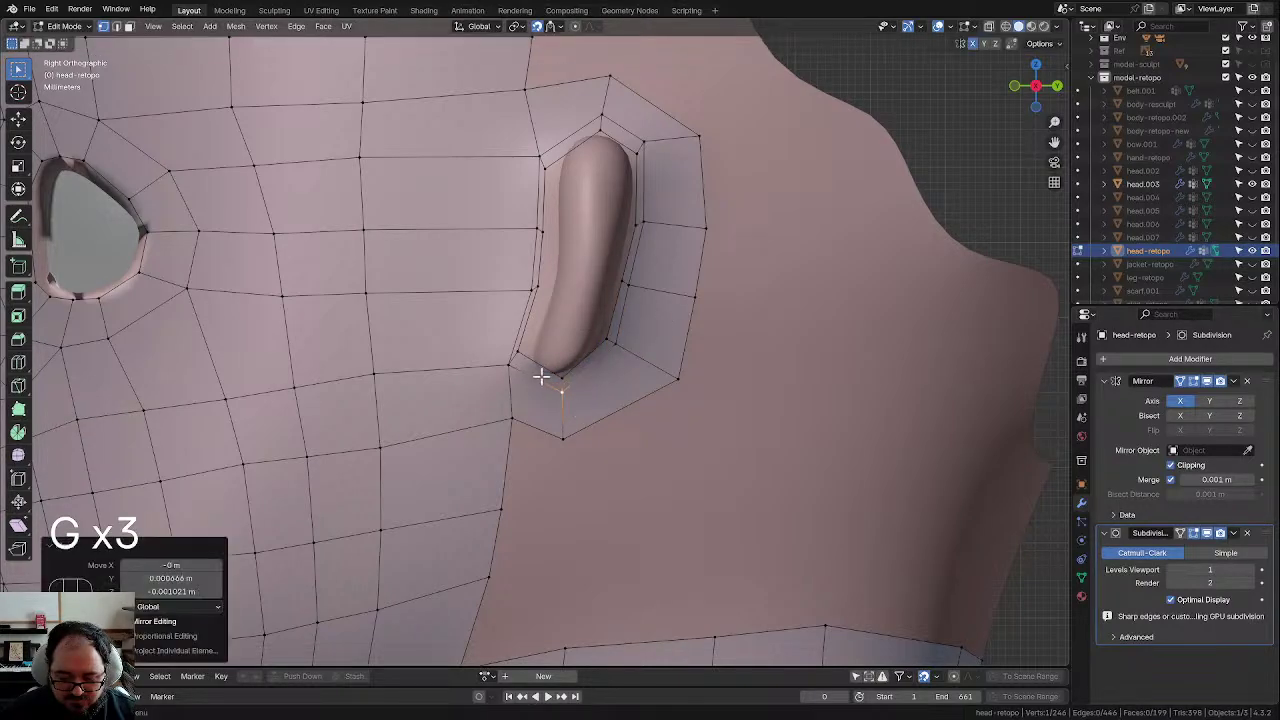
key(g)
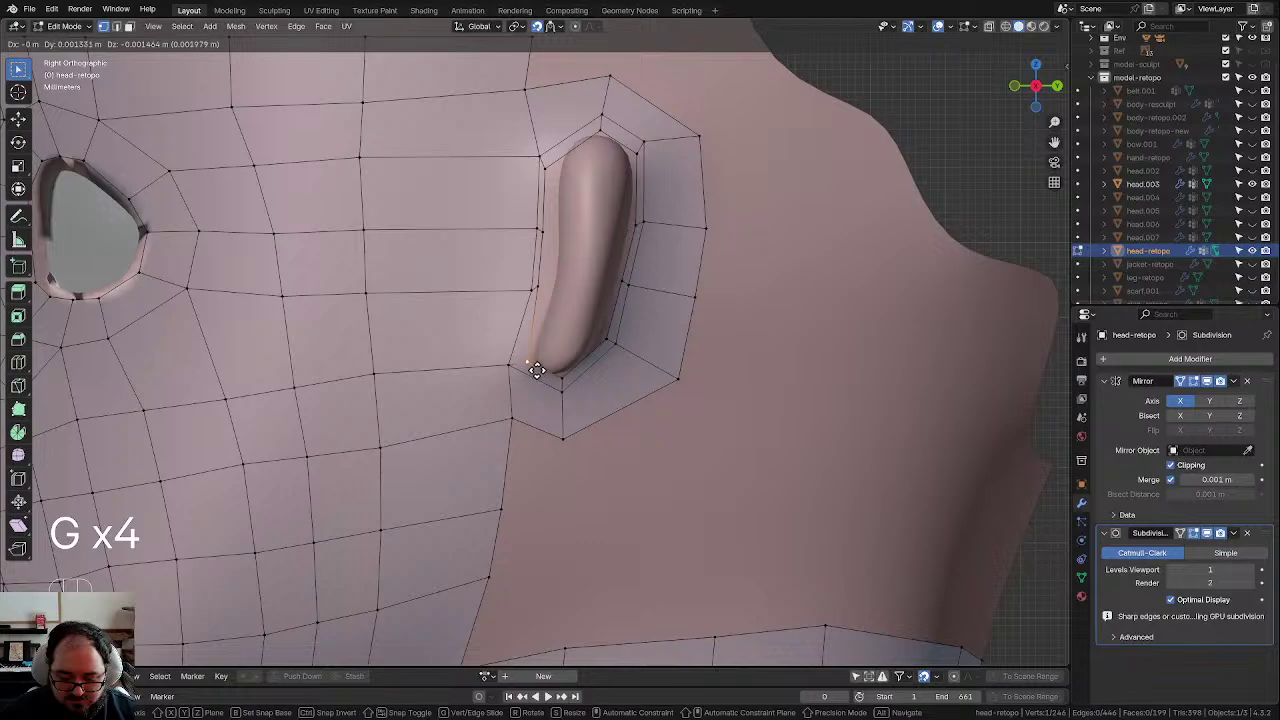
click(556, 380)
key(g)
click(552, 383)
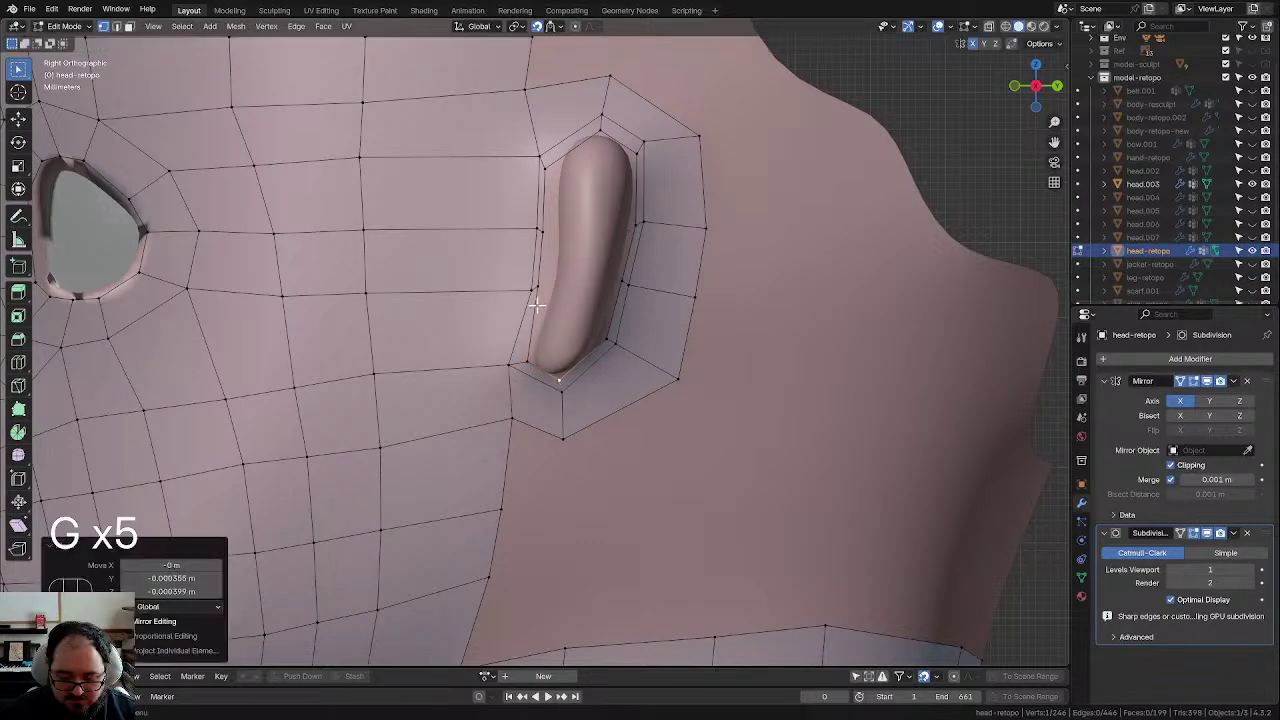
Step: Move the new inner loop's front vertices against the ear and raise the adjoining upper front vertex about 0.001 m
click(537, 291)
key(g)
click(553, 293)
click(542, 231)
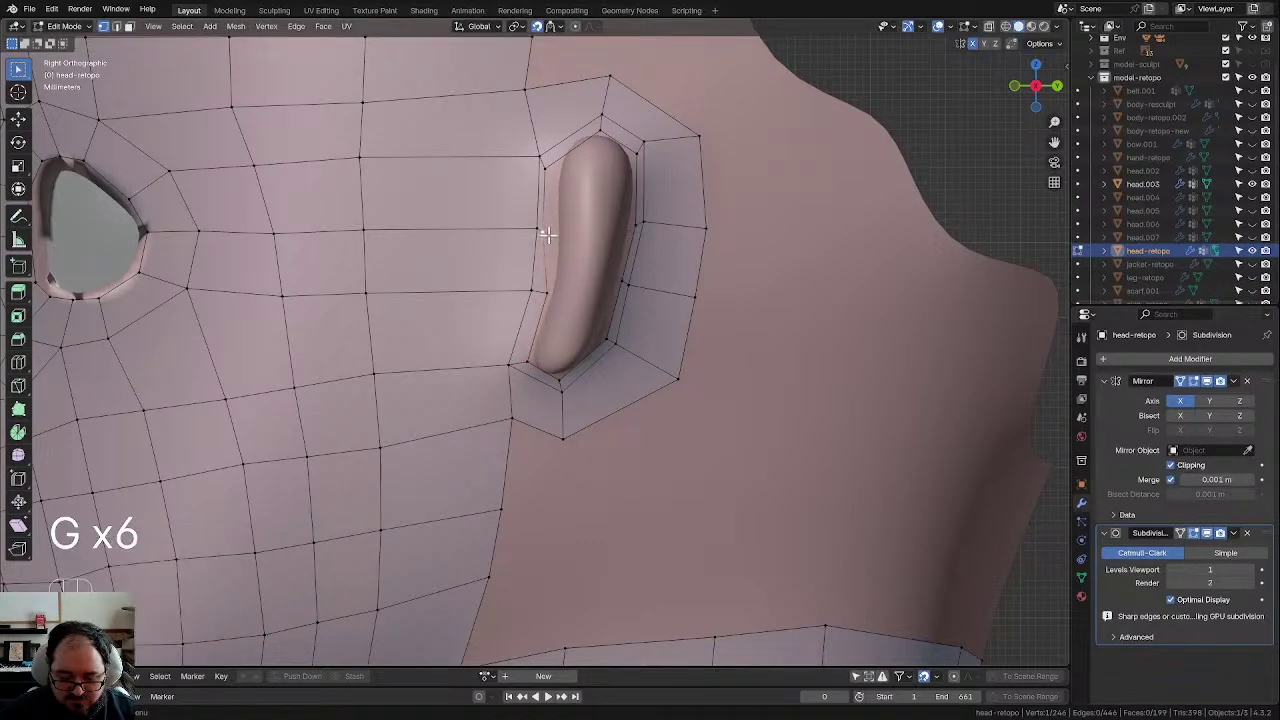
key(g)
click(559, 240)
click(541, 157)
key(g)
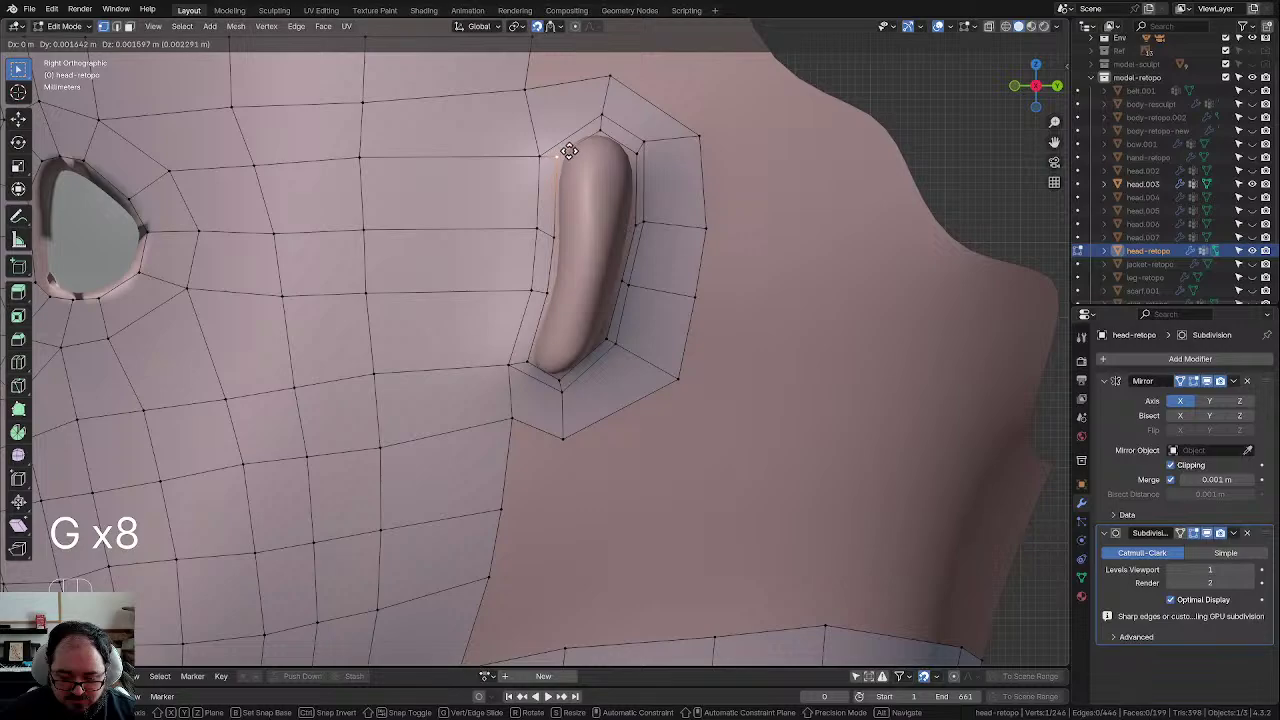
click(565, 150)
key(g)
click(590, 128)
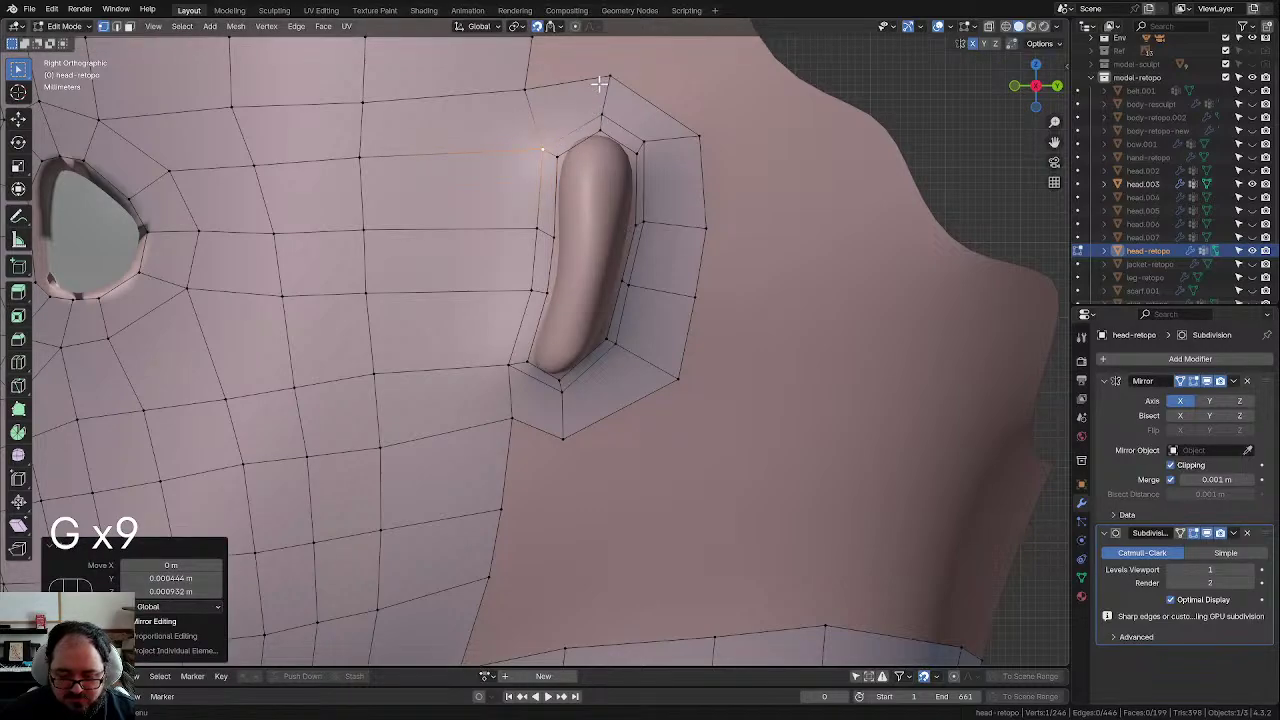
Step: Shift the outer vertex above the ear slightly forward and up, and adjust the vertex beneath it
click(600, 80)
key(g)
click(600, 78)
key(g)
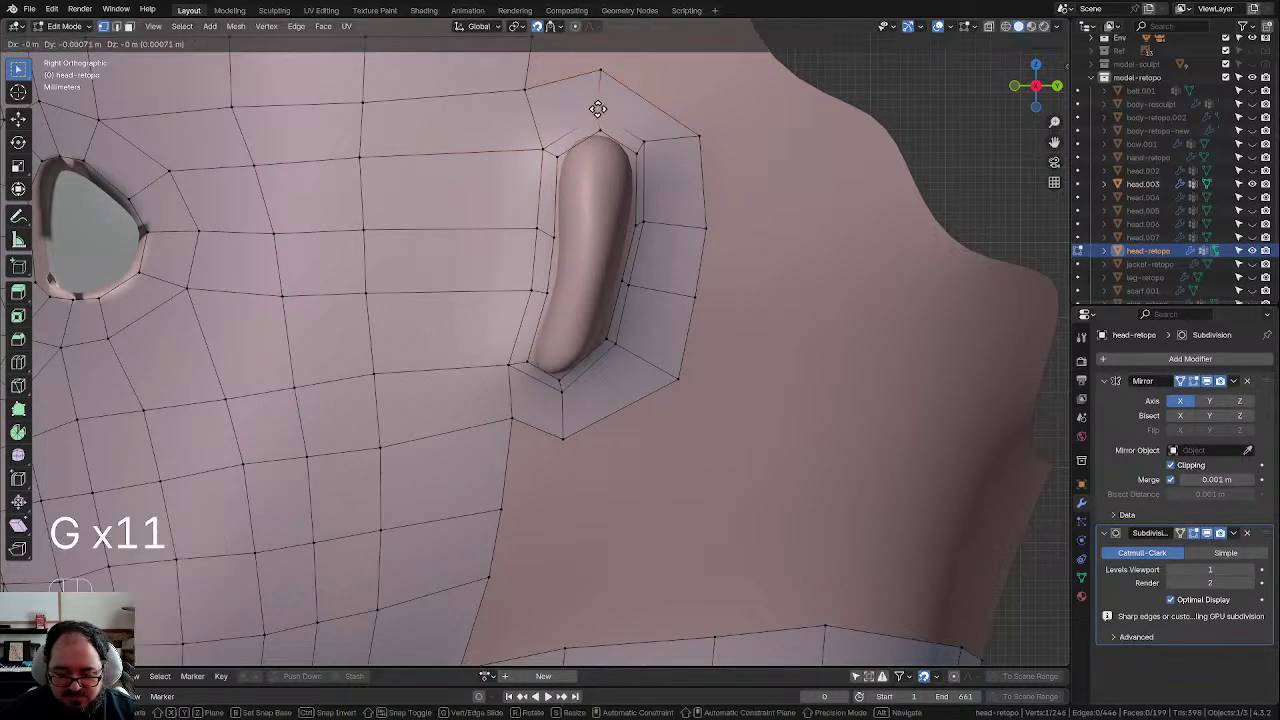
click(600, 108)
Step: Add four centred loop cuts across the ear ring: upper back, upper front, lower front and lower back
key(ctrl+r)
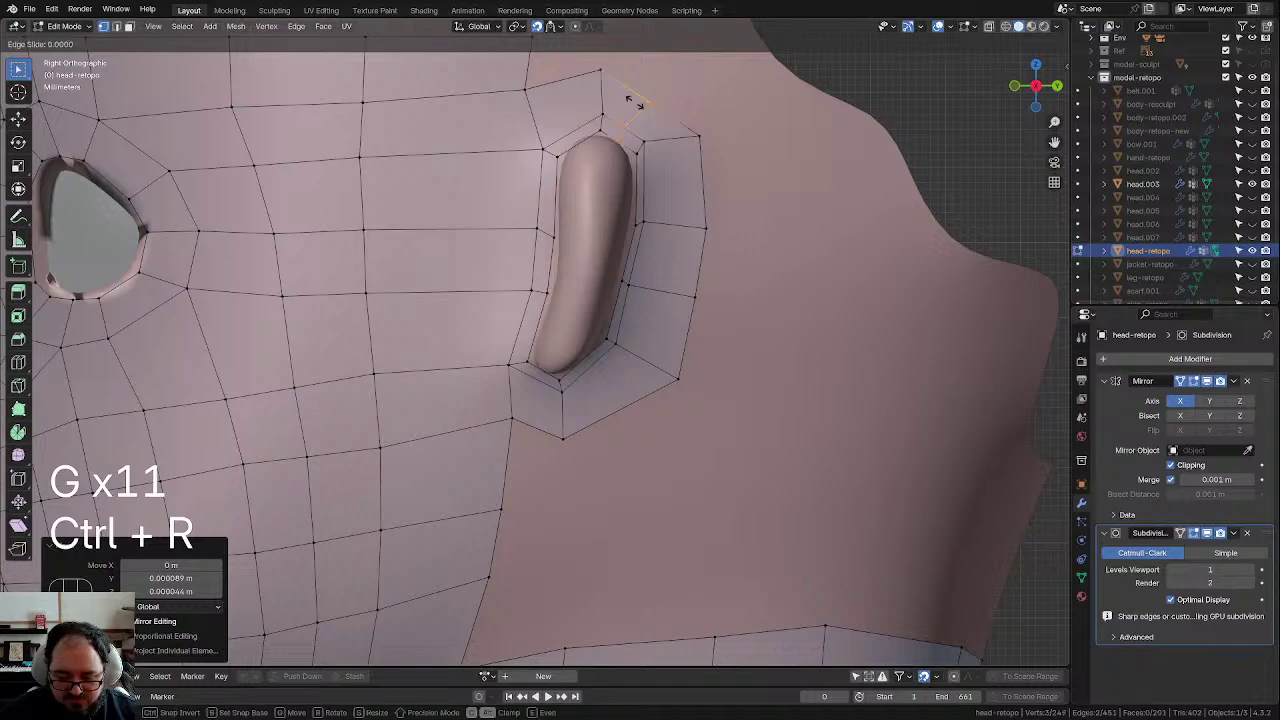
click(567, 102)
right_click(567, 102)
key(ctrl+r)
click(567, 102)
right_click(567, 102)
key(ctrl+r)
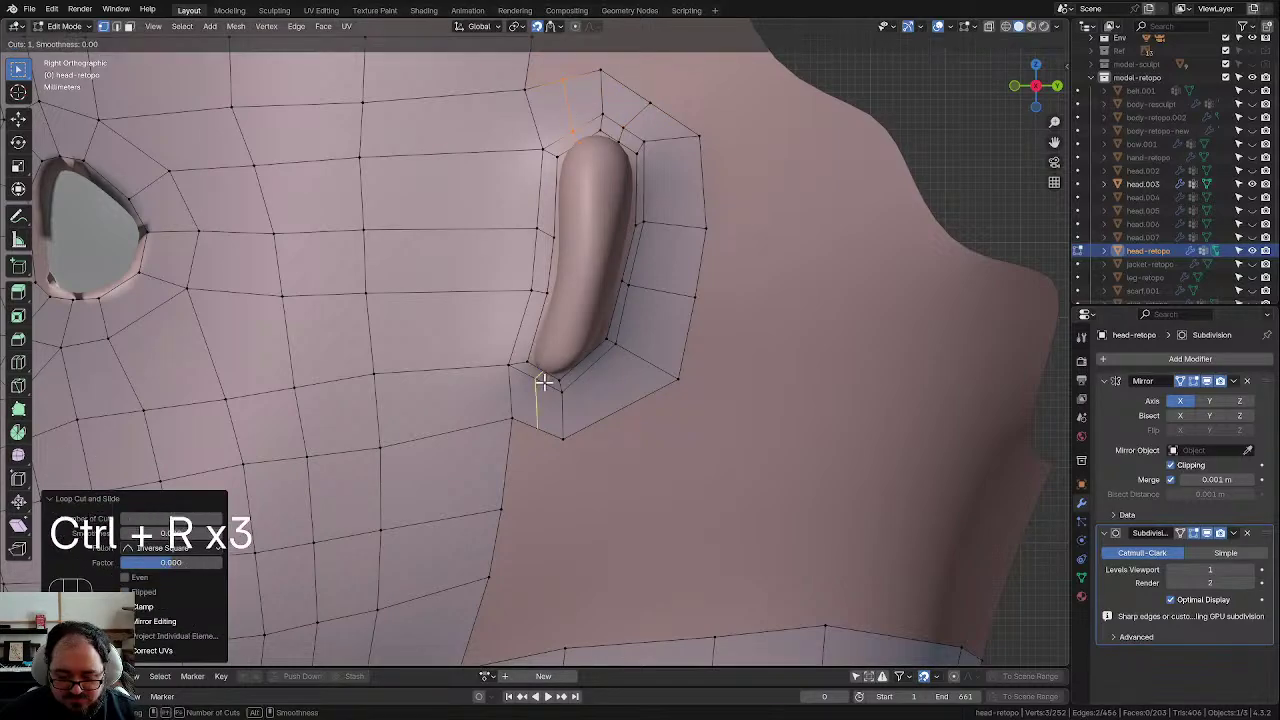
click(540, 378)
right_click(545, 378)
key(ctrl+r)
click(589, 377)
right_click(589, 377)
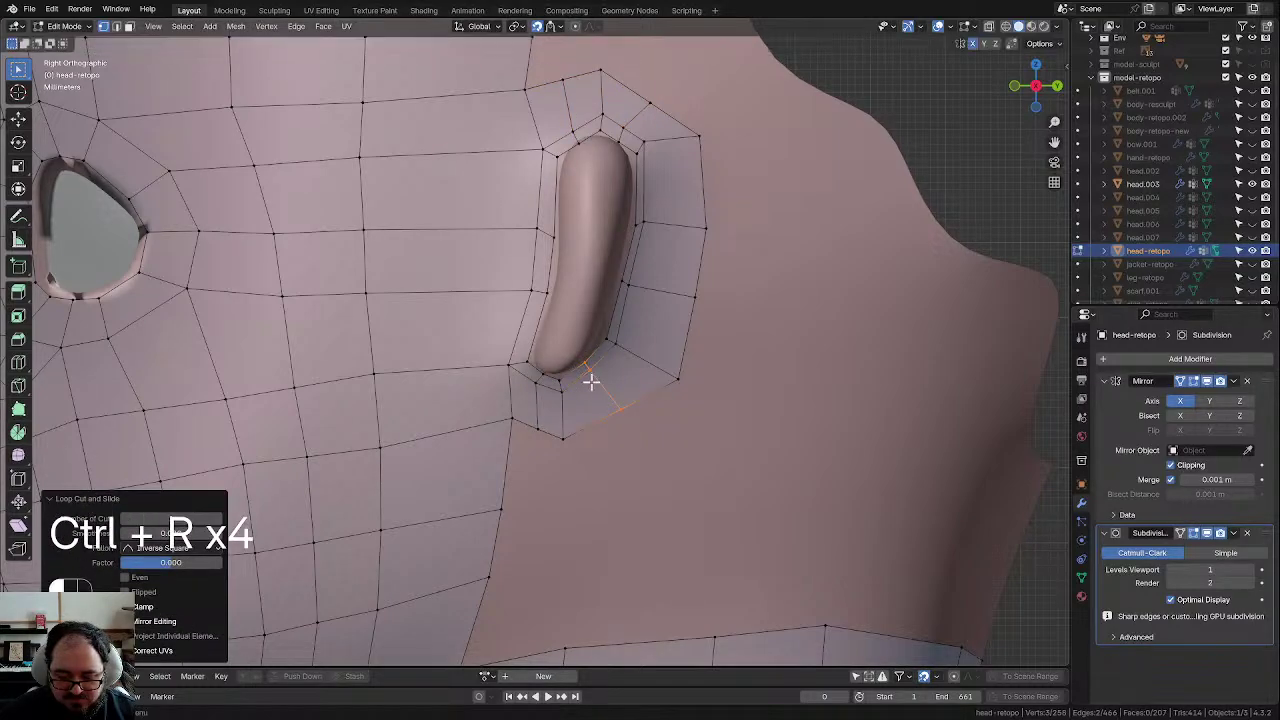
Step: Push the new lower cuts' vertices outward and adjust their spacing to round the ring beneath the ear
key(g)
click(608, 397)
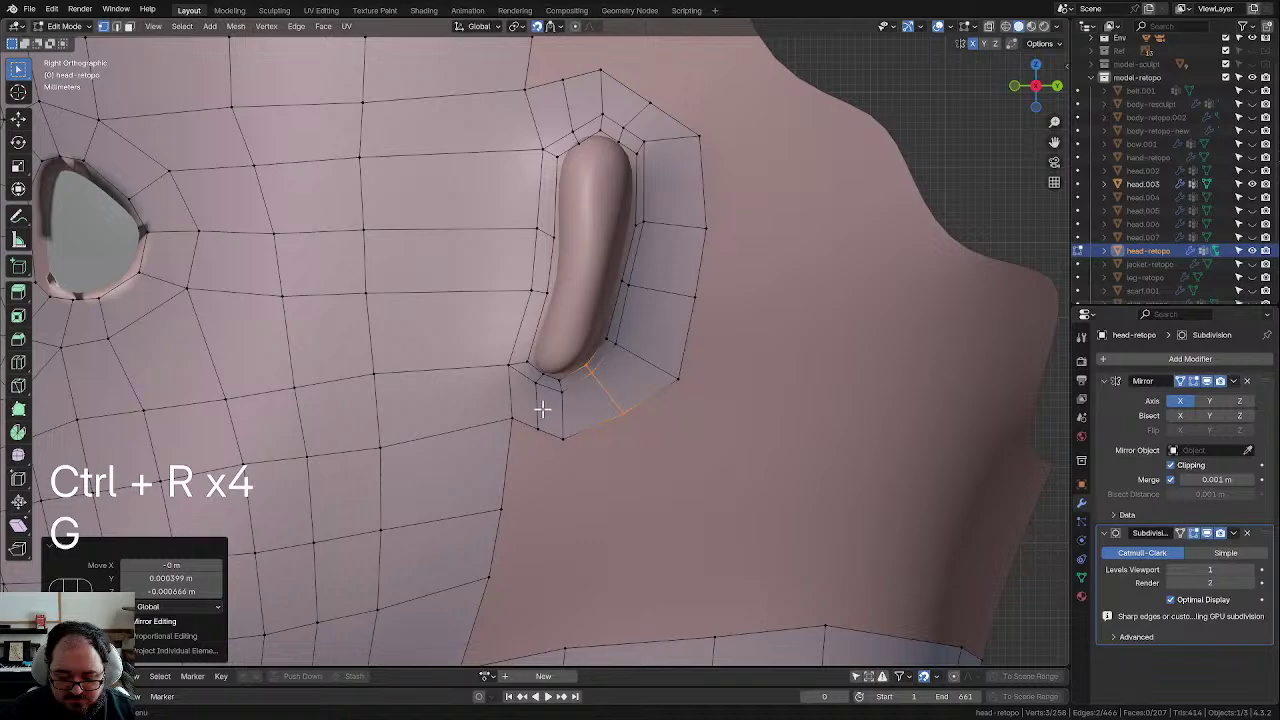
click(541, 376)
key(g)
click(536, 378)
click(535, 390)
key(g)
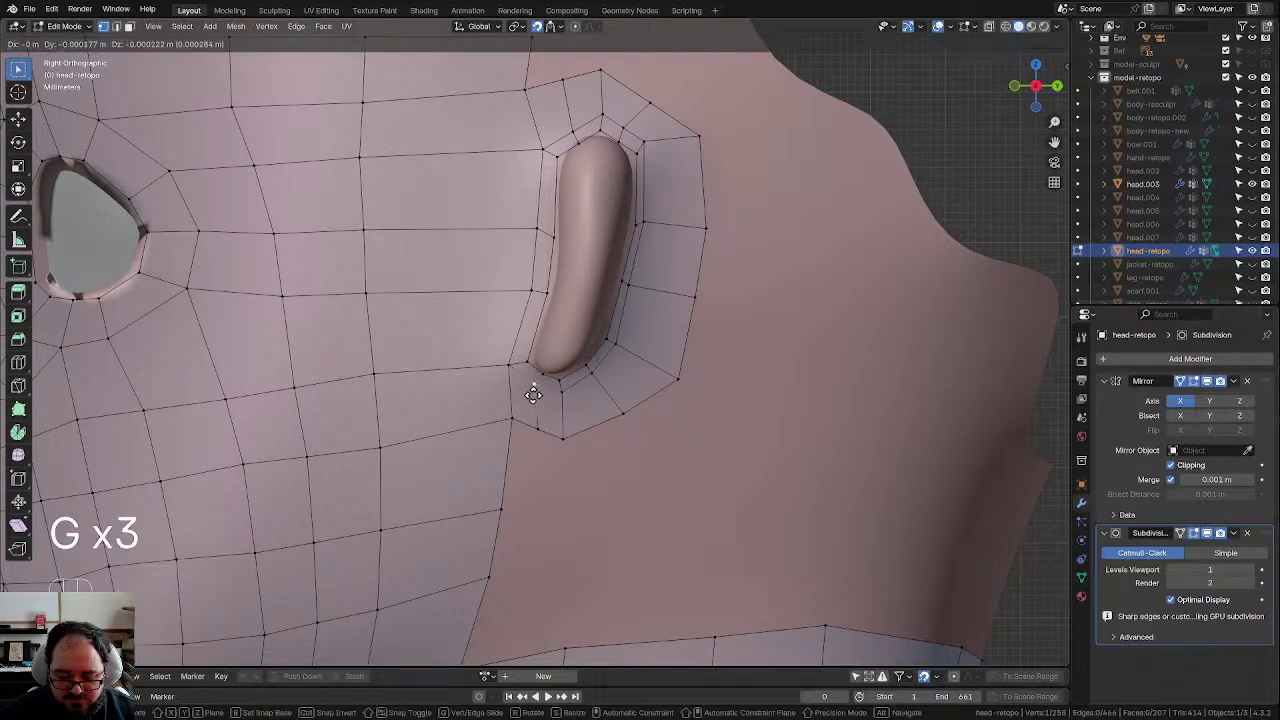
click(533, 395)
key(g)
click(526, 432)
click(620, 414)
key(g)
click(622, 414)
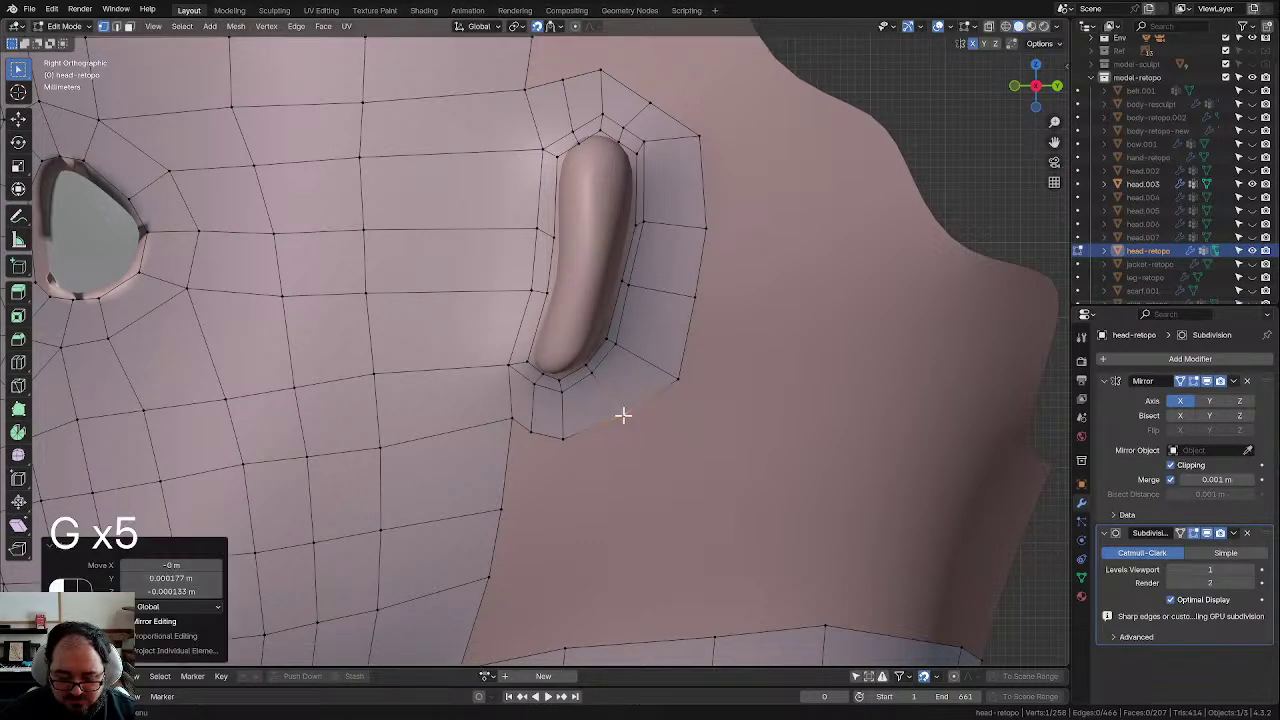
Step: Move the new upper cuts' vertices outward and shift the top outer vertex back to round the ring above the ear
drag(583, 150, 582, 149)
key(g)
click(581, 146)
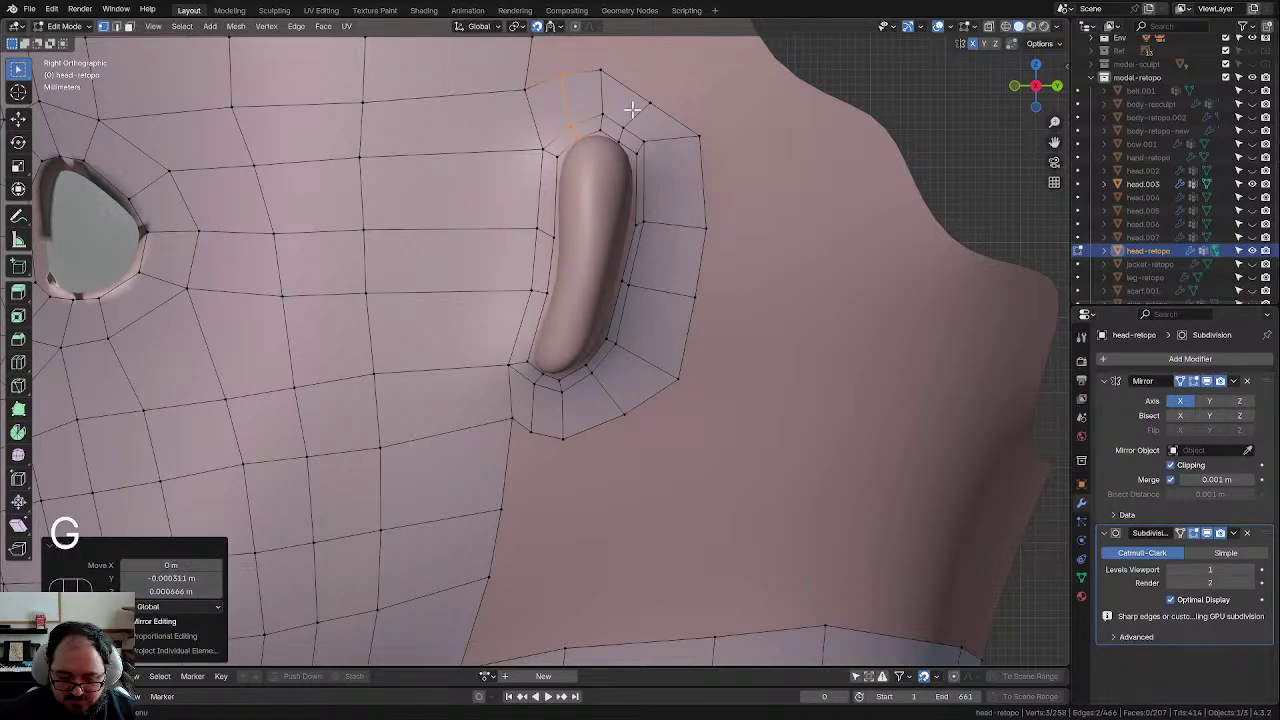
click(626, 138)
shift+click(623, 145)
key(g)
click(647, 127)
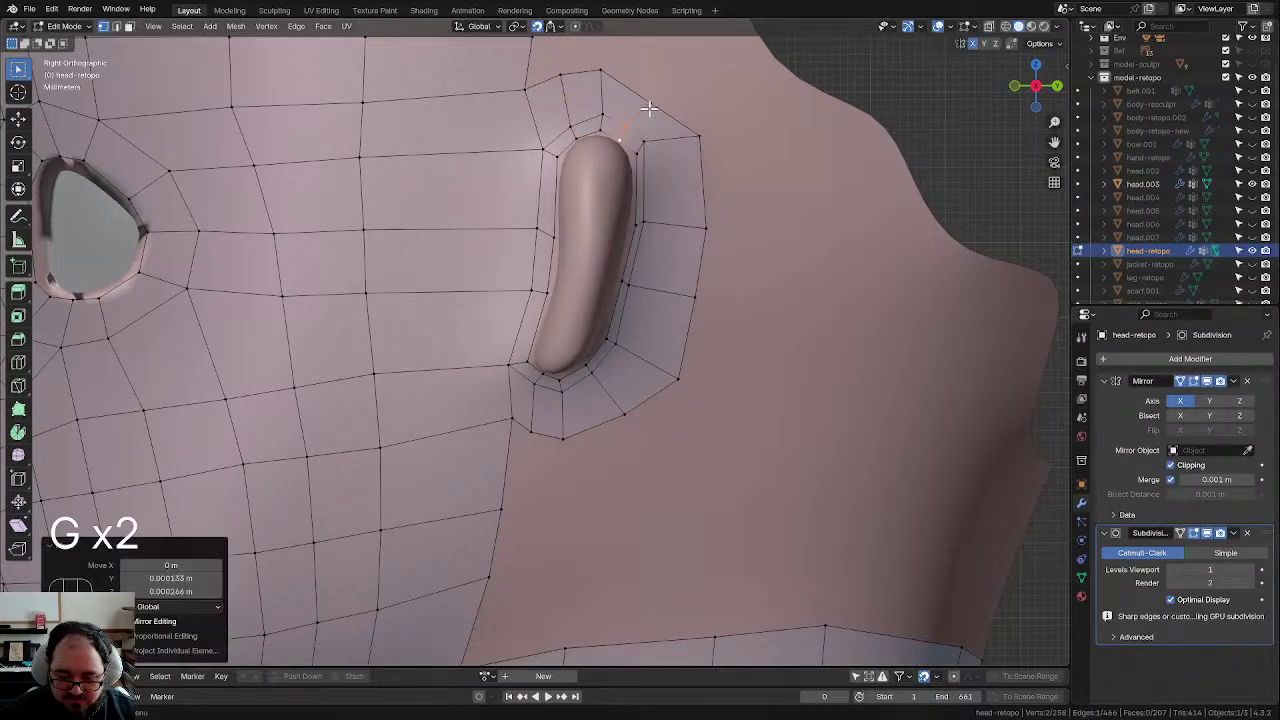
click(650, 106)
key(g)
click(663, 92)
click(610, 73)
key(g)
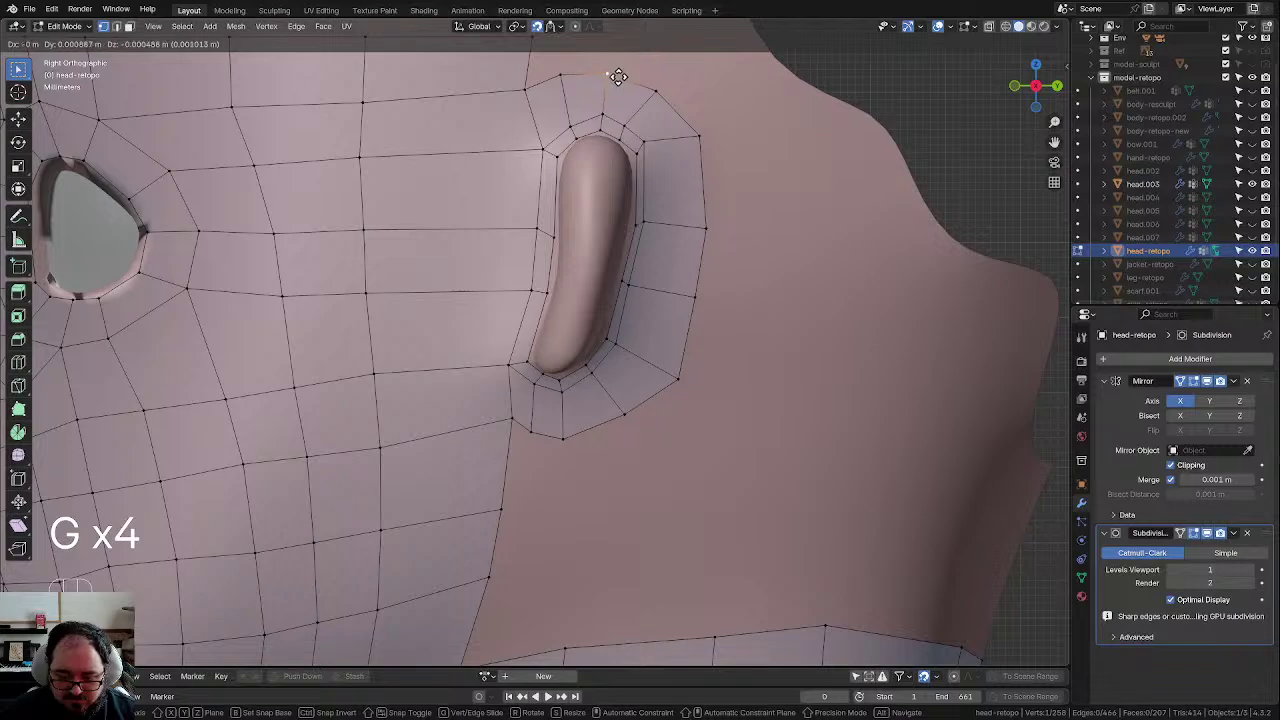
click(616, 75)
Step: Fine-tune the ring's two upper outer vertices behind the ear and pull the adjacent innermost vertex about 0.0004 m toward the ear
click(708, 143)
key(g)
click(711, 148)
click(711, 236)
key(g)
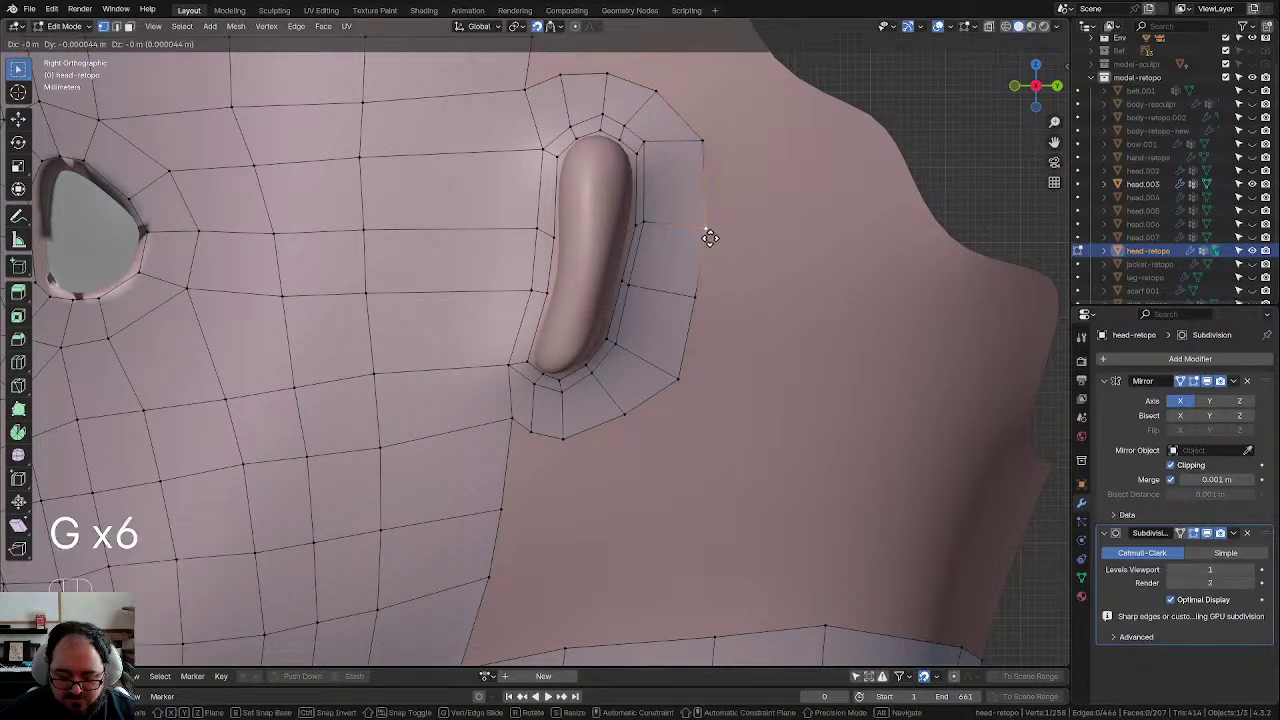
click(710, 238)
click(630, 224)
key(g)
click(628, 237)
scroll(620, 260, down, 2)
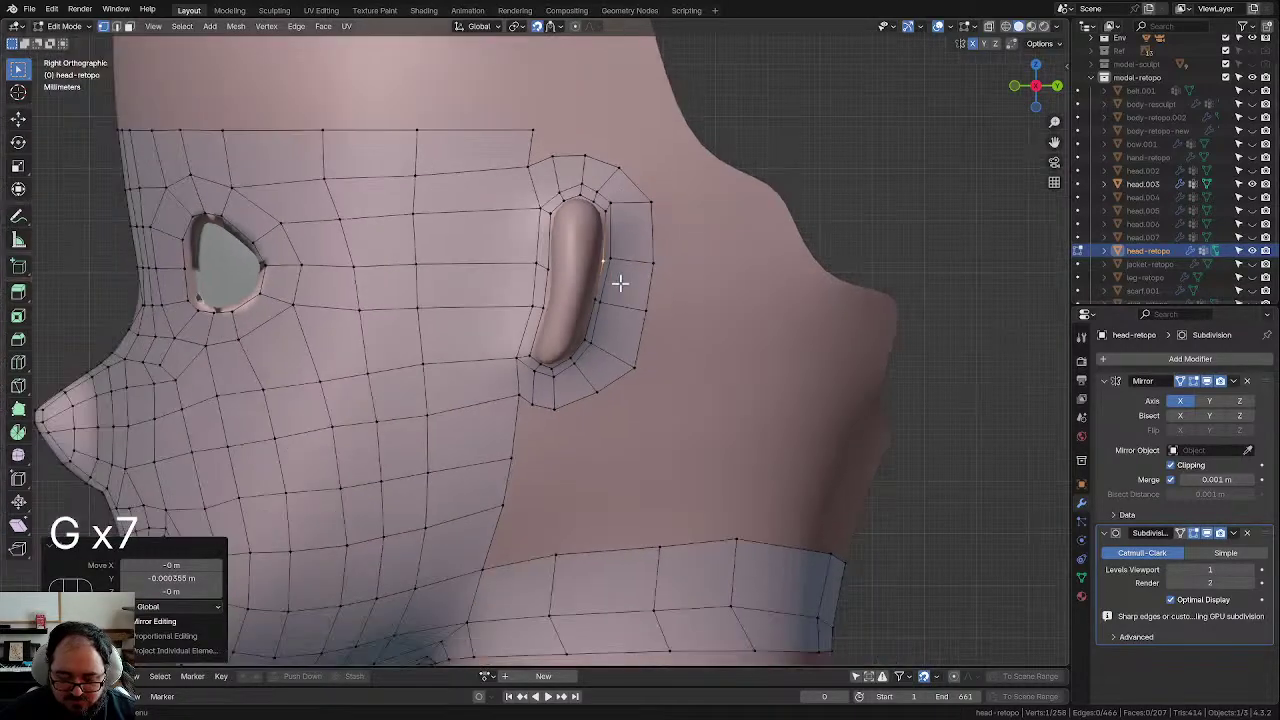
Step: Extrude the innermost ear loop about 0.005 m sideways along the ear in front view with snapping off
click(621, 291)
middle_drag(623, 290, 538, 269)
alt+click(749, 275)
key(KP_1)
scroll(740, 244, up, 1)
scroll(568, 261, up, 2)
key(e)
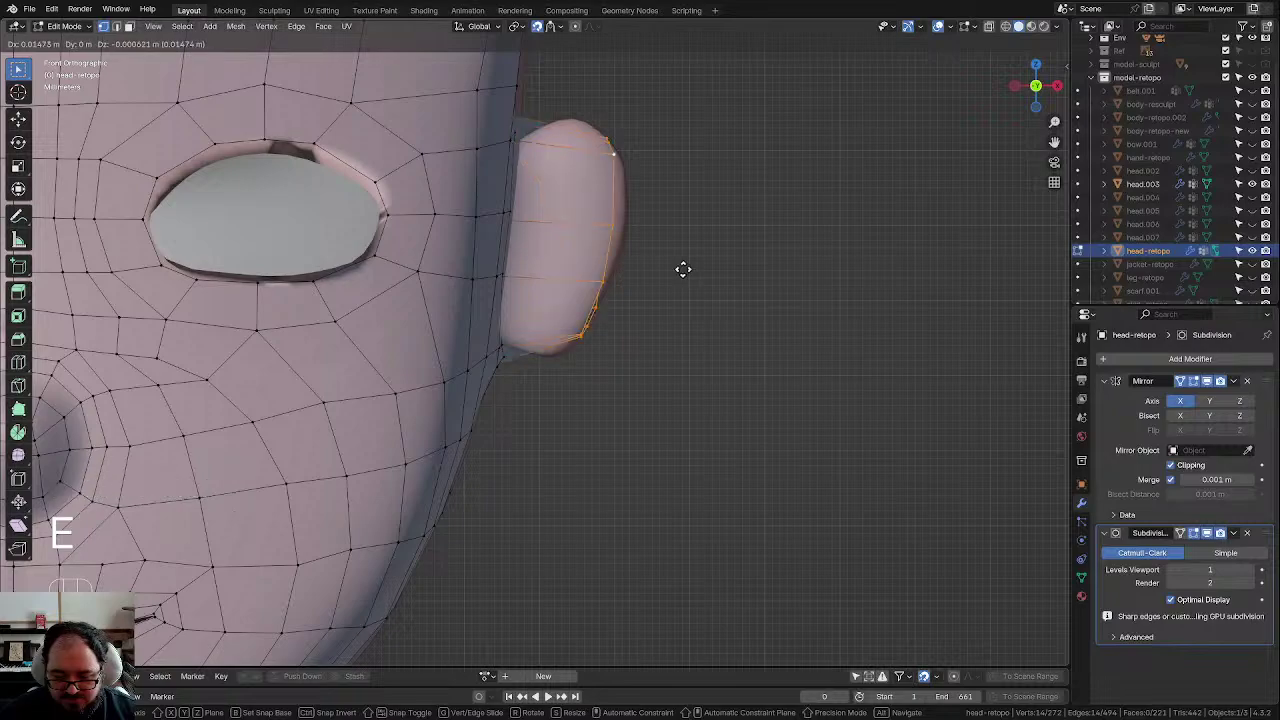
key(ctrl+z)
key(e)
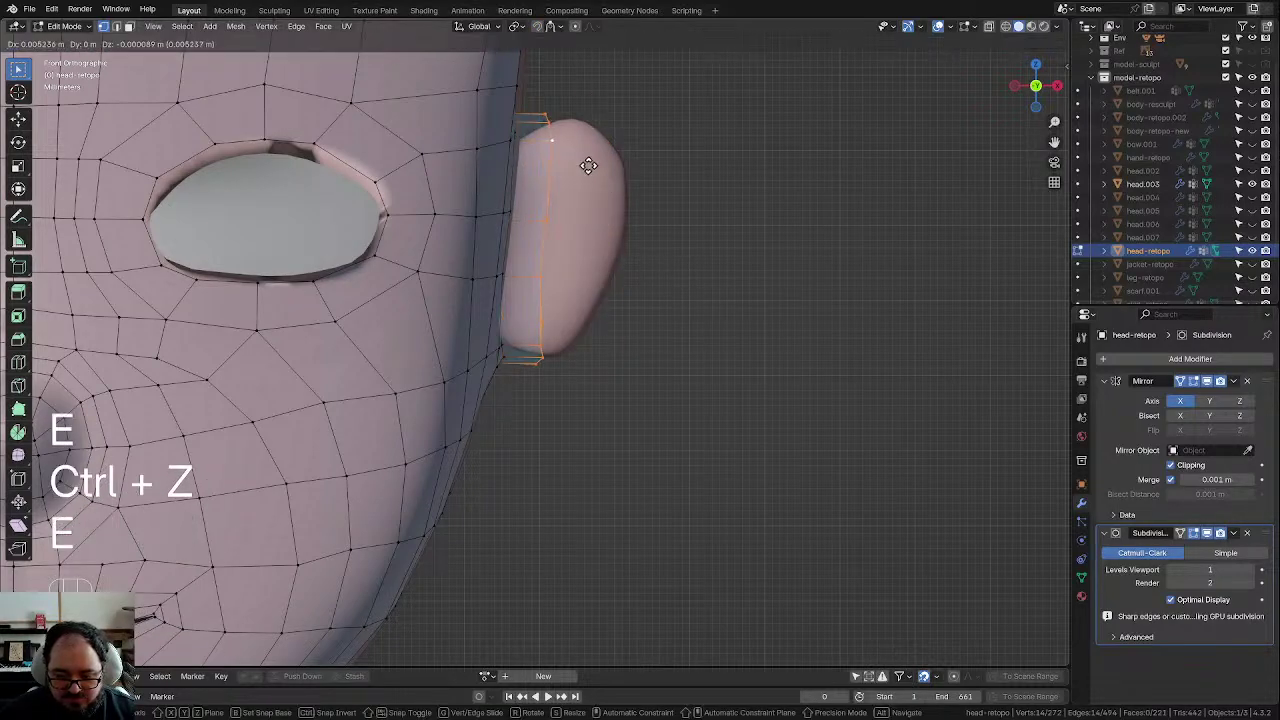
click(586, 163)
Step: Scale the extruded ear loop to about 0.907 and move it about 0.003 m back toward the head
key(s)
click(594, 248)
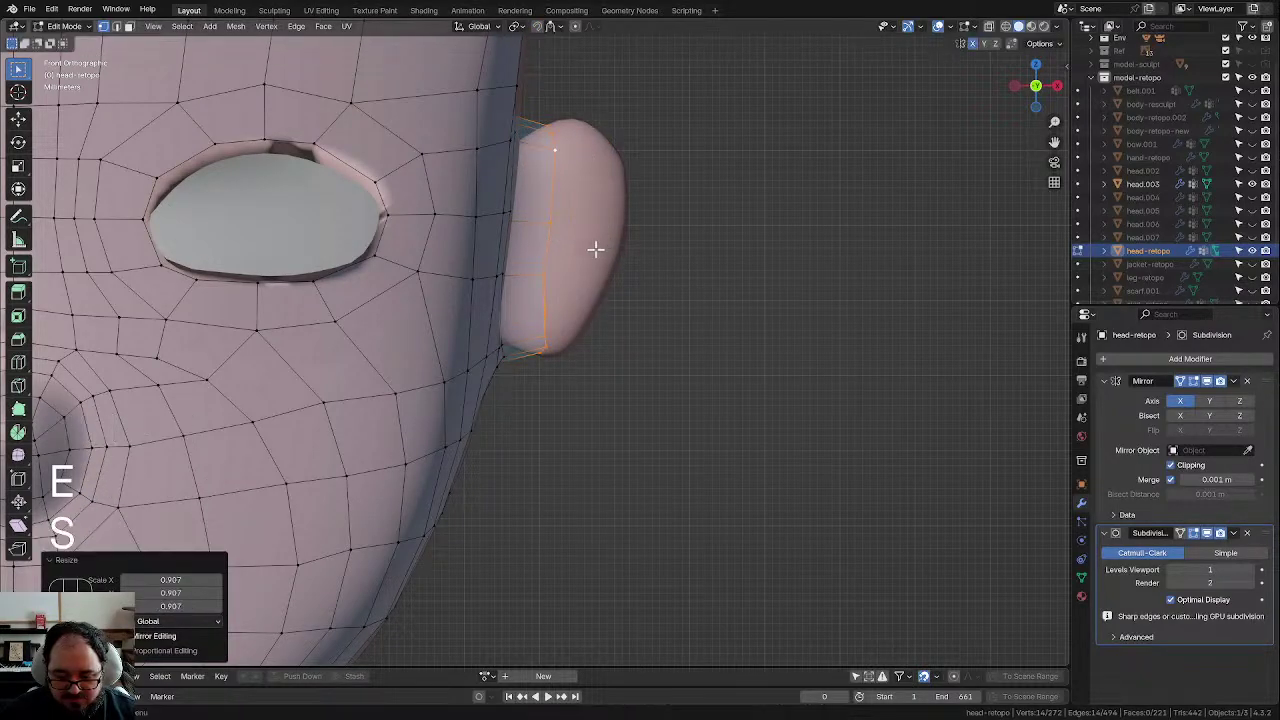
key(g)
click(574, 254)
mouse_move(574, 254)
middle_down()
mouse_move(429, 277)
mouse_move(579, 277)
middle_up()
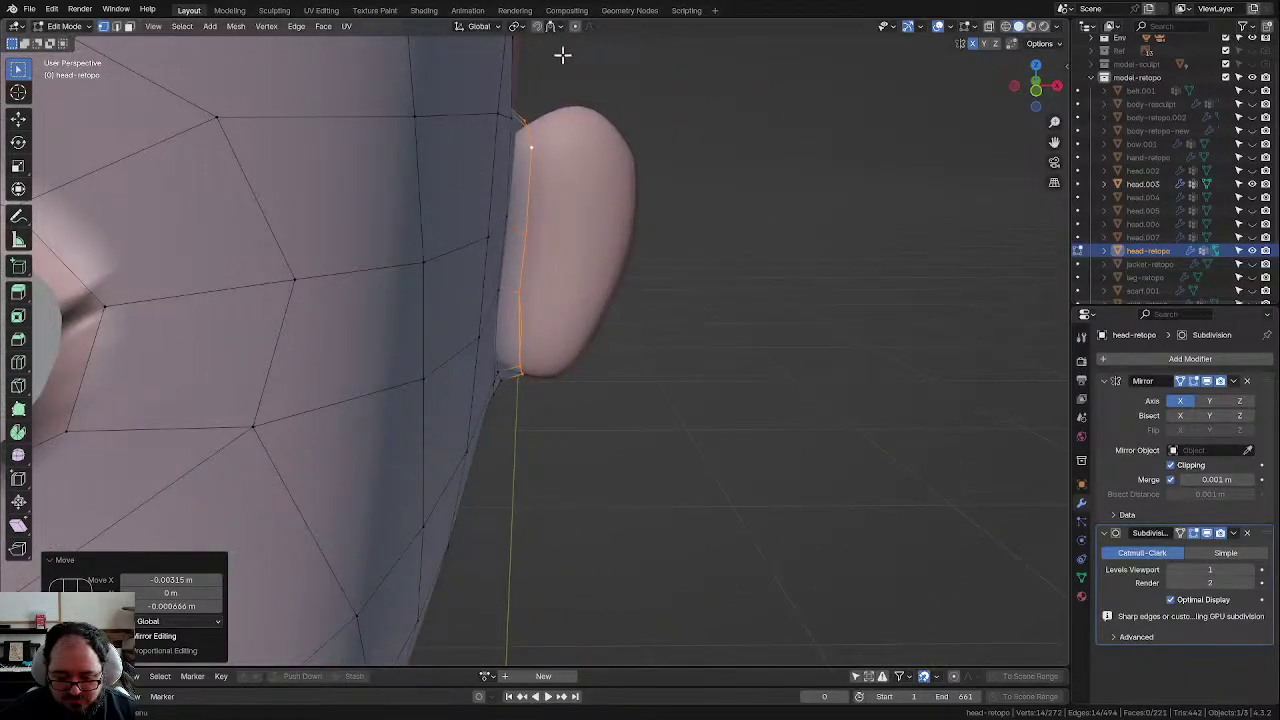
Step: Turn snapping on and move the extruded ear loop about 0.0016 m back onto the sculpt beside the head
click(537, 27)
key(g)
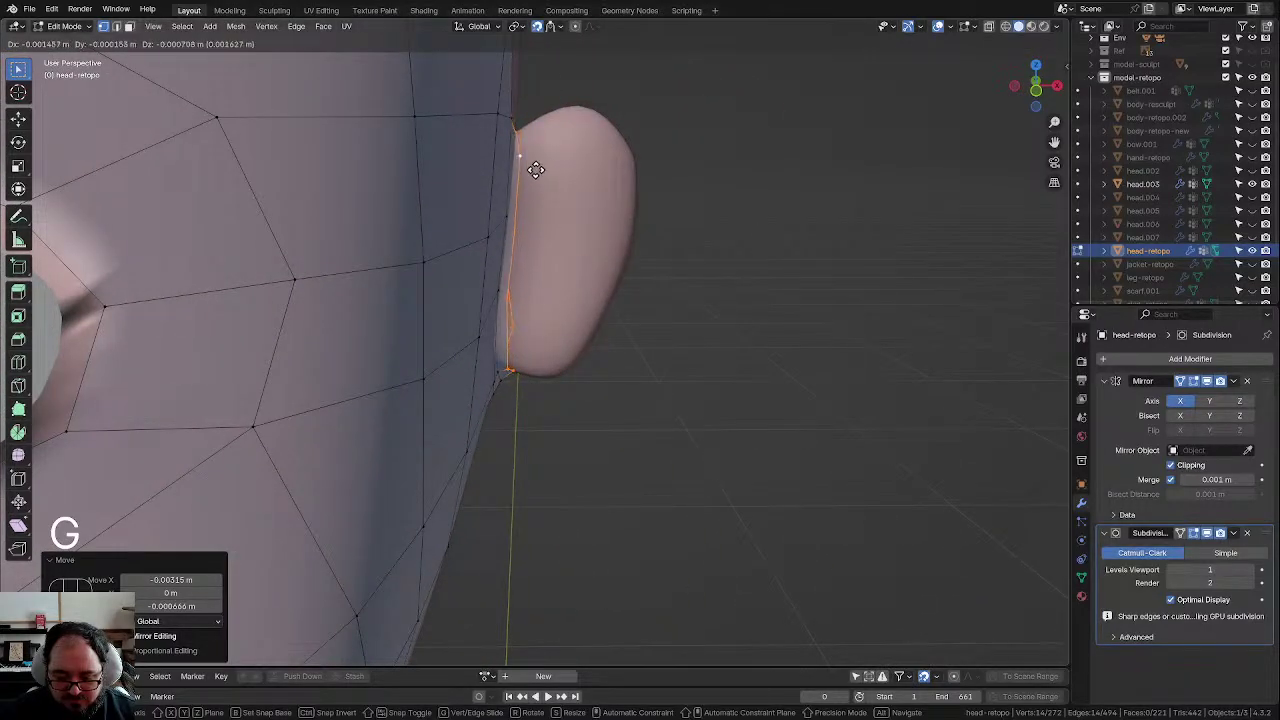
click(536, 170)
middle_drag(534, 169, 564, 193)
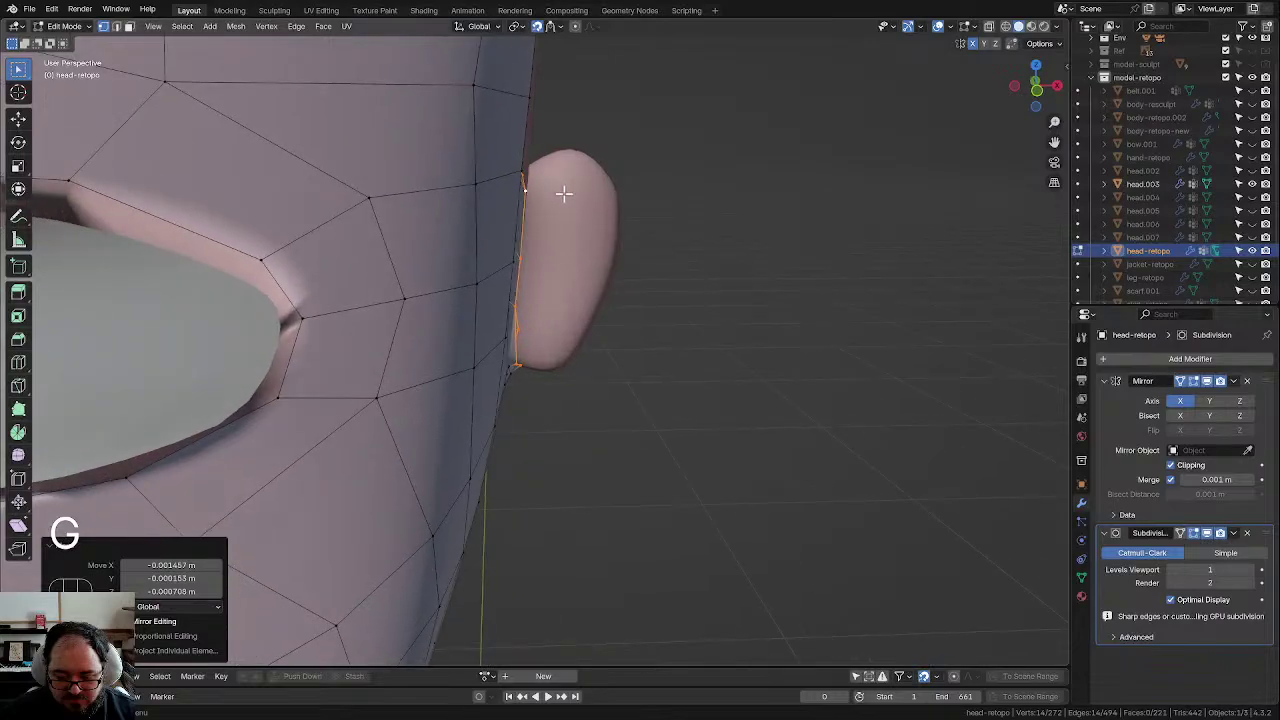
Step: Extrude the ear loop three times outward in front view, starting with about 0.0064 m and 0.0034 m, up to the ear's outer rim
key(KP_1)
scroll(563, 191, up, 3)
key(e)
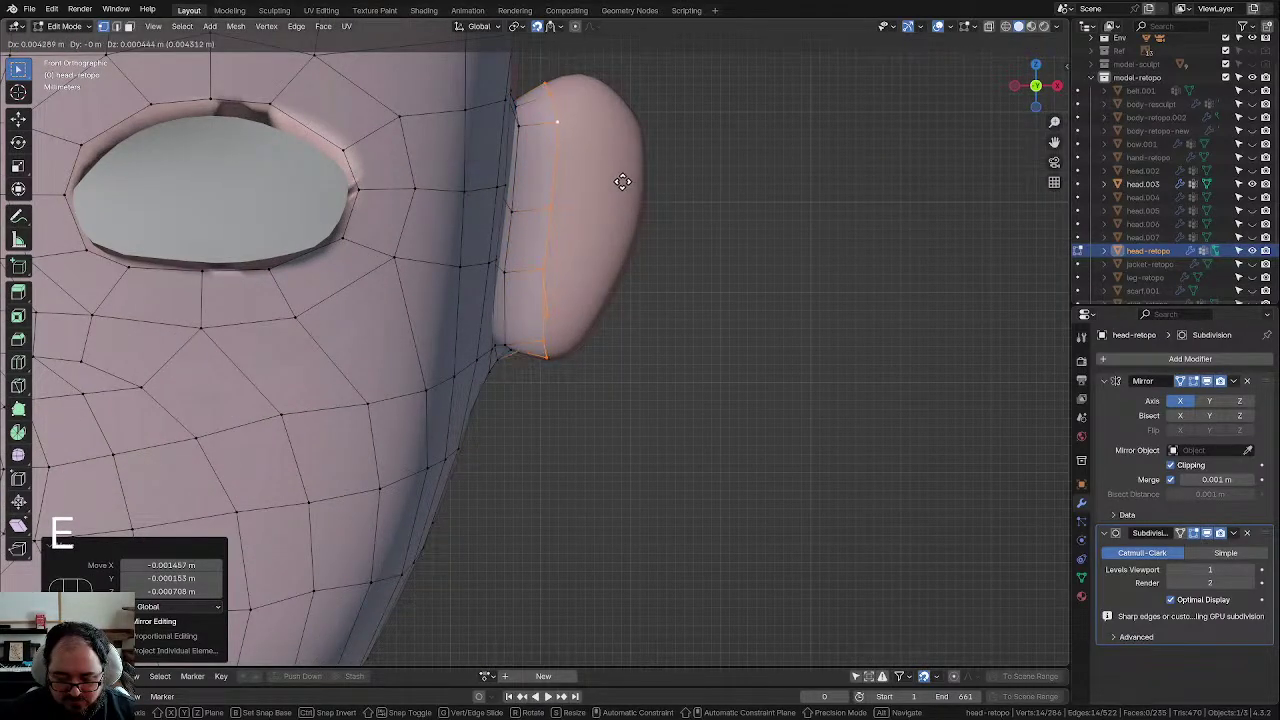
click(623, 181)
key(e)
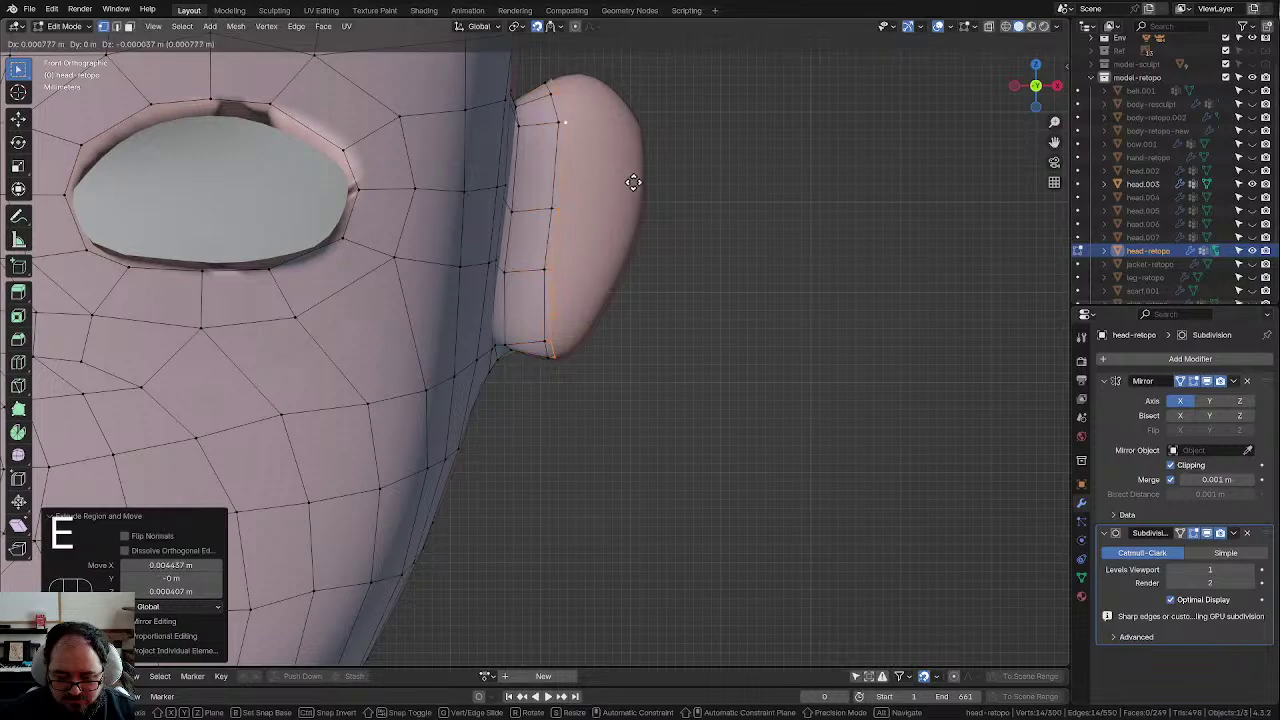
click(654, 183)
key(e)
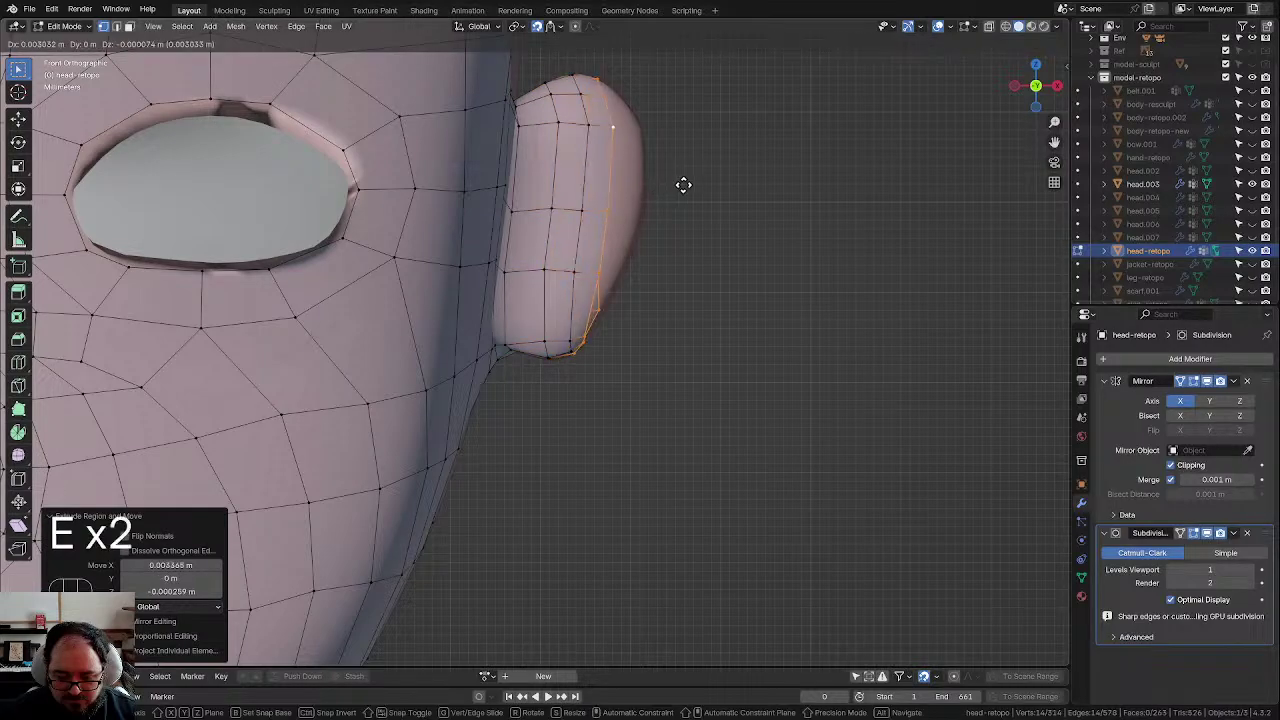
click(701, 184)
Step: Turn snapping off and even out the first vertices along the front of the ear's lower base
middle_drag(700, 186, 443, 238)
middle_drag(522, 287, 634, 193)
click(538, 26)
middle_drag(620, 240, 409, 374)
click(386, 293)
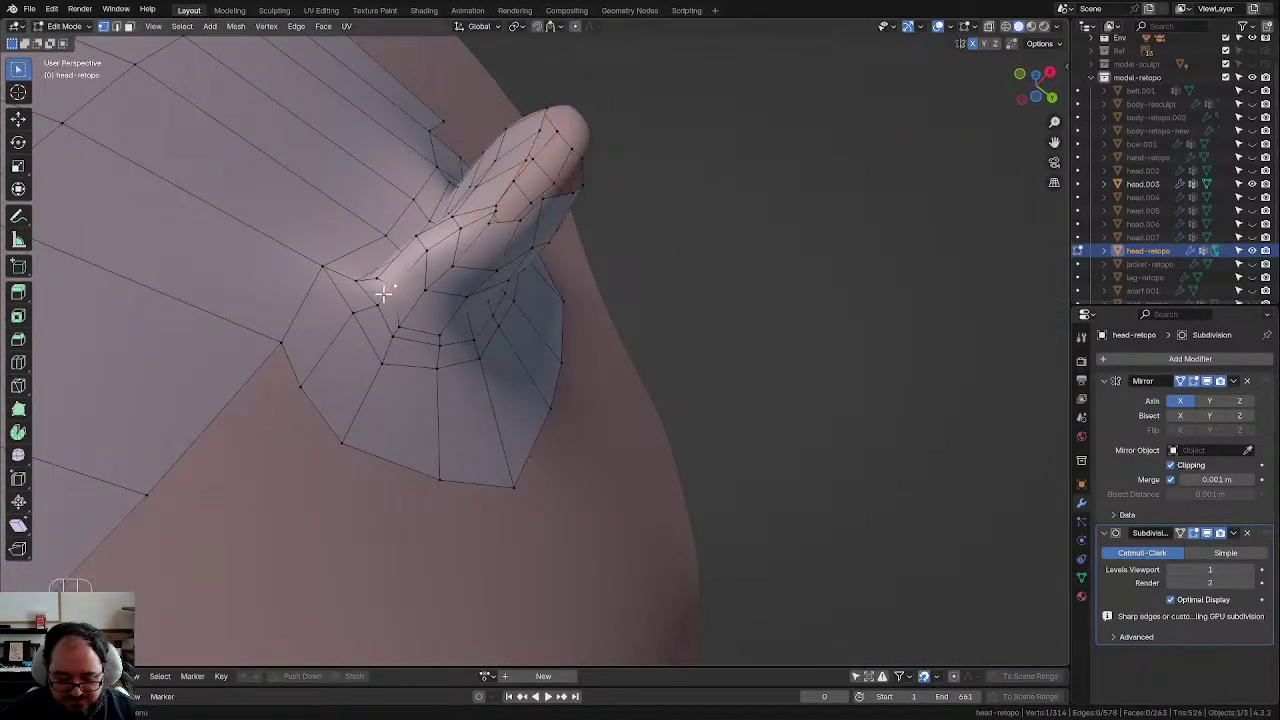
key(g)
click(371, 302)
key(g)
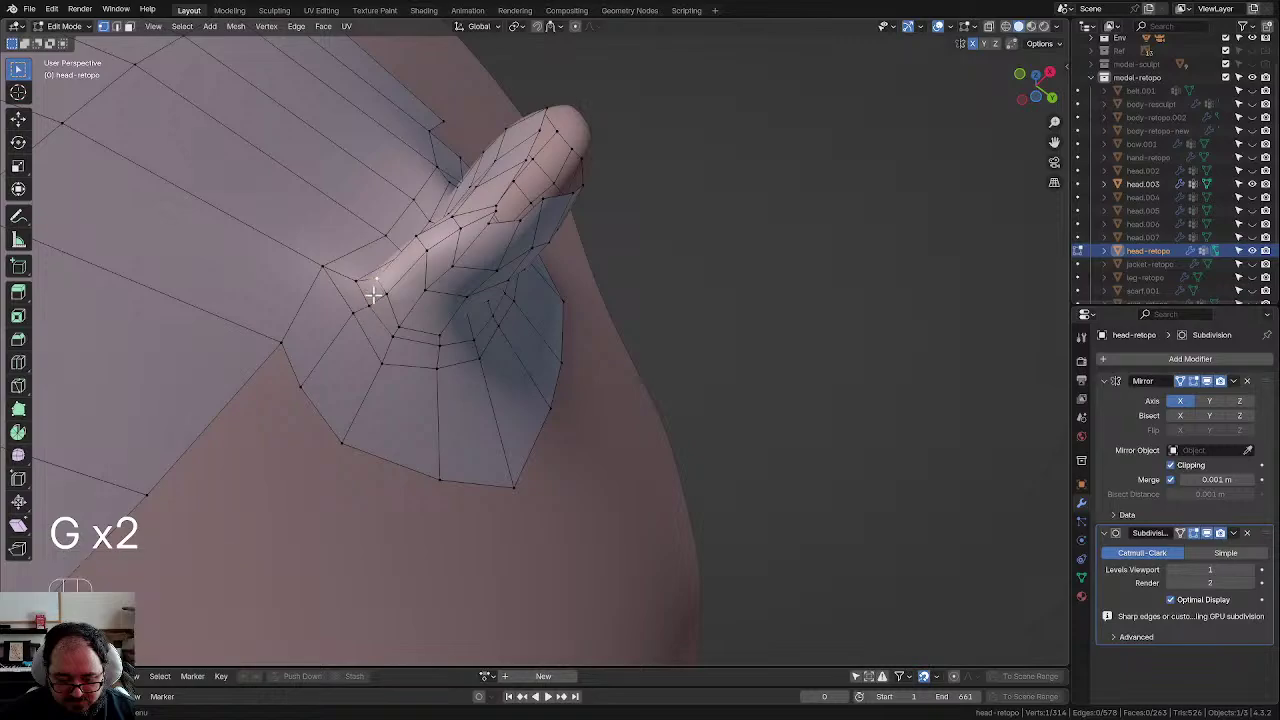
key(g)
click(389, 313)
Step: Reposition the remaining vertices beneath the ear so the small rings under the lobe are evenly spaced
key(g)
click(414, 322)
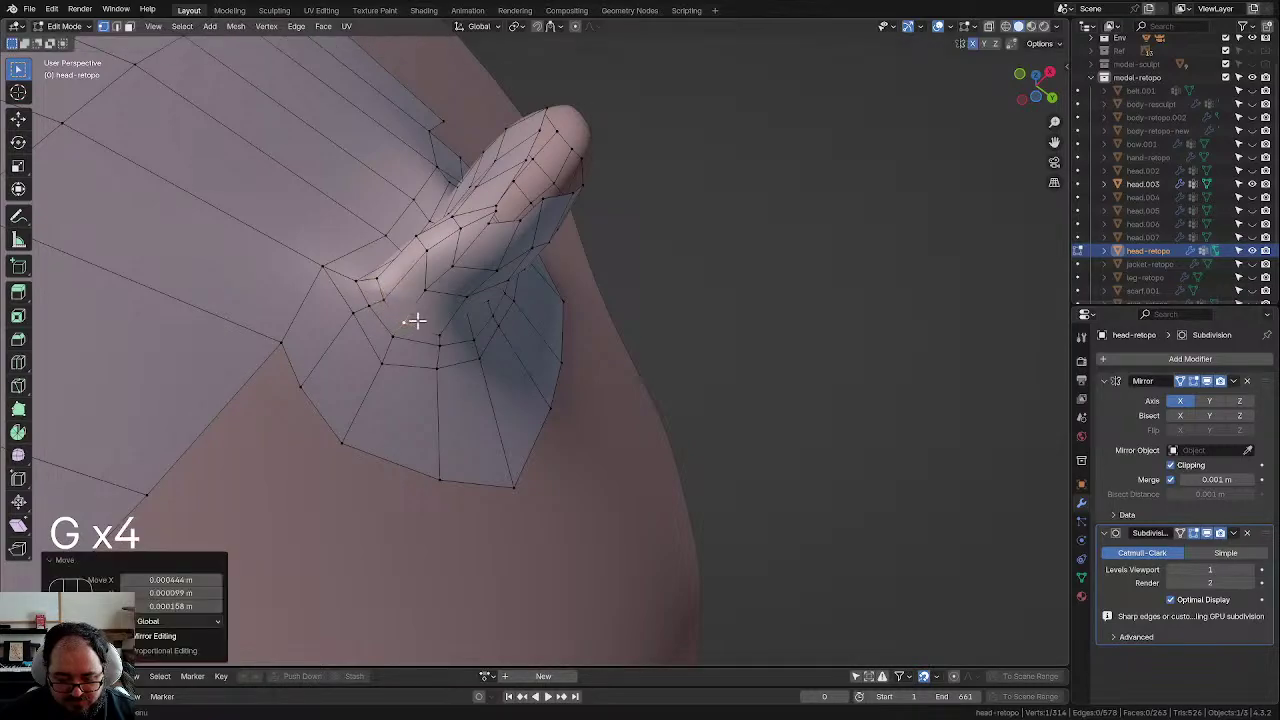
key(g)
click(446, 336)
key(g)
click(446, 348)
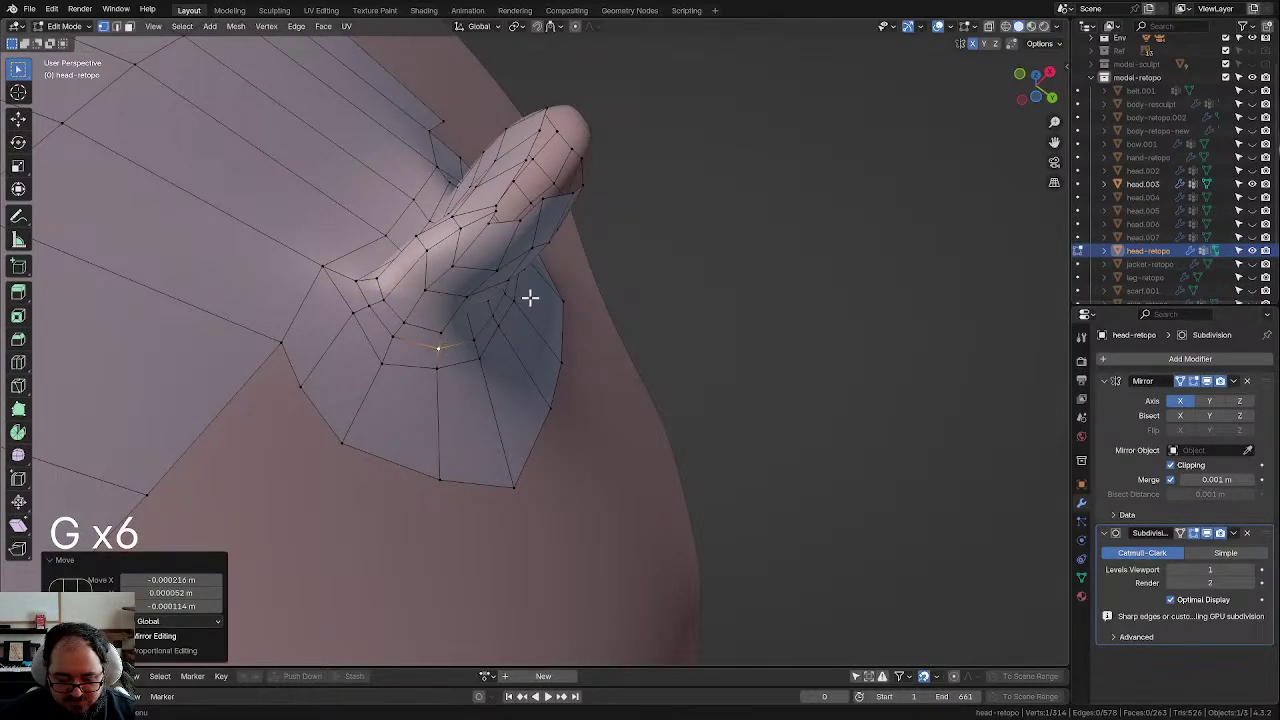
Step: Move the vertices at the lower outer corner of the ear's front side to smooth the edge flow
middle_drag(529, 297, 537, 351)
click(476, 252)
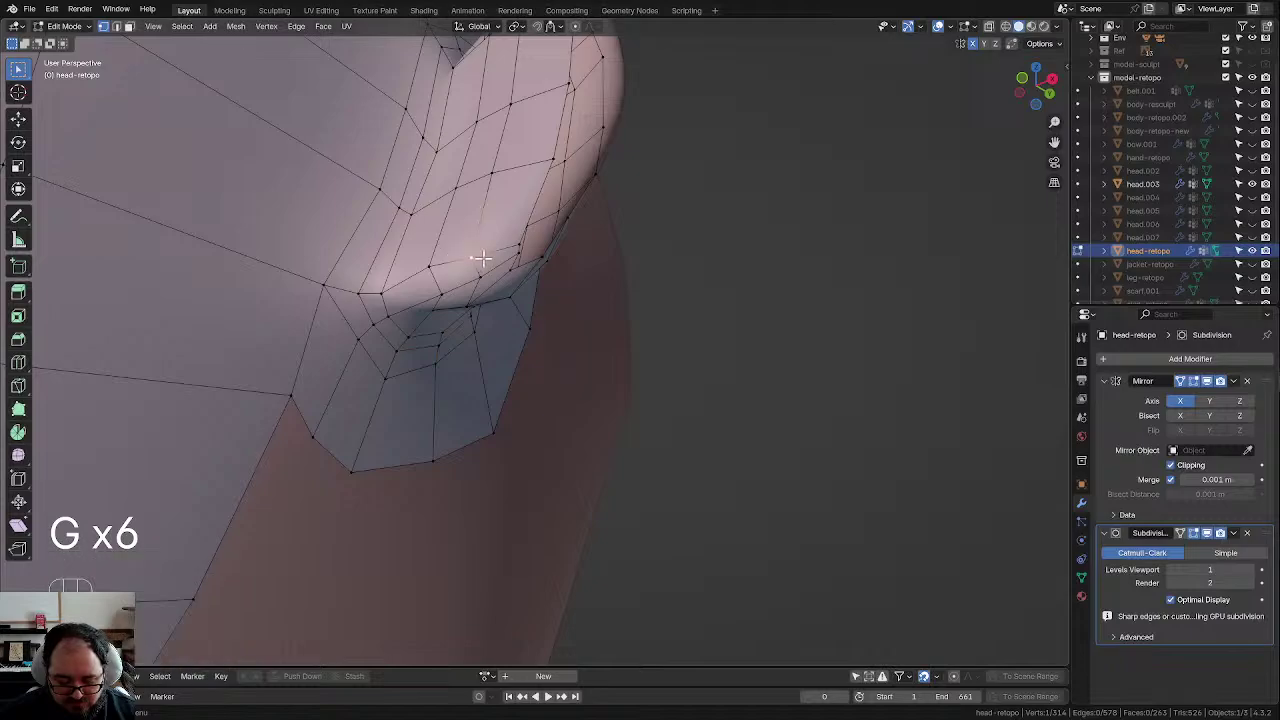
key(g)
click(500, 245)
key(g)
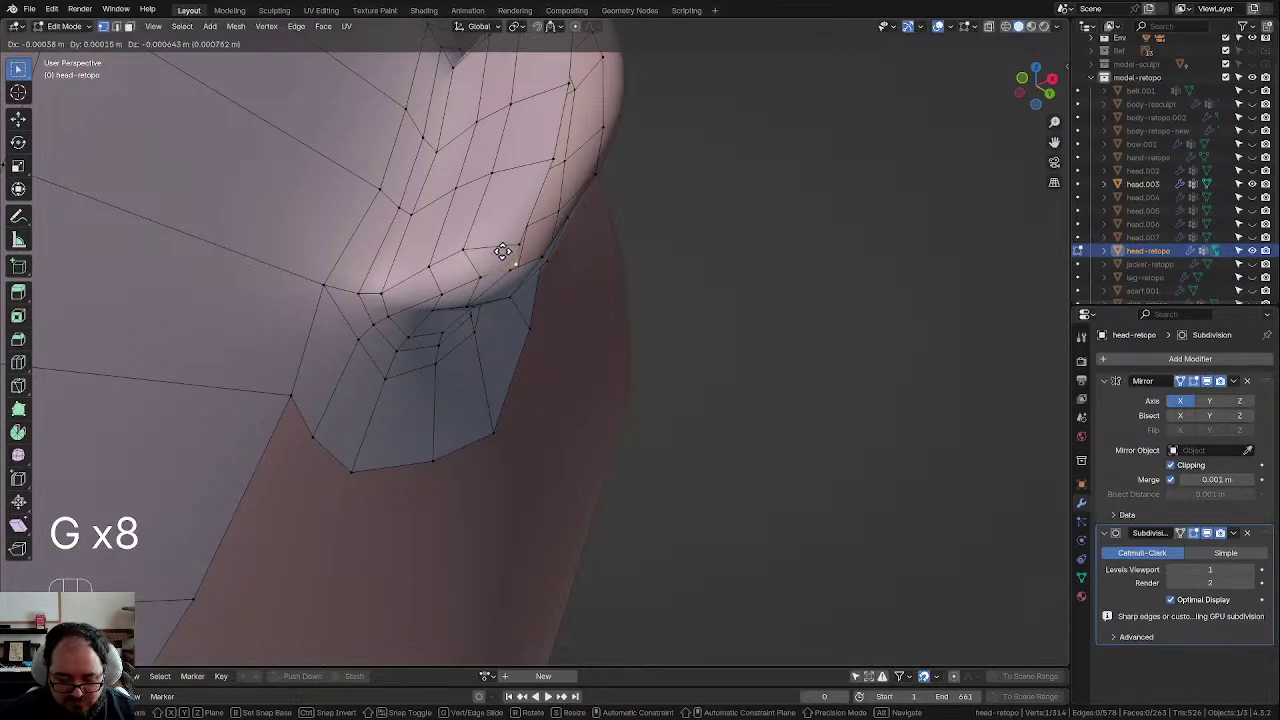
click(508, 256)
key(g)
click(509, 263)
Step: Slide the vertices along the ear's lower edge toward the head to space them evenly across the lobe
key(g)
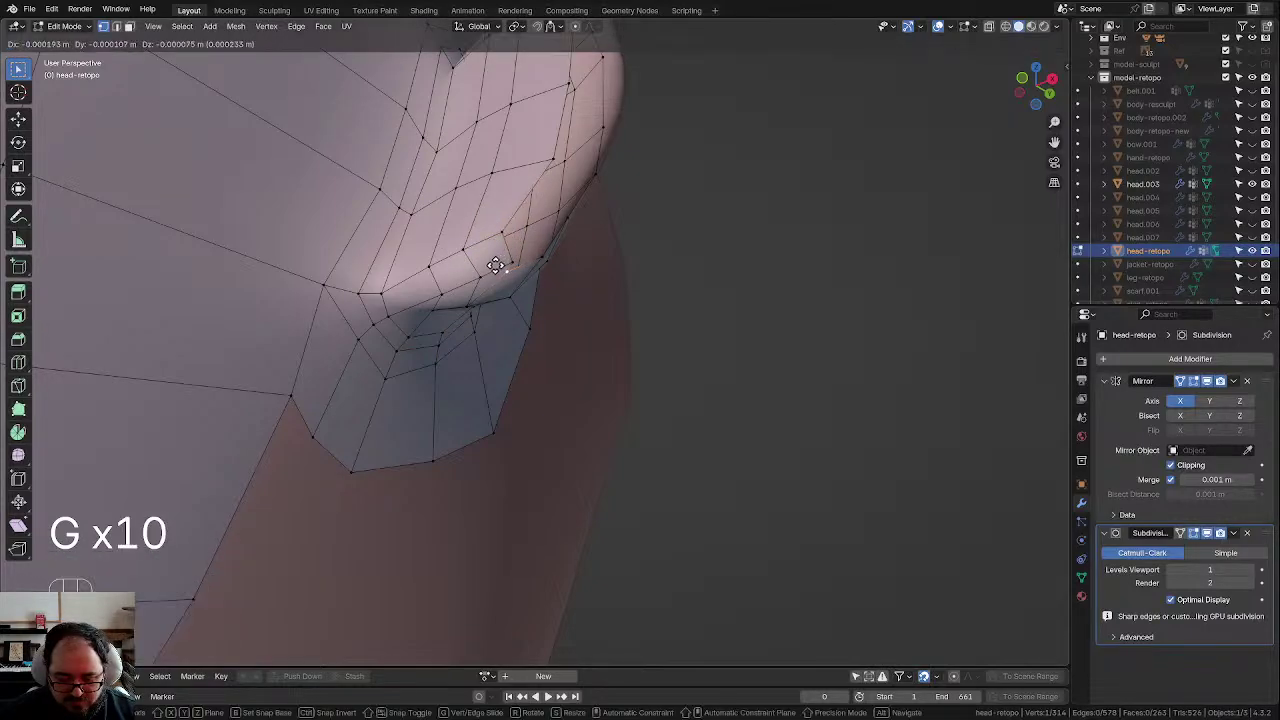
click(508, 264)
key(g)
click(491, 266)
key(g)
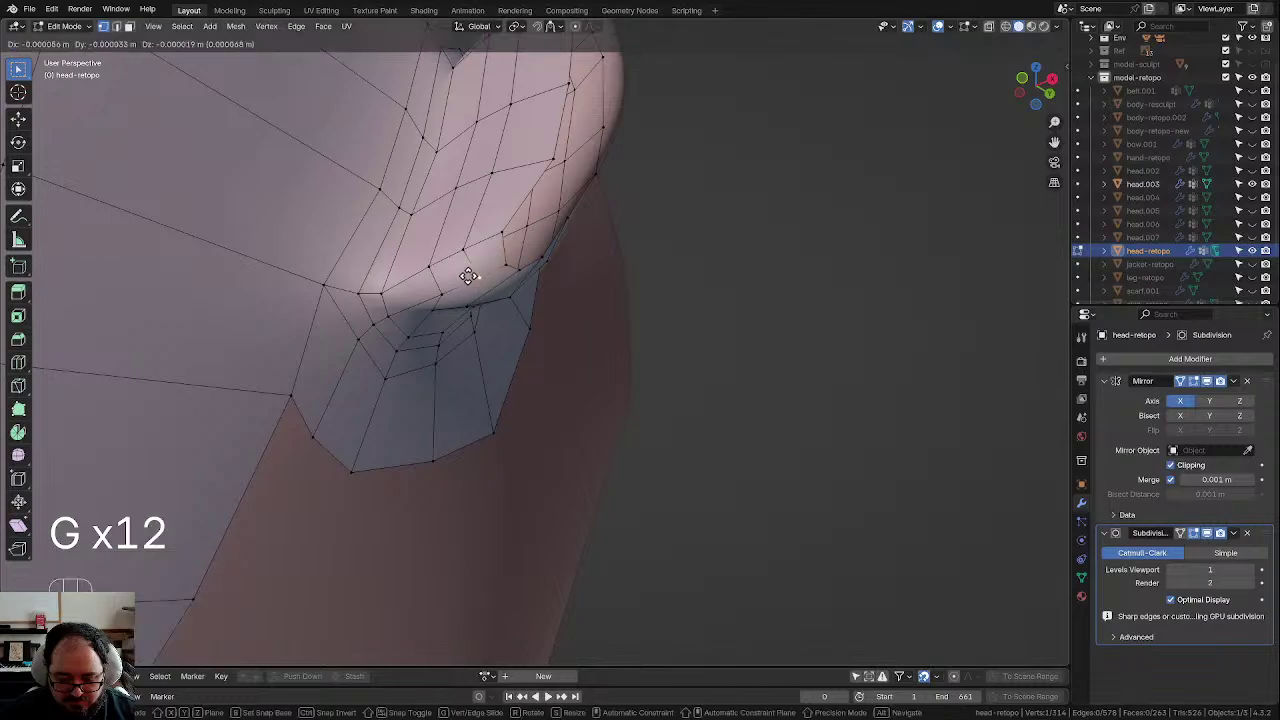
click(454, 280)
click(432, 294)
key(g)
click(419, 297)
scroll(418, 297, down, 3)
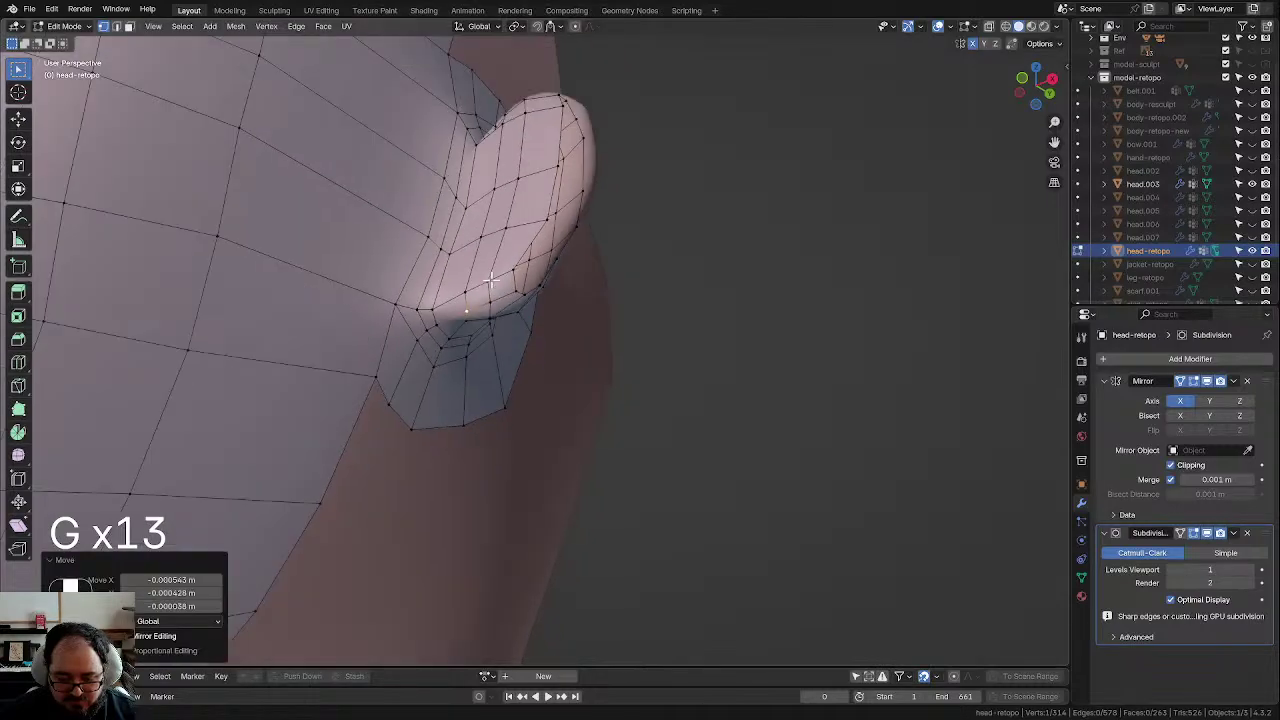
Step: Adjust two vertices on the ear's lower edge to even out the lobe's quads
mouse_move(446, 302)
middle_down()
mouse_move(392, 316)
mouse_move(414, 329)
mouse_move(474, 297)
mouse_move(489, 237)
mouse_move(568, 270)
mouse_move(623, 271)
mouse_move(634, 234)
mouse_move(480, 175)
mouse_move(361, 220)
mouse_move(454, 303)
middle_up()
click(472, 294)
key(g)
click(482, 304)
key(g)
click(460, 334)
scroll(449, 289, up, 3)
scroll(454, 303, down, 2)
scroll(498, 318, up, 1)
Step: Shift the lower vertices on the back of the ear toward the head, two of them by about 0.0013 m and 0.0021 m
key(g)
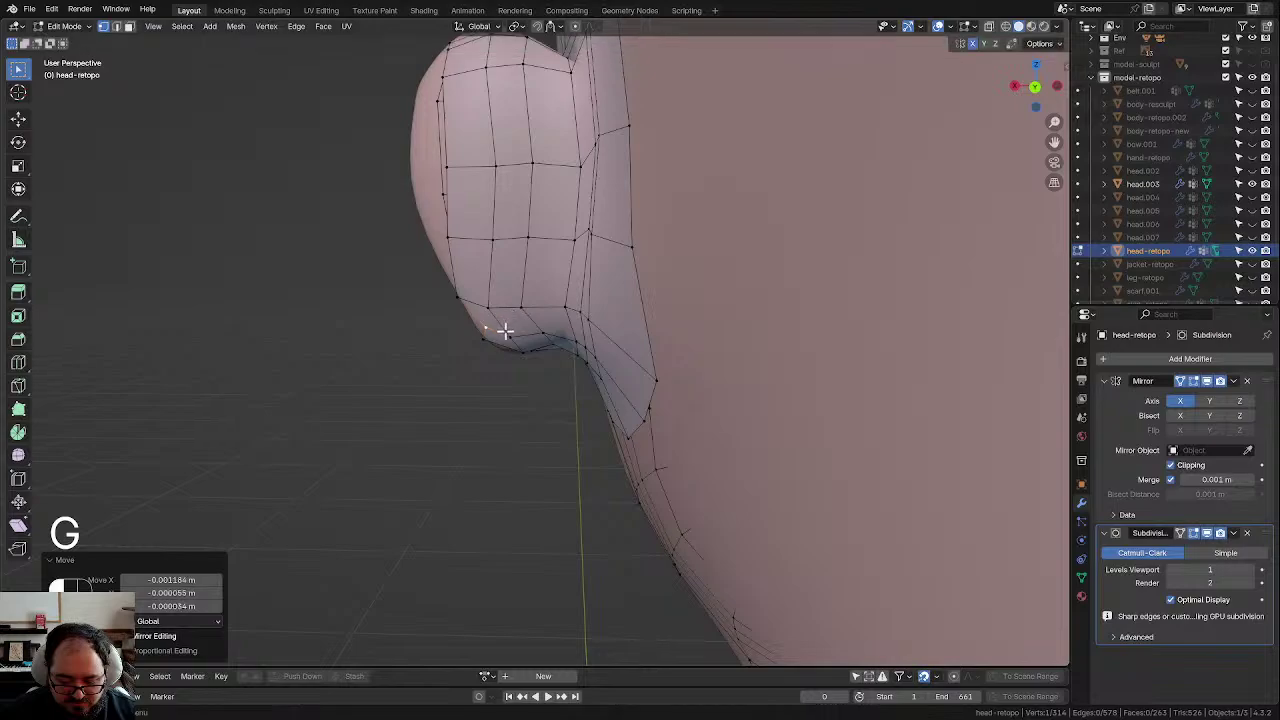
click(510, 328)
key(g)
click(487, 304)
key(g)
click(470, 299)
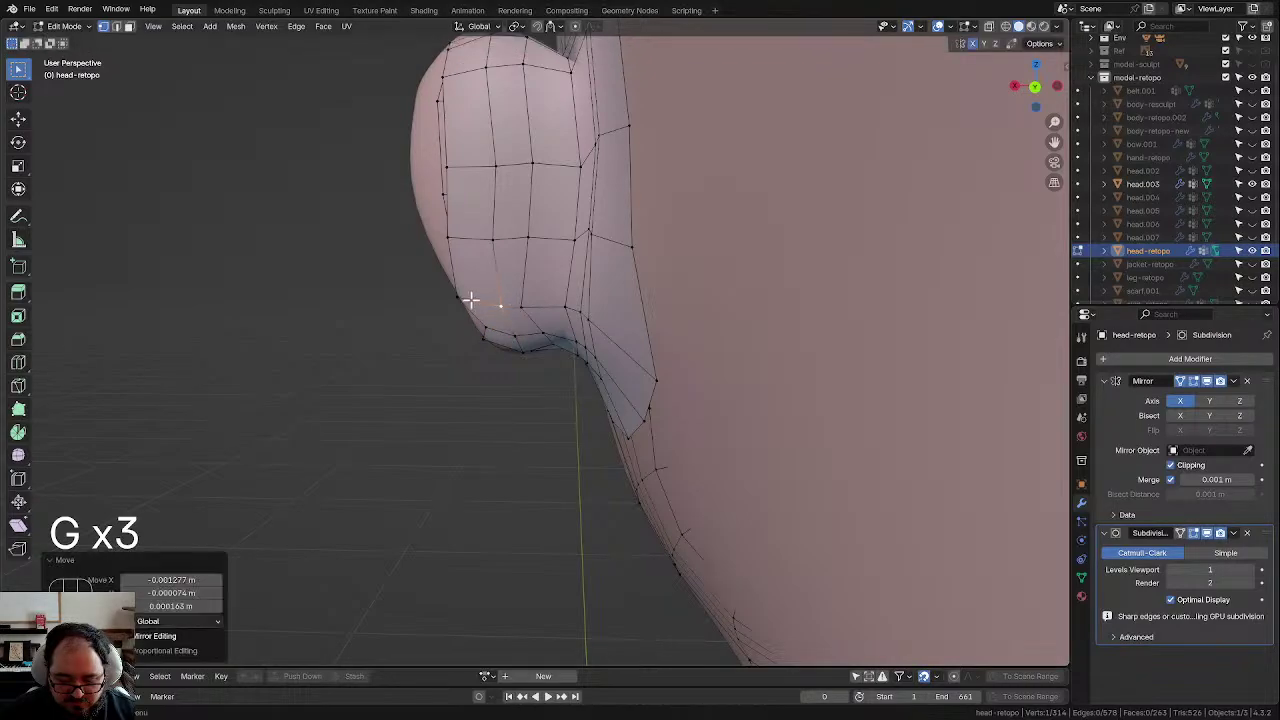
key(g)
click(500, 295)
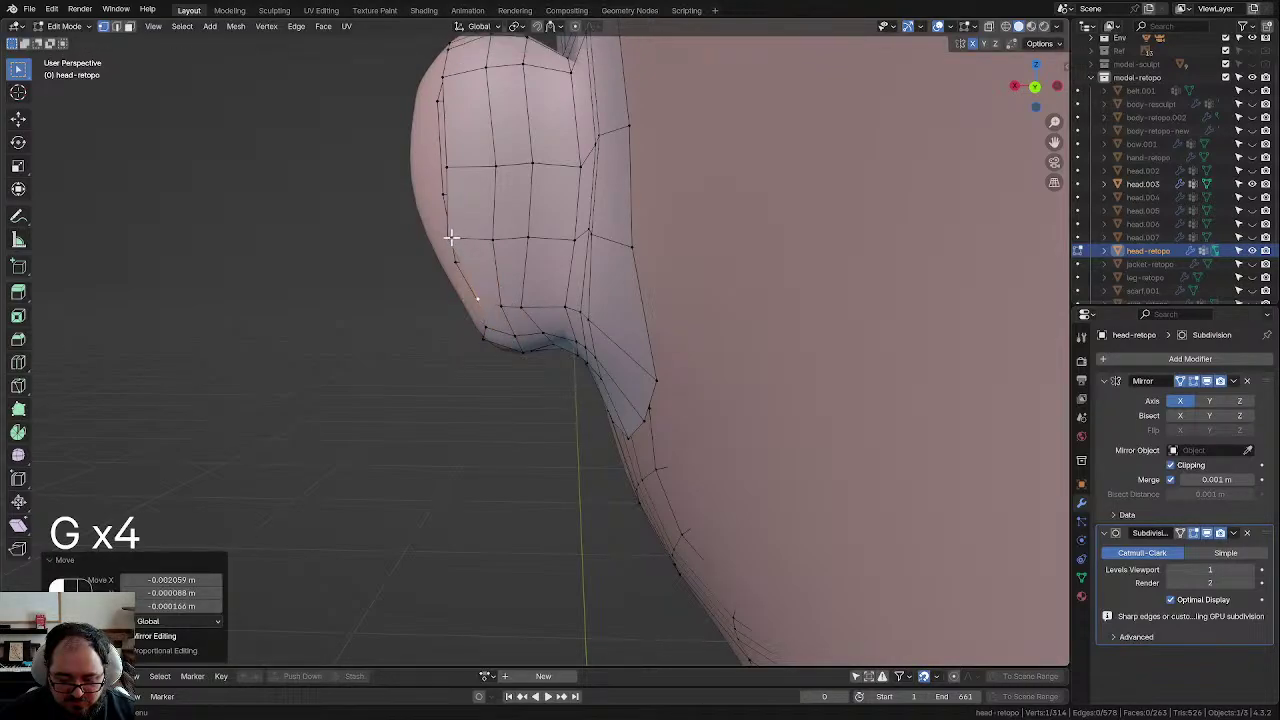
Step: Move an outer-row vertex higher on the ear's back toward the head and spread the inner vertices above the lobe
key(g)
click(509, 340)
click(526, 312)
key(g)
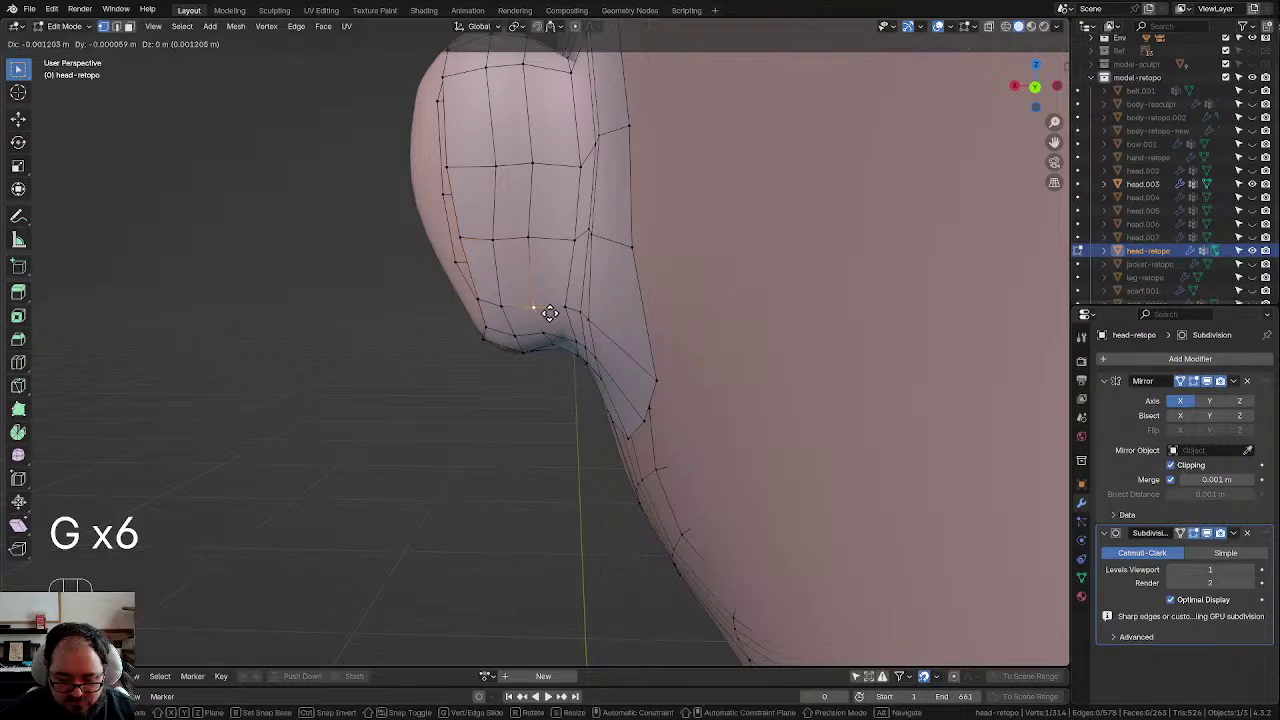
click(542, 312)
click(548, 331)
key(g)
click(546, 330)
Step: Reposition the vertices at the bottom outer tip of the ear, moving the last one about 0.0019 m
scroll(508, 270, down, 2)
middle_drag(508, 270, 626, 220)
scroll(465, 239, up, 3)
middle_drag(465, 239, 350, 282)
click(460, 329)
key(g)
click(449, 352)
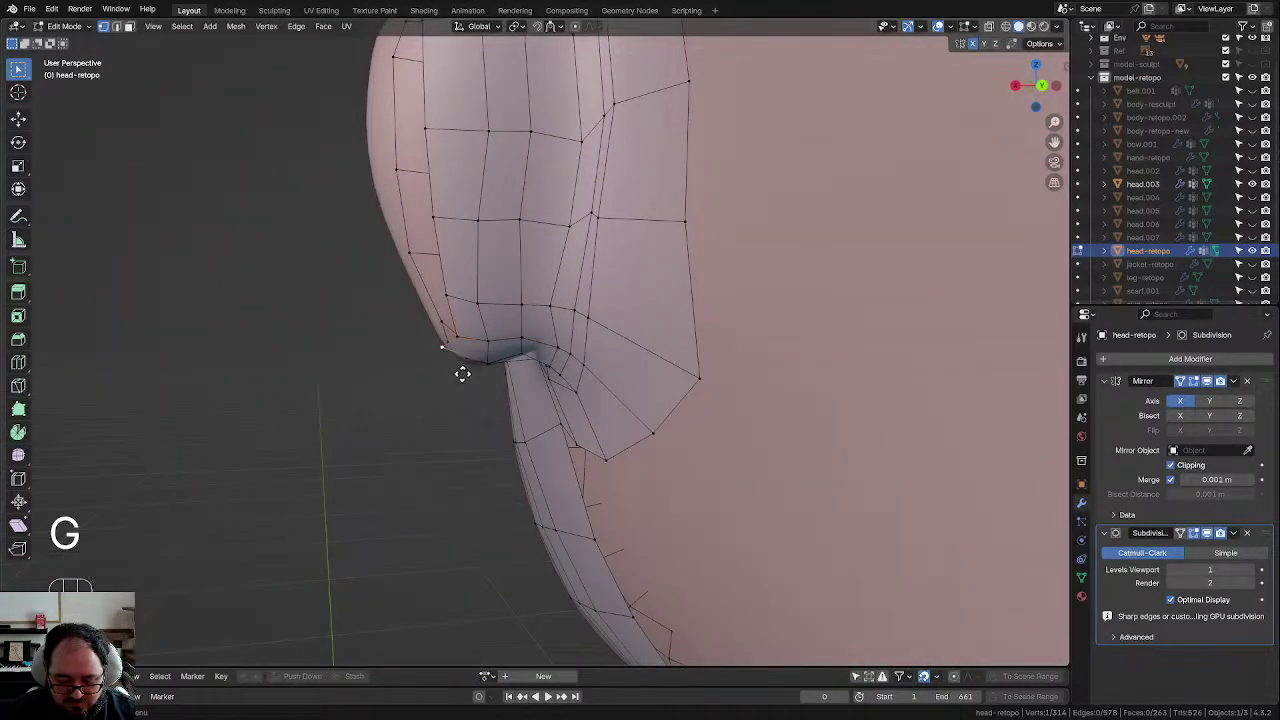
key(g)
click(477, 377)
Step: Fine-tune two vertices beside the ear's lower tip, moving the last one about 0.0003 m
middle_drag(477, 377, 682, 360)
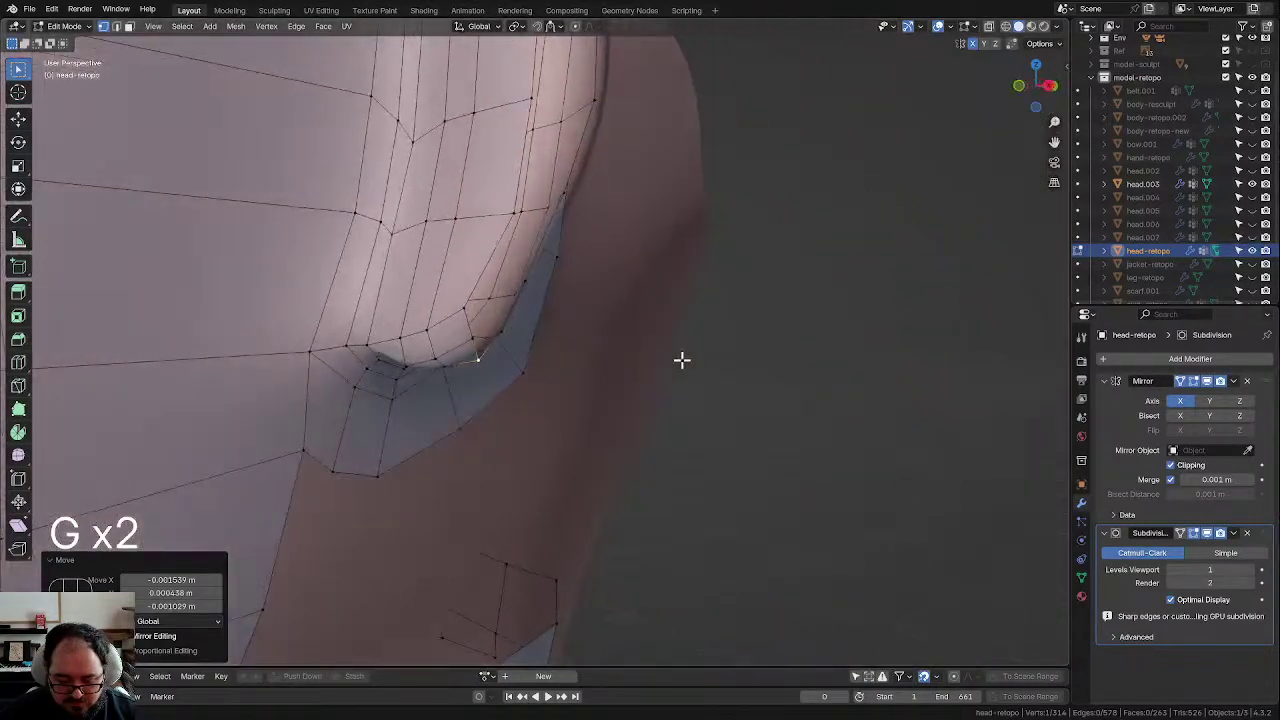
key(g)
click(466, 314)
key(g)
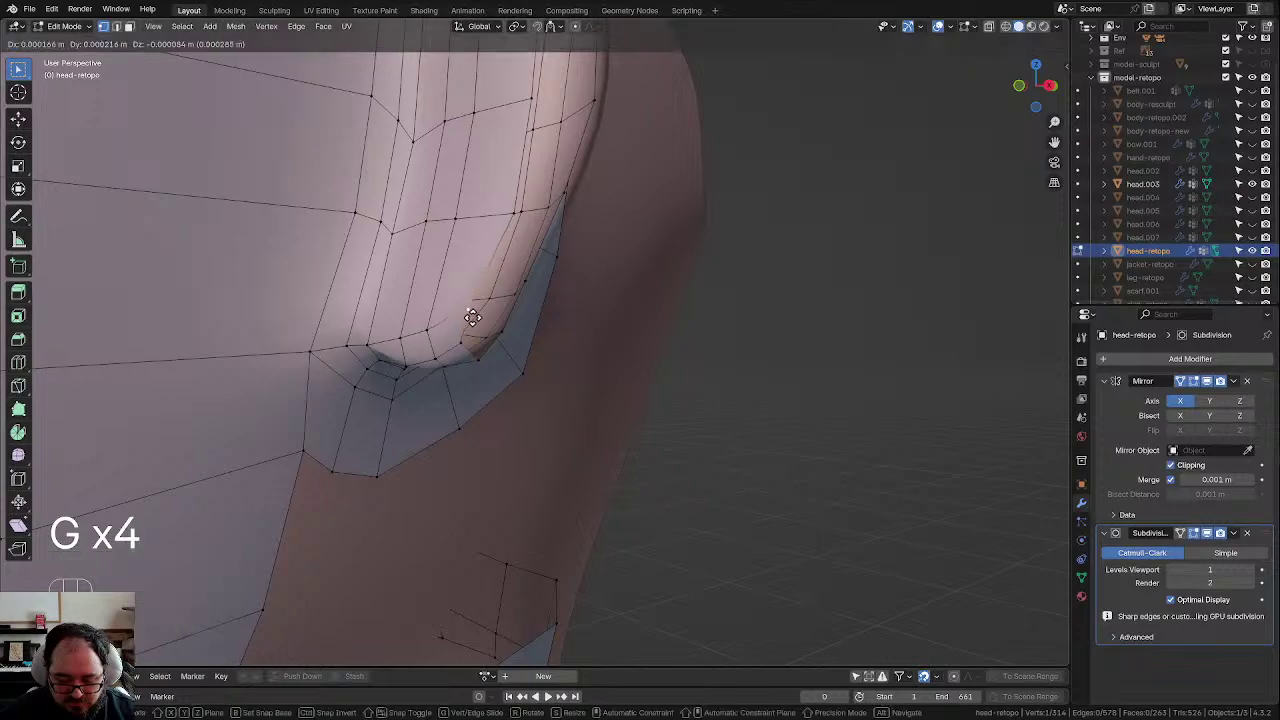
click(471, 314)
Step: Bridge the opening along the ear's outer edge with five quads running from its upper end down to the lobe
middle_drag(471, 314, 618, 318)
scroll(675, 336, up, 1)
scroll(680, 308, down, 2)
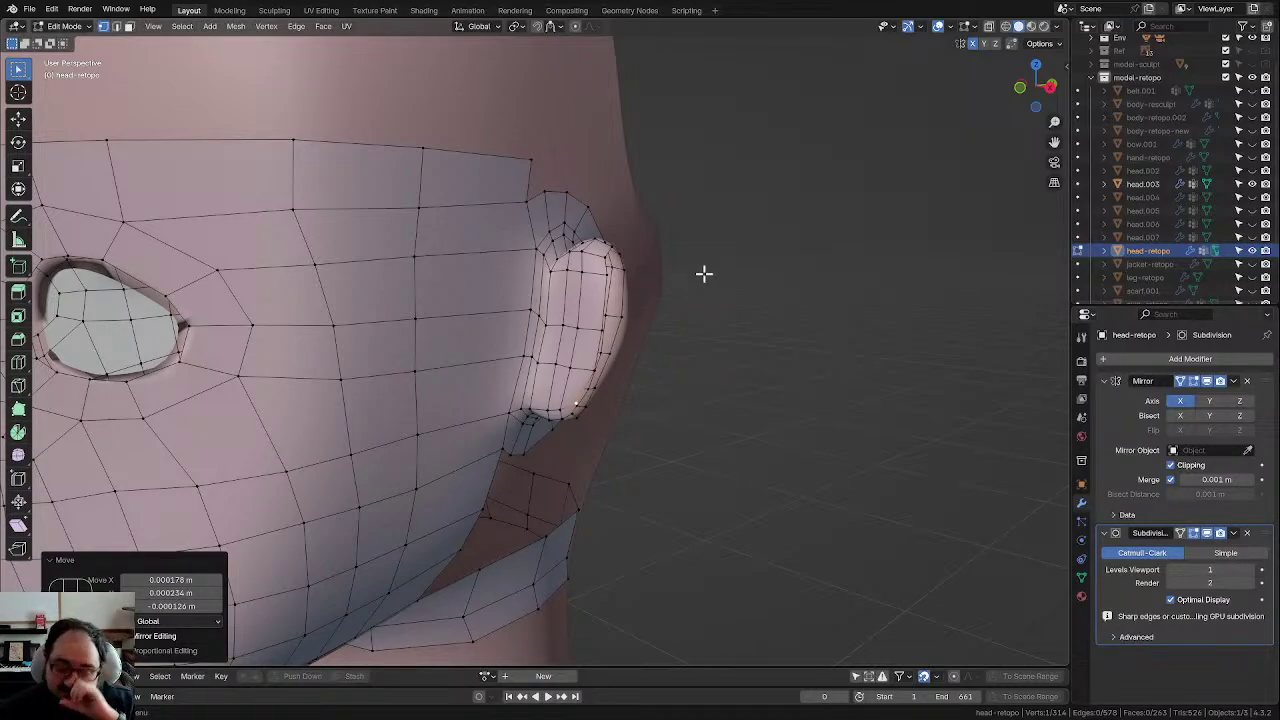
middle_drag(701, 273, 521, 230)
click(540, 233)
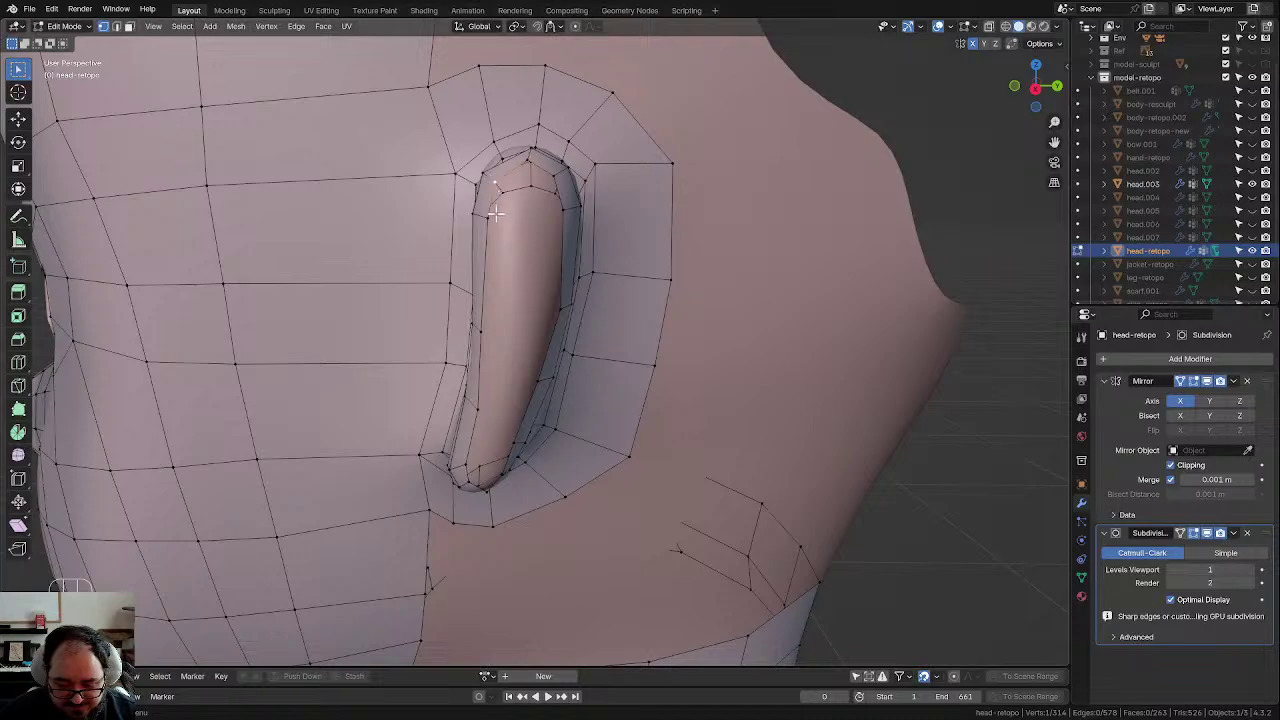
shift+click(557, 209)
shift+click(555, 180)
key(f)
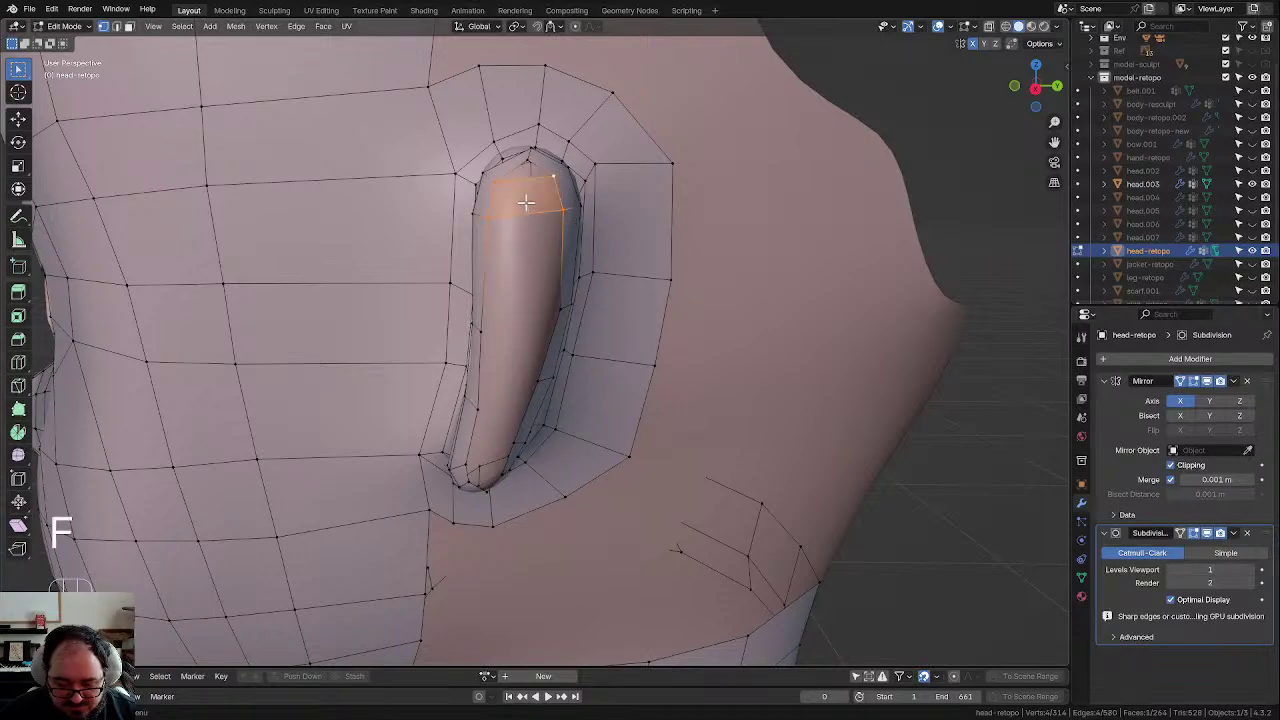
key(f)
key(f)
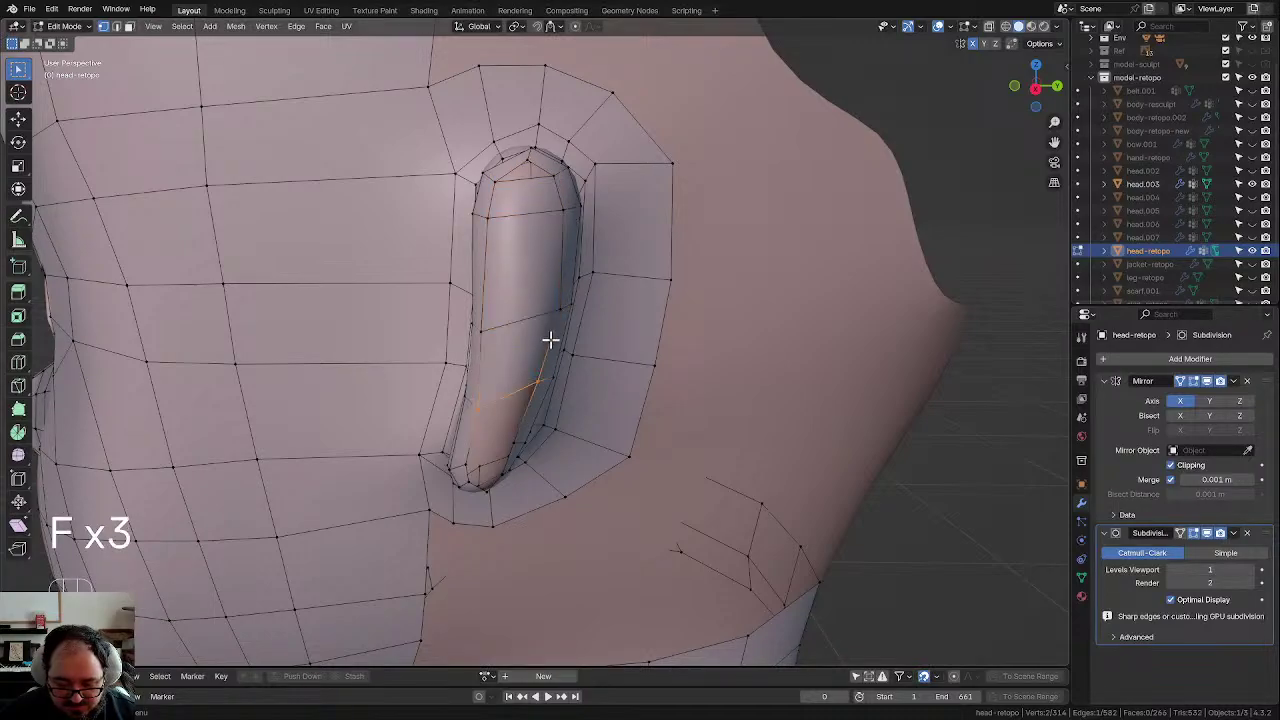
mouse_move(552, 340)
middle_down()
mouse_move(557, 296)
mouse_move(544, 341)
middle_up()
key(f)
key(f)
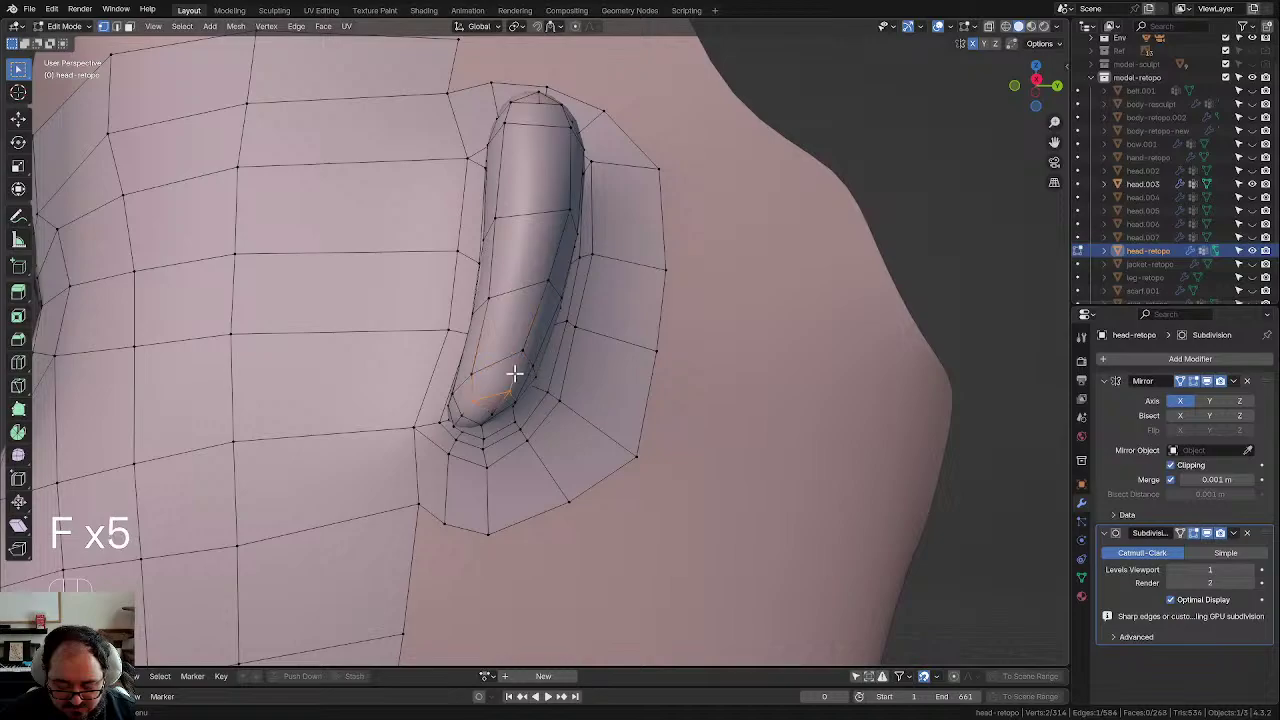
Step: Add one centred loop cut lengthwise through the ear's new outer faces and clear the selection
key(ctrl+r)
middle_drag(535, 230, 538, 256)
click(529, 129)
right_click(529, 129)
key(alt+a)
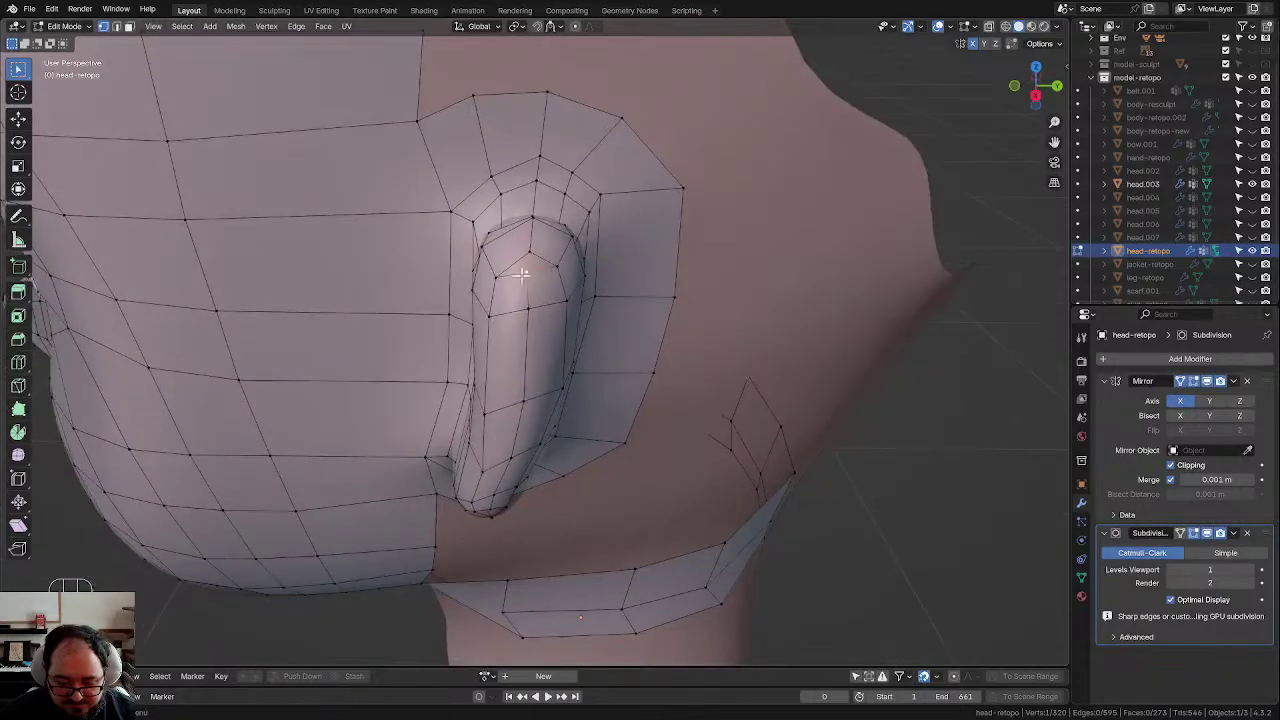
Step: Fill the remaining gaps at the upper and lower ends of the ear's outer edge with quads
shift+click(497, 277)
shift+click(529, 252)
key(f)
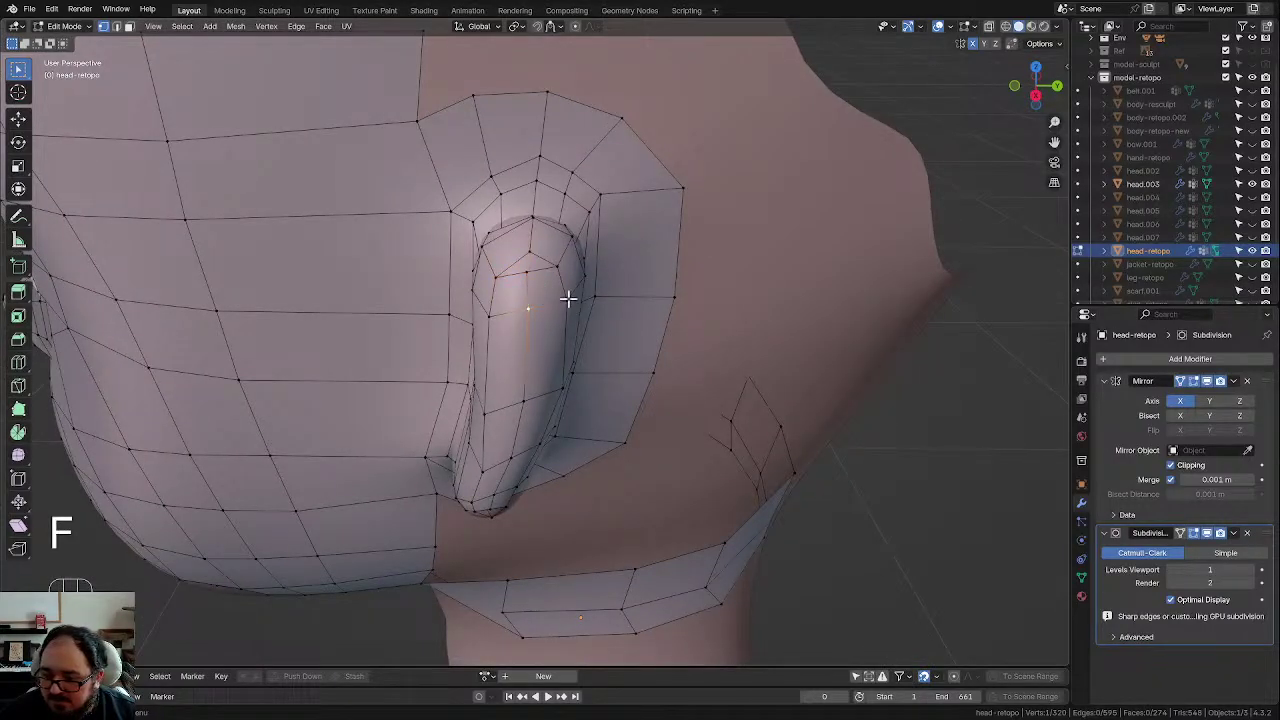
middle_drag(580, 330, 597, 257)
scroll(523, 420, up, 3)
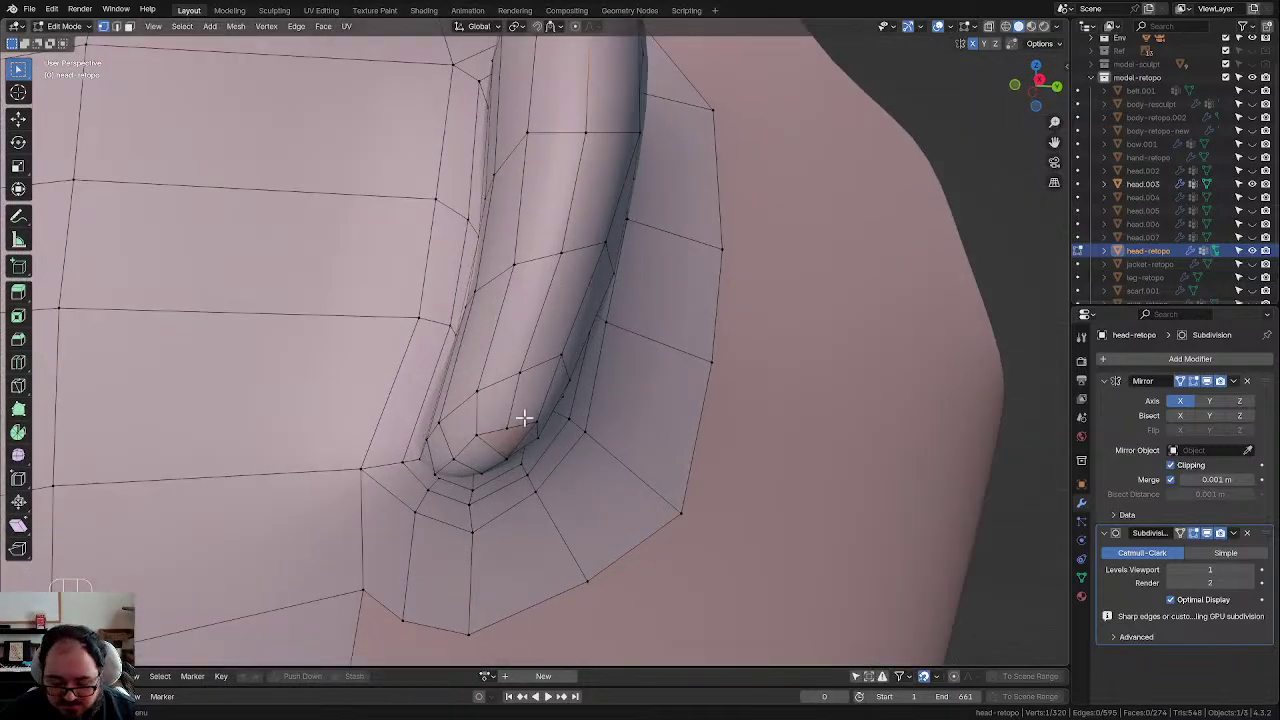
shift+click(476, 437)
shift+click(537, 422)
key(f)
Step: Move the two vertices at the ear's lower tip by about 0.0003 m and 0.0005 m to even the end faces
click(539, 426)
key(g)
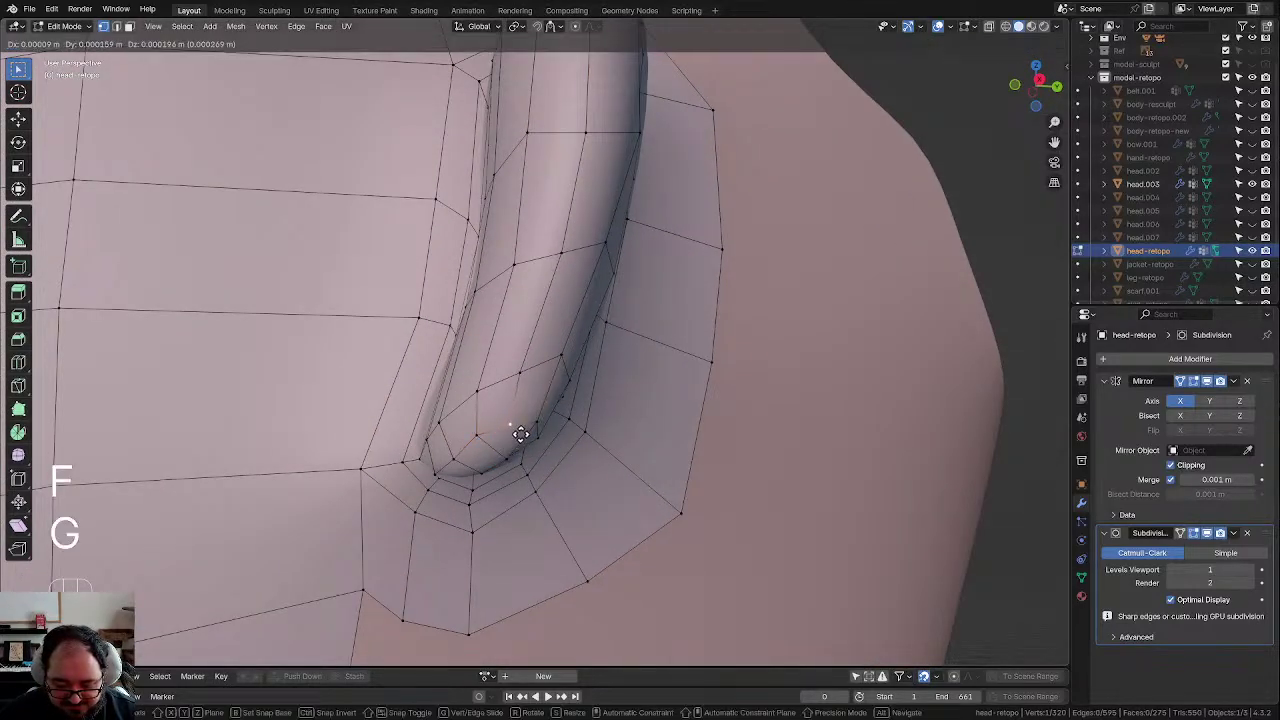
click(521, 434)
click(508, 457)
key(g)
click(505, 432)
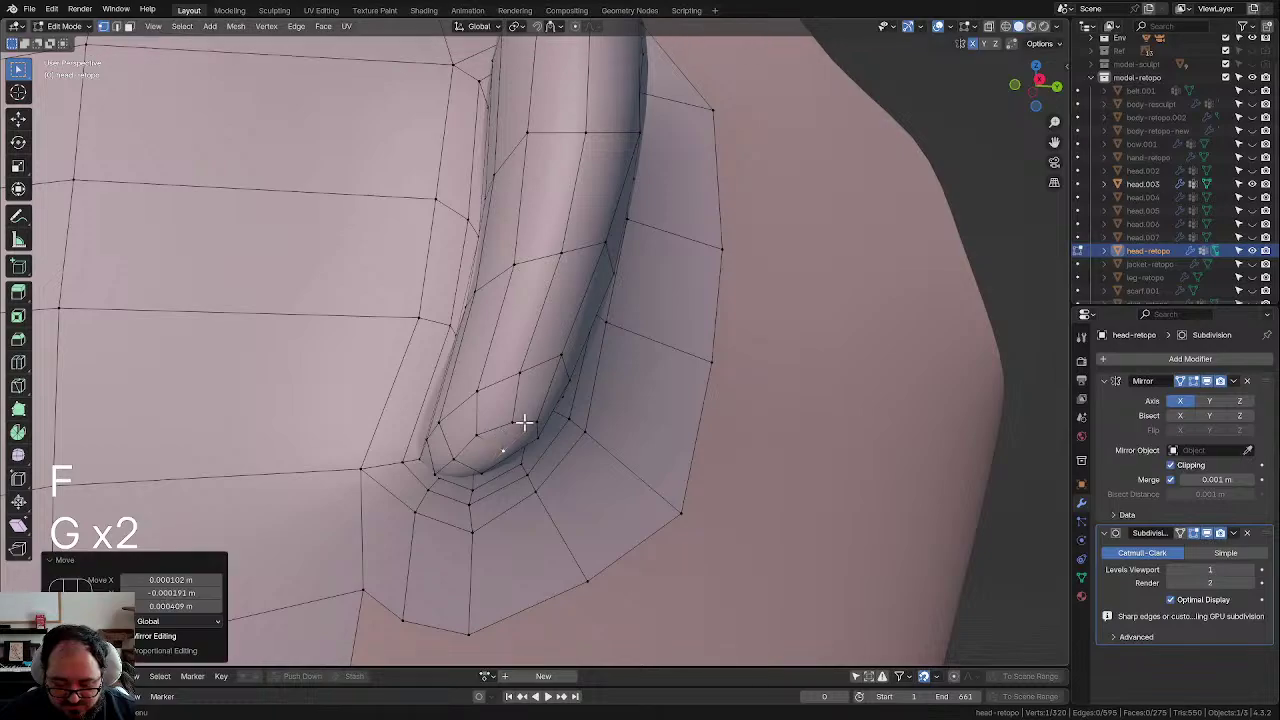
Step: Inspect the closed ear's topology from the front and the side against the rest of the head
middle_drag(523, 423, 722, 381)
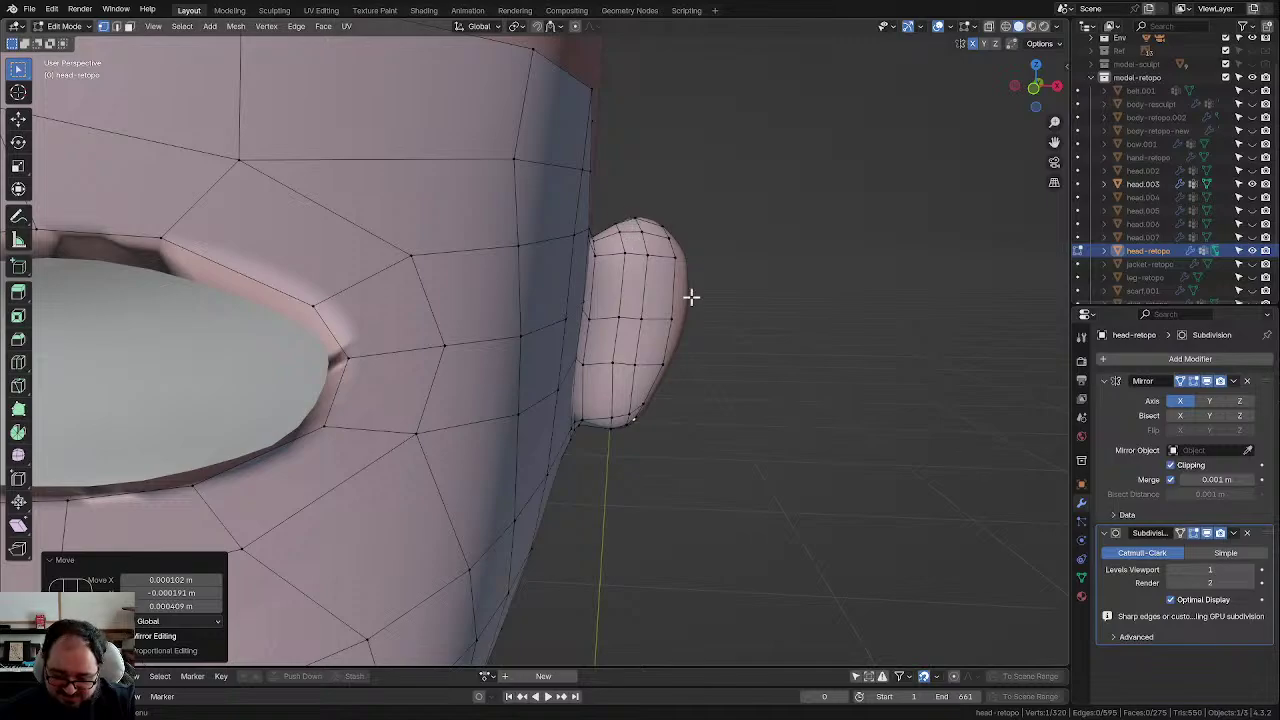
scroll(680, 267, down, 1)
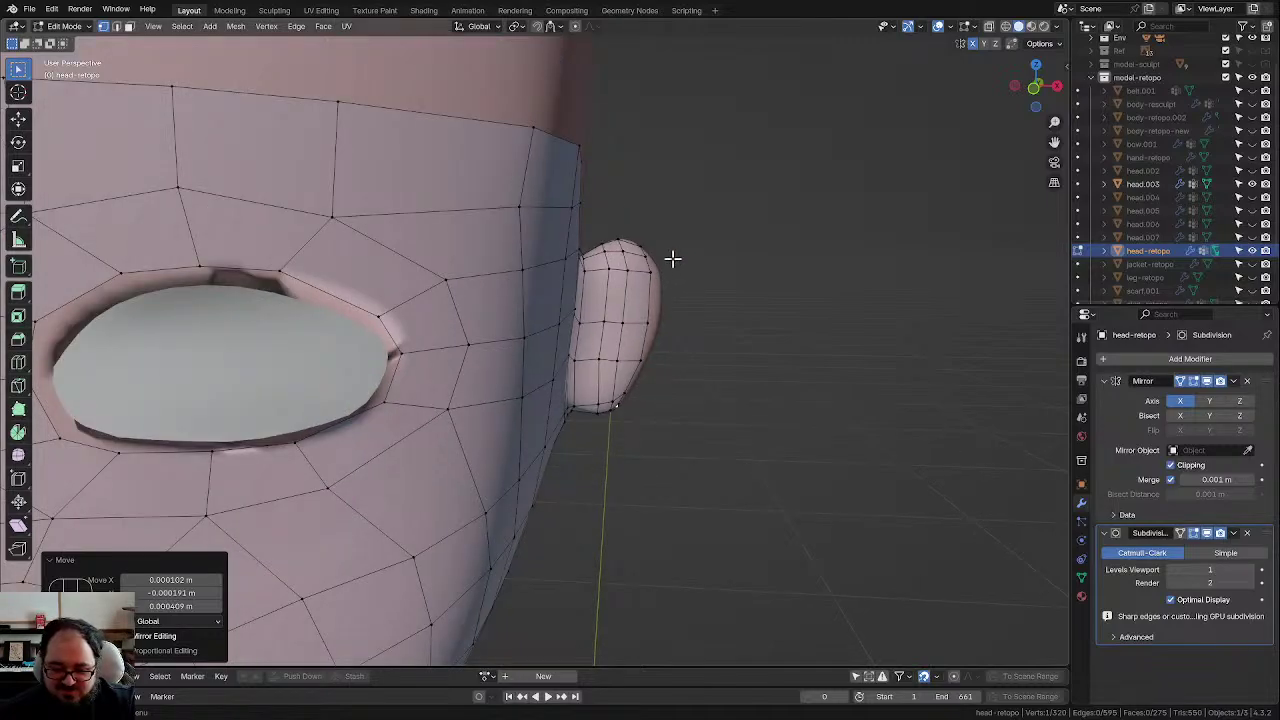
scroll(640, 270, up, 1)
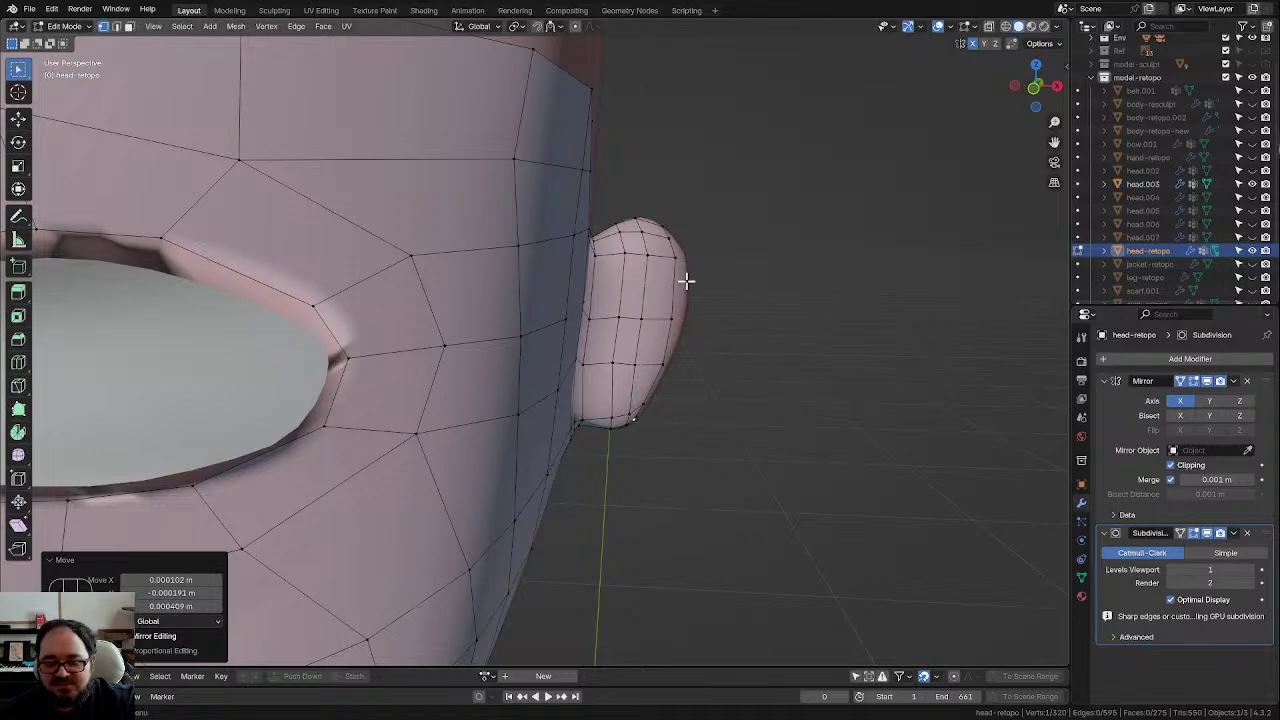
scroll(686, 281, down, 1)
middle_drag(686, 281, 565, 283)
scroll(580, 268, up, 1)
scroll(580, 268, down, 3)
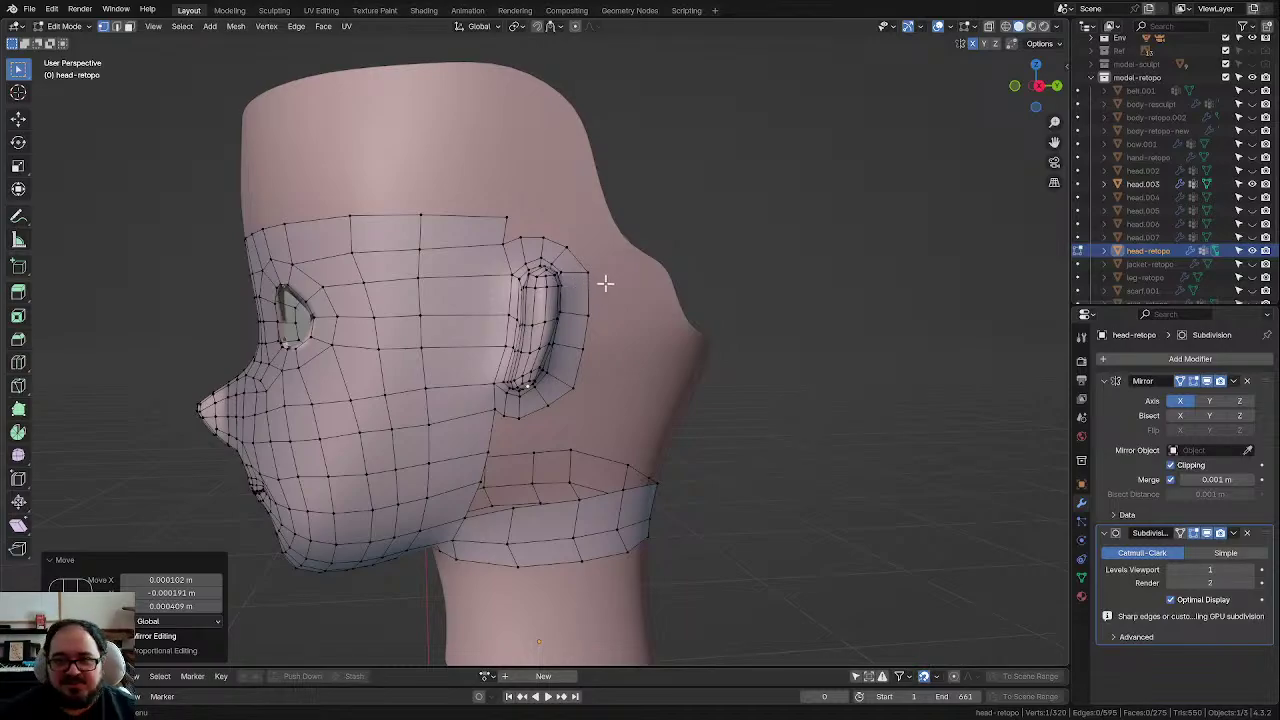
Step: Turn on snapping and move the edge loop along the ear's outer rim onto the sculpted surface
scroll(597, 264, up, 1)
mouse_move(597, 264)
middle_down()
mouse_move(437, 263)
mouse_move(646, 276)
mouse_move(674, 297)
mouse_move(649, 306)
mouse_move(620, 268)
middle_up()
scroll(674, 297, up, 2)
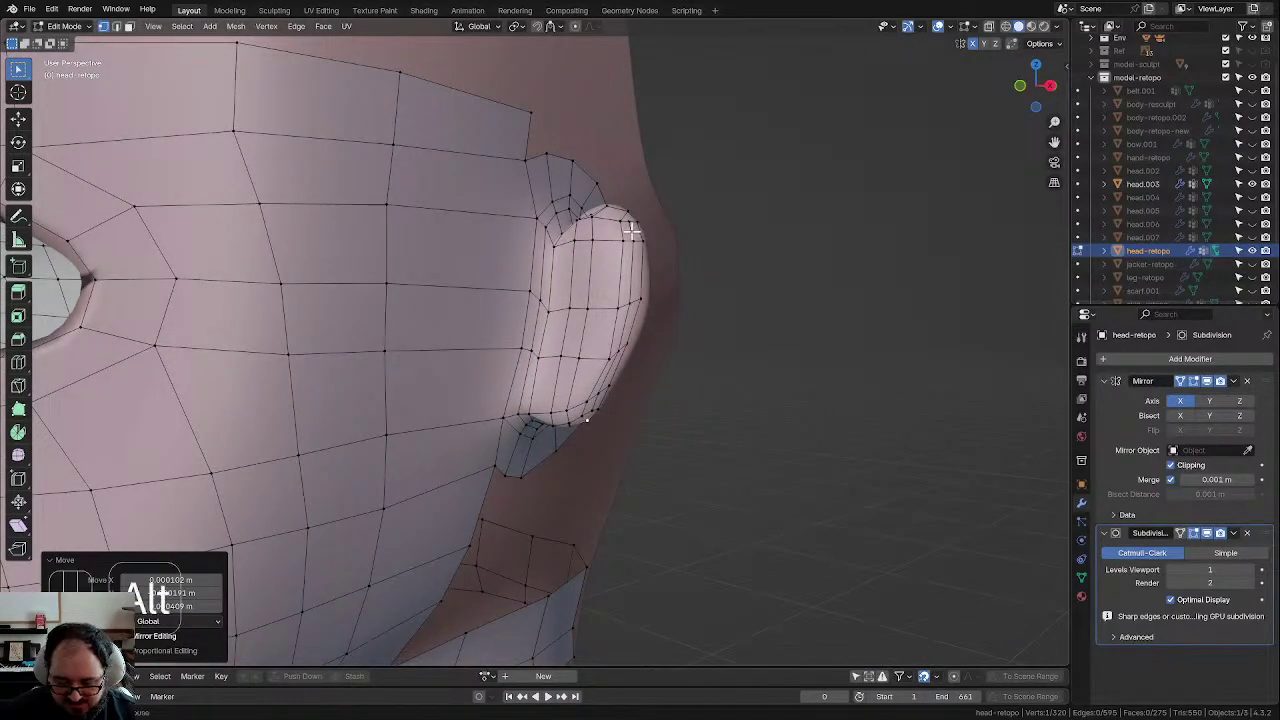
alt+click(646, 245)
click(536, 27)
key(g)
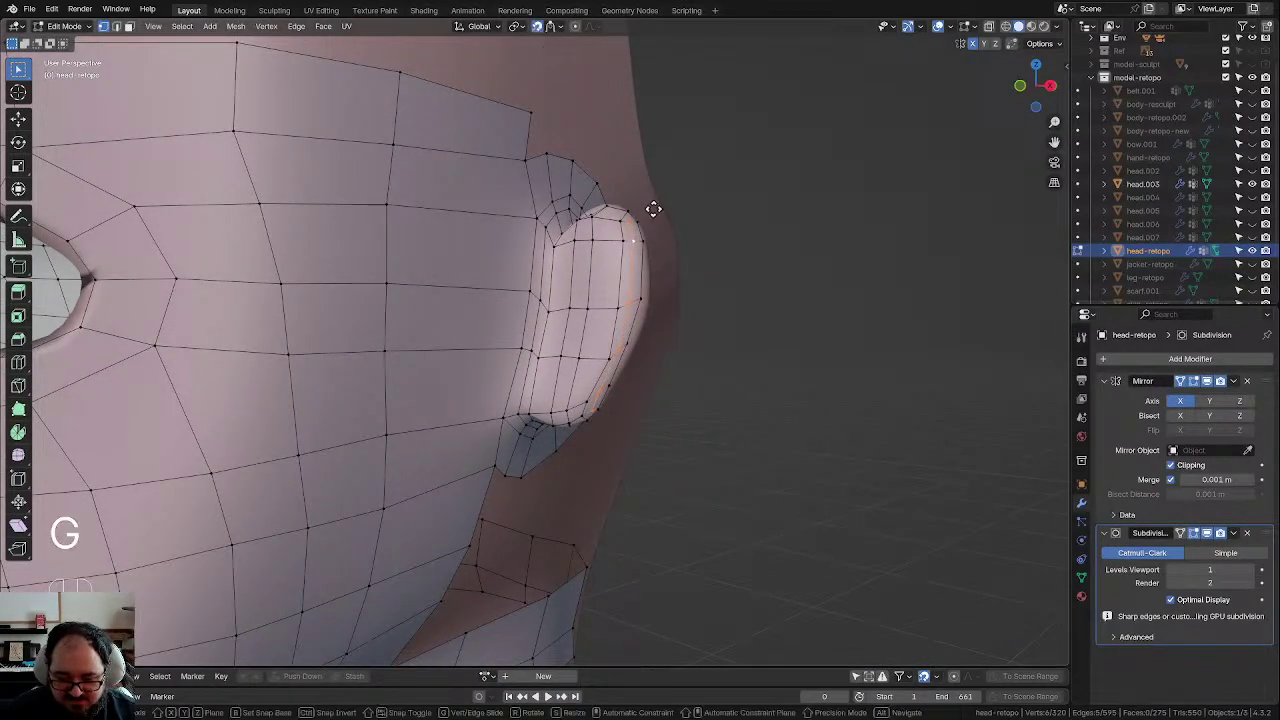
click(667, 246)
Step: Snap the other lengthwise edge loops on the ear's front face onto the sculpt, keeping them in place
middle_drag(639, 283, 692, 308)
alt+click(534, 258)
key(g)
click(536, 258)
alt+click(608, 280)
key(g)
click(608, 280)
alt+click(636, 285)
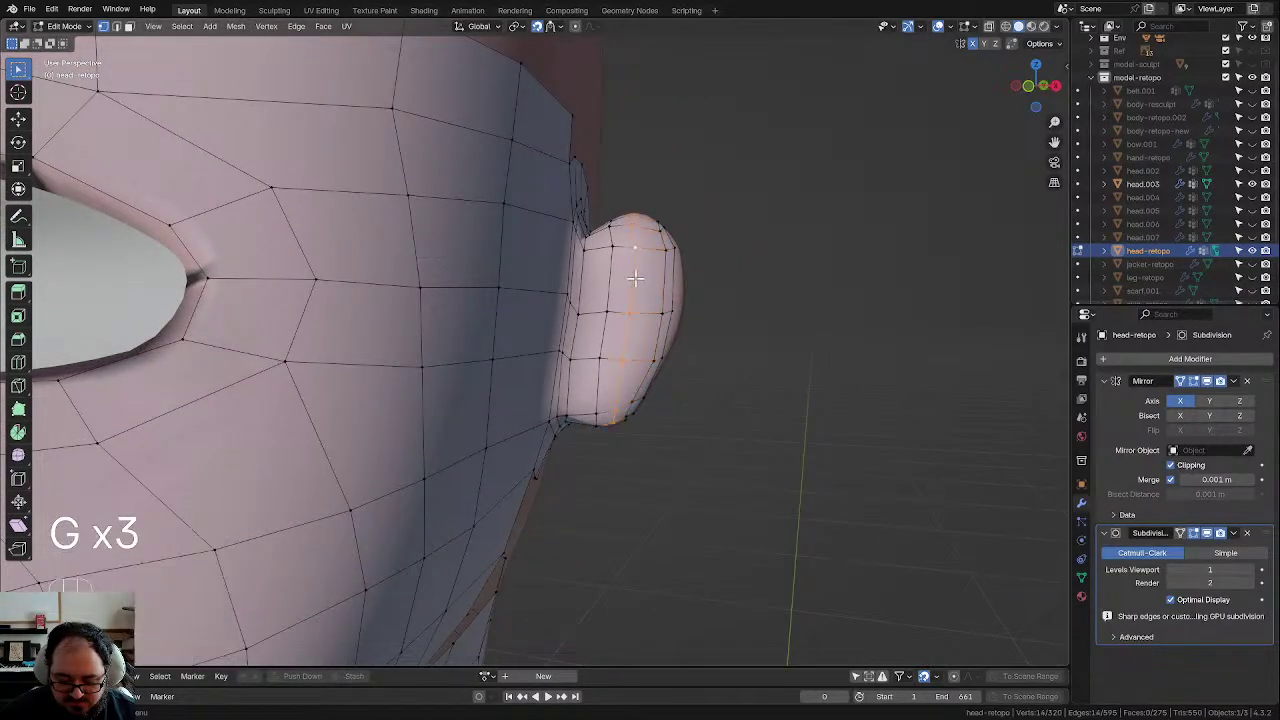
key(g)
click(635, 278)
alt+click(622, 280)
key(g)
click(622, 280)
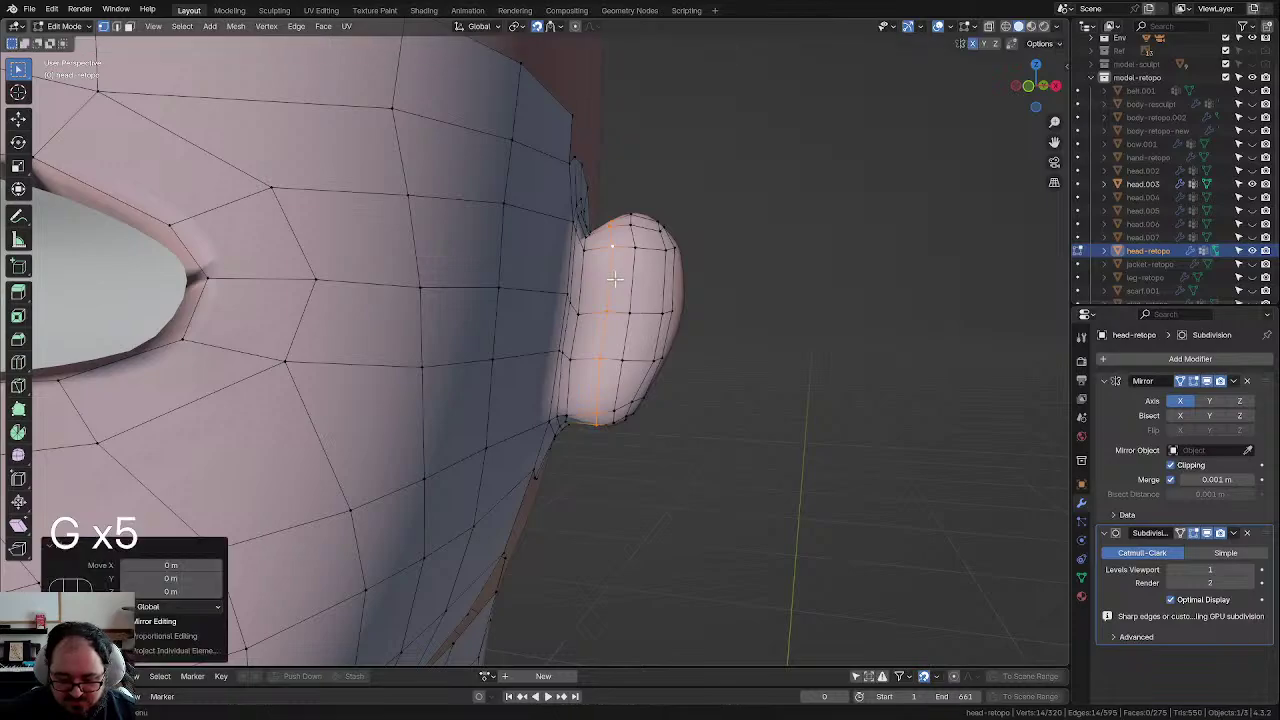
Step: Move three vertices along the ear's outer rim slightly forward, at the middle, lower and upper rows, as seen from behind
middle_drag(622, 282, 502, 316)
key(g)
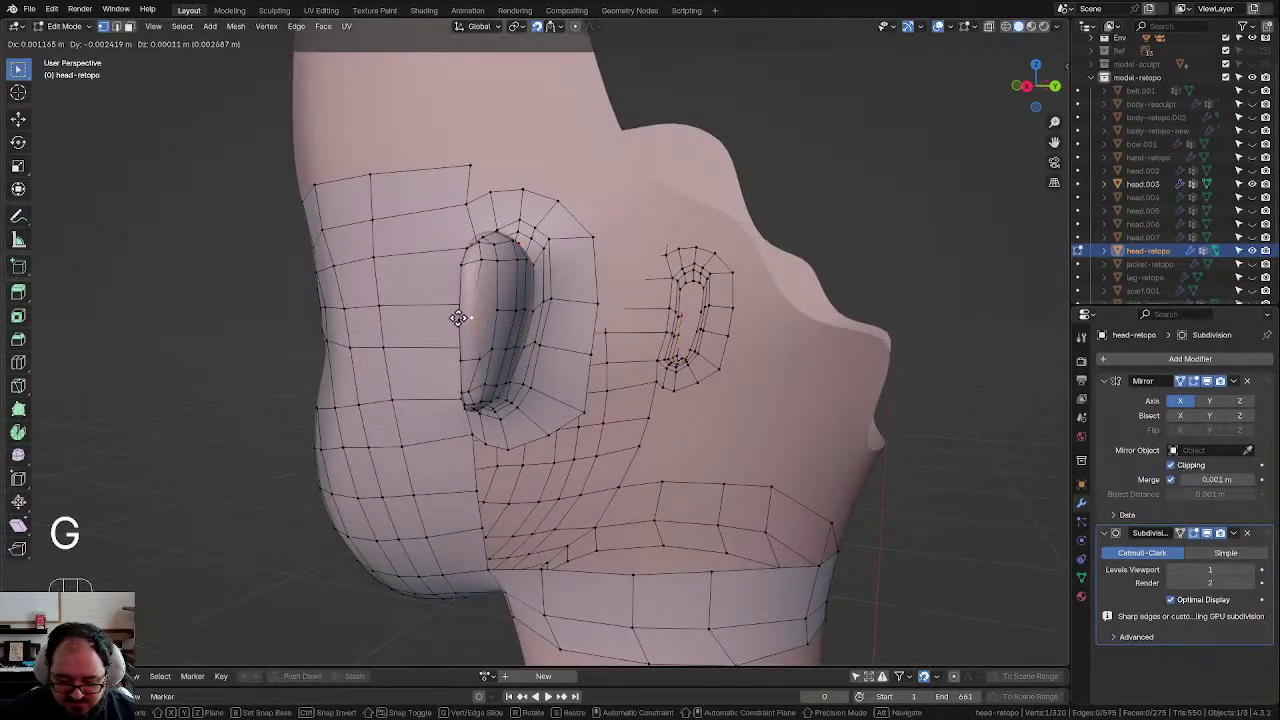
click(456, 314)
click(467, 357)
key(g)
click(459, 356)
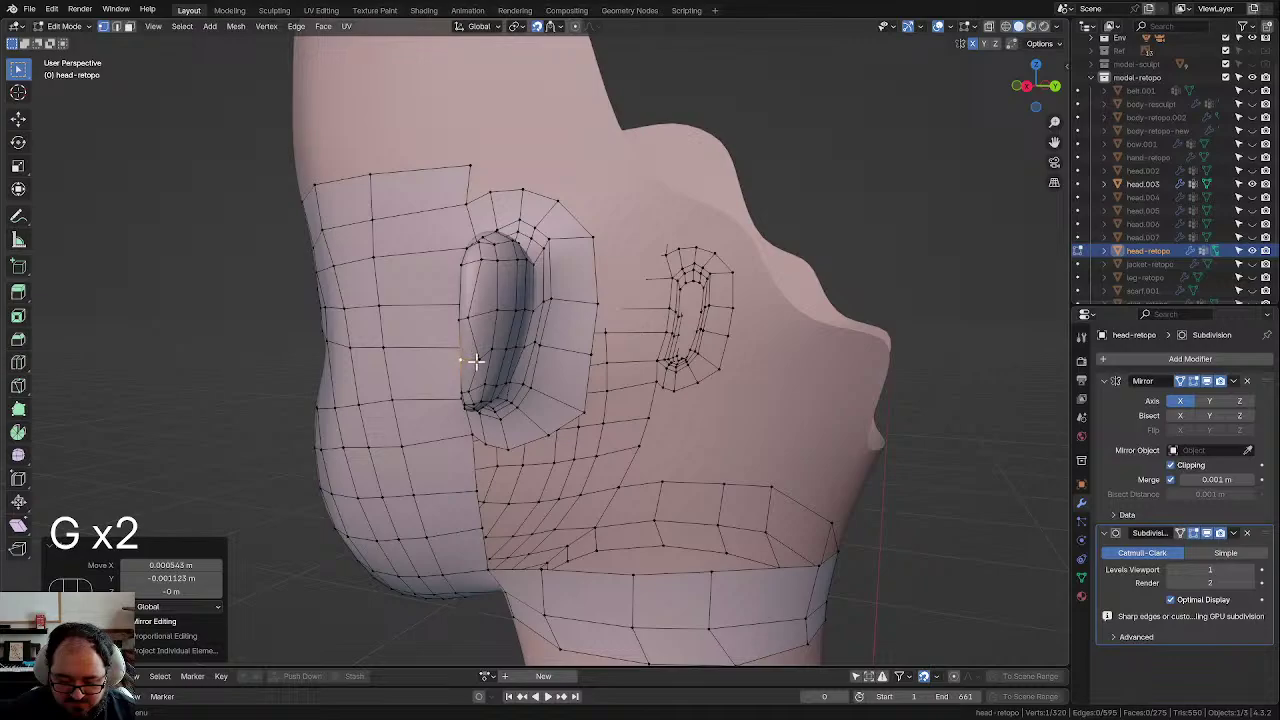
key(g)
click(462, 360)
click(466, 264)
key(g)
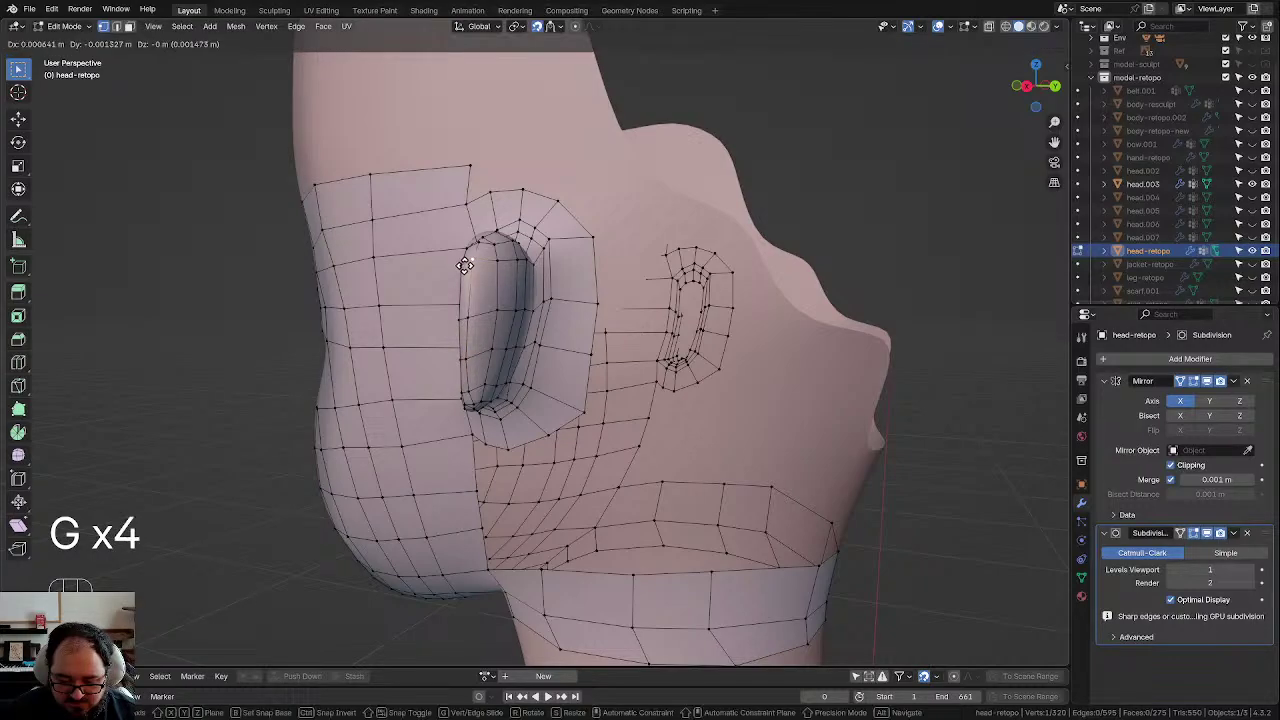
click(465, 264)
Step: Adjust the vertex near the ear's lower tip on the outer side to even out the end faces
middle_drag(465, 264, 551, 302)
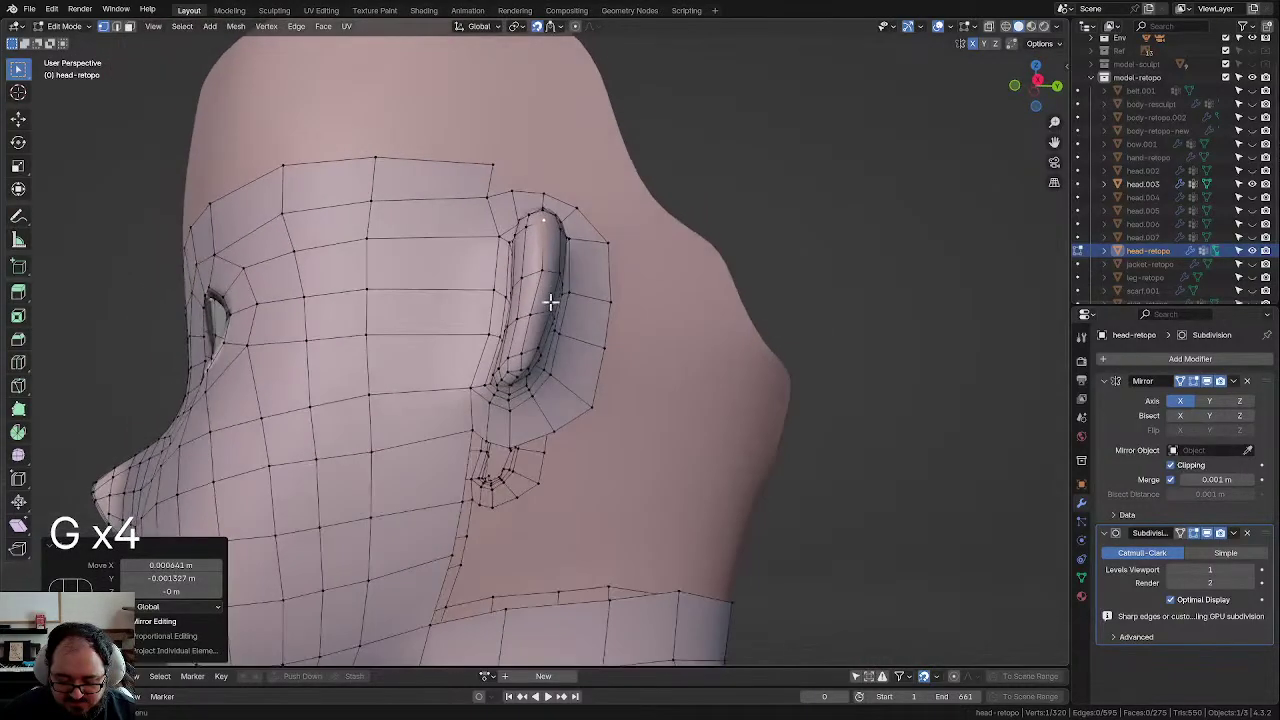
click(520, 370)
key(g)
click(515, 362)
key(g)
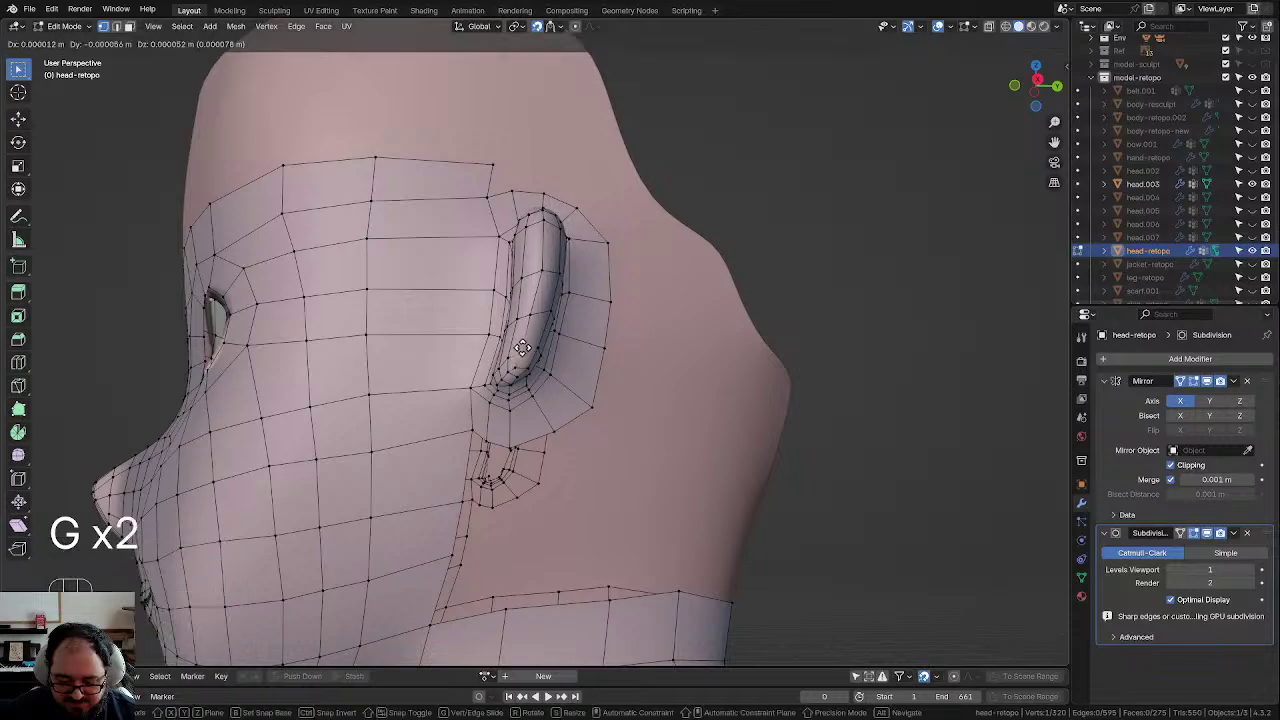
click(522, 347)
Step: Reposition the lower vertices on the back of the ear to even the spacing above the lobe
middle_drag(522, 347, 443, 371)
click(423, 353)
key(g)
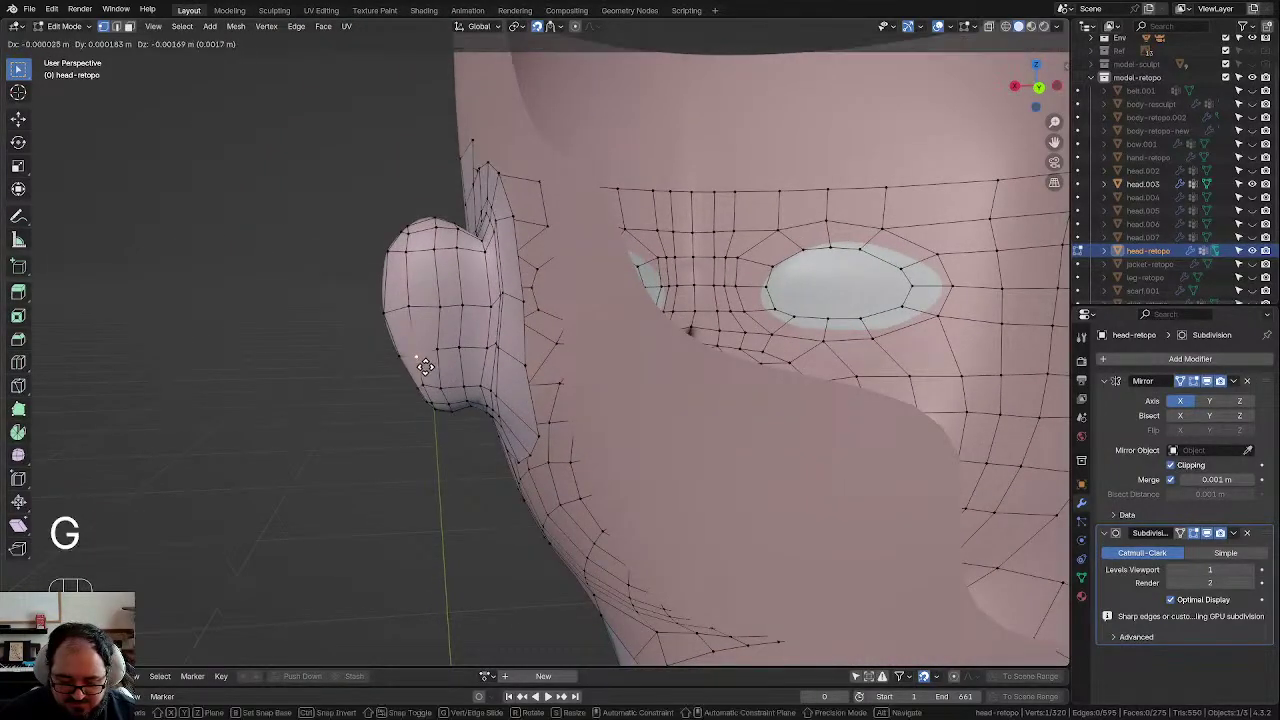
click(425, 367)
key(g)
click(437, 392)
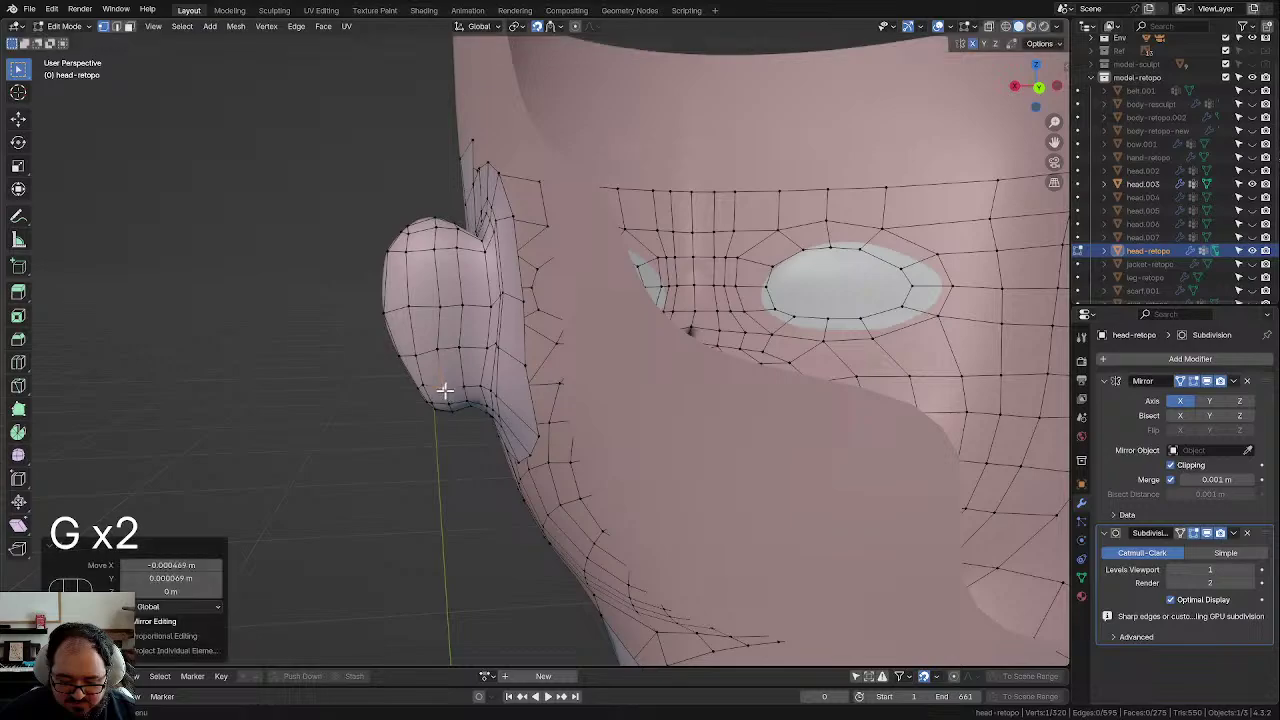
key(g)
click(433, 392)
Step: Shift the middle and upper vertices of the column nearest the outer rim on the ear's back outward
click(414, 299)
key(g)
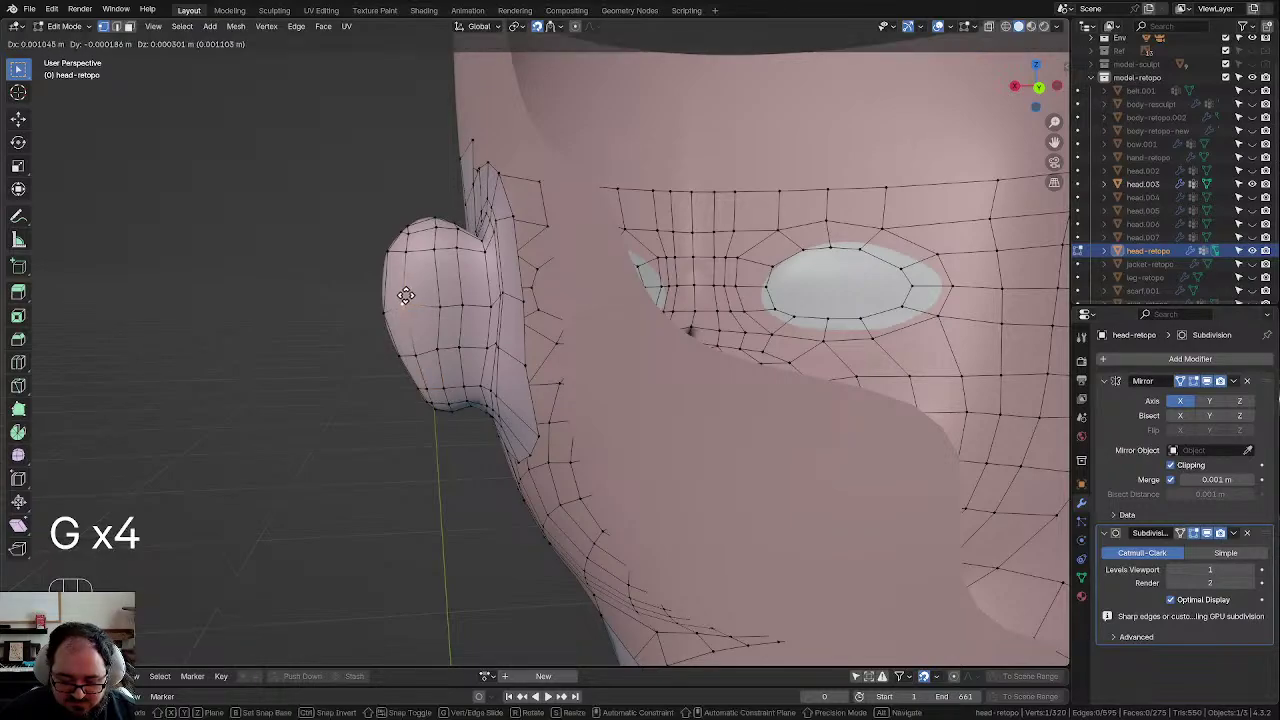
click(402, 299)
click(402, 266)
key(g)
click(402, 272)
Step: Shift the middle and upper vertices of the ear back's central column and the middle vertex of the inner column outward
click(436, 299)
key(g)
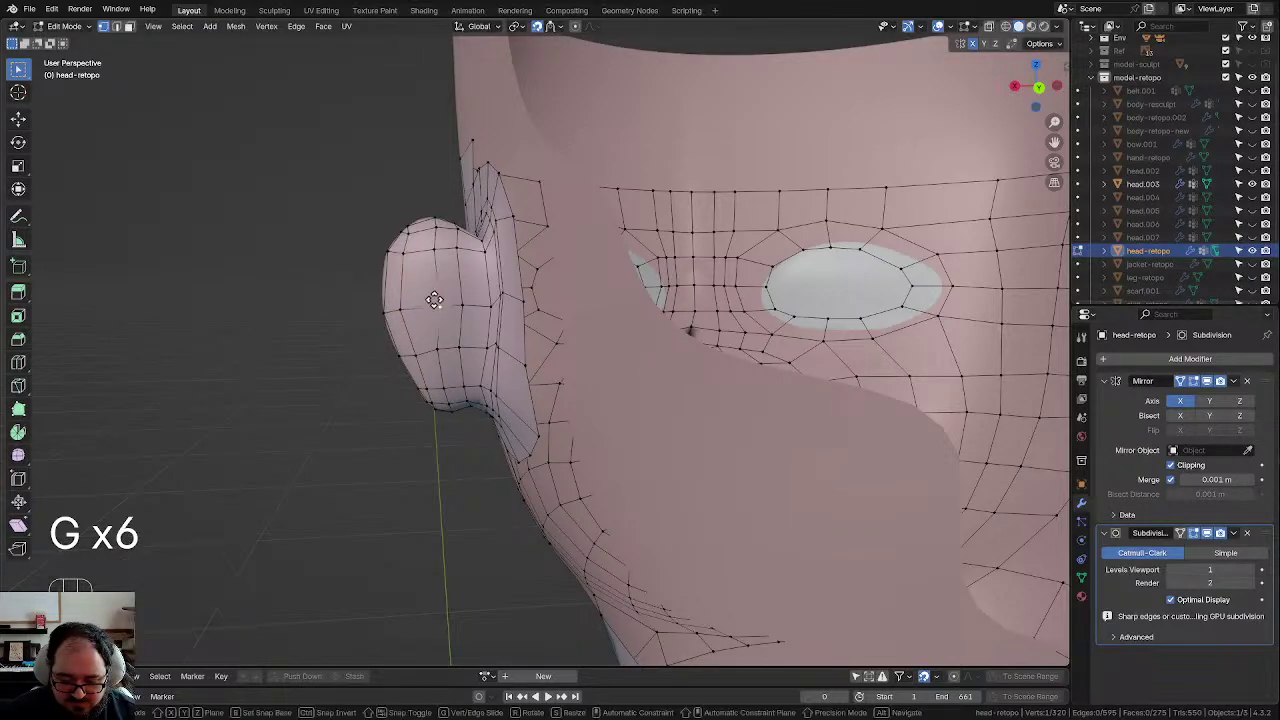
click(427, 299)
click(434, 265)
key(g)
click(431, 266)
click(470, 309)
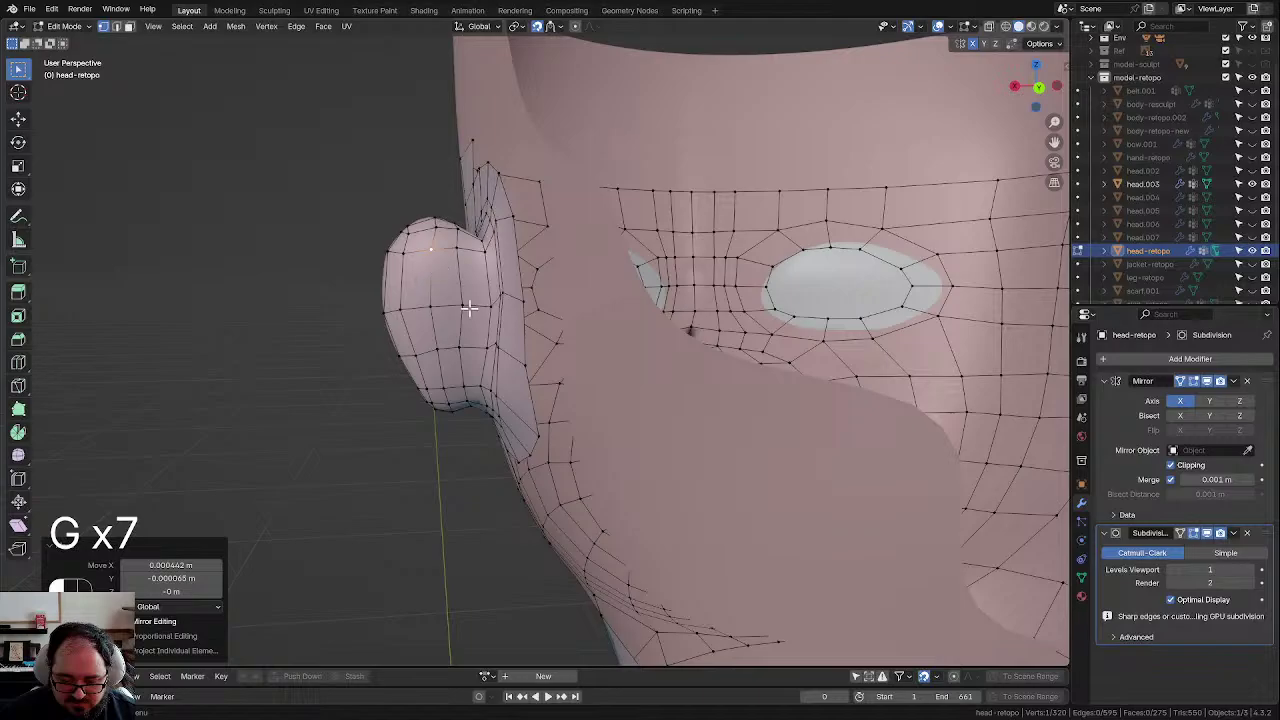
key(g)
click(460, 308)
Step: Nudge the vertex at the lower rear of the ear's base by about 0.0001 m onto the sculpt
scroll(476, 295, down, 1)
scroll(476, 295, down, 2)
middle_drag(476, 295, 493, 418)
scroll(565, 369, up, 4)
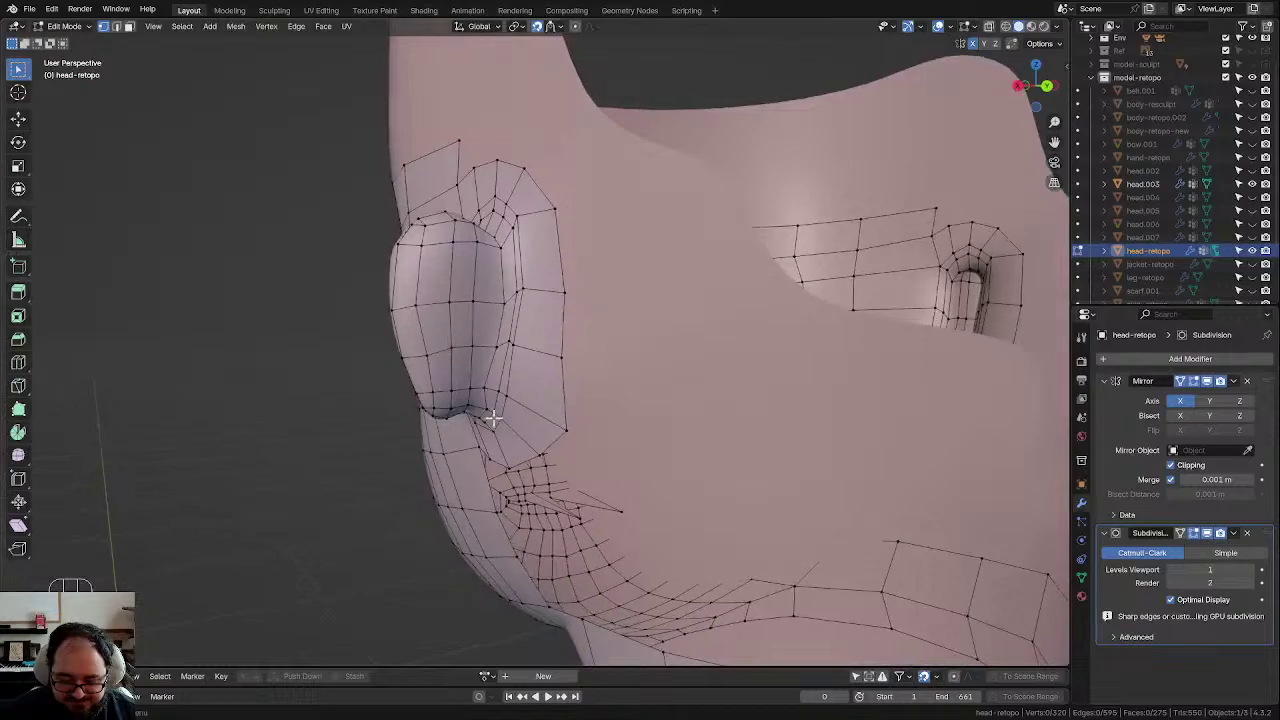
key(g)
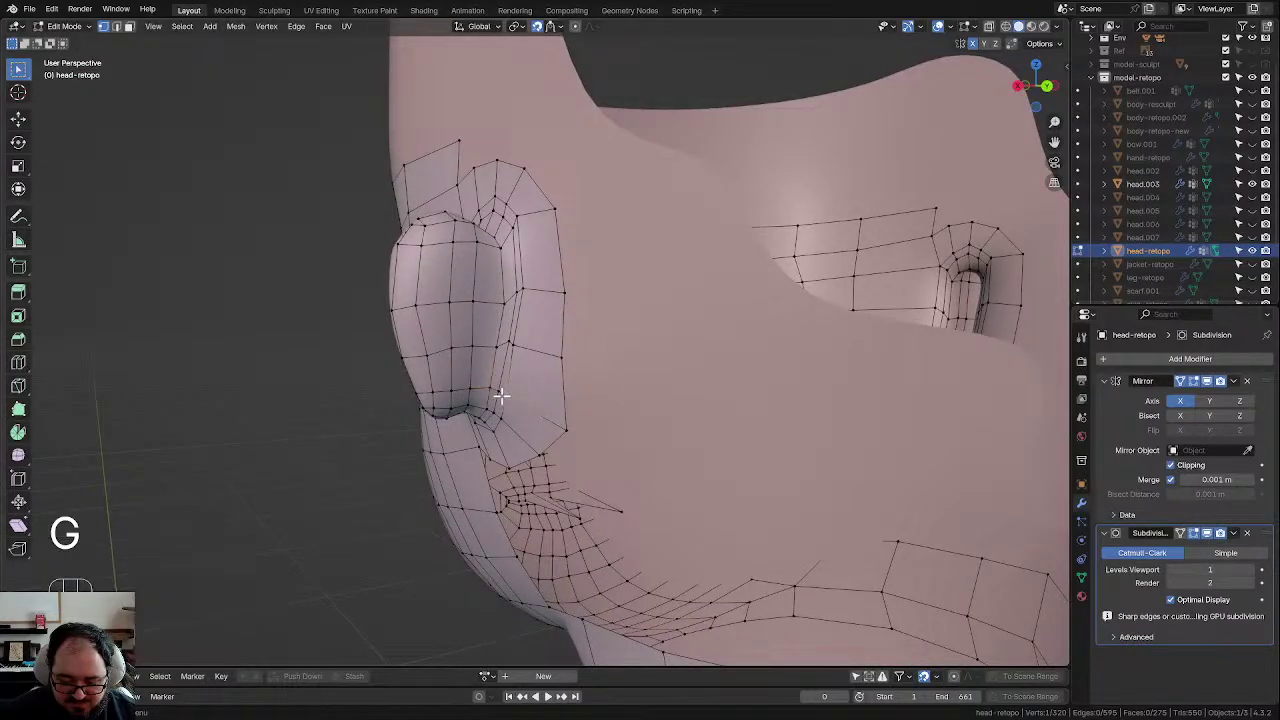
key(g)
key(g)
click(503, 386)
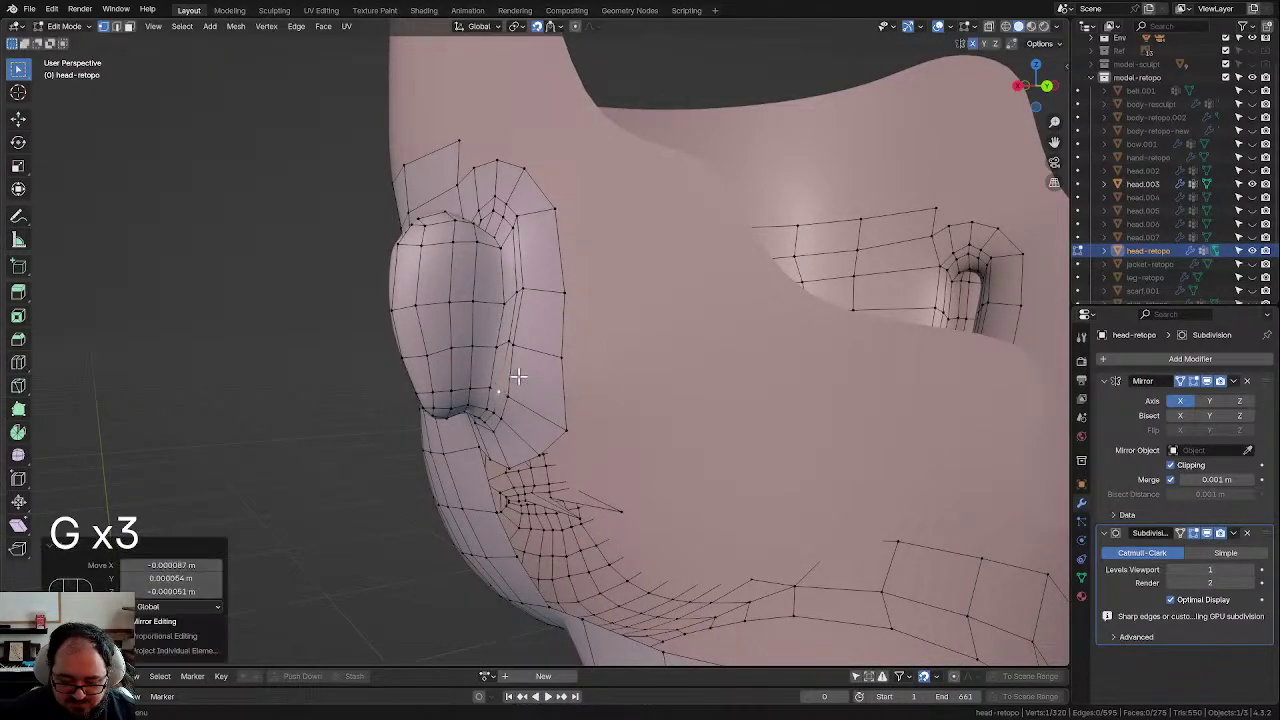
Step: Dissolve the redundant edge loop running around the ear's base
middle_drag(503, 386, 677, 371)
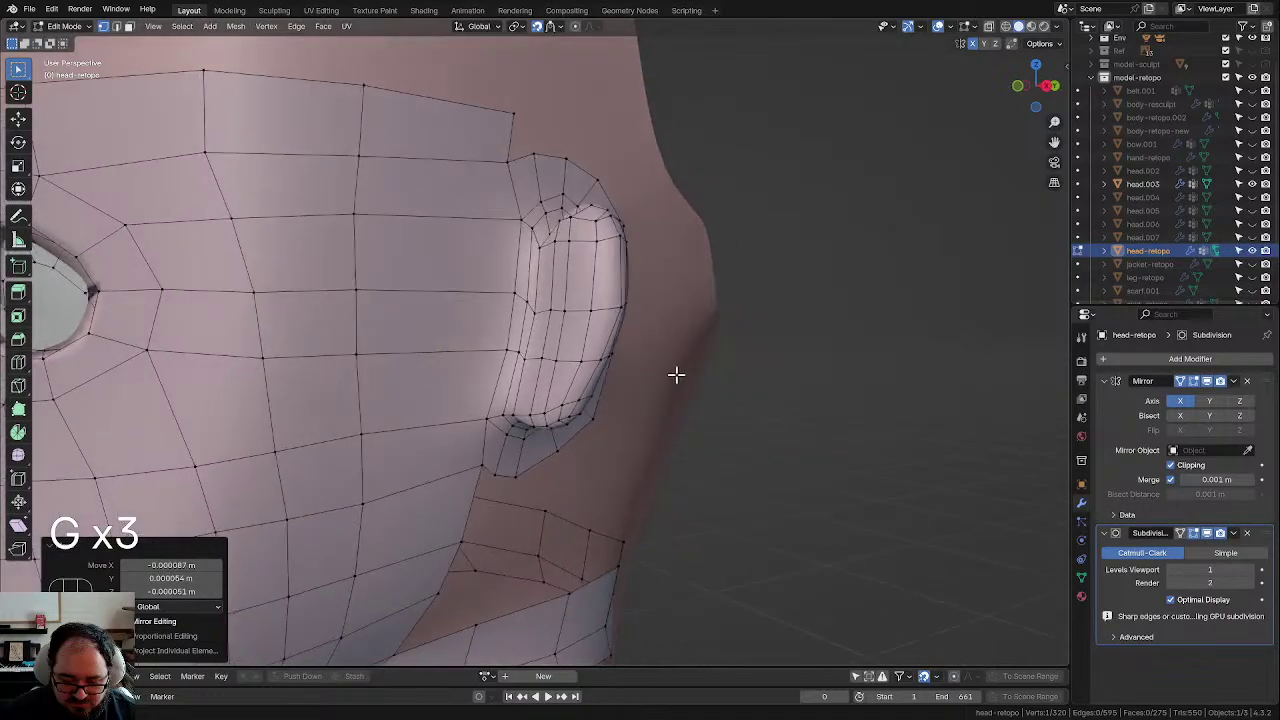
alt+click(525, 271)
key(x)
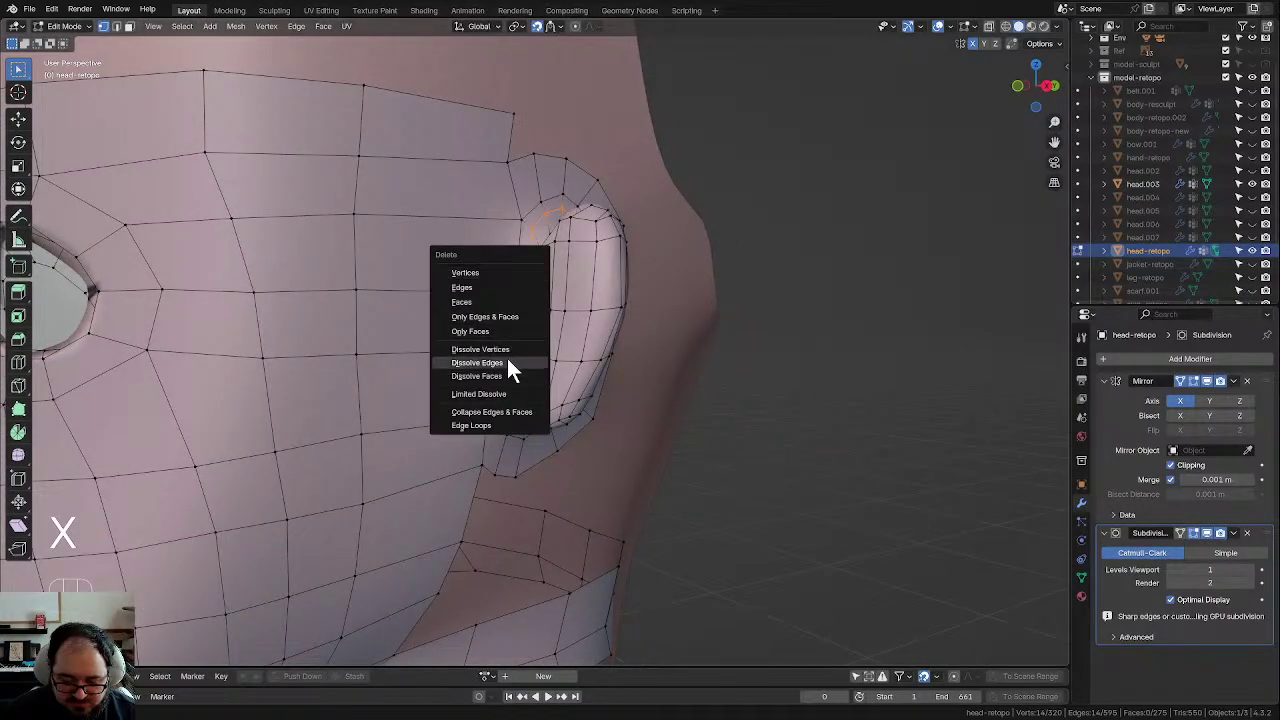
click(591, 365)
Step: Extrude the neck band's upper edge behind the jaw upward twice, by about 0.0137 m and 0.0123 m, in right orthographic view
middle_drag(746, 323, 629, 286)
scroll(612, 290, up, 1)
key(KP_3)
scroll(518, 368, up, 3)
scroll(518, 368, down, 5)
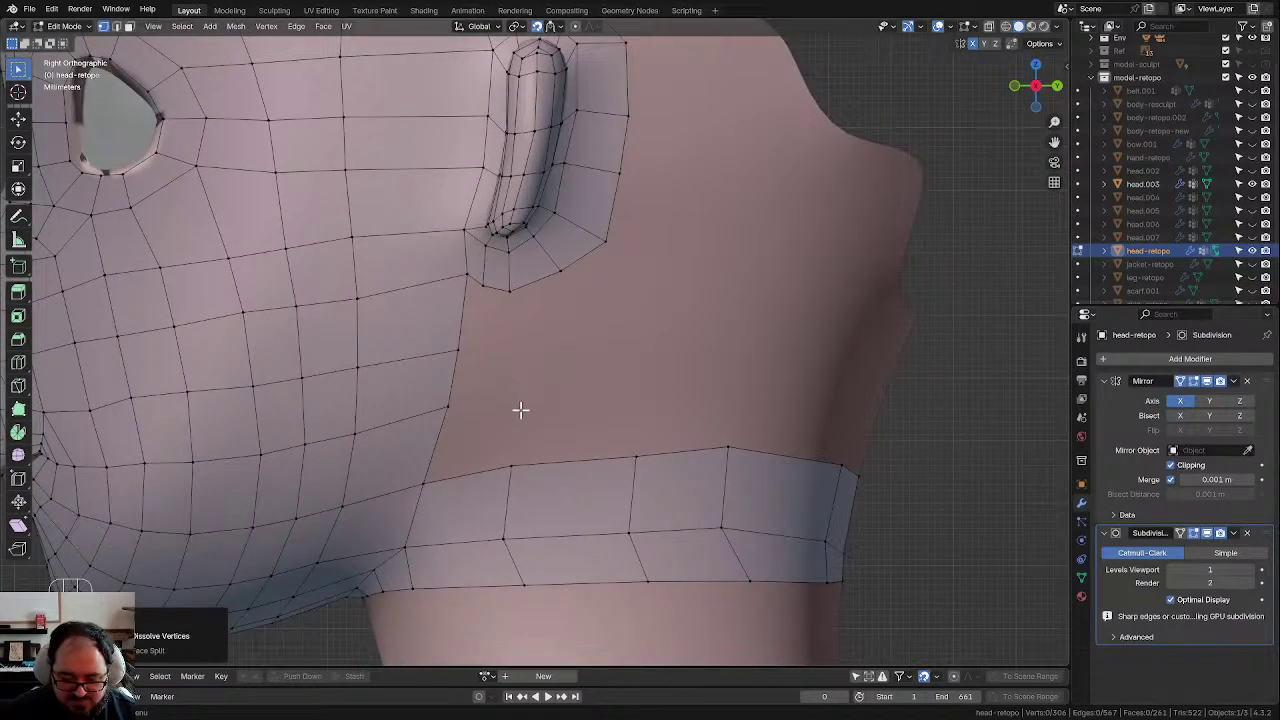
scroll(514, 431, up, 4)
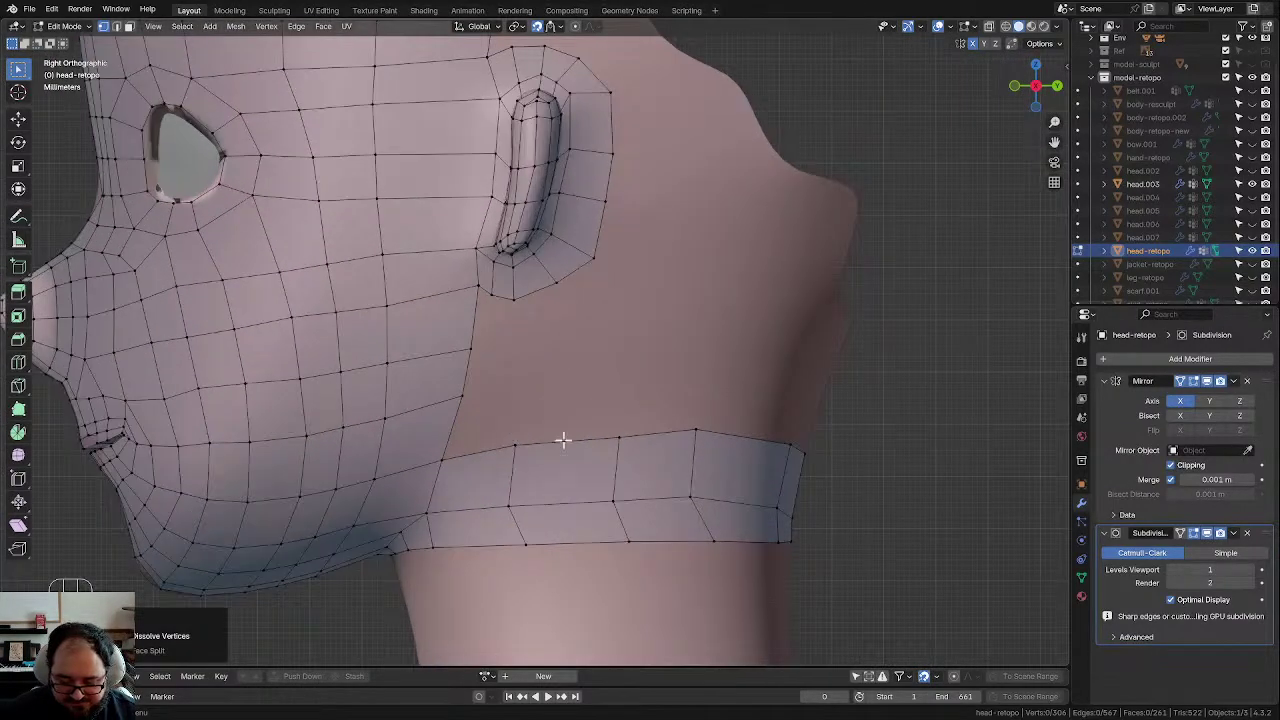
alt+click(663, 432)
click(547, 421)
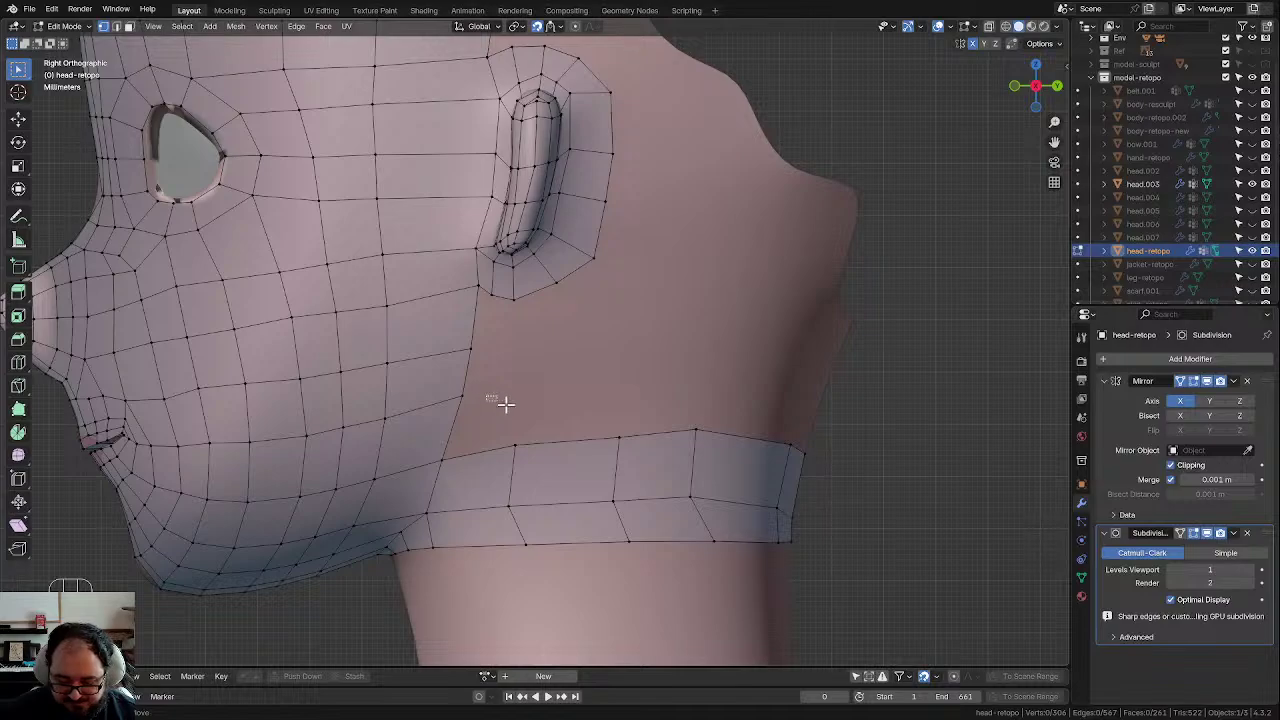
drag(488, 397, 916, 488)
key(e)
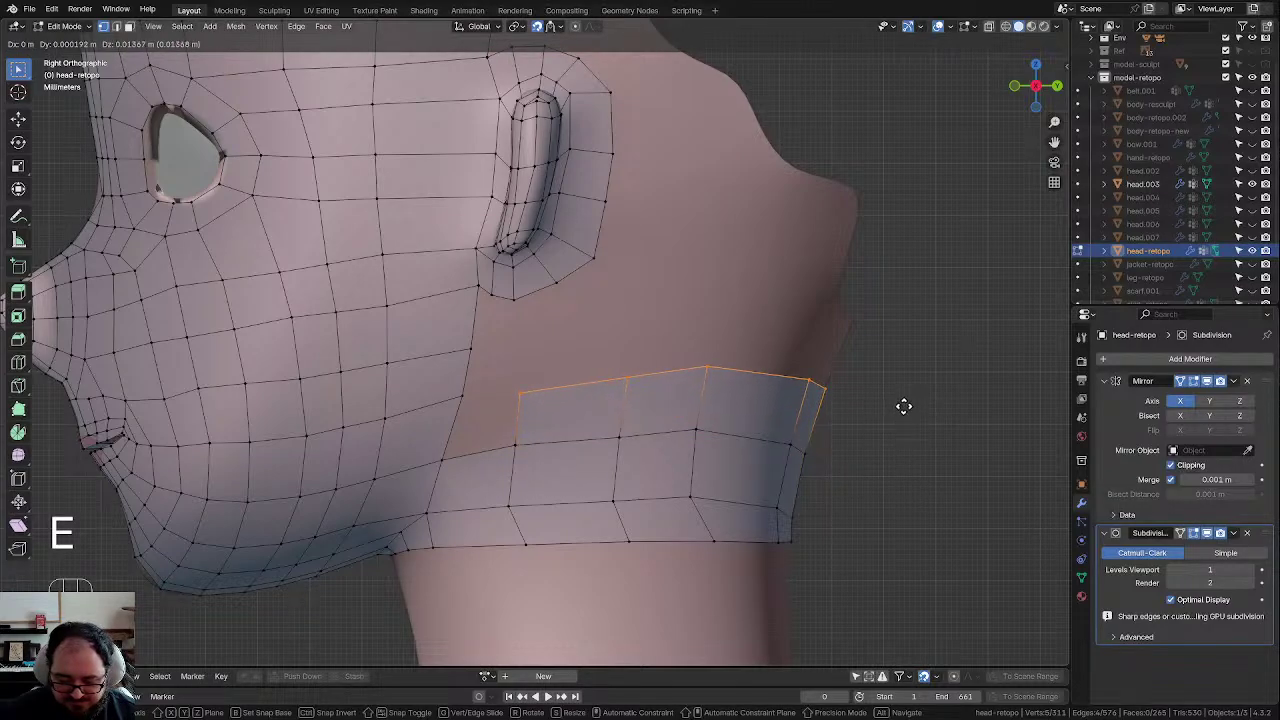
click(903, 406)
key(e)
click(907, 319)
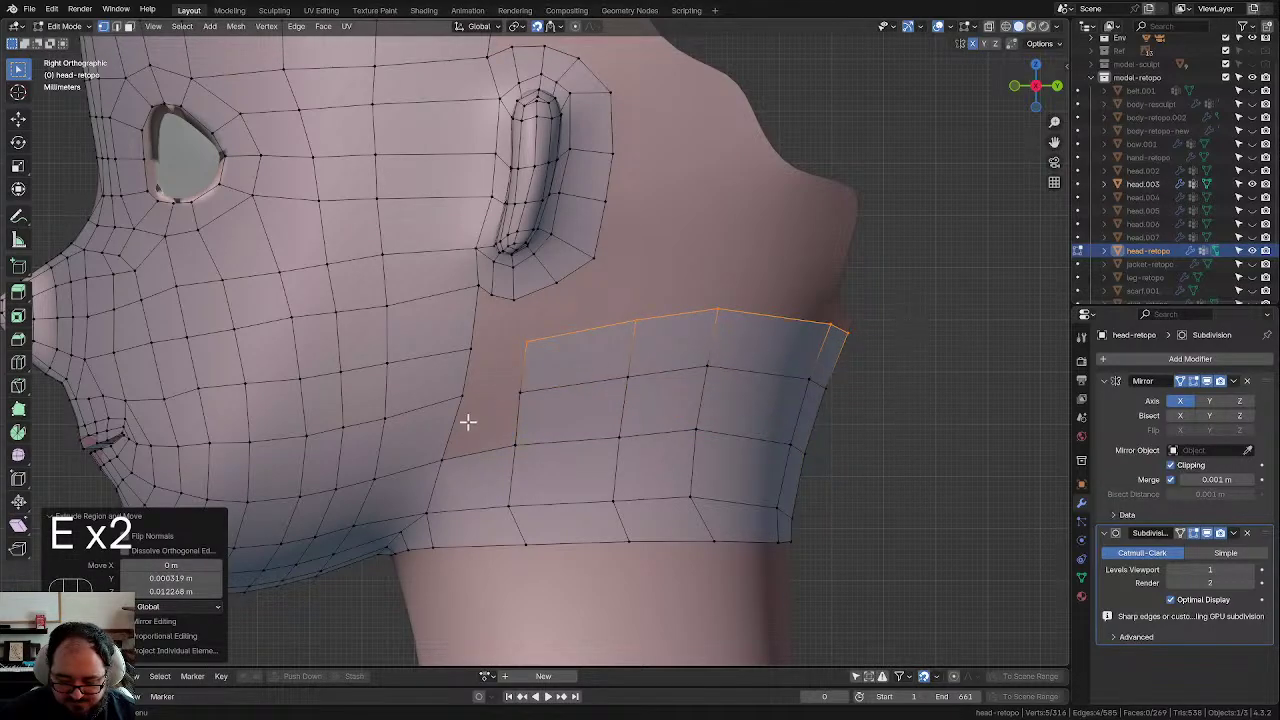
Step: Fill the gap between the jaw's rear edge and the extruded neck strip with two quads
click(438, 458)
shift+click(514, 448)
key(f)
key(f)
scroll(760, 408, down, 3)
middle_drag(812, 420, 734, 423)
scroll(817, 496, up, 2)
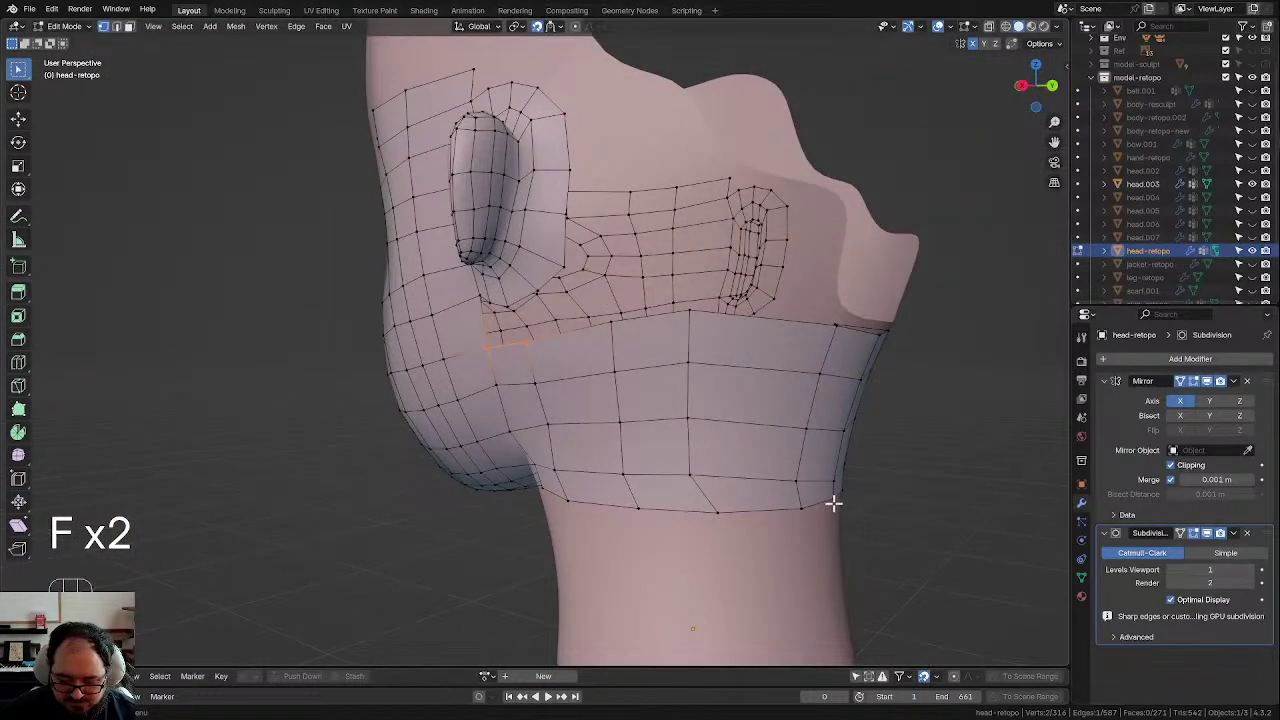
click(834, 484)
key(g)
click(834, 471)
key(ctrl+z)
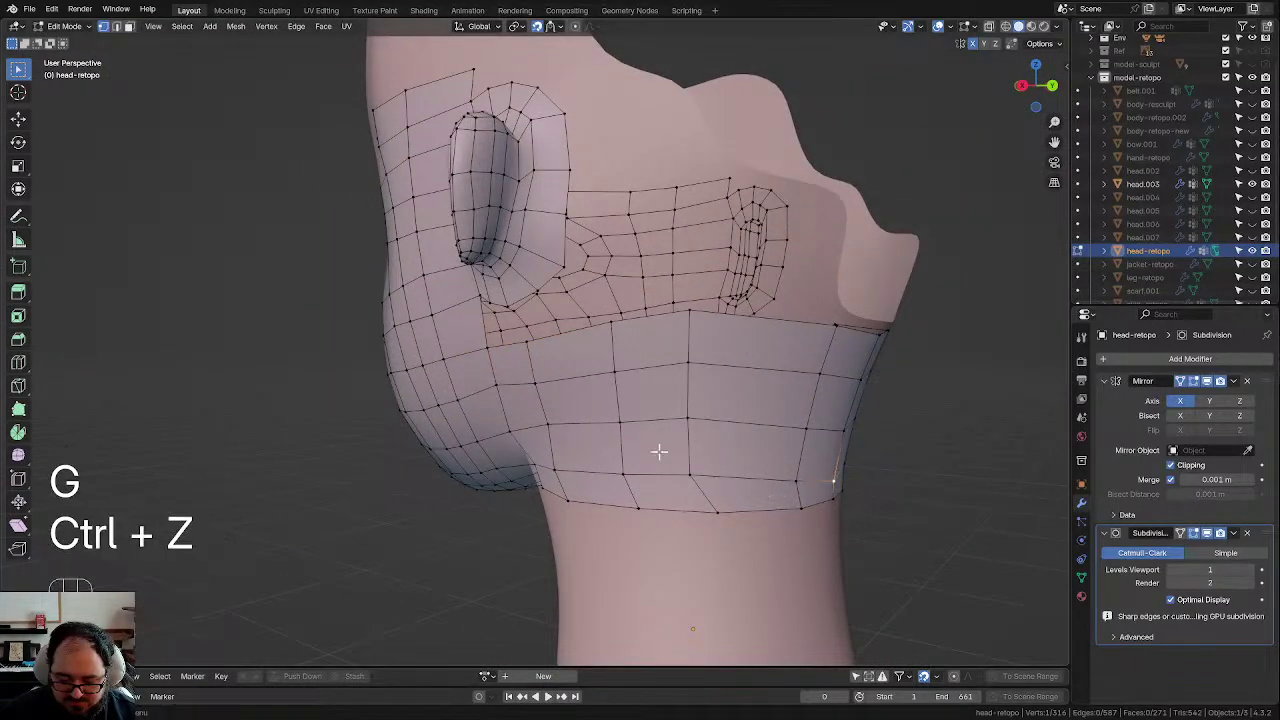
Step: Move two vertices on the outer ring below the ear backward by about 0.0012 m and 0.0008 m in right orthographic view
middle_drag(659, 452, 746, 434)
shift+middle_drag(600, 391, 646, 423)
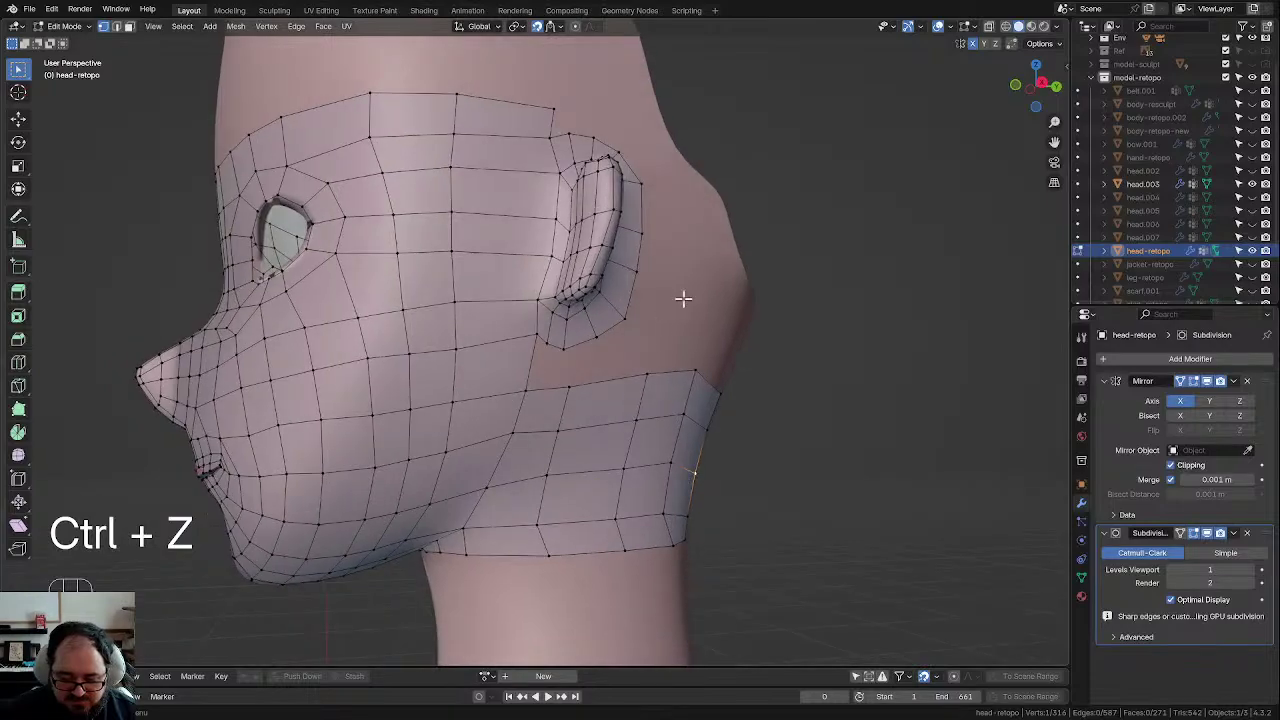
key(KP_1)
key(KP_3)
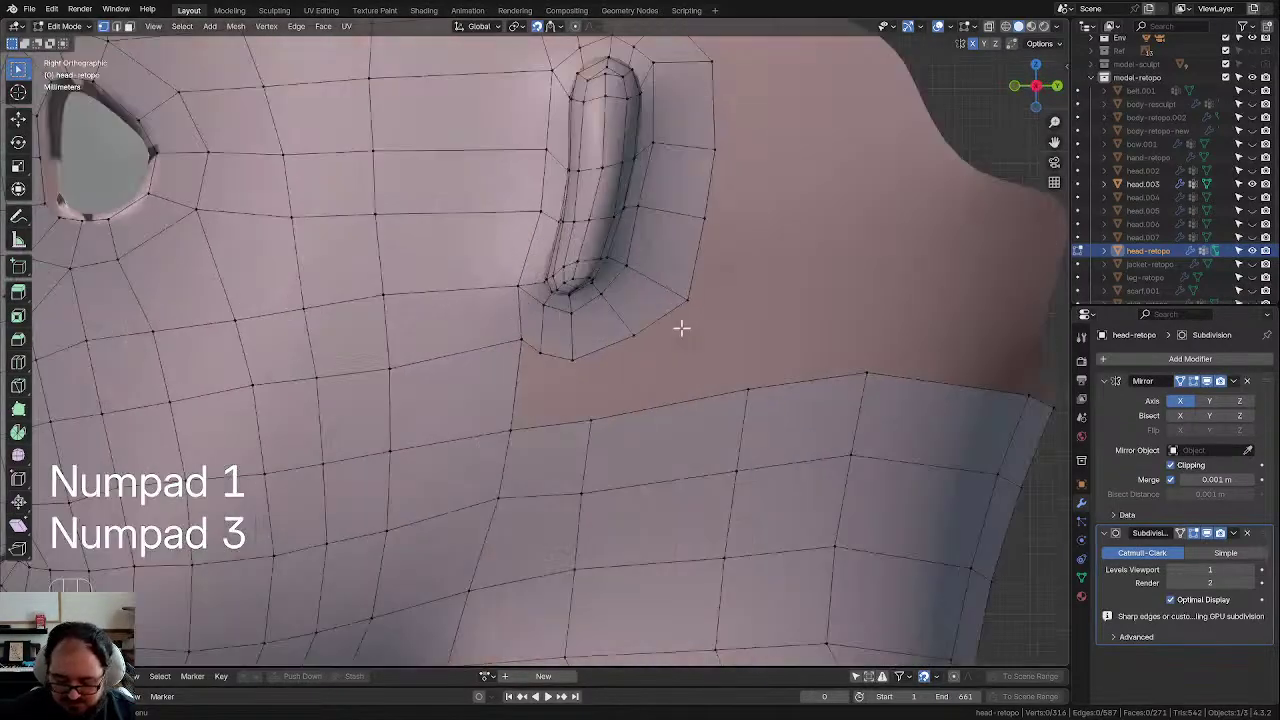
scroll(683, 329, up, 2)
shift+middle_drag(667, 360, 549, 254)
key(g)
click(566, 254)
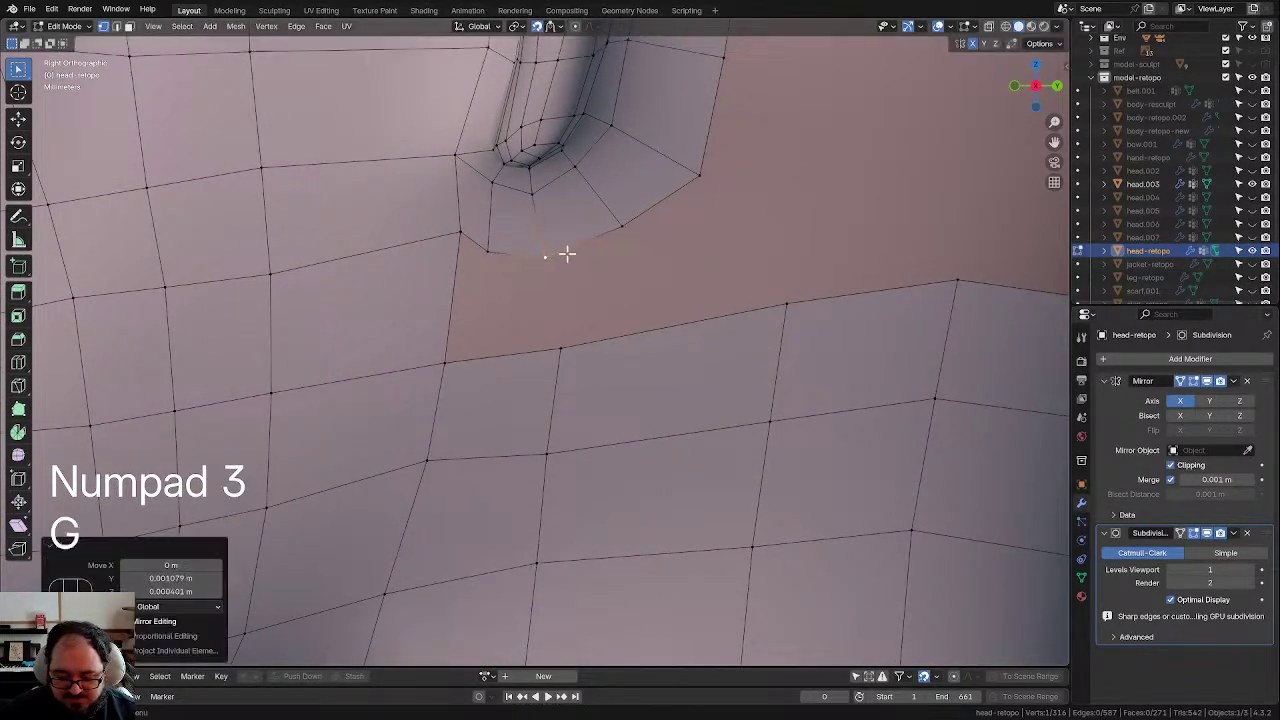
key(g)
click(641, 215)
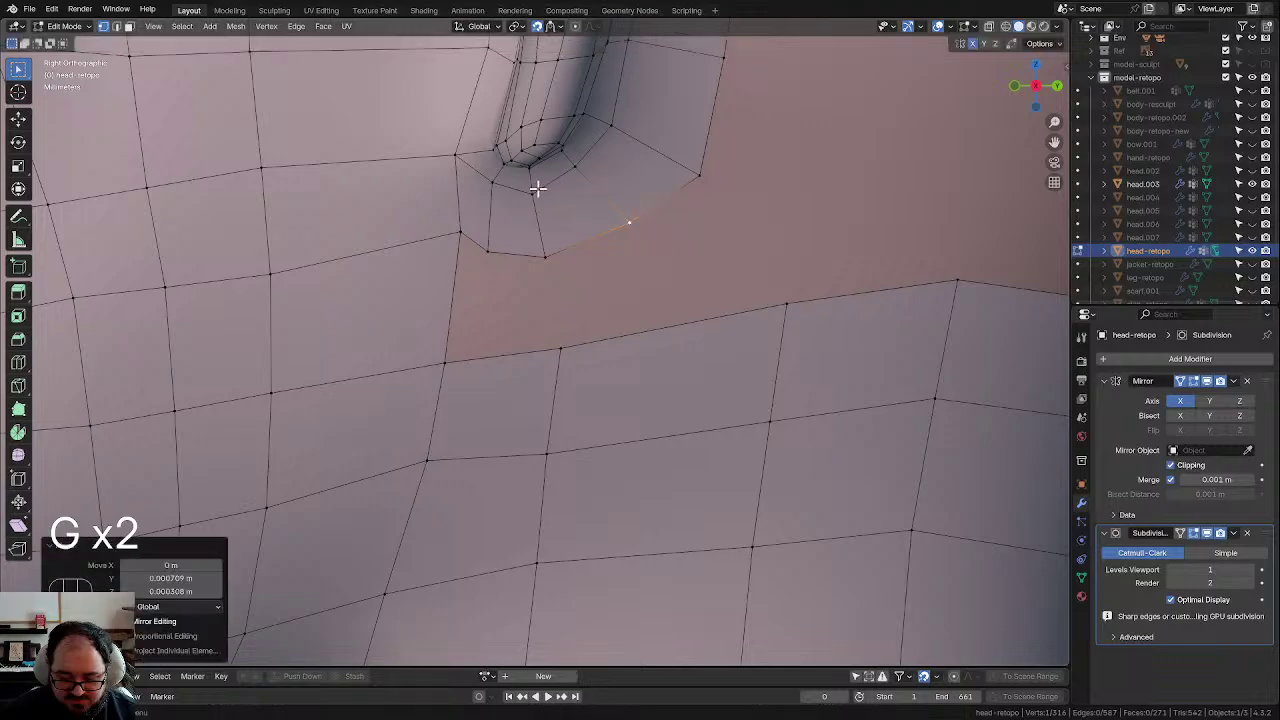
Step: Move the edge spanning the face ring beneath the earlobe backward by about 0.0013 m and rotate it slightly
click(535, 191)
key(g)
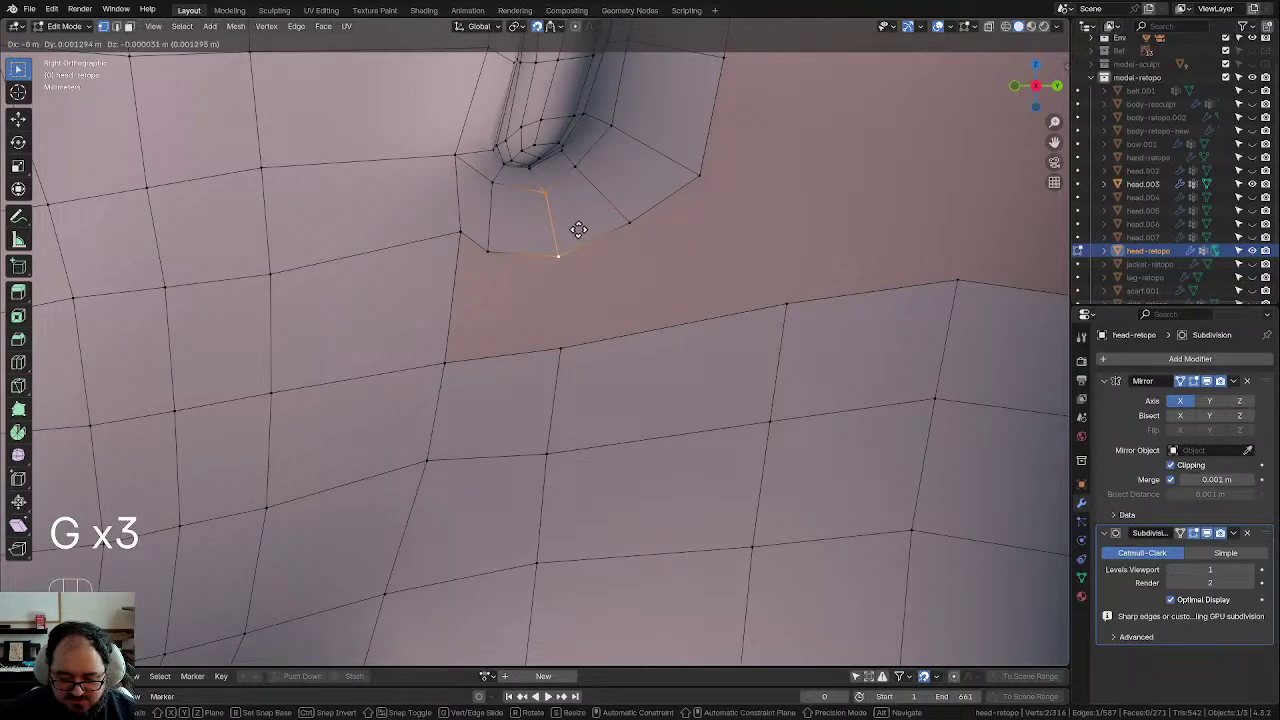
click(583, 230)
key(r)
click(609, 260)
Step: Shift the two vertices of the neighbouring edge beneath the ear backward, moving the outer one about 0.0012 m
click(491, 258)
key(g)
click(536, 259)
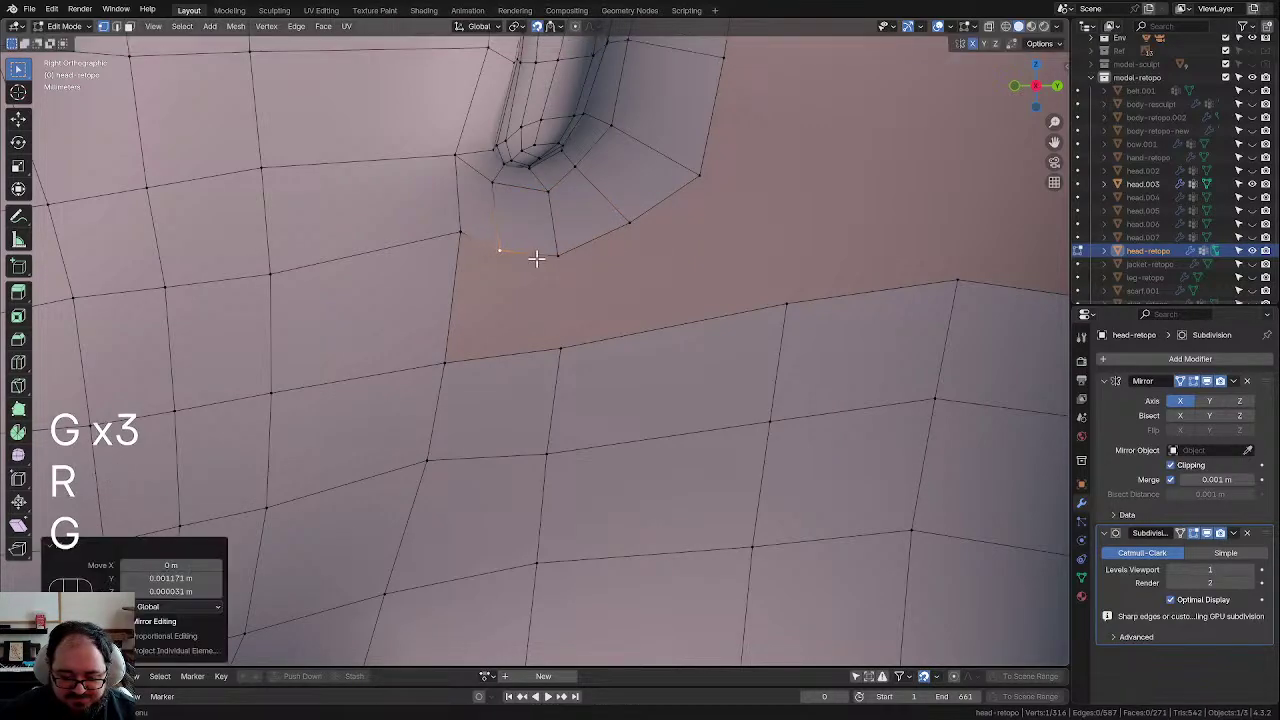
click(491, 177)
key(g)
click(509, 181)
click(507, 241)
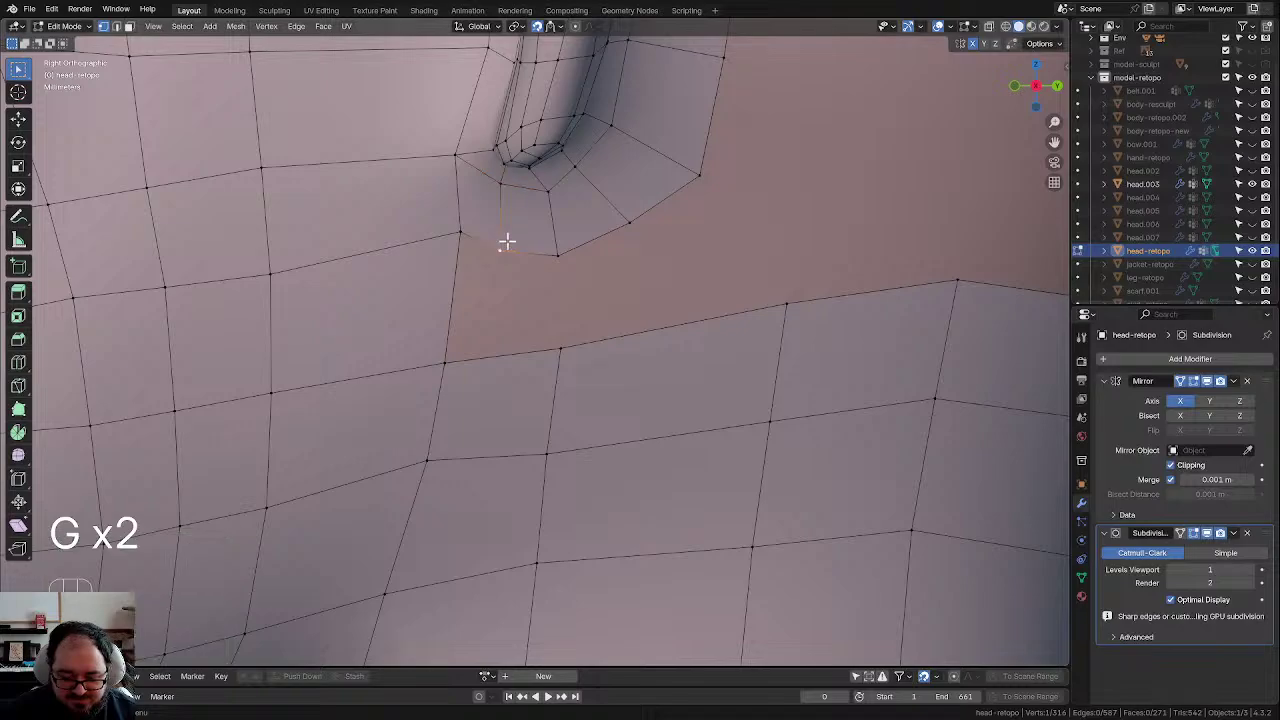
Step: Reposition the border vertices along the lower edge of the ear loop
key(g)
click(513, 245)
click(570, 258)
scroll(569, 258, down, 4)
shift+middle_drag(560, 298, 569, 275)
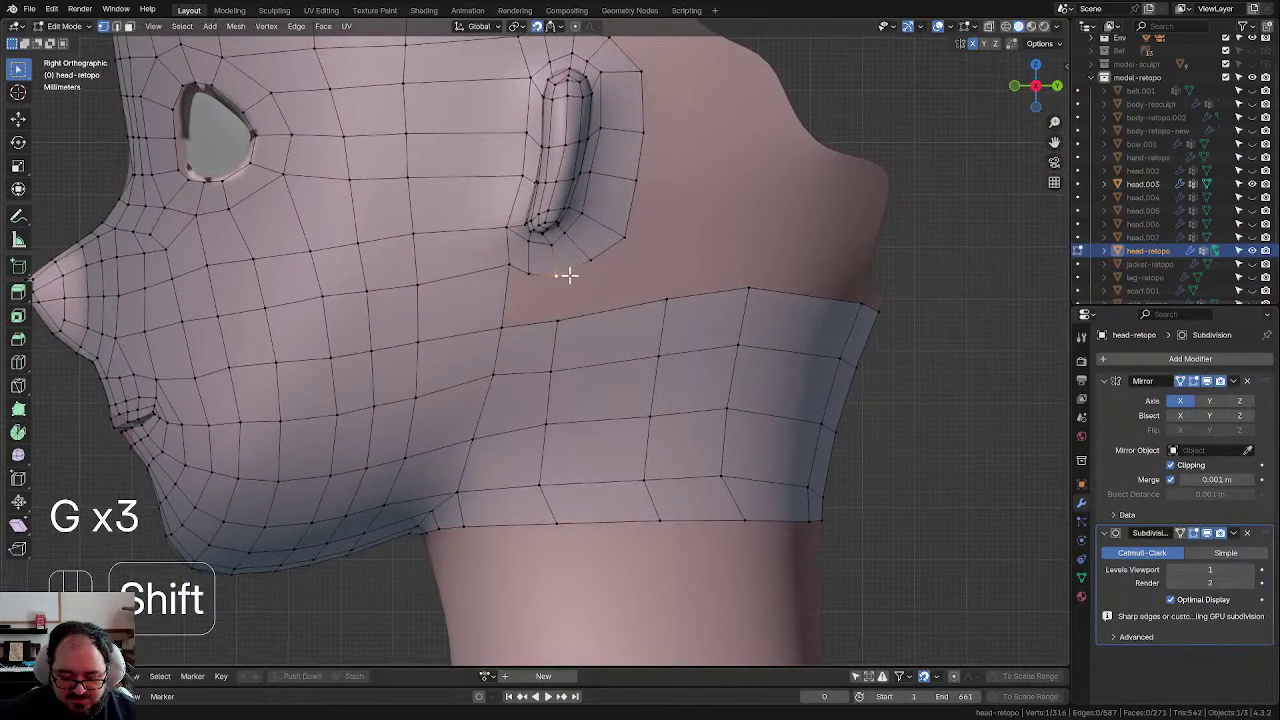
Step: Add a vertical loop cut through the neck strip below the ear, fill two faces up to the ear loop, and shift the cut's bottom vertex
key(ctrl+r)
click(521, 337)
right_click(521, 337)
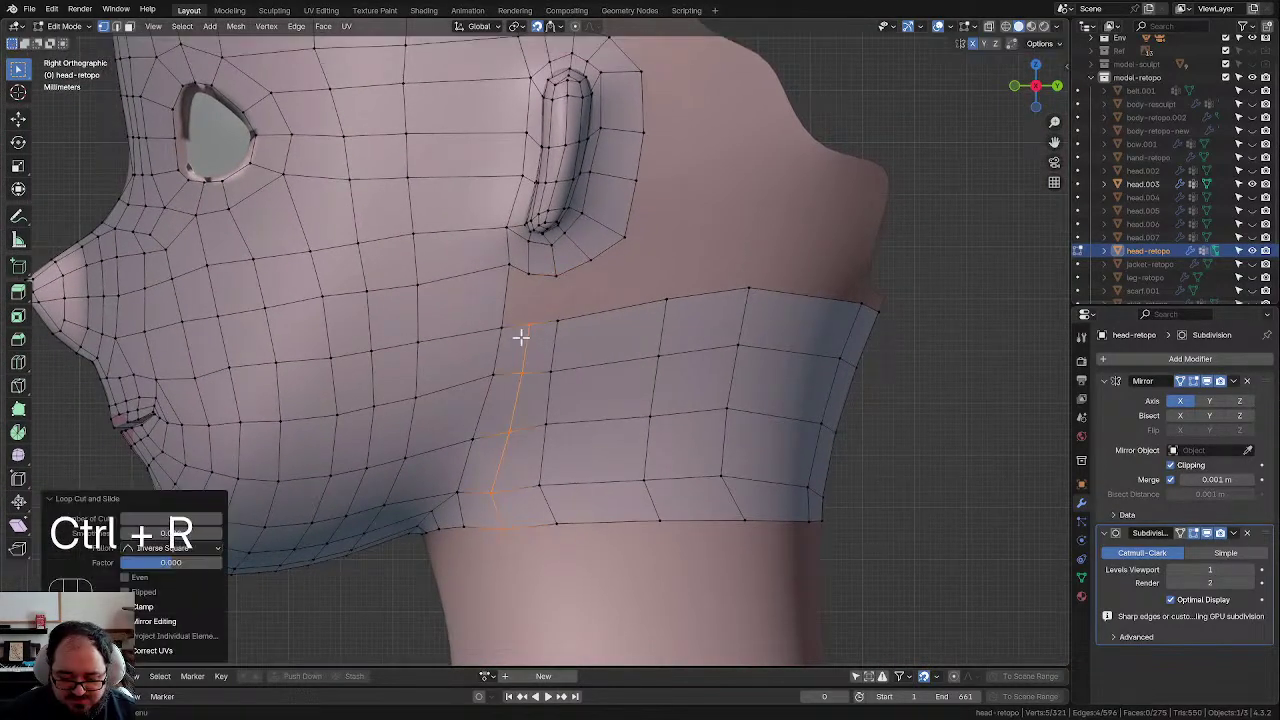
click(504, 270)
shift+click(498, 319)
key(f)
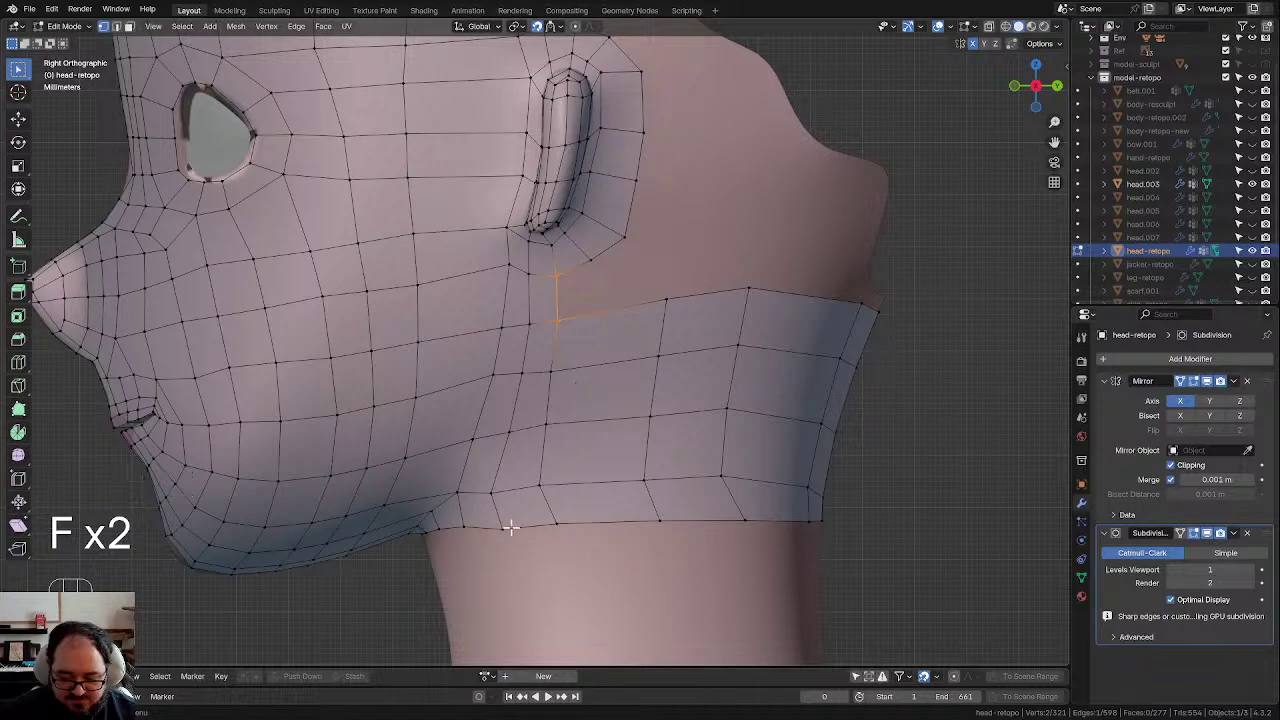
key(g)
click(491, 531)
Step: Add a second vertical loop cut farther back on the neck strip and fill two more faces up to the ear loop's rear corner
key(ctrl+r)
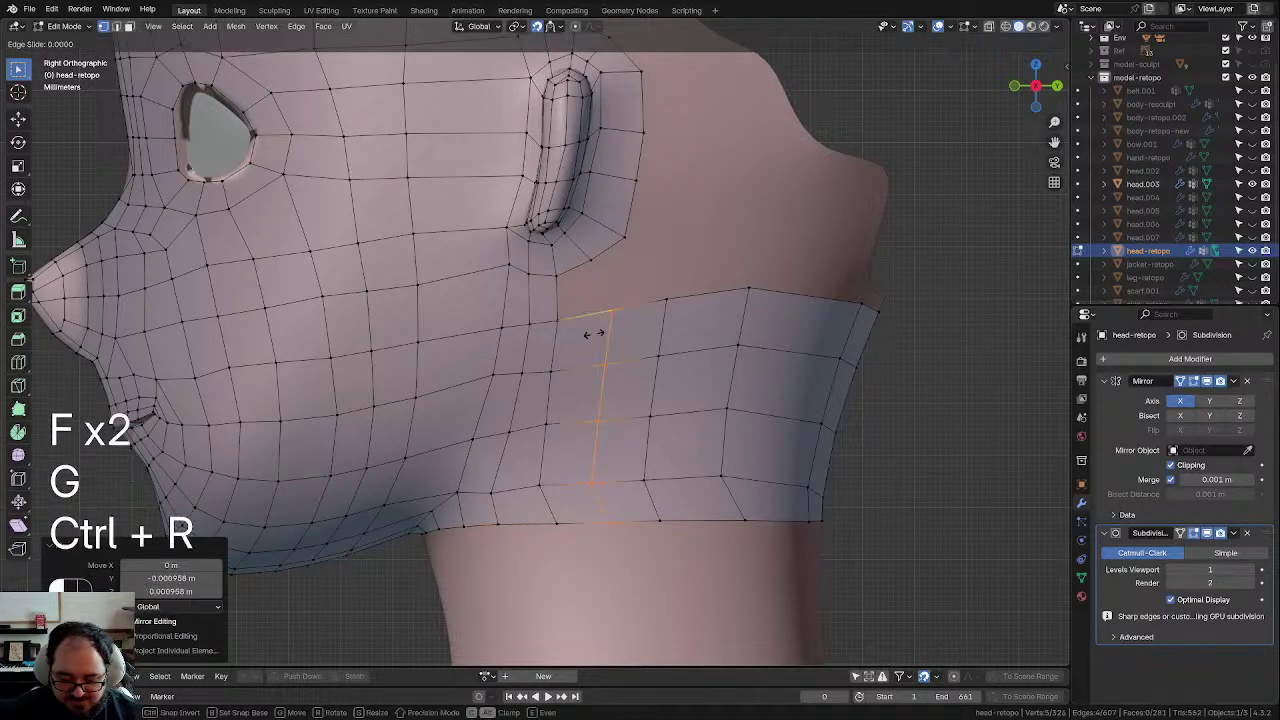
click(594, 334)
right_click(573, 281)
click(571, 281)
shift+click(563, 327)
key(f)
shift+middle_drag(678, 303, 571, 308)
scroll(571, 308, up, 2)
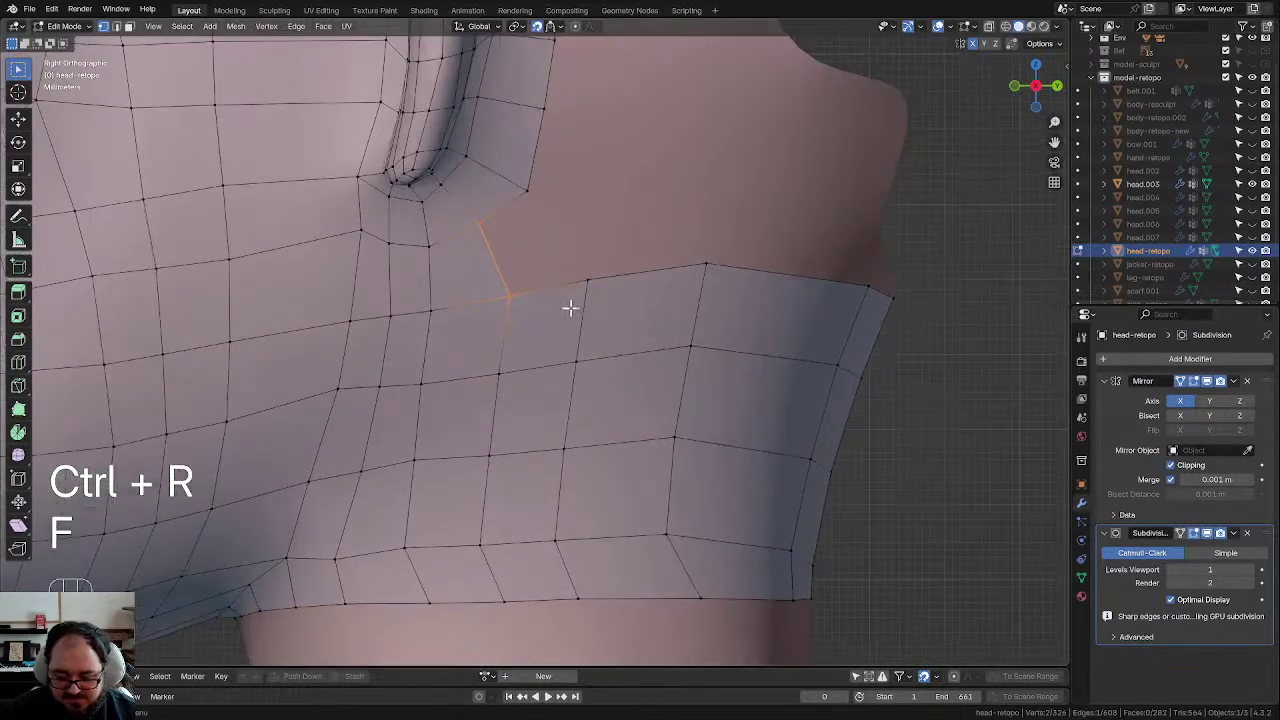
key(f)
Step: Adjust the ear loop's rear corner vertex and move two vertices on the row beneath it forward to even out the new faces
key(g)
click(554, 203)
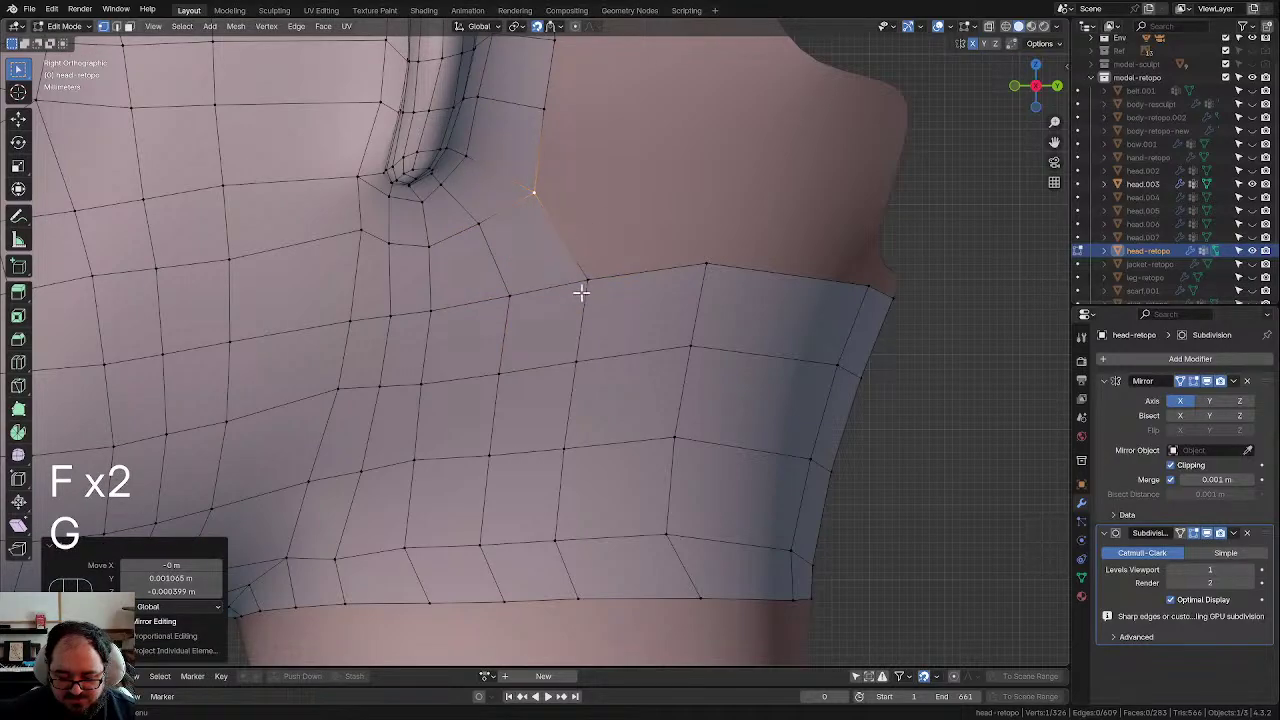
key(g)
click(551, 294)
key(g)
click(497, 317)
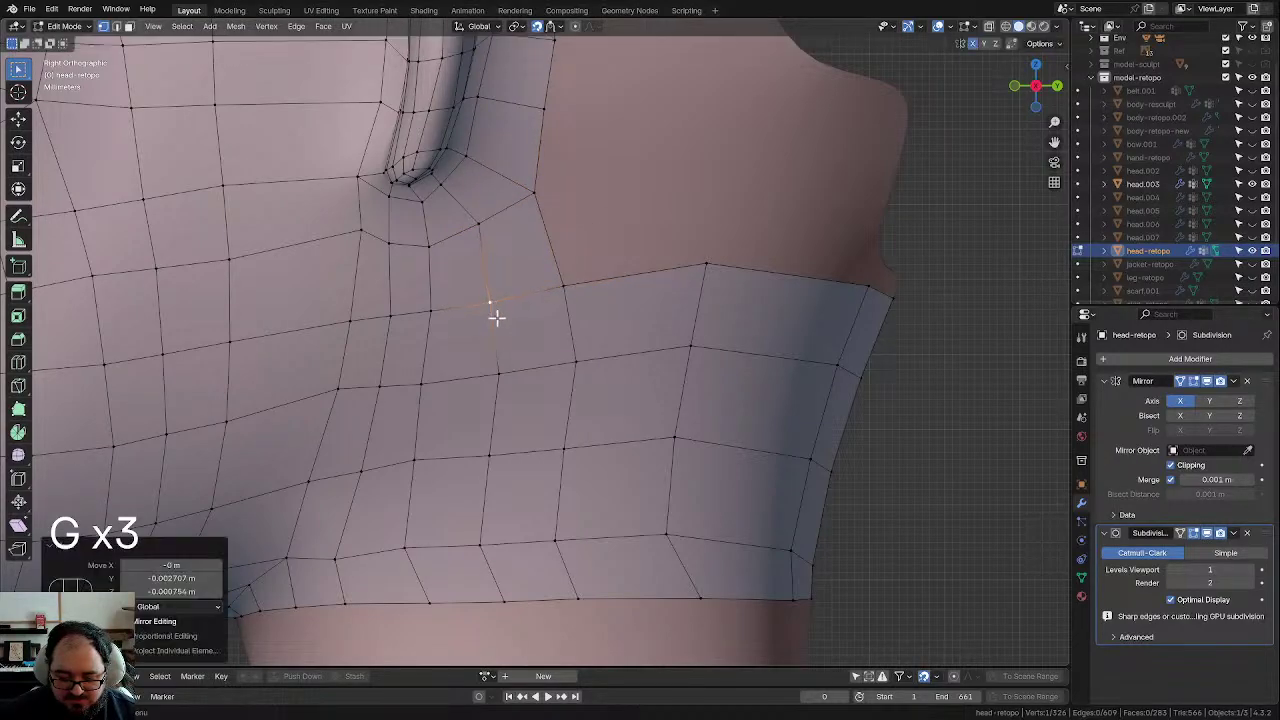
Step: Shift interior vertices of the neck strip forward to straighten the vertical edges below the ear
click(517, 387)
key(g)
click(512, 387)
click(559, 379)
key(g)
click(546, 379)
click(565, 548)
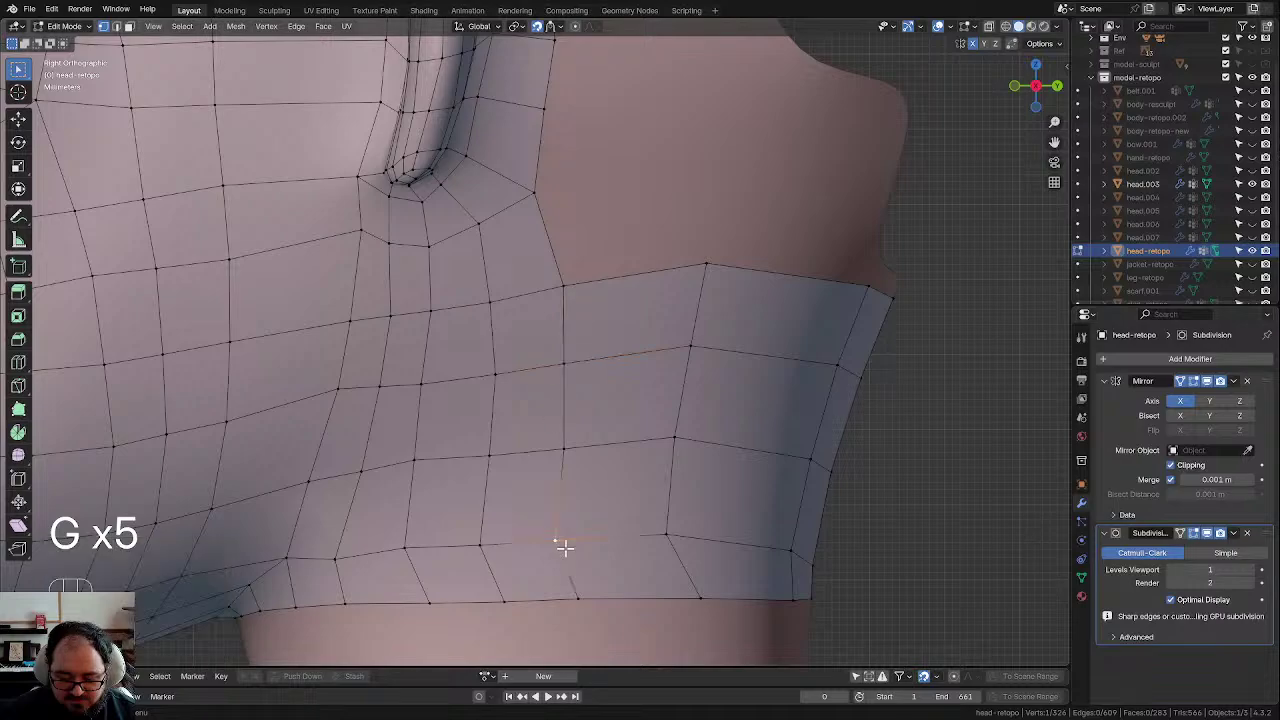
Step: Move three vertices on the neck's bottom border forward so they align with the vertical edges above
key(g)
click(482, 600)
click(577, 598)
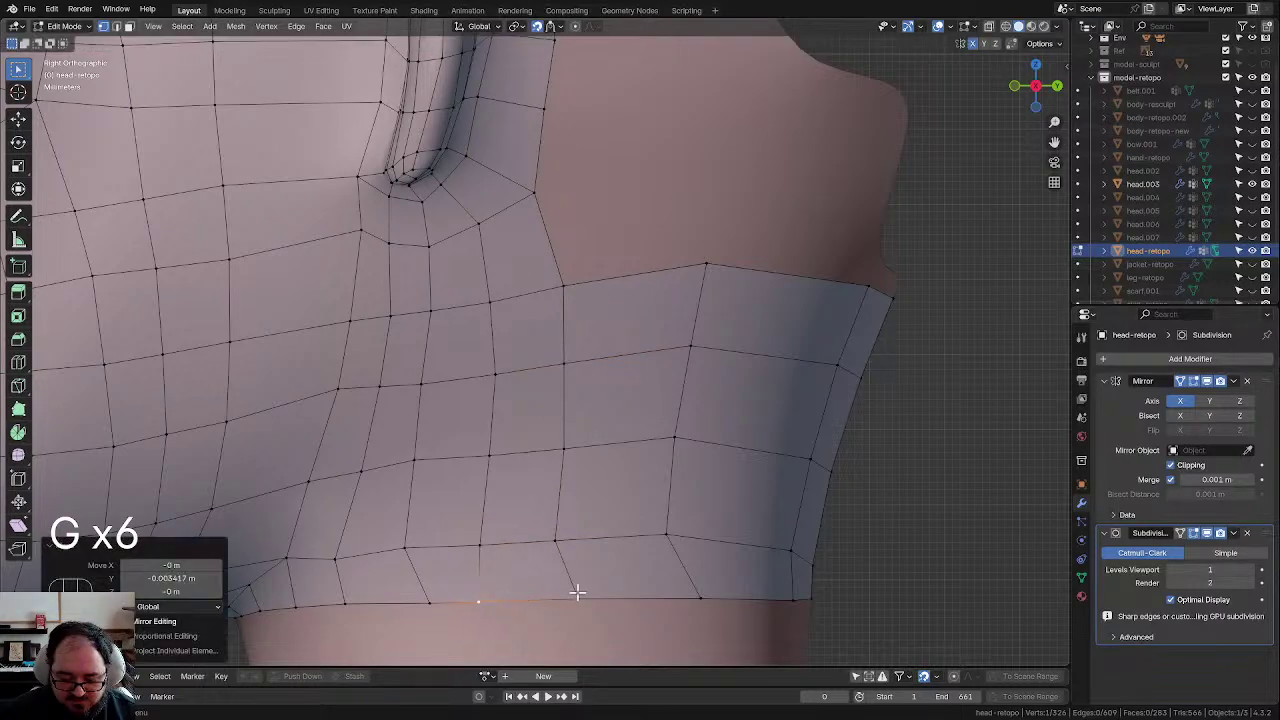
key(g)
click(548, 594)
click(425, 598)
key(g)
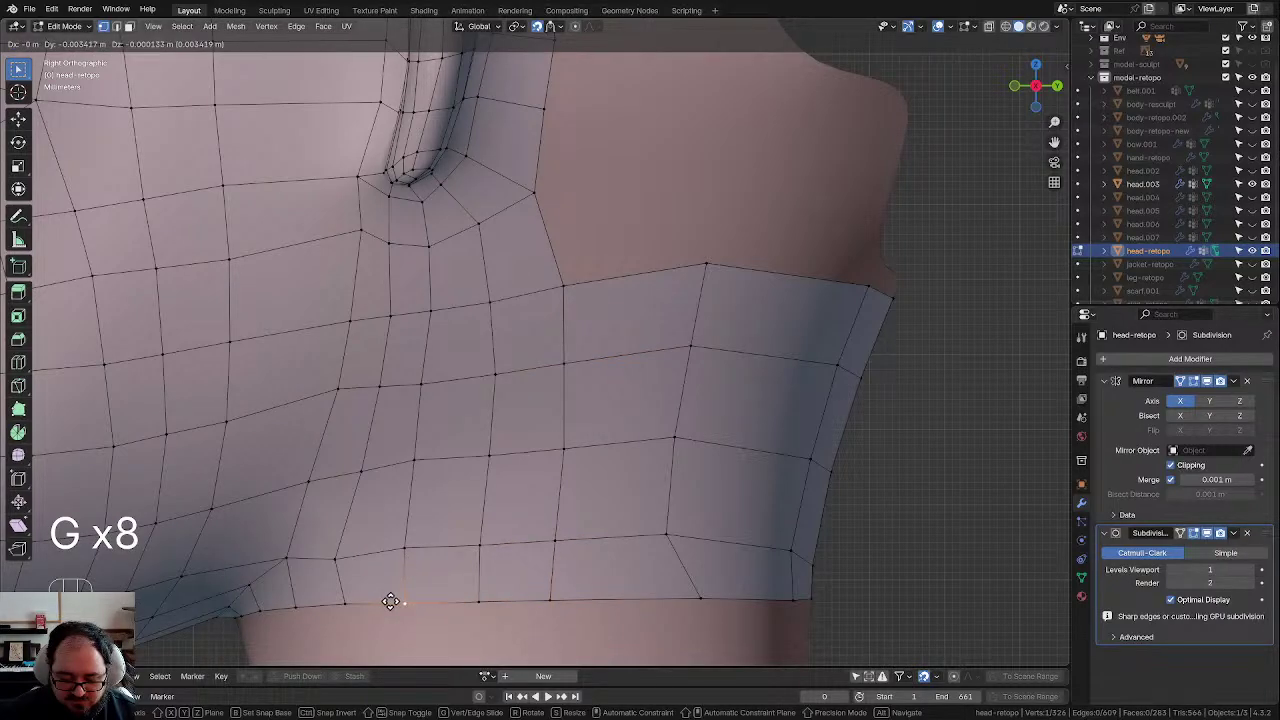
click(390, 601)
Step: Straighten the rear vertical edge of the neck by moving its bottom border vertex and the vertex just above it
click(701, 294)
shift+middle_drag(669, 603, 641, 521)
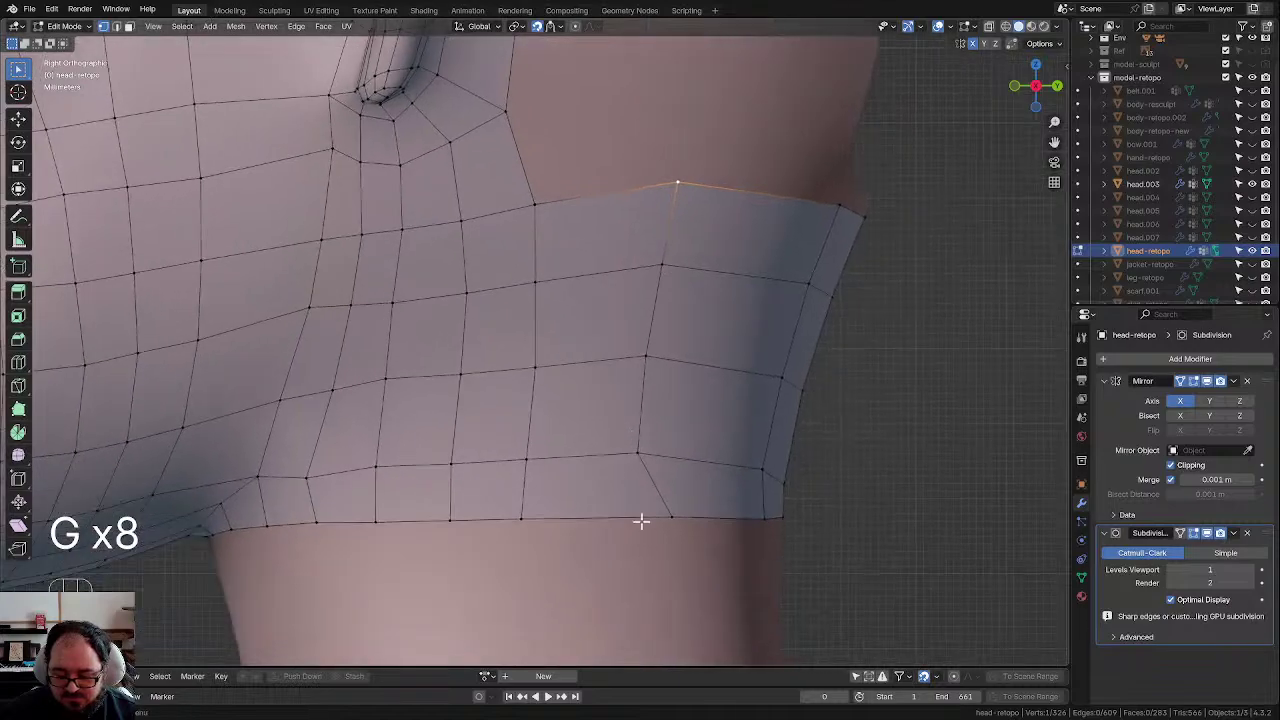
key(g)
click(629, 449)
key(g)
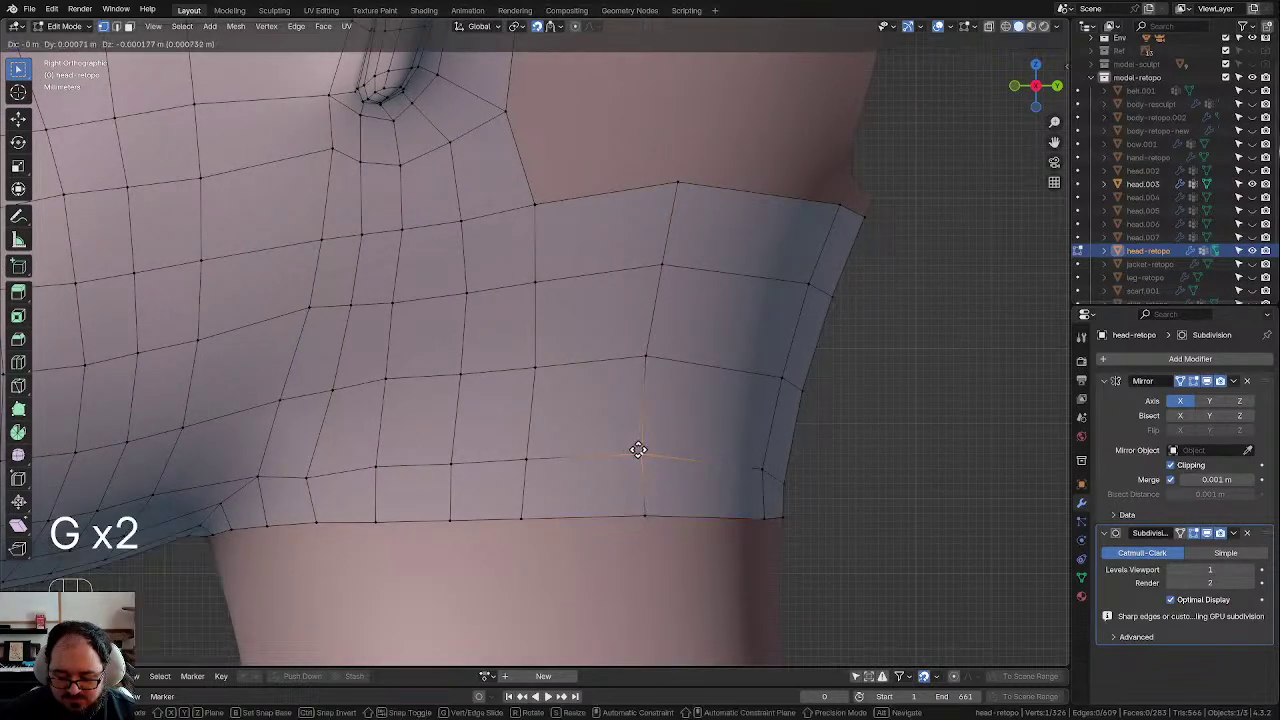
click(641, 451)
Step: Lower the three rear vertices of the neck's upper border by about 1 mm
scroll(693, 340, down, 2)
shift+middle_drag(691, 328, 597, 453)
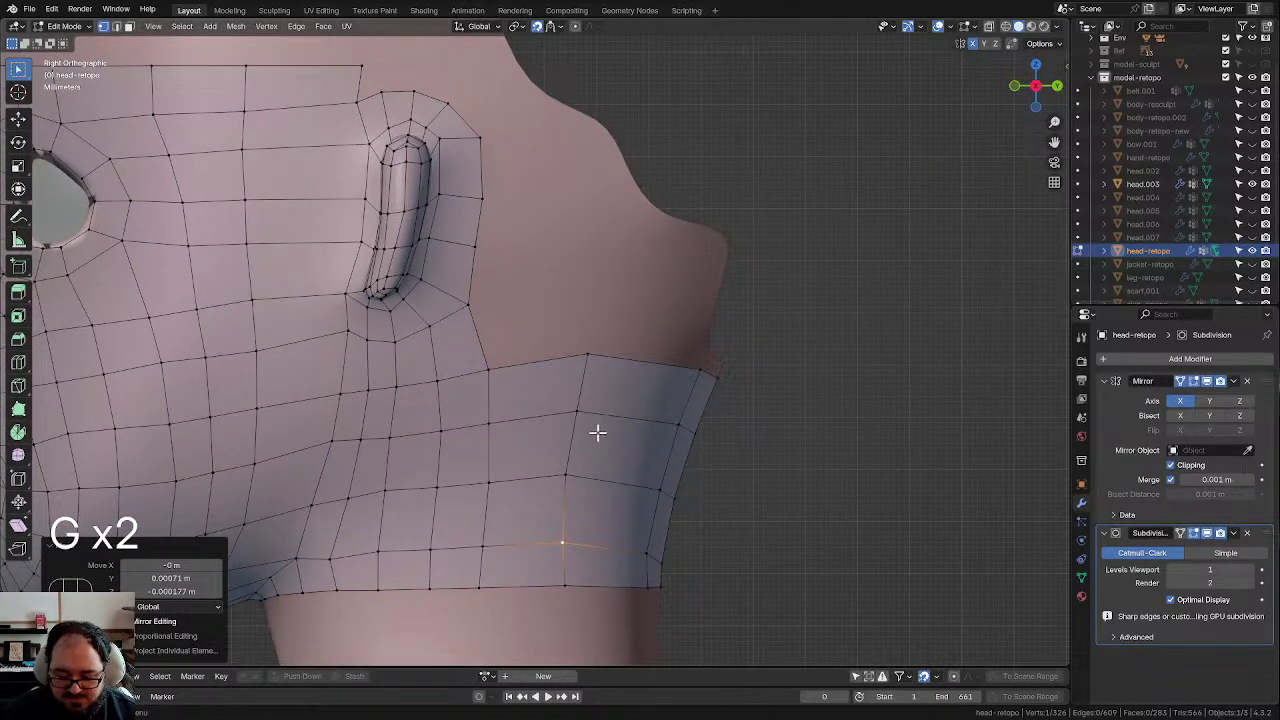
drag(571, 324, 809, 394)
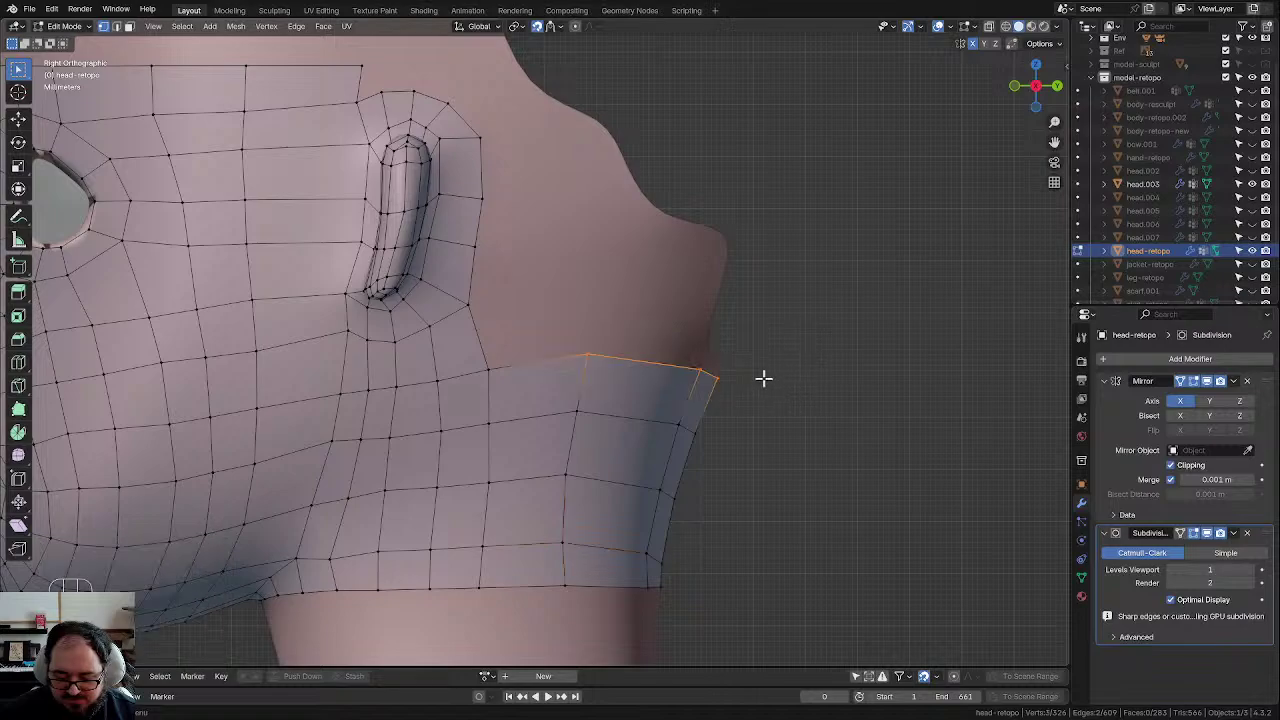
key(g)
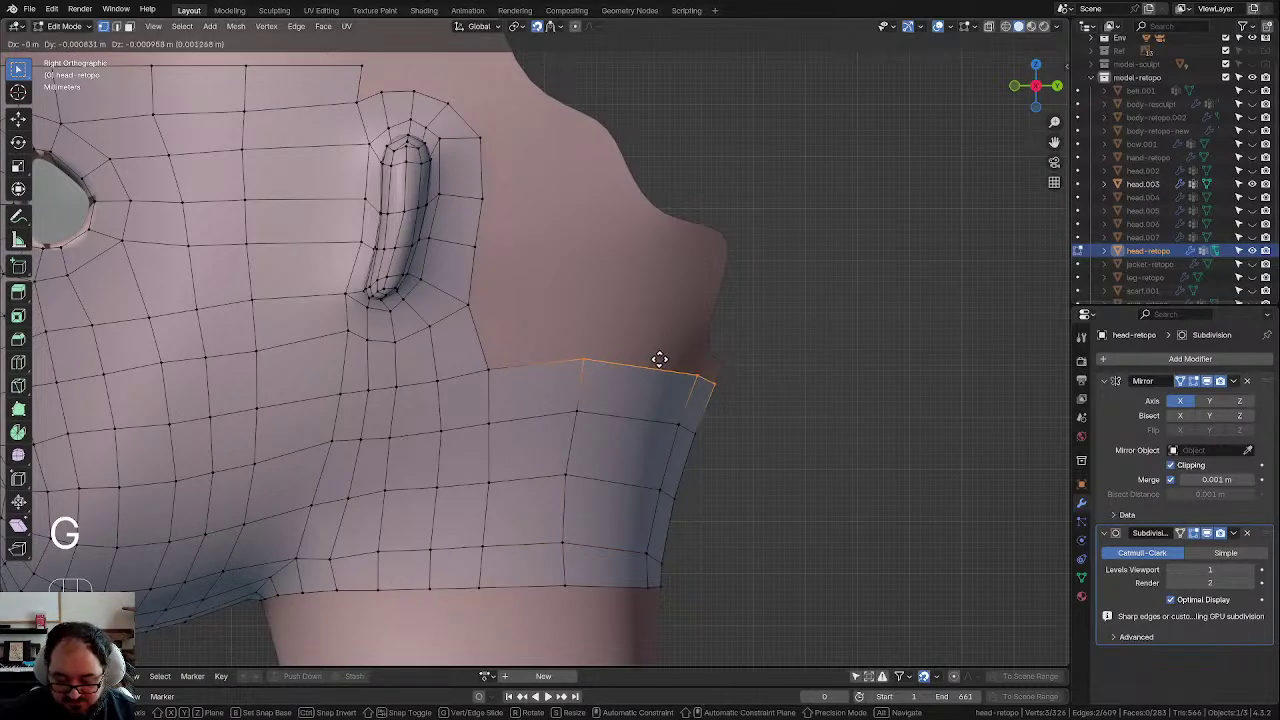
click(656, 358)
shift+middle_drag(654, 357, 626, 414)
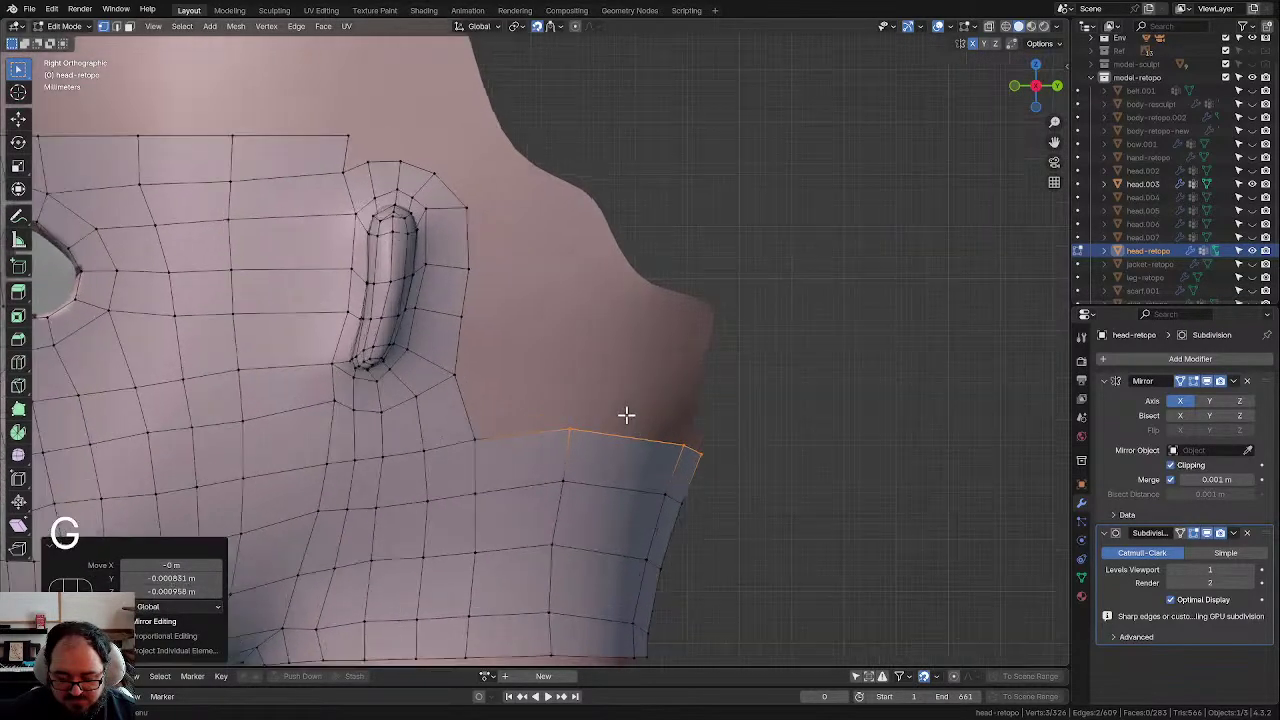
Step: Raise the upper border vertex just below the ear loop's rear corner by about 1.5 mm
scroll(626, 416, down, 3)
scroll(626, 416, up, 2)
click(487, 419)
key(g)
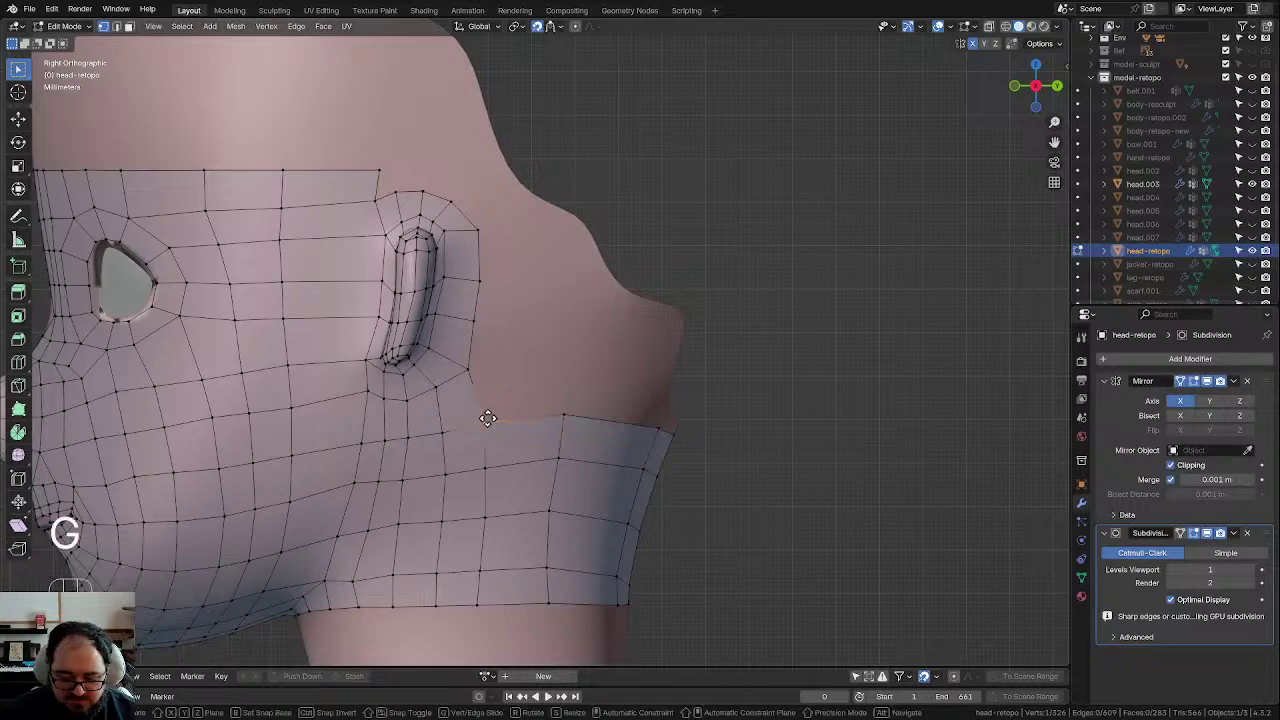
click(483, 414)
Step: Extrude the upper border edges behind the ear upward by about 12 mm
scroll(534, 371, down, 3)
scroll(542, 373, up, 2)
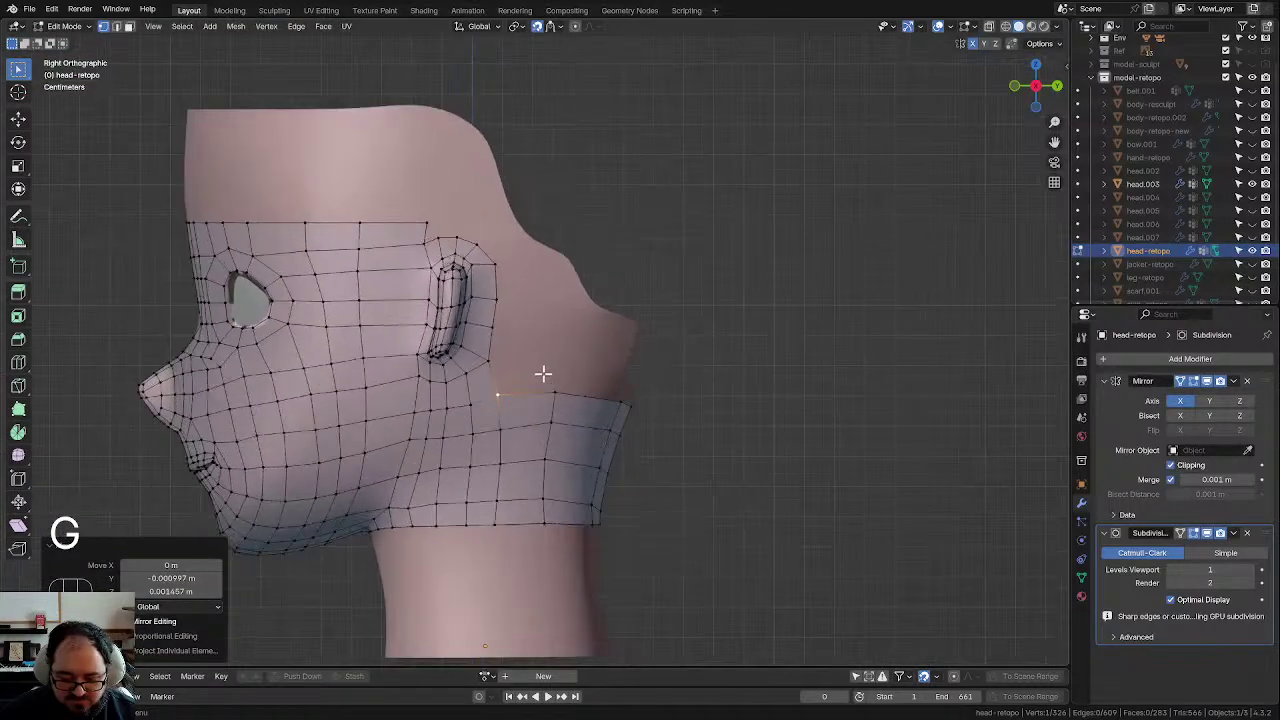
middle_drag(542, 373, 549, 388)
key(KP_3)
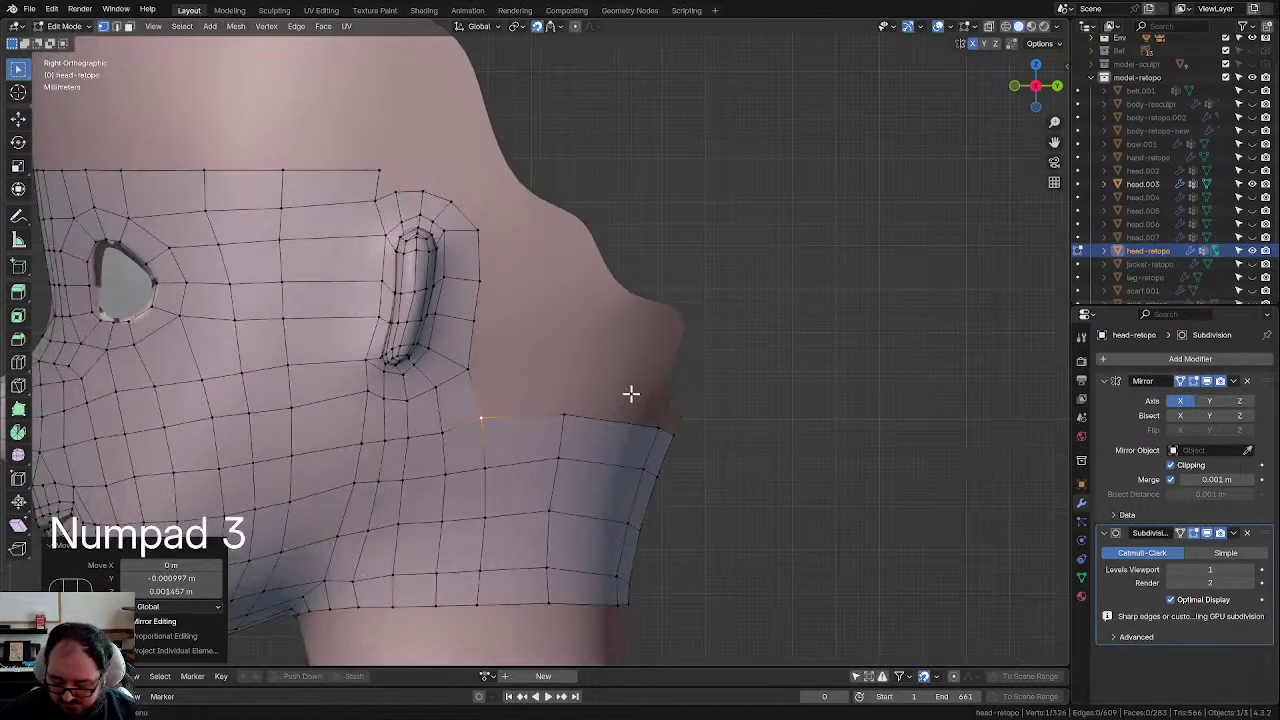
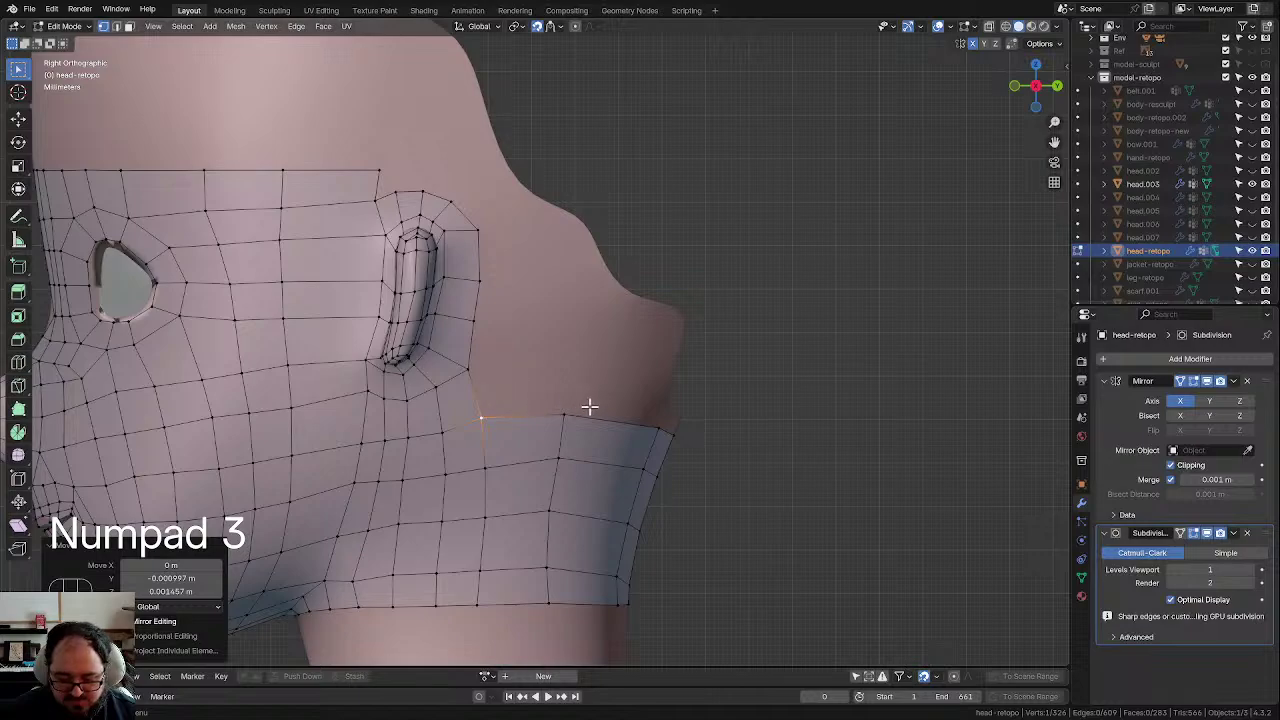
shift+click(588, 411)
key(e)
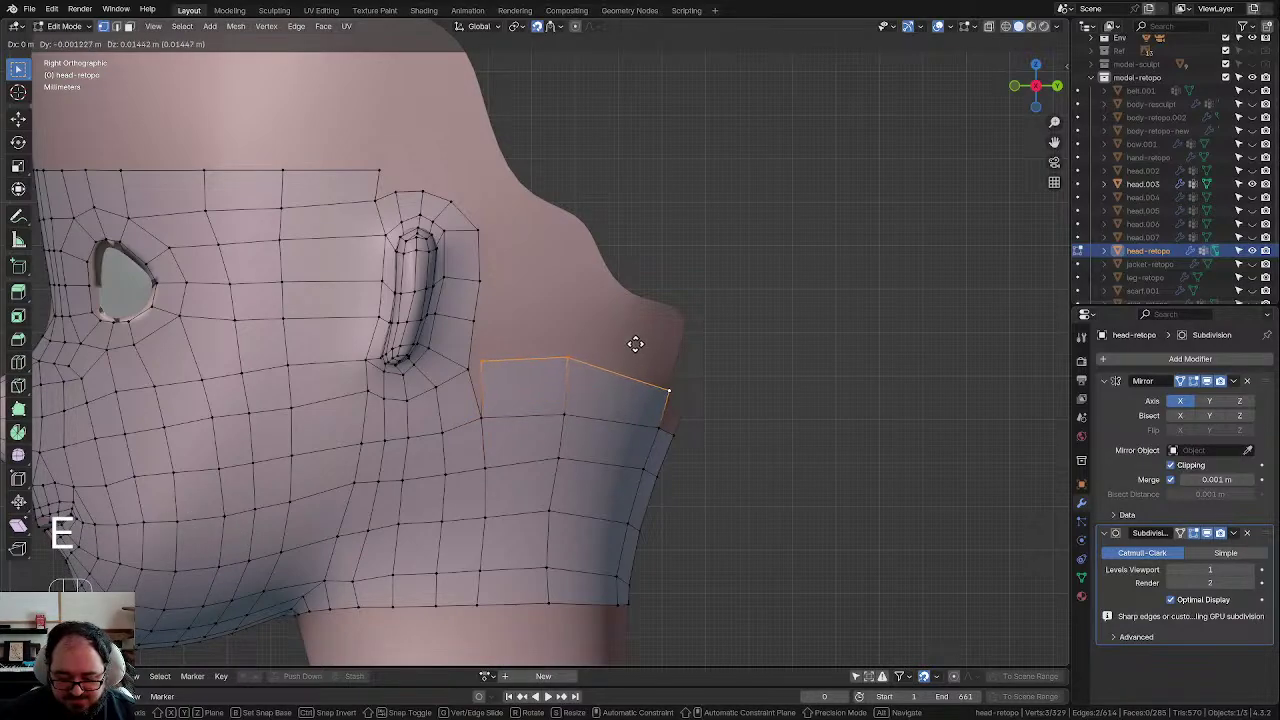
click(628, 354)
scroll(600, 352, up, 3)
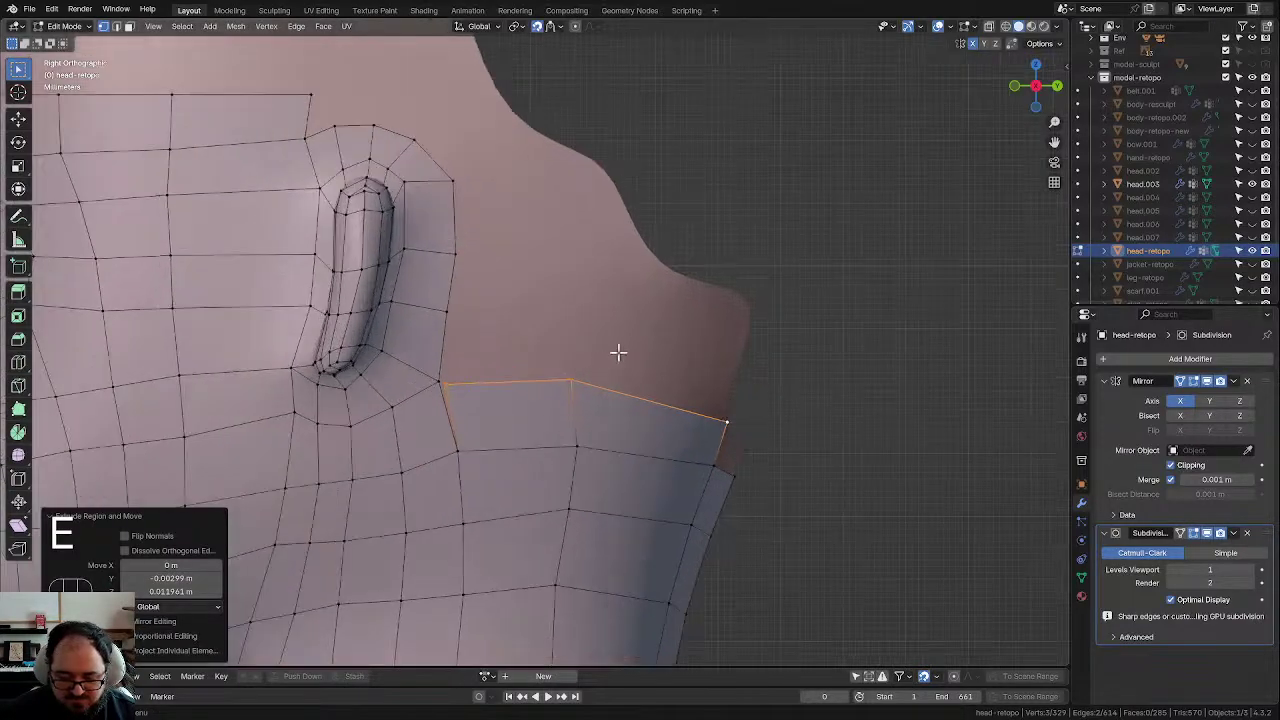
click(1010, 44)
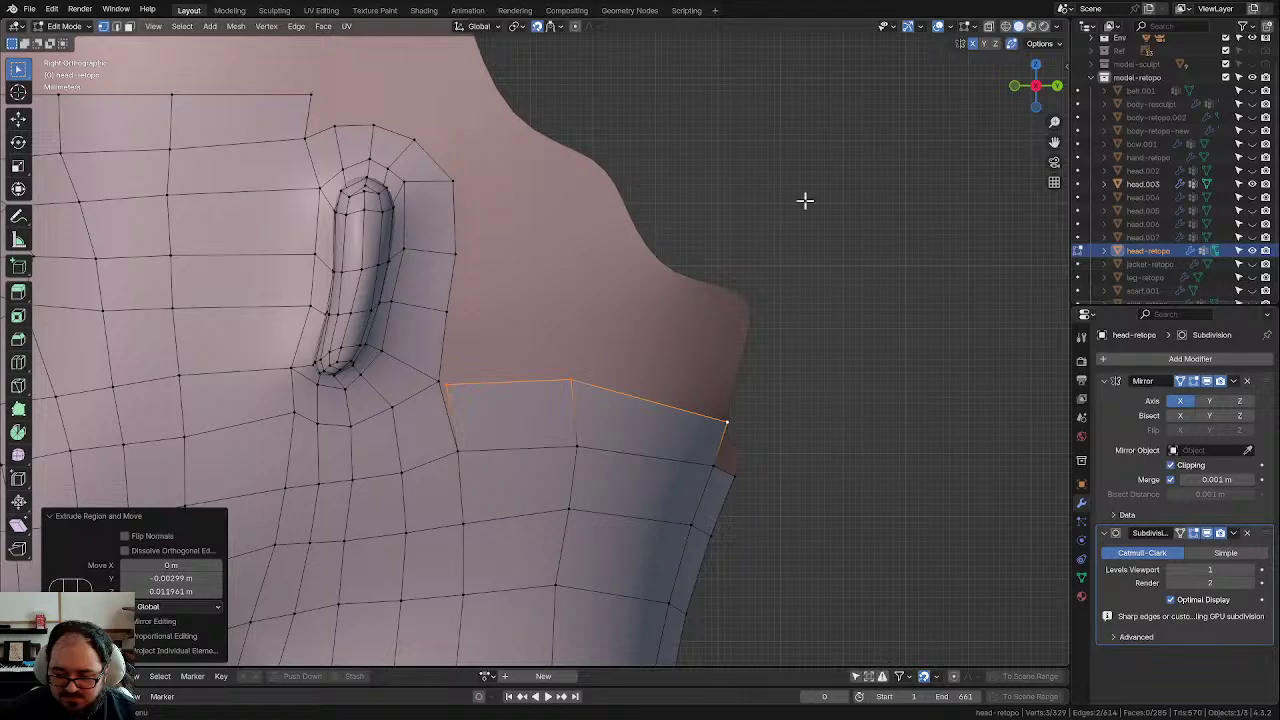
key(g)
key(ctrl+z)
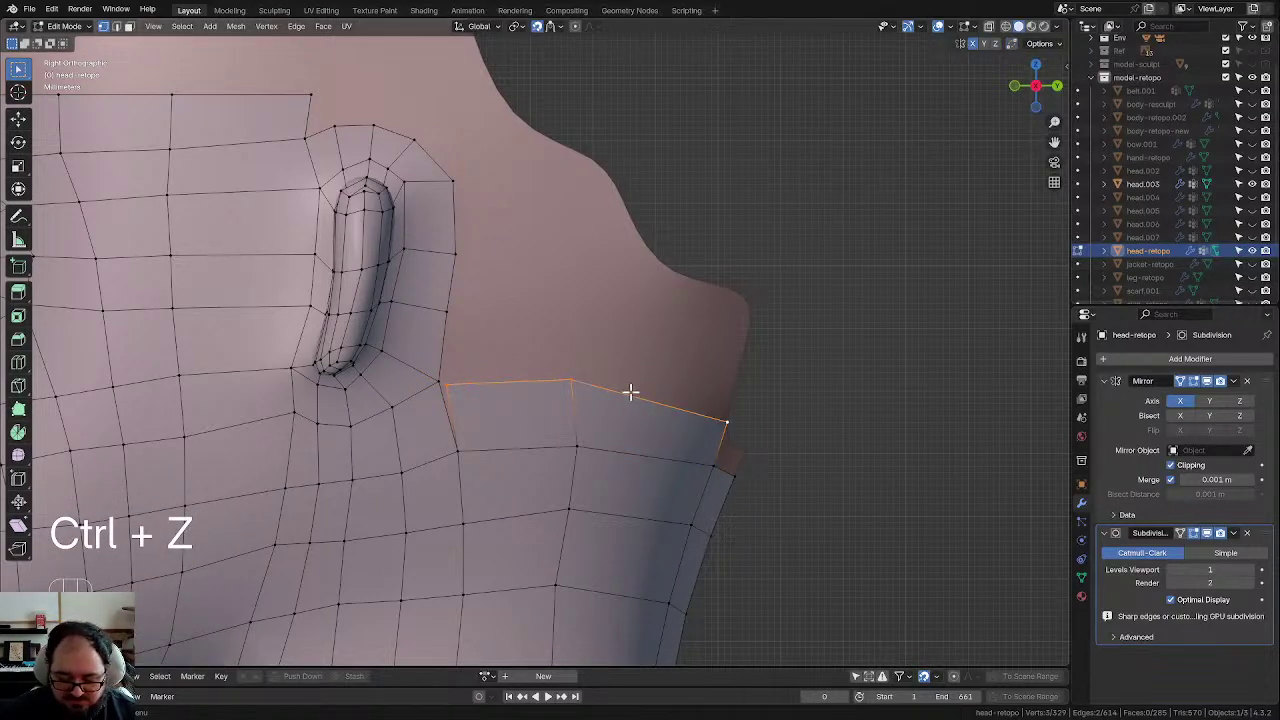
Step: Extrude the strip behind the ear upward twice more, by about 13 mm and about 9 mm
key(e)
click(643, 273)
key(e)
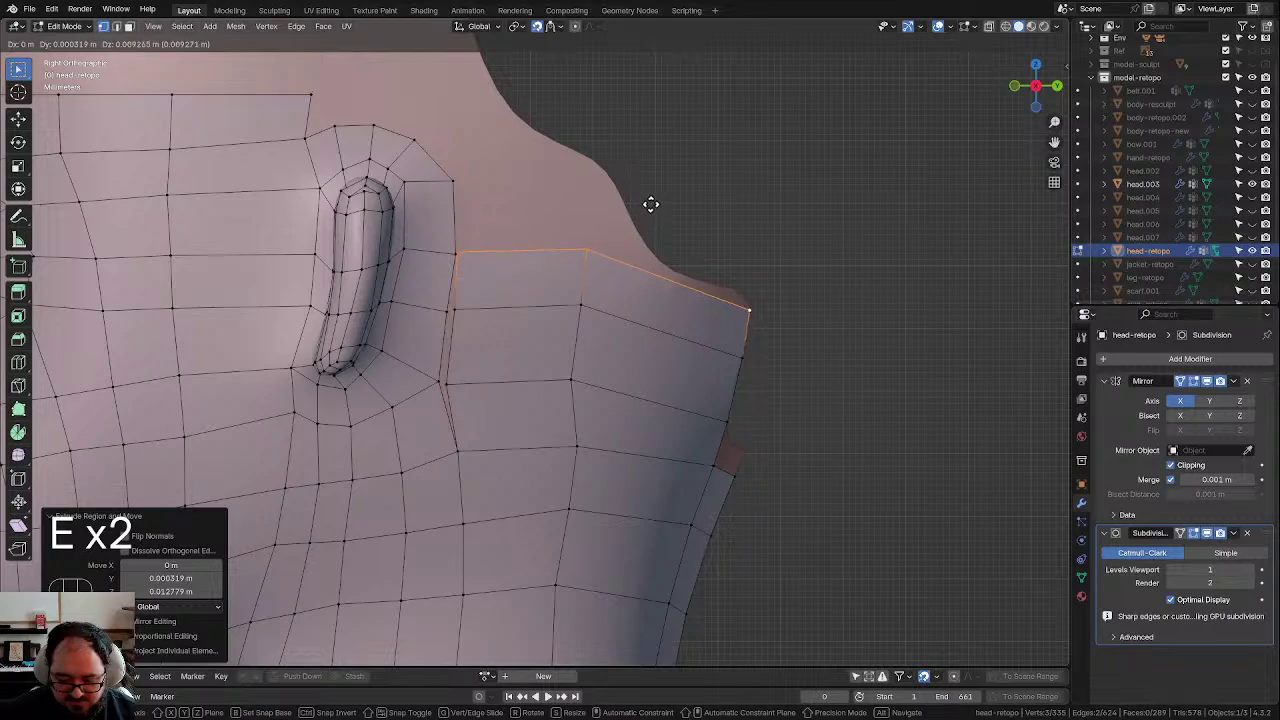
click(652, 202)
Step: Merge the three vertex pairs between the extruded strip and the ear loop at their centers
click(474, 391)
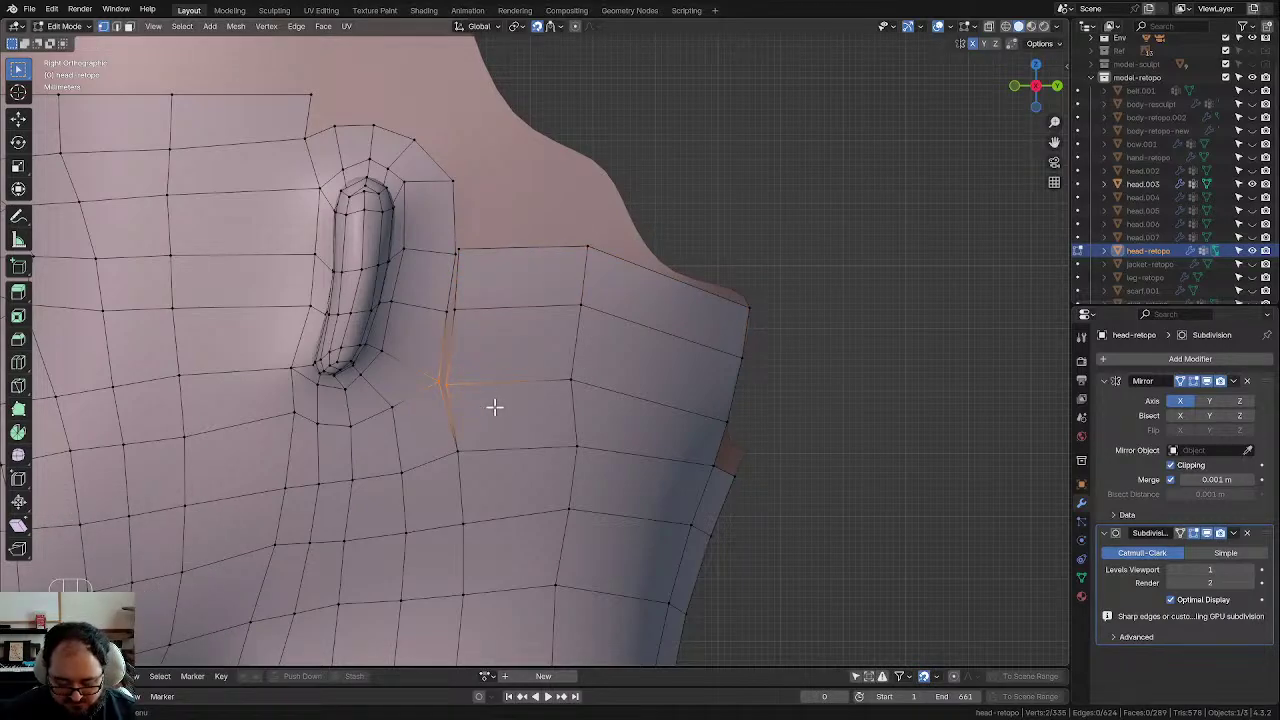
key(m)
click(490, 395)
drag(498, 337, 501, 334)
key(m)
click(501, 334)
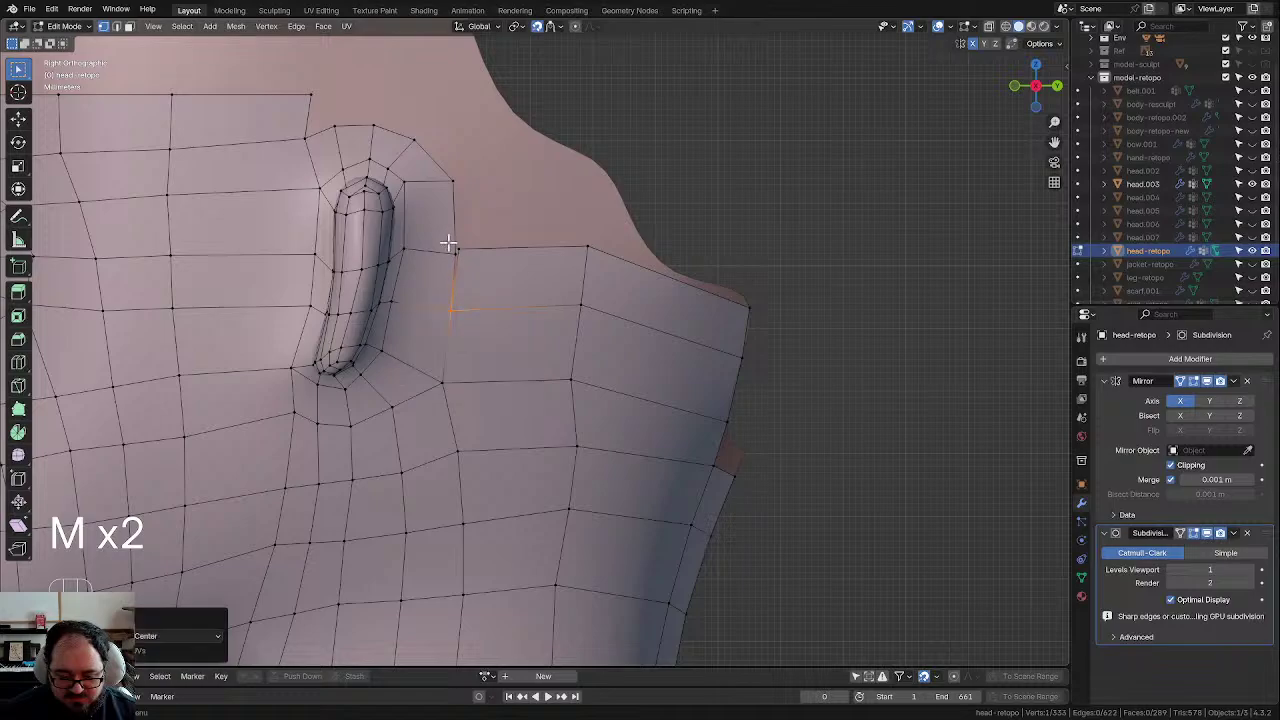
drag(449, 243, 483, 262)
key(m)
click(483, 264)
Step: Adjust the extruded strip's corner vertex where it meets the neck's upper border at the back of the head
scroll(606, 417, down, 6)
middle_drag(614, 437, 701, 454)
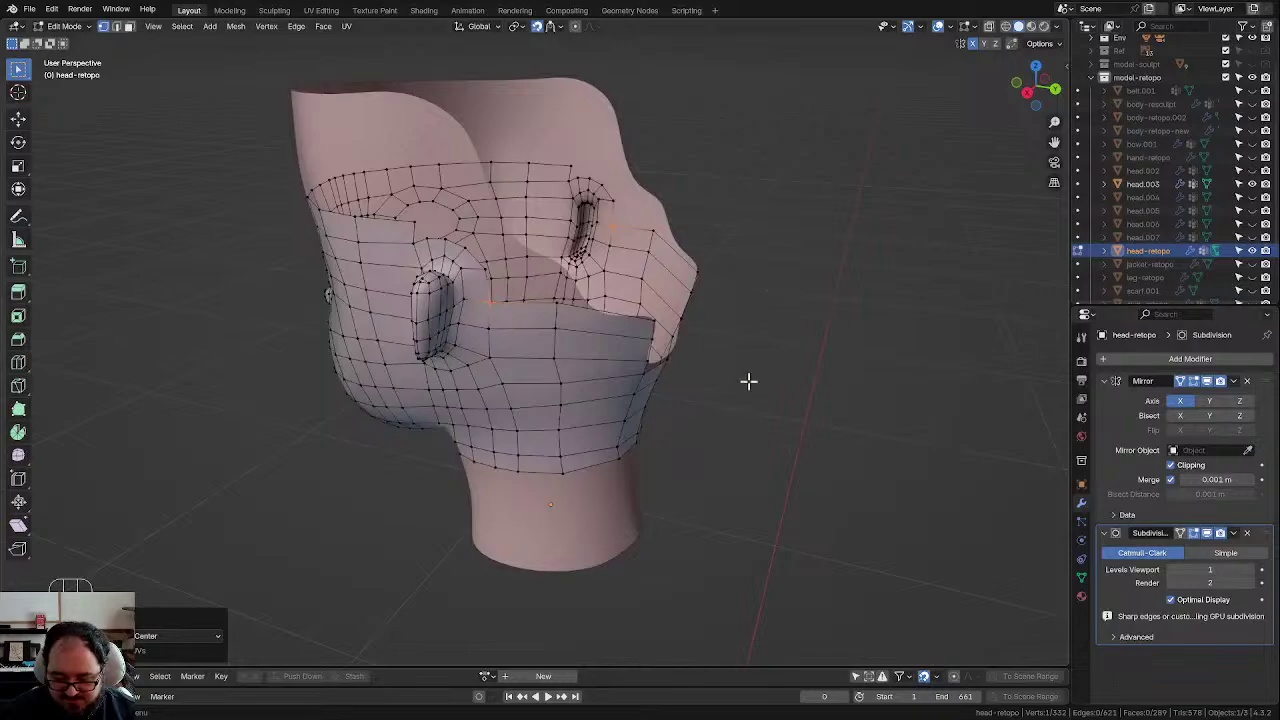
mouse_move(708, 348)
middle_down()
mouse_move(691, 349)
mouse_move(703, 334)
mouse_move(706, 346)
middle_up()
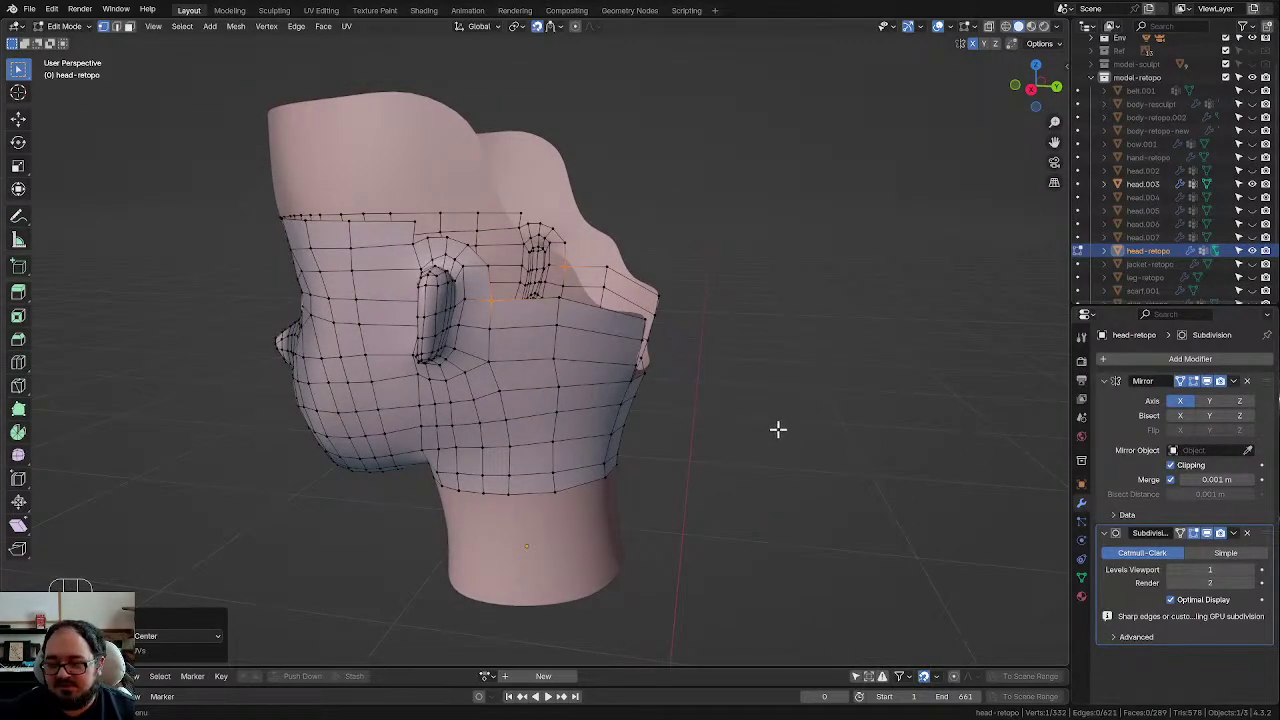
middle_drag(802, 394, 690, 363)
key(g)
middle_drag(674, 320, 745, 405)
key(g)
click(834, 423)
key(g)
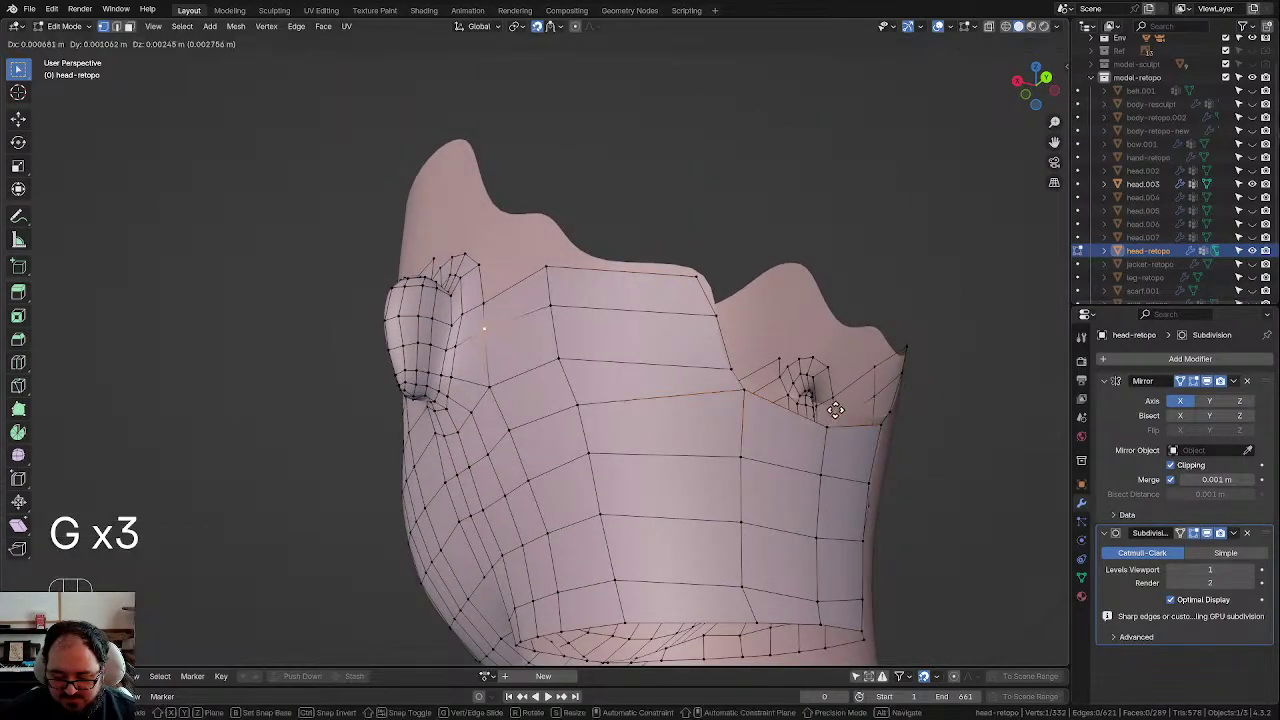
click(834, 409)
key(ctrl+z)
Step: Reposition the vertices around the rear opening of the neck's upper border, beside the extruded strip
key(g)
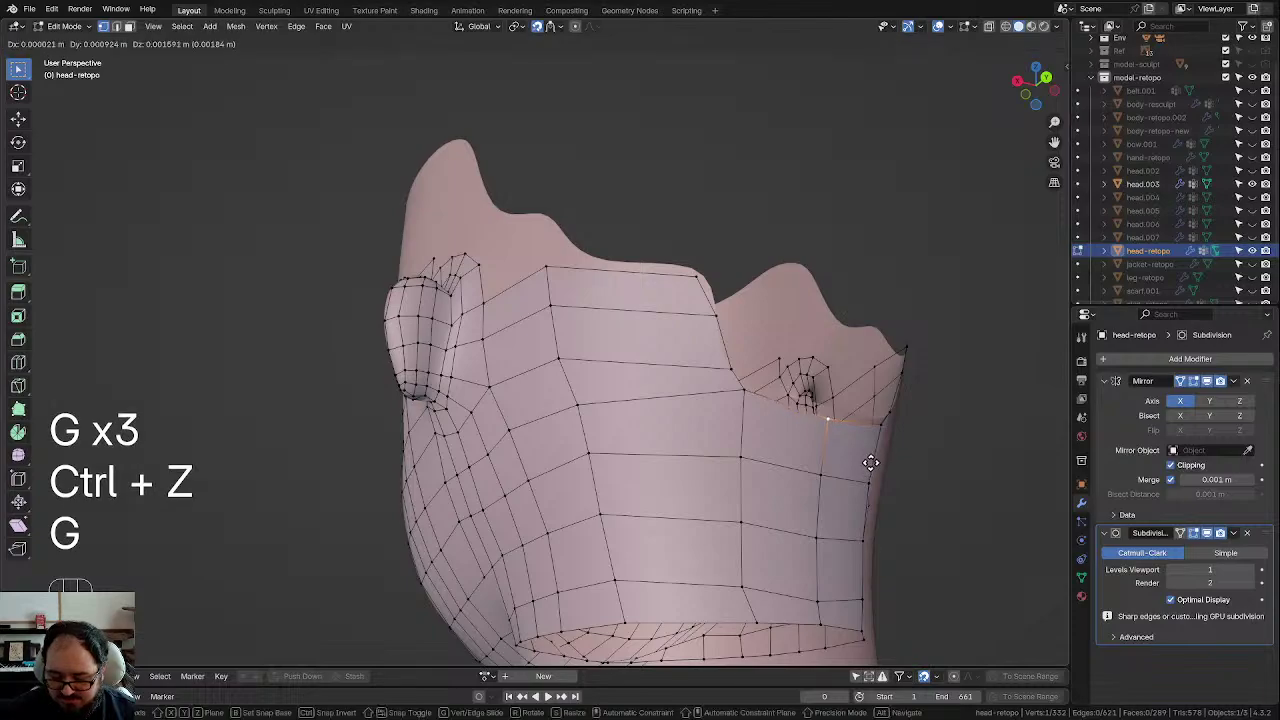
click(714, 457)
middle_drag(714, 457, 731, 457)
key(g)
click(730, 442)
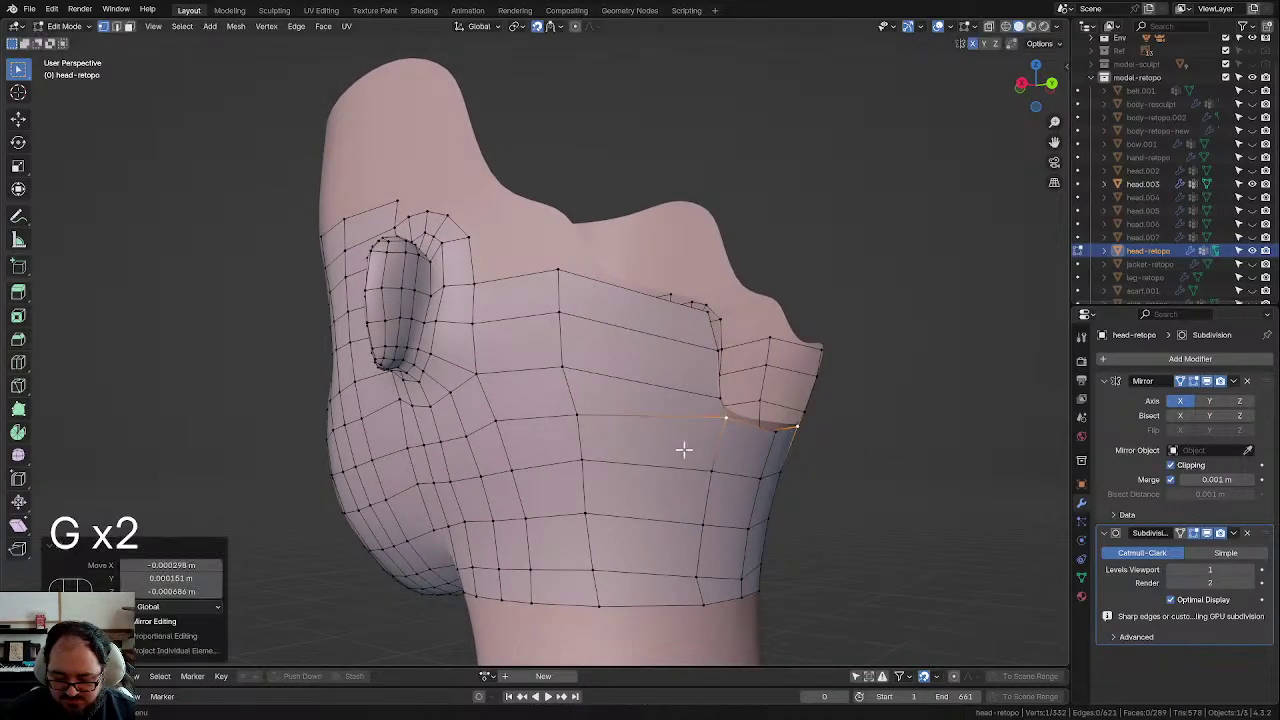
key(ctrl+r)
key(Escape)
Step: Extrude the middle vertex of the strip's upper border behind the ear upward by about 11 mm
middle_drag(640, 338, 557, 361)
key(KP_3)
scroll(525, 327, up, 3)
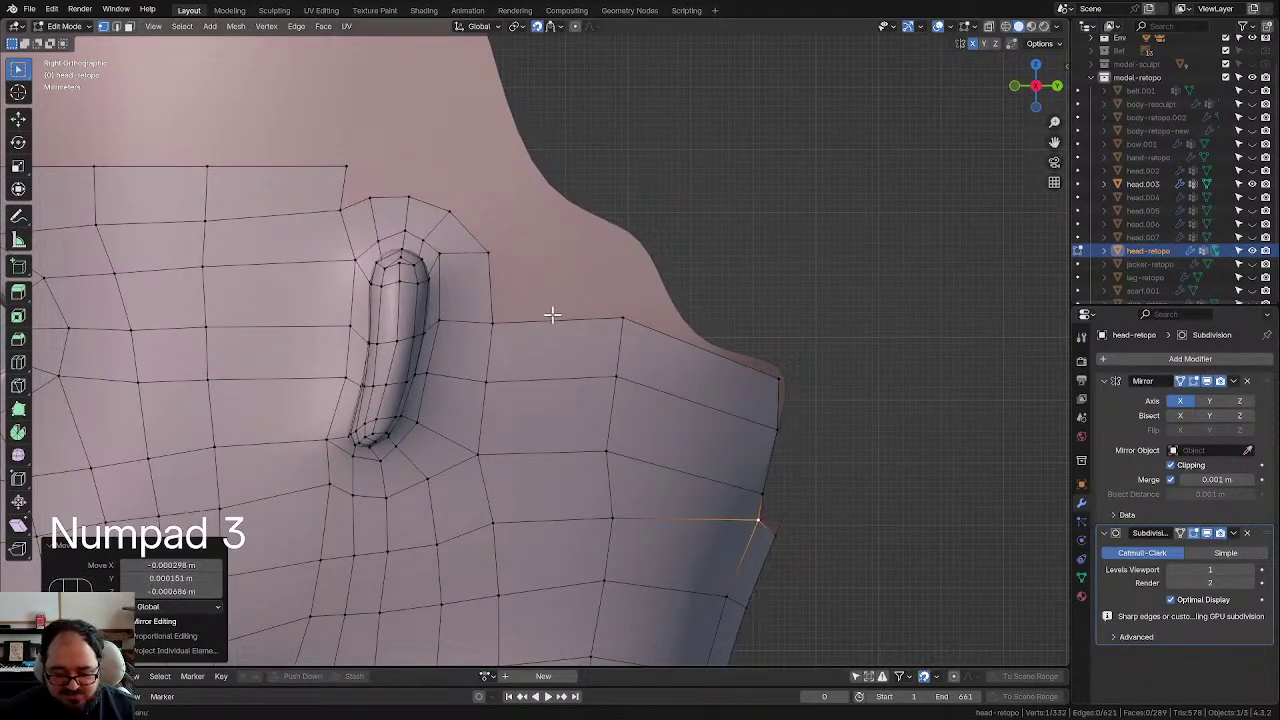
click(513, 300)
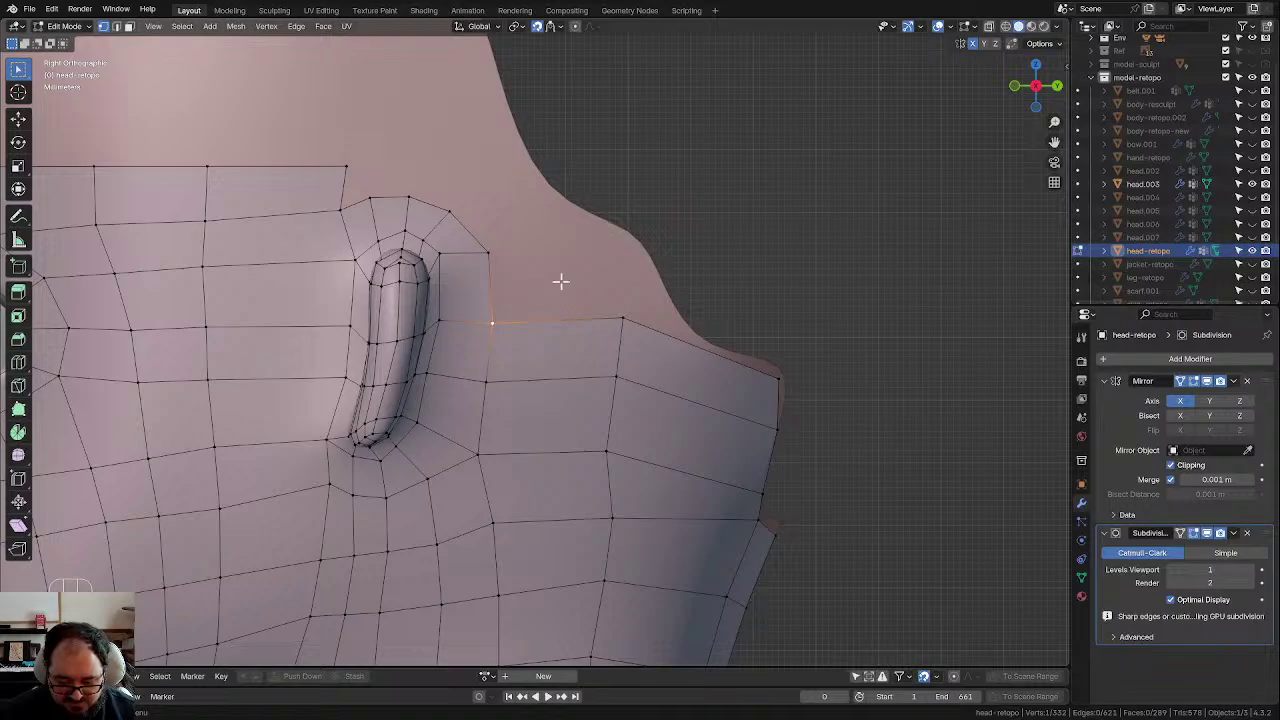
key(e)
click(623, 196)
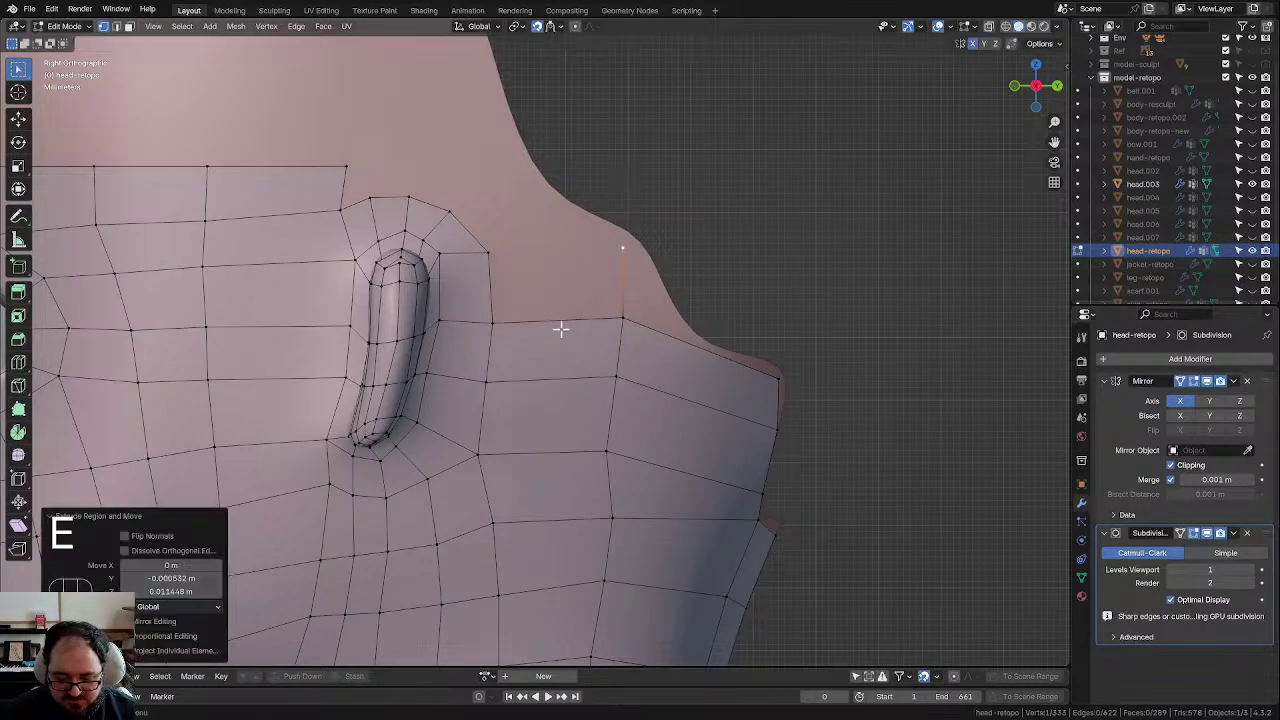
Step: Fill the quad between the ear loop and the newly extruded vertex behind the ear
click(552, 328)
shift+click(632, 327)
key(f)
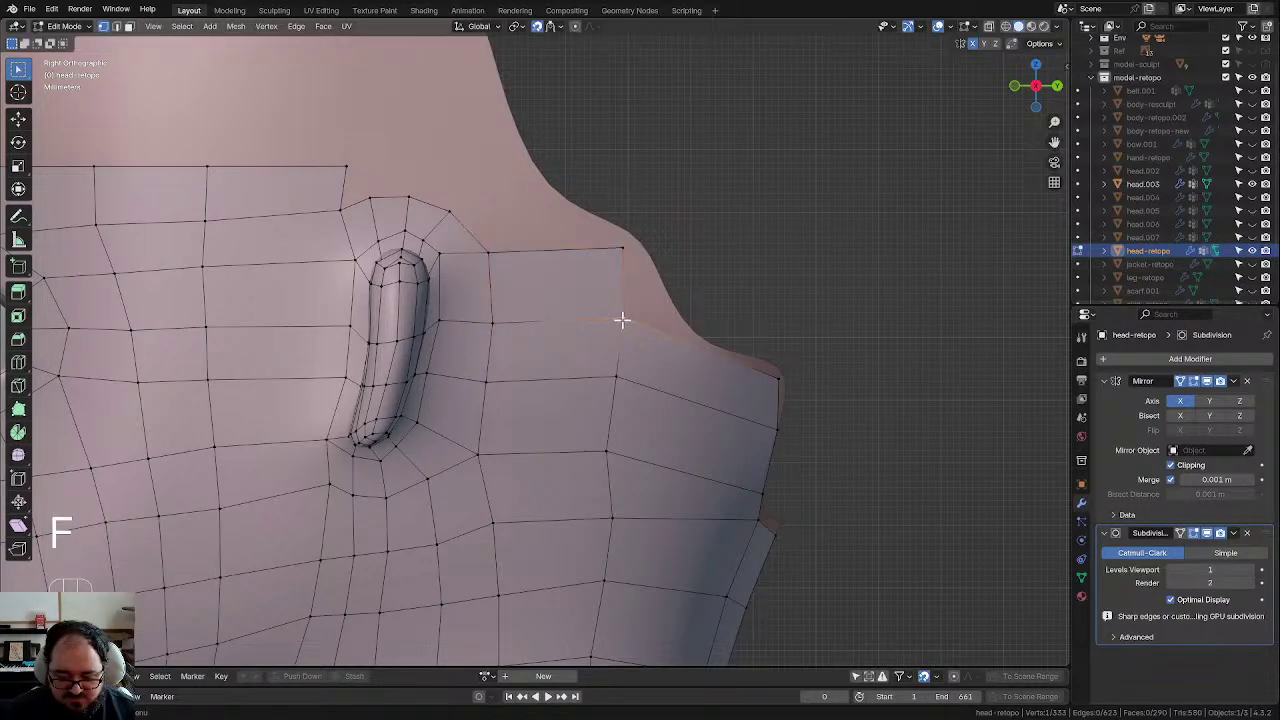
Step: Shift the middle vertices of the strip behind the ear backward to even out the quad spacing
key(g)
click(657, 316)
key(g)
key(g)
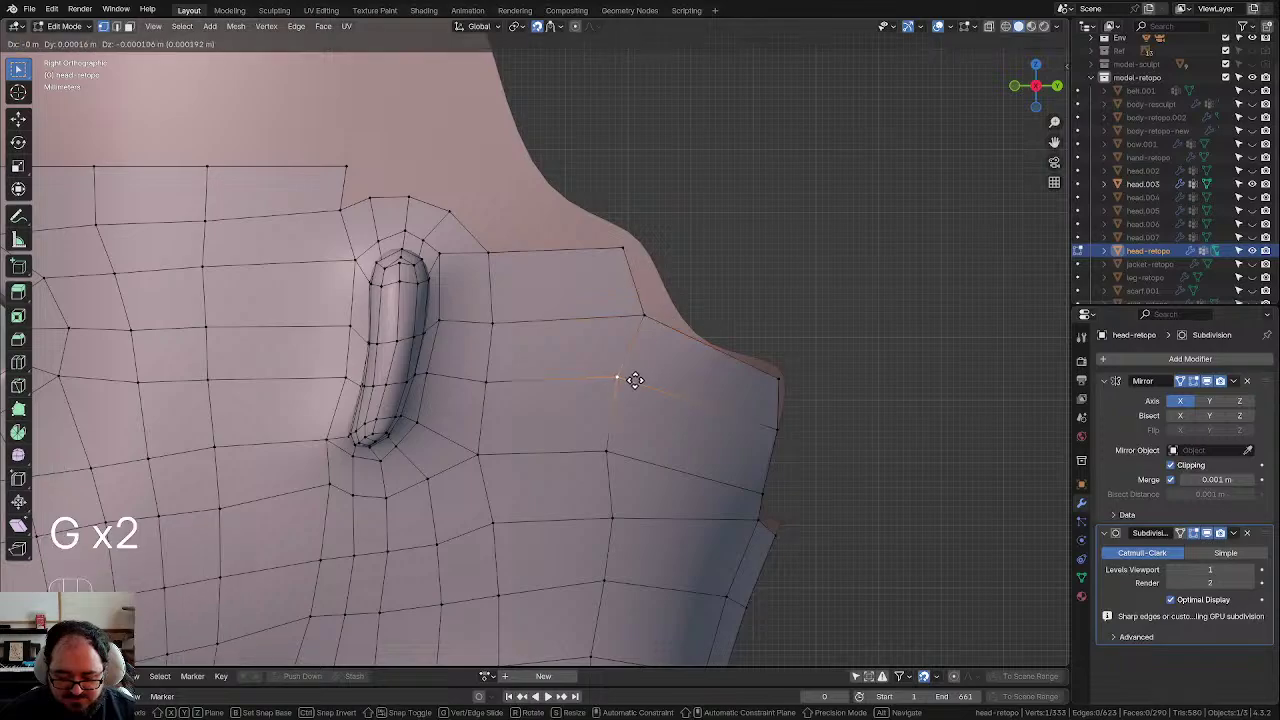
click(646, 381)
scroll(622, 455, down, 2)
shift+middle_drag(618, 435, 637, 340)
click(606, 325)
key(g)
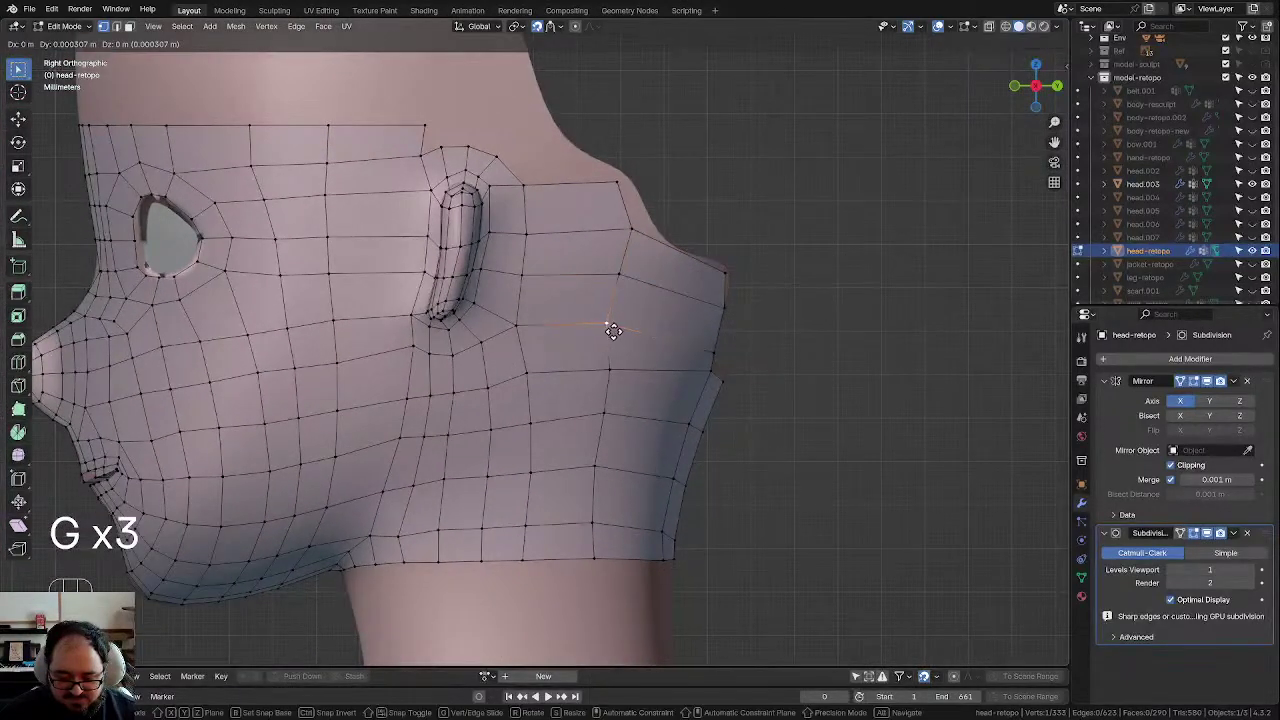
click(613, 331)
Step: Extrude the ear loop's top edges upward into two new quads above the ear
shift+middle_drag(575, 230, 608, 364)
scroll(600, 368, up, 3)
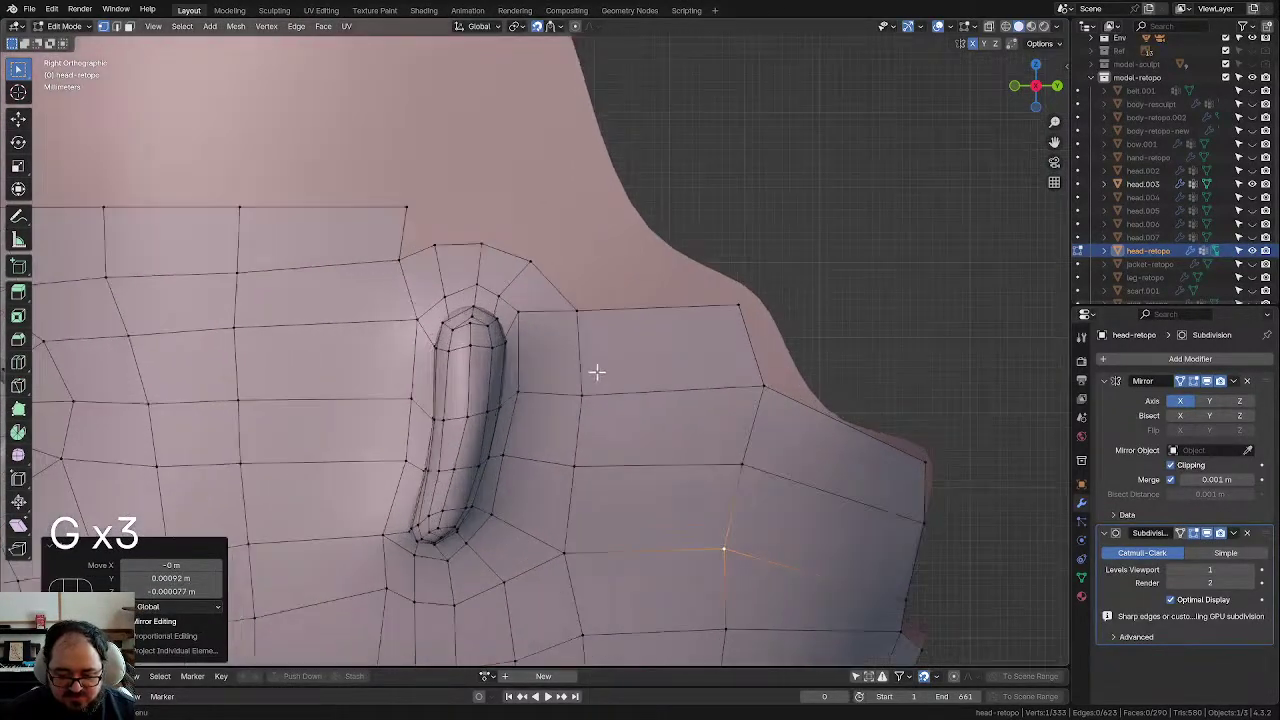
click(440, 236)
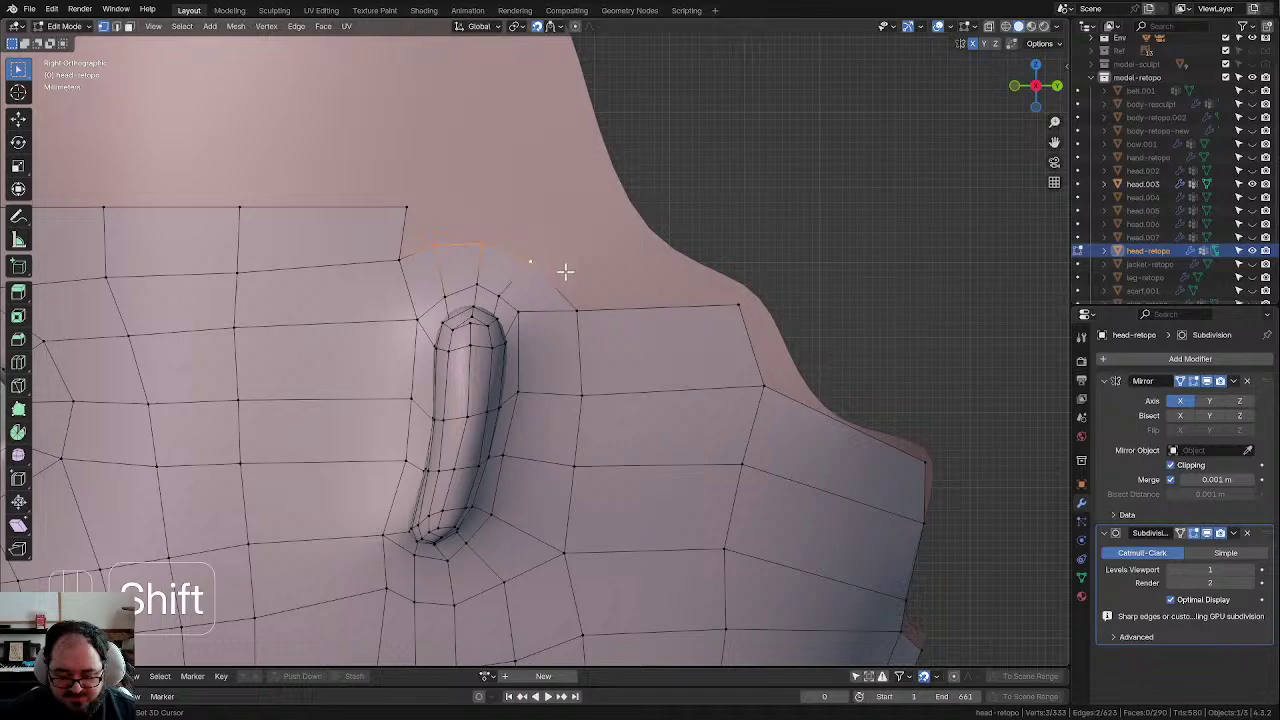
key(e)
click(578, 204)
Step: Raise the rear corner vertex of the forehead's upper border and fill the quad between it and the new quads above the ear
click(398, 201)
key(g)
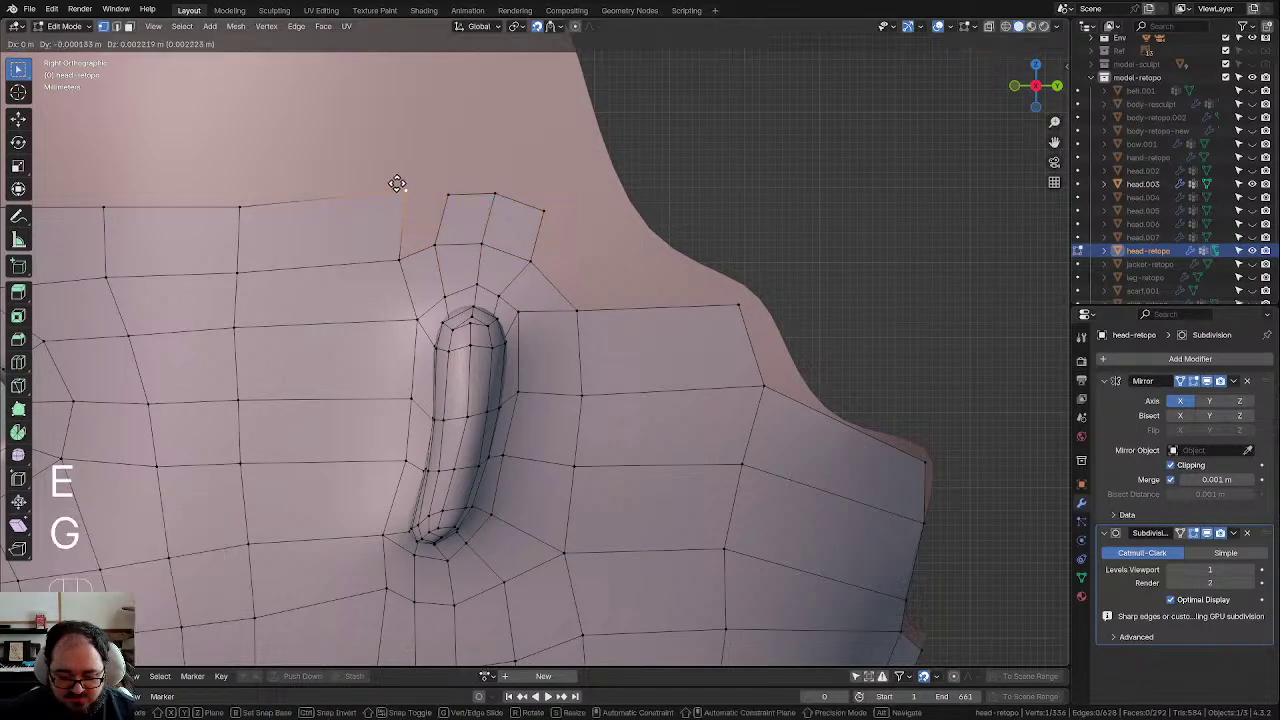
click(397, 184)
click(406, 255)
shift+click(443, 249)
key(f)
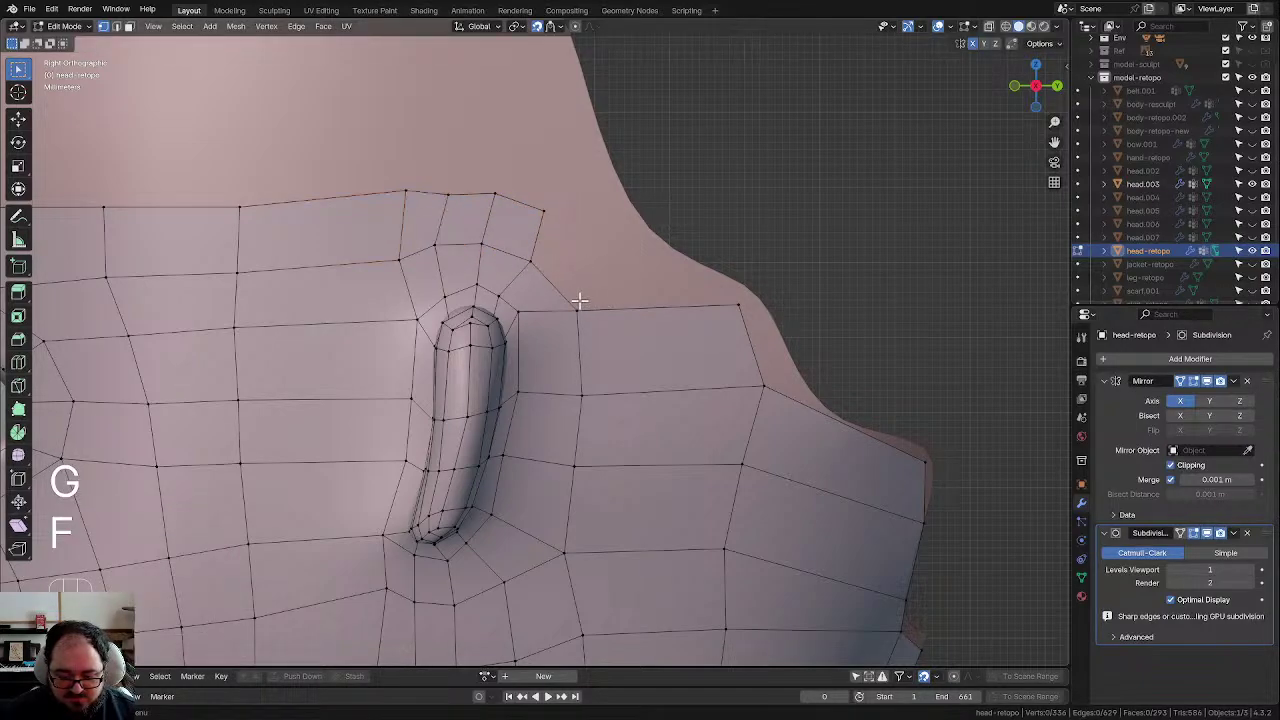
Step: Extrude the upper border edge behind the ear upward by about 9 mm and shift its new vertices backward
drag(573, 287, 778, 345)
key(e)
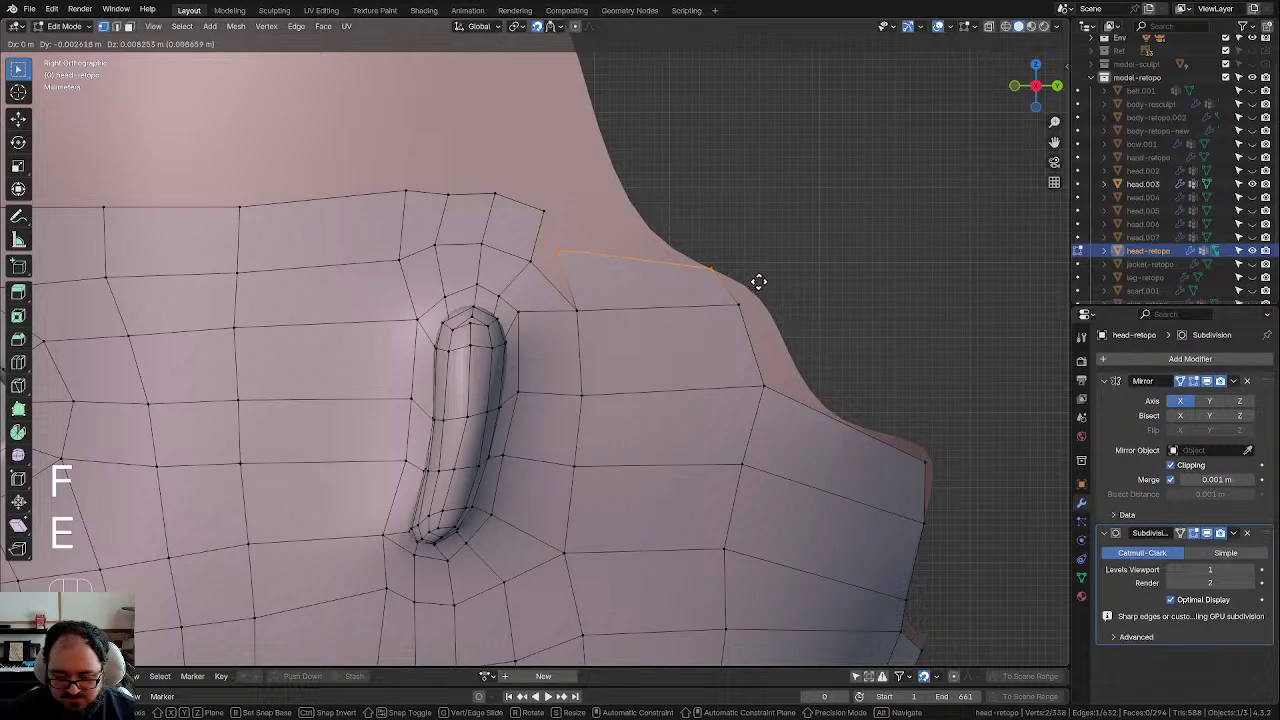
click(759, 281)
key(g)
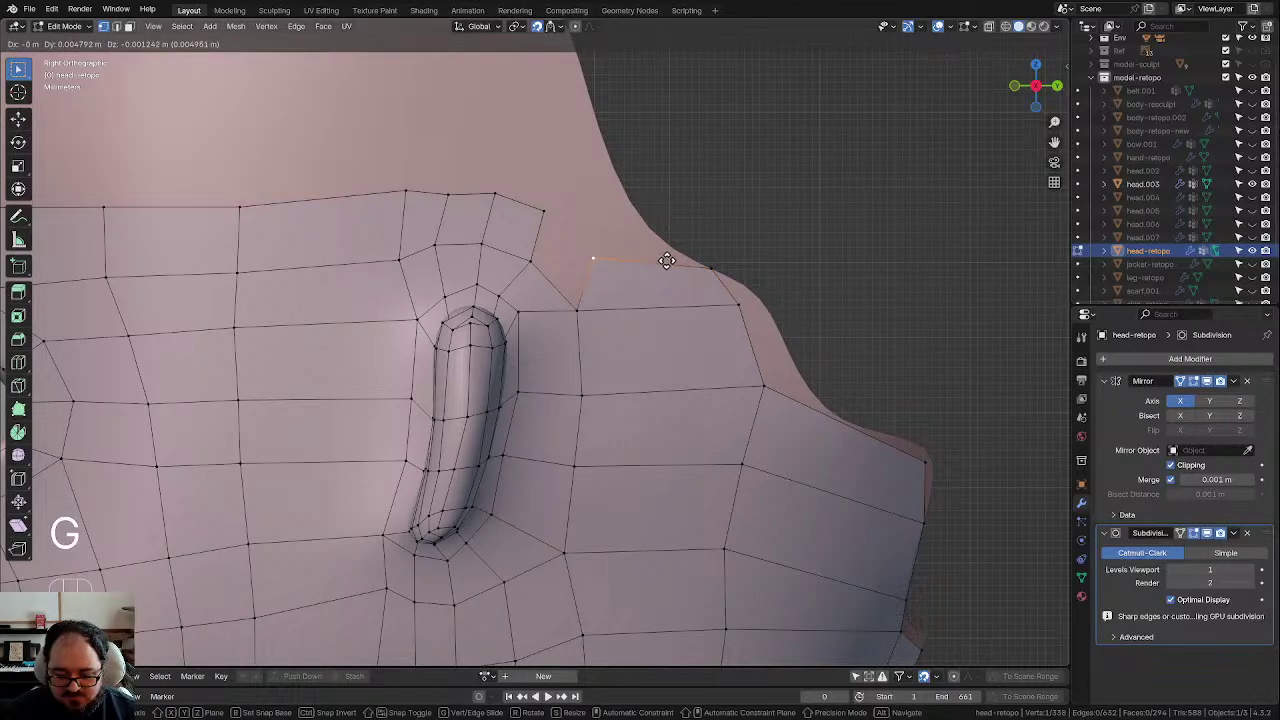
click(675, 261)
key(g)
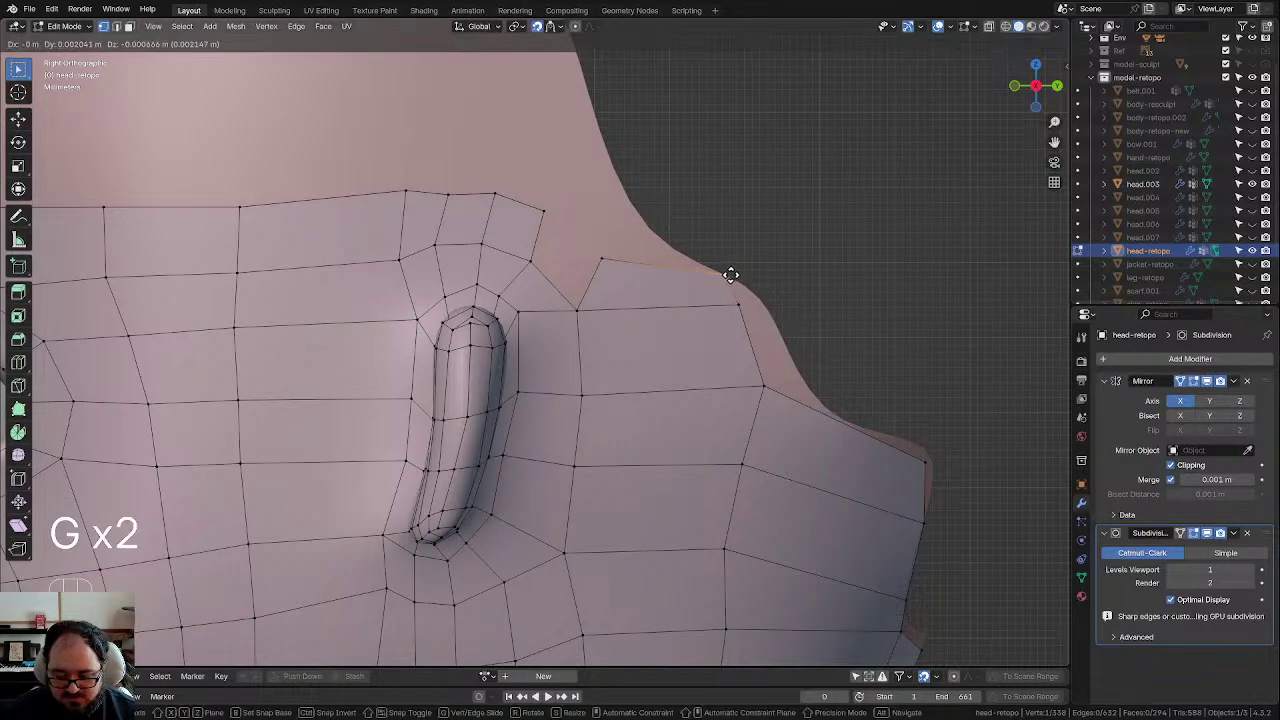
click(731, 280)
Step: Move the two outer vertices below the new edge backward onto the silhouette of the head's back
key(g)
click(766, 309)
click(771, 384)
key(g)
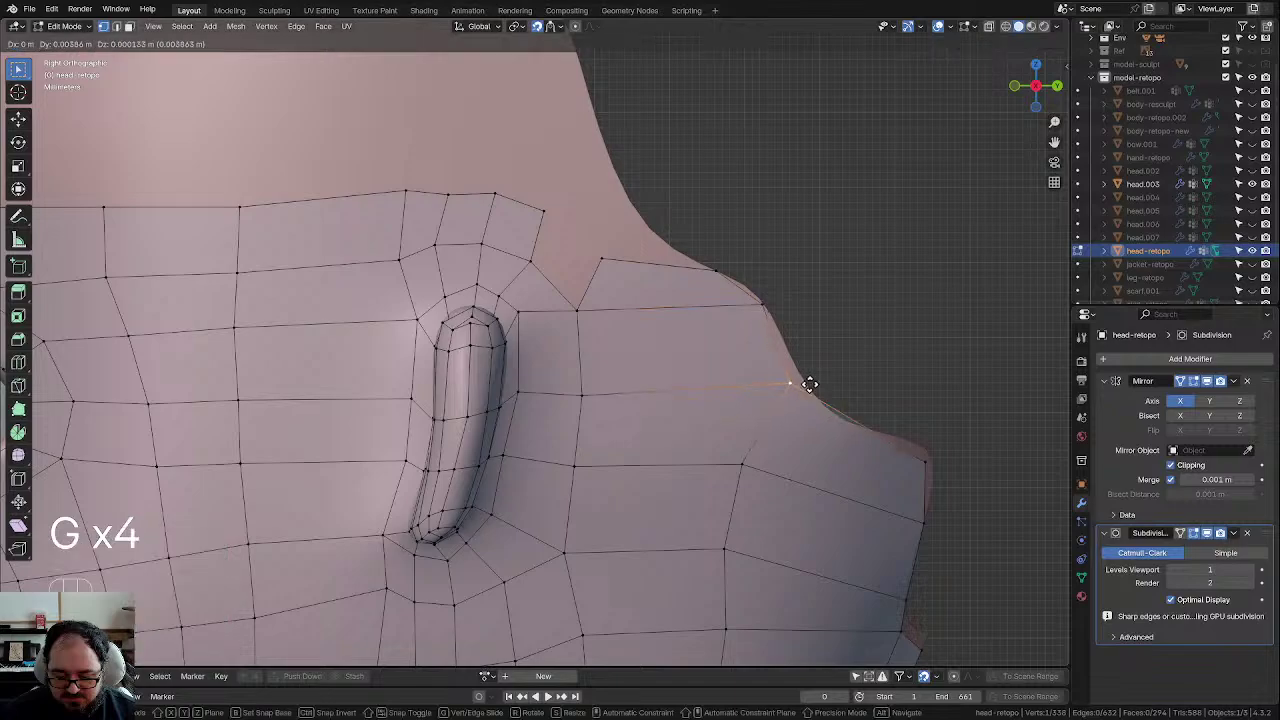
click(809, 394)
click(653, 317)
Step: Fill the gap between the quads above the ear and the strip behind it, and raise the adjoining border vertex
shift+middle_drag(609, 284, 617, 360)
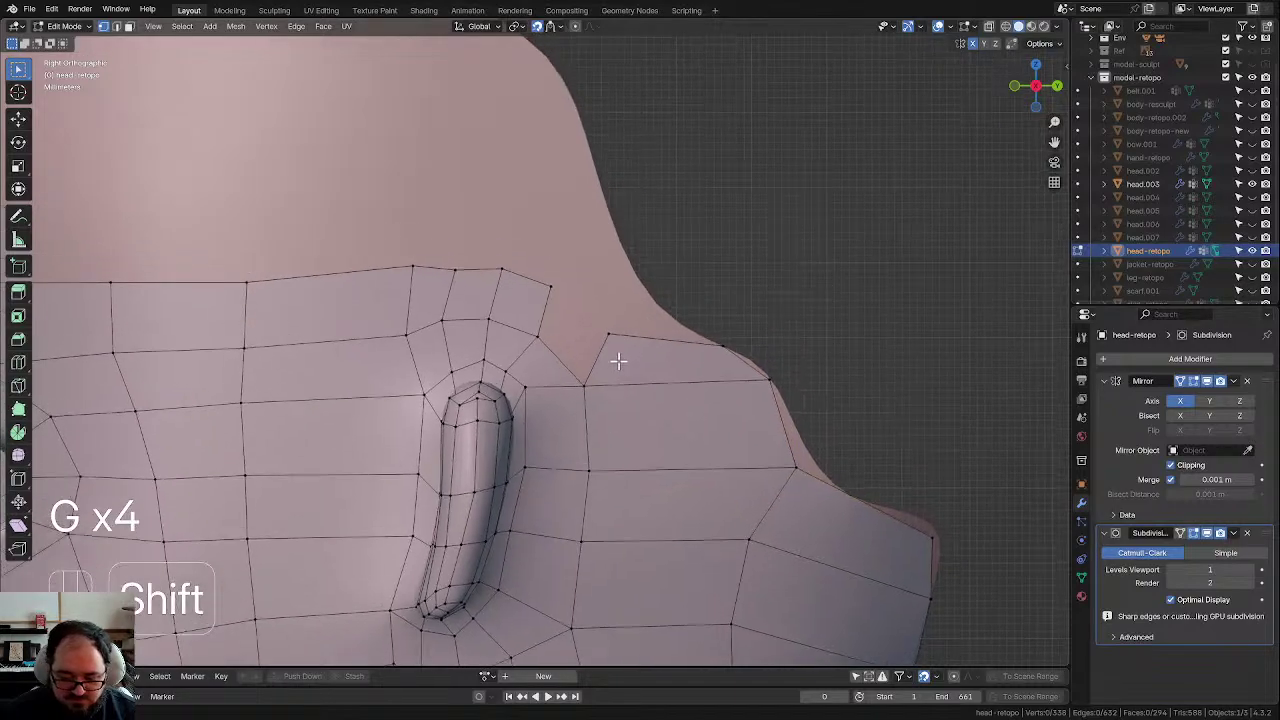
scroll(612, 361, up, 1)
shift+click(584, 384)
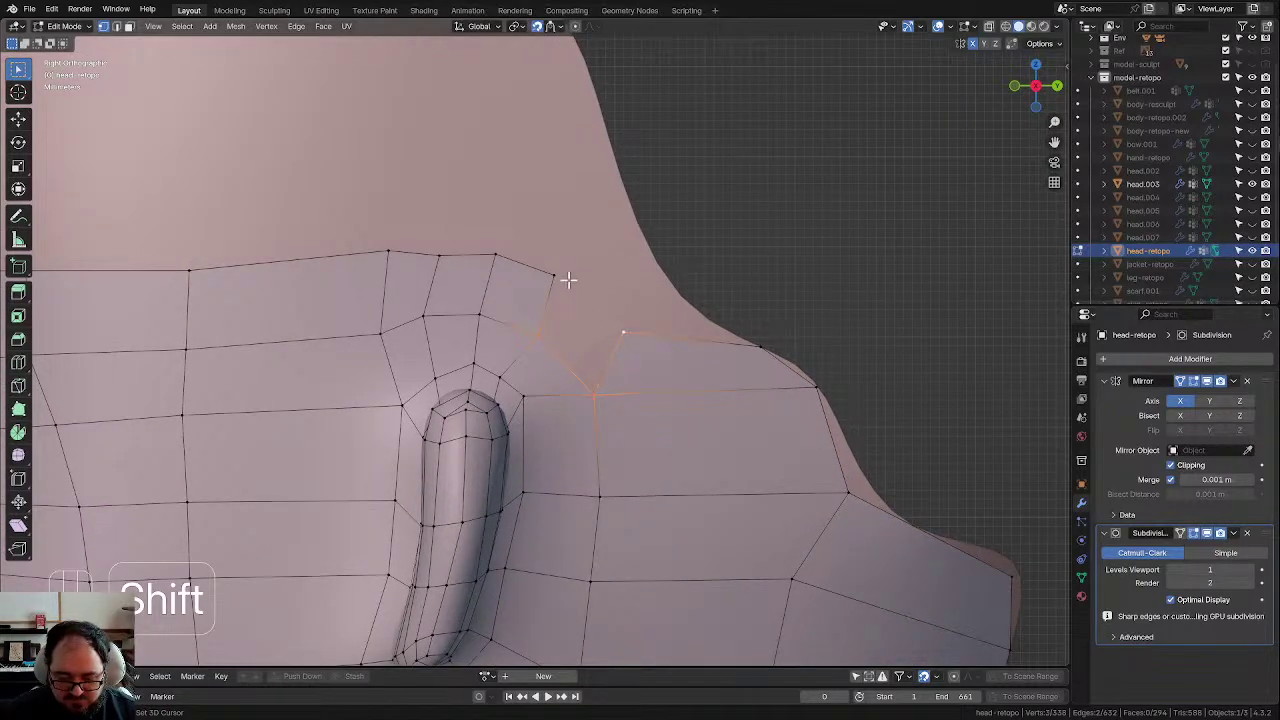
key(f)
key(g)
click(650, 300)
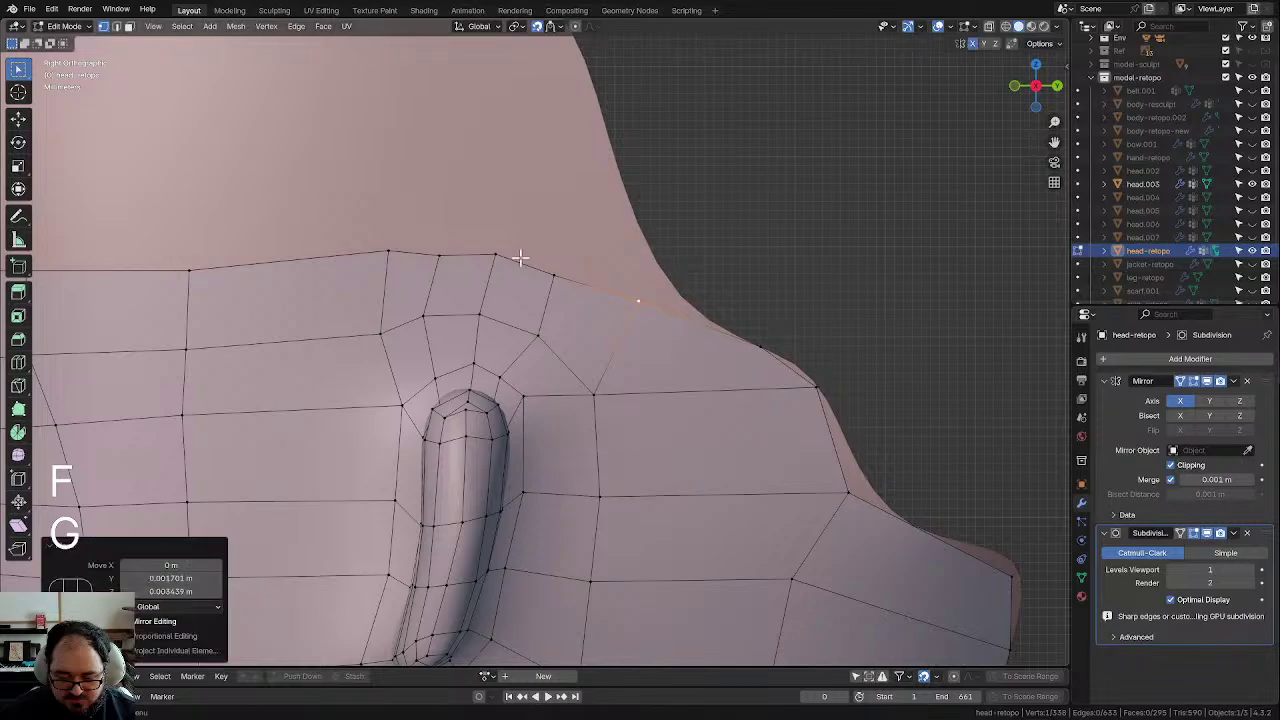
Step: Nudge the upper border vertices above the ear into a smoother line
middle_drag(521, 283, 597, 312)
shift+middle_drag(487, 293, 580, 300)
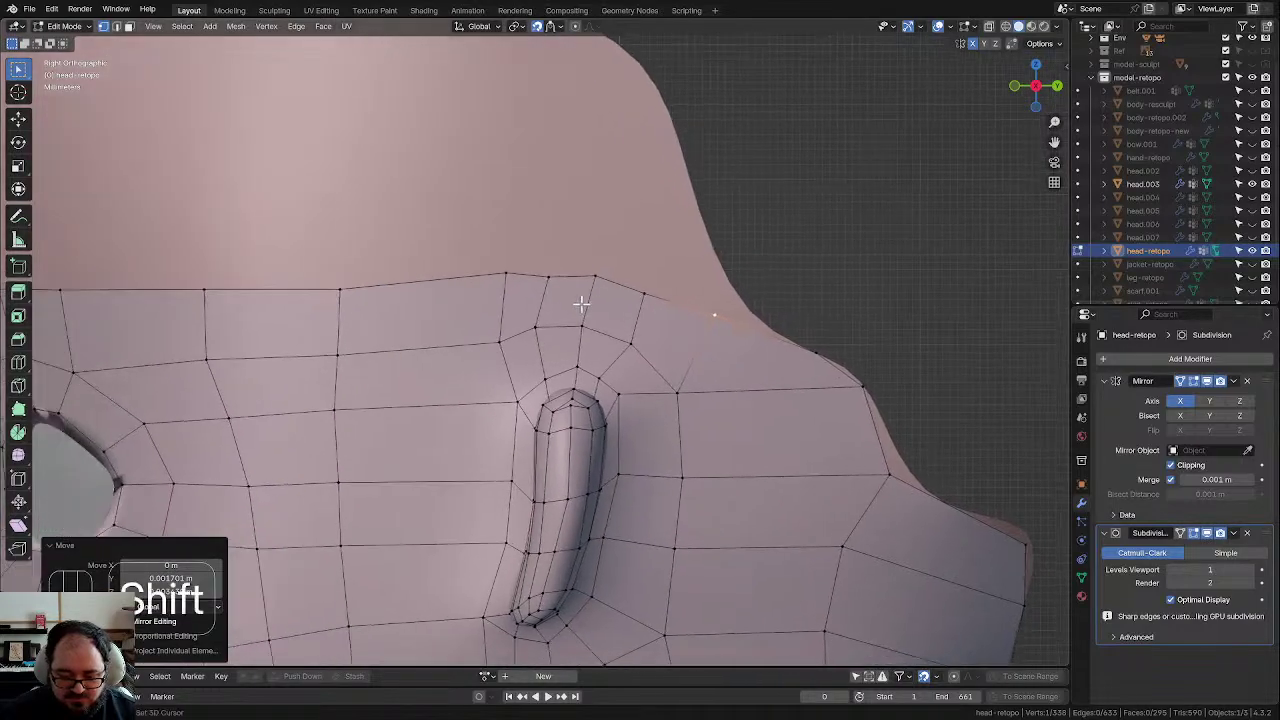
click(587, 275)
key(g)
click(588, 279)
click(513, 278)
key(g)
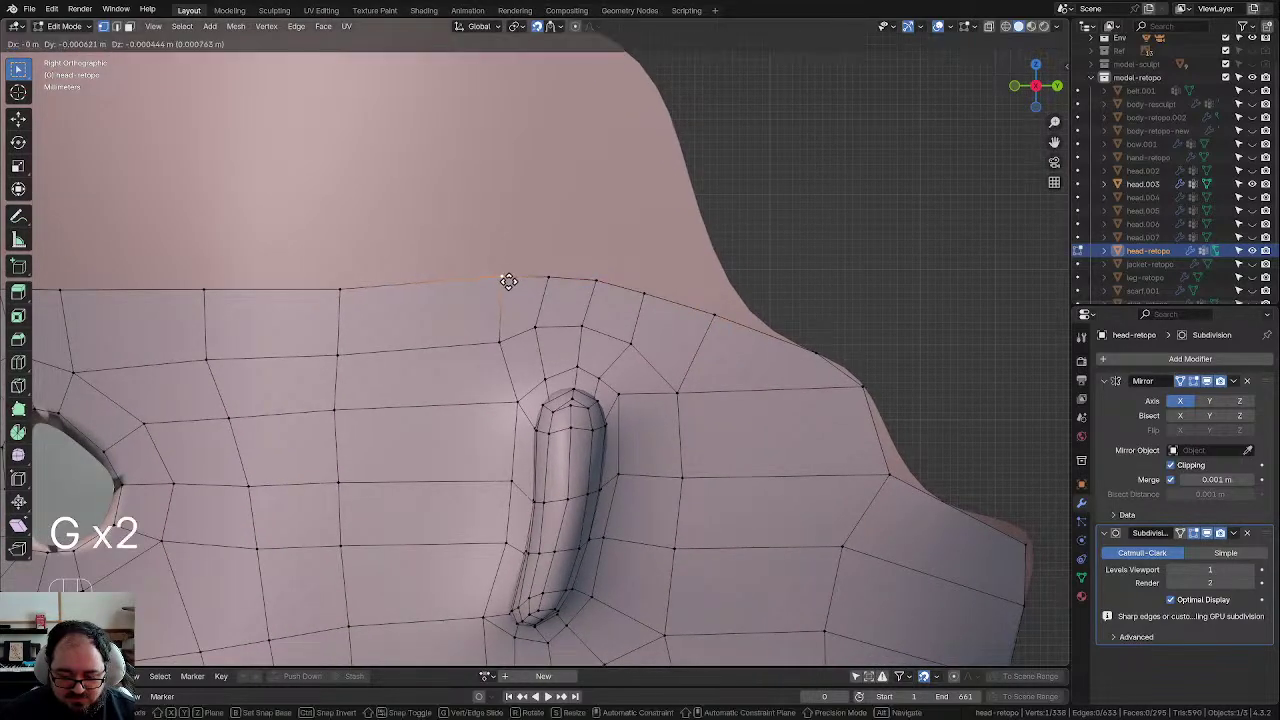
click(508, 281)
Step: Extrude the head's whole upper border upward by about 17 mm, and extrude it again up to the sculpt's top edge
scroll(514, 290, down, 3)
shift+middle_drag(433, 299, 535, 315)
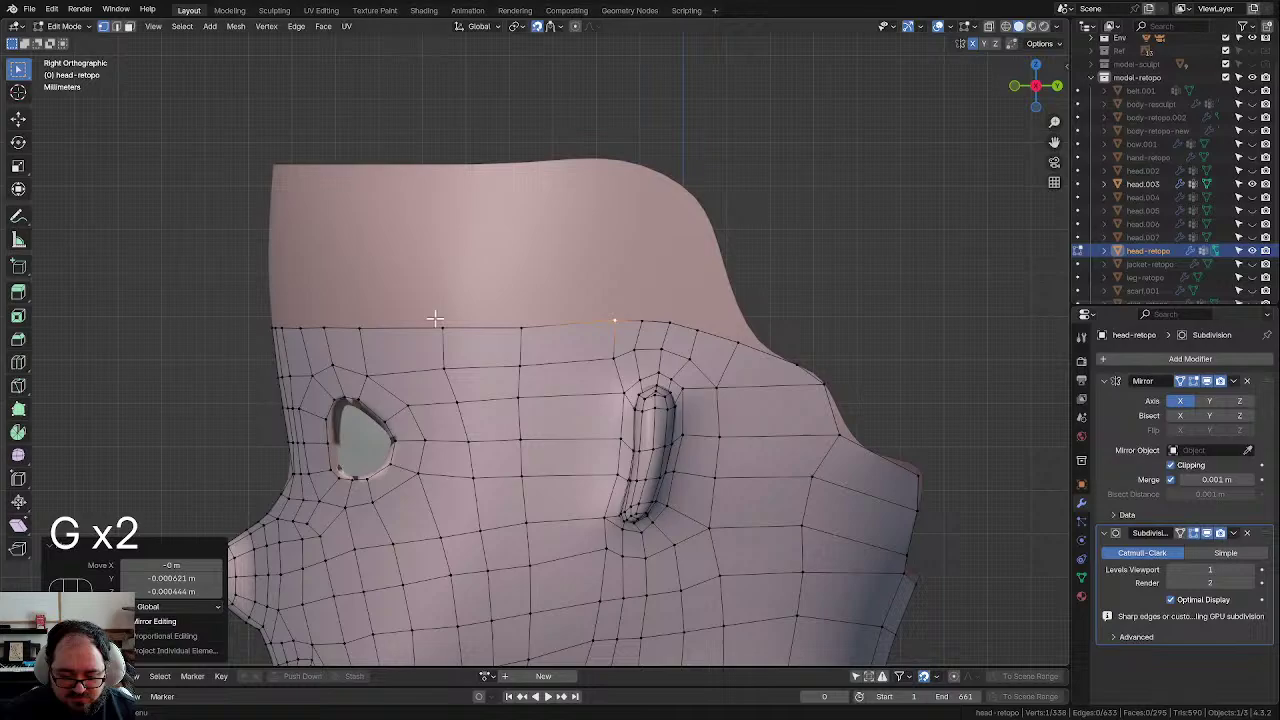
alt+click(500, 323)
scroll(703, 309, up, 1)
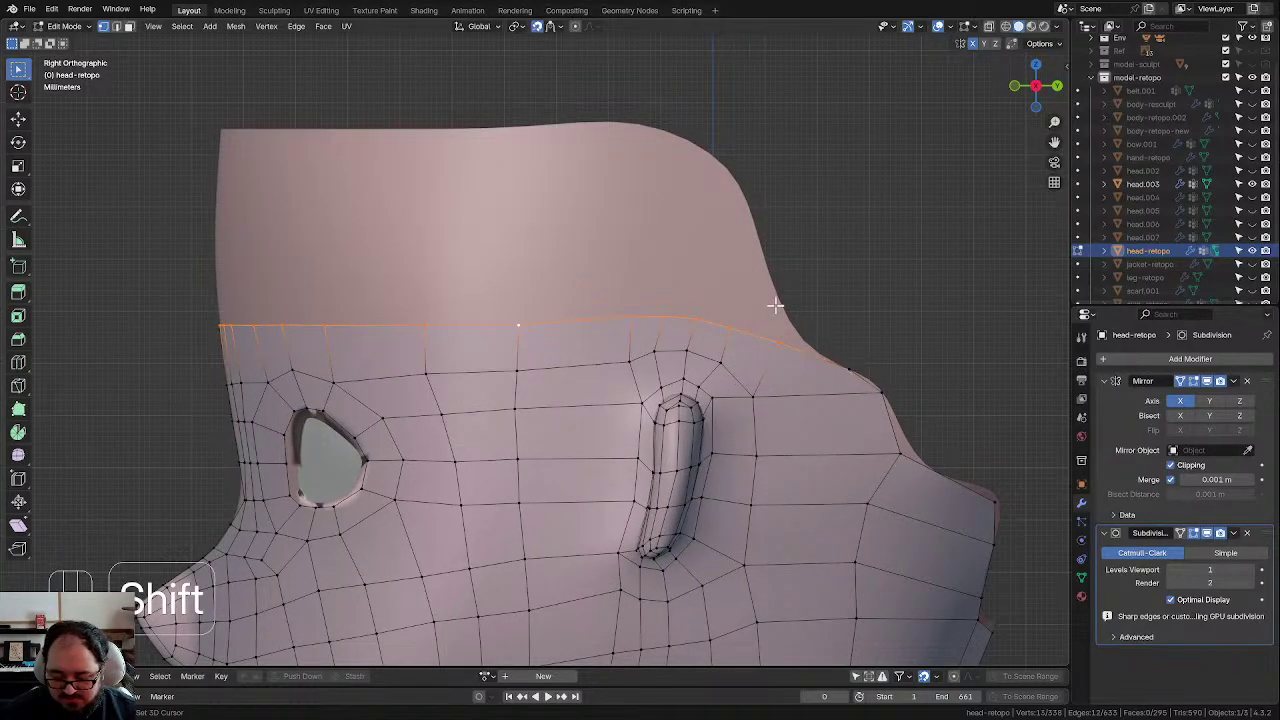
key(e)
click(733, 222)
key(e)
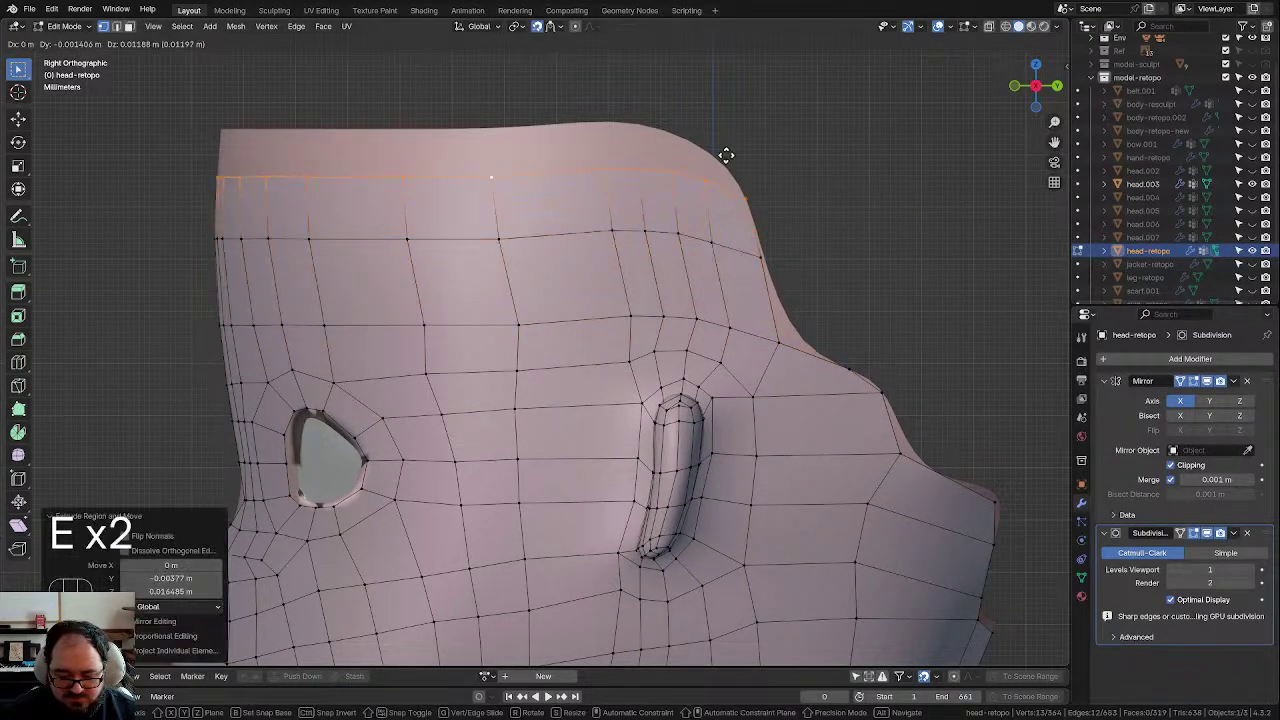
click(724, 107)
click(838, 232)
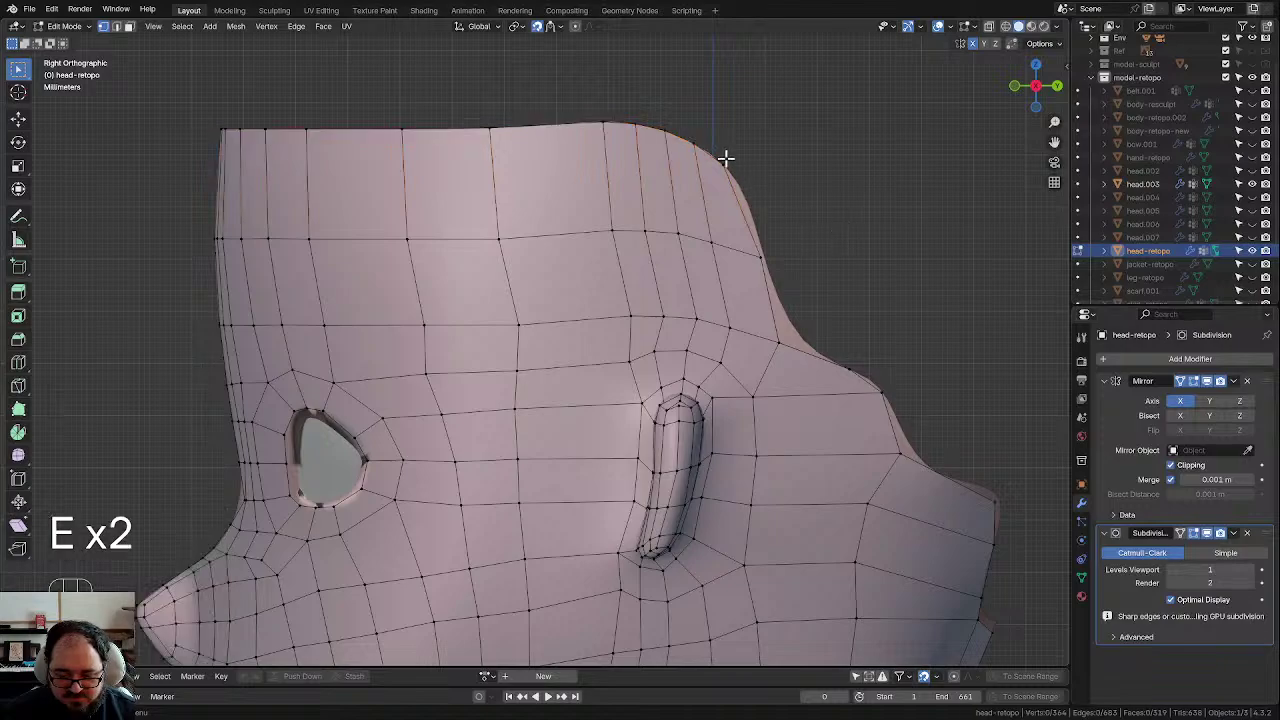
Step: Slide the two rearmost vertices of the top border along the curve at the back of the head
click(727, 162)
key(g)
click(700, 143)
key(g)
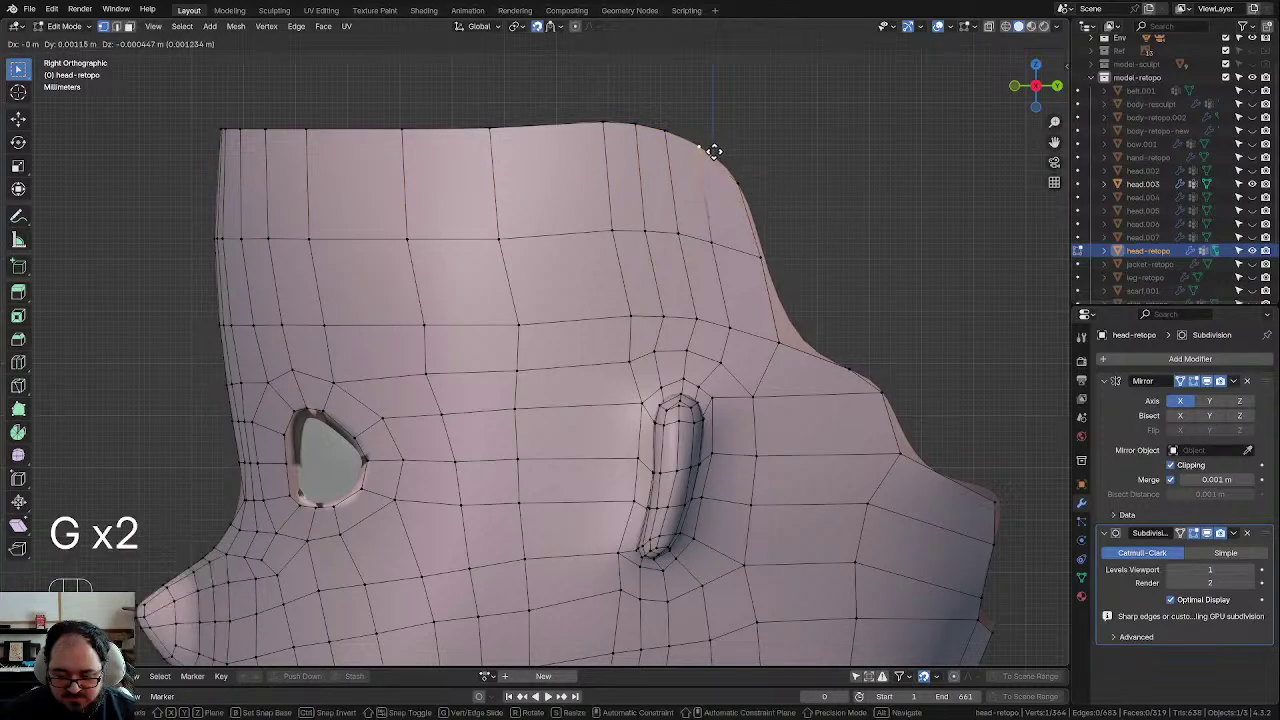
click(706, 148)
click(960, 390)
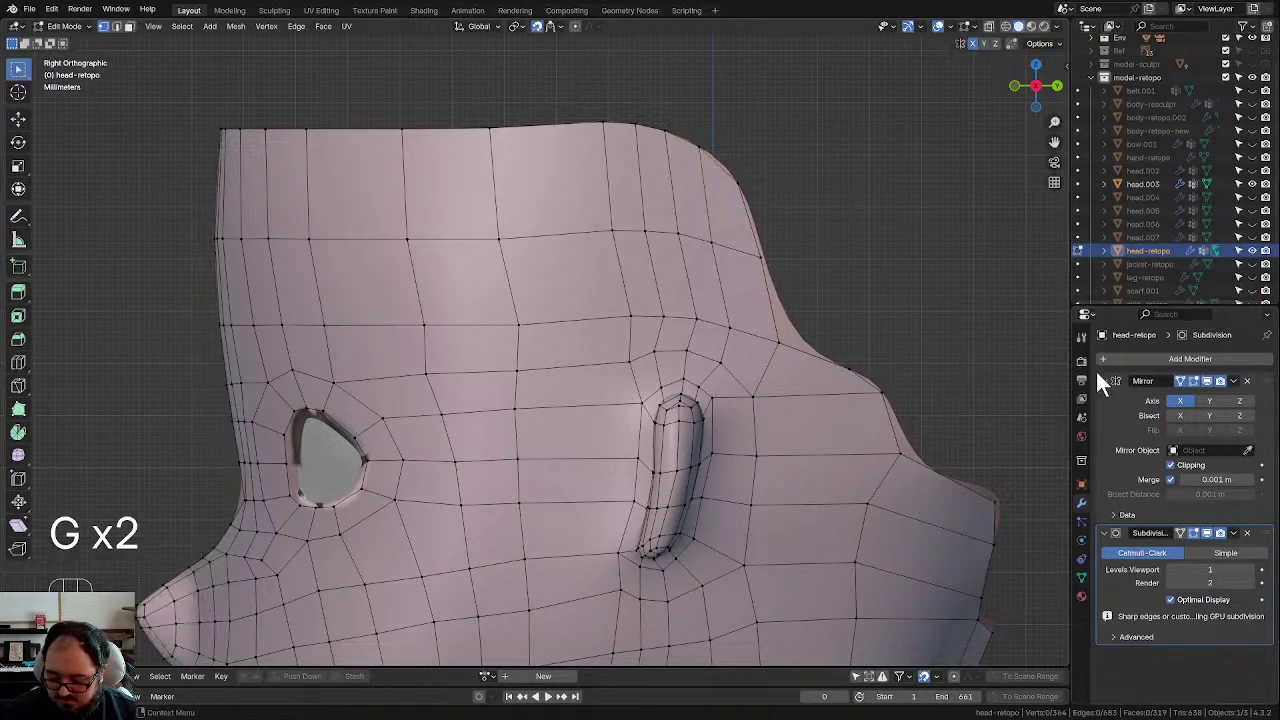
Step: Examine the retopologized head's edge flow and surface from the side and front in Edit Mode and Object Mode
click(1177, 383)
scroll(738, 355, down, 4)
mouse_move(575, 345)
middle_down()
mouse_move(749, 363)
mouse_move(766, 269)
mouse_move(655, 329)
mouse_move(524, 340)
mouse_move(589, 338)
middle_up()
key(Tab)
scroll(688, 298, down, 2)
key(Tab)
scroll(668, 340, up, 3)
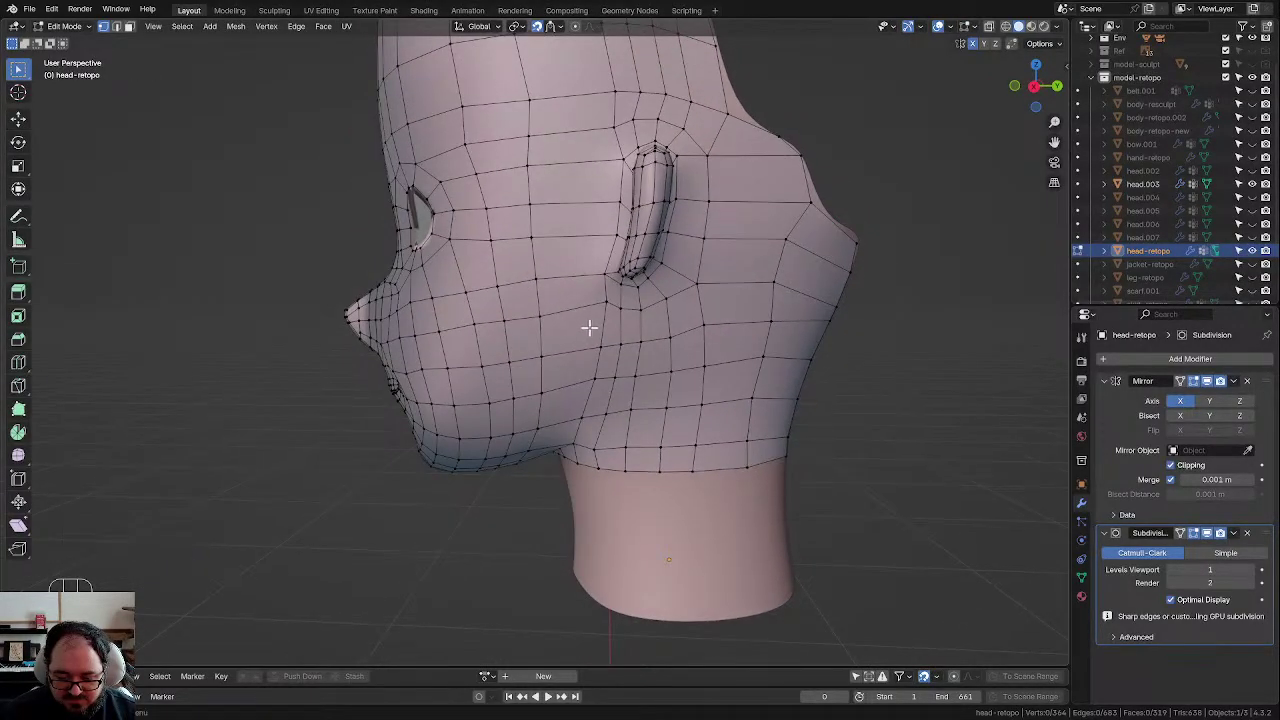
middle_drag(589, 332, 597, 331)
scroll(595, 320, down, 2)
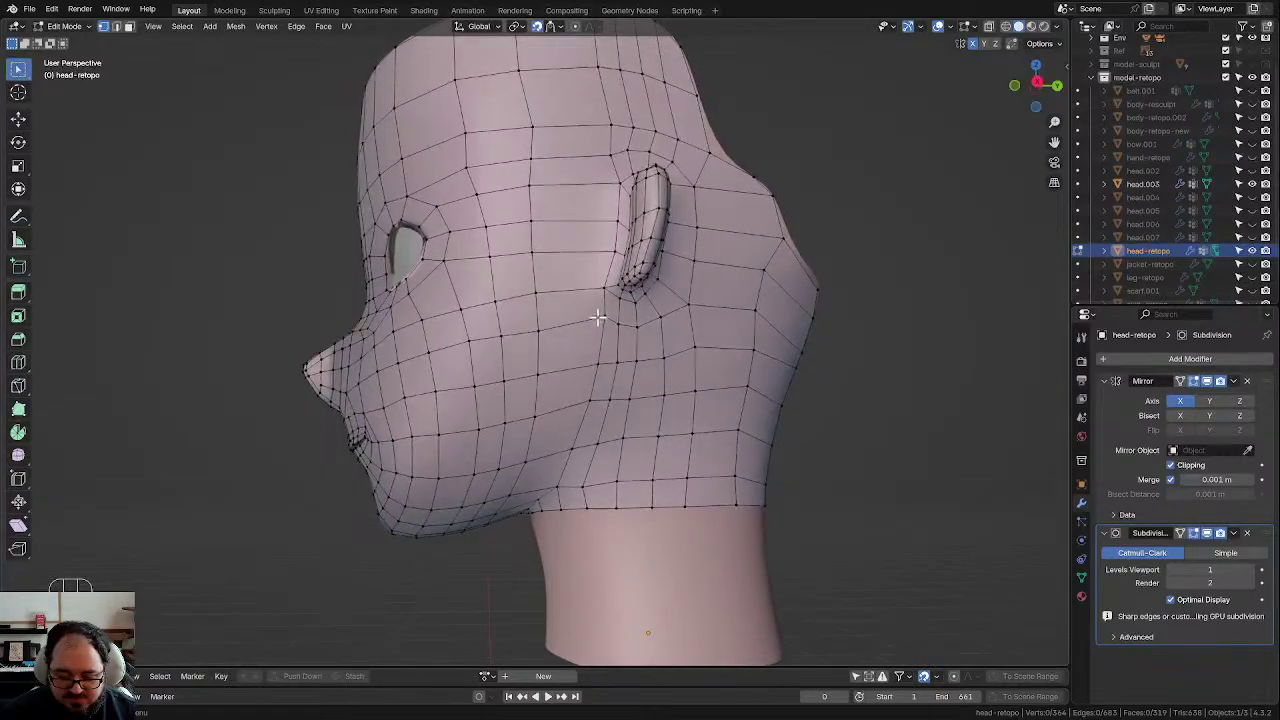
scroll(594, 320, up, 2)
scroll(594, 340, down, 4)
scroll(593, 362, up, 2)
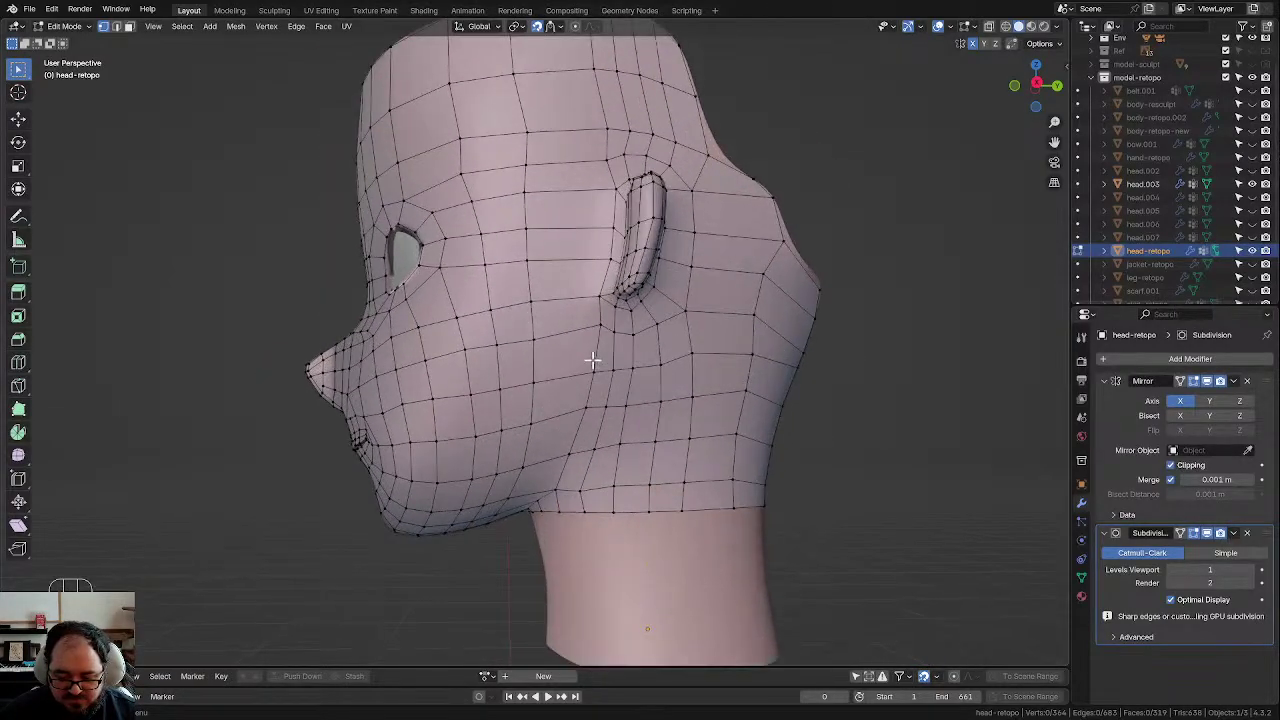
middle_drag(591, 360, 773, 393)
key(Tab)
scroll(628, 390, down, 2)
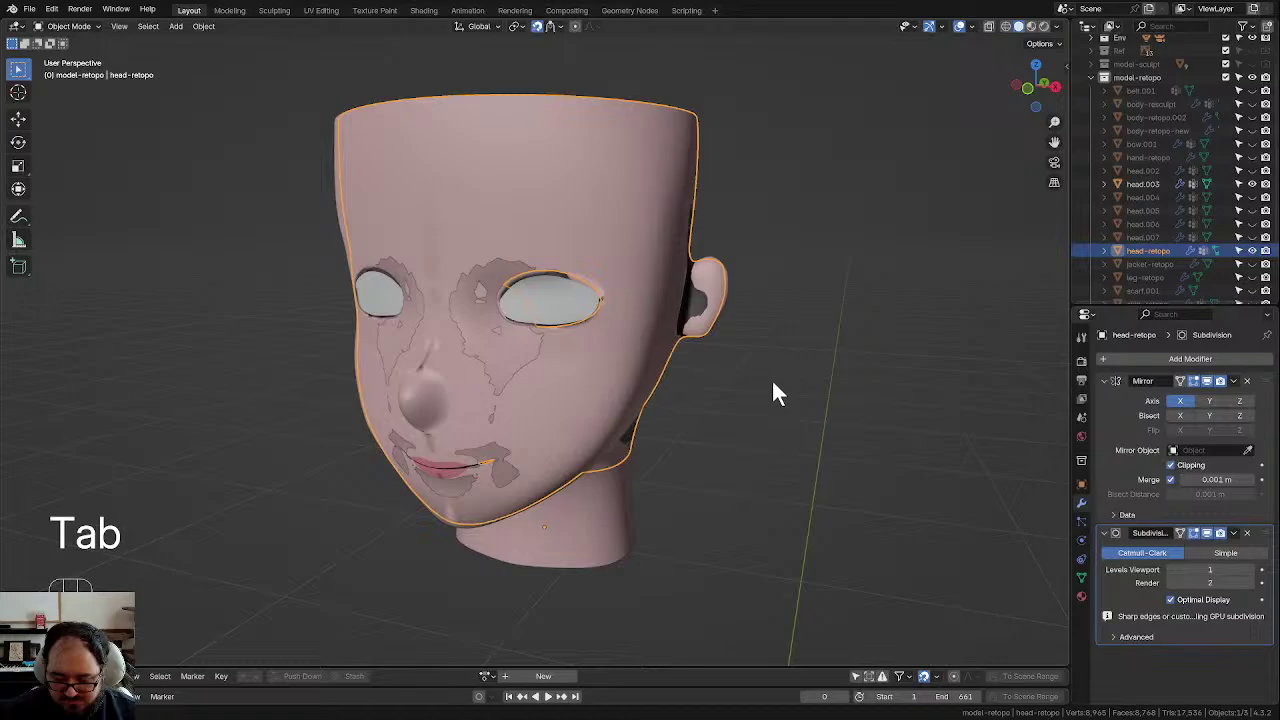
Step: Hide the sculpted reference head head.003 and select the head-retopo object
click(575, 555)
key(h)
middle_drag(575, 555, 580, 341)
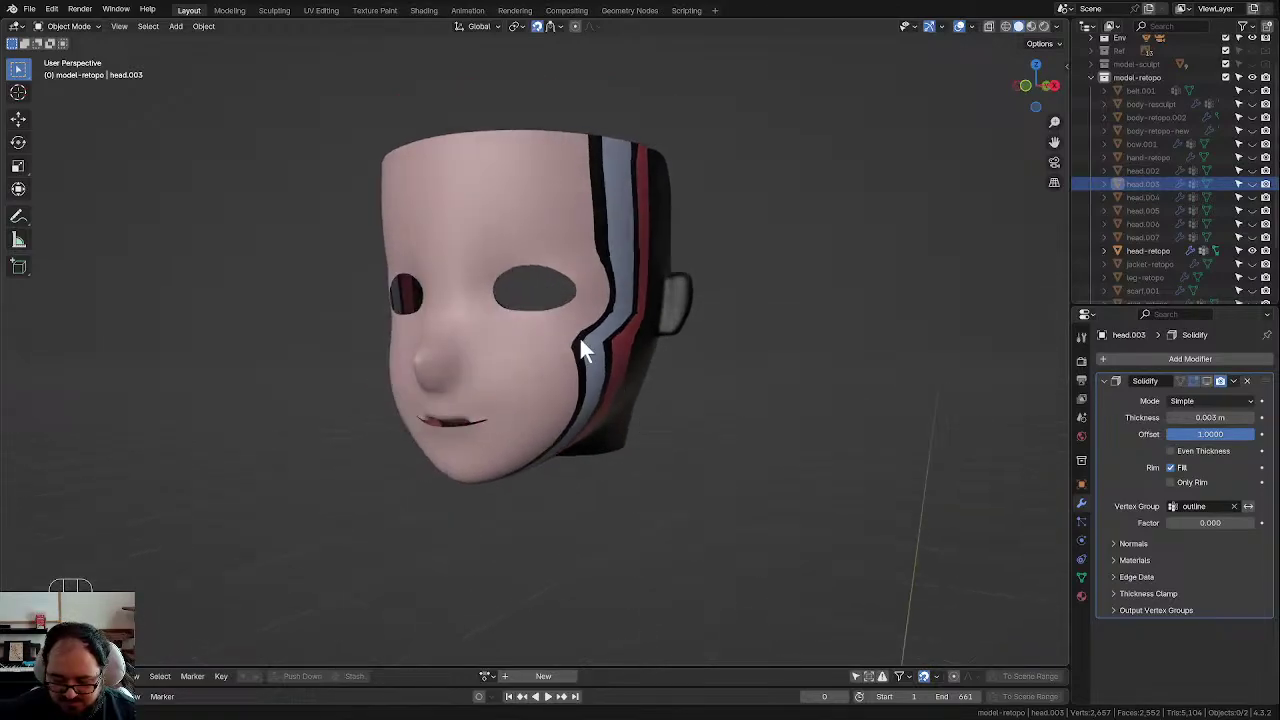
click(580, 340)
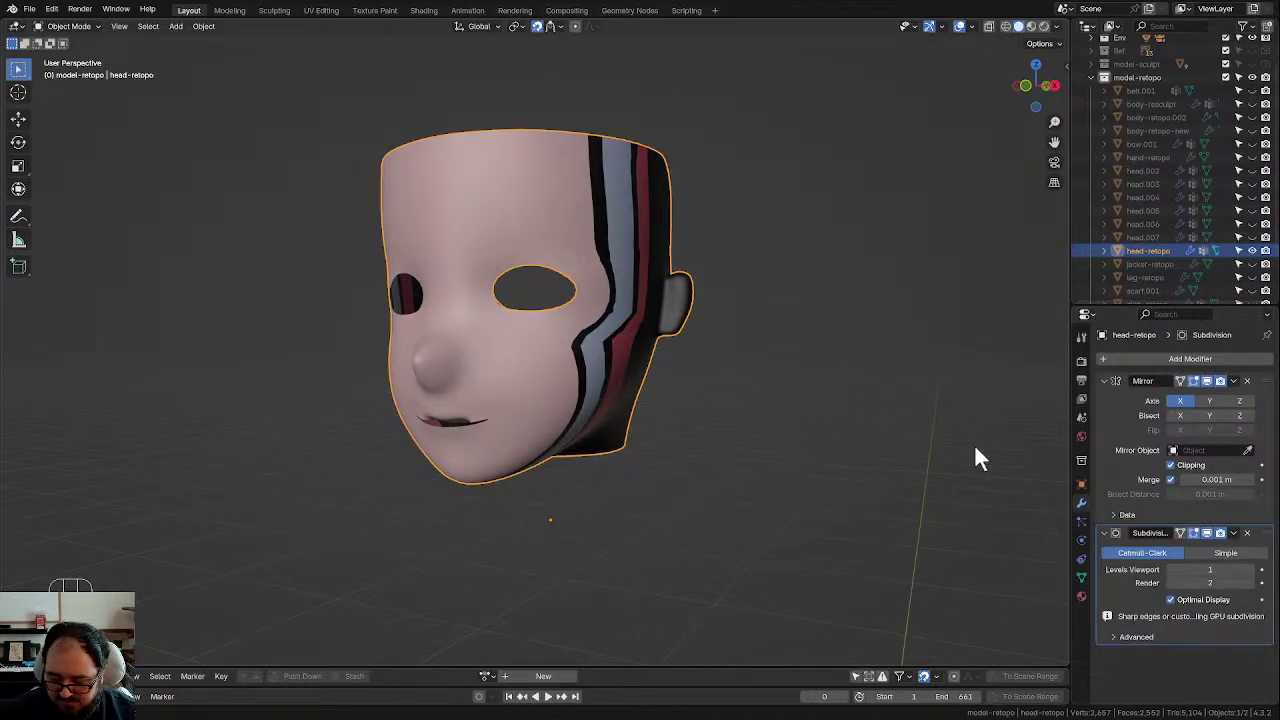
Step: Turn off the Subdivision modifier's viewport display on head-retopo and apply smooth shading to the mesh
click(1205, 536)
scroll(677, 340, up, 3)
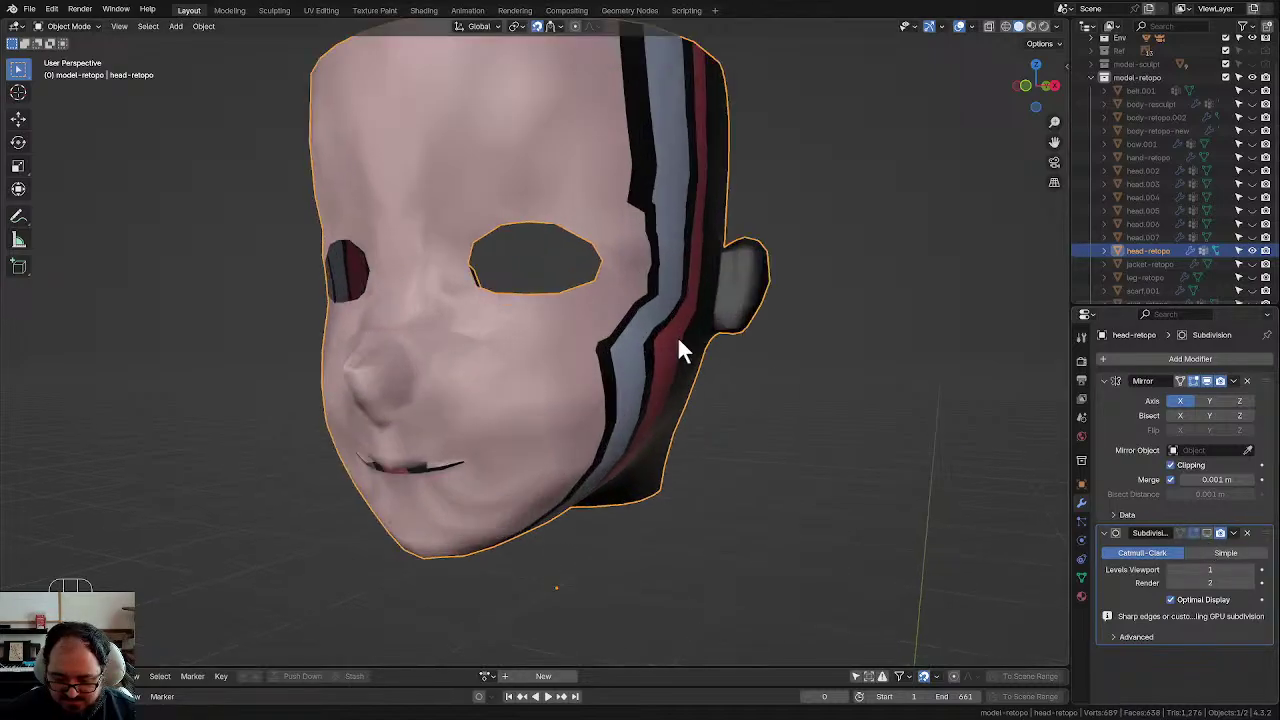
middle_drag(677, 343, 711, 306)
right_click(610, 330)
click(535, 328)
middle_drag(634, 343, 612, 381)
right_click(600, 286)
key(Escape)
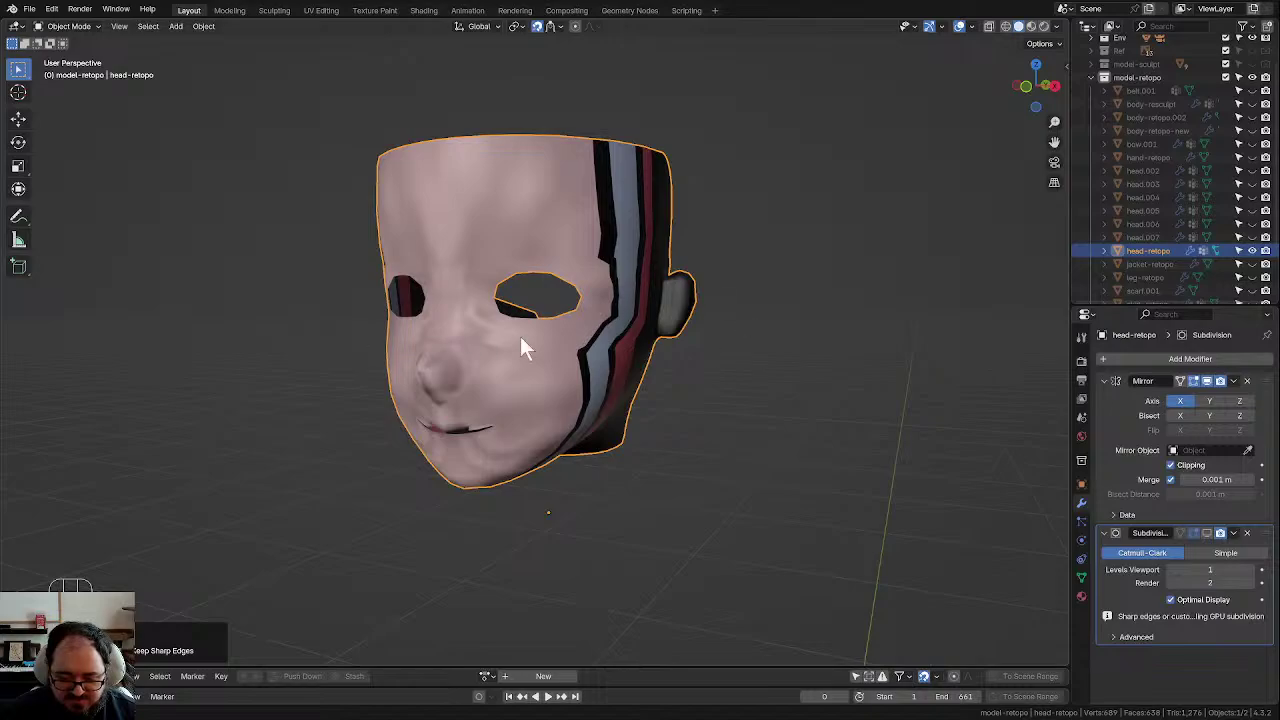
middle_drag(566, 300, 609, 506)
key(Tab)
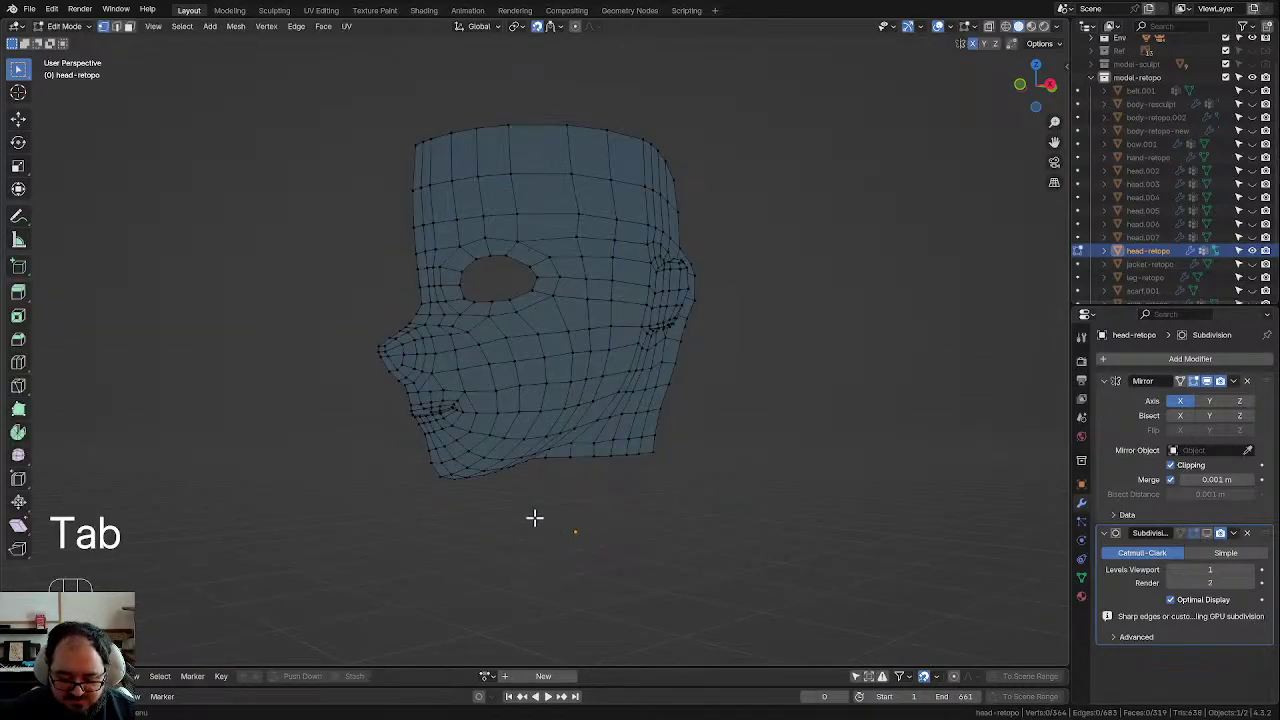
key(x)
click(641, 483)
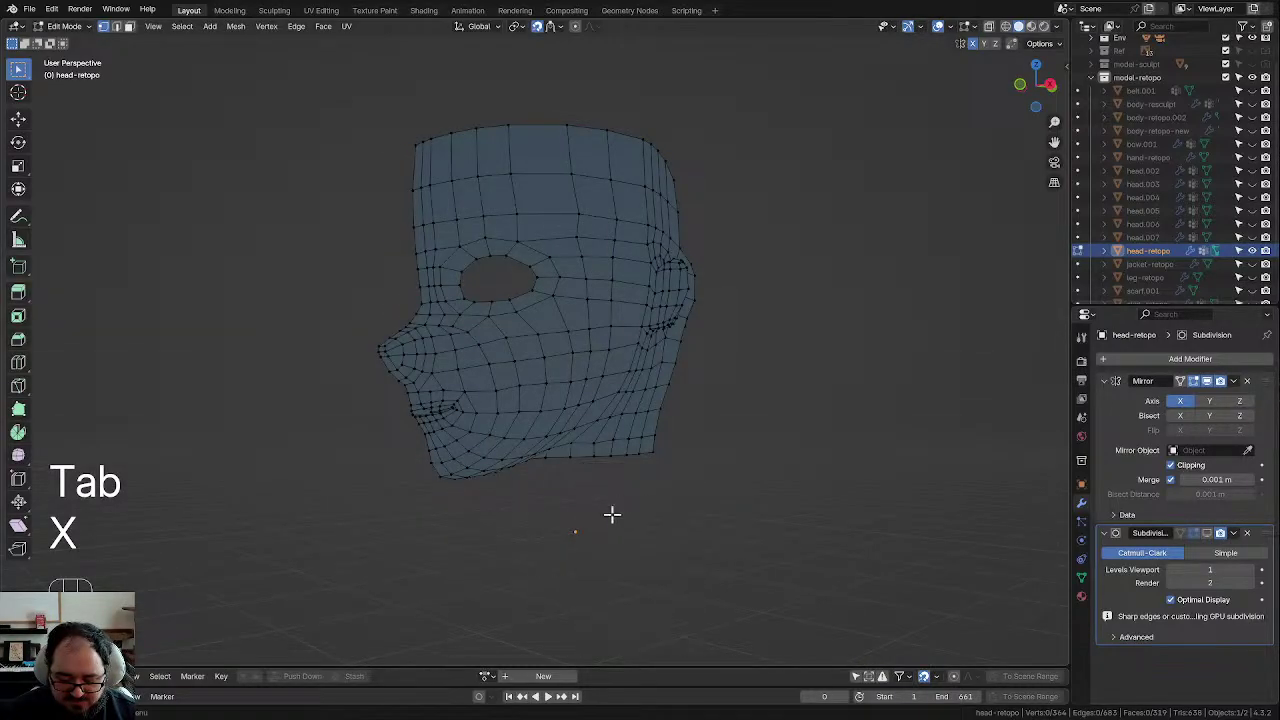
key(Tab)
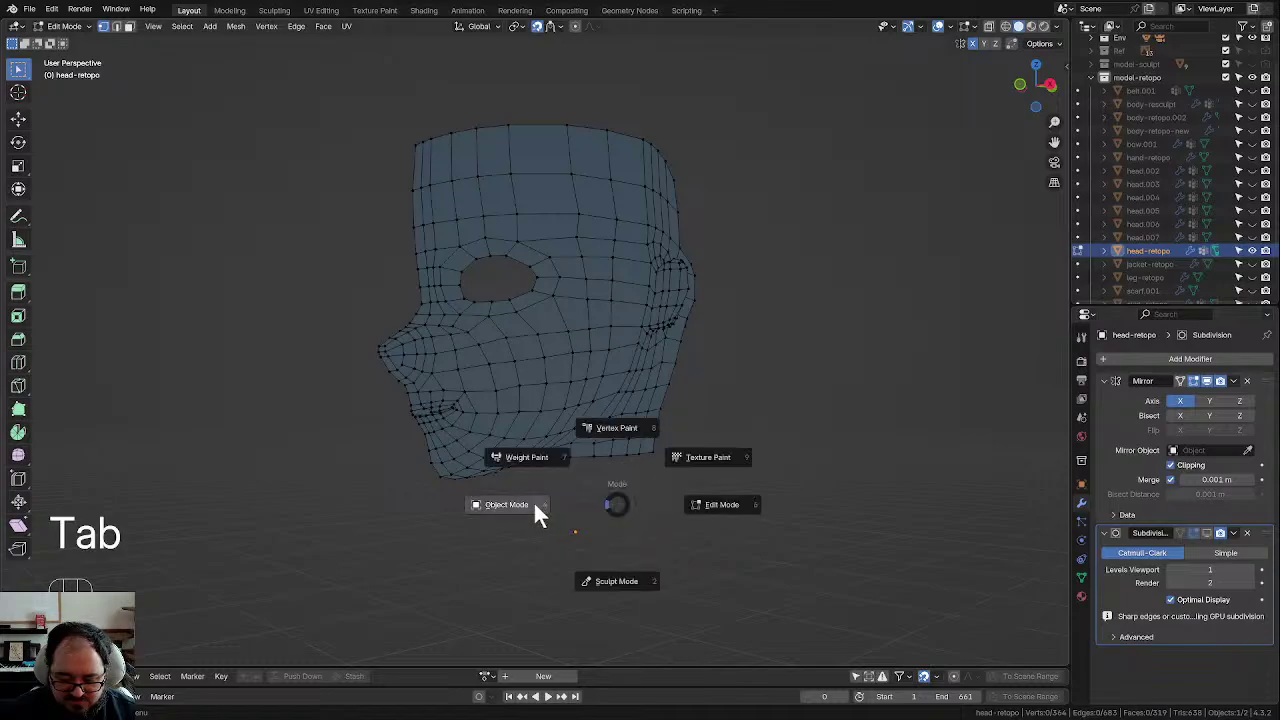
Step: Try moving the head-retopo object freely, and undo the move
key(g)
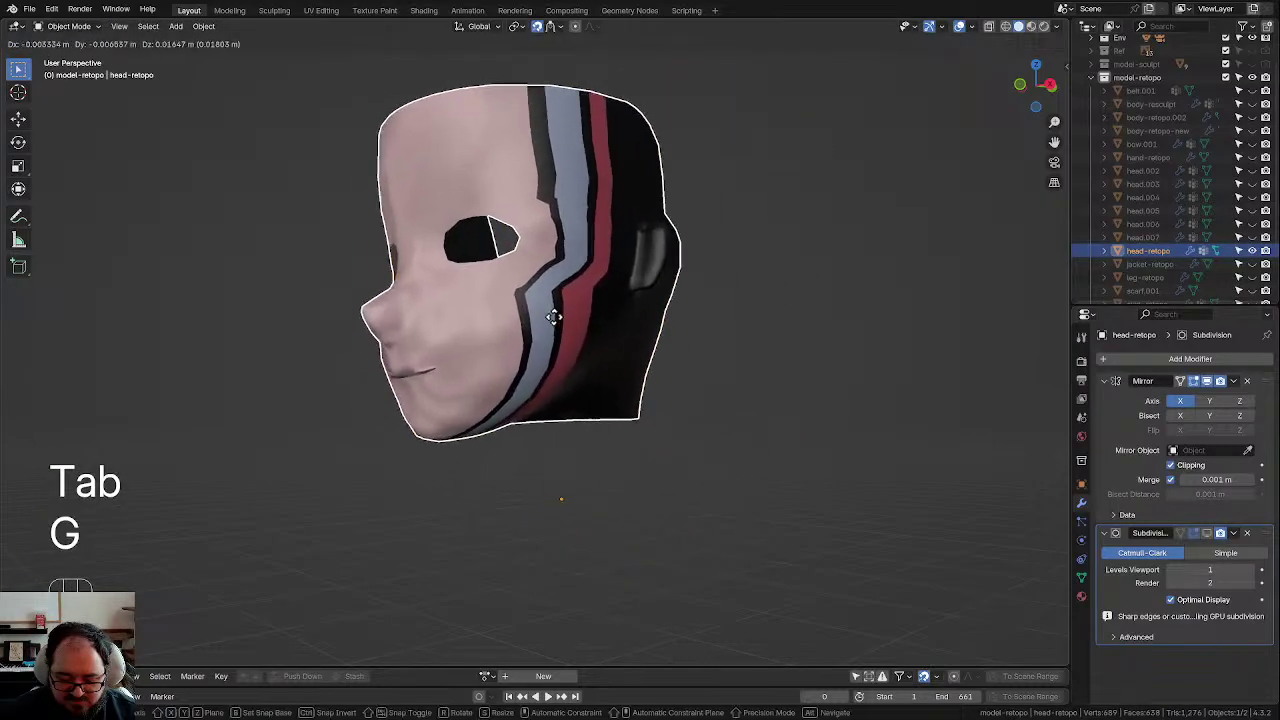
click(555, 311)
key(ctrl+z)
mouse_move(606, 326)
middle_down()
mouse_move(621, 364)
mouse_move(632, 338)
mouse_move(602, 317)
middle_up()
scroll(621, 364, down, 2)
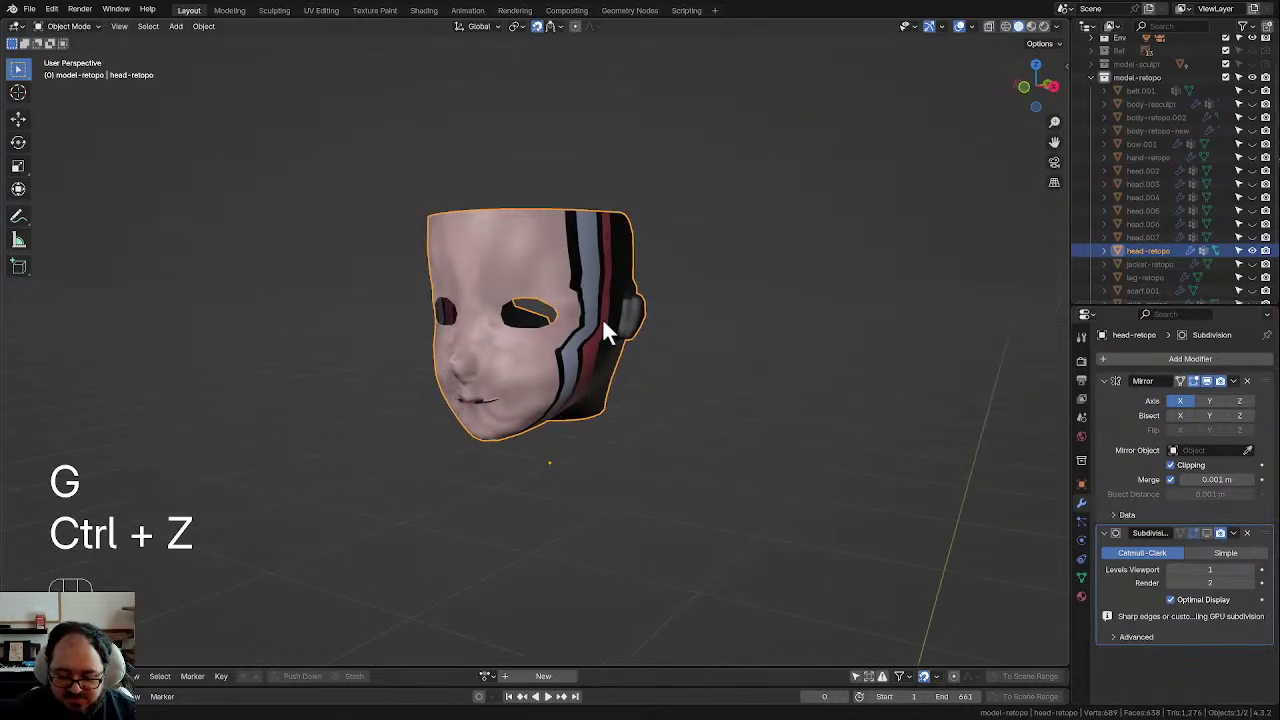
Step: Unwrap the entire head-retopo mesh in the UV Editing workspace
scroll(600, 319, up, 1)
click(323, 10)
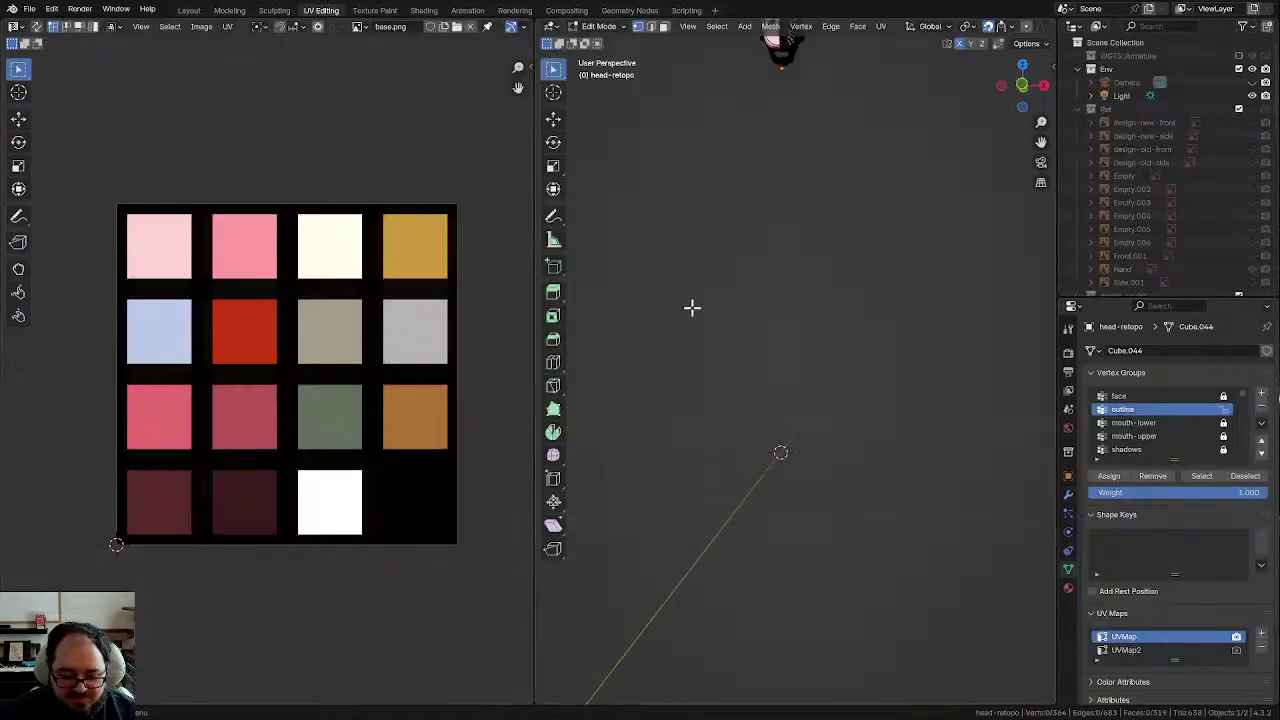
shift+middle_drag(817, 169, 889, 314)
scroll(885, 350, up, 4)
shift+middle_drag(883, 363, 915, 180)
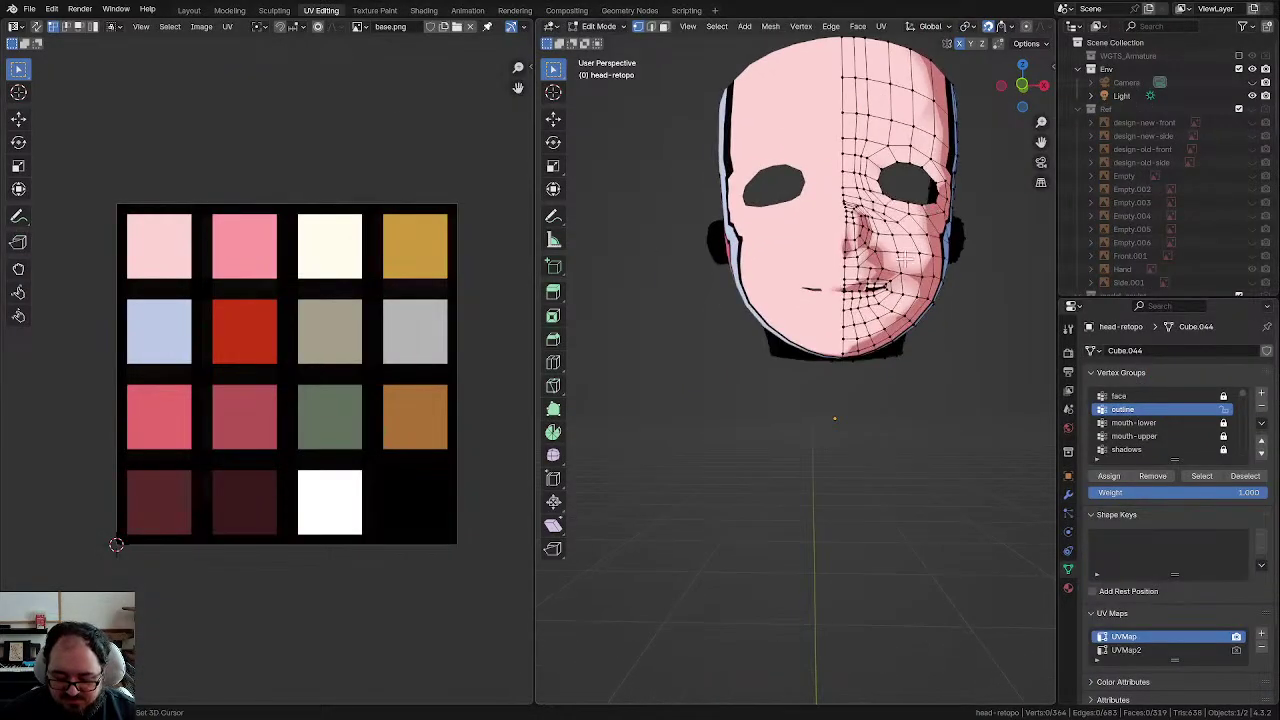
scroll(910, 200, down, 3)
middle_drag(905, 230, 857, 338)
shift+middle_drag(785, 337, 851, 340)
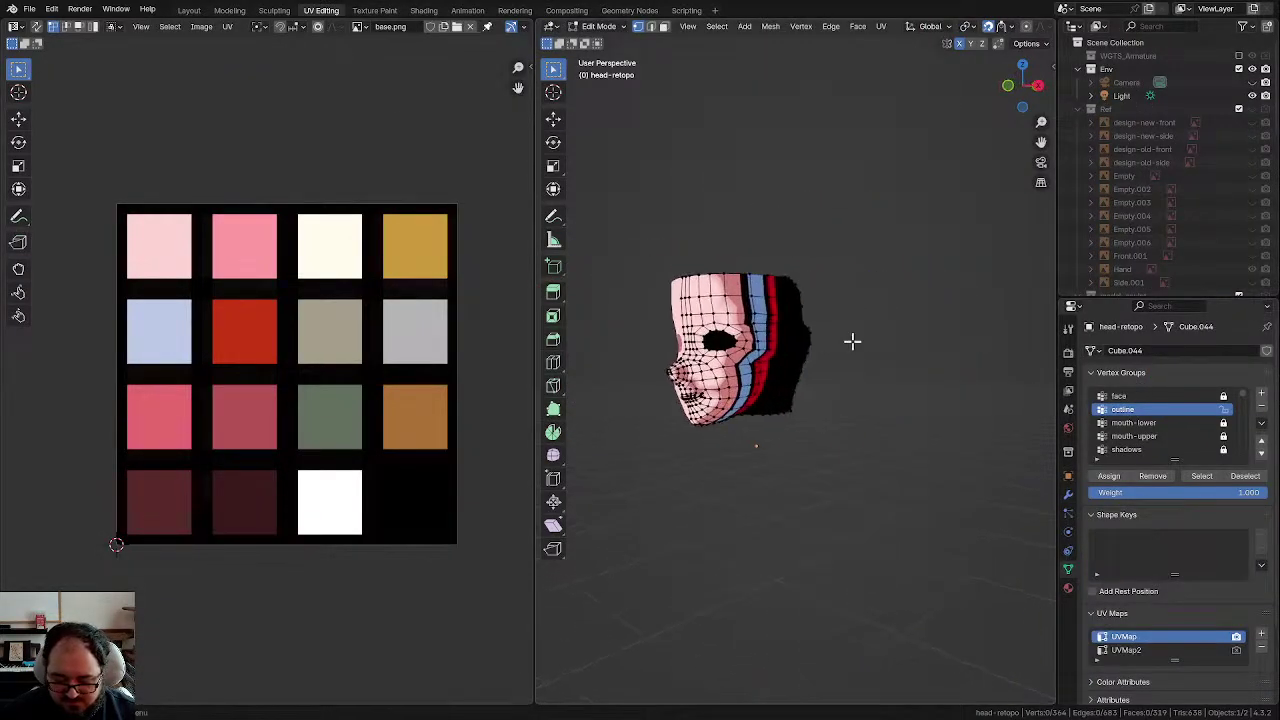
key(a)
key(u)
mouse_move(787, 337)
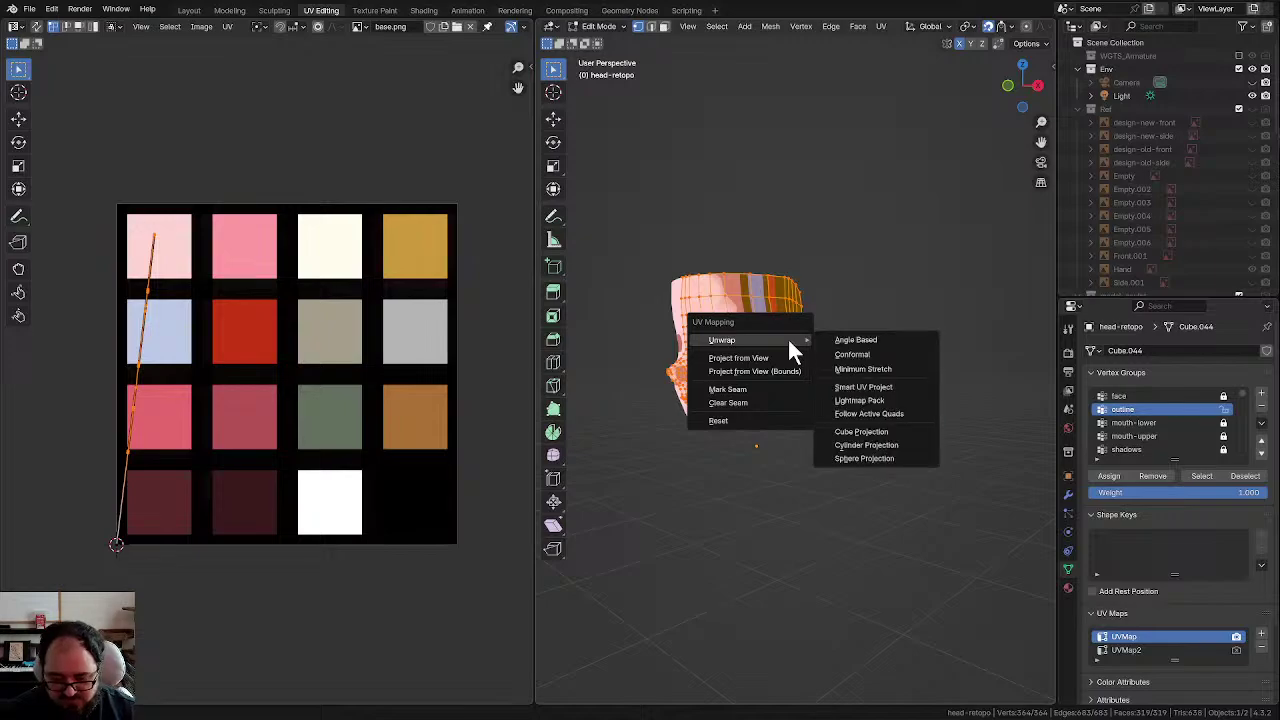
click(870, 361)
Step: Scale the head's UVs to about 0.142 and place them inside the light pink swatch of base.png
key(s)
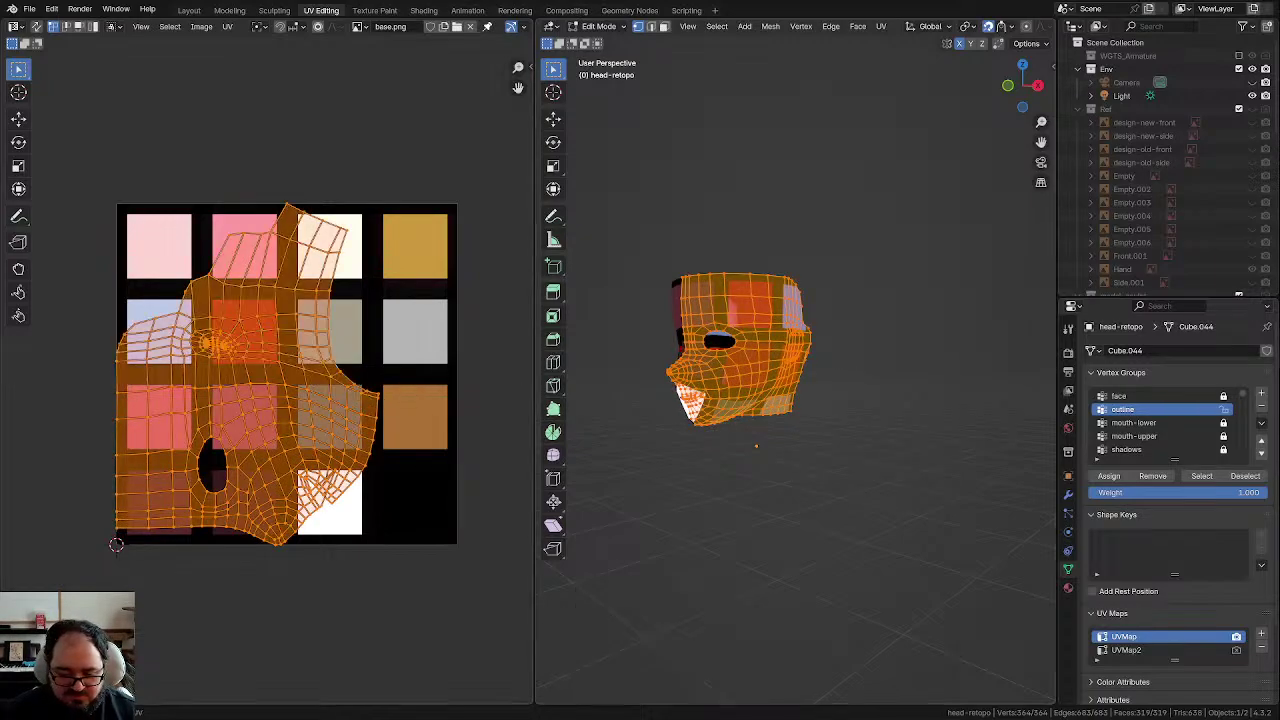
click(268, 385)
key(g)
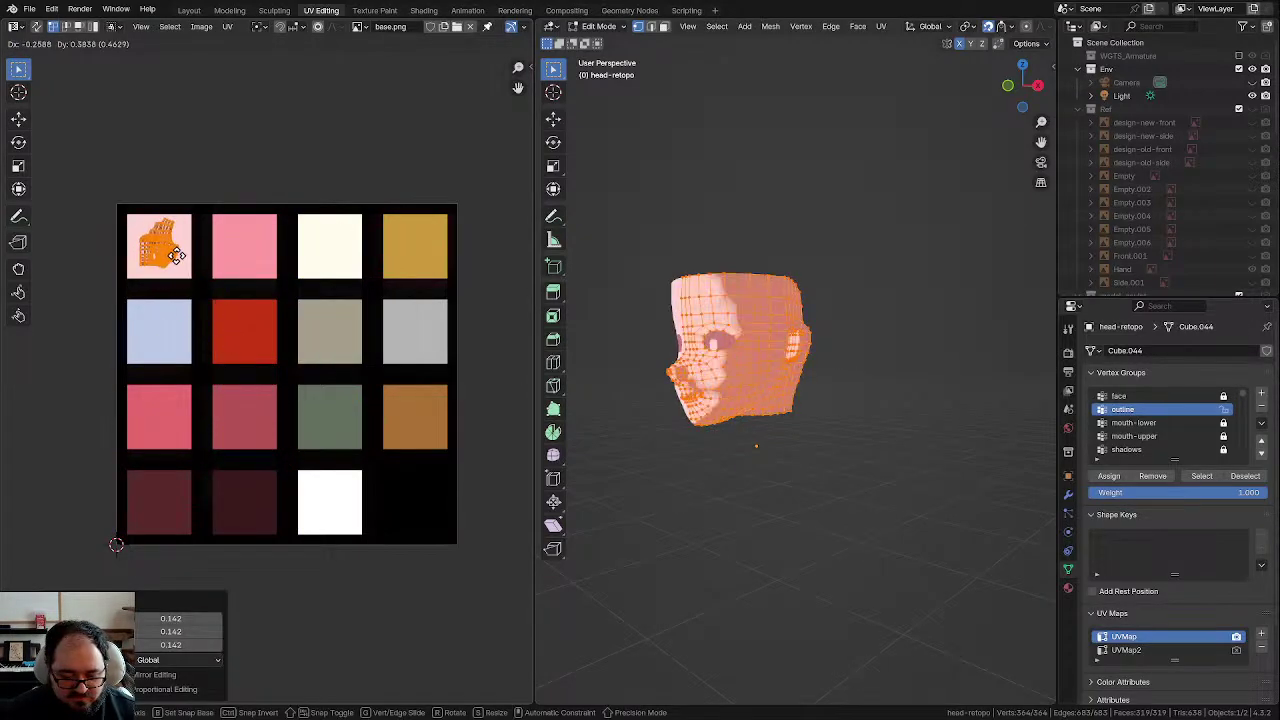
click(183, 270)
Step: Return to the Layout workspace, show the viewport in Material Preview shading, and select the head-retopo object
click(189, 11)
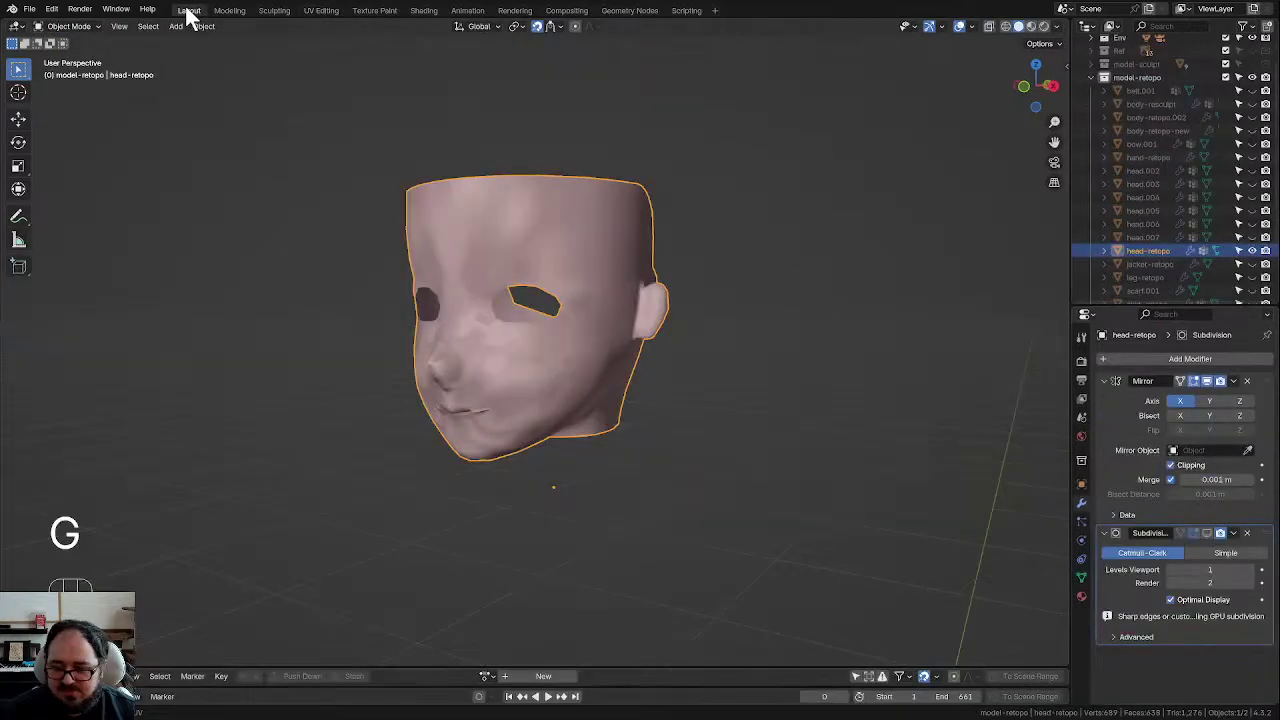
click(830, 326)
middle_drag(830, 326, 641, 378)
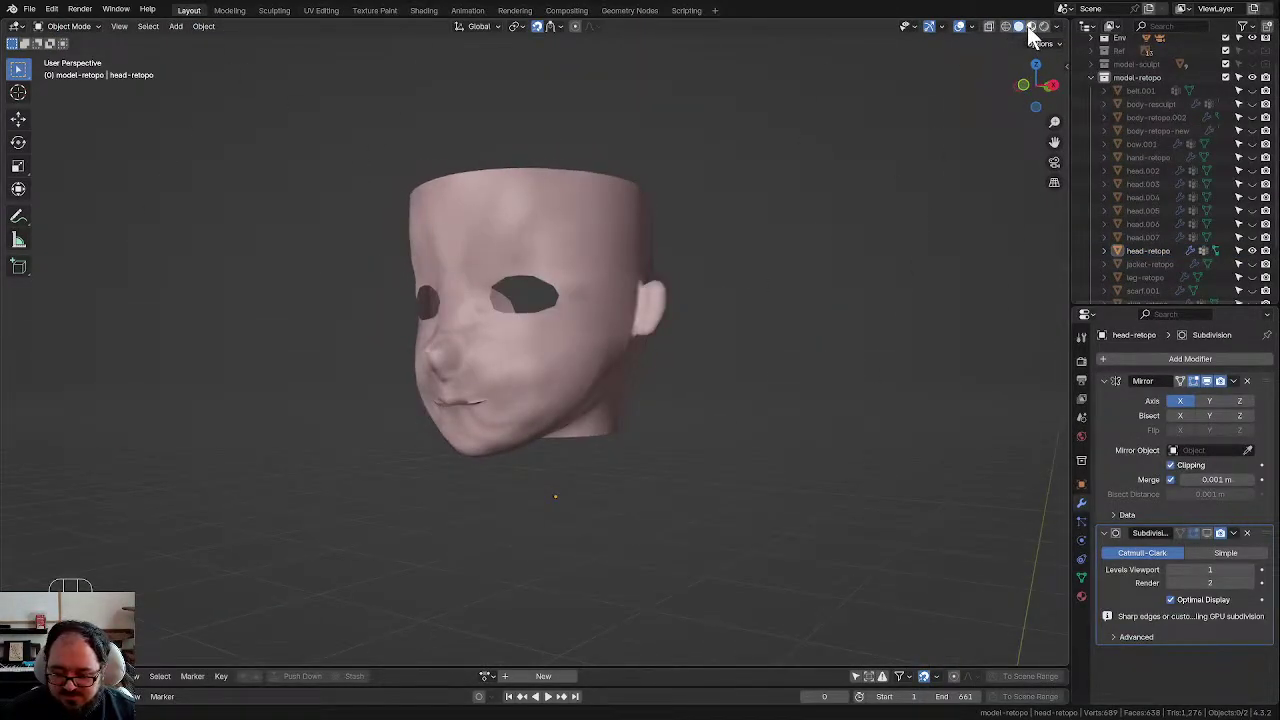
click(1032, 26)
mouse_move(601, 290)
middle_down()
mouse_move(658, 292)
mouse_move(615, 338)
mouse_move(634, 343)
mouse_move(530, 355)
mouse_move(642, 365)
middle_up()
click(615, 338)
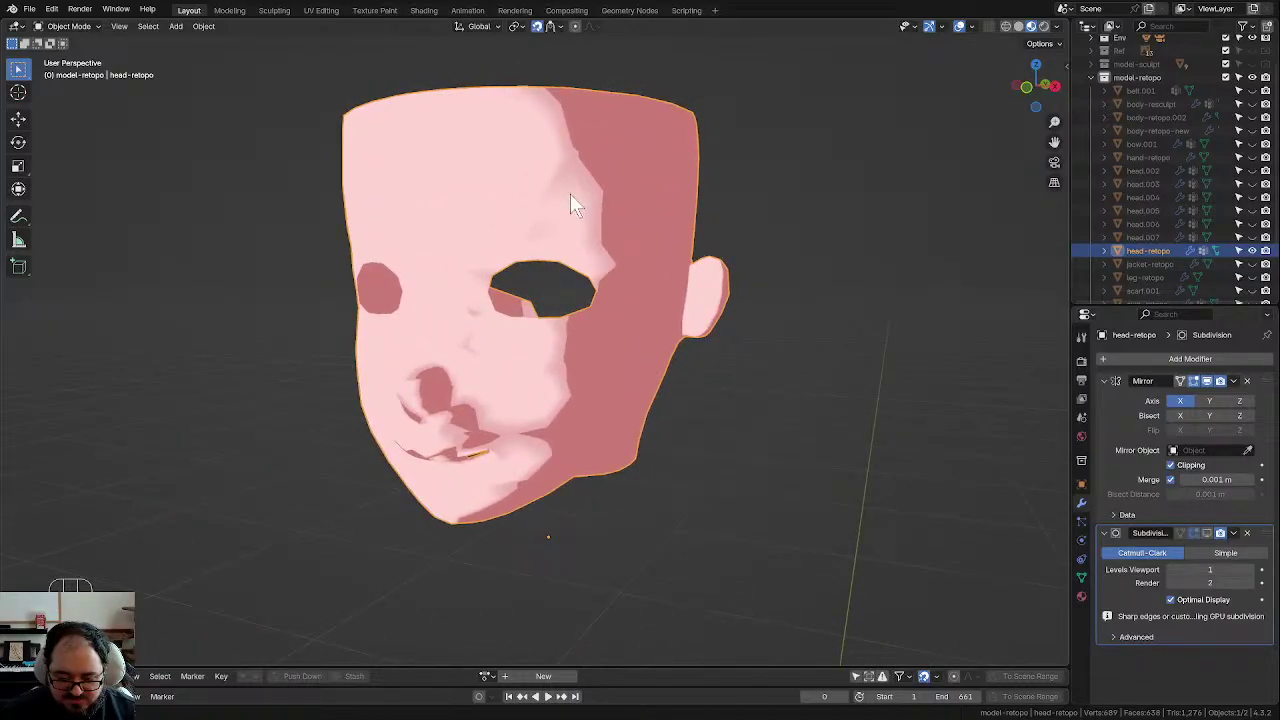
middle_drag(571, 200, 589, 377)
Step: Nudge individual vertices between the bridge of the nose and the inner eye corner in Edit Mode
key(Tab)
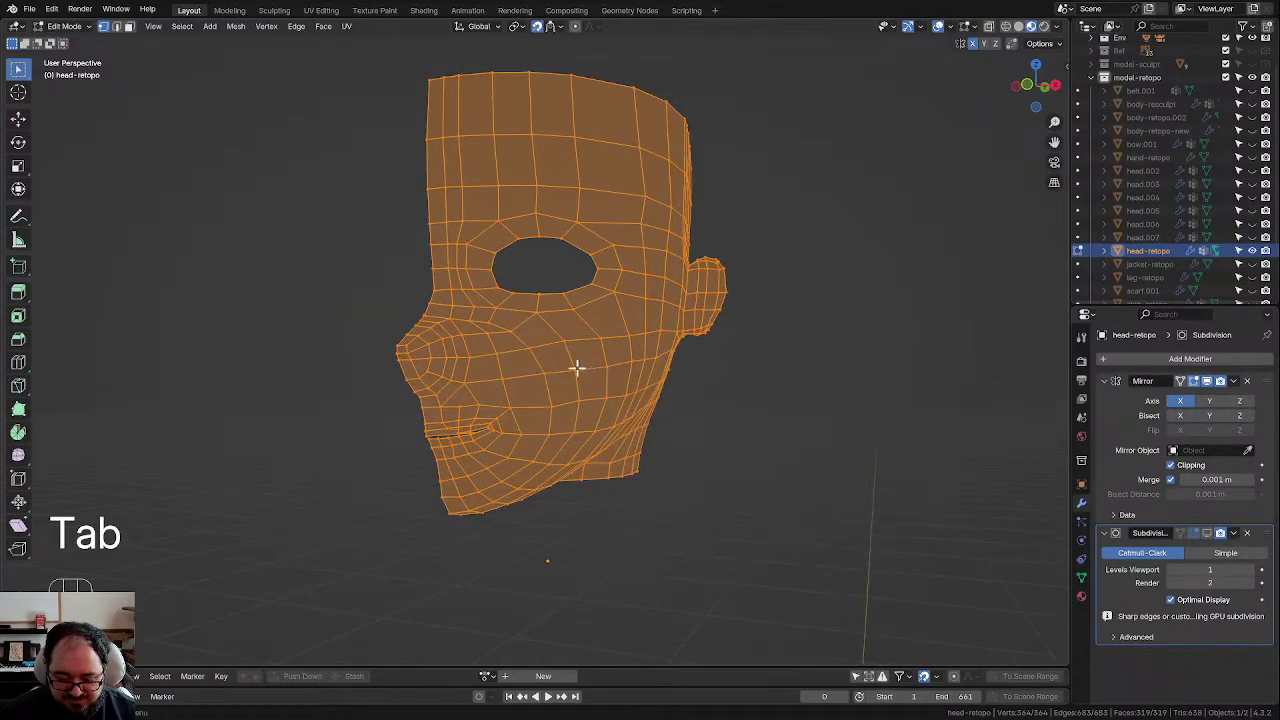
click(510, 370)
scroll(509, 371, up, 4)
middle_drag(474, 374, 492, 334)
key(g)
click(457, 311)
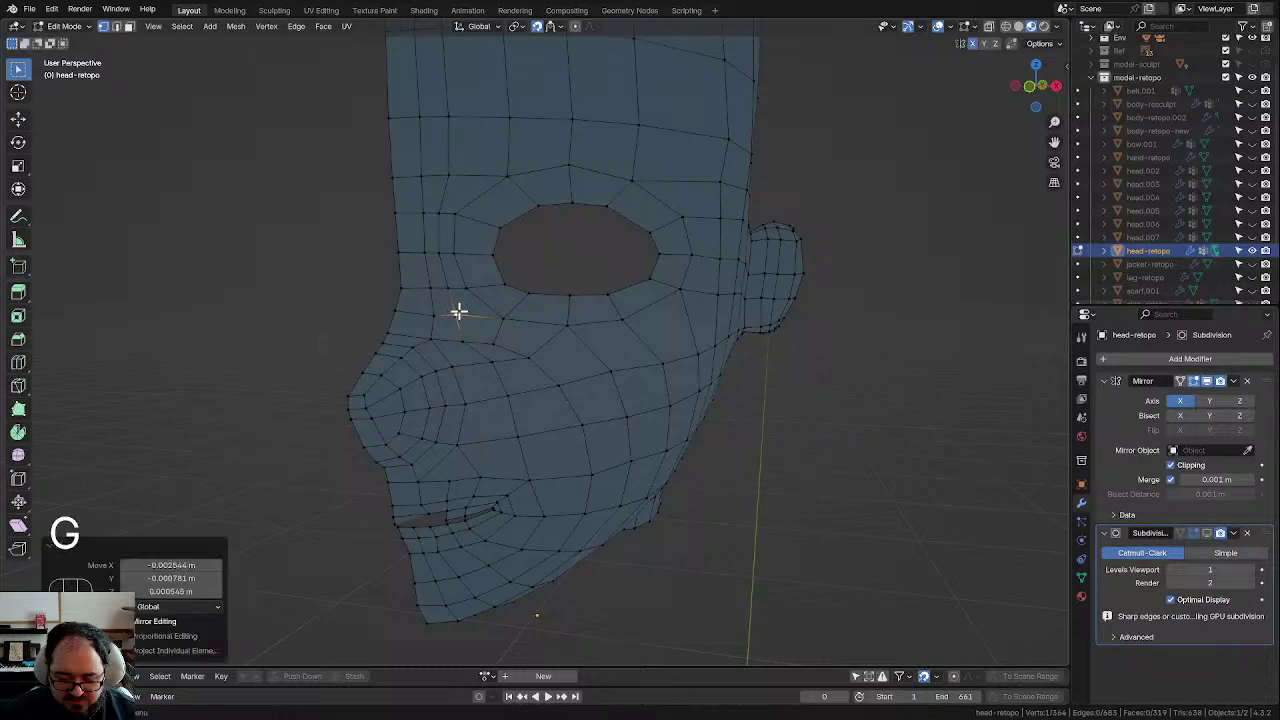
key(g)
click(434, 312)
scroll(654, 371, down, 2)
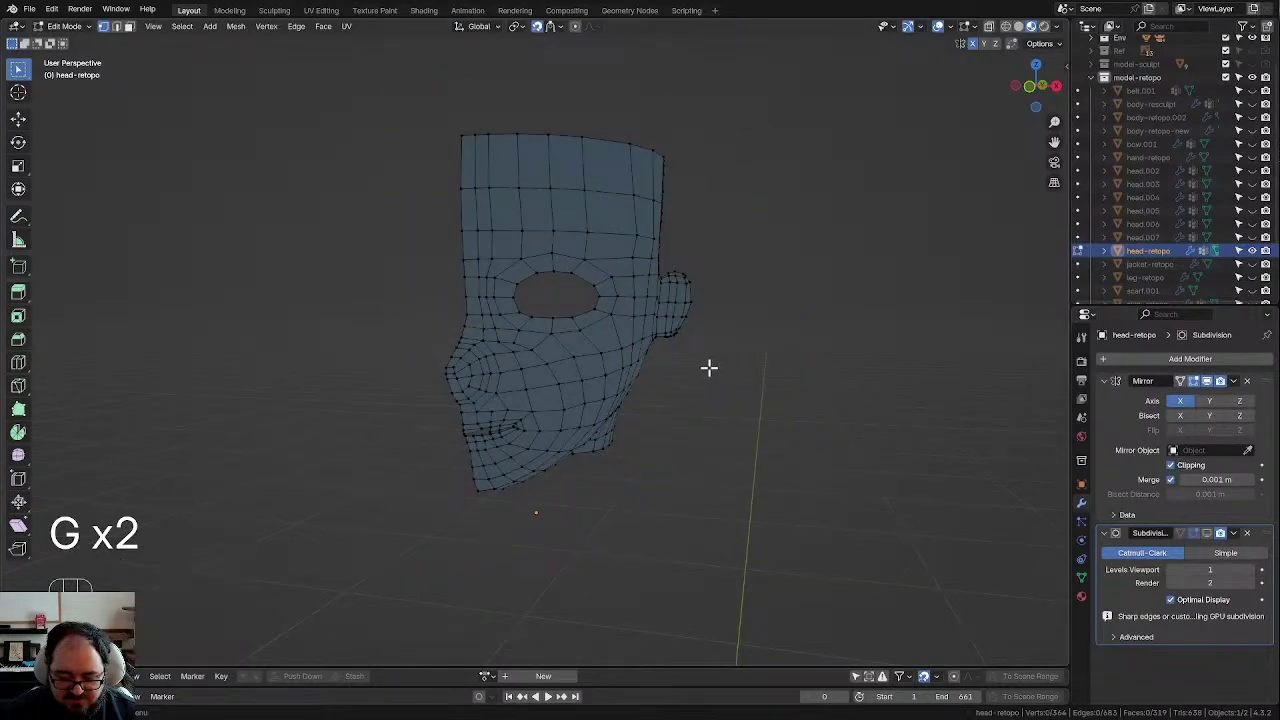
Step: Examine the toon shading on the face and side of the head in Object Mode
key(Tab)
scroll(640, 366, up, 2)
scroll(618, 366, down, 1)
shift+middle_drag(638, 366, 691, 351)
middle_drag(704, 361, 678, 367)
scroll(669, 366, down, 1)
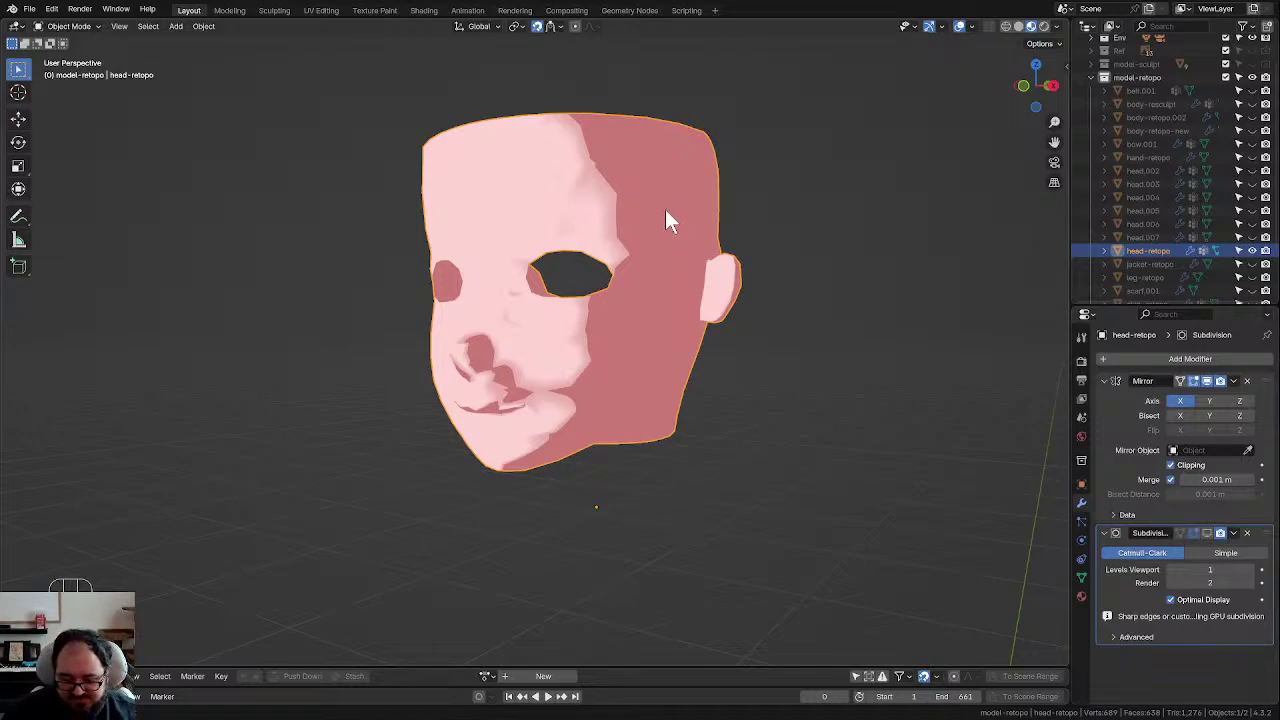
mouse_move(576, 304)
middle_down()
mouse_move(603, 311)
mouse_move(603, 286)
mouse_move(437, 283)
mouse_move(585, 283)
middle_up()
scroll(621, 274, up, 1)
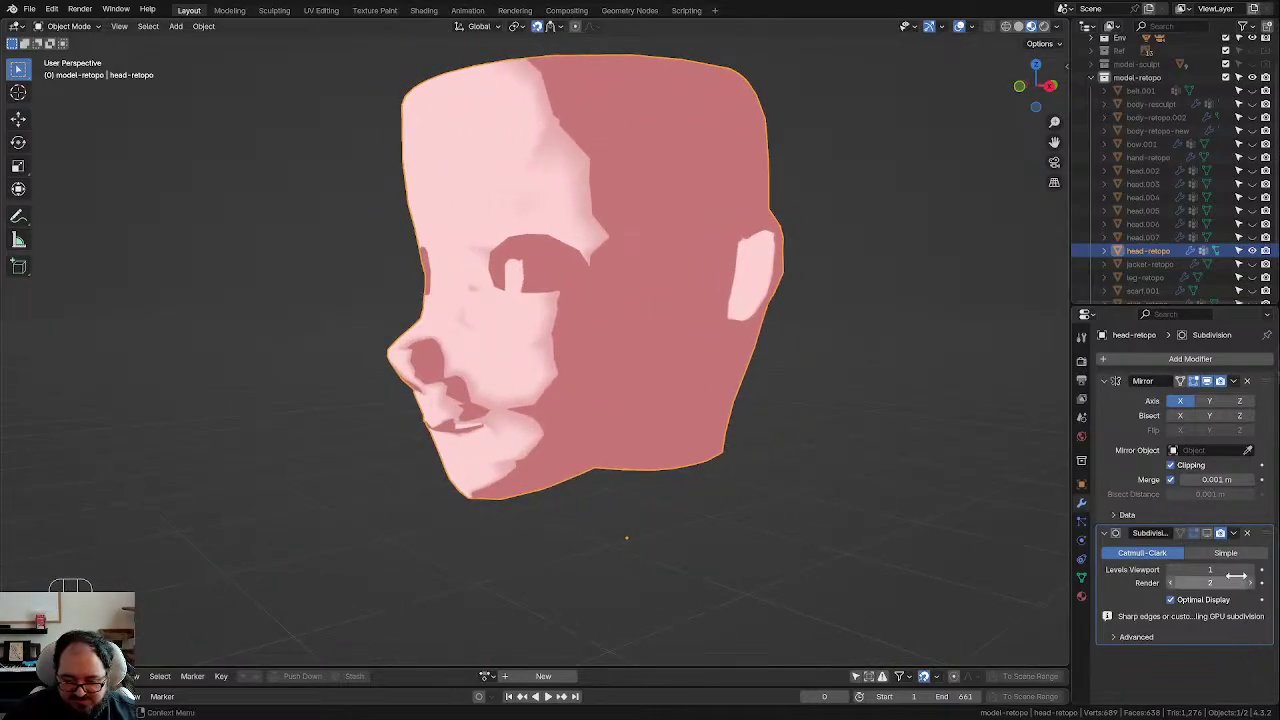
Step: Turn on the Subdivision modifier's viewport display on head-retopo
click(1206, 533)
middle_drag(760, 400, 597, 394)
scroll(601, 425, up, 1)
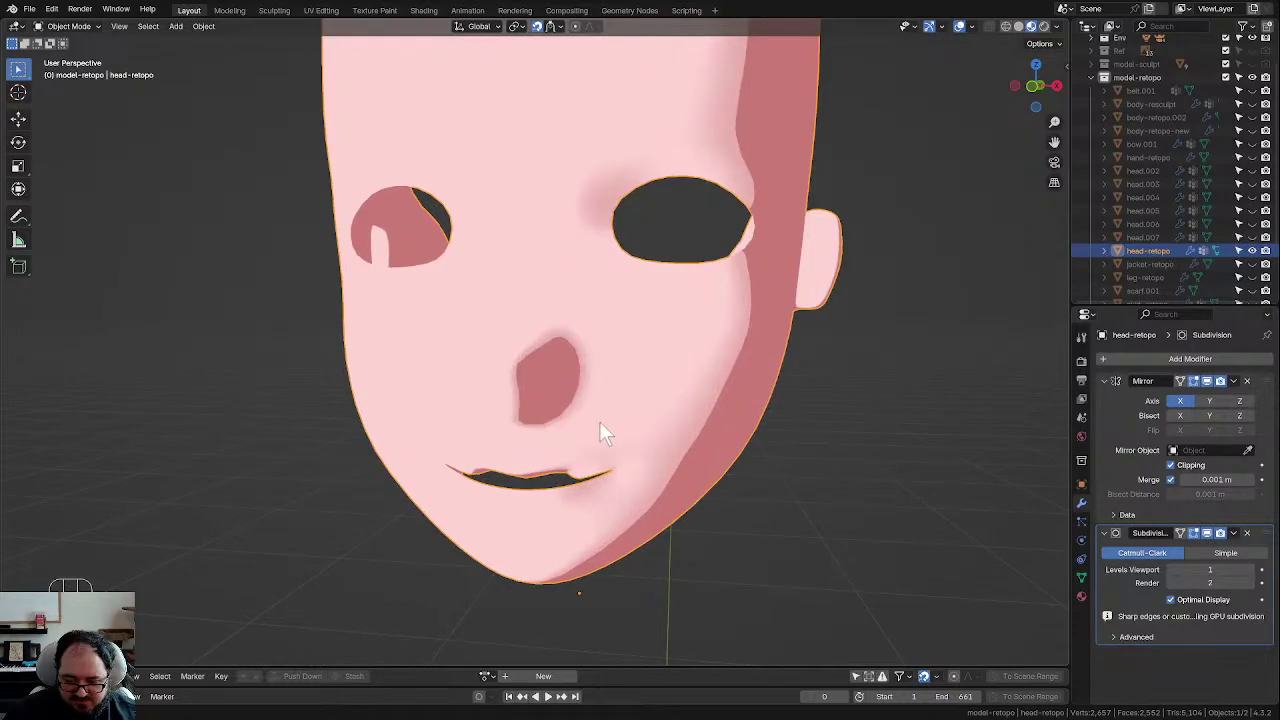
Step: Turn off snapping in Edit Mode and smooth a vertex on the upper lip's edge repeatedly
key(Tab)
middle_drag(629, 456, 334, 535)
scroll(605, 438, up, 2)
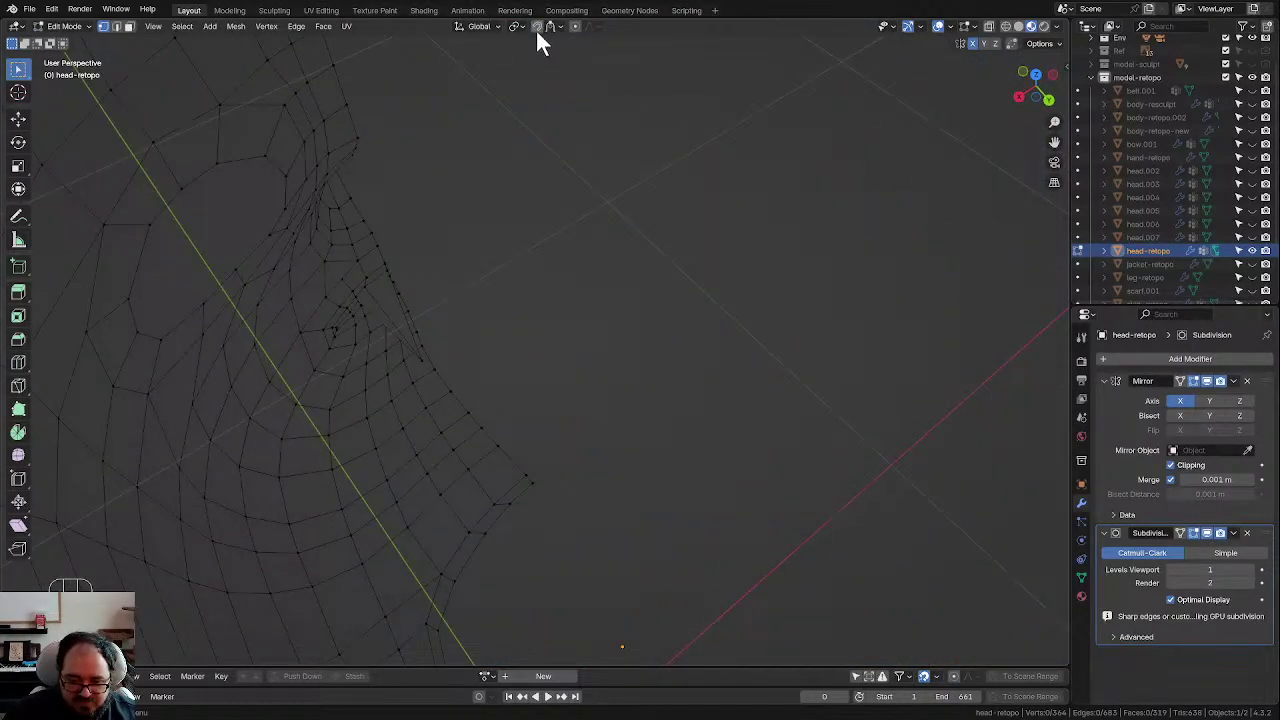
key(d)
key(d)
key(d)
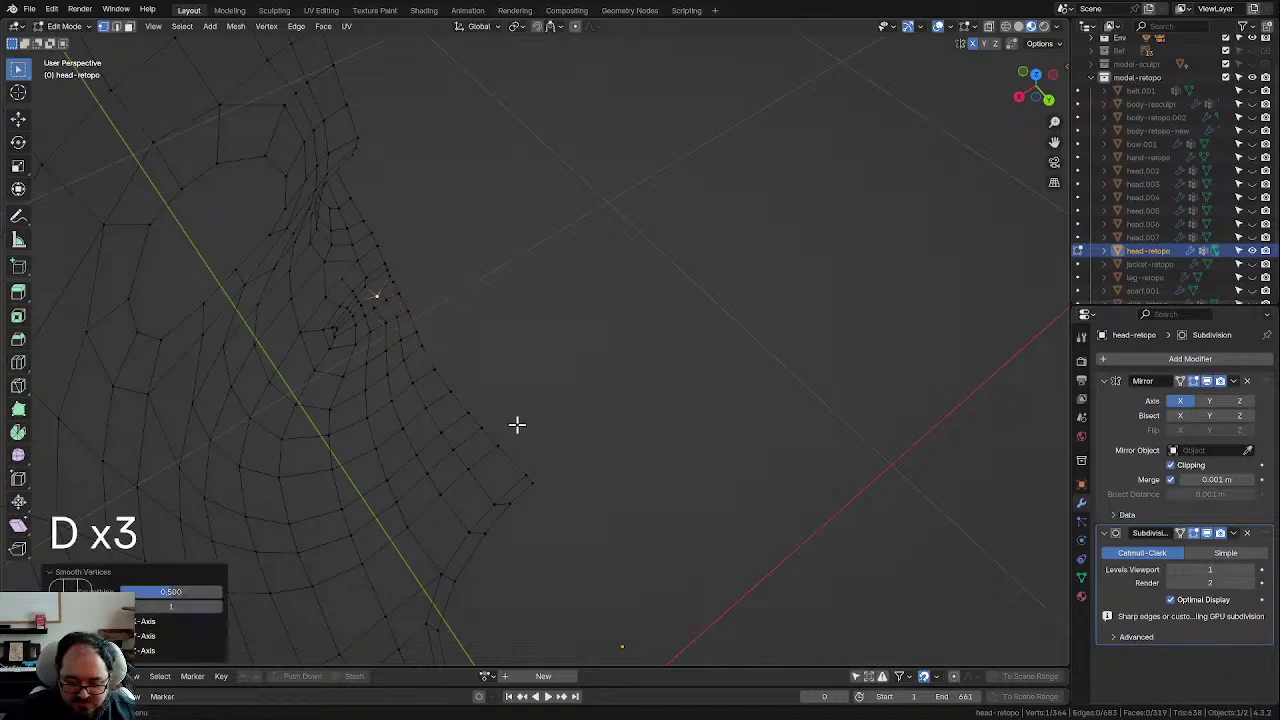
middle_drag(441, 424, 611, 300)
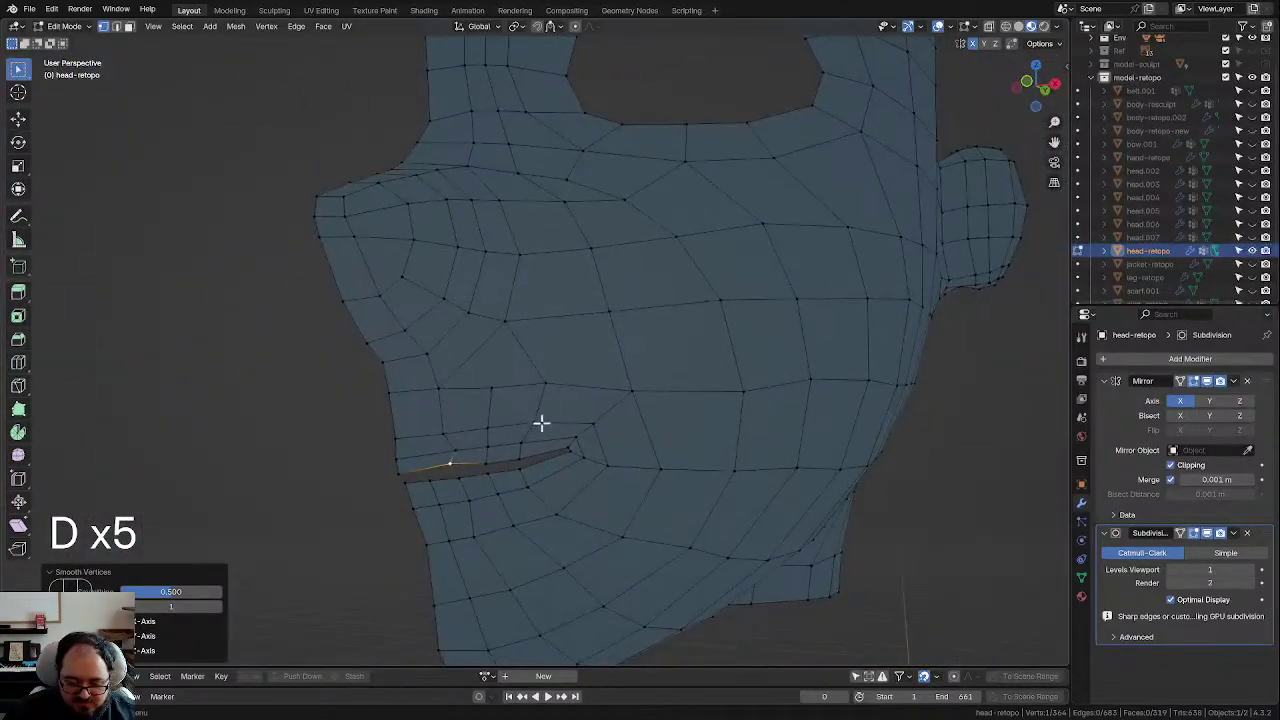
Step: Move the upper and lower lip vertices near the mouth's center to even out and narrow the mouth opening
key(g)
click(533, 455)
middle_drag(533, 457, 571, 466)
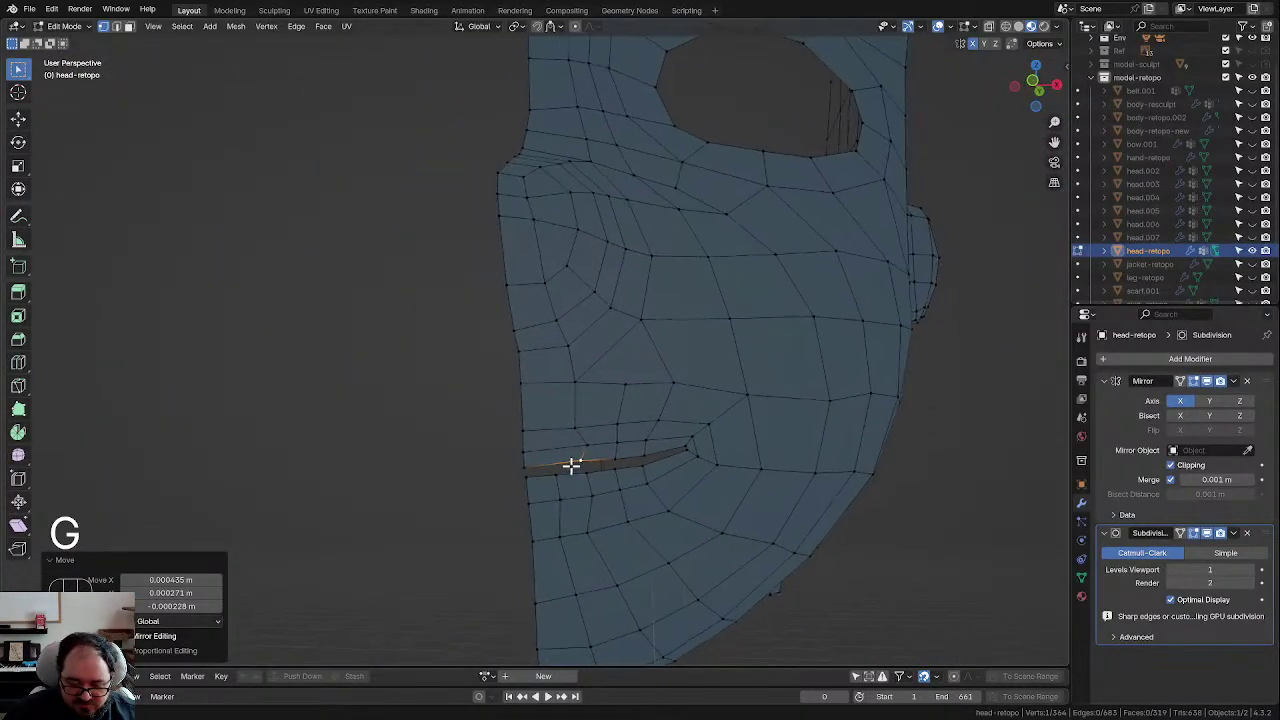
click(594, 446)
key(g)
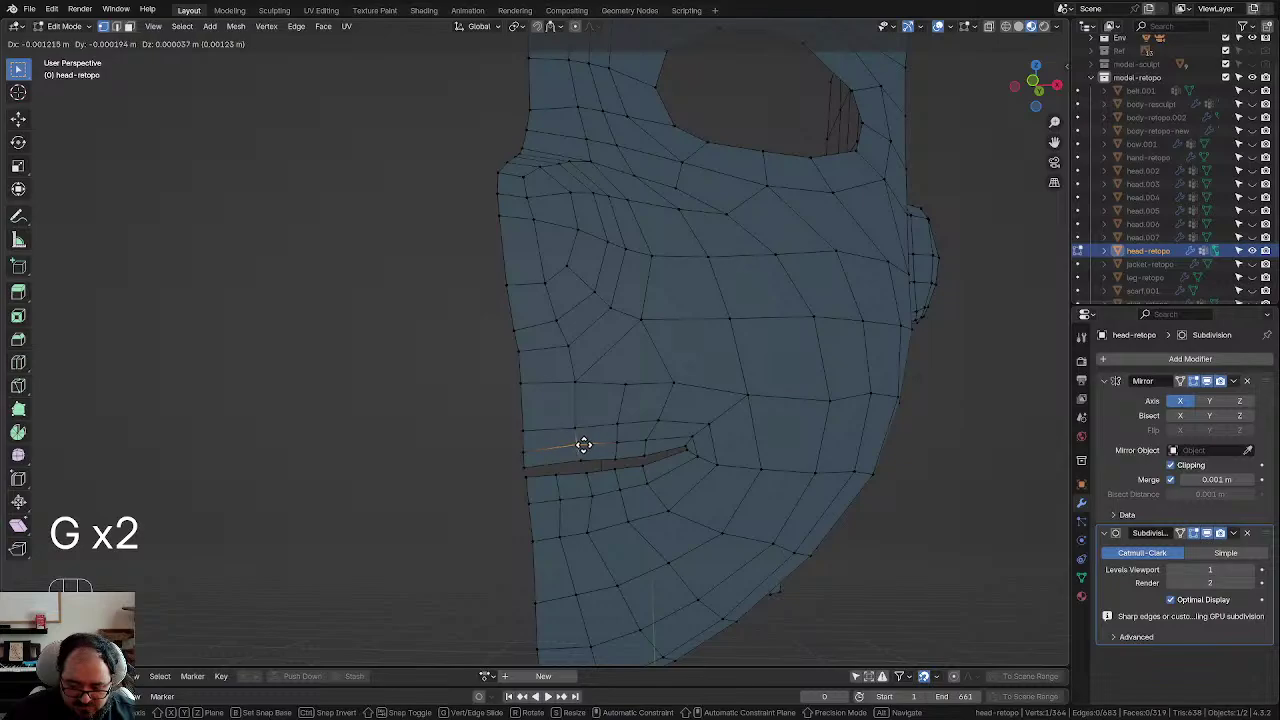
click(581, 448)
key(g)
click(589, 469)
key(g)
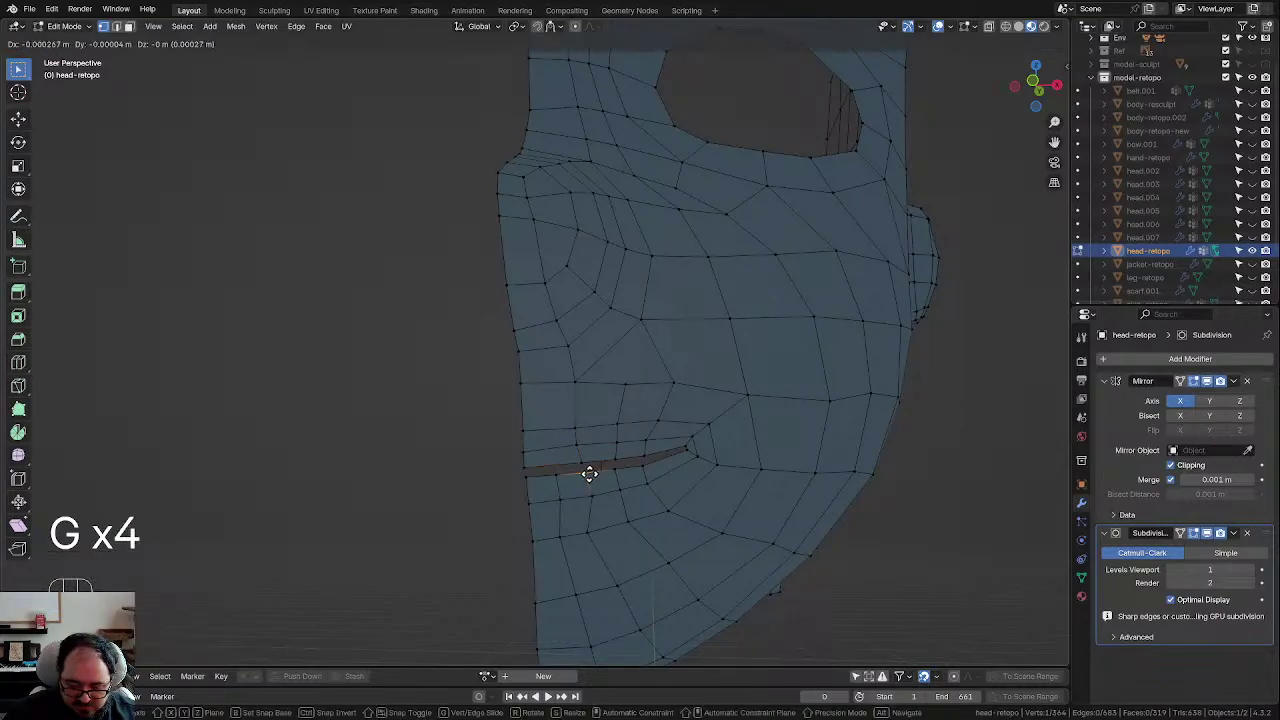
click(589, 474)
Step: Examine the face's shading and mouth shape in Object Mode, and its edge flow in Edit Mode
scroll(529, 443, down, 3)
key(Tab)
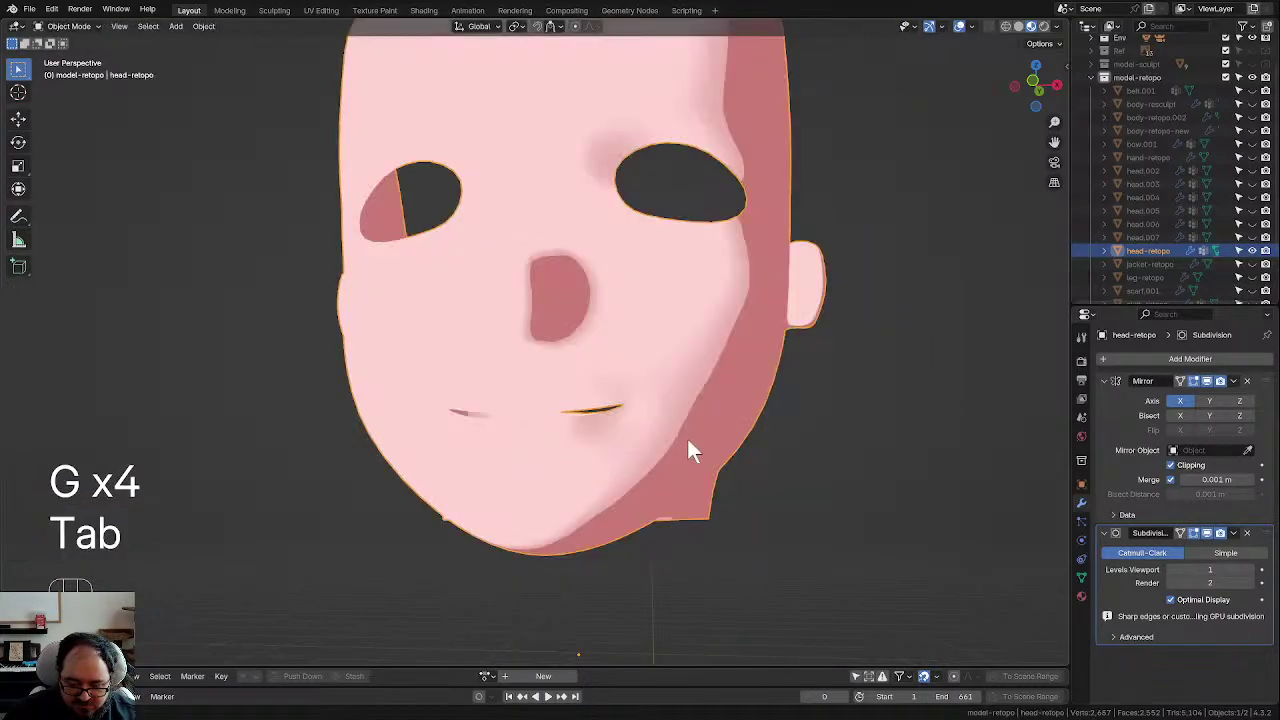
middle_drag(688, 441, 617, 449)
scroll(635, 462, up, 2)
scroll(587, 421, down, 4)
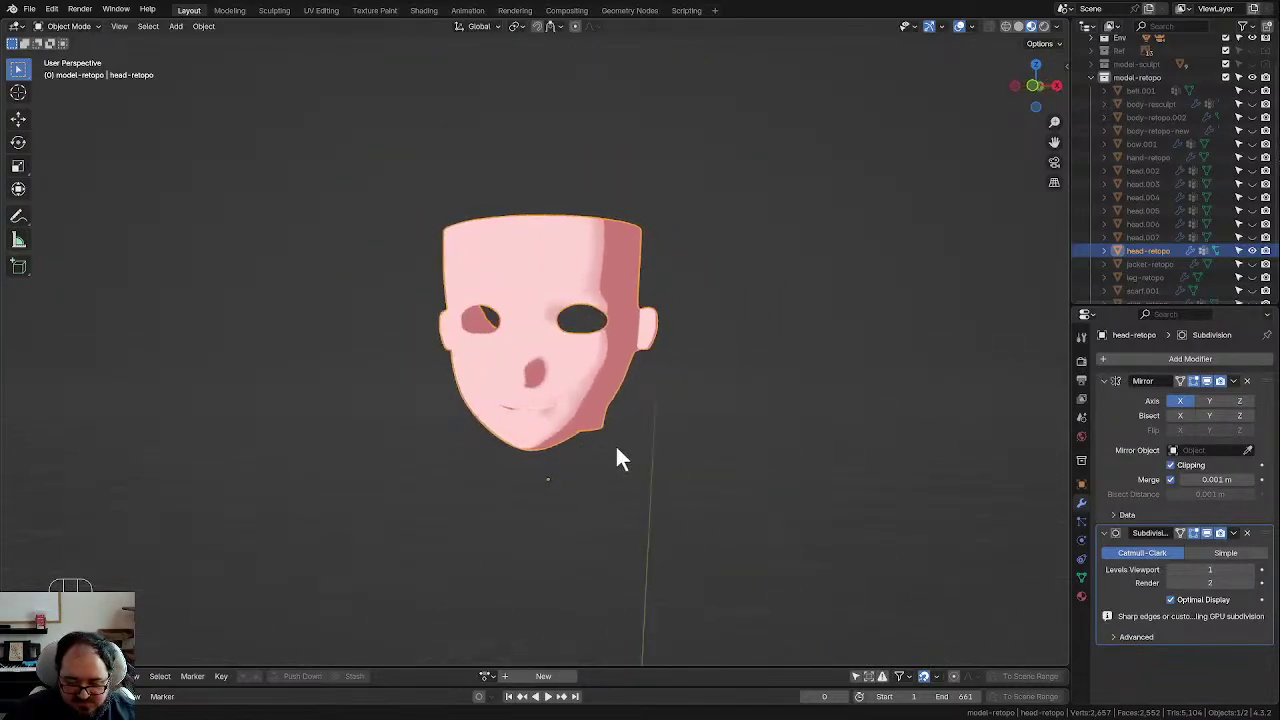
scroll(620, 446, up, 3)
scroll(616, 439, down, 1)
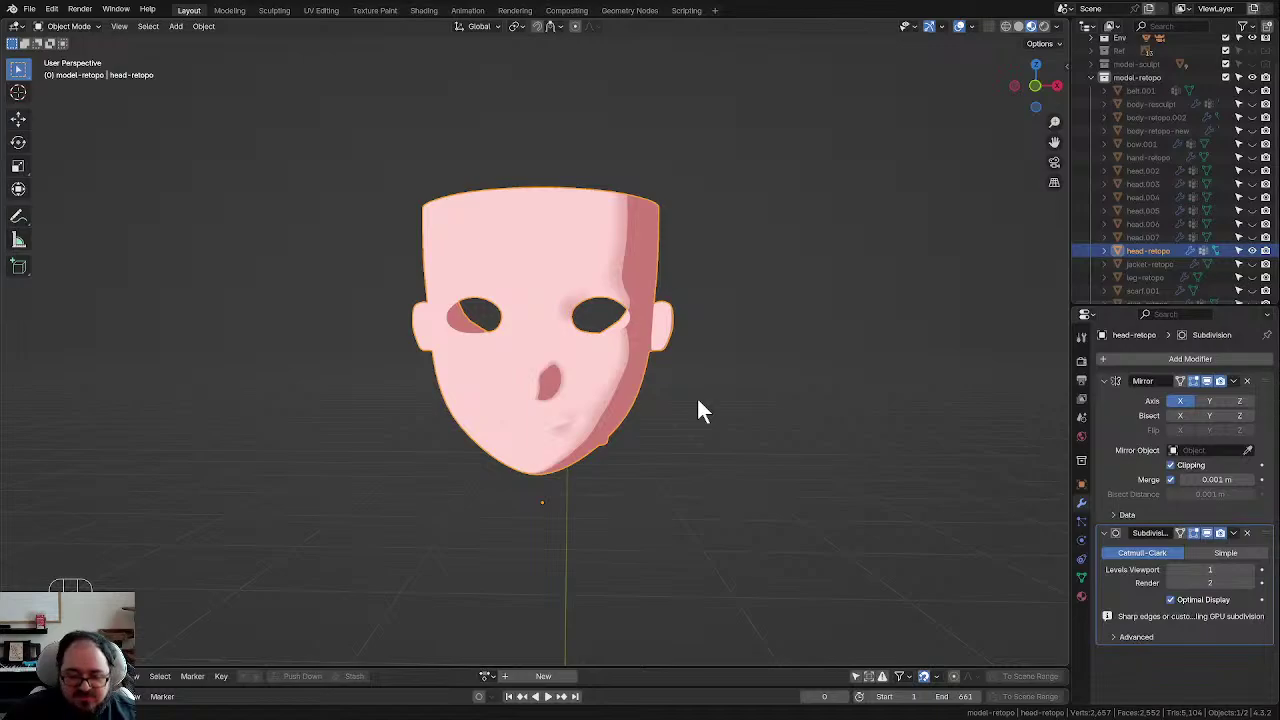
scroll(560, 393, up, 3)
key(Tab)
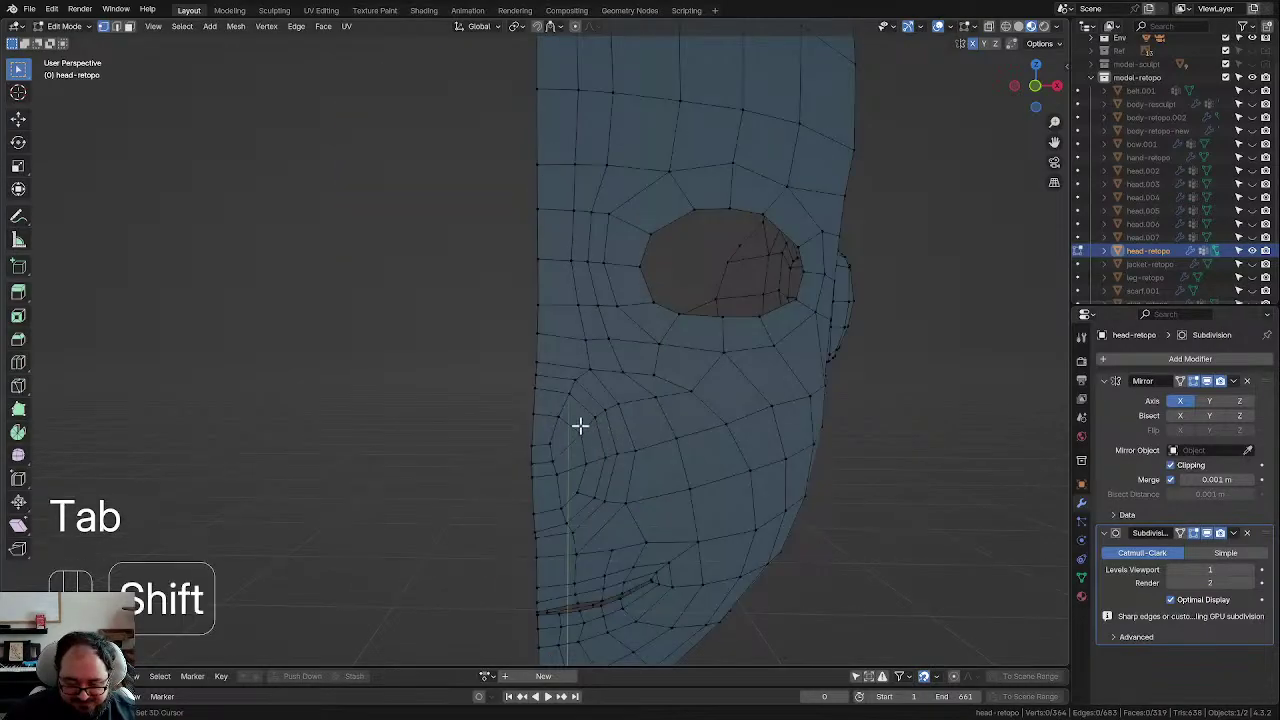
shift+middle_drag(580, 423, 555, 345)
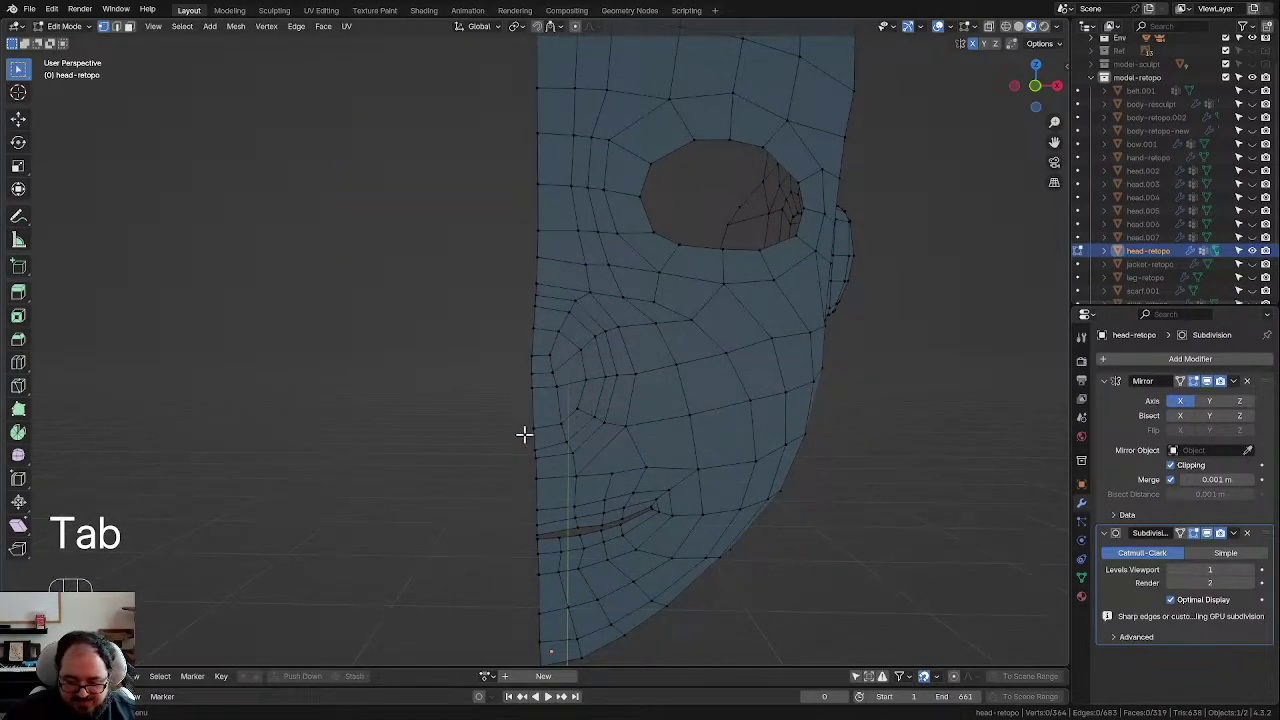
scroll(625, 413, down, 3)
middle_drag(634, 423, 566, 429)
key(Tab)
scroll(590, 430, up, 2)
scroll(608, 432, down, 4)
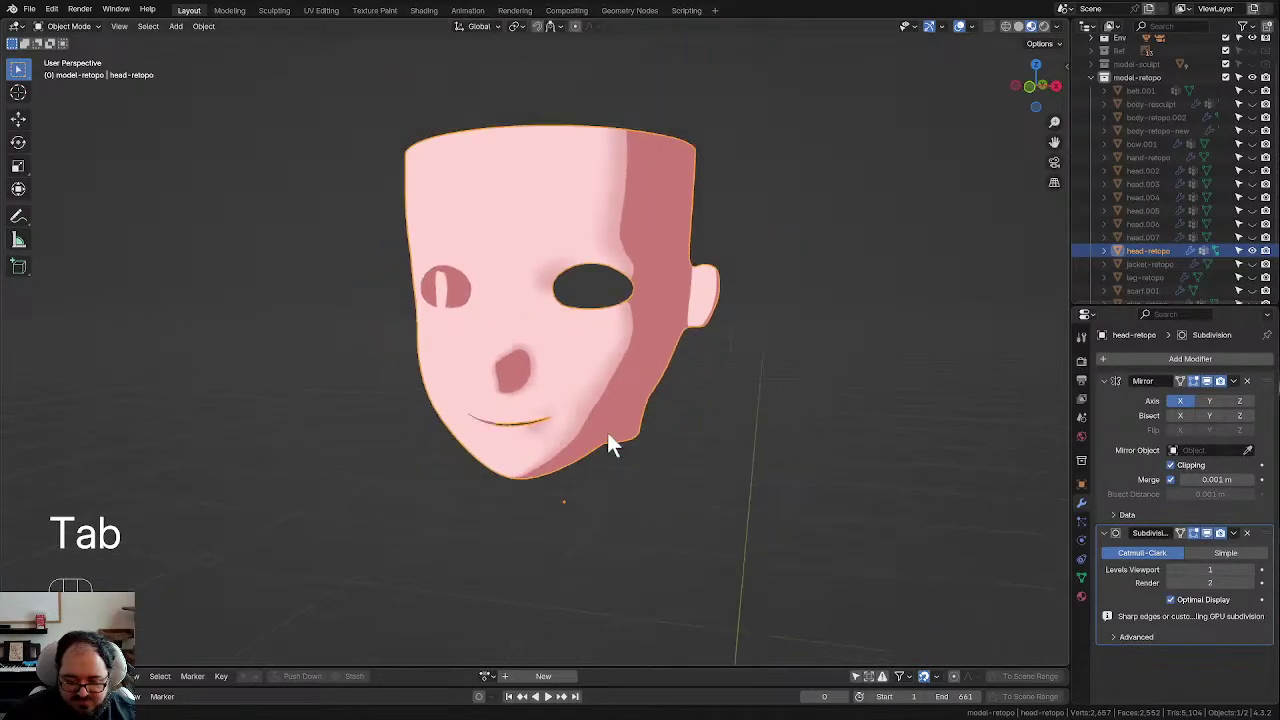
Step: Deselect the head and save the file
click(681, 425)
key(ctrl+s)
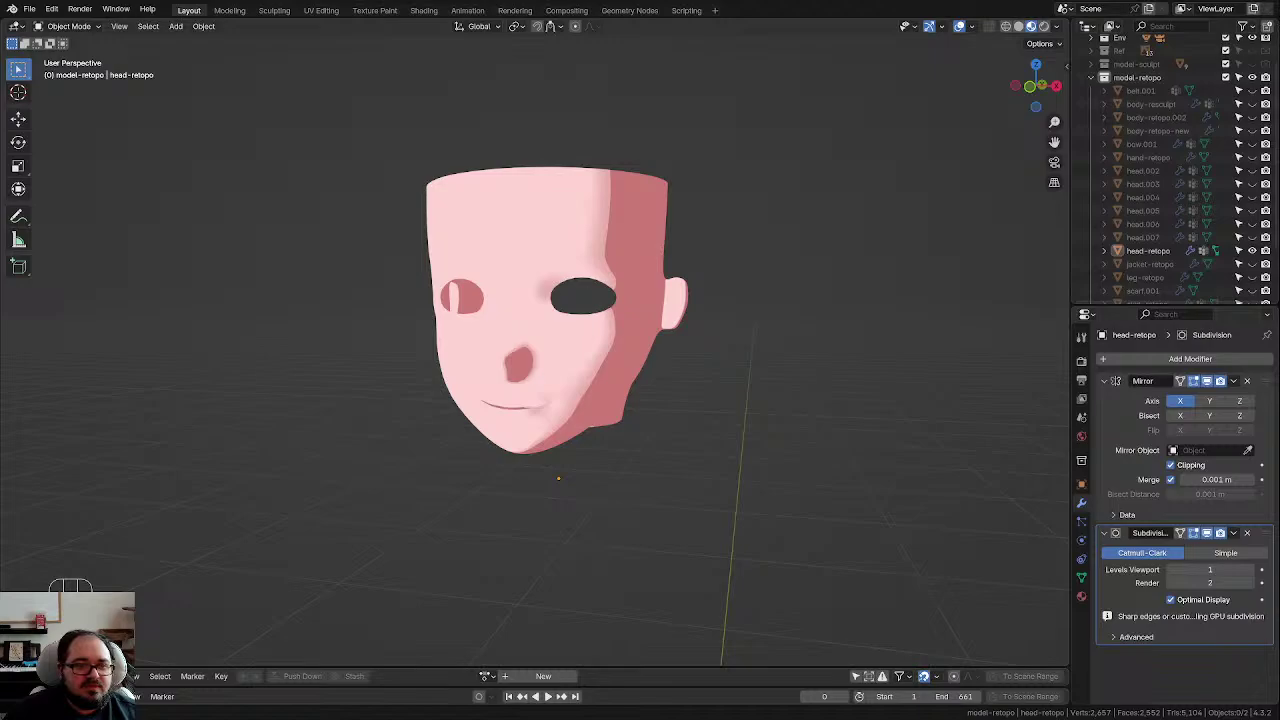
Step: Select head-retopo and examine its toon shadow shapes around the nose, eyes, cheek and jaw from several angles
scroll(700, 205, up, 2)
click(574, 168)
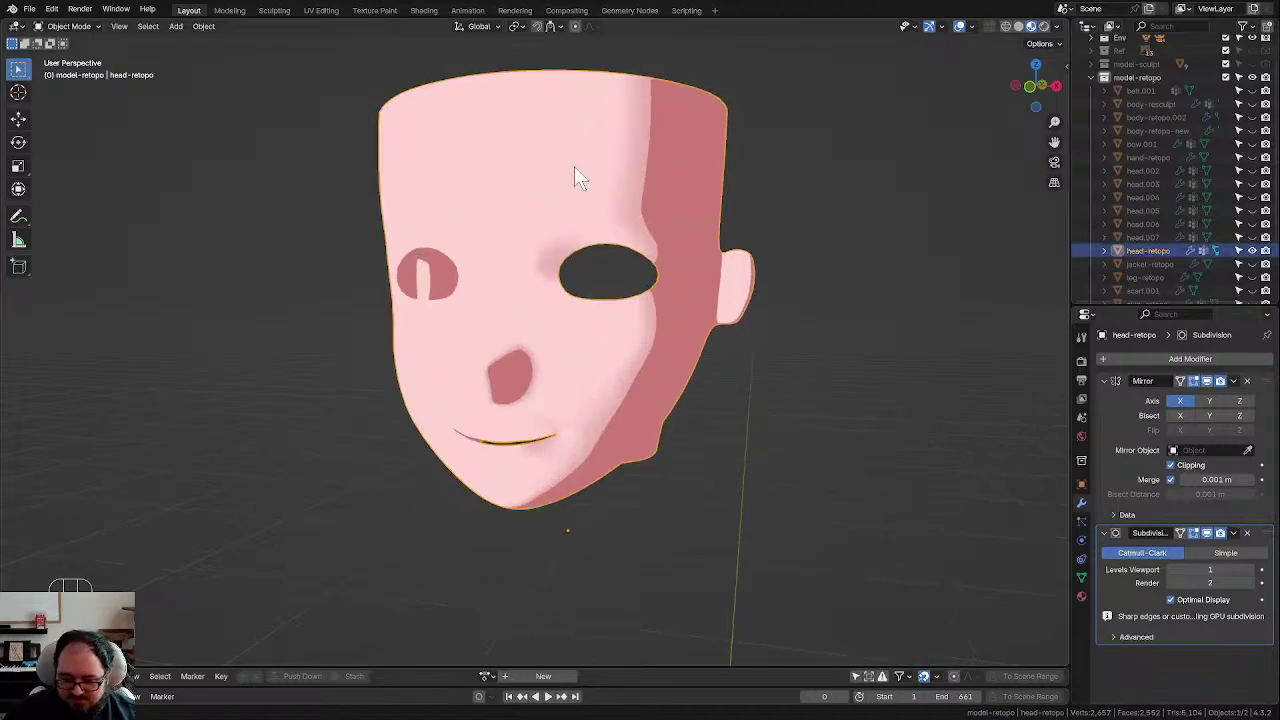
scroll(600, 190, down, 2)
middle_drag(645, 238, 654, 263)
scroll(655, 275, up, 2)
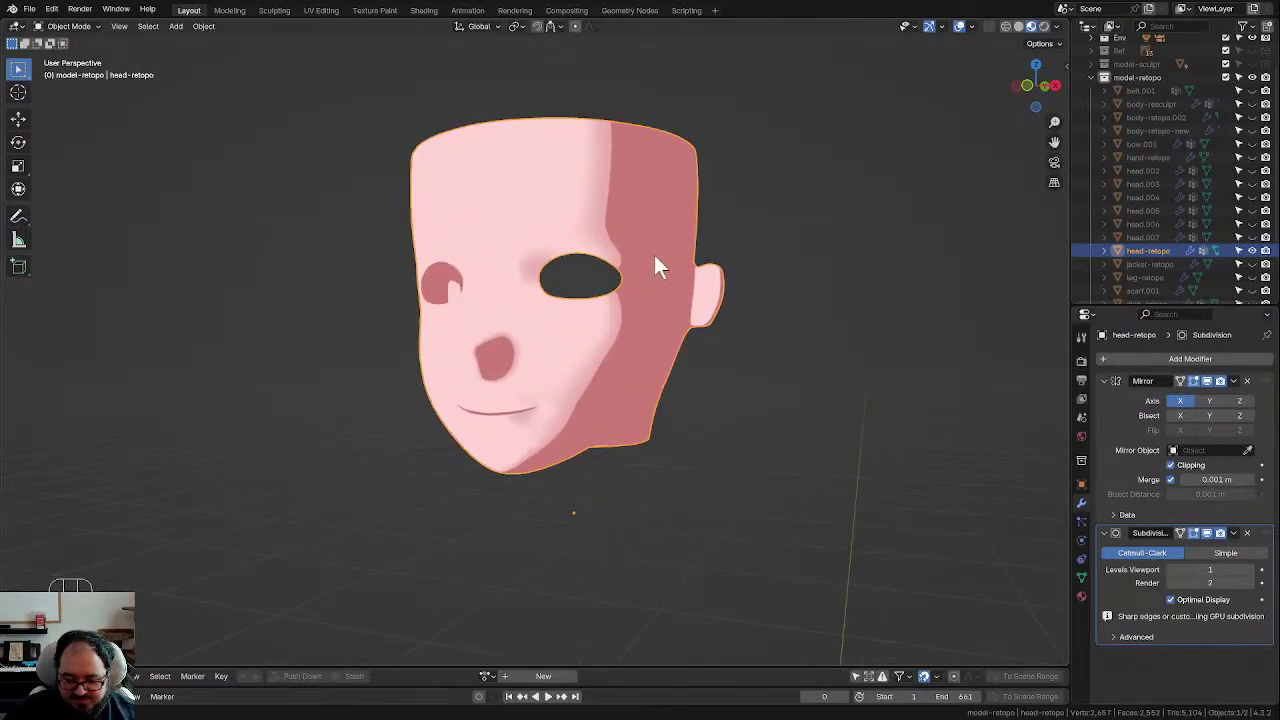
scroll(655, 360, up, 2)
scroll(670, 348, down, 2)
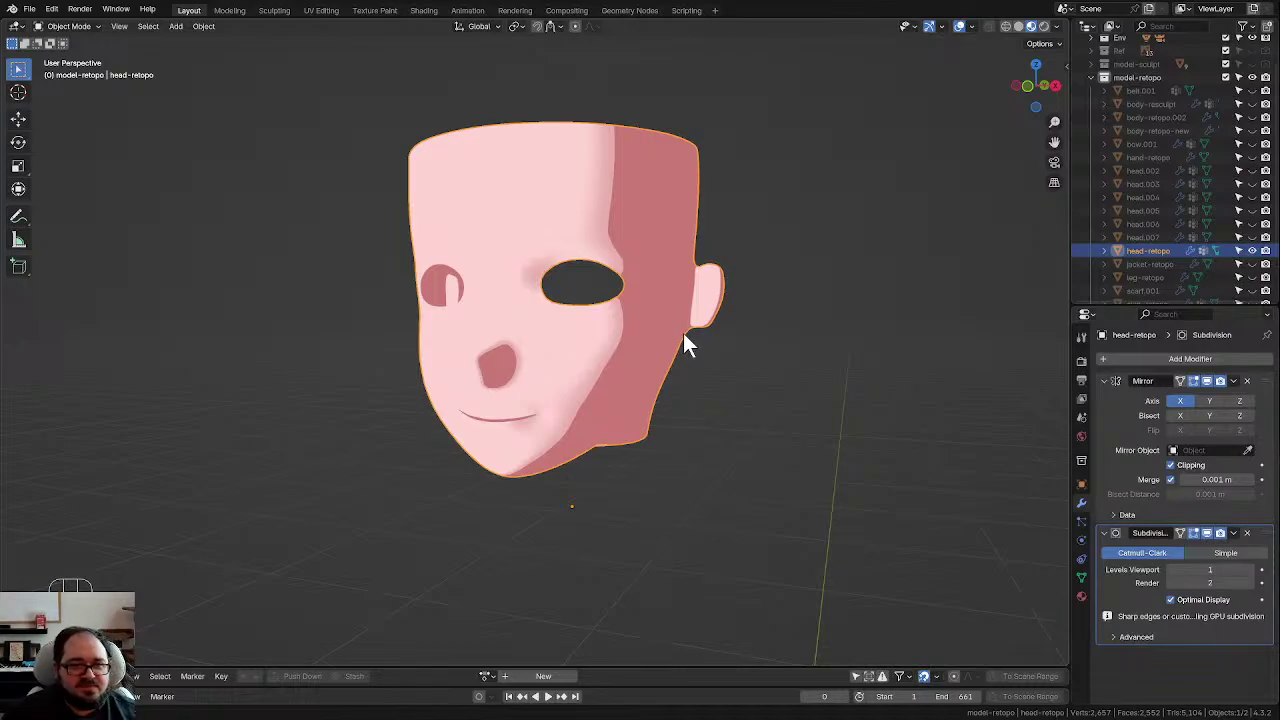
middle_drag(673, 240, 644, 383)
scroll(685, 303, up, 2)
scroll(657, 337, down, 2)
scroll(636, 358, up, 3)
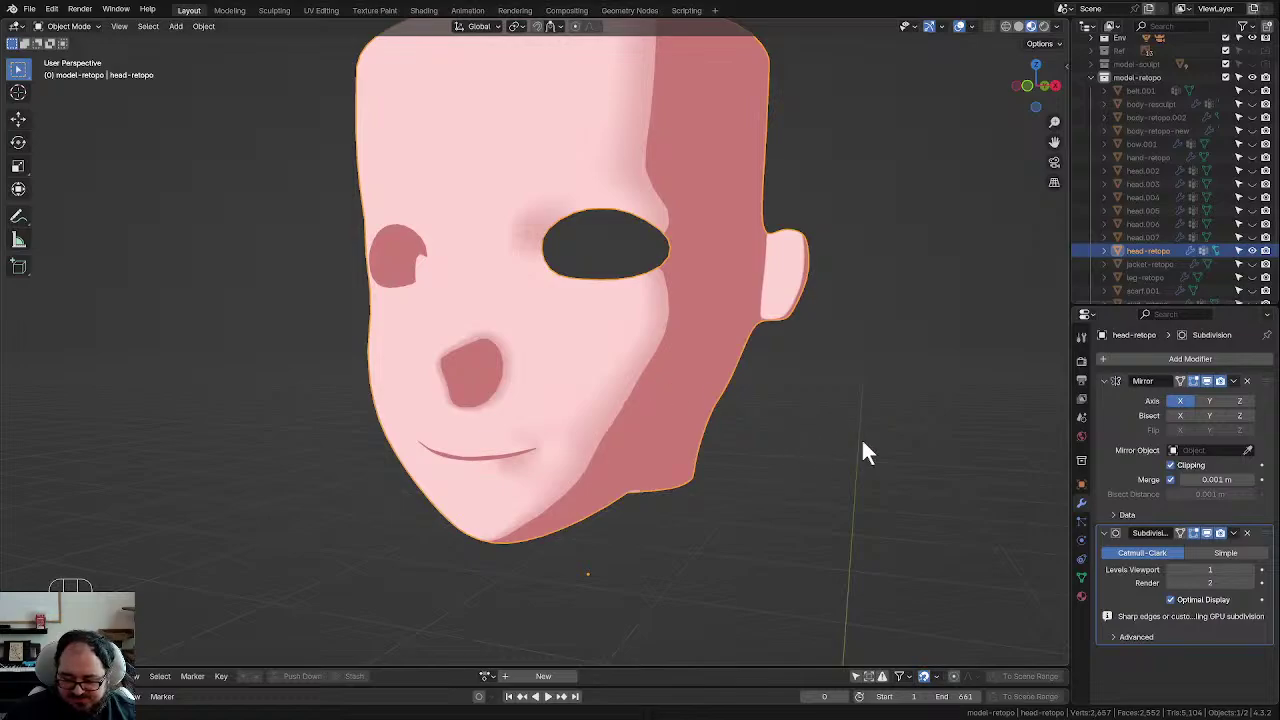
middle_drag(851, 388, 567, 405)
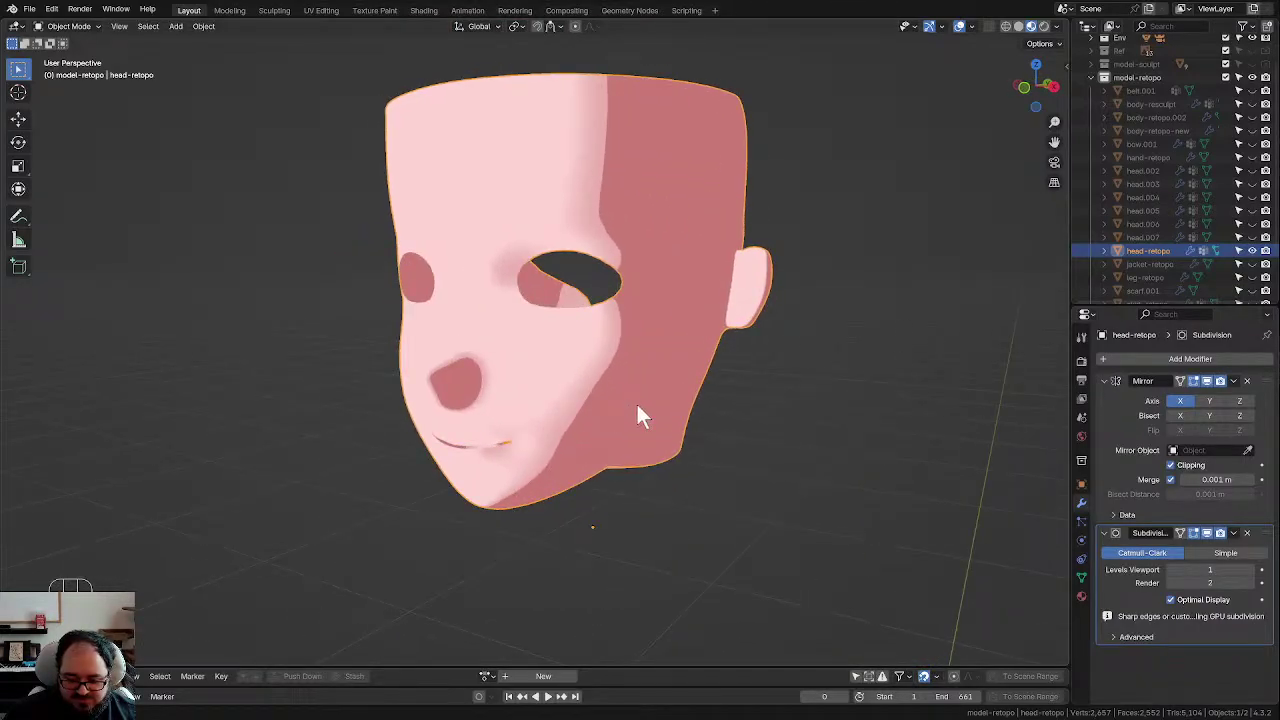
scroll(627, 361, up, 2)
middle_drag(627, 361, 640, 394)
scroll(684, 349, down, 1)
scroll(592, 390, down, 2)
scroll(703, 366, up, 2)
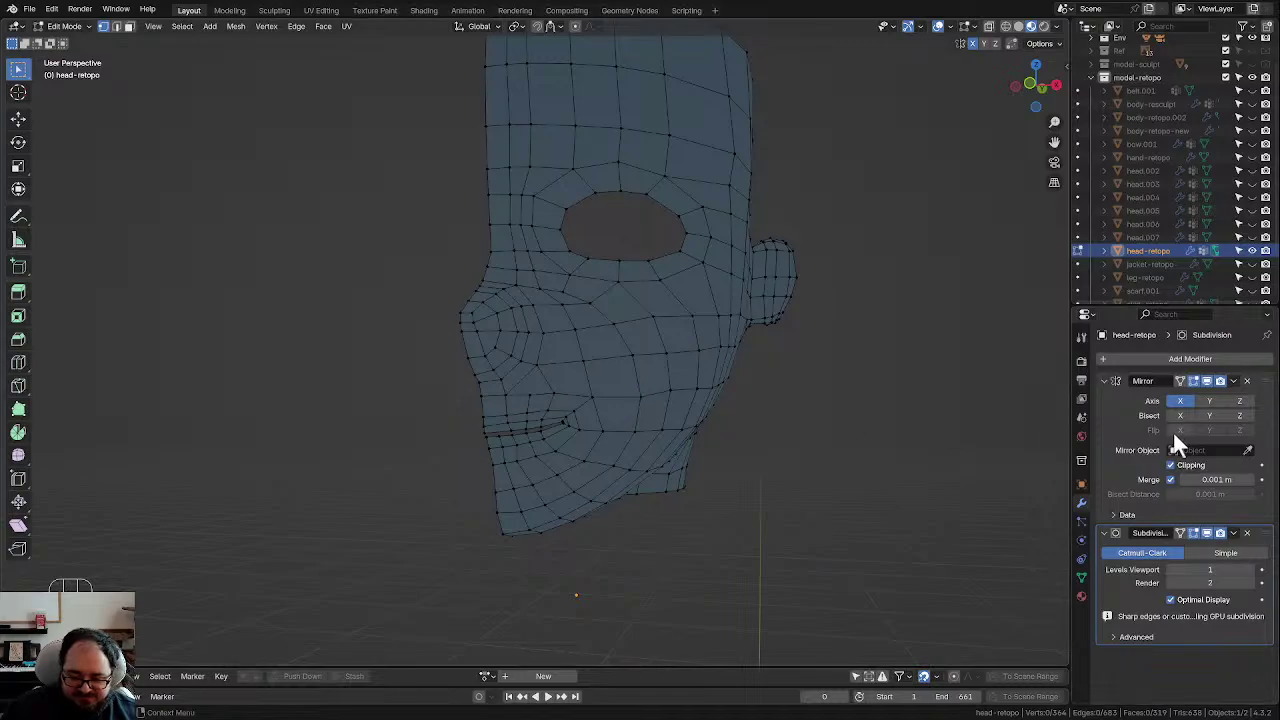
Step: Turn on the Mirror modifier's On Cage display so the mirrored half is shown in Edit Mode
click(1181, 383)
middle_drag(723, 357, 680, 364)
scroll(590, 395, up, 2)
middle_drag(583, 405, 533, 444)
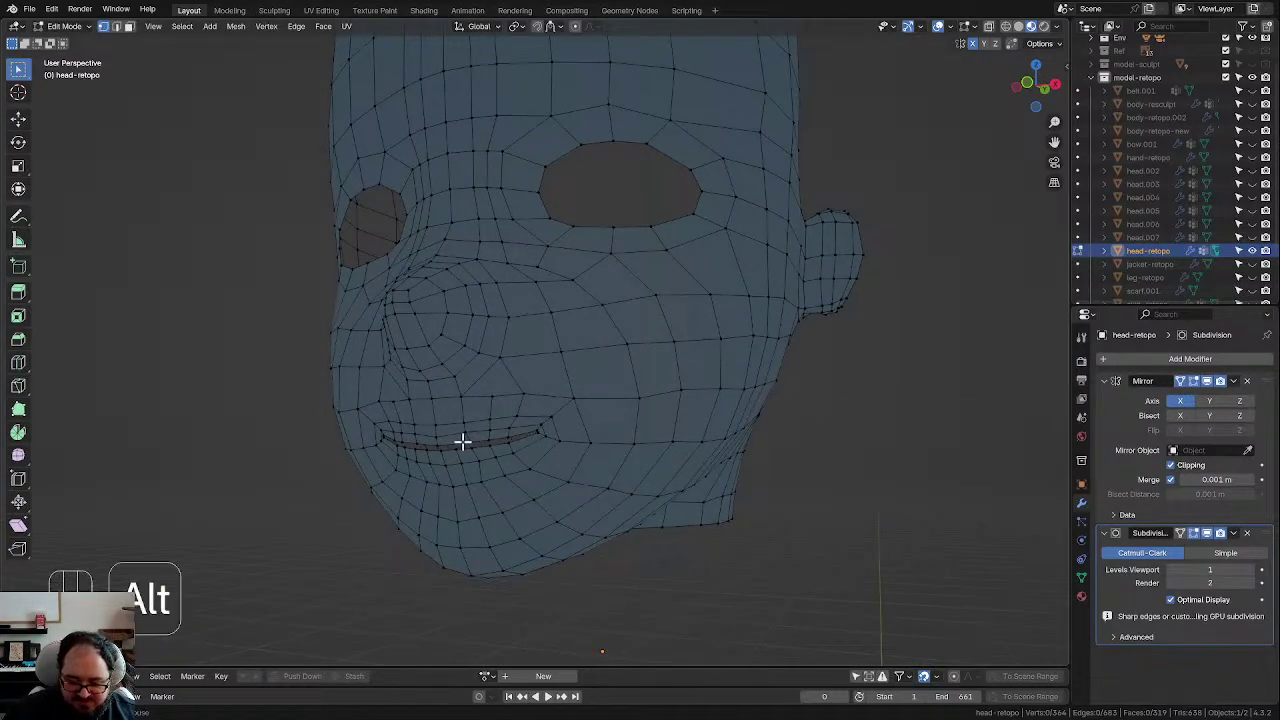
Step: Select the mouth opening's edge loop and, in top view, extrude it about 0.034 m straight back into the head
middle_drag(624, 455, 648, 480)
key(KP_7)
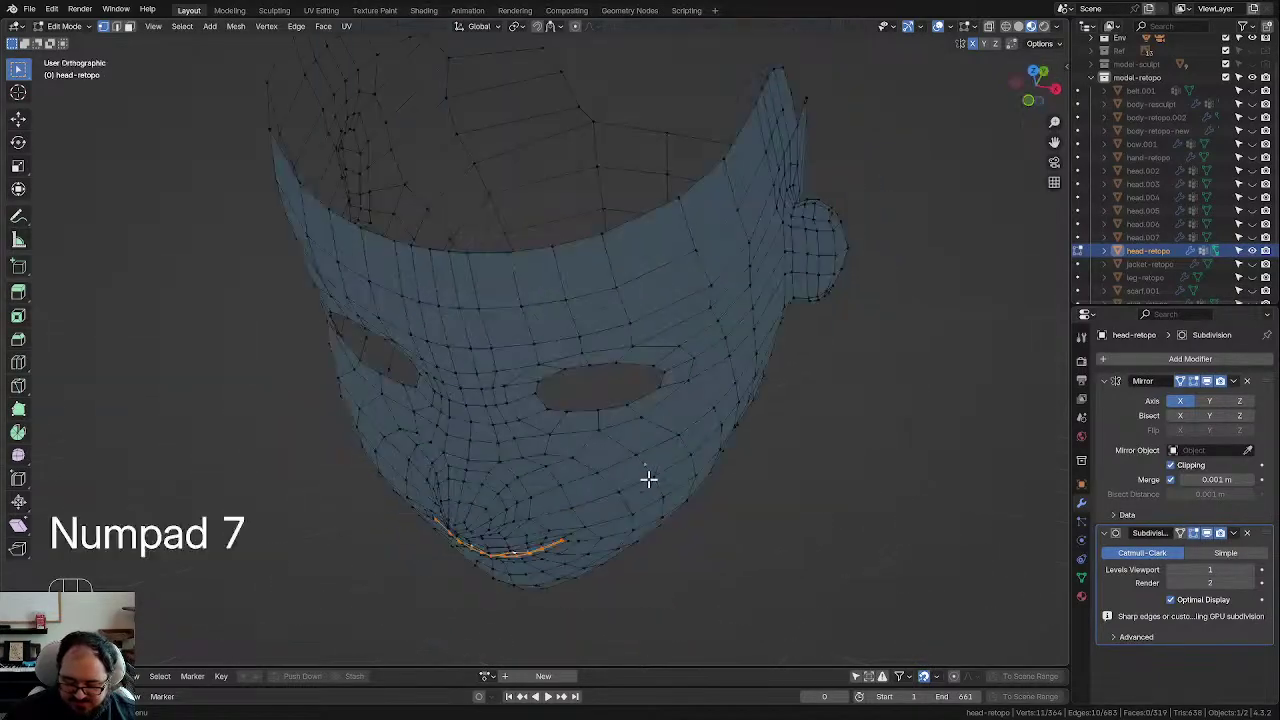
key(e)
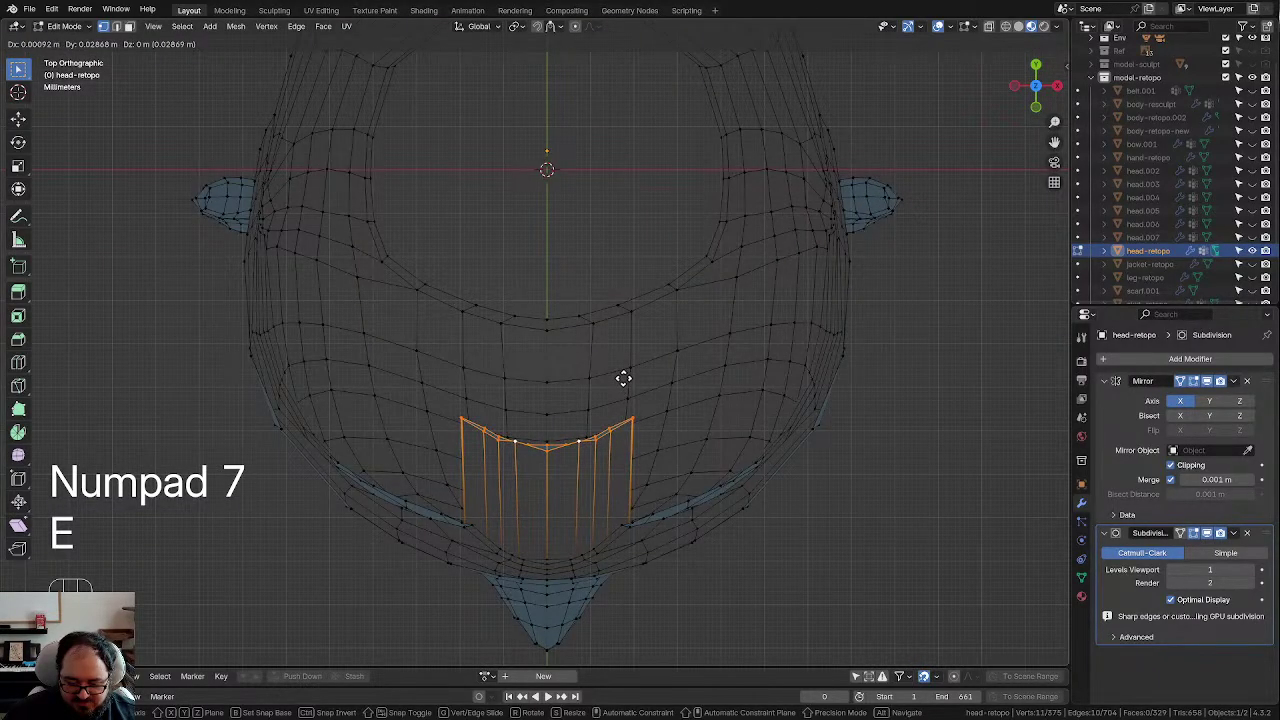
middle_click(623, 372)
click(623, 357)
Step: Add a loop cut to the extruded mouth interior and slide it almost to the end of its edges
middle_drag(652, 554, 563, 411)
key(ctrl+r)
click(530, 395)
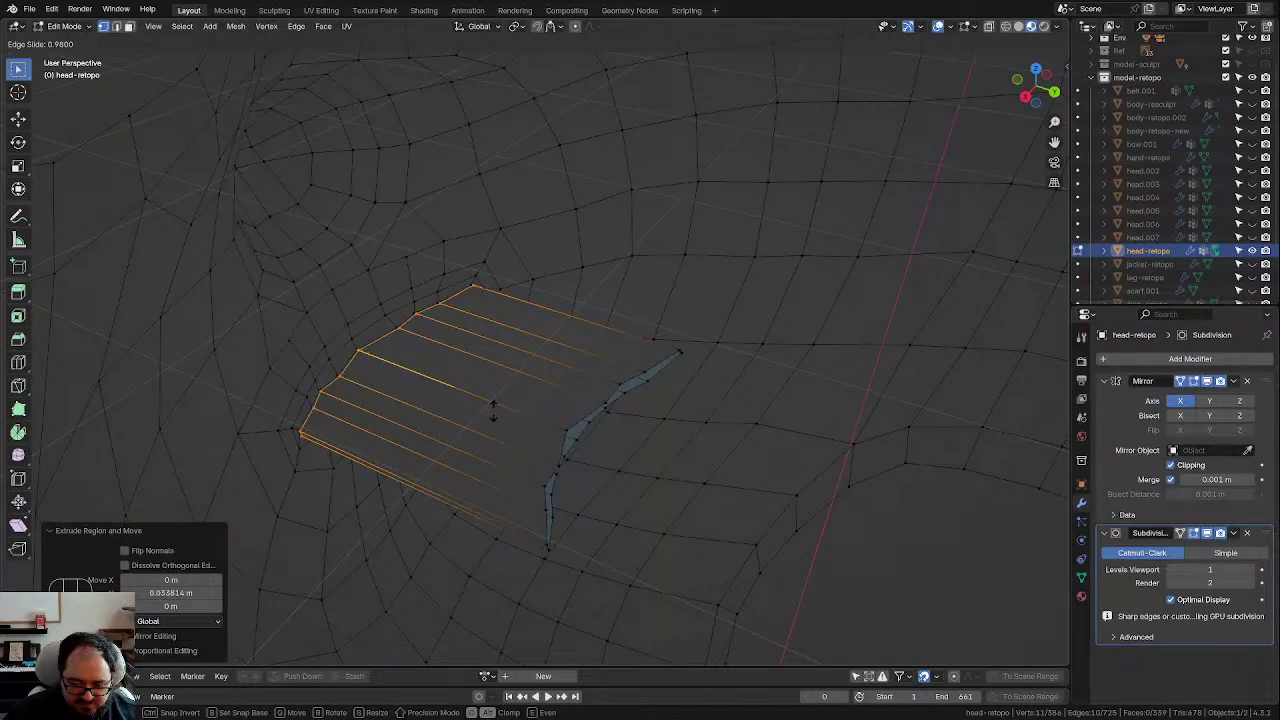
click(492, 405)
Step: Select the rear edge loop of the mouth interior and scale it along Z by about 1.64
key(alt+a)
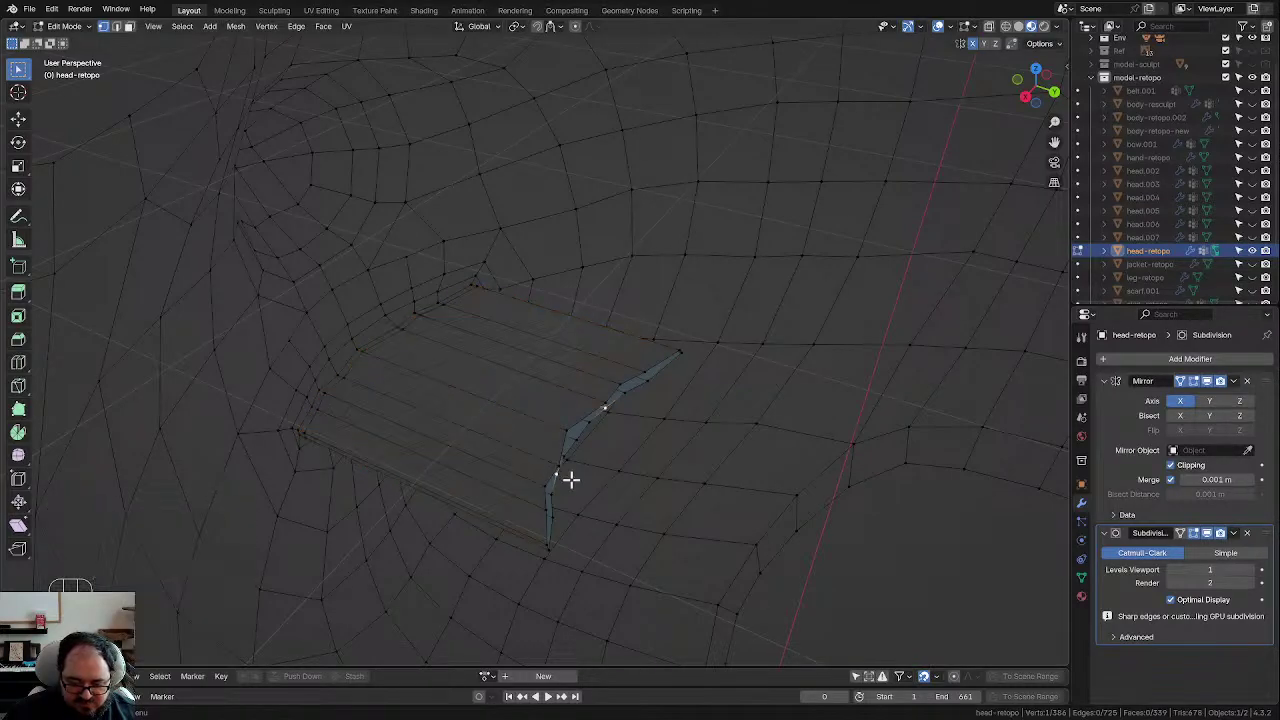
middle_drag(569, 480, 527, 482)
key(s)
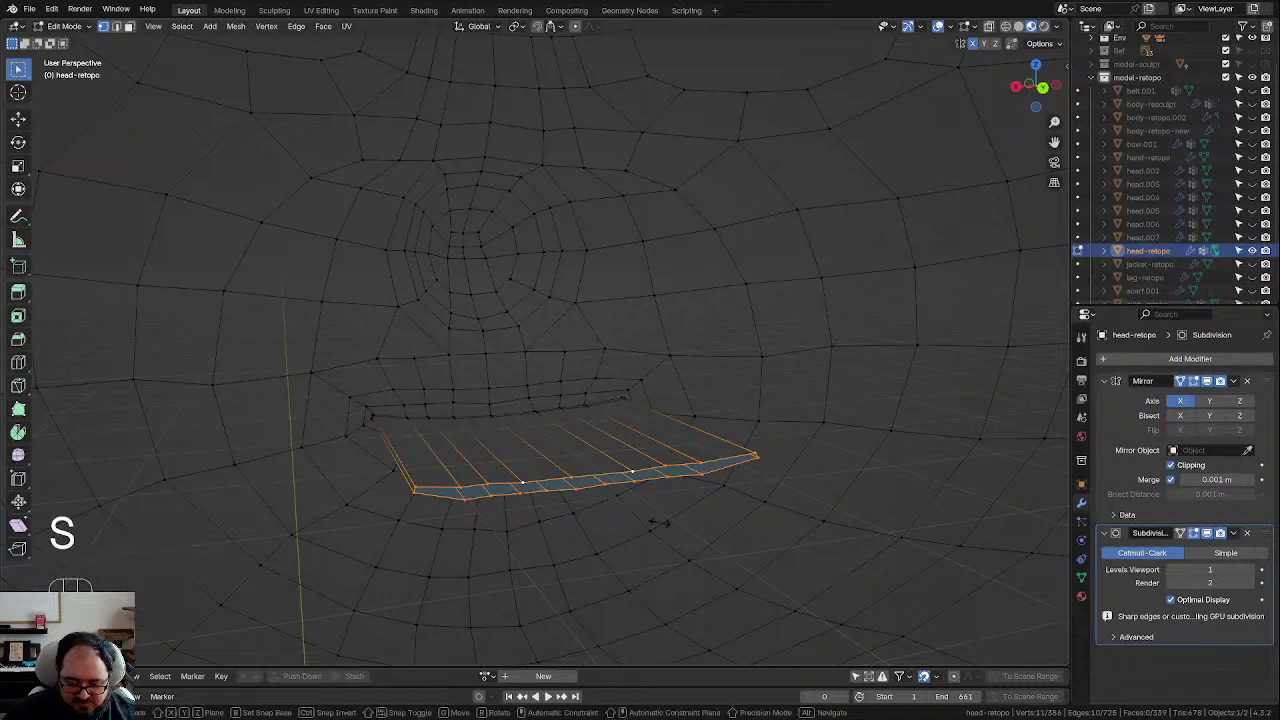
key(z)
click(735, 603)
scroll(535, 492, up, 1)
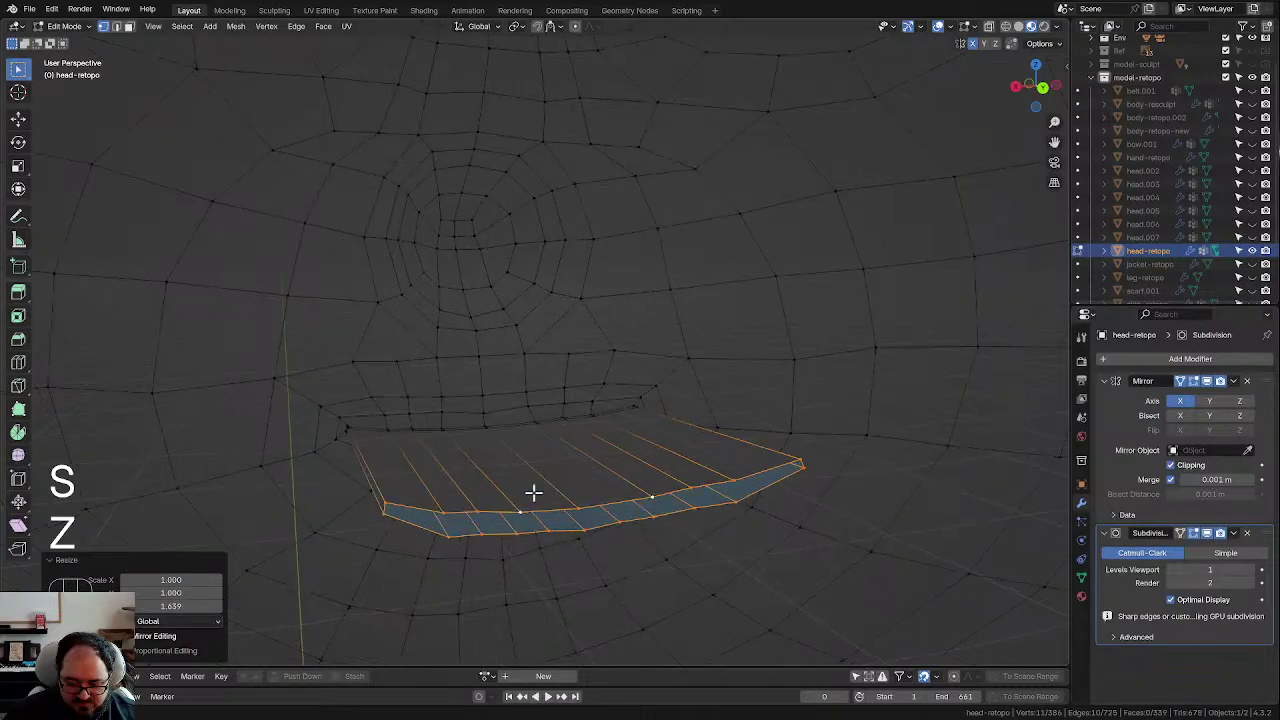
Step: Raise the upper vertices of the rear mouth loop one by one, from the center out to the corner, to open its shape
middle_drag(534, 491, 511, 482)
click(512, 503)
key(g)
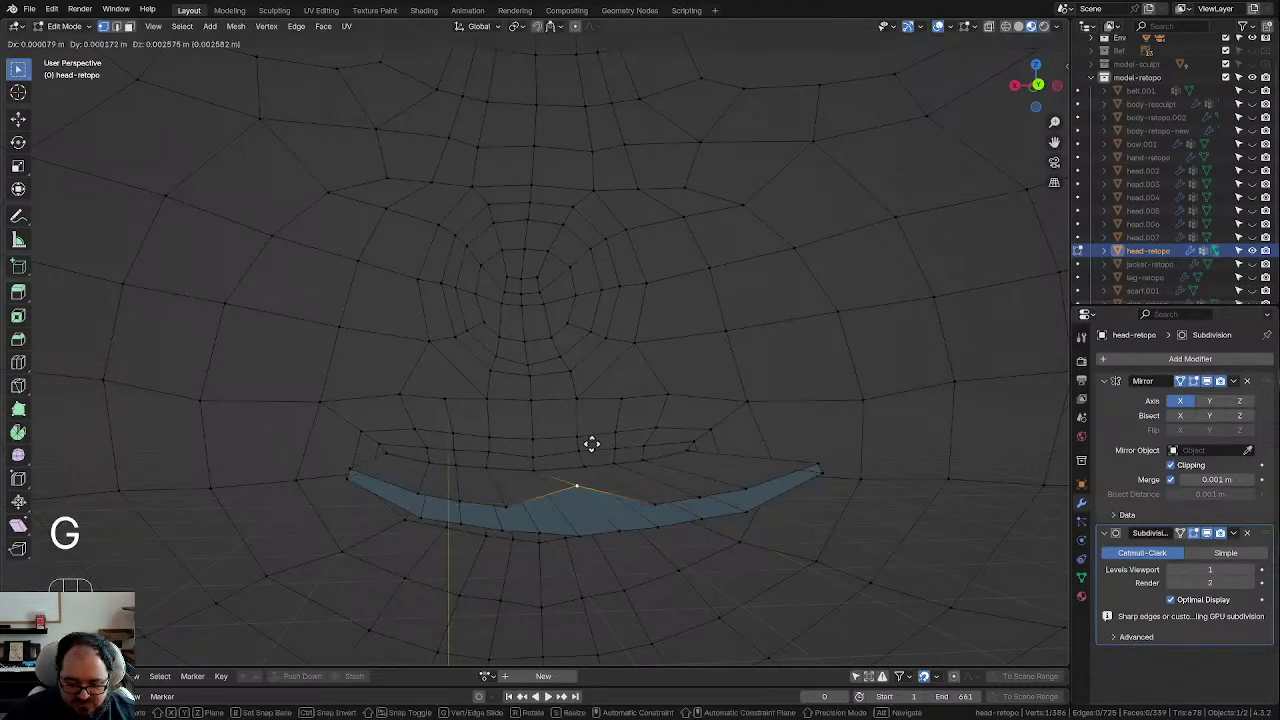
click(587, 343)
click(511, 502)
key(g)
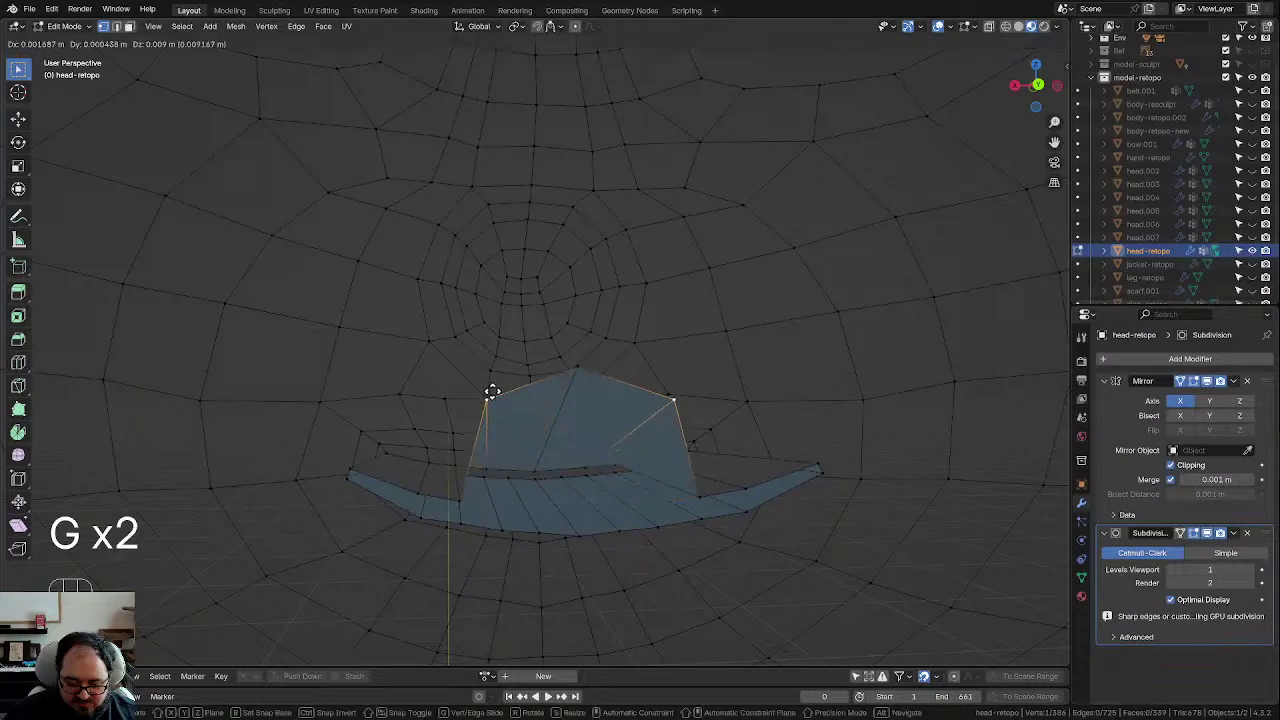
click(490, 392)
click(461, 490)
key(g)
click(457, 398)
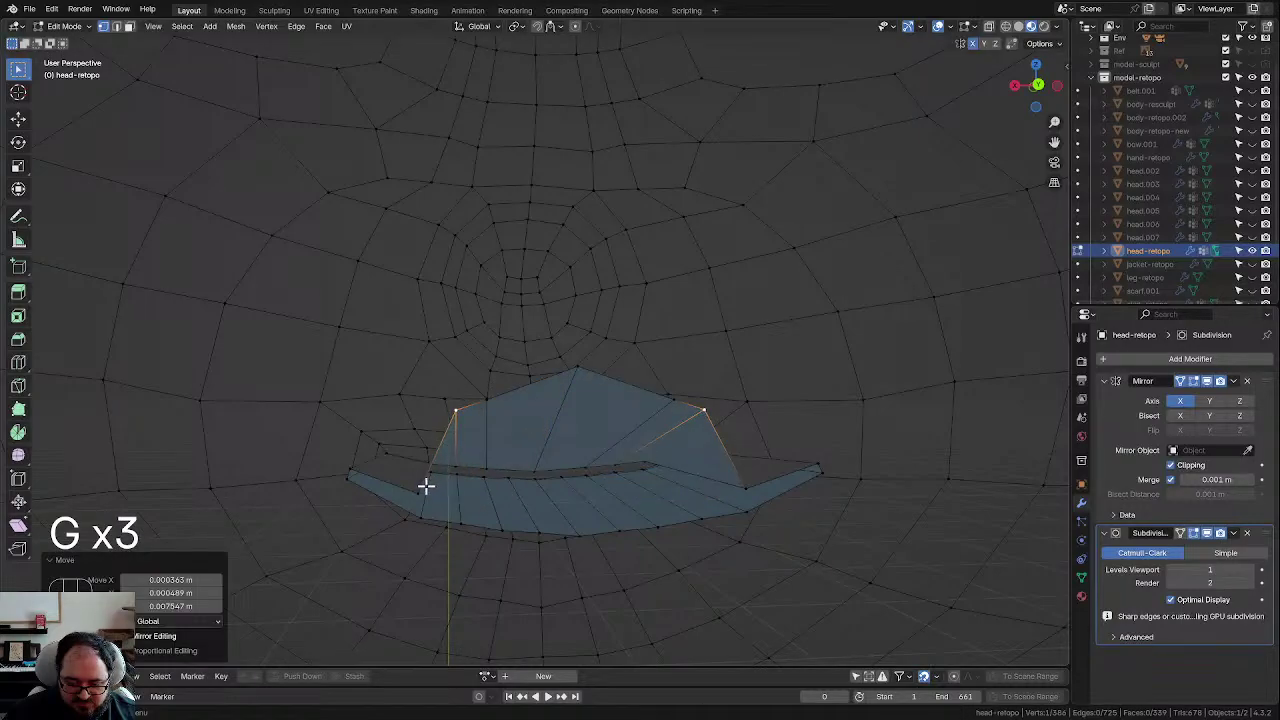
key(g)
click(414, 397)
Step: Undo a stray vertex move and nudge the raised vertices of the rear mouth loop upward into a smooth arch
key(g)
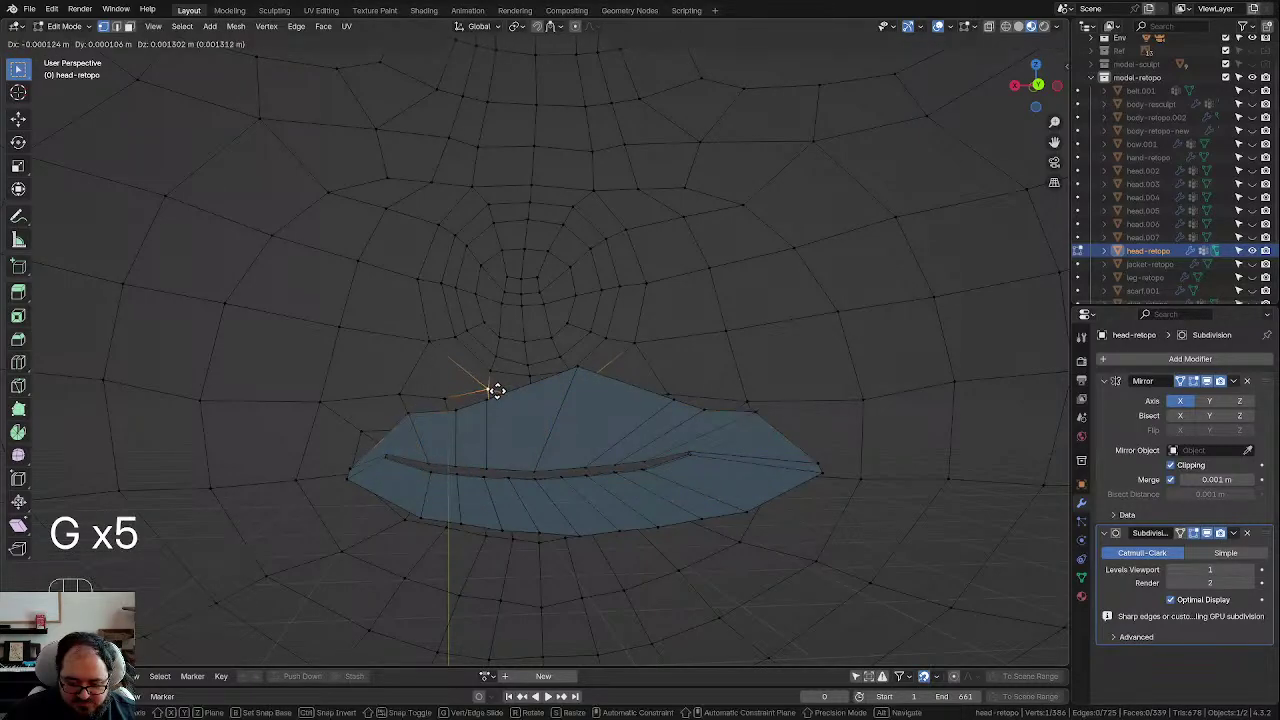
click(494, 400)
key(ctrl+z)
key(g)
click(470, 408)
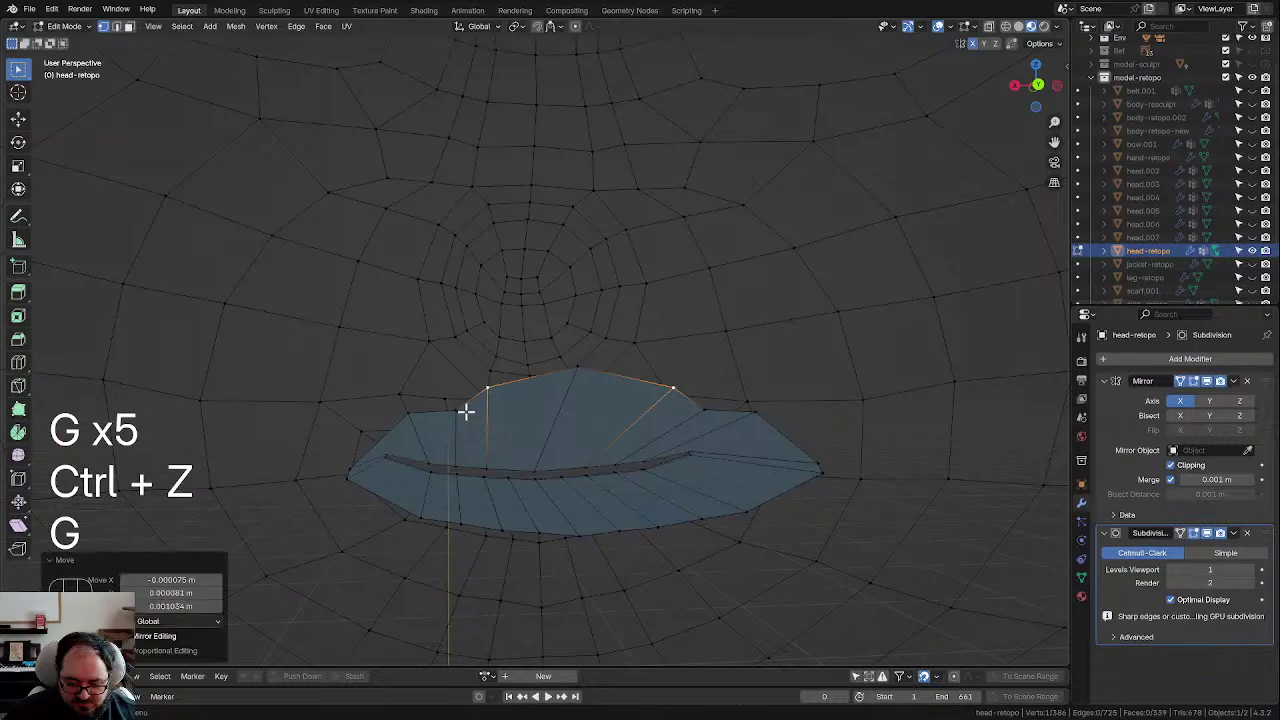
key(g)
click(464, 400)
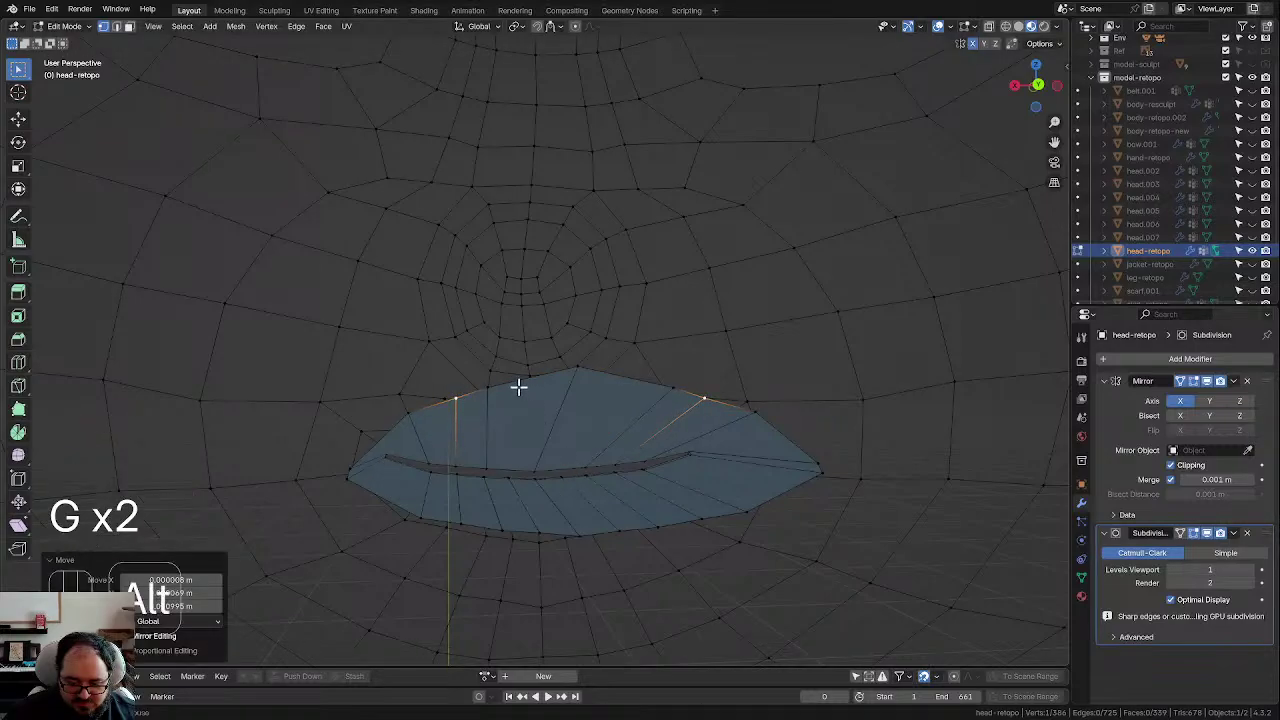
Step: Select the whole rear mouth loop, then find and install the LoopTools extension through the preferences
alt+drag(518, 387, 688, 552)
click(52, 9)
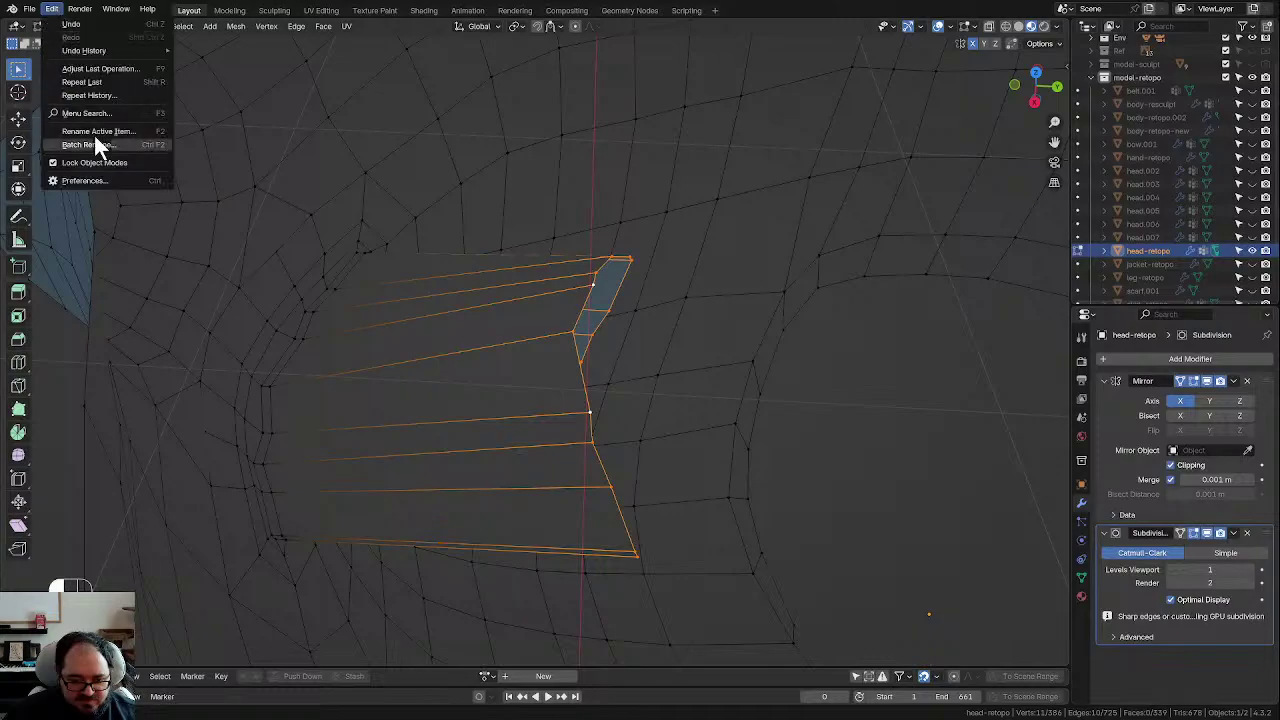
click(106, 182)
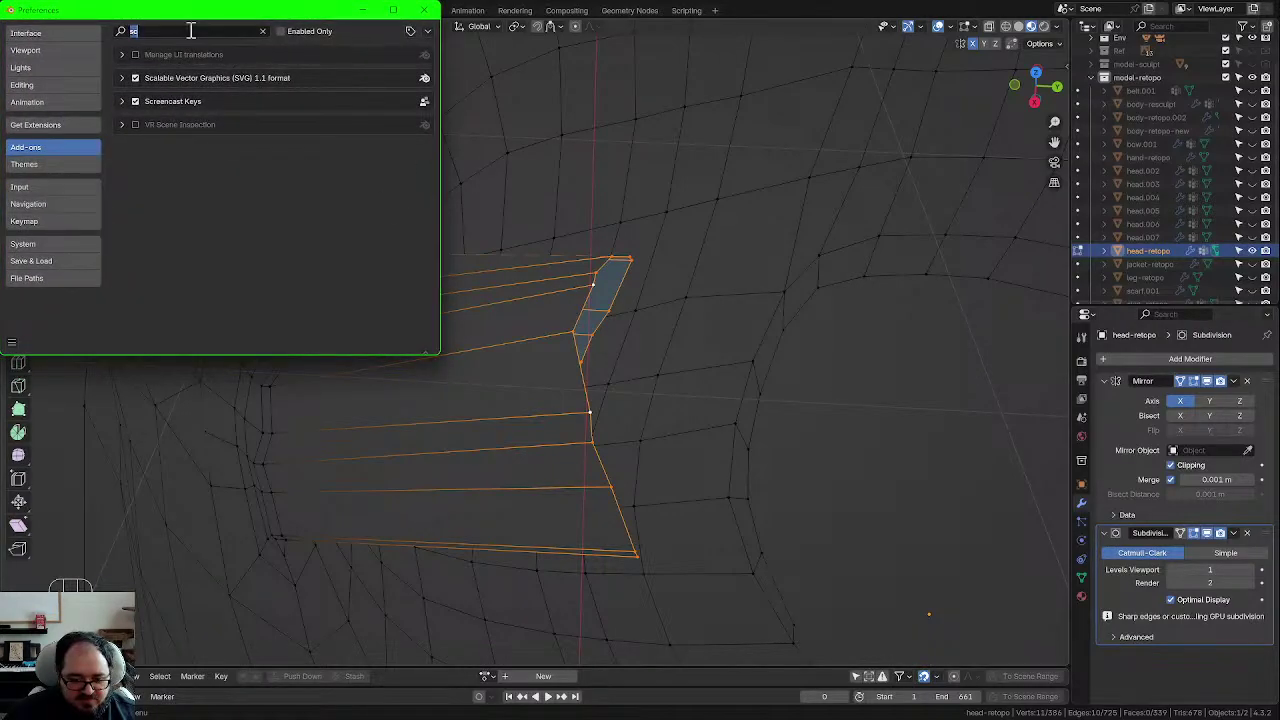
text(loop tool)
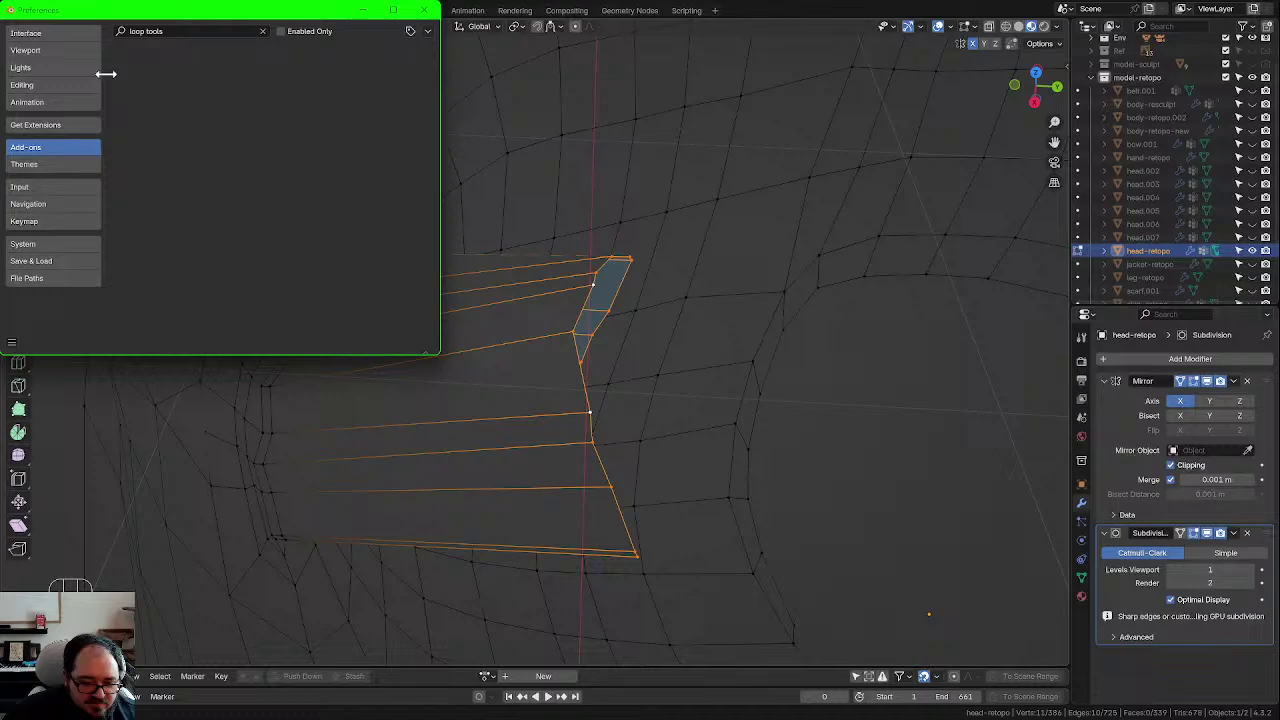
click(80, 122)
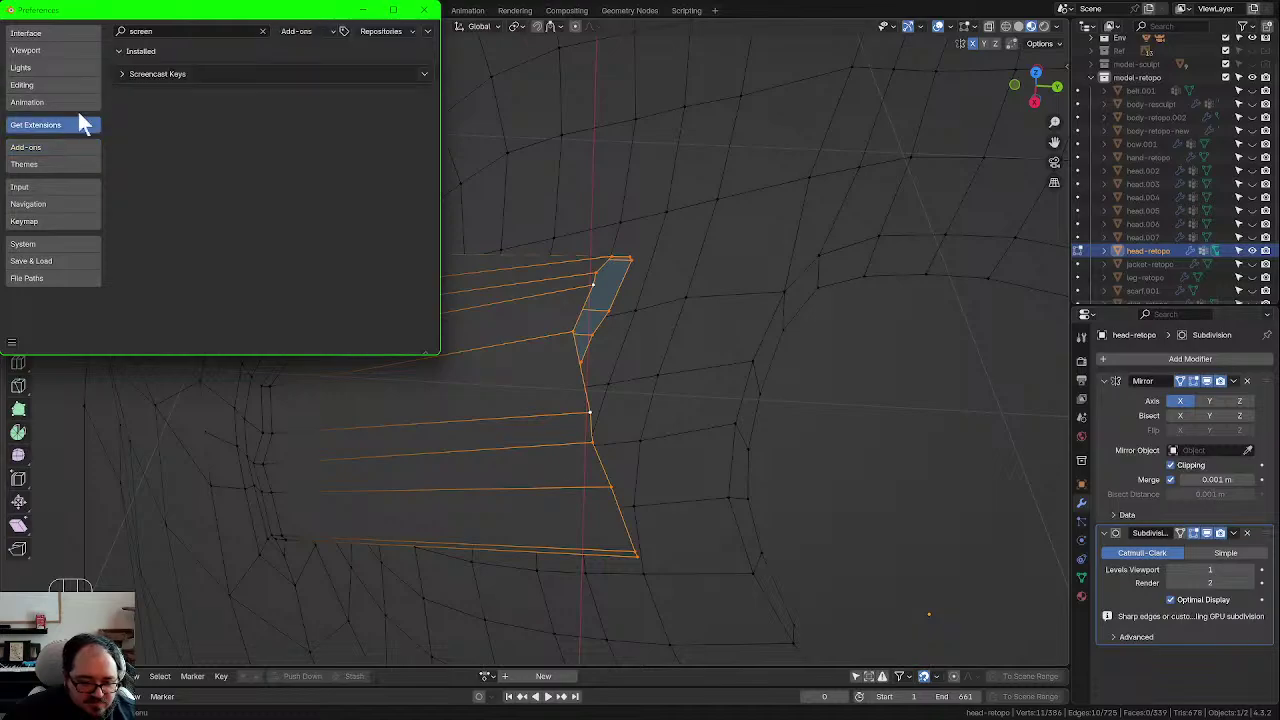
text(loop)
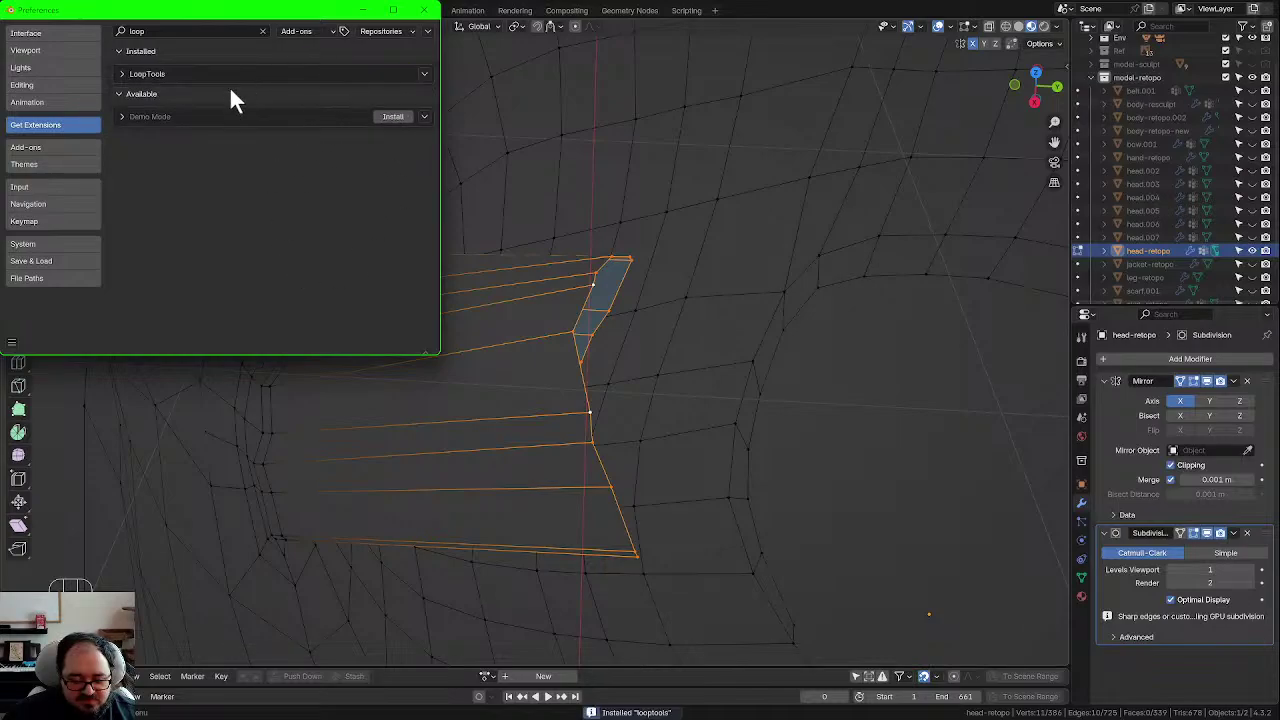
click(50, 148)
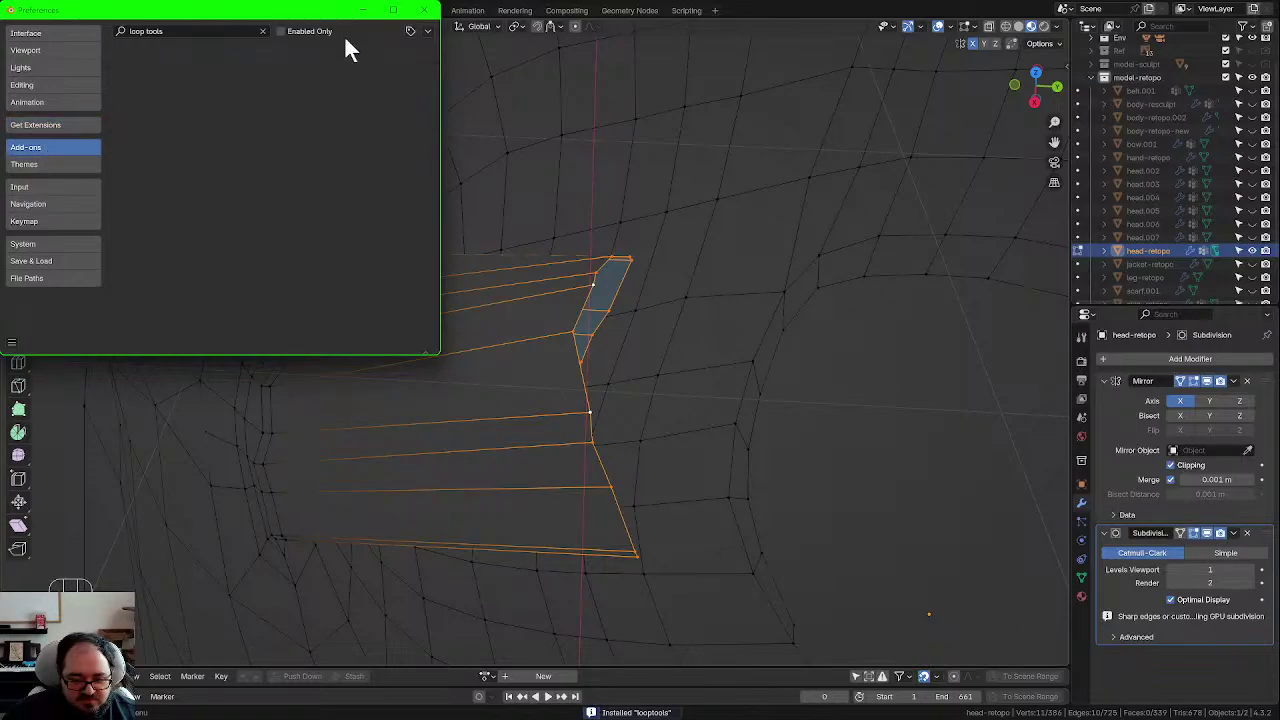
click(424, 12)
Step: Bring up the LoopTools commands and apply Circle to the selected rear mouth loop
key(n)
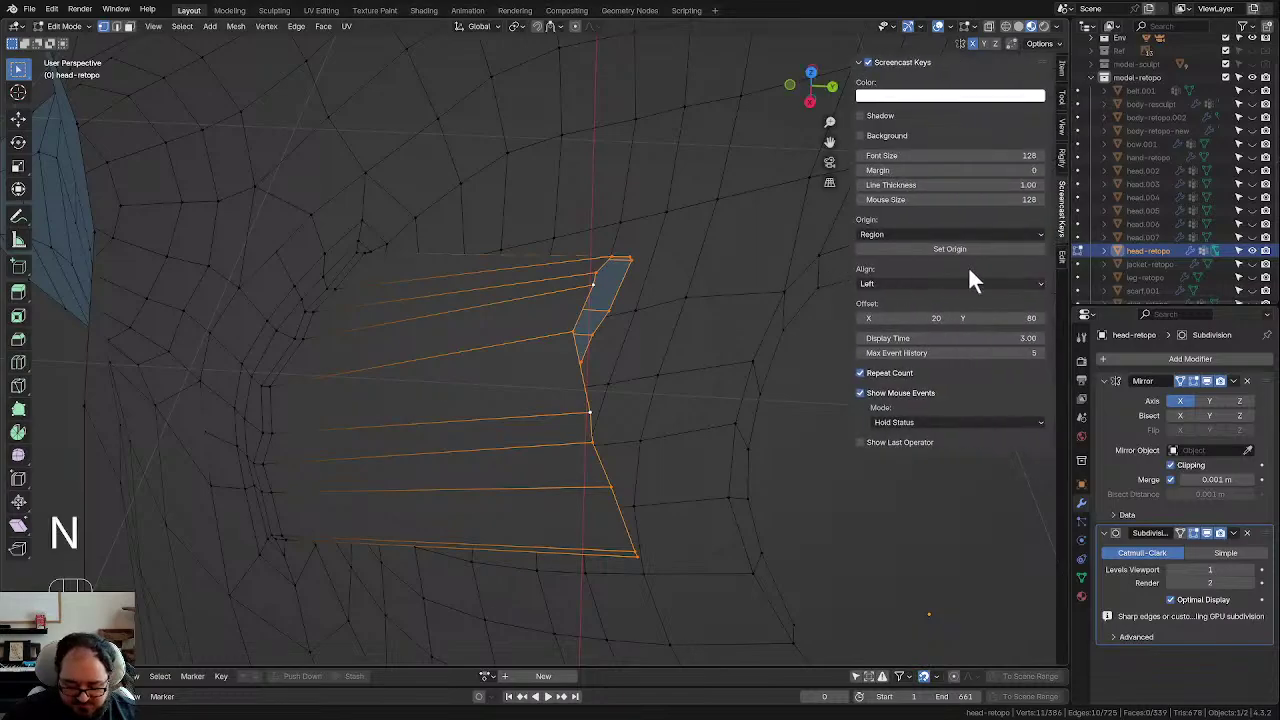
click(1063, 72)
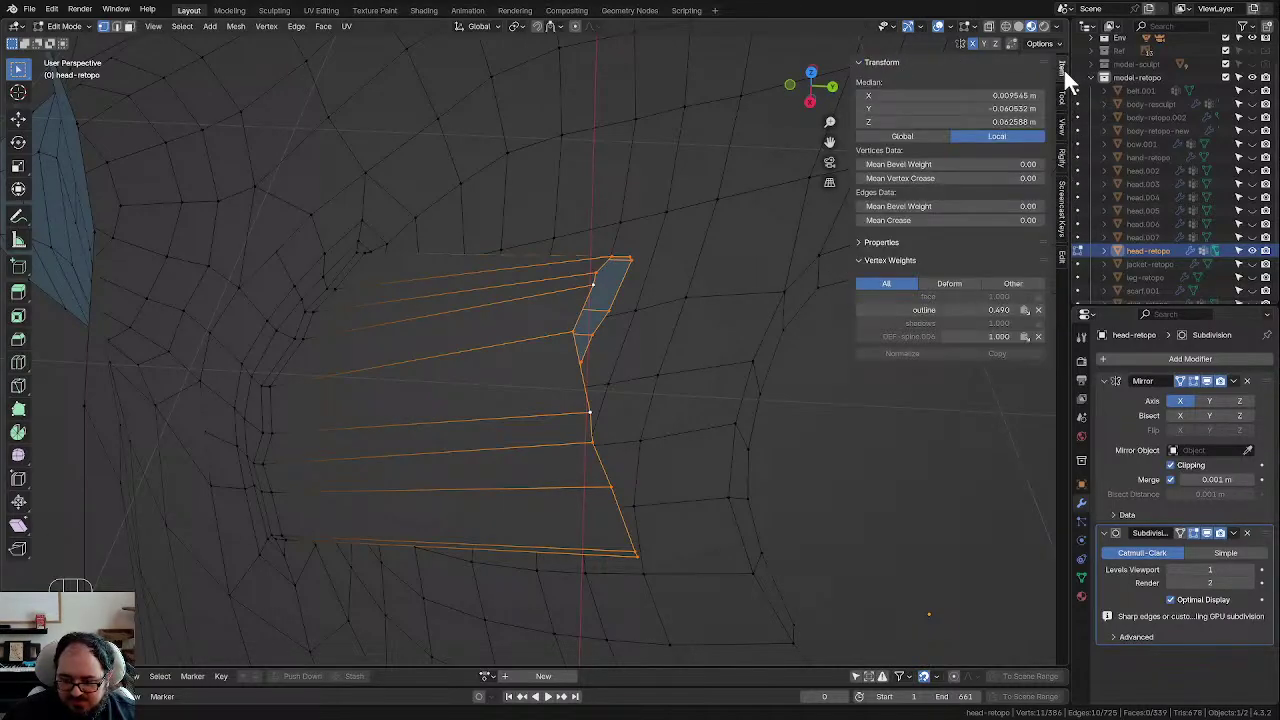
click(1063, 163)
click(1063, 255)
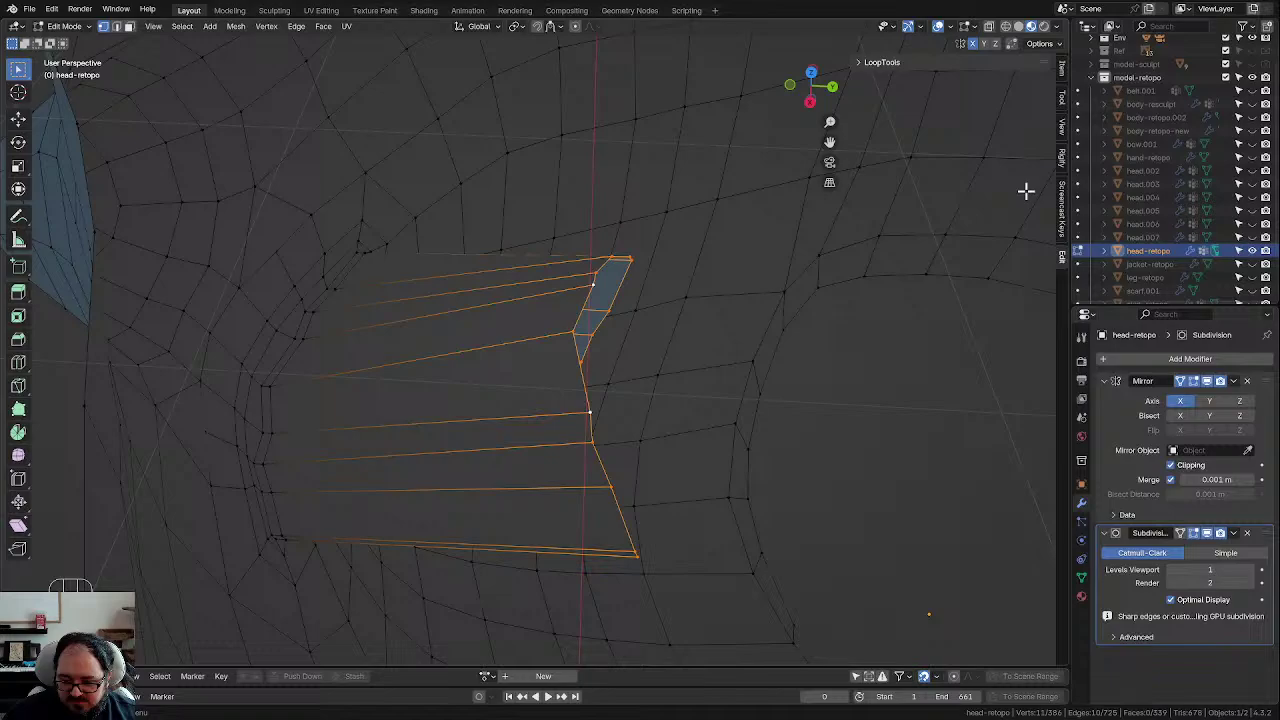
click(863, 62)
click(963, 95)
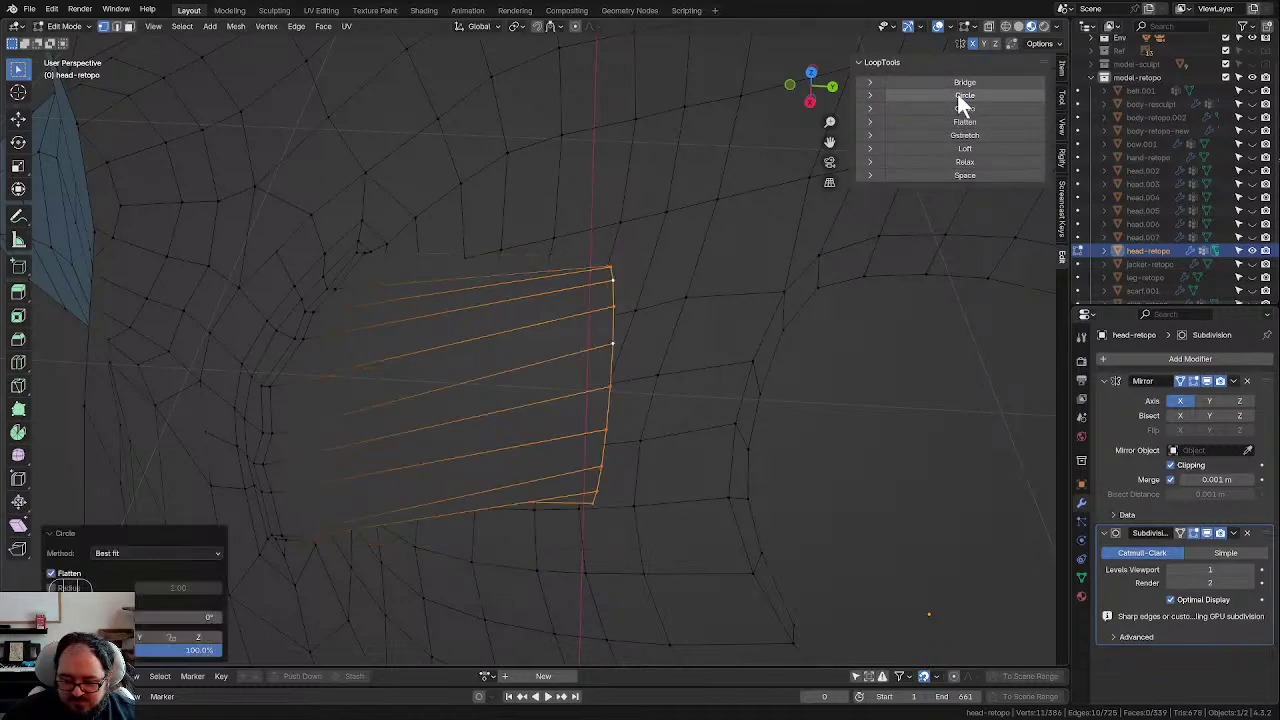
Step: Scale the circular rear mouth loop along X by about 1.36 and shift it sideways and slightly up behind the lips
middle_drag(640, 380, 600, 369)
key(s)
key(x)
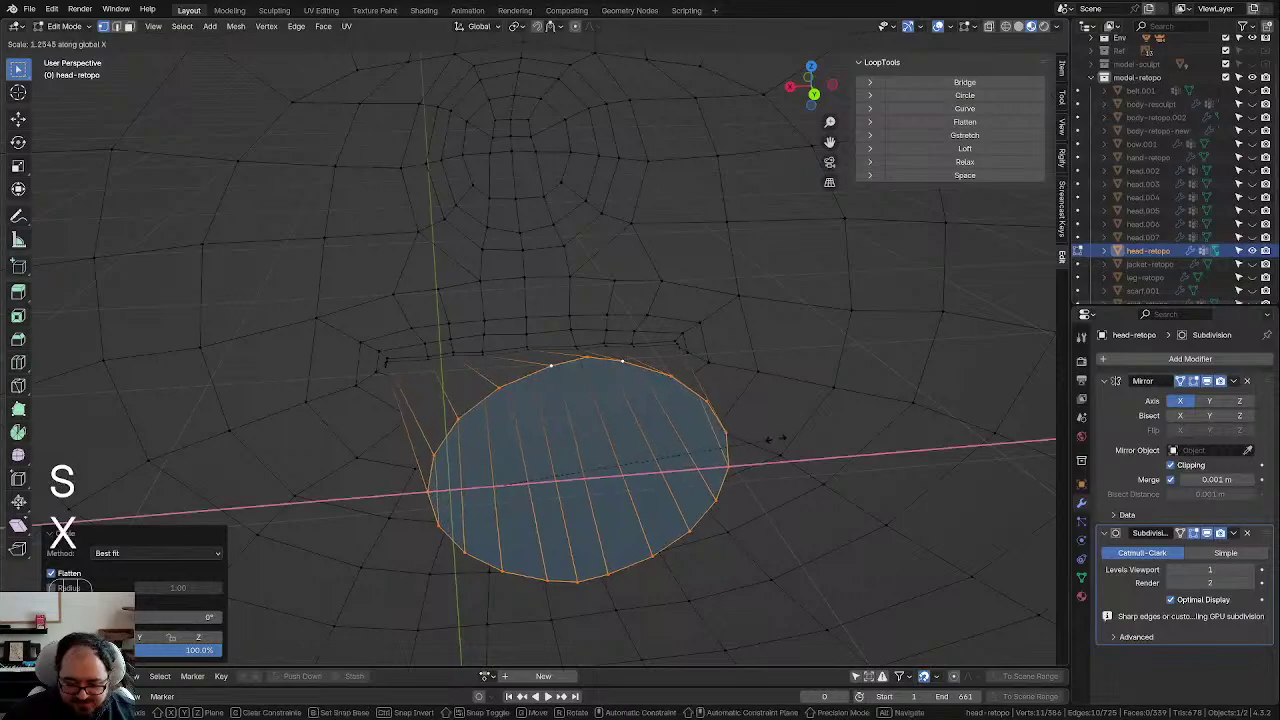
click(794, 437)
key(g)
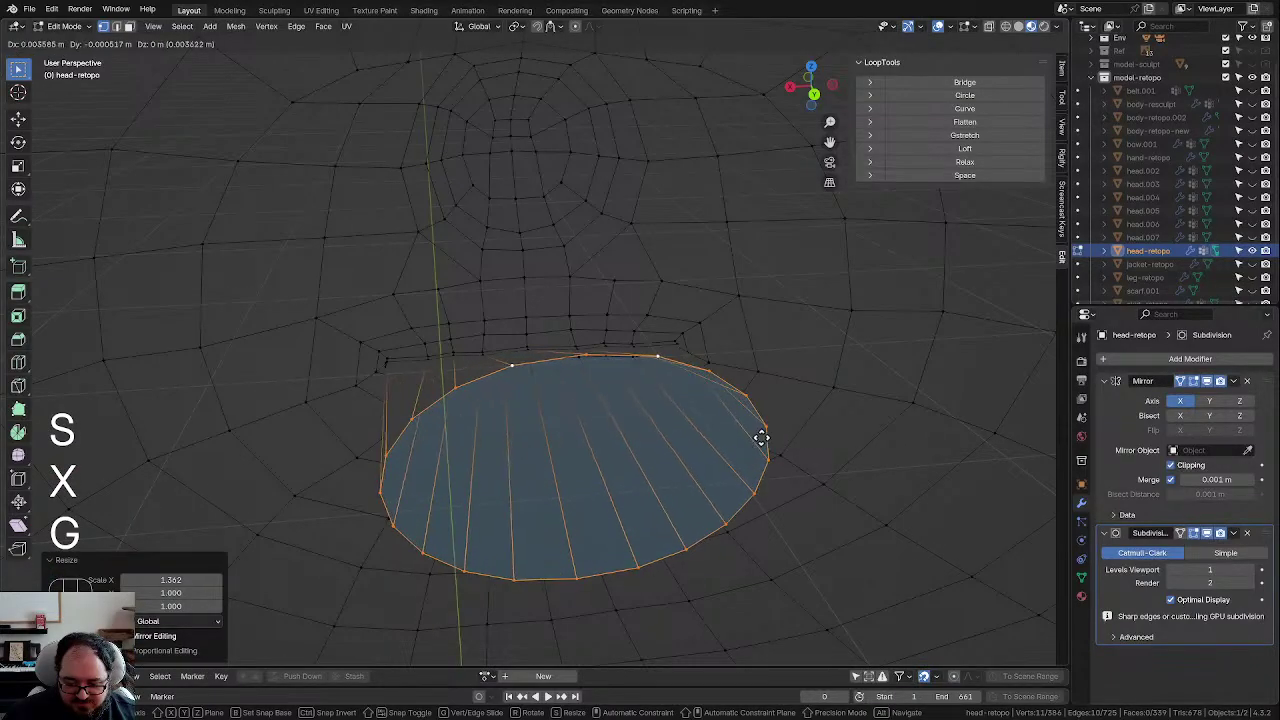
click(734, 426)
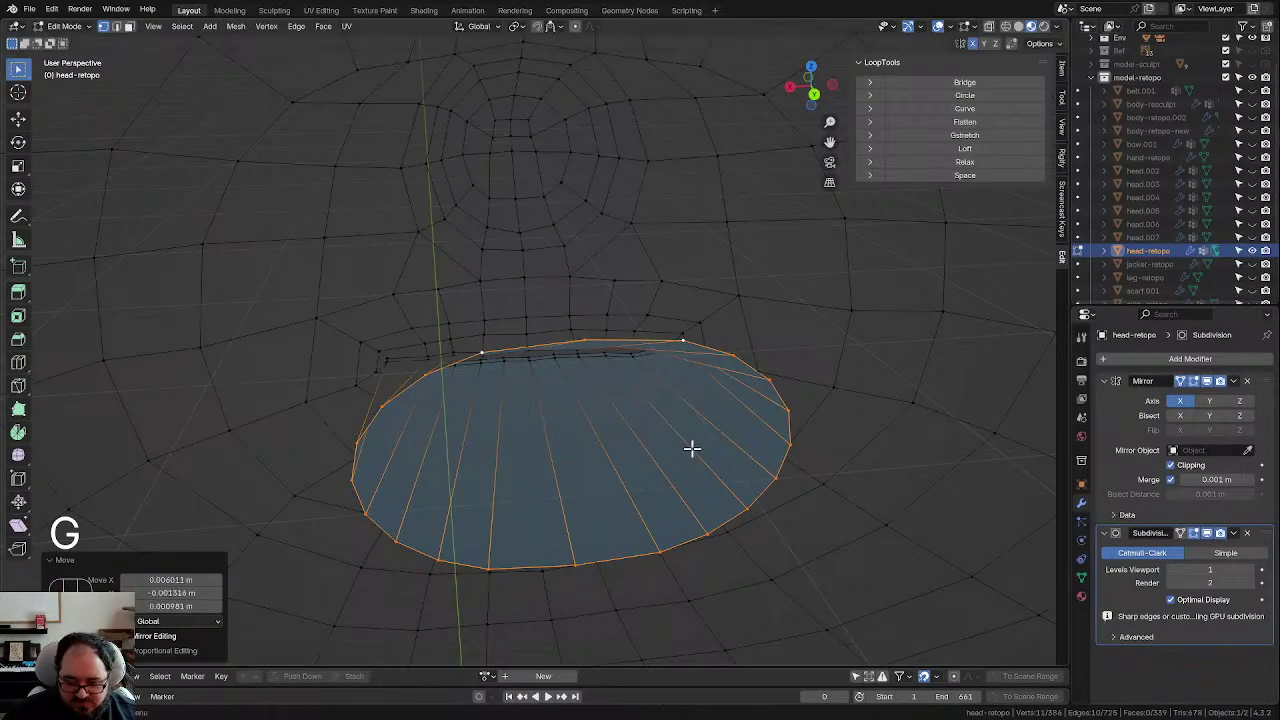
Step: Add one centered loop cut midway along the mouth interior and scale the new loop up along Z
middle_drag(691, 449, 557, 385)
key(ctrl+r)
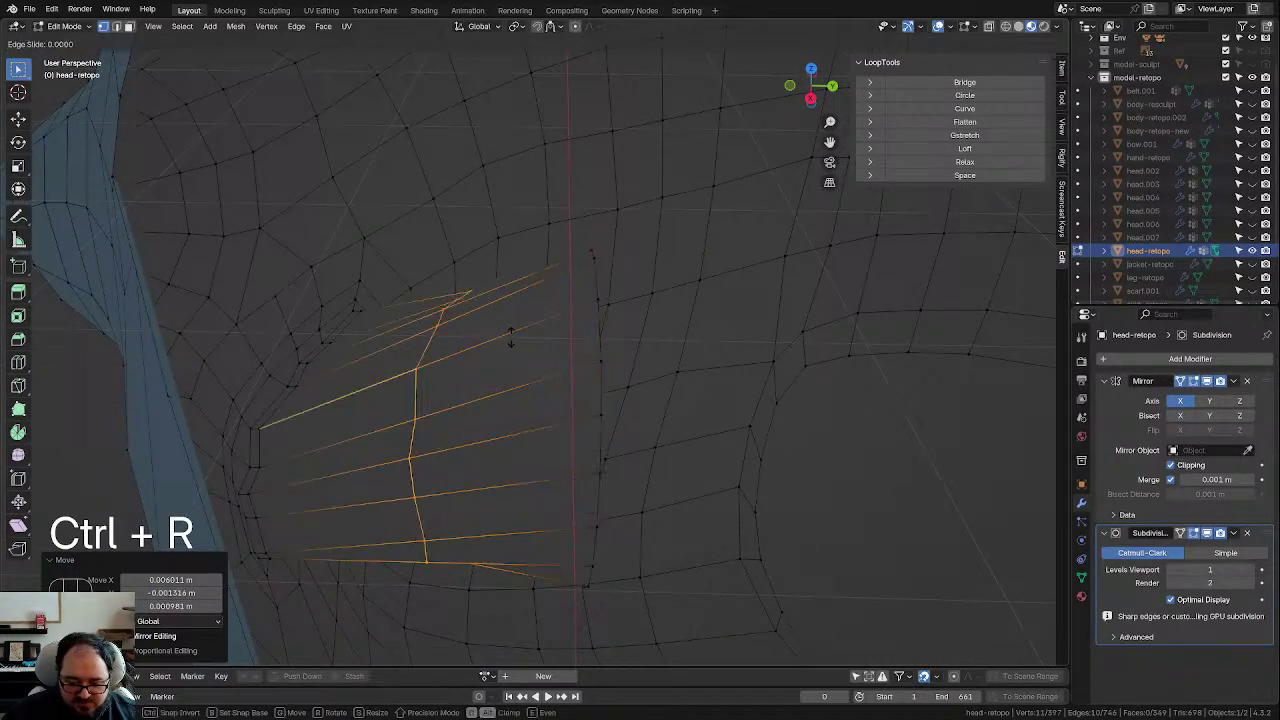
right_click(510, 340)
middle_drag(586, 443, 551, 391)
key(s)
key(z)
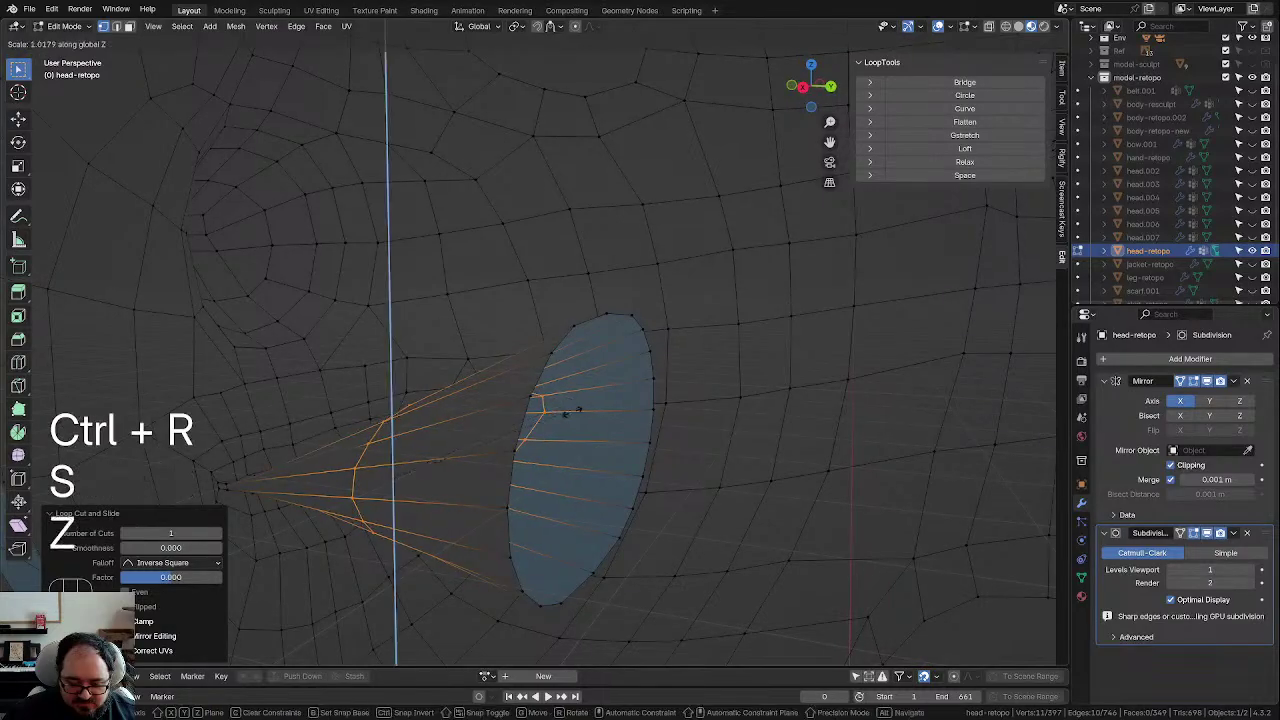
click(678, 511)
Step: Select the rear mouth loop, scale it down uniformly to about 0.73 and reposition it behind the lips
middle_drag(680, 523, 308, 518)
alt+click(504, 364)
middle_drag(504, 364, 663, 377)
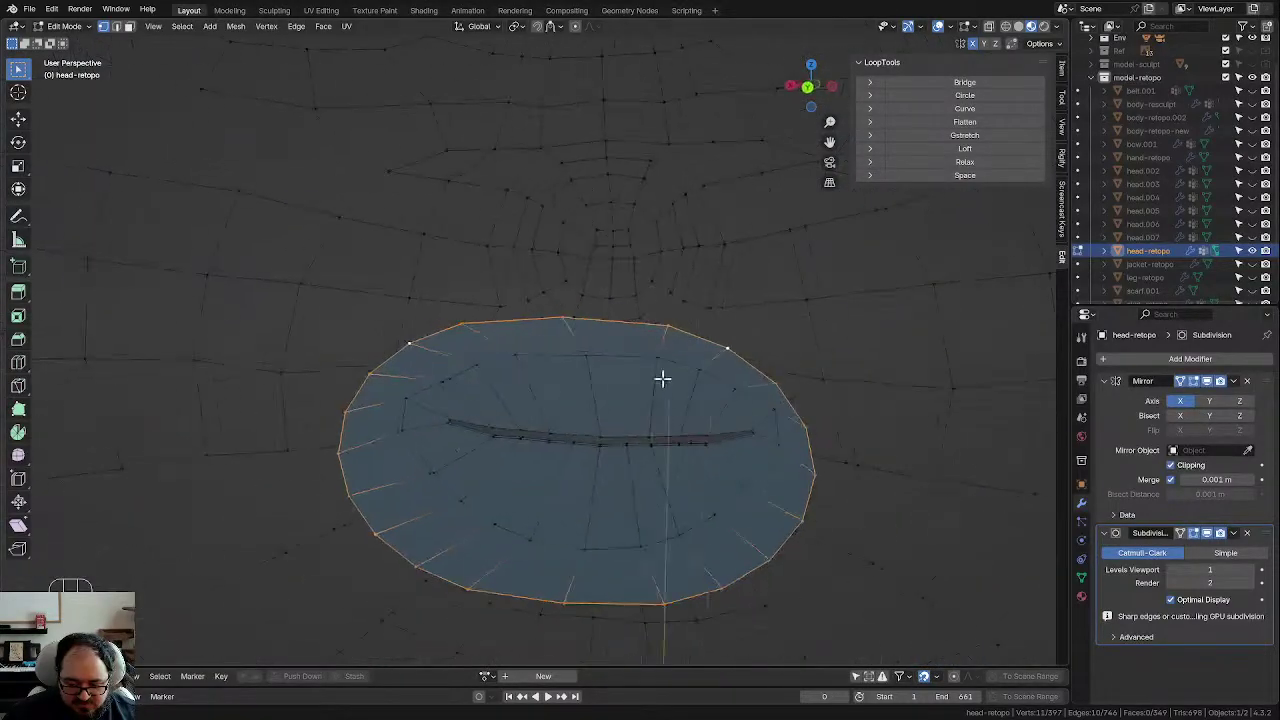
key(s)
click(692, 452)
key(g)
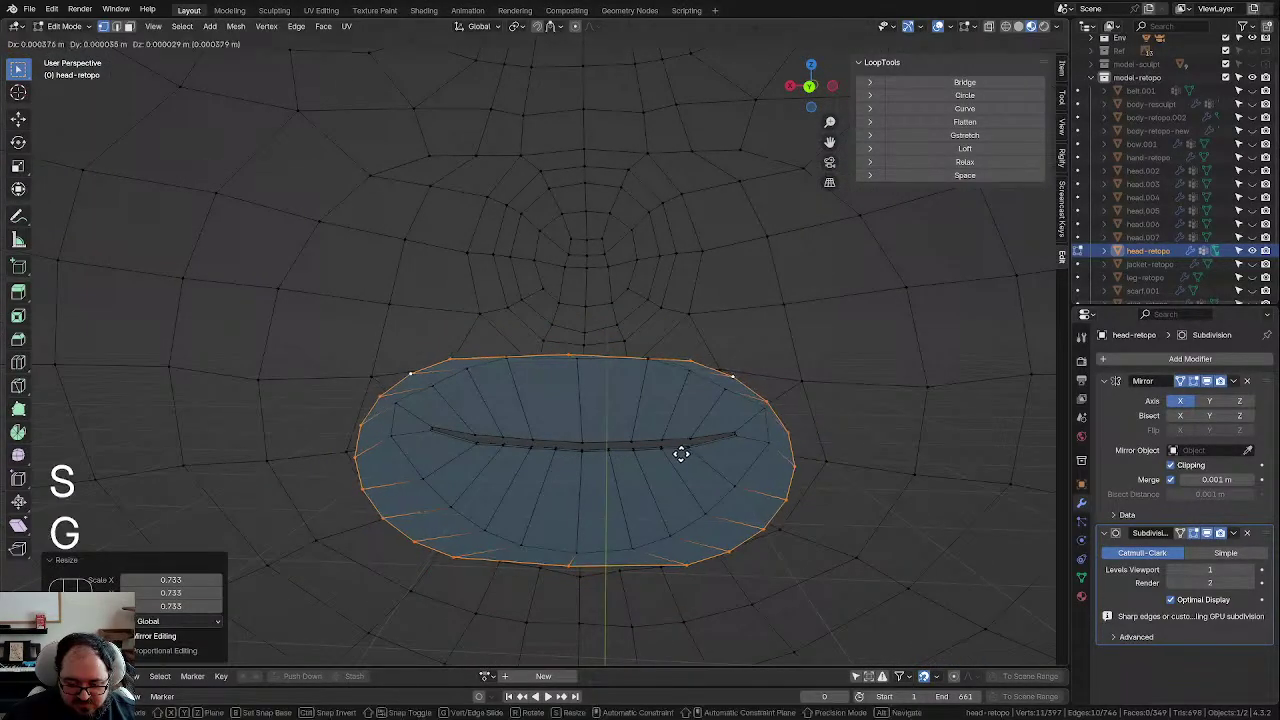
click(719, 459)
Step: Close the back of the mouth interior by filling its rear loop with a face, then hide the sidebar
middle_drag(620, 457, 558, 401)
key(alt+a)
middle_drag(541, 445, 545, 480)
key(f)
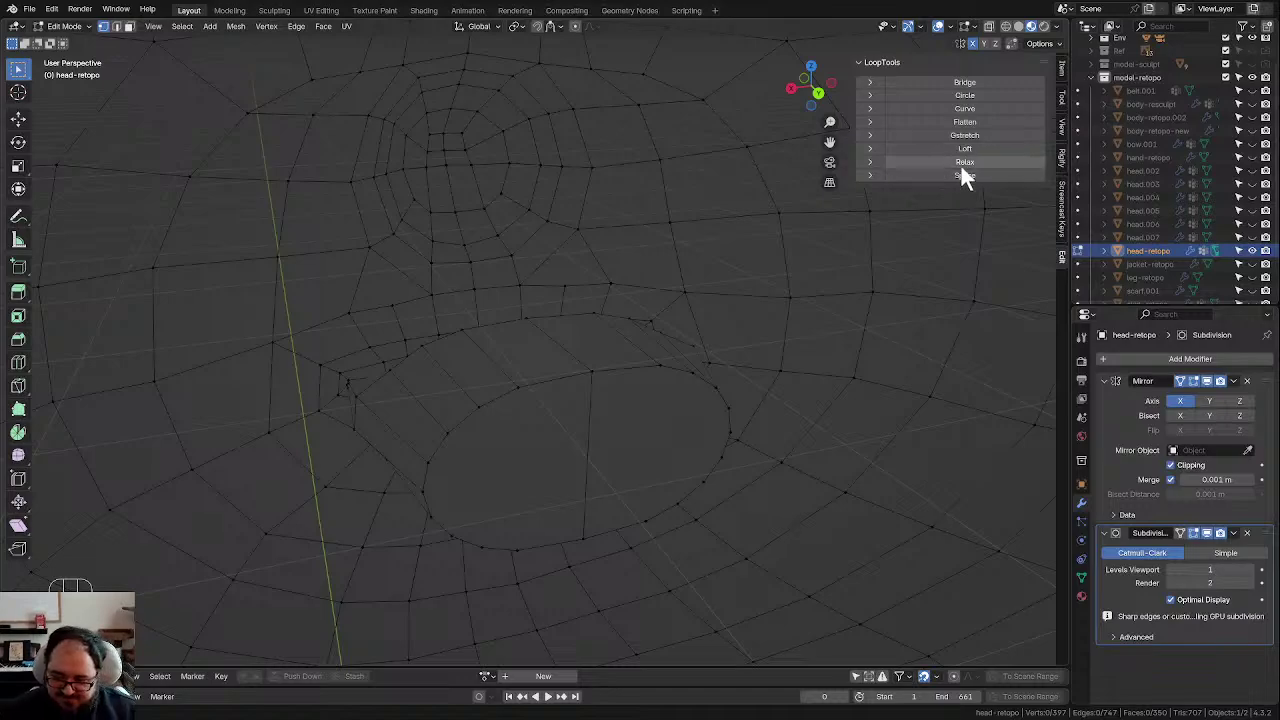
key(n)
Step: Undo the first lip adjustment, then adjust the upper-lip vertex near the mouth corner from the front
middle_drag(500, 437, 606, 415)
key(d)
key(ctrl+z)
middle_drag(466, 415, 636, 399)
scroll(601, 465, down, 6)
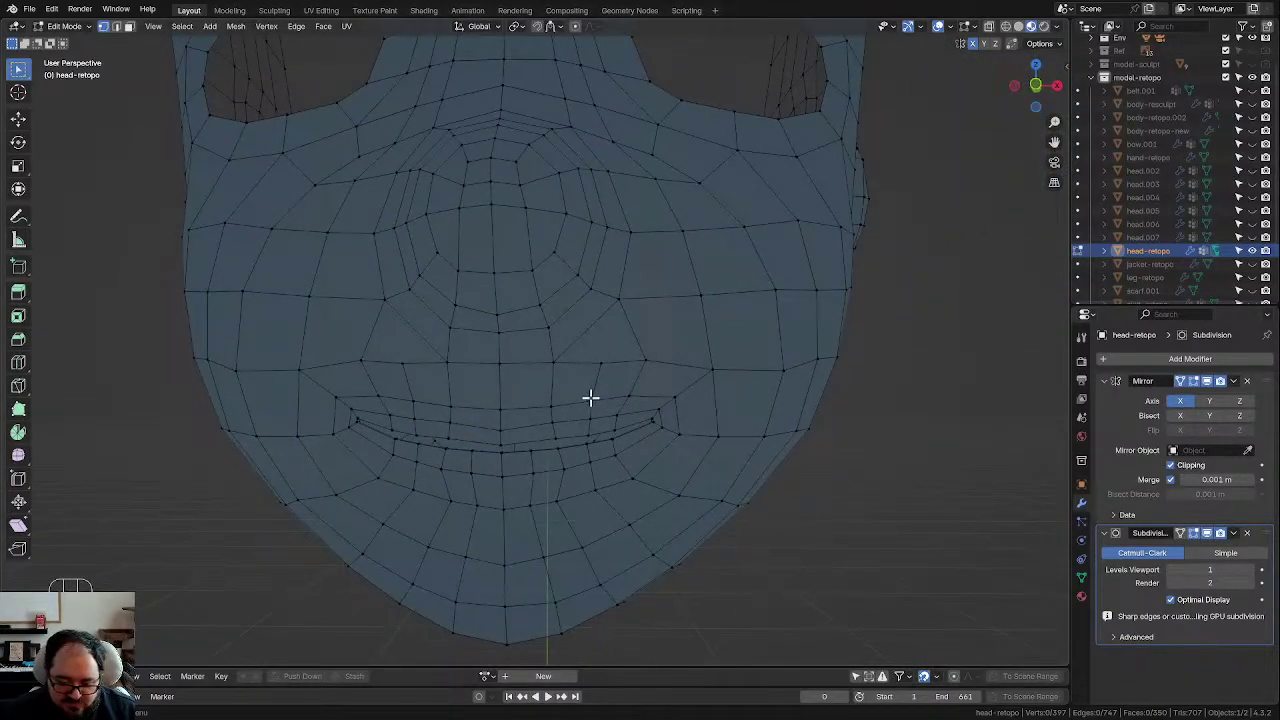
key(d)
click(616, 408)
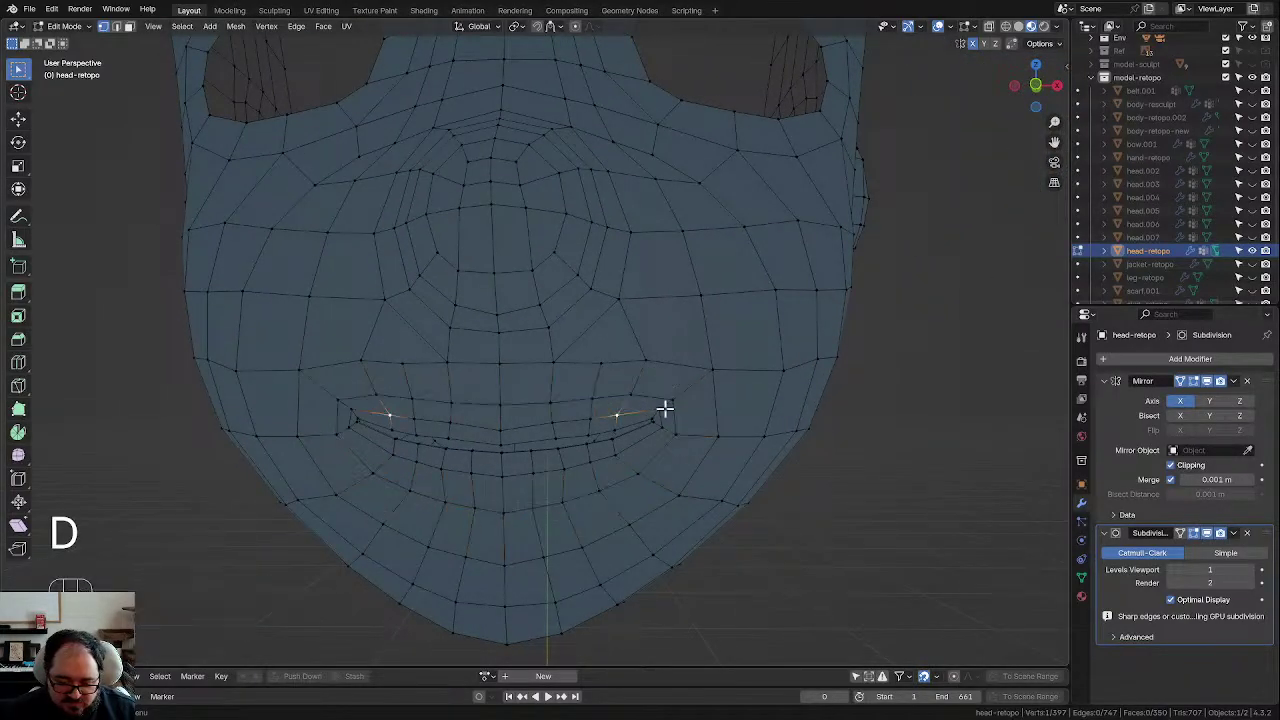
Step: Extrude the edge loop around the eye opening into the head and move the new loop slightly
middle_drag(663, 409, 573, 305)
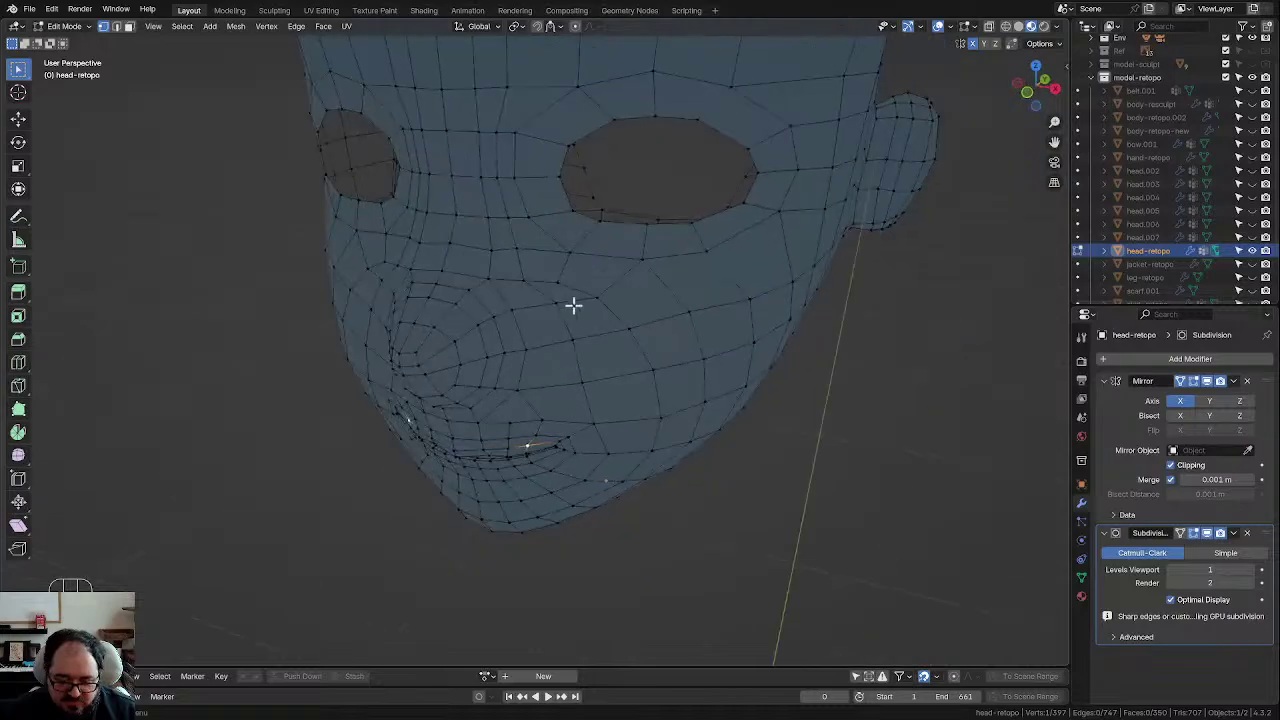
middle_drag(580, 127, 720, 434)
key(e)
click(522, 346)
key(g)
click(738, 435)
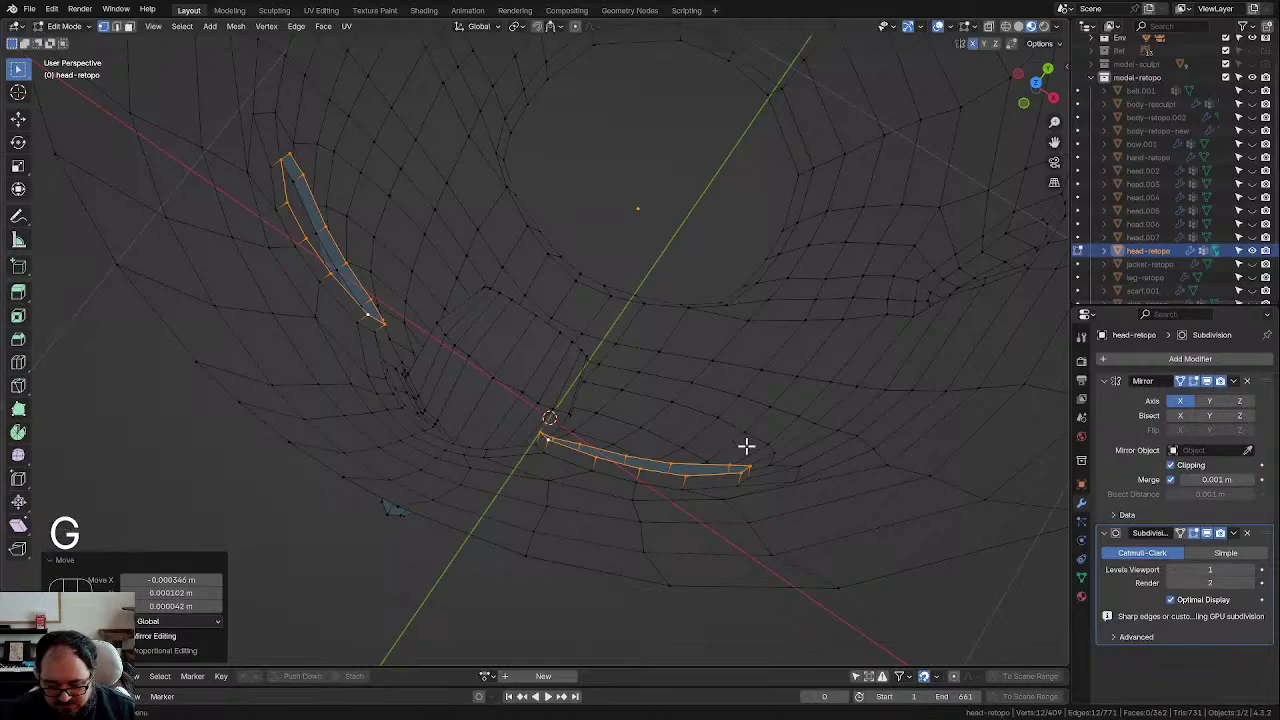
Step: Extrude the inner eye-socket loop further into the head and scale the new loop up uniformly to about 1.3
key(e)
click(757, 414)
key(s)
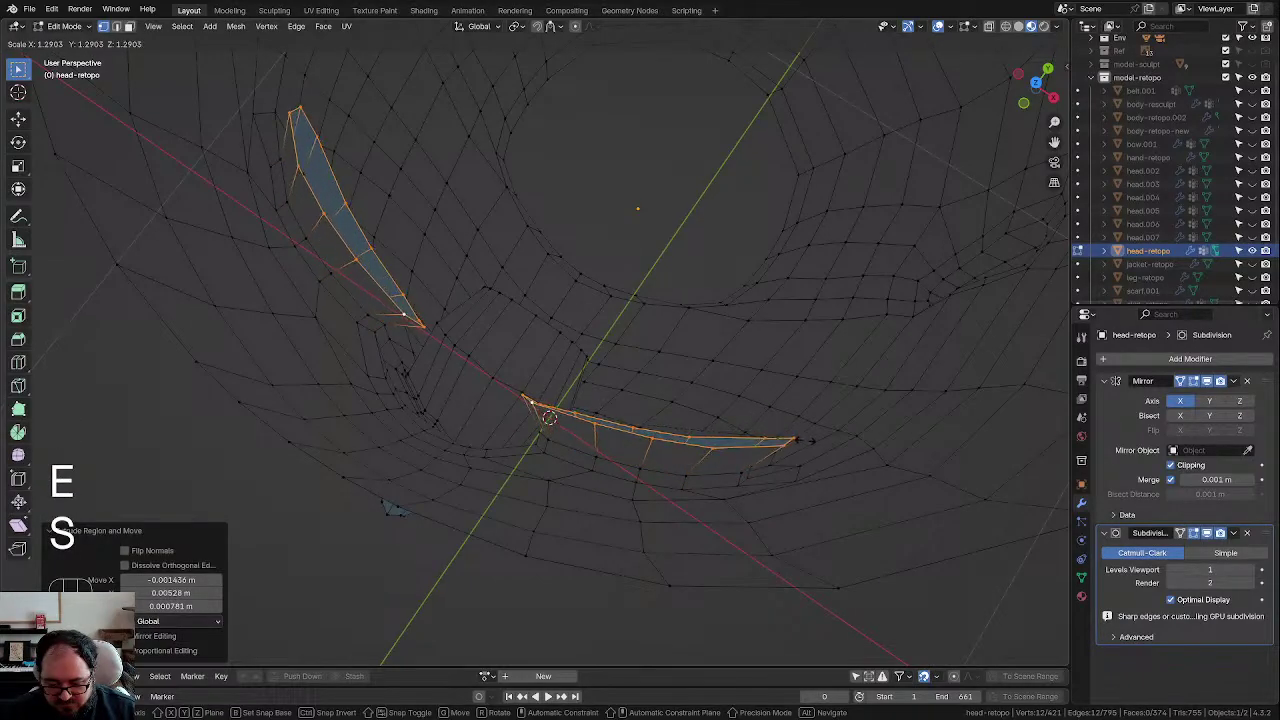
click(808, 441)
Step: Shift the rear eye-socket loop slightly, close it with a face and clear the selection
middle_drag(808, 441, 613, 389)
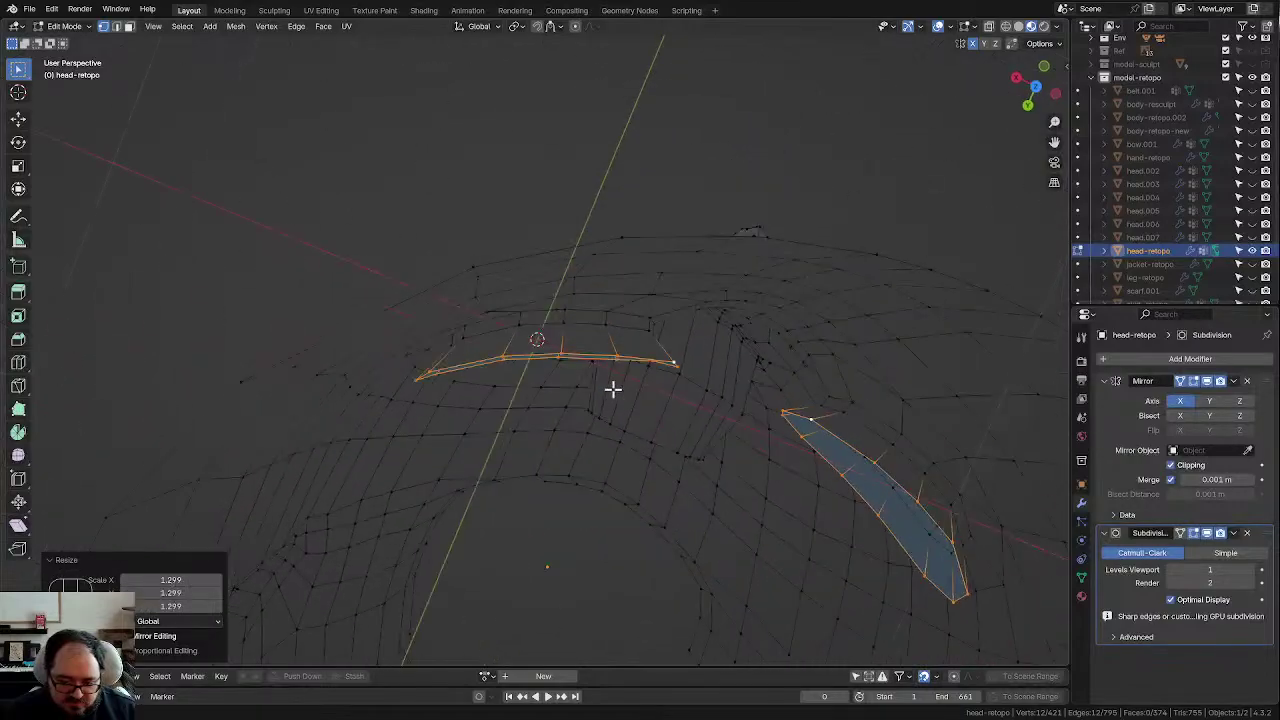
key(g)
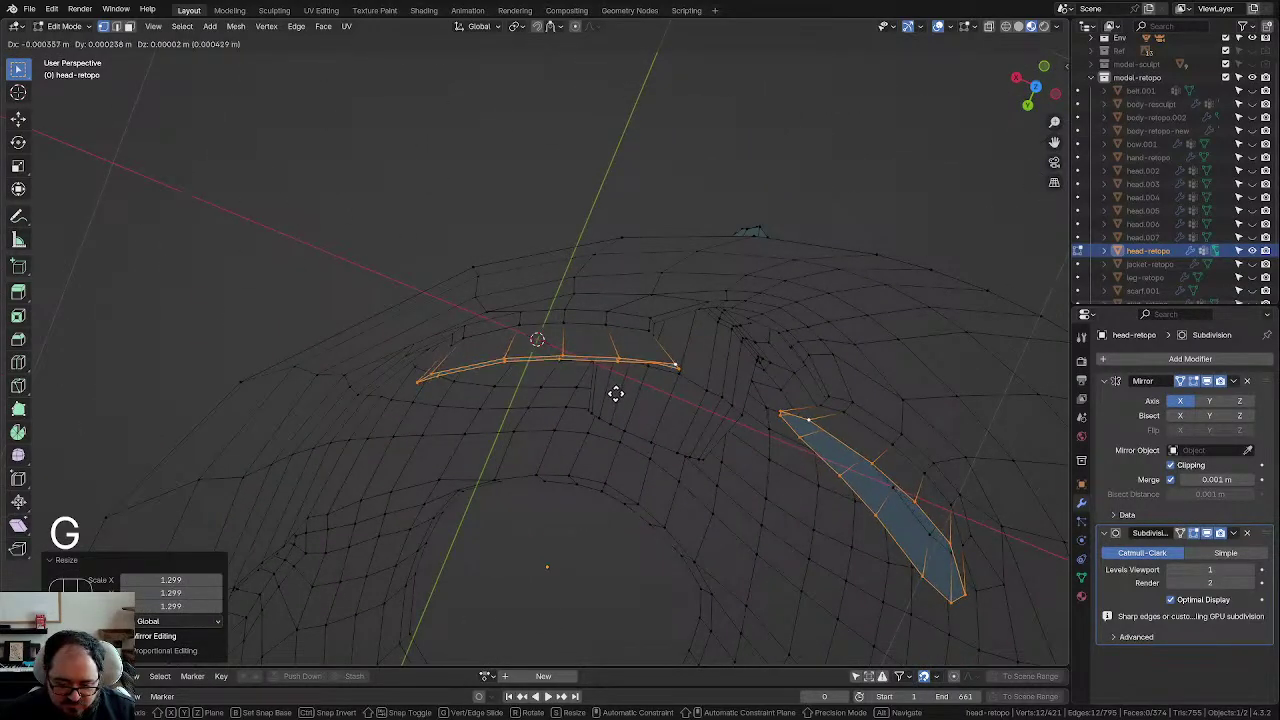
click(618, 394)
key(f)
middle_drag(634, 397, 114, 289)
click(114, 289)
Step: Examine the mesh topology around the closed eye sockets, nose and mouth from several angles
shift+middle_drag(320, 323, 734, 452)
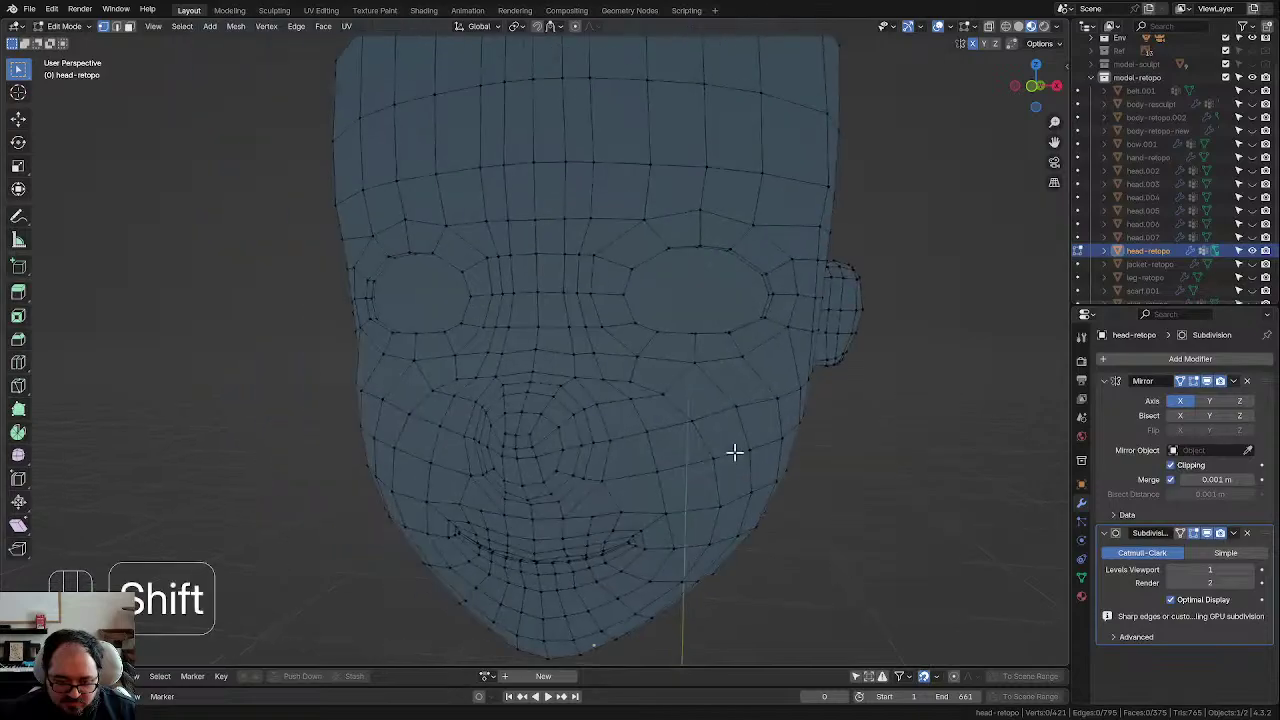
scroll(734, 452, down, 2)
middle_drag(846, 480, 823, 486)
scroll(748, 473, up, 2)
middle_drag(748, 473, 557, 516)
scroll(628, 512, up, 4)
middle_drag(546, 435, 709, 438)
scroll(580, 340, up, 2)
scroll(622, 455, down, 3)
mouse_move(768, 406)
middle_down()
mouse_move(777, 457)
mouse_move(686, 471)
mouse_move(704, 471)
mouse_move(689, 437)
mouse_move(748, 423)
mouse_move(740, 438)
mouse_move(700, 438)
middle_up()
Step: Examine the toon shading around the eye opening in object mode, comparing it with the edit-mode mesh
key(Tab)
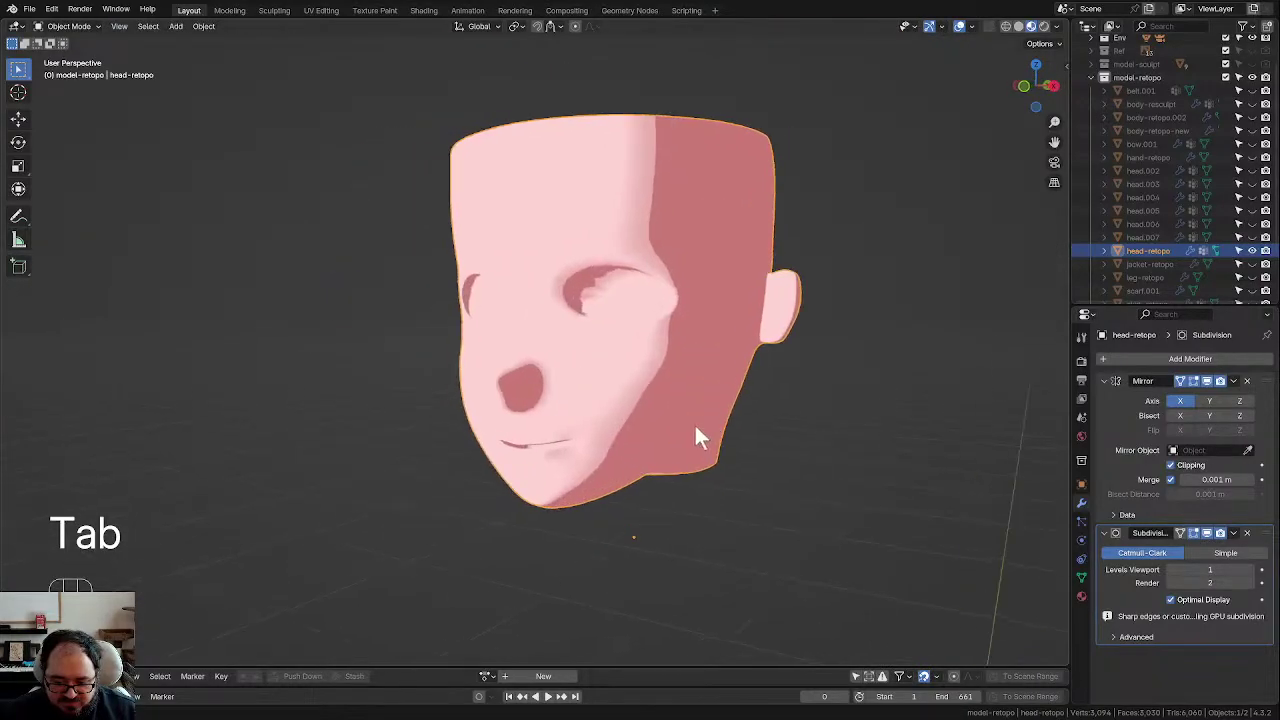
scroll(663, 341, up, 5)
mouse_move(663, 341)
middle_down()
mouse_move(551, 369)
mouse_move(697, 360)
mouse_move(650, 360)
middle_up()
scroll(560, 372, down, 5)
middle_drag(660, 305, 603, 306)
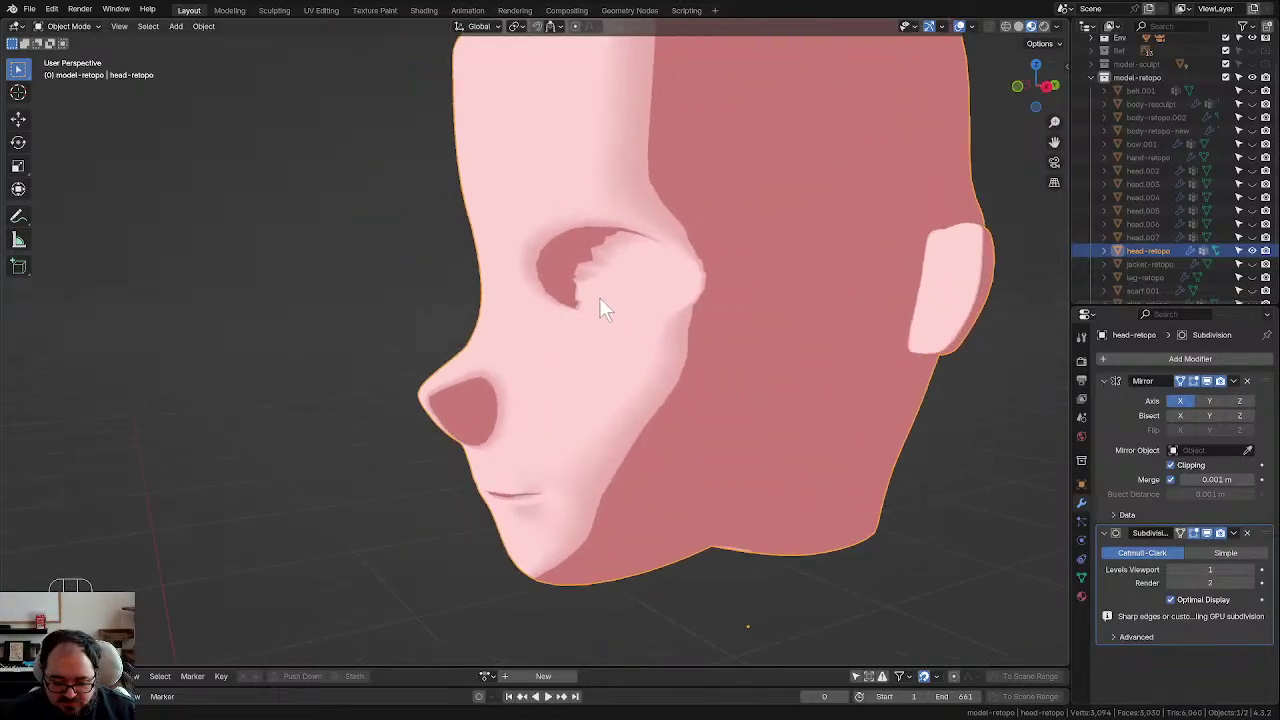
scroll(602, 306, up, 4)
key(Tab)
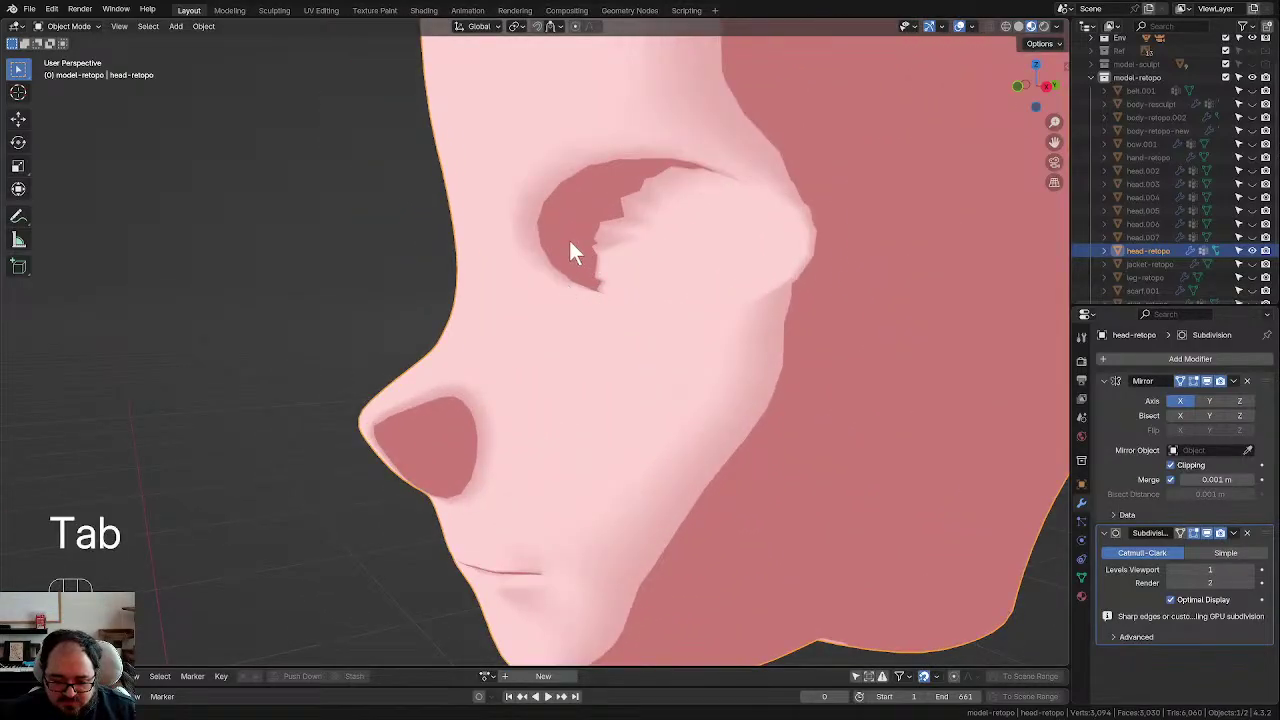
middle_drag(620, 260, 631, 302)
scroll(563, 260, down, 3)
scroll(630, 301, up, 2)
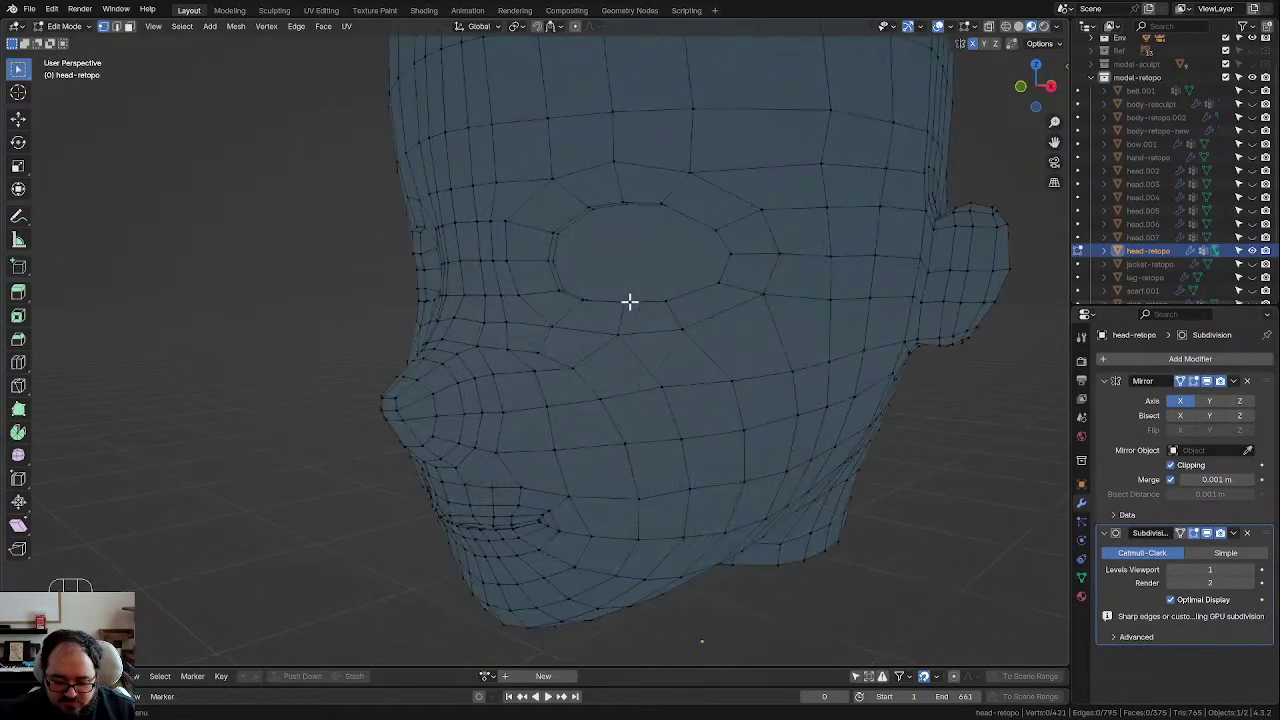
key(Tab)
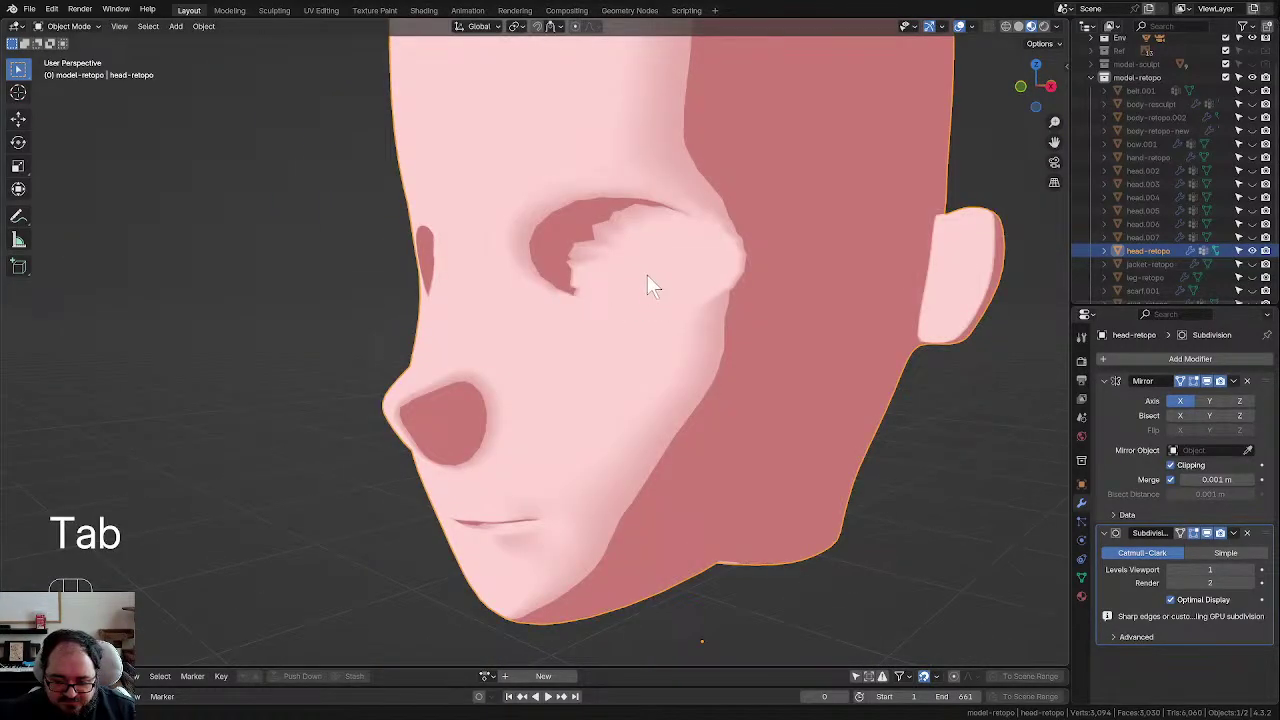
mouse_move(651, 283)
middle_down()
mouse_move(586, 243)
mouse_move(537, 246)
mouse_move(590, 245)
mouse_move(650, 274)
middle_up()
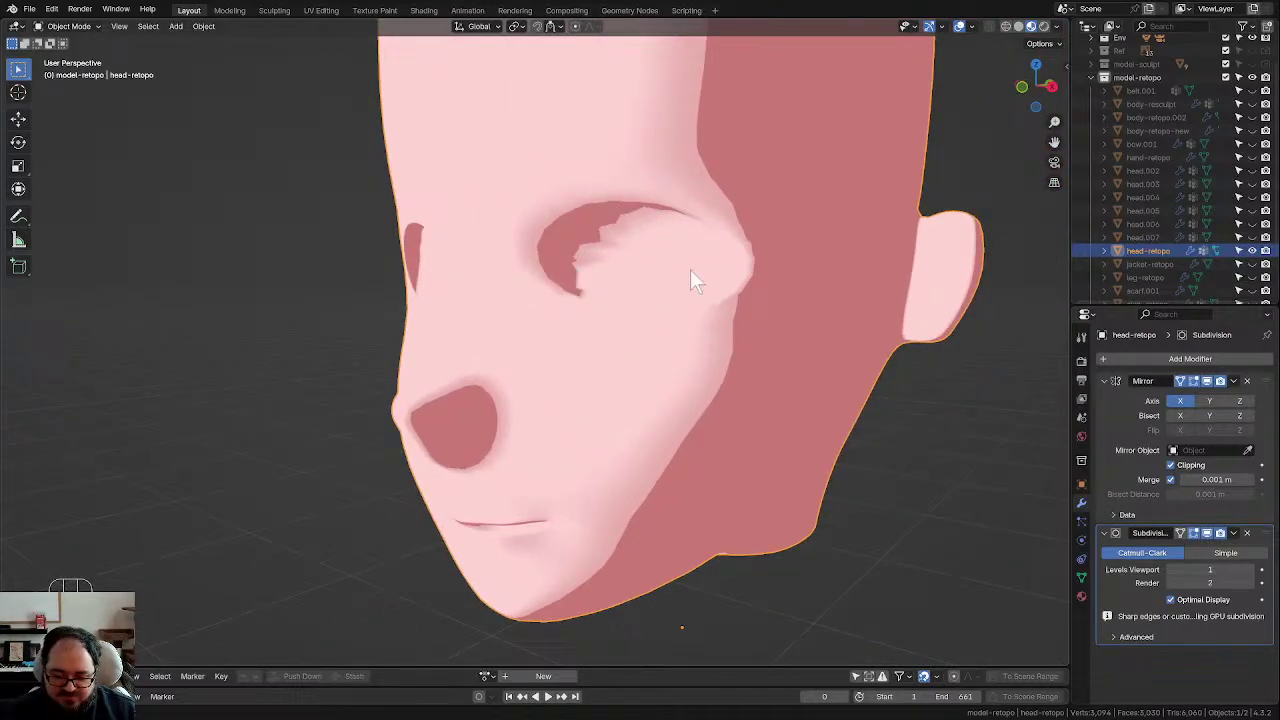
Step: Switch the viewport to solid shading and inspect the eye socket up close
click(1031, 27)
scroll(649, 304, up, 2)
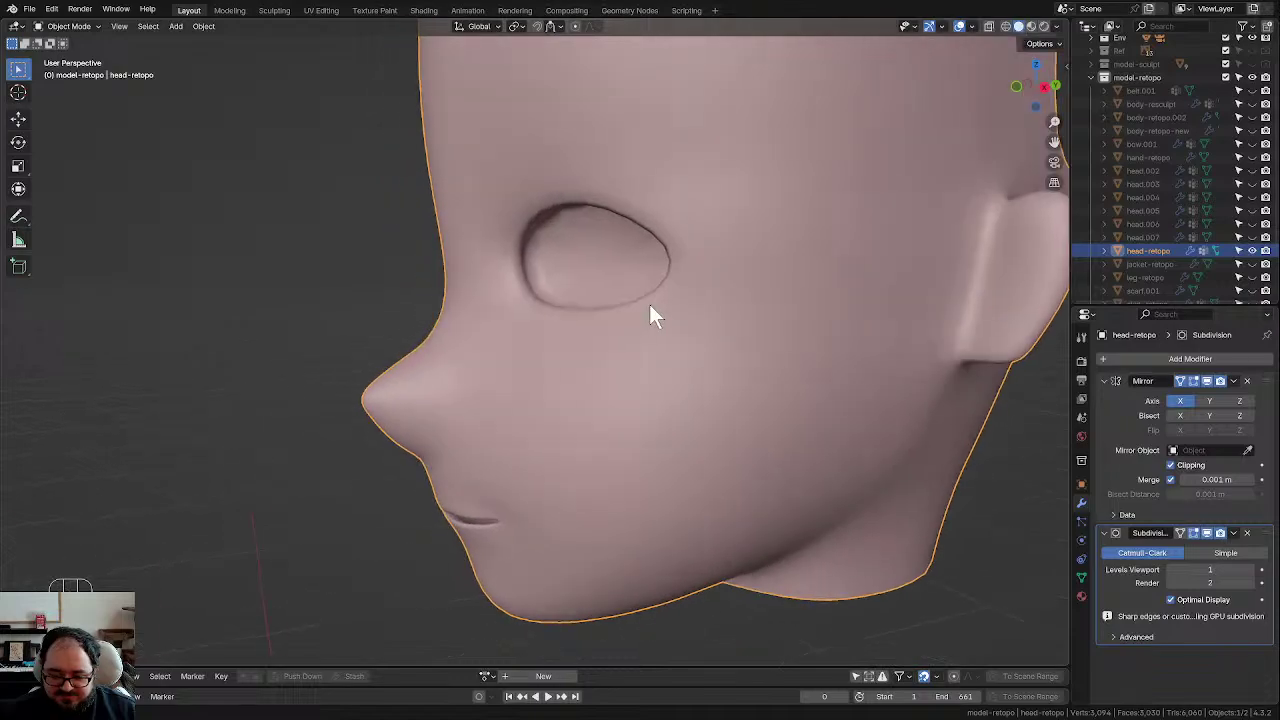
scroll(570, 243, up, 5)
key(Tab)
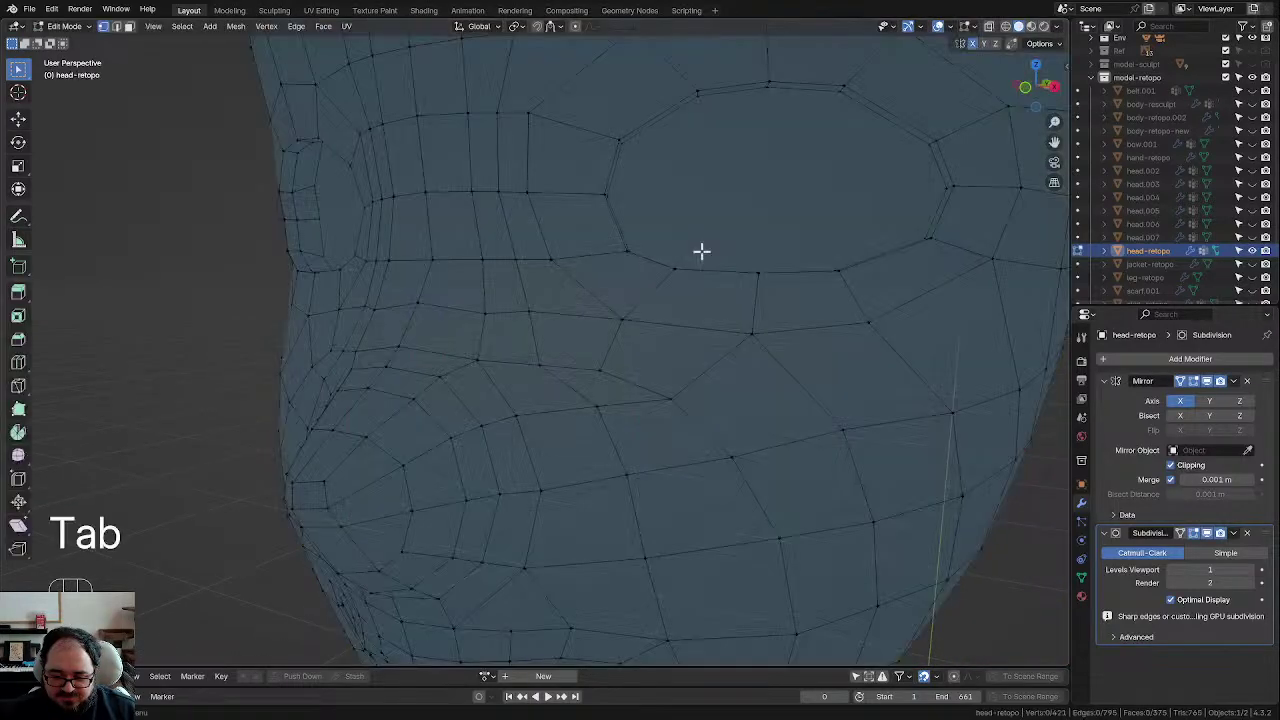
Step: Delete the face closing the back of the eye socket and check the opening in object mode
middle_drag(700, 251, 463, 320)
shift+middle_drag(337, 190, 502, 210)
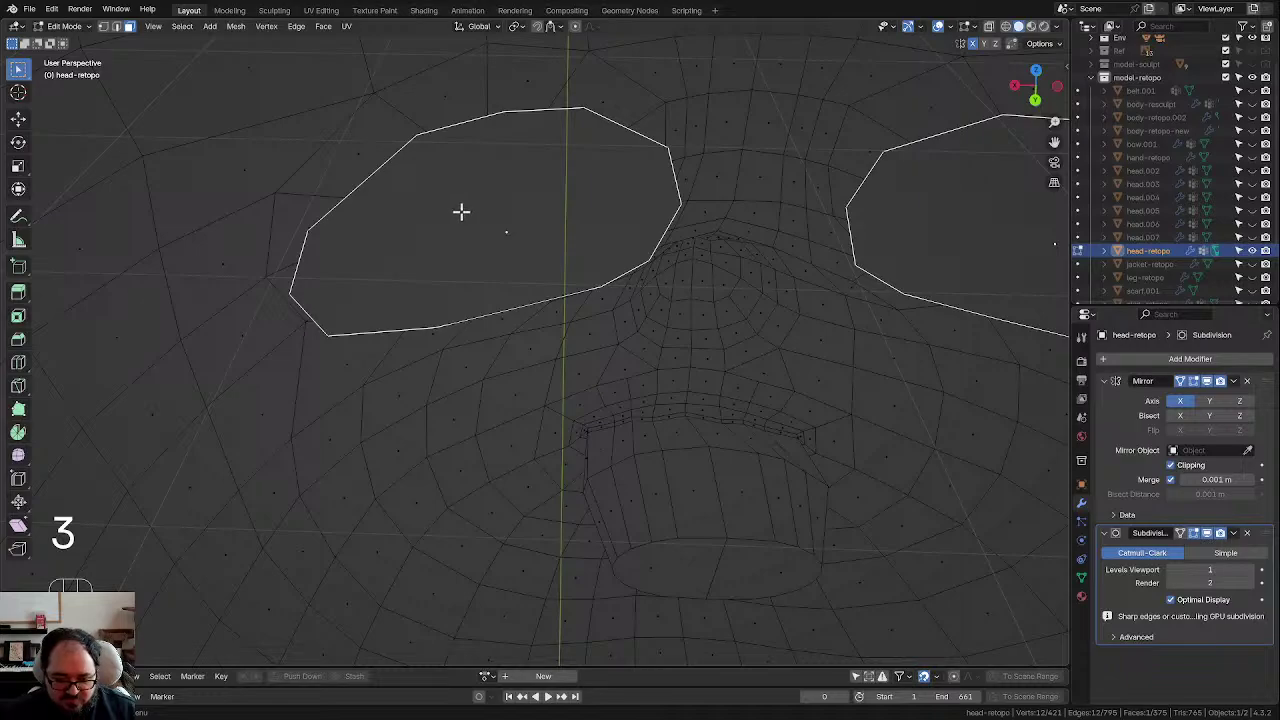
key(x)
click(443, 240)
mouse_move(443, 240)
middle_down()
mouse_move(577, 271)
mouse_move(753, 204)
mouse_move(737, 229)
mouse_move(703, 230)
middle_up()
key(Tab)
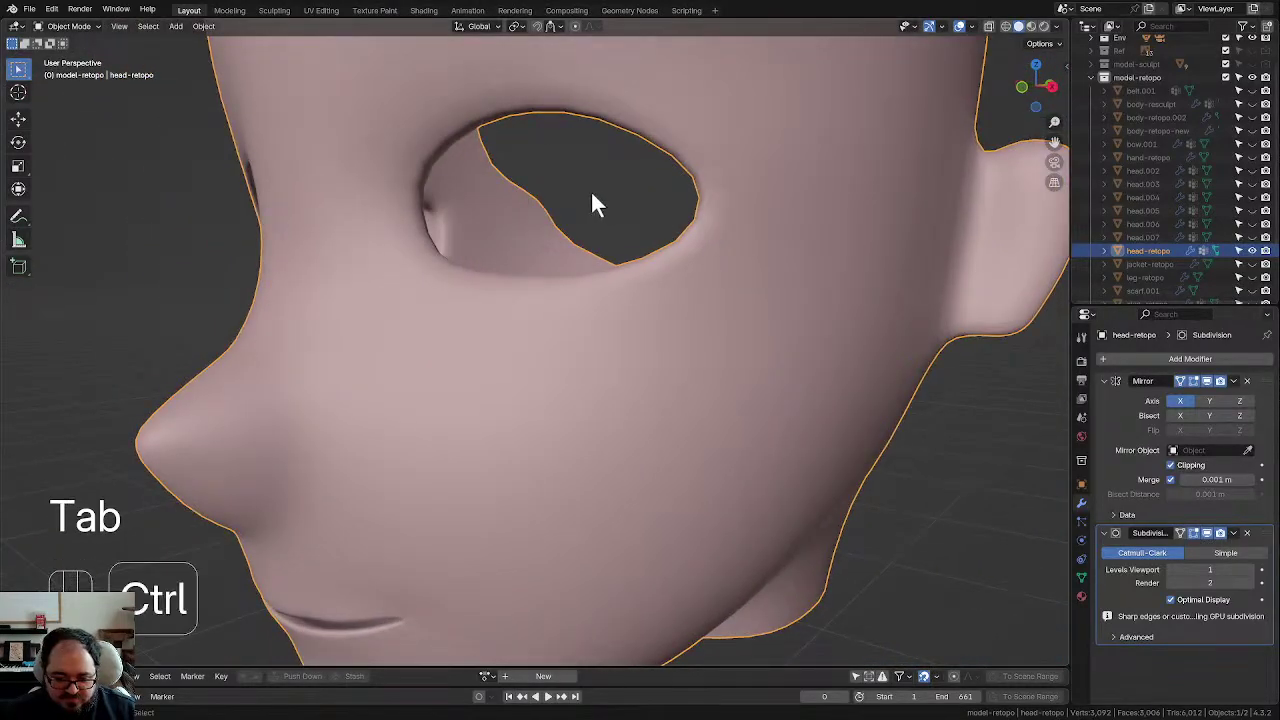
key(ctrl+z)
Step: Examine the open eye holes and the surrounding head mesh from the front and side
middle_drag(594, 197, 440, 118)
scroll(646, 260, down, 3)
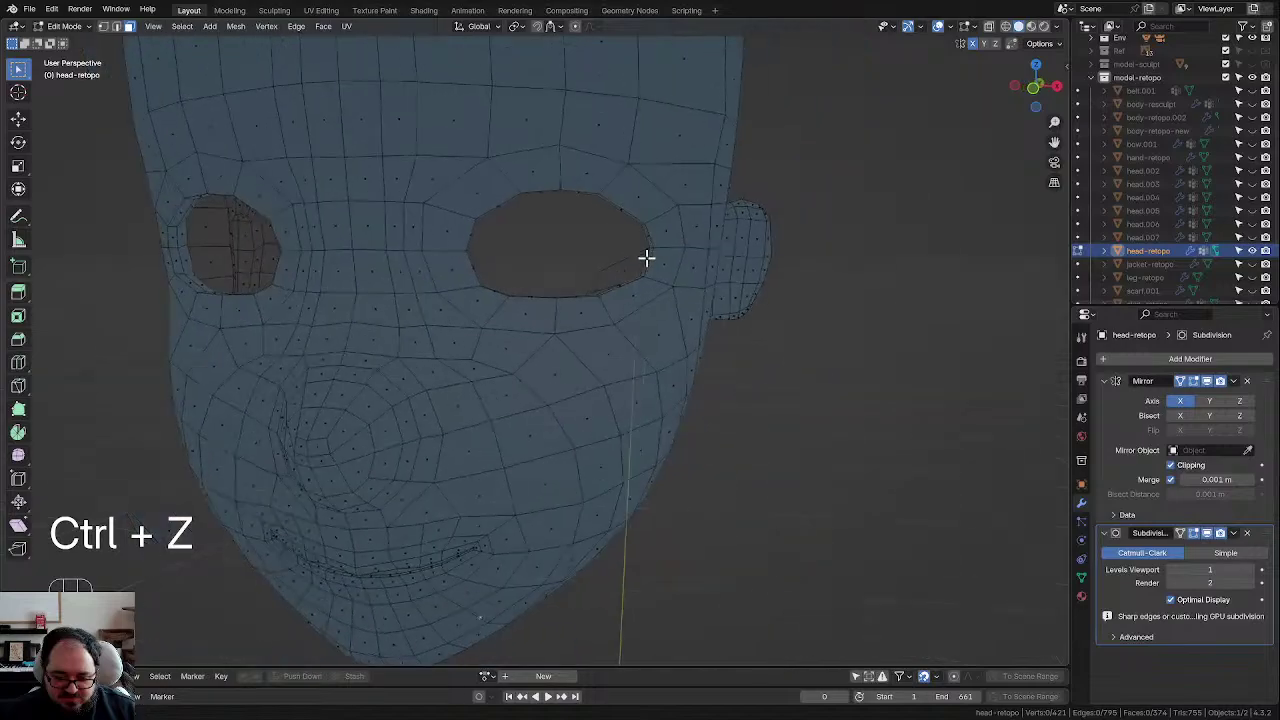
scroll(640, 260, up, 1)
middle_drag(572, 249, 514, 217)
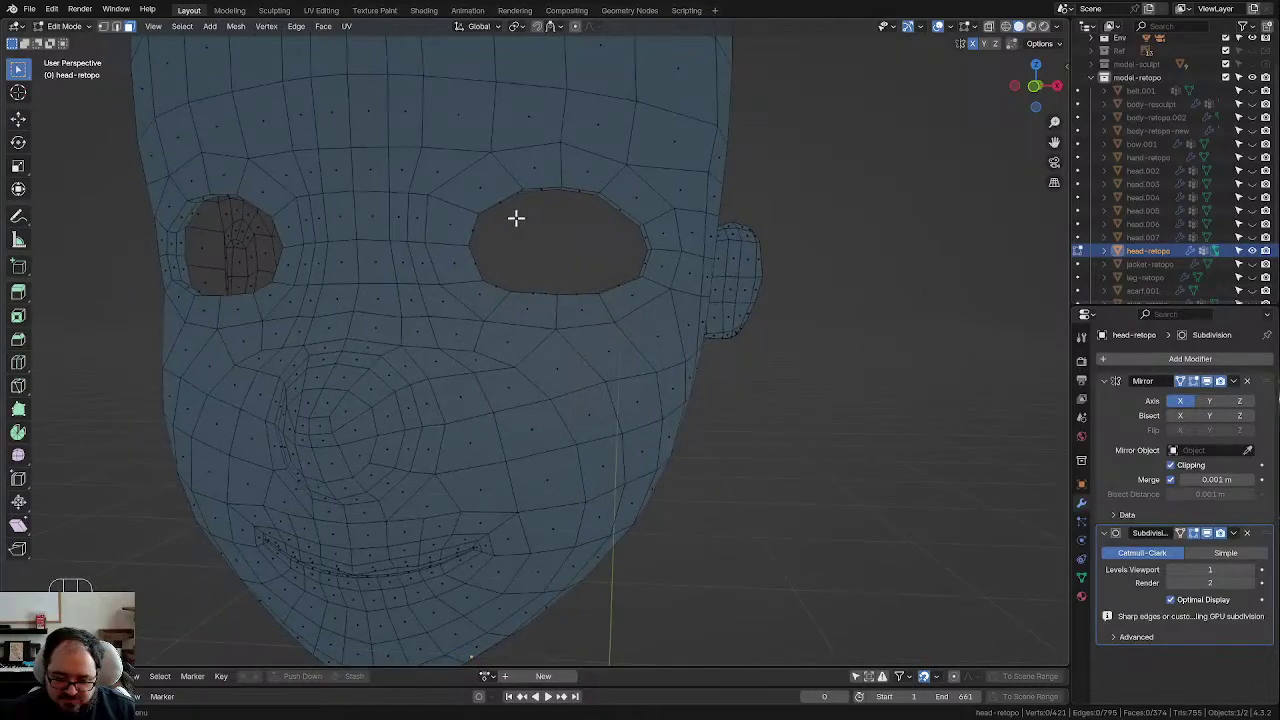
scroll(559, 263, down, 2)
middle_drag(559, 263, 775, 269)
scroll(592, 258, up, 2)
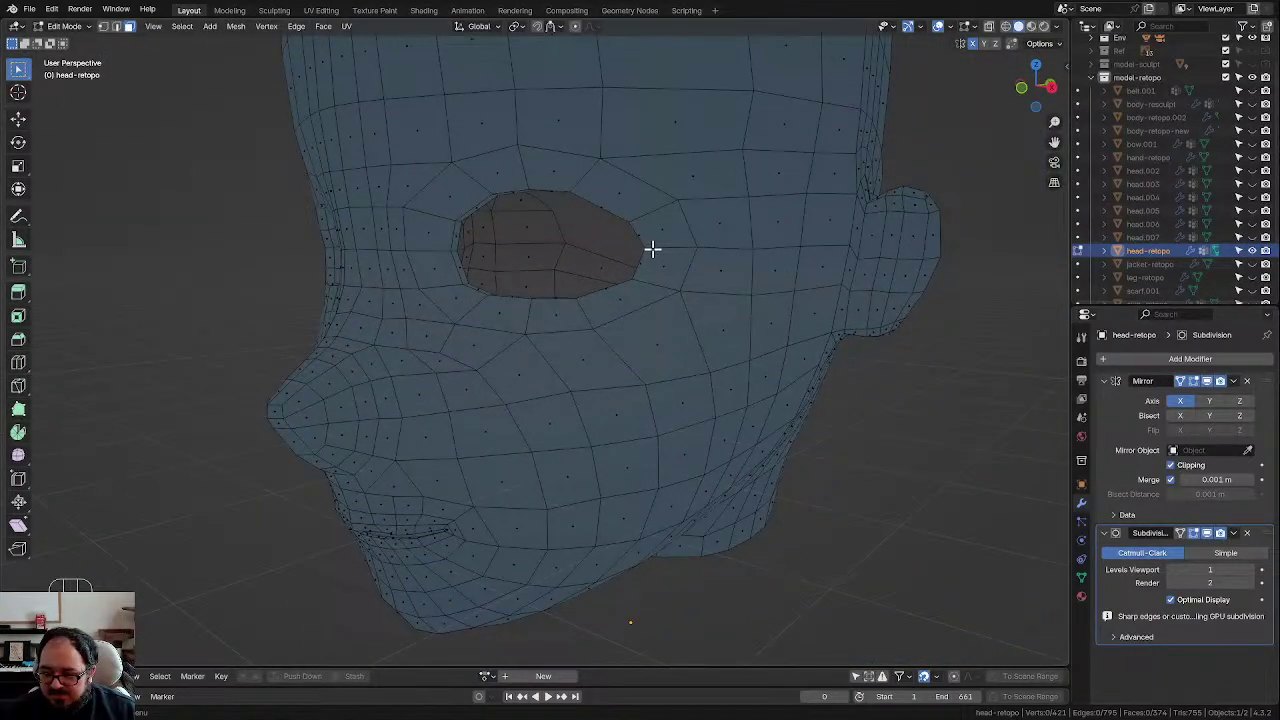
scroll(612, 250, up, 1)
Step: Select the eye socket's open rear loop from inside the head and fill it with a face again
middle_drag(612, 250, 454, 344)
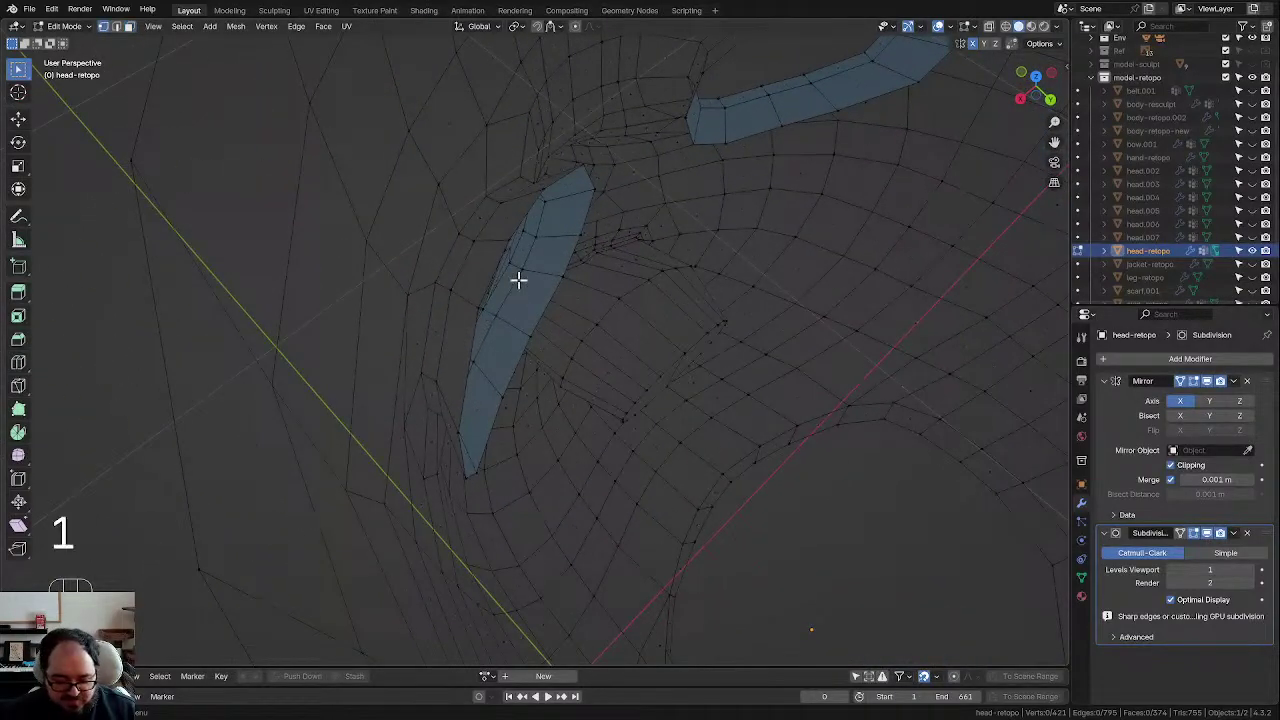
middle_drag(518, 279, 571, 320)
key(f)
click(864, 387)
Step: Try a loop cut around the eye-socket wall, sliding it towards the front rim
scroll(483, 194, up, 3)
middle_drag(483, 194, 434, 151)
key(ctrl+r)
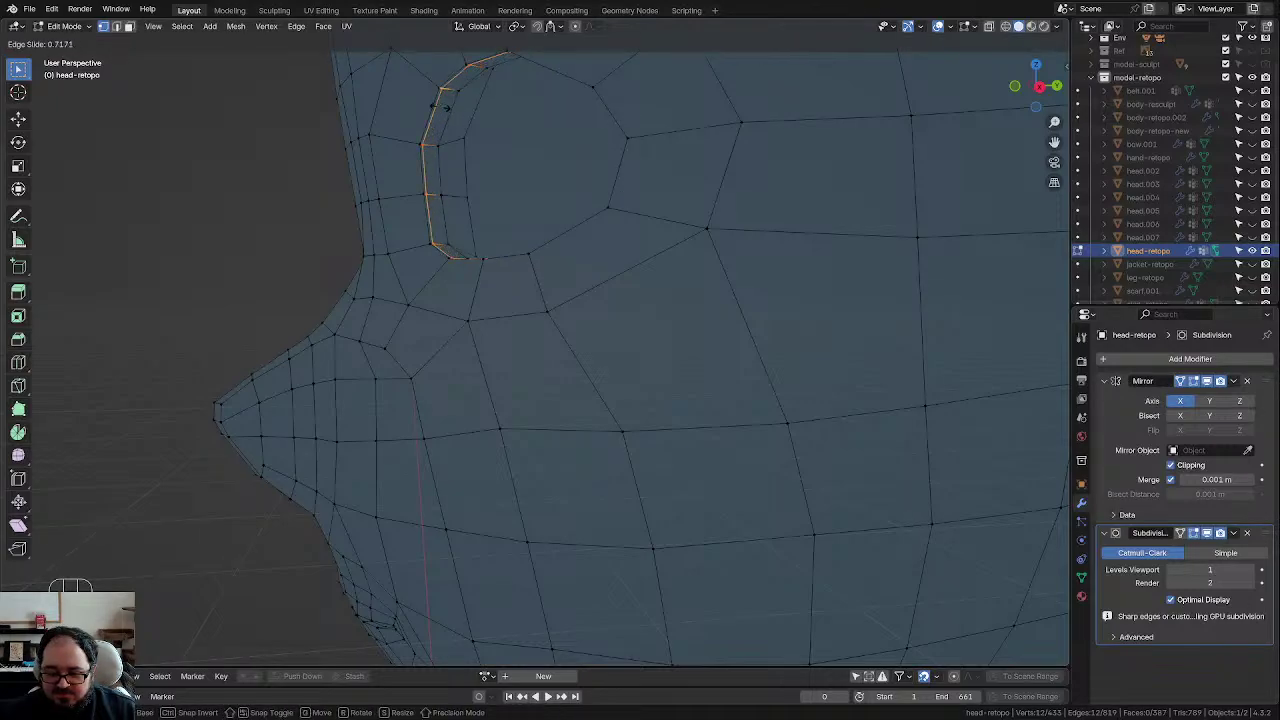
click(506, 237)
key(ctrl+z)
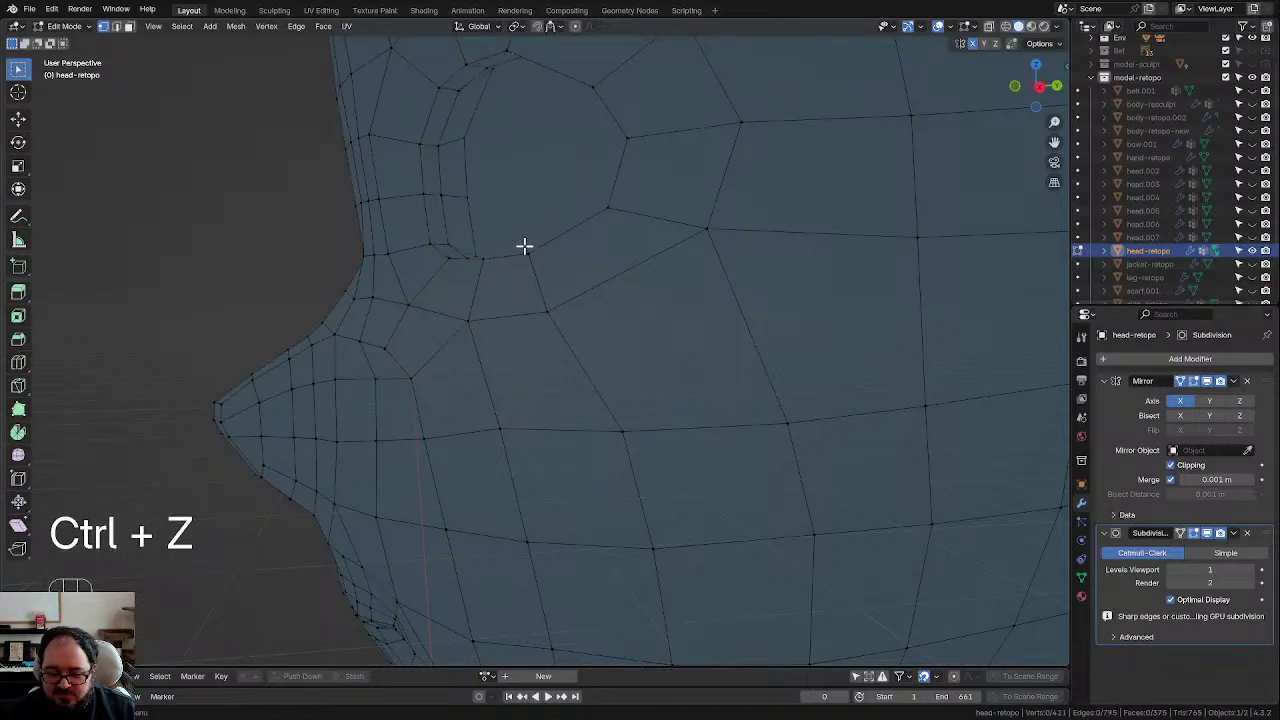
Step: Try another loop cut around the eye-socket wall, check it in object mode and undo it
scroll(520, 243, down, 2)
middle_drag(520, 243, 469, 260)
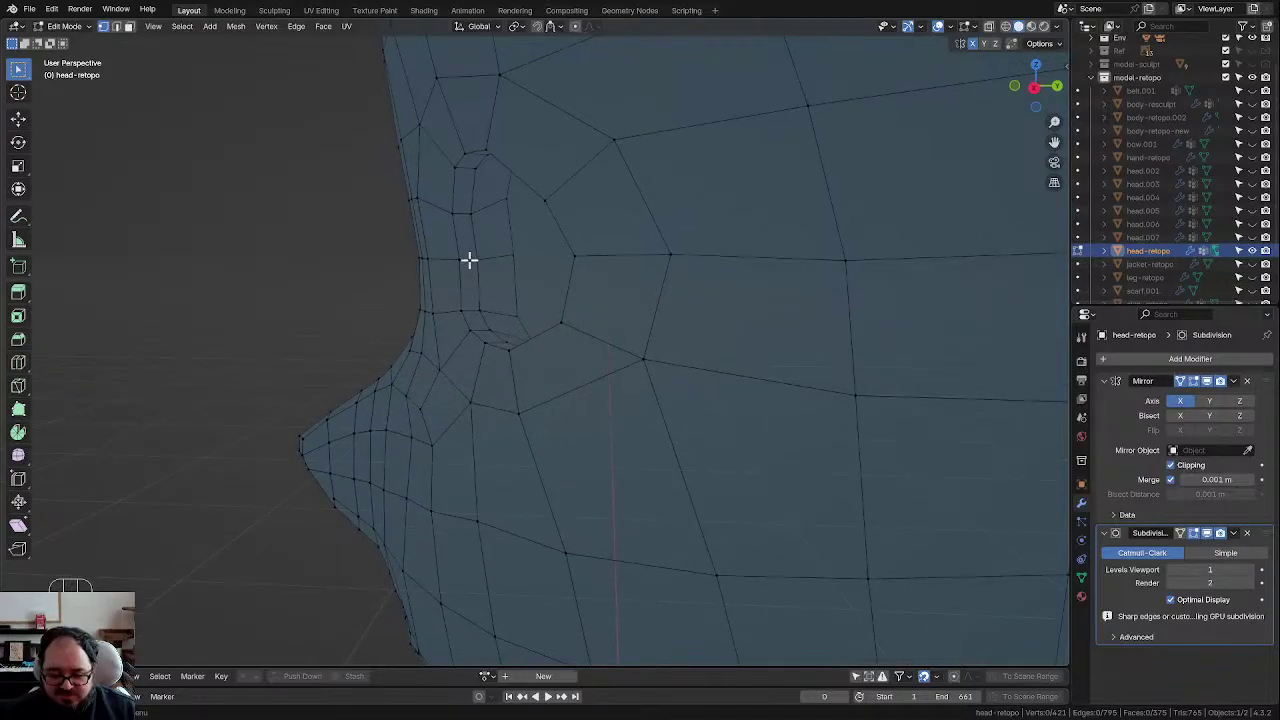
key(ctrl+r)
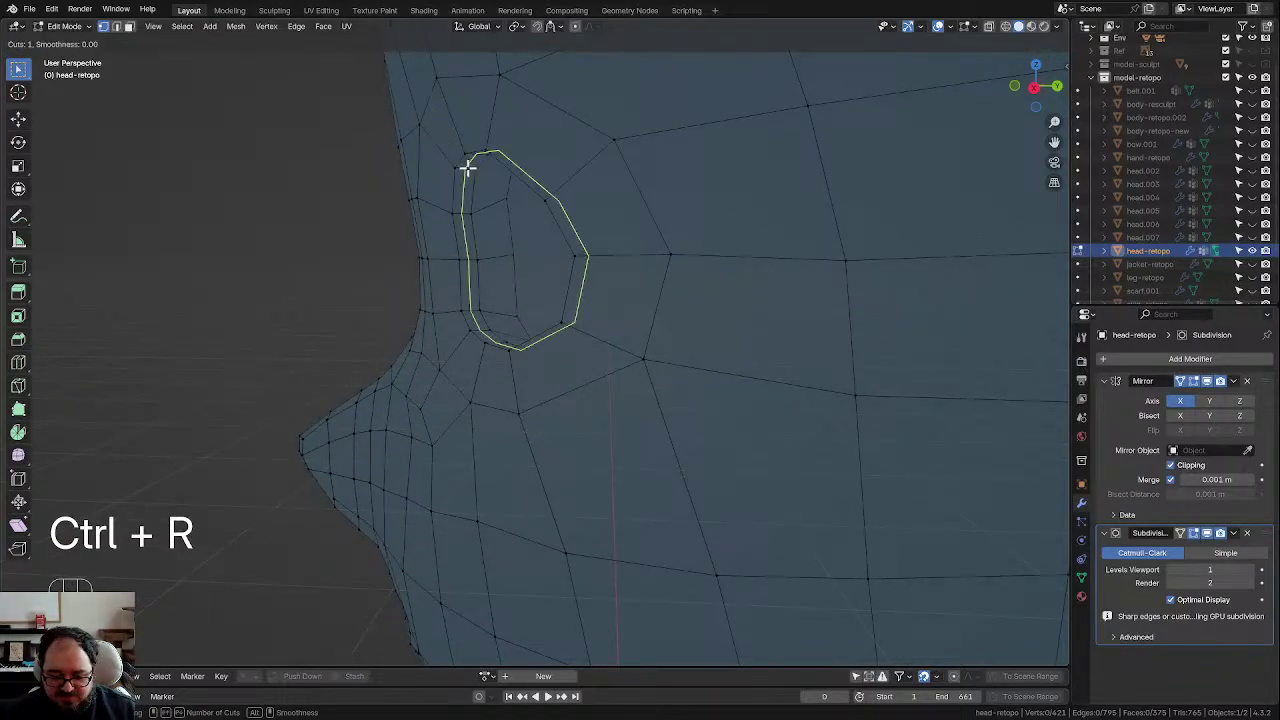
click(467, 168)
mouse_move(505, 260)
middle_down()
mouse_move(608, 279)
mouse_move(631, 264)
mouse_move(537, 246)
mouse_move(520, 260)
middle_up()
key(Tab)
key(Tab)
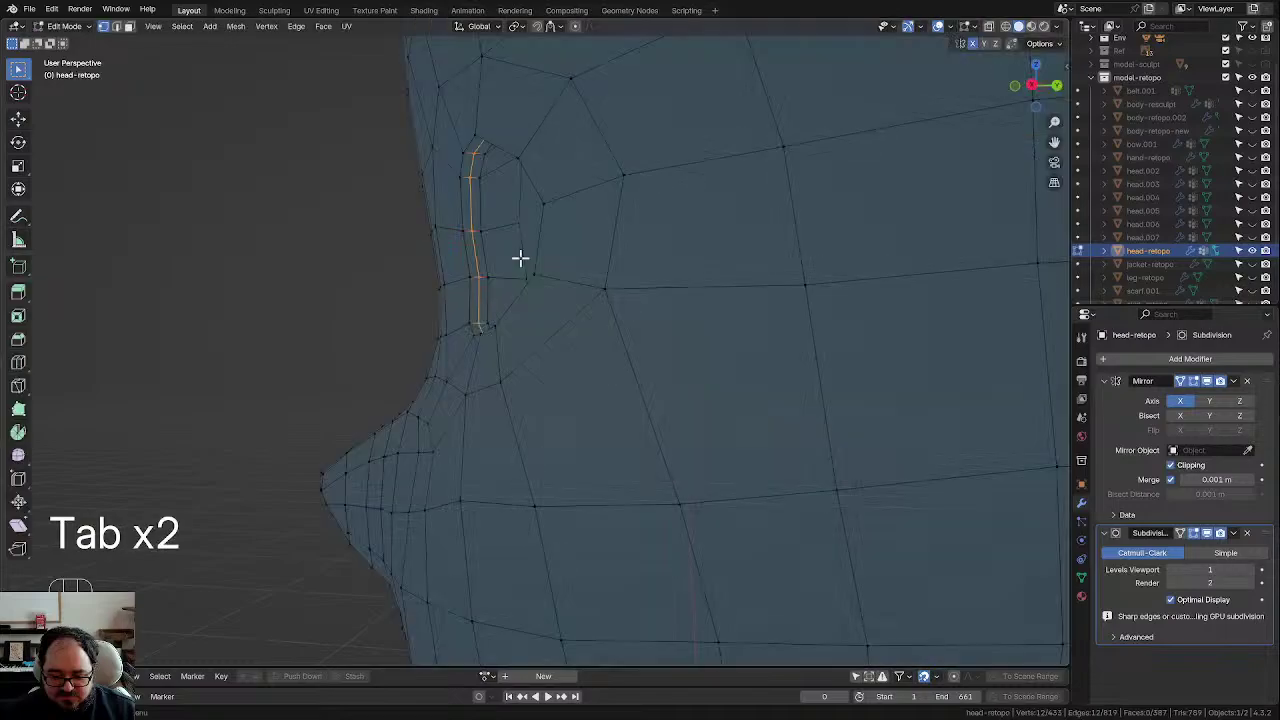
key(ctrl+z)
key(ctrl+z)
key(ctrl+z)
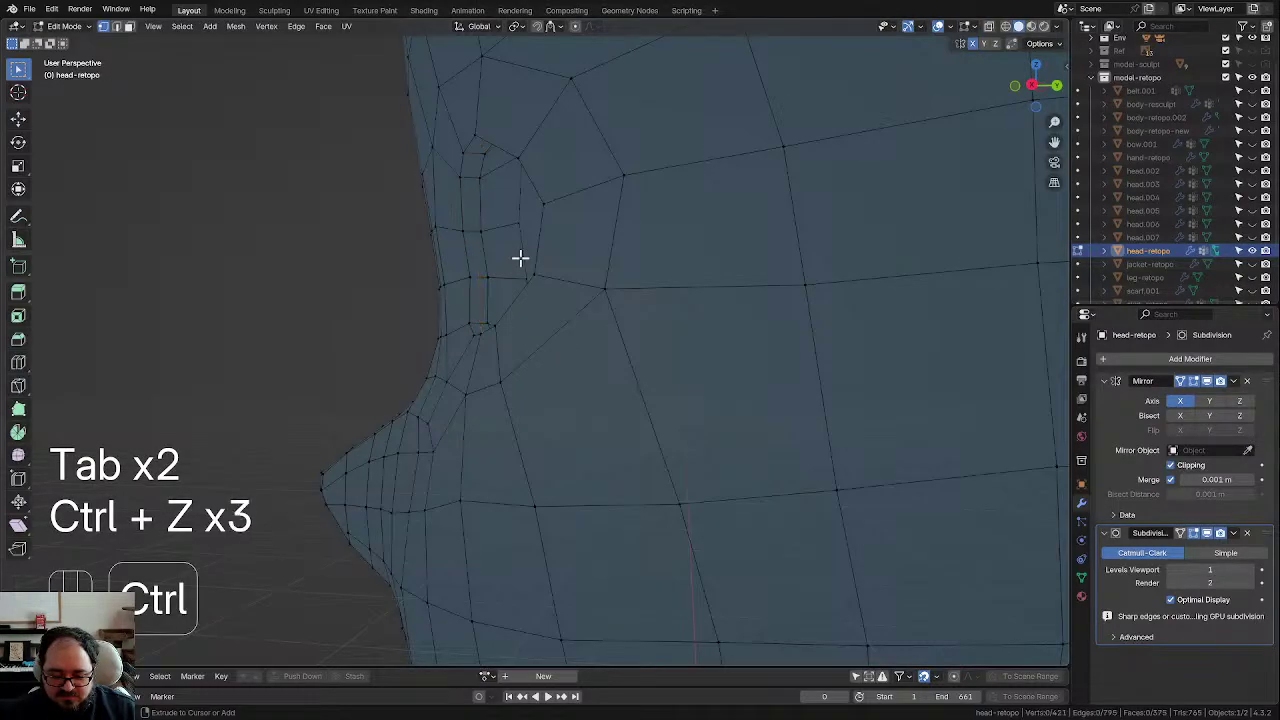
Step: Add a single loop cut around the eye-socket wall, leaving it centred with a slide factor of 0
key(Tab)
mouse_move(520, 257)
middle_down()
mouse_move(563, 266)
mouse_move(524, 280)
middle_up()
key(Tab)
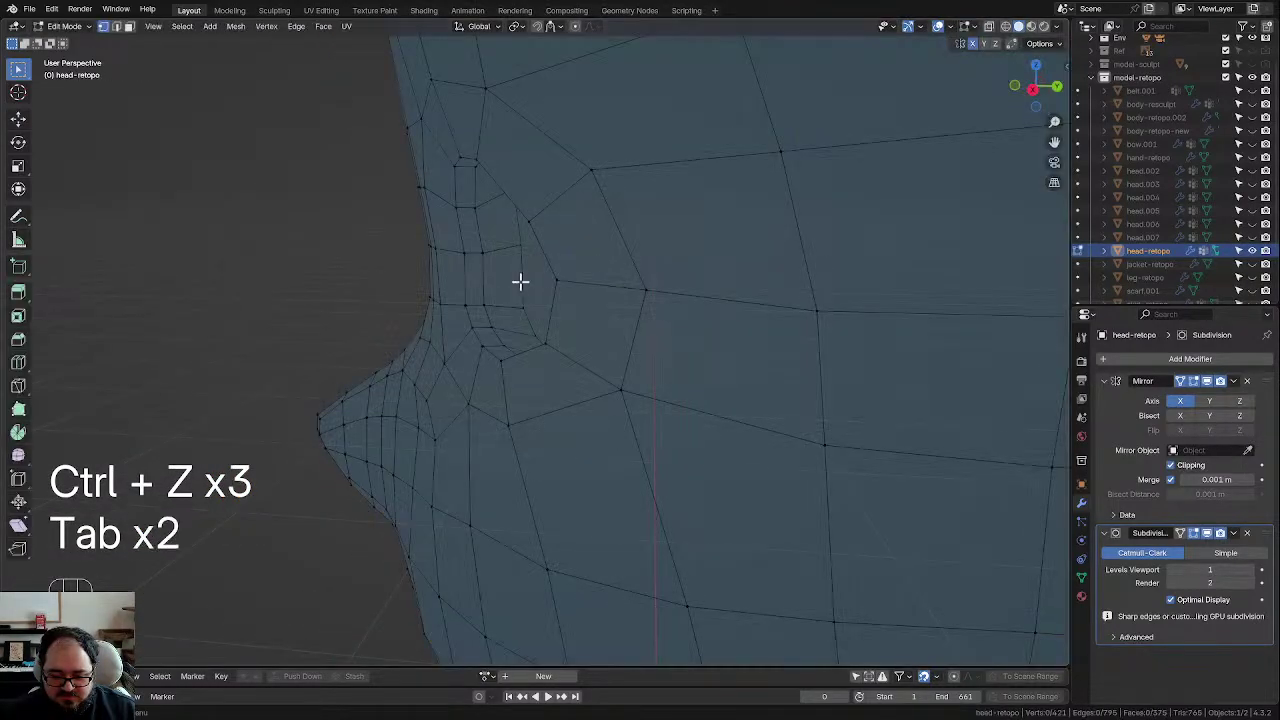
key(ctrl+r)
click(468, 168)
right_click(470, 180)
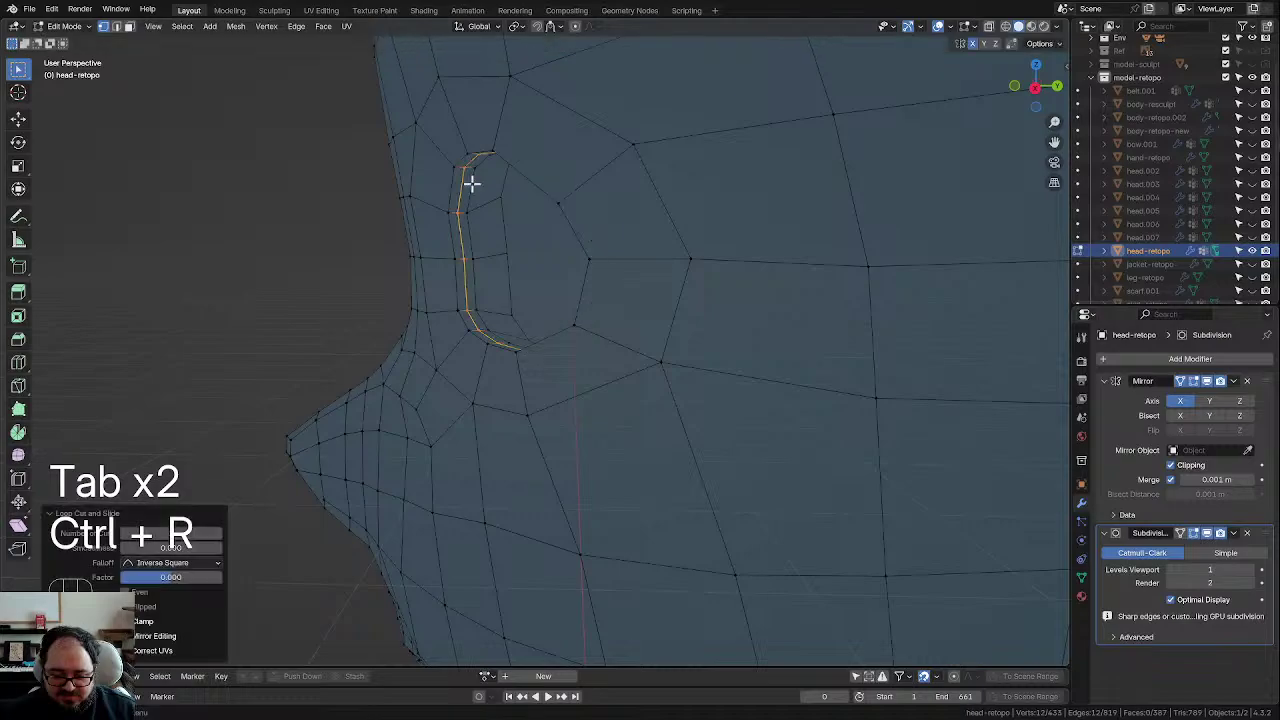
Step: Examine the eye socket's edge loops from inside and outside the head, selecting the loop around the eye opening
middle_drag(471, 183, 209, 269)
key(ctrl+r)
middle_drag(356, 251, 526, 369)
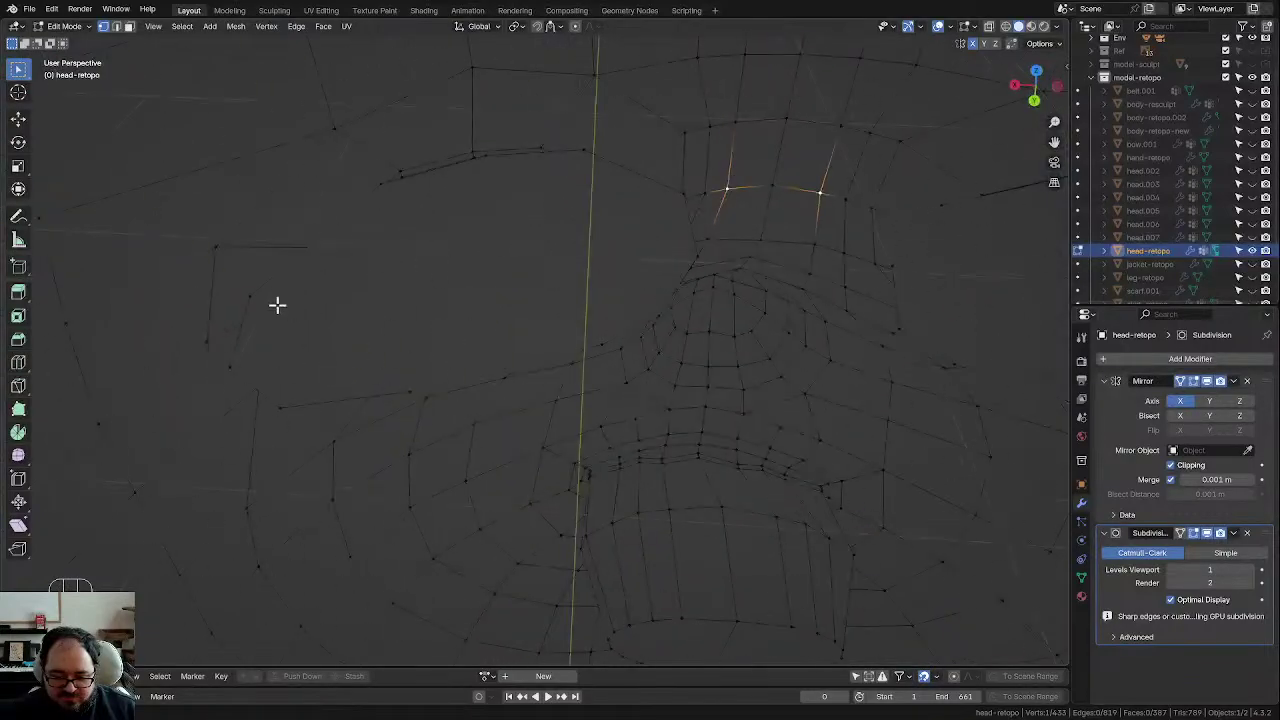
middle_drag(277, 305, 509, 241)
scroll(510, 298, down, 2)
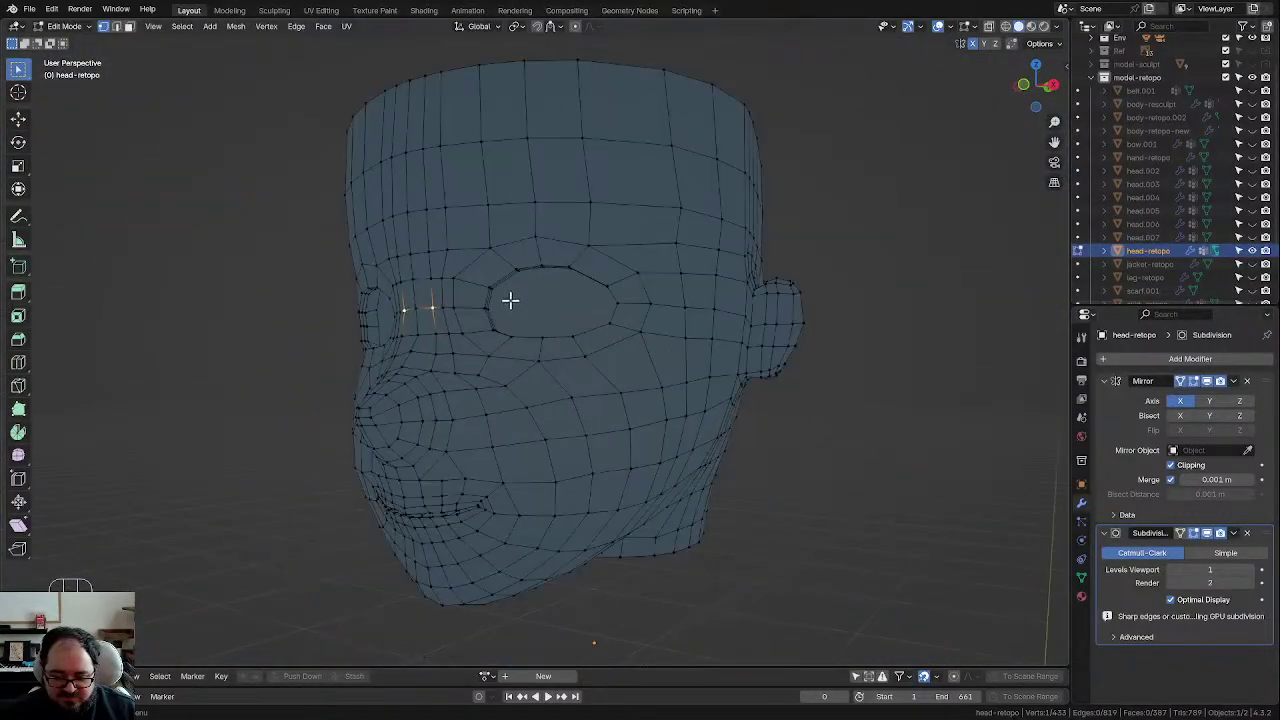
shift+middle_drag(517, 304, 708, 251)
scroll(560, 325, up, 4)
scroll(708, 251, down, 3)
click(603, 330)
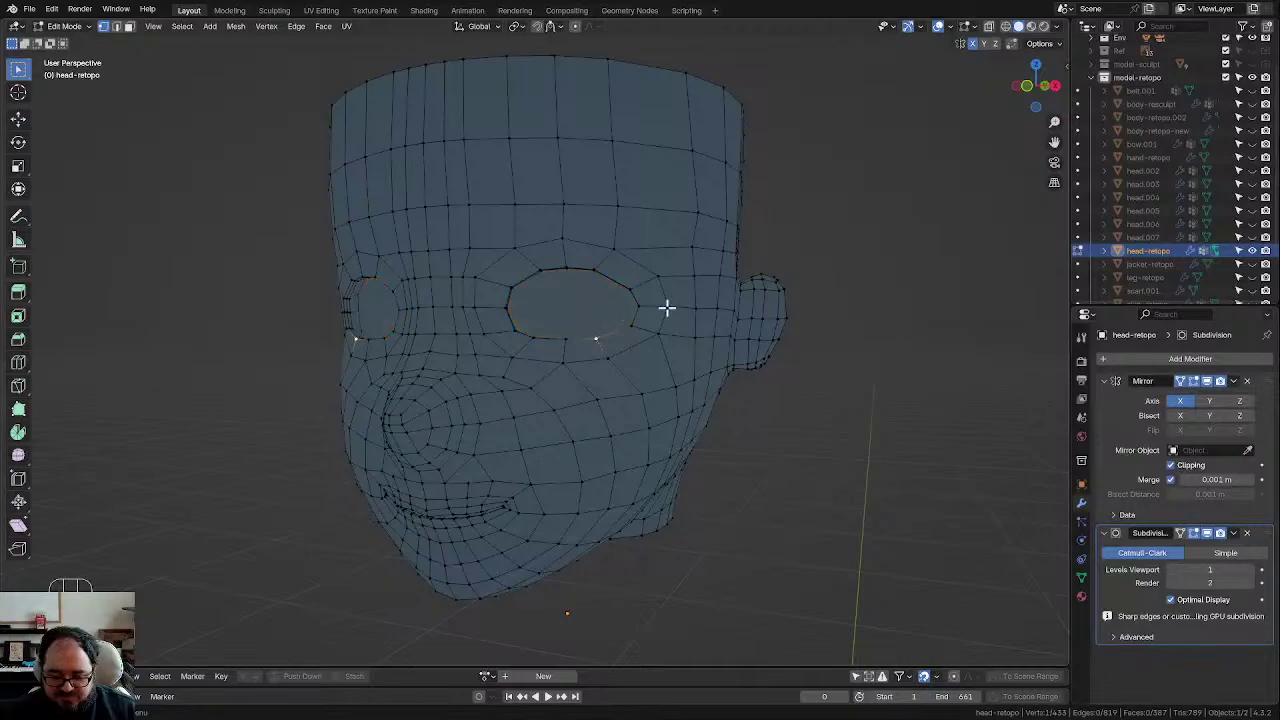
Step: Return to object mode, switch the viewport back to the toon-shaded preview and inspect the eye socket
key(Tab)
click(1031, 26)
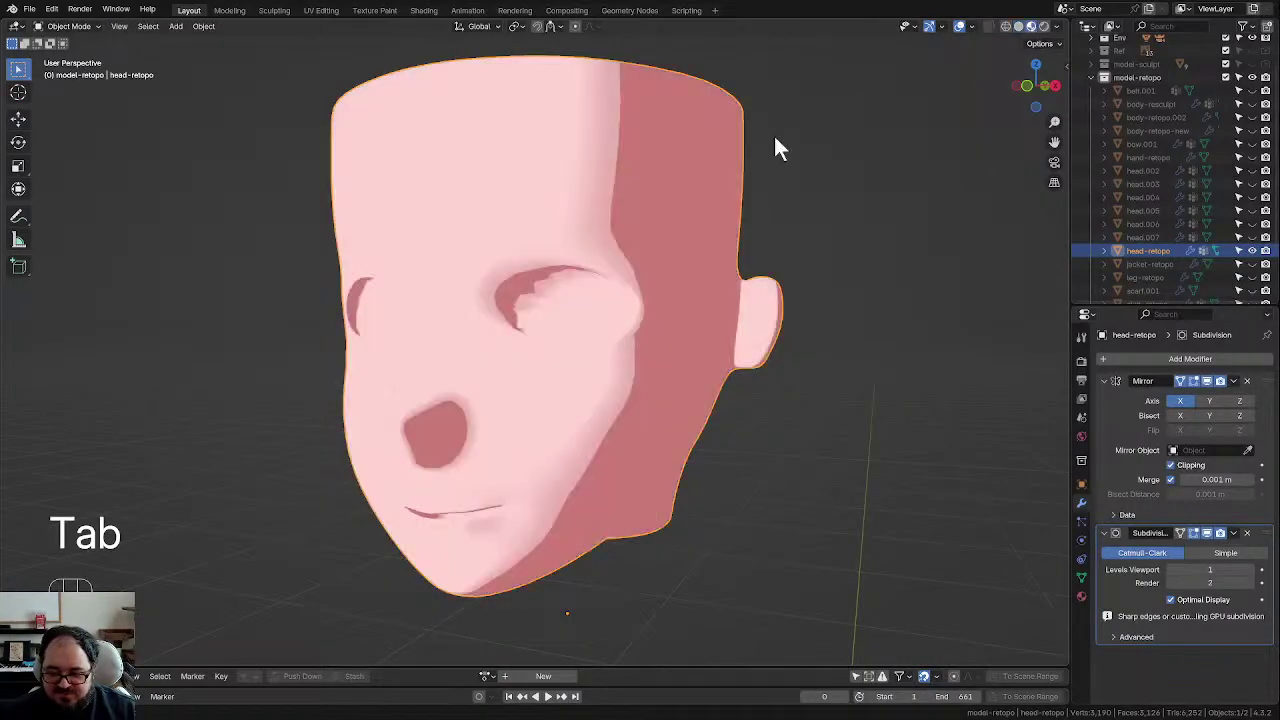
scroll(476, 345, up, 3)
mouse_move(476, 345)
middle_down()
mouse_move(620, 333)
mouse_move(551, 331)
mouse_move(514, 280)
middle_up()
scroll(532, 335, up, 2)
middle_drag(614, 168, 260, 314)
Step: Delete the single face closing the back of the eye socket
key(Tab)
middle_drag(519, 265, 457, 298)
alt+click(397, 266)
middle_drag(397, 266, 498, 296)
key(x)
click(463, 291)
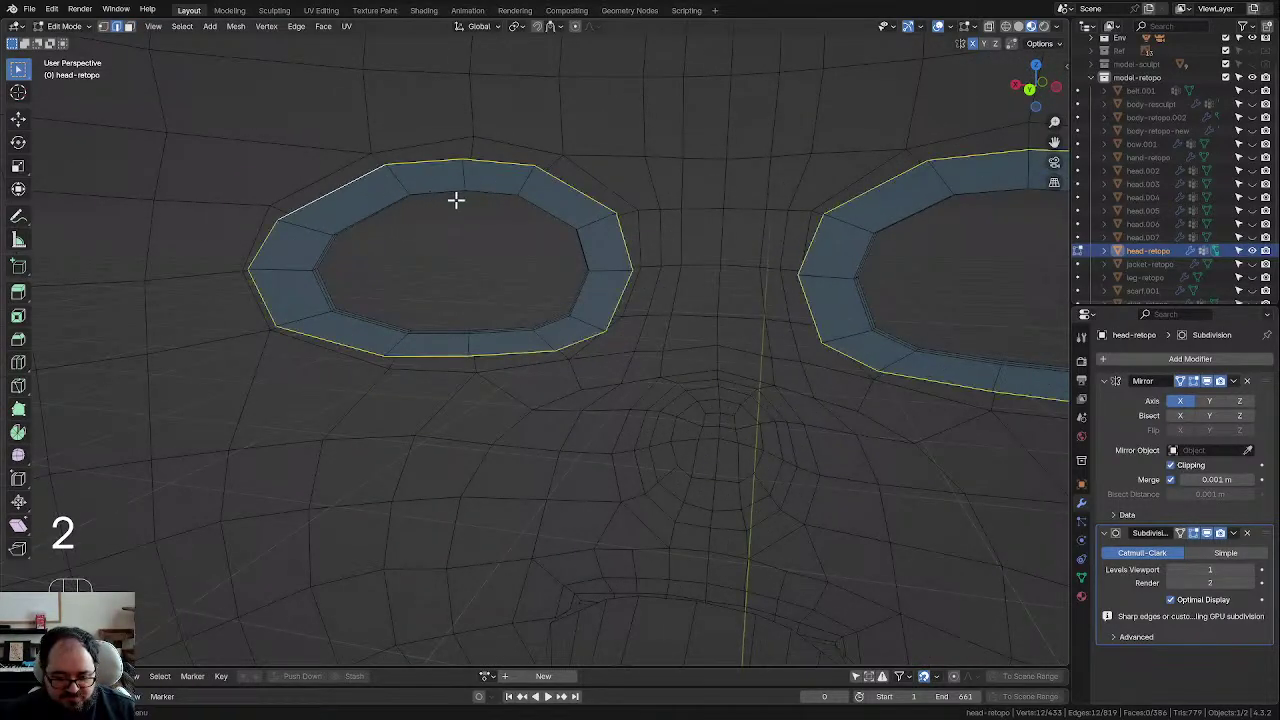
Step: Fill the eye socket's rear edge loop with Grid Fill and check its shading in object mode
click(296, 27)
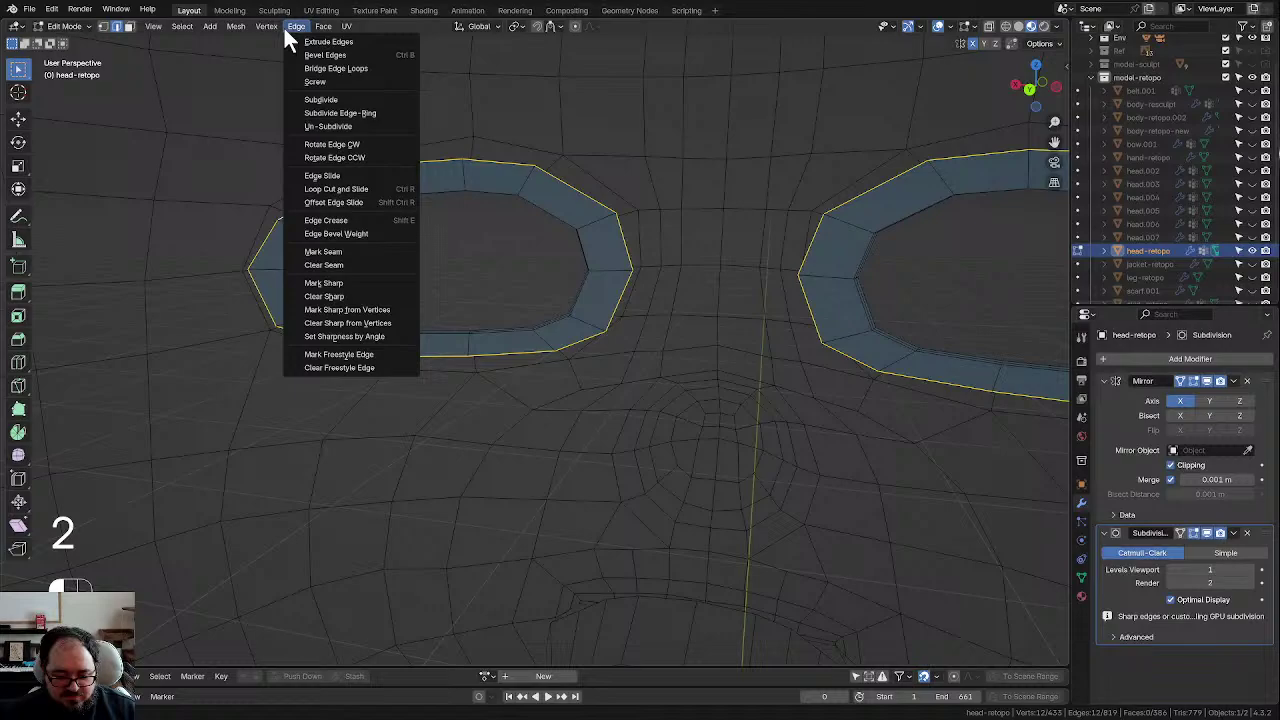
mouse_move(325, 28)
right_click(373, 183)
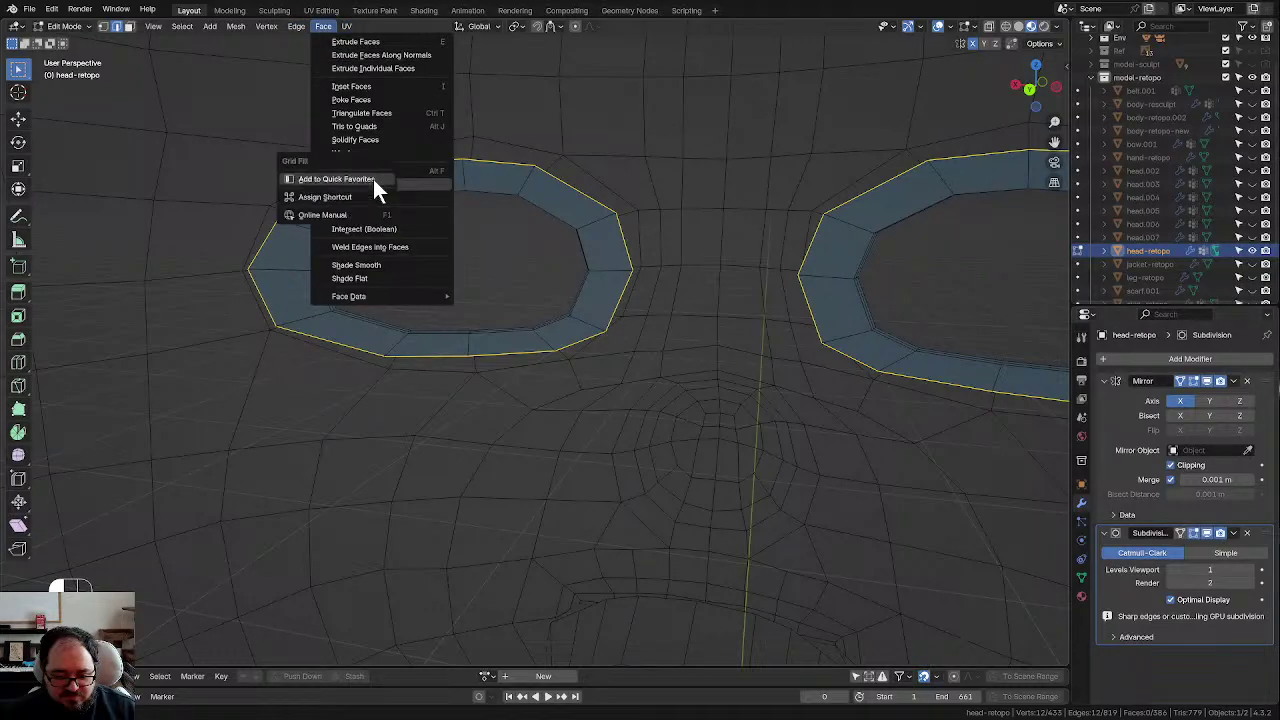
key(Escape)
click(373, 184)
mouse_move(511, 260)
middle_down()
mouse_move(574, 321)
mouse_move(549, 286)
mouse_move(529, 189)
mouse_move(583, 309)
middle_up()
key(Tab)
middle_drag(500, 320, 531, 249)
scroll(600, 291, down, 4)
scroll(443, 343, up, 4)
Step: Move the first two inner edges of the grid-filled surface at the back of the eye socket to round its shape
key(Tab)
middle_drag(447, 237, 565, 263)
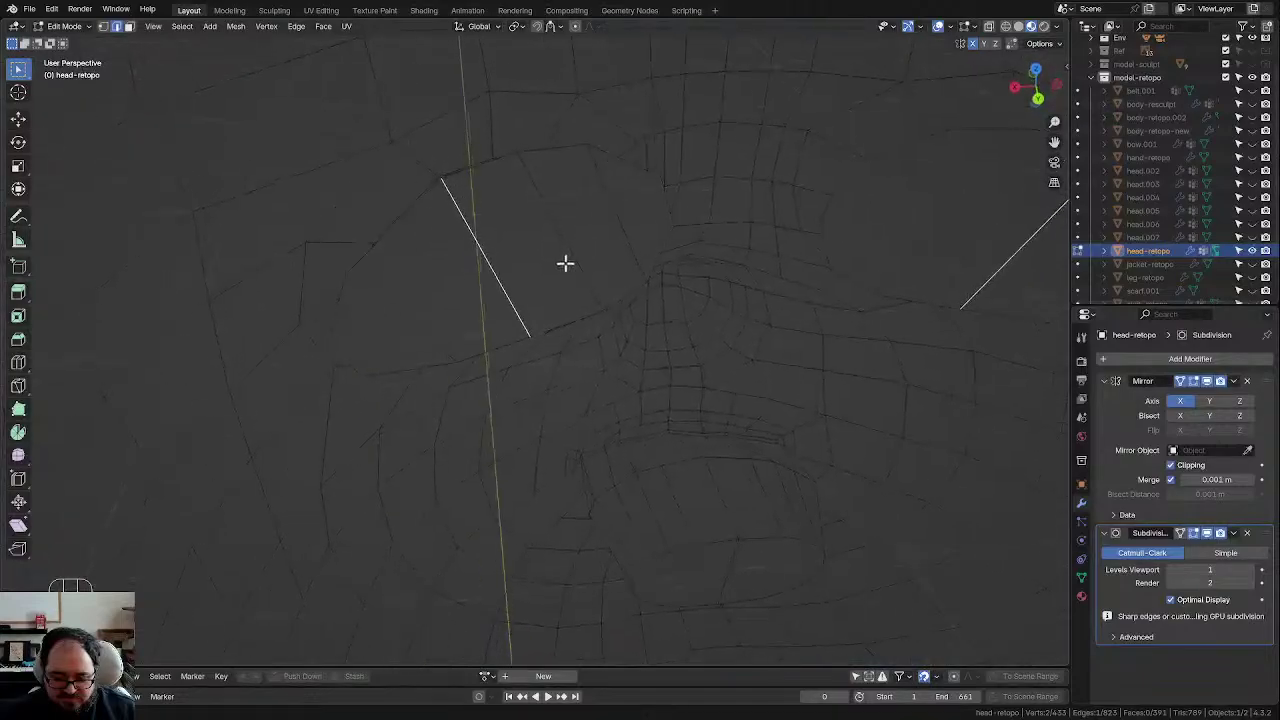
middle_drag(504, 309, 514, 346)
key(g)
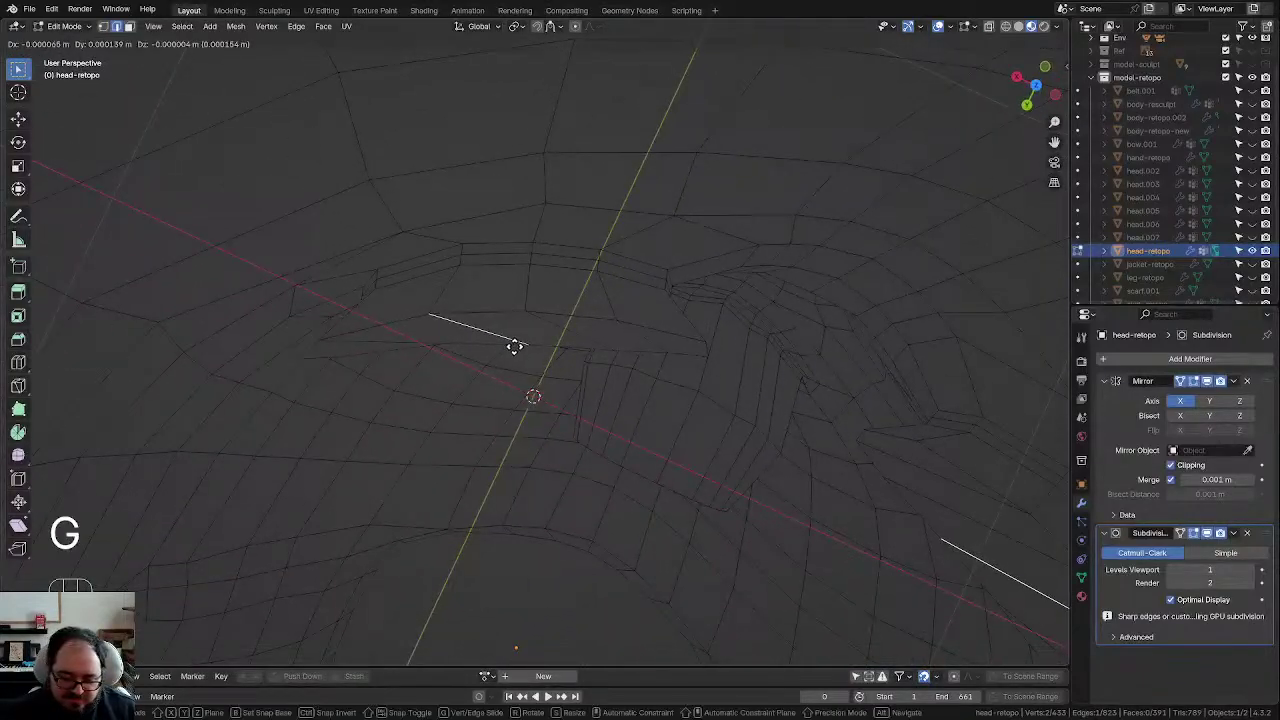
click(514, 361)
key(g)
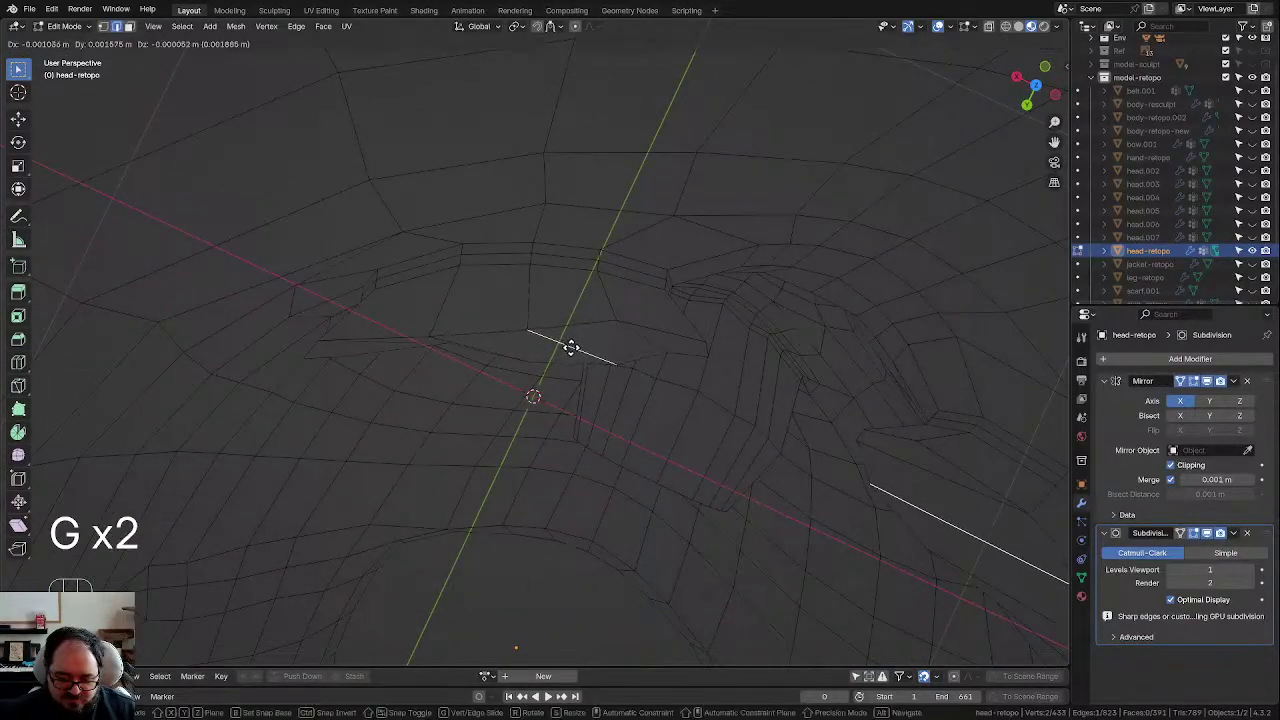
click(626, 338)
Step: Try smoothing the next inner edge at the eye socket's back, undo it, and reposition that edge and the one on the opposite side by moving them
key(d)
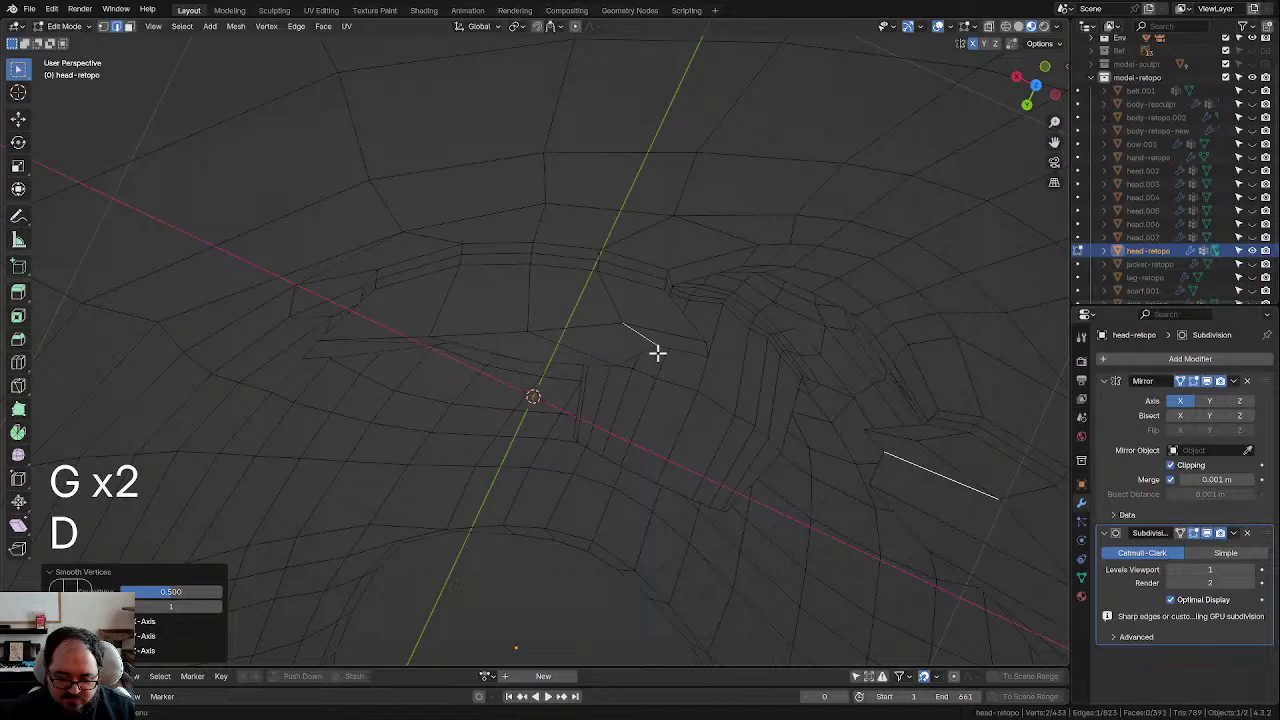
key(ctrl+z)
key(g)
click(654, 360)
middle_drag(654, 363, 604, 348)
click(384, 336)
key(g)
click(383, 357)
Step: Check the eye socket's toon shading in object mode, deselect the head and save the file
middle_drag(601, 269, 873, 254)
key(Tab)
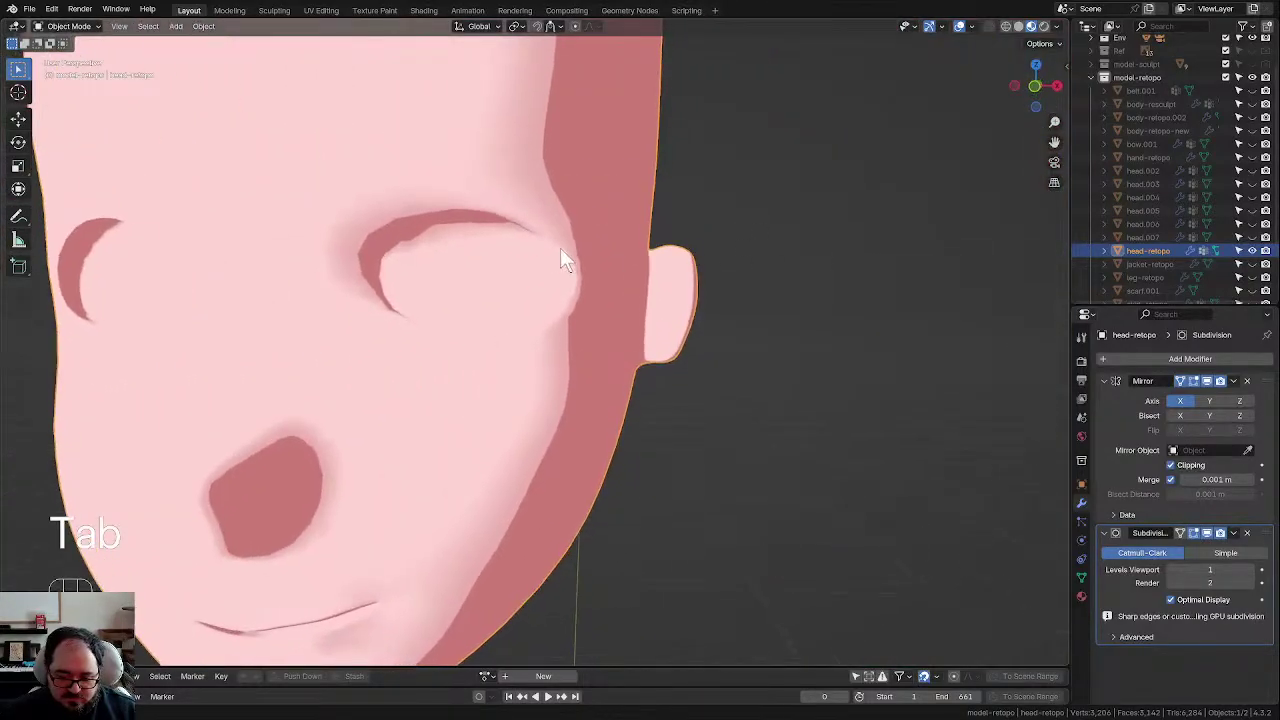
middle_drag(560, 247, 600, 252)
shift+middle_drag(545, 262, 845, 291)
scroll(583, 290, down, 4)
click(807, 302)
key(ctrl+s)
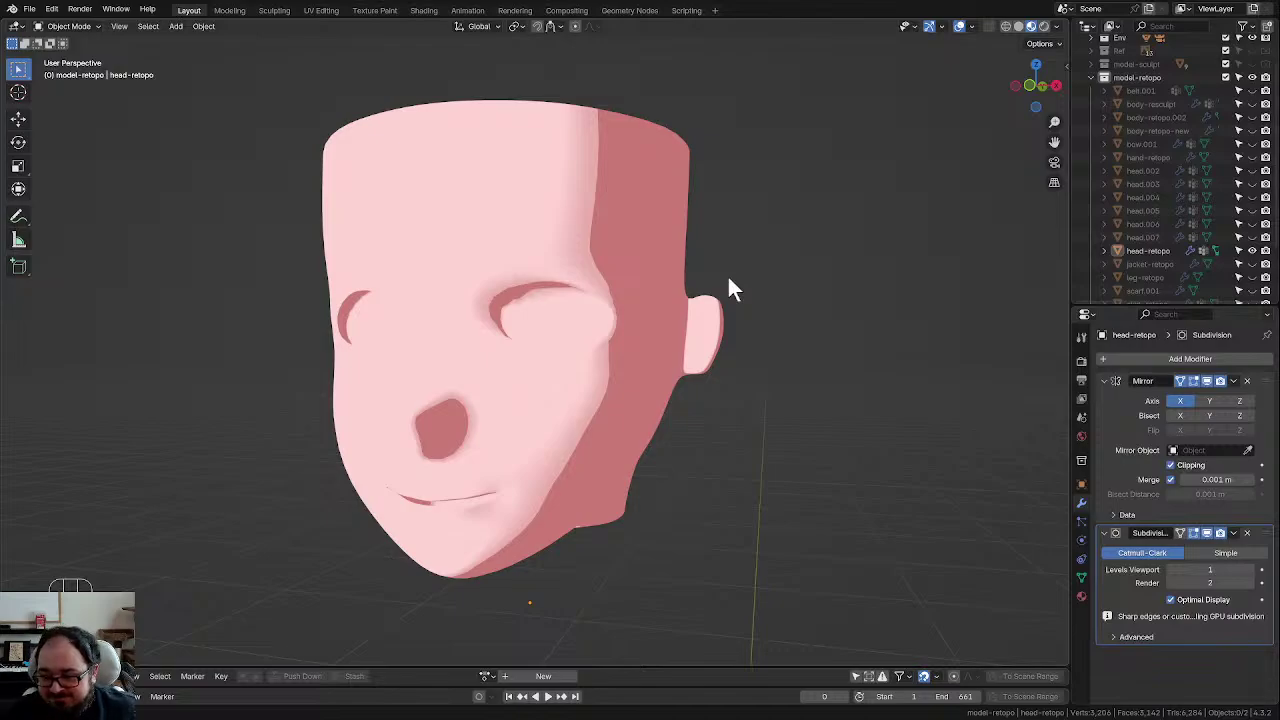
scroll(720, 275, up, 4)
scroll(563, 300, down, 3)
shift+middle_drag(580, 337, 669, 325)
scroll(669, 337, down, 4)
scroll(725, 337, up, 1)
scroll(685, 360, up, 3)
middle_drag(711, 406, 669, 412)
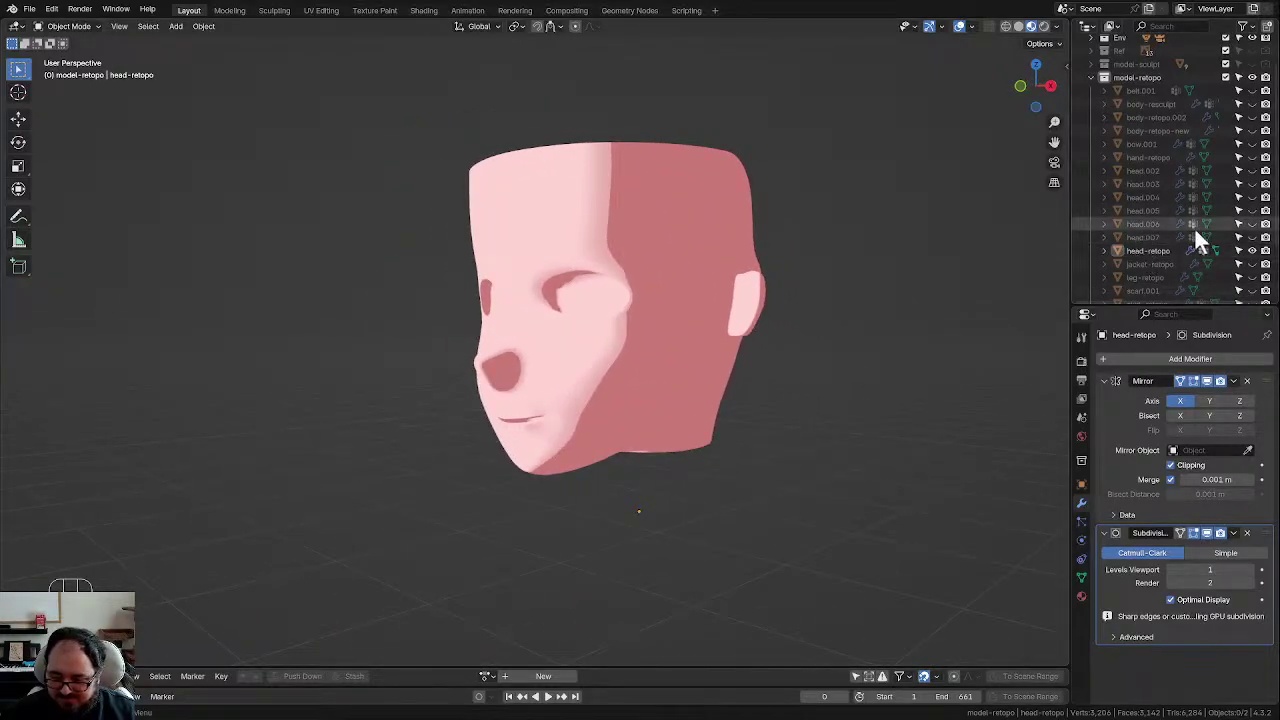
Step: Make the eye and eyebrow objects head.006 and head.007 visible on the new head, leaving head.005 hidden
scroll(1190, 215, down, 2)
click(1252, 184)
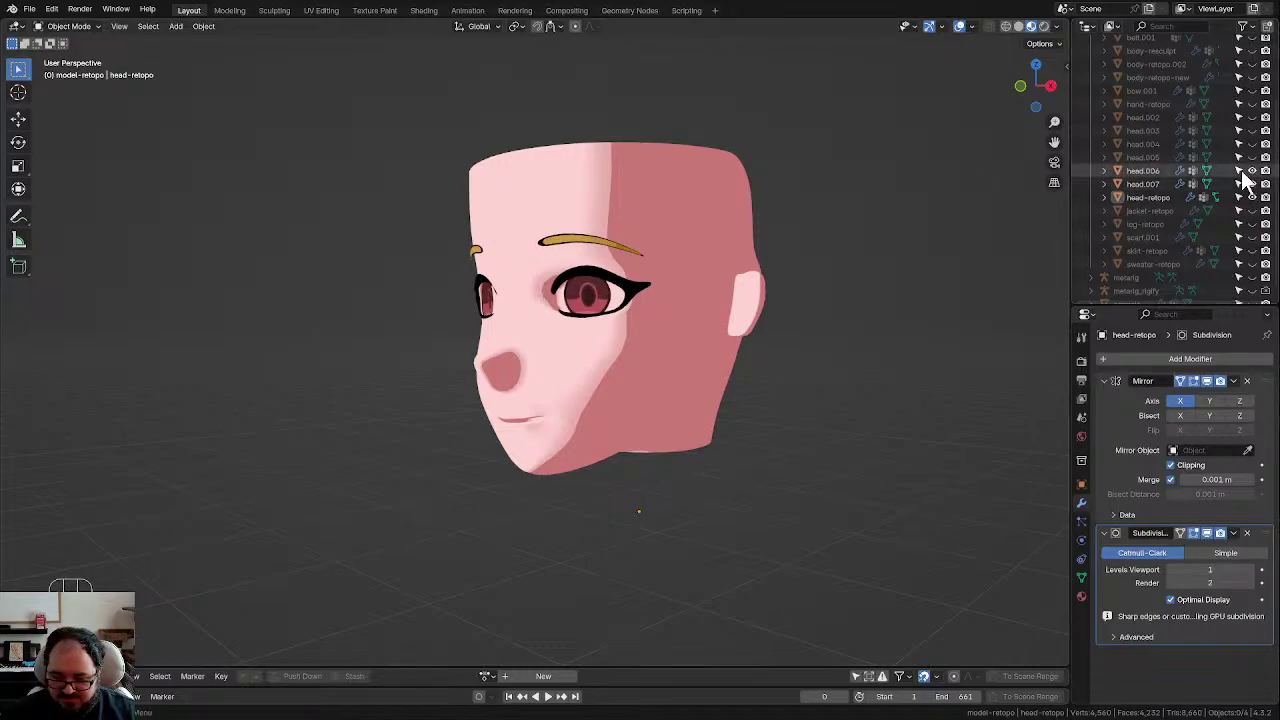
click(1253, 158)
click(1253, 158)
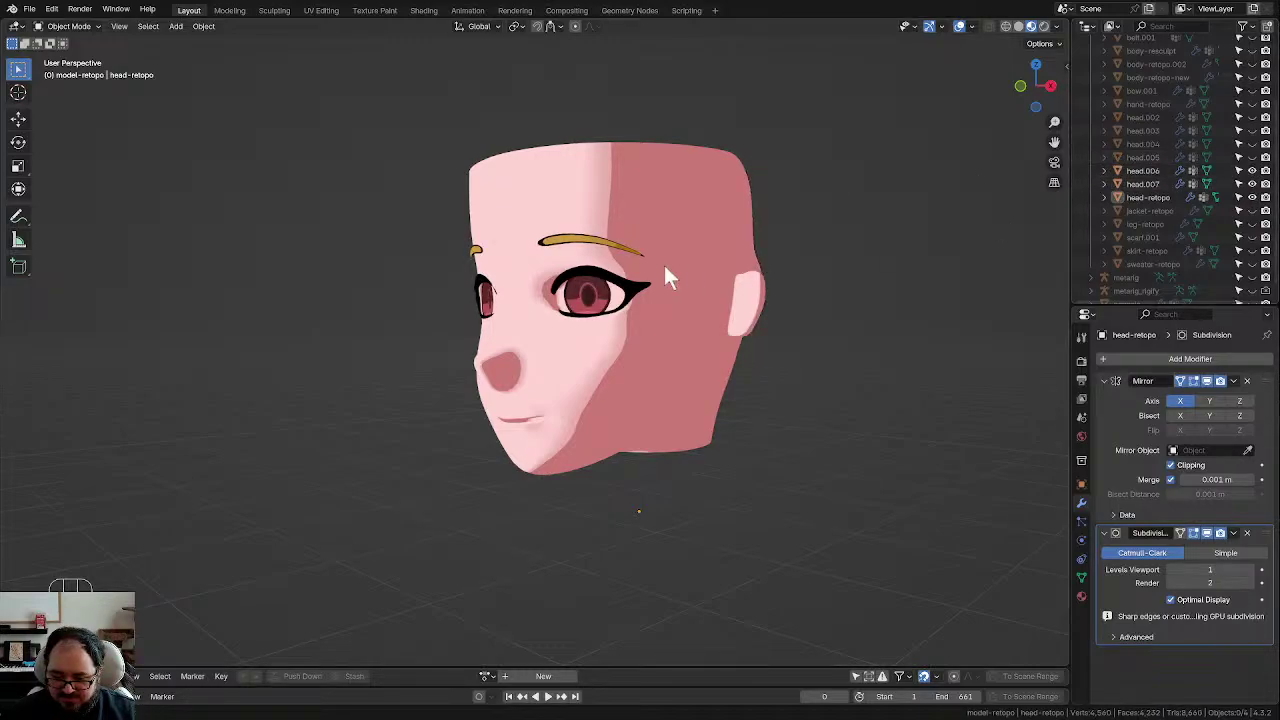
middle_drag(663, 277, 690, 285)
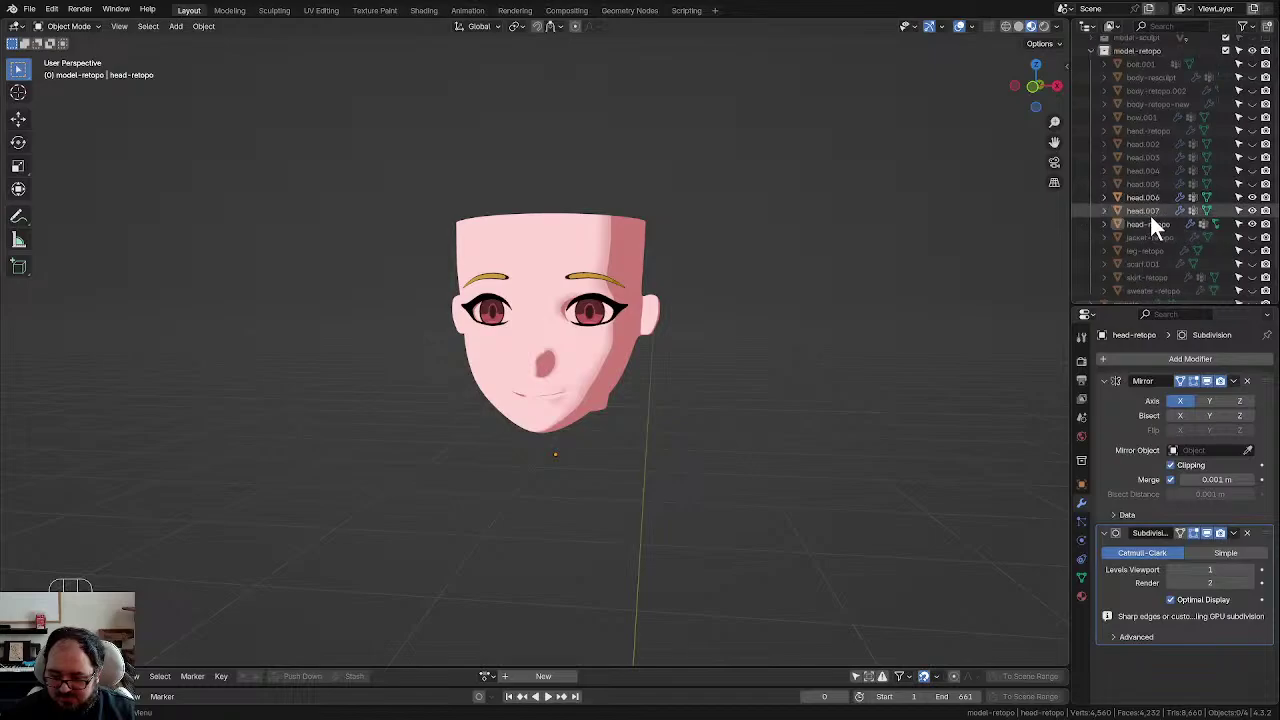
Step: Make the hair object head.002 visible and compare head.003 with the new head, leaving head.003 hidden
scroll(1150, 215, up, 2)
click(1252, 171)
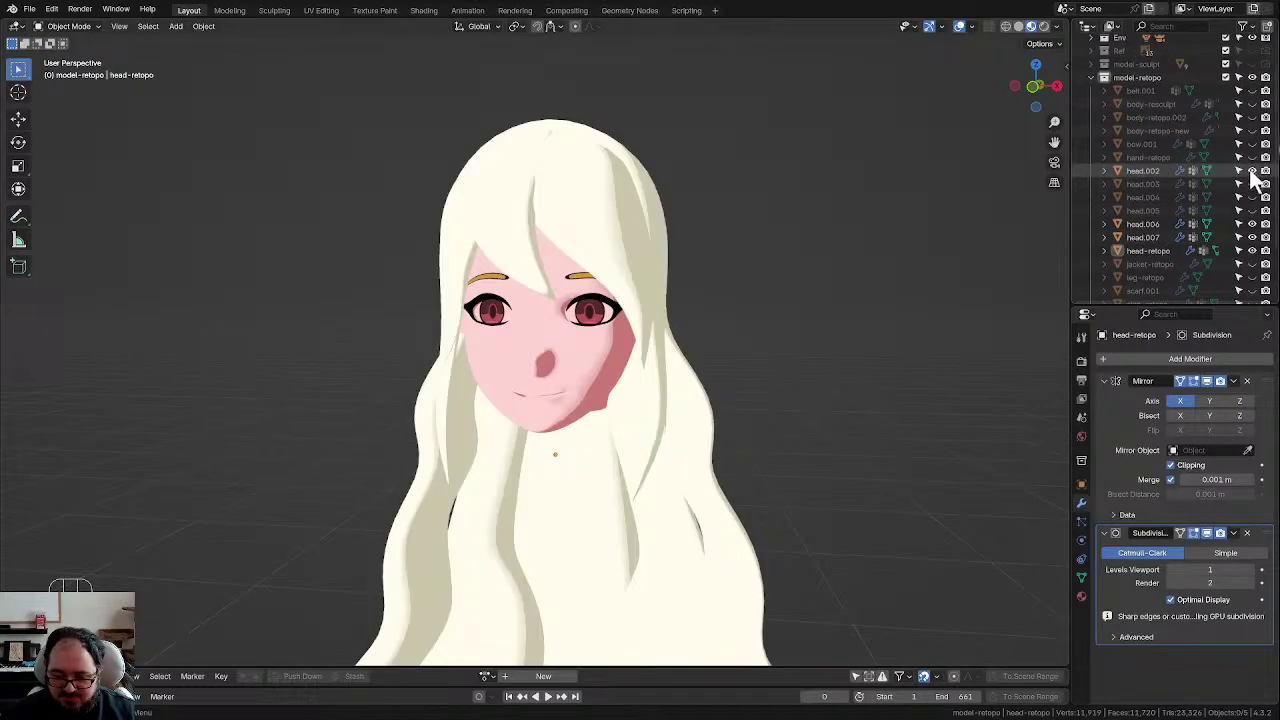
click(1252, 184)
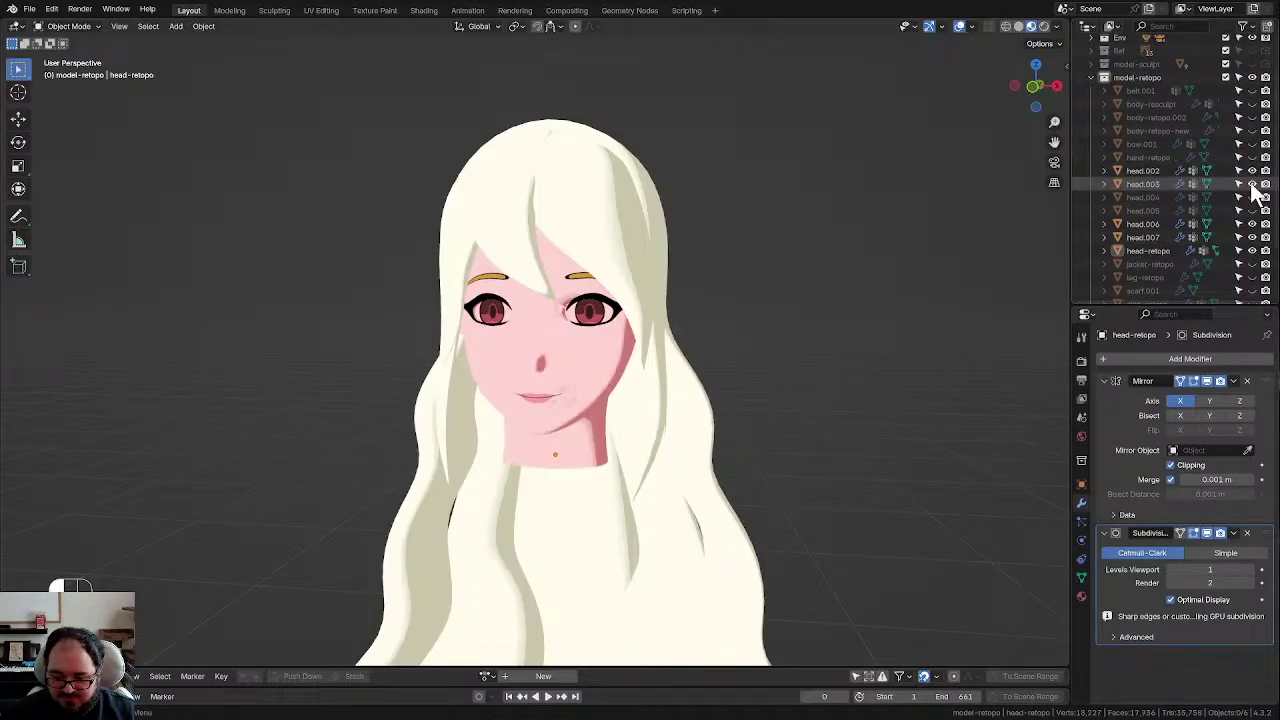
click(1251, 184)
click(1251, 184)
click(1251, 184)
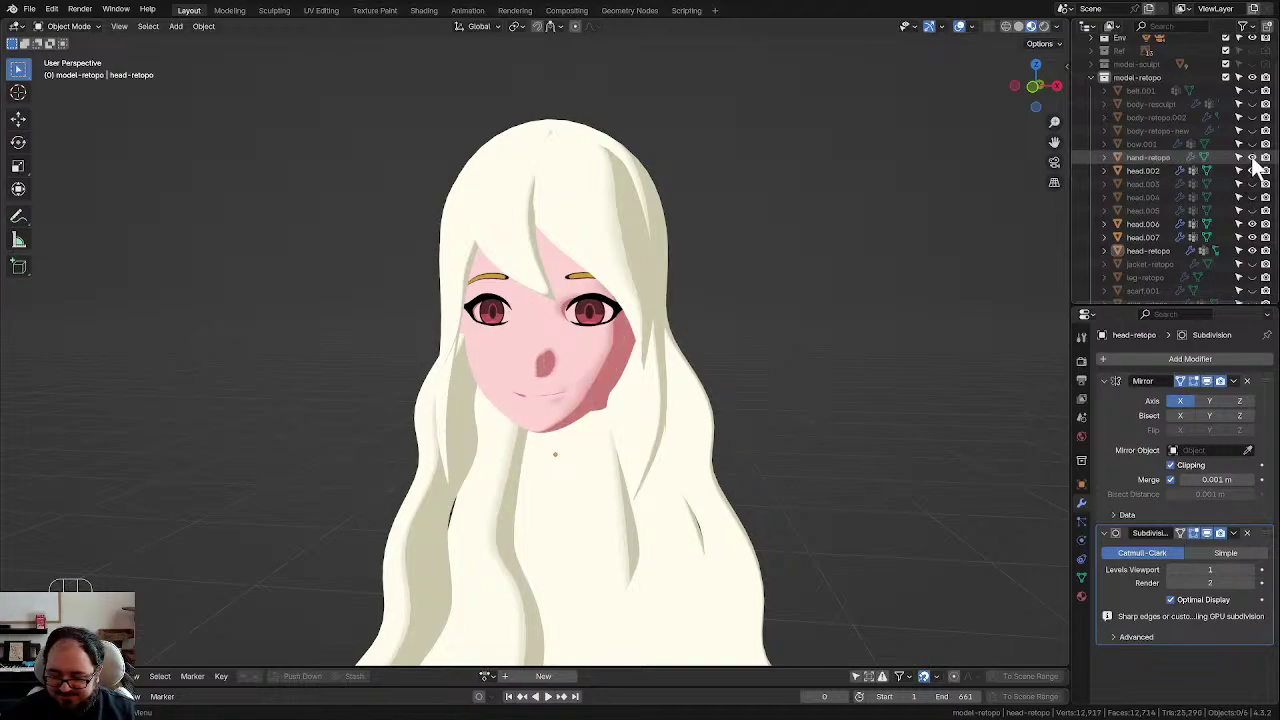
Step: Make hand-retopo and bow.001 visible, leaving body-retopo-new hidden
click(1251, 157)
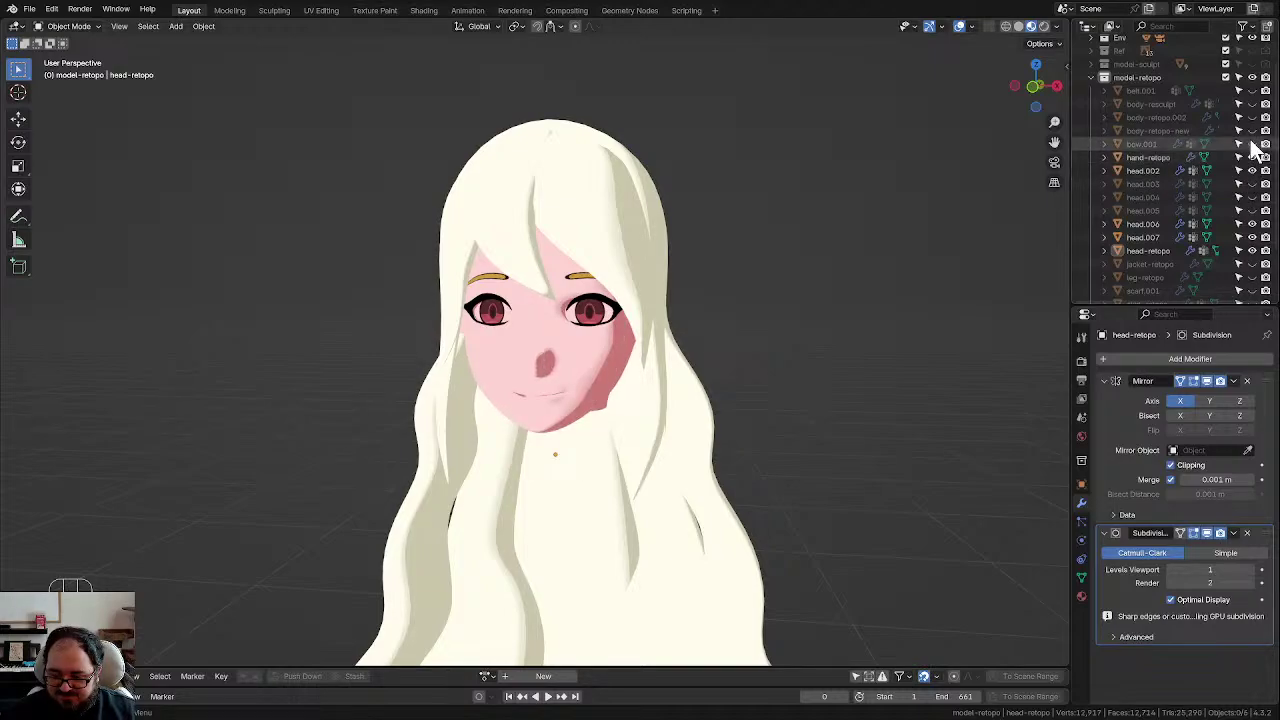
click(1251, 144)
click(1251, 130)
click(1251, 130)
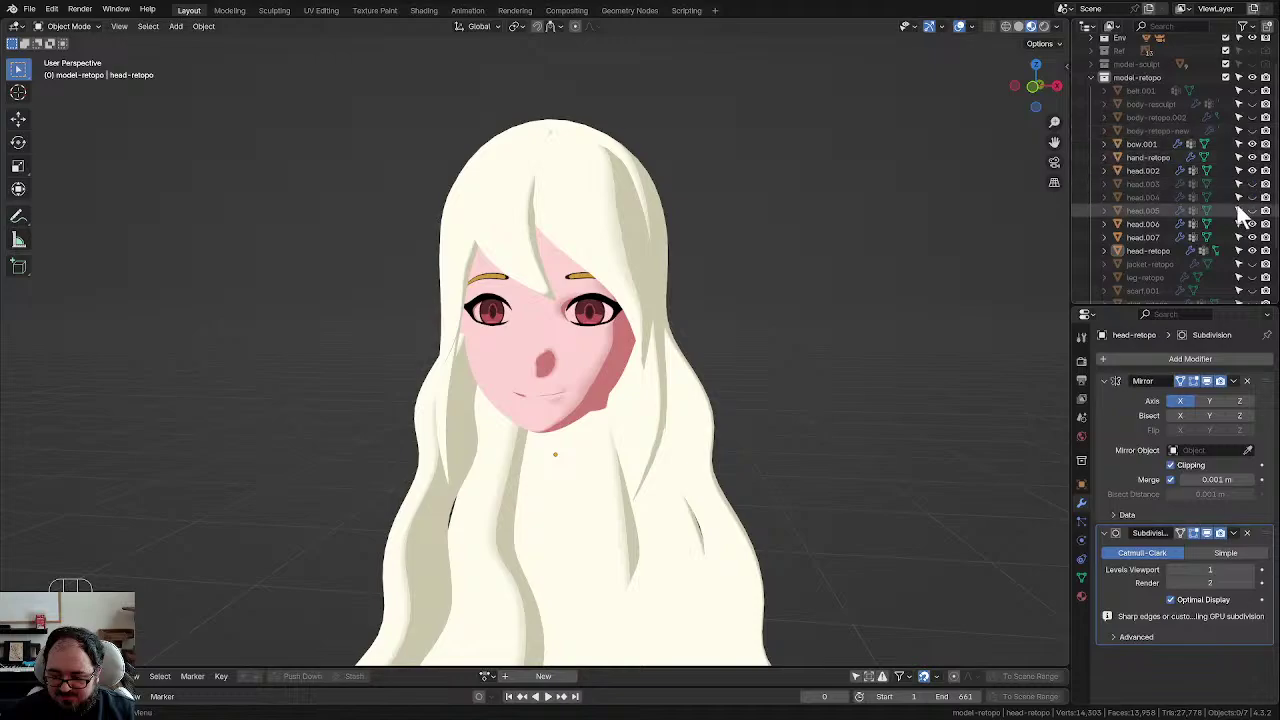
Step: Make the clothing objects jacket-retopo, leg-retopo, scarf.001, skirt-retopo and sweater-retopo visible
scroll(1249, 235, down, 3)
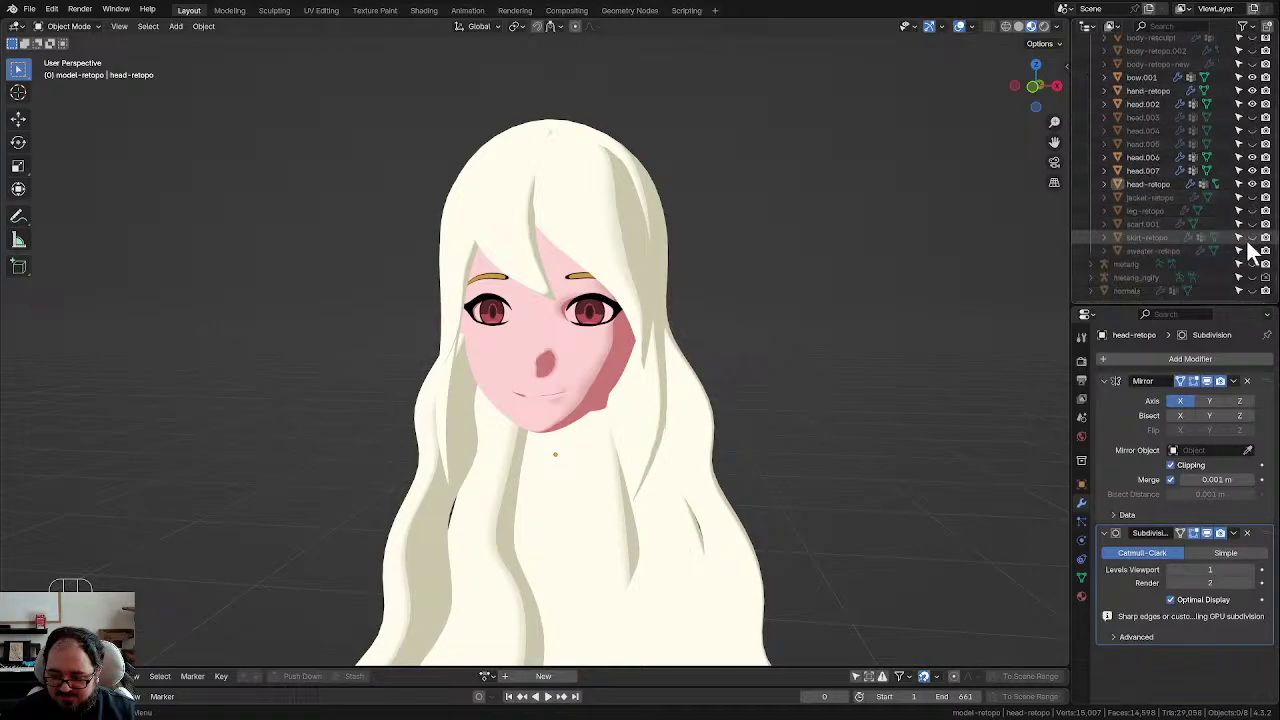
click(1252, 197)
click(1252, 210)
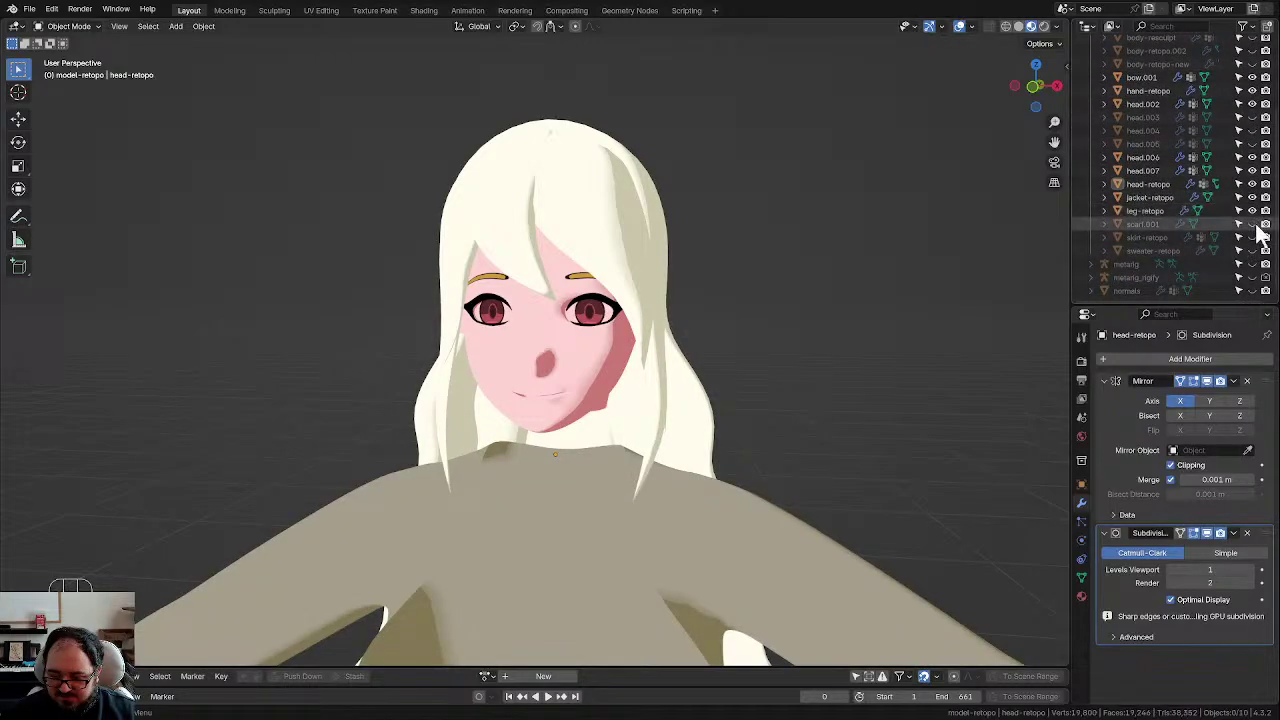
click(1252, 224)
click(1252, 237)
click(1252, 250)
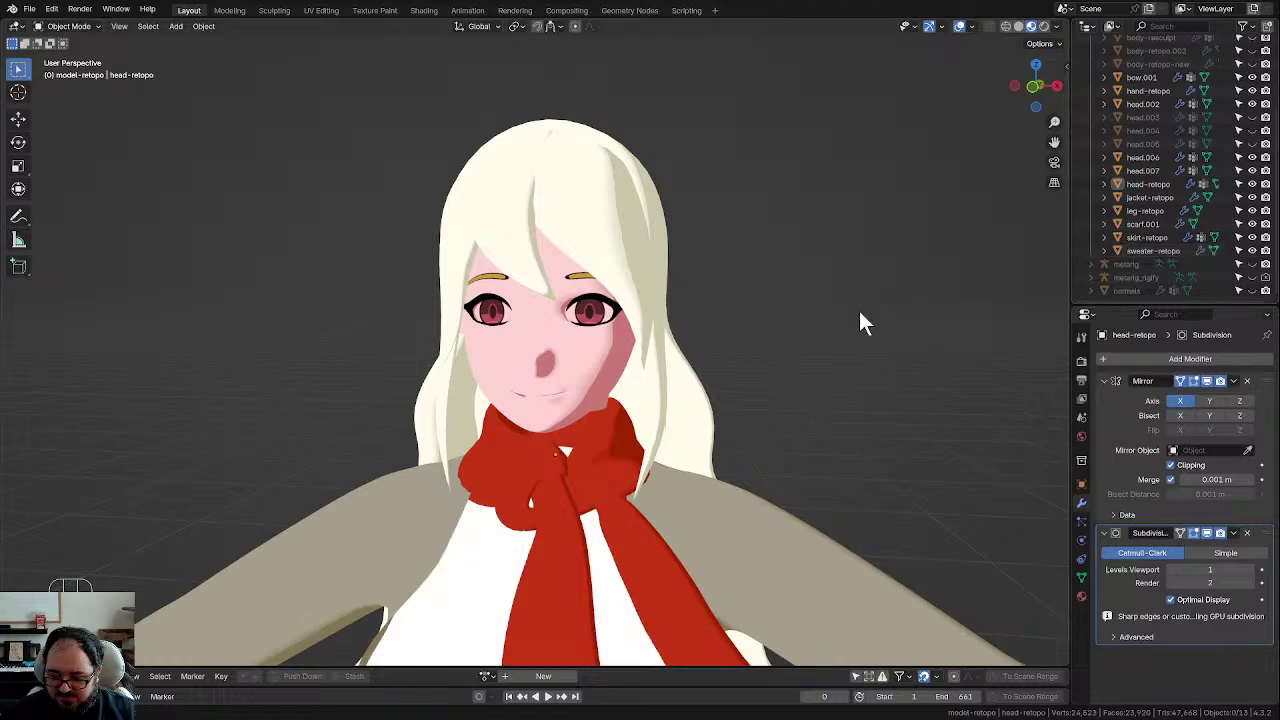
Step: Inspect the fully assembled character with its hair and clothing from the front
scroll(684, 467, down, 4)
scroll(713, 286, down, 5)
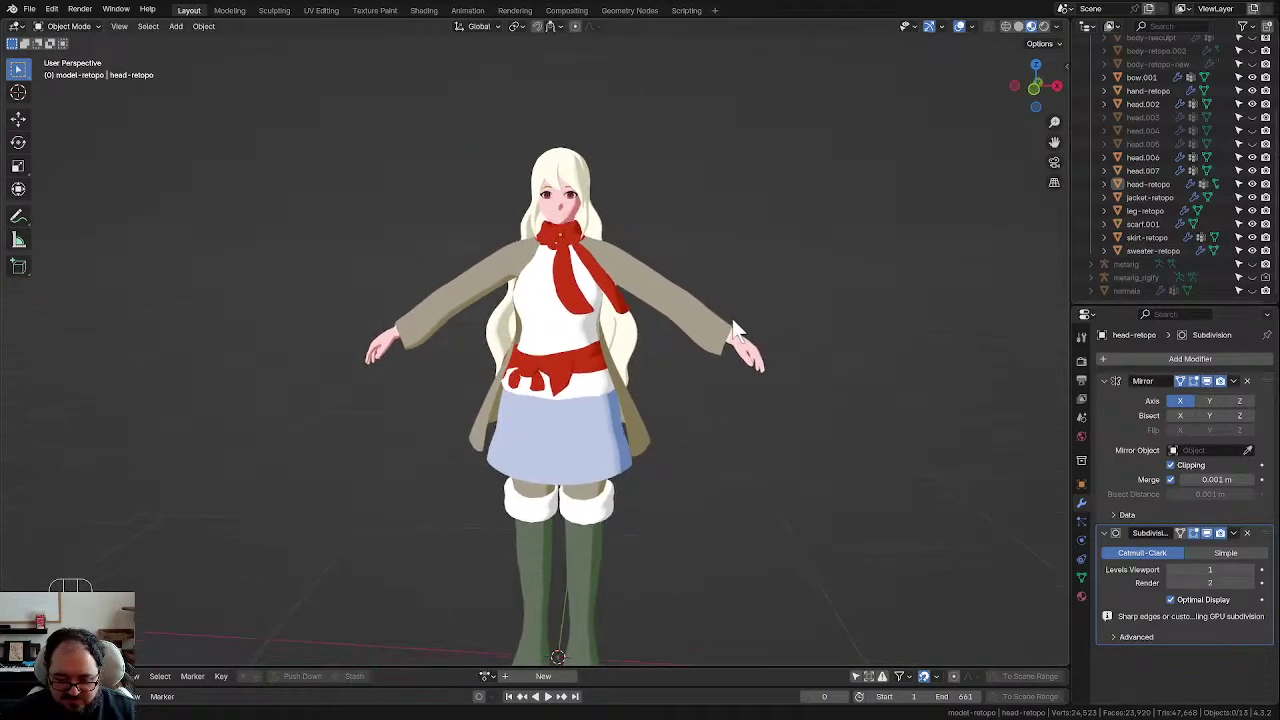
mouse_move(733, 310)
middle_down()
mouse_move(654, 319)
mouse_move(746, 323)
mouse_move(760, 295)
mouse_move(731, 294)
middle_up()
scroll(752, 292, down, 1)
scroll(728, 286, up, 2)
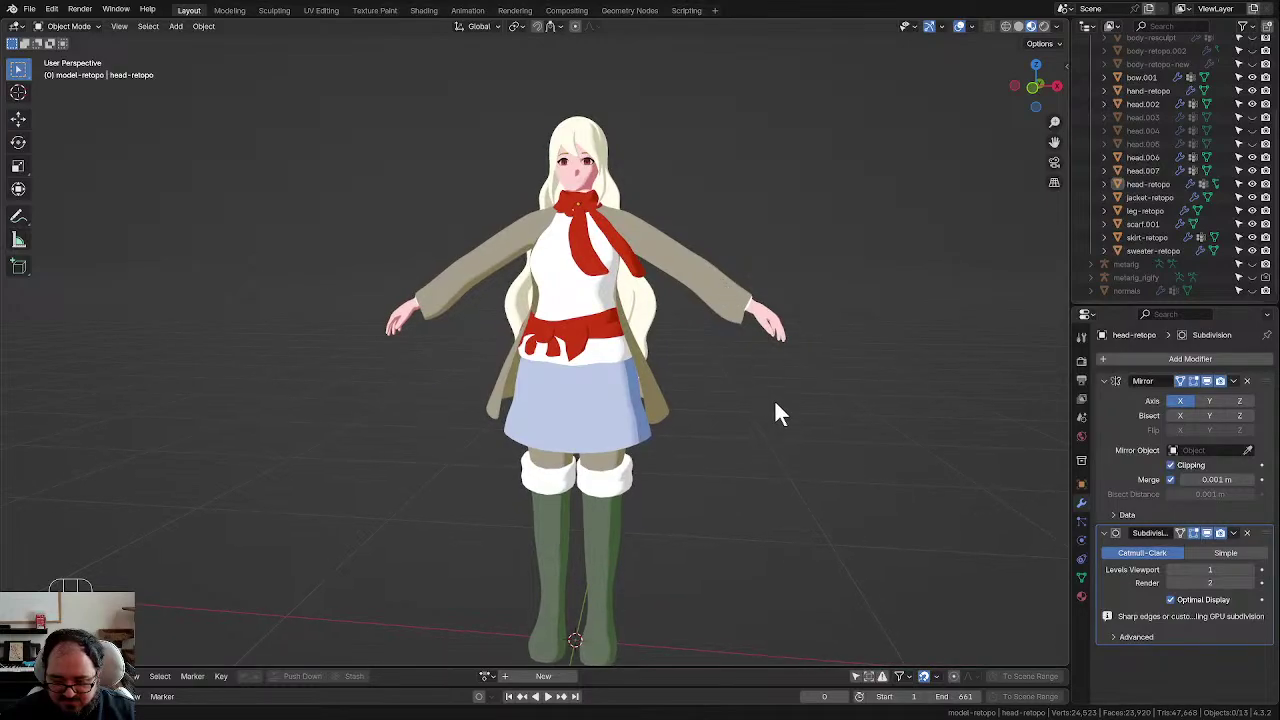
middle_drag(779, 415, 781, 418)
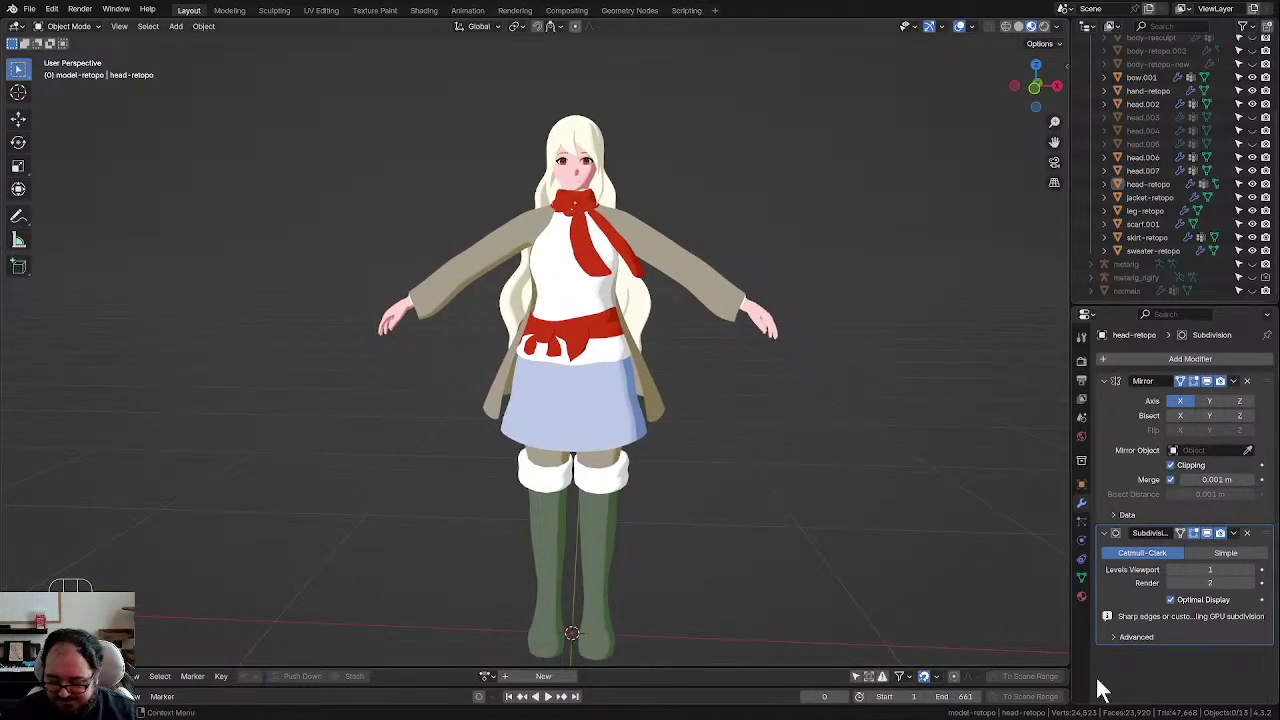
middle_drag(730, 222, 616, 388)
Step: Select the head mesh and examine the area below the jaw where the neck meets the scarf
scroll(503, 420, up, 5)
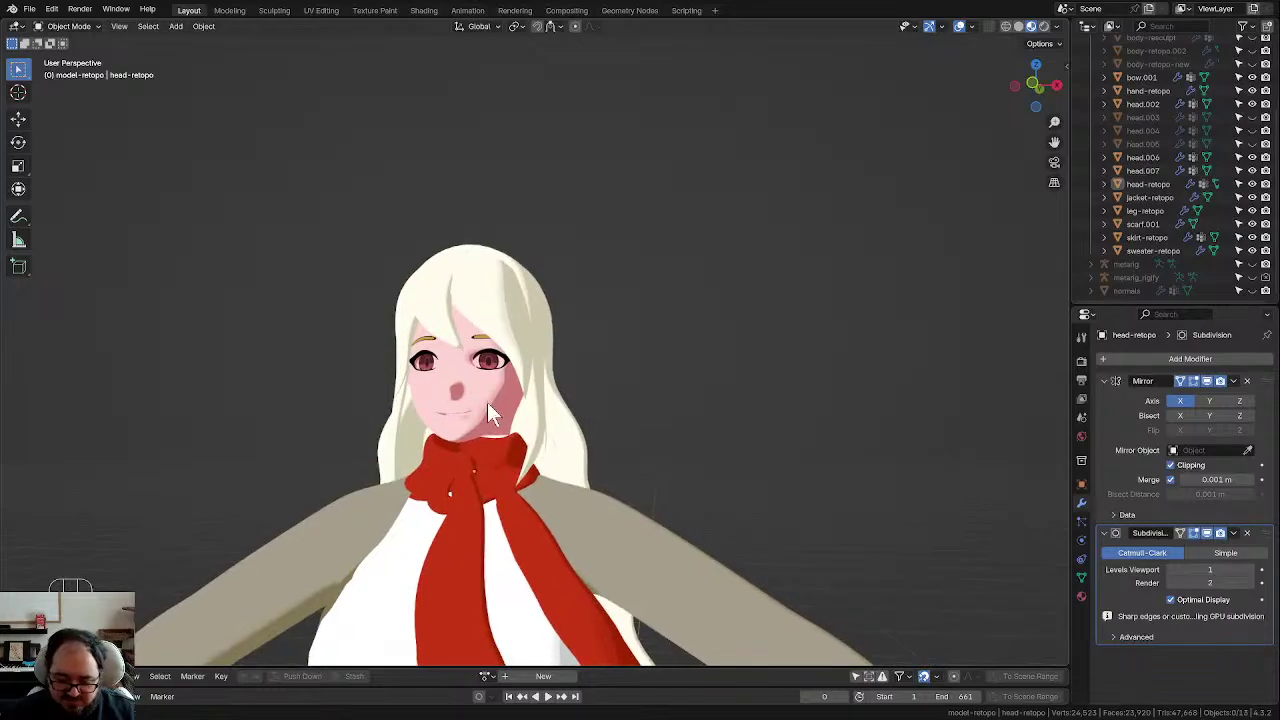
click(487, 402)
shift+middle_drag(574, 446, 645, 315)
middle_drag(645, 315, 575, 385)
scroll(638, 337, up, 2)
scroll(565, 353, up, 3)
scroll(575, 385, up, 2)
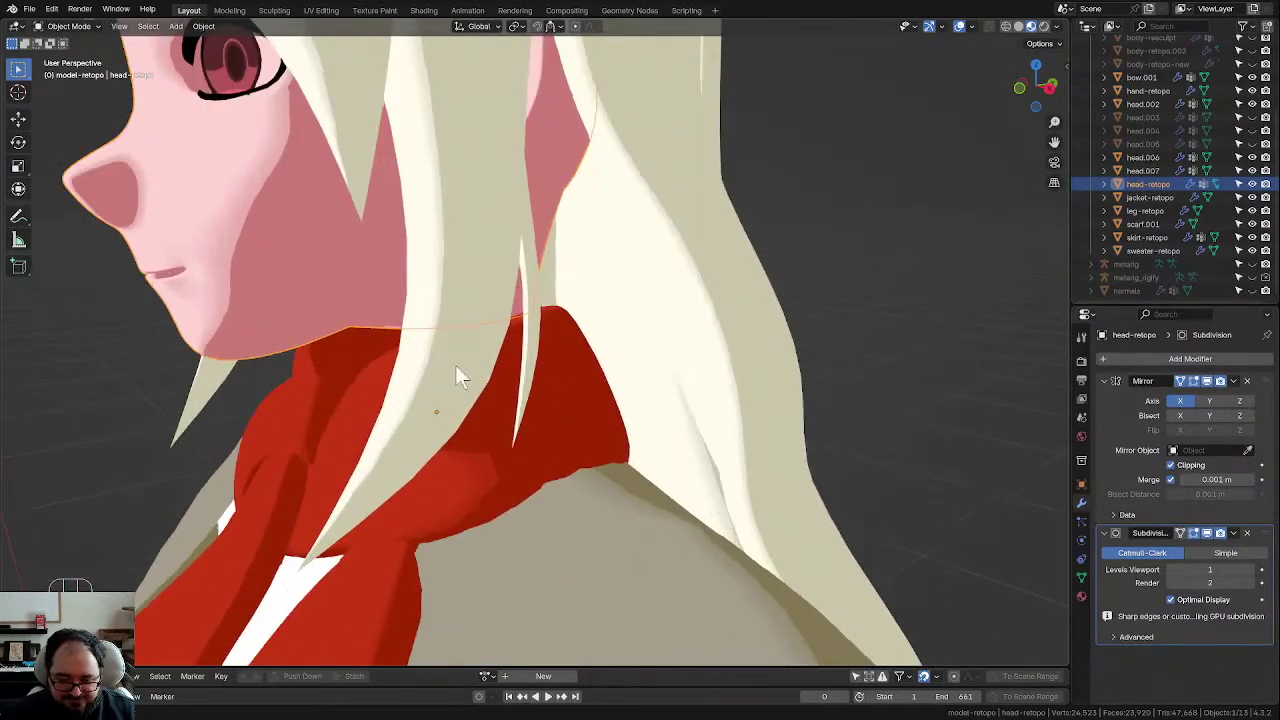
middle_drag(455, 365, 530, 370)
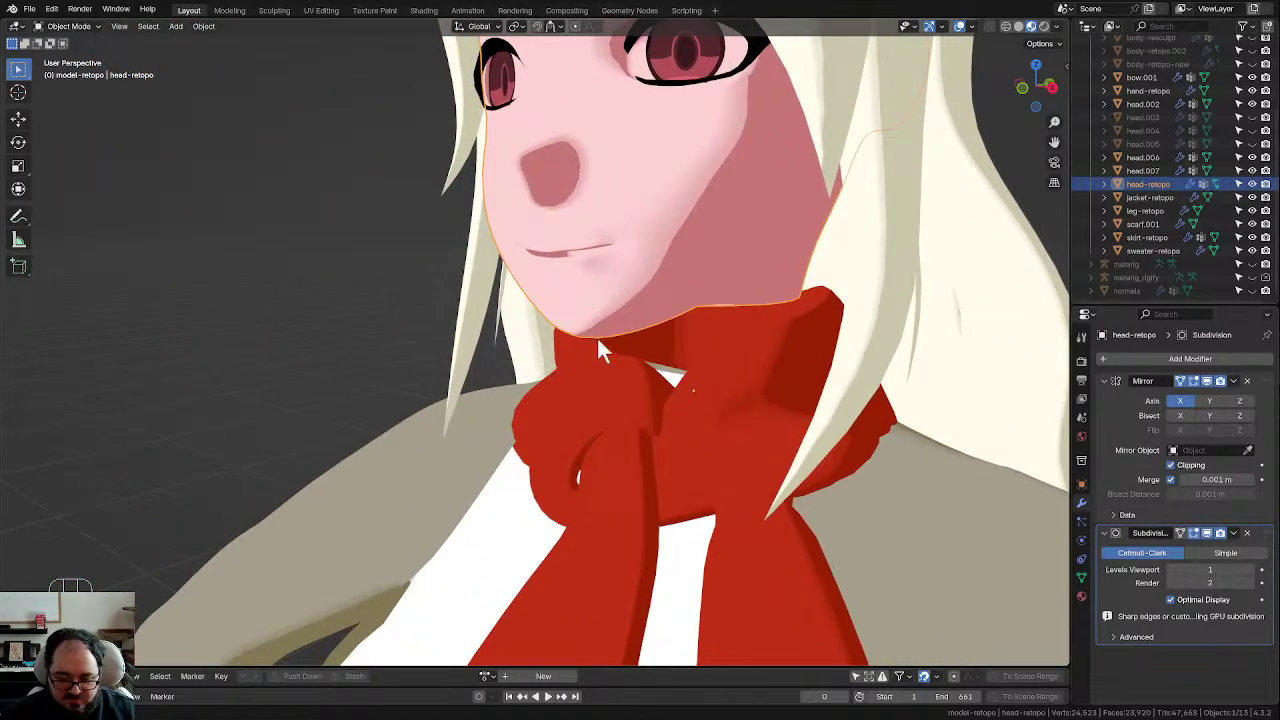
middle_drag(651, 330, 726, 314)
scroll(706, 303, up, 2)
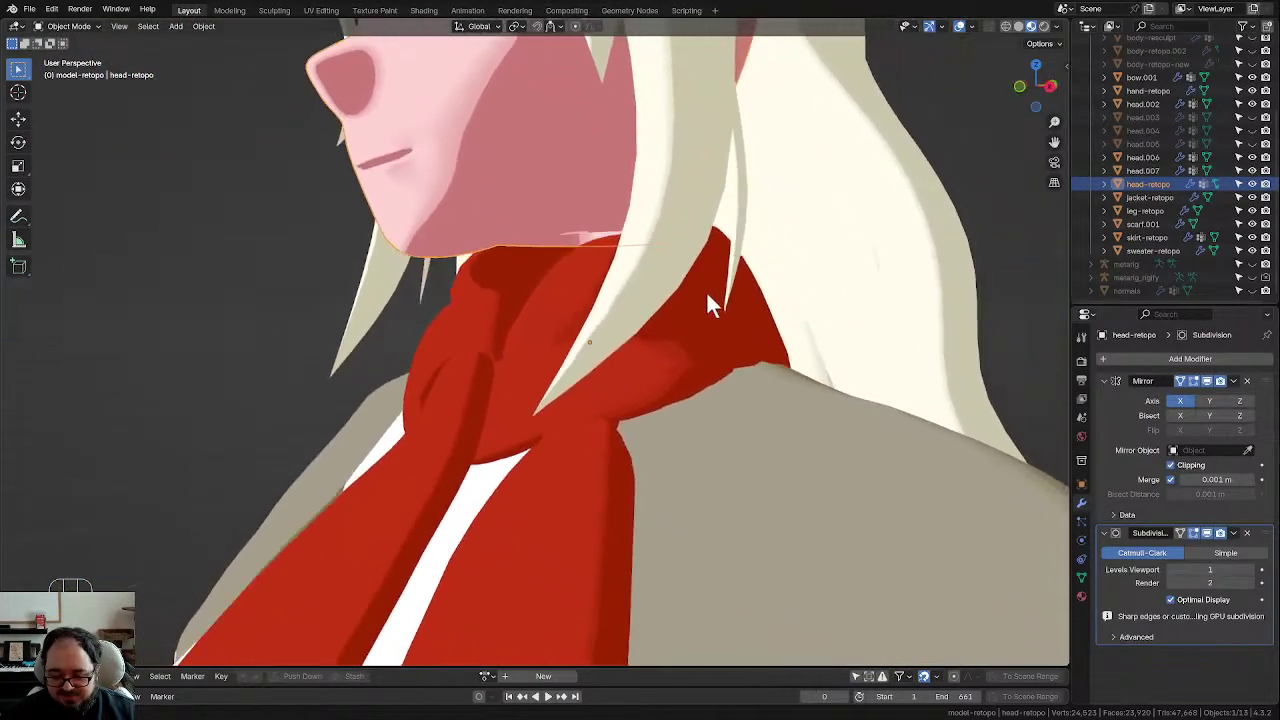
Step: Extrude the open edge loop at the base of the head about 0.022 m straight down to start the neck
key(Tab)
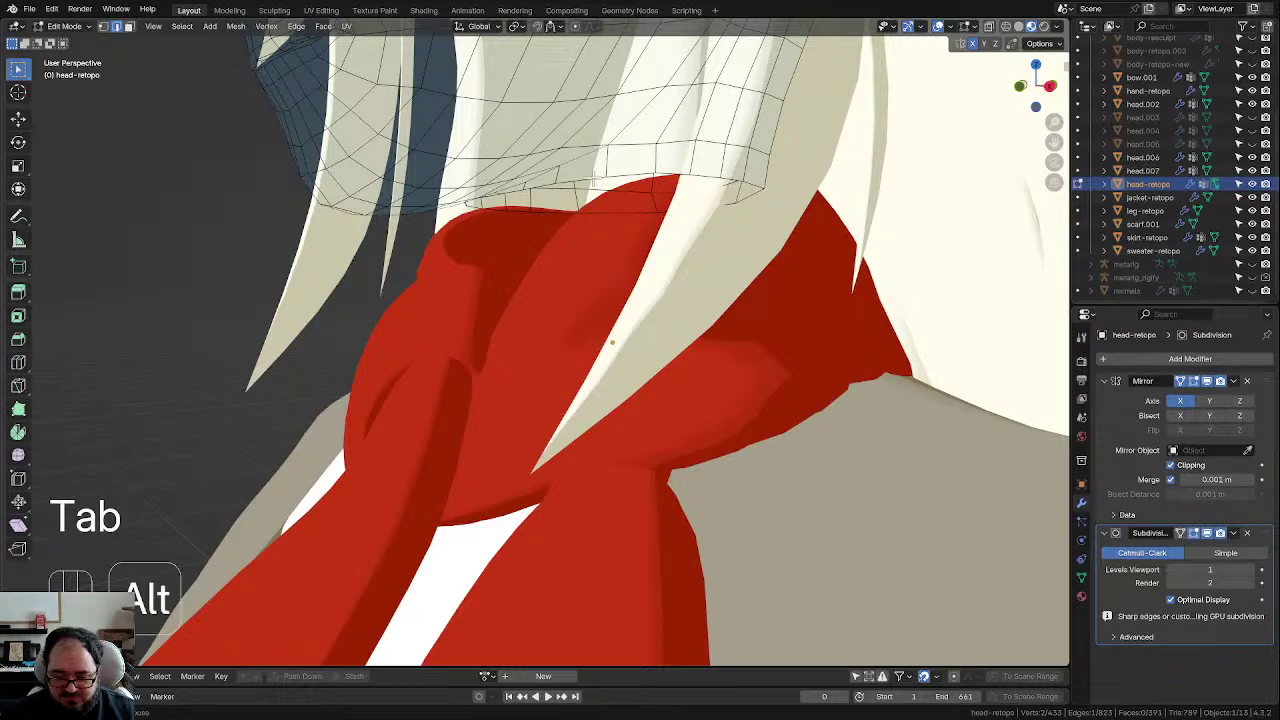
alt+click(594, 182)
middle_drag(598, 188, 703, 246)
middle_drag(801, 260, 637, 240)
key(KP_1)
scroll(823, 271, up, 3)
scroll(777, 249, up, 1)
key(e)
key(z)
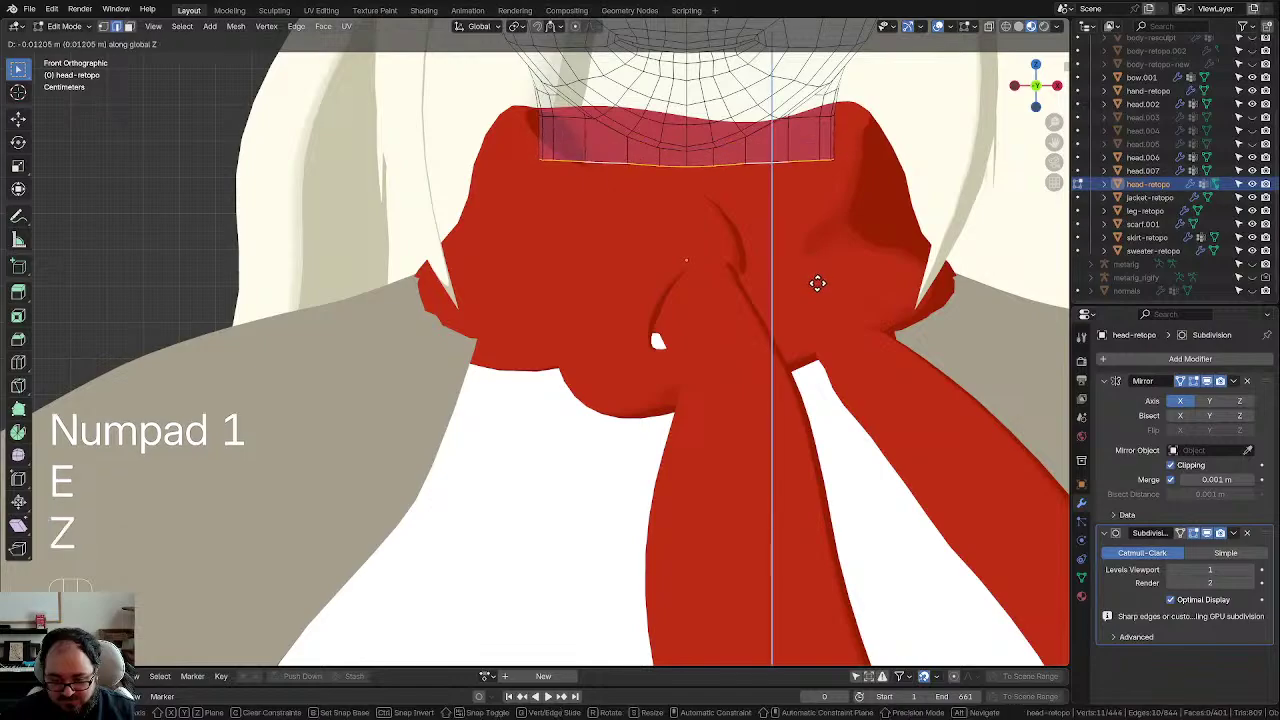
click(820, 316)
Step: Undo a trial move of the new neck loop, scale it by about 1.09 and shift it slightly outward
key(g)
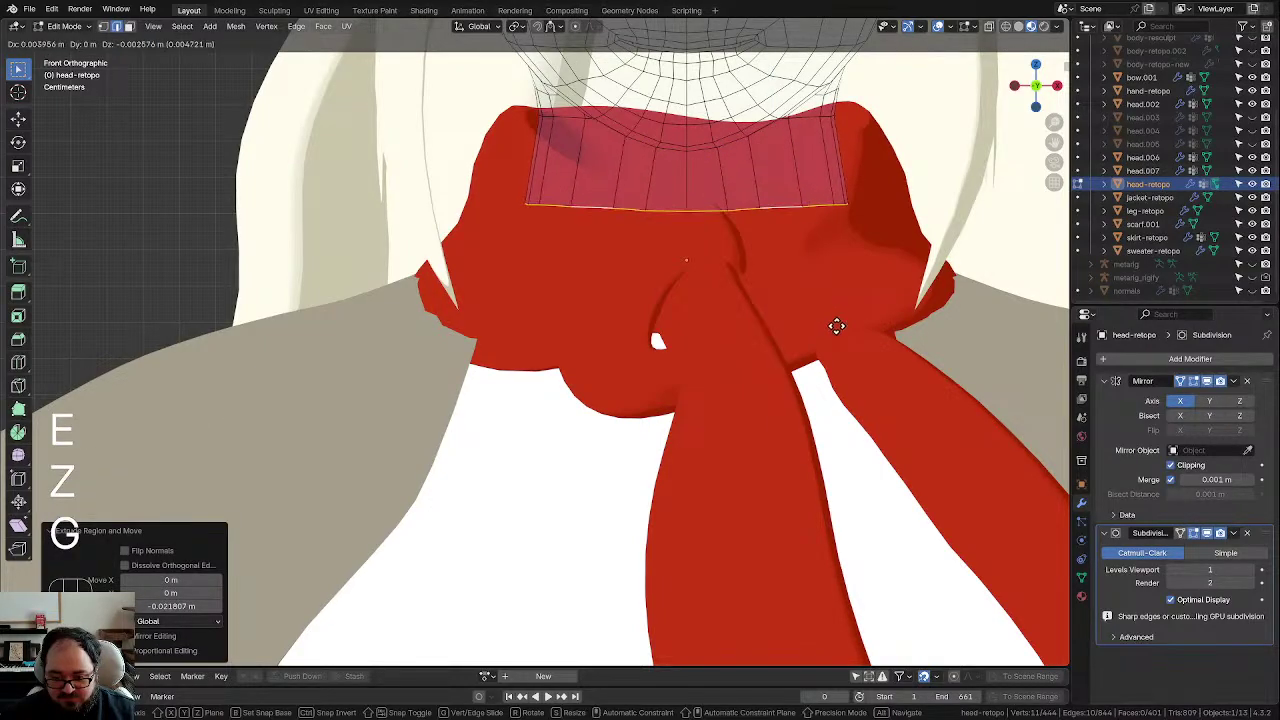
click(837, 326)
key(ctrl+z)
key(s)
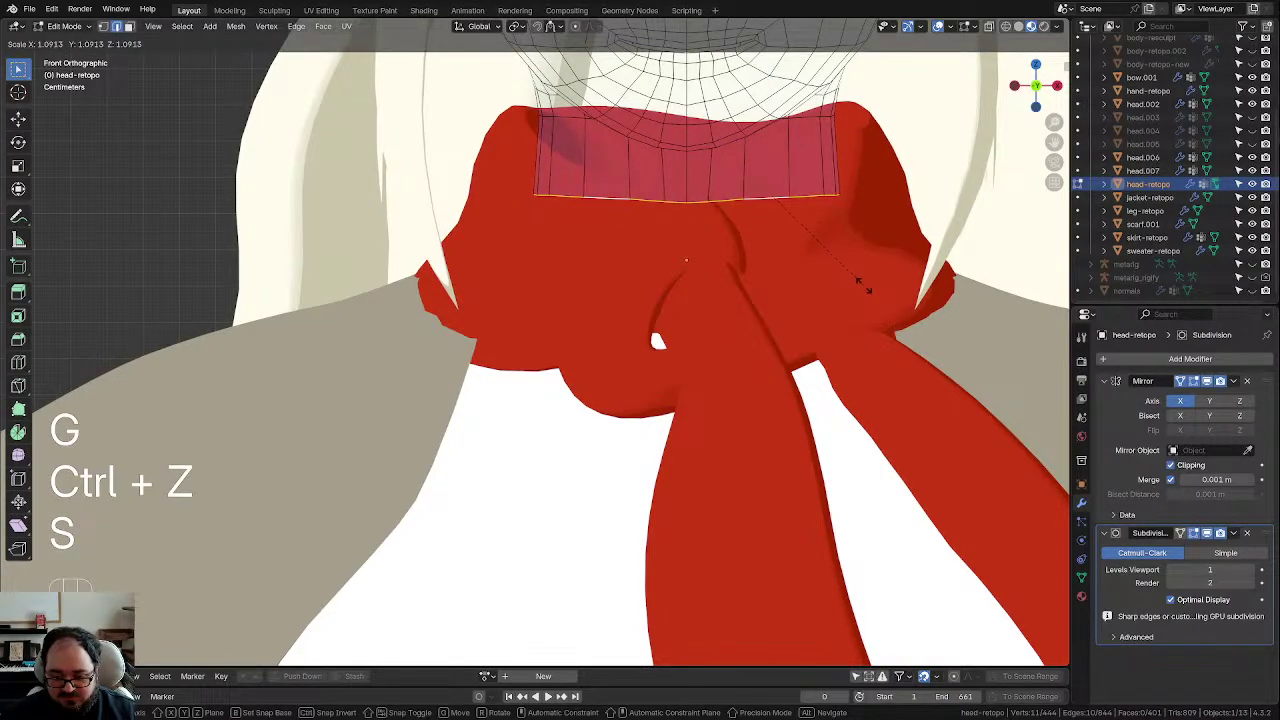
click(864, 286)
key(g)
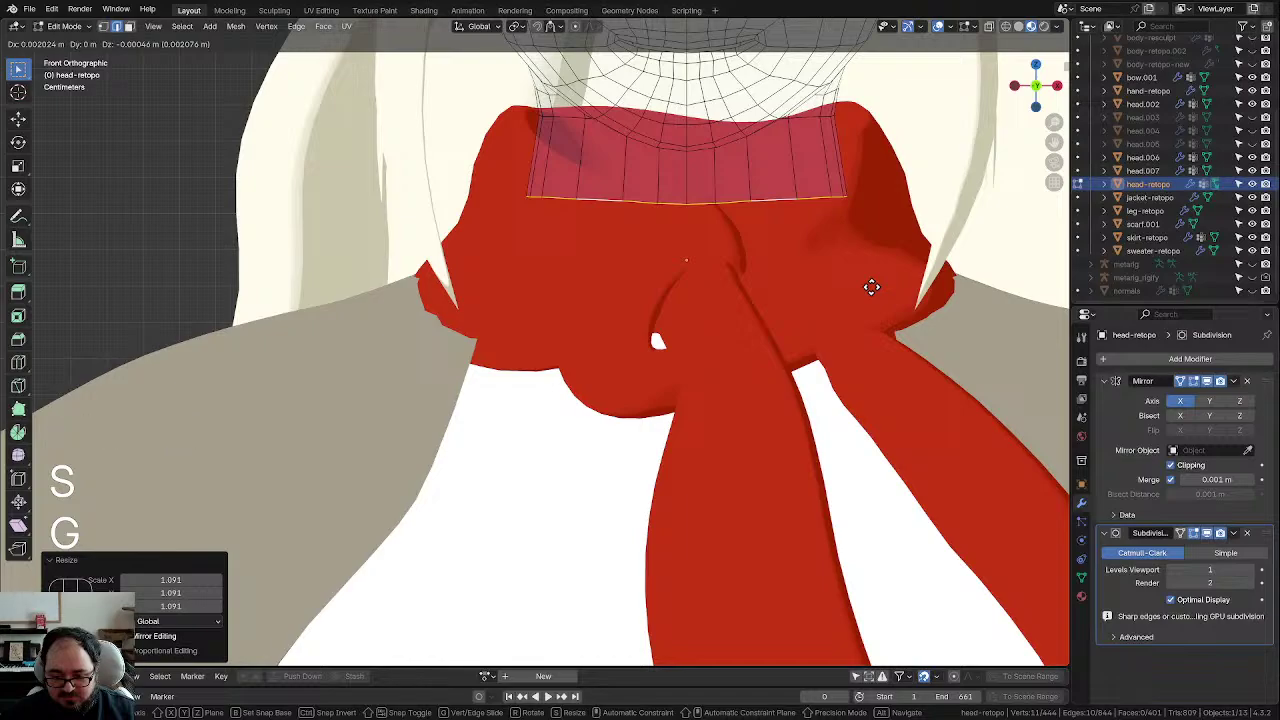
click(871, 288)
Step: Extrude a second neck section about 0.03 m down, scale its lower loop by about 1.25 and move it about 0.009 m lower
key(e)
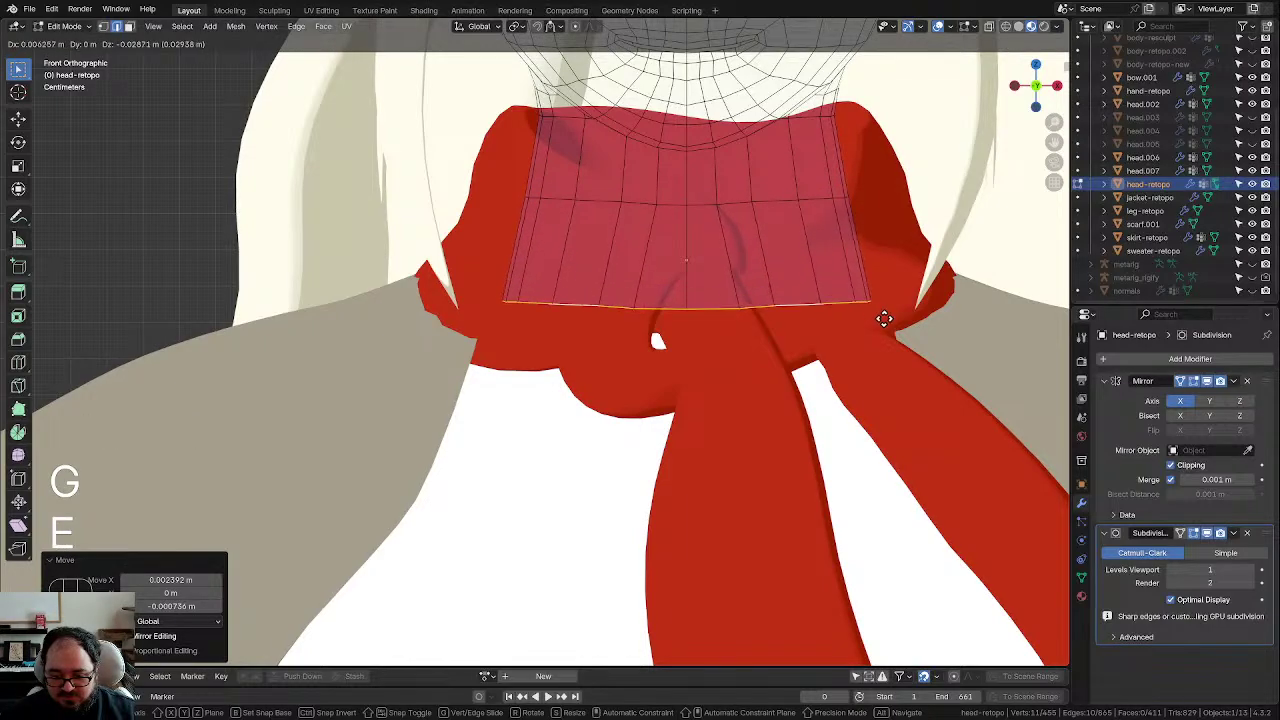
click(880, 323)
key(s)
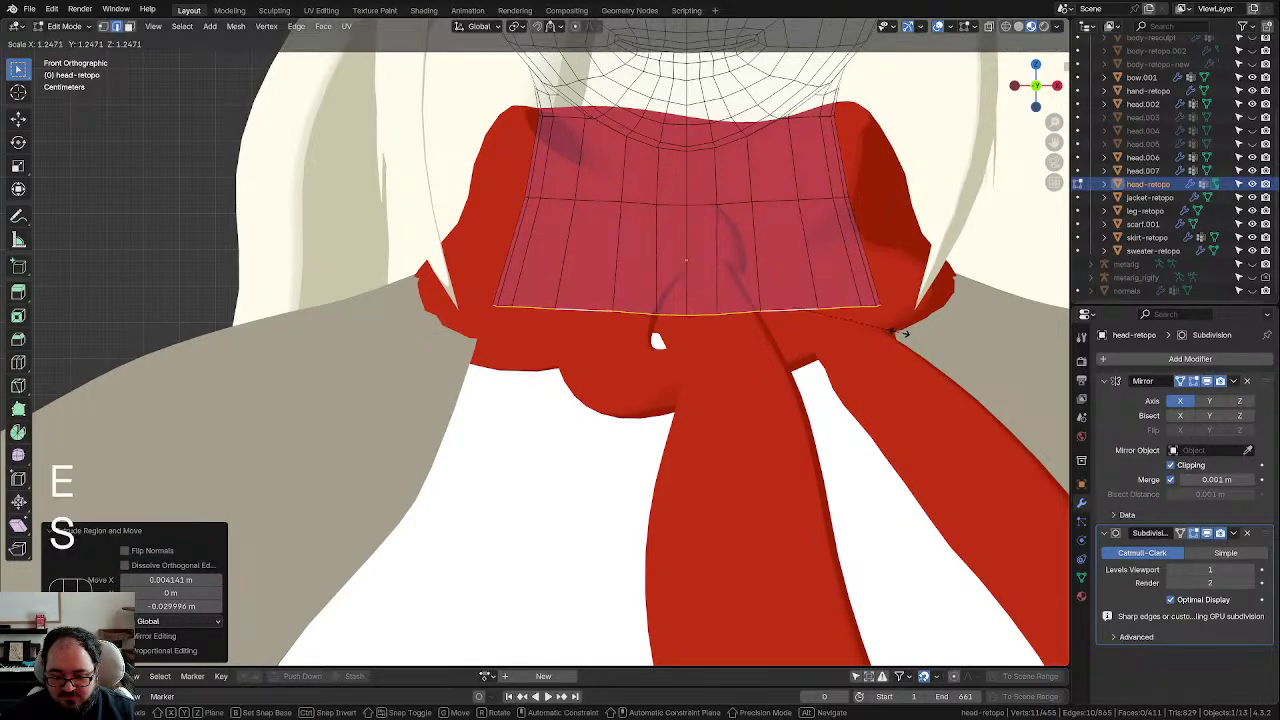
click(903, 334)
key(g)
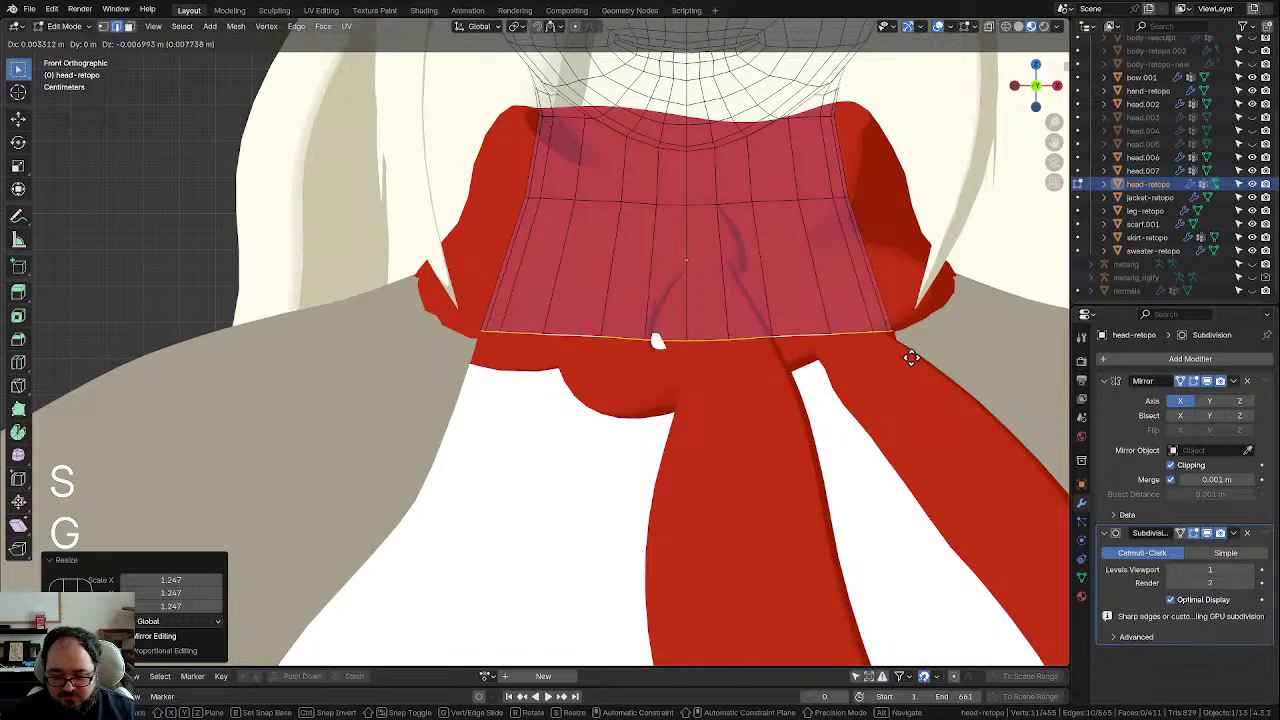
click(917, 365)
Step: Return to object mode and check how the extended neck fits inside the scarf and jacket
middle_drag(791, 280, 663, 286)
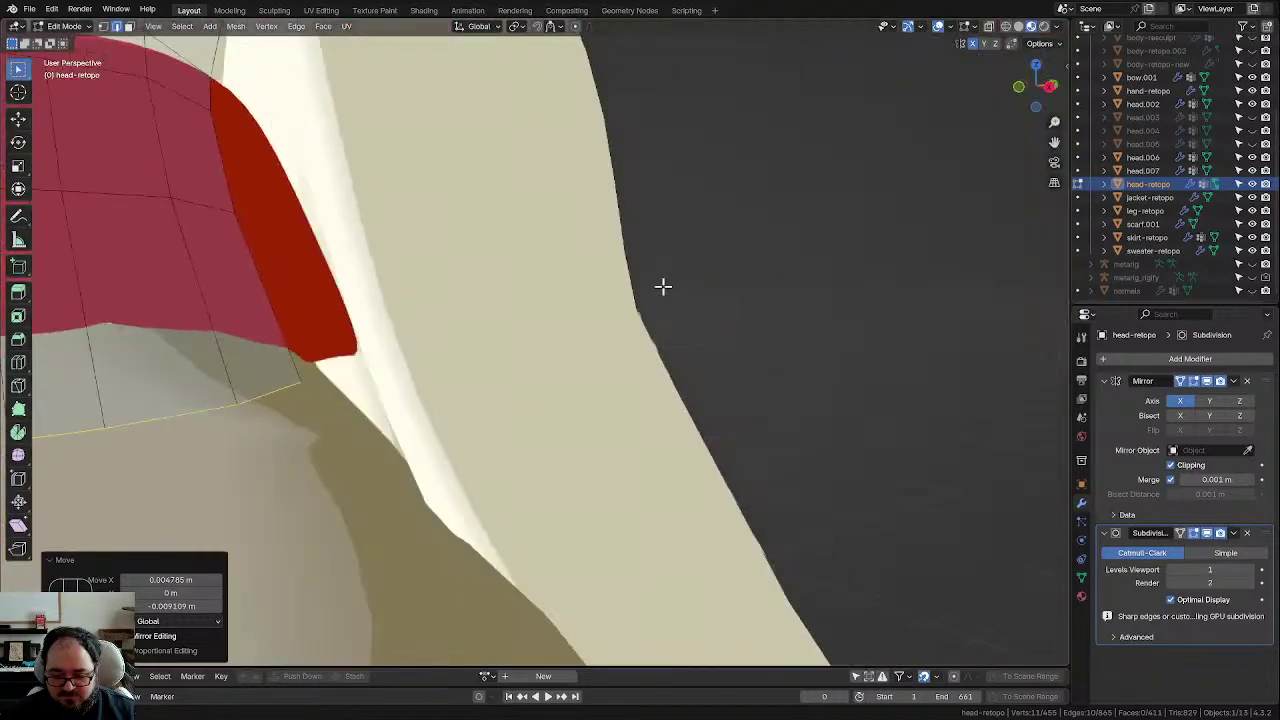
scroll(620, 281, down, 4)
mouse_move(533, 280)
shift+middle_down()
mouse_move(569, 277)
mouse_move(540, 283)
shift+middle_up()
key(Tab)
mouse_move(744, 255)
middle_down()
mouse_move(663, 274)
mouse_move(754, 277)
middle_up()
scroll(754, 277, down, 5)
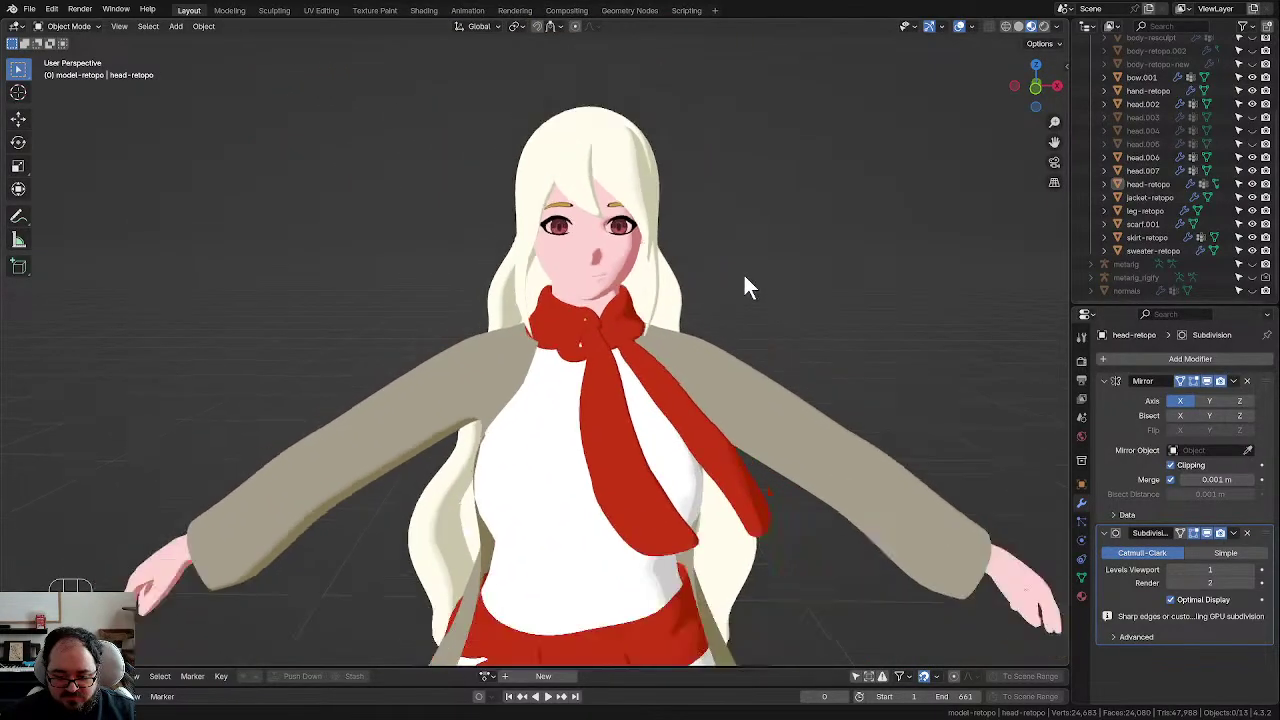
Step: Check the full assembled character from head to boots and save the file
shift+middle_drag(752, 444, 746, 317)
scroll(746, 317, down, 2)
shift+scroll(733, 330, down, 2)
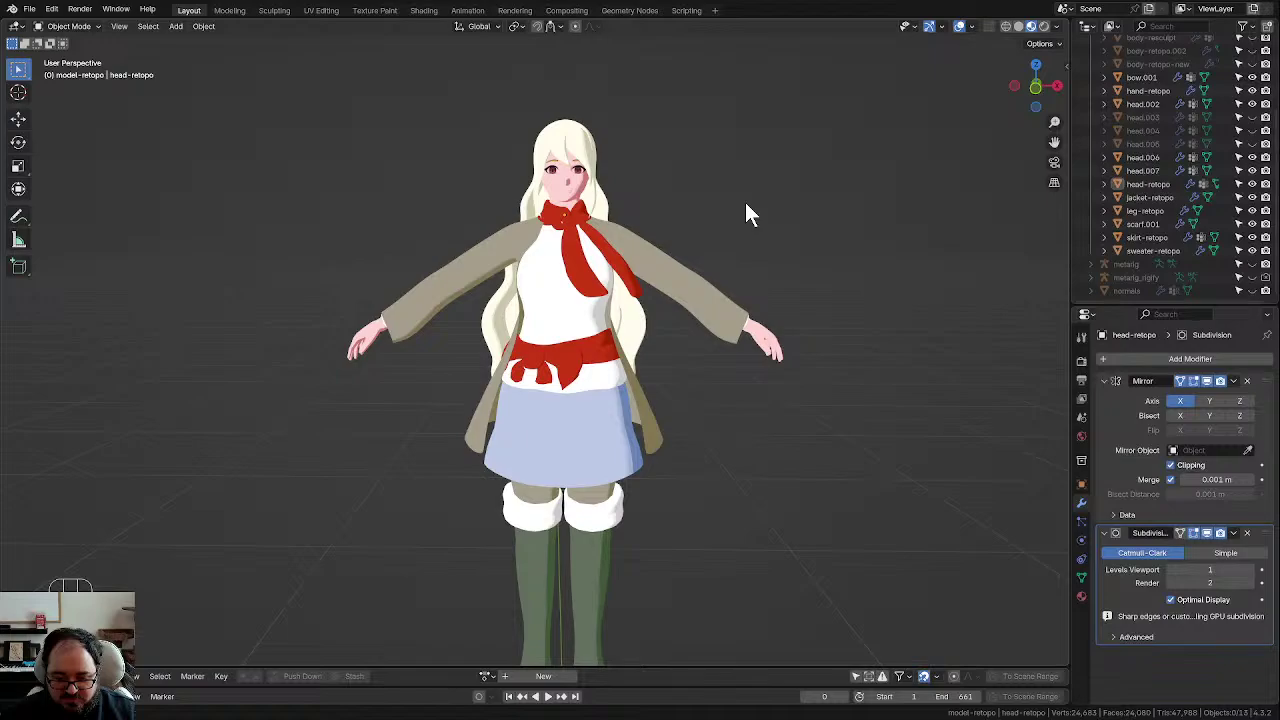
scroll(746, 207, down, 2)
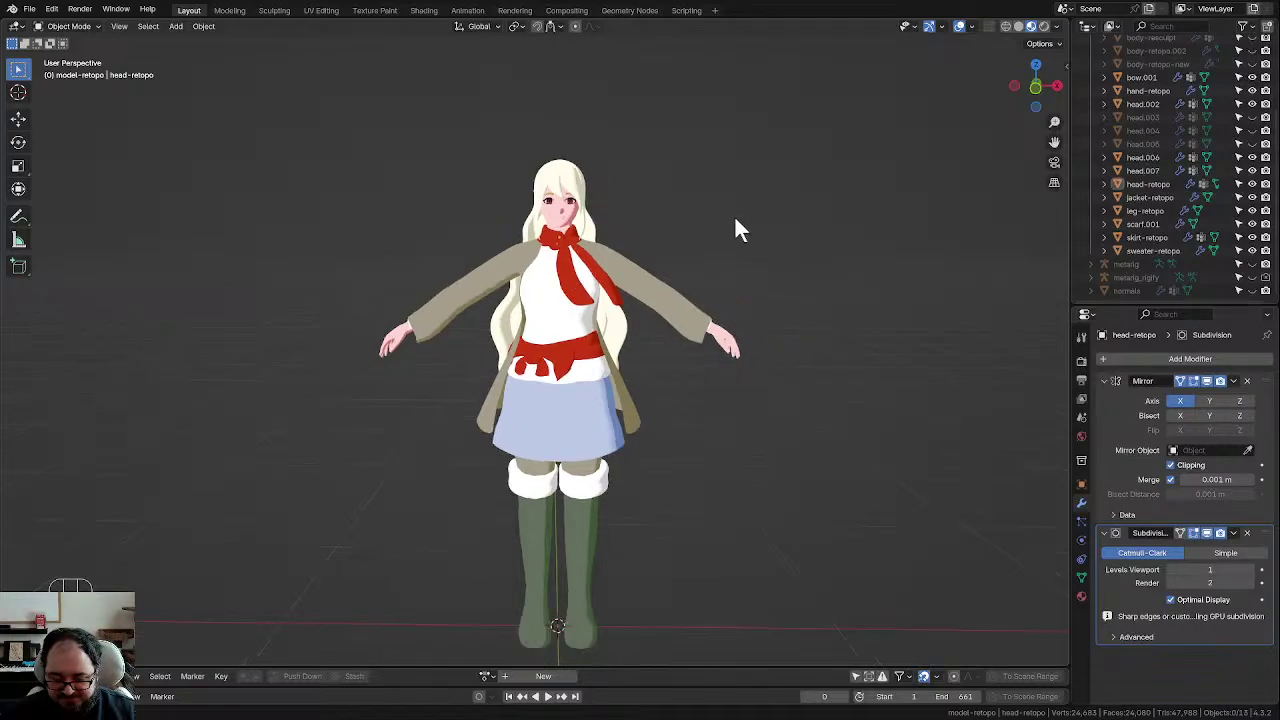
scroll(726, 223, up, 3)
mouse_move(726, 223)
middle_down()
mouse_move(595, 216)
mouse_move(726, 223)
middle_up()
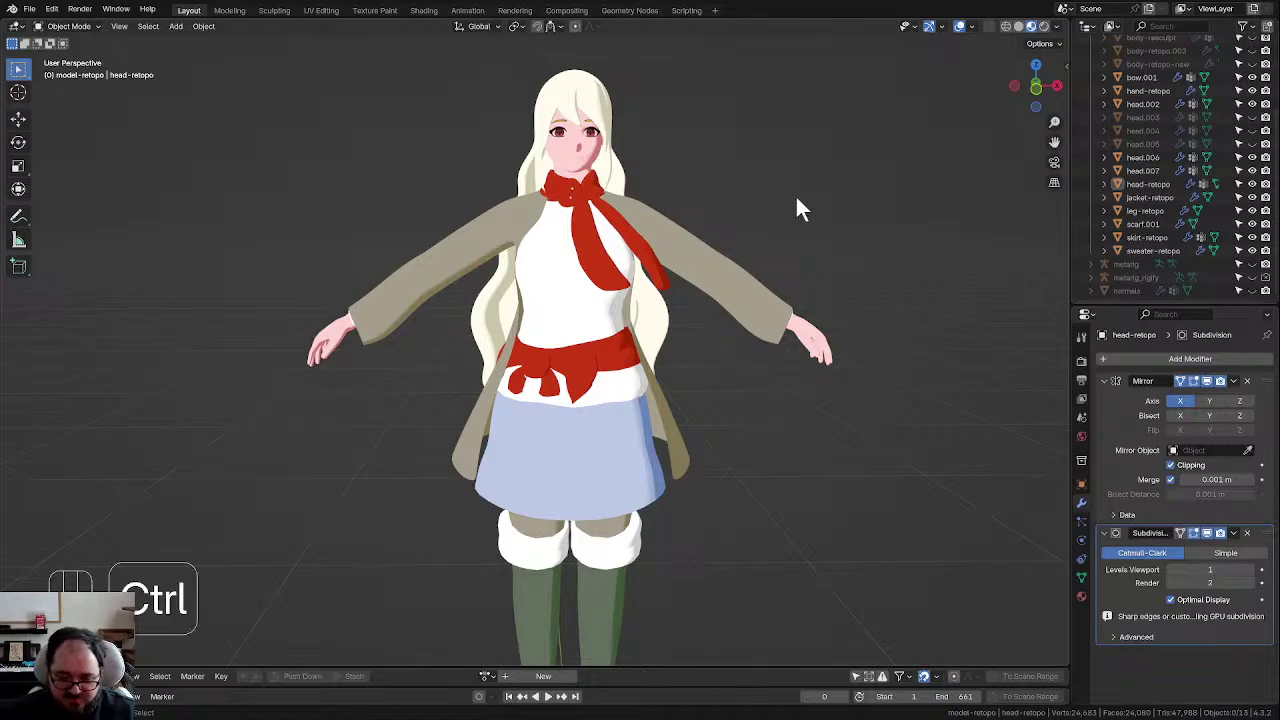
key(ctrl+s)
Step: Examine the clothed character from several angles, comparing the proportions of the jacket, sweater, waist bow and skirt
scroll(707, 245, down, 2)
middle_drag(707, 250, 746, 246)
scroll(716, 245, up, 1)
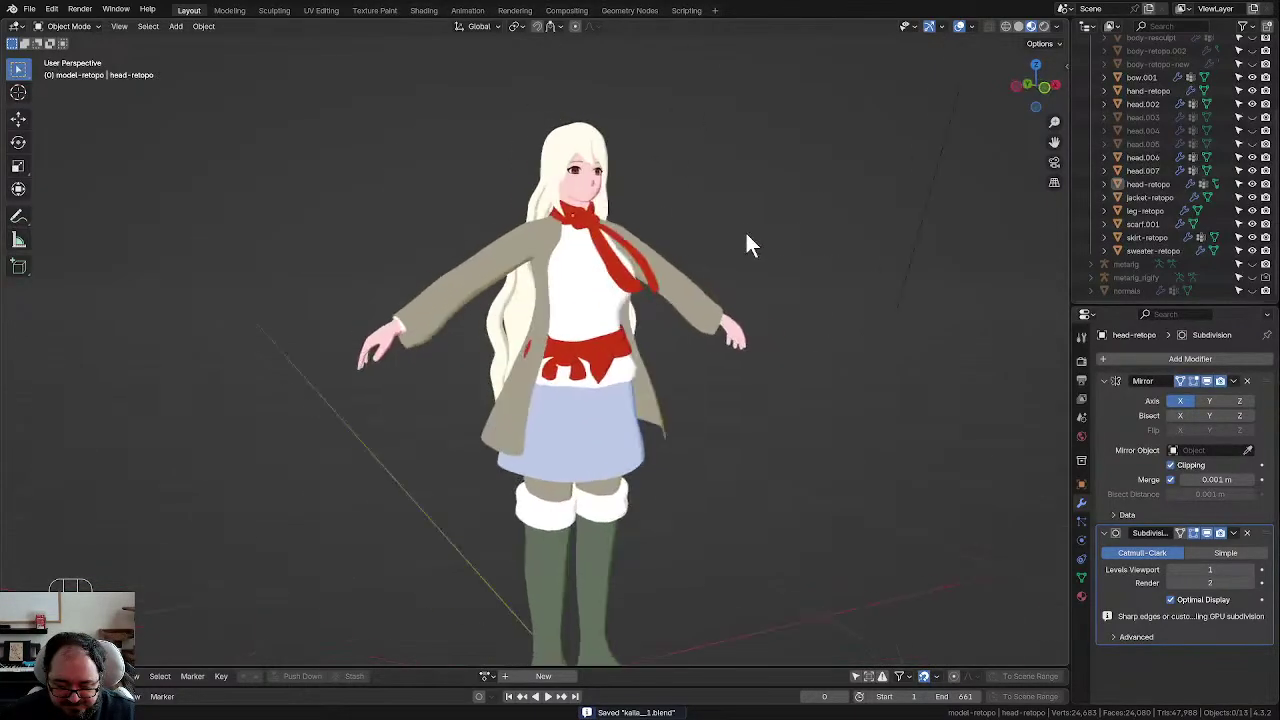
scroll(731, 243, up, 3)
scroll(669, 238, up, 2)
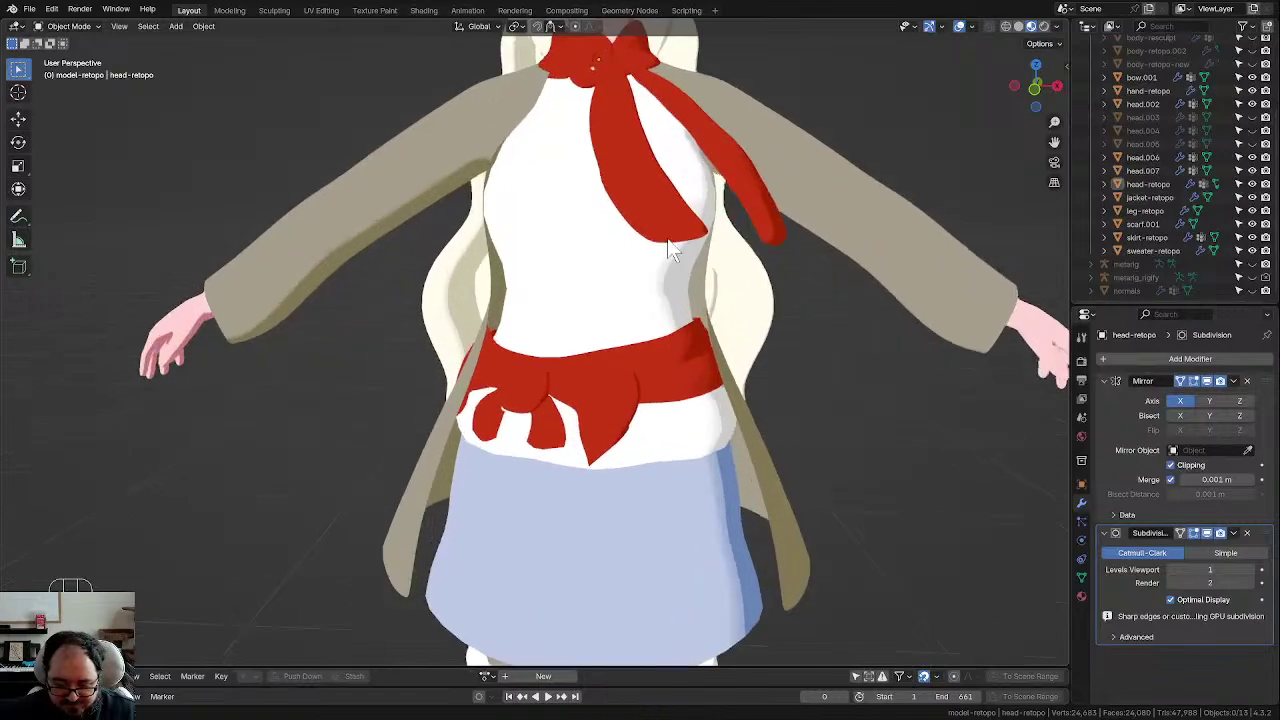
middle_drag(667, 238, 706, 306)
scroll(683, 286, down, 4)
scroll(711, 300, up, 3)
scroll(682, 277, down, 1)
scroll(703, 303, down, 1)
scroll(711, 286, up, 2)
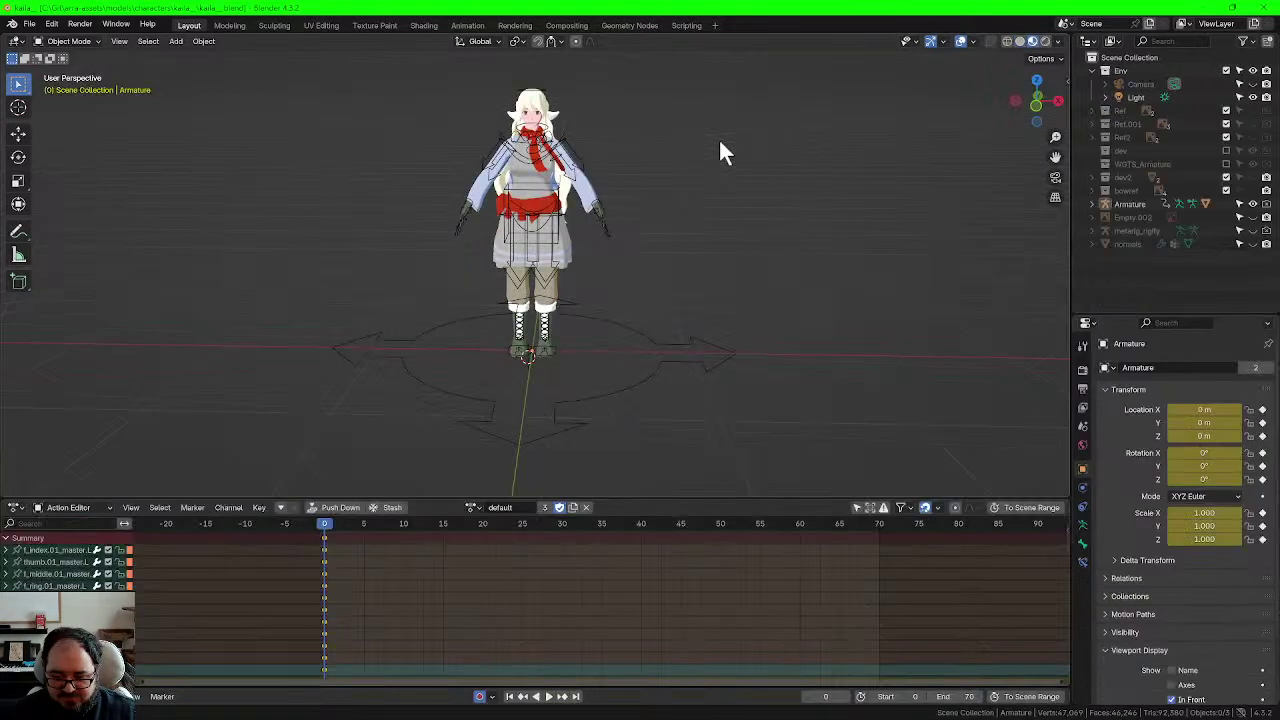
Step: In the other Blender window with the earlier kaila character file, hide the armature and enlarge the 3D view over the timeline
scroll(654, 180, up, 2)
shift+middle_drag(686, 138, 702, 220)
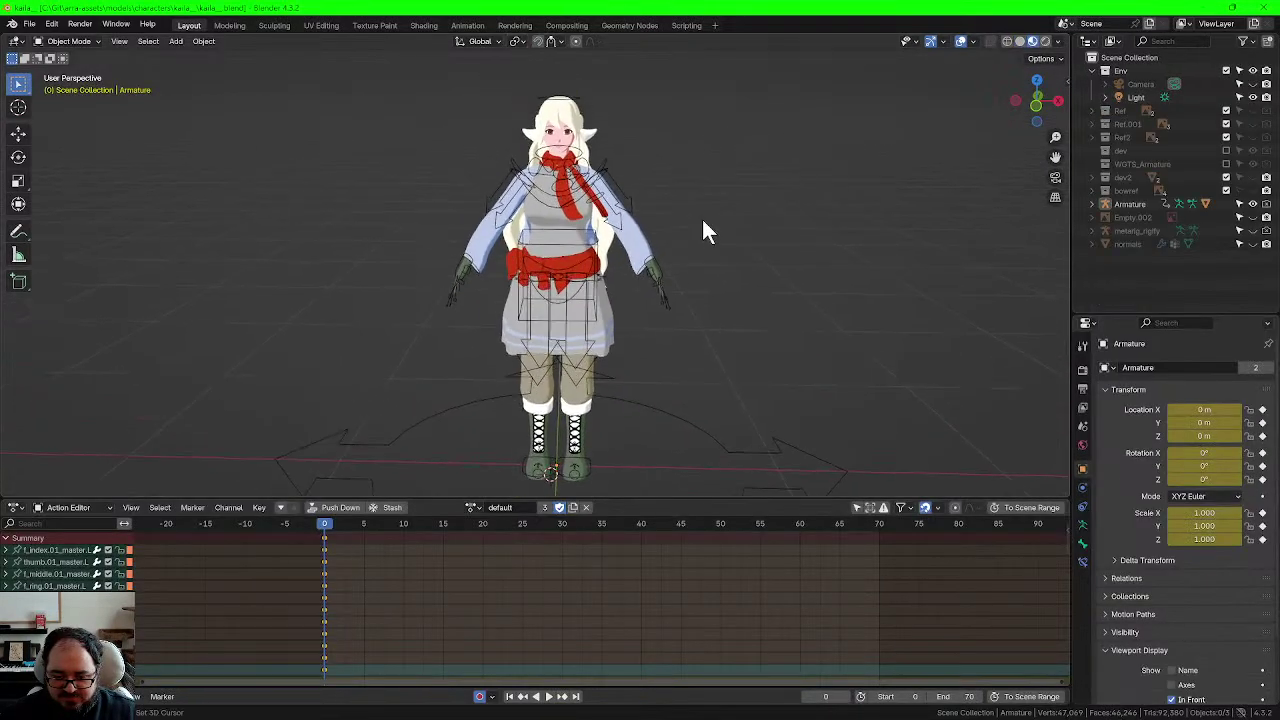
click(614, 176)
key(h)
drag(717, 500, 720, 708)
scroll(762, 415, up, 2)
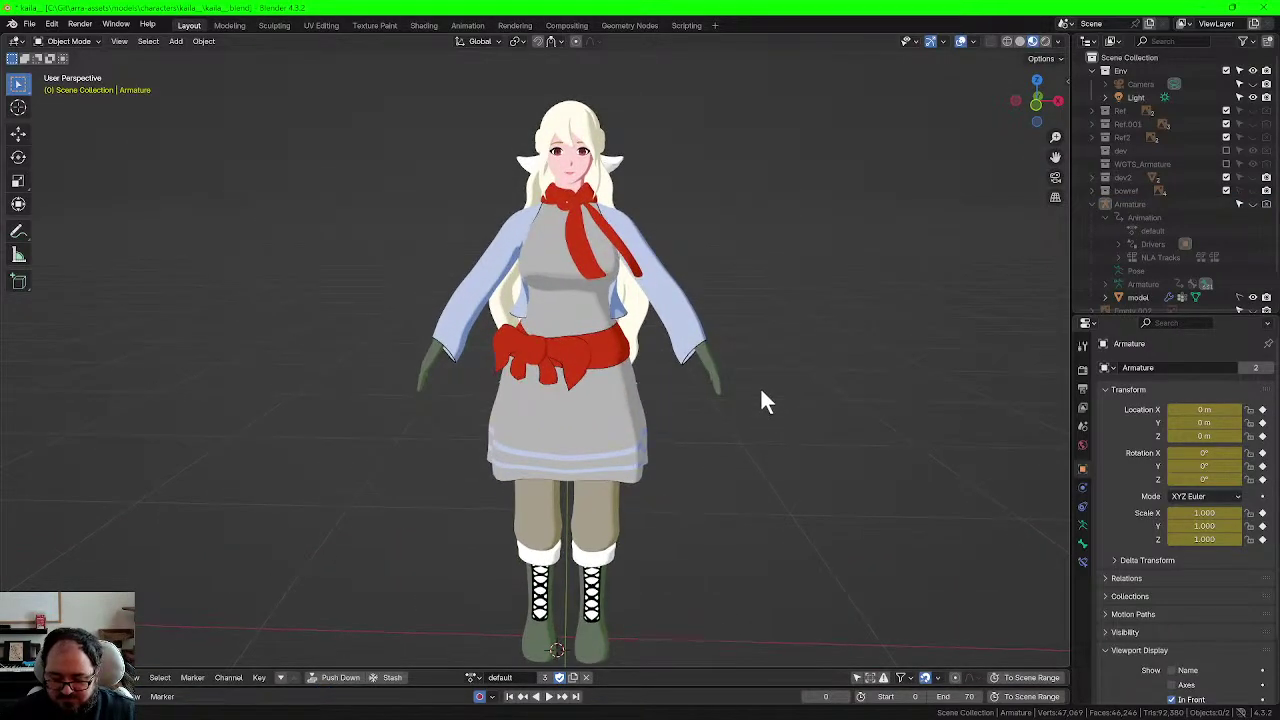
middle_drag(733, 381, 708, 354)
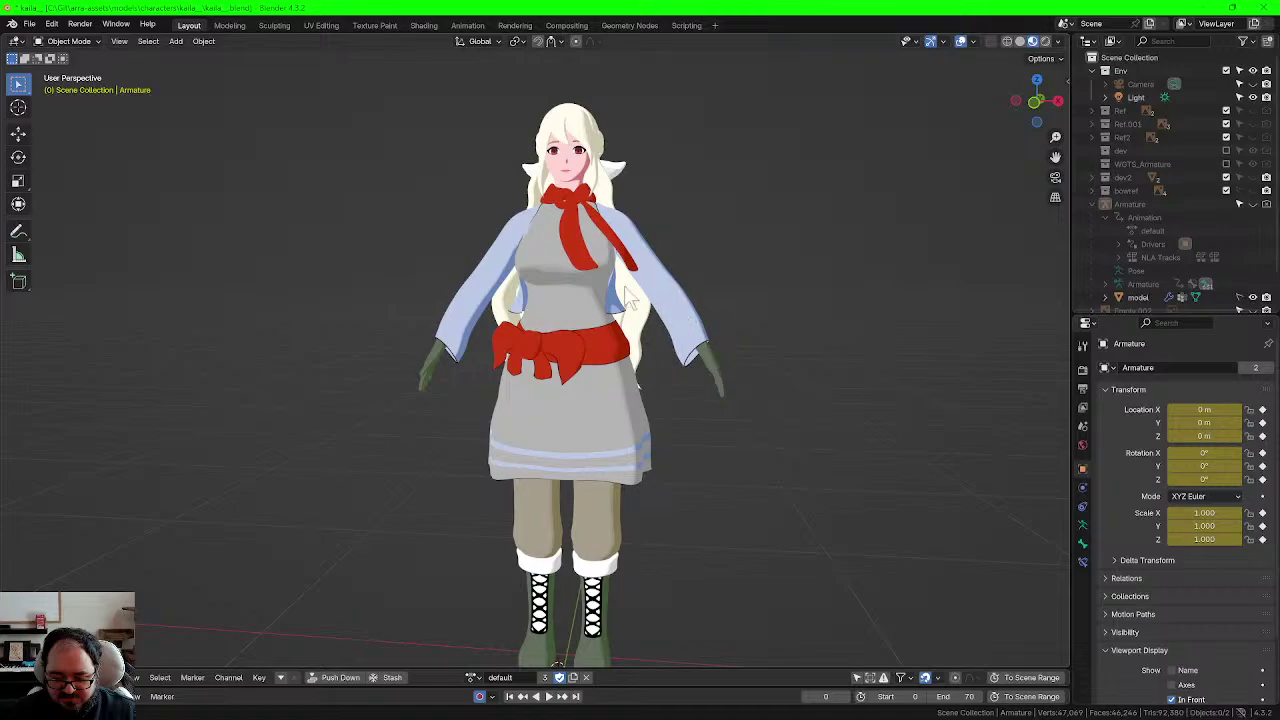
Step: Make the earlier character's model object selectable, select it briefly and examine the whole figure
scroll(1230, 250, down, 2)
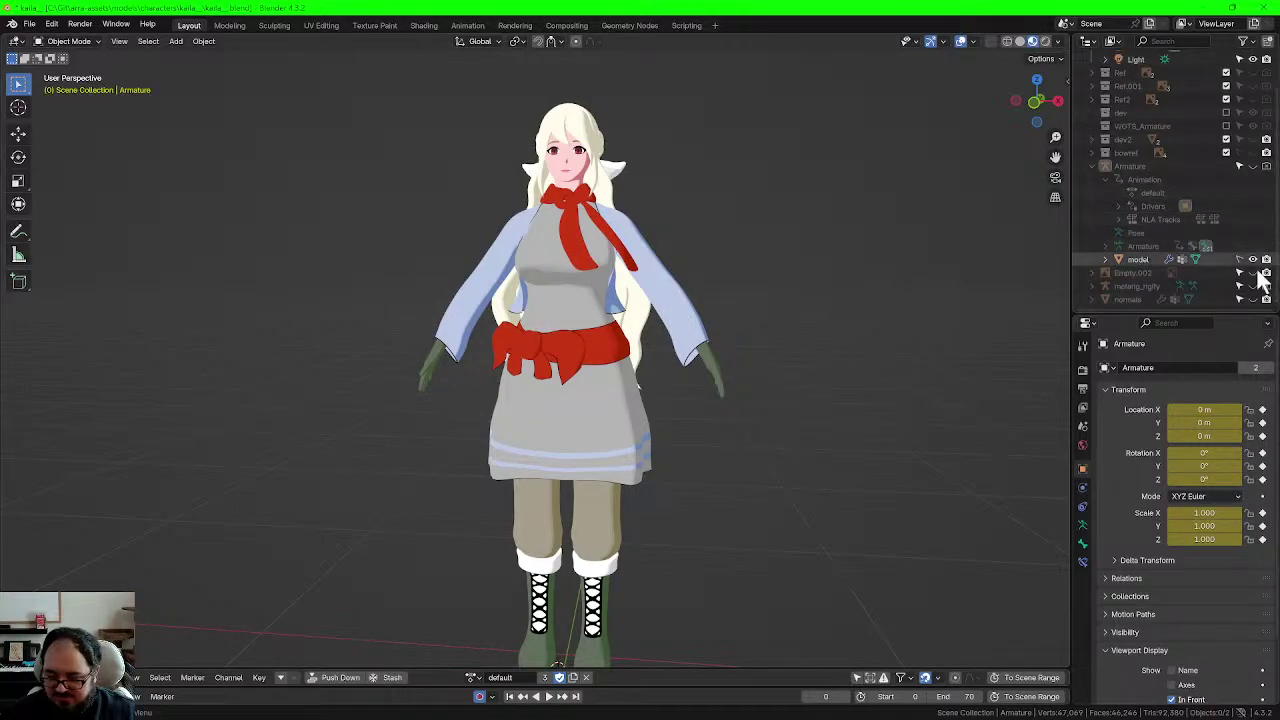
click(632, 274)
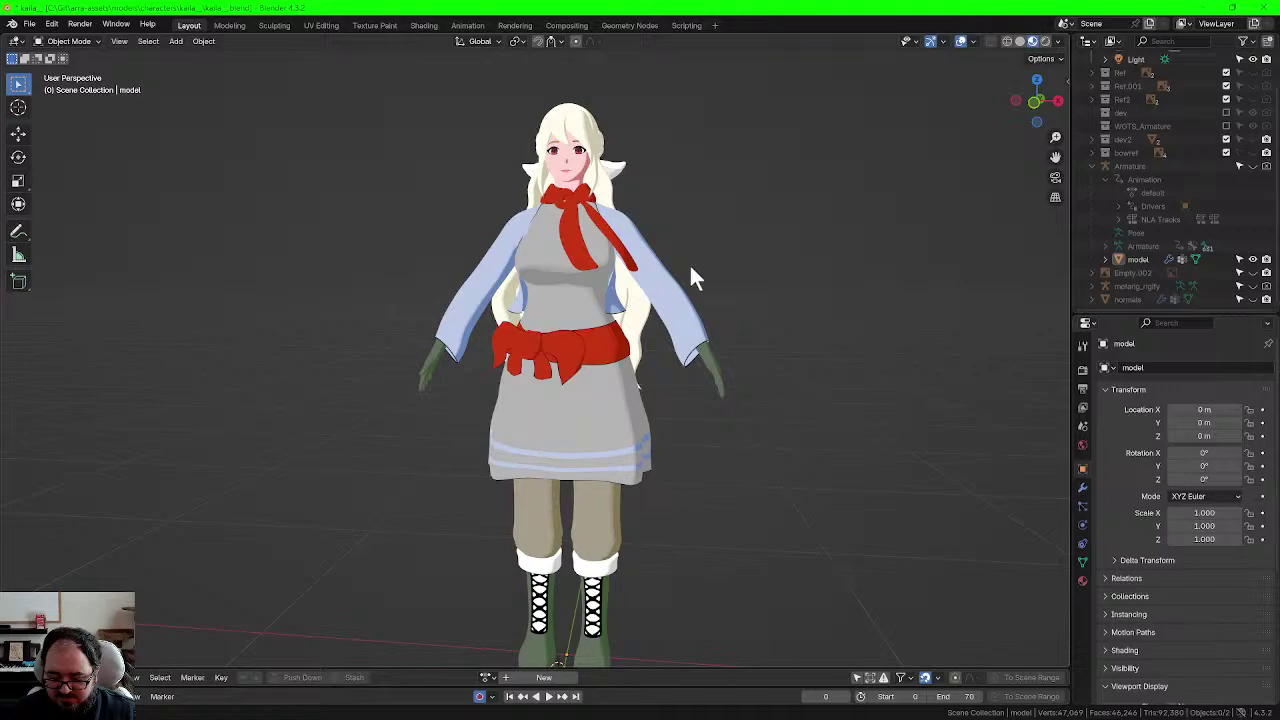
middle_drag(658, 293, 741, 381)
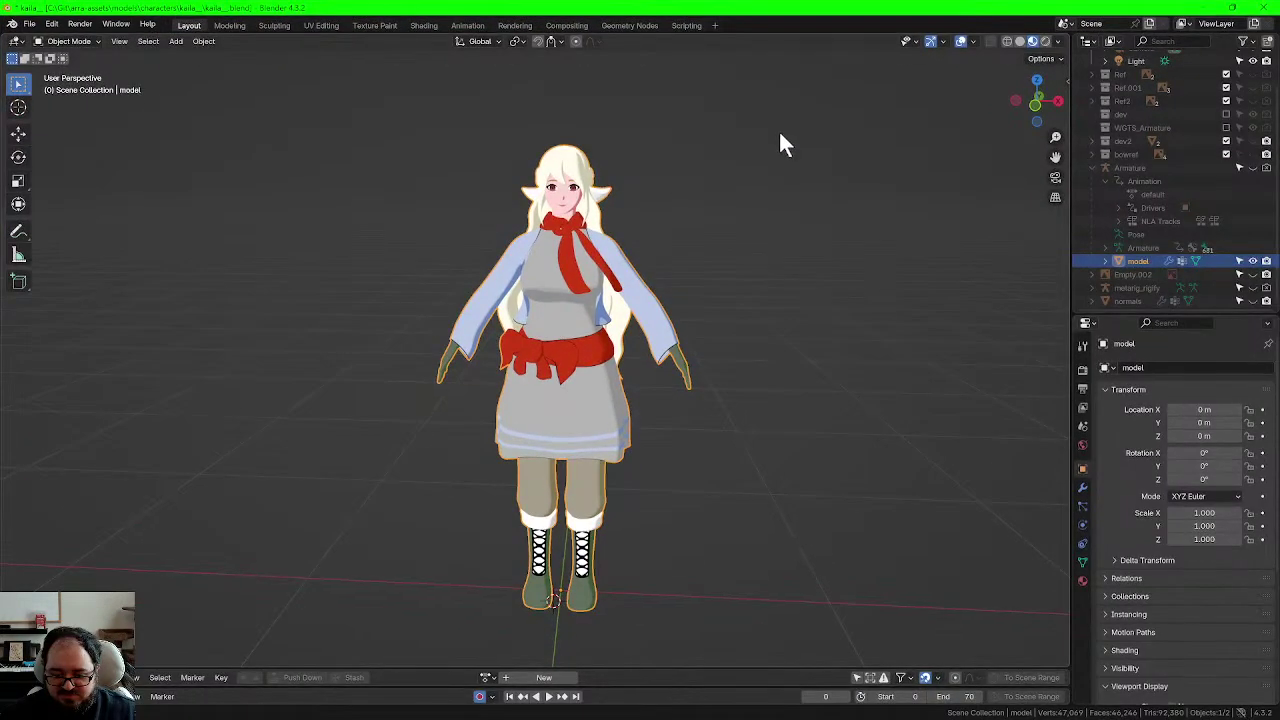
scroll(770, 280, up, 1)
scroll(772, 282, down, 1)
click(772, 282)
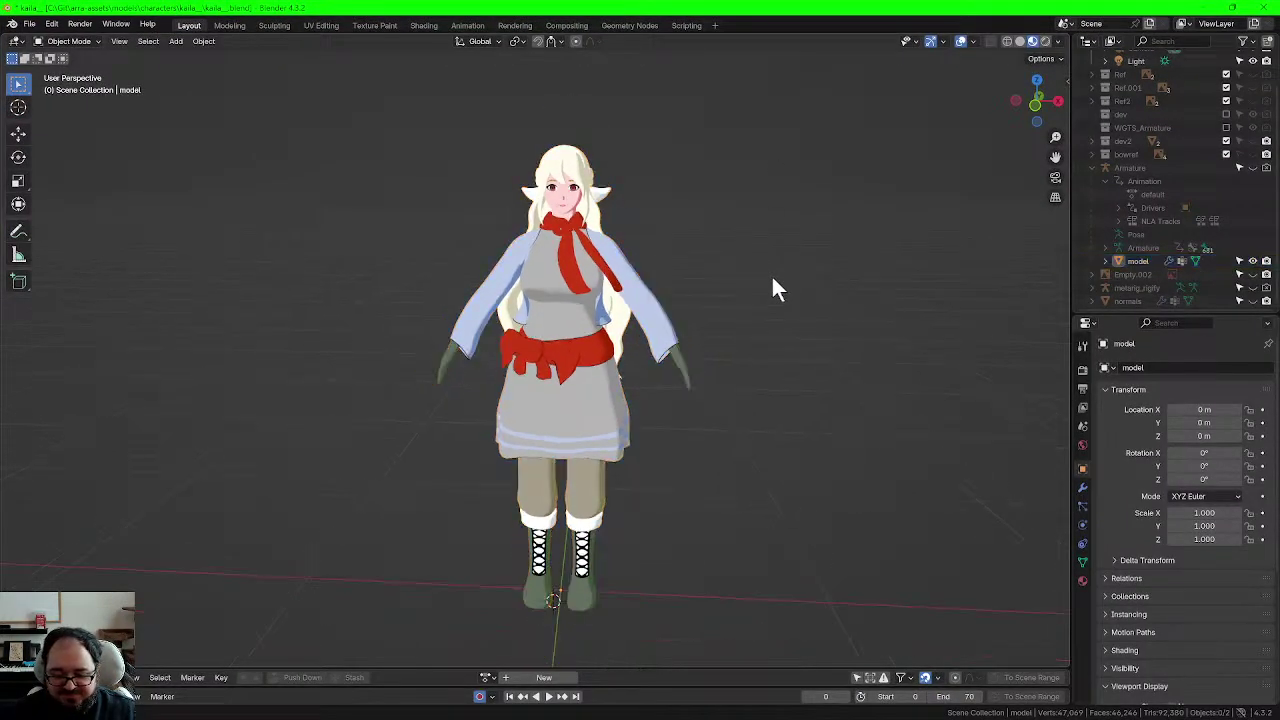
middle_drag(772, 284, 939, 210)
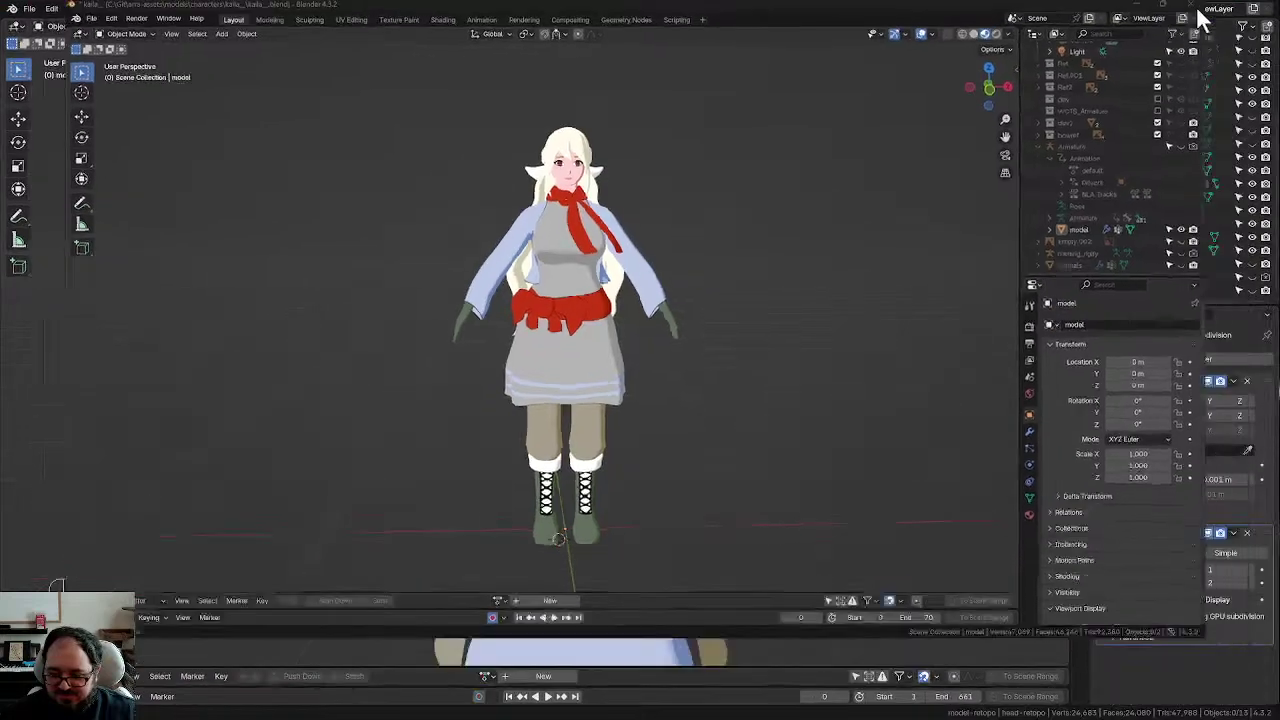
Step: Return to the retopology file, select the head and examine the face, scarf and upper body up close
middle_drag(733, 282, 587, 303)
scroll(699, 265, up, 2)
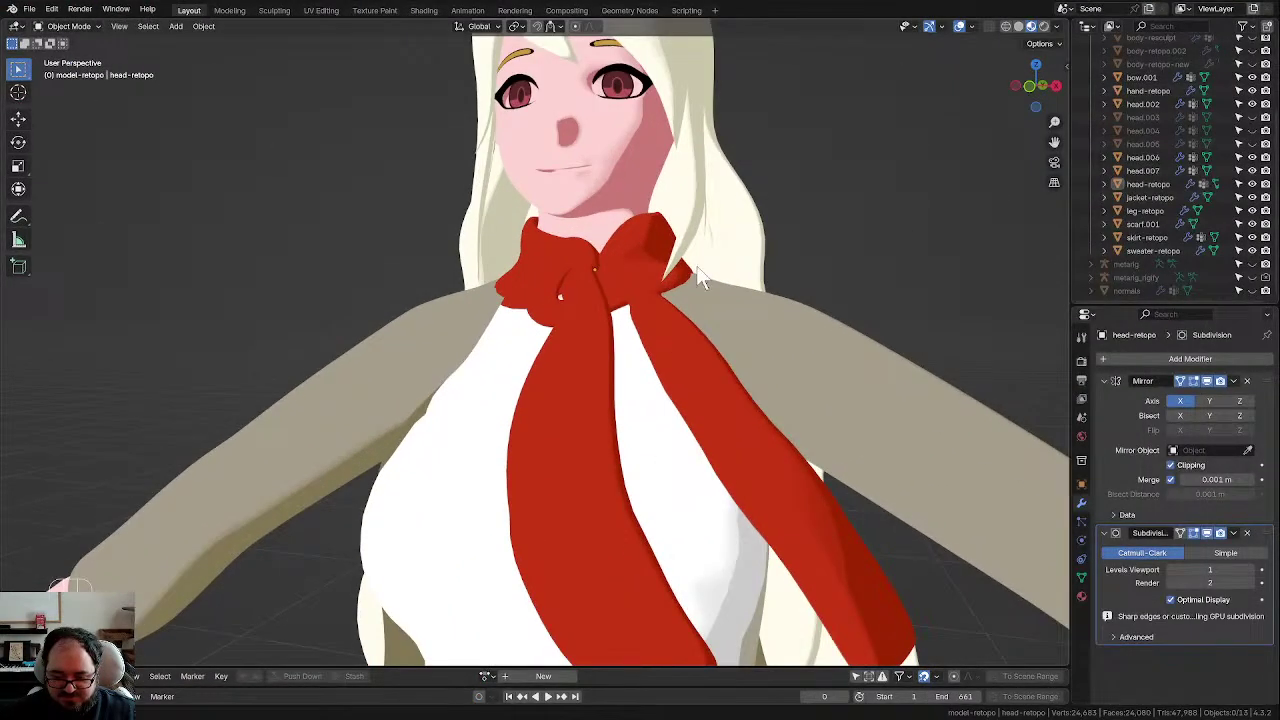
scroll(608, 325, up, 2)
scroll(413, 303, up, 1)
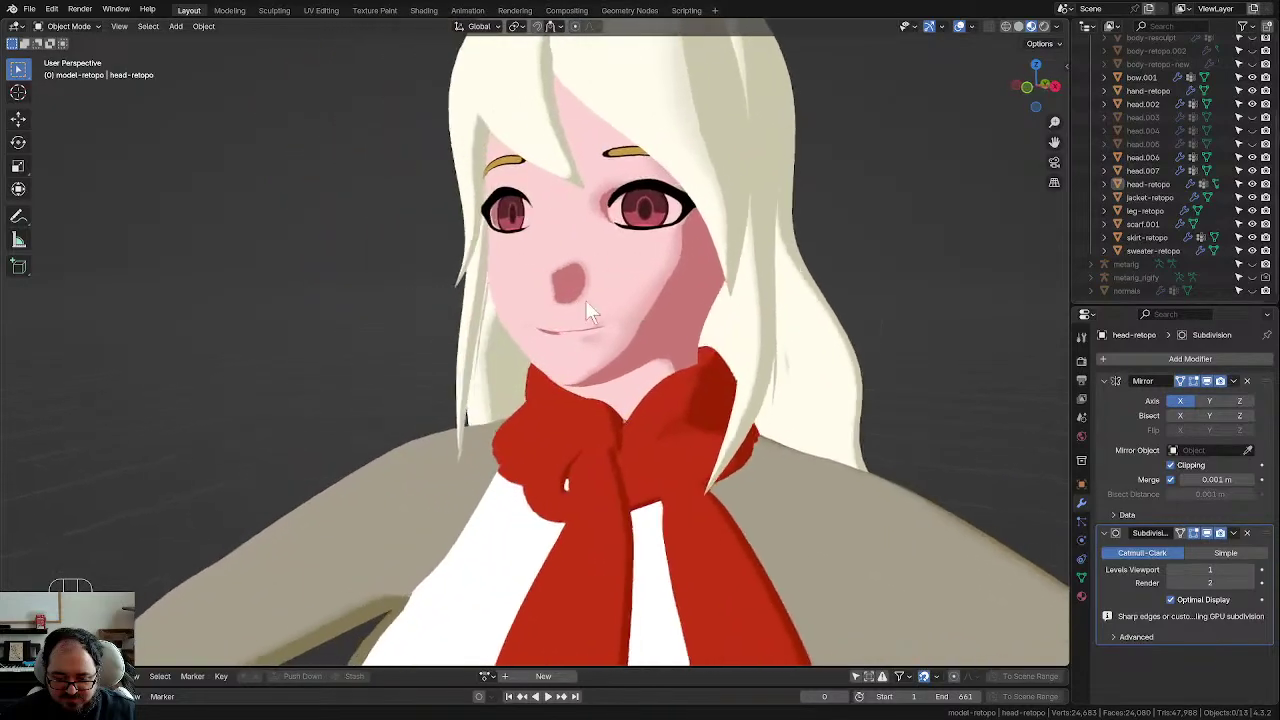
click(640, 288)
scroll(659, 285, down, 1)
scroll(660, 288, down, 2)
middle_drag(660, 288, 668, 346)
shift+scroll(669, 350, down, 5)
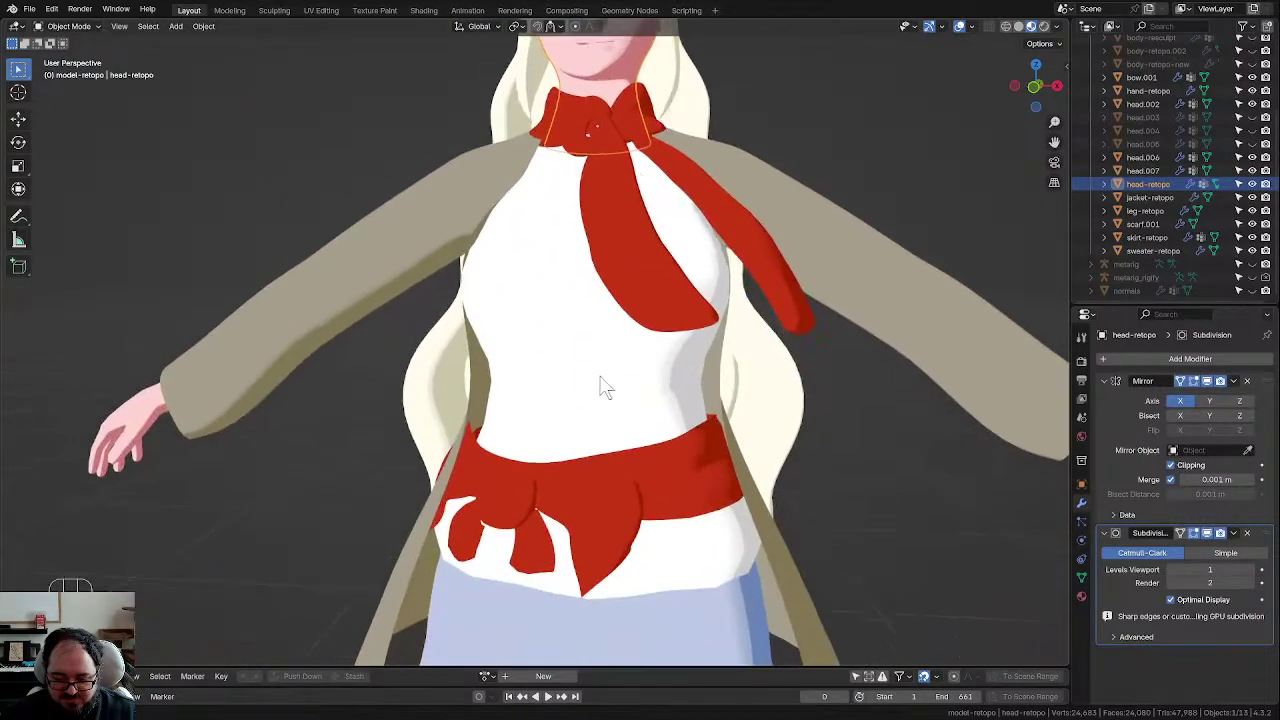
Step: Select the sweater and examine its outline beneath the jacket and scarf
click(600, 386)
mouse_move(600, 386)
middle_down()
mouse_move(643, 386)
mouse_move(618, 380)
middle_up()
scroll(651, 374, down, 3)
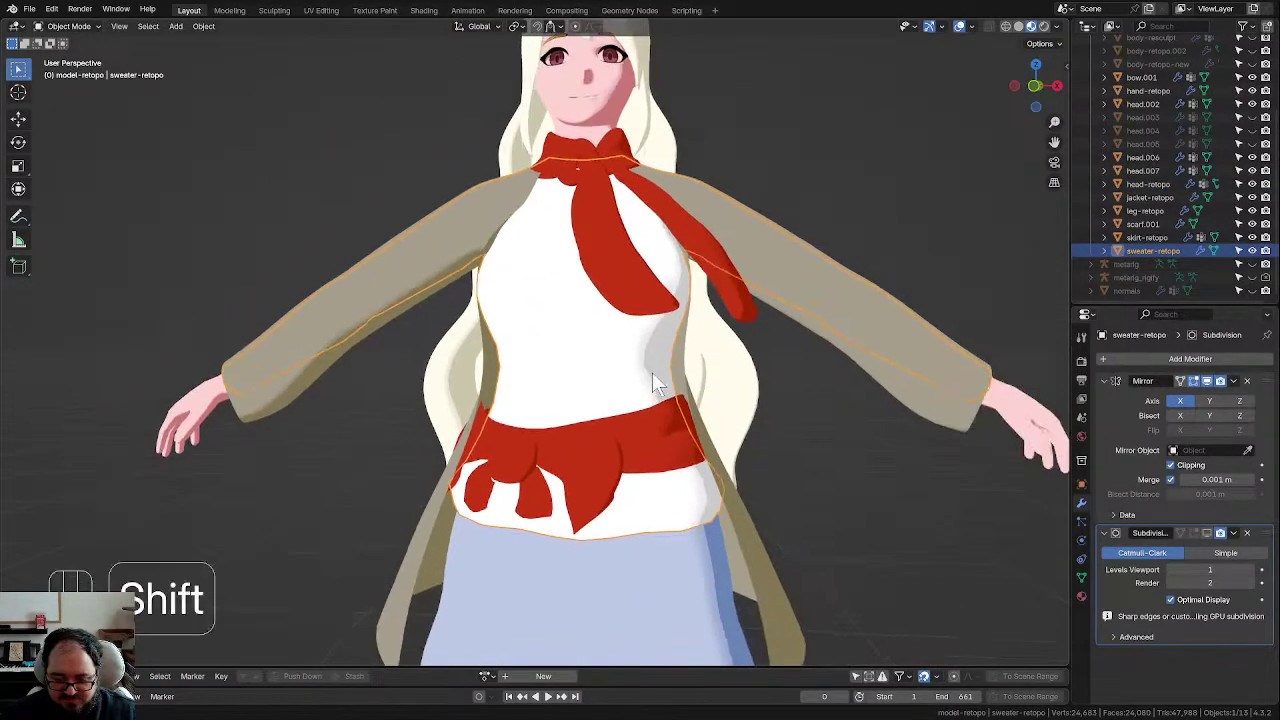
shift+scroll(631, 323, down, 4)
shift+scroll(657, 490, up, 4)
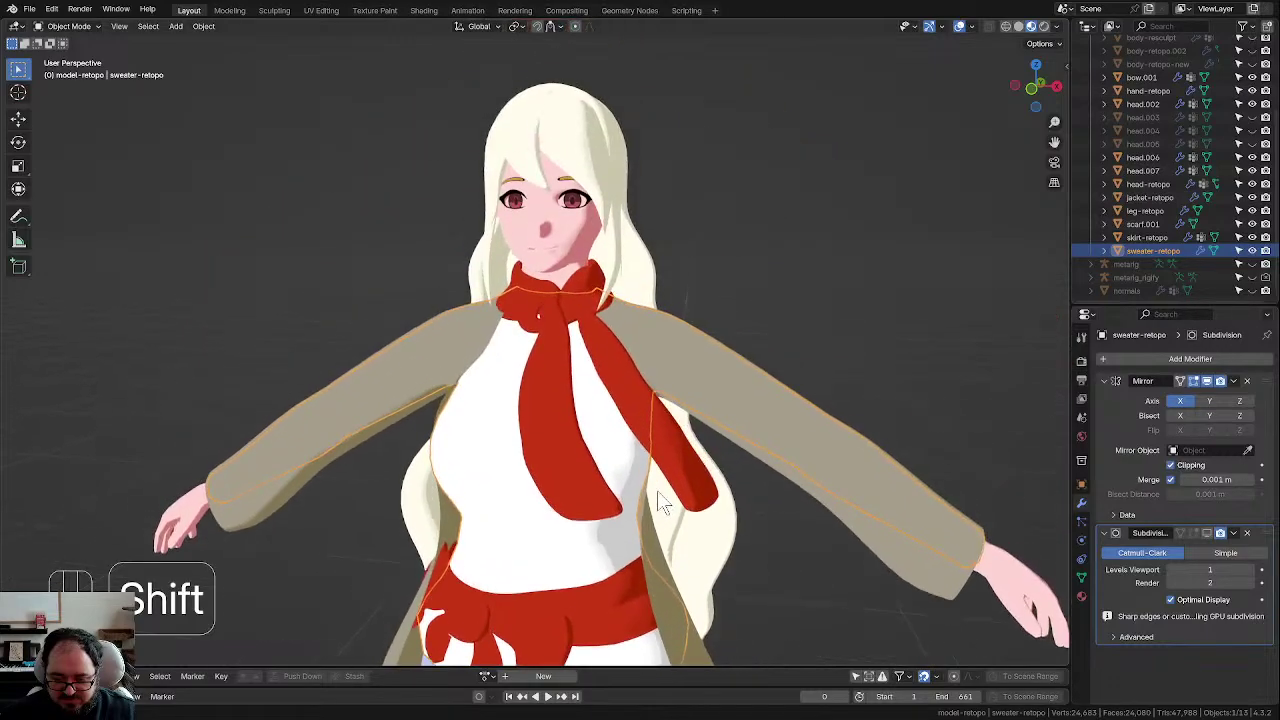
scroll(641, 393, up, 2)
Step: Toggle the viewport display of the head's Subdivision modifier off and back on to compare the face shading
click(582, 202)
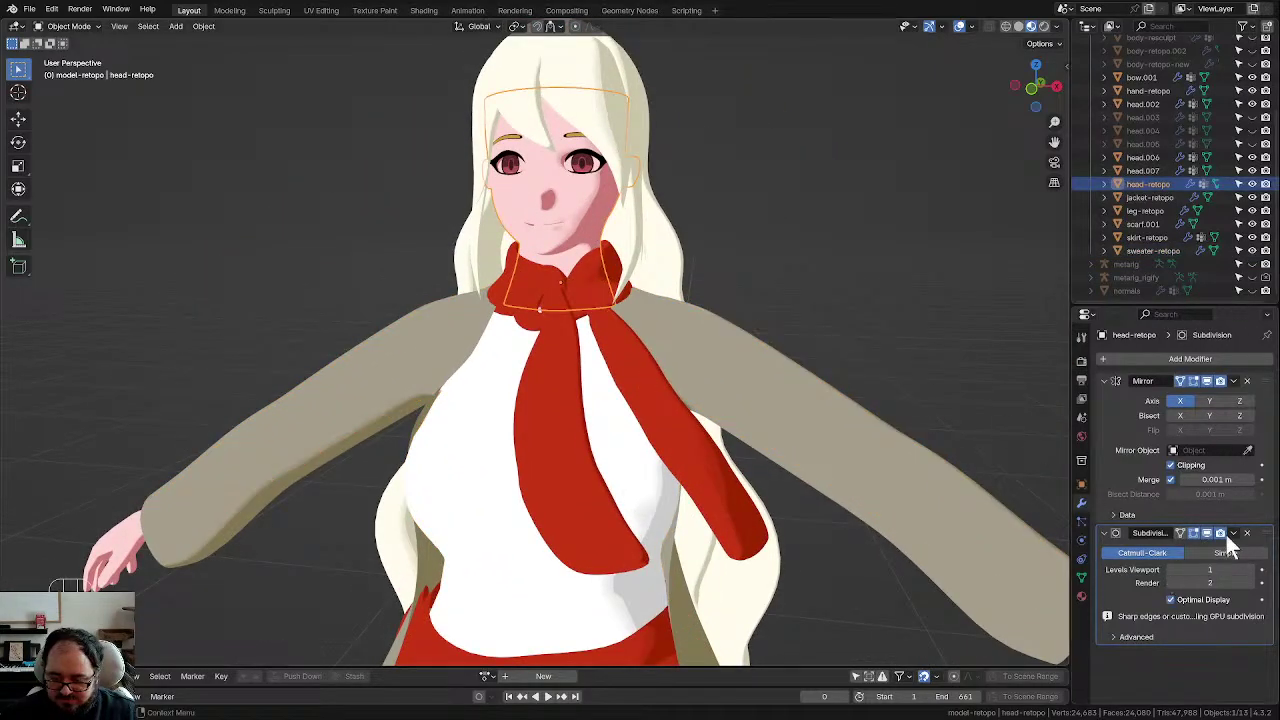
click(767, 281)
middle_drag(766, 279, 550, 338)
scroll(711, 281, up, 3)
scroll(550, 338, up, 2)
click(512, 257)
middle_drag(512, 257, 610, 276)
scroll(603, 294, down, 2)
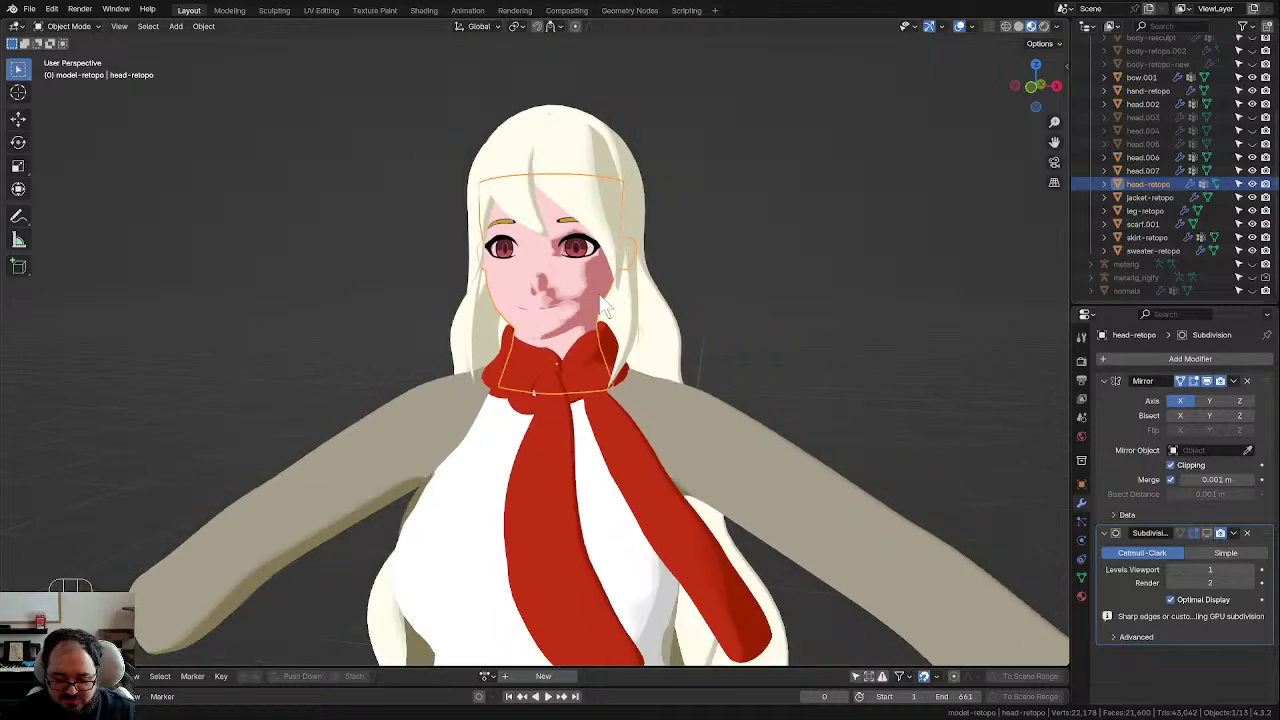
click(655, 298)
scroll(577, 264, up, 1)
click(577, 264)
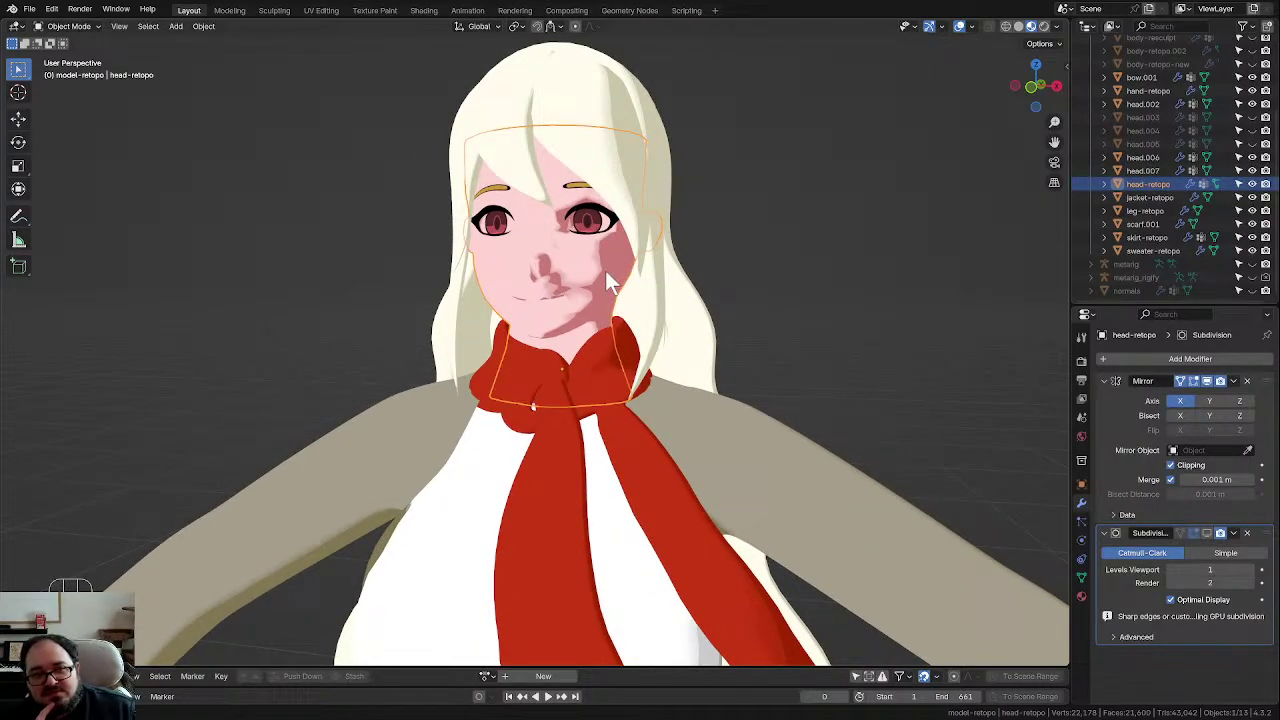
scroll(700, 225, up, 1)
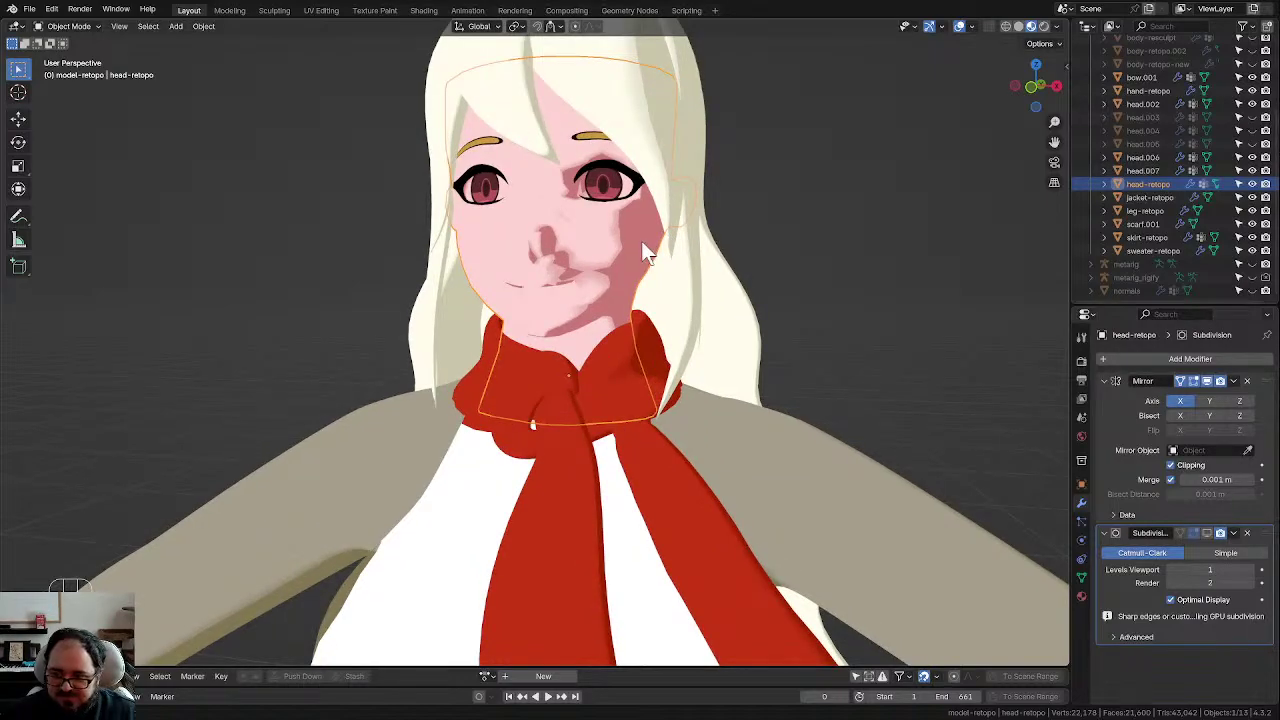
click(1206, 533)
Step: Enter edit mode on the head mesh and turn off the Retopology overlay
middle_drag(788, 248, 595, 328)
scroll(690, 337, up, 4)
key(Tab)
scroll(595, 328, up, 4)
scroll(510, 298, up, 2)
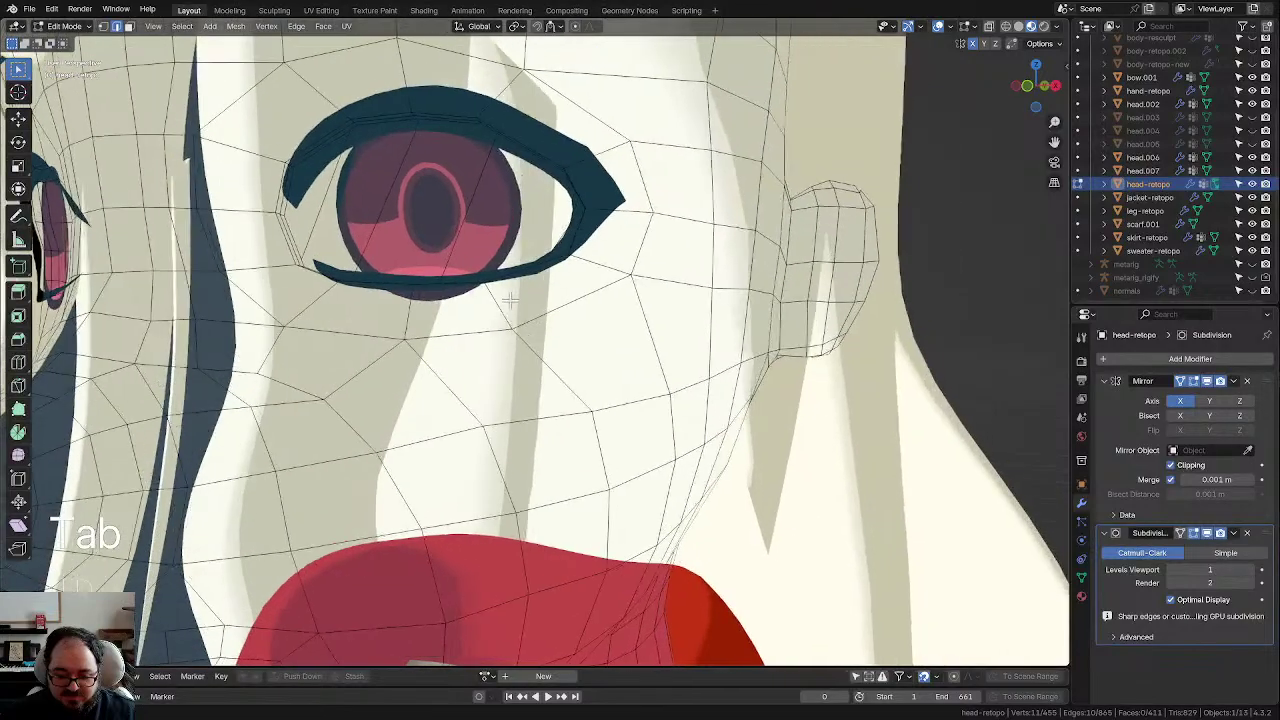
click(974, 27)
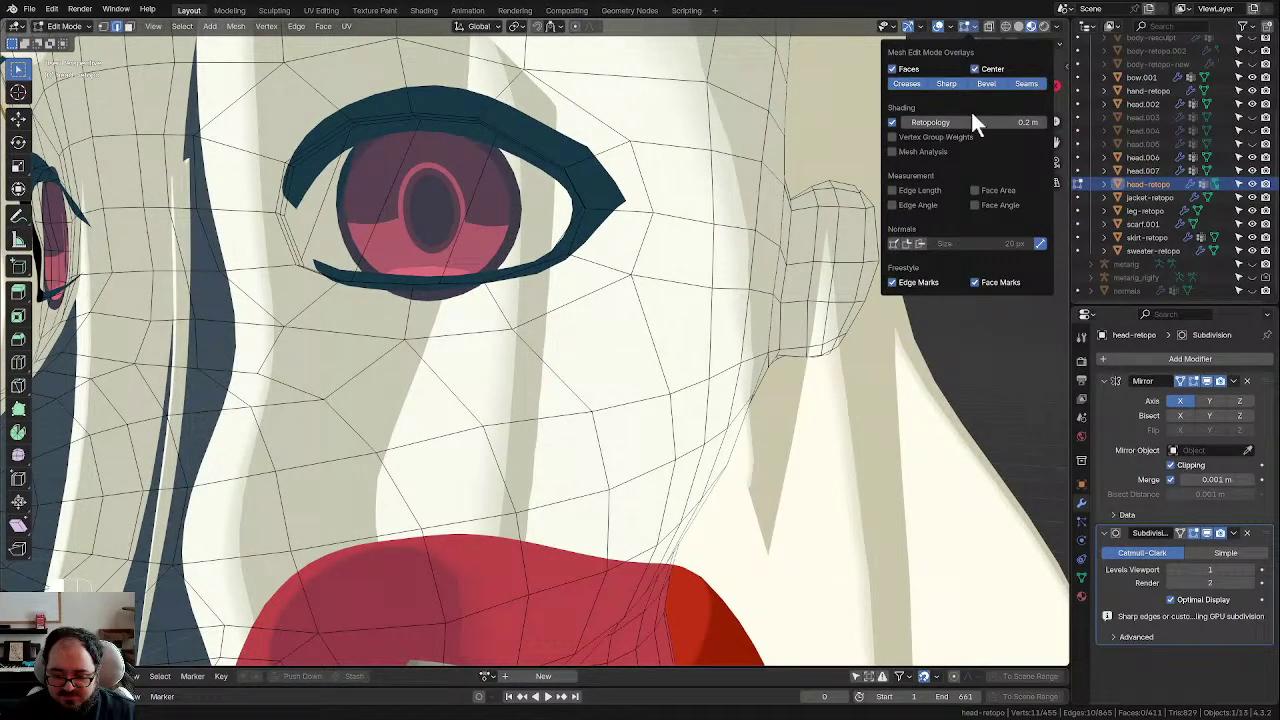
click(894, 117)
Step: Switch to face selection and examine the mesh around the eyes, nose and mouth from both sides
middle_drag(550, 321, 889, 283)
scroll(640, 329, down, 4)
scroll(732, 347, up, 7)
scroll(714, 325, down, 3)
key(3)
scroll(824, 284, down, 3)
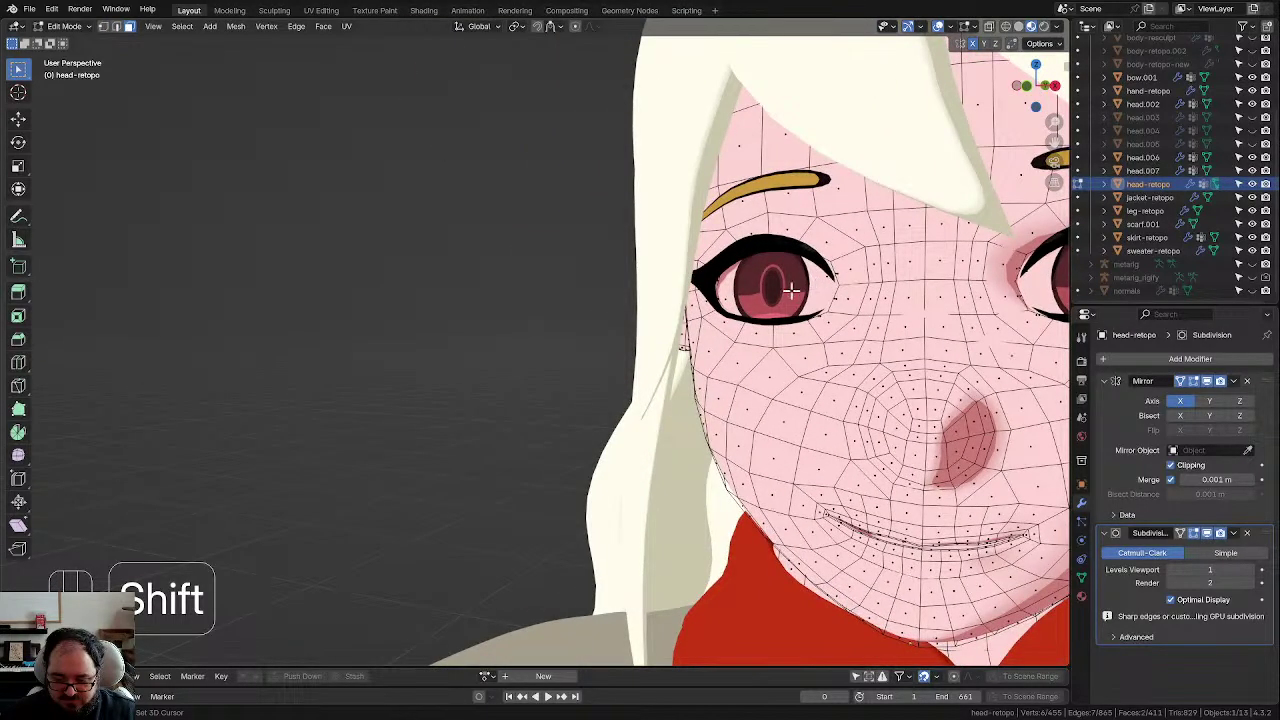
shift+middle_drag(1050, 295, 775, 296)
scroll(886, 285, down, 2)
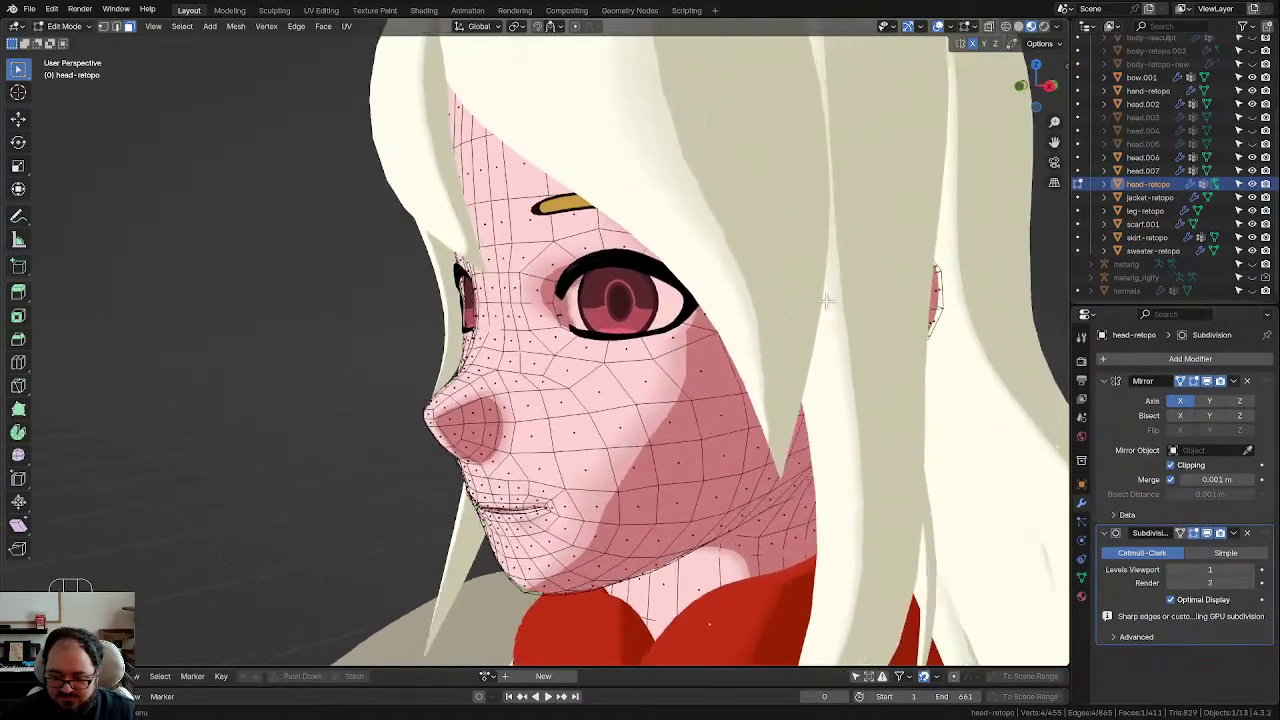
Step: Try isolating the selected eye socket face by hiding all unselected faces, and undo it
scroll(771, 295, up, 4)
scroll(771, 295, down, 2)
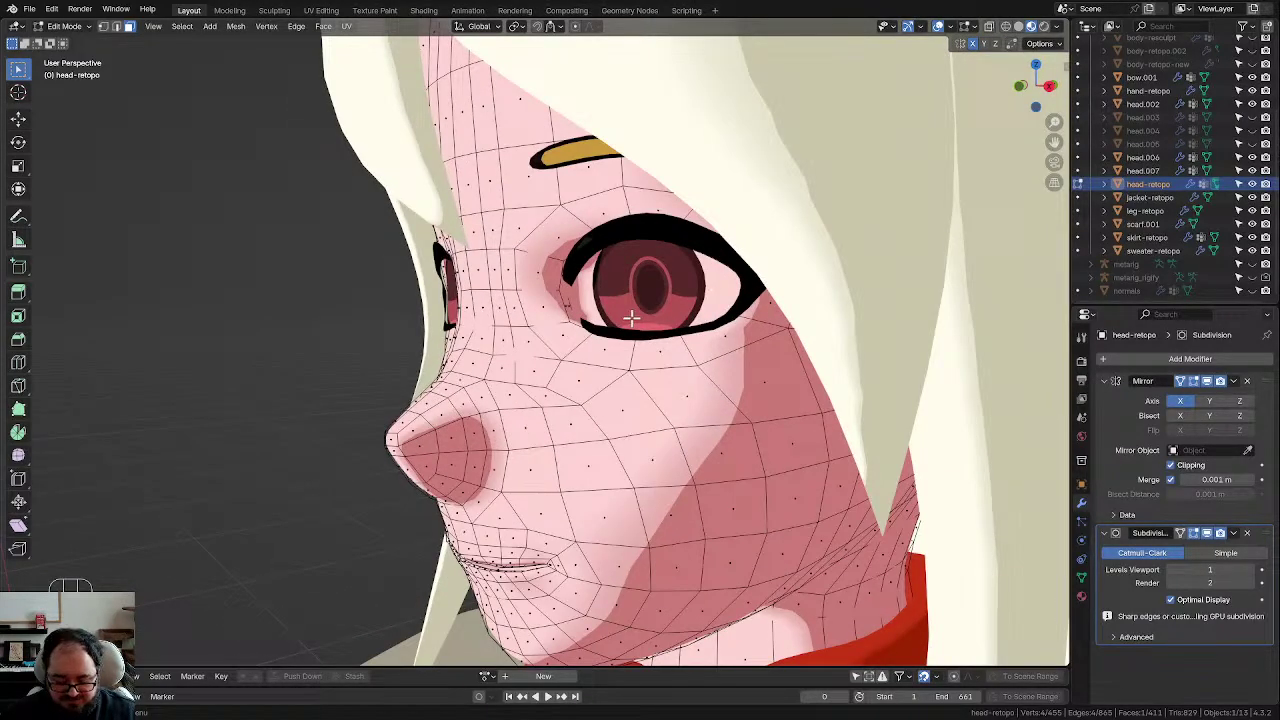
key(shift+h)
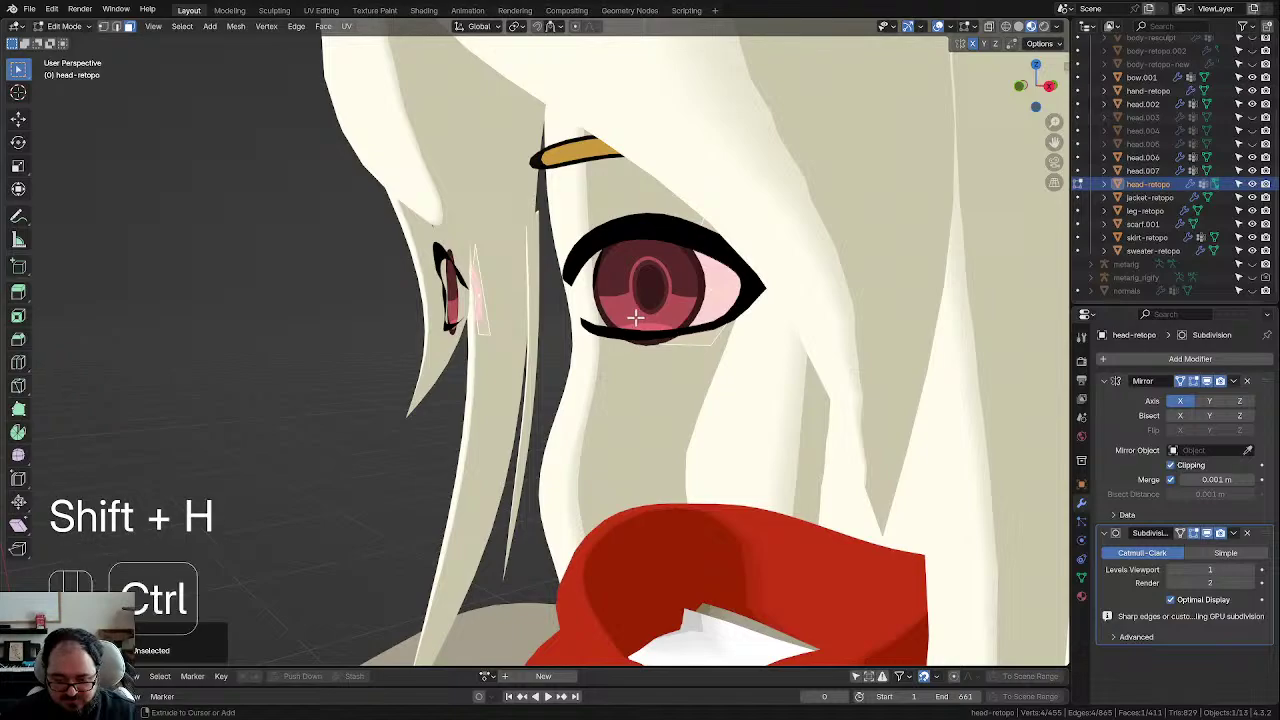
key(ctrl+z)
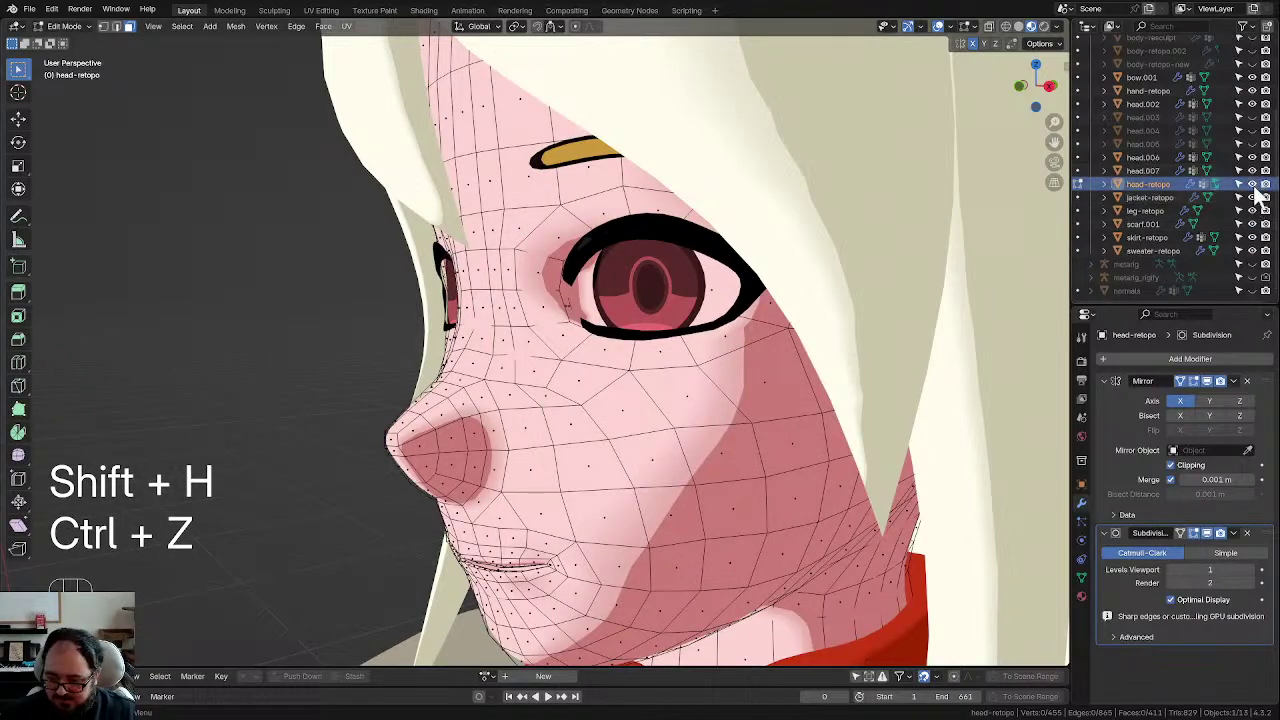
Step: Hide the hair, eye and brow objects so that the head mesh's eye sockets are exposed
drag(1252, 172, 1257, 112)
scroll(805, 342, up, 4)
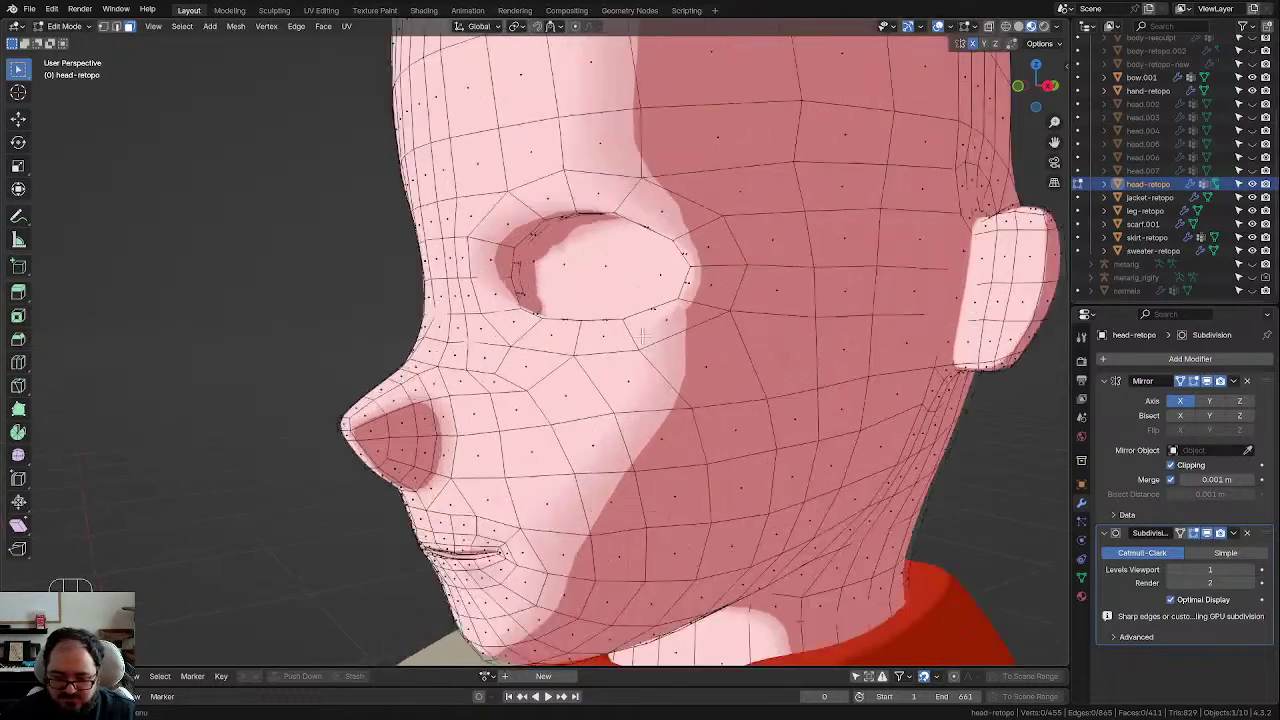
middle_drag(805, 342, 796, 378)
middle_drag(796, 378, 750, 355)
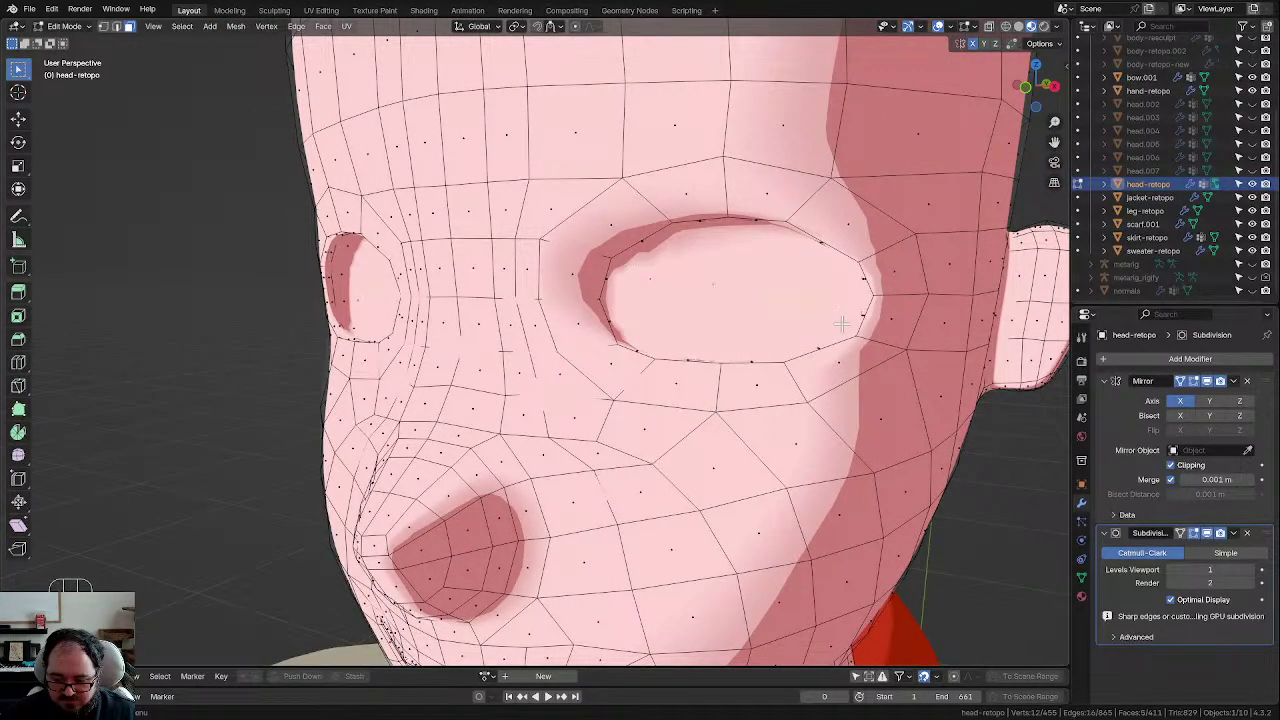
Step: Show the head mesh in solid shading, switch to wireframe, and try picking a back face inside the eye socket
click(1018, 26)
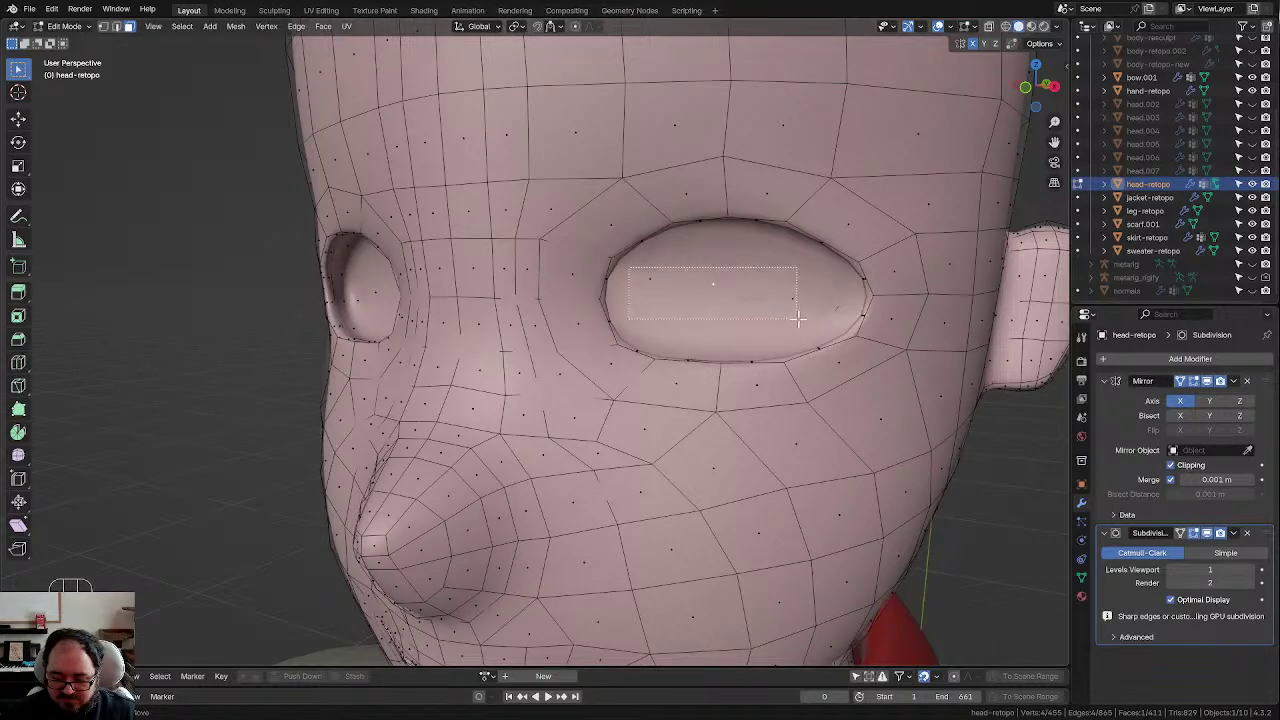
key(z)
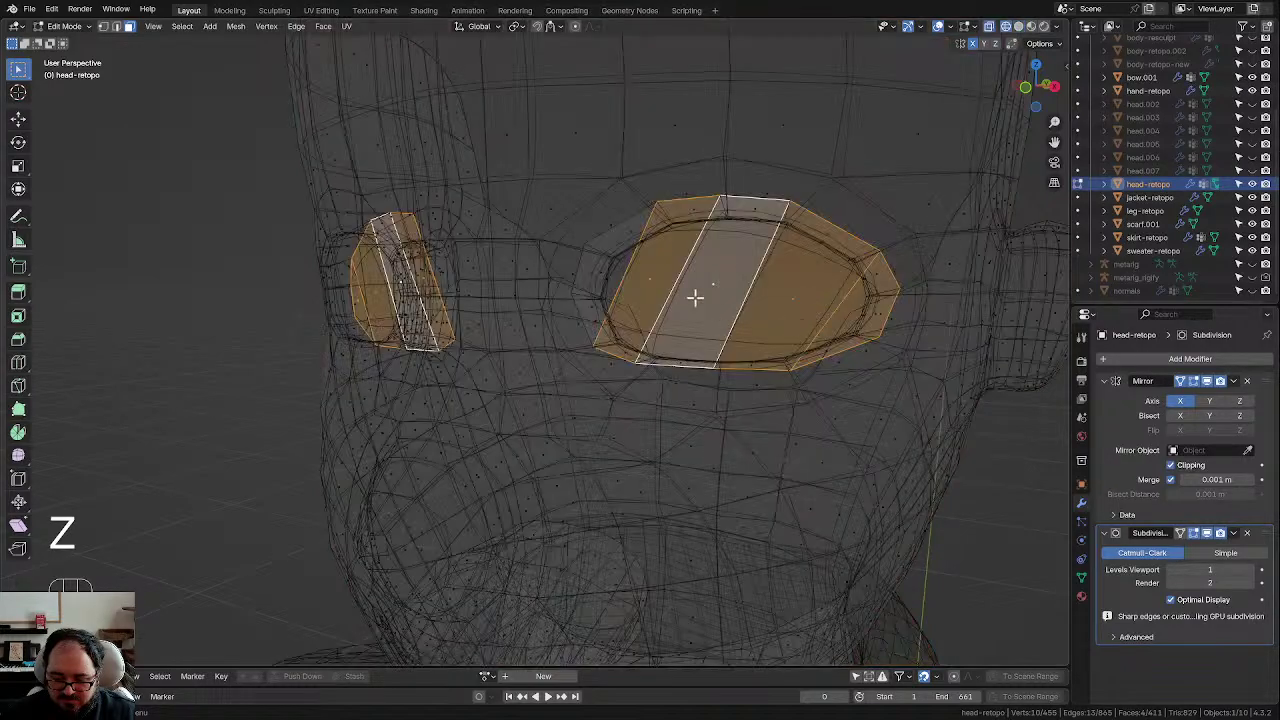
click(705, 304)
mouse_move(707, 326)
middle_down()
mouse_move(562, 366)
mouse_move(420, 297)
mouse_move(606, 323)
mouse_move(537, 389)
mouse_move(520, 316)
mouse_move(470, 310)
middle_up()
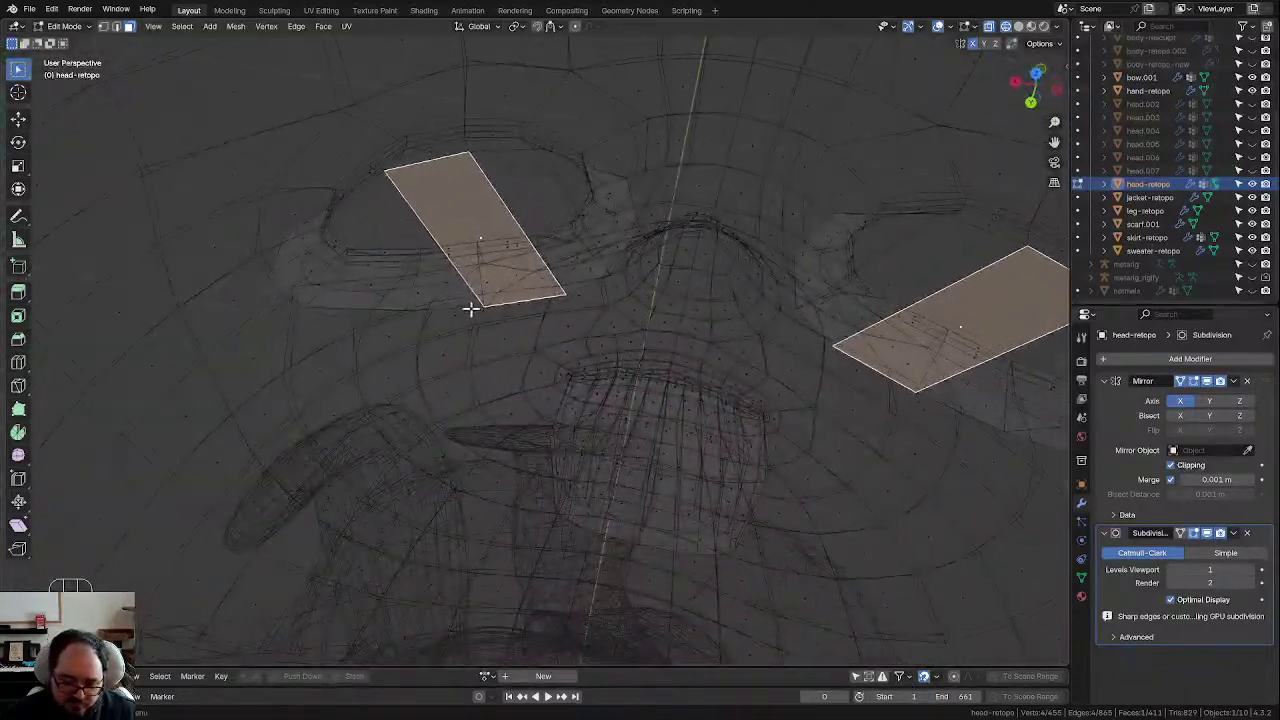
Step: Select the five faces that form the back wall of the eye socket
click(545, 208)
click(583, 211)
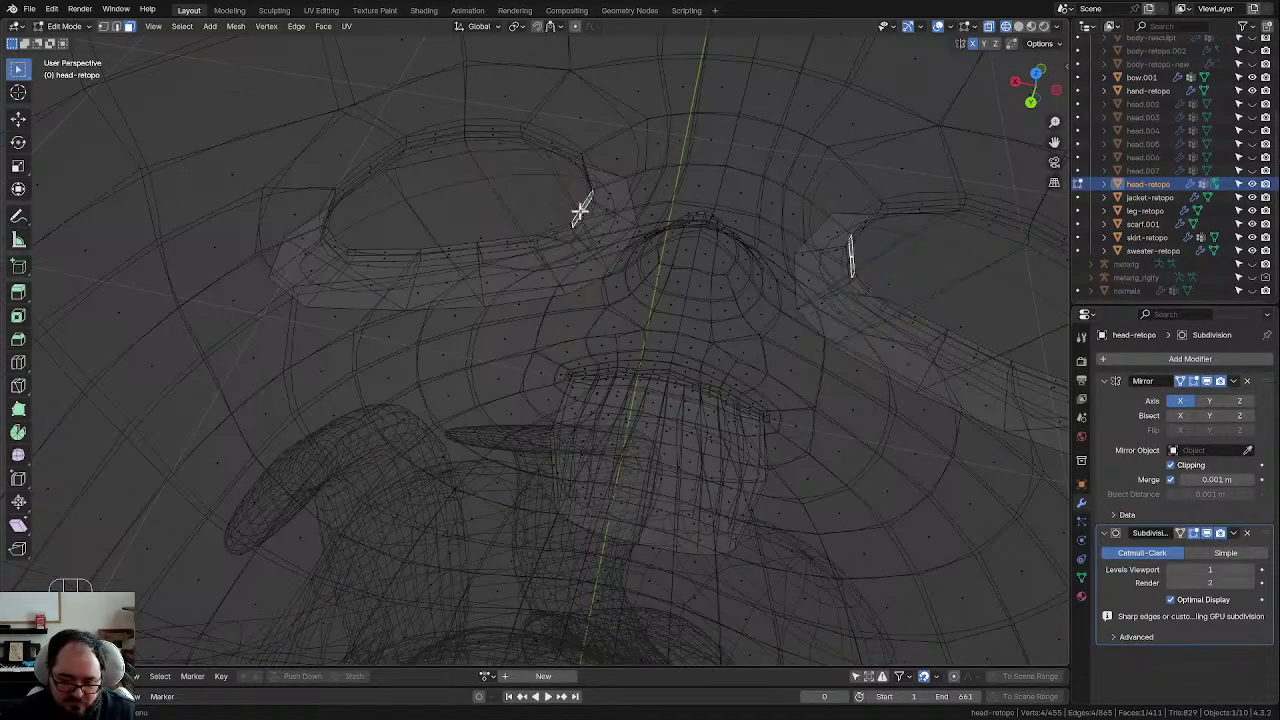
click(600, 215)
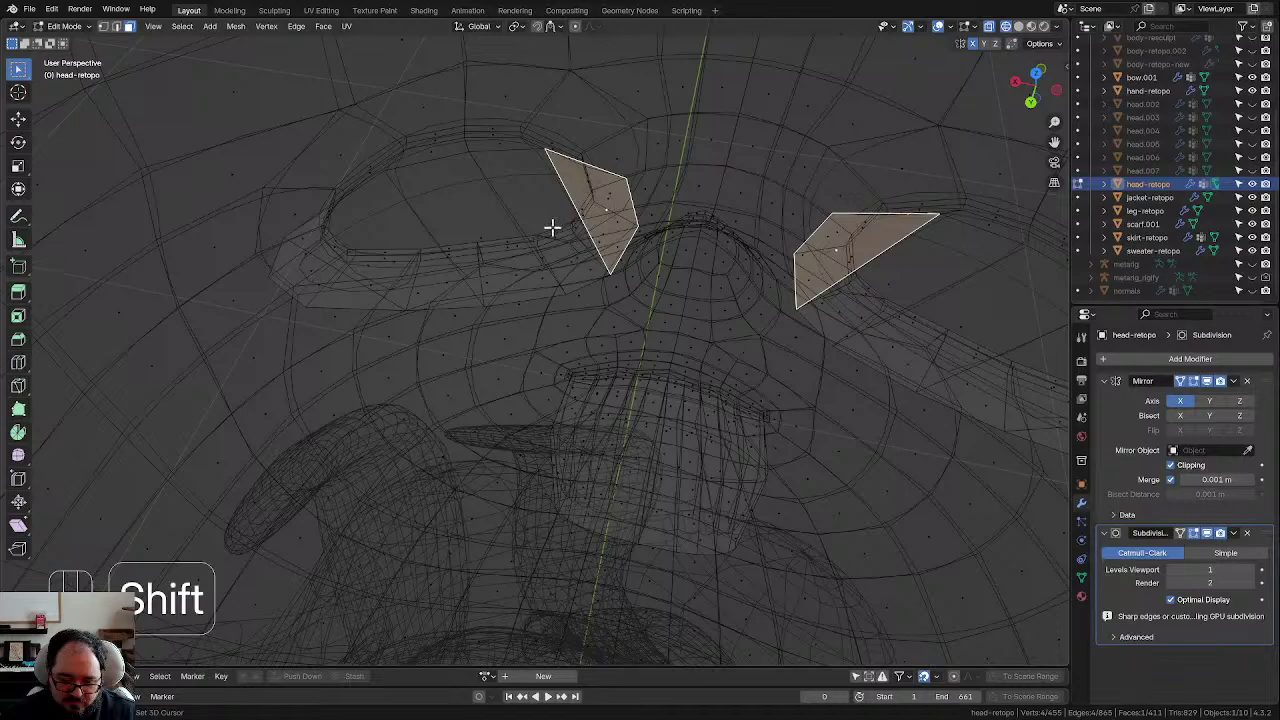
shift+click(500, 234)
shift+click(462, 245)
shift+click(391, 263)
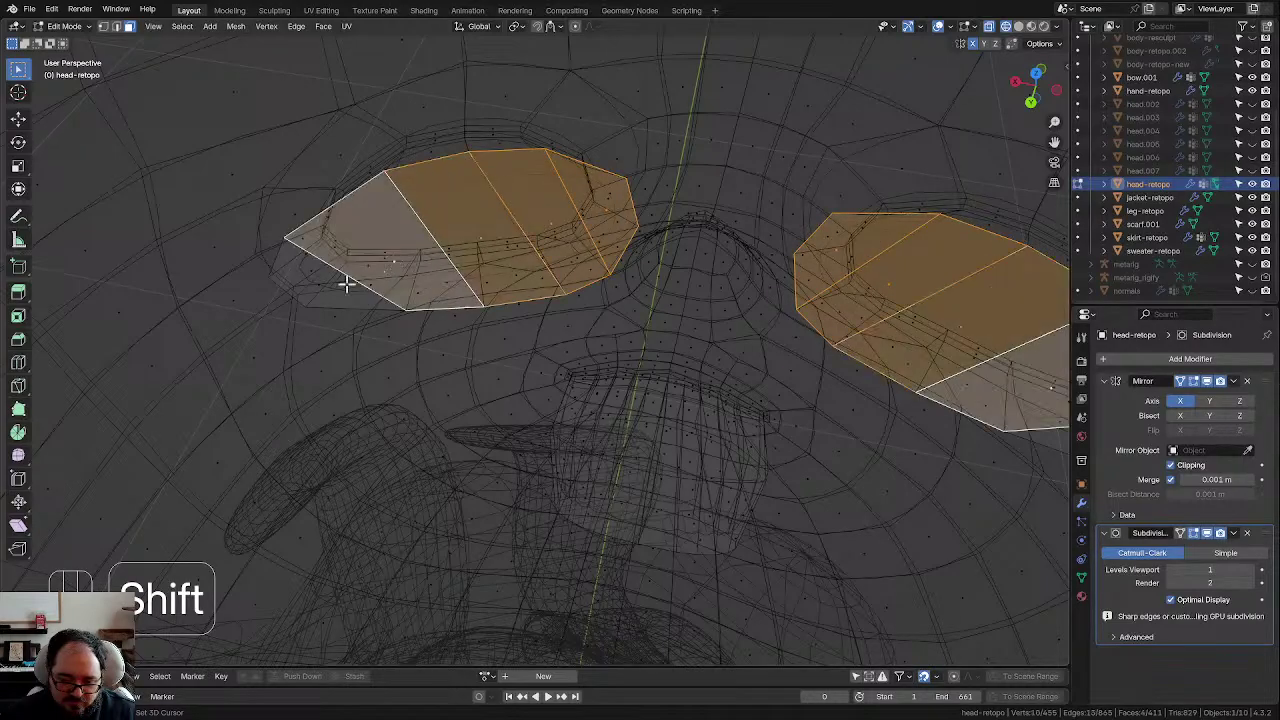
shift+click(309, 276)
key(ctrl+z)
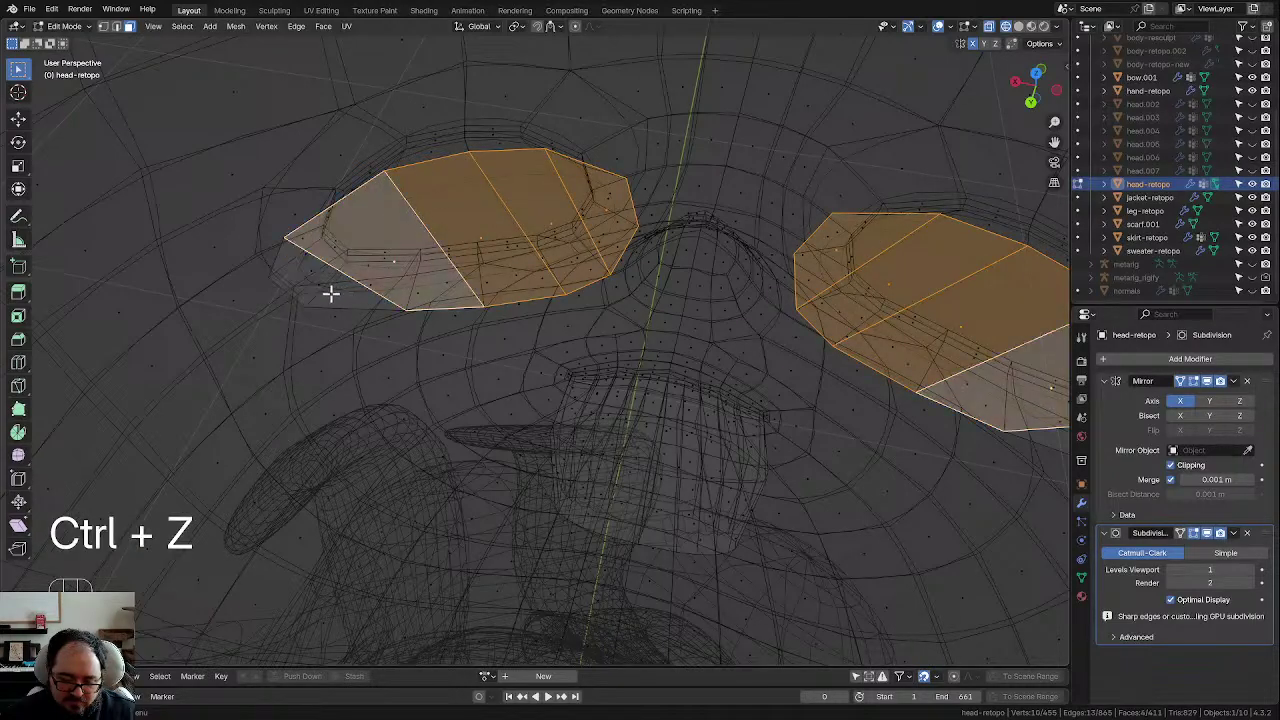
shift+click(321, 287)
middle_drag(480, 306, 732, 250)
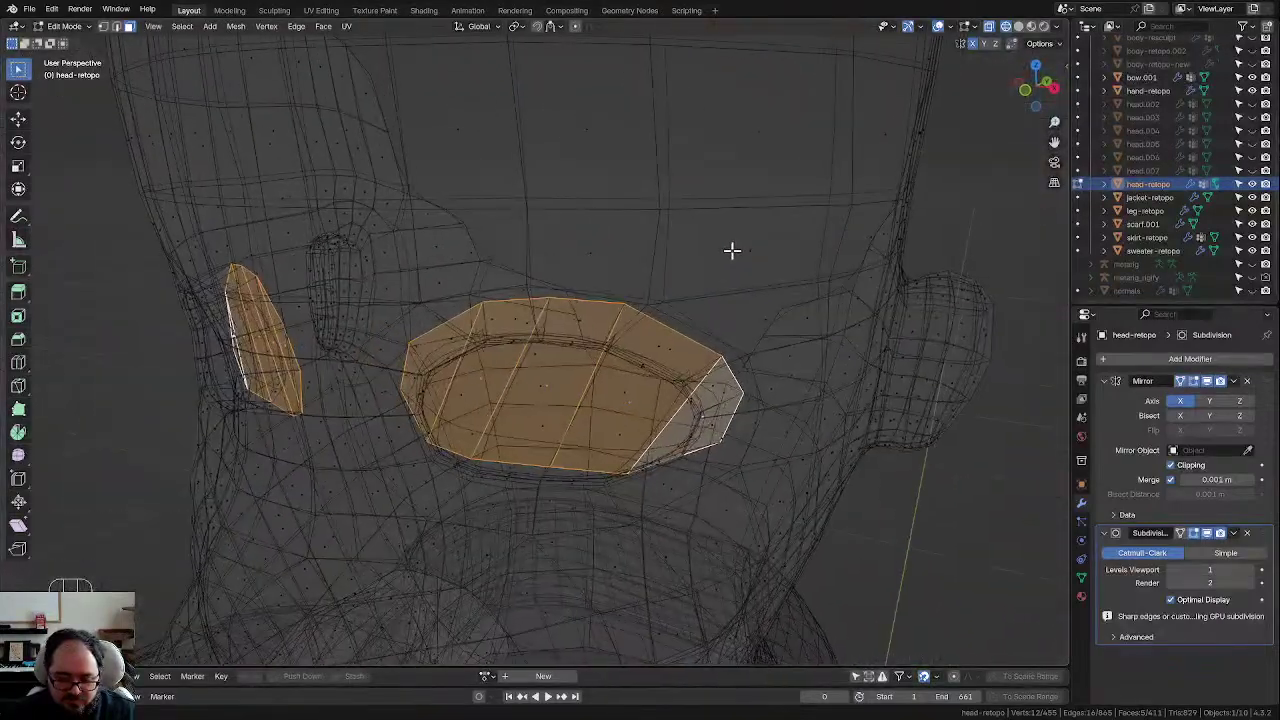
Step: In the UV Editing workspace, try moving the socket back faces' UVs onto the white palette swatch, and undo it
click(320, 11)
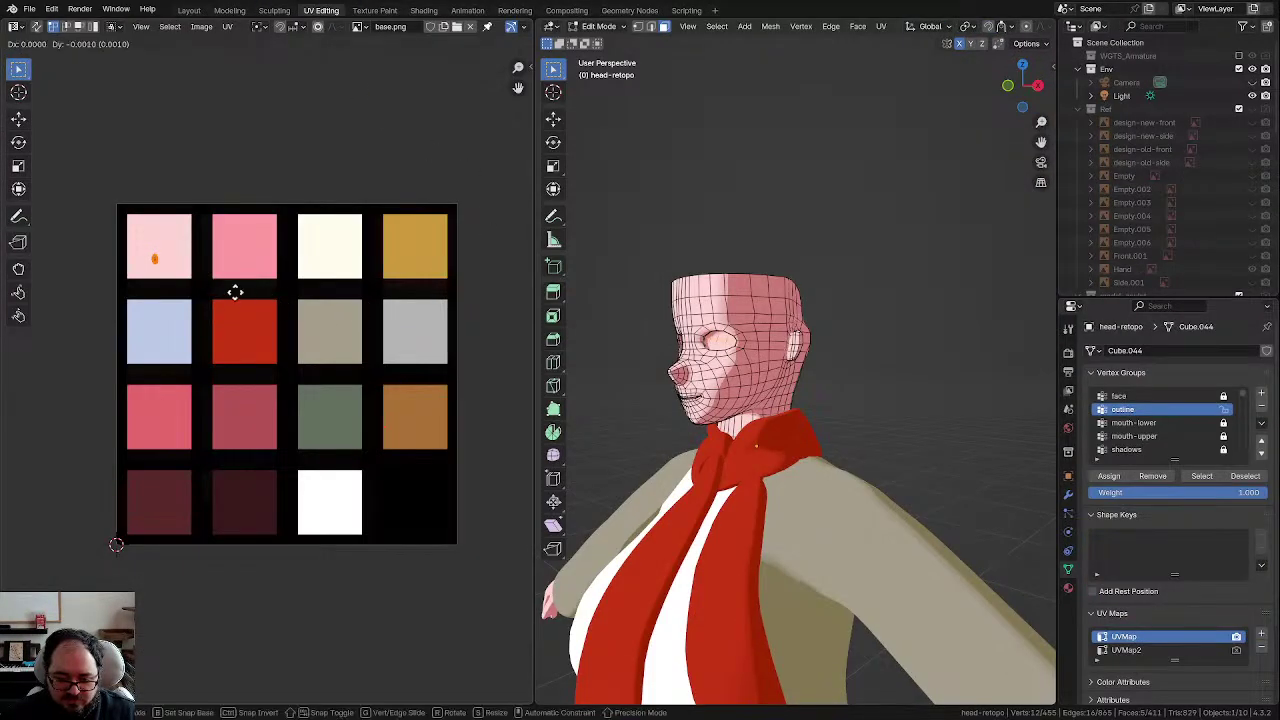
click(381, 508)
scroll(731, 283, up, 6)
mouse_move(731, 283)
middle_down()
mouse_move(786, 283)
mouse_move(750, 282)
middle_up()
key(ctrl+KP_Add)
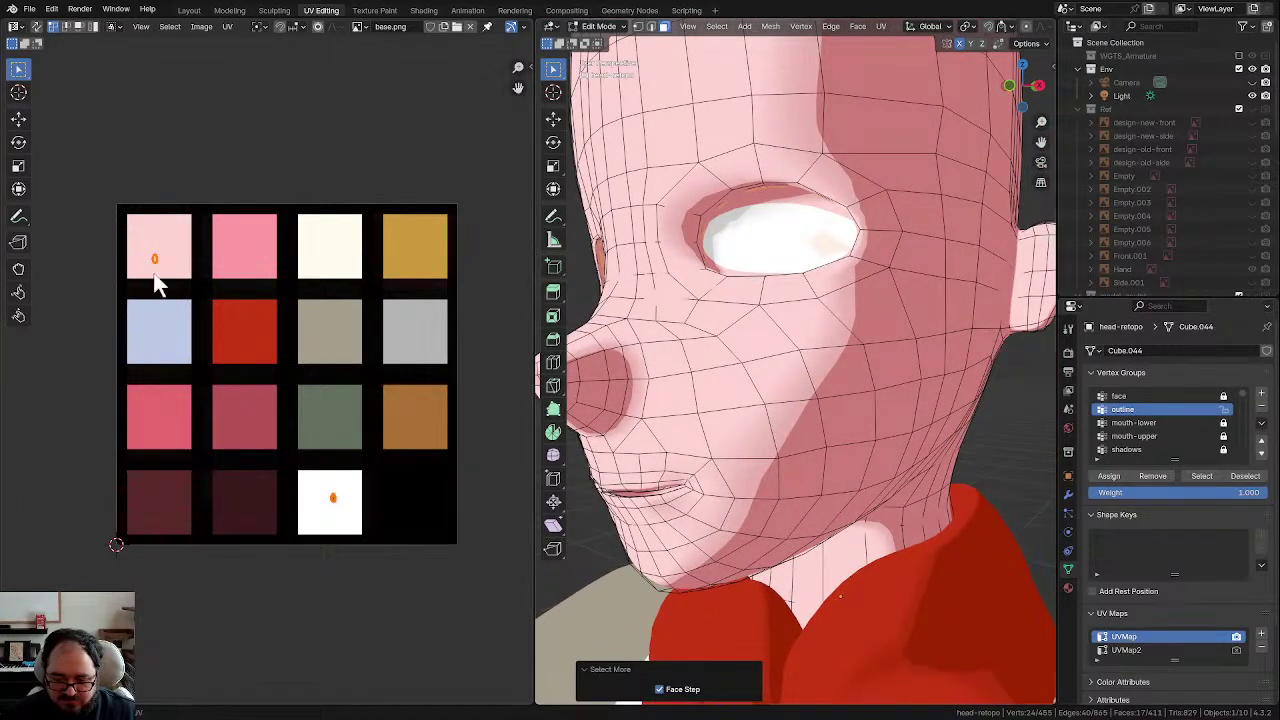
key(ctrl+z)
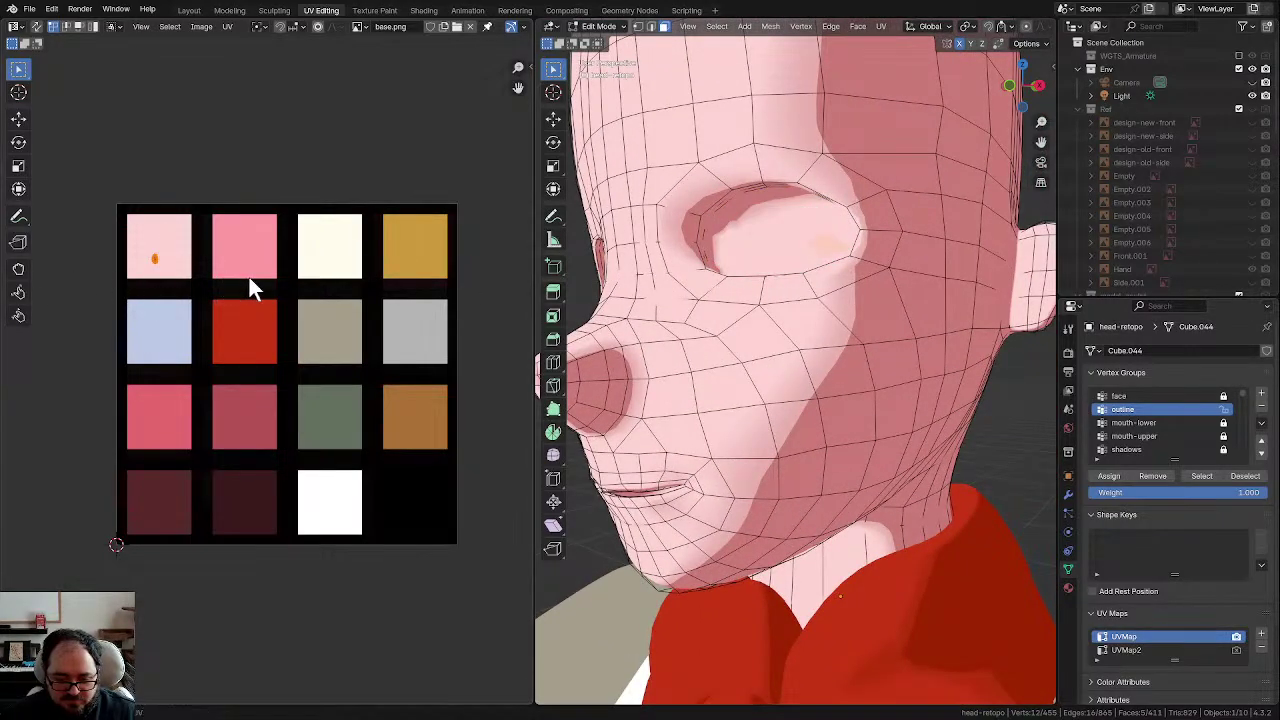
Step: Grow the socket selection by one ring, try moving its UVs onto the white swatch, and undo the move
key(ctrl+KP_Add)
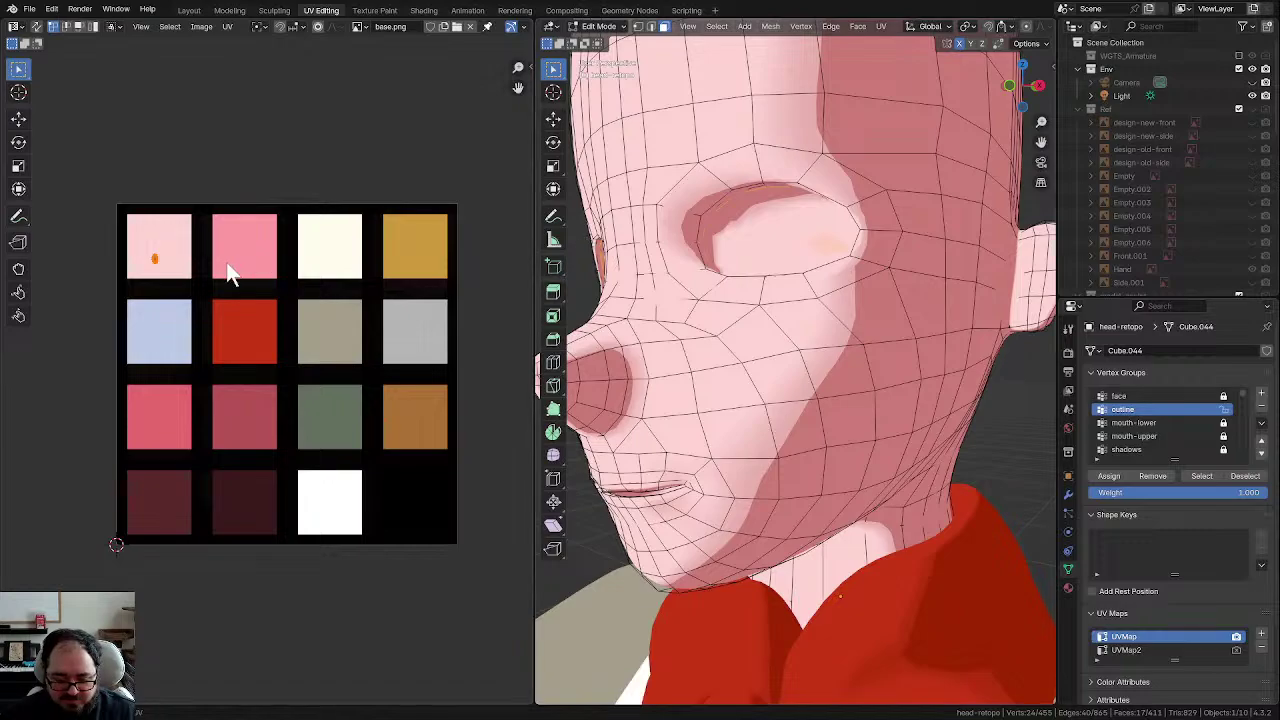
key(g)
click(409, 516)
middle_drag(697, 312, 764, 305)
key(ctrl+z)
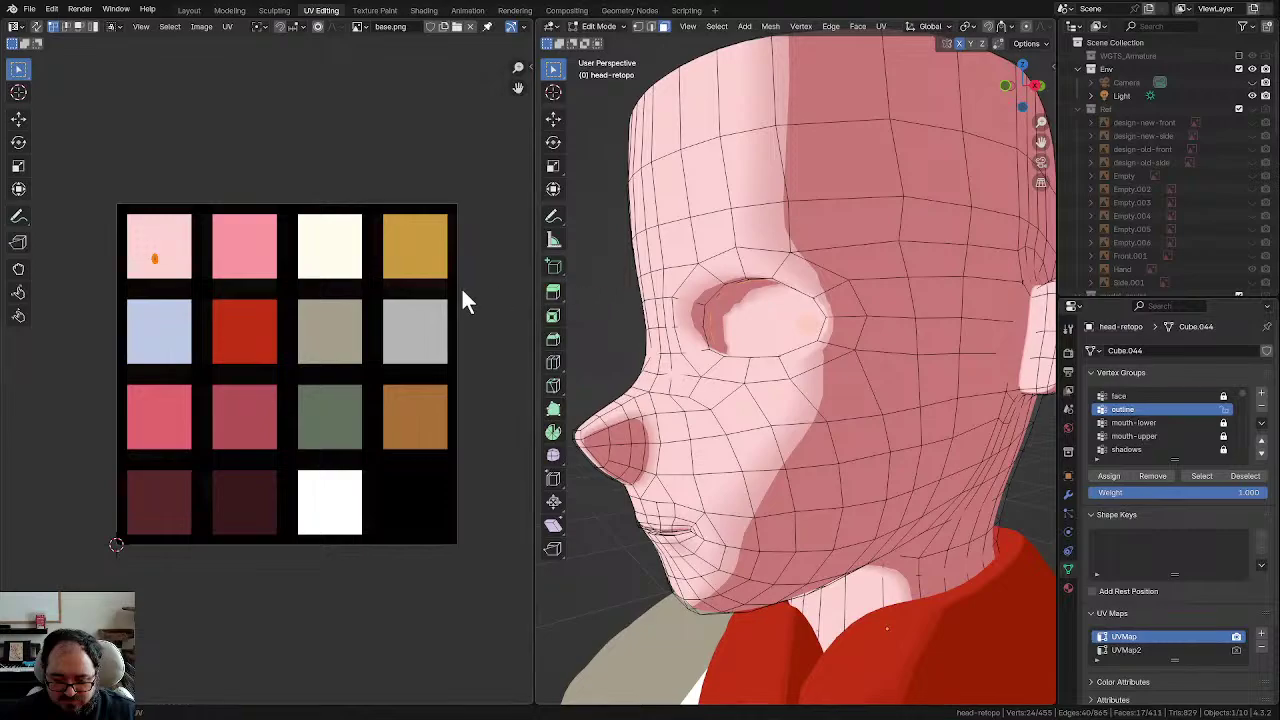
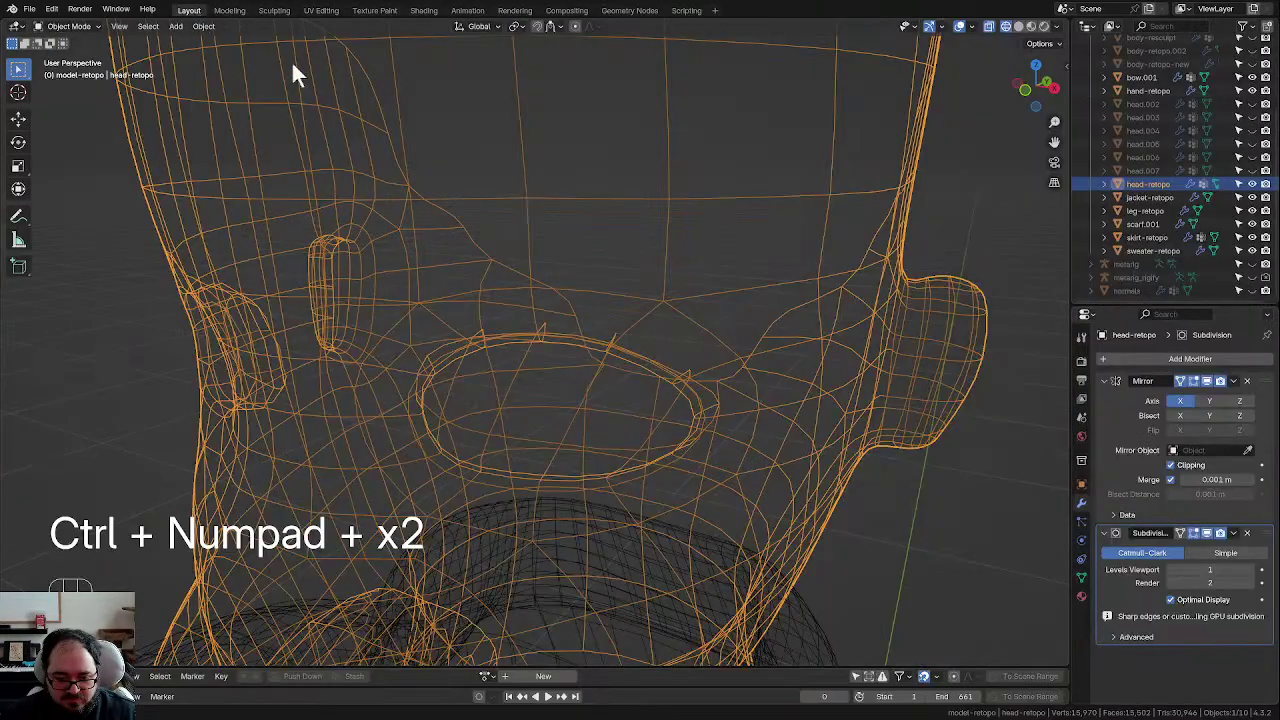
Step: Back in the Layout workspace, select the edge loop around the eye opening's rim and mark it as a seam
scroll(566, 263, down, 3)
middle_drag(566, 263, 532, 196)
scroll(503, 217, up, 2)
key(Tab)
key(ctrl+KP_Add)
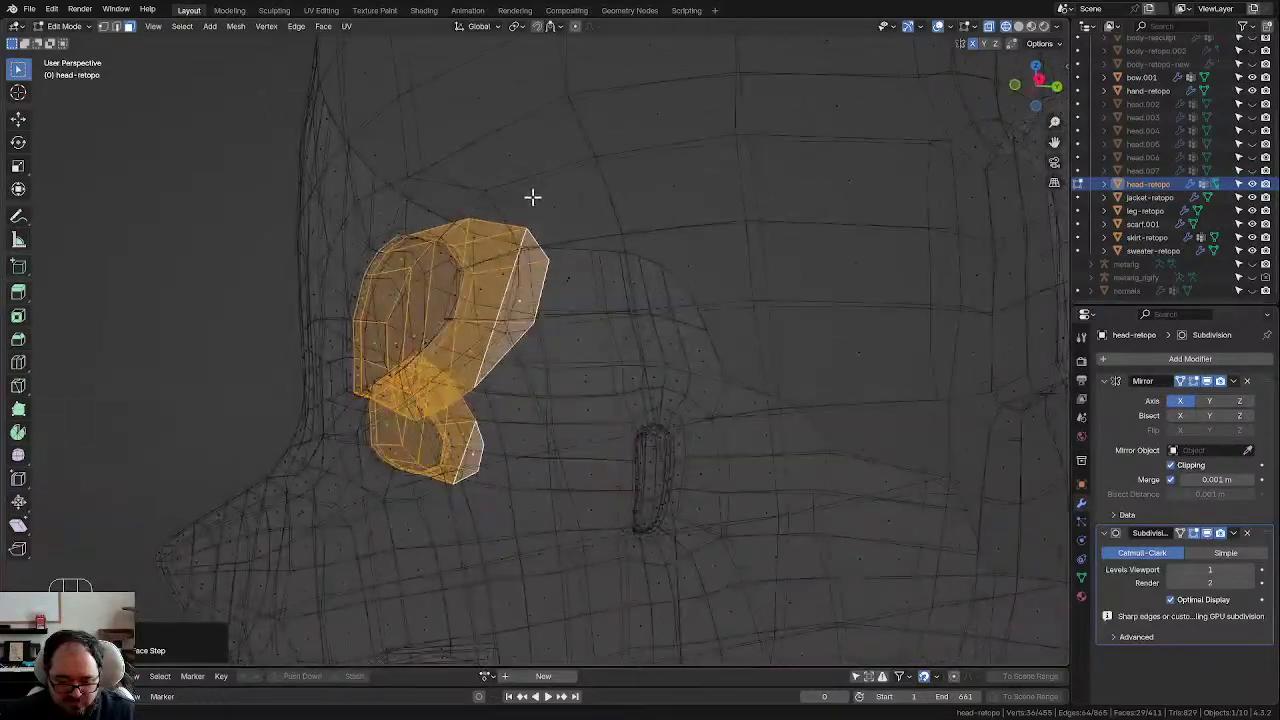
scroll(390, 258, up, 3)
click(345, 196)
key(2)
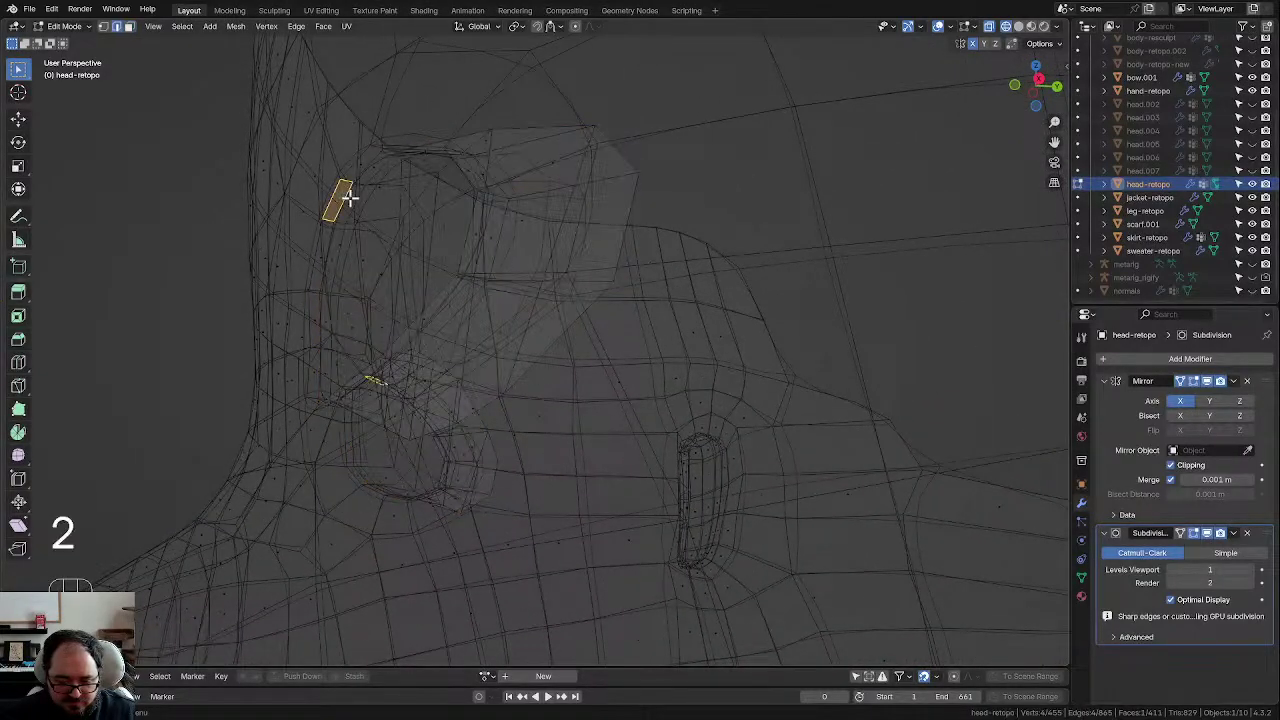
key(u)
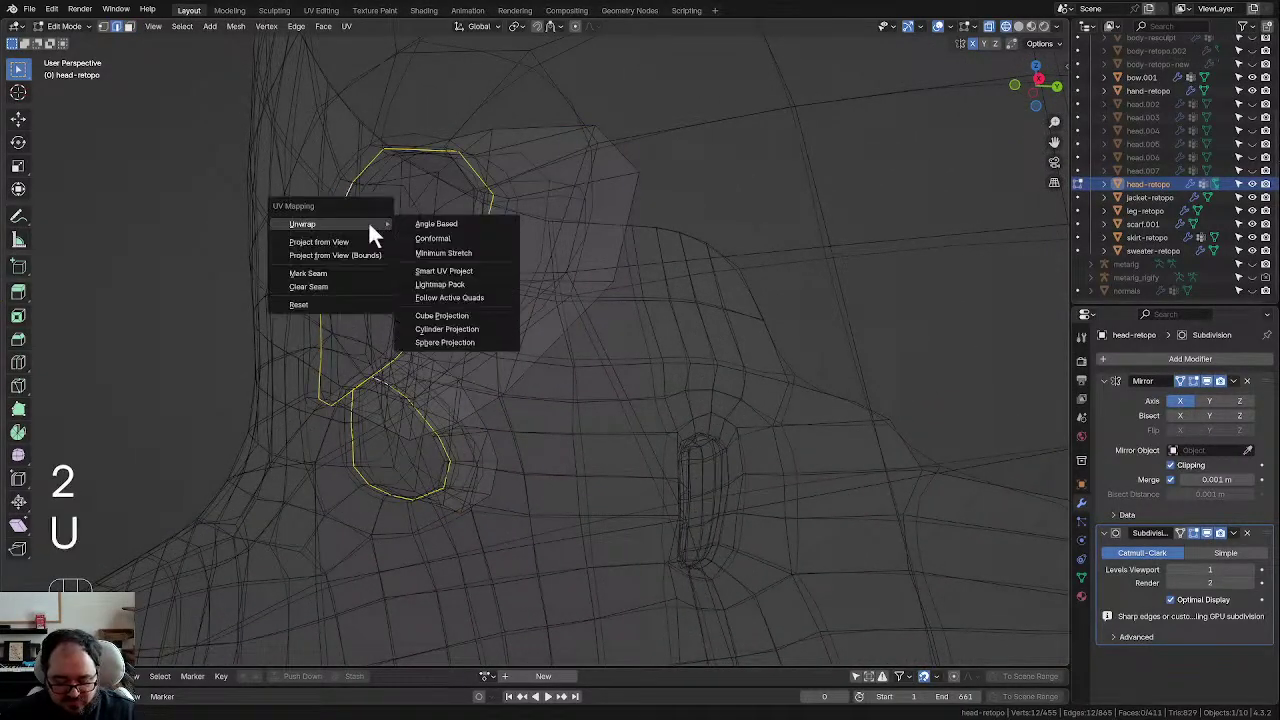
click(343, 272)
Step: Select the linked eye socket faces bounded by the seam and move their UVs onto the white palette swatch
middle_drag(418, 262, 591, 347)
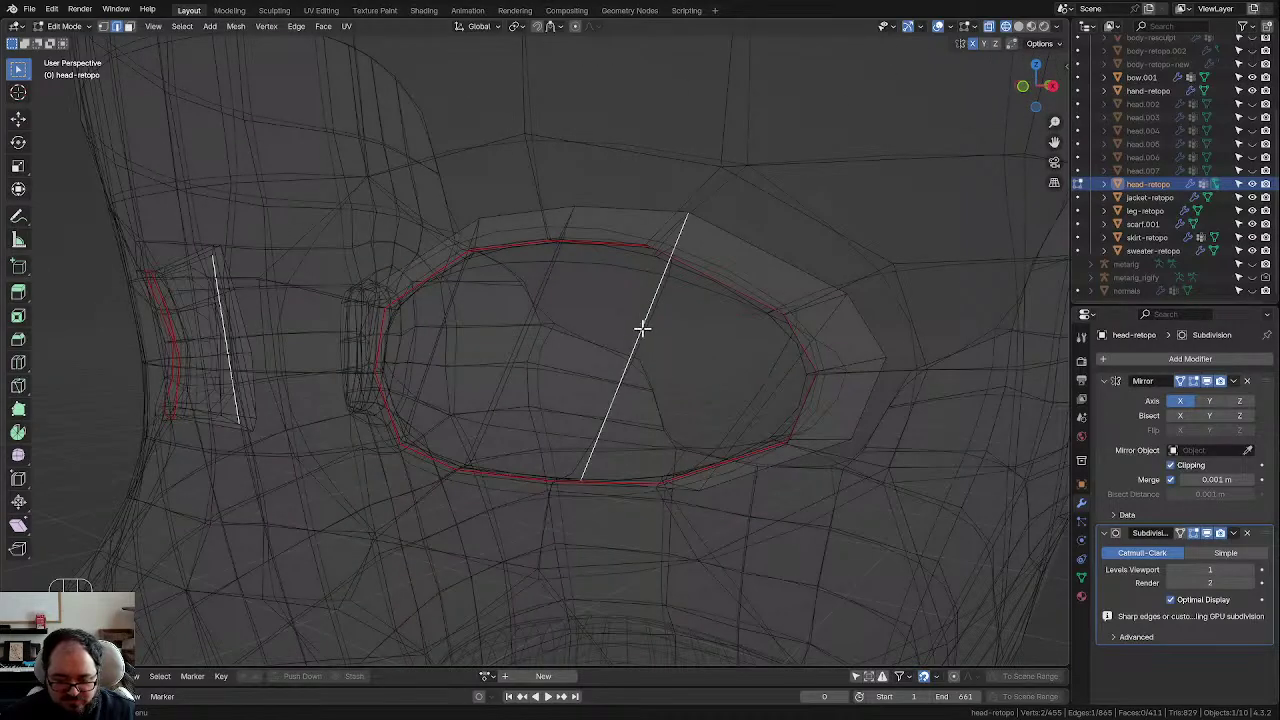
key(l)
middle_drag(575, 420, 470, 400)
click(321, 10)
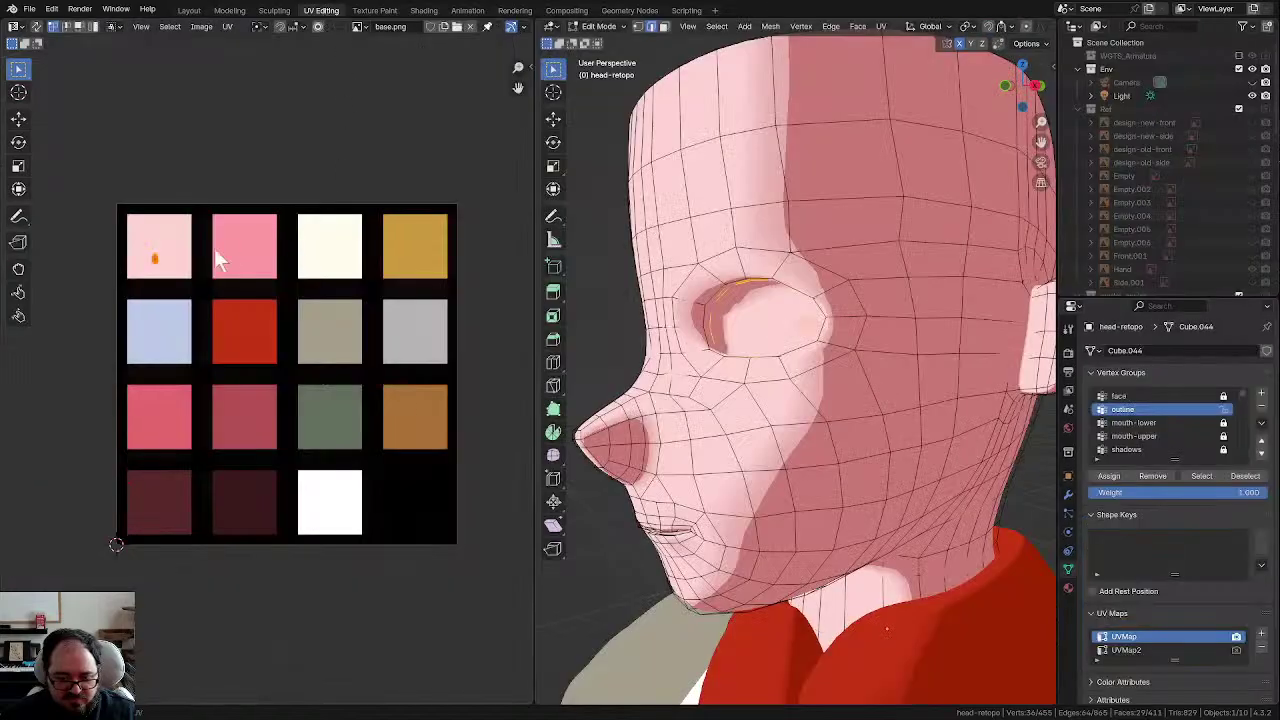
key(g)
click(380, 535)
middle_drag(751, 358, 694, 340)
click(769, 340)
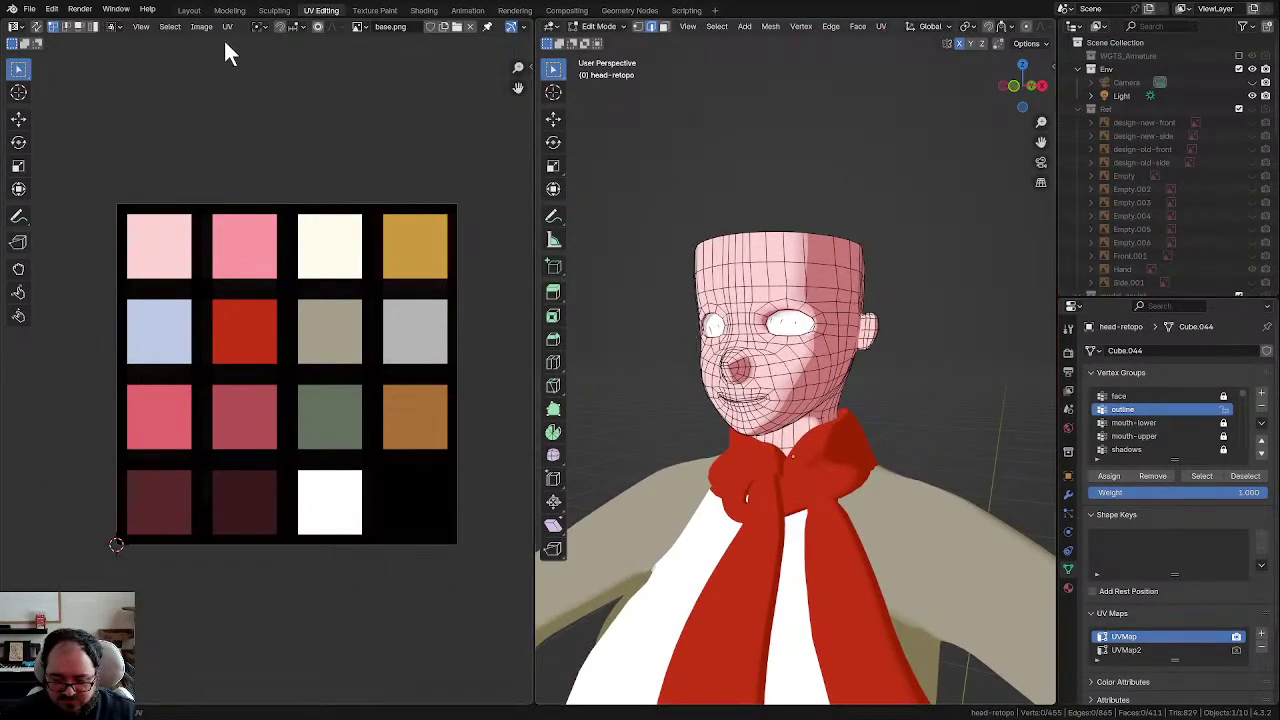
Step: Return to the Layout workspace and inspect the eye areas on the head in solid shading from several angles
click(189, 10)
mouse_move(697, 259)
middle_down()
mouse_move(668, 281)
mouse_move(736, 253)
mouse_move(714, 229)
mouse_move(576, 230)
mouse_move(717, 243)
mouse_move(740, 283)
middle_up()
key(z)
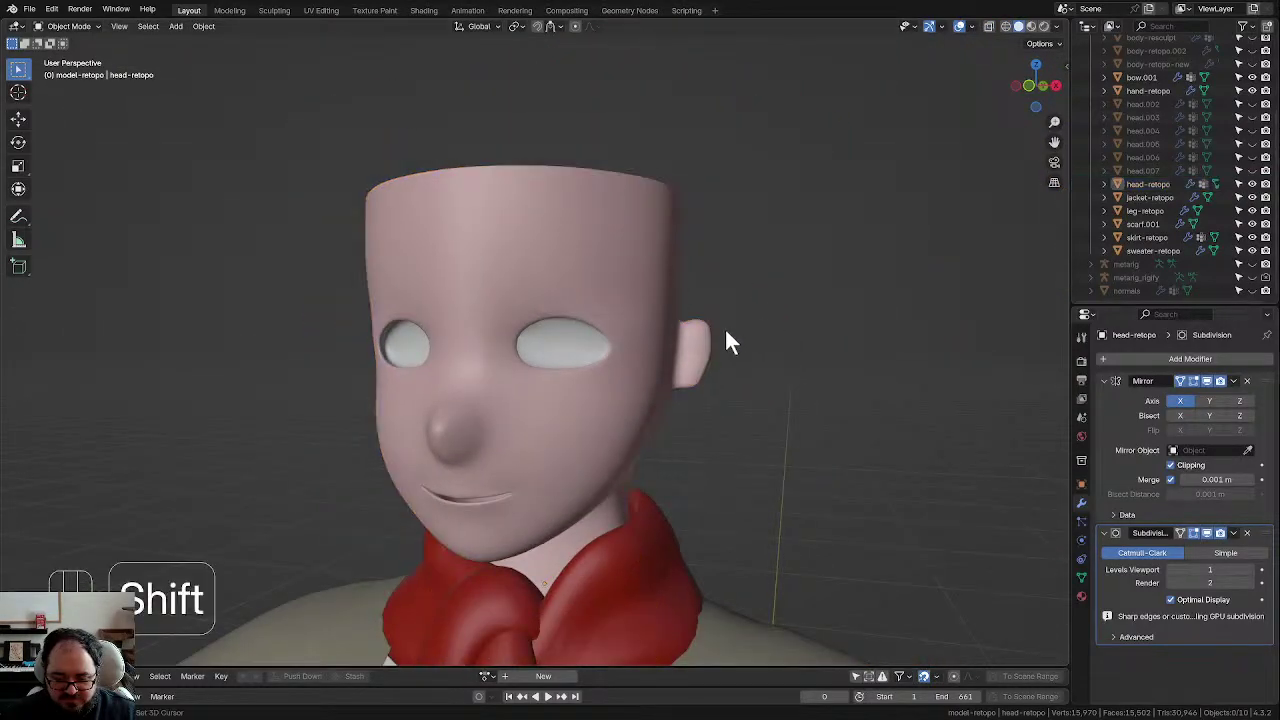
shift+middle_drag(726, 340, 771, 286)
scroll(754, 283, down, 1)
scroll(604, 299, up, 2)
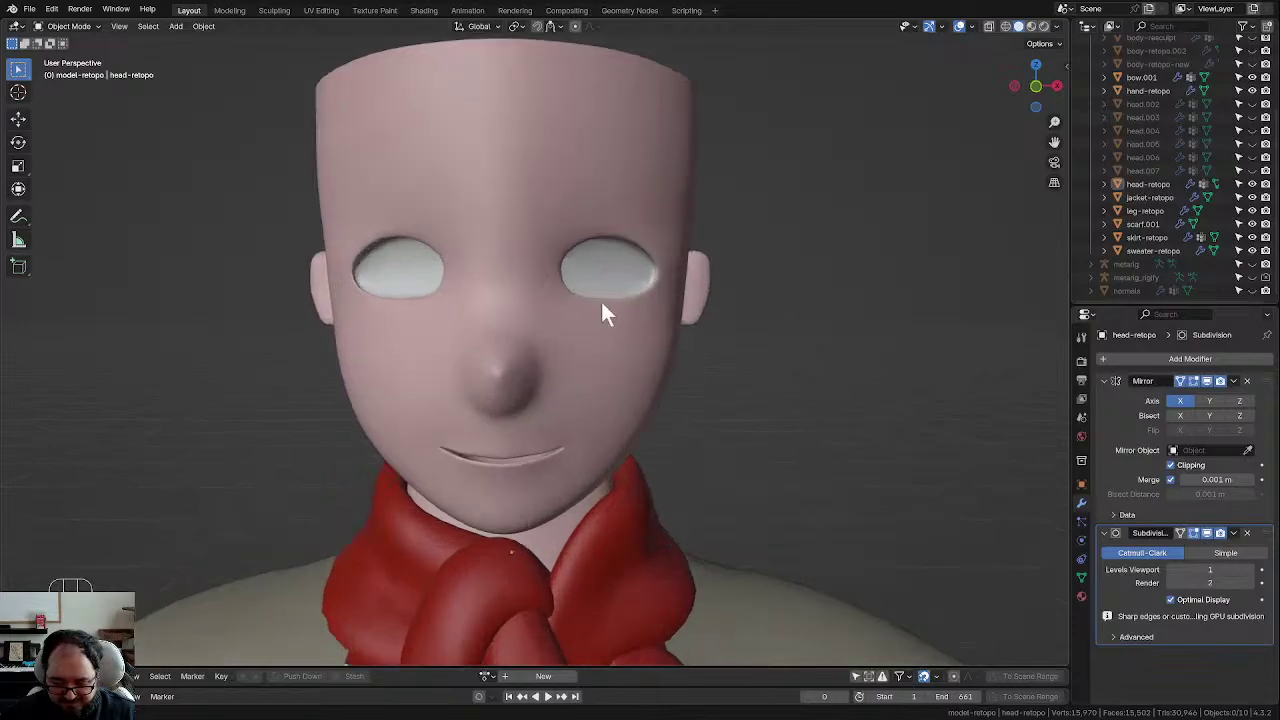
middle_drag(600, 299, 628, 241)
Step: Enter edit mode on the head mesh and show the mouth opening in wireframe
click(503, 449)
scroll(614, 276, up, 2)
scroll(614, 266, up, 1)
key(Tab)
scroll(535, 315, up, 4)
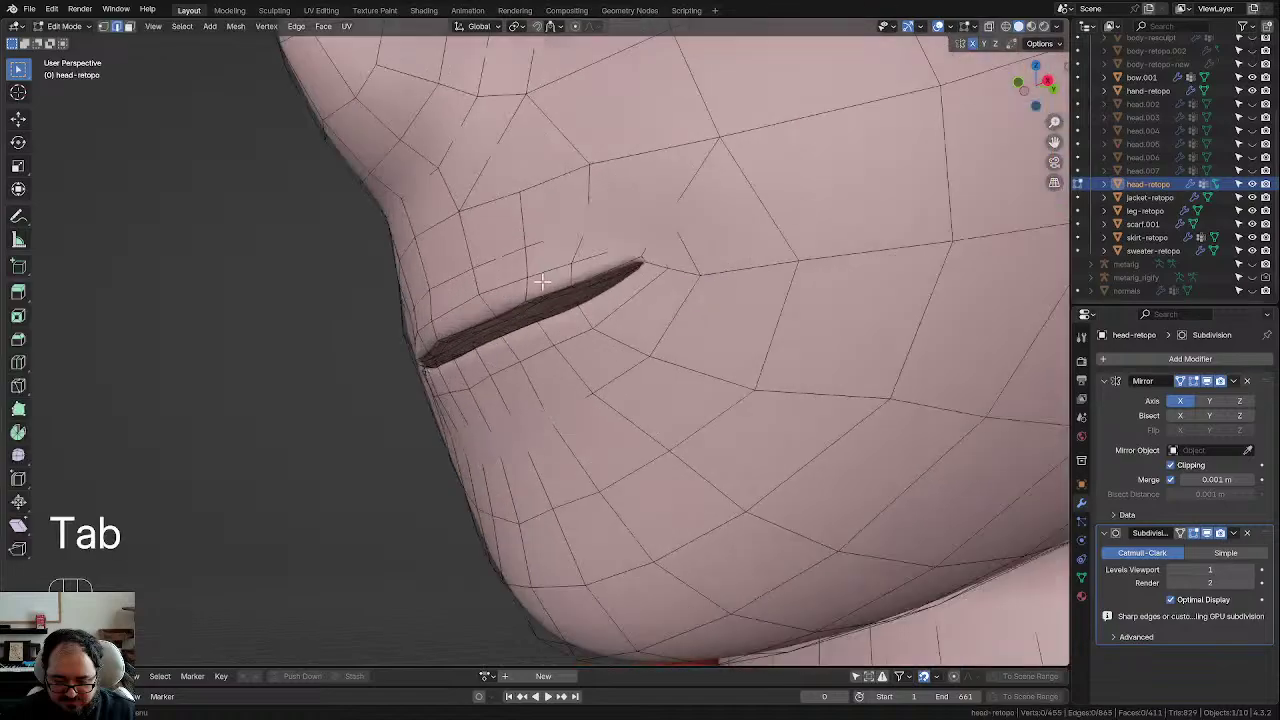
middle_drag(535, 310, 477, 300)
scroll(443, 333, up, 5)
middle_drag(409, 366, 409, 401)
key(z)
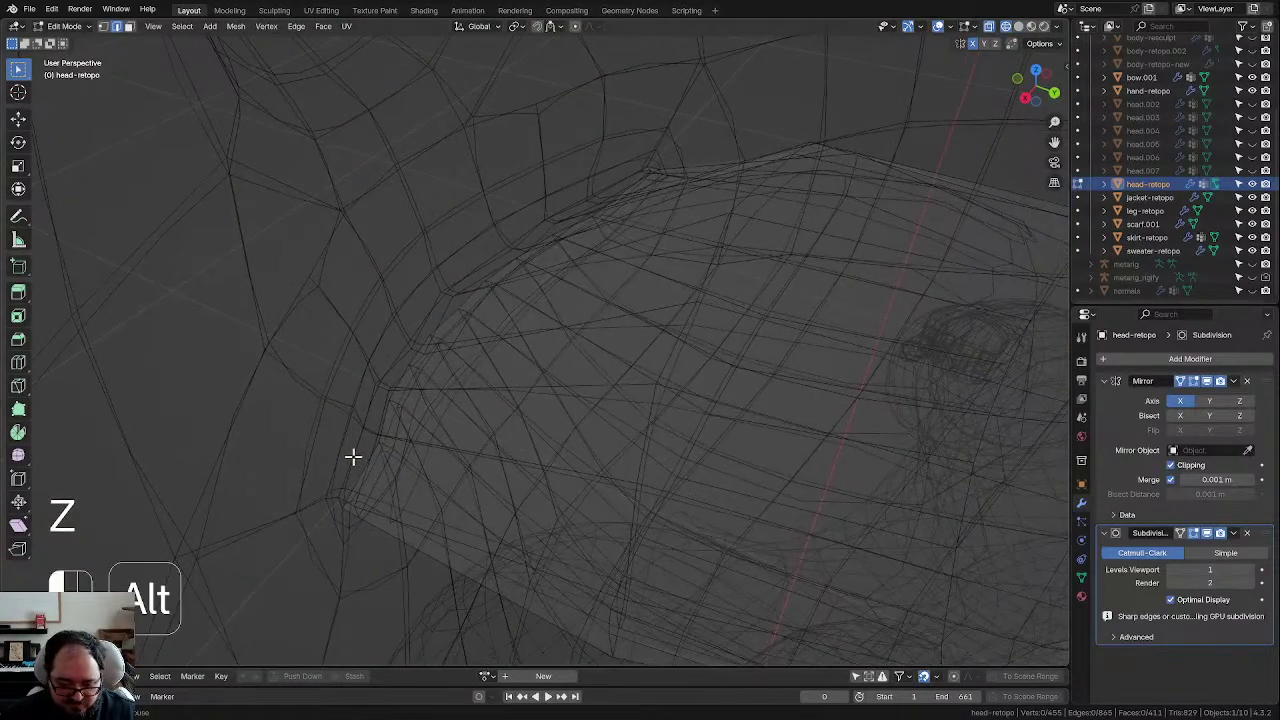
Step: Select the edge loop along the inner lip line of the mouth opening and mark it as a seam
alt+click(358, 455)
mouse_move(449, 457)
middle_down()
mouse_move(471, 491)
mouse_move(548, 339)
mouse_move(529, 309)
mouse_move(454, 463)
middle_up()
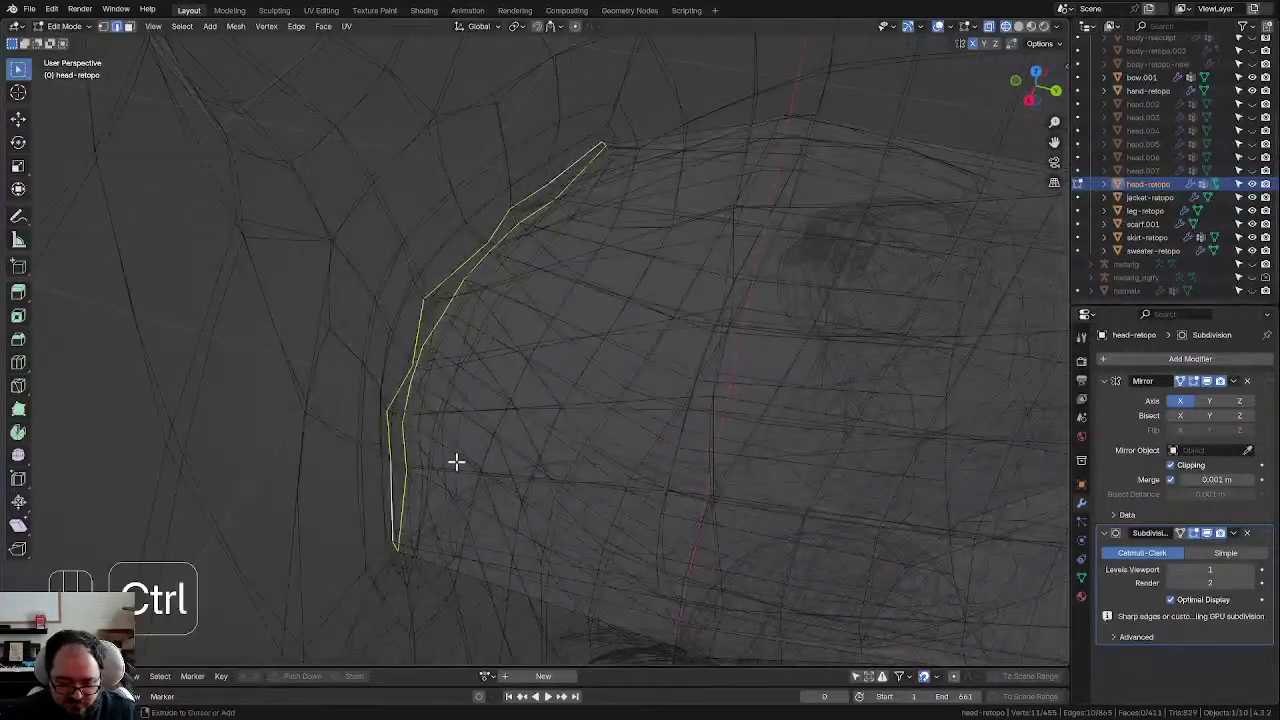
key(ctrl+KP_Add)
alt+click(437, 340)
alt+click(436, 326)
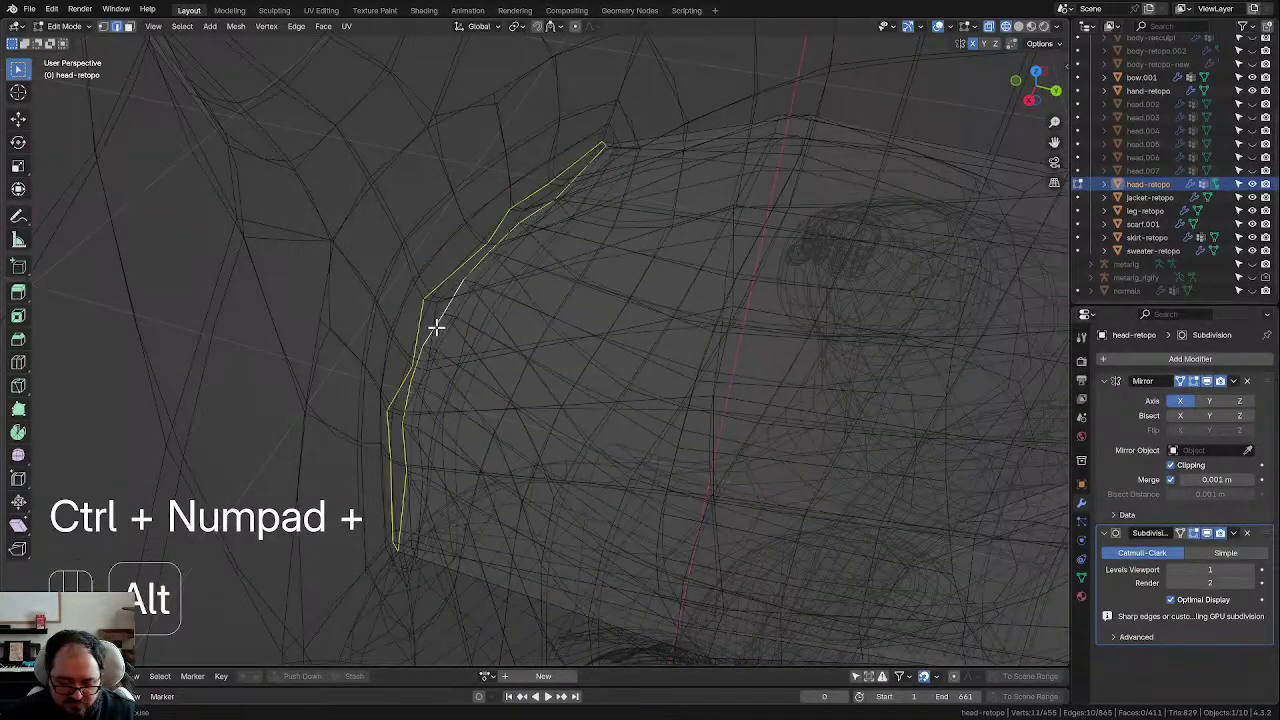
middle_drag(490, 348, 517, 380)
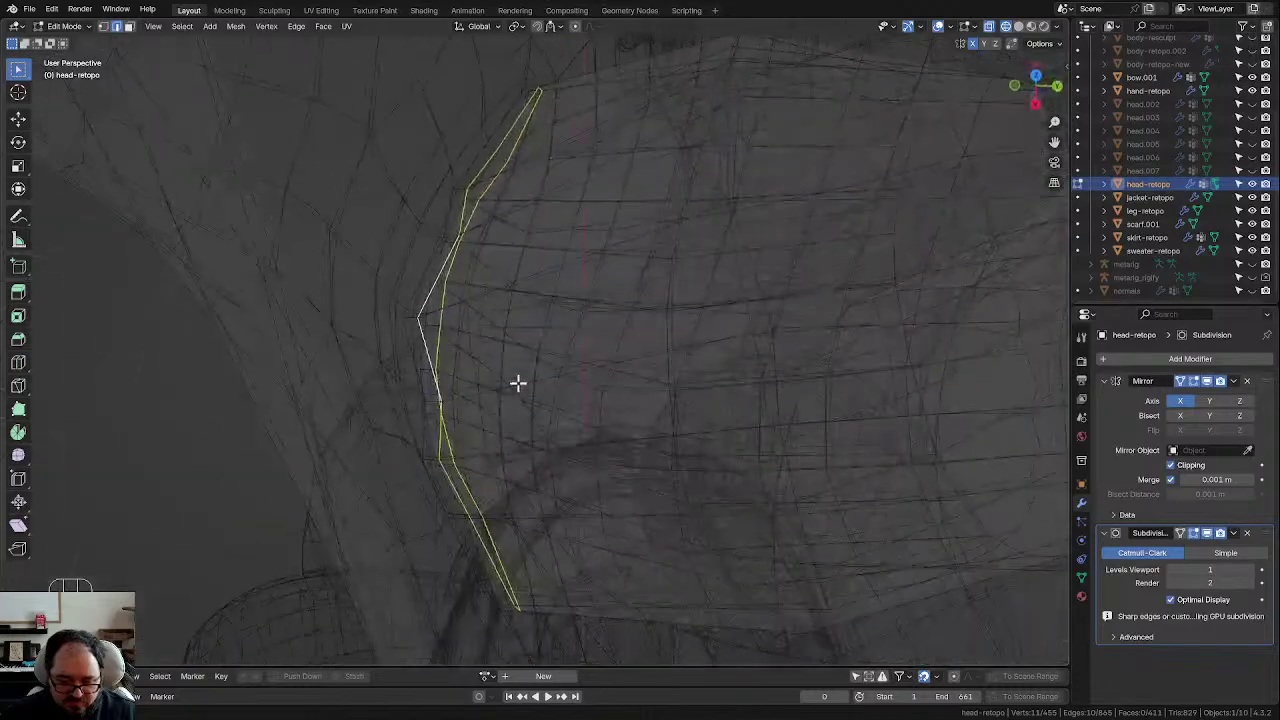
key(u)
click(580, 323)
Step: Select only the linked mouth interior faces bounded by the new seam, discarding any selection of the outer head surface
middle_drag(580, 323, 573, 366)
middle_drag(703, 365, 677, 388)
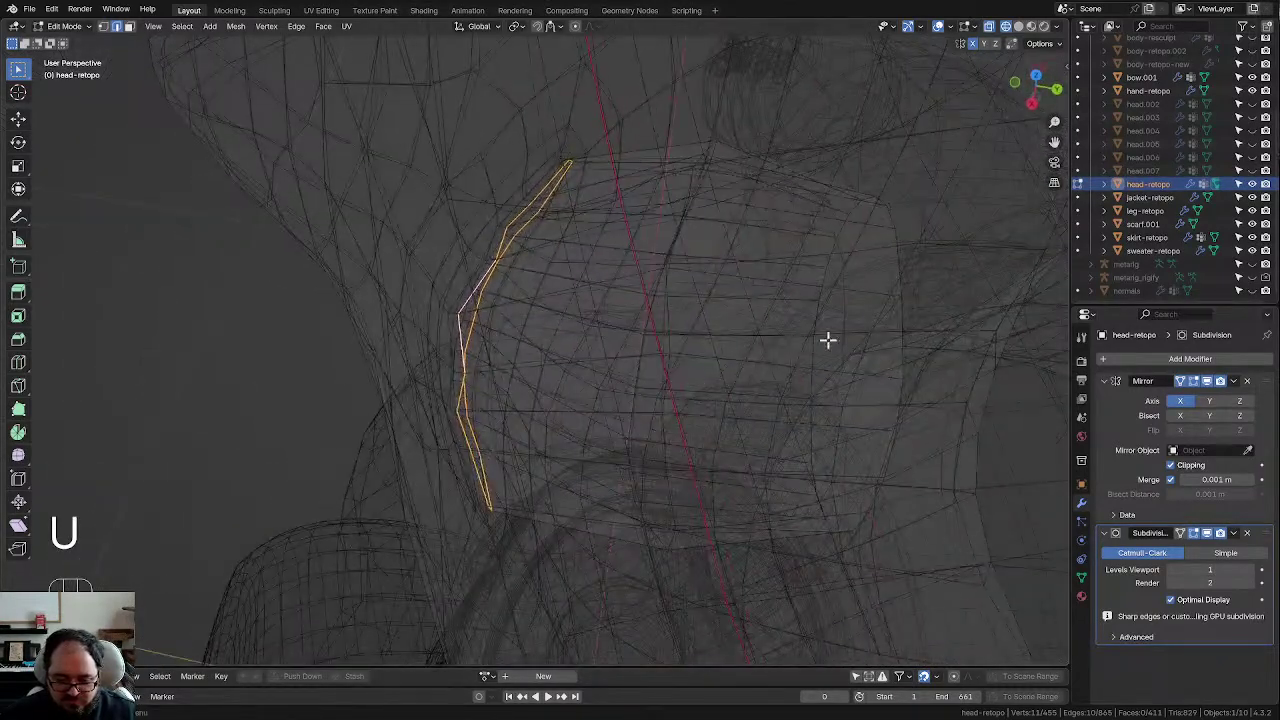
middle_drag(834, 368, 590, 416)
key(l)
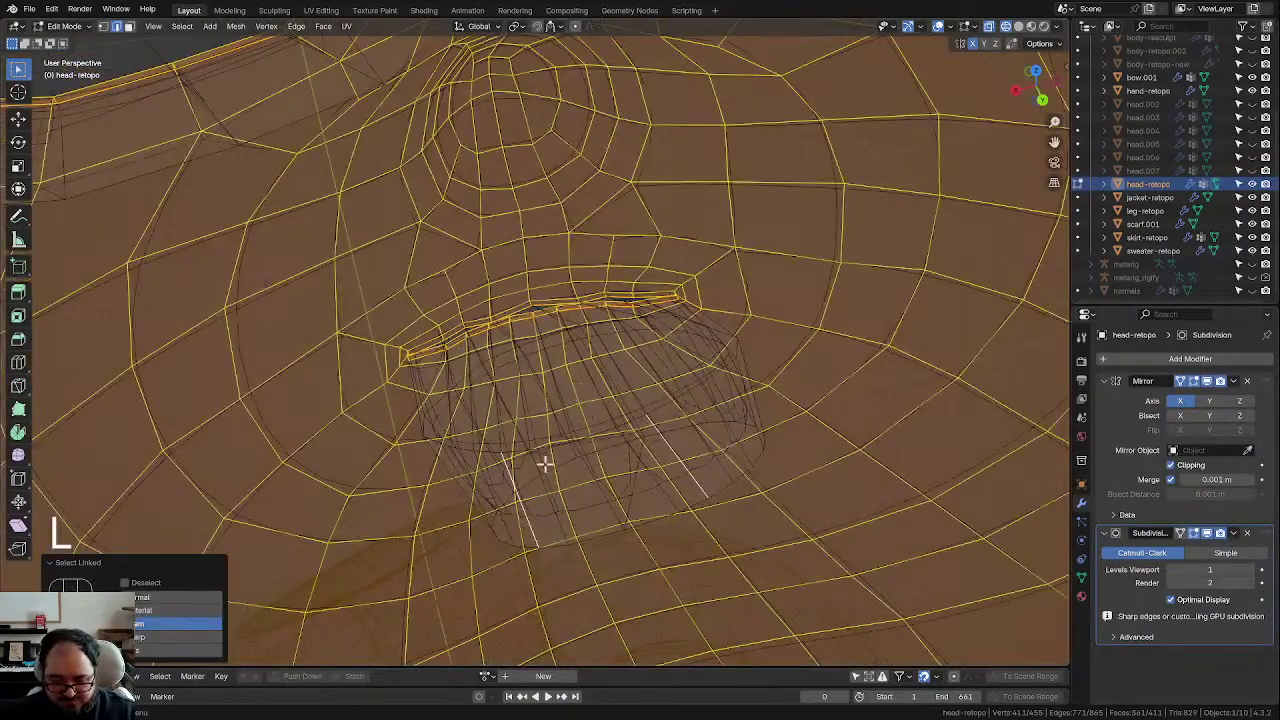
key(ctrl+z)
key(l)
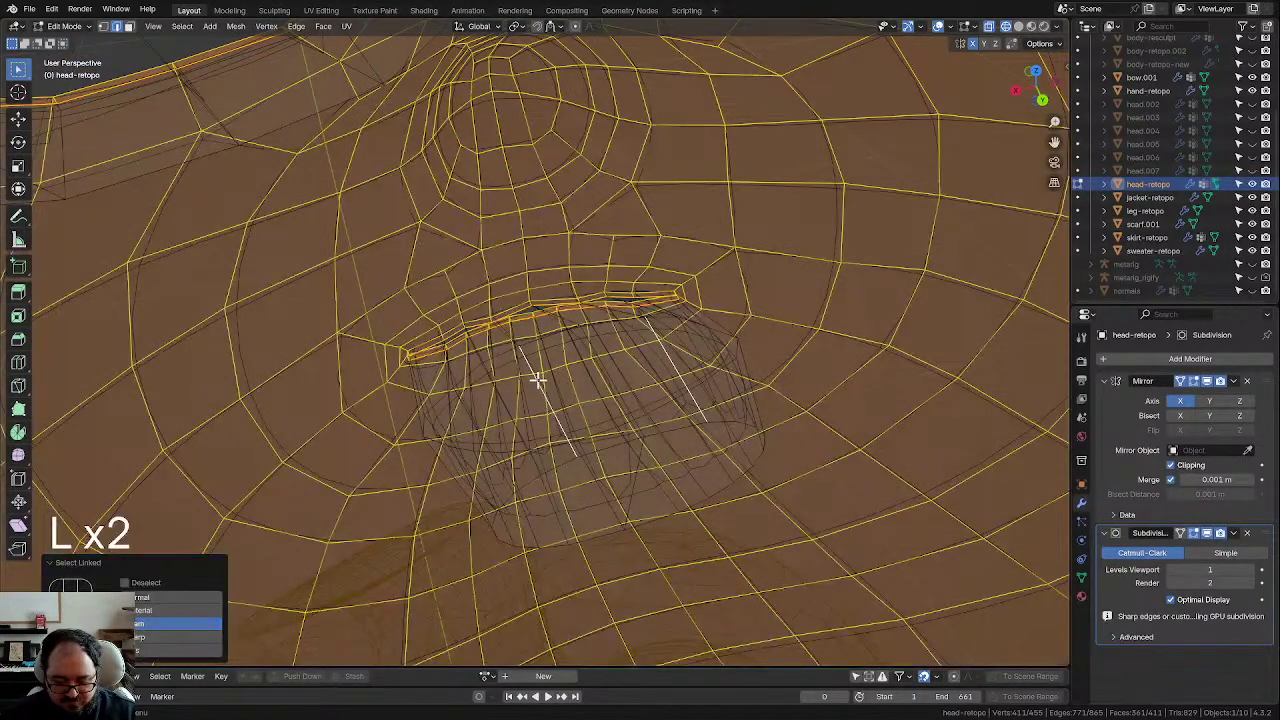
click(538, 380)
scroll(546, 386, up, 4)
middle_drag(554, 391, 435, 289)
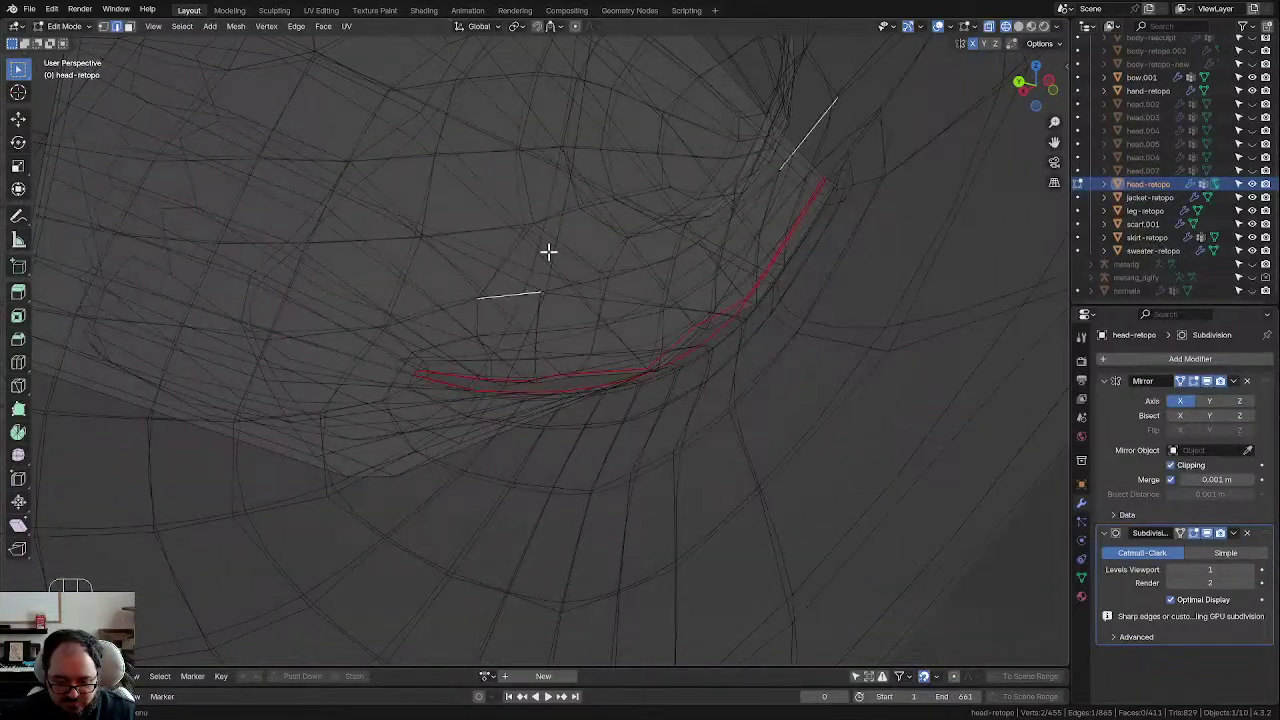
key(l)
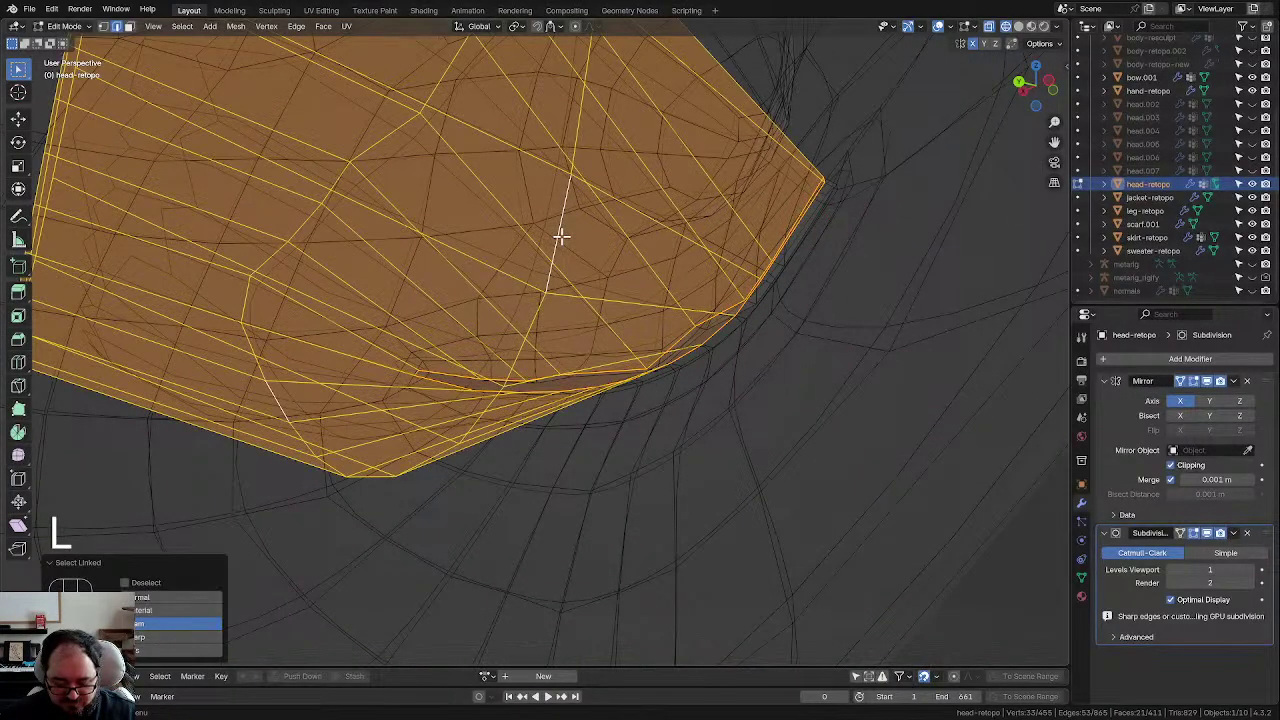
Step: In the UV Editing workspace, move the mouth interior's UVs onto the black swatch in the palette's last row, and deselect everything
scroll(560, 242, down, 4)
middle_drag(543, 283, 866, 336)
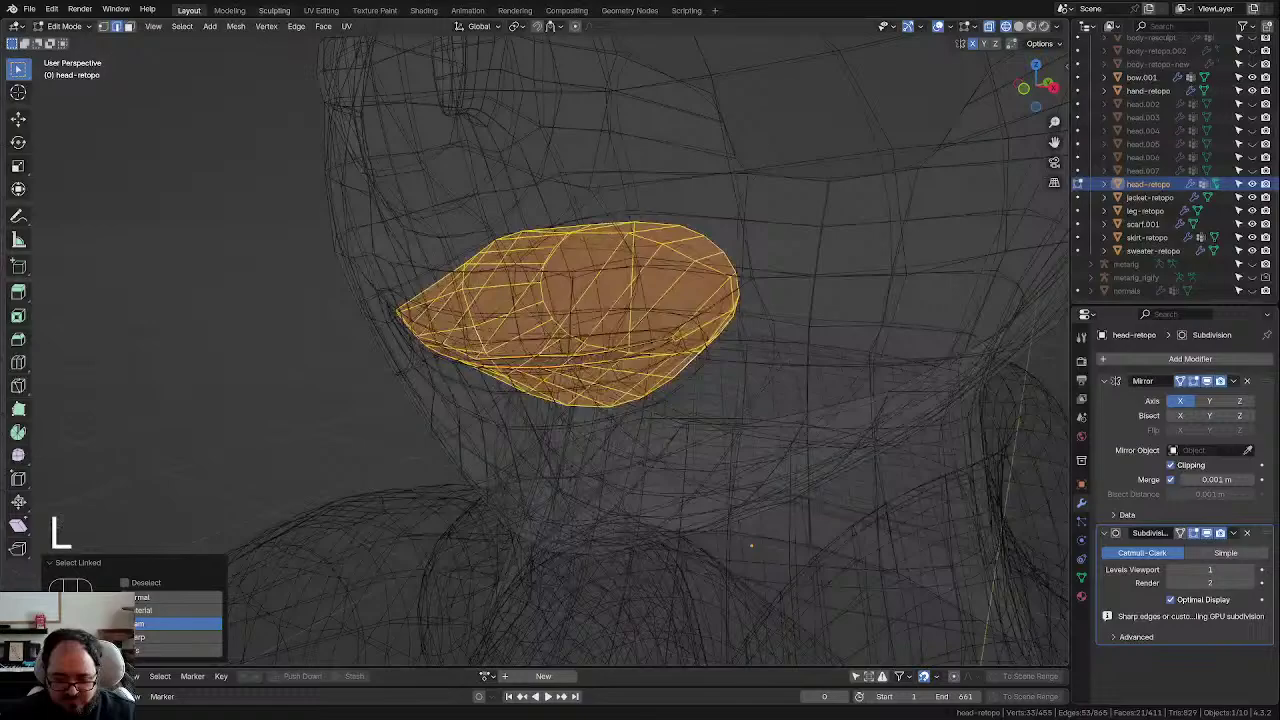
click(321, 11)
click(455, 530)
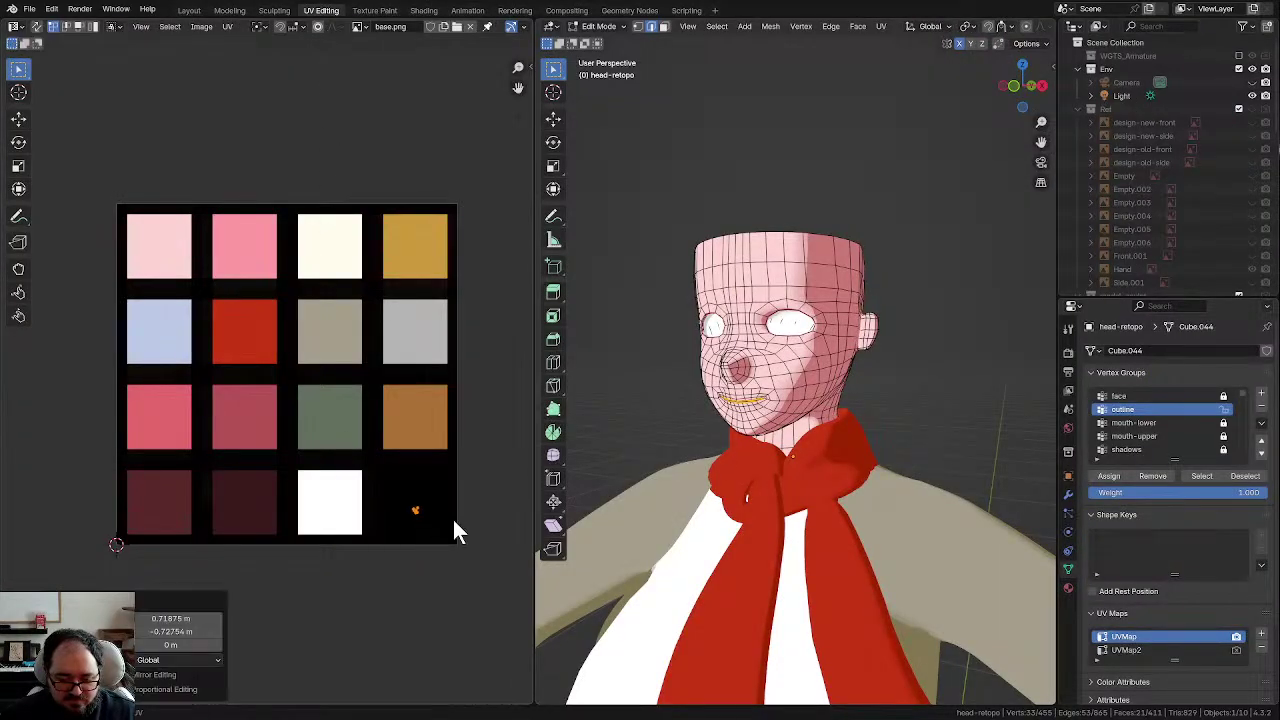
click(808, 186)
middle_drag(808, 186, 735, 308)
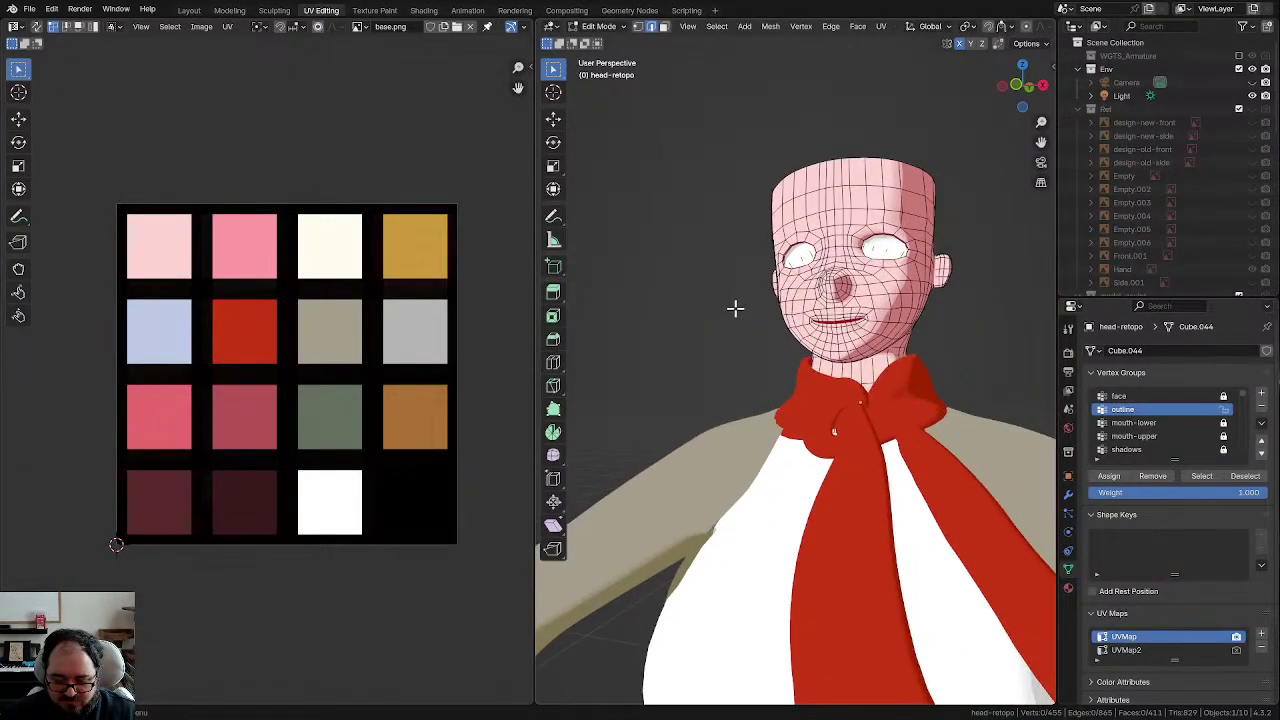
Step: Return to the Layout workspace, display the model in solid shading, and leave the head deselected in object mode
click(190, 11)
scroll(563, 320, down, 3)
key(z)
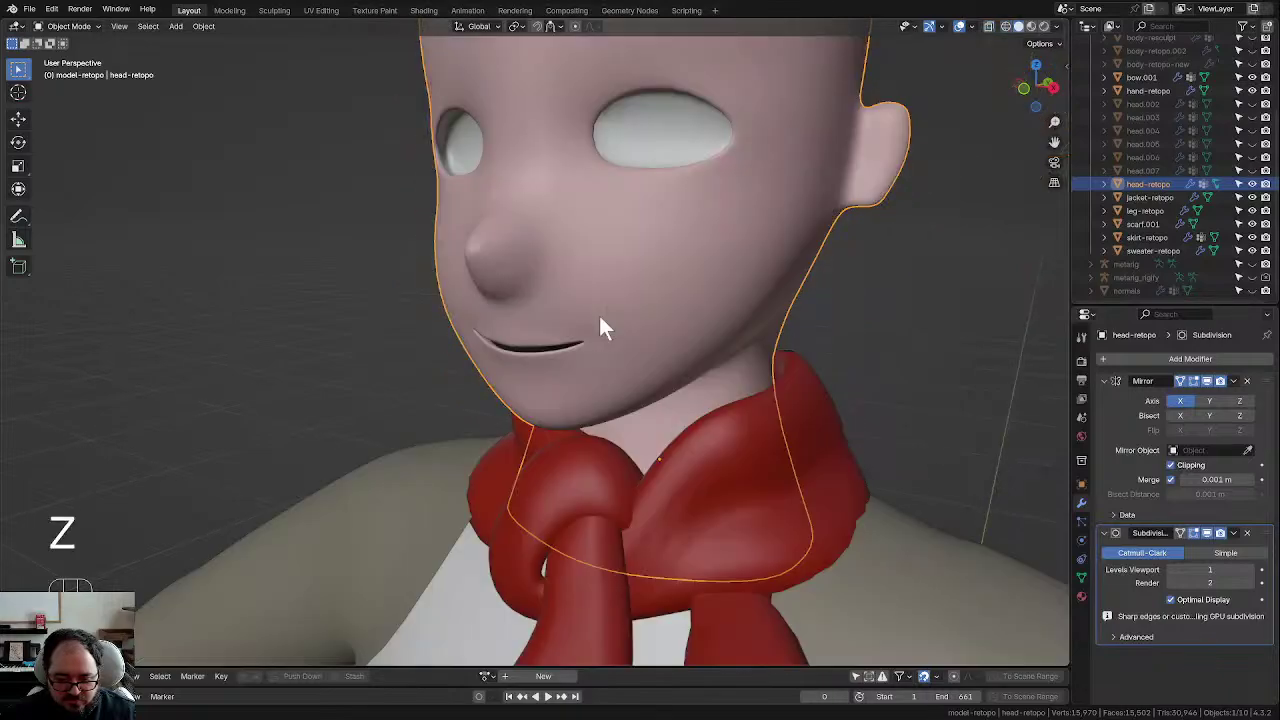
scroll(630, 325, up, 3)
mouse_move(649, 330)
middle_down()
mouse_move(714, 337)
mouse_move(651, 306)
middle_up()
key(Tab)
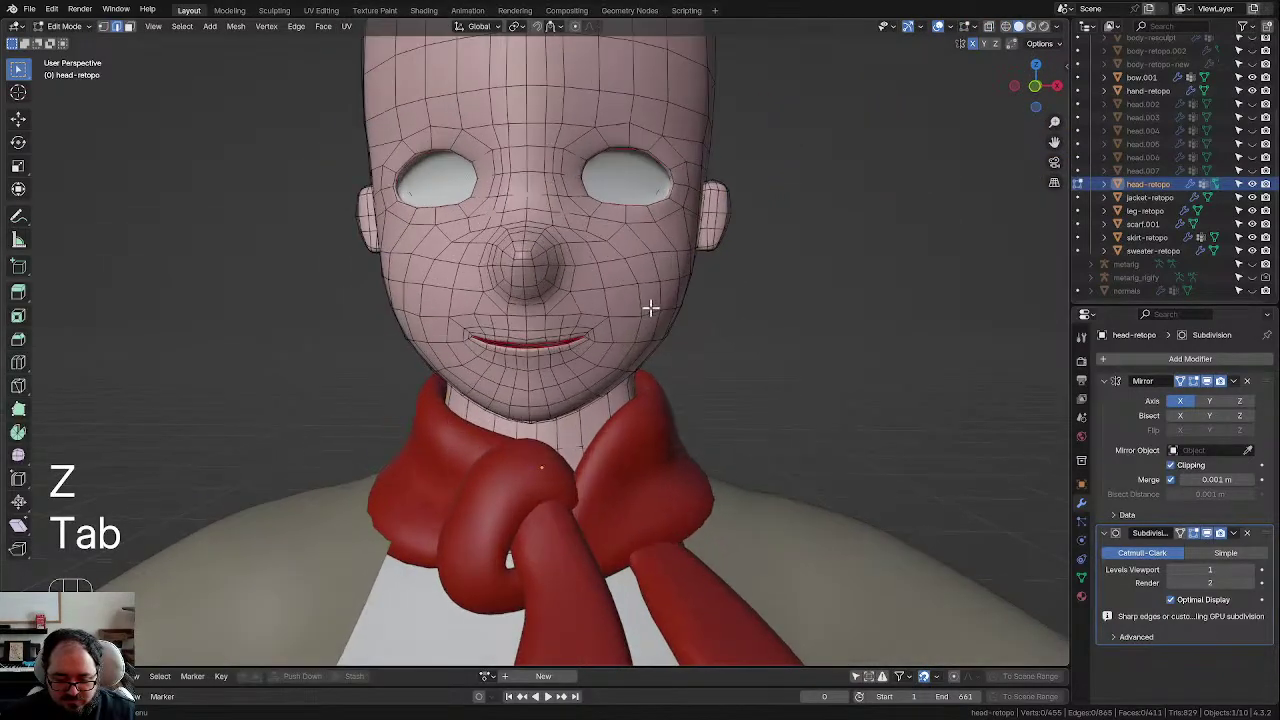
key(Tab)
click(513, 311)
Step: Examine the mouth opening and its dark interior up close from the side, and again from a distance
middle_drag(823, 323, 571, 289)
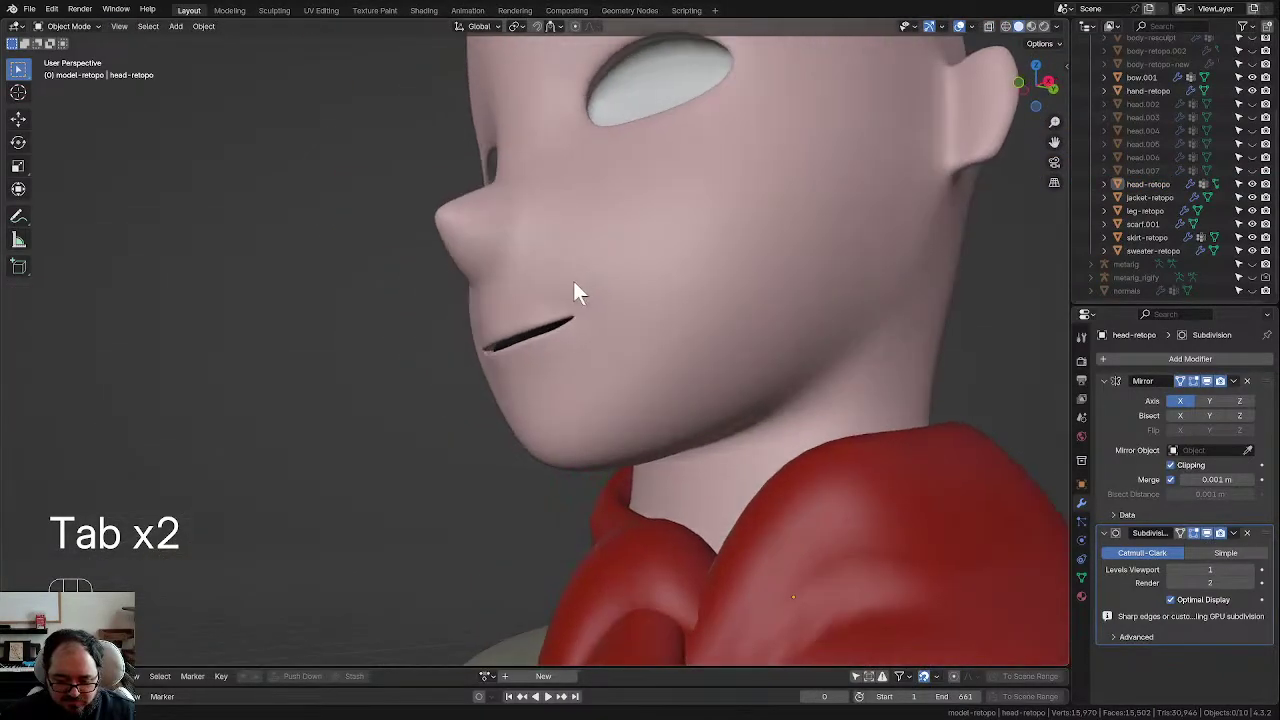
scroll(515, 368, up, 5)
middle_drag(515, 368, 602, 365)
scroll(884, 512, down, 6)
scroll(632, 379, down, 4)
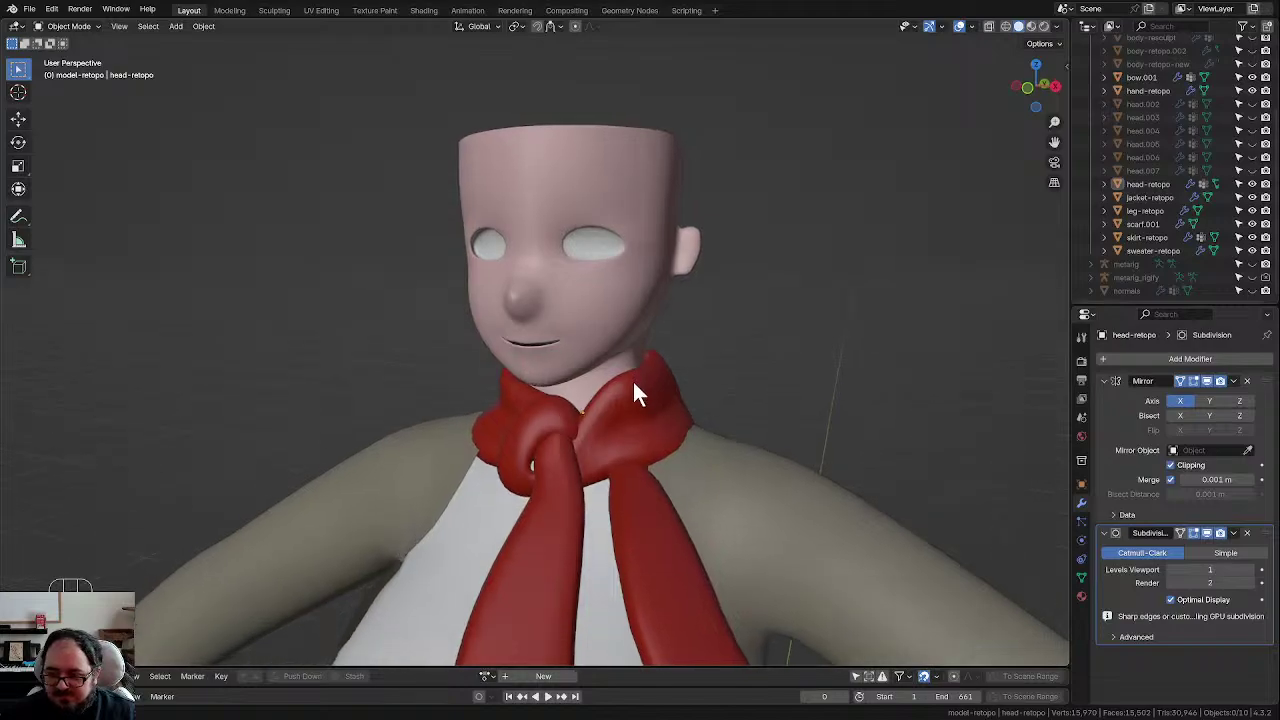
scroll(632, 379, down, 2)
scroll(777, 330, up, 2)
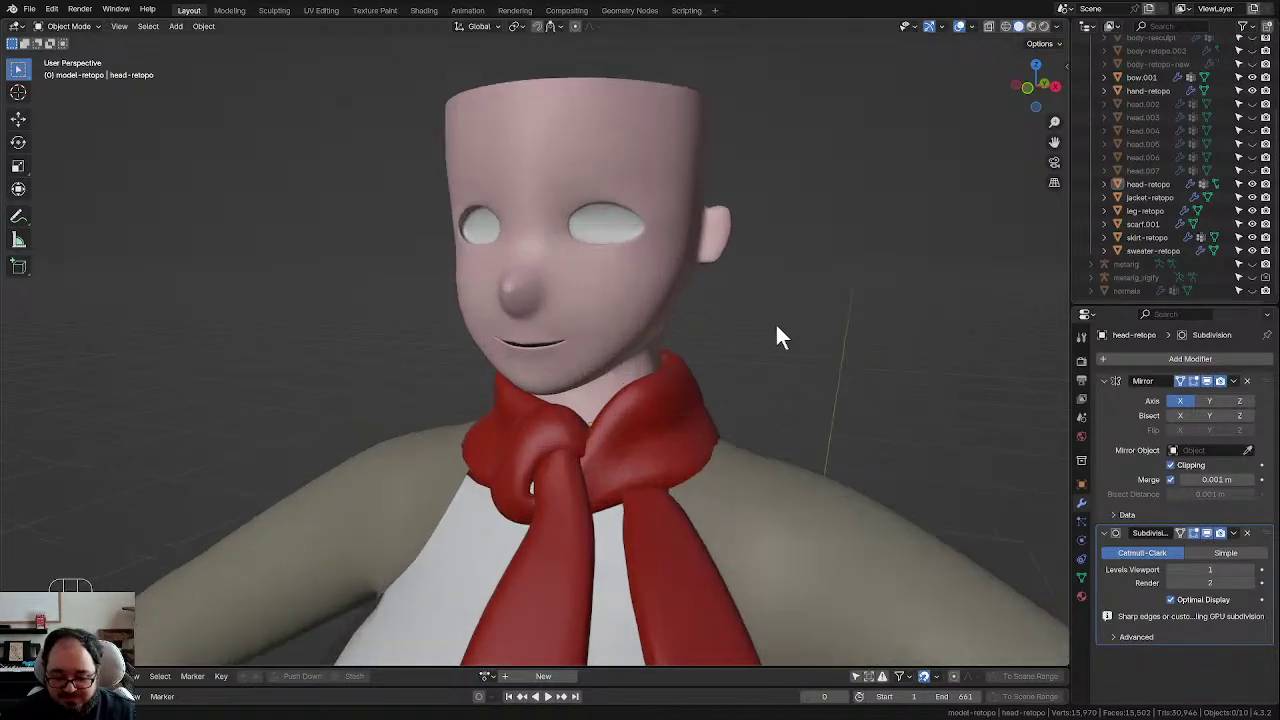
Step: Unhide head.006, head.007 and head.002 to show the eyes, eyebrows and hair on the character
click(1253, 170)
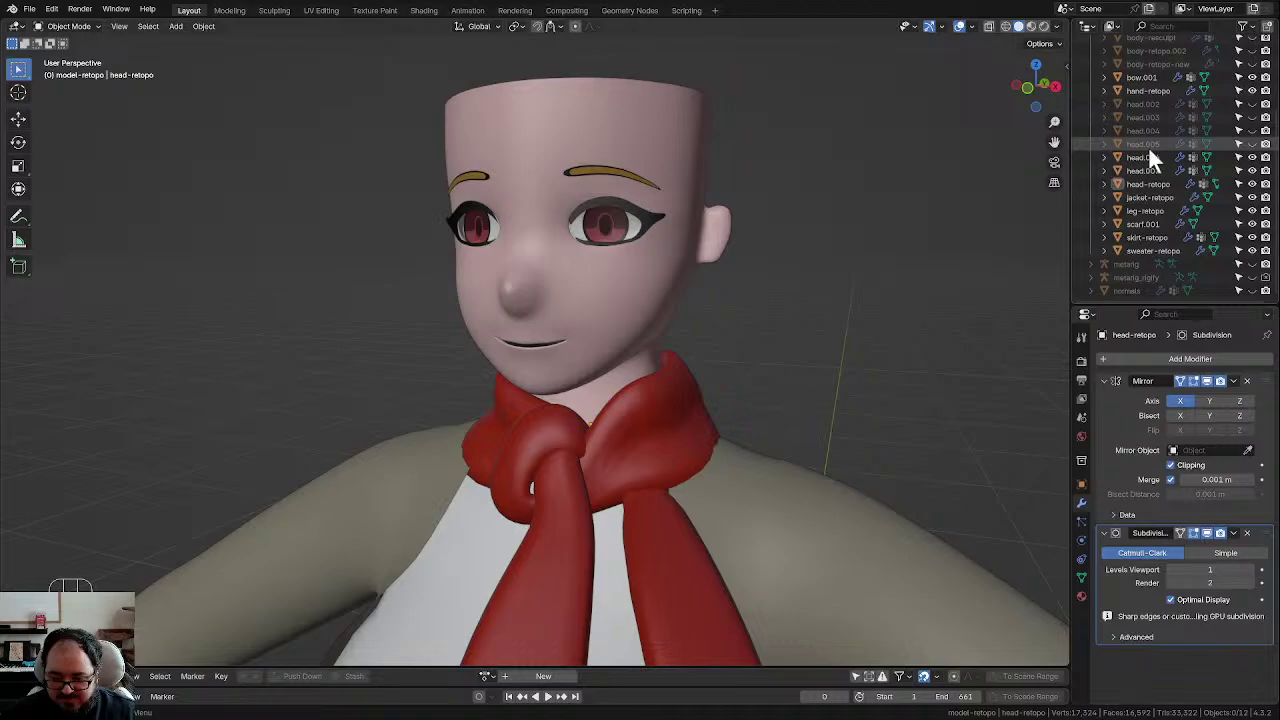
click(1252, 104)
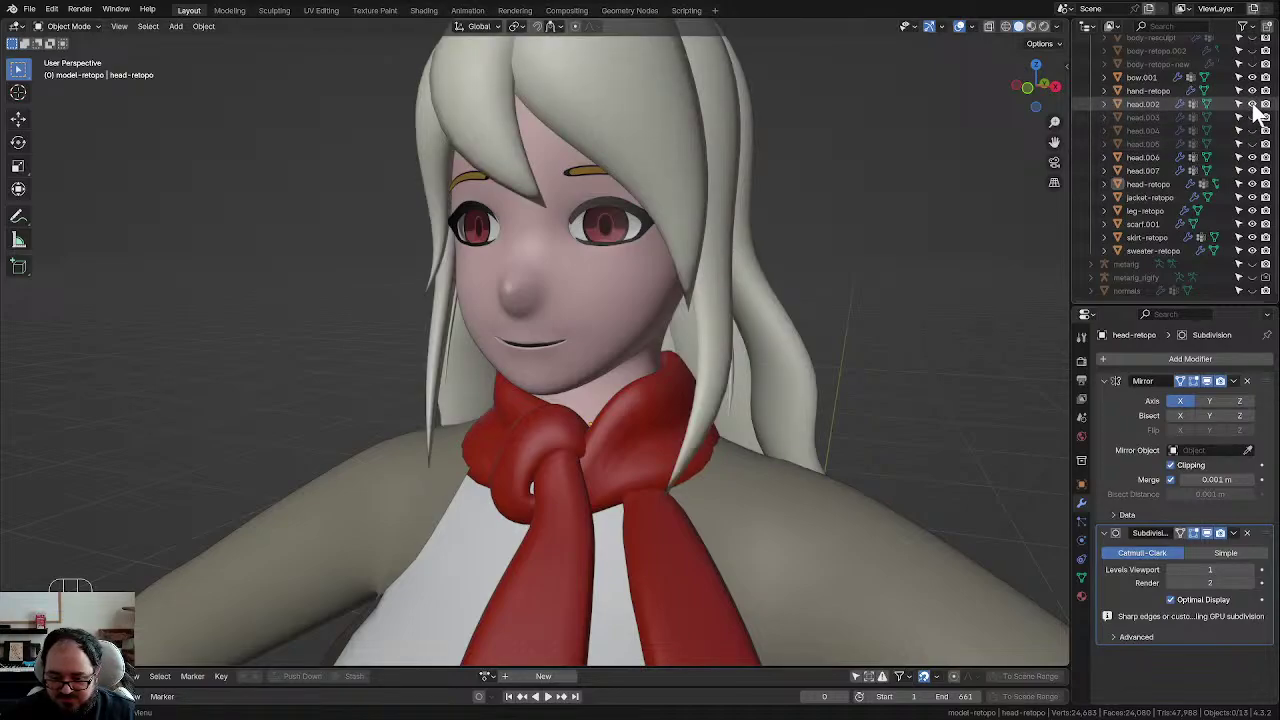
scroll(653, 316, down, 3)
middle_drag(653, 316, 706, 305)
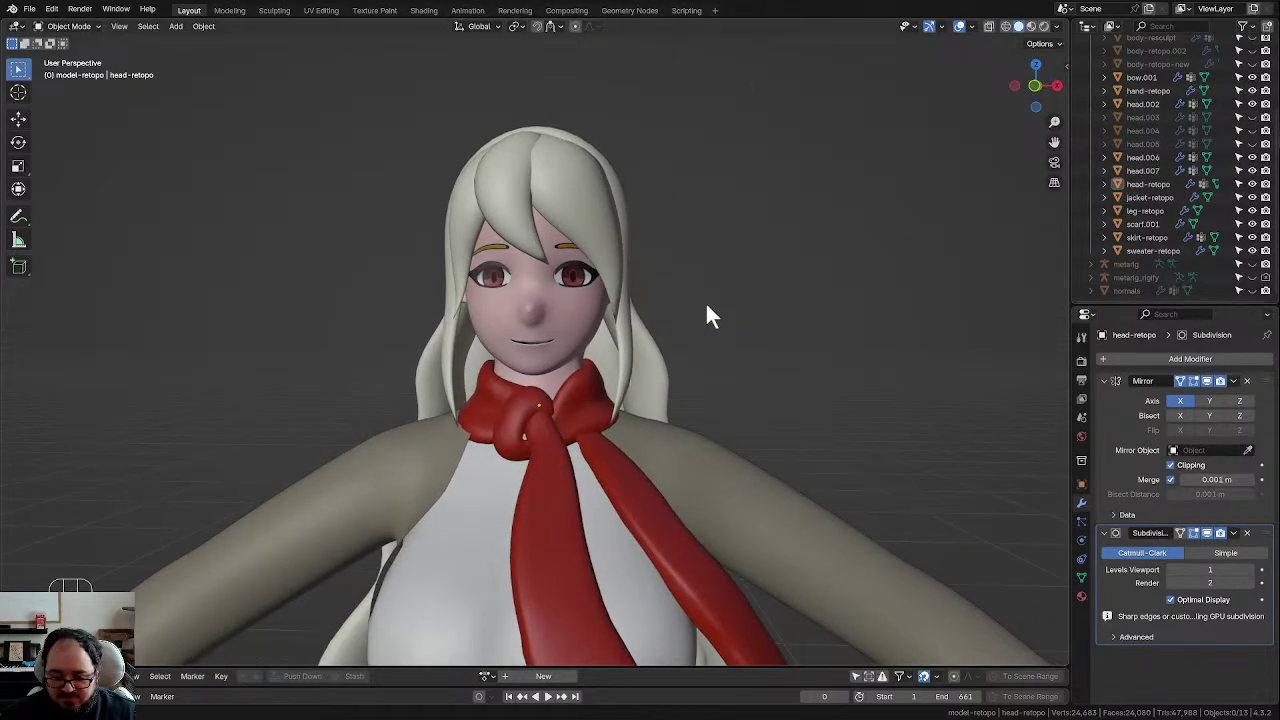
Step: Display the character in material preview shading and save the file
click(1031, 26)
scroll(683, 365, up, 5)
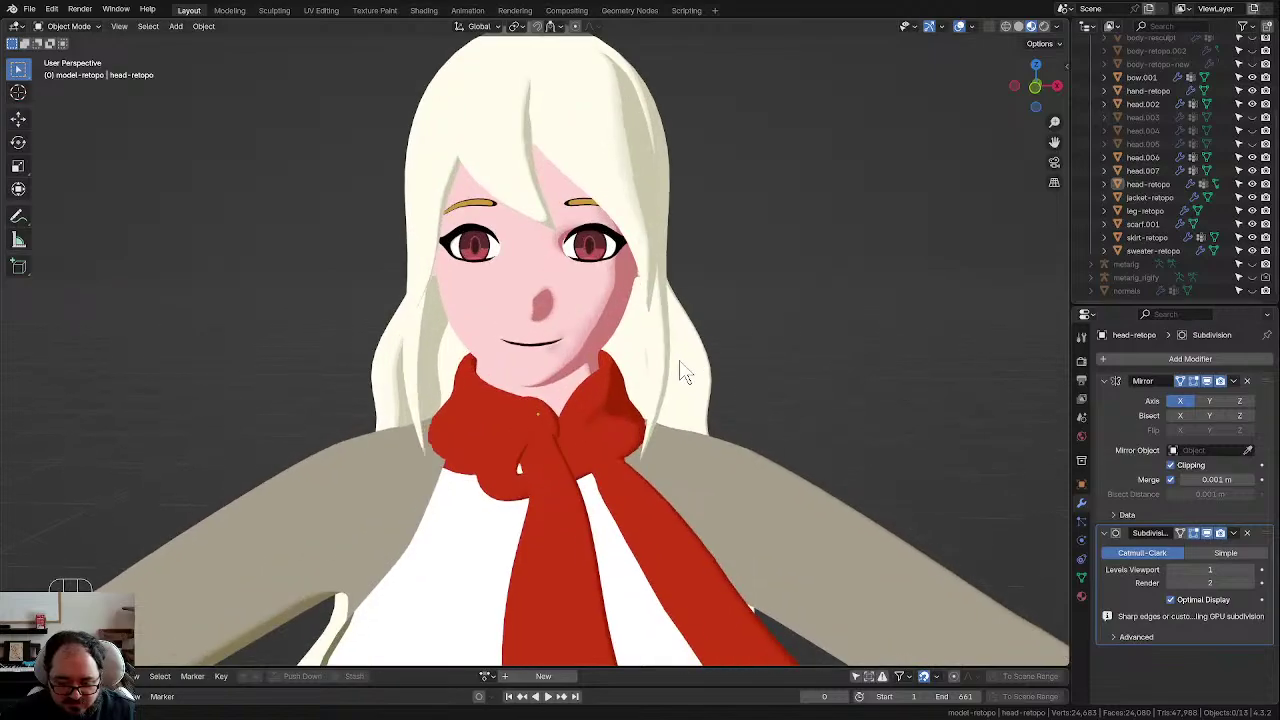
scroll(681, 340, up, 1)
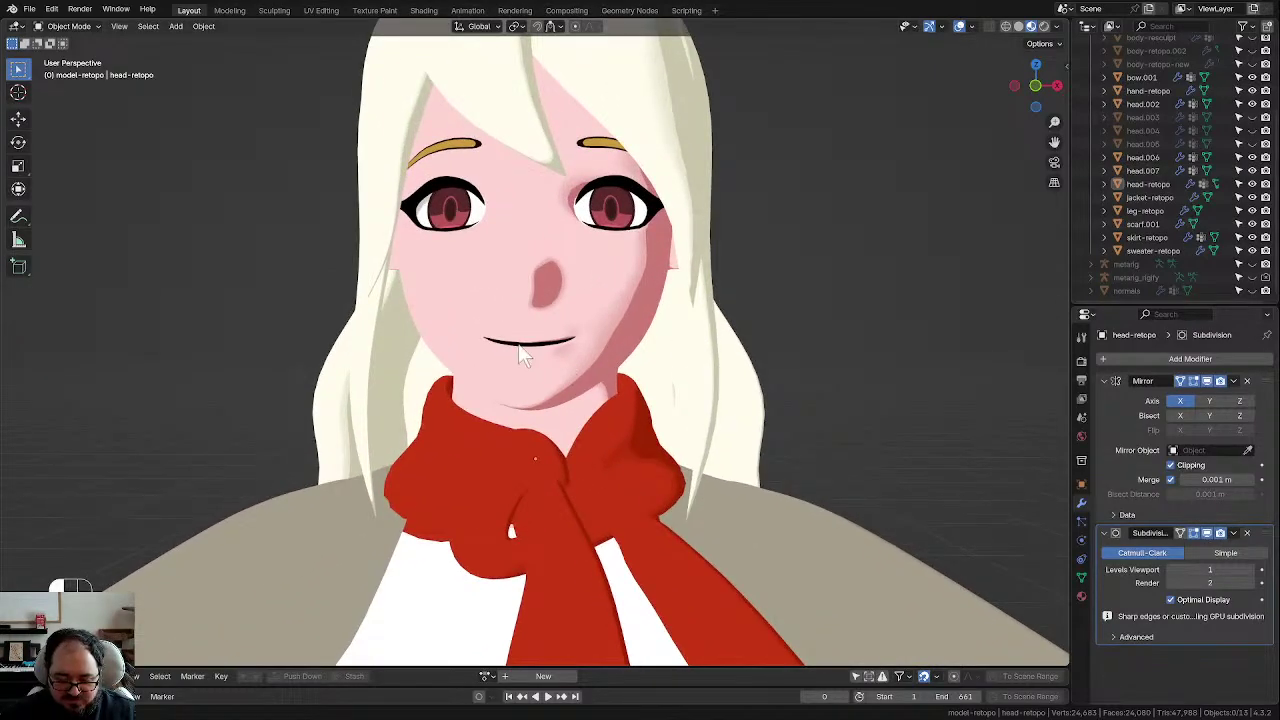
click(520, 355)
middle_drag(520, 355, 572, 364)
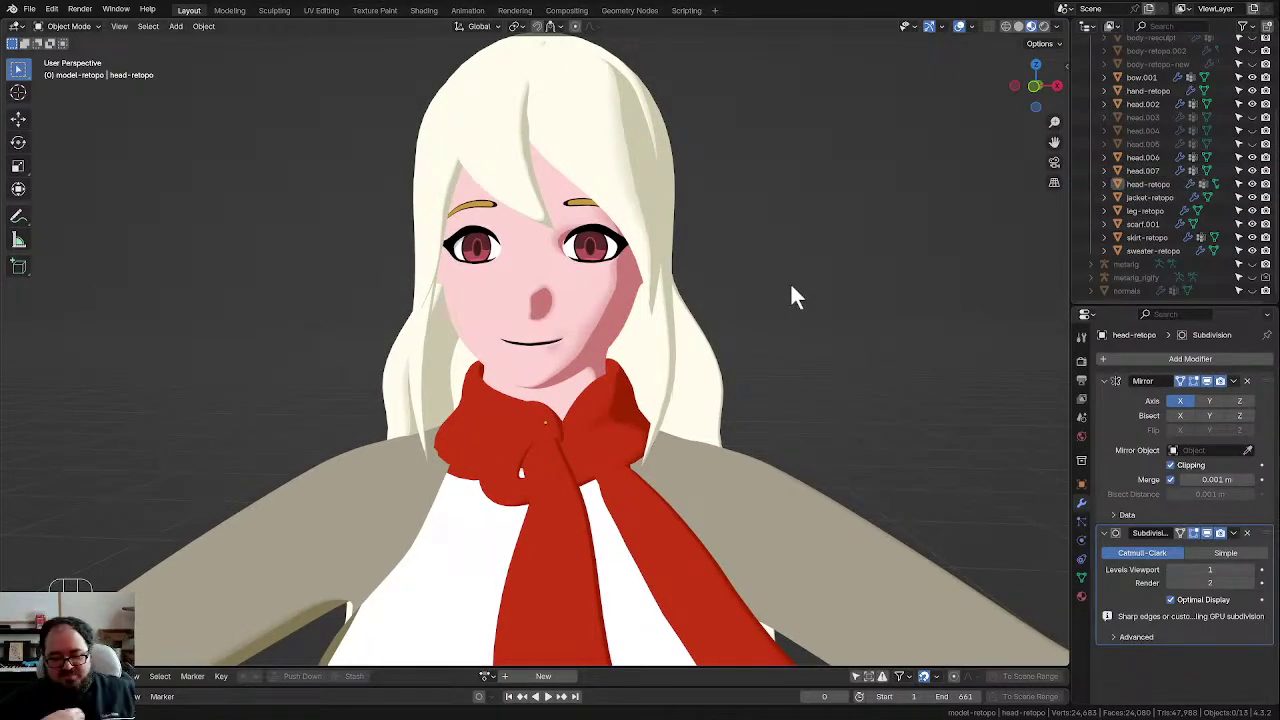
middle_drag(790, 282, 641, 300)
Step: Enter edit mode on the head, try moving a cheek edge at the shadow boundary, and undo the move
click(659, 306)
key(Tab)
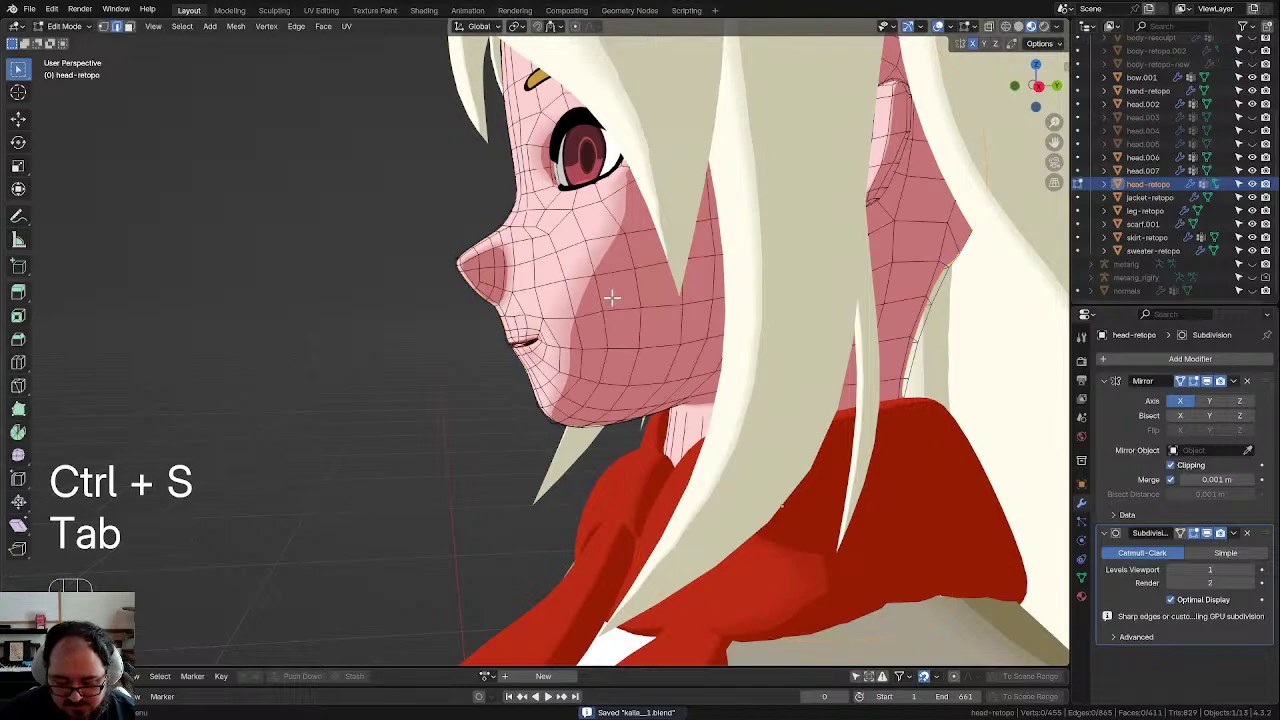
scroll(640, 297, up, 1)
key(g)
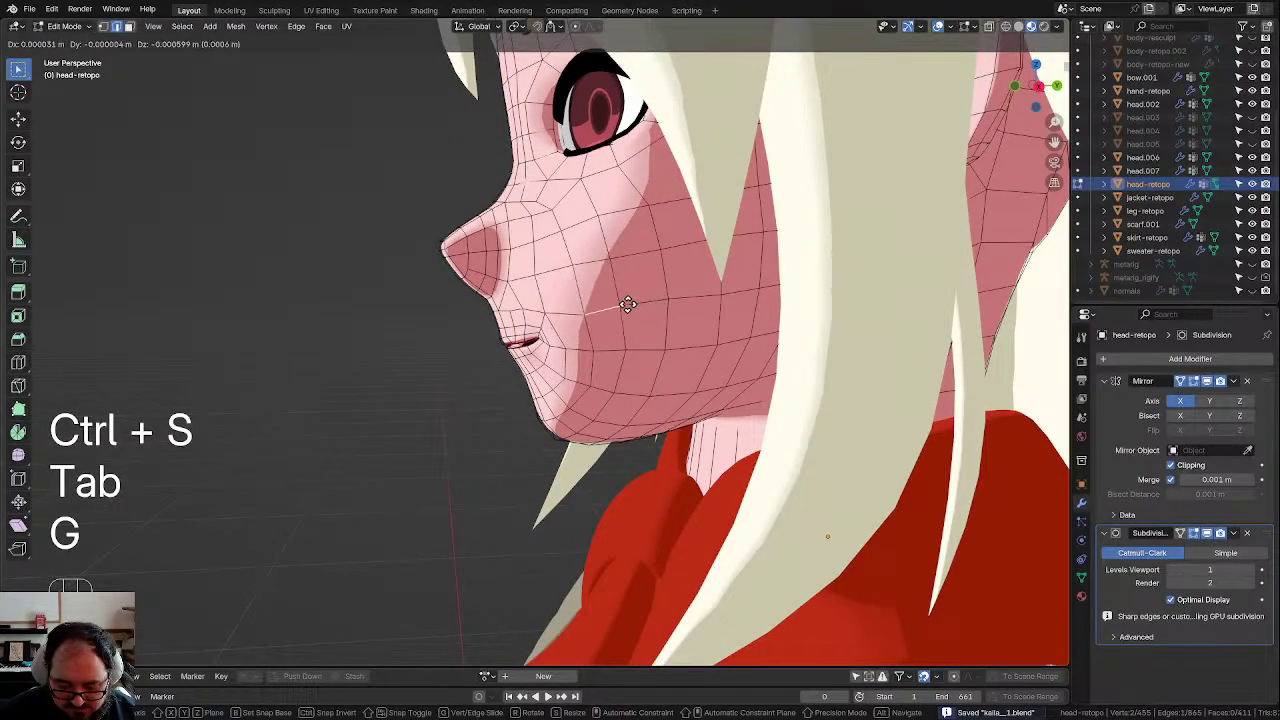
click(612, 300)
key(ctrl+z)
scroll(652, 216, up, 2)
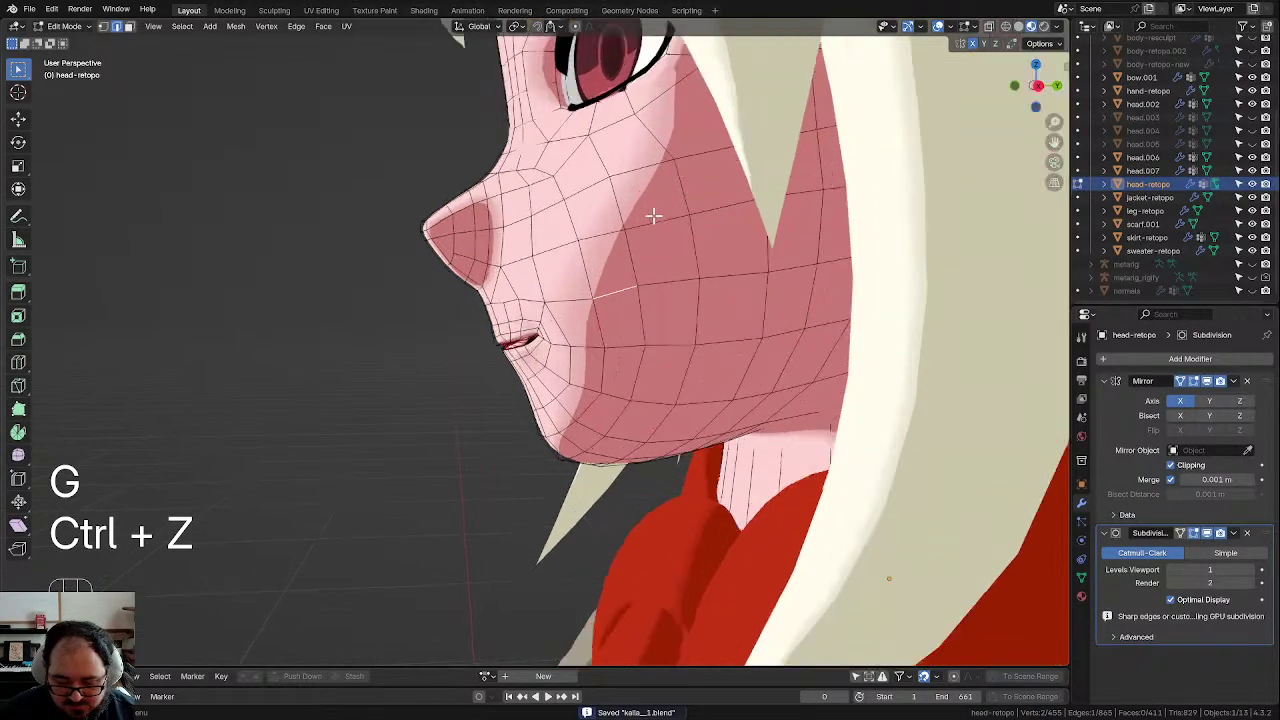
Step: Try shifting the mid-cheek edges back toward the ear to push the shadow boundary, and undo the moves
middle_drag(652, 216, 668, 222)
click(594, 257)
key(g)
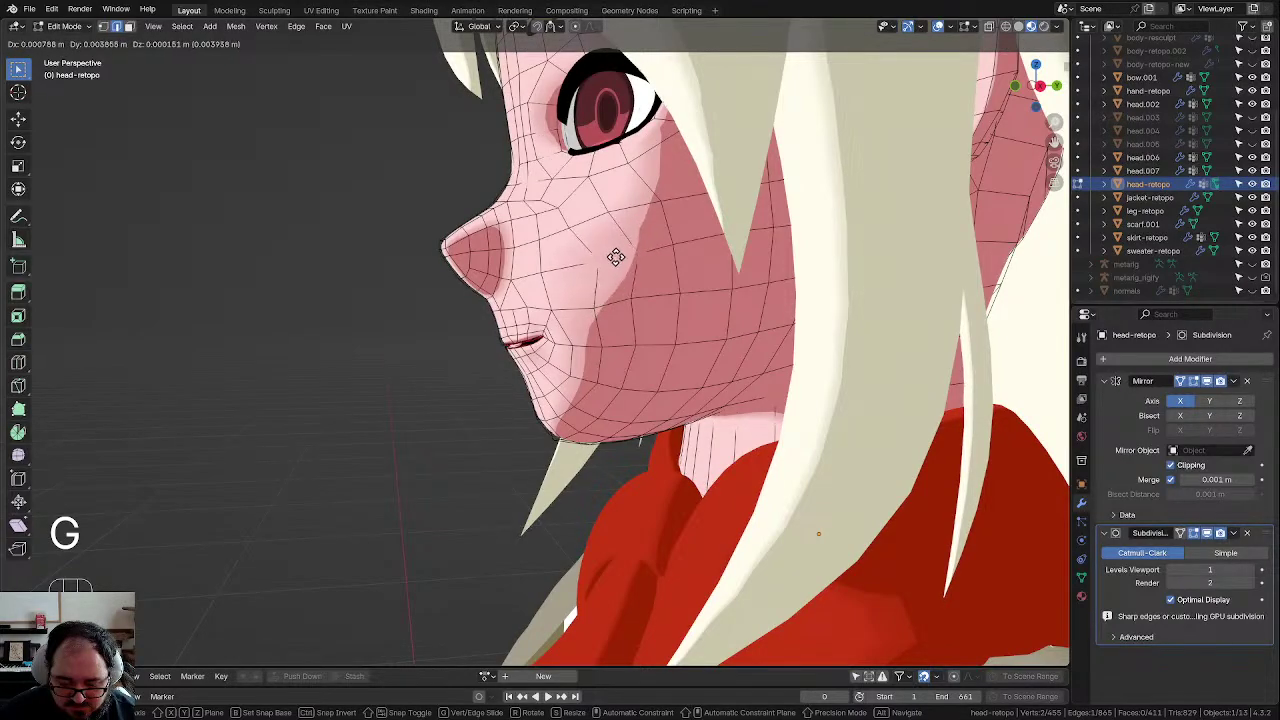
click(621, 258)
key(g)
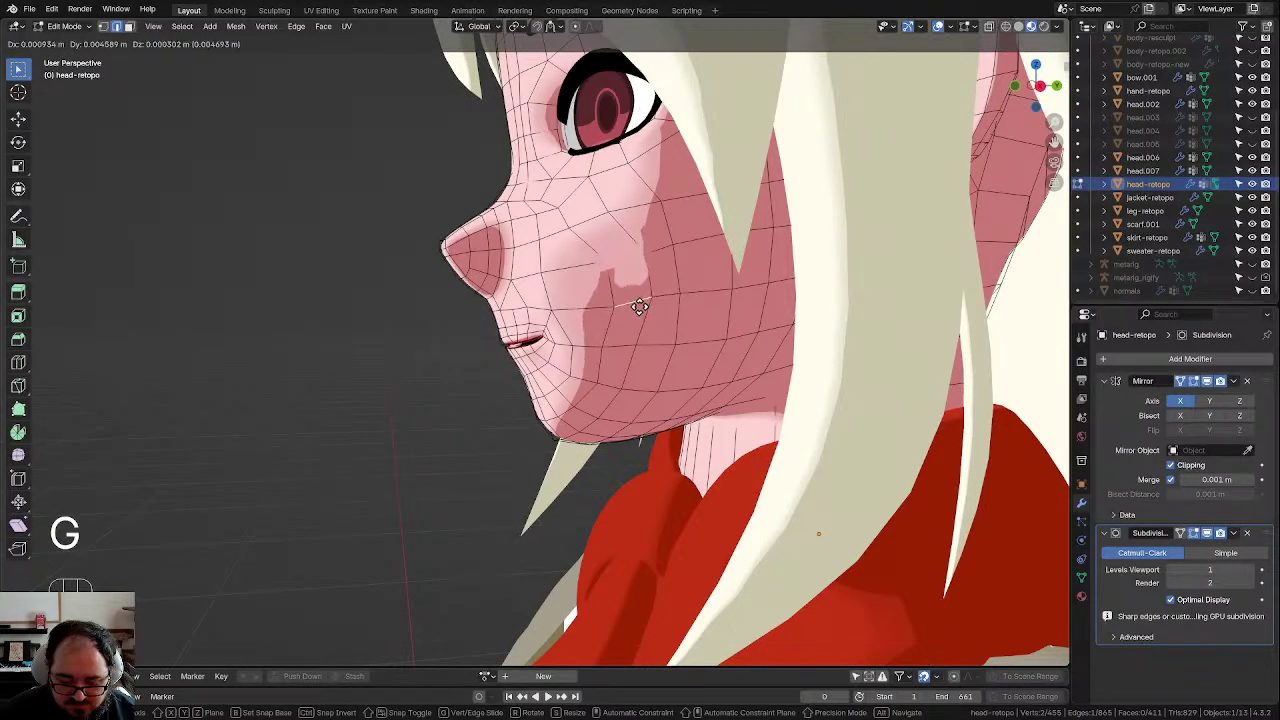
key(ctrl+z)
key(ctrl+z)
key(ctrl+z)
scroll(597, 310, up, 2)
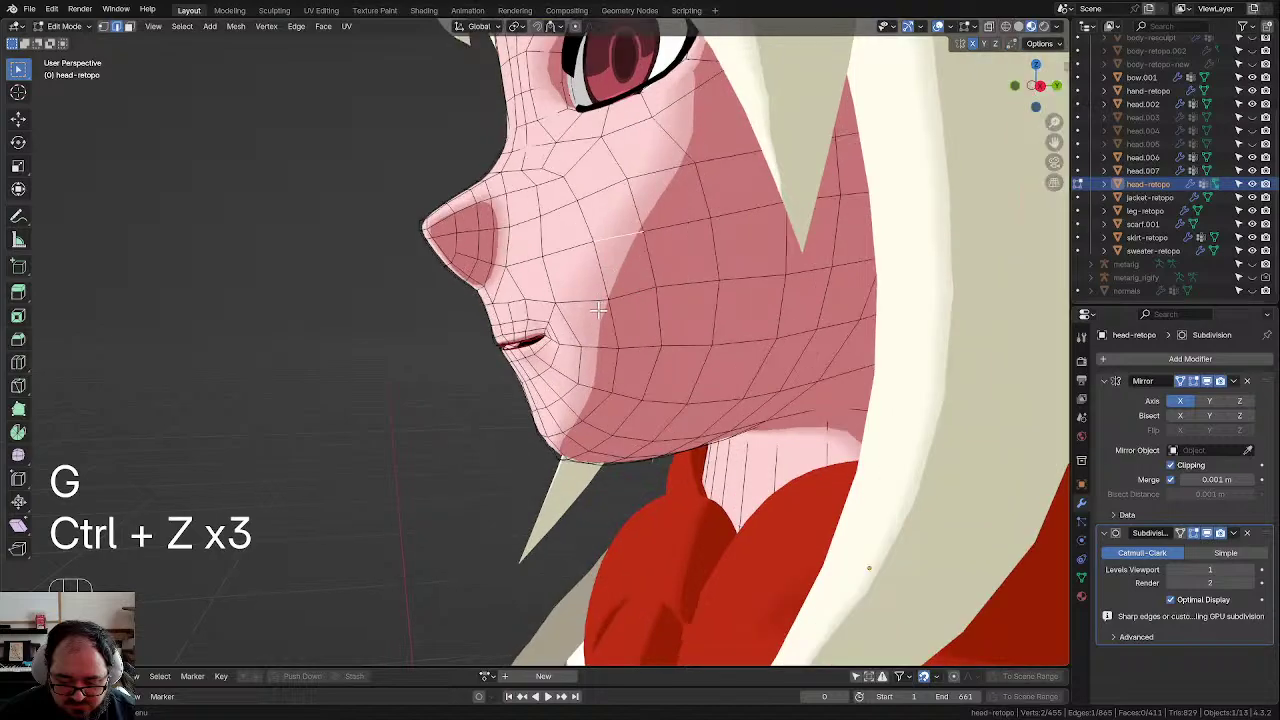
Step: Try moving the edges beside the mouth and along the lower cheek back and down toward the jaw
key(g)
click(604, 340)
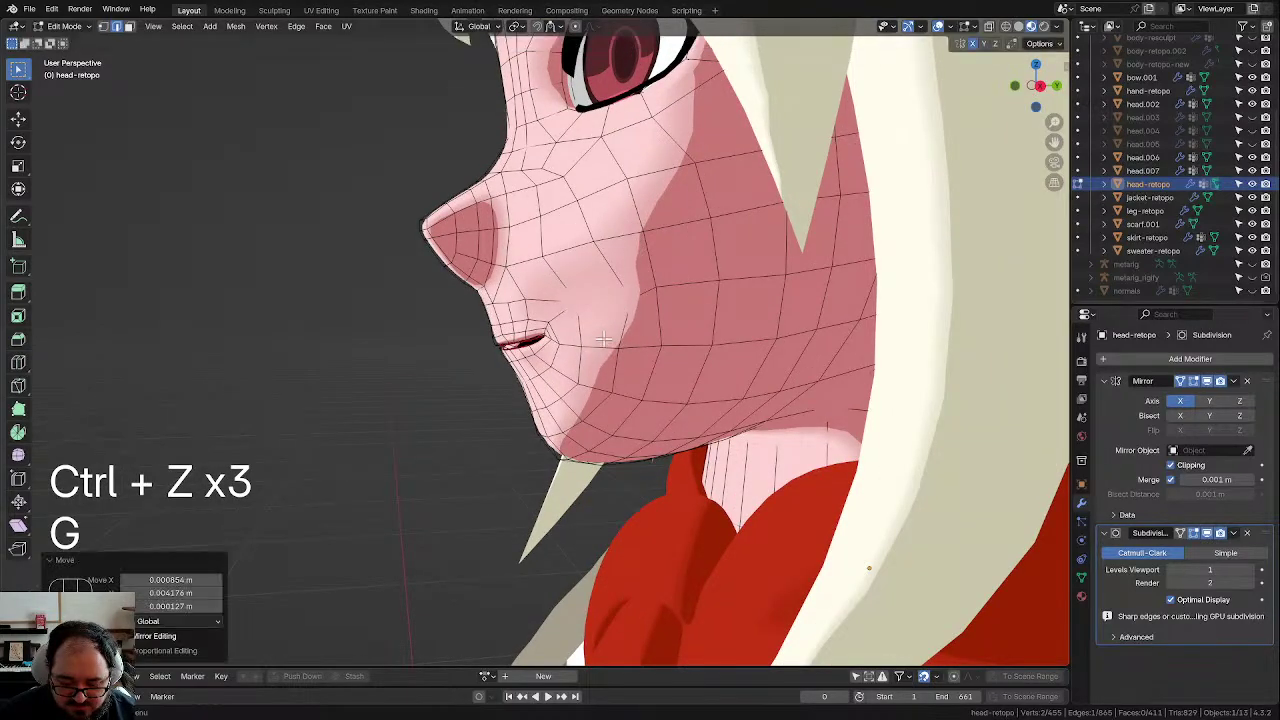
key(g)
click(592, 394)
key(g)
click(604, 400)
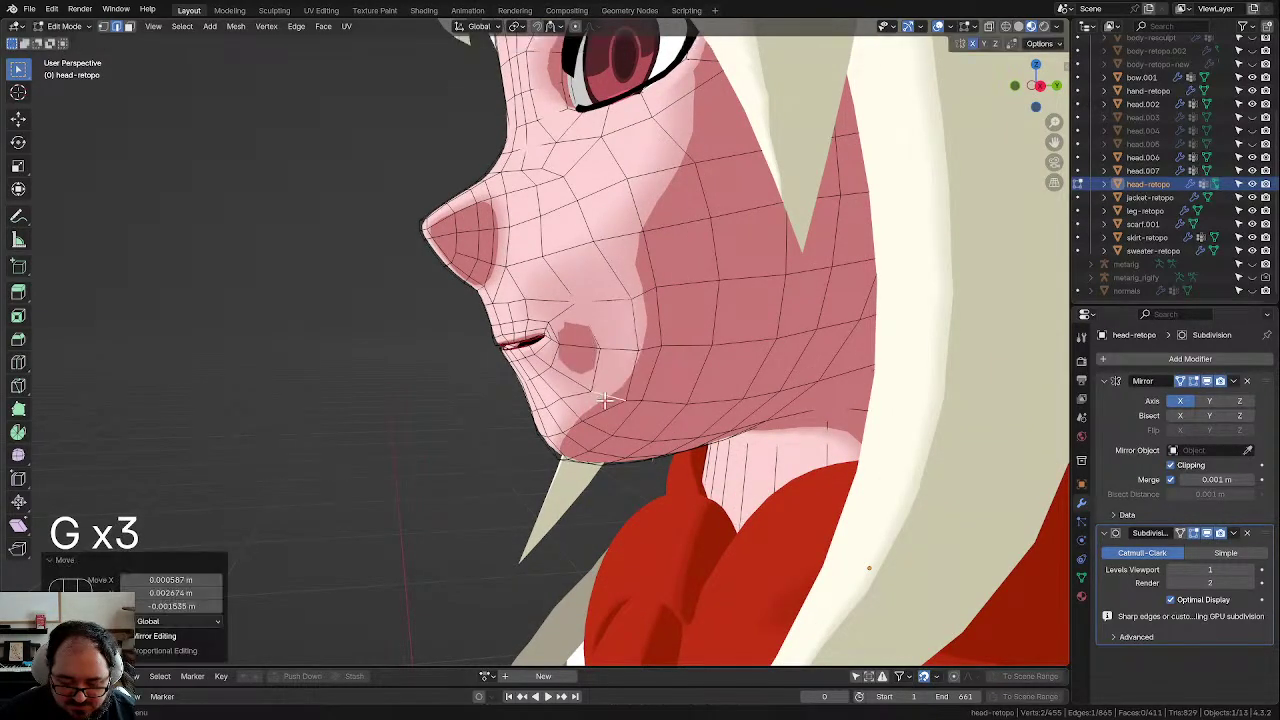
key(g)
click(588, 423)
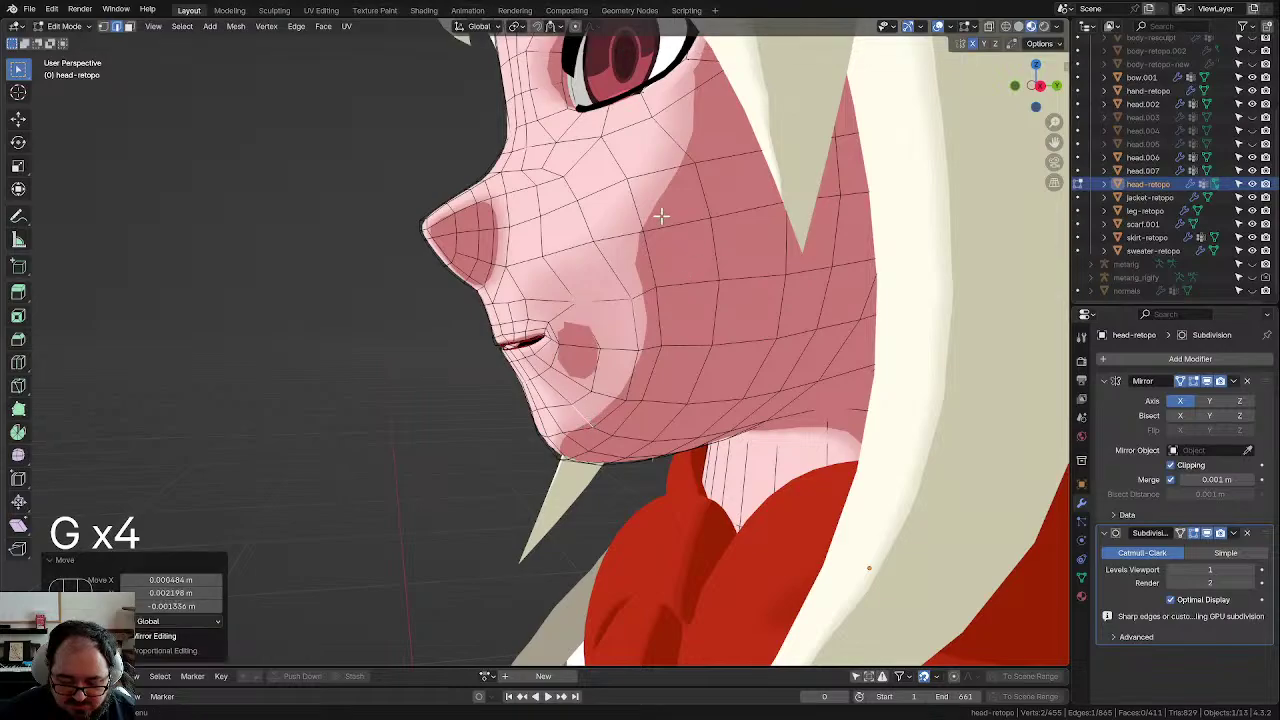
Step: Try moving the cheek edges between the mouth corner and the eye back toward the ear to reshape the shadow boundary
key(g)
click(652, 236)
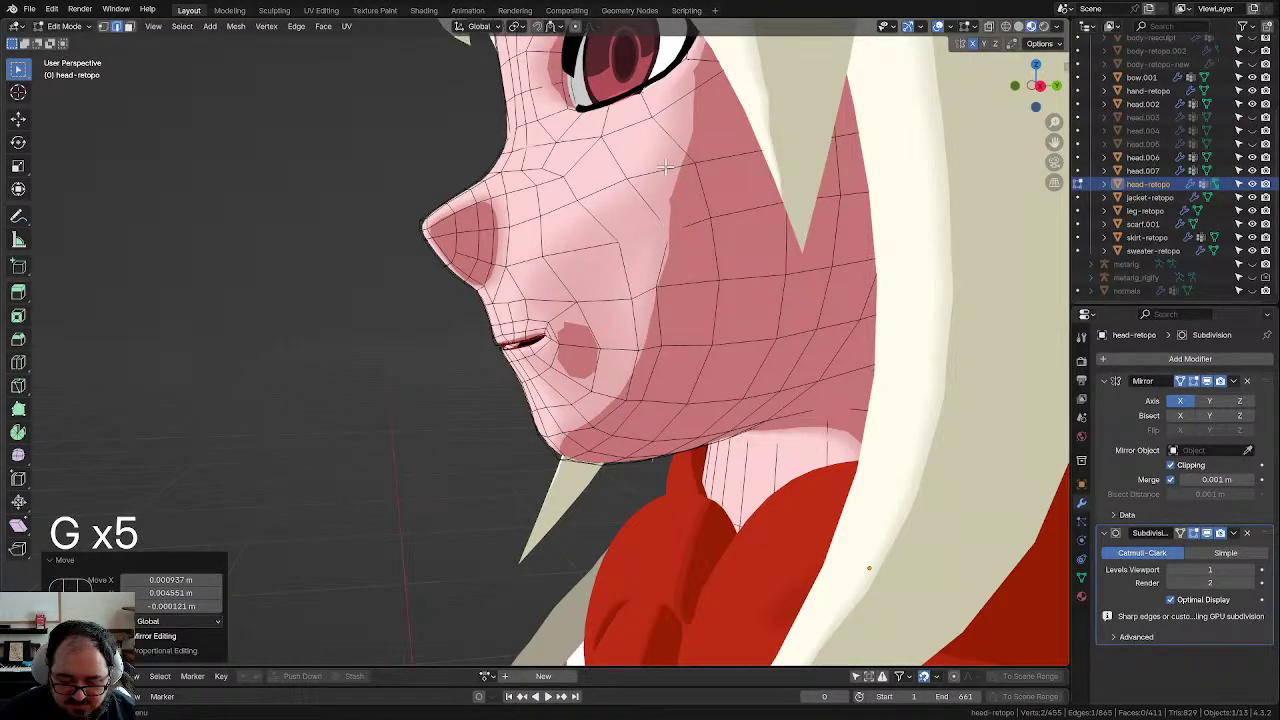
key(g)
click(670, 212)
key(g)
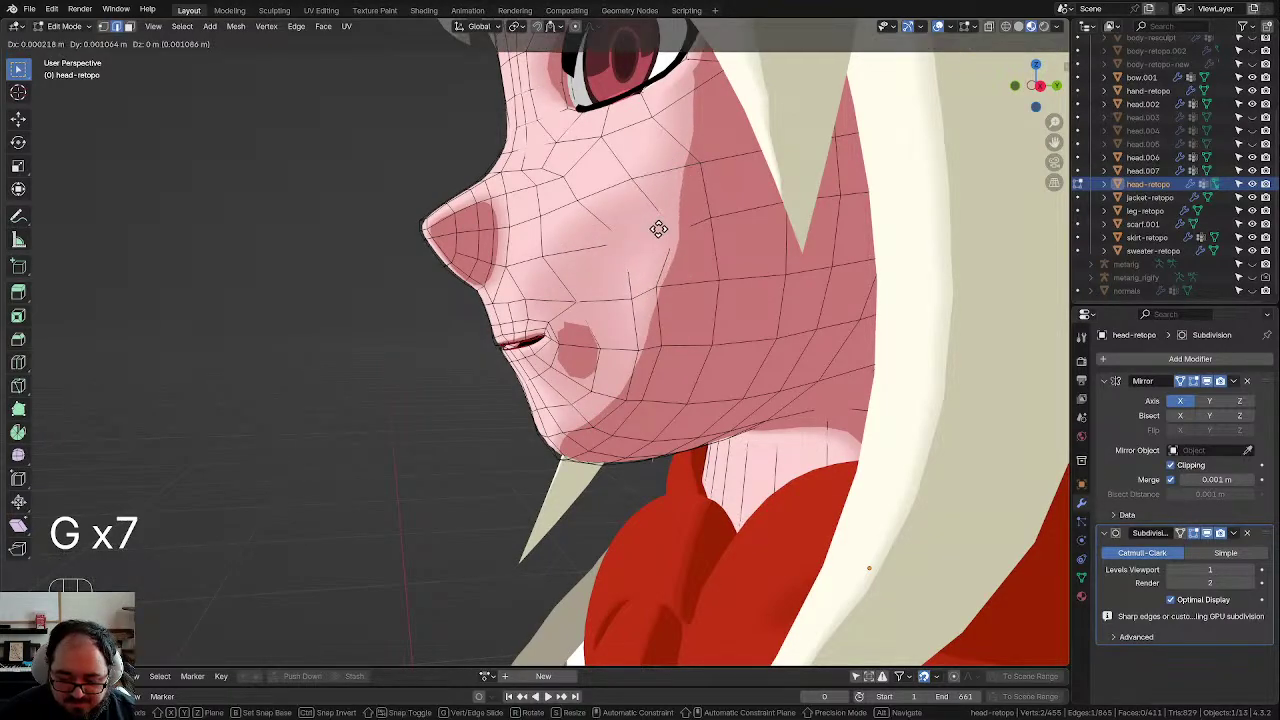
click(672, 240)
key(g)
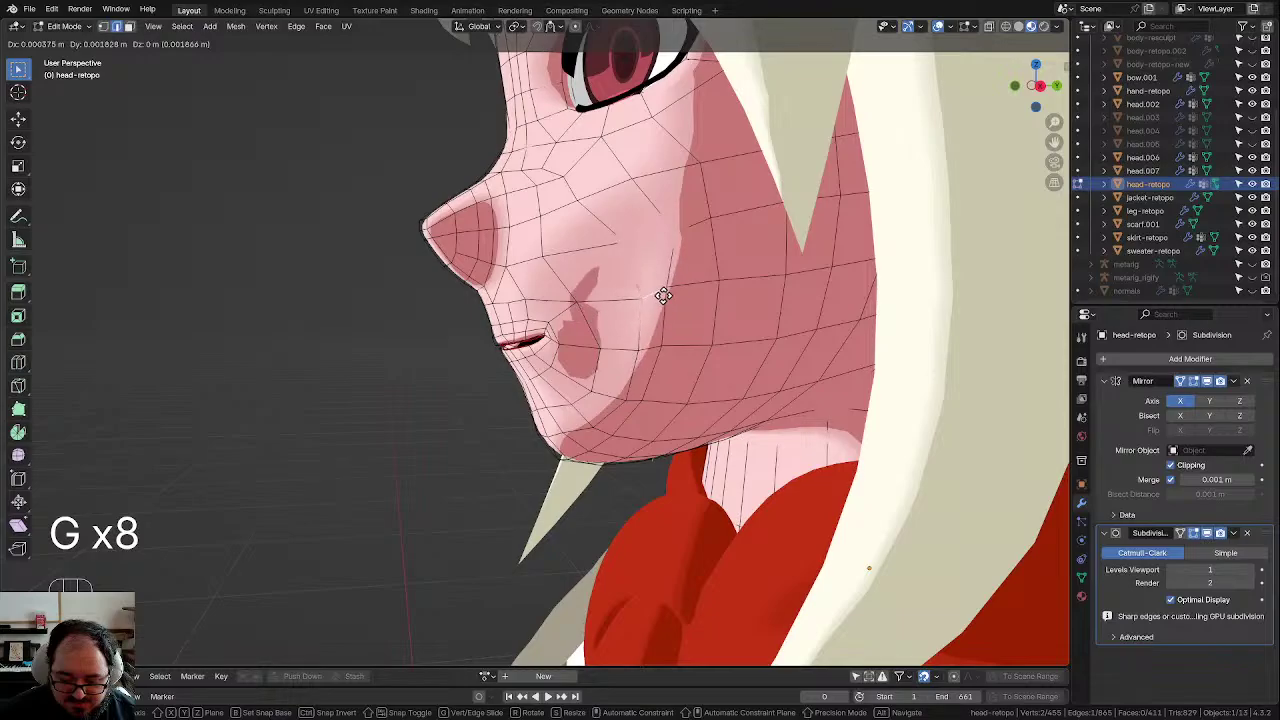
click(664, 295)
key(g)
click(668, 229)
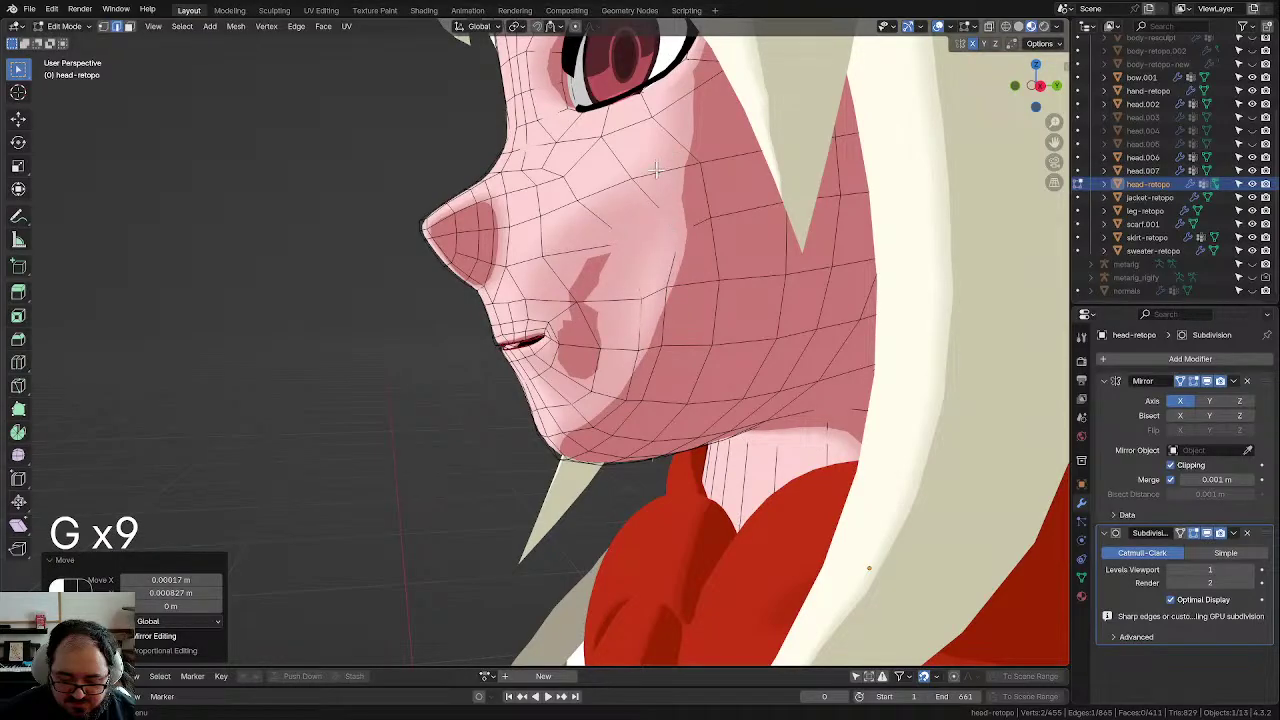
key(g)
click(671, 171)
Step: Try moving the edges along the jaw and under the chin to continue the reshaped shadow boundary
middle_drag(657, 290, 700, 297)
key(g)
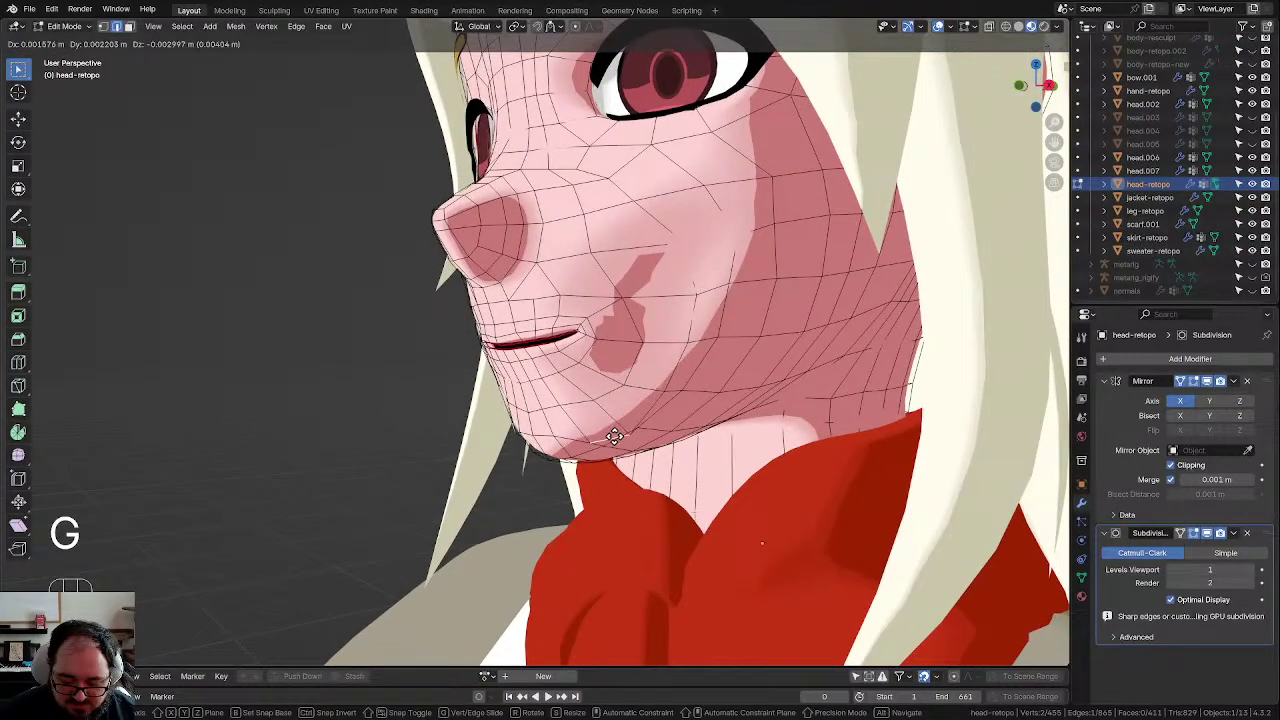
click(608, 432)
key(g)
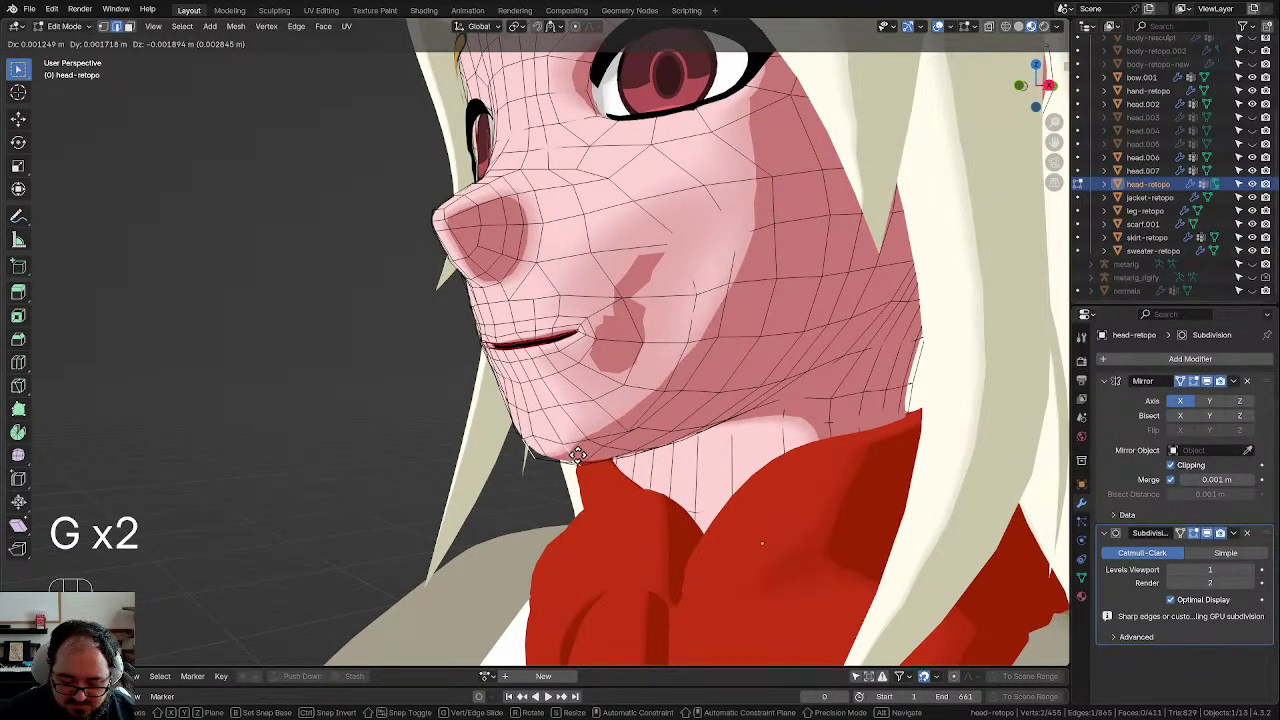
click(578, 445)
key(g)
click(585, 442)
Step: Undo all the cheek and jaw edge moves
middle_drag(618, 452, 737, 433)
middle_drag(835, 432, 677, 422)
key(ctrl+z)
key(ctrl+z)
key(ctrl+z)
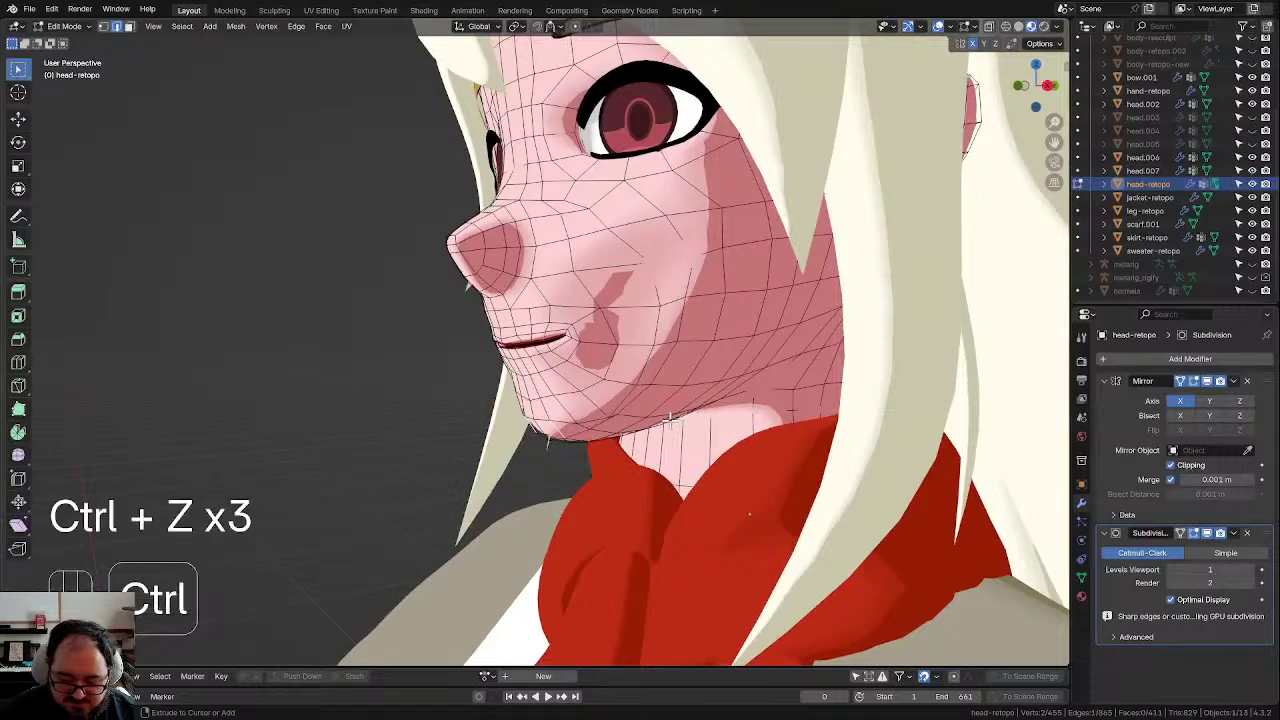
key(ctrl+z)
key(ctrl+z)
key(ctrl+z)
key(ctrl+z)
key(ctrl+z)
key(ctrl+z)
key(ctrl+z)
key(ctrl+z)
key(ctrl+z)
key(ctrl+z)
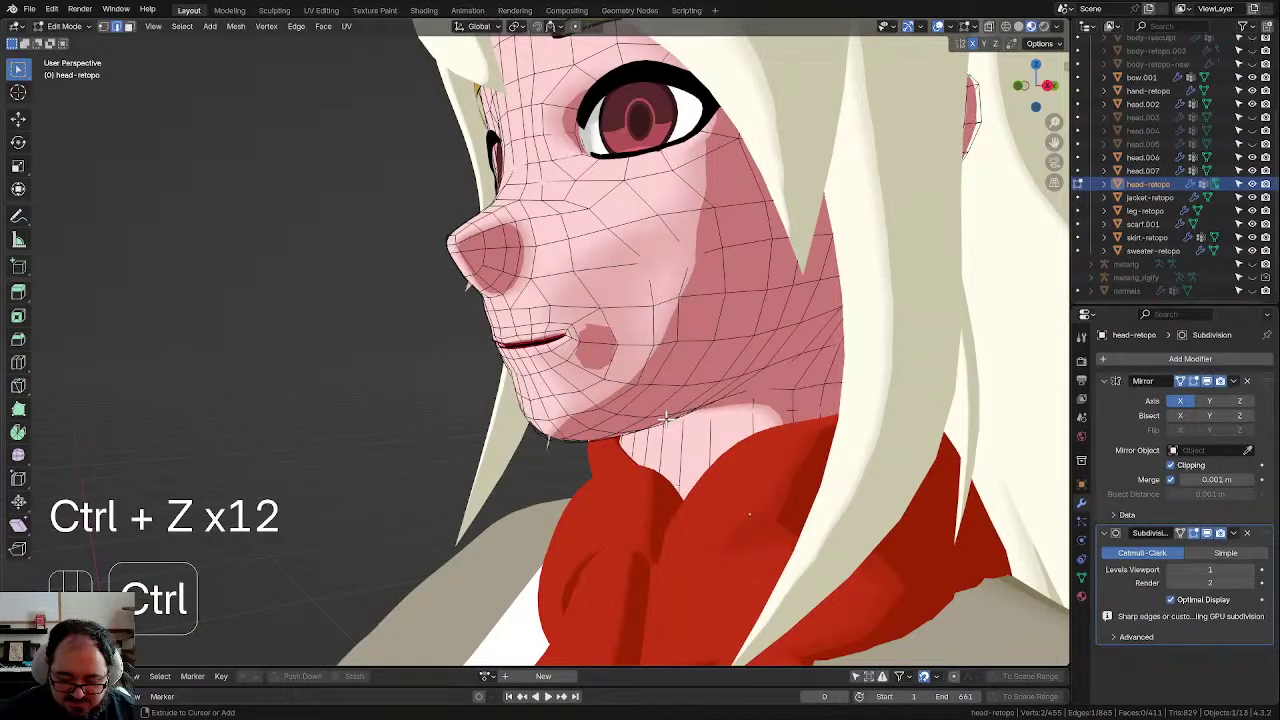
key(ctrl+z)
key(ctrl+z)
key(ctrl+z)
key(ctrl+z)
key(ctrl+z)
key(ctrl+z)
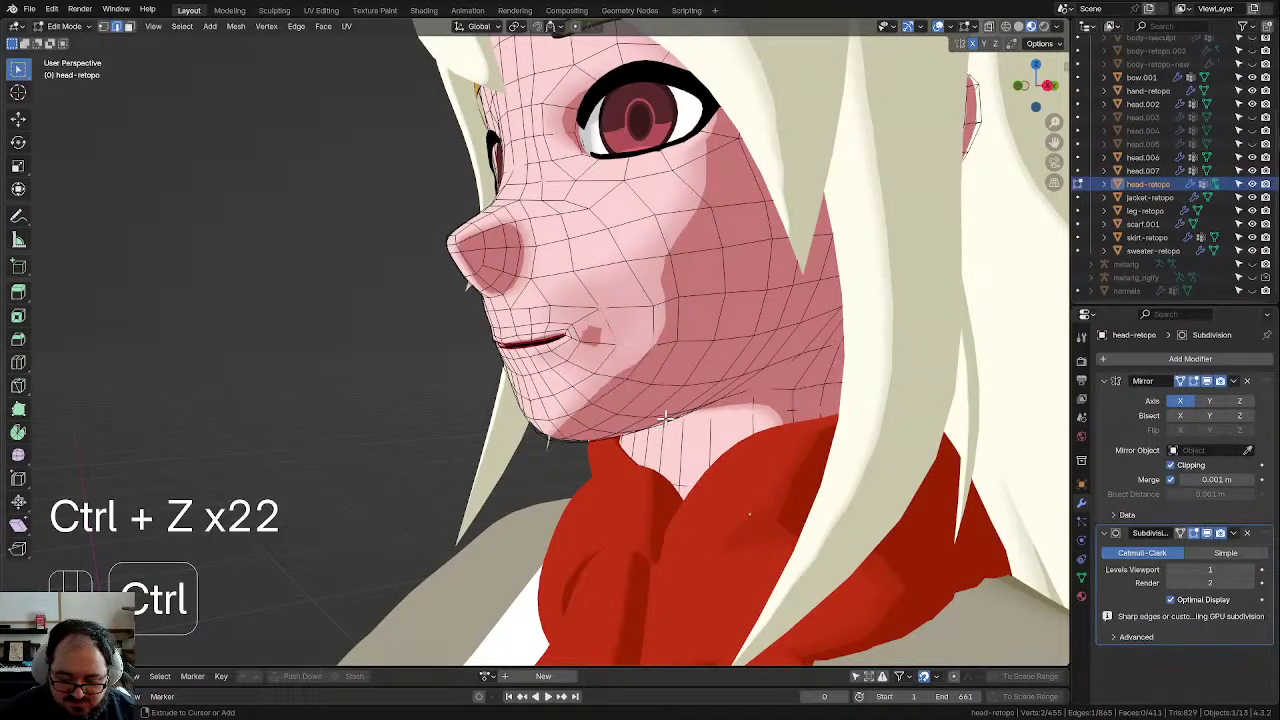
key(ctrl+z)
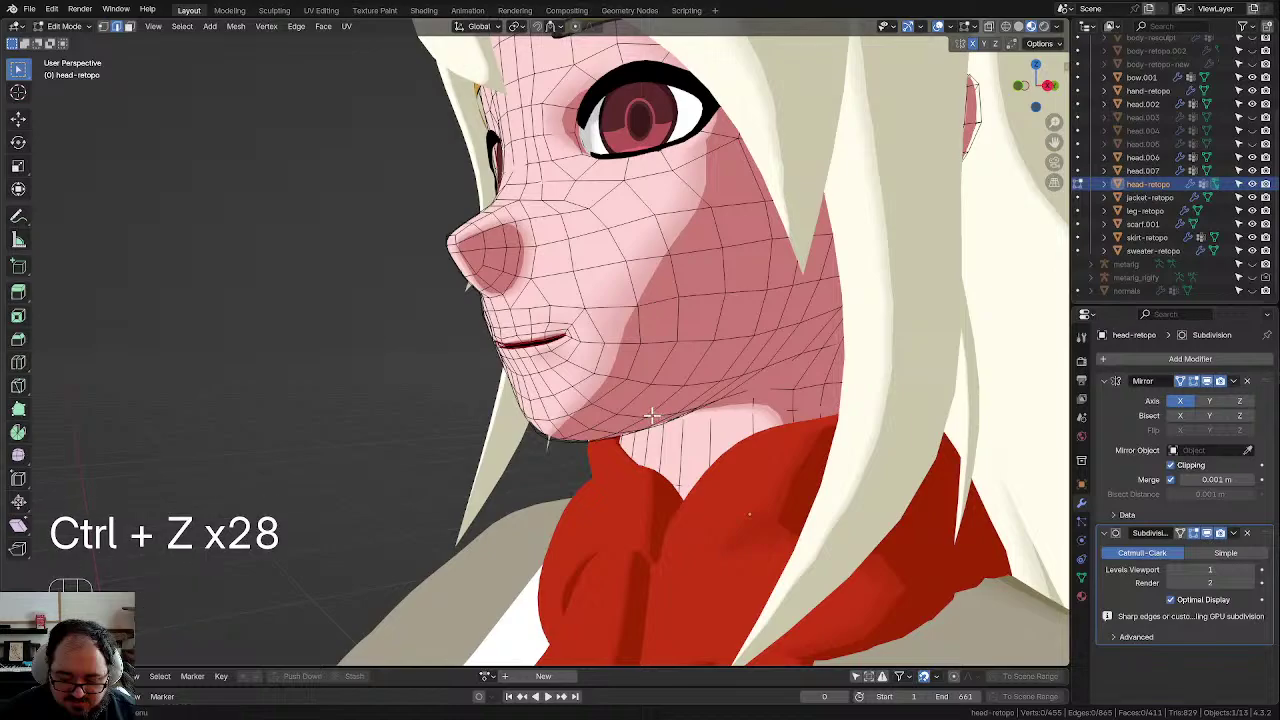
Step: Try a Knife cut down the cheek from below the eye's outer corner to the jaw near the shadow boundary, and undo it
middle_drag(651, 423, 585, 320)
middle_drag(675, 352, 706, 354)
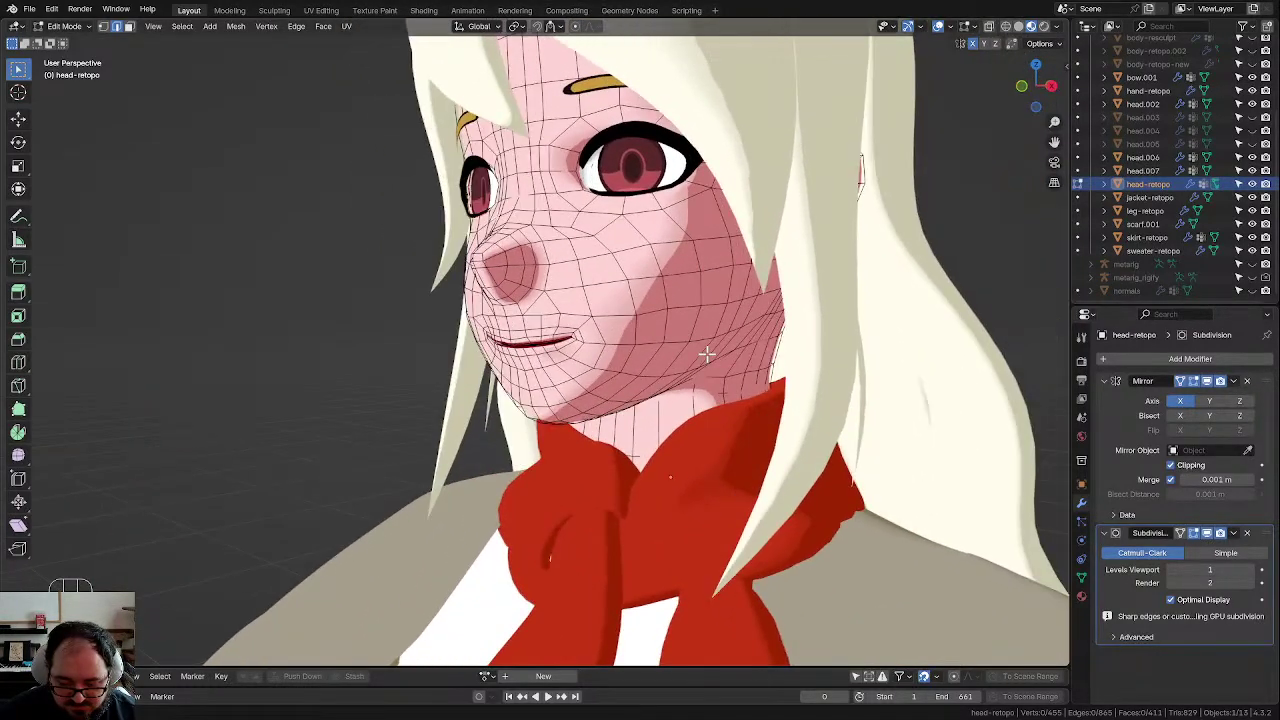
middle_drag(640, 274, 631, 300)
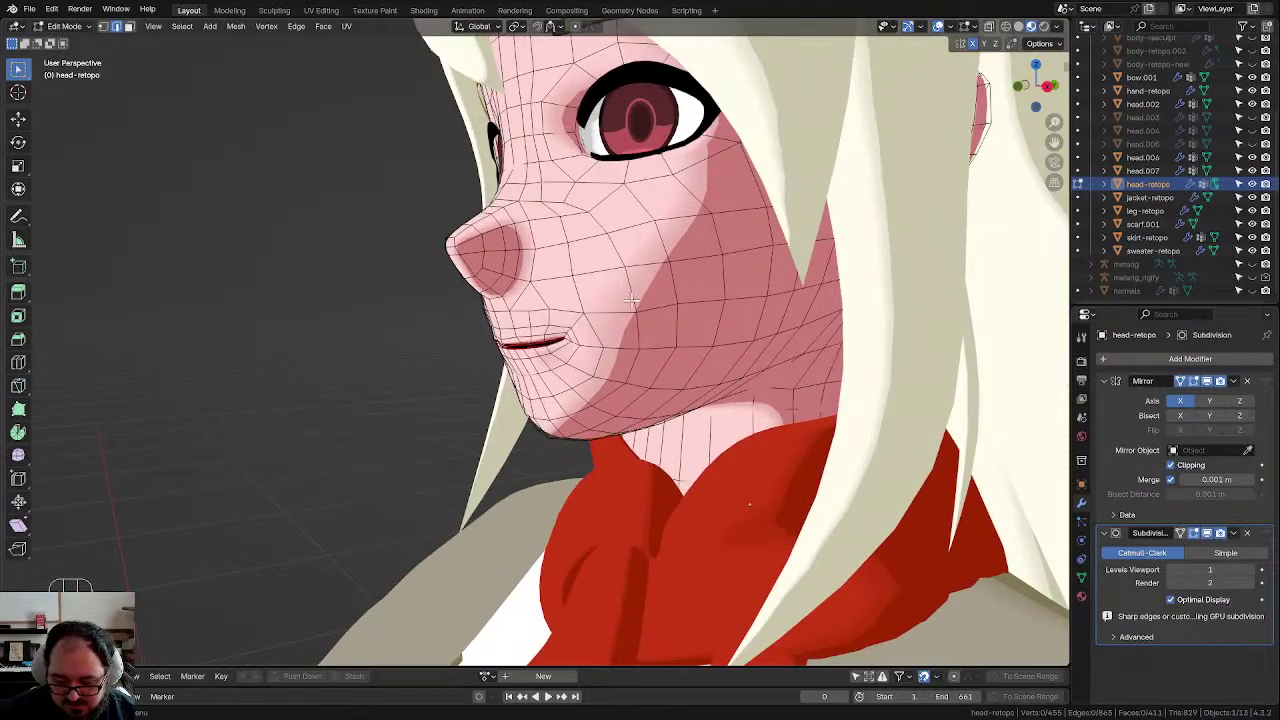
key(k)
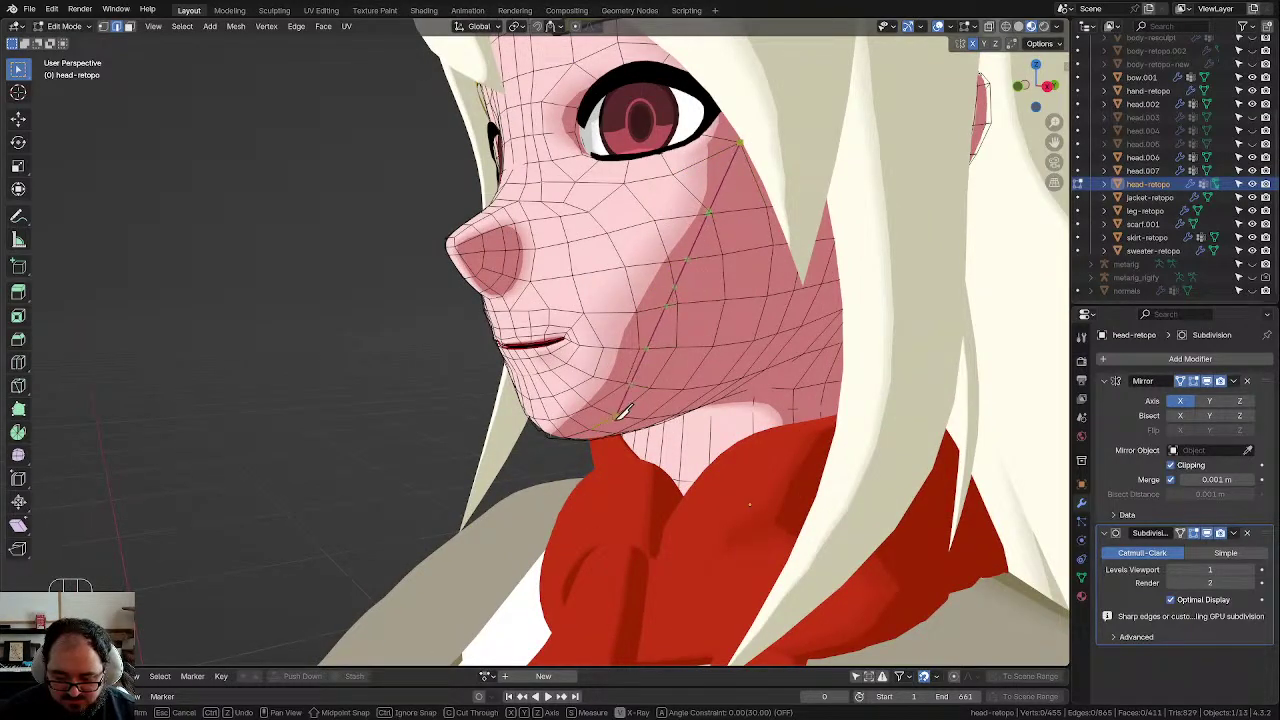
click(616, 414)
key(KP_Enter)
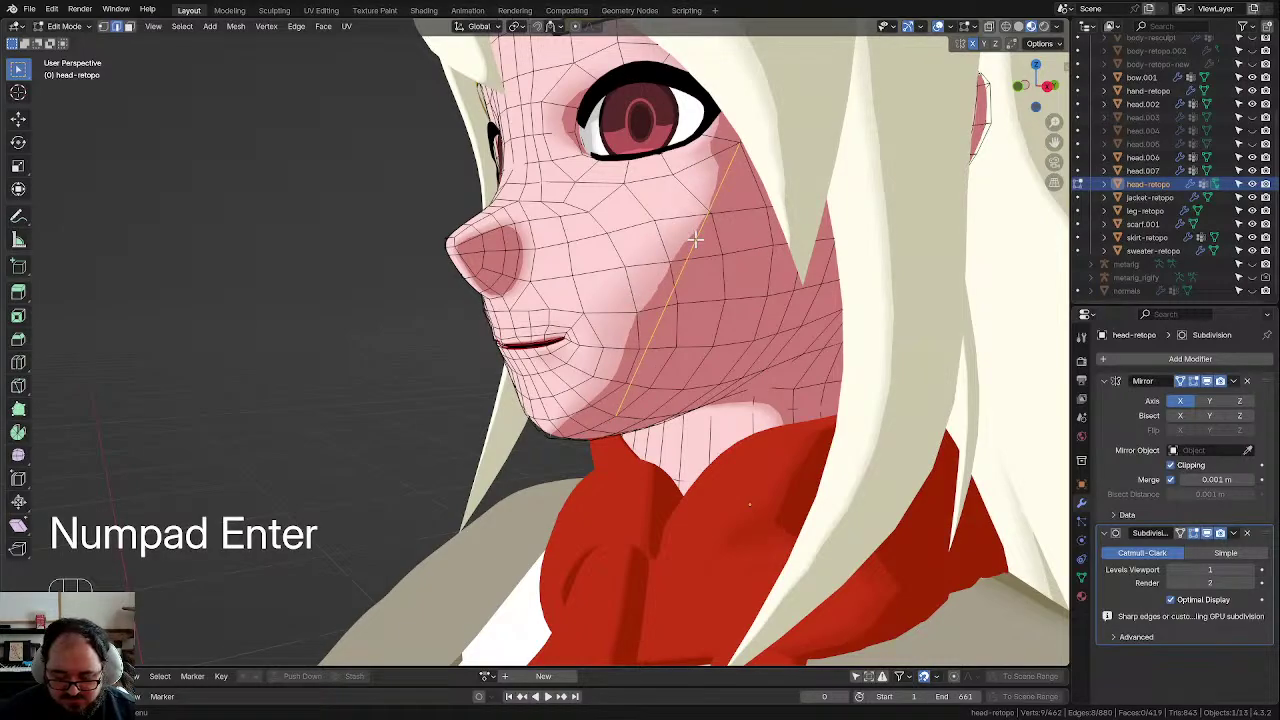
key(ctrl+z)
Step: Leave edit mode, deselect the head, and show the face in profile
middle_drag(649, 290, 410, 337)
key(Tab)
click(620, 302)
scroll(845, 310, up, 3)
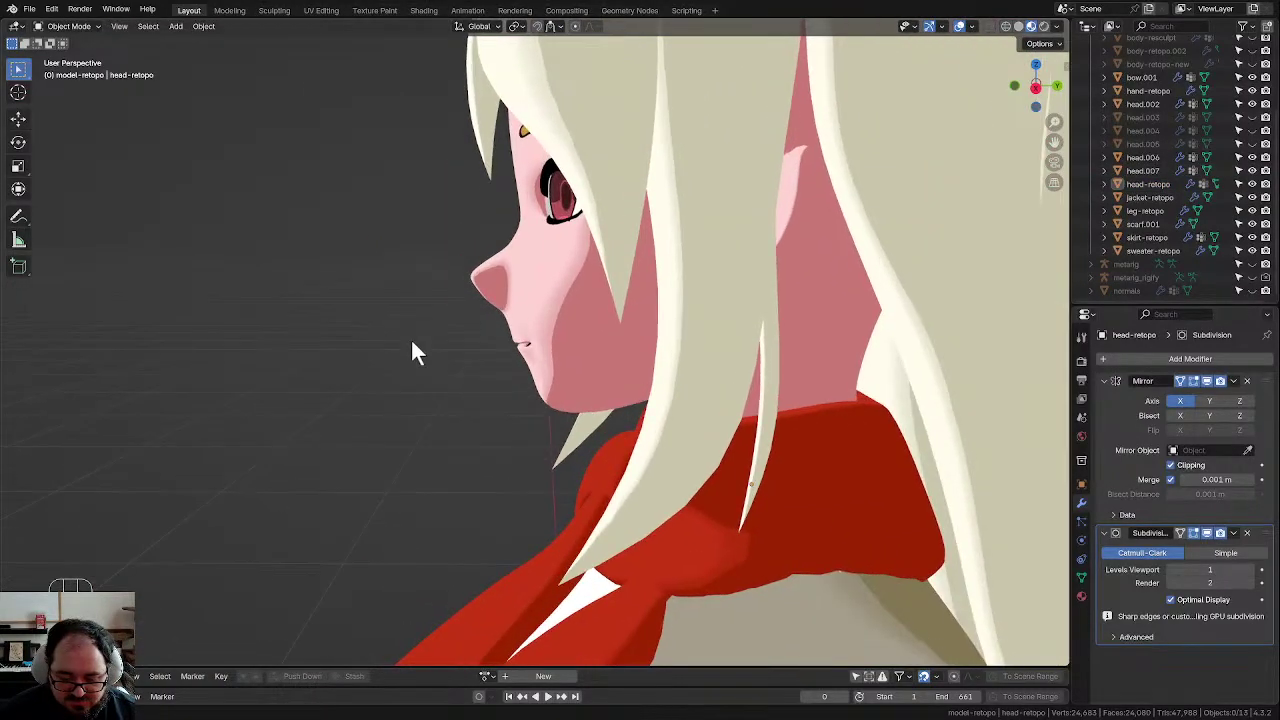
Step: Select the retopologized head and show its face in right orthographic profile
click(527, 318)
scroll(542, 323, up, 3)
mouse_move(542, 323)
middle_down()
mouse_move(725, 325)
mouse_move(535, 333)
middle_up()
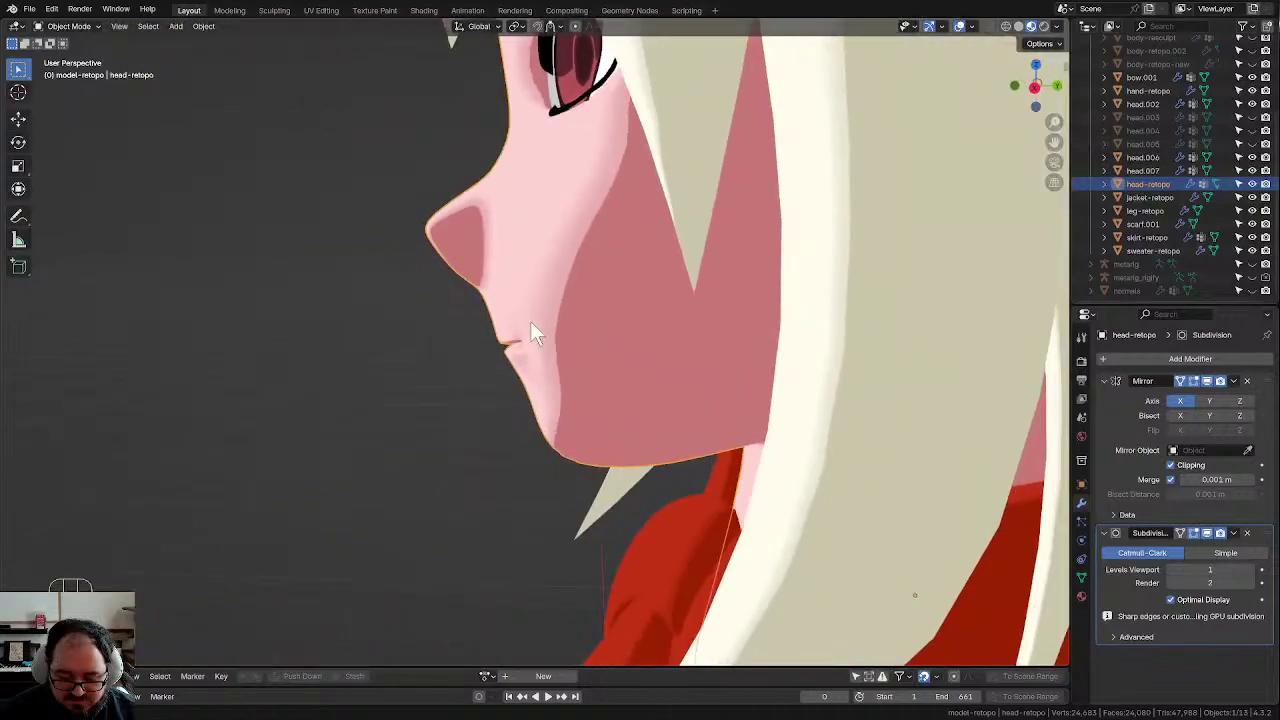
key(KP_3)
scroll(534, 316, up, 4)
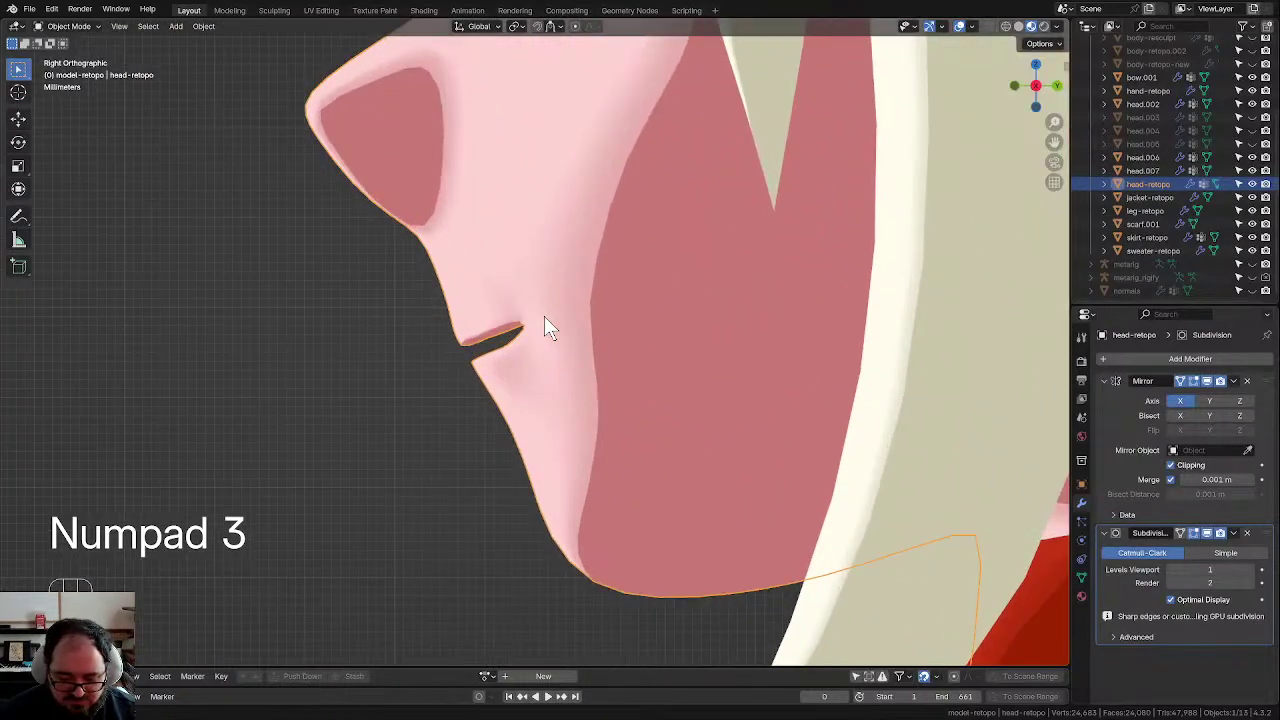
scroll(547, 316, down, 4)
scroll(1216, 185, up, 2)
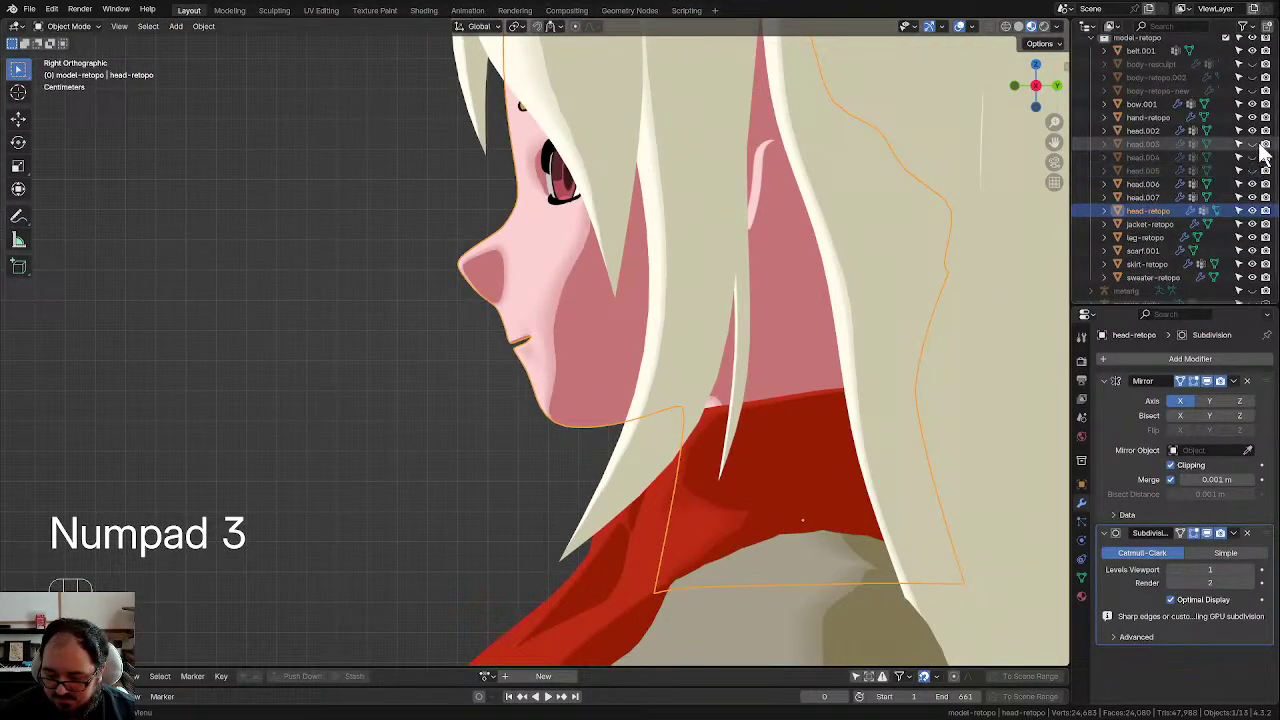
Step: Compare the profile of head-retopo with head.003 by repeatedly showing and hiding head.003, leaving head.003 hidden
click(1253, 144)
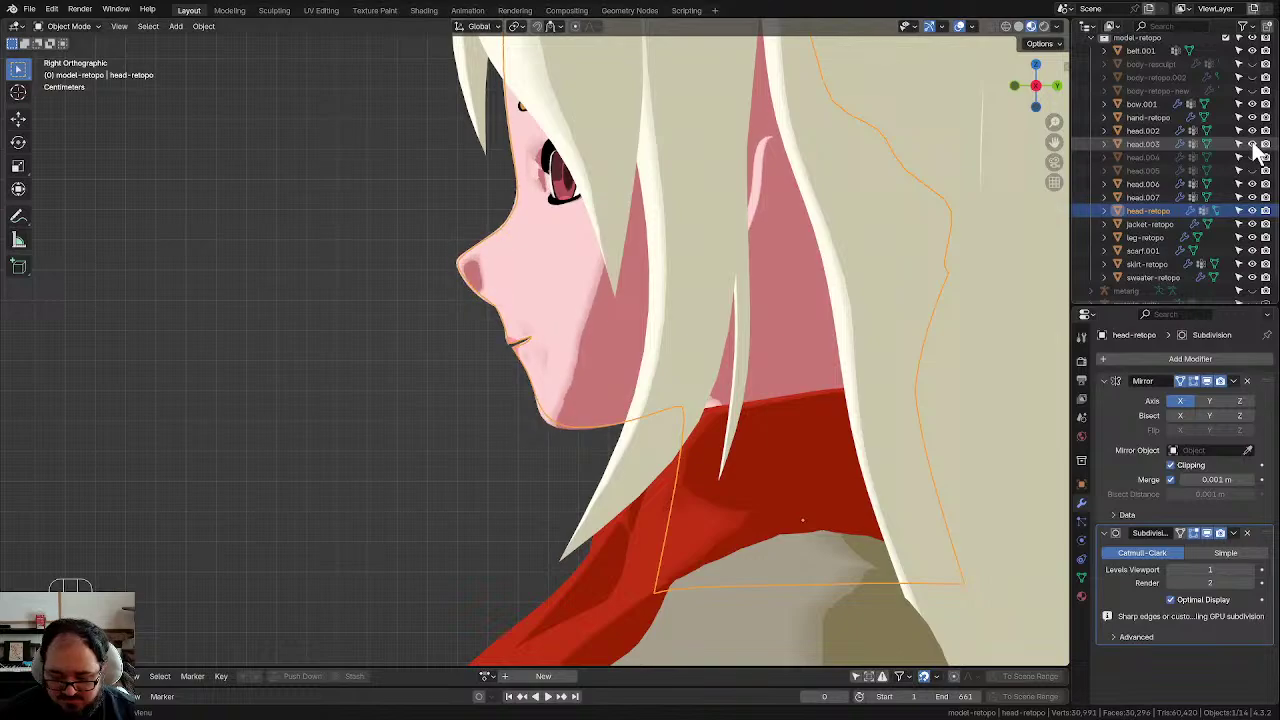
click(1252, 211)
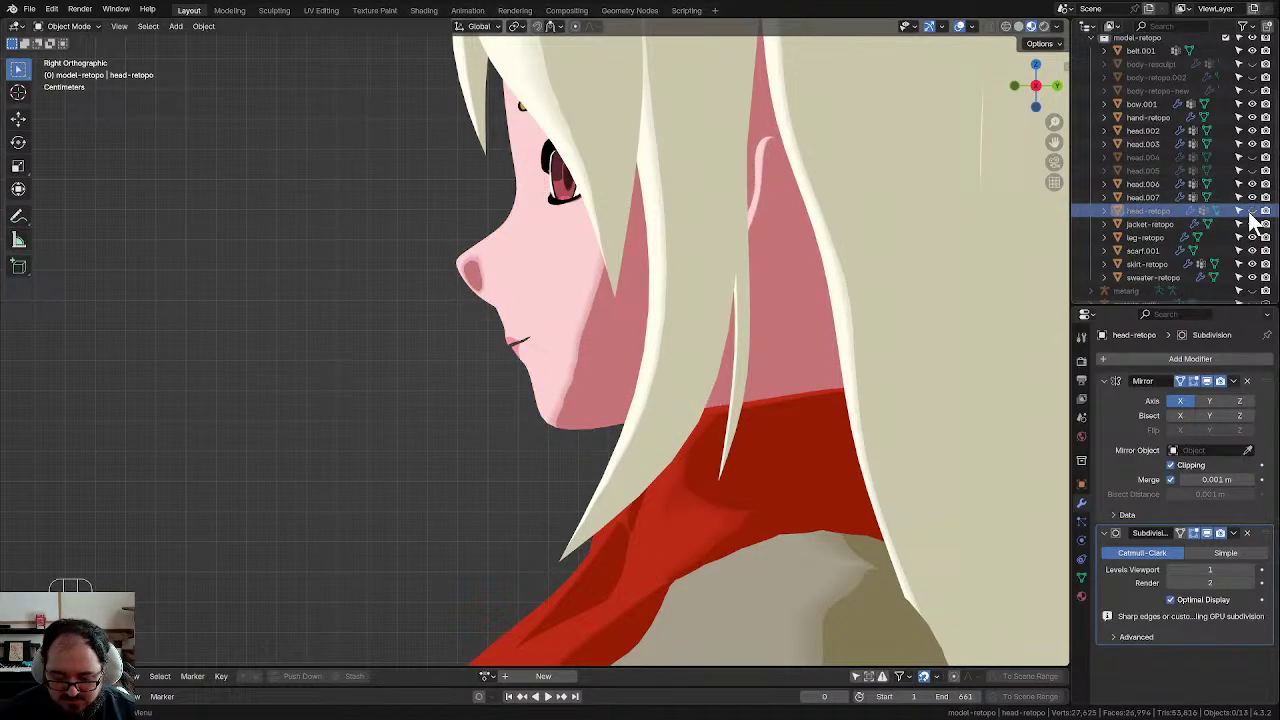
click(1251, 213)
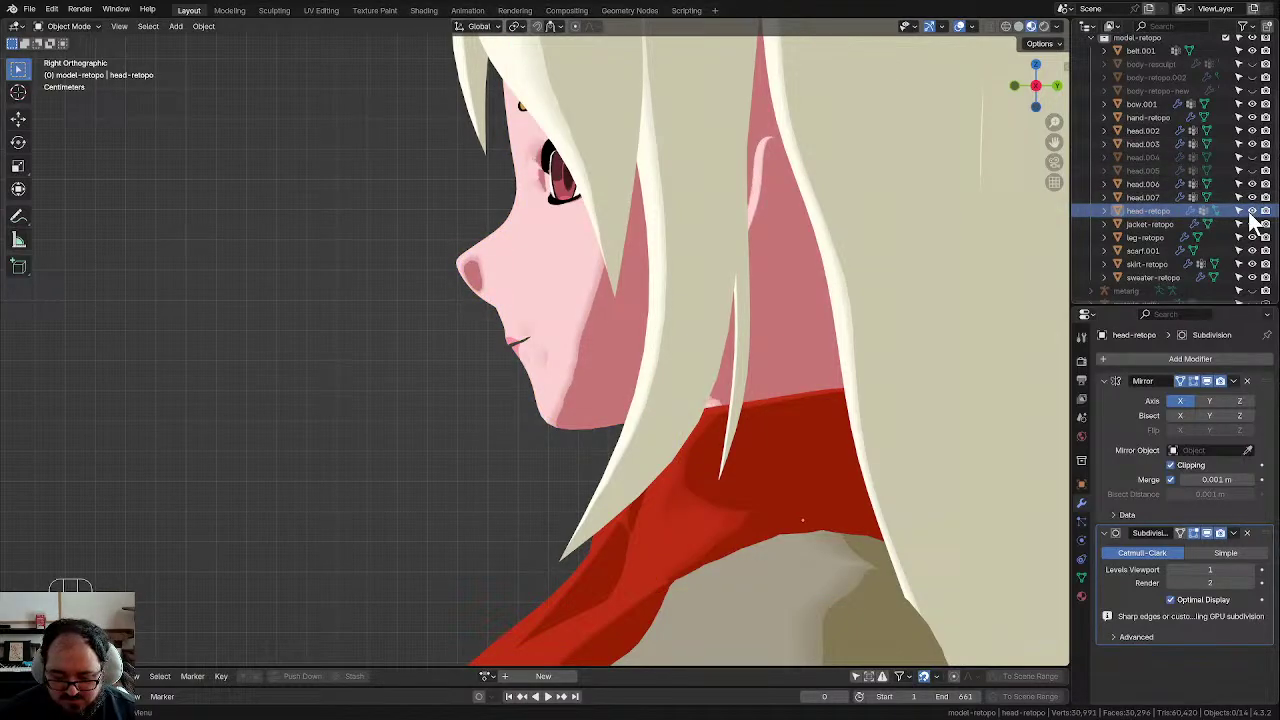
click(1251, 145)
click(1251, 145)
click(1251, 145)
click(1251, 145)
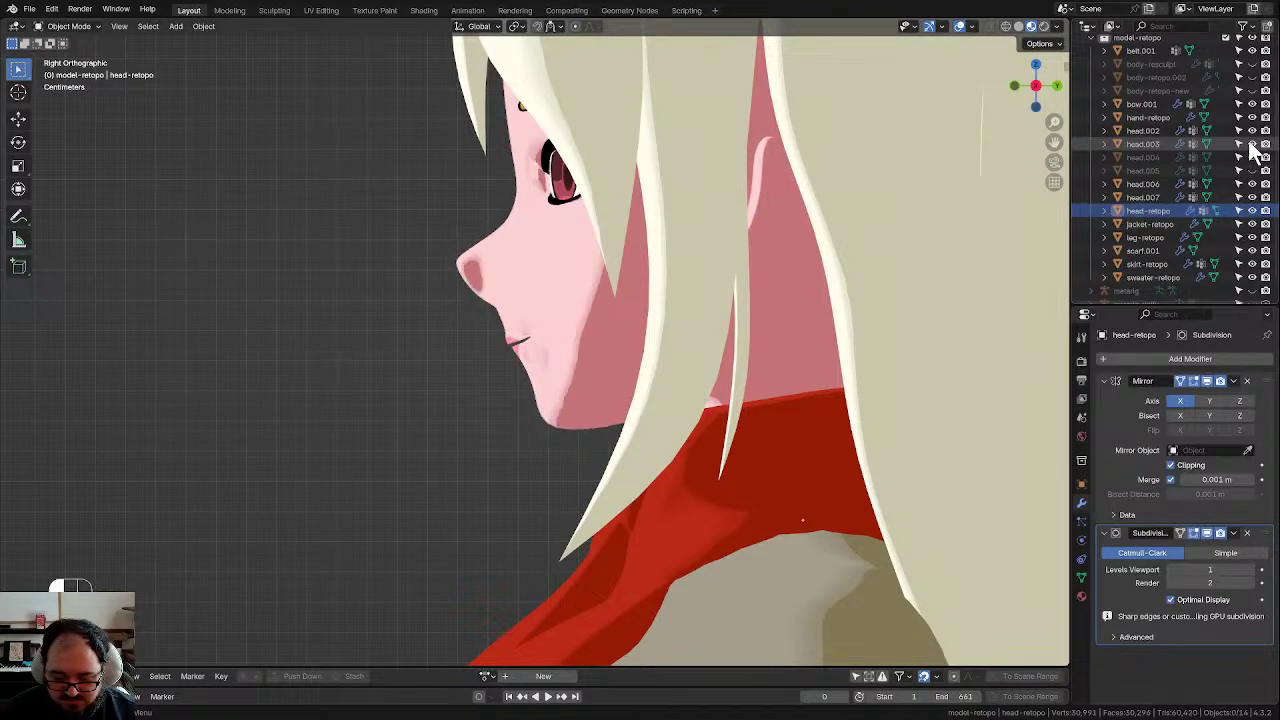
click(1251, 145)
click(1251, 145)
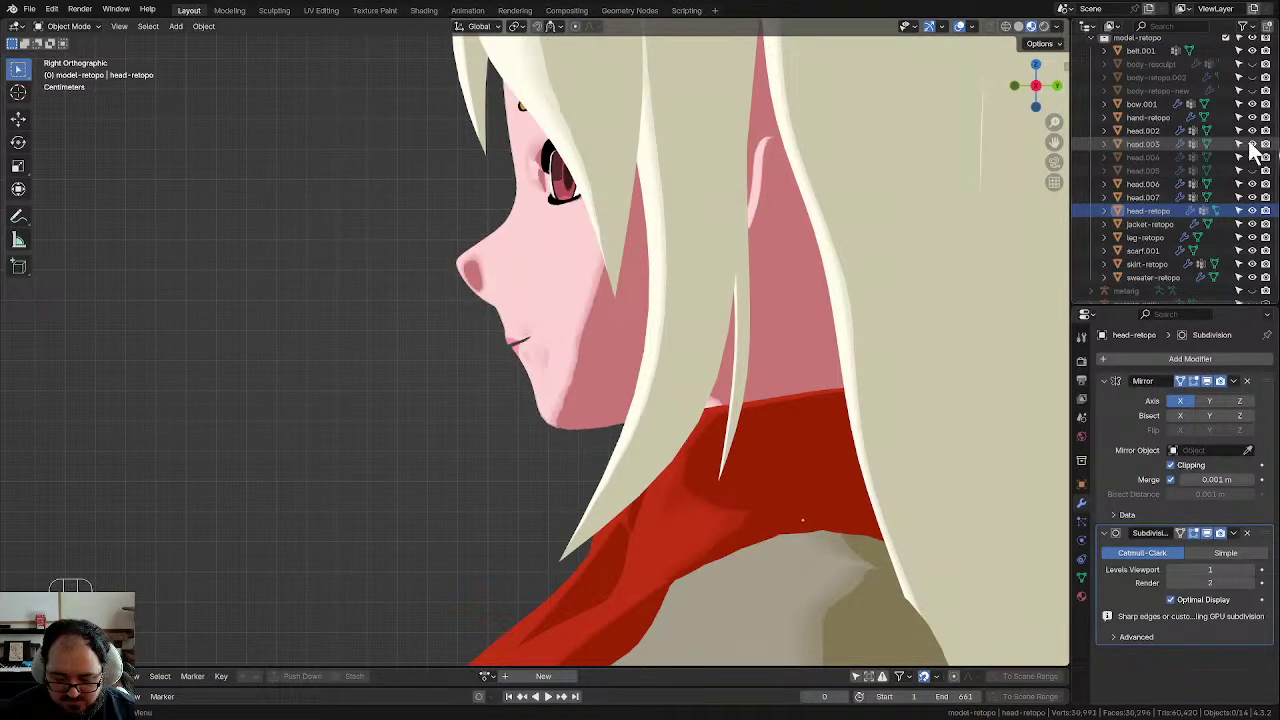
click(1251, 145)
click(1251, 145)
click(1251, 145)
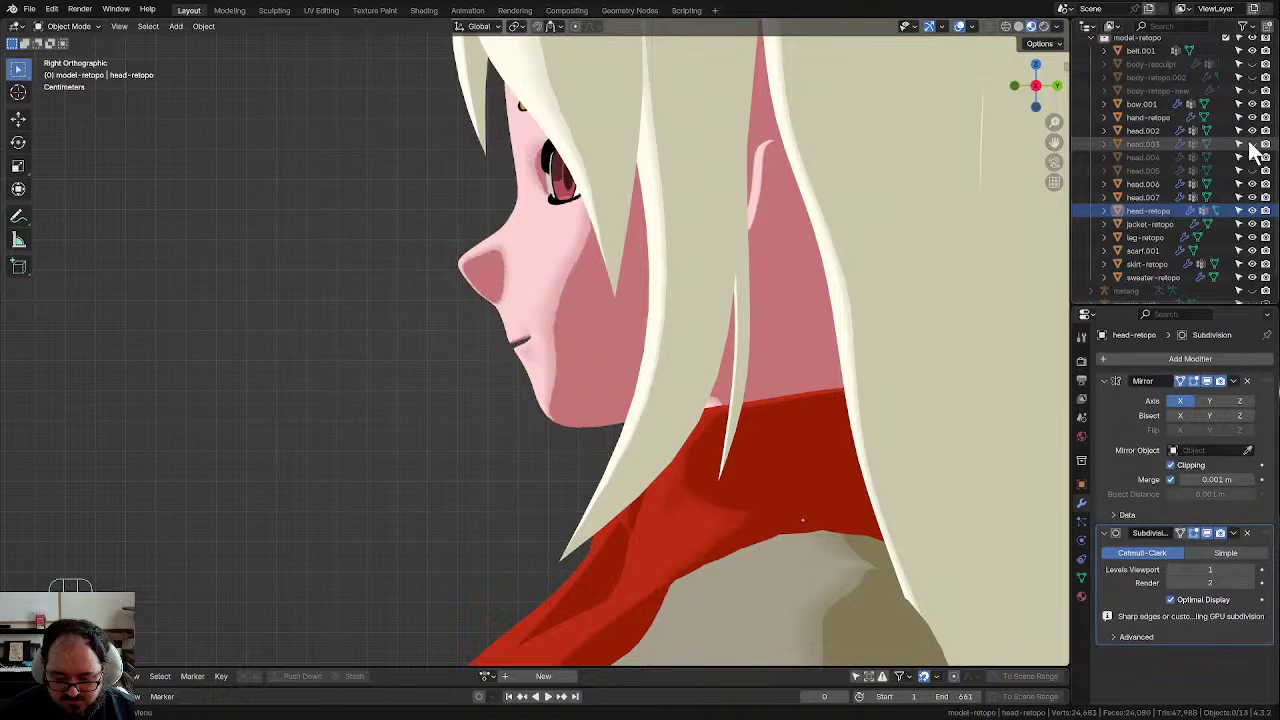
click(1251, 145)
click(1251, 145)
click(1251, 145)
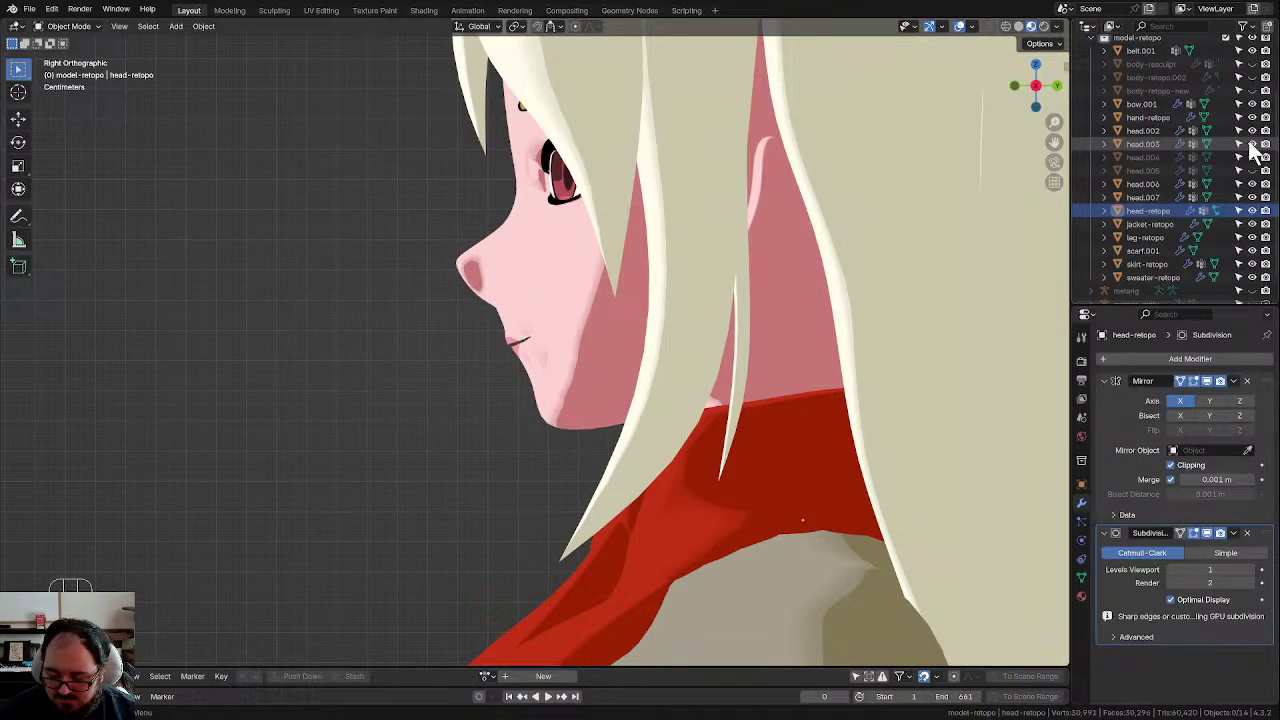
click(1251, 145)
Step: In edit mode, select the faces under the chin, grow the selection one ring, and raise them about 1.6 mm in side view
scroll(589, 360, up, 2)
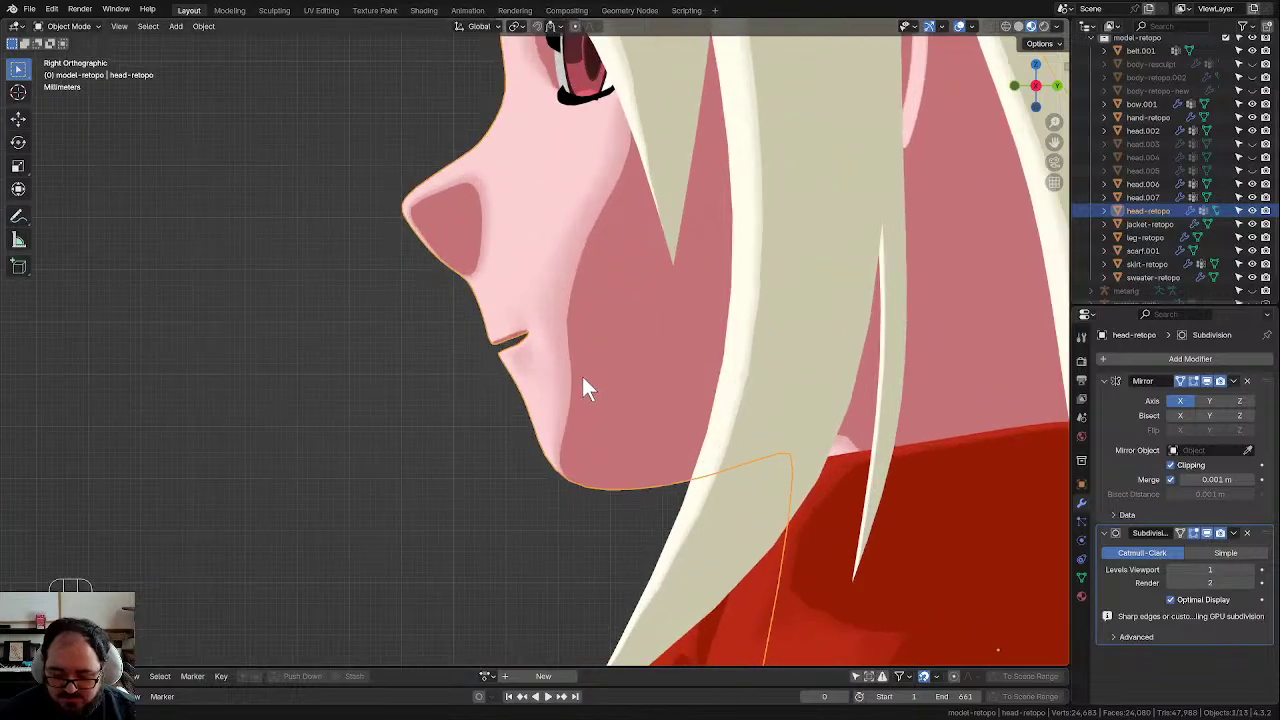
key(Tab)
scroll(591, 438, up, 3)
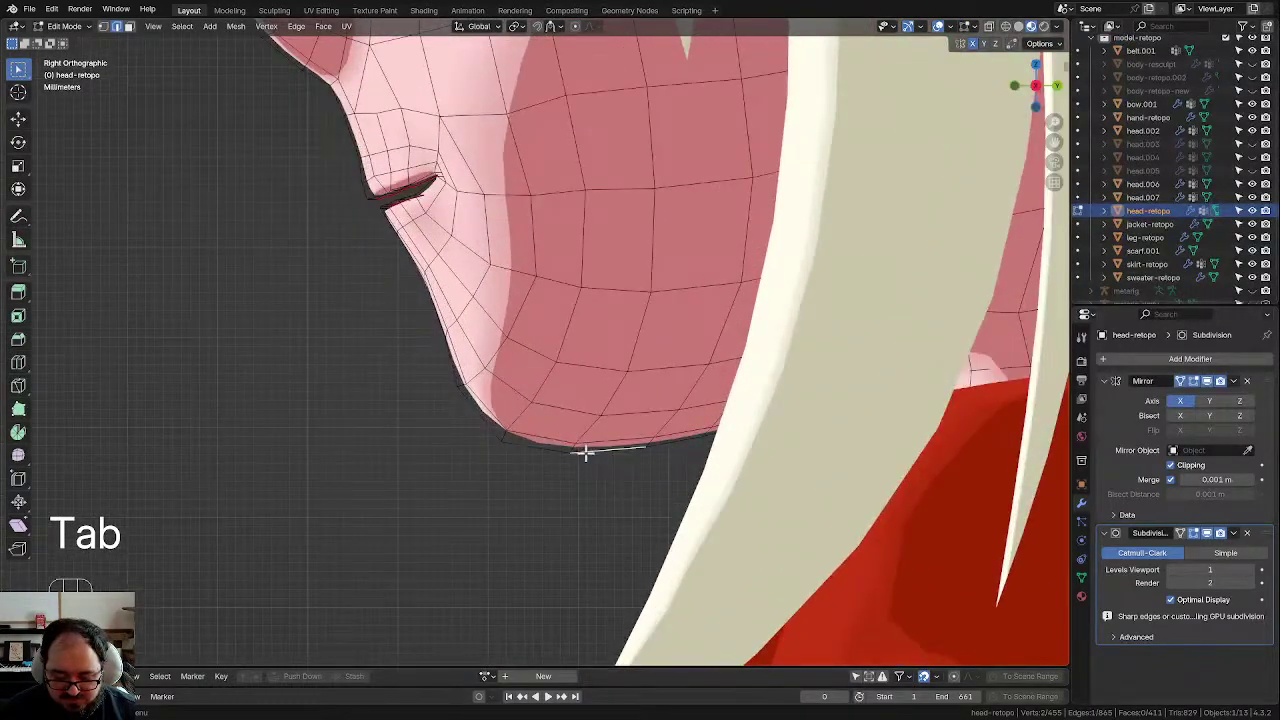
middle_drag(587, 442, 621, 428)
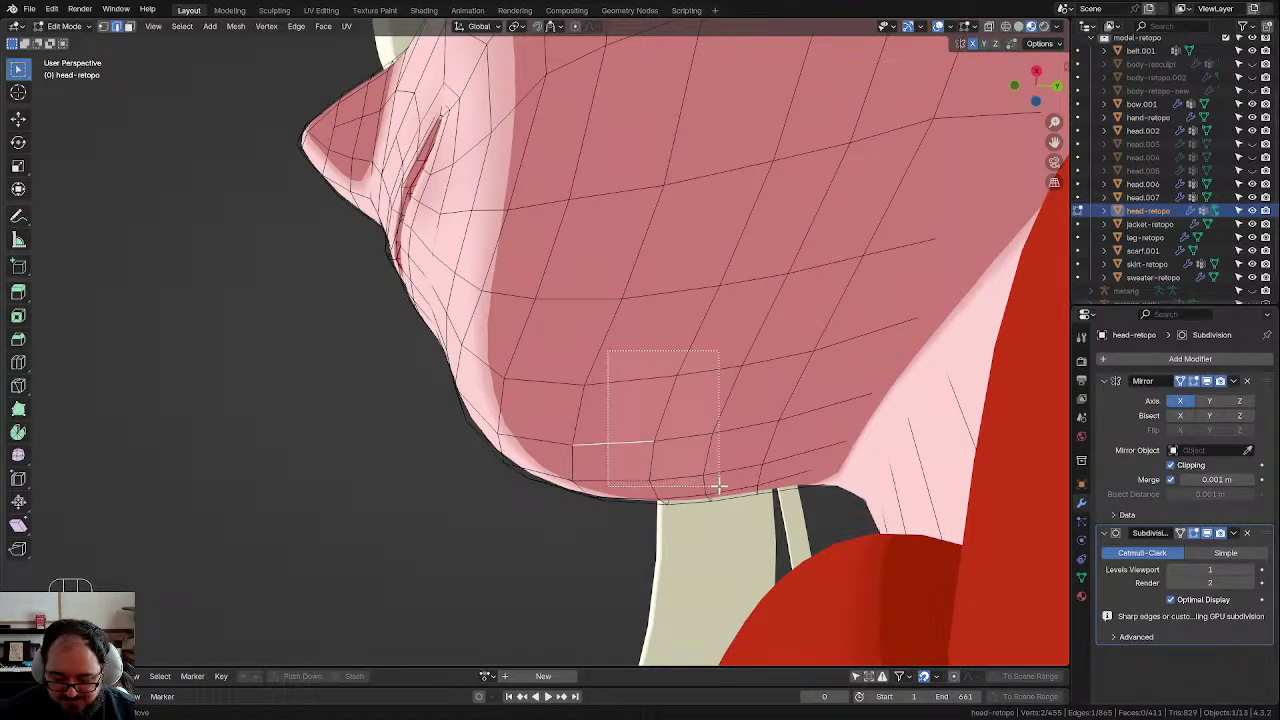
drag(718, 486, 718, 486)
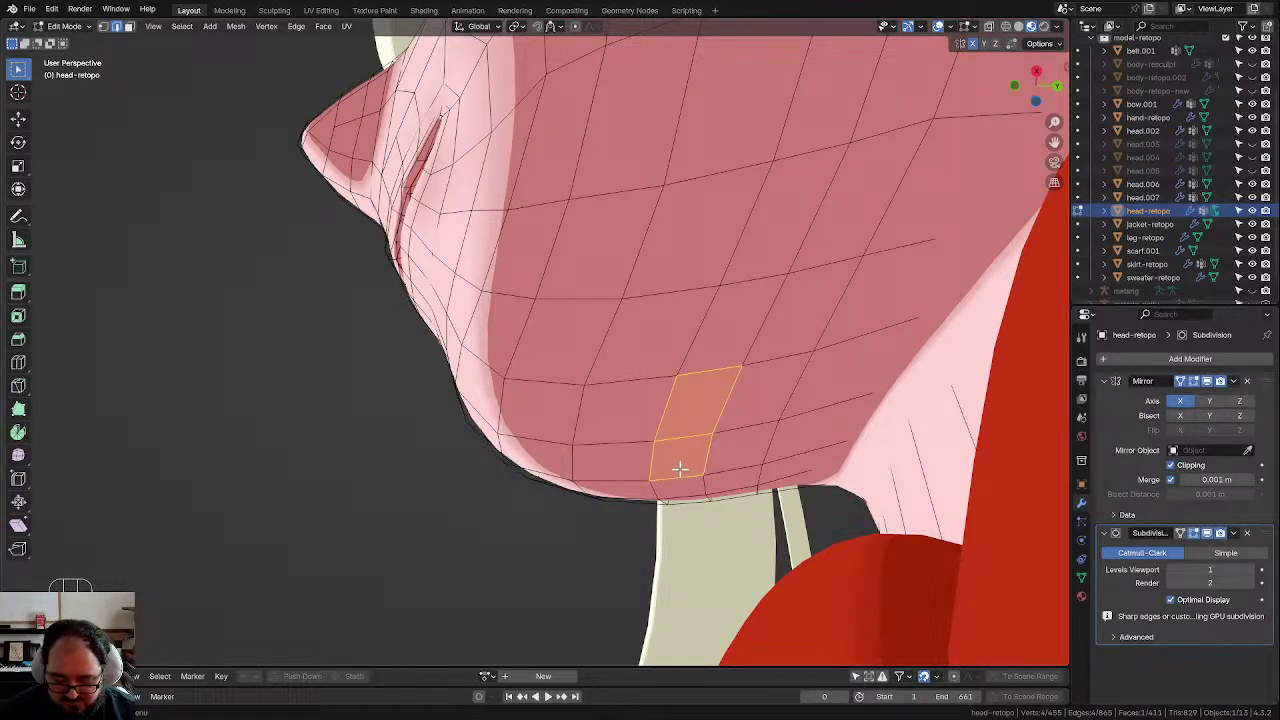
key(ctrl+KP_Add)
key(KP_3)
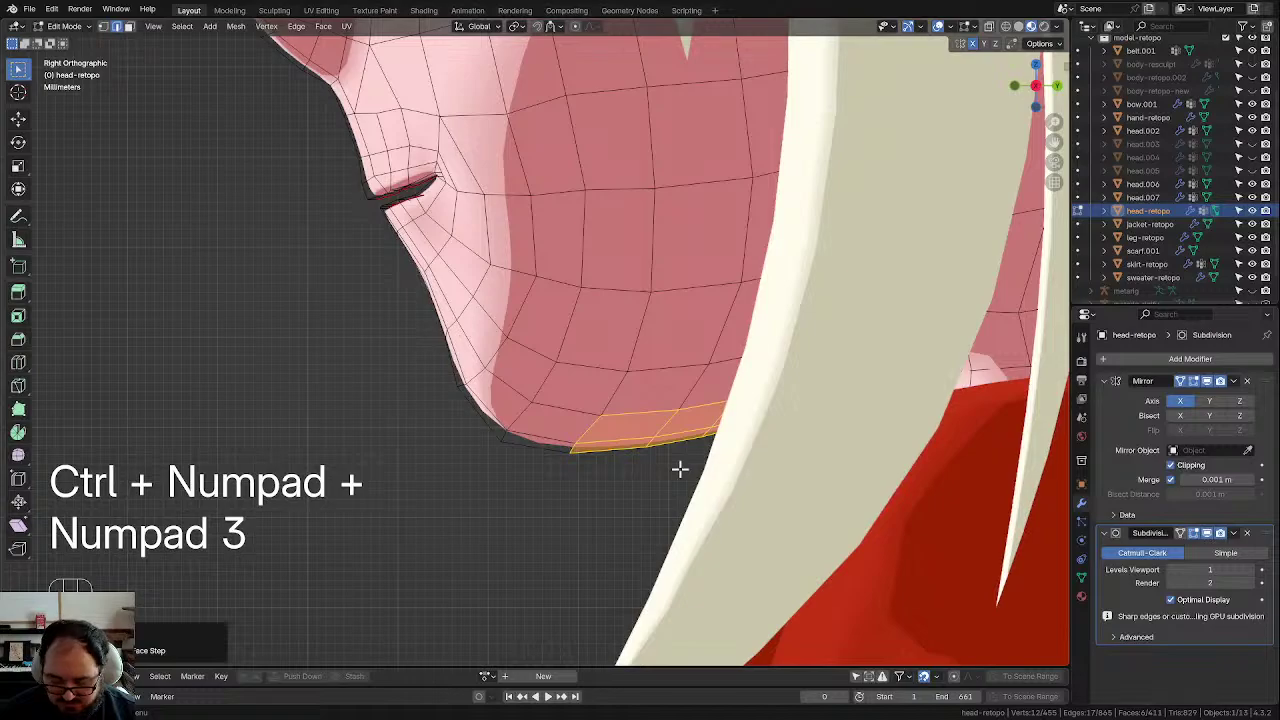
key(g)
click(726, 422)
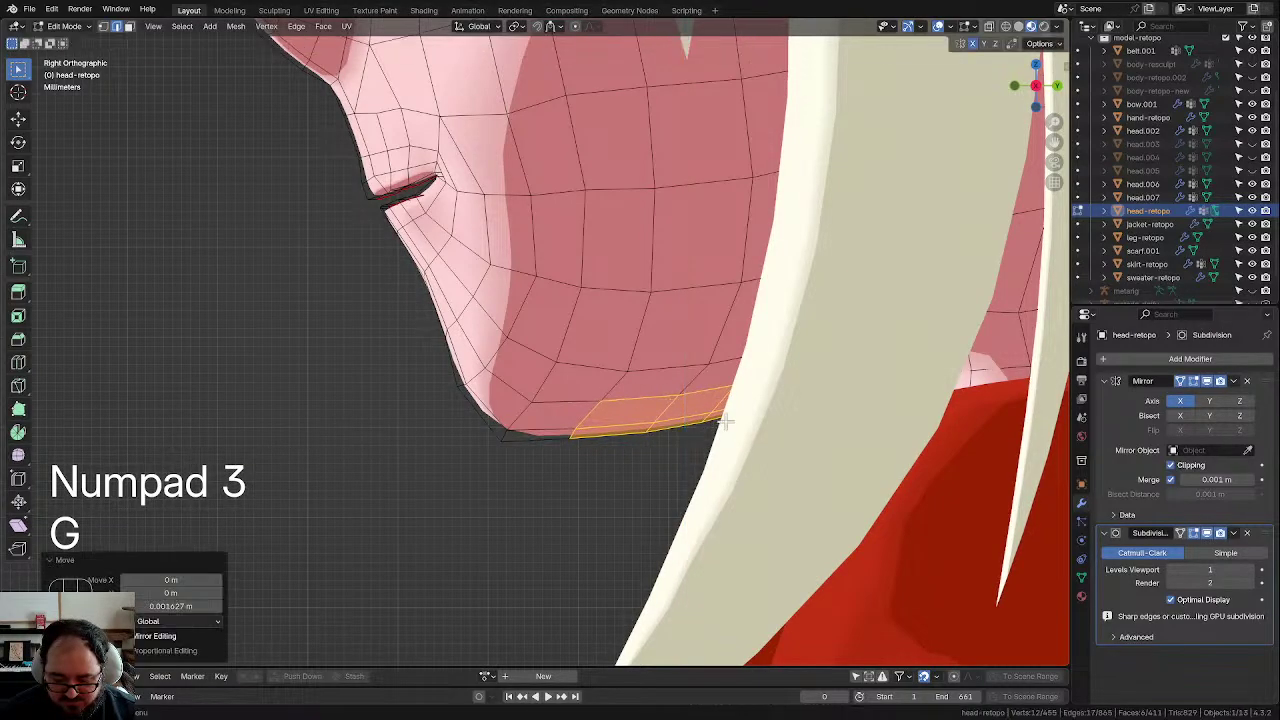
Step: Try rotating the under-chin faces by about 1.7°, and undo it
key(r)
click(726, 422)
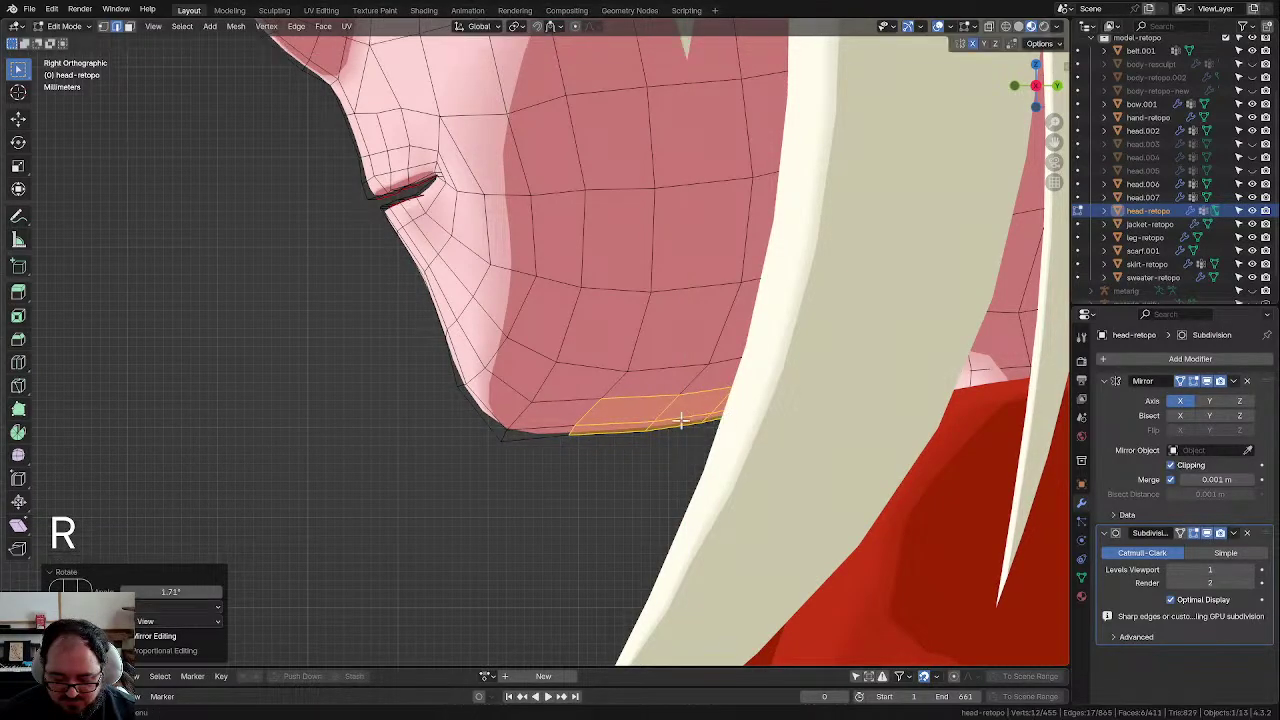
key(ctrl+z)
Step: Select the vertices at the chin tip and move them about 1 mm down and about 1 mm forward
click(553, 461)
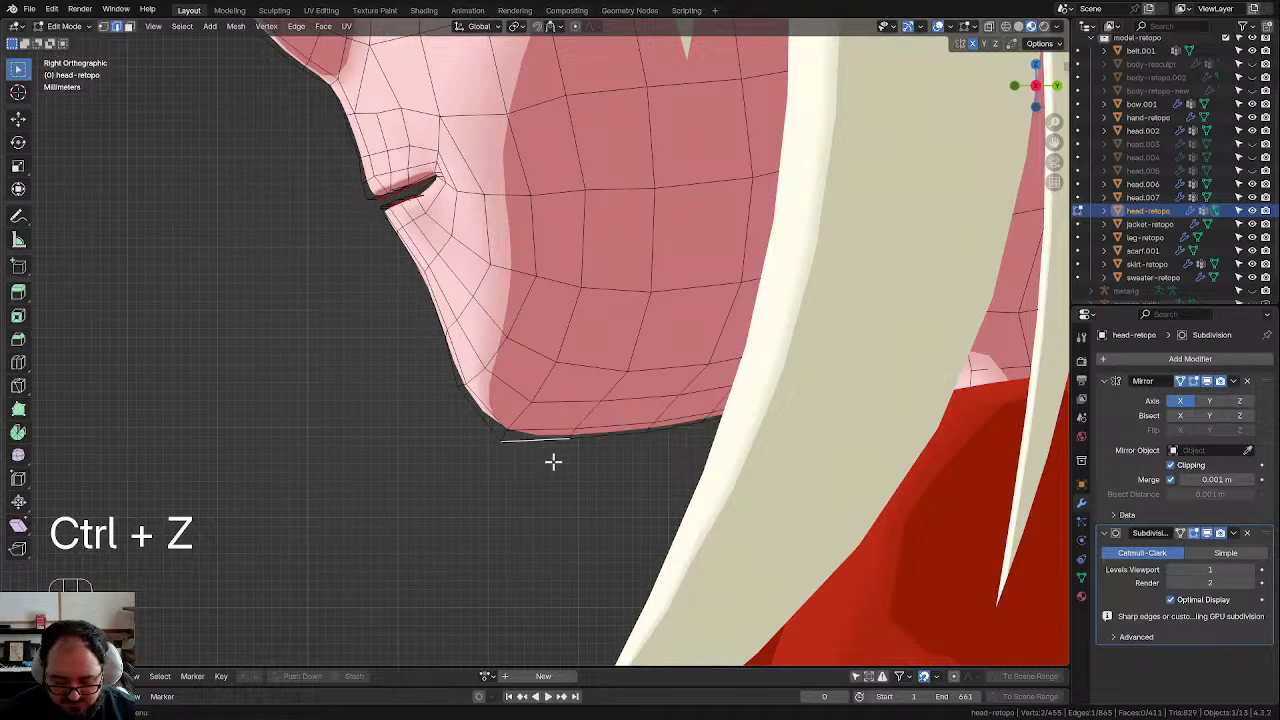
middle_drag(540, 418, 543, 327)
key(3)
key(1)
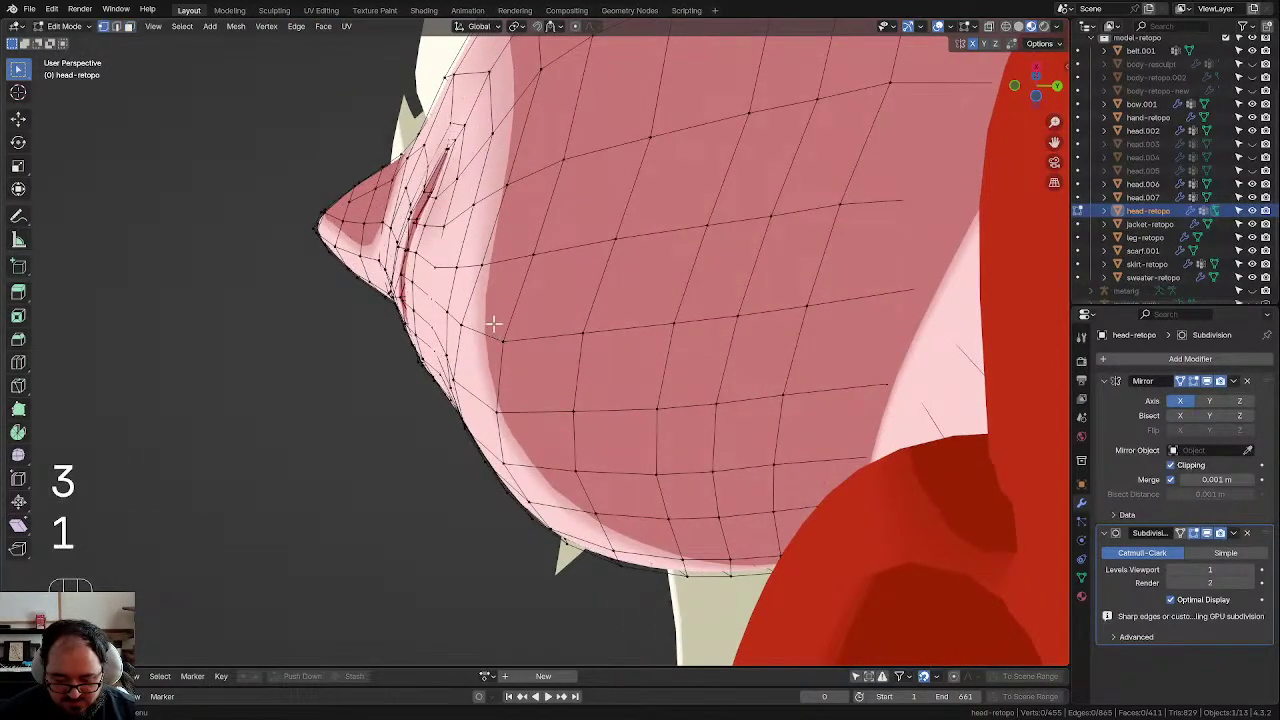
drag(535, 480, 537, 480)
key(KP_3)
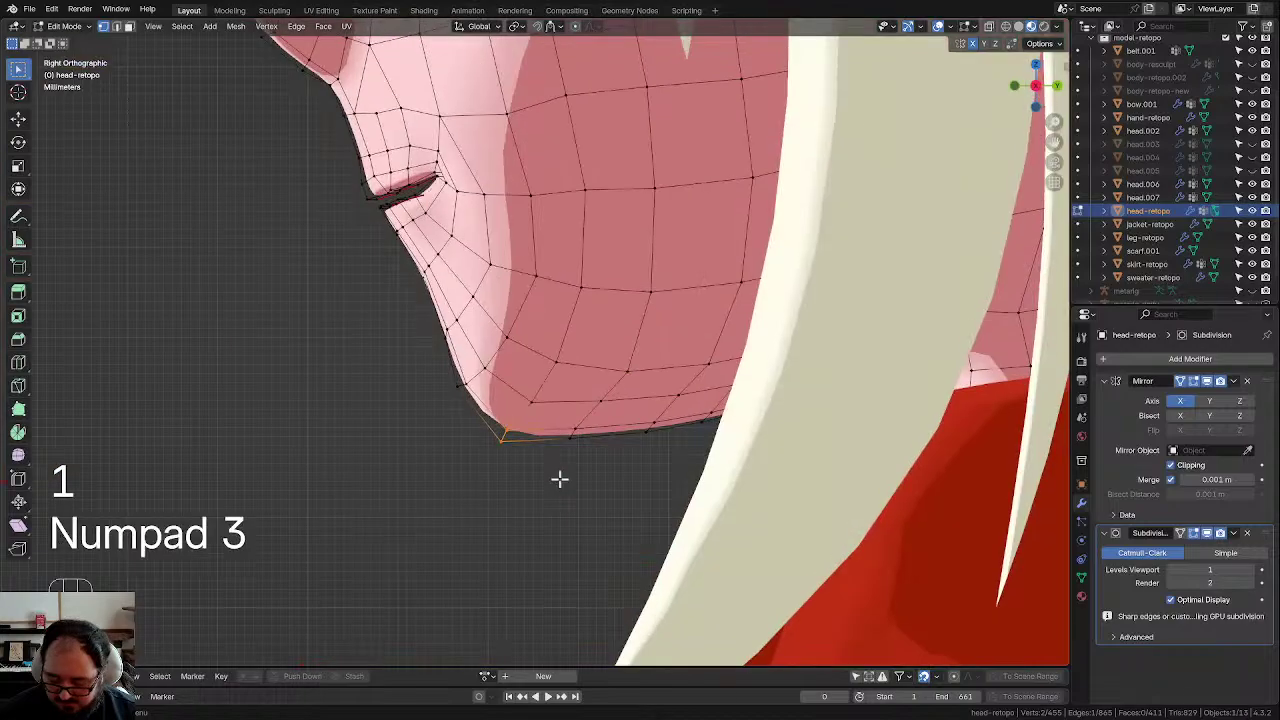
key(g)
middle_click(566, 449)
click(570, 452)
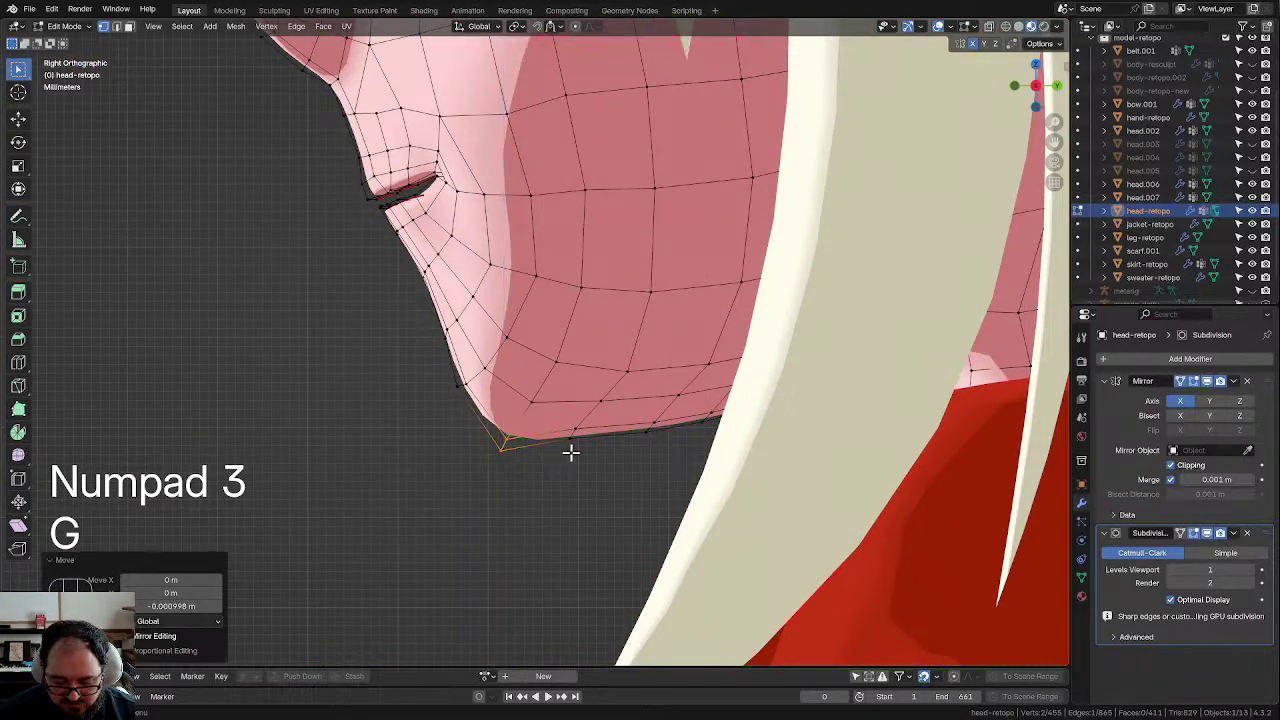
scroll(543, 448, up, 1)
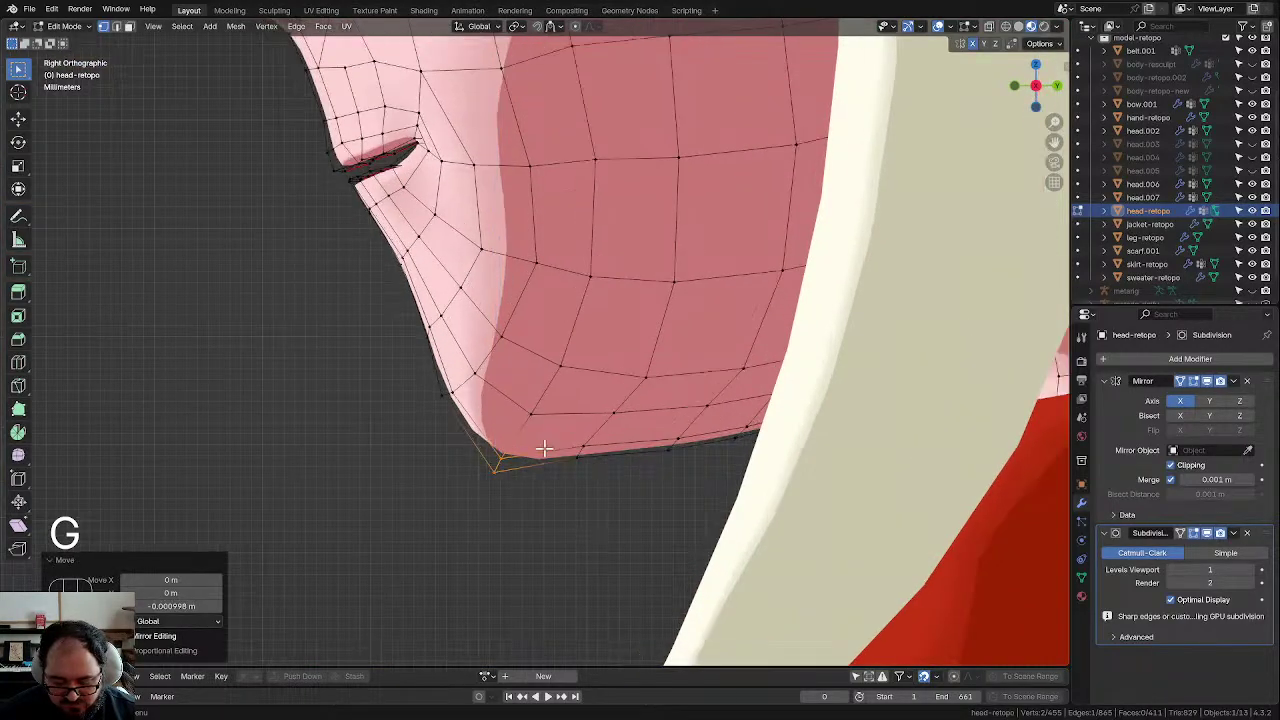
key(g)
click(484, 441)
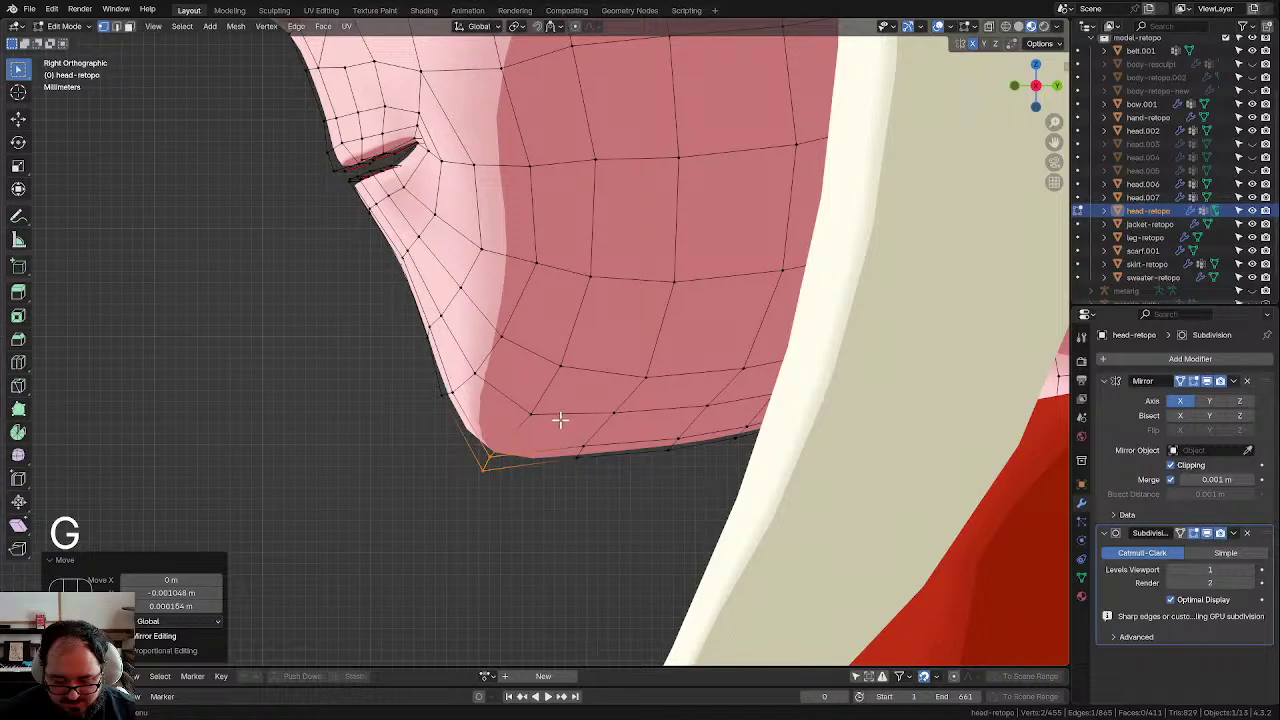
Step: Raise three successive vertex groups behind the chin tip by about 0.7 to 1 mm to straighten the underside of the jaw
key(g)
click(626, 504)
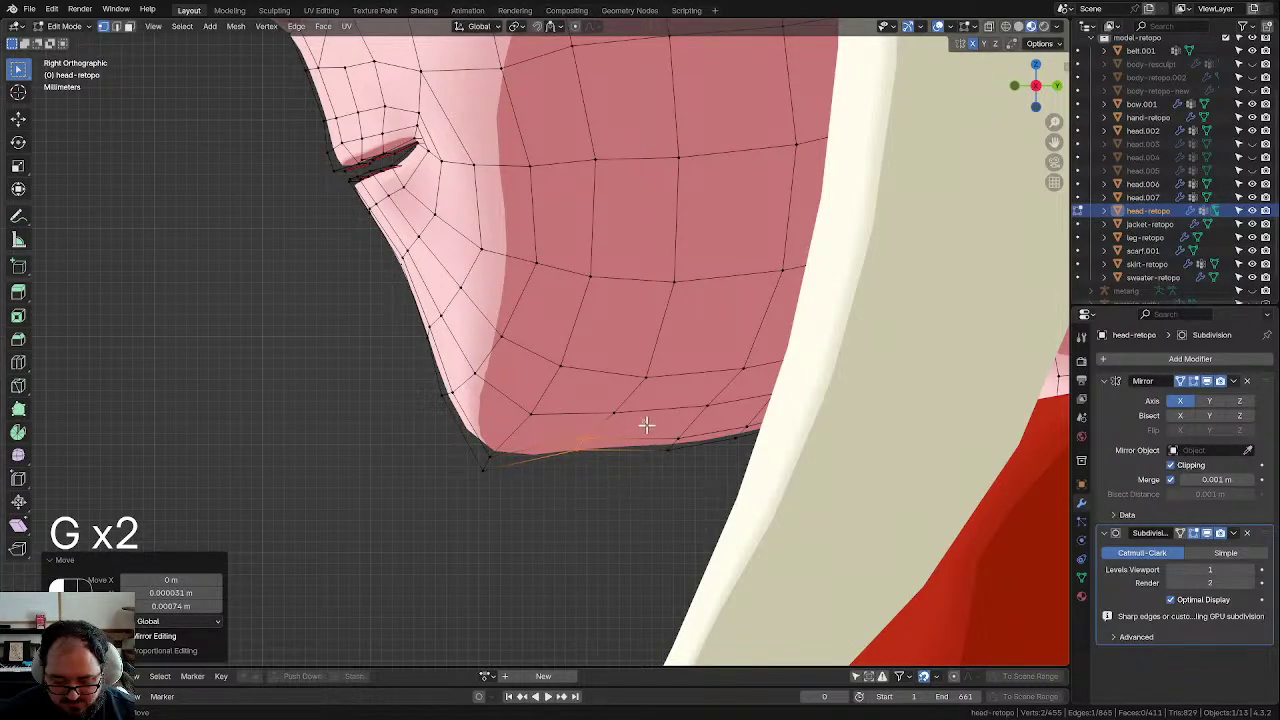
key(g)
click(720, 477)
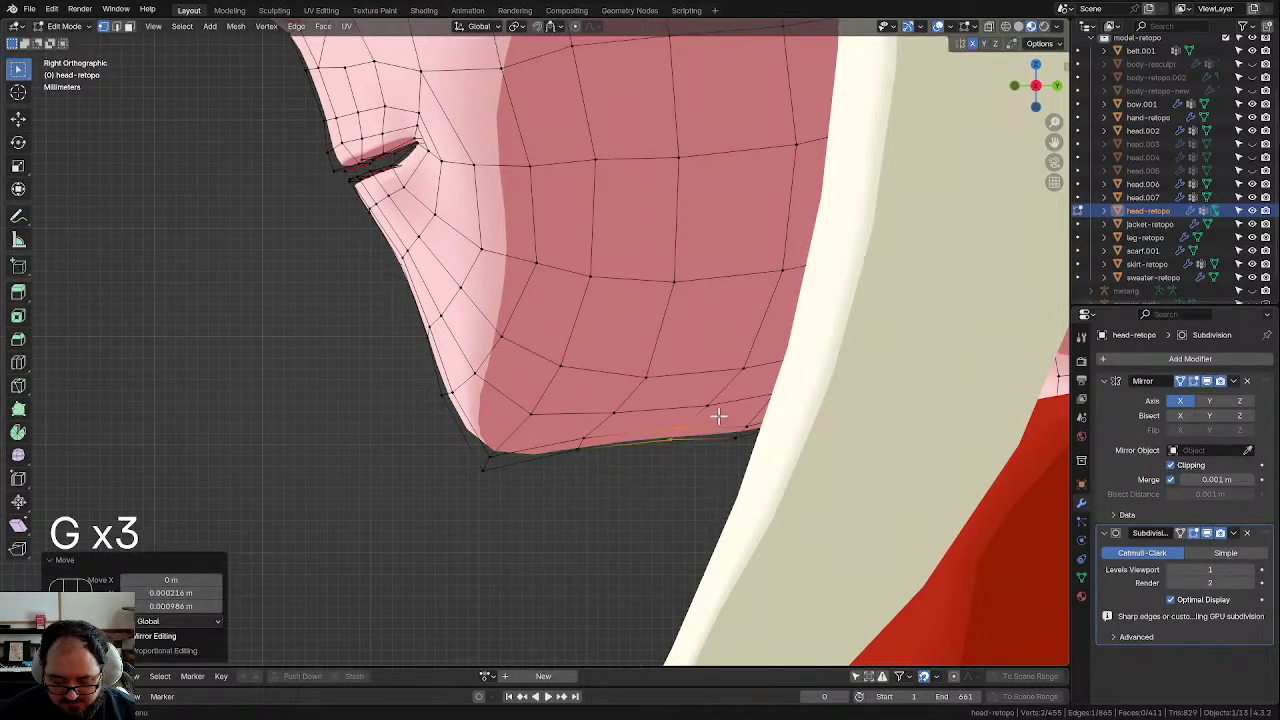
key(g)
click(763, 469)
scroll(504, 459, down, 3)
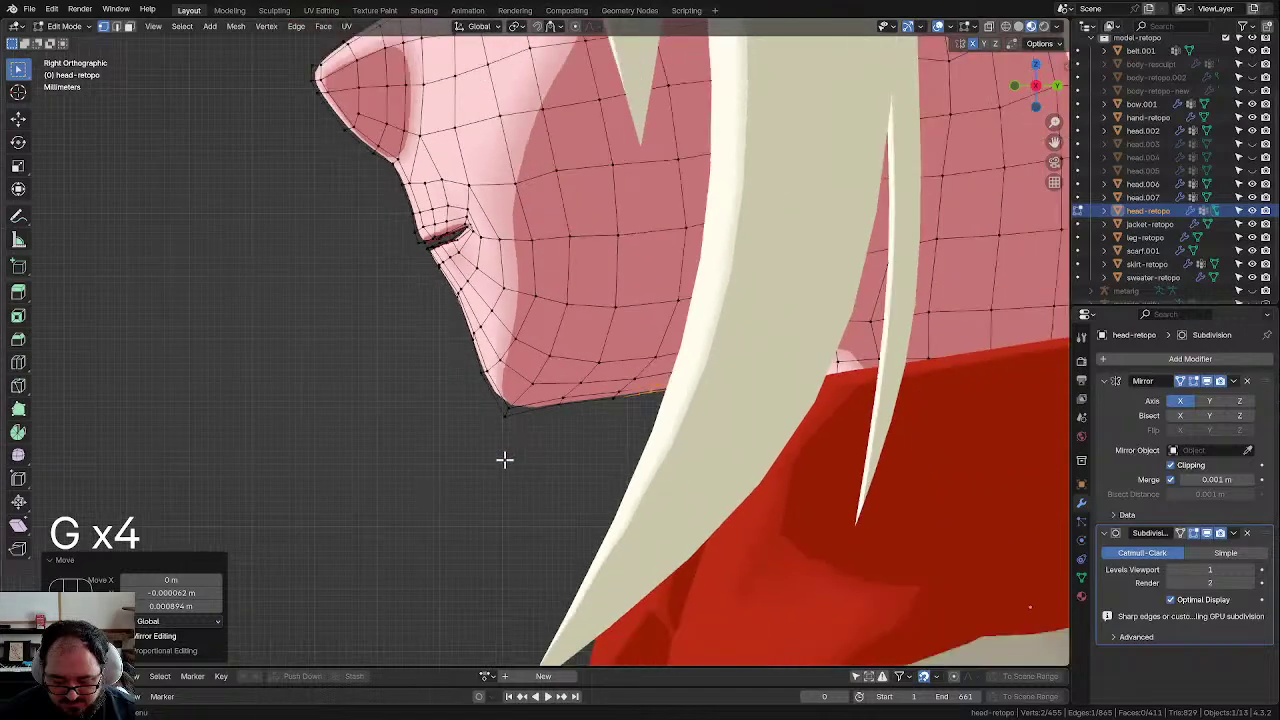
Step: Reshape the front contour between lower lip and chin, shifting the middle vertices back about 0.5 mm and those below forward about 0.4 mm
shift+middle_drag(536, 410, 540, 457)
scroll(540, 457, up, 1)
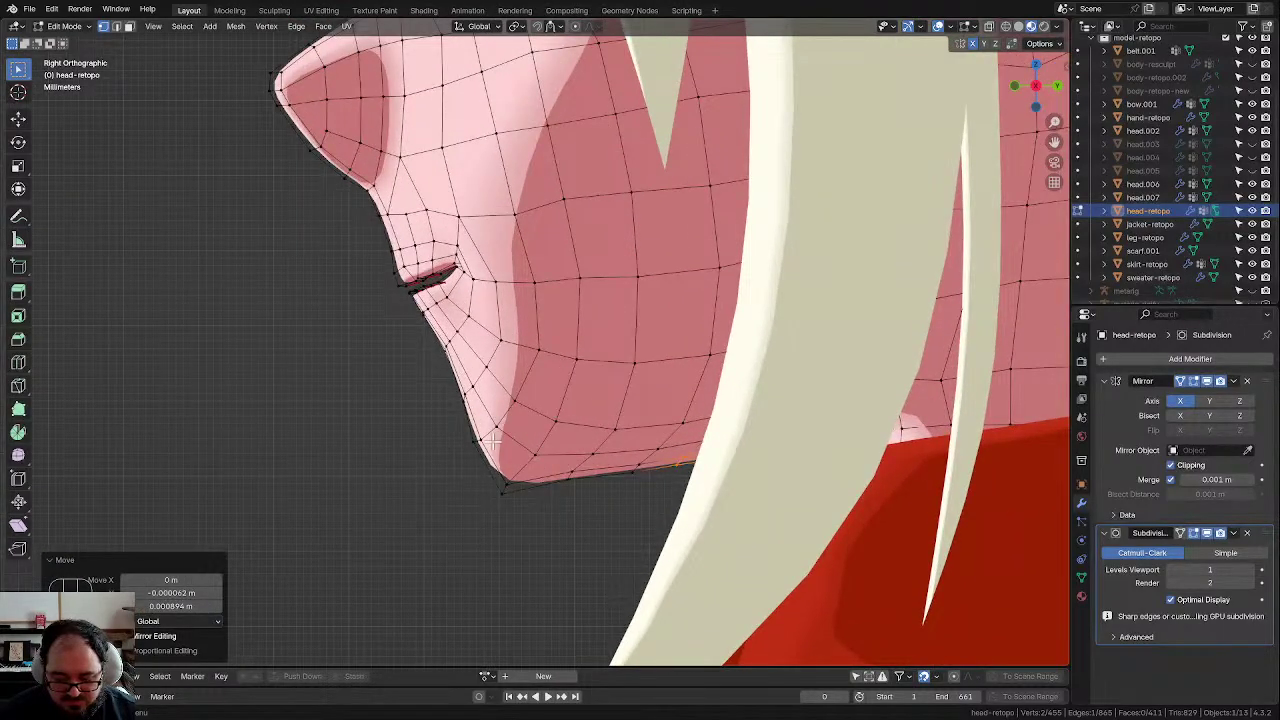
scroll(493, 440, up, 1)
click(438, 456)
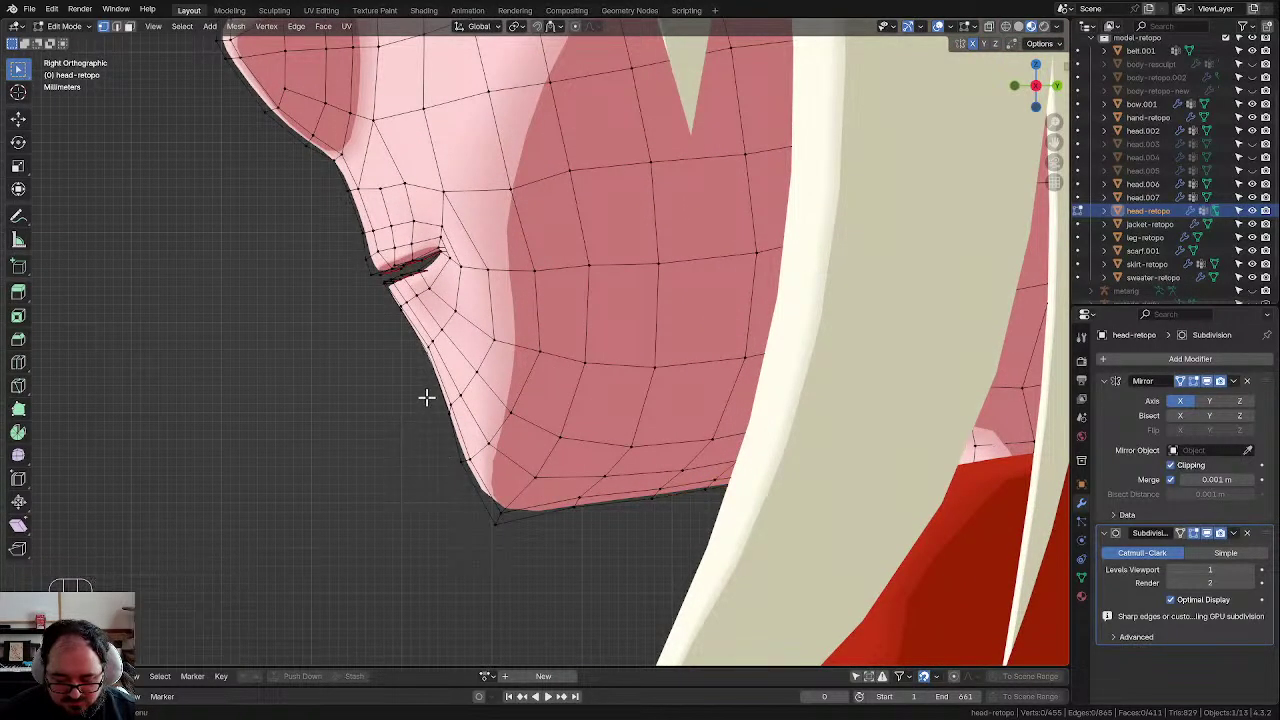
drag(481, 428, 485, 429)
key(g)
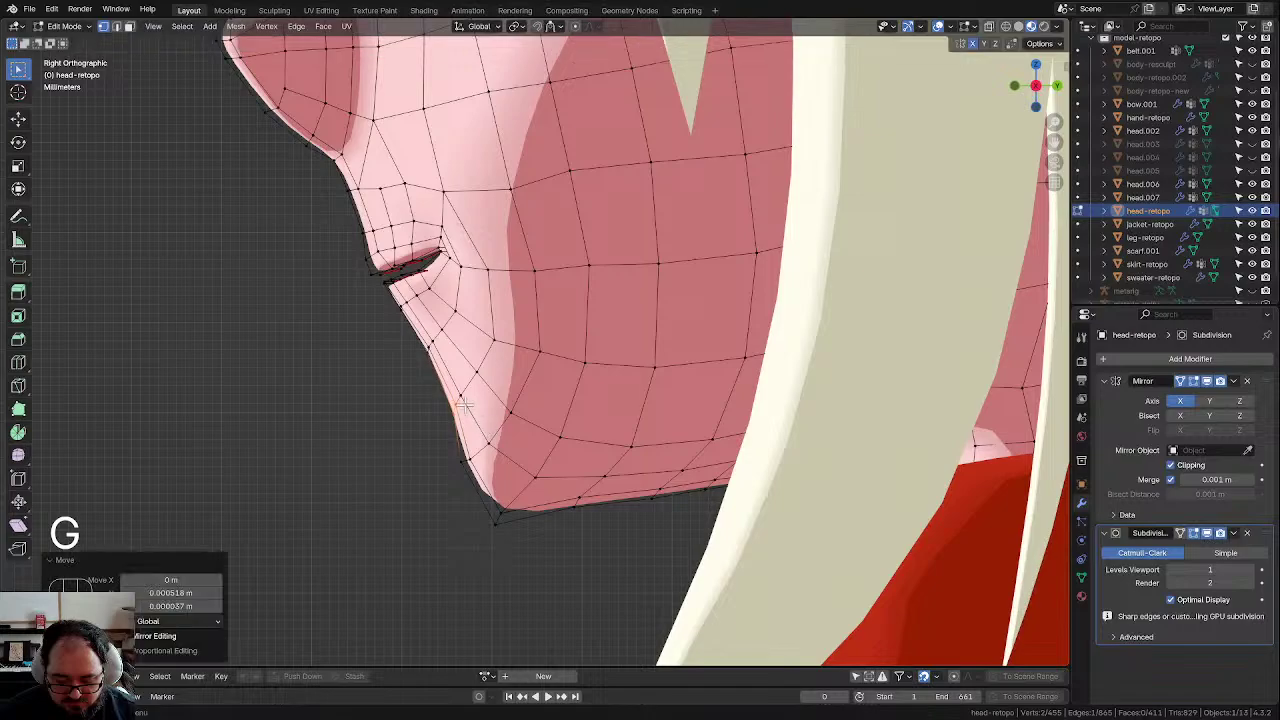
key(g)
key(g)
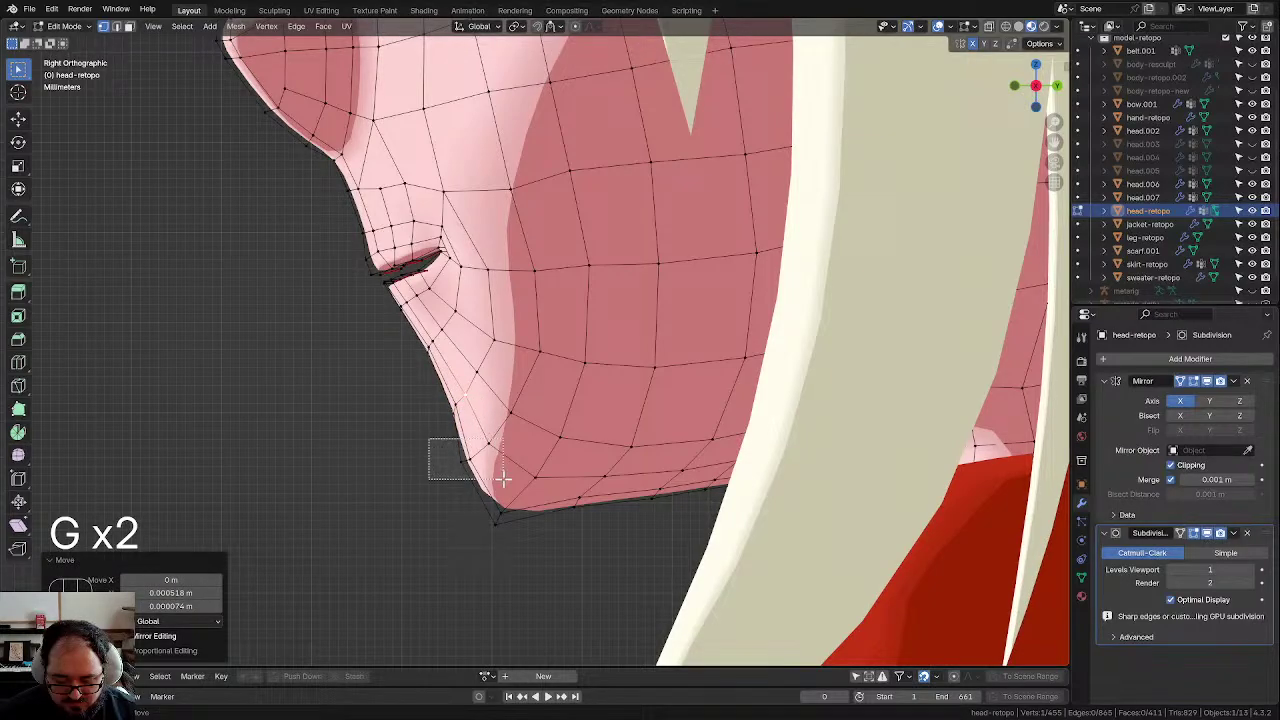
click(499, 480)
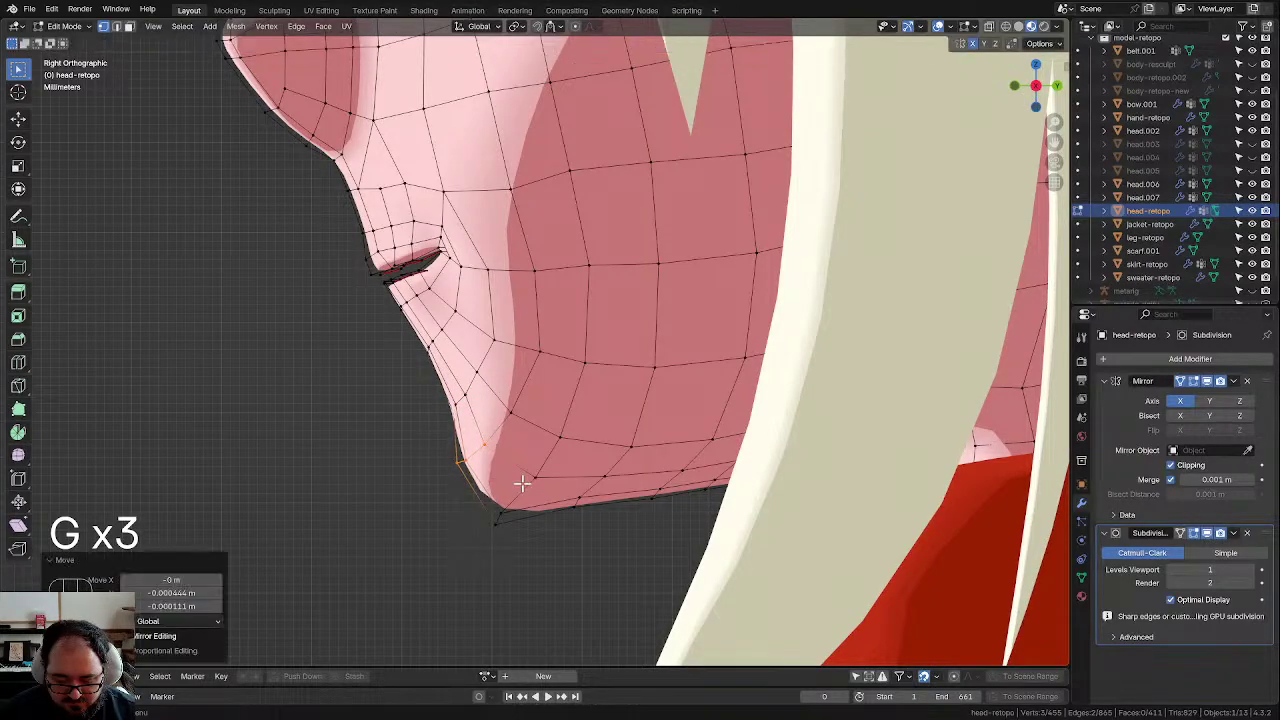
Step: Fine-tune the chin tip vertices with an upward nudge of about 0.26 mm and a slight rotation
drag(480, 502, 531, 551)
key(g)
click(556, 545)
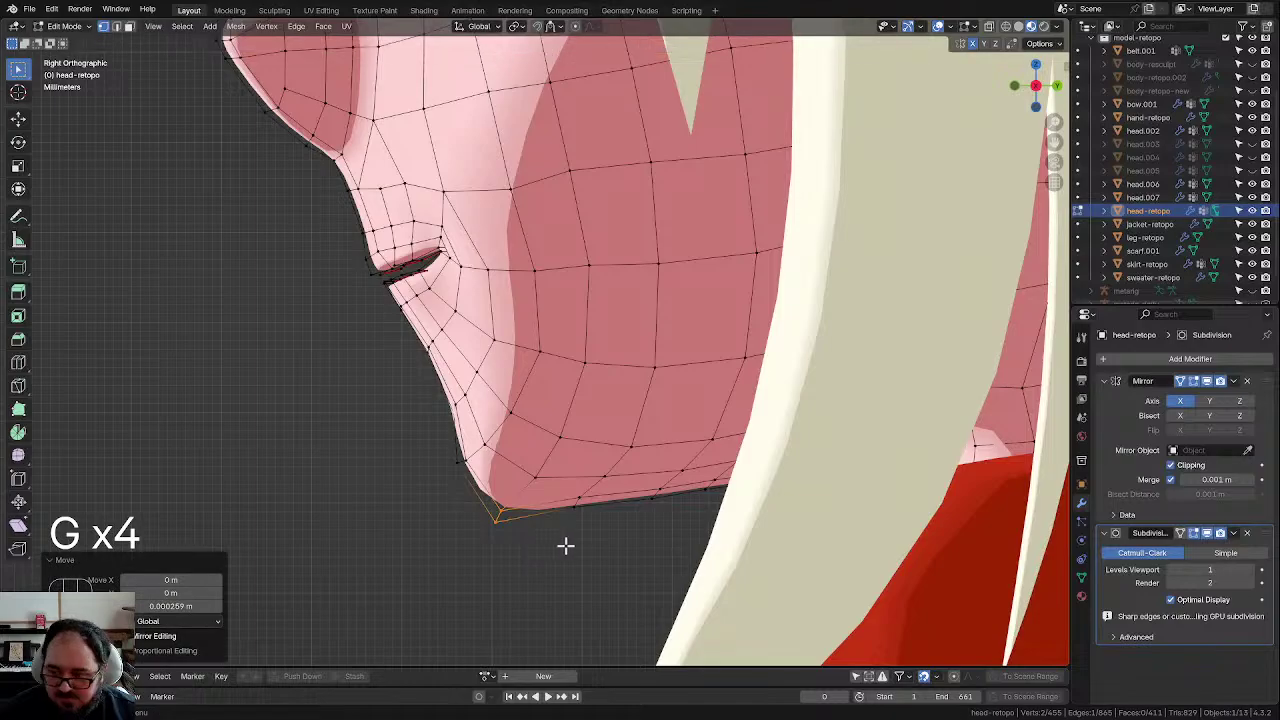
key(d)
key(ctrl+z)
key(r)
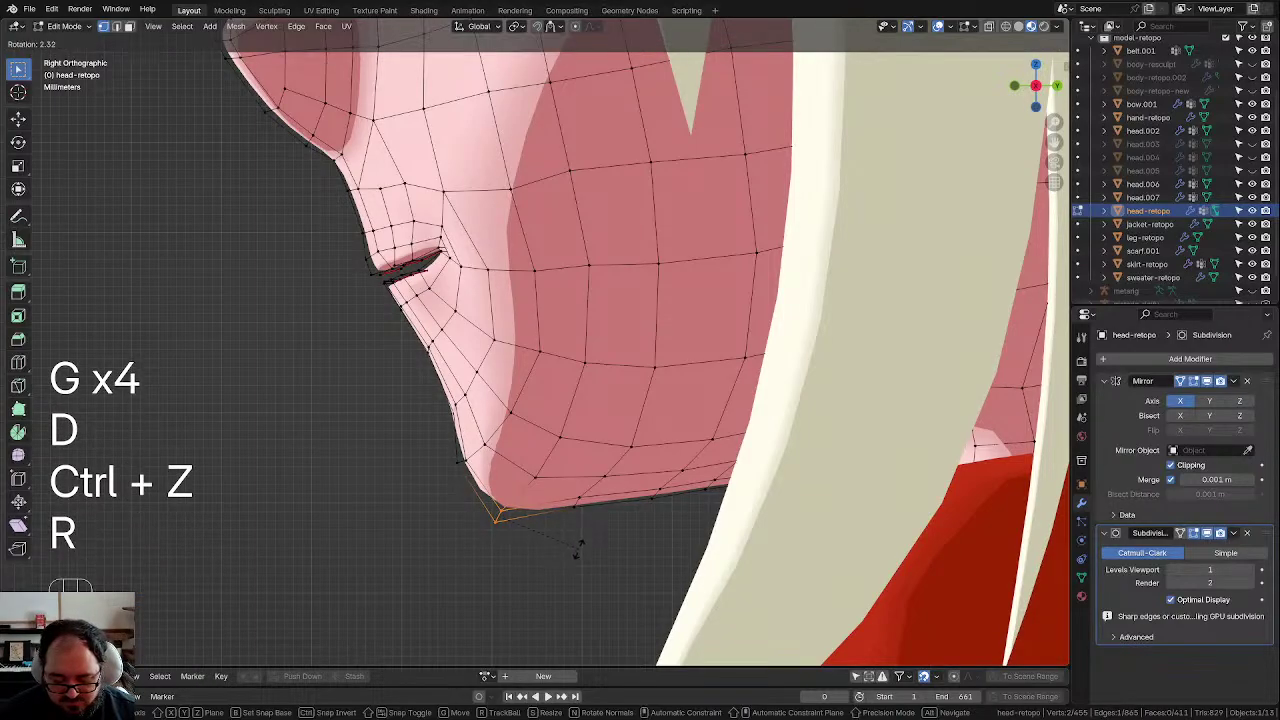
click(578, 550)
Step: Examine the reshaped chin and jaw, and the shadow across them, from an angled side view and from the front
scroll(399, 509, down, 3)
middle_drag(399, 509, 541, 448)
scroll(580, 415, up, 3)
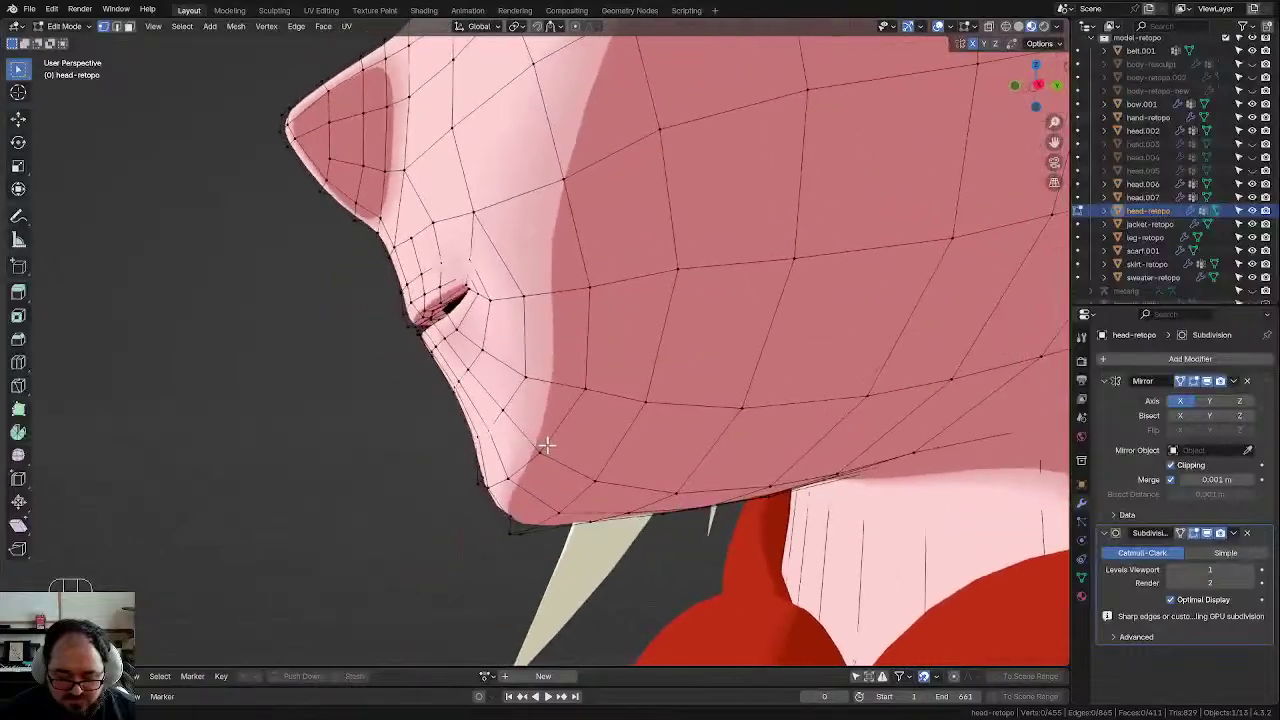
scroll(429, 446, down, 3)
middle_drag(429, 446, 618, 401)
scroll(577, 423, up, 2)
scroll(635, 422, up, 1)
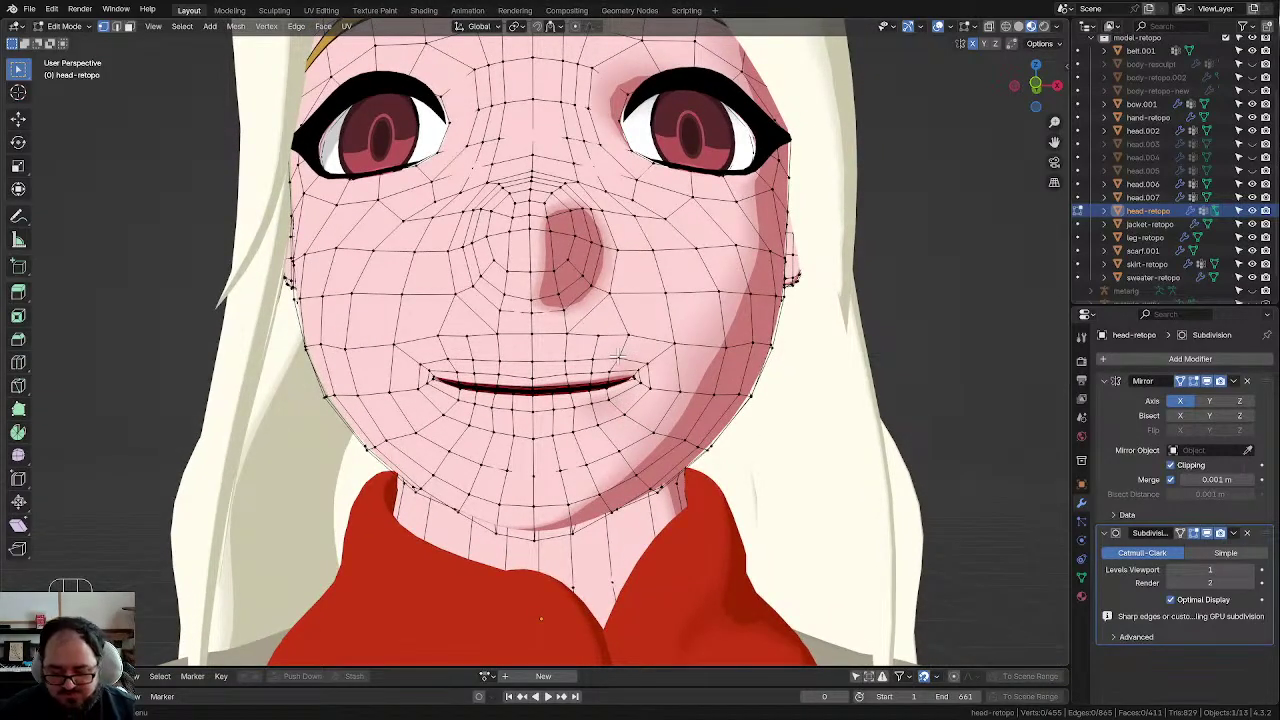
Step: Reposition the upper-lip vertices beside the mouth's centre, shifting the first back and upward by about 0.5 mm
middle_drag(618, 355, 545, 358)
scroll(556, 385, up, 4)
scroll(553, 380, up, 3)
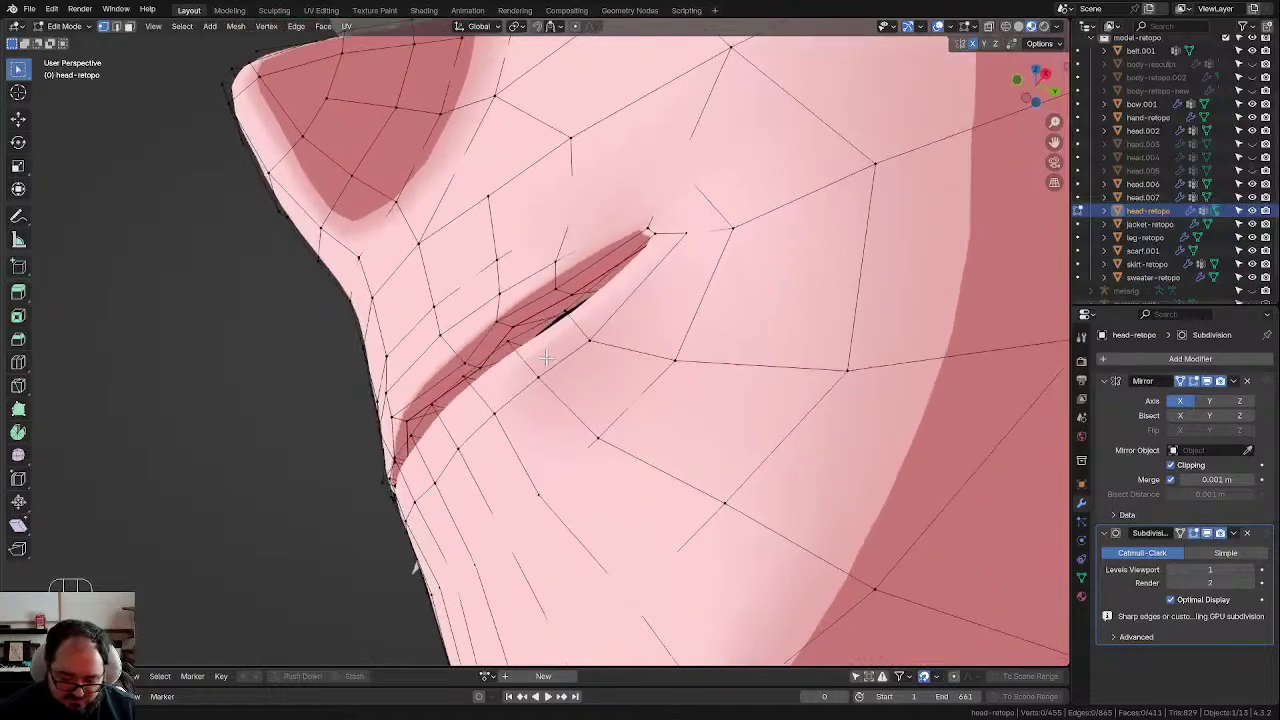
key(g)
click(452, 345)
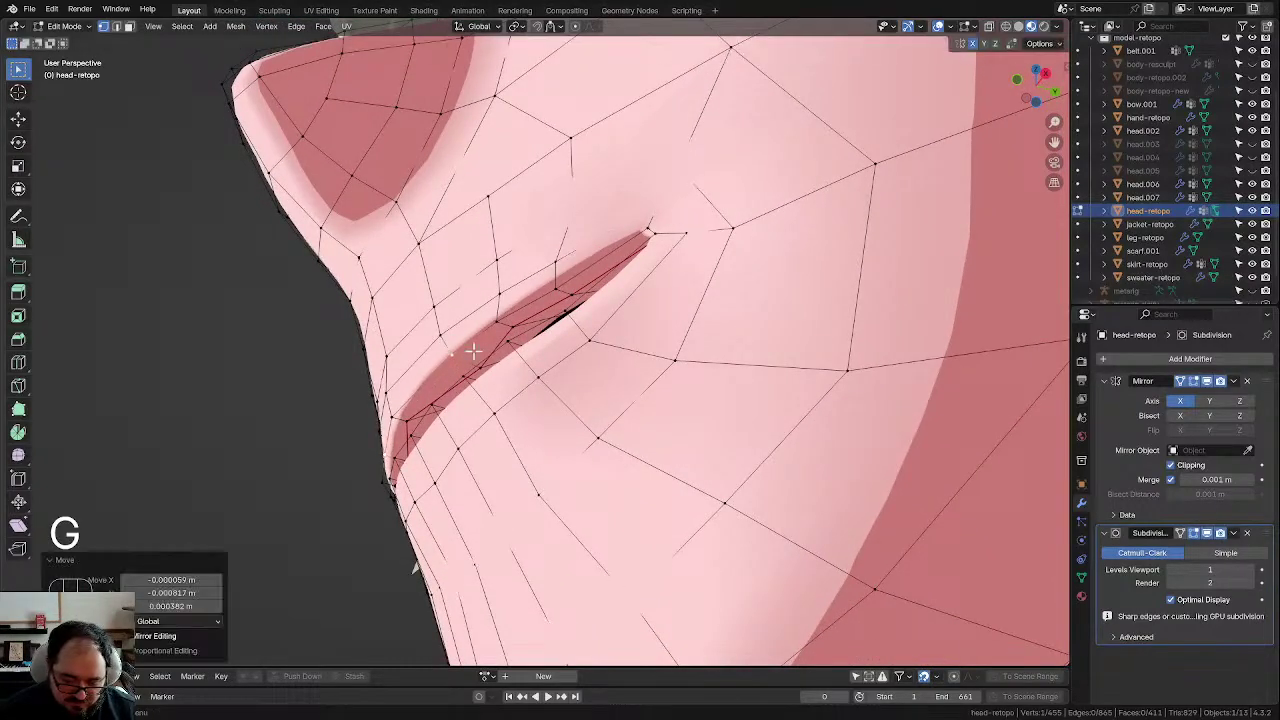
middle_drag(452, 345, 571, 449)
key(g)
click(476, 378)
Step: Try scaling the upper and lower inner-lip edge loops together along the Z axis
alt+click(510, 420)
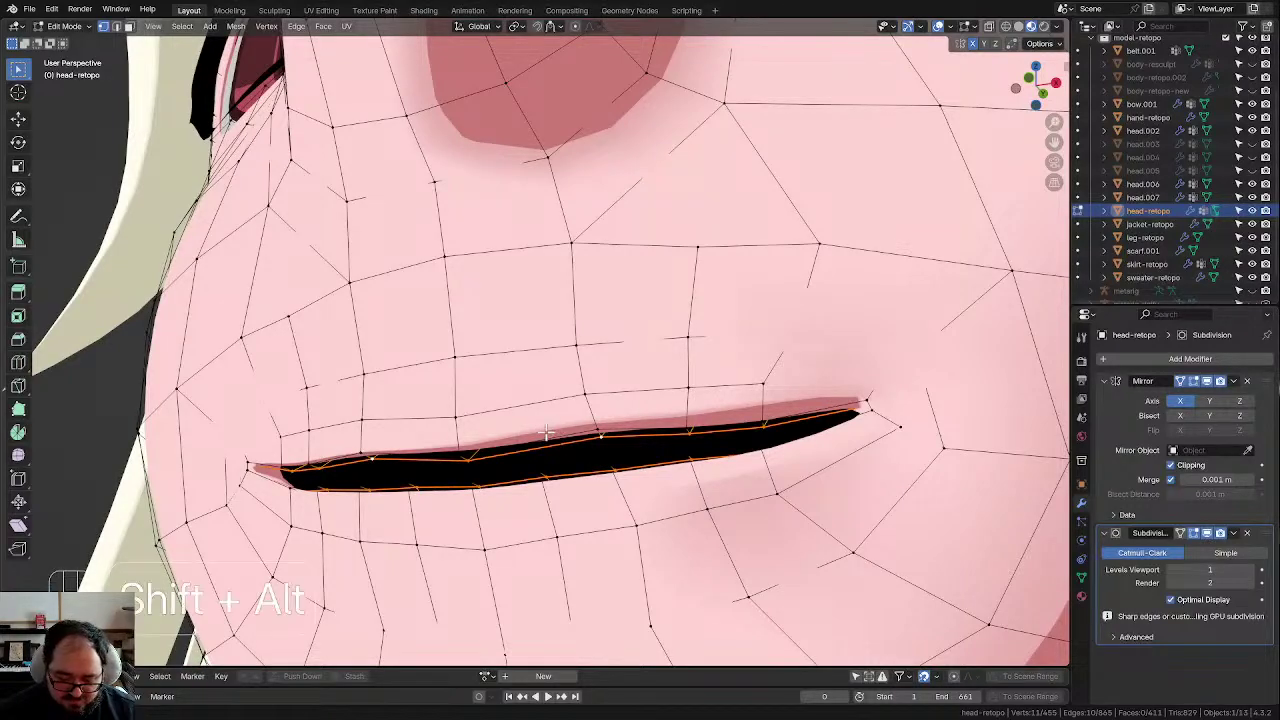
alt+shift+click(592, 436)
middle_drag(574, 449, 652, 487)
key(s)
key(z)
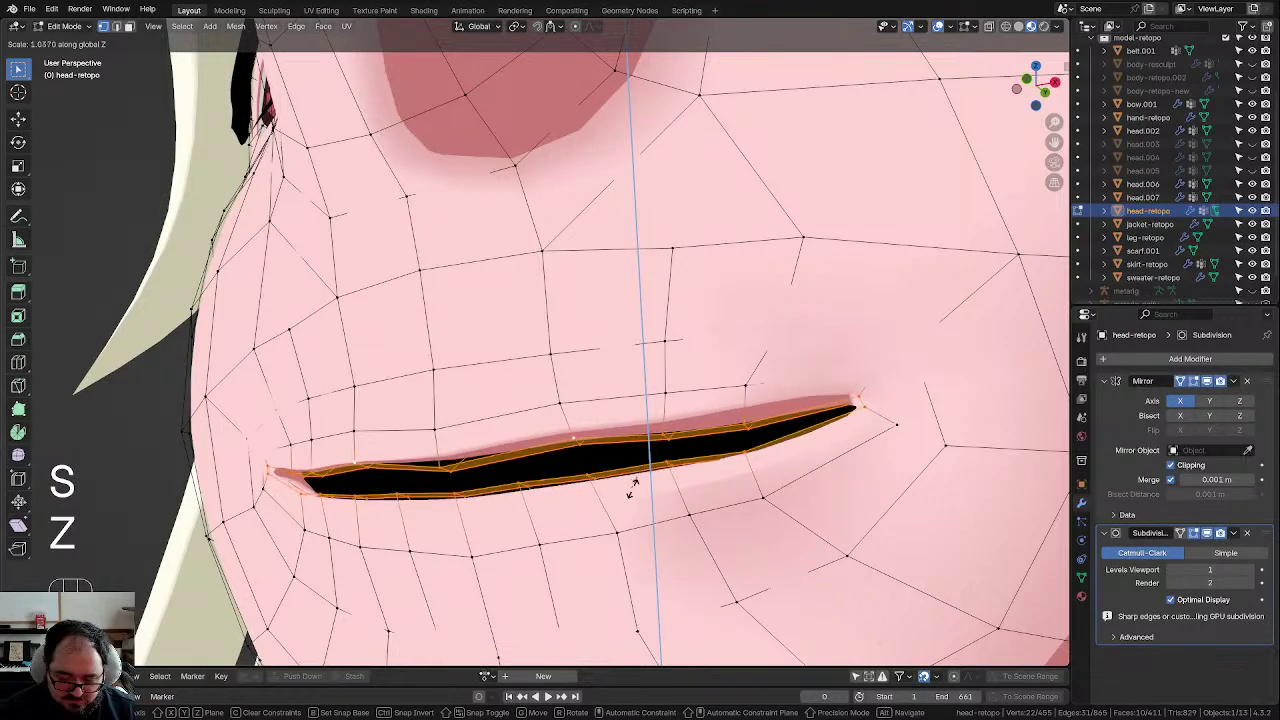
click(659, 470)
key(ctrl+z)
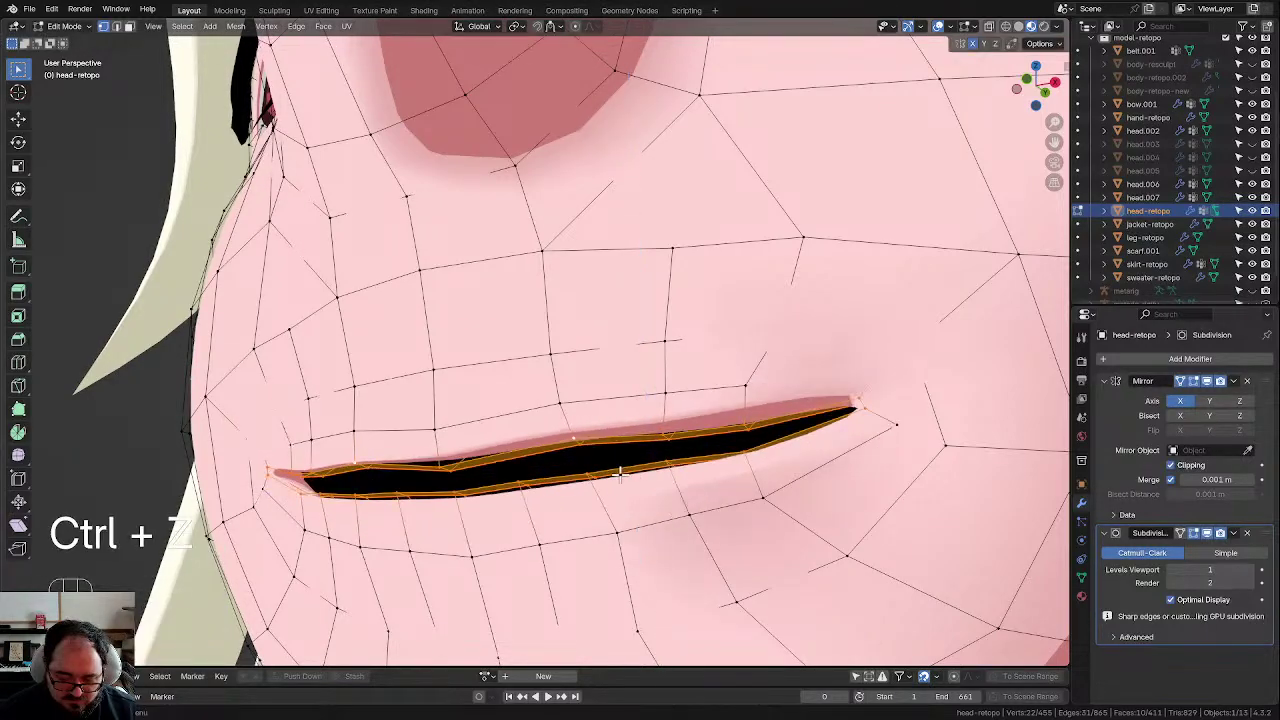
Step: Switch the viewport to solid shading and scale the paired inner upper-lip vertices near the mouth's centre closer together
scroll(625, 472, up, 2)
middle_drag(625, 472, 651, 457)
click(461, 454)
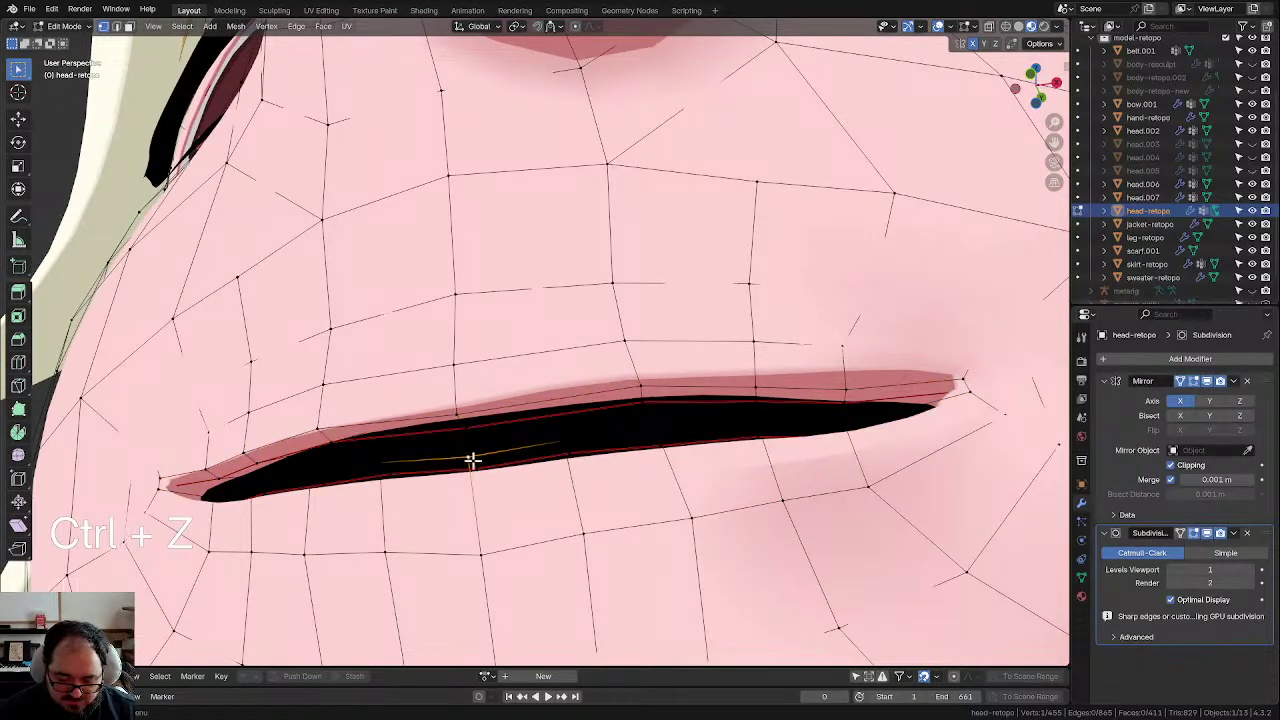
shift+click(475, 458)
middle_drag(480, 438, 488, 530)
click(1019, 27)
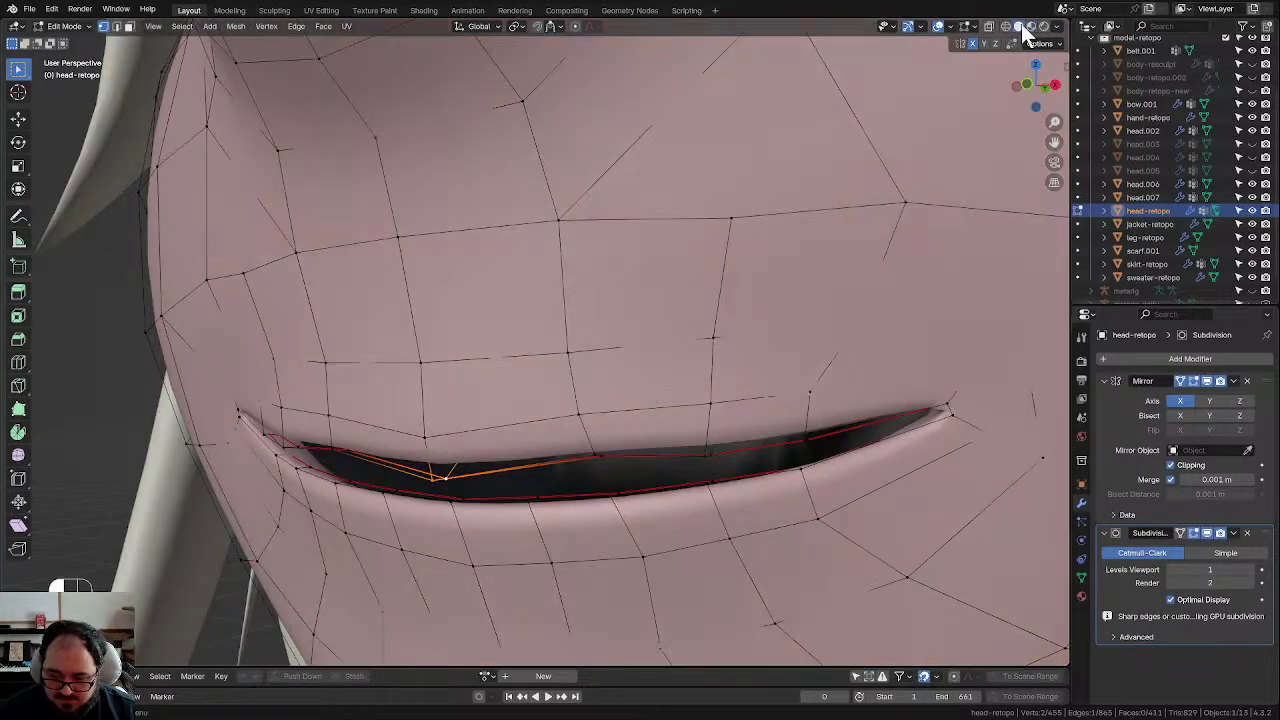
shift+middle_drag(540, 540, 523, 483)
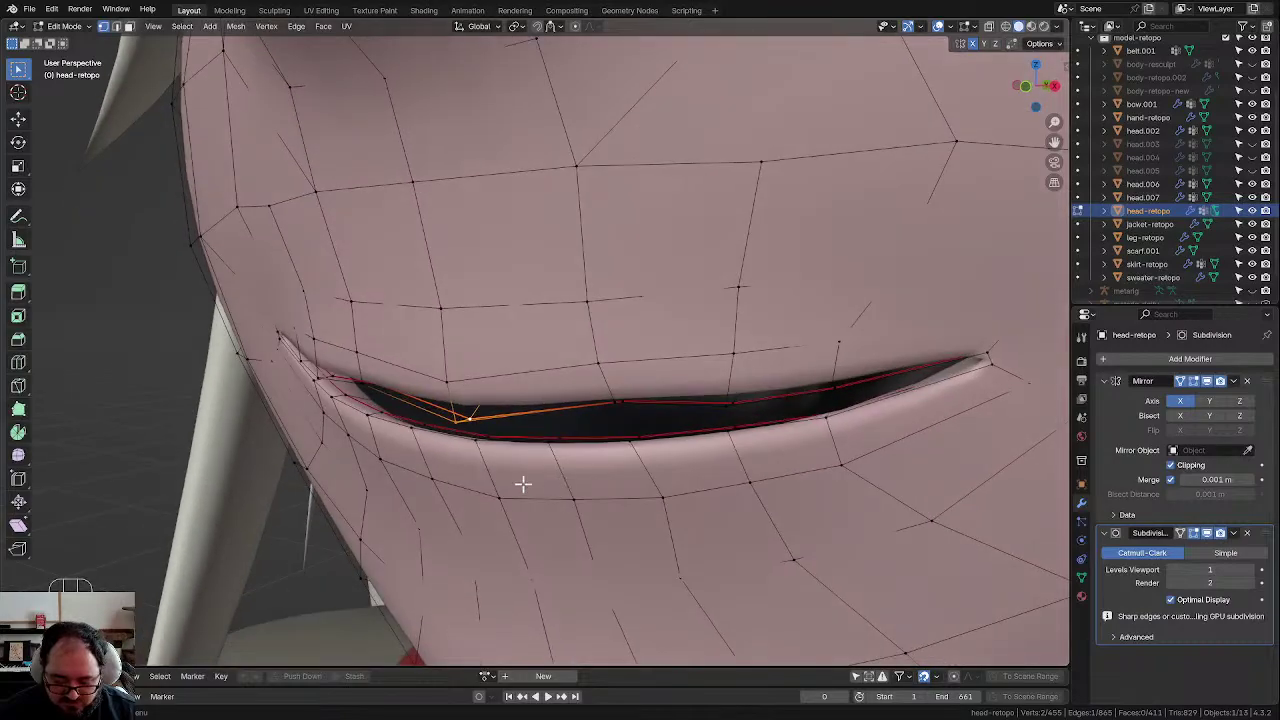
middle_drag(477, 448, 705, 380)
key(s)
click(569, 386)
Step: Scale the next upper and lower inner-lip vertices outward along the mouth toward each other to narrow the opening
click(685, 390)
shift+click(698, 428)
shift+click(681, 391)
key(s)
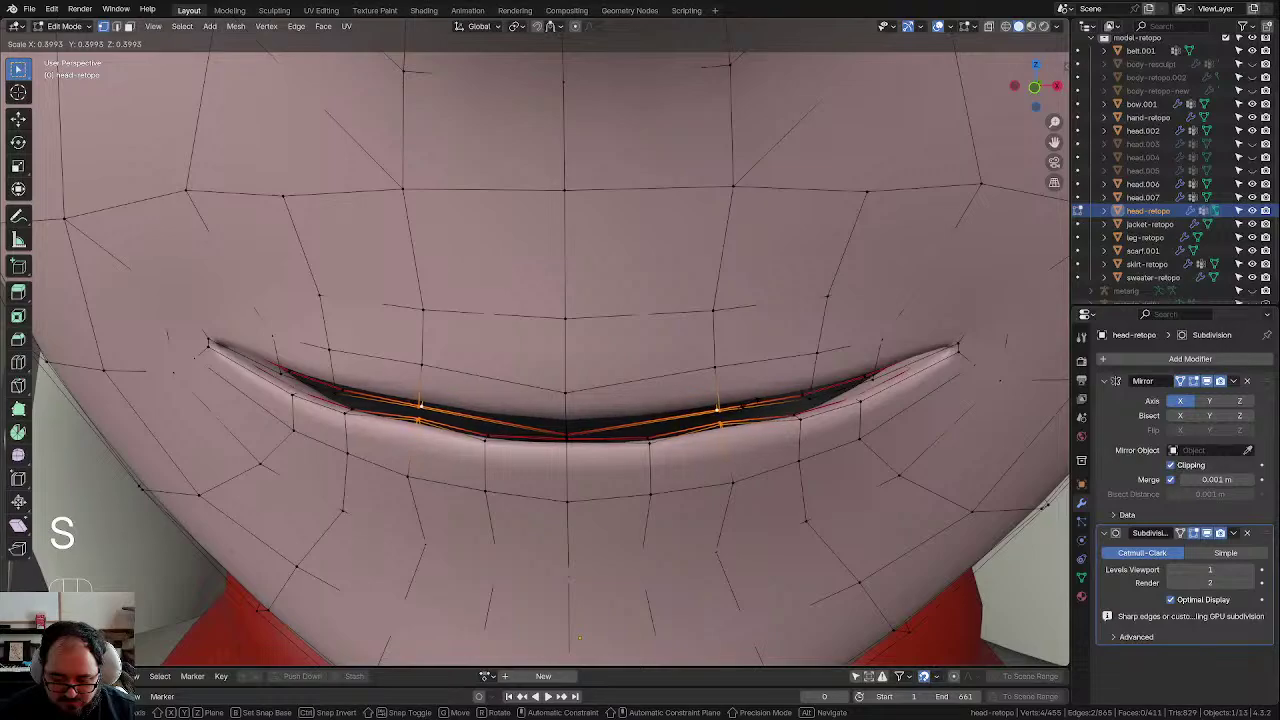
click(731, 392)
middle_drag(720, 429, 644, 423)
Step: Scale the inner-lip vertices farther toward the mouth corner to about 0.18 so the lips nearly meet there
click(576, 349)
middle_drag(609, 372, 600, 366)
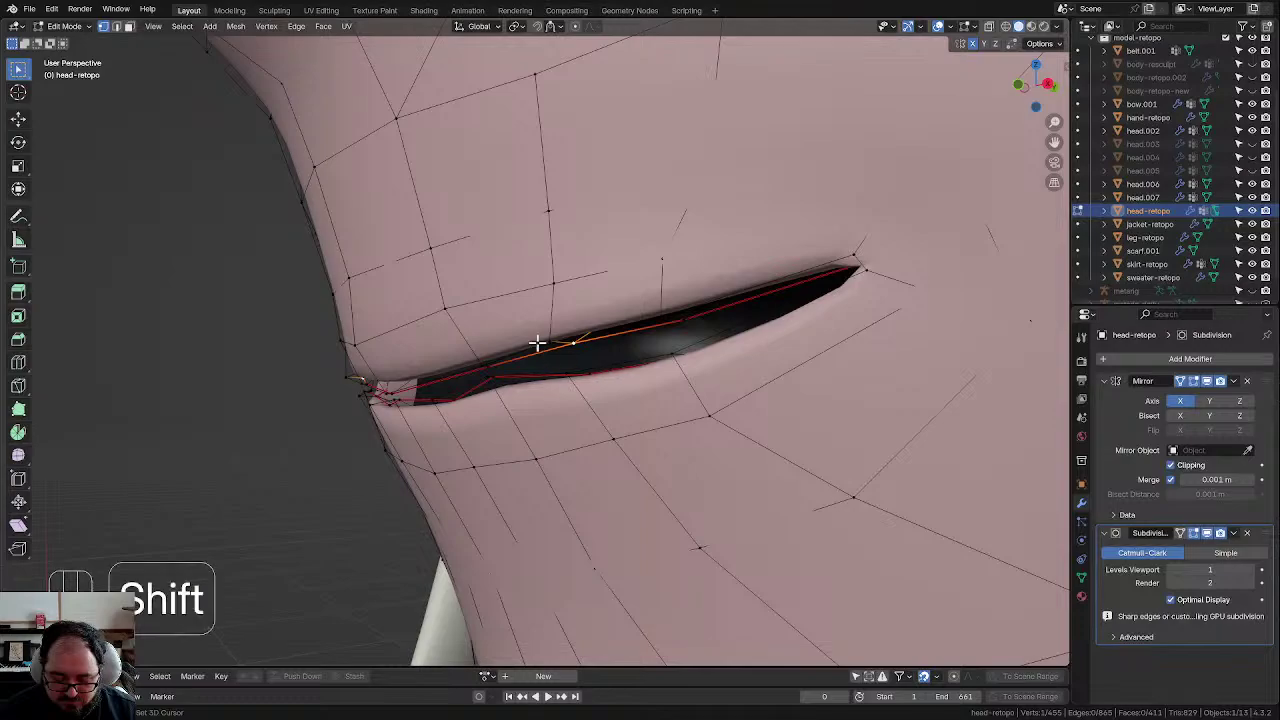
shift+click(588, 370)
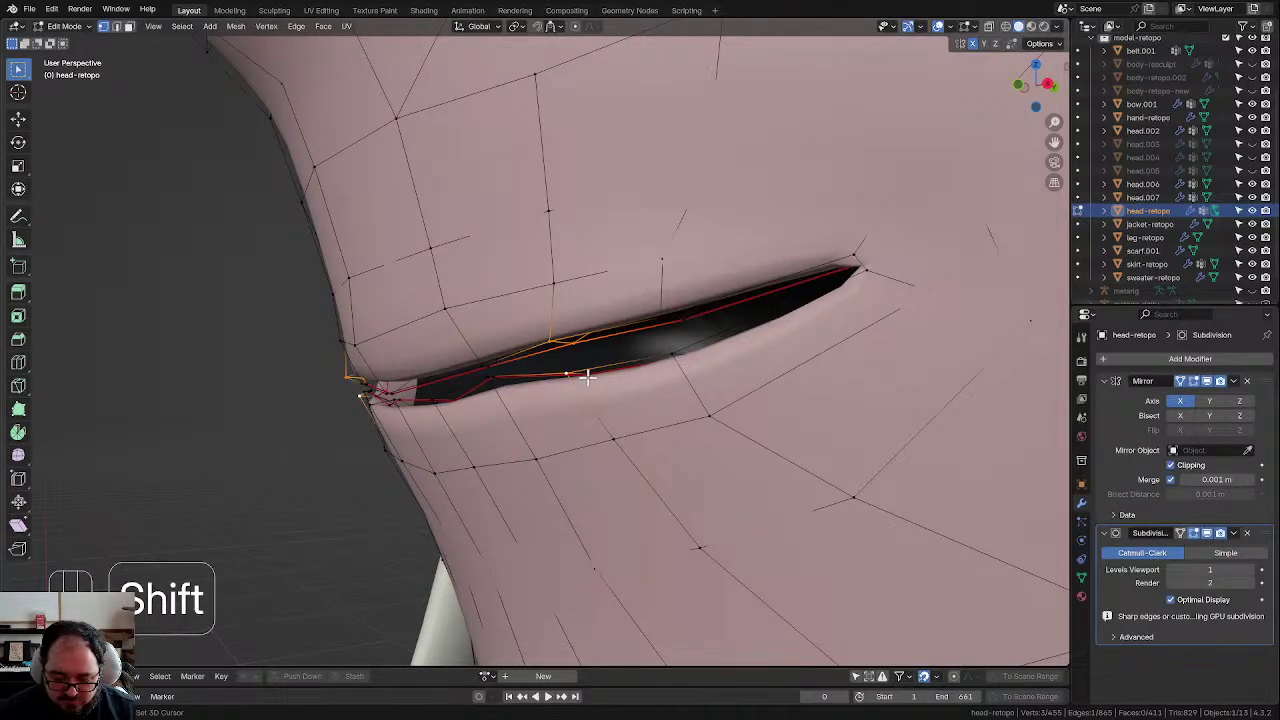
middle_drag(612, 386, 809, 423)
key(s)
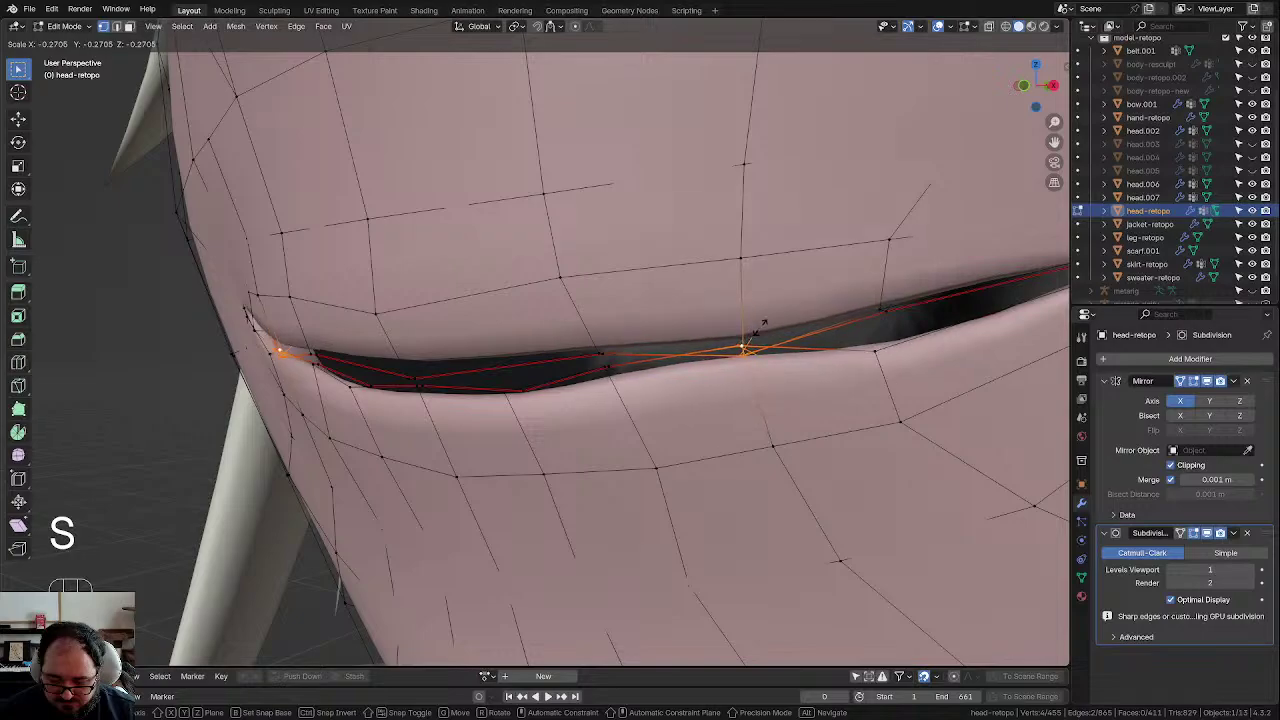
click(766, 338)
middle_drag(786, 380, 729, 390)
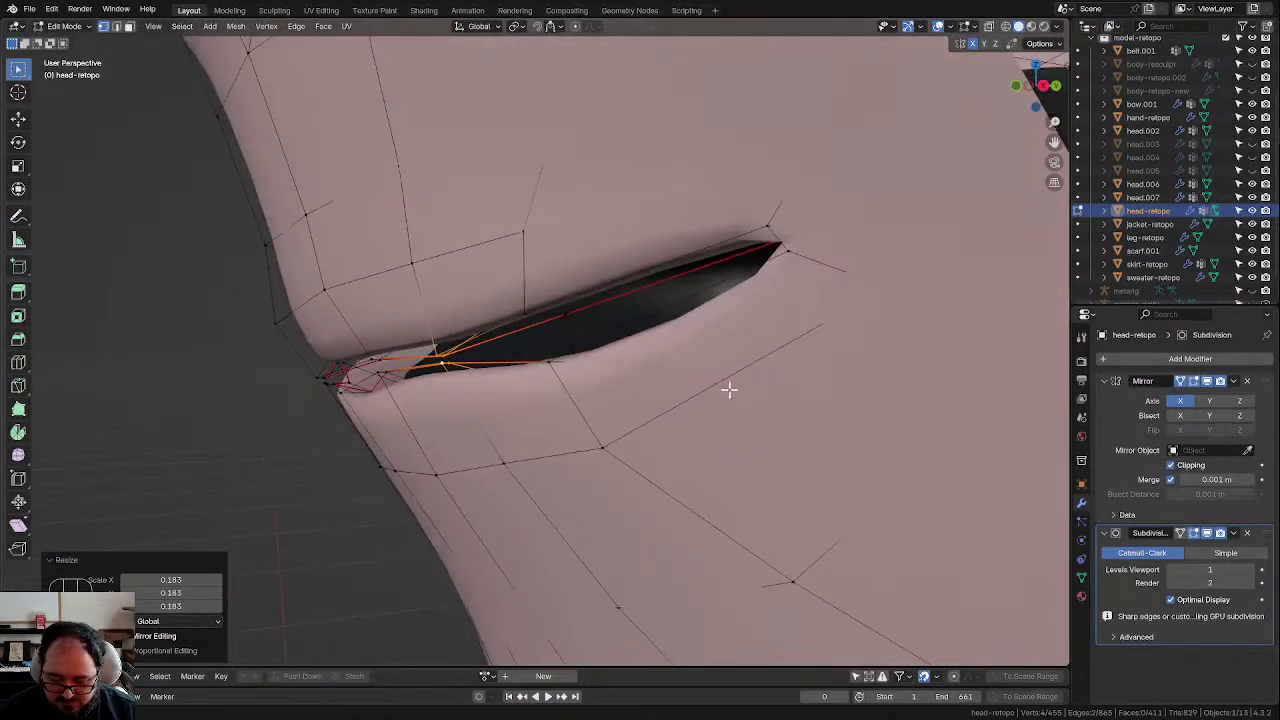
Step: Raise the lower inner-lip vertex beside the mouth's centre by about 0.57 mm to close the gap
middle_drag(550, 357, 315, 370)
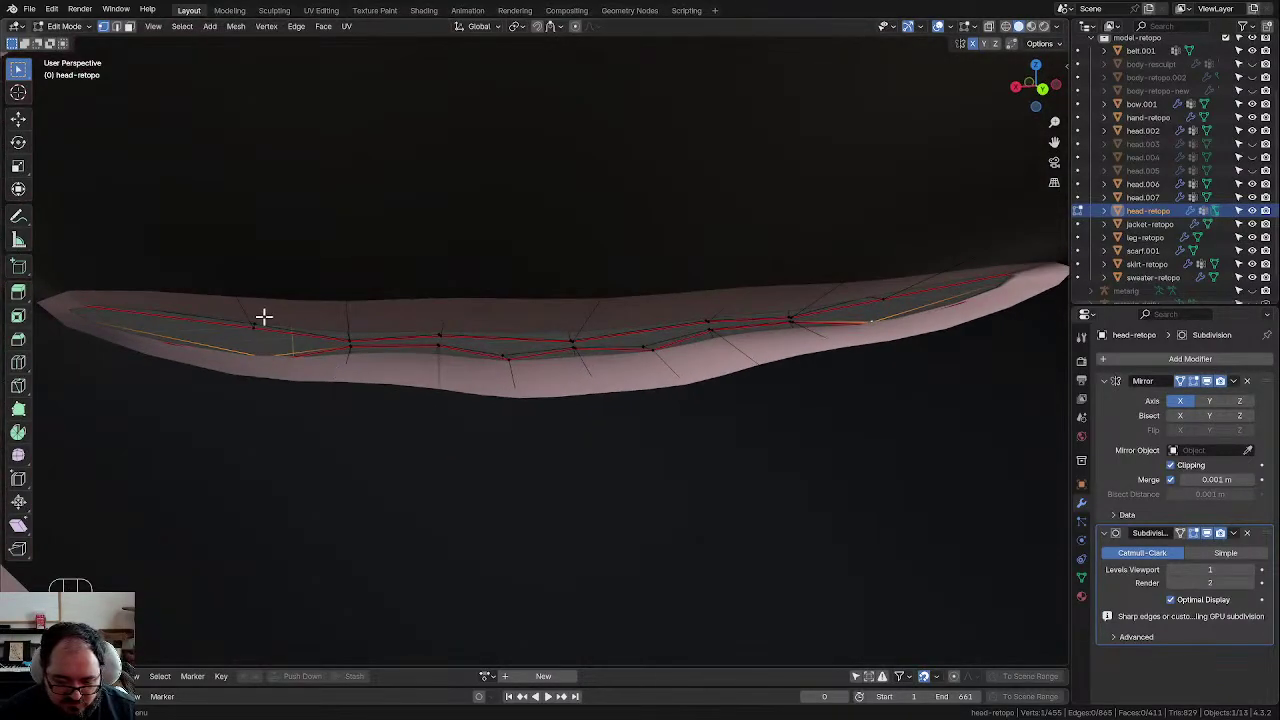
click(261, 330)
middle_drag(273, 342, 594, 320)
scroll(501, 416, up, 2)
middle_drag(501, 416, 445, 400)
drag(519, 439, 520, 440)
middle_drag(520, 440, 534, 434)
key(g)
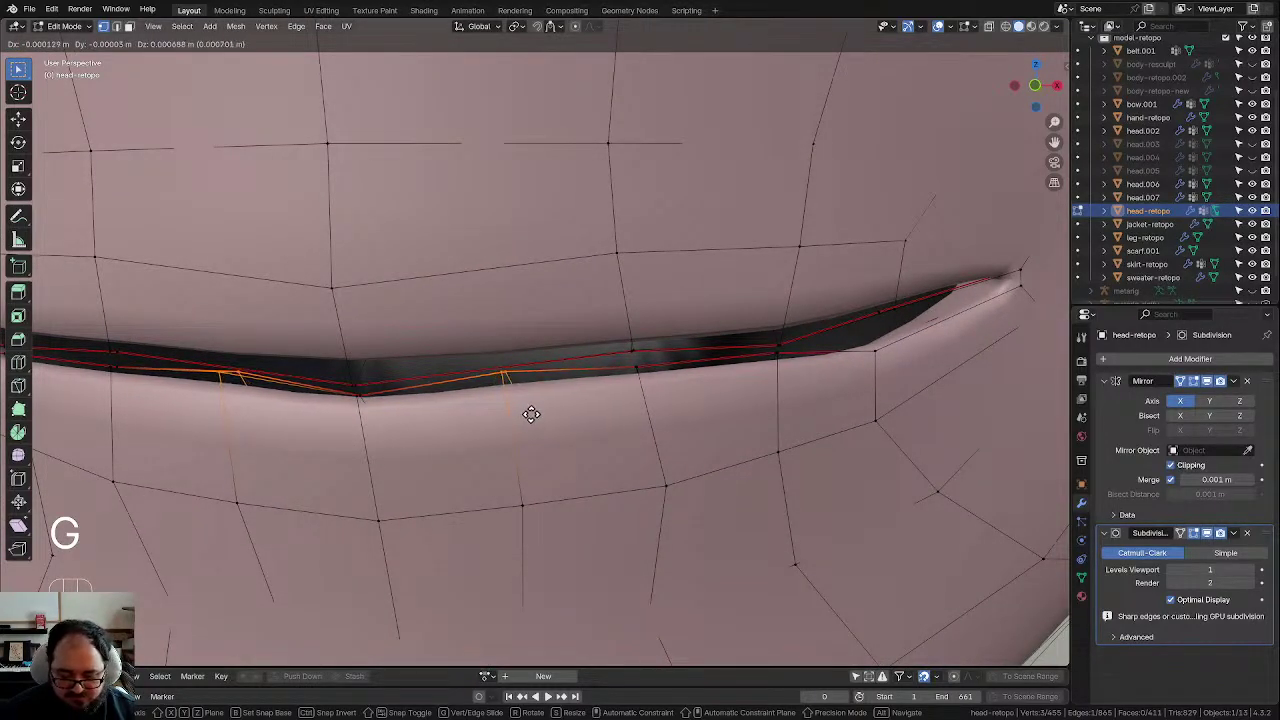
click(531, 417)
scroll(586, 429, down, 4)
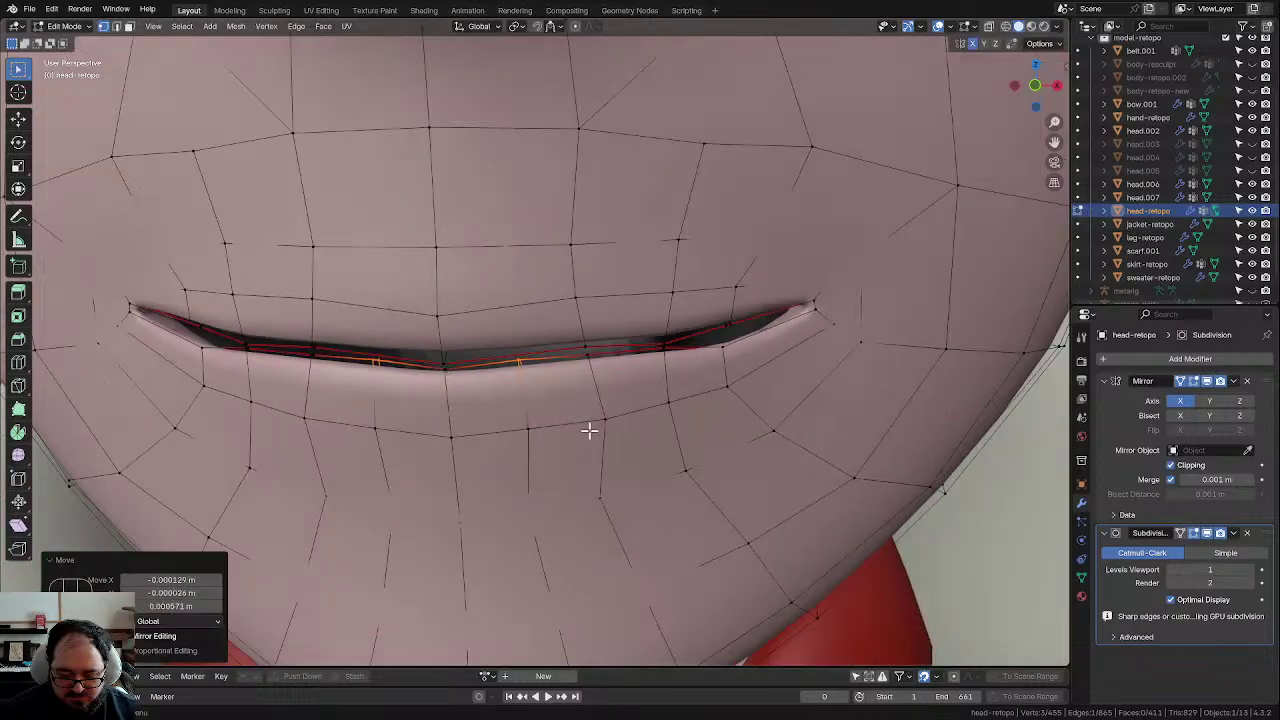
Step: Narrow the opening near the mouth corner, raising the lower inner-lip vertex about 0.8 mm and lowering the upper one about 0.24 mm
middle_drag(586, 429, 559, 427)
alt+click(910, 274)
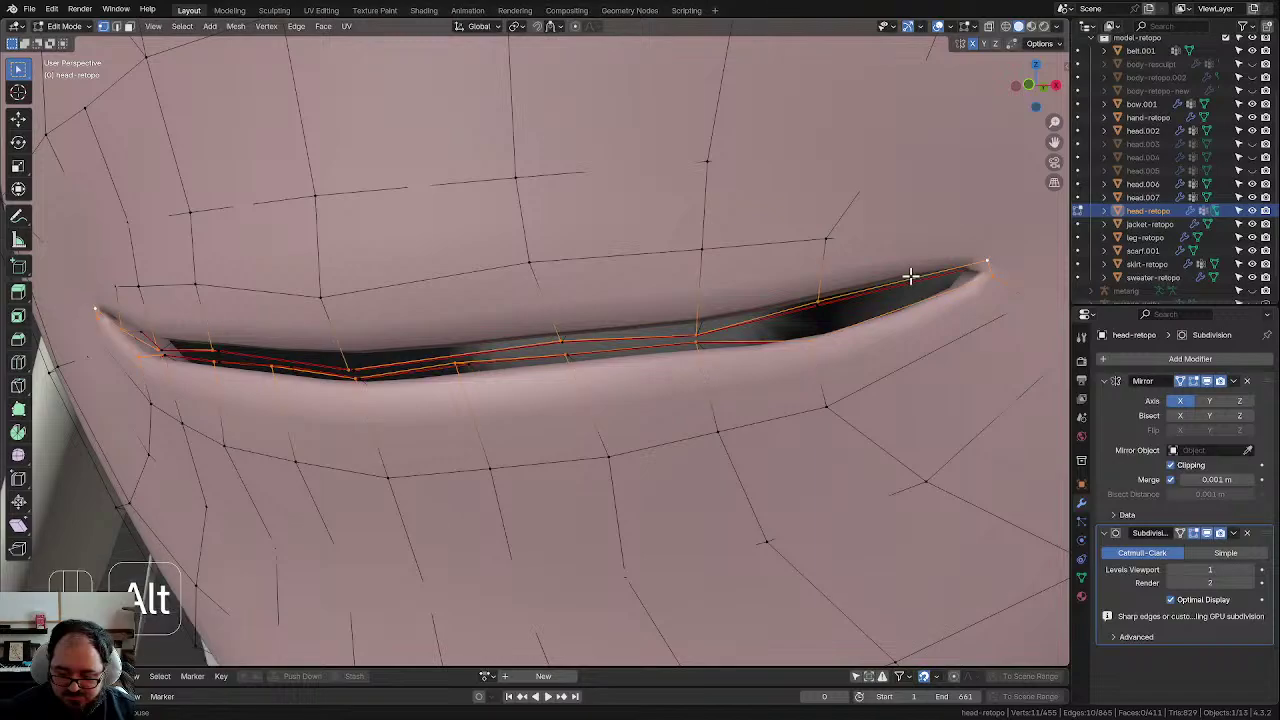
key(g)
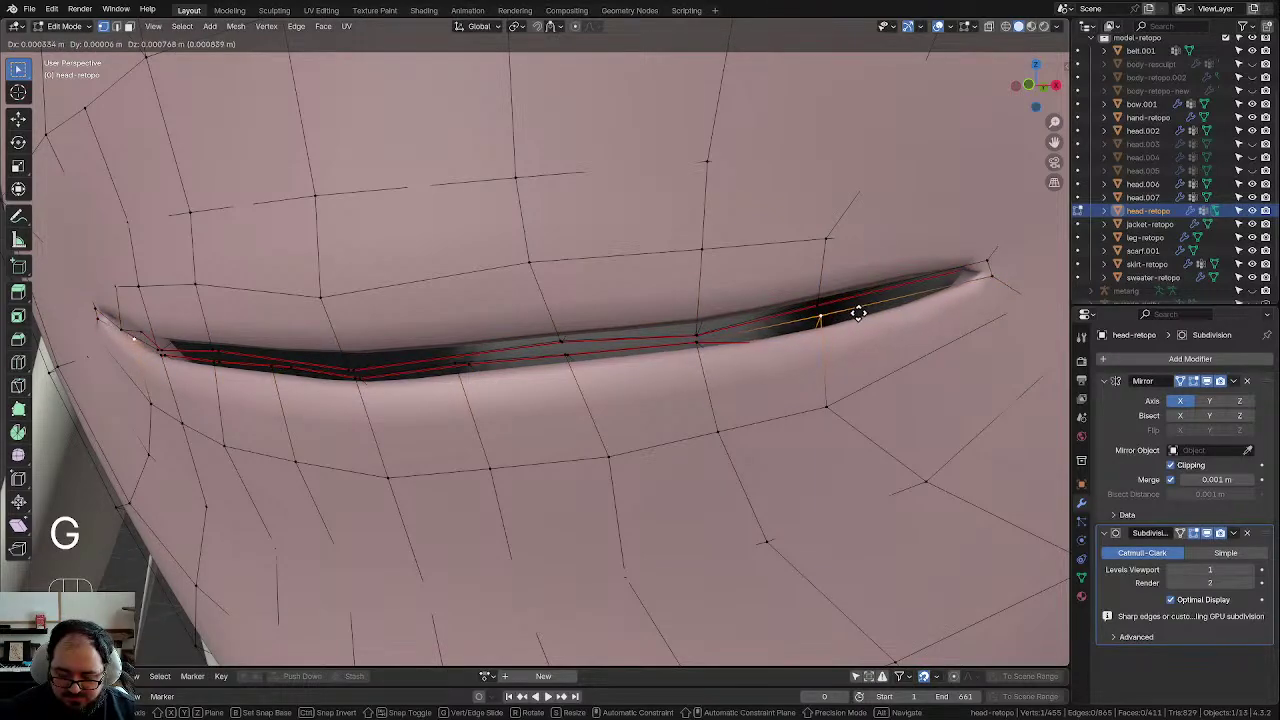
click(835, 302)
key(g)
click(833, 308)
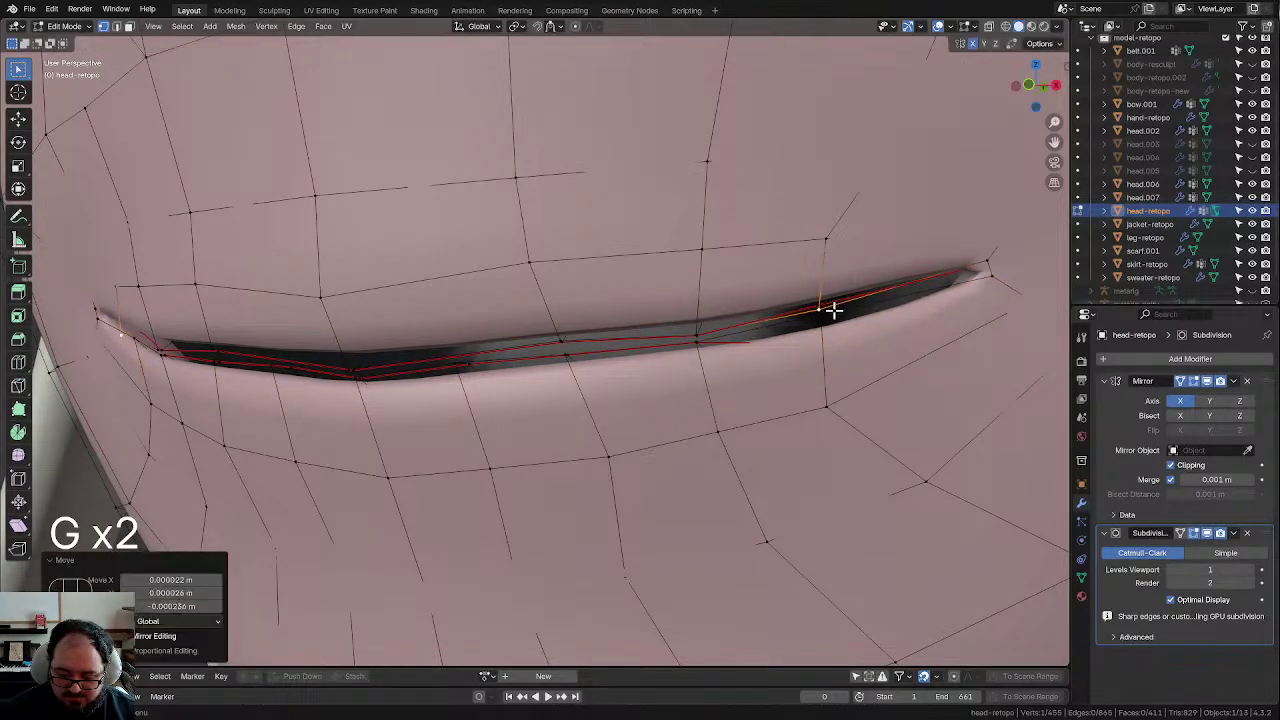
Step: Lower the upper inner-lip vertex midway along the mouth by about 0.26 mm and adjust the lower vertex beneath it
click(690, 331)
click(555, 338)
key(g)
click(556, 351)
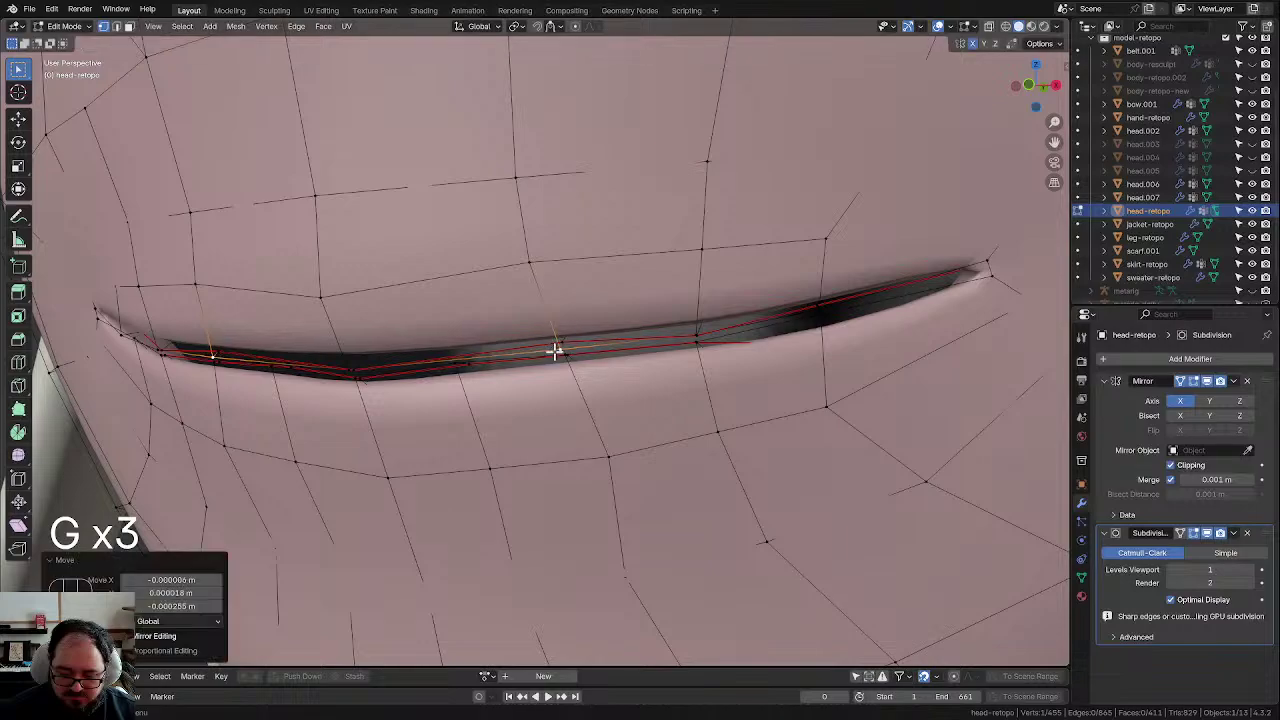
click(571, 359)
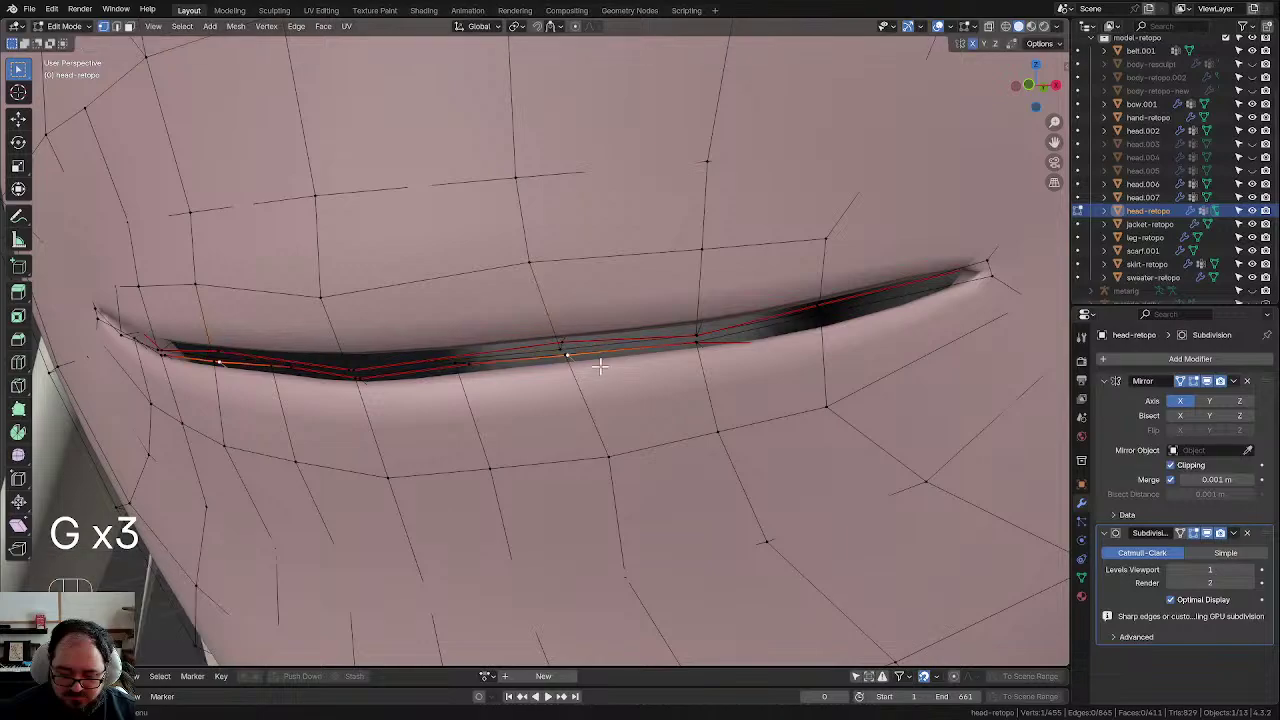
key(g)
click(827, 338)
Step: Switch to wireframe and reposition the inner-lip vertex next to the mouth corner from inside the head
middle_drag(807, 344, 516, 380)
click(234, 381)
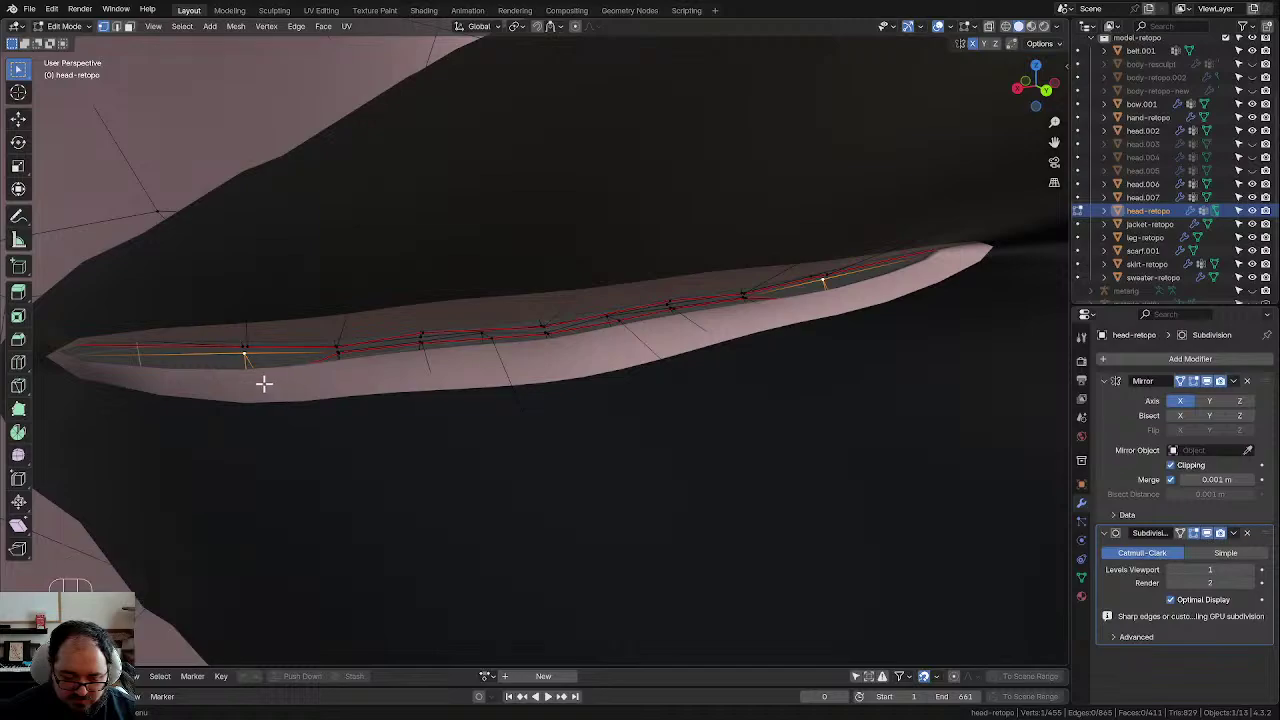
mouse_move(259, 389)
middle_down()
mouse_move(300, 414)
mouse_move(292, 380)
mouse_move(329, 405)
mouse_move(357, 386)
mouse_move(238, 384)
middle_up()
key(z)
key(g)
click(304, 365)
Step: Scale the two mouth-corner vertices together to 0.24 and nudge them slightly upward into line with the lips
click(107, 372)
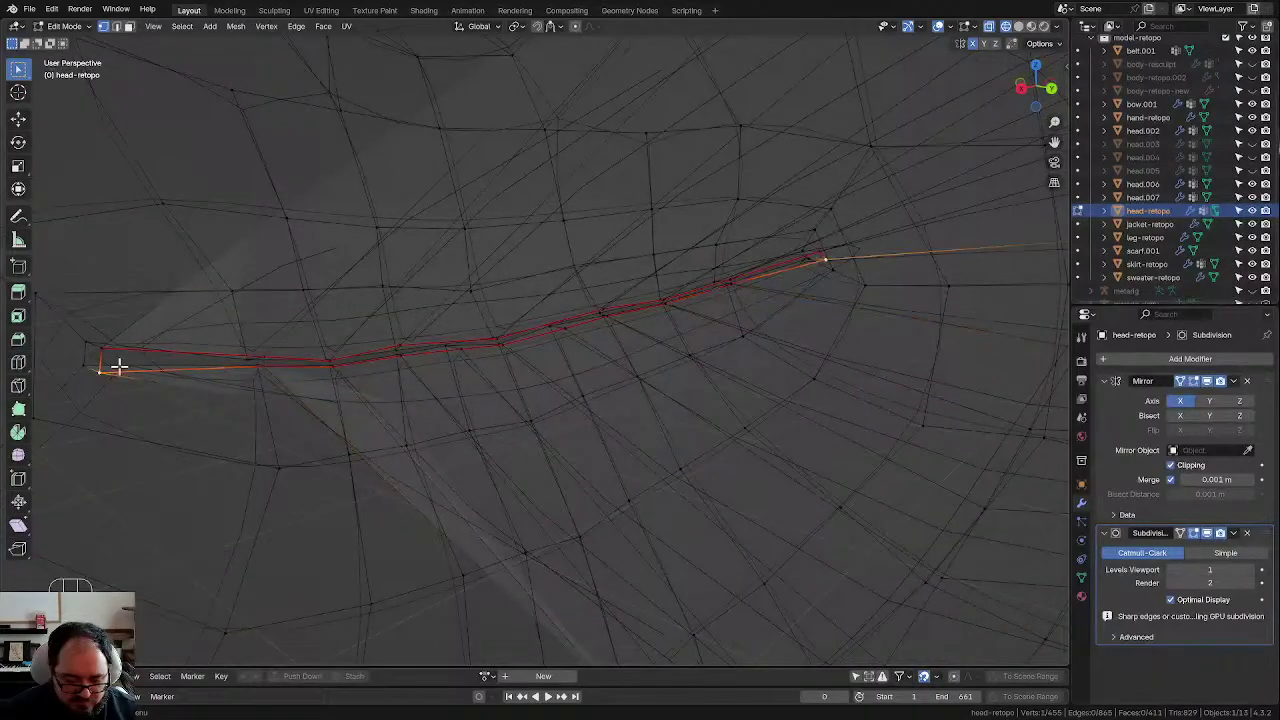
key(s)
click(137, 363)
key(g)
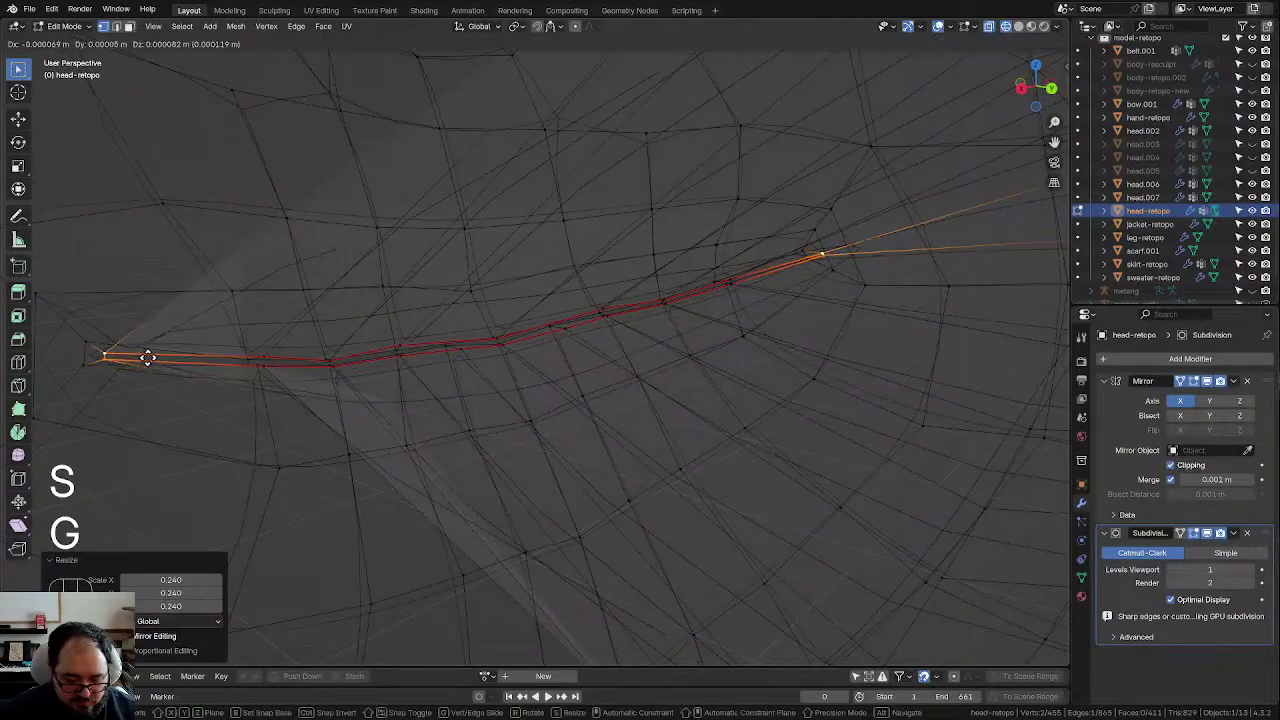
click(150, 355)
Step: Even out the closed lip line by lowering one upper inner-lip vertex about 0.3 mm and raising a lower one about 0.17 mm
middle_drag(349, 417, 375, 311)
click(390, 328)
key(g)
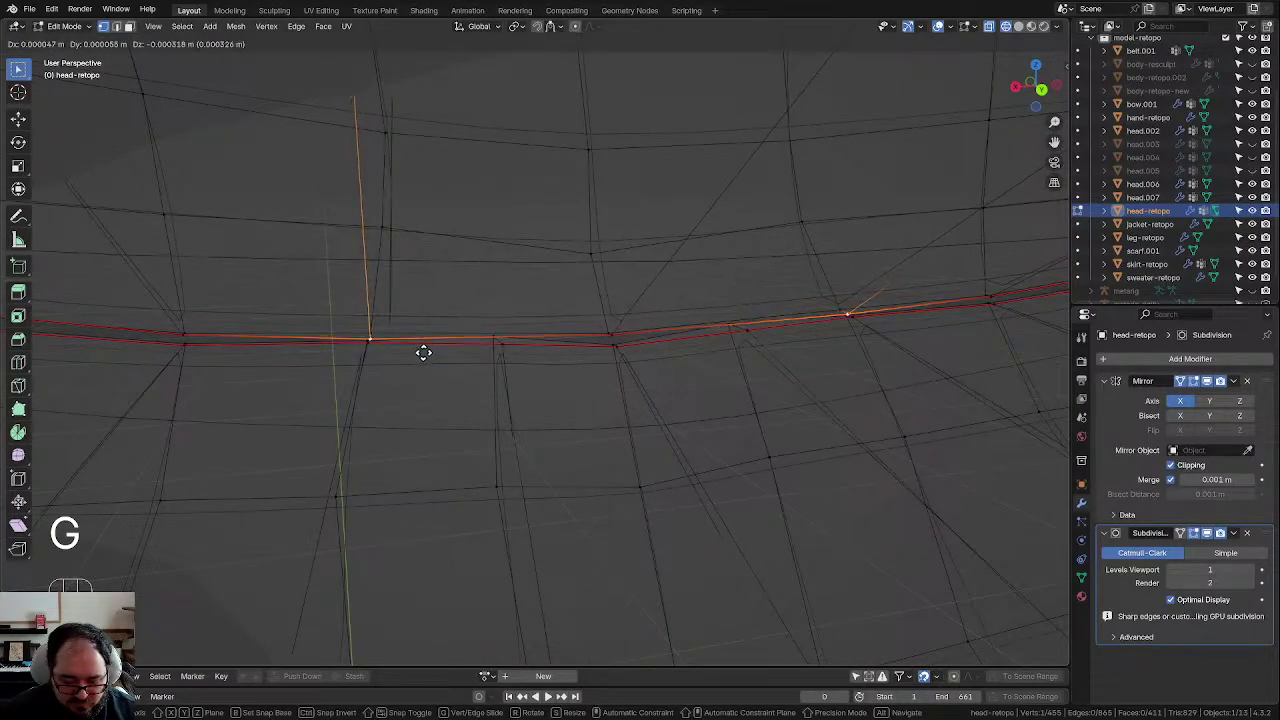
click(423, 352)
click(621, 352)
key(g)
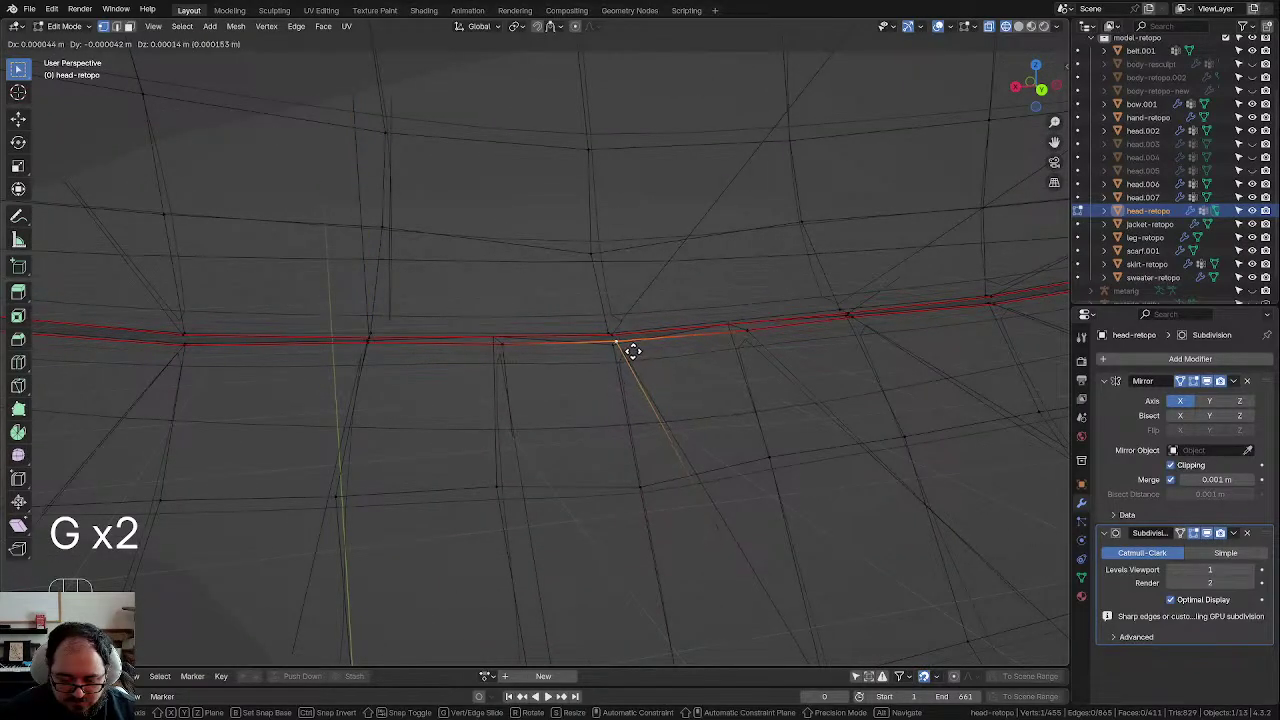
click(633, 350)
Step: Return to solid shading and Object Mode and examine the closed mouth from the front and side
mouse_move(594, 386)
middle_down()
mouse_move(734, 380)
mouse_move(613, 374)
middle_up()
key(z)
scroll(594, 420, down, 2)
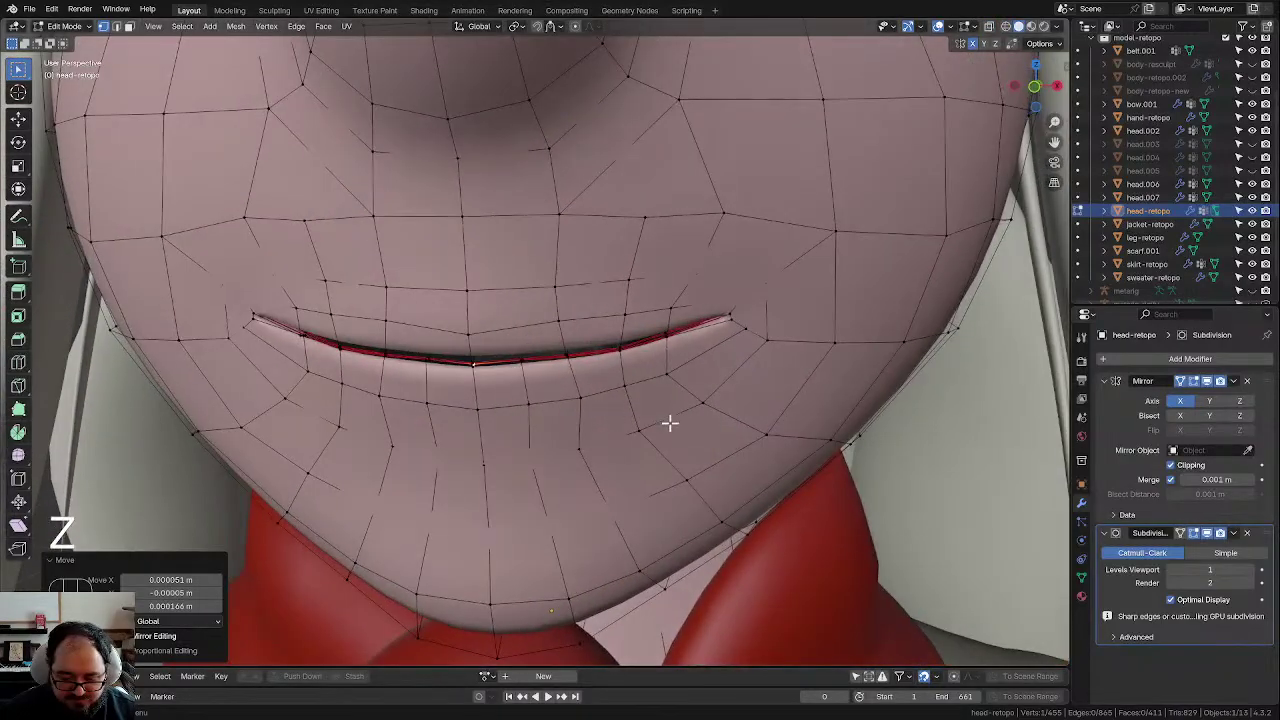
scroll(665, 428, down, 5)
key(Tab)
scroll(656, 440, down, 3)
middle_drag(603, 393, 468, 390)
scroll(533, 395, up, 4)
scroll(484, 368, up, 4)
click(552, 346)
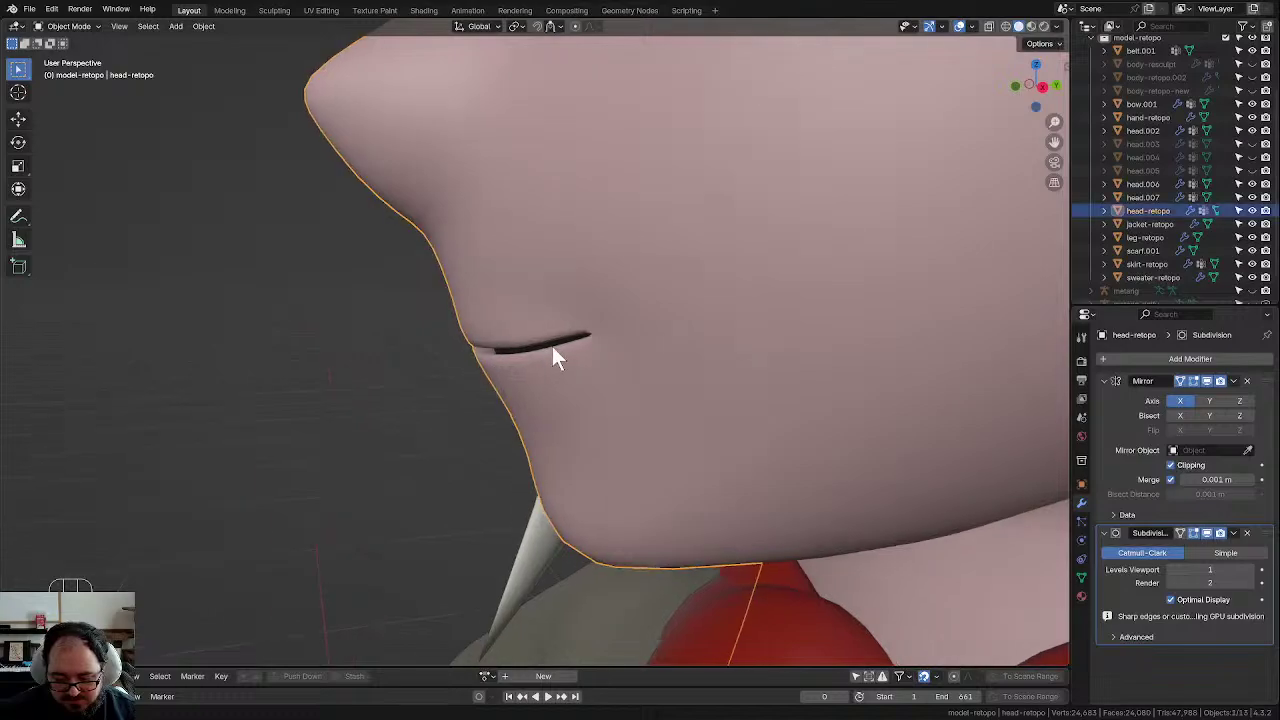
middle_drag(552, 346, 585, 387)
scroll(534, 336, up, 3)
scroll(530, 360, down, 4)
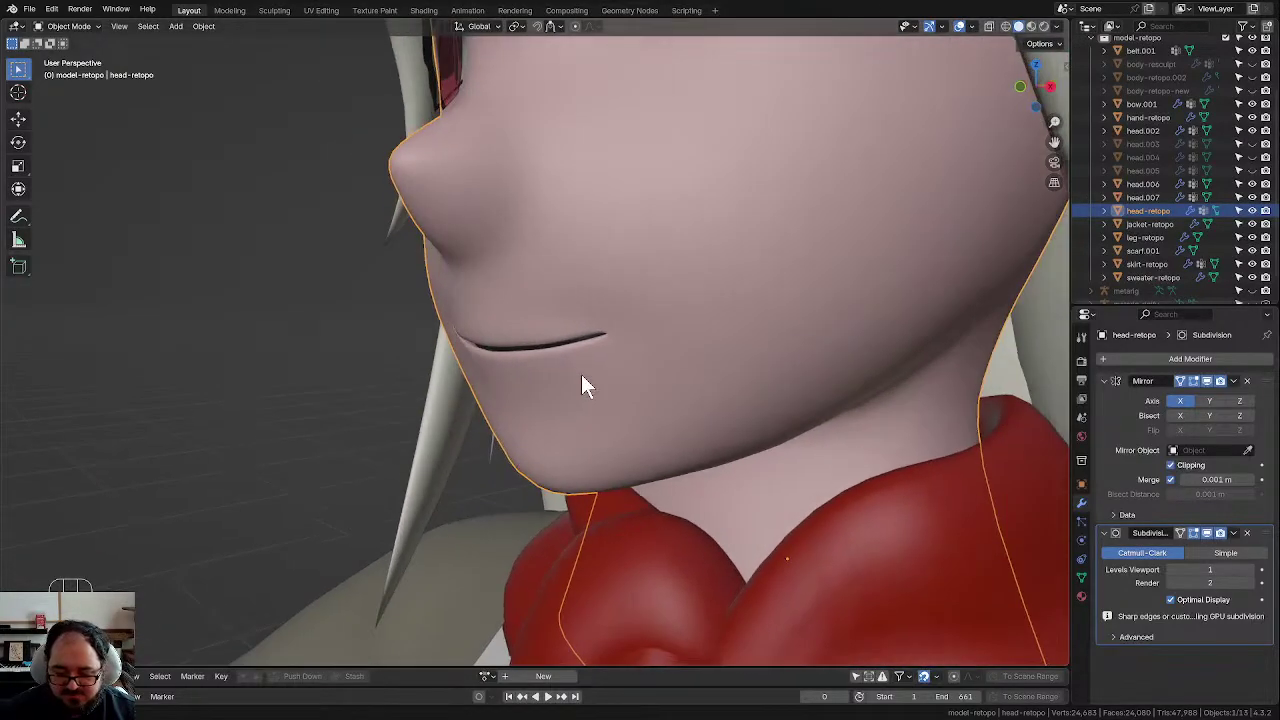
Step: Toggle the Subdivision modifier's viewport display off and on to compare the mouth's shape
click(1205, 534)
scroll(585, 342, up, 3)
middle_drag(585, 342, 545, 328)
click(1206, 534)
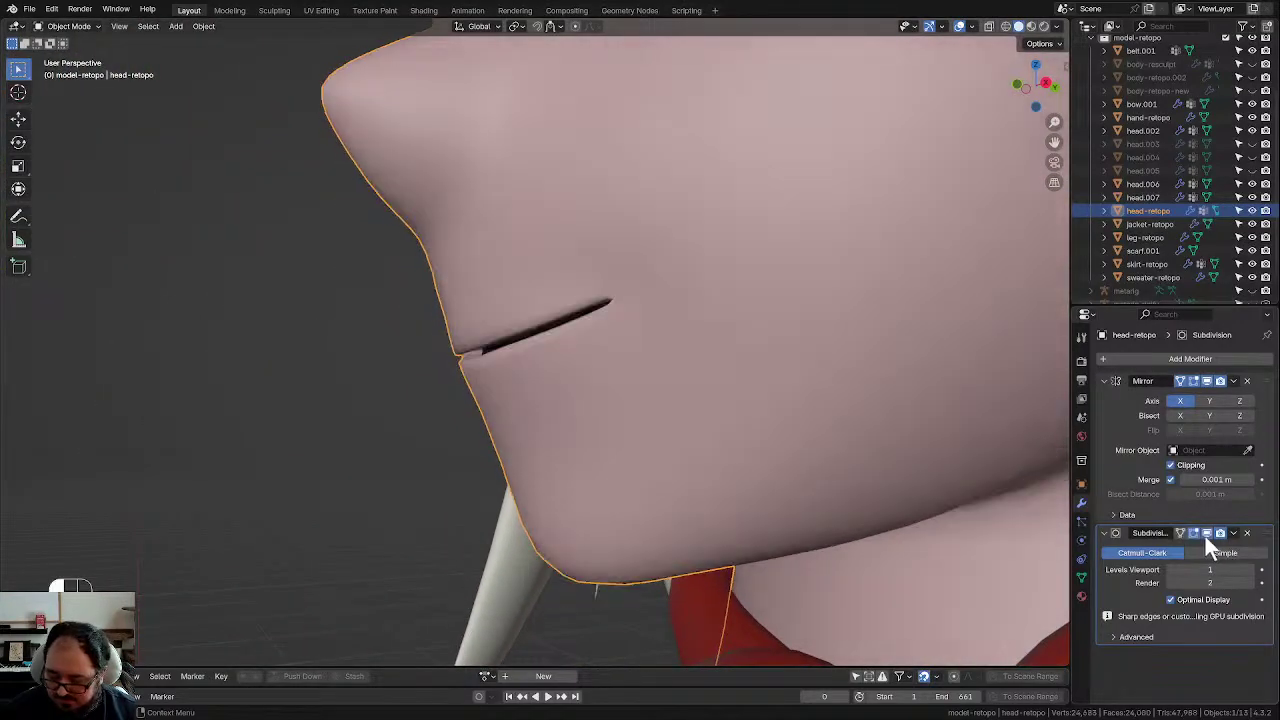
Step: Return to Edit Mode and give the mouth's inner edge loop an edge crease of 1
middle_drag(670, 425, 607, 427)
scroll(540, 380, up, 2)
key(Tab)
scroll(520, 375, up, 1)
middle_drag(524, 380, 541, 378)
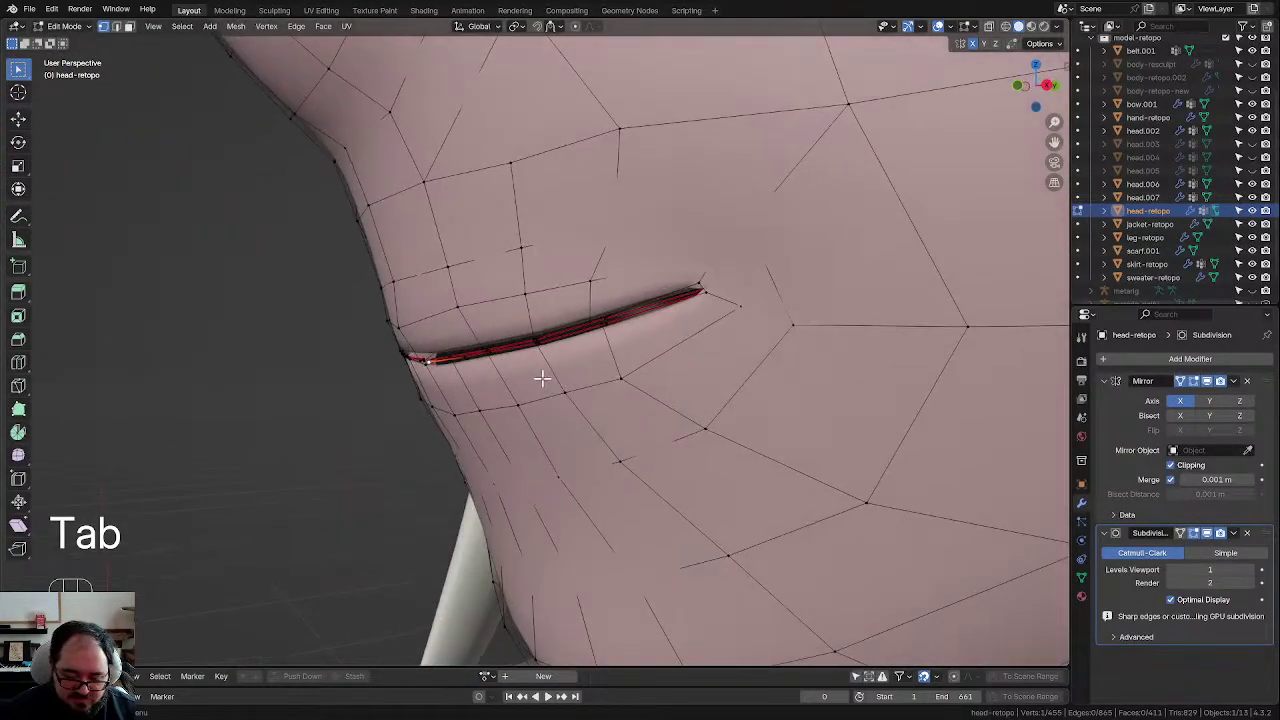
middle_drag(493, 339, 589, 351)
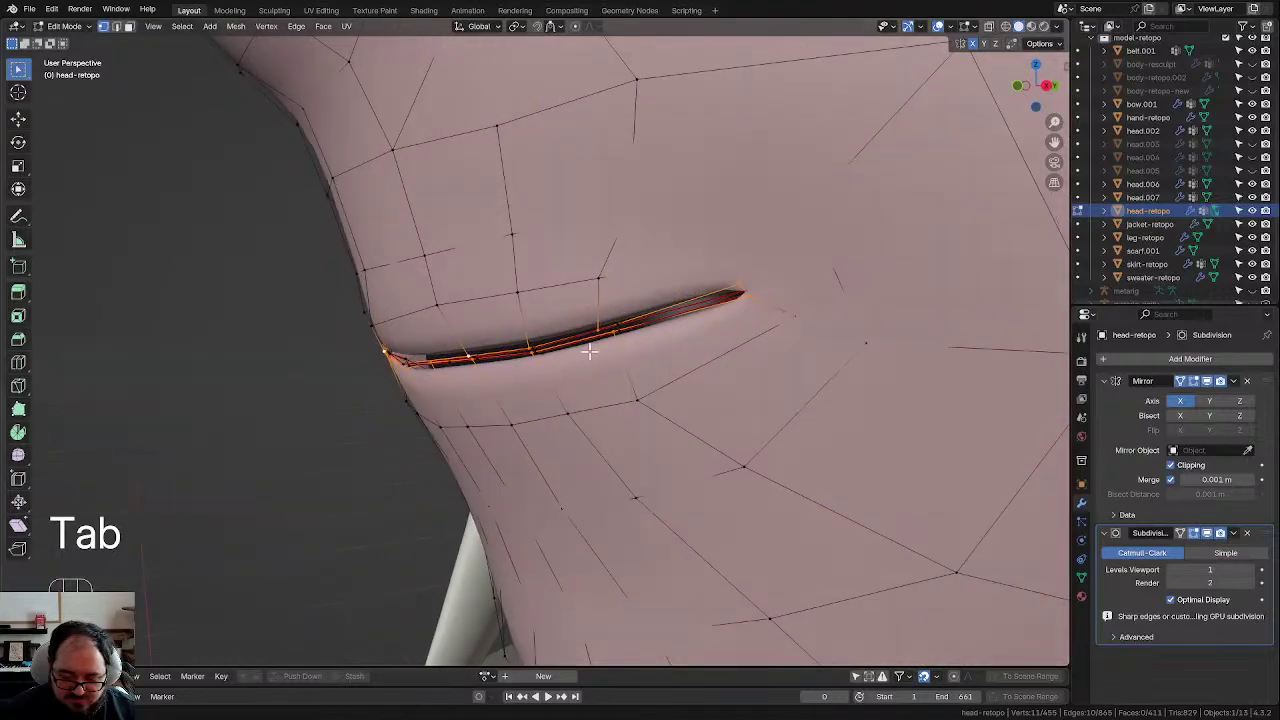
key(shift+e)
key(KP_1)
key(KP_Enter)
scroll(390, 368, down, 2)
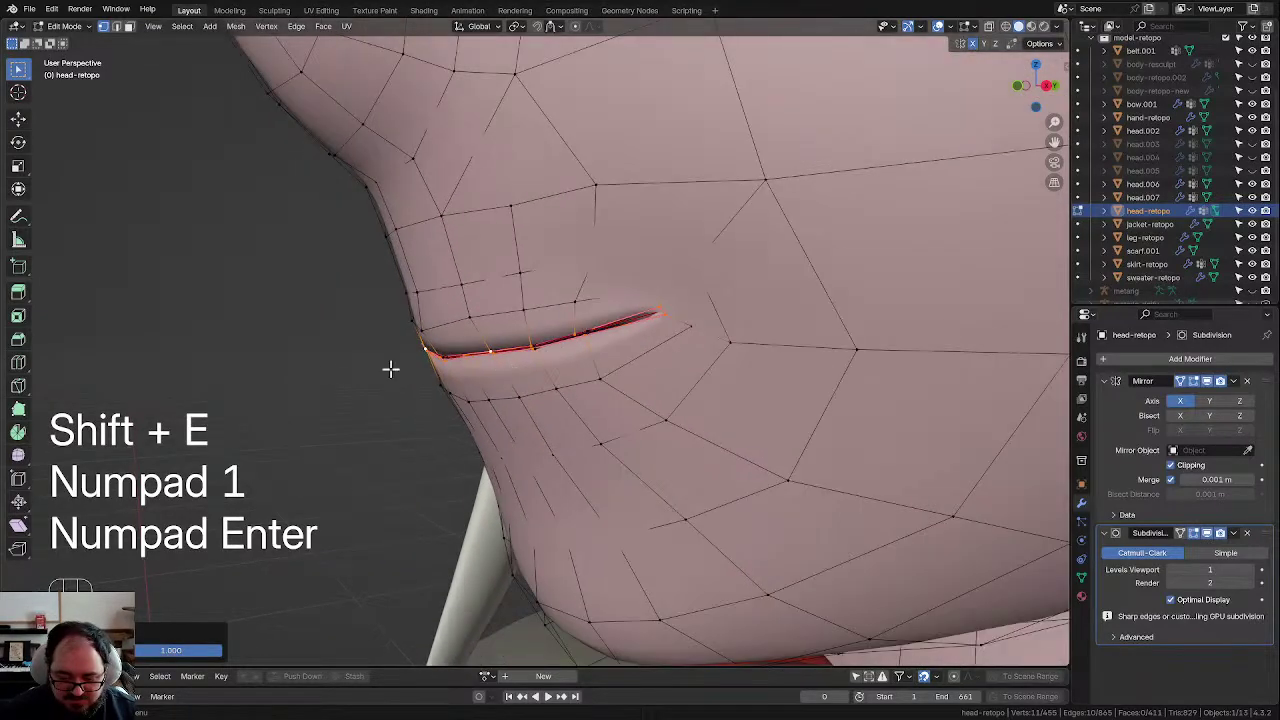
Step: Inspect the creased mouth in Object Mode and undo the crease
middle_drag(390, 404, 657, 280)
key(Tab)
key(ctrl+z)
key(ctrl+z)
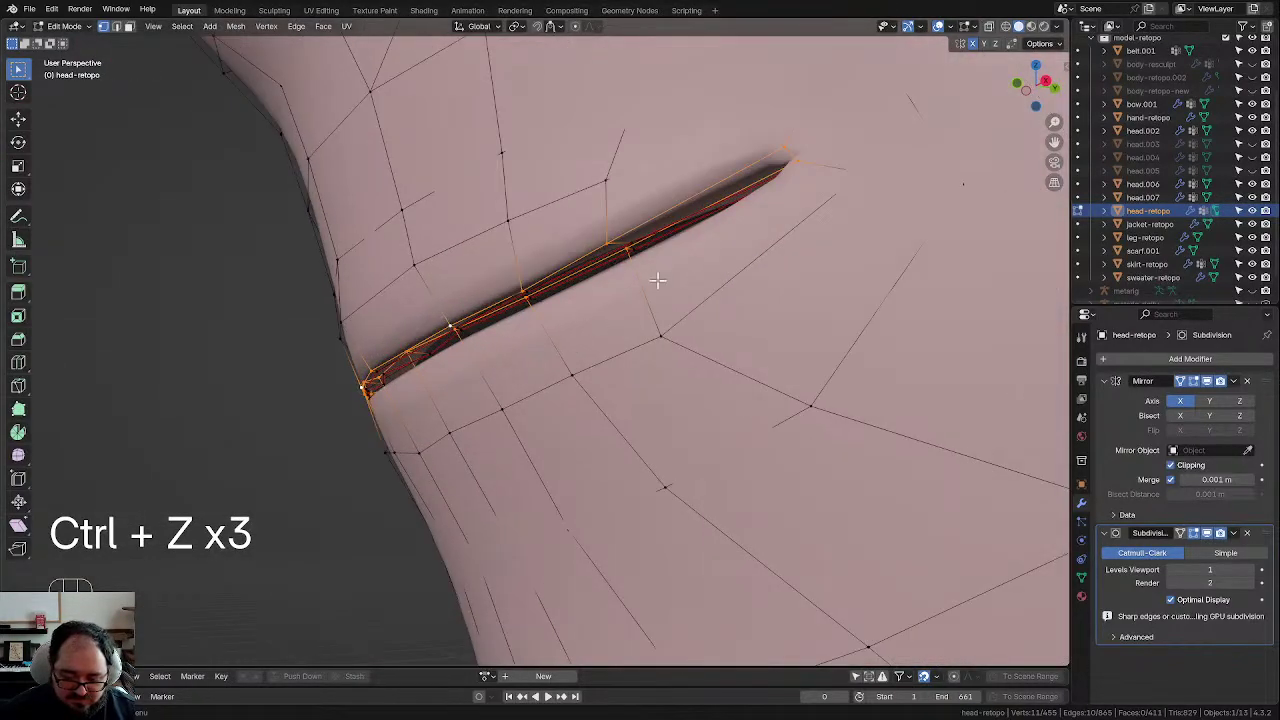
Step: Reapply an edge crease of 1 to the inner lip edge loop
key(shift+e)
key(KP_1)
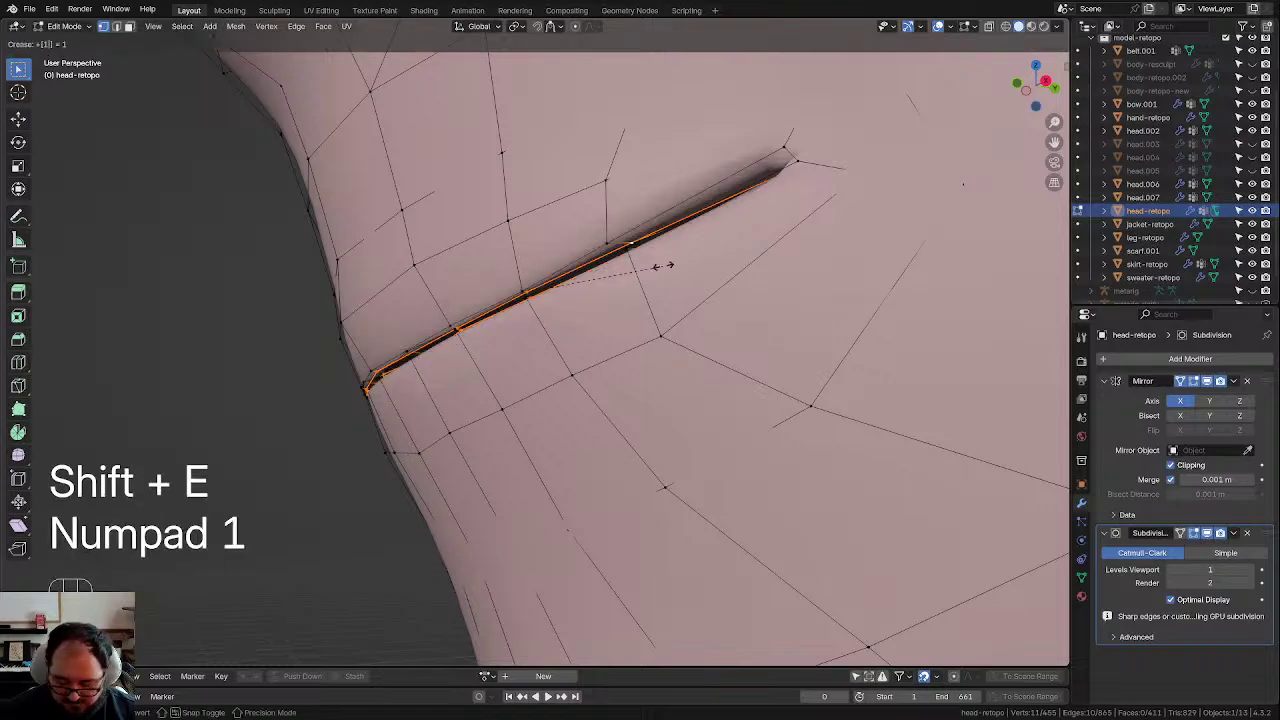
Step: Apply a crease of 1 to the selected inner mouth edges and check the smile from the front in Object Mode
key(KP_Enter)
key(Tab)
scroll(350, 405, down, 5)
middle_drag(349, 393, 566, 418)
scroll(577, 395, down, 5)
scroll(604, 340, up, 8)
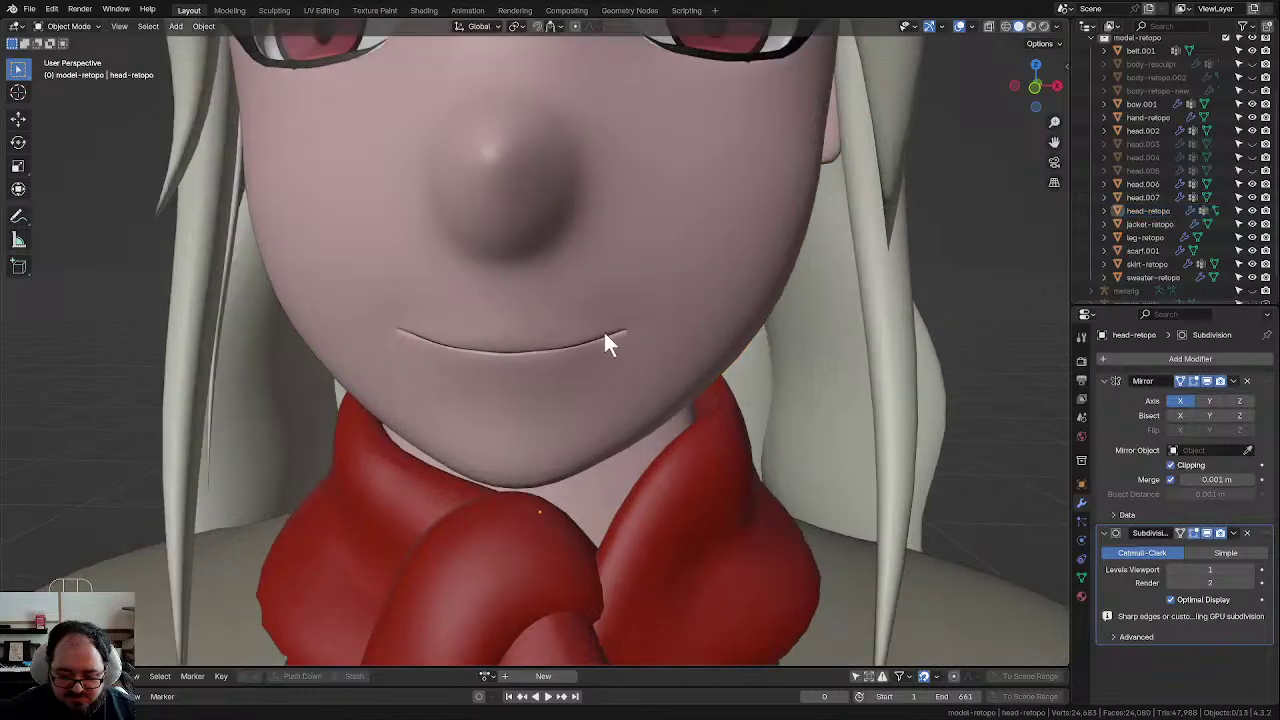
Step: Smooth the vertices of the inner mouth loop in Edit Mode and return to Object Mode
key(Tab)
scroll(553, 389, up, 2)
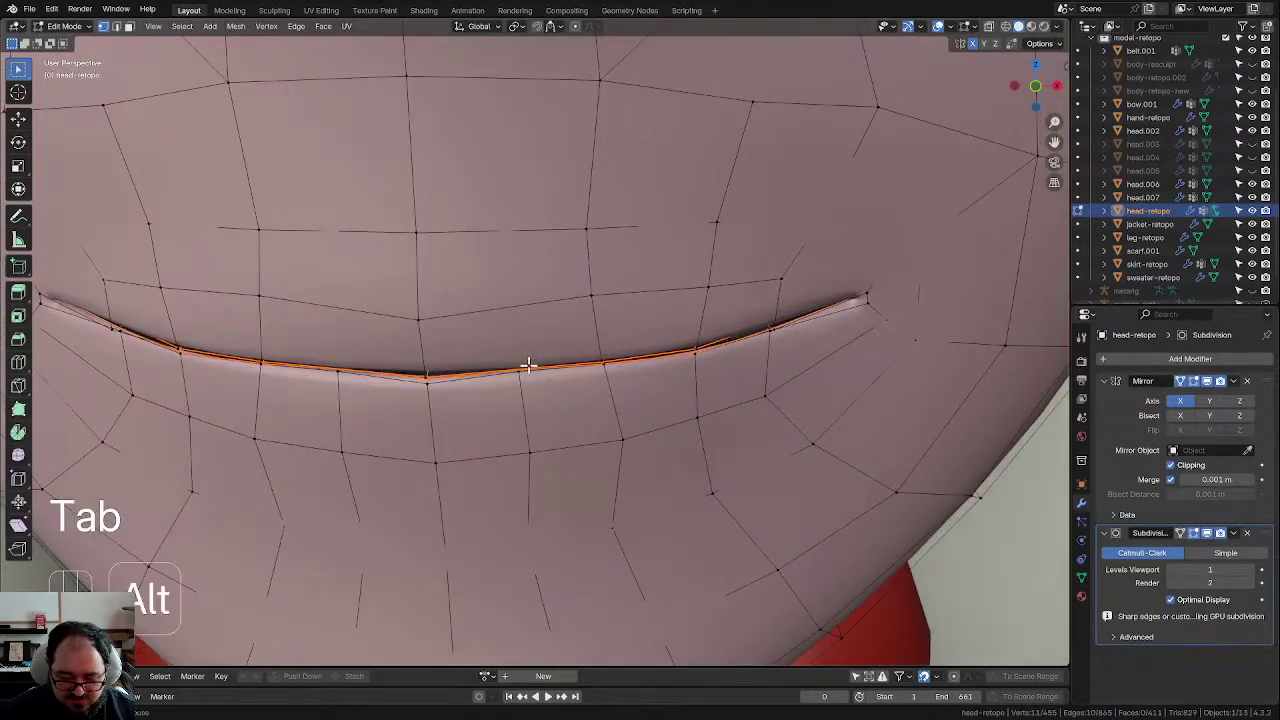
key(d)
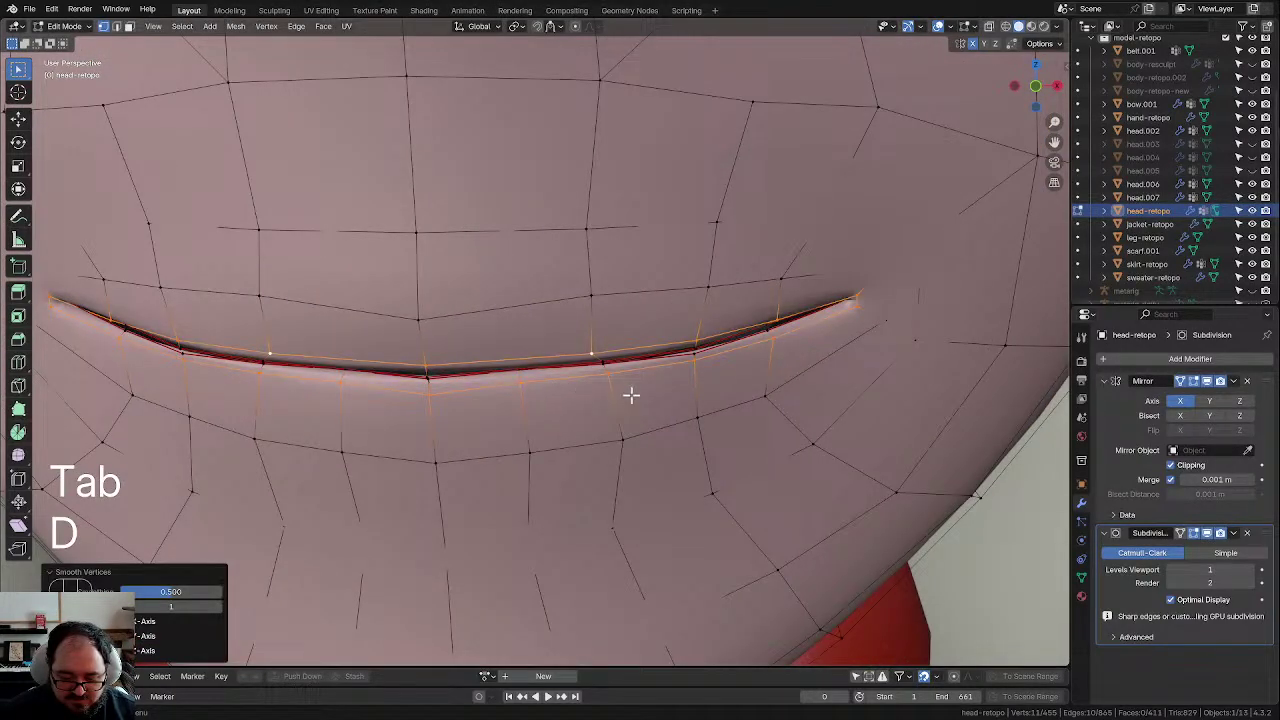
scroll(633, 393, down, 6)
key(Tab)
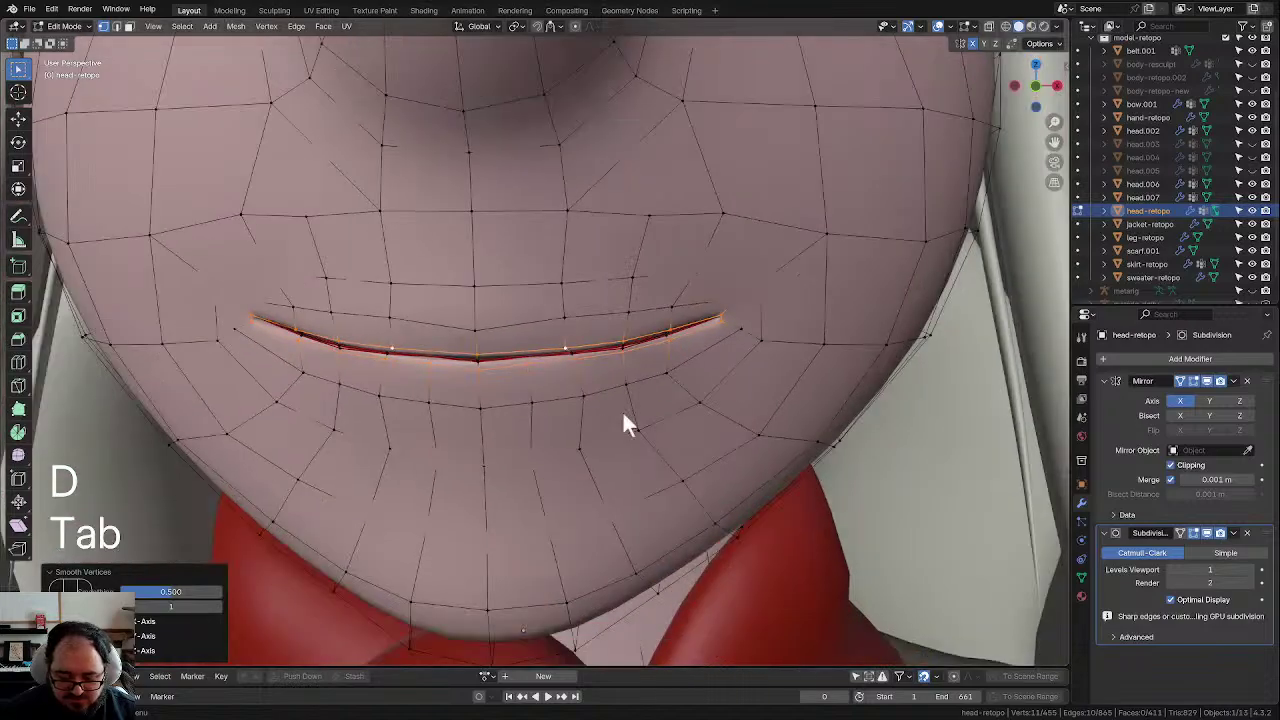
Step: In the right orthographic view, move the vertex row just below the nose back into the face by about 1.3 mm
middle_drag(608, 410, 455, 409)
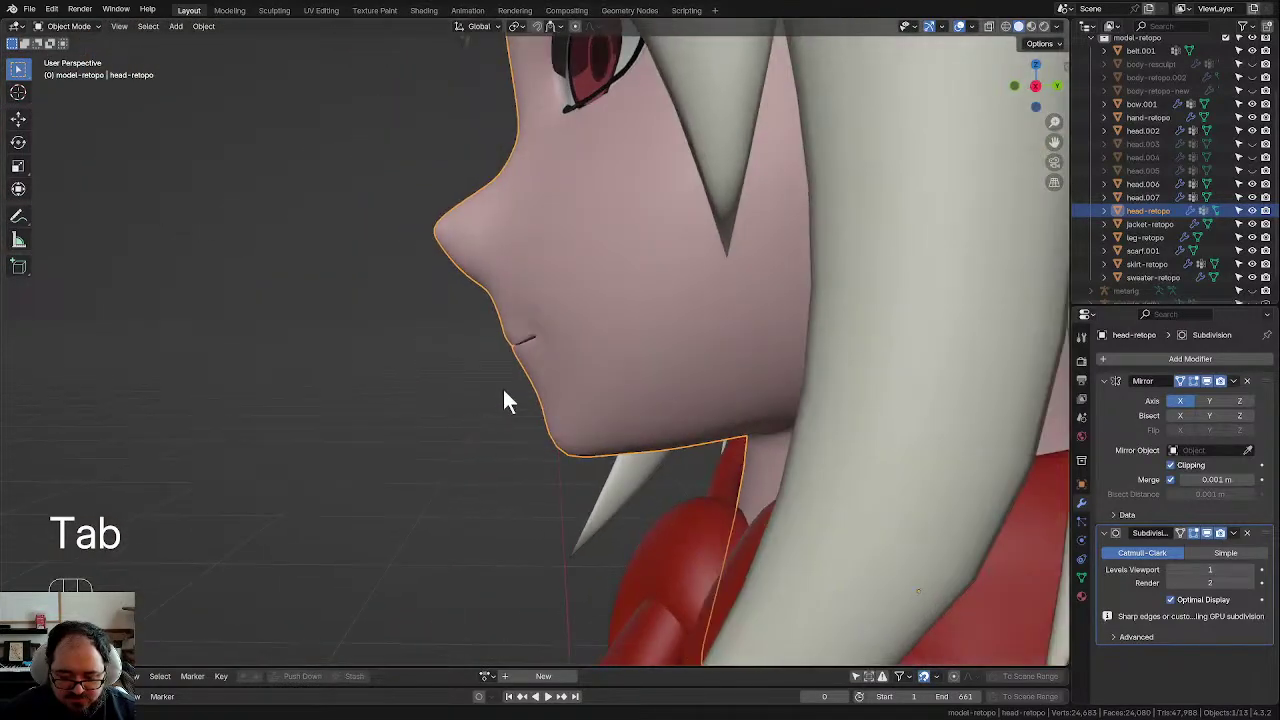
scroll(544, 335, up, 3)
middle_drag(545, 336, 643, 398)
key(KP_3)
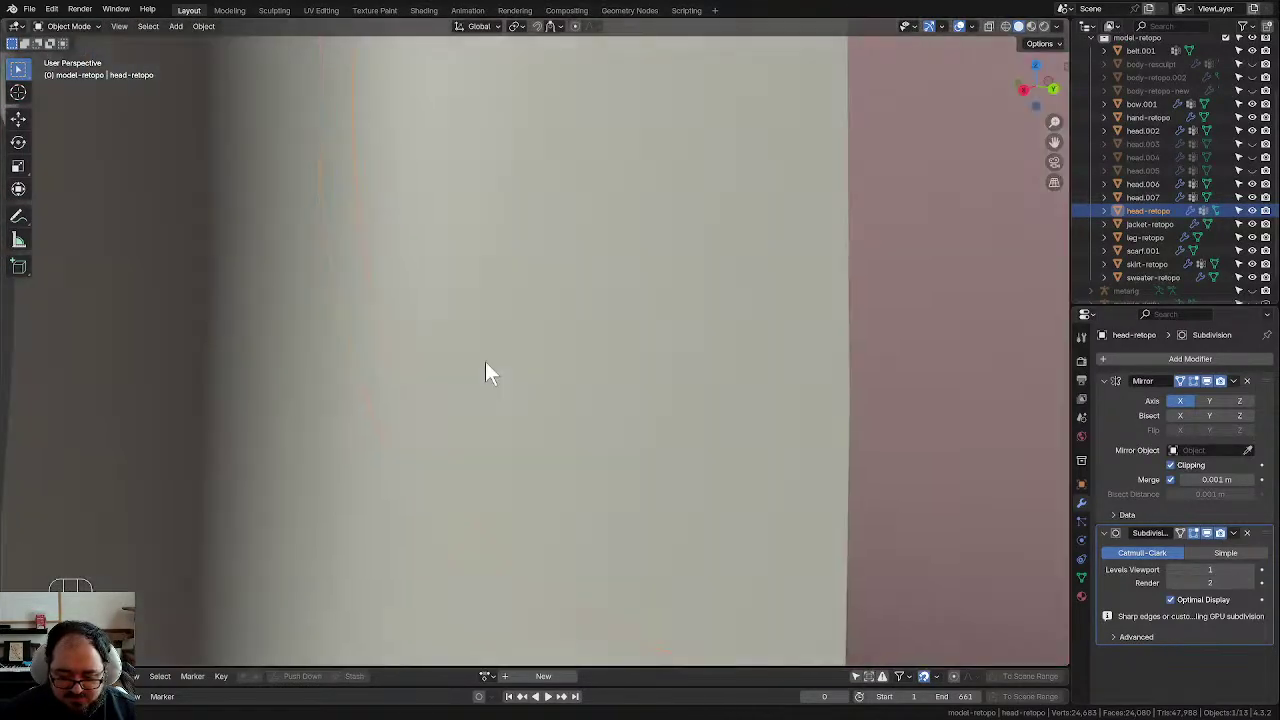
scroll(522, 362, up, 2)
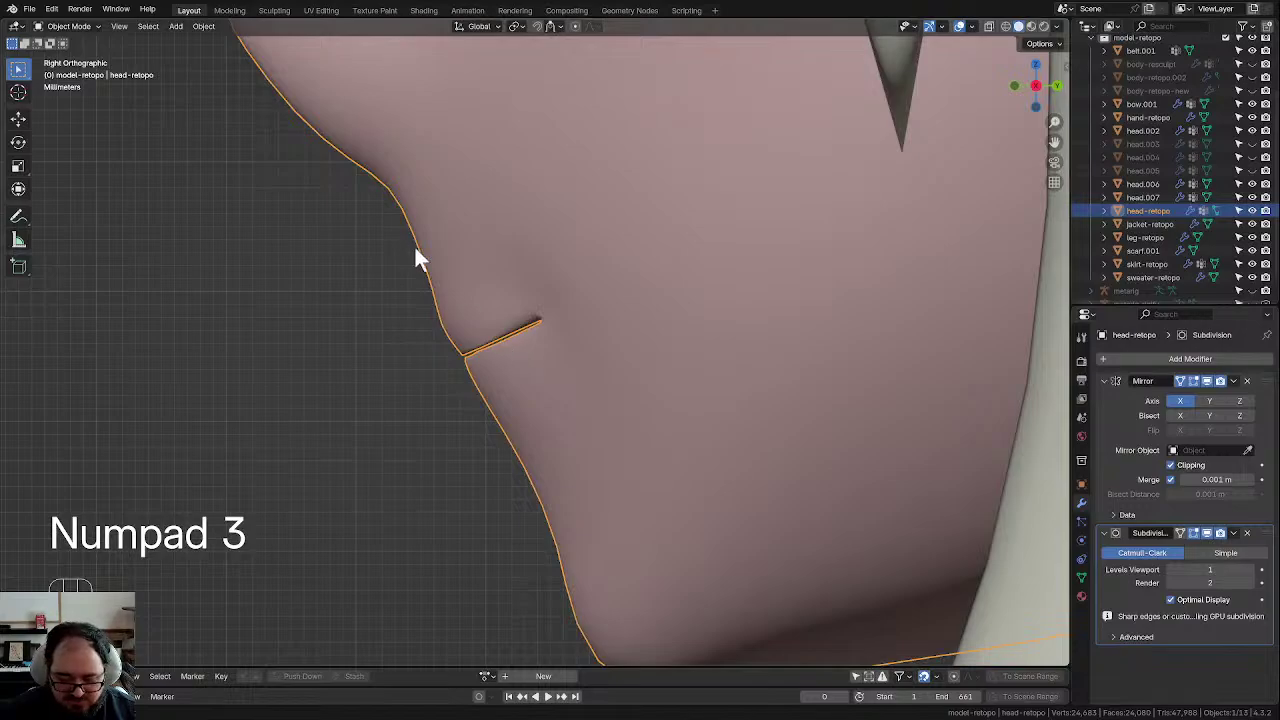
key(Tab)
shift+middle_drag(463, 277, 477, 329)
scroll(463, 320, up, 2)
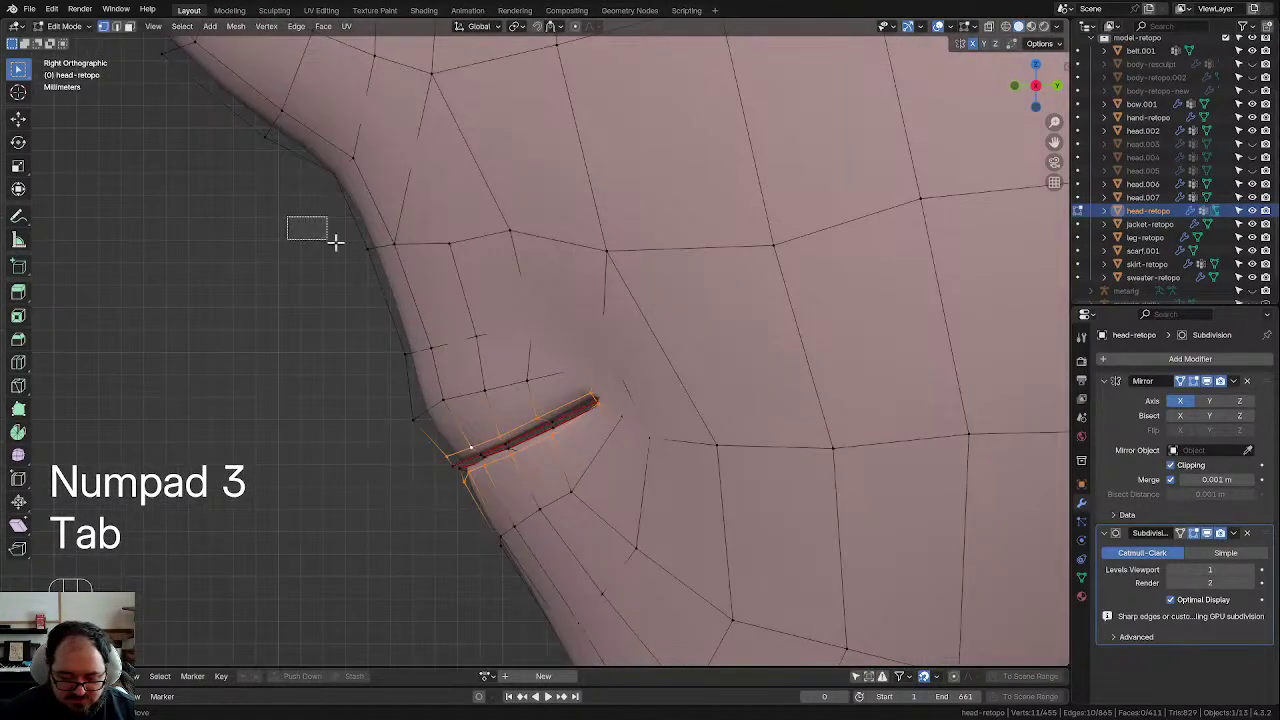
drag(475, 283, 475, 283)
key(g)
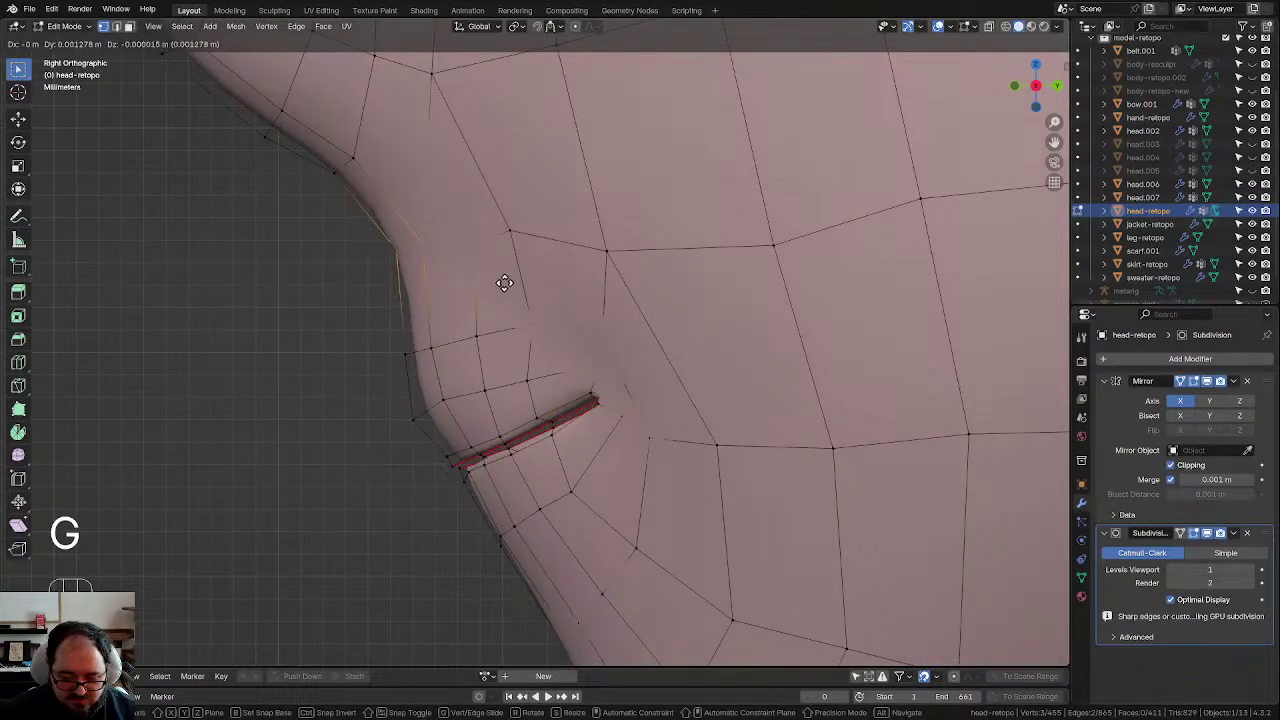
click(504, 283)
Step: Move the two vertex rows directly above the mouth forward to build up the upper lip in profile
drag(500, 368, 500, 368)
key(g)
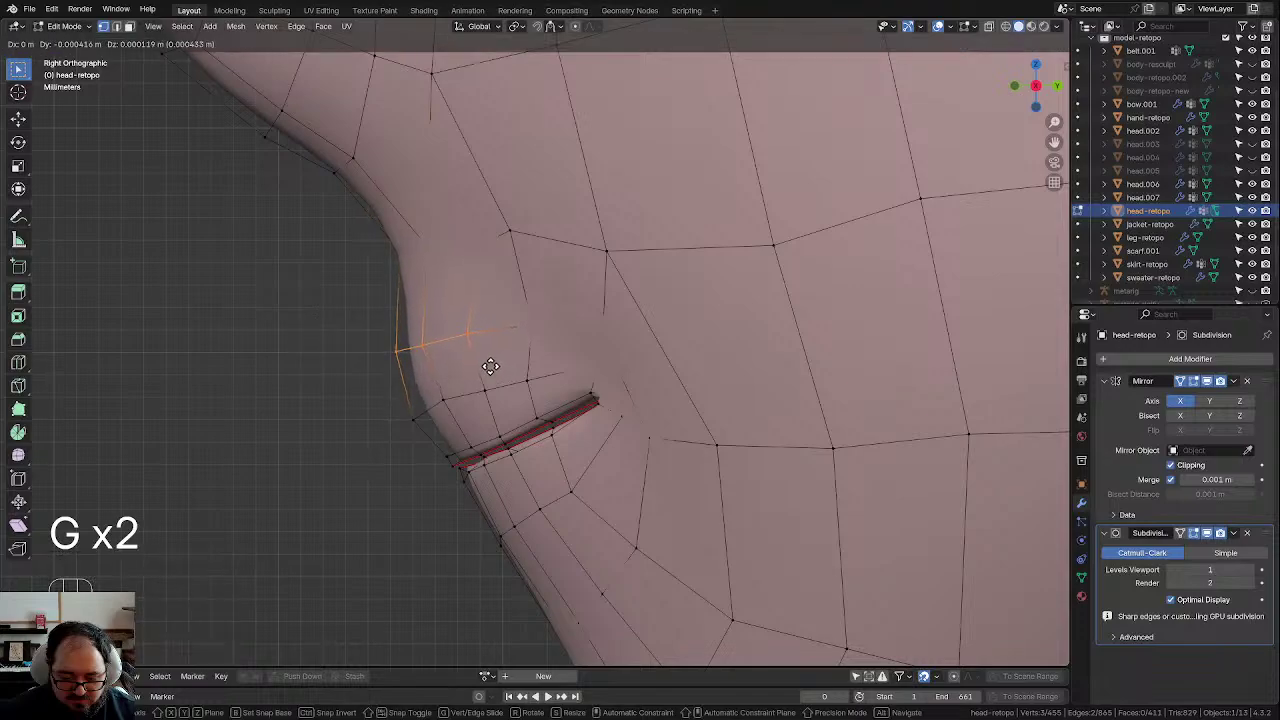
click(489, 369)
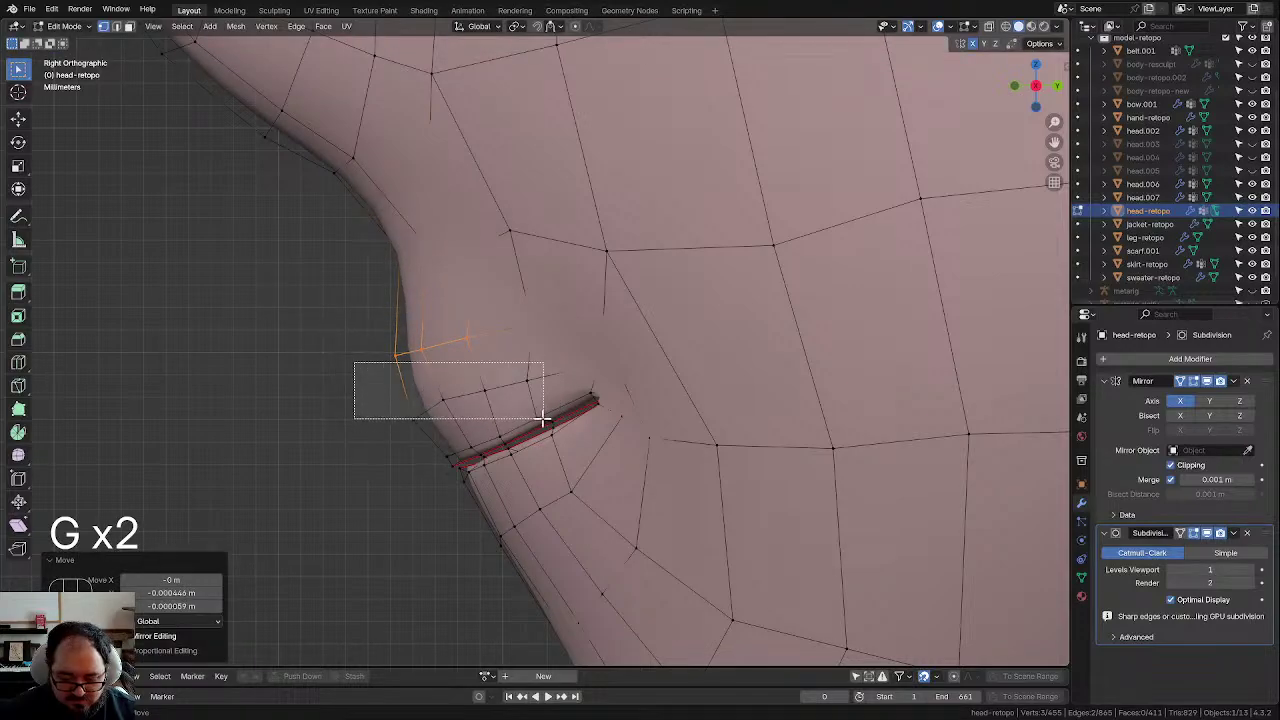
drag(538, 405, 535, 364)
key(g)
click(498, 407)
key(g)
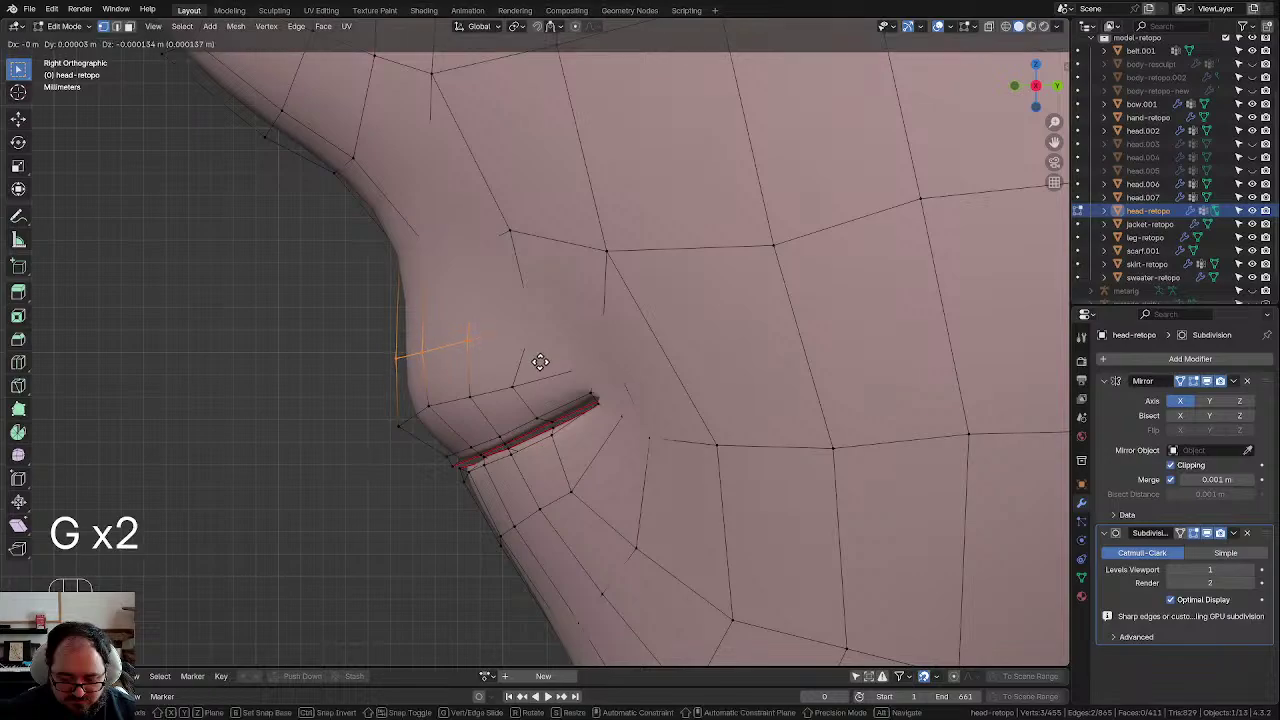
click(491, 374)
Step: Lower a single upper-lip vertex by about 0.4 mm and nudge its neighbour to even out the row
key(g)
click(436, 418)
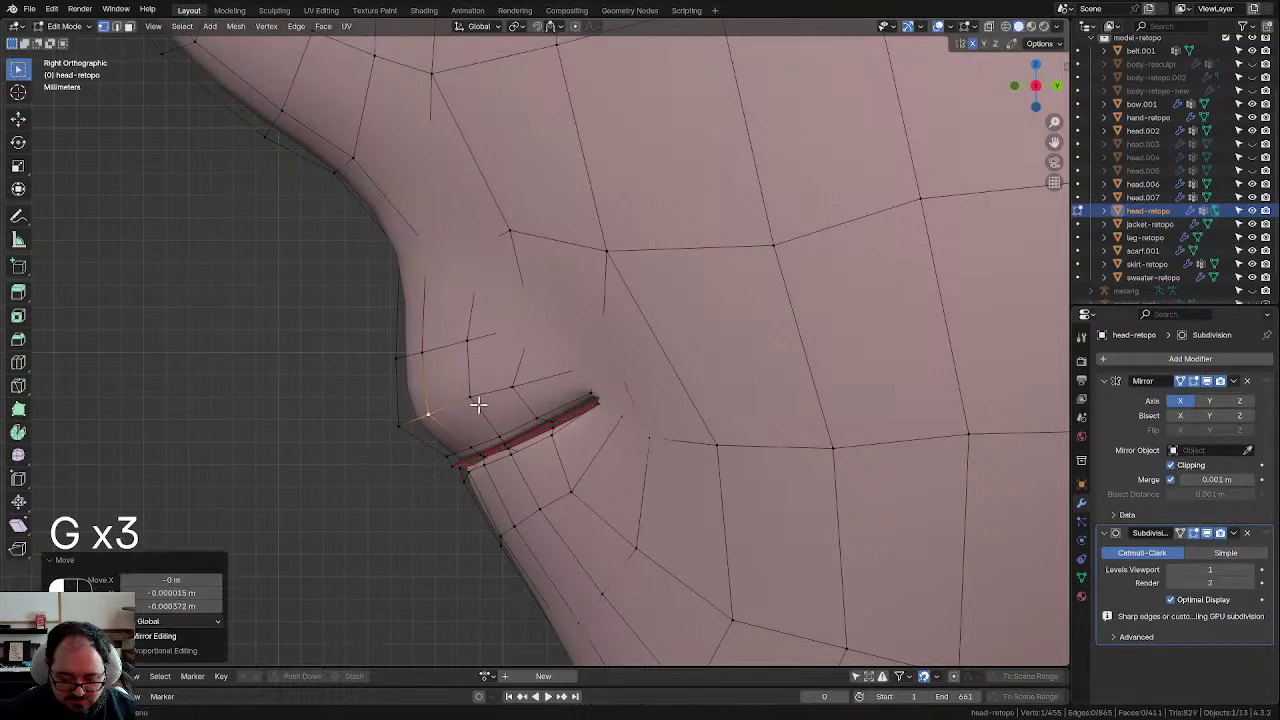
key(g)
click(481, 405)
Step: Insert one edge loop around the mouth between the lip edge and the surrounding loop with a loop cut
scroll(497, 460, up, 2)
shift+middle_drag(529, 535, 460, 439)
key(ctrl+r)
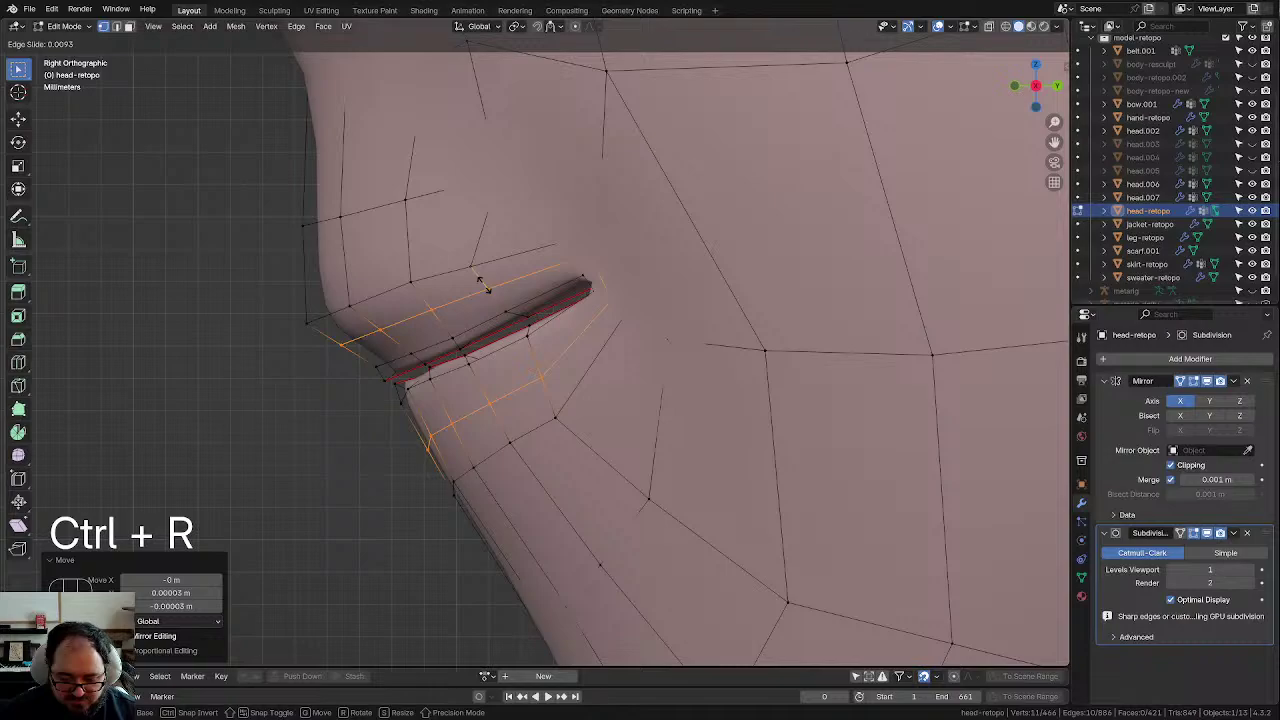
click(484, 285)
Step: Pull the new mouth loop forward to give the lips volume, smoothing it twice and fine-tuning its position
key(g)
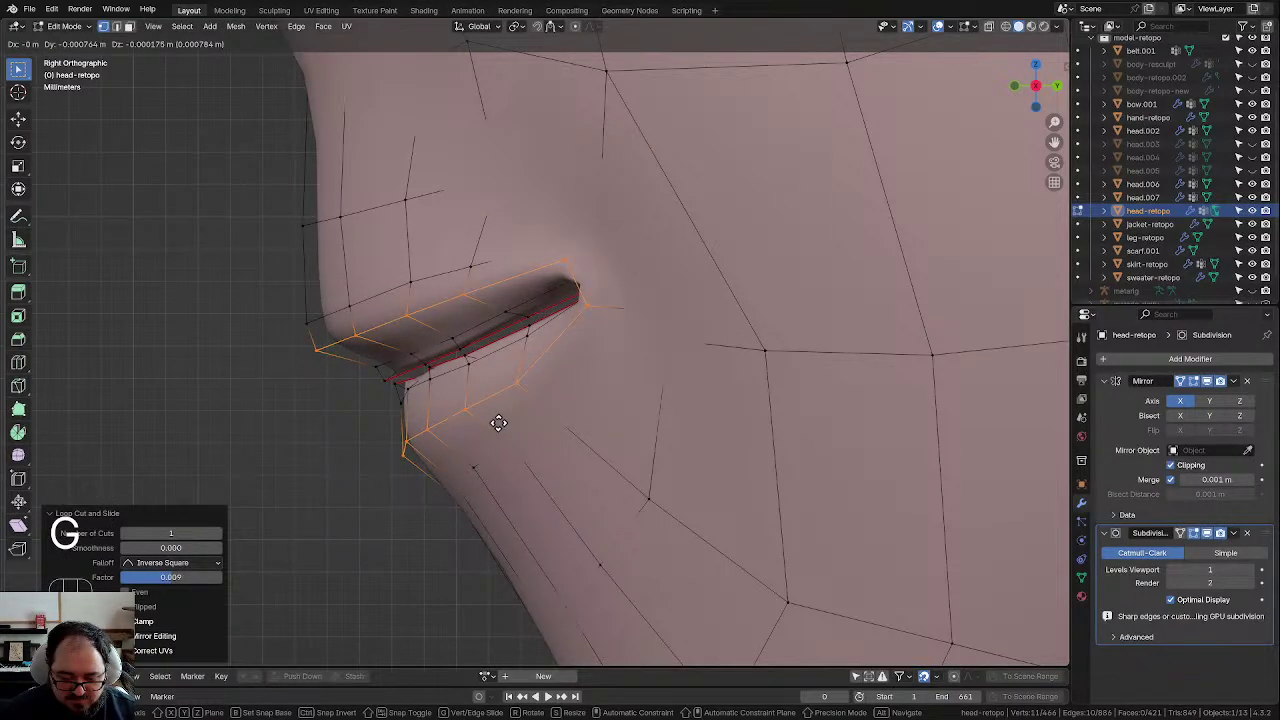
click(496, 422)
key(d)
key(g)
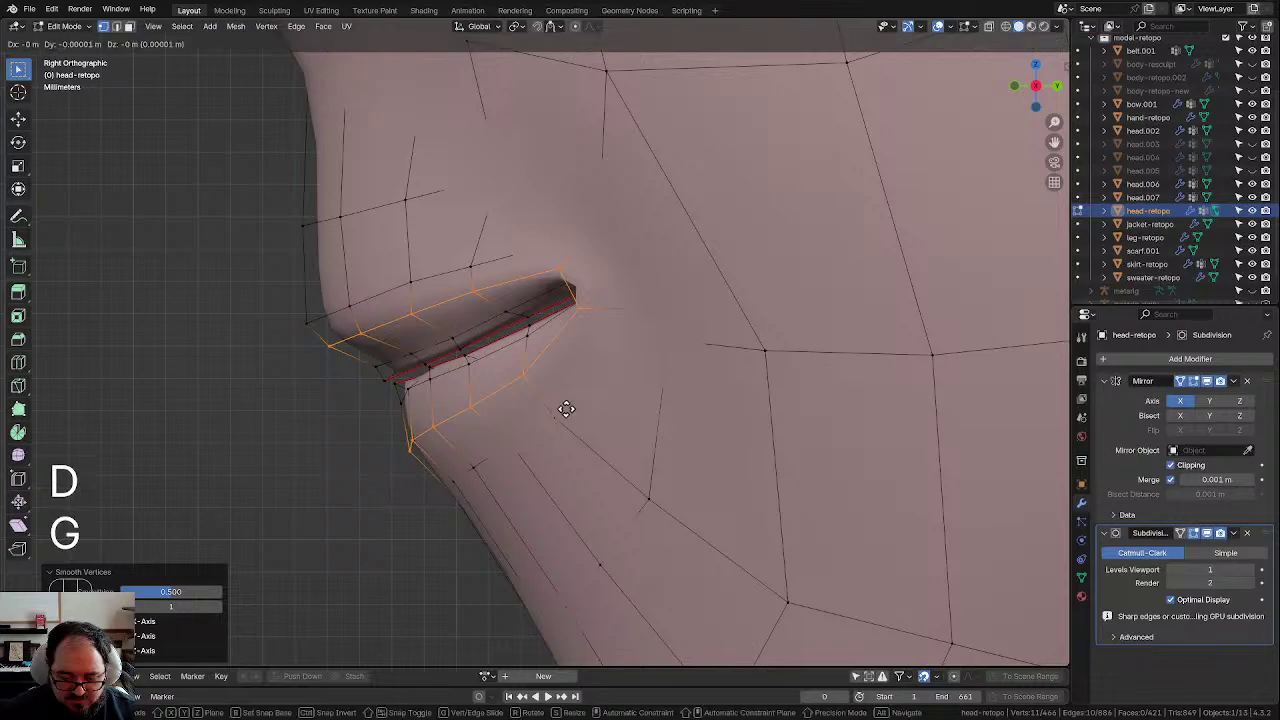
click(563, 410)
key(d)
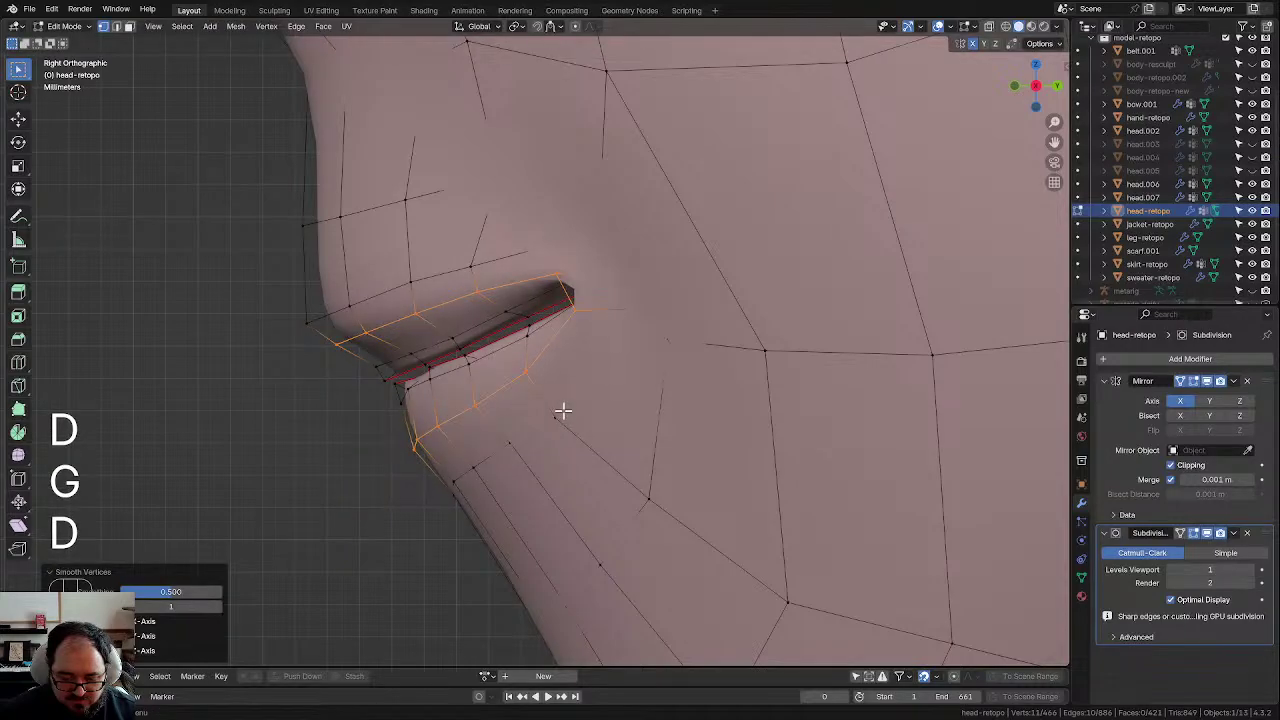
key(g)
click(561, 410)
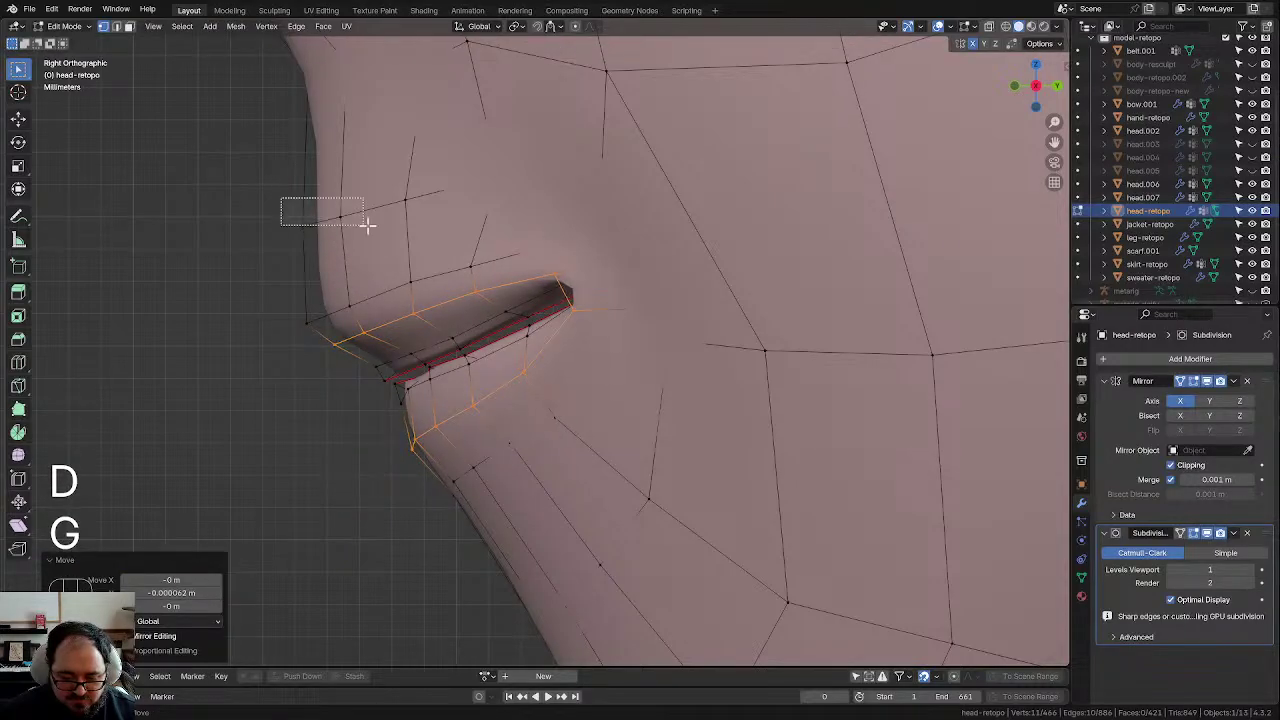
Step: Move the vertex row between nose and upper lip back by about 0.6 mm and smooth the area
drag(416, 232, 418, 233)
key(g)
click(457, 240)
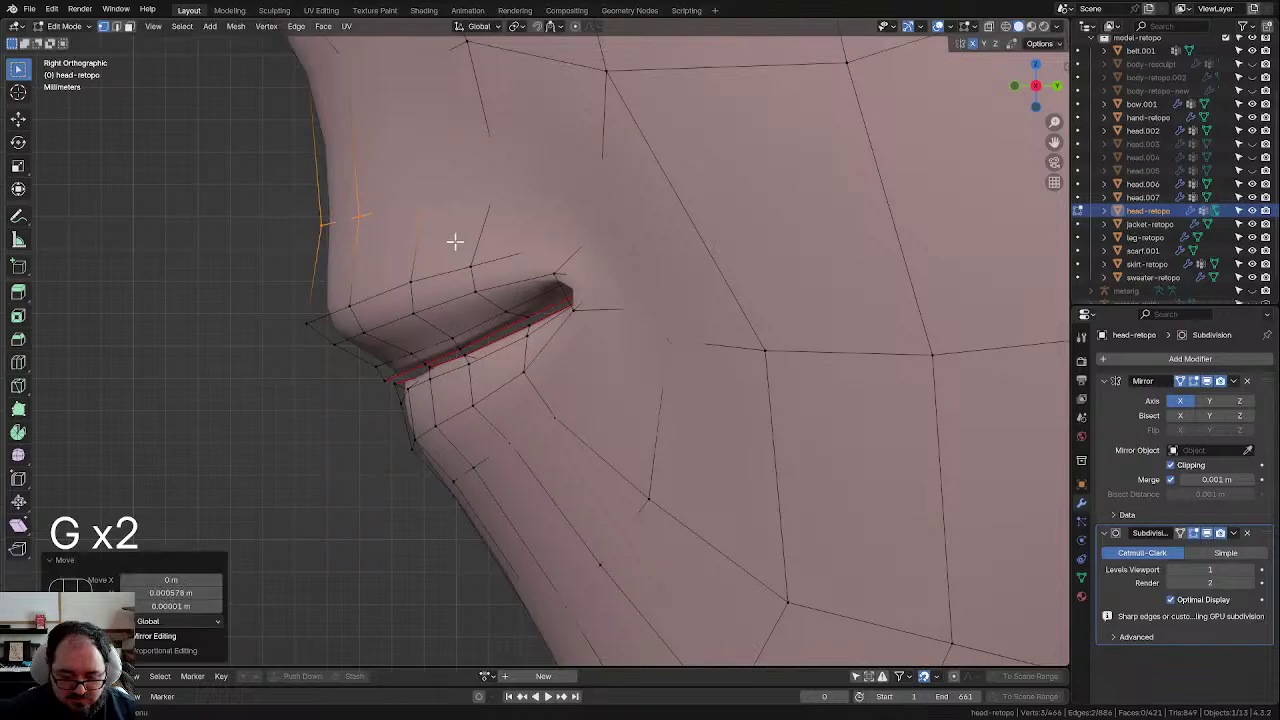
key(d)
scroll(470, 248, down, 3)
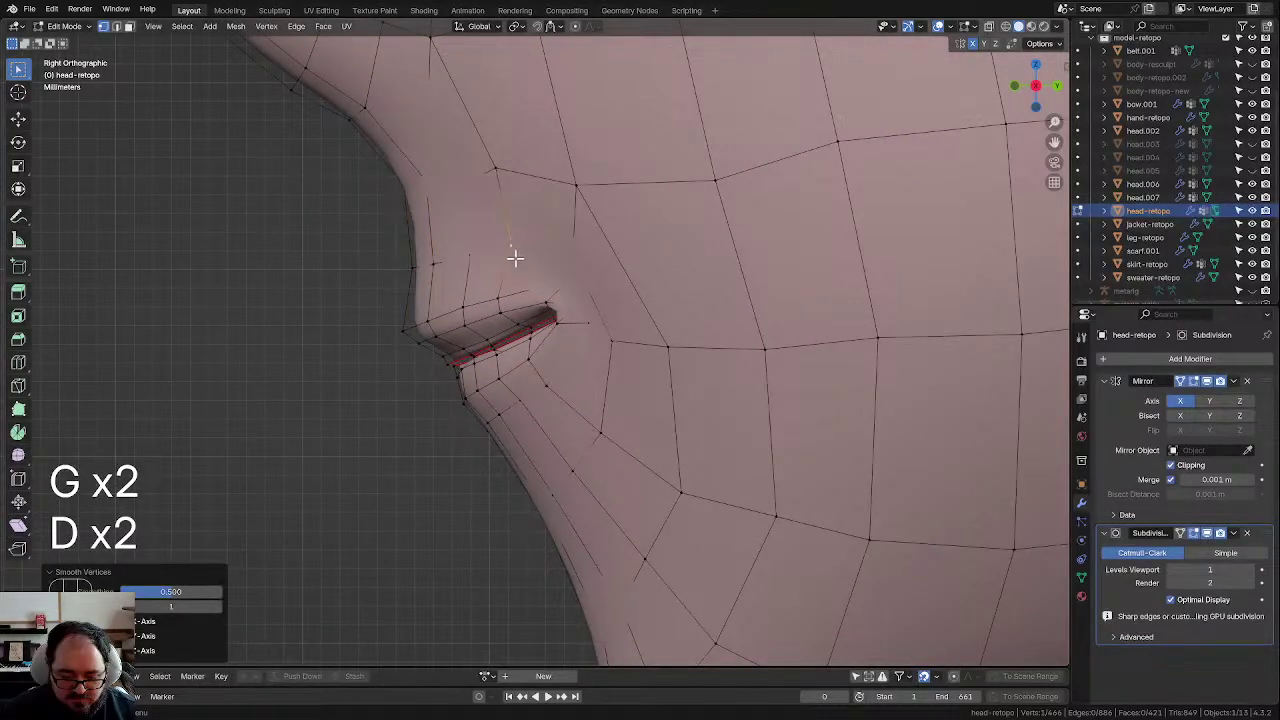
Step: Reposition the upper-lip vertices beside the centre and toward the mouth corner while viewing the face from below
middle_drag(514, 258, 517, 228)
drag(549, 242, 551, 244)
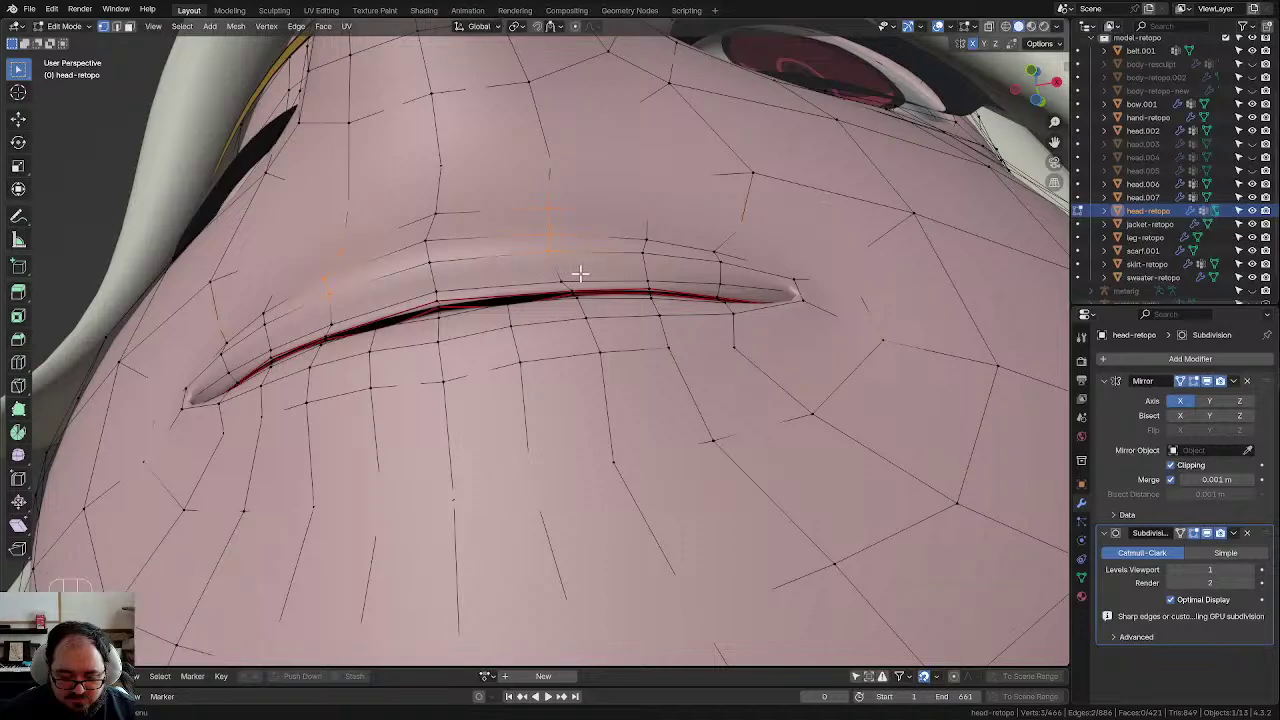
middle_drag(580, 271, 633, 217)
key(g)
click(620, 234)
drag(668, 259, 677, 266)
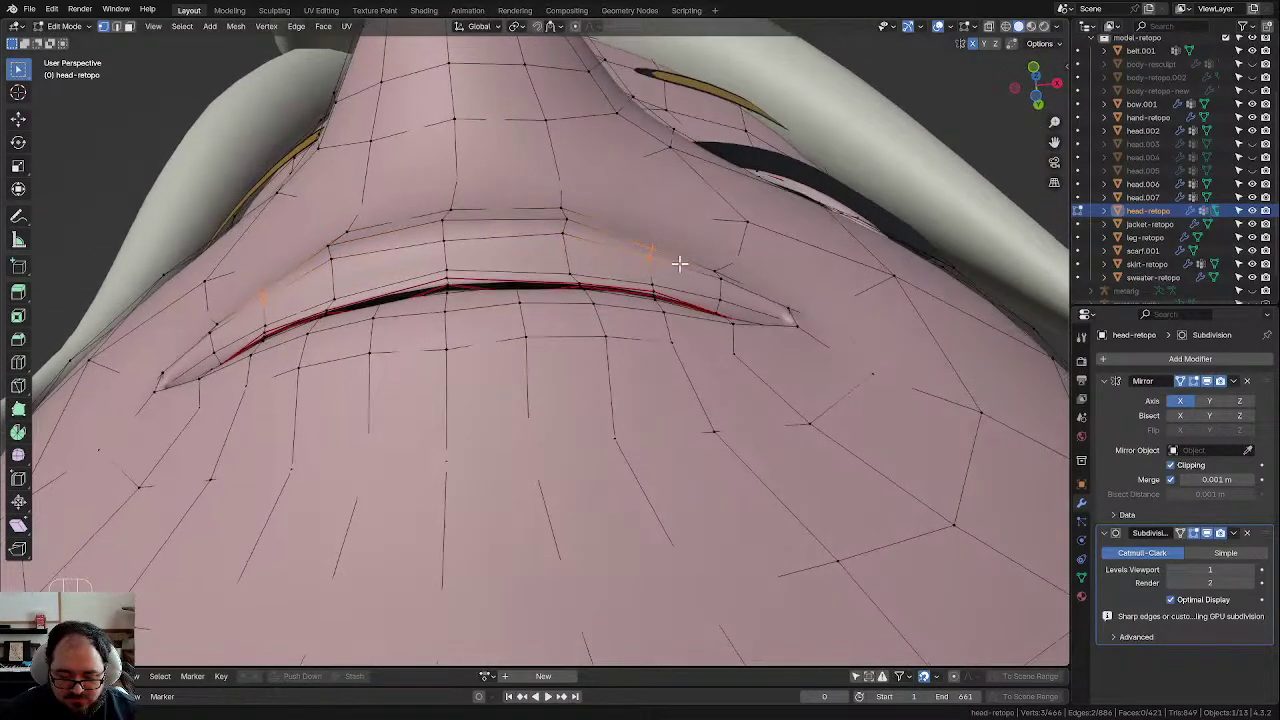
middle_drag(677, 266, 619, 353)
key(g)
click(703, 256)
Step: Move the selected lower-lip vertices forward by about 0.7 mm, undoing a first misplaced move
click(390, 302)
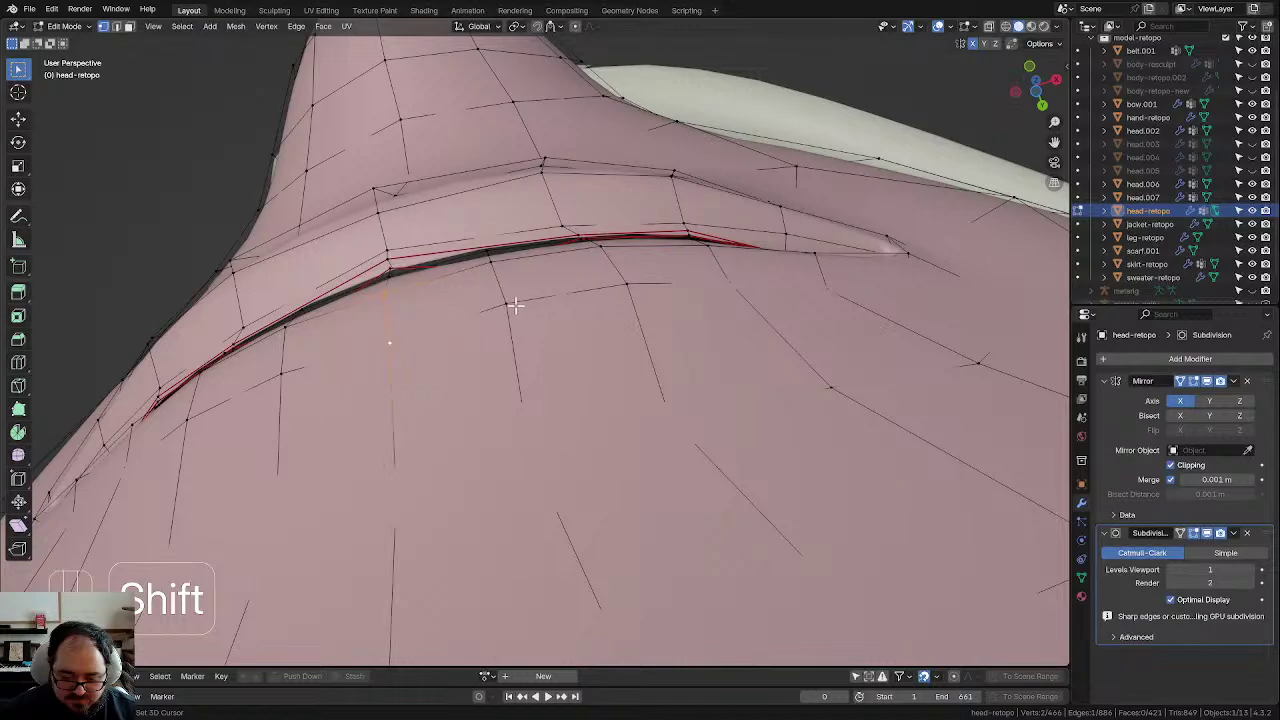
middle_drag(709, 310, 715, 268)
key(g)
click(710, 260)
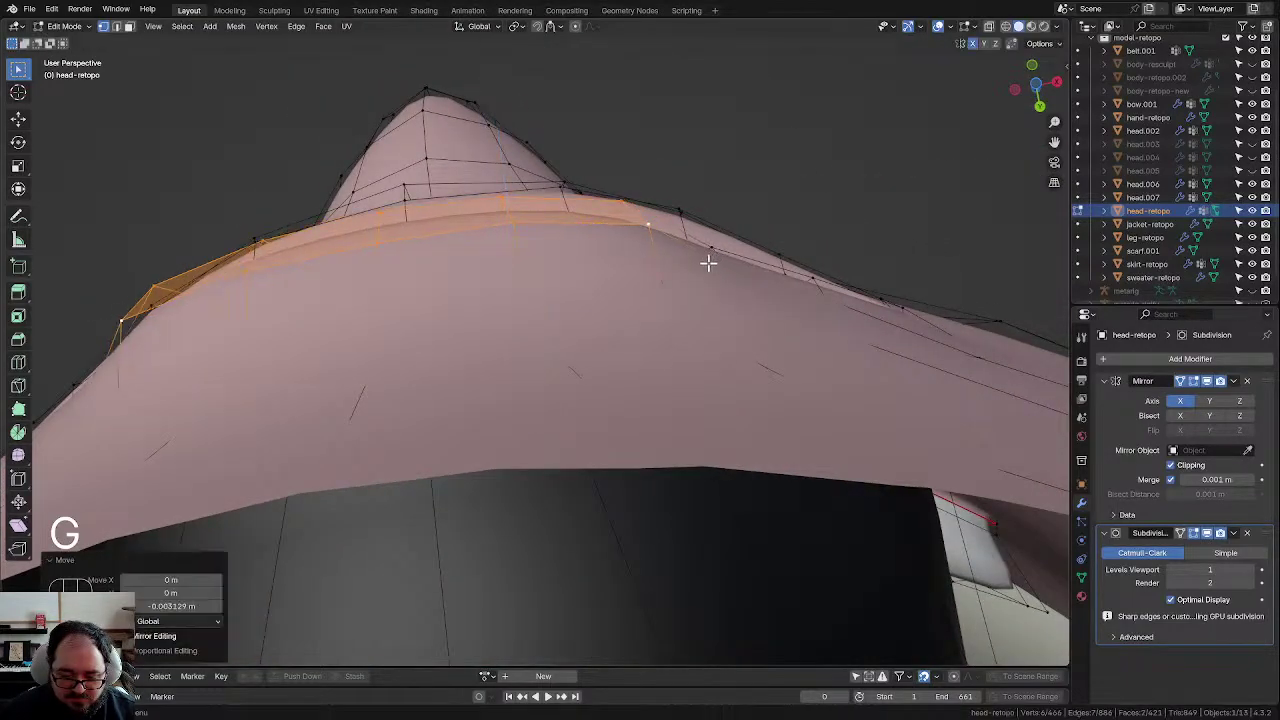
key(ctrl+z)
key(g)
click(663, 266)
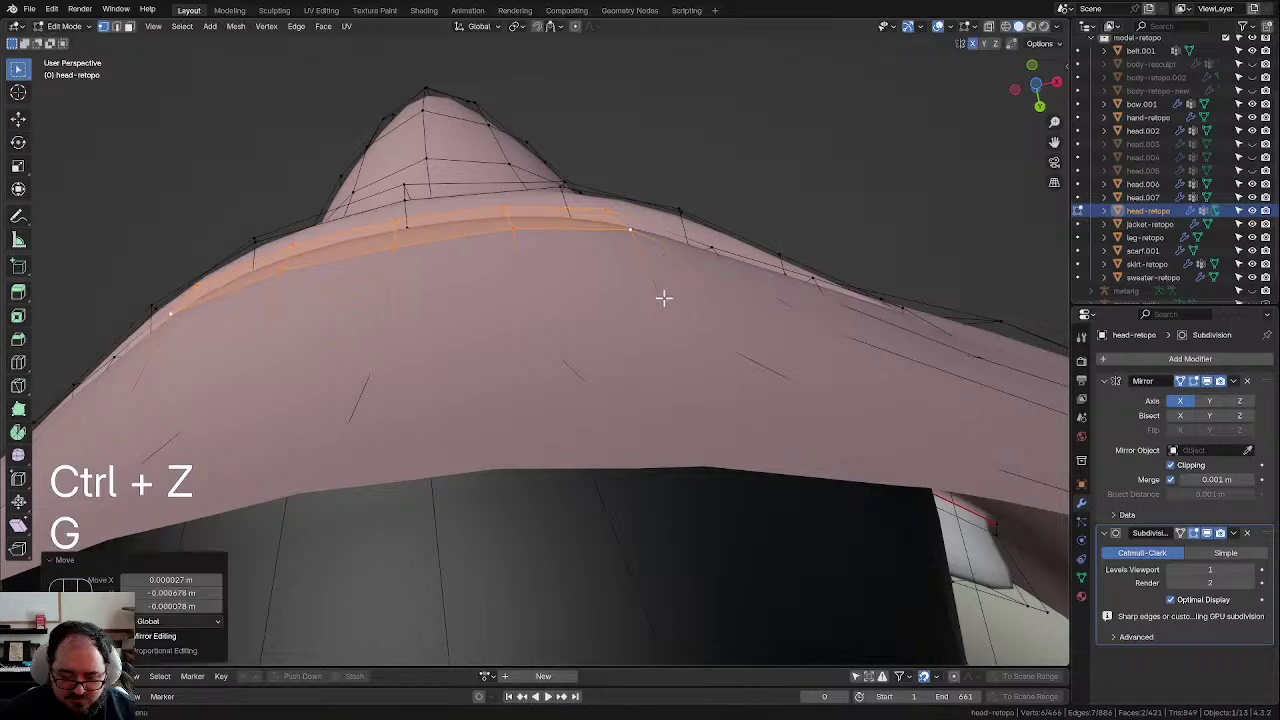
Step: Move a vertex at the front of the lower lip along Y, smooth it and adjust its position
middle_drag(663, 297, 446, 350)
click(446, 350)
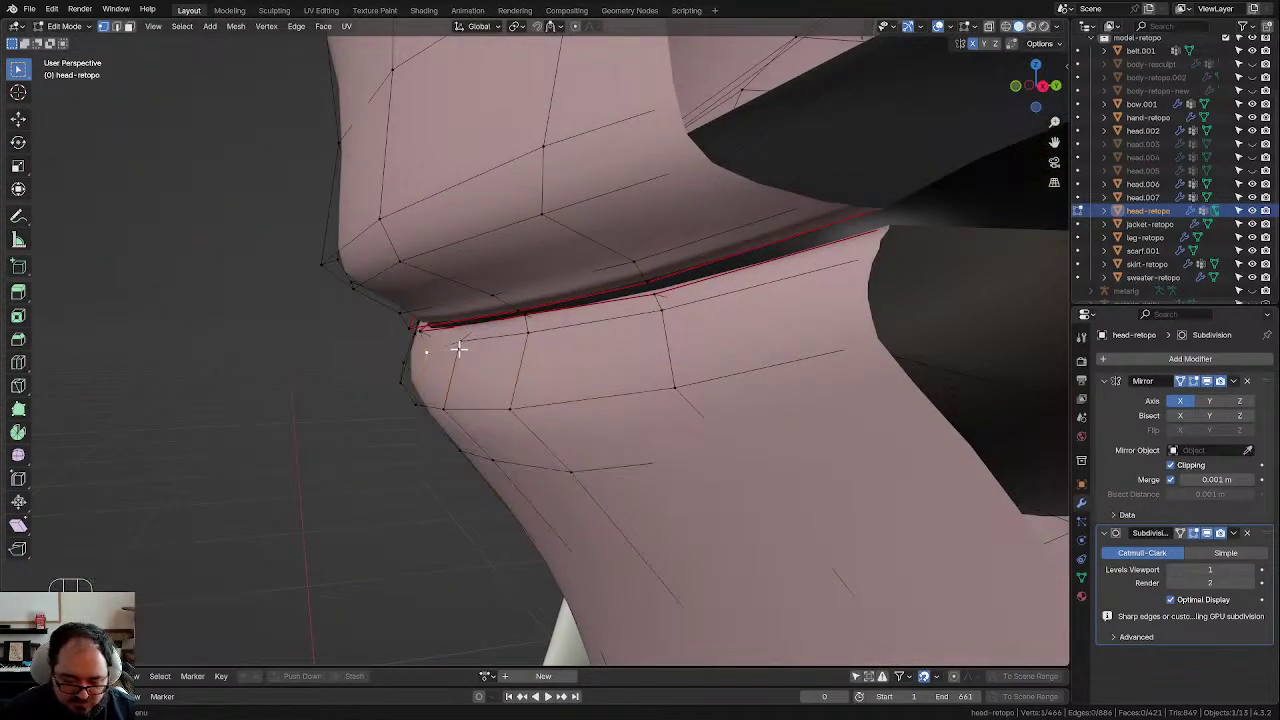
middle_drag(570, 391, 543, 391)
key(g)
key(y)
click(517, 391)
key(d)
key(g)
click(550, 406)
Step: Smooth the vertices just below the lower lip and reposition them in the side profile
scroll(698, 399, down, 3)
scroll(571, 391, up, 2)
scroll(543, 391, up, 2)
click(513, 357)
key(d)
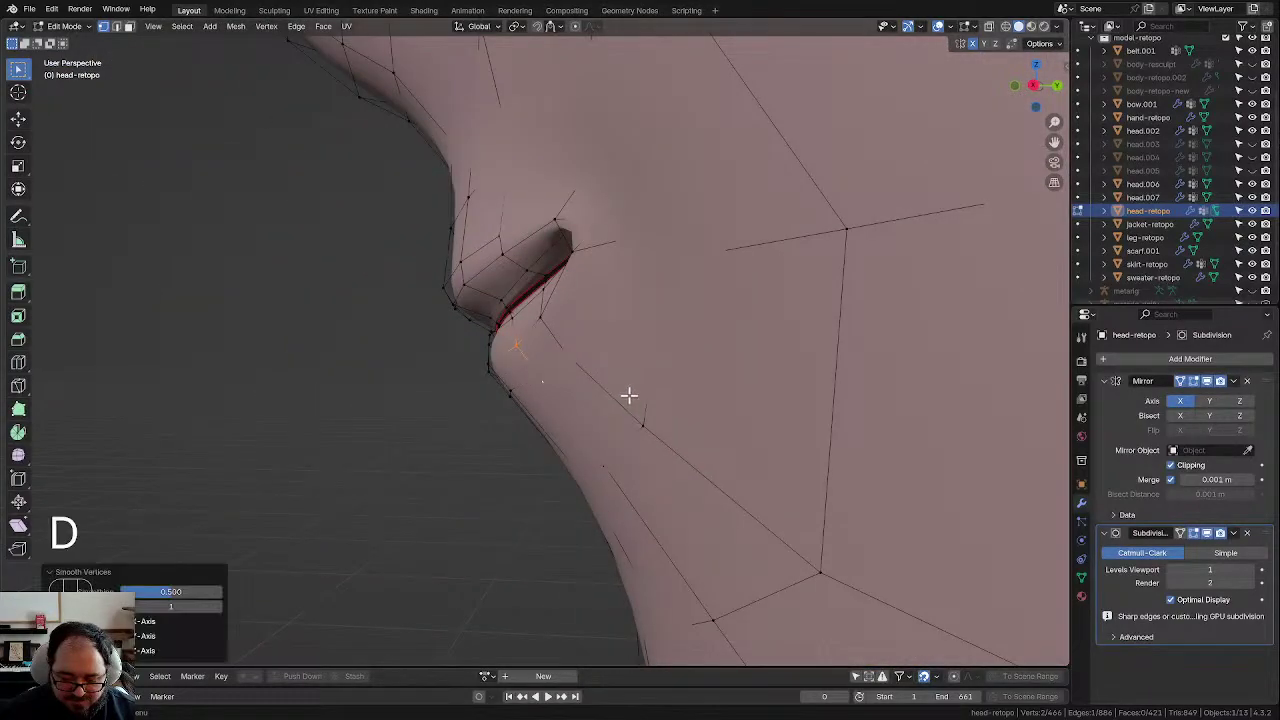
key(g)
click(620, 392)
Step: Reposition the vertices beneath the lower lip near the mouth corner to even out the surrounding topology
middle_drag(600, 392, 686, 371)
key(g)
key(g)
click(705, 377)
key(g)
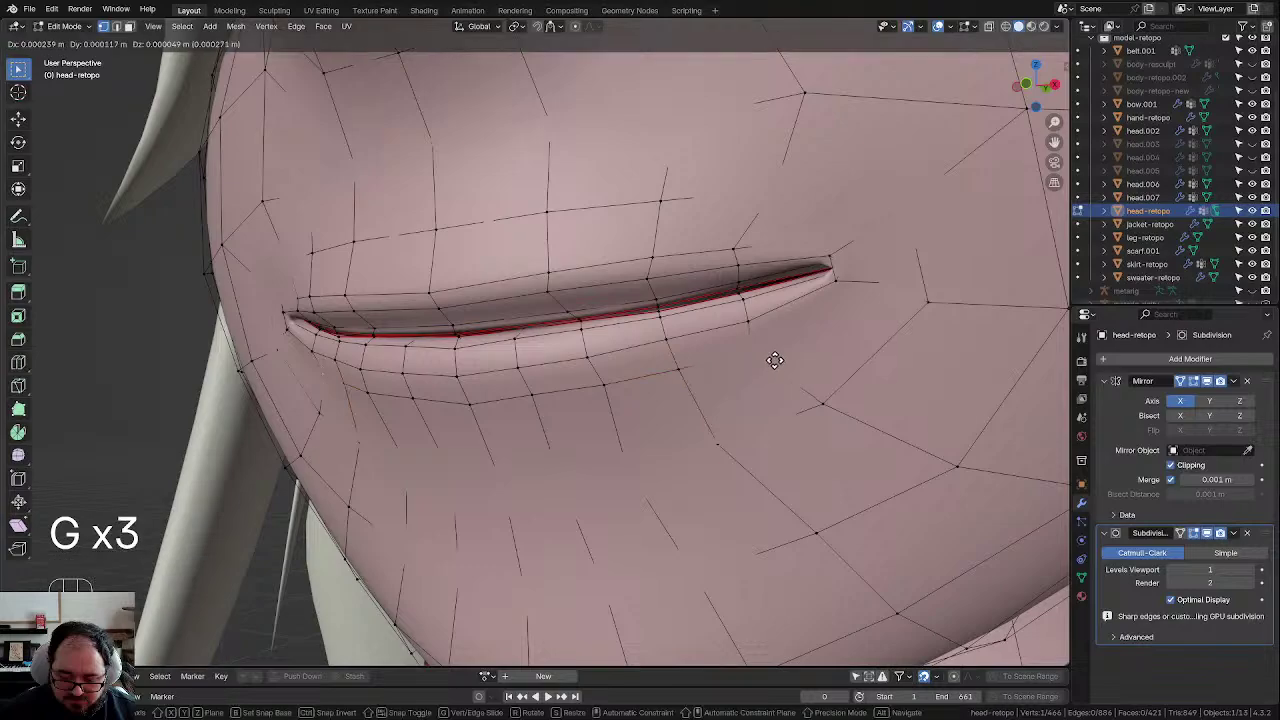
click(760, 362)
Step: Examine the smoothed lips and mouth profile from the front and side in Object Mode
scroll(720, 371, down, 5)
key(Tab)
scroll(640, 383, down, 4)
middle_drag(636, 380, 506, 386)
scroll(623, 386, up, 3)
scroll(587, 385, up, 3)
middle_drag(585, 382, 538, 340)
key(Tab)
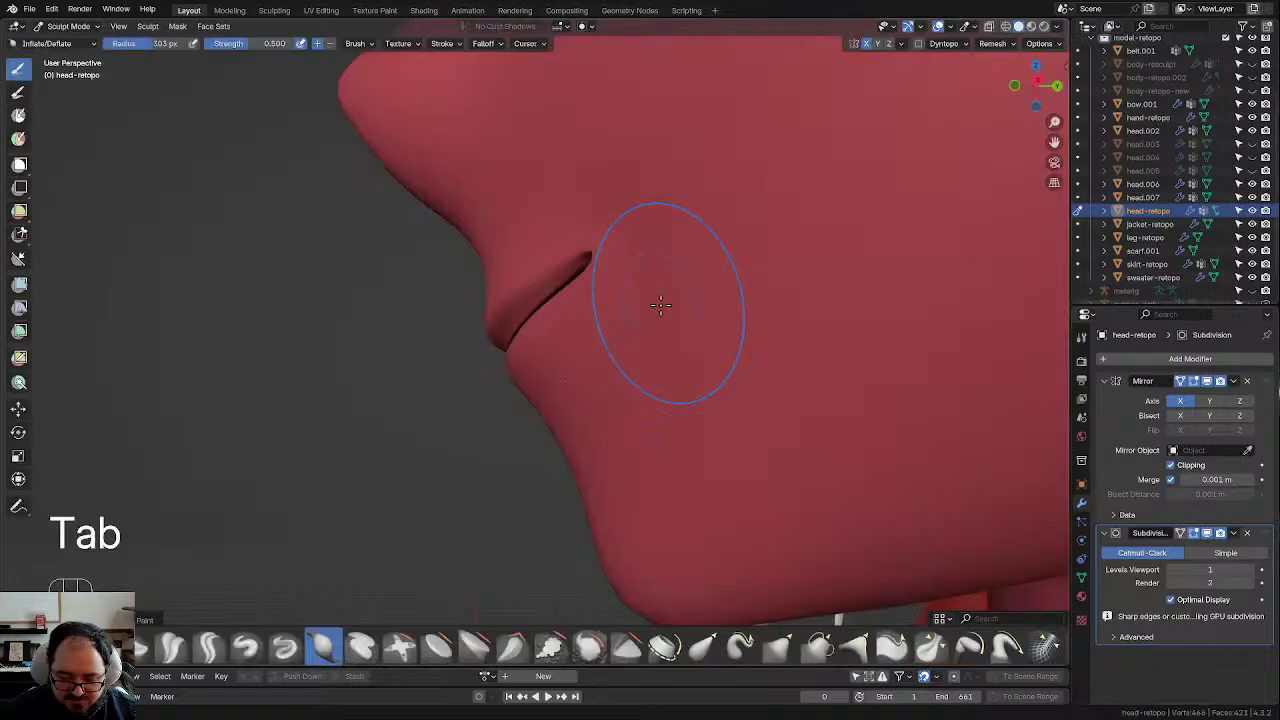
middle_drag(657, 306, 634, 306)
key(Tab)
click(400, 309)
Step: Smooth the mouth-corner vertices in Edit Mode and undo a trial outward move of them
key(Tab)
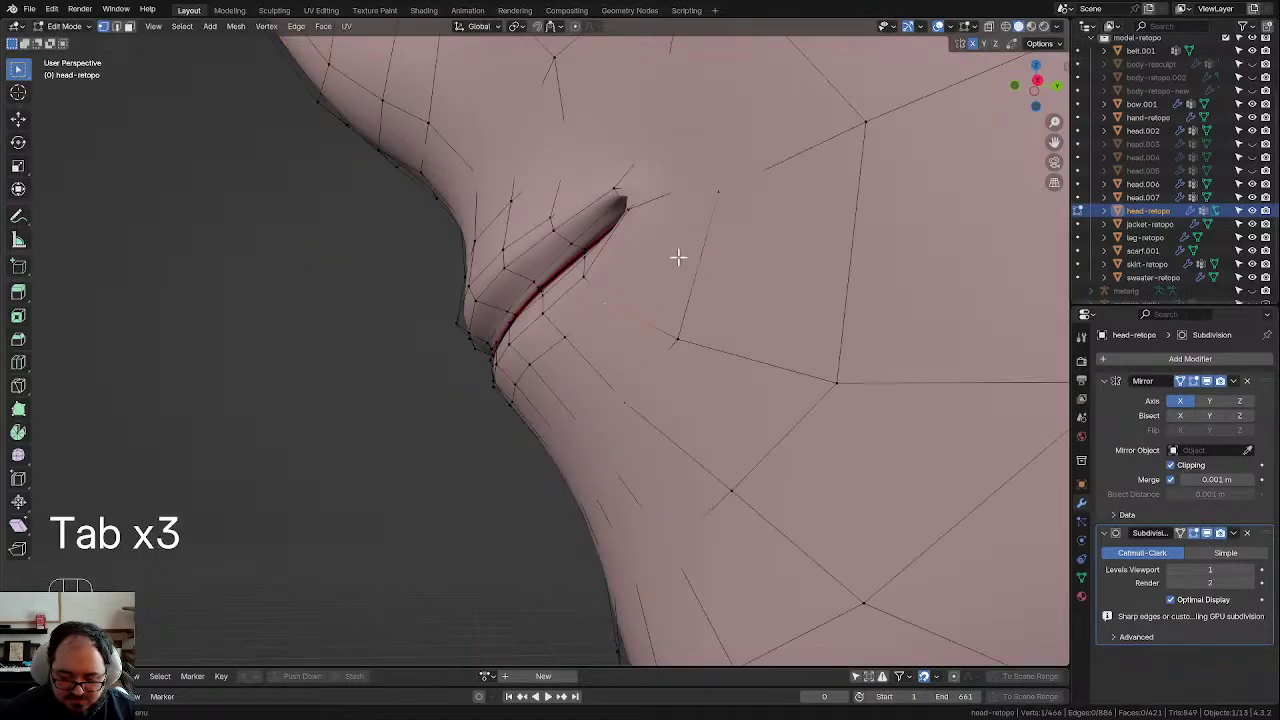
middle_drag(677, 257, 814, 257)
key(d)
key(g)
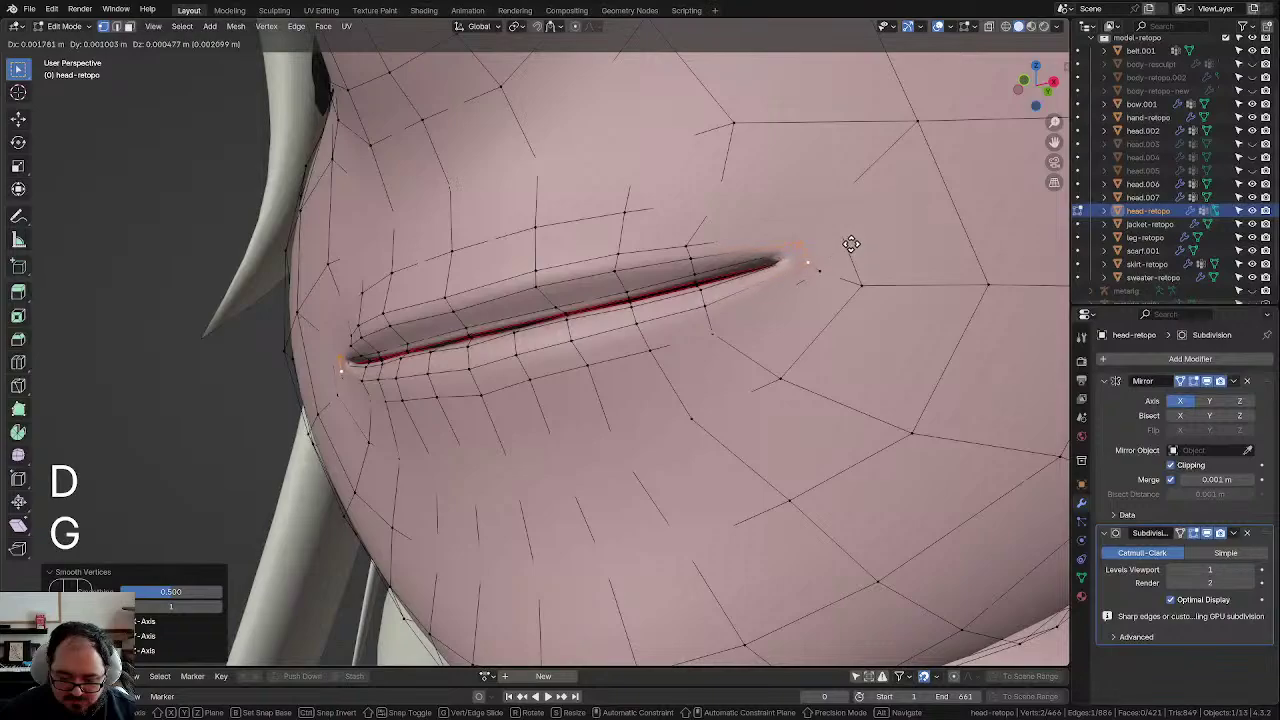
click(843, 249)
key(ctrl+z)
Step: Turn off the Subdivision modifier's display in Edit Mode to show the unsubdivided mesh around the mouth corner
middle_drag(823, 263, 835, 290)
scroll(835, 290, up, 2)
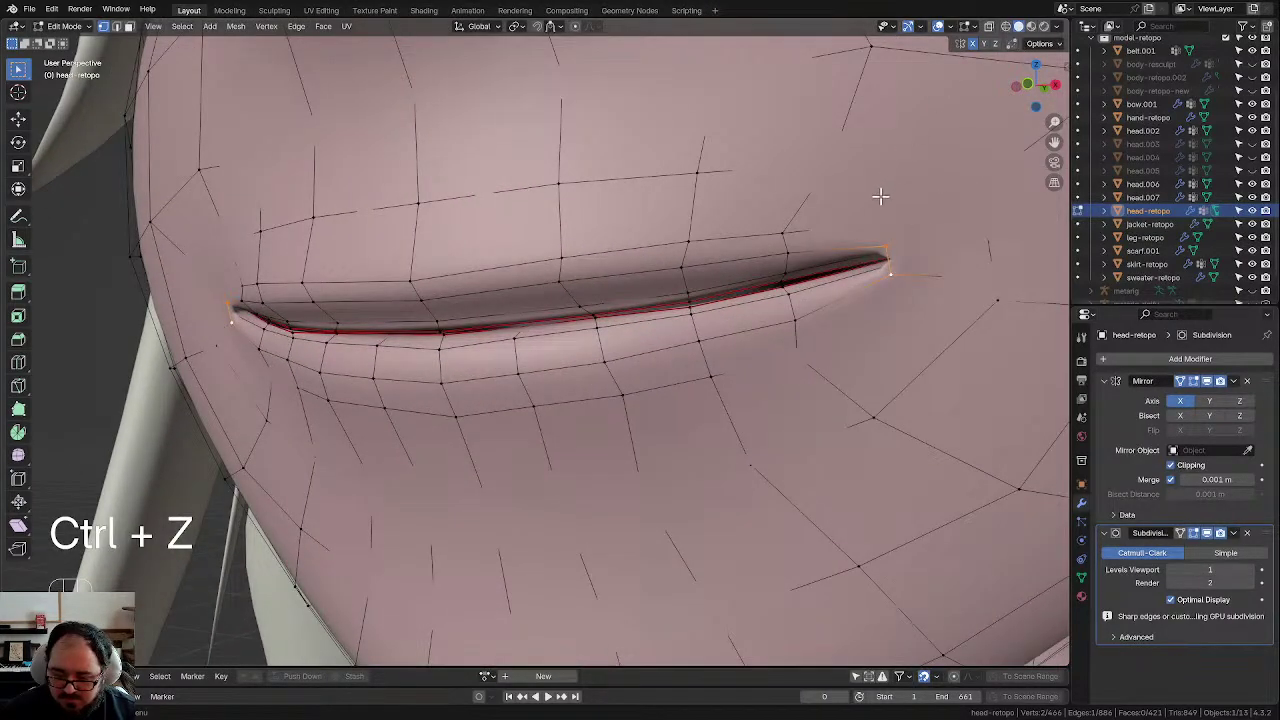
key(z)
key(z)
shift+middle_drag(906, 263, 734, 311)
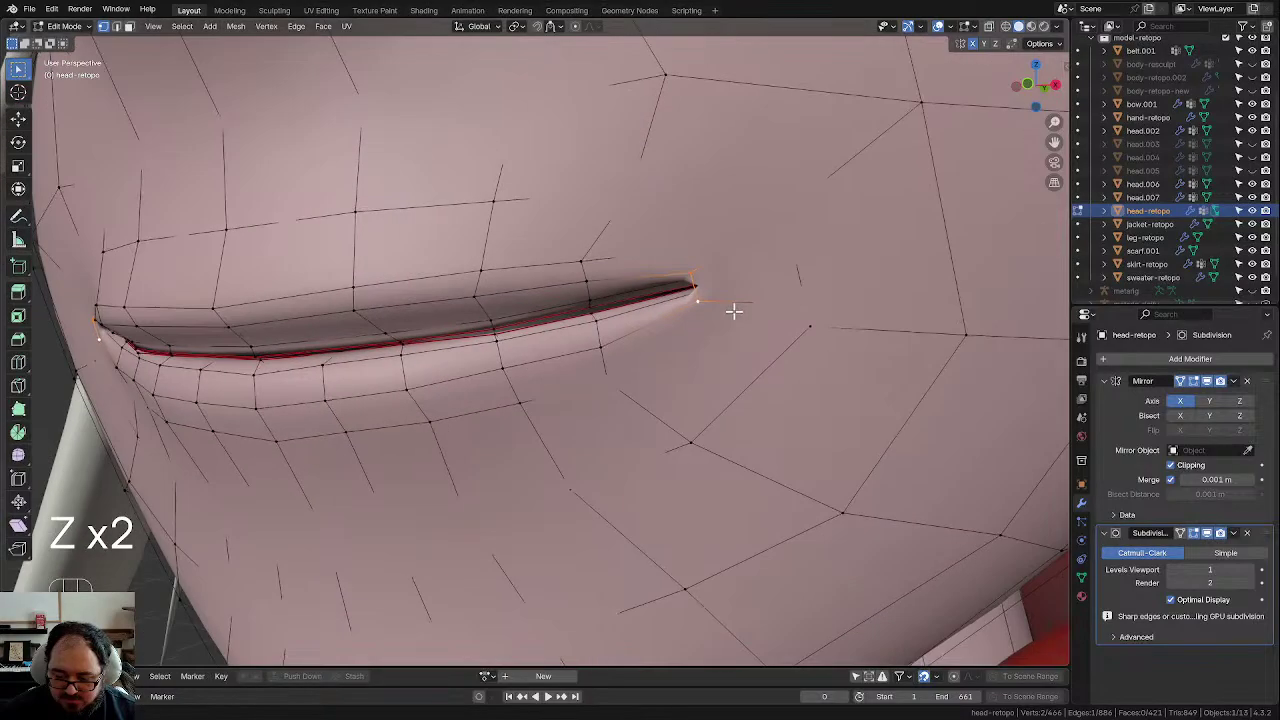
scroll(734, 311, down, 1)
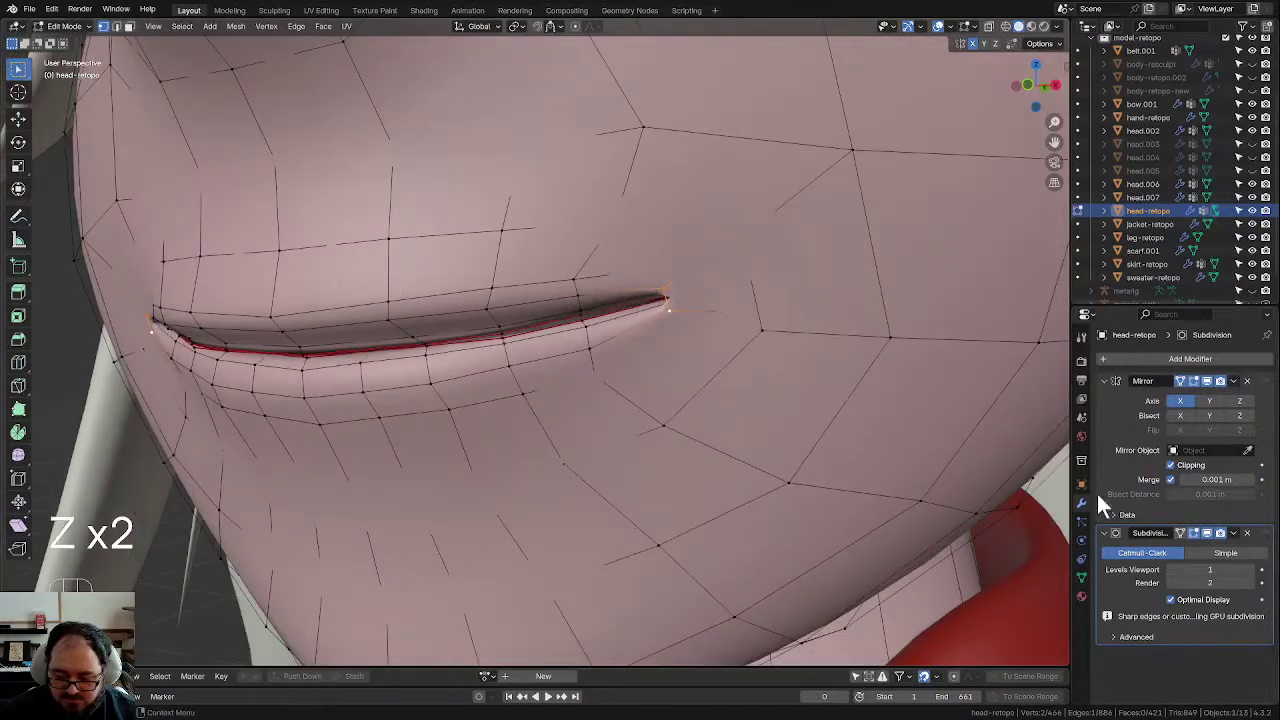
click(1191, 533)
Step: Move the two selected mouth-corner vertices outward by about 1.3 mm
scroll(806, 294, up, 2)
key(g)
click(836, 284)
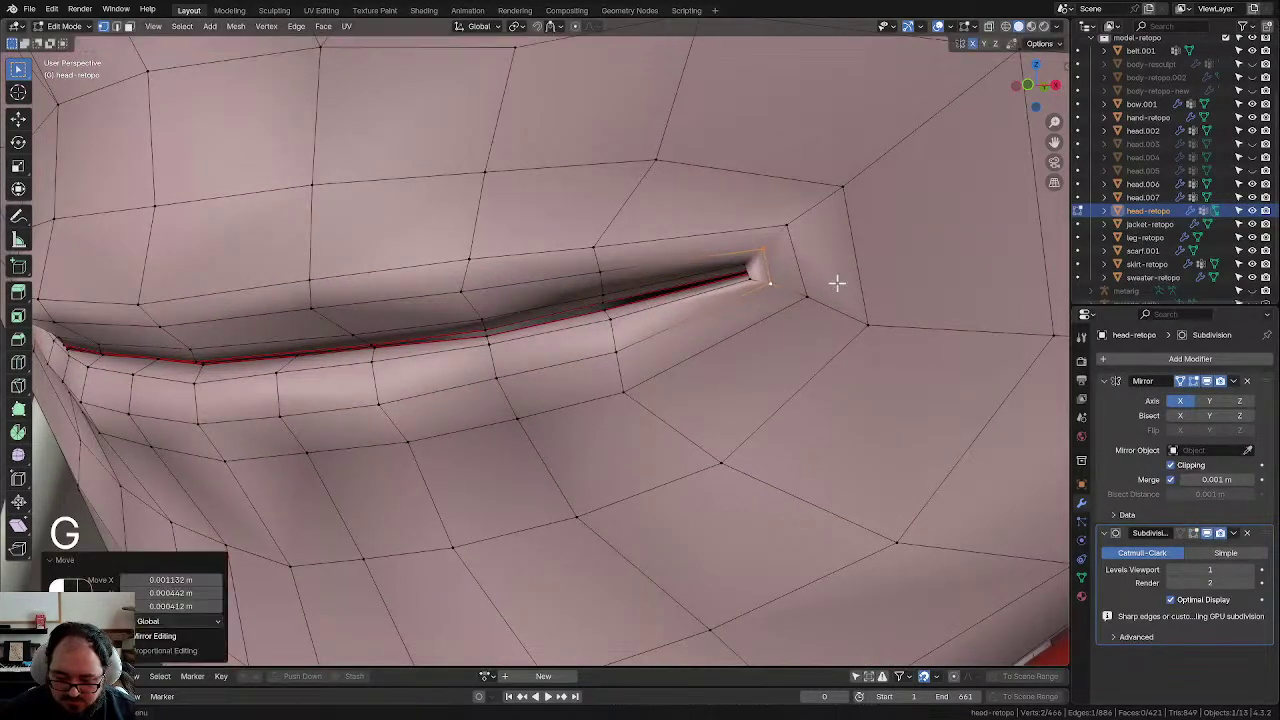
Step: Smooth the two mouth-corner vertices, move them about 1.2 mm outward, and nudge them back by about 0.1 mm
key(d)
key(g)
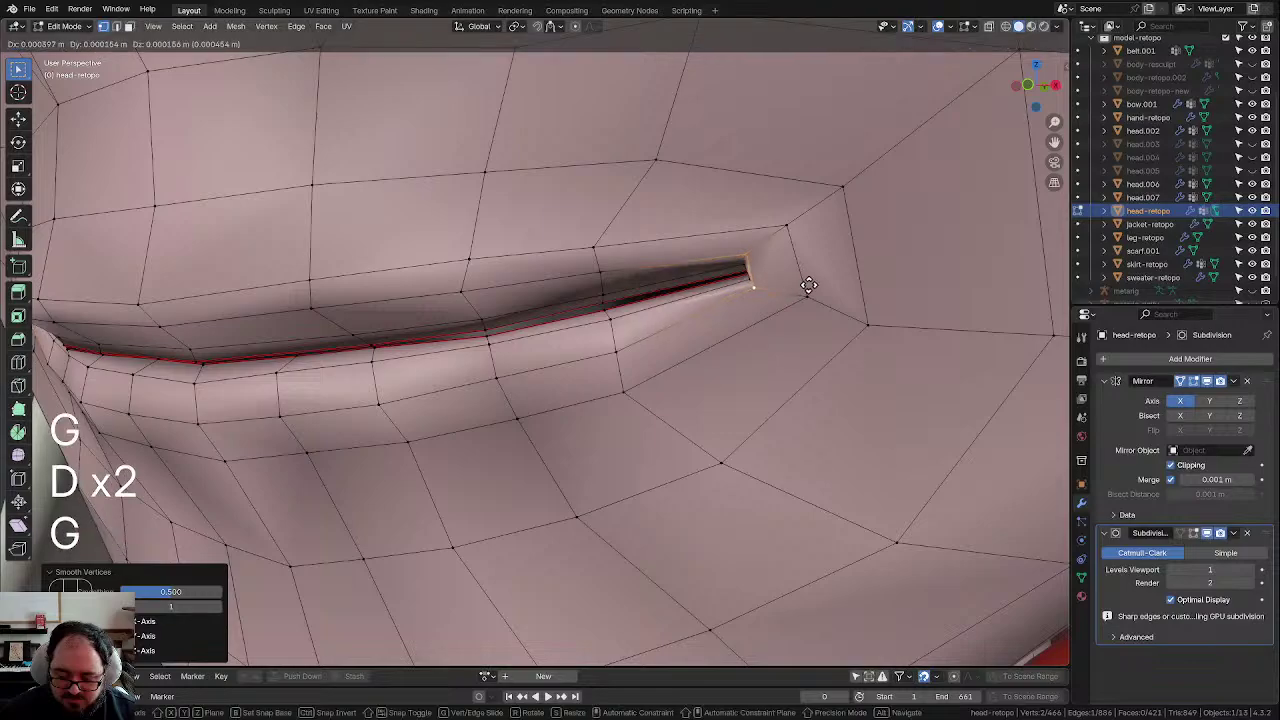
click(827, 282)
scroll(830, 287, up, 2)
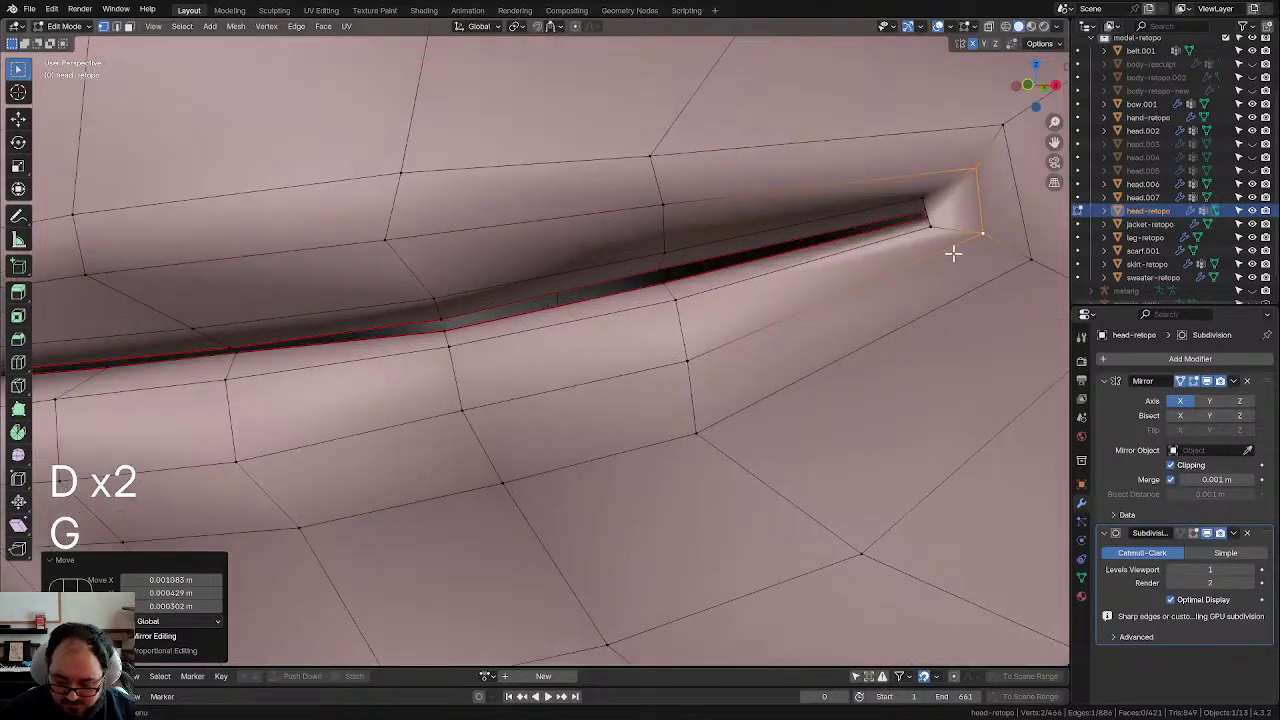
key(g)
click(948, 245)
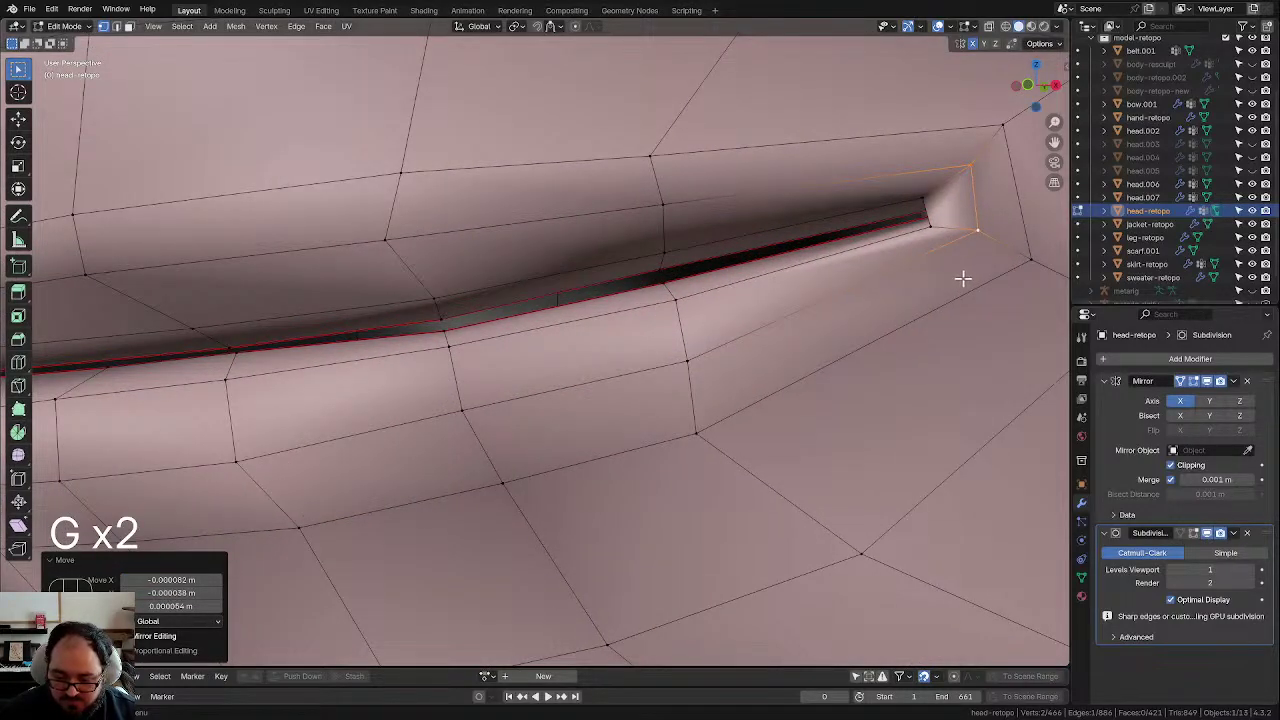
Step: Try smoothing the two innermost vertices at the mouth corner and undo the smoothing
scroll(963, 278, down, 3)
click(746, 264)
shift+click(752, 276)
key(d)
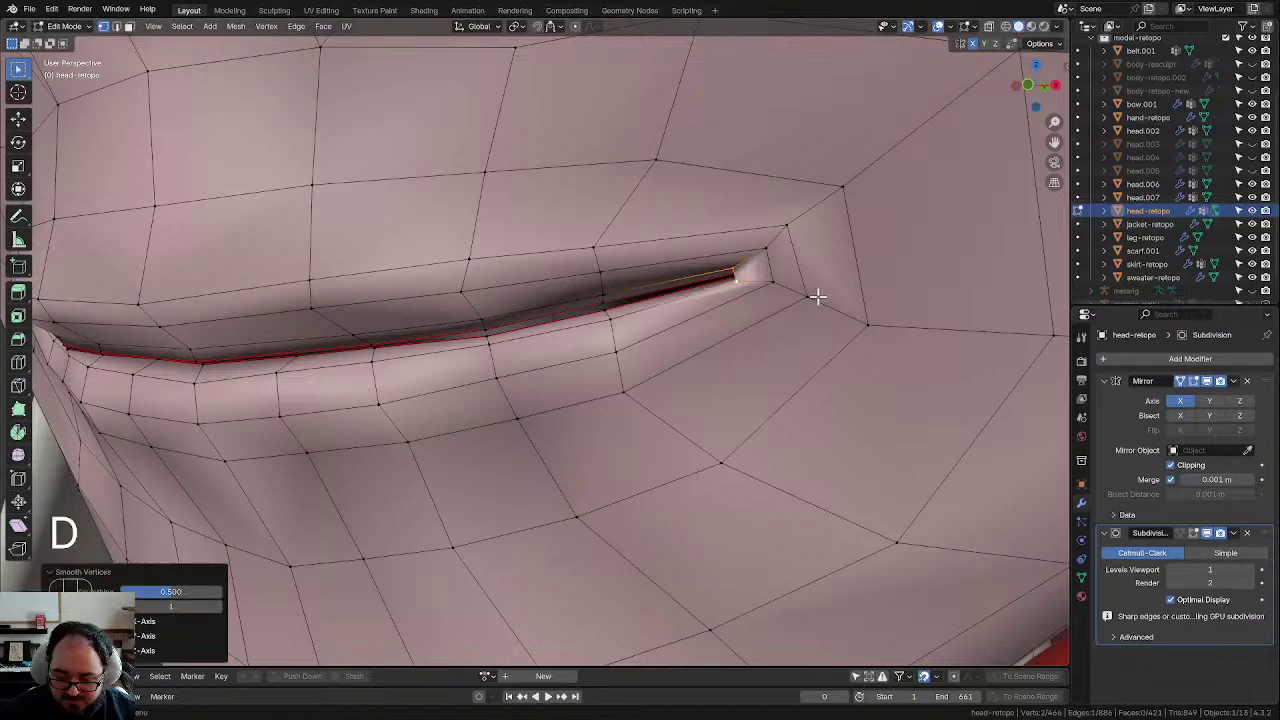
scroll(813, 298, up, 3)
key(ctrl+z)
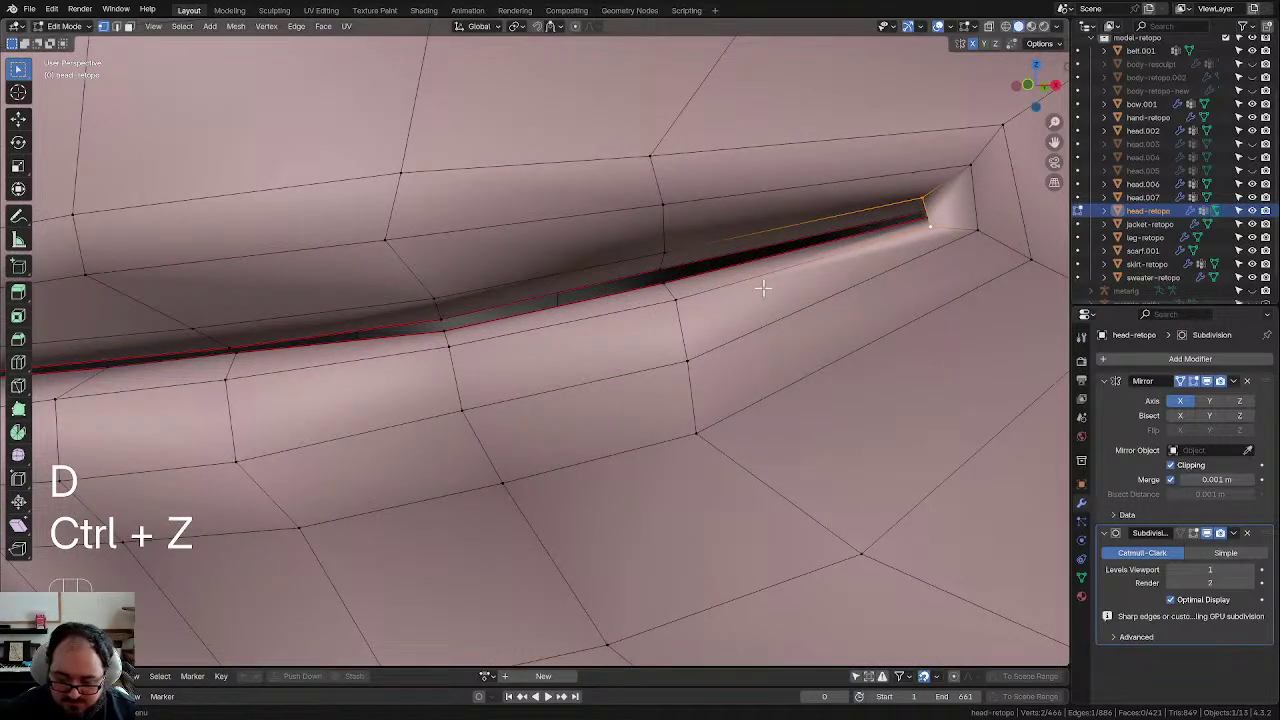
Step: Review the mouth on the whole face in Object Mode from several angles and save the file
scroll(697, 320, down, 3)
key(Tab)
scroll(697, 322, down, 2)
middle_drag(694, 324, 632, 350)
middle_drag(628, 340, 660, 330)
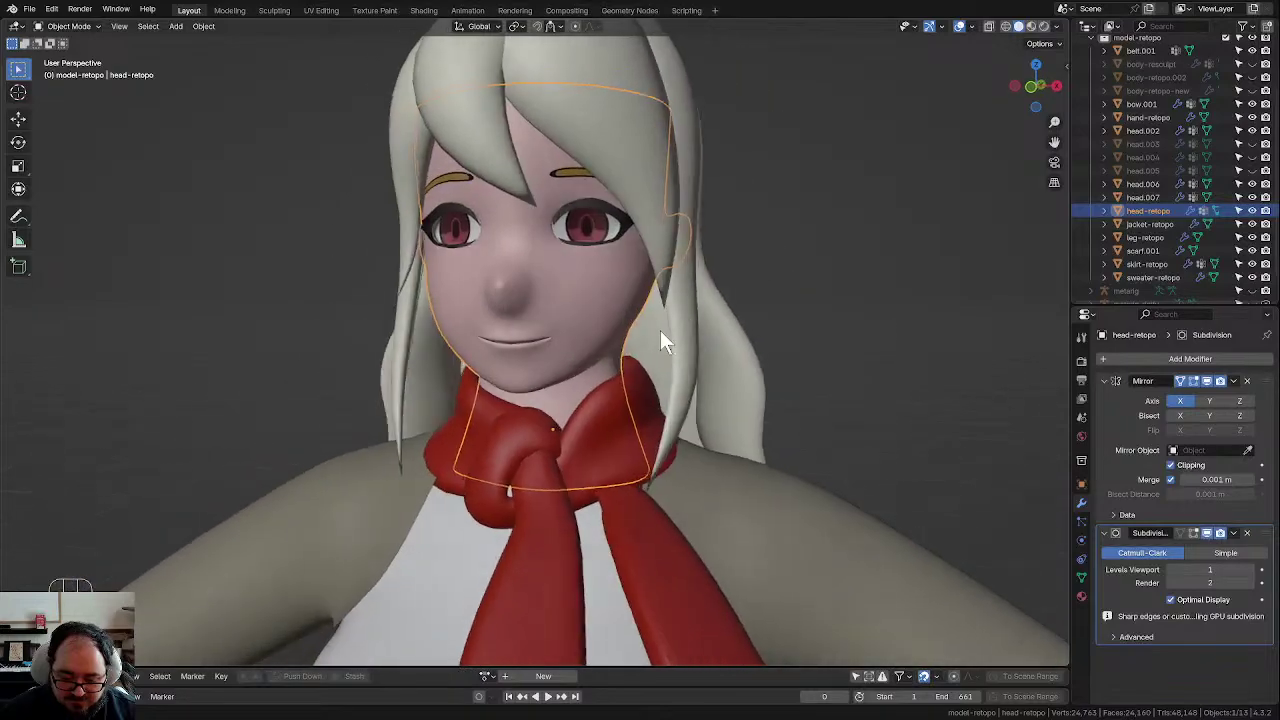
click(838, 282)
middle_drag(838, 282, 775, 318)
key(ctrl+s)
scroll(775, 270, up, 2)
scroll(548, 281, up, 2)
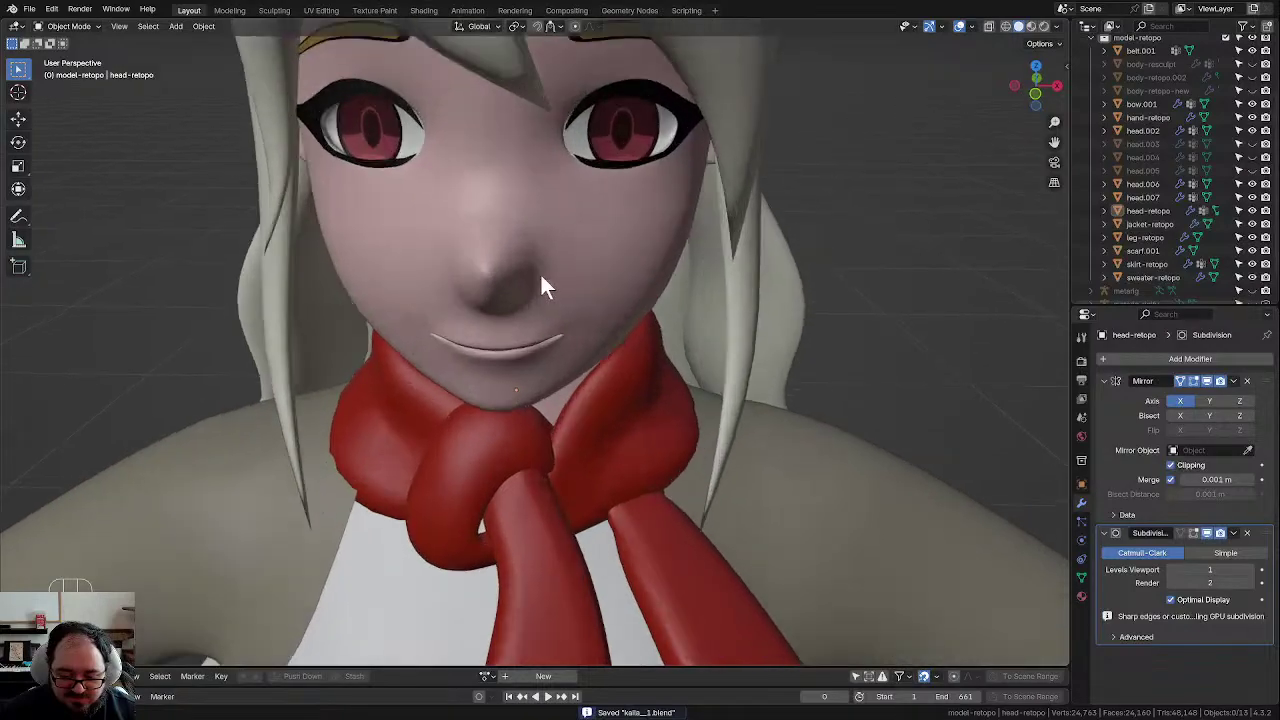
Step: In Edit Mode on the head mesh, smooth the three vertices along the side of the nose and move them outward about 0.4 mm
click(516, 266)
middle_drag(516, 266, 543, 210)
scroll(523, 186, up, 3)
key(Tab)
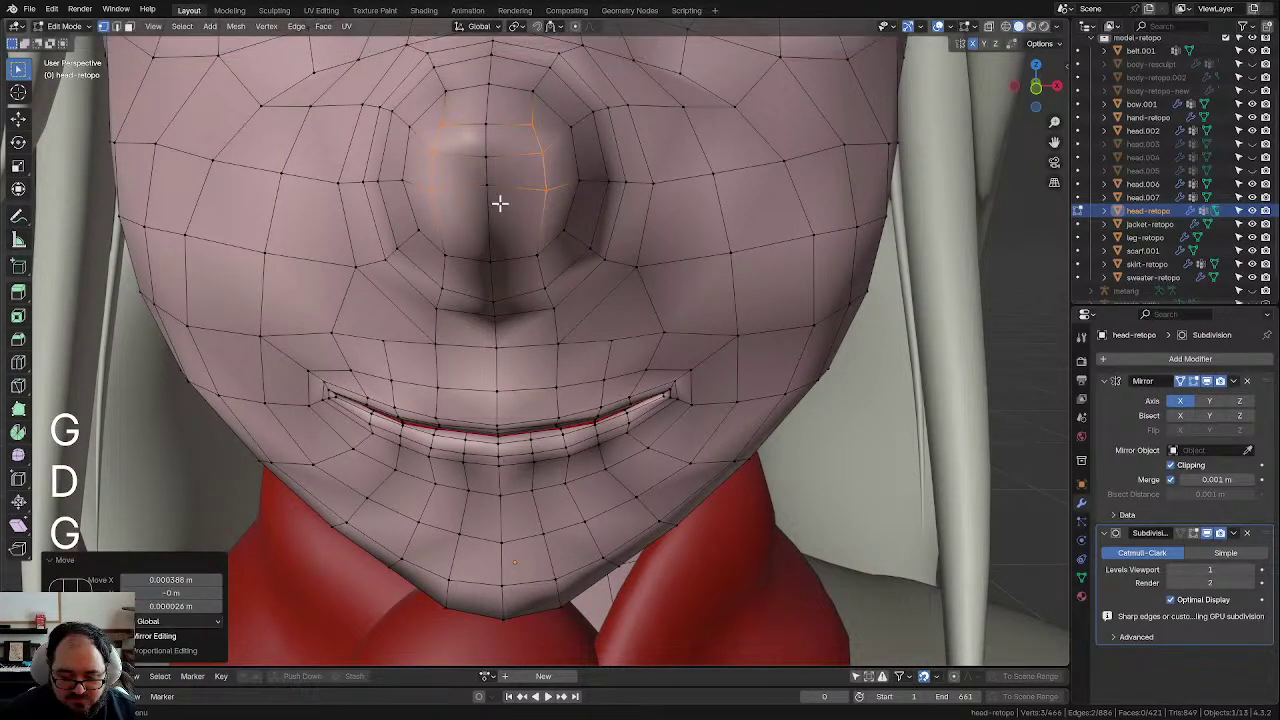
middle_drag(500, 203, 566, 229)
key(Tab)
Step: Save the file and switch the viewport to Material Preview shading
scroll(600, 245, up, 3)
middle_drag(620, 262, 640, 305)
middle_drag(755, 345, 705, 362)
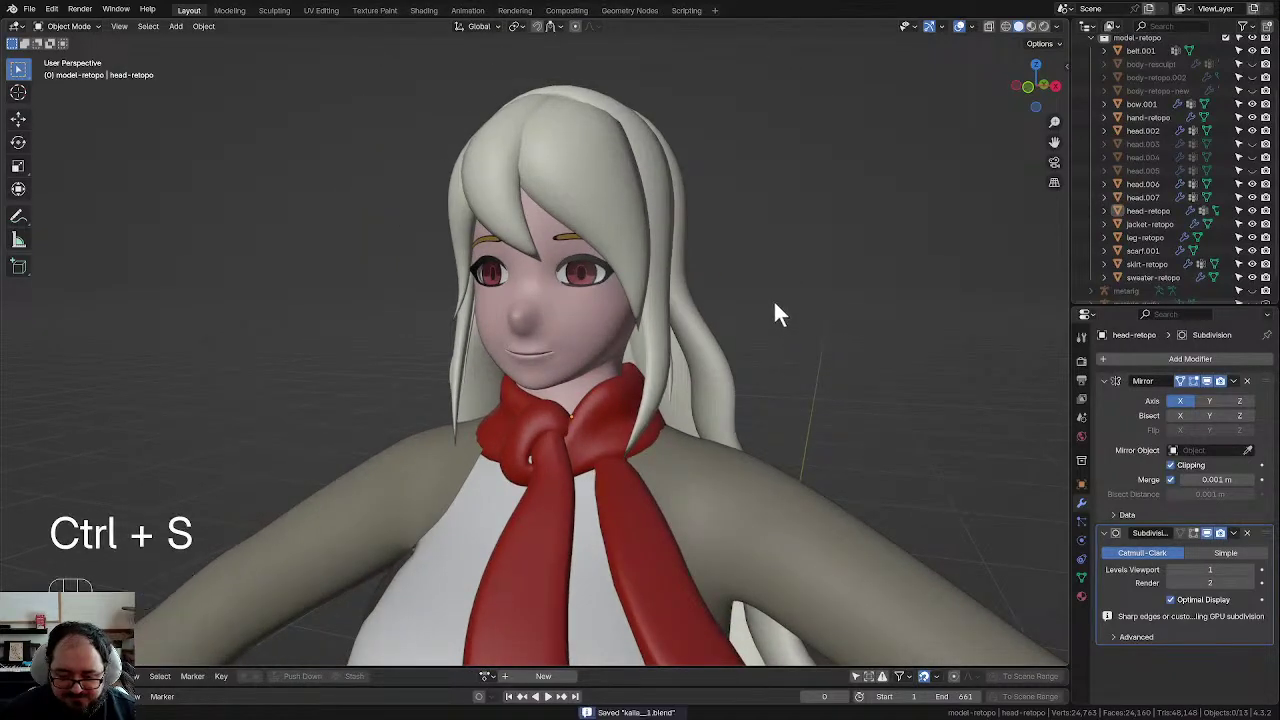
middle_drag(775, 305, 754, 220)
scroll(744, 222, up, 2)
scroll(920, 178, up, 2)
click(1032, 27)
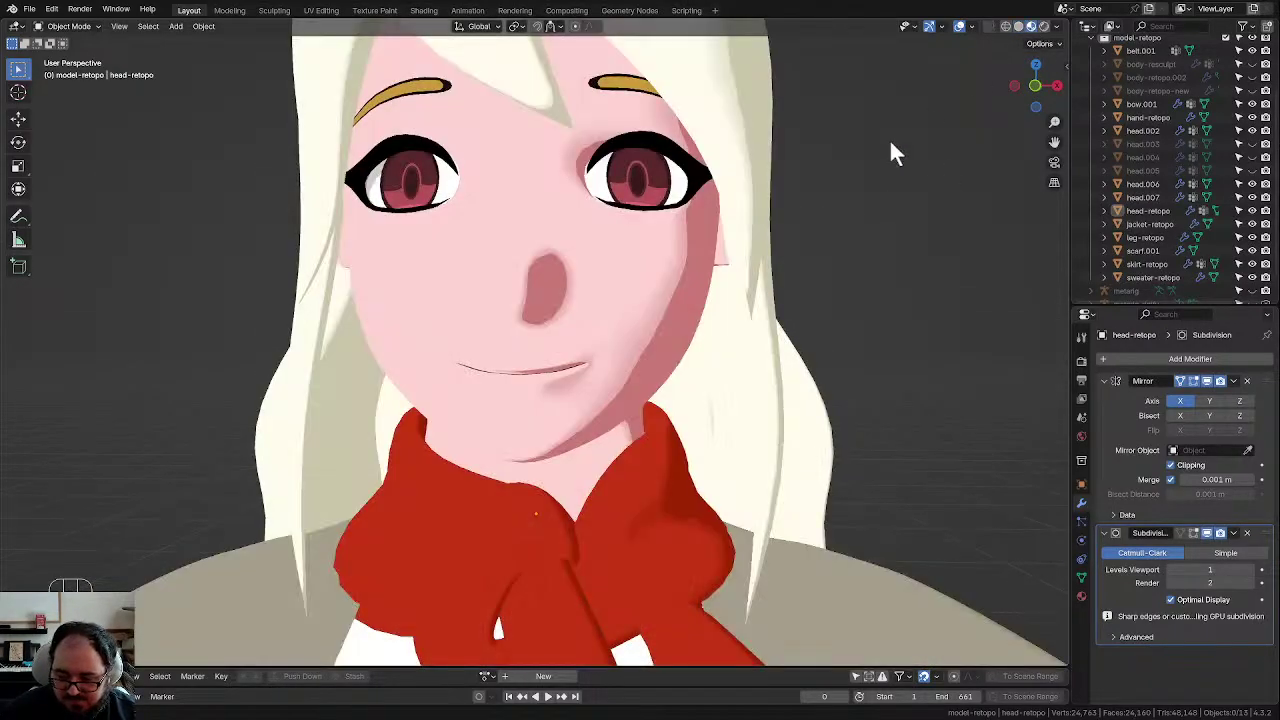
Step: Examine the toon-shaded face, nose and mouth from close up and from a distance
scroll(720, 430, down, 3)
middle_drag(705, 446, 669, 446)
scroll(573, 373, down, 2)
middle_drag(621, 396, 675, 371)
scroll(583, 372, up, 4)
scroll(560, 354, down, 4)
click(596, 331)
scroll(595, 355, up, 3)
scroll(572, 360, down, 2)
click(773, 334)
scroll(773, 334, up, 3)
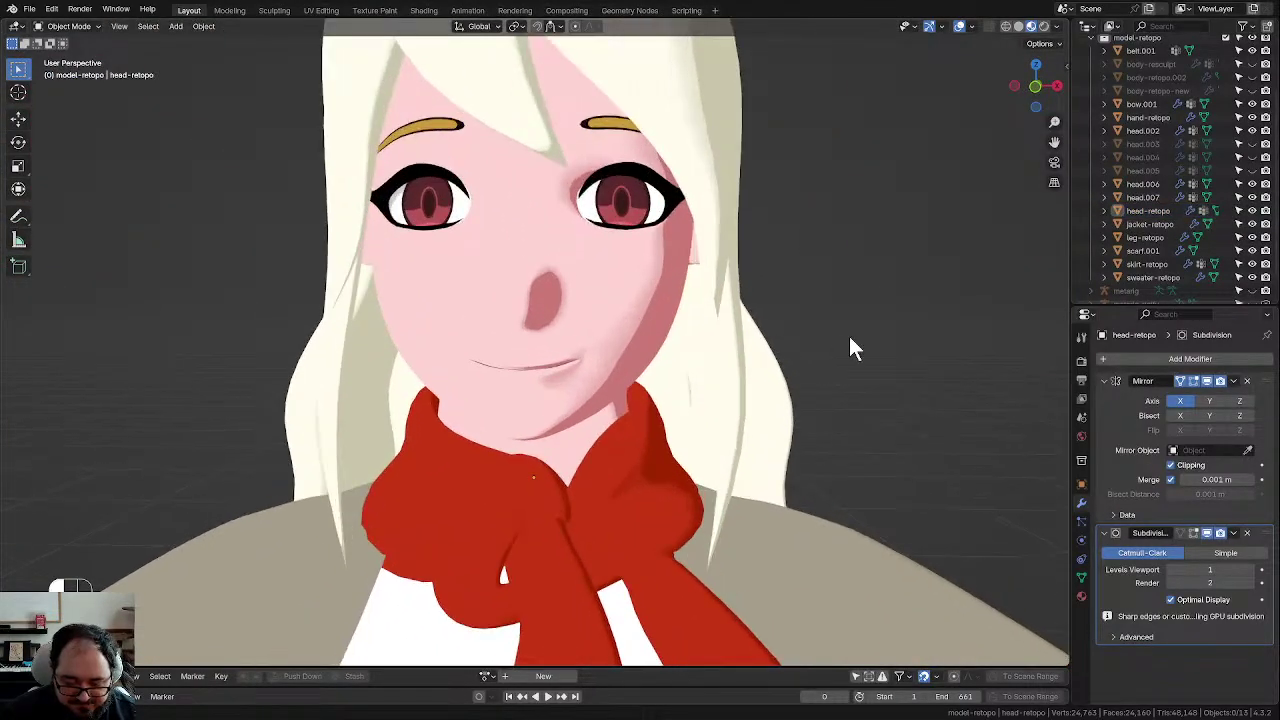
scroll(850, 340, down, 3)
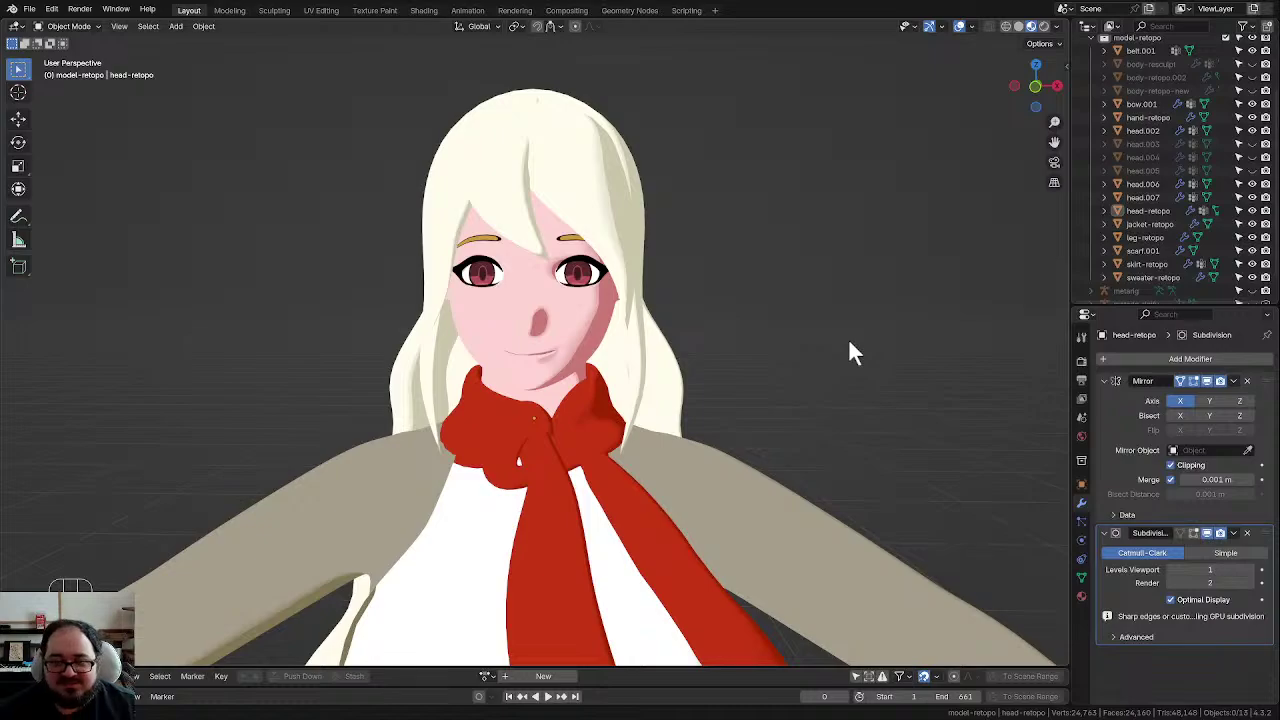
Step: Review the toon-shaded character's upper body from above and from the front, and save the file
scroll(703, 258, up, 2)
middle_drag(703, 258, 618, 167)
scroll(629, 287, down, 2)
scroll(634, 290, up, 2)
click(615, 293)
scroll(640, 294, down, 3)
scroll(640, 294, down, 2)
click(812, 285)
scroll(653, 330, up, 2)
key(ctrl+s)
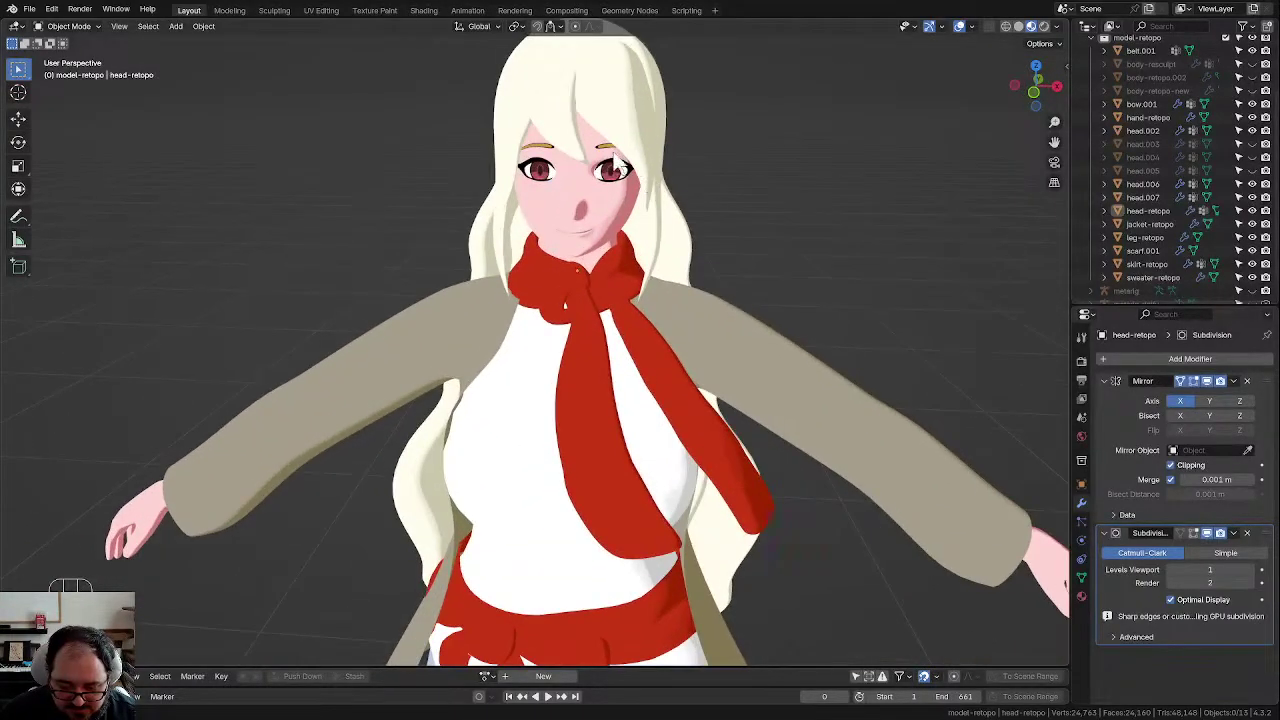
Step: Edit the head.002 hair mesh and dissolve the vertices of two mirrored vertical edge loops in the outer back strands
click(618, 167)
key(Tab)
middle_drag(697, 171, 610, 257)
scroll(510, 195, down, 5)
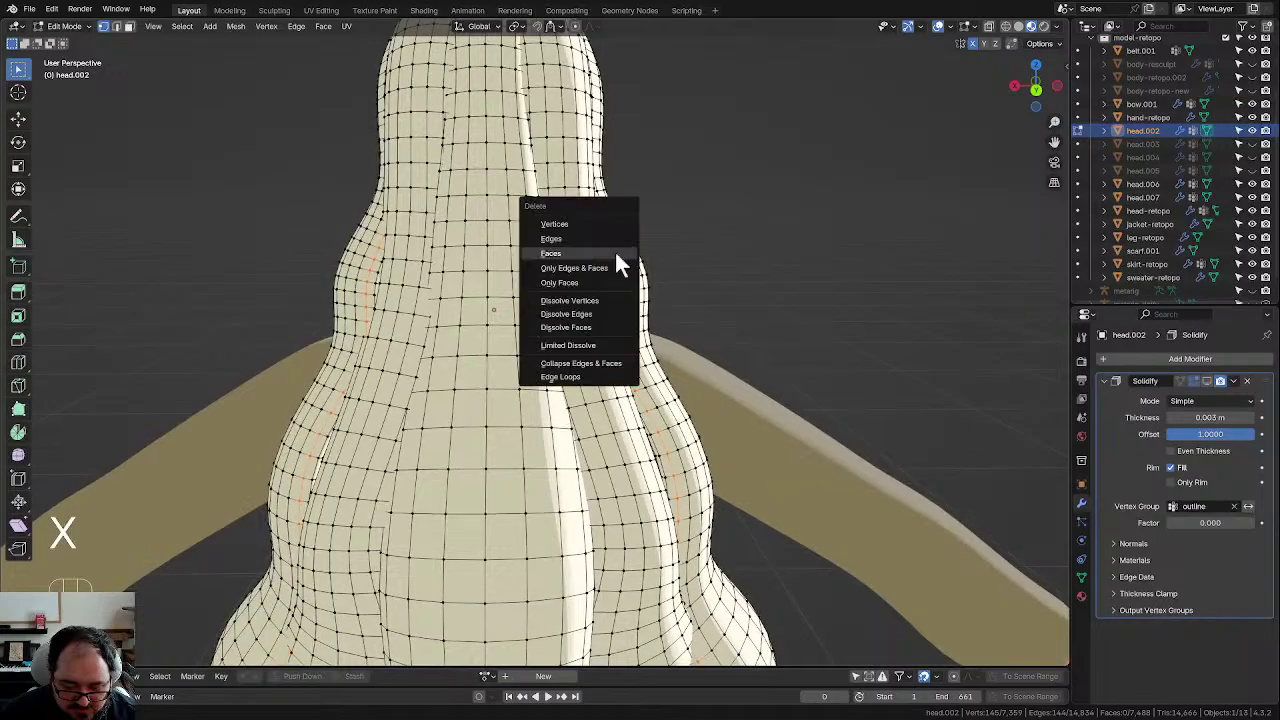
click(616, 254)
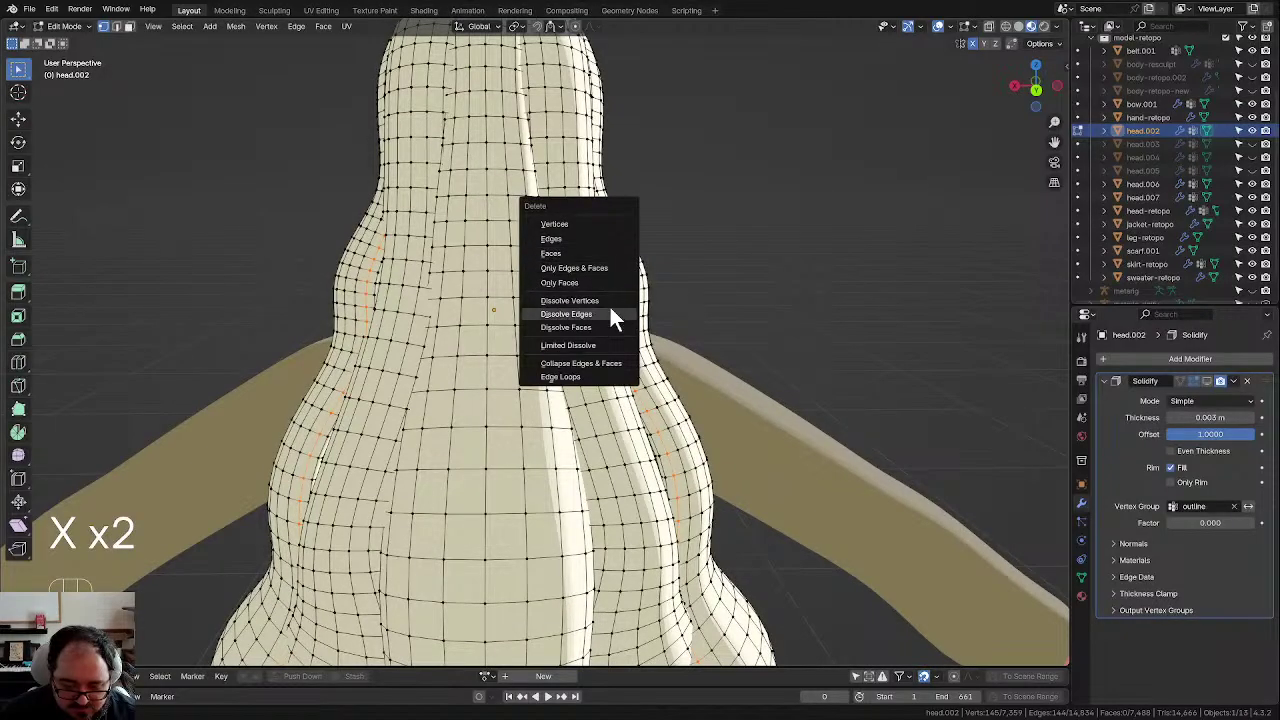
click(607, 302)
Step: Select a second mirrored pair of vertical edge loops in the outer back hair strands and dissolve their vertices
middle_drag(635, 302, 605, 299)
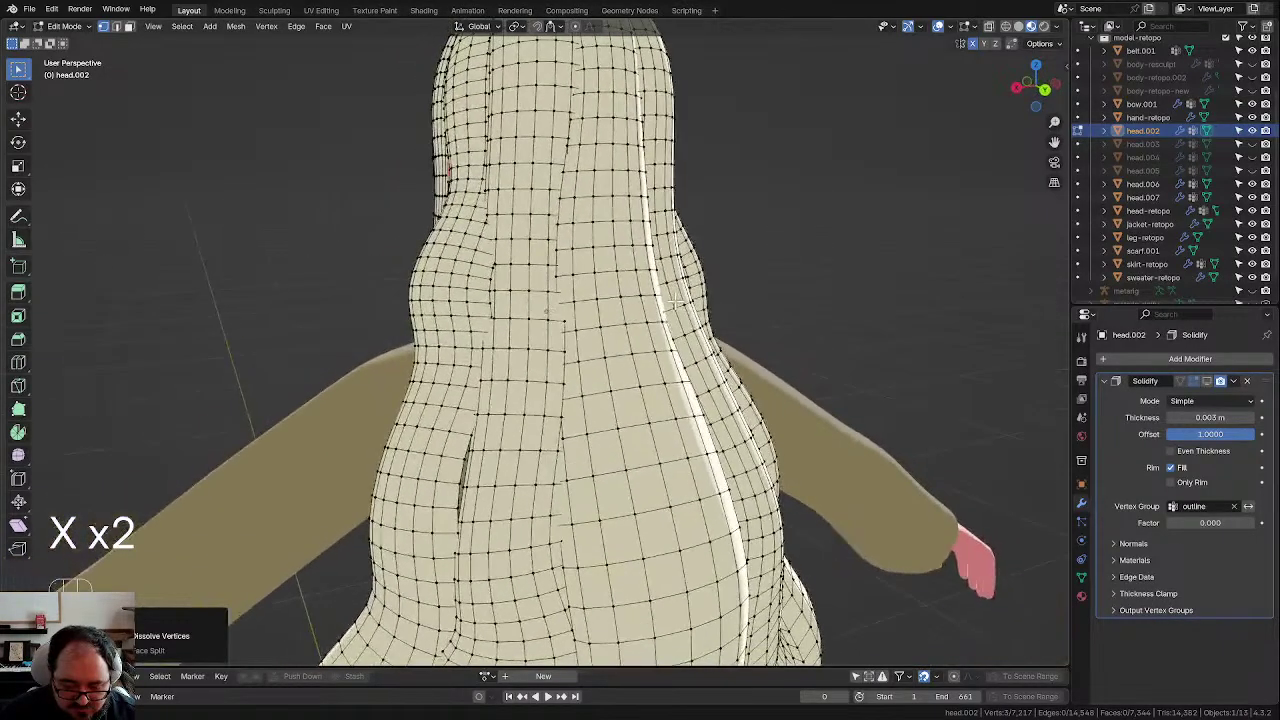
alt+click(525, 300)
scroll(530, 300, down, 4)
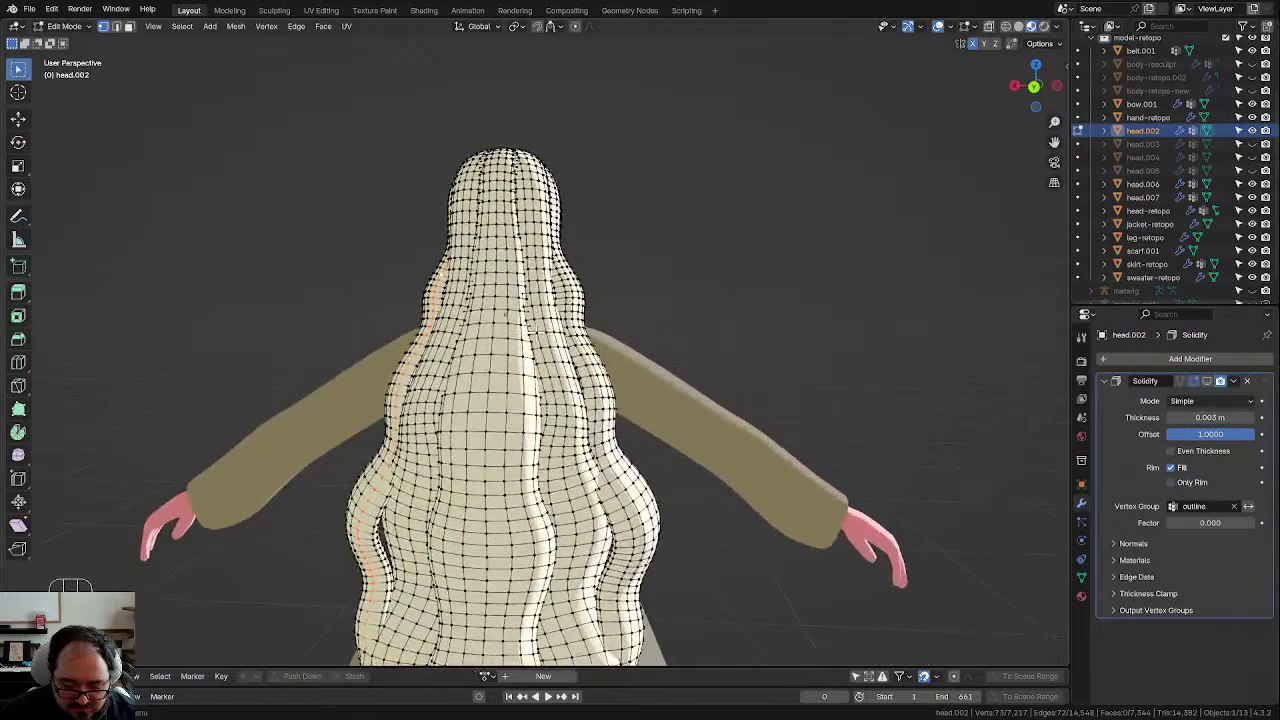
scroll(605, 299, up, 4)
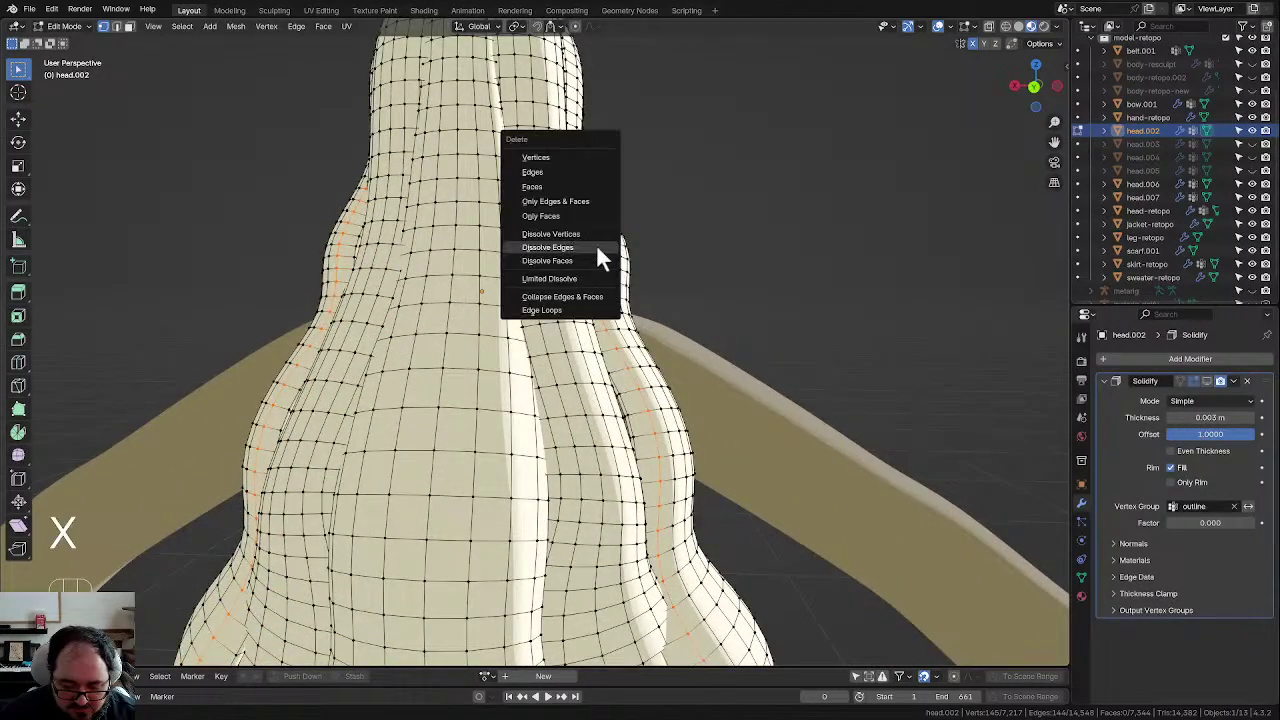
click(596, 247)
middle_drag(600, 250, 680, 215)
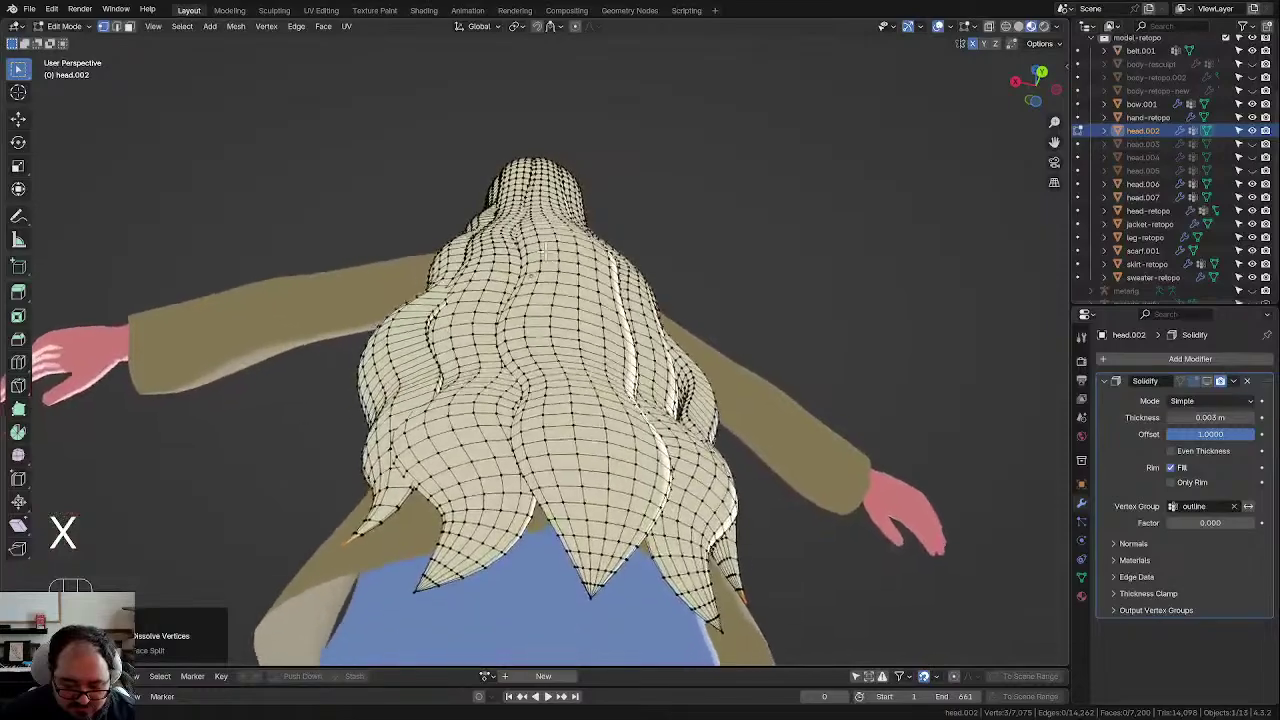
Step: Check the hair in Object Mode, and dissolve the vertices of a mirrored edge-loop pair in the strands flanking the central back strand
middle_drag(546, 250, 500, 340)
key(Tab)
scroll(488, 350, up, 2)
key(Tab)
scroll(500, 340, up, 2)
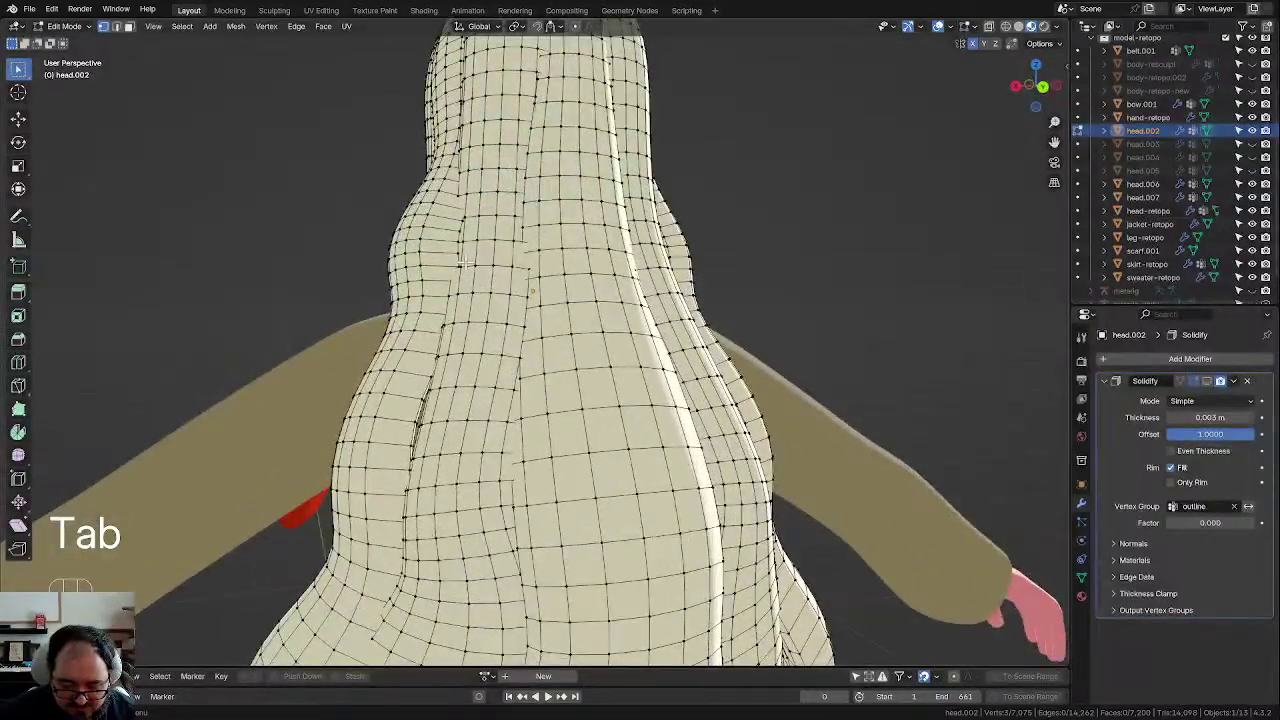
middle_drag(530, 296, 474, 291)
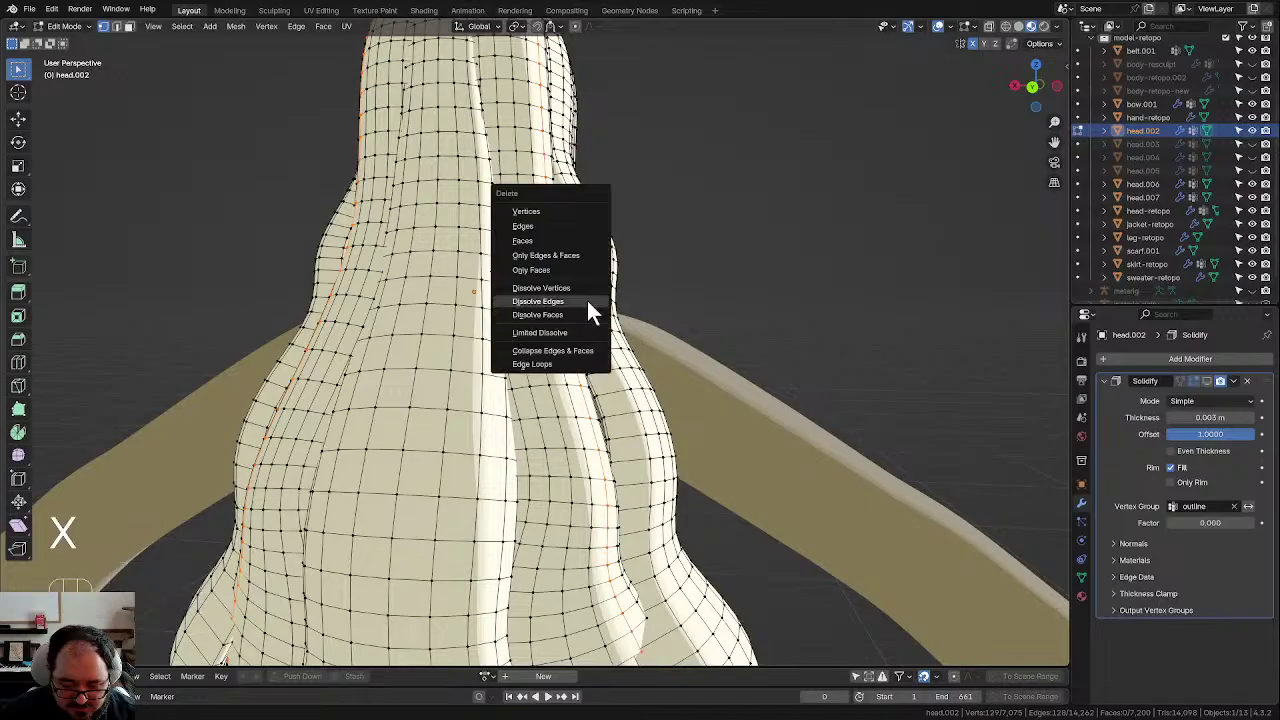
click(587, 300)
scroll(511, 271, down, 2)
mouse_move(511, 271)
middle_down()
mouse_move(484, 330)
mouse_move(497, 287)
middle_up()
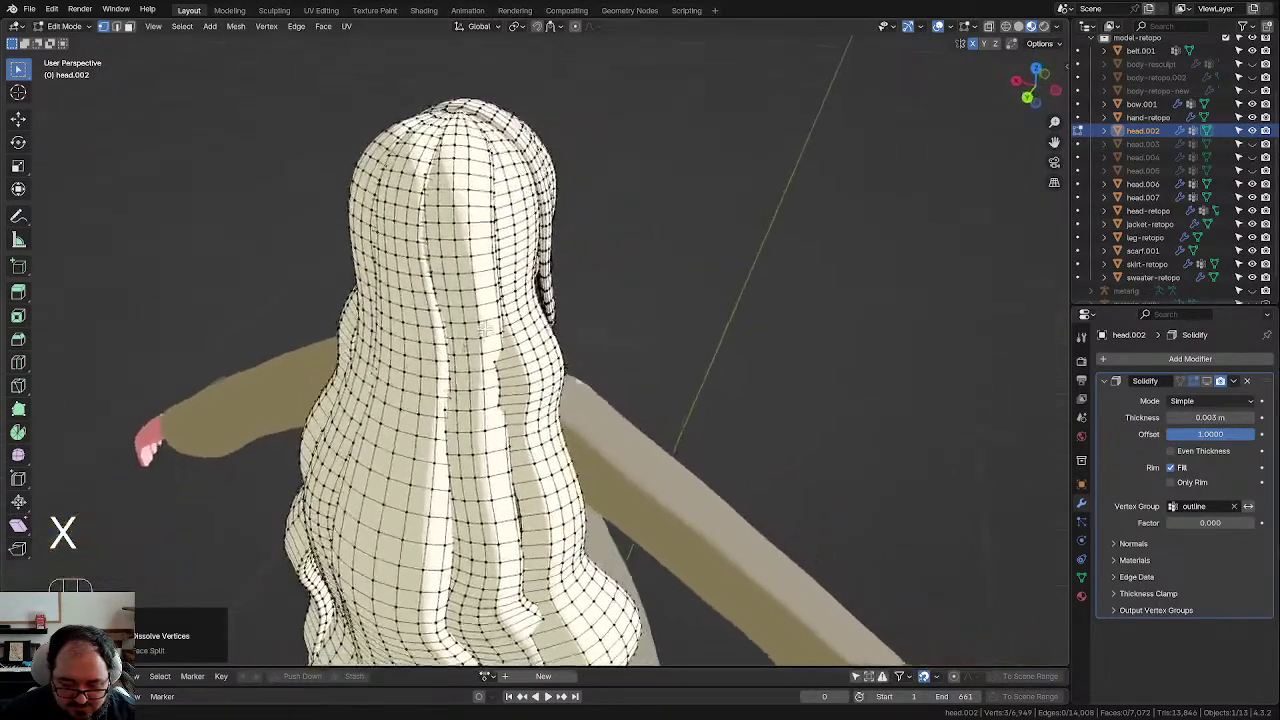
Step: Dissolve the vertices of another mirrored pair of vertical edge loops running from the crown down the strands beside the central strand
scroll(497, 287, up, 2)
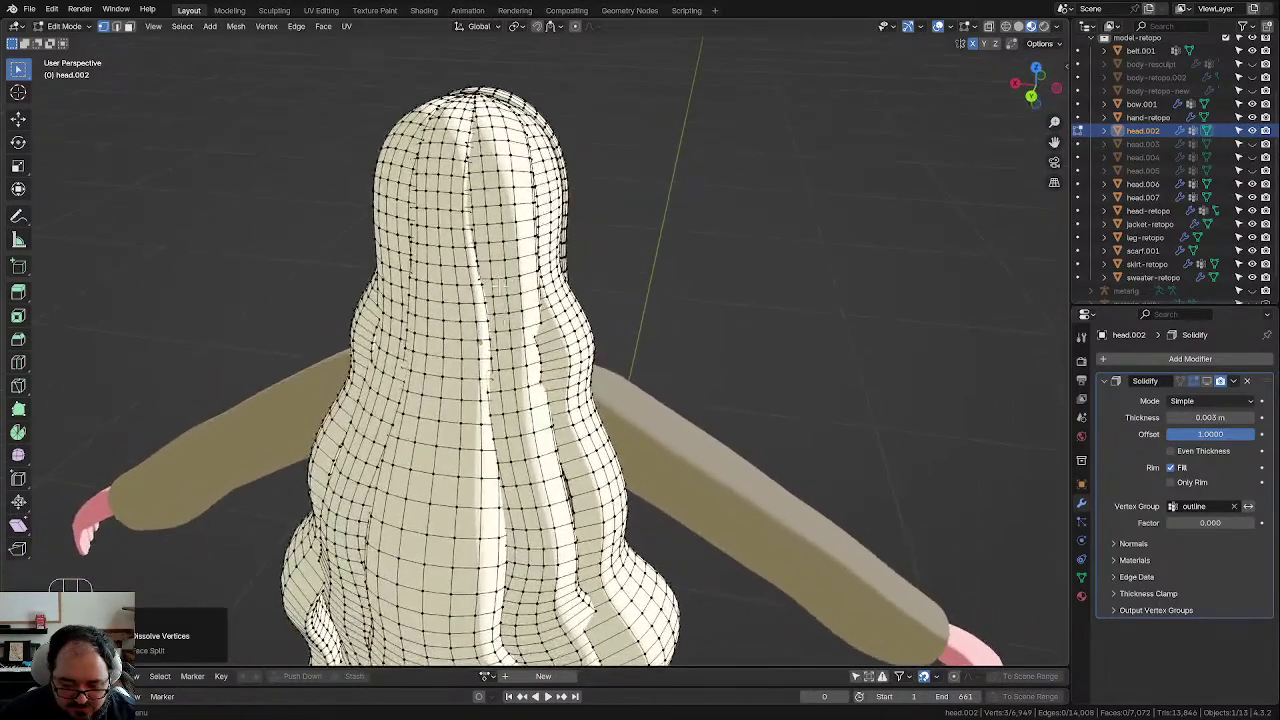
middle_drag(490, 236, 548, 246)
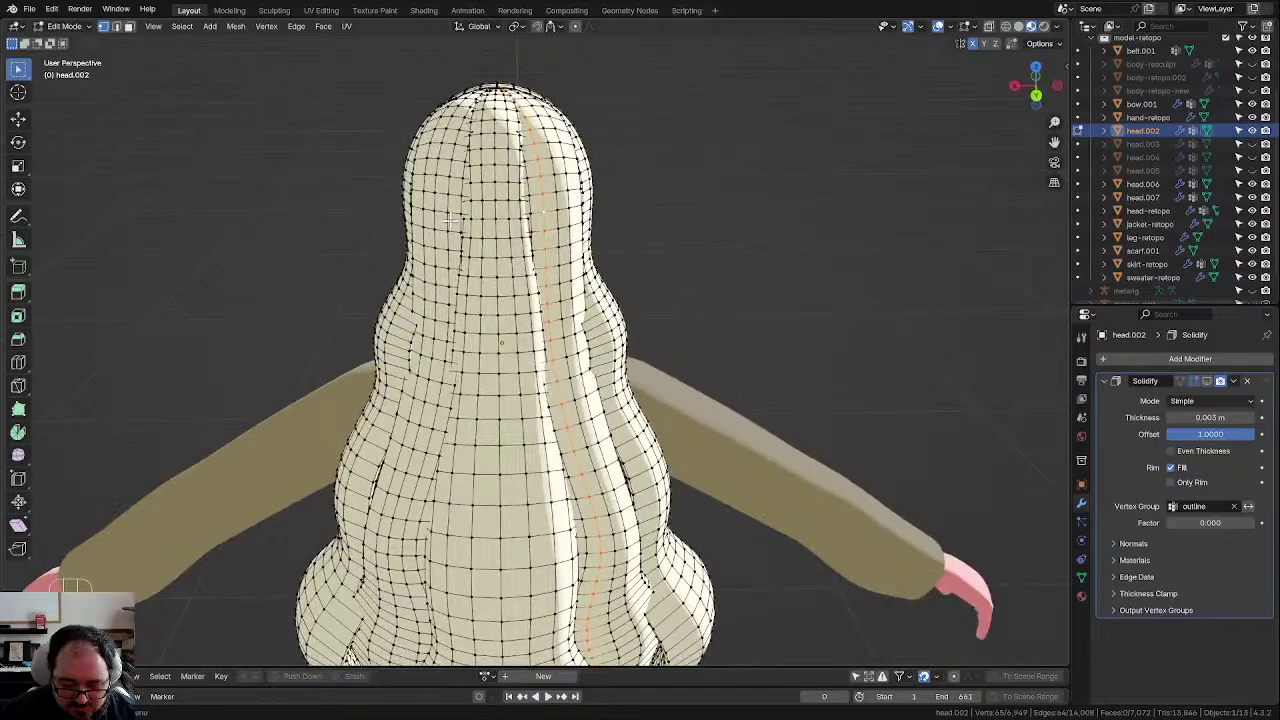
mouse_move(451, 219)
middle_down()
mouse_move(466, 245)
mouse_move(470, 210)
middle_up()
scroll(469, 251, up, 1)
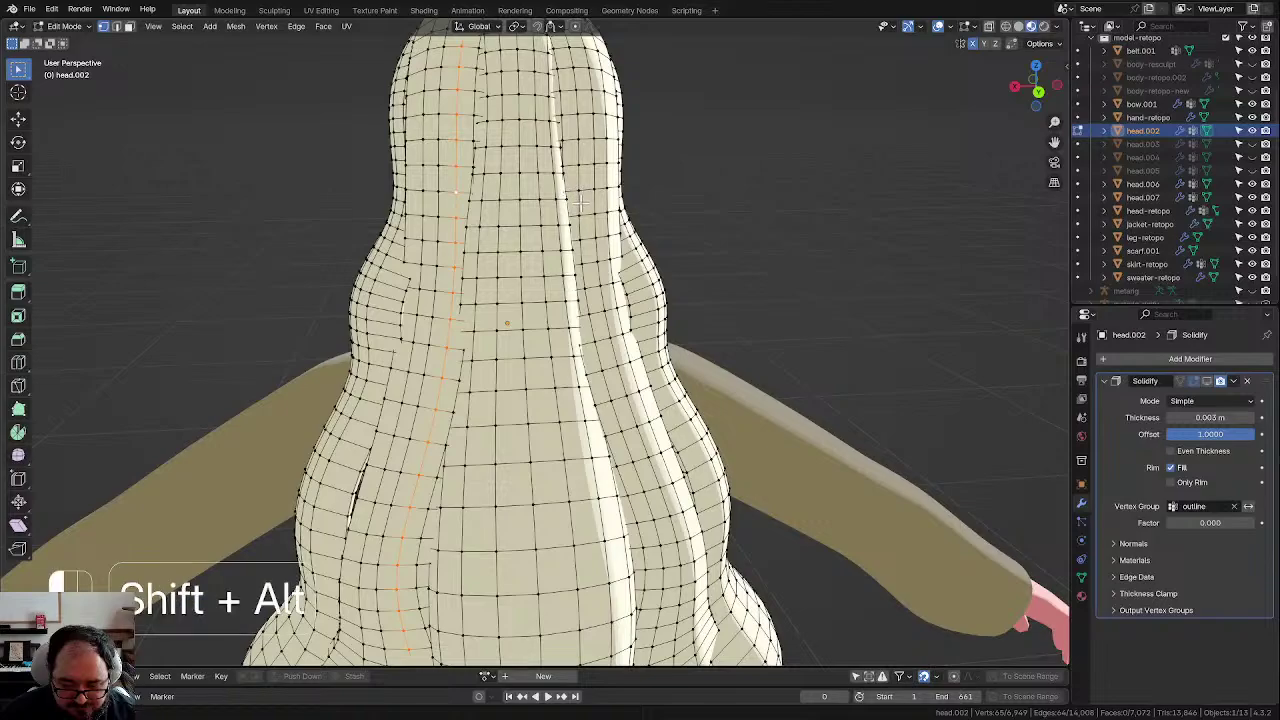
middle_drag(580, 204, 521, 231)
key(x)
click(577, 251)
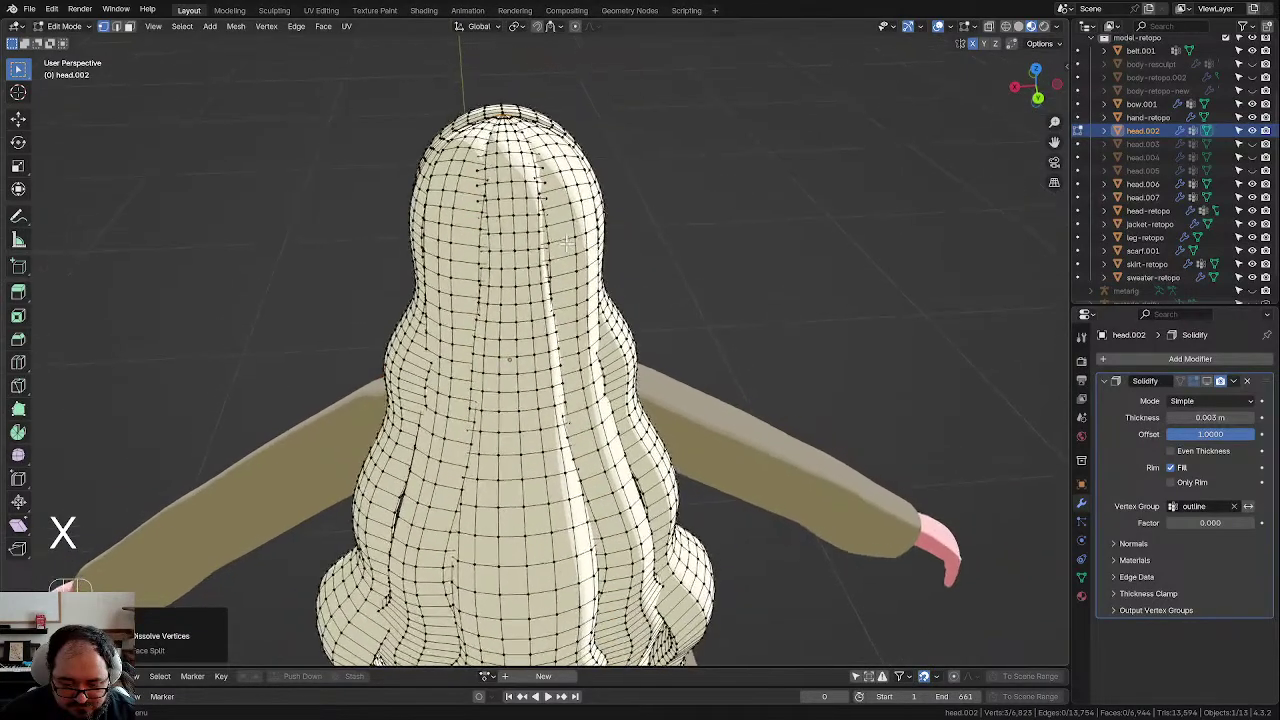
Step: Dissolve the vertices of one more pair of vertical edge loops on the back of the hair
scroll(545, 241, up, 3)
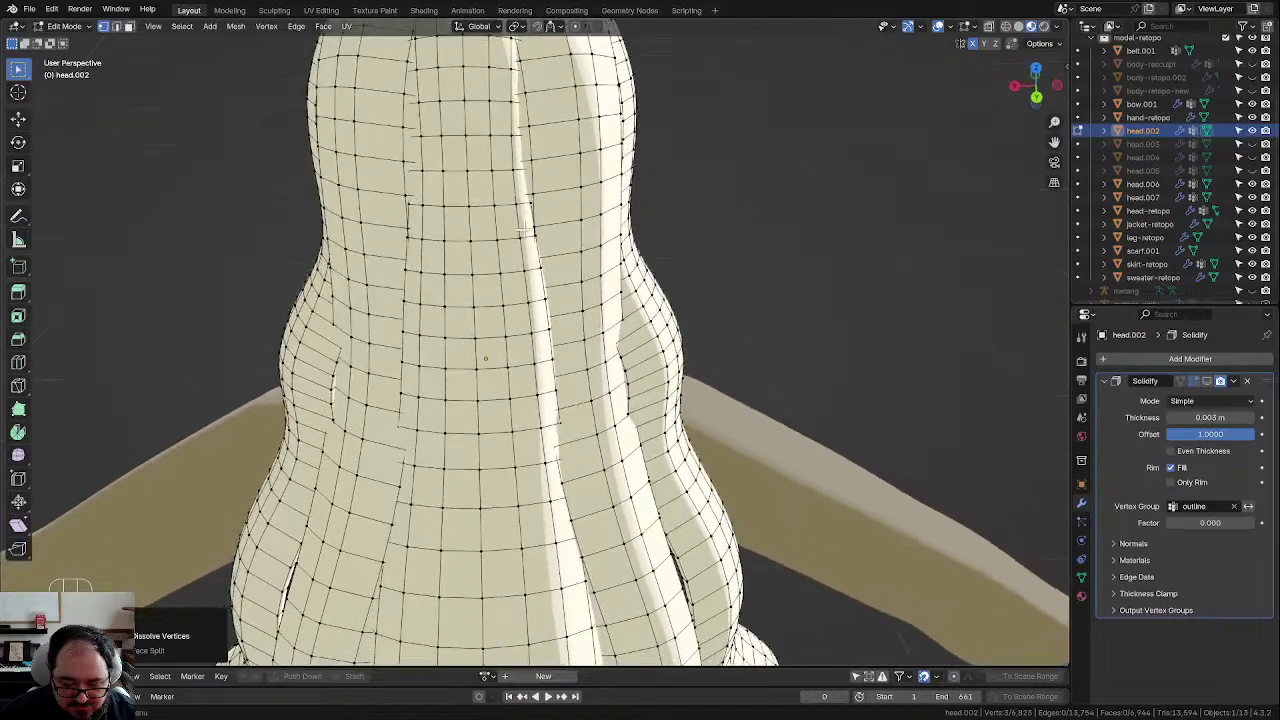
key(x)
click(442, 240)
scroll(442, 240, down, 3)
middle_drag(442, 240, 535, 275)
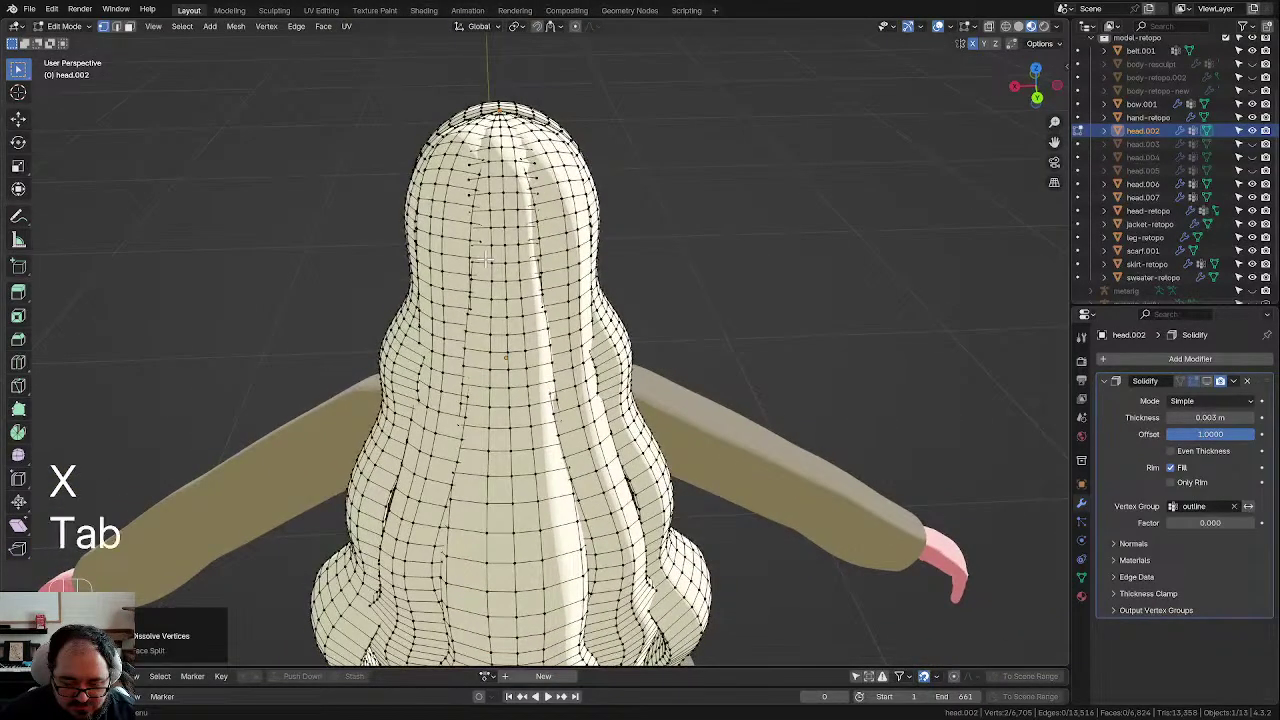
Step: Check the shading of the back hair in Object Mode and undo the last two edge-loop dissolves
key(Tab)
scroll(530, 282, up, 3)
key(Tab)
key(Tab)
scroll(525, 278, down, 5)
scroll(535, 275, up, 2)
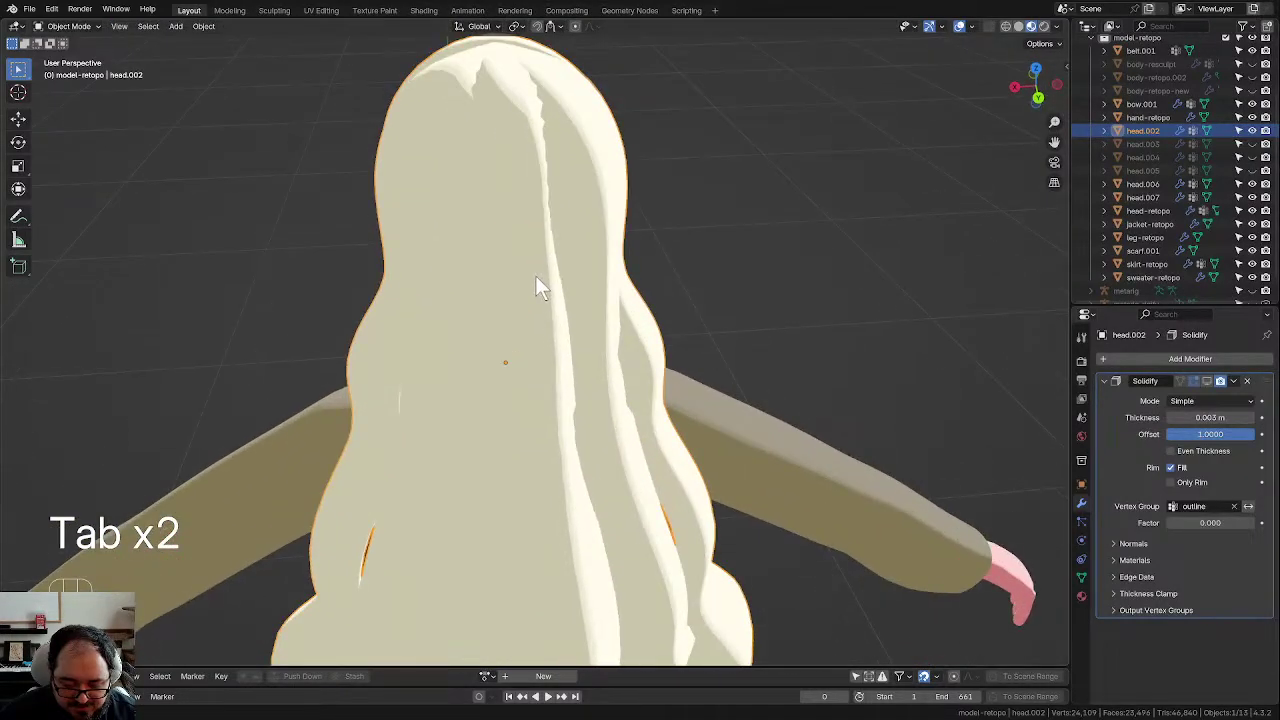
key(ctrl+z)
key(ctrl+z)
key(ctrl+z)
key(ctrl+z)
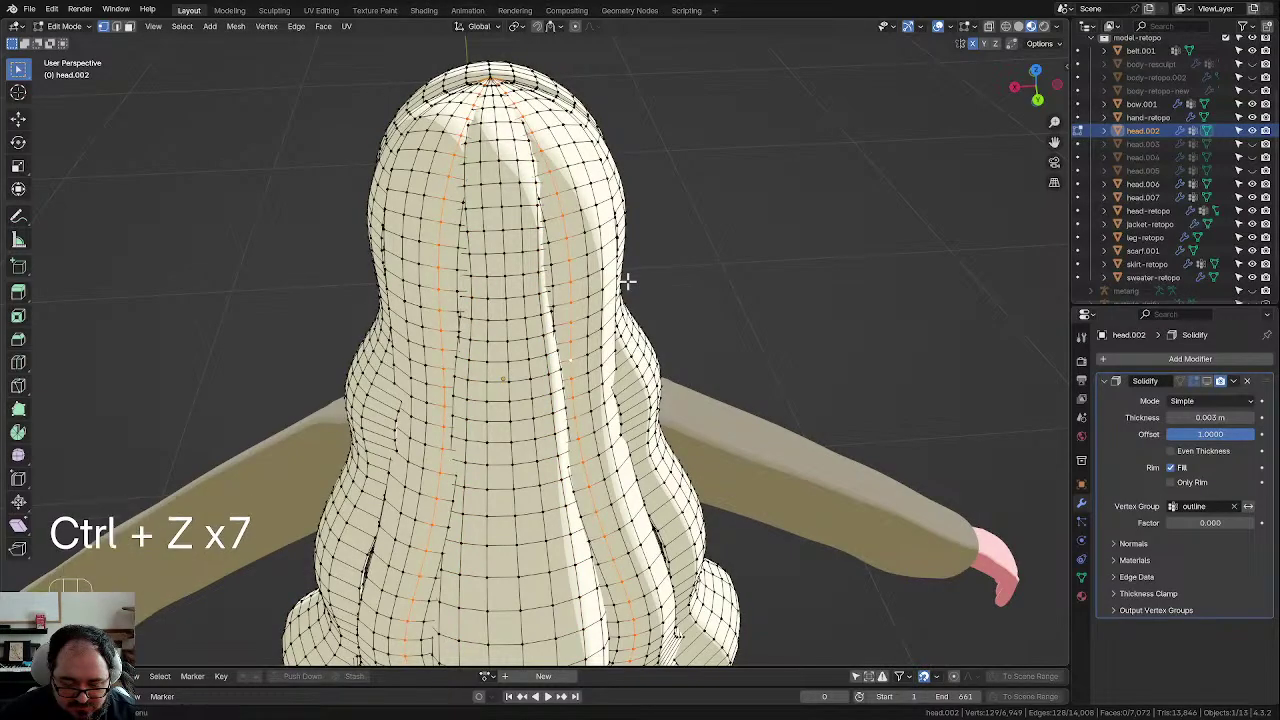
Step: Undo the preceding edge-loop dissolve to compare the hair shading in Object Mode, and redo it
key(Tab)
key(Tab)
key(ctrl+z)
key(ctrl+z)
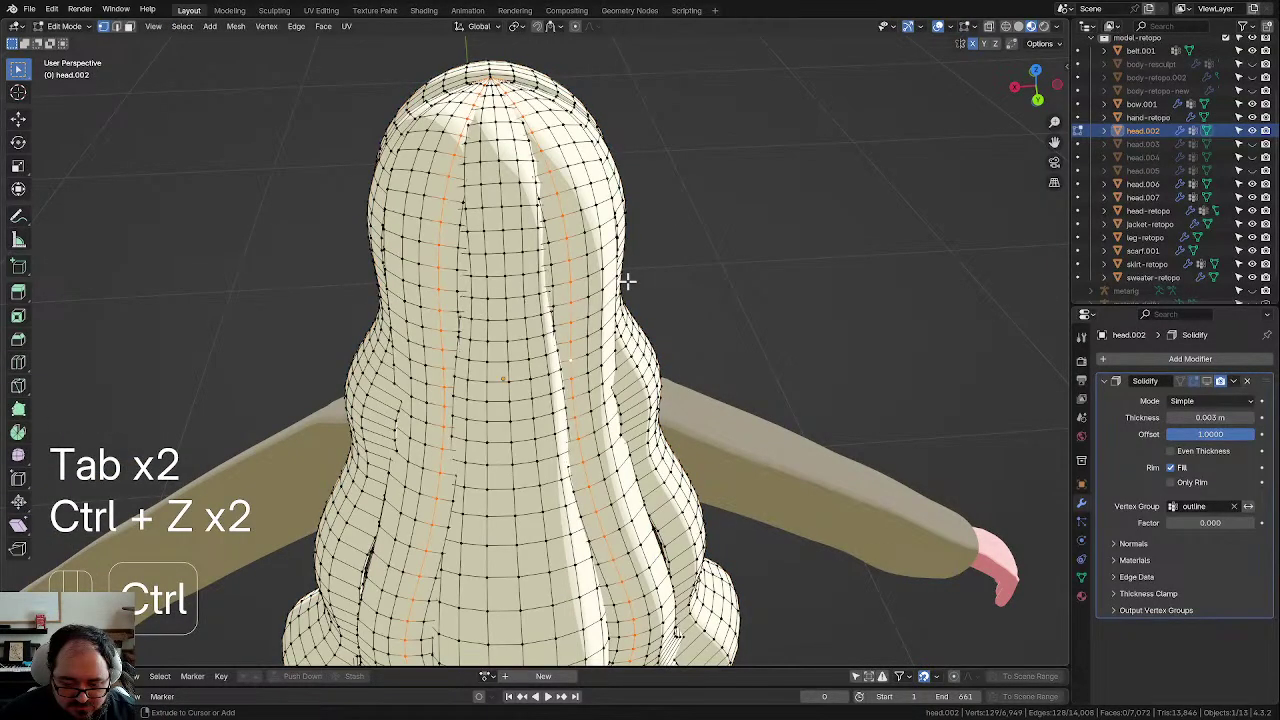
key(ctrl+z)
key(ctrl+z)
key(ctrl+z)
key(ctrl+z)
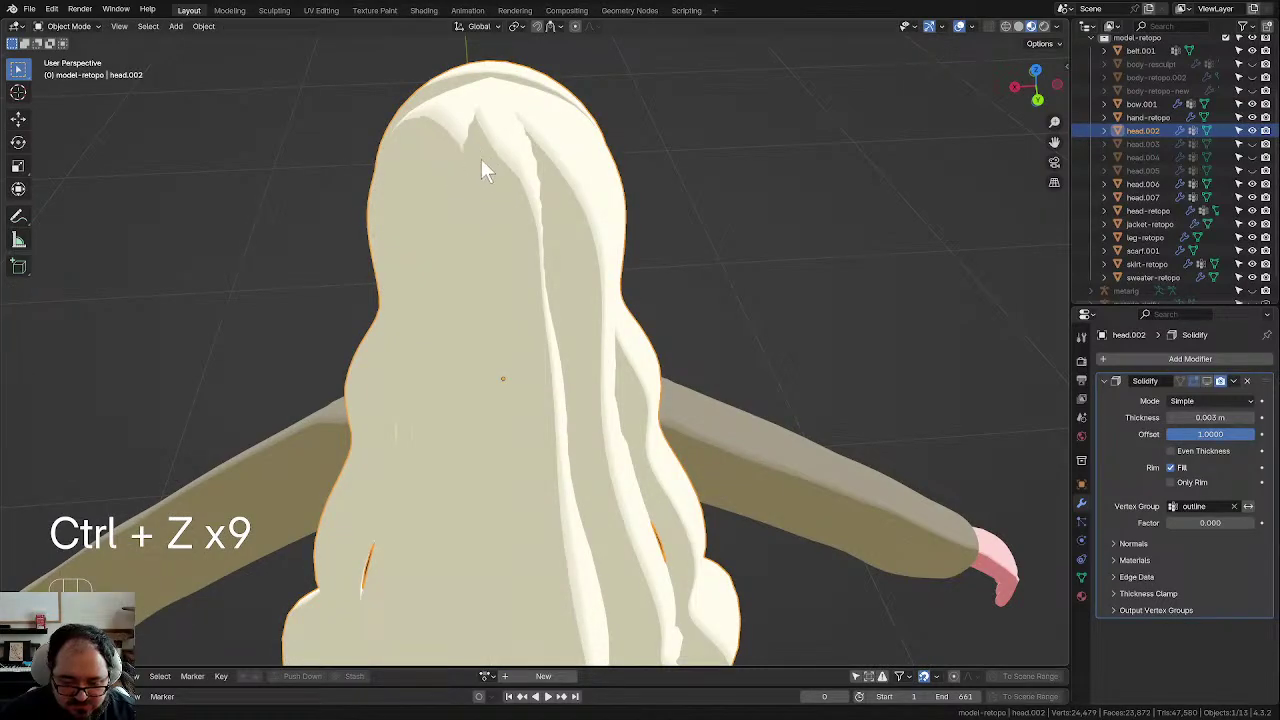
key(ctrl+shift+z)
key(ctrl+shift+z)
key(ctrl+shift+z)
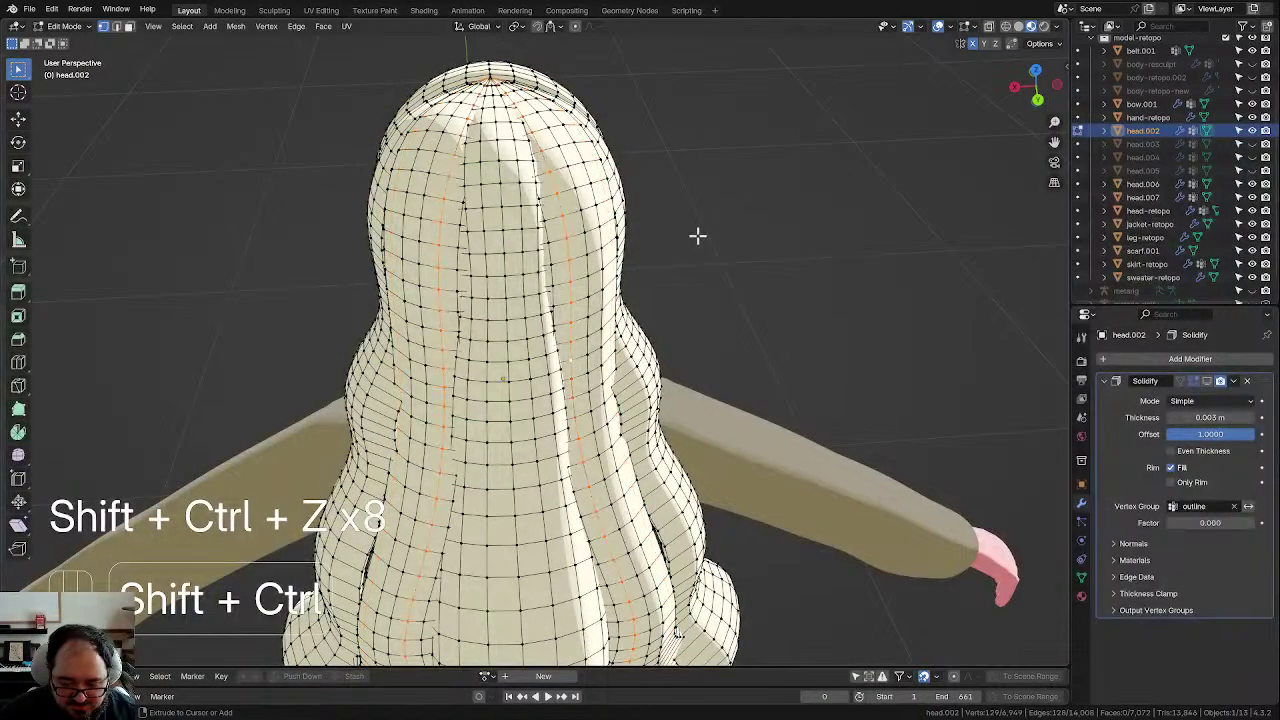
Step: Examine the reduced hair mesh around the head in Object Mode and Edit Mode, from the back, front and side
key(Tab)
middle_drag(697, 236, 400, 209)
middle_drag(509, 209, 785, 285)
middle_drag(657, 161, 733, 168)
key(Tab)
key(Tab)
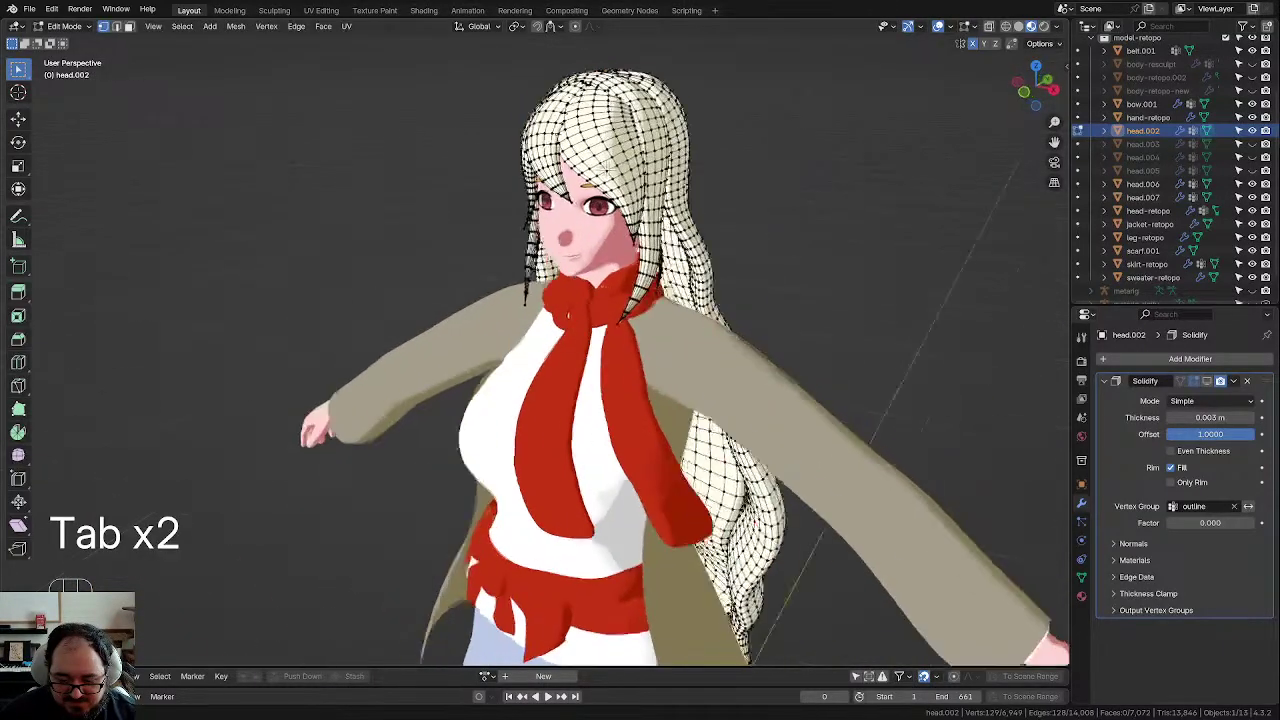
middle_drag(643, 163, 446, 170)
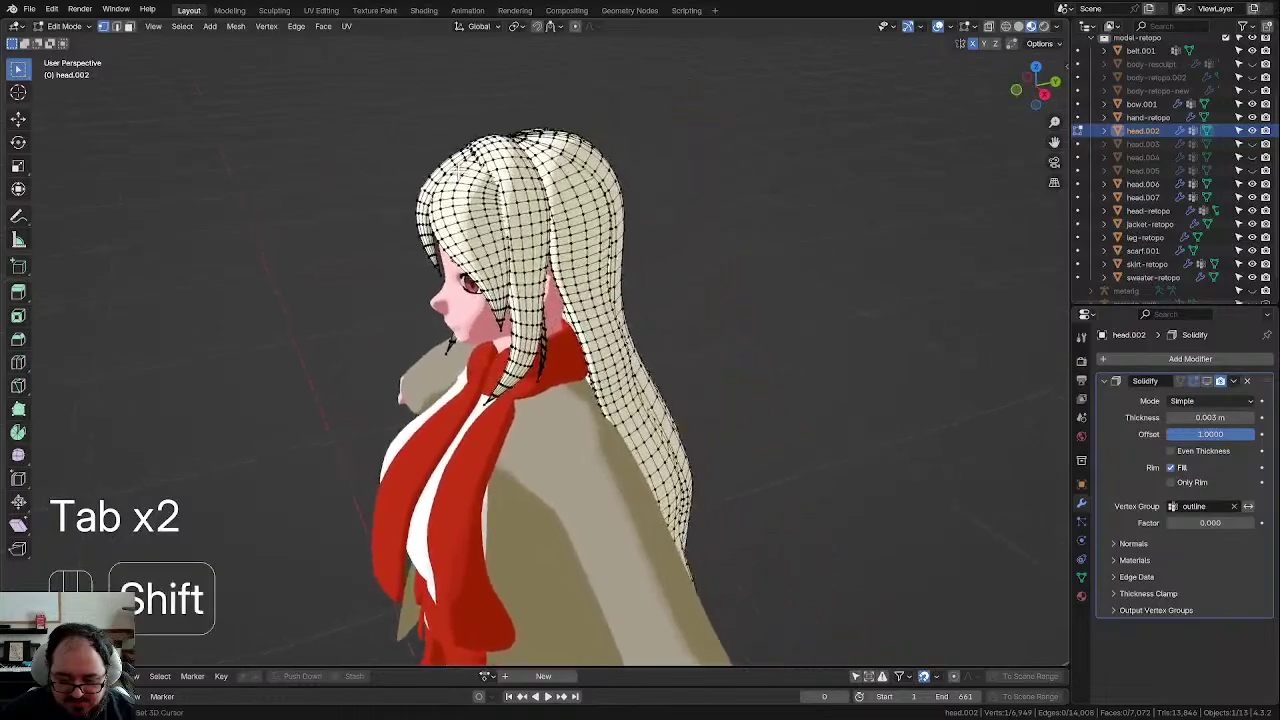
Step: Un-subdivide both thin side strands beside the ears with 2 iterations and check them in Object Mode
scroll(480, 168, up, 3)
middle_drag(522, 163, 514, 358)
shift+middle_drag(487, 181, 568, 296)
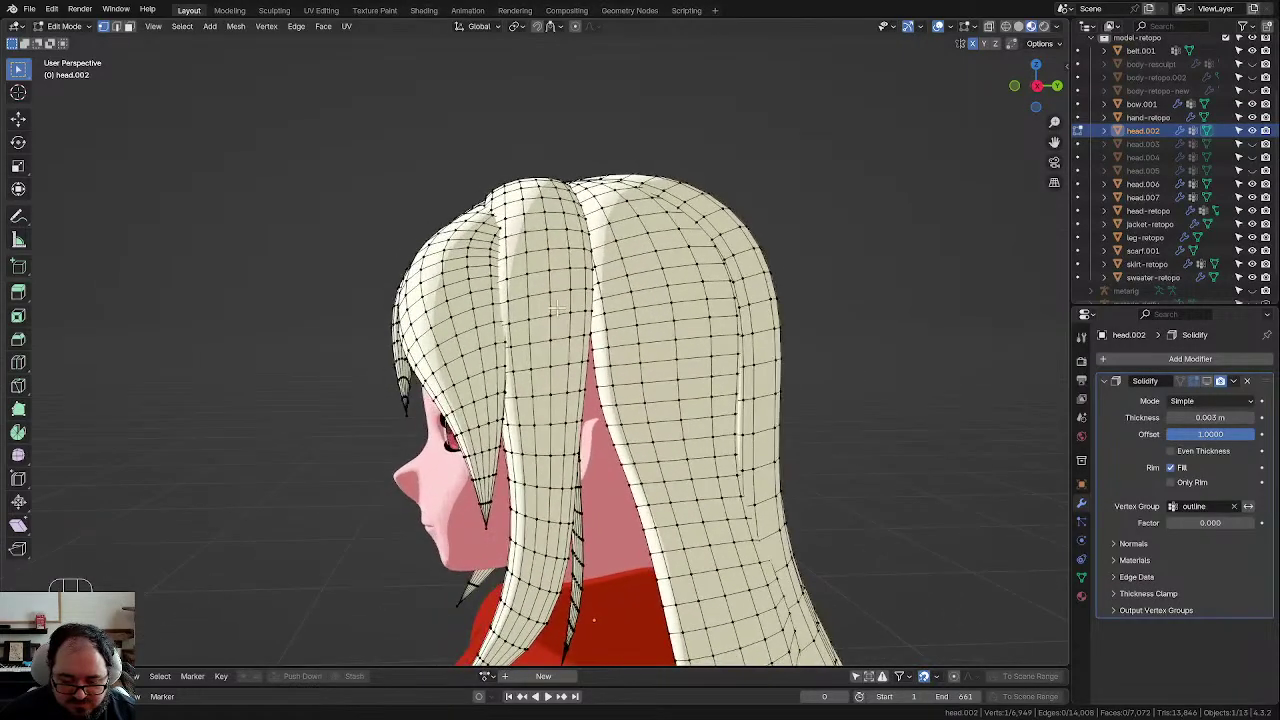
shift+middle_drag(580, 465, 608, 296)
scroll(514, 258, up, 1)
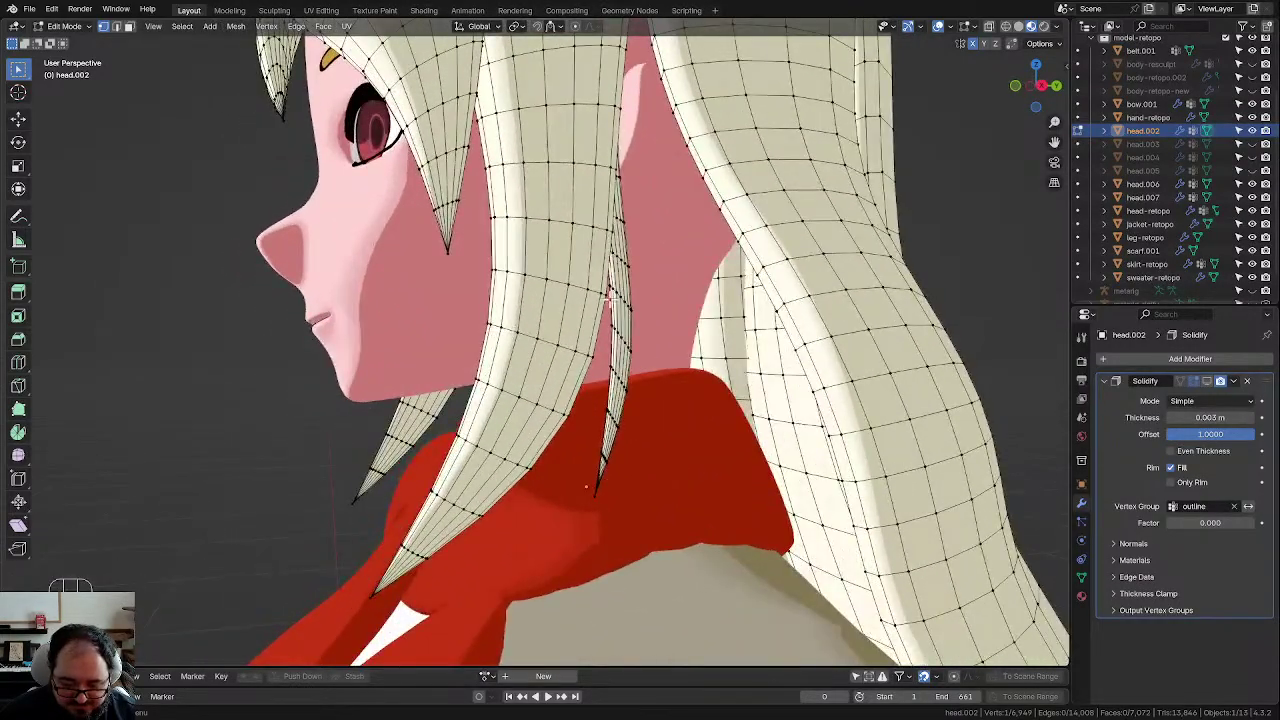
key(l)
middle_drag(586, 487, 604, 444)
middle_drag(582, 352, 538, 355)
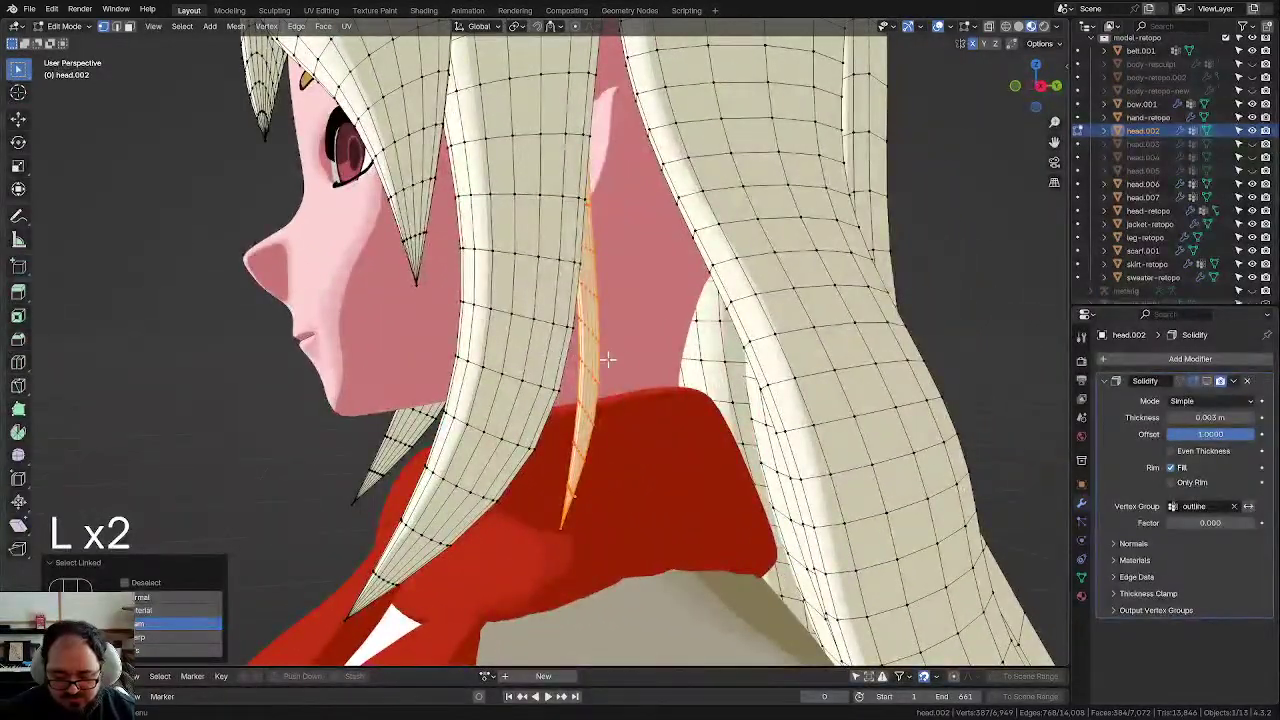
key(q)
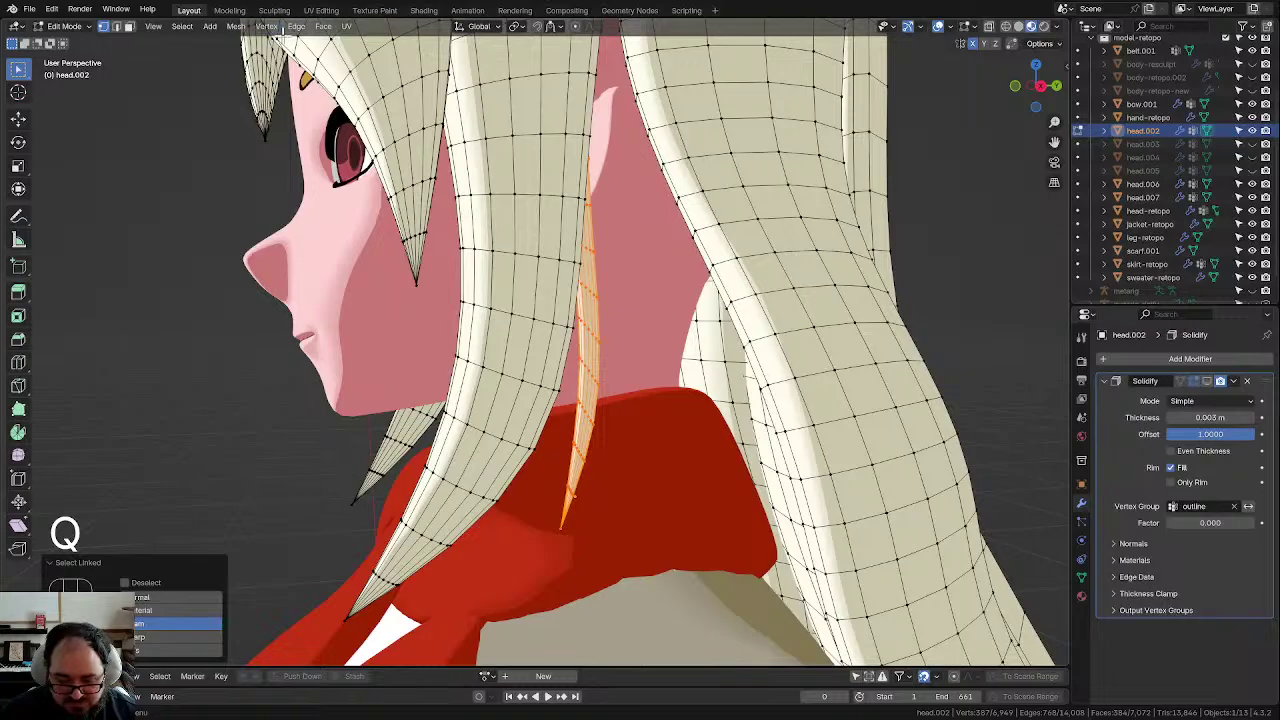
click(280, 27)
mouse_move(298, 28)
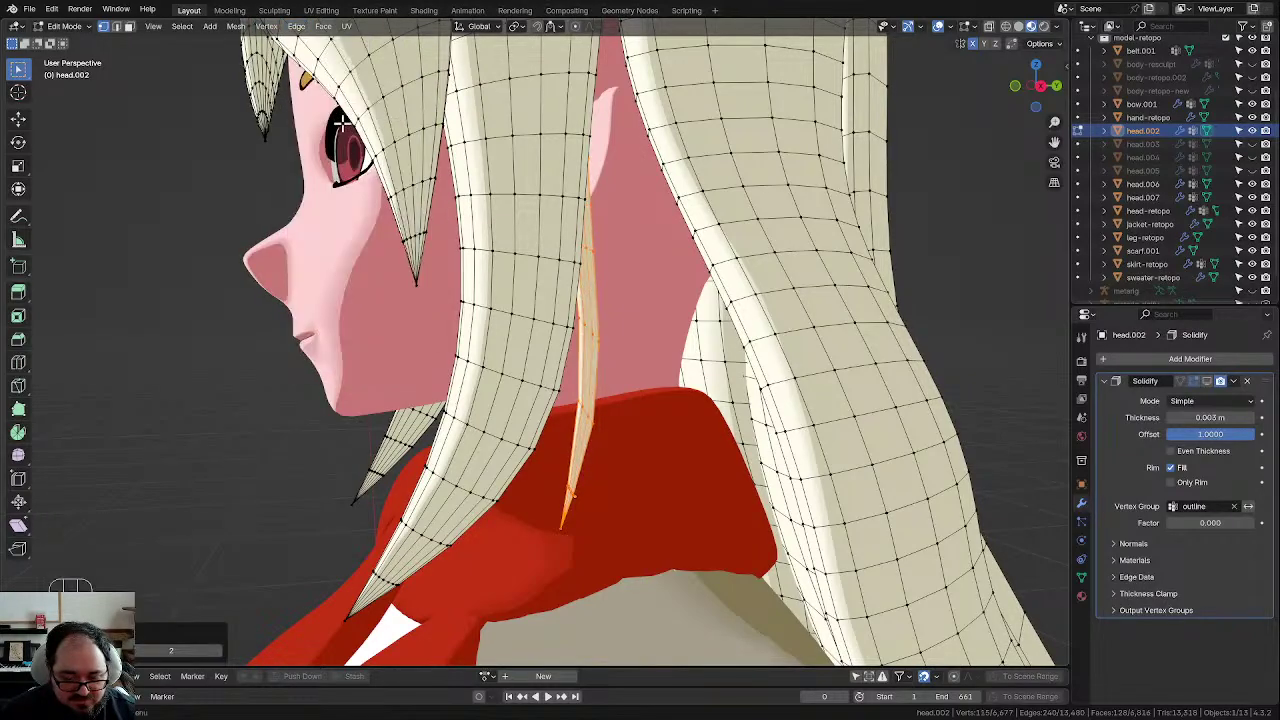
key(Tab)
middle_drag(313, 380, 555, 362)
key(Tab)
scroll(500, 363, up, 1)
click(210, 415)
Step: Add three loop cuts across the lower part of the thin strand on the character's left side and smooth the whole strand's vertices
key(ctrl+r)
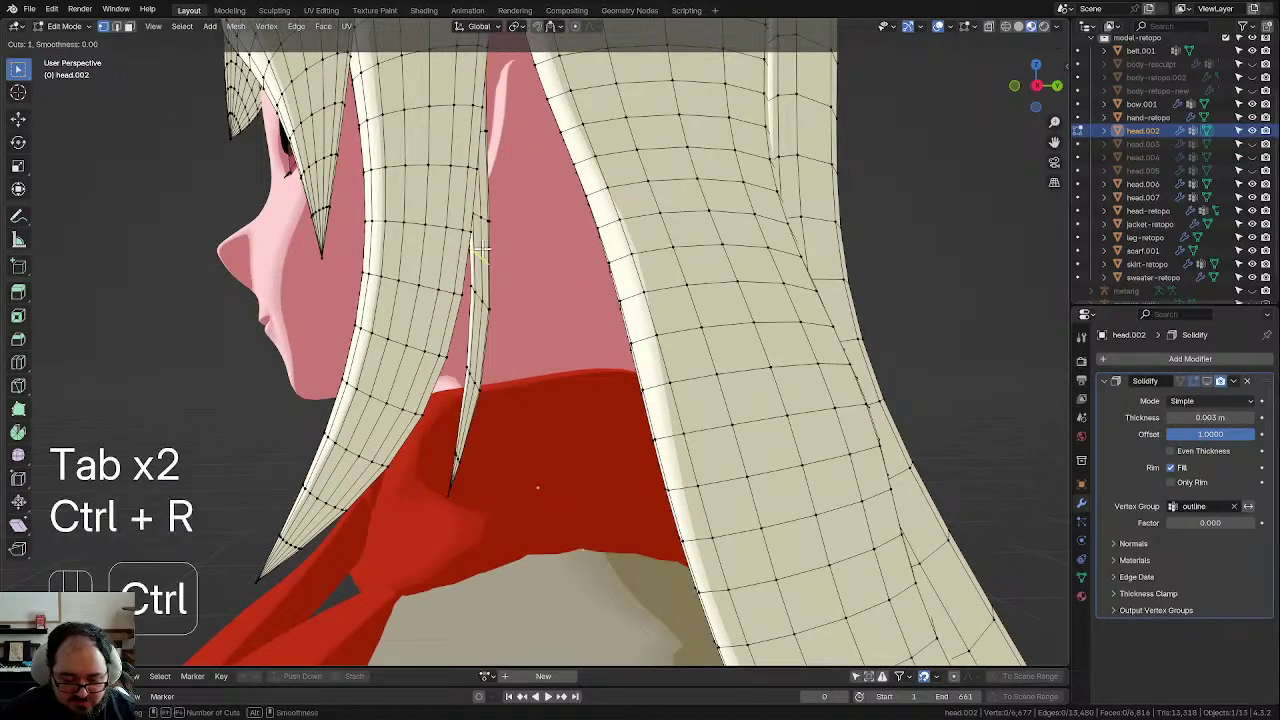
click(478, 300)
key(ctrl+r)
click(478, 318)
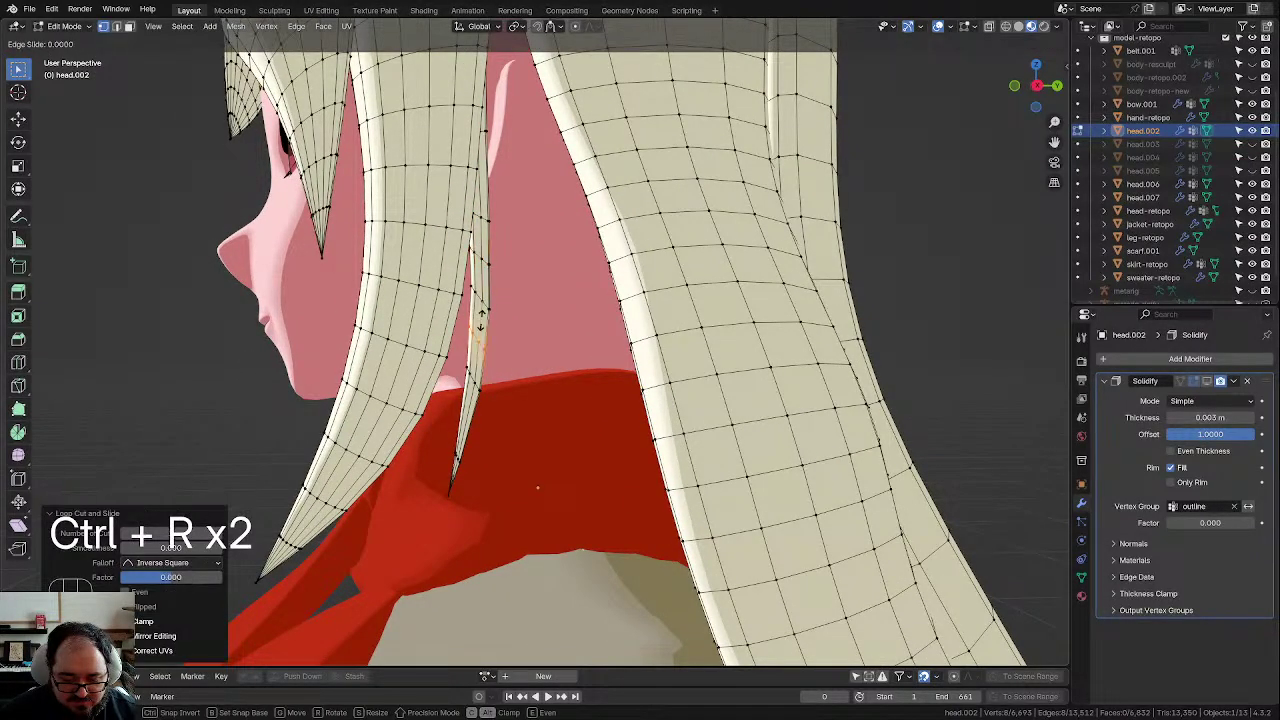
key(ctrl+r)
click(490, 332)
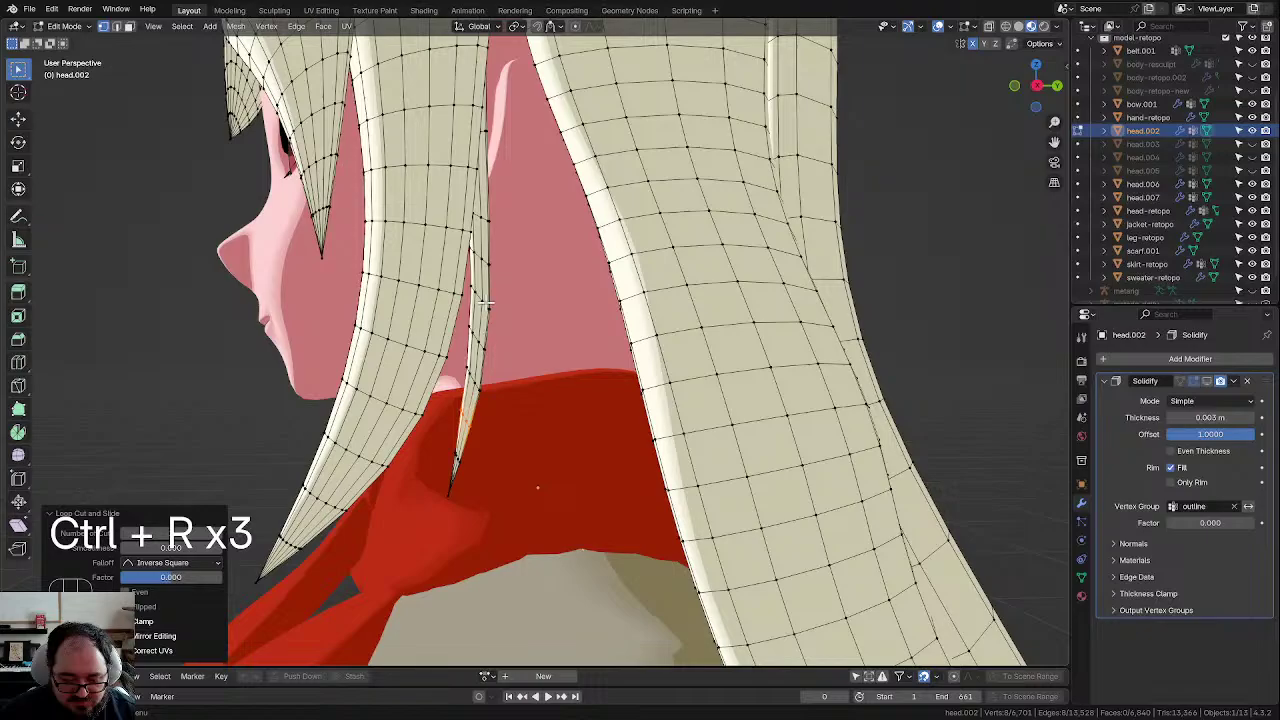
key(l)
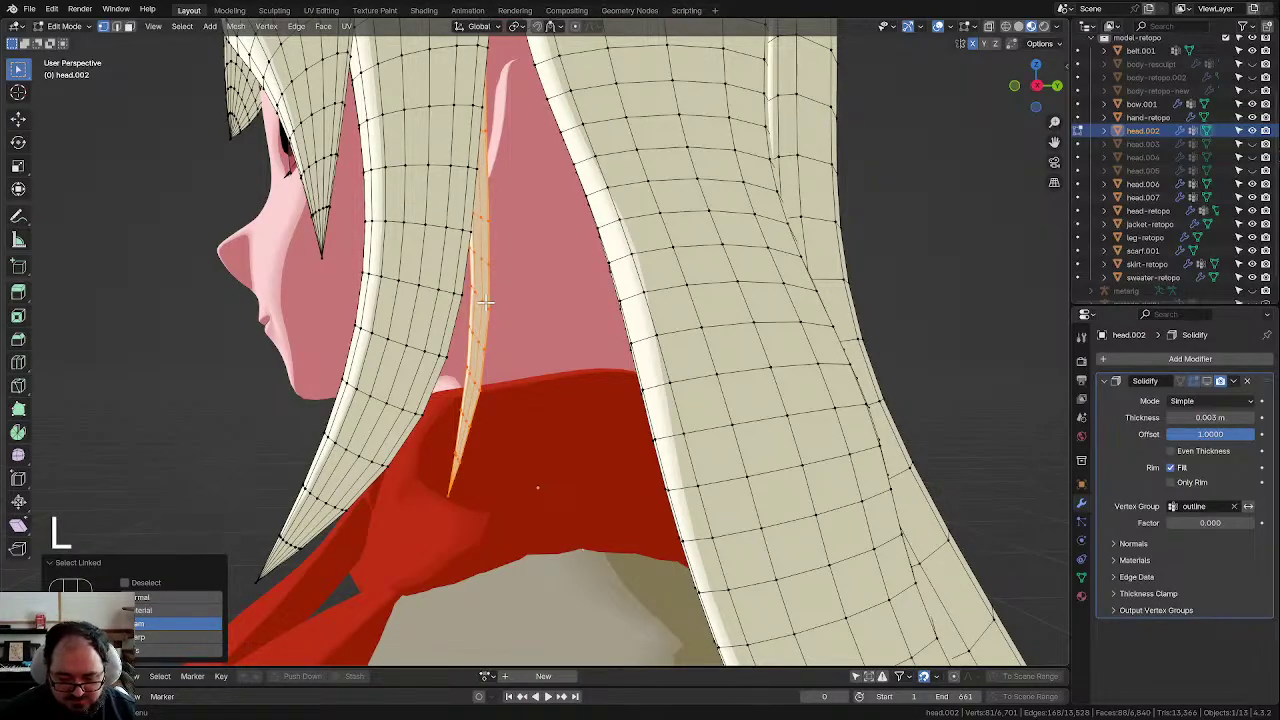
key(d)
click(547, 351)
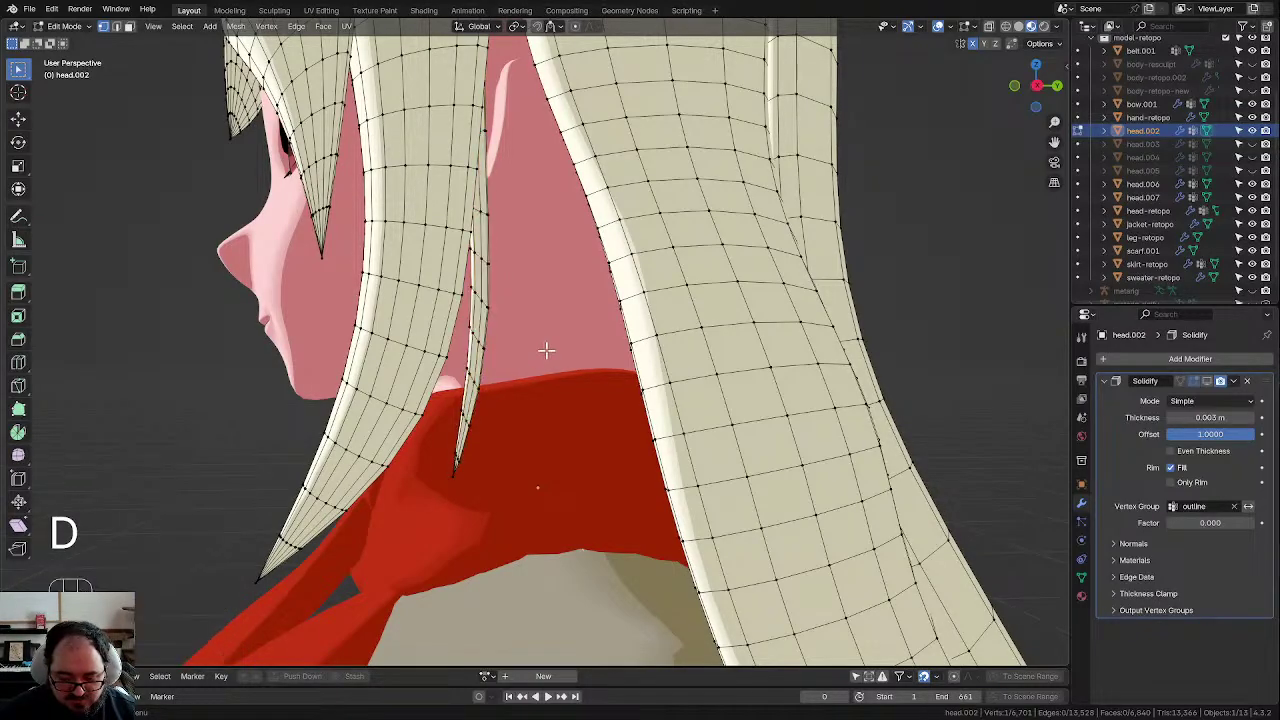
Step: Add three loop cuts across the thin strand on the character's right side and smooth the whole strand's vertices
scroll(526, 351, down, 3)
middle_drag(524, 351, 651, 358)
scroll(651, 358, up, 3)
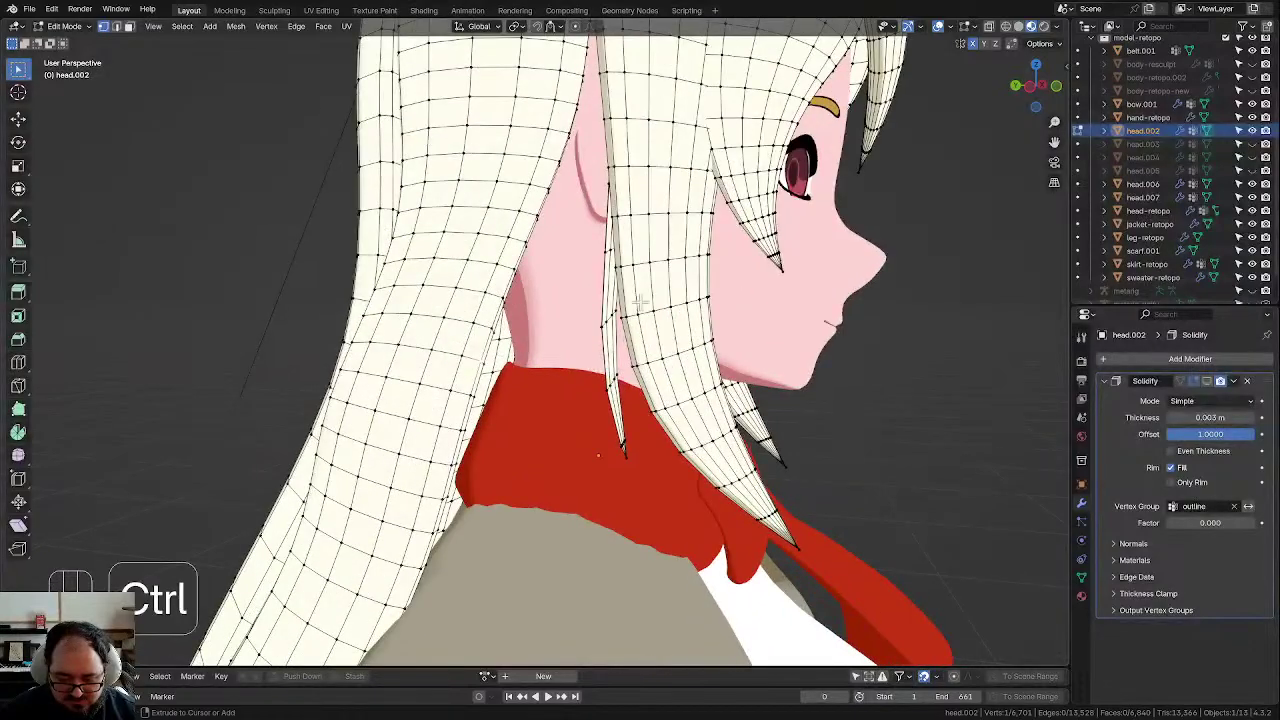
key(ctrl+r)
double_click(610, 288)
key(ctrl+r)
key(ctrl+r)
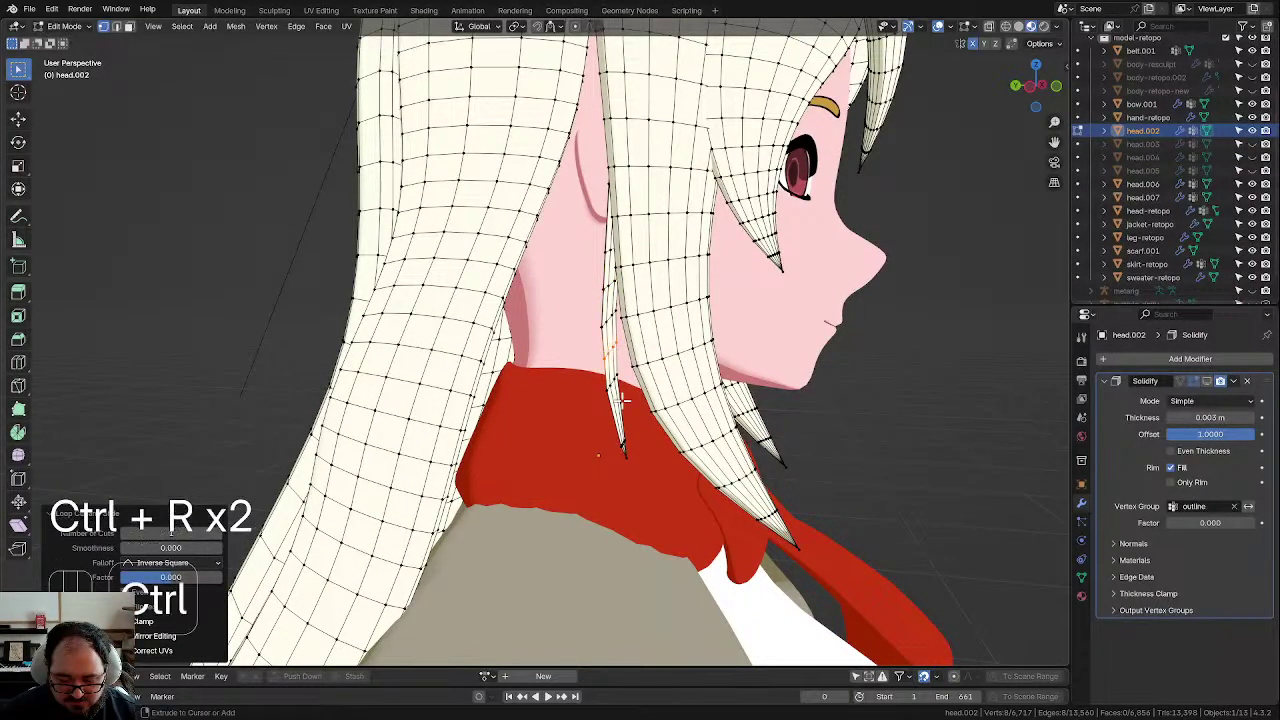
click(616, 408)
key(l)
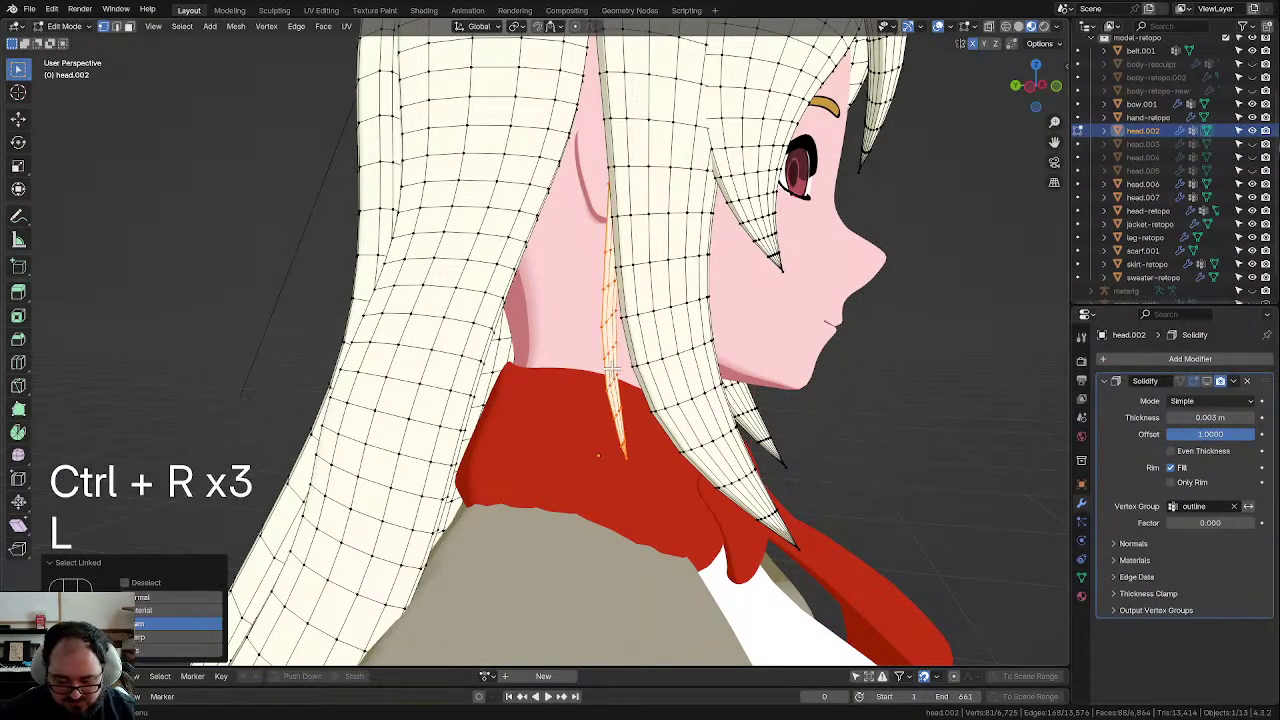
key(d)
Step: Examine the simplified side strands around the face from the front in Object Mode with nothing selected
middle_drag(642, 371, 470, 376)
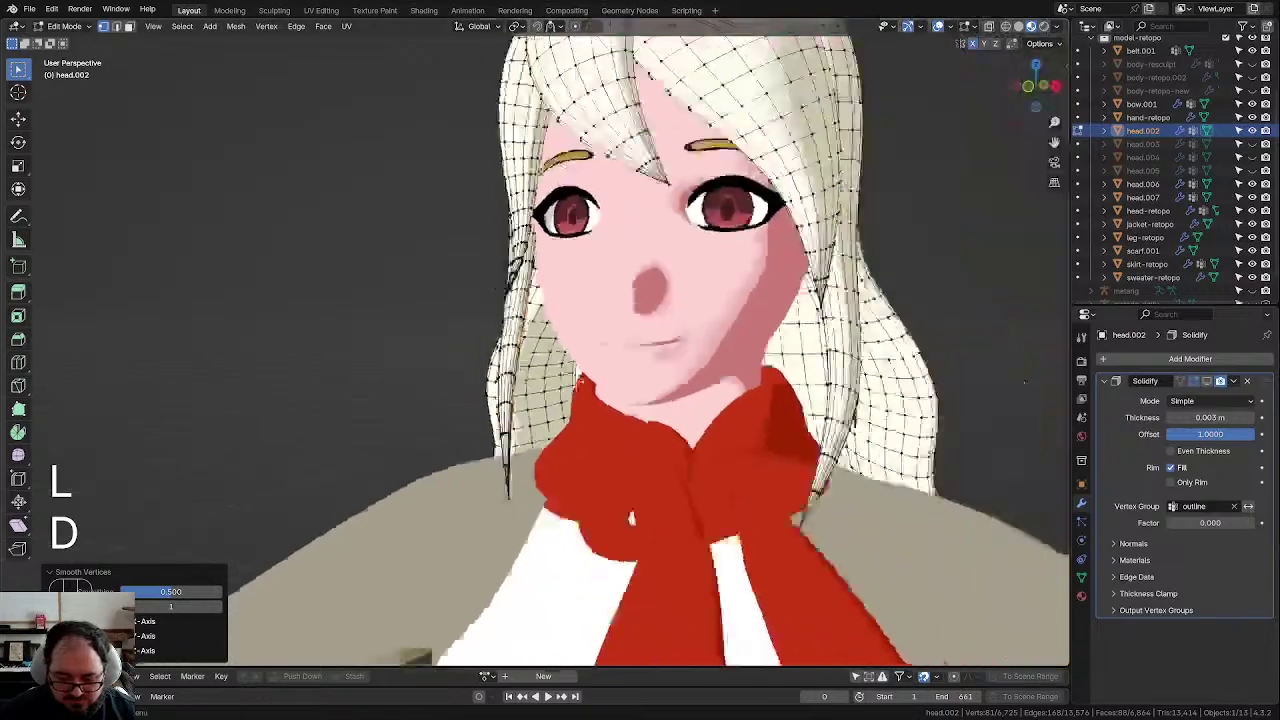
scroll(640, 370, down, 3)
middle_drag(930, 368, 785, 367)
click(836, 297)
middle_drag(478, 330, 568, 338)
key(Tab)
scroll(570, 338, down, 2)
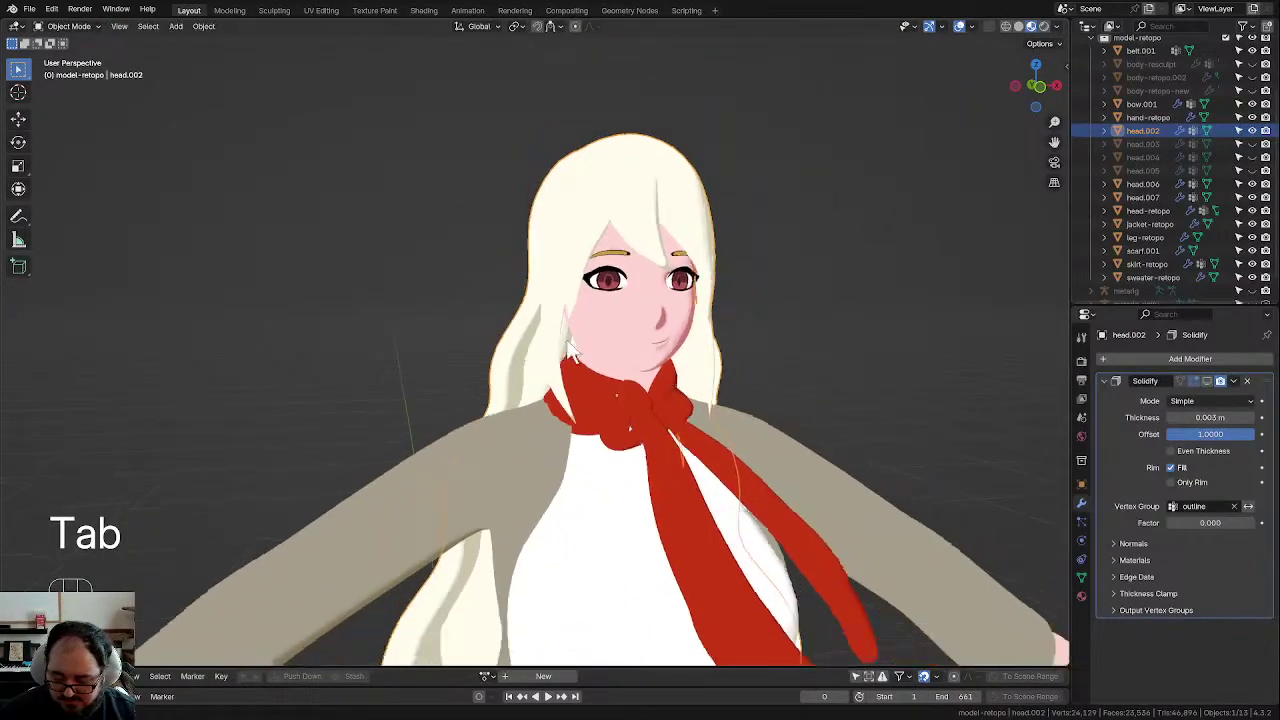
shift+middle_drag(633, 369, 591, 320)
mouse_move(693, 352)
middle_down()
mouse_move(587, 350)
mouse_move(656, 366)
mouse_move(684, 350)
mouse_move(671, 345)
middle_up()
key(alt+a)
middle_drag(583, 272, 597, 300)
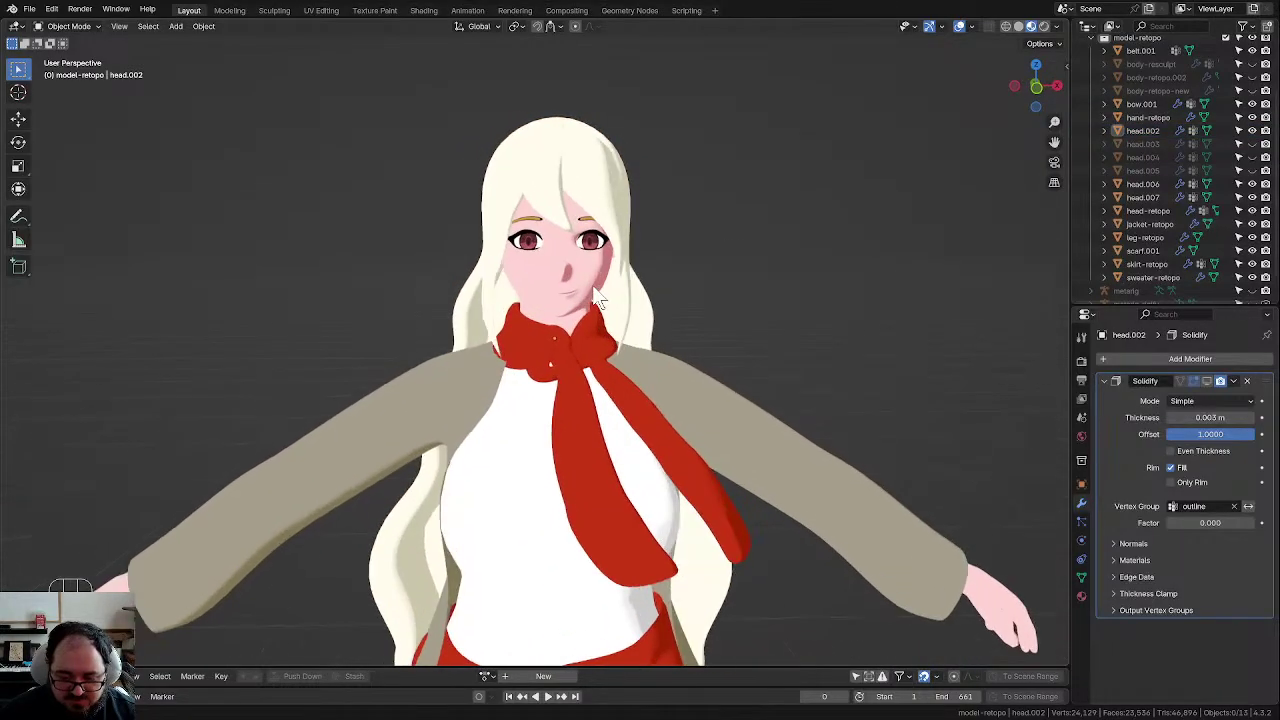
Step: Try to flatten the crown of the head.002 hair in Sculpt Mode using the Grab brush with a 445 px radius
click(563, 131)
key(KP_1)
scroll(784, 152, up, 2)
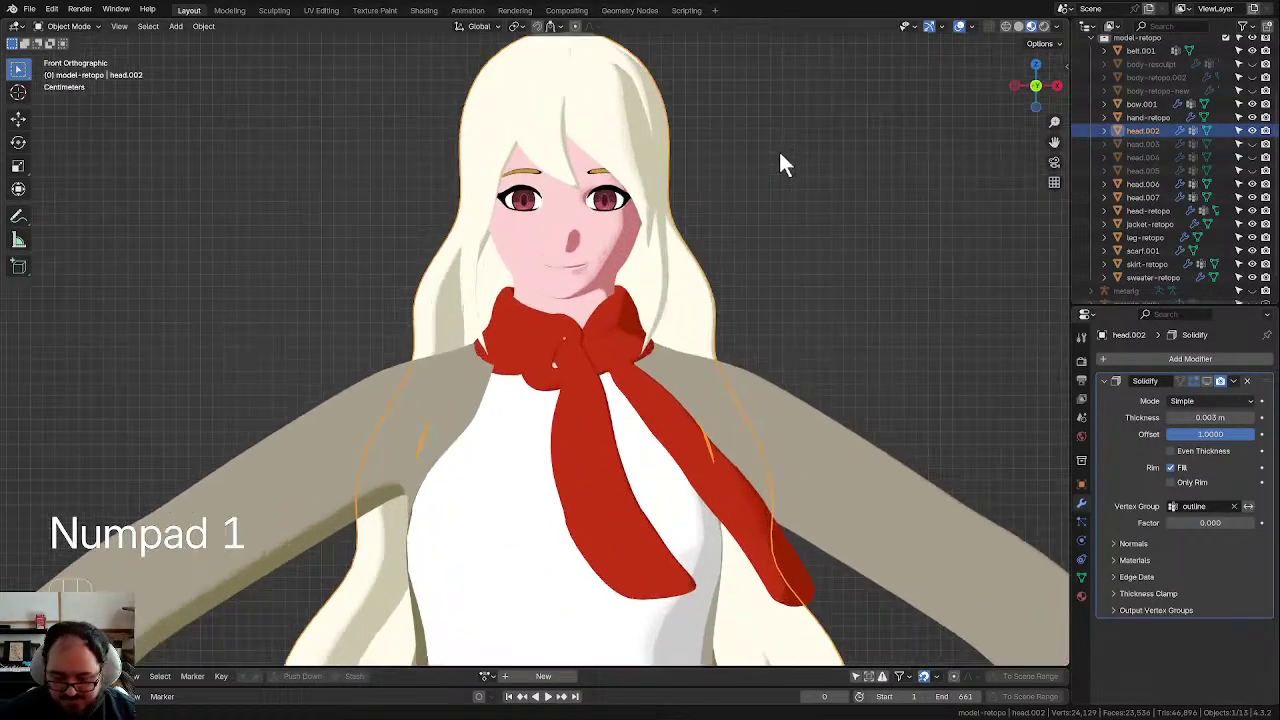
shift+middle_drag(703, 142, 702, 317)
scroll(701, 290, up, 3)
key(Tab)
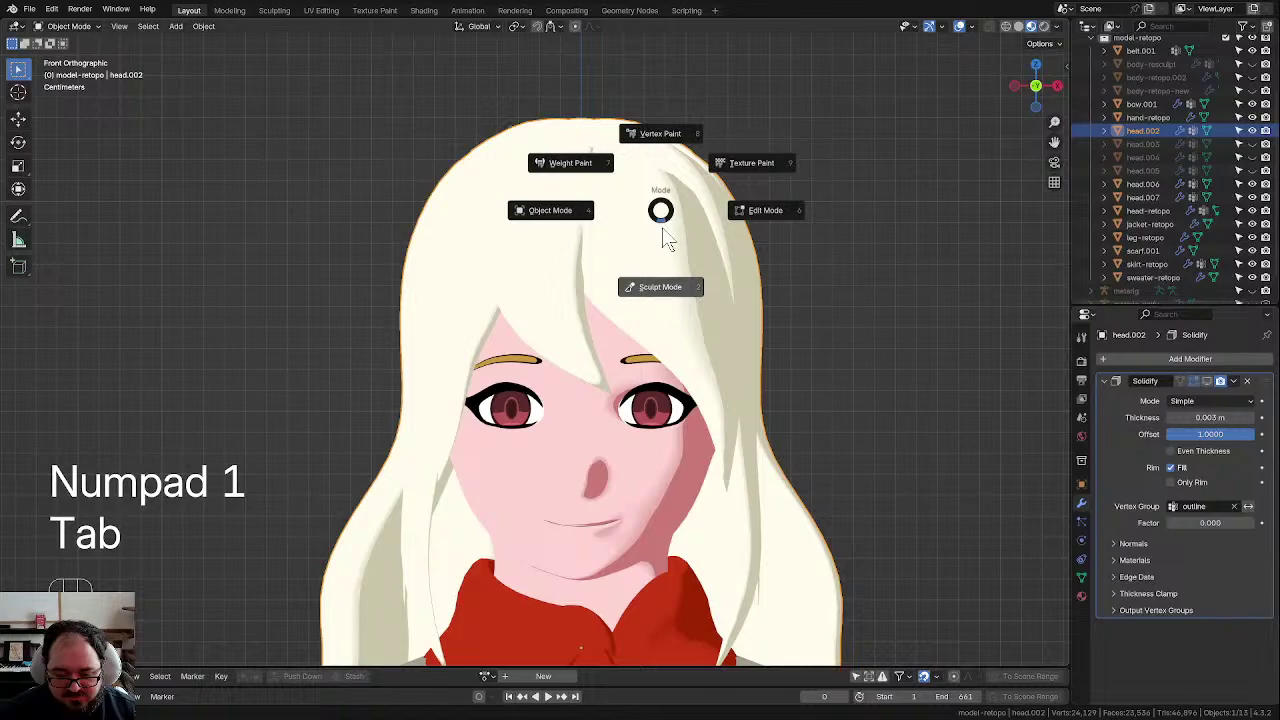
click(660, 287)
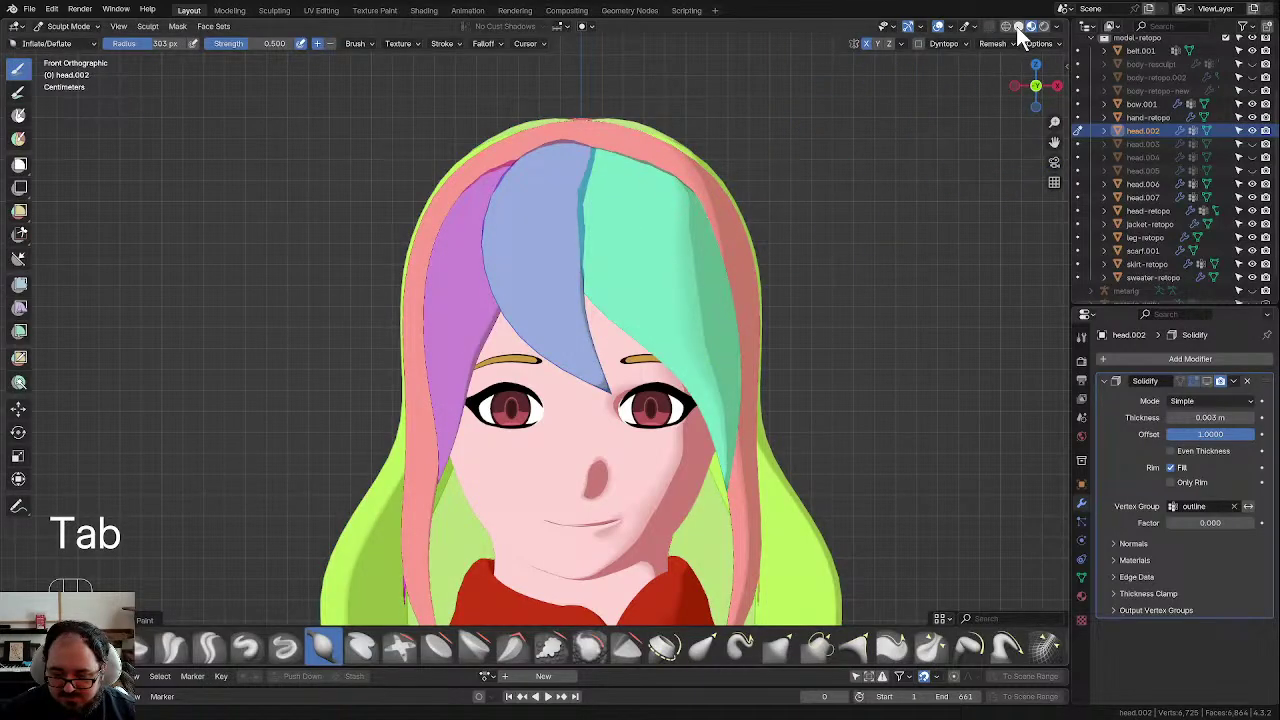
key(g)
key(f)
click(763, 151)
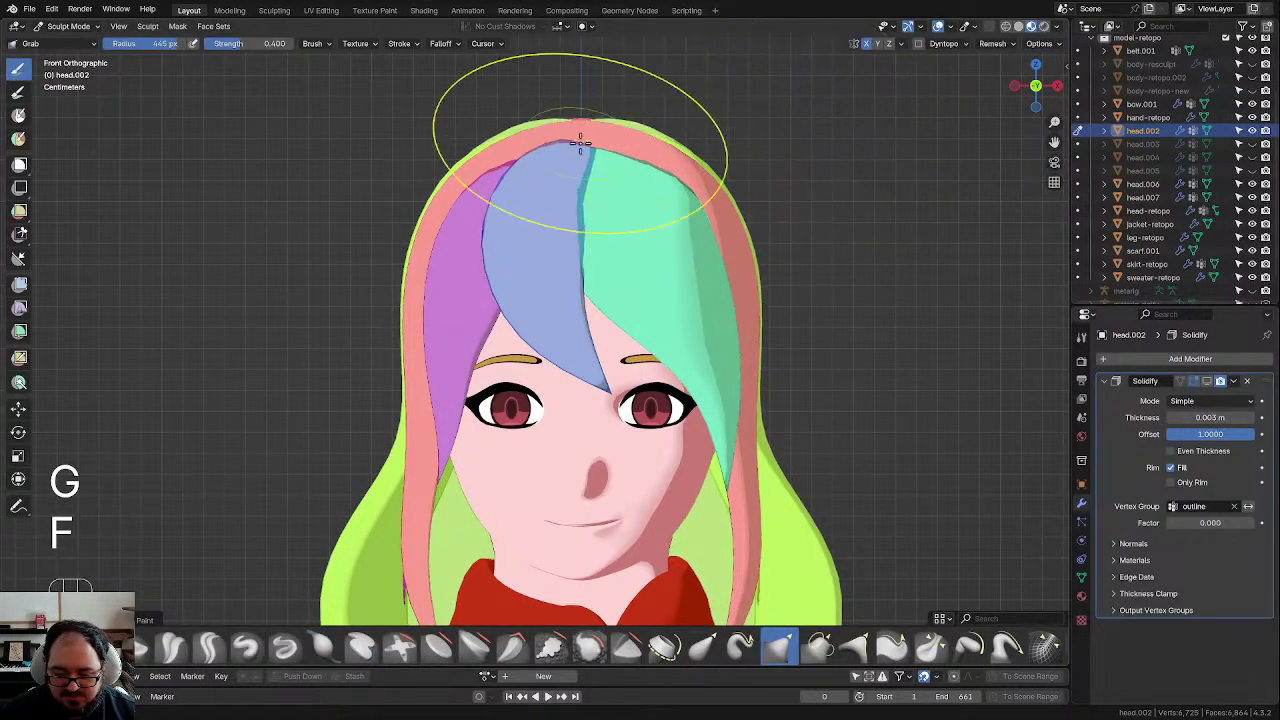
scroll(588, 141, up, 2)
shift+middle_drag(614, 131, 577, 205)
scroll(574, 202, up, 1)
drag(565, 97, 565, 114)
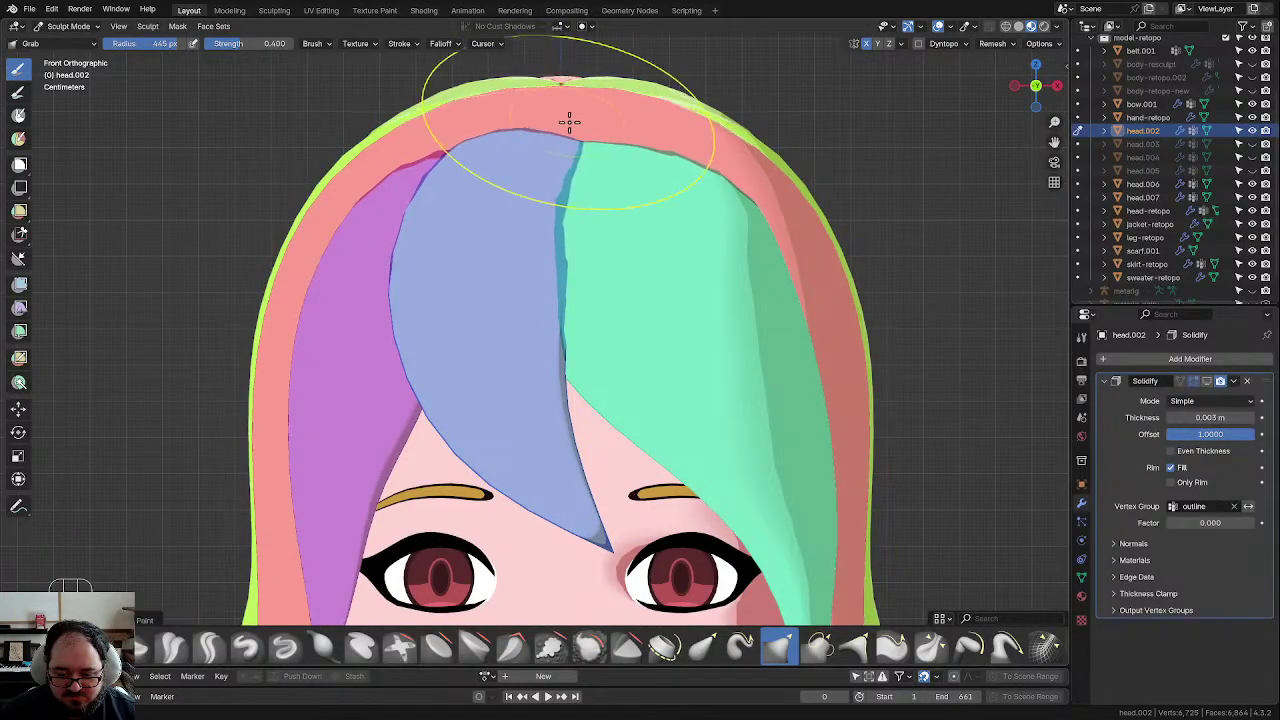
scroll(566, 148, down, 2)
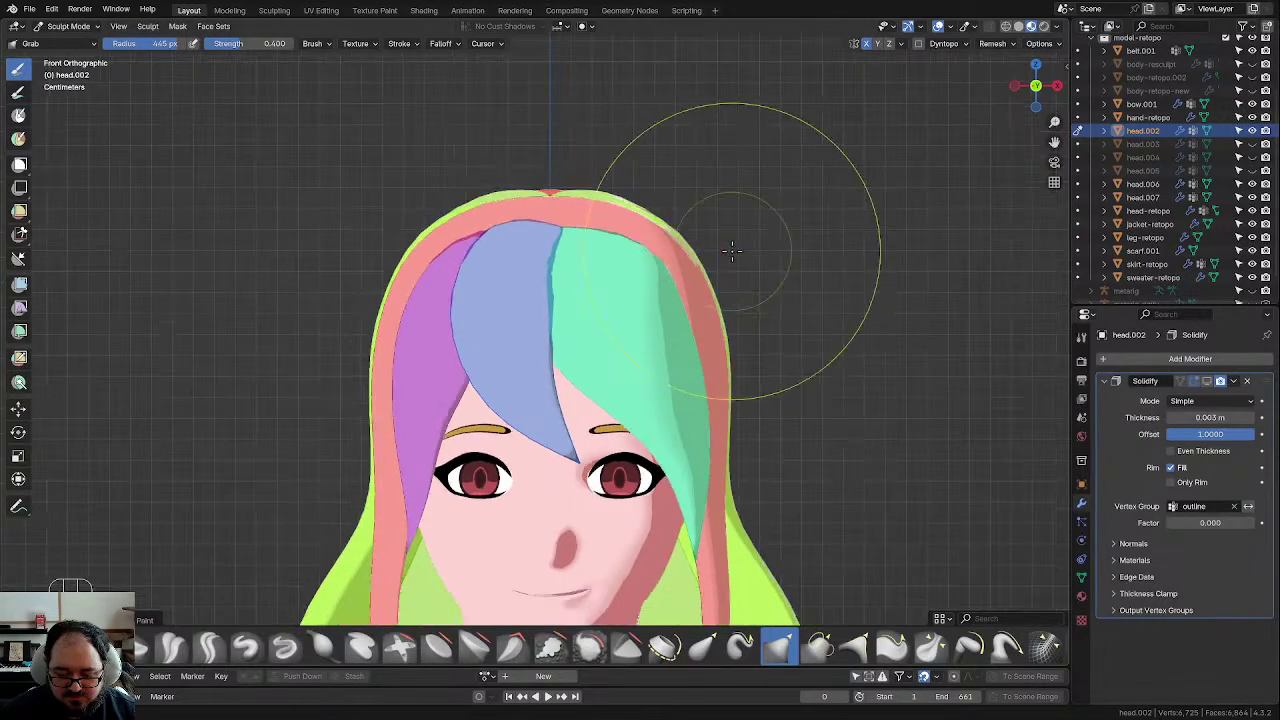
Step: Examine the resculpted crown of the hair from the front in Sculpt Mode and Object Mode
middle_drag(771, 214, 540, 220)
scroll(562, 229, up, 2)
scroll(563, 227, down, 1)
scroll(554, 218, down, 2)
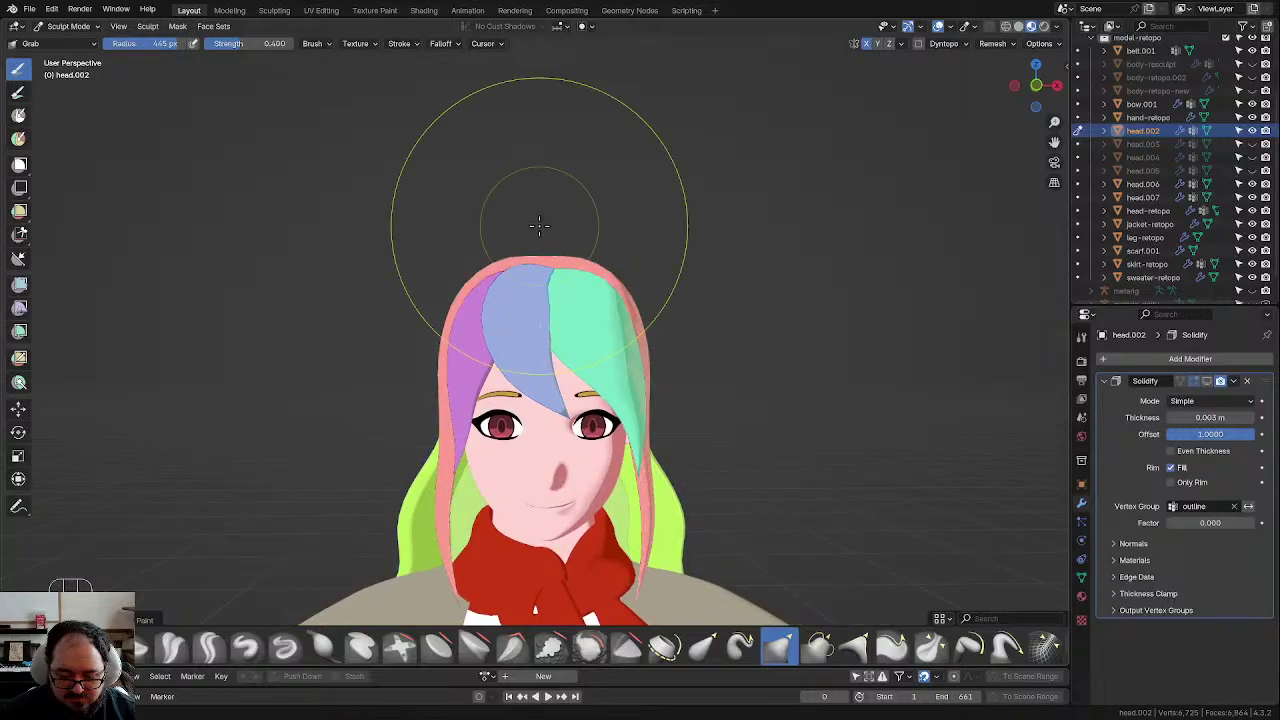
key(Tab)
scroll(724, 288, down, 2)
click(722, 290)
scroll(669, 335, down, 1)
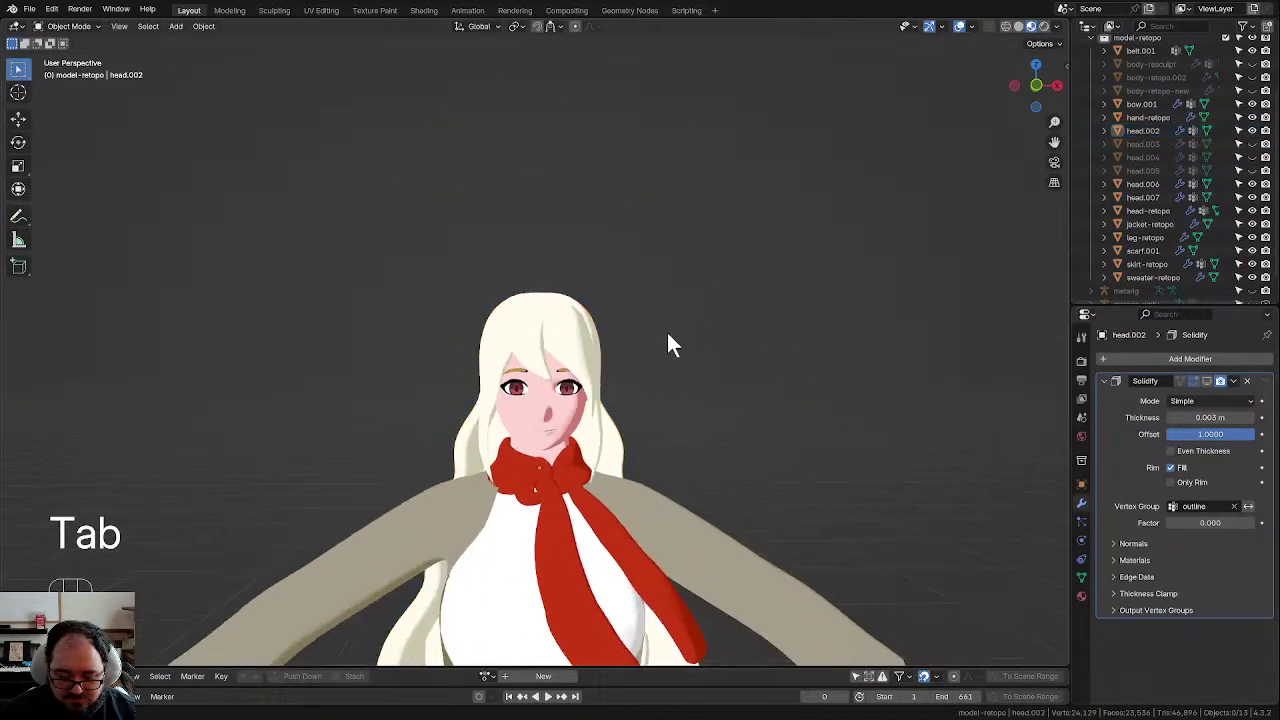
shift+middle_drag(668, 336, 664, 255)
scroll(666, 262, up, 1)
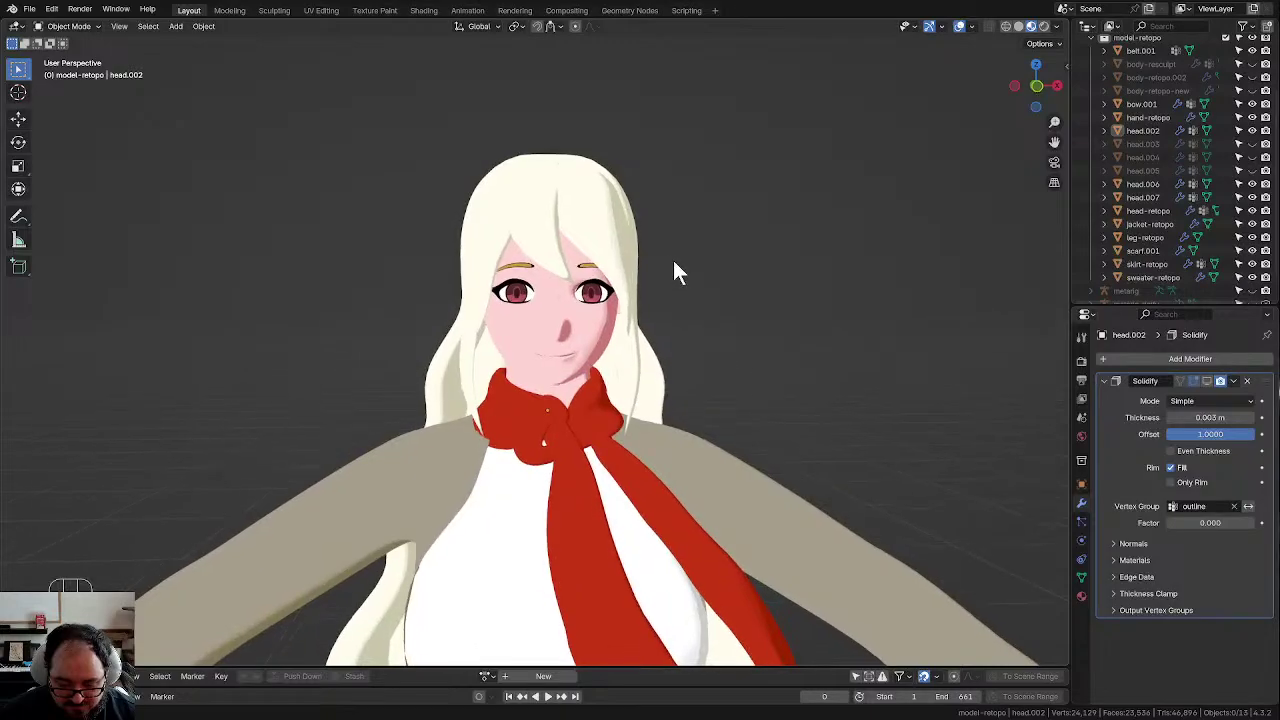
Step: Undo the sculpting of the hair crown and return the hair to Object Mode
key(ctrl+z)
key(ctrl+z)
key(ctrl+z)
key(ctrl+z)
key(ctrl+z)
key(ctrl+z)
key(ctrl+z)
key(ctrl+z)
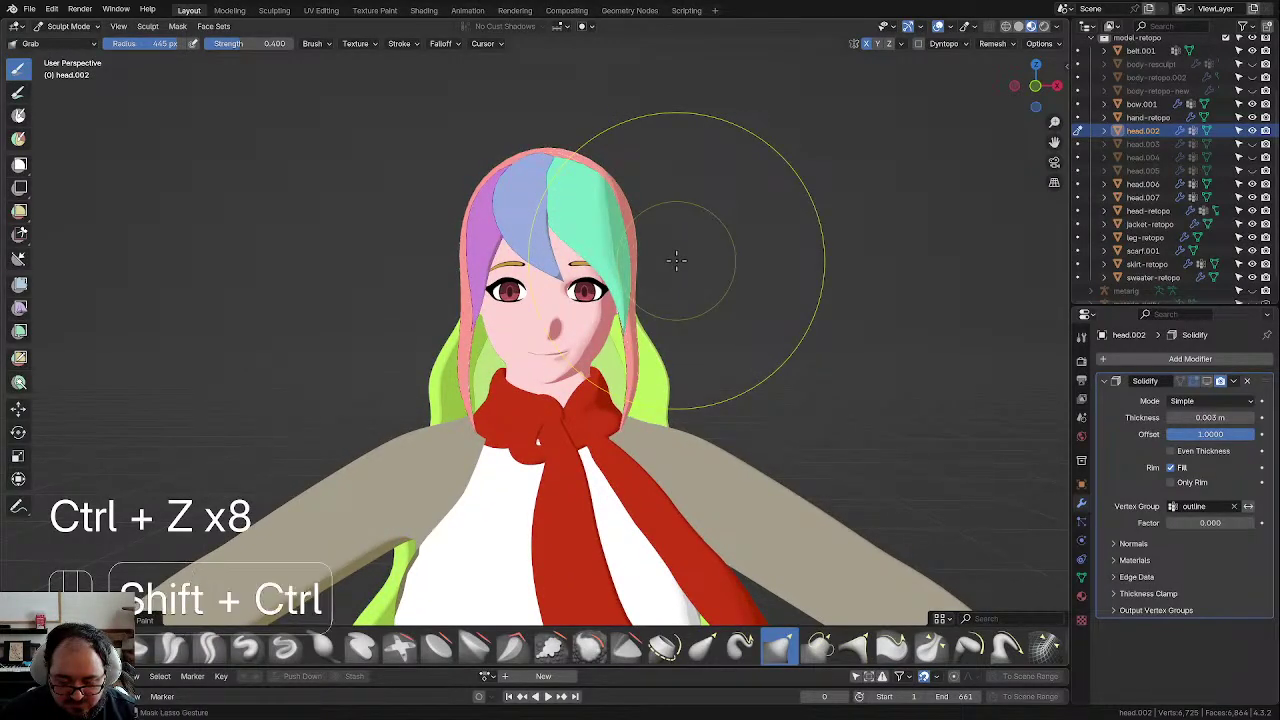
key(ctrl+shift+z)
key(Tab)
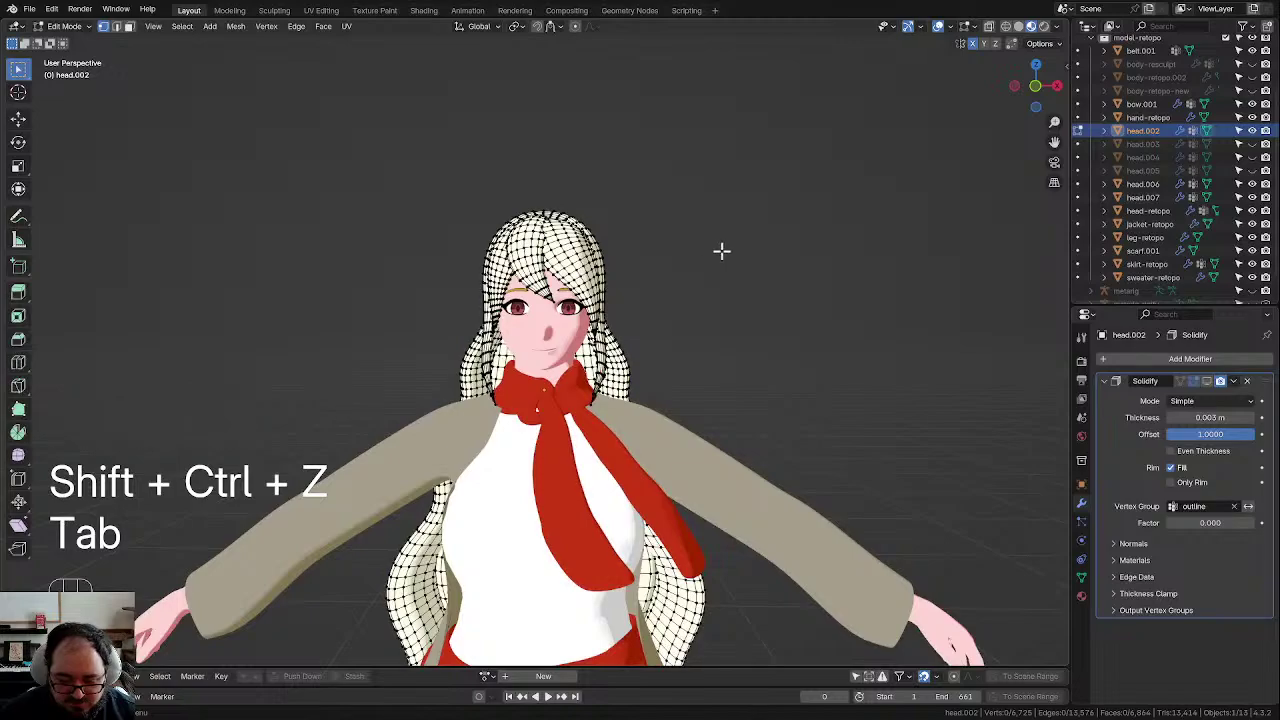
key(Tab)
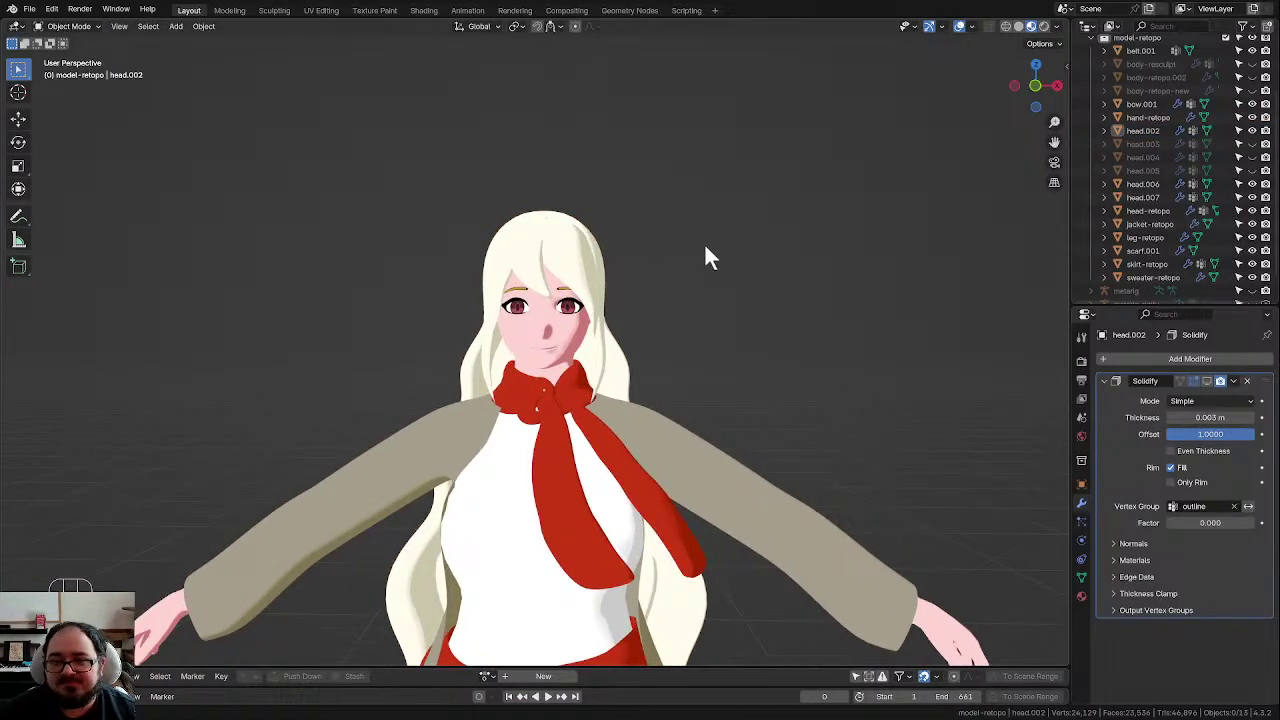
Step: Frame the upper body from the front and save the file
middle_drag(705, 246, 709, 270)
scroll(712, 282, down, 1)
shift+middle_drag(700, 387, 702, 211)
key(ctrl+s)
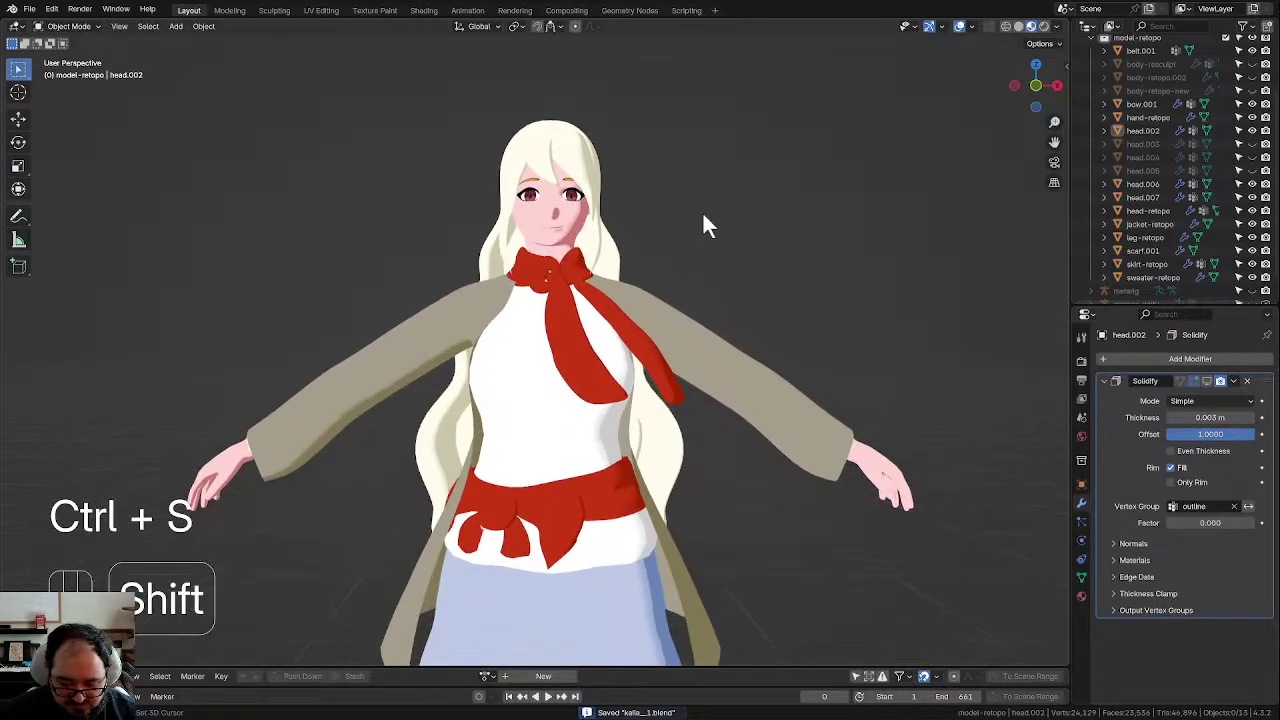
Step: Hide the head-retopo object and show head.003 in its place to compare the two faces
click(561, 227)
scroll(634, 232, up, 2)
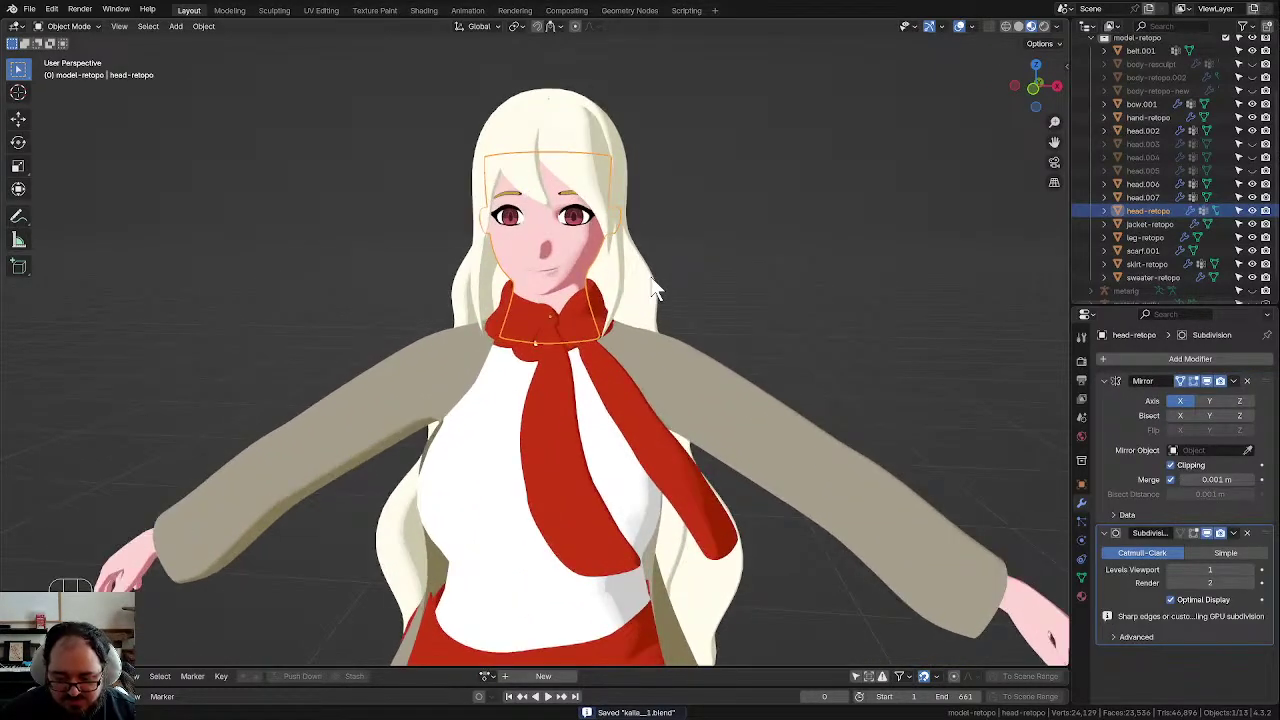
key(Tab)
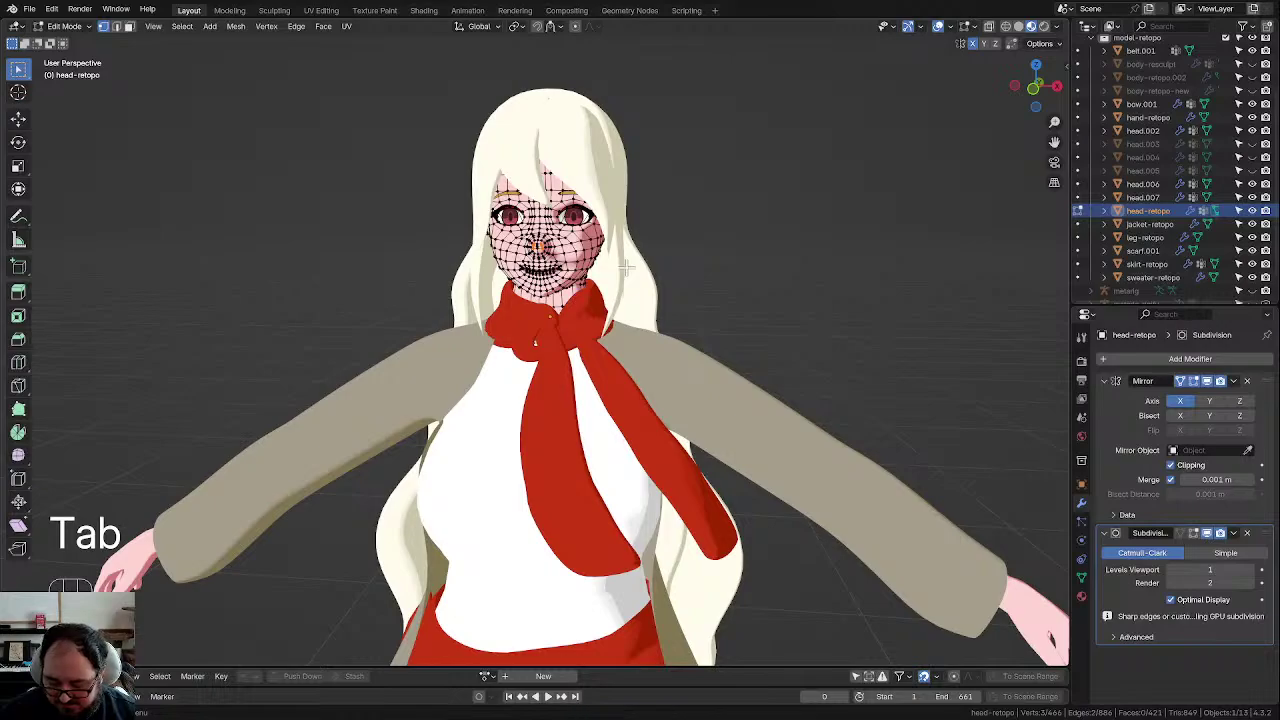
key(Tab)
scroll(593, 233, up, 2)
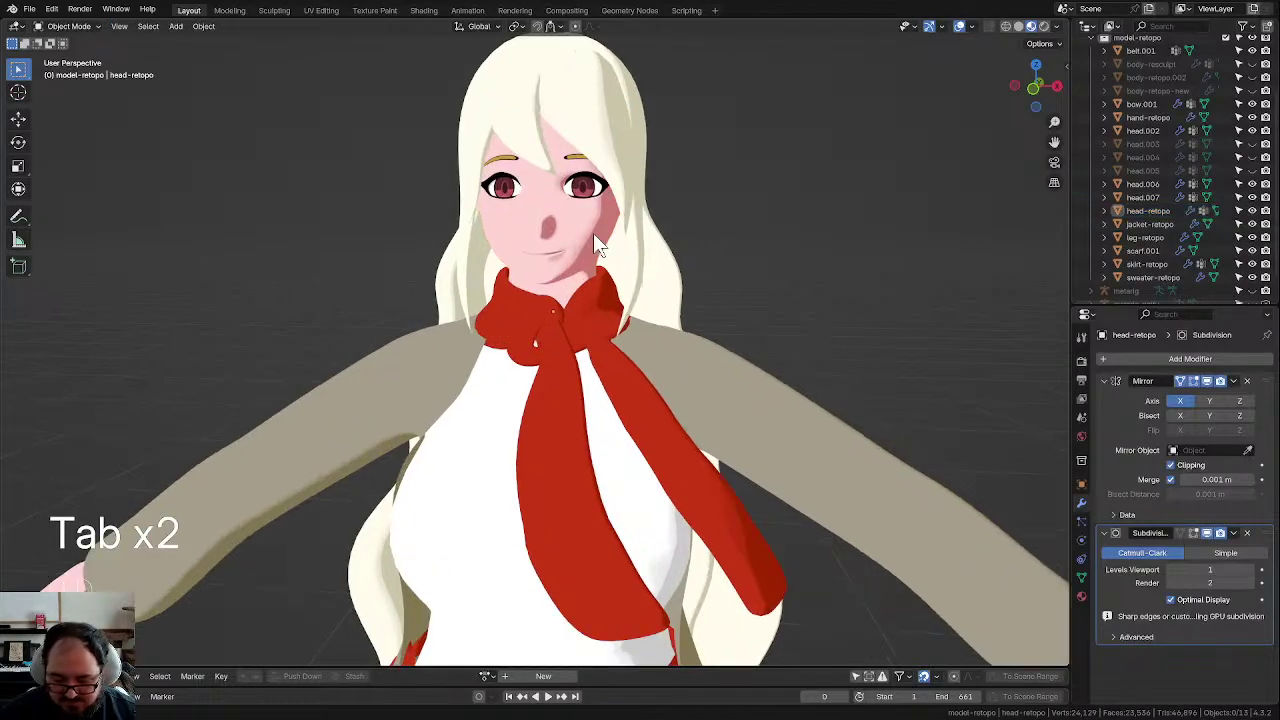
click(589, 235)
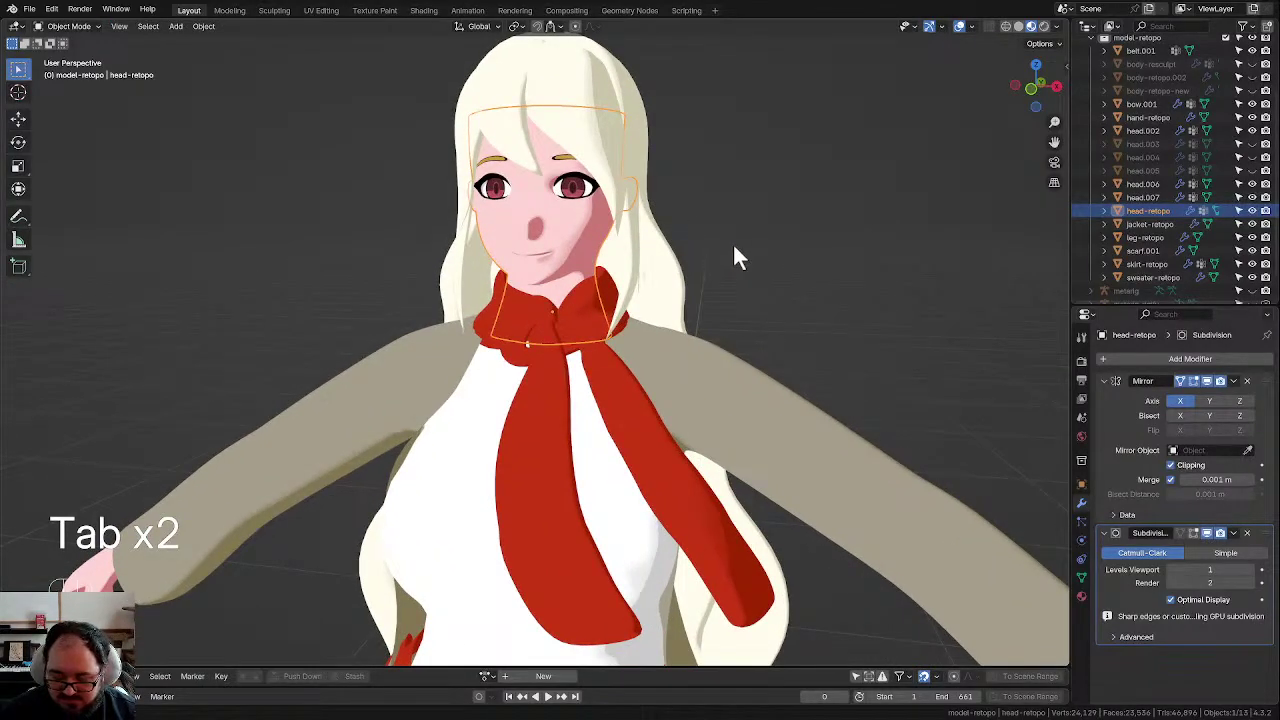
click(1252, 211)
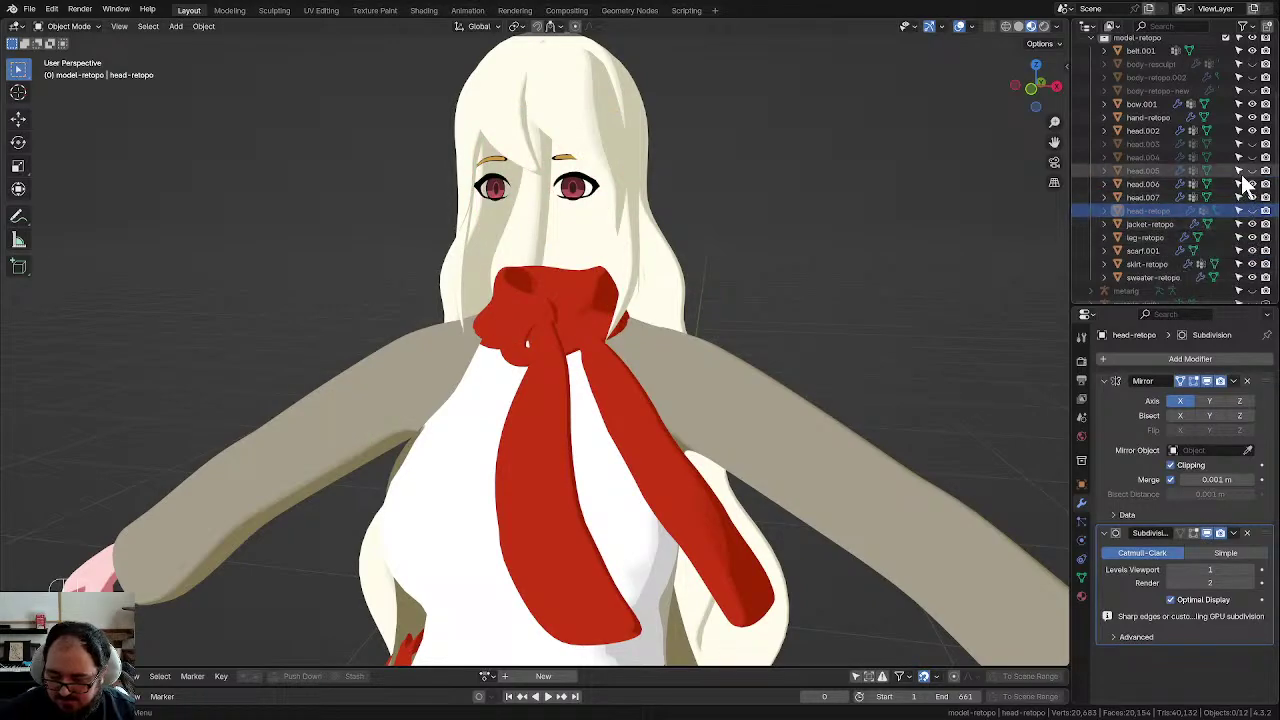
click(1252, 144)
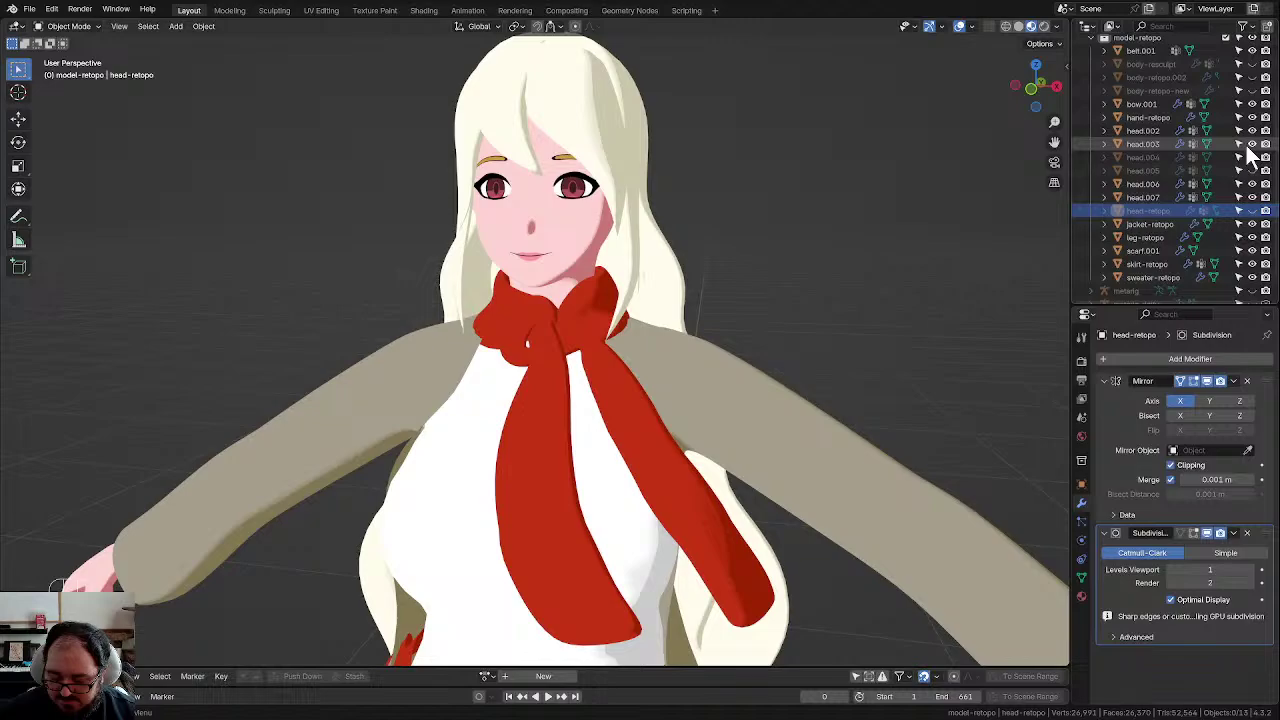
Step: Hide head.003, show the head-retopo object in its place, and save the file
click(1252, 144)
click(1252, 211)
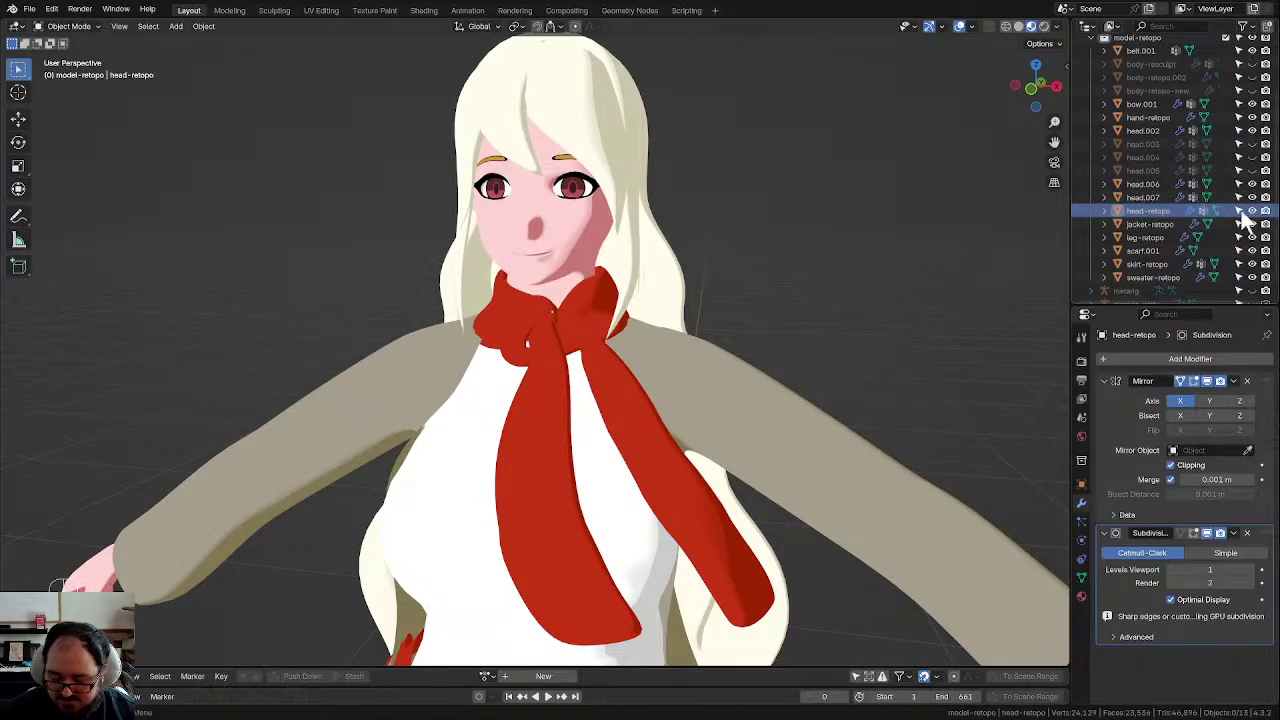
scroll(706, 245, down, 4)
shift+middle_drag(715, 325, 729, 290)
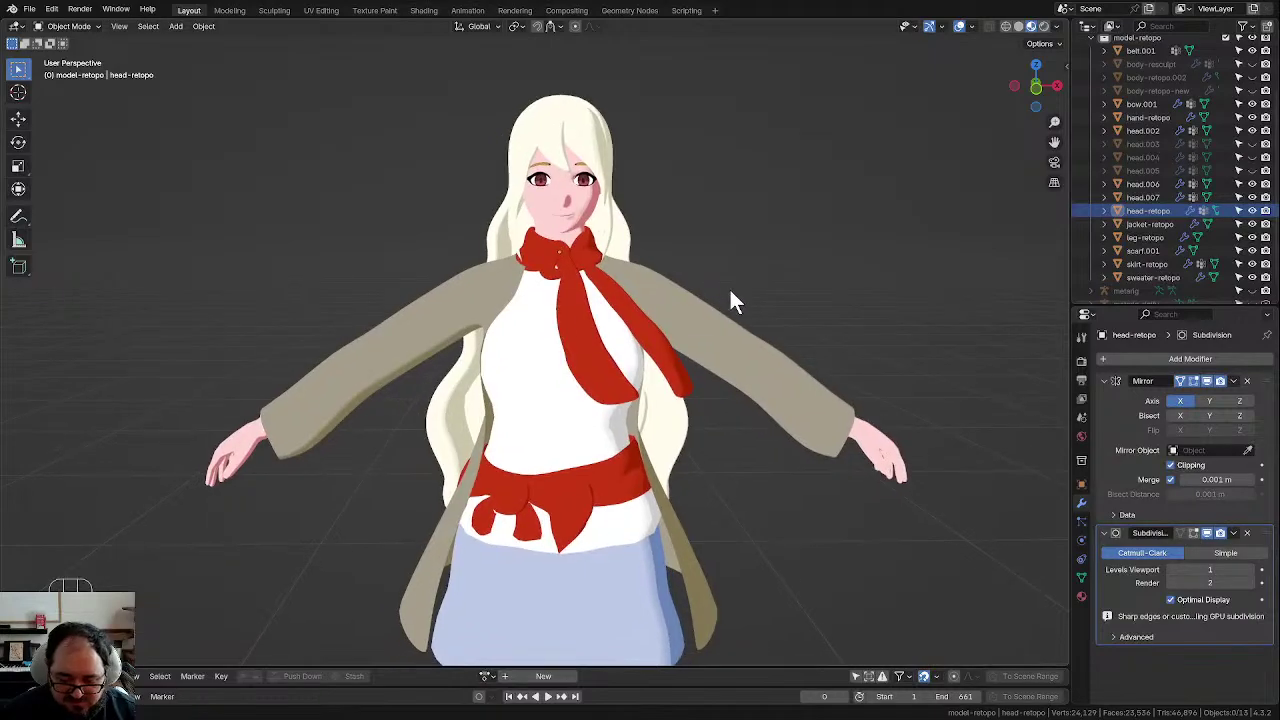
scroll(725, 298, down, 2)
key(ctrl+s)
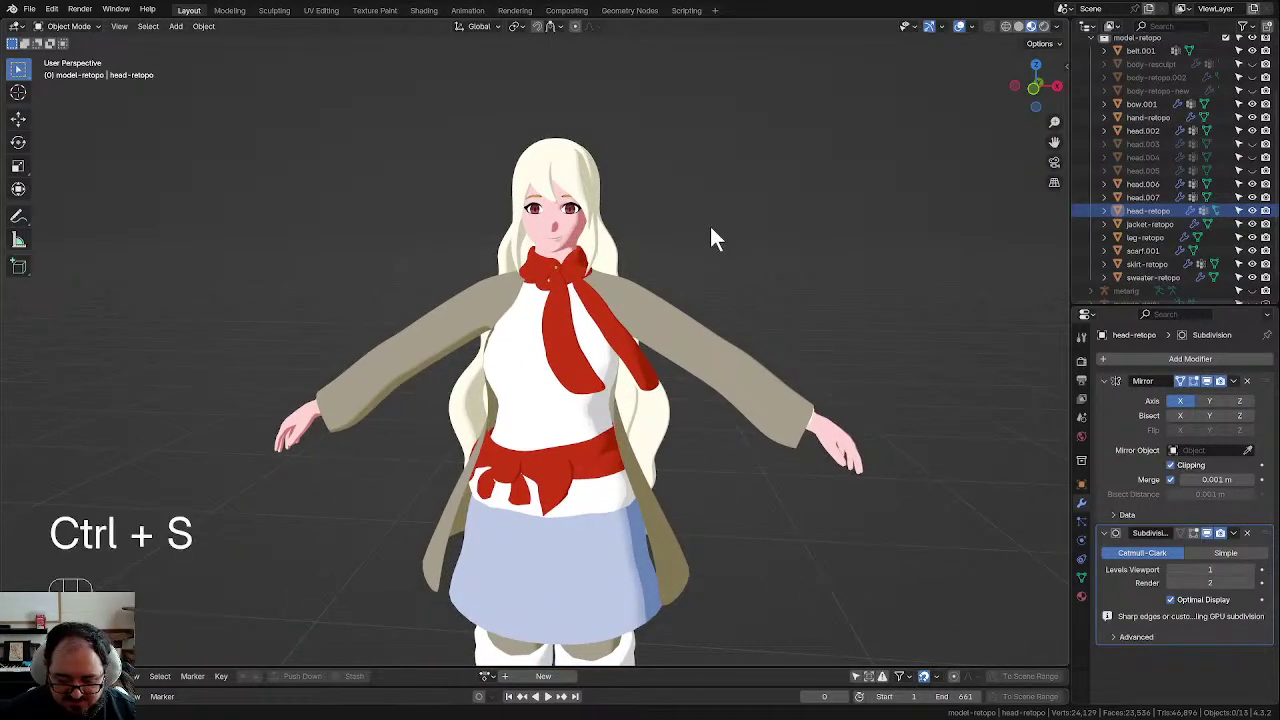
Step: Examine the whole character from the front, the side and the back
scroll(690, 240, up, 3)
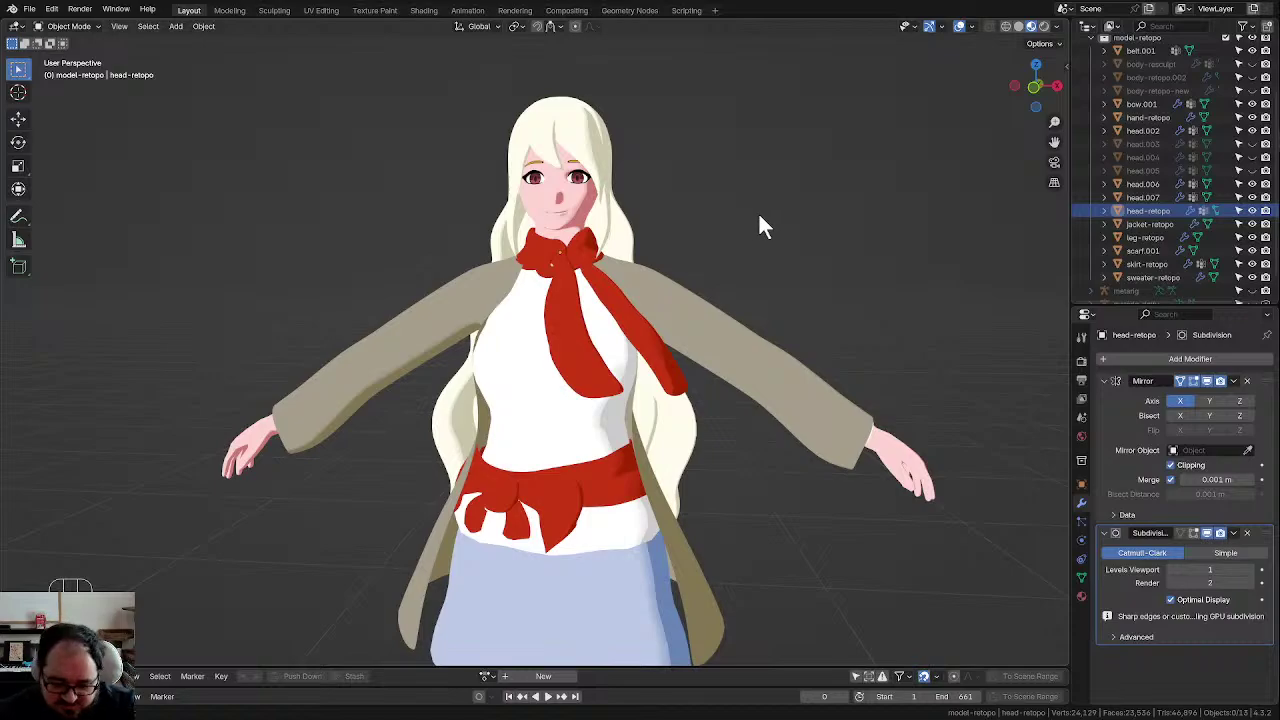
scroll(760, 220, down, 5)
middle_drag(740, 259, 738, 259)
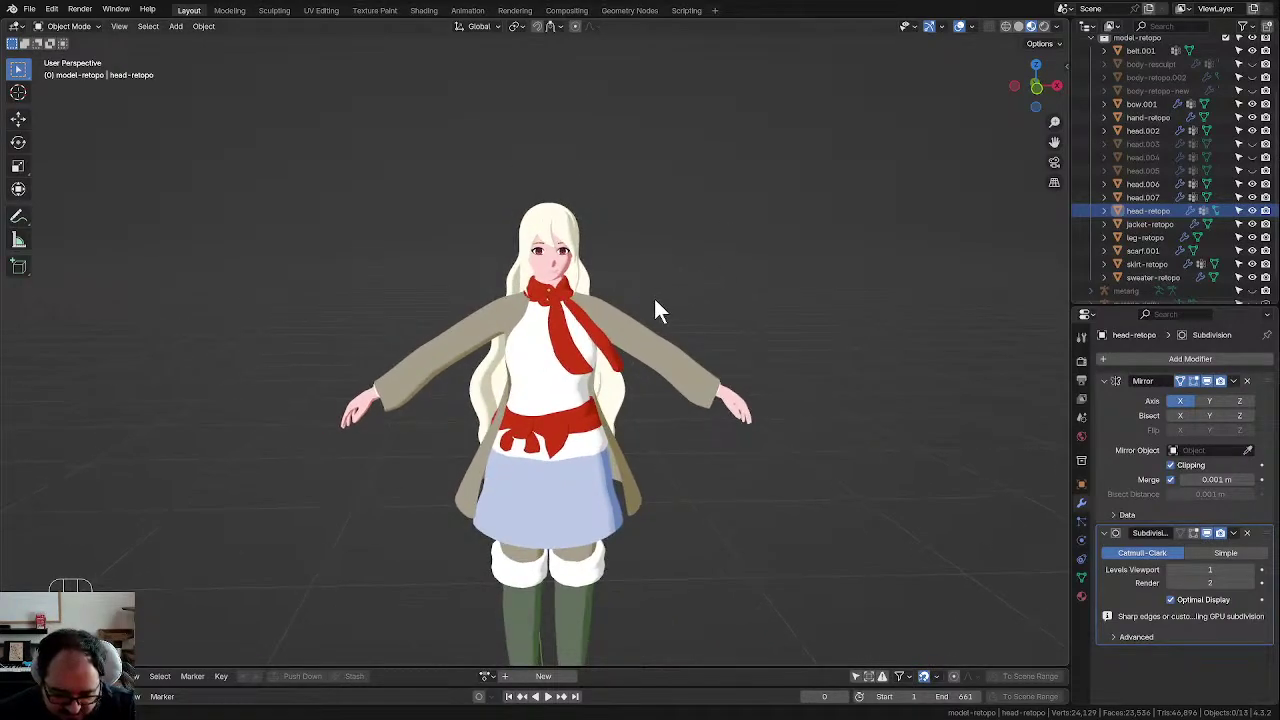
scroll(640, 305, down, 1)
middle_drag(638, 312, 626, 314)
scroll(627, 313, up, 1)
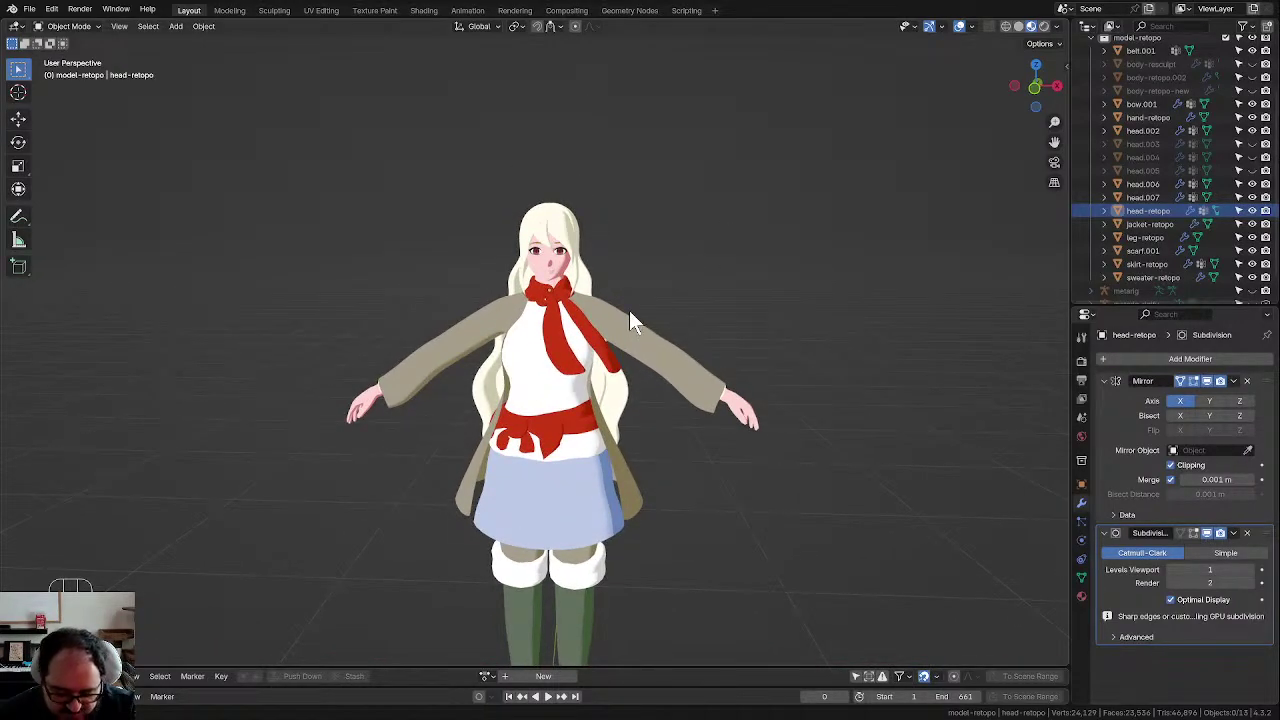
scroll(660, 285, up, 2)
shift+middle_drag(708, 292, 712, 193)
scroll(690, 240, down, 1)
middle_drag(648, 283, 645, 294)
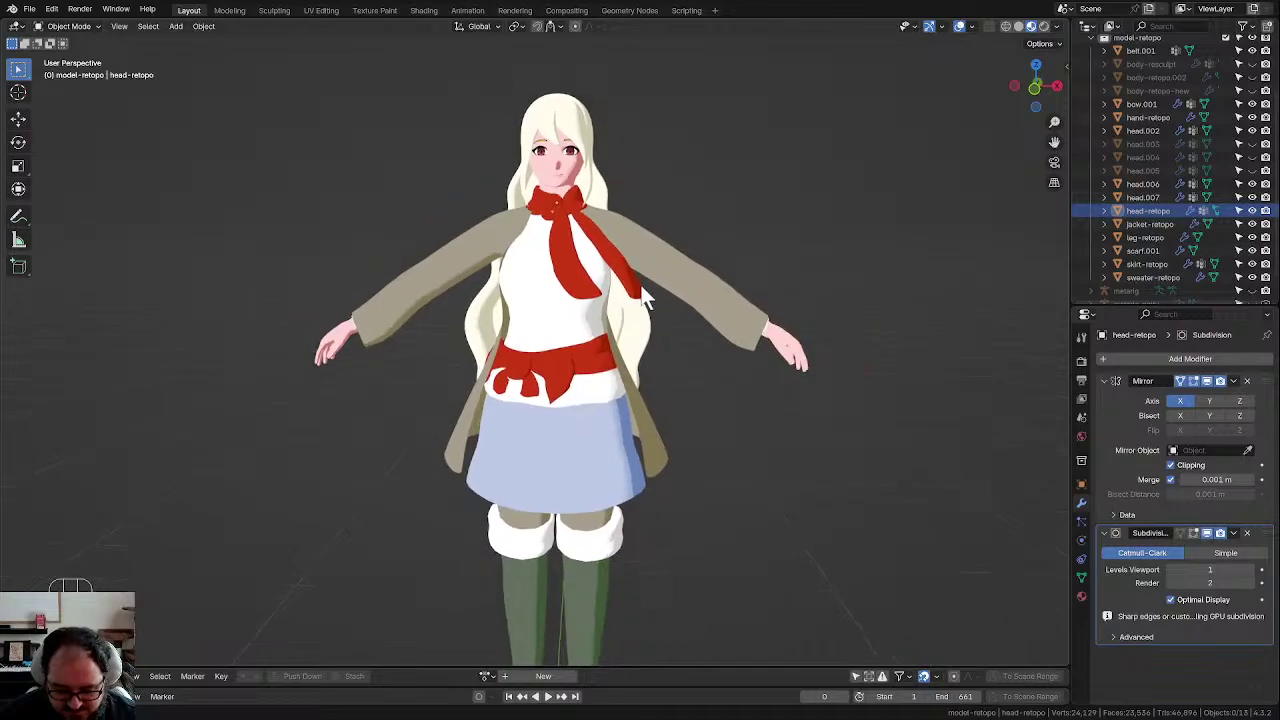
shift+middle_drag(661, 337, 521, 321)
scroll(669, 289, down, 1)
scroll(612, 258, up, 1)
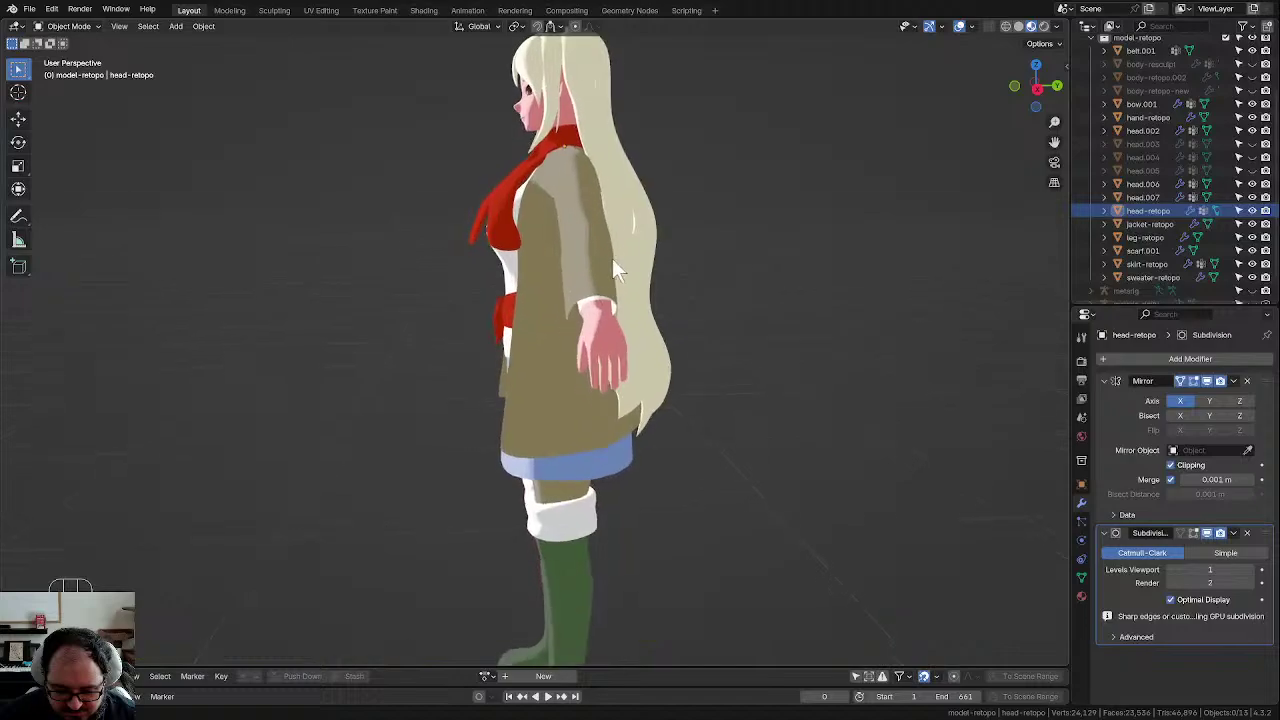
middle_drag(612, 258, 577, 245)
shift+middle_drag(590, 180, 560, 360)
scroll(559, 280, up, 3)
middle_drag(559, 281, 514, 280)
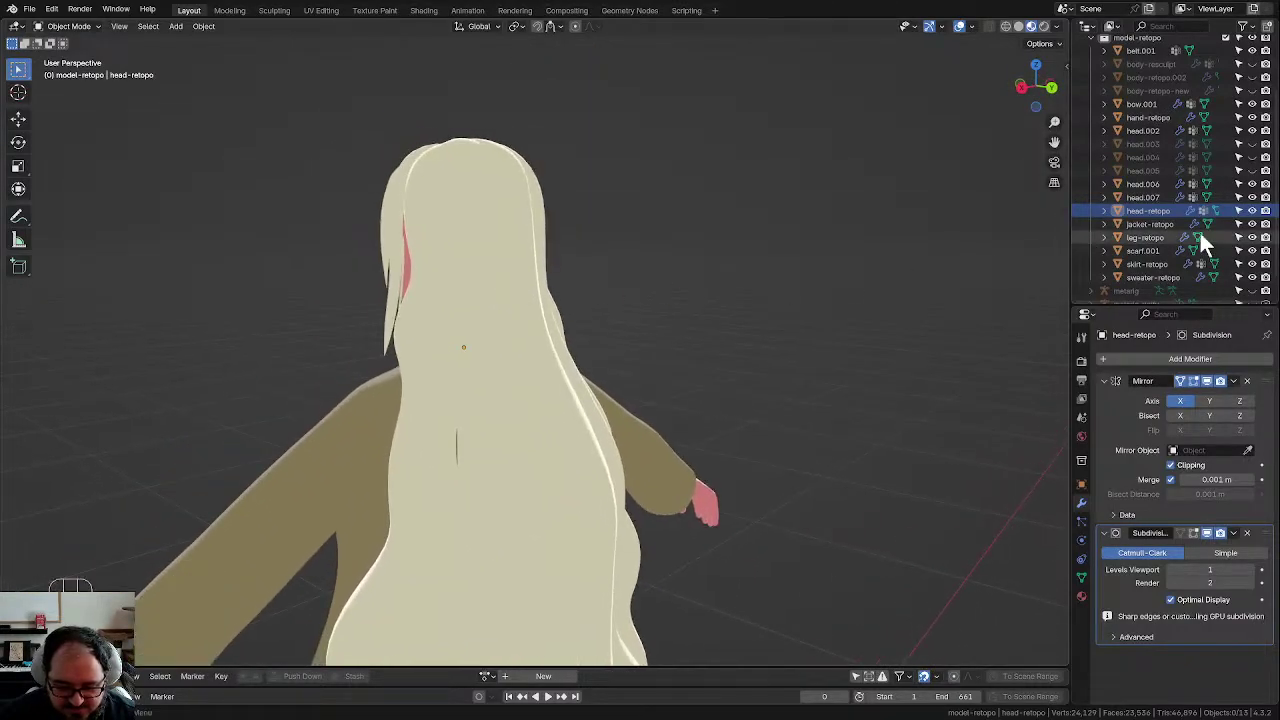
Step: Make head.004, the pair of wings behind the head, visible on the character
click(1252, 171)
click(1252, 158)
middle_drag(527, 410, 700, 400)
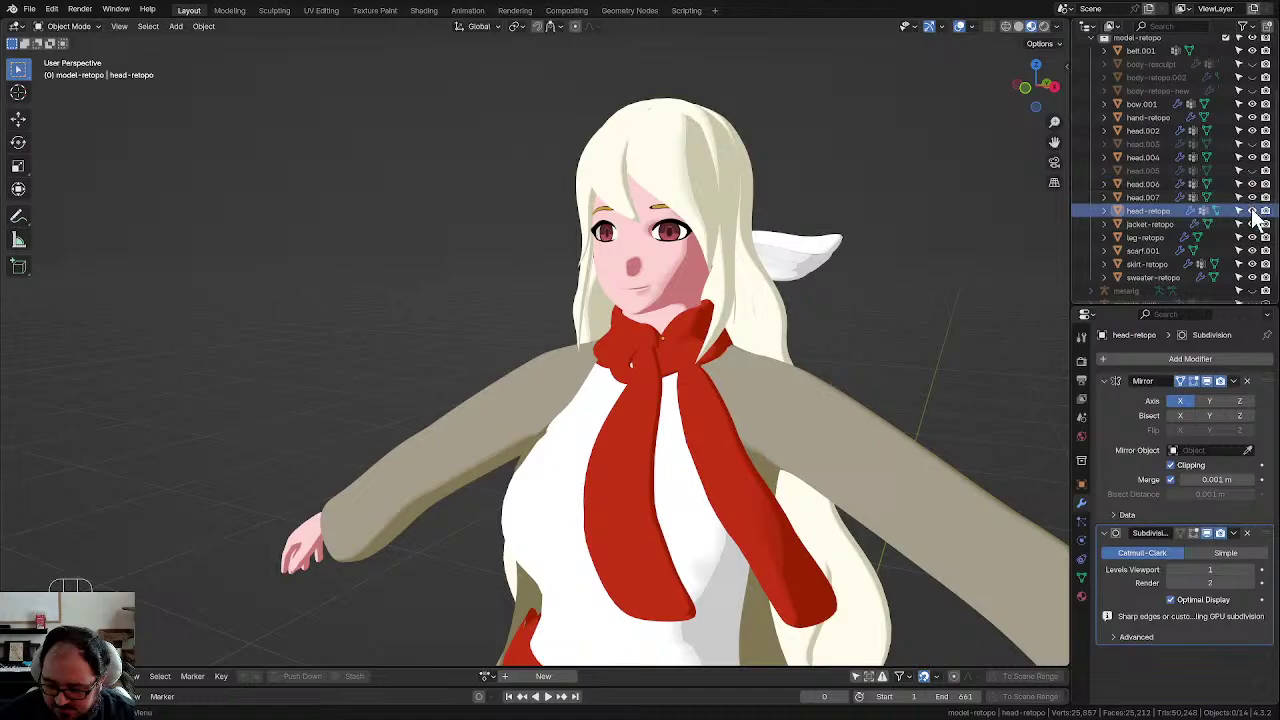
click(1251, 158)
click(1251, 158)
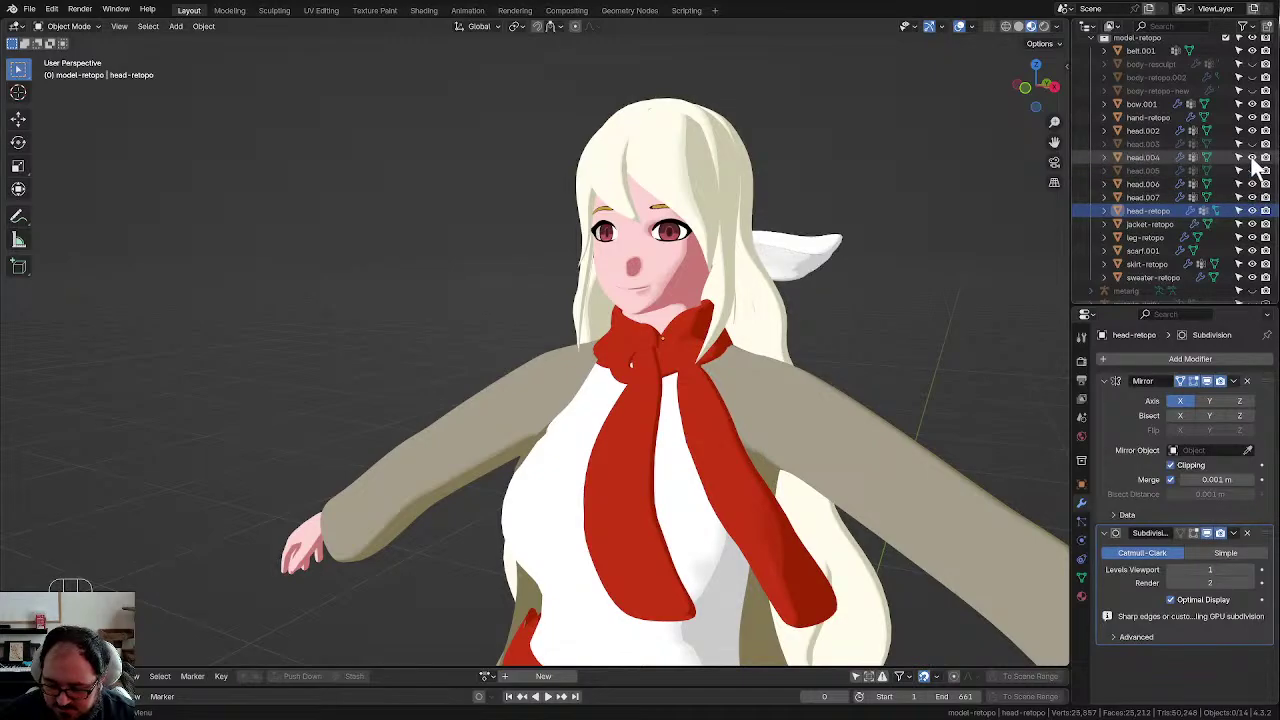
click(1251, 158)
Step: Dissolve the crowded edge loops near the inner ends of the head.004 wings and return to Object Mode
middle_drag(760, 320, 557, 259)
click(621, 246)
key(Tab)
scroll(621, 246, up, 6)
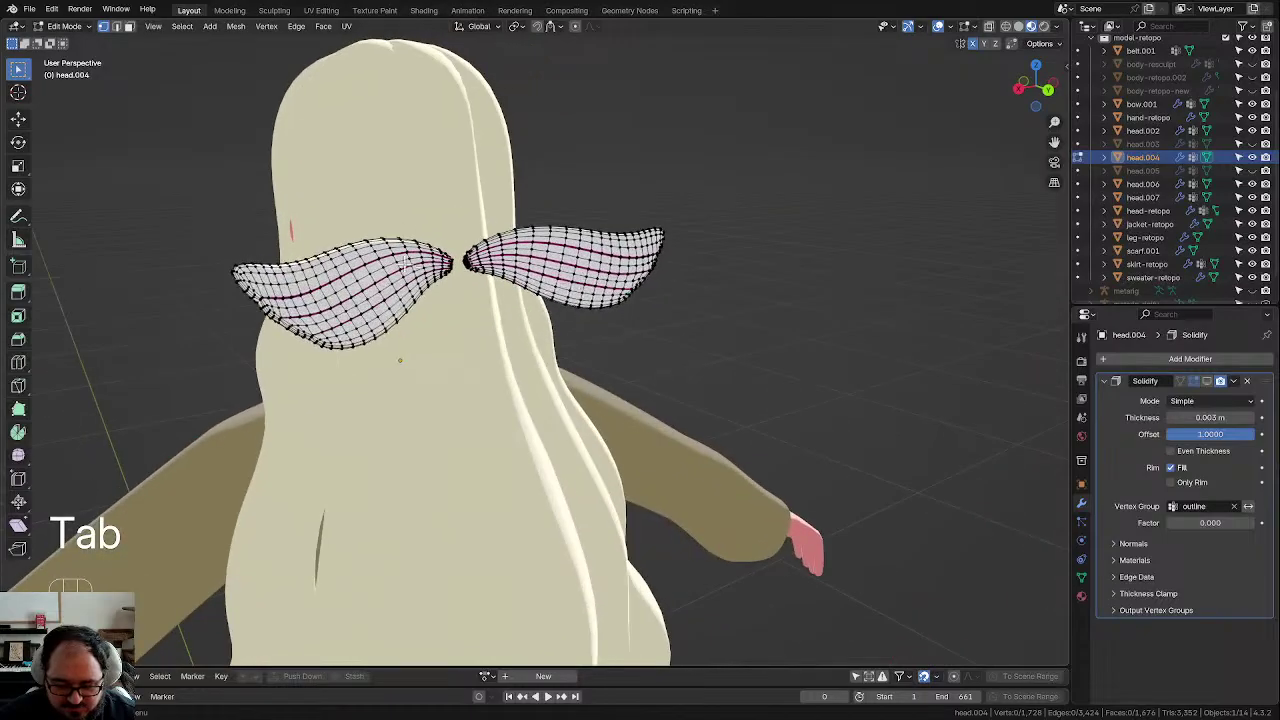
middle_drag(433, 309, 407, 292)
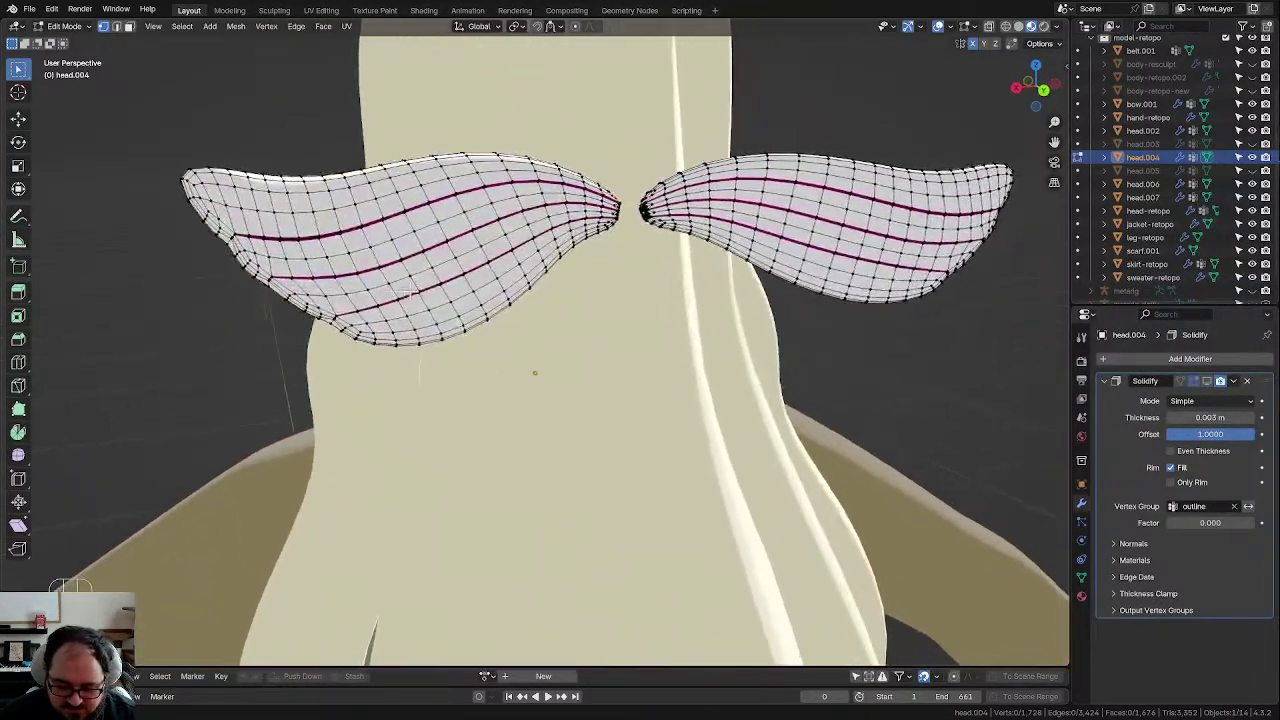
scroll(490, 272, up, 2)
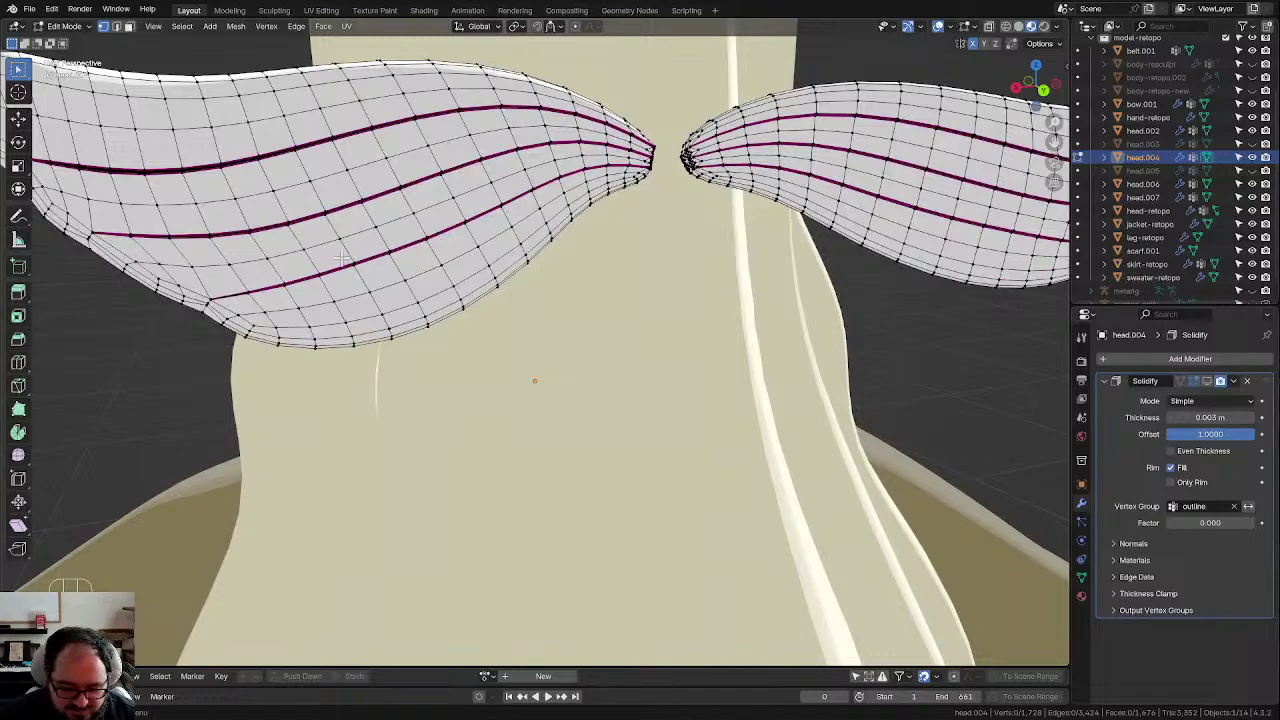
shift+middle_drag(341, 258, 432, 258)
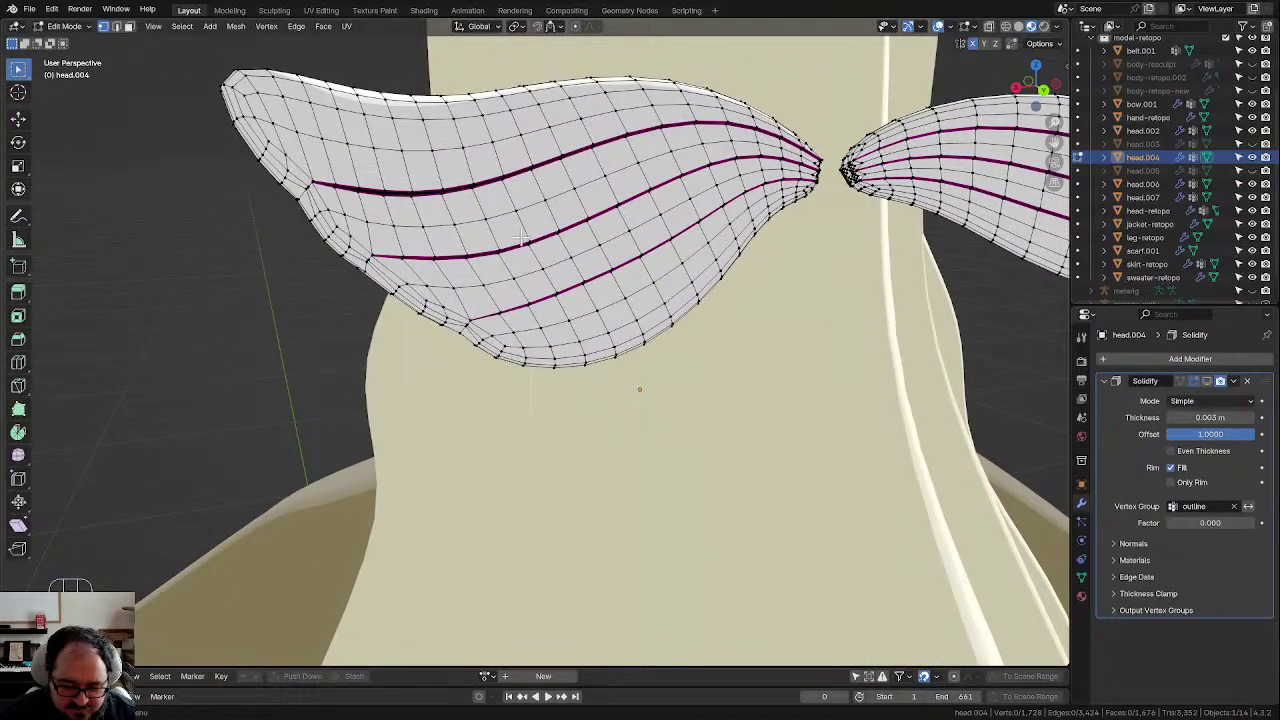
scroll(614, 241, up, 3)
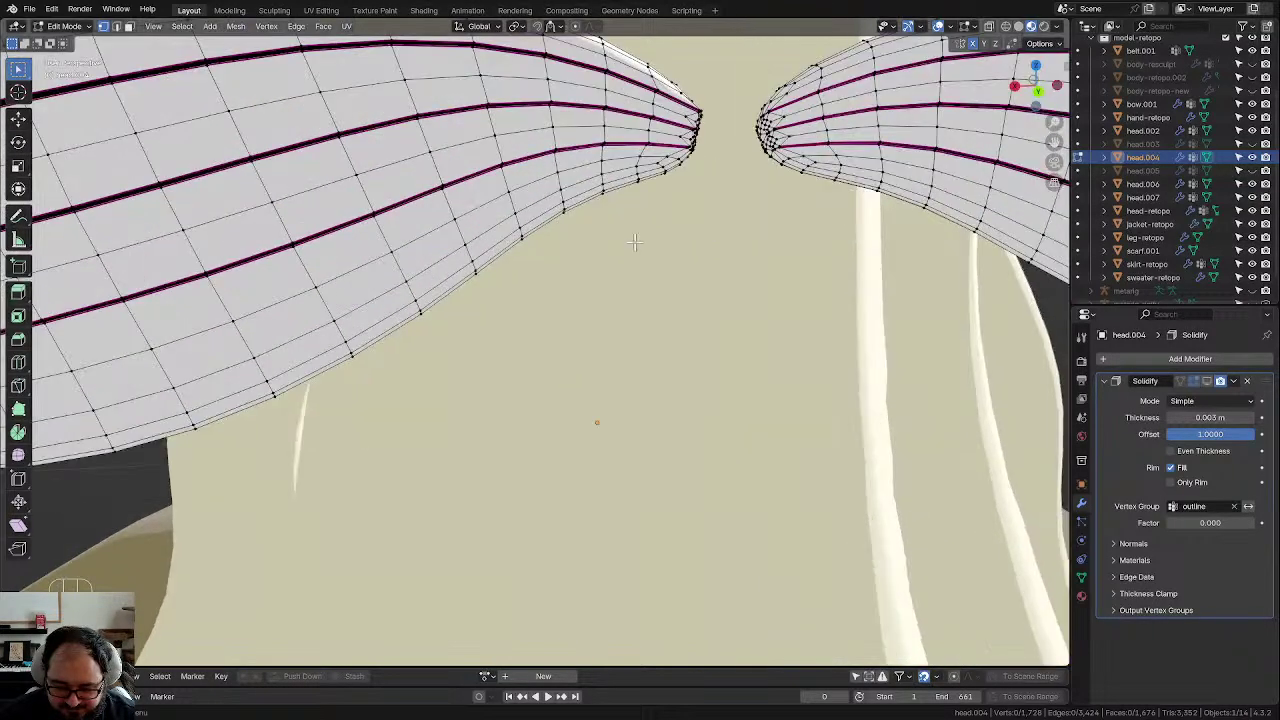
middle_drag(620, 246, 574, 248)
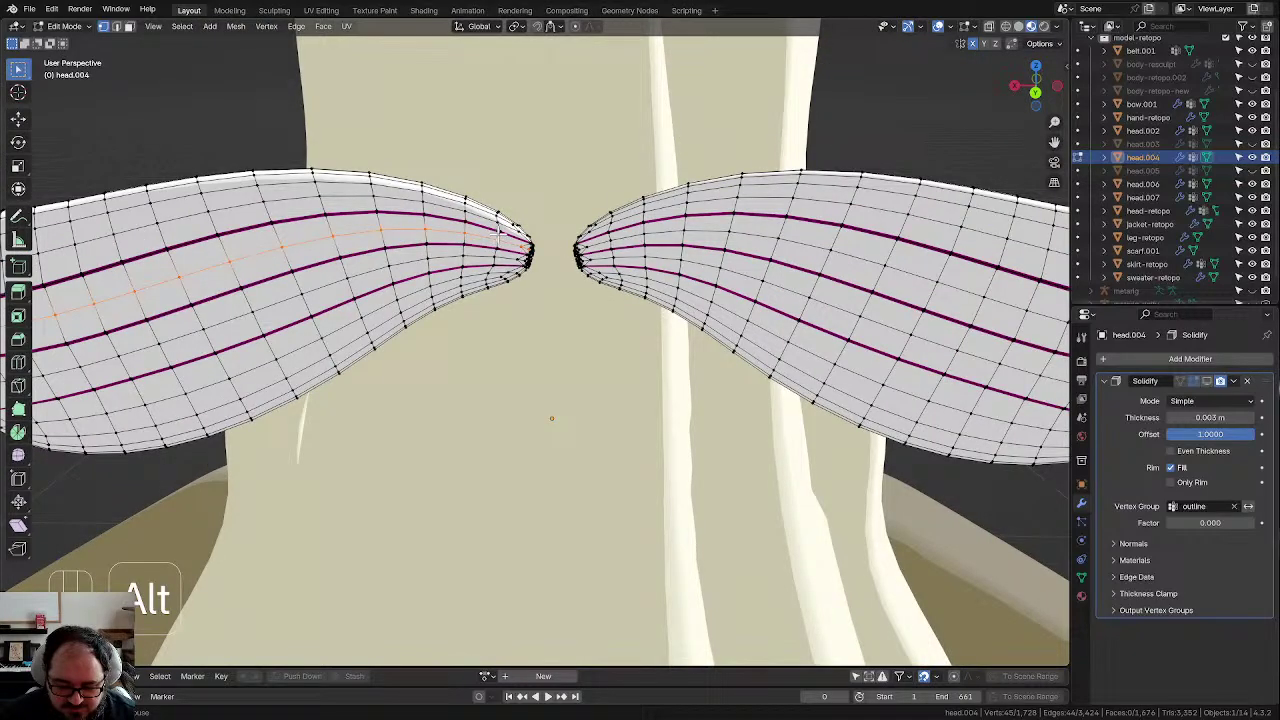
key(x)
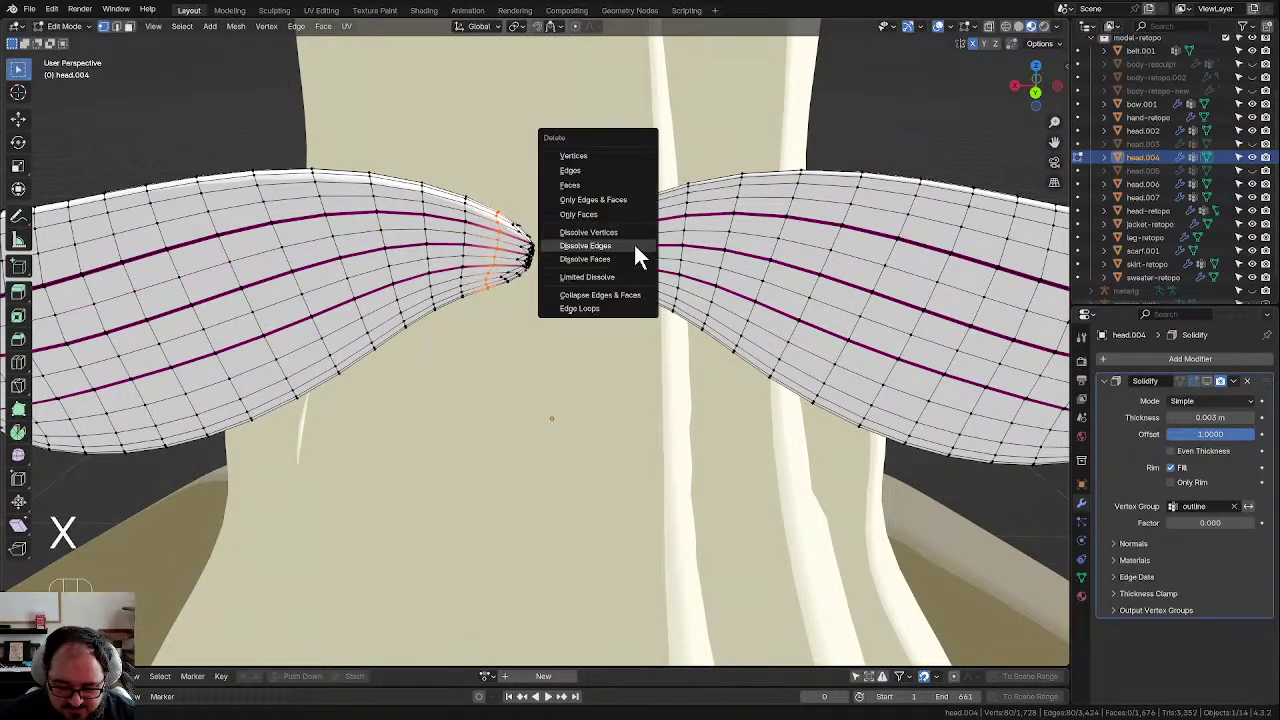
click(633, 242)
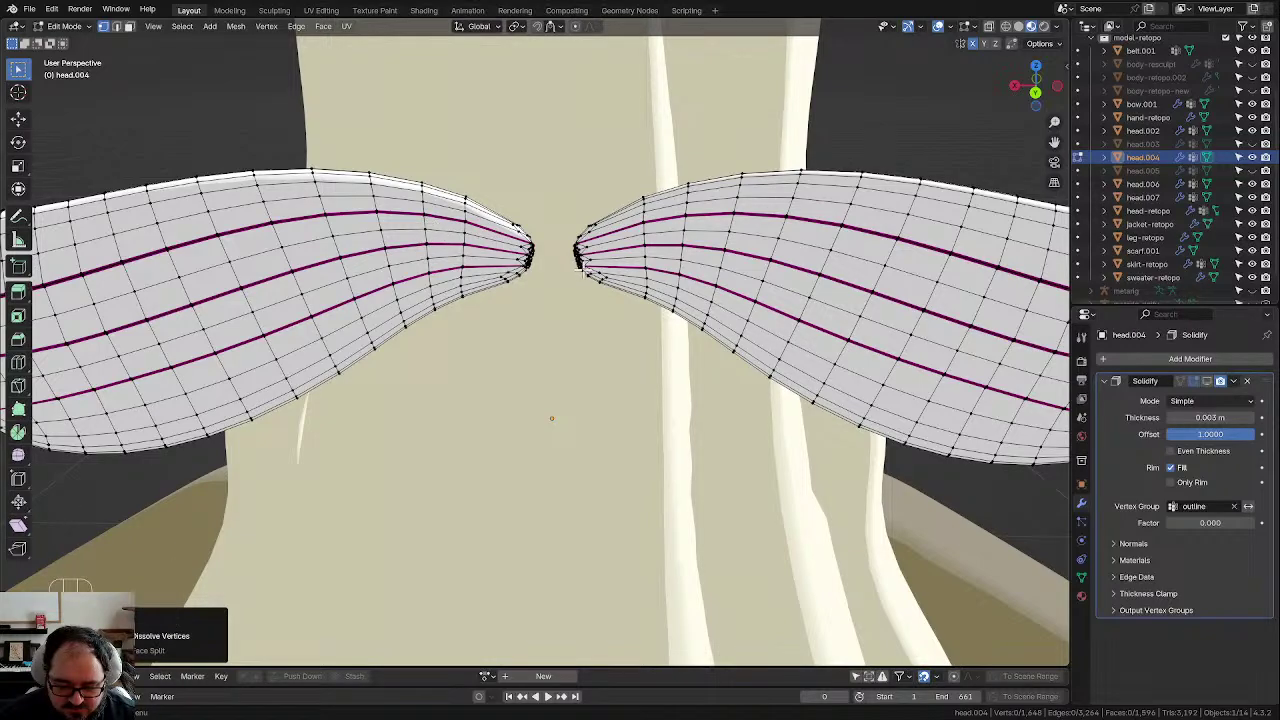
key(Tab)
scroll(583, 277, down, 6)
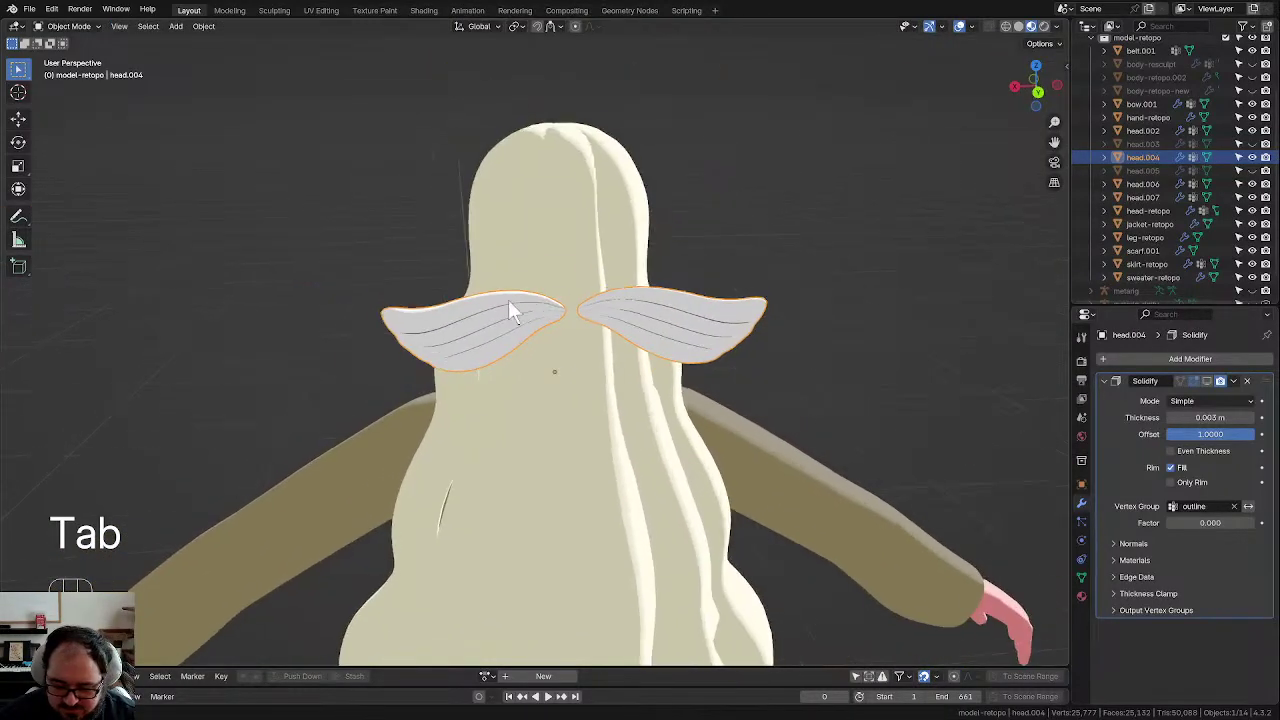
Step: Examine the character with the wings visible, up close and at full-body distance from the front
middle_drag(508, 305, 754, 300)
scroll(765, 285, up, 3)
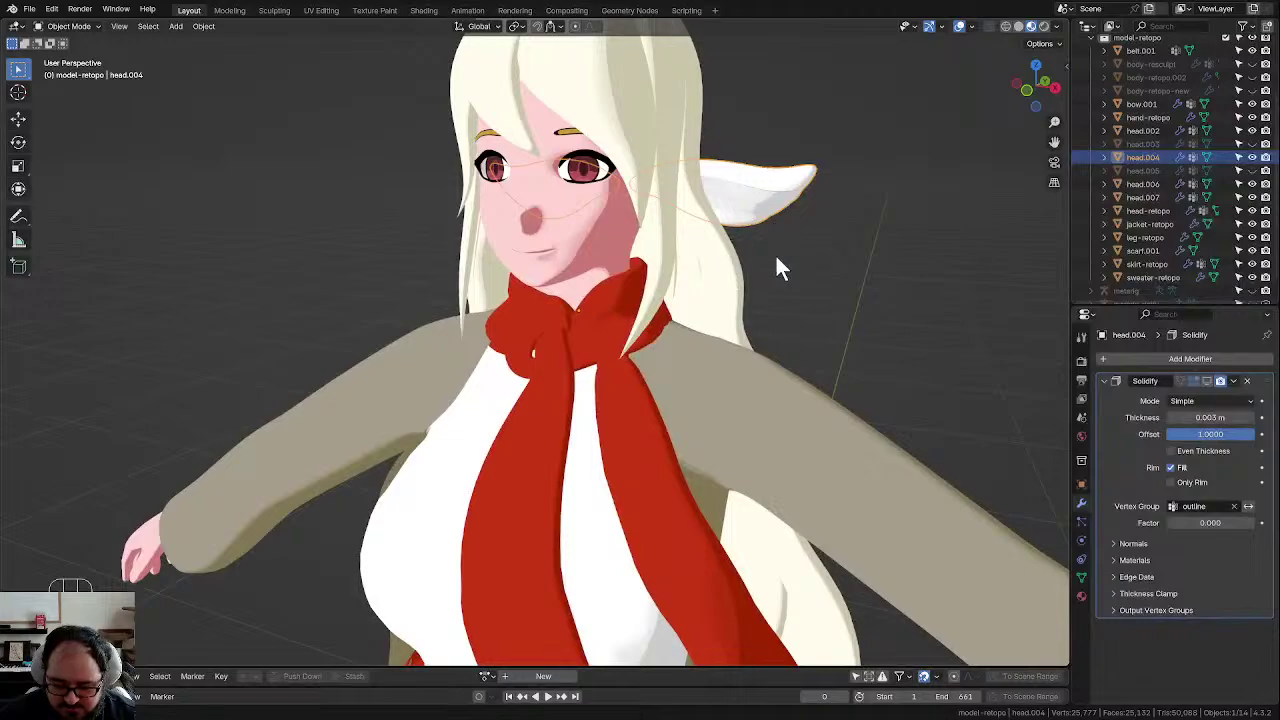
middle_drag(777, 258, 807, 267)
scroll(768, 300, down, 4)
scroll(768, 318, up, 2)
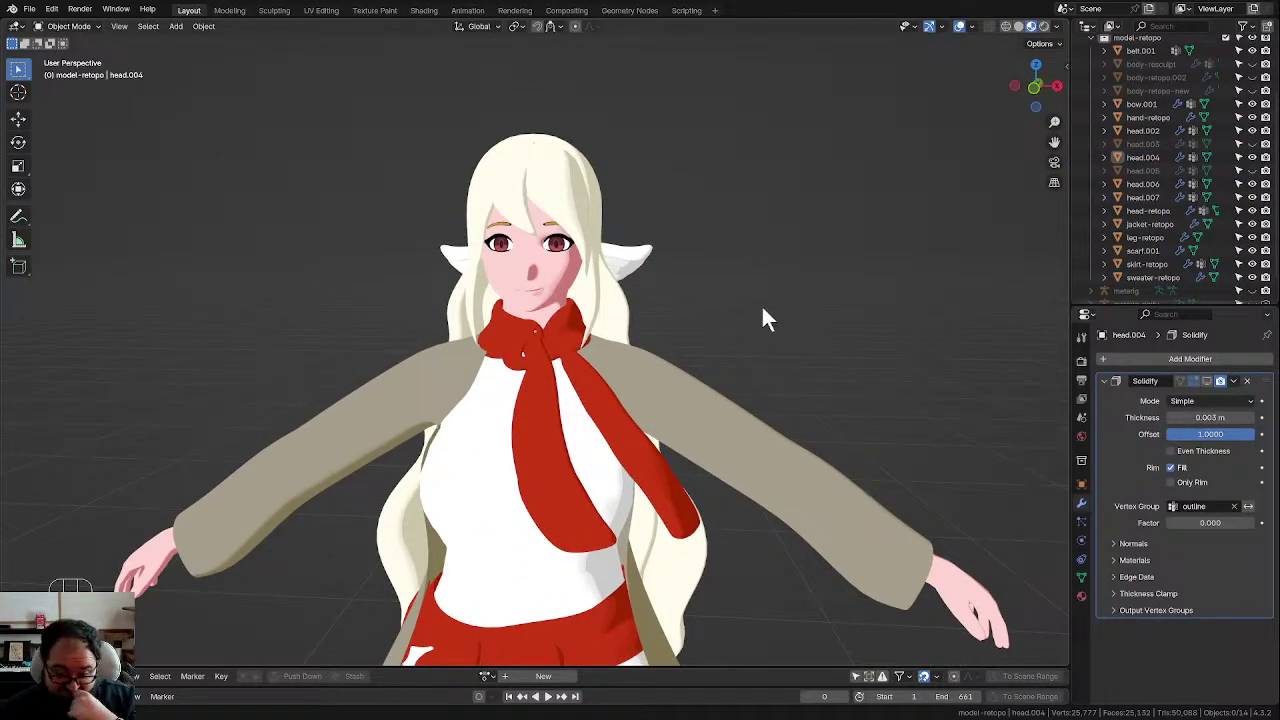
scroll(761, 306, down, 2)
middle_drag(755, 312, 757, 317)
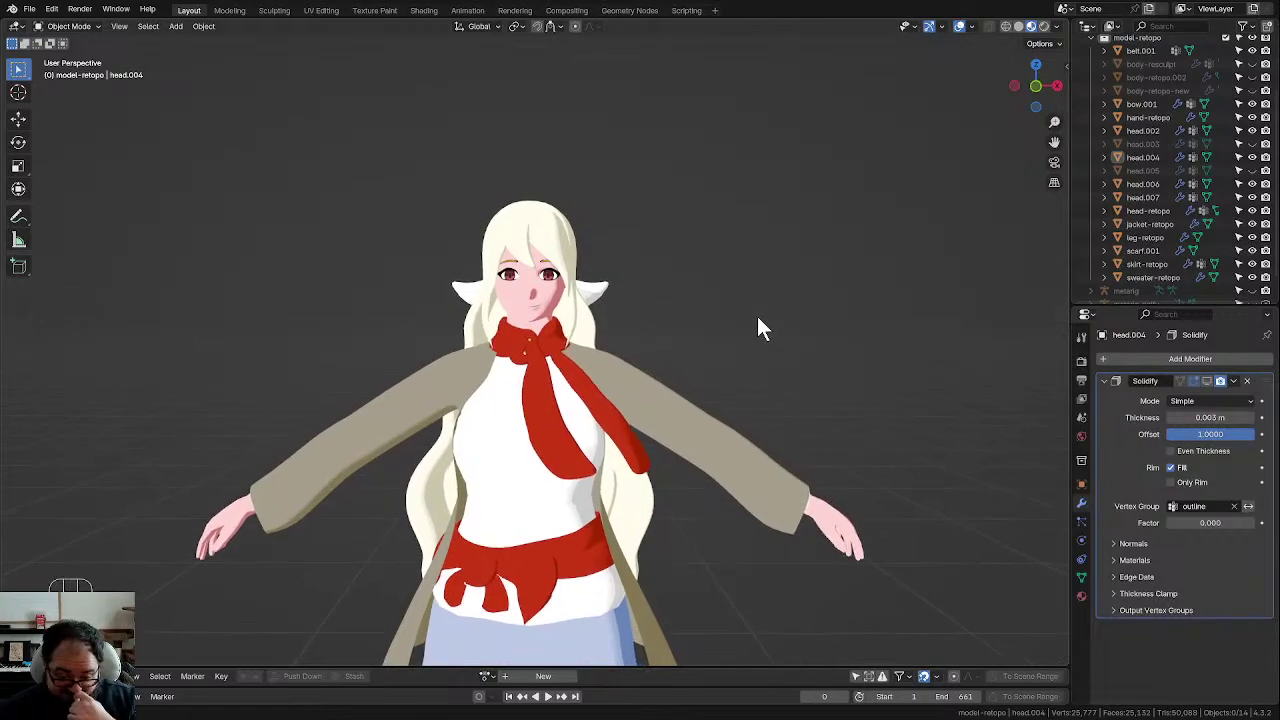
scroll(756, 322, up, 3)
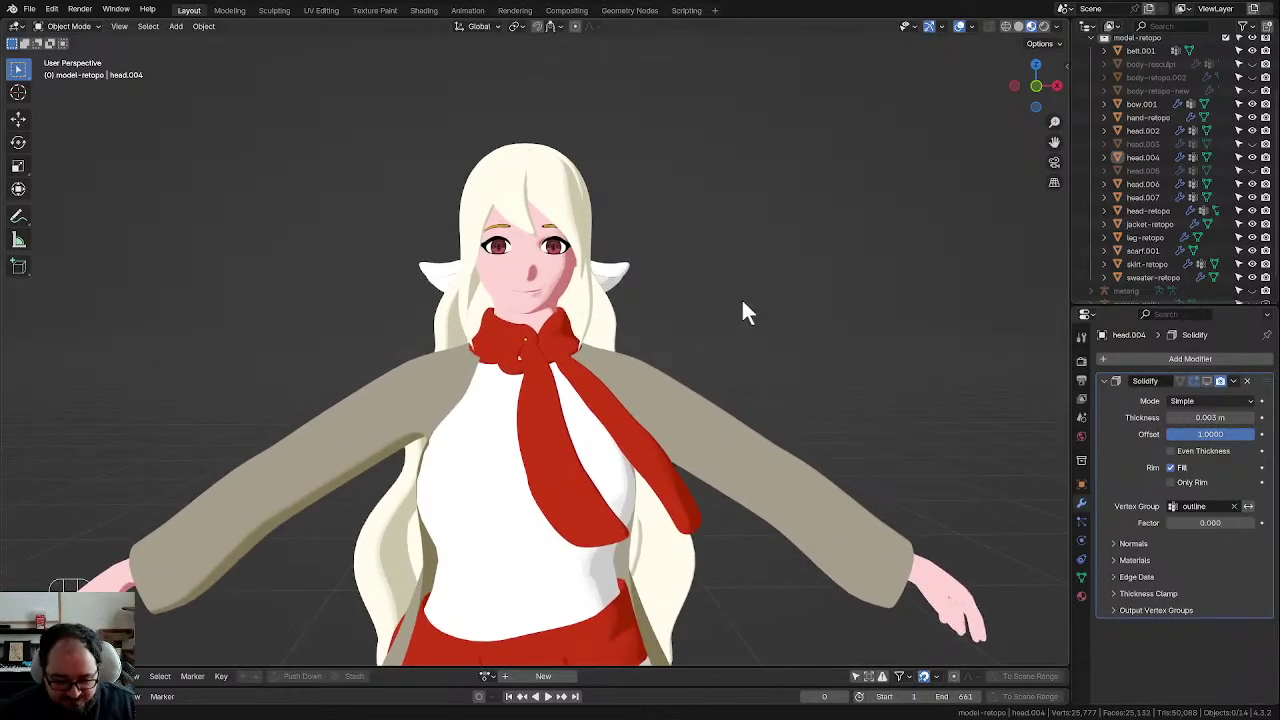
scroll(750, 305, down, 1)
middle_drag(755, 315, 745, 322)
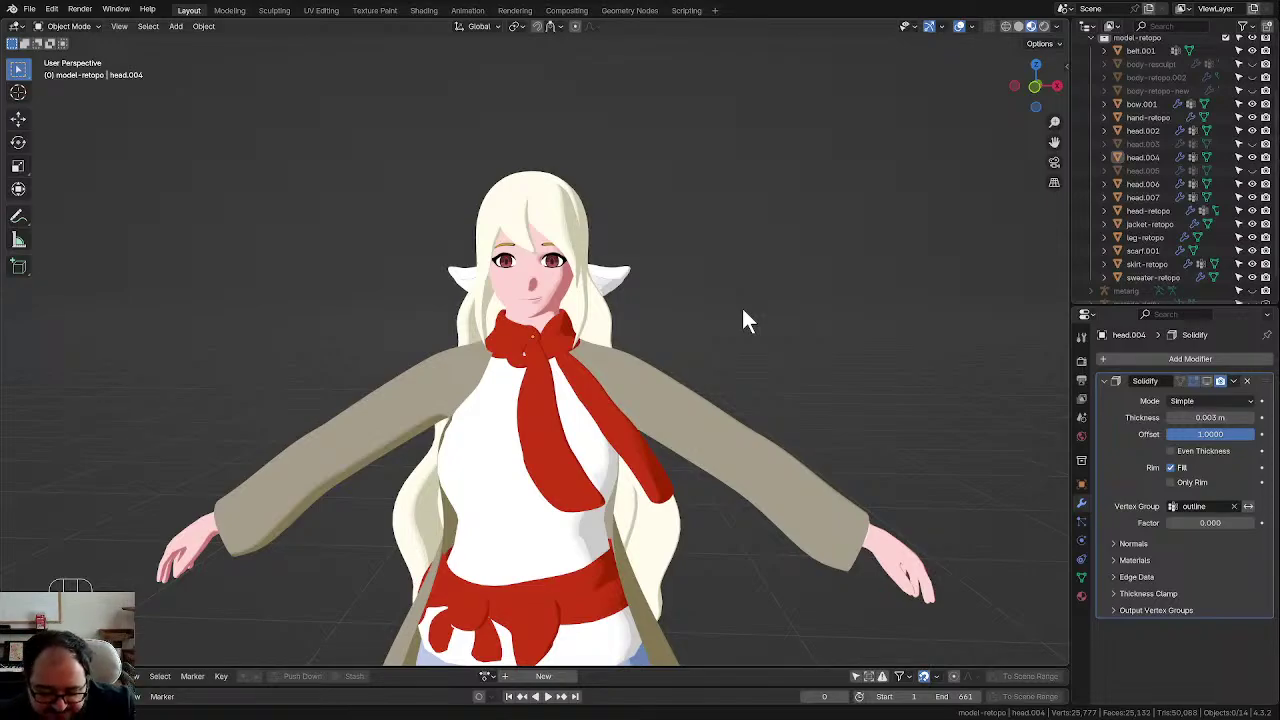
scroll(741, 305, down, 4)
middle_drag(595, 282, 504, 412)
scroll(549, 410, up, 2)
click(532, 473)
scroll(548, 464, up, 2)
mouse_move(556, 462)
middle_down()
mouse_move(497, 444)
mouse_move(560, 458)
middle_up()
scroll(609, 470, down, 2)
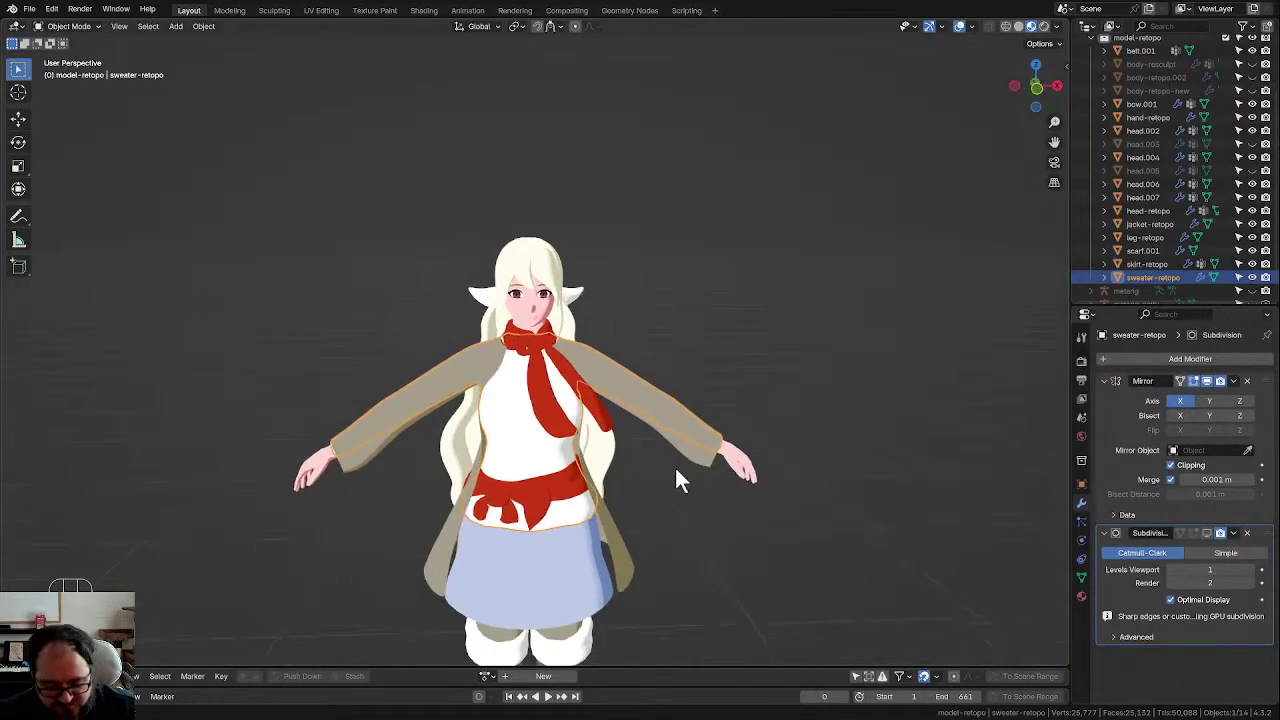
Step: Deselect the sweater and save the file
shift+middle_drag(713, 481, 735, 418)
click(768, 232)
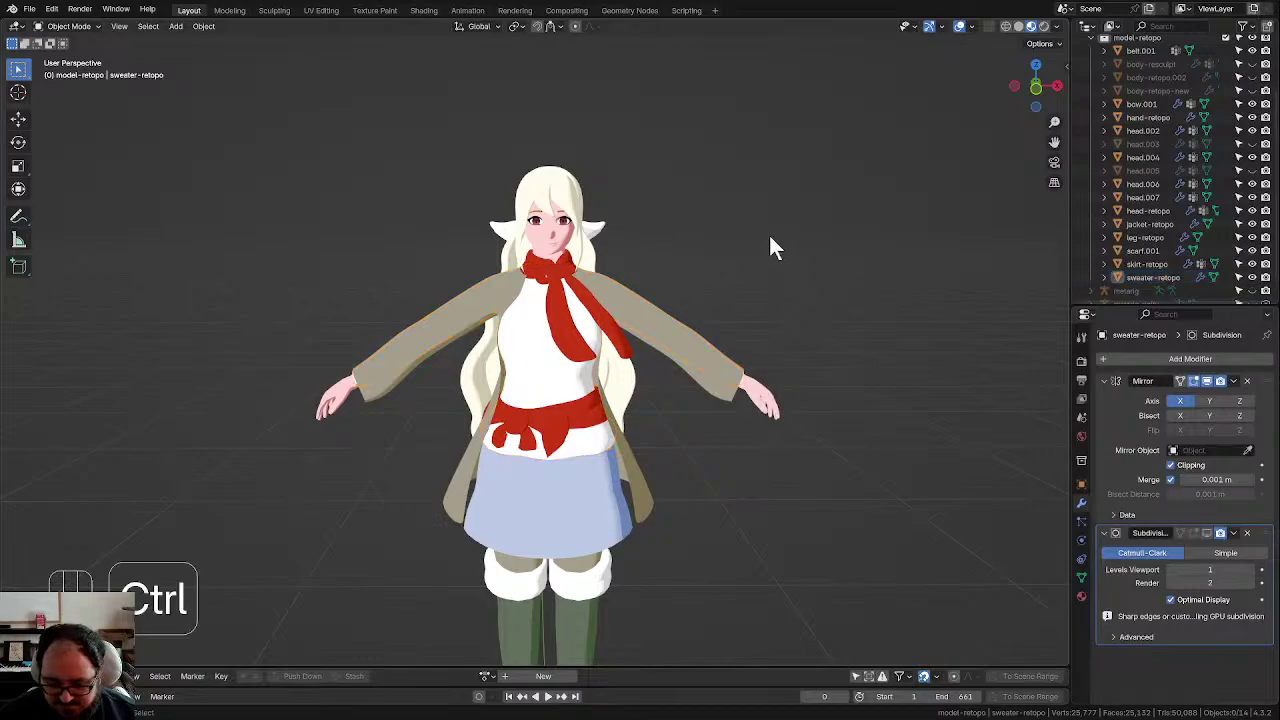
key(ctrl+s)
Step: Rename the head.002 object as hair
middle_drag(668, 258, 640, 255)
click(632, 253)
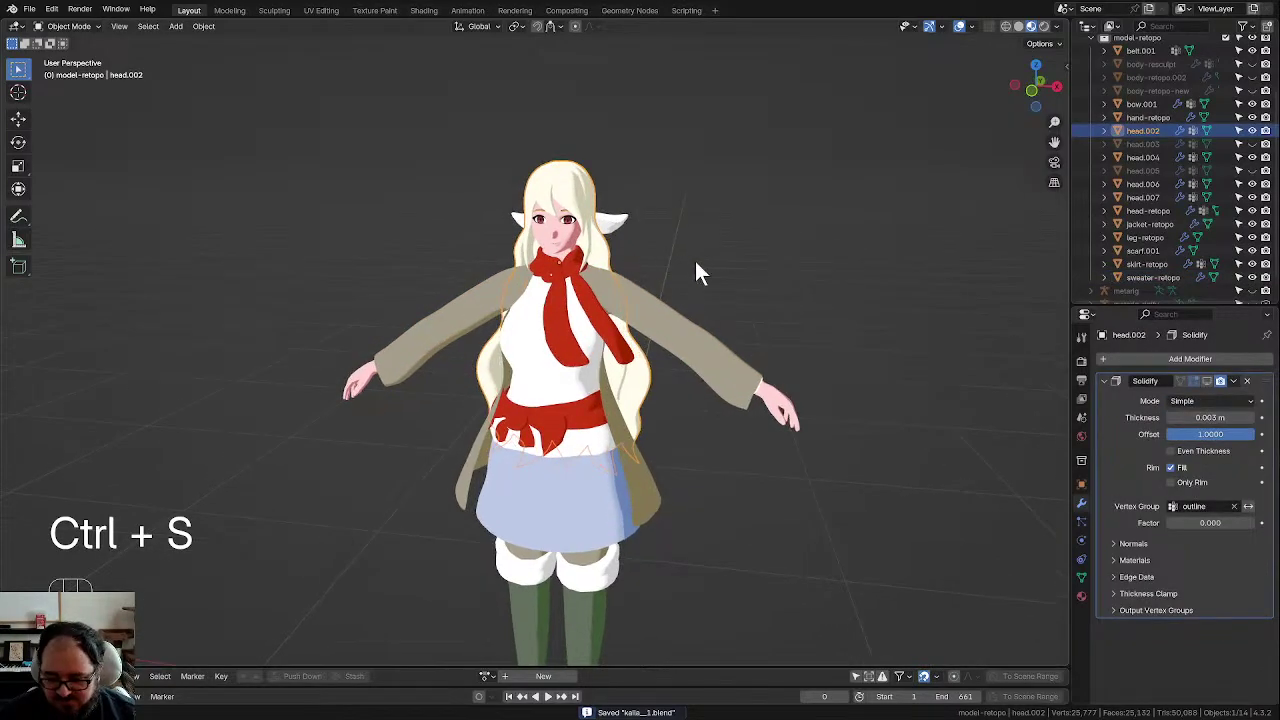
key(F2)
text(hair)
key(Return)
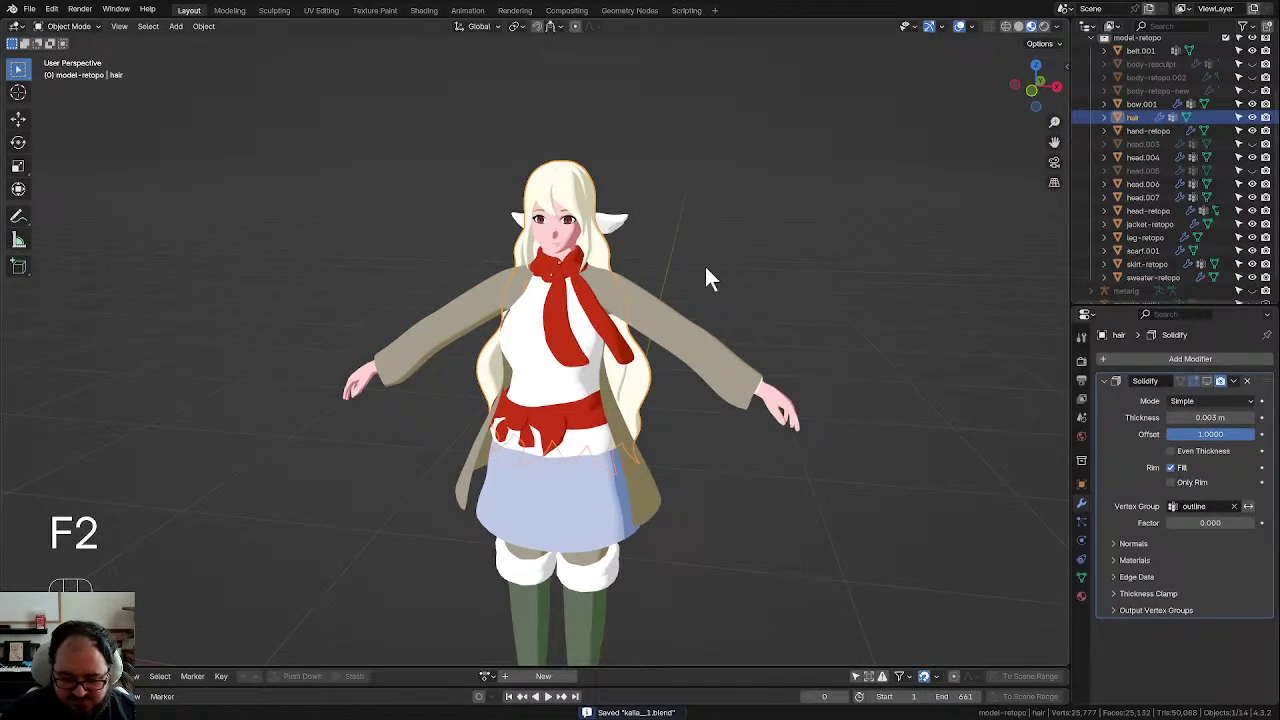
Step: Rename the head.004 object as wing
scroll(705, 266, up, 2)
click(650, 183)
key(F2)
text(w)
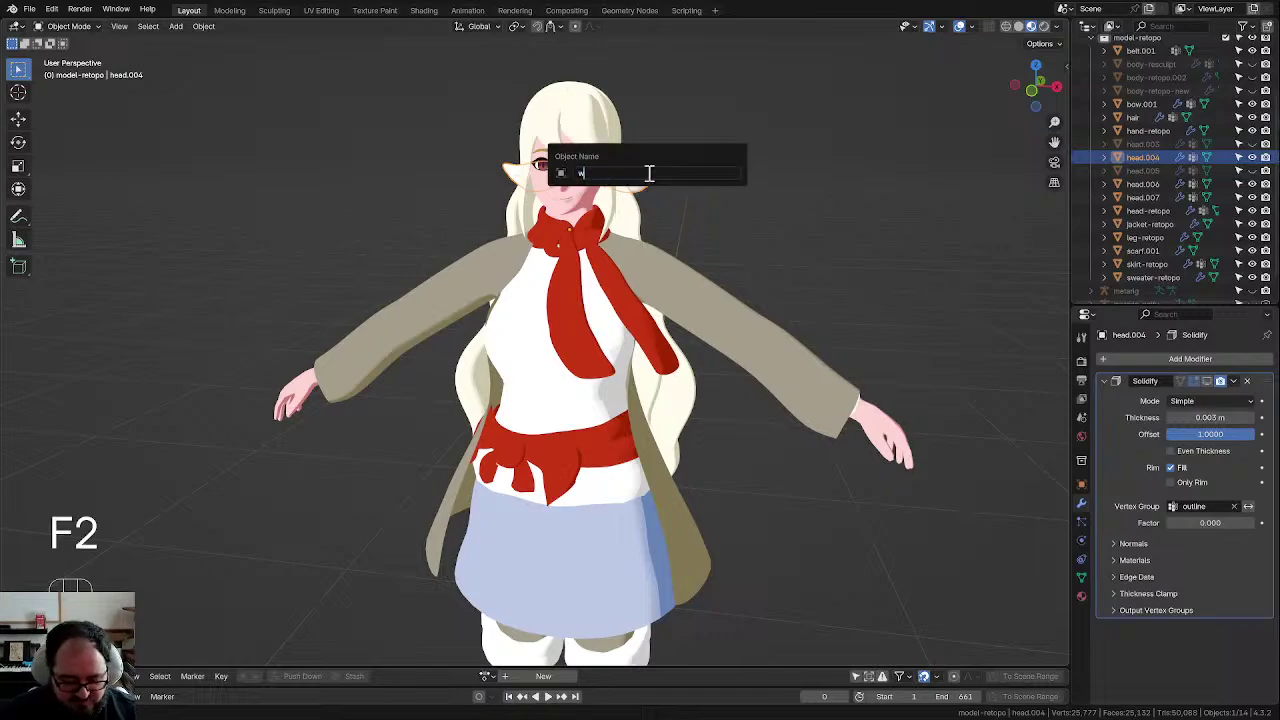
text(ing)
key(Return)
Step: Rename the head.006 object as eyes and leave no object selected
click(581, 194)
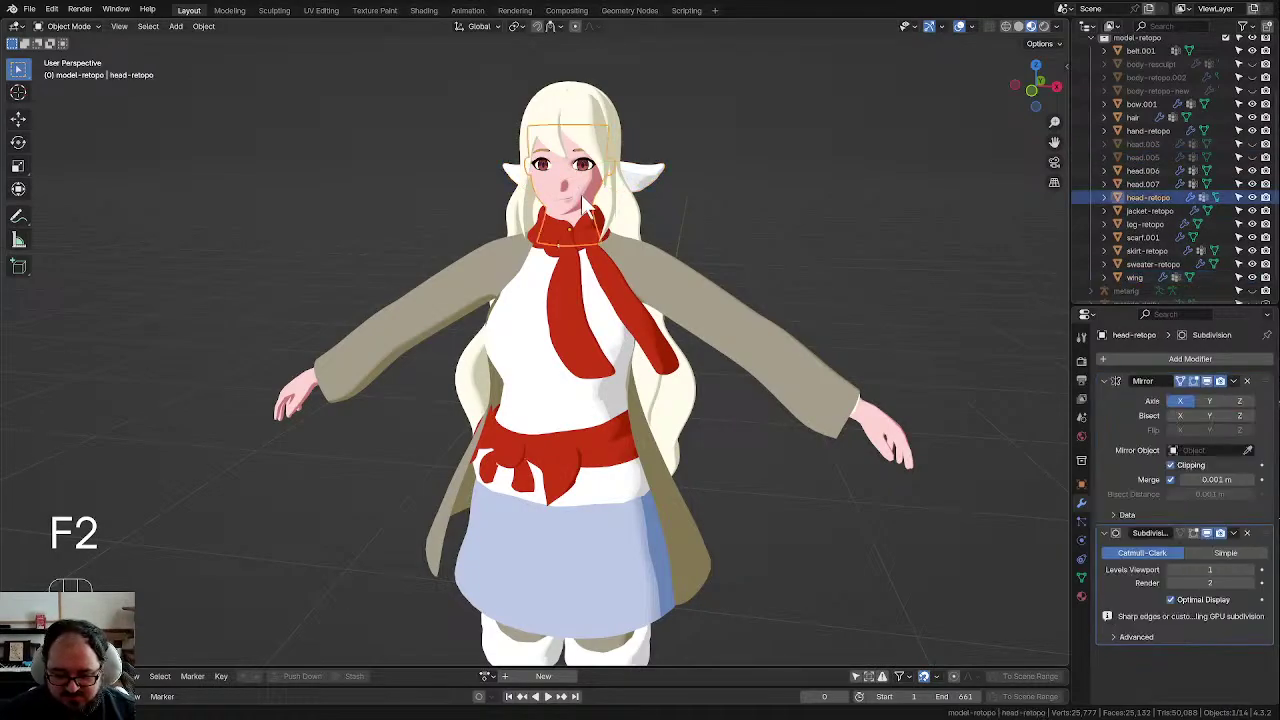
shift+middle_drag(663, 205, 634, 284)
scroll(610, 250, up, 1)
click(572, 204)
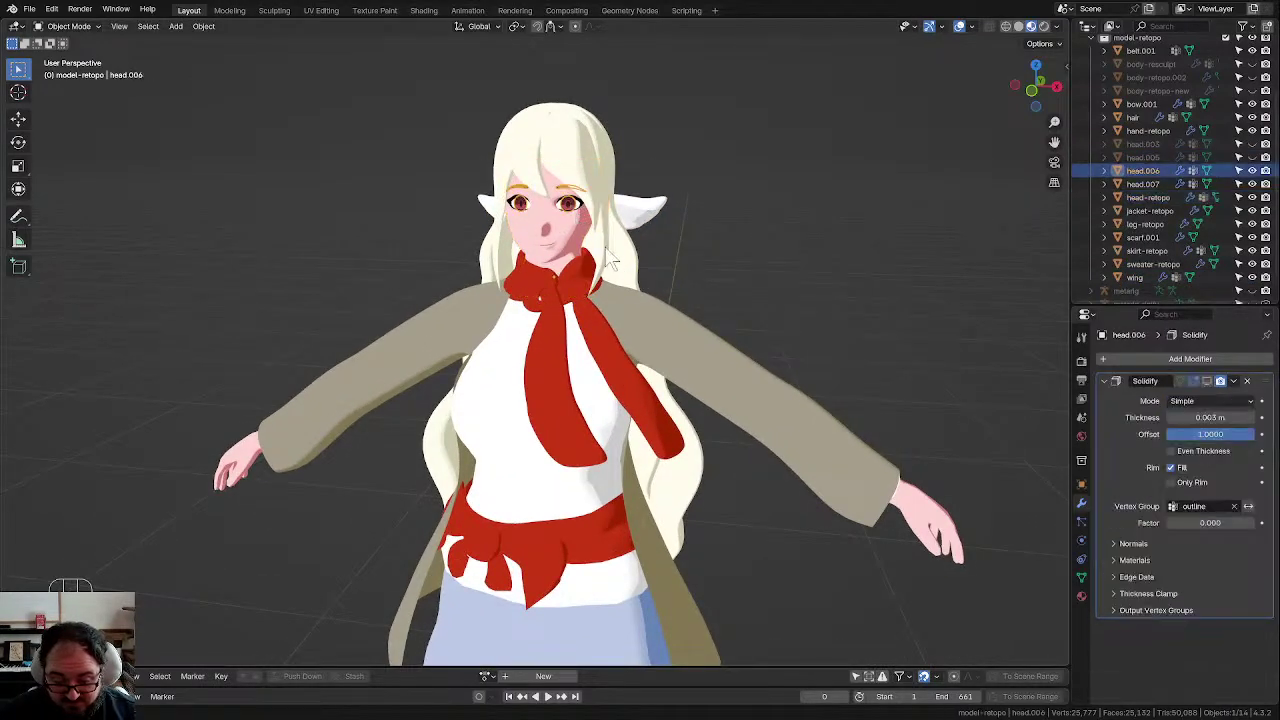
scroll(644, 258, up, 2)
scroll(650, 255, down, 3)
scroll(649, 254, up, 3)
key(F2)
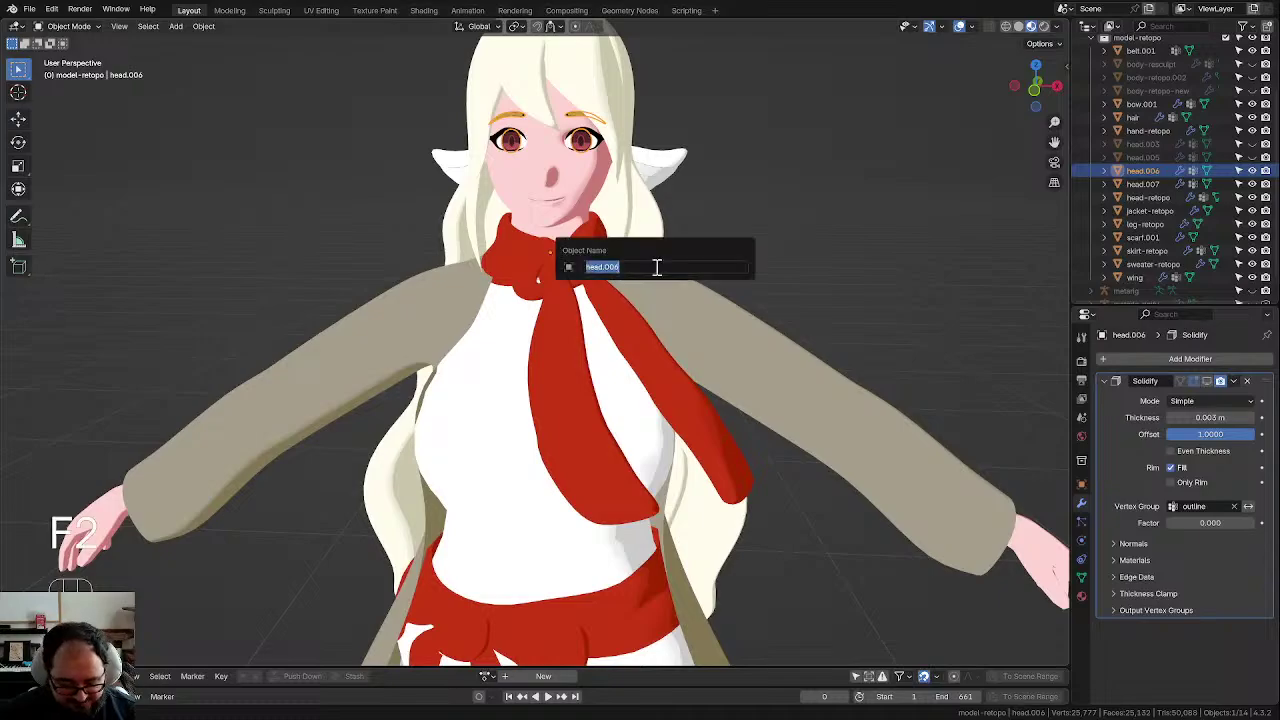
text(eyes)
key(Return)
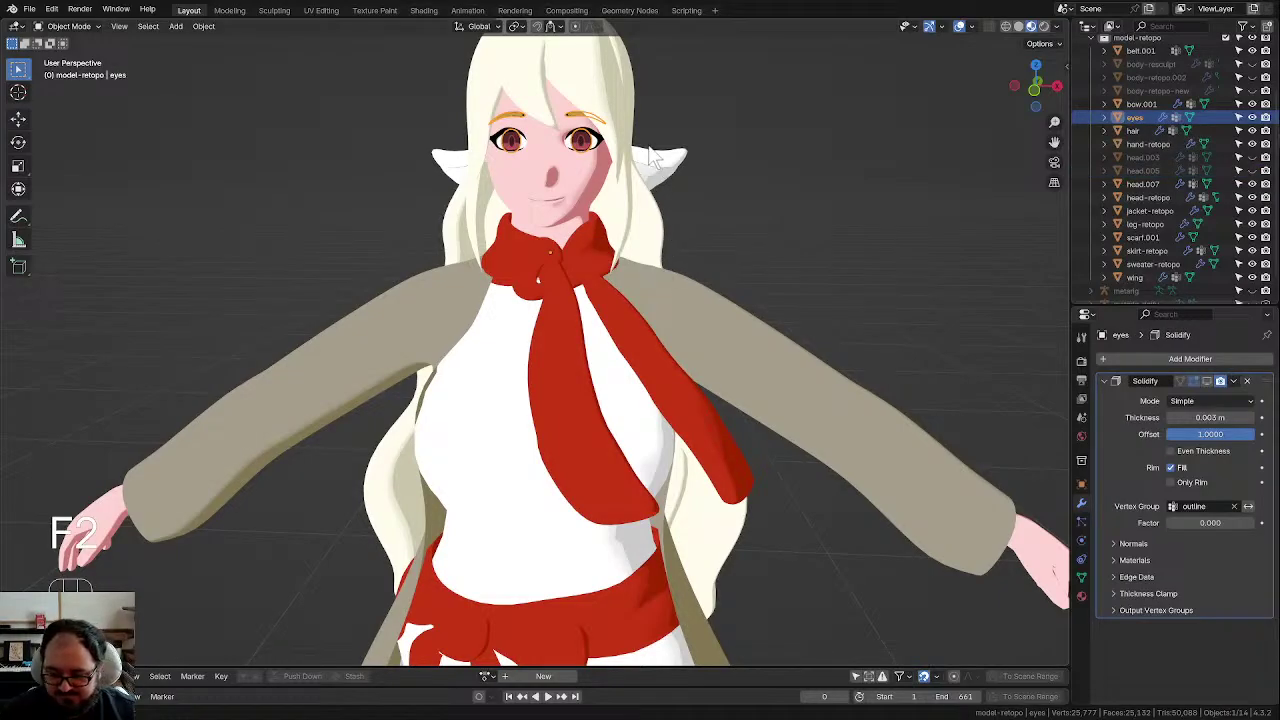
click(552, 178)
click(552, 176)
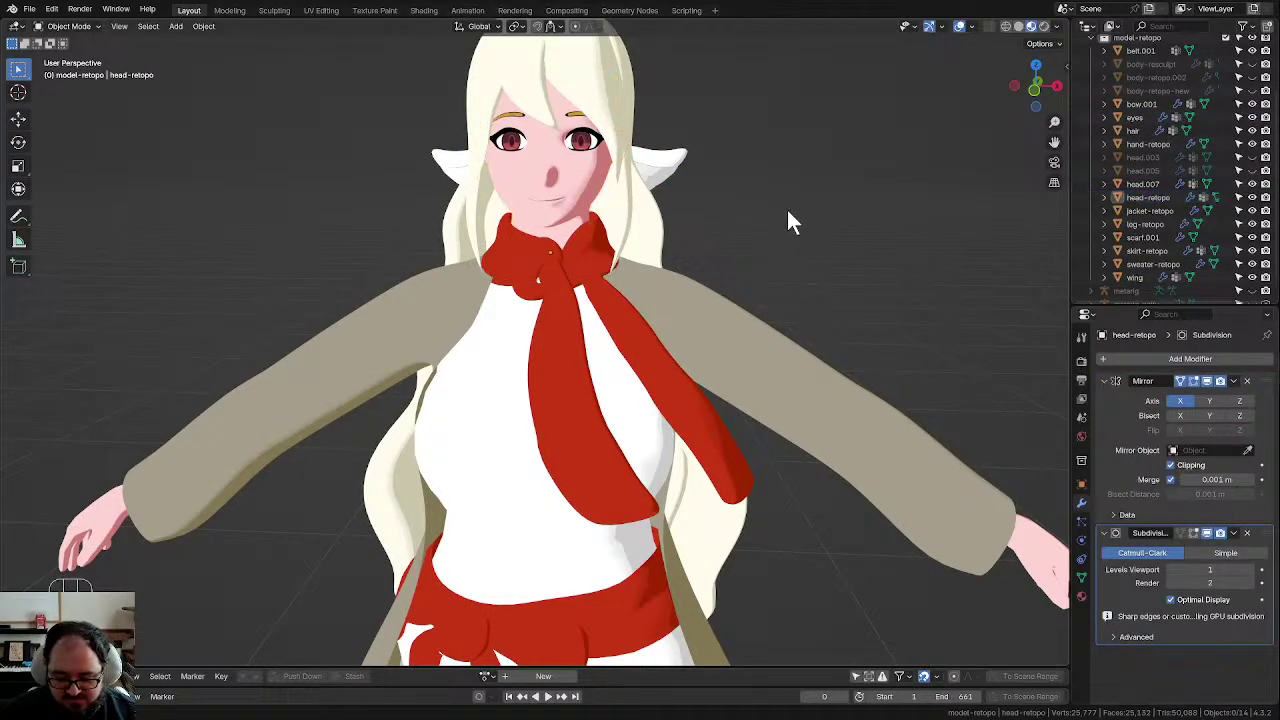
Step: Rename the head.007 object as eyelashes
scroll(622, 228, down, 3)
scroll(622, 228, up, 4)
click(595, 95)
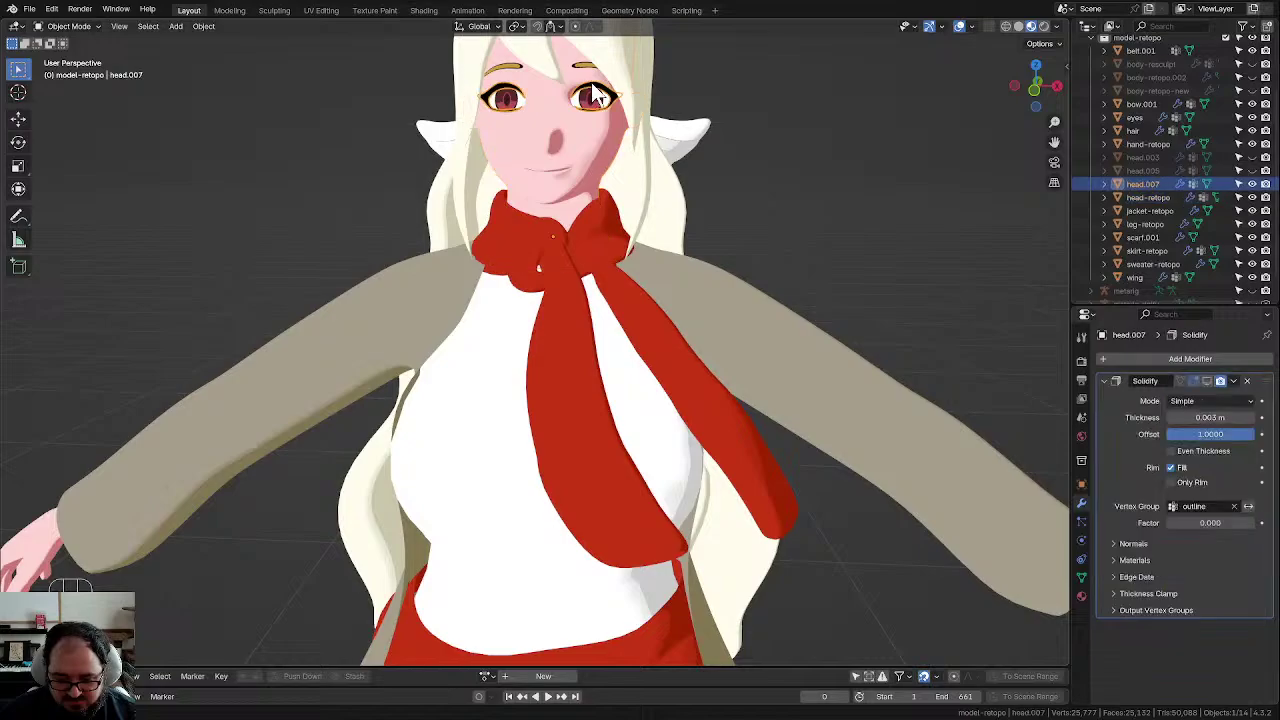
key(F2)
text(ey)
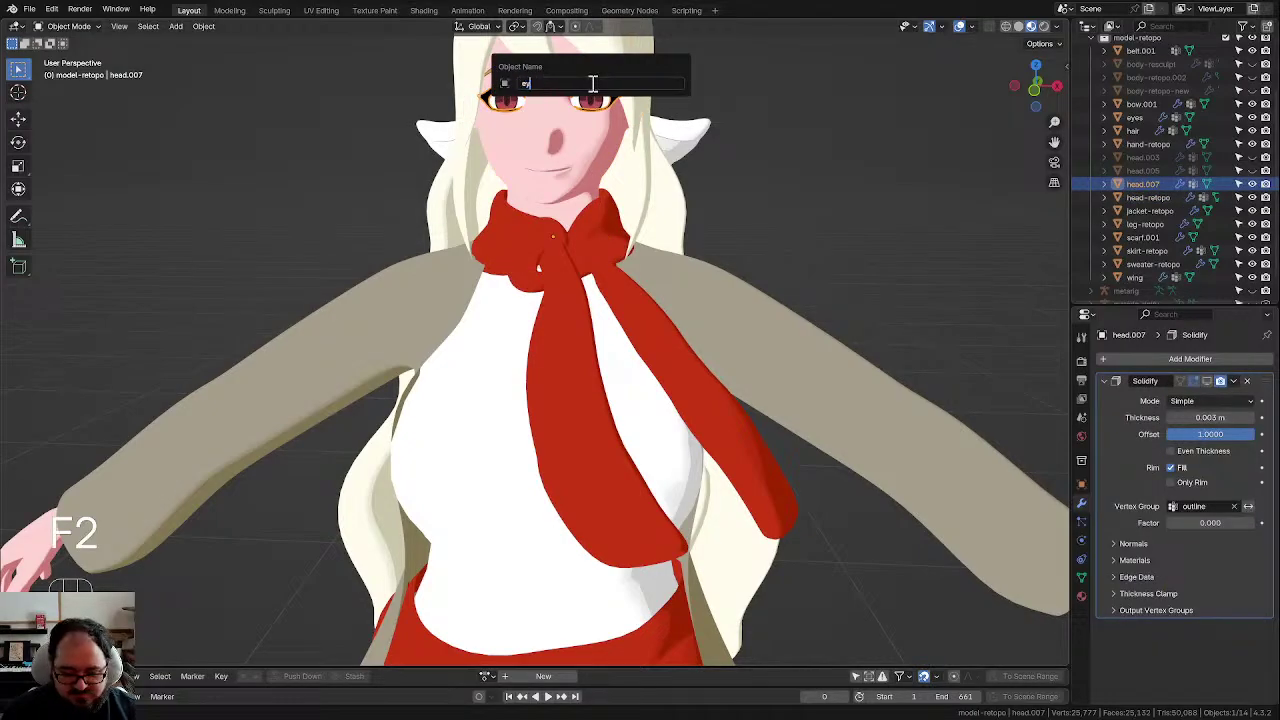
text(elashes)
key(Return)
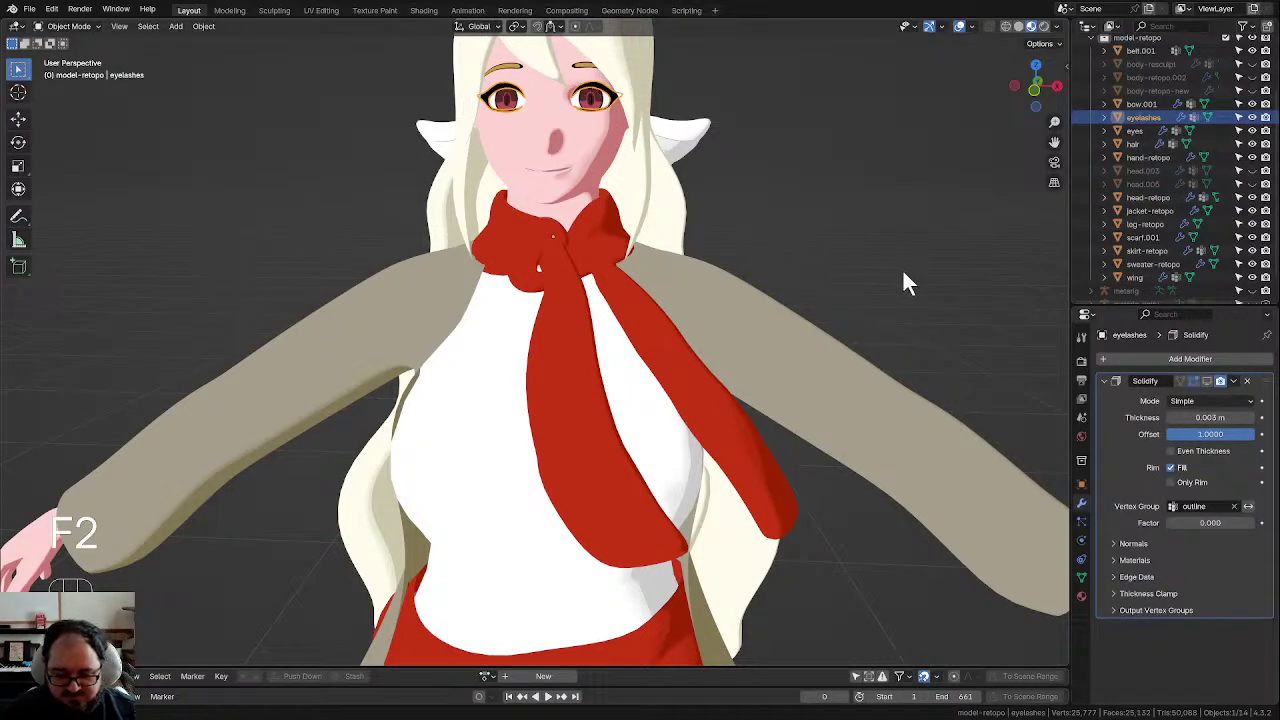
Step: Examine the head's profile in the right orthographic view, leaving no object selected
middle_drag(903, 283, 567, 360)
key(KP_3)
scroll(469, 270, up, 2)
scroll(528, 414, up, 3)
key(KP_3)
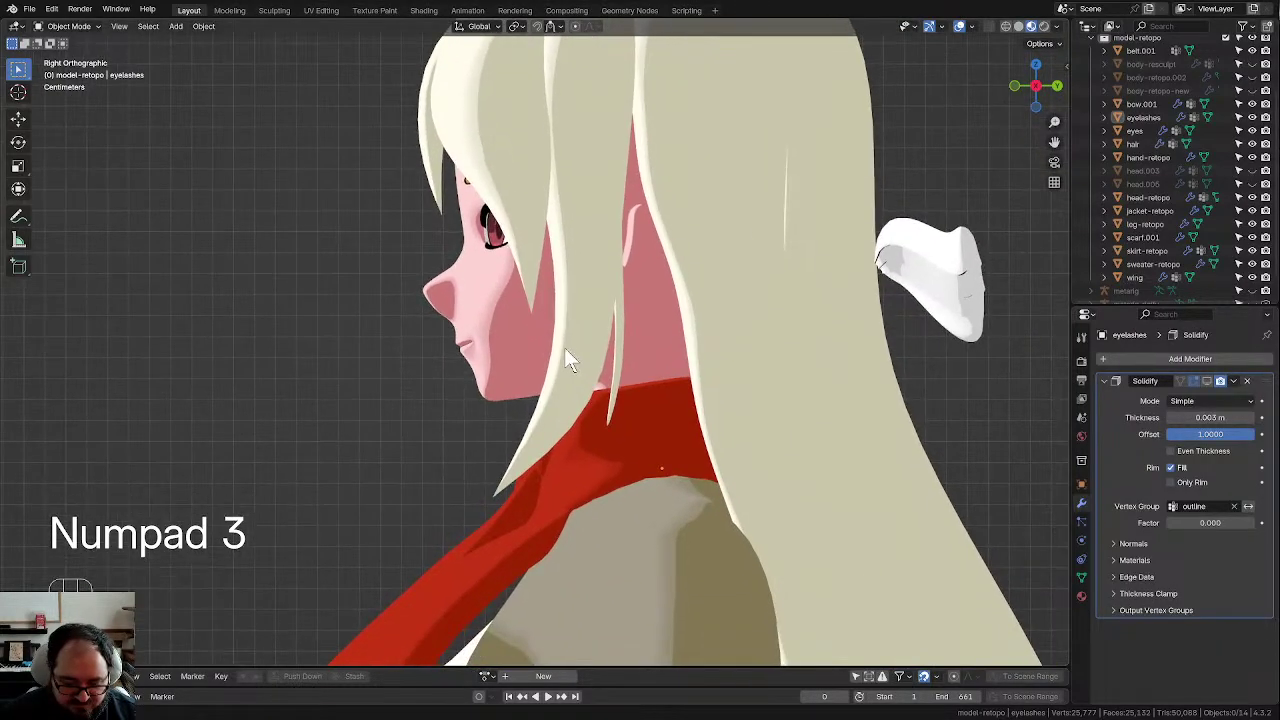
scroll(566, 352, up, 2)
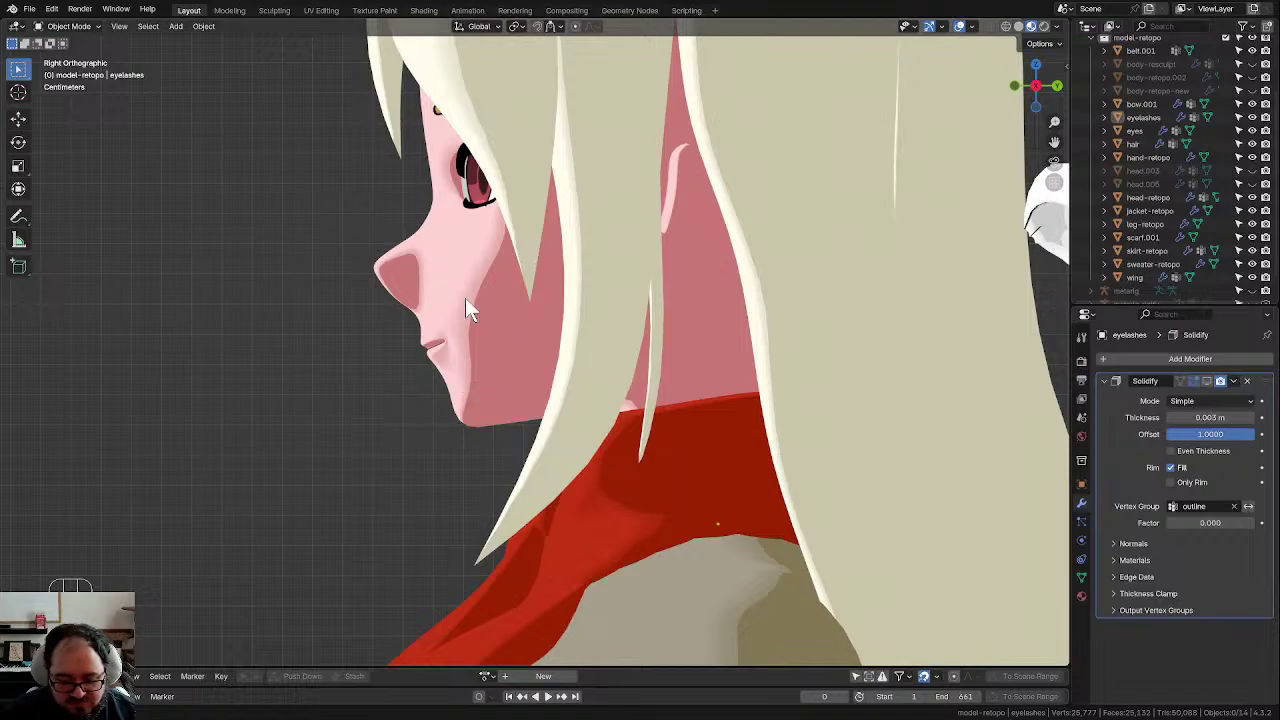
click(435, 207)
shift+middle_drag(503, 253, 547, 329)
scroll(520, 313, down, 2)
scroll(503, 314, up, 3)
scroll(535, 337, down, 5)
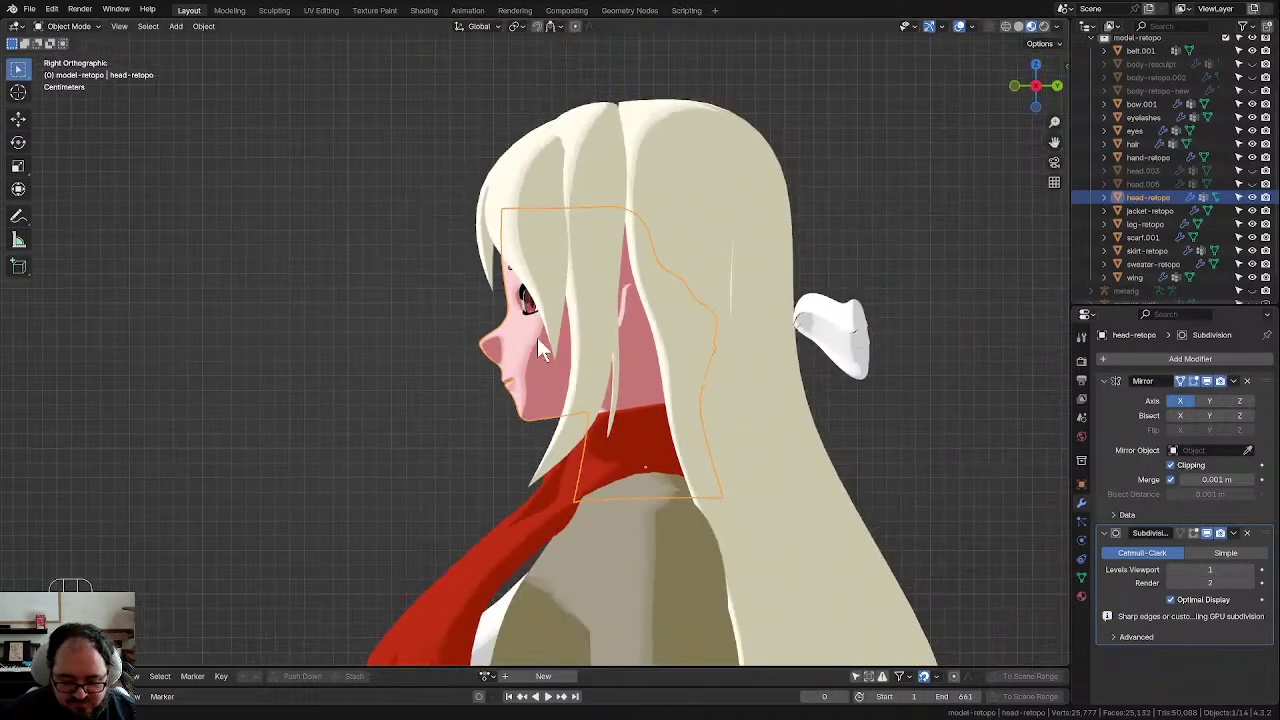
click(433, 368)
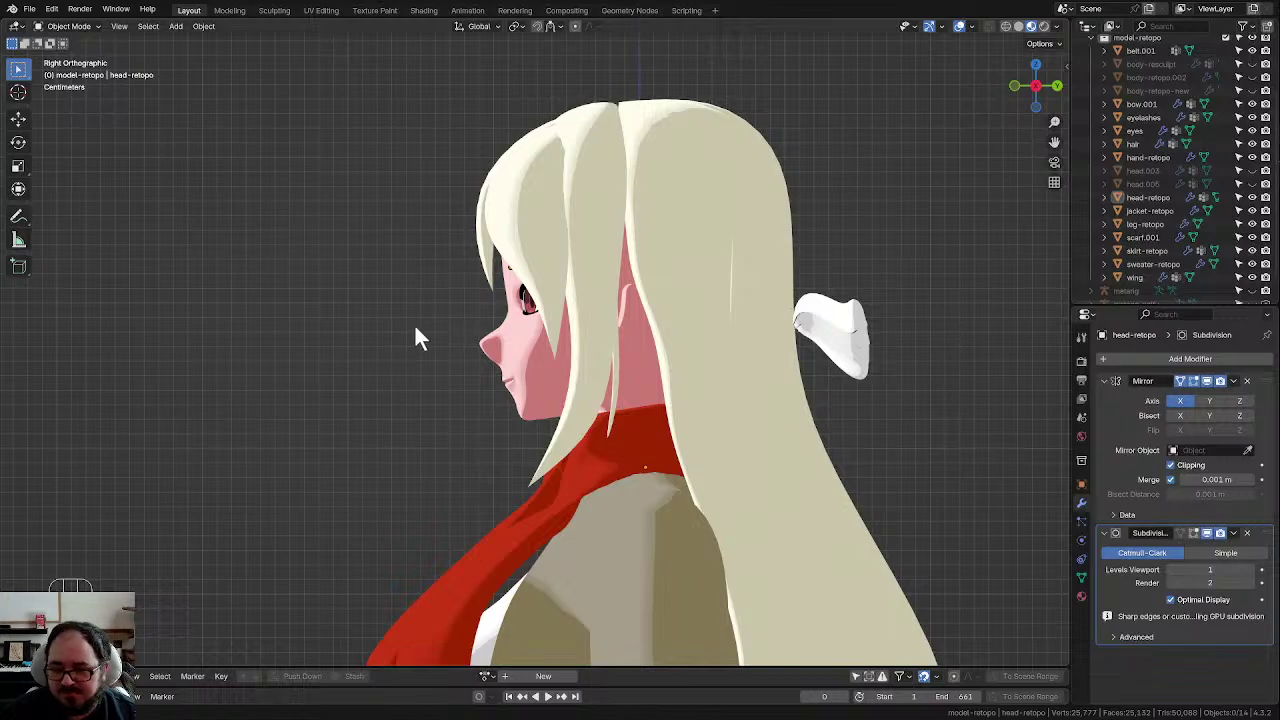
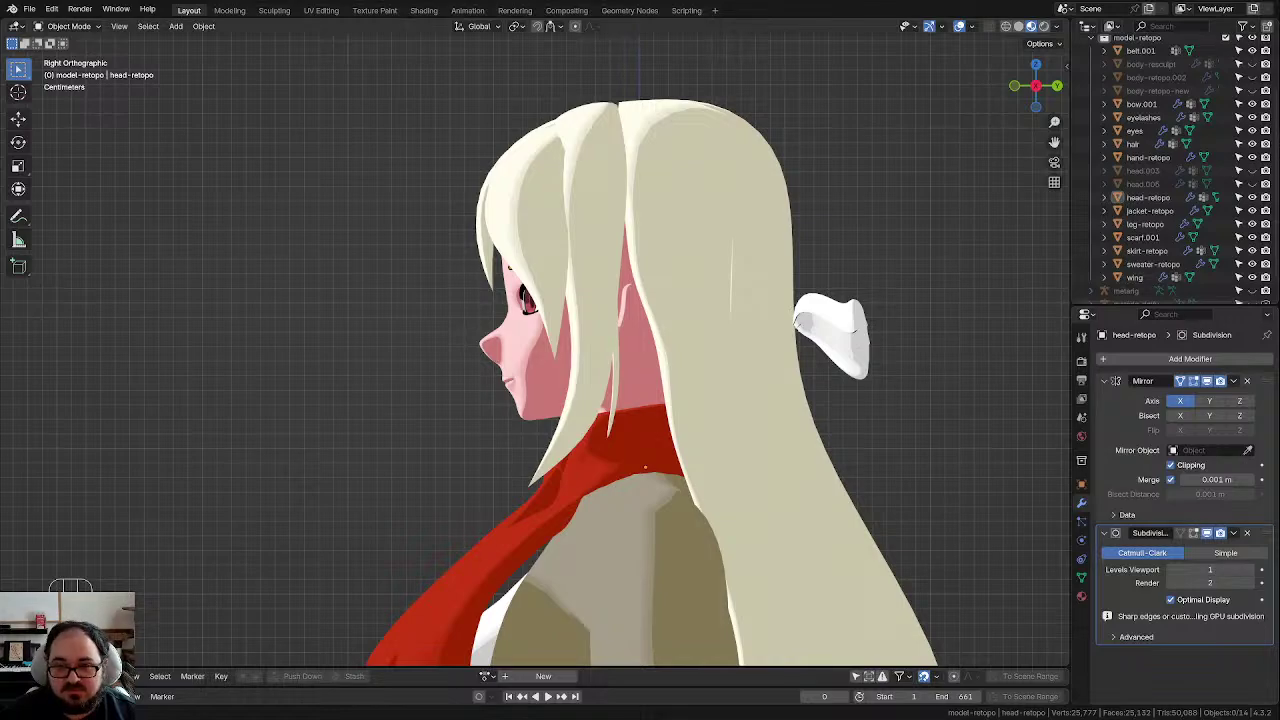
Step: Open the head-retopo mesh for editing and slide the edges above the upper lip in profile along their neighbouring edges
scroll(556, 362, up, 3)
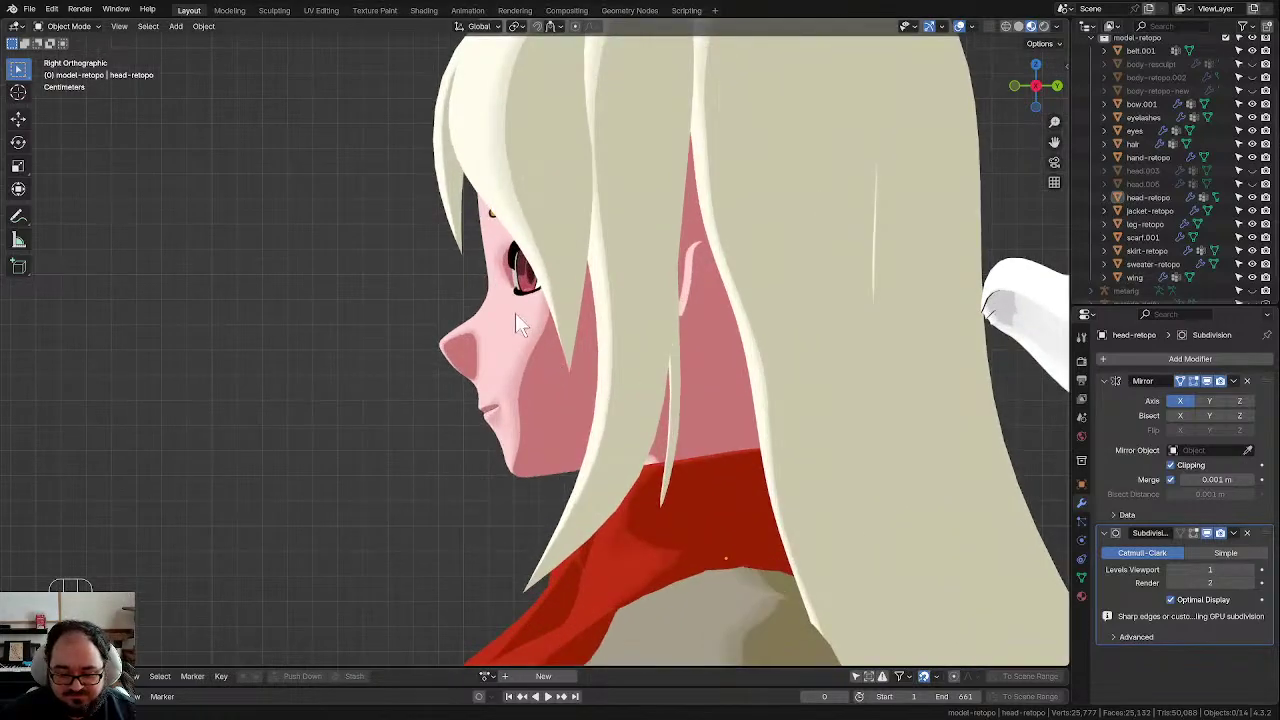
scroll(512, 318, up, 2)
scroll(474, 307, up, 1)
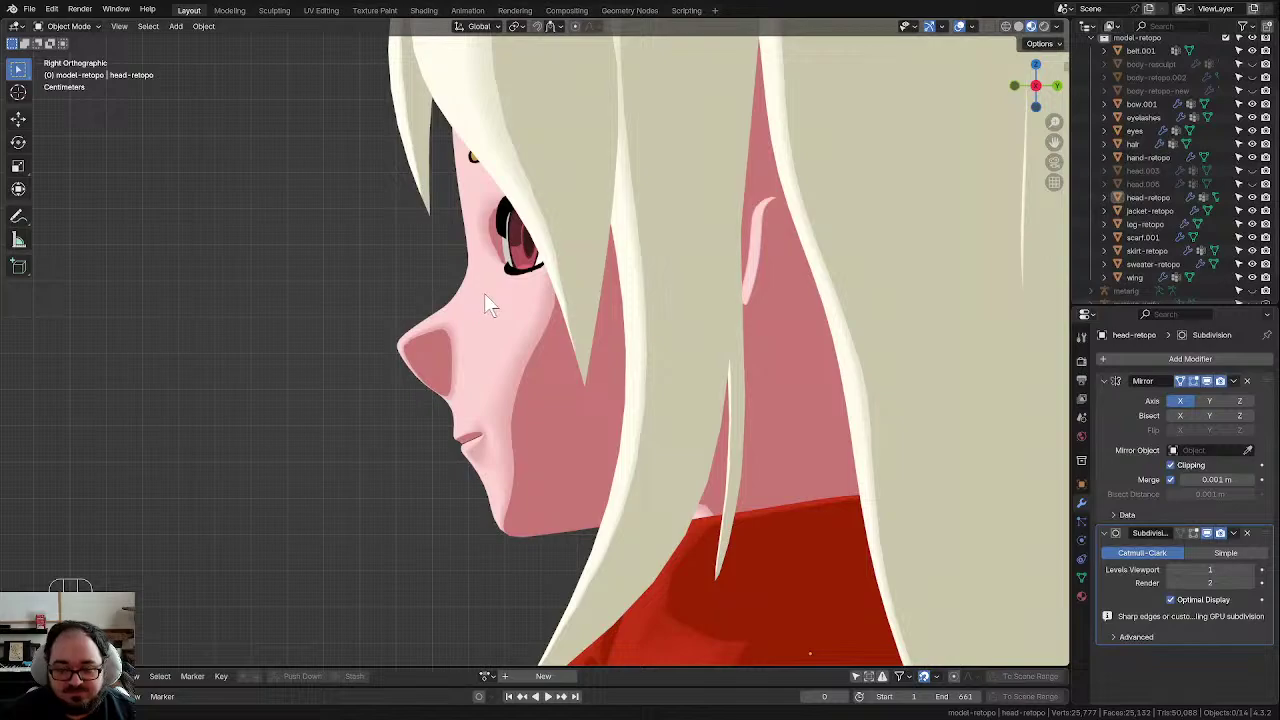
scroll(460, 305, up, 1)
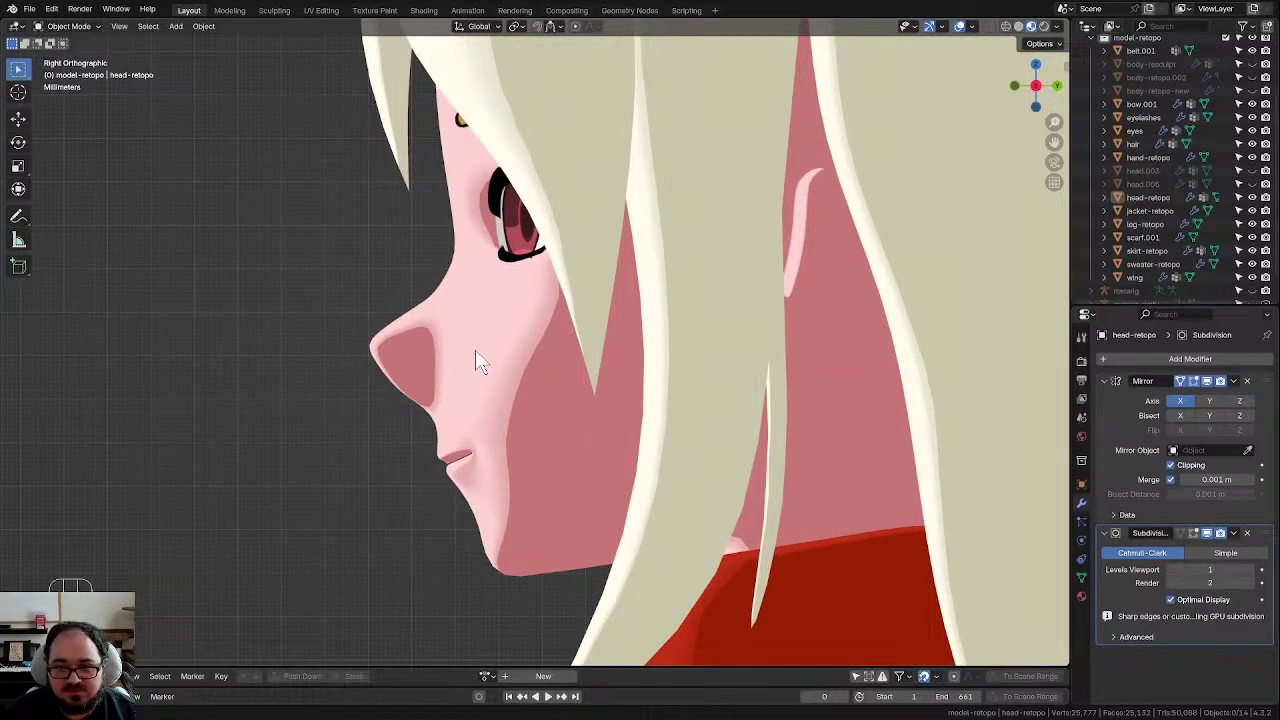
scroll(440, 505, up, 2)
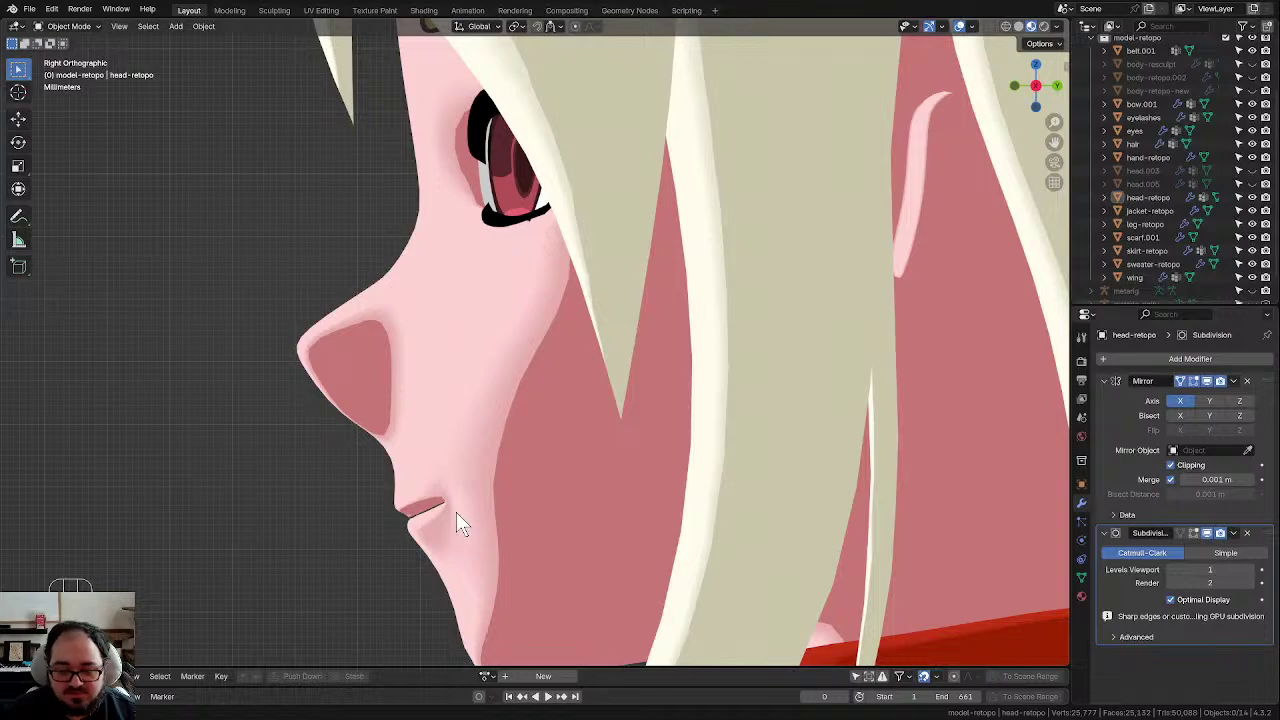
click(456, 512)
key(Tab)
shift+middle_drag(456, 512, 463, 426)
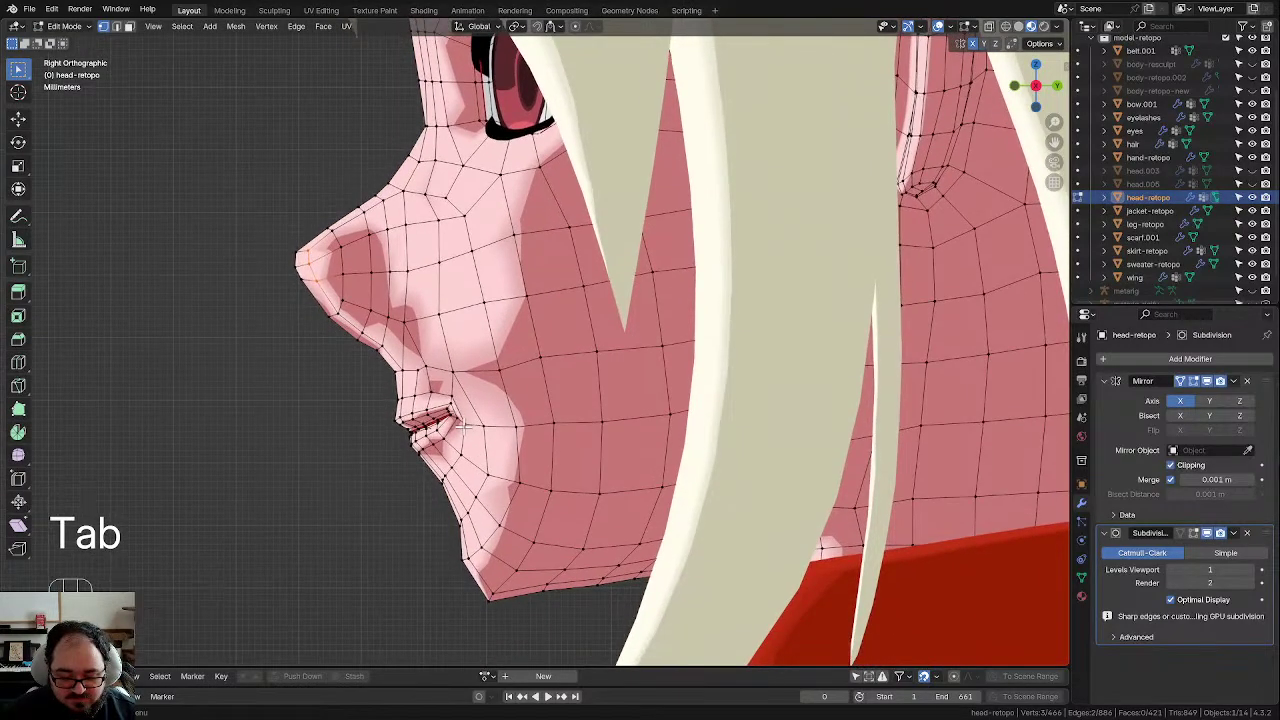
scroll(464, 426, up, 1)
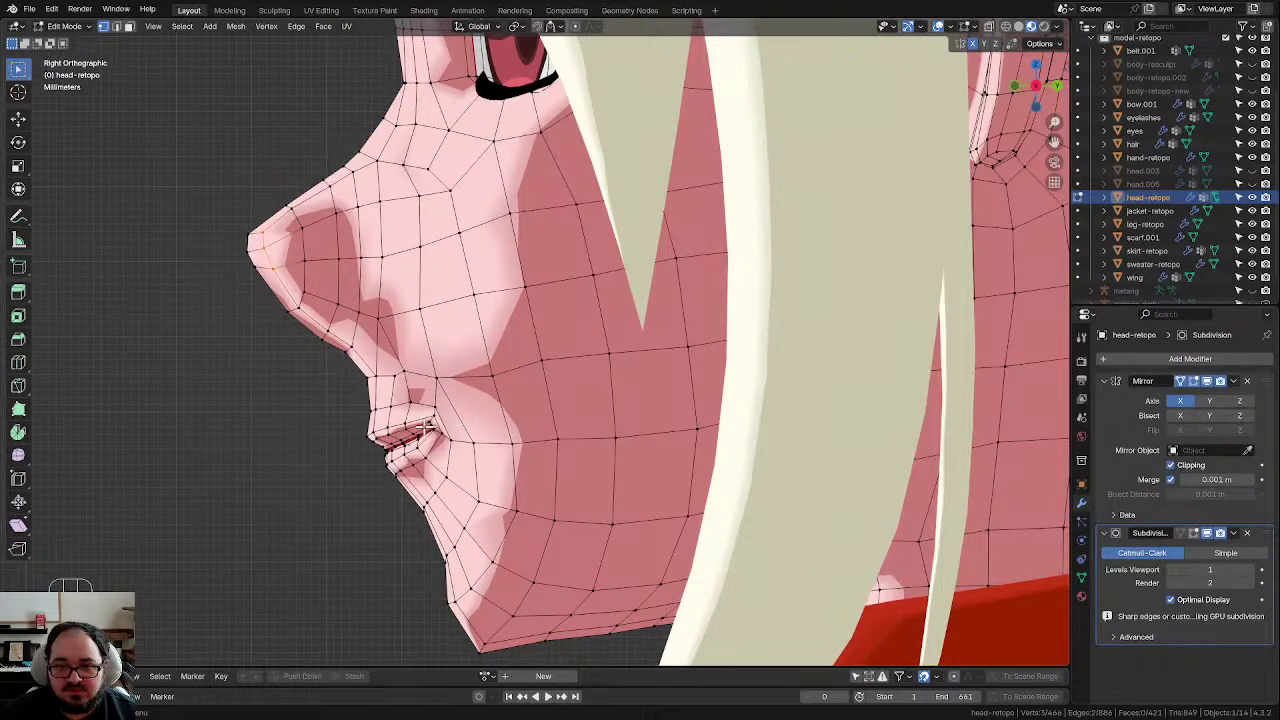
alt+click(389, 407)
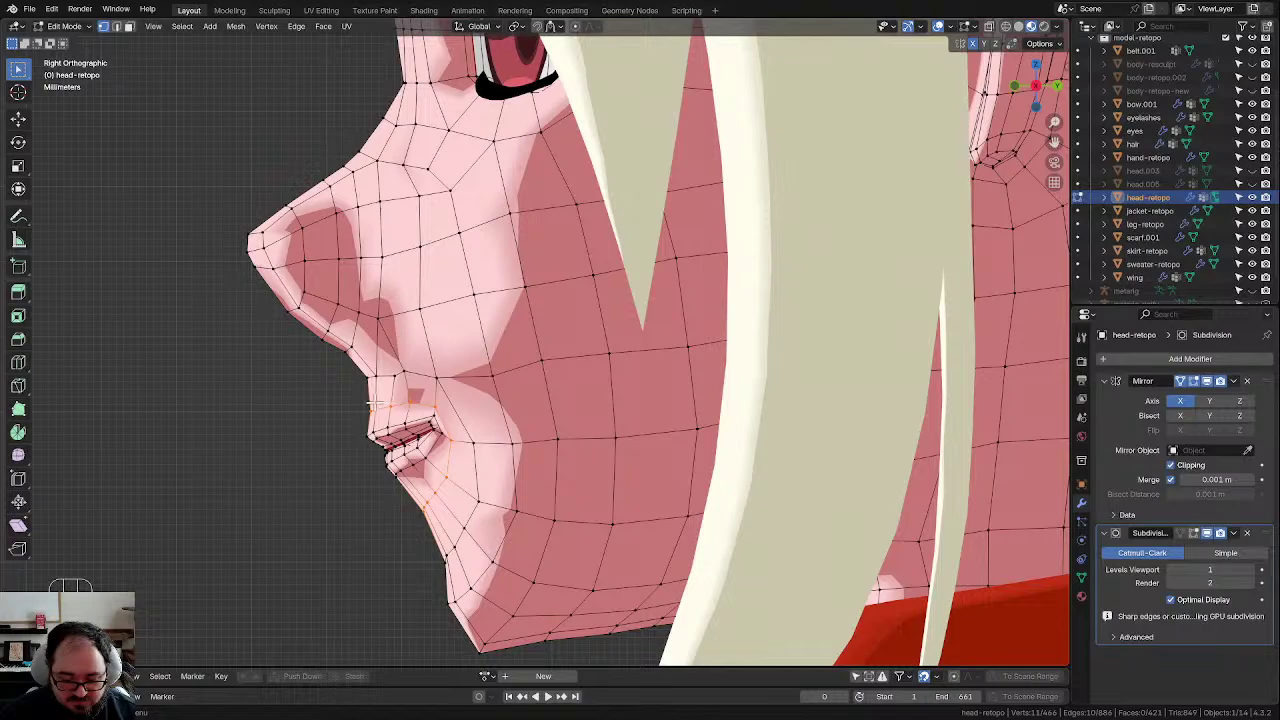
key(g)
key(g)
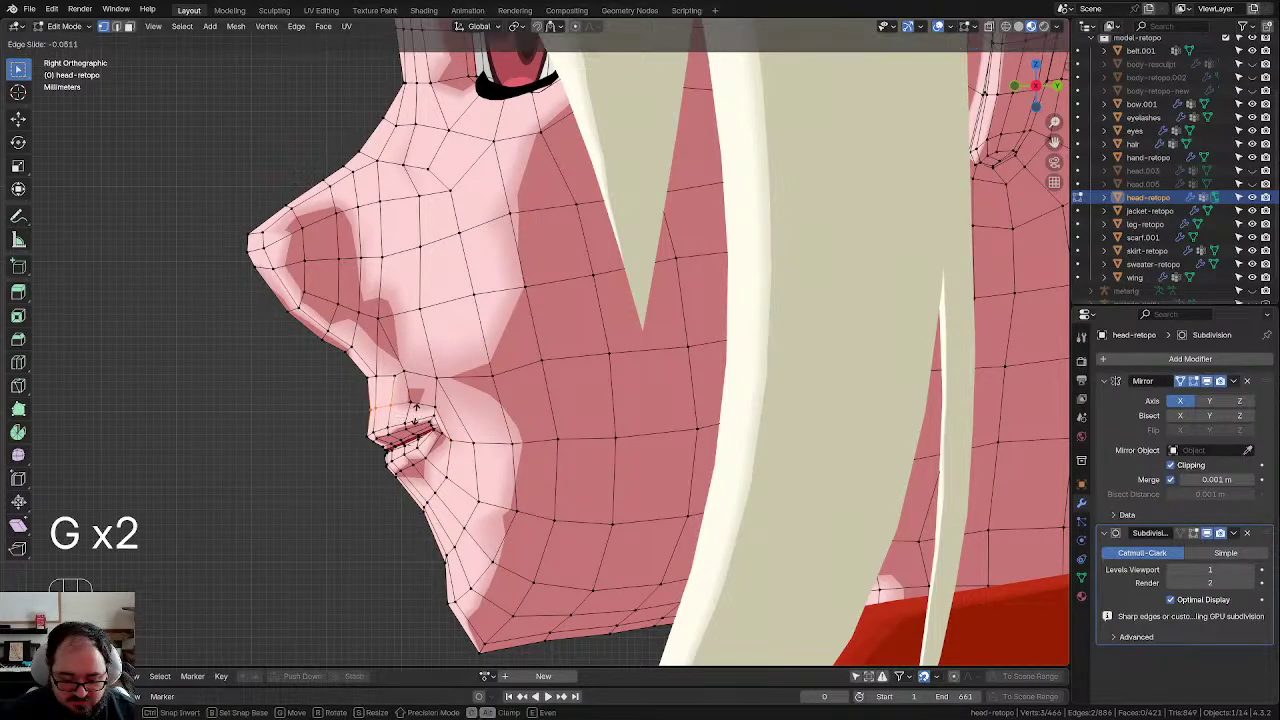
click(414, 404)
Step: Reposition the vertices between the upper lip and cheek, smoothing them to even out the surface above the mouth corner
key(g)
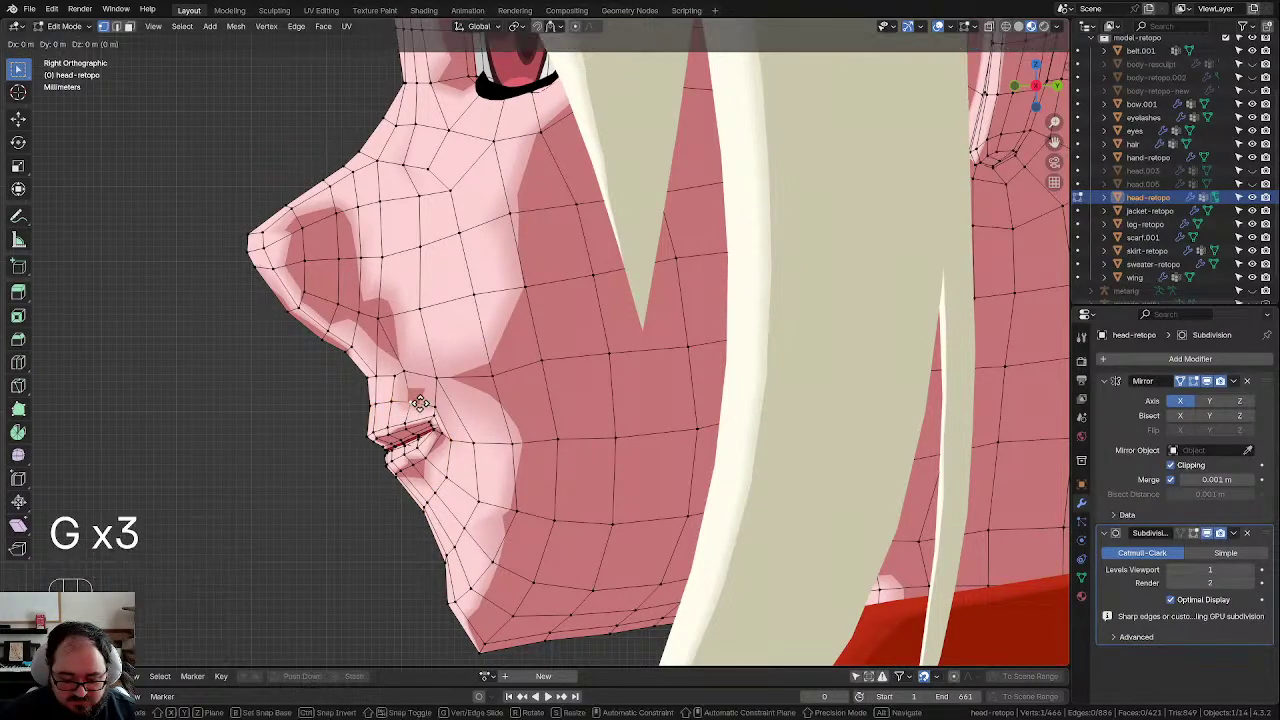
click(412, 375)
key(d)
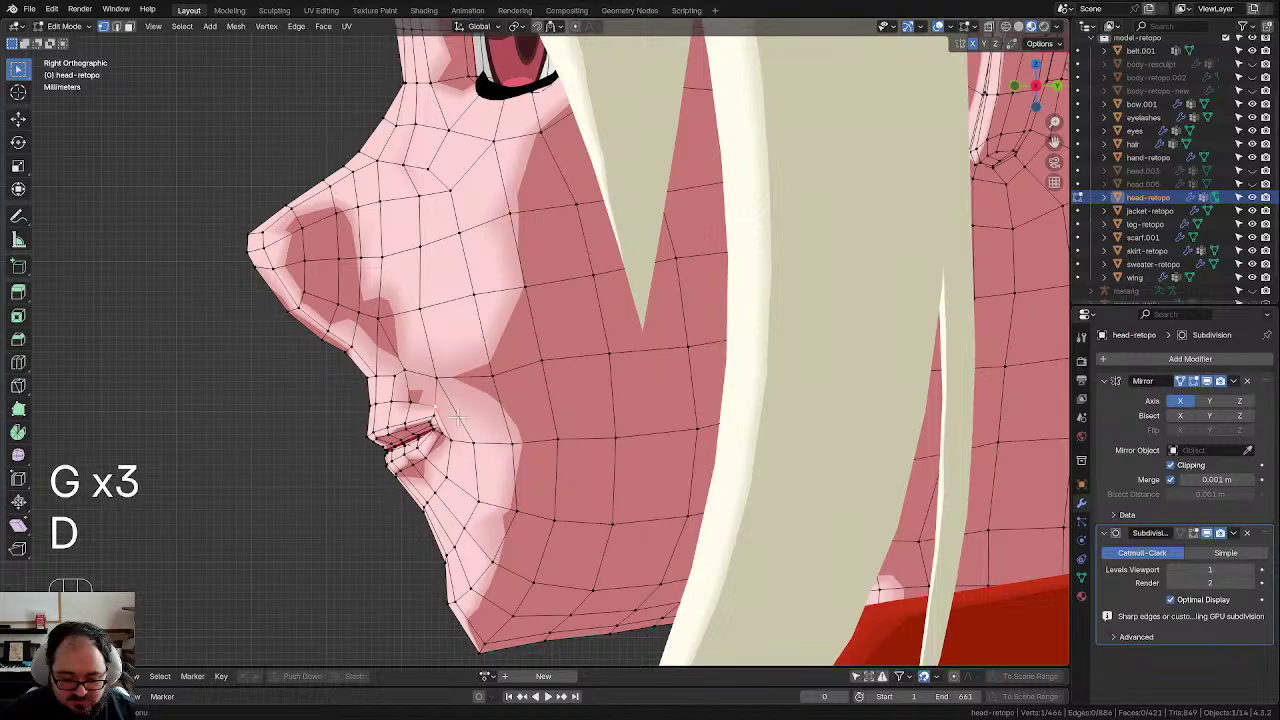
key(d)
key(g)
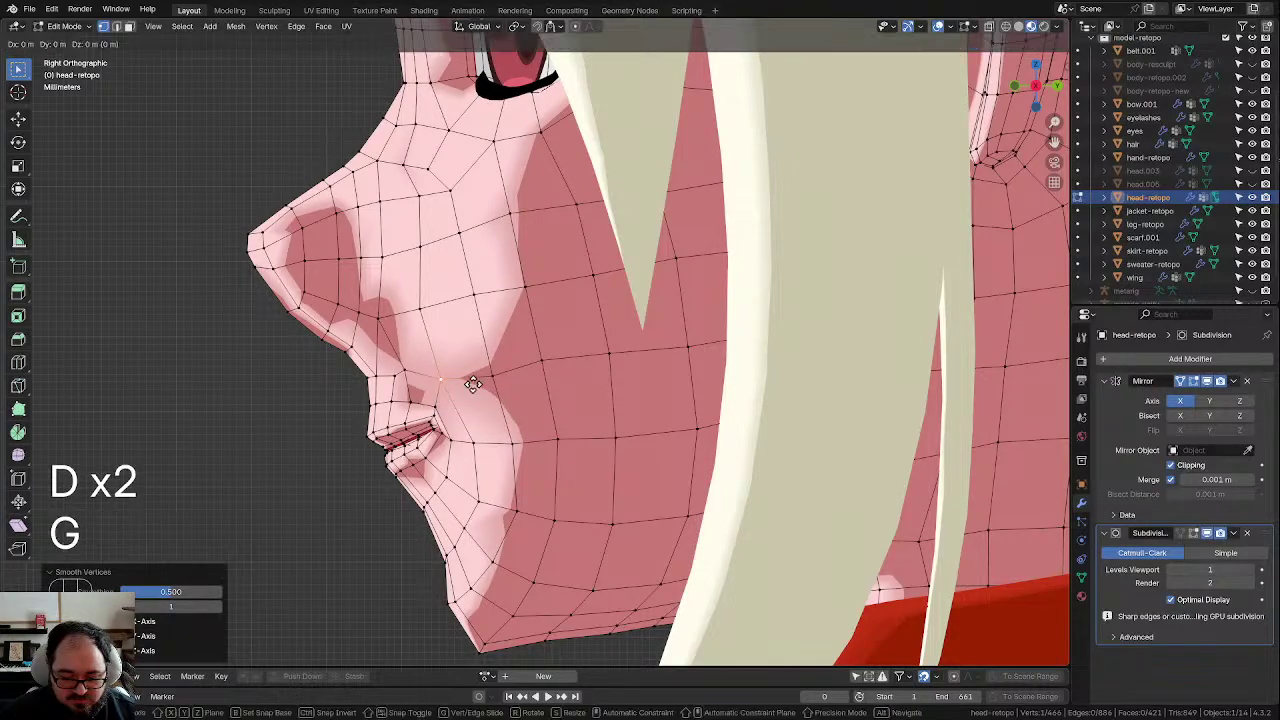
click(478, 383)
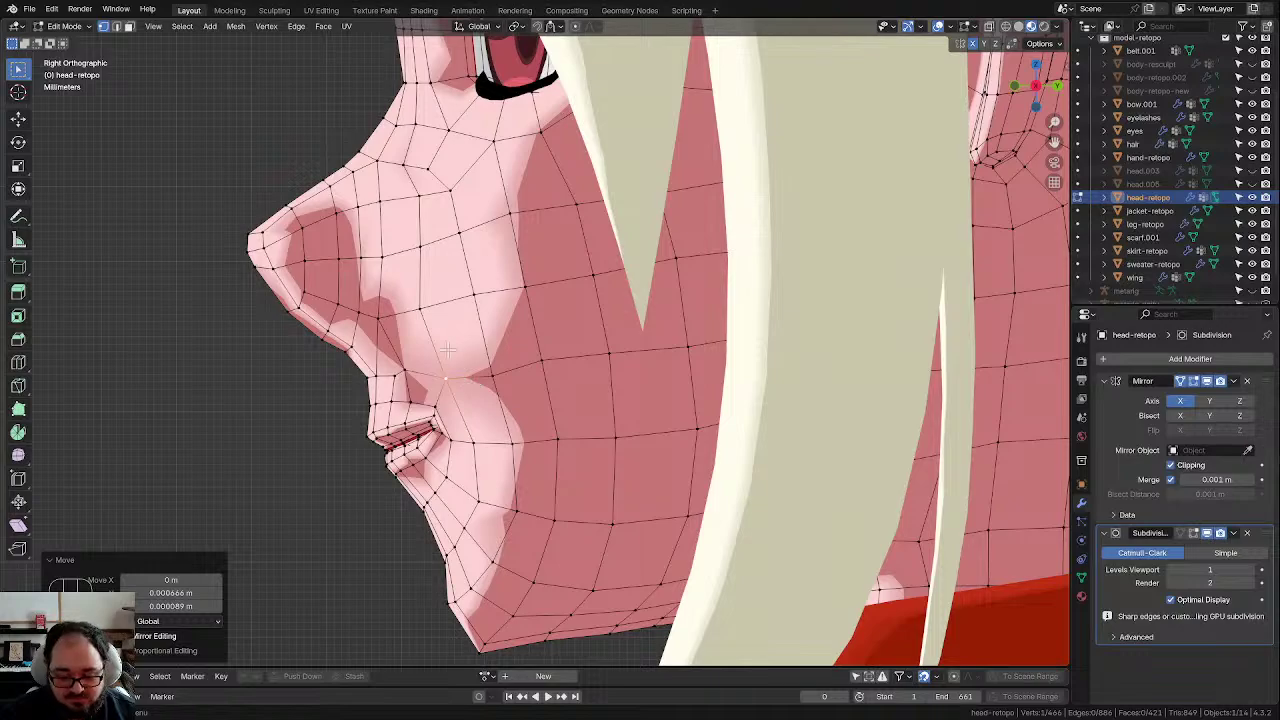
Step: Smooth the vertices at the top of the nose bridge and shift them slightly downward to refine the profile
shift+middle_drag(436, 348, 454, 414)
scroll(445, 414, down, 3)
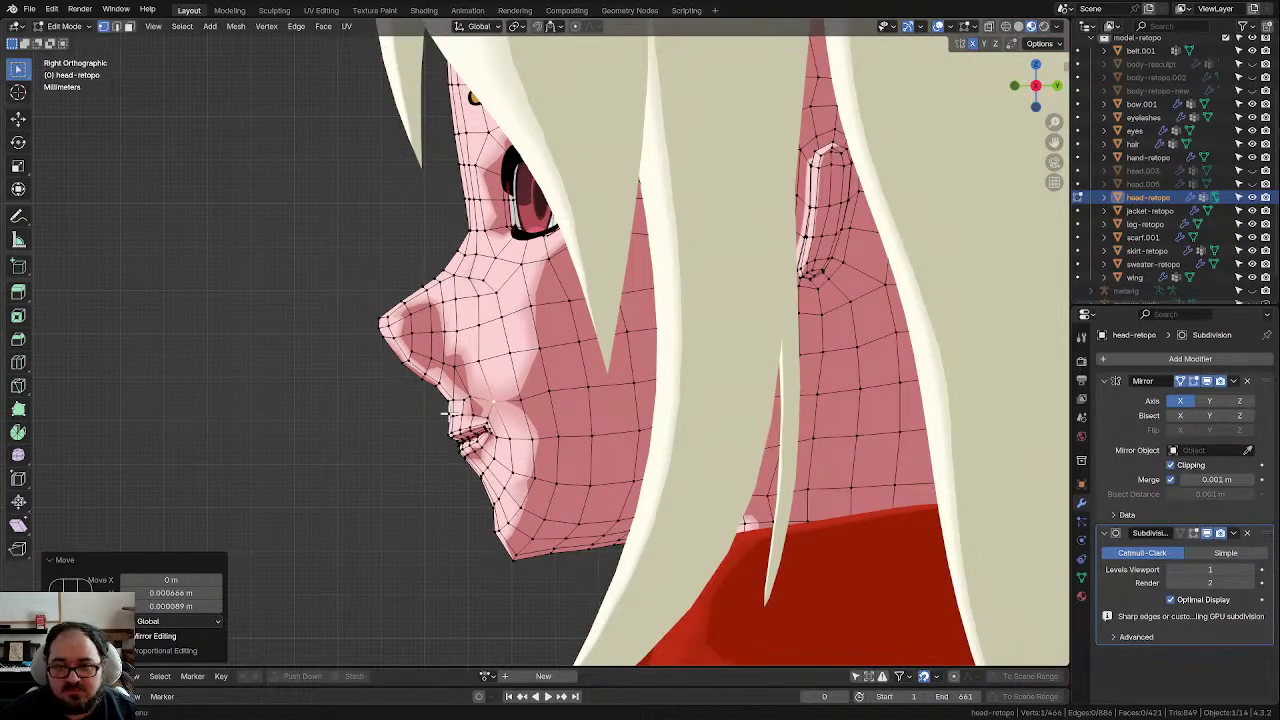
shift+middle_drag(514, 386, 526, 483)
scroll(526, 483, up, 3)
drag(401, 309, 450, 337)
key(g)
key(d)
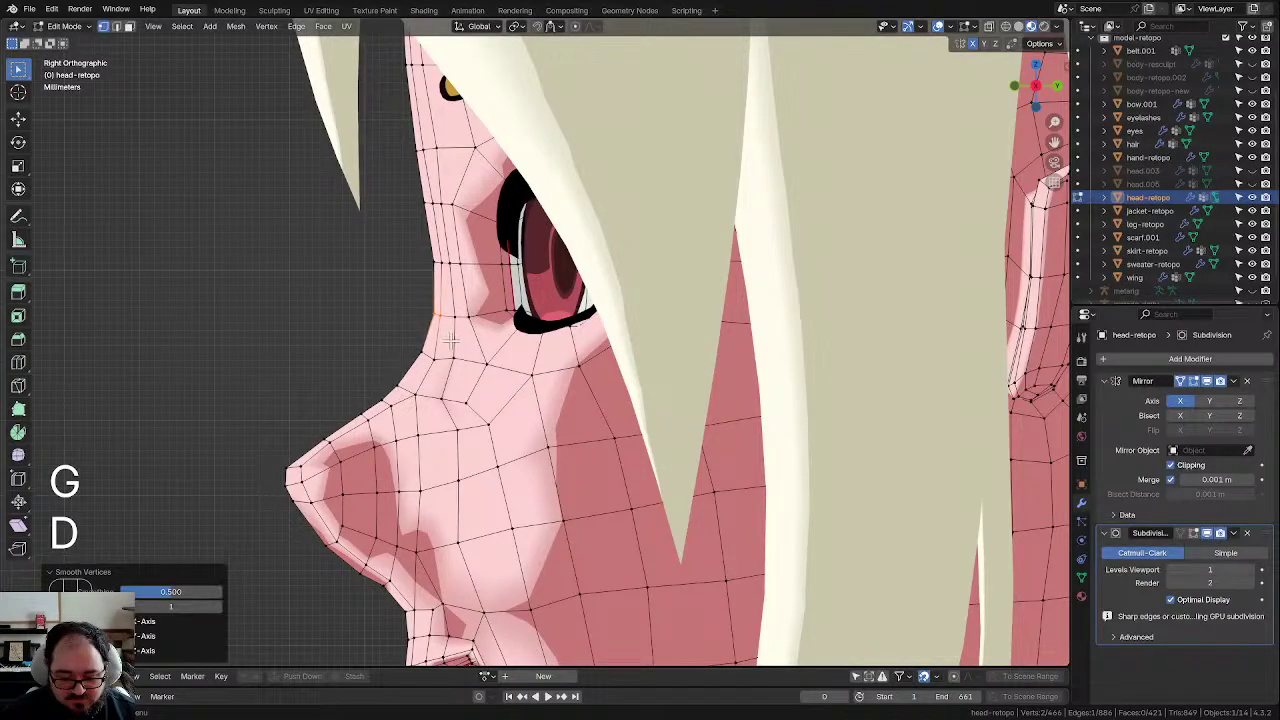
key(d)
key(g)
click(470, 316)
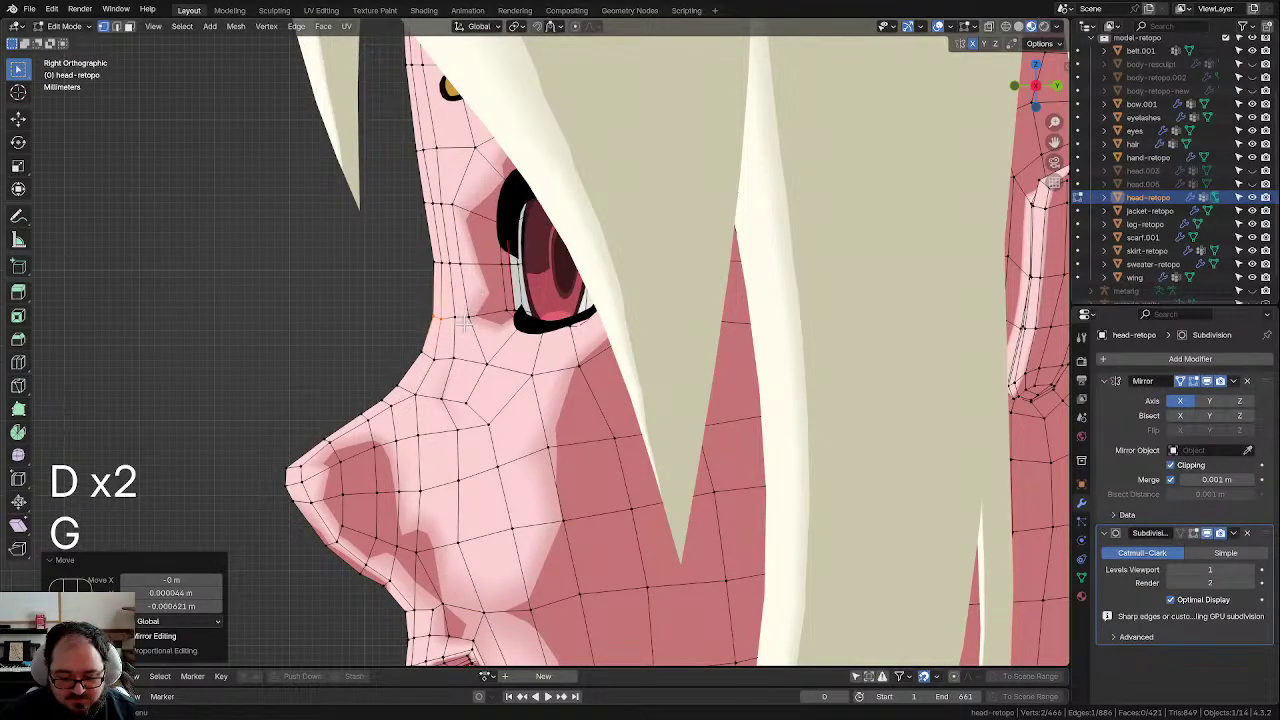
Step: Smooth individual vertices between the nose bridge and the eye
scroll(467, 322, down, 4)
scroll(475, 300, up, 3)
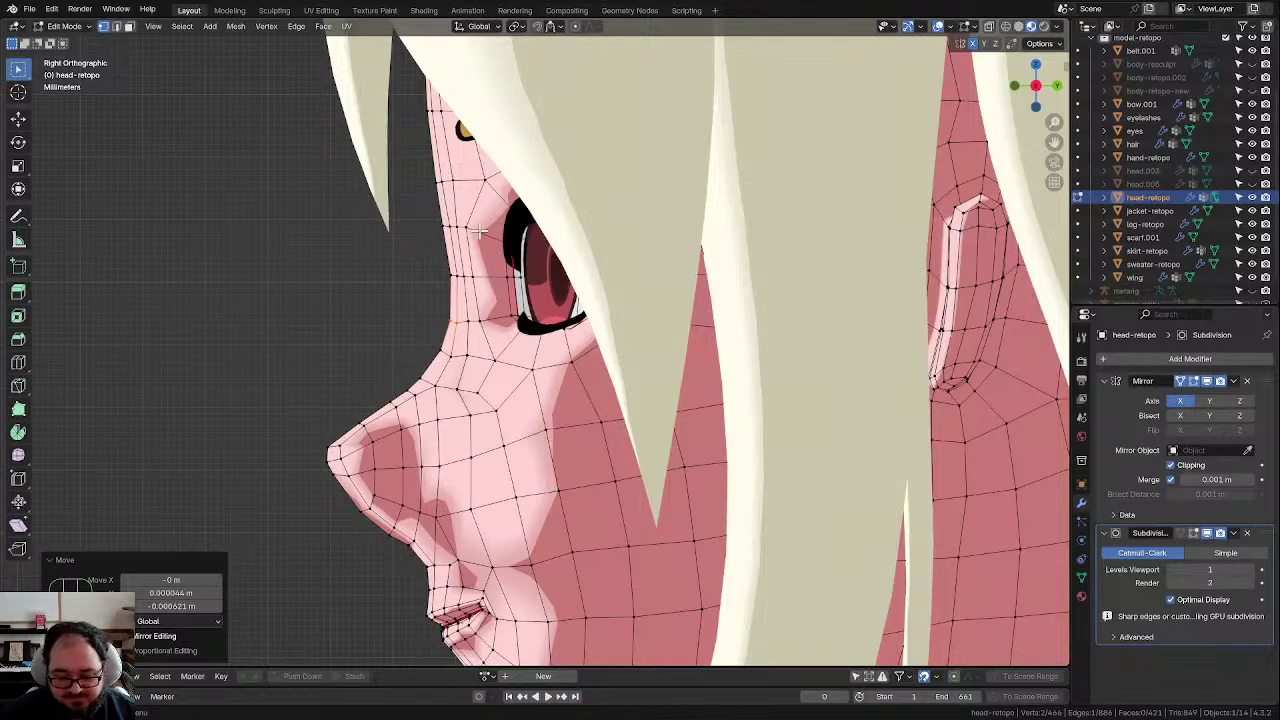
key(d)
key(d)
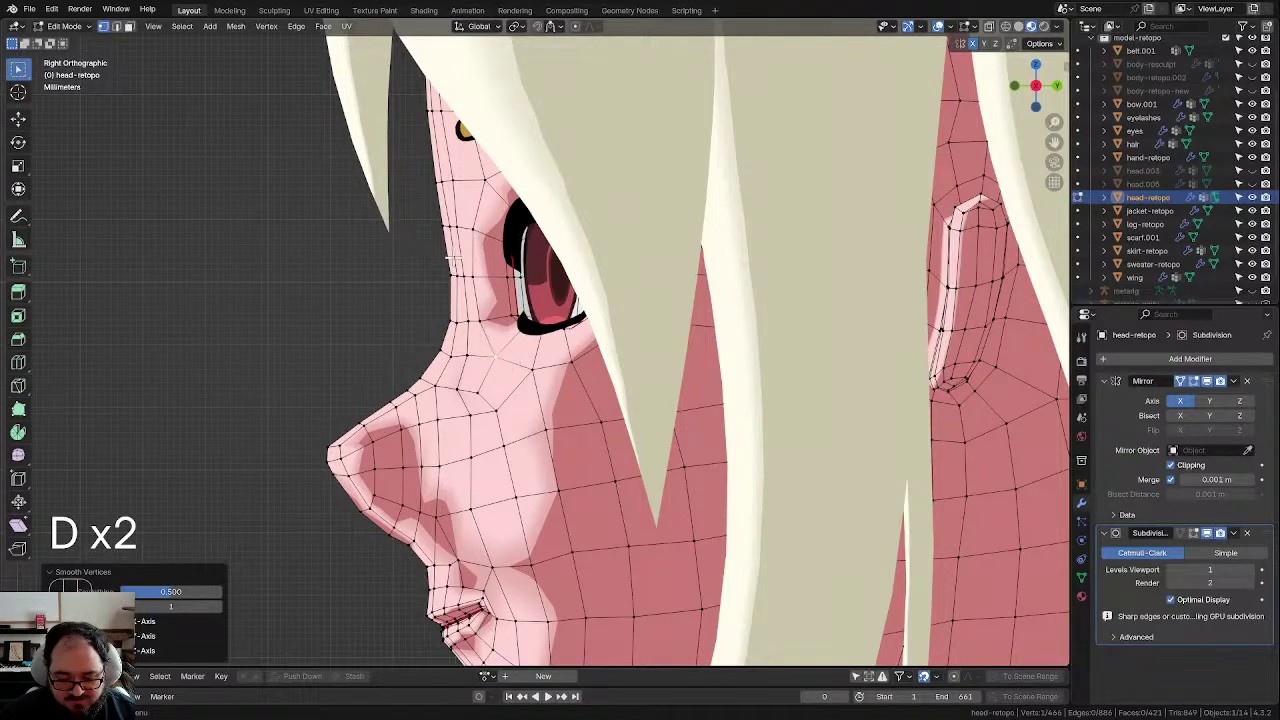
key(d)
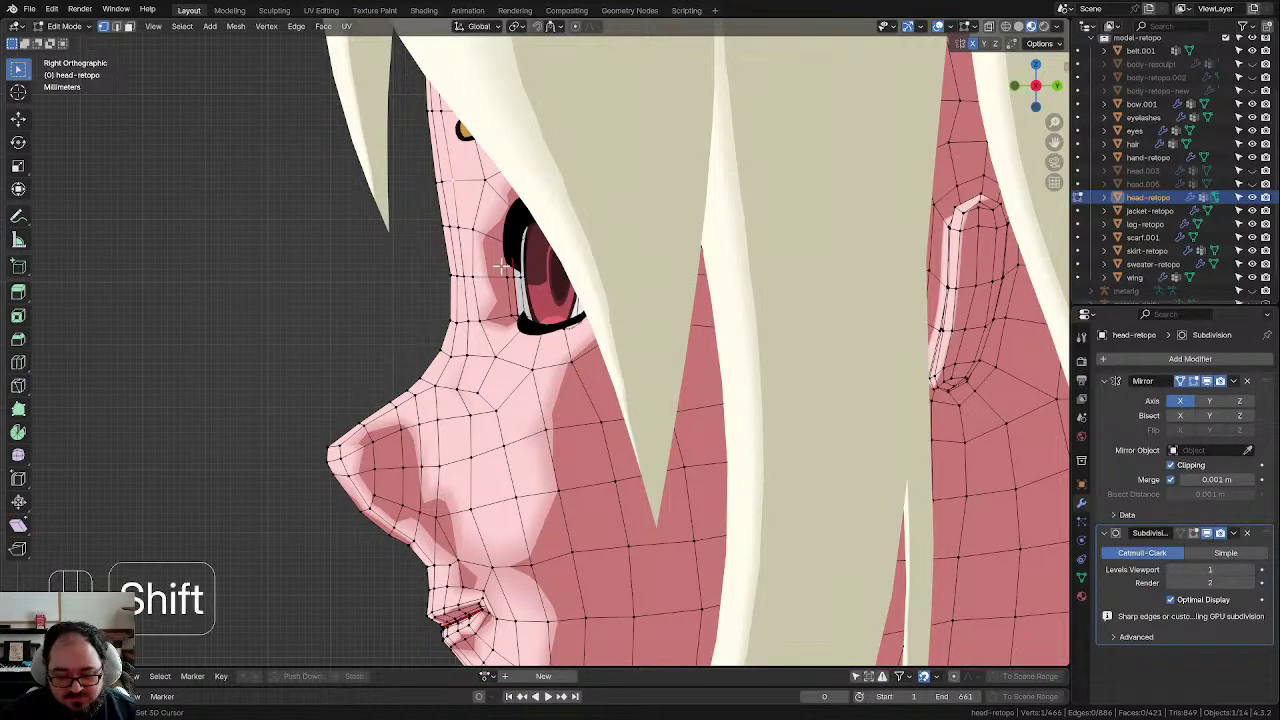
Step: Move the vertices near the inner eye corner and below the brow to refine the eye socket's side contour
shift+middle_drag(478, 285, 516, 318)
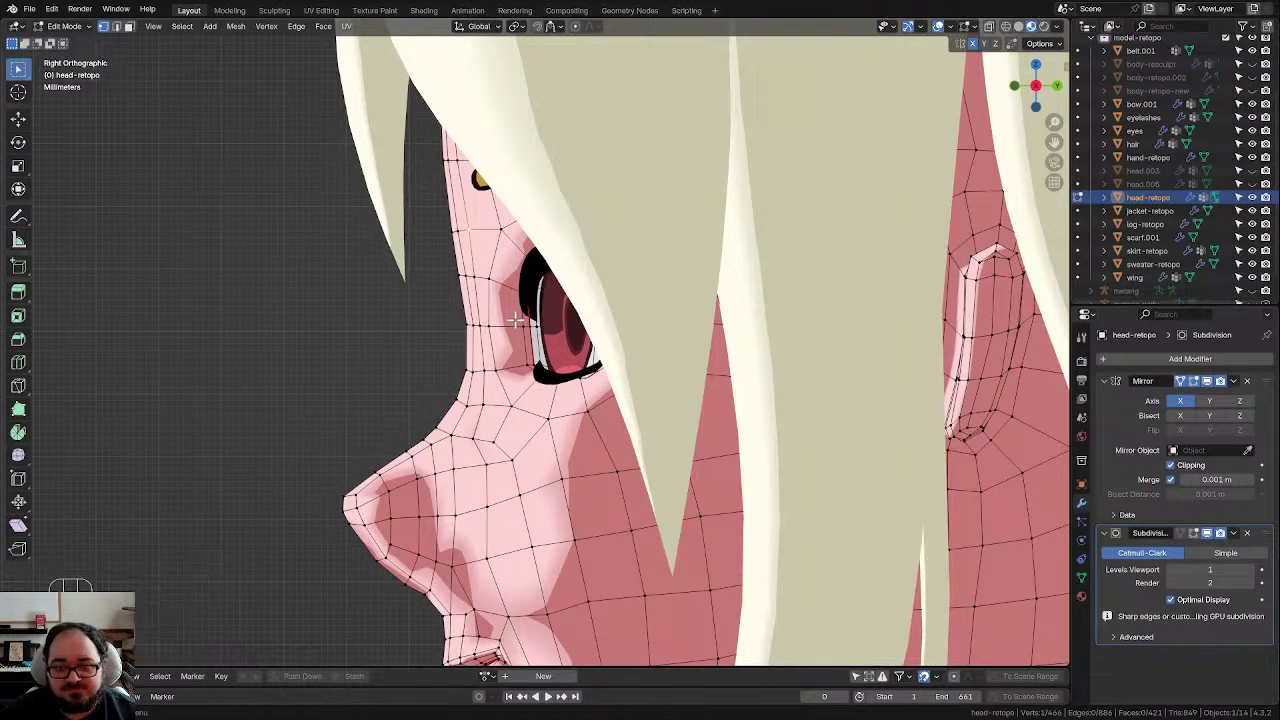
scroll(480, 318, down, 1)
scroll(429, 326, down, 4)
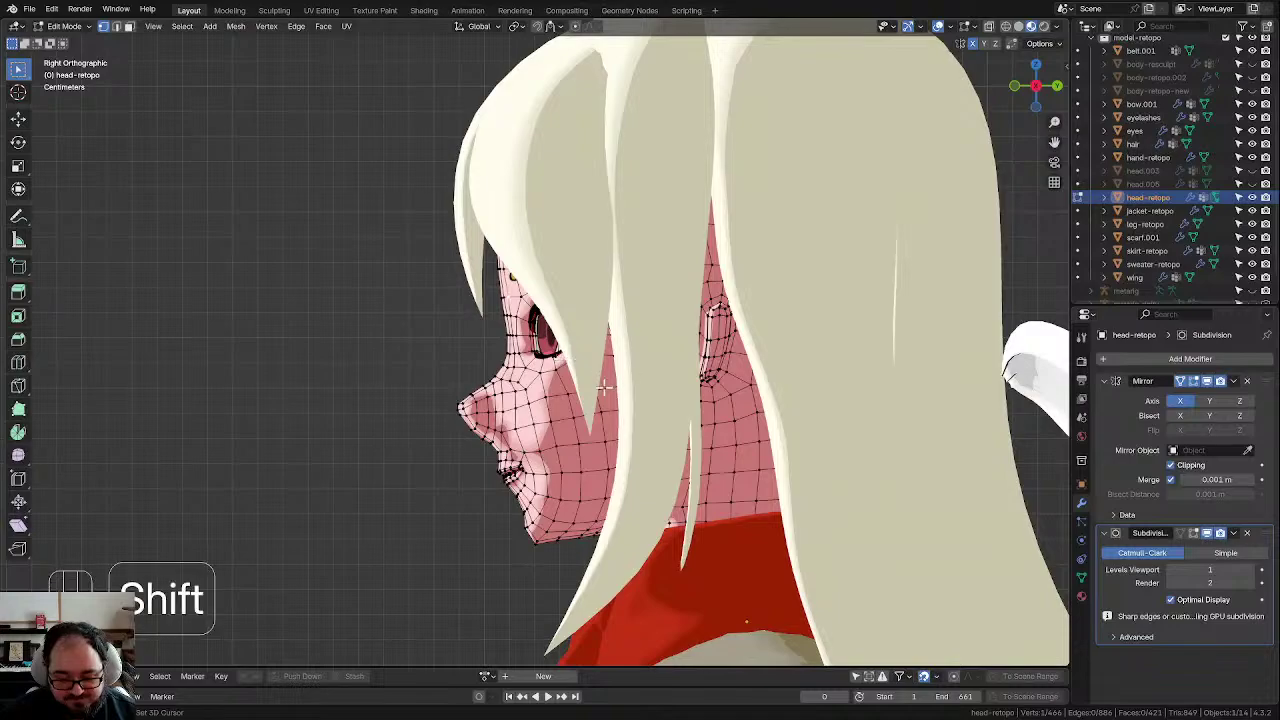
shift+middle_drag(631, 377, 622, 327)
scroll(592, 334, up, 2)
scroll(590, 335, up, 1)
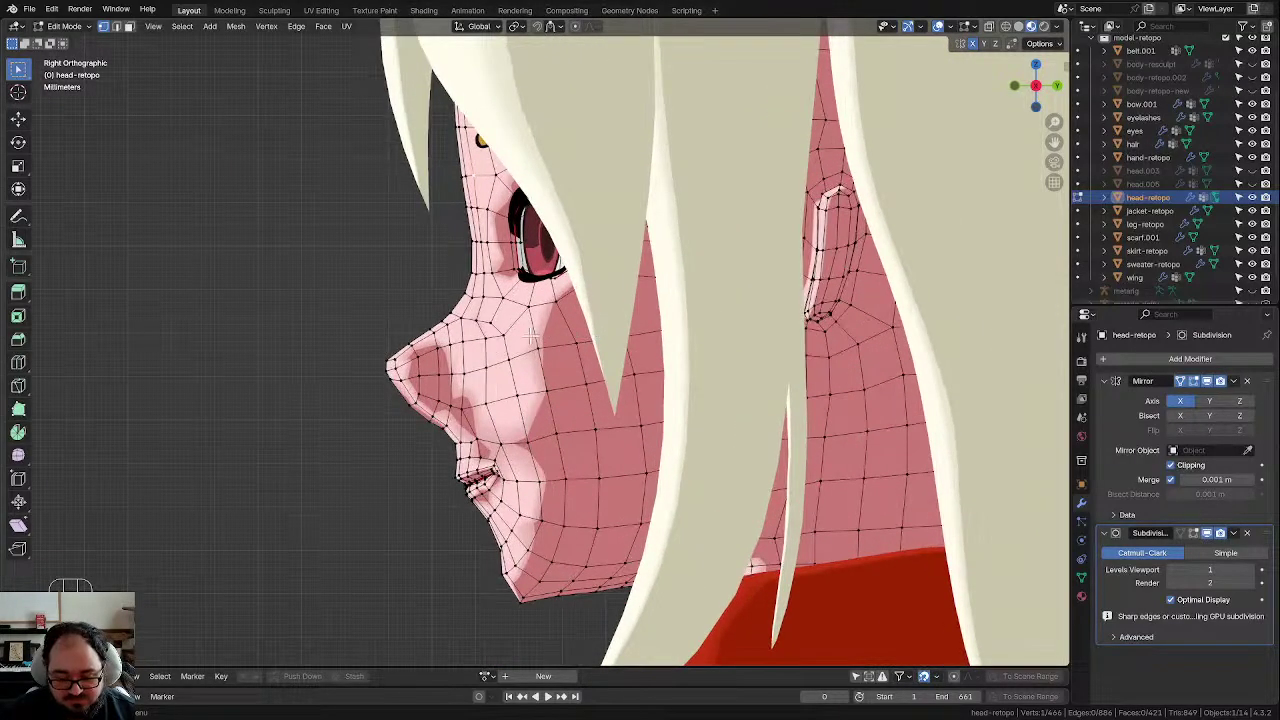
scroll(513, 337, up, 1)
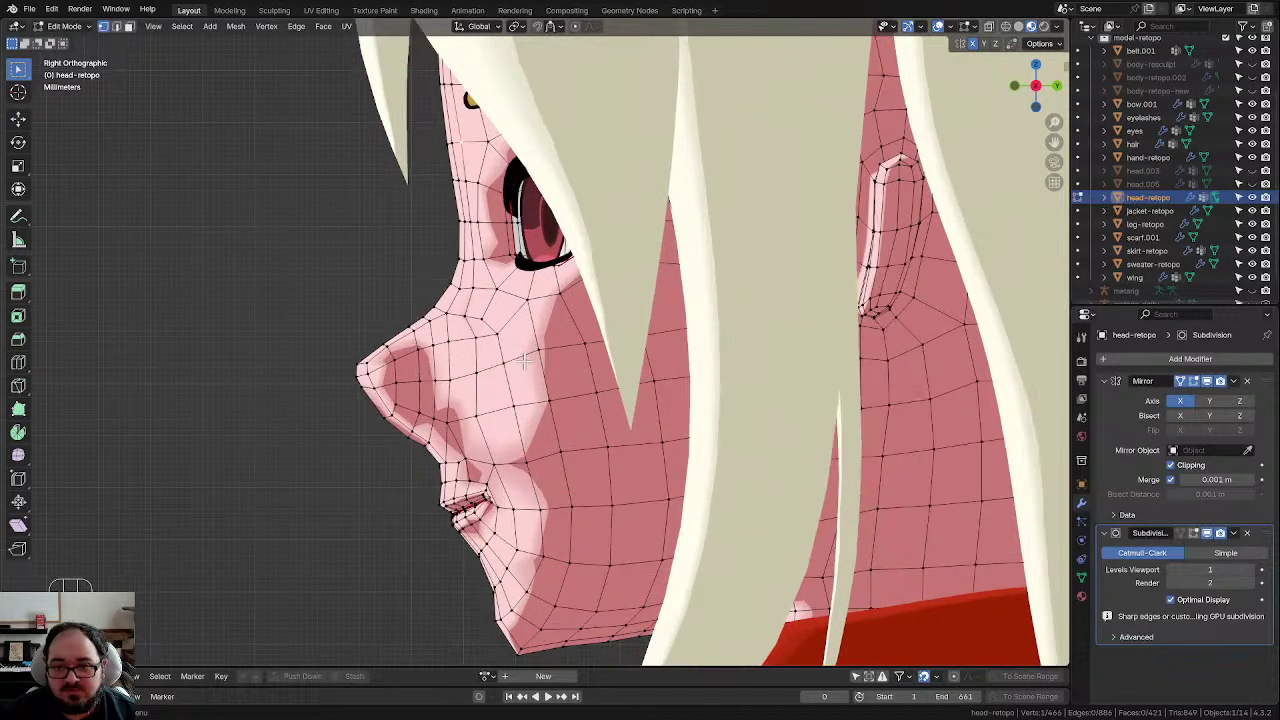
key(g)
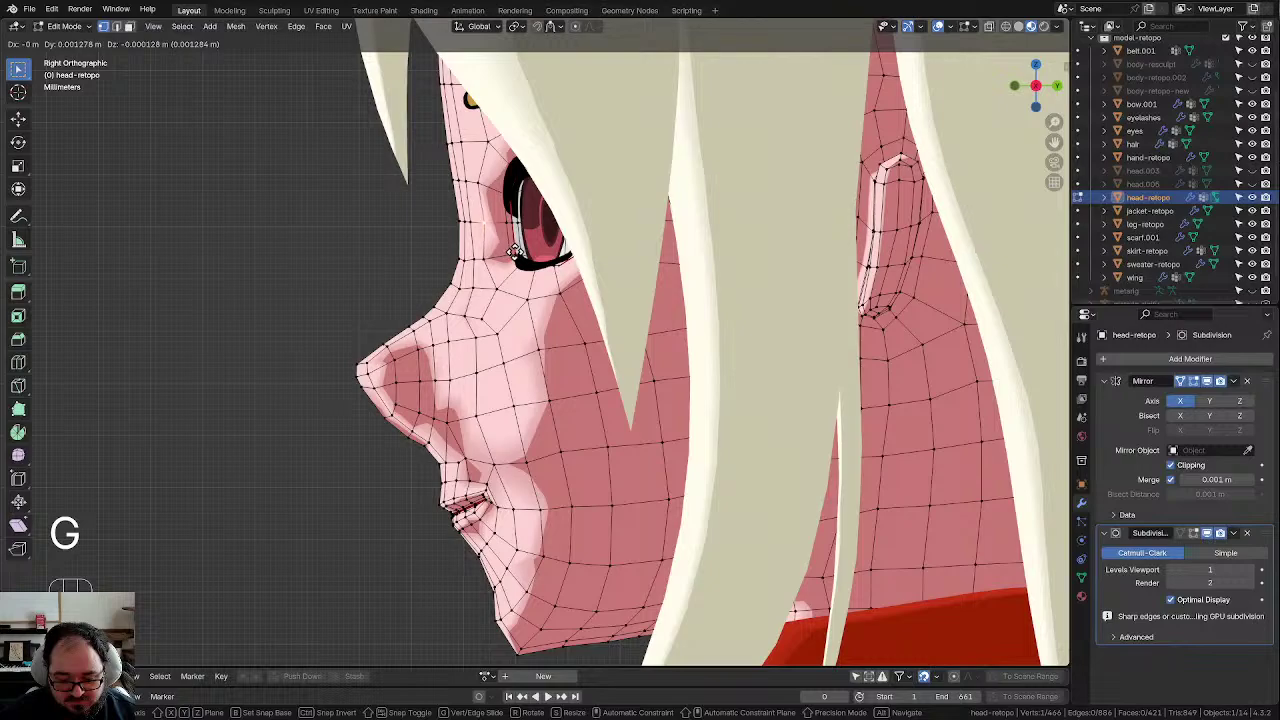
click(490, 258)
key(g)
click(484, 198)
key(g)
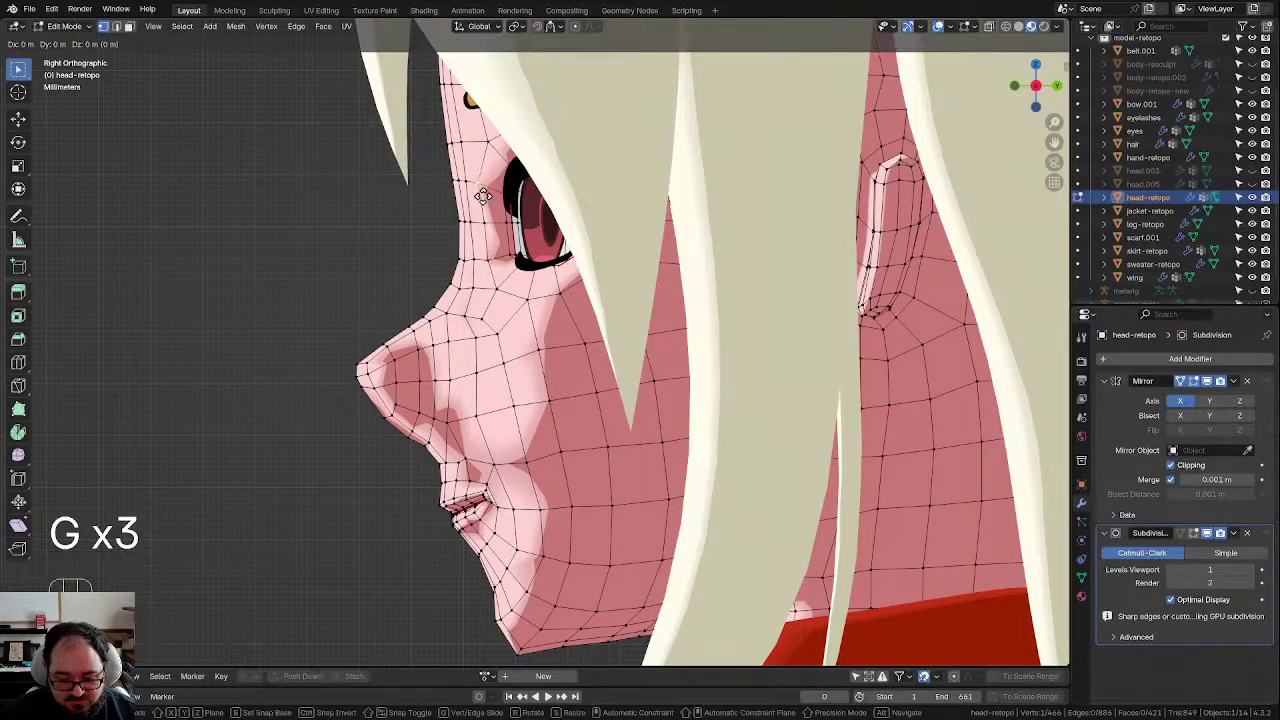
click(482, 200)
Step: Repeatedly smooth the vertices along the inner side of the eye socket, from below the brow to the inner eye corner
key(d)
key(d)
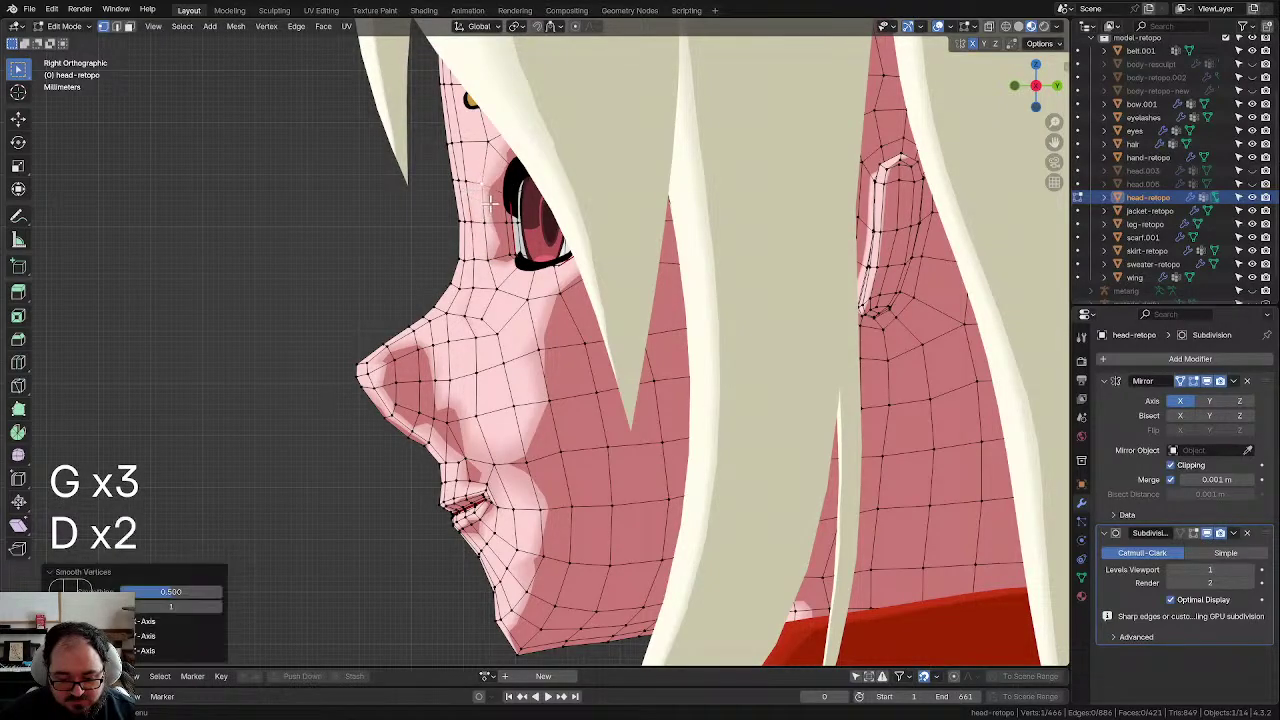
key(d)
key(d)
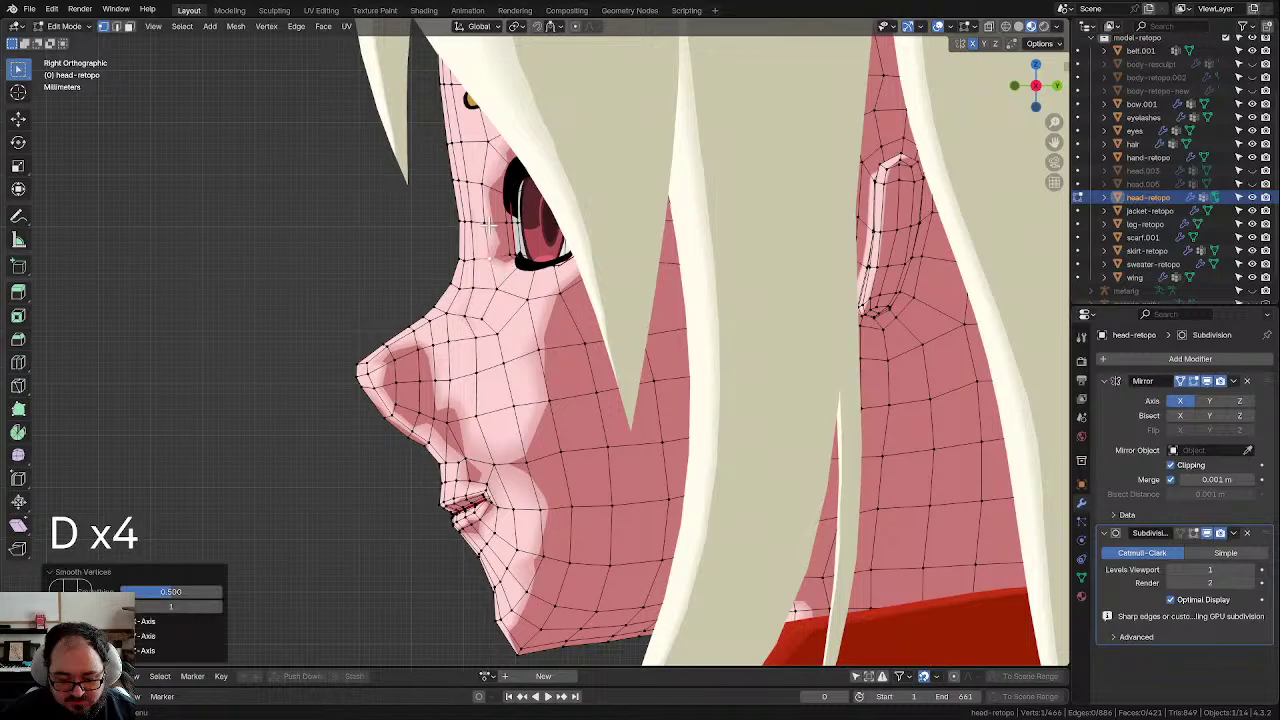
key(d)
key(d)
key(d)
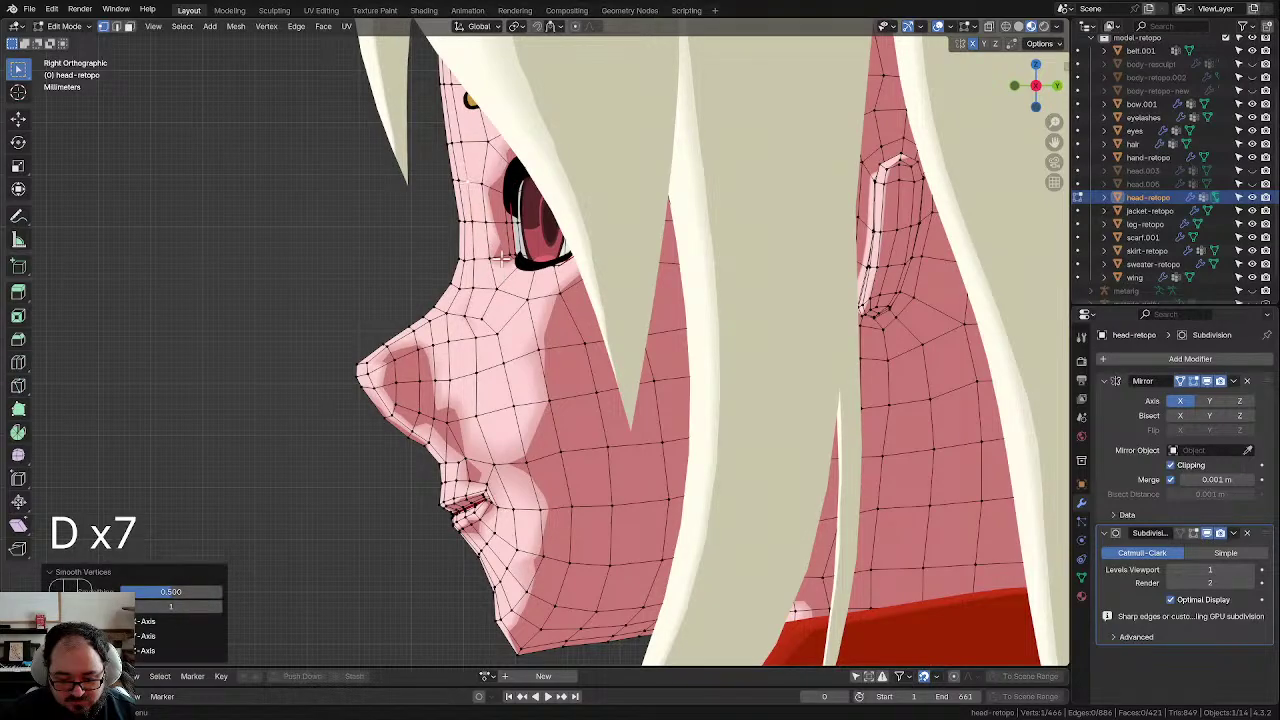
Step: Smooth the individual vertices beside the nose bridge, just below the inner eye corner
key(d)
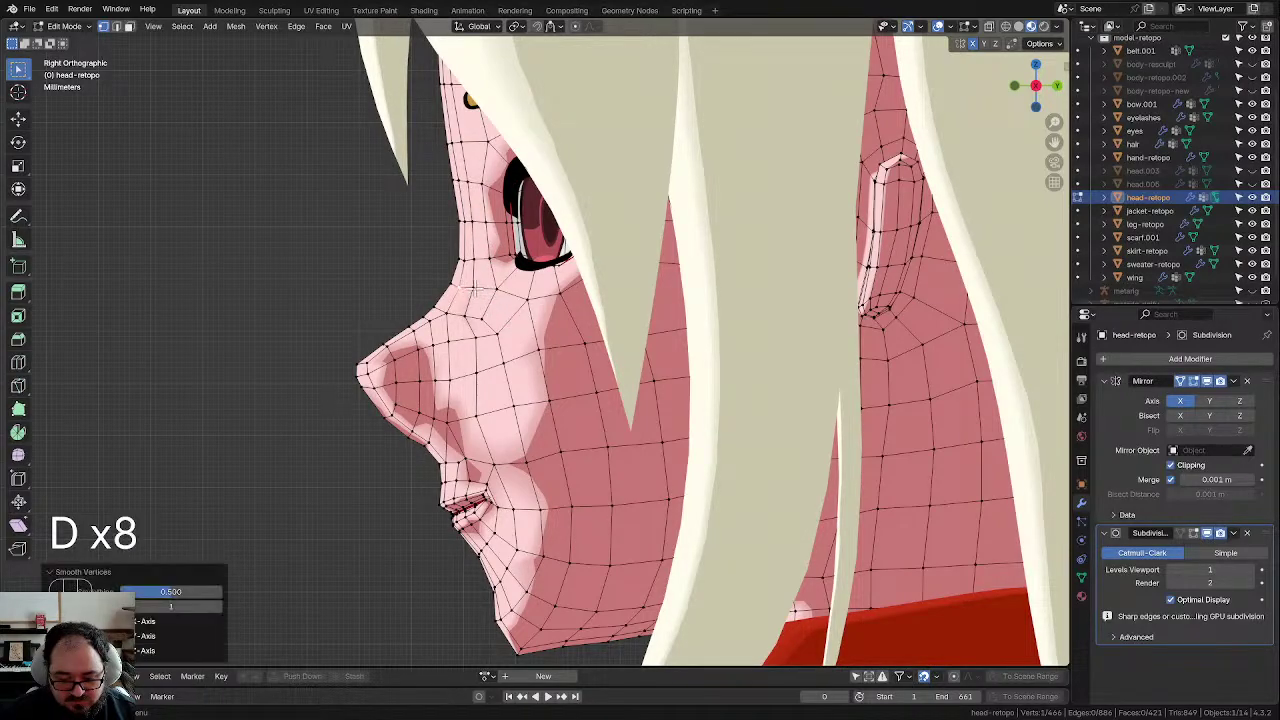
key(d)
scroll(363, 280, down, 3)
scroll(455, 354, up, 2)
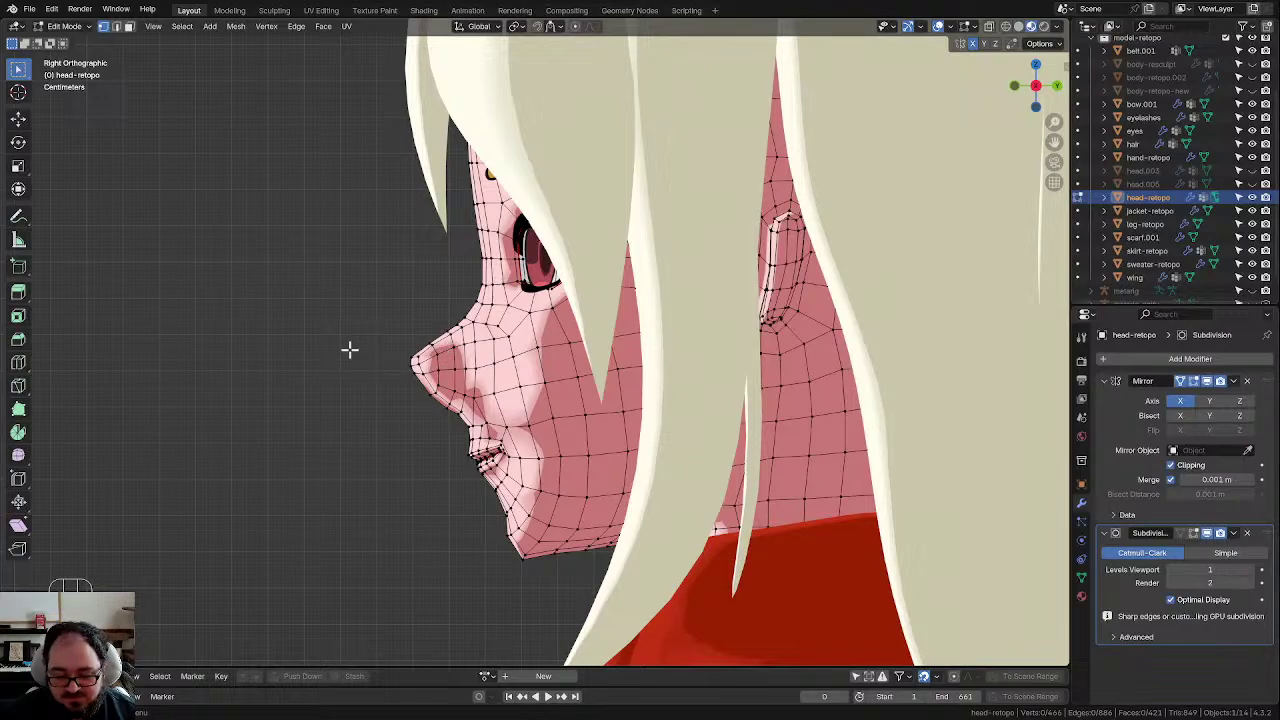
Step: Move the lower two rows of nose-bridge vertices forward about 0.7 mm and the row above them forward about 0.4 mm
scroll(352, 349, up, 3)
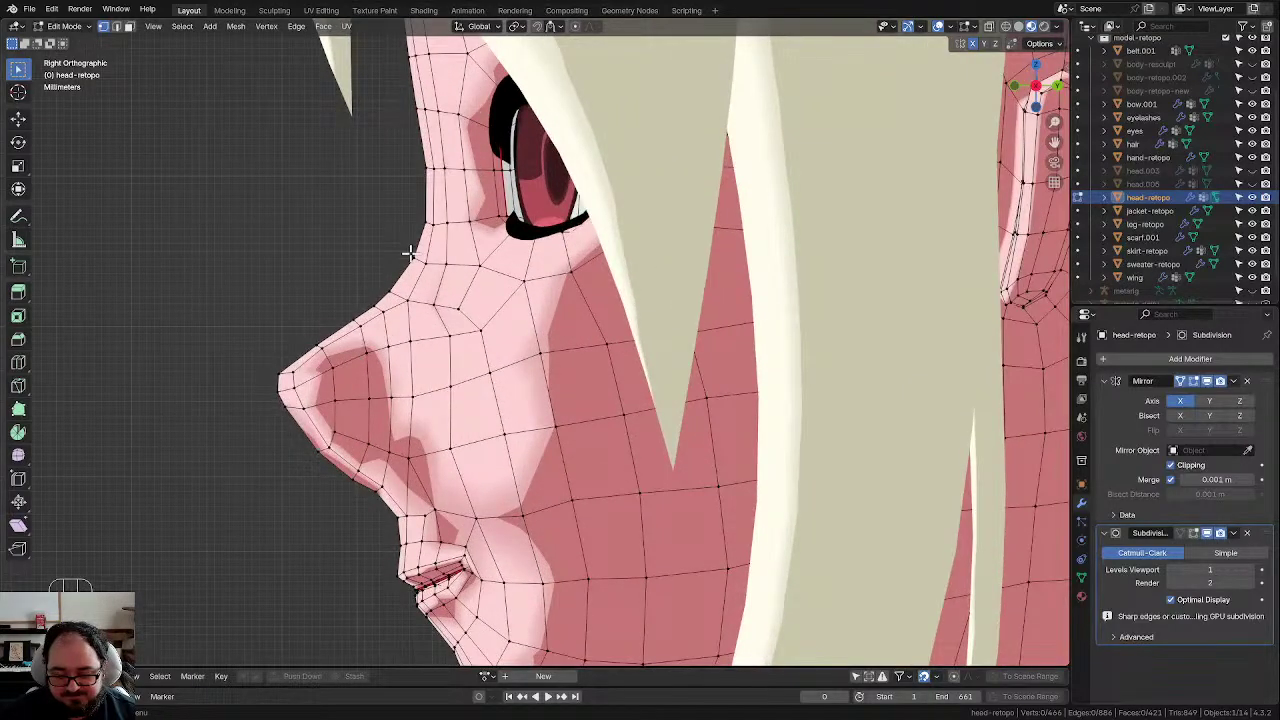
drag(354, 203, 430, 286)
key(g)
click(452, 278)
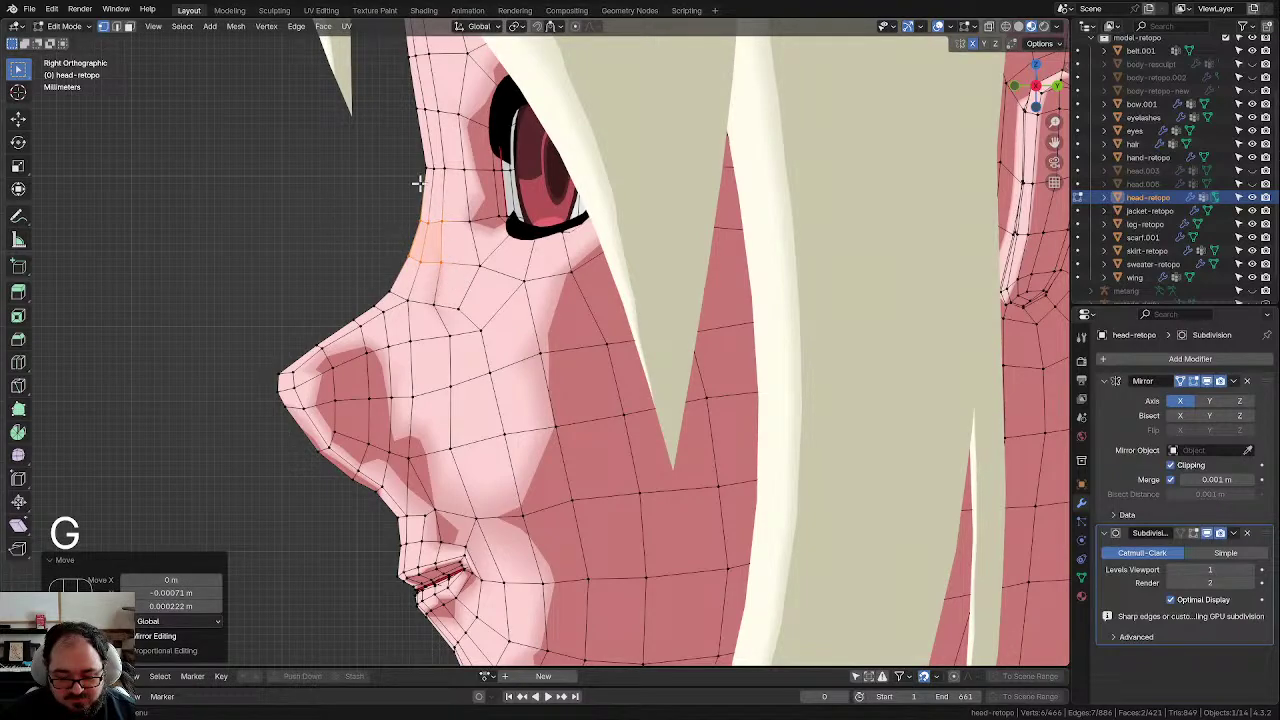
drag(408, 161, 450, 186)
key(g)
key(g)
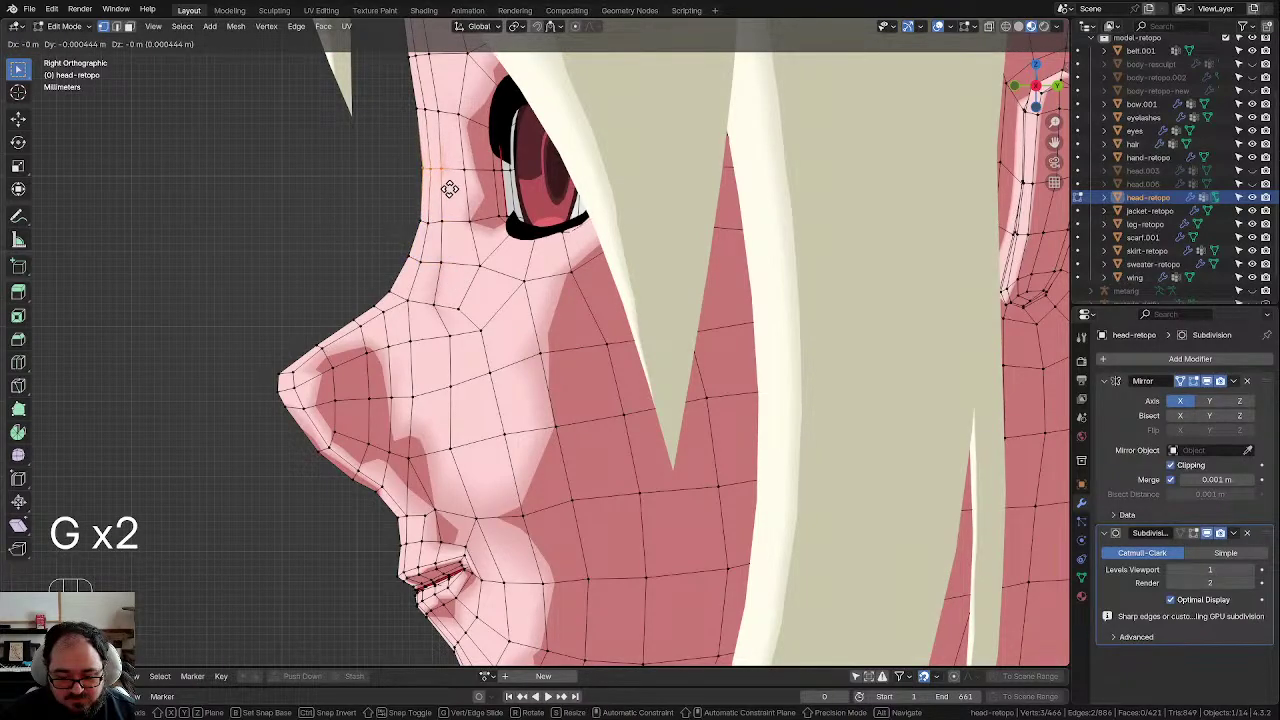
click(450, 189)
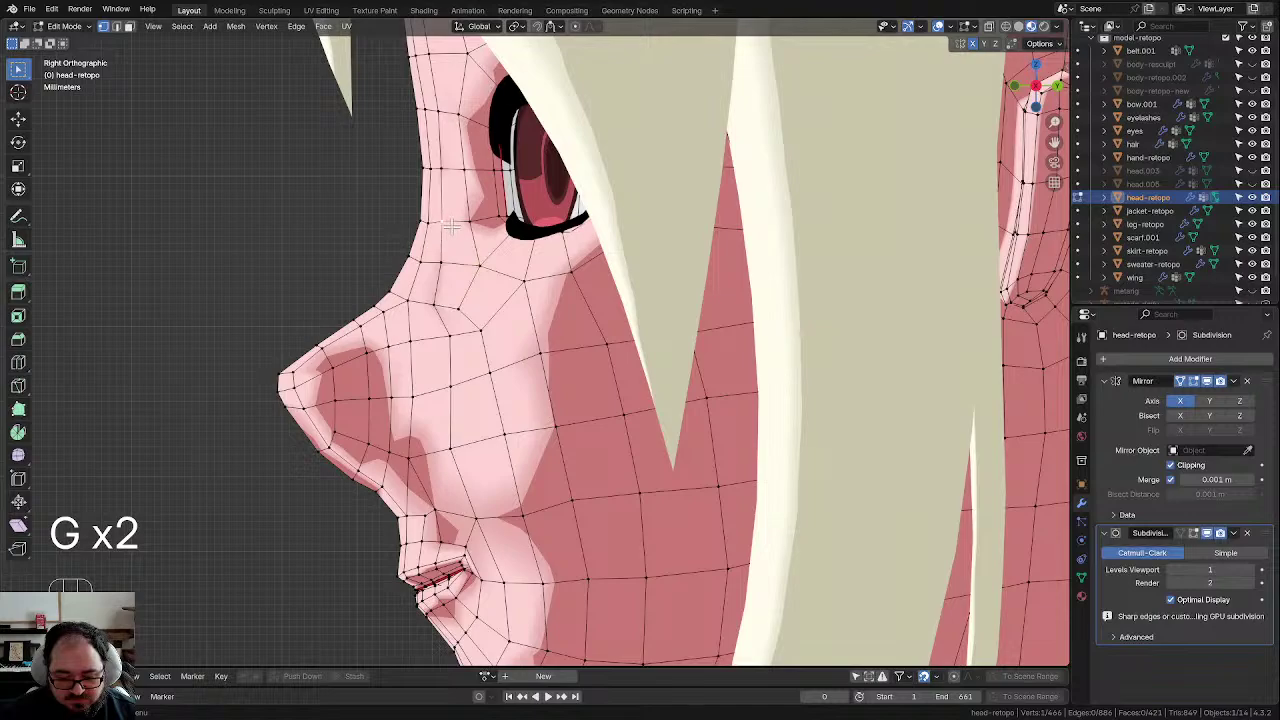
Step: Nudge individual vertices beside the nose bridge and smooth the neighbouring ones towards the upper cheek
key(g)
click(453, 229)
click(439, 273)
key(g)
click(450, 286)
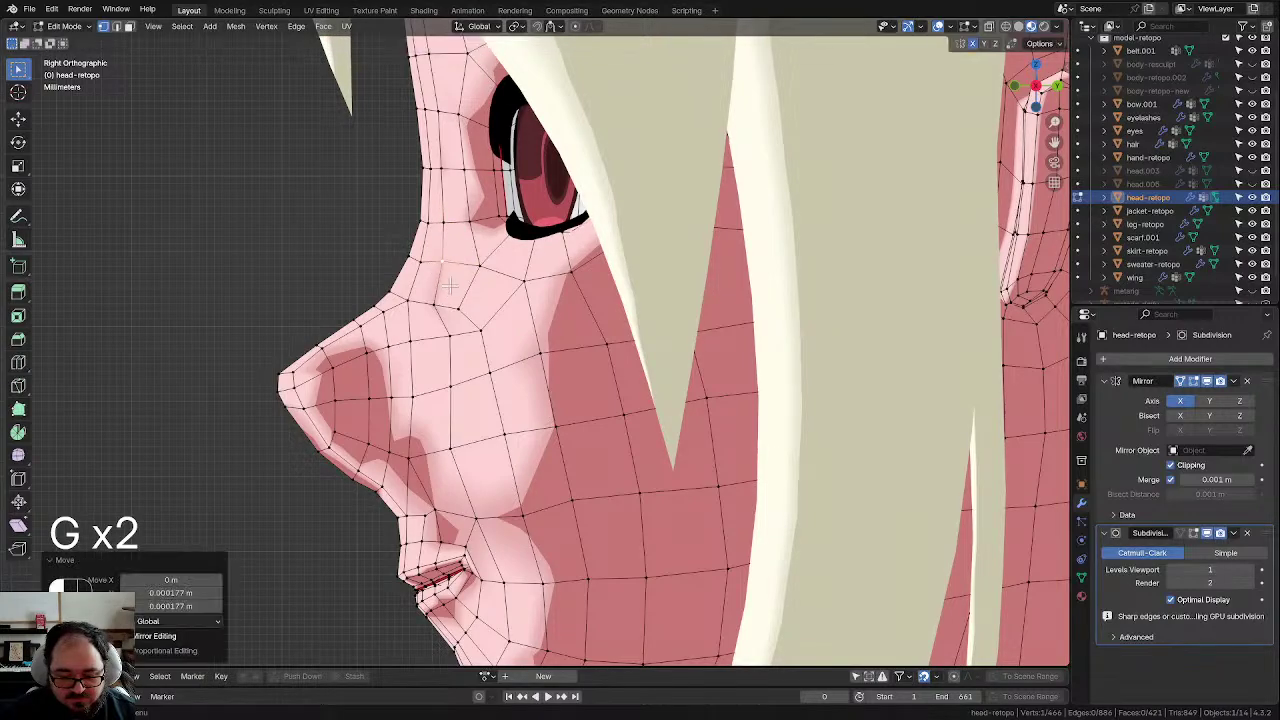
key(d)
key(d)
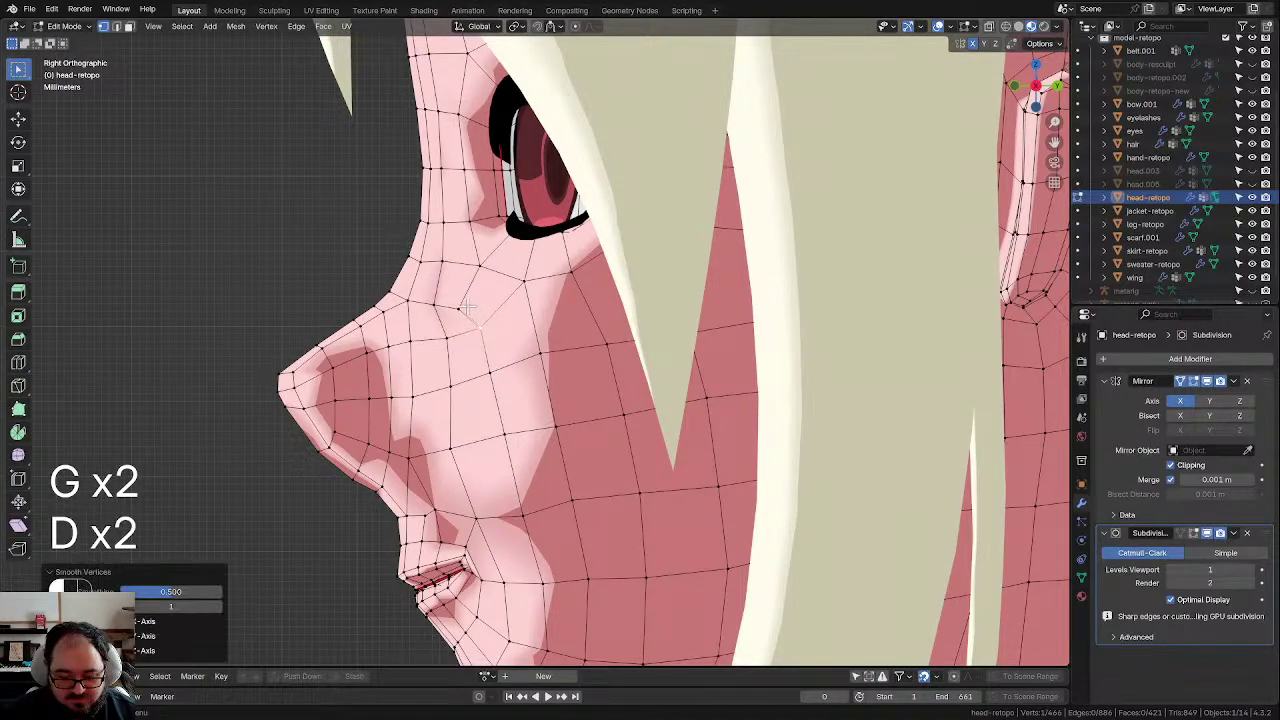
key(d)
Step: Examine the facial profile from the side, from the nose and lips up to the forehead
scroll(552, 356, down, 4)
scroll(514, 368, up, 4)
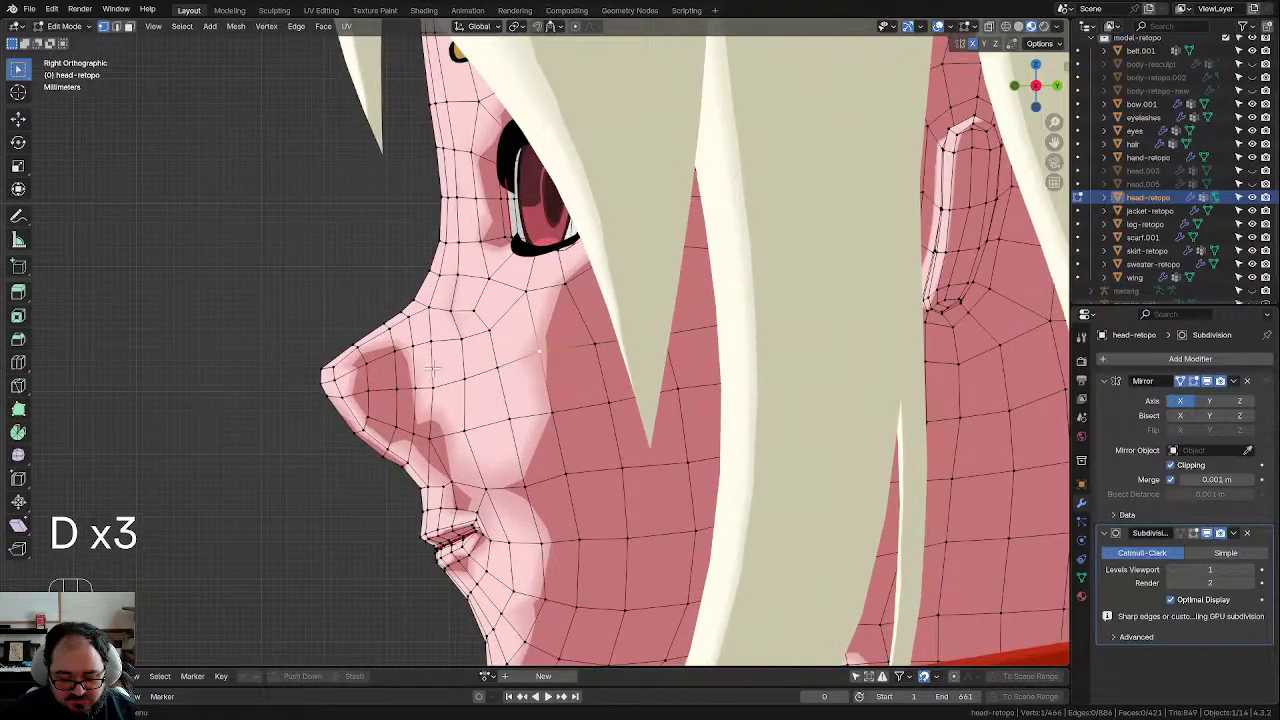
scroll(400, 345, down, 4)
scroll(511, 353, up, 4)
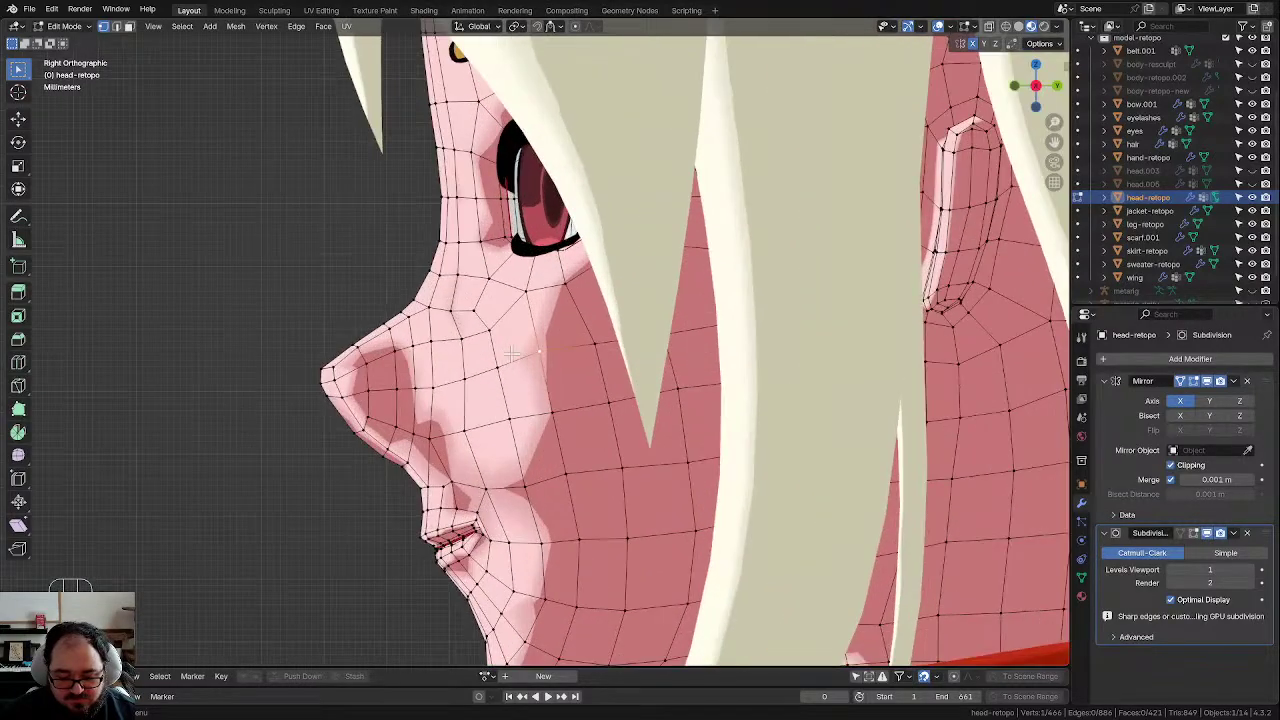
shift+middle_drag(511, 353, 505, 311)
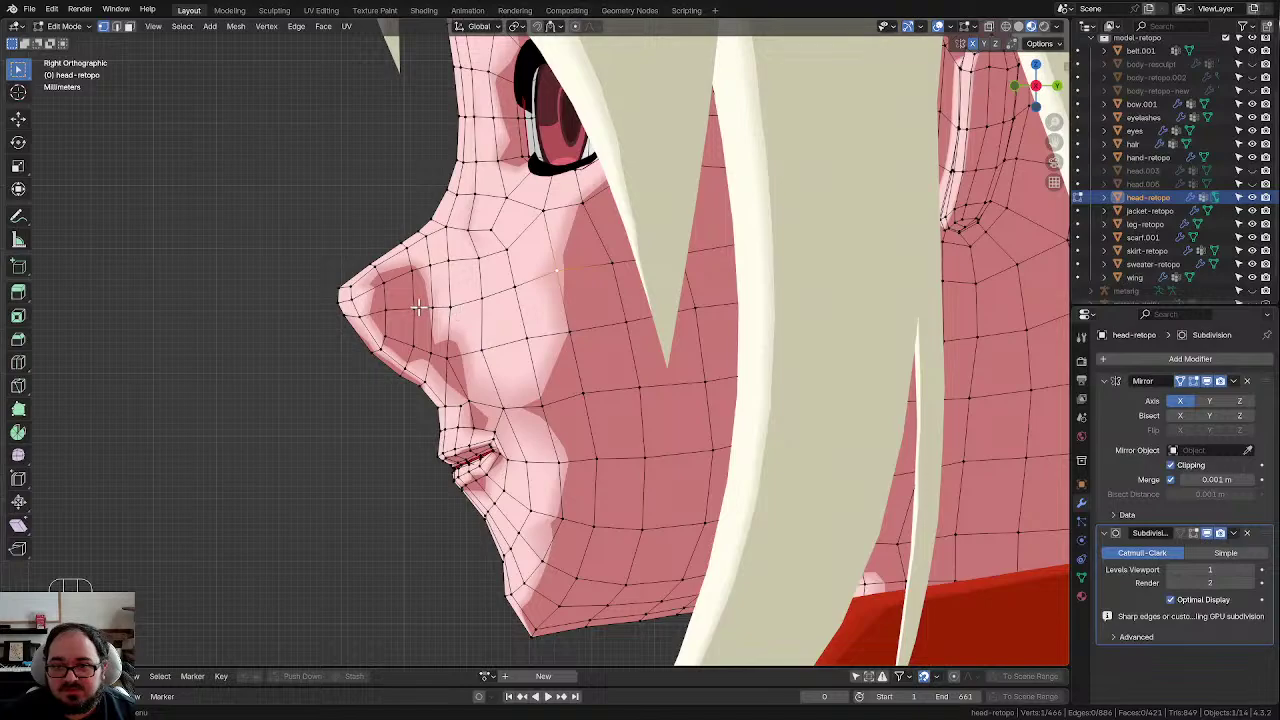
scroll(410, 308, up, 1)
shift+middle_drag(333, 311, 379, 284)
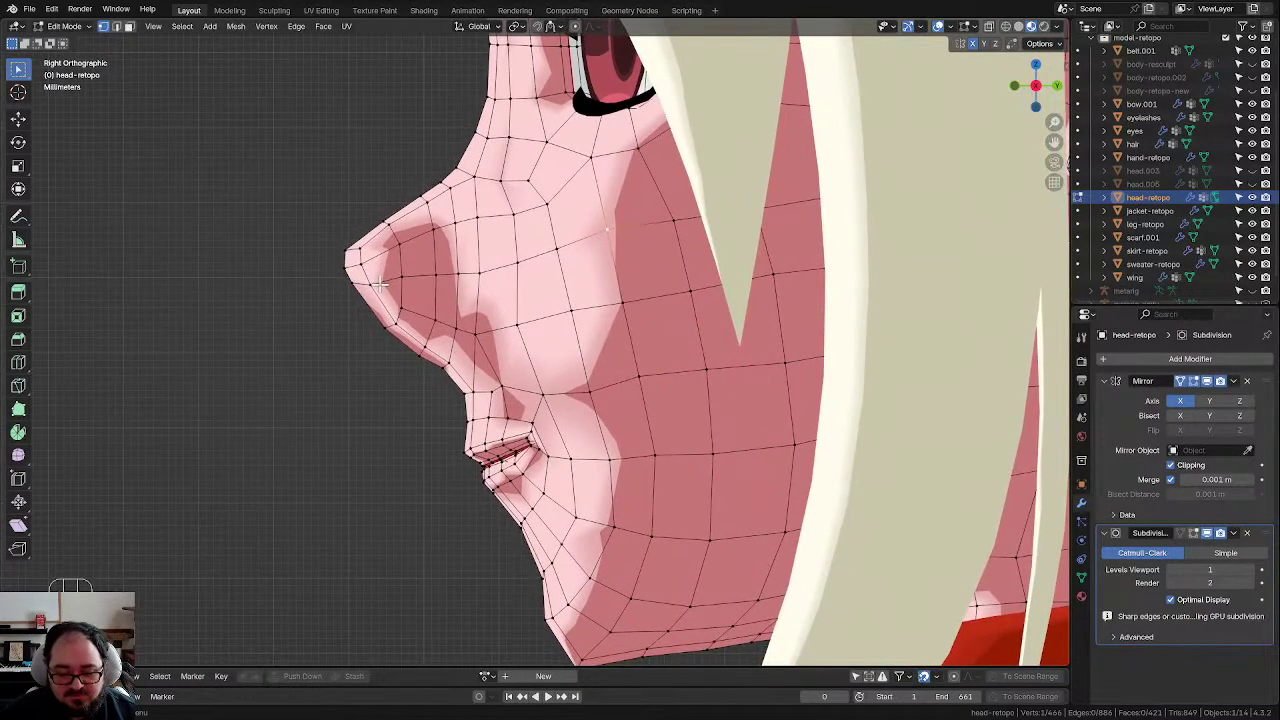
scroll(408, 283, up, 1)
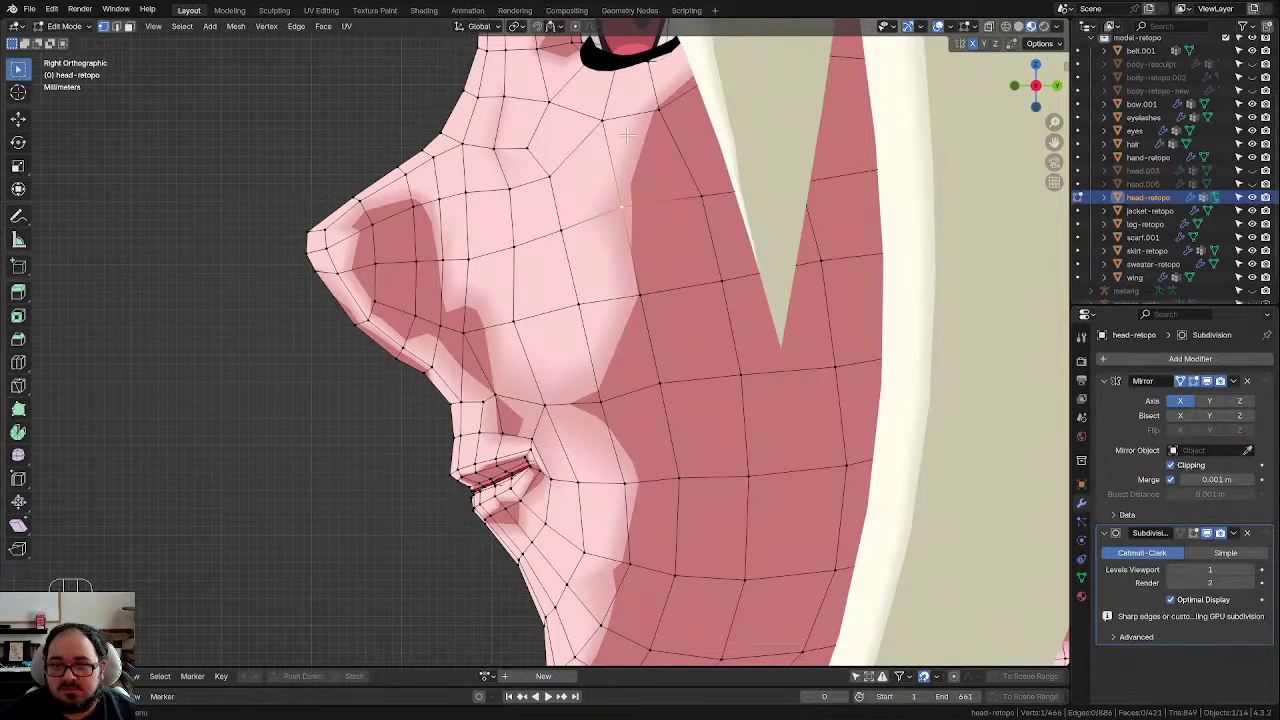
scroll(640, 250, down, 5)
shift+middle_drag(661, 286, 631, 320)
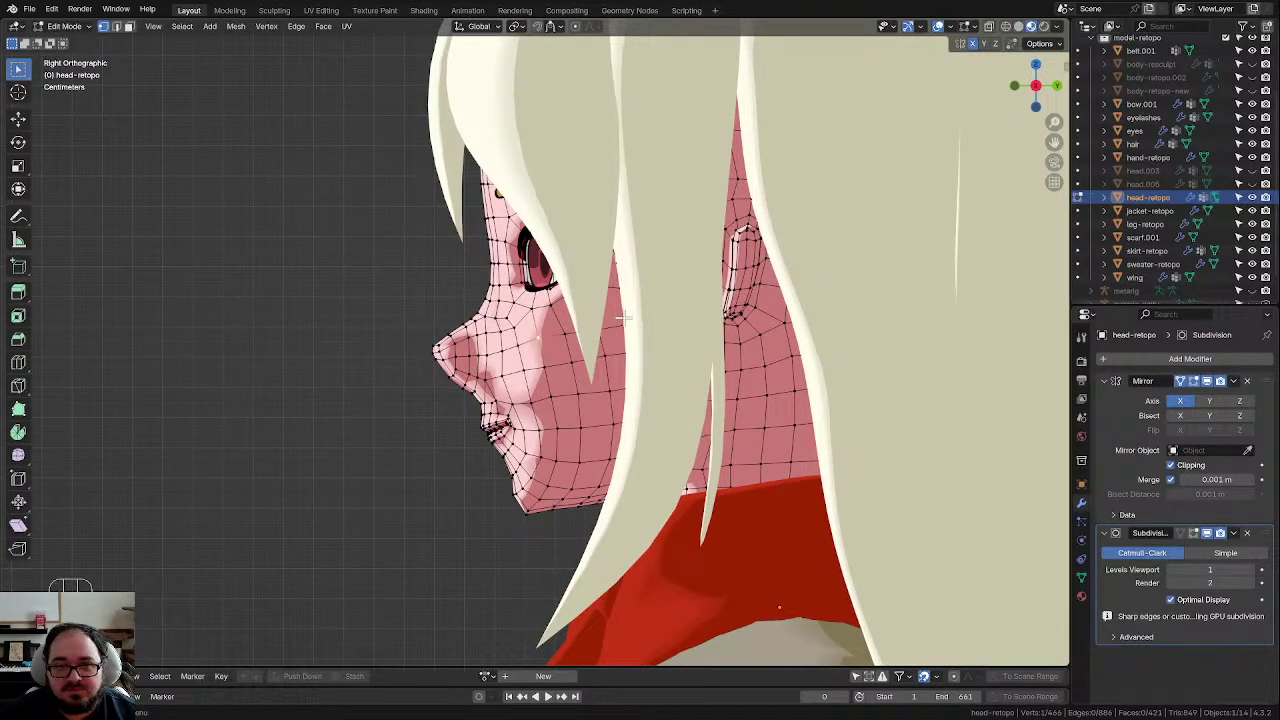
scroll(620, 311, up, 1)
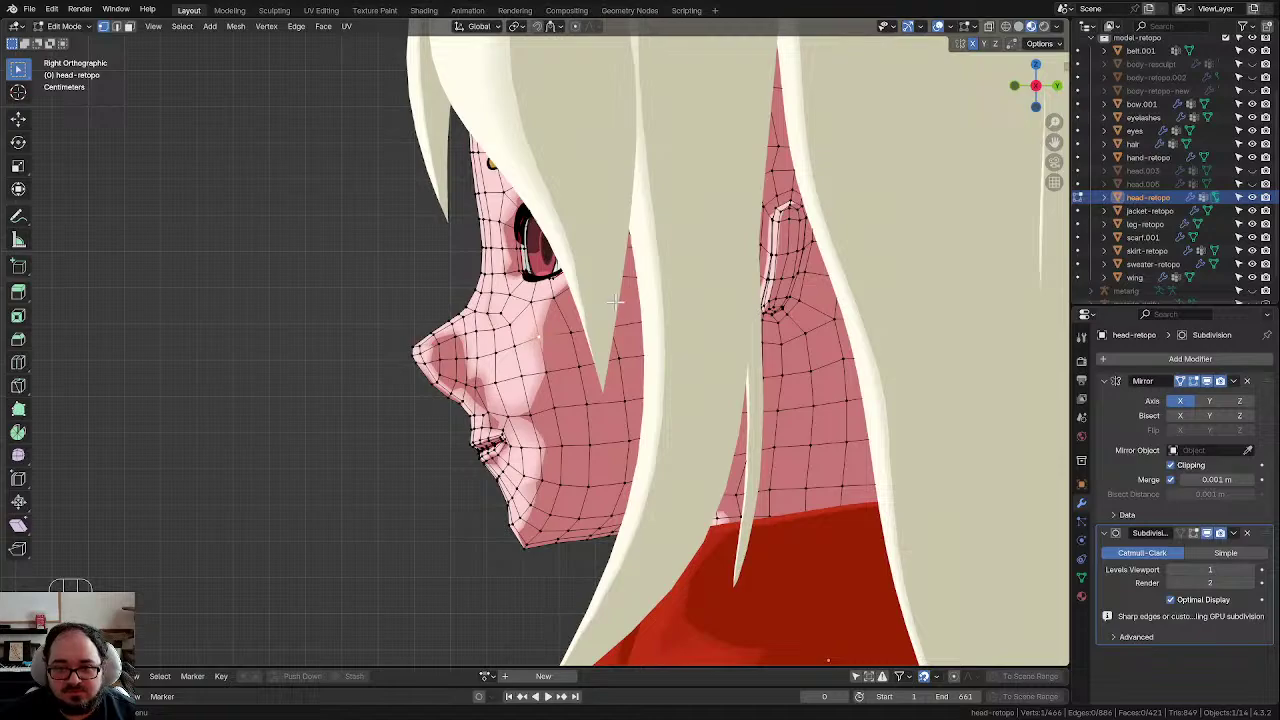
mouse_move(620, 311)
middle_down()
mouse_move(634, 309)
mouse_move(603, 306)
middle_up()
scroll(603, 306, down, 3)
key(KP_3)
scroll(603, 306, up, 4)
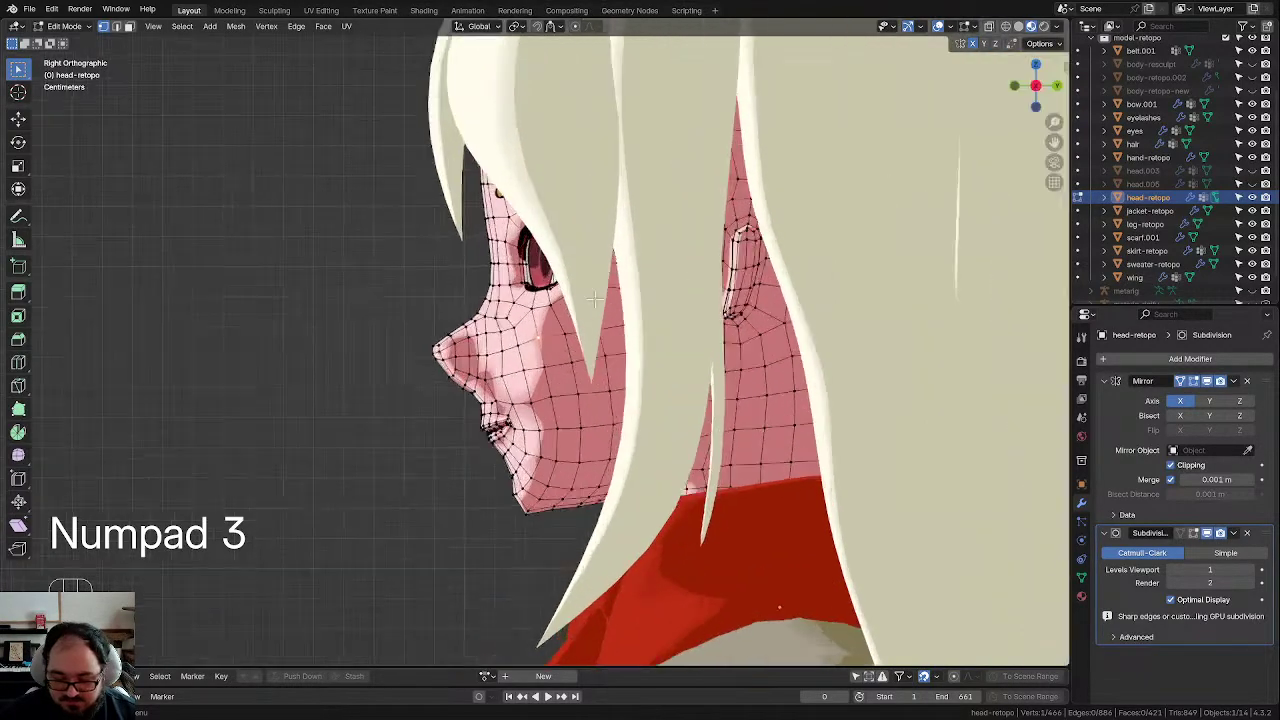
Step: Select the centre forehead vertices above the brow line and move them forward about 0.8 mm along the Y axis
scroll(476, 288, up, 1)
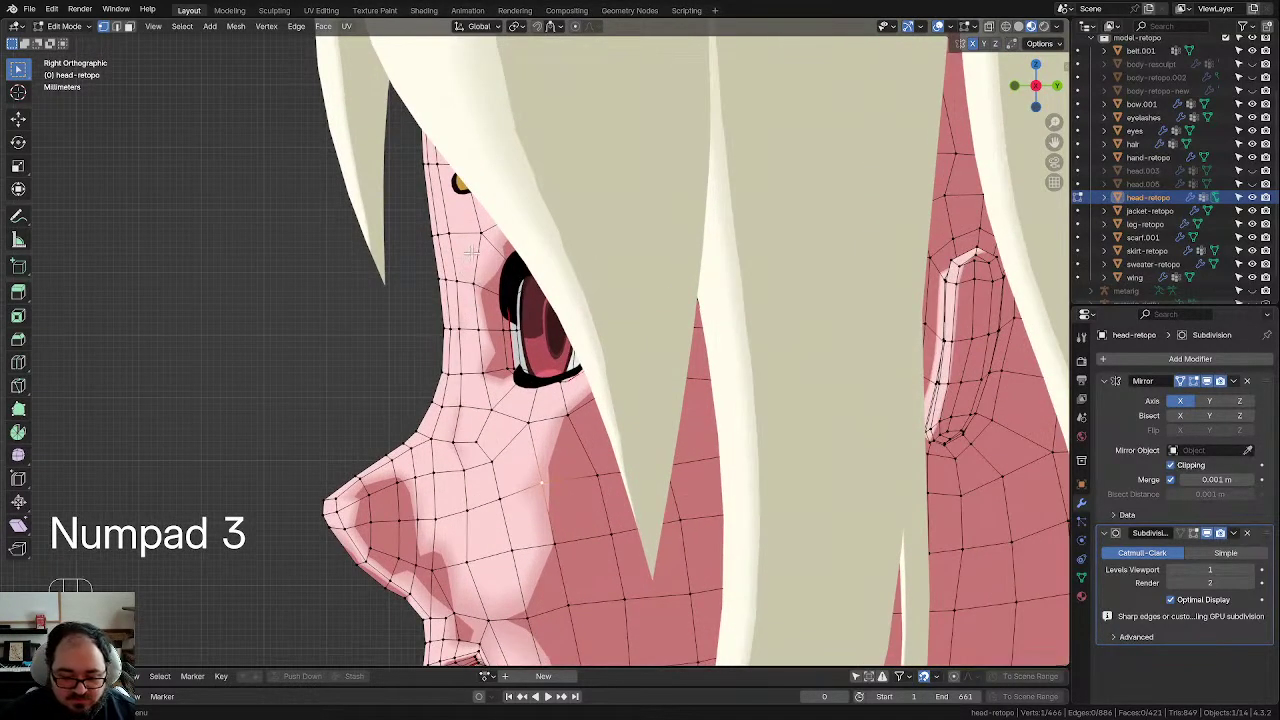
scroll(472, 287, up, 3)
middle_drag(472, 287, 509, 192)
drag(449, 107, 545, 192)
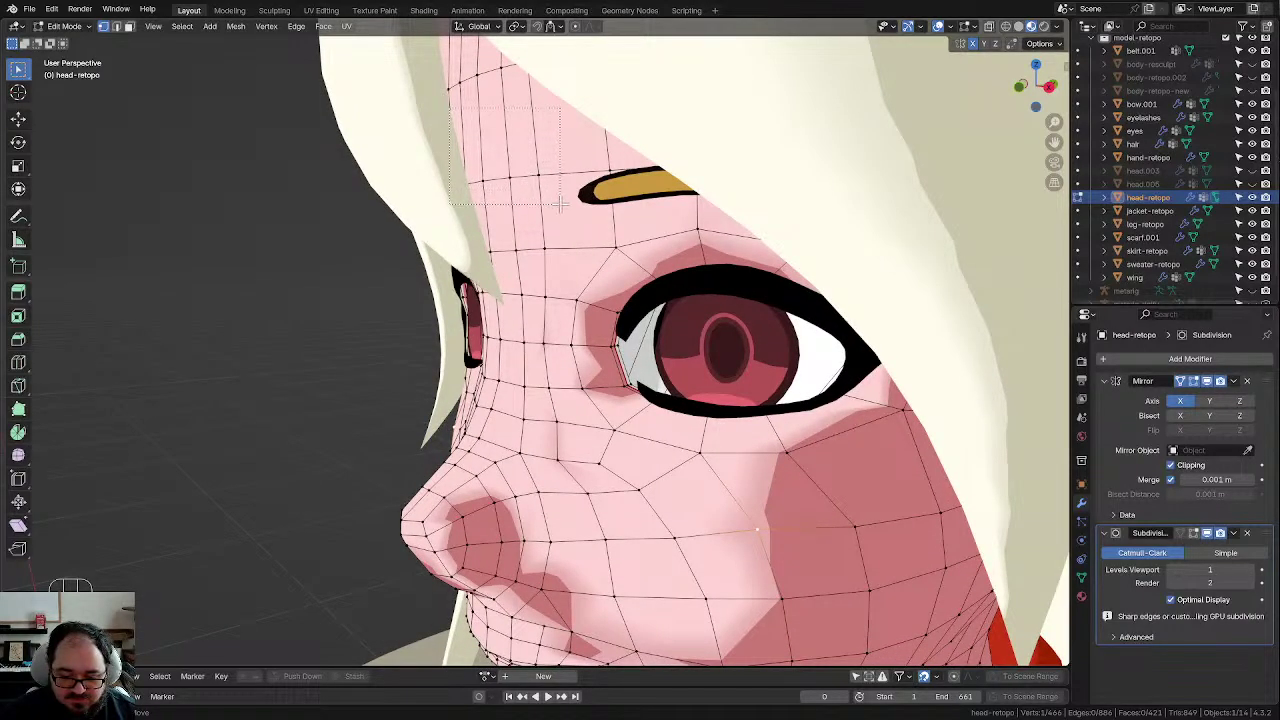
shift+drag(433, 38, 556, 104)
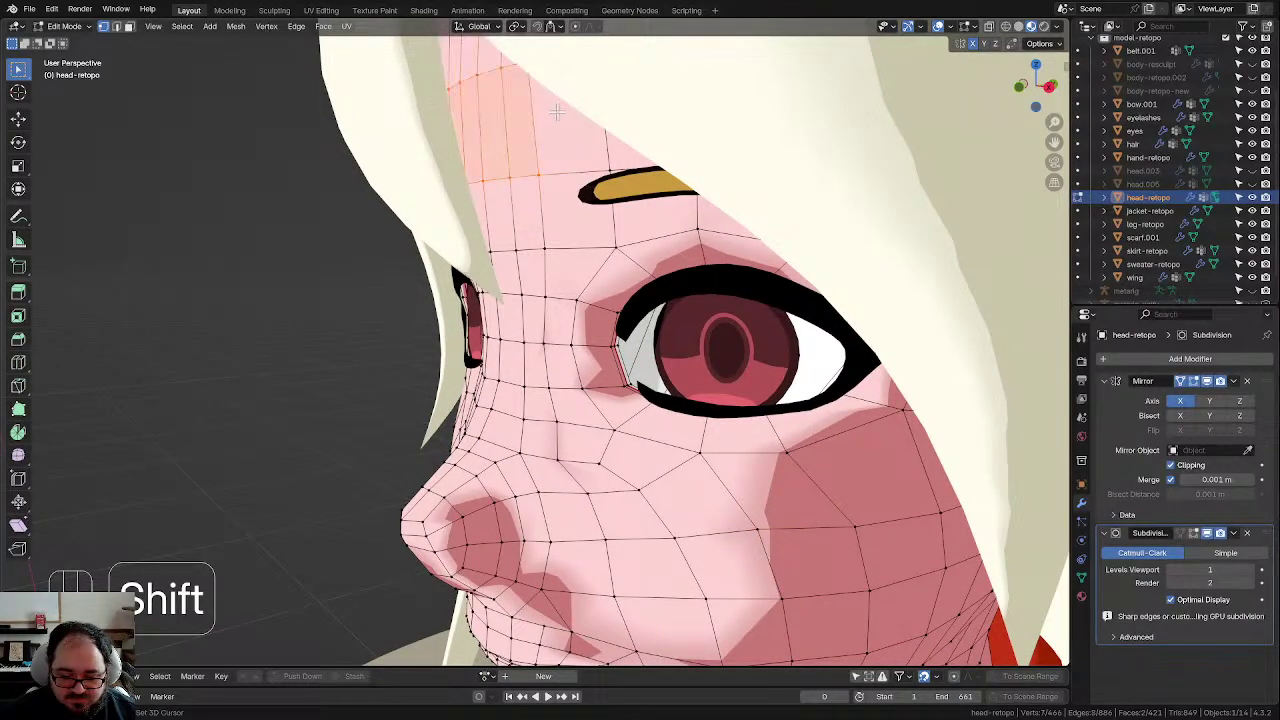
shift+click(606, 160)
middle_drag(621, 160, 587, 212)
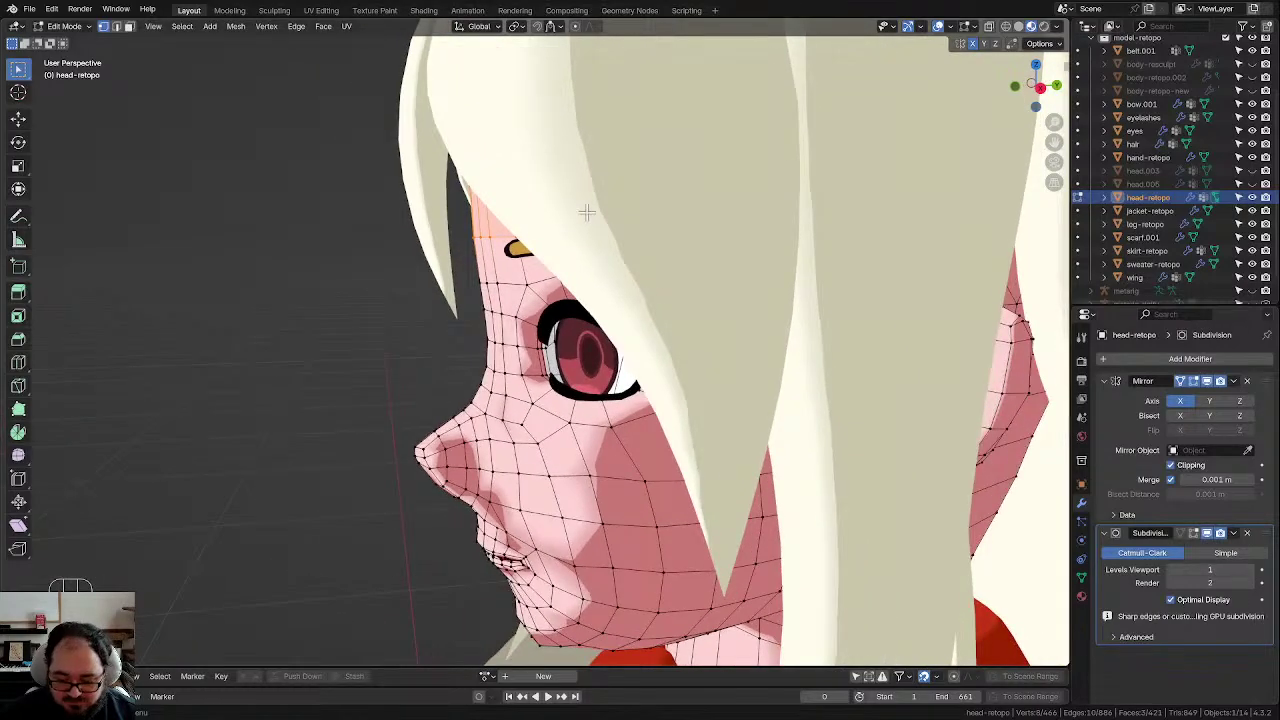
key(KP_3)
key(g)
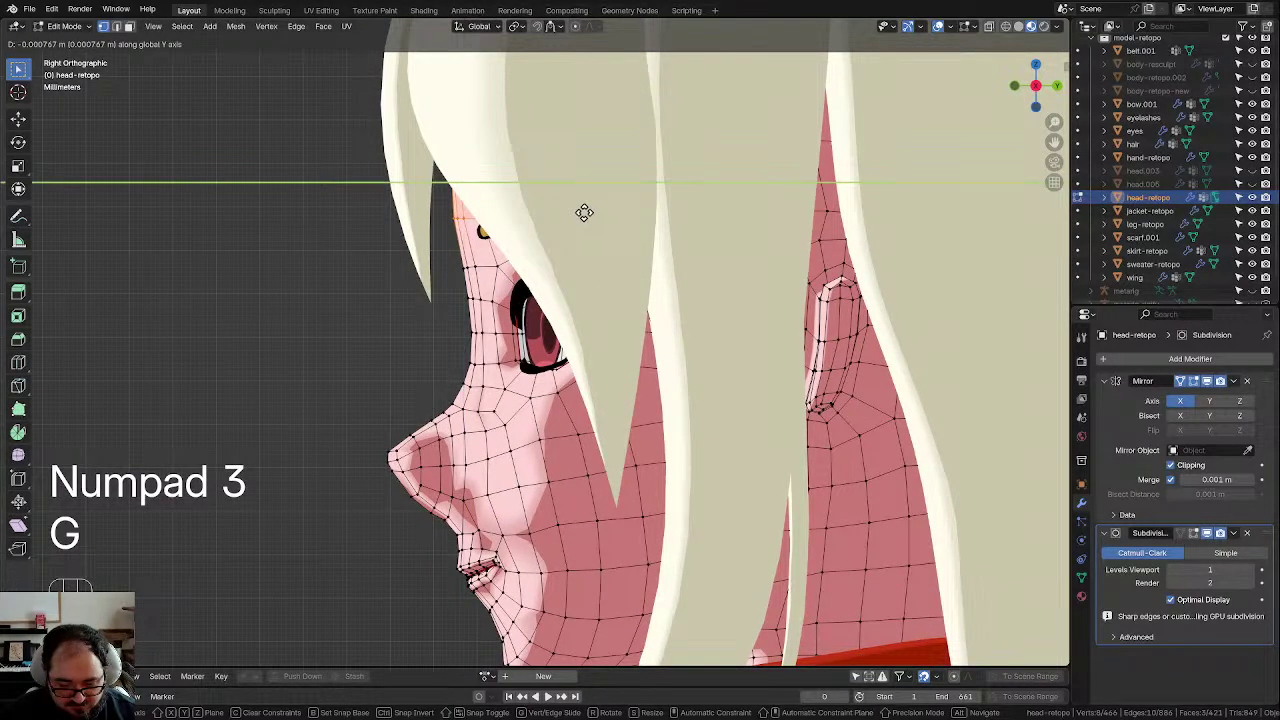
click(584, 212)
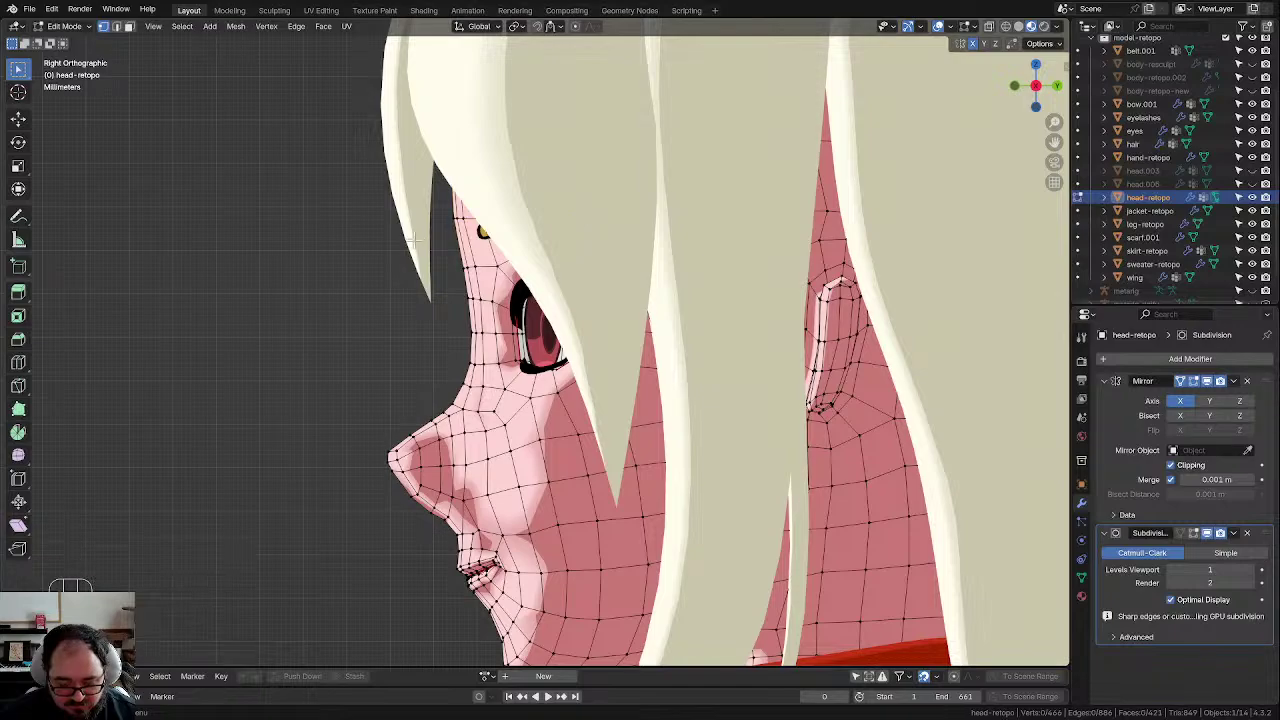
Step: Move the row of four vertices just below the brow forward about 1 mm along Y and smooth it
scroll(390, 263, up, 1)
scroll(372, 268, down, 3)
middle_drag(371, 268, 371, 267)
scroll(424, 307, up, 2)
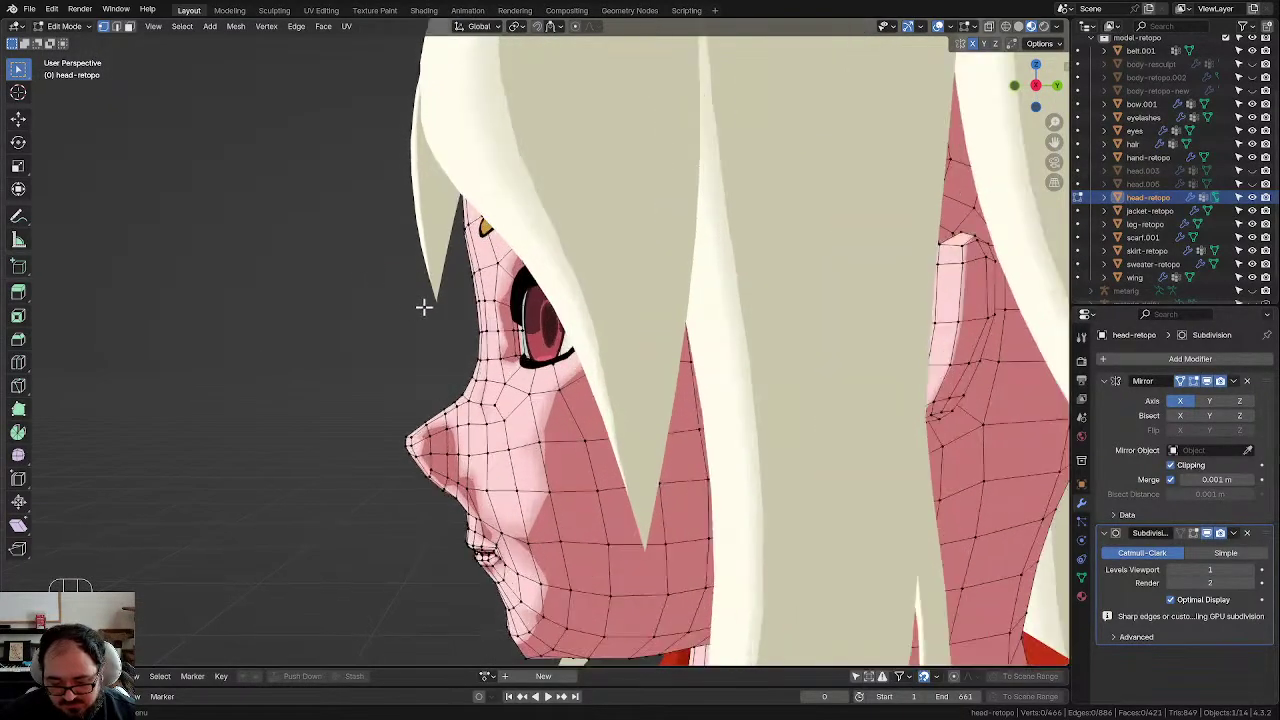
key(KP_3)
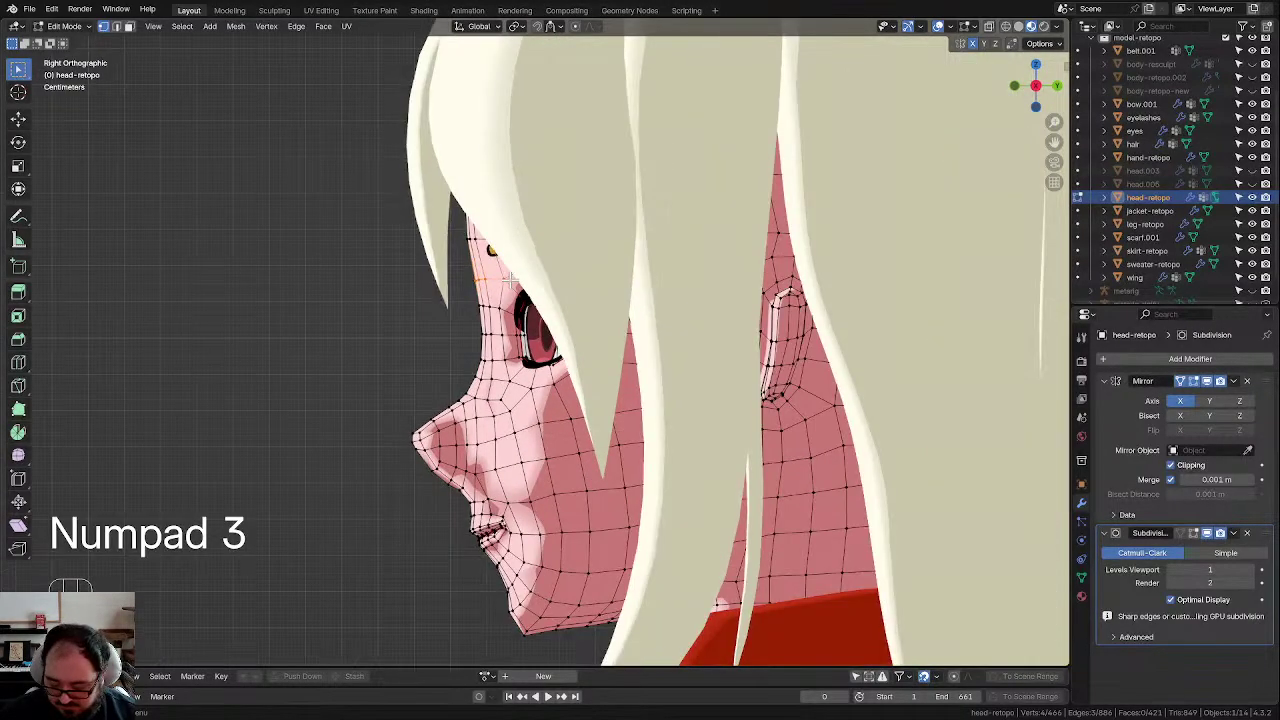
scroll(520, 266, up, 1)
key(g)
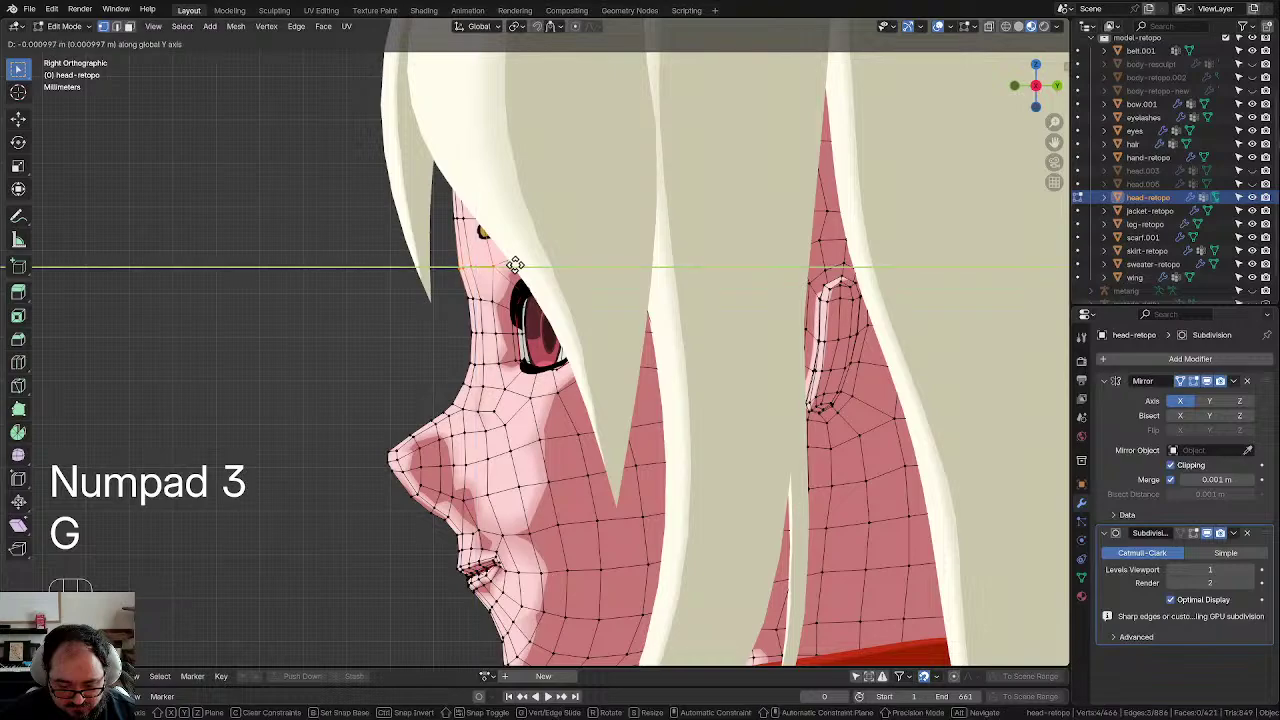
click(517, 262)
scroll(395, 283, up, 1)
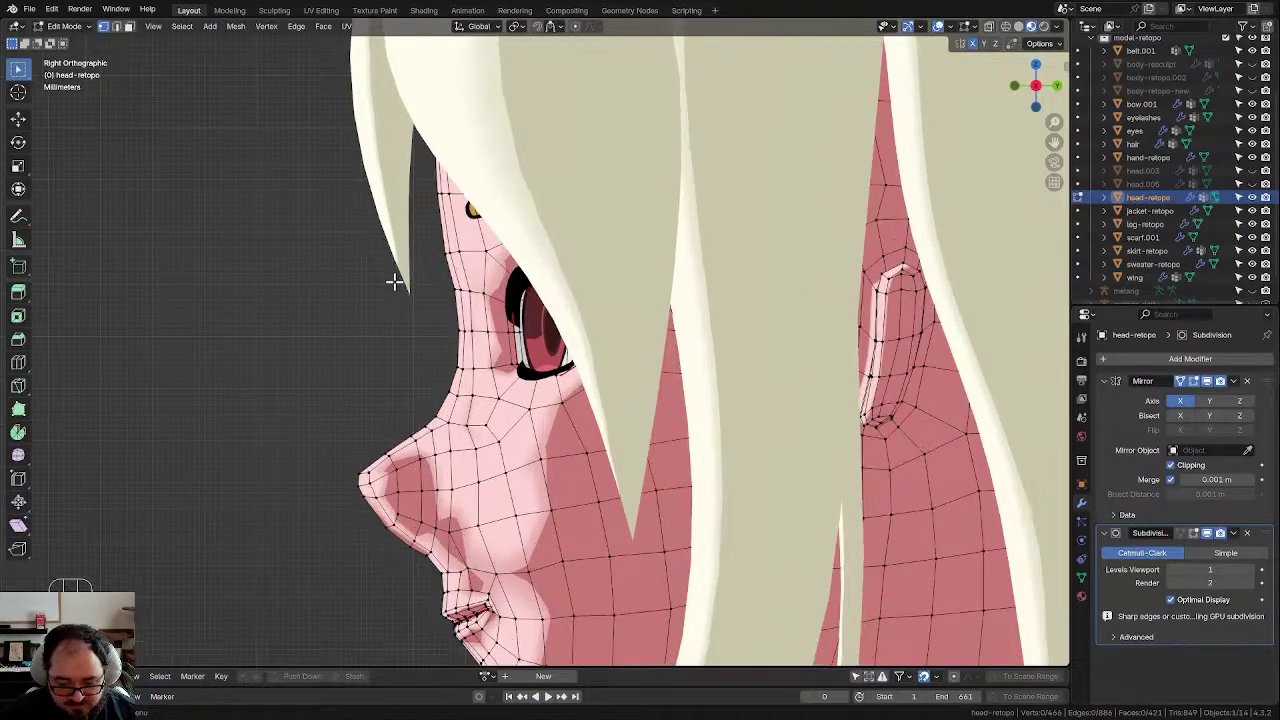
scroll(395, 283, up, 1)
key(d)
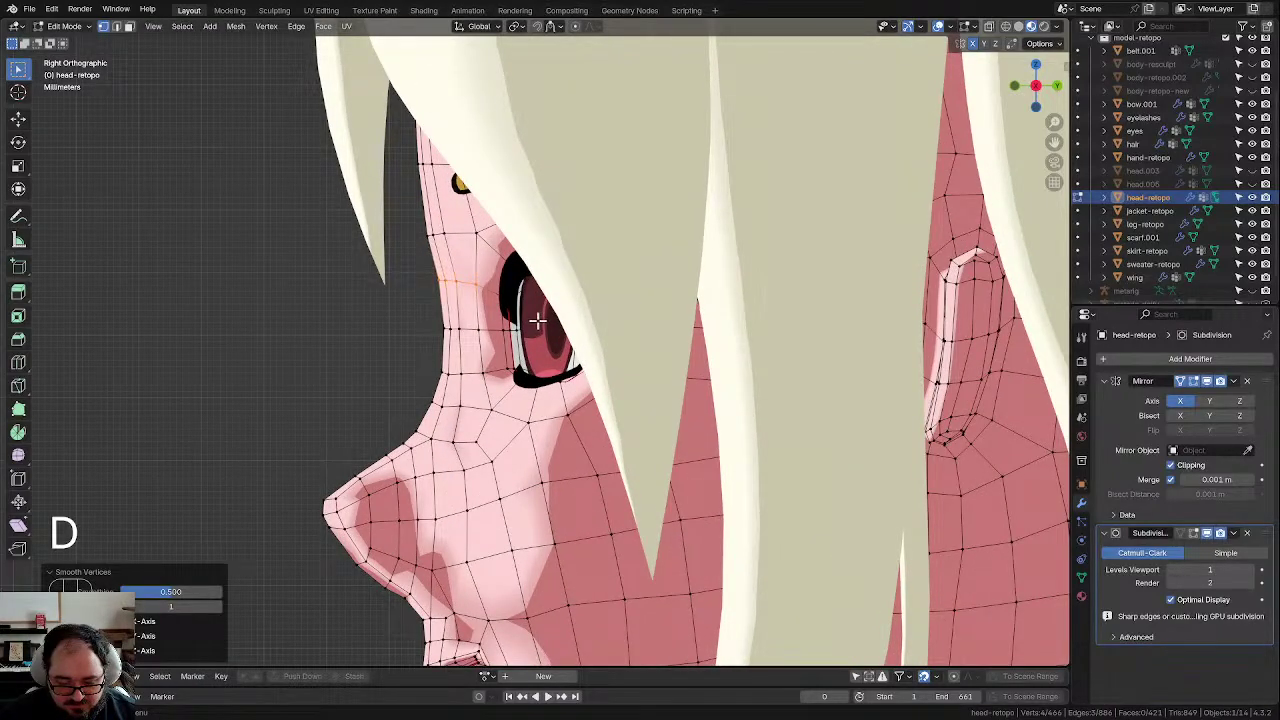
click(360, 309)
scroll(380, 203, down, 3)
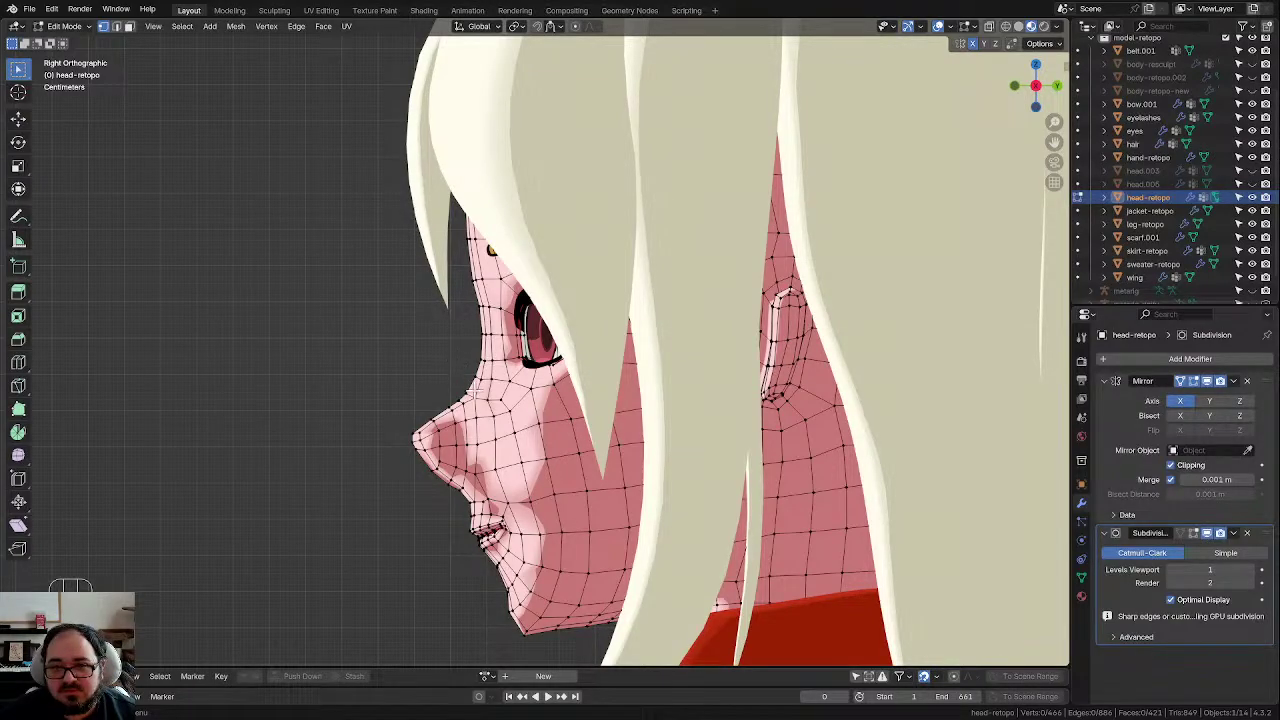
Step: Try to shift and smooth the row of vertices along the nostril's lower side, and undo the changes
scroll(474, 390, up, 3)
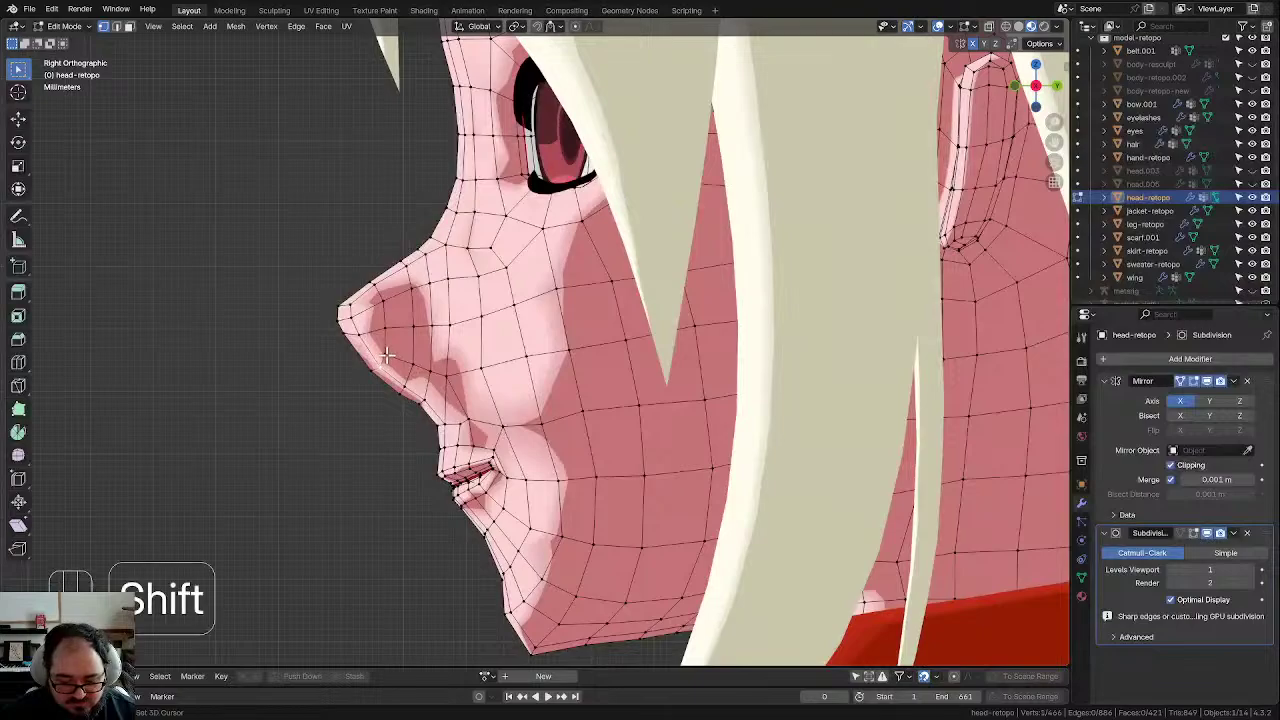
shift+click(386, 356)
shift+click(409, 366)
shift+click(436, 372)
key(g)
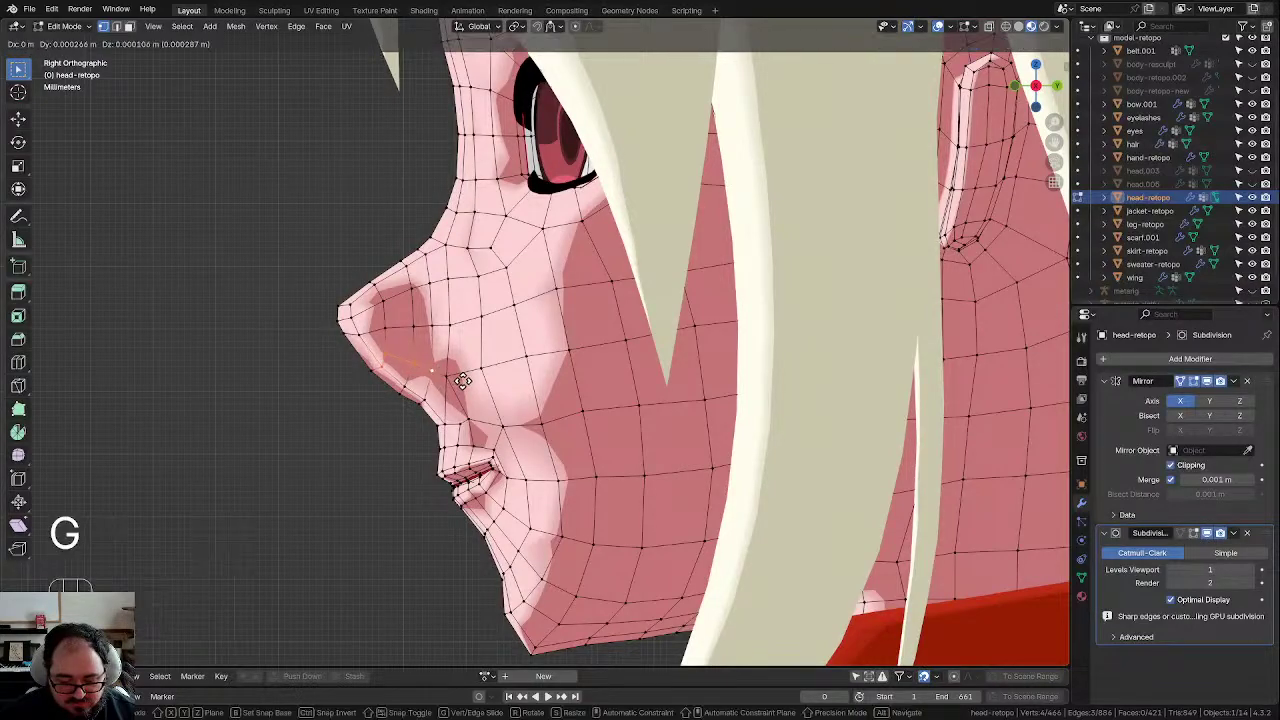
click(462, 378)
key(d)
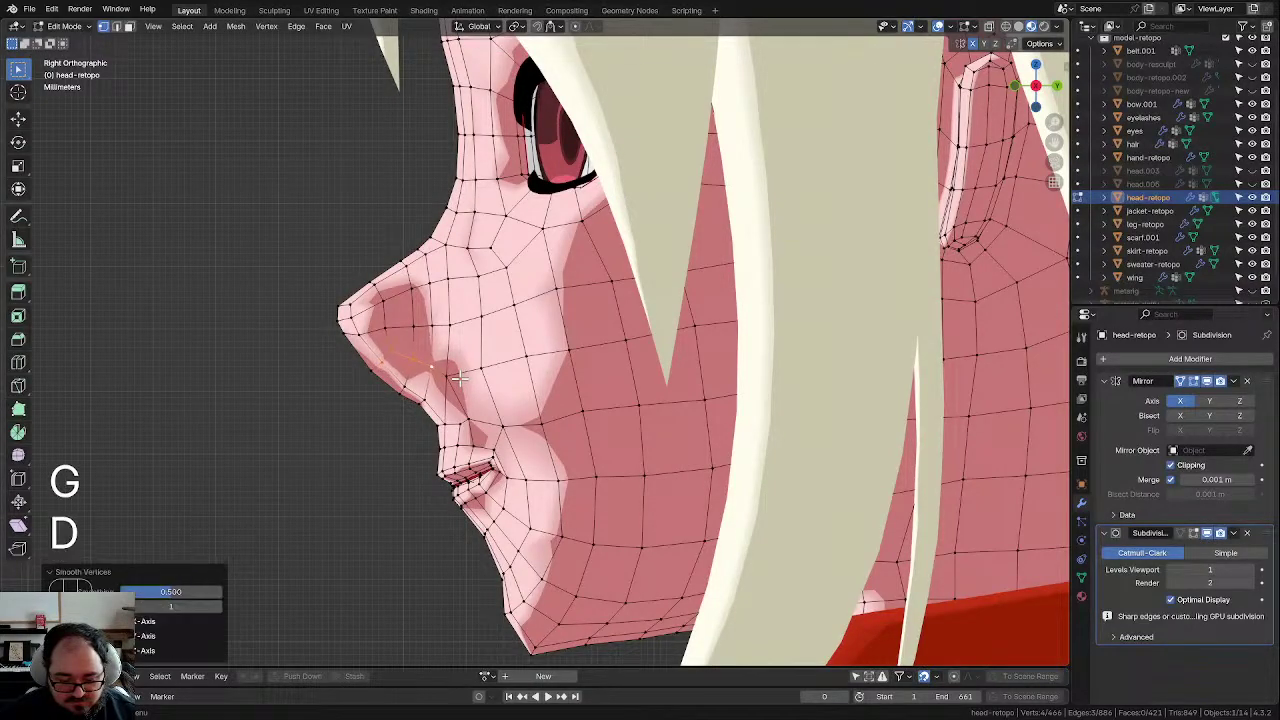
scroll(458, 378, up, 2)
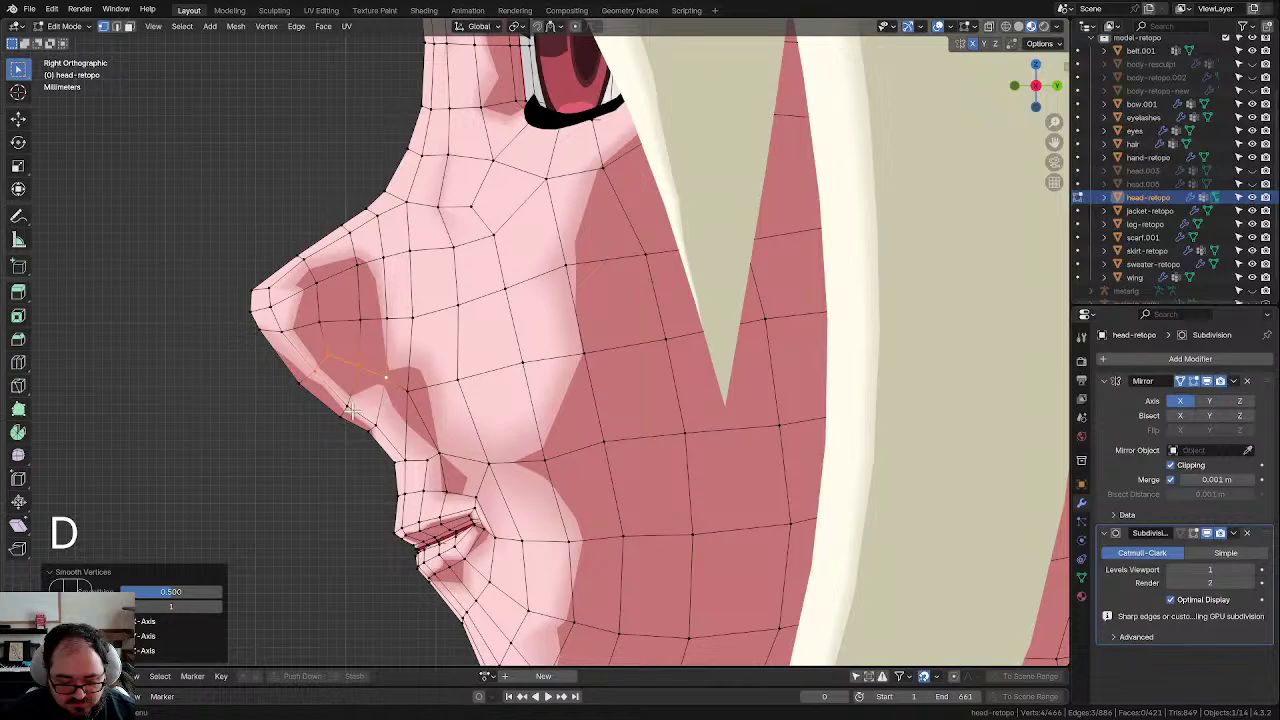
key(ctrl+z)
key(ctrl+z)
scroll(346, 416, down, 2)
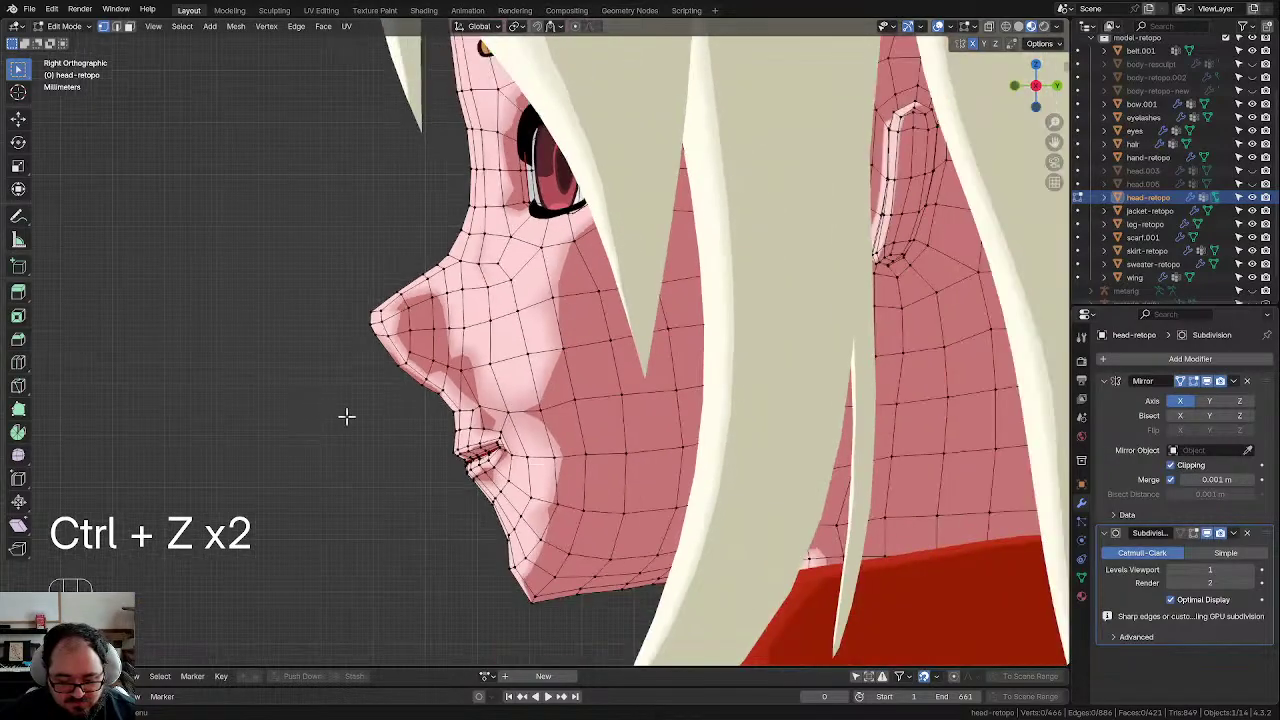
Step: Inspect the refined face from a front three-quarter view
middle_drag(389, 412, 715, 334)
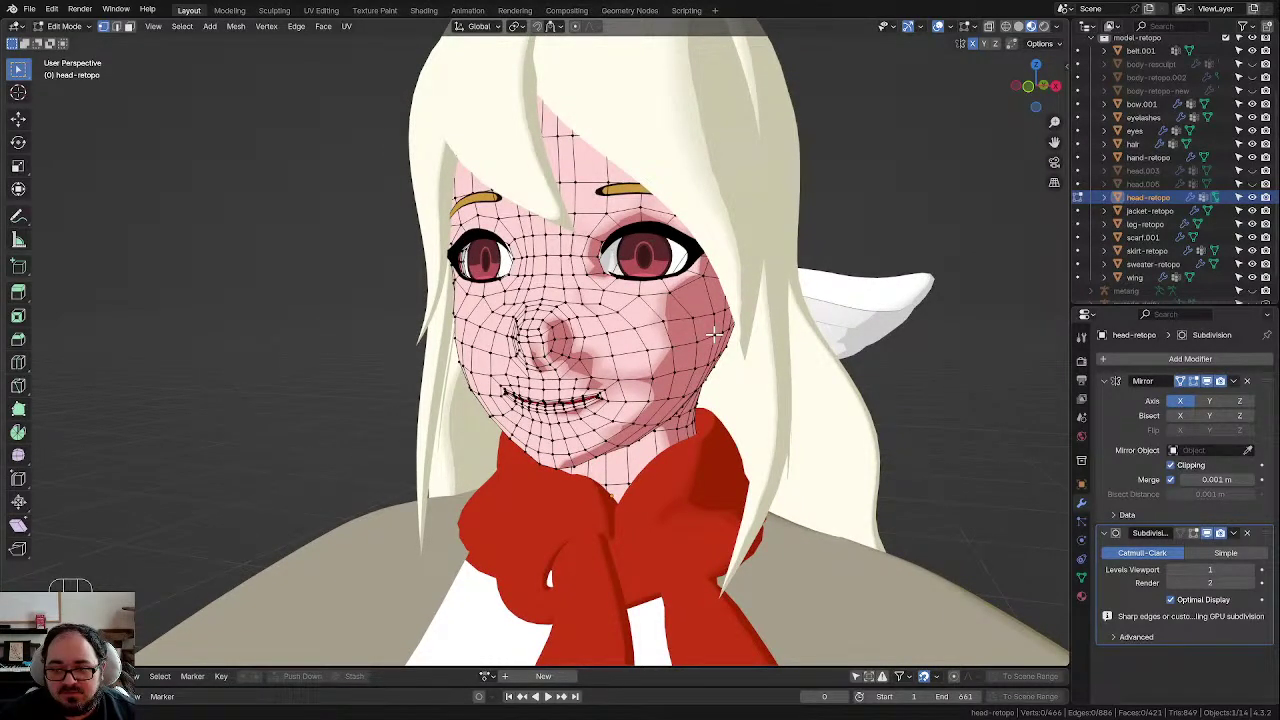
middle_drag(716, 335, 632, 357)
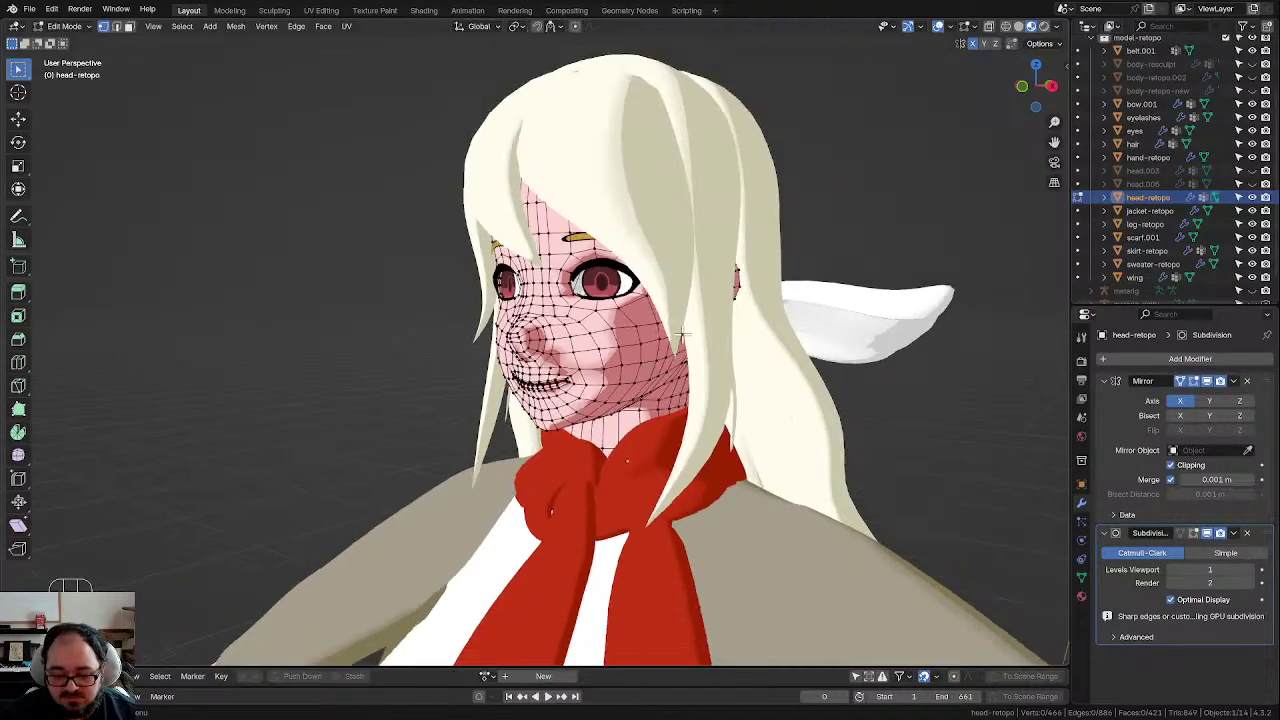
Step: Return to Object Mode, check the whole upper body and face from the front, and save the file
key(Tab)
click(545, 362)
click(895, 356)
middle_drag(895, 356, 782, 395)
scroll(782, 395, down, 3)
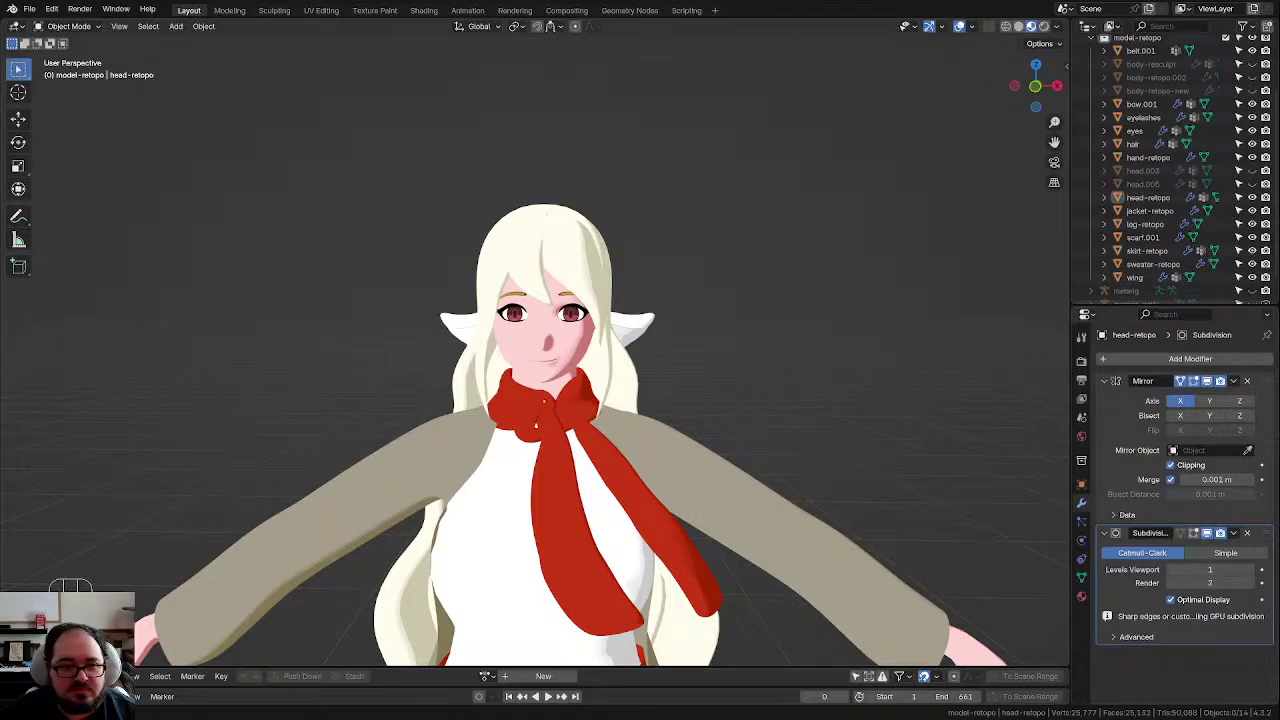
middle_drag(690, 460, 735, 343)
scroll(714, 334, up, 3)
scroll(734, 340, down, 4)
middle_drag(748, 294, 760, 320)
scroll(770, 320, up, 2)
scroll(748, 312, up, 3)
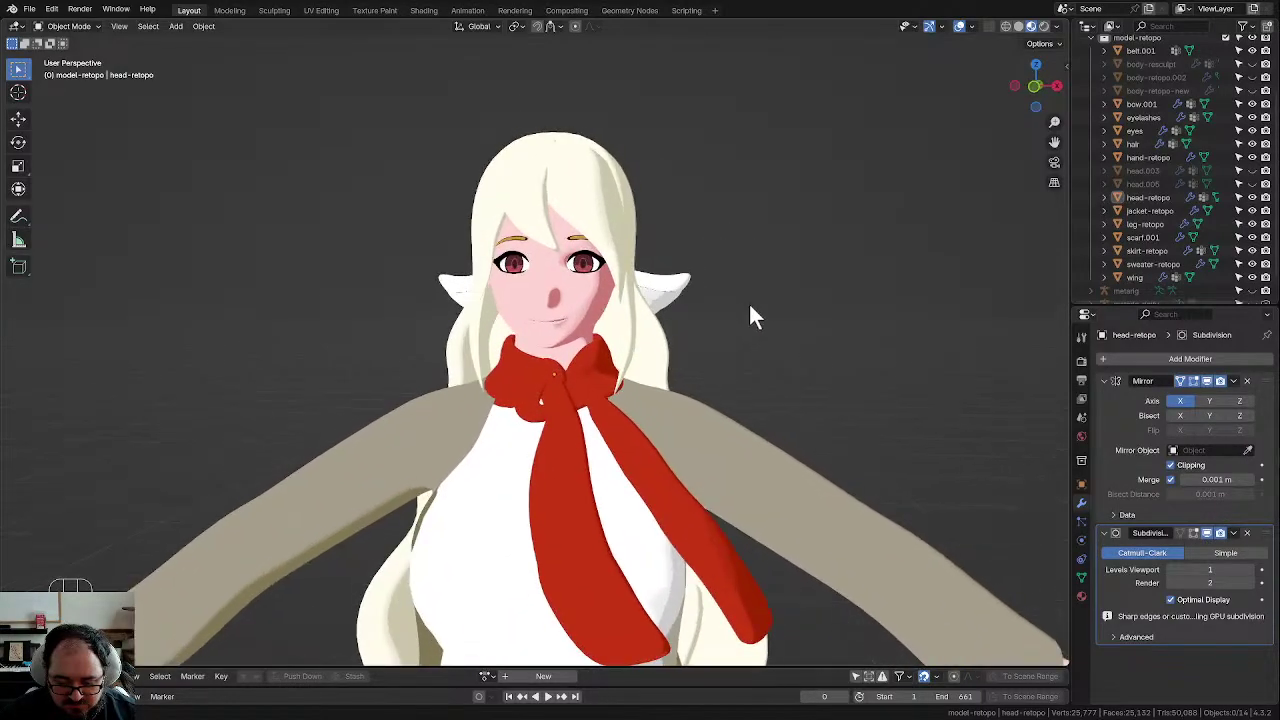
key(ctrl+s)
Step: Examine the face shading around the nose, mouth and eyes from front and slight three-quarter angles
middle_drag(731, 265, 737, 268)
scroll(629, 273, up, 1)
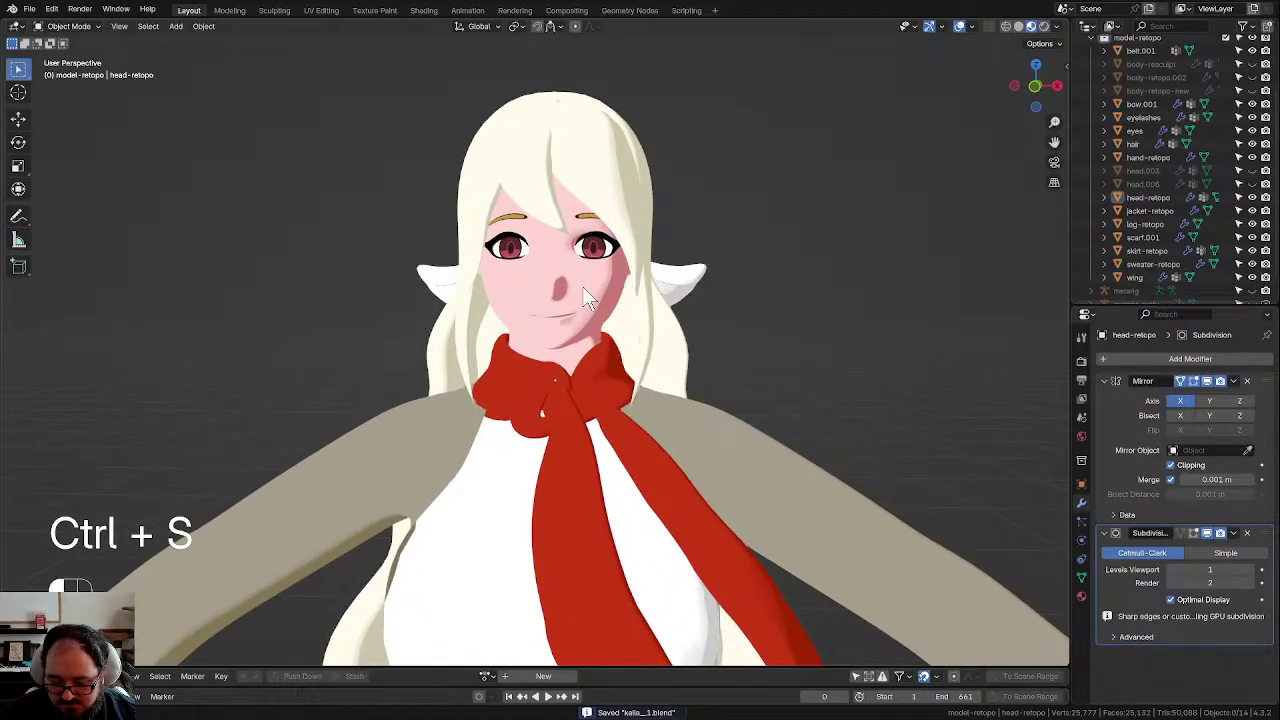
click(586, 289)
scroll(655, 292, up, 2)
click(814, 206)
scroll(814, 206, down, 3)
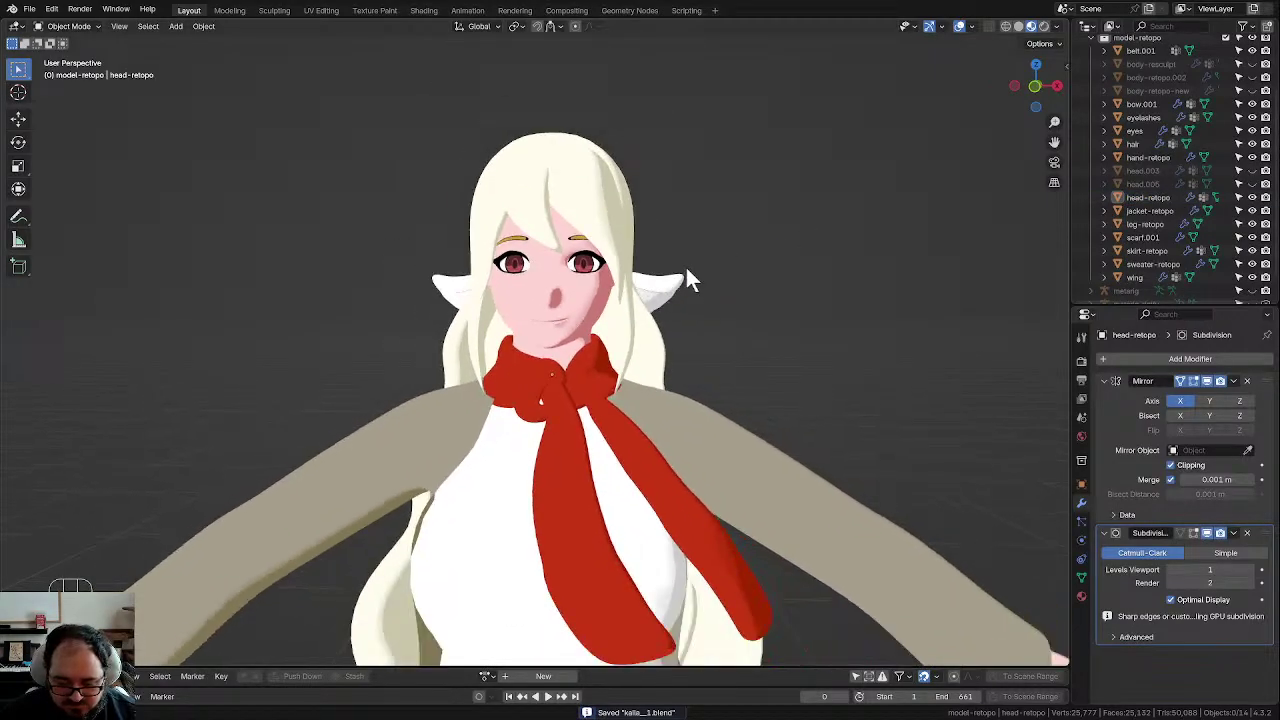
middle_drag(686, 277, 656, 280)
scroll(656, 268, down, 1)
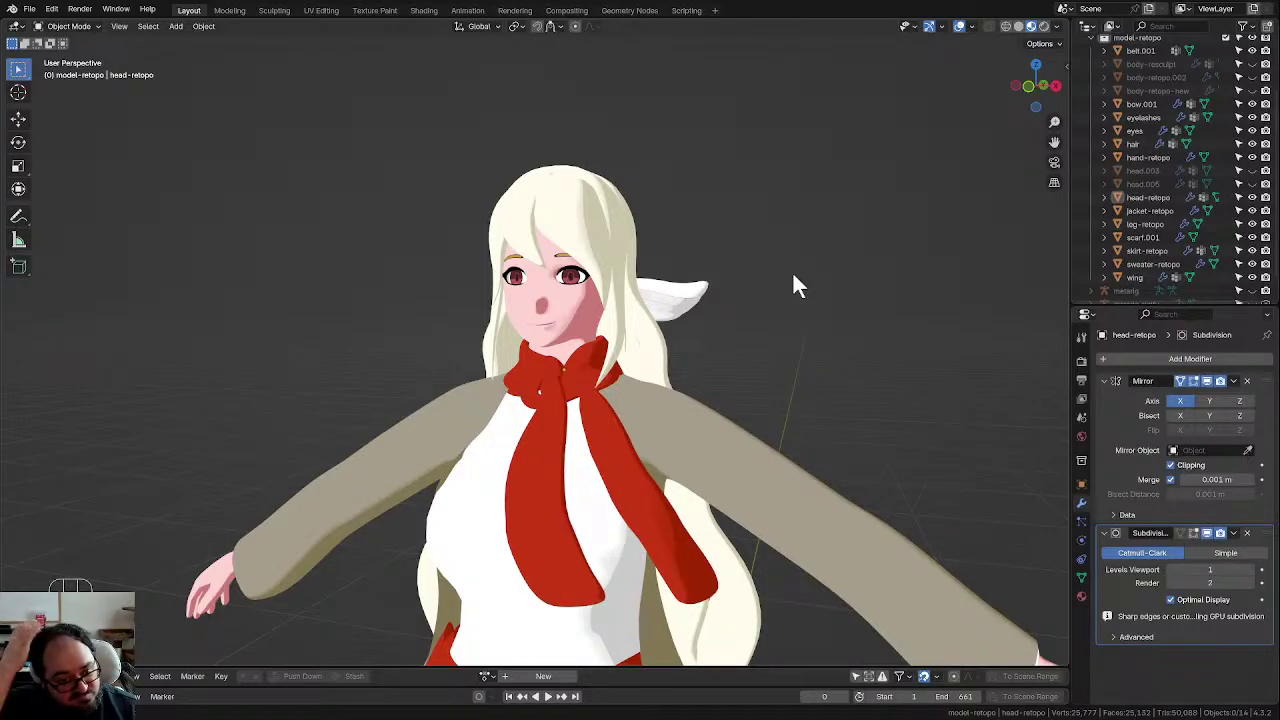
scroll(794, 280, up, 3)
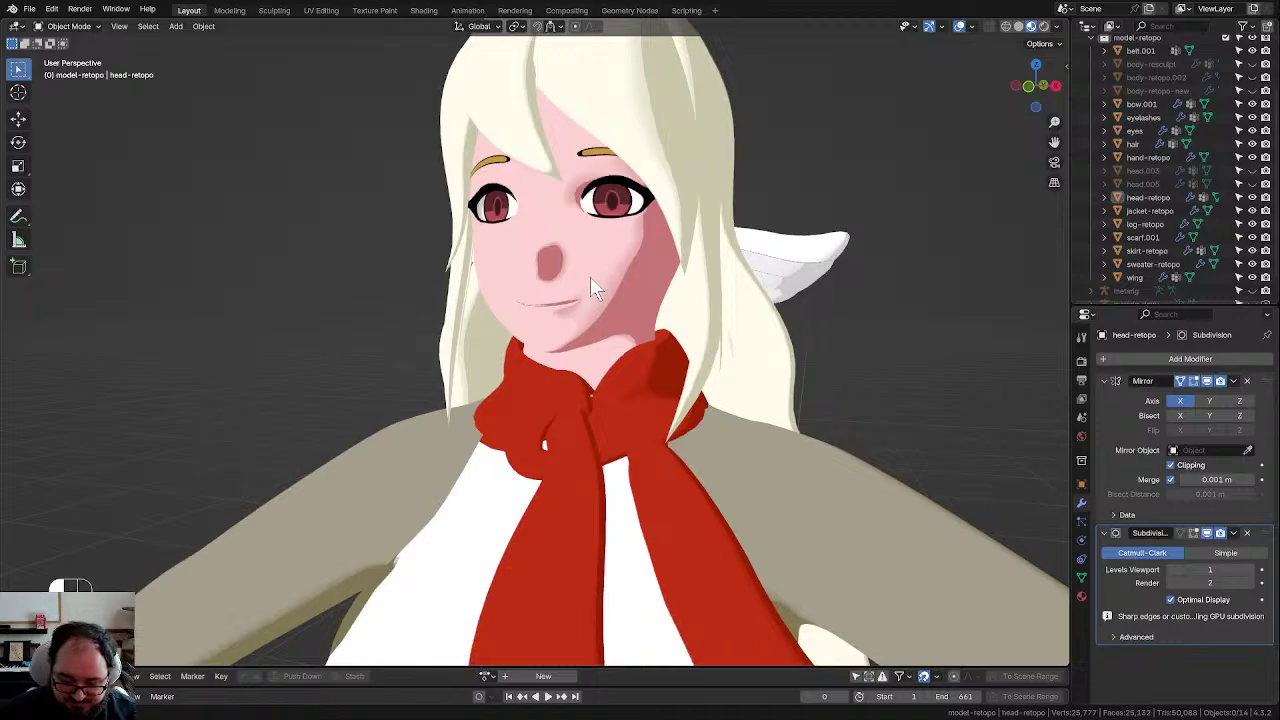
click(622, 326)
middle_drag(622, 335, 655, 345)
scroll(620, 330, down, 3)
scroll(637, 340, up, 3)
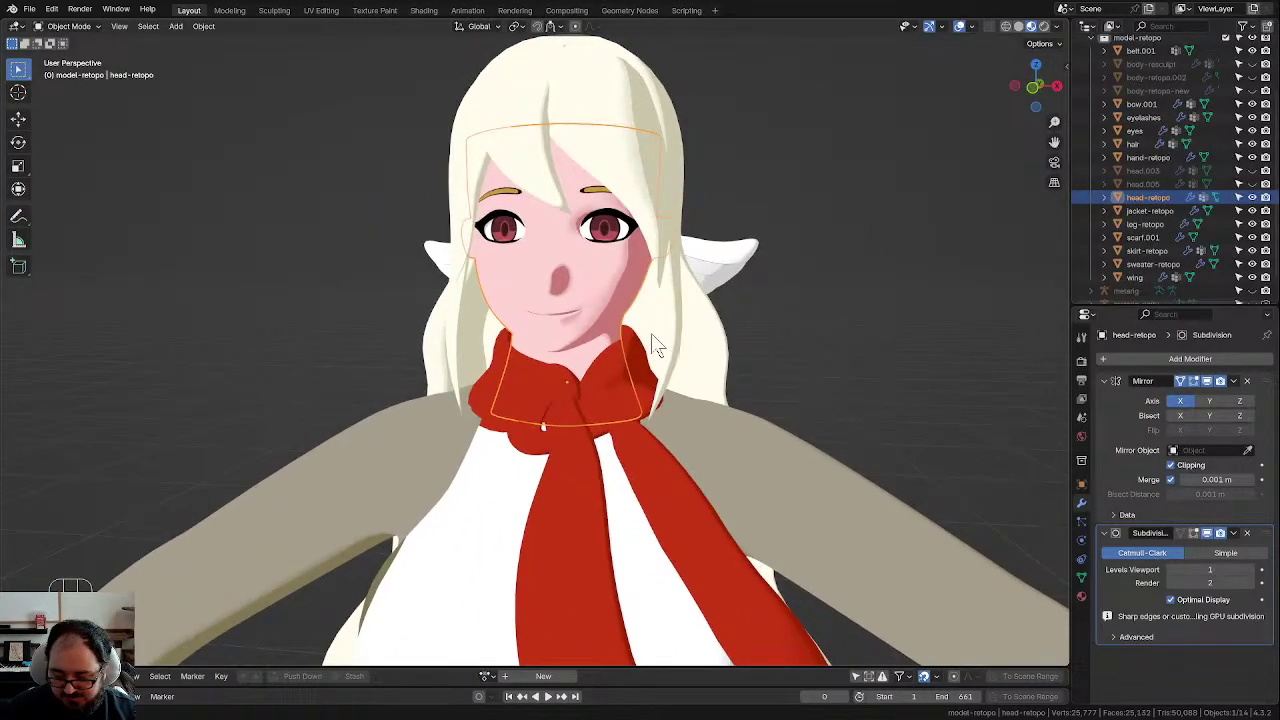
mouse_move(657, 287)
middle_down()
mouse_move(635, 259)
mouse_move(498, 262)
mouse_move(659, 266)
mouse_move(455, 275)
mouse_move(662, 266)
middle_up()
click(812, 310)
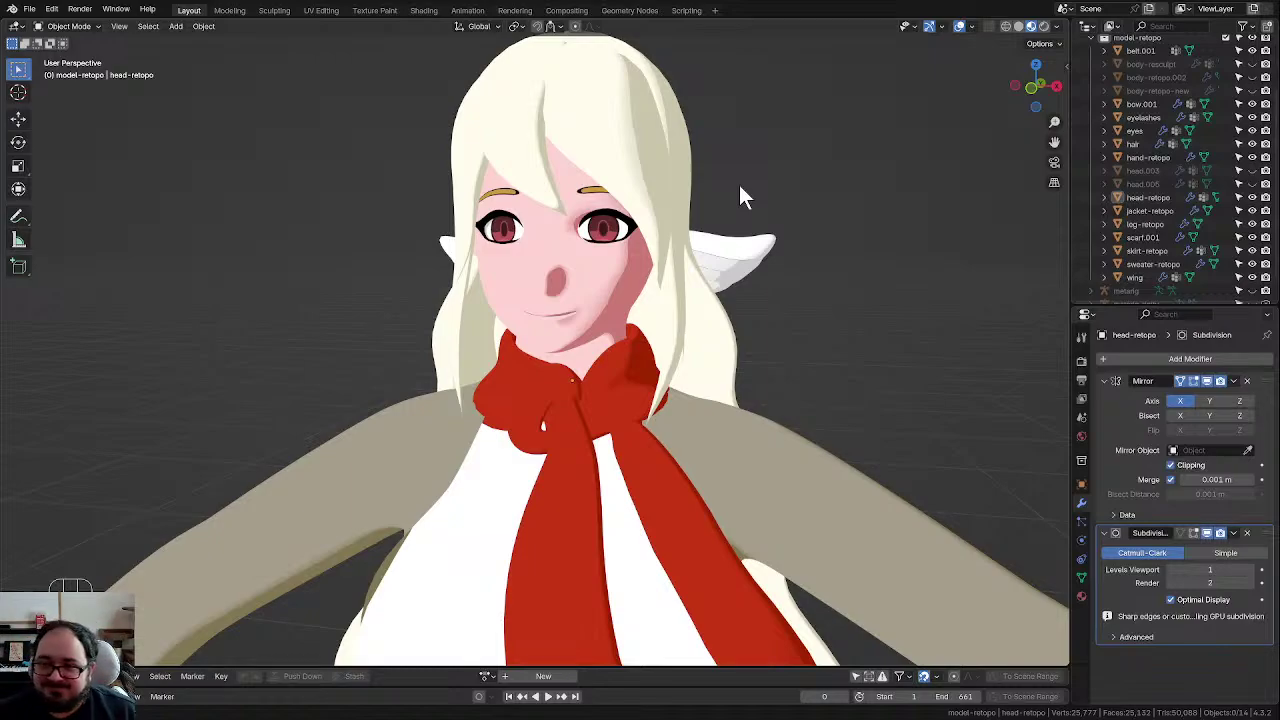
Step: Check the nose and cheek shading up close from three-quarter angles with the head deselected, and save the file
scroll(740, 200, up, 2)
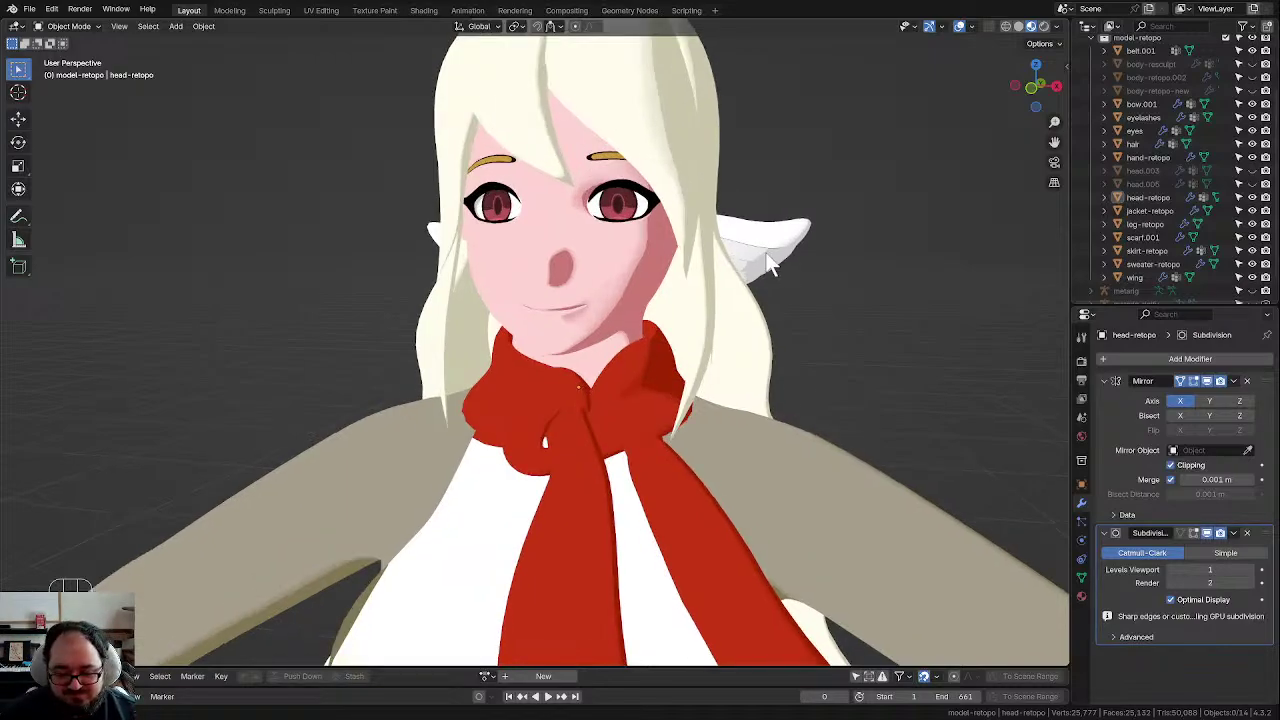
shift+middle_drag(740, 252, 700, 342)
scroll(700, 342, up, 1)
click(587, 356)
click(840, 234)
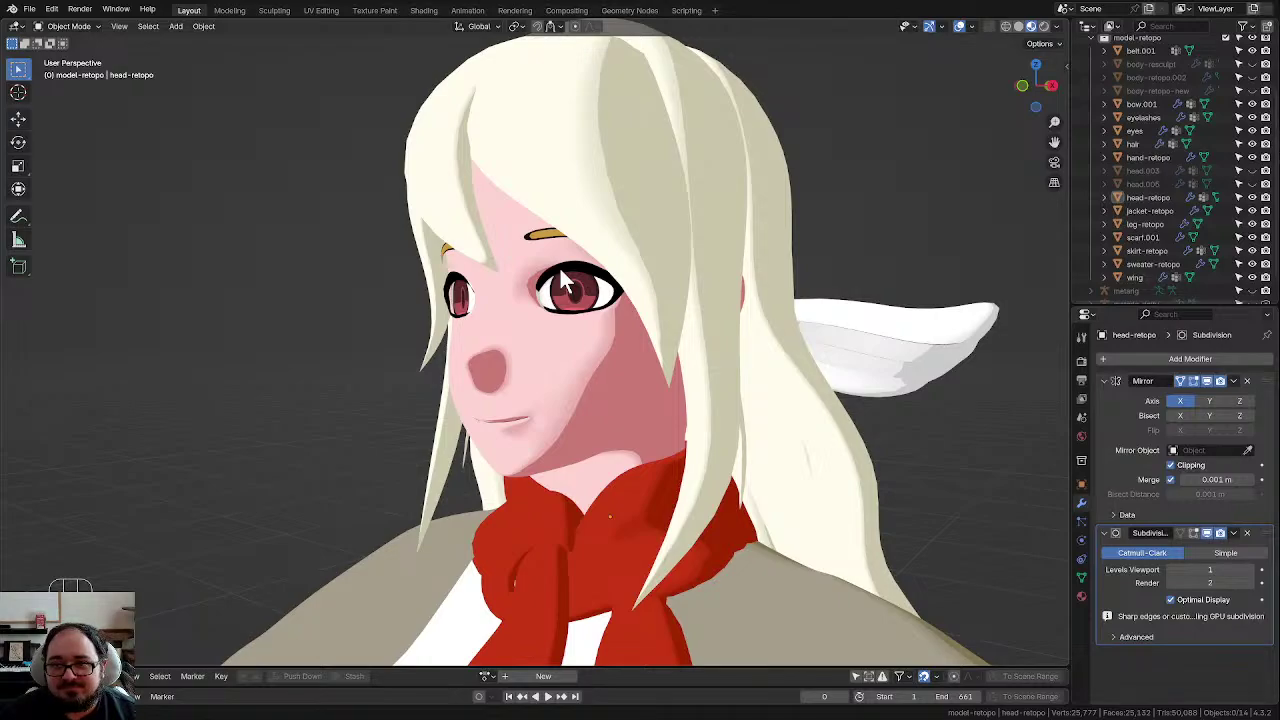
click(590, 355)
middle_drag(655, 395, 727, 383)
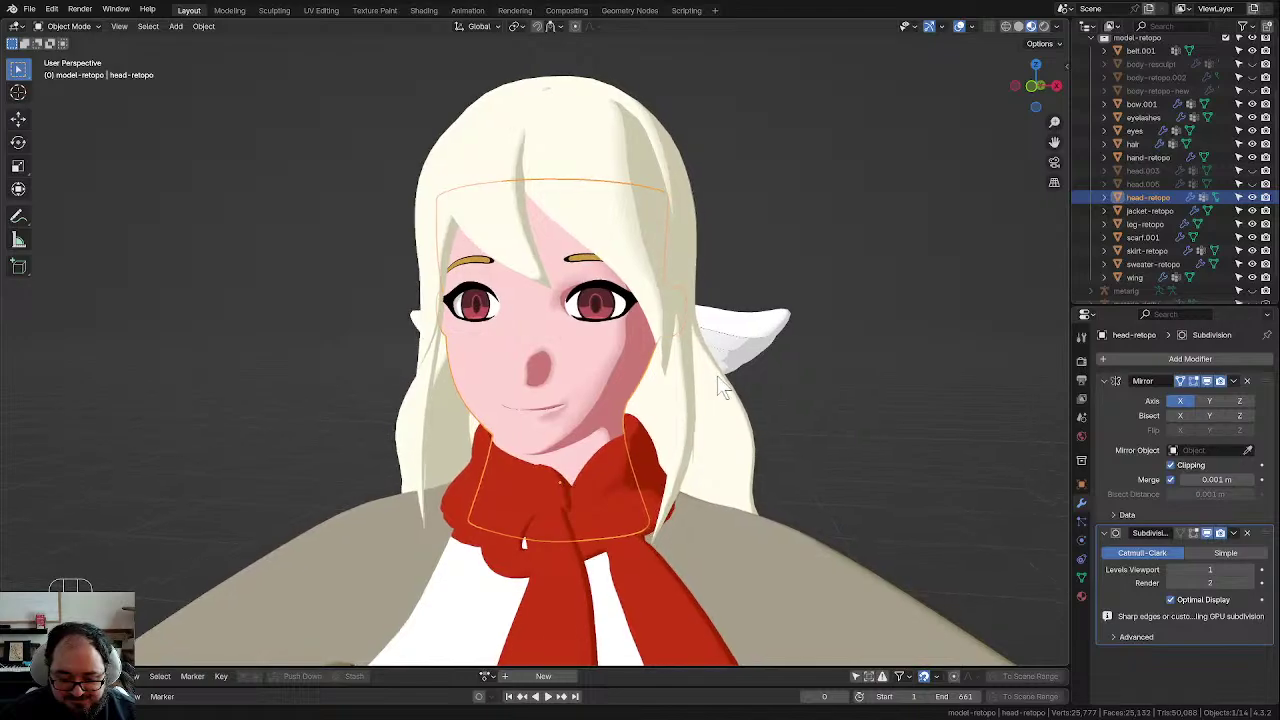
click(837, 180)
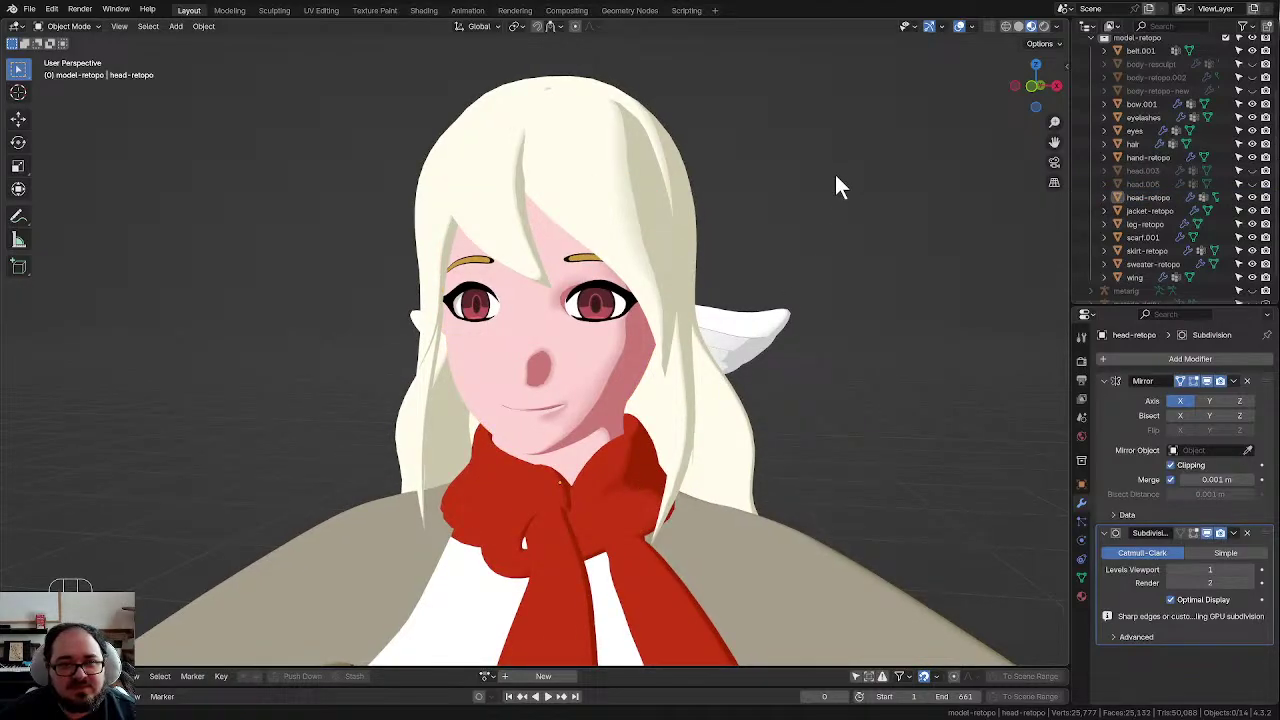
key(ctrl+s)
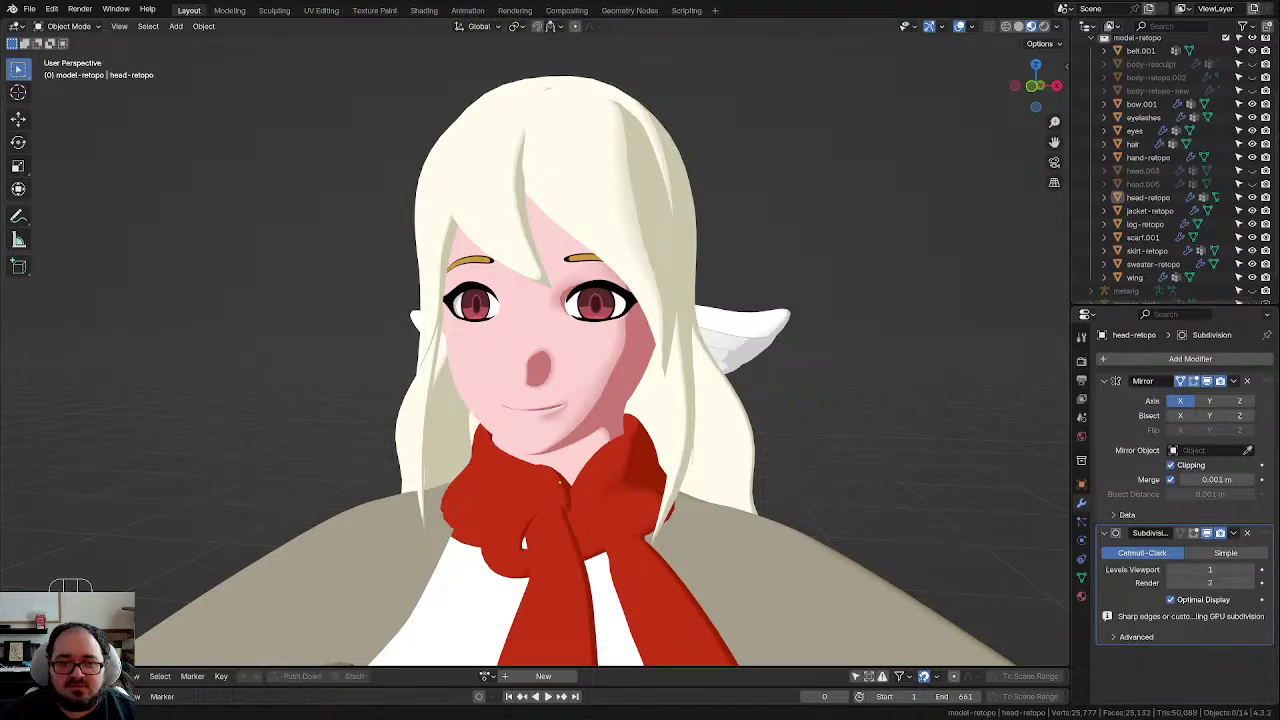
Step: Bring the browser with the Pinterest 3D girl portrait over the viewport to study its face, and move it away again
drag(0, 75, 655, 38)
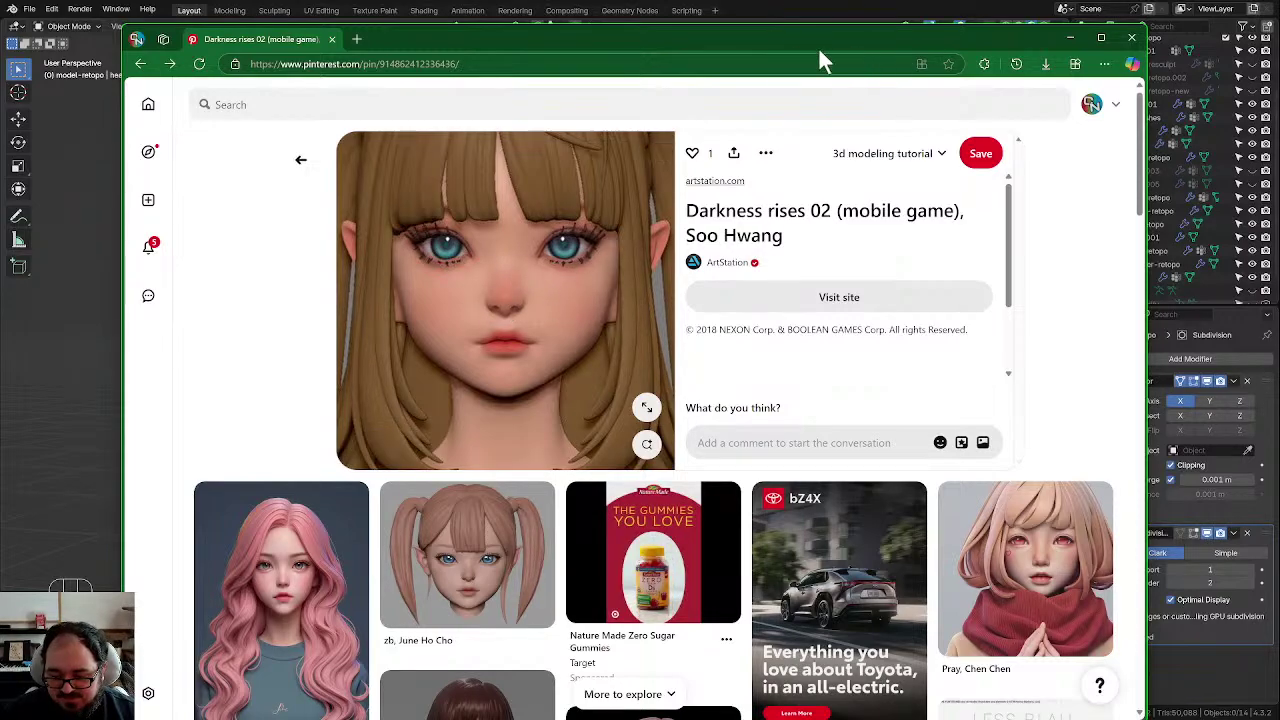
mouse_move(783, 43)
mouse_down()
mouse_move(787, 33)
mouse_move(765, 35)
mouse_move(781, 44)
mouse_up()
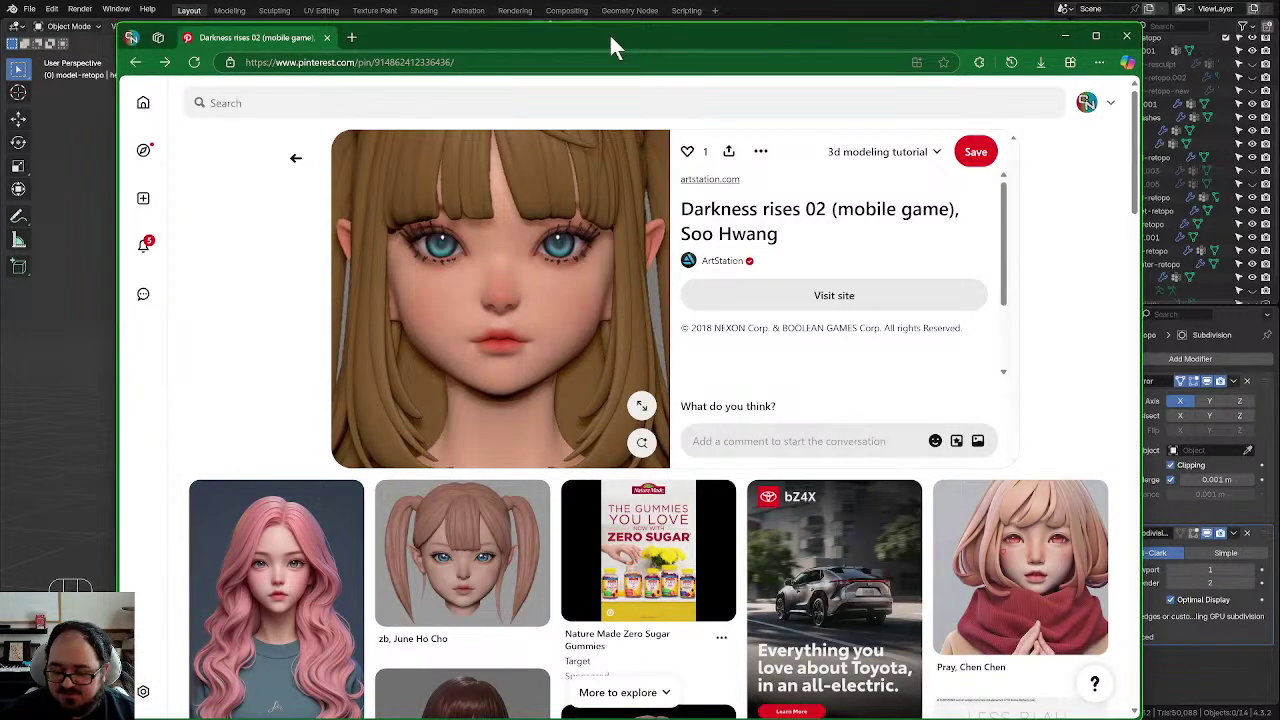
drag(608, 38, 550, 0)
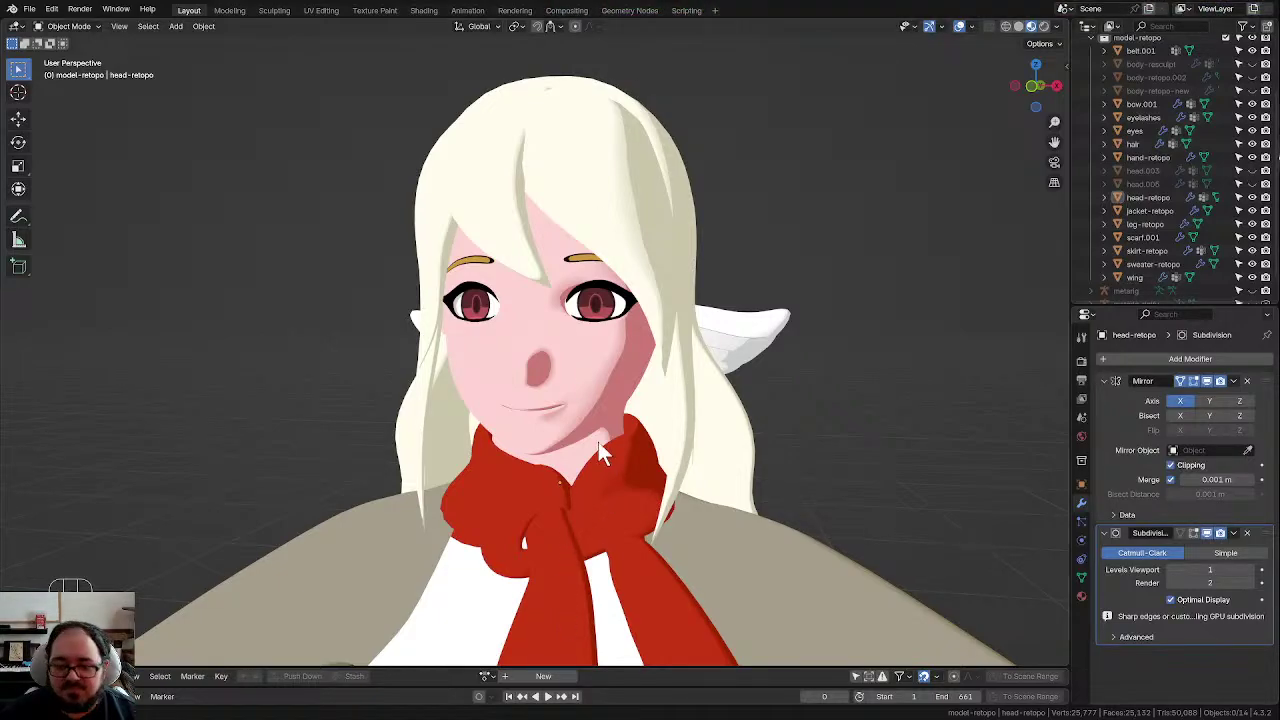
Step: Open the head mesh for editing in front orthographic view, framed closely on the nose
scroll(600, 443, up, 3)
middle_drag(660, 380, 640, 371)
click(640, 371)
key(KP_1)
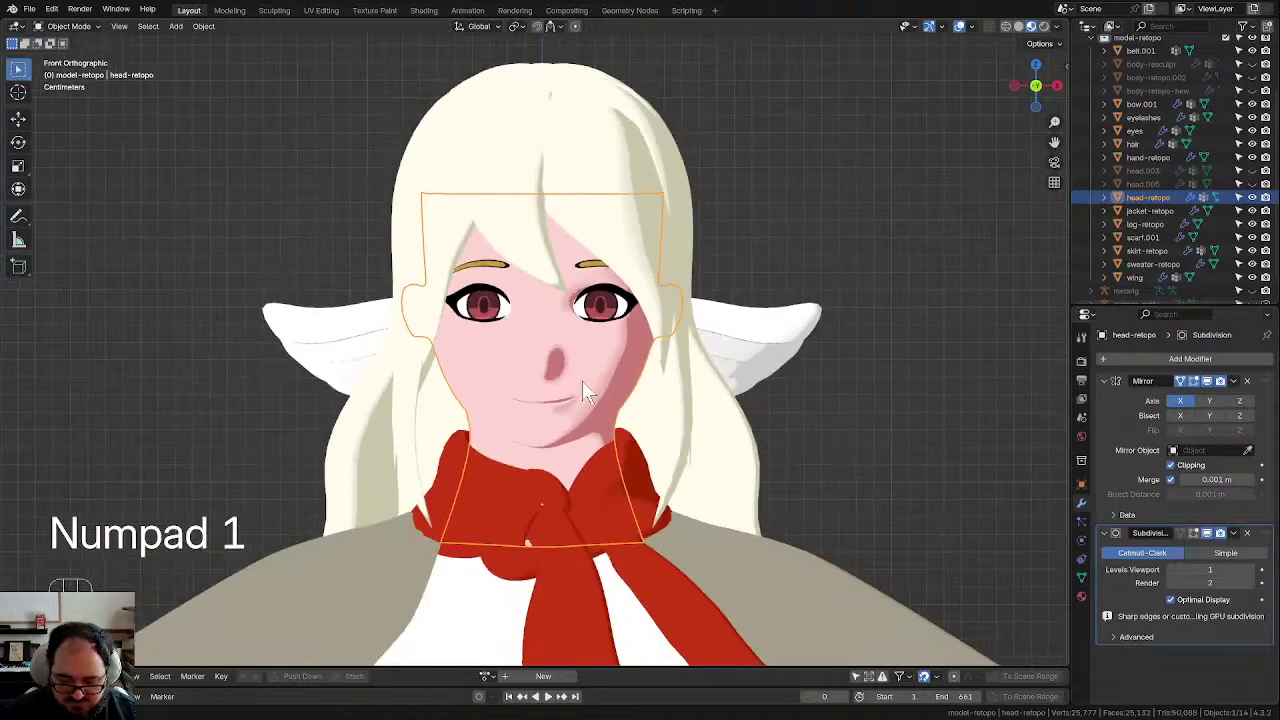
click(527, 338)
click(586, 393)
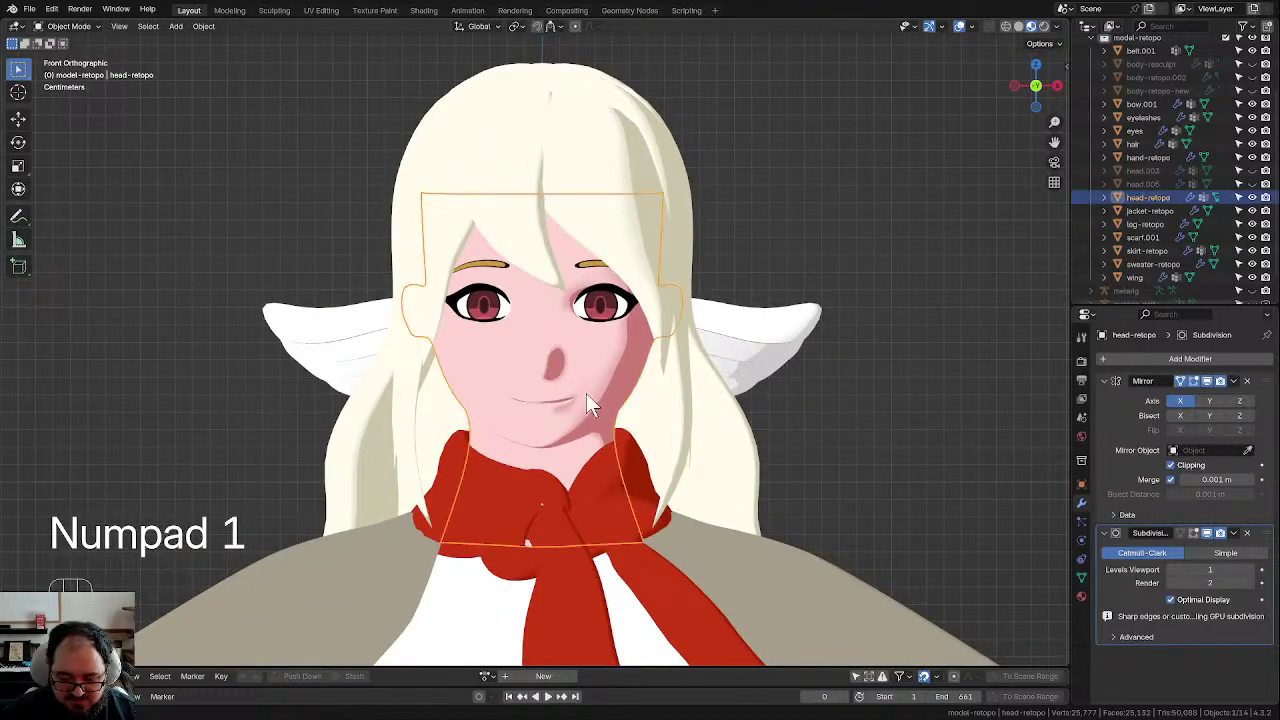
key(Tab)
scroll(586, 393, up, 6)
shift+middle_drag(631, 413, 614, 373)
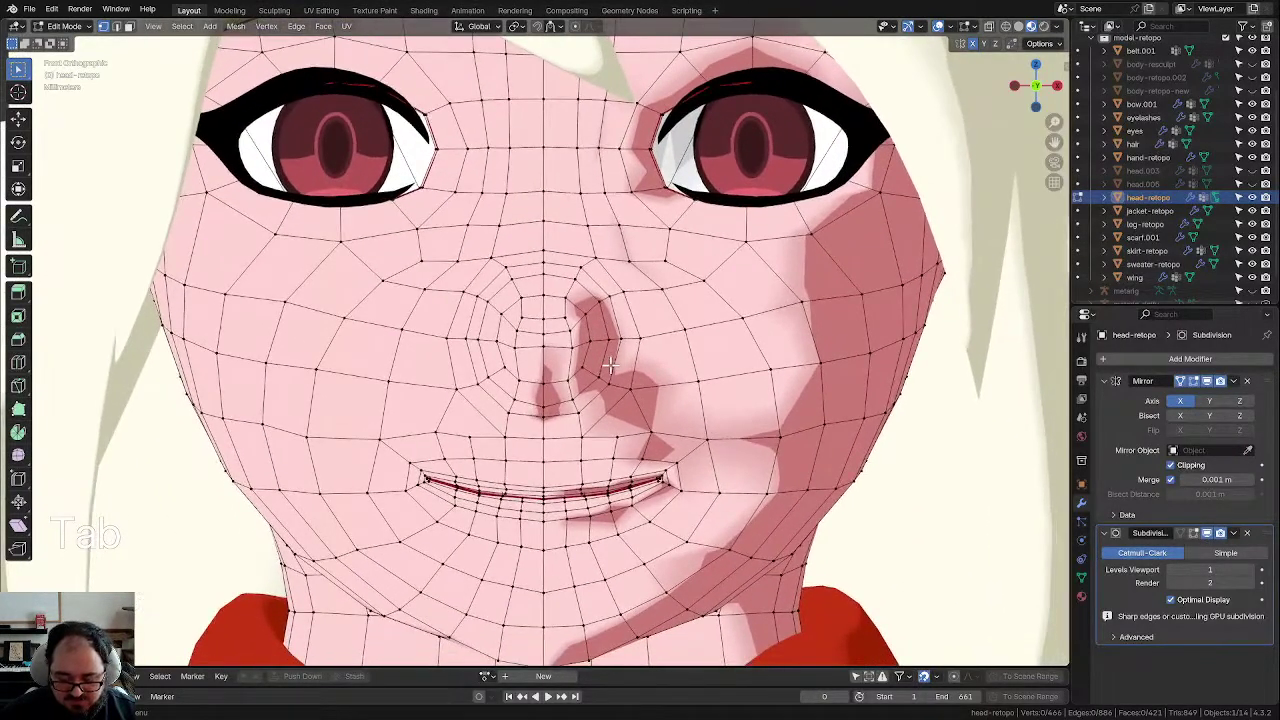
scroll(612, 360, up, 1)
scroll(580, 300, down, 2)
scroll(582, 305, up, 2)
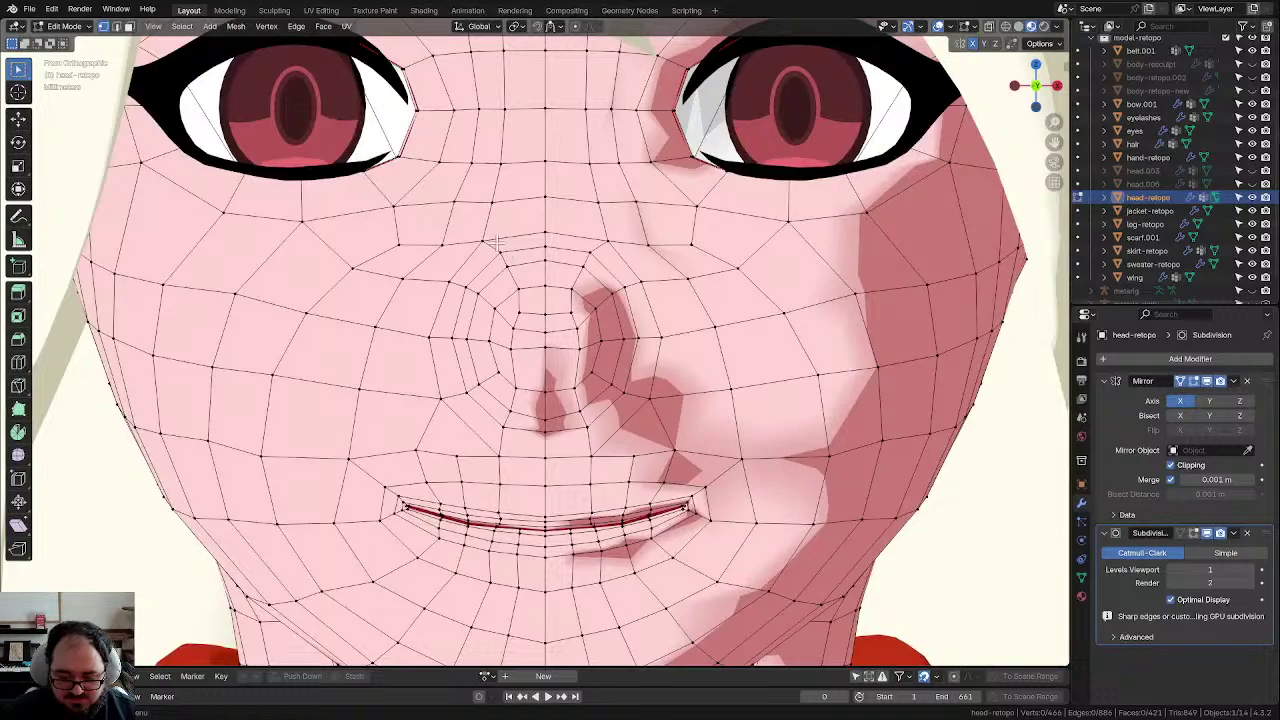
Step: Select the vertices of the upper nose, scale them to about 0.65 along X and move them about 0.5 mm toward the centre line
drag(492, 244, 592, 313)
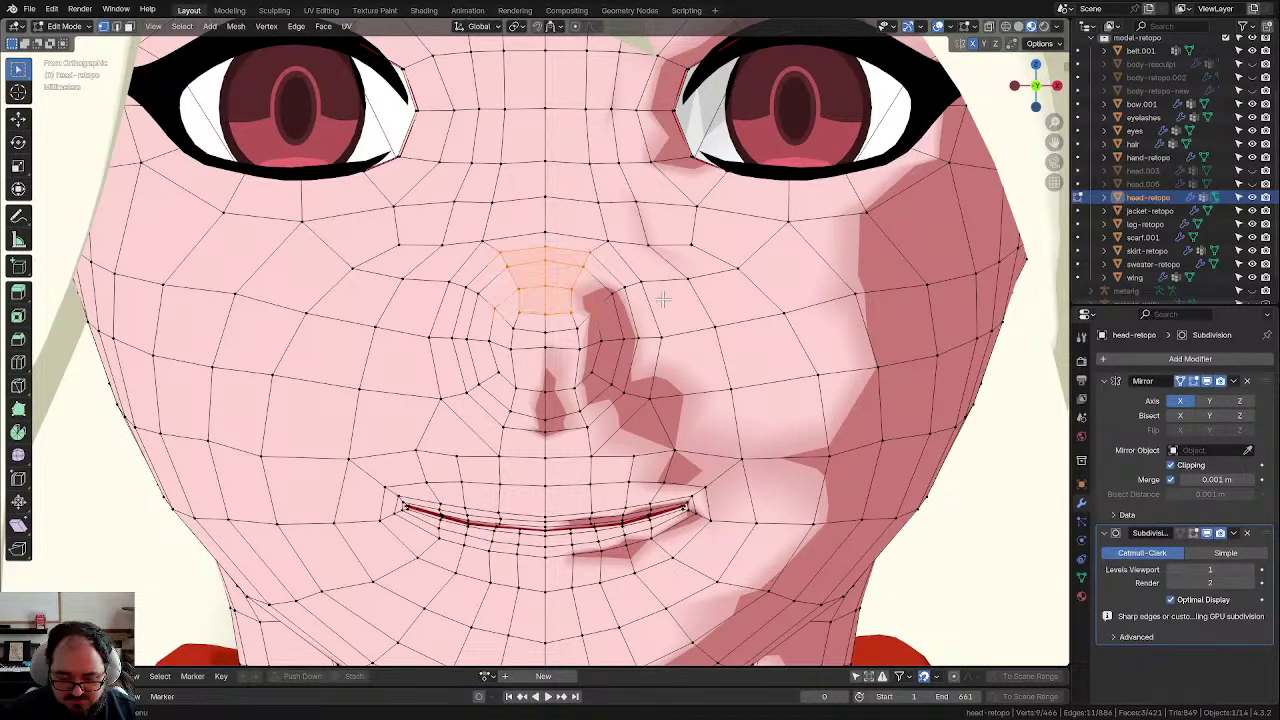
scroll(596, 305, up, 1)
drag(547, 214, 630, 335)
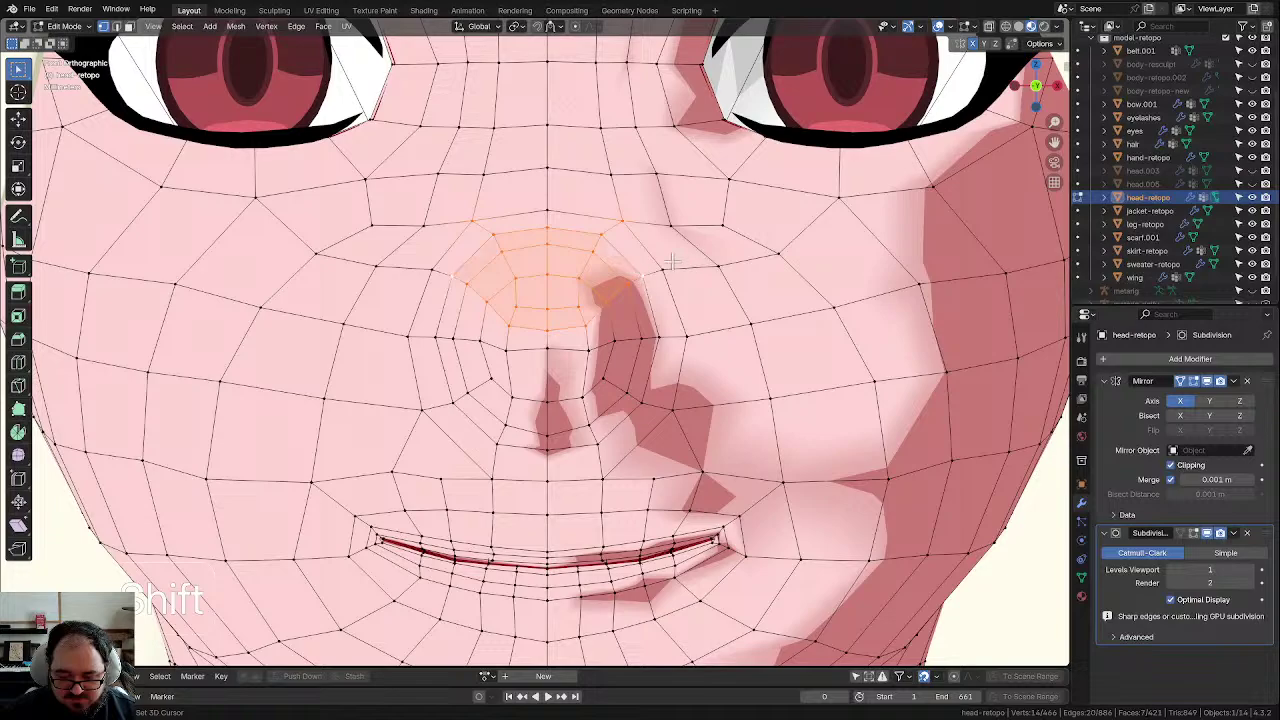
key(s)
key(x)
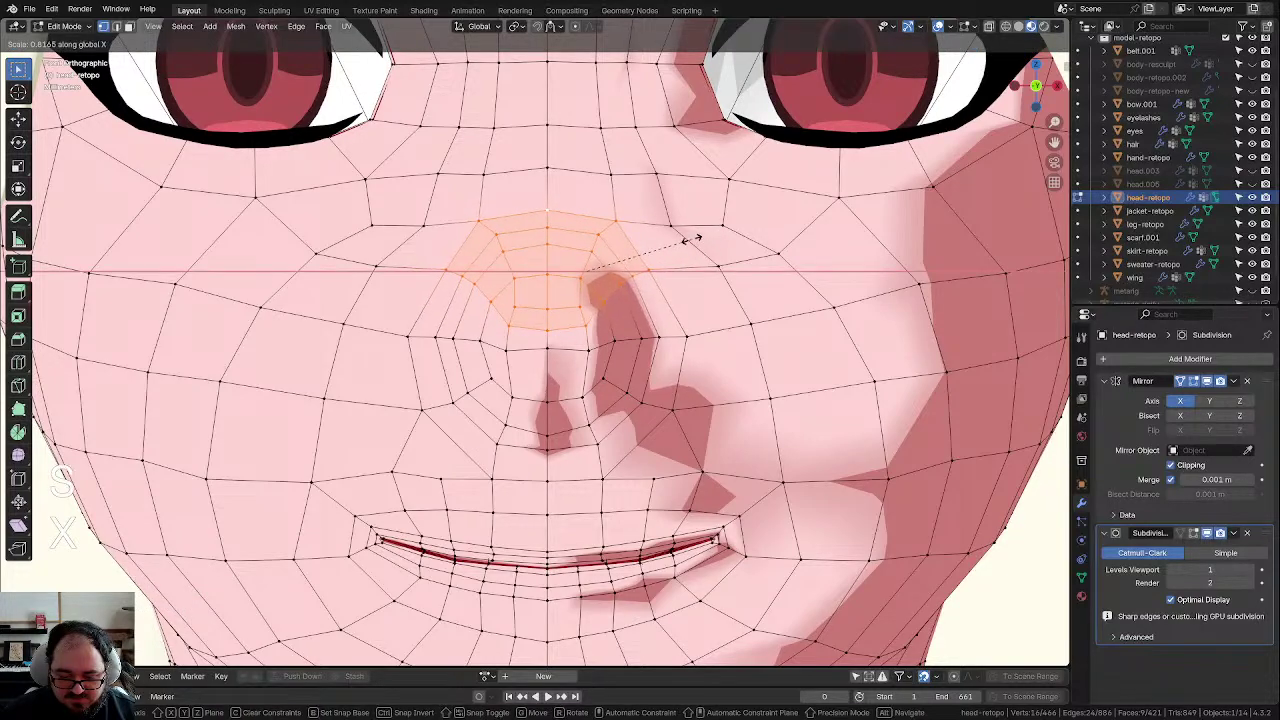
click(668, 240)
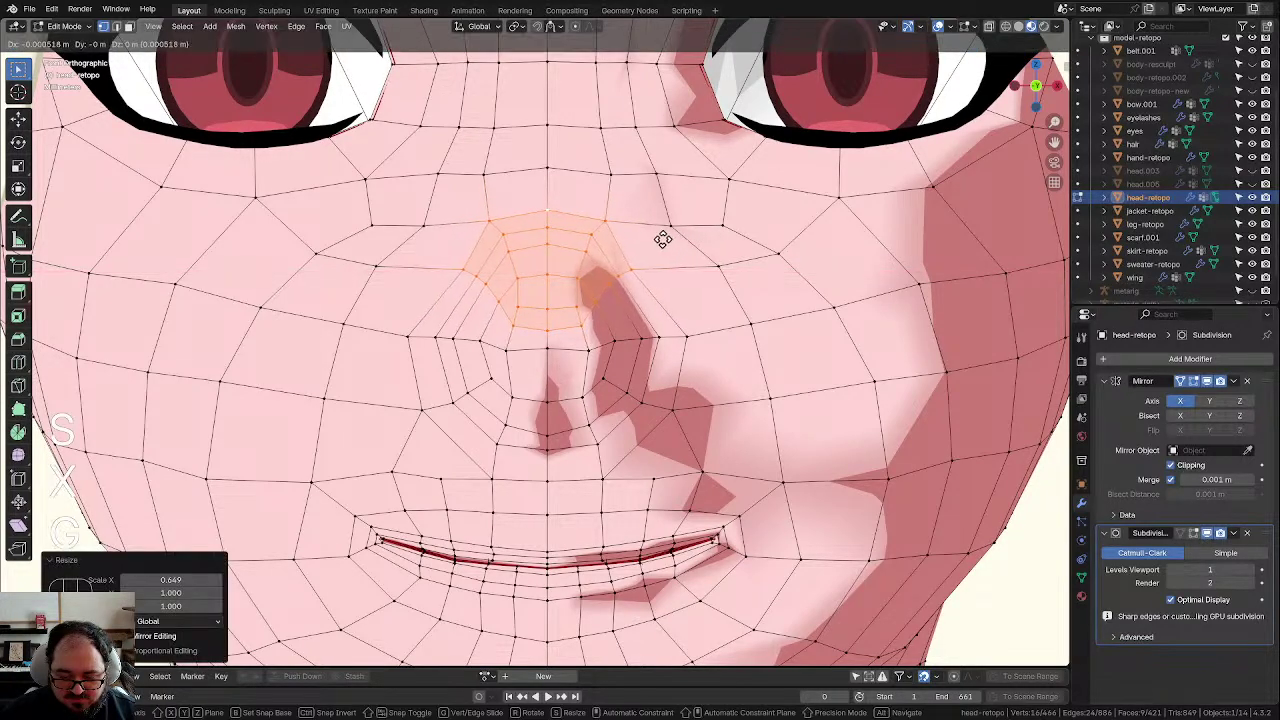
key(g)
click(664, 240)
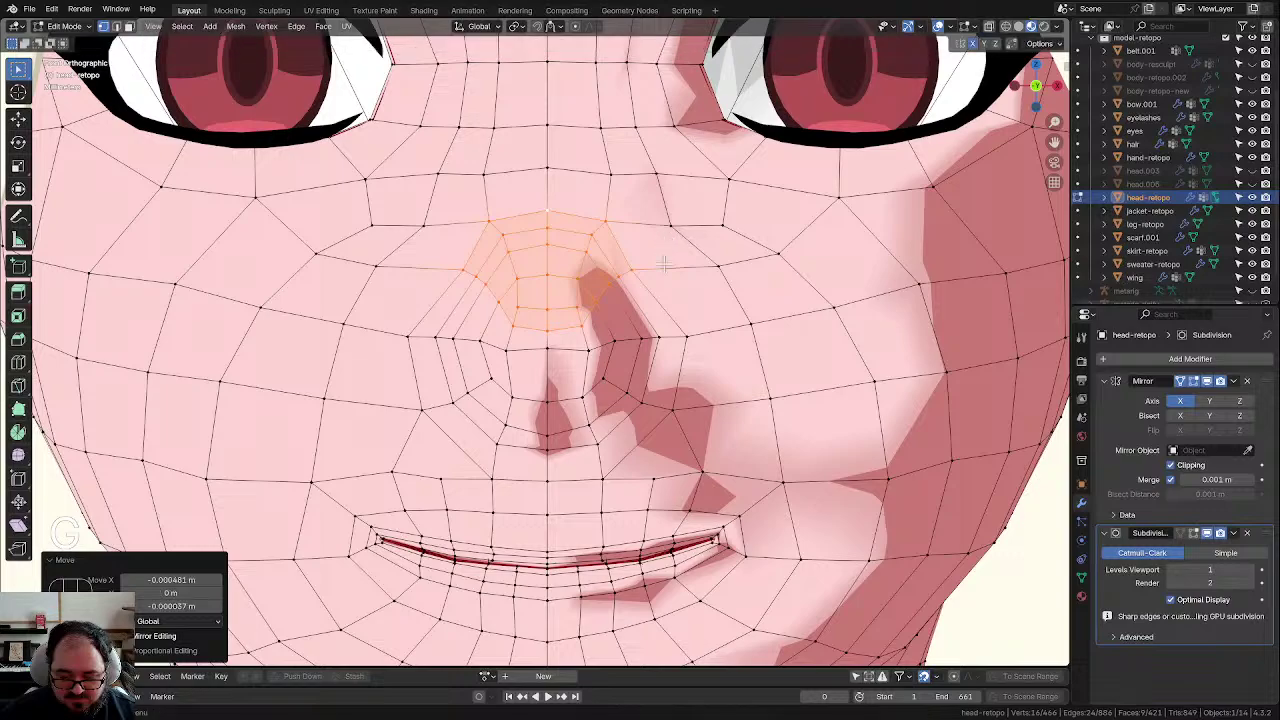
Step: Select the vertices on the lower side of the nostril and move them about 0.9 mm outward along X
scroll(618, 390, up, 1)
drag(565, 378, 677, 455)
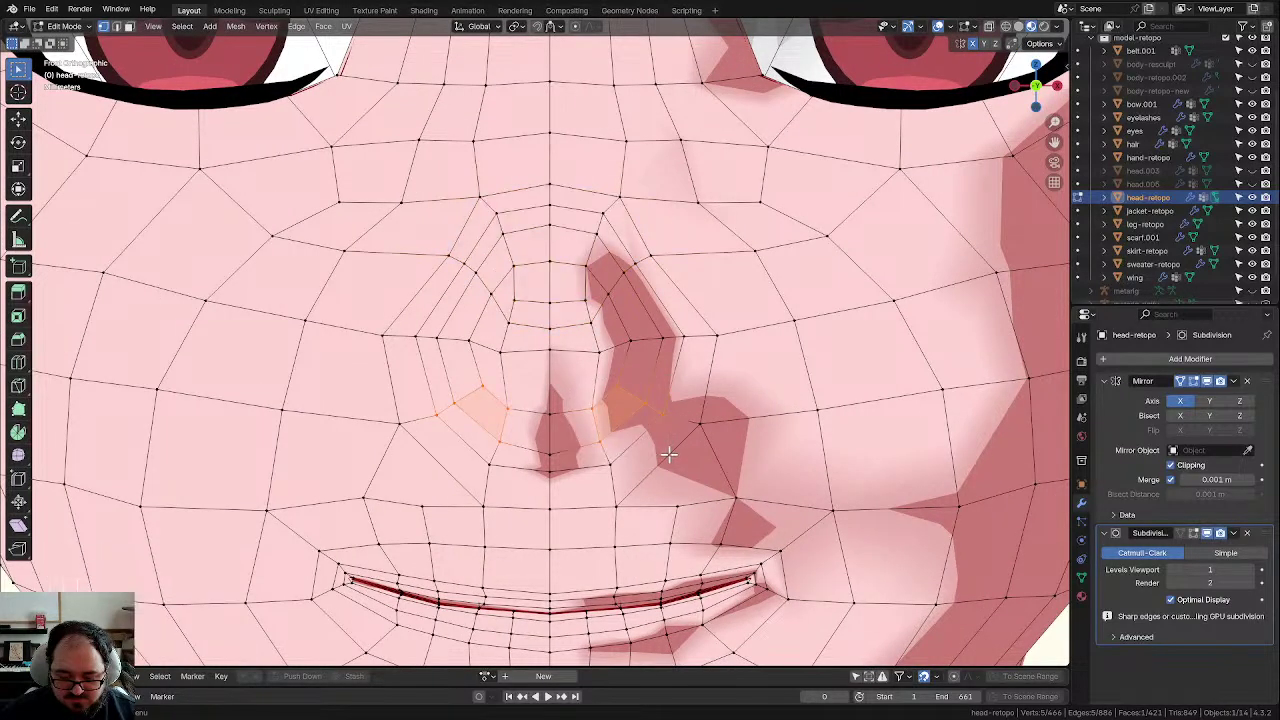
key(g)
key(x)
click(672, 447)
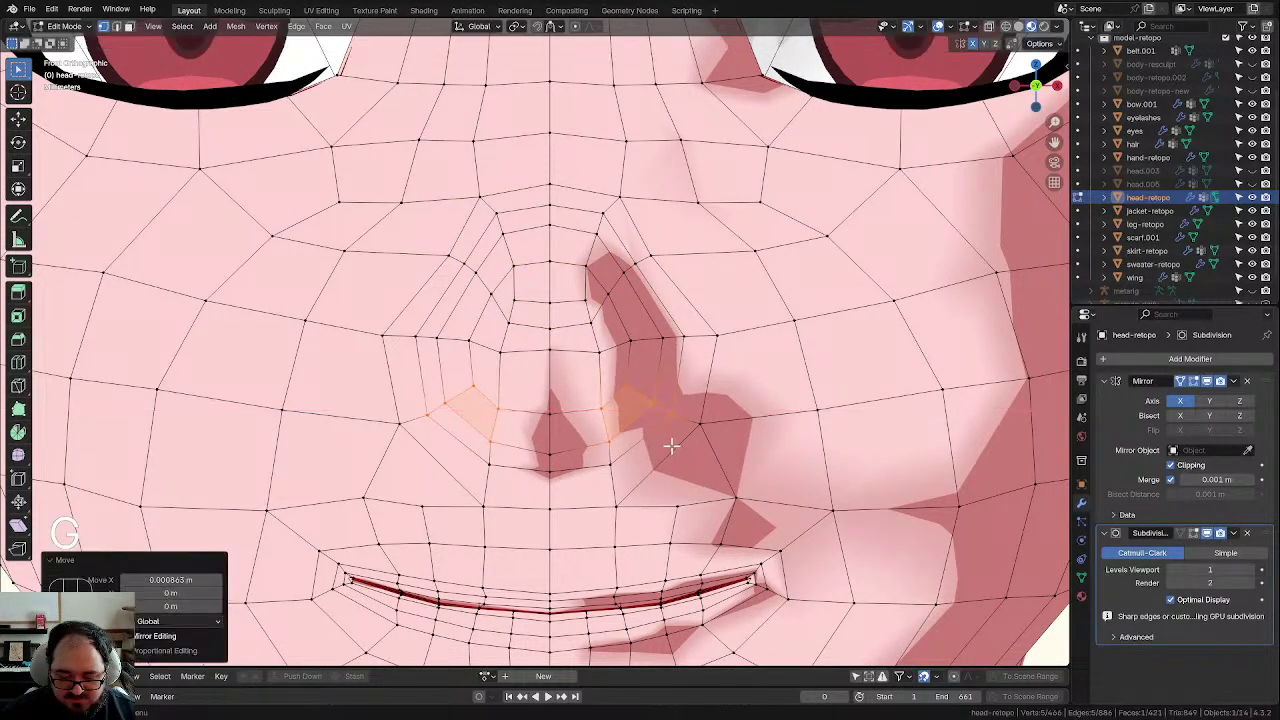
Step: Move the row of four vertices across the middle of the nose's side about 0.6 mm inward along X
drag(589, 331, 694, 369)
key(g)
key(x)
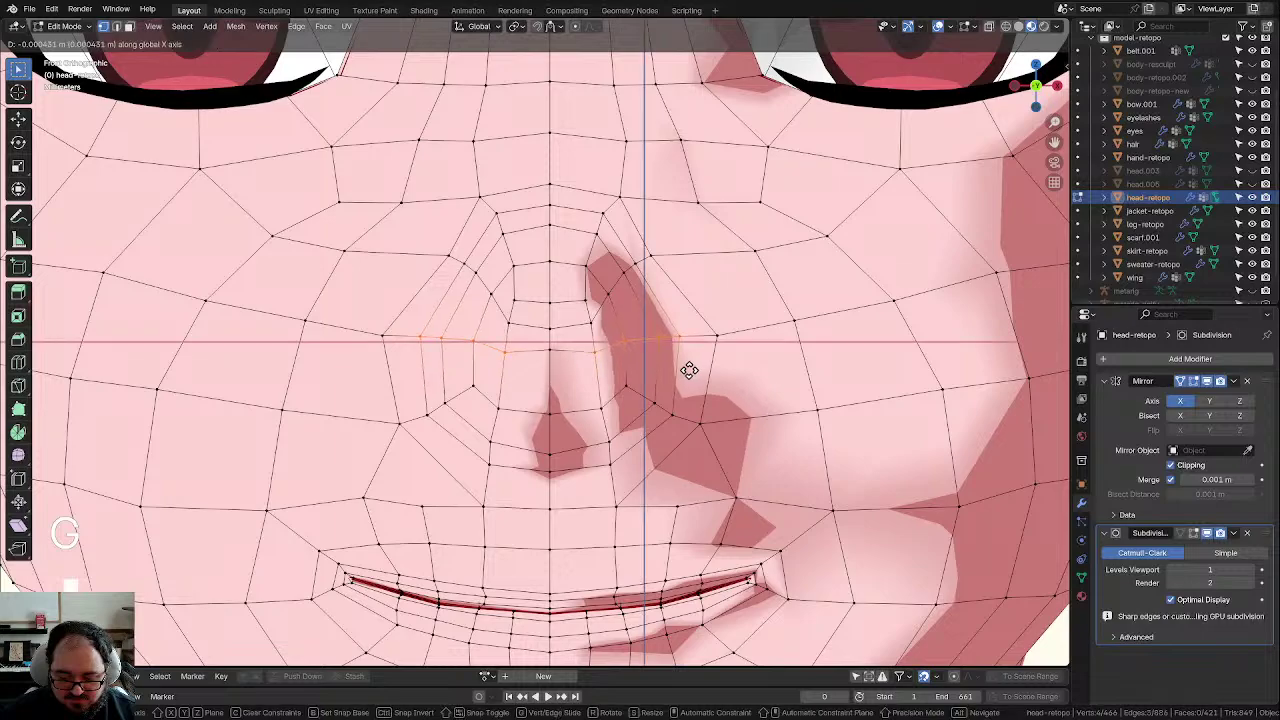
click(687, 371)
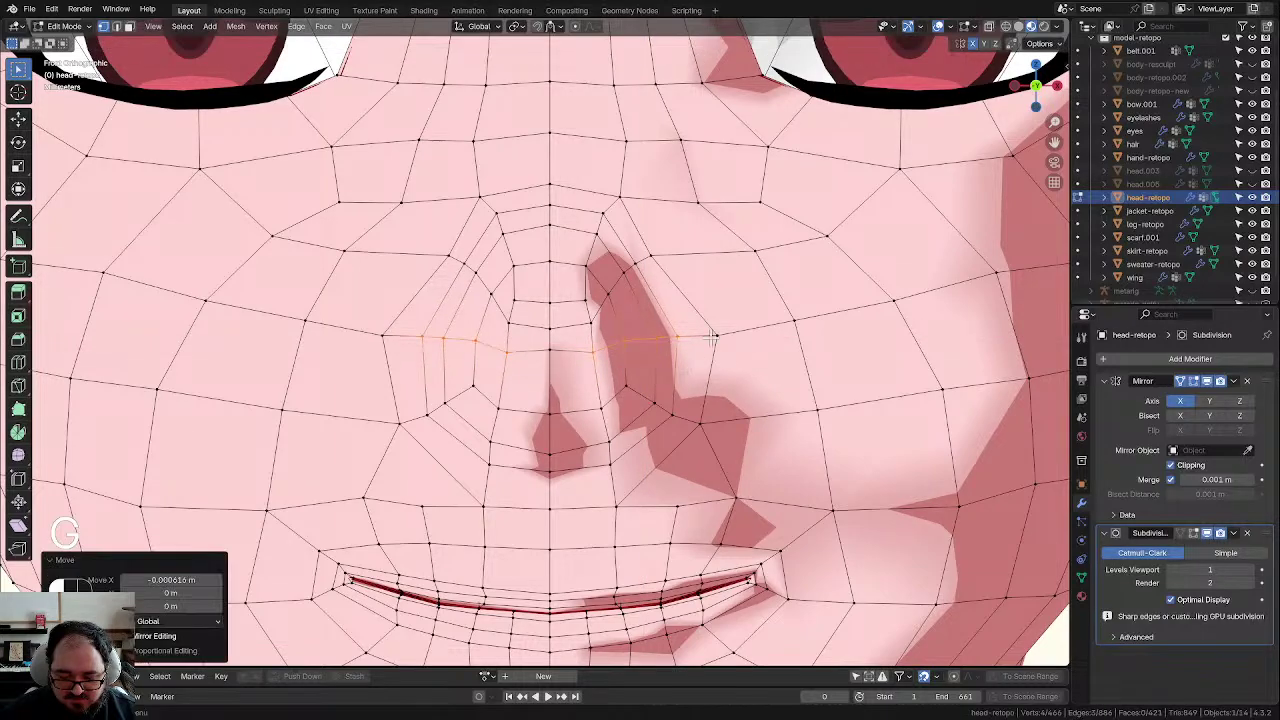
Step: Nudge the outer vertex of that row inward and move the vertex diagonally above it about 1.5 mm outward and slightly up
click(711, 339)
key(d)
click(679, 263)
key(g)
click(697, 256)
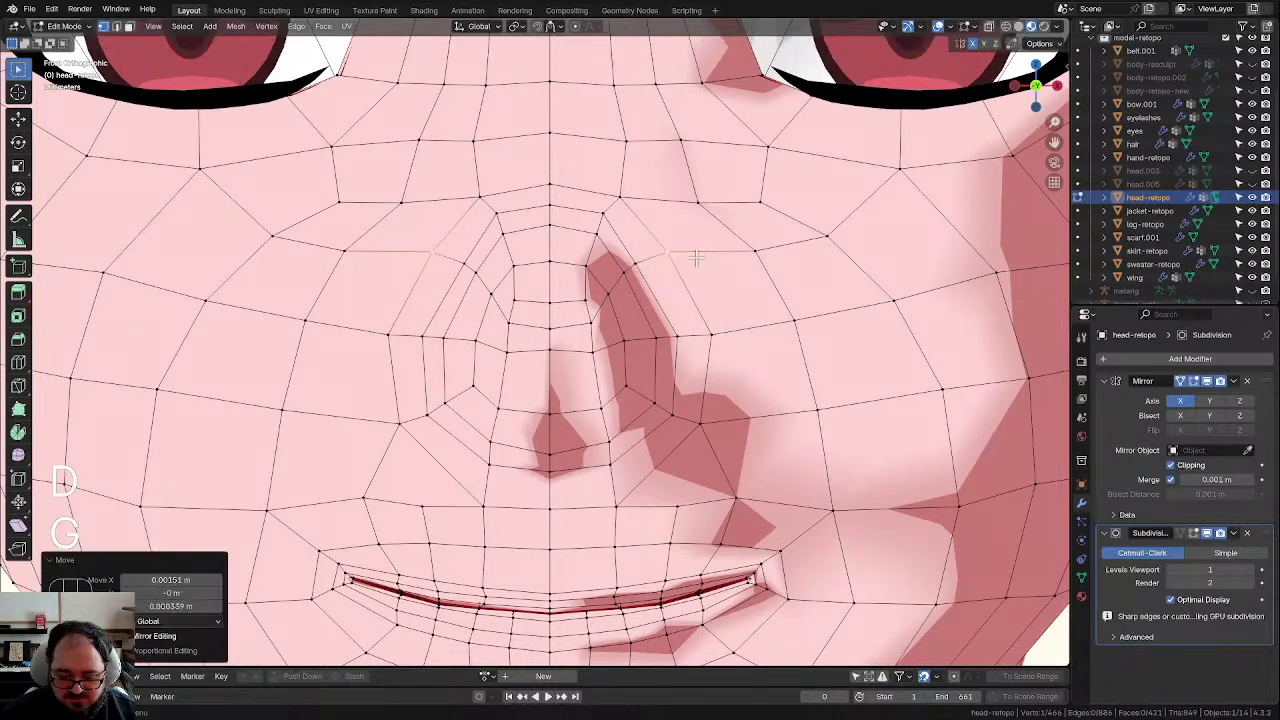
Step: Select the two stacked vertices at the top side of the nose ridge and move them about 0.5 mm toward the centre line
scroll(725, 415, down, 6)
scroll(600, 330, up, 5)
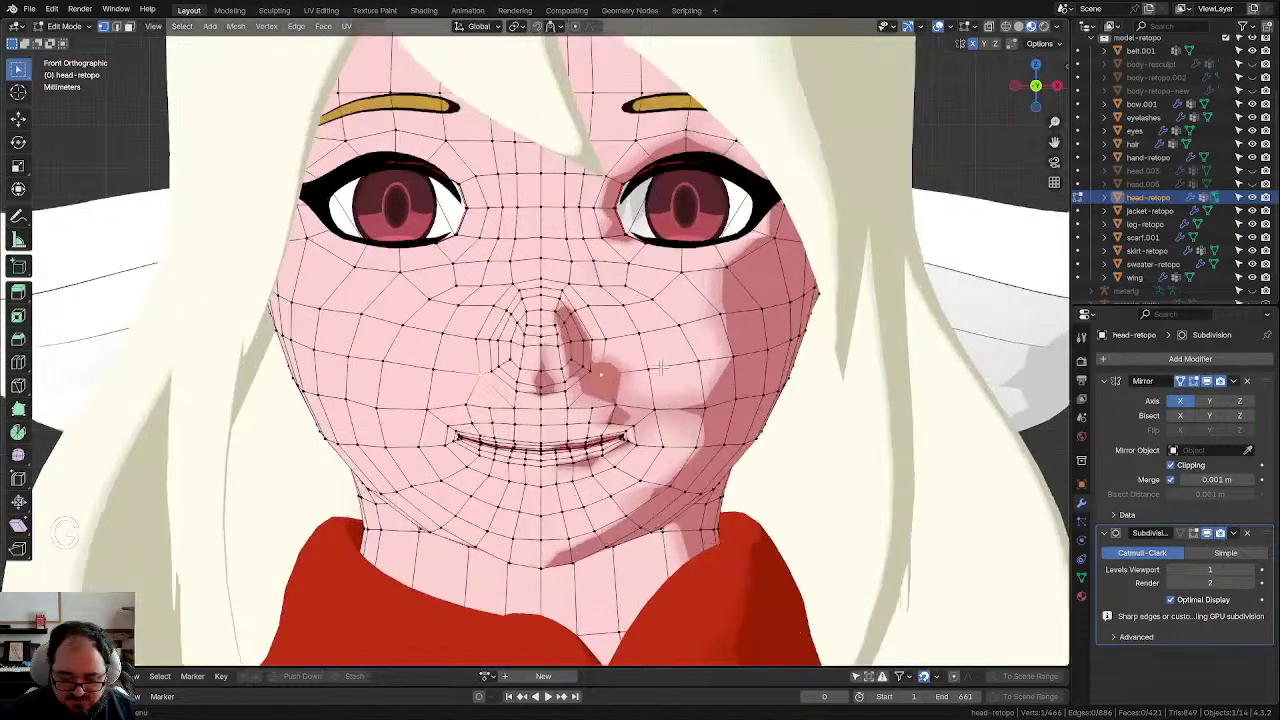
scroll(596, 272, up, 3)
click(599, 236)
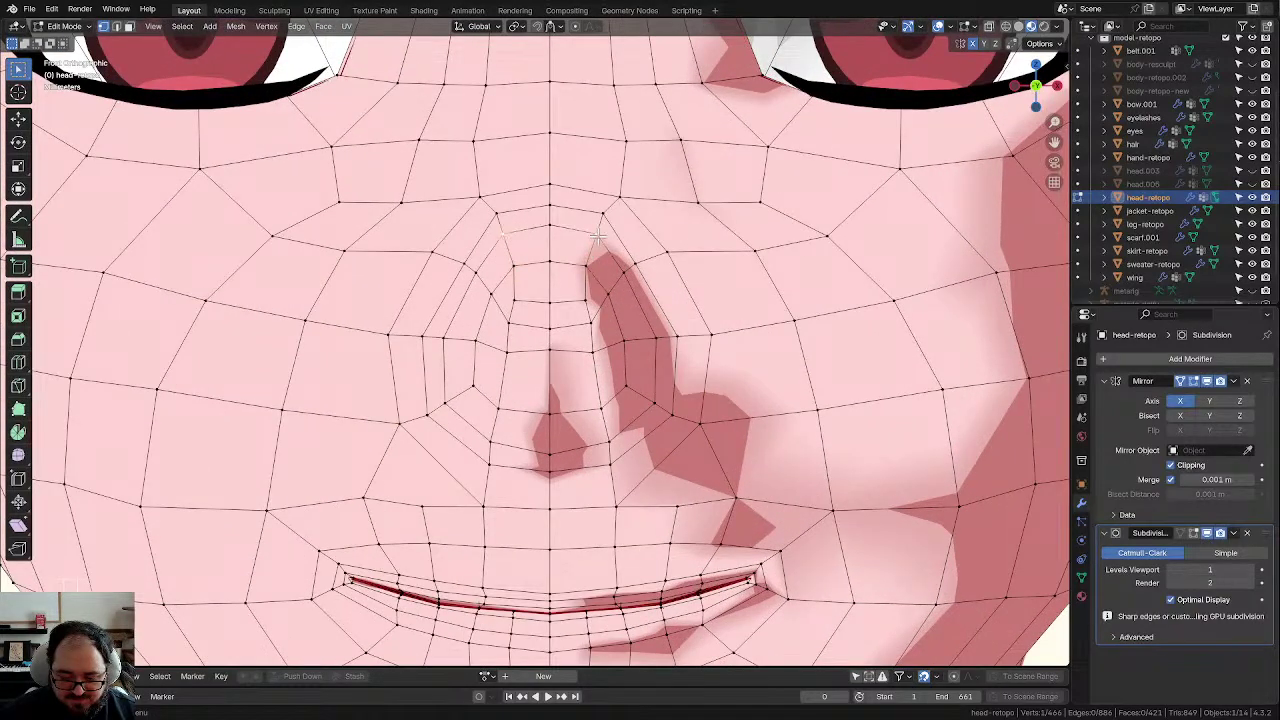
shift+click(604, 215)
key(g)
click(621, 263)
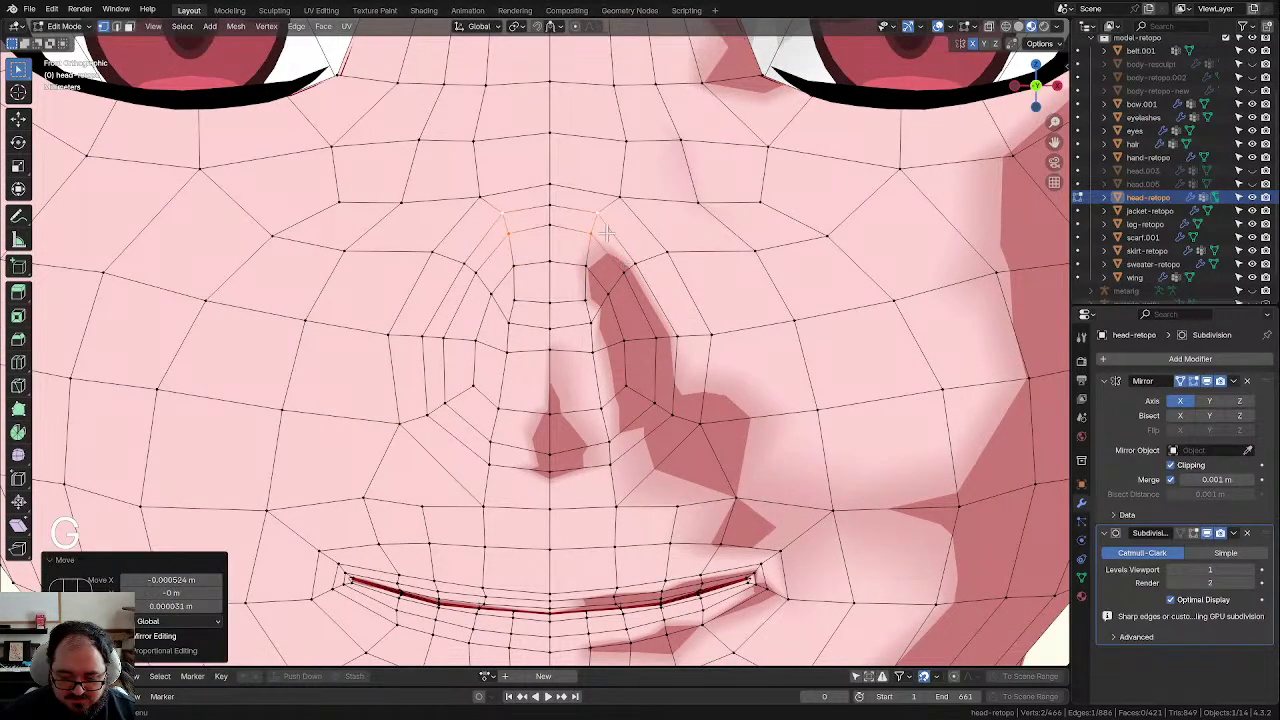
Step: Slide the outer vertex at the top of the nose and the vertex above it slightly inward, then fine-tune the lower one
key(g)
key(g)
click(632, 150)
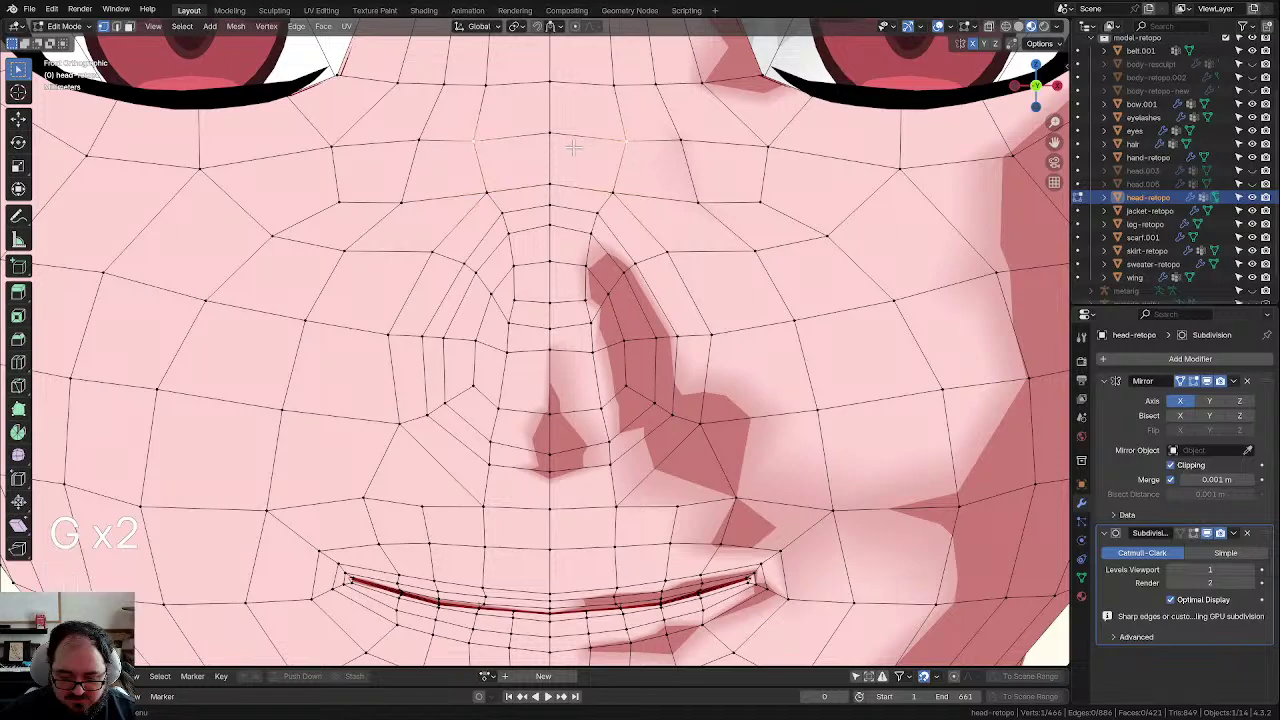
key(d)
key(g)
click(620, 148)
key(g)
key(g)
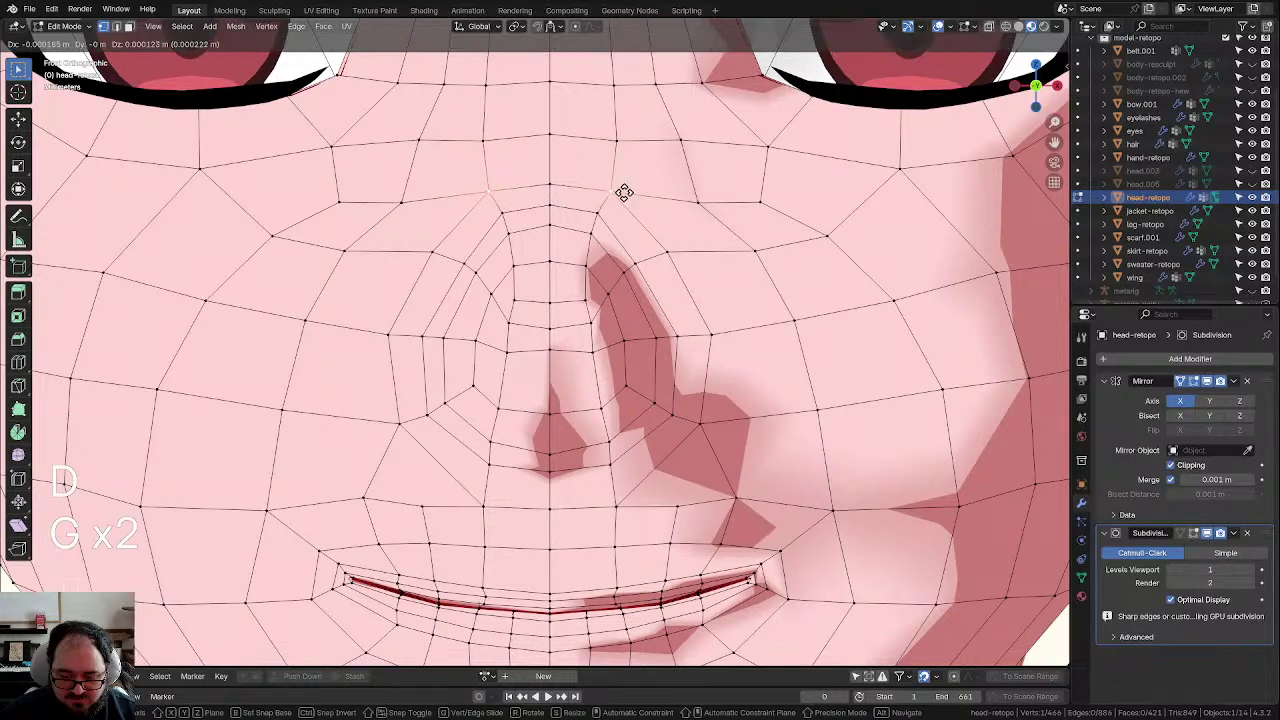
click(623, 191)
Step: Move the vertex beside the upper nose about 0.6 mm outward and the edge vertices diagonally above it about 0.4 mm outward along X
mouse_move(598, 334)
mouse_down()
mouse_move(623, 369)
mouse_move(597, 347)
mouse_up()
scroll(615, 295, up, 2)
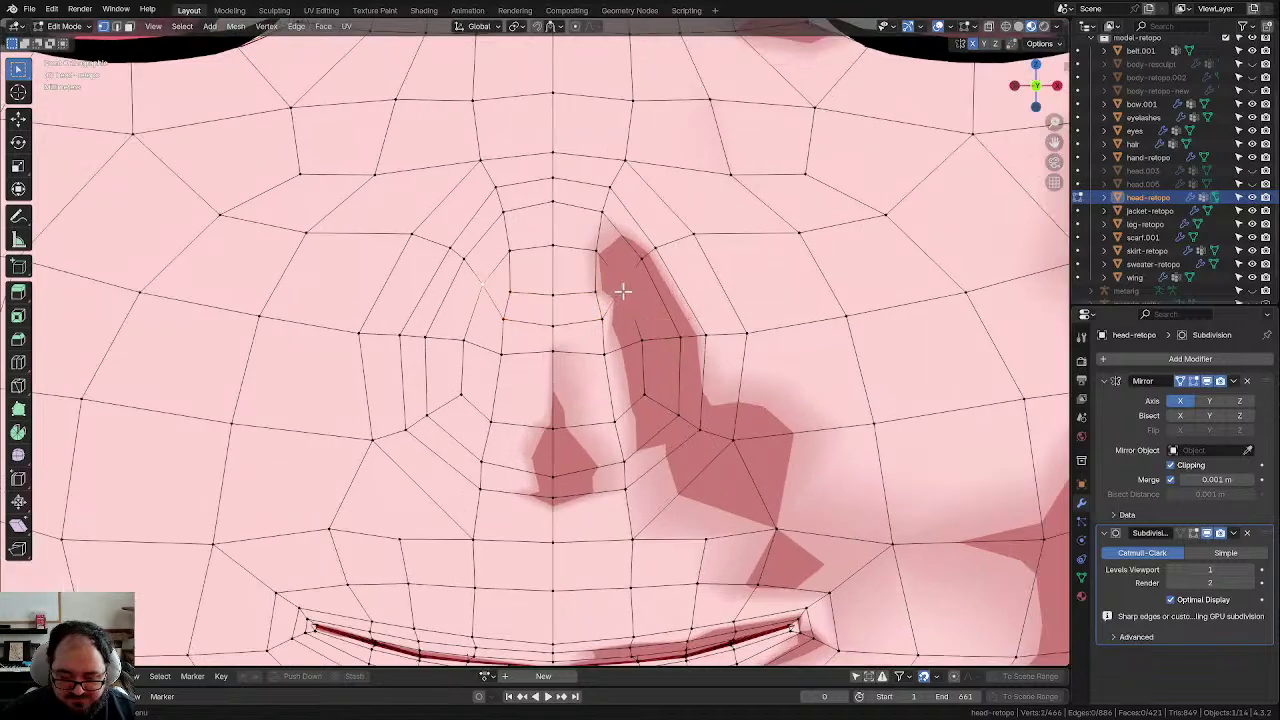
key(g)
click(597, 298)
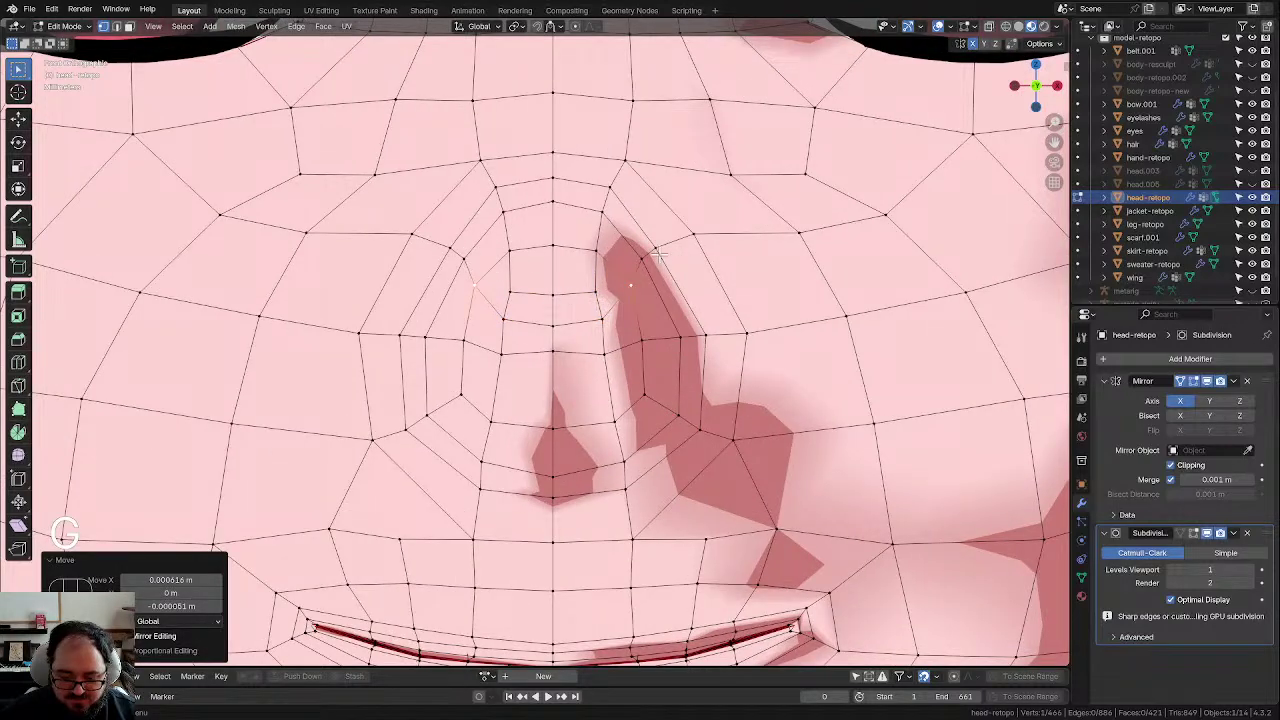
key(g)
key(g)
click(687, 277)
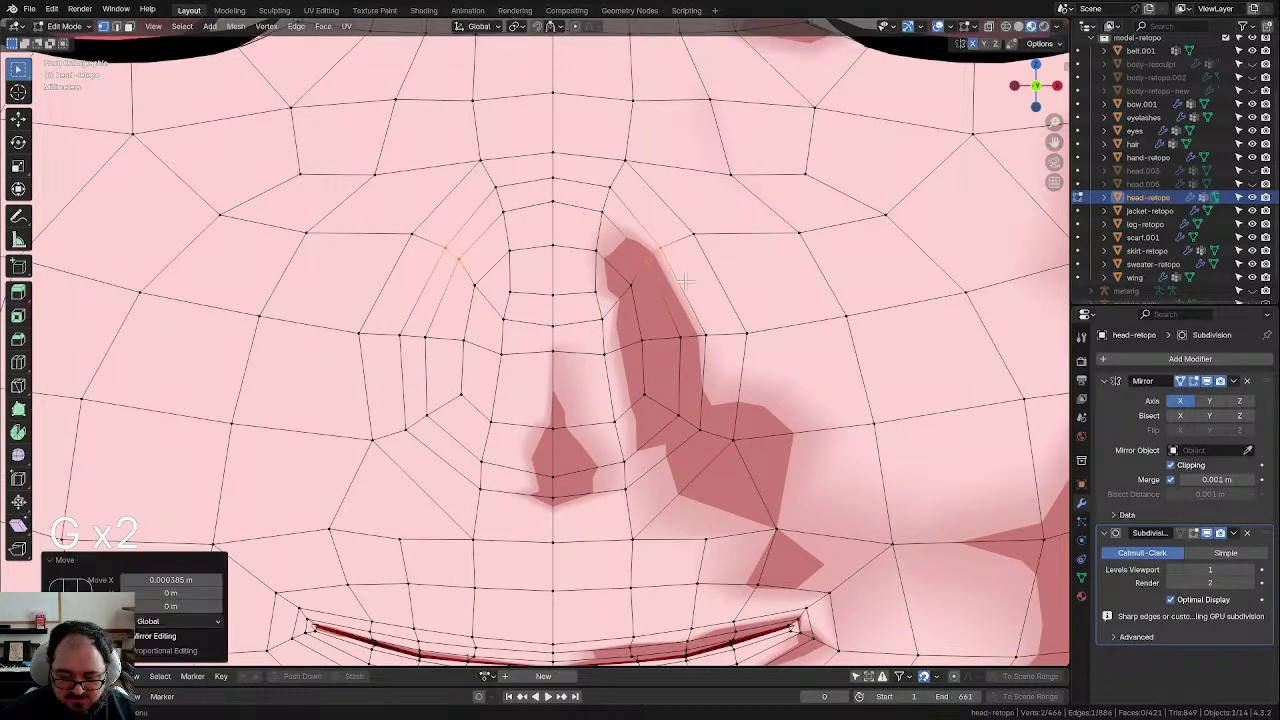
Step: Lower the centre-line vertex in the middle of the nose about 0.6 mm and move the two vertices beside it about 0.4 mm outward
click(553, 356)
key(g)
click(566, 365)
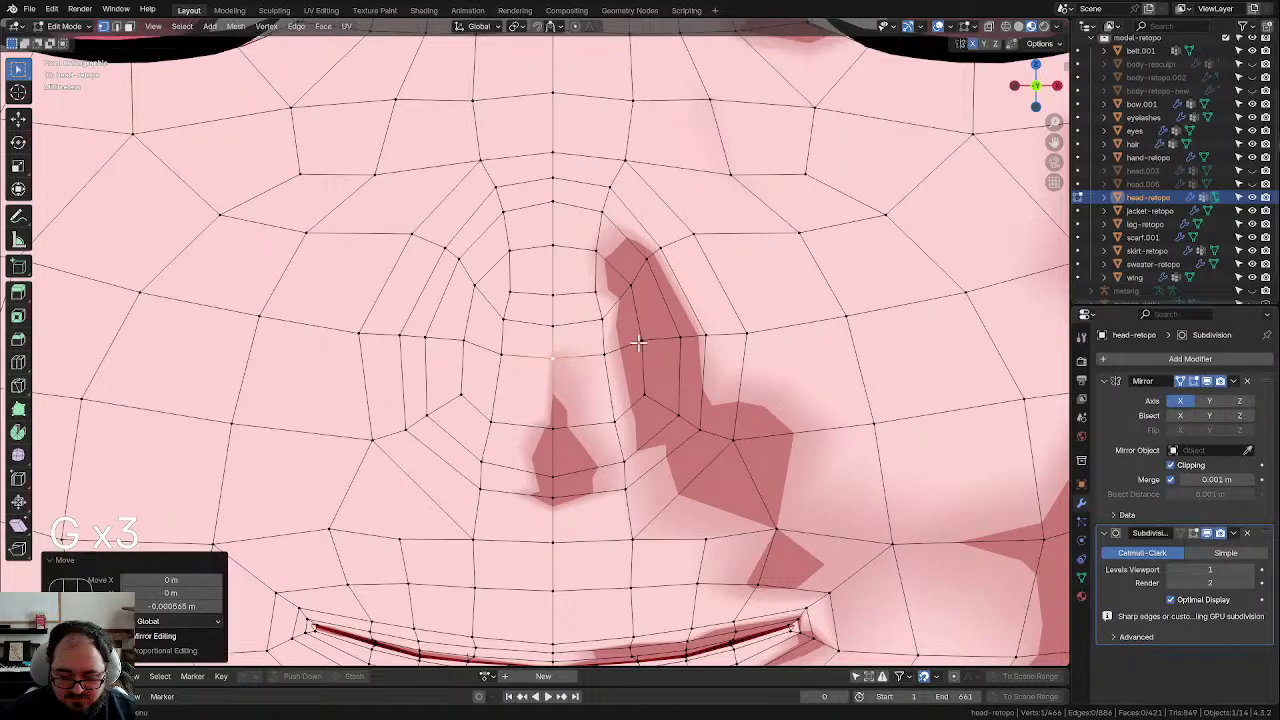
alt+click(632, 347)
key(g)
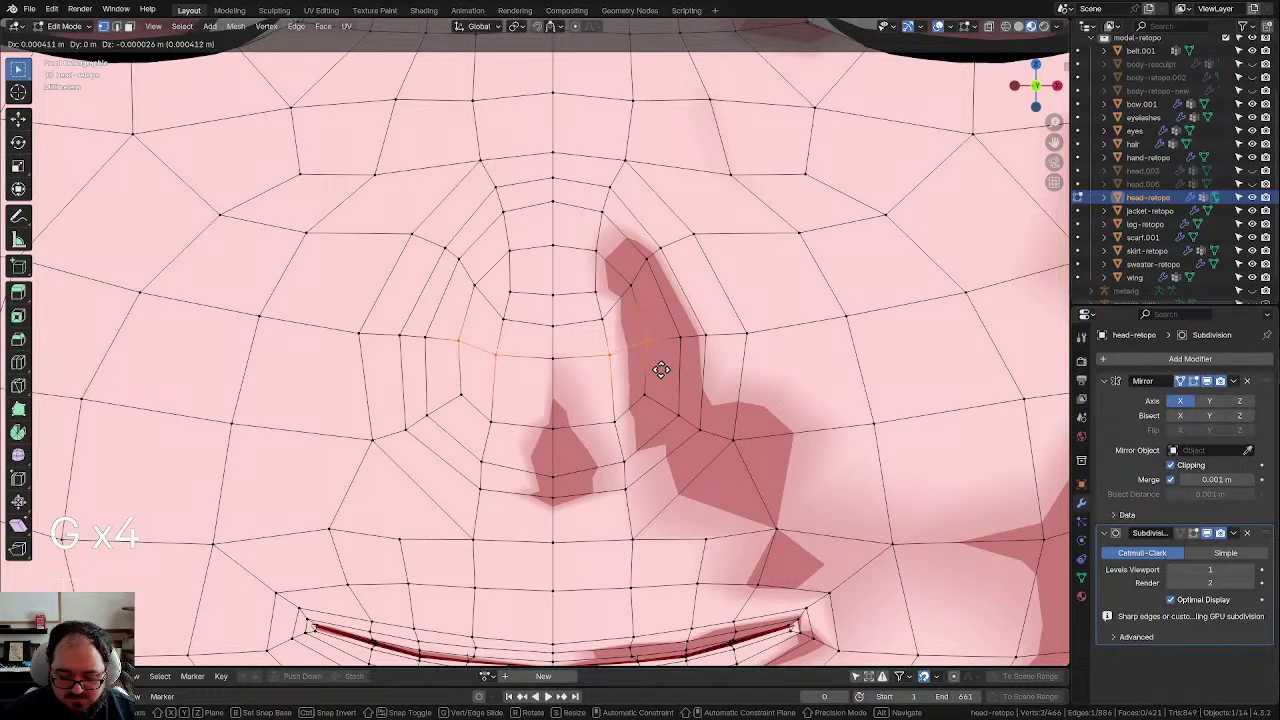
click(660, 369)
Step: Move the two vertices of the next row down about 0.6 mm outward and lower that row's centre vertex about 0.2 mm
click(645, 395)
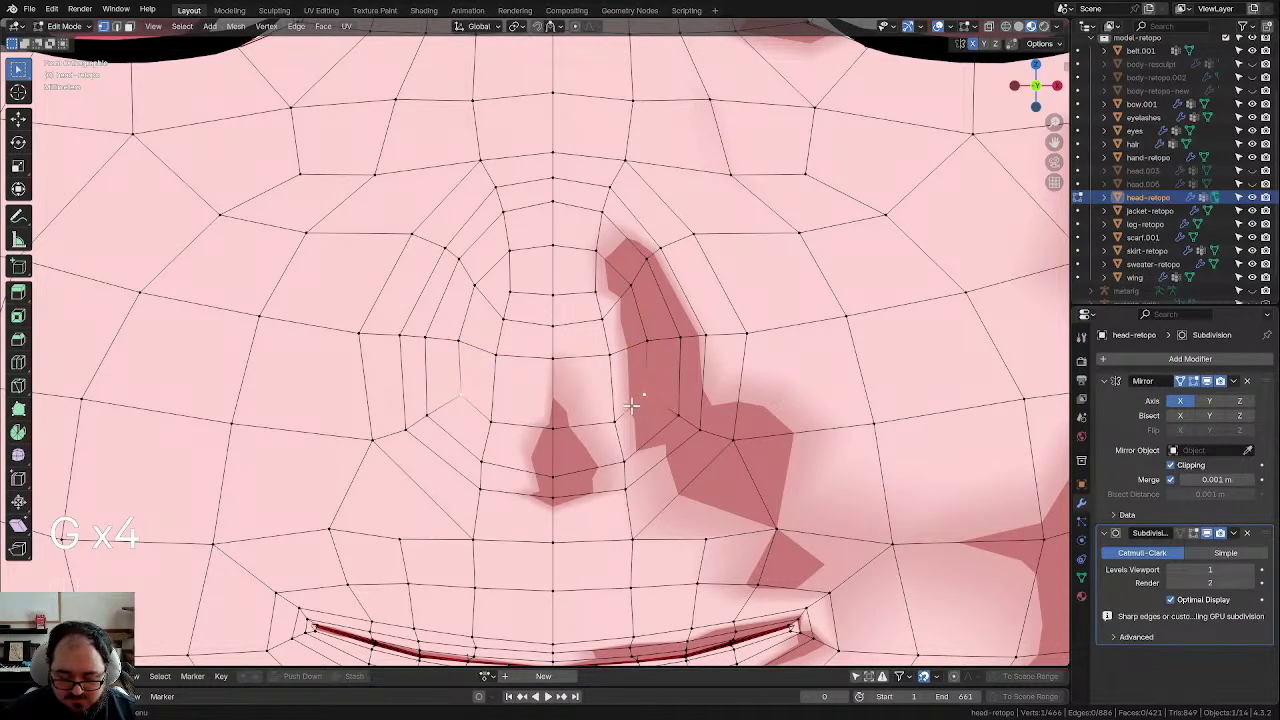
drag(602, 388, 652, 432)
key(g)
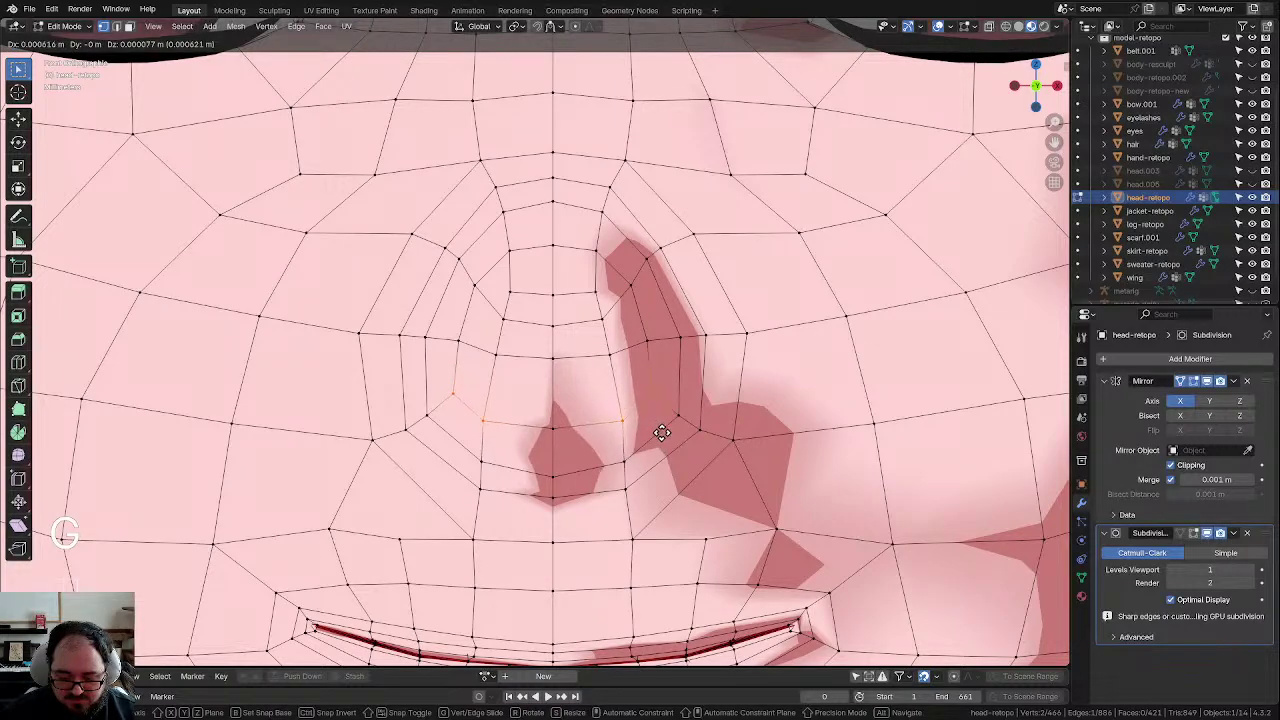
click(661, 433)
click(564, 425)
key(g)
click(564, 427)
scroll(590, 410, down, 5)
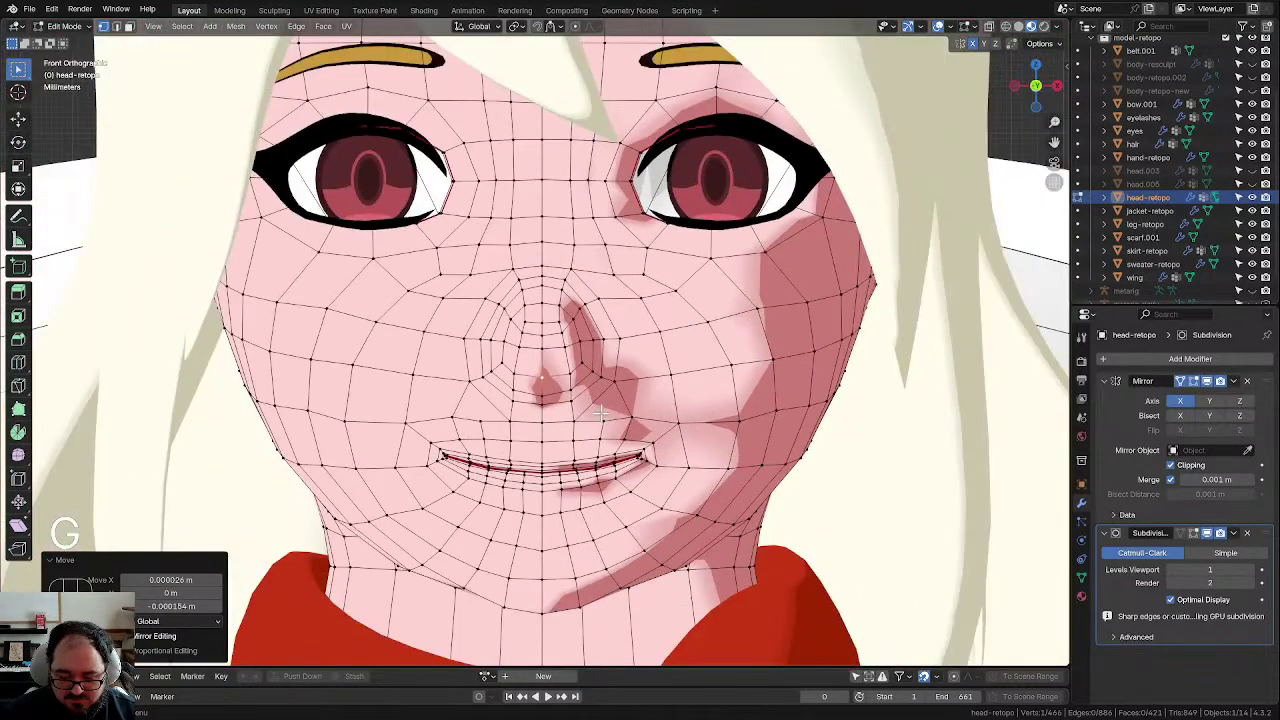
Step: Examine the nose's smoothed shape and shadow from the front in Object Mode, comparing it briefly with the edit mesh
key(Tab)
scroll(610, 396, down, 3)
scroll(610, 400, up, 4)
mouse_move(615, 408)
middle_down()
mouse_move(651, 403)
mouse_move(540, 403)
mouse_move(618, 410)
middle_up()
scroll(618, 410, down, 7)
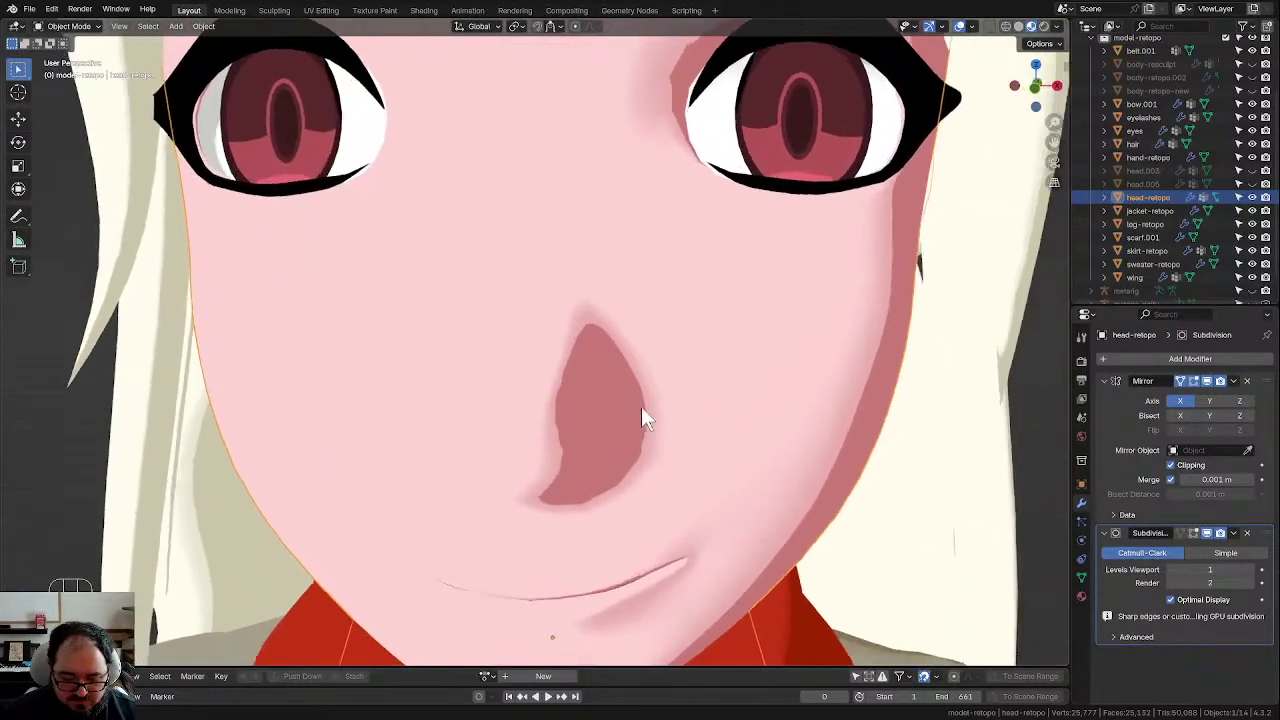
scroll(647, 379, down, 5)
click(832, 334)
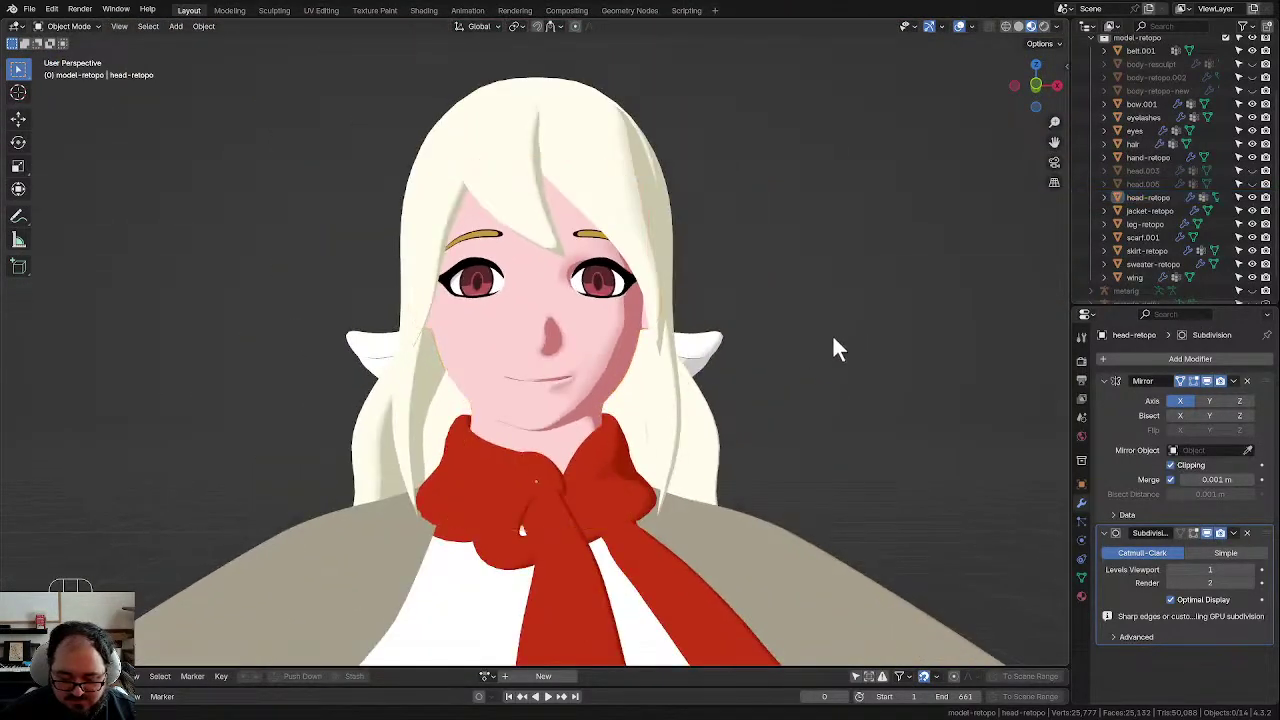
key(KP_1)
scroll(816, 386, up, 4)
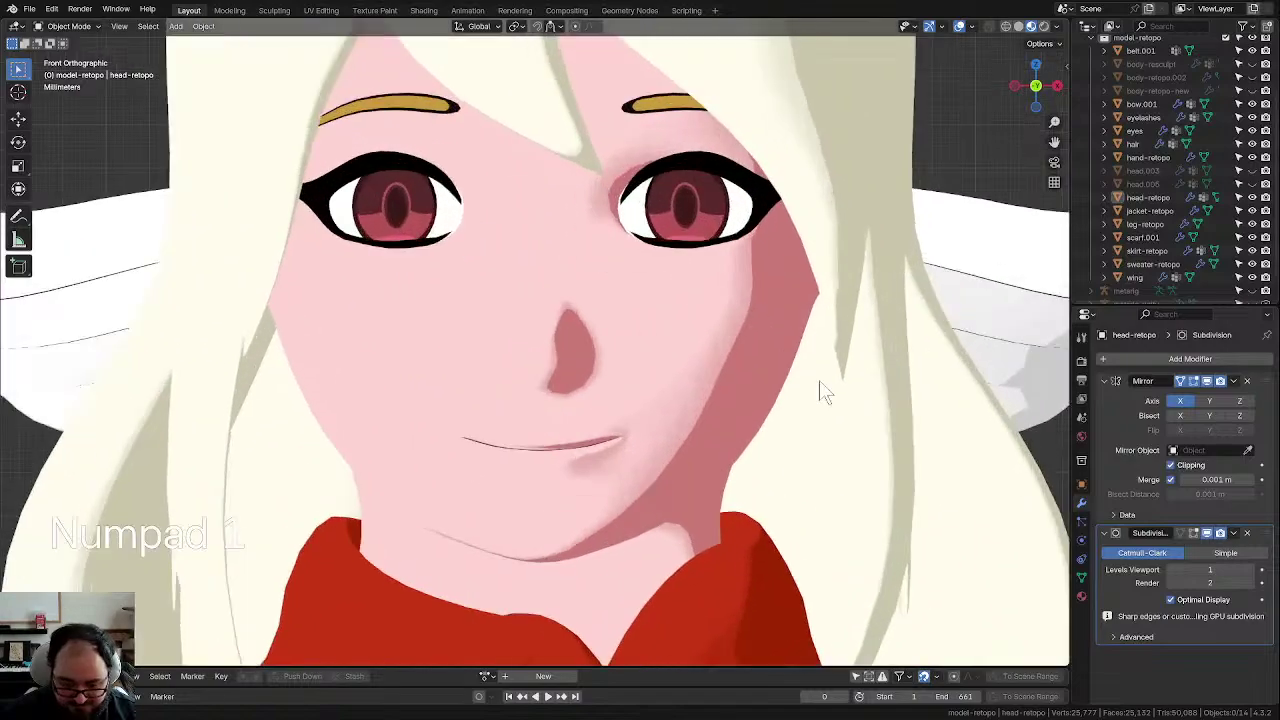
click(621, 369)
scroll(566, 380, up, 3)
key(Tab)
scroll(597, 400, up, 2)
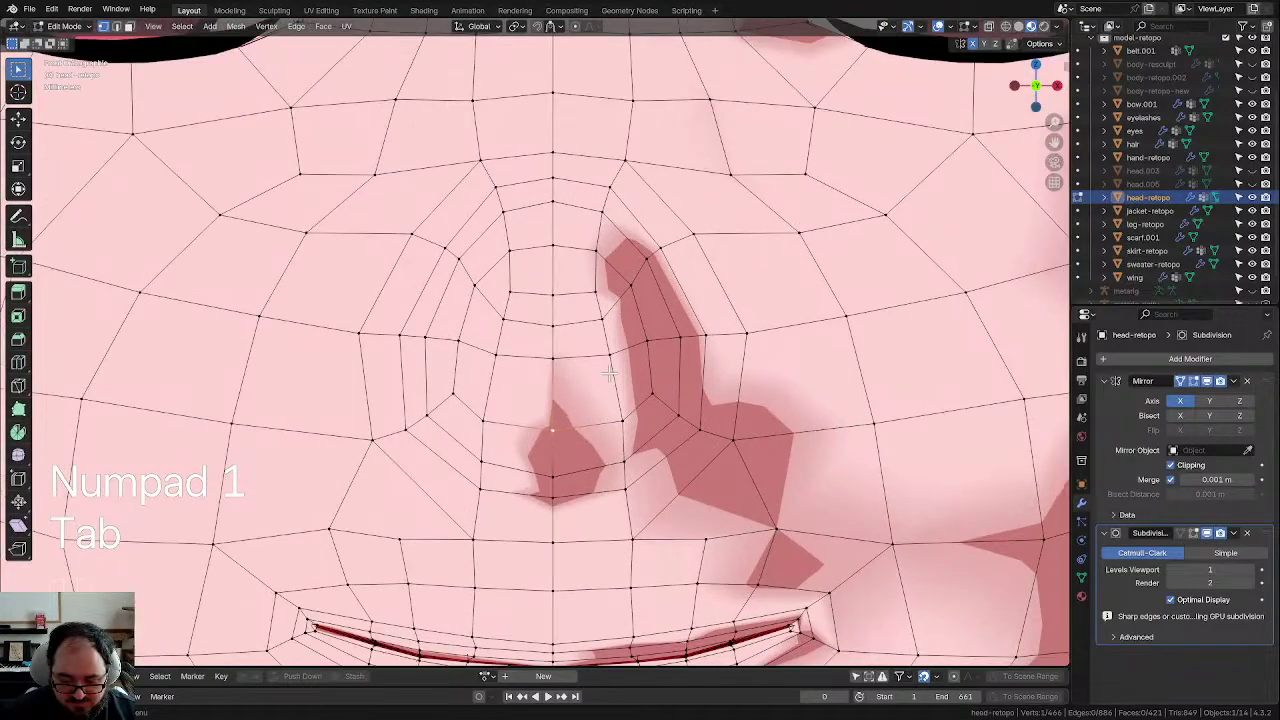
key(d)
key(Tab)
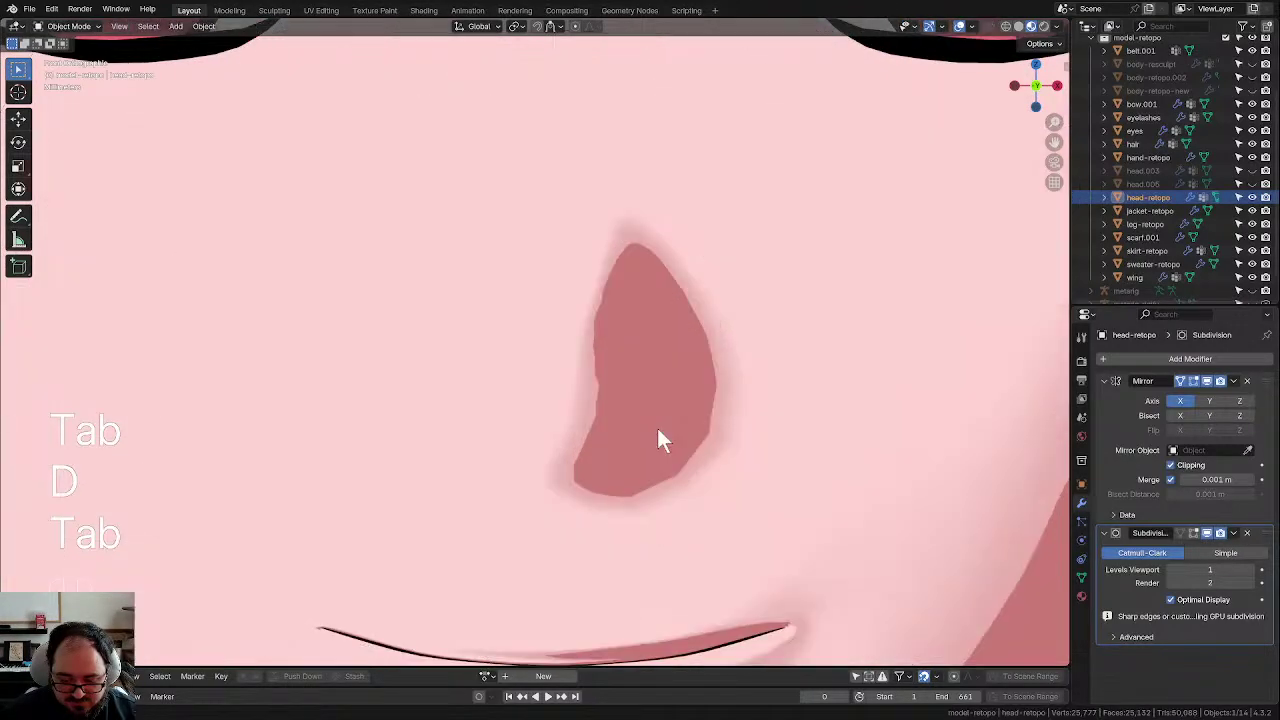
scroll(657, 428, down, 6)
scroll(780, 345, up, 4)
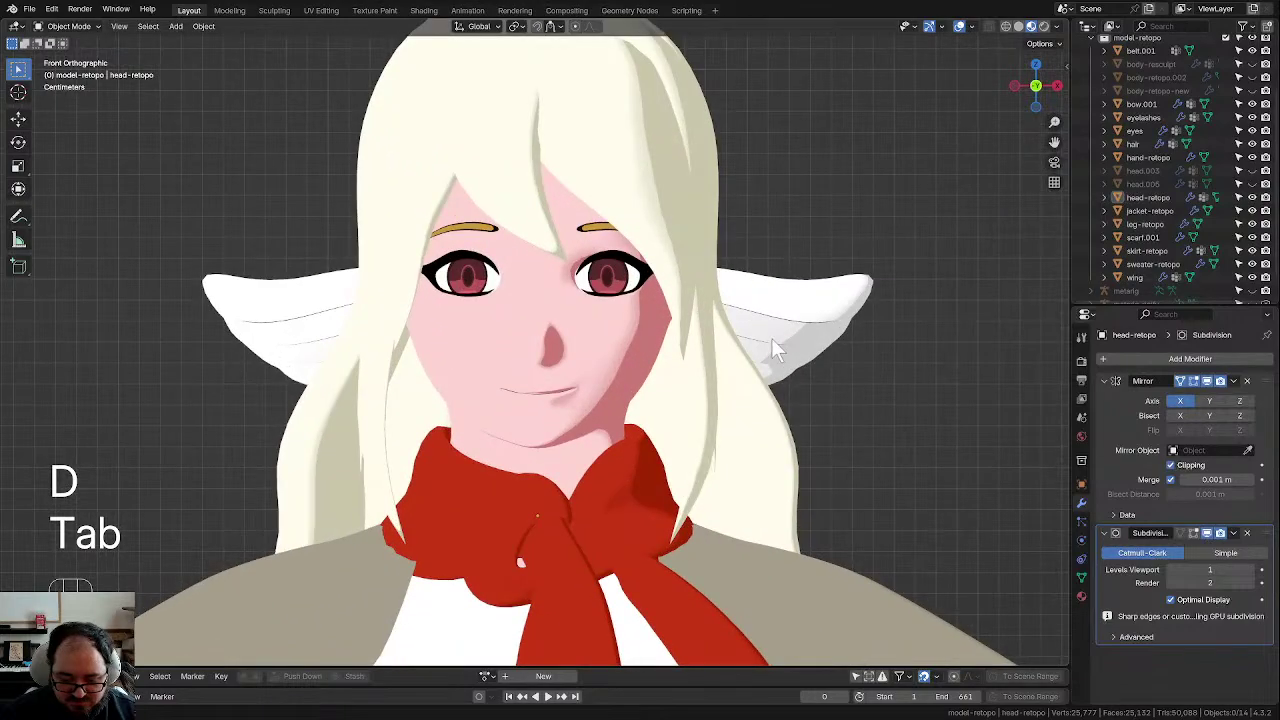
Step: Examine the face and nose shading in perspective from several angles around the head
scroll(773, 401, down, 4)
middle_drag(773, 401, 835, 397)
scroll(773, 403, up, 3)
middle_drag(820, 397, 761, 408)
scroll(766, 413, up, 2)
scroll(637, 404, up, 2)
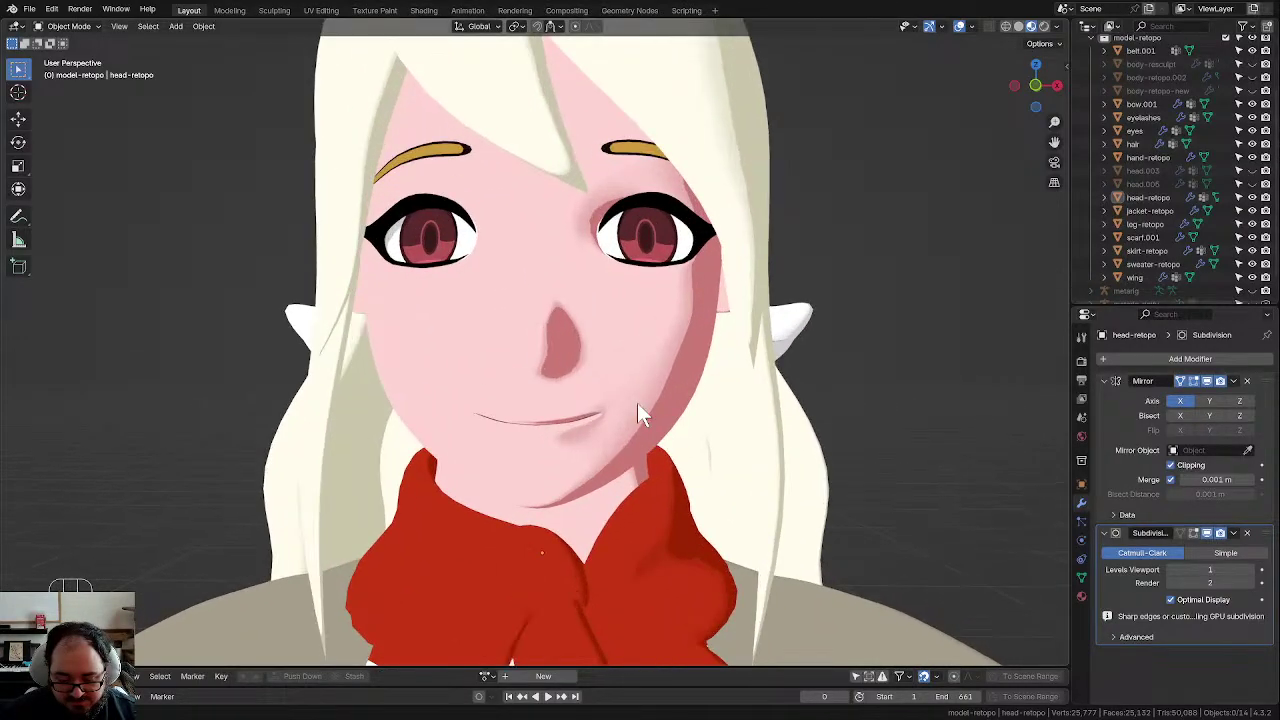
scroll(636, 407, up, 2)
middle_drag(636, 408, 486, 410)
scroll(602, 399, down, 4)
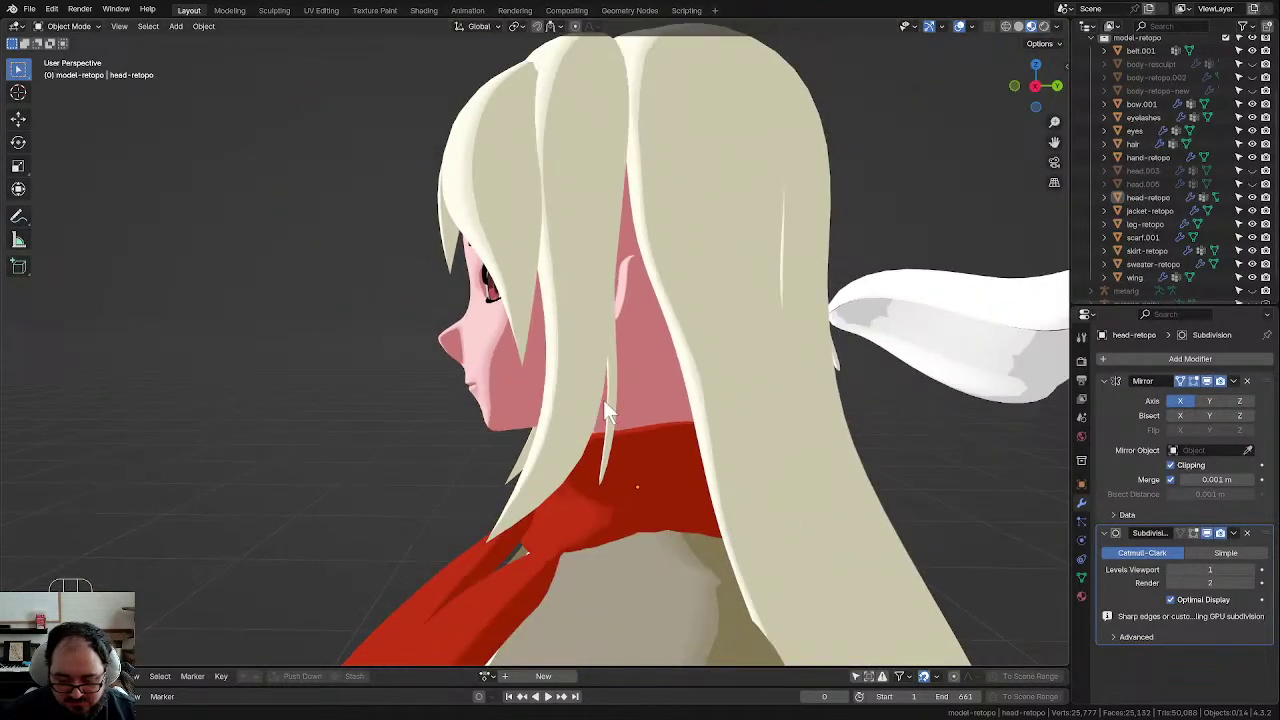
Step: Examine the head's nose, lip and chin profile in the right orthographic view
key(KP_2)
key(KP_3)
scroll(603, 400, up, 6)
shift+middle_drag(297, 372, 476, 399)
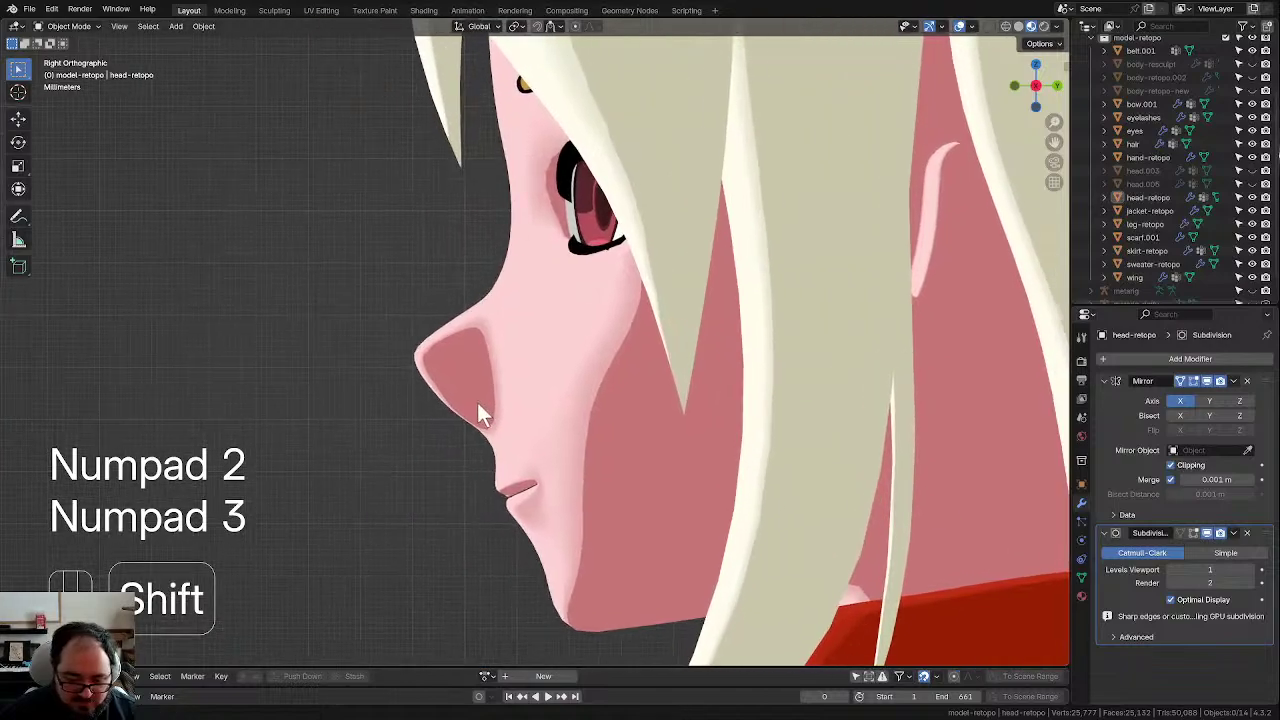
scroll(447, 386, up, 3)
scroll(447, 383, down, 6)
scroll(440, 385, up, 2)
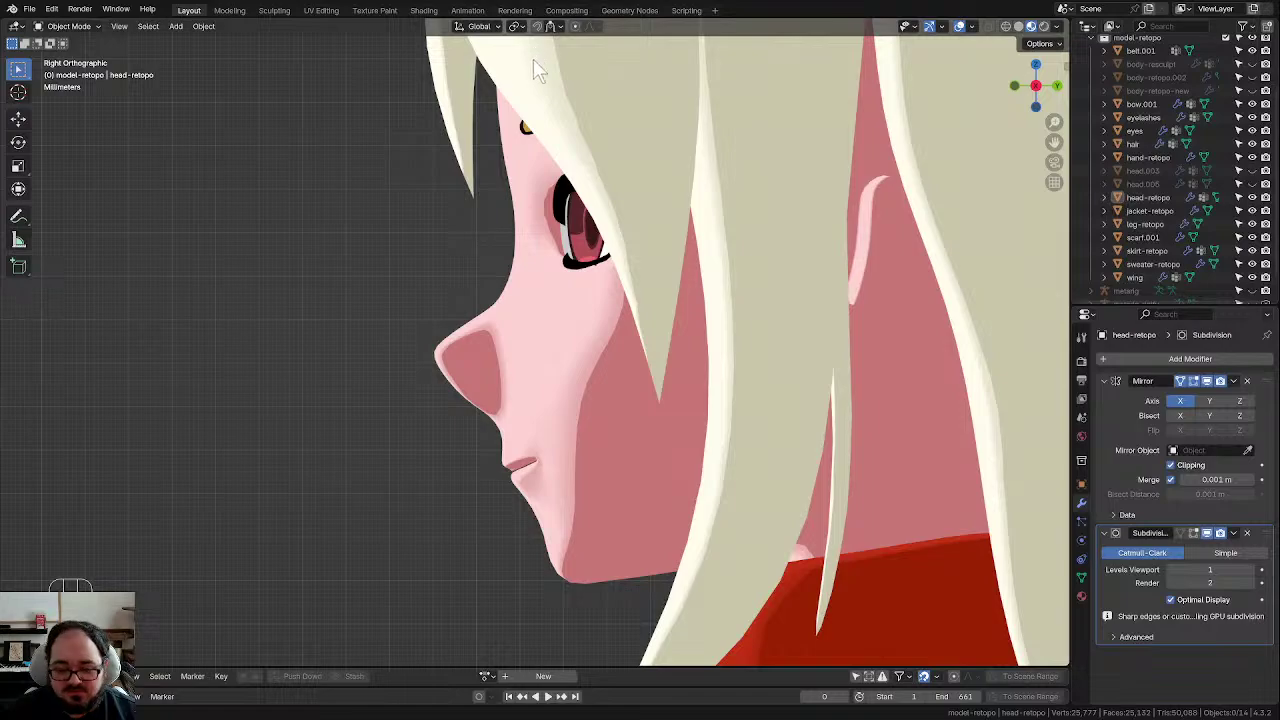
click(483, 403)
shift+middle_drag(392, 399, 430, 385)
scroll(432, 398, up, 2)
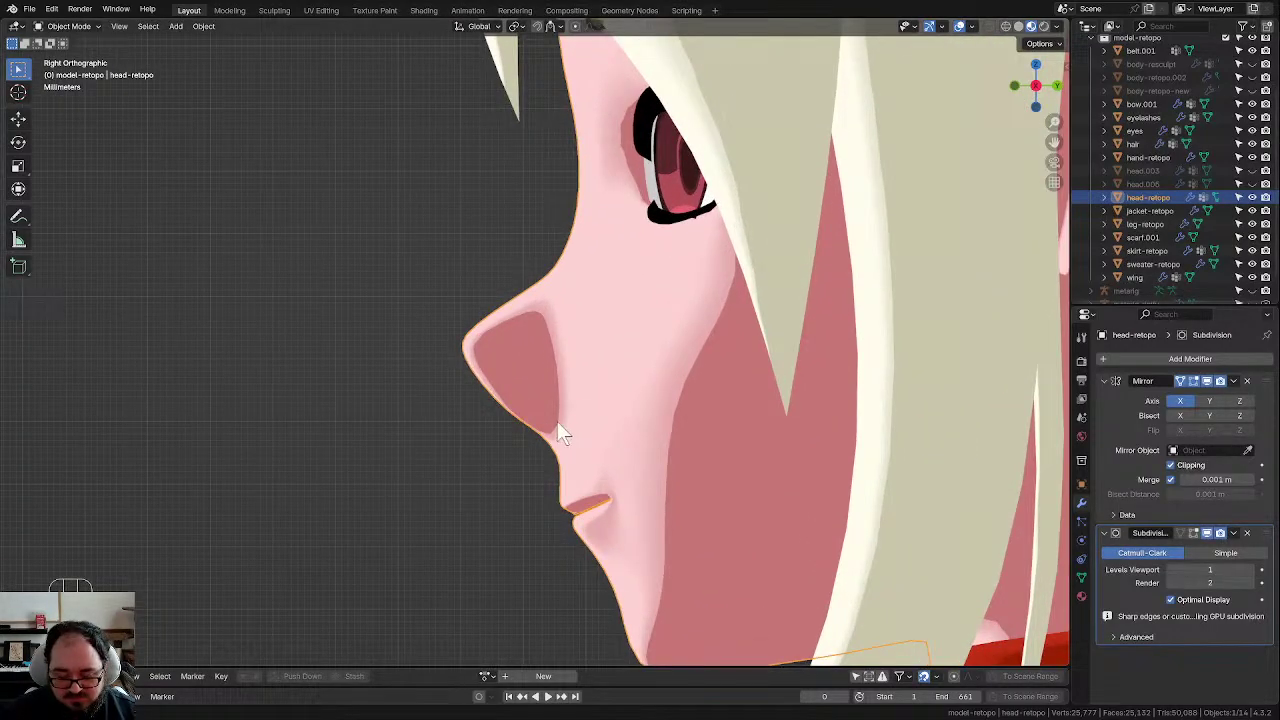
scroll(557, 430, down, 3)
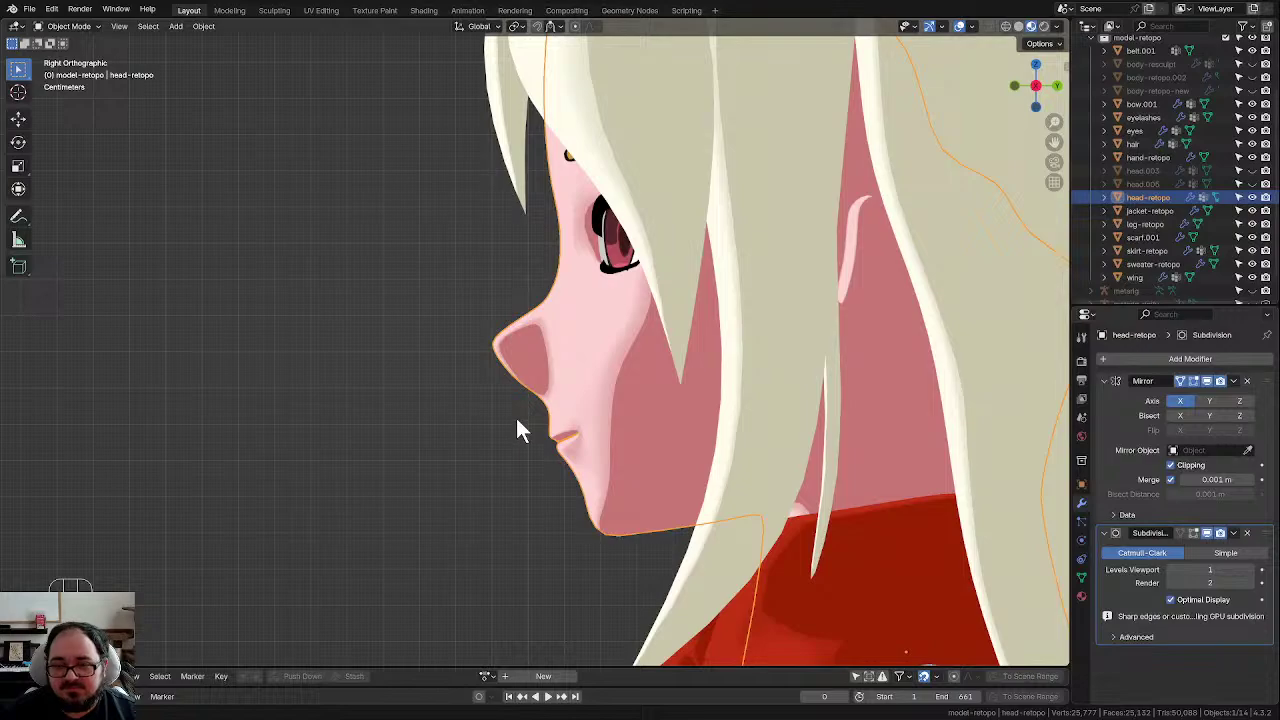
scroll(500, 400, up, 3)
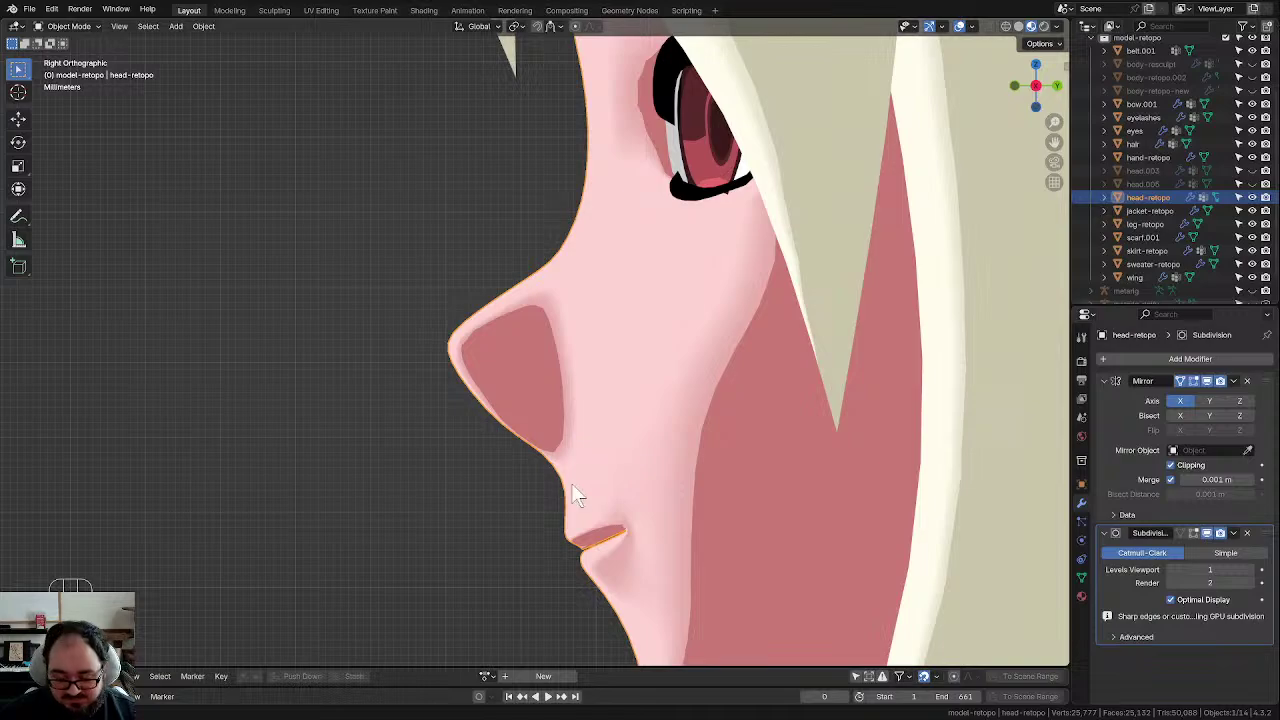
scroll(592, 476, down, 3)
shift+middle_drag(486, 429, 465, 375)
scroll(466, 381, up, 3)
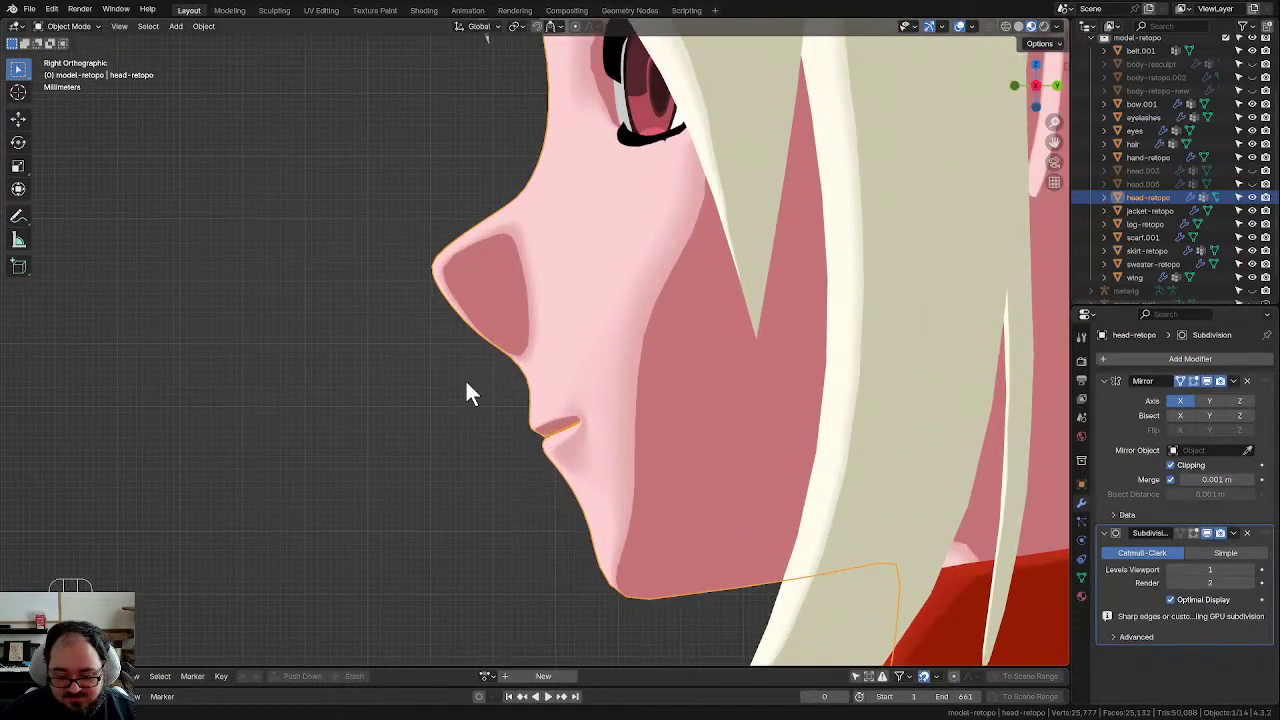
scroll(469, 381, up, 2)
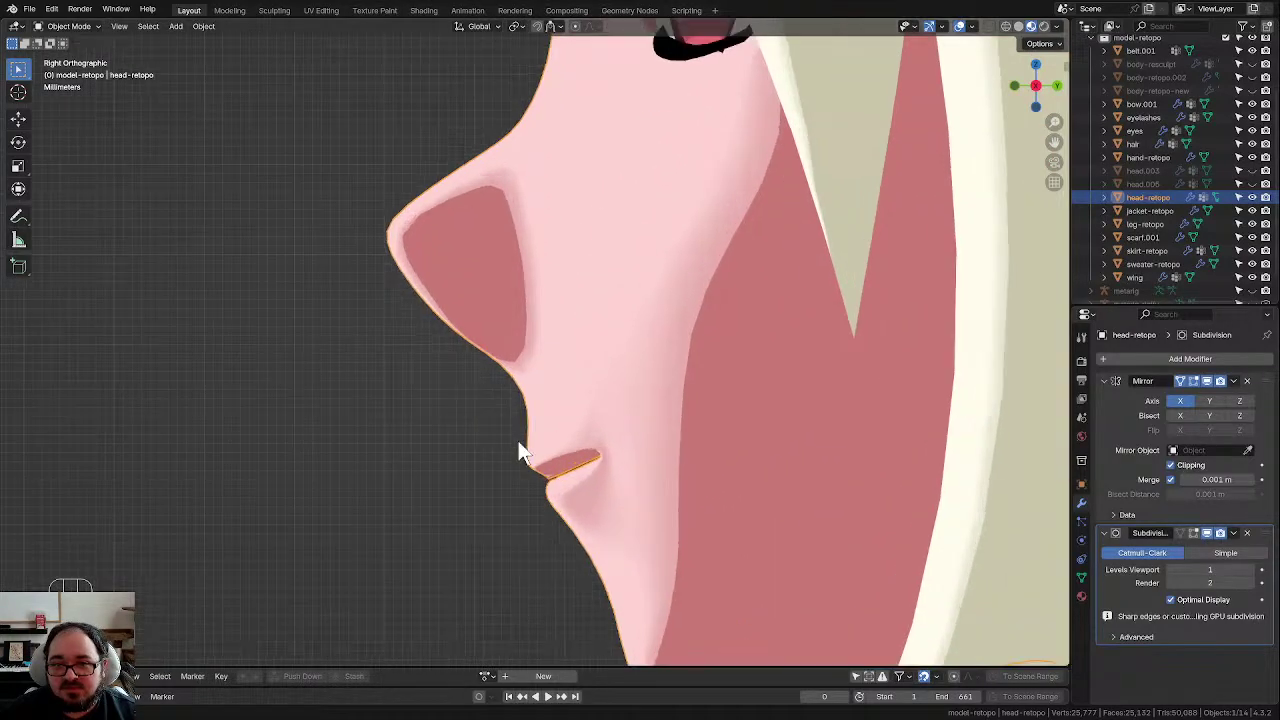
scroll(555, 415, up, 2)
Step: Select the short row of three vertices between the nose and upper lip in Edit Mode and return to Object Mode
key(Tab)
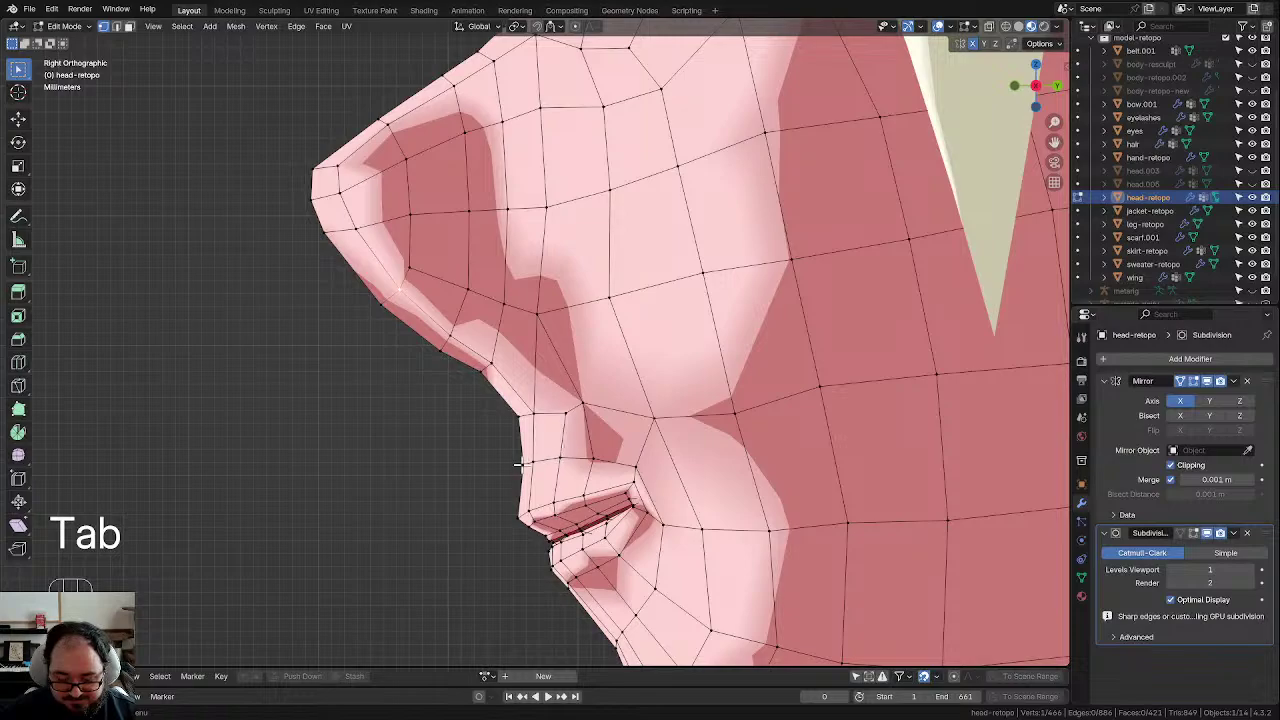
drag(495, 441, 566, 470)
key(Tab)
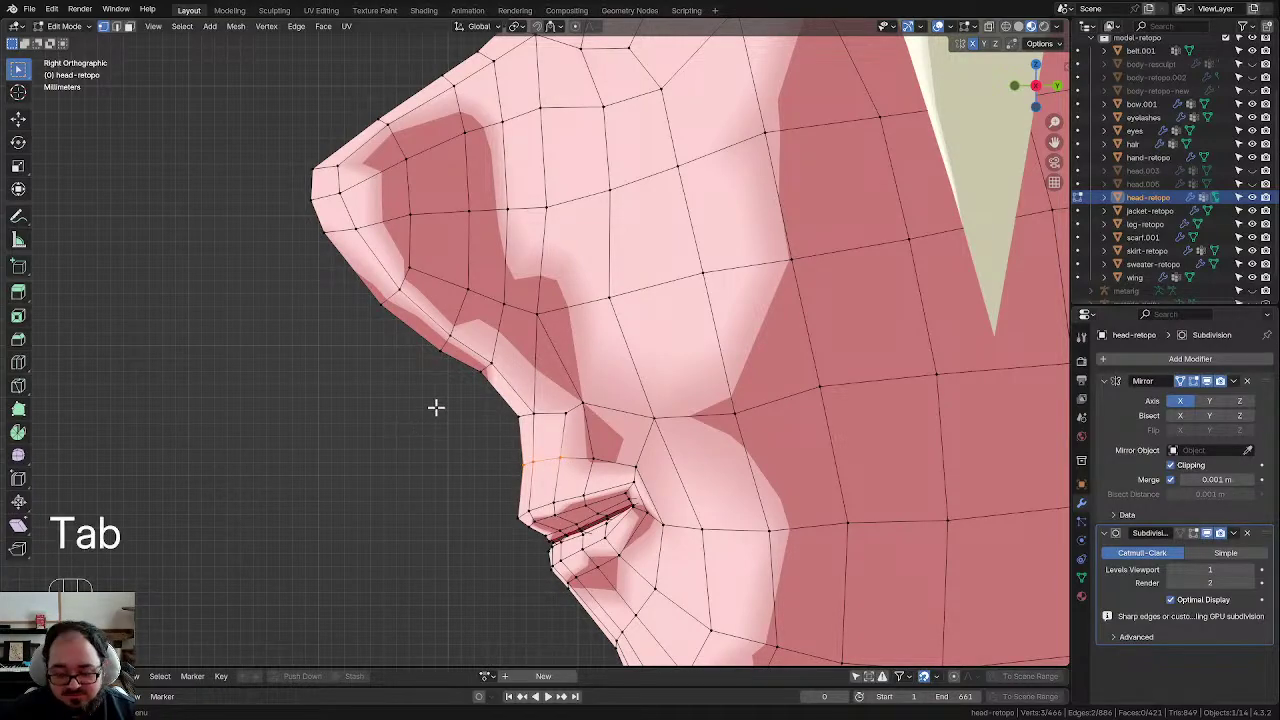
scroll(430, 406, down, 5)
scroll(485, 337, down, 5)
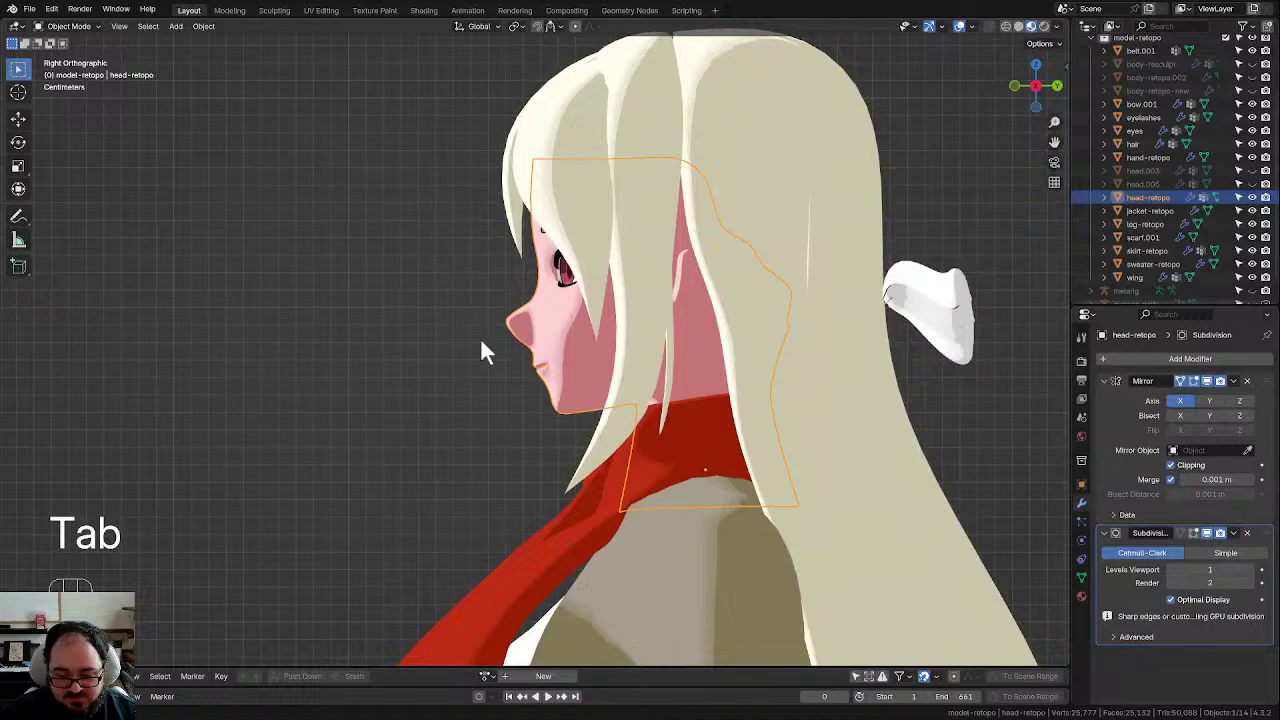
Step: Deselect the head, check the character from the front in perspective and save the file
click(420, 332)
scroll(416, 324, up, 4)
middle_drag(416, 321, 689, 326)
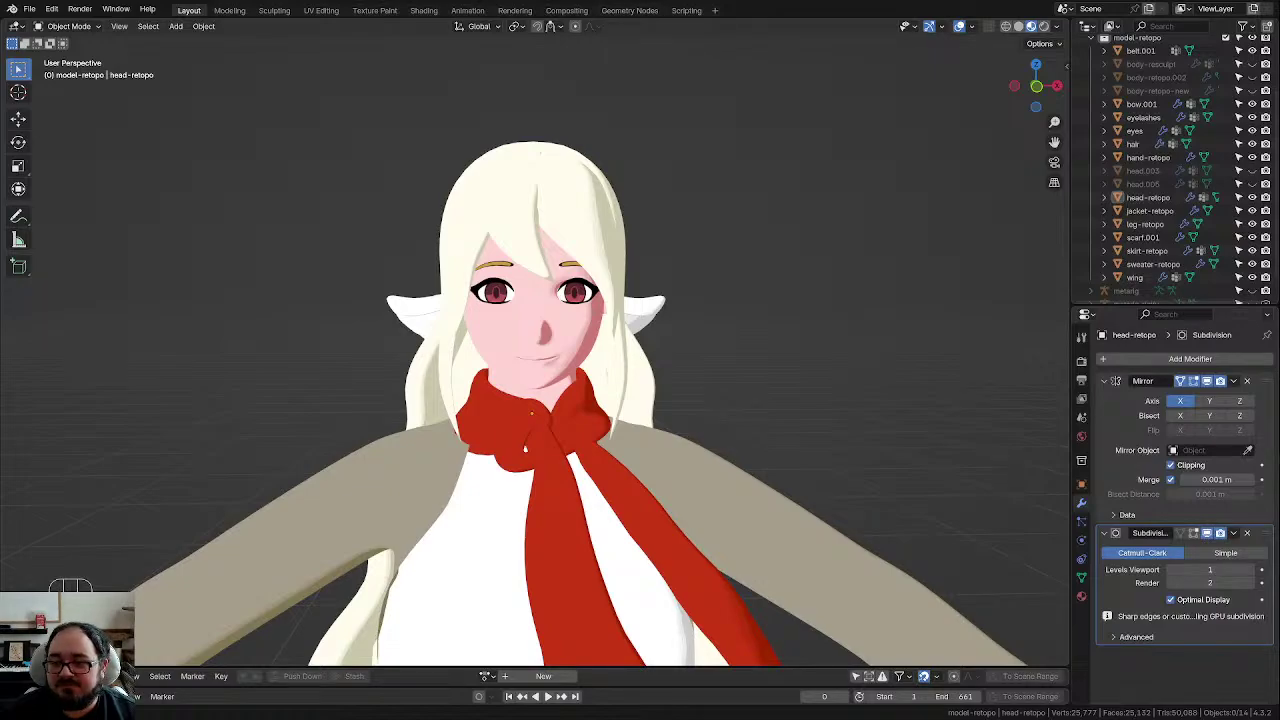
scroll(737, 195, down, 2)
middle_drag(737, 195, 753, 244)
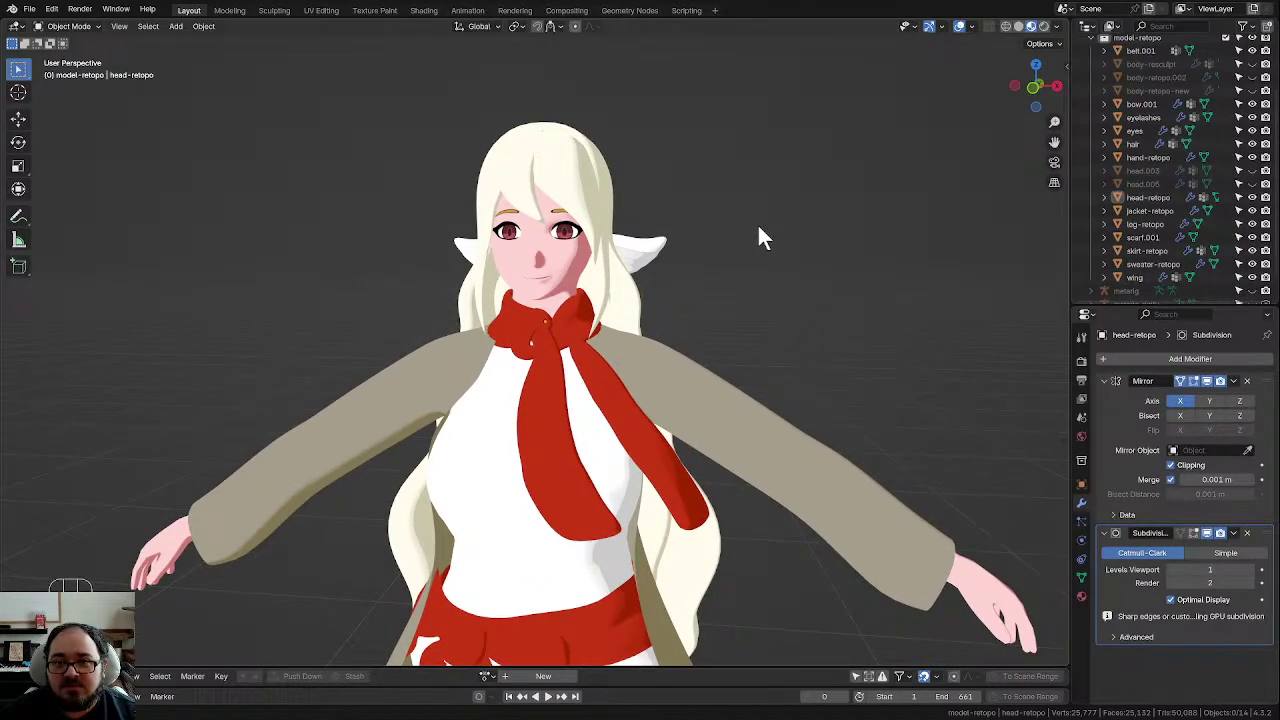
middle_drag(791, 226, 778, 199)
scroll(805, 202, down, 1)
key(ctrl+s)
scroll(766, 204, up, 1)
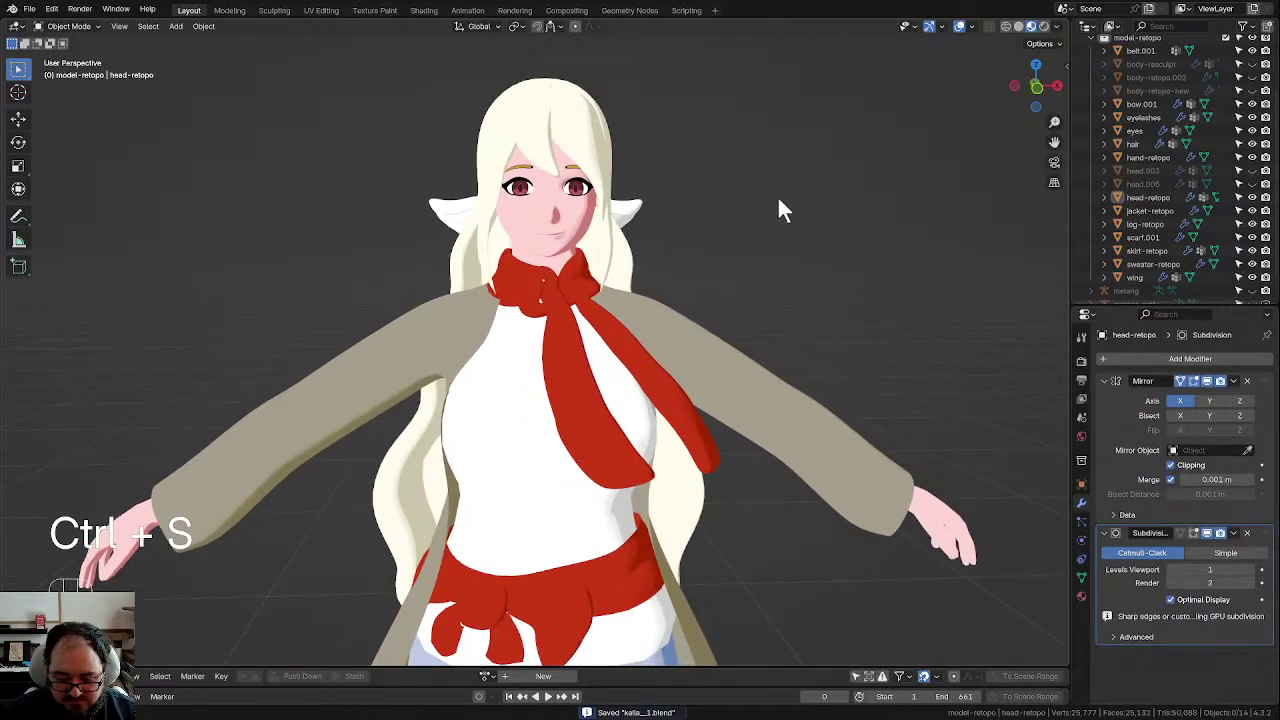
Step: Inspect the hair and face up close from the front and above, and the entire character in perspective
scroll(777, 199, up, 2)
click(597, 155)
scroll(685, 204, down, 1)
middle_drag(685, 204, 656, 440)
click(815, 234)
key(KP_1)
scroll(610, 374, up, 5)
click(526, 336)
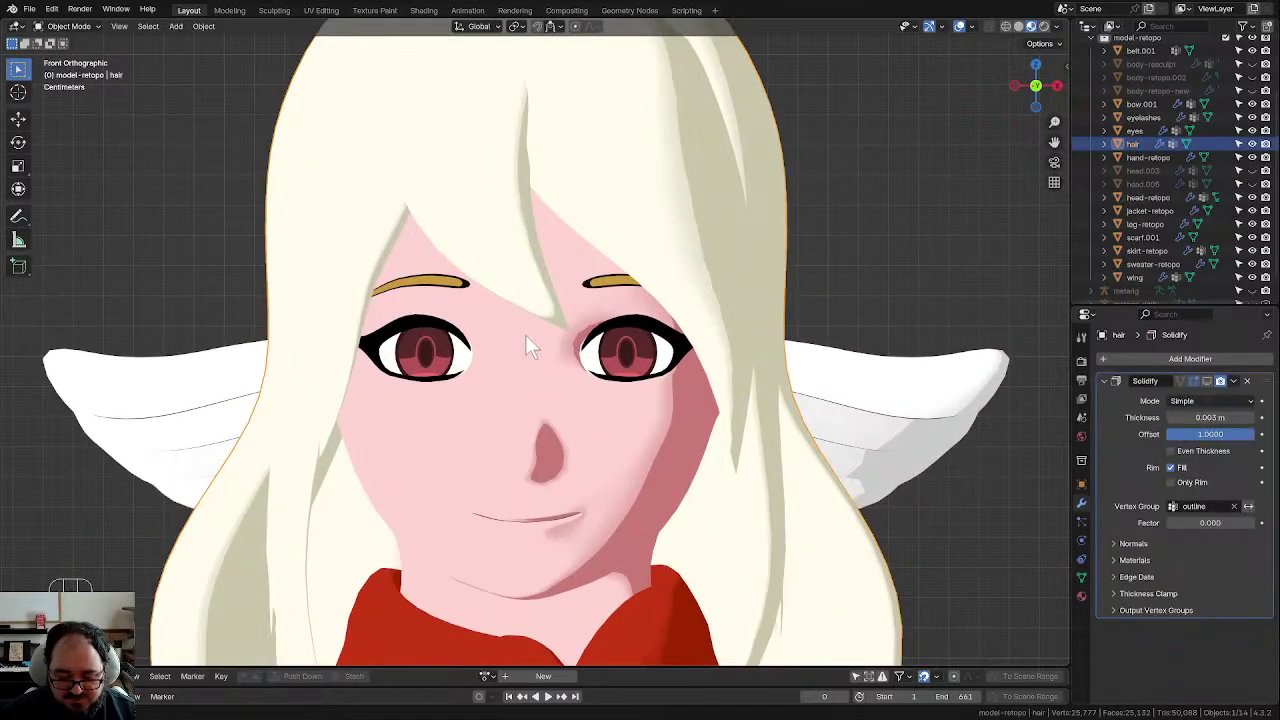
click(543, 362)
scroll(553, 364, up, 2)
scroll(553, 364, down, 4)
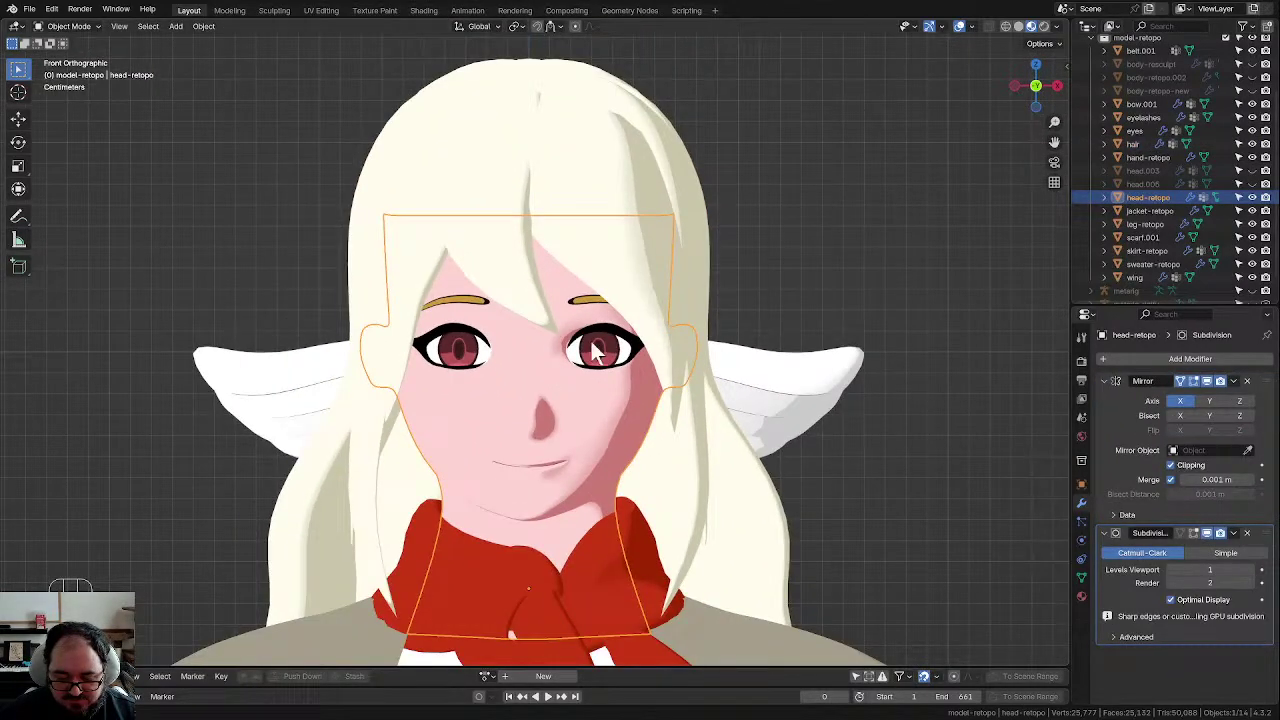
scroll(555, 343, up, 1)
scroll(538, 360, up, 1)
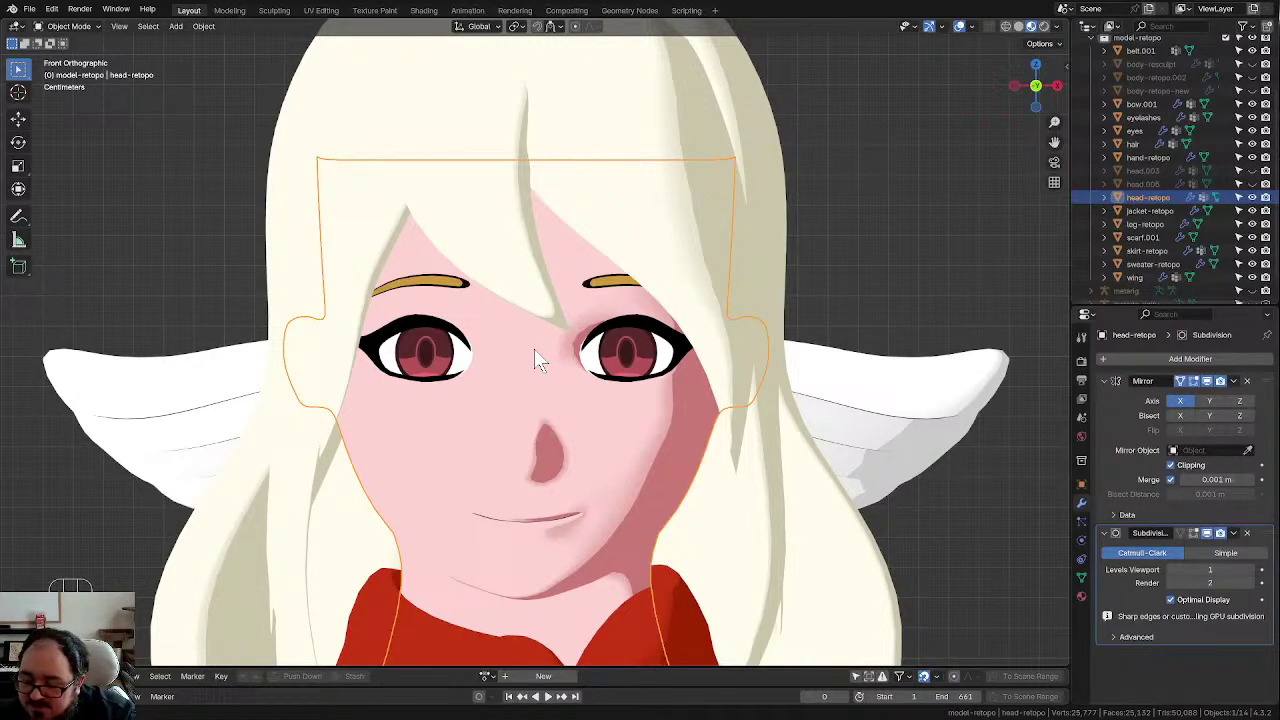
scroll(540, 358, down, 6)
middle_drag(801, 509, 737, 401)
scroll(737, 401, down, 1)
click(733, 402)
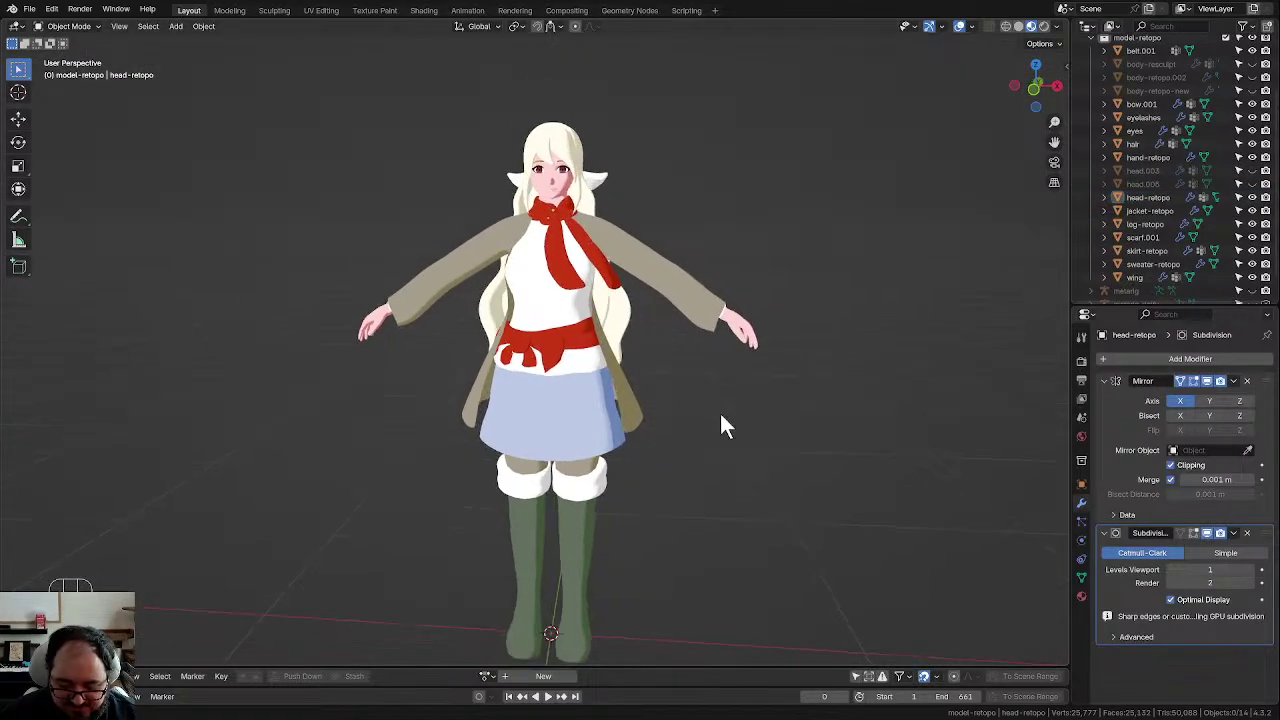
Step: Examine the scarf's knot and hanging tails up close against the sweater from several angles
scroll(722, 411, up, 3)
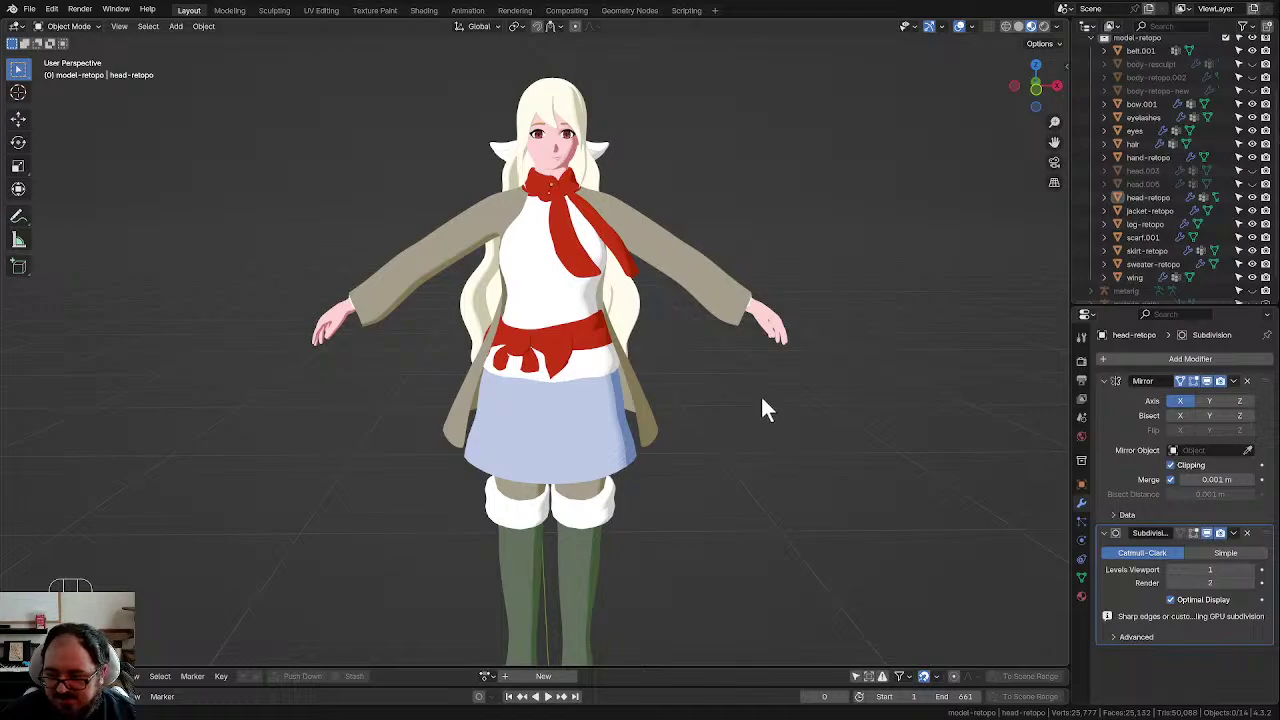
scroll(764, 403, up, 2)
click(578, 142)
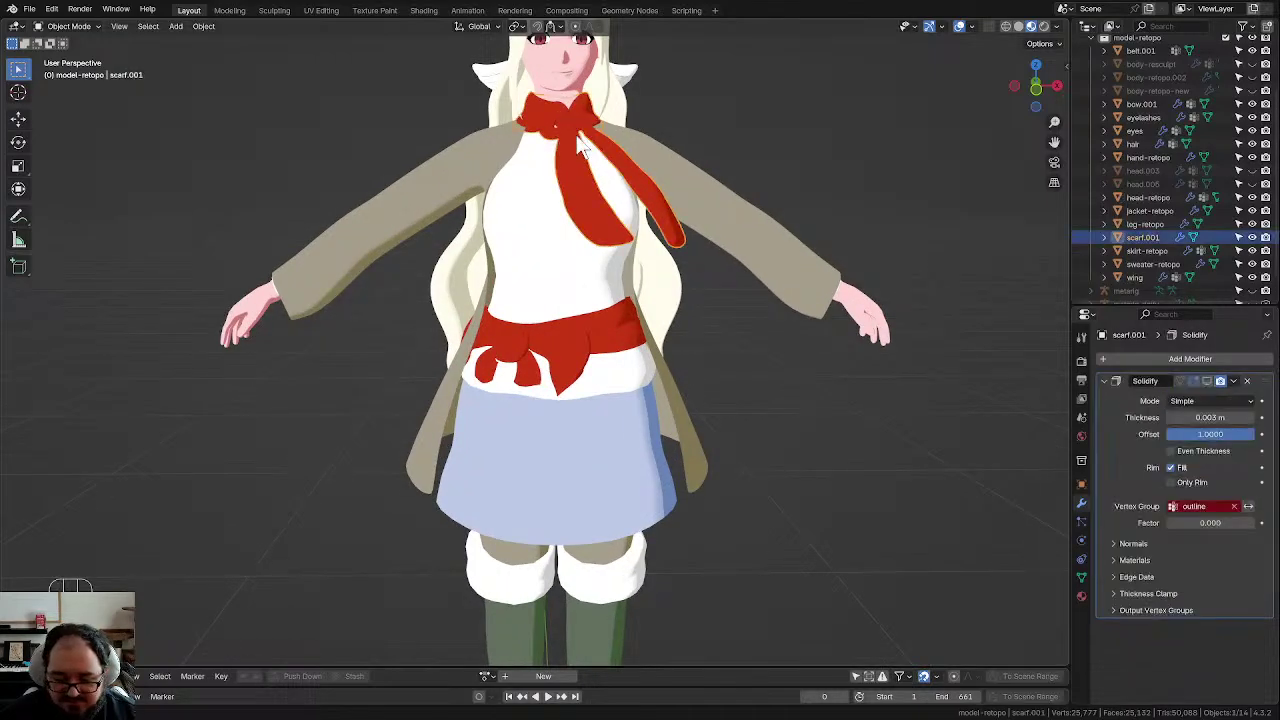
middle_drag(581, 150, 586, 329)
scroll(576, 320, up, 2)
click(740, 218)
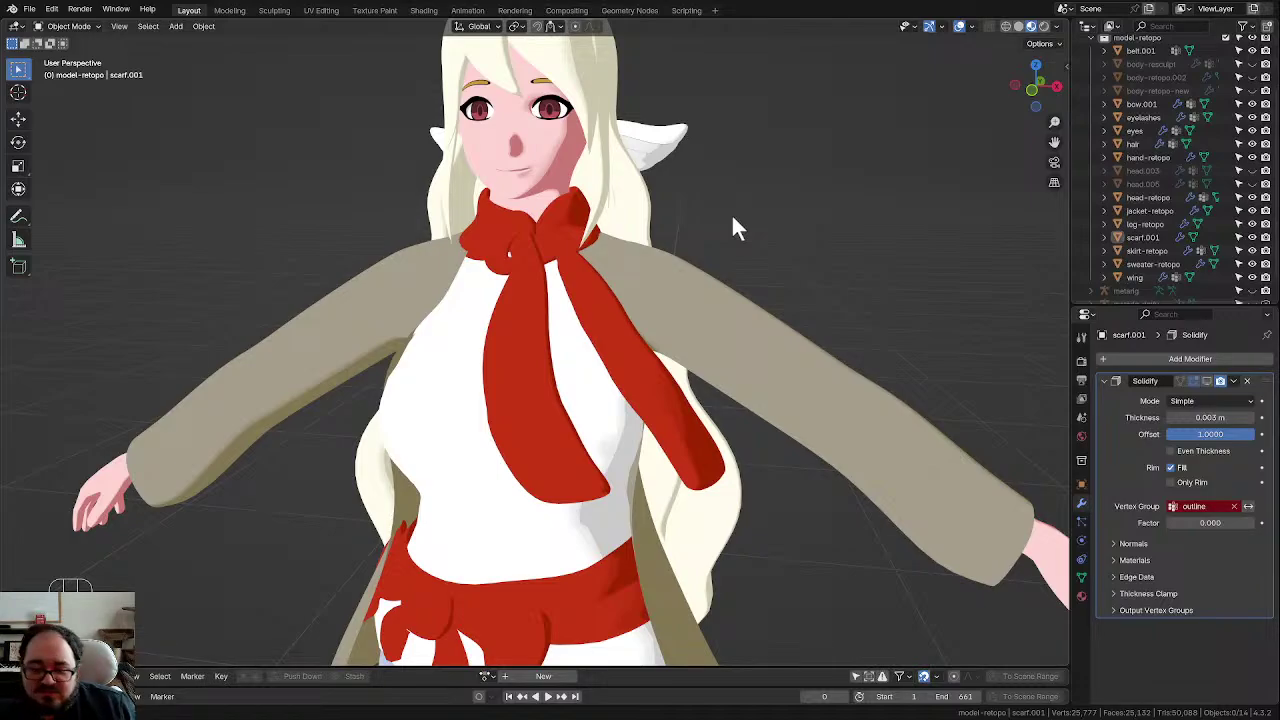
scroll(731, 225, down, 2)
middle_drag(731, 226, 608, 394)
scroll(686, 410, up, 1)
scroll(688, 408, down, 1)
scroll(659, 405, up, 1)
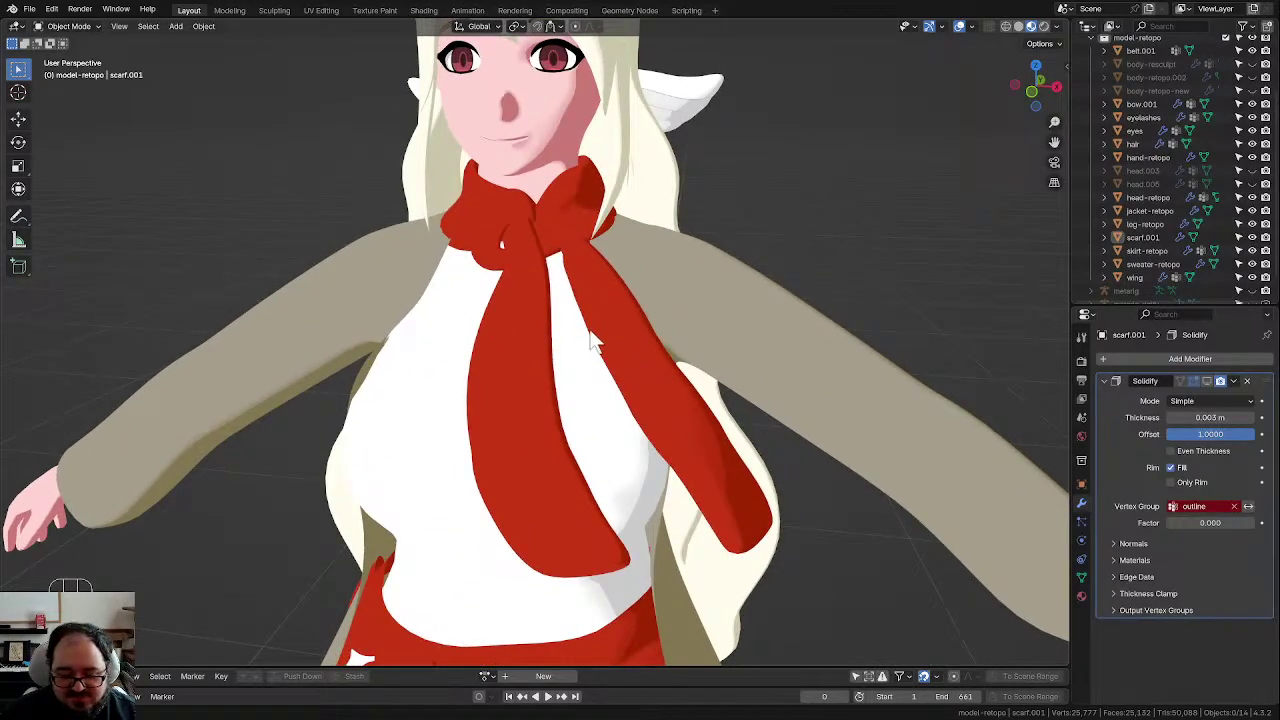
mouse_move(590, 331)
middle_down()
mouse_move(621, 325)
mouse_move(598, 317)
middle_up()
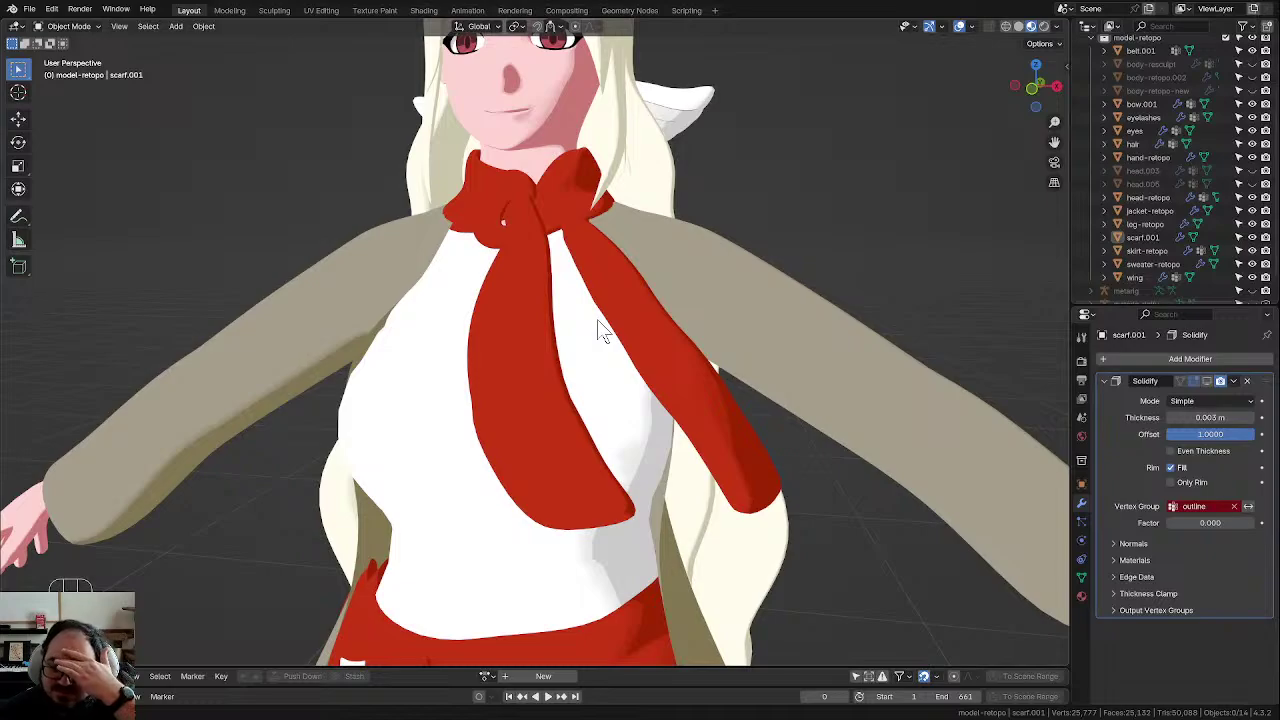
Step: Open the scarf mesh in Edit Mode, select all of it, clear the selection and examine the knot's wireframe
click(537, 270)
key(Tab)
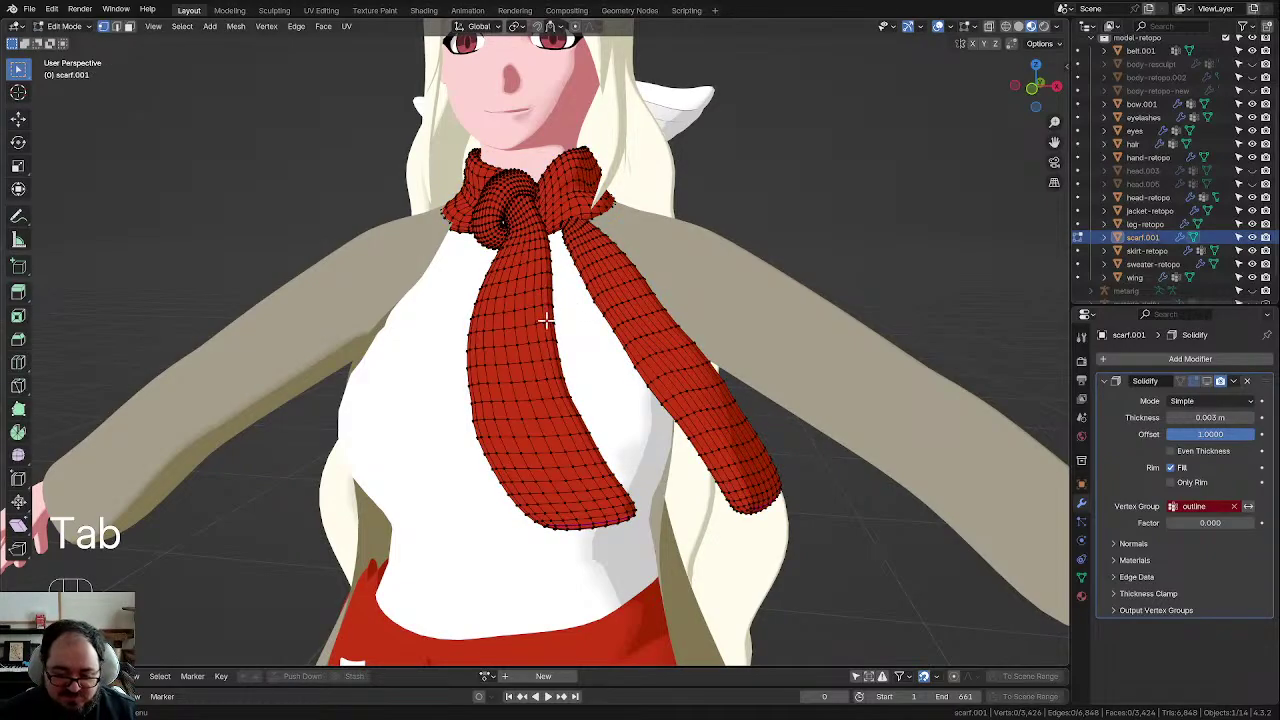
key(a)
scroll(686, 308, up, 4)
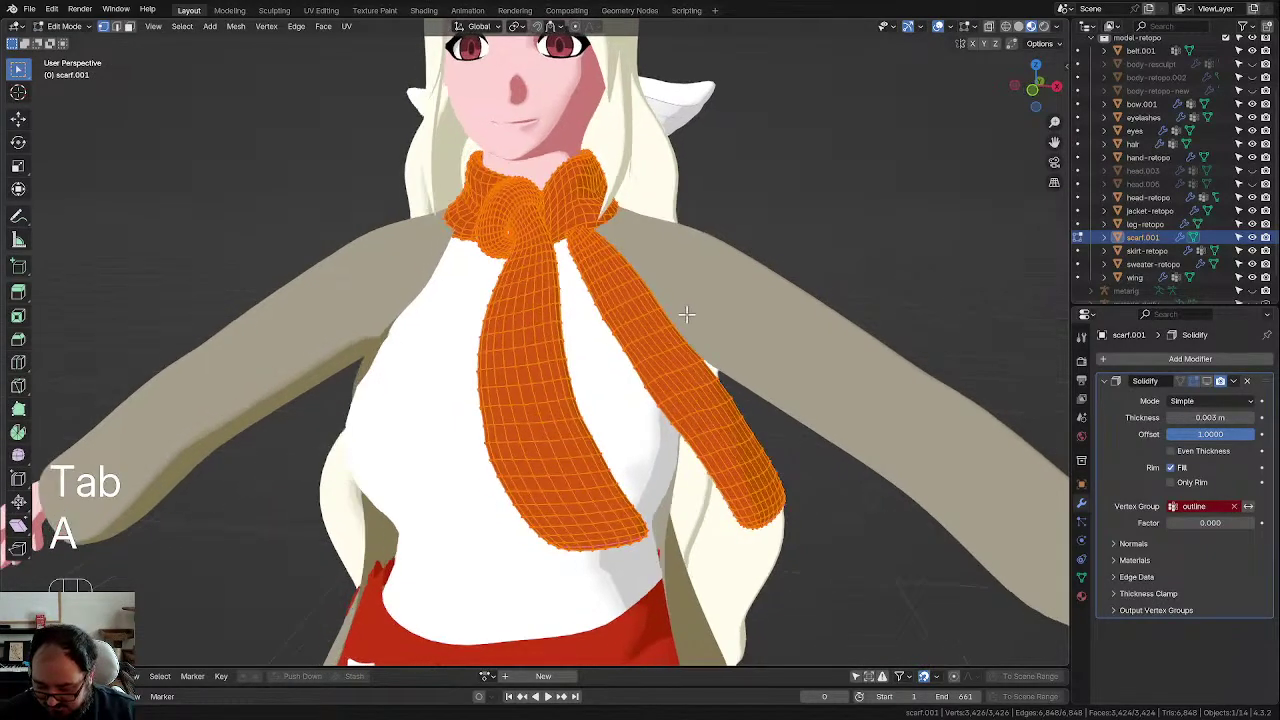
scroll(694, 315, up, 2)
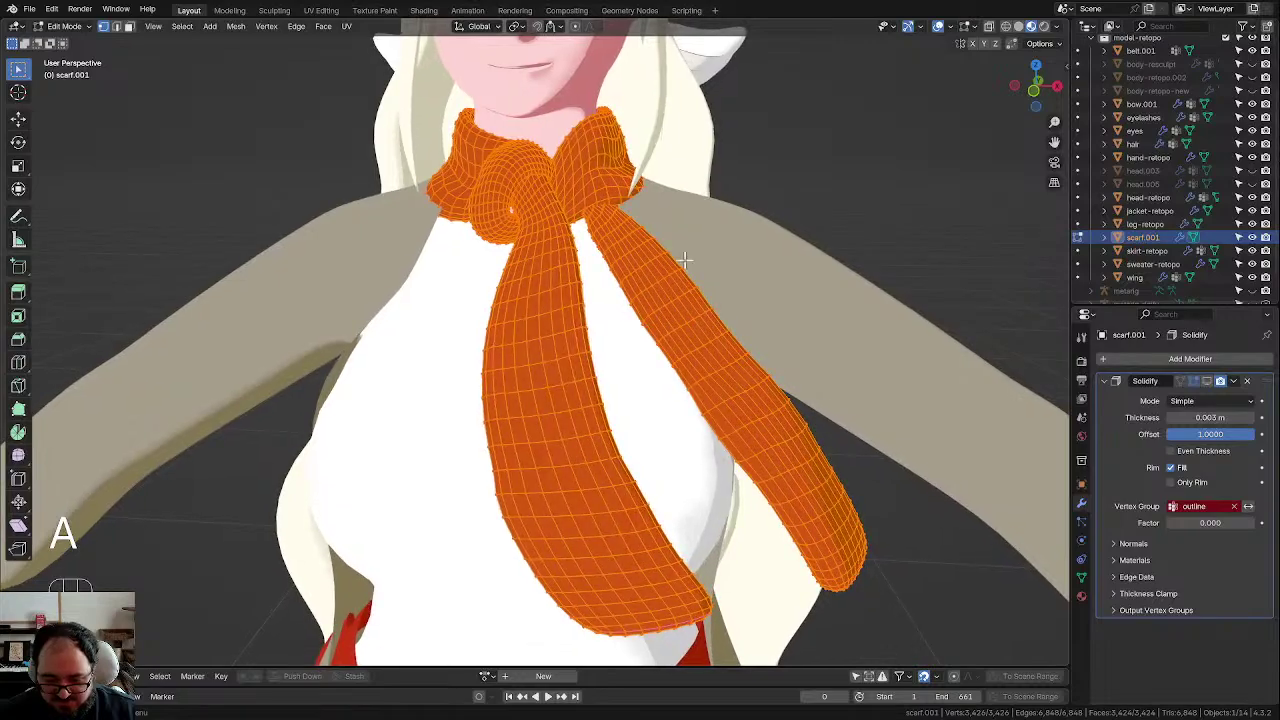
key(alt+a)
scroll(563, 271, up, 2)
shift+middle_drag(582, 212, 519, 272)
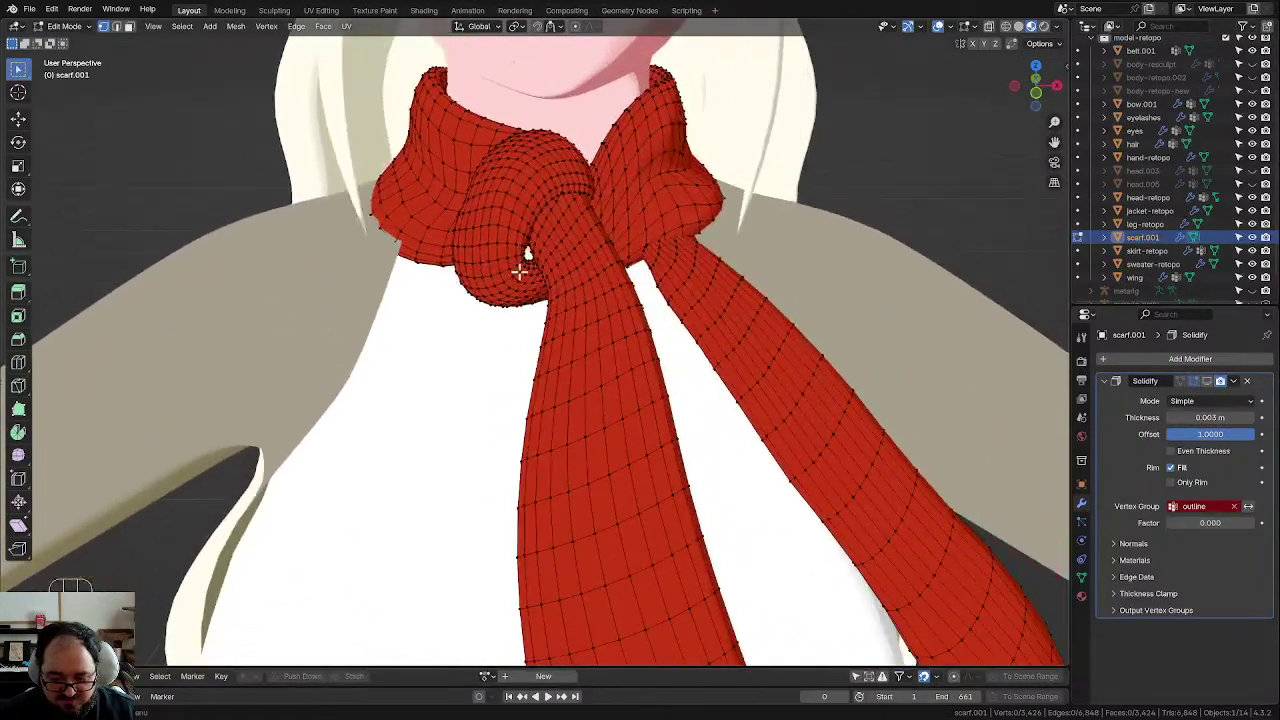
Step: Trace a lengthwise edge loop through the scarf's knot and both tails, clear the selection and inspect the knot again
alt+click(515, 160)
scroll(538, 228, down, 4)
middle_drag(543, 257, 543, 243)
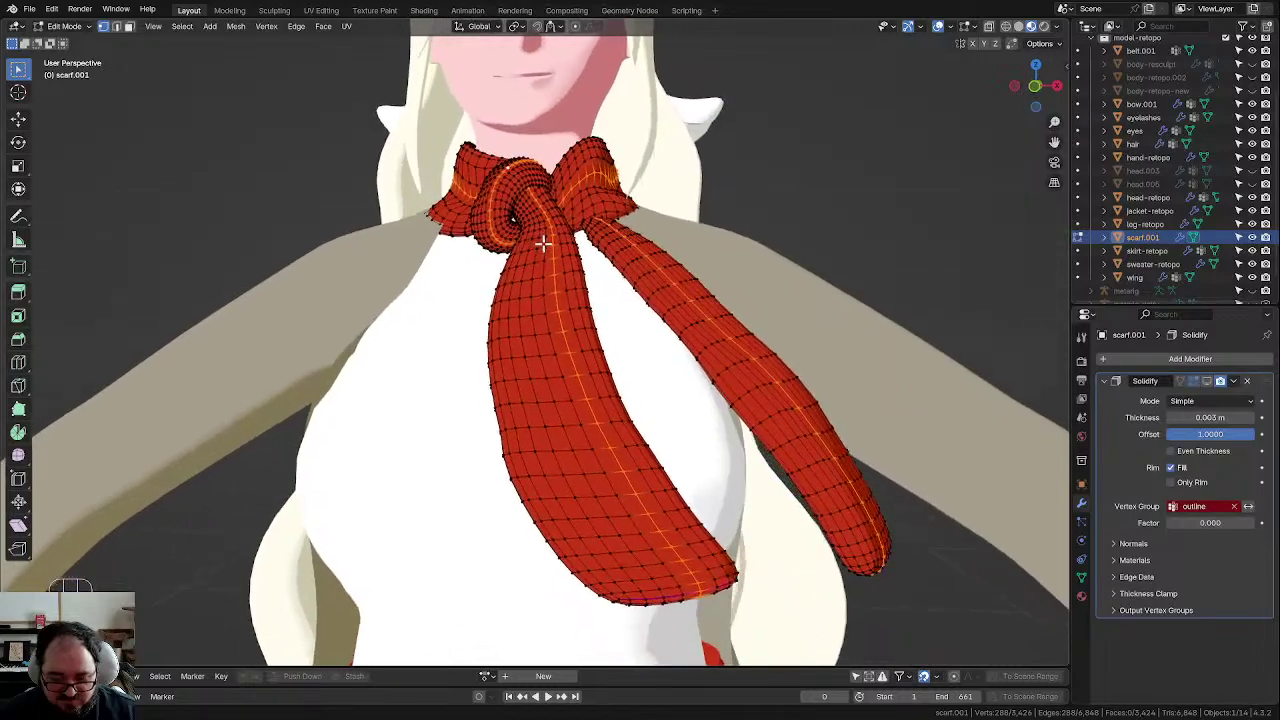
middle_drag(665, 231, 649, 243)
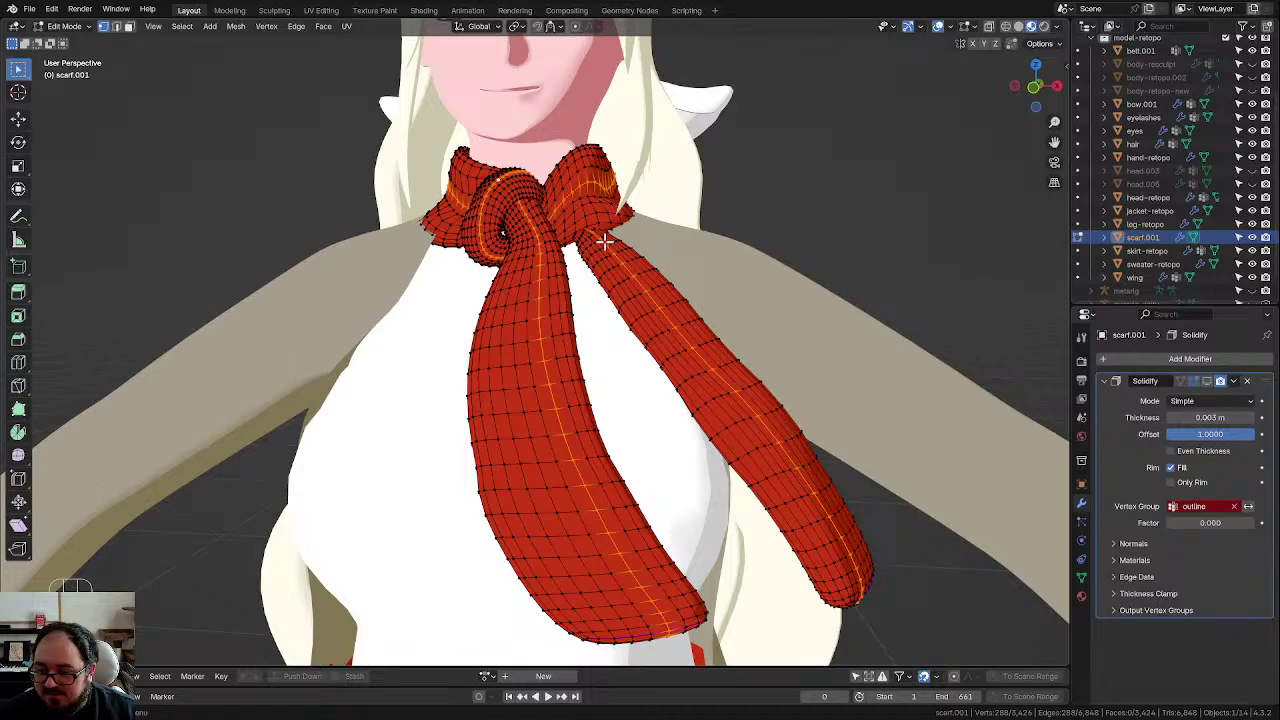
key(alt+a)
middle_drag(766, 200, 706, 247)
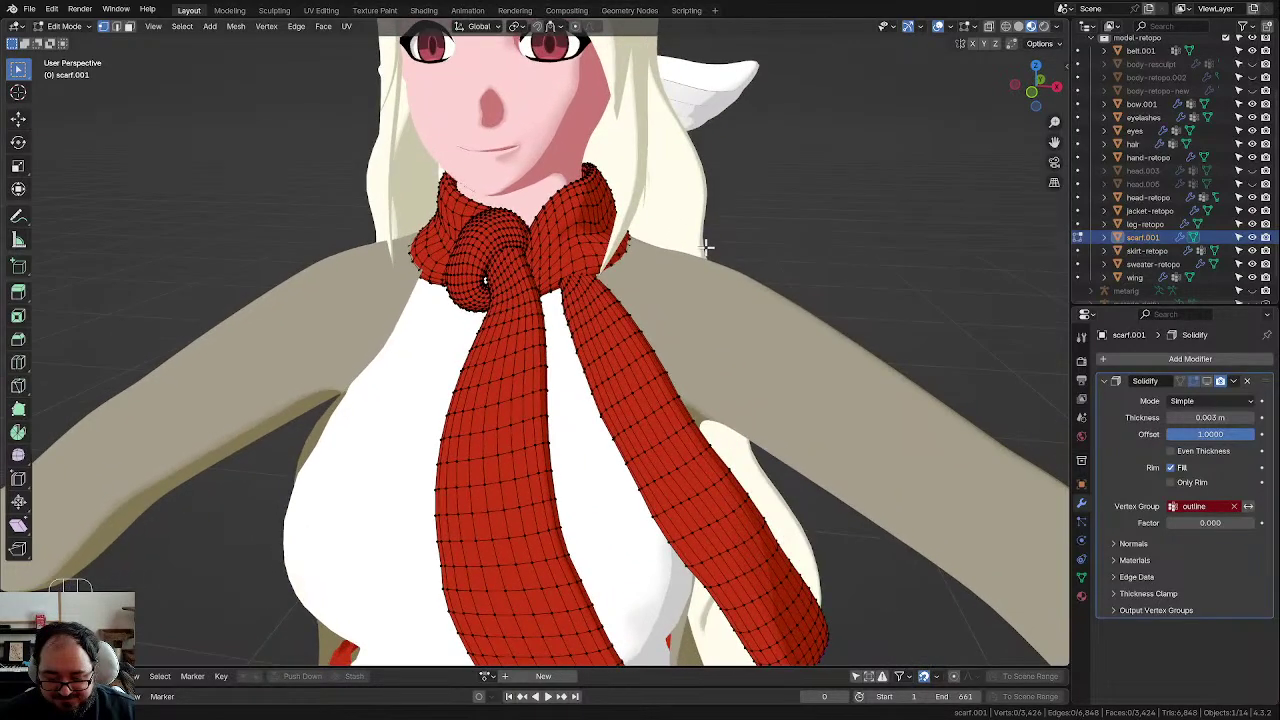
middle_drag(535, 242, 521, 313)
scroll(520, 331, up, 3)
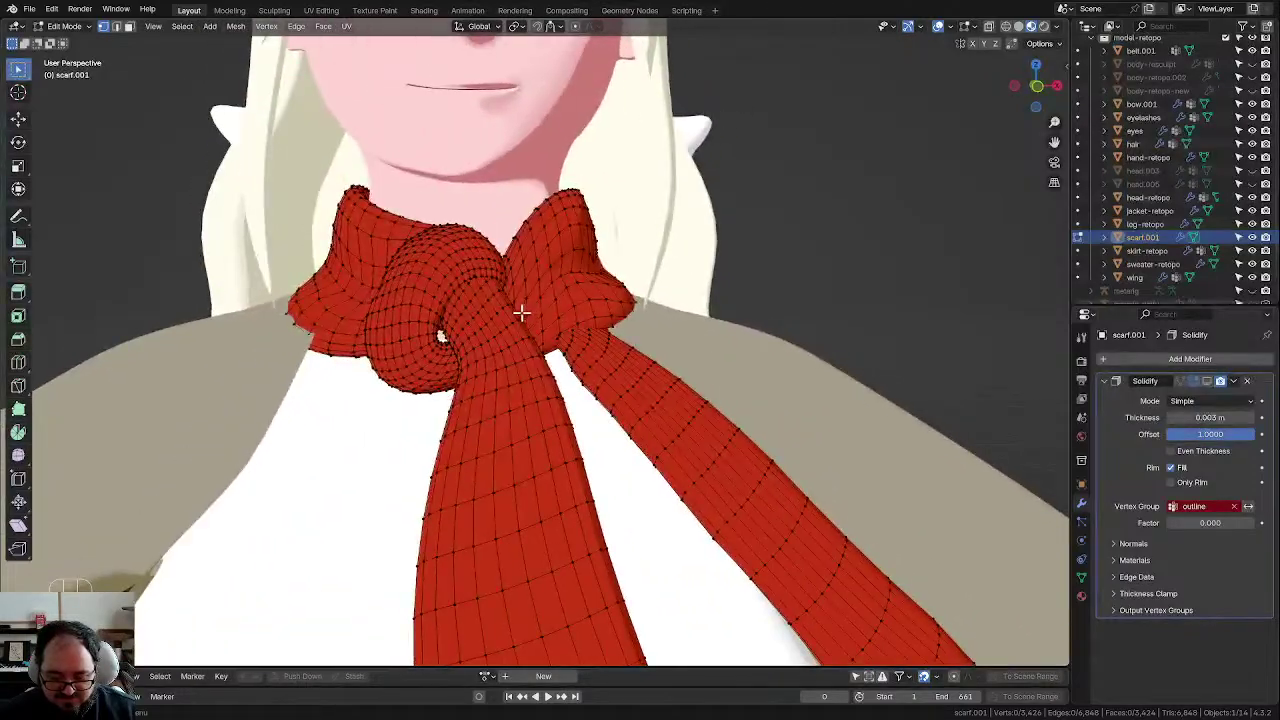
Step: Select the edge loop around the front scarf tail where it emerges from the knot, and grow the selection once
alt+click(422, 268)
middle_drag(422, 268, 477, 340)
scroll(517, 286, up, 2)
scroll(549, 303, up, 2)
click(451, 304)
alt+click(329, 257)
scroll(460, 313, up, 4)
scroll(433, 325, down, 3)
scroll(420, 320, up, 3)
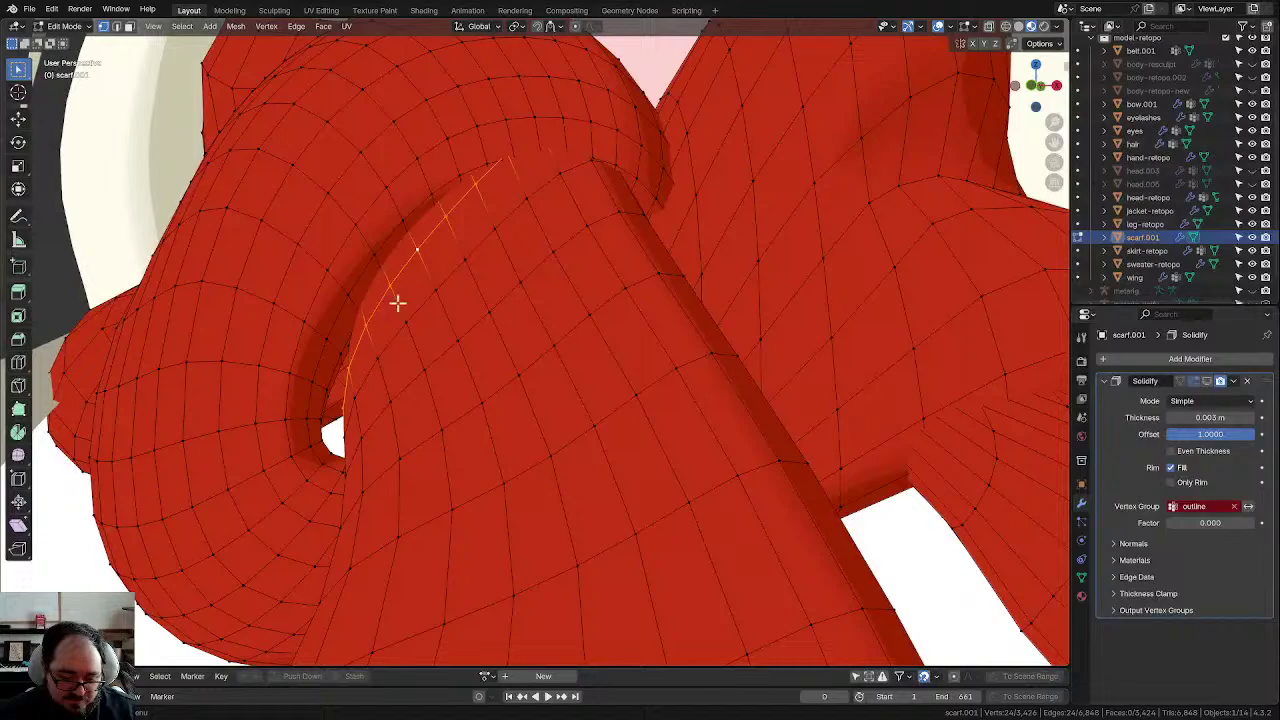
click(394, 238)
alt+click(383, 243)
click(401, 246)
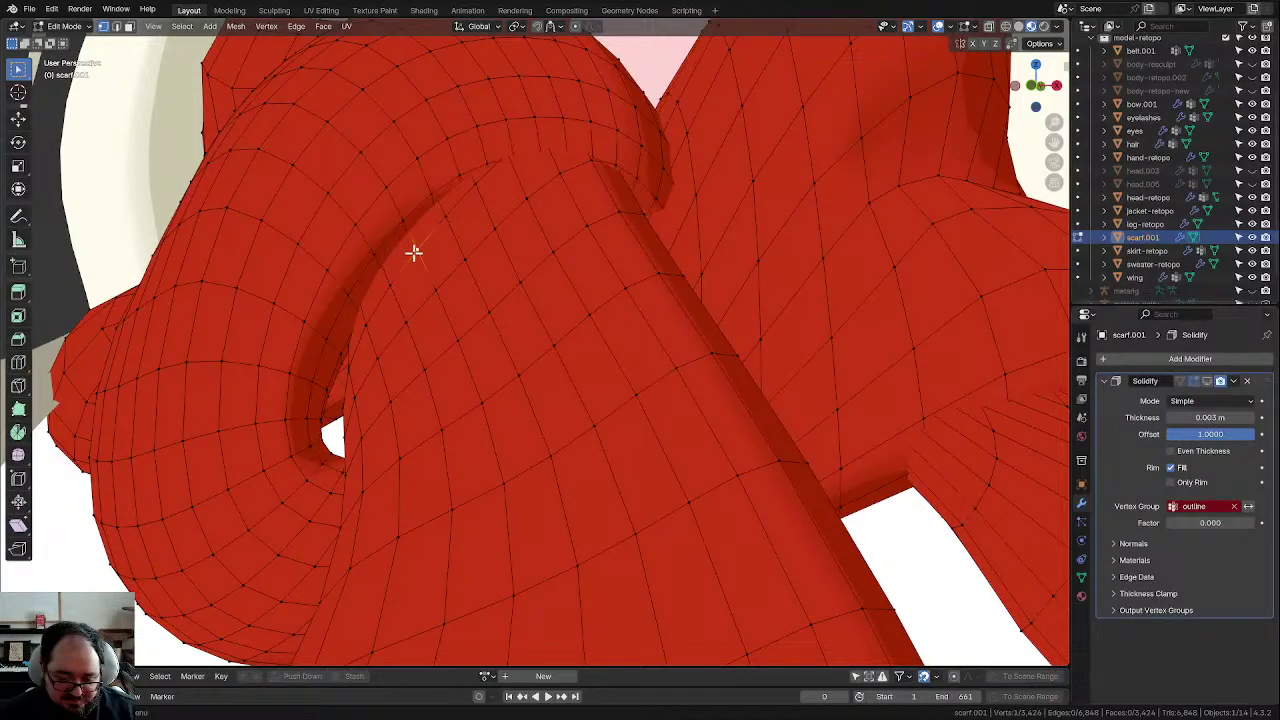
alt+click(422, 262)
key(ctrl+KP_Add)
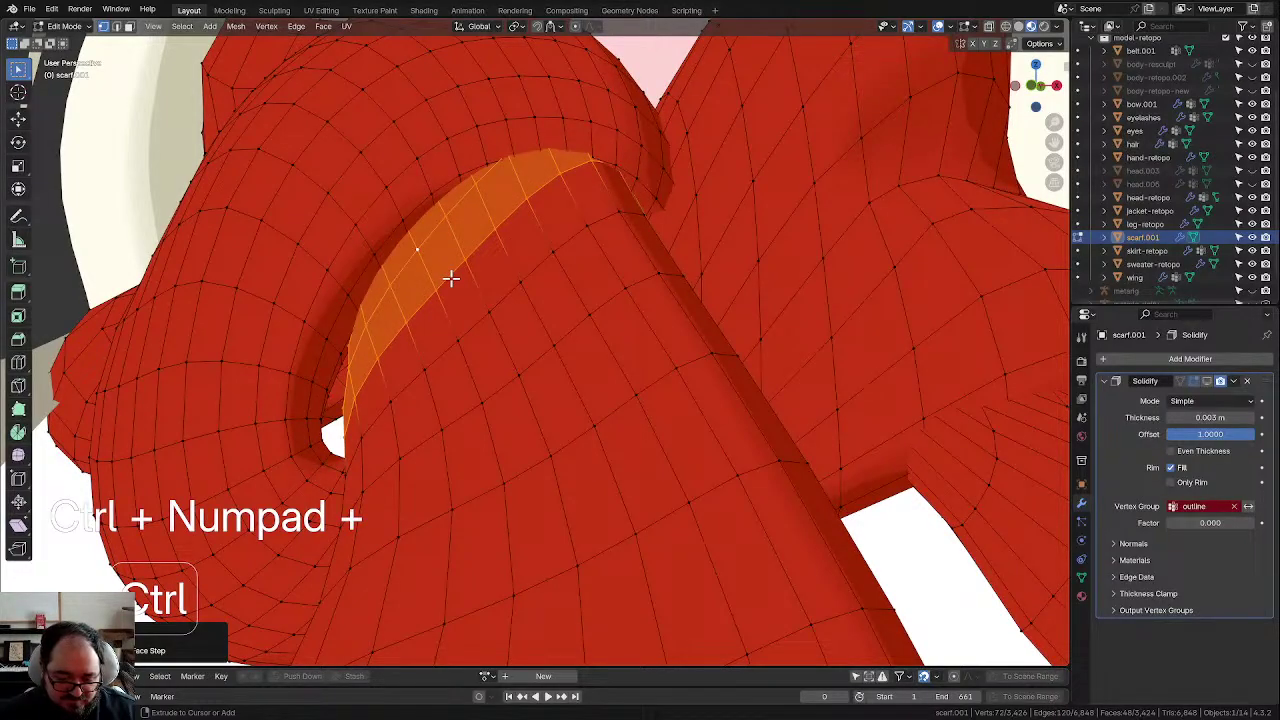
scroll(451, 278, down, 4)
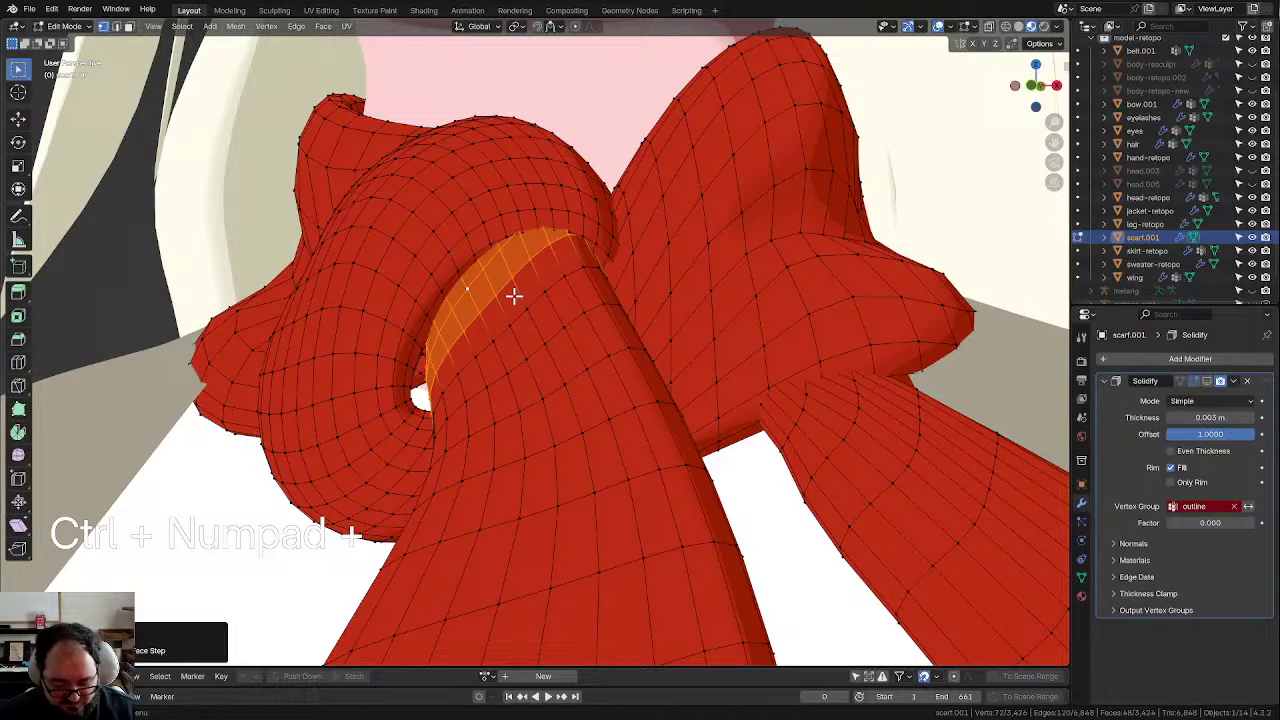
Step: Isolate the selected band, try deleting the vertices of its inner end loop, and reveal the rest of the scarf to check
key(shift+h)
click(473, 252)
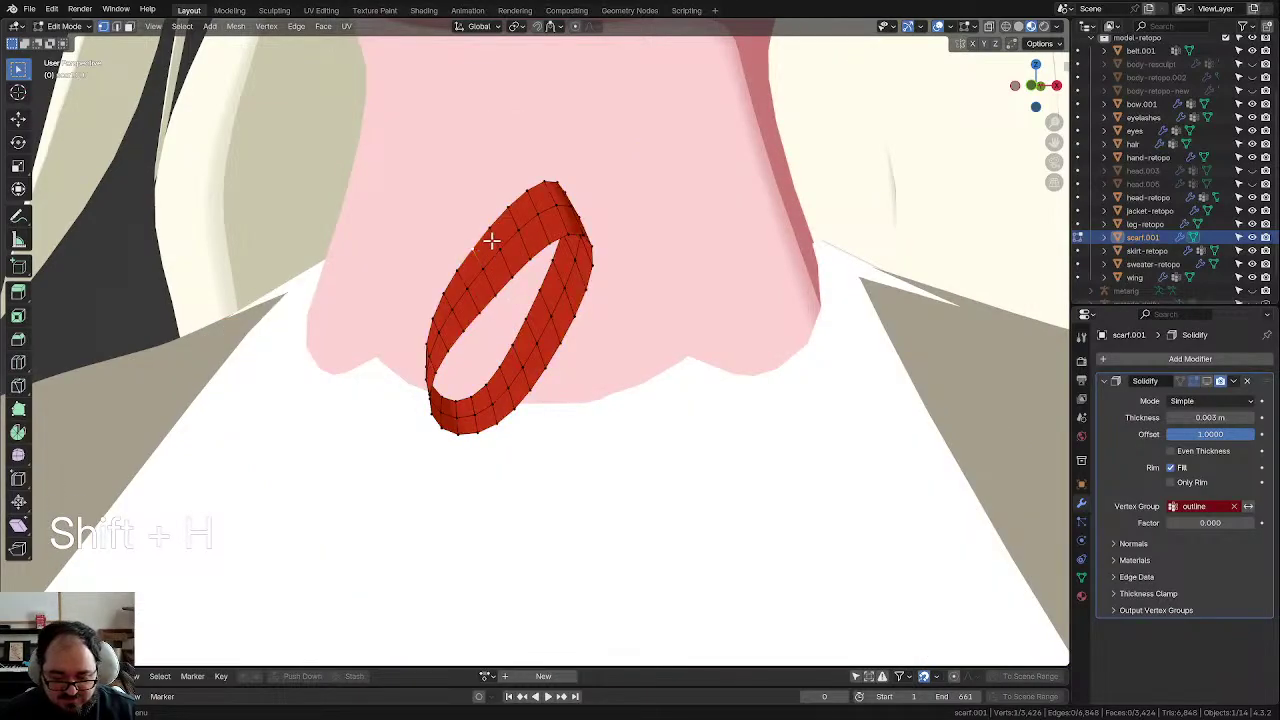
alt+click(491, 240)
key(x)
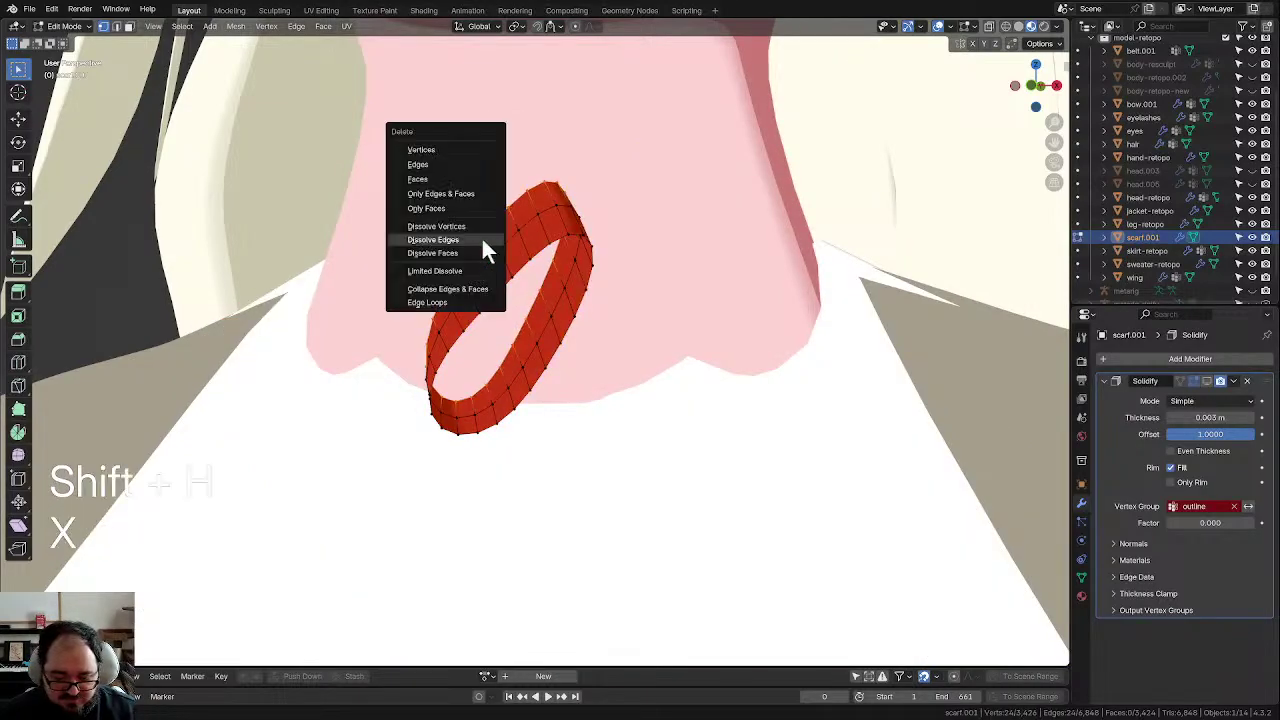
click(426, 149)
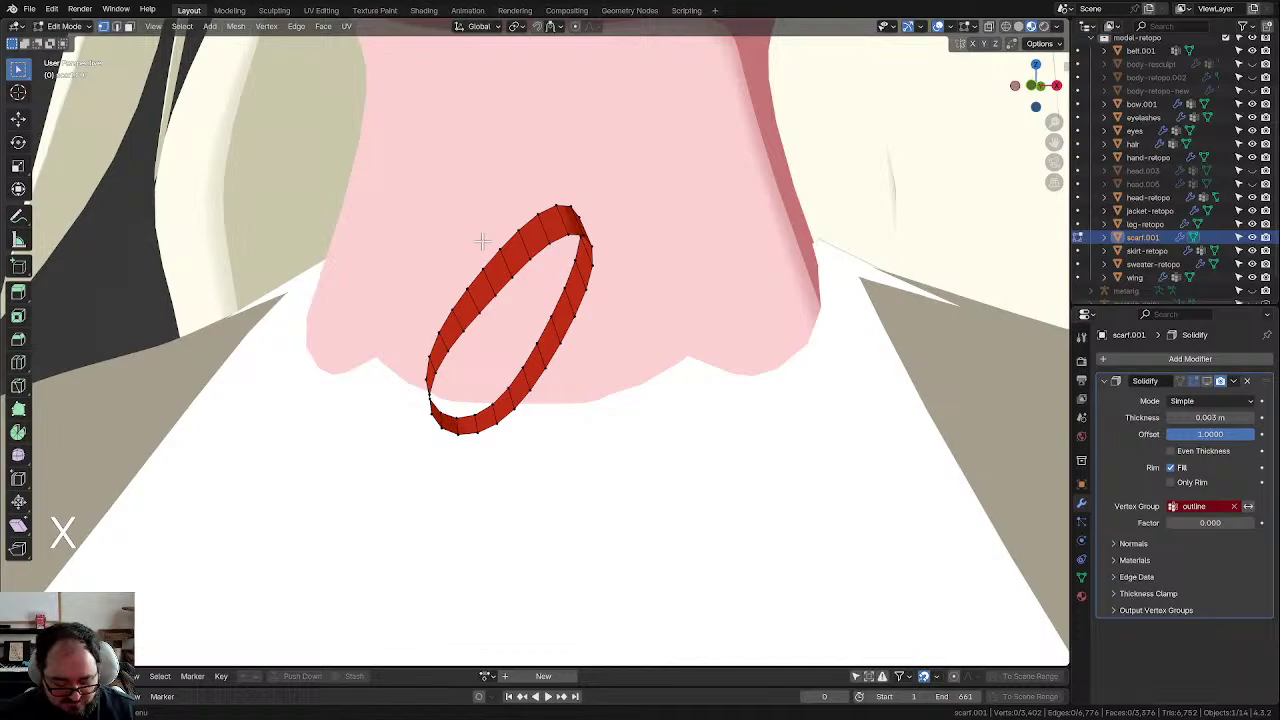
key(alt+h)
click(543, 287)
scroll(514, 346, down, 2)
middle_drag(514, 346, 521, 349)
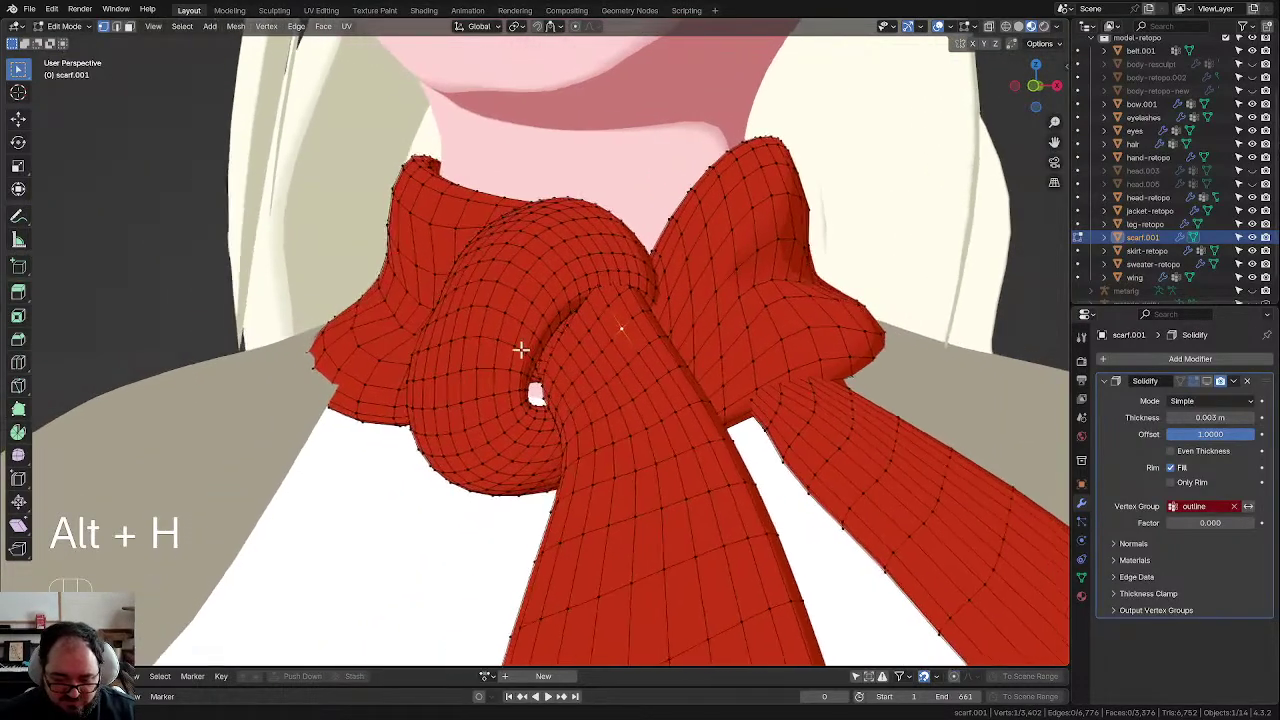
scroll(591, 351, up, 5)
Step: Undo the vertex deletion and the isolation, back to the grown band selection on the front tail
key(ctrl+z)
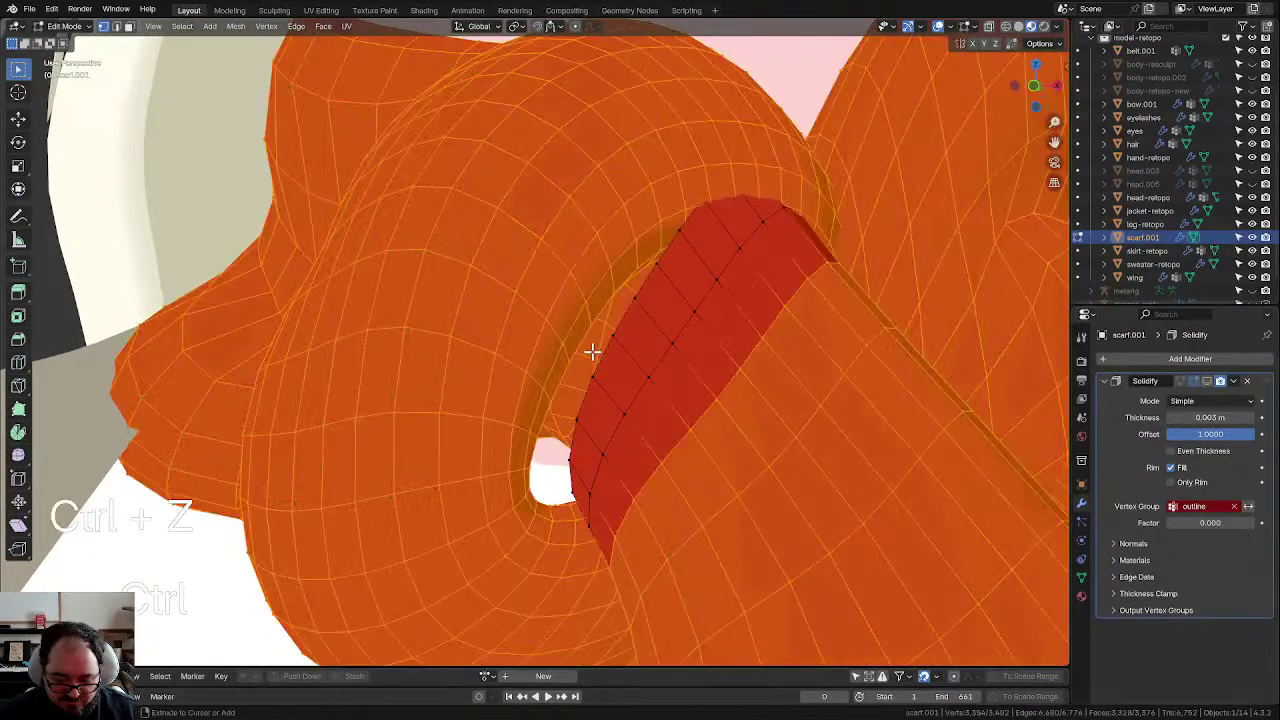
key(ctrl+z)
key(ctrl+z)
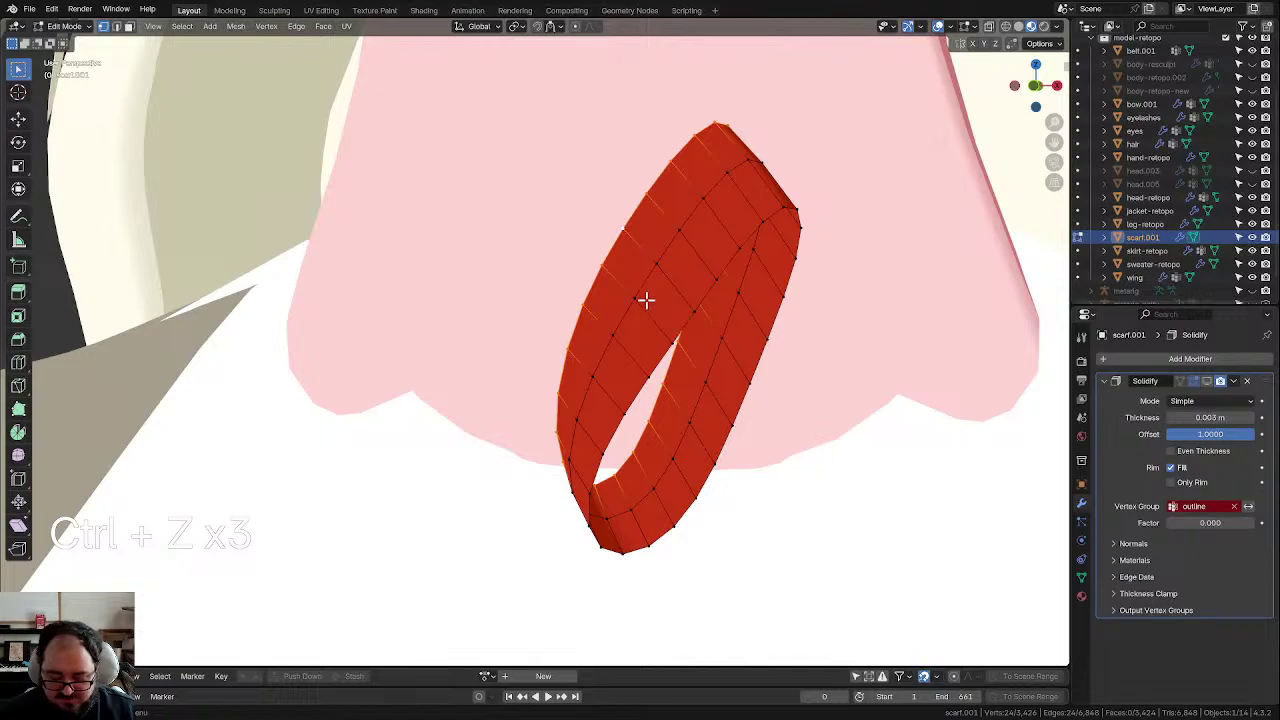
key(ctrl+KP_Add)
key(ctrl+z)
key(ctrl+KP_Add)
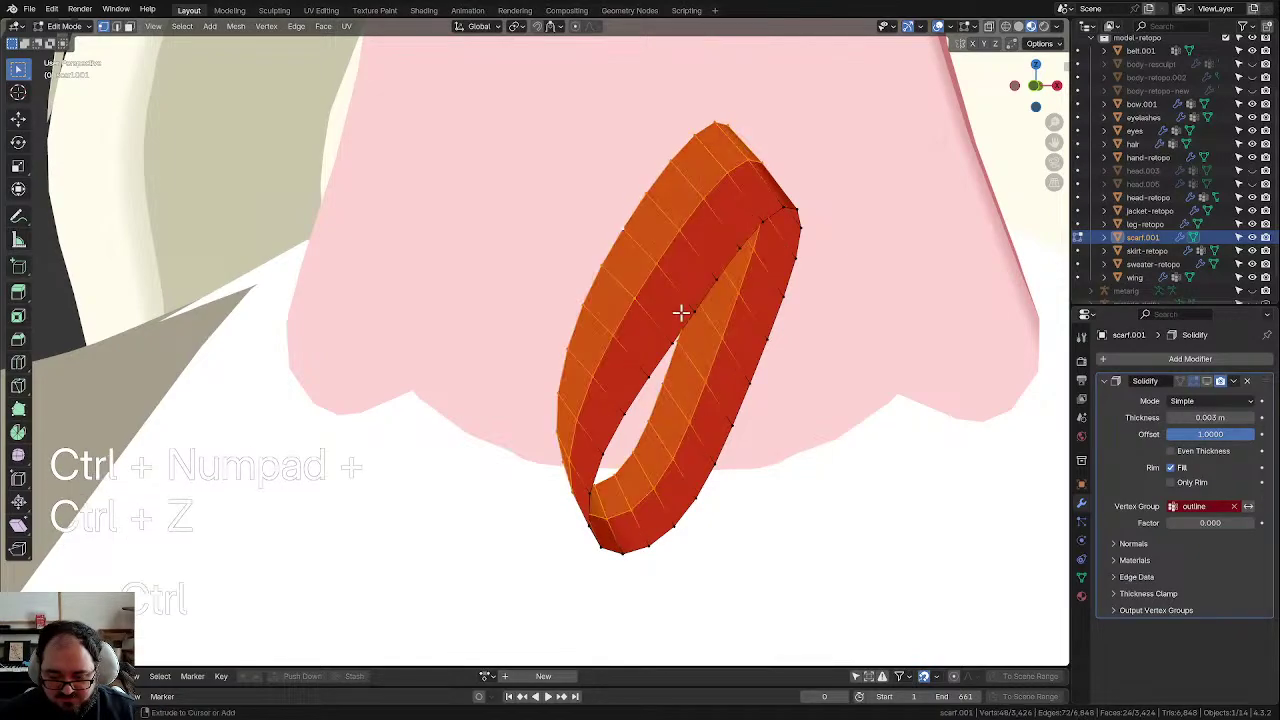
key(ctrl+z)
key(ctrl+z)
key(ctrl+z)
key(ctrl+z)
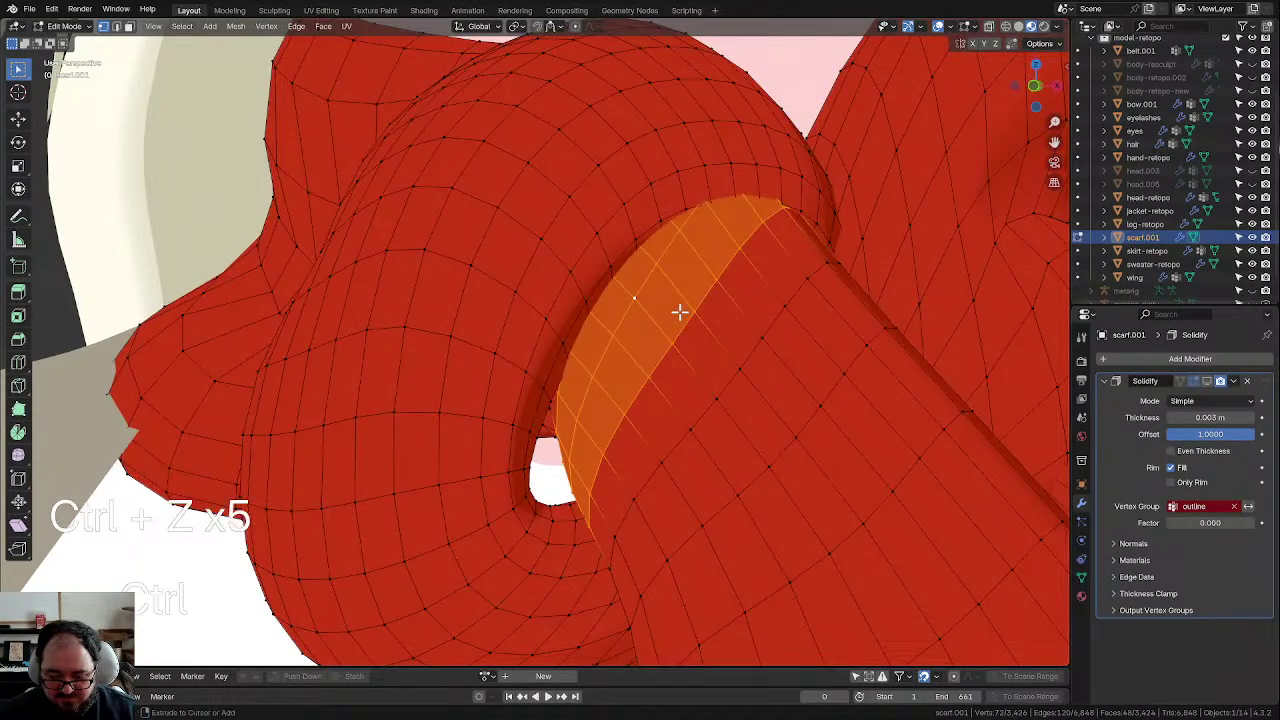
Step: Grow the band selection on the front tail two more times and hide all unselected scarf geometry
key(ctrl+KP_Add)
key(ctrl+KP_Add)
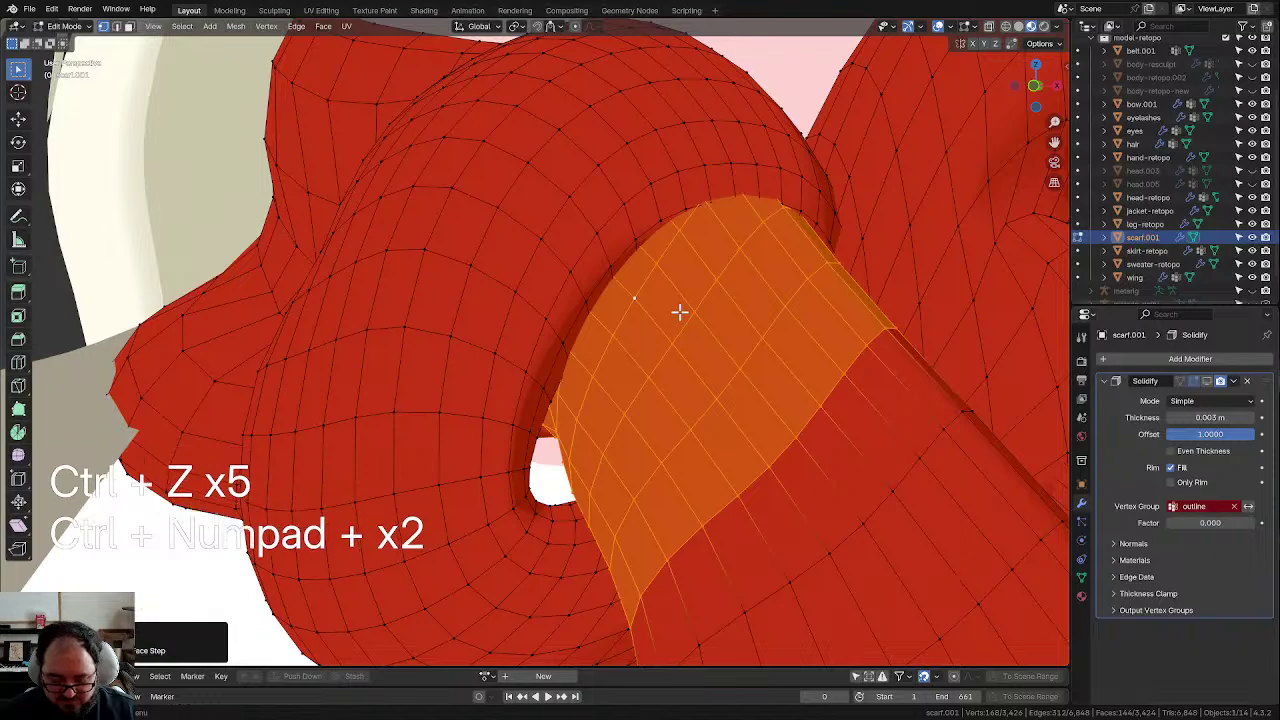
key(shift+h)
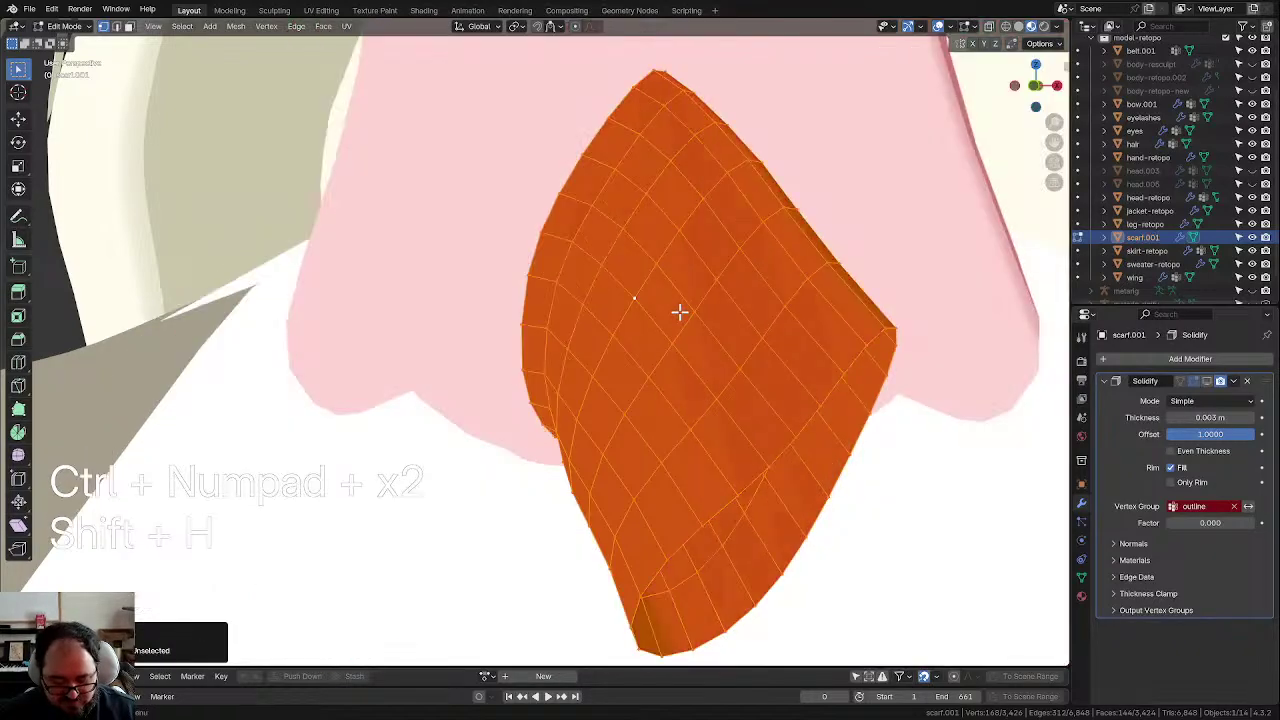
Step: Delete the vertices of the isolated band's inner end loop inside the knot and reveal the hidden scarf geometry
key(alt+a)
alt+click(551, 208)
key(x)
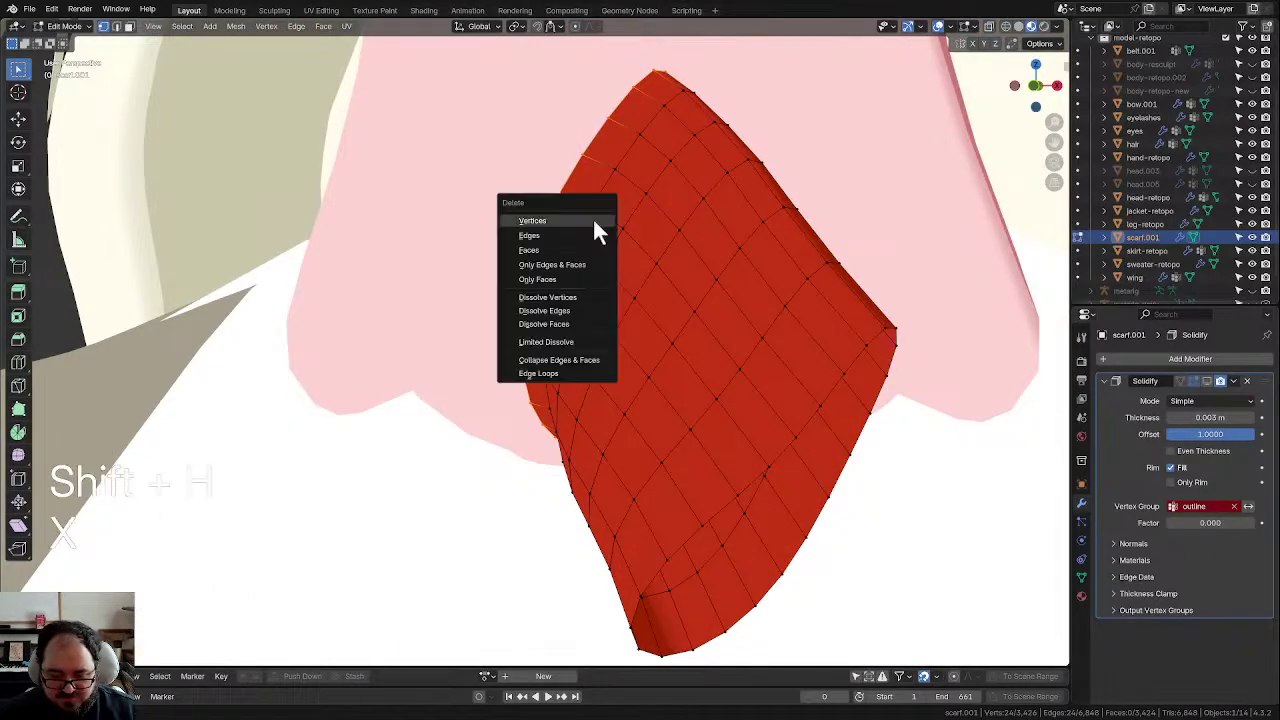
click(596, 230)
scroll(615, 290, down, 5)
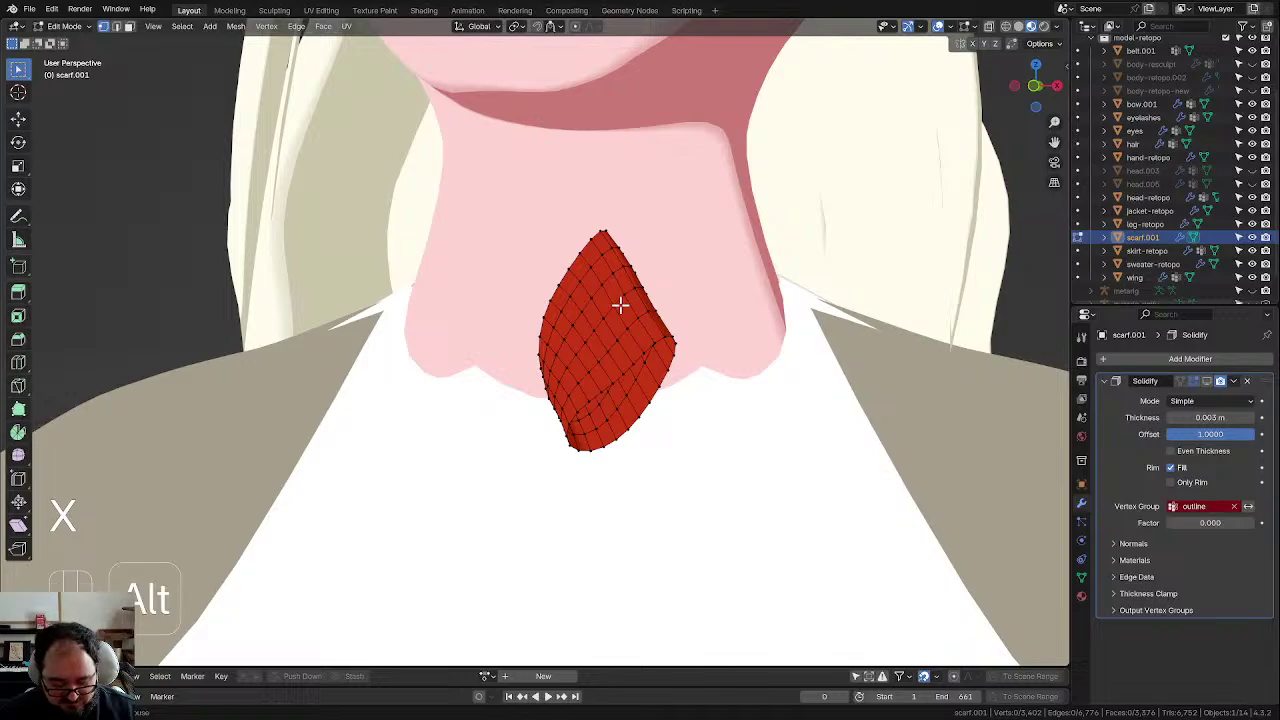
key(alt+h)
Step: Select the edge loop at the top of the second scarf tail, grow it three times and hide all unselected geometry
scroll(651, 390, up, 3)
middle_drag(652, 390, 557, 383)
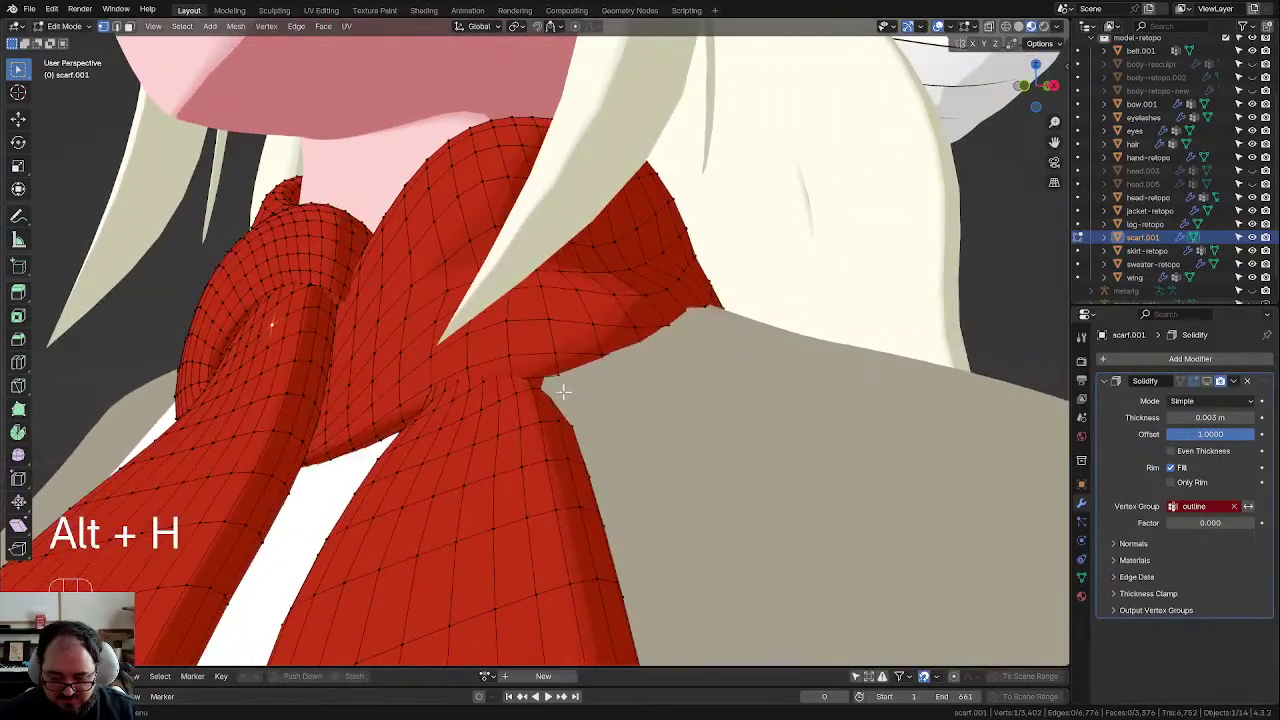
alt+click(449, 384)
middle_drag(449, 384, 560, 403)
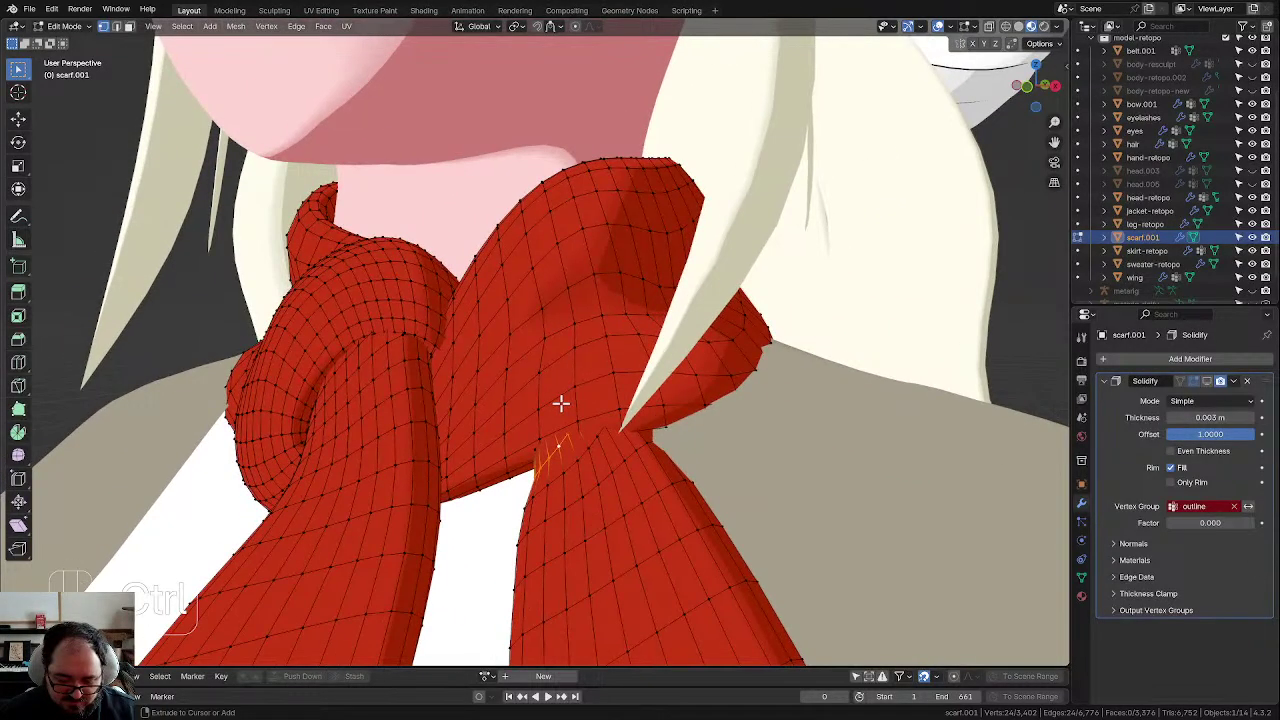
key(ctrl+KP_Add)
key(ctrl+KP_Add)
key(ctrl+KP_Add)
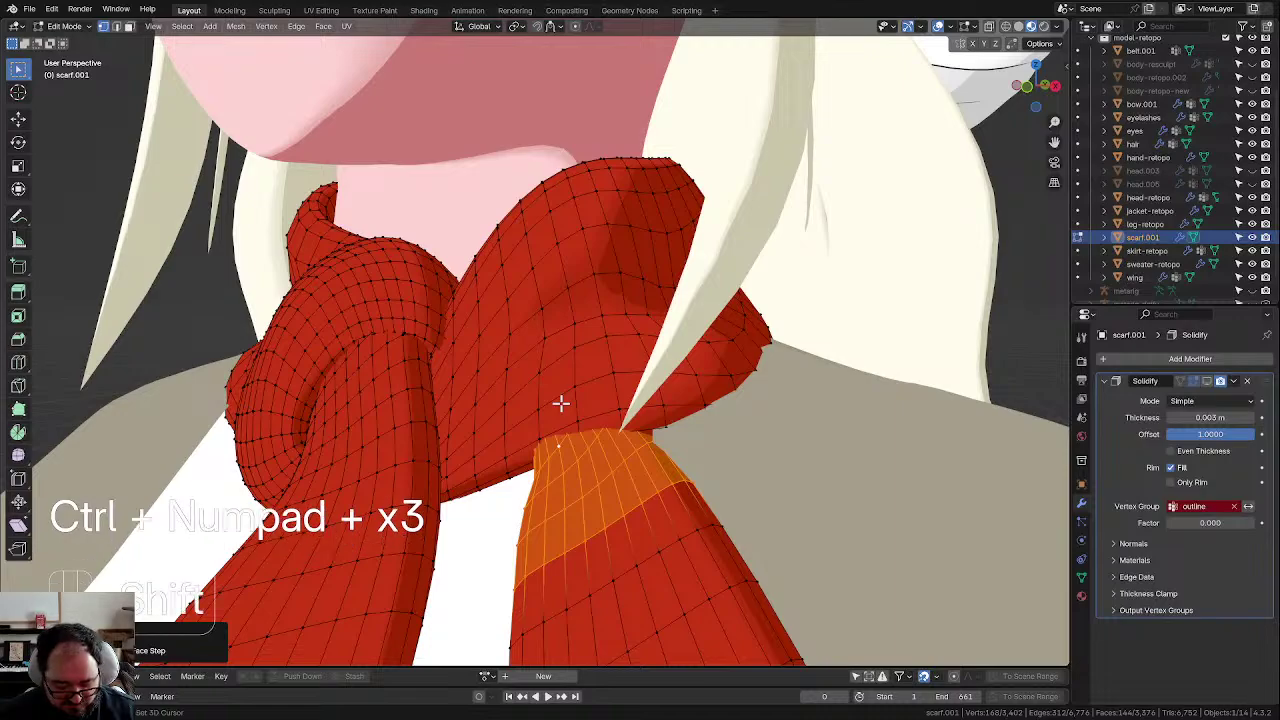
key(shift+h)
Step: Delete the inner end loop of the second tail plus its adjacent vertex ring, and reveal the rest of the scarf
alt+click(522, 390)
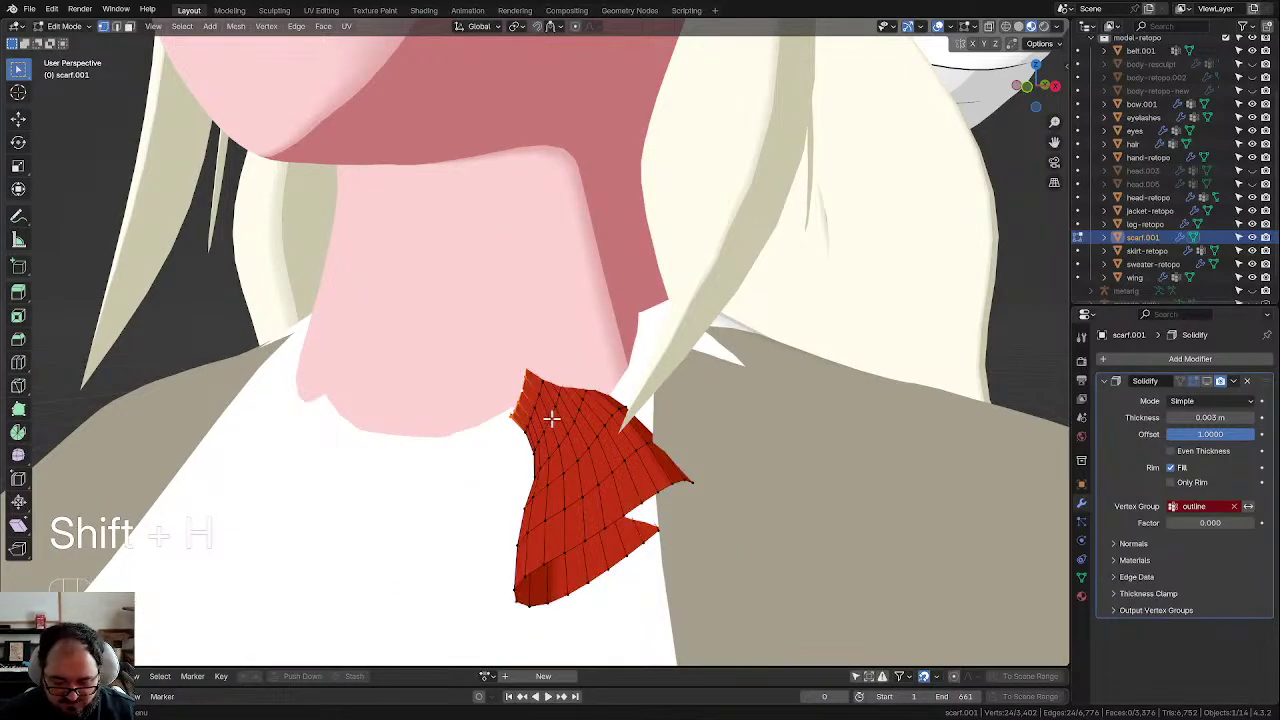
scroll(551, 417, up, 2)
middle_drag(551, 417, 566, 422)
key(ctrl+KP_Add)
key(x)
click(567, 422)
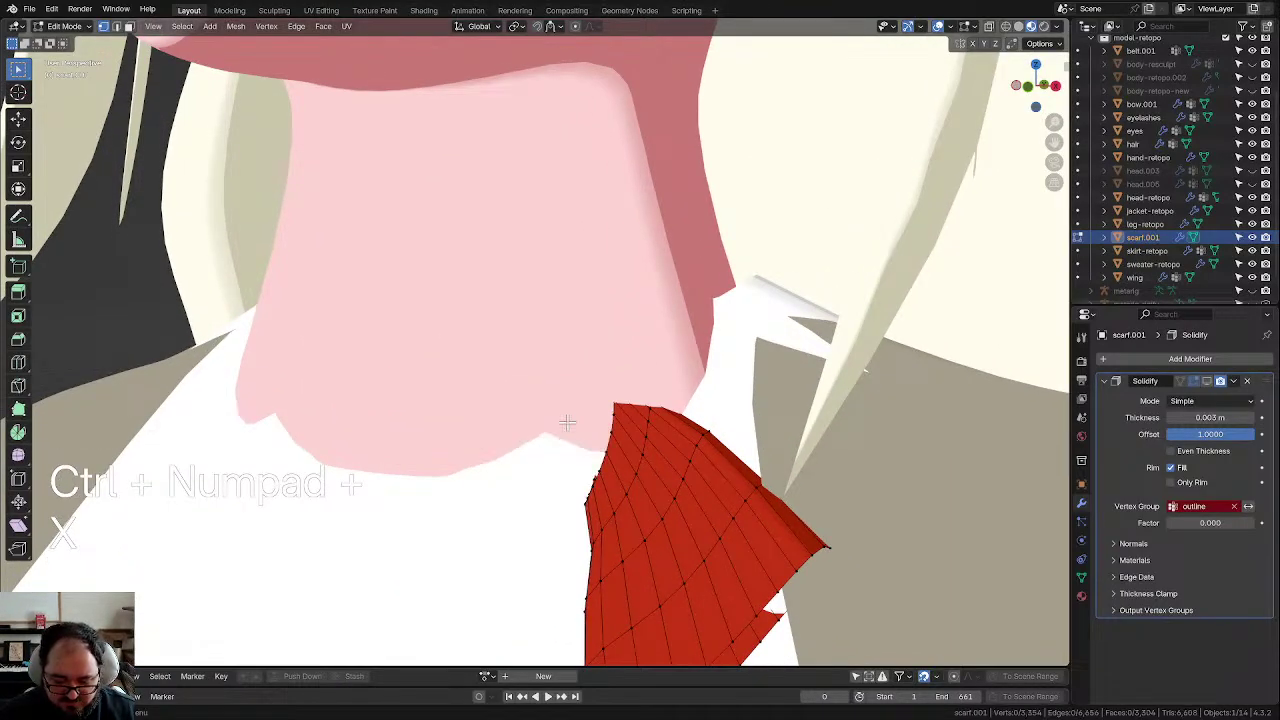
key(alt+h)
scroll(567, 422, down, 5)
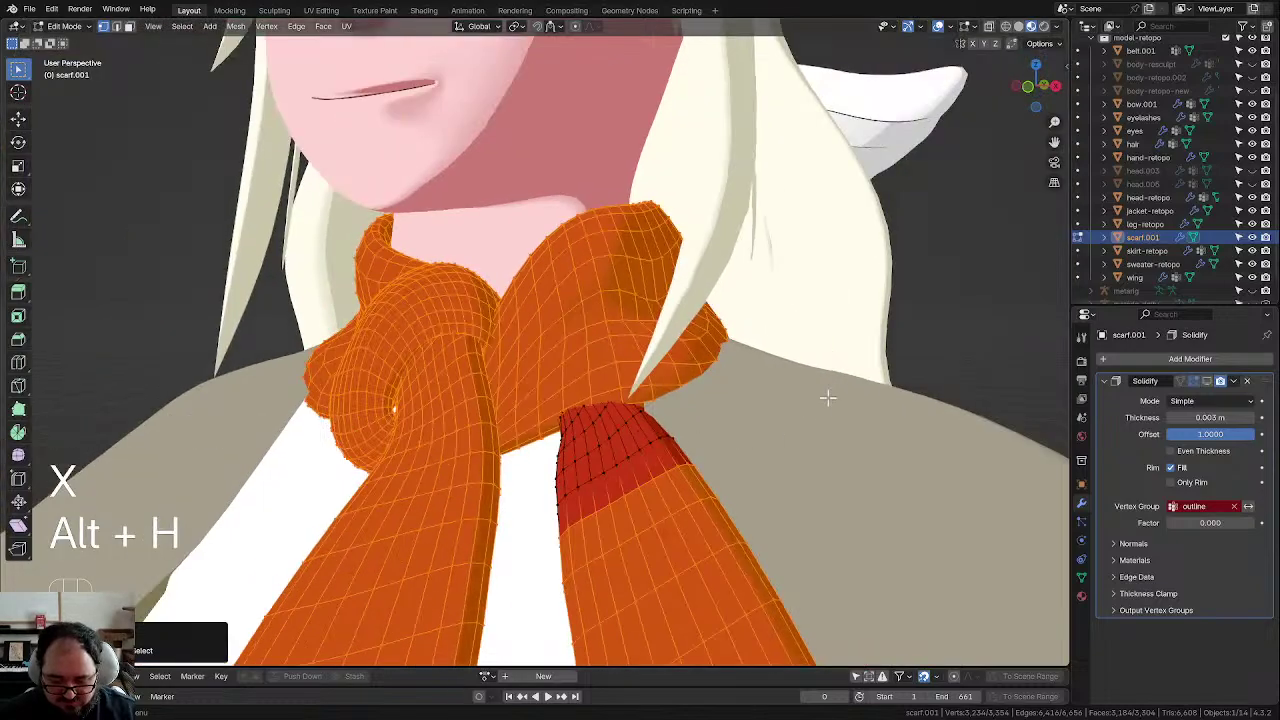
Step: Select all linked geometry of both scarf tails to check their separation from the knot and collar, and clear the selection
click(829, 397)
scroll(648, 487, down, 3)
key(k)
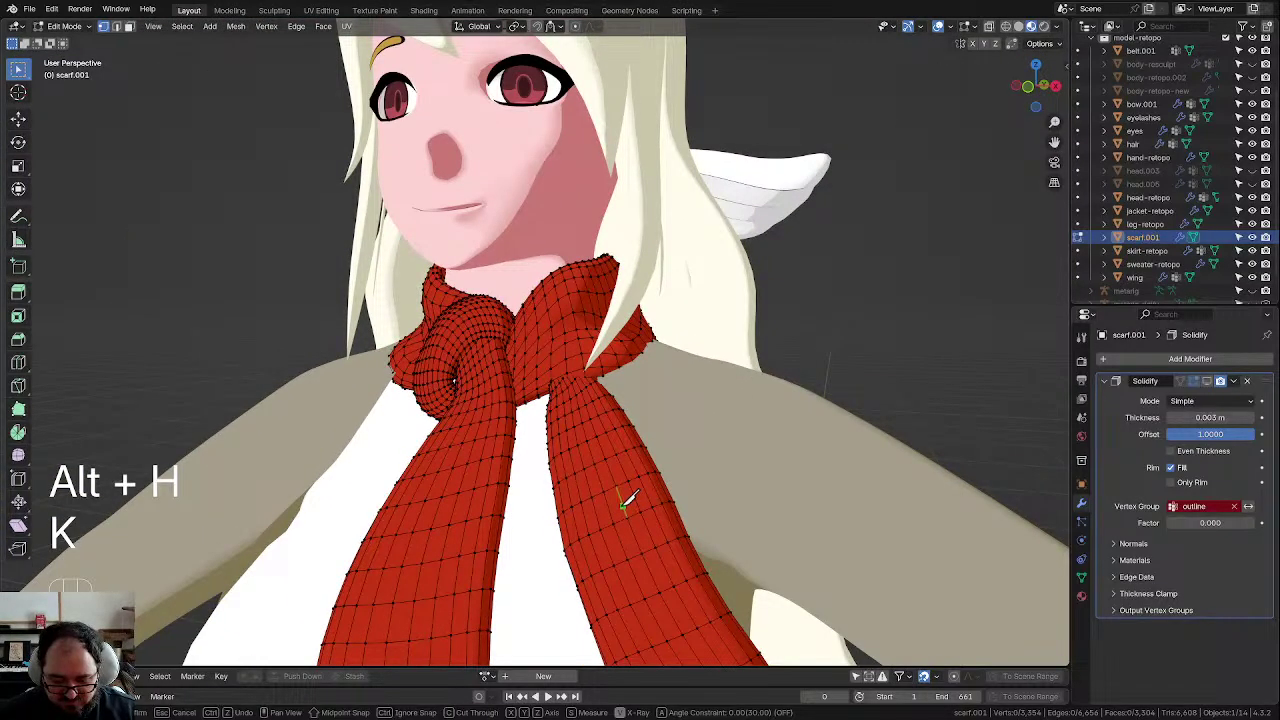
key(Escape)
key(l)
key(l)
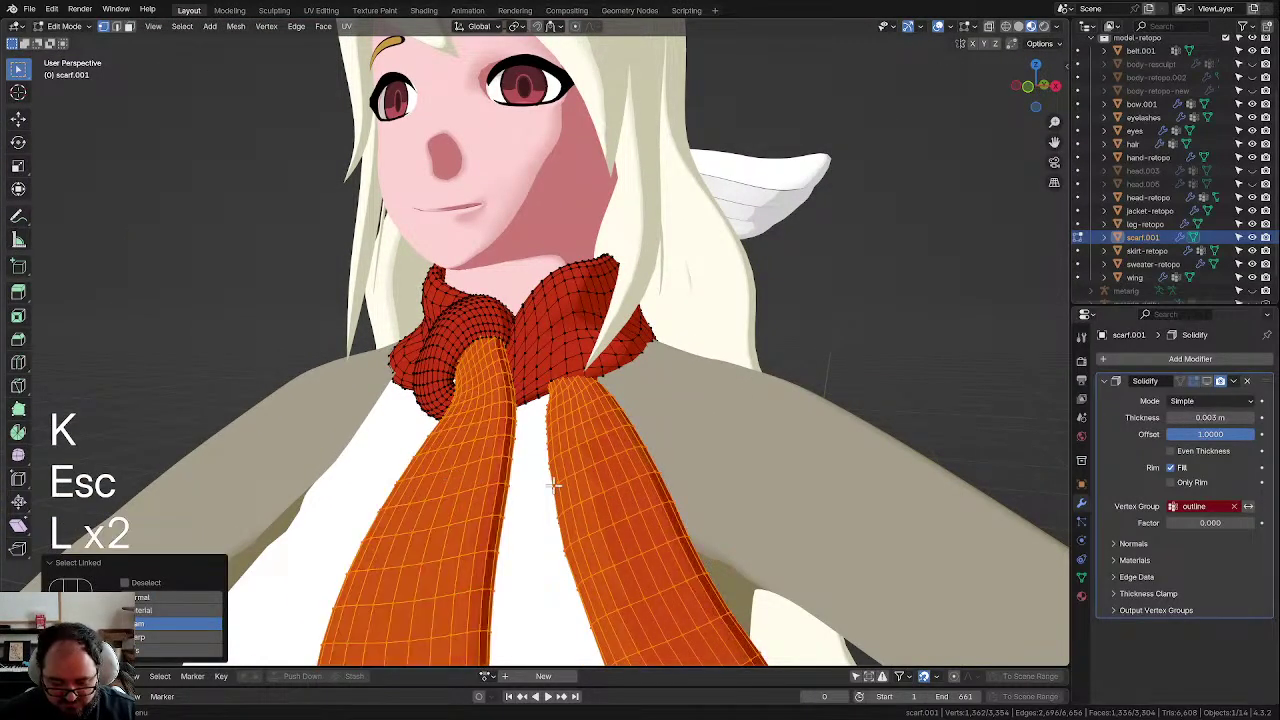
middle_drag(452, 480, 631, 411)
key(alt+a)
Step: Select three alternating lengthwise edge loops on the front scarf tail and dissolve their edges
middle_drag(751, 187, 551, 274)
alt+click(480, 218)
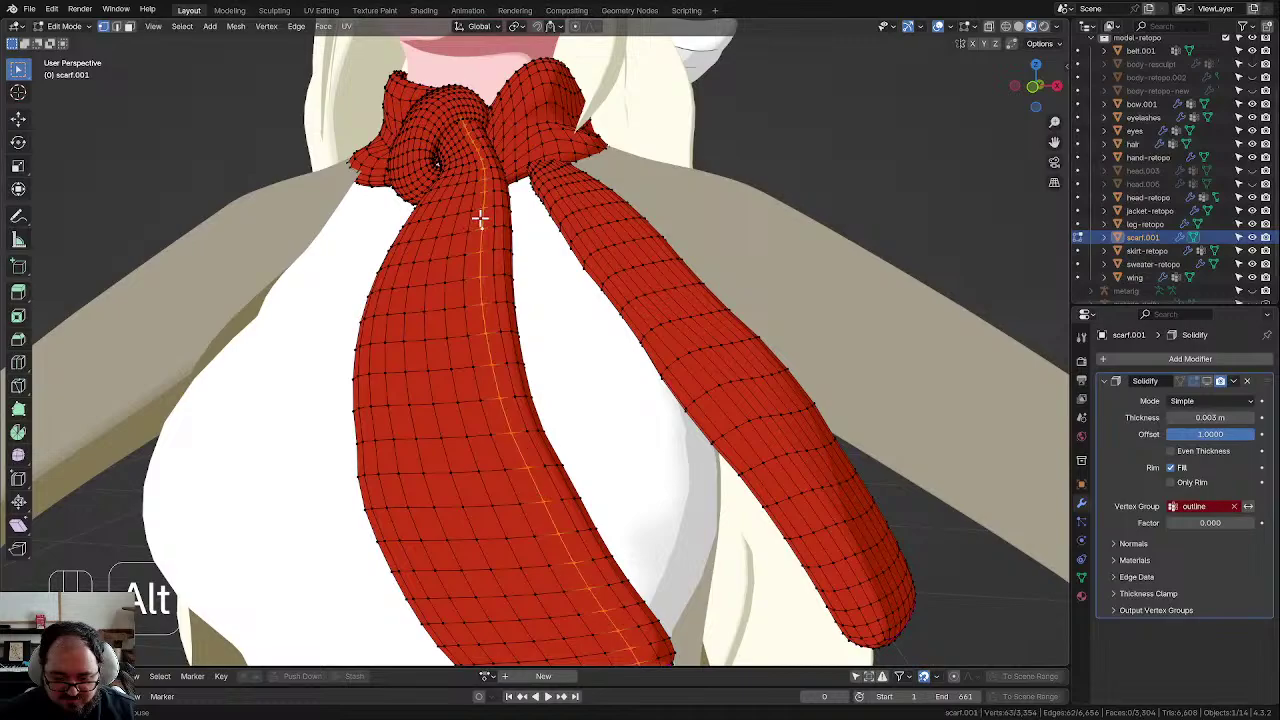
middle_drag(457, 240, 494, 263)
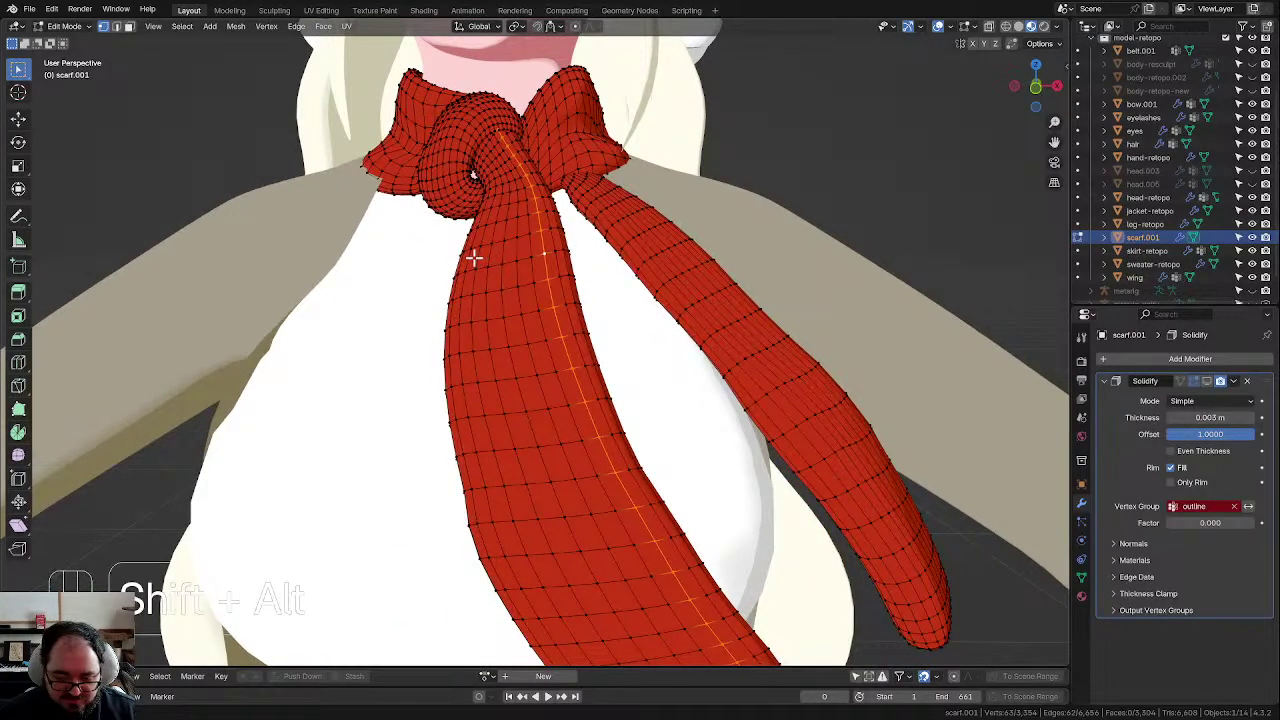
alt+shift+click(478, 258)
alt+shift+click(506, 255)
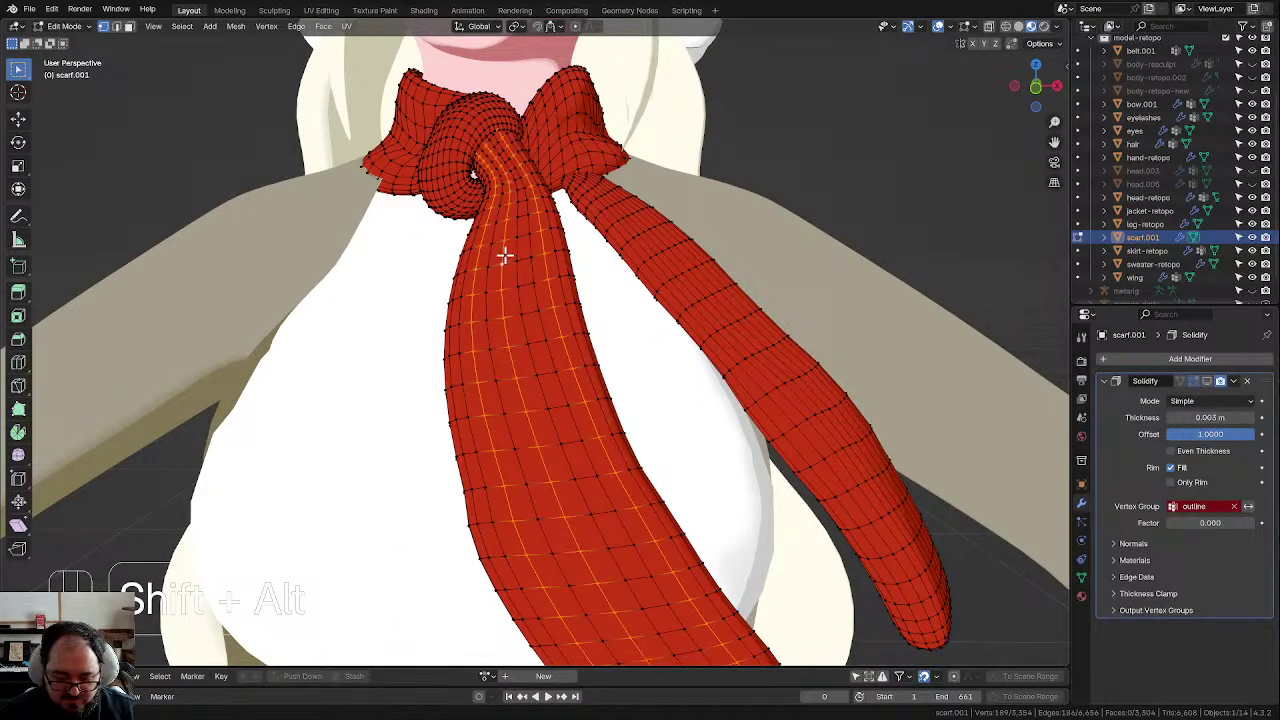
key(x)
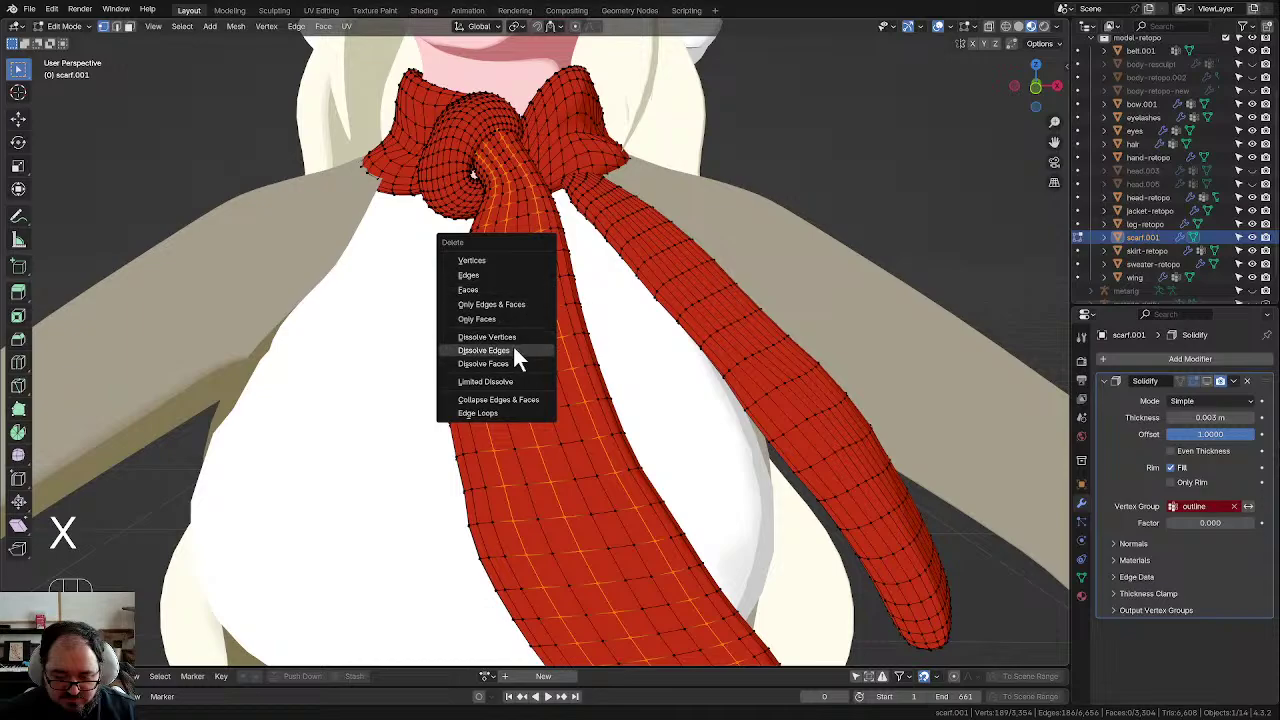
click(513, 348)
Step: Select three alternating lengthwise edge loops on the second scarf tail and dissolve their edges
middle_drag(668, 351, 551, 347)
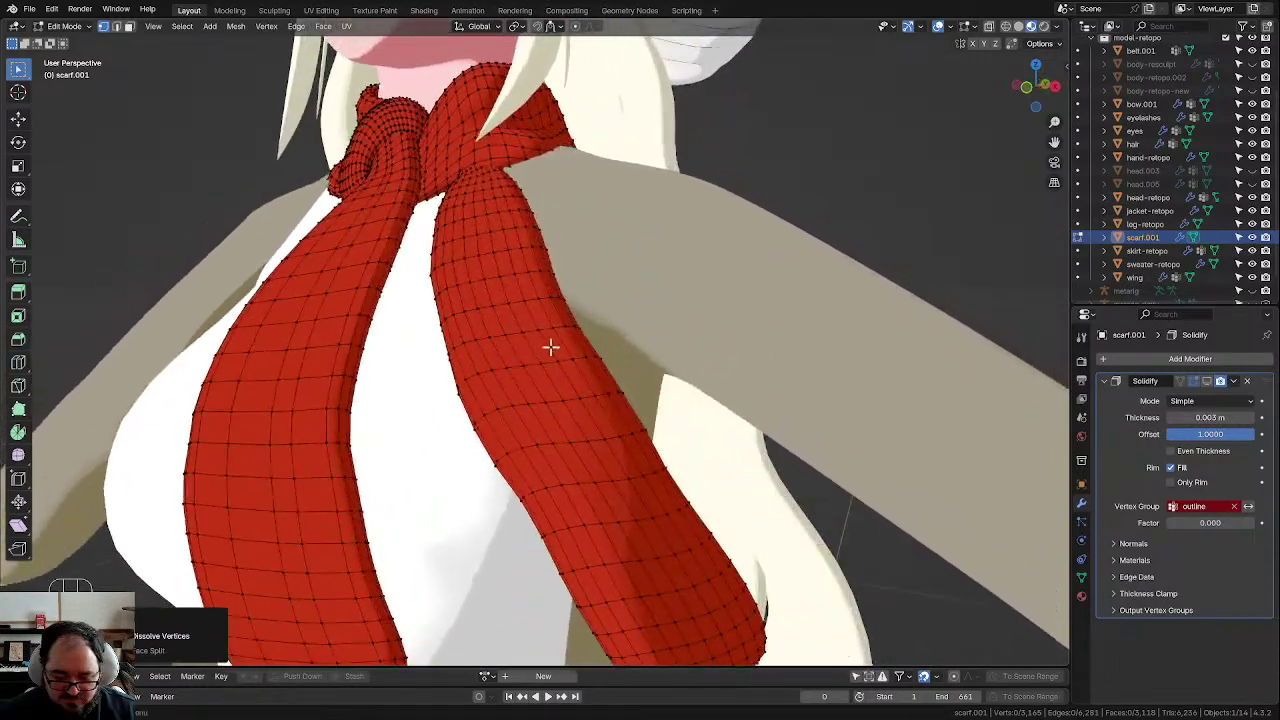
alt+click(466, 297)
alt+shift+click(491, 294)
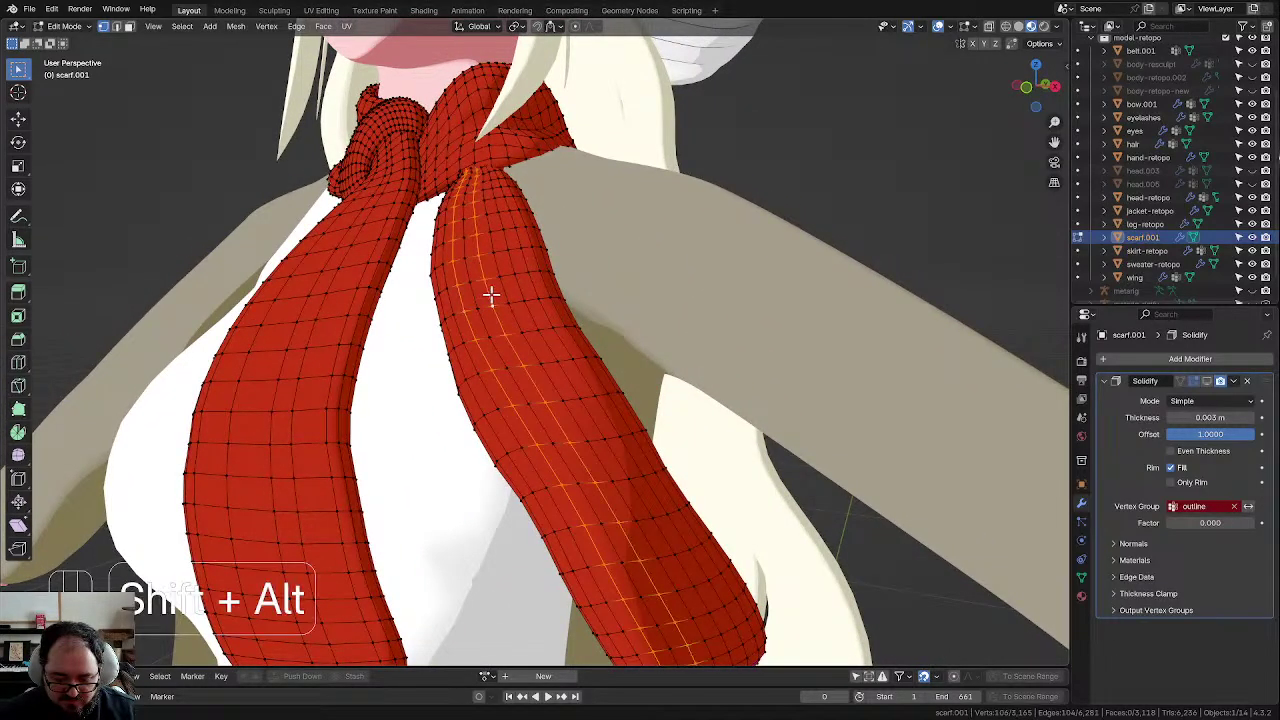
alt+shift+click(535, 289)
scroll(537, 287, down, 3)
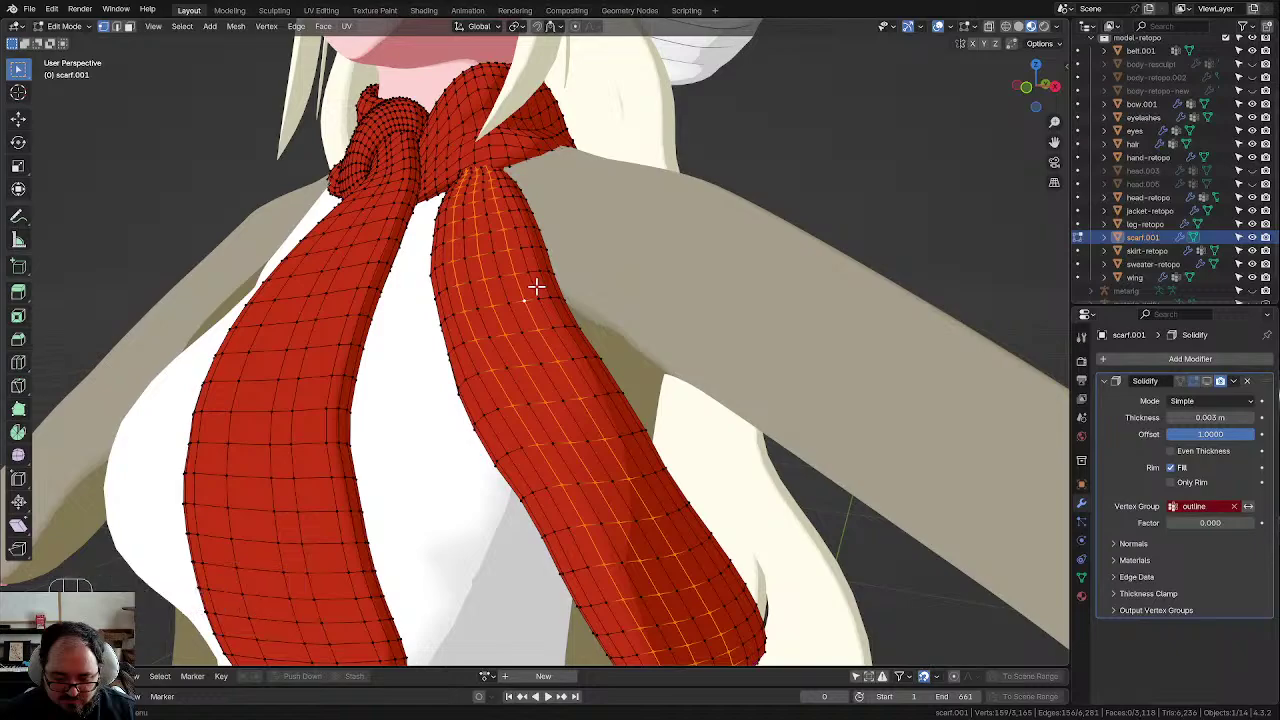
key(x)
click(535, 287)
Step: Leave Edit Mode and examine the simplified scarf tails on the character from several angles
scroll(631, 293, down, 2)
middle_drag(706, 257, 663, 334)
key(Tab)
scroll(649, 302, up, 3)
scroll(758, 272, up, 1)
middle_drag(758, 268, 694, 240)
scroll(716, 274, up, 2)
scroll(720, 262, down, 1)
scroll(533, 226, down, 2)
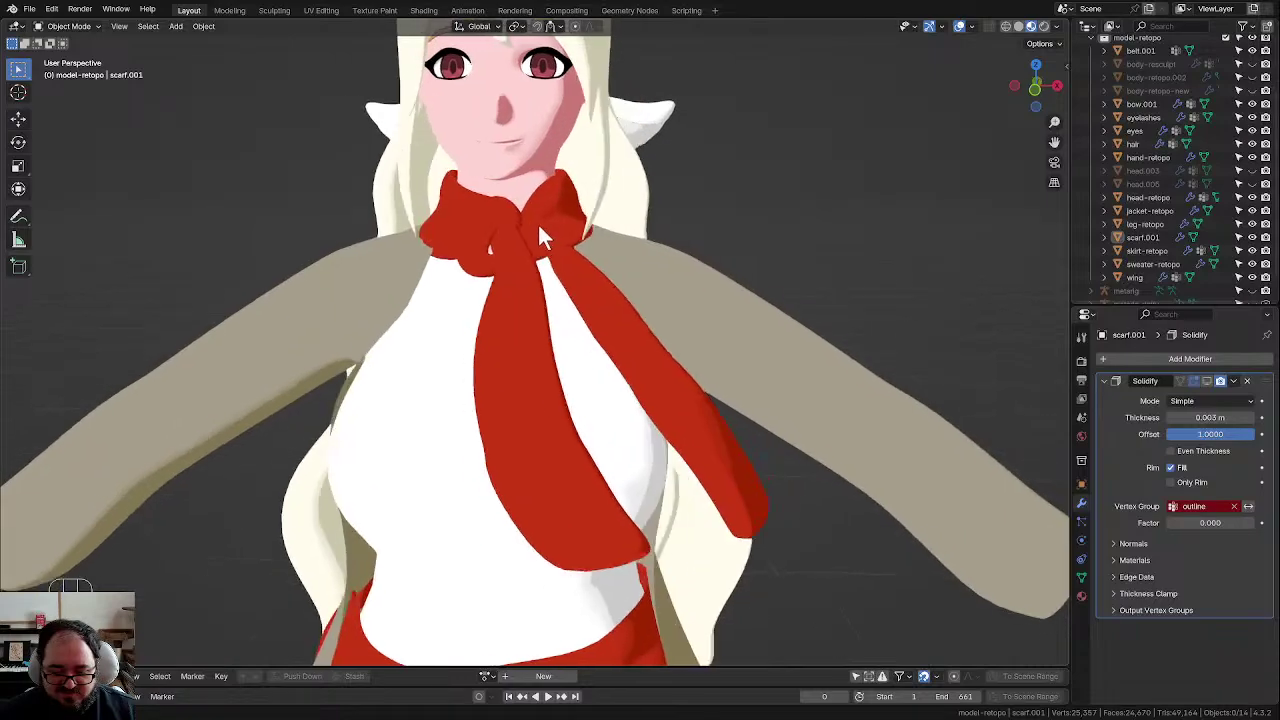
middle_drag(537, 222, 503, 234)
scroll(520, 238, up, 2)
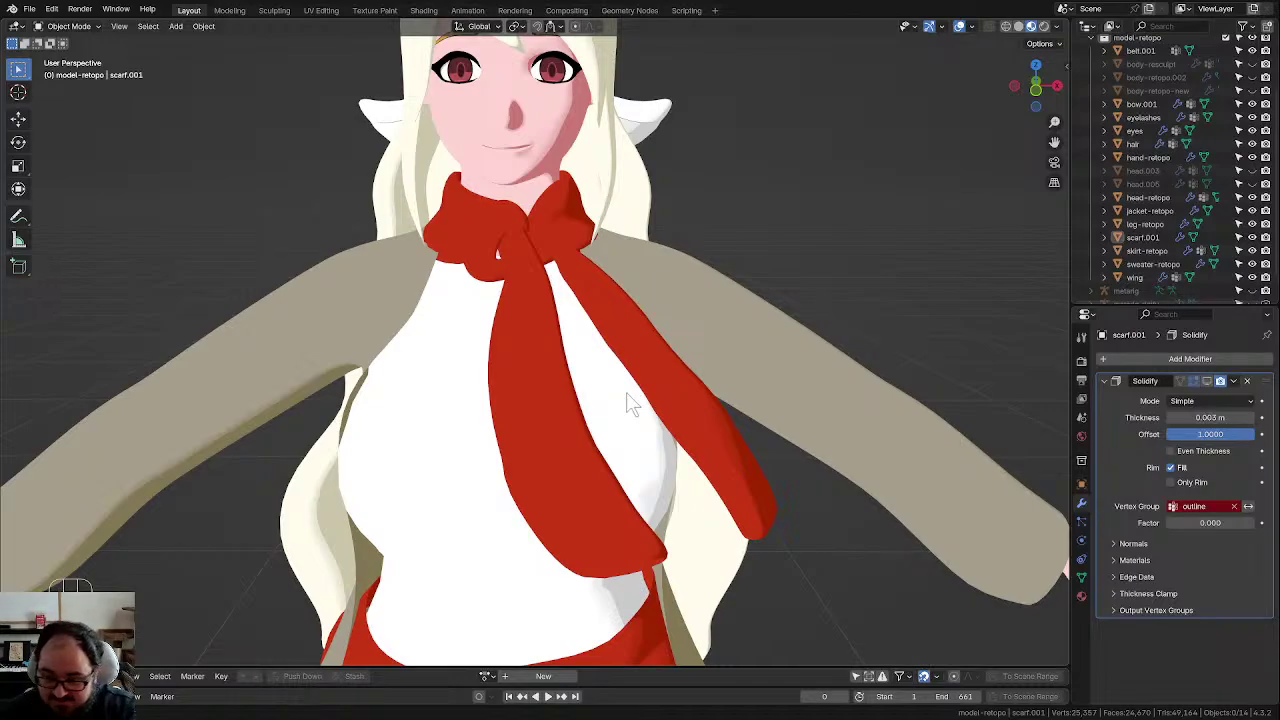
scroll(597, 378, up, 1)
Step: Select the scarf and reopen its mesh in Edit Mode at the knot
shift+click(543, 207)
scroll(640, 318, down, 3)
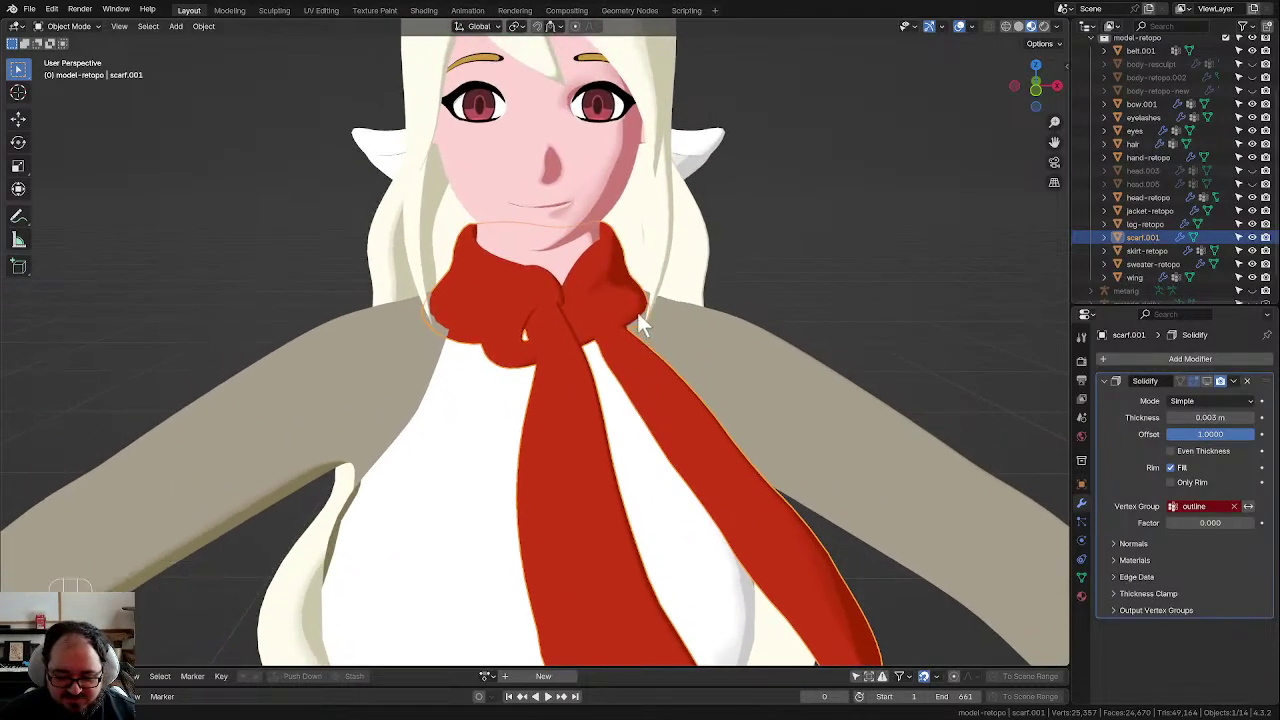
scroll(637, 312, up, 3)
scroll(636, 306, up, 2)
key(Tab)
mouse_move(633, 303)
middle_down()
mouse_move(608, 303)
mouse_move(608, 326)
mouse_move(623, 300)
mouse_move(654, 306)
middle_up()
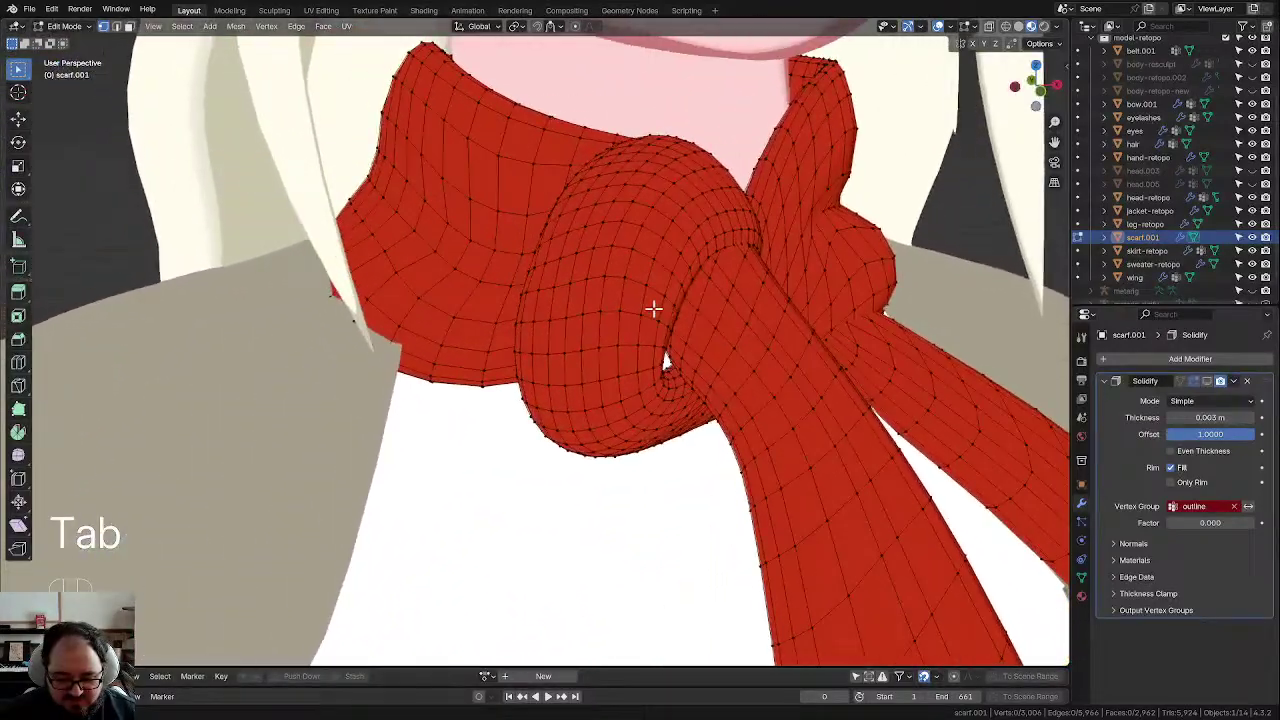
Step: Select two lengthwise edge loops running through the knot in turn to trace their paths, and clear the selection
alt+click(614, 209)
scroll(632, 228, up, 2)
mouse_move(632, 228)
middle_down()
mouse_move(569, 234)
mouse_move(634, 229)
middle_up()
scroll(634, 229, up, 3)
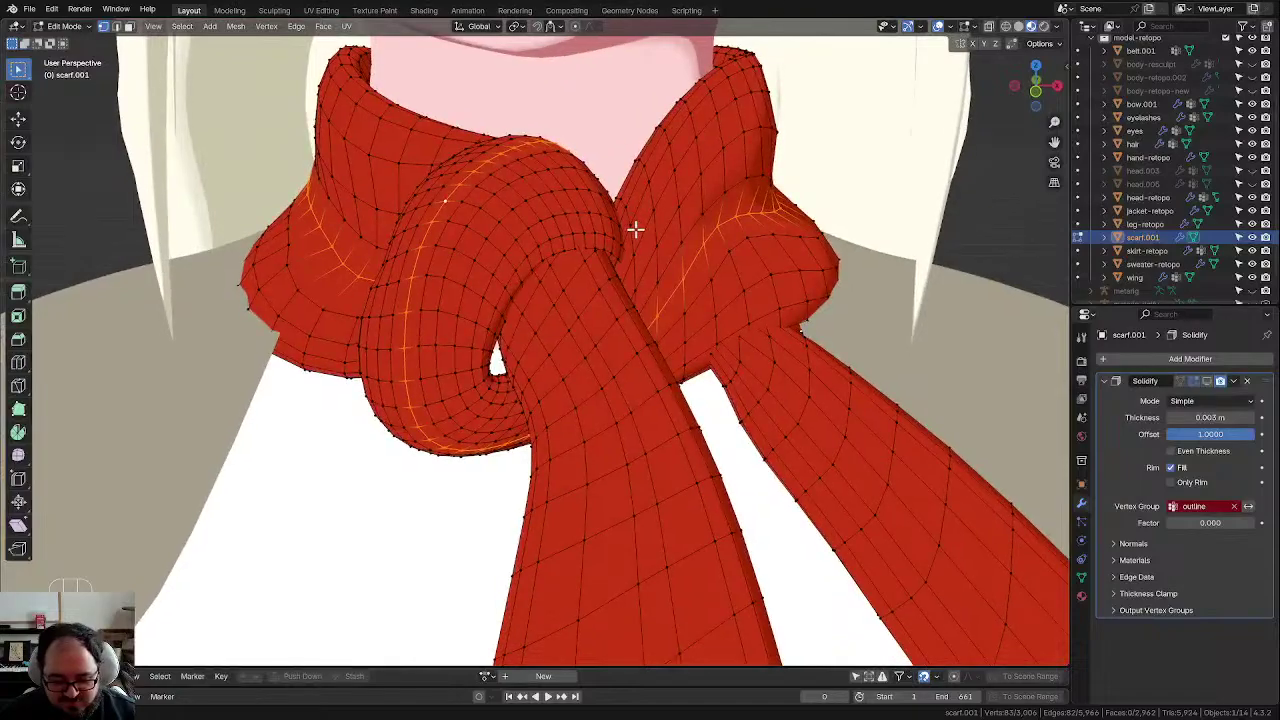
middle_drag(478, 223, 494, 220)
alt+click(595, 197)
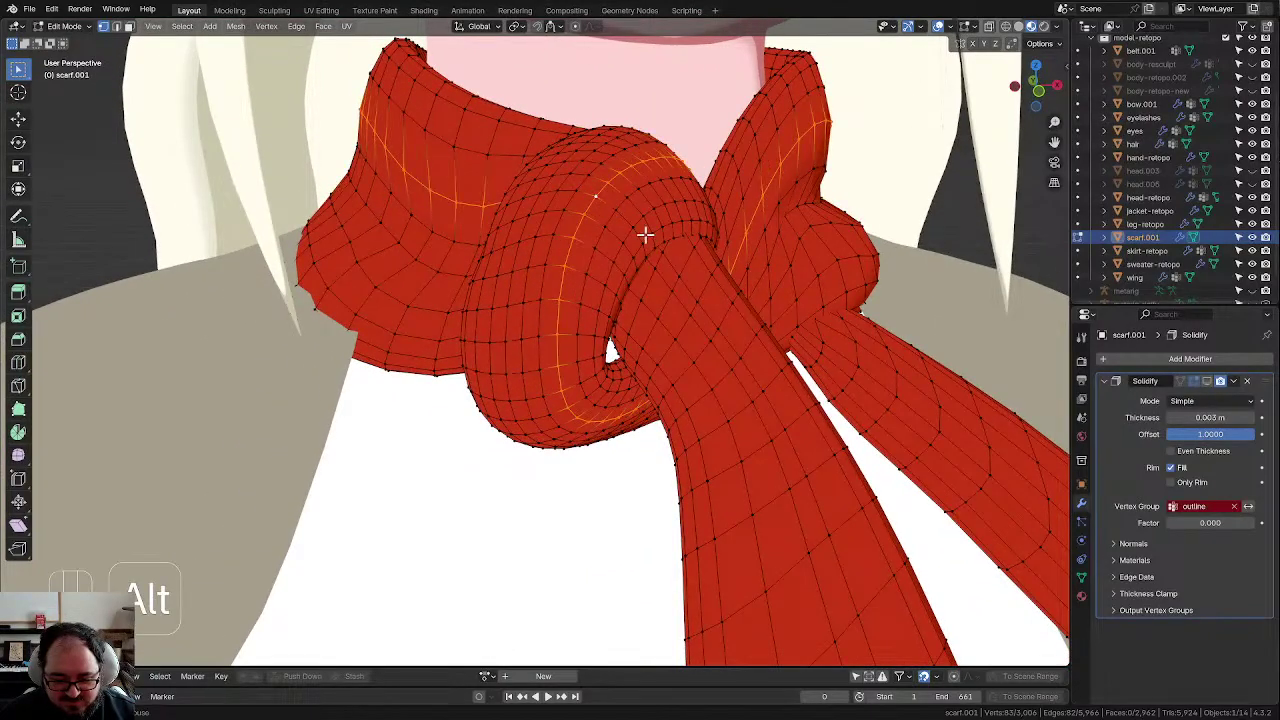
middle_drag(600, 234, 591, 220)
key(alt+a)
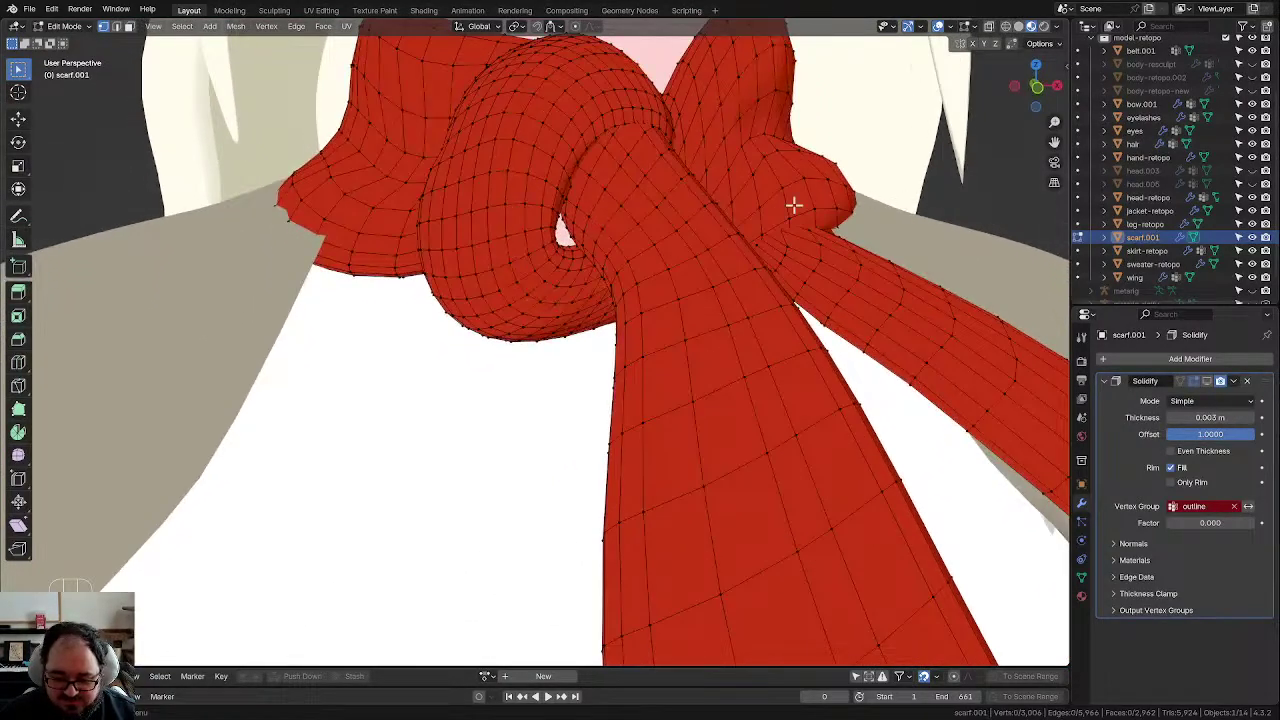
Step: Select the linked geometry of both scarf tails and hide it, exposing the knot and collar
middle_drag(794, 206, 544, 264)
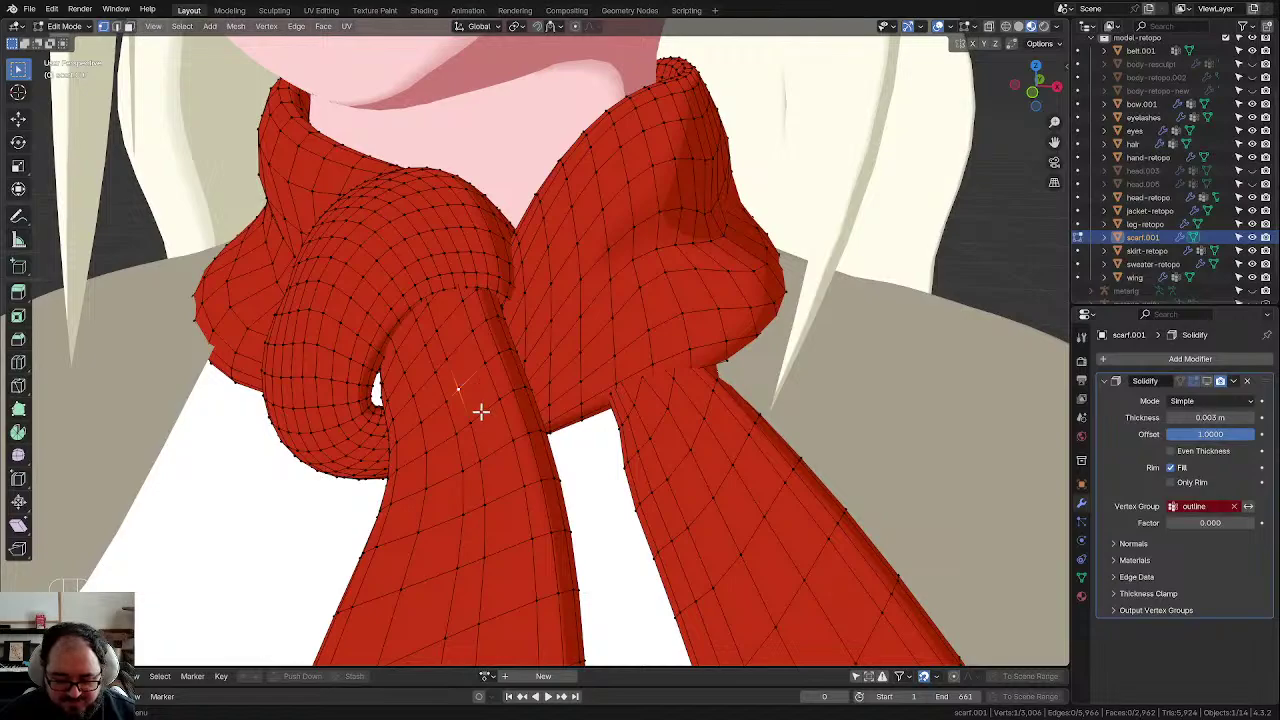
key(l)
key(l)
key(h)
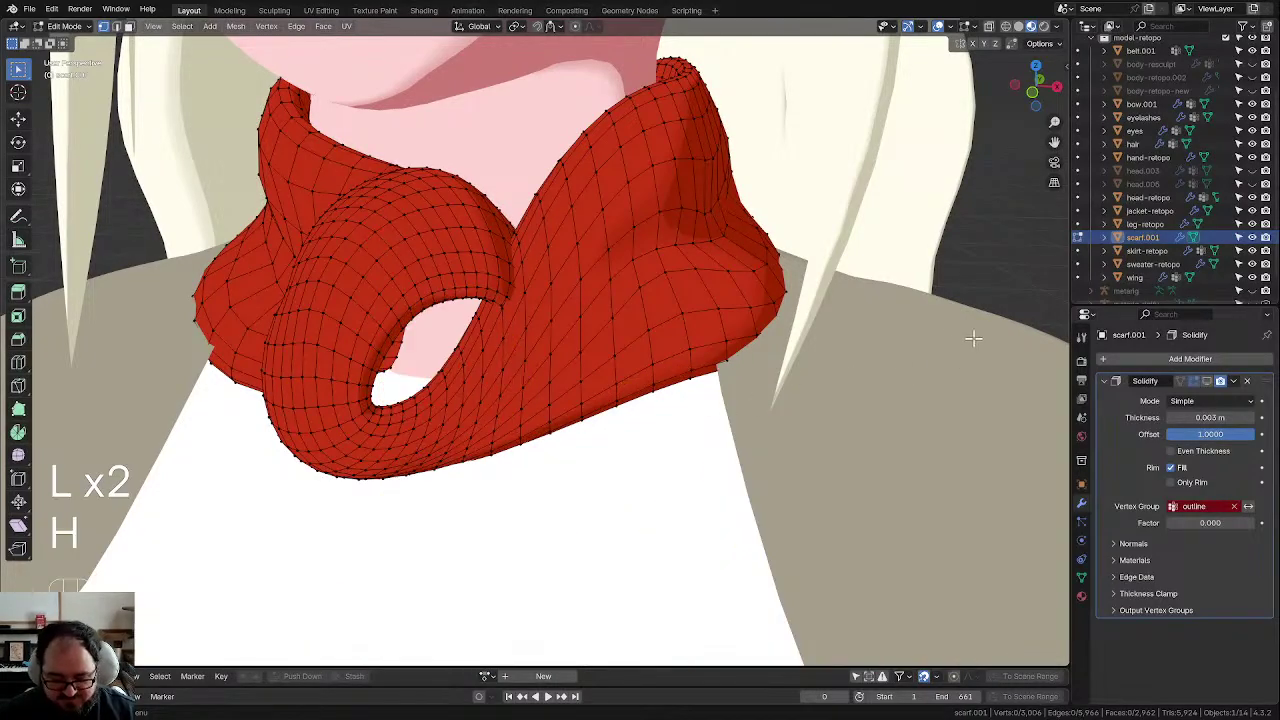
middle_drag(971, 337, 599, 323)
Step: Select the edge loop across the top of the knot and grow the selection twenty times around it
alt+click(535, 283)
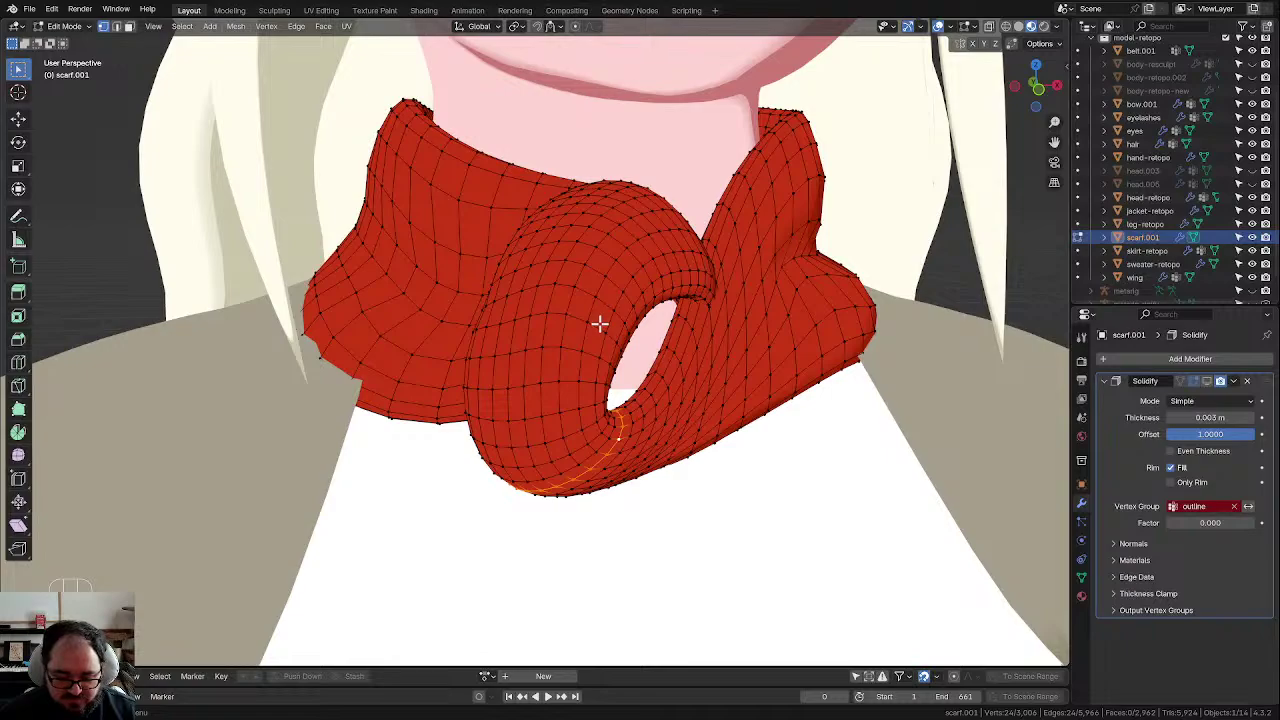
alt+click(624, 206)
key(ctrl+KP_Add)
key(ctrl+KP_Add)
key(ctrl+KP_Add)
key(ctrl+KP_Add)
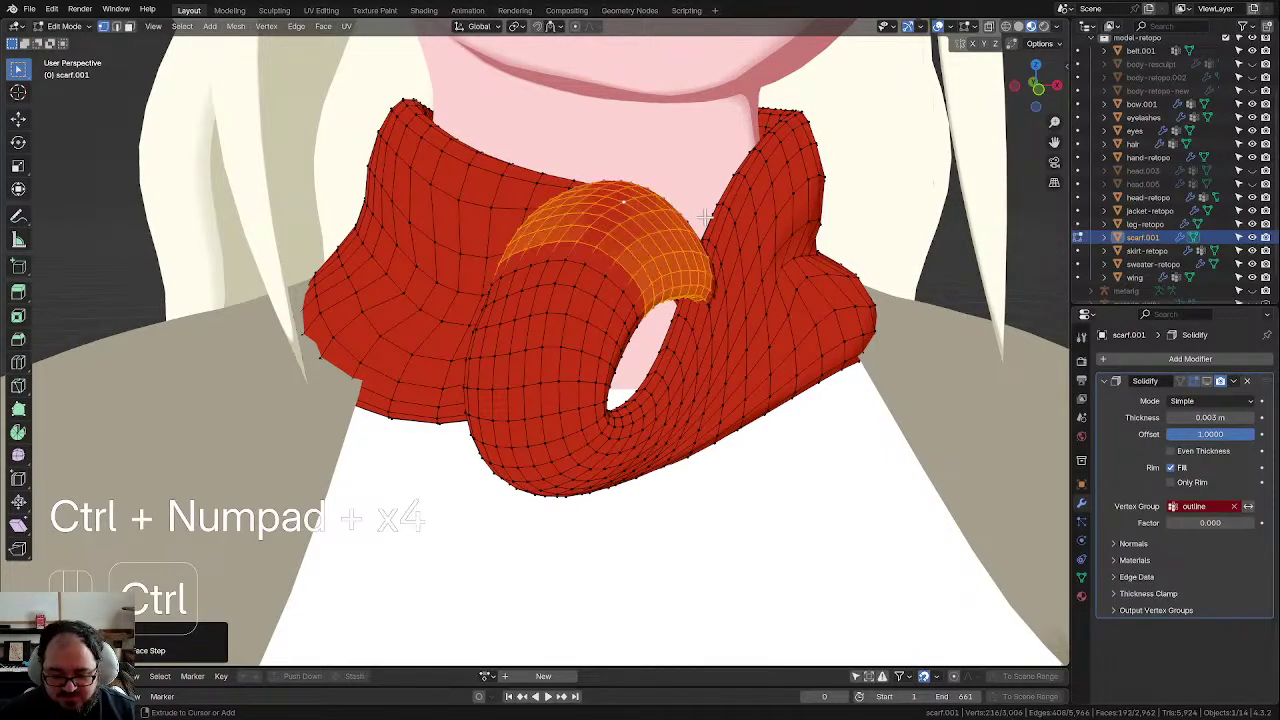
key(ctrl+KP_Add)
key(ctrl+KP_Add)
key(ctrl+KP_Add)
key(ctrl+KP_Add)
key(ctrl+KP_Add)
key(ctrl+KP_Add)
key(ctrl+KP_Add)
key(ctrl+KP_Add)
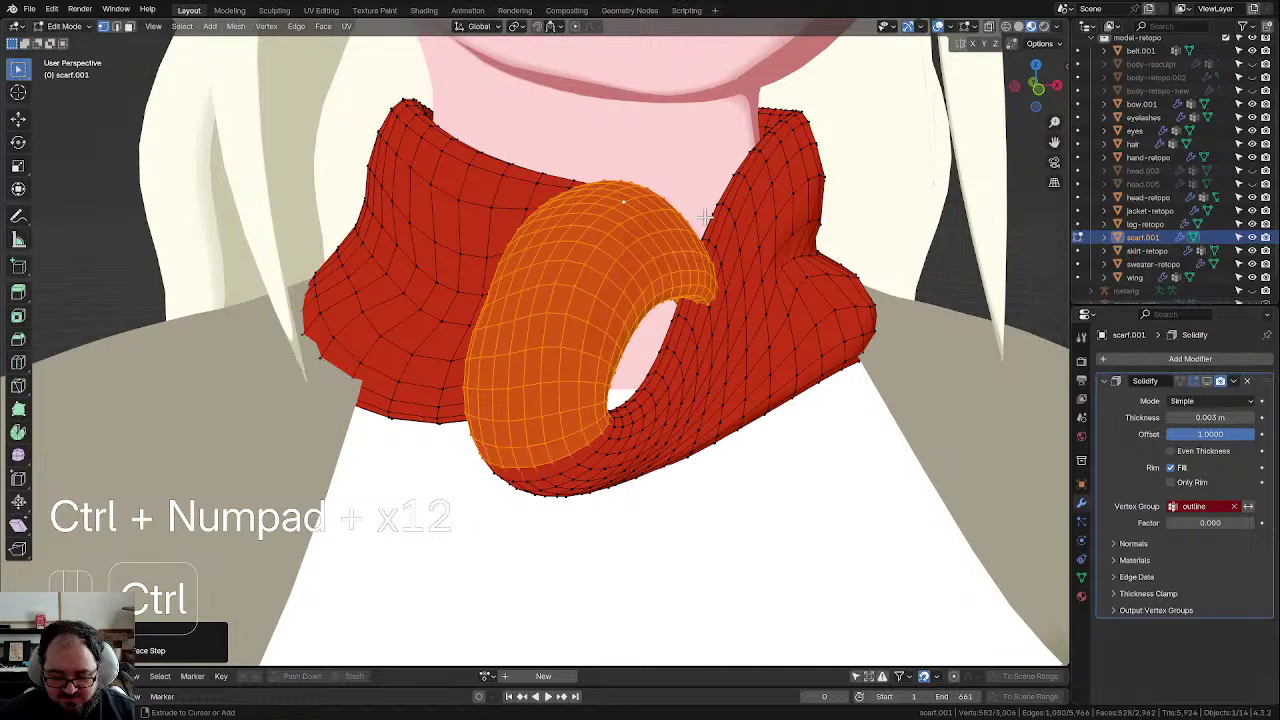
key(ctrl+KP_Add)
key(ctrl+KP_Add)
key(ctrl+KP_Add)
key(ctrl+KP_Add)
key(ctrl+KP_Add)
key(ctrl+KP_Add)
key(ctrl+KP_Add)
key(ctrl+KP_Add)
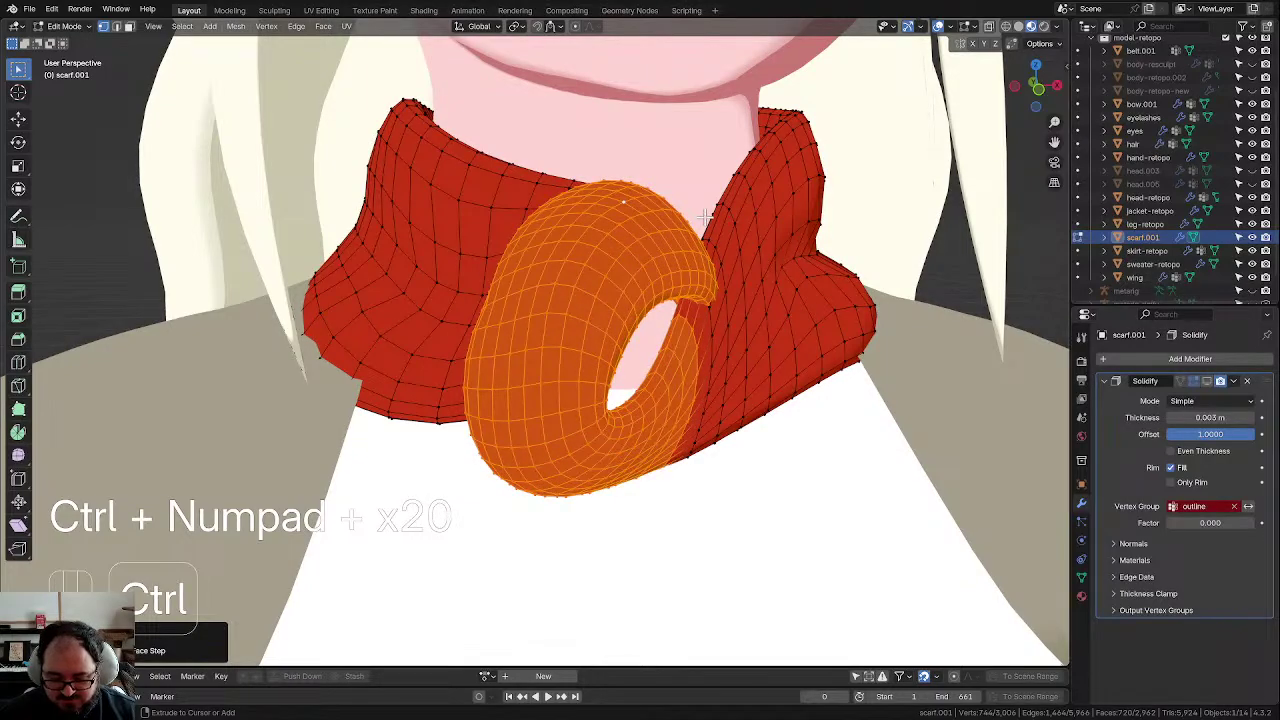
Step: Try Un-Subdivide on the selected knot region and compare the scarf's shape outside Edit Mode
mouse_move(687, 273)
middle_down()
mouse_move(677, 269)
mouse_move(700, 277)
mouse_move(665, 272)
middle_up()
scroll(603, 276, up, 2)
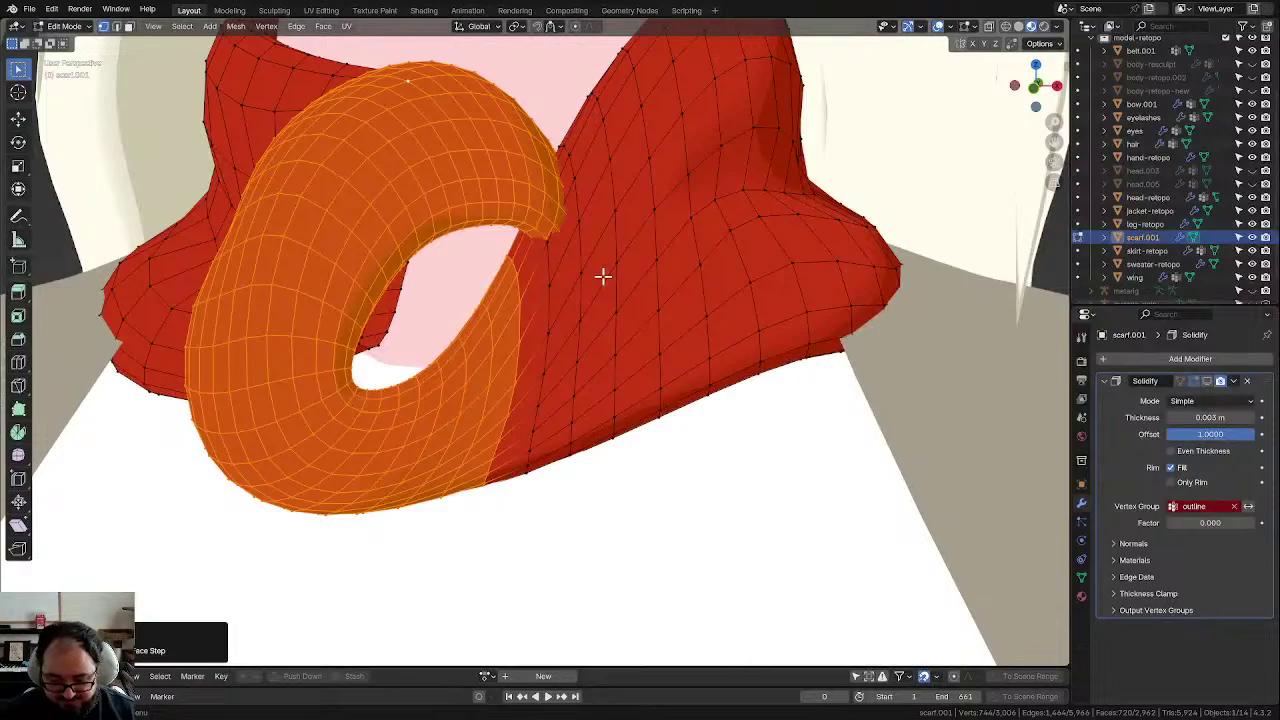
scroll(592, 306, down, 2)
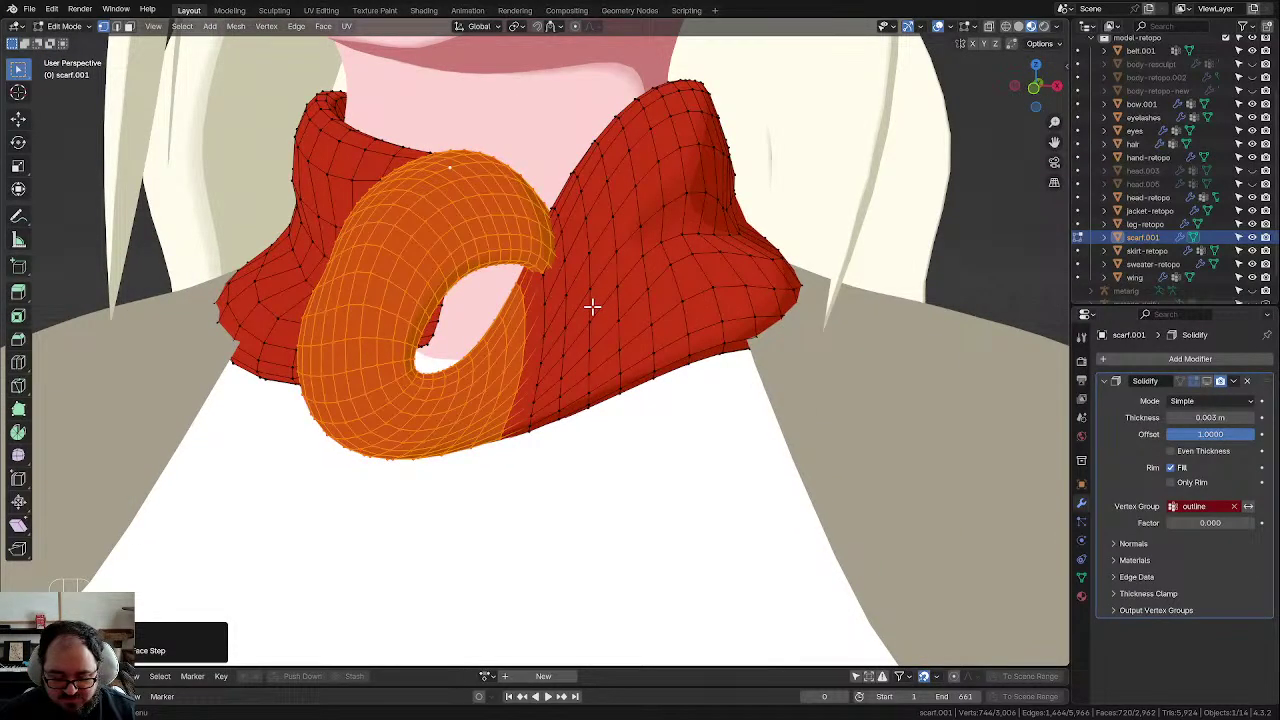
middle_drag(592, 306, 603, 310)
click(296, 26)
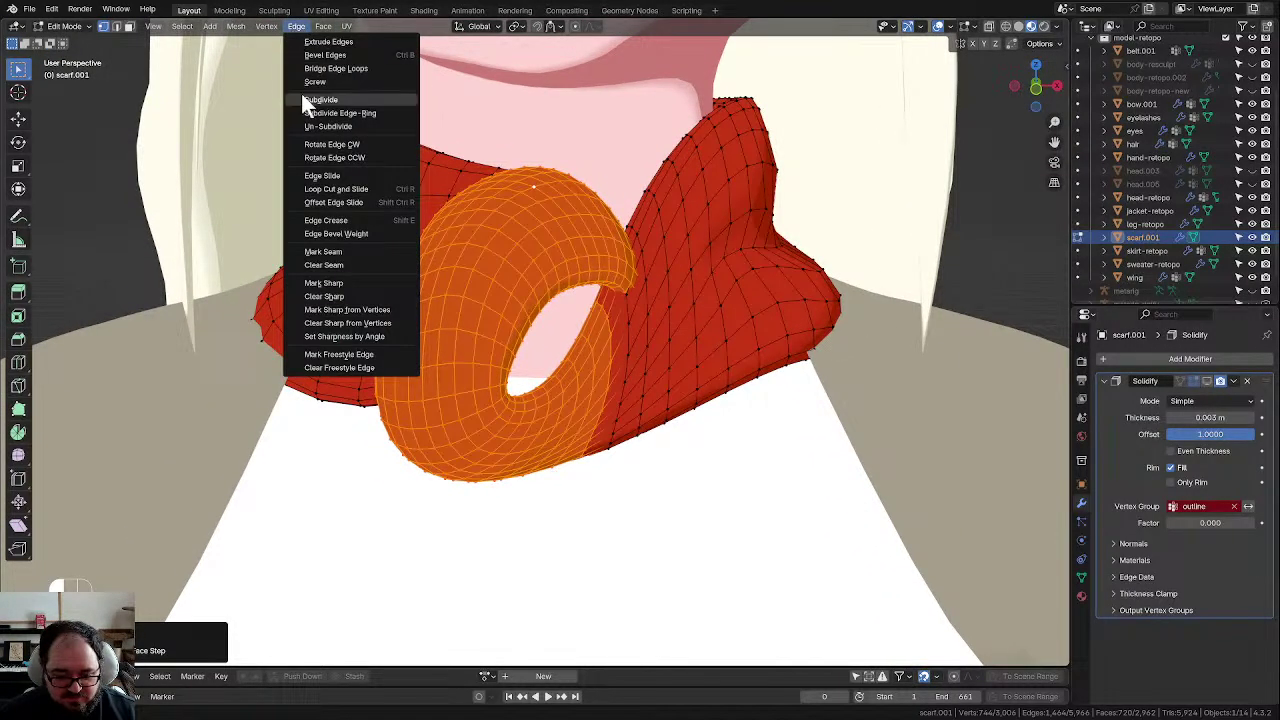
click(320, 124)
click(609, 330)
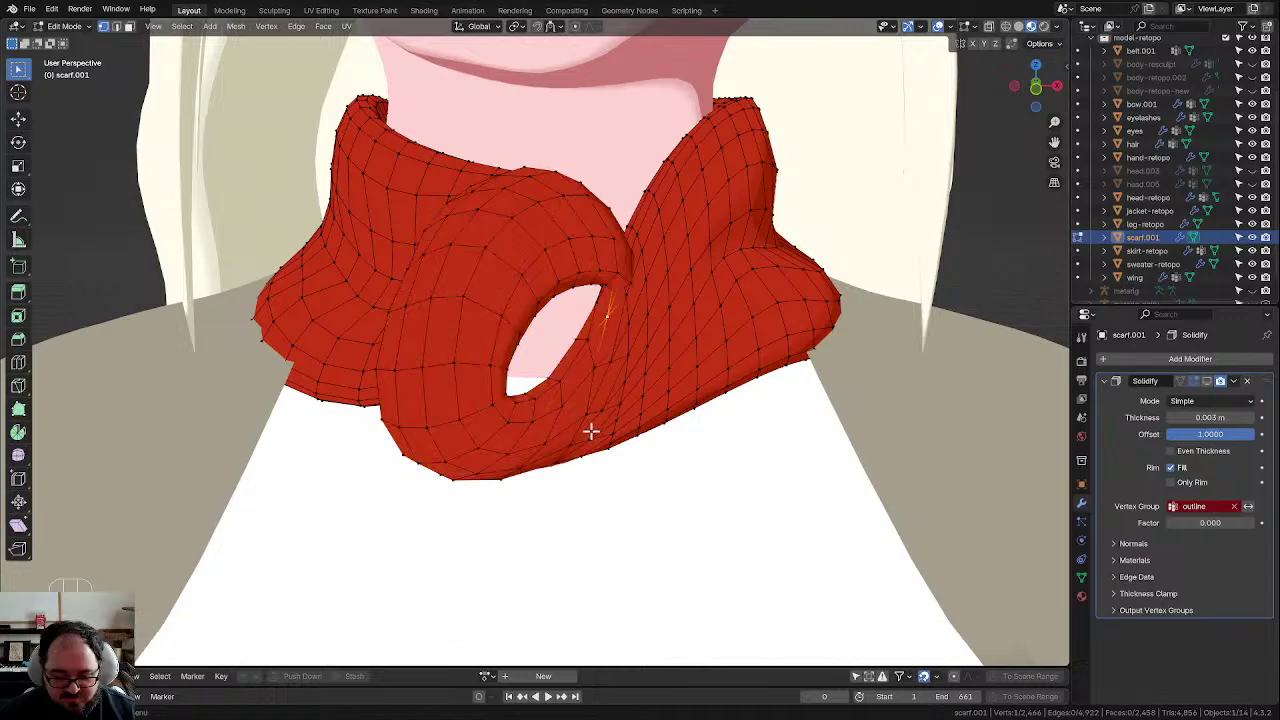
scroll(602, 372, down, 3)
key(Tab)
scroll(600, 376, up, 4)
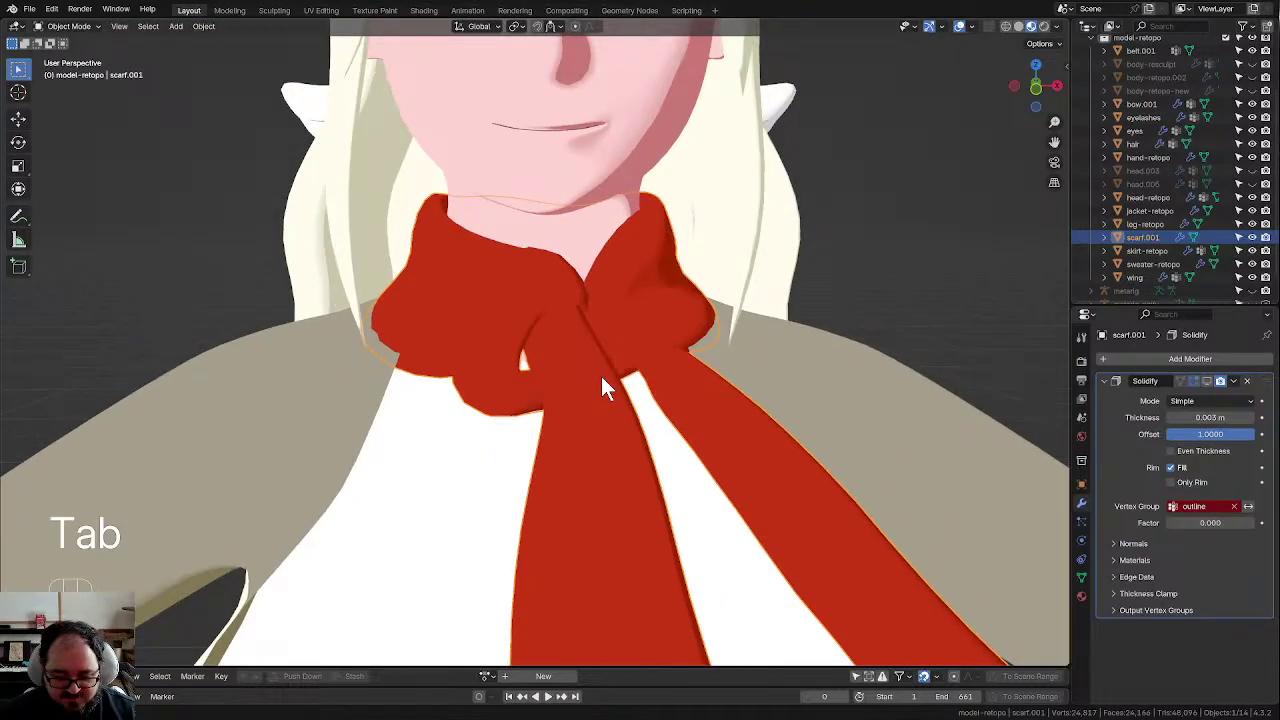
scroll(612, 376, down, 3)
key(Tab)
scroll(604, 372, up, 4)
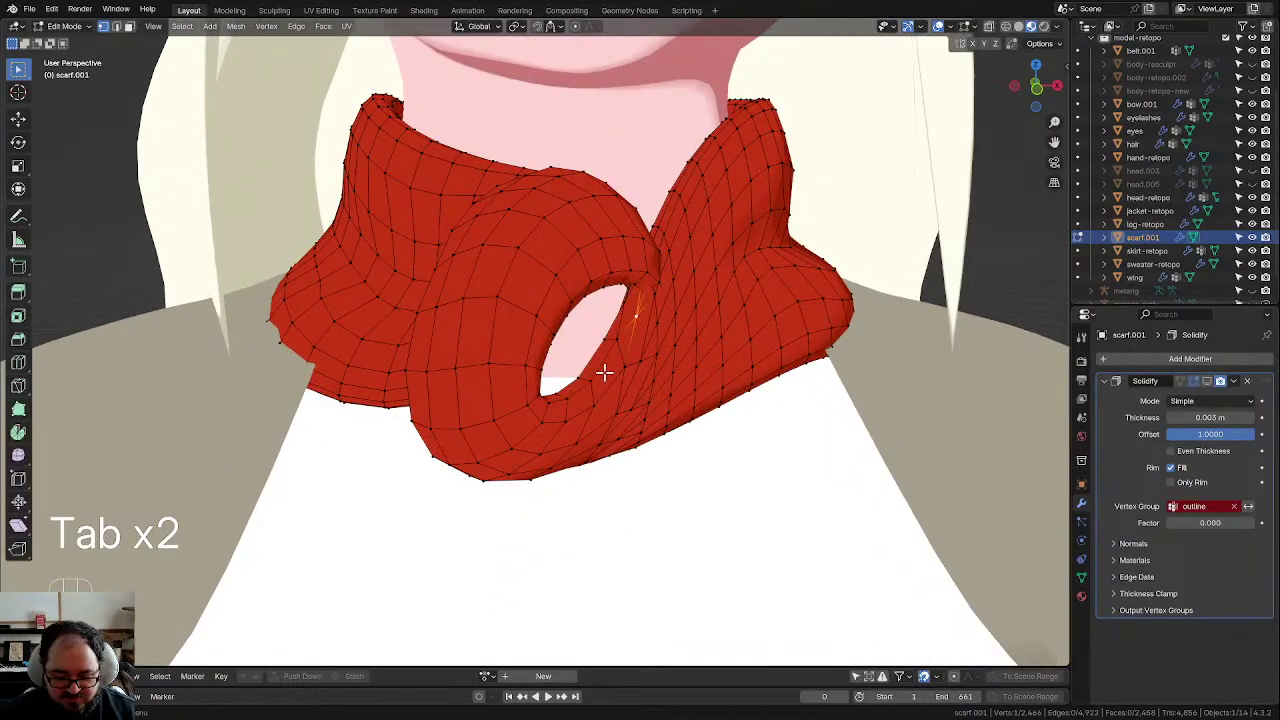
Step: Undo the Un-Subdivide on the knot together with its grown selection
key(ctrl+z)
key(ctrl+z)
key(ctrl+z)
key(ctrl+z)
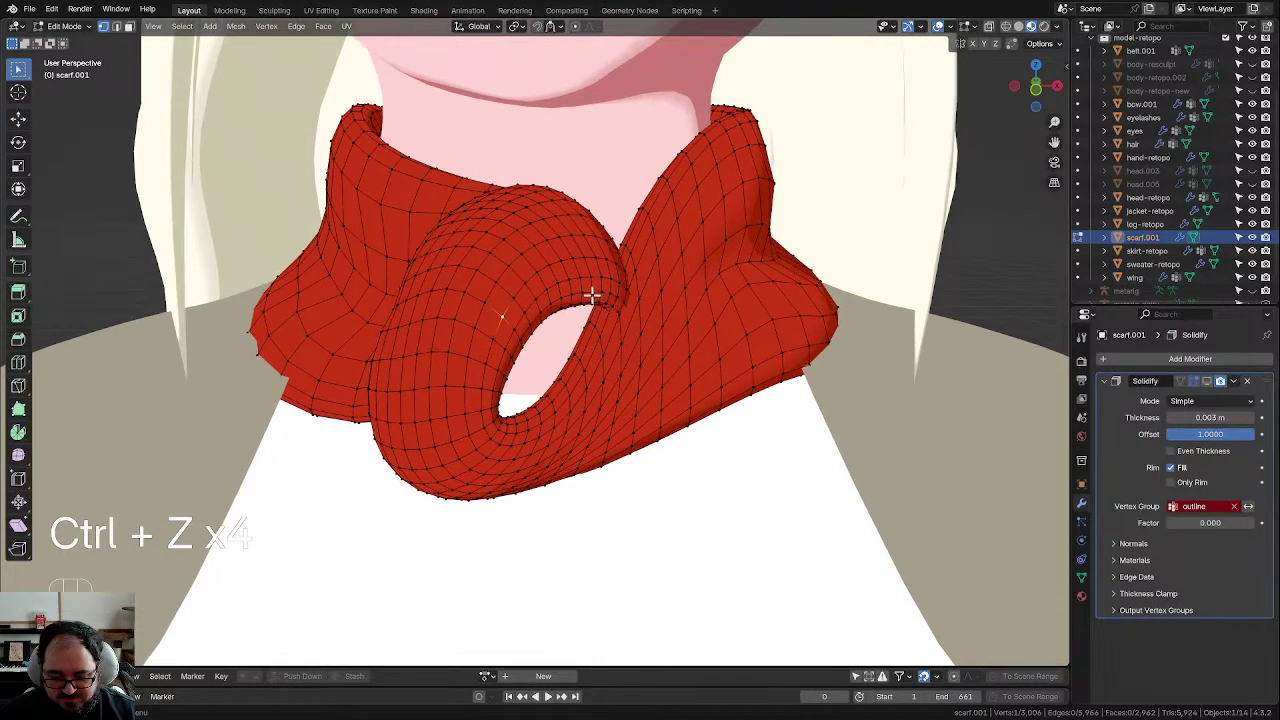
Step: Select four alternating edge loops across the upper front of the knot and dissolve their edges
alt+click(596, 264)
middle_drag(604, 253, 574, 251)
scroll(572, 251, up, 2)
shift+middle_drag(560, 251, 441, 288)
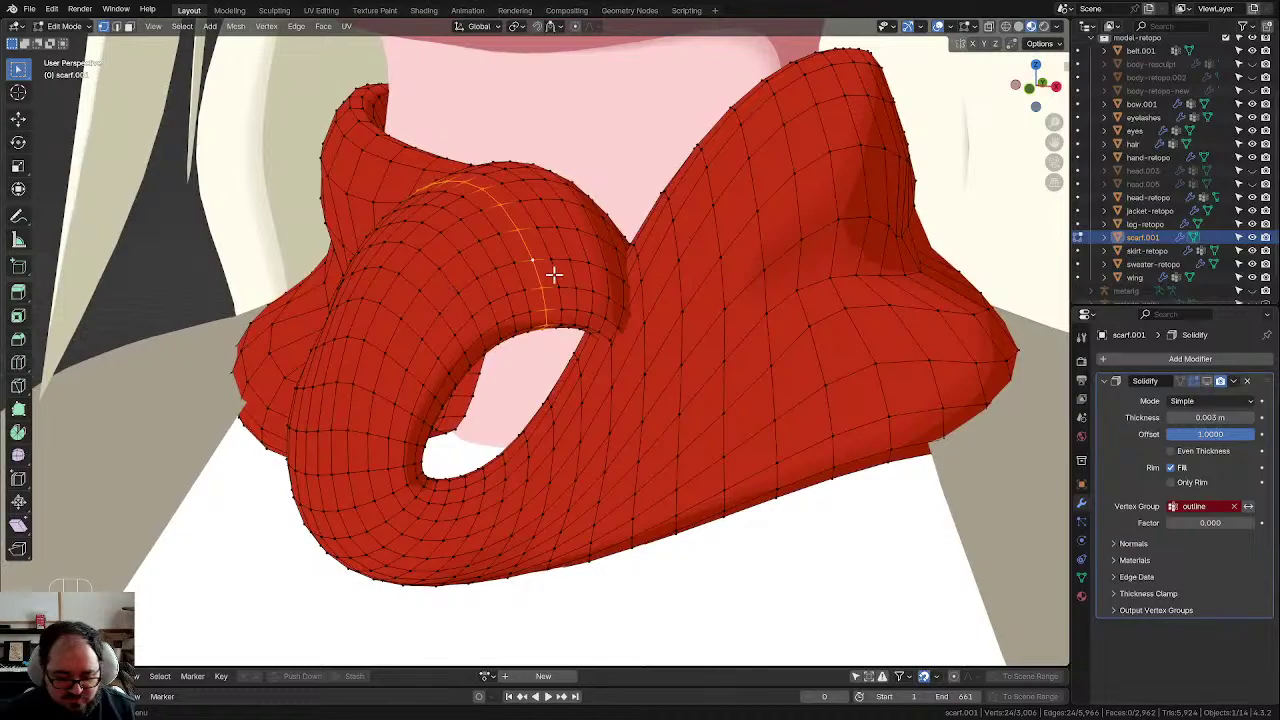
alt+click(603, 258)
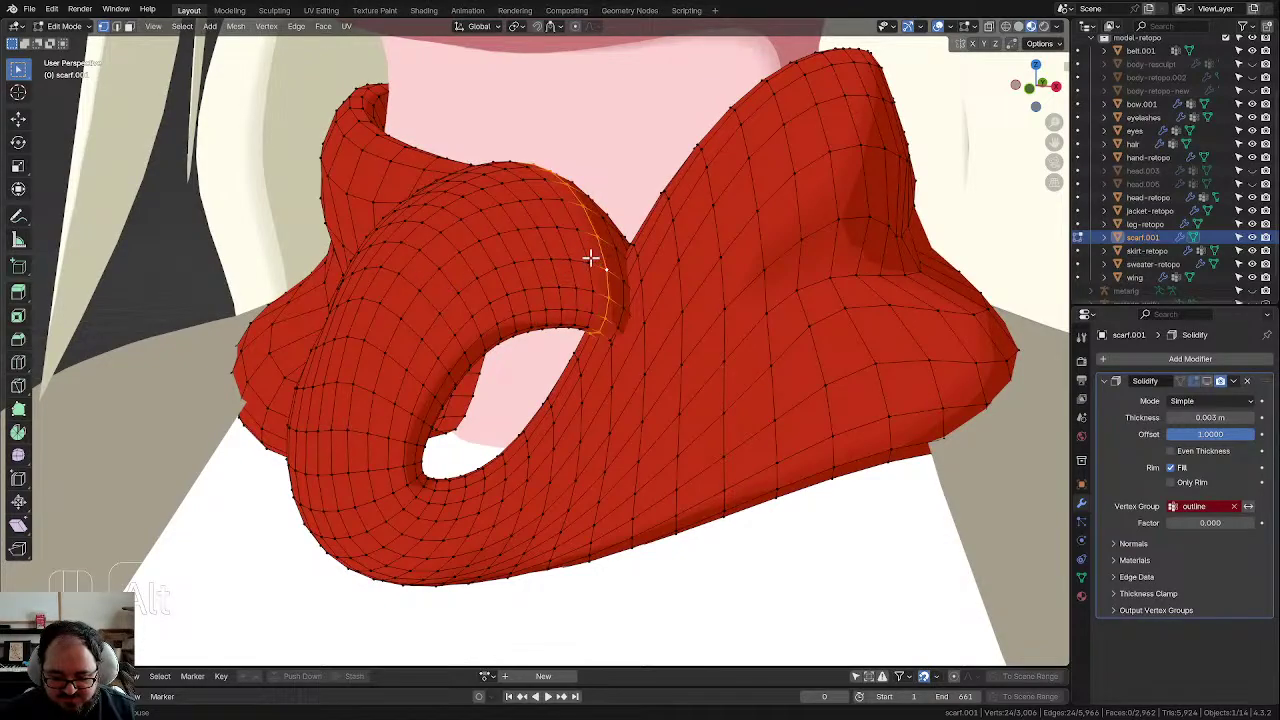
alt+shift+click(551, 251)
alt+shift+click(530, 248)
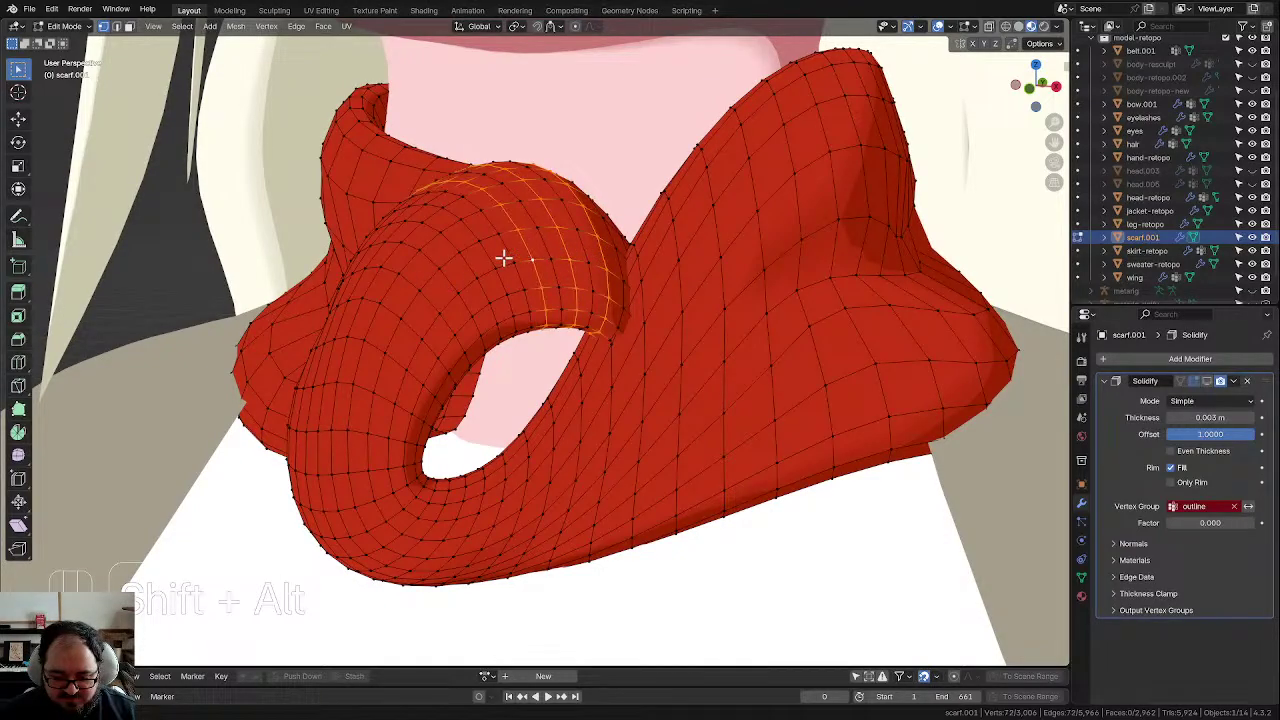
alt+shift+click(493, 261)
key(x)
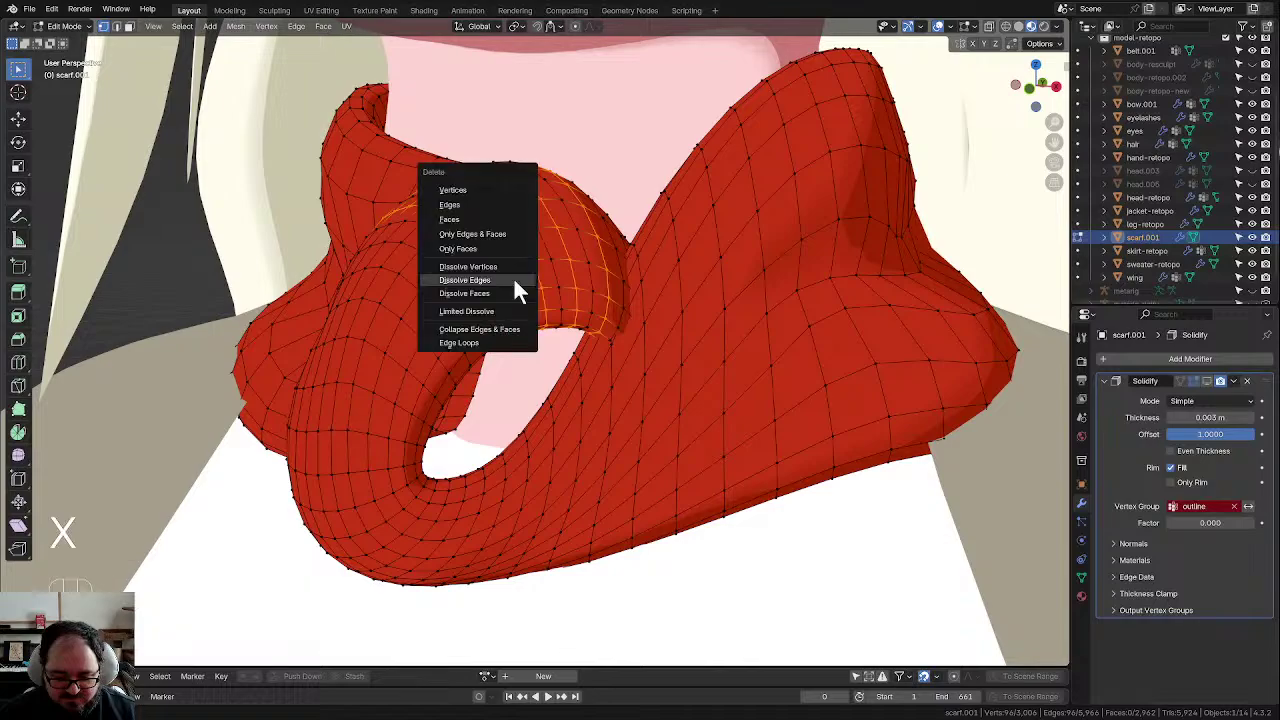
click(517, 285)
Step: Select the next alternate edge loop across the knot, further along its curve, and dissolve its edges
middle_drag(517, 291, 535, 290)
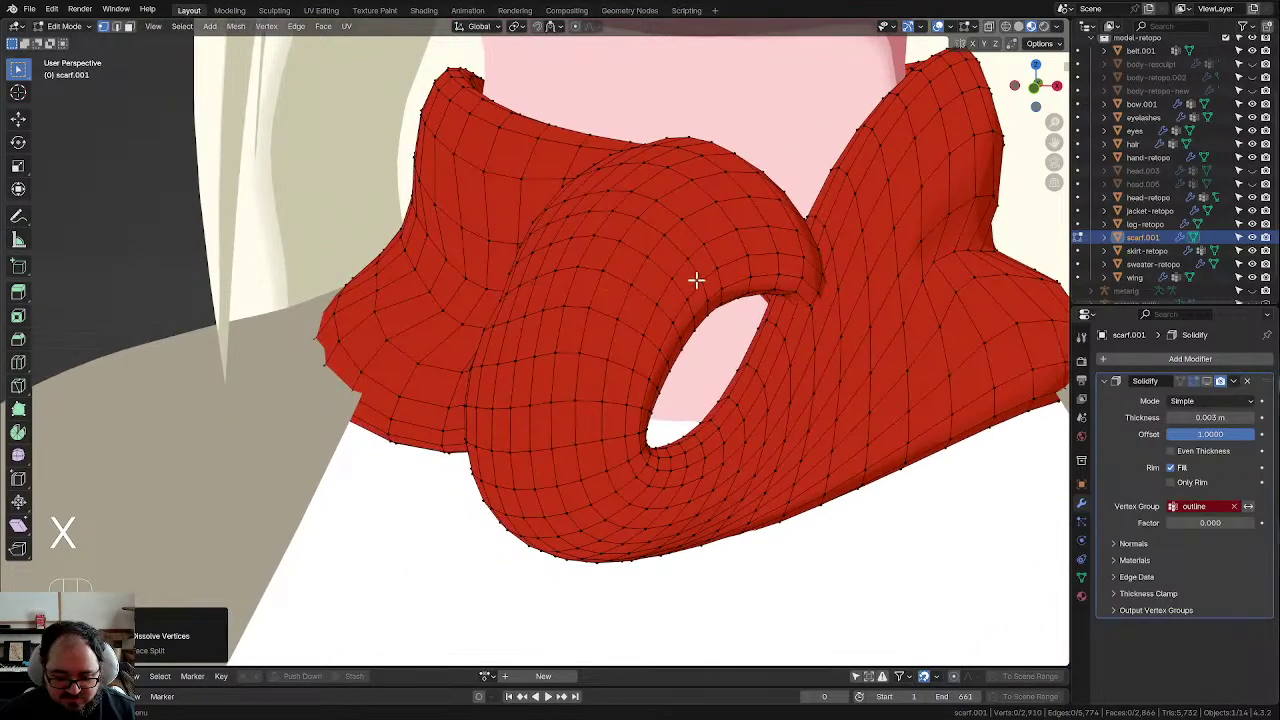
alt+click(626, 214)
key(x)
click(628, 222)
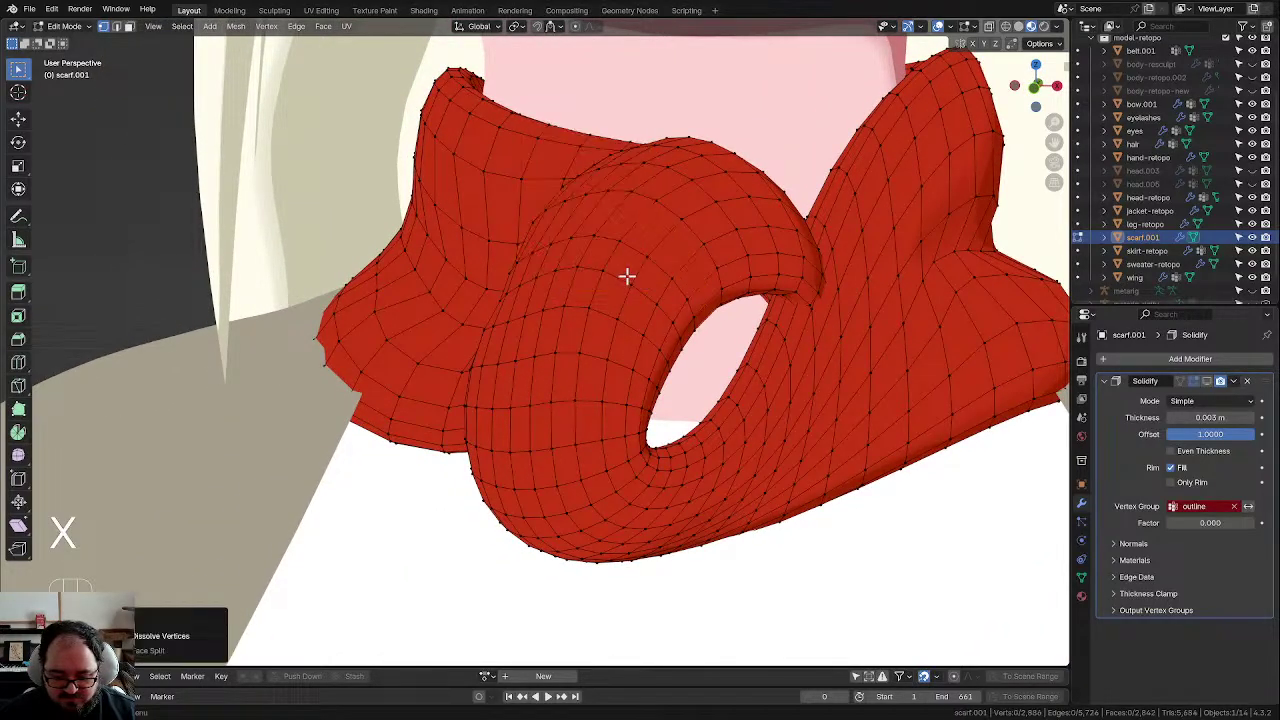
Step: Select the next two alternate edge loops further down the scarf knot's curve one by one and dissolve their edges
alt+click(590, 268)
key(x)
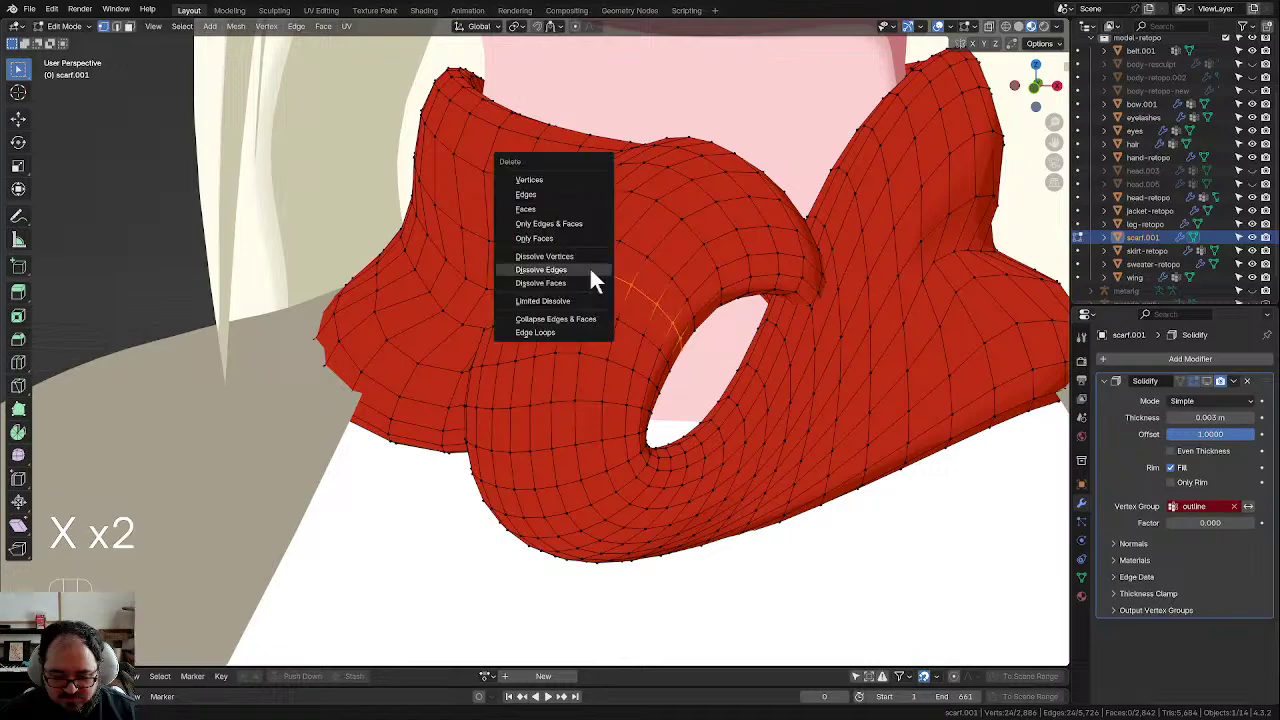
click(594, 278)
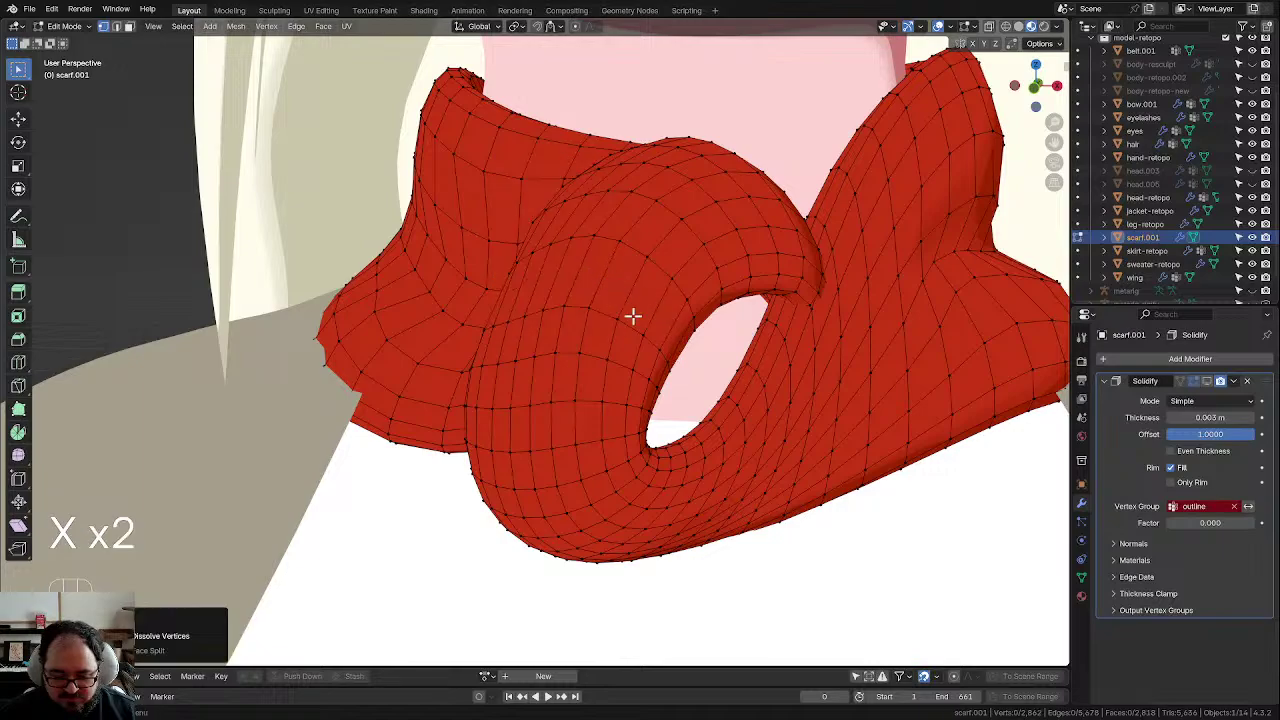
alt+click(586, 357)
key(x)
click(594, 366)
Step: Leave Edit Mode, clear the selection and examine the scarf's neck wrap and simplified knot up close
scroll(666, 380, down, 5)
key(Tab)
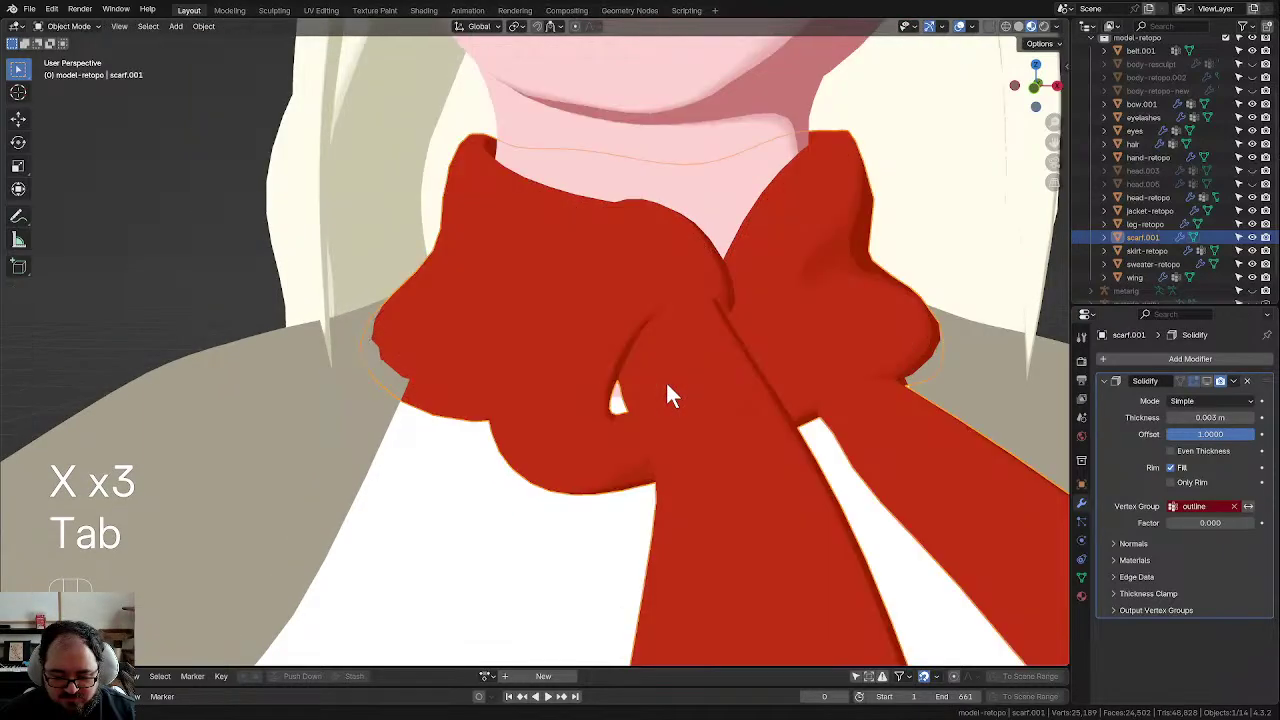
scroll(667, 383, down, 3)
click(860, 254)
scroll(886, 292, down, 2)
click(887, 297)
scroll(782, 308, up, 2)
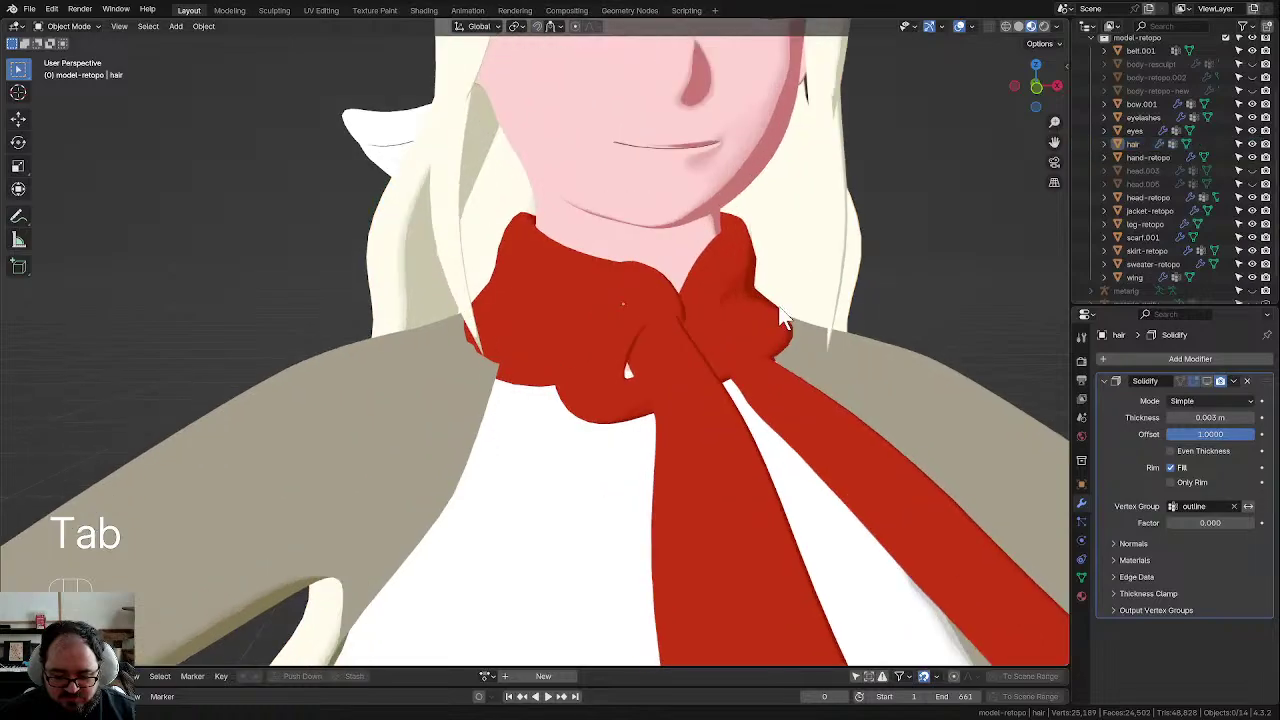
scroll(720, 322, up, 4)
scroll(705, 322, down, 2)
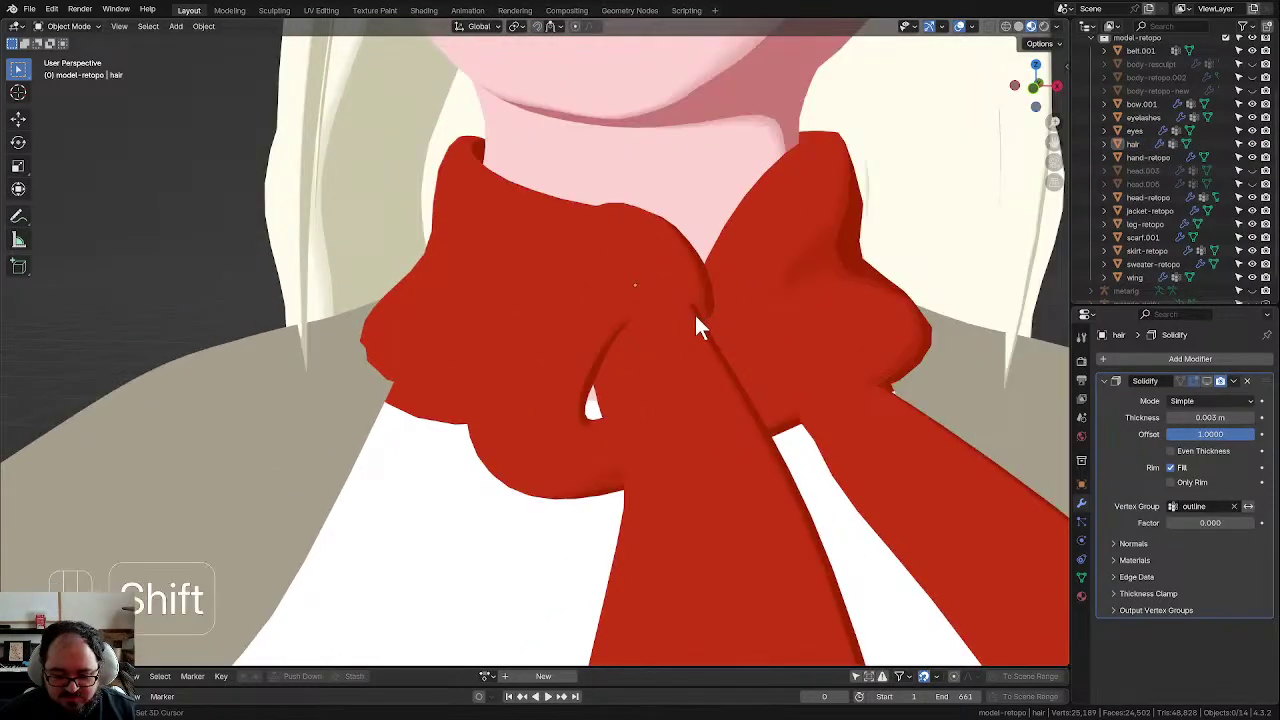
shift+middle_drag(697, 321, 667, 243)
scroll(643, 360, up, 4)
Step: Check the whole character from the front with nothing selected, and save the file
scroll(643, 364, down, 6)
scroll(661, 325, down, 2)
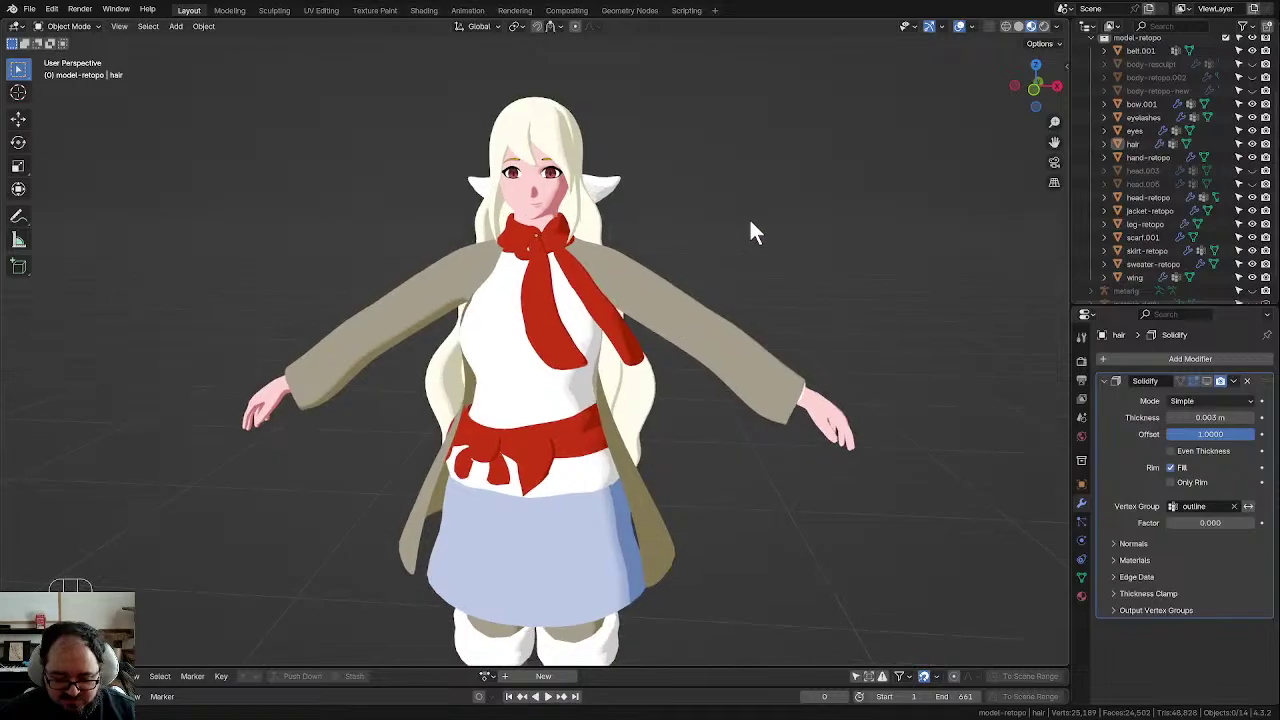
scroll(711, 232, up, 1)
scroll(711, 230, down, 3)
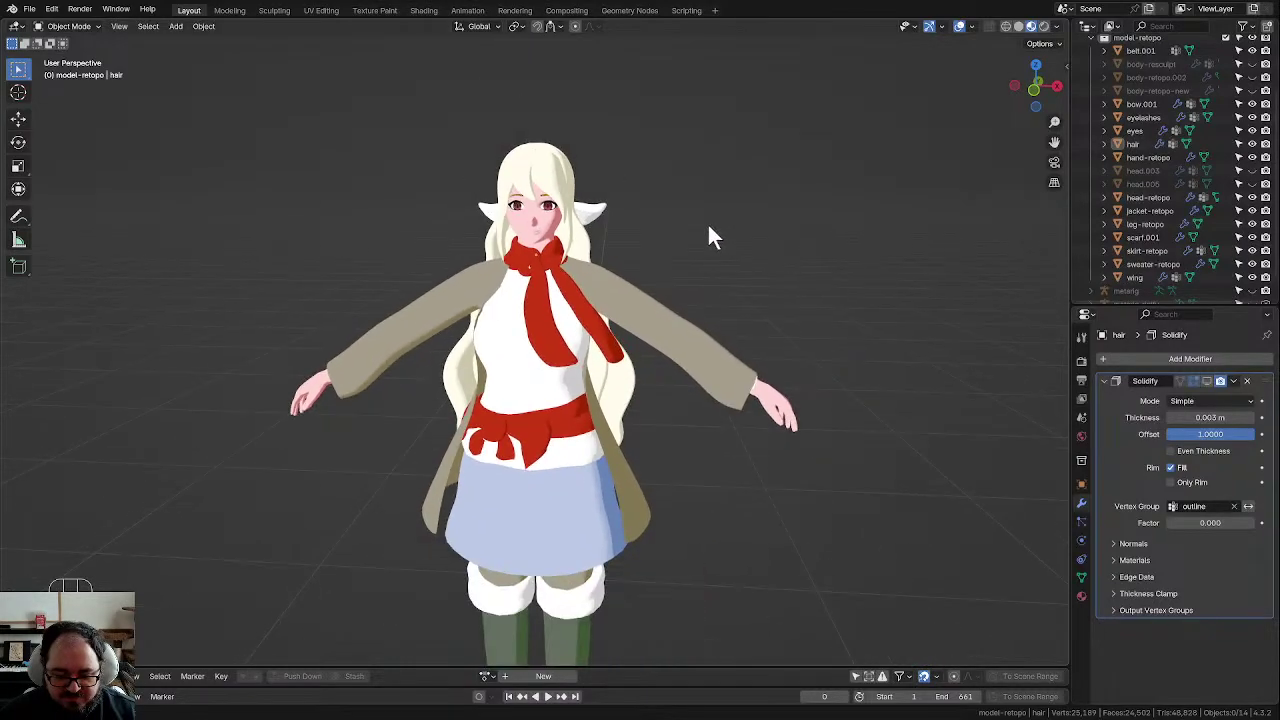
shift+middle_drag(705, 228, 717, 251)
scroll(729, 250, up, 2)
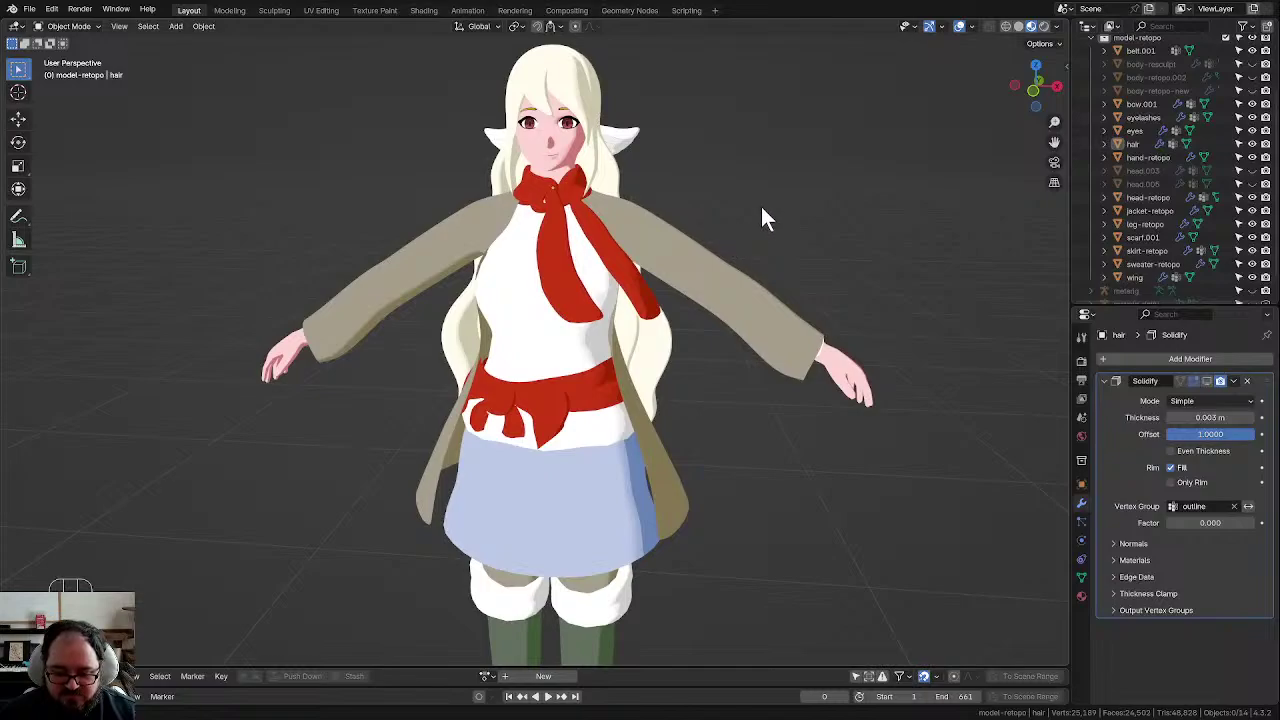
click(573, 255)
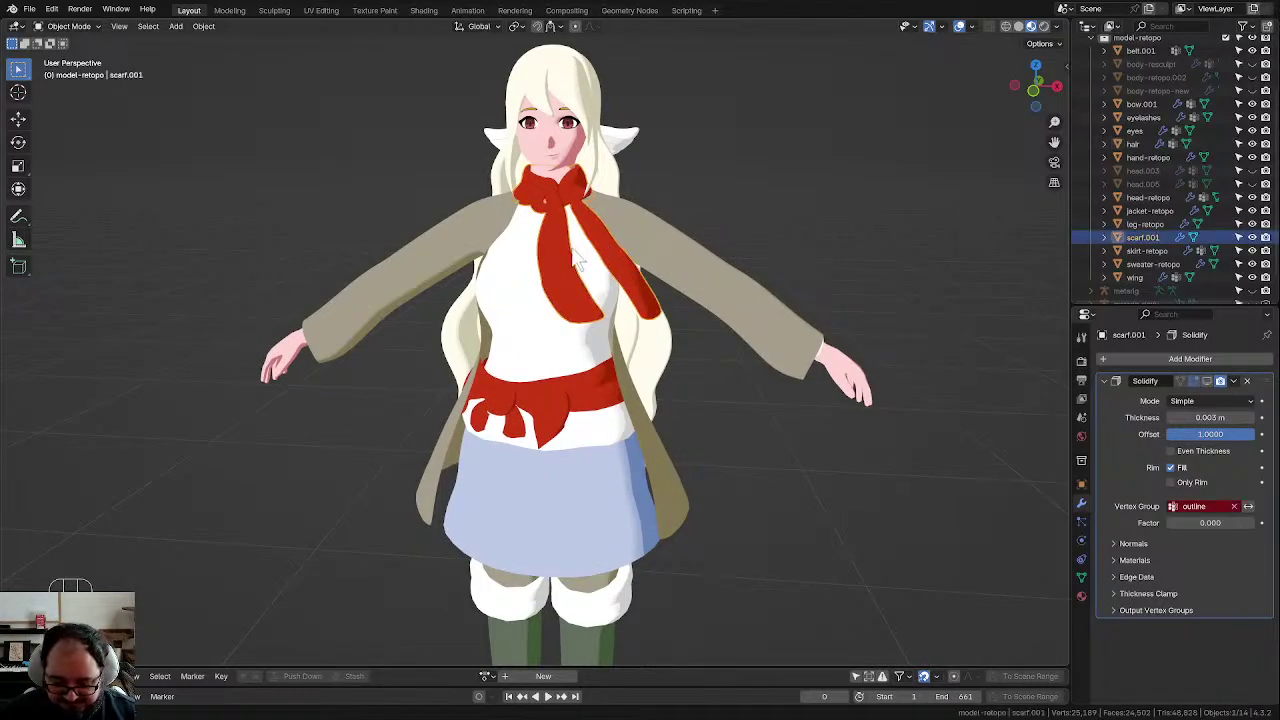
click(729, 195)
scroll(706, 275, down, 2)
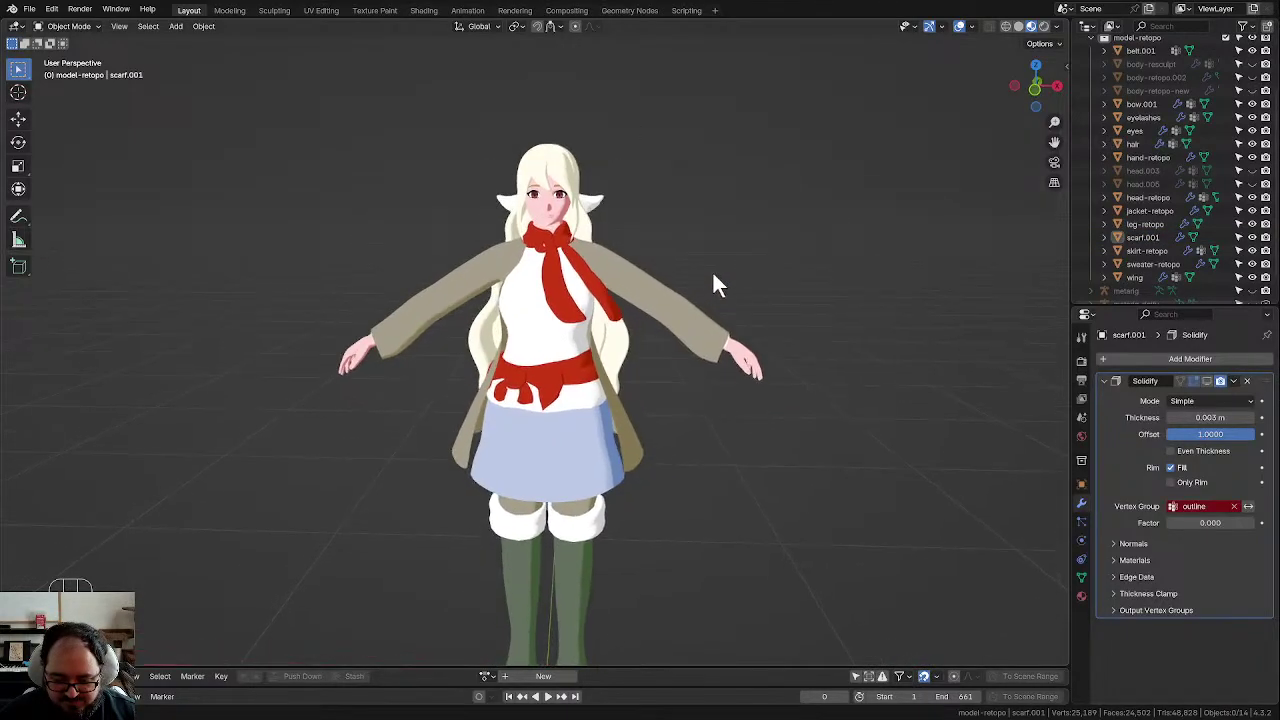
scroll(709, 283, up, 1)
middle_drag(709, 271, 708, 274)
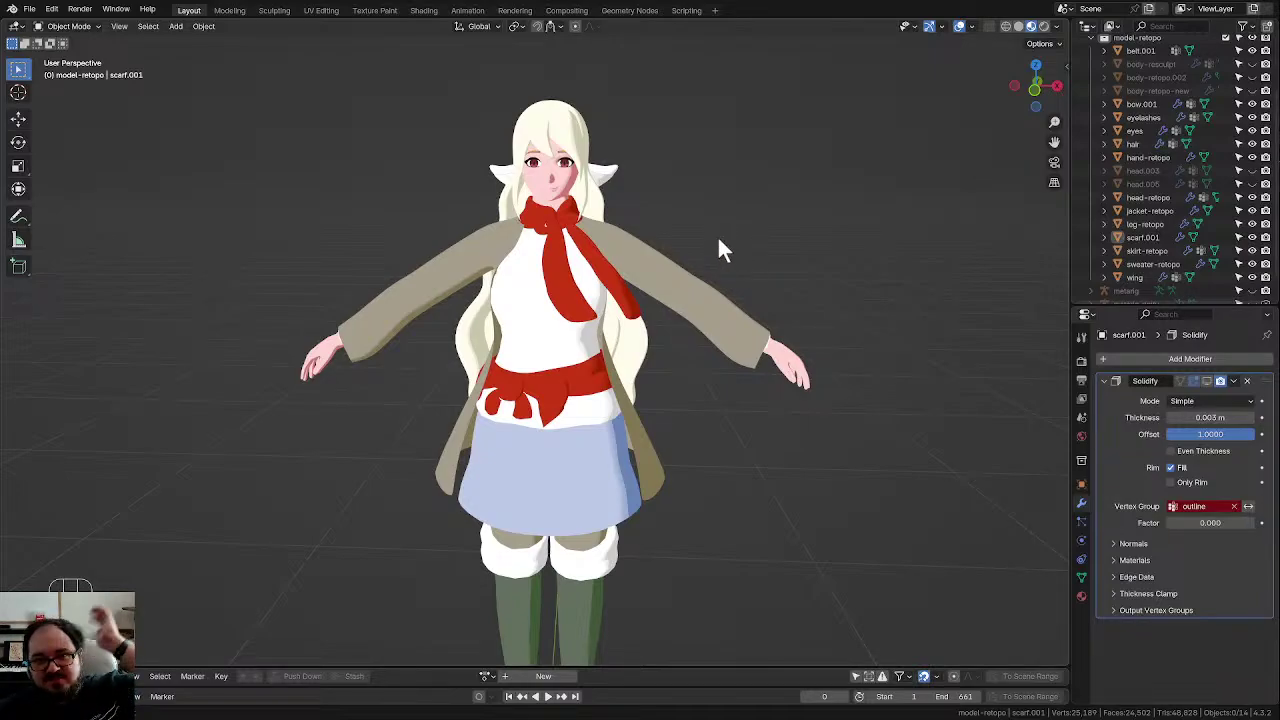
scroll(714, 240, up, 1)
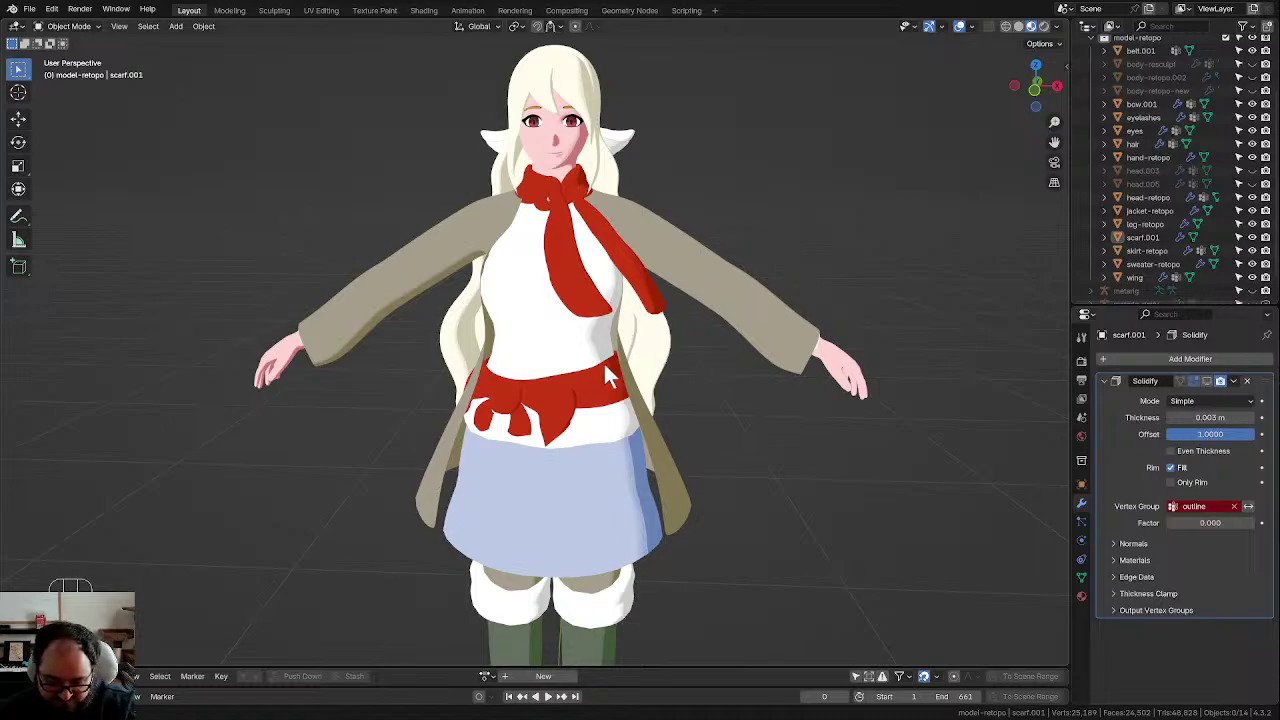
scroll(718, 270, down, 3)
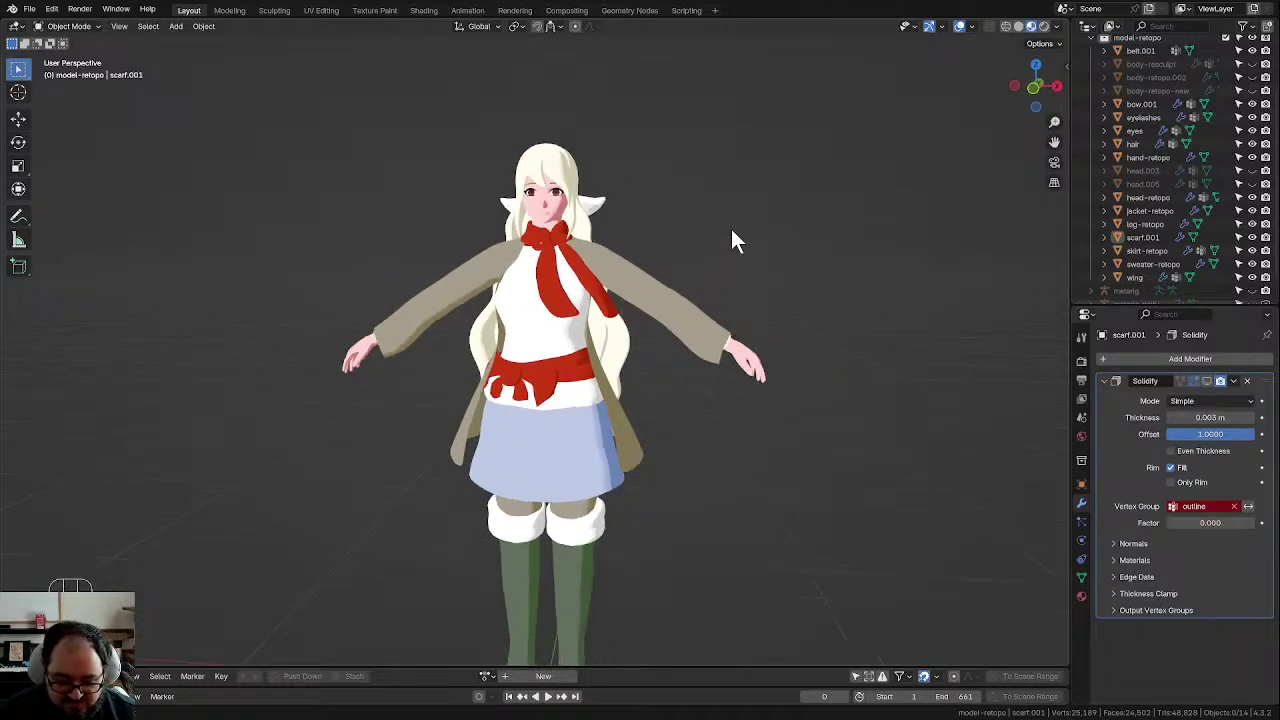
key(ctrl+s)
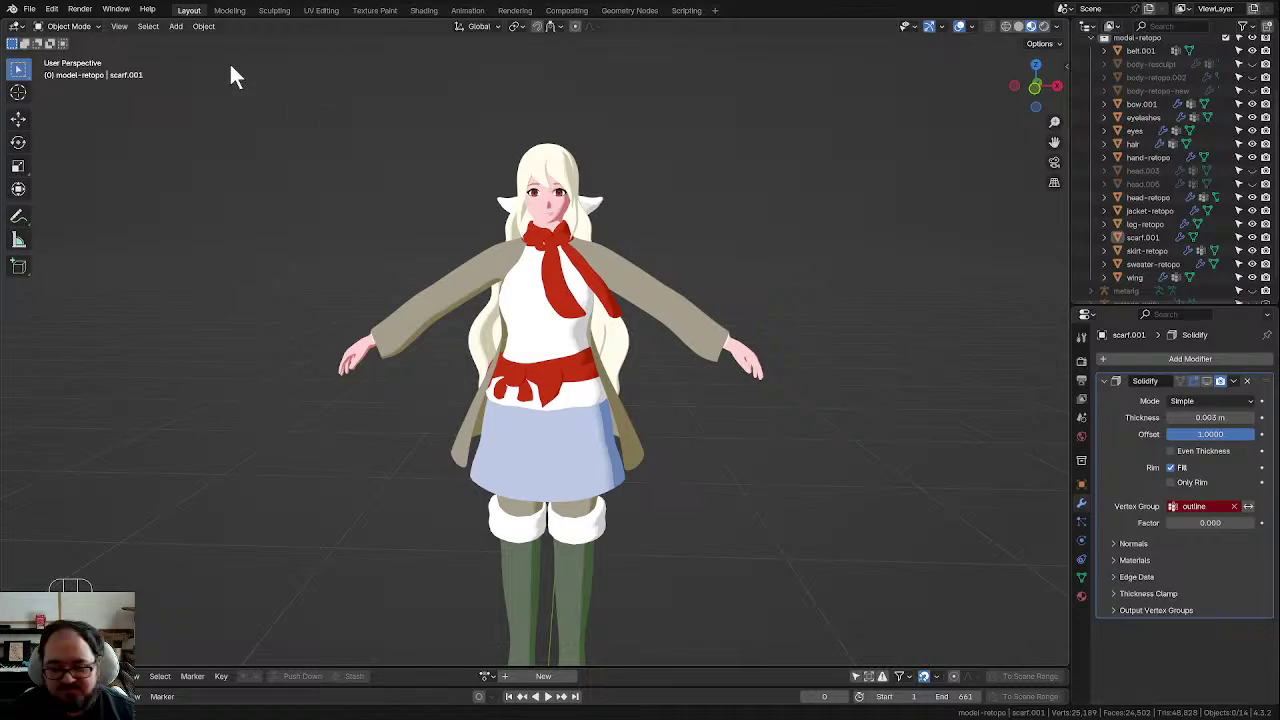
Step: Open the sweater-retopo mesh in Edit Mode and show it as wireframe from the front
middle_drag(603, 189, 632, 272)
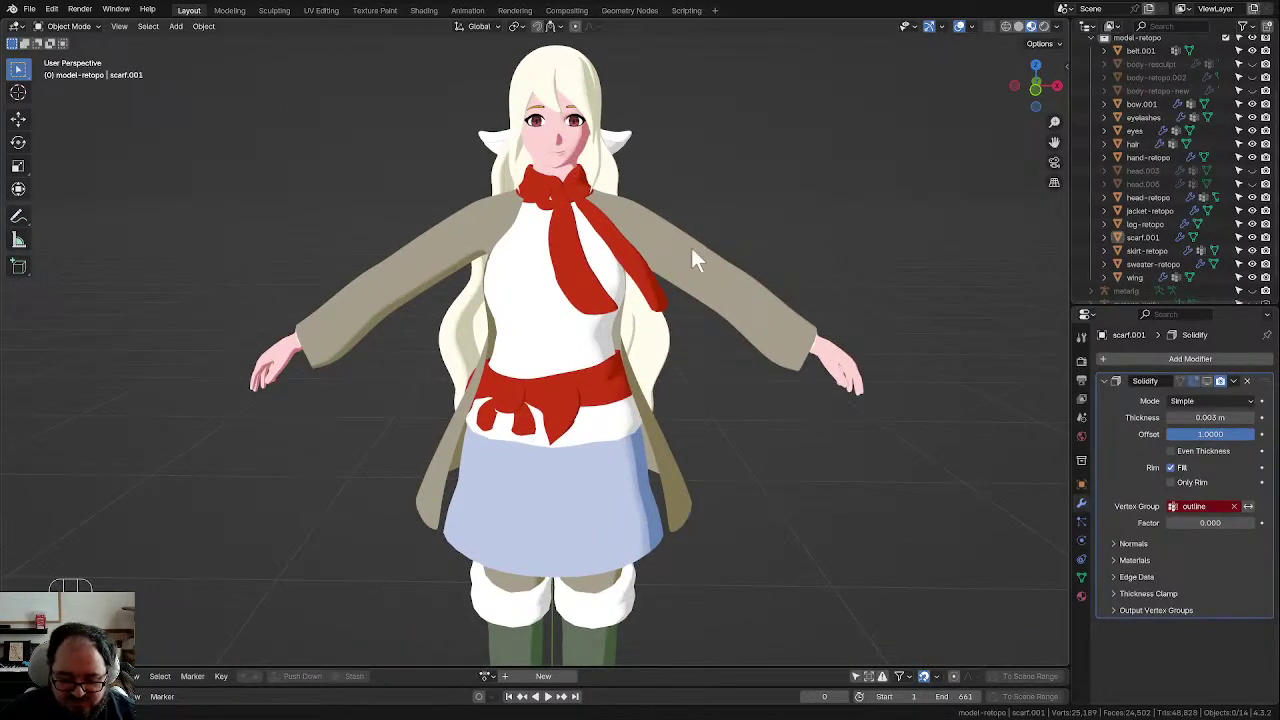
click(704, 278)
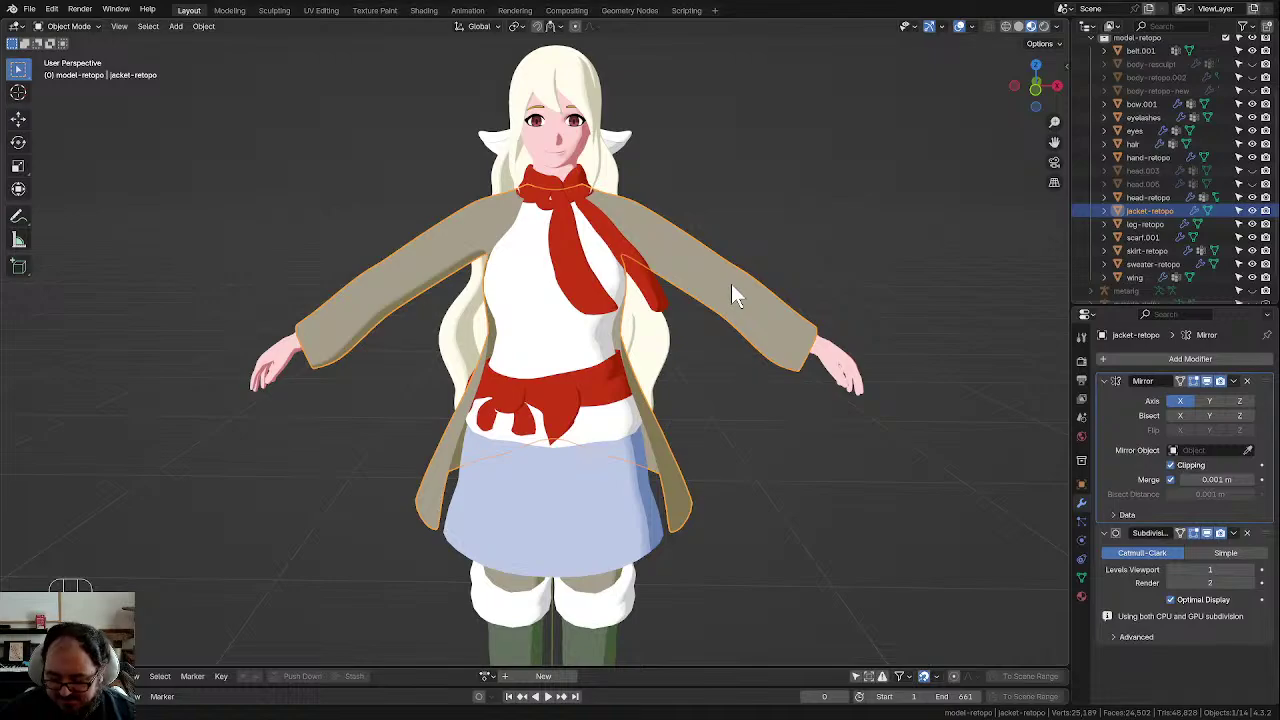
key(KP_1)
scroll(731, 283, up, 3)
scroll(705, 298, down, 3)
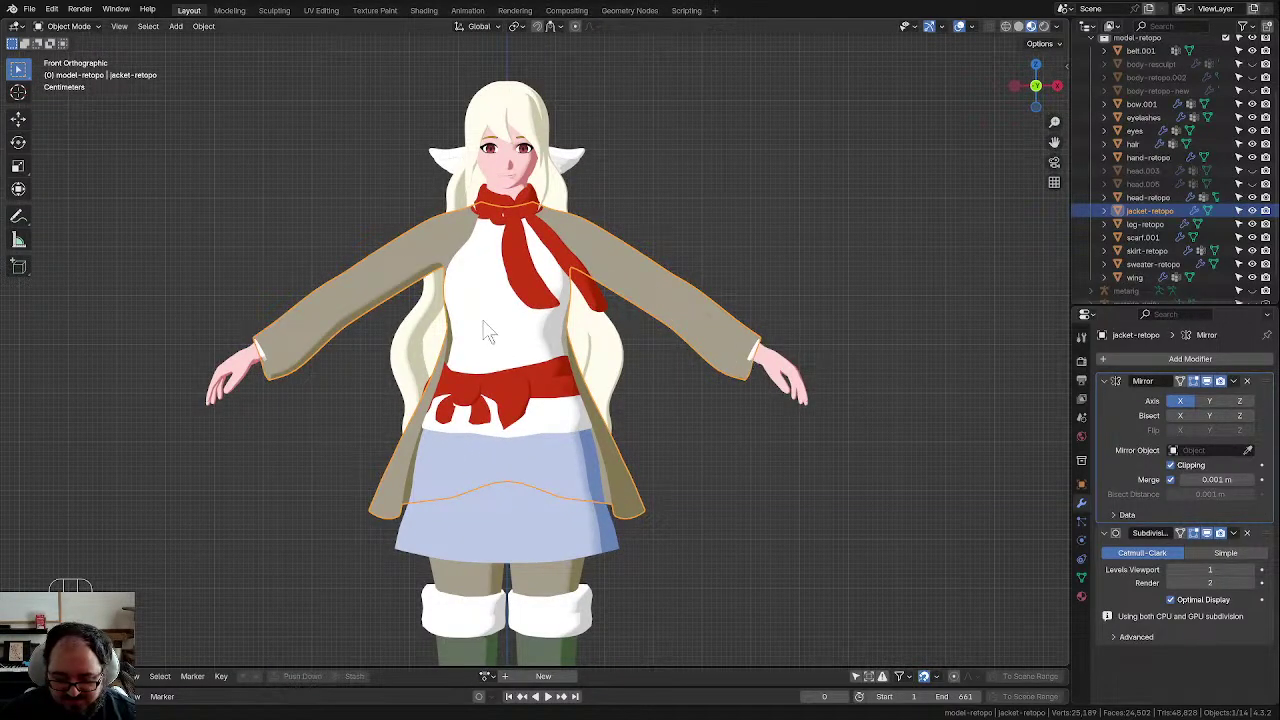
click(487, 333)
scroll(760, 363, up, 3)
key(Tab)
shift+middle_drag(757, 337, 677, 203)
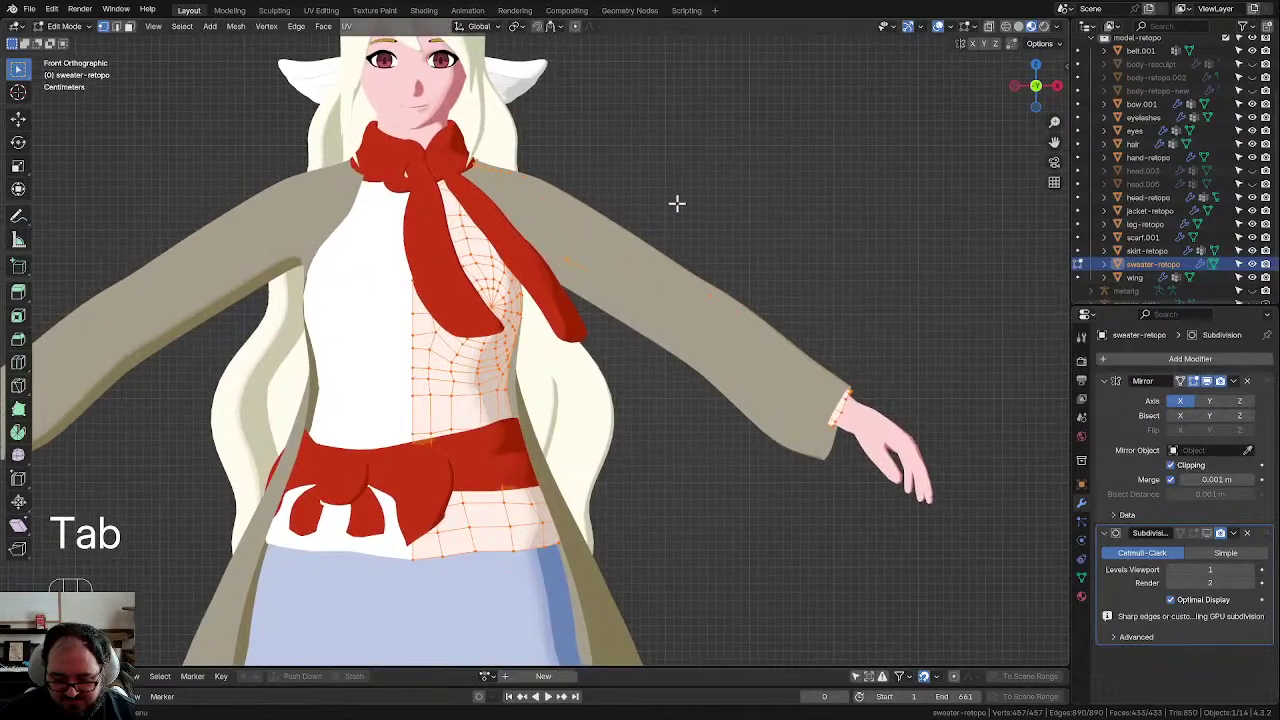
key(z)
Step: Try deleting the vertices of the edge loop on the sweater's upper sleeve, just beyond the shoulder
alt+click(590, 207)
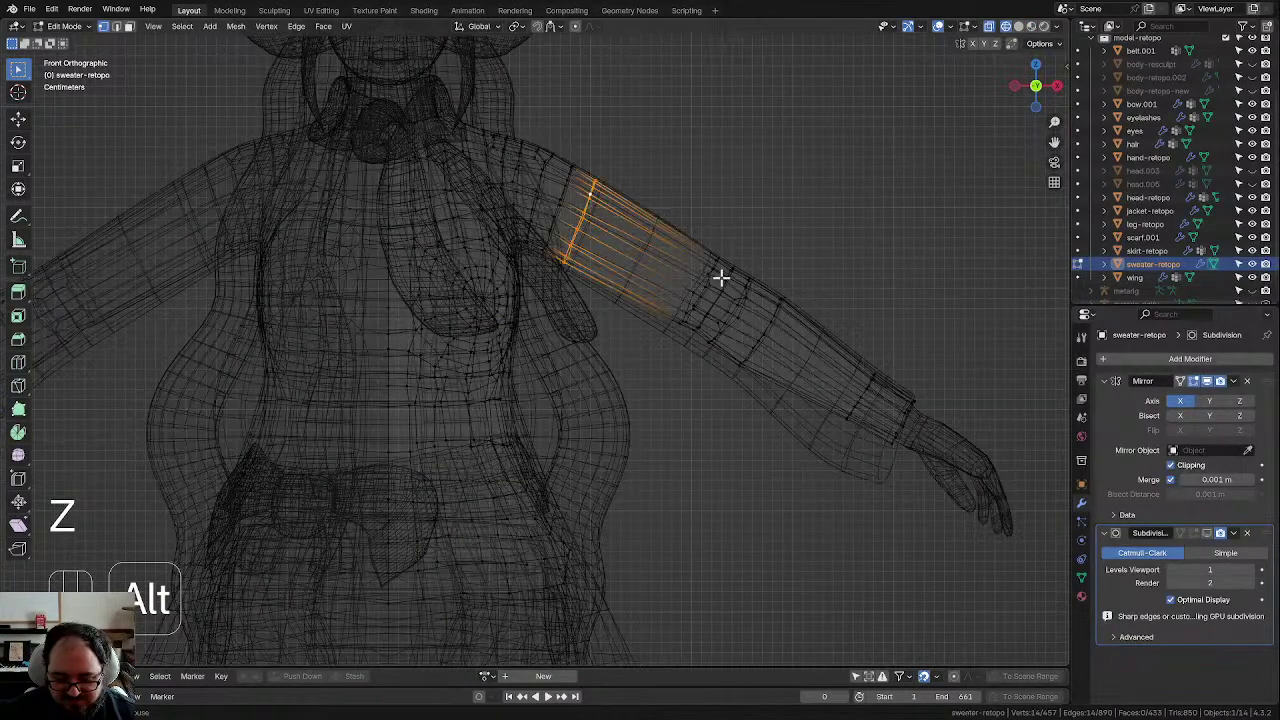
key(x)
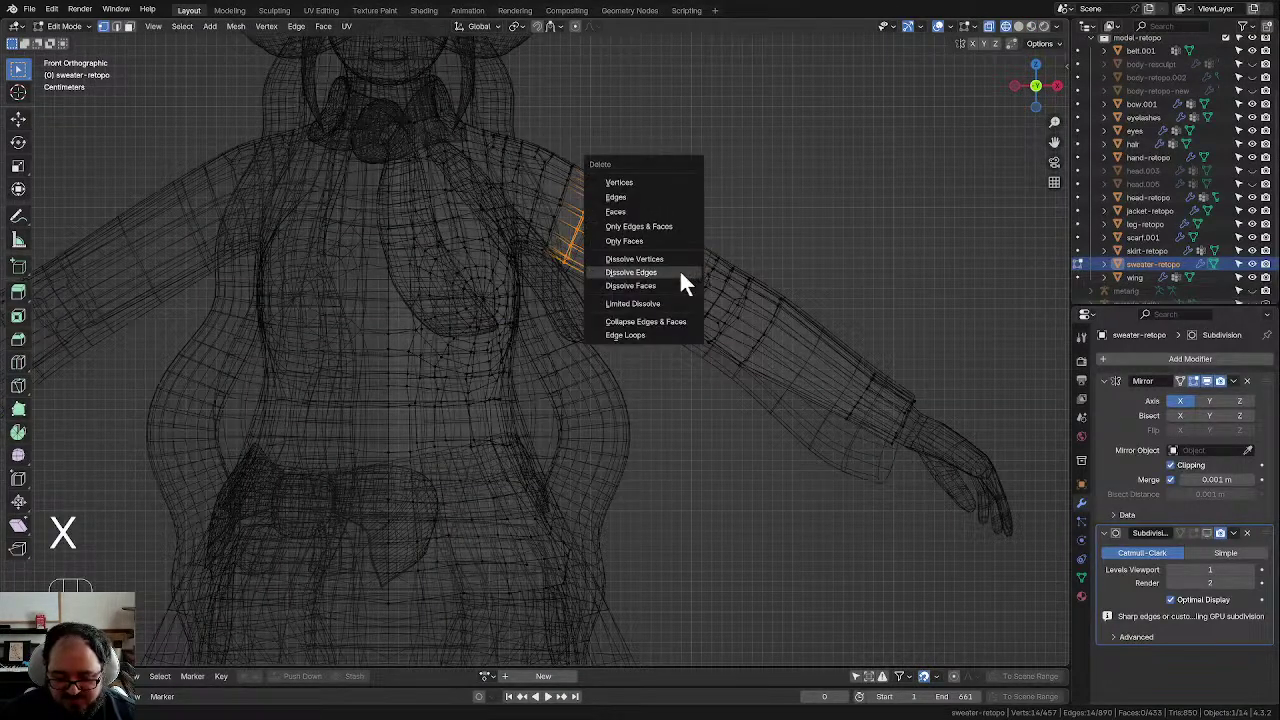
click(643, 183)
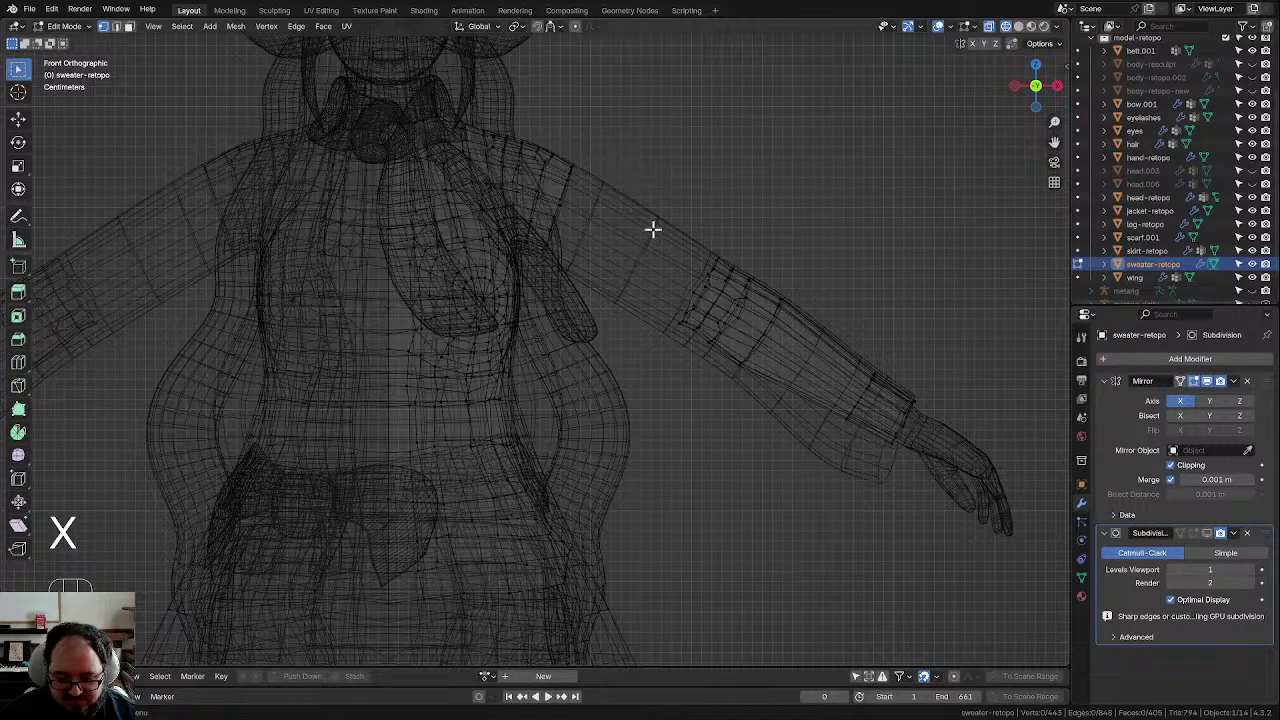
Step: Try deleting the sweater sleeve's dense elbow vertices and the remaining edge loop next to the shoulder
alt+click(730, 293)
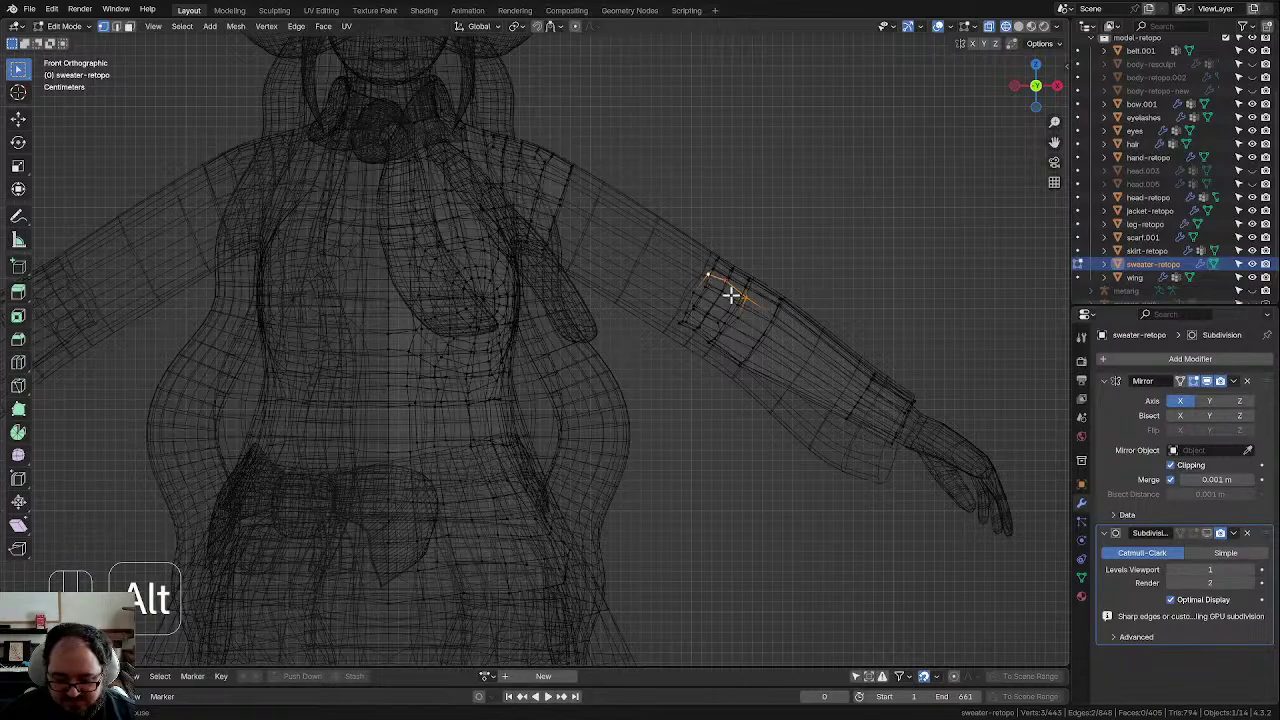
alt+click(773, 321)
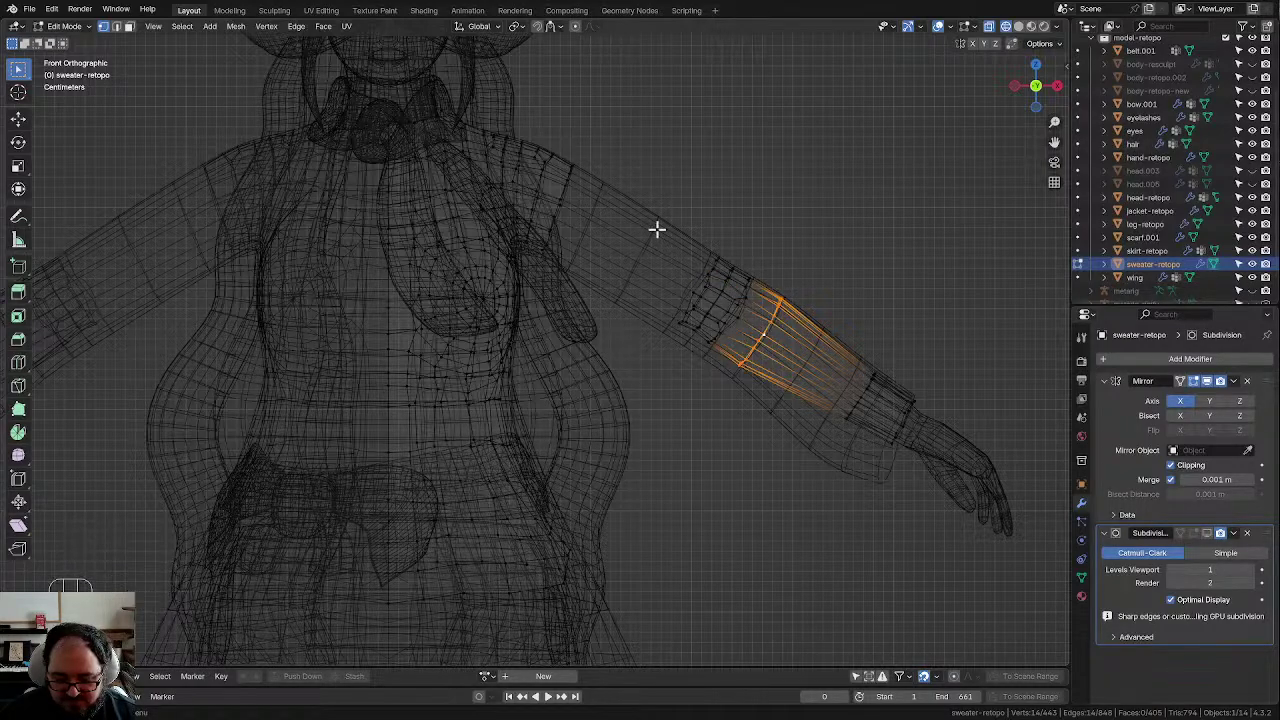
drag(641, 214, 730, 368)
shift+drag(686, 200, 752, 335)
shift+drag(688, 222, 760, 294)
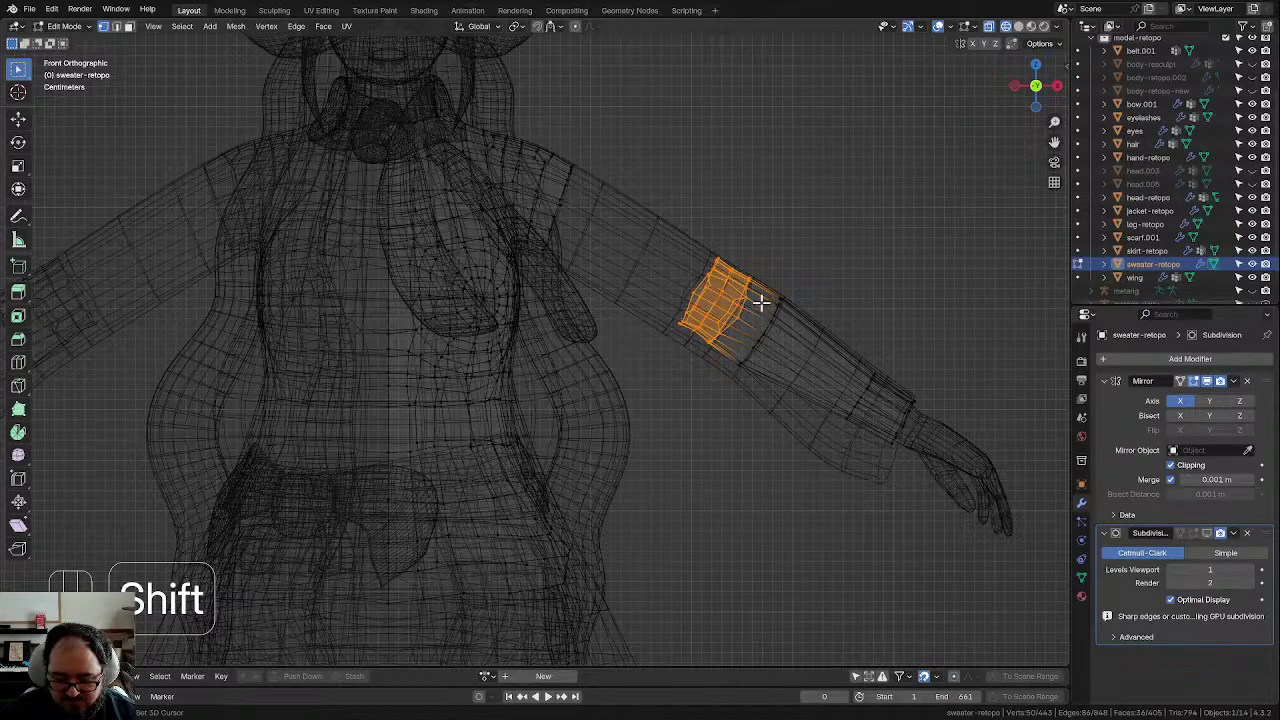
key(x)
click(725, 302)
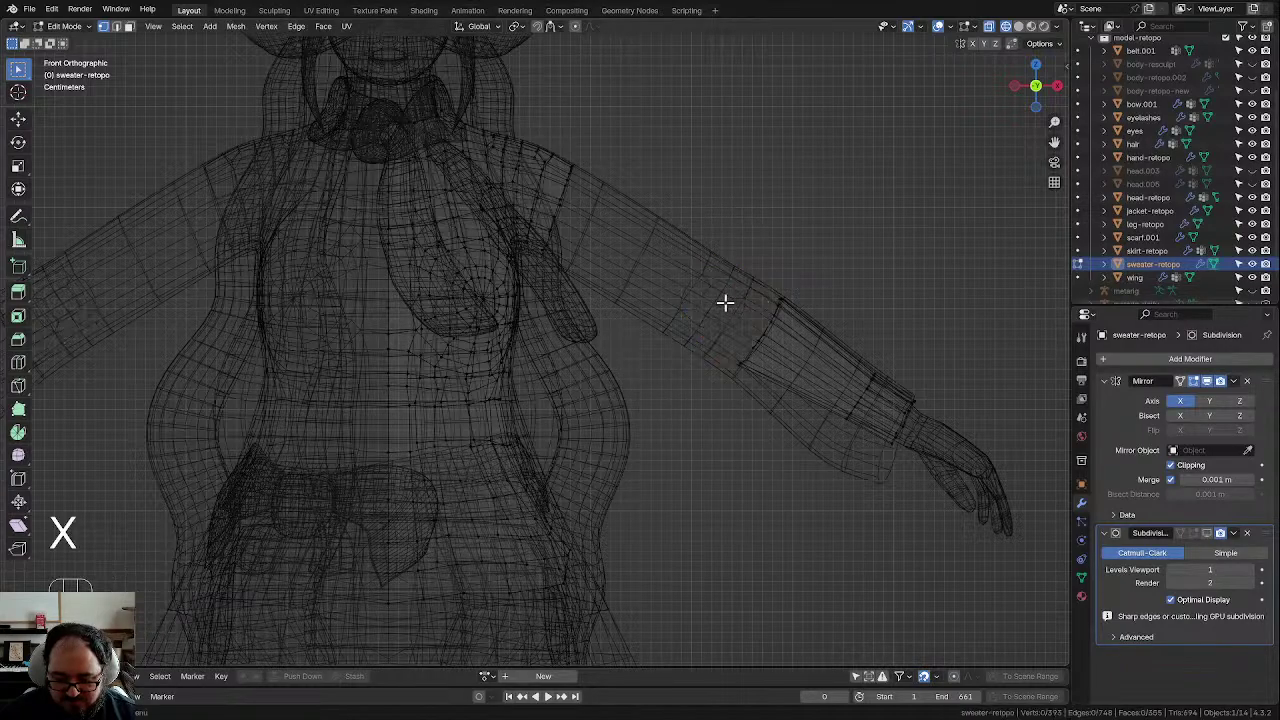
alt+click(563, 185)
key(x)
click(614, 197)
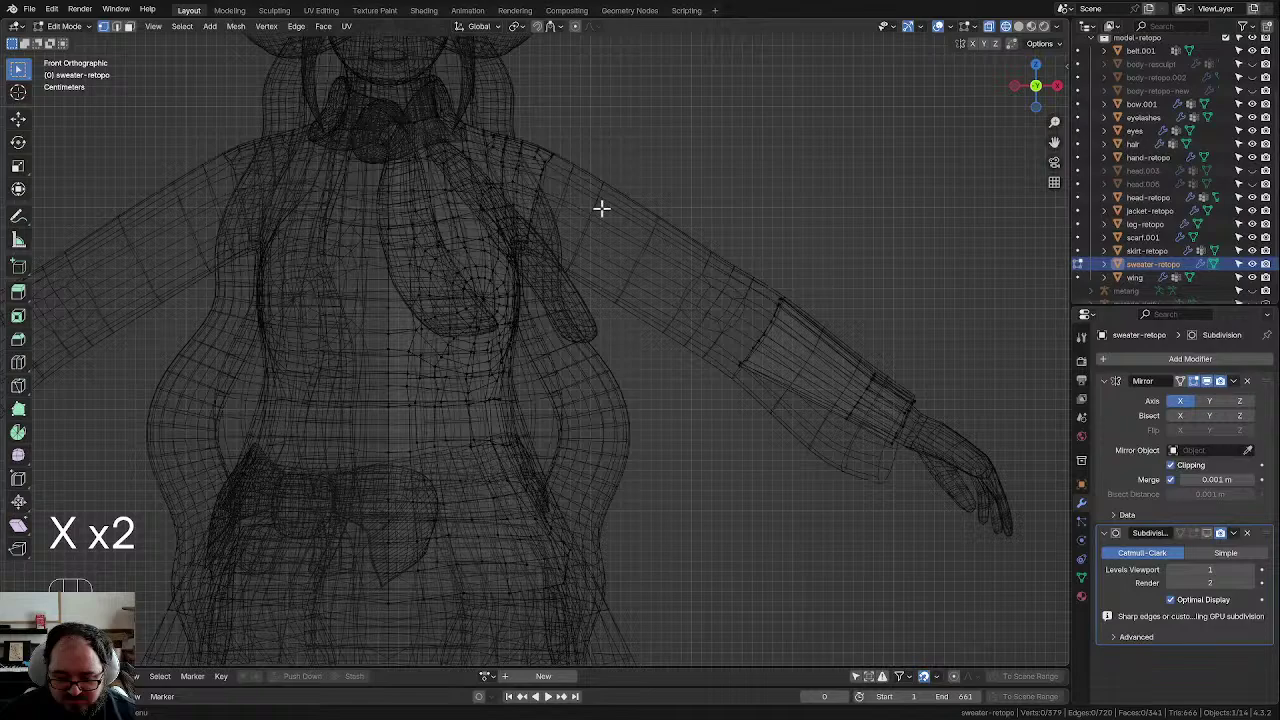
Step: Examine the cut sweater outside Edit Mode, first in wireframe and then with the shaded jacket over it
key(Tab)
scroll(611, 258, down, 3)
key(Tab)
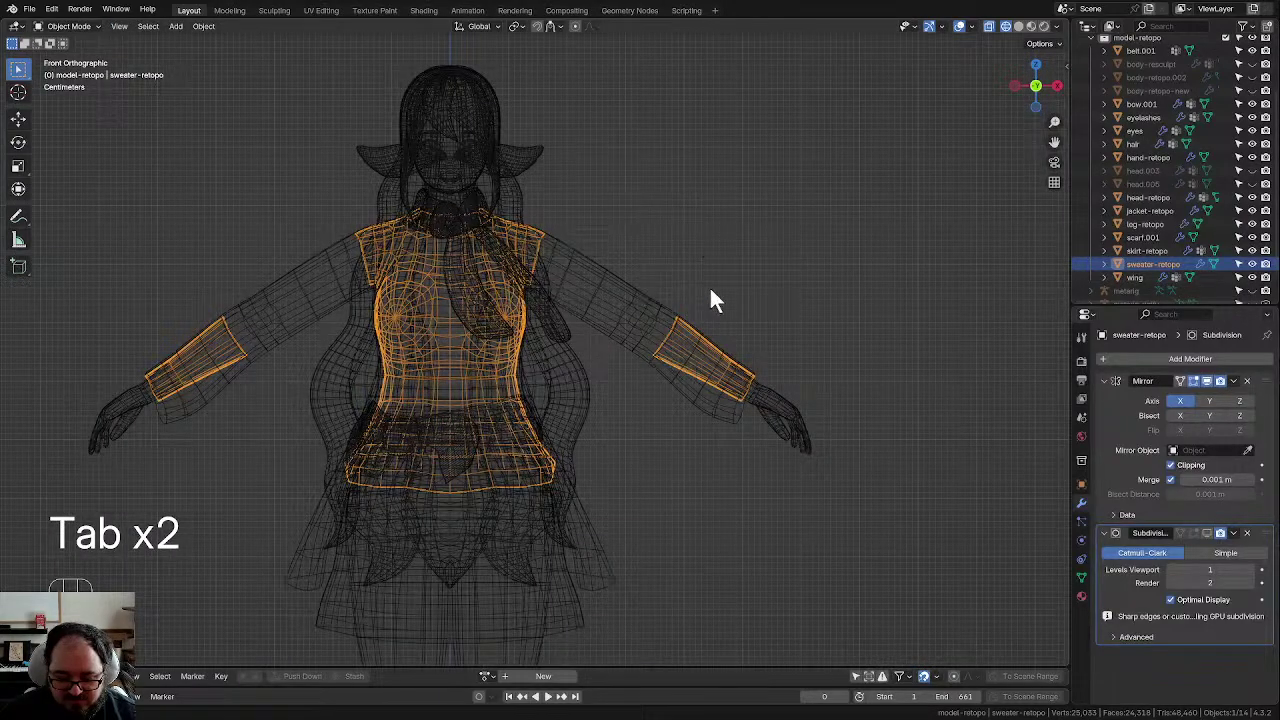
key(z)
middle_drag(746, 262, 767, 277)
Step: Undo all the vertex deletions on the sweater's sleeve and clear the selection
key(ctrl+z)
key(ctrl+z)
key(ctrl+z)
key(ctrl+z)
key(ctrl+z)
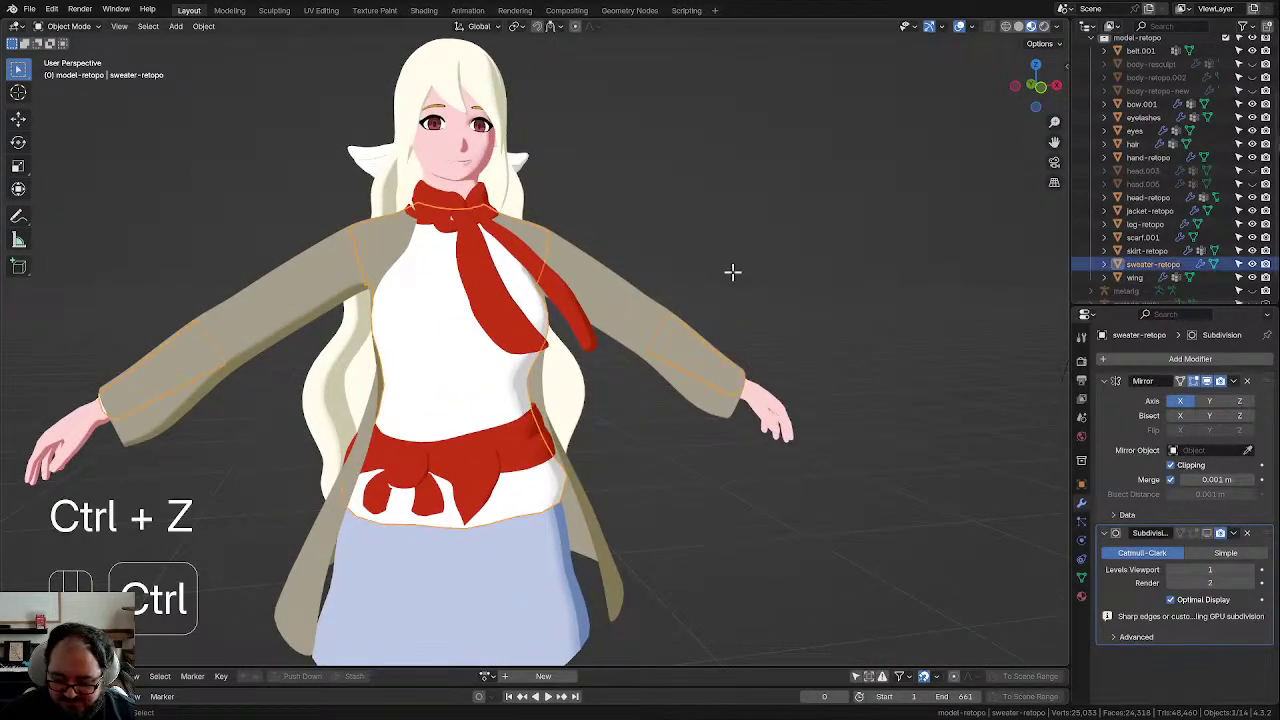
key(ctrl+z)
key(ctrl+z)
key(ctrl+z)
key(ctrl+z)
key(ctrl+z)
key(ctrl+z)
key(ctrl+z)
key(ctrl+z)
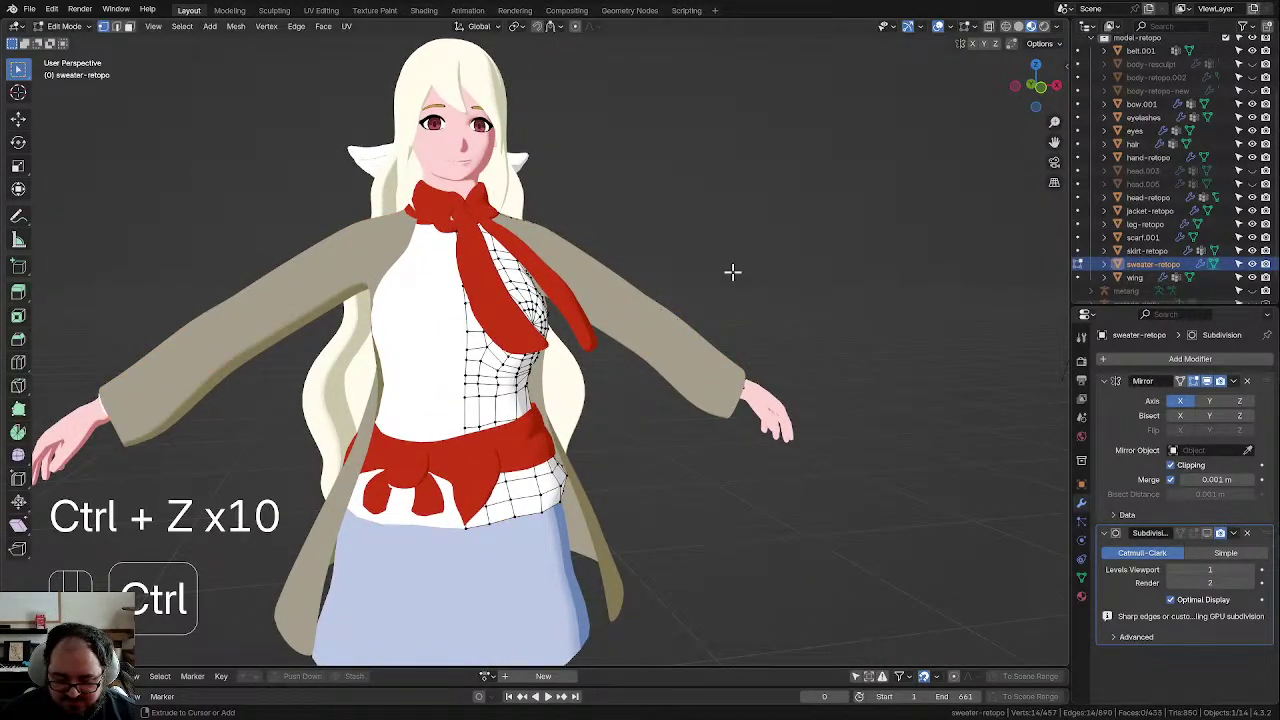
click(751, 272)
Step: Open the sweater-retopo mesh in Edit Mode again and display the model as wireframe
middle_drag(751, 272, 664, 345)
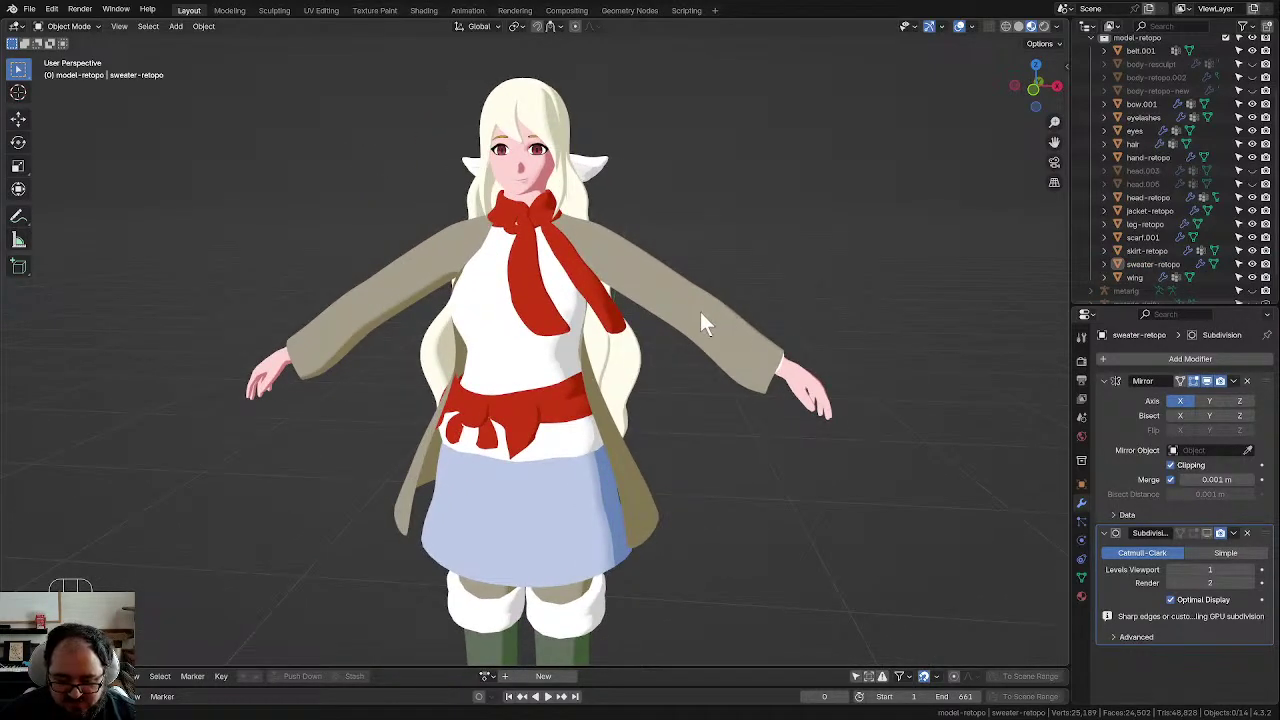
key(Tab)
scroll(700, 322, up, 4)
mouse_move(700, 322)
middle_down()
mouse_move(485, 336)
mouse_move(700, 337)
middle_up()
key(z)
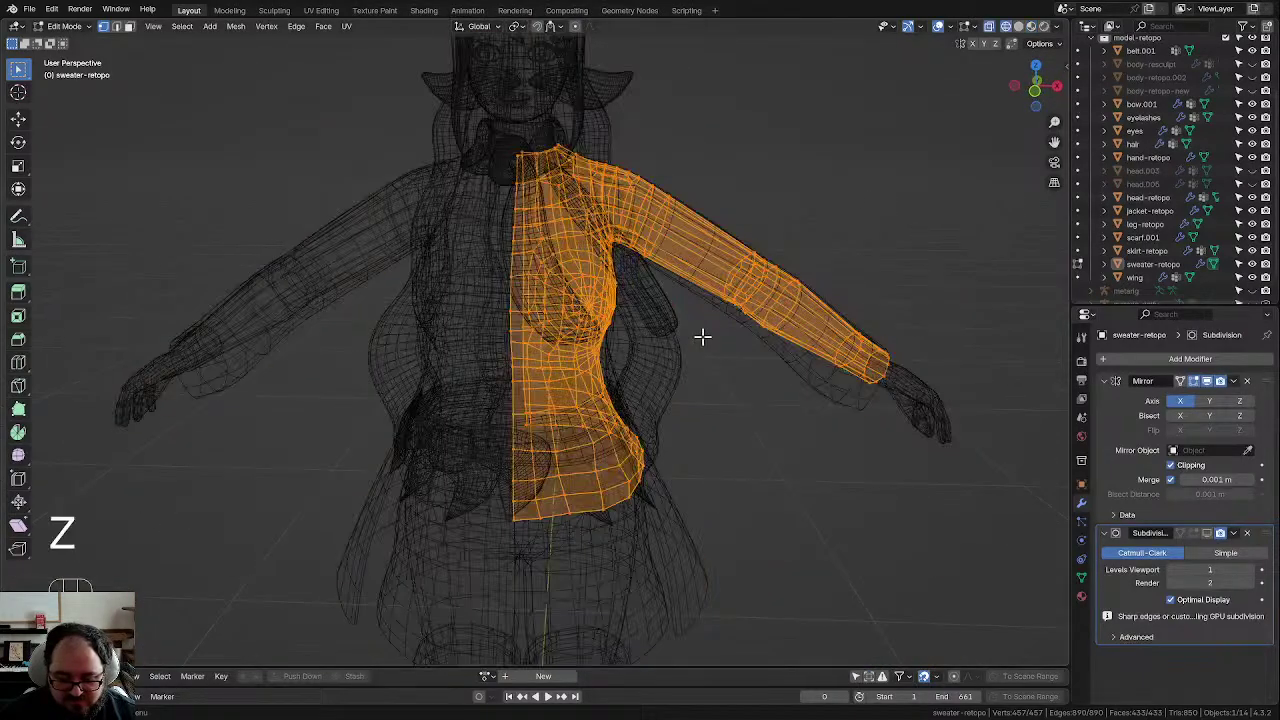
Step: Return the sweater from wireframe editing to Object Mode with Material Preview shading and save the file
key(z)
key(Tab)
scroll(727, 407, down, 4)
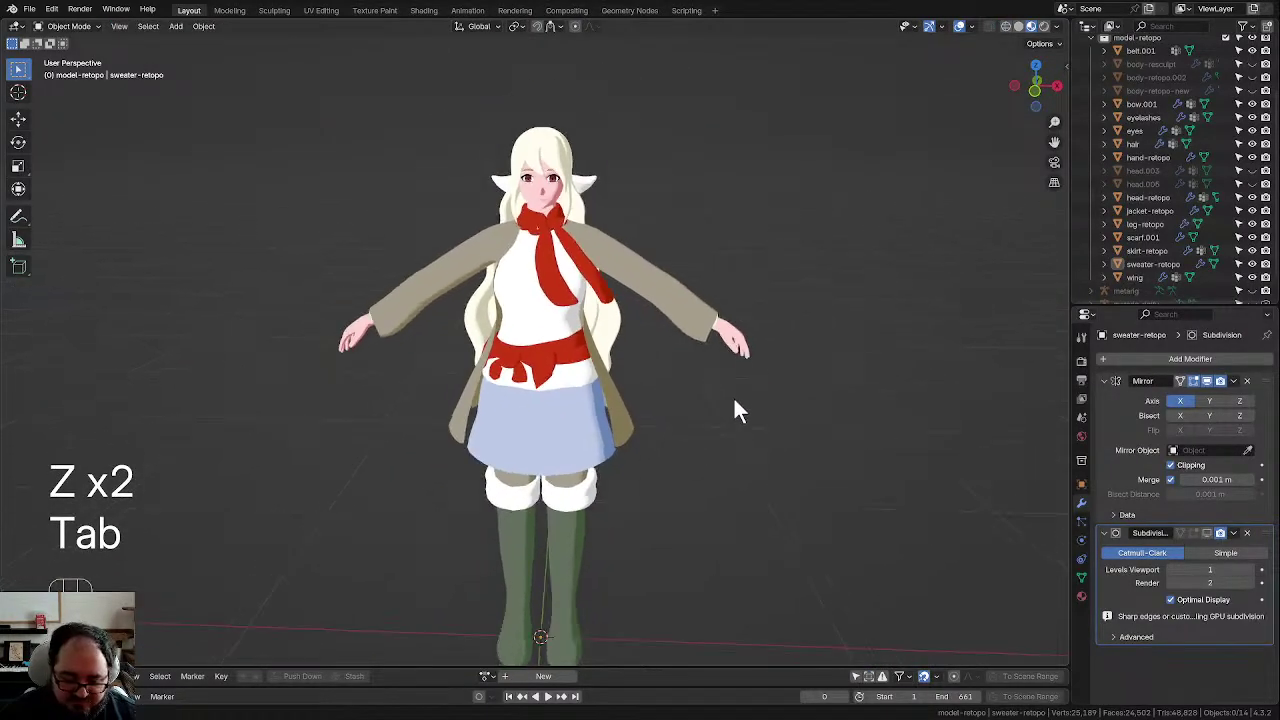
key(ctrl+s)
scroll(720, 400, down, 3)
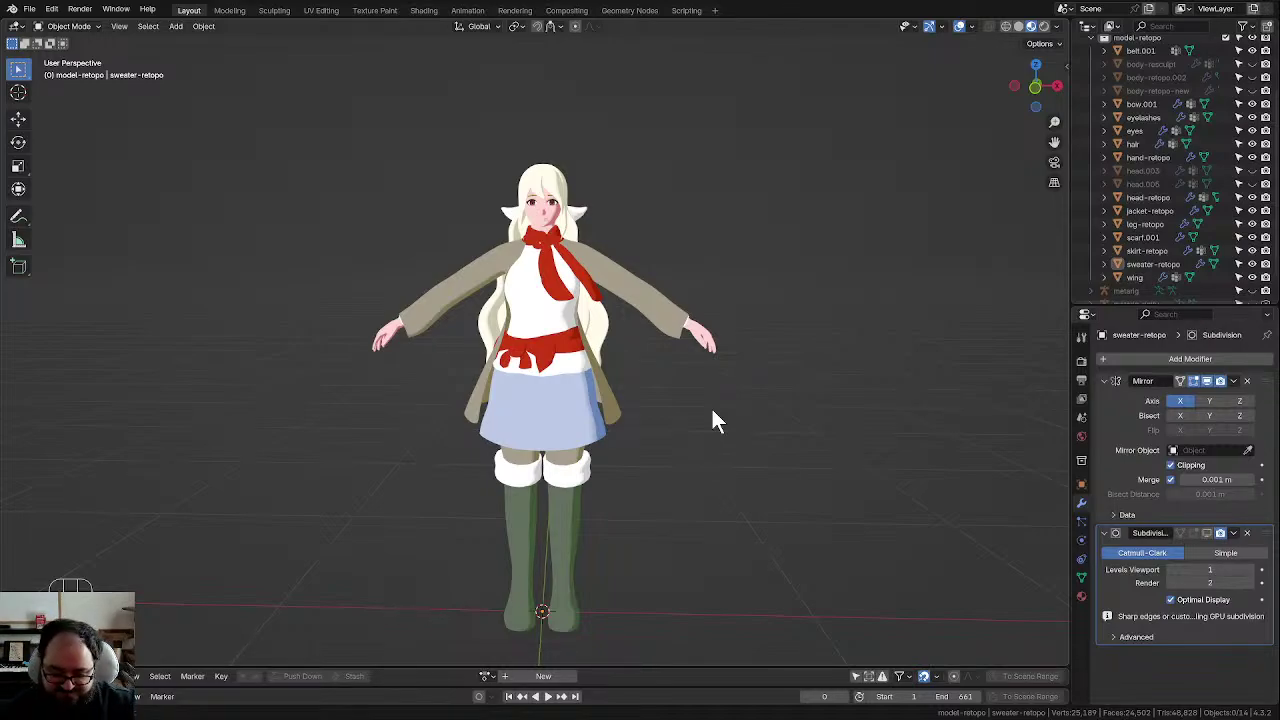
scroll(712, 409, up, 5)
scroll(617, 323, down, 3)
mouse_move(616, 328)
middle_down()
mouse_move(434, 331)
mouse_move(607, 332)
middle_up()
click(600, 187)
middle_drag(600, 184, 622, 181)
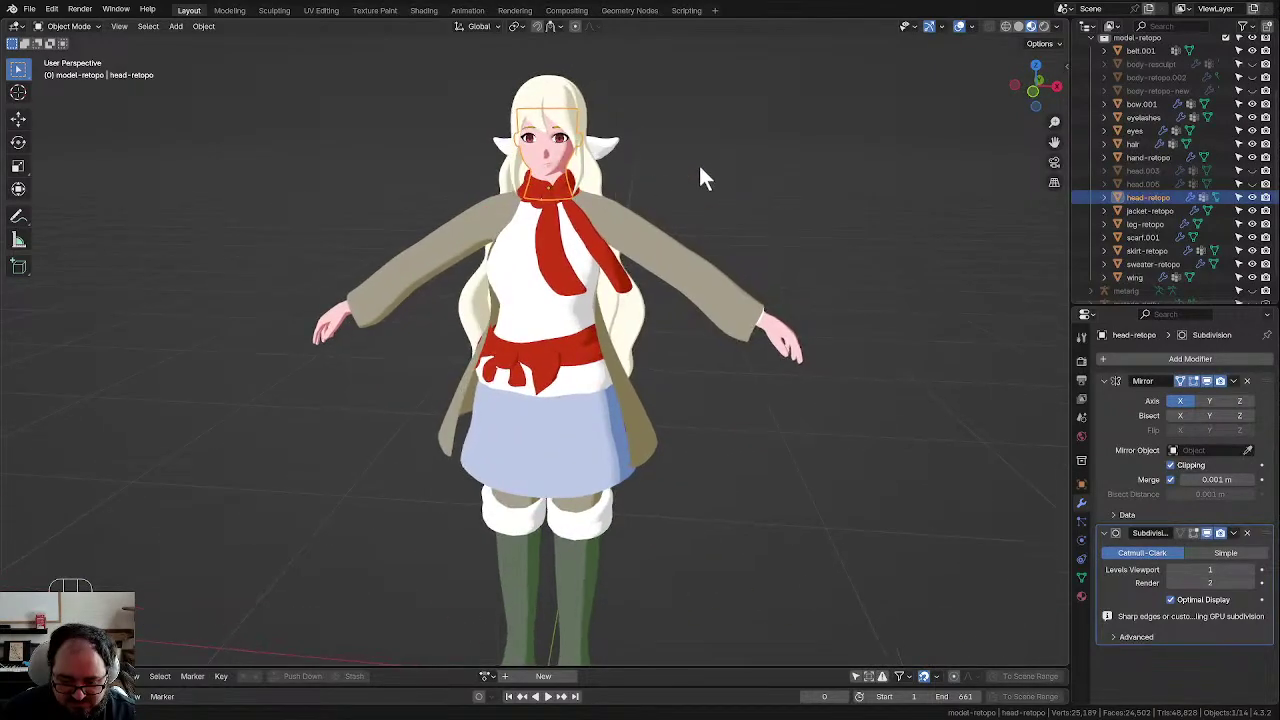
click(698, 164)
Step: Select the wing object at the back of the head and open its mesh in Edit Mode
middle_drag(745, 220, 537, 222)
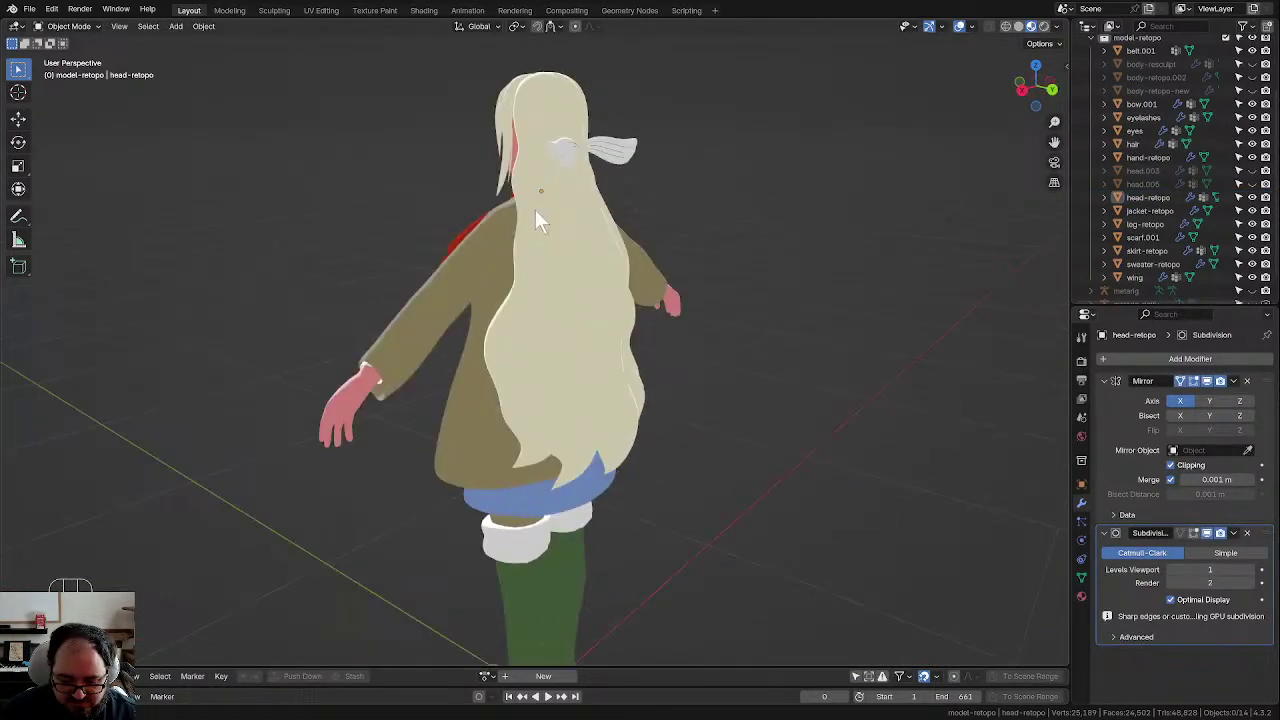
click(565, 154)
middle_drag(565, 154, 519, 207)
scroll(512, 208, up, 3)
key(Tab)
shift+middle_drag(520, 100, 569, 357)
scroll(554, 298, up, 4)
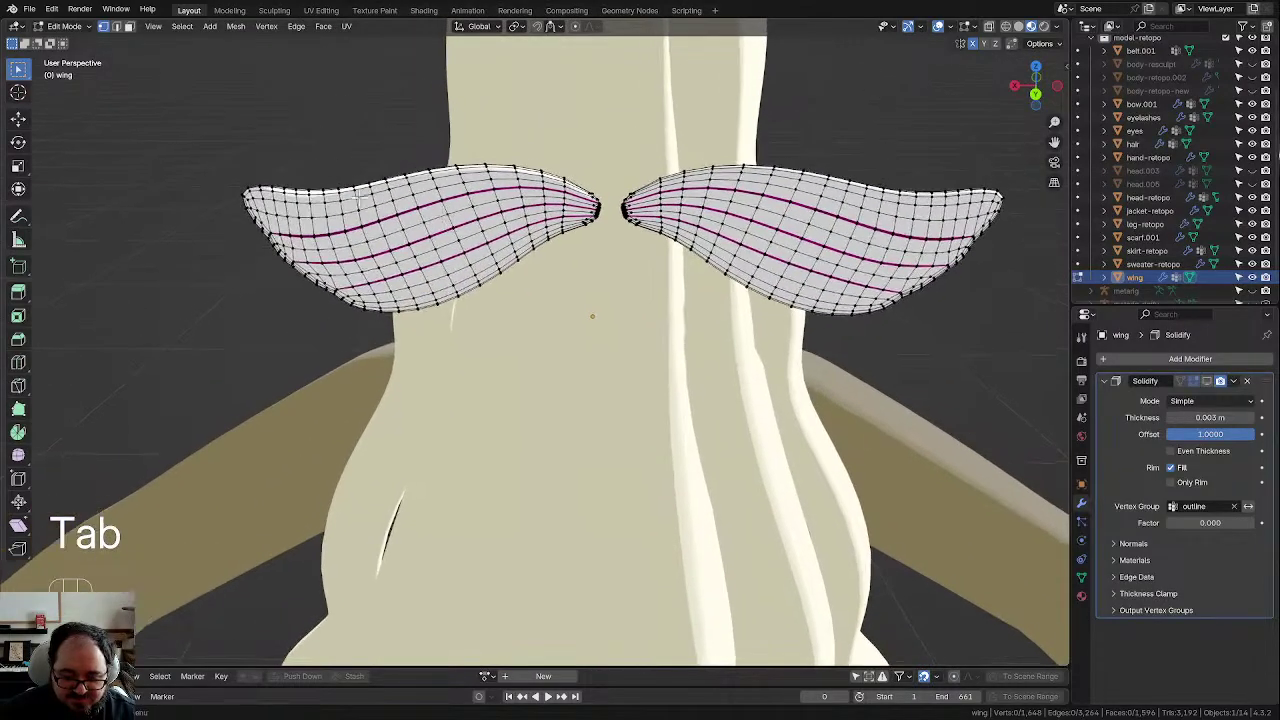
scroll(352, 197, up, 3)
middle_drag(238, 191, 249, 190)
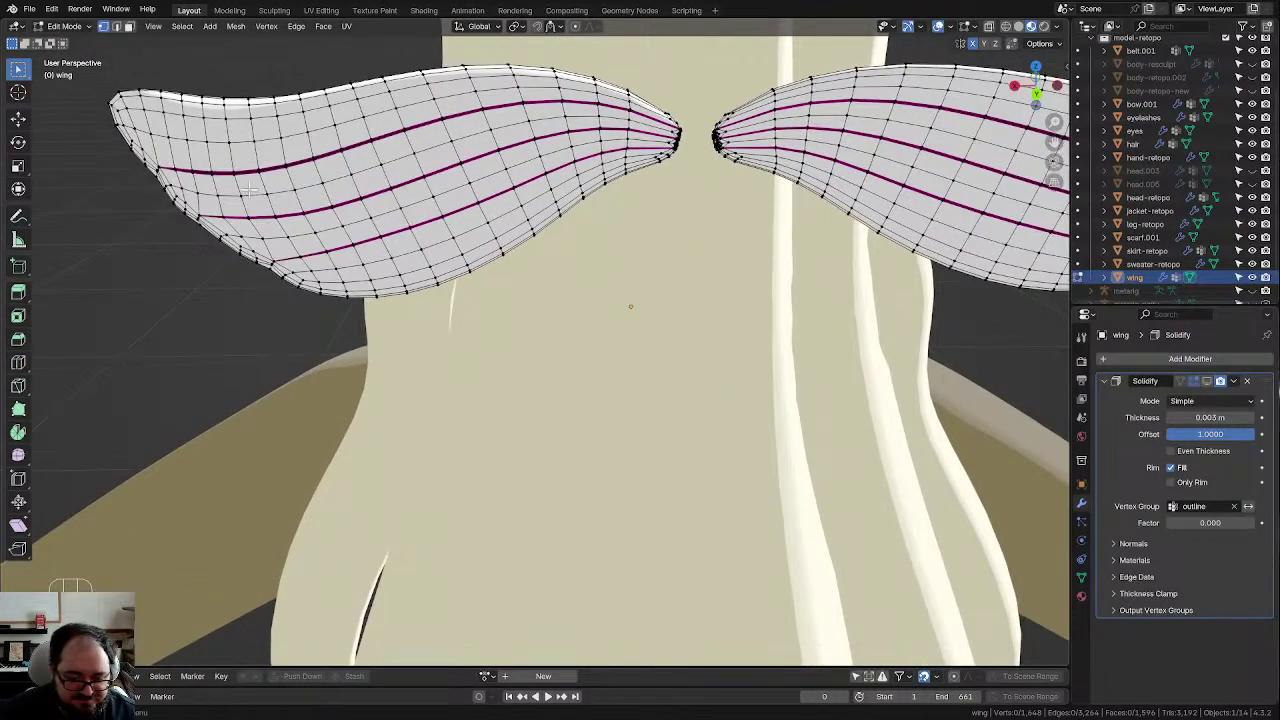
Step: Dissolve four crosswise edge loops on the outer half of one wing, starting near its tip, and return to Object Mode
alt+click(163, 124)
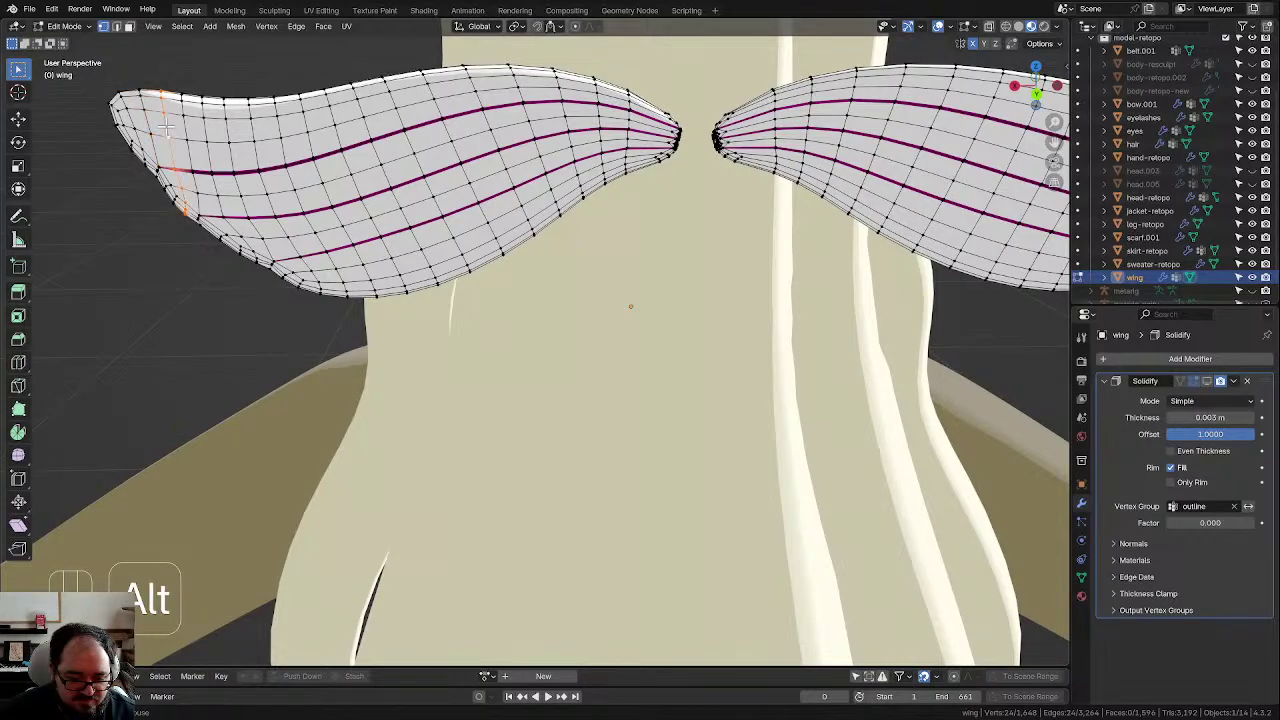
key(x)
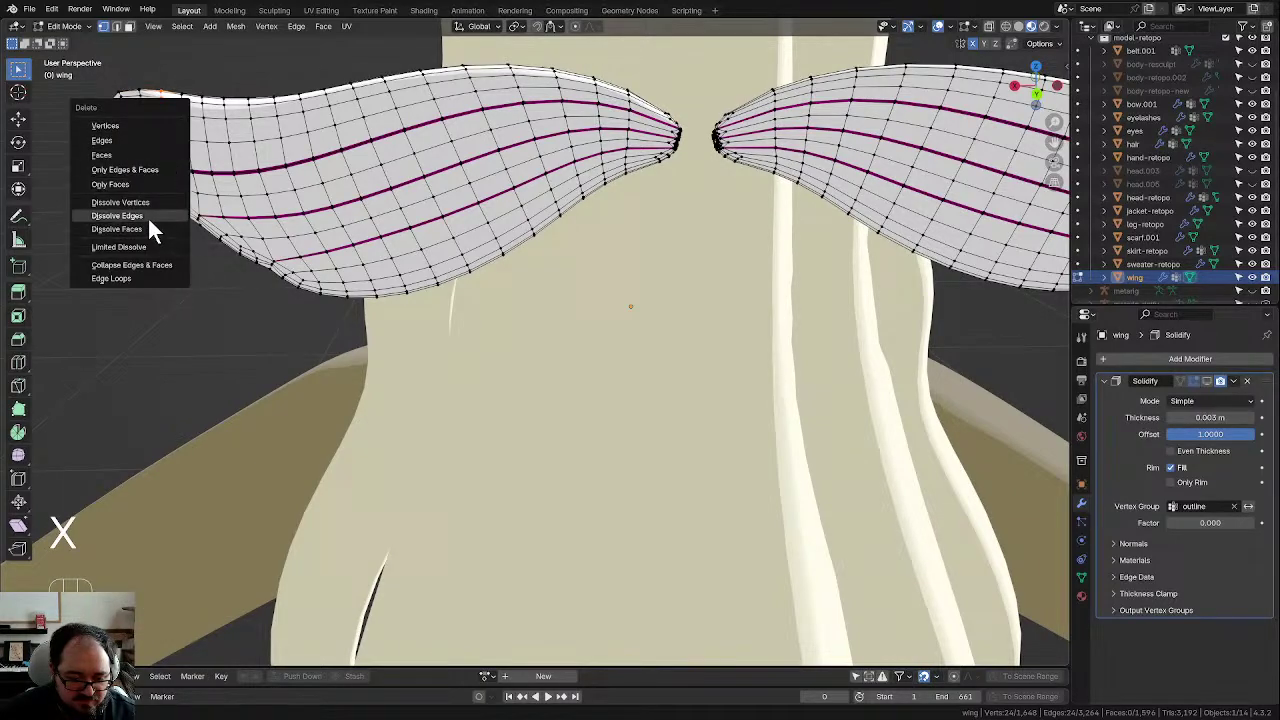
click(148, 218)
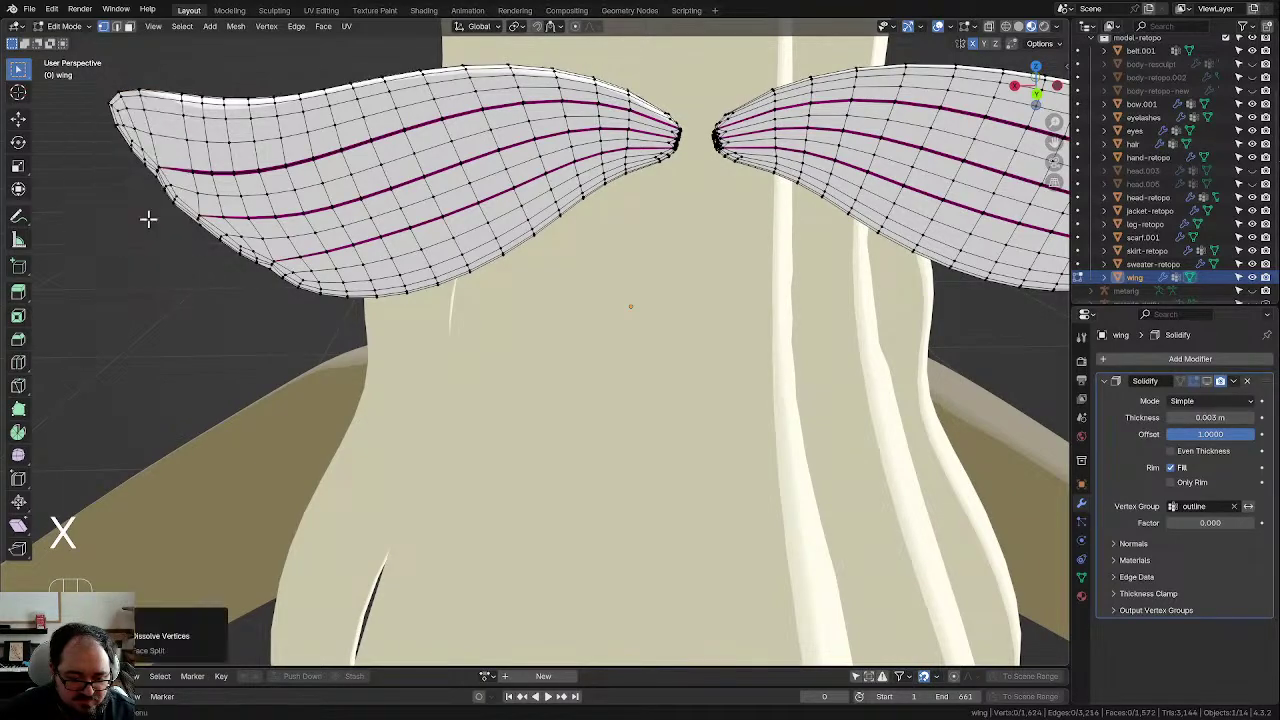
alt+click(212, 157)
key(x)
click(212, 157)
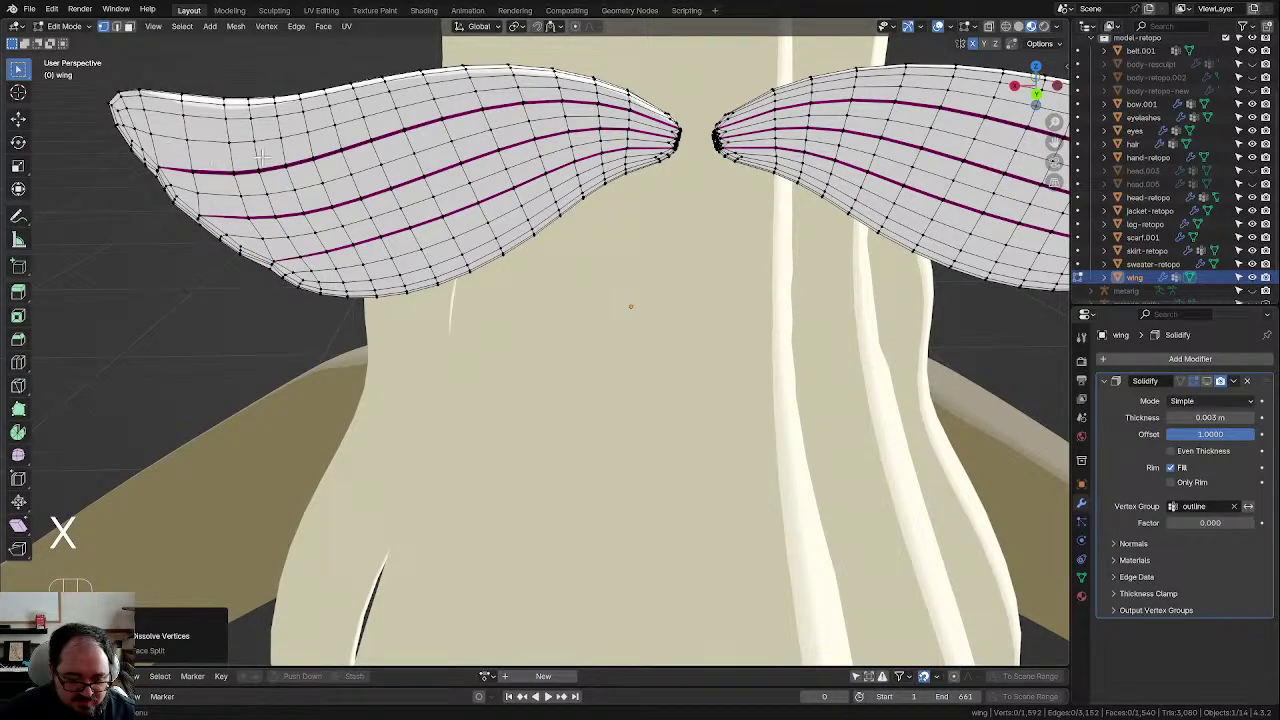
alt+click(260, 157)
key(x)
click(260, 157)
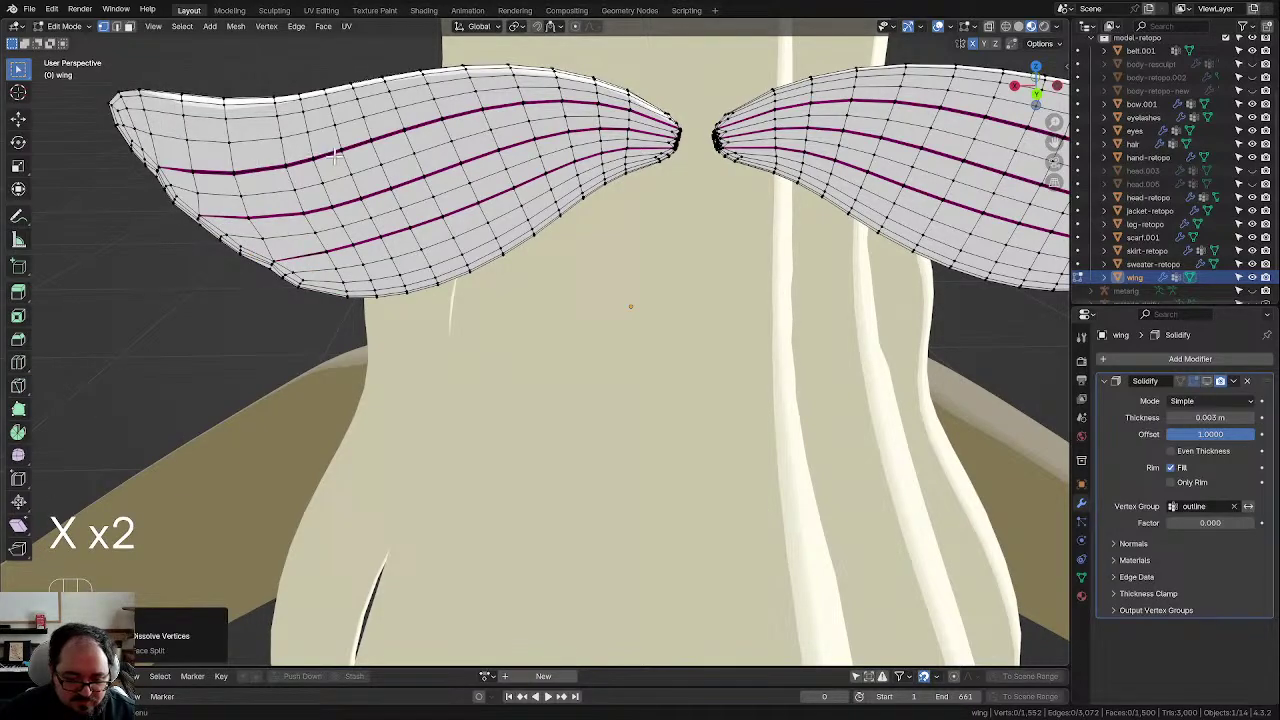
alt+click(340, 157)
key(x)
click(350, 160)
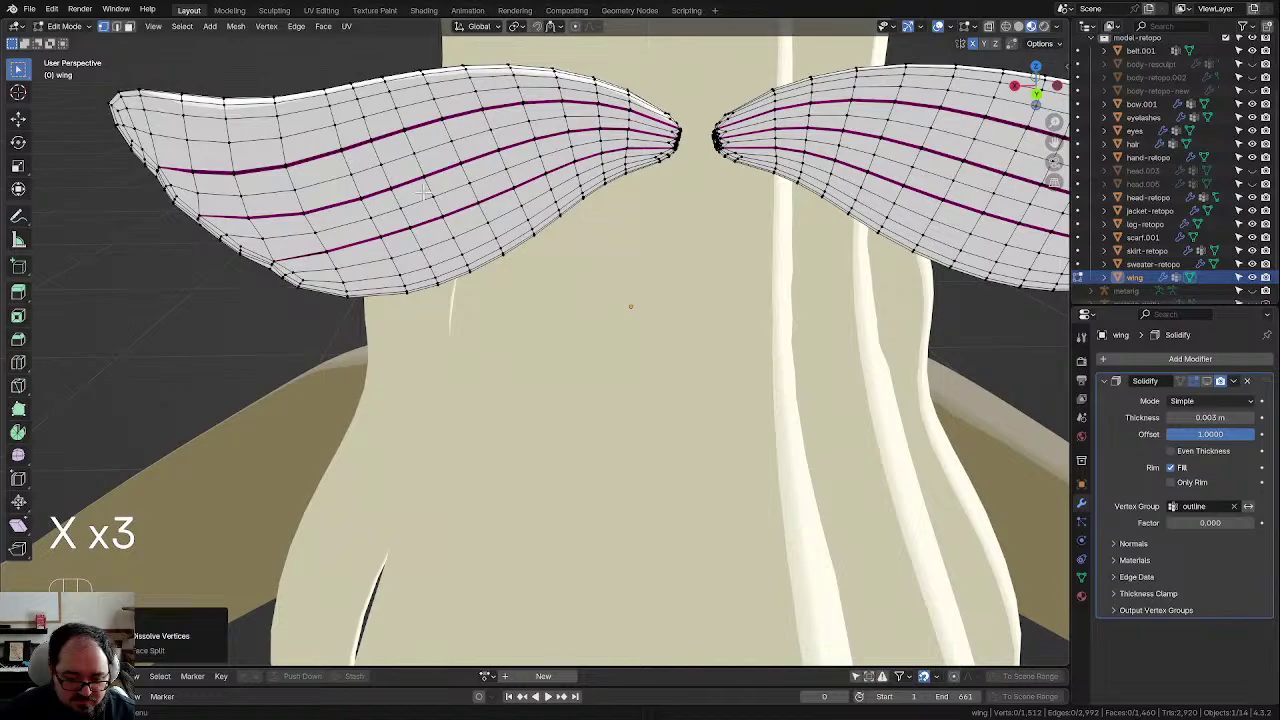
key(Tab)
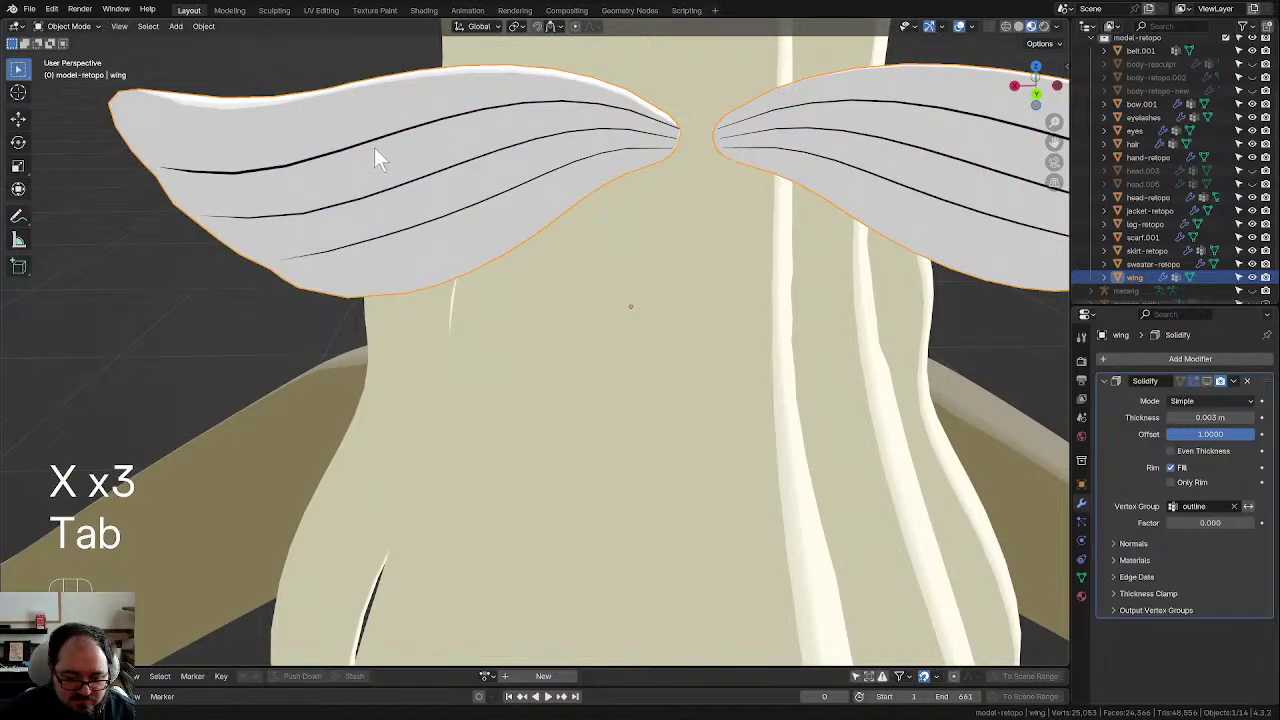
scroll(380, 152, down, 4)
scroll(386, 165, down, 1)
scroll(386, 165, up, 3)
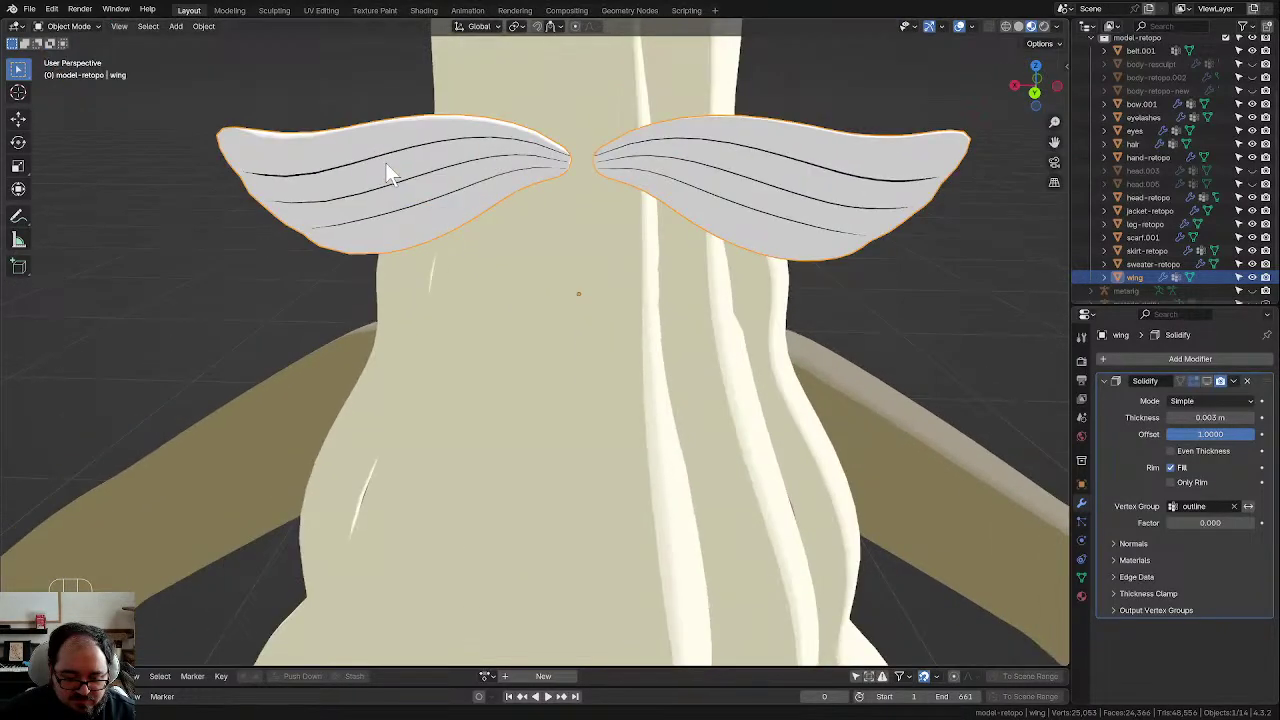
Step: Delete all vertices of the other, unsimplified wing in Edit Mode, keeping only the simplified one
key(Tab)
mouse_move(566, 186)
shift+middle_down()
mouse_move(409, 240)
mouse_move(563, 195)
shift+middle_up()
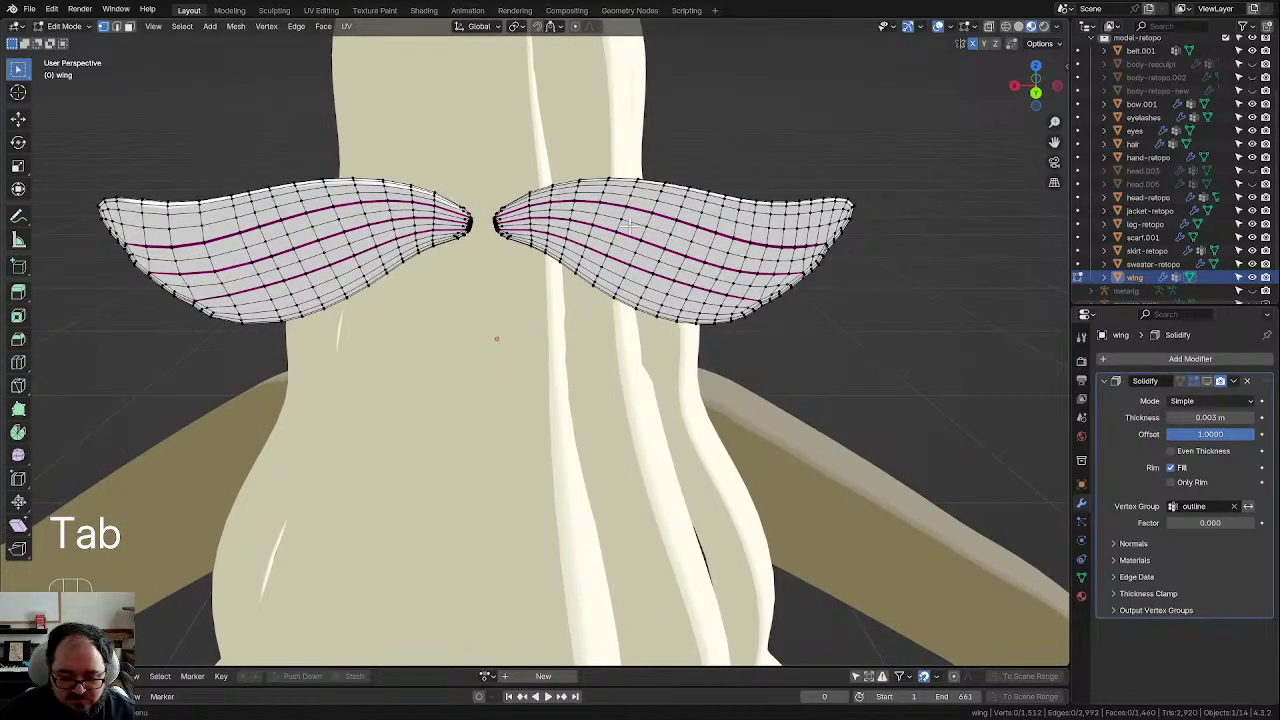
key(l)
key(x)
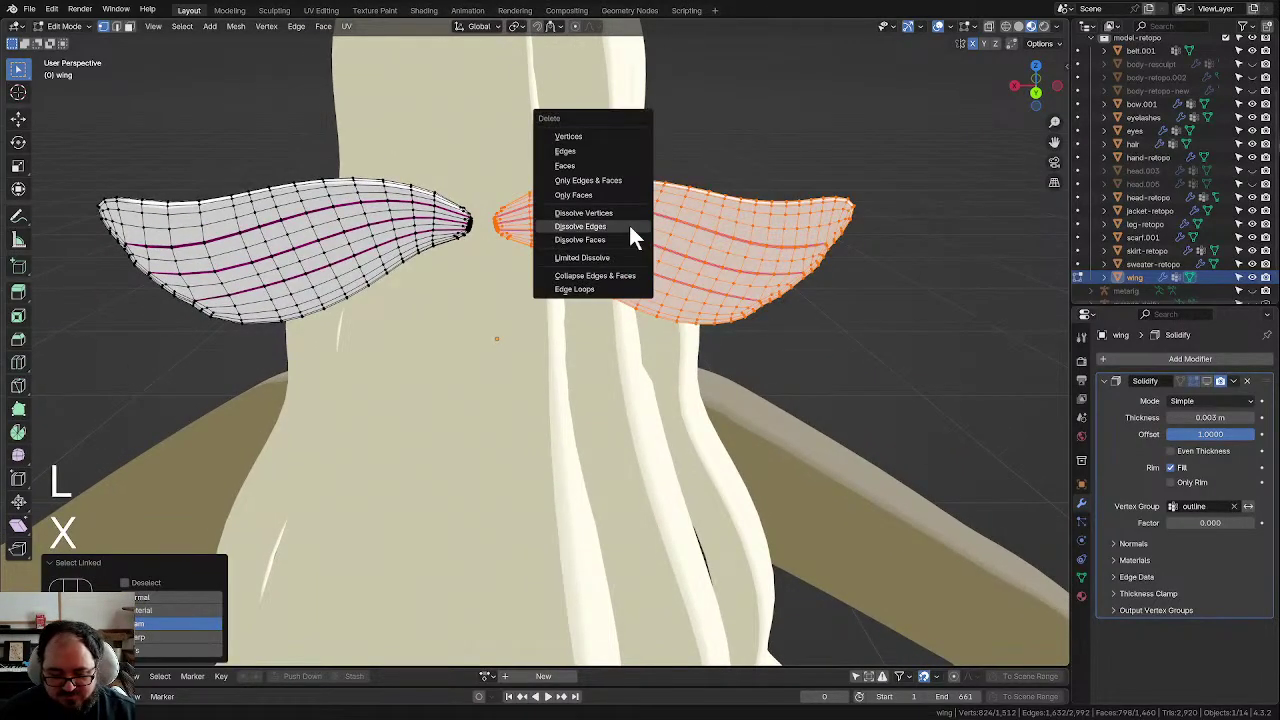
click(580, 133)
Step: Insert one edge loop across the remaining wing just before its narrow inner end
scroll(475, 178, up, 5)
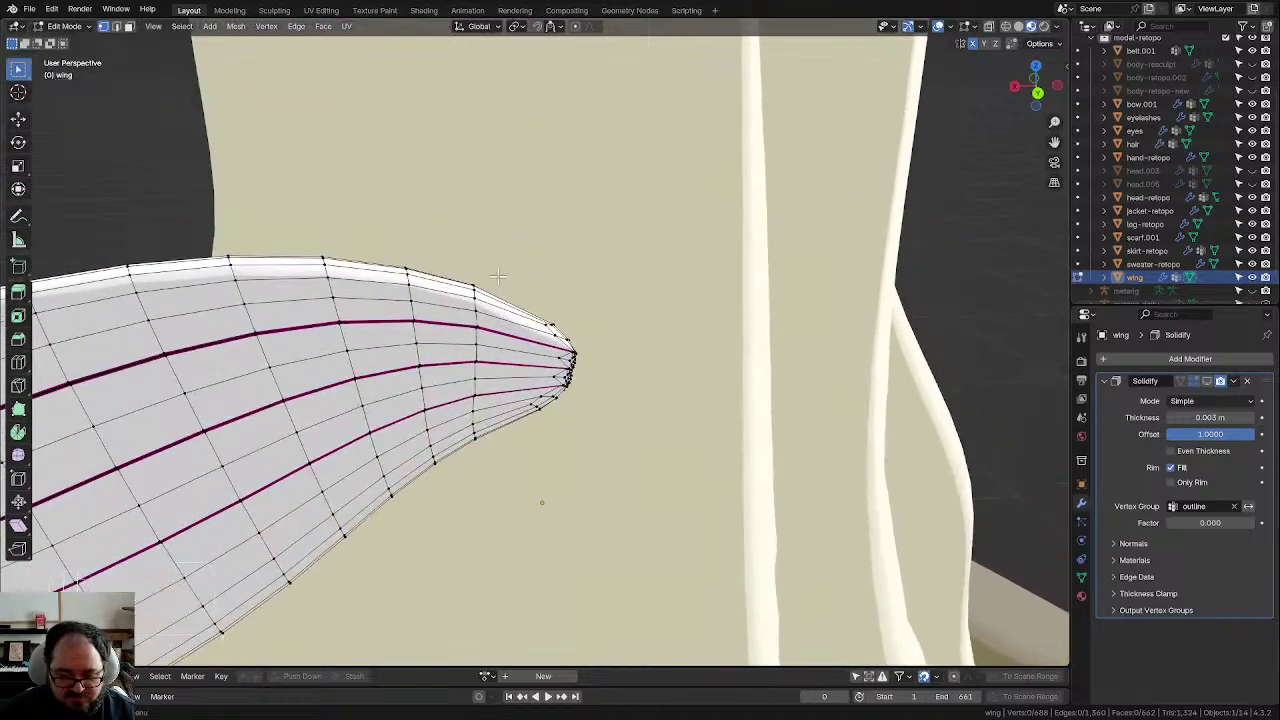
scroll(497, 275, up, 2)
shift+middle_drag(497, 275, 342, 283)
alt+click(370, 117)
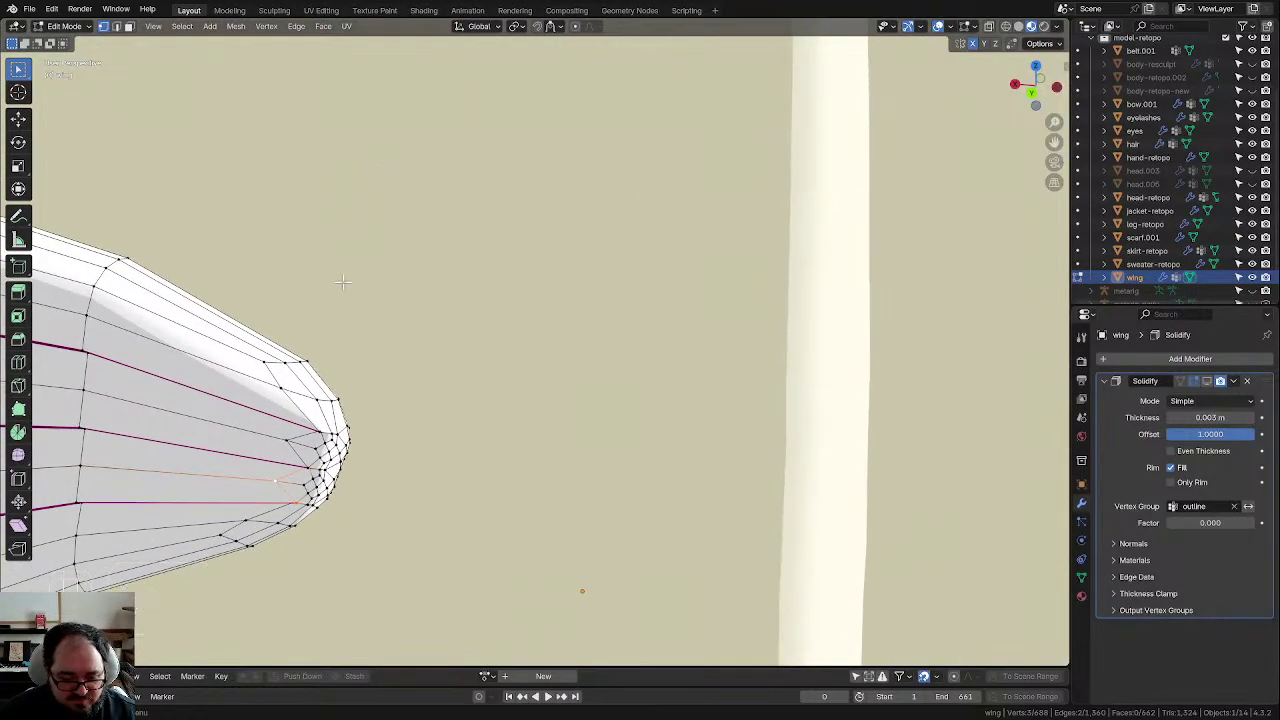
middle_drag(330, 384, 349, 381)
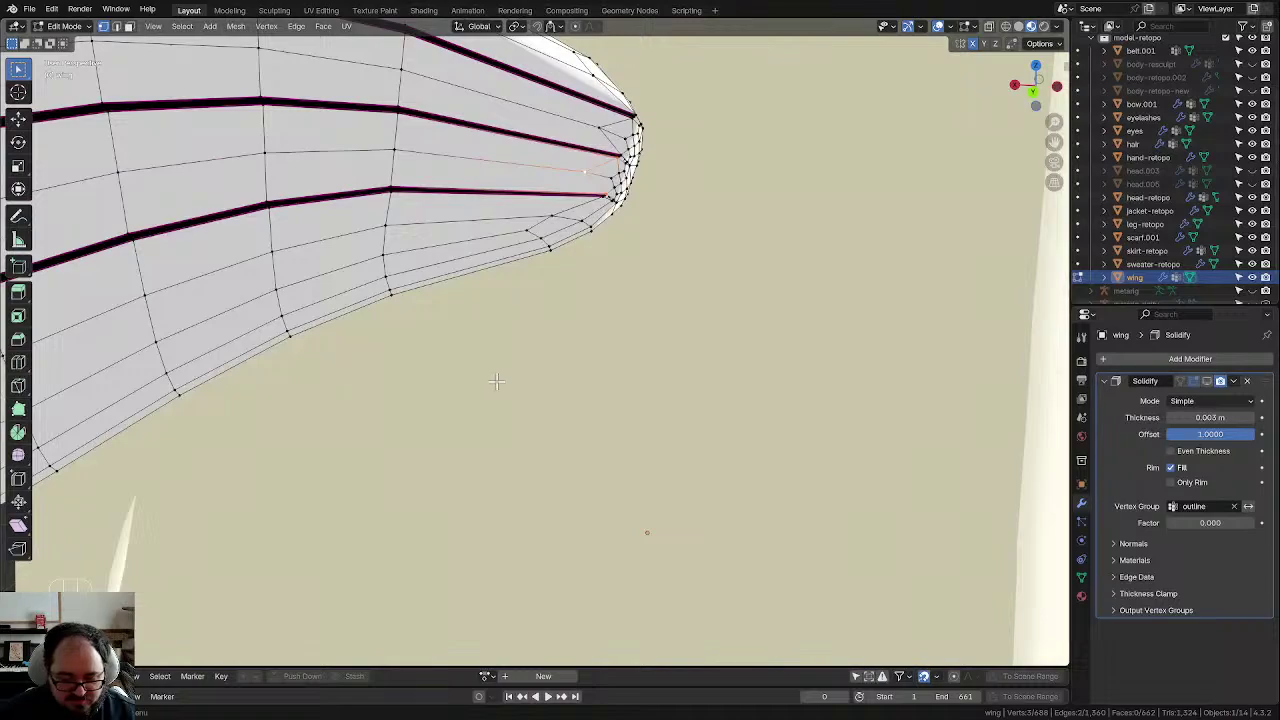
scroll(497, 381, down, 2)
scroll(560, 355, up, 2)
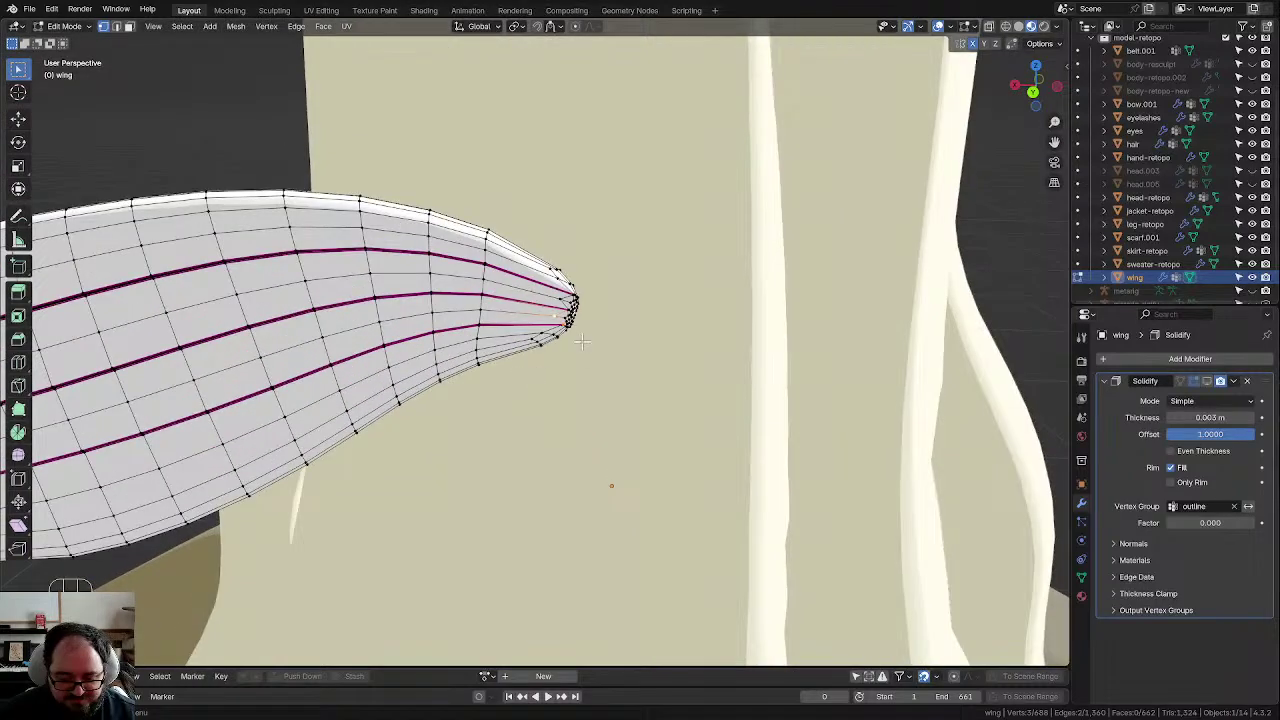
scroll(582, 341, up, 3)
key(ctrl+r)
click(455, 137)
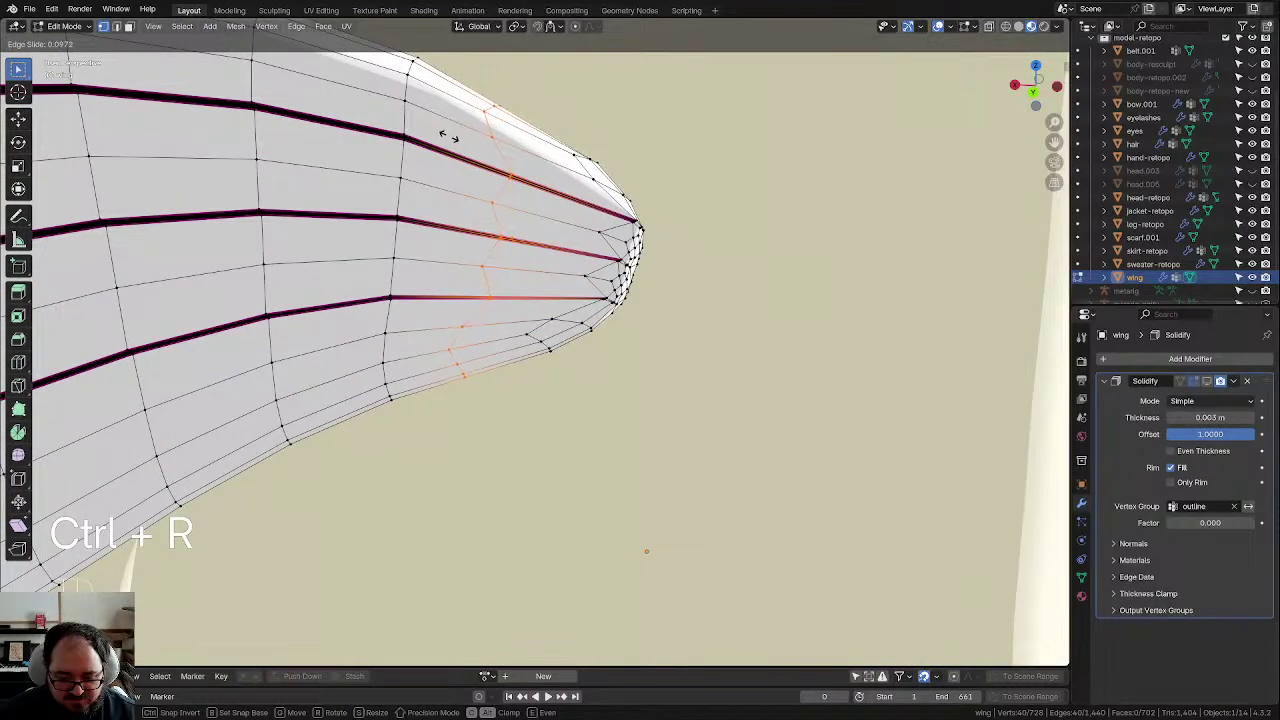
click(448, 137)
Step: Merge all vertices of the wing's inner end at their center, then return to Object Mode with Material Preview shading
key(z)
drag(771, 432, 520, 97)
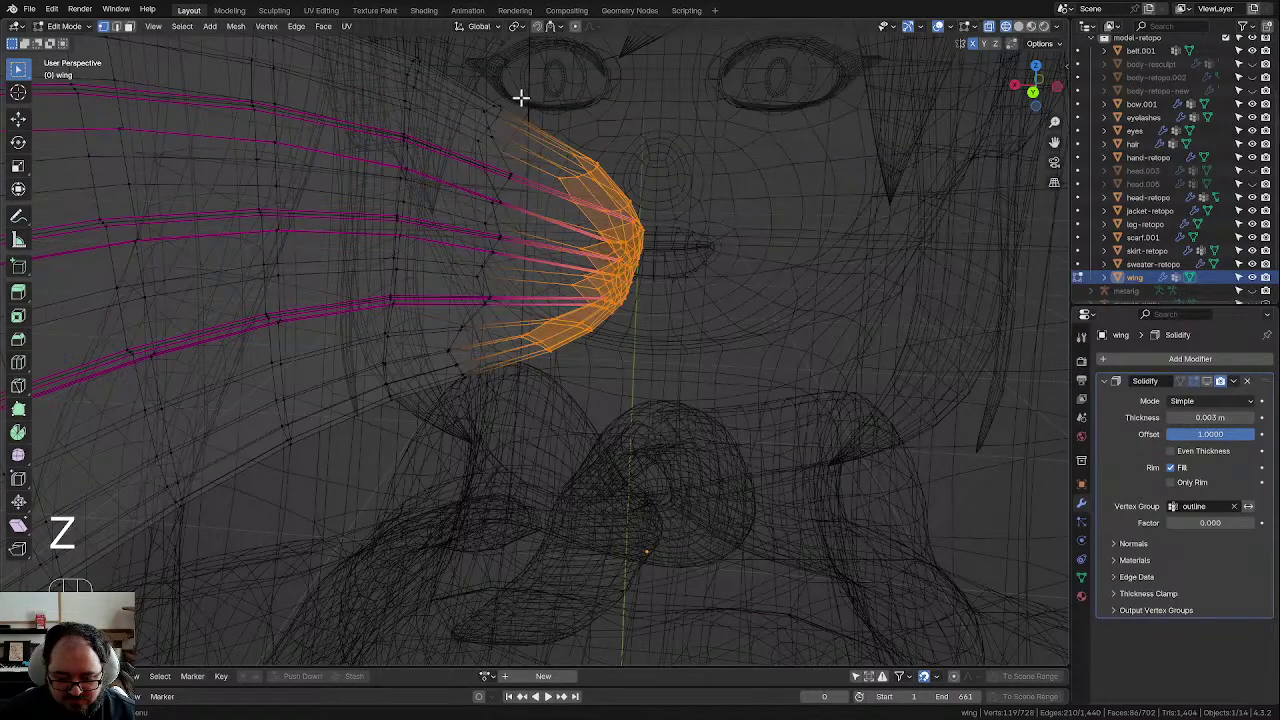
key(m)
click(599, 266)
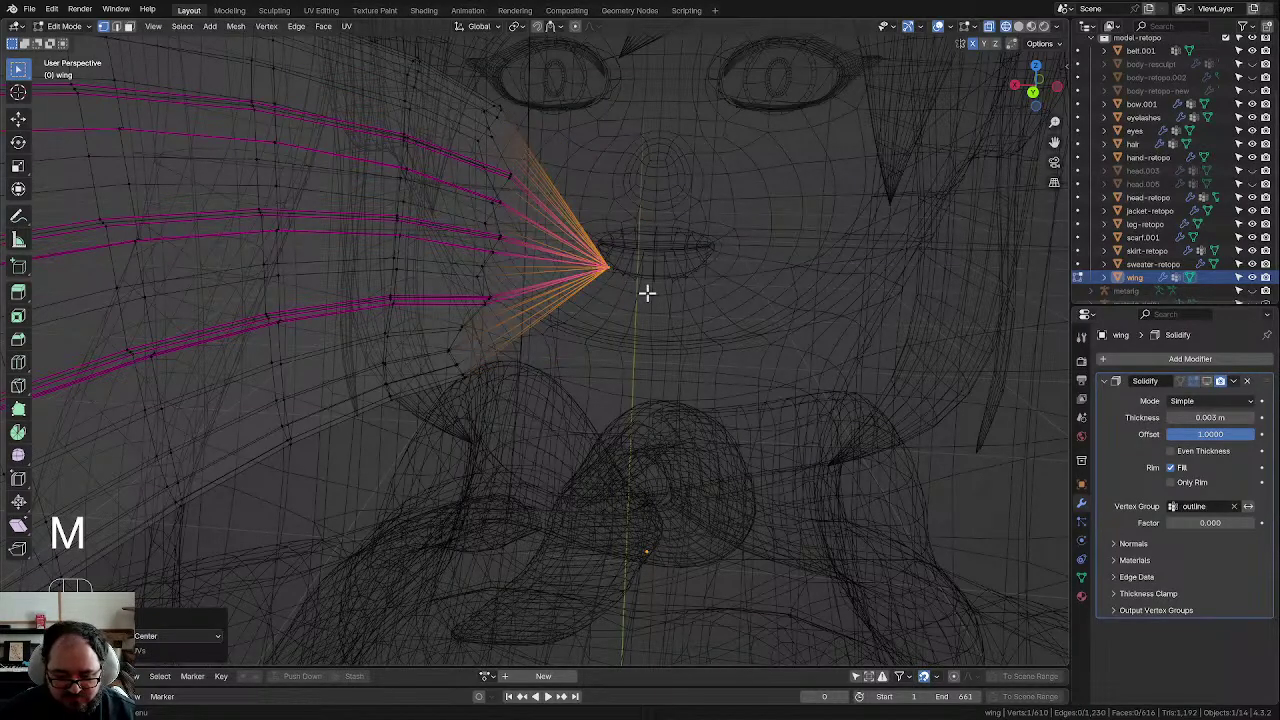
key(Tab)
scroll(622, 281, down, 4)
key(z)
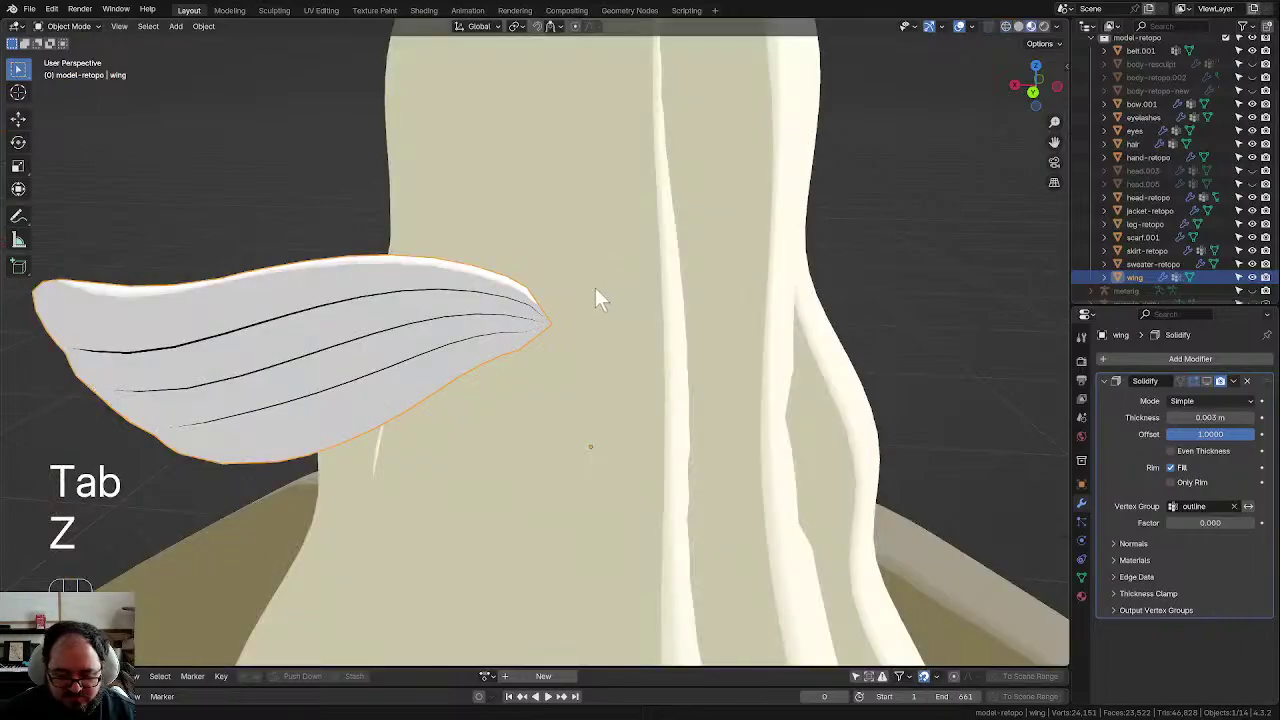
middle_drag(553, 270, 555, 272)
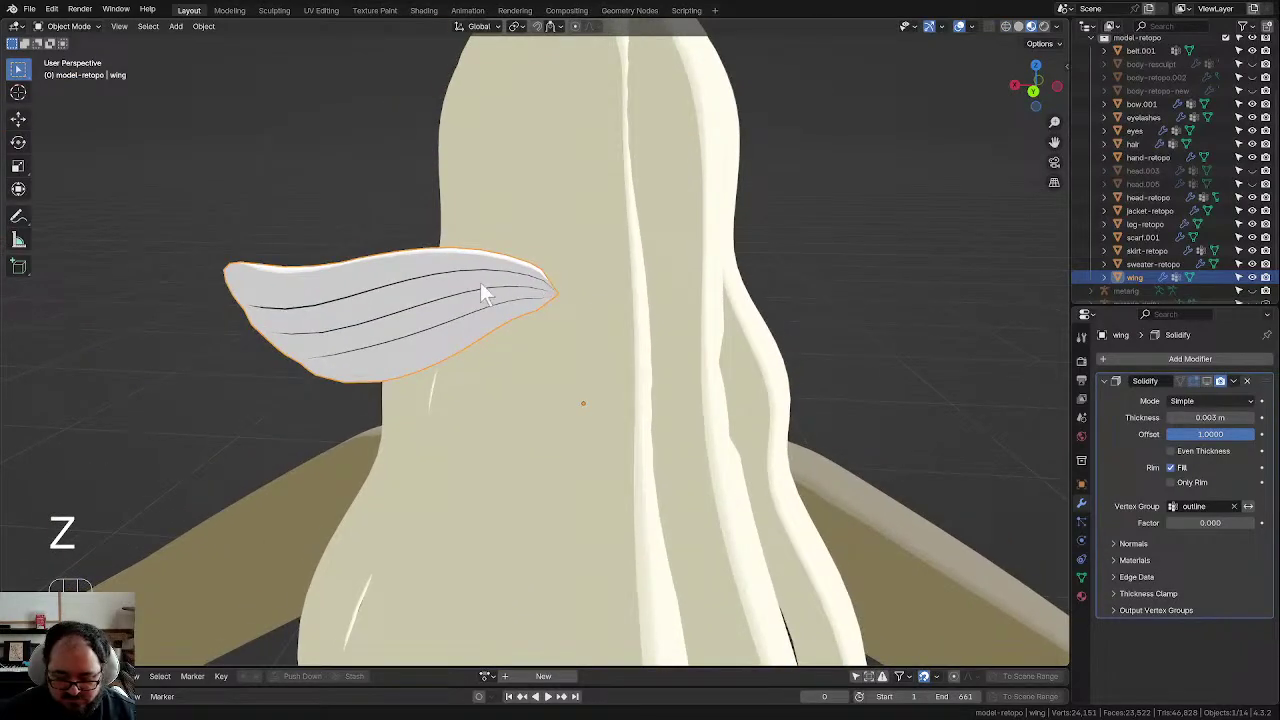
click(1122, 356)
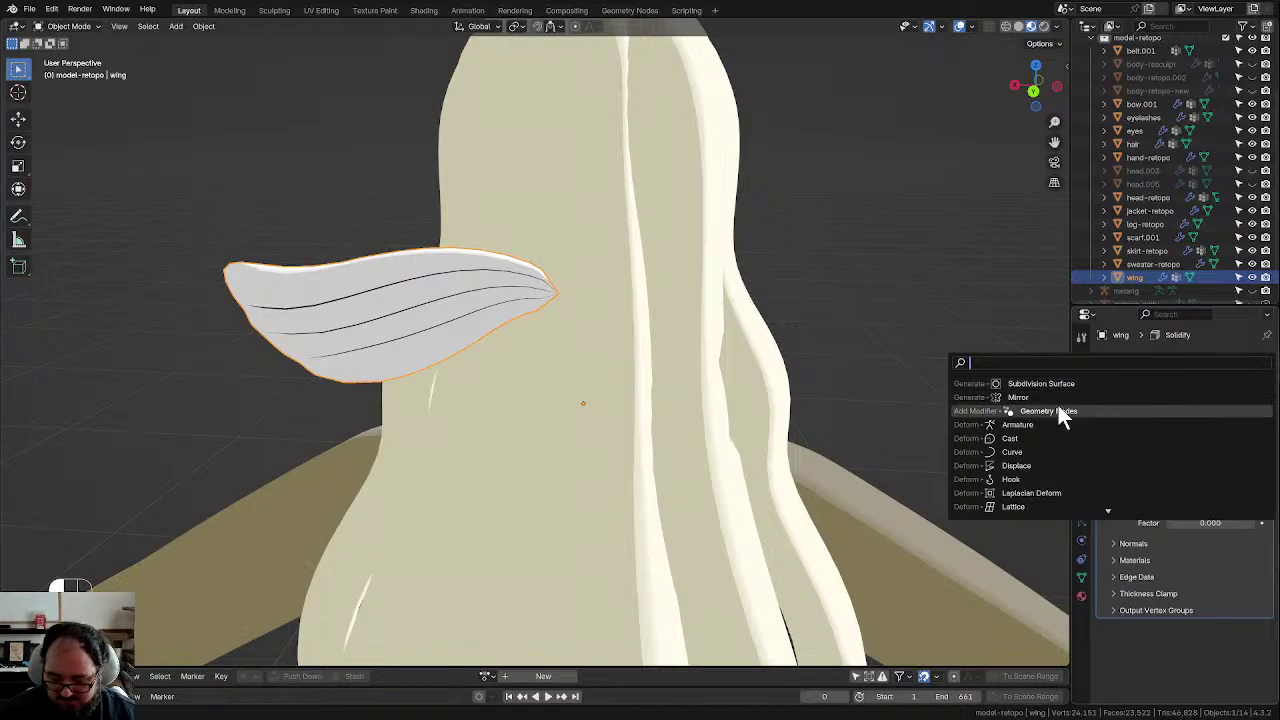
click(1058, 410)
click(1246, 628)
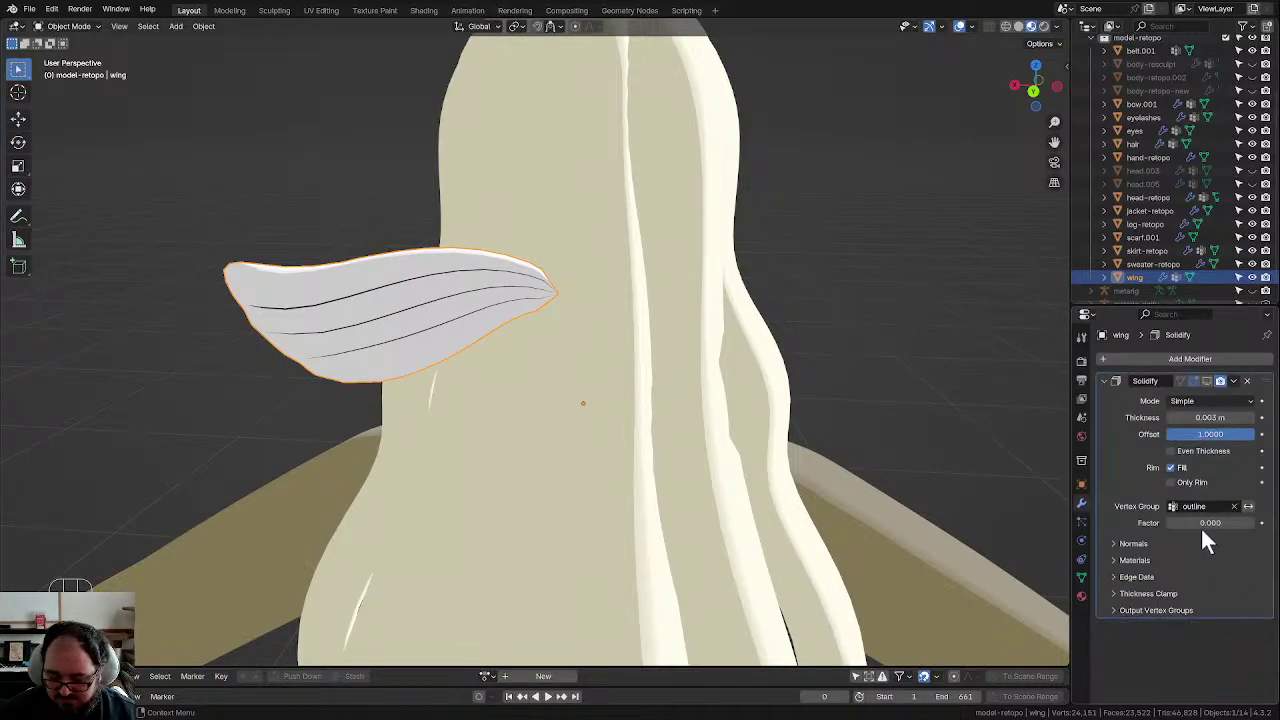
Step: Add a Mirror modifier to the wing to recreate its opposite side across the X axis
click(1138, 358)
click(1083, 354)
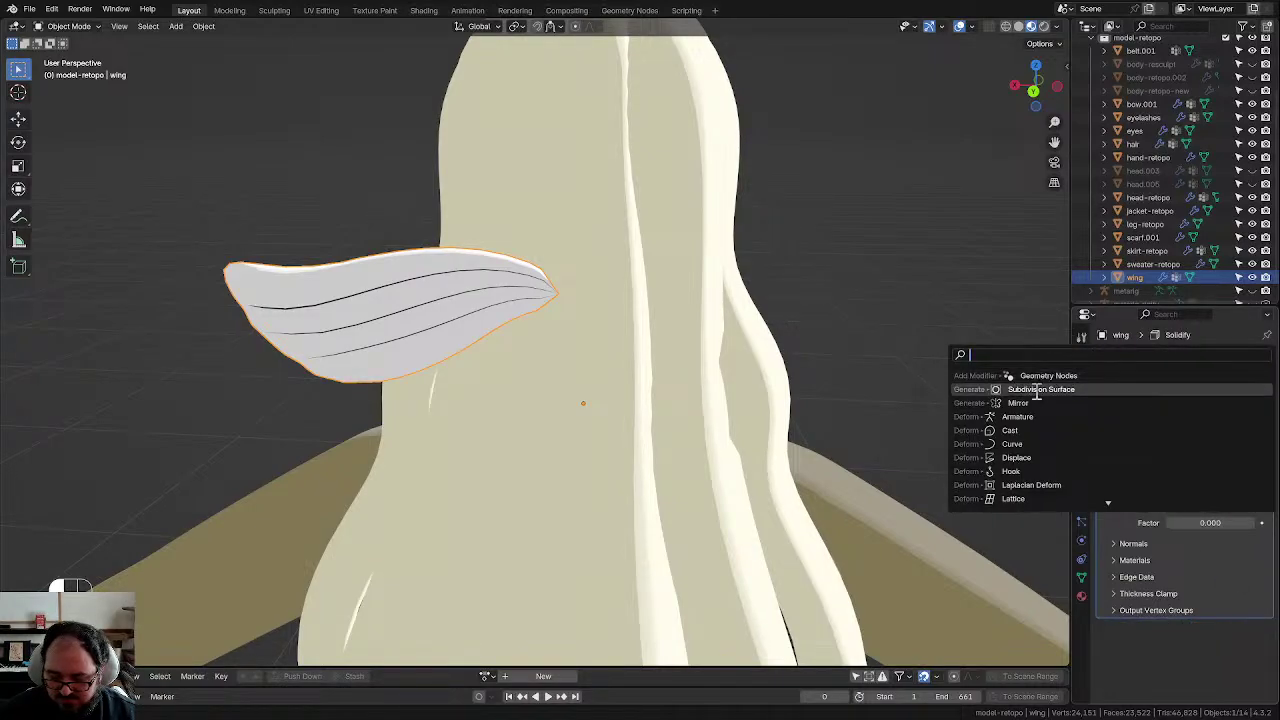
click(1032, 403)
scroll(700, 370, down, 6)
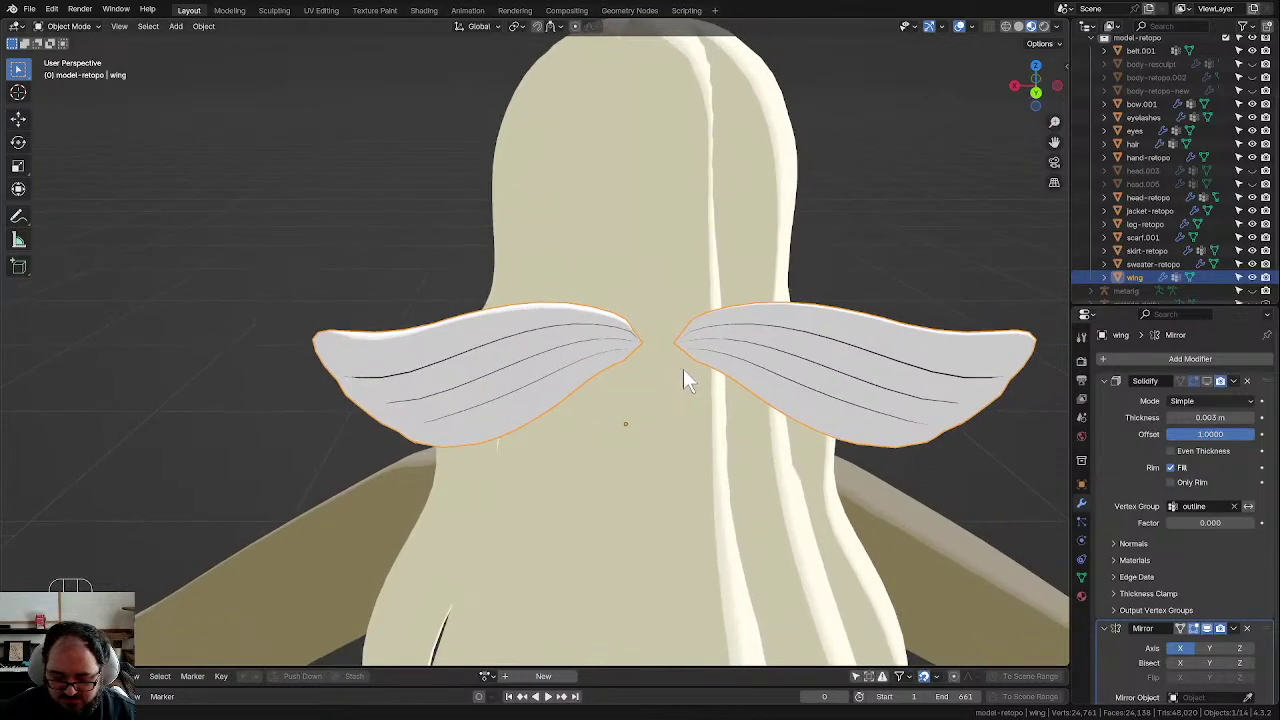
scroll(743, 272, down, 4)
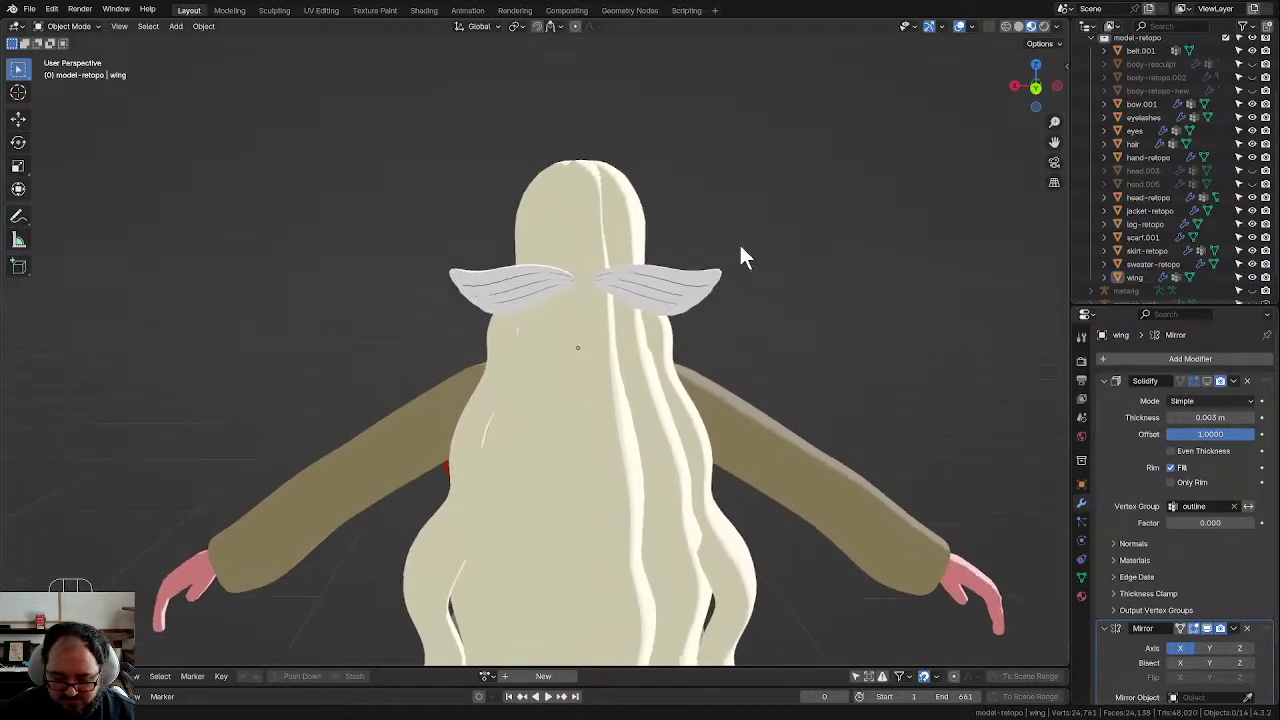
Step: Inspect the mirrored wings' placement against the hair from the top and back views
key(KP_7)
scroll(690, 271, up, 4)
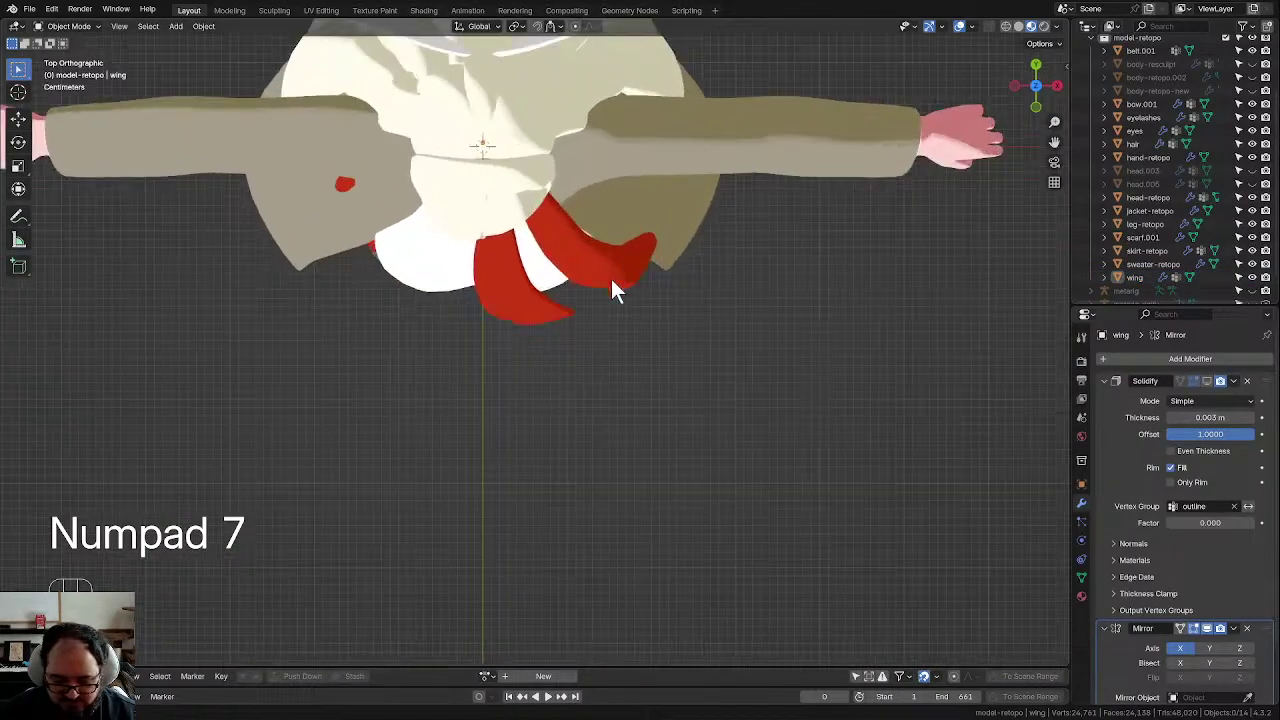
shift+middle_drag(602, 178, 622, 375)
scroll(600, 300, up, 3)
shift+middle_drag(597, 305, 595, 406)
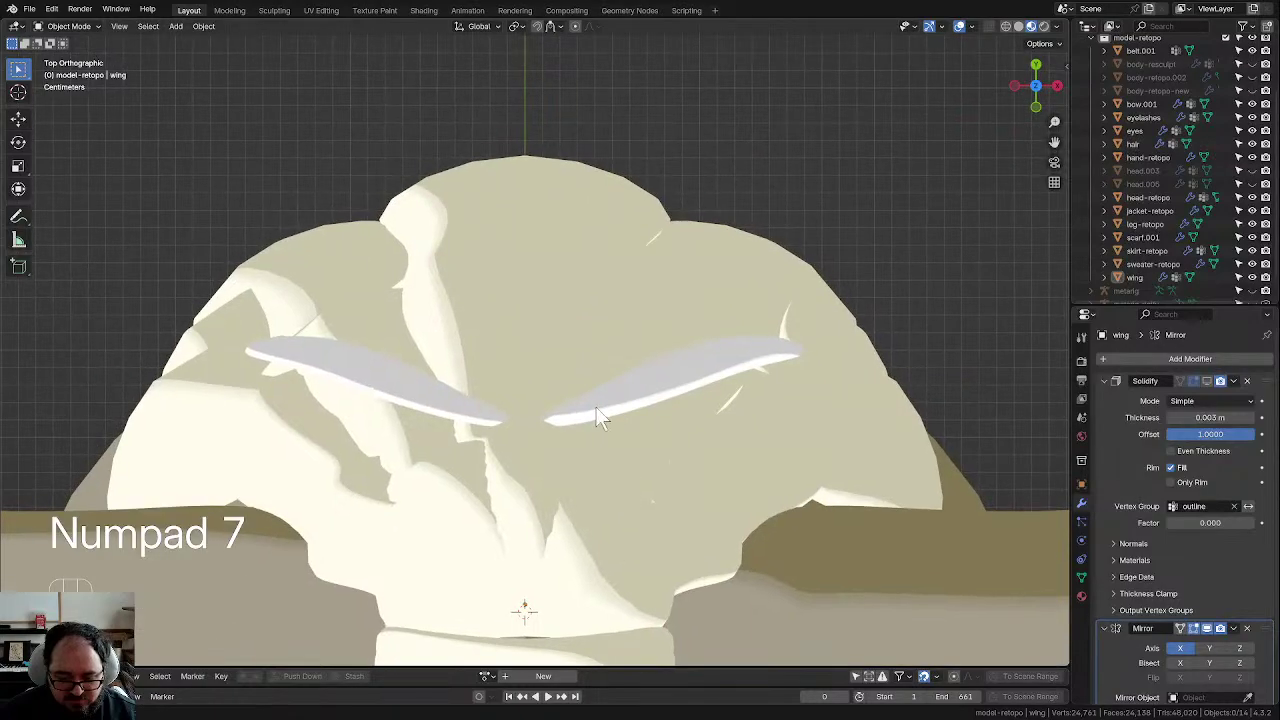
scroll(600, 415, up, 6)
key(Tab)
scroll(600, 410, down, 6)
key(Tab)
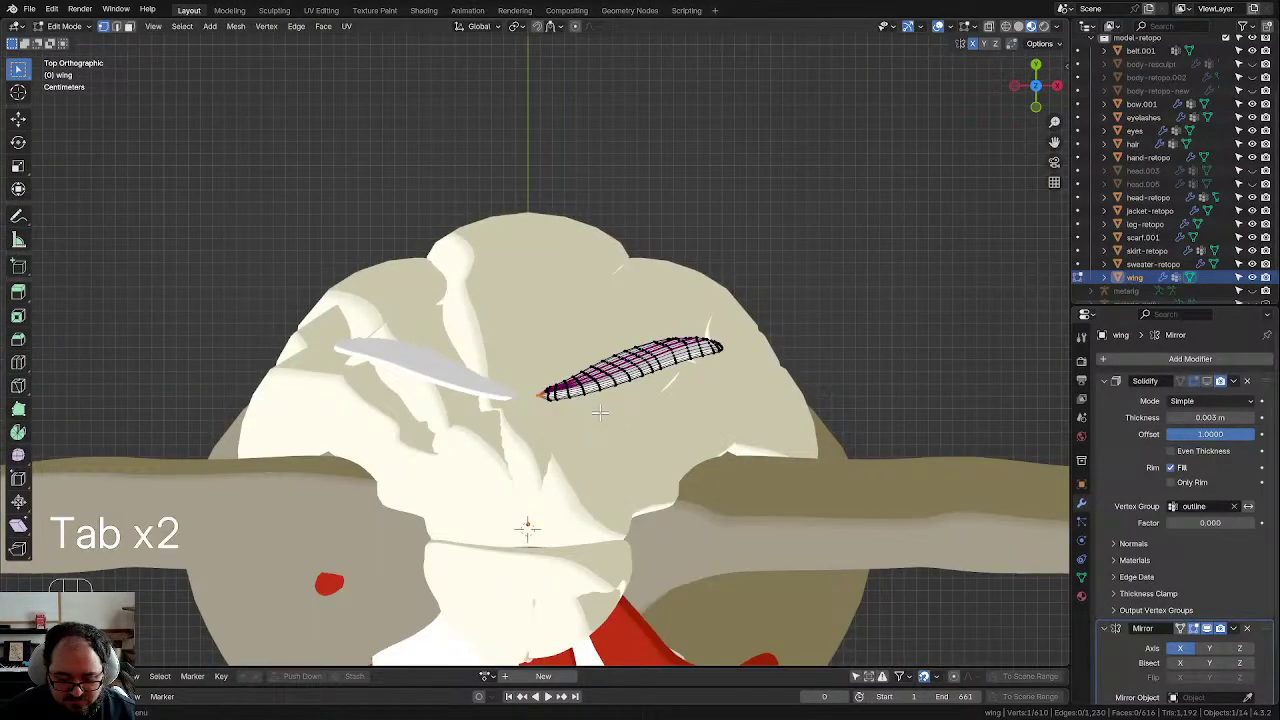
scroll(600, 420, down, 3)
middle_drag(619, 441, 417, 326)
click(690, 308)
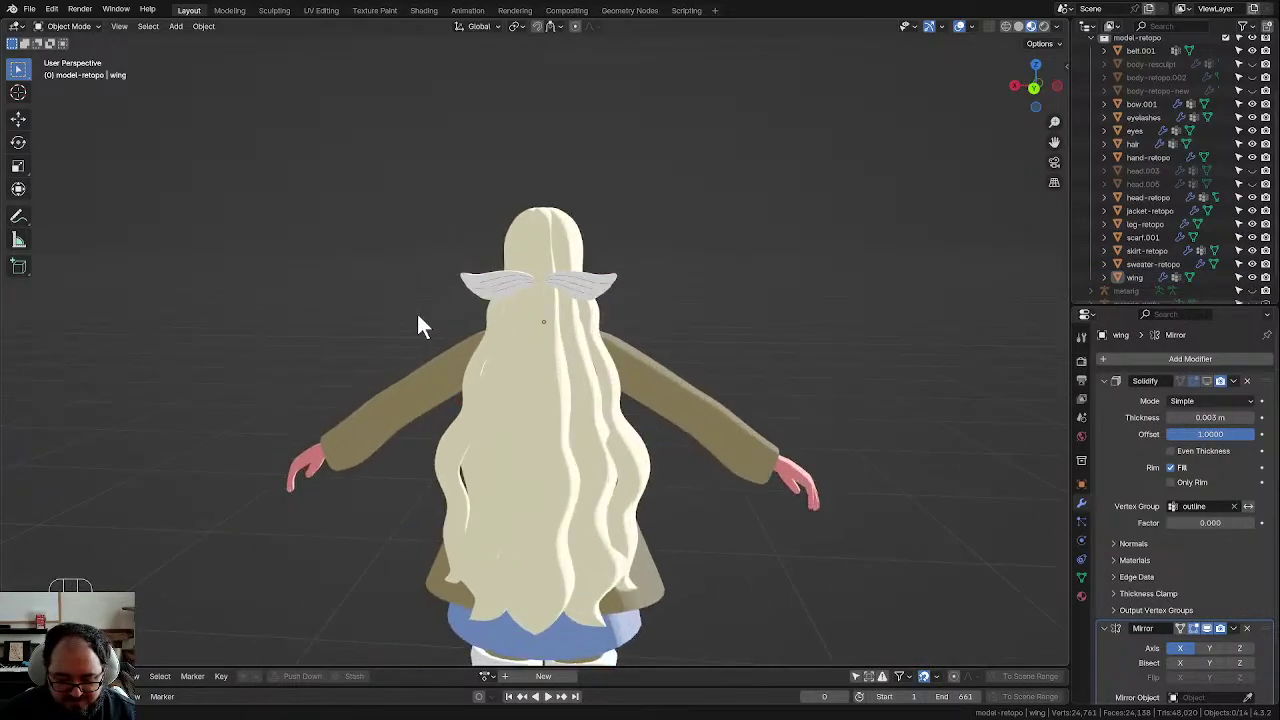
scroll(543, 289, up, 5)
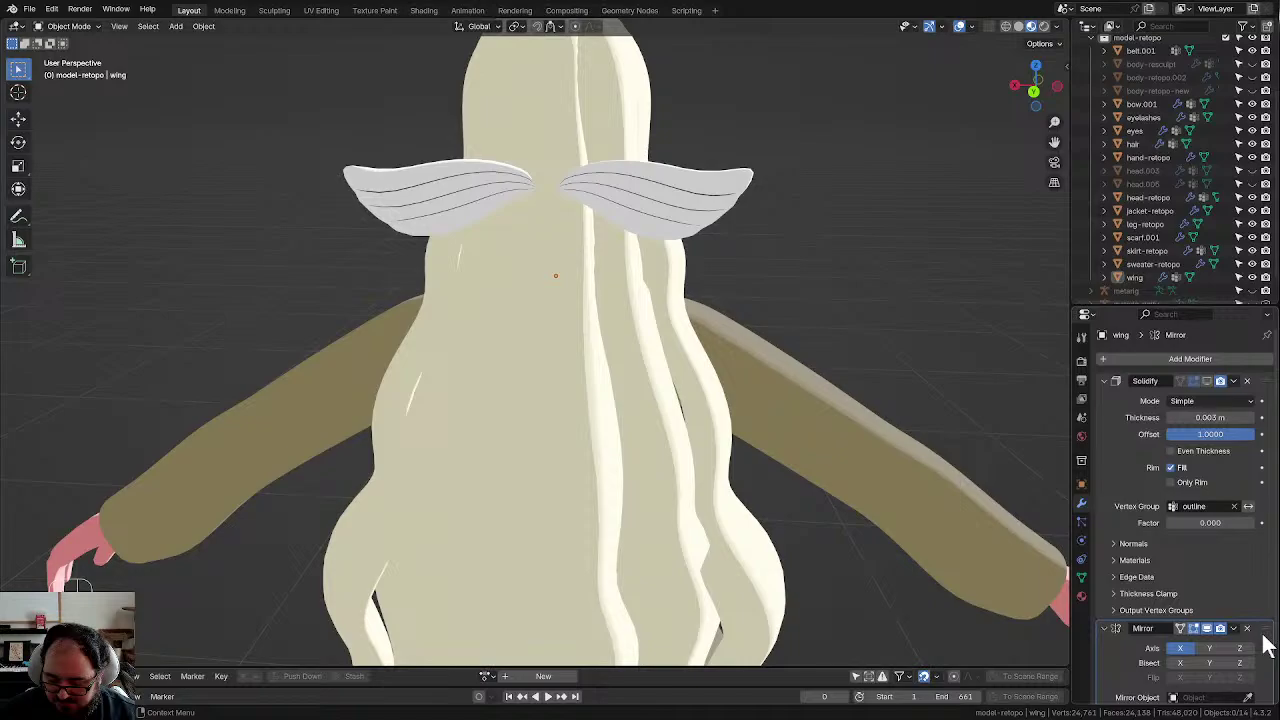
Step: Move the wing's Mirror modifier above its Solidify modifier, check the character from the front, and save the file
drag(1263, 630, 1260, 371)
scroll(785, 300, down, 2)
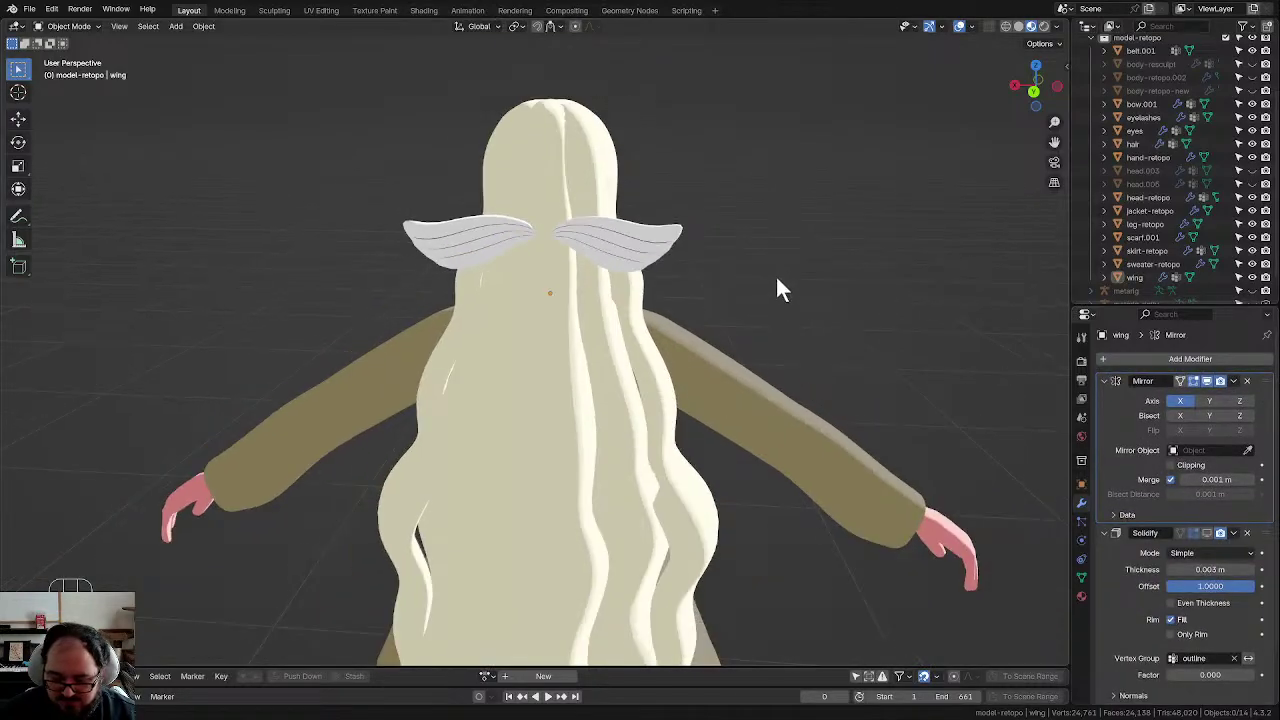
middle_drag(780, 287, 815, 365)
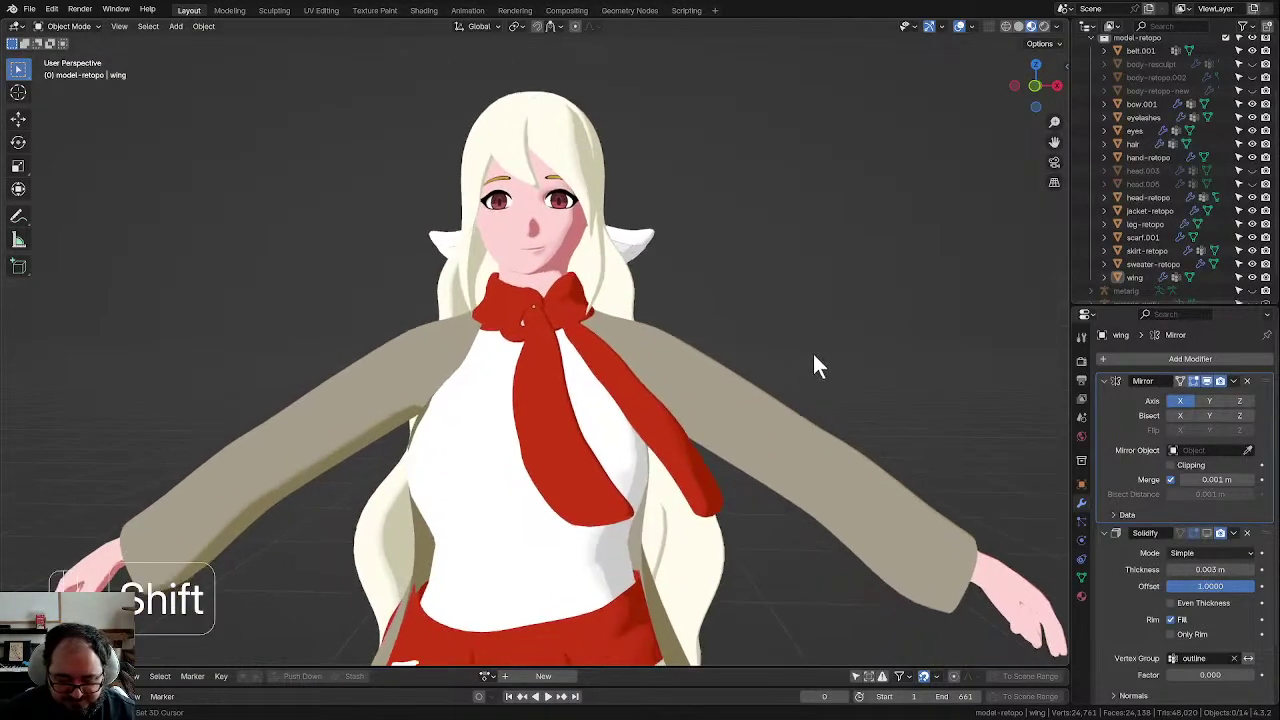
scroll(814, 354, down, 4)
shift+middle_drag(771, 488, 721, 364)
key(ctrl+s)
Step: Try deleting the linked boot and fur cuff geometry from the leg mesh, undo the deletion, and return to Object Mode
scroll(718, 374, up, 2)
shift+middle_drag(565, 454, 588, 335)
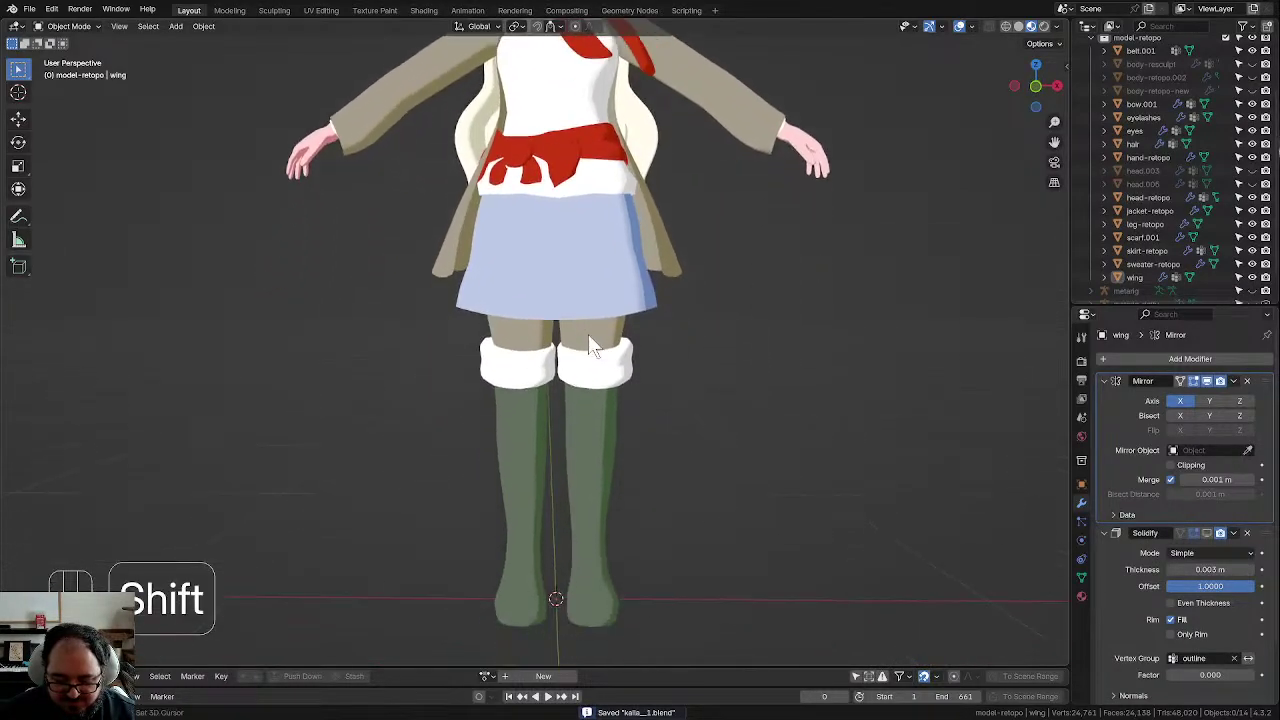
click(590, 345)
click(630, 352)
key(Tab)
middle_drag(674, 397, 629, 388)
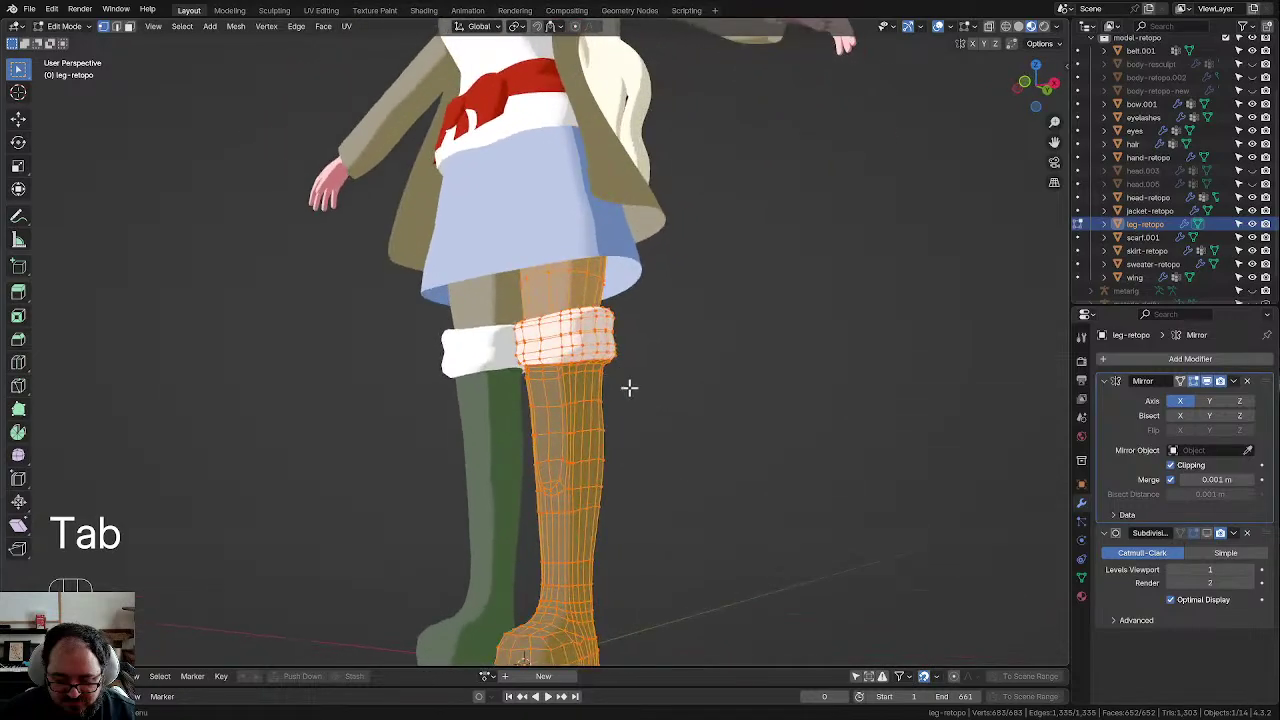
click(629, 388)
key(l)
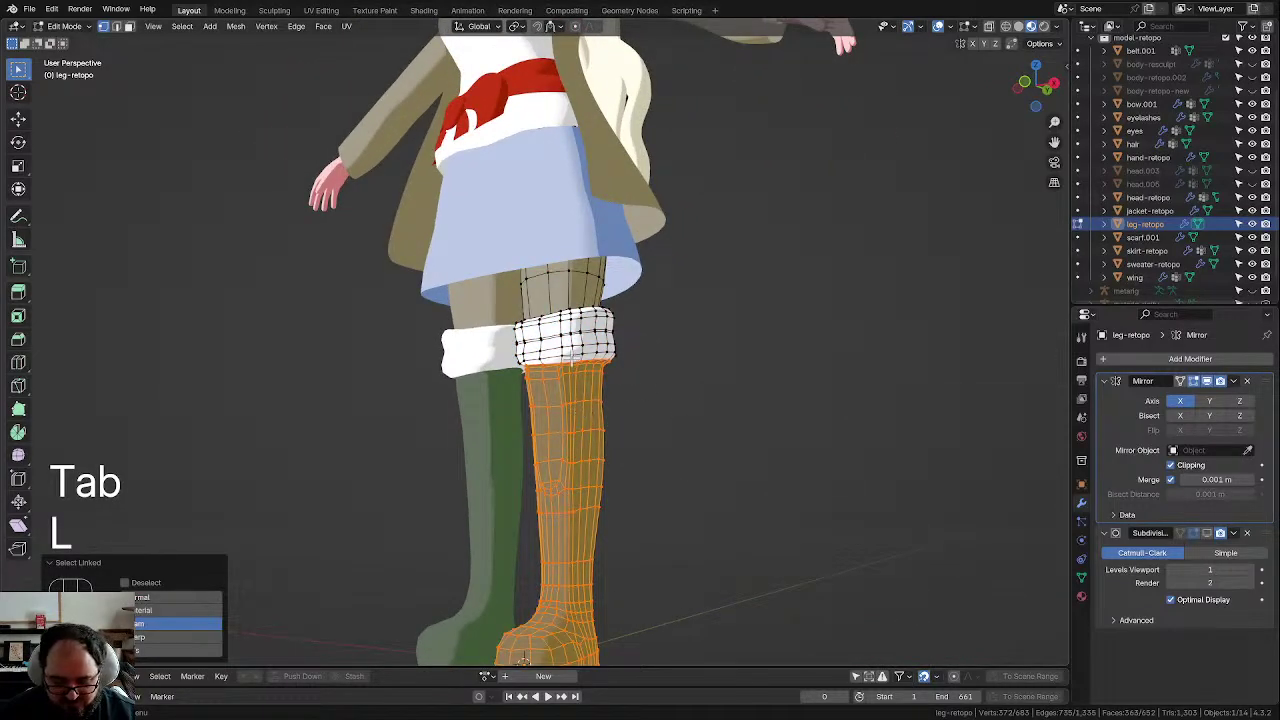
key(l)
key(p)
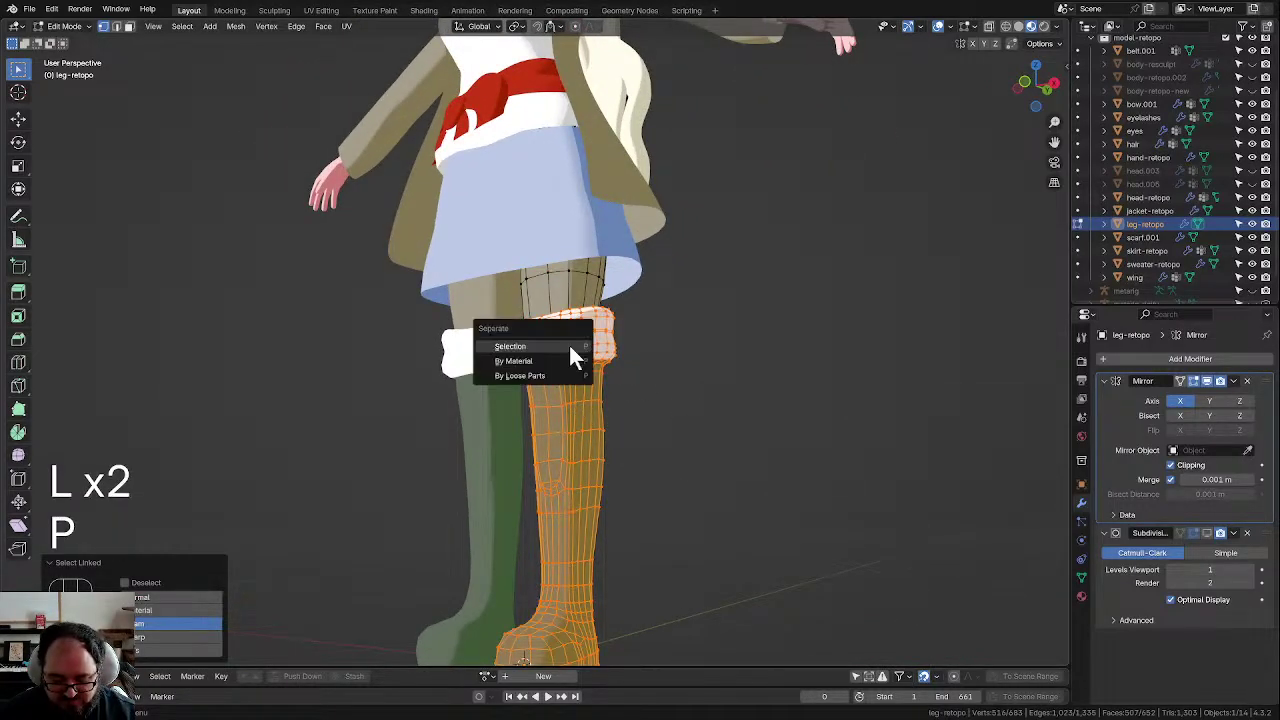
key(x)
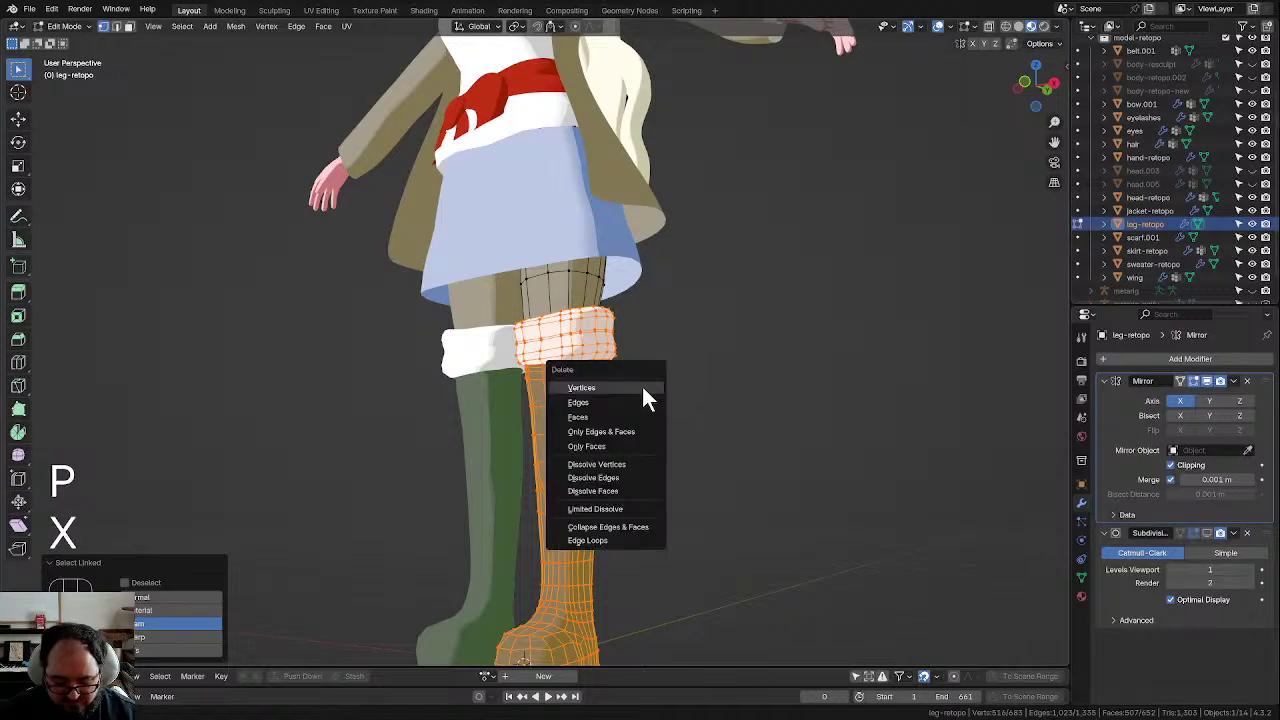
click(641, 384)
key(ctrl+z)
scroll(620, 384, down, 6)
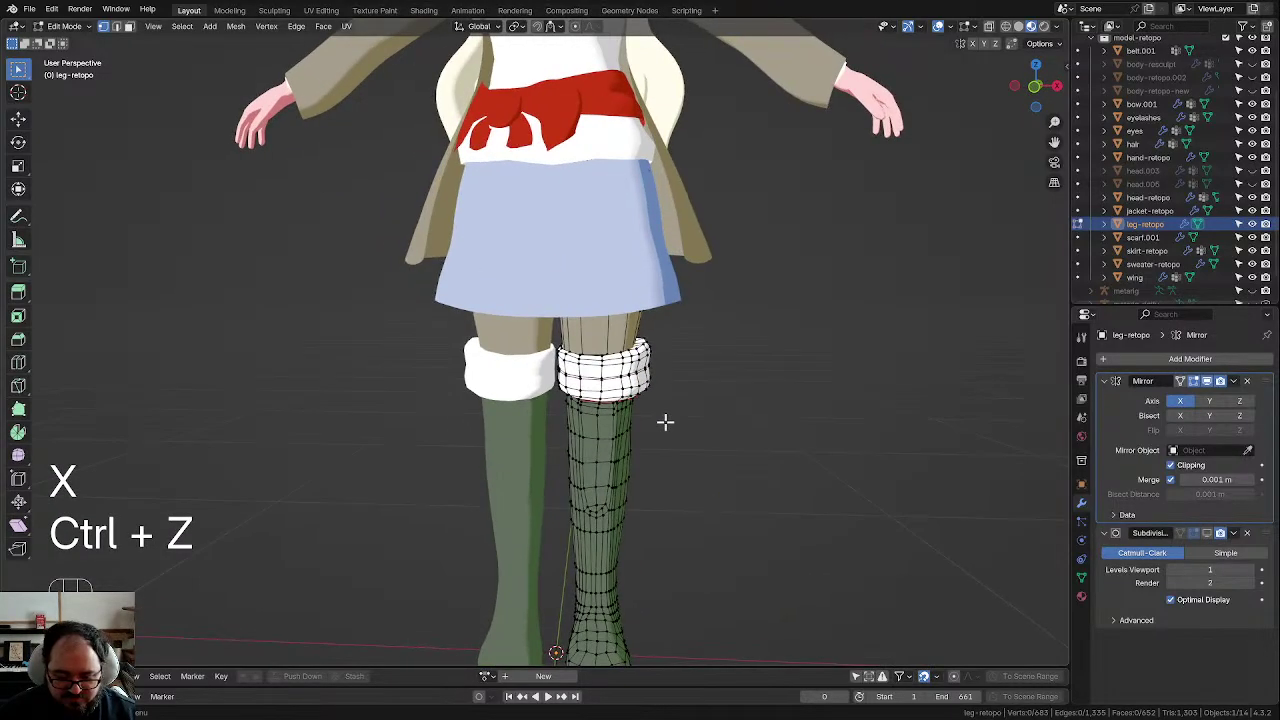
key(Tab)
shift+middle_drag(687, 303, 709, 373)
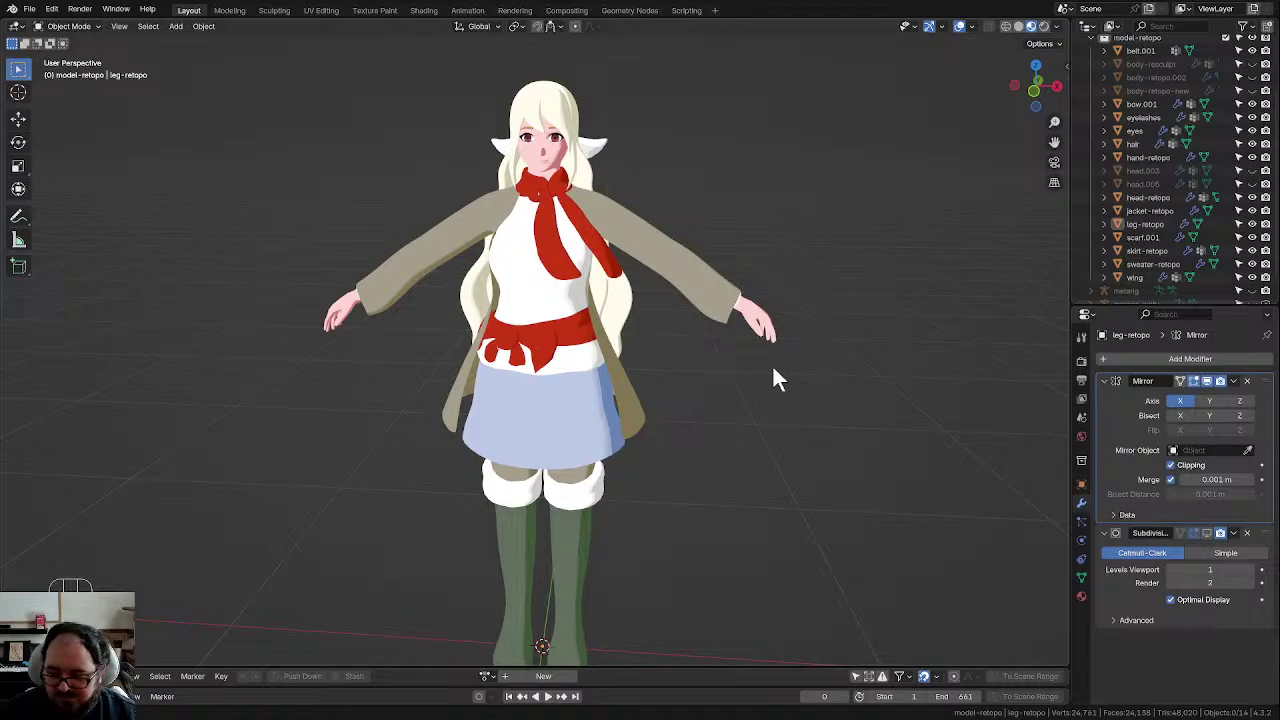
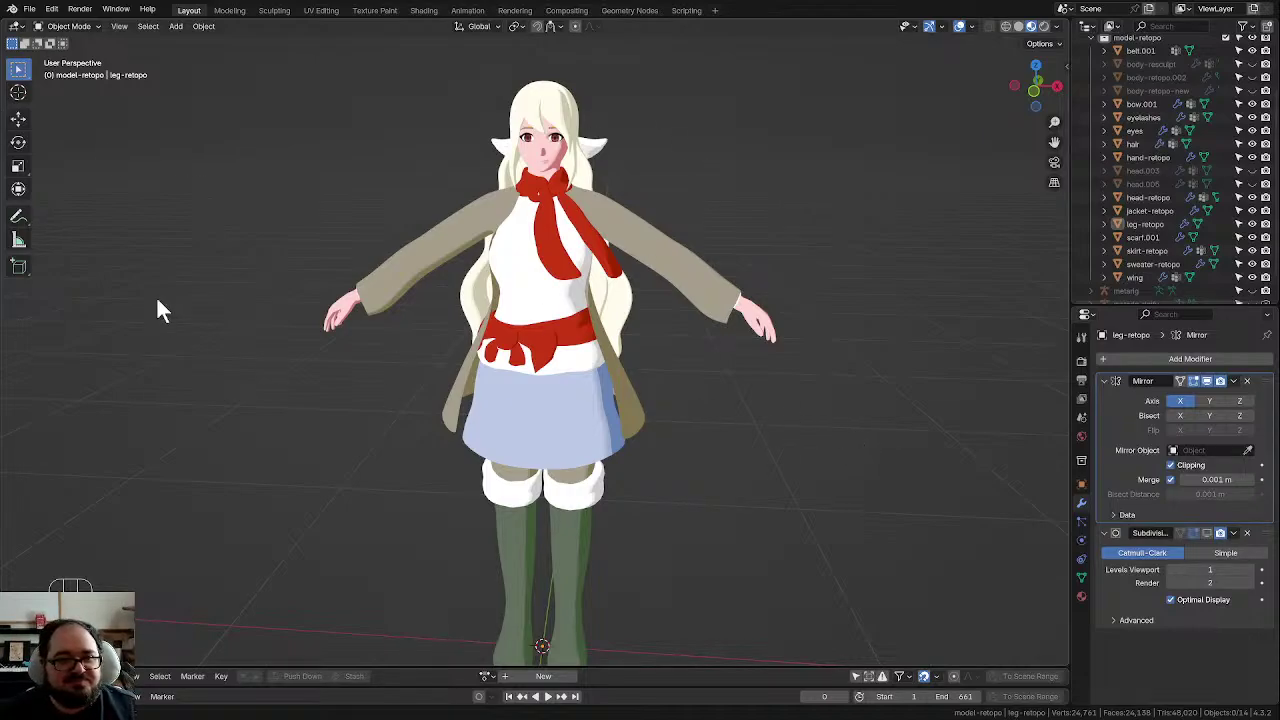
key(a)
key(a)
key(a)
key(a)
key(a)
key(a)
key(a)
key(a)
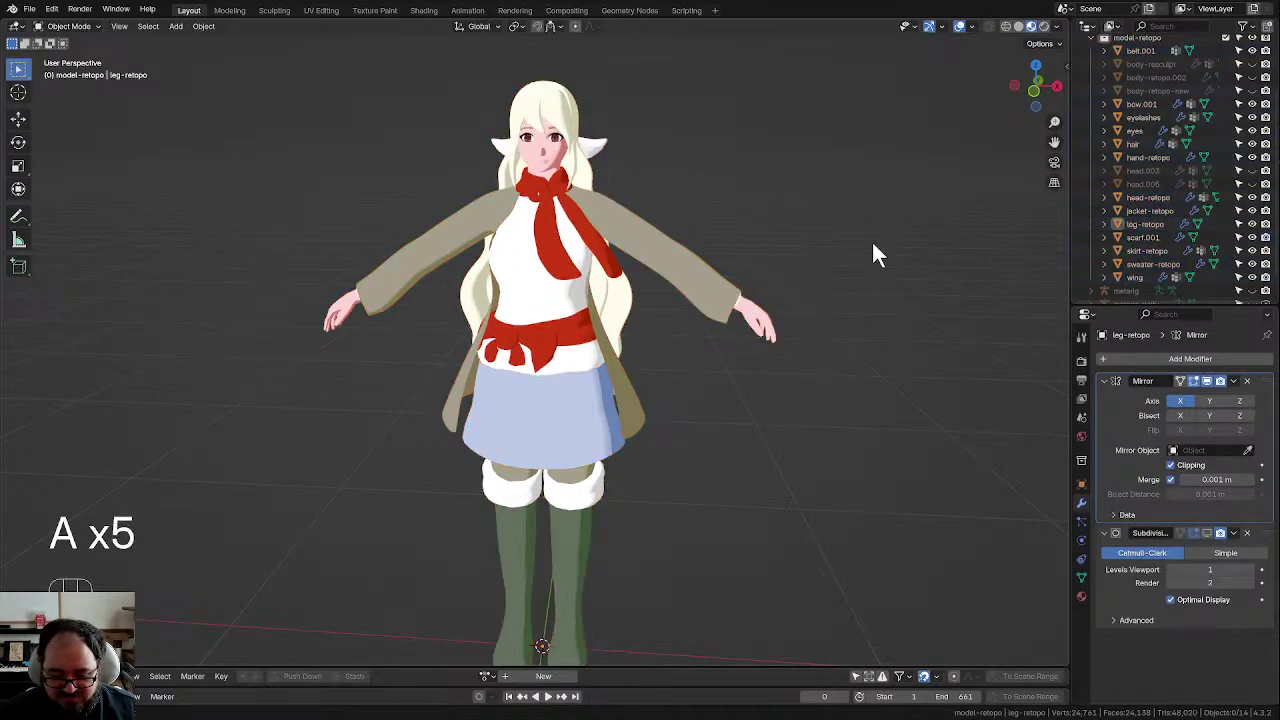
key(a)
key(a)
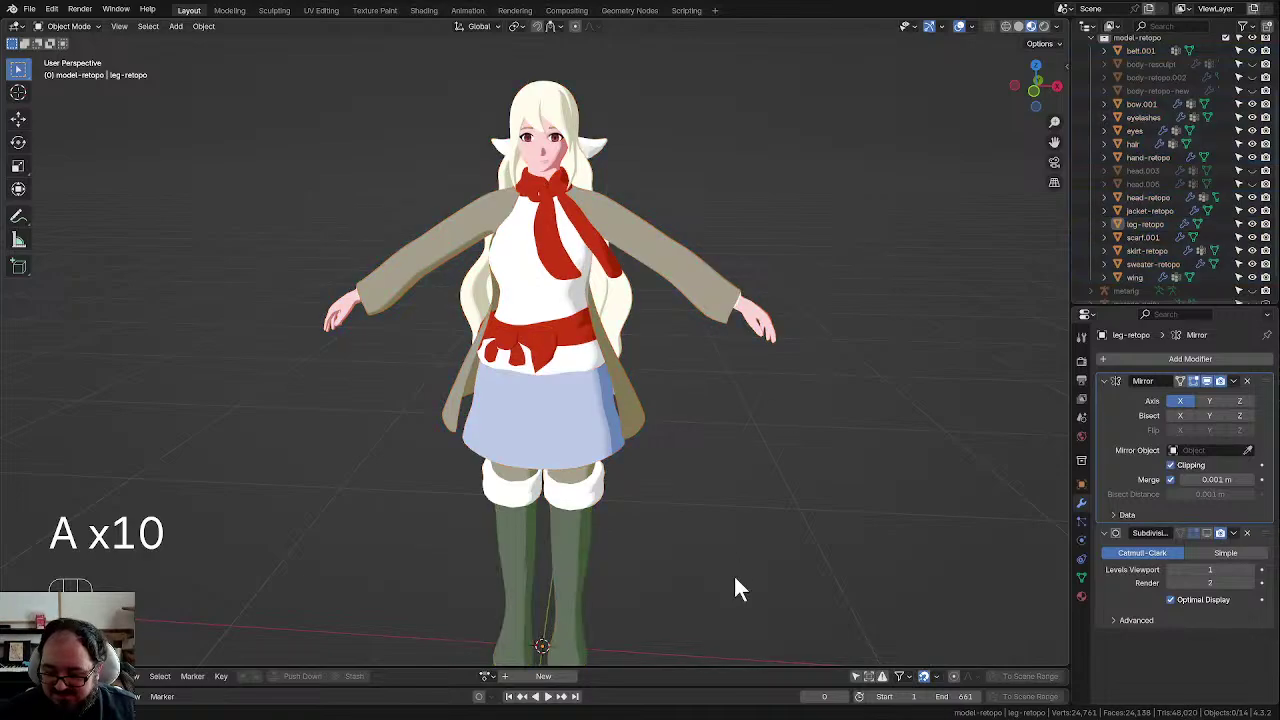
Step: Save the character file
scroll(752, 528, down, 2)
middle_drag(747, 517, 783, 446)
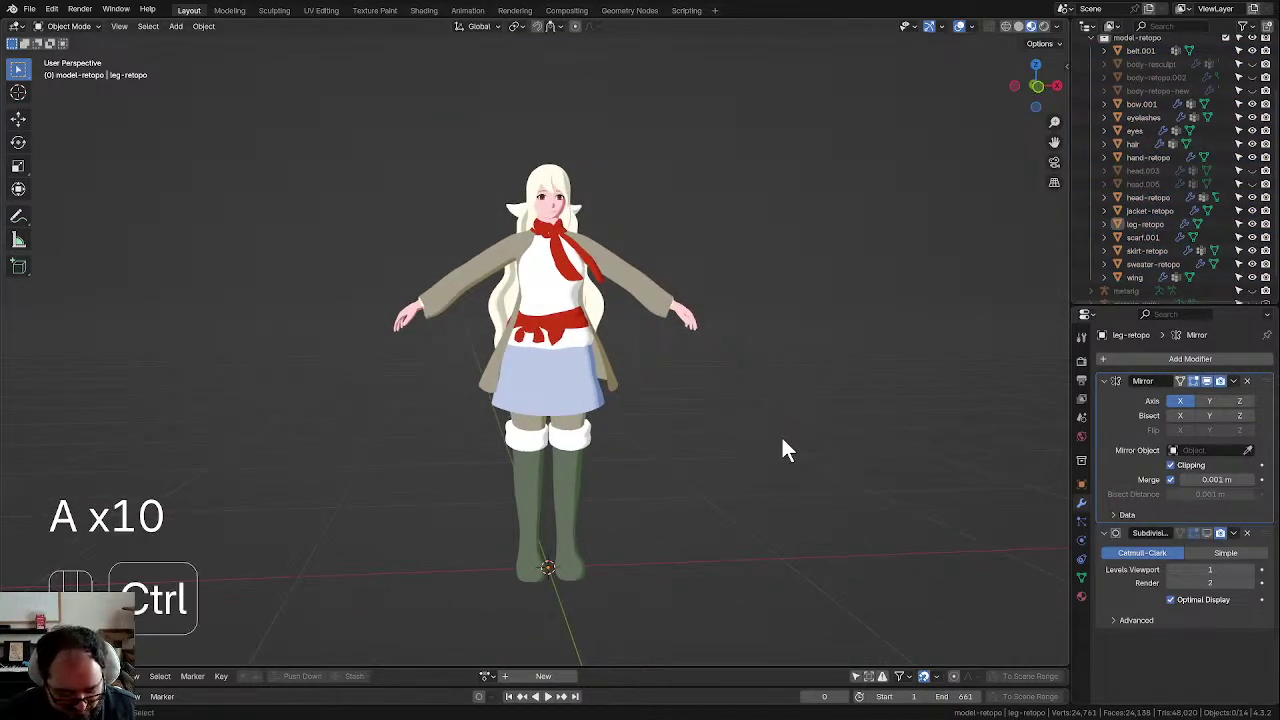
key(ctrl+s)
Step: Inspect the whole character from the front at several distances
middle_drag(736, 373, 689, 379)
scroll(757, 334, up, 2)
scroll(757, 390, down, 1)
shift+middle_drag(758, 333, 751, 424)
scroll(737, 421, up, 2)
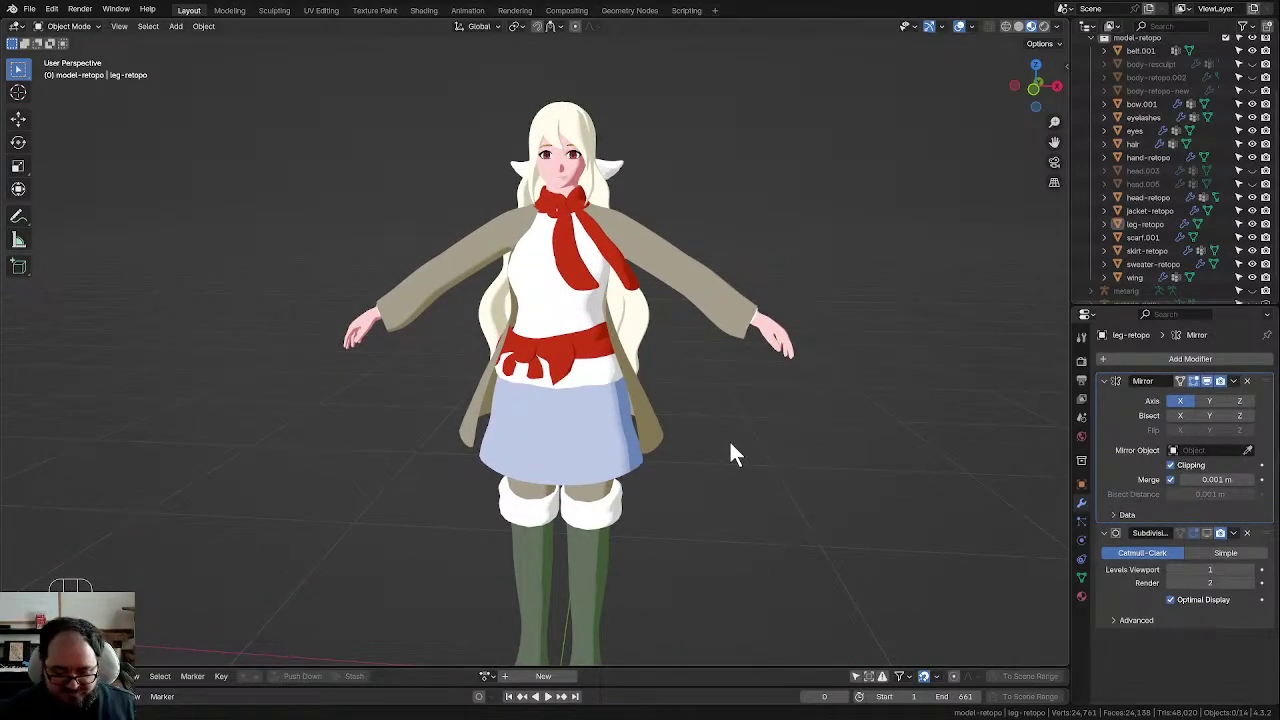
scroll(729, 445, up, 1)
scroll(734, 380, down, 2)
scroll(686, 314, up, 2)
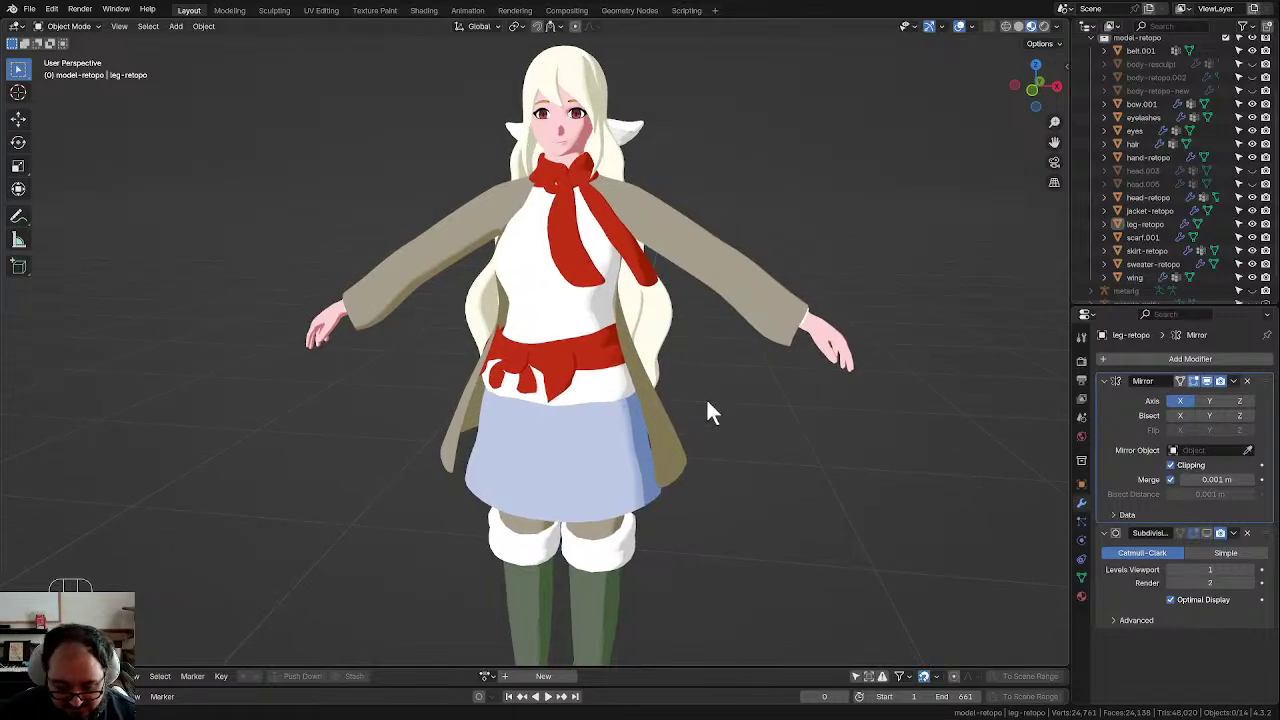
scroll(704, 410, down, 3)
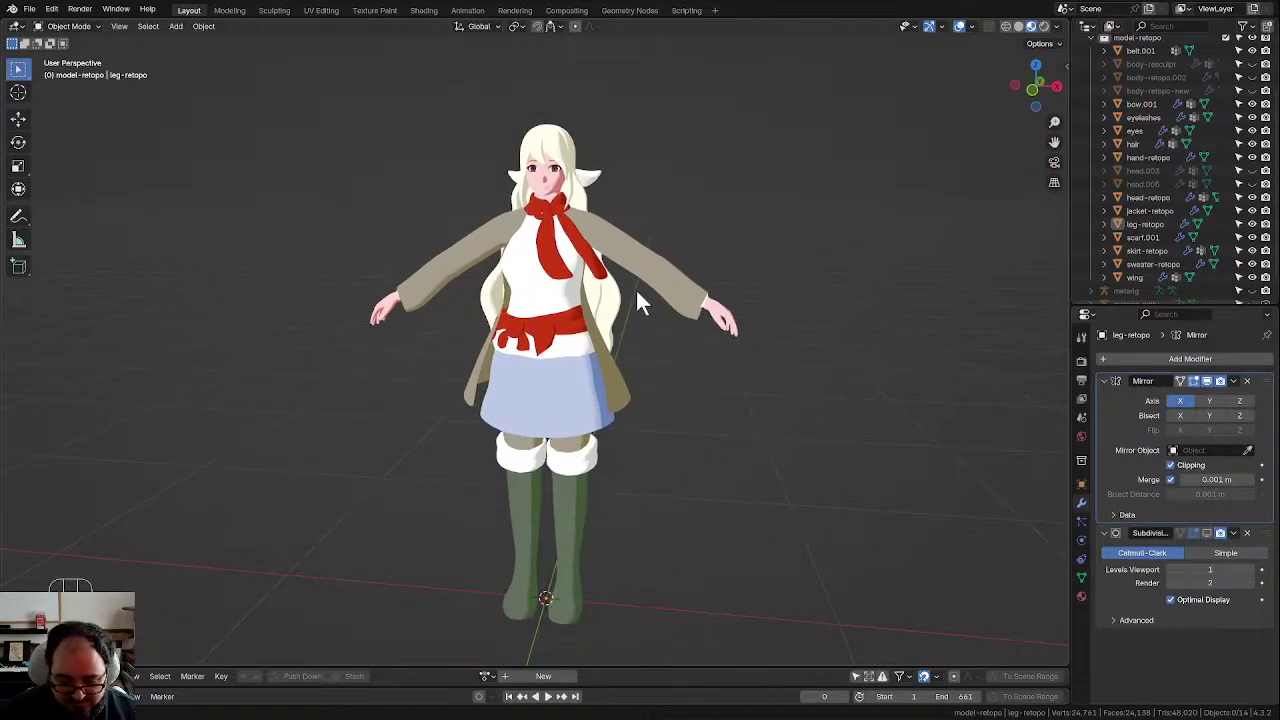
Step: Try joining all the character's visible meshes into the skirt object, then undo the join
click(556, 196)
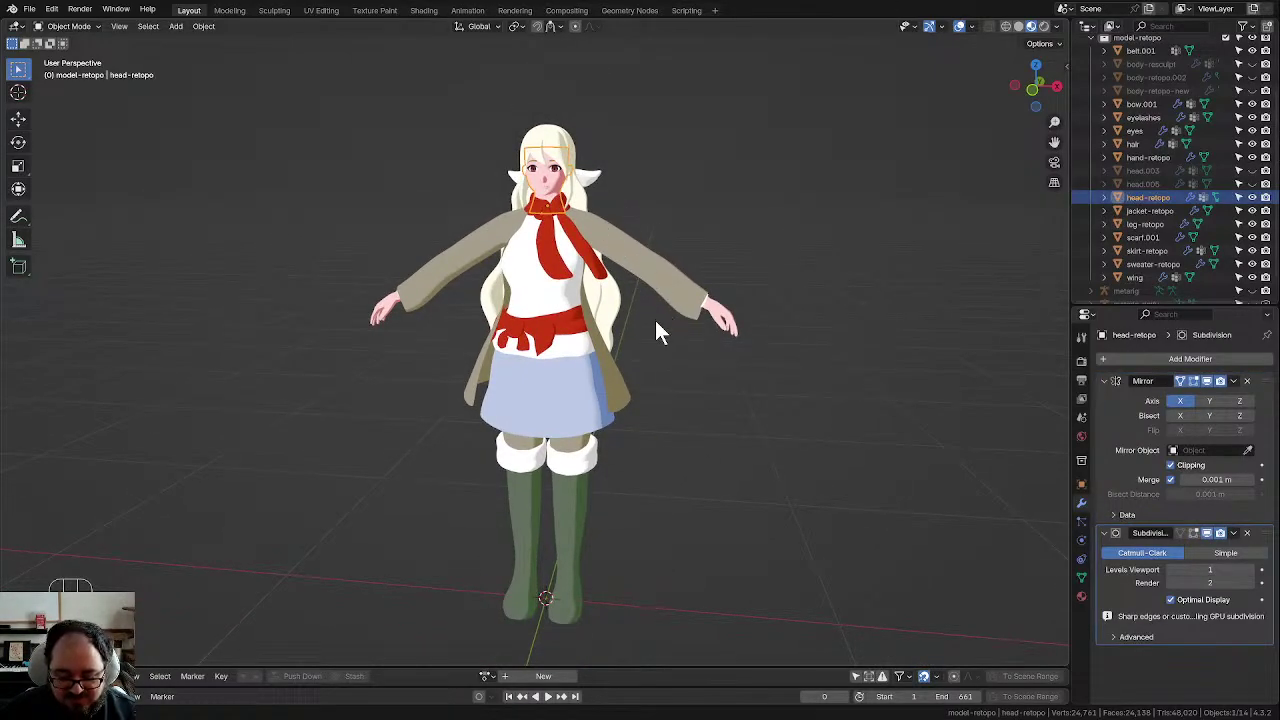
click(577, 402)
scroll(596, 413, up, 1)
scroll(744, 399, down, 2)
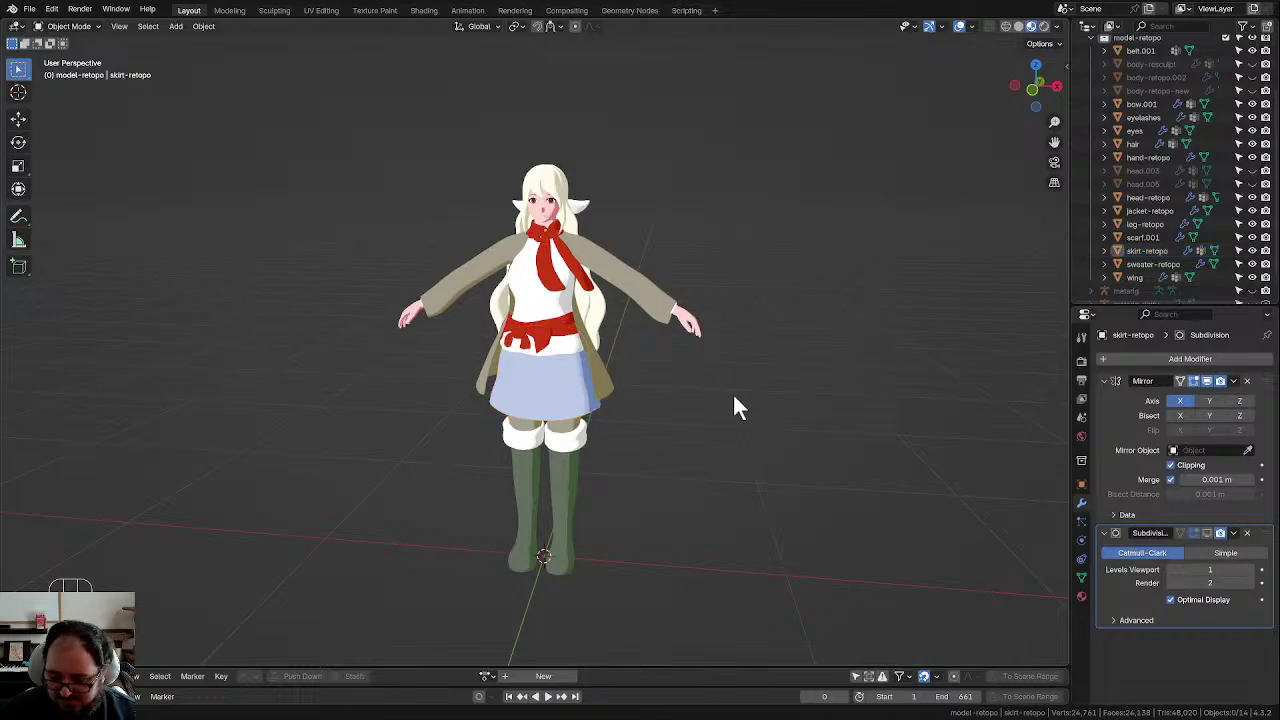
scroll(705, 372, up, 1)
drag(418, 128, 679, 521)
key(ctrl+j)
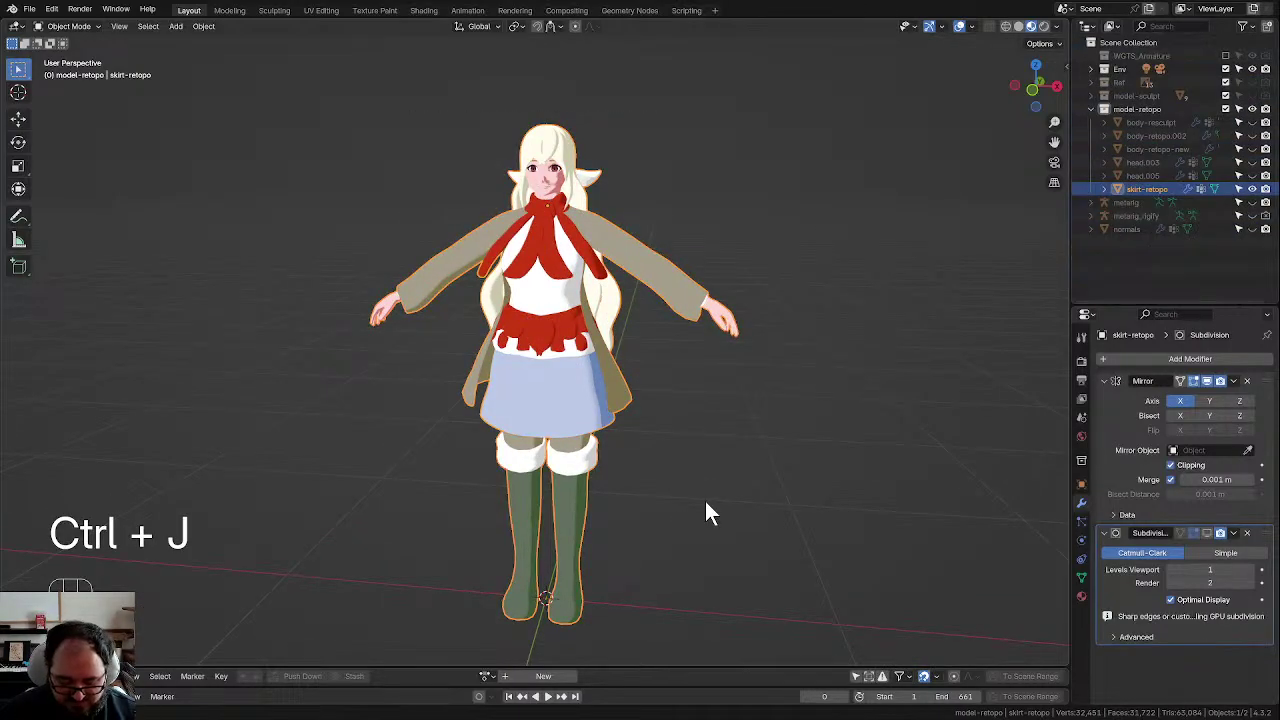
key(ctrl+z)
scroll(658, 282, up, 2)
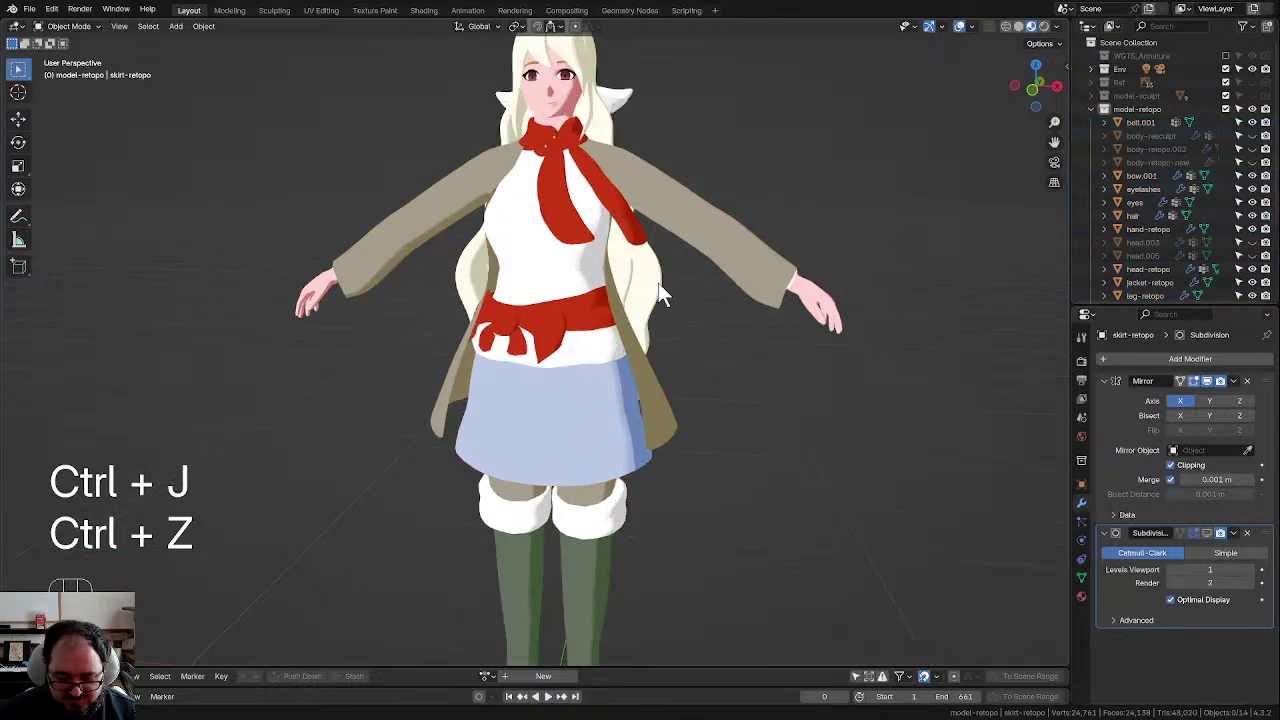
Step: Examine the leg and hand meshes along with their modifiers
scroll(627, 305, down, 1)
click(595, 478)
scroll(579, 479, down, 4)
scroll(579, 479, up, 3)
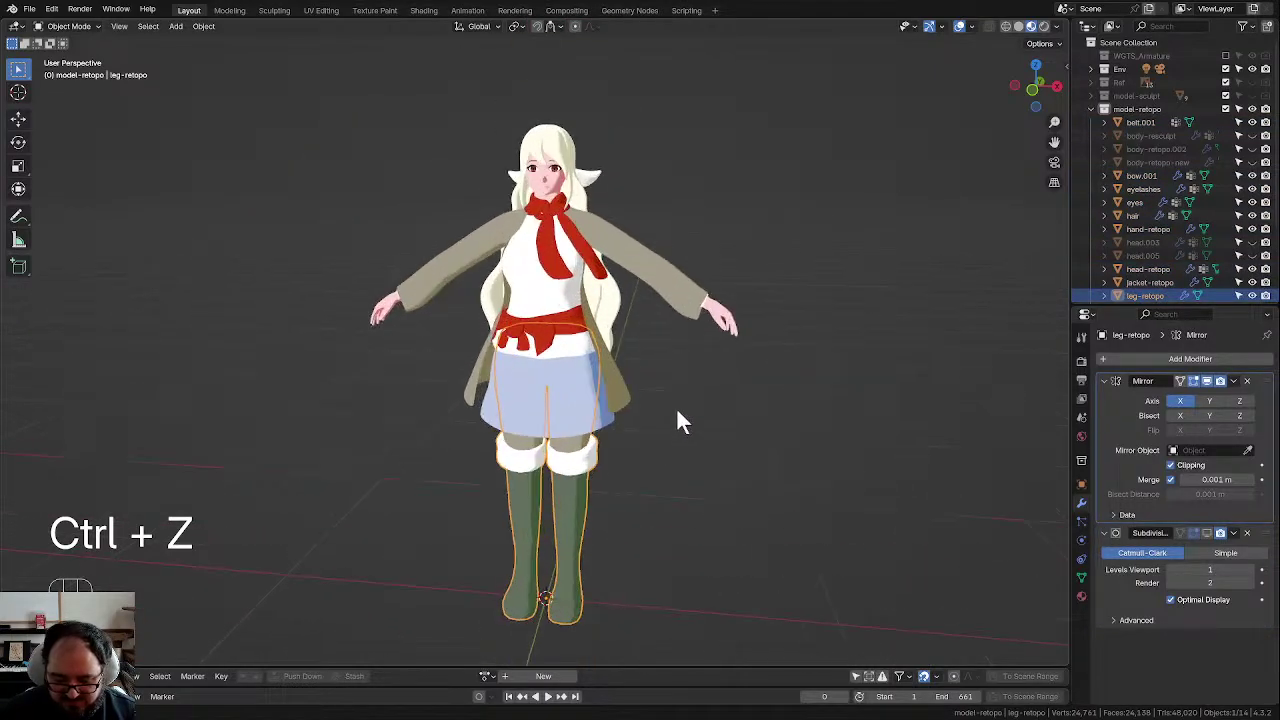
click(724, 359)
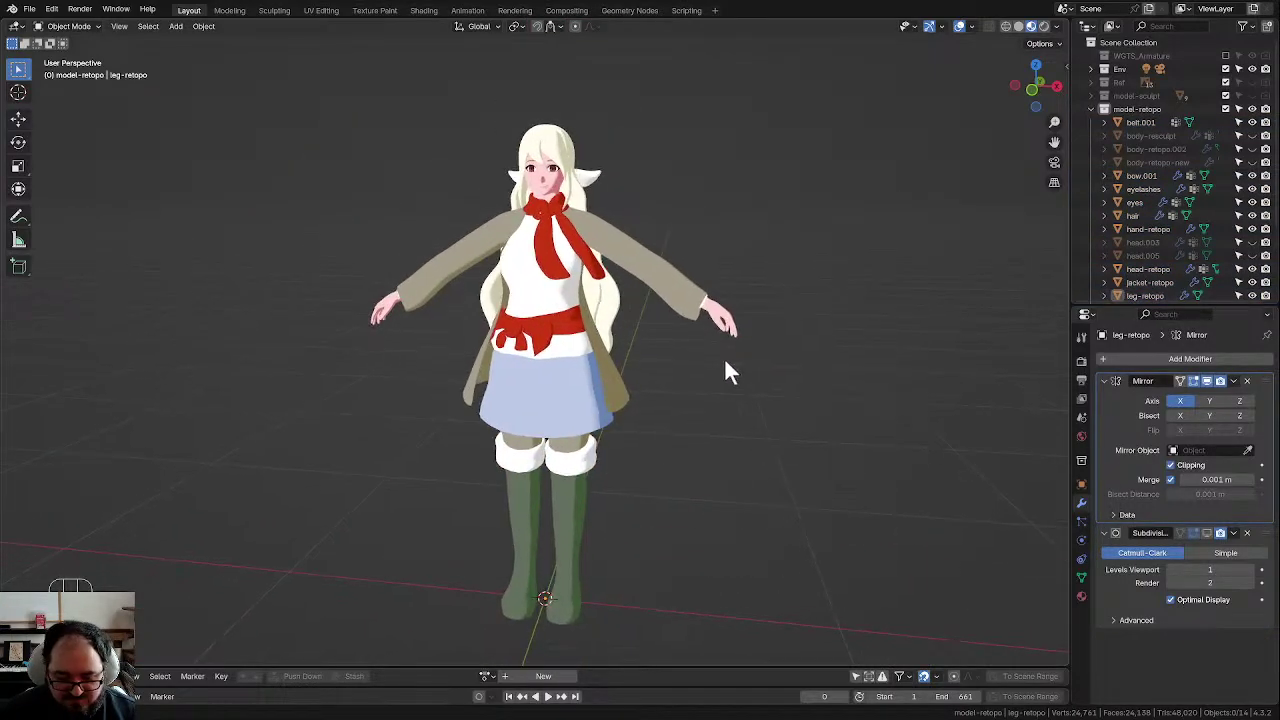
scroll(724, 357, up, 1)
middle_drag(725, 325, 686, 423)
click(662, 380)
scroll(651, 385, up, 5)
scroll(596, 380, down, 6)
scroll(690, 427, down, 1)
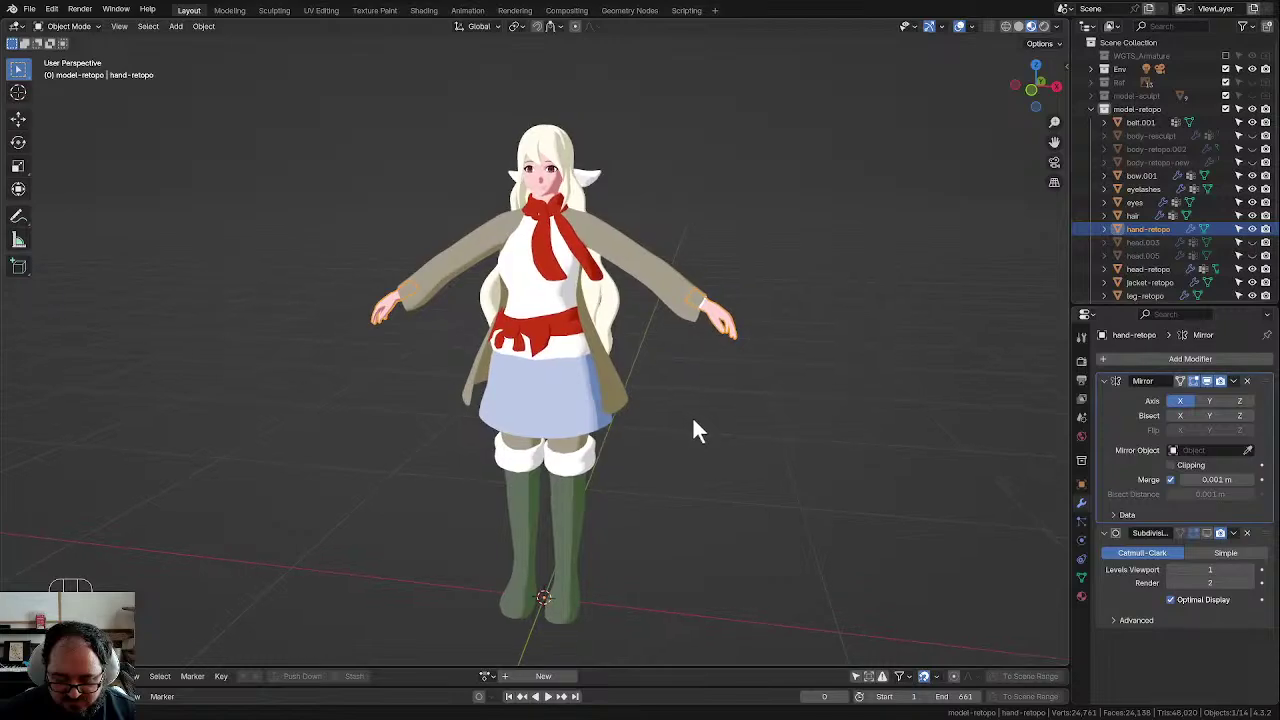
Step: Deselect the hands and save the file again
click(745, 228)
key(ctrl+s)
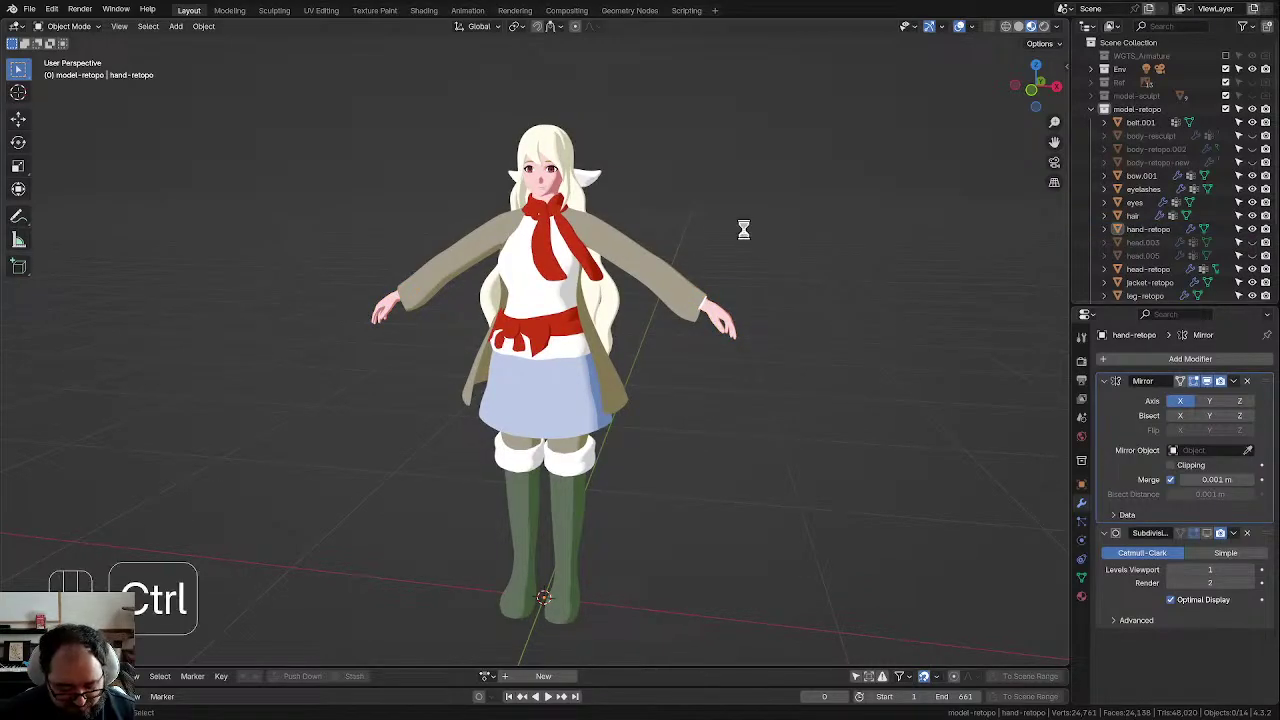
Step: Examine the clothing around the waist up close, including a brief check in Edit Mode
middle_drag(700, 258, 675, 362)
scroll(673, 353, up, 8)
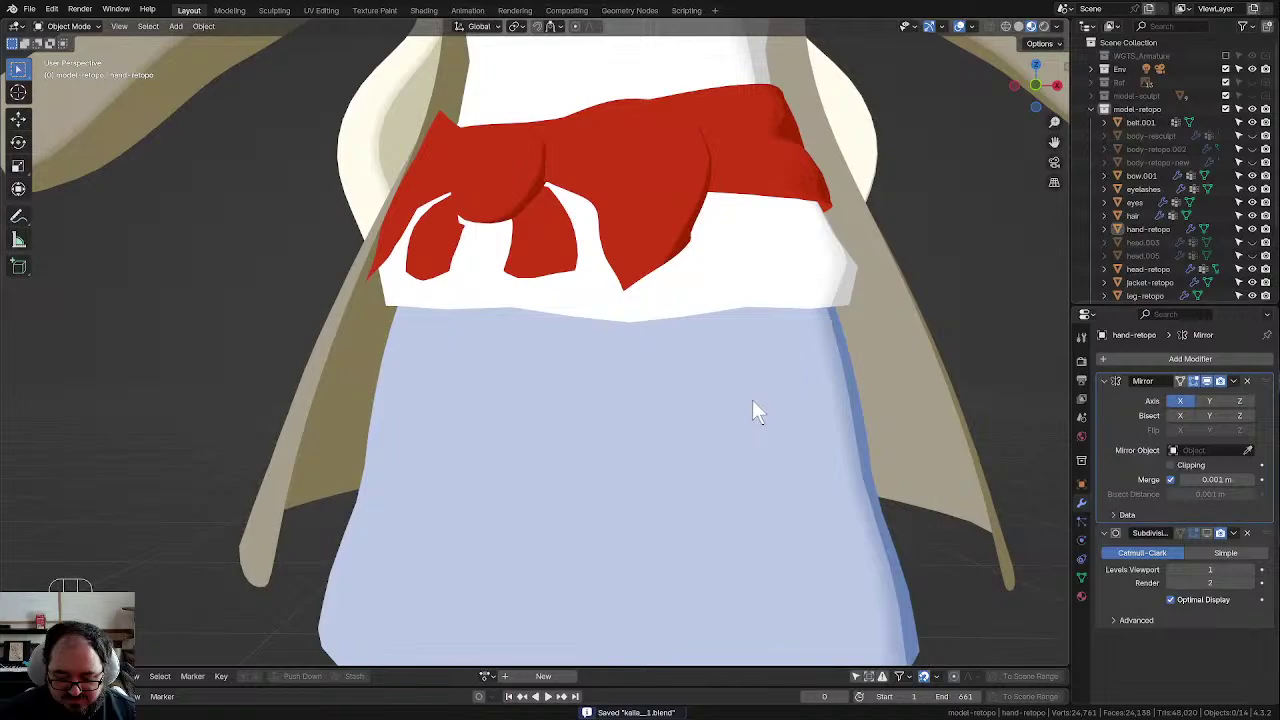
middle_drag(752, 410, 635, 398)
scroll(627, 279, up, 1)
click(628, 271)
scroll(676, 279, up, 2)
key(Tab)
key(Tab)
scroll(600, 340, down, 6)
scroll(660, 410, up, 1)
shift+middle_drag(648, 272, 686, 377)
scroll(685, 375, up, 2)
shift+middle_drag(595, 282, 680, 292)
scroll(563, 353, up, 4)
scroll(602, 347, down, 5)
scroll(583, 341, down, 4)
Step: Examine the jacket, hair and wing objects individually along with their modifiers
click(681, 292)
scroll(744, 325, up, 3)
mouse_move(744, 325)
middle_down()
mouse_move(588, 327)
mouse_move(726, 349)
mouse_move(758, 339)
mouse_move(737, 316)
mouse_move(728, 325)
middle_up()
scroll(756, 350, down, 2)
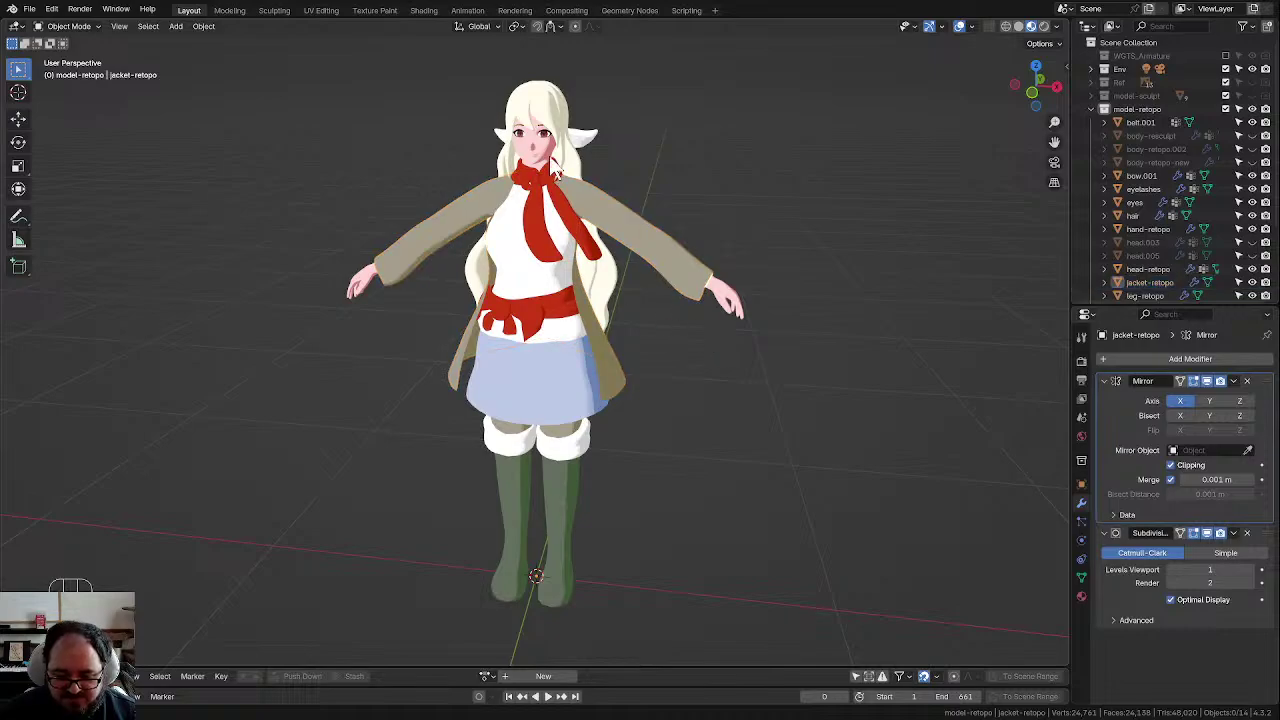
click(556, 168)
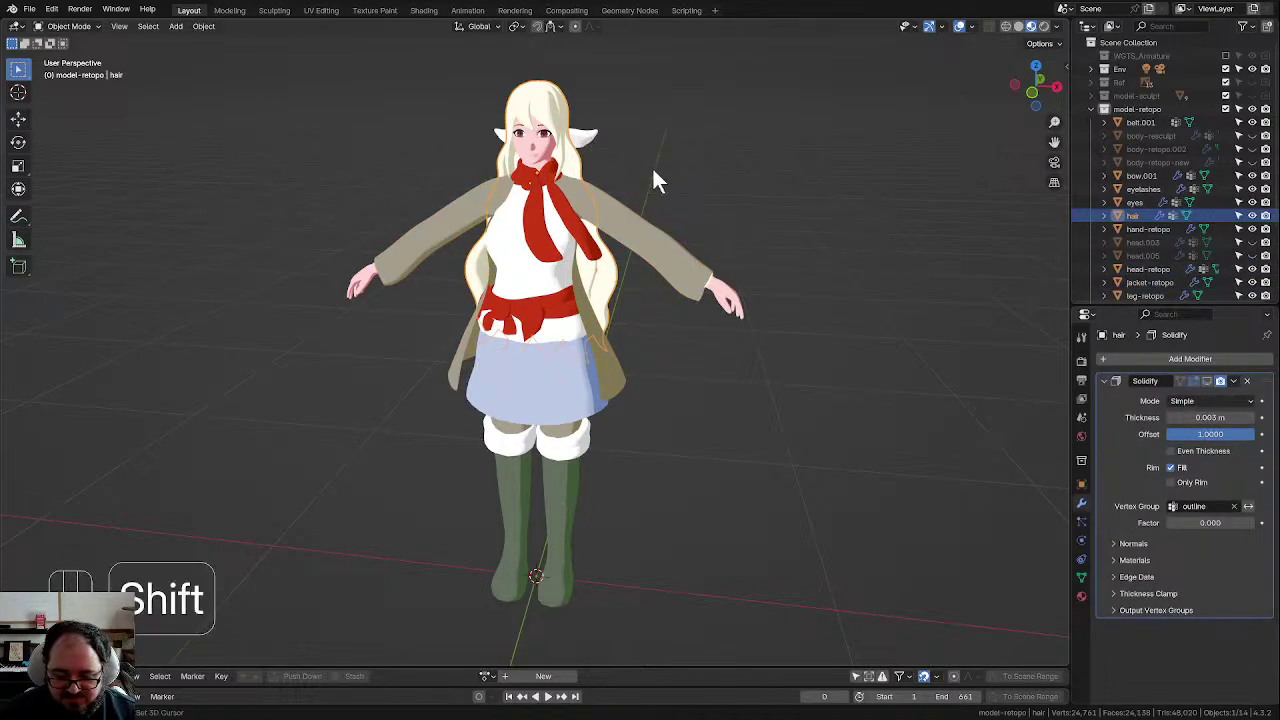
shift+middle_drag(652, 166, 657, 240)
scroll(655, 228, up, 3)
click(621, 167)
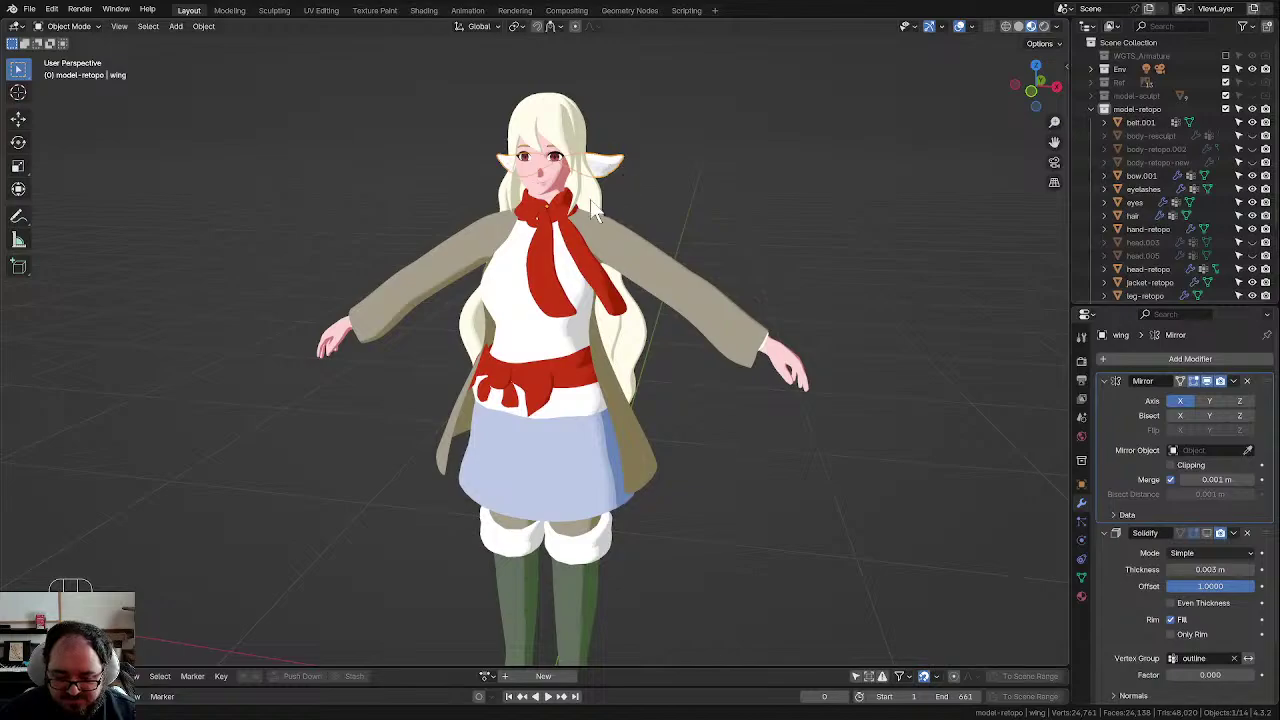
click(617, 263)
scroll(633, 342, down, 3)
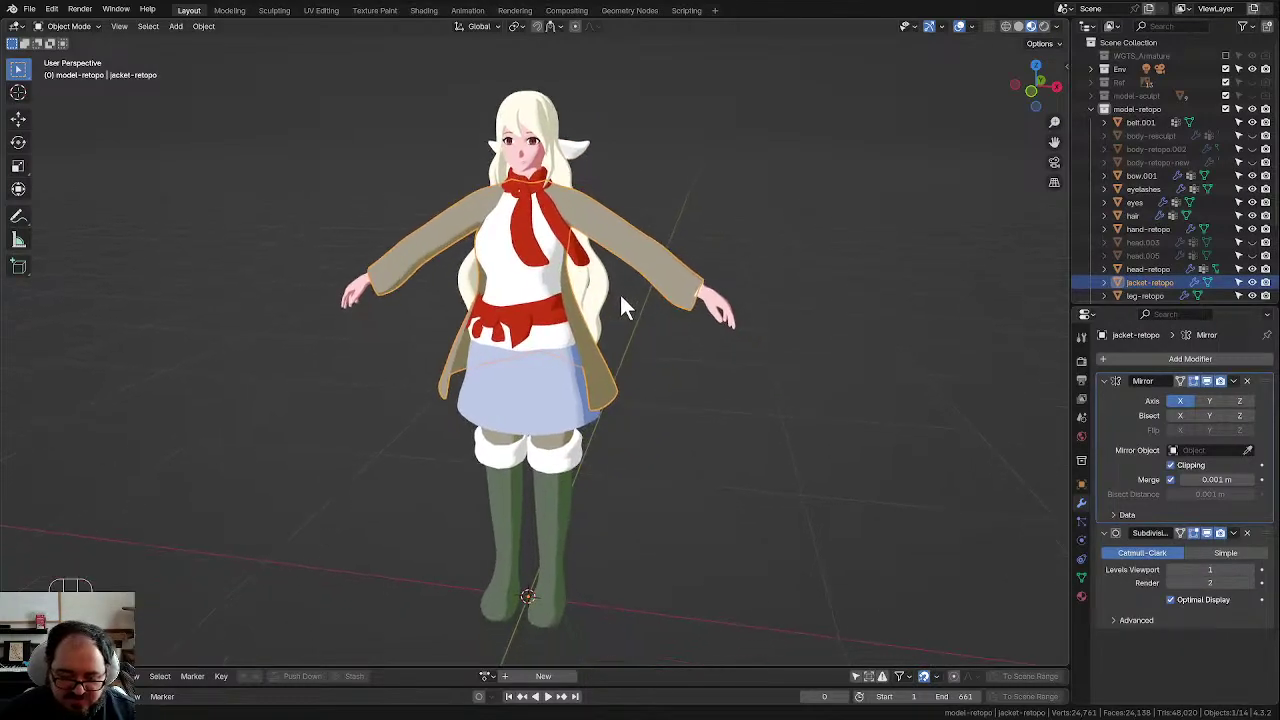
shift+middle_drag(633, 320, 650, 329)
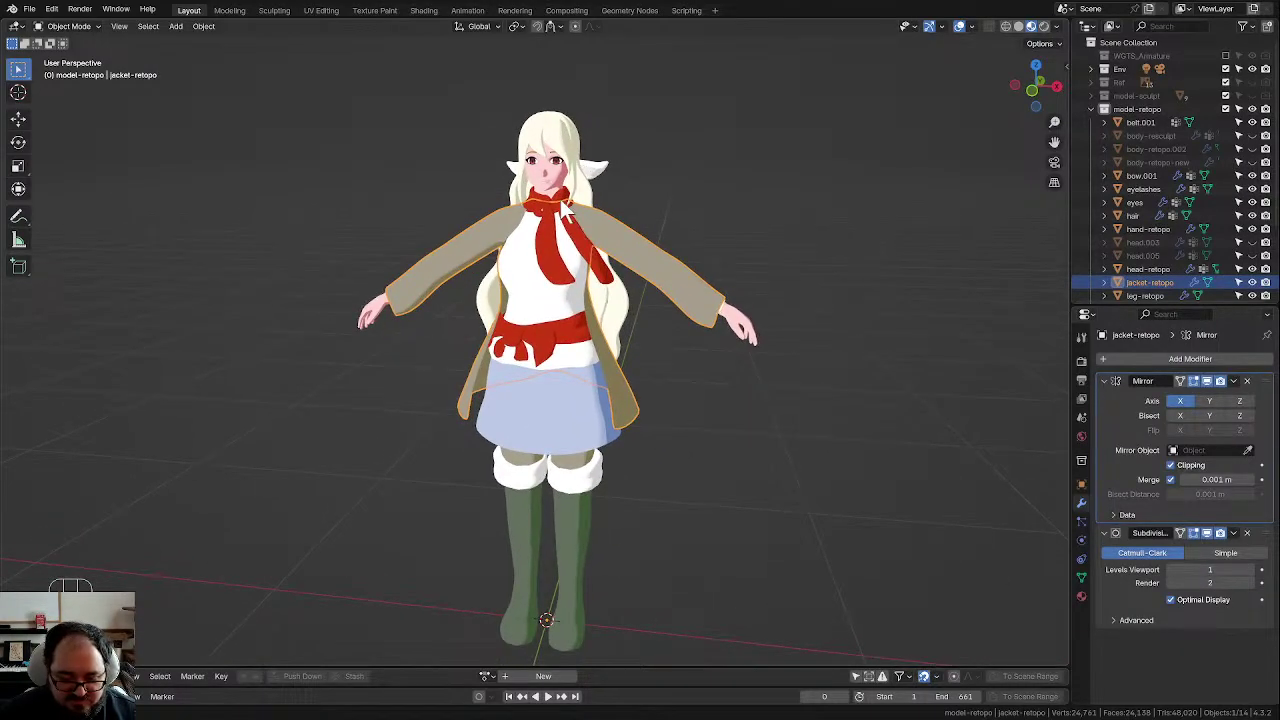
Step: Hide the red scarf, the waist bow and the belt
click(568, 240)
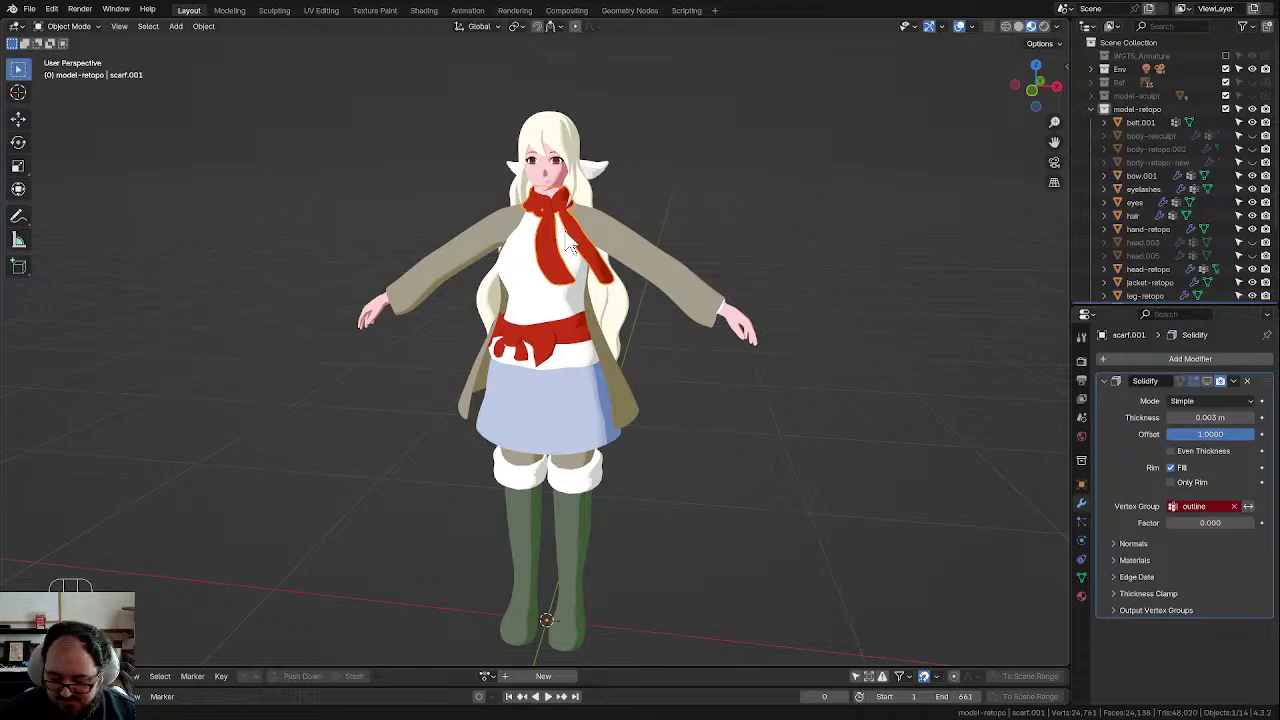
key(h)
click(548, 340)
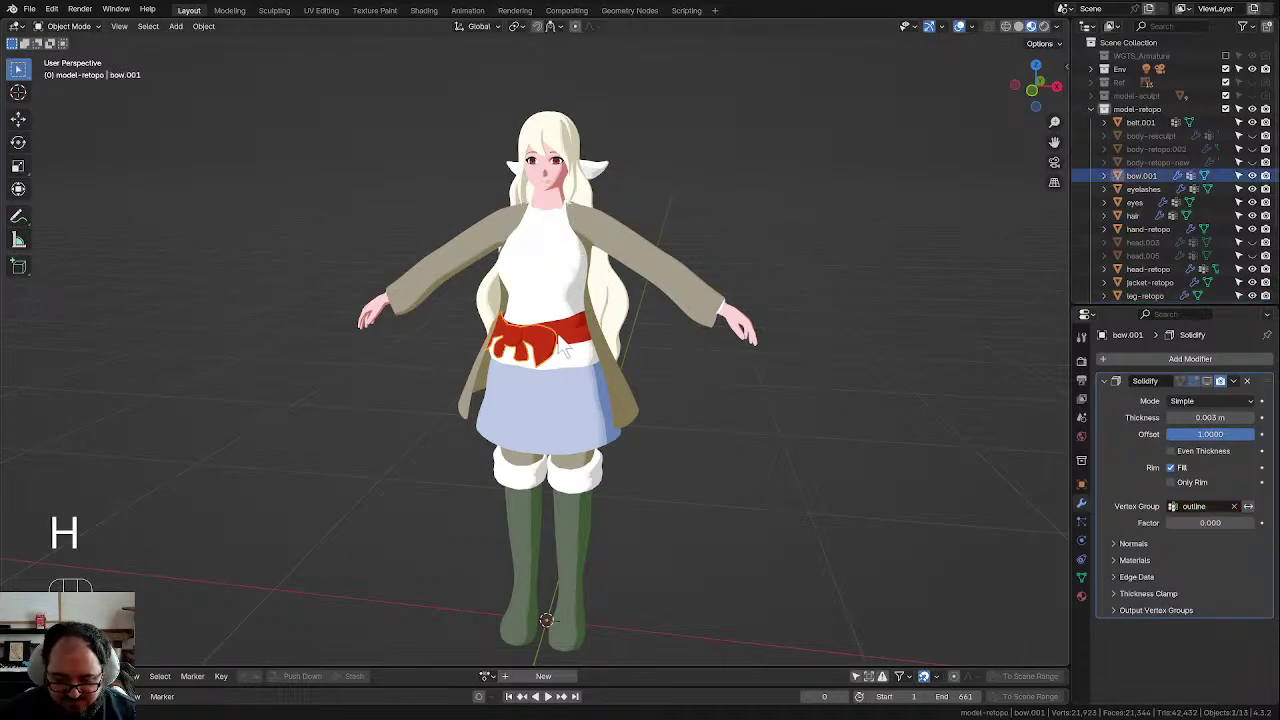
scroll(560, 338, up, 1)
key(h)
key(h)
scroll(660, 400, down, 2)
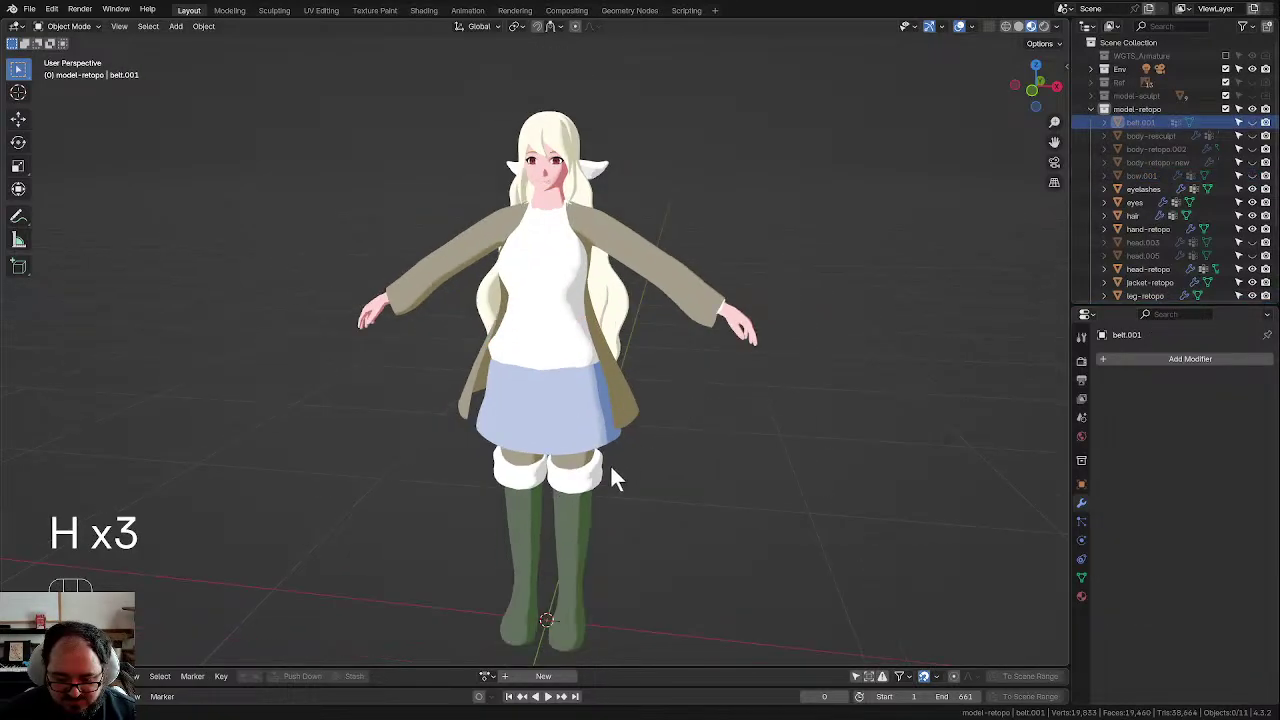
Step: Remove the Mirror and Subdivision modifiers from the leg mesh
click(578, 505)
click(1247, 382)
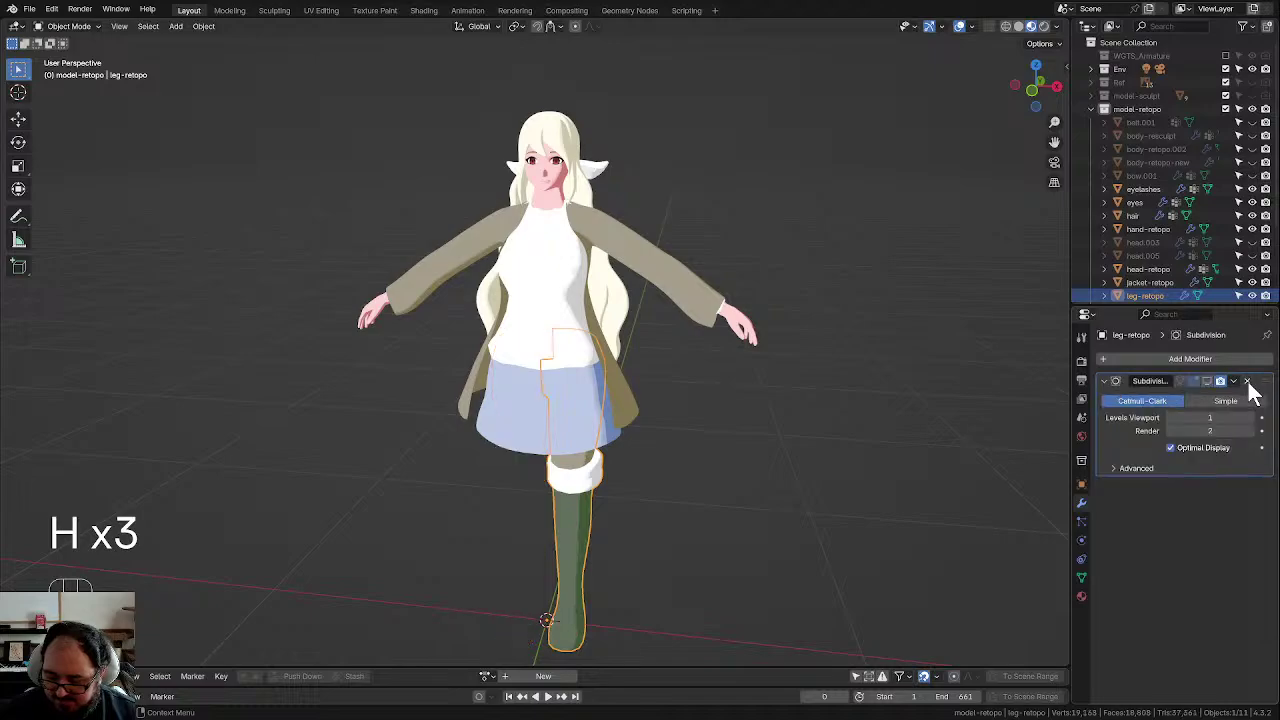
click(1247, 382)
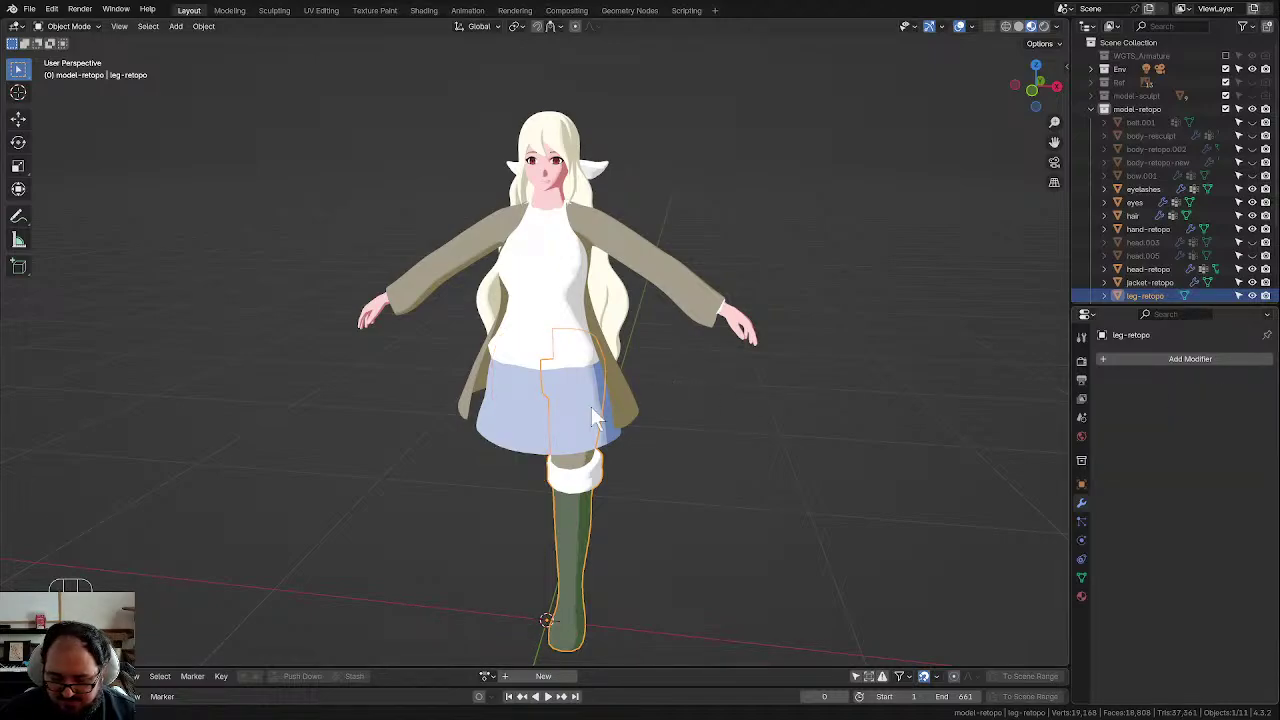
Step: Remove the Mirror and Subdivision modifiers from the skirt and the sweater meshes
click(512, 402)
click(1247, 382)
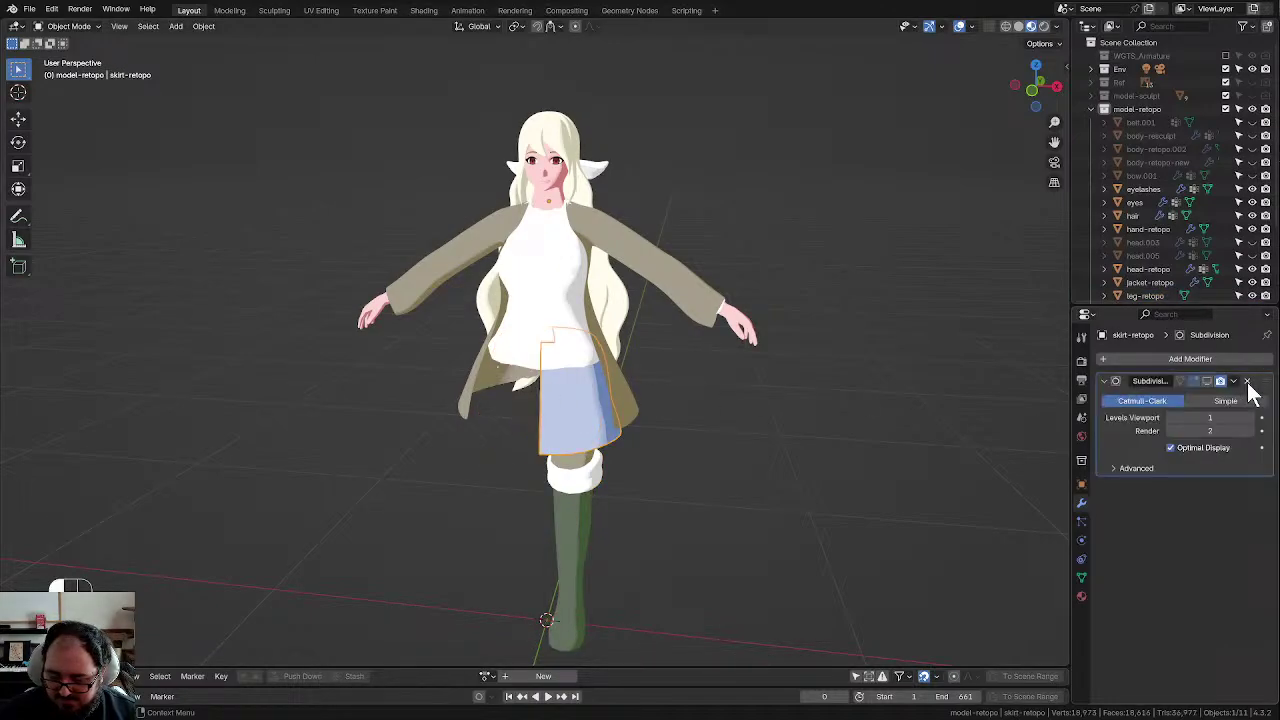
click(1247, 382)
click(558, 279)
click(1247, 382)
click(1247, 382)
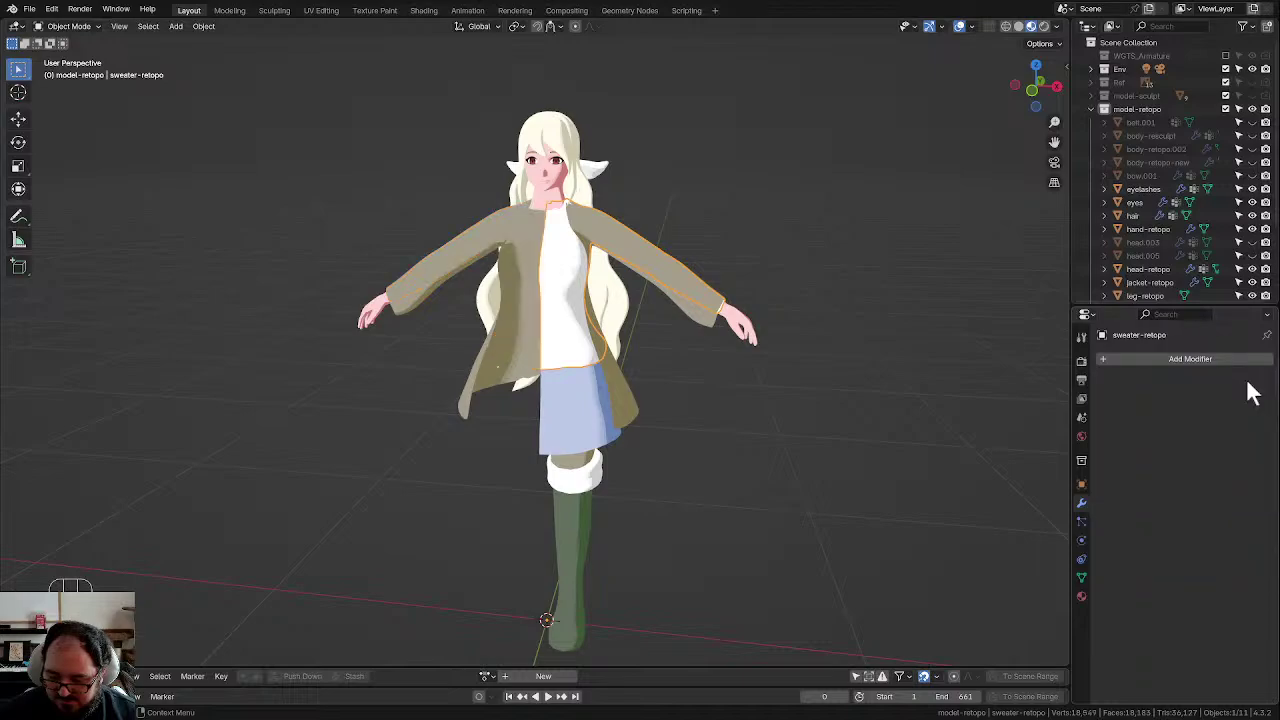
Step: Remove the Mirror and Subdivision modifiers from the jacket and the hand meshes
click(627, 245)
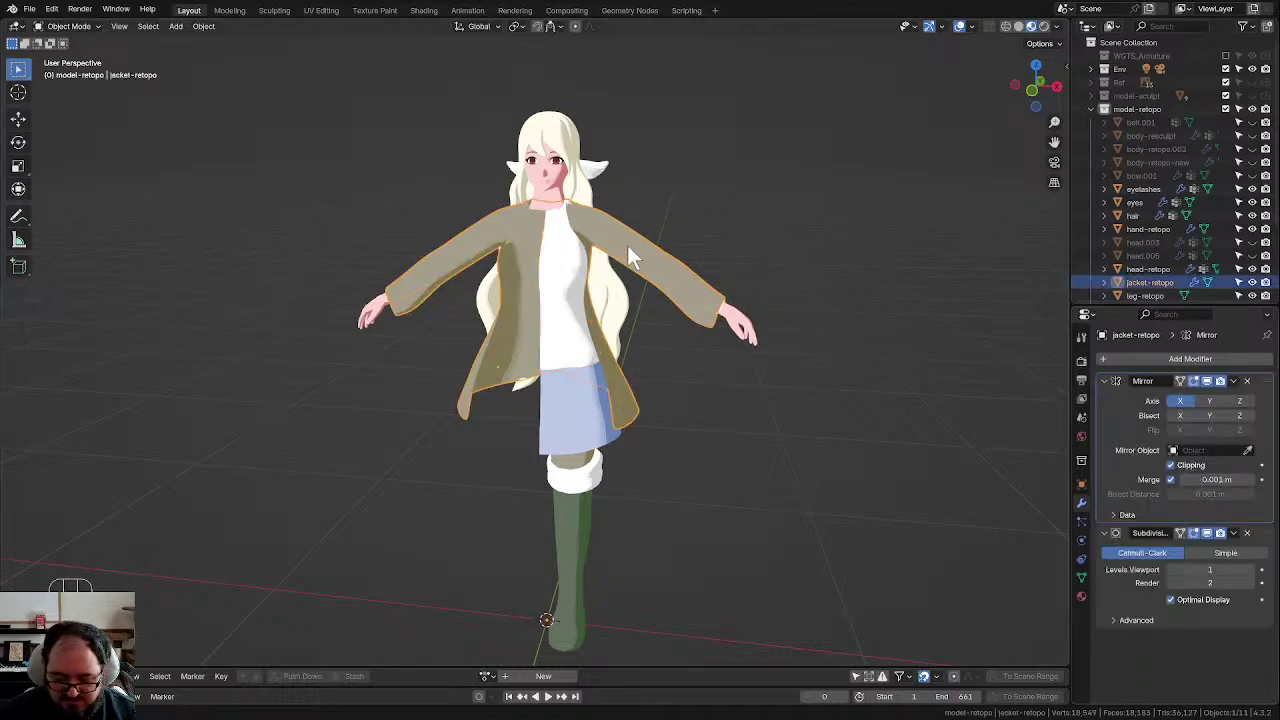
click(1247, 382)
click(1247, 382)
click(733, 329)
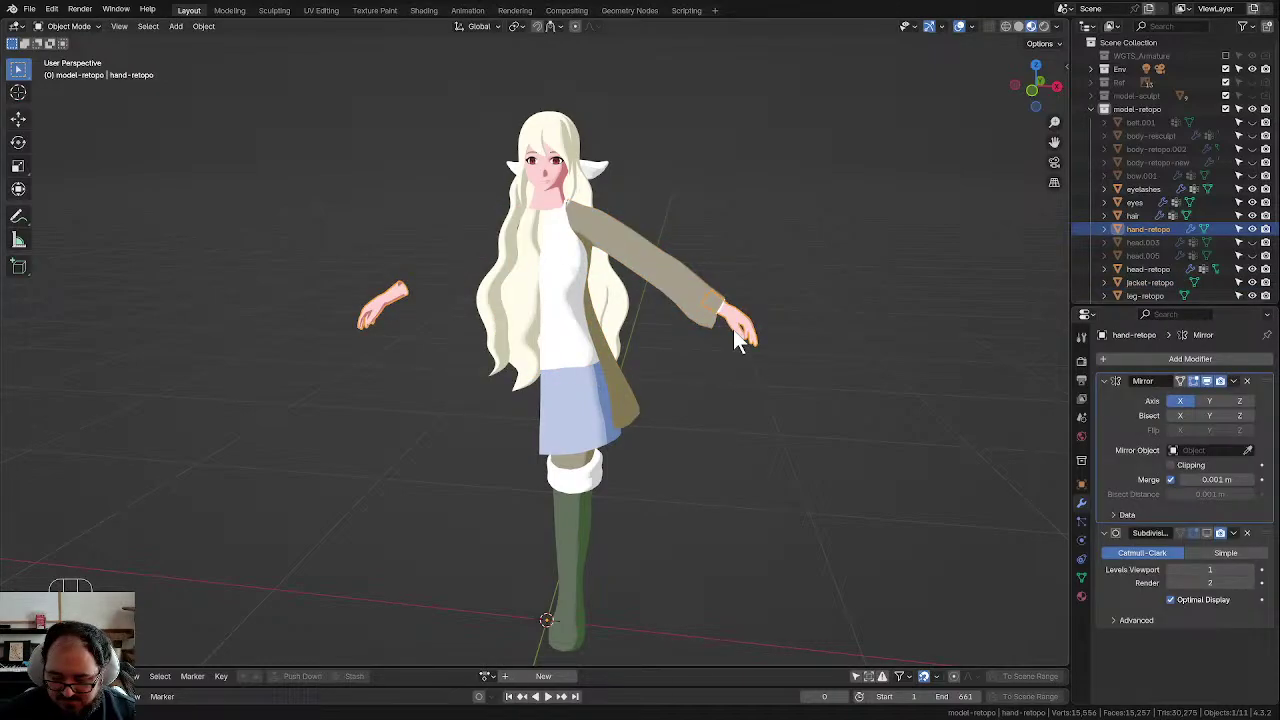
click(1247, 382)
click(1247, 382)
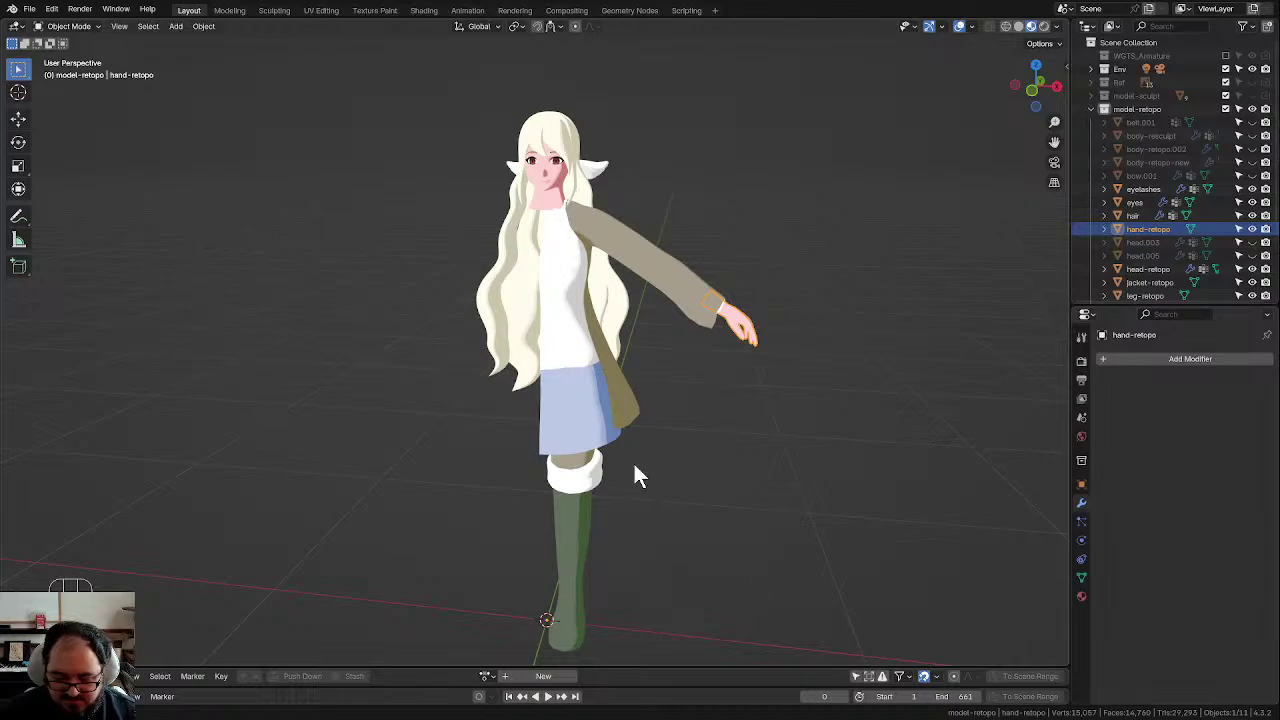
Step: Remove the Mirror and Subdivision modifiers from the head mesh
click(541, 189)
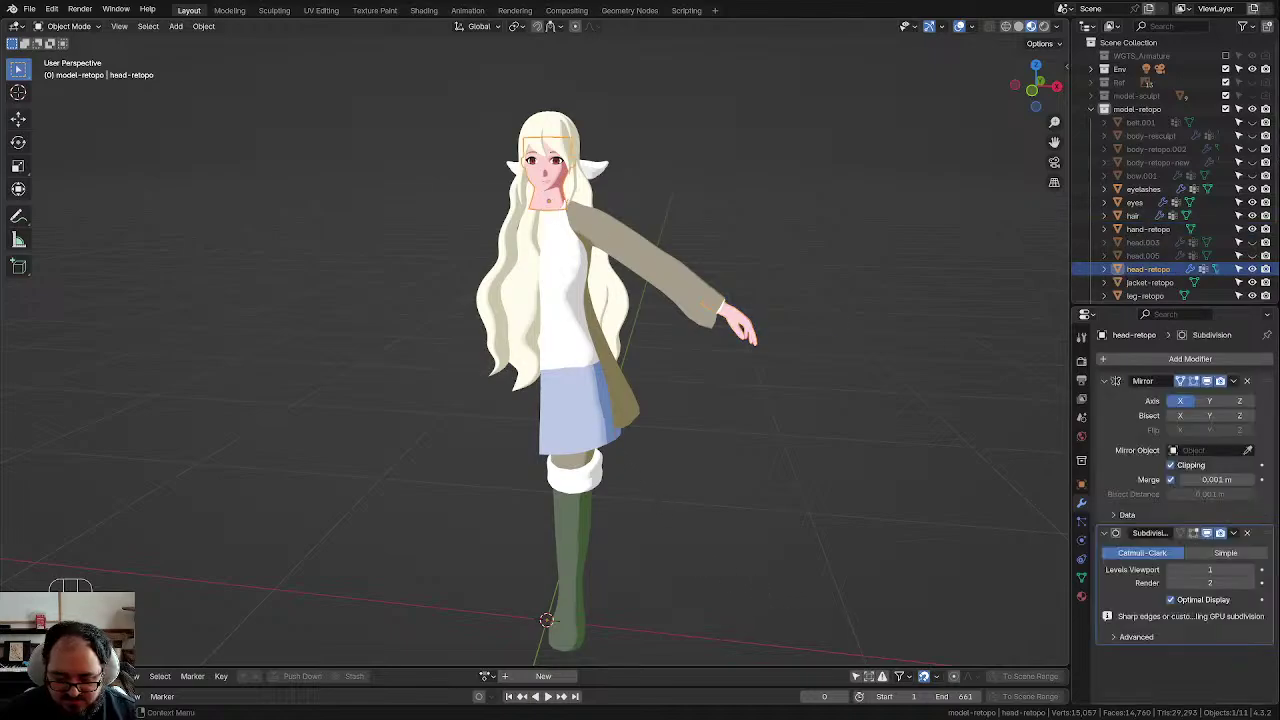
click(1247, 382)
click(1247, 382)
Step: Join the sweater, leg, jacket and skirt meshes into the hand-retopo object
scroll(700, 300, up, 2)
click(592, 290)
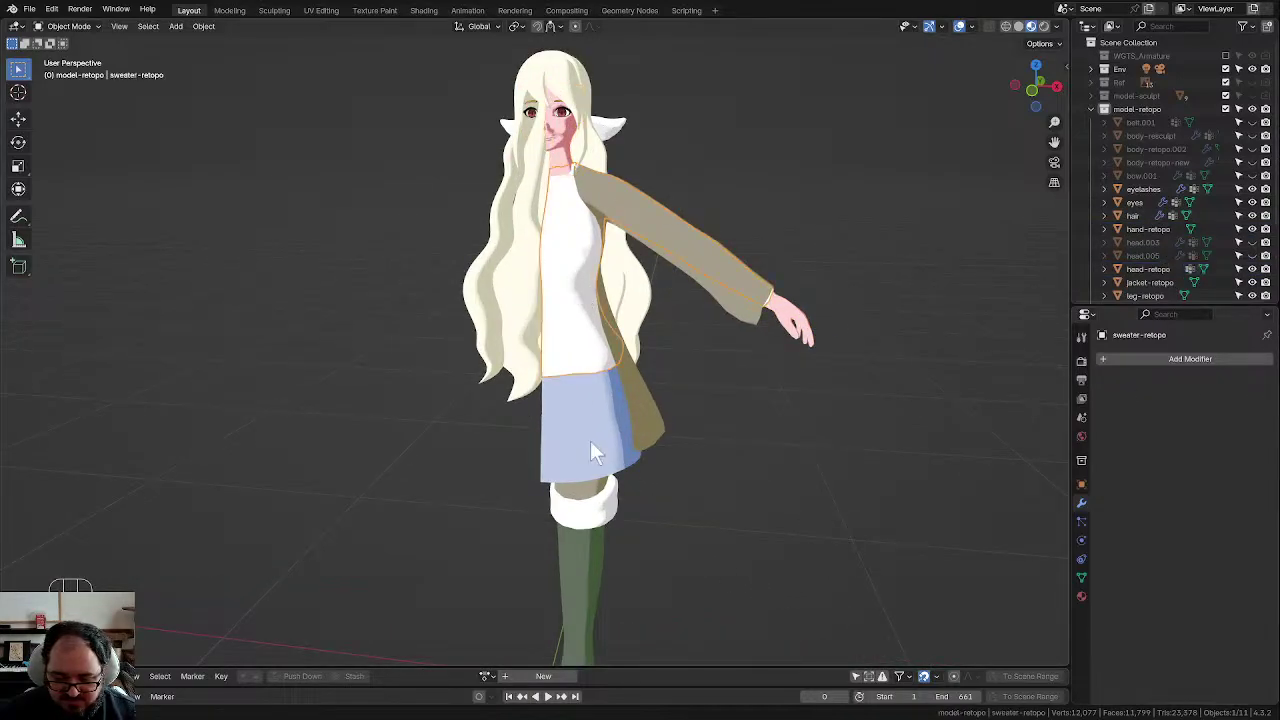
click(592, 570)
shift+click(632, 425)
shift+click(599, 415)
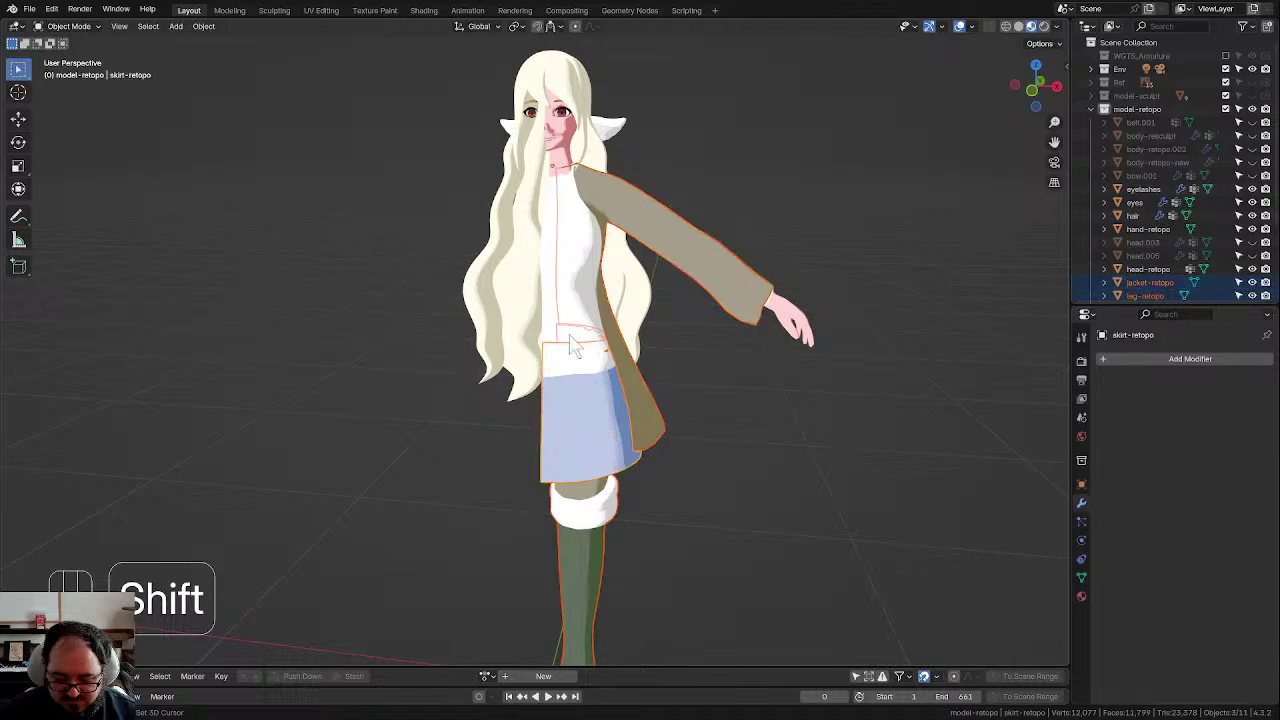
shift+click(571, 342)
shift+click(806, 316)
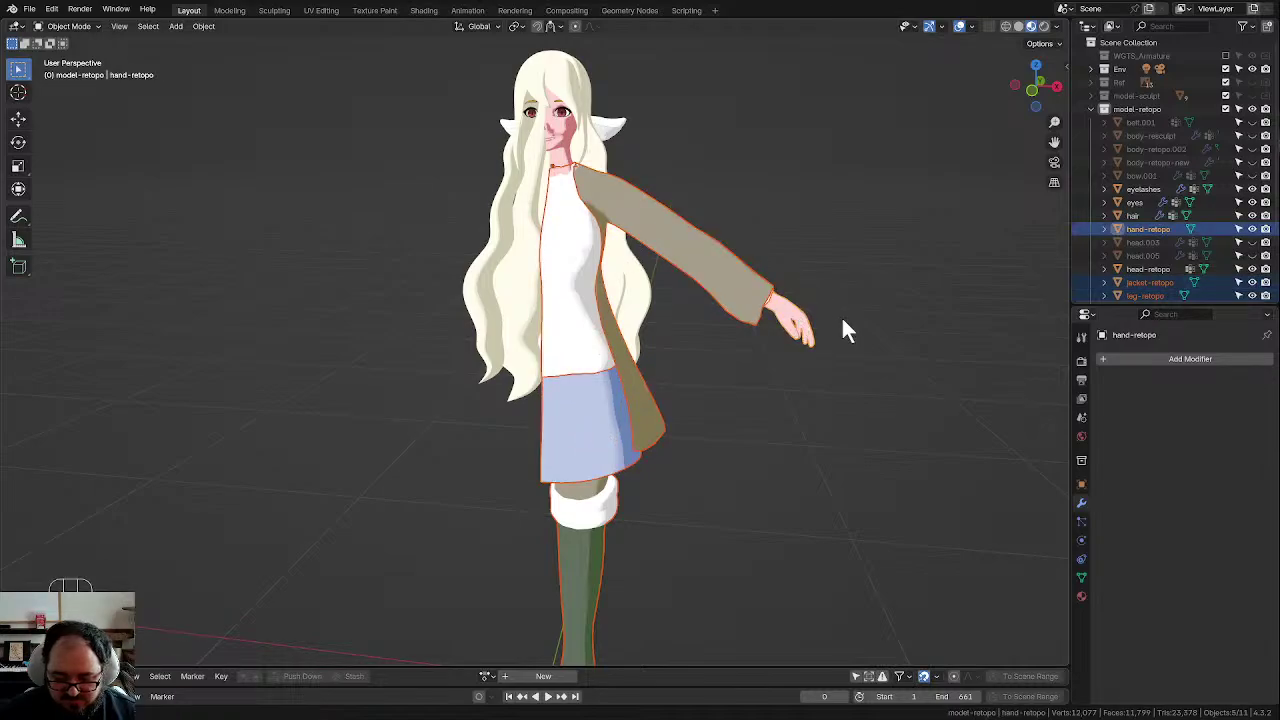
key(ctrl+j)
Step: Add a Mirror modifier on the X axis to the joined hand-retopo mesh
click(1147, 360)
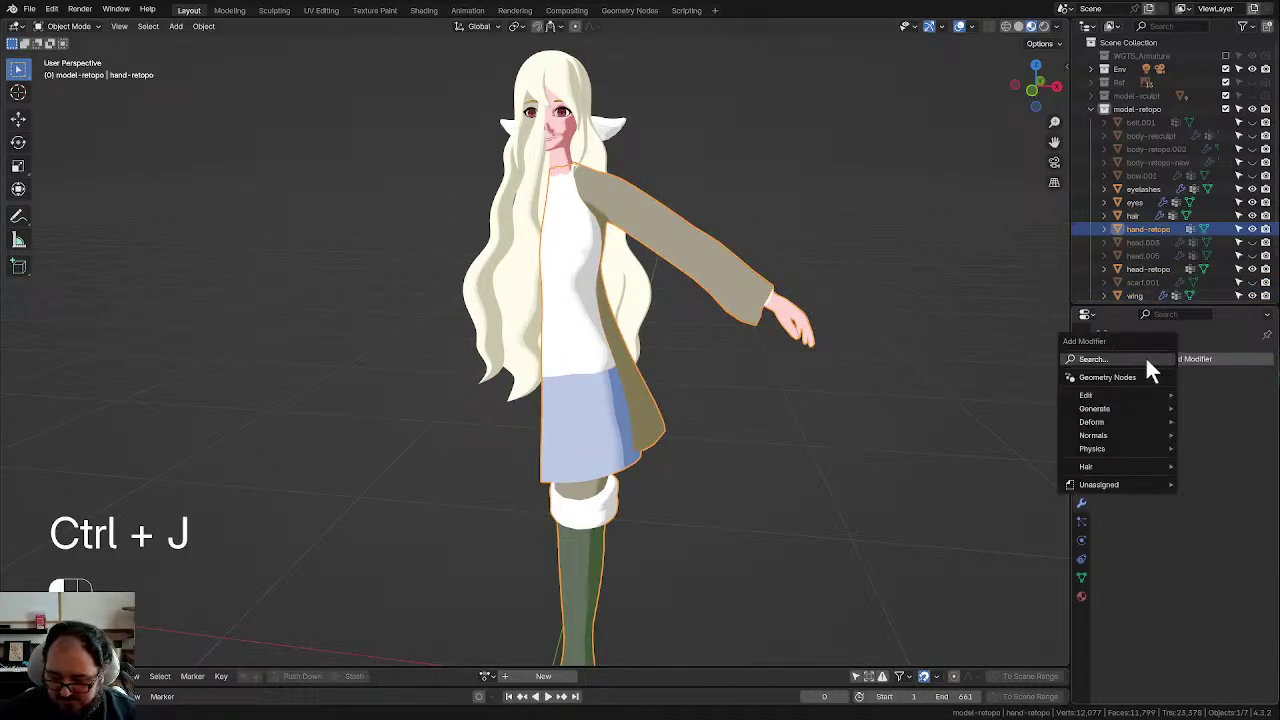
click(1147, 360)
text(mi)
key(Return)
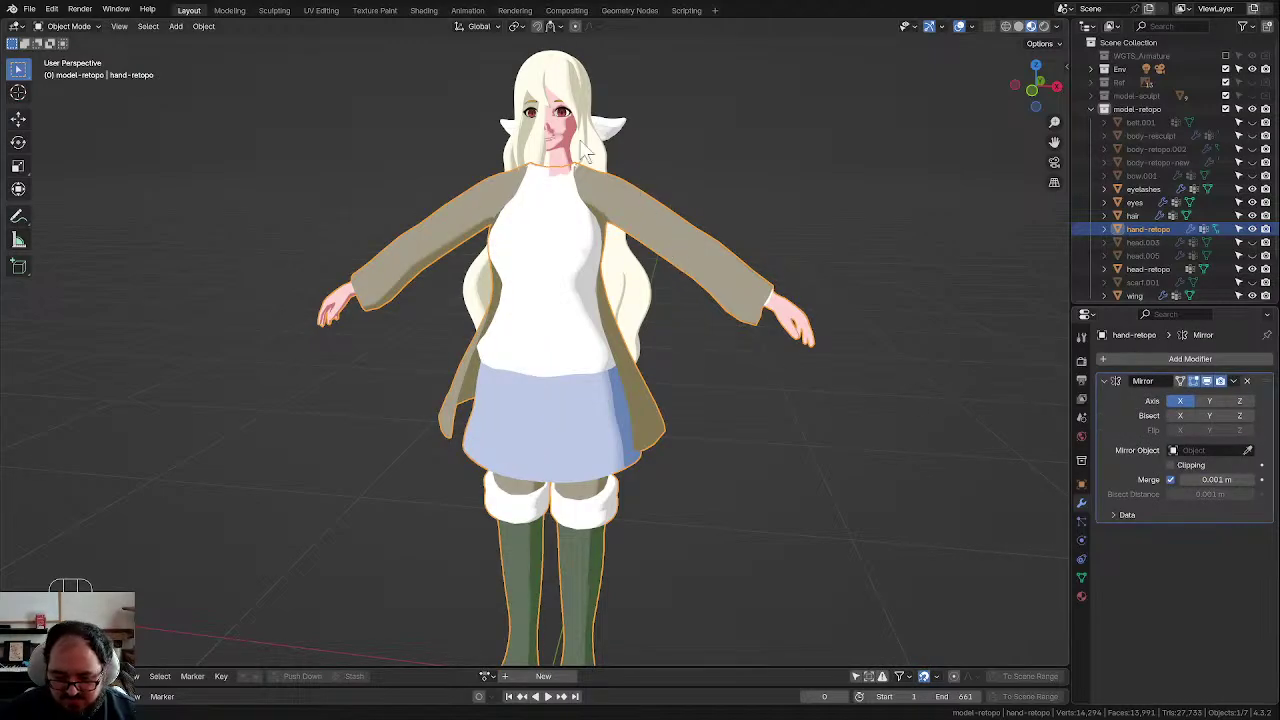
Step: Join the head mesh into the mirrored hand-retopo object
click(584, 212)
ctrl+click(570, 236)
key(ctrl+j)
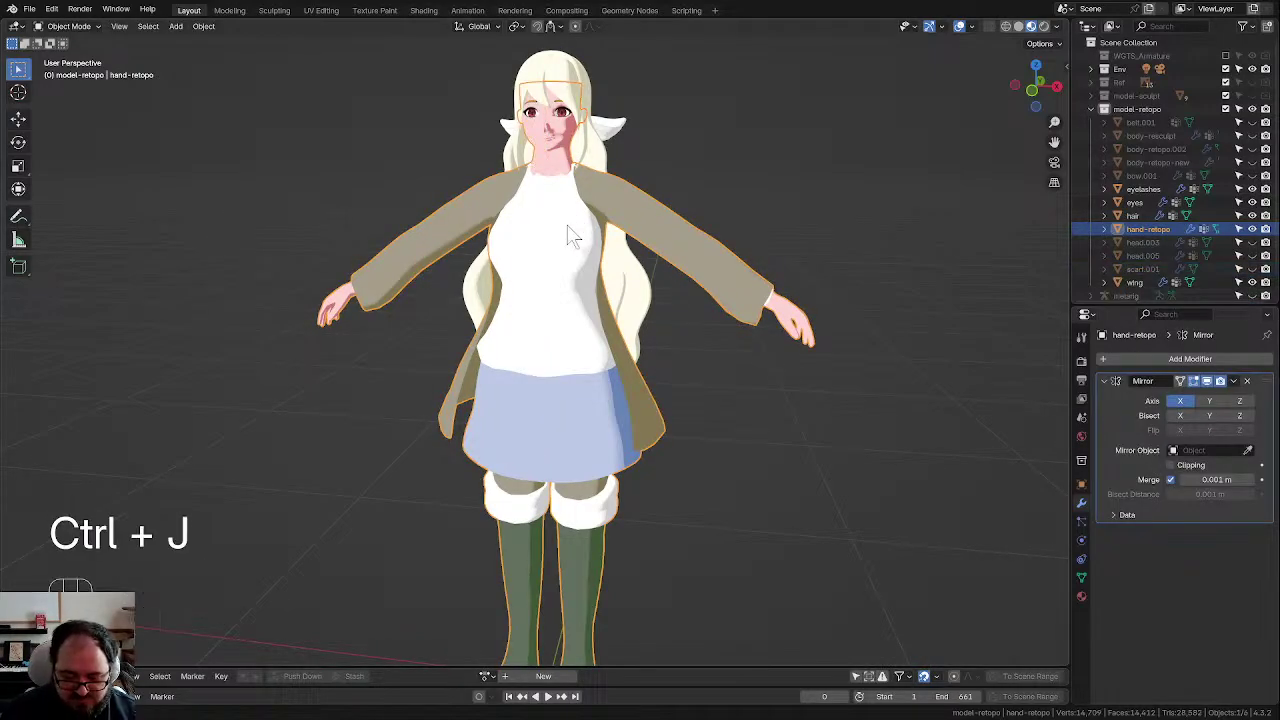
Step: Add a Subdivision Surface modifier to the joined body and clothing mesh
click(1157, 358)
key(space)
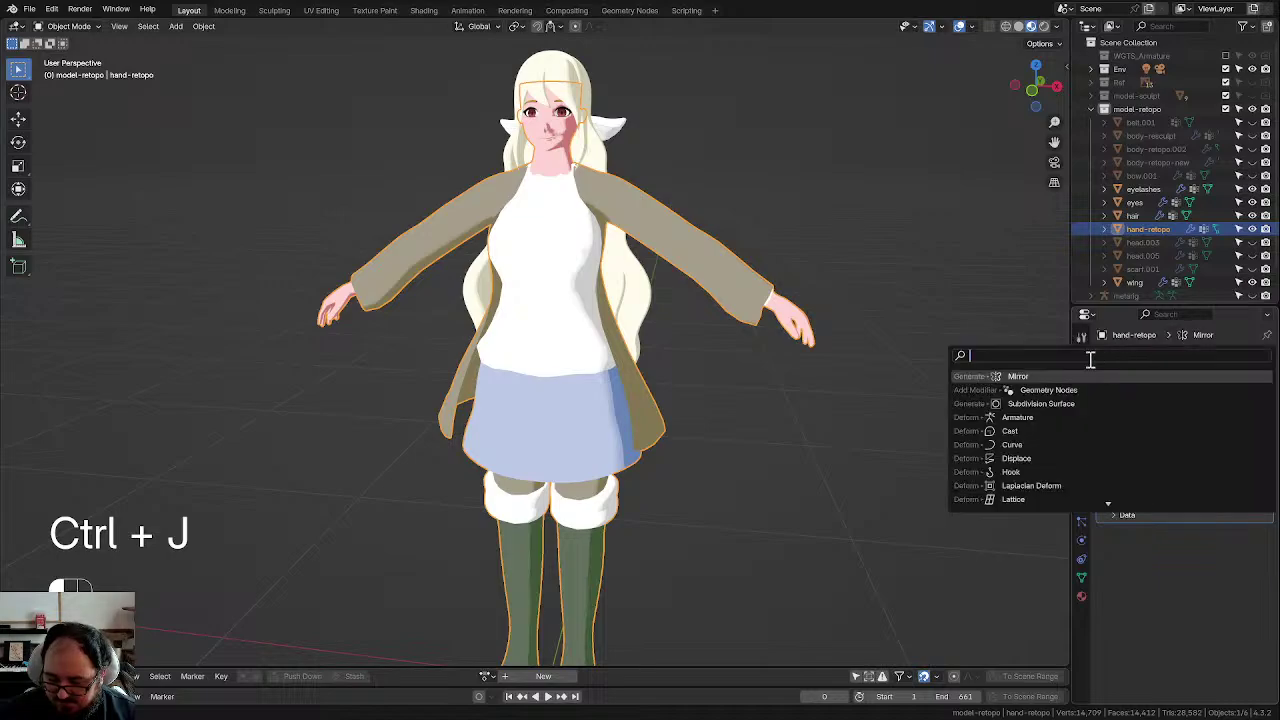
click(1036, 403)
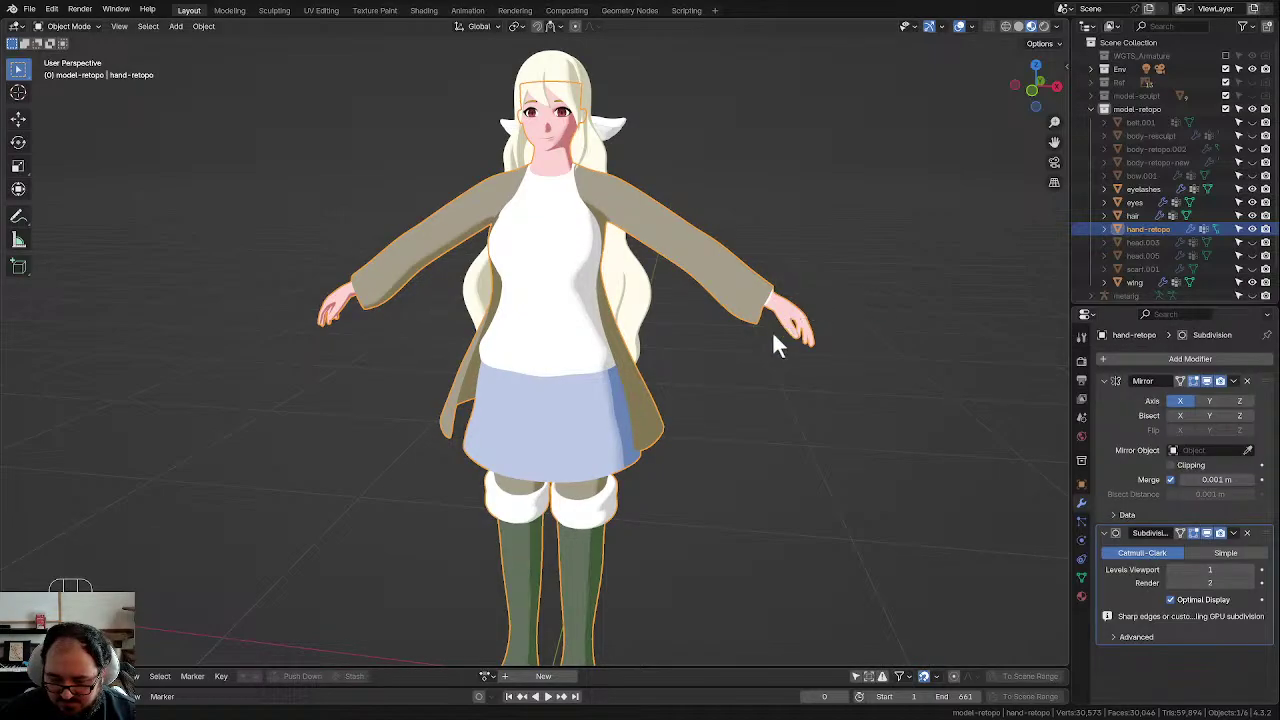
Step: Examine the joined, mirrored and subdivided body and clothing mesh from the front
scroll(760, 370, down, 2)
click(735, 390)
middle_drag(763, 400, 701, 421)
scroll(705, 420, up, 4)
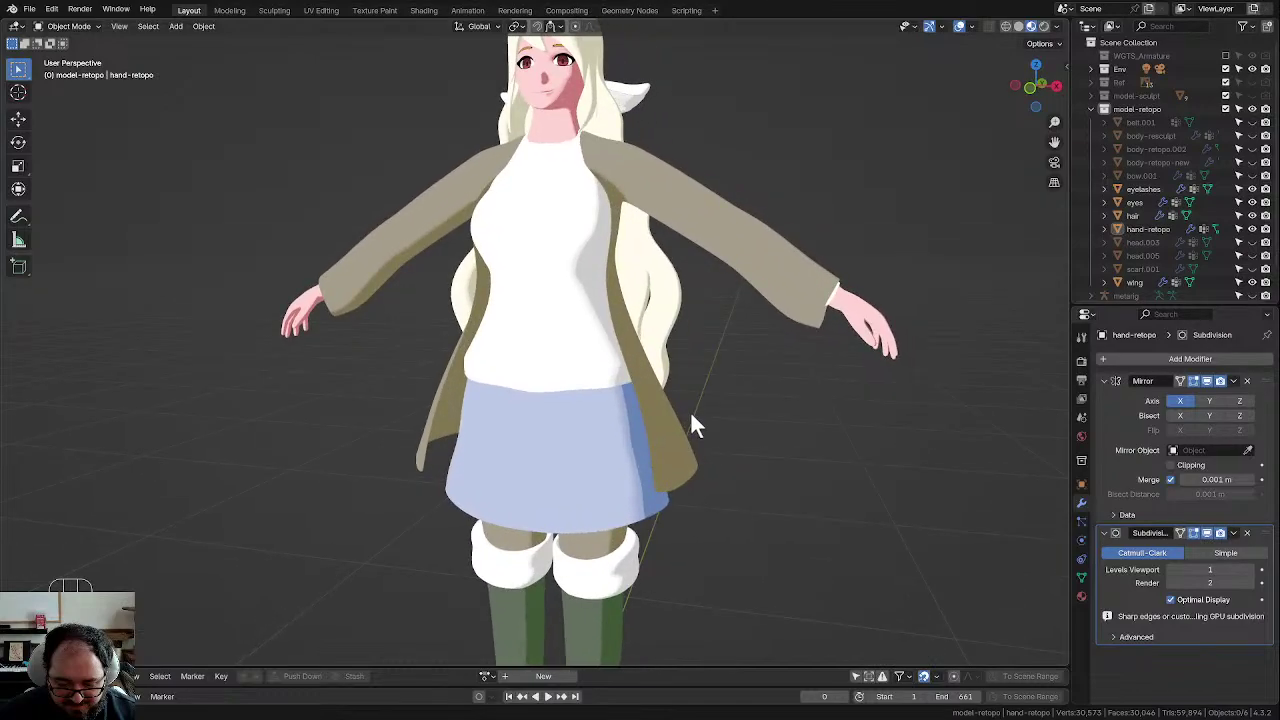
scroll(695, 425, down, 3)
click(714, 364)
scroll(720, 366, up, 1)
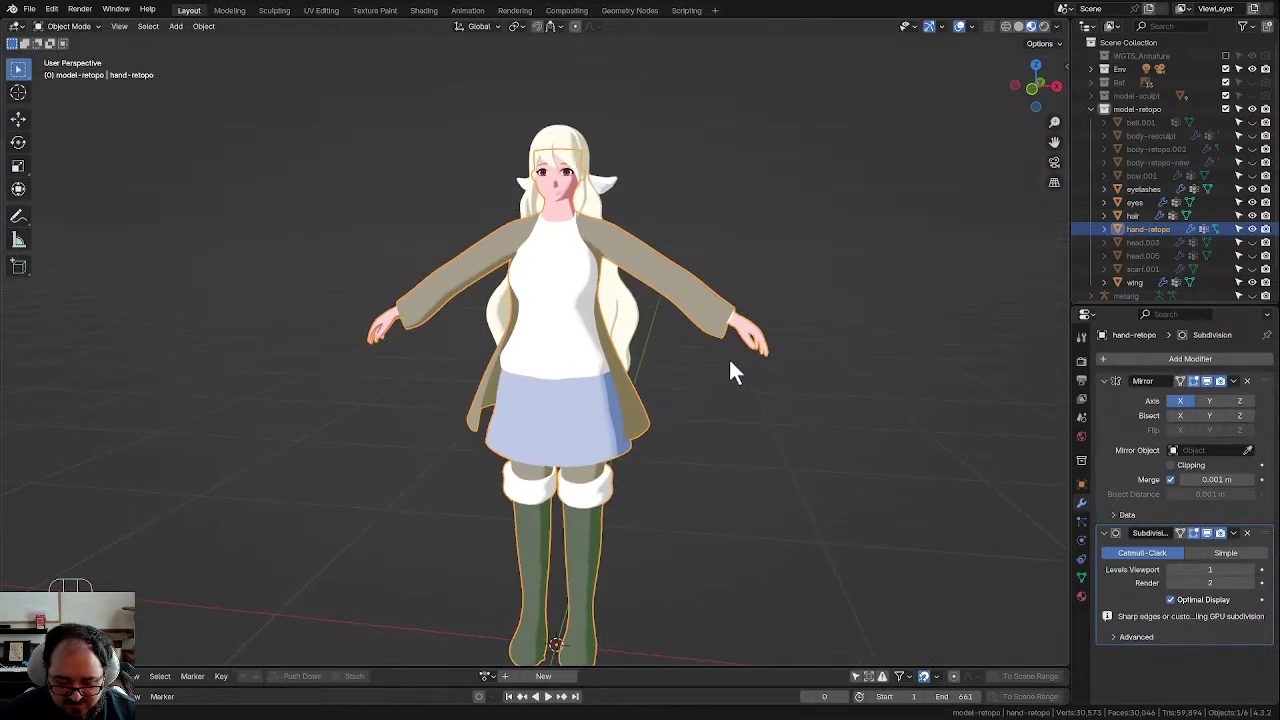
click(730, 372)
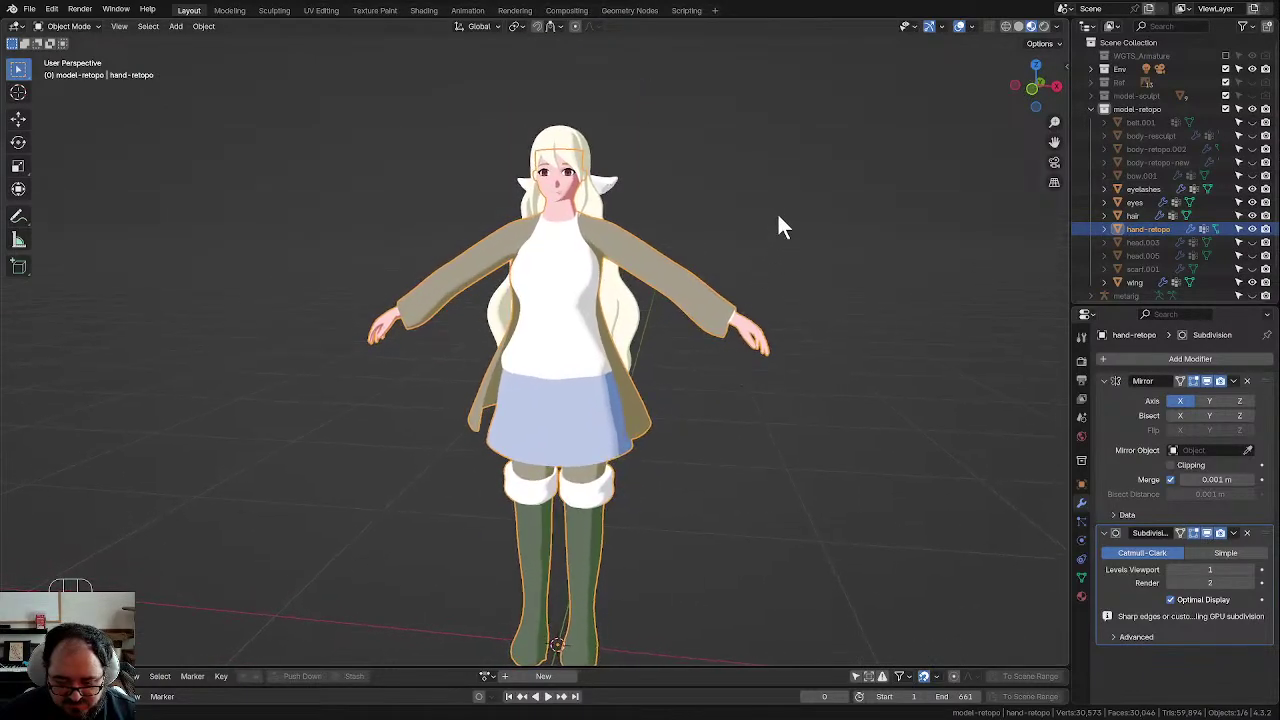
Step: Unhide the belt.001, bow.001 and scarf.001 accessories
click(1252, 122)
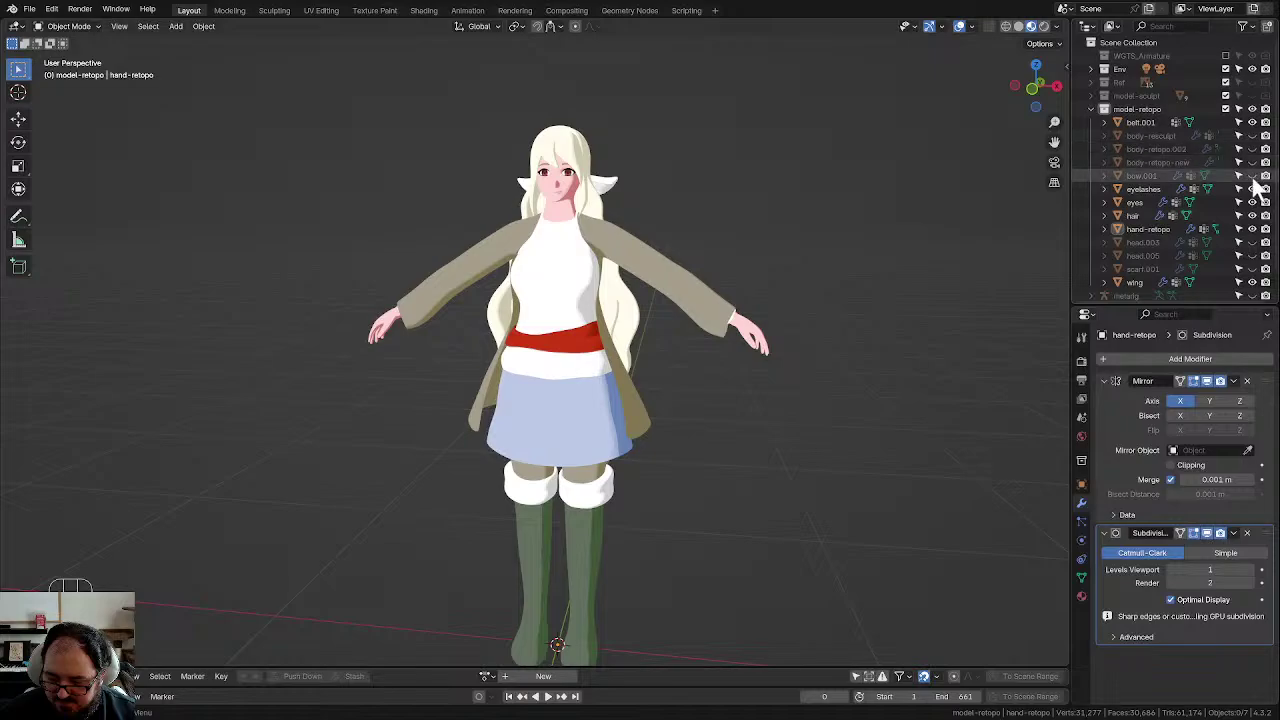
click(1252, 175)
scroll(1258, 250, down, 1)
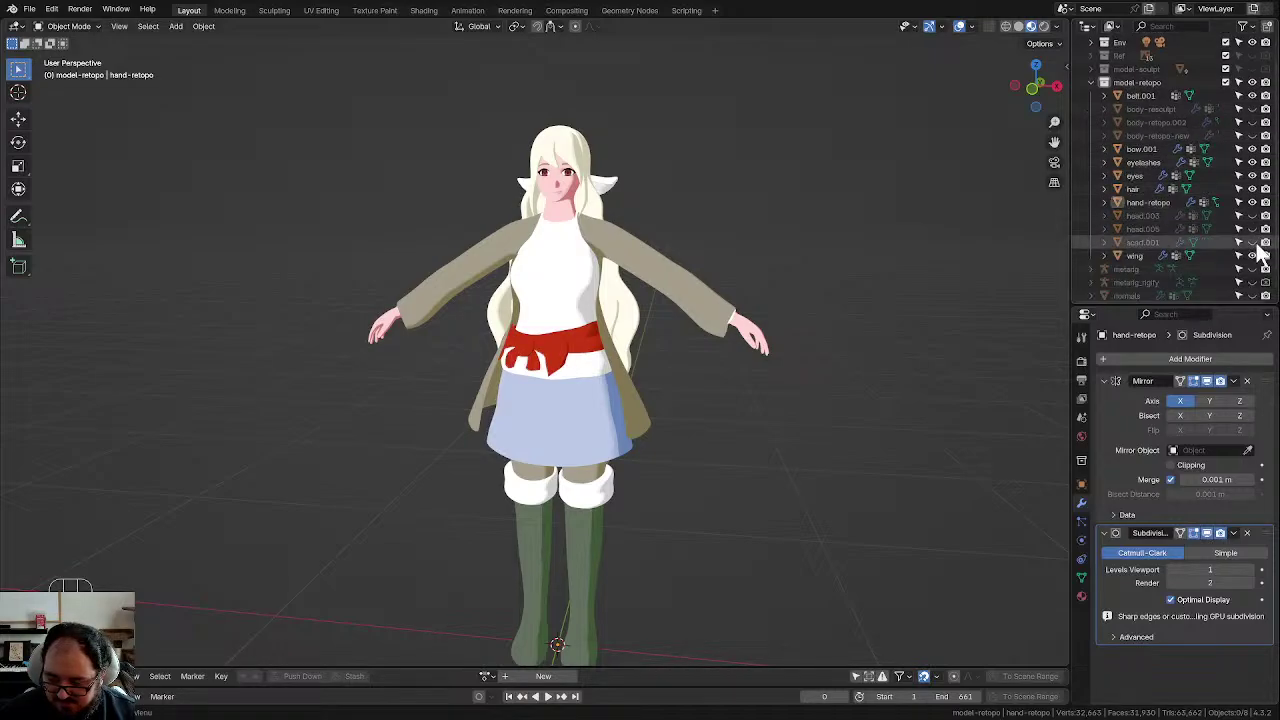
click(1254, 244)
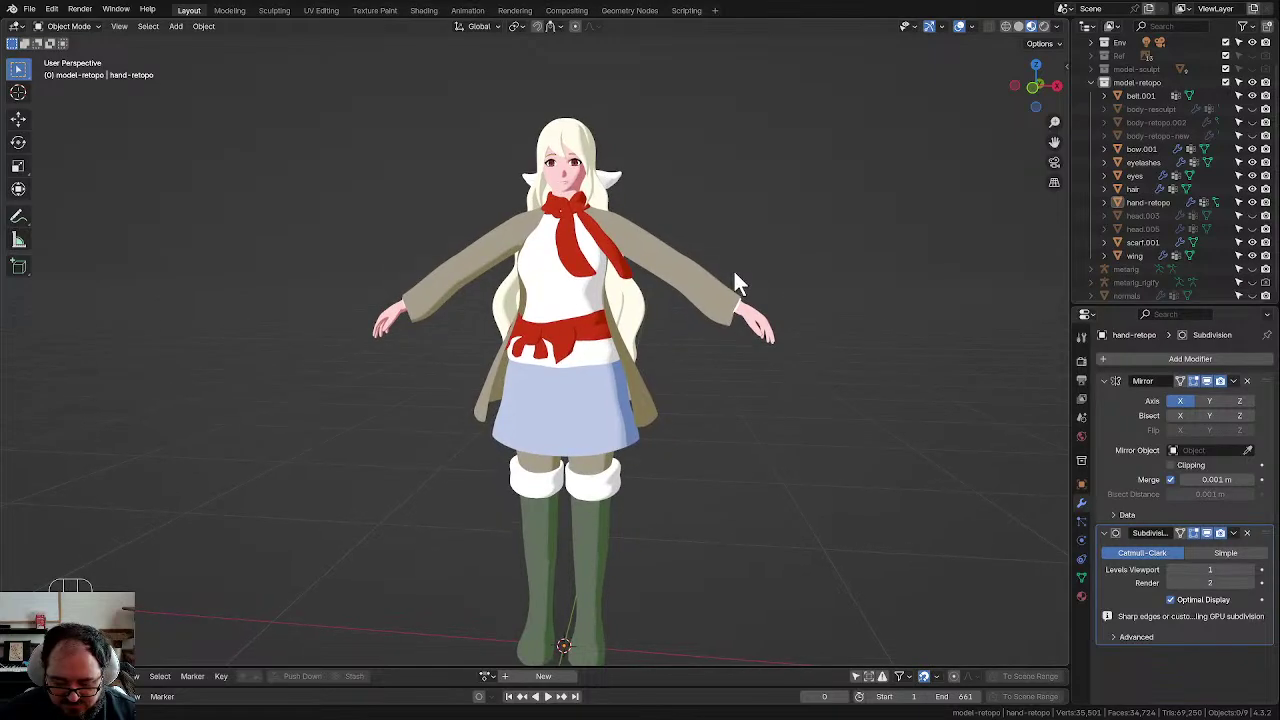
Step: Examine the complete character with its accessories, including the scene statistics and overall proportions
scroll(734, 271, up, 1)
shift+middle_drag(734, 271, 721, 306)
scroll(722, 295, down, 1)
scroll(721, 306, up, 1)
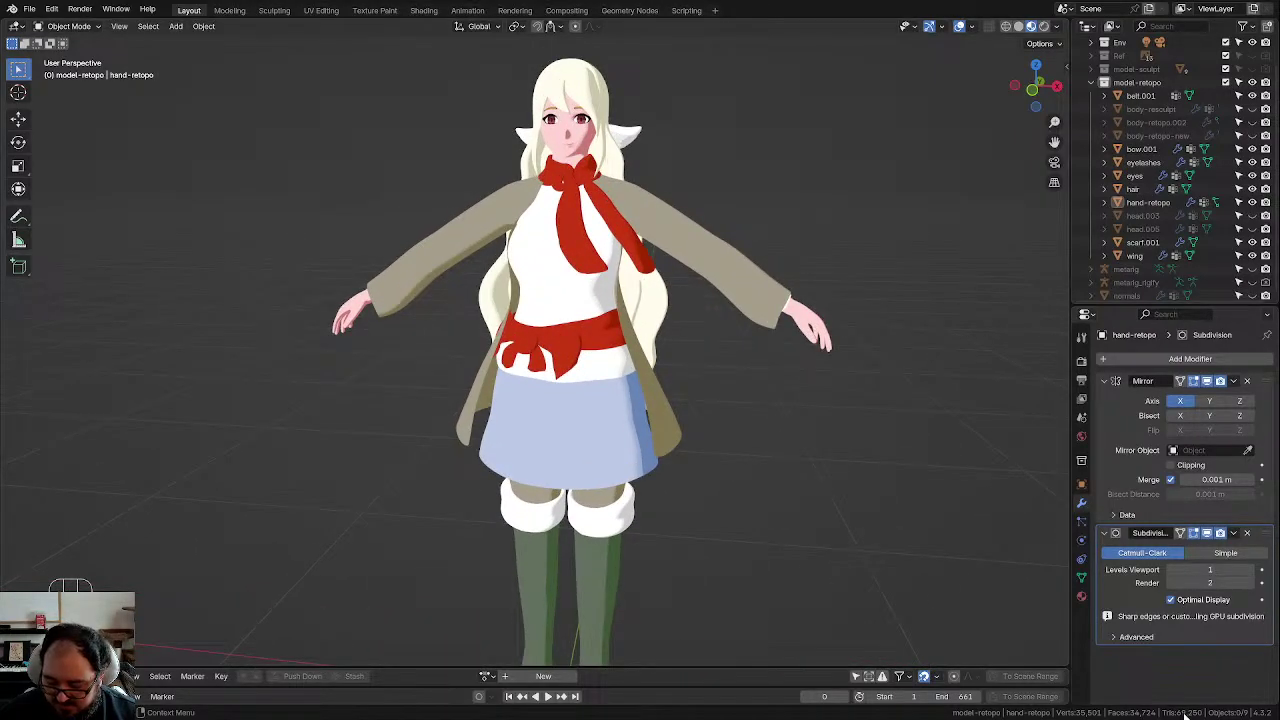
scroll(760, 277, up, 1)
middle_drag(760, 277, 686, 320)
click(719, 264)
scroll(702, 306, down, 2)
scroll(712, 292, up, 3)
scroll(711, 297, down, 2)
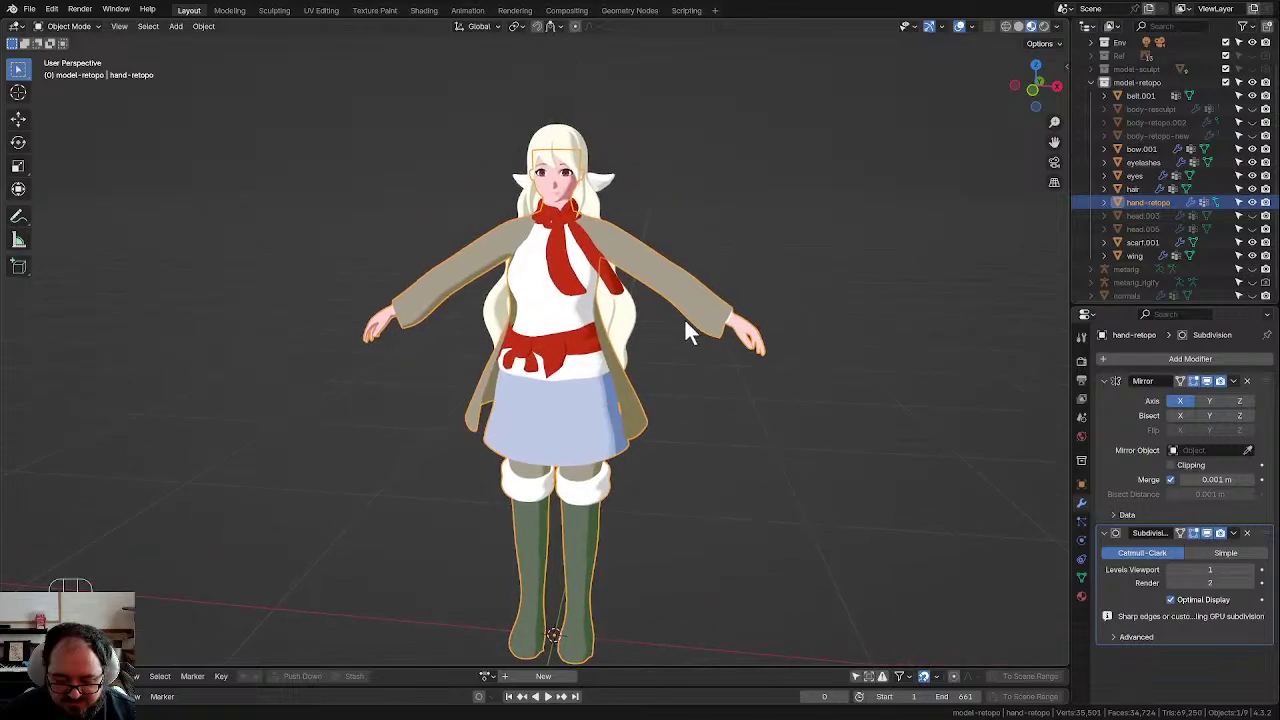
scroll(686, 320, up, 3)
click(801, 186)
shift+middle_drag(801, 186, 746, 297)
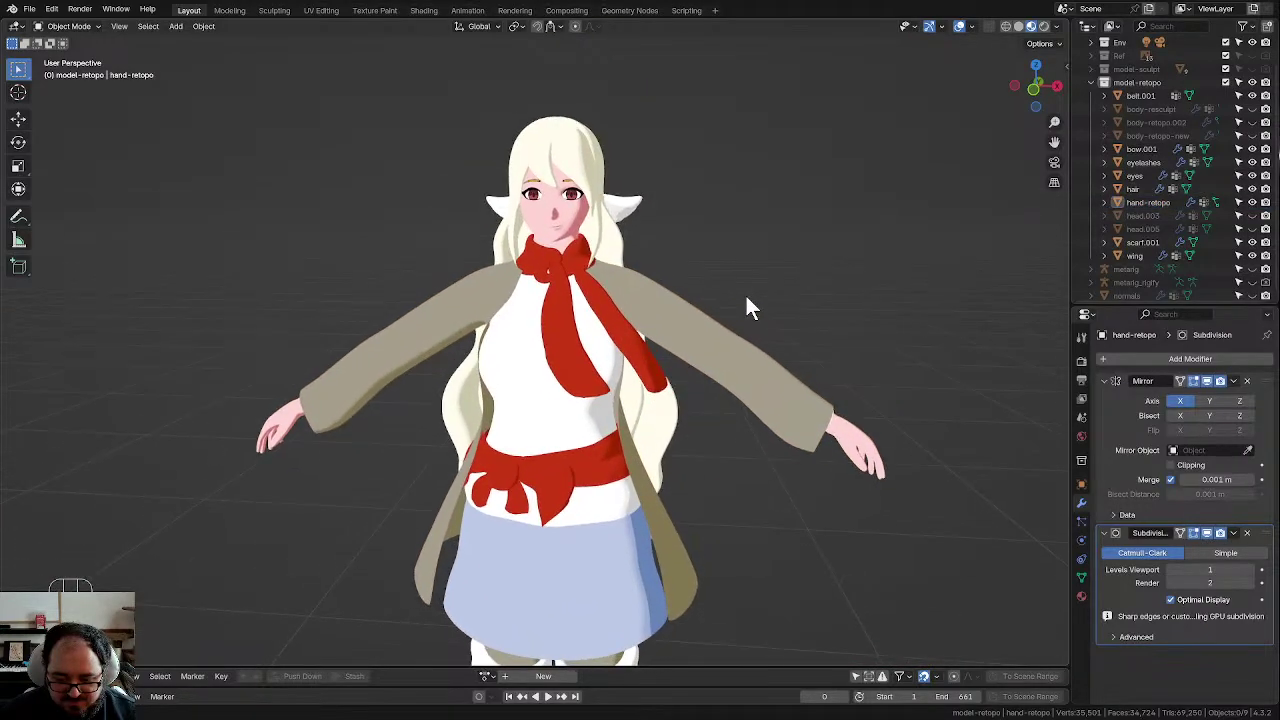
scroll(745, 293, down, 2)
scroll(746, 324, down, 1)
shift+middle_drag(738, 340, 757, 270)
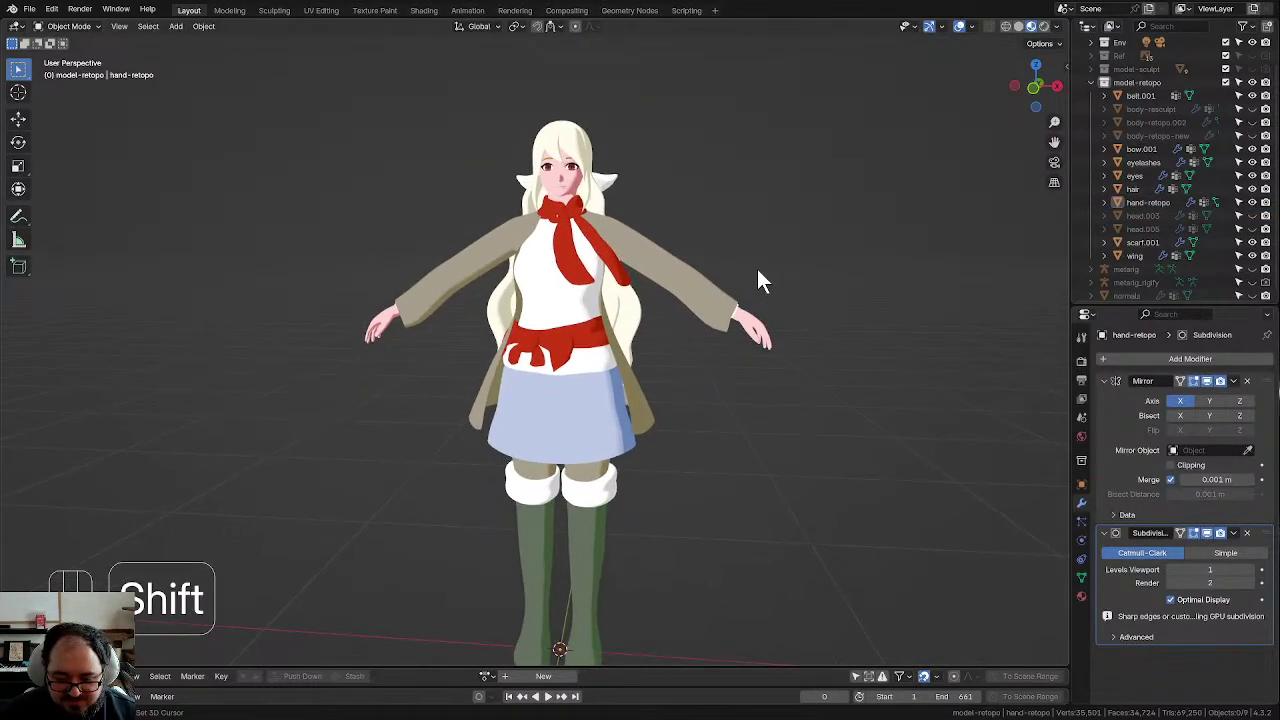
Step: Switch to the kaila__ Blender file to compare its model, and return to kaila__1
key(super)
click(749, 334)
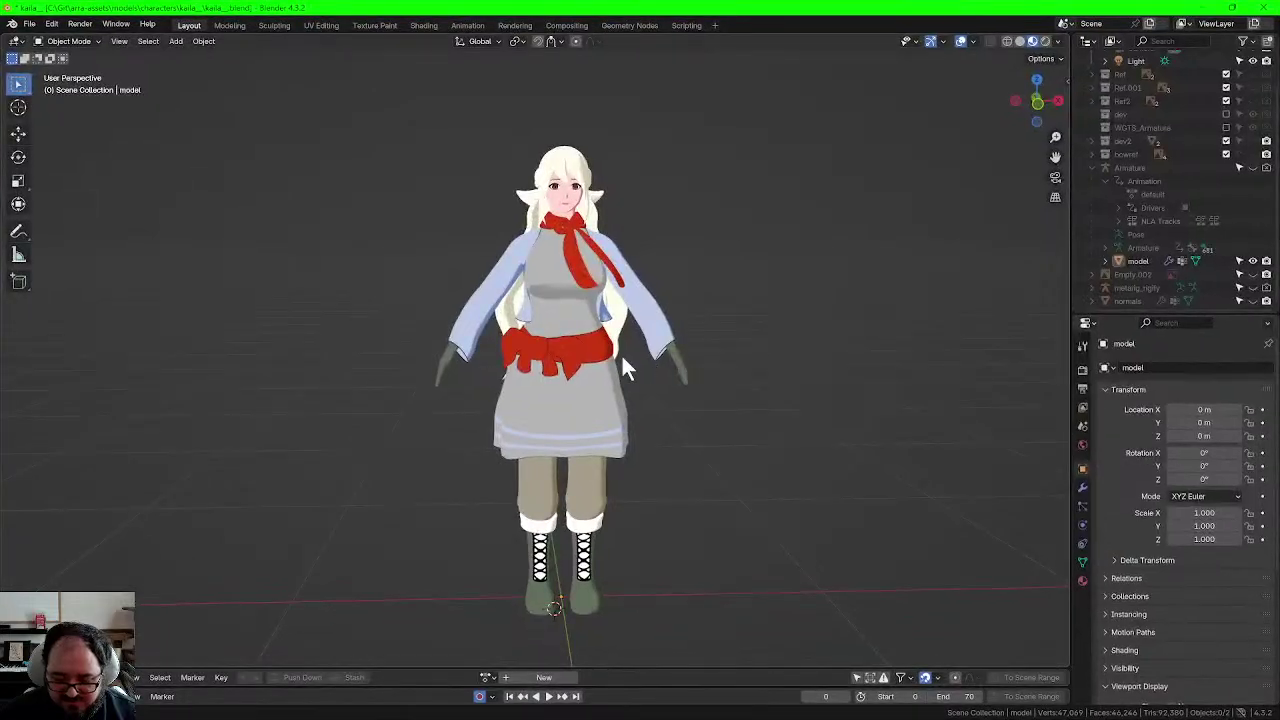
key(super)
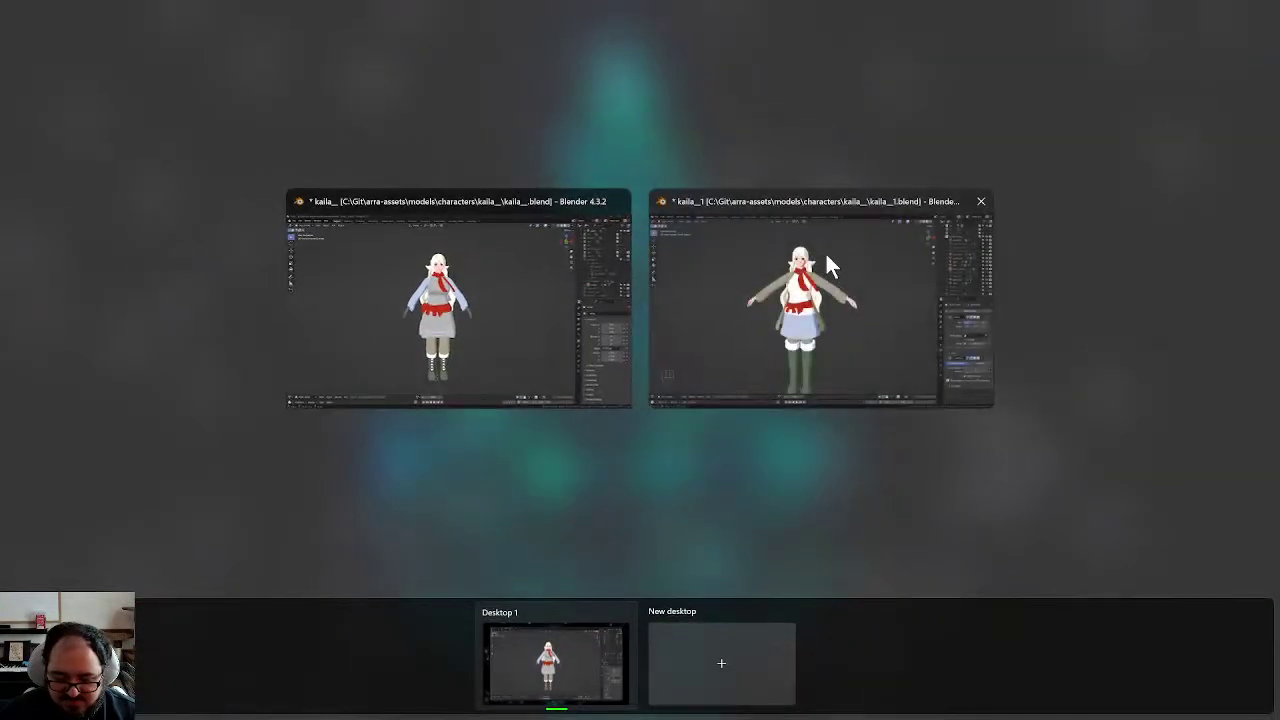
click(825, 251)
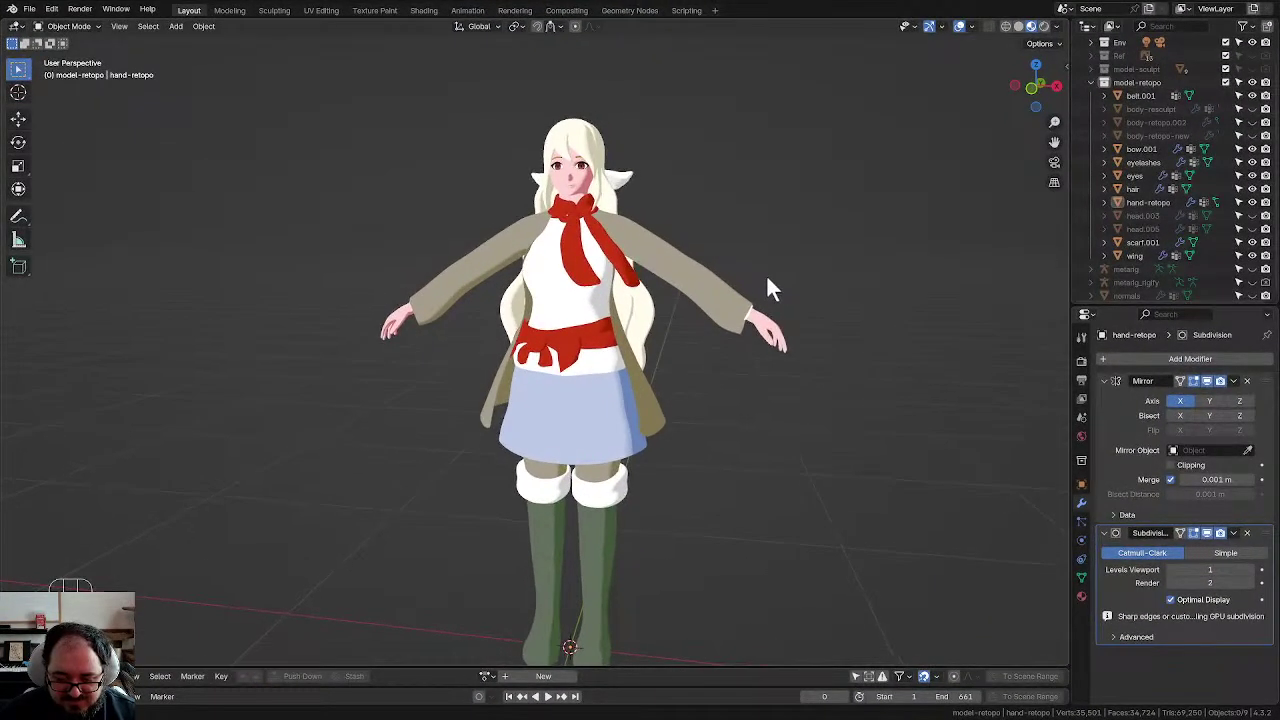
Step: Examine the belt, bow and jacket around the character's waist up close and from several angles
shift+middle_drag(766, 274, 780, 277)
scroll(560, 315, up, 8)
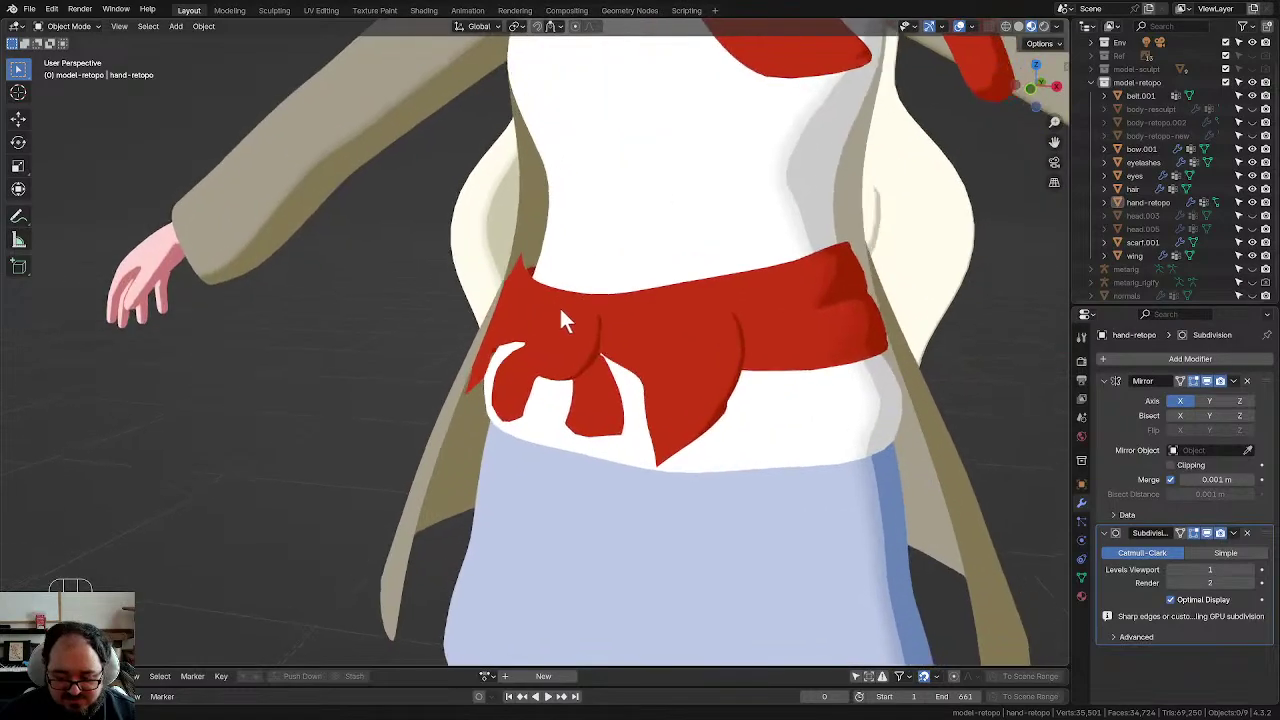
scroll(600, 310, down, 6)
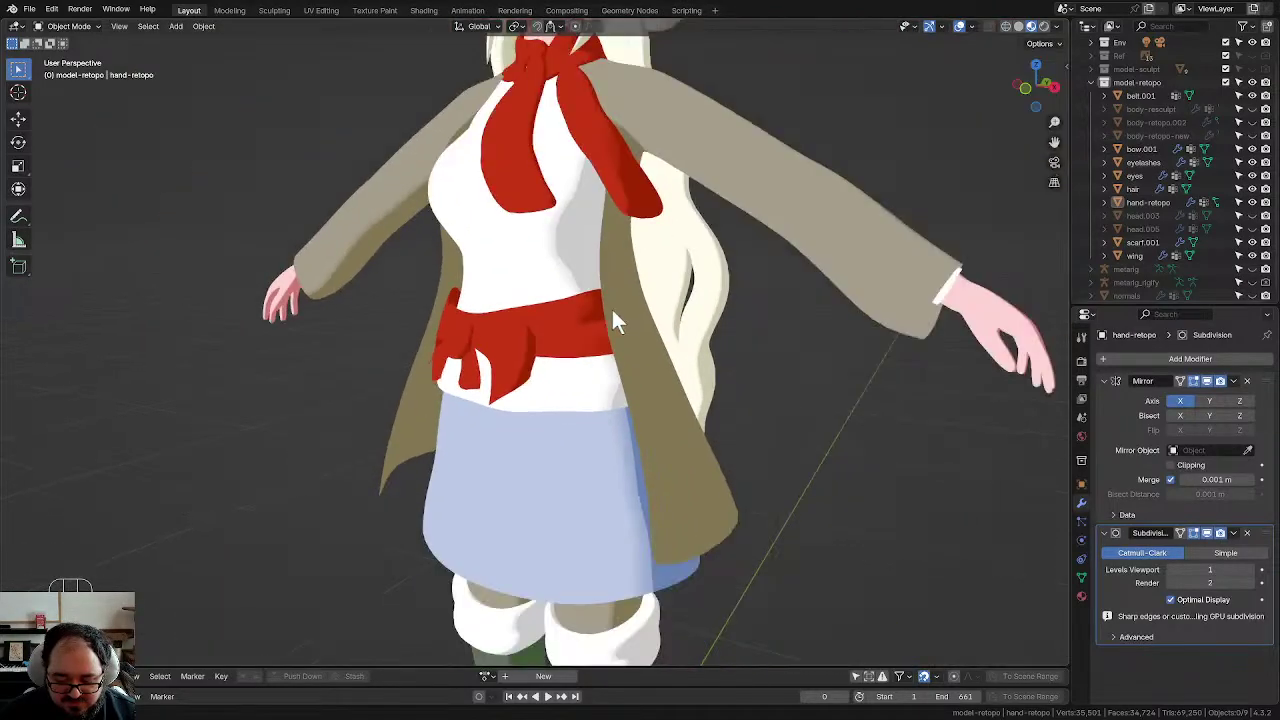
mouse_move(614, 314)
middle_down()
mouse_move(580, 343)
mouse_move(517, 342)
mouse_move(589, 349)
mouse_move(646, 320)
mouse_move(626, 306)
middle_up()
scroll(610, 330, up, 4)
scroll(645, 340, down, 5)
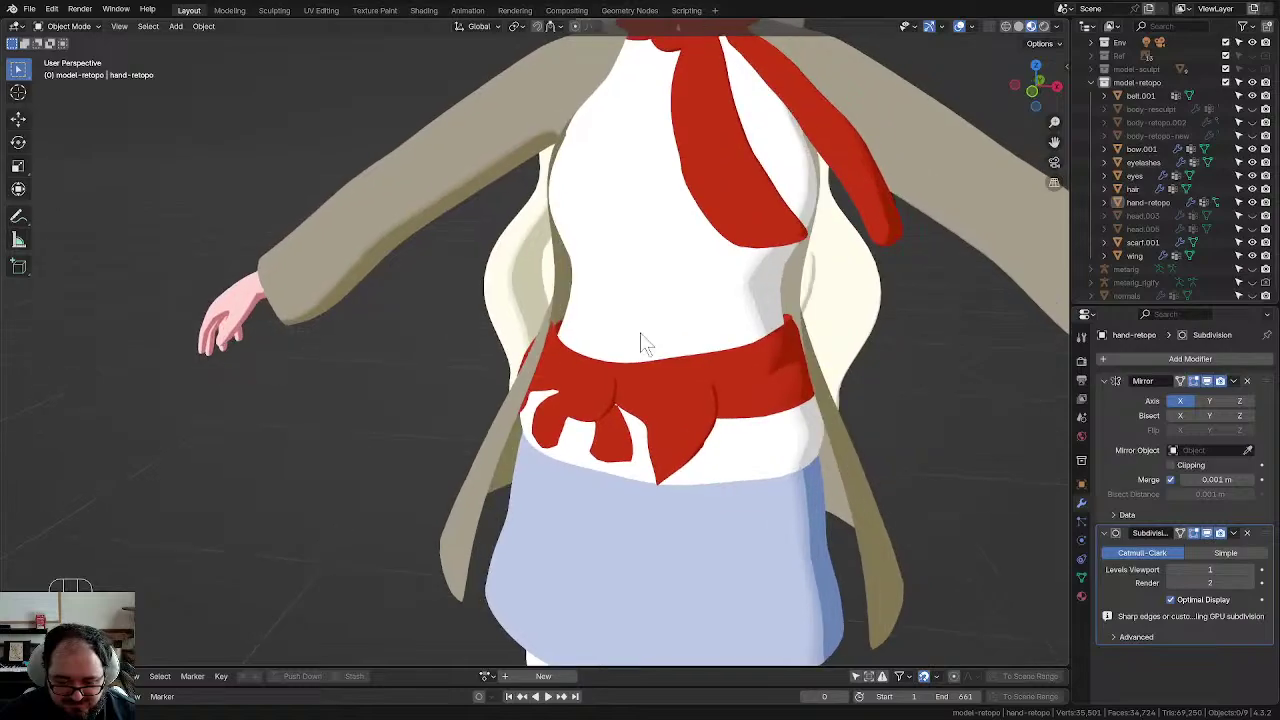
scroll(640, 330, up, 3)
scroll(643, 312, down, 5)
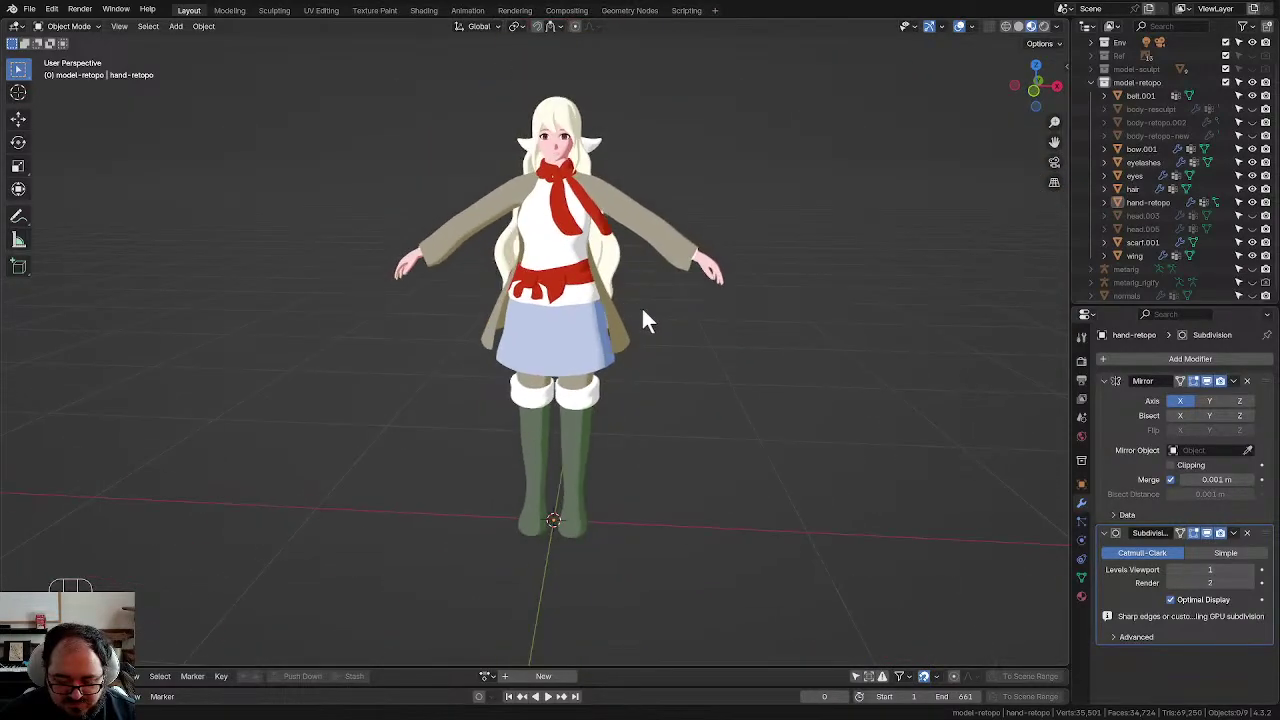
scroll(642, 310, up, 4)
Step: Examine the skirt hem, legs and boot cuffs of the joined mesh from the front and back
click(605, 385)
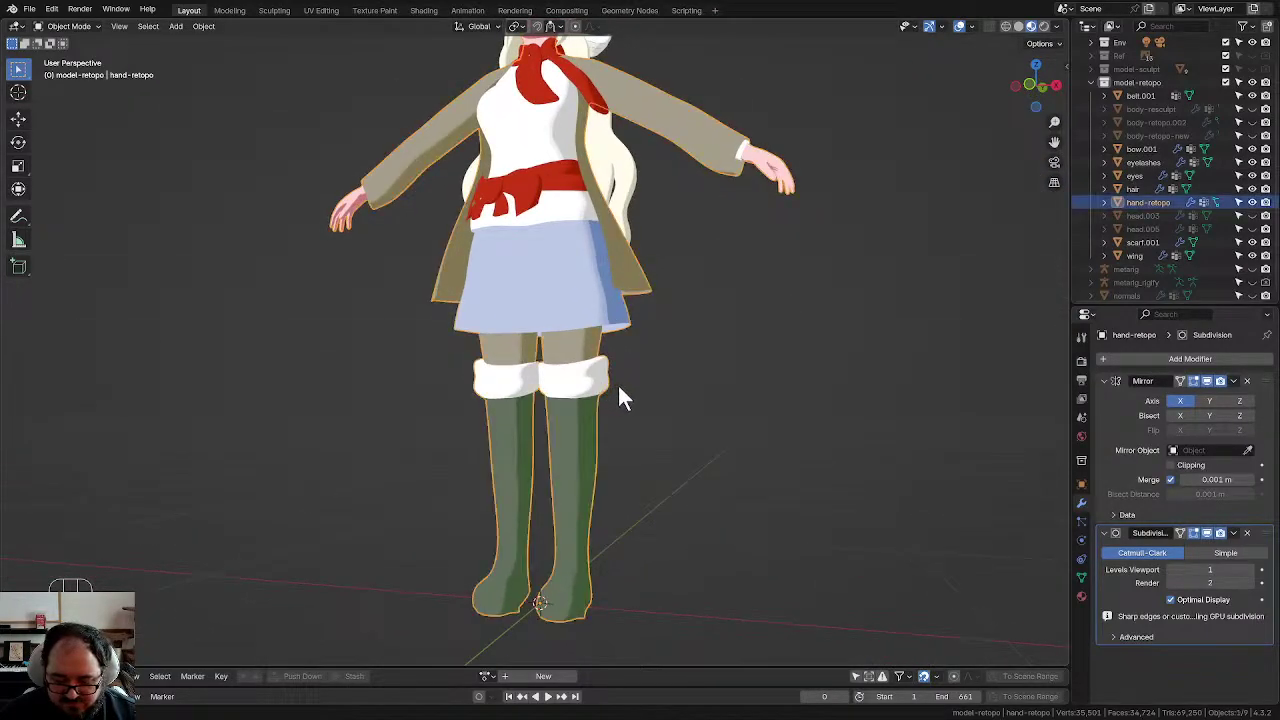
scroll(630, 370, up, 6)
scroll(560, 340, down, 4)
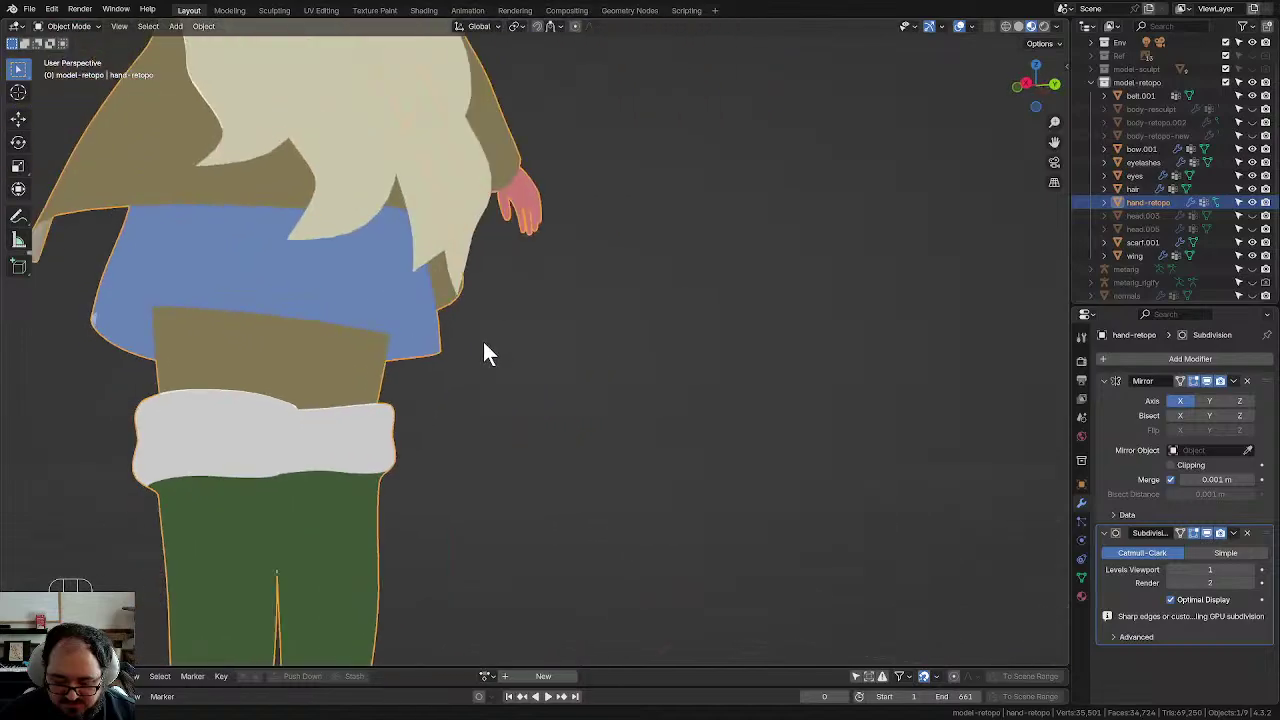
scroll(620, 345, up, 4)
middle_drag(623, 342, 674, 354)
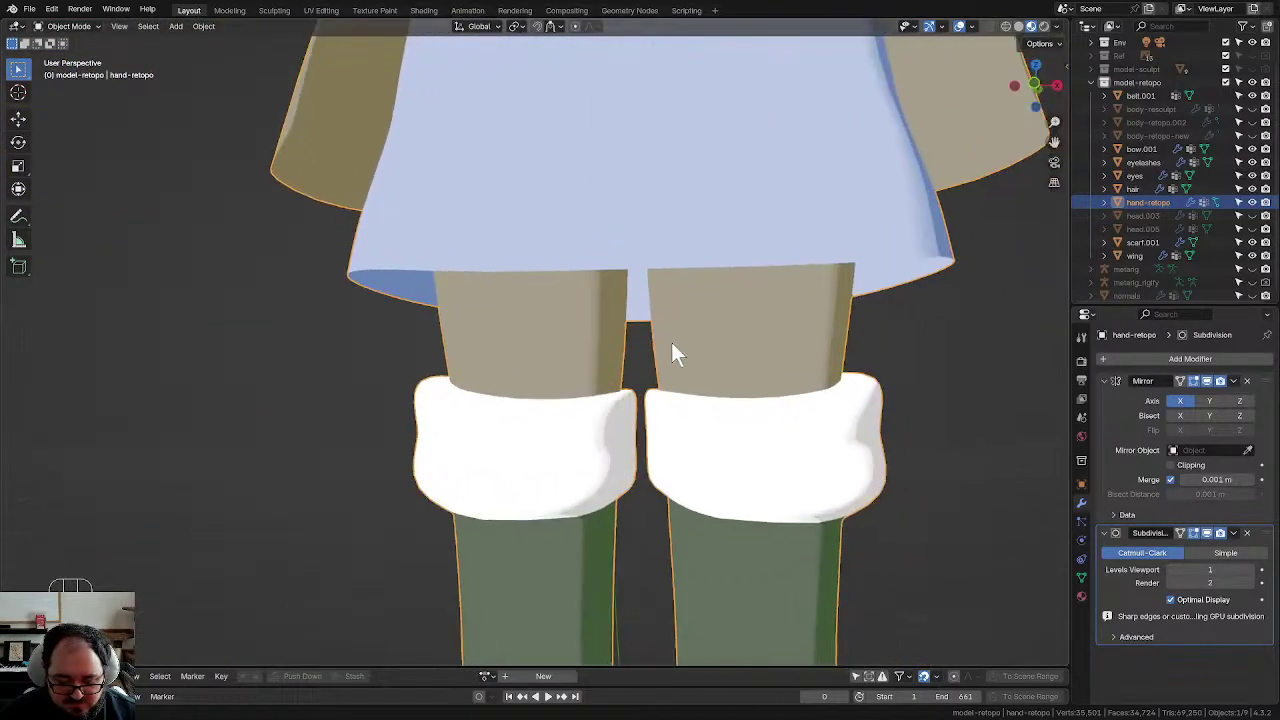
scroll(672, 345, down, 6)
click(708, 378)
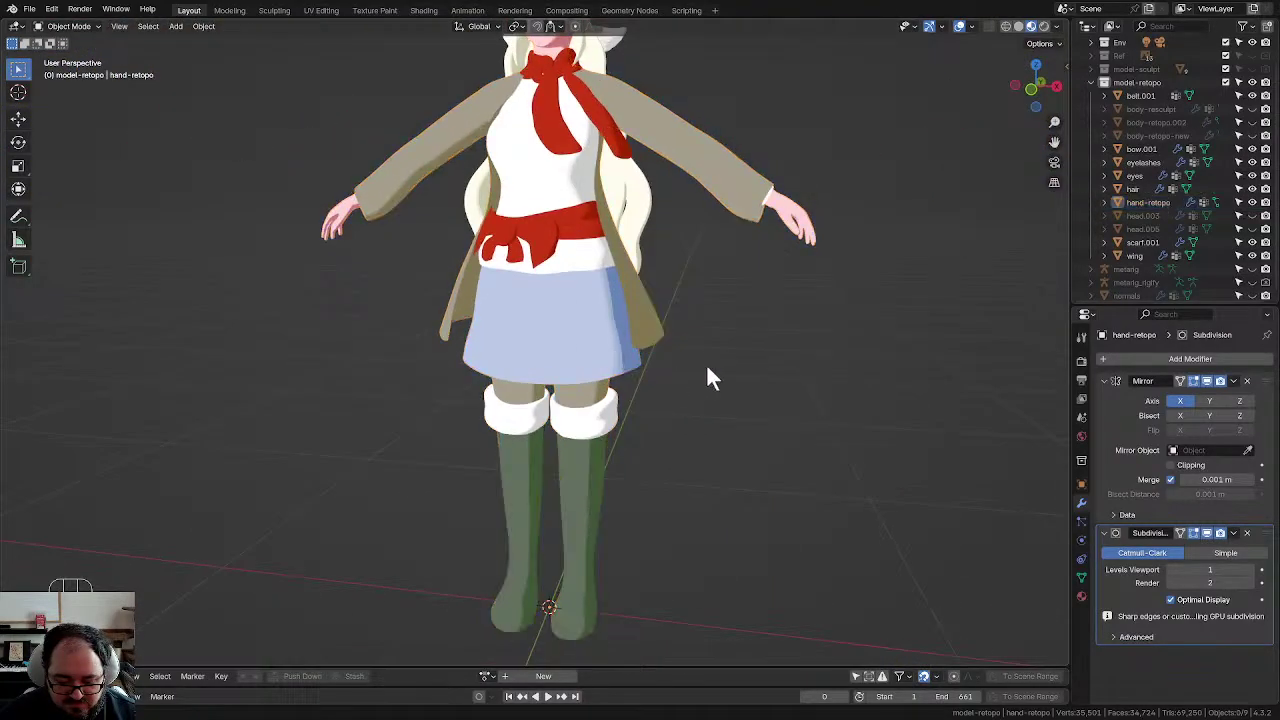
Step: Open the hand-retopo mesh for editing at the underside of the boots
middle_drag(607, 483, 586, 360)
click(518, 500)
scroll(567, 382, up, 3)
key(Tab)
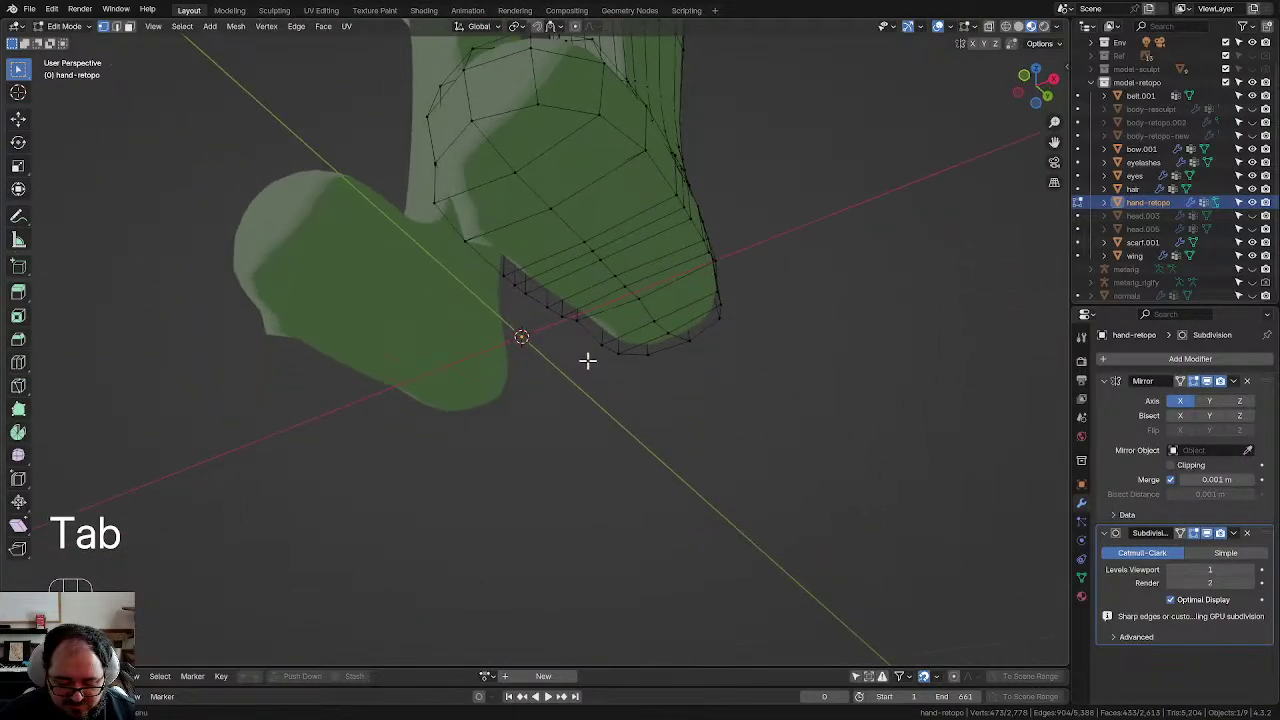
Step: Try moving the middle vertex of the boot sole to see what lies beneath, and undo the move
click(645, 155)
scroll(630, 196, up, 2)
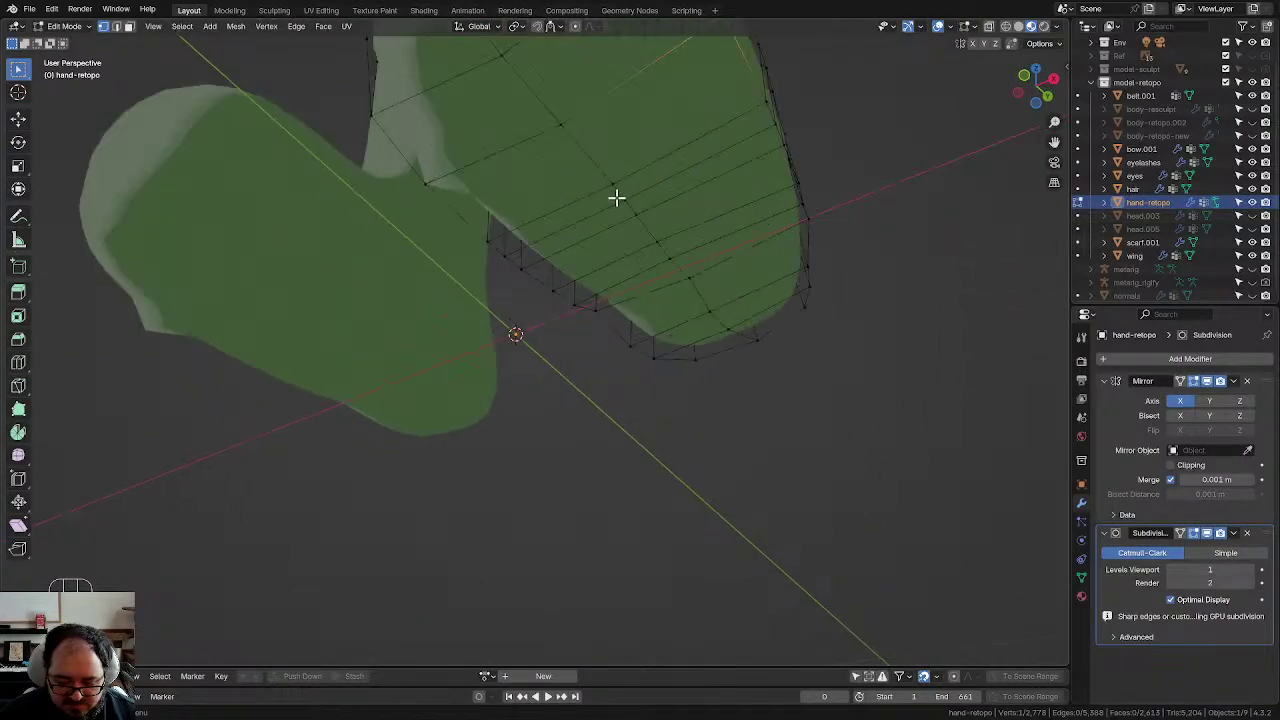
key(g)
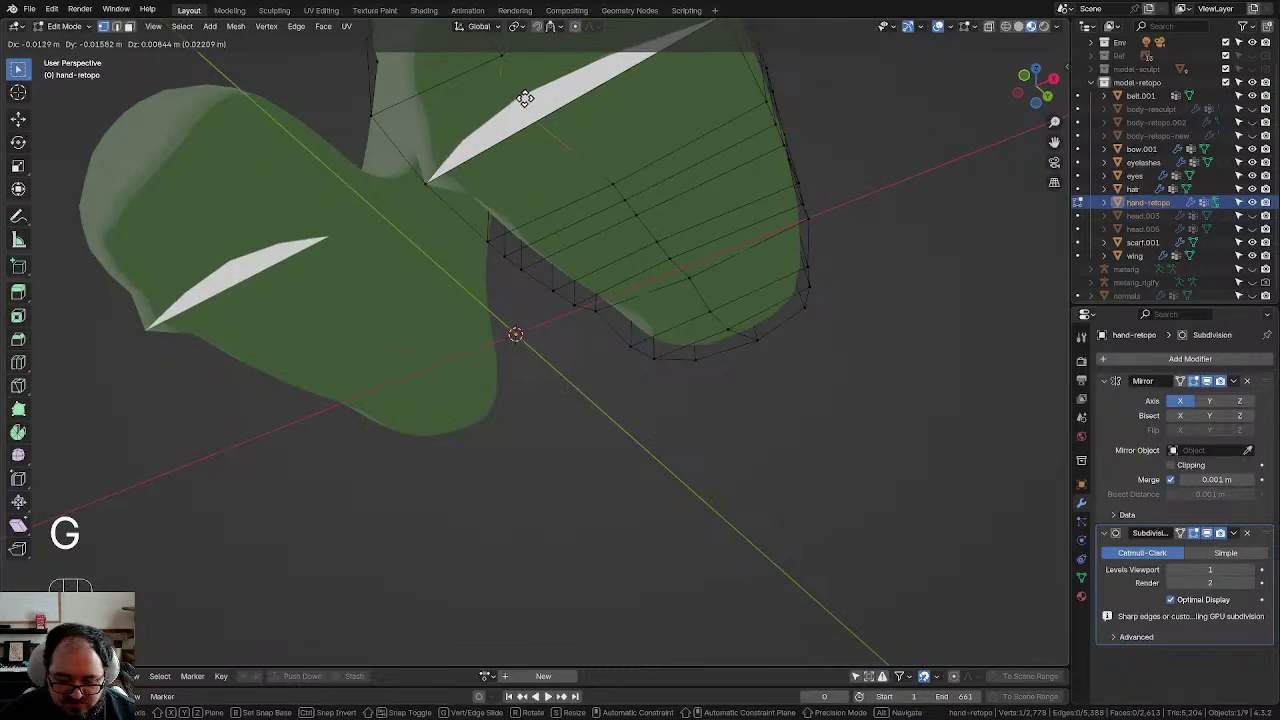
click(522, 99)
middle_drag(580, 163, 611, 237)
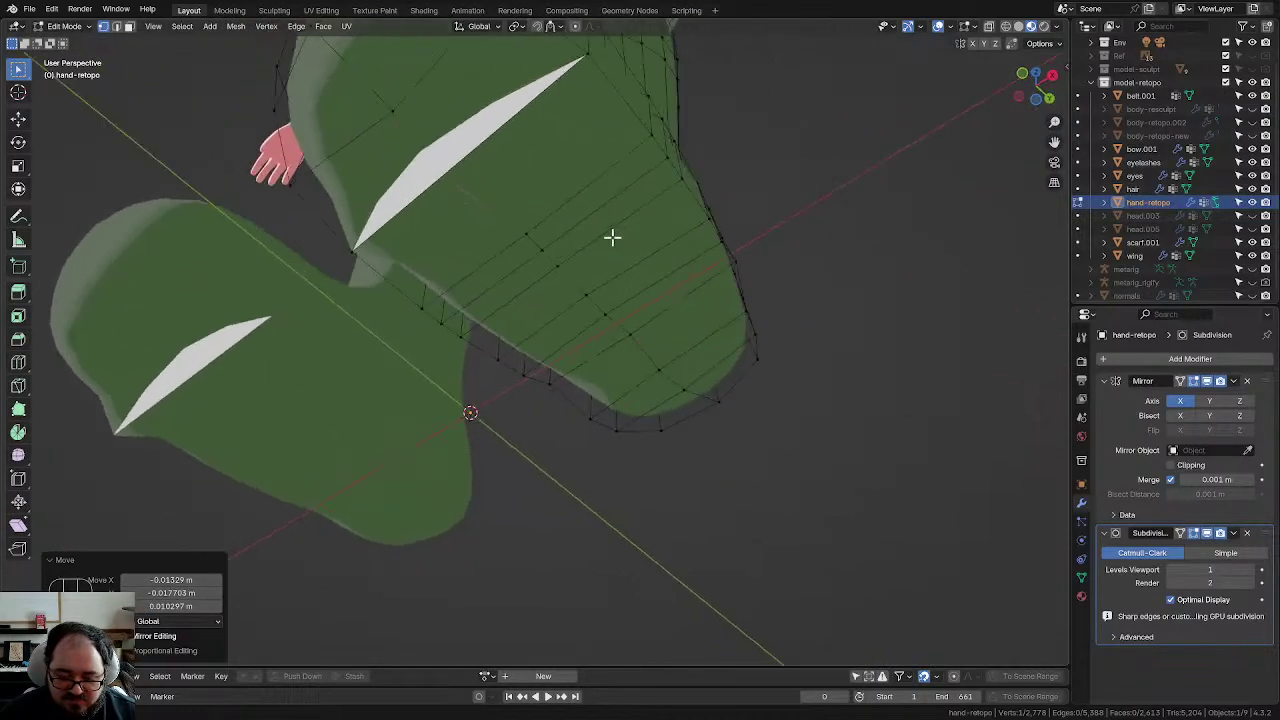
key(g)
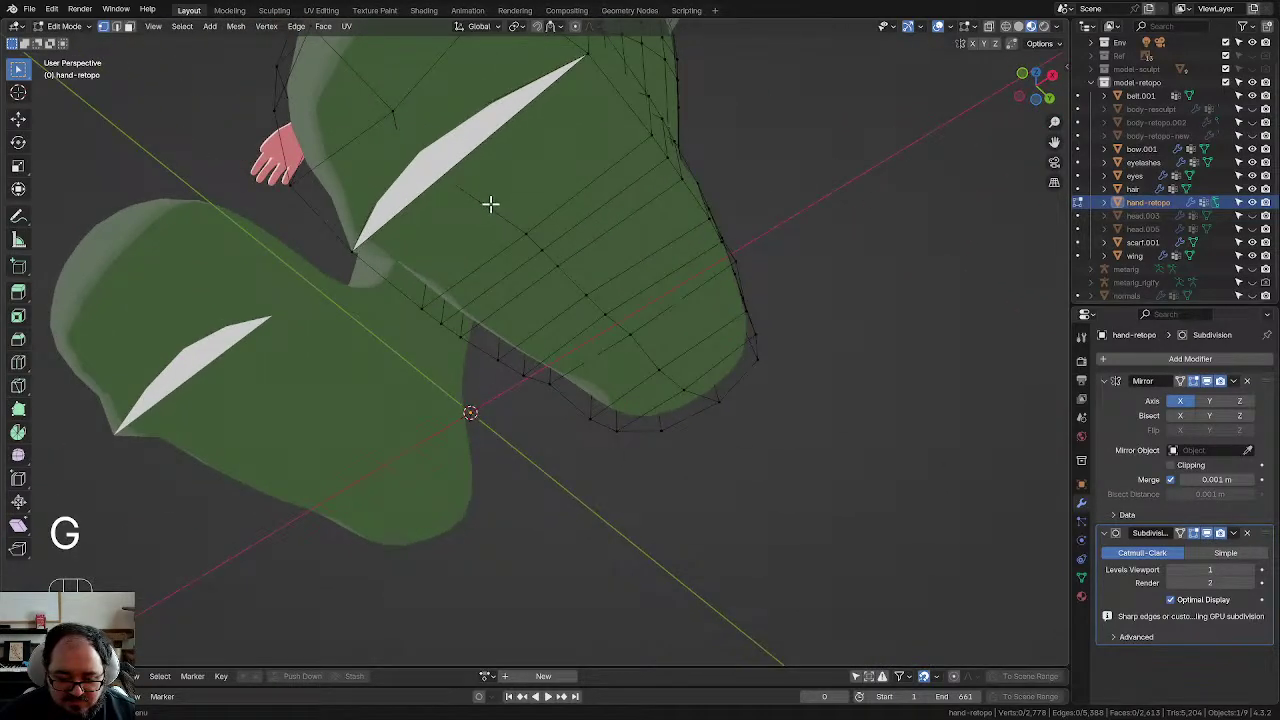
key(ctrl+z)
key(ctrl+z)
key(ctrl+z)
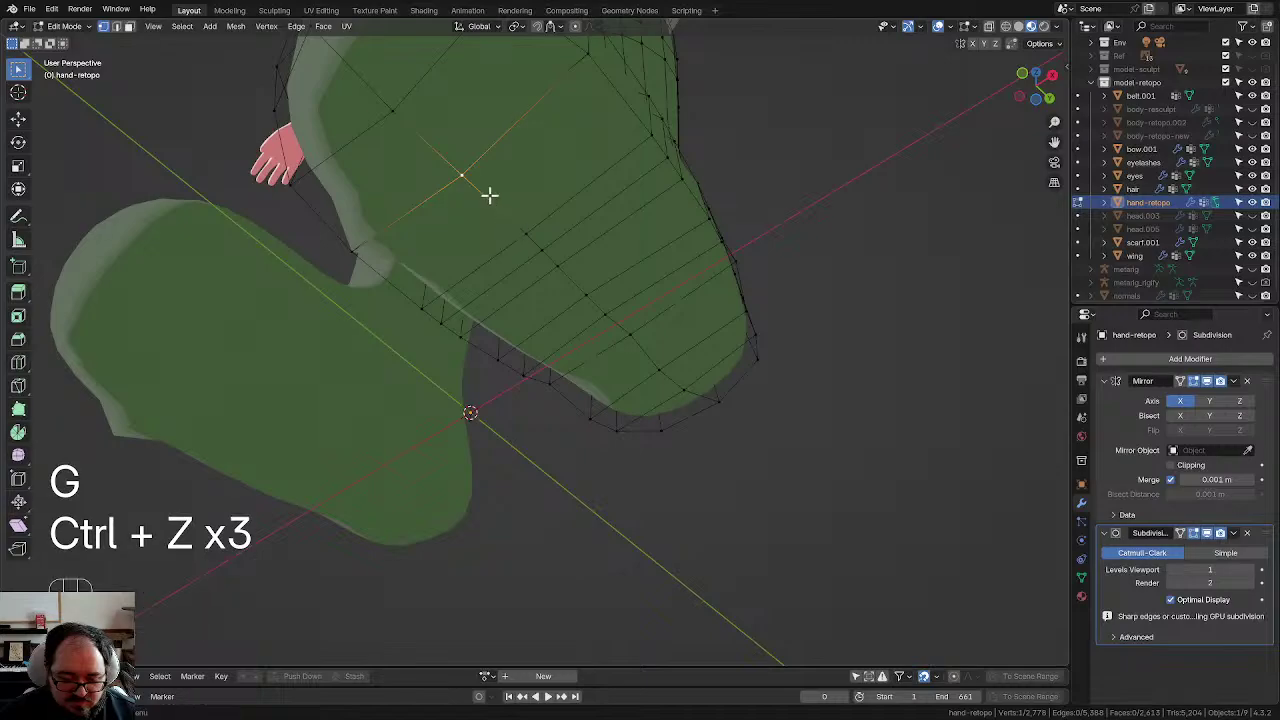
Step: Try deleting the middle vertex of the boot sole, and undo the deletion
key(x)
click(490, 197)
middle_drag(490, 197, 557, 260)
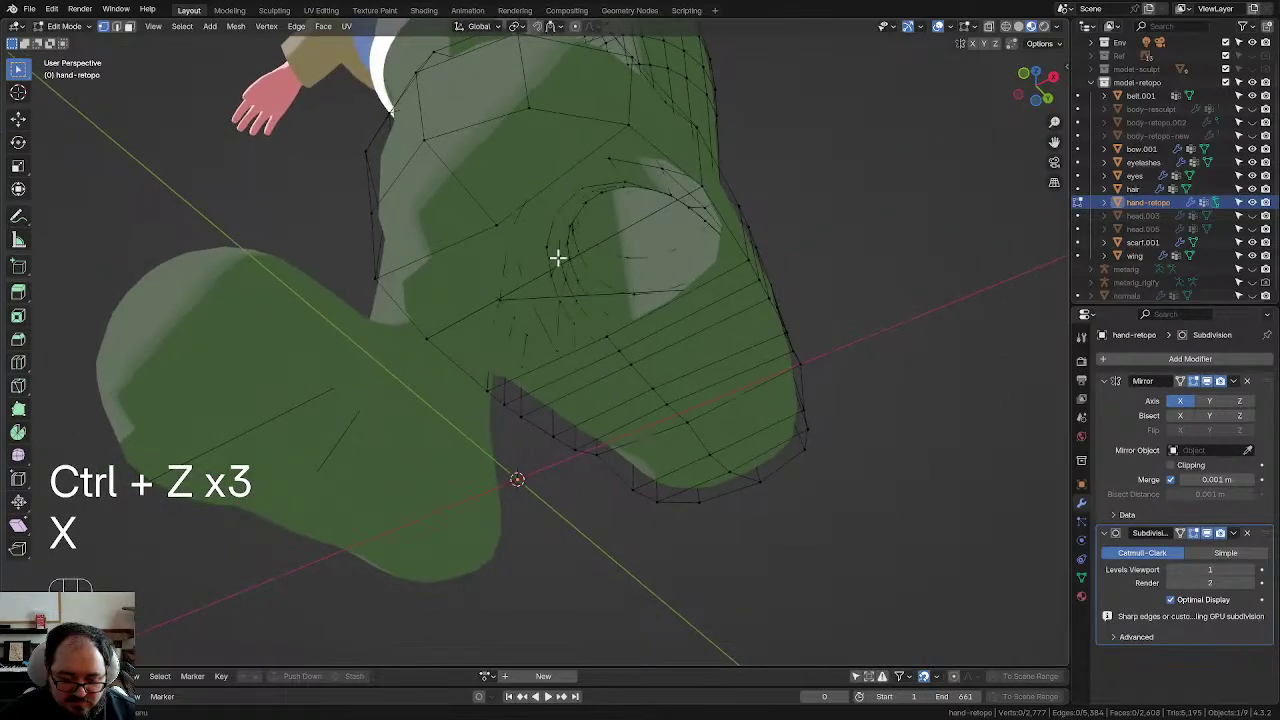
key(ctrl+z)
key(ctrl+z)
key(ctrl+z)
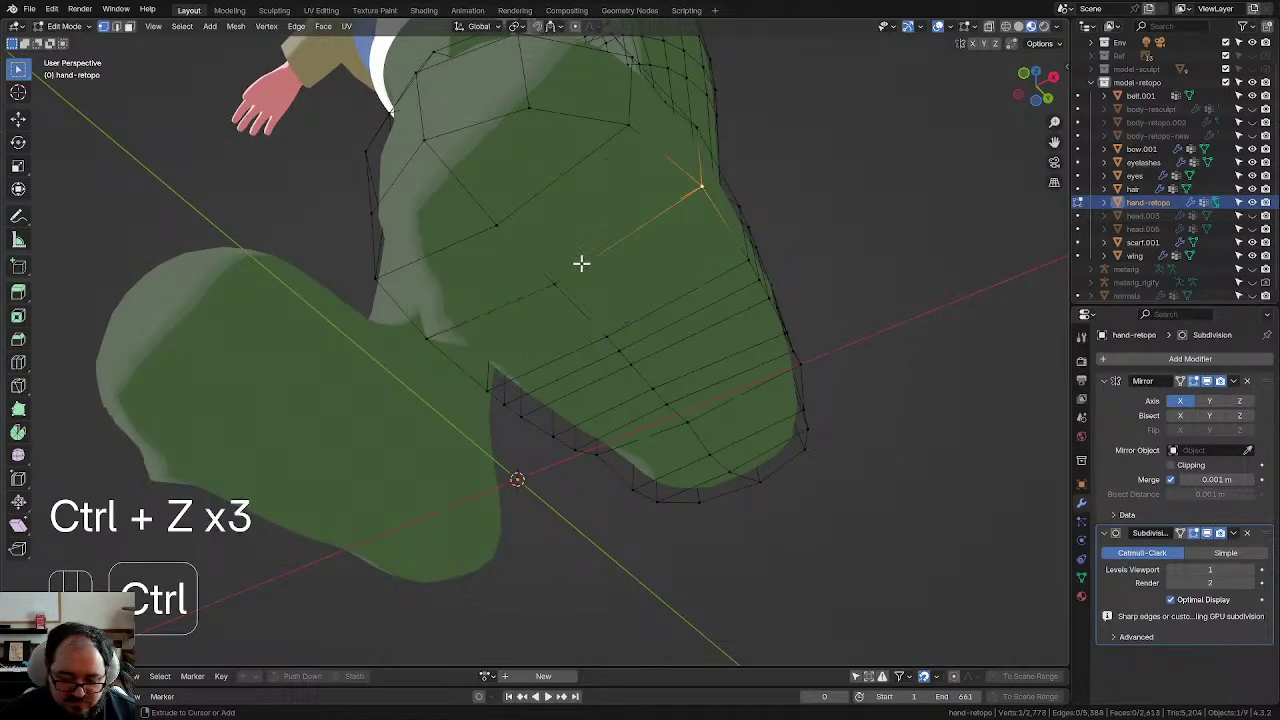
Step: Move the boot sole's middle vertex aside to expose the hidden white face, and delete that face
key(g)
click(540, 229)
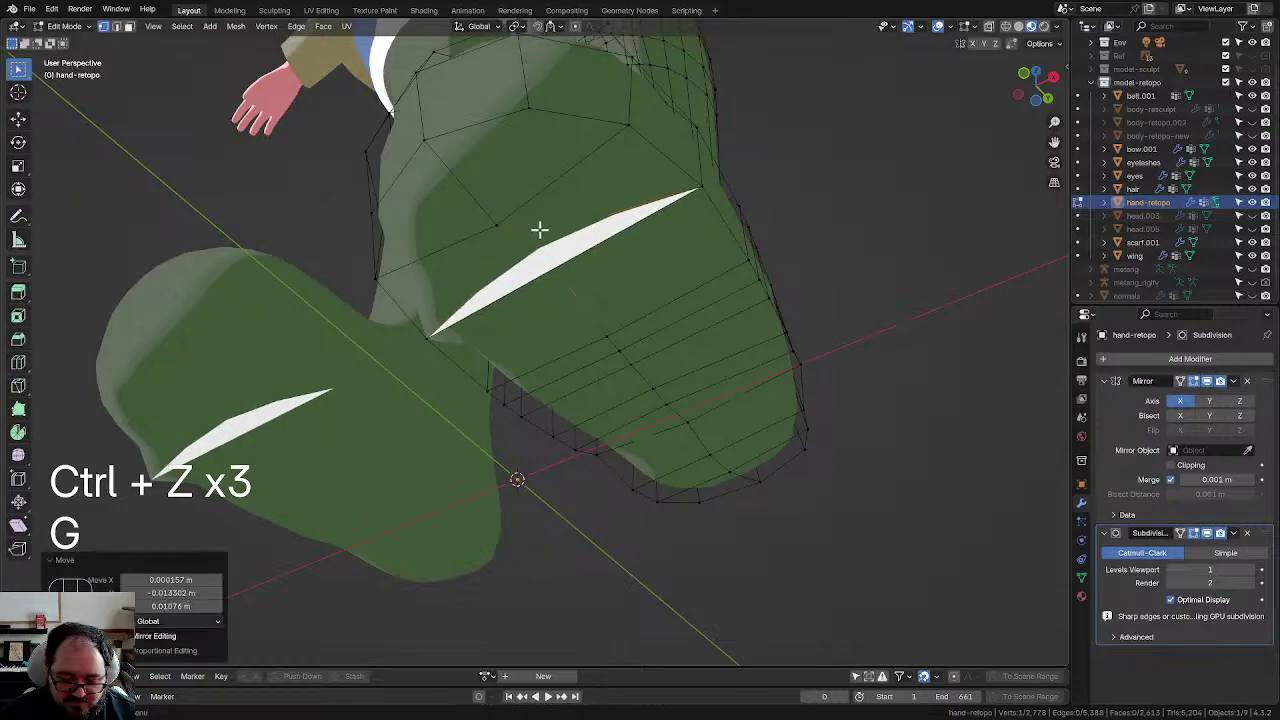
key(2)
click(570, 264)
key(x)
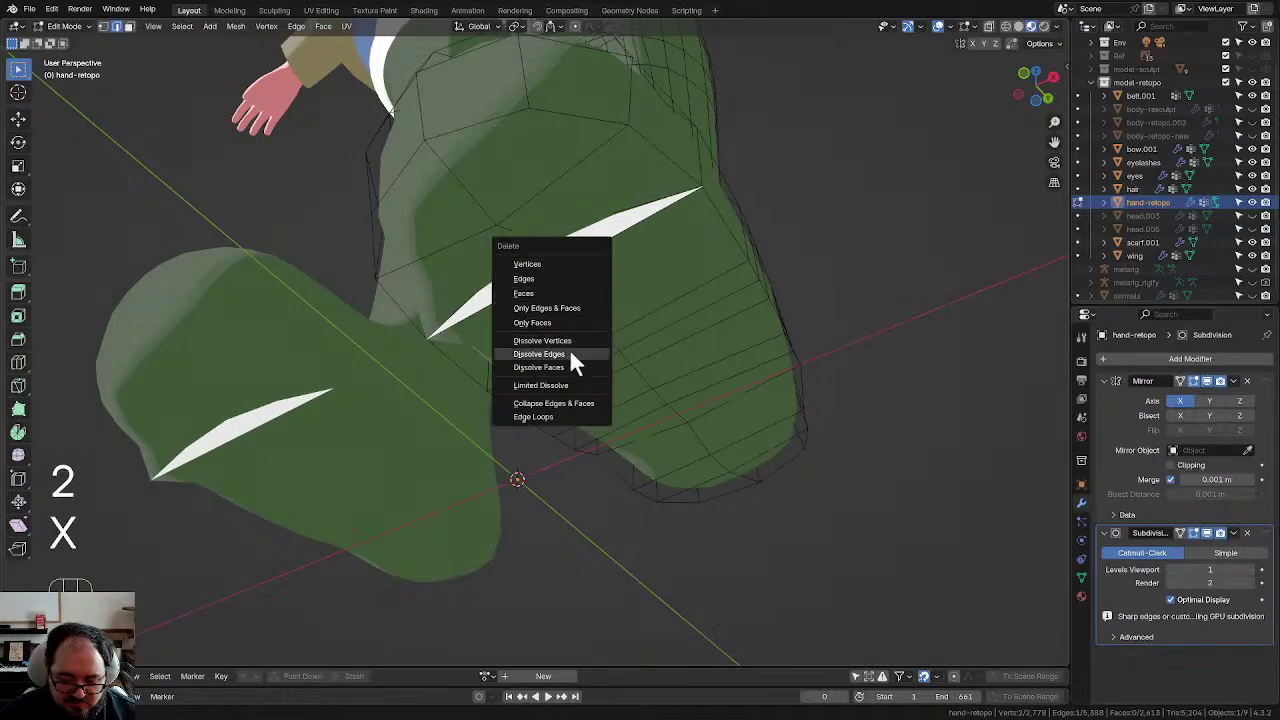
click(571, 353)
key(x)
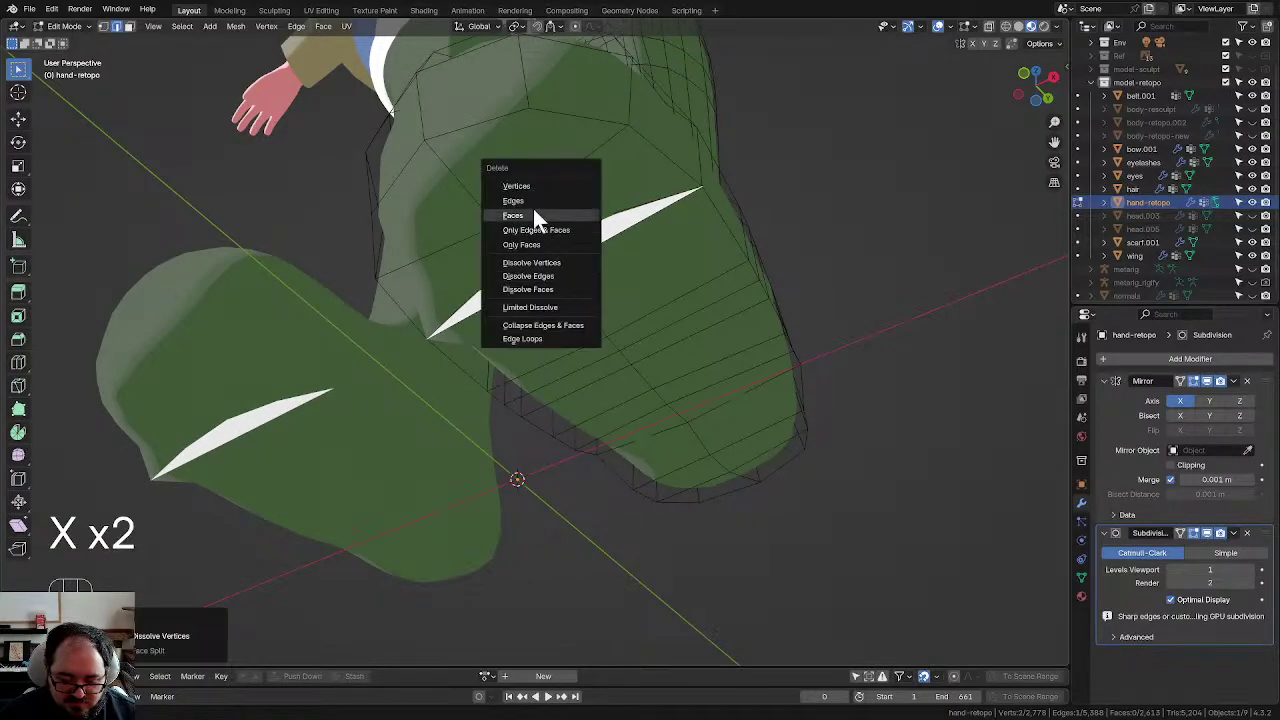
click(533, 212)
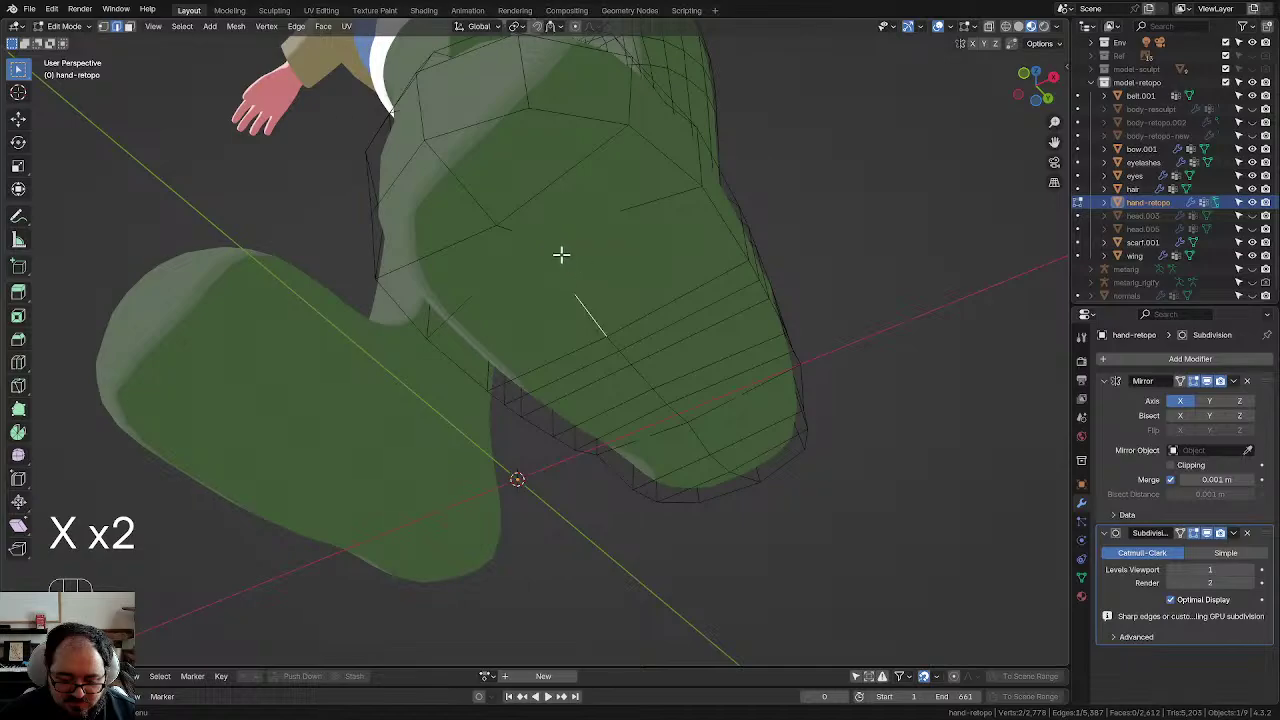
Step: Smooth the displaced vertex on the boot sole and move it back in line with its neighbours
key(1)
click(574, 271)
key(d)
key(g)
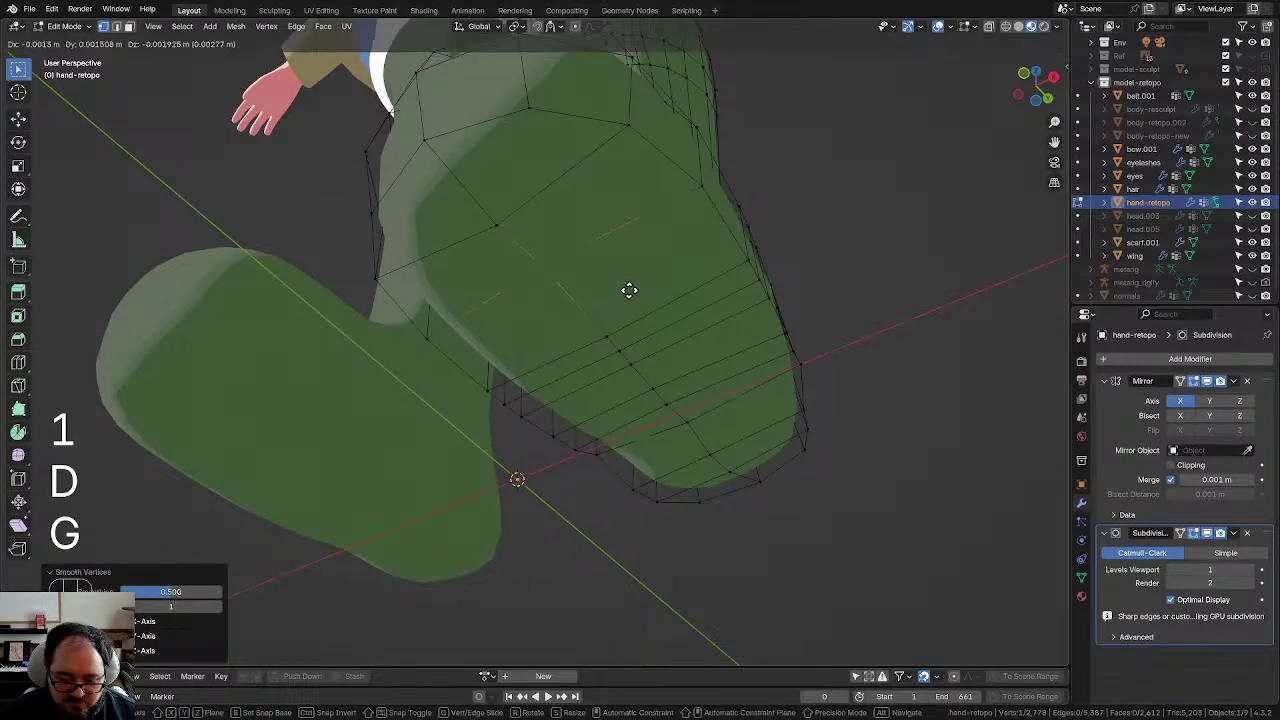
click(628, 286)
mouse_move(628, 286)
middle_down()
mouse_move(646, 318)
mouse_move(489, 420)
mouse_move(611, 303)
middle_up()
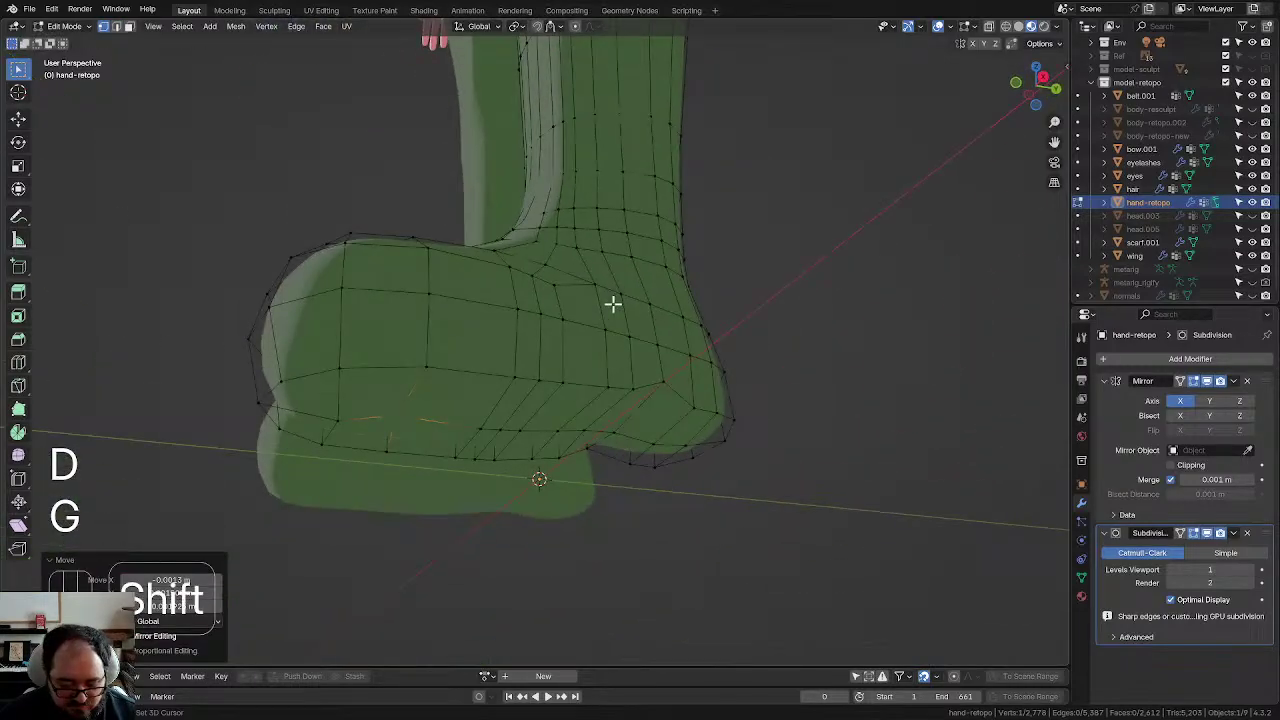
Step: Refine the sole vertex's position, smooth it once more and return to Object Mode
key(g)
click(491, 434)
middle_drag(526, 451, 583, 423)
key(g)
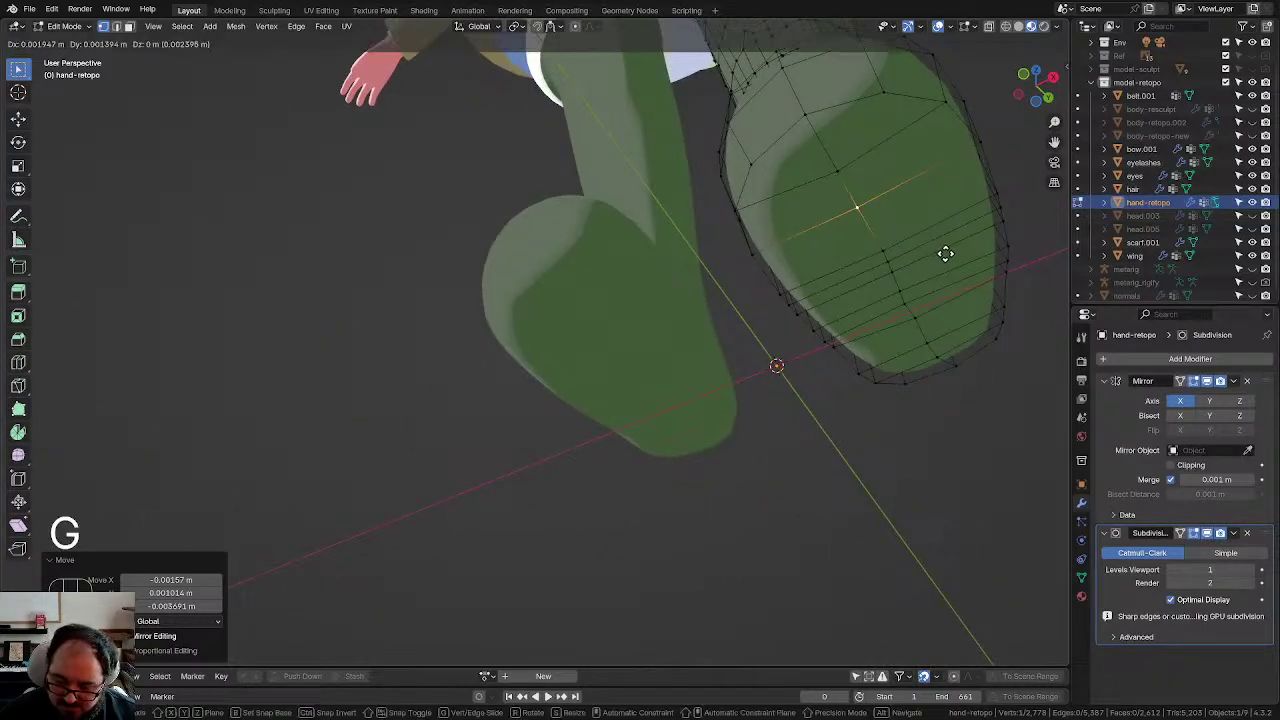
click(908, 260)
key(d)
middle_drag(908, 260, 726, 363)
key(Tab)
scroll(809, 400, down, 4)
scroll(734, 437, down, 2)
Step: Rename the hand-retopo object to "model" and save the file
click(726, 420)
click(604, 351)
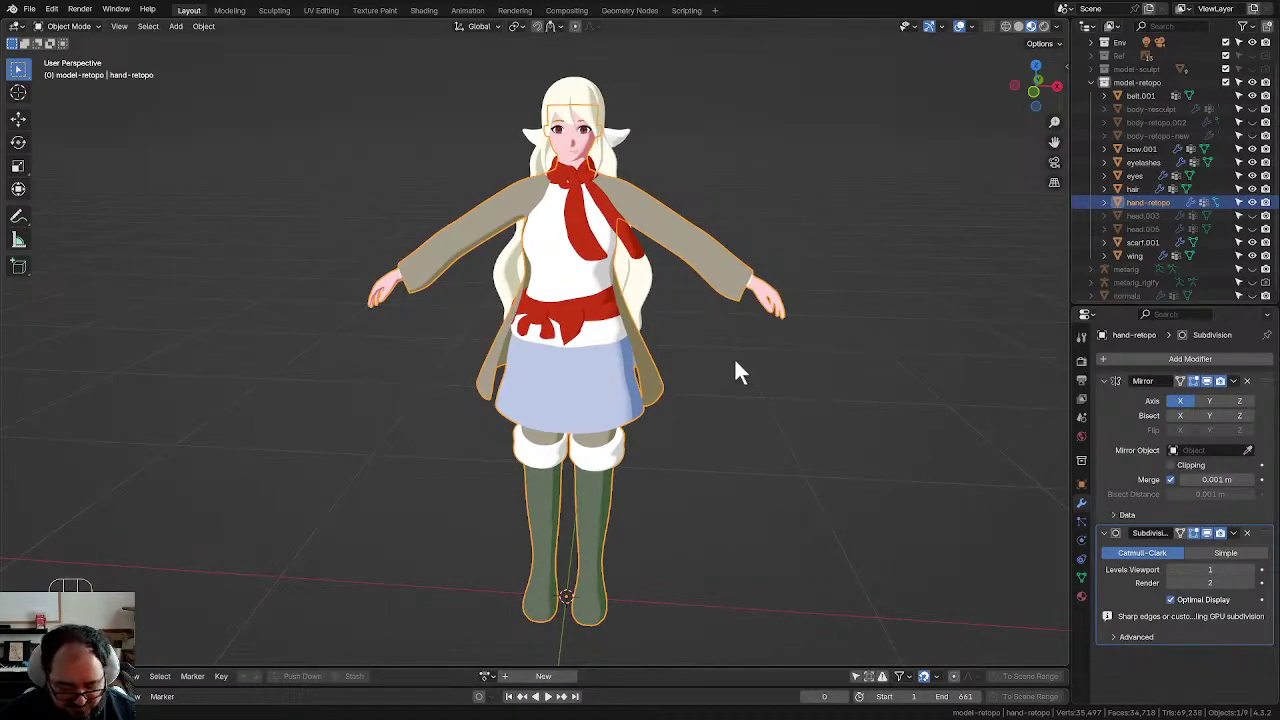
key(F2)
text(model)
key(Return)
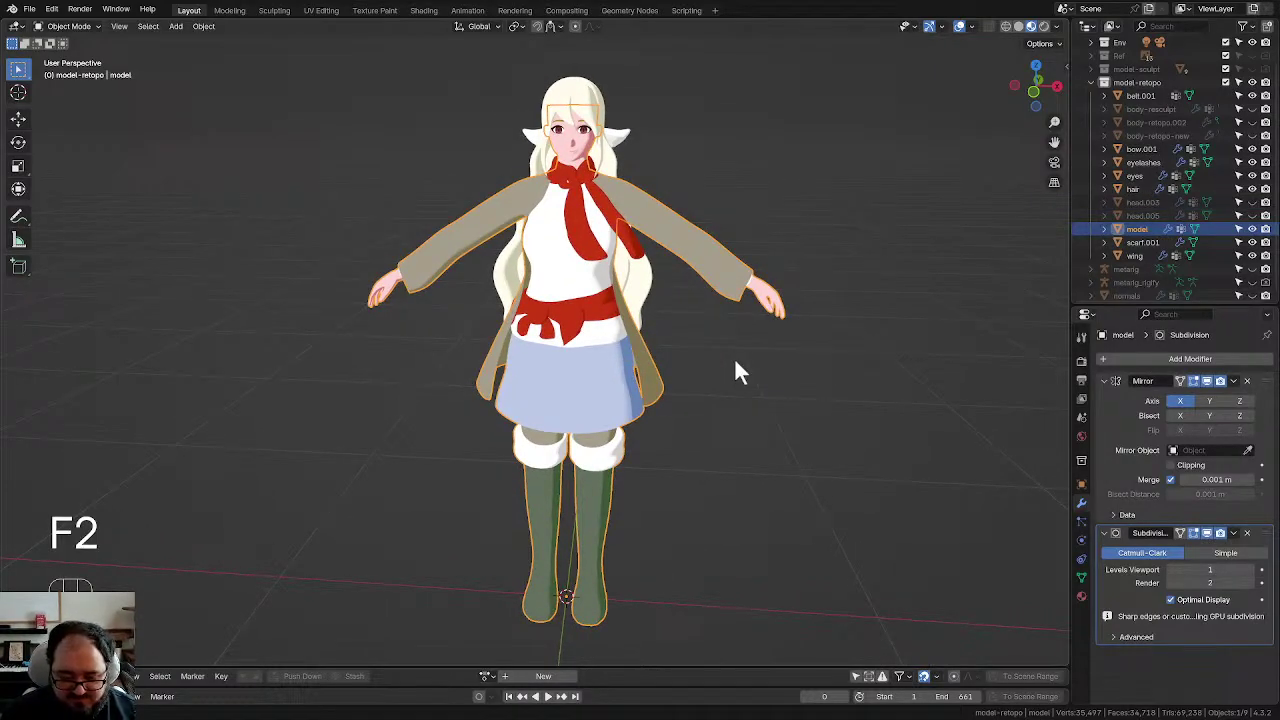
click(735, 359)
shift+middle_drag(747, 357, 706, 389)
key(ctrl+s)
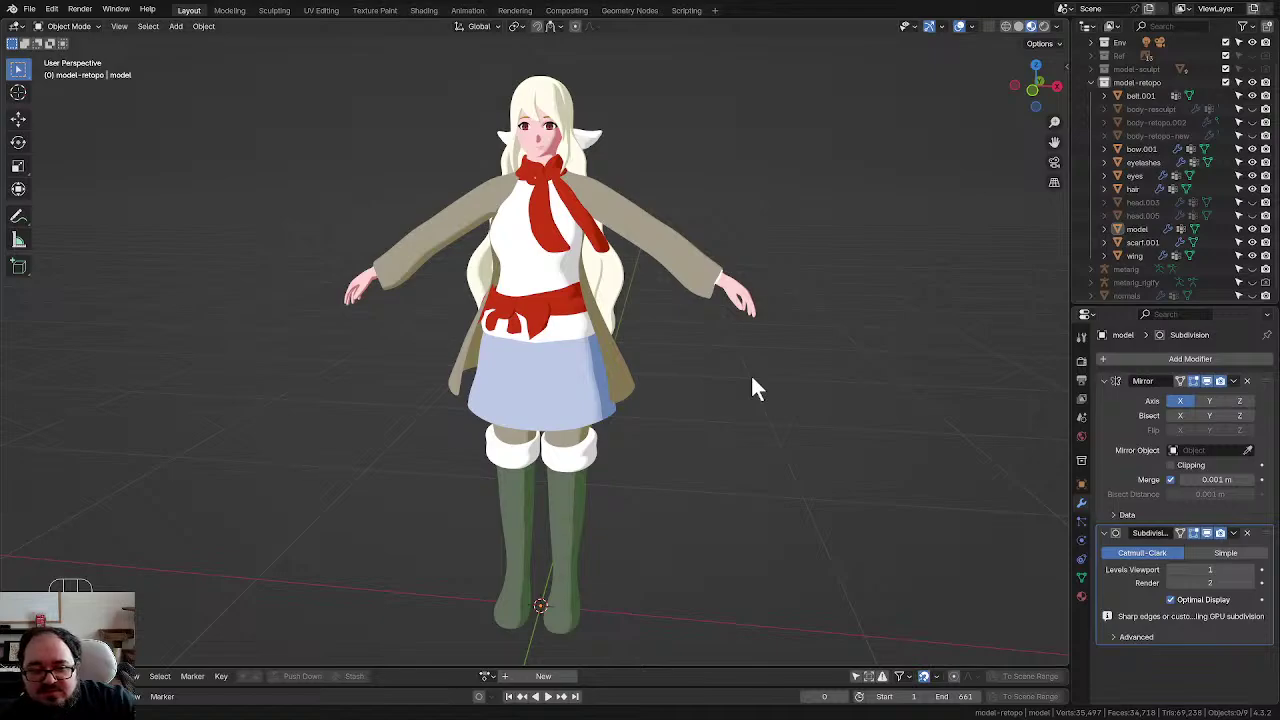
Step: Add a Triangulate modifier to the model object after its Subdivision modifier
click(657, 263)
click(1141, 362)
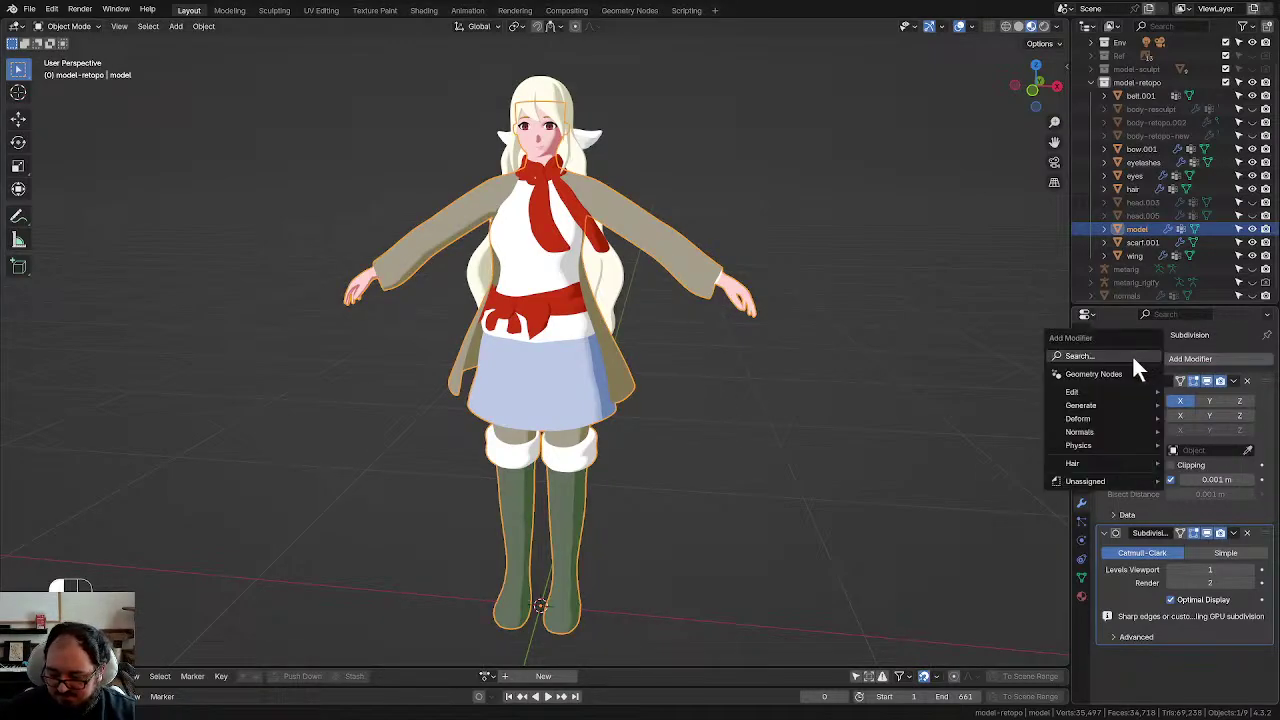
text(tri)
click(1048, 389)
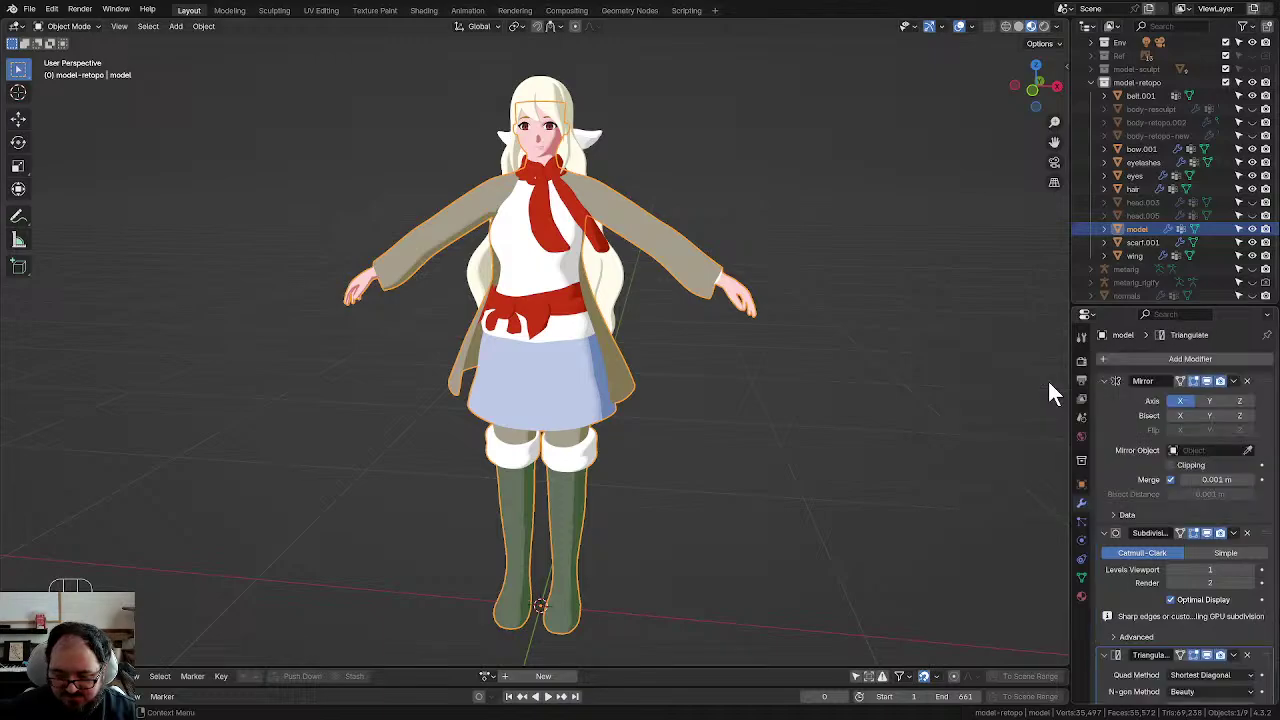
scroll(1190, 515, down, 1)
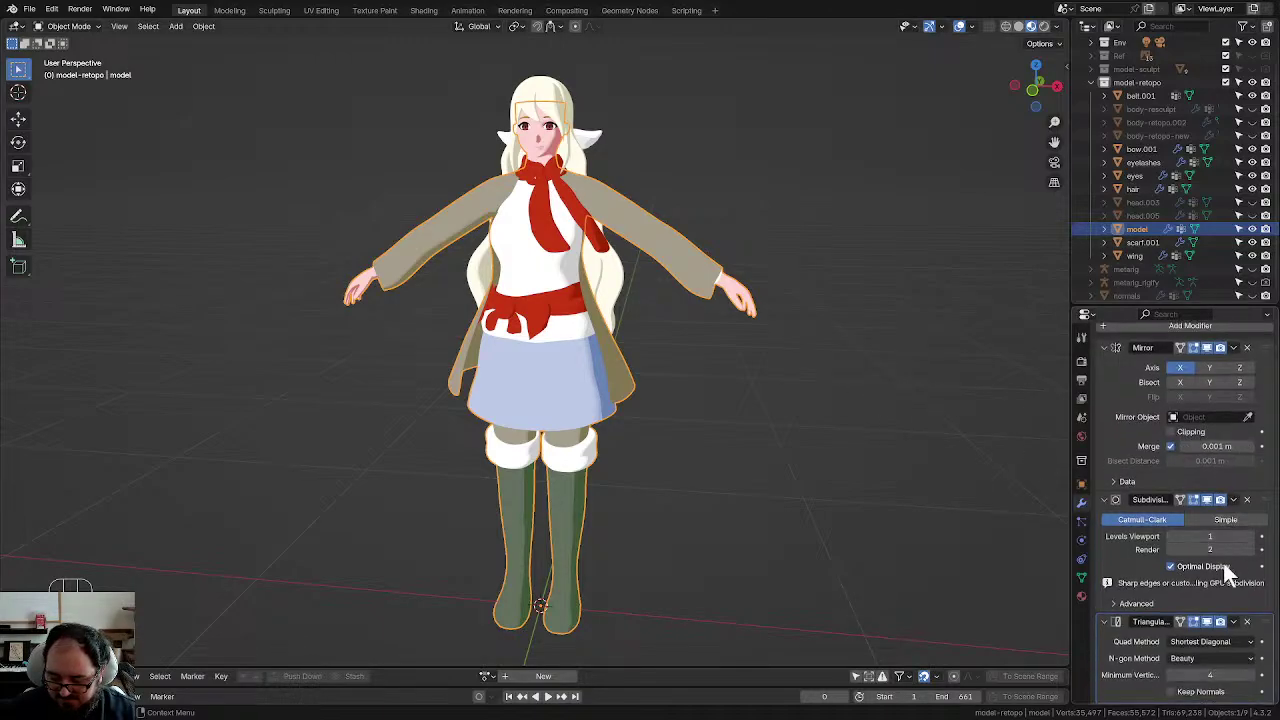
Step: Try the Beauty, Fixed Alternate and Longest Diagonal quad methods, and remove the Triangulate modifier
click(1205, 640)
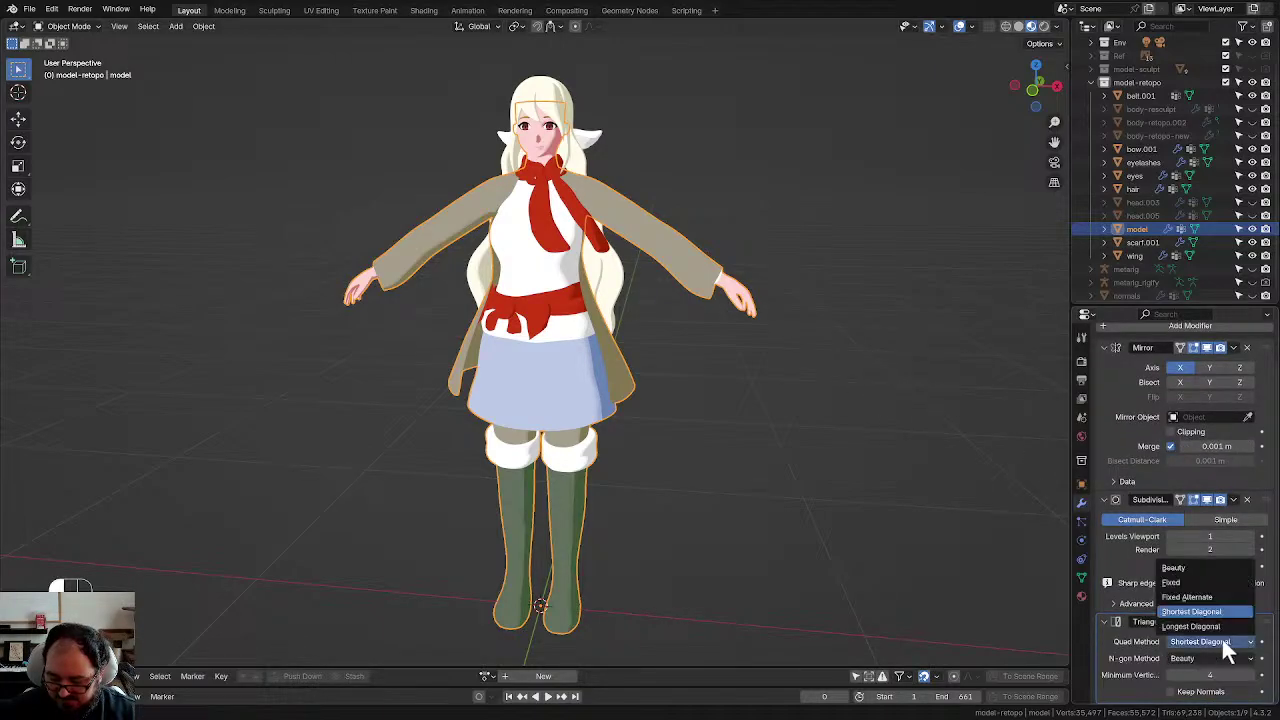
click(1197, 566)
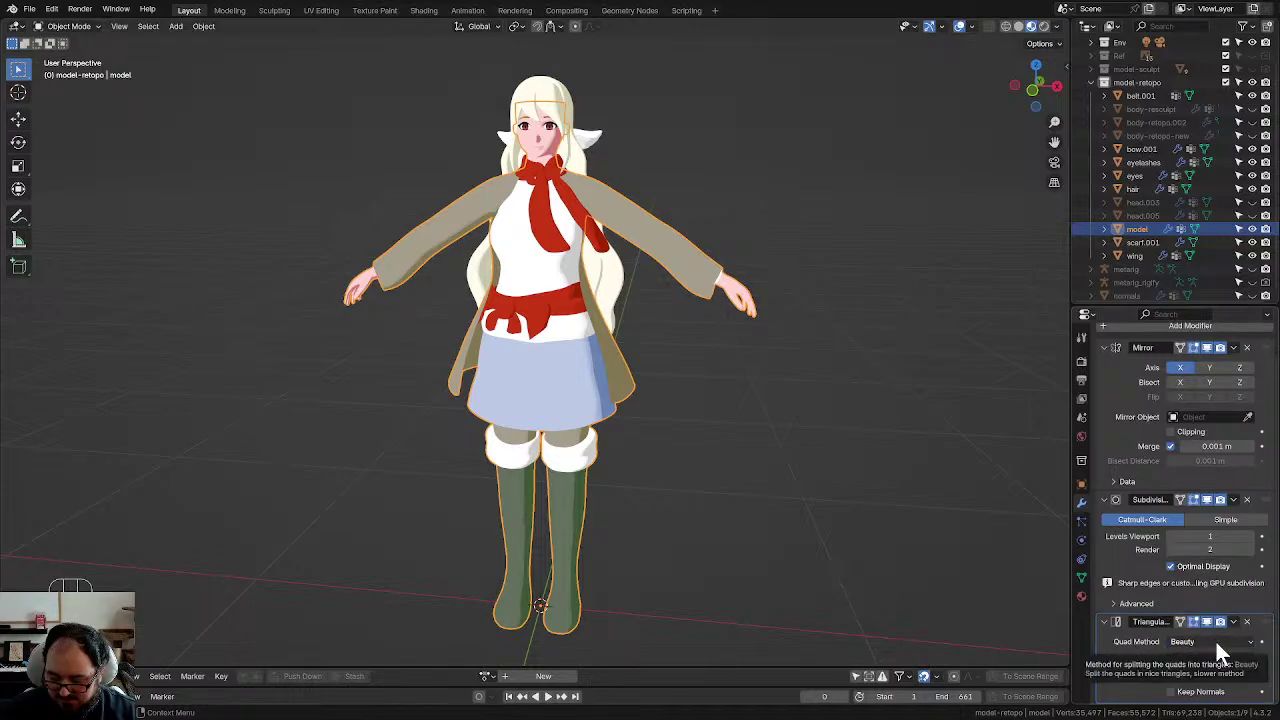
click(1213, 640)
click(1183, 598)
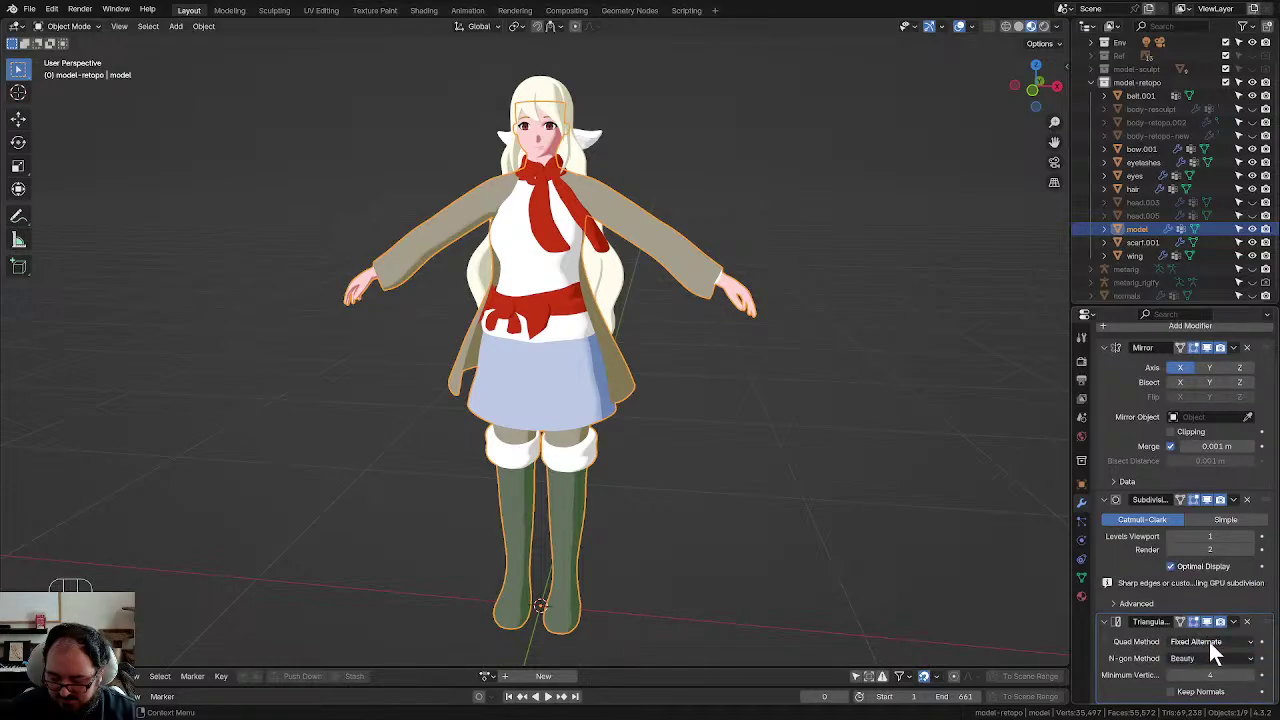
click(1209, 641)
click(1174, 620)
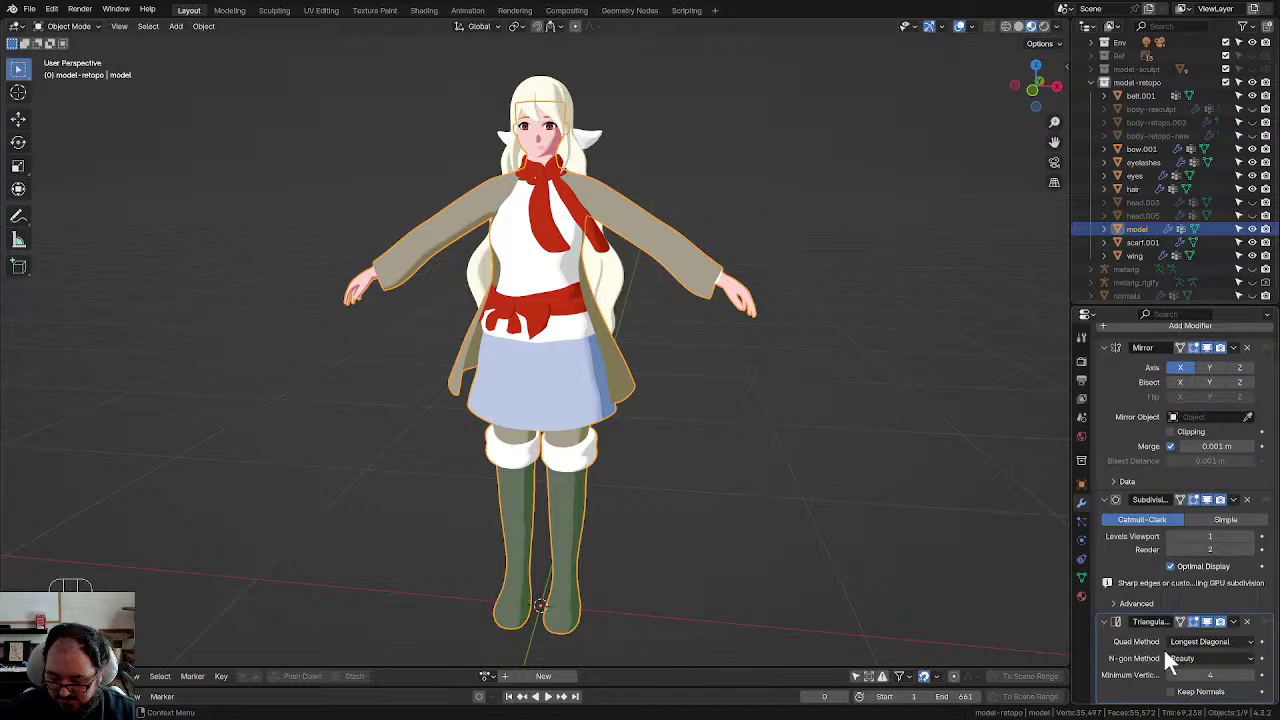
click(1247, 622)
click(783, 252)
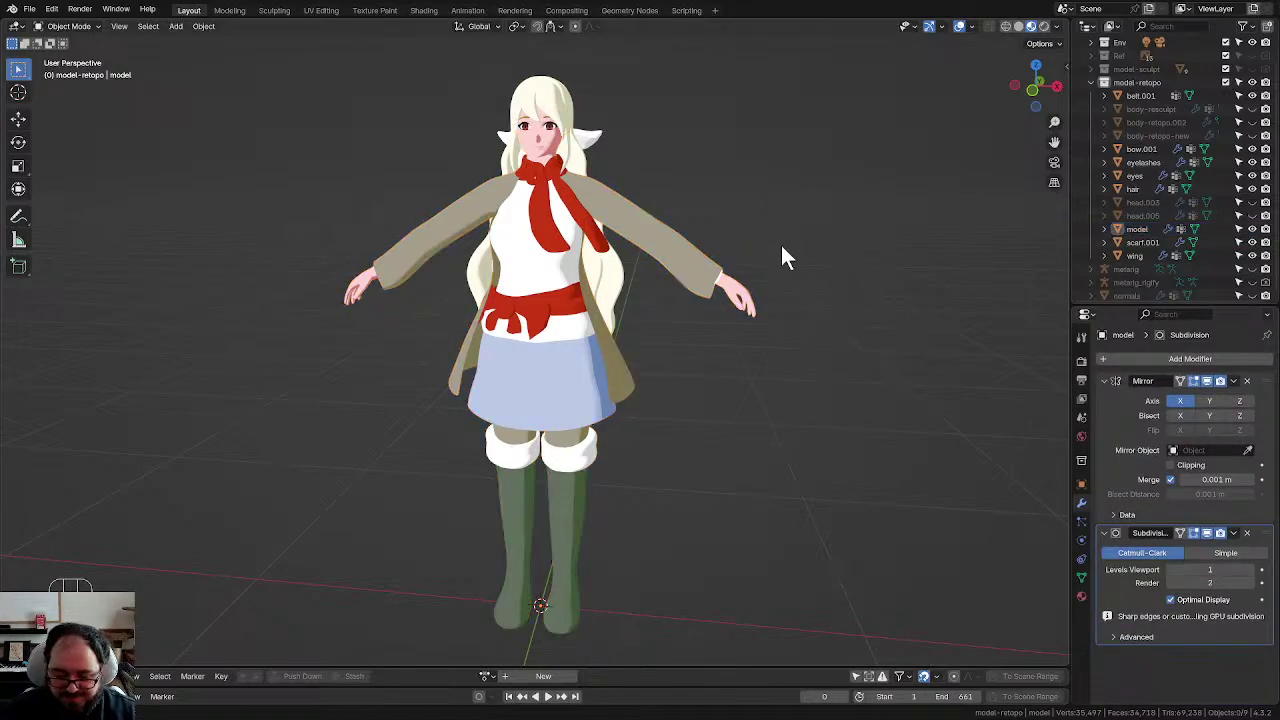
Step: Examine the complete character from the front, including the belt, bow and skirt up close
mouse_move(786, 287)
shift+middle_down()
mouse_move(826, 359)
mouse_move(768, 357)
shift+middle_up()
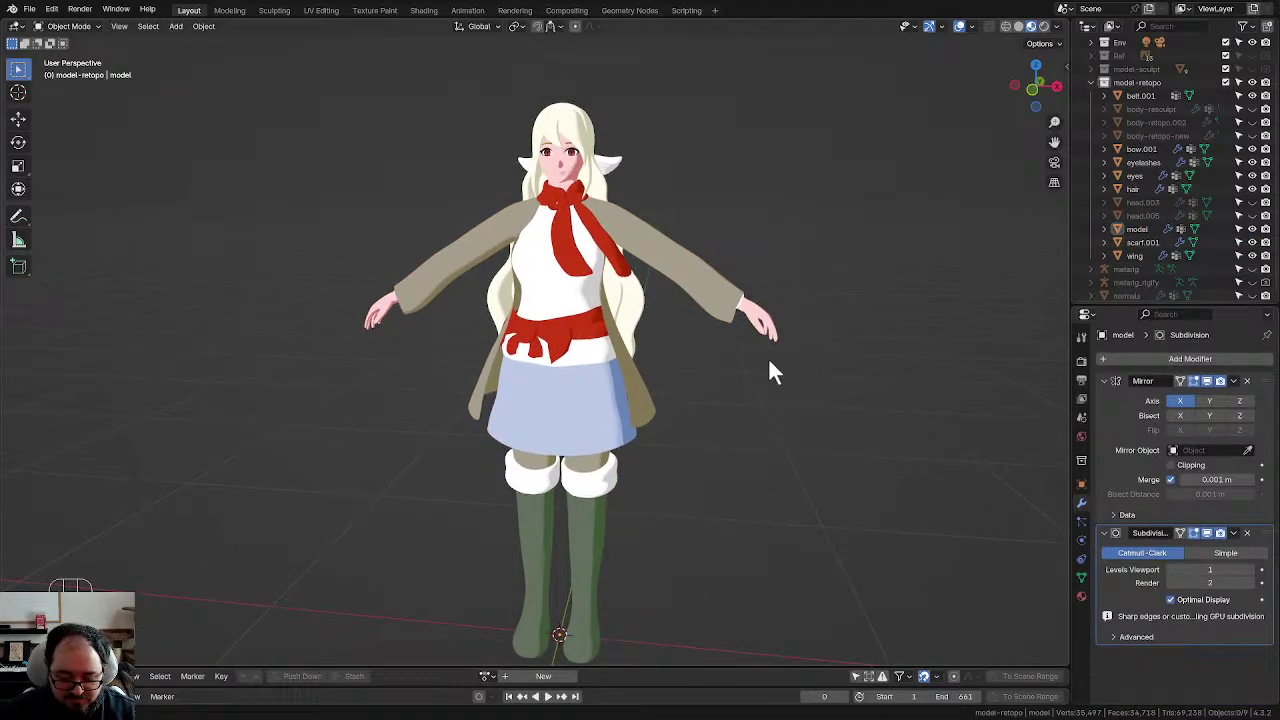
scroll(743, 370, up, 5)
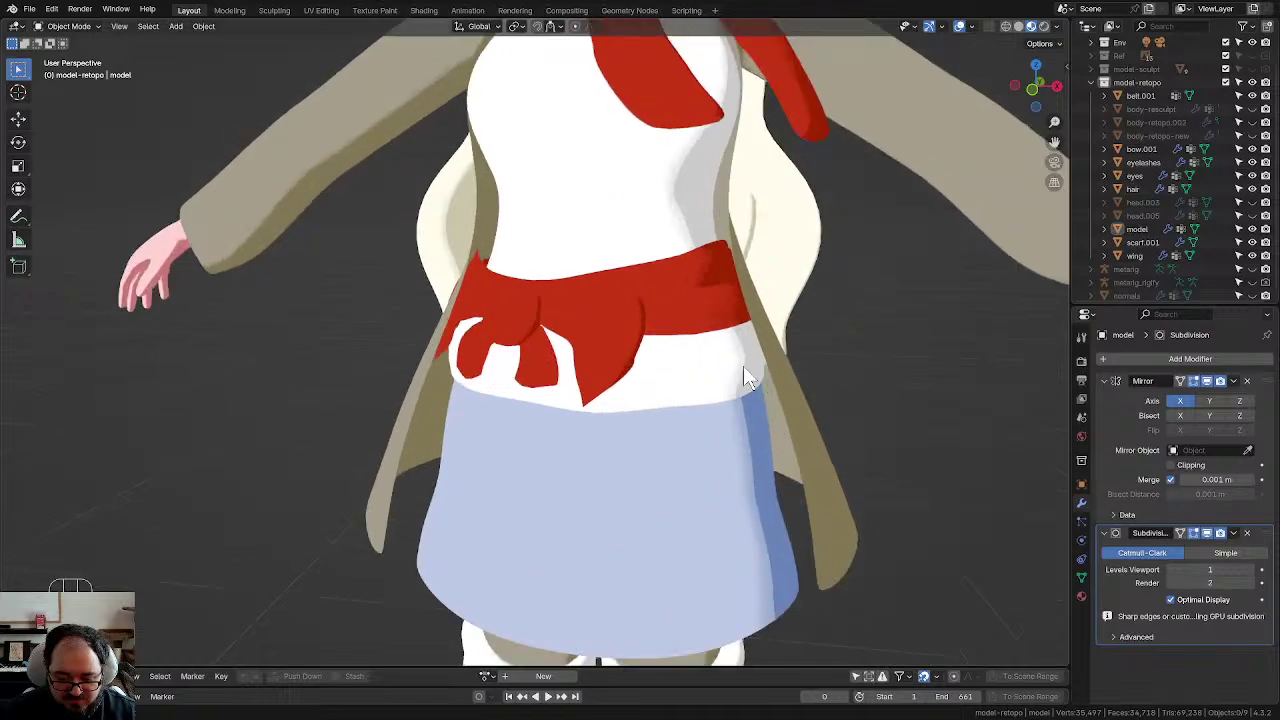
shift+middle_drag(743, 365, 725, 405)
scroll(765, 354, down, 5)
scroll(703, 300, down, 1)
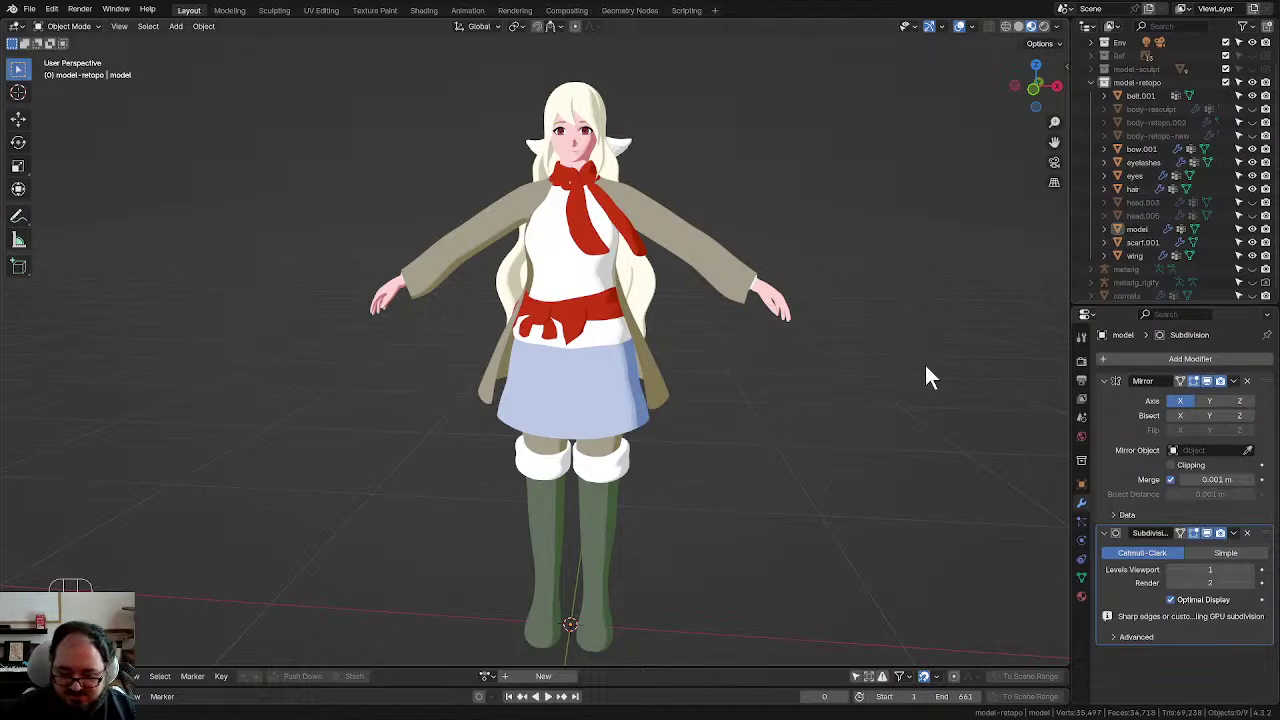
scroll(822, 405, down, 1)
scroll(822, 405, up, 1)
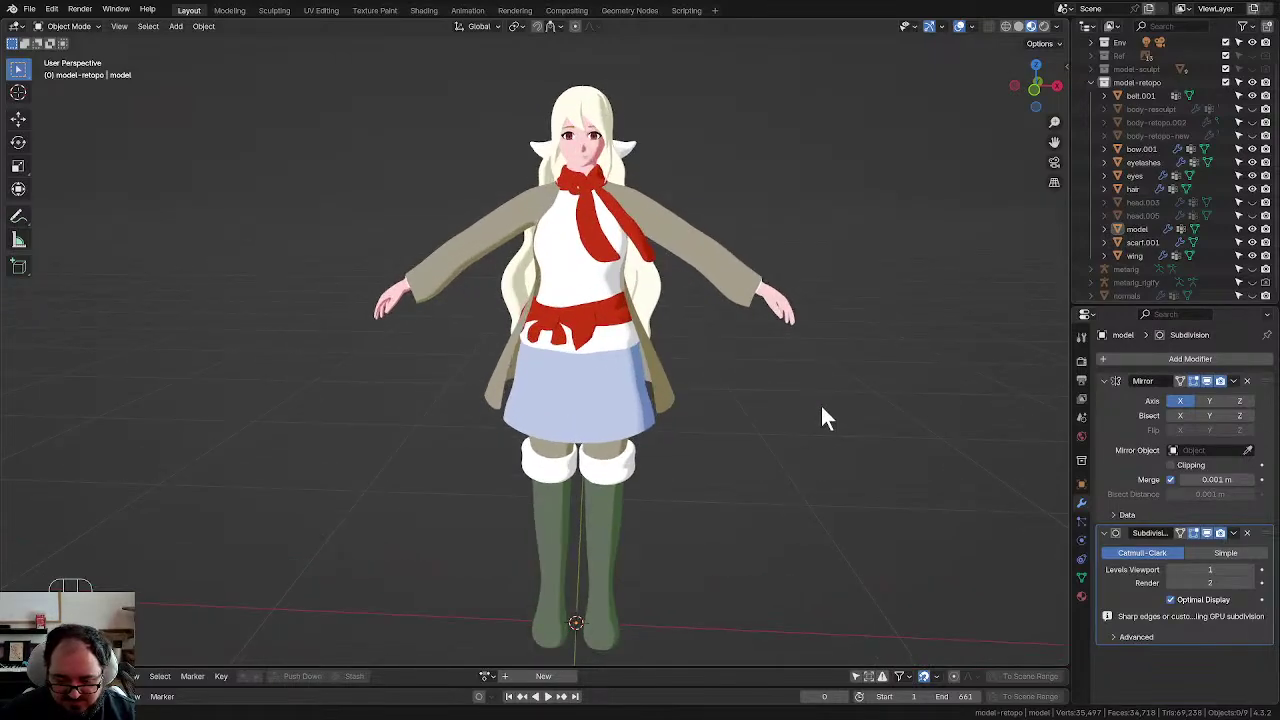
middle_drag(822, 404, 797, 394)
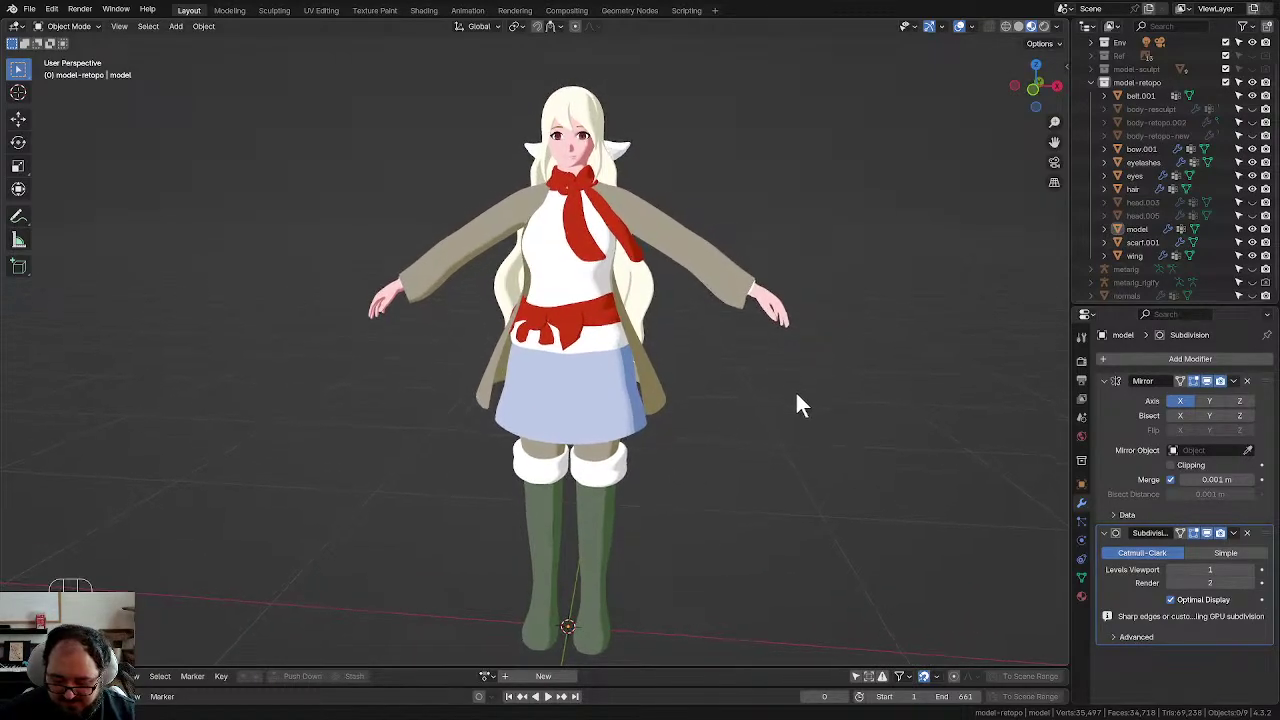
scroll(797, 394, down, 1)
scroll(797, 394, up, 1)
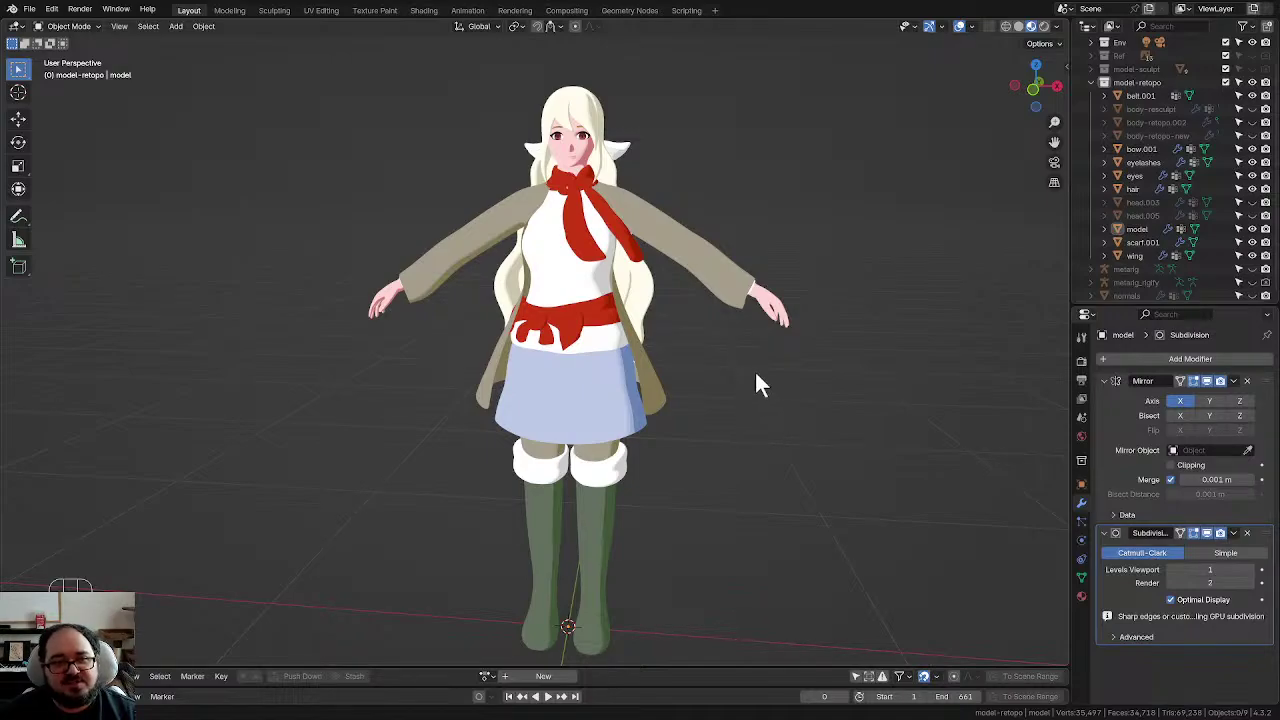
click(588, 375)
click(729, 420)
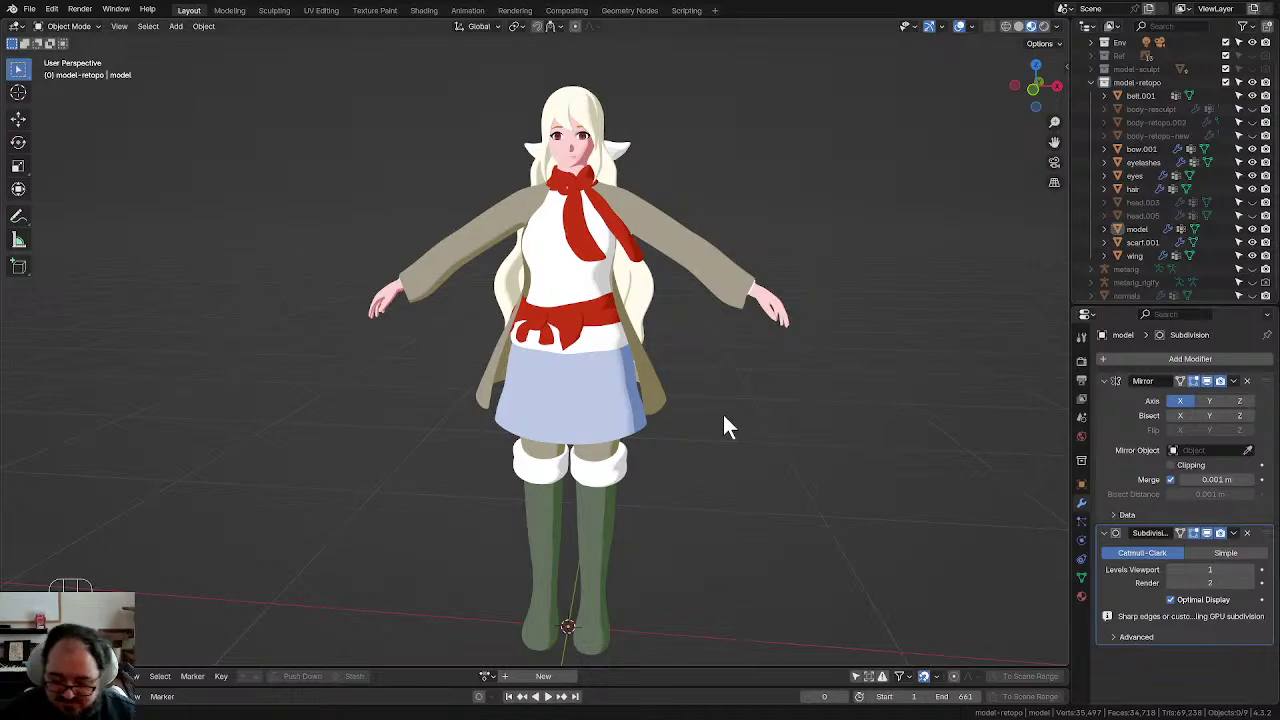
Step: Turn off the model's Subdivision modifier in the viewport and inspect the face, scarf and jacket without it
click(1207, 533)
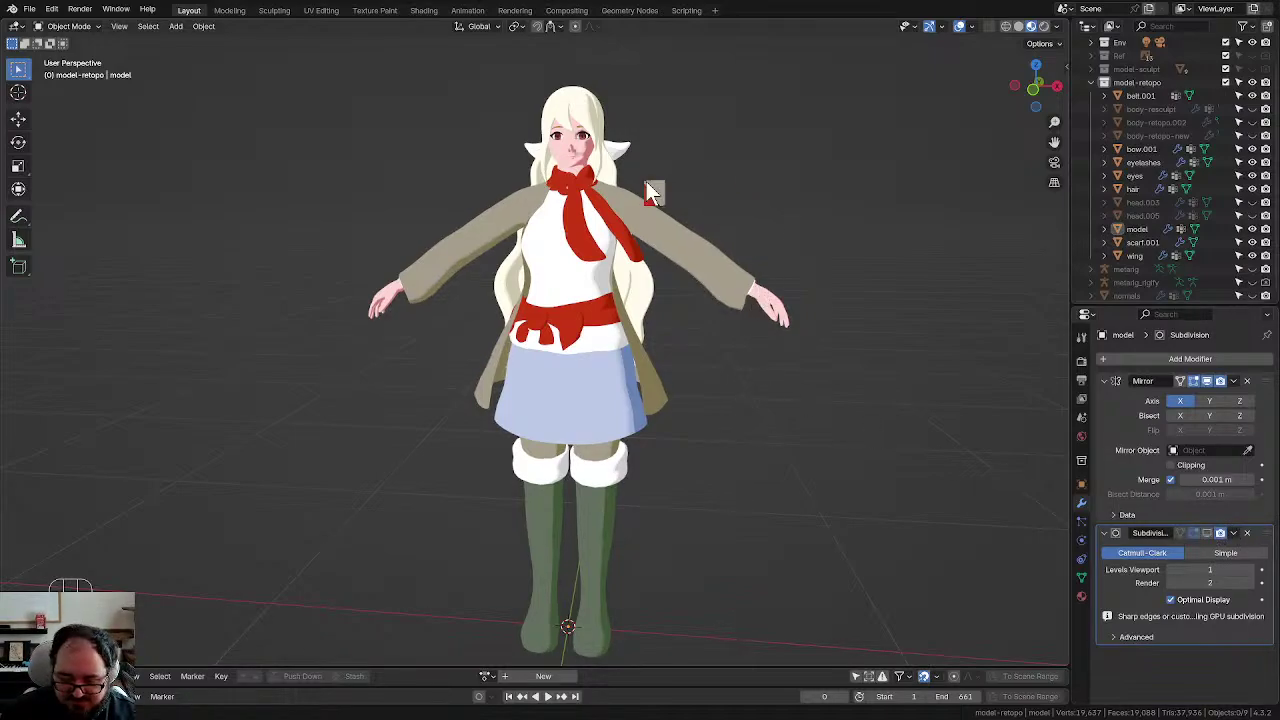
scroll(675, 225, up, 3)
shift+middle_drag(681, 236, 678, 376)
scroll(676, 350, up, 1)
click(655, 220)
scroll(676, 262, up, 1)
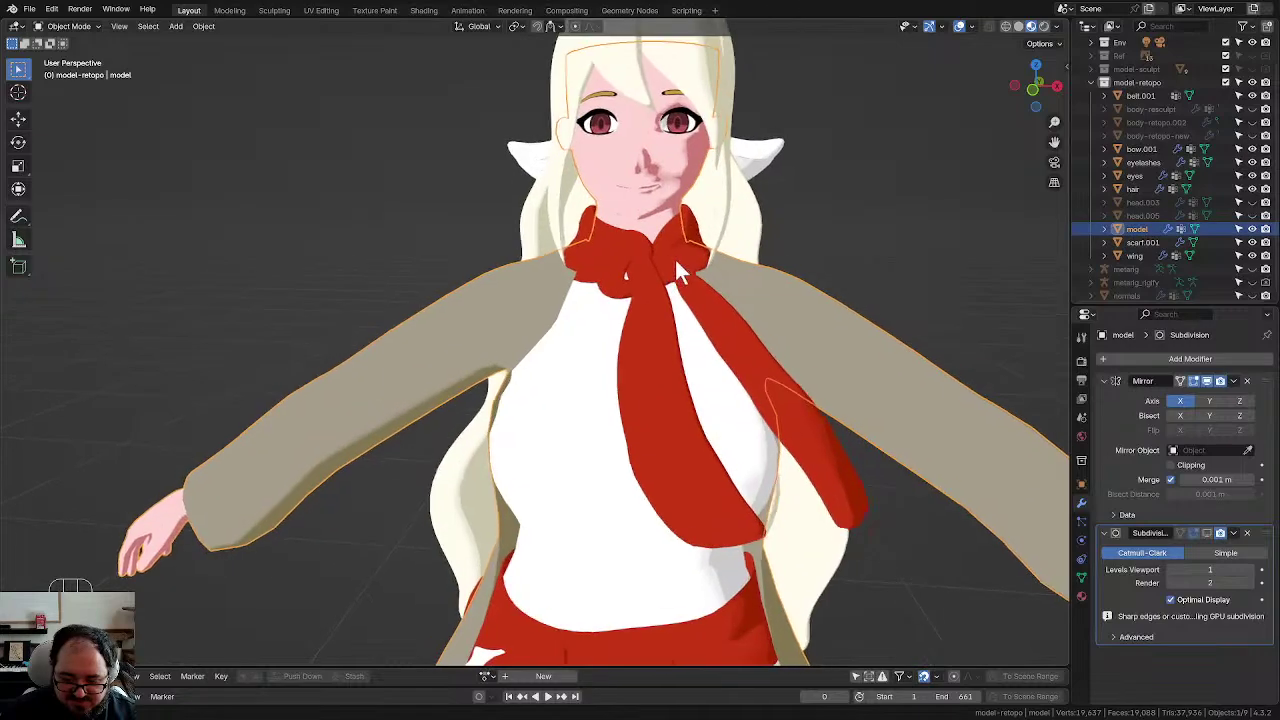
Step: Open the model in Edit Mode and examine its unsubdivided mesh on the torso, sleeve and face
middle_drag(674, 257, 651, 206)
scroll(643, 242, up, 2)
key(Tab)
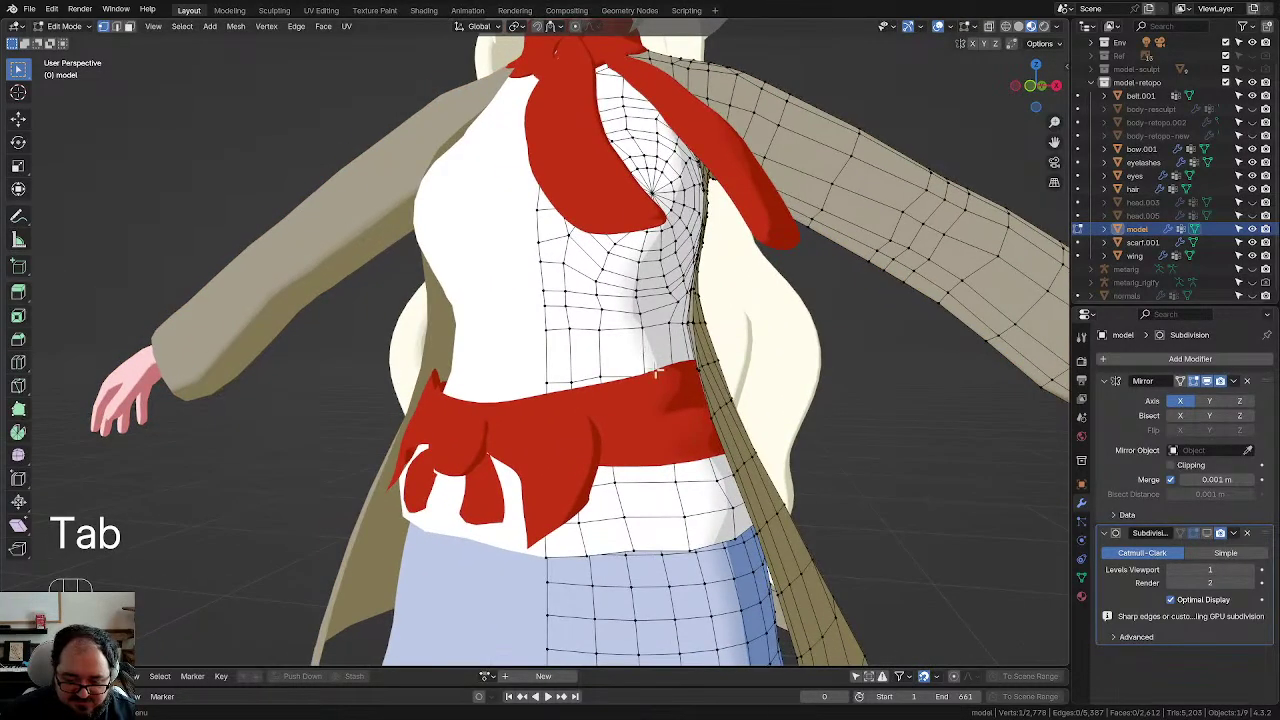
shift+middle_drag(656, 371, 680, 314)
scroll(634, 318, down, 3)
middle_drag(648, 384, 515, 328)
scroll(629, 332, up, 3)
scroll(640, 345, down, 4)
shift+middle_drag(718, 208, 760, 440)
scroll(610, 290, up, 3)
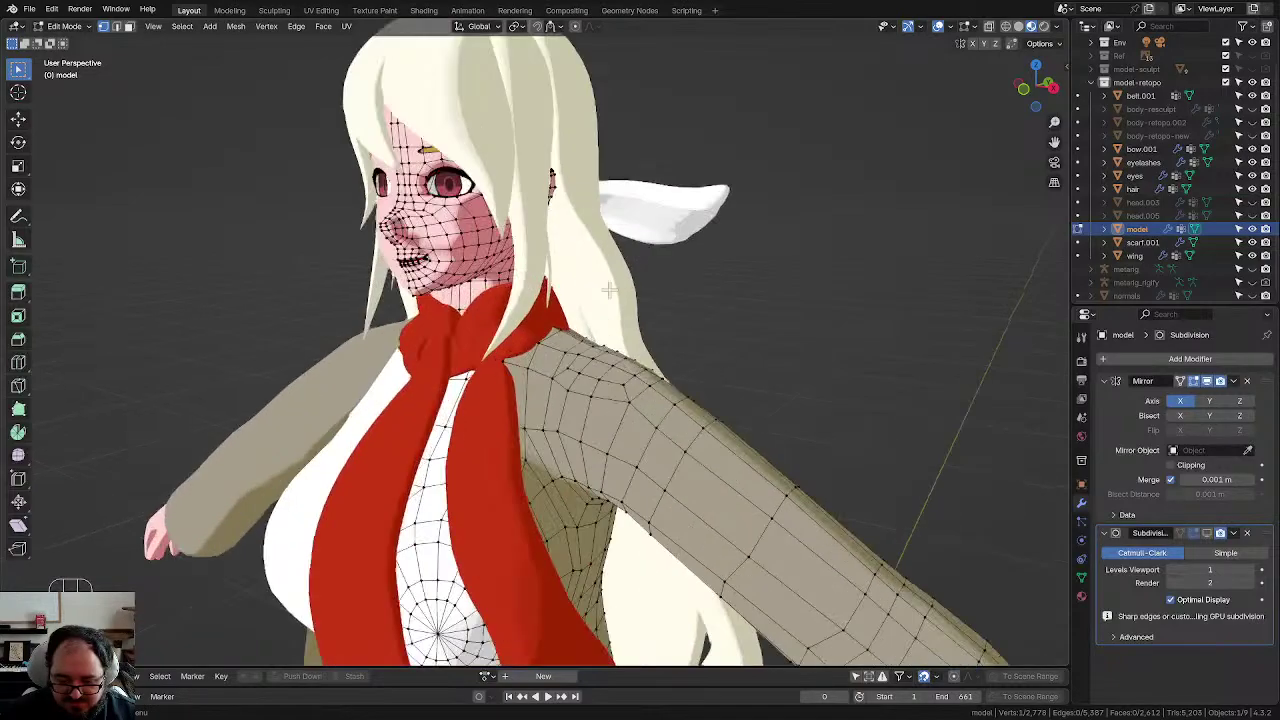
middle_drag(608, 290, 614, 286)
scroll(593, 250, up, 3)
shift+middle_drag(618, 241, 605, 273)
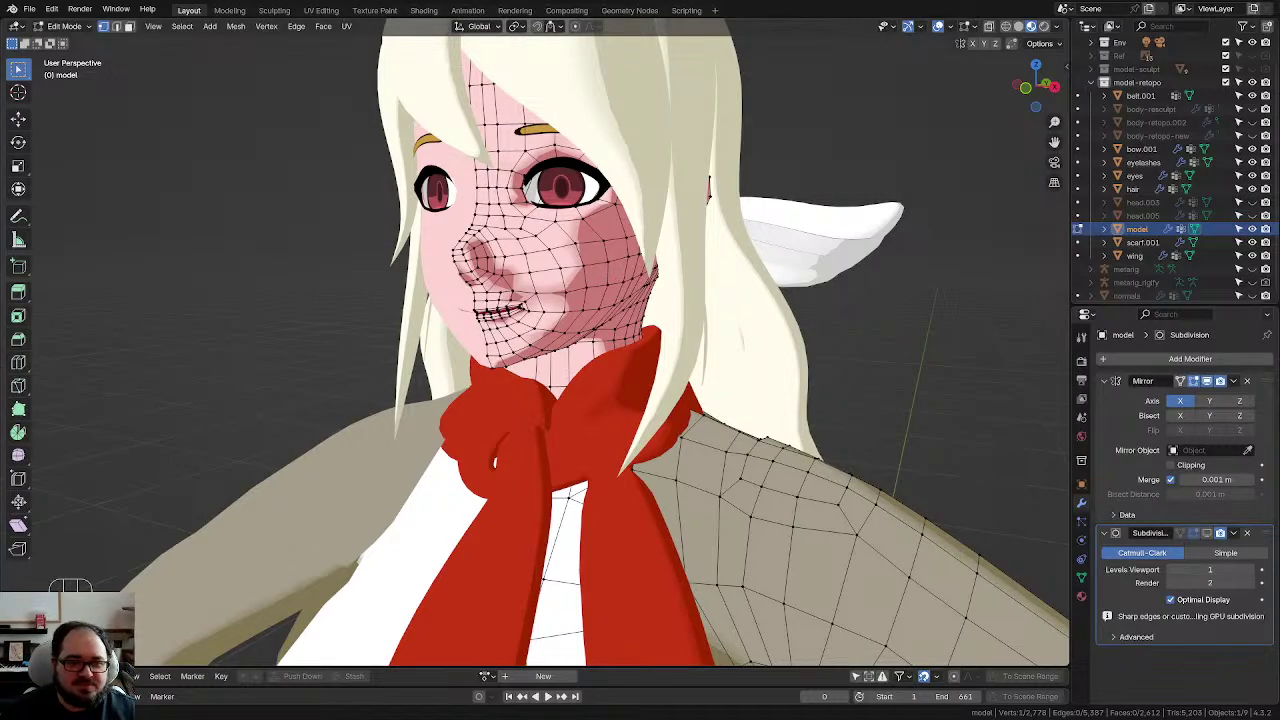
Step: Bring up the Genshin Impact 3D model analysis notes and highlight the vertex count and tri count lines
drag(490, 0, 541, 87)
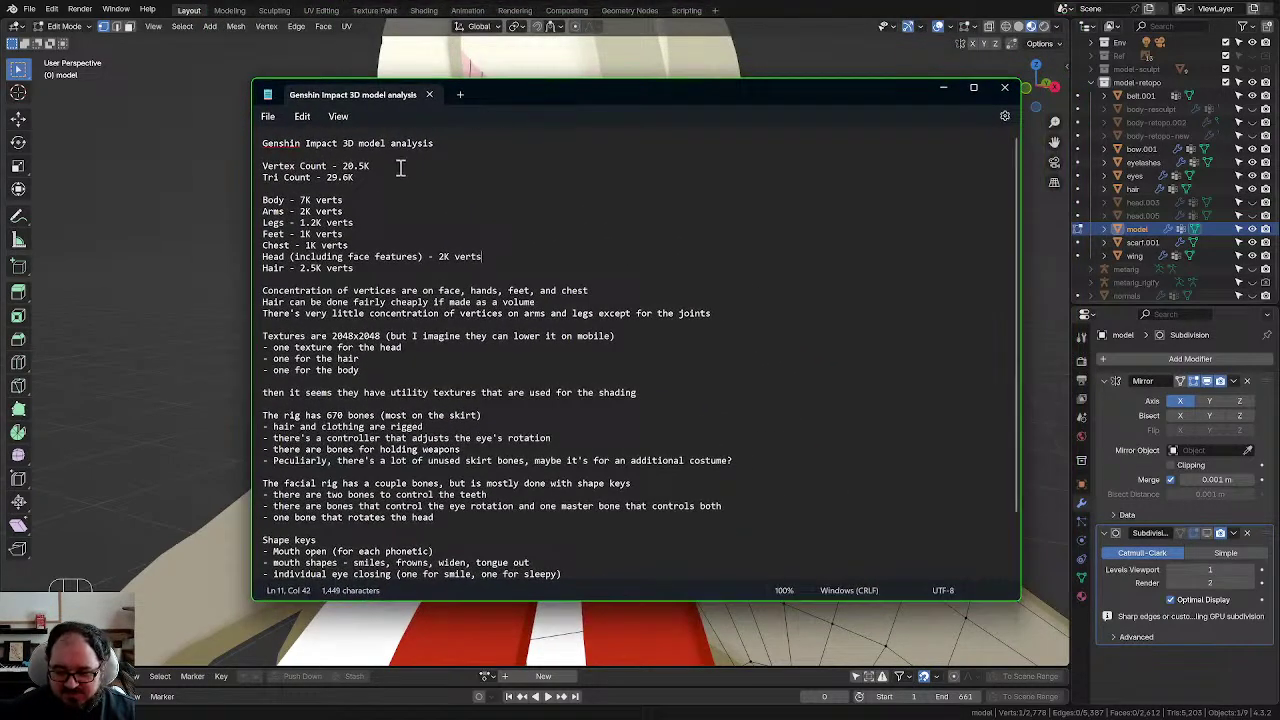
mouse_move(400, 168)
mouse_down()
mouse_move(266, 176)
mouse_move(247, 165)
mouse_move(253, 180)
mouse_move(410, 179)
mouse_up()
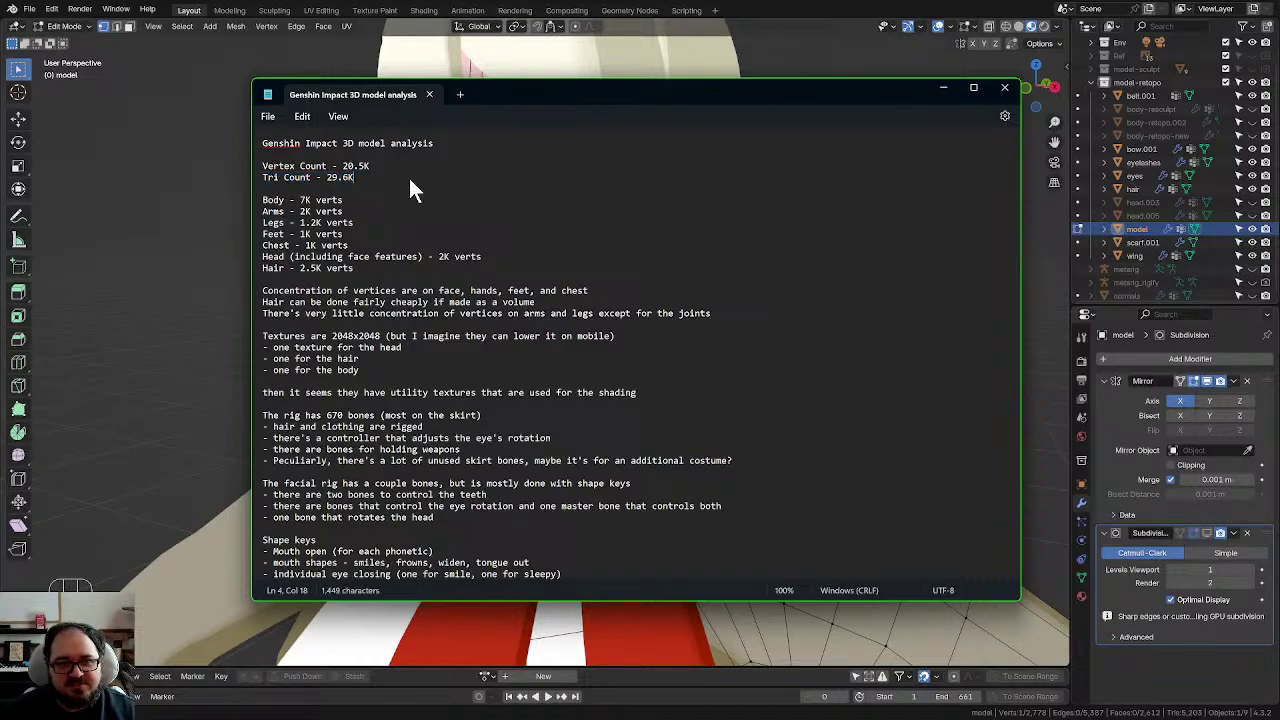
shift+click(285, 168)
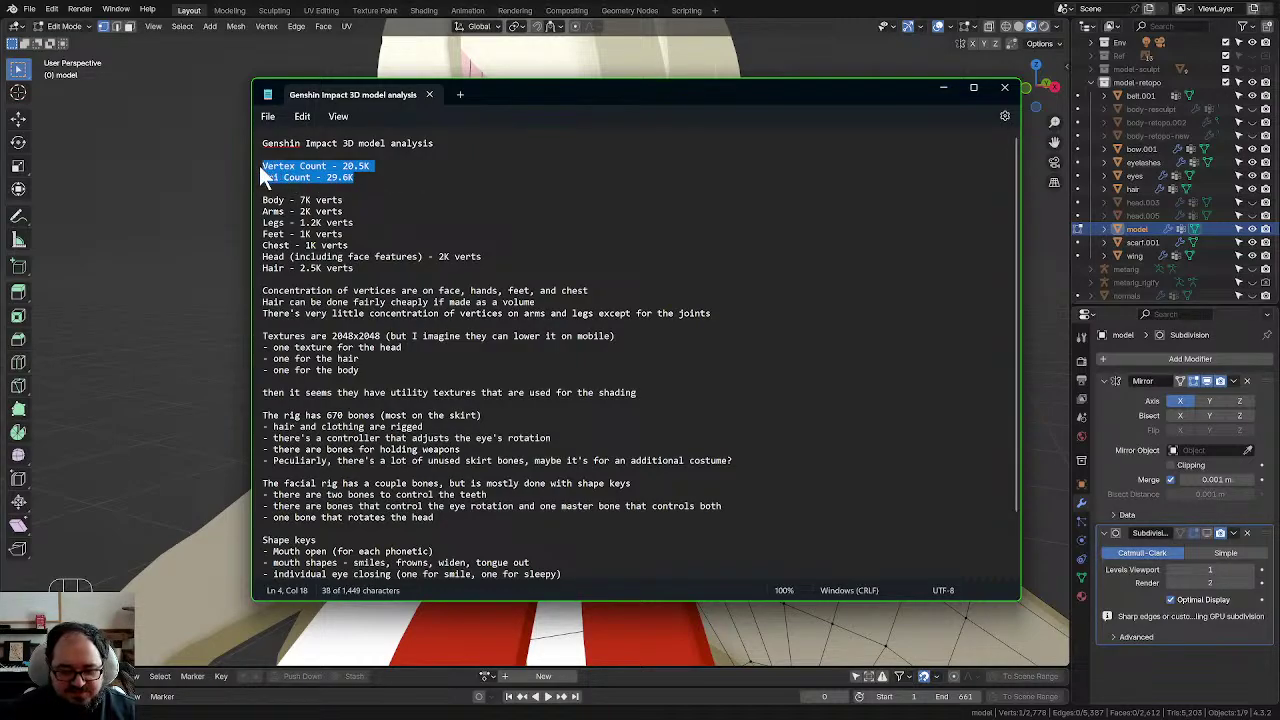
click(434, 172)
shift+click(263, 166)
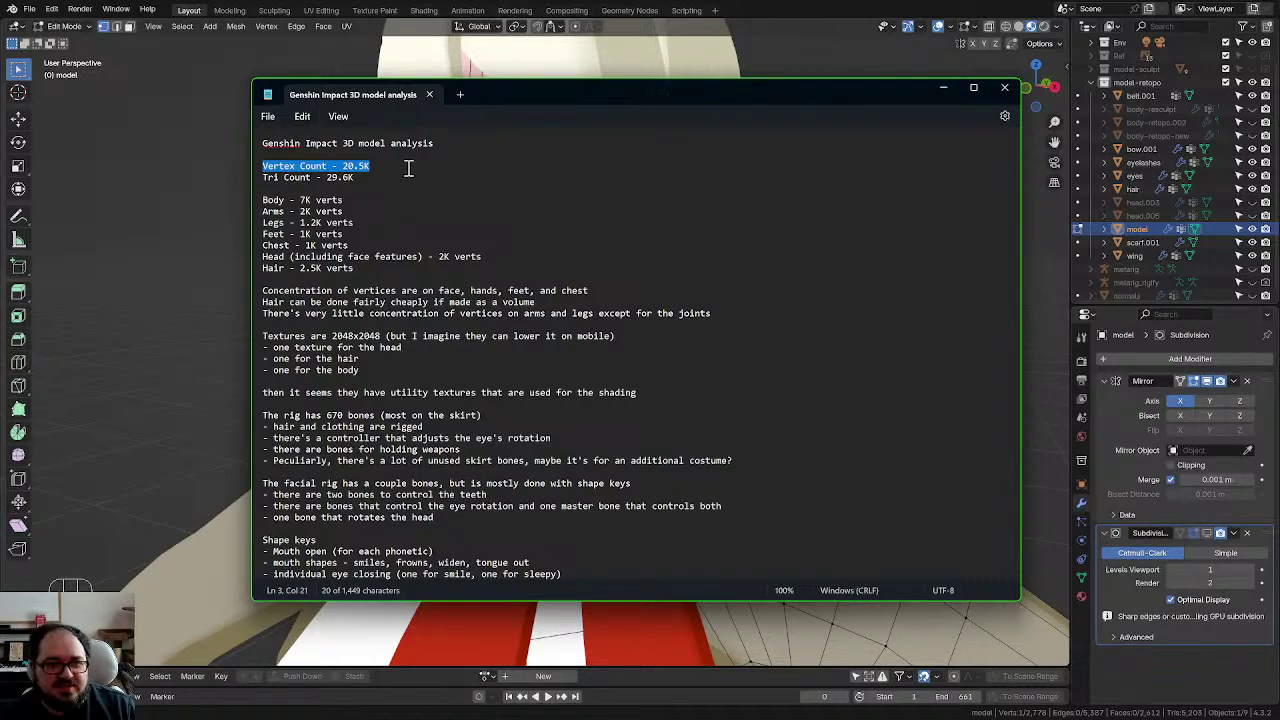
Step: Switch back to Blender, leave Edit Mode, and turn the model's Subdivision modifier on in the viewport
click(786, 76)
scroll(800, 140, down, 8)
key(Tab)
shift+middle_drag(652, 410, 634, 306)
middle_drag(634, 306, 600, 374)
click(720, 453)
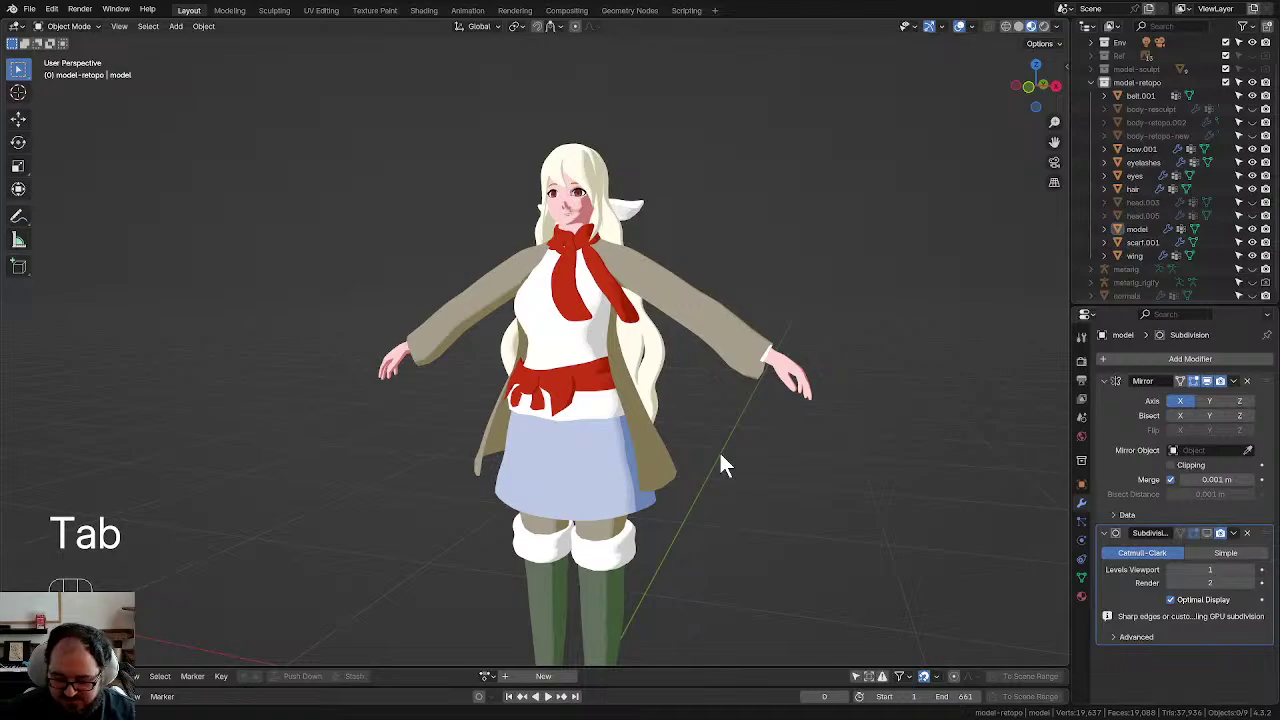
click(1207, 533)
scroll(805, 316, up, 2)
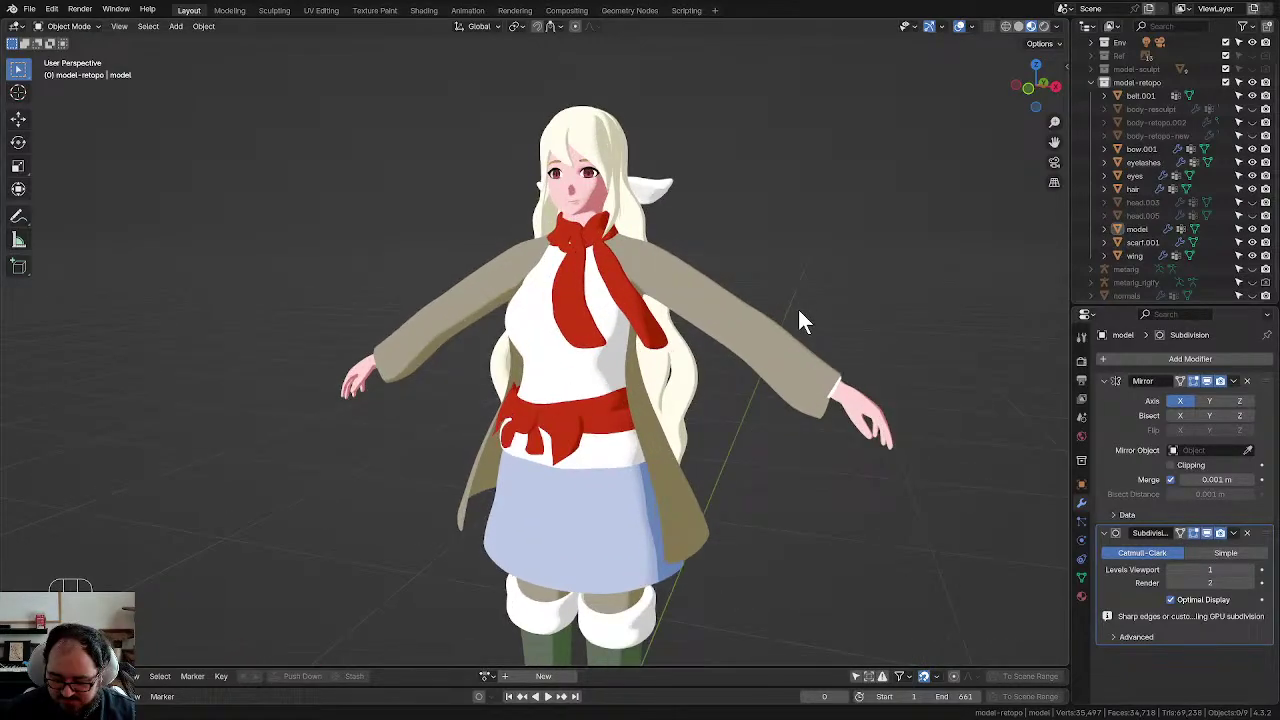
Step: Check the scene's geometry statistics with the model subdivided and view the character's upper body
click(680, 298)
scroll(746, 300, down, 3)
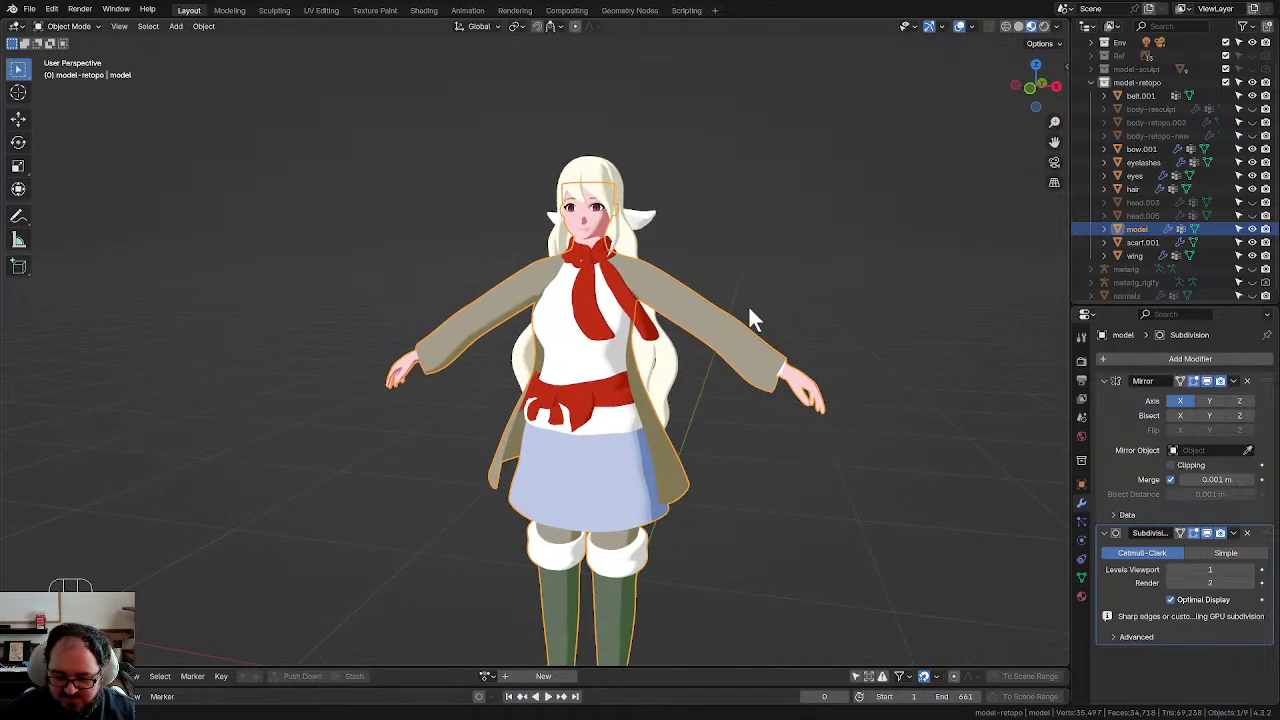
click(757, 415)
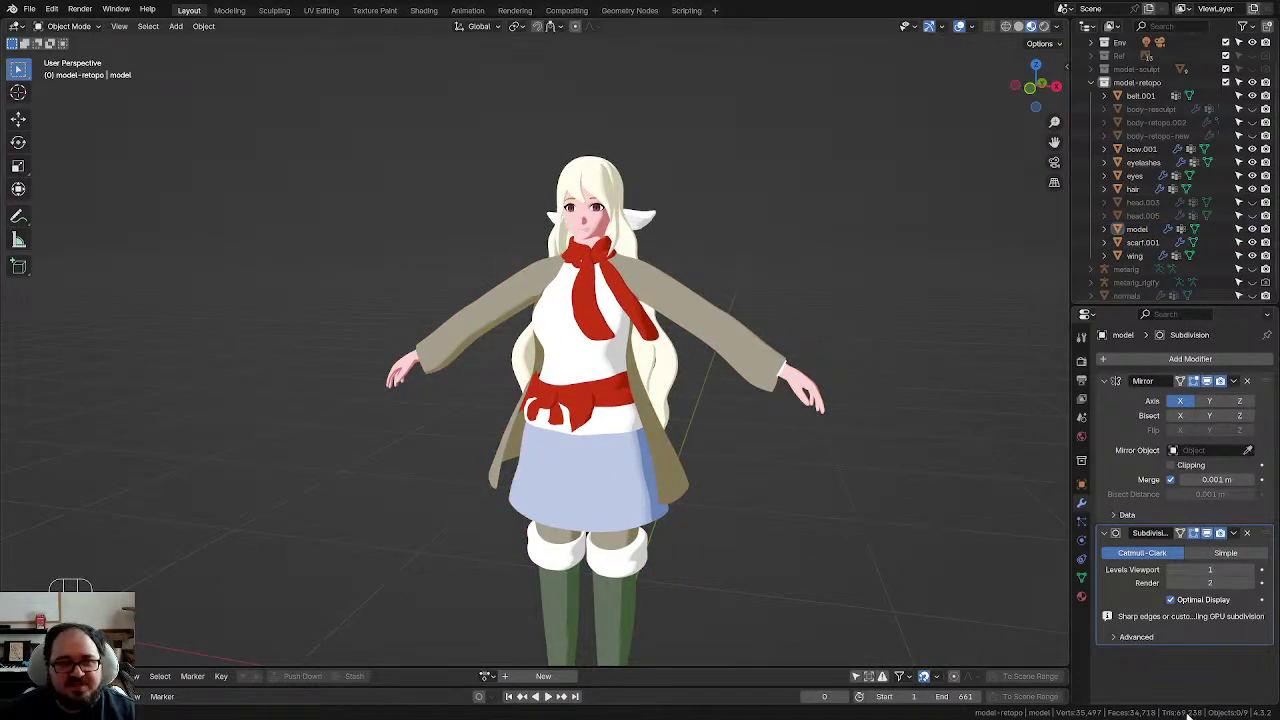
scroll(780, 290, up, 2)
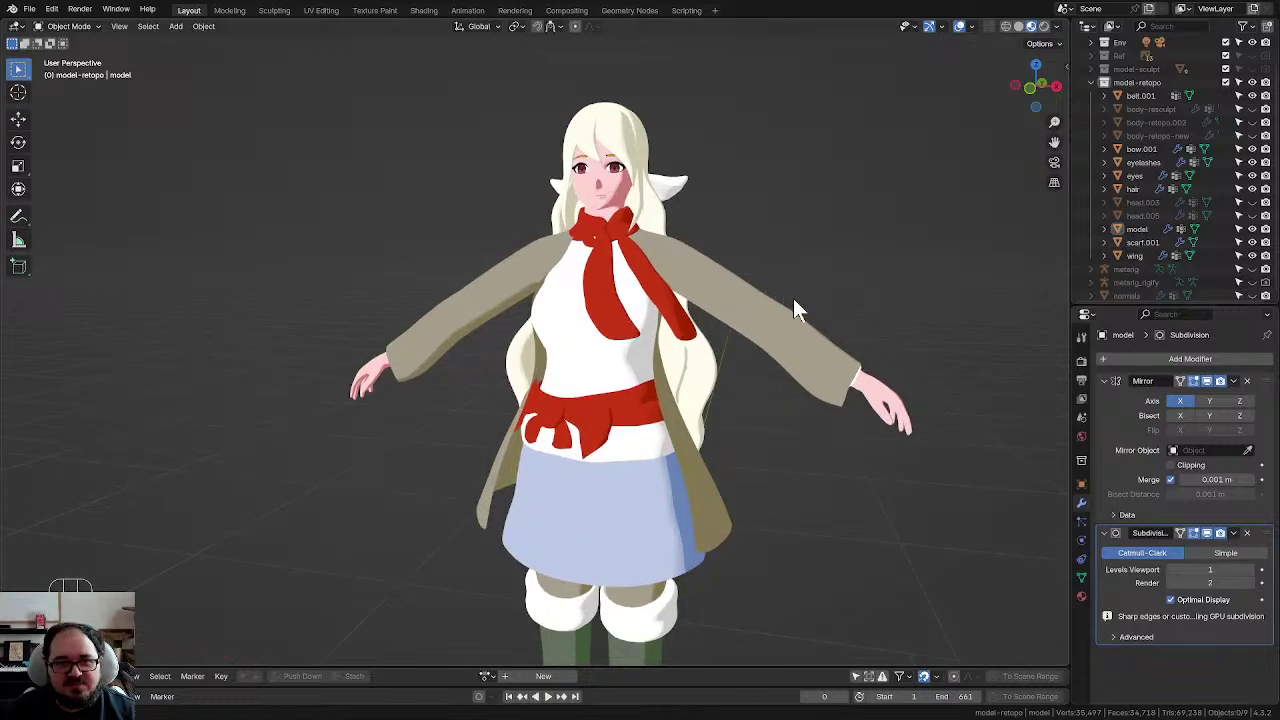
shift+middle_drag(793, 298, 763, 298)
scroll(765, 300, up, 2)
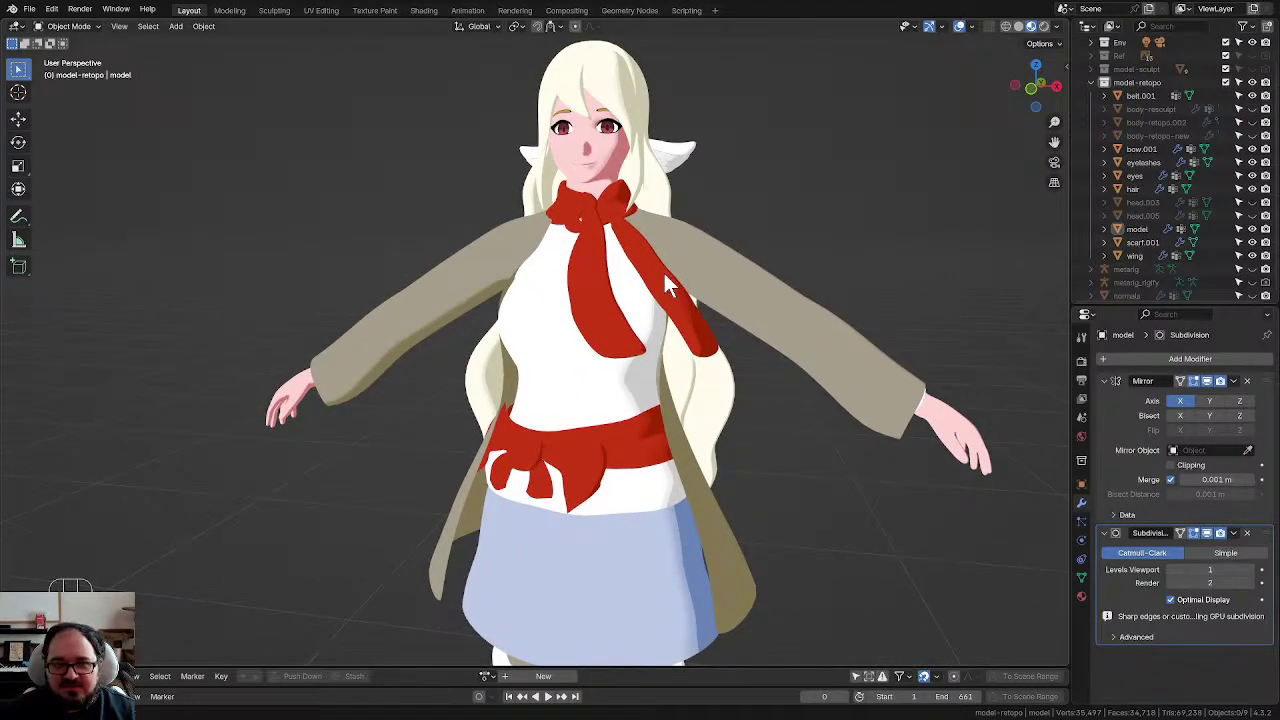
Step: Switch to the Genshin Impact analysis notes, review the vertex counts per body part, and put the notes away
key(alt+Tab)
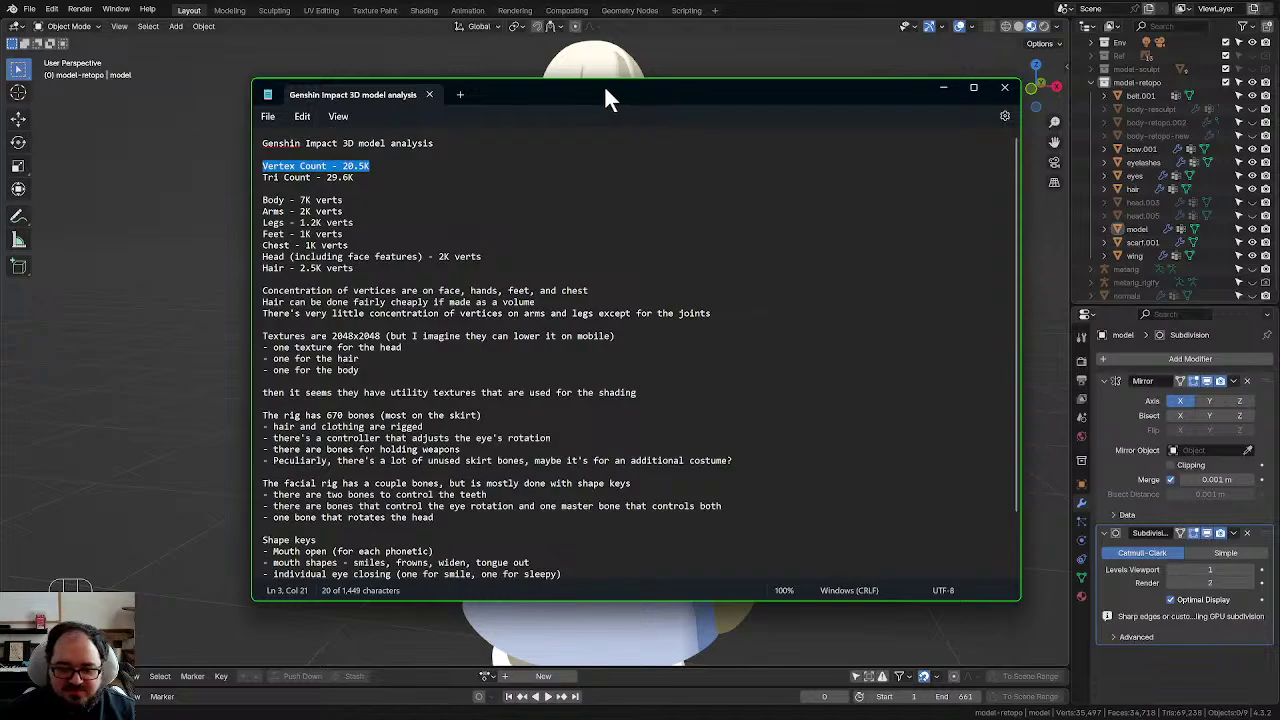
drag(604, 85, 598, 95)
click(637, 186)
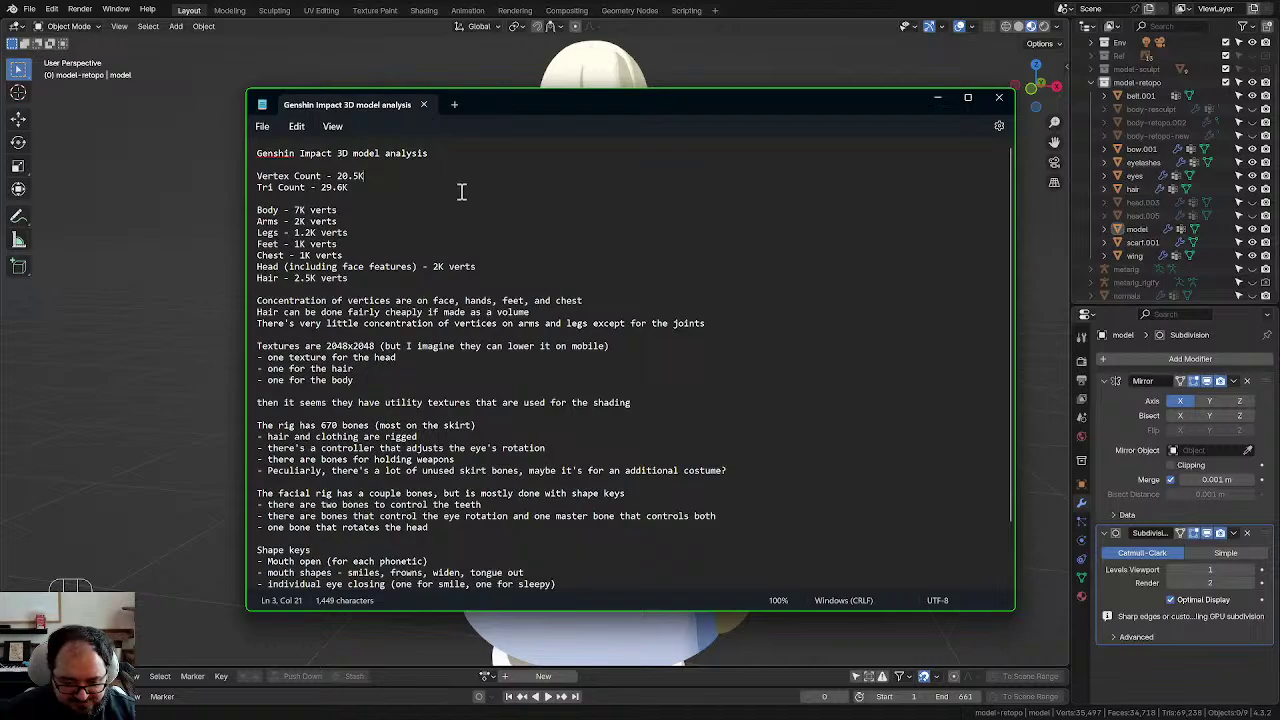
click(524, 302)
click(632, 234)
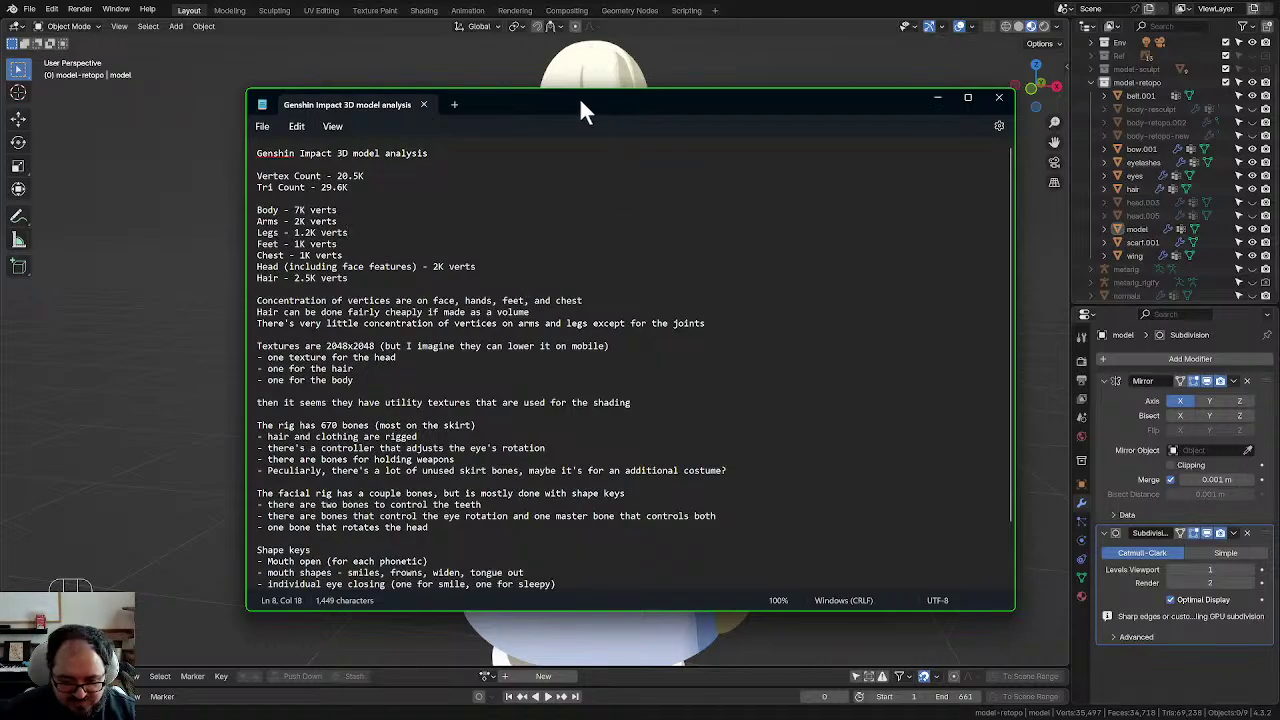
drag(580, 109, 548, 2)
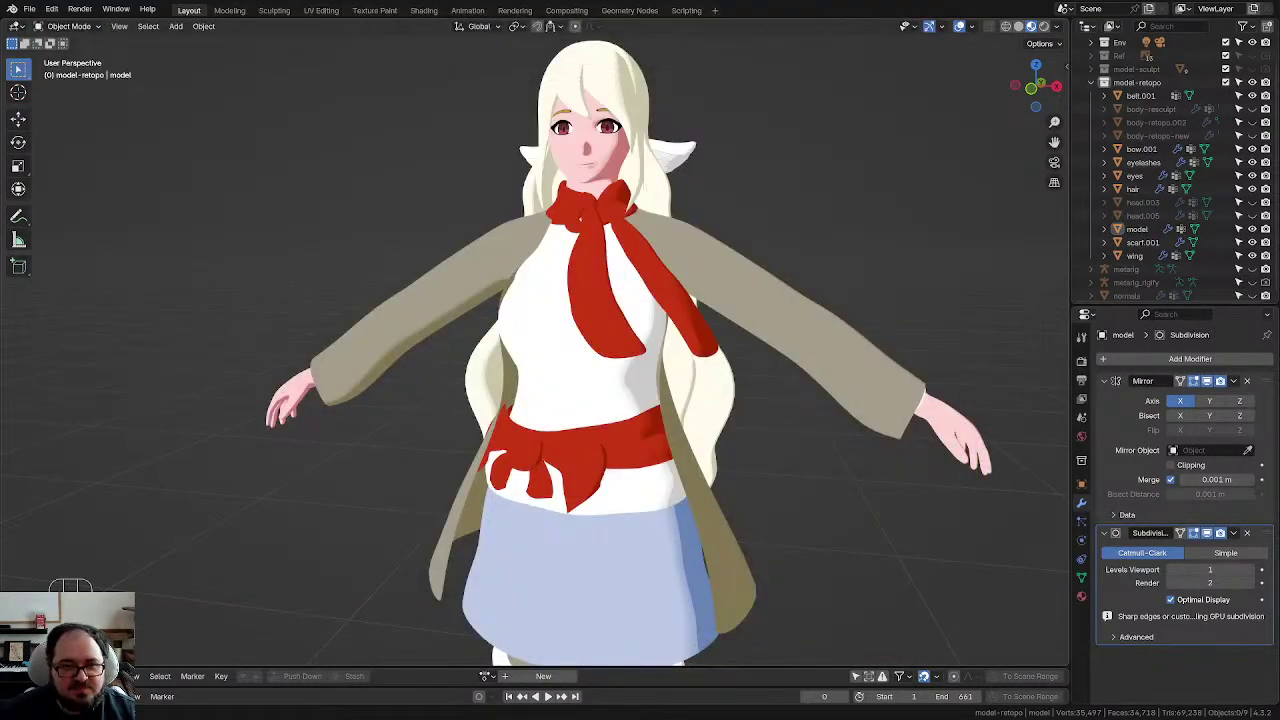
Step: Examine the subdivided character's overall shape in Blender from the front and at an angle
scroll(632, 258, up, 2)
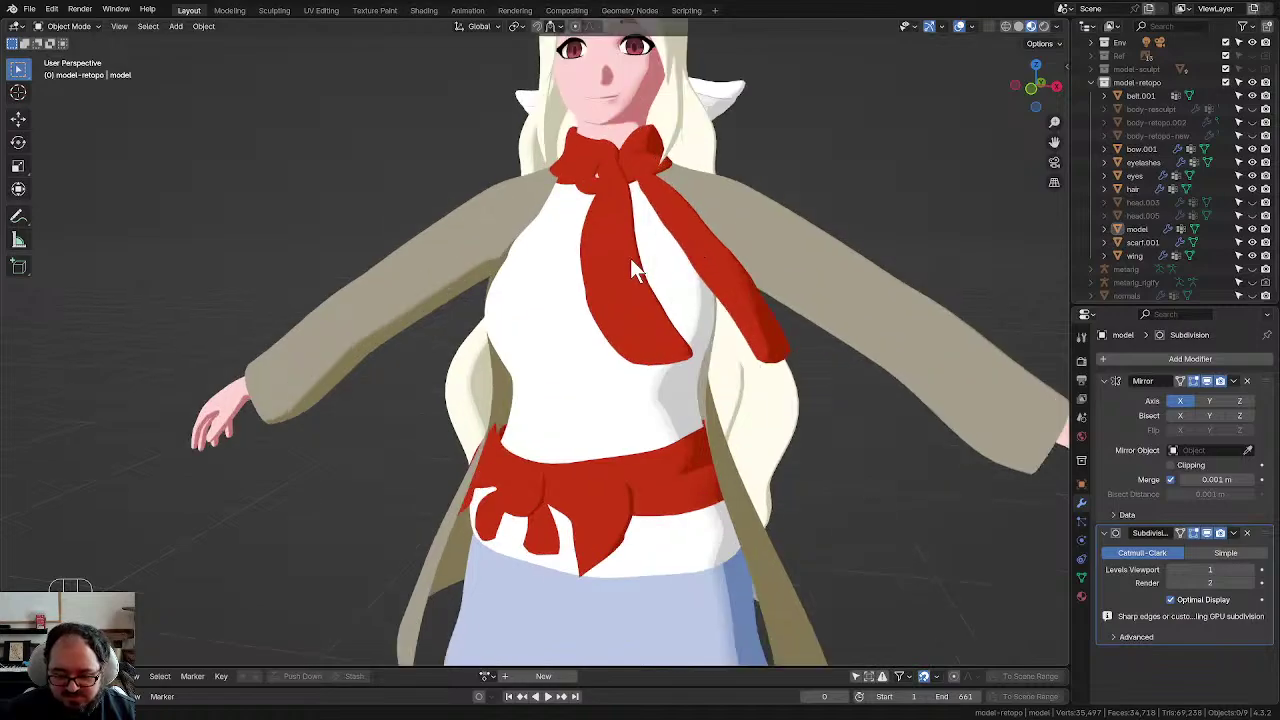
scroll(628, 259, down, 4)
middle_drag(628, 259, 577, 172)
click(702, 299)
click(667, 243)
click(603, 190)
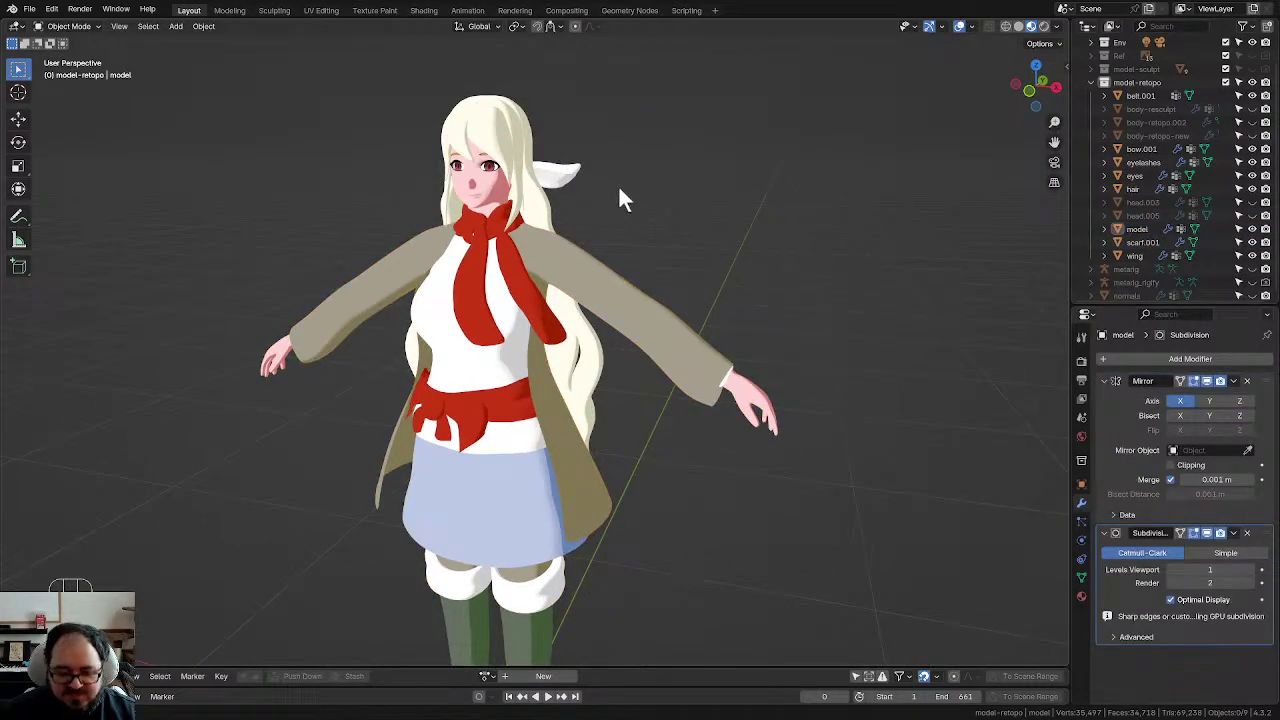
middle_drag(697, 190, 702, 168)
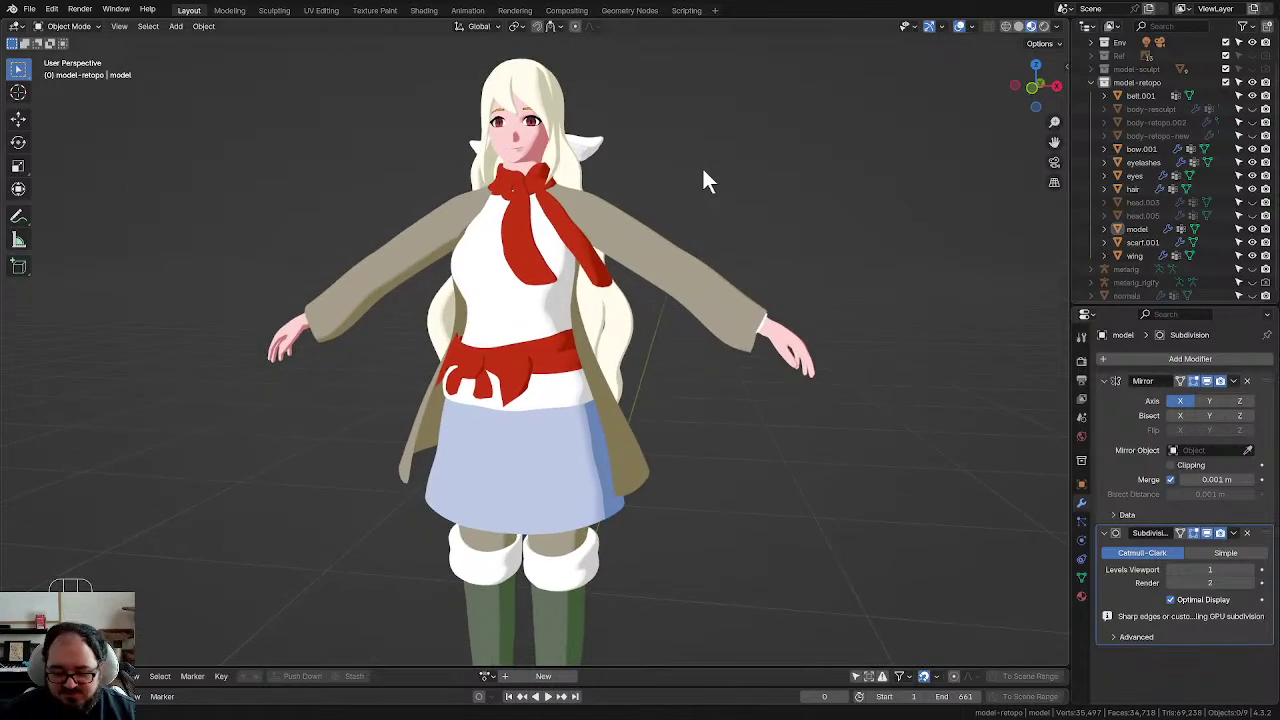
Step: Select the model and compare its smoothed shape with its base mesh around the chest and waist in Edit Mode
click(626, 412)
middle_drag(626, 412, 760, 139)
key(Tab)
middle_drag(725, 213, 708, 257)
key(Tab)
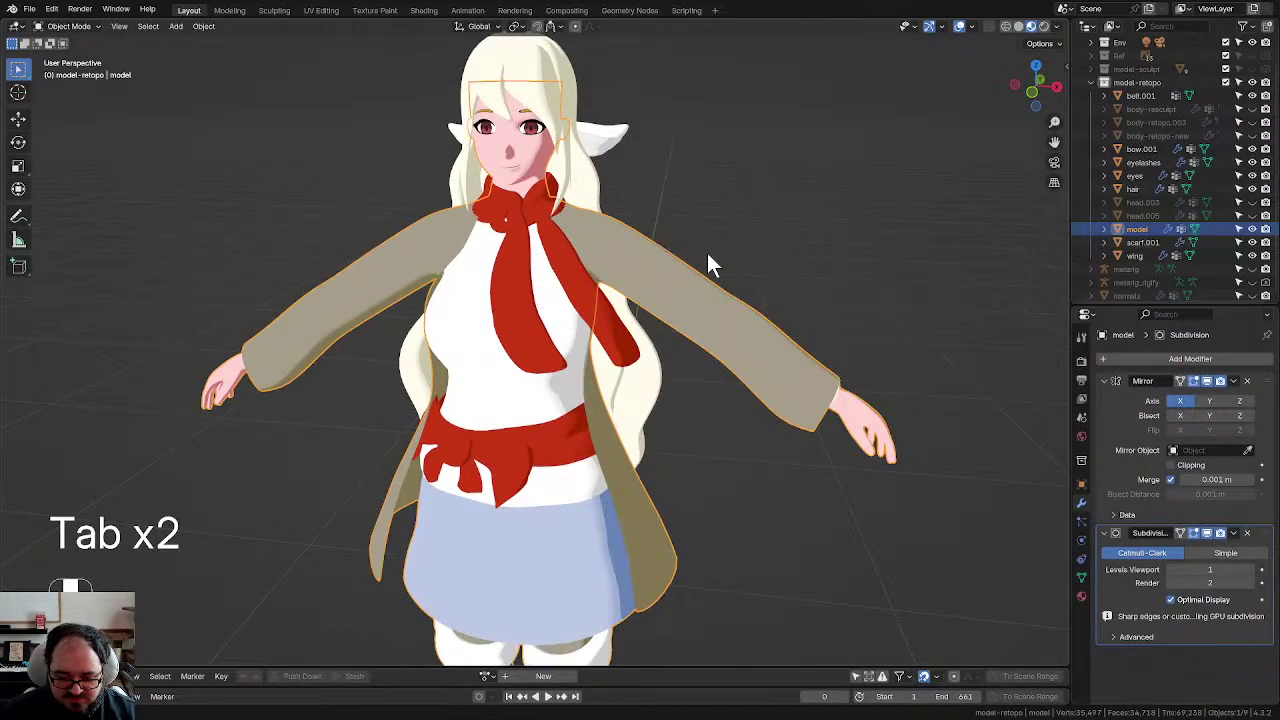
key(Tab)
scroll(651, 261, up, 4)
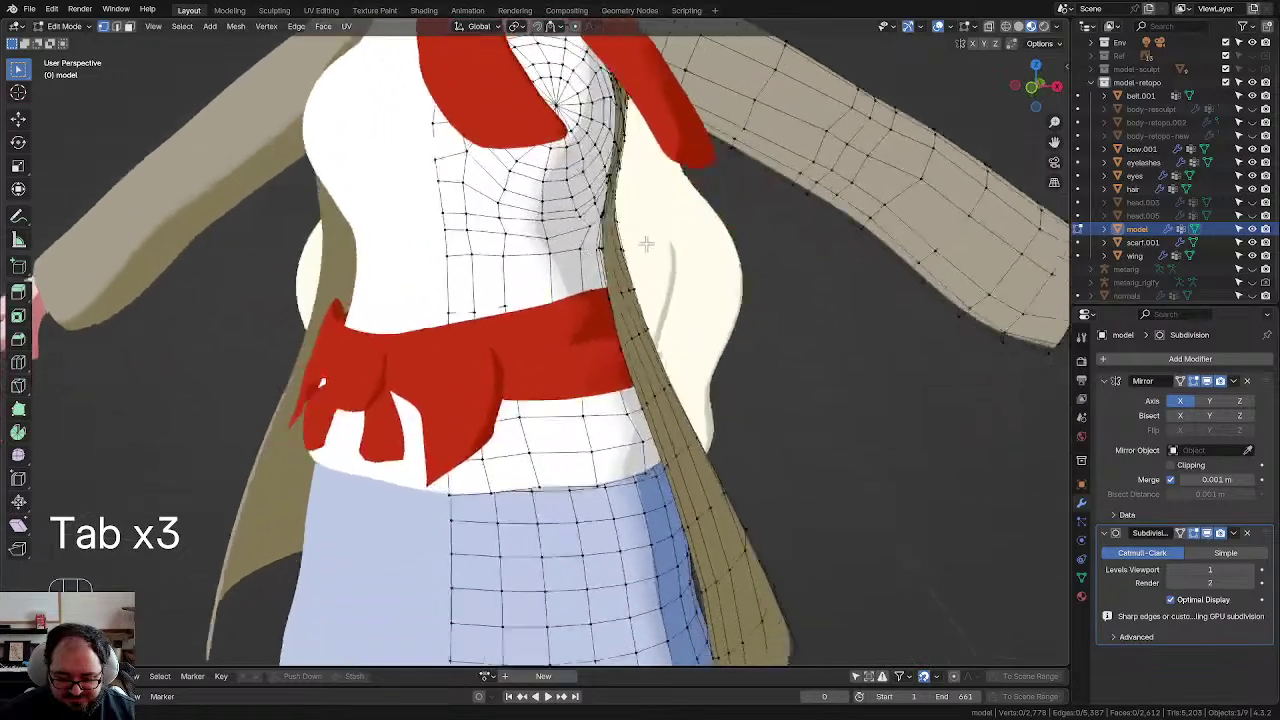
middle_drag(646, 243, 652, 287)
scroll(645, 240, down, 4)
scroll(645, 258, up, 3)
scroll(653, 287, up, 2)
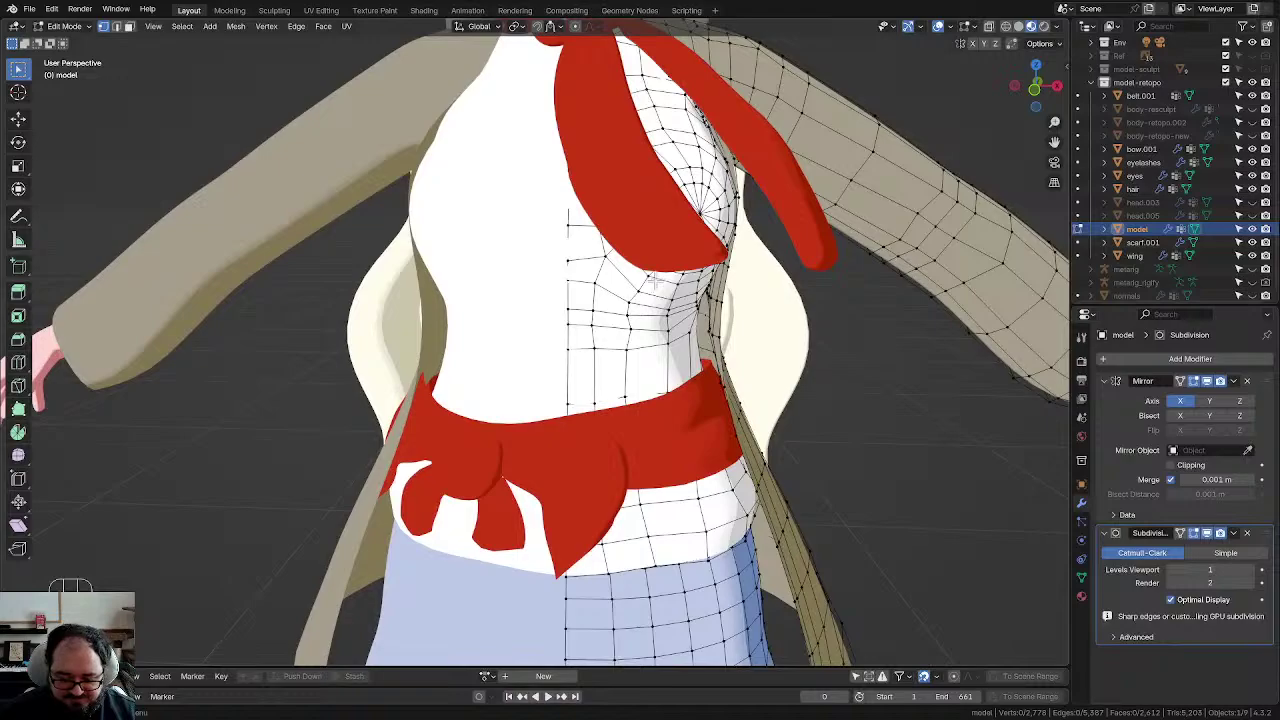
scroll(655, 289, down, 4)
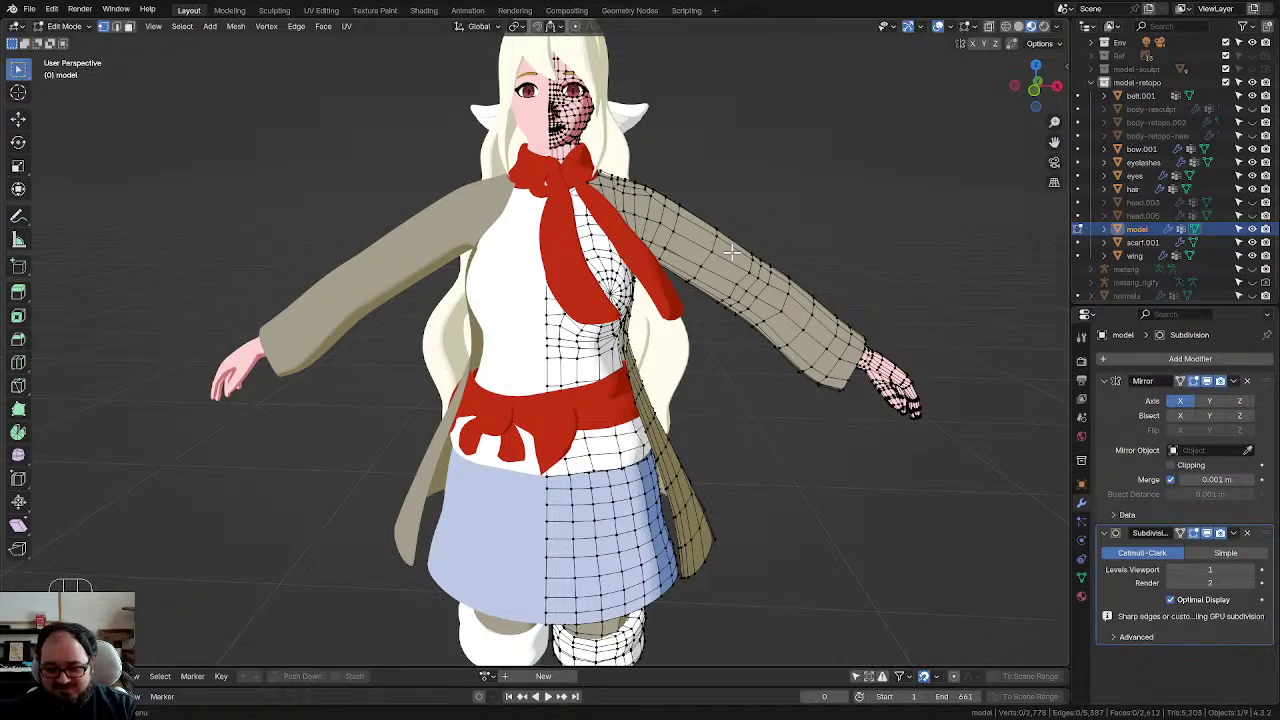
Step: Return to Object Mode, review the whole character, select the model object, and save the file
key(Tab)
scroll(730, 320, down, 3)
click(698, 387)
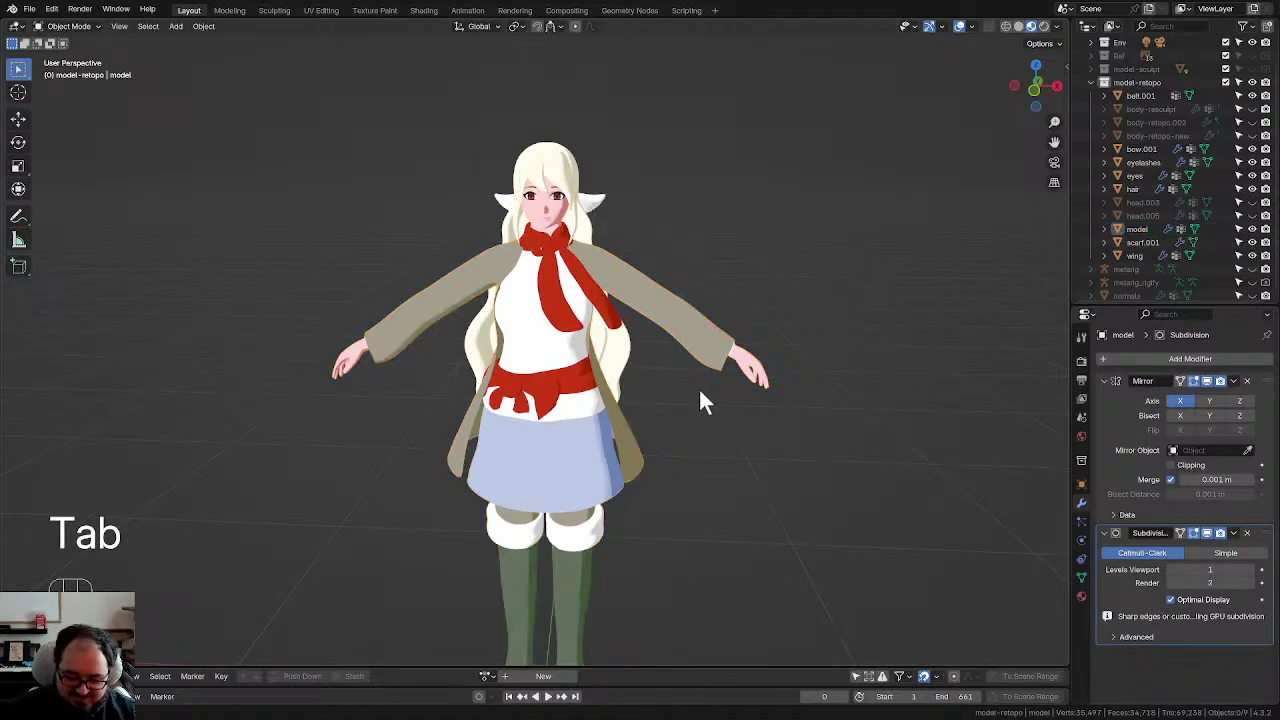
scroll(685, 360, up, 5)
scroll(671, 329, down, 4)
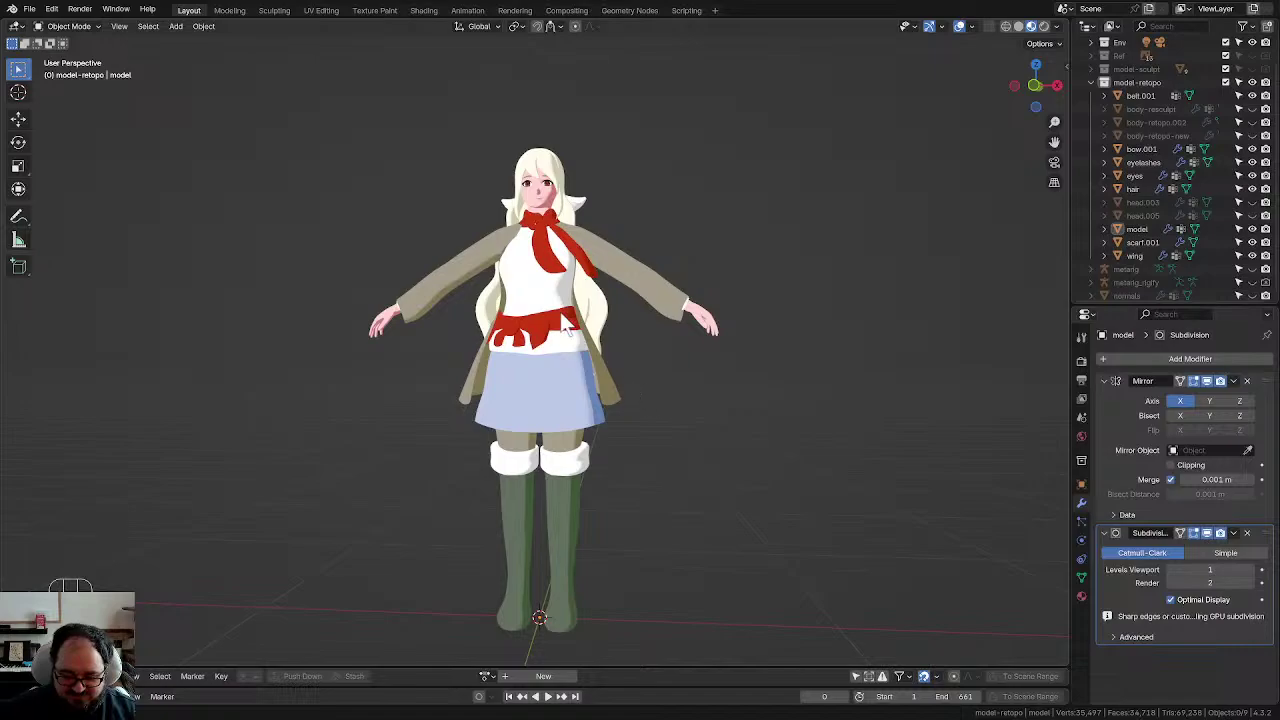
click(585, 372)
scroll(590, 338, up, 1)
click(665, 316)
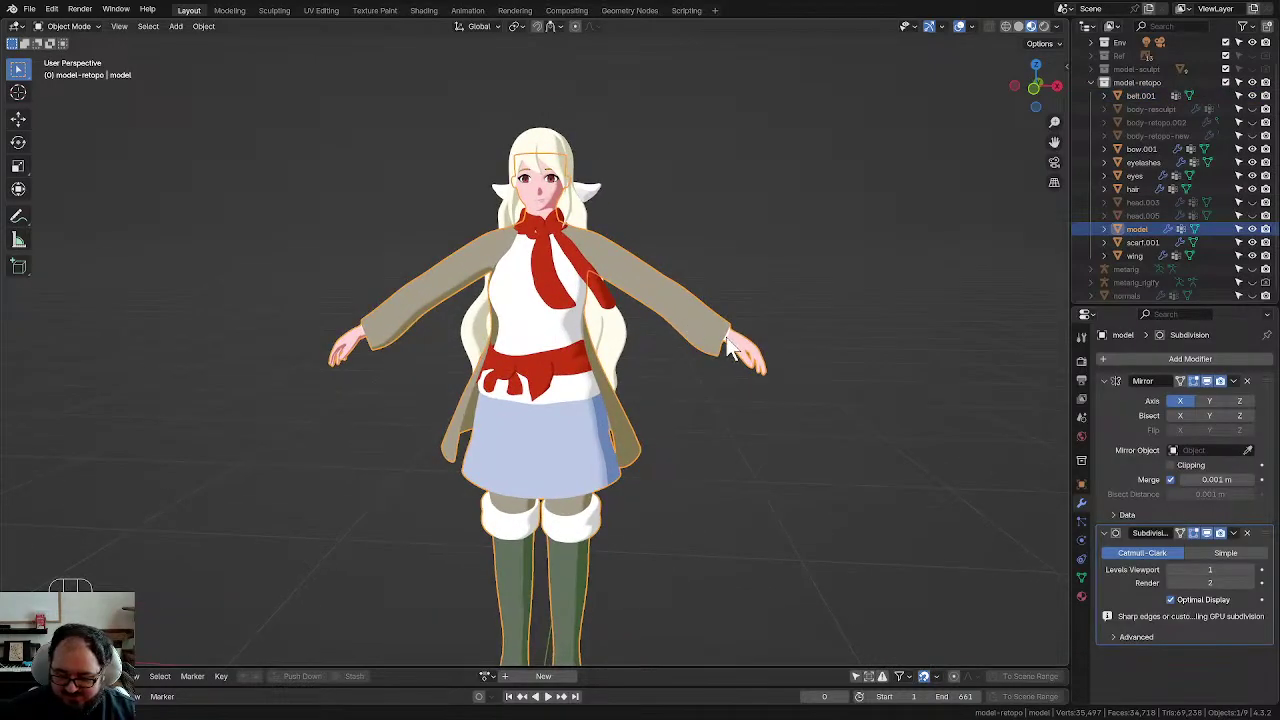
key(ctrl+s)
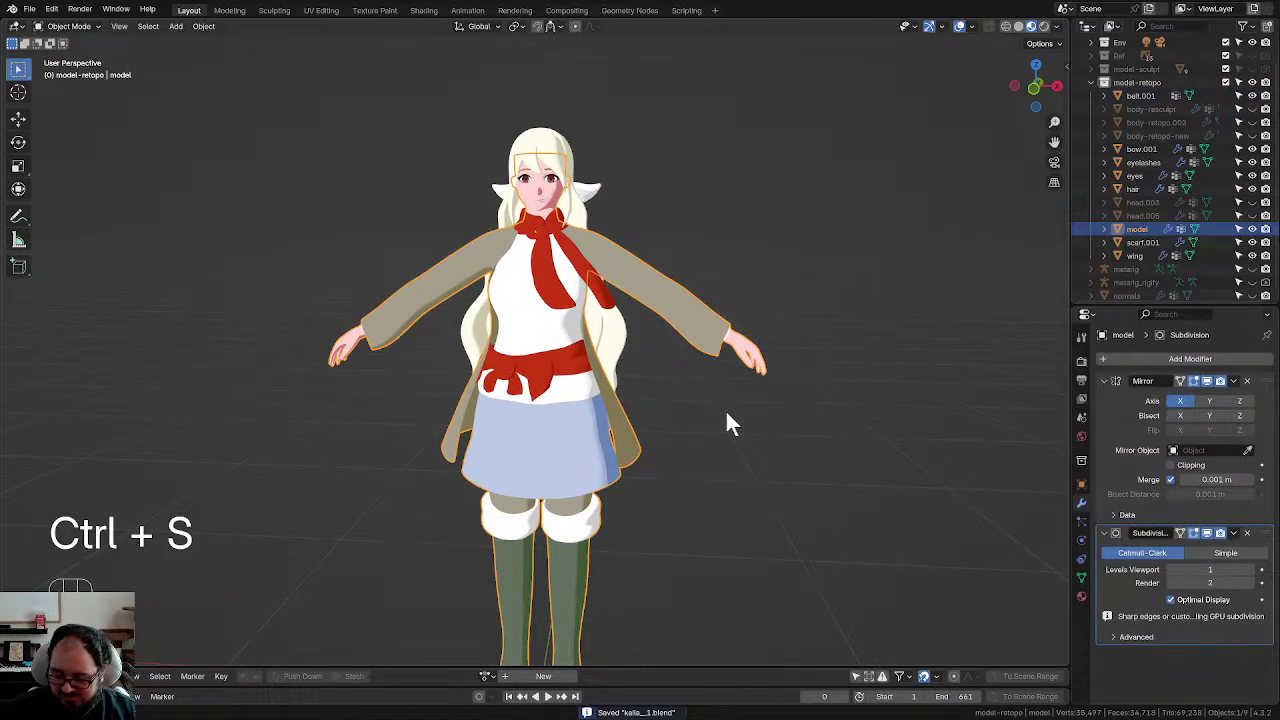
Step: Apply the model's Subdivision modifier and open the resulting mesh in Edit Mode
click(1234, 535)
click(1193, 547)
scroll(728, 385, up, 2)
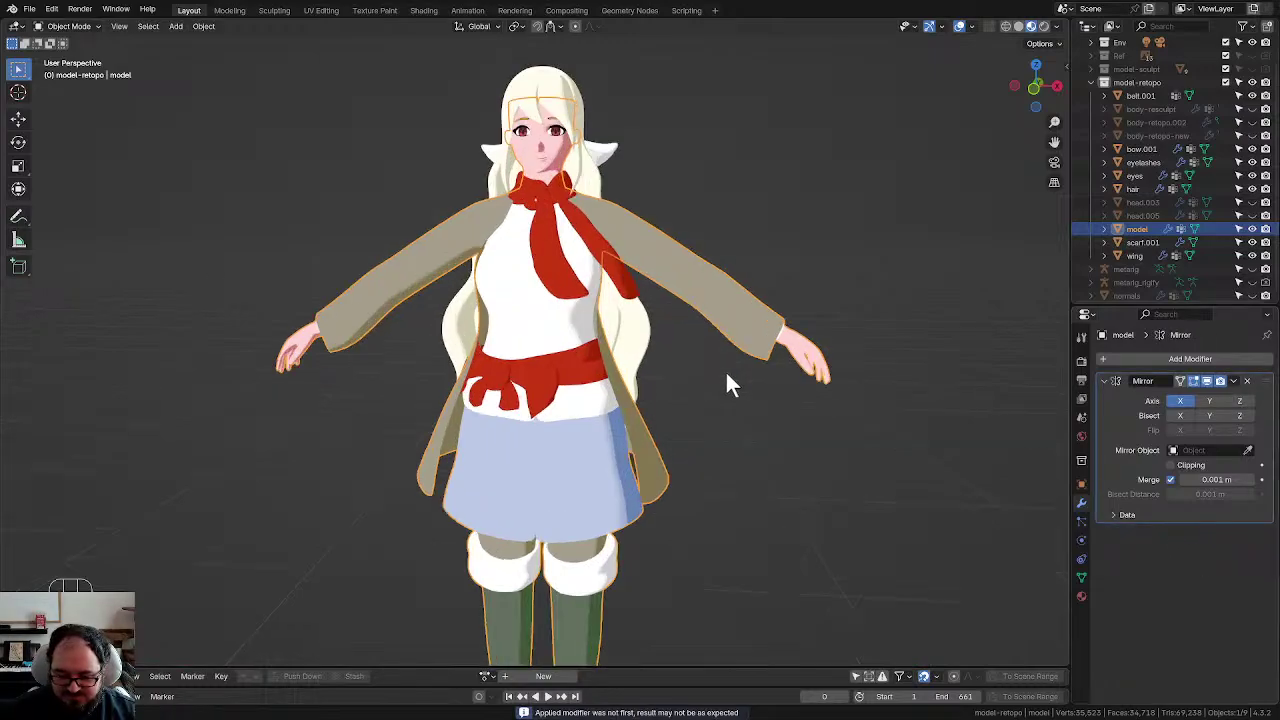
scroll(607, 353, up, 3)
key(Tab)
shift+middle_drag(607, 353, 607, 210)
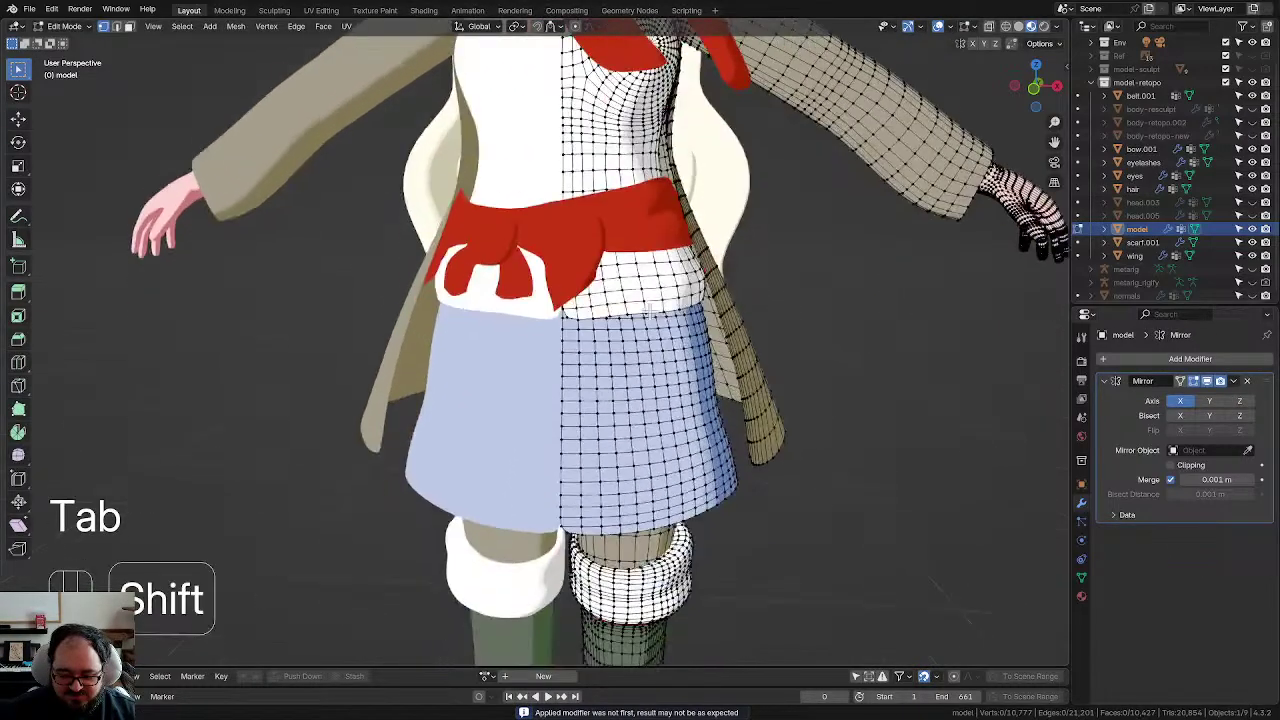
Step: Examine the denser mesh on the skirt and leg, selecting vertical edge loops through the boot and its cuff
middle_drag(648, 311, 648, 345)
mouse_move(648, 345)
middle_down()
mouse_move(623, 351)
mouse_move(635, 408)
mouse_move(631, 366)
mouse_move(608, 354)
mouse_move(628, 352)
middle_up()
scroll(635, 408, up, 2)
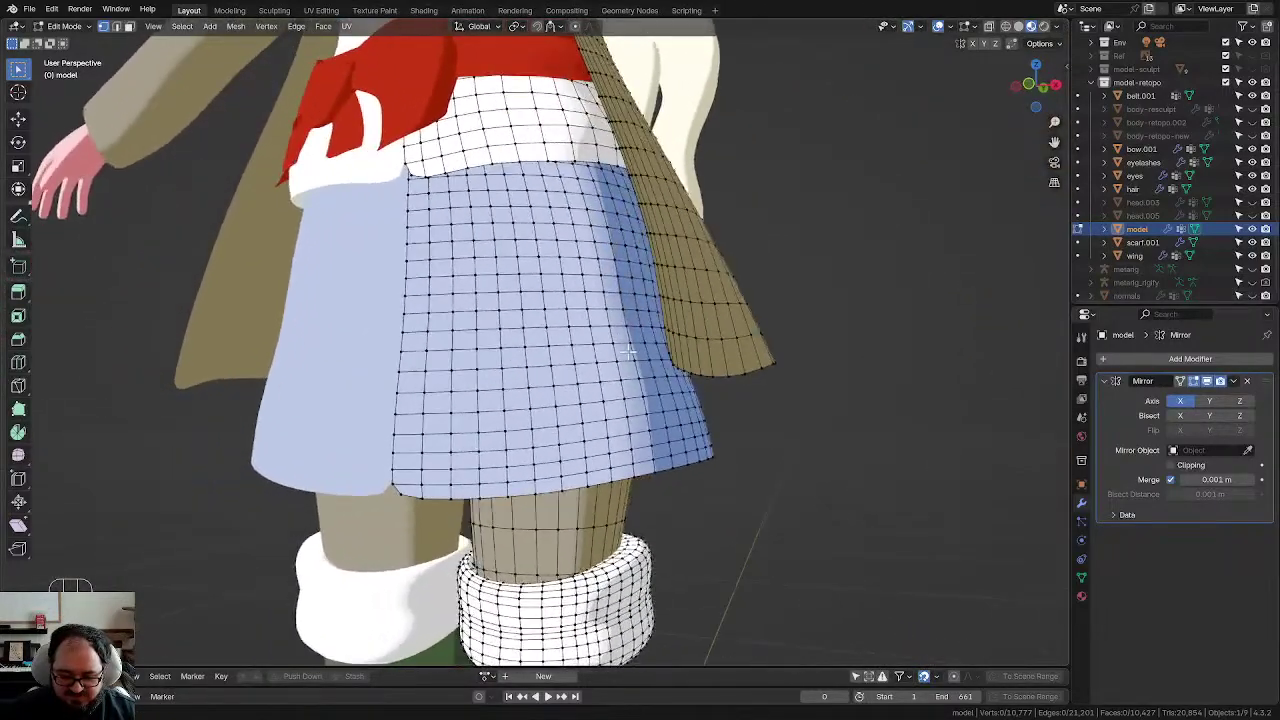
scroll(630, 356, down, 4)
middle_drag(634, 400, 548, 190)
scroll(660, 394, up, 2)
scroll(466, 291, down, 2)
middle_drag(548, 190, 457, 211)
scroll(566, 235, up, 3)
alt+click(420, 133)
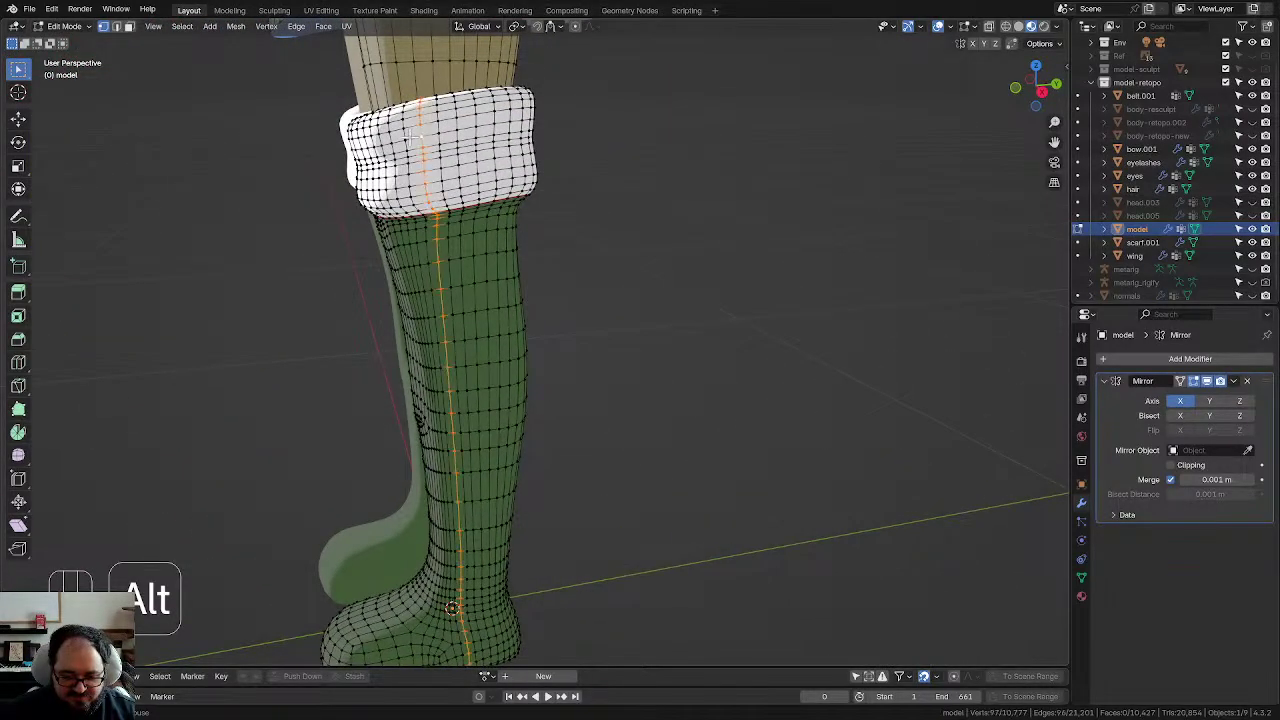
alt+click(478, 130)
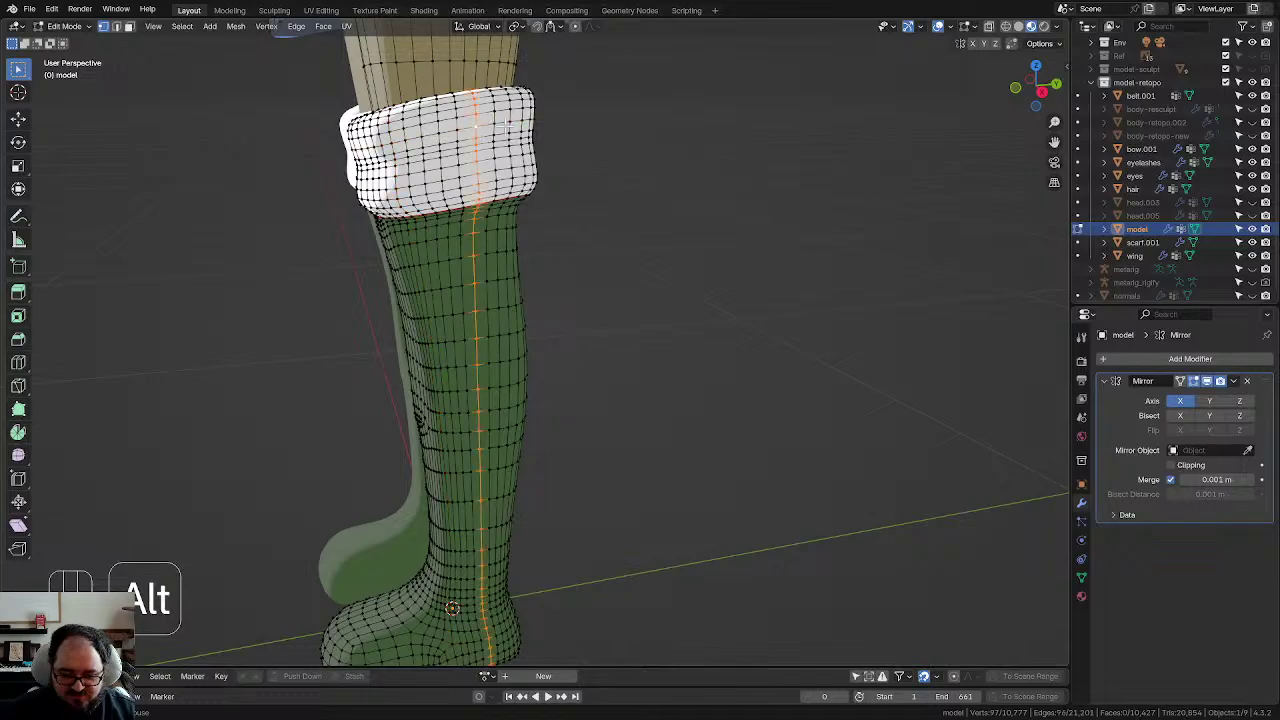
scroll(526, 143, down, 3)
Step: Examine the applied subdivision's topology on the torso, sleeve, shoulder and face
middle_drag(526, 143, 692, 424)
scroll(708, 333, down, 2)
middle_drag(708, 331, 385, 352)
shift+middle_drag(402, 345, 422, 407)
scroll(456, 286, up, 2)
middle_drag(456, 286, 640, 265)
scroll(468, 299, up, 2)
scroll(645, 276, down, 3)
scroll(630, 272, up, 2)
scroll(600, 290, down, 6)
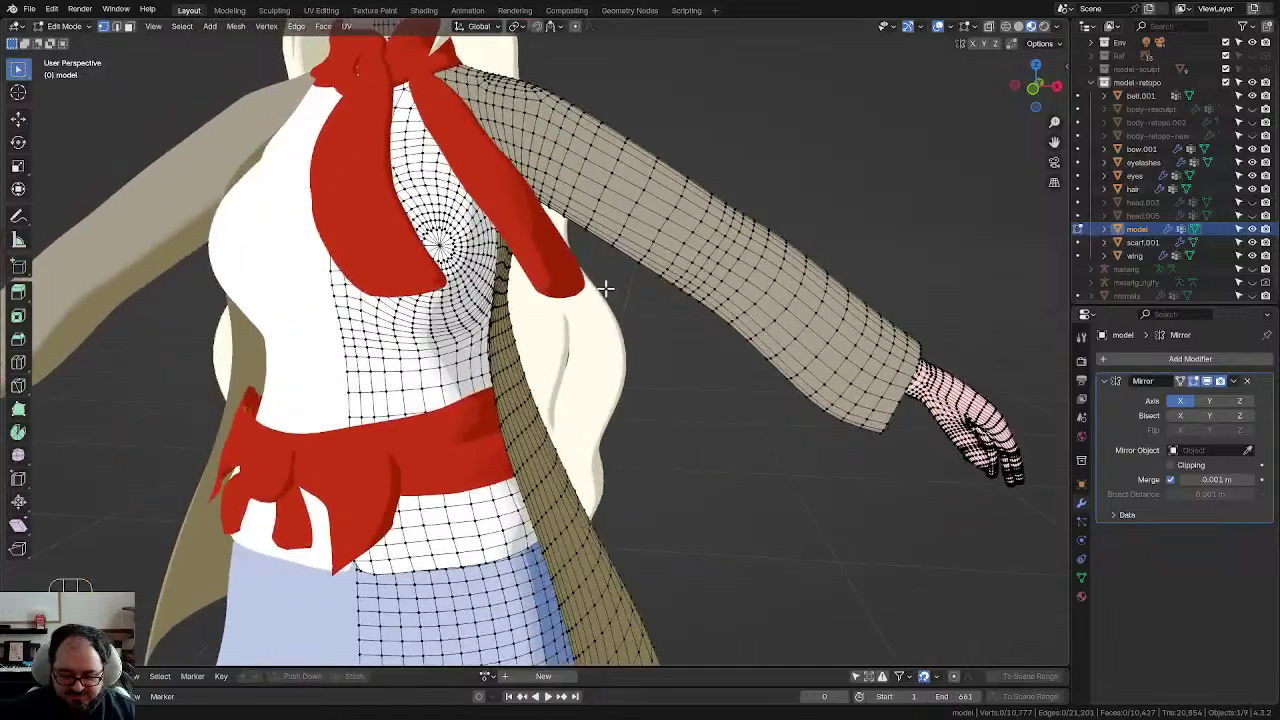
middle_drag(614, 323, 563, 349)
scroll(674, 246, up, 5)
scroll(566, 354, up, 2)
scroll(566, 354, up, 3)
scroll(560, 386, down, 5)
scroll(560, 386, up, 2)
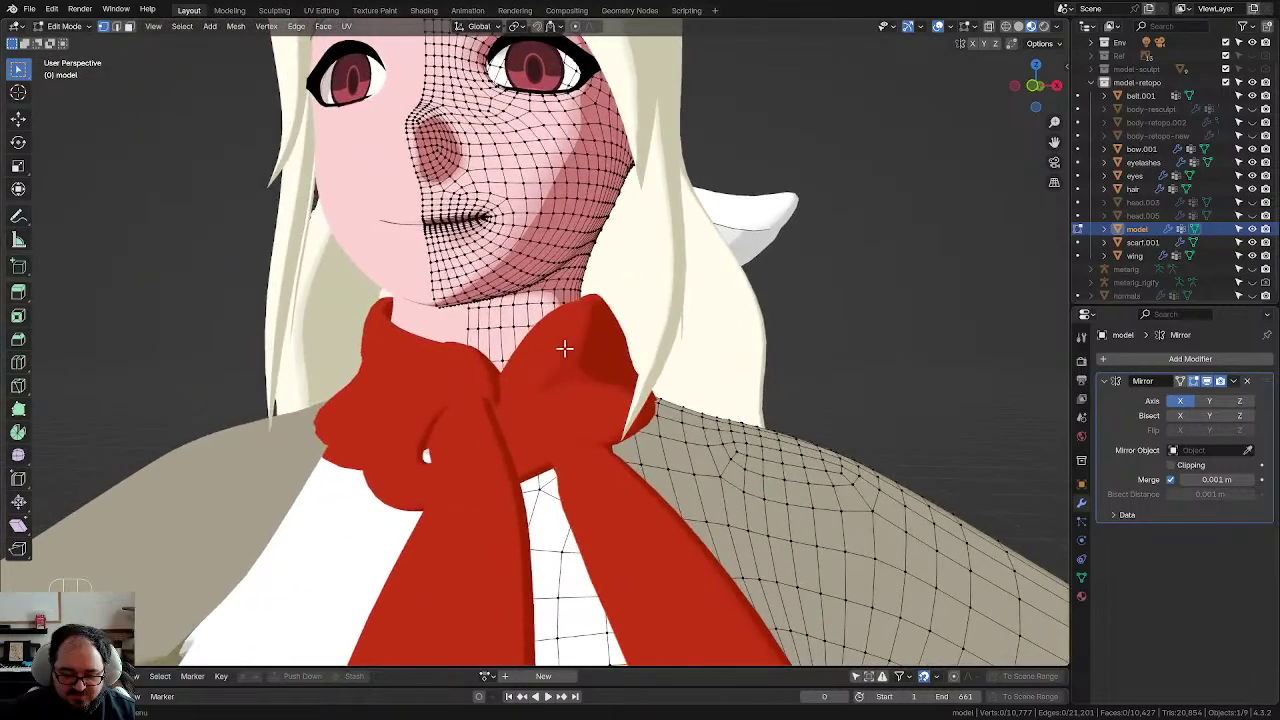
Step: Examine the subdivided mesh around the mouth, jaw, neck, side of the head and upper body
scroll(551, 231, up, 2)
shift+middle_drag(551, 231, 562, 280)
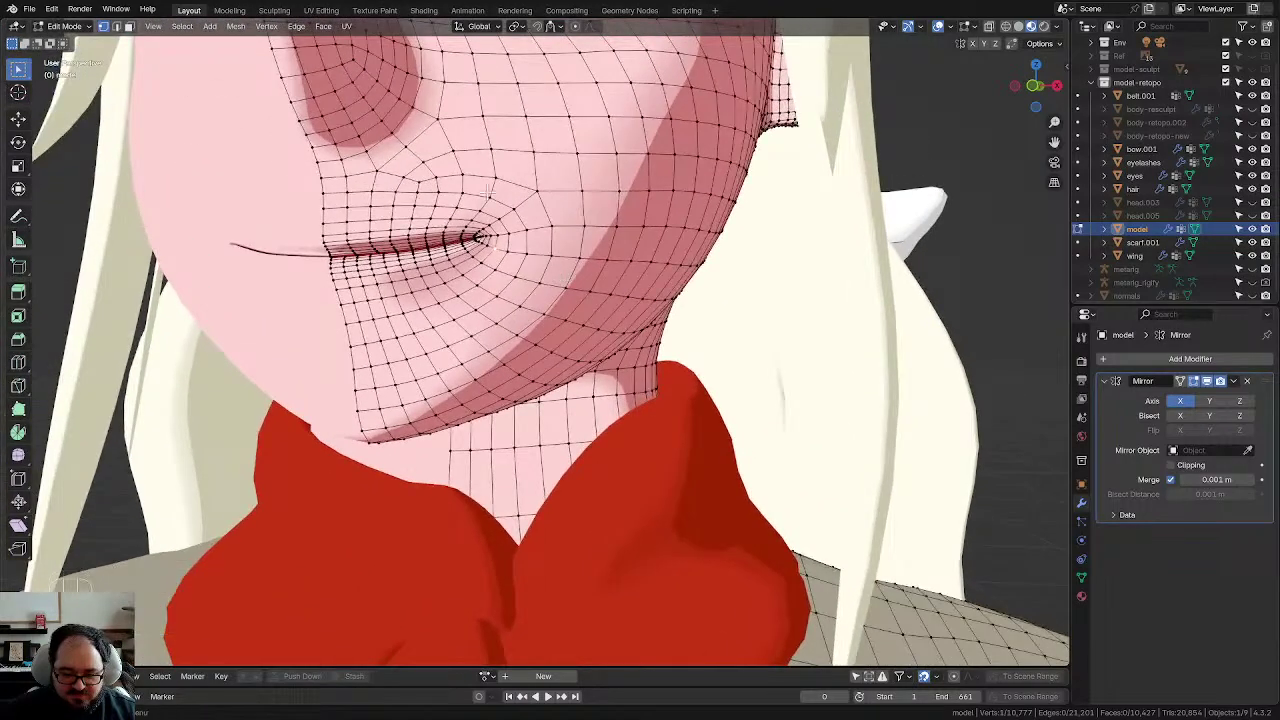
scroll(420, 158, down, 4)
middle_drag(655, 247, 612, 248)
scroll(612, 248, up, 4)
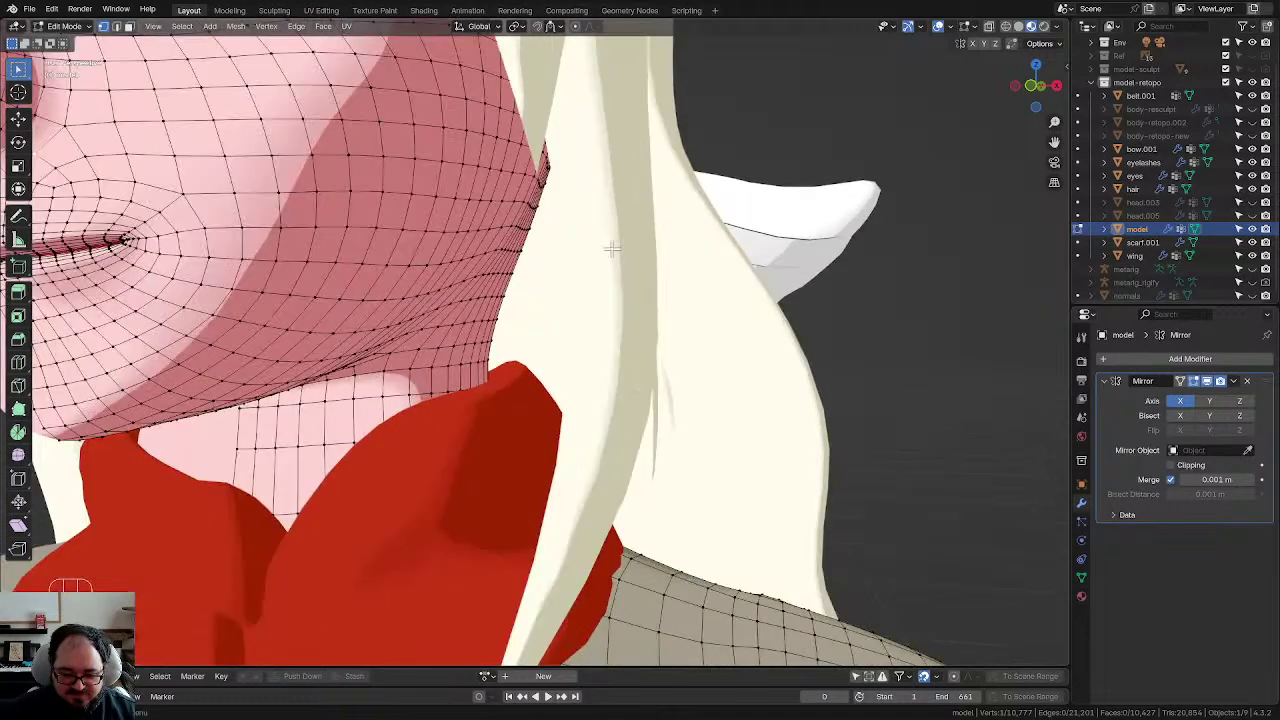
scroll(540, 253, down, 3)
mouse_move(544, 276)
middle_down()
mouse_move(377, 275)
mouse_move(590, 380)
middle_up()
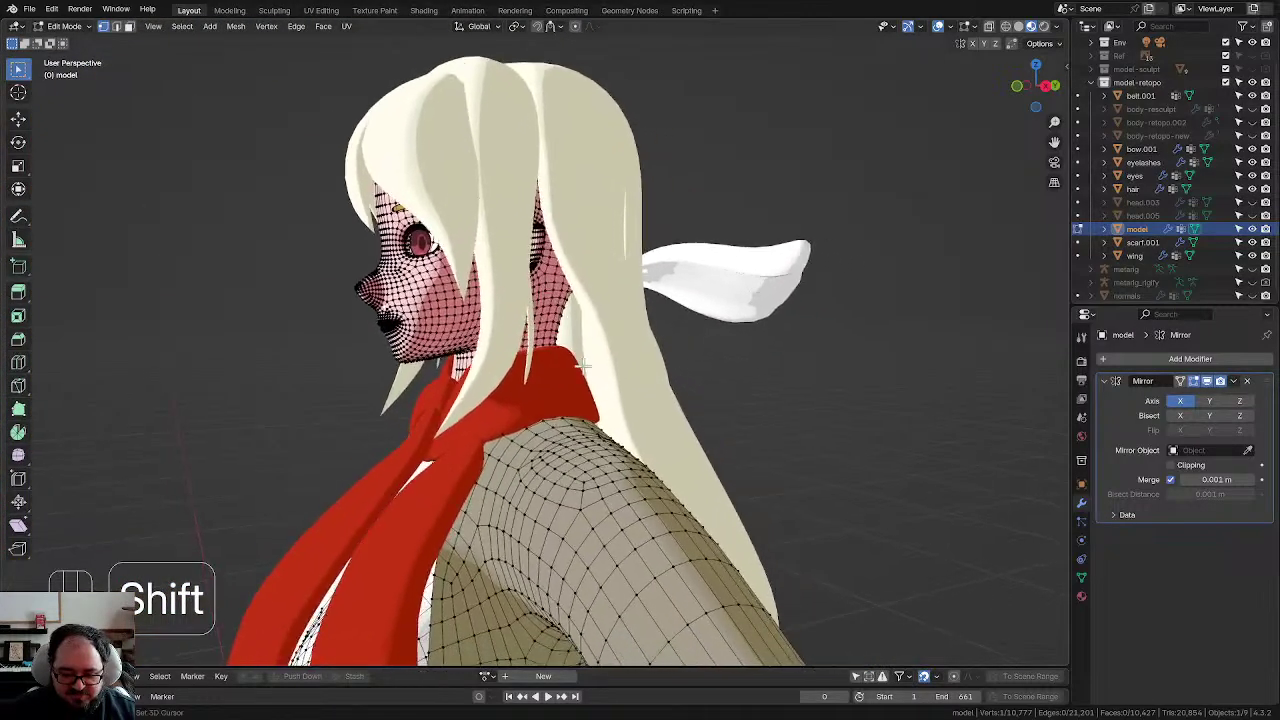
scroll(515, 266, up, 5)
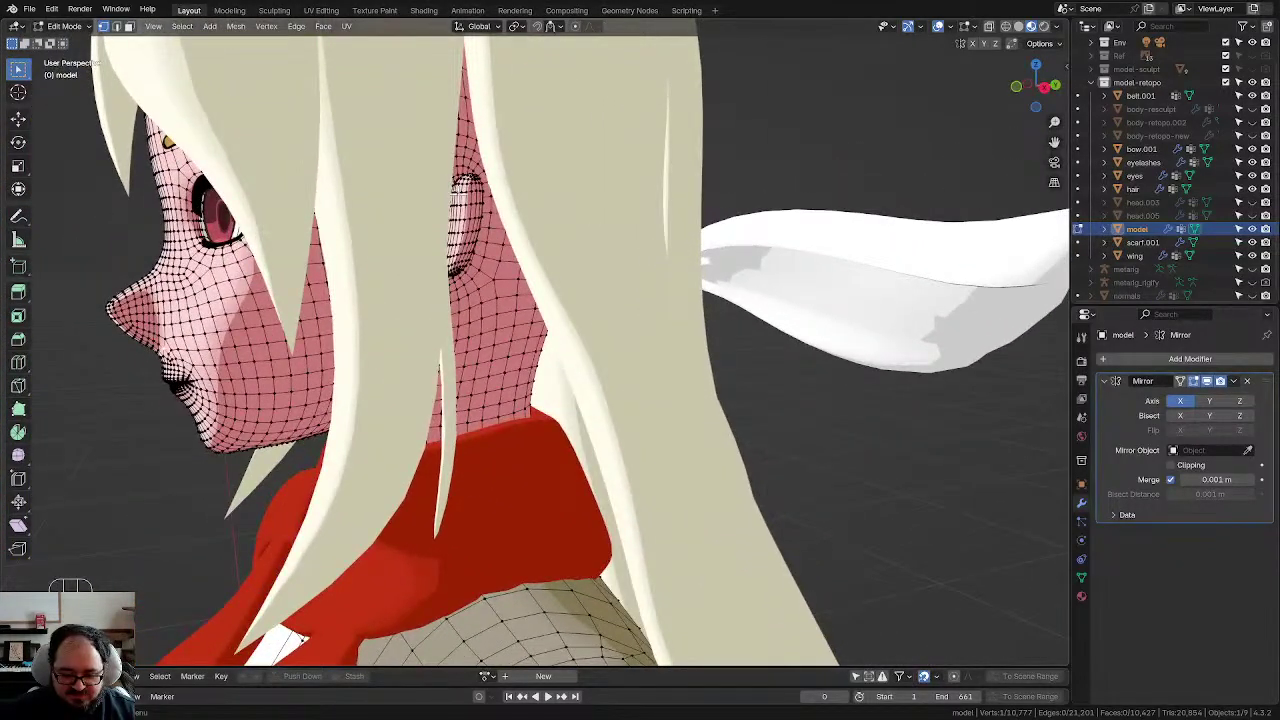
scroll(480, 268, down, 5)
middle_drag(480, 268, 700, 300)
shift+middle_drag(700, 300, 671, 263)
scroll(697, 327, down, 2)
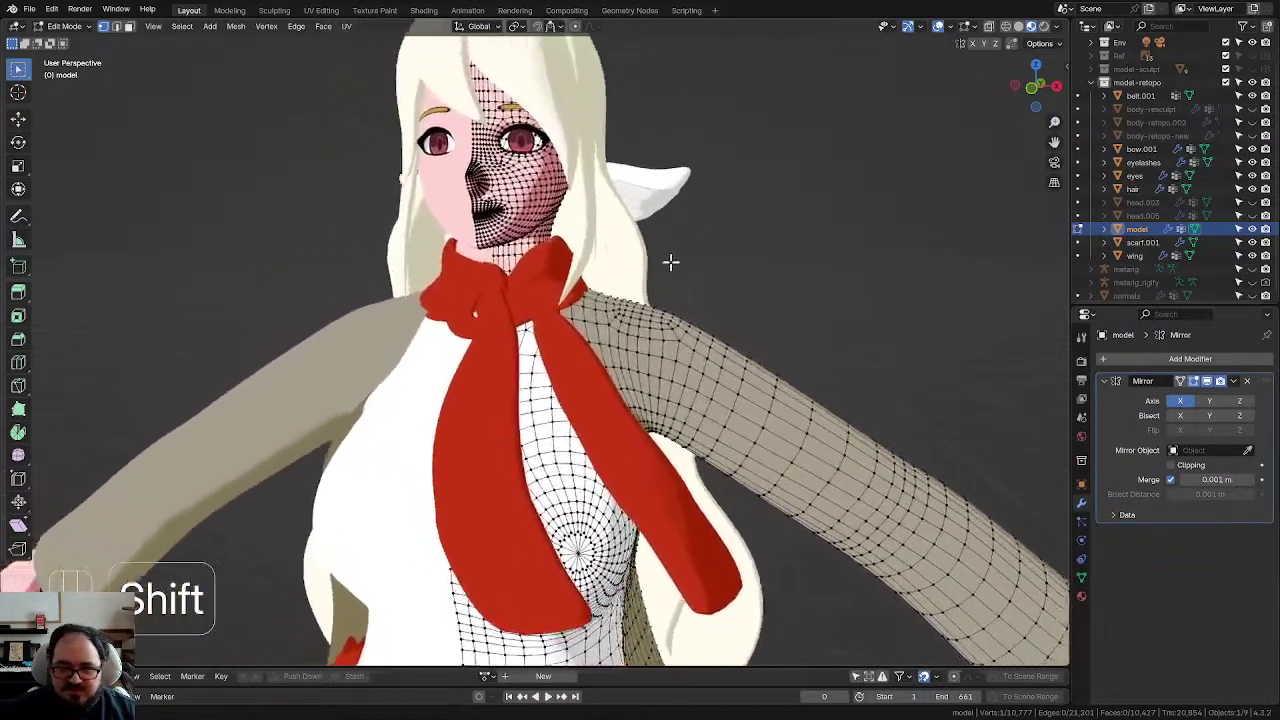
scroll(730, 355, up, 2)
scroll(730, 355, down, 2)
Step: Return to Object Mode and undo the edge-loop selections and the application of the model's Subdivision modifier
key(Tab)
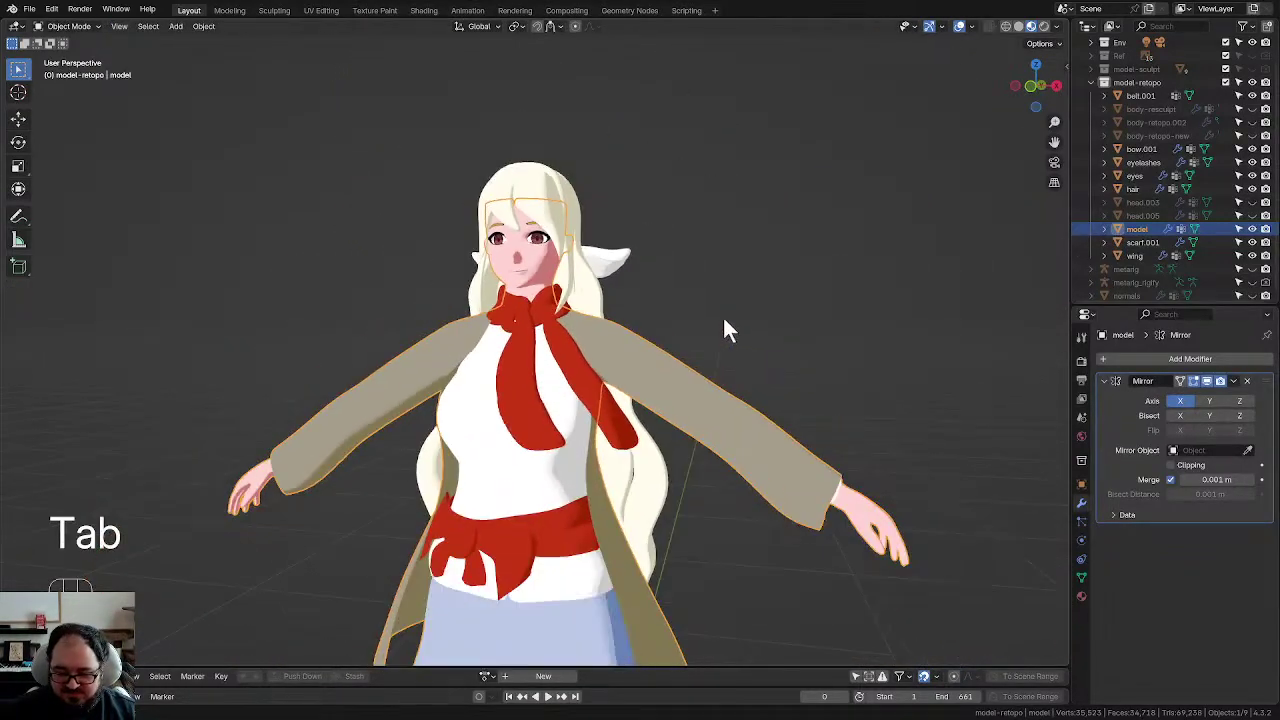
scroll(728, 330, up, 2)
key(ctrl+z)
key(ctrl+z)
key(ctrl+z)
key(ctrl+z)
key(ctrl+z)
key(ctrl+z)
key(ctrl+z)
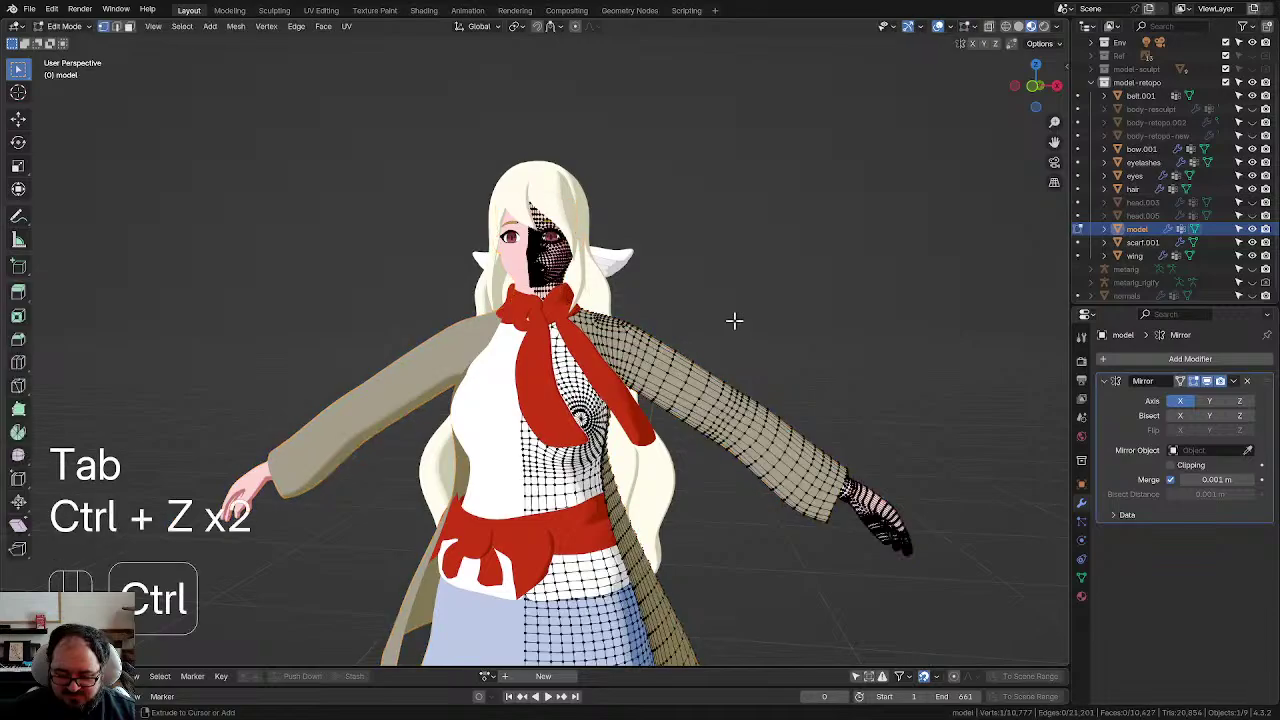
key(ctrl+z)
key(ctrl+z)
key(ctrl+z)
key(ctrl+z)
key(ctrl+z)
key(ctrl+z)
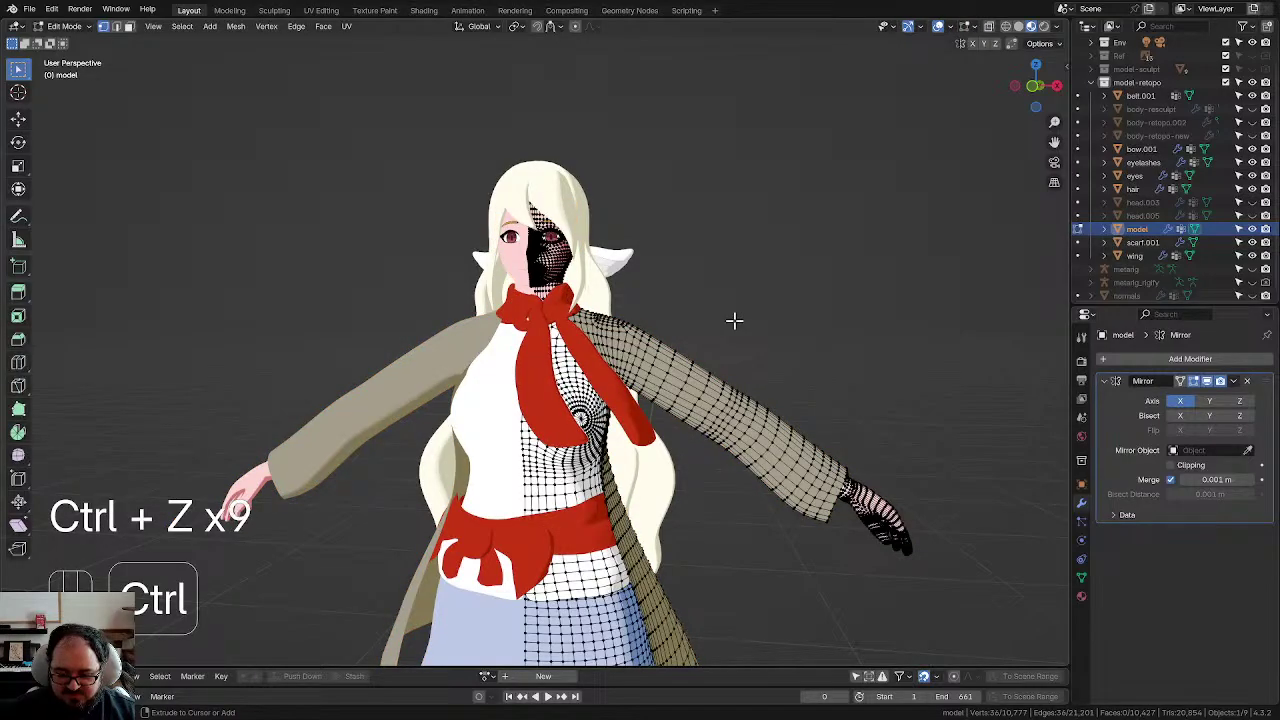
key(ctrl+z)
key(ctrl+z)
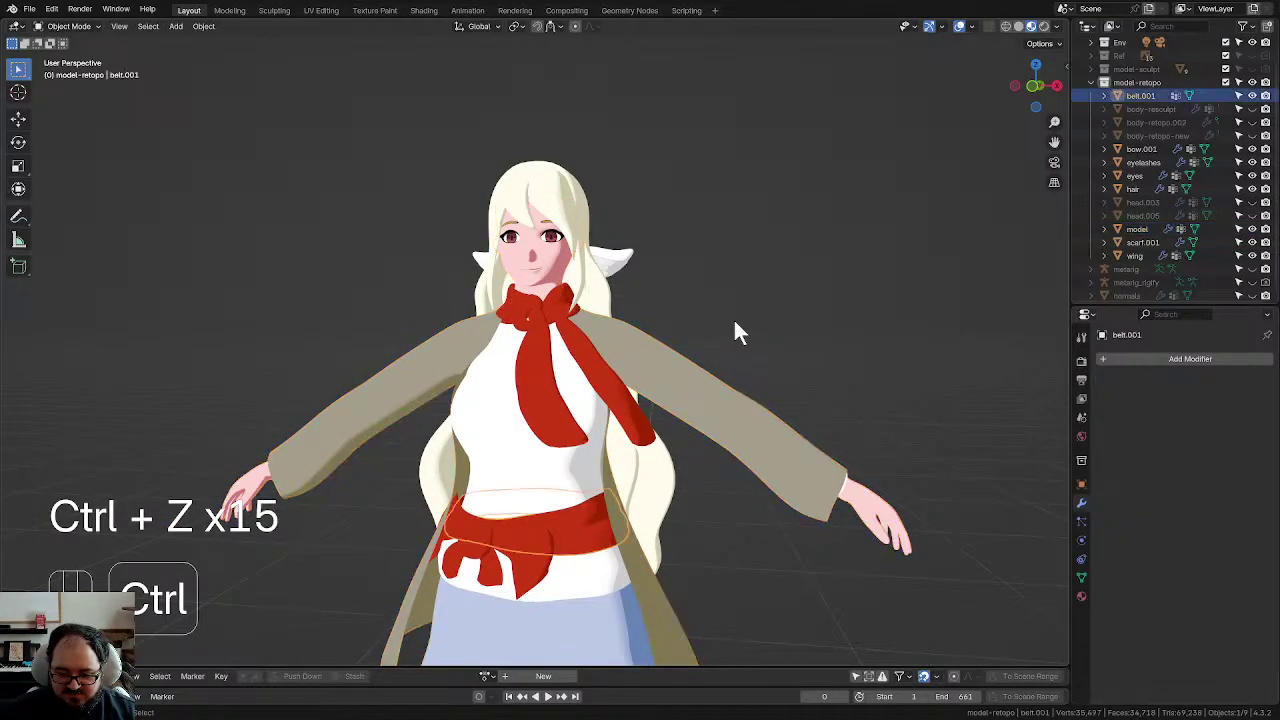
shift+middle_drag(727, 405, 680, 370)
scroll(726, 334, up, 2)
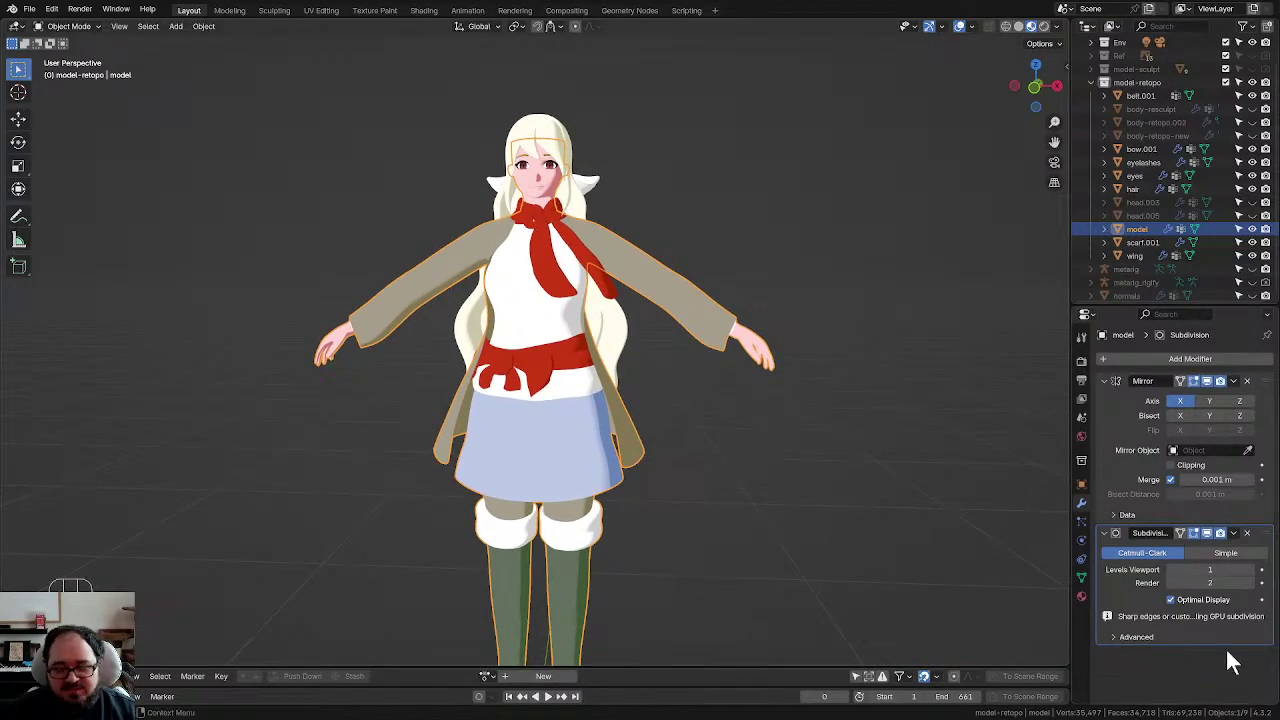
scroll(822, 370, up, 3)
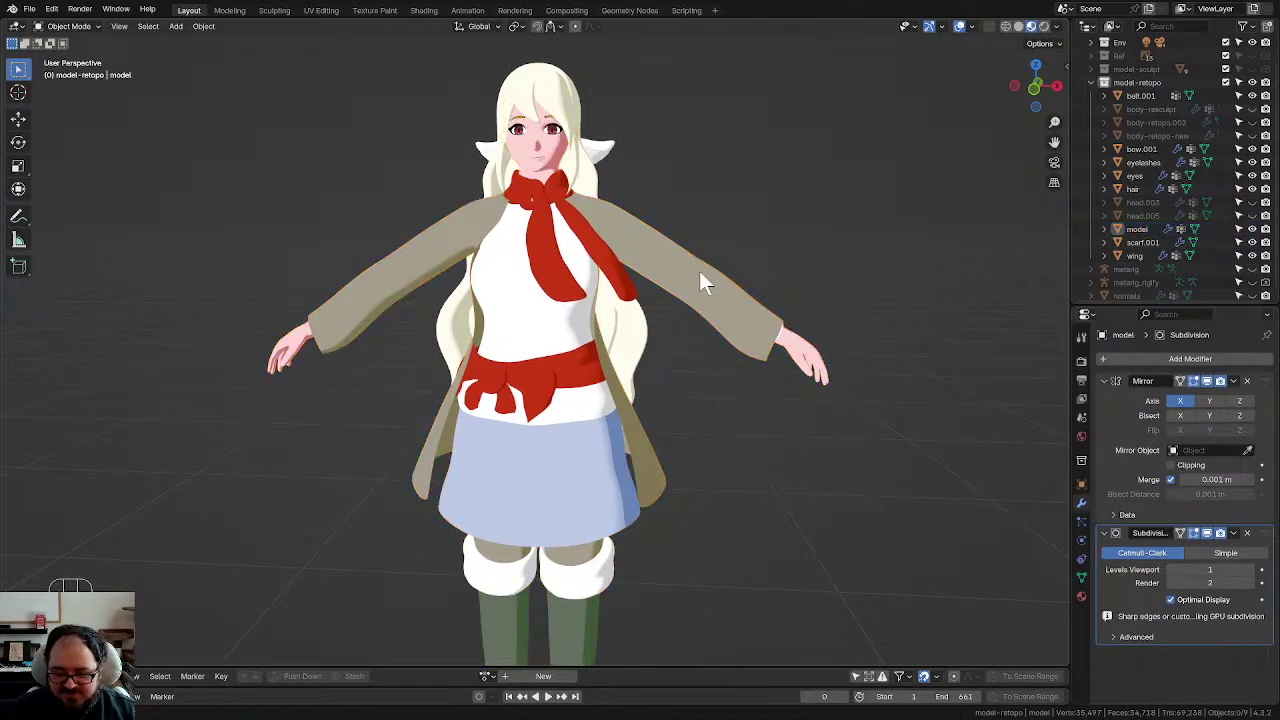
Step: Preview the torso and belt at viewport subdivision level 2 and set the level back to 1
click(1252, 570)
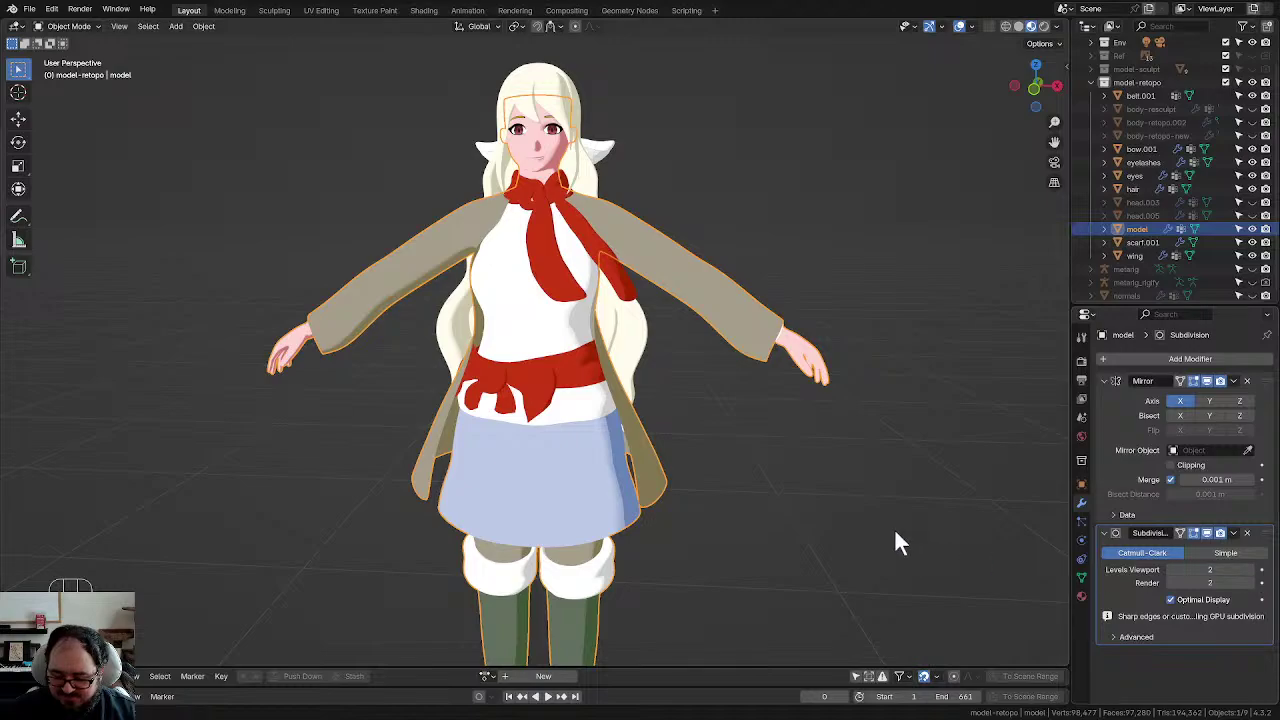
middle_drag(725, 337, 726, 359)
scroll(724, 357, up, 1)
scroll(720, 350, up, 2)
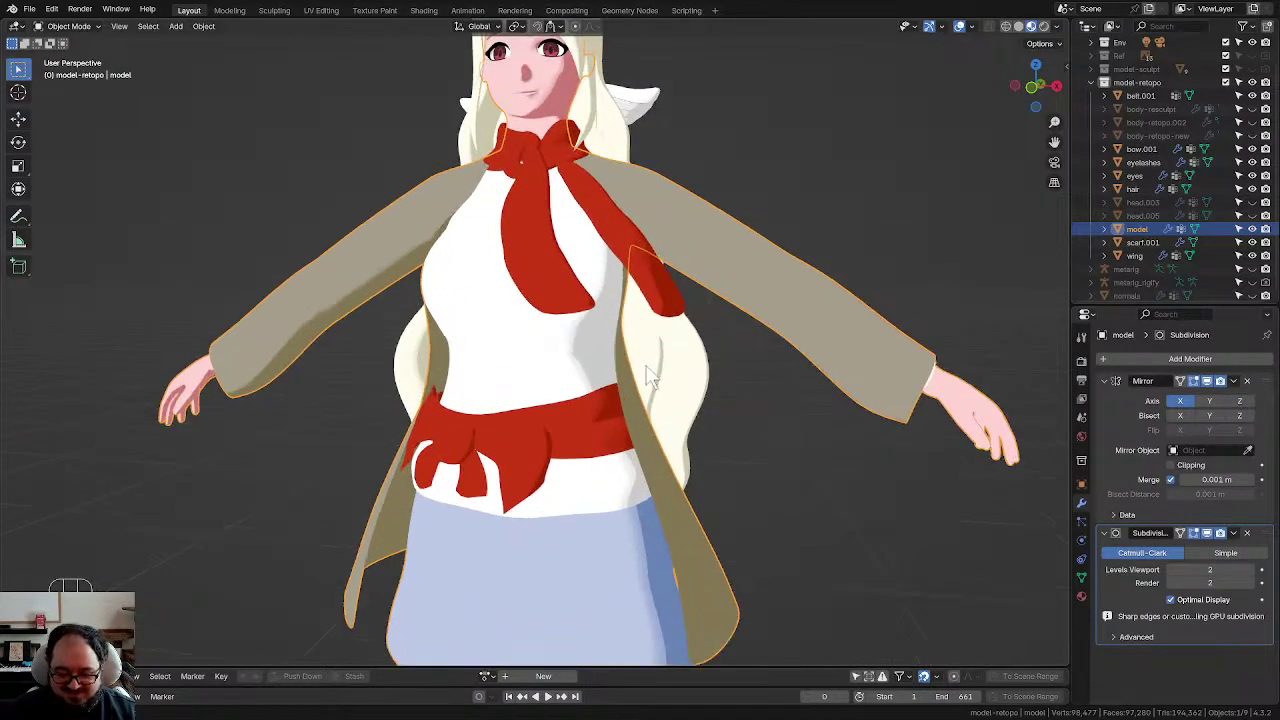
scroll(727, 380, up, 3)
scroll(736, 368, up, 3)
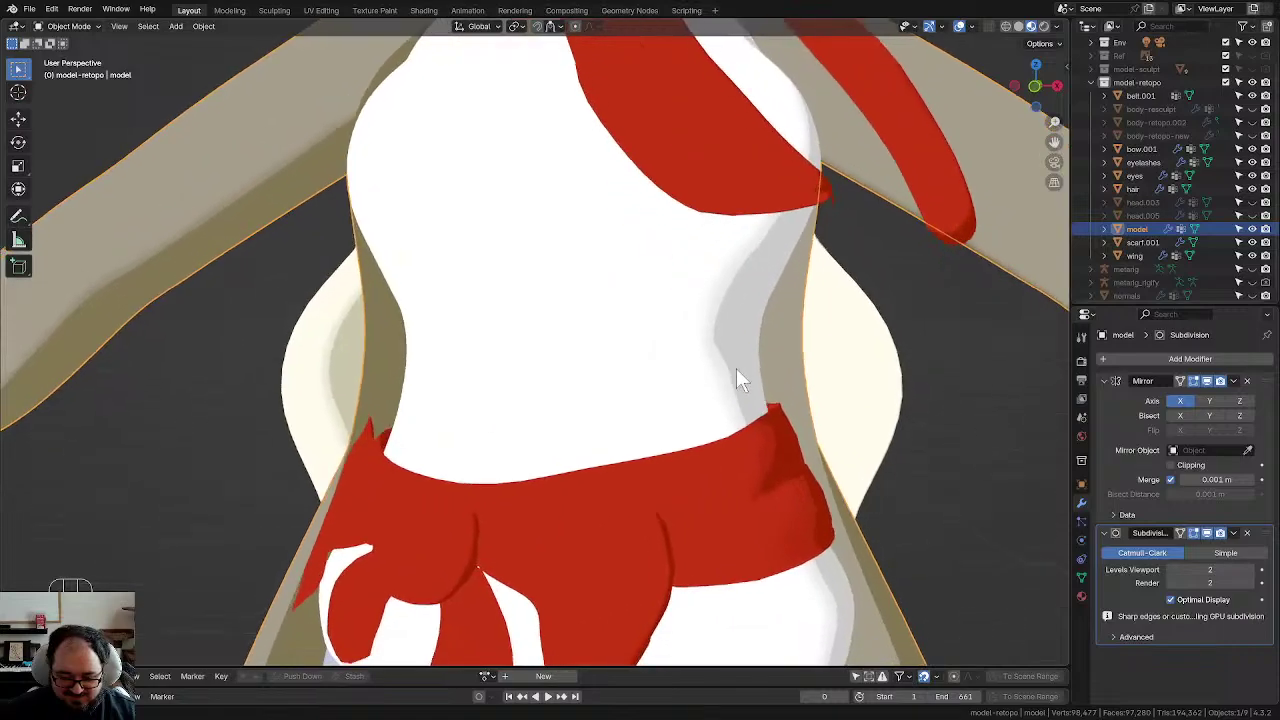
scroll(731, 359, down, 1)
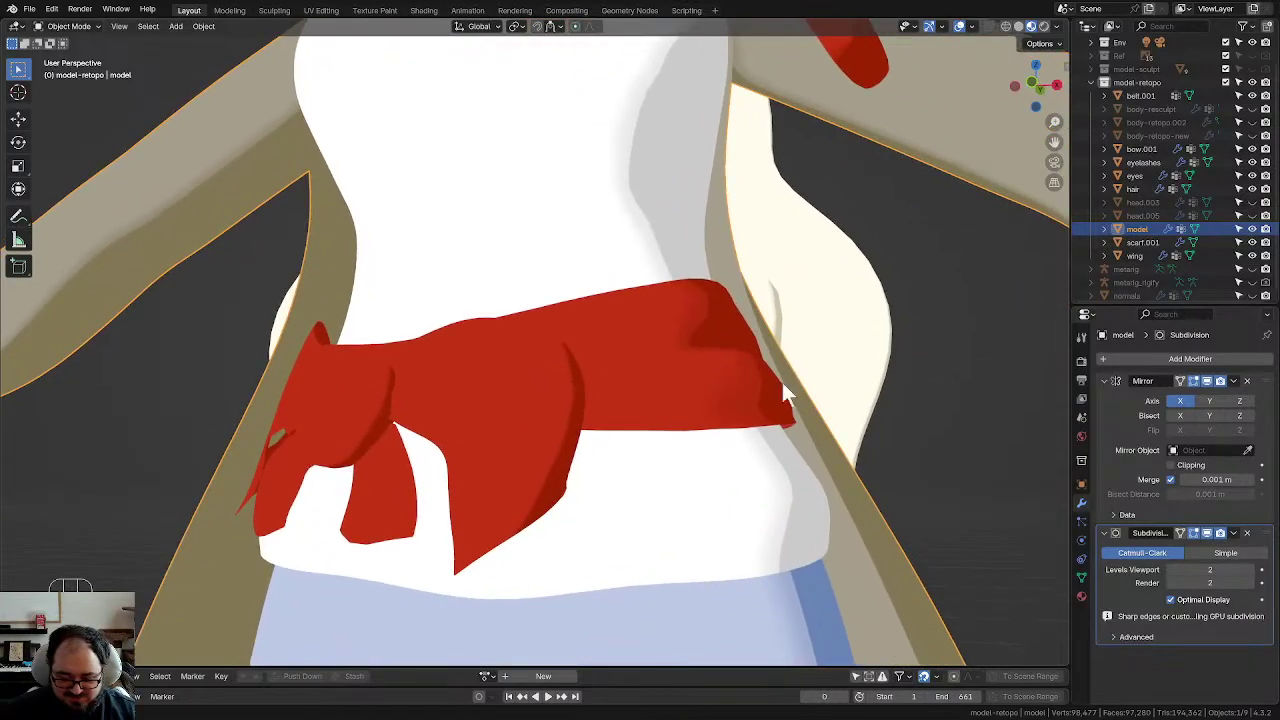
click(1174, 570)
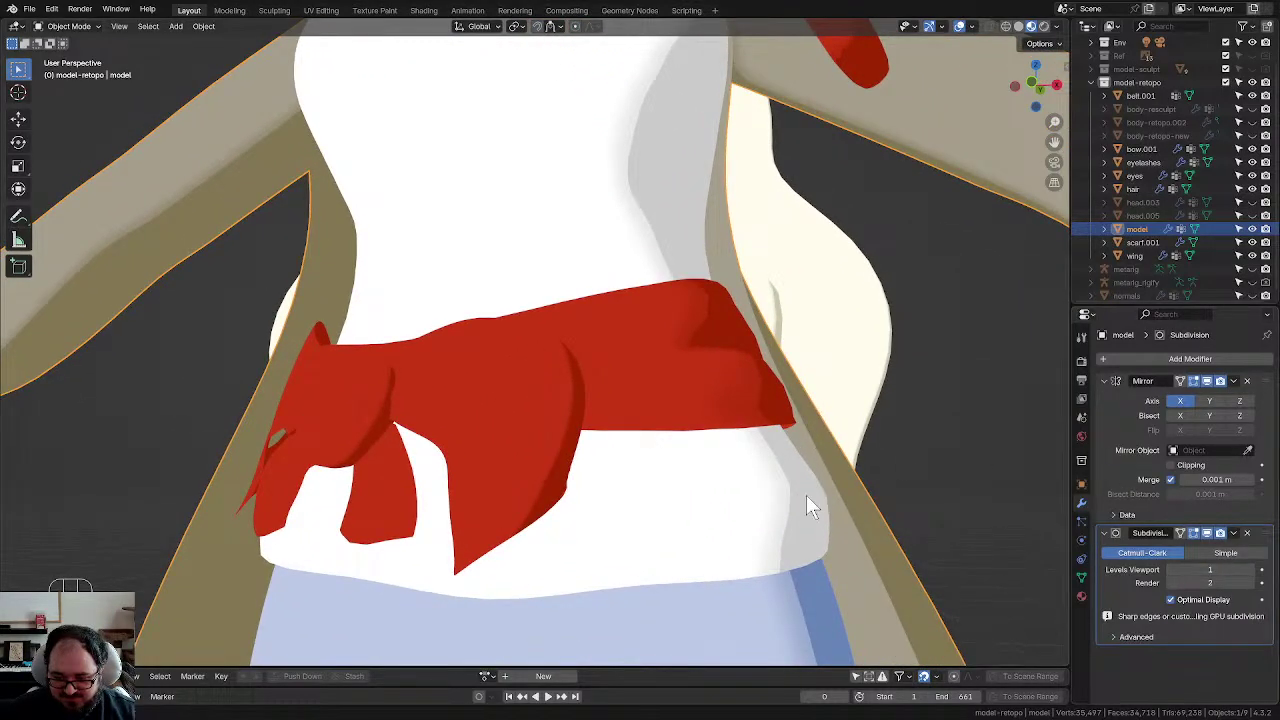
Step: Compare viewport subdivision levels 2 and 1 on the skirt and boots, ending at level 1, and deselect the model
scroll(795, 508, down, 2)
middle_drag(792, 502, 803, 522)
scroll(677, 367, down, 2)
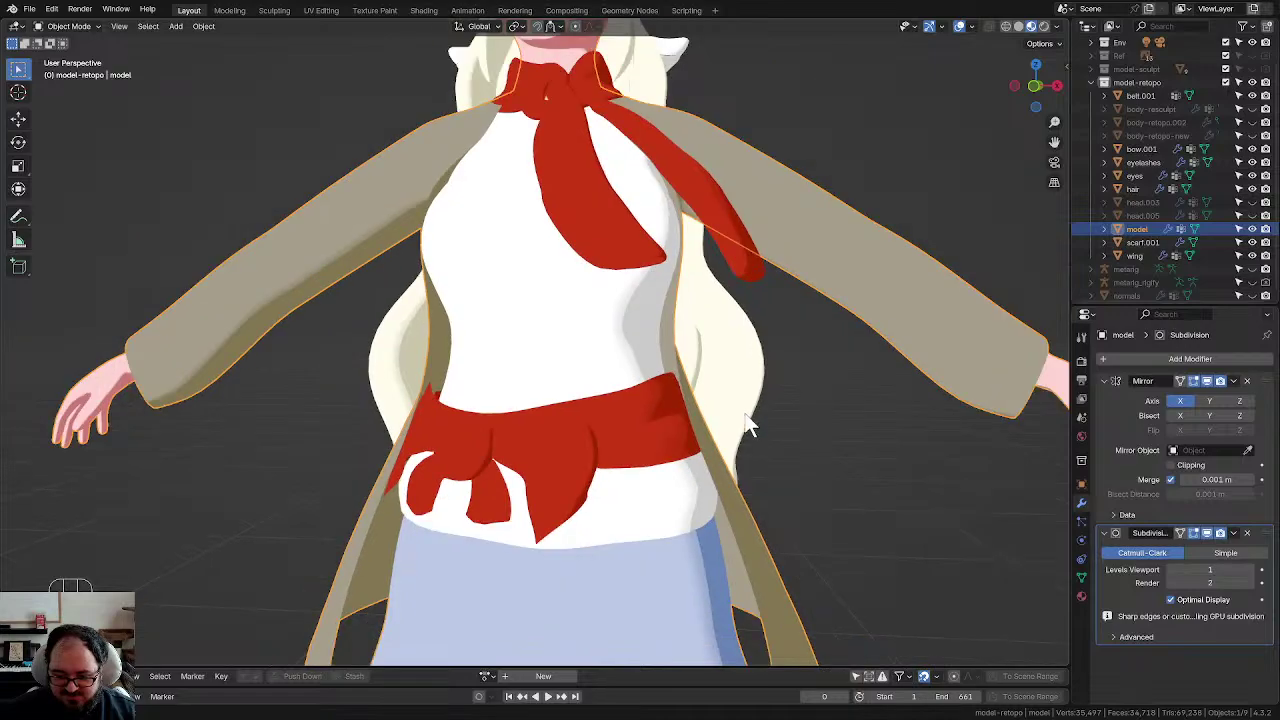
mouse_move(743, 412)
middle_down()
mouse_move(700, 451)
mouse_move(706, 429)
mouse_move(669, 423)
mouse_move(846, 428)
mouse_move(760, 400)
middle_up()
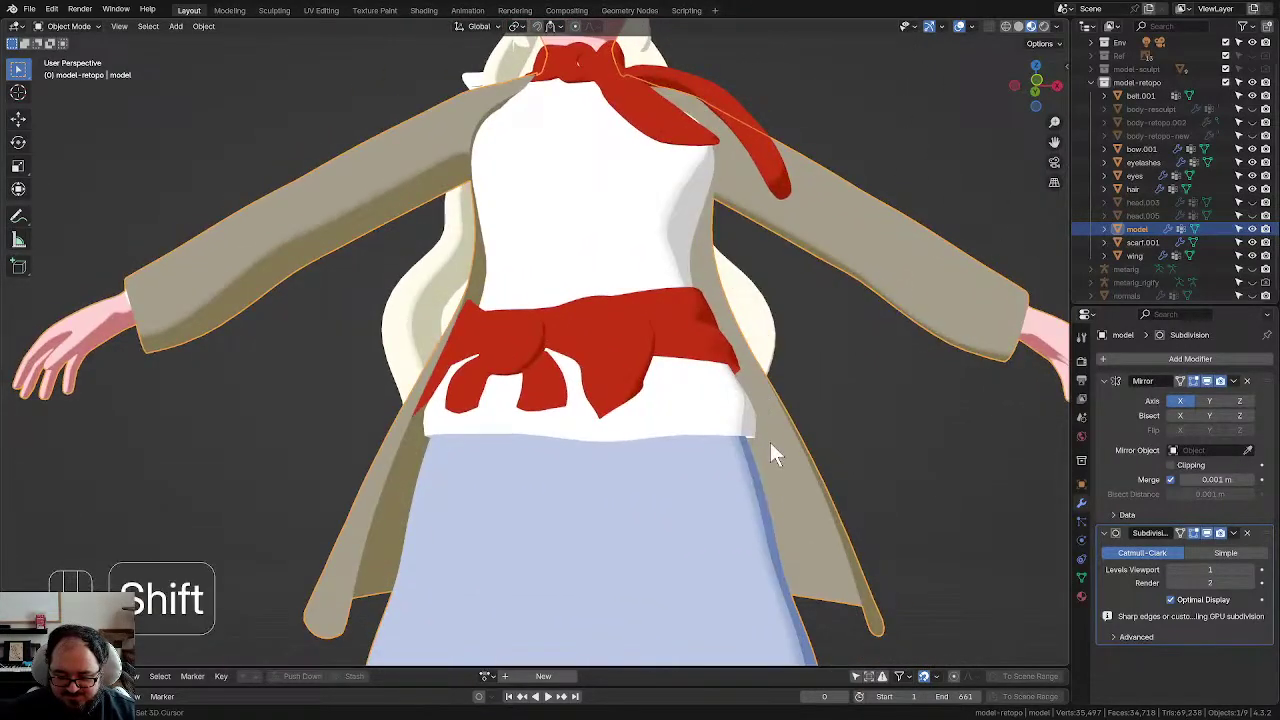
shift+middle_drag(771, 449, 709, 223)
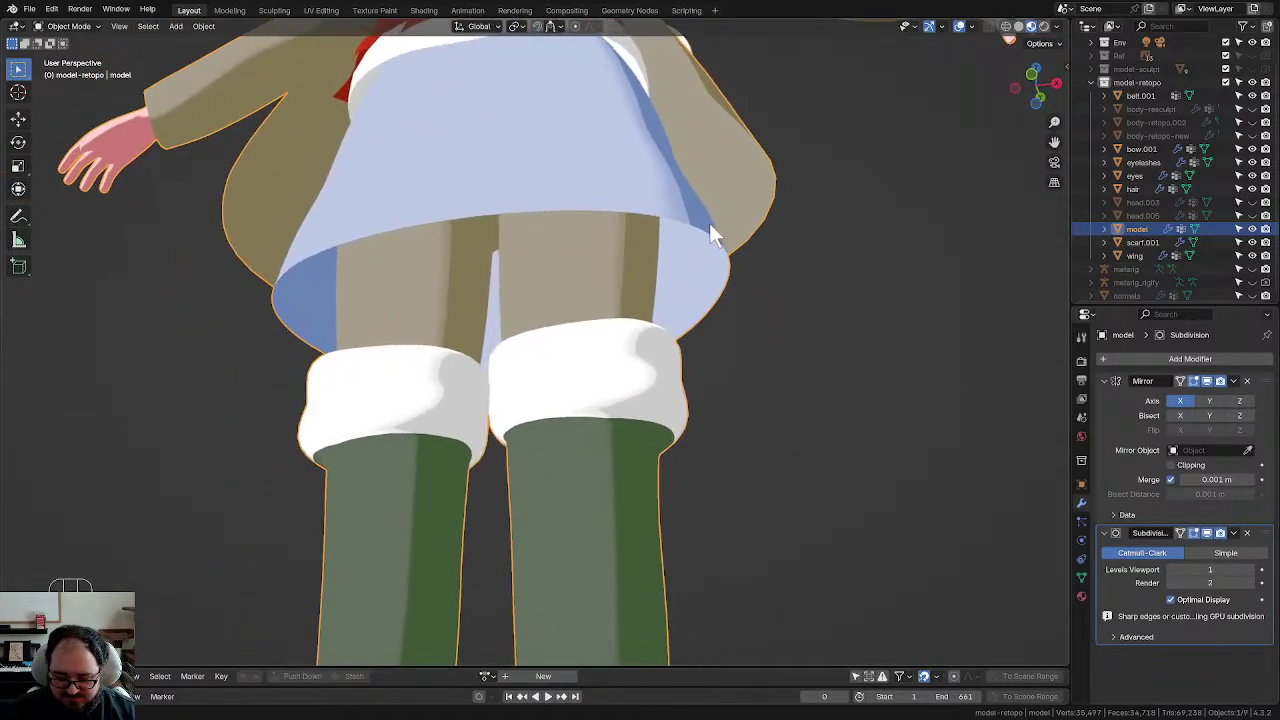
click(1249, 570)
click(1167, 569)
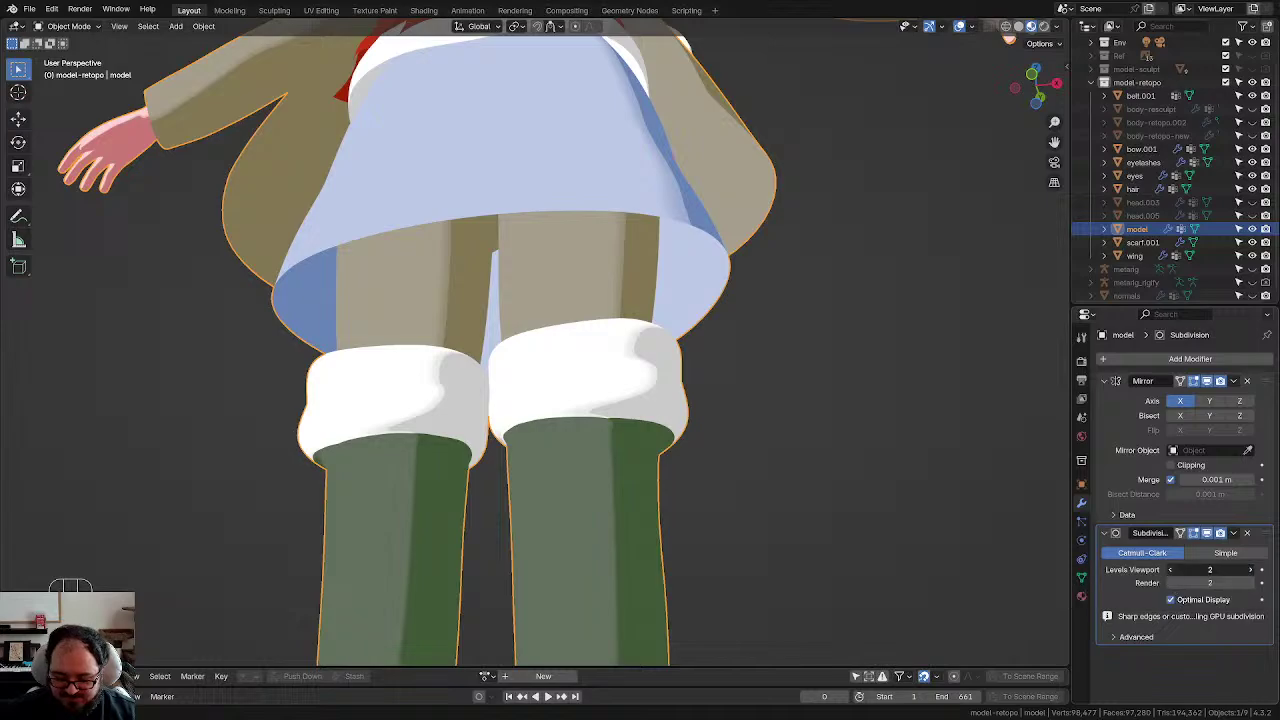
scroll(650, 318, down, 3)
middle_drag(650, 318, 705, 410)
scroll(671, 385, down, 4)
click(689, 392)
scroll(697, 380, up, 3)
scroll(691, 381, down, 1)
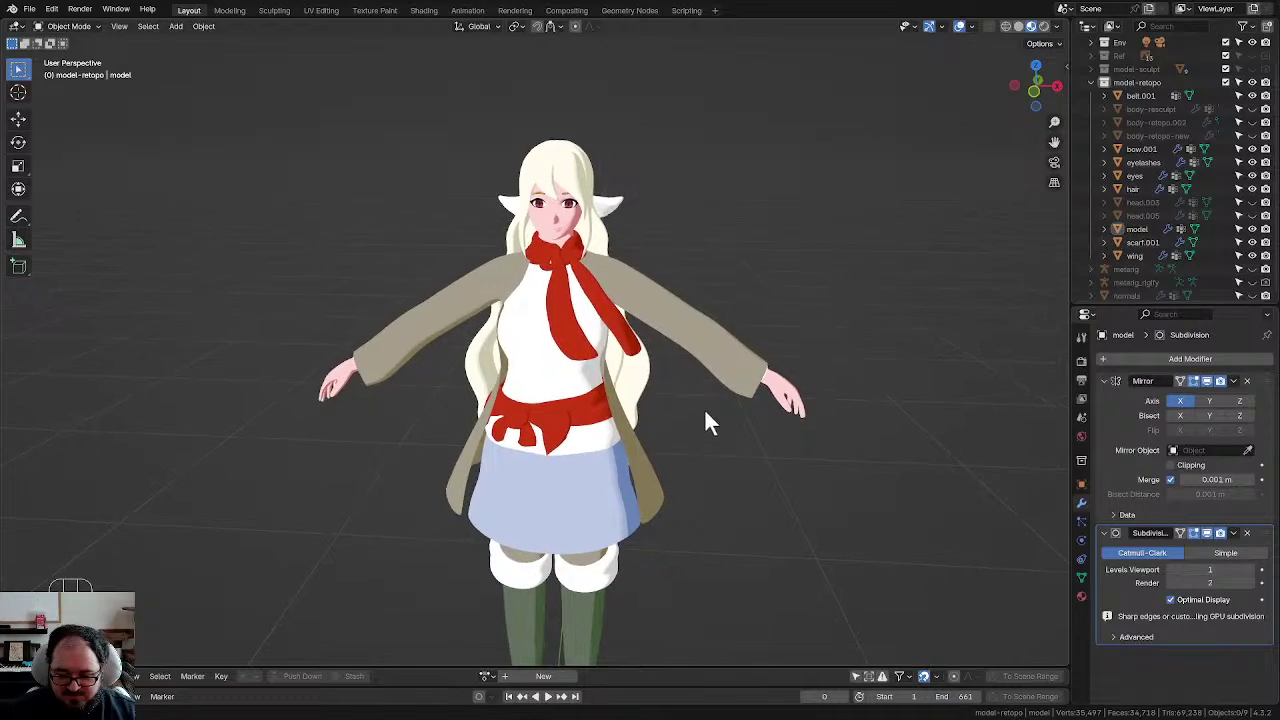
Step: Duplicate the model object in place and rename the copy as model-lowpoly
scroll(704, 406, down, 1)
click(665, 322)
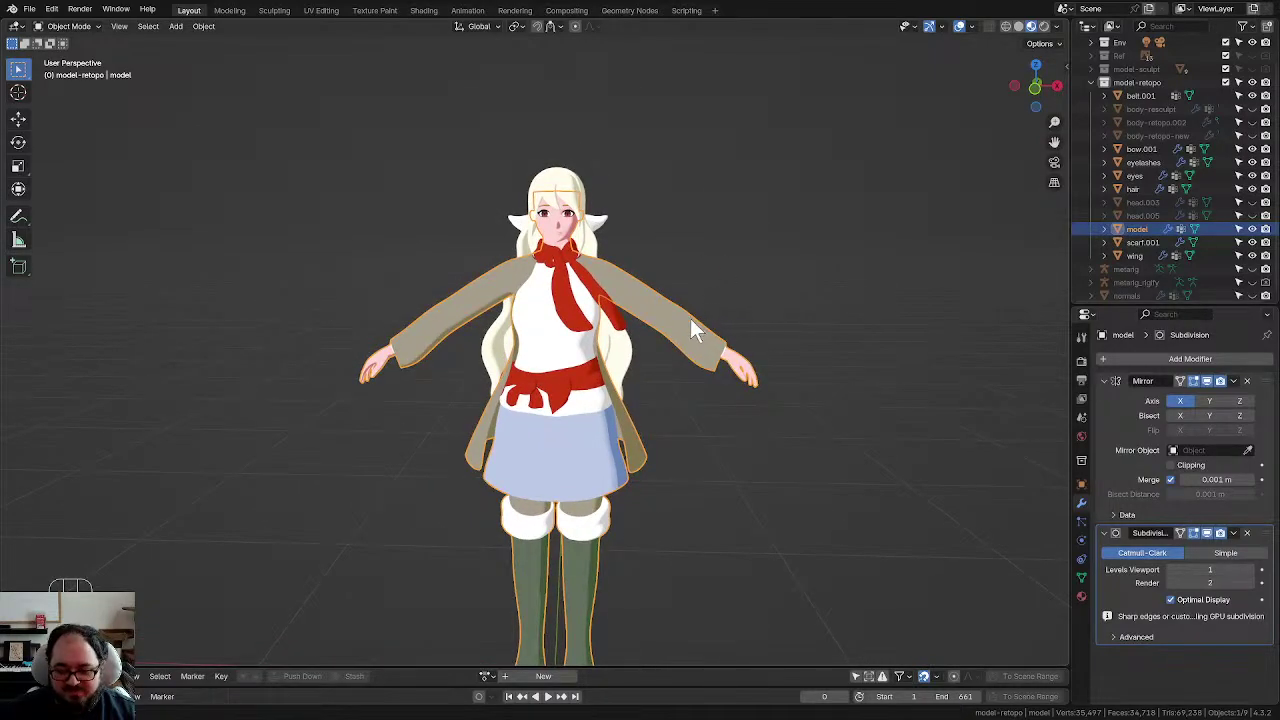
key(shift)
key(shift+d)
right_click(690, 318)
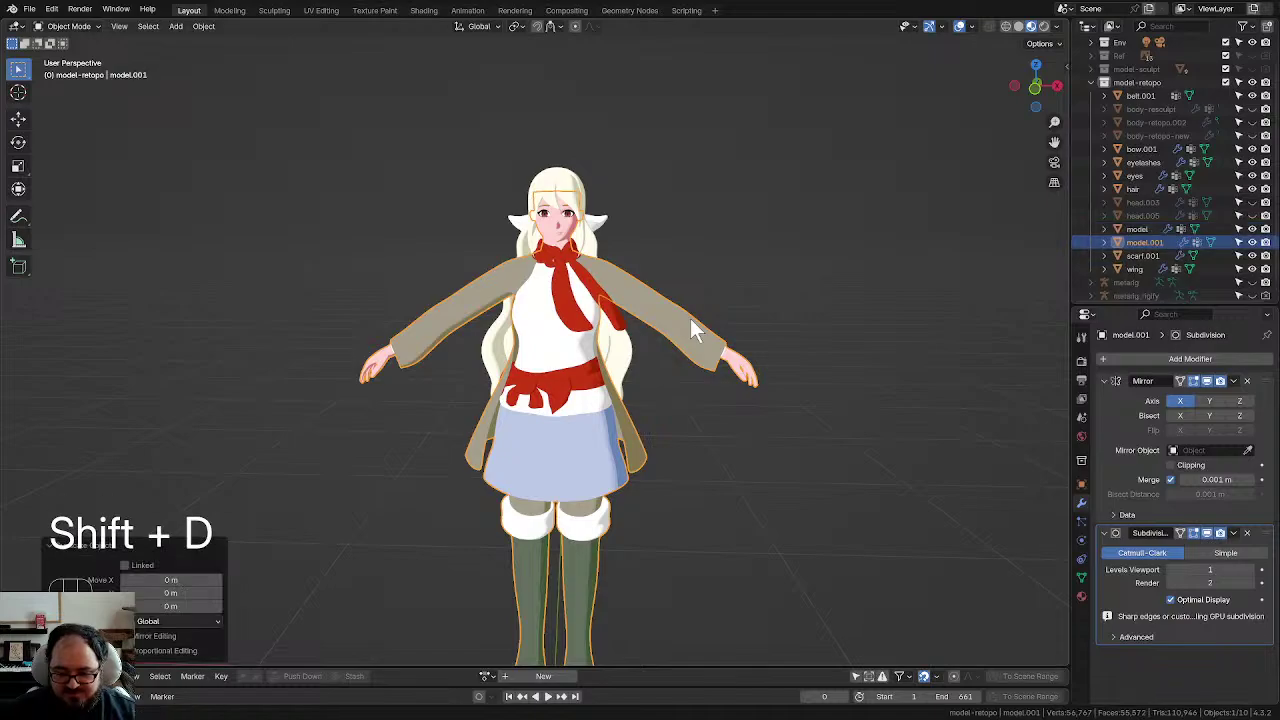
key(F2)
text(model)
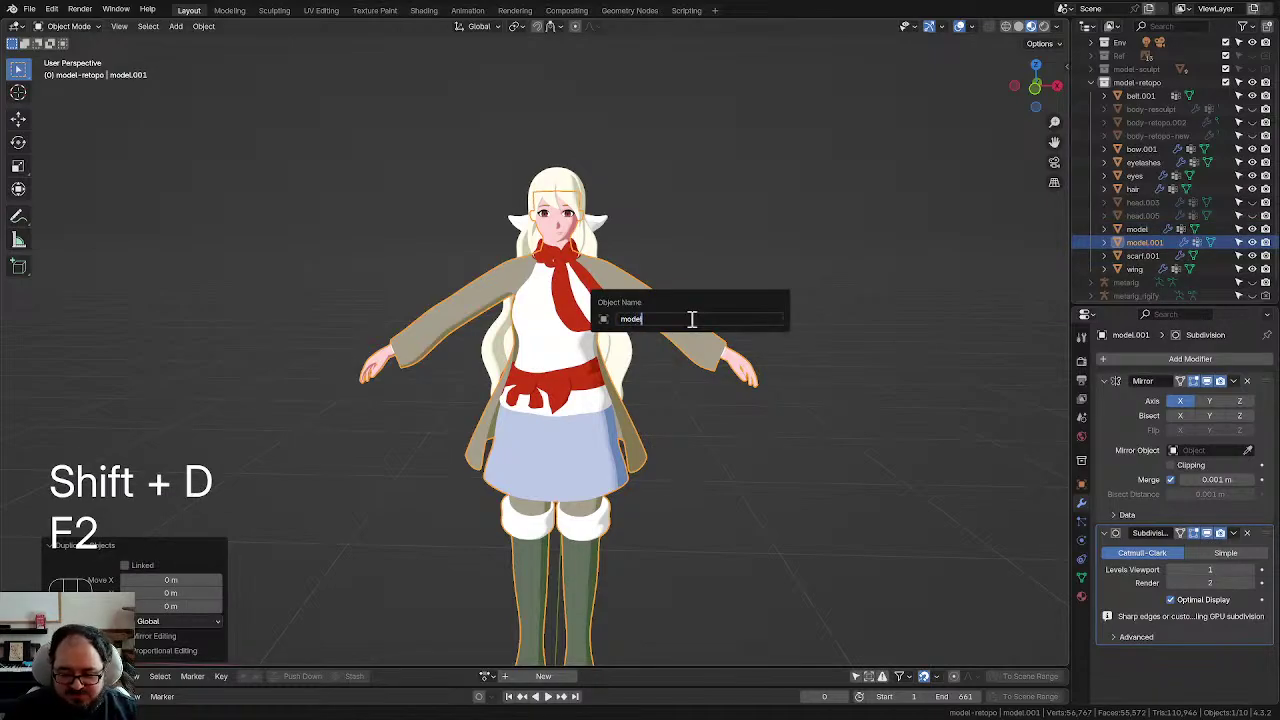
text(-lowpoly)
key(Return)
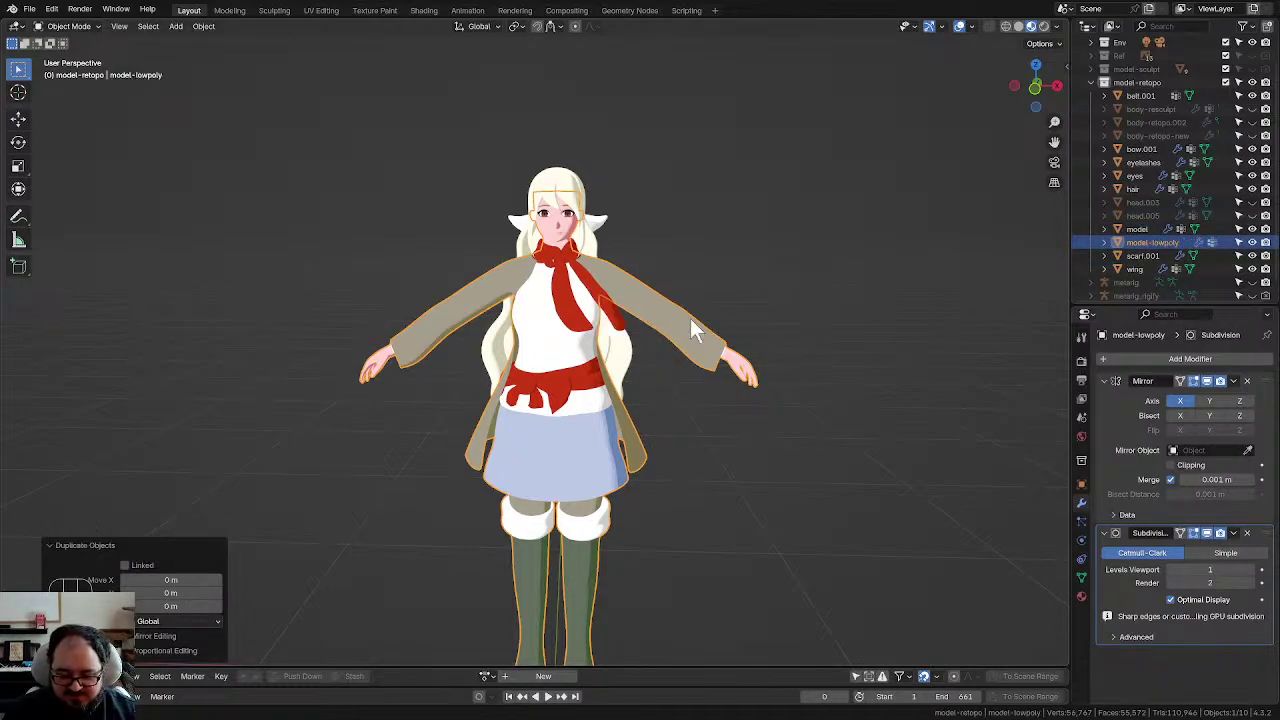
Step: Remove the Subdivision modifier from model-lowpoly and hide the object
click(1246, 533)
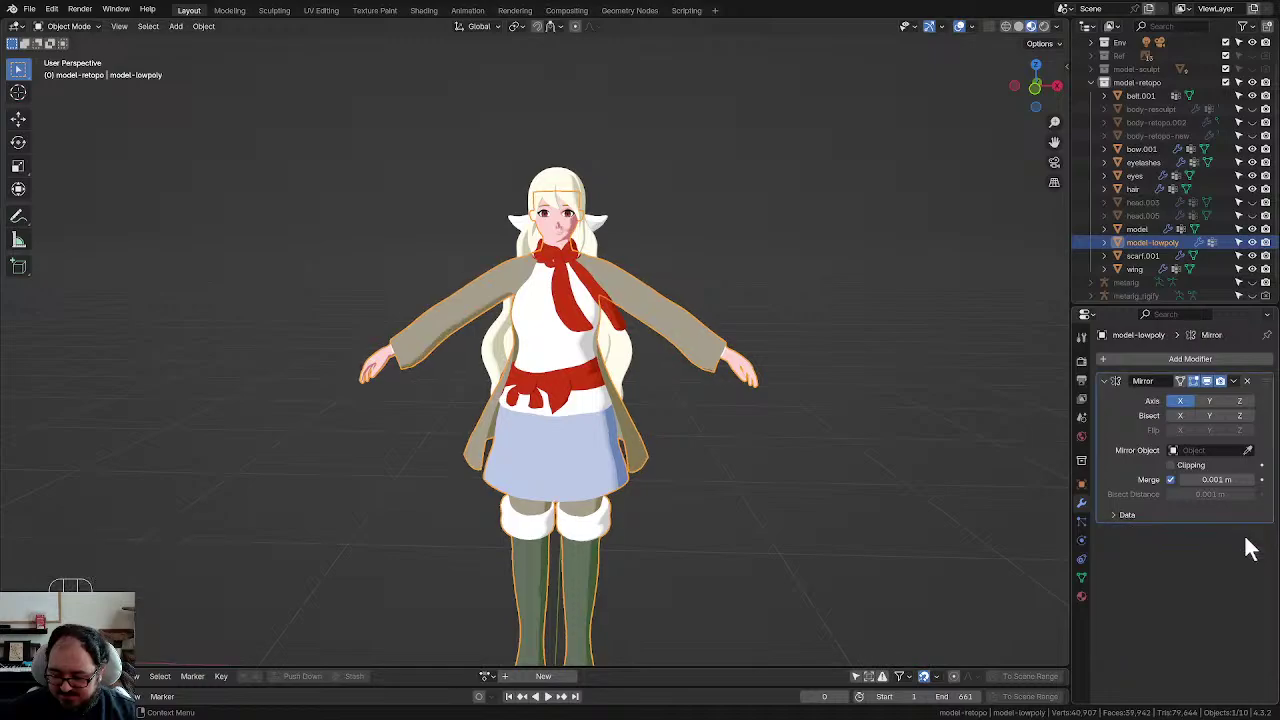
scroll(650, 357, up, 1)
key(h)
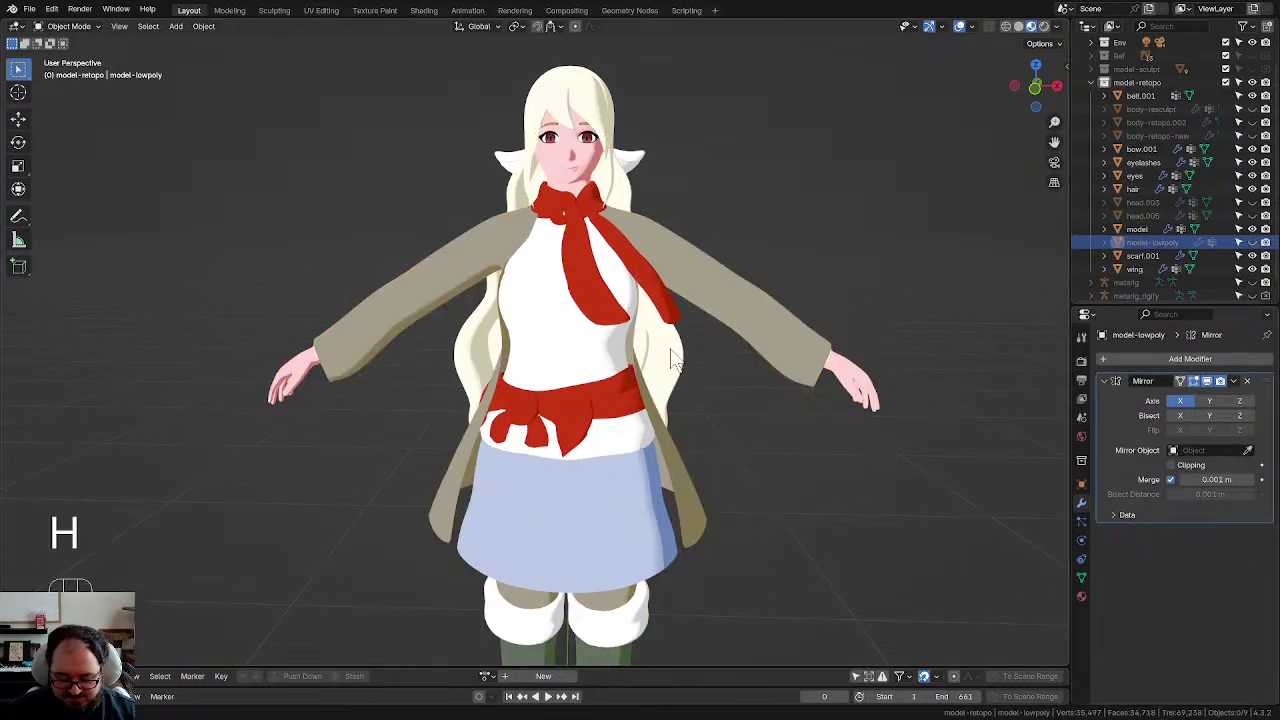
Step: Select the original model to check its modifiers, deselect it, and look over the whole character
click(699, 264)
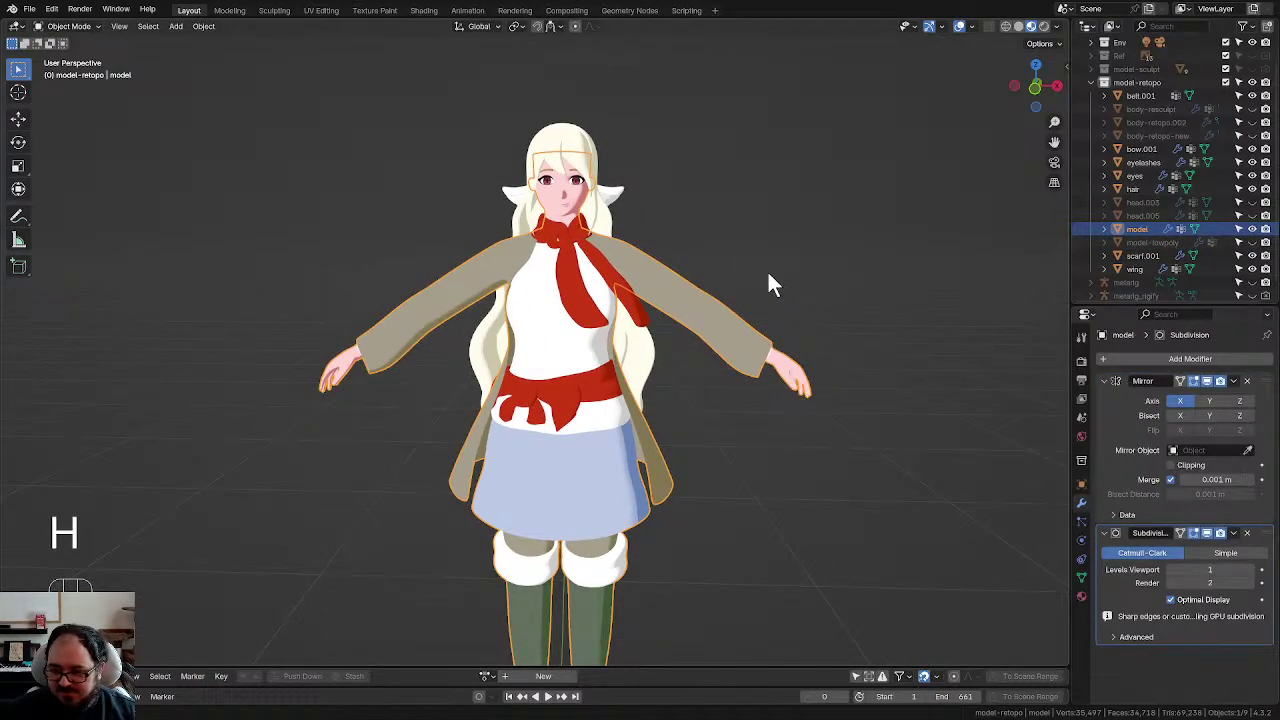
scroll(752, 280, down, 1)
scroll(730, 284, up, 2)
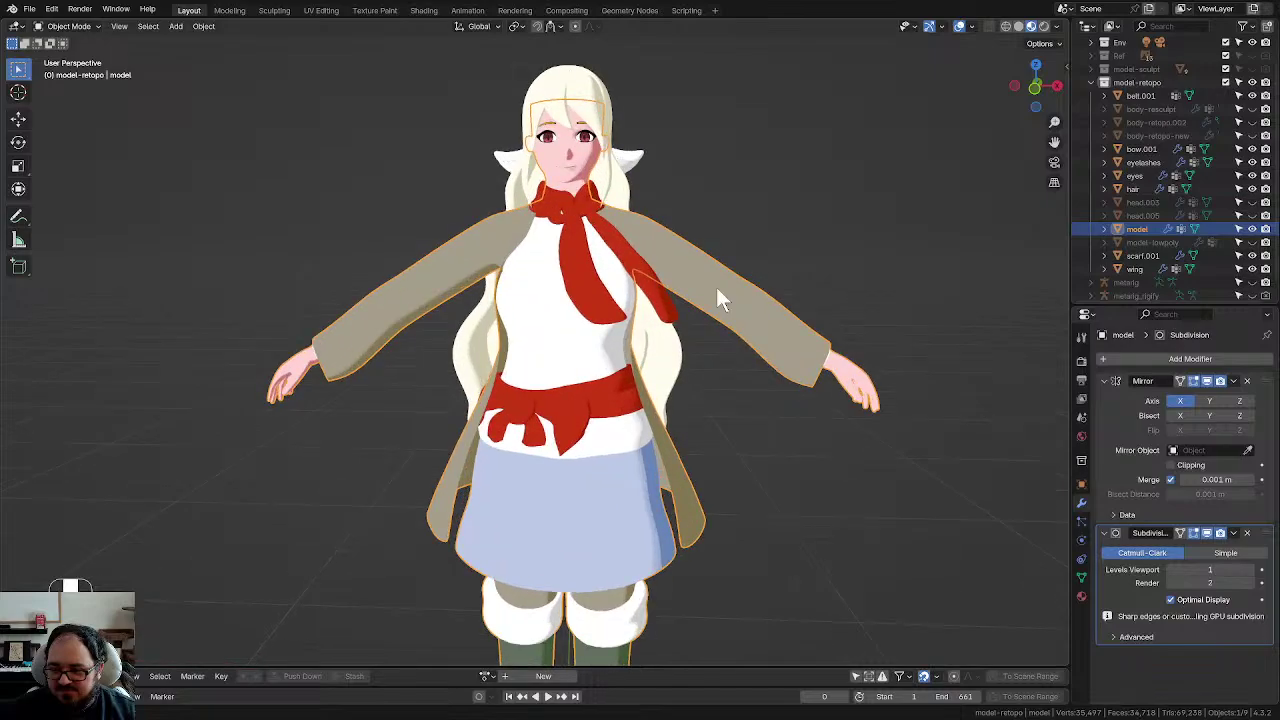
scroll(715, 284, down, 1)
click(760, 322)
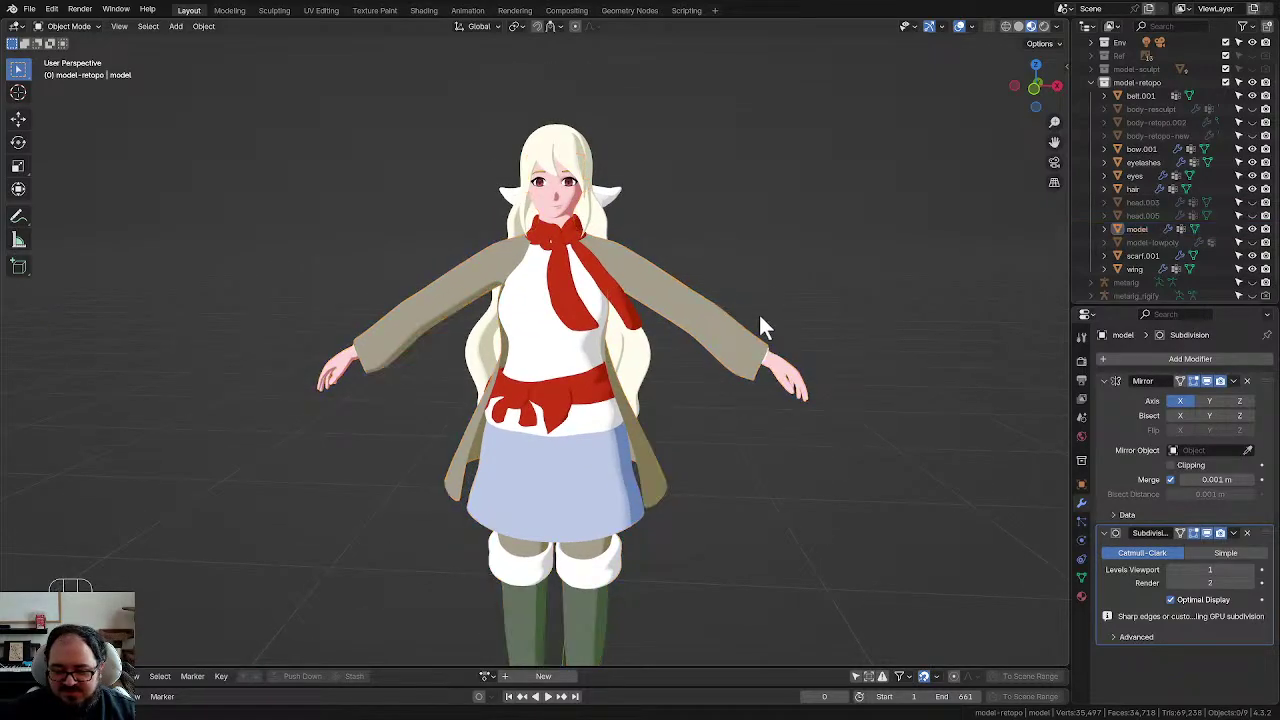
mouse_move(757, 338)
shift+middle_down()
mouse_move(740, 300)
mouse_move(757, 322)
shift+middle_up()
scroll(757, 322, down, 1)
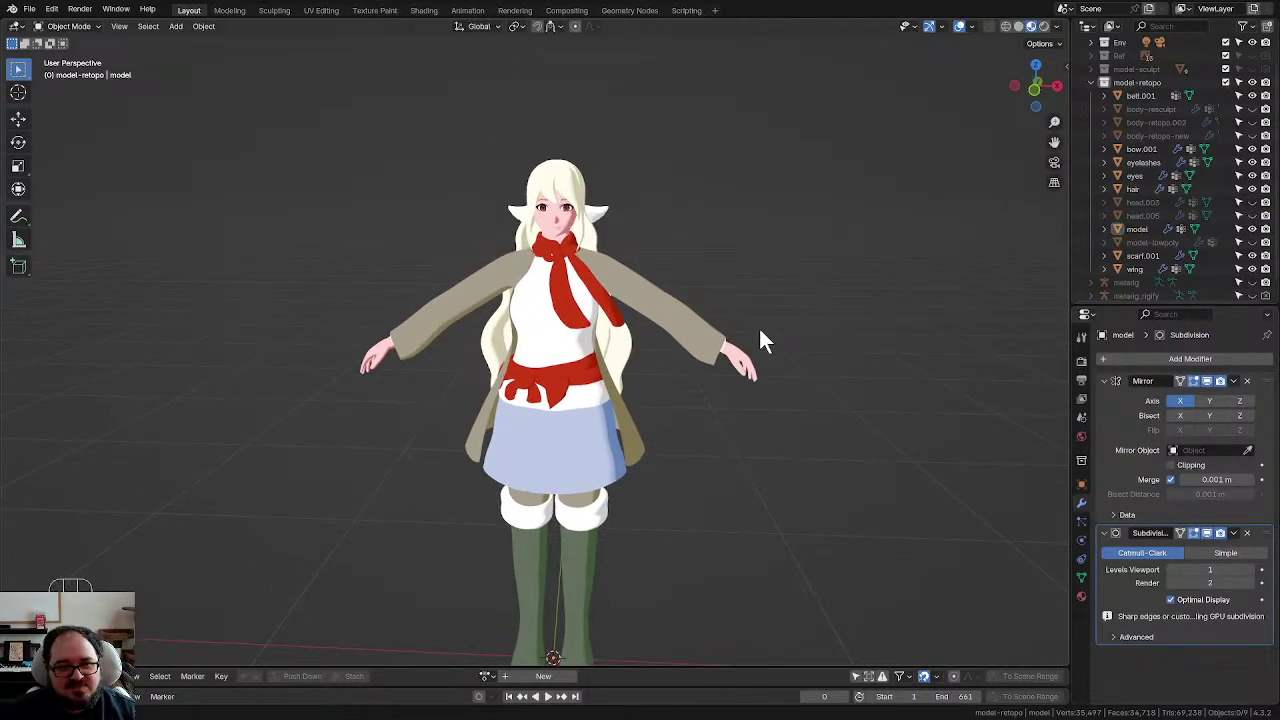
Step: Review the character's upper body and overall figure, and save the file
scroll(760, 332, up, 1)
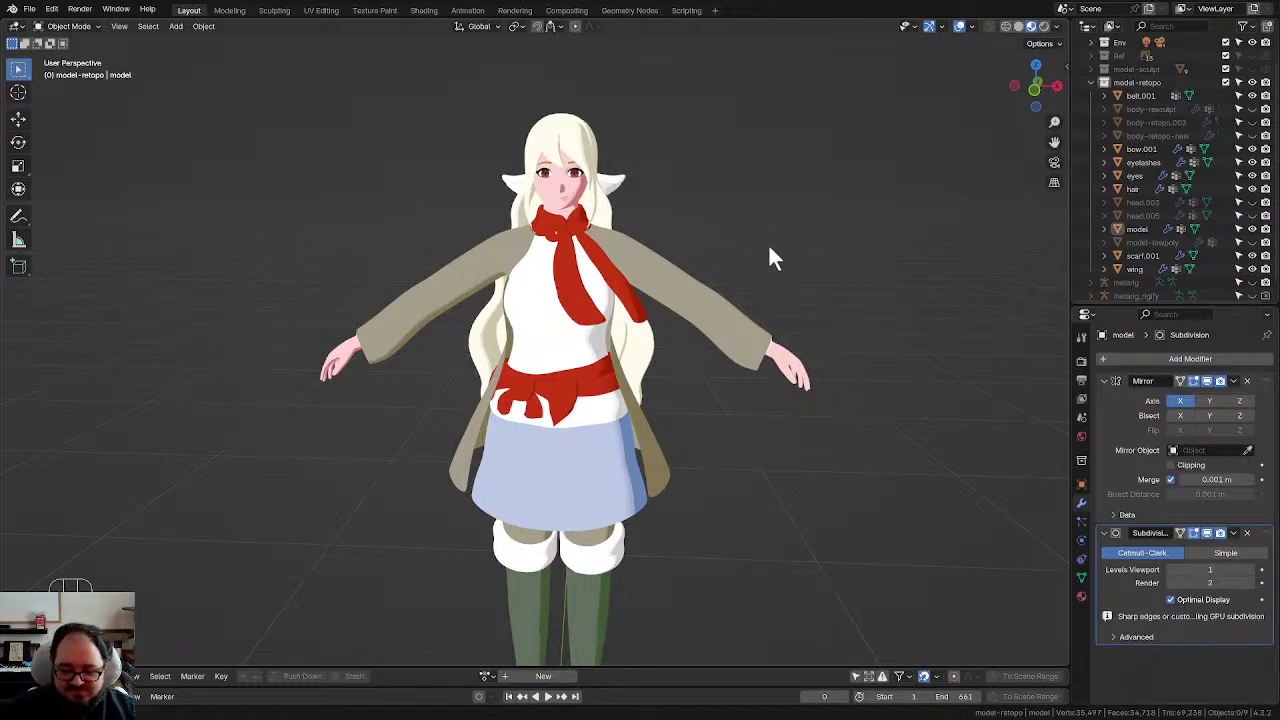
scroll(834, 307, up, 3)
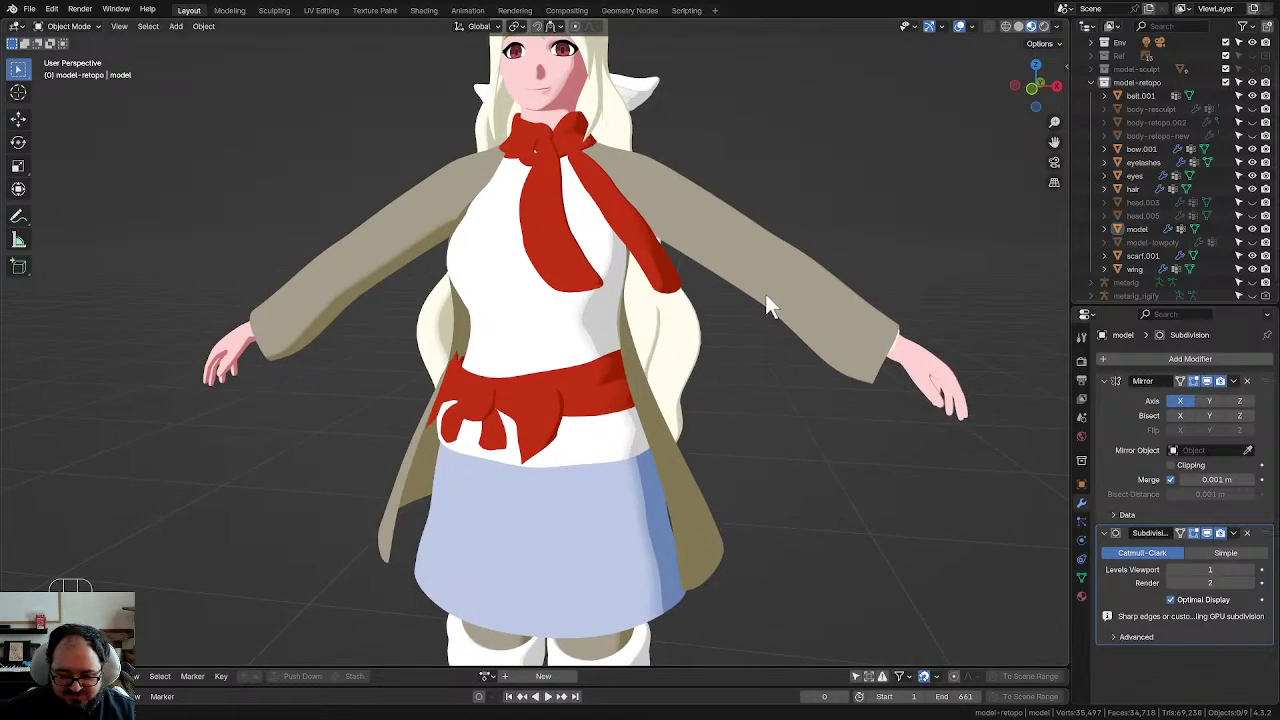
shift+middle_drag(766, 300, 776, 399)
scroll(767, 386, down, 1)
scroll(756, 390, up, 1)
scroll(756, 401, down, 1)
scroll(780, 386, down, 2)
scroll(778, 395, up, 1)
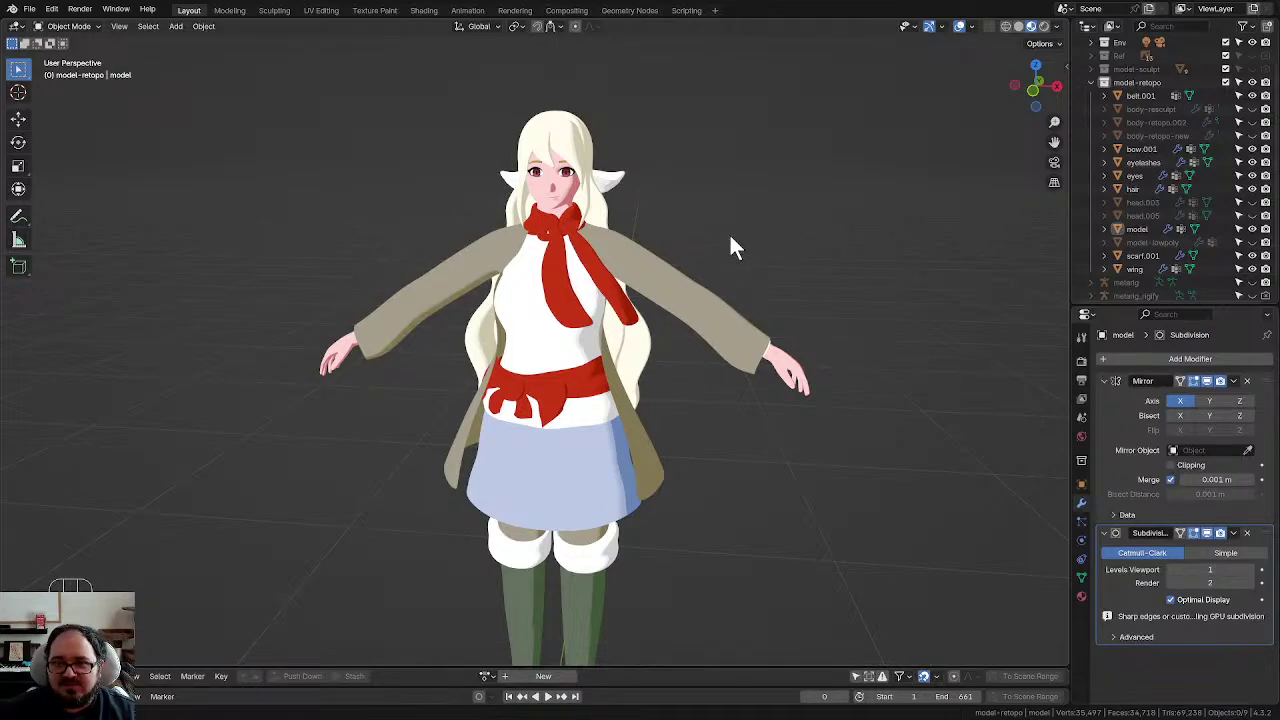
mouse_move(730, 237)
middle_down()
mouse_move(731, 222)
mouse_move(750, 251)
middle_up()
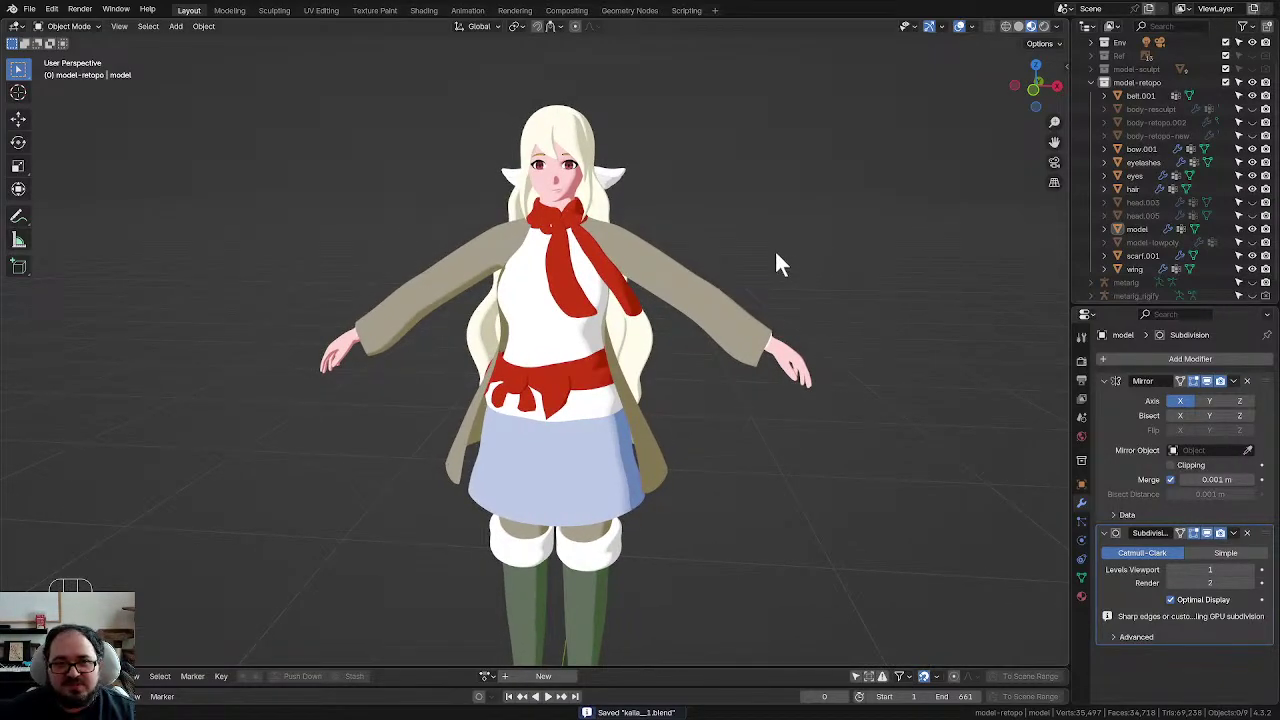
Step: Apply the Subdivision modifier on the model object, then deselect the object
shift+middle_drag(755, 380, 734, 323)
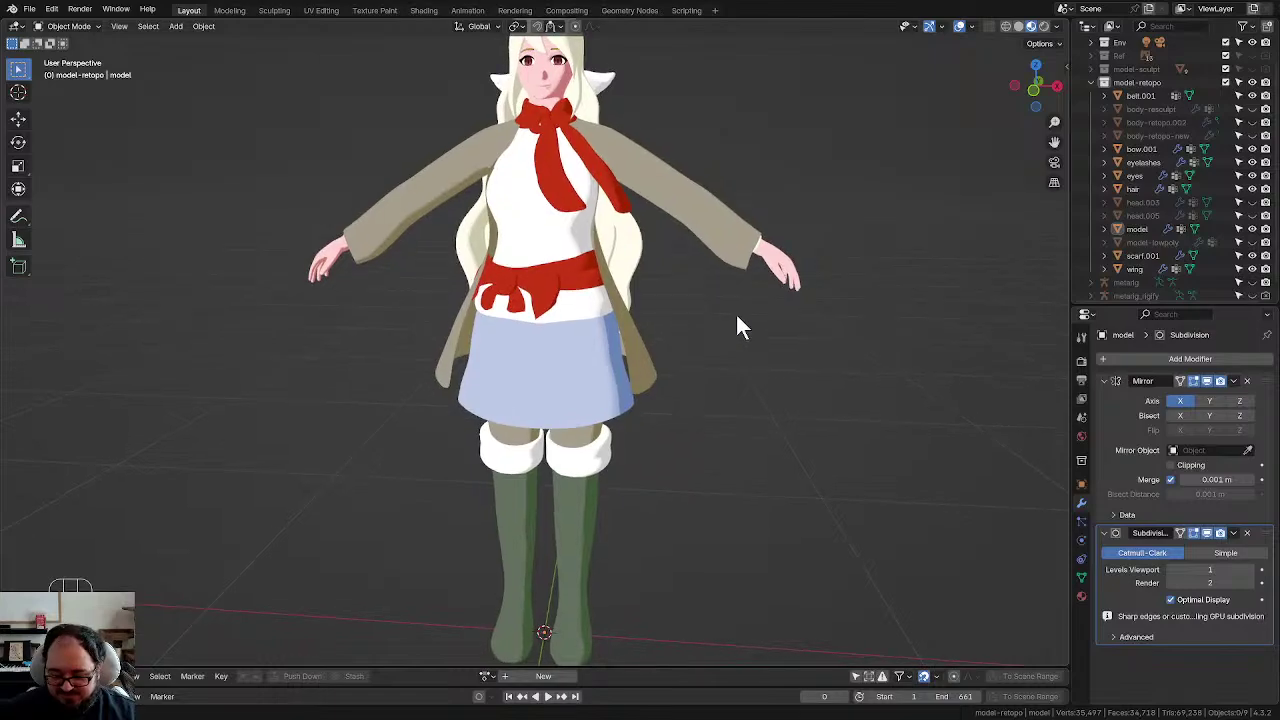
click(600, 325)
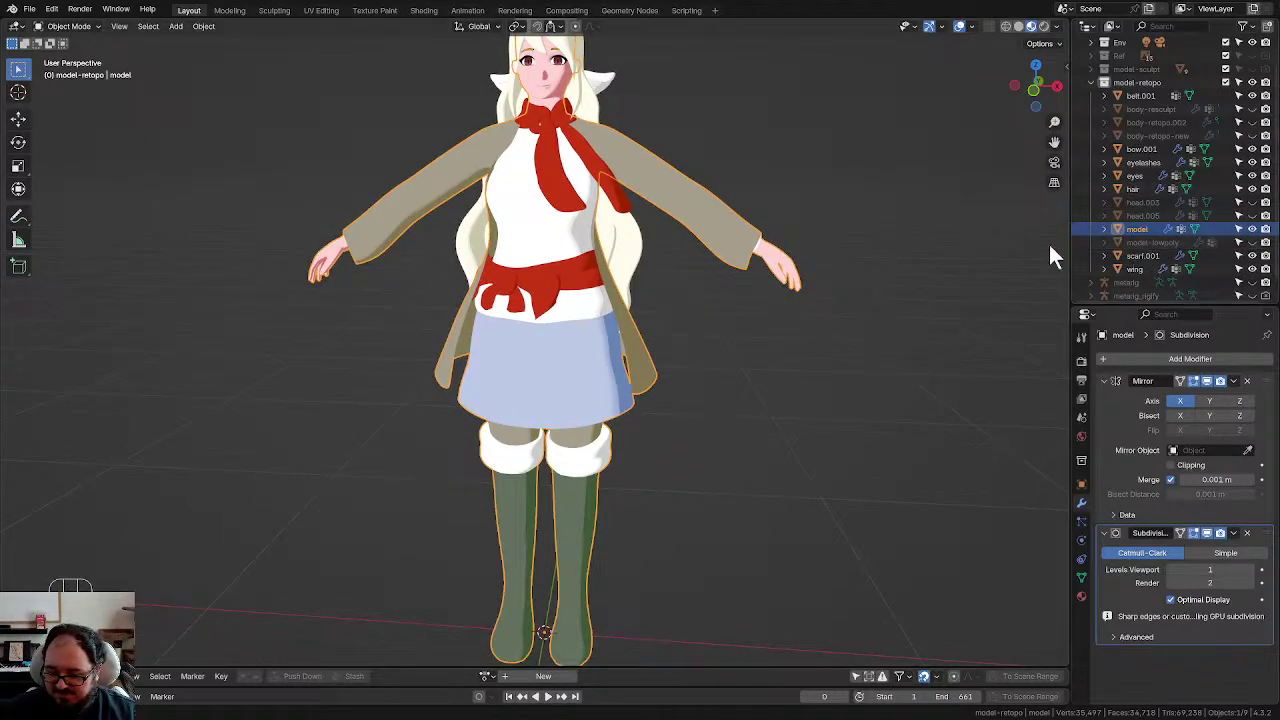
click(767, 309)
click(662, 212)
shift+middle_drag(702, 230, 692, 279)
scroll(703, 284, up, 1)
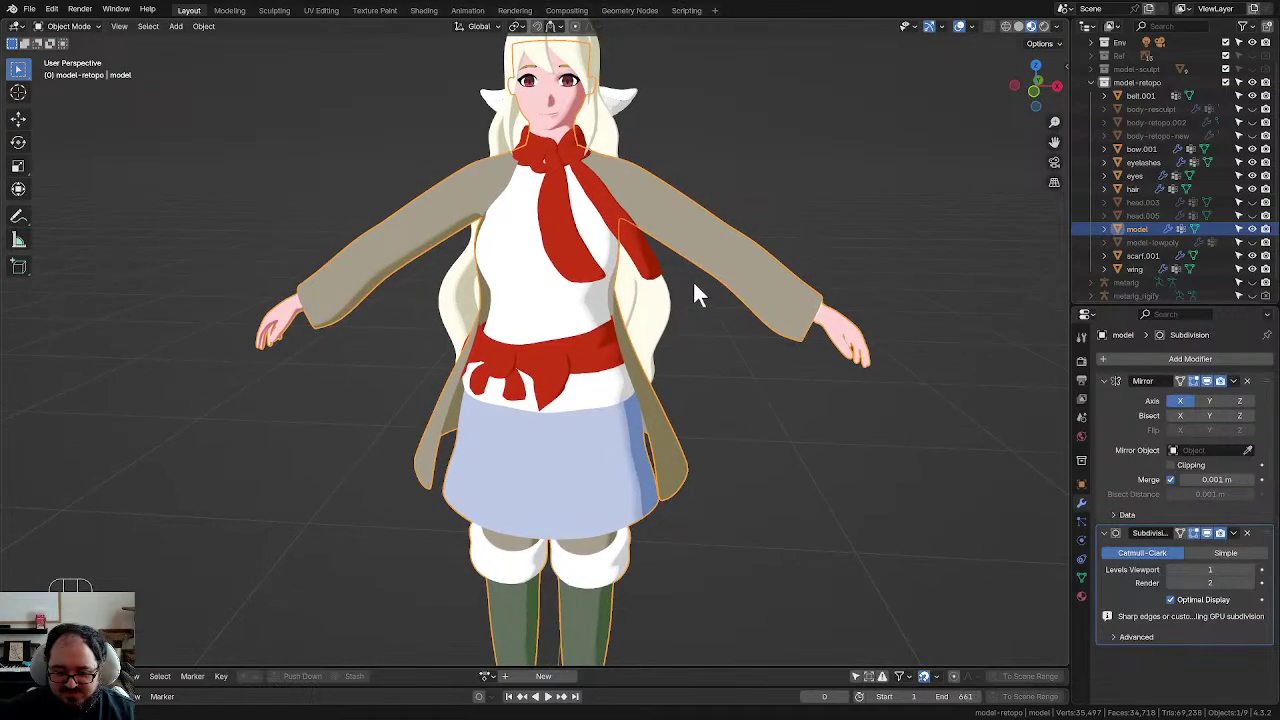
click(1234, 533)
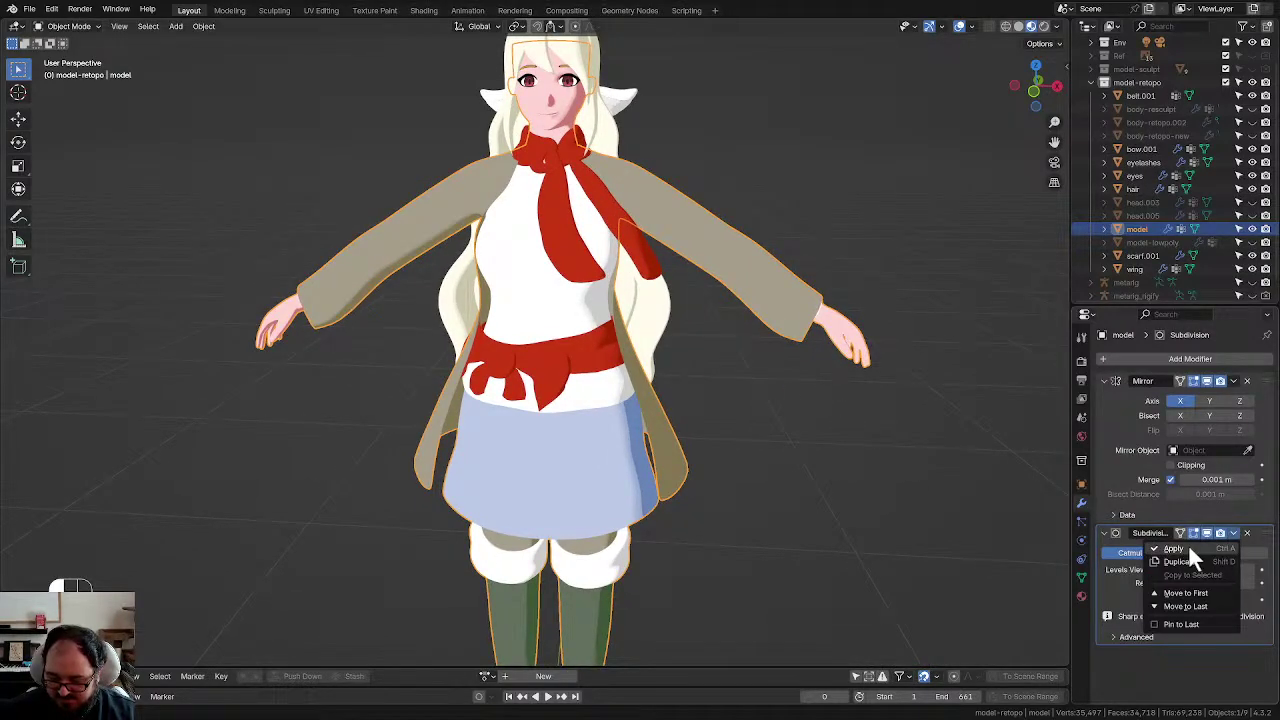
click(1188, 549)
click(760, 408)
scroll(757, 425, down, 2)
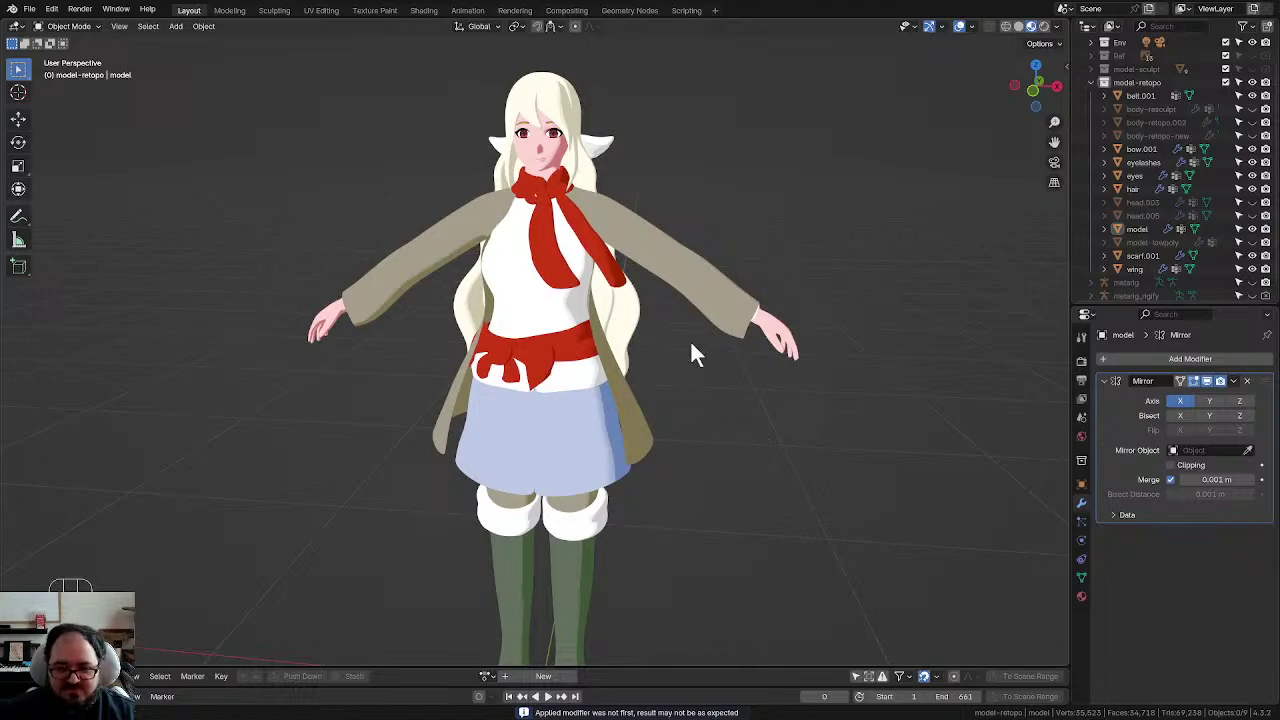
Step: Enter Edit Mode on the model object and enable clipping on its Mirror modifier
middle_drag(680, 337, 694, 402)
click(677, 271)
key(Tab)
scroll(722, 294, up, 1)
scroll(799, 200, up, 3)
shift+middle_drag(799, 197, 734, 306)
scroll(723, 289, up, 2)
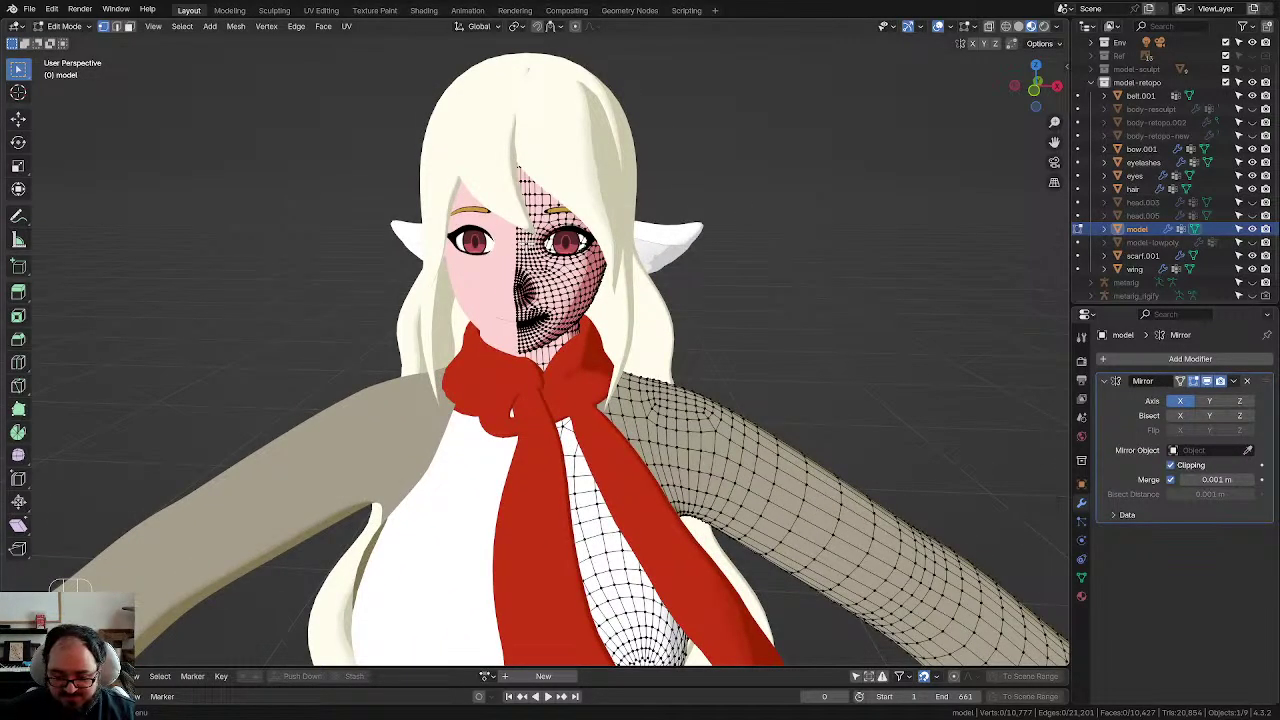
Step: Move the face's centre edge line along X onto the mirror plane
scroll(609, 285, up, 2)
key(g)
key(x)
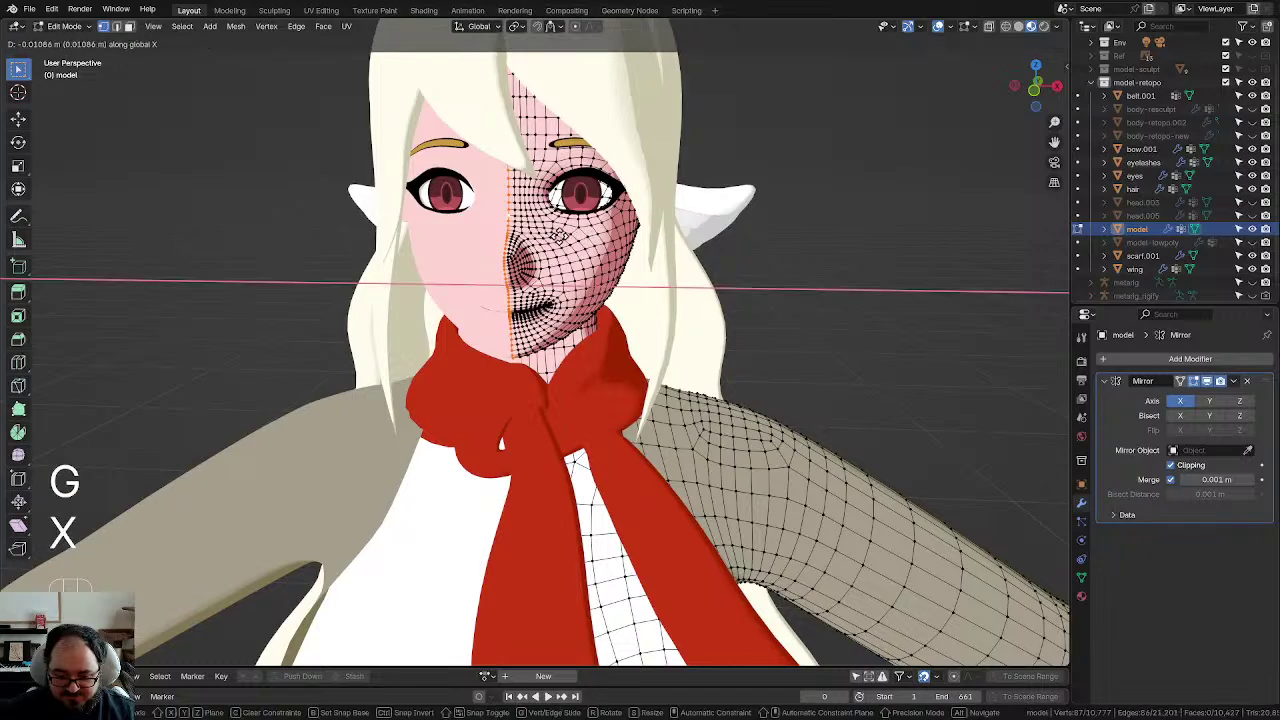
click(356, 236)
scroll(357, 237, down, 4)
middle_drag(372, 246, 376, 216)
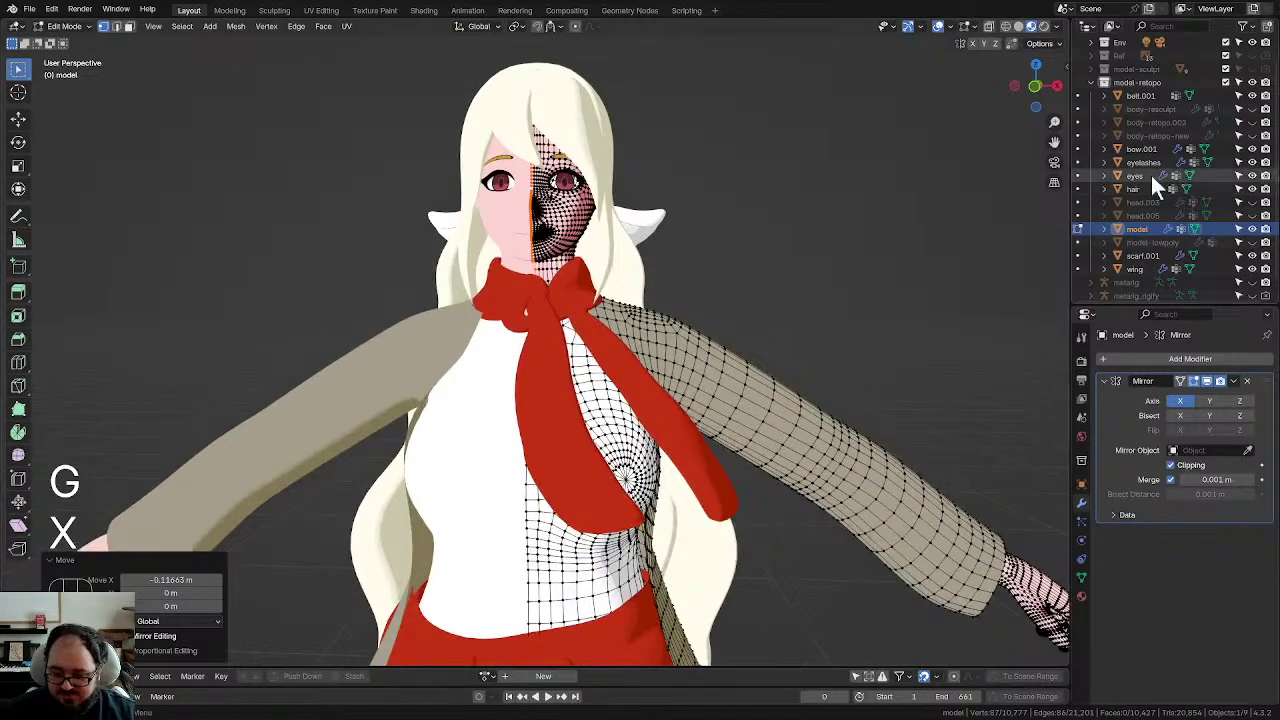
Step: Hide the hair object and move the top centre vertex of the forehead onto the mirror plane, closing the notch
click(1252, 189)
middle_drag(620, 191, 612, 372)
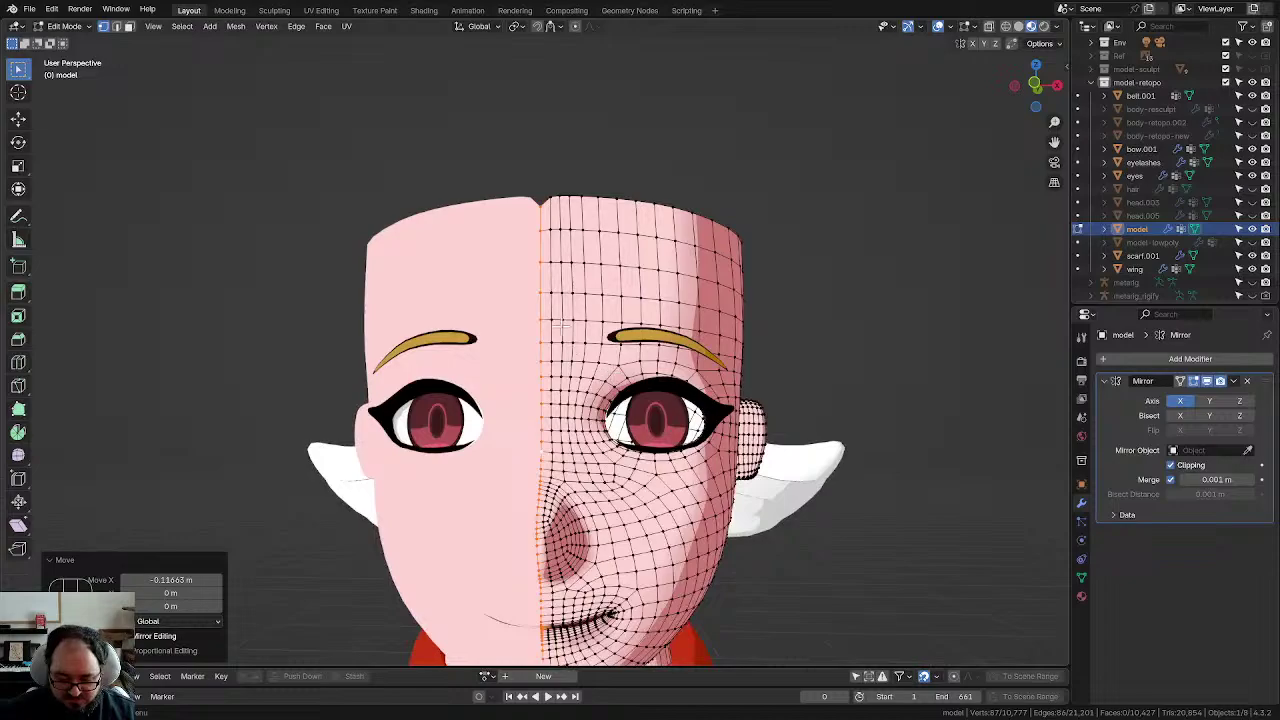
key(g)
click(554, 219)
key(ctrl+z)
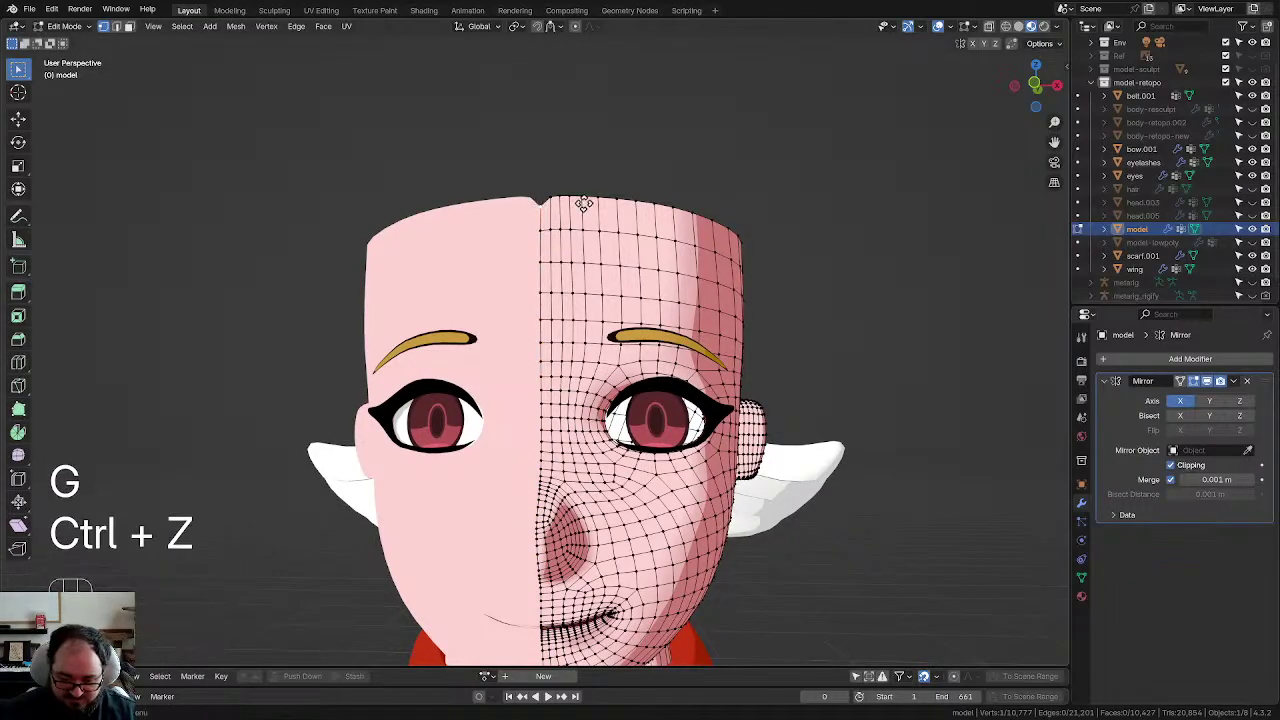
key(g)
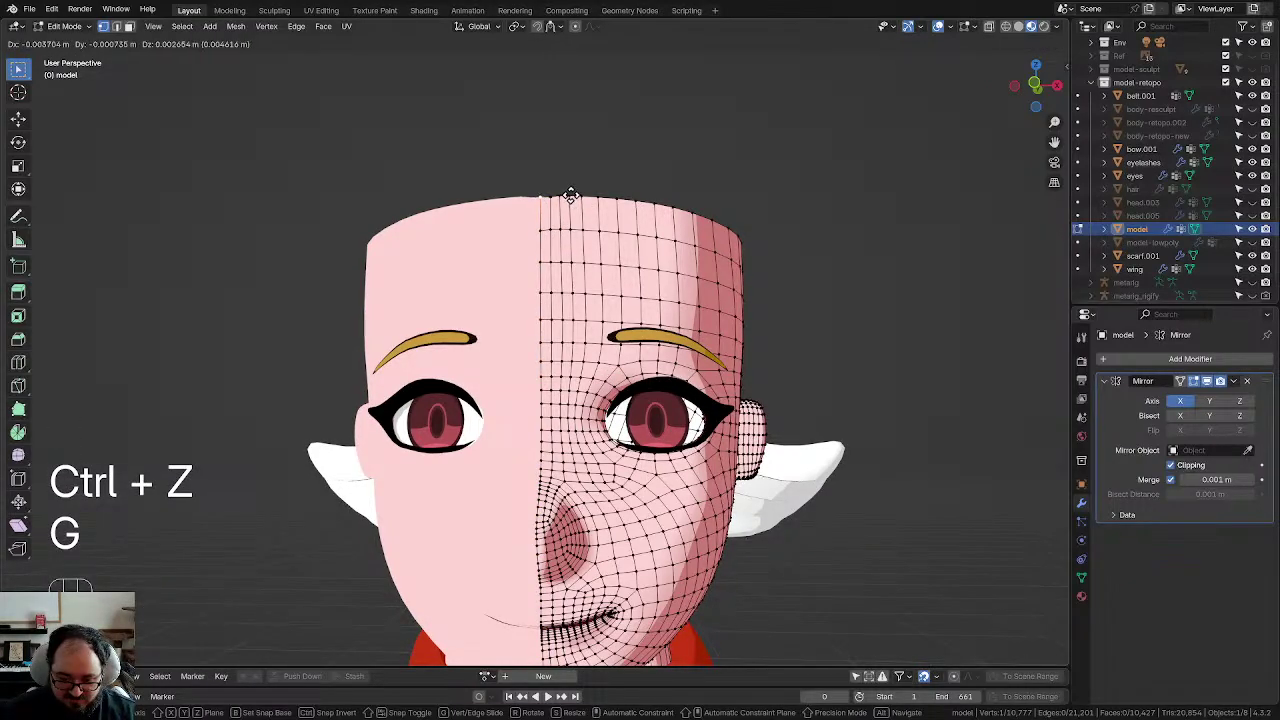
click(571, 196)
Step: Move the front centre edge line of the shirt's lower part along X onto the mirror plane
scroll(590, 230, down, 6)
click(694, 514)
shift+middle_drag(694, 514, 720, 340)
scroll(750, 330, up, 4)
shift+middle_drag(798, 306, 747, 178)
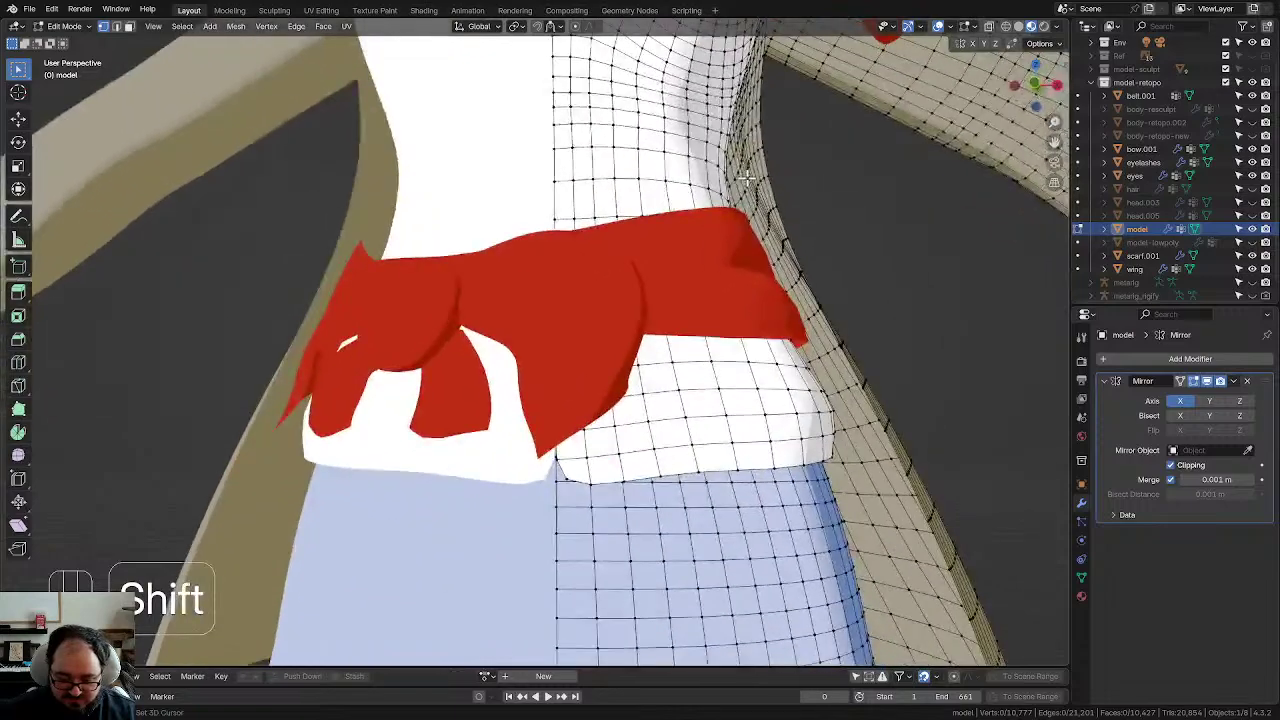
scroll(540, 370, up, 2)
scroll(578, 522, up, 3)
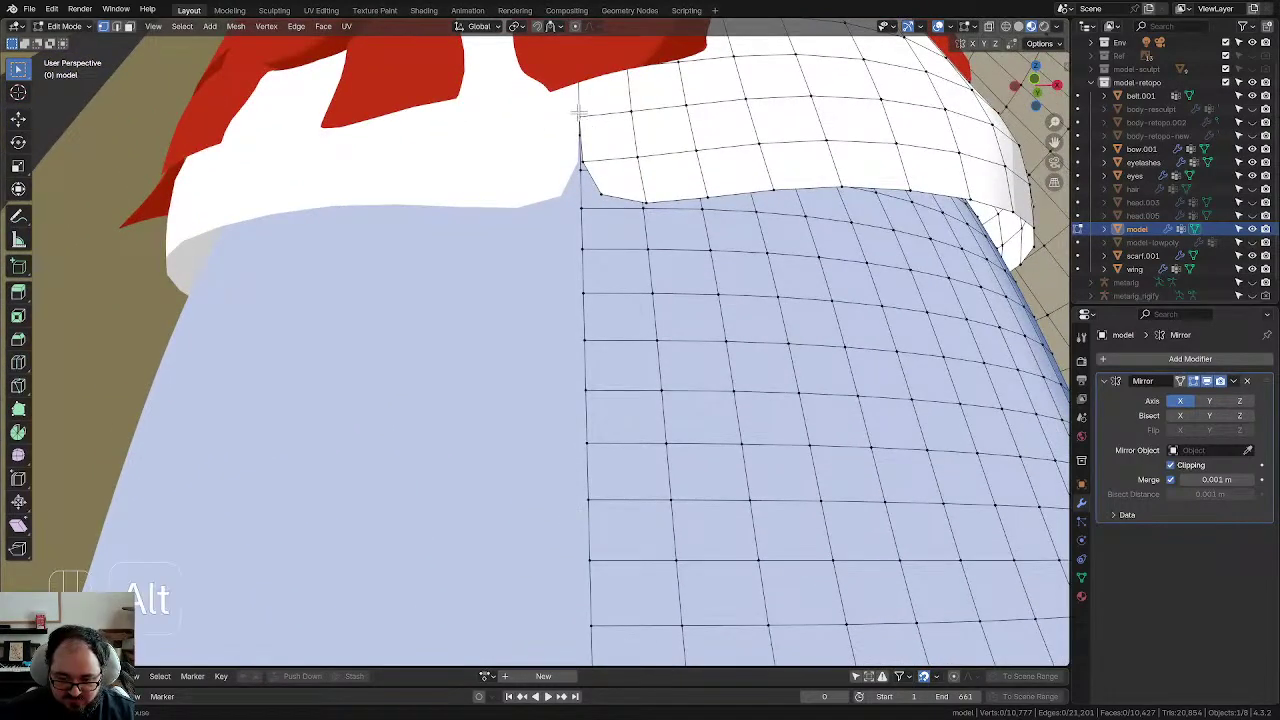
key(g)
key(x)
click(612, 179)
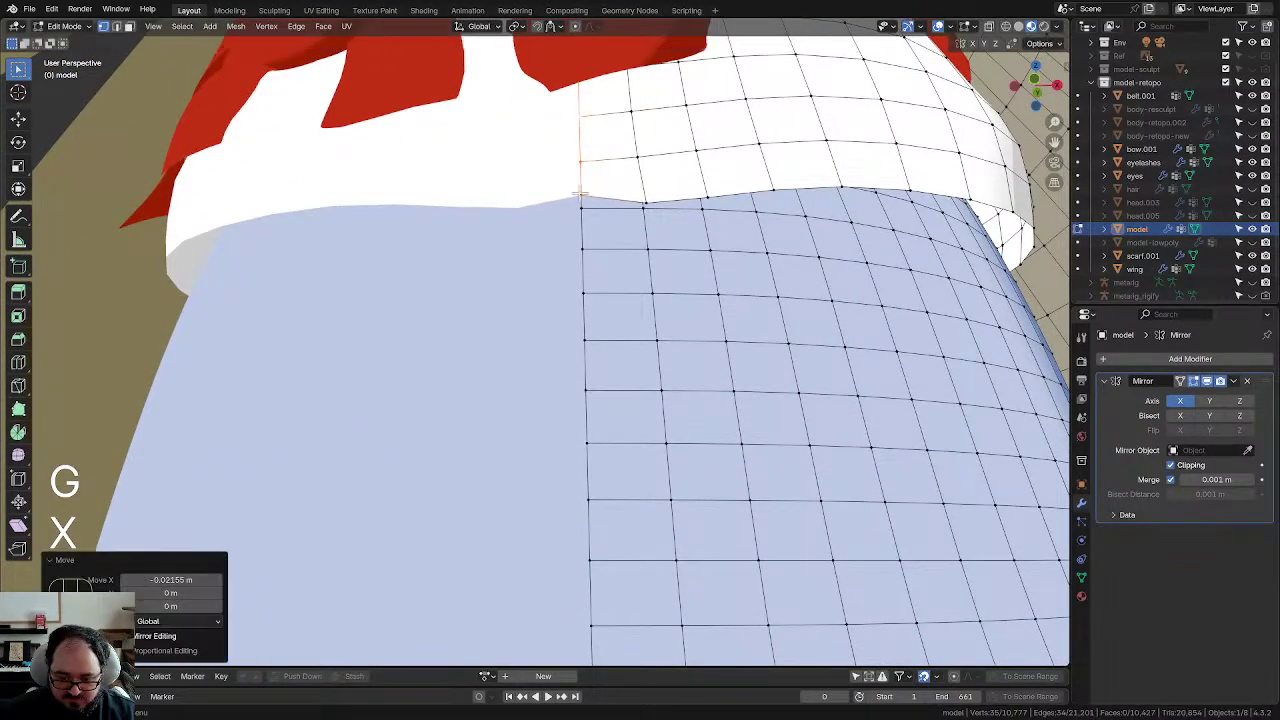
Step: Lower the shirt's front centre hem vertex to level the hem, and undo the trial smoothing of its neighbour
key(g)
click(579, 208)
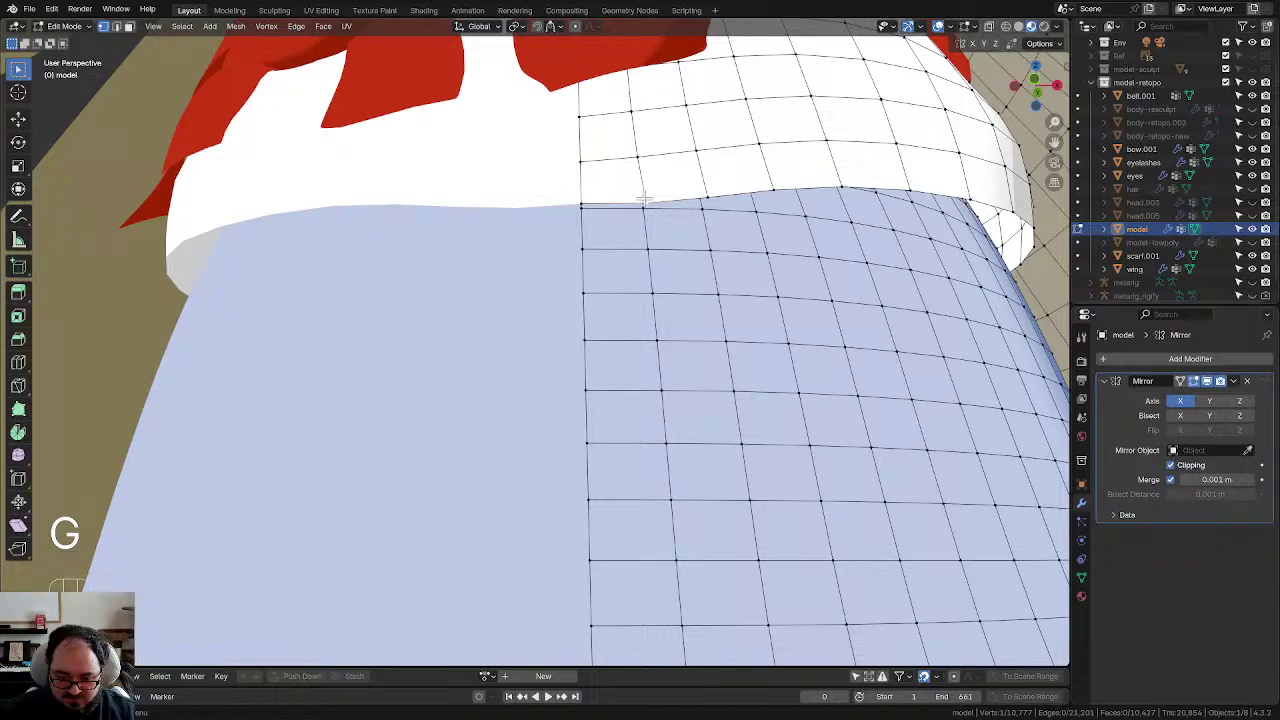
key(d)
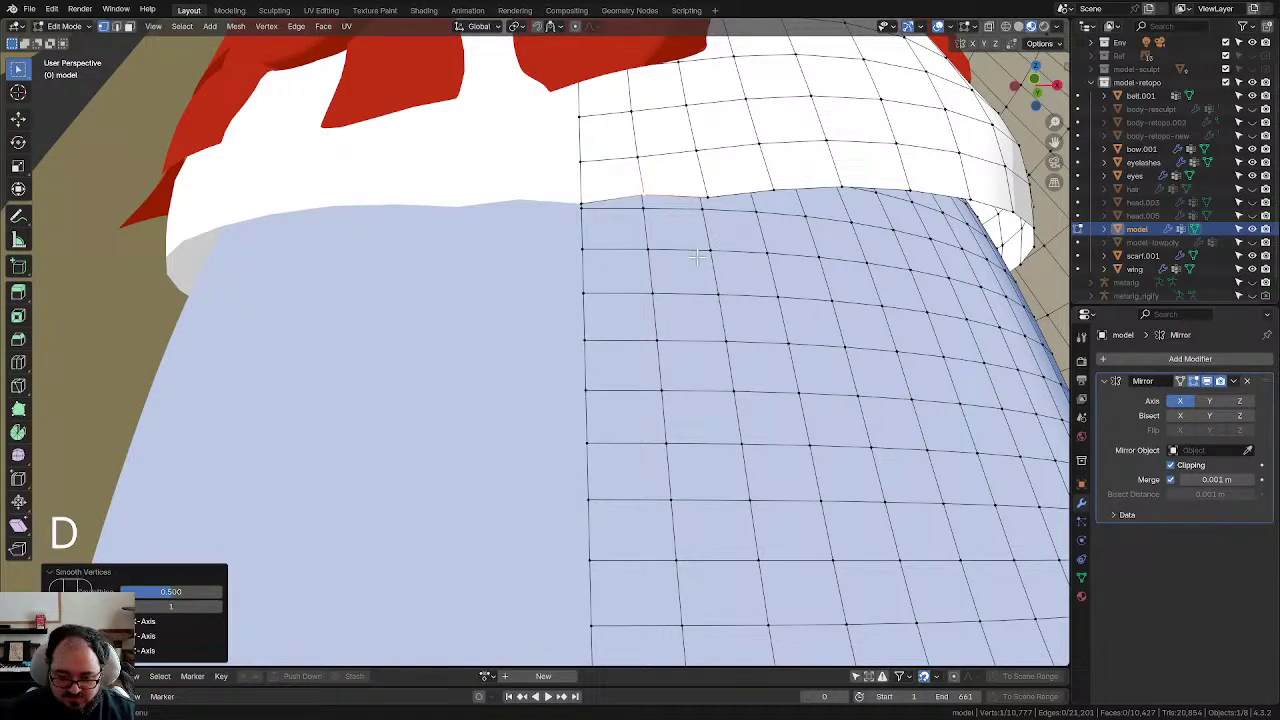
key(ctrl+z)
Step: Move the skirt's front centre hem vertices along X onto the mirror plane and lower the corner vertex to straighten the hem
scroll(715, 280, down, 5)
middle_drag(672, 455, 670, 400)
shift+middle_drag(670, 400, 675, 326)
scroll(597, 364, up, 5)
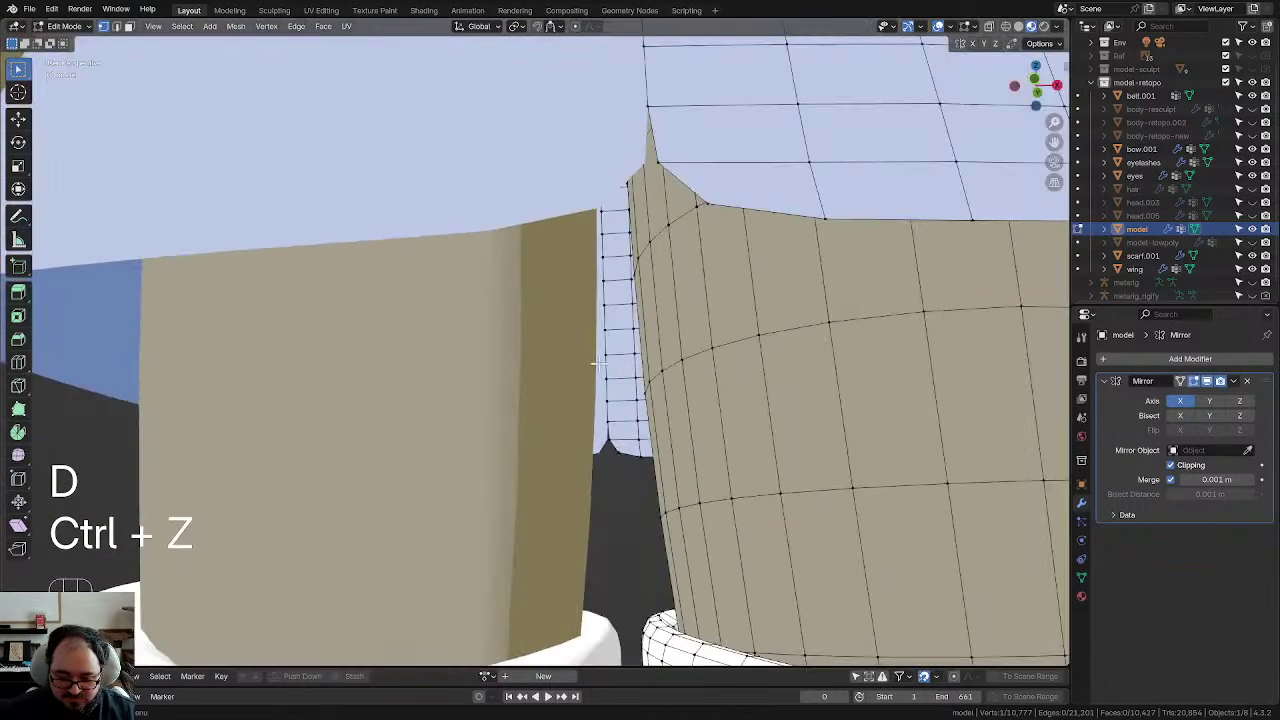
key(g)
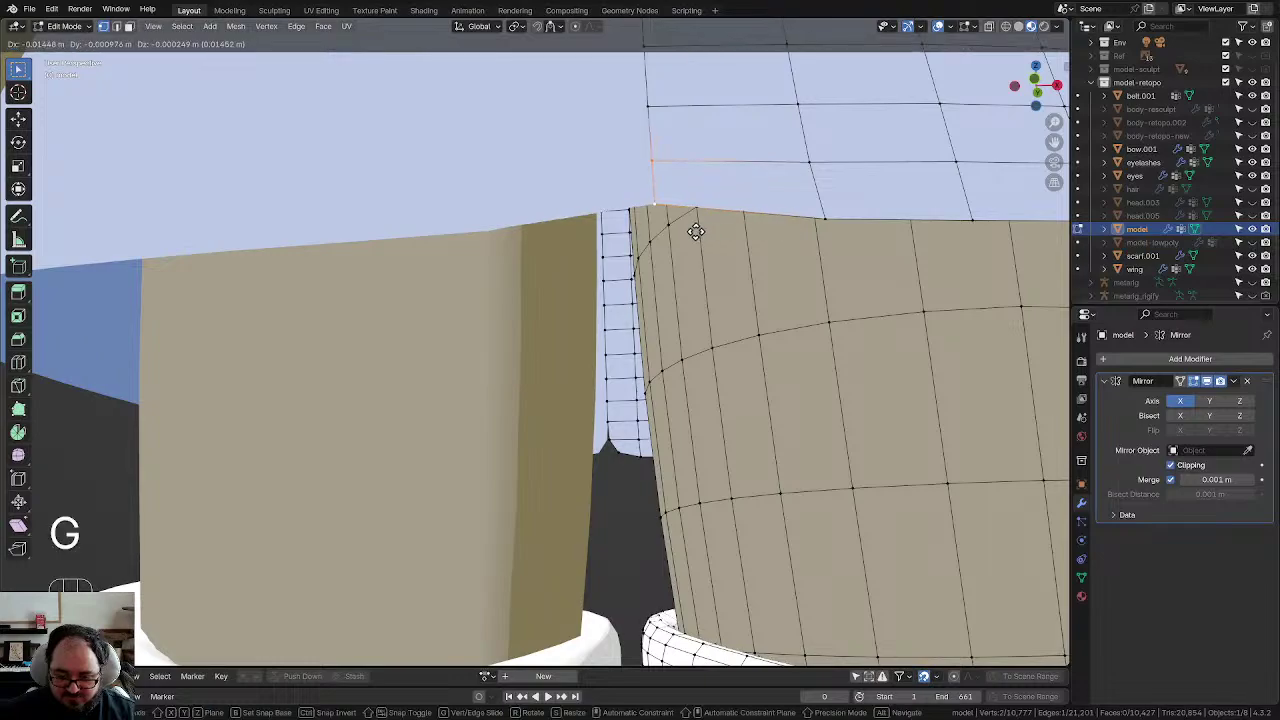
key(x)
click(649, 240)
key(g)
click(662, 209)
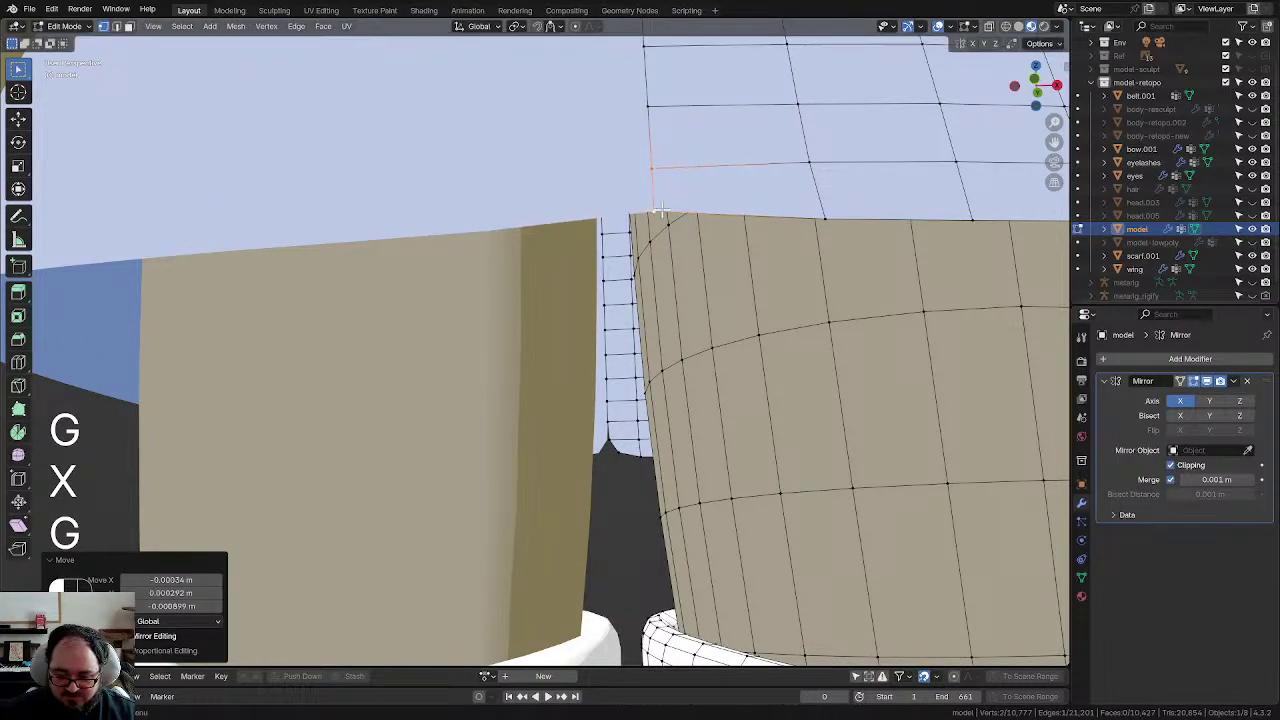
key(ctrl+z)
key(g)
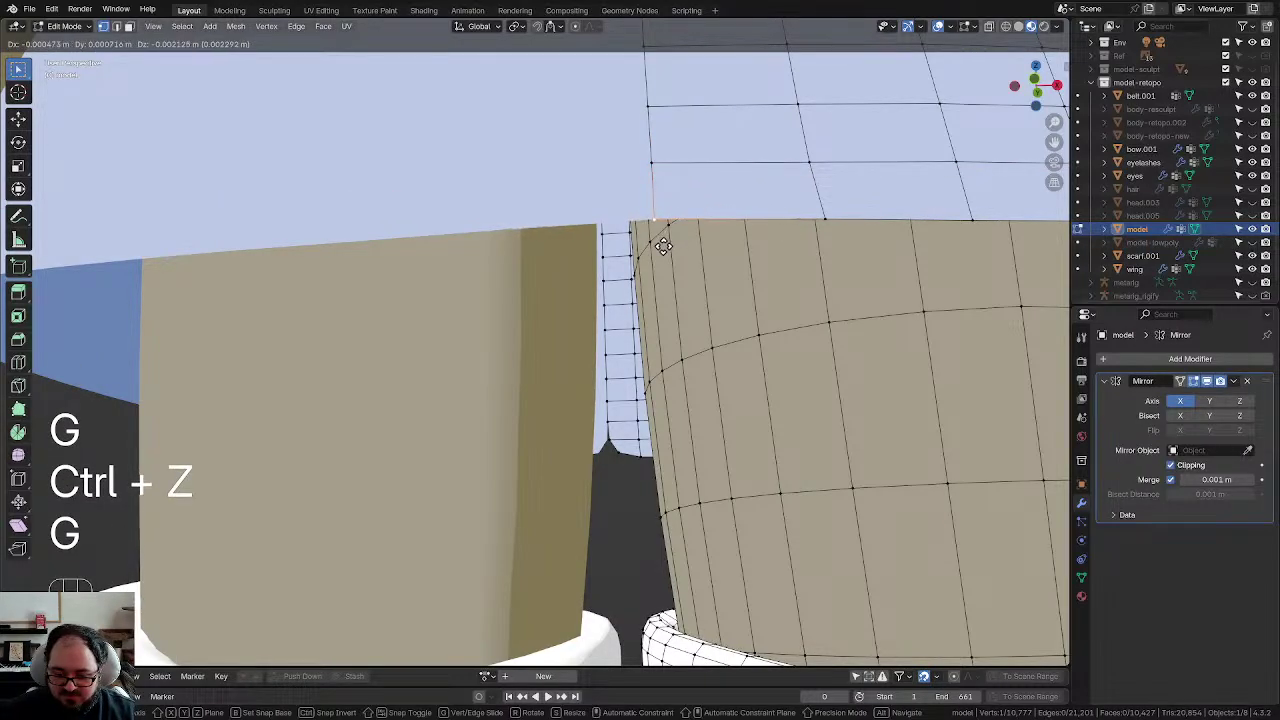
click(663, 246)
Step: Move the corner vertex of the skirt's rear hem to the centre so the hem edge runs straight
scroll(665, 252, down, 10)
middle_drag(685, 331, 439, 338)
scroll(439, 338, down, 4)
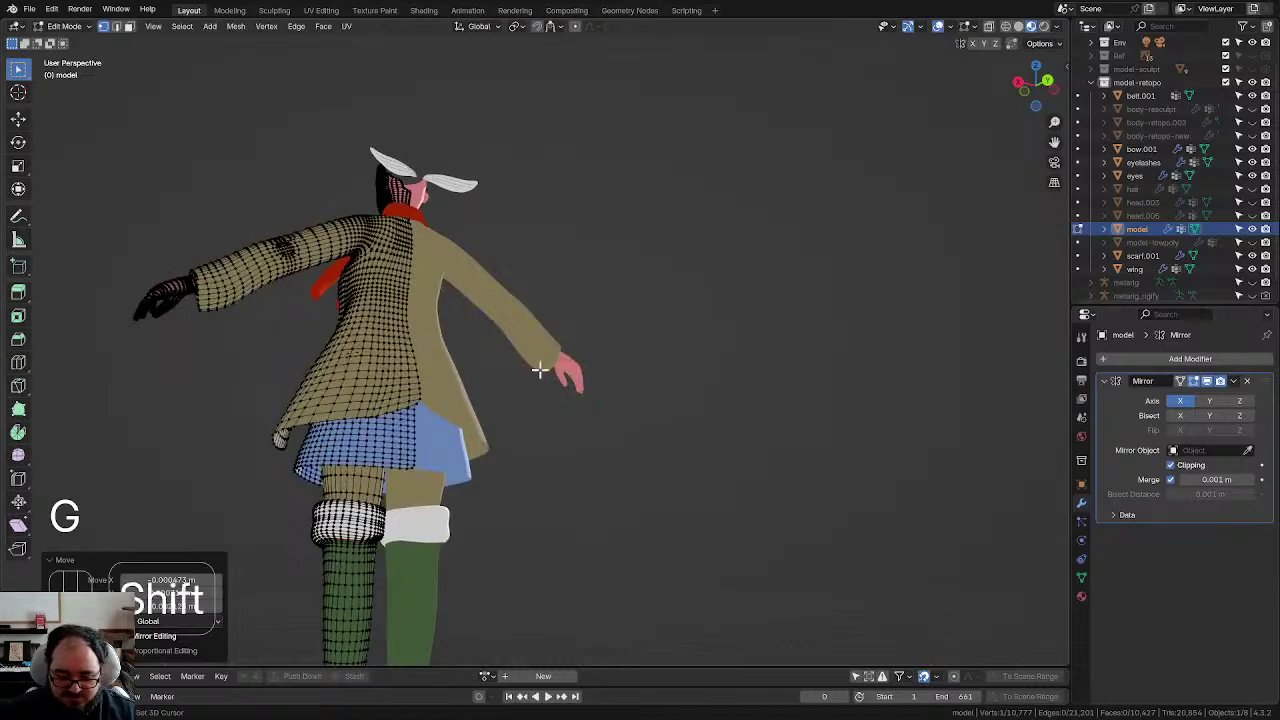
shift+middle_drag(540, 370, 606, 300)
scroll(598, 372, up, 1)
shift+middle_drag(610, 400, 543, 357)
scroll(667, 356, up, 2)
scroll(636, 357, up, 3)
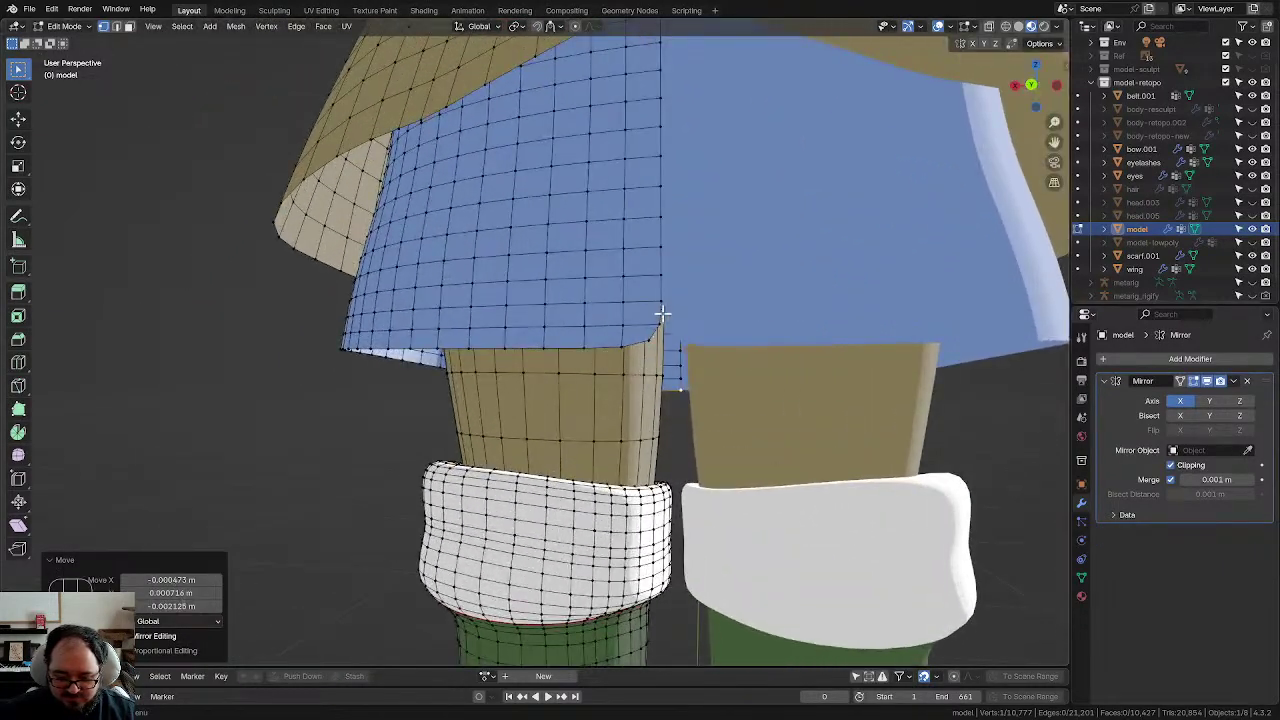
click(661, 323)
key(g)
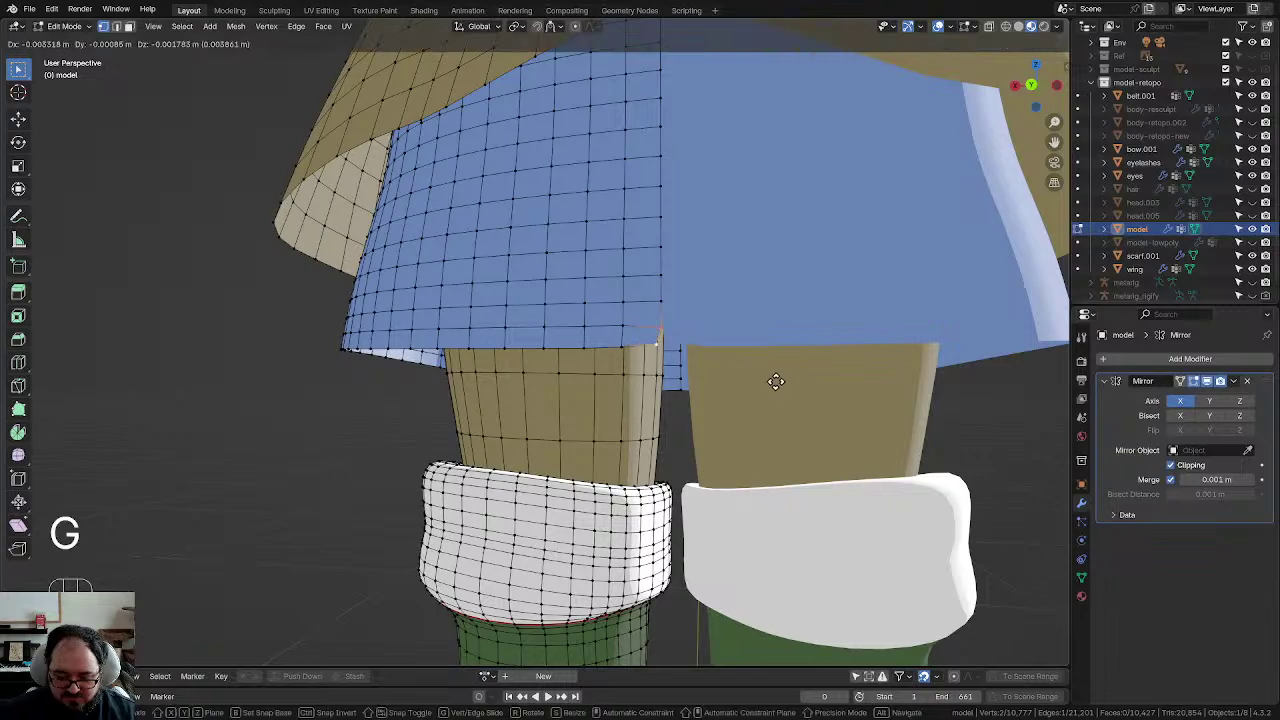
click(691, 320)
Step: Snap the vertices just above the skirt's rear hem to the centre line and space them evenly
key(g)
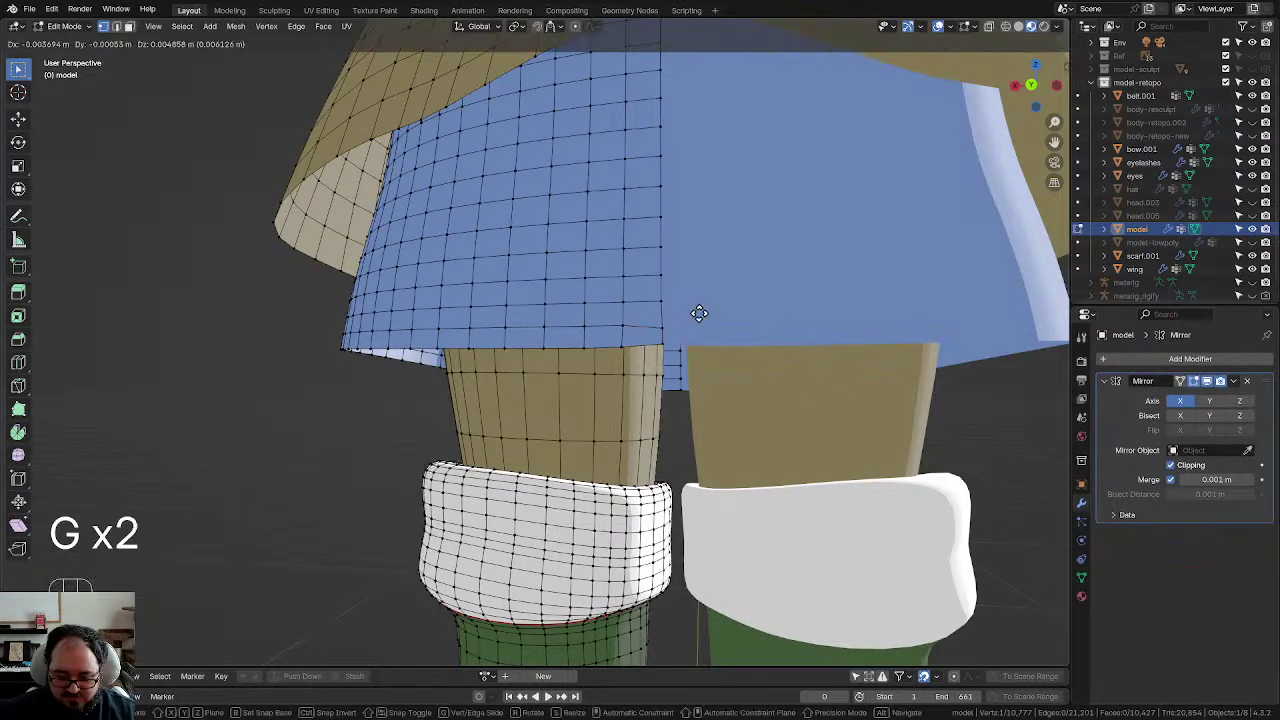
click(683, 317)
key(ctrl+z)
key(g)
click(706, 331)
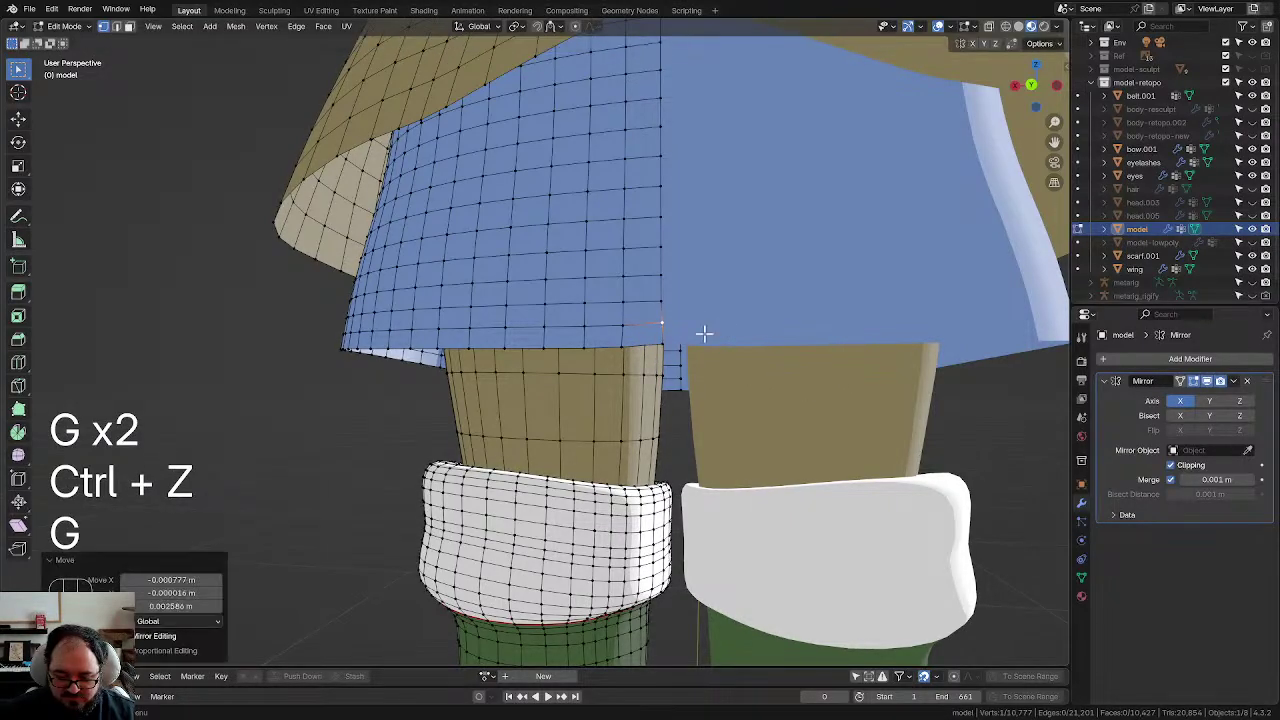
key(g)
click(676, 338)
key(g)
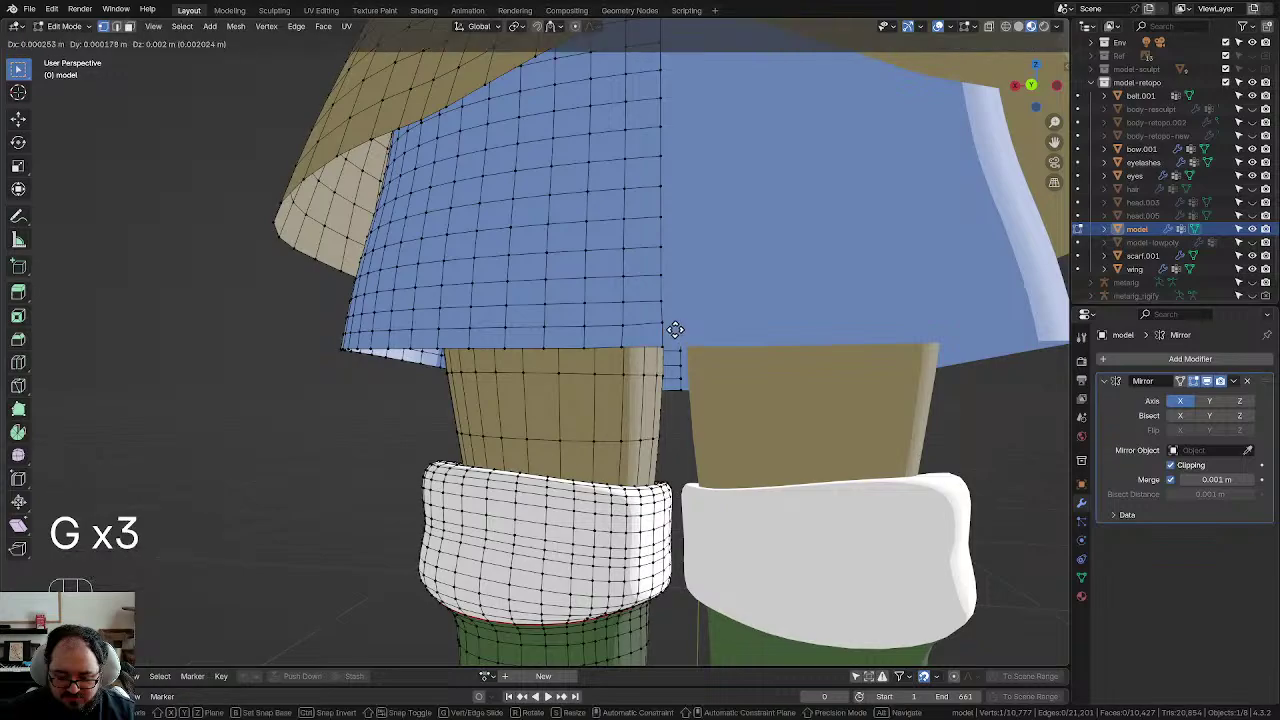
click(670, 327)
key(g)
click(677, 324)
key(g)
click(676, 303)
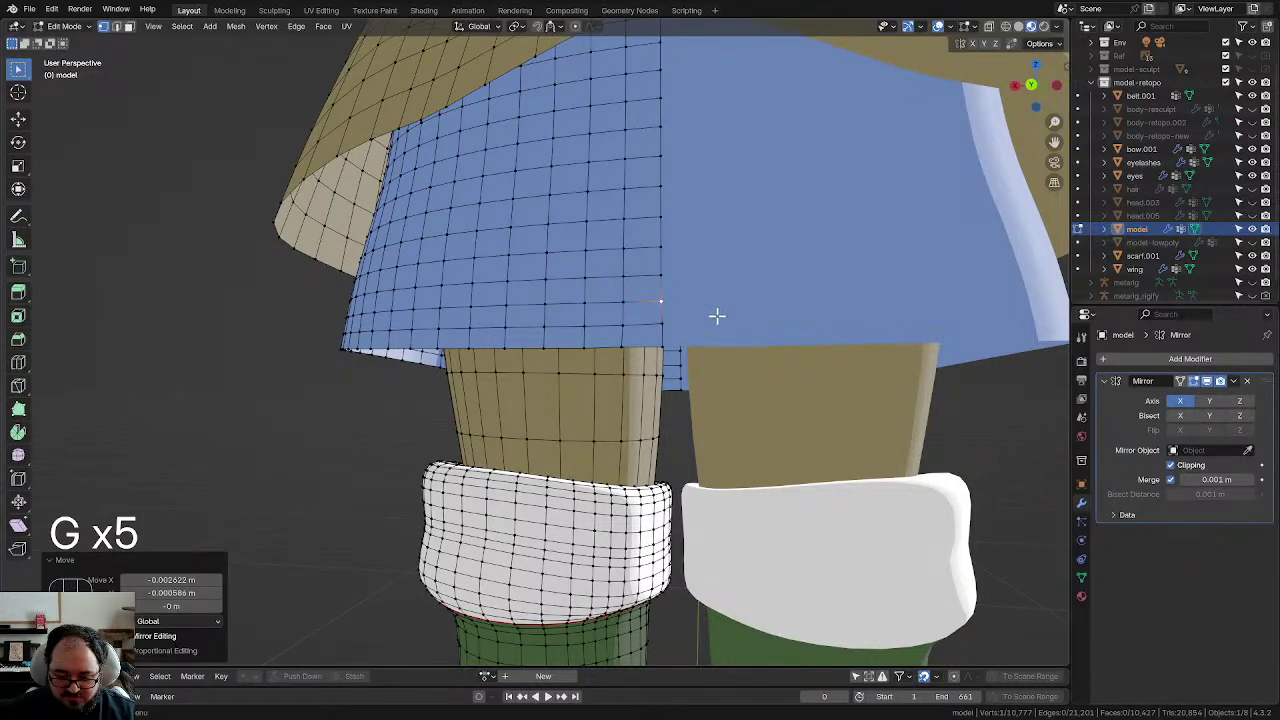
Step: Move the stray vertex near the coat's rear centre hem onto the mirror plane
scroll(660, 325, down, 3)
middle_drag(560, 337, 590, 378)
scroll(594, 262, up, 1)
shift+middle_drag(594, 260, 591, 340)
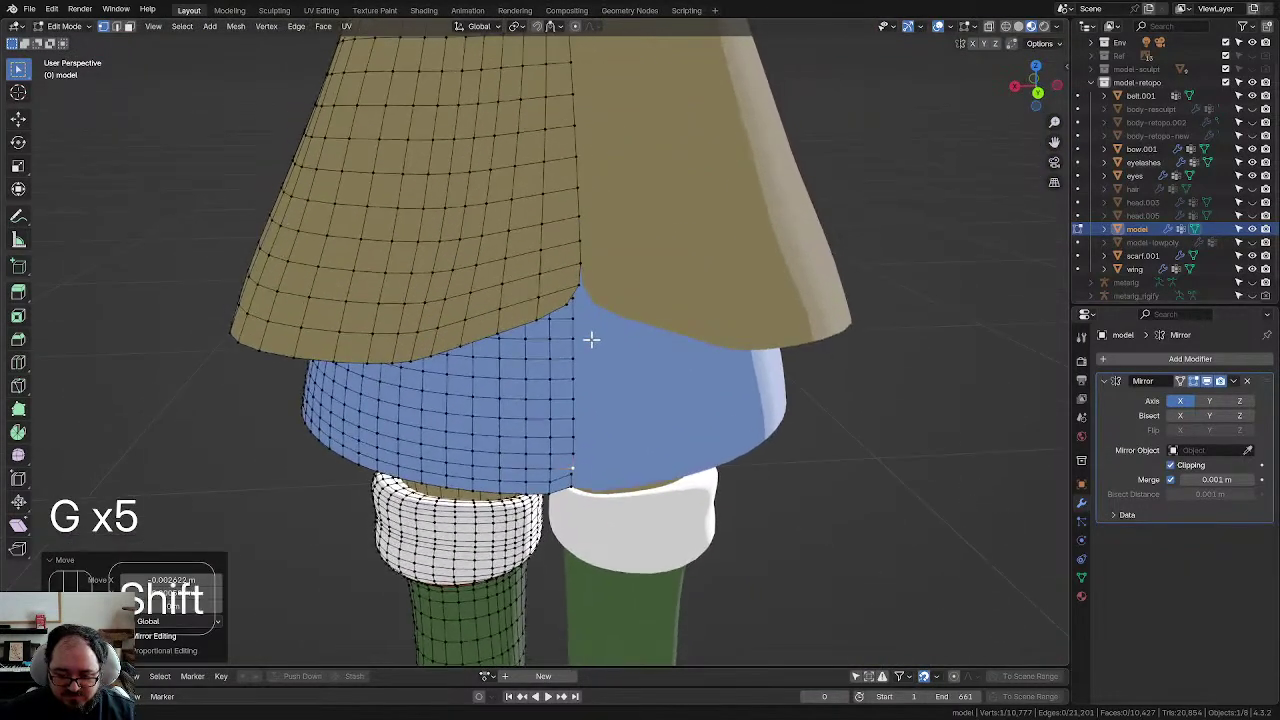
scroll(597, 310, up, 2)
click(600, 260)
key(g)
click(665, 261)
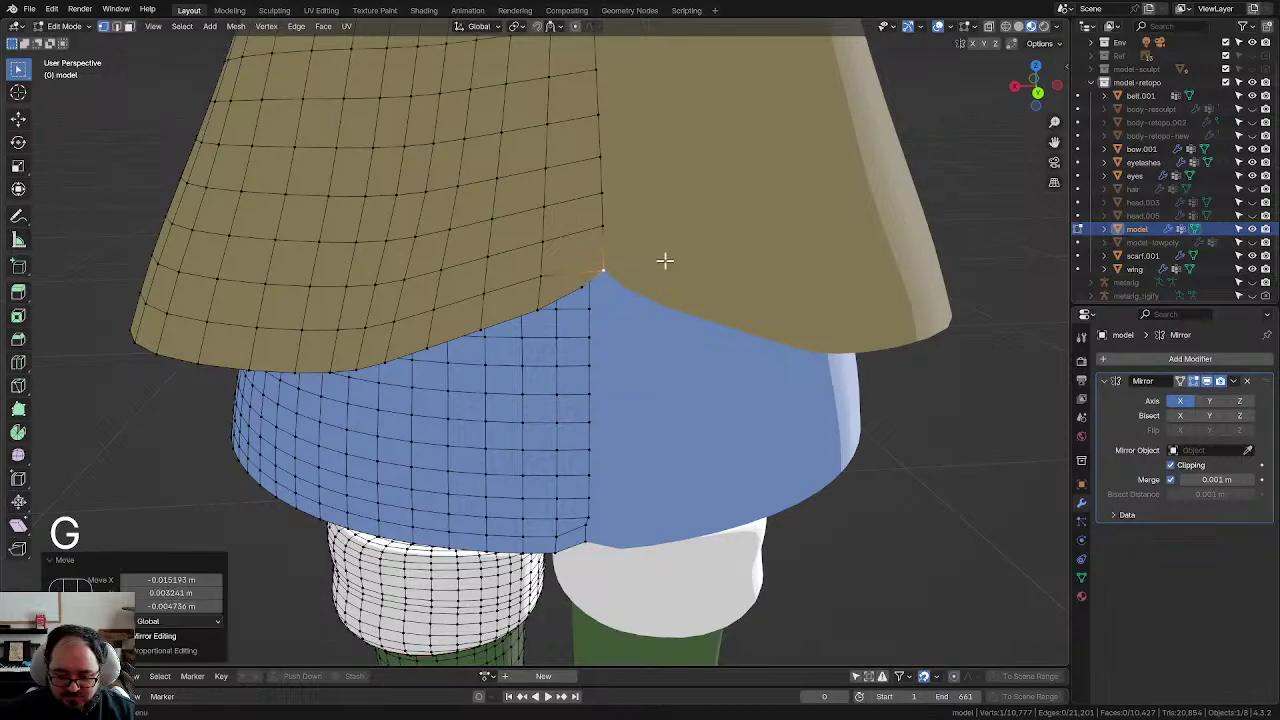
Step: Pull the coat's rear hem corner vertex onto the mirror plane and even out the centre vertices above it
click(585, 287)
key(g)
click(591, 297)
click(617, 227)
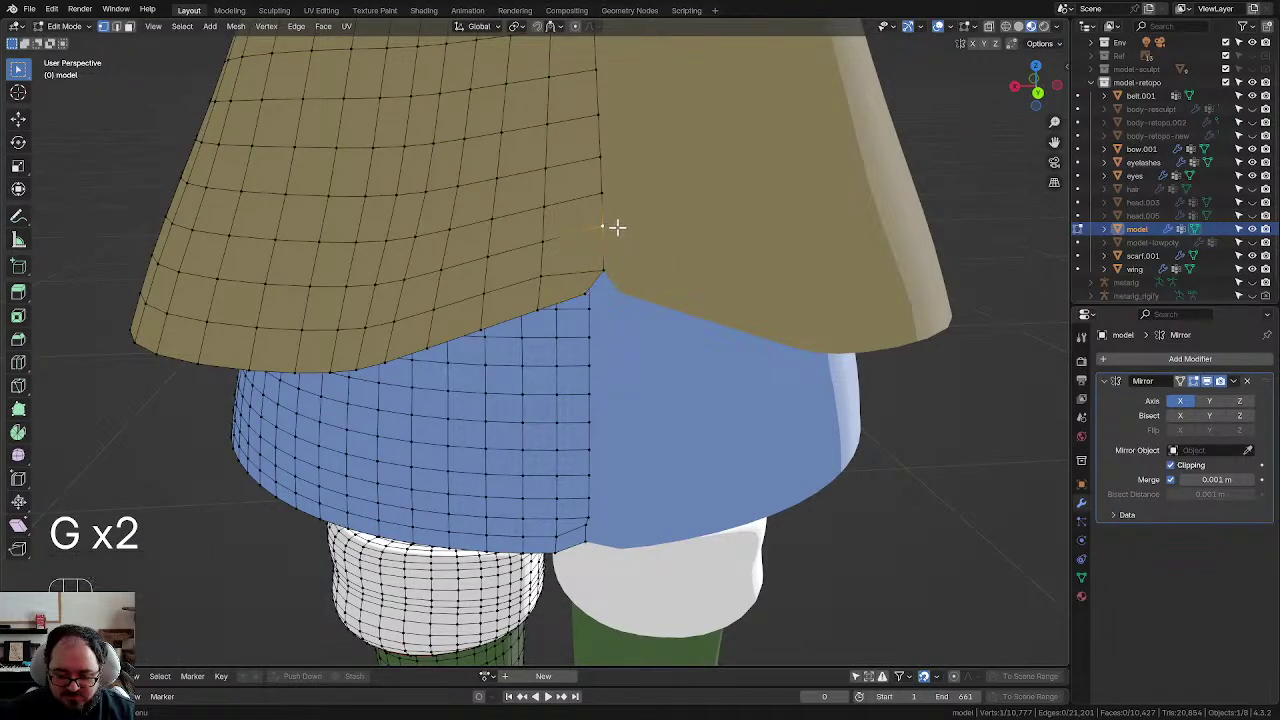
key(g)
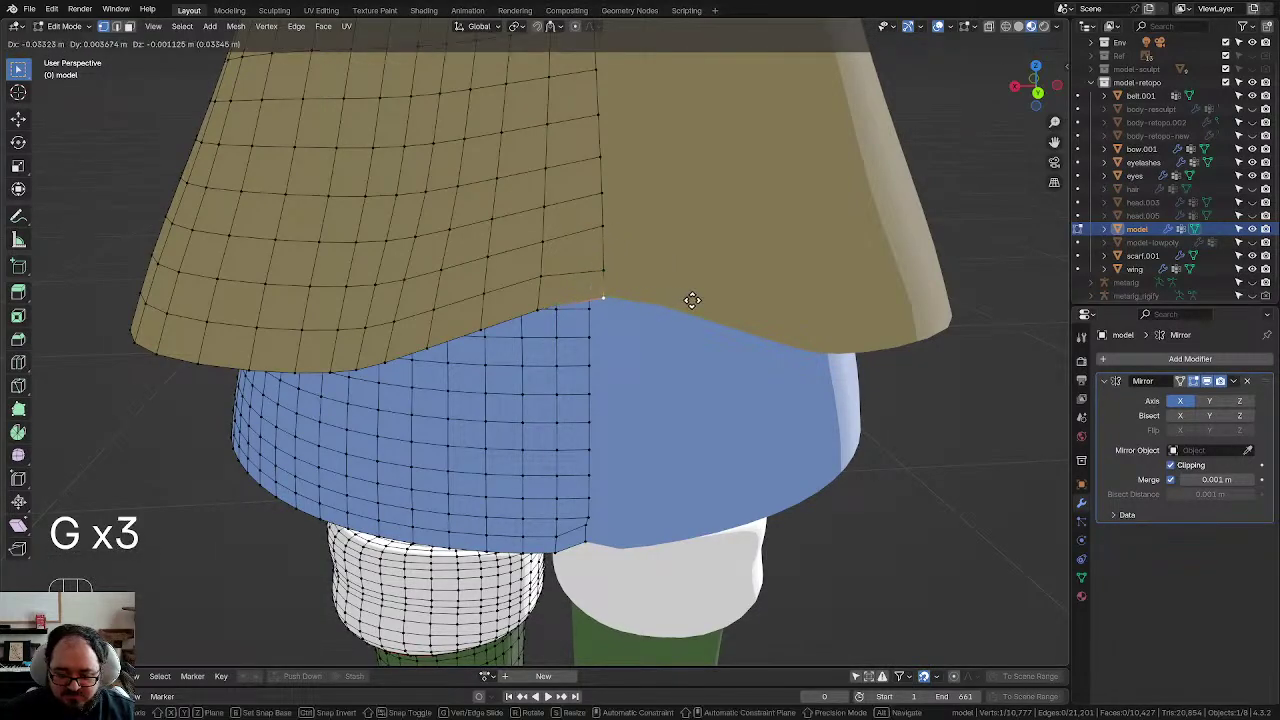
click(689, 298)
key(g)
click(600, 237)
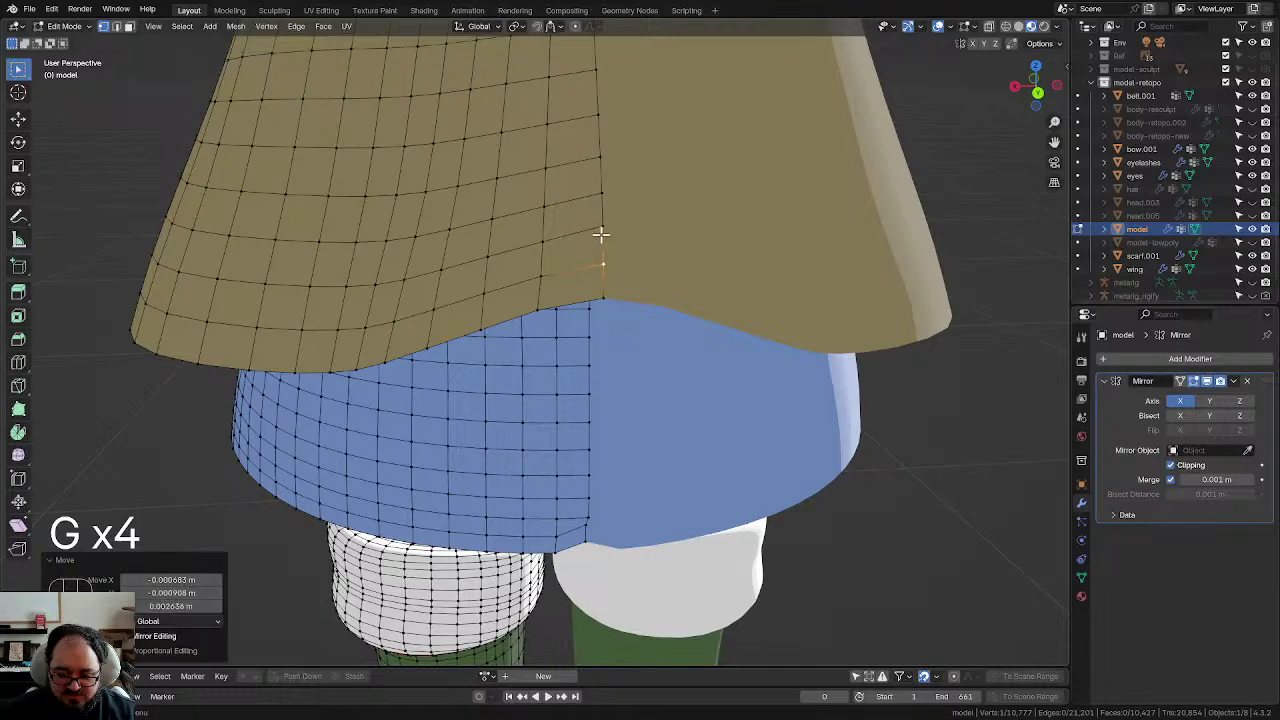
key(g)
click(603, 231)
Step: Hide the scarf so the base of the neck is exposed
scroll(558, 289, down, 3)
middle_drag(510, 289, 723, 400)
scroll(577, 320, down, 4)
click(678, 330)
scroll(734, 451, up, 3)
scroll(858, 343, up, 3)
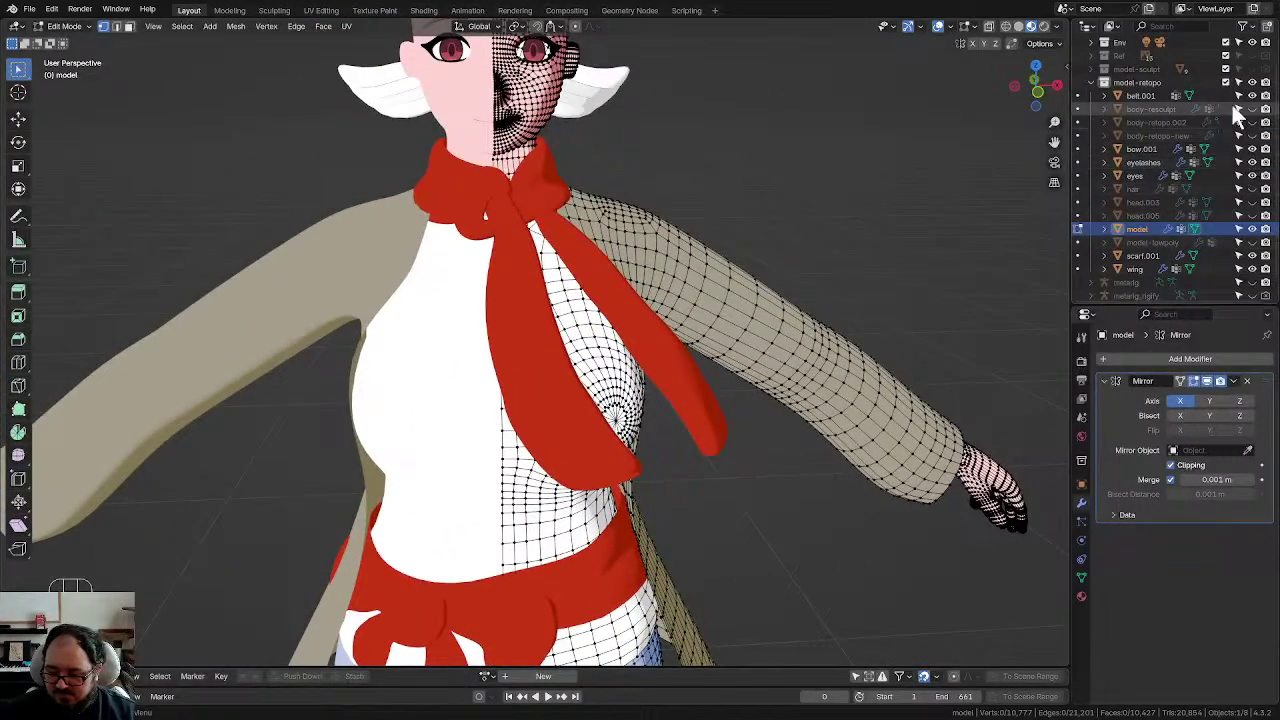
click(1252, 256)
shift+middle_drag(646, 146, 646, 286)
scroll(646, 286, up, 5)
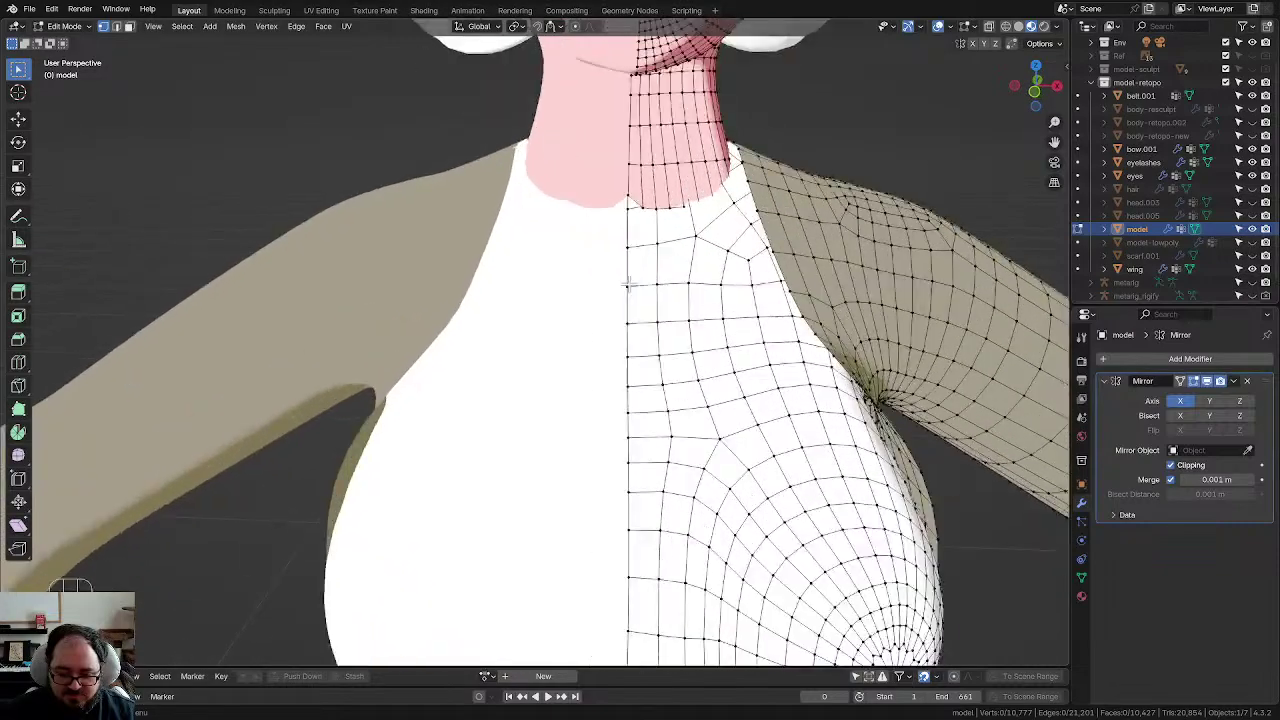
Step: Move the centre vertex at the base of the neck down so the neckline runs straight across the mirror seam
key(g)
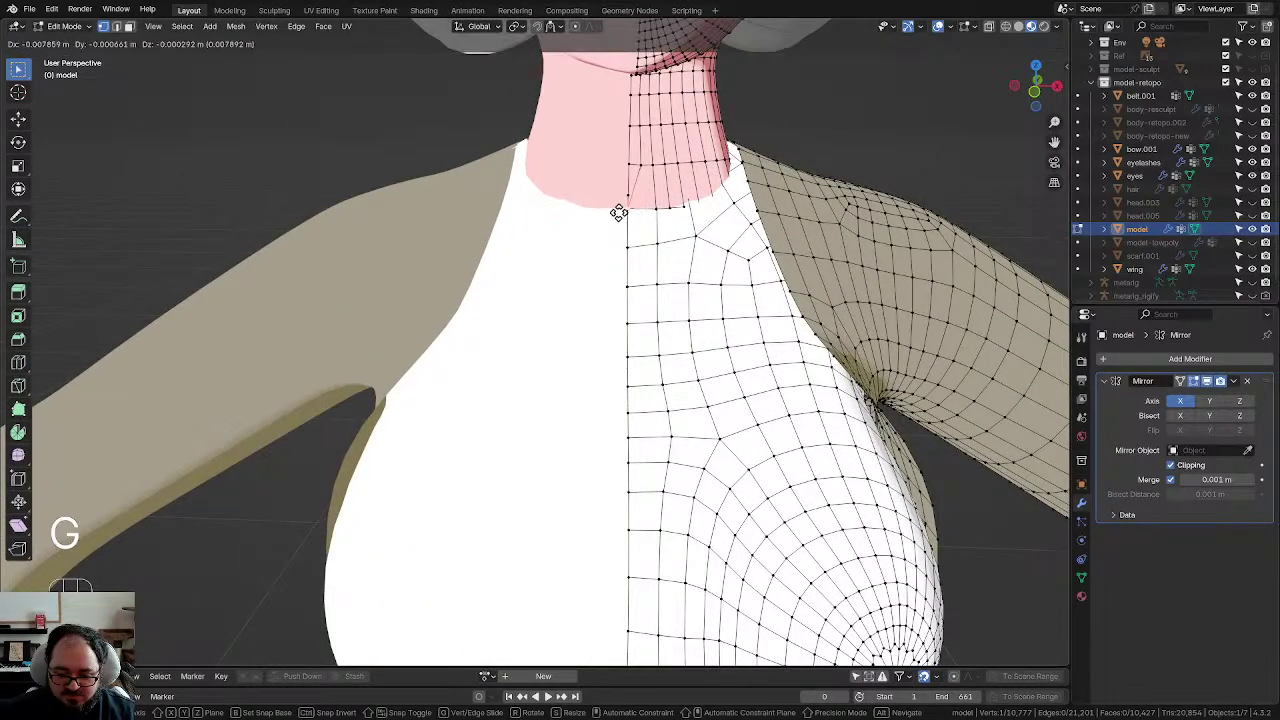
key(ctrl+z)
key(g)
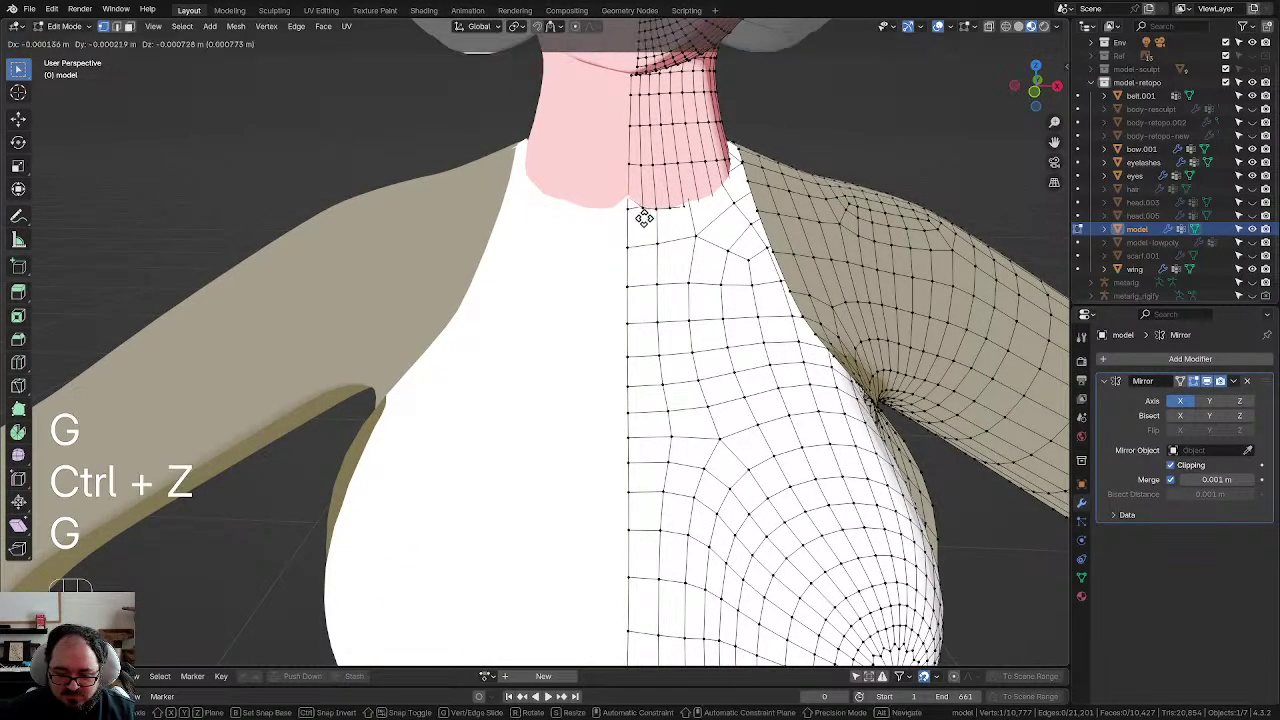
click(639, 228)
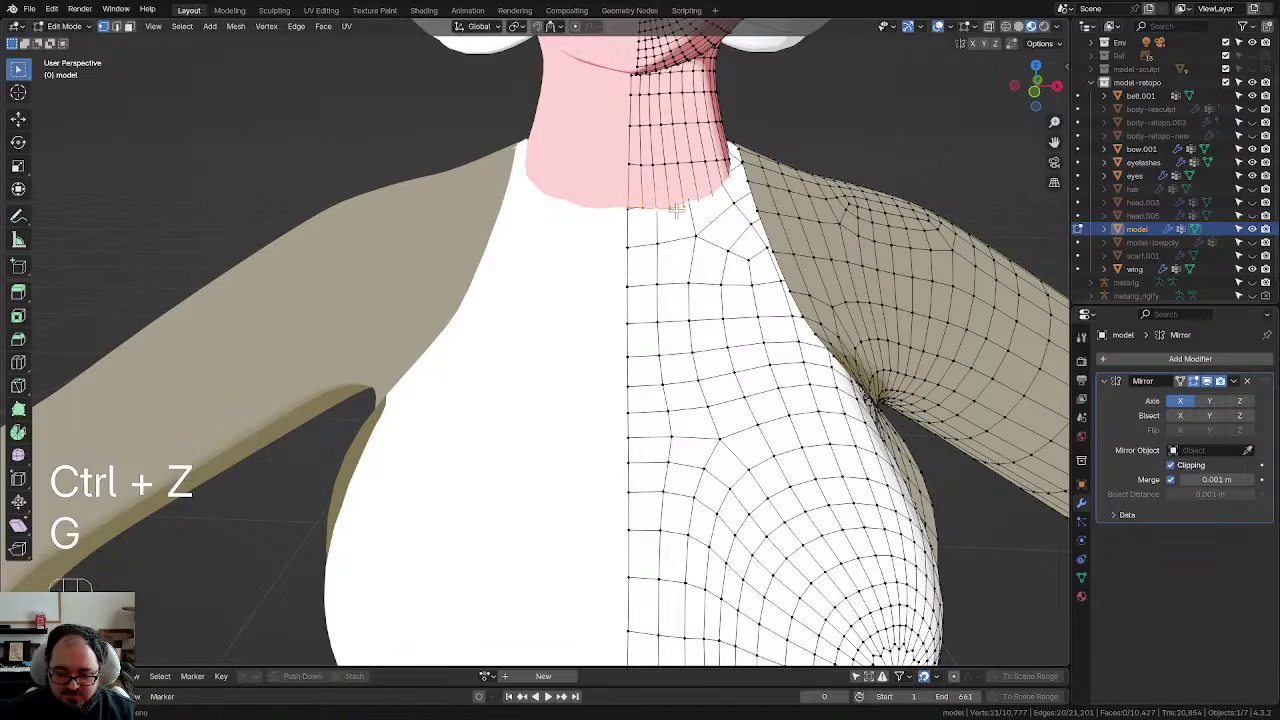
Step: Dissolve the edge loop just above the base of the neck and adjust the neckline's centre vertex at the mirror seam
alt+click(652, 206)
key(x)
click(663, 200)
shift+middle_drag(652, 200, 683, 202)
scroll(700, 205, up, 3)
key(g)
click(613, 204)
scroll(613, 204, down, 2)
scroll(729, 277, up, 3)
scroll(729, 277, down, 3)
scroll(684, 362, down, 2)
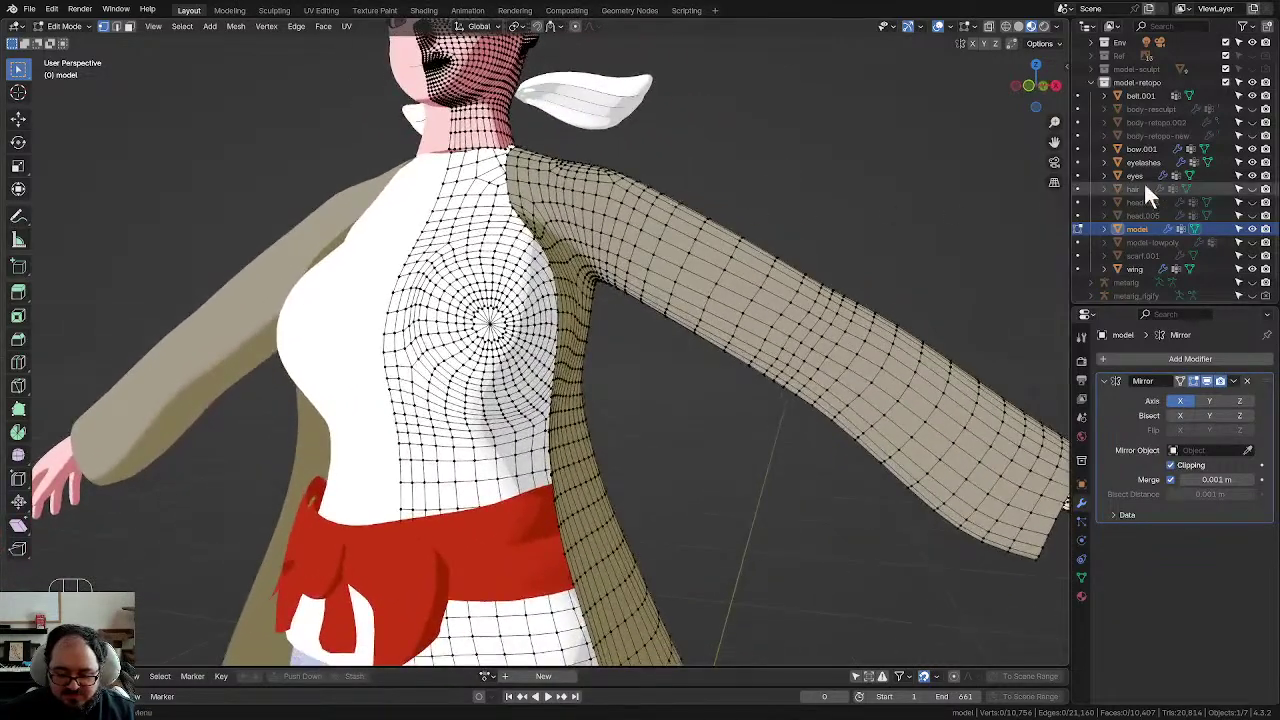
Step: Unhide the scarf and the hair
click(1252, 256)
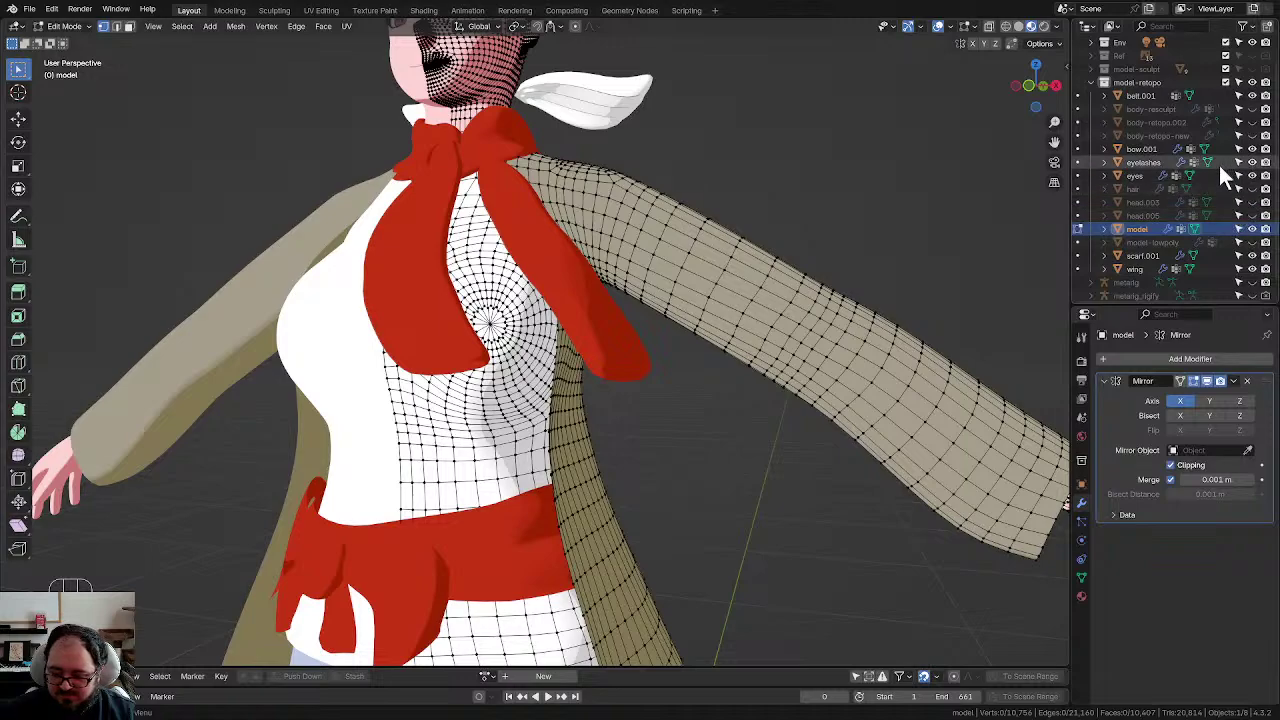
click(1252, 189)
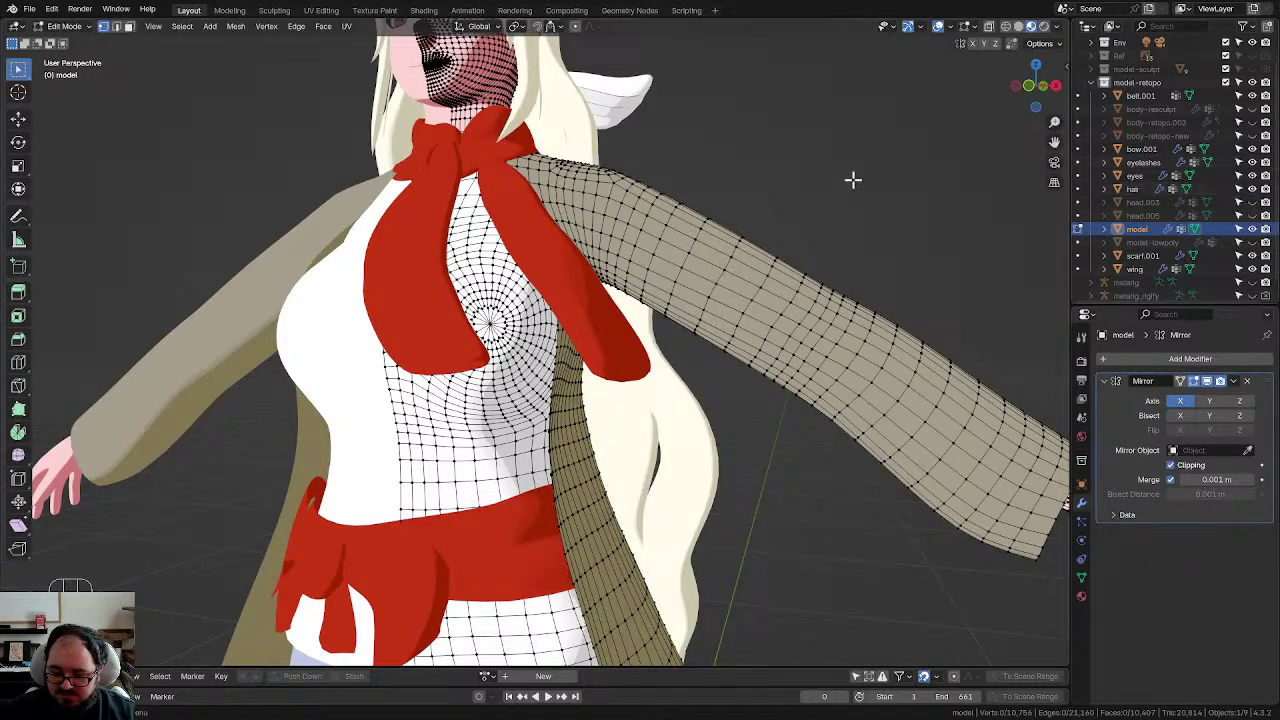
scroll(700, 286, down, 5)
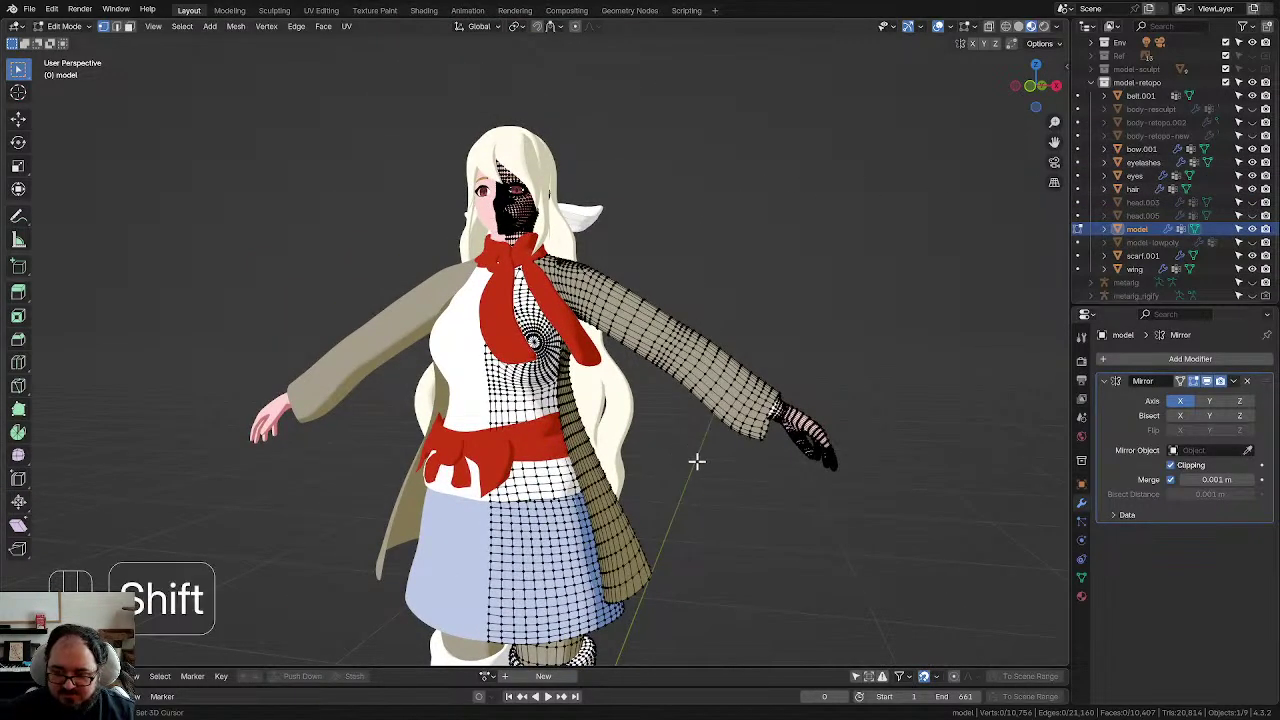
Step: Dissolve two horizontal edge loops just below the skirt's waist edge
shift+middle_drag(697, 461, 762, 96)
scroll(700, 340, up, 5)
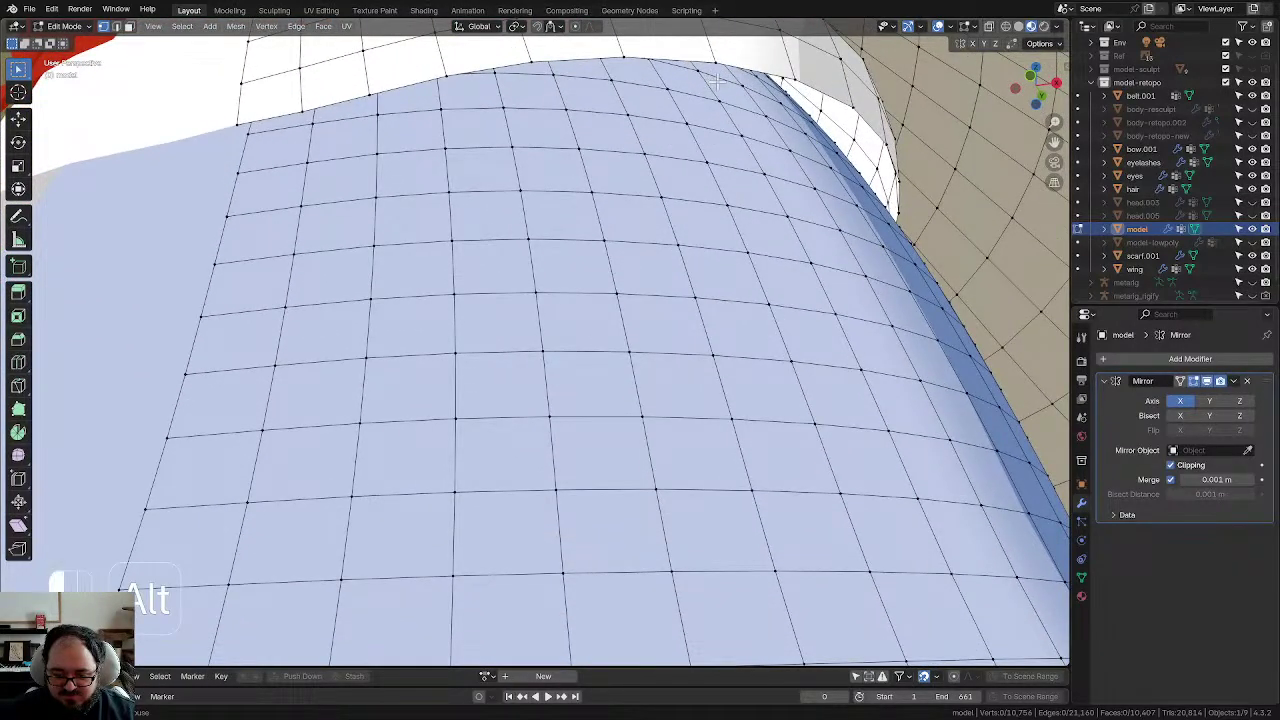
alt+click(717, 81)
key(x)
click(699, 171)
key(2)
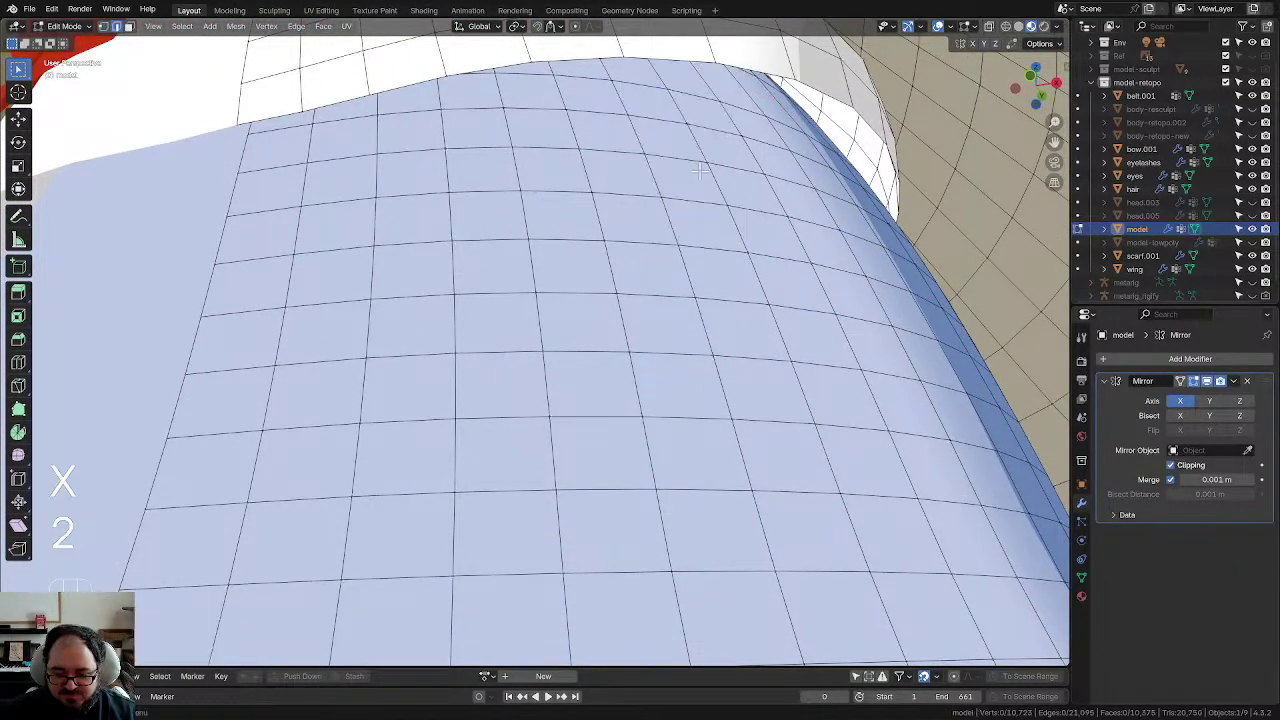
alt+click(651, 88)
key(x)
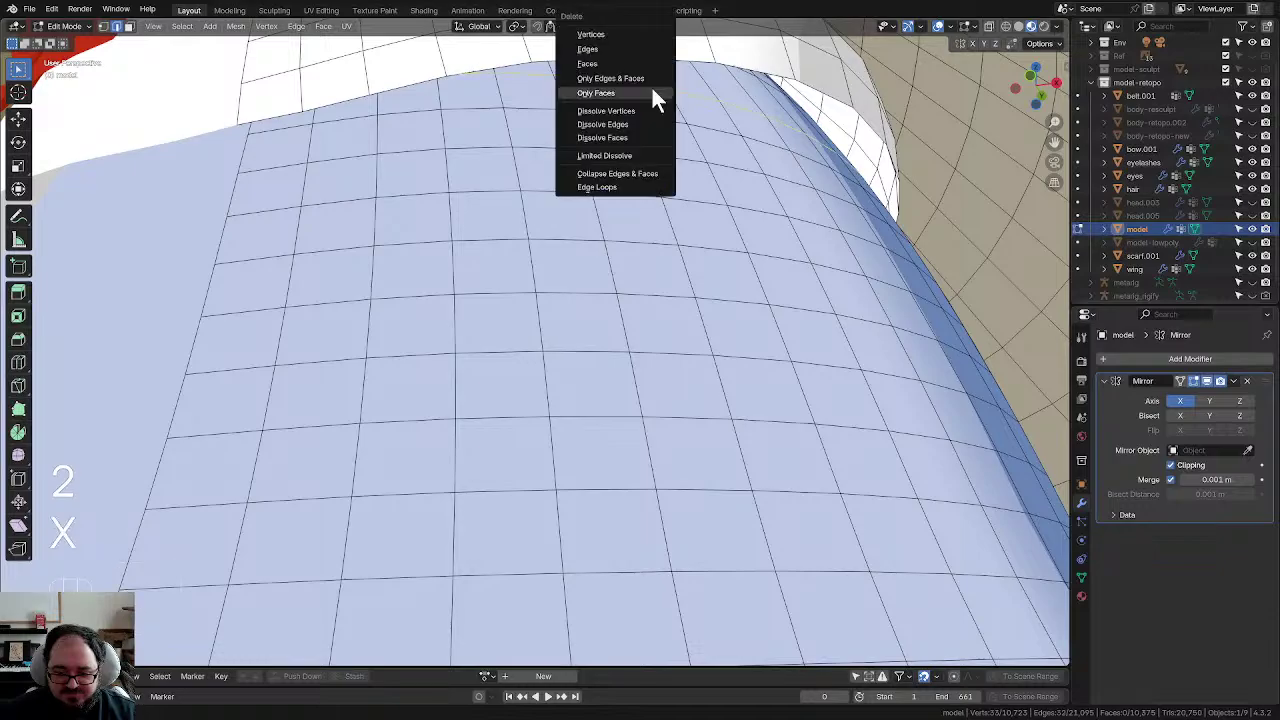
click(635, 122)
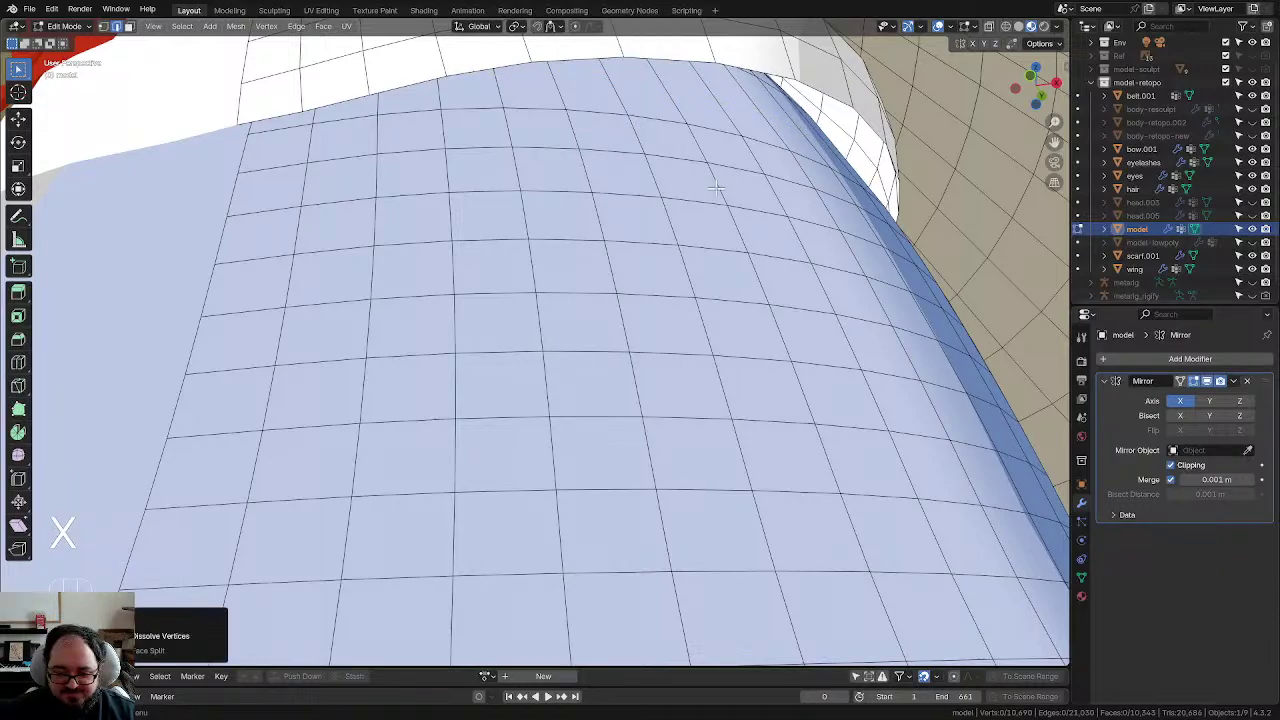
Step: Try to move the centre edge of the skirt's rear hem towards the mirror plane
scroll(706, 194, down, 3)
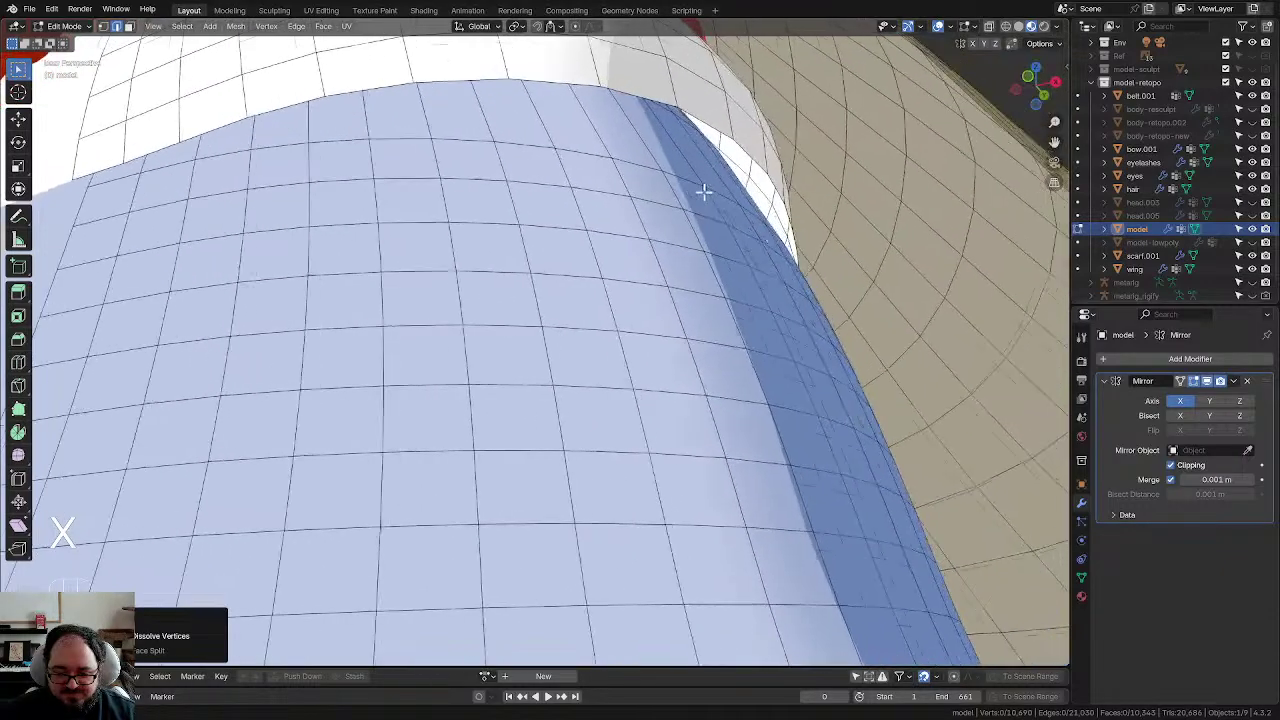
scroll(704, 190, up, 3)
shift+middle_drag(590, 140, 660, 372)
scroll(580, 204, down, 5)
shift+middle_drag(660, 372, 486, 284)
scroll(658, 339, down, 5)
scroll(466, 314, up, 1)
shift+middle_drag(612, 570, 637, 424)
scroll(640, 440, up, 3)
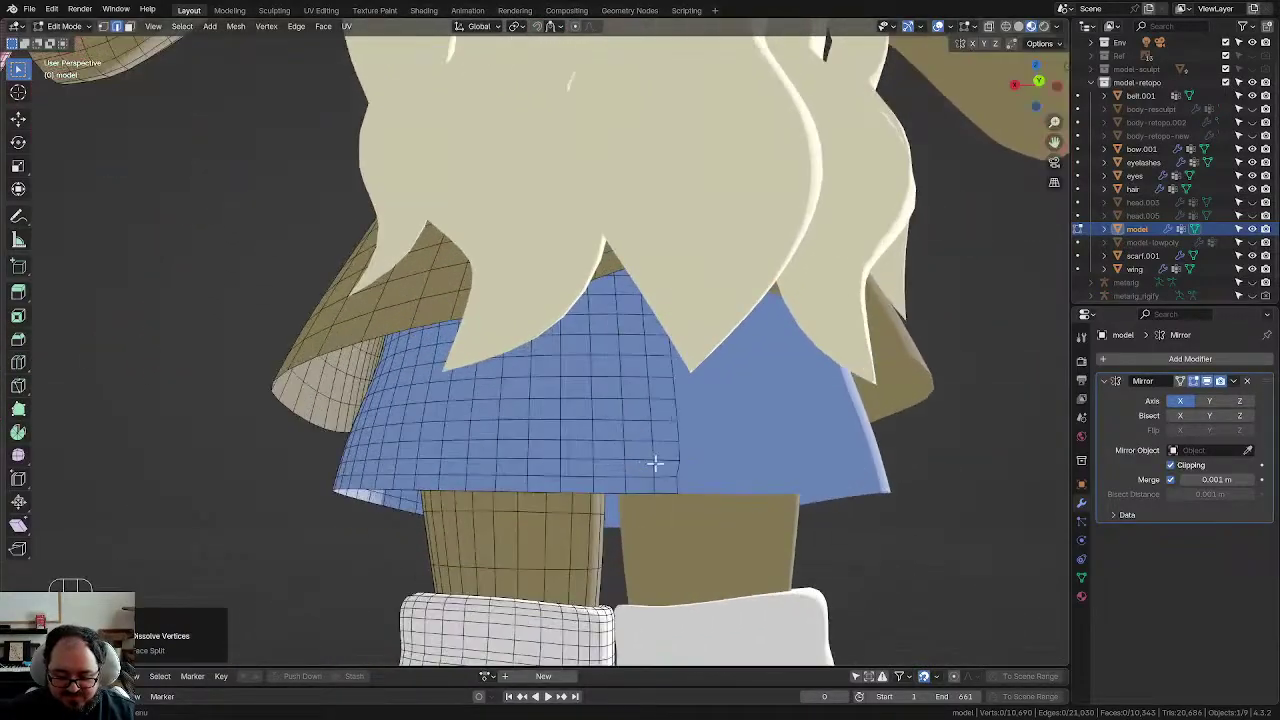
mouse_move(695, 486)
middle_down()
mouse_move(674, 477)
mouse_move(686, 477)
middle_up()
key(g)
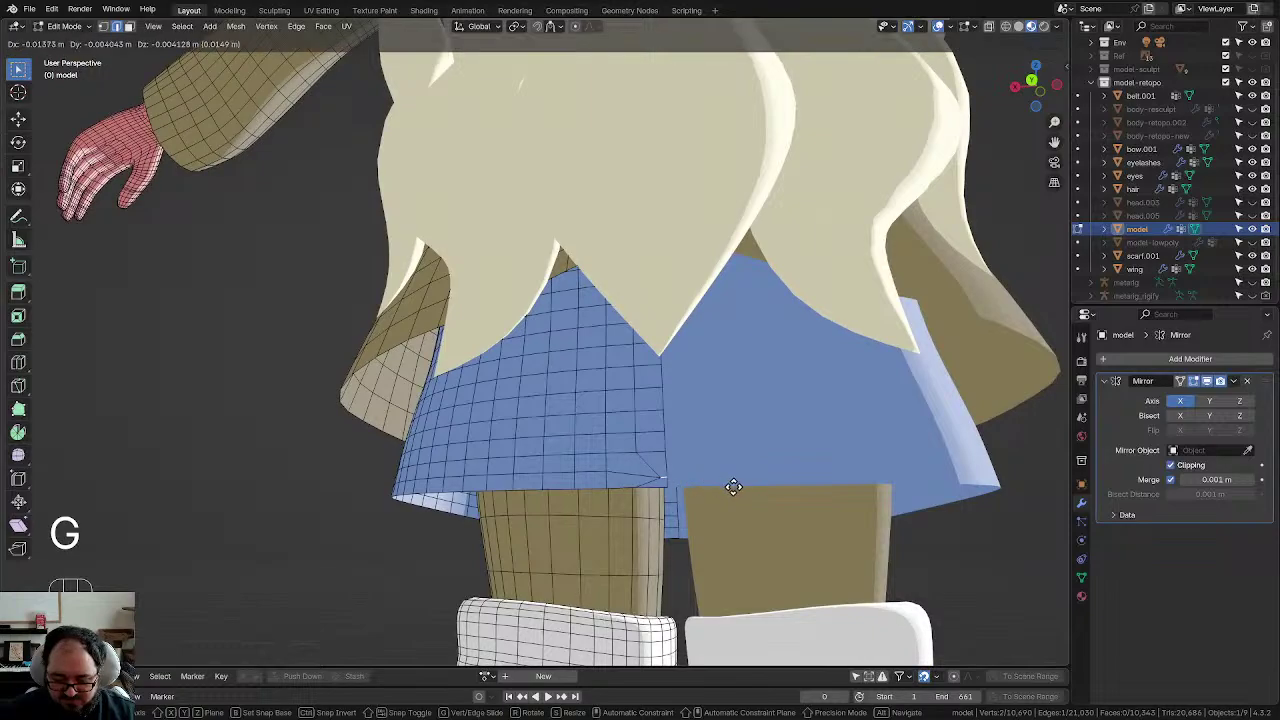
click(696, 484)
key(ctrl+z)
Step: Dissolve surplus edge loops on the rear of the skirt near the centre seam
alt+click(641, 415)
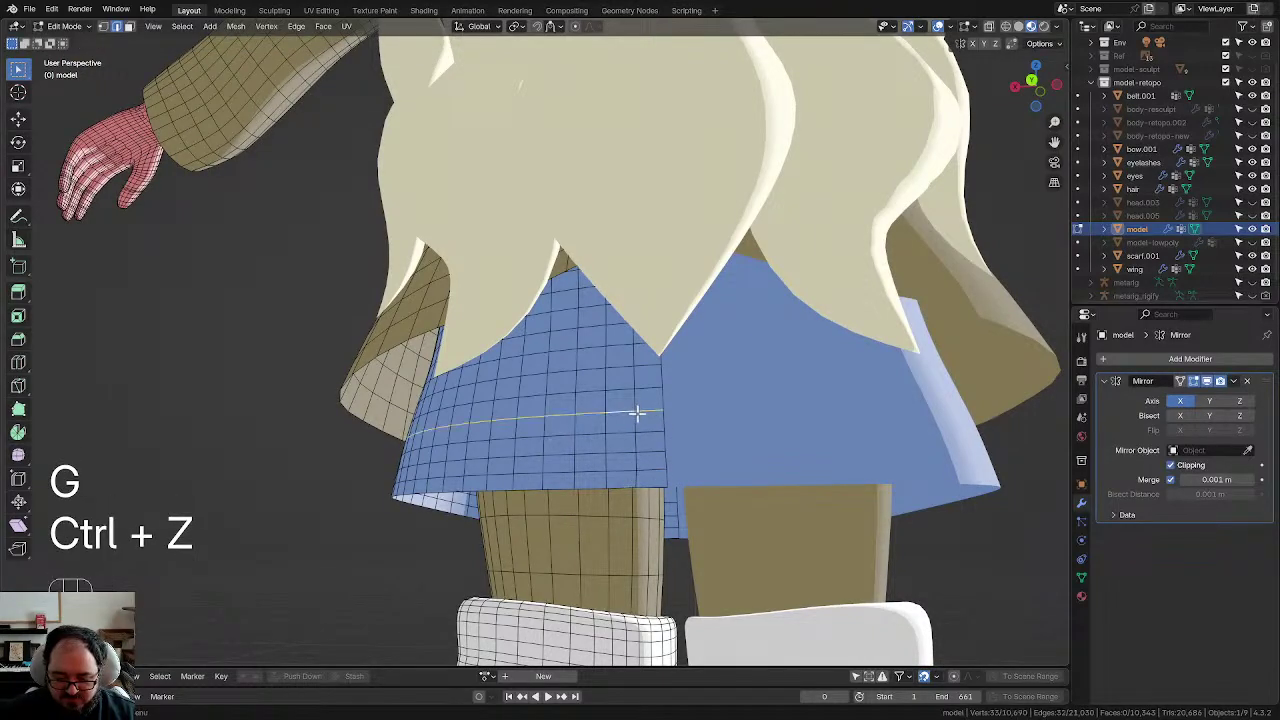
key(x)
click(654, 427)
Step: Smooth the vertices at the centre of the skirt's rear hem and move the hem's corner edge onto the mirror plane
middle_drag(654, 423, 566, 352)
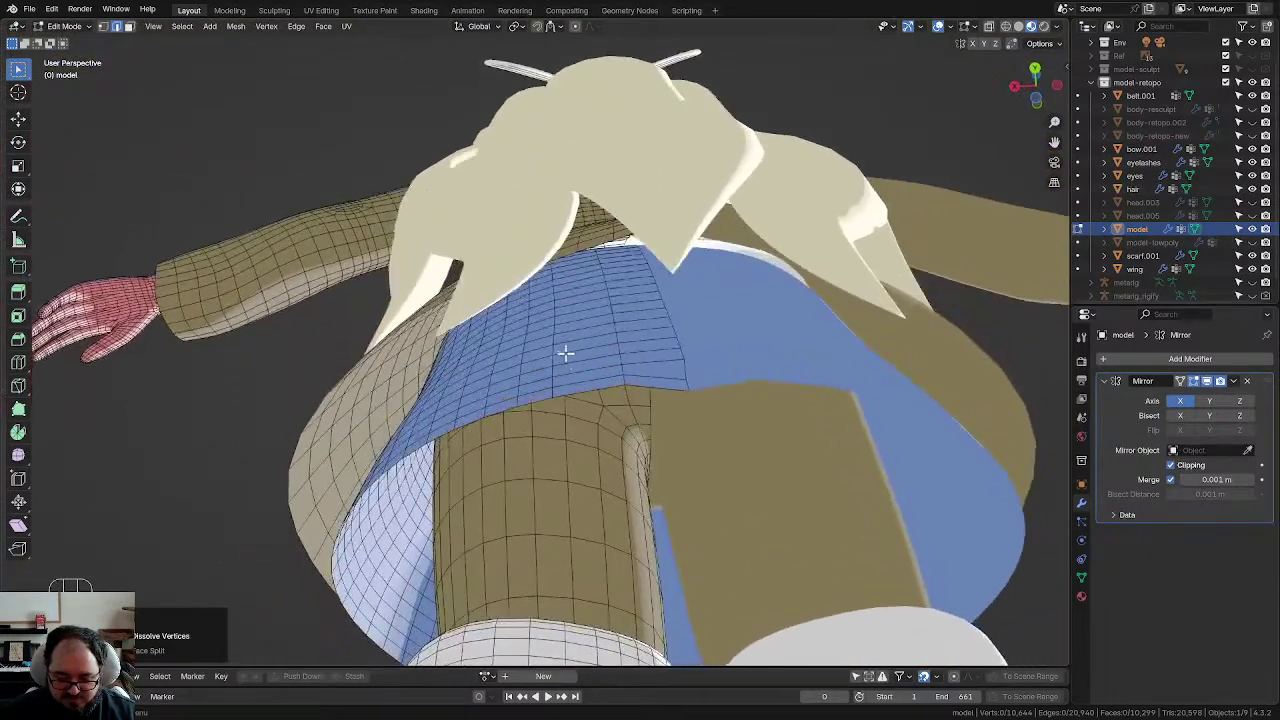
key(d)
key(g)
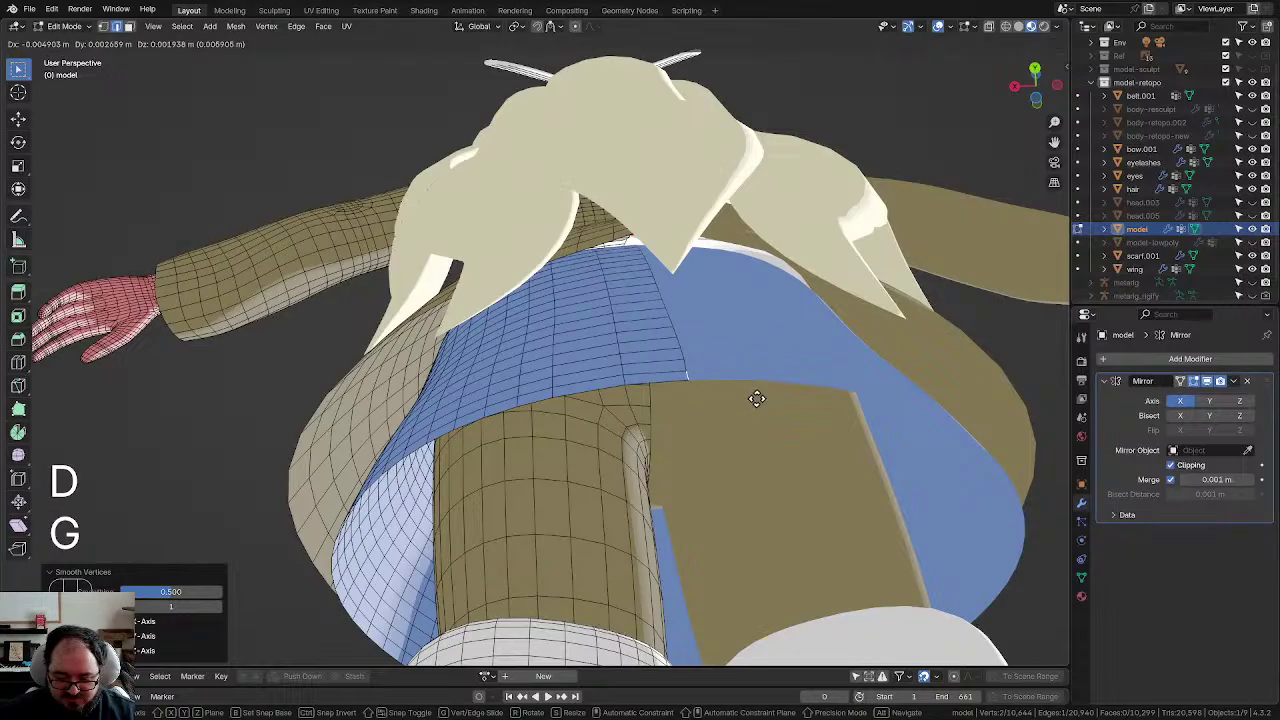
click(757, 397)
Step: Try to dissolve a vertical edge loop on the skirt
middle_drag(757, 397, 636, 422)
middle_drag(593, 290, 605, 310)
key(l)
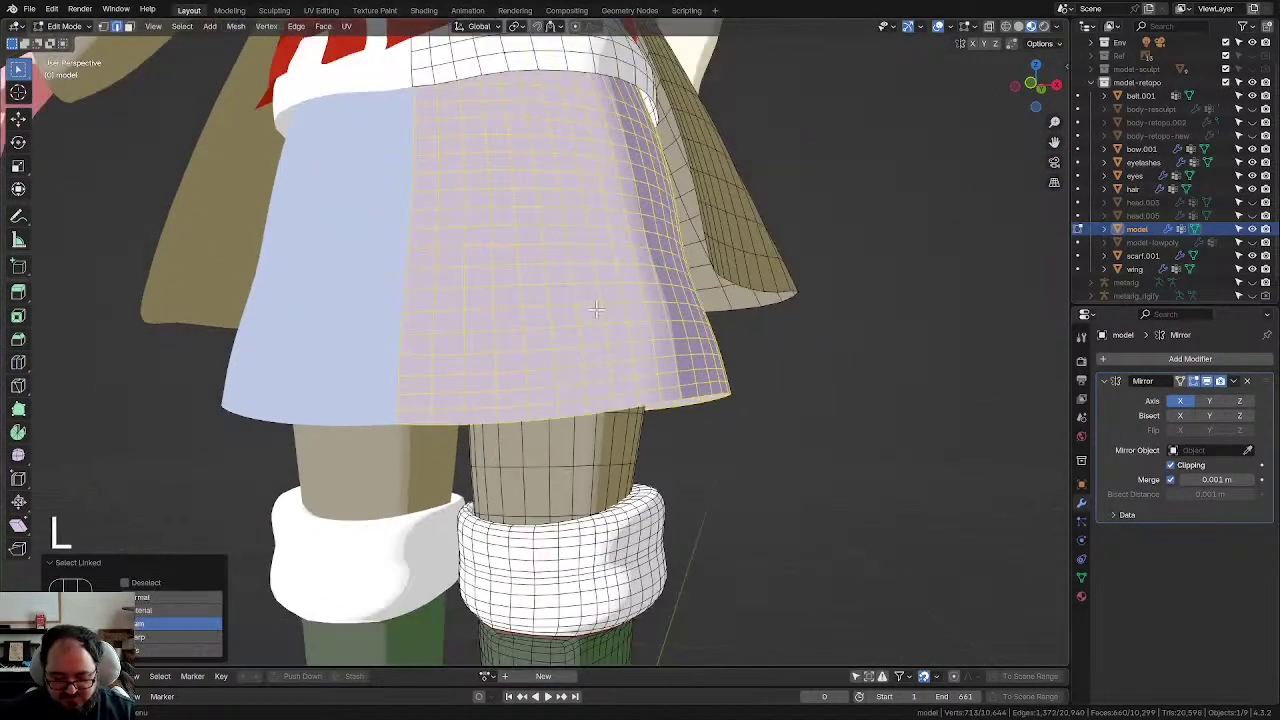
scroll(611, 322, up, 2)
click(870, 396)
scroll(532, 335, up, 1)
middle_drag(532, 335, 528, 205)
middle_drag(528, 205, 380, 312)
scroll(525, 270, down, 2)
key(x)
click(505, 242)
key(ctrl+z)
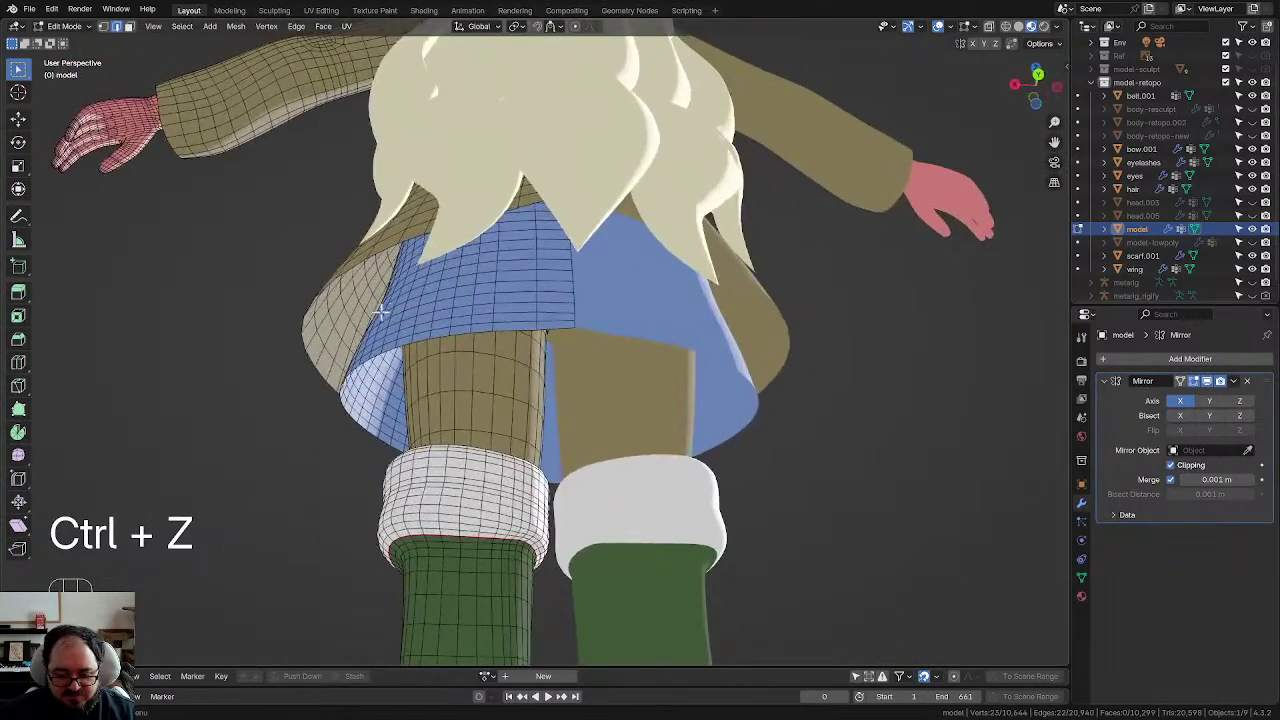
Step: Hide the whole skirt mesh to expose the hips underneath
middle_drag(466, 297, 775, 392)
click(800, 397)
scroll(800, 397, up, 1)
middle_drag(620, 425, 596, 385)
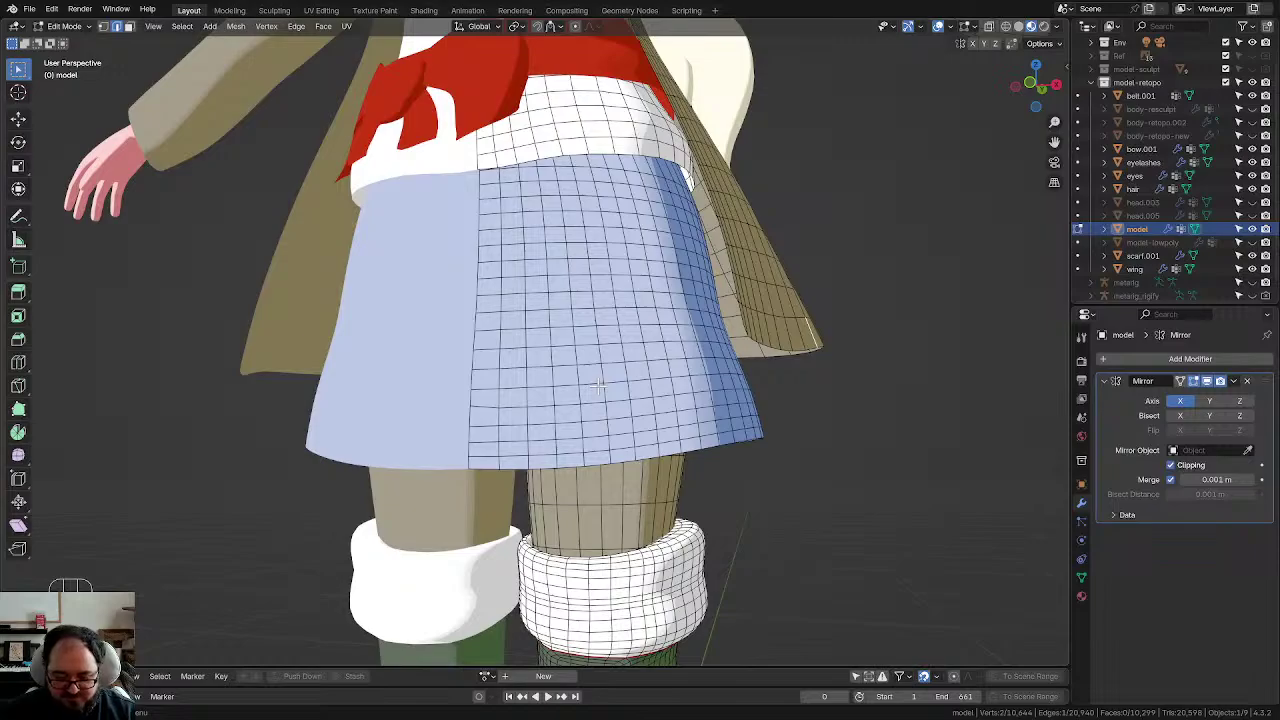
key(l)
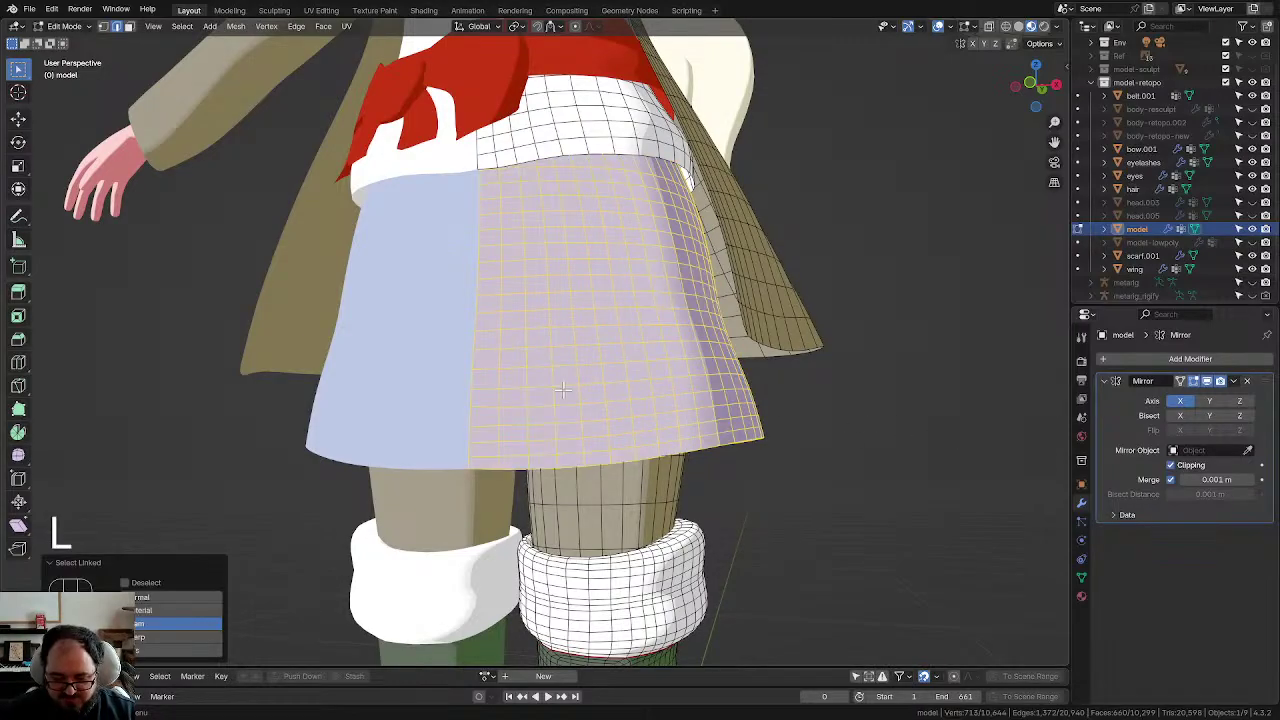
key(h)
Step: Move the leggings' top centre edges below the white hem onto the mirror plane
middle_drag(591, 400, 723, 451)
scroll(603, 334, up, 3)
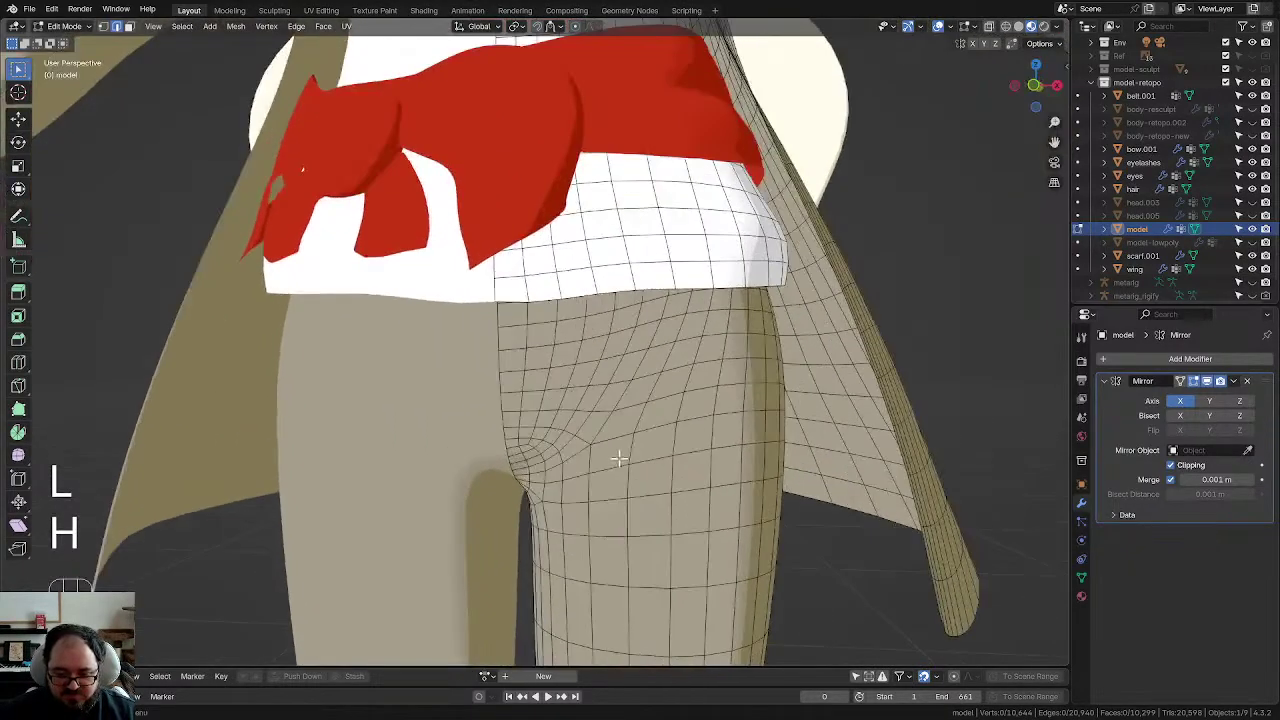
middle_drag(619, 458, 587, 361)
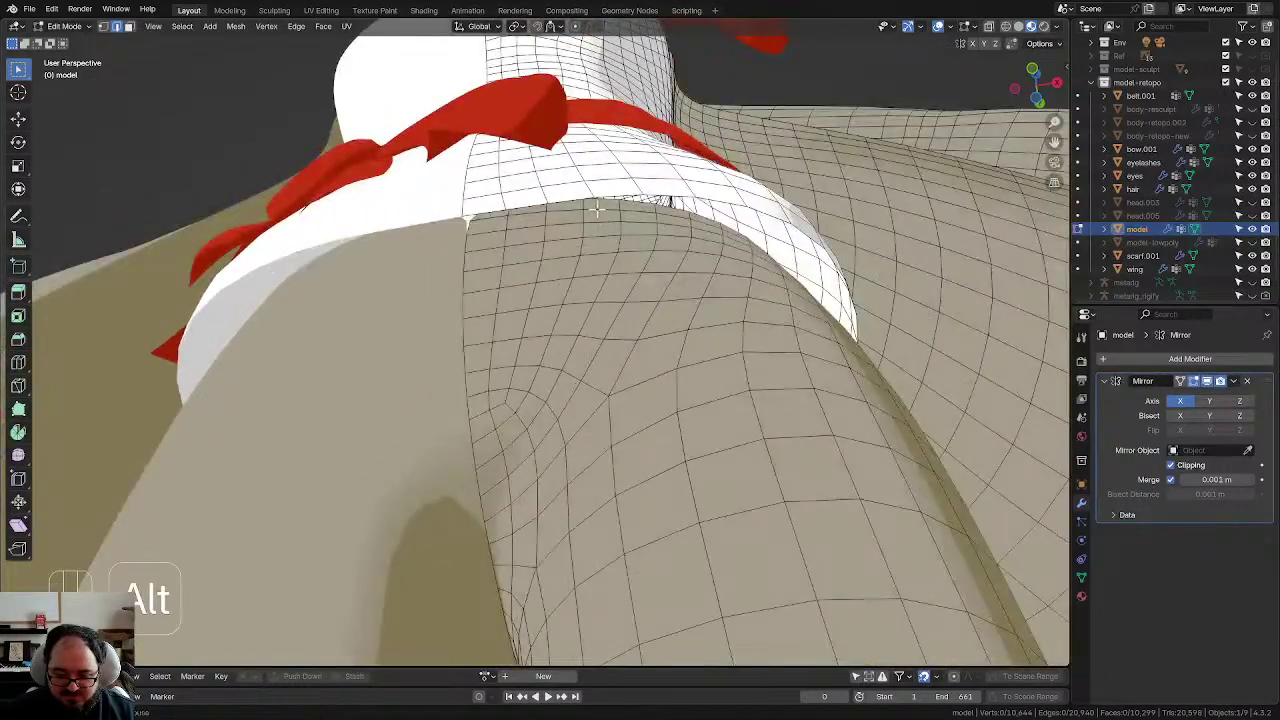
middle_drag(500, 255, 553, 335)
key(g)
click(473, 219)
scroll(525, 208, up, 2)
scroll(578, 362, up, 1)
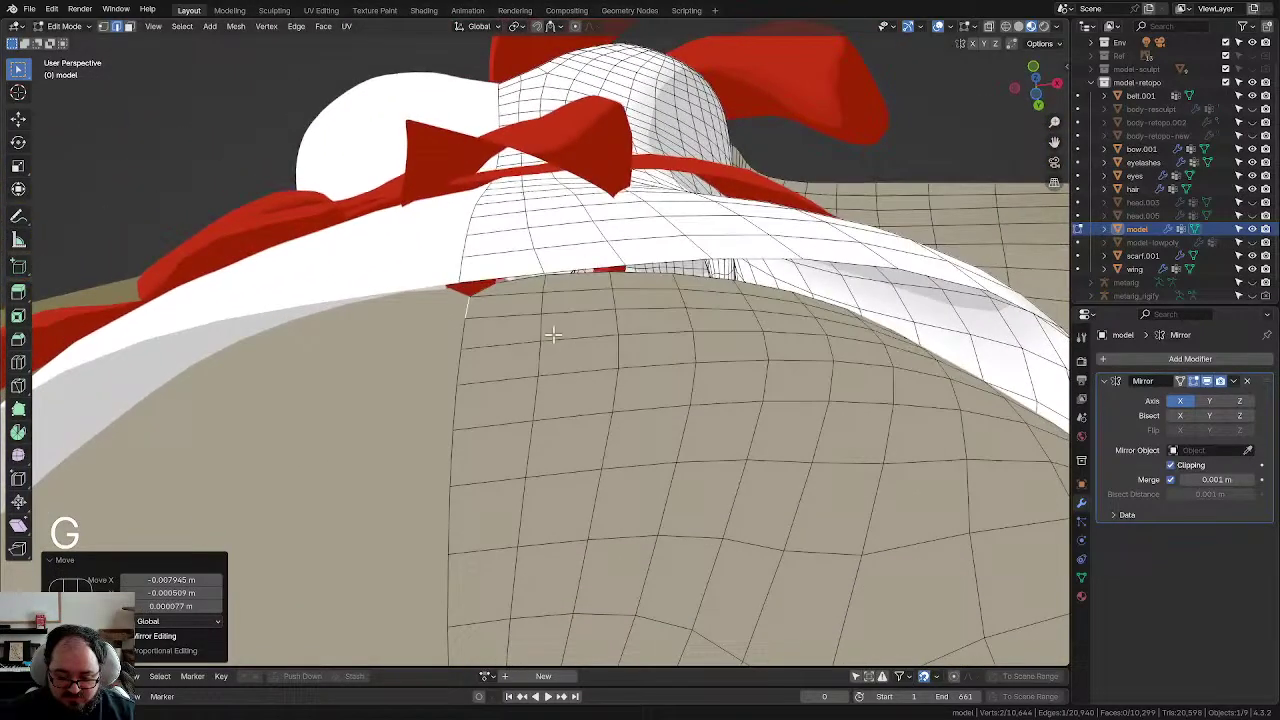
click(504, 285)
key(g)
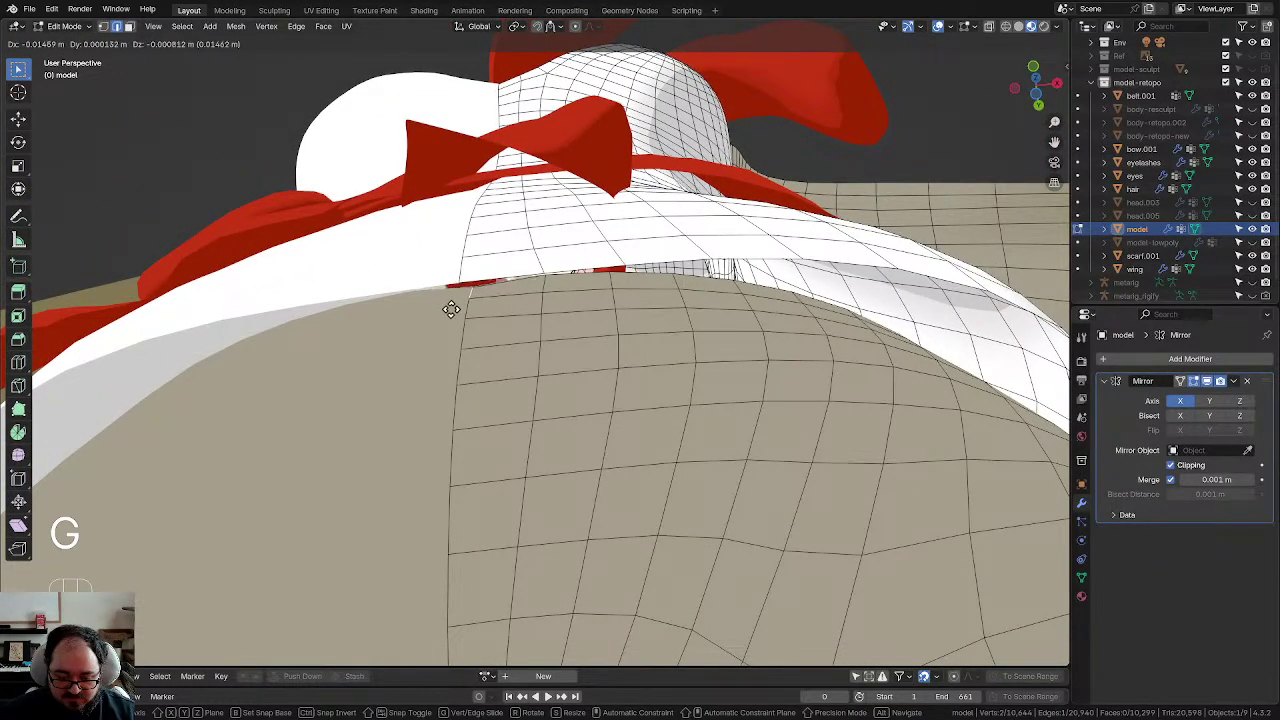
click(449, 306)
Step: Dissolve two horizontal edge loops just below the leggings' top edge
alt+click(591, 293)
key(x)
click(614, 303)
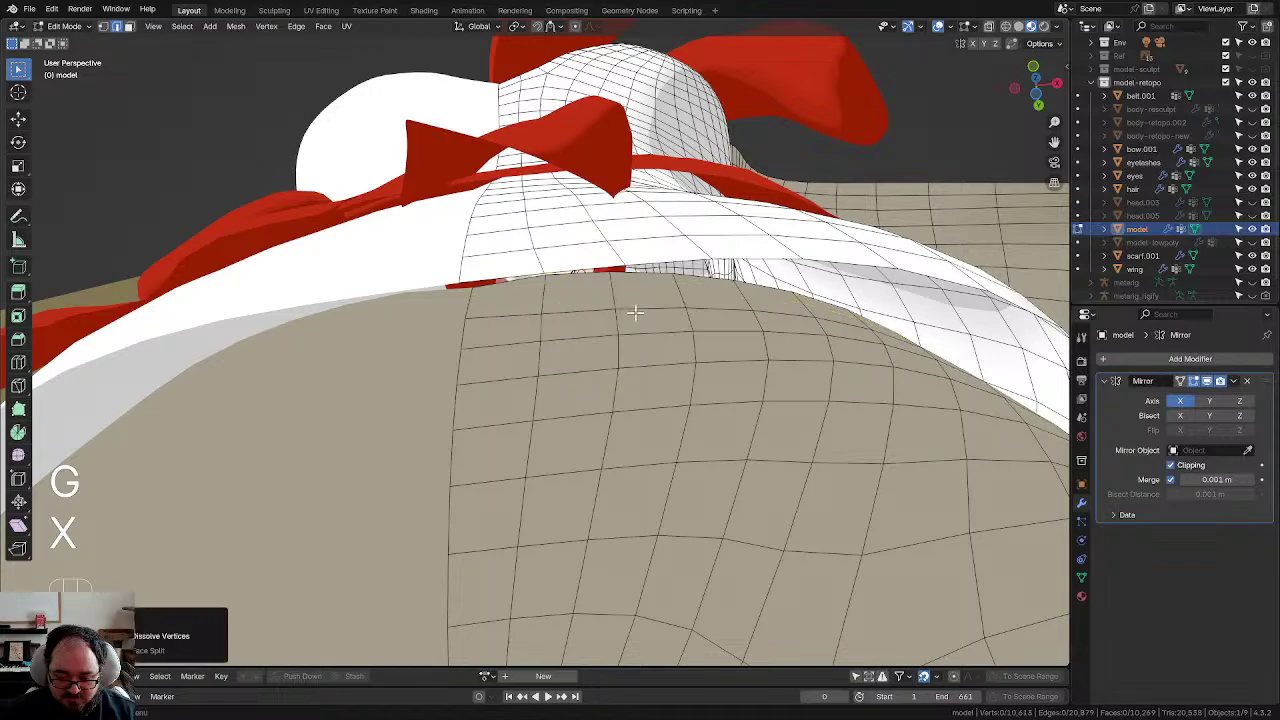
alt+click(645, 331)
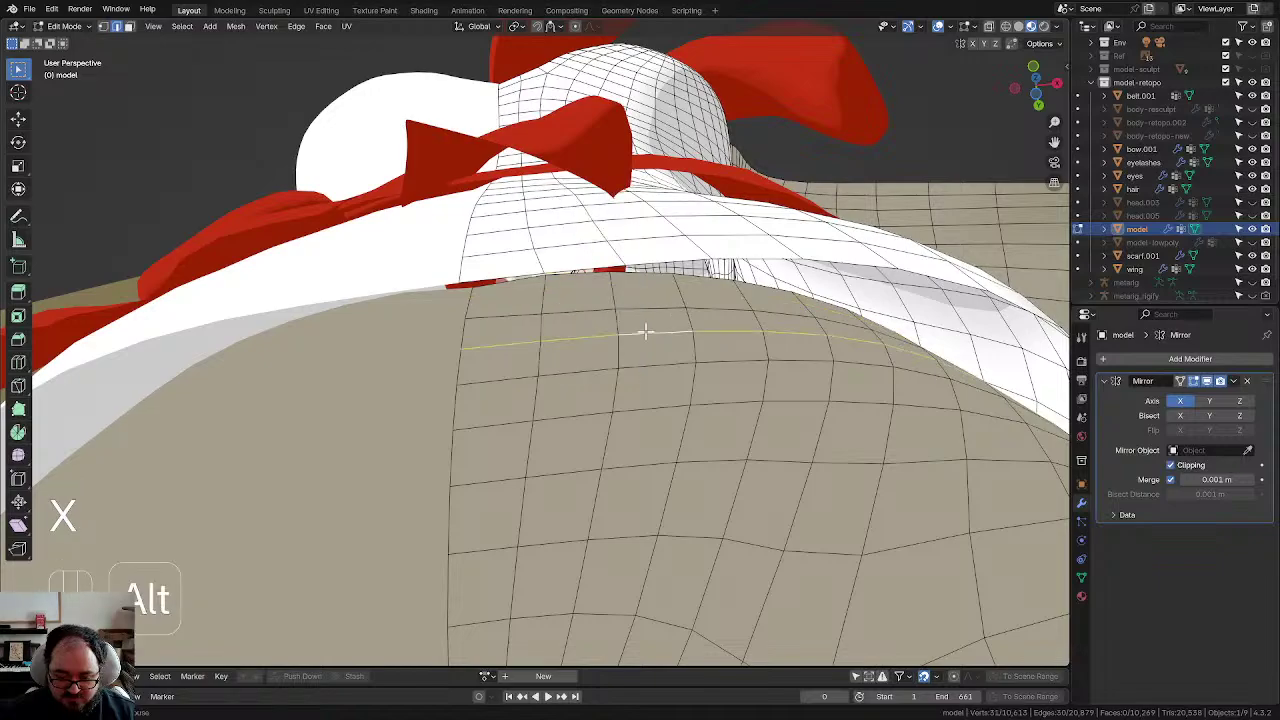
key(x)
click(646, 338)
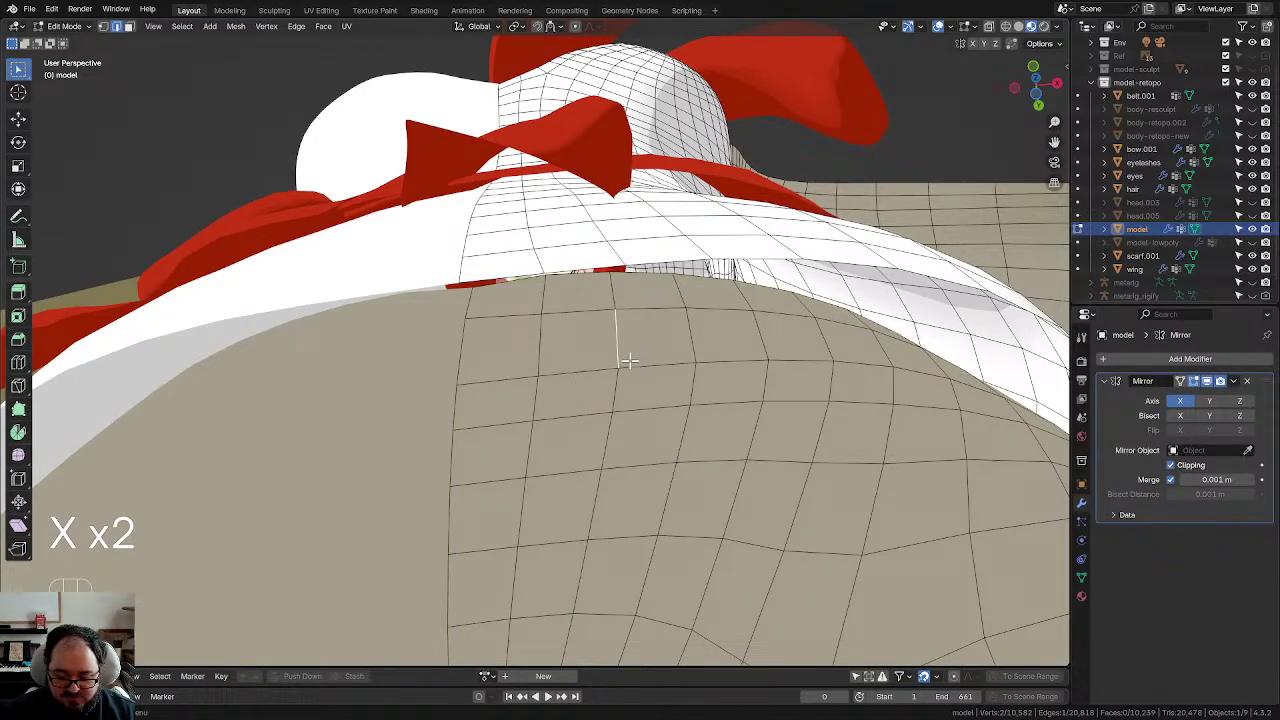
Step: Dissolve two more horizontal edge loops across the leggings' hips, above the crotch
middle_drag(628, 361, 675, 423)
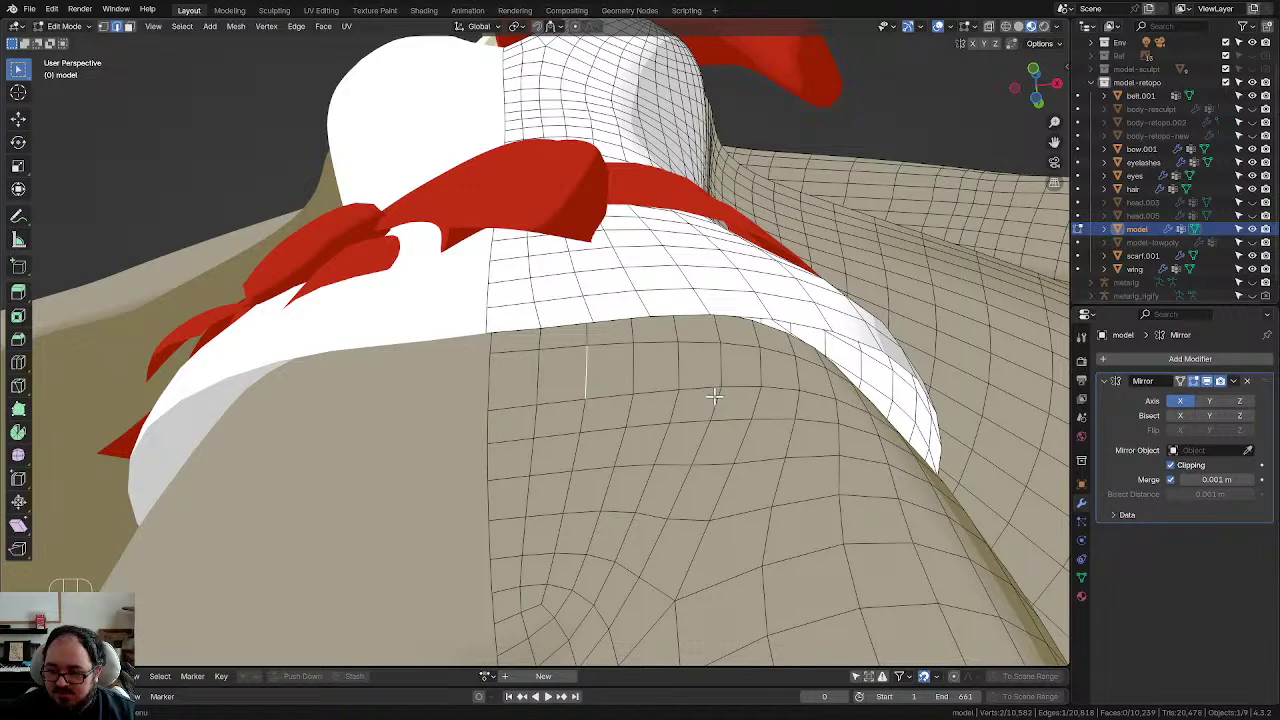
middle_drag(697, 400, 654, 418)
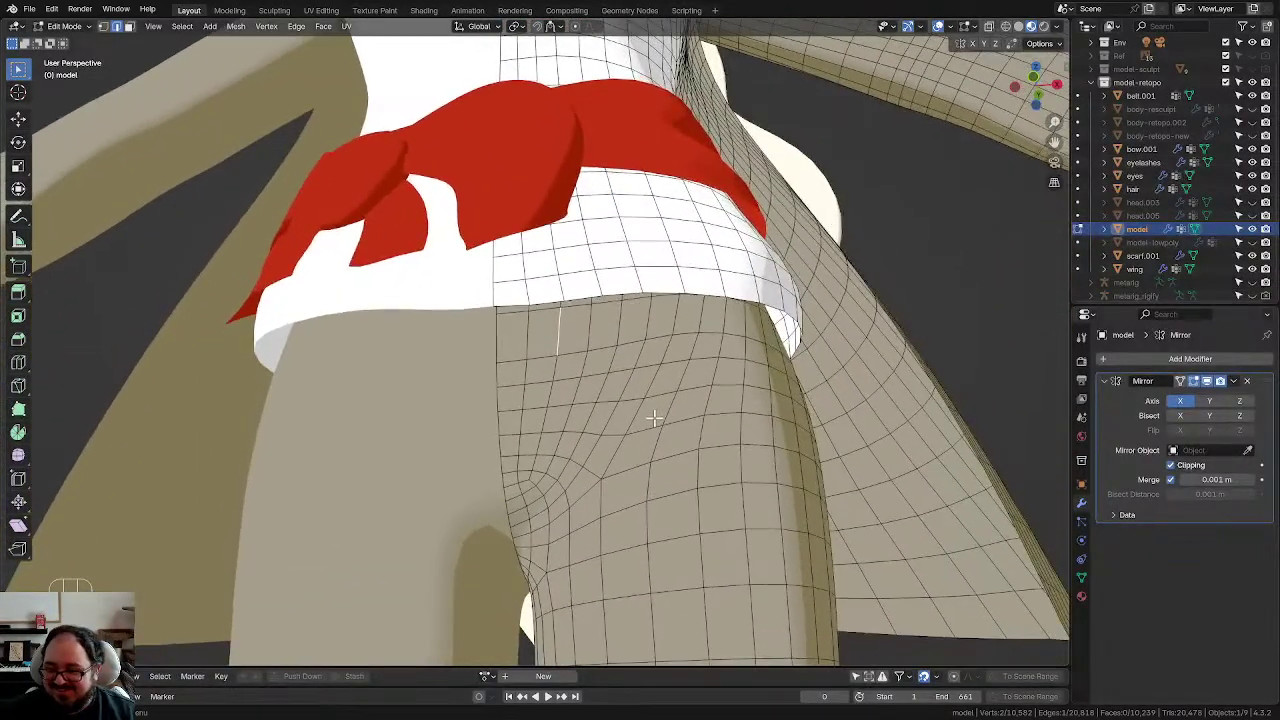
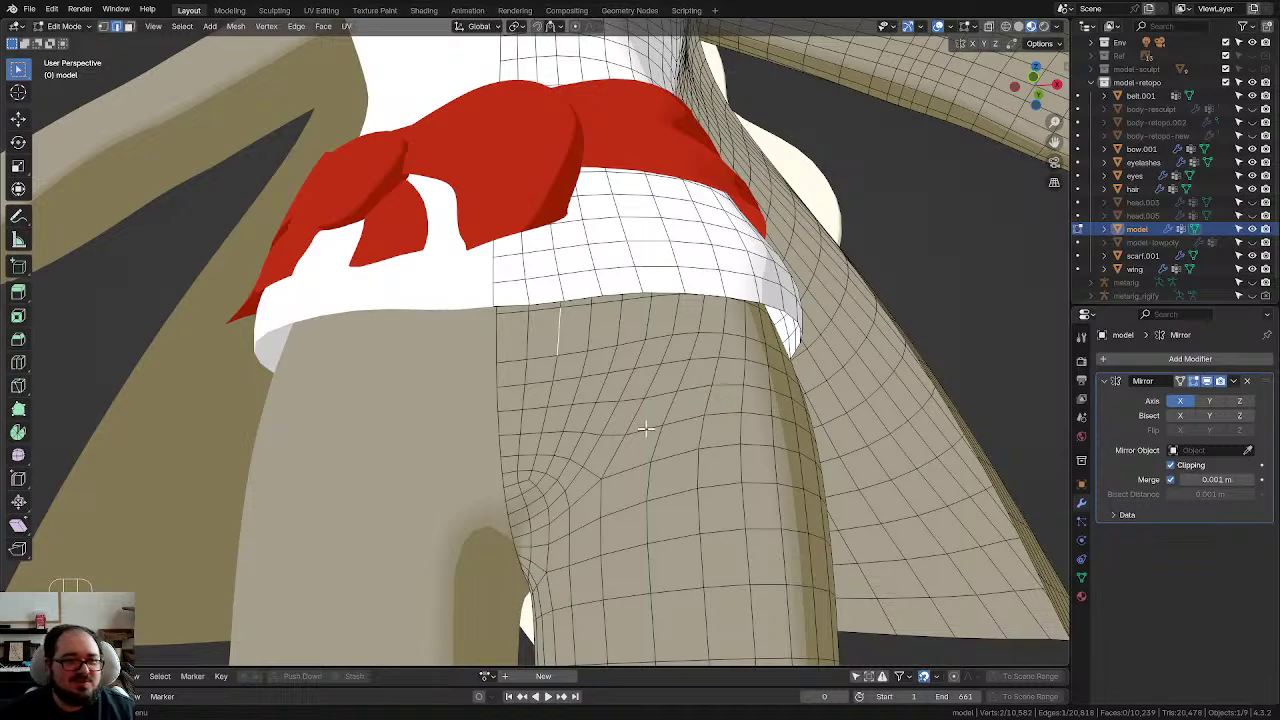
scroll(632, 407, up, 1)
middle_drag(711, 387, 680, 430)
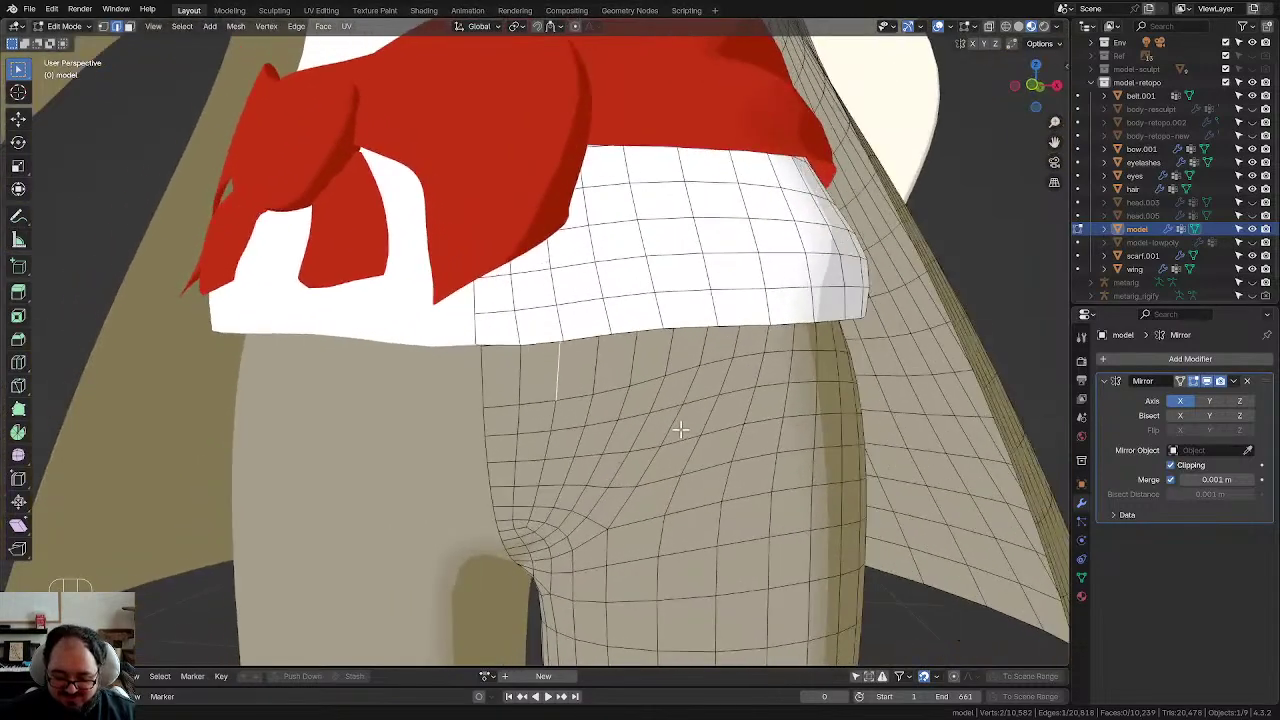
key(x)
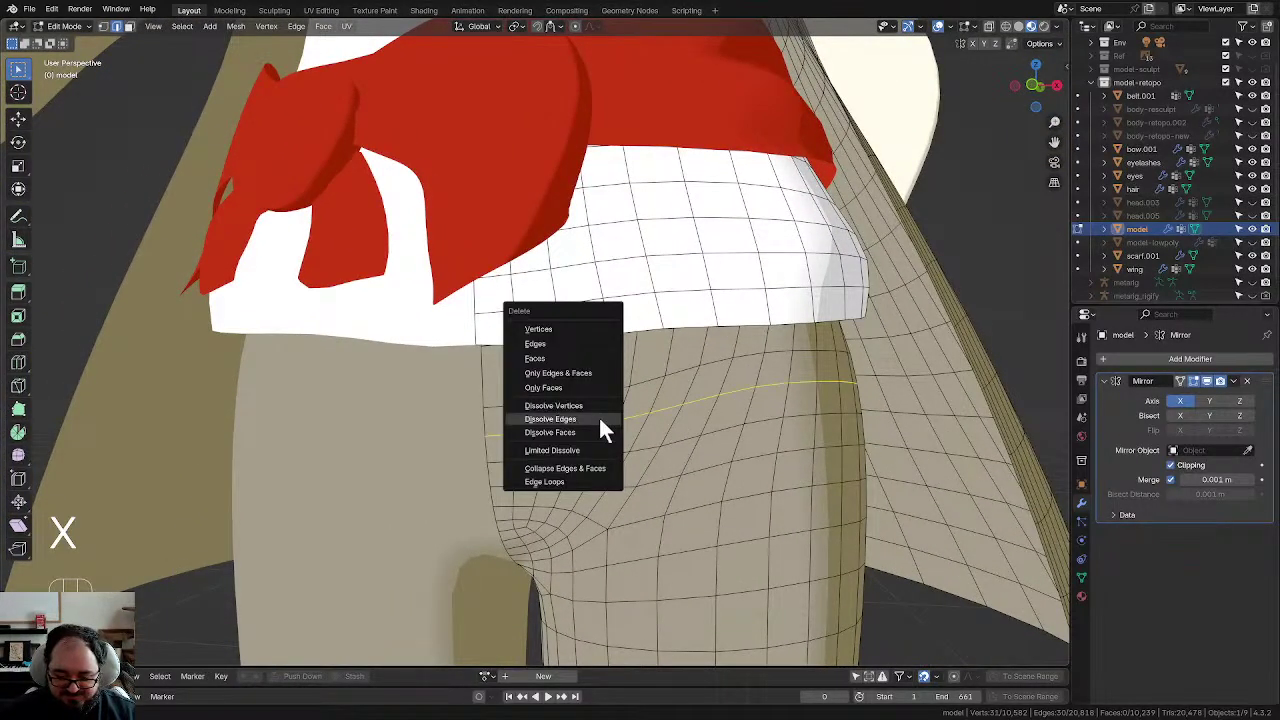
click(598, 415)
alt+click(646, 483)
key(x)
click(655, 481)
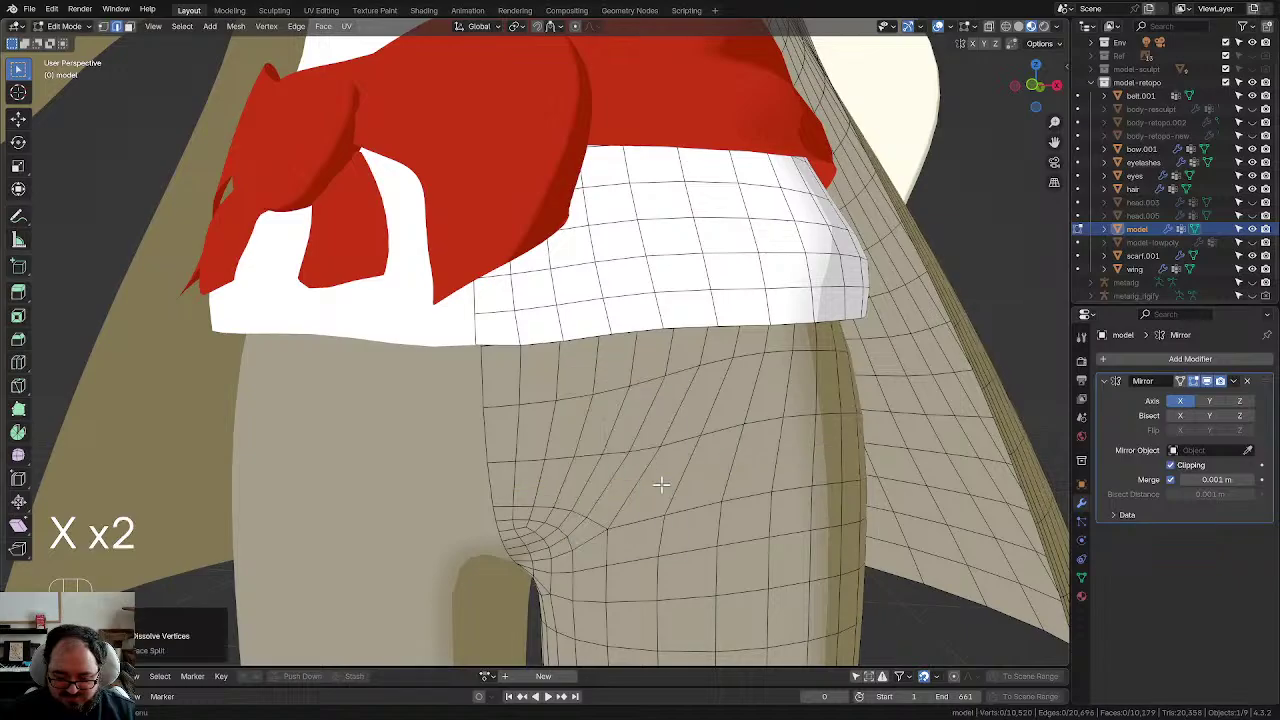
Step: Dissolve another surplus edge loop on the leggings' hips, checking its path in wireframe shading
middle_drag(657, 480, 603, 431)
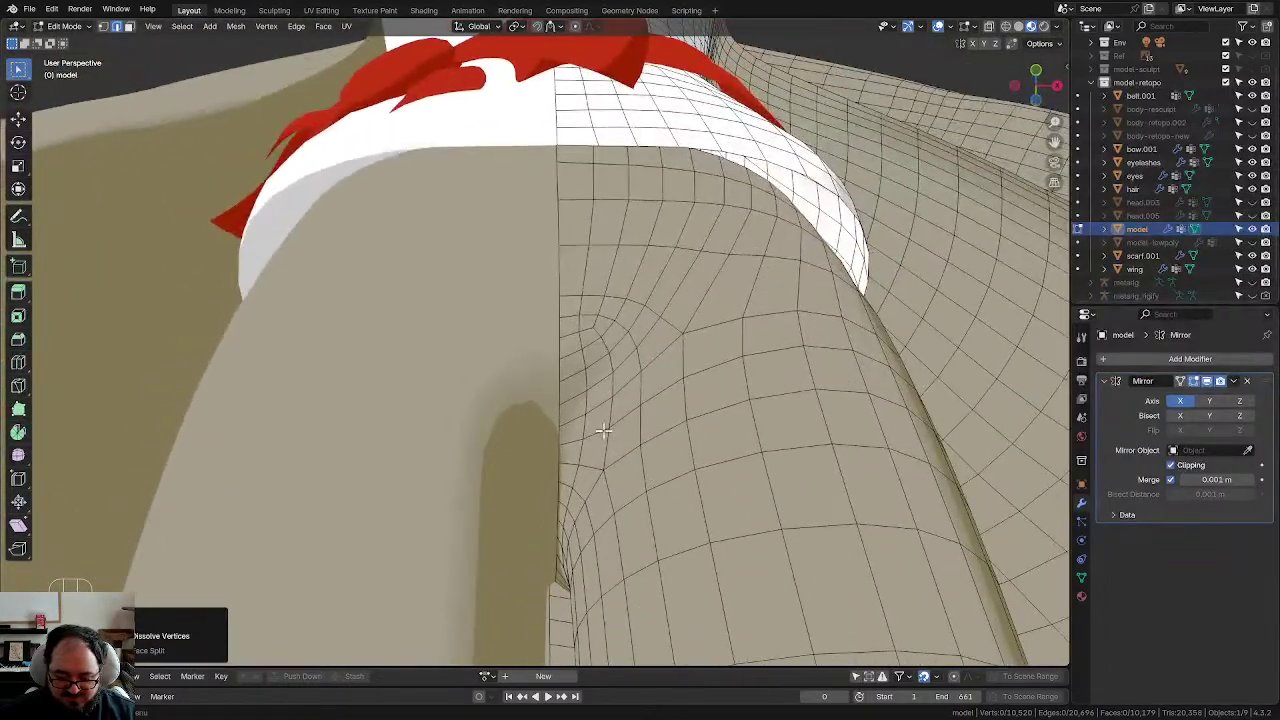
alt+click(584, 377)
middle_drag(584, 377, 668, 182)
alt+click(619, 118)
middle_drag(619, 118, 498, 225)
click(471, 57)
mouse_move(512, 132)
shift+middle_down()
mouse_move(528, 272)
mouse_move(511, 200)
mouse_move(511, 211)
mouse_move(534, 314)
mouse_move(490, 323)
shift+middle_up()
scroll(523, 217, up, 2)
scroll(523, 213, down, 2)
key(z)
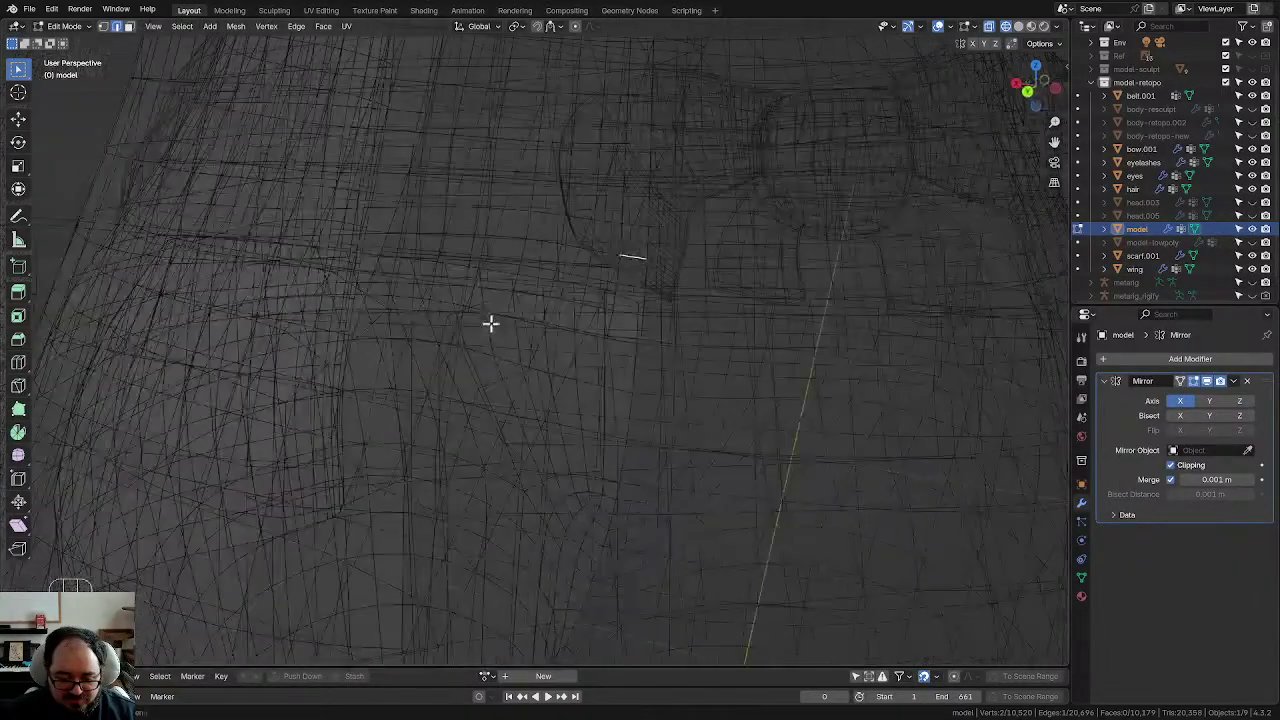
mouse_move(395, 317)
middle_down()
mouse_move(423, 320)
mouse_move(456, 256)
mouse_move(483, 263)
mouse_move(424, 226)
mouse_move(449, 246)
mouse_move(617, 237)
mouse_move(697, 329)
mouse_move(680, 306)
mouse_move(659, 330)
mouse_move(909, 249)
middle_up()
key(x)
click(358, 231)
key(x)
click(621, 262)
key(z)
Step: Reveal the hidden skirt mesh again
mouse_move(870, 324)
middle_down()
mouse_move(874, 340)
mouse_move(853, 358)
mouse_move(763, 323)
mouse_move(598, 311)
mouse_move(814, 349)
mouse_move(746, 435)
mouse_move(606, 307)
mouse_move(612, 350)
mouse_move(645, 385)
mouse_move(650, 448)
mouse_move(641, 436)
mouse_move(668, 458)
mouse_move(680, 403)
mouse_move(677, 267)
mouse_move(670, 397)
mouse_move(707, 457)
mouse_move(737, 431)
mouse_move(729, 449)
mouse_move(736, 403)
middle_up()
key(alt+h)
scroll(684, 450, down, 1)
scroll(680, 388, up, 3)
scroll(670, 397, down, 1)
scroll(678, 414, up, 1)
scroll(691, 426, down, 1)
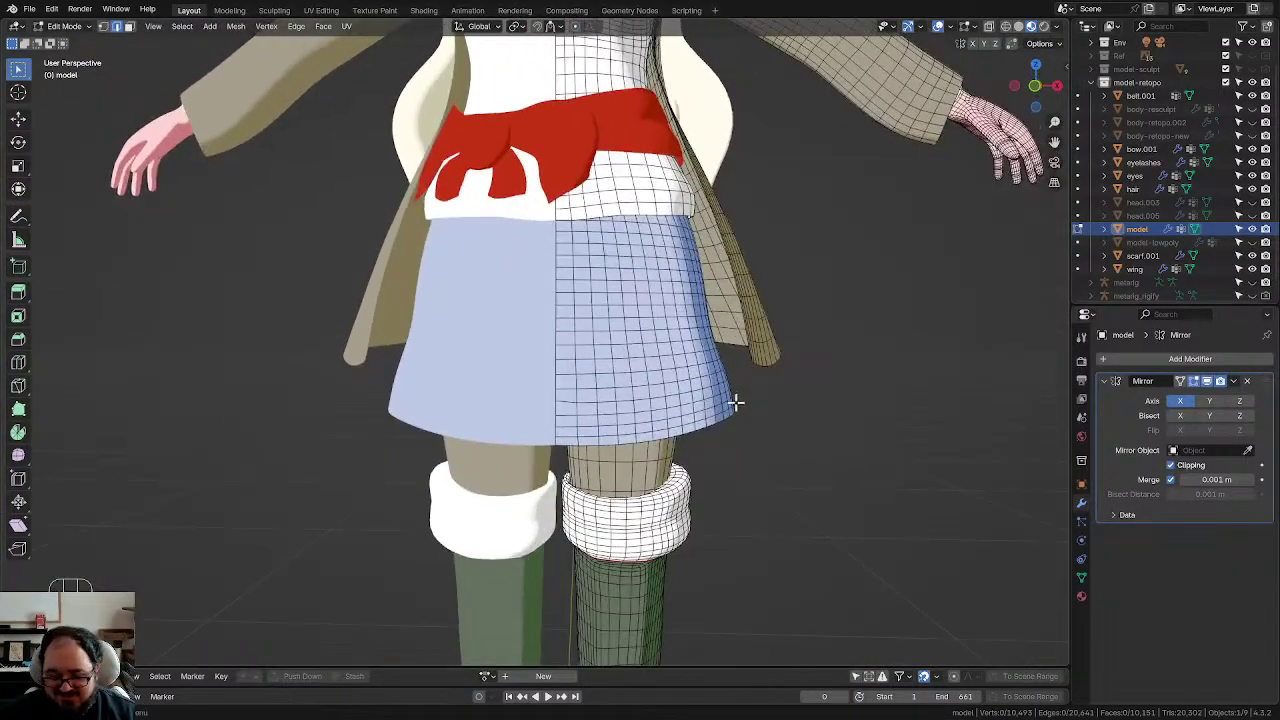
Step: Try to select the faces along the boot cuff's inner rim by growing and shrinking an edge loop selection
shift+middle_drag(726, 485, 680, 377)
scroll(711, 377, up, 4)
scroll(680, 377, up, 1)
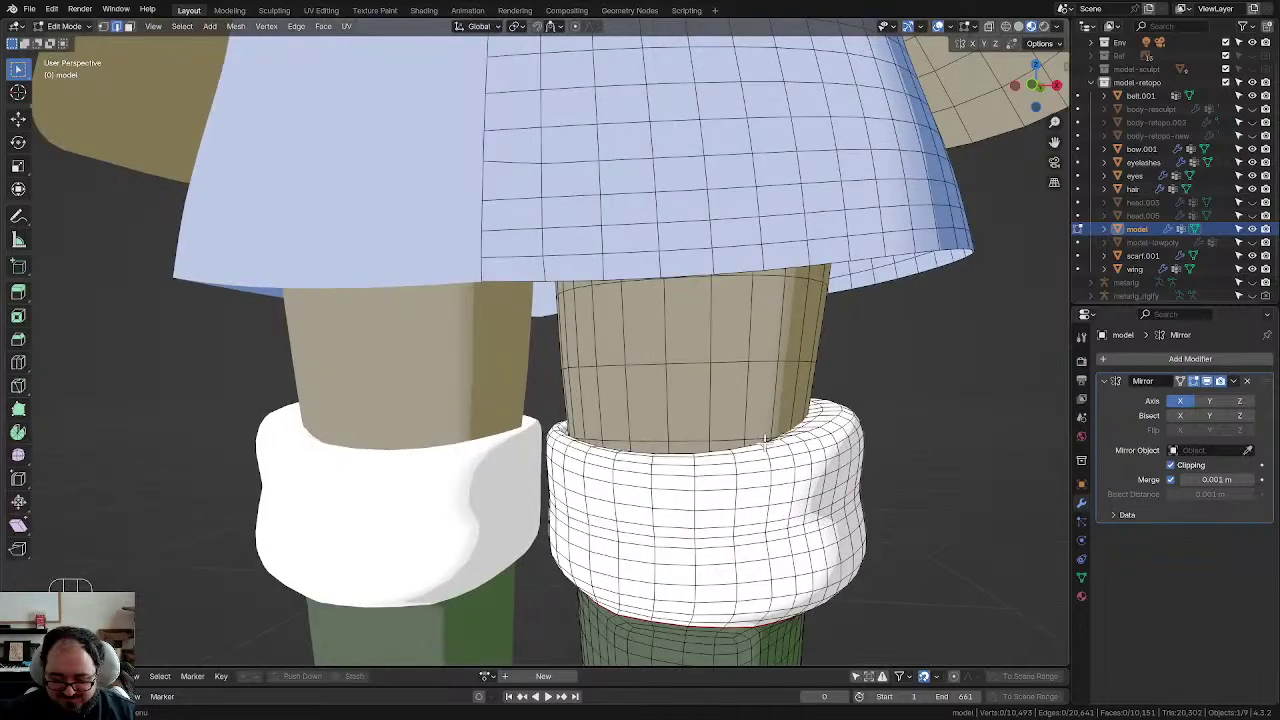
scroll(765, 436, down, 2)
middle_drag(765, 436, 726, 383)
scroll(726, 383, up, 2)
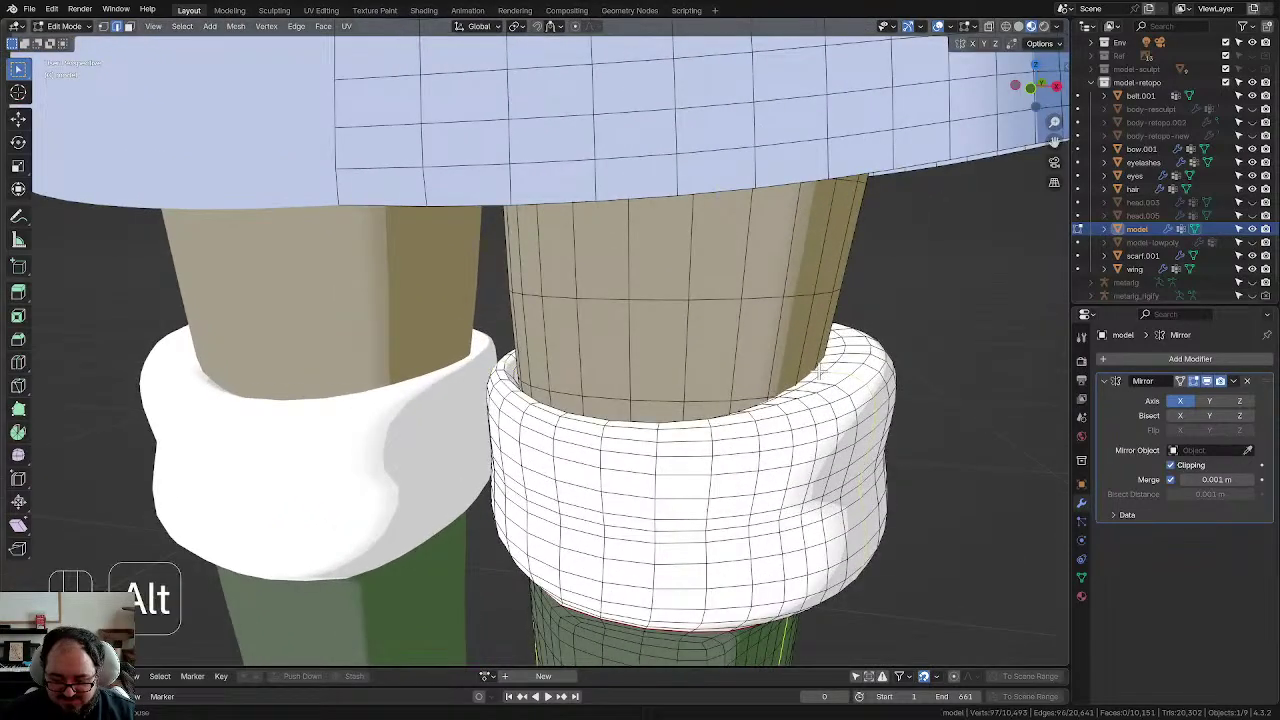
scroll(843, 356, up, 2)
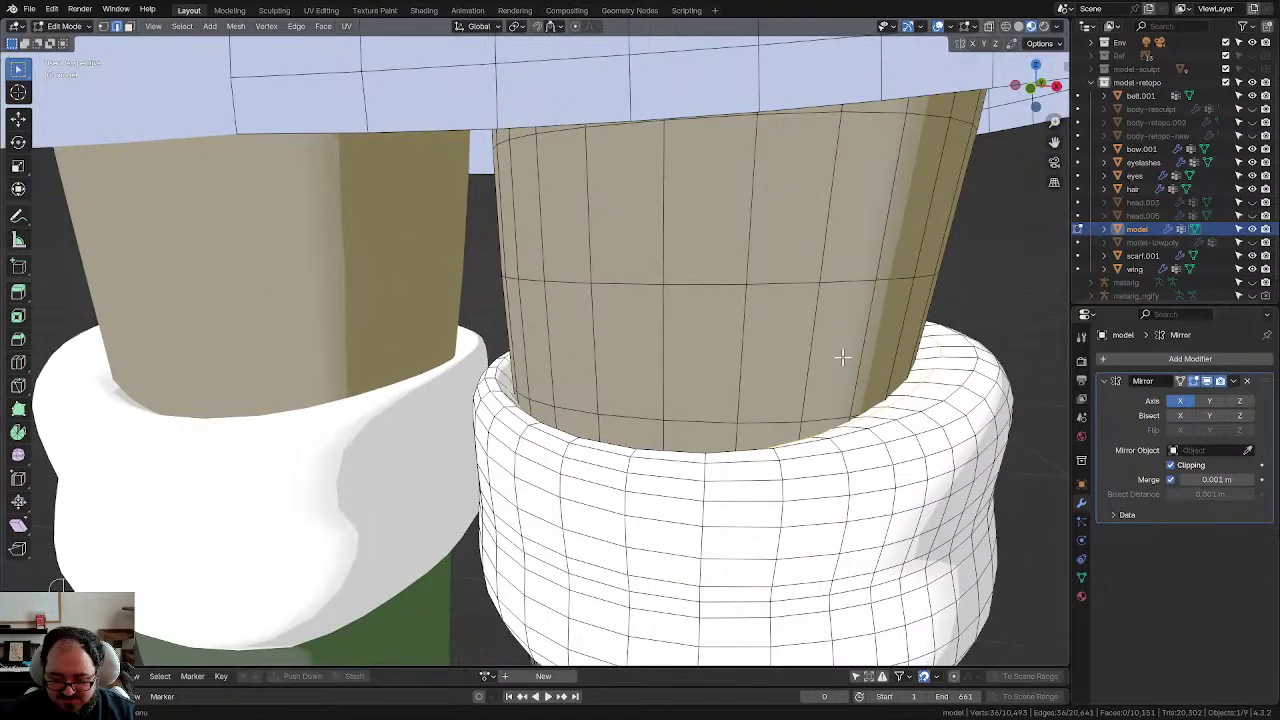
middle_drag(833, 405, 766, 406)
key(ctrl+KP_Add)
key(ctrl+KP_Subtract)
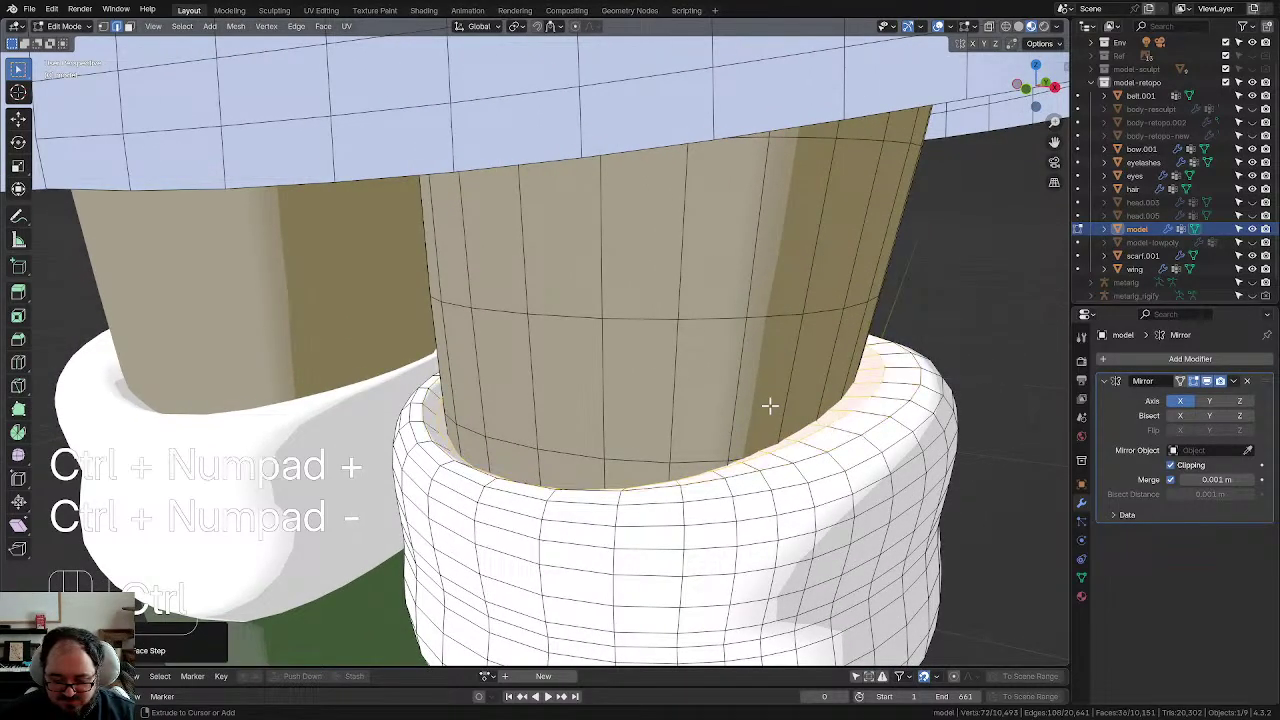
click(509, 419)
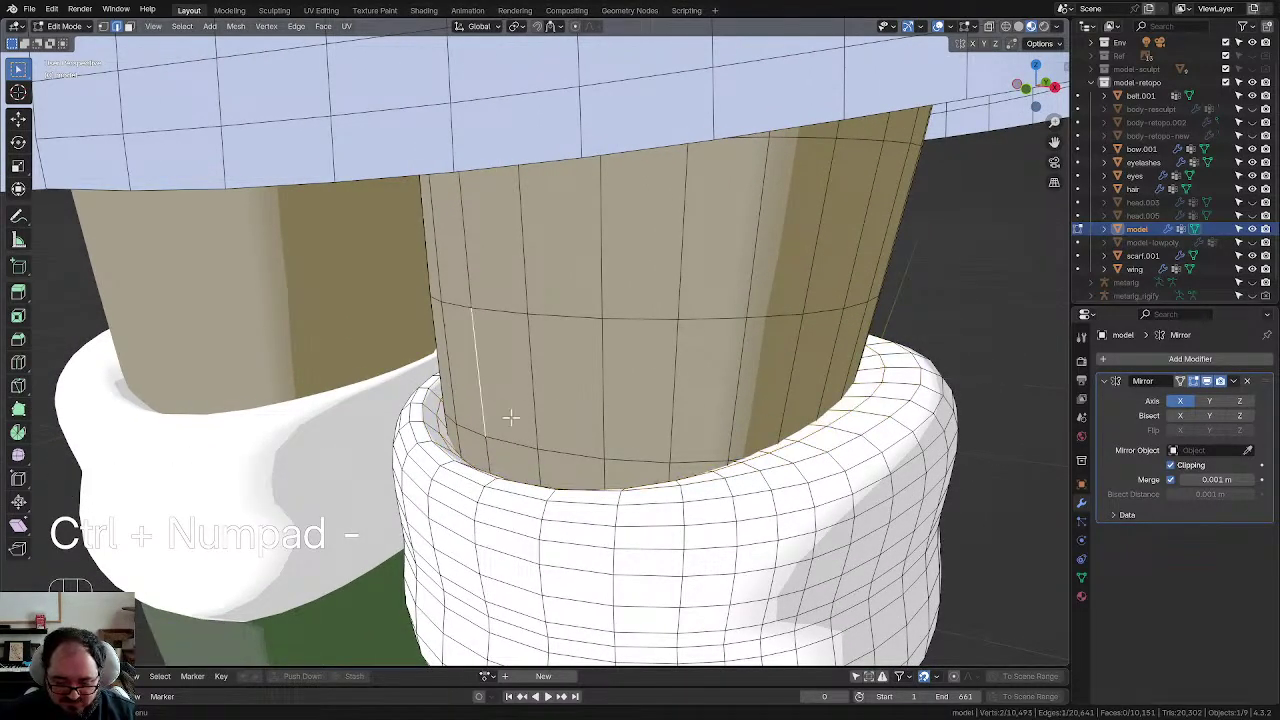
Step: Hide the whole leggings mesh to expose the inside of the boot cuff
scroll(586, 403, up, 2)
scroll(593, 405, down, 4)
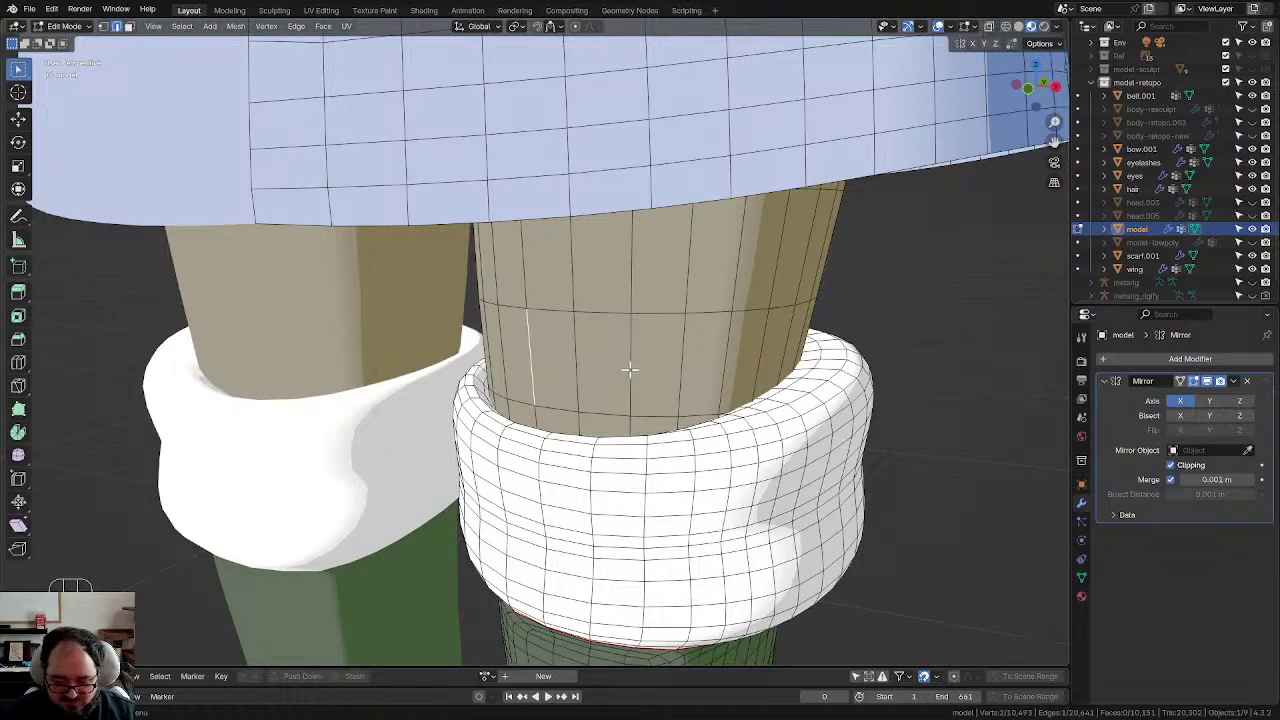
key(l)
key(h)
scroll(491, 410, up, 2)
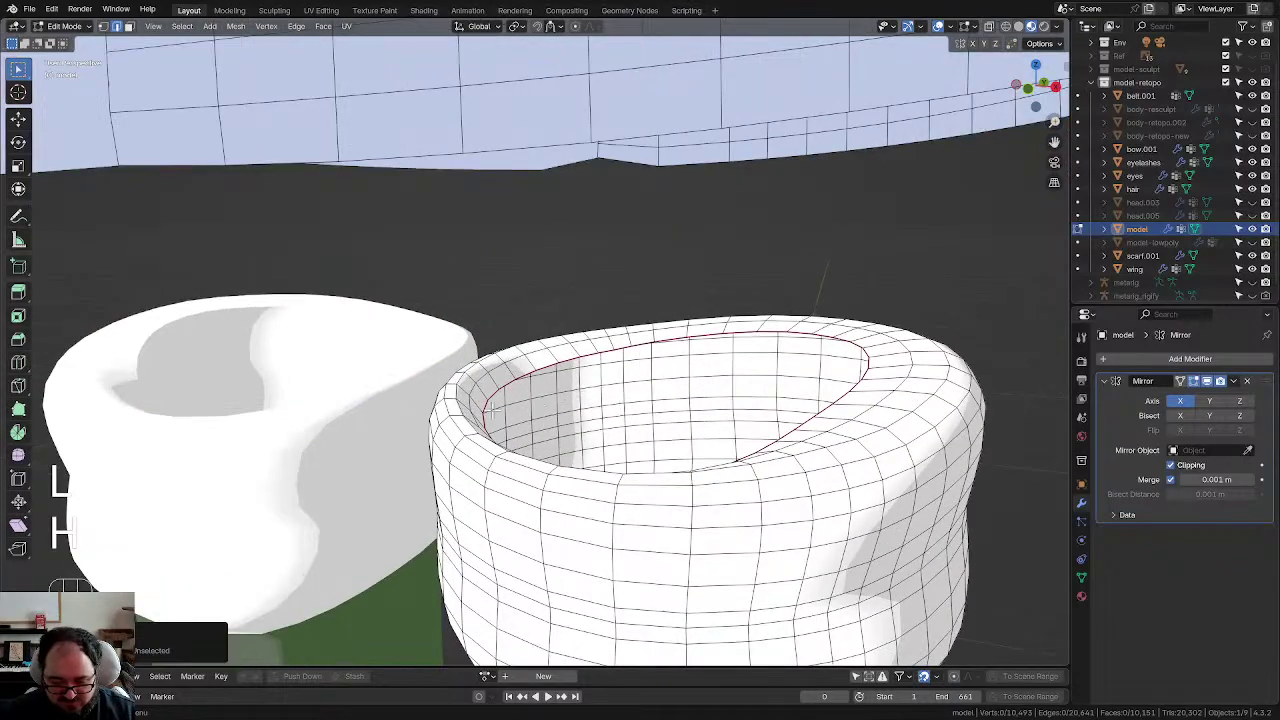
Step: Try to delete the vertices of the seam loop inside the boot cuff's rim and reveal the leggings again
key(x)
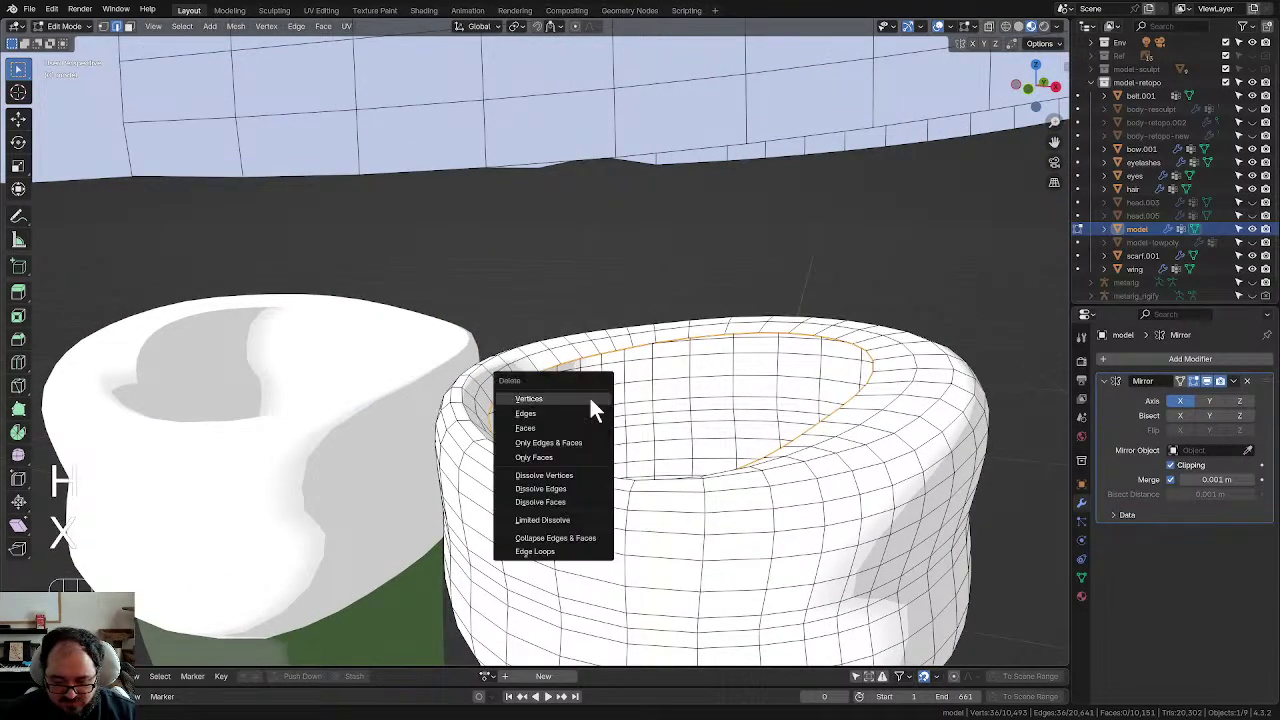
click(589, 400)
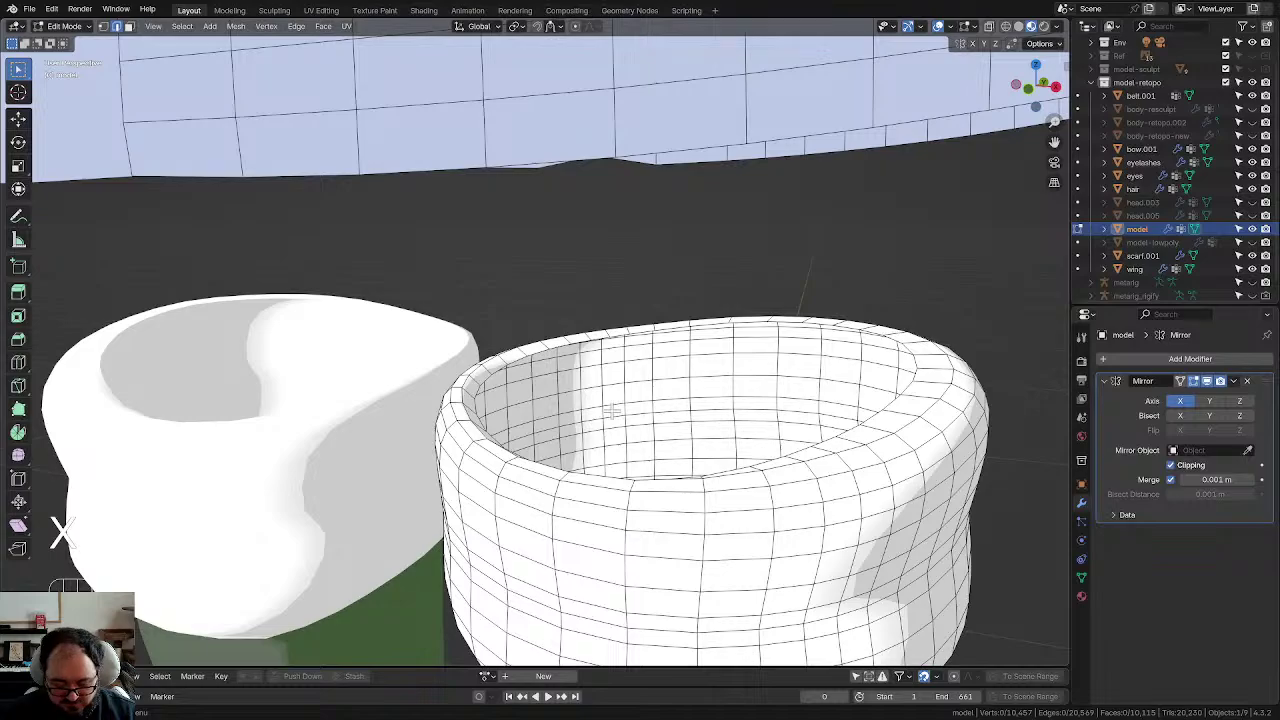
key(alt+h)
scroll(620, 414, up, 1)
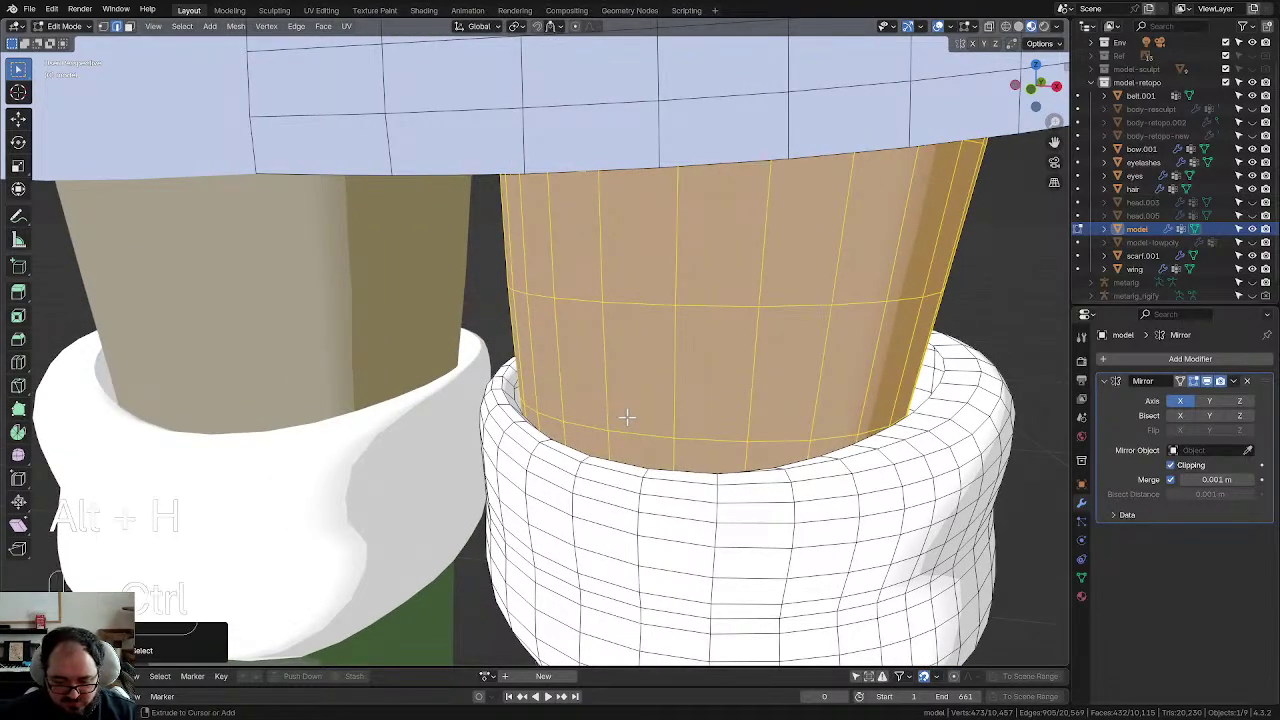
key(ctrl+z)
key(ctrl+z)
scroll(1006, 366, down, 3)
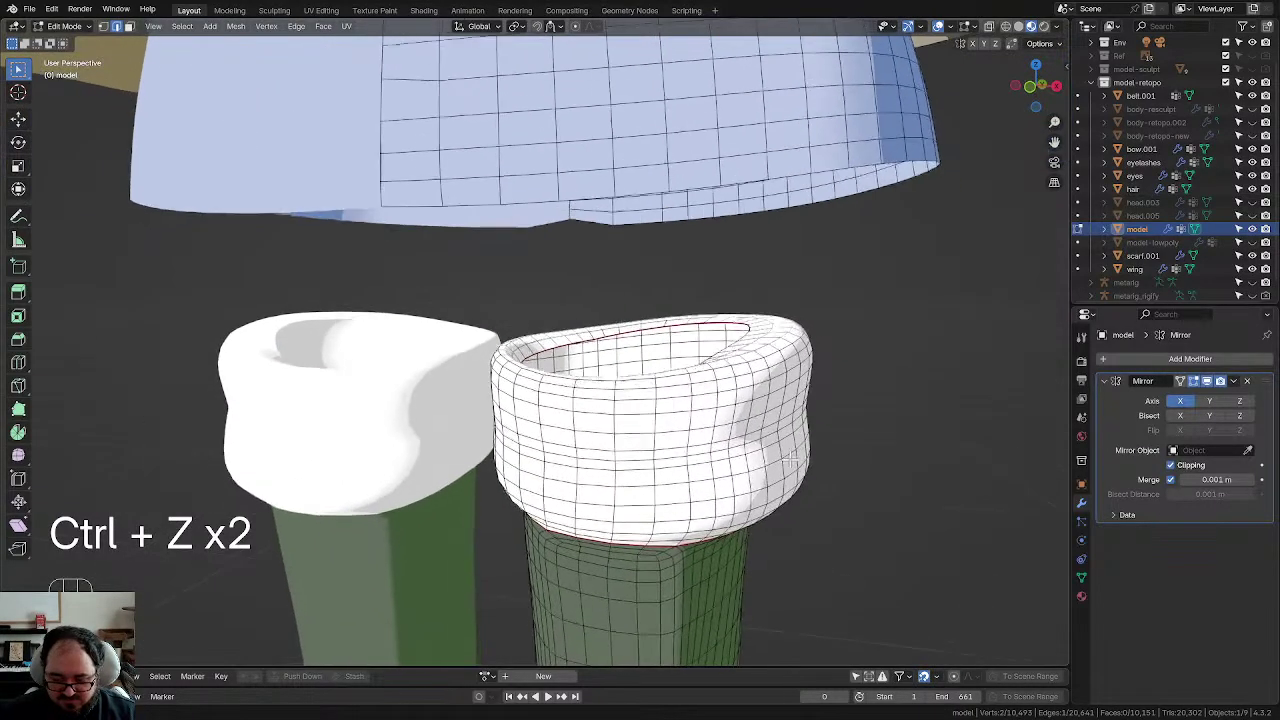
Step: Dissolve two vertical edge loops running down the outer side of the boot and its cuff
middle_drag(790, 458, 746, 343)
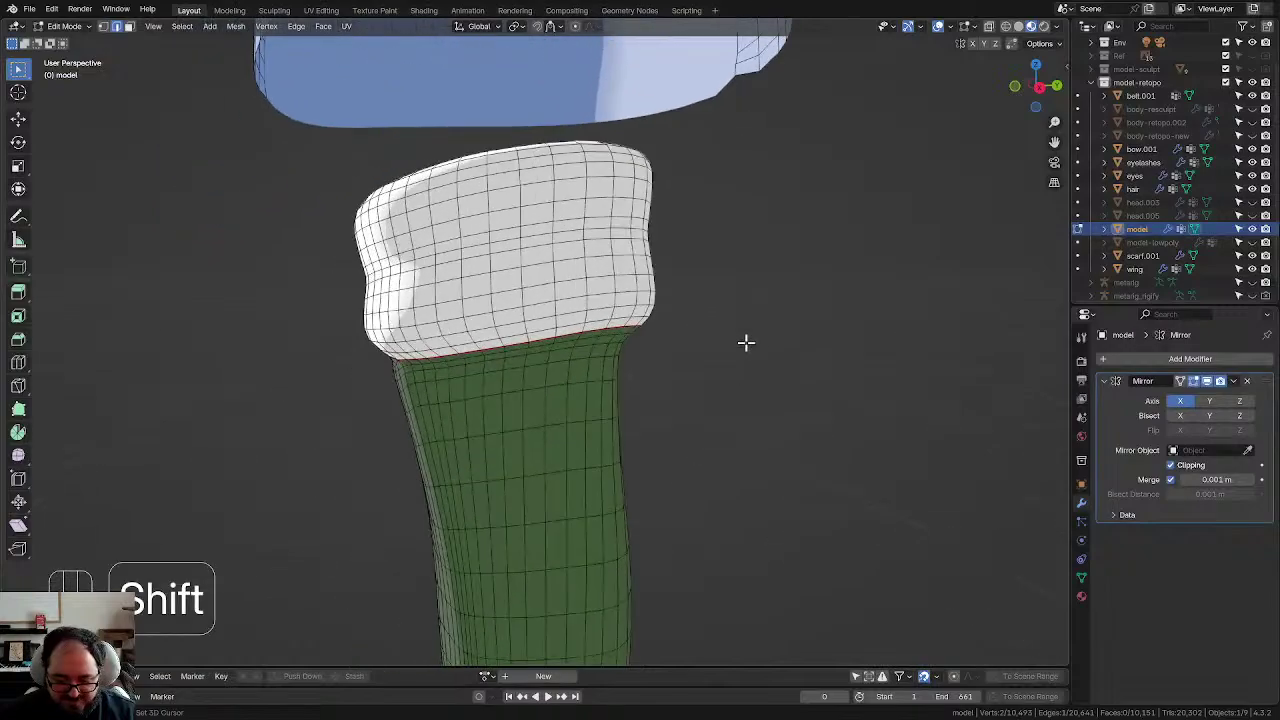
scroll(563, 390, down, 3)
mouse_move(527, 377)
middle_down()
mouse_move(757, 394)
mouse_move(712, 380)
mouse_move(535, 381)
mouse_move(546, 362)
middle_up()
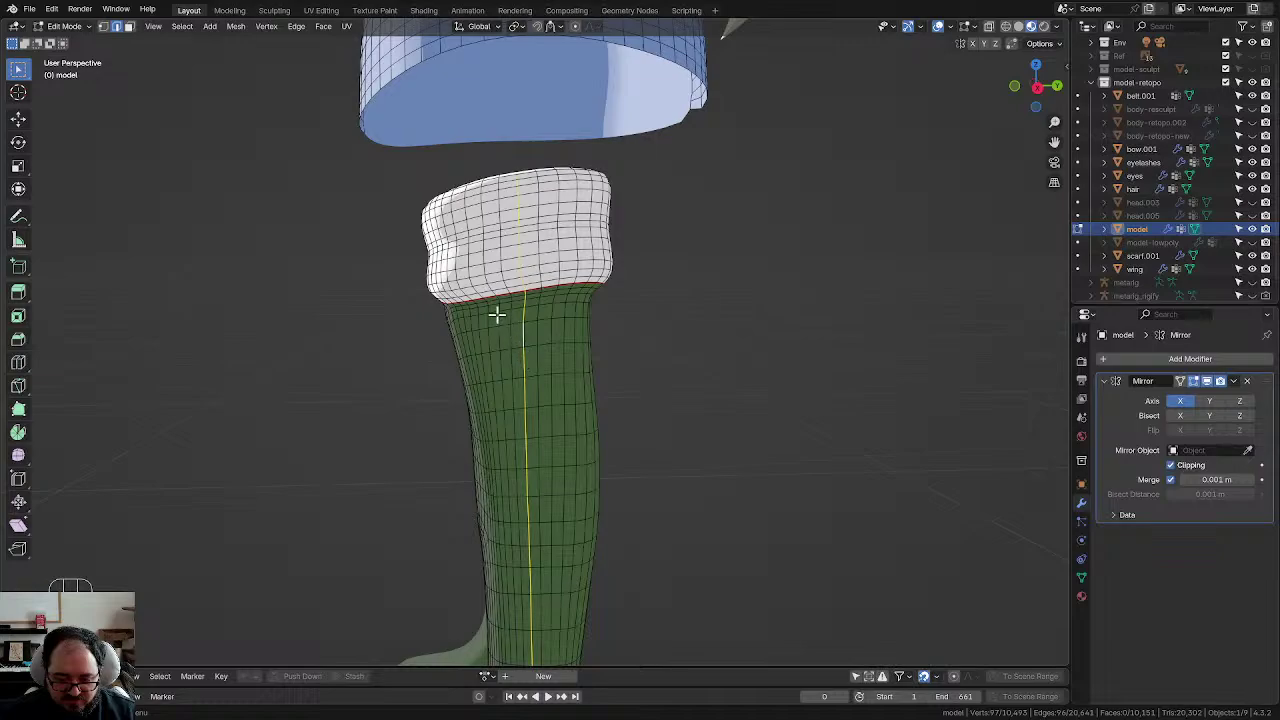
middle_drag(478, 324, 543, 323)
key(x)
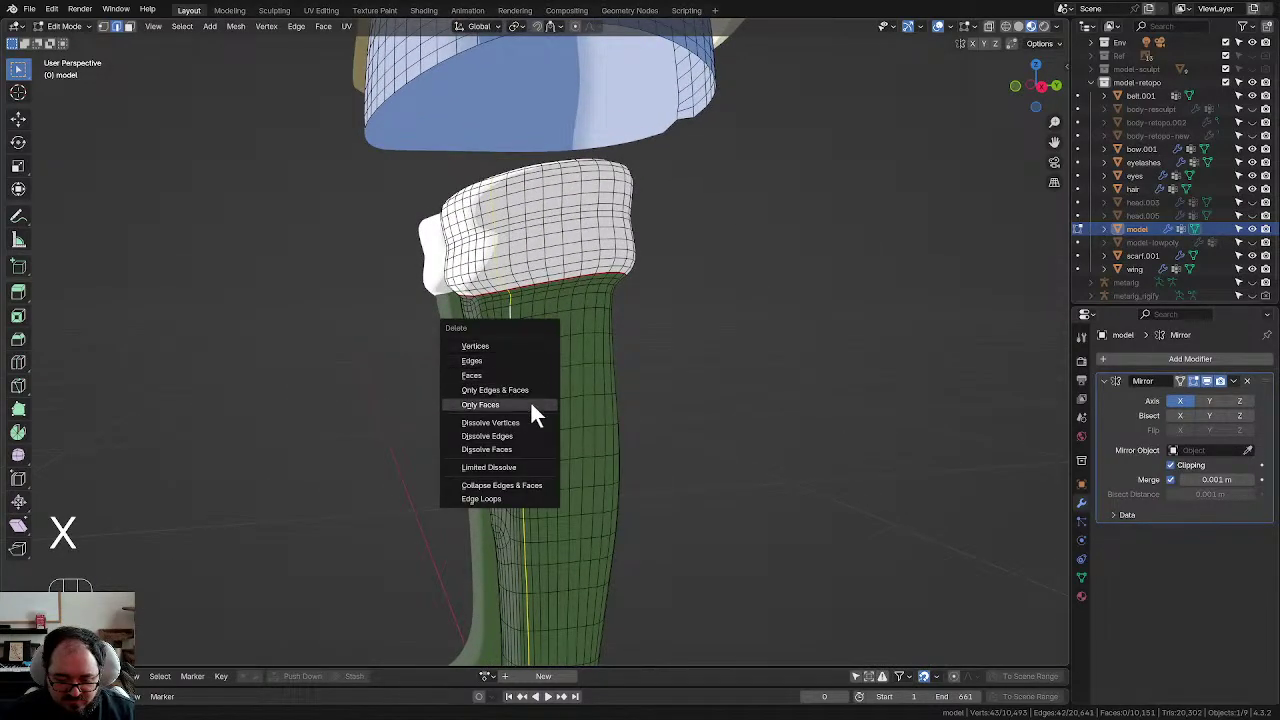
click(515, 423)
mouse_move(571, 380)
middle_down()
mouse_move(558, 387)
mouse_move(687, 368)
mouse_move(534, 367)
mouse_move(568, 370)
middle_up()
alt+click(514, 334)
key(x)
click(514, 334)
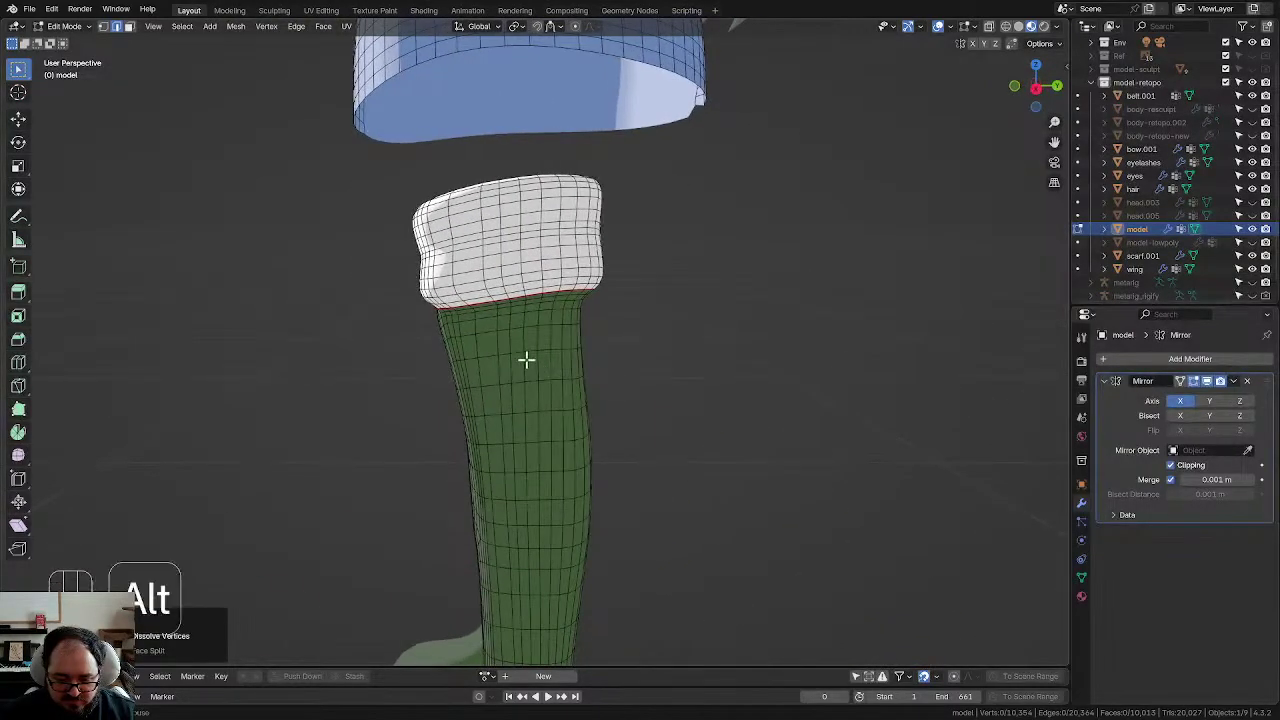
Step: Try to dissolve the vertical edge loop down the middle of the boot's outer side
alt+click(526, 359)
key(x)
click(526, 366)
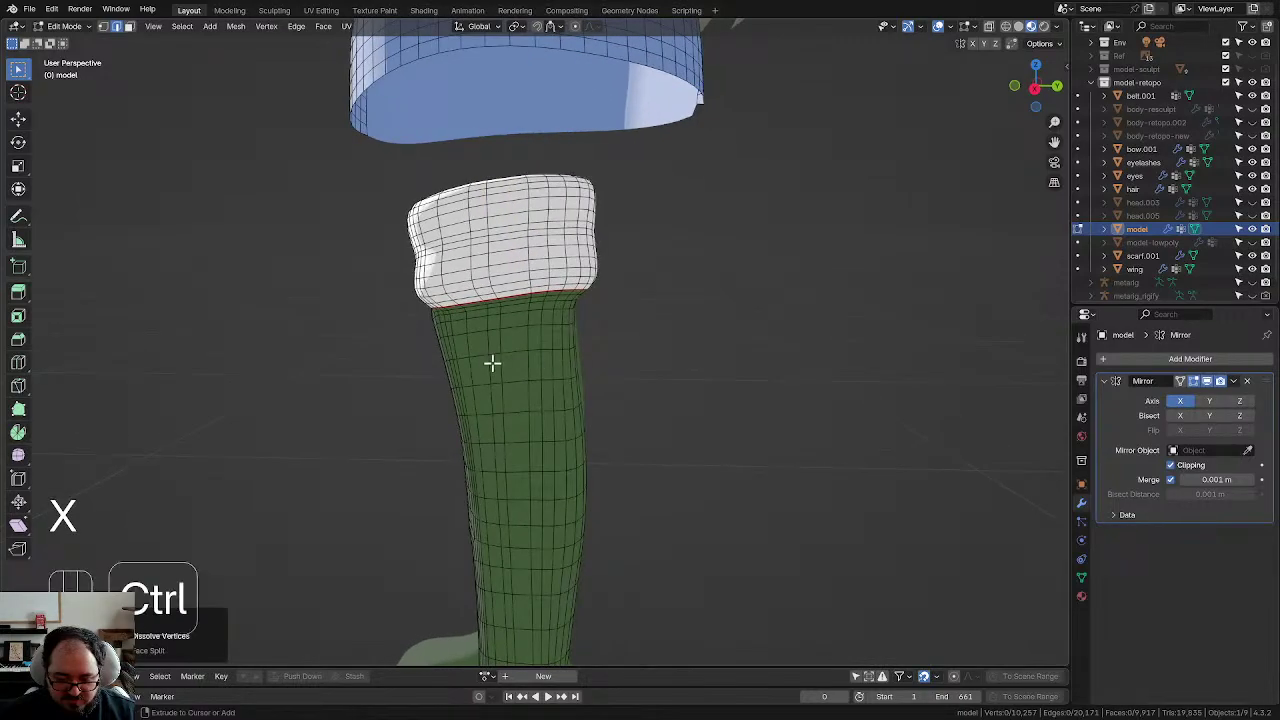
key(ctrl+z)
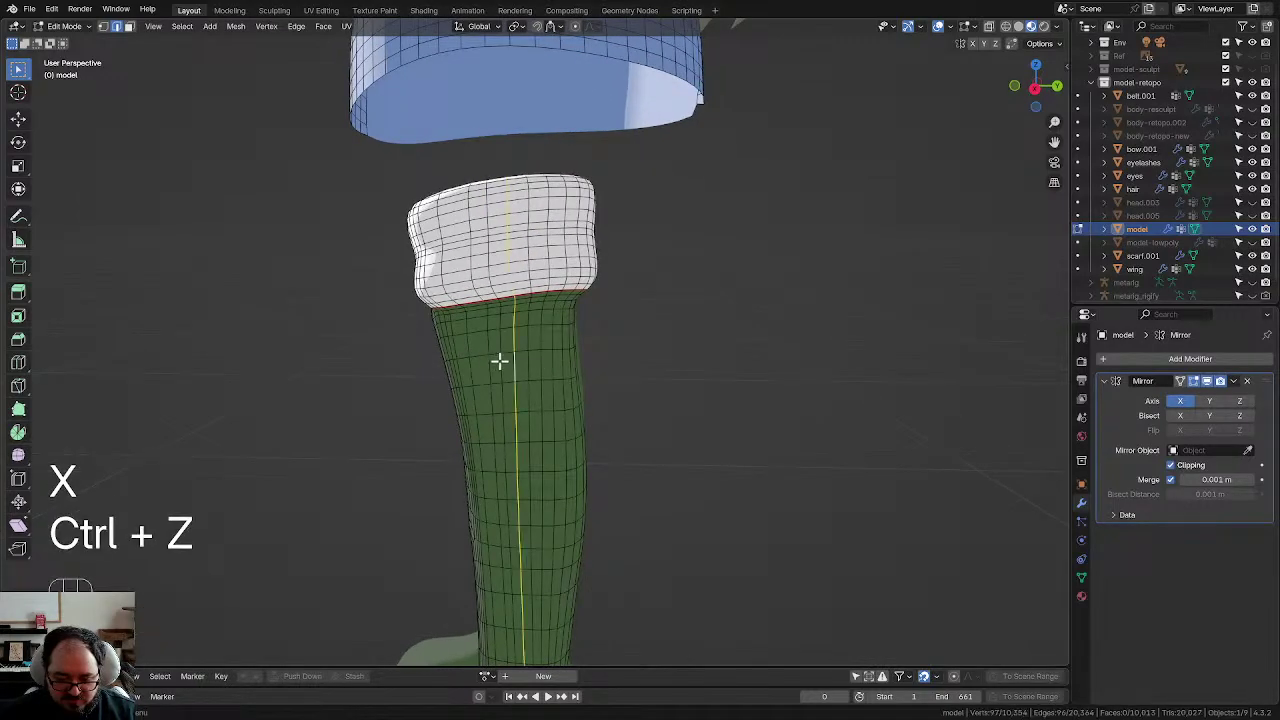
Step: Dissolve three more vertical edge loops on the boot and cuff, from the outer side round to the back
alt+click(500, 348)
key(x)
click(506, 354)
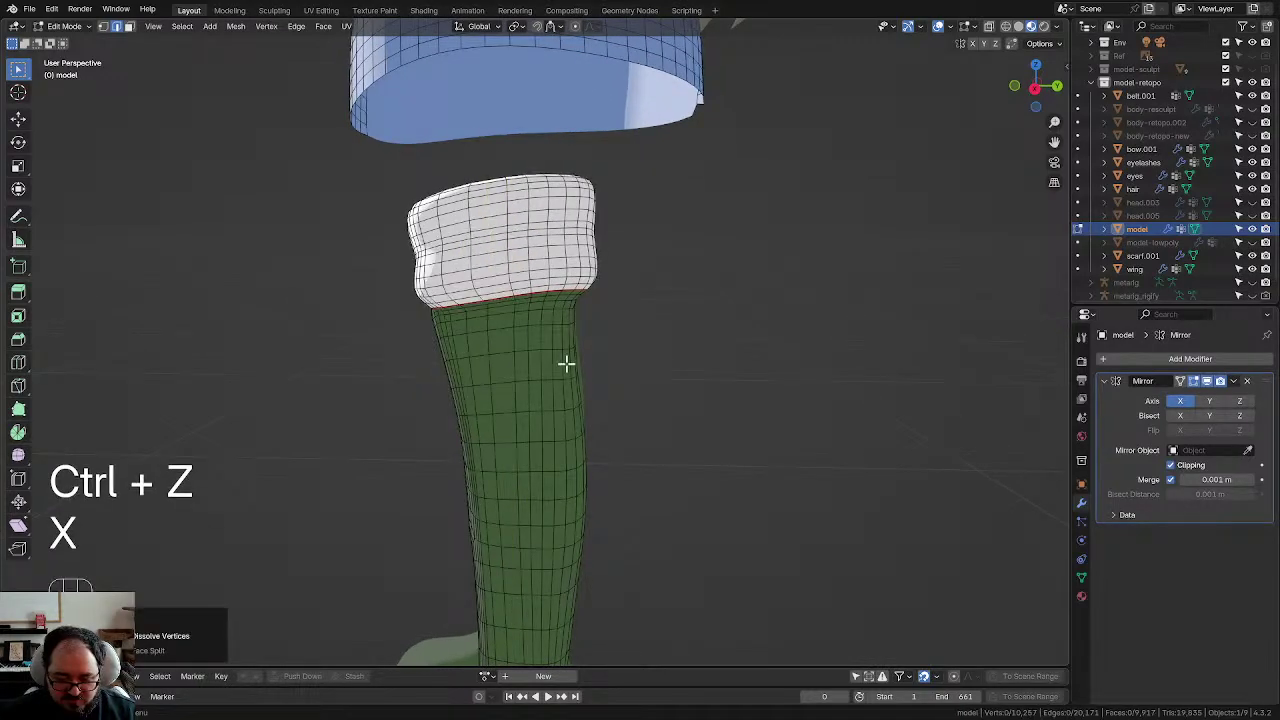
middle_drag(566, 364, 457, 337)
alt+click(511, 341)
key(x)
click(515, 346)
alt+click(497, 339)
key(x)
click(497, 338)
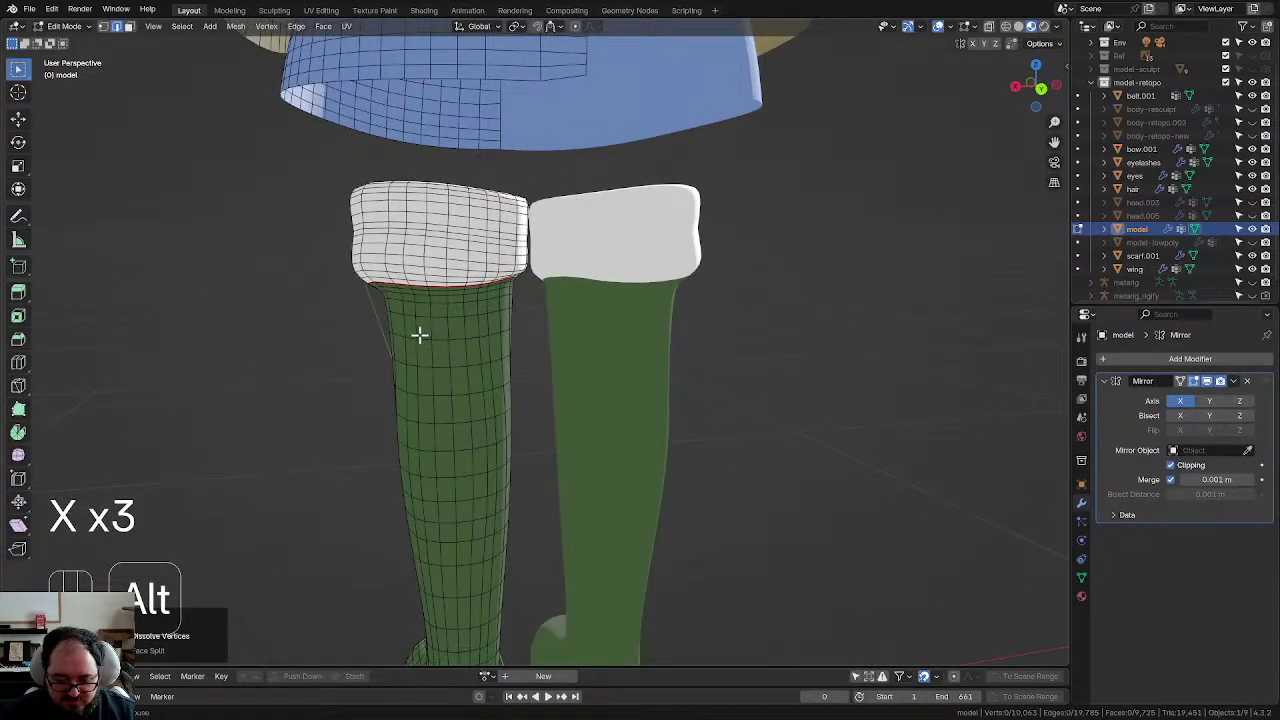
Step: Dissolve two vertical edge loops together on the back of the boot and cuff
alt+click(420, 335)
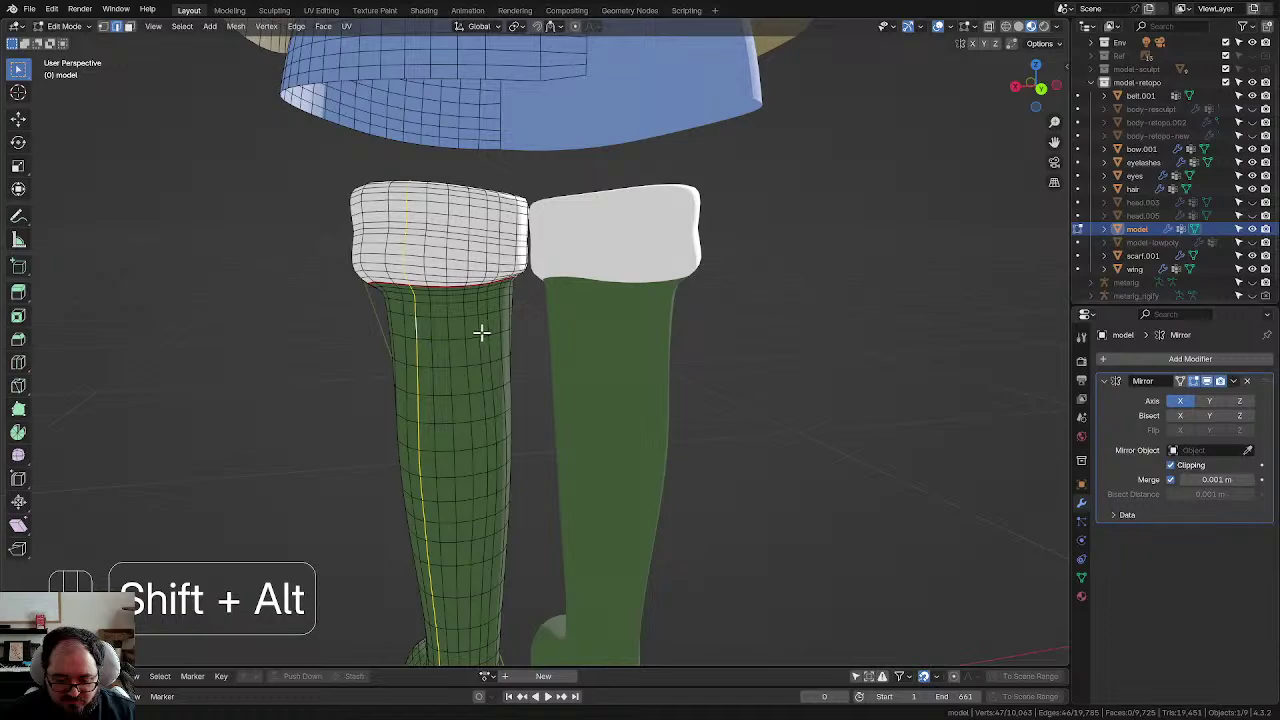
key(x)
click(481, 332)
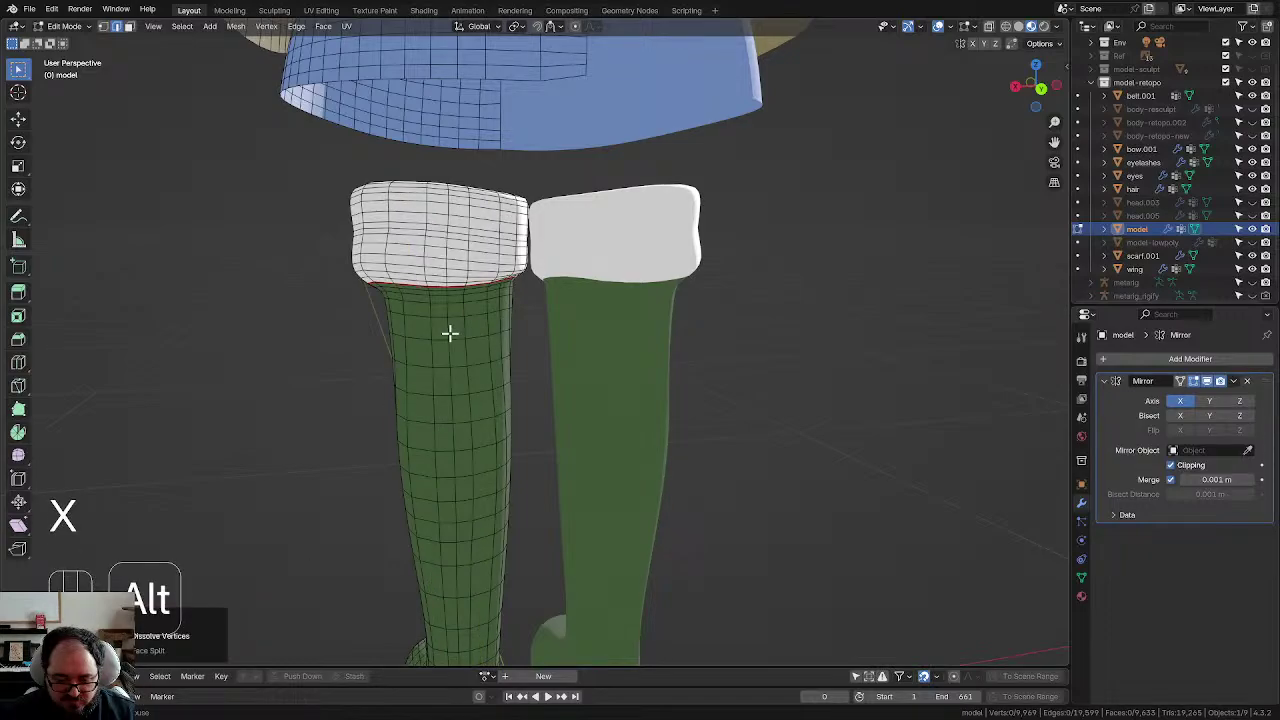
Step: Examine the remaining edge density of the boot and cuff from the side, front and above
middle_drag(450, 333, 563, 328)
scroll(650, 370, up, 2)
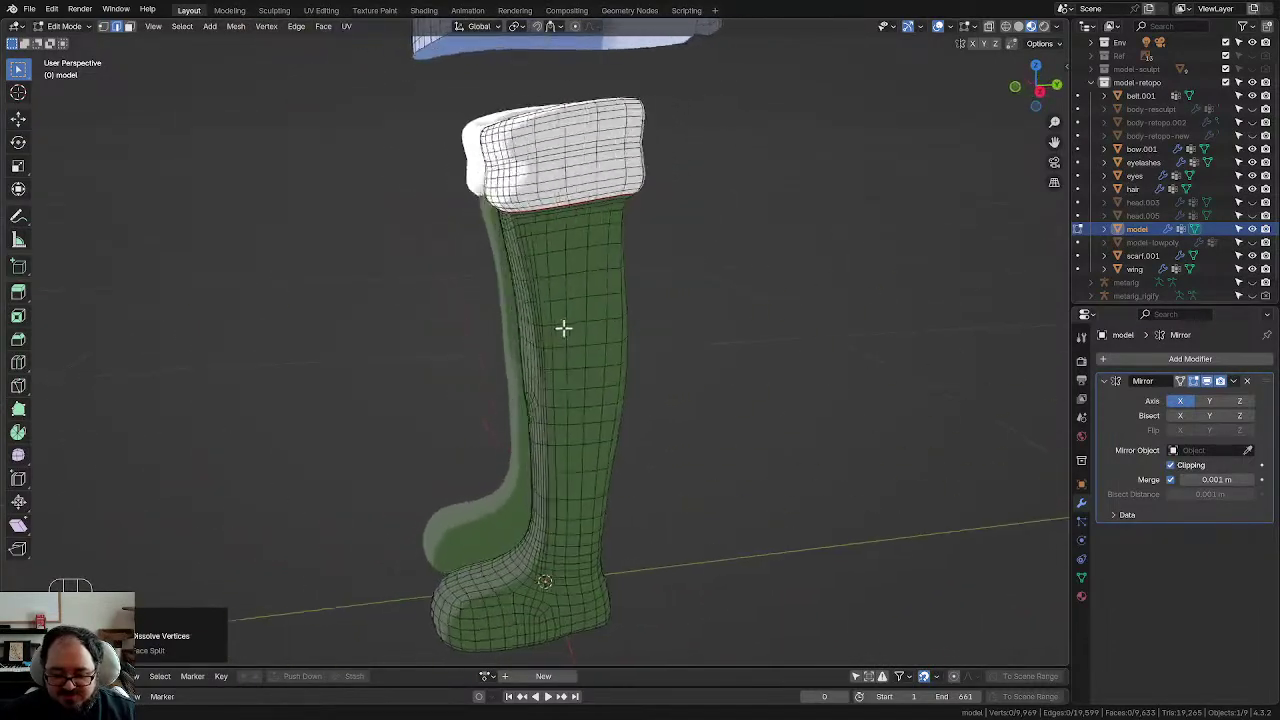
middle_drag(689, 319, 654, 305)
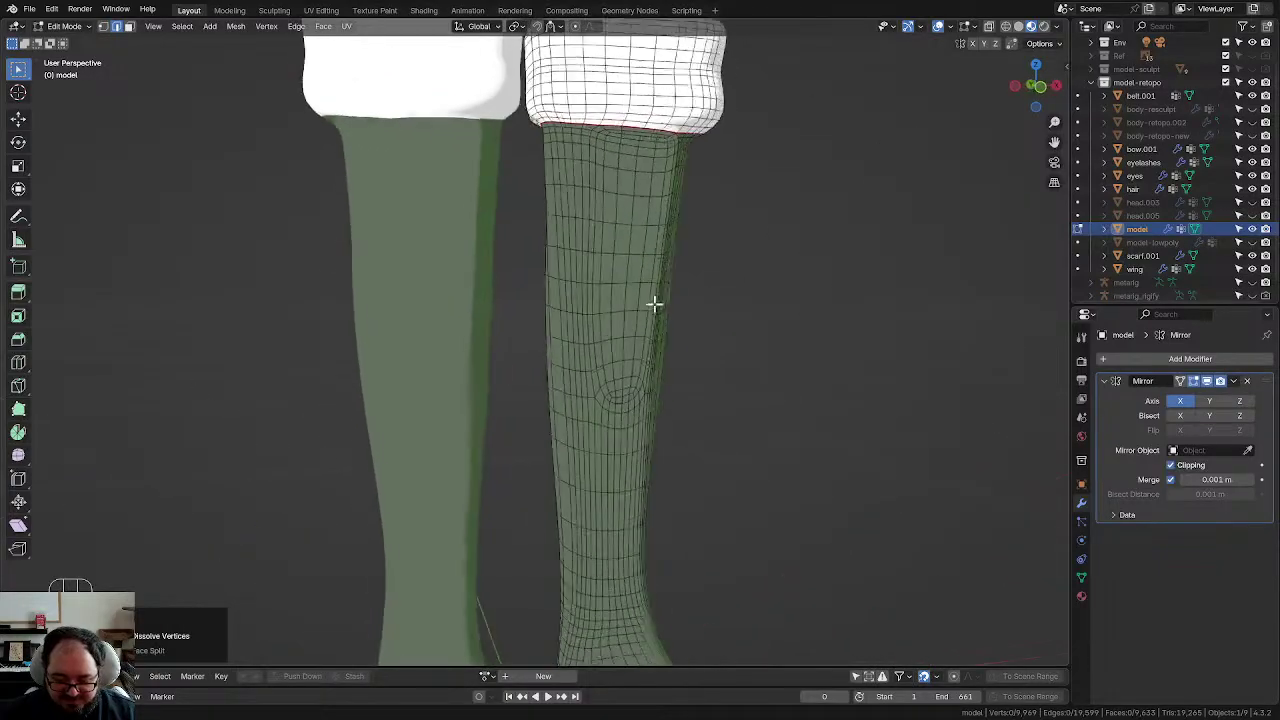
shift+middle_drag(603, 405, 790, 362)
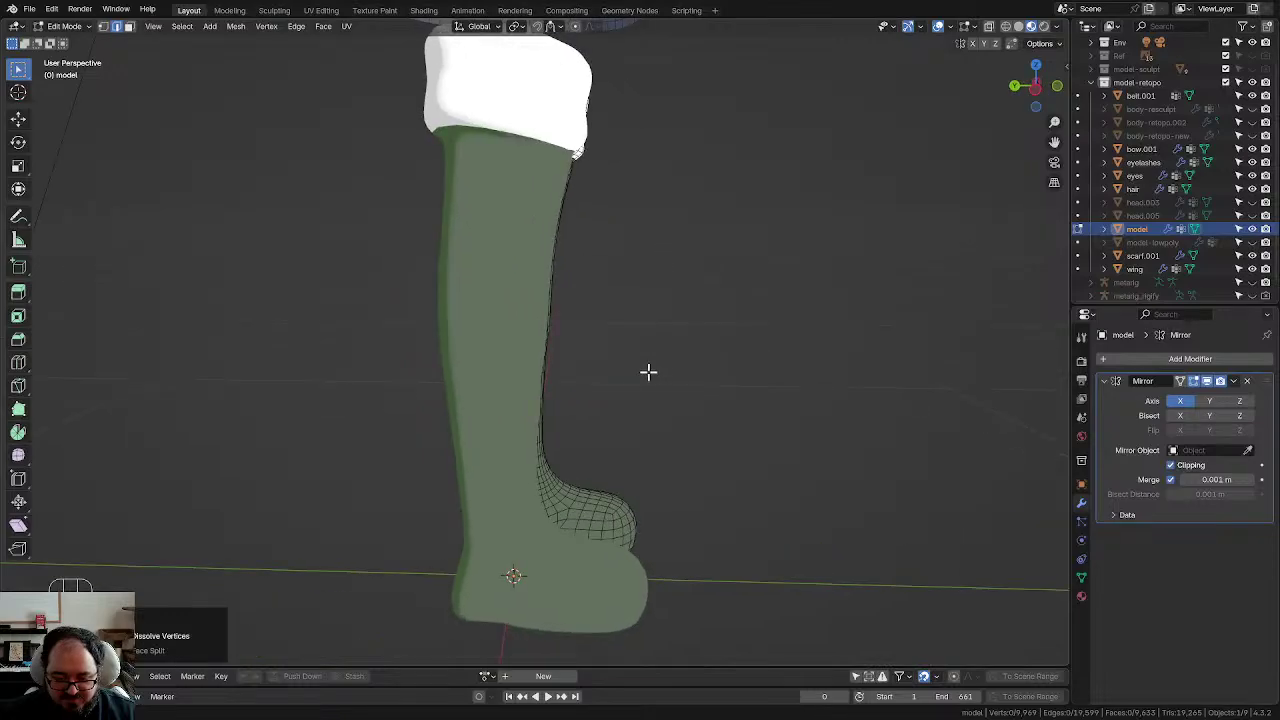
middle_drag(664, 372, 353, 360)
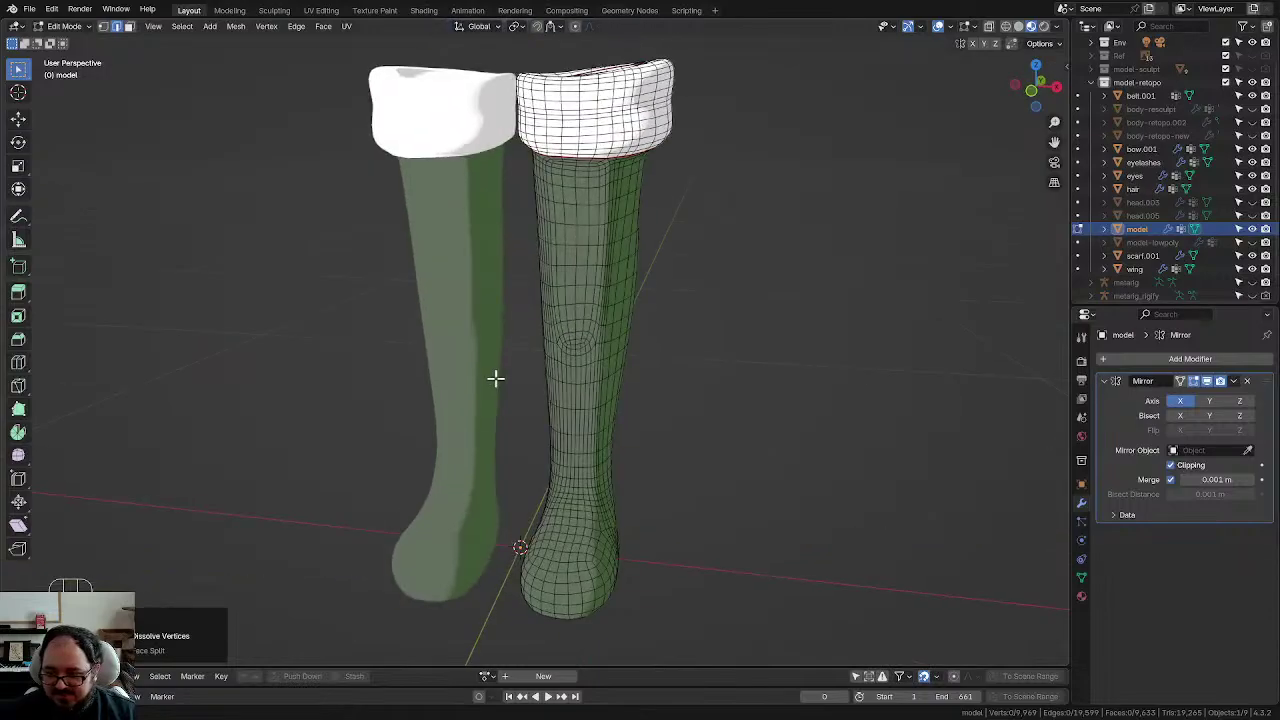
middle_drag(648, 364, 509, 410)
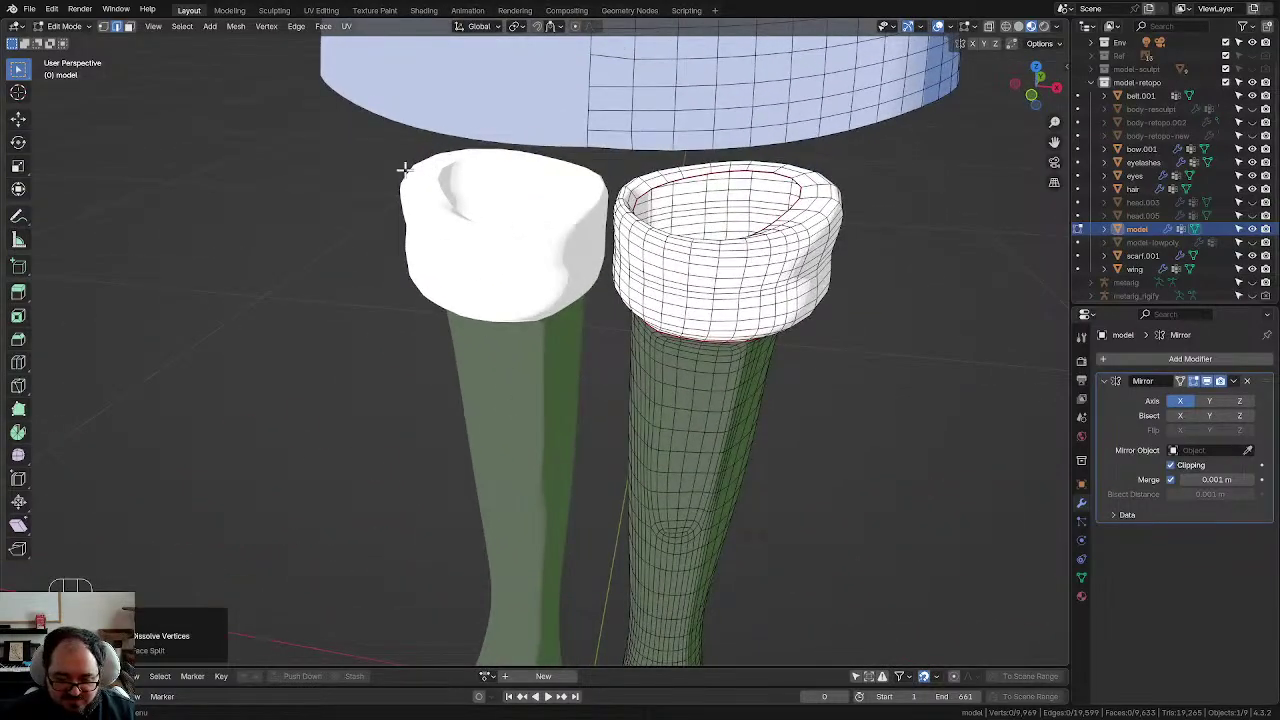
Step: Undo the recent series of edge loop dissolves on the boot and cuff
key(ctrl+z)
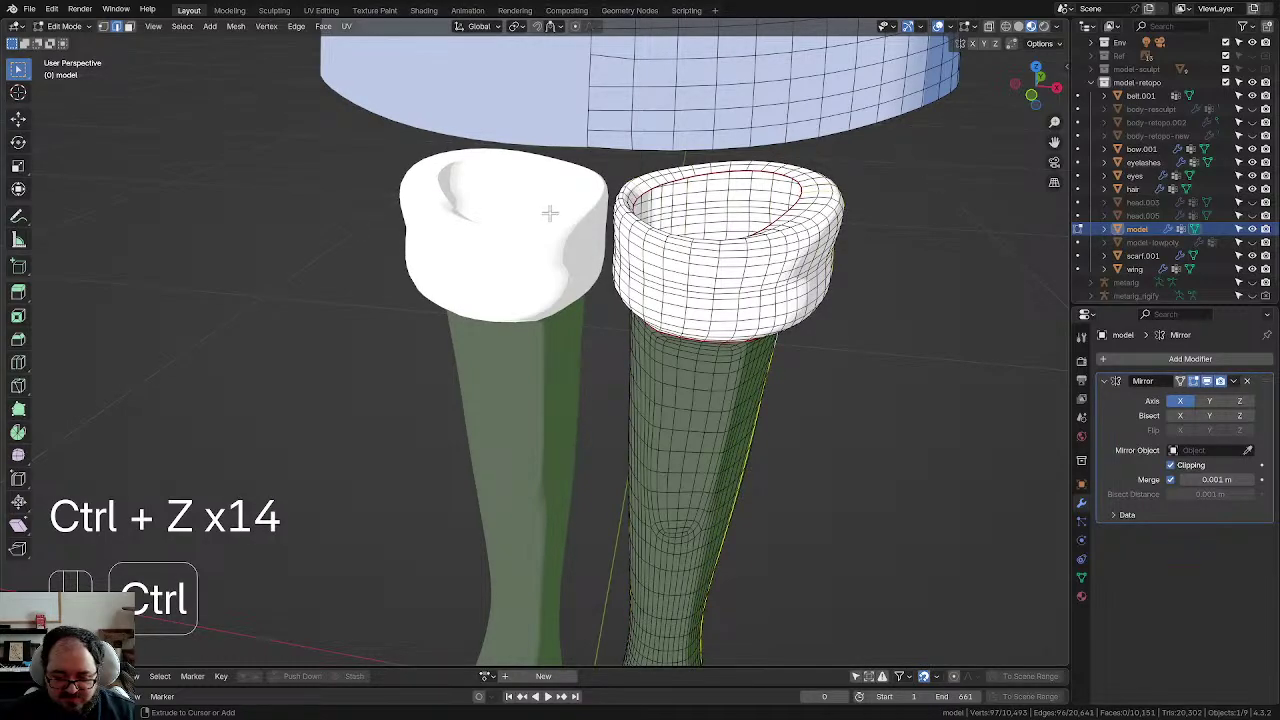
middle_drag(929, 363, 674, 417)
scroll(563, 417, up, 2)
scroll(674, 417, up, 1)
scroll(657, 220, up, 1)
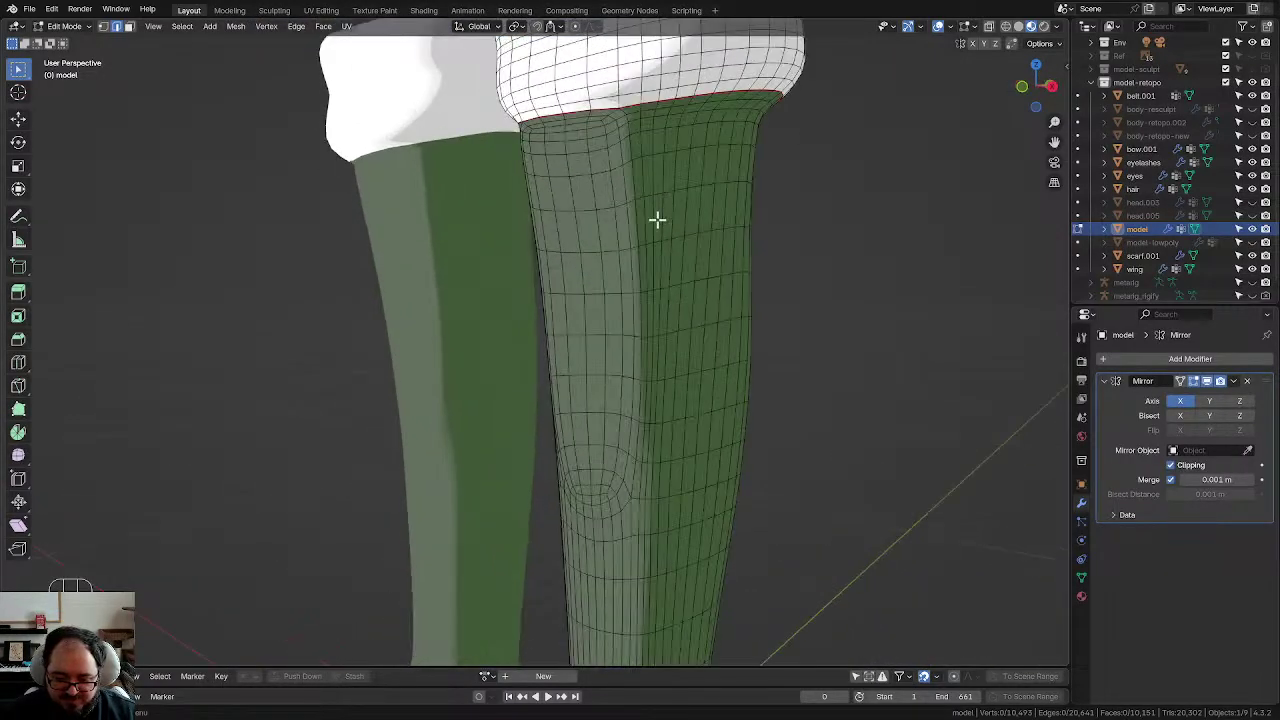
Step: Examine the edge flow of the boot and cuff from the front, side and above
middle_drag(657, 220, 831, 299)
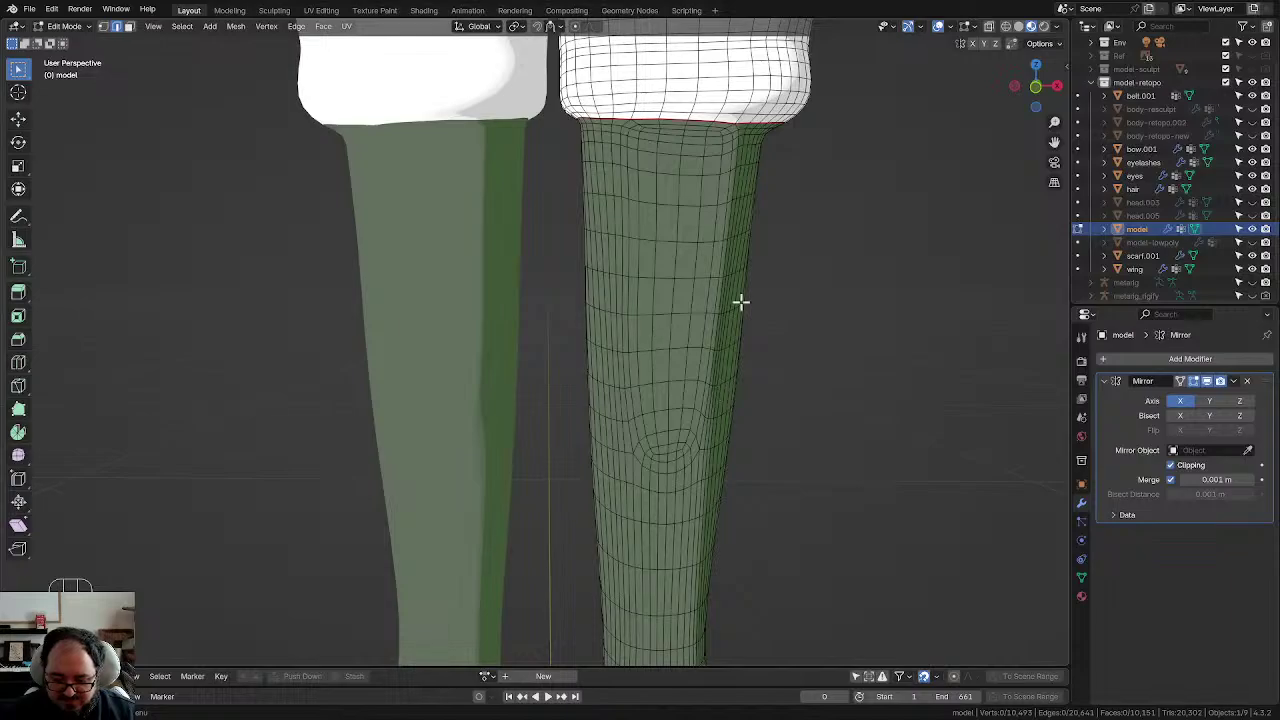
middle_drag(740, 301, 678, 388)
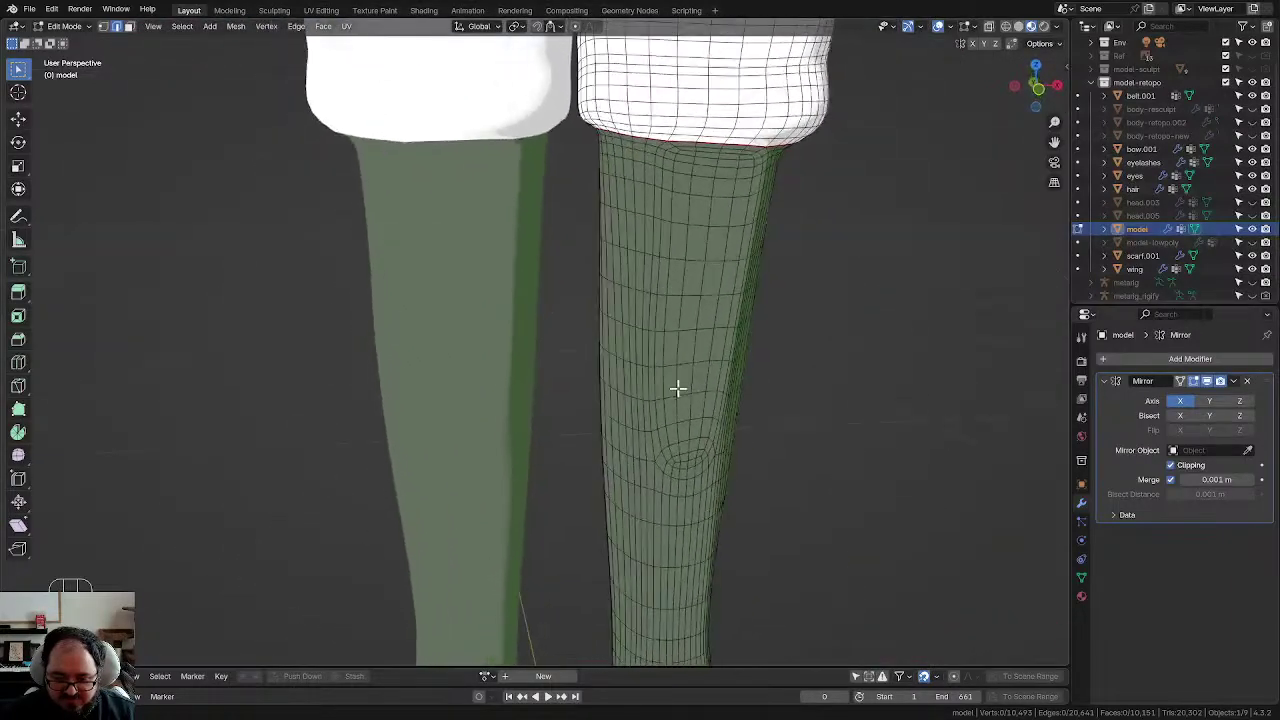
middle_drag(637, 297, 649, 235)
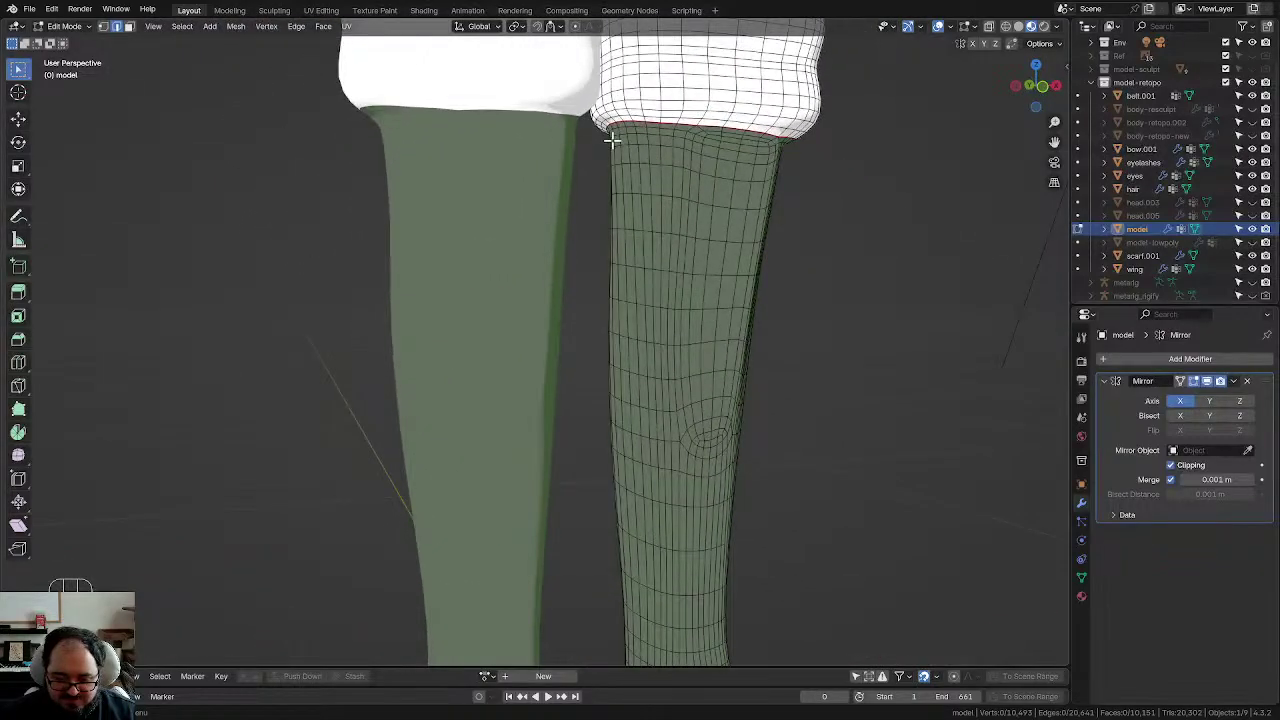
drag(610, 116, 803, 484)
scroll(803, 484, down, 1)
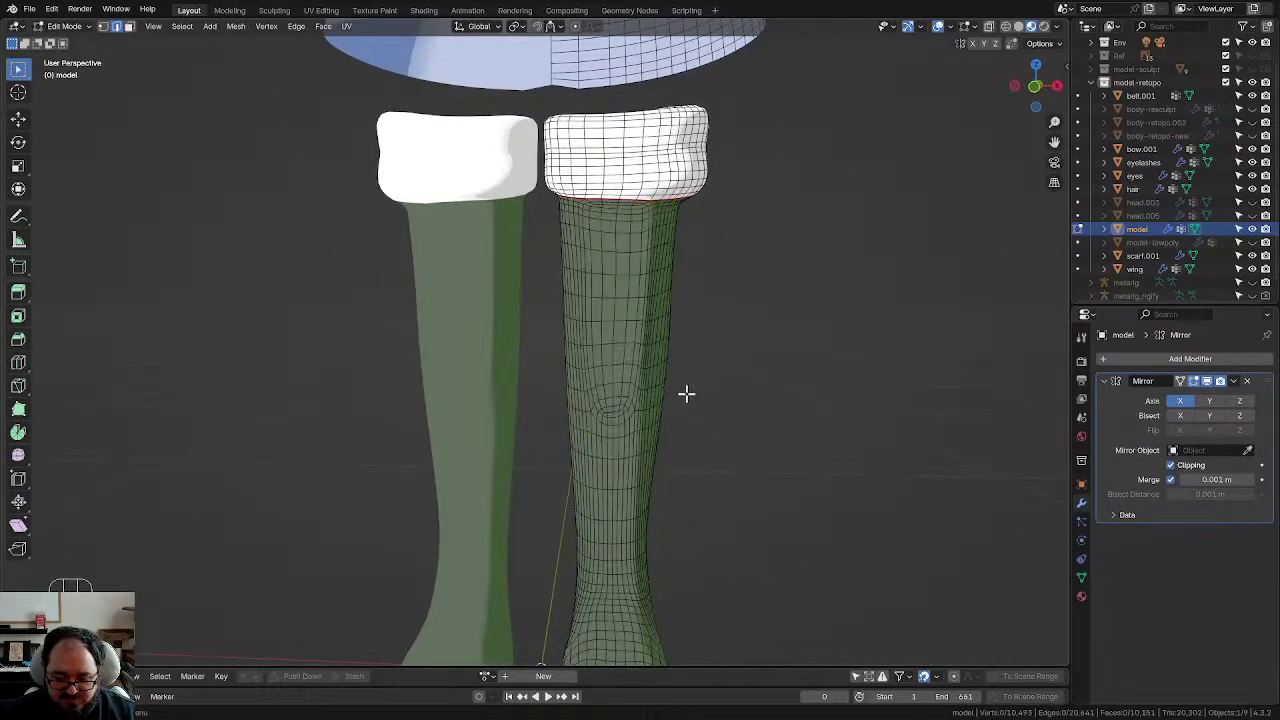
middle_drag(610, 325, 593, 294)
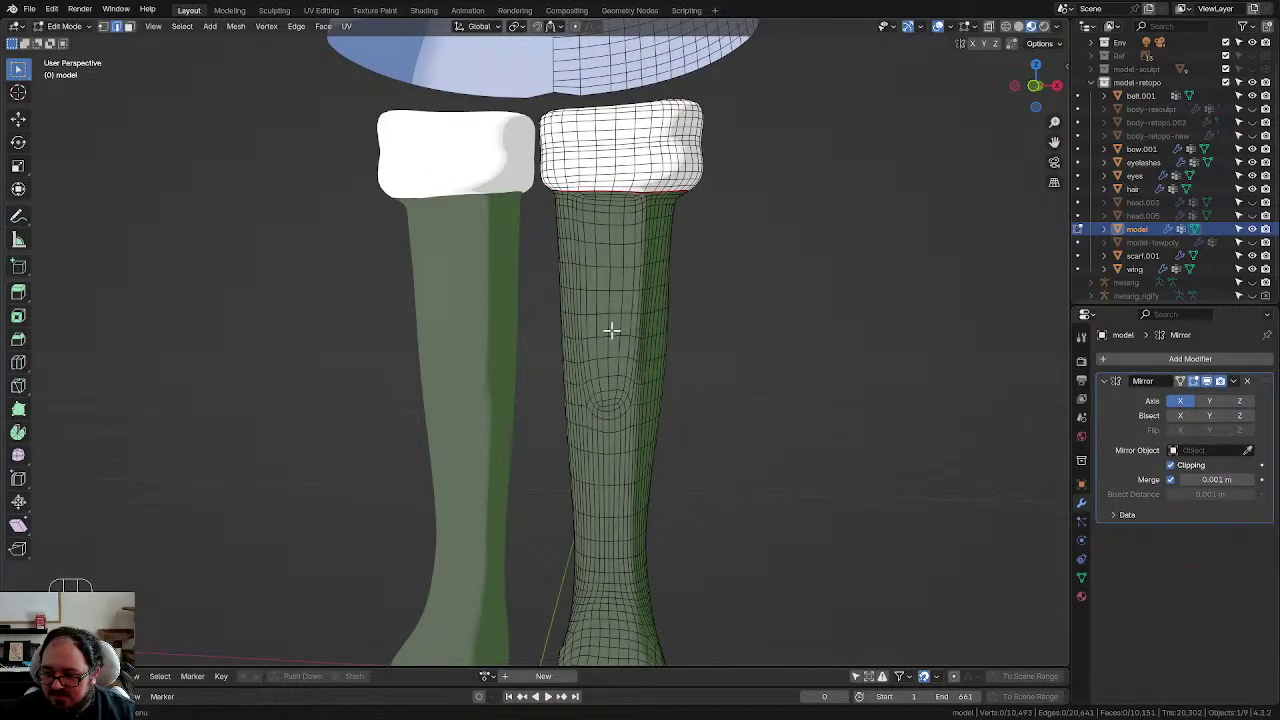
middle_drag(626, 340, 638, 535)
scroll(689, 346, up, 2)
scroll(597, 406, up, 1)
mouse_move(597, 406)
middle_down()
mouse_move(592, 438)
mouse_move(611, 419)
middle_up()
middle_drag(373, 351, 228, 298)
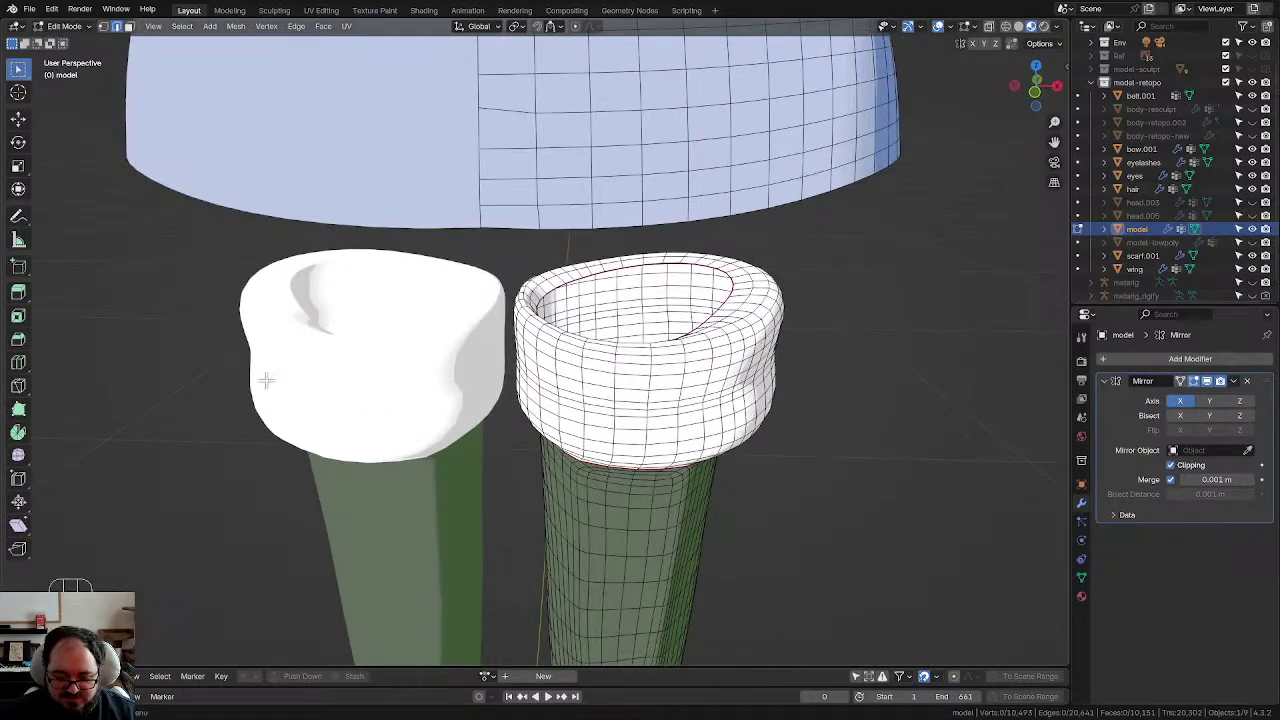
Step: Delete the horizontal edge loop just below the cuff seam to separate the boot from the cuff
middle_drag(694, 397, 691, 334)
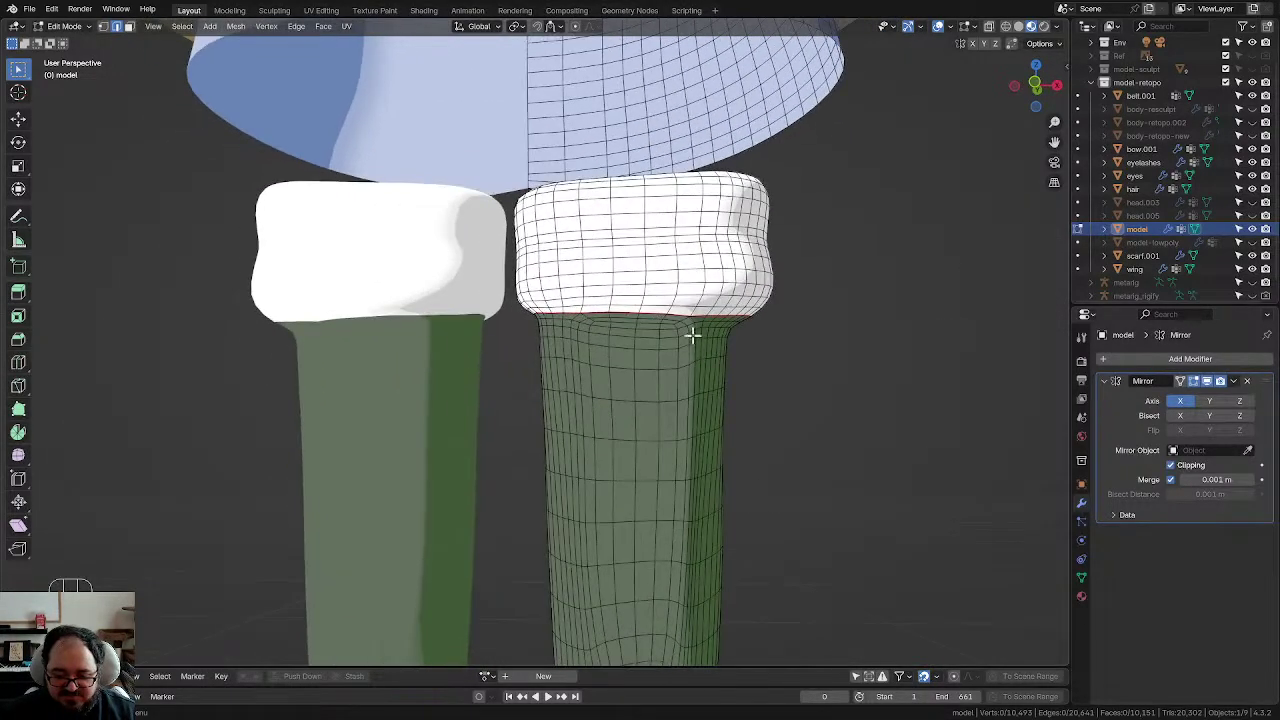
scroll(684, 309, up, 3)
scroll(652, 293, up, 2)
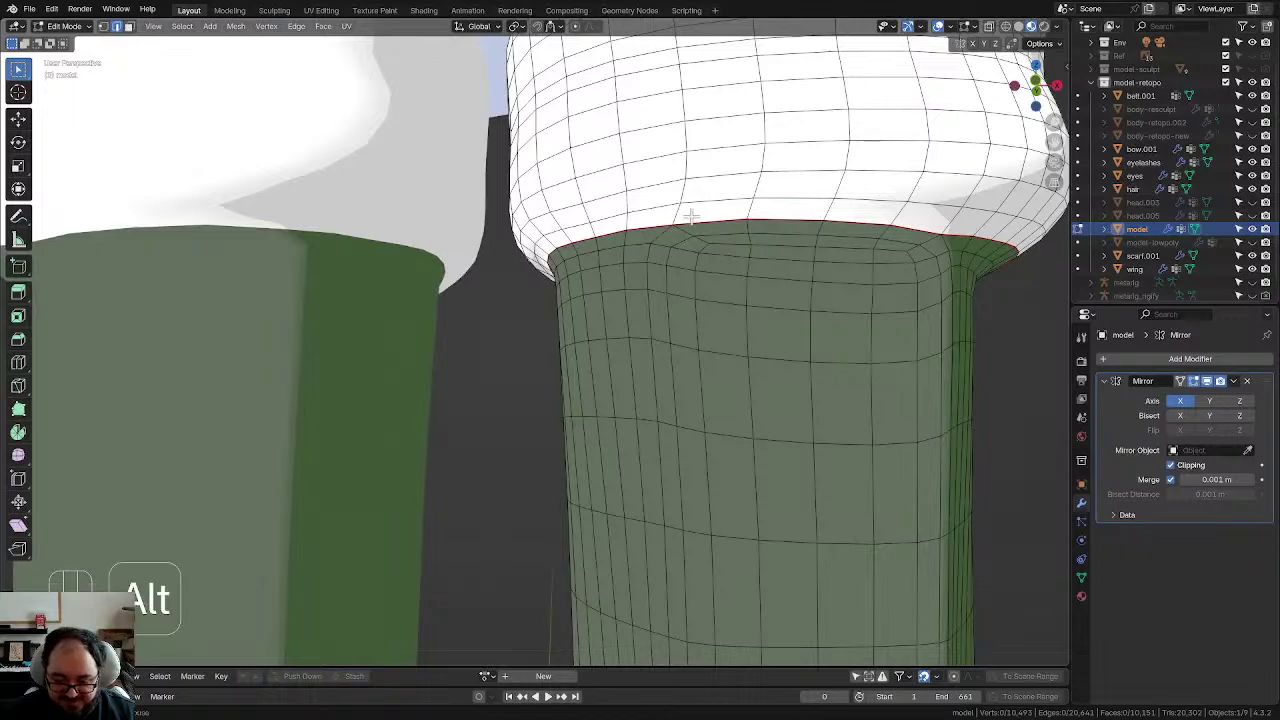
middle_drag(770, 235, 610, 201)
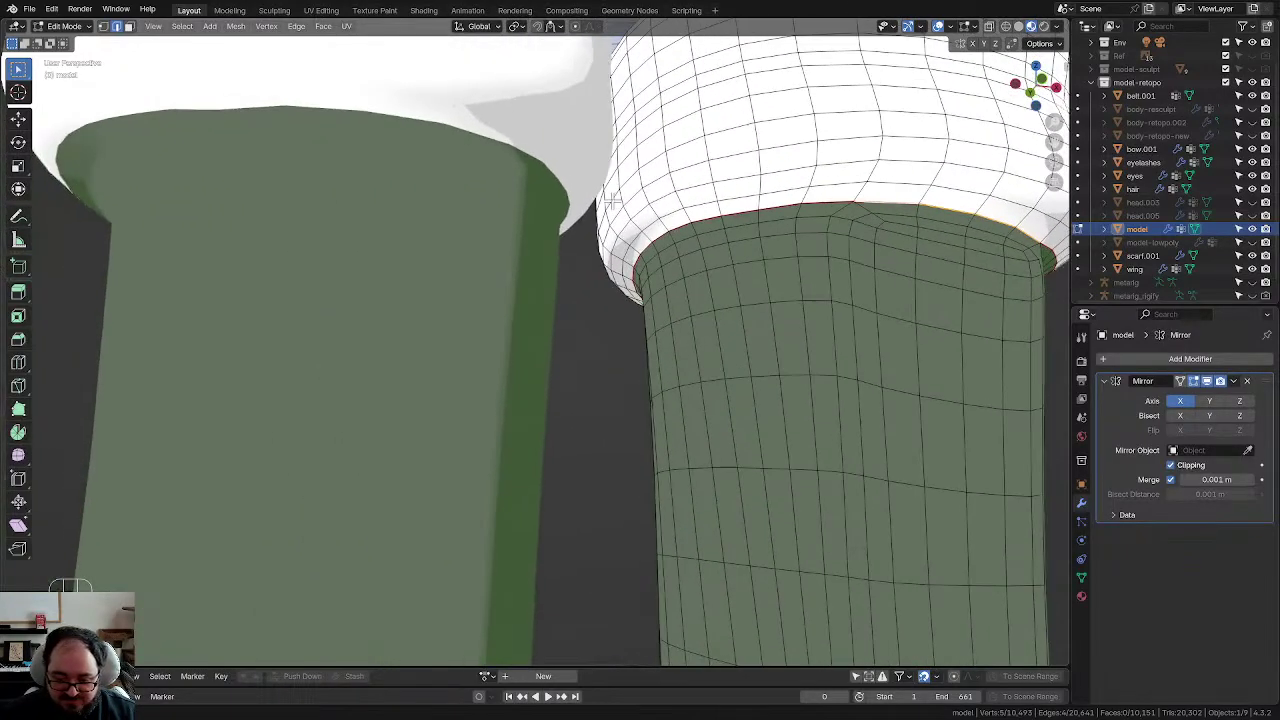
alt+click(744, 224)
middle_drag(744, 224, 777, 257)
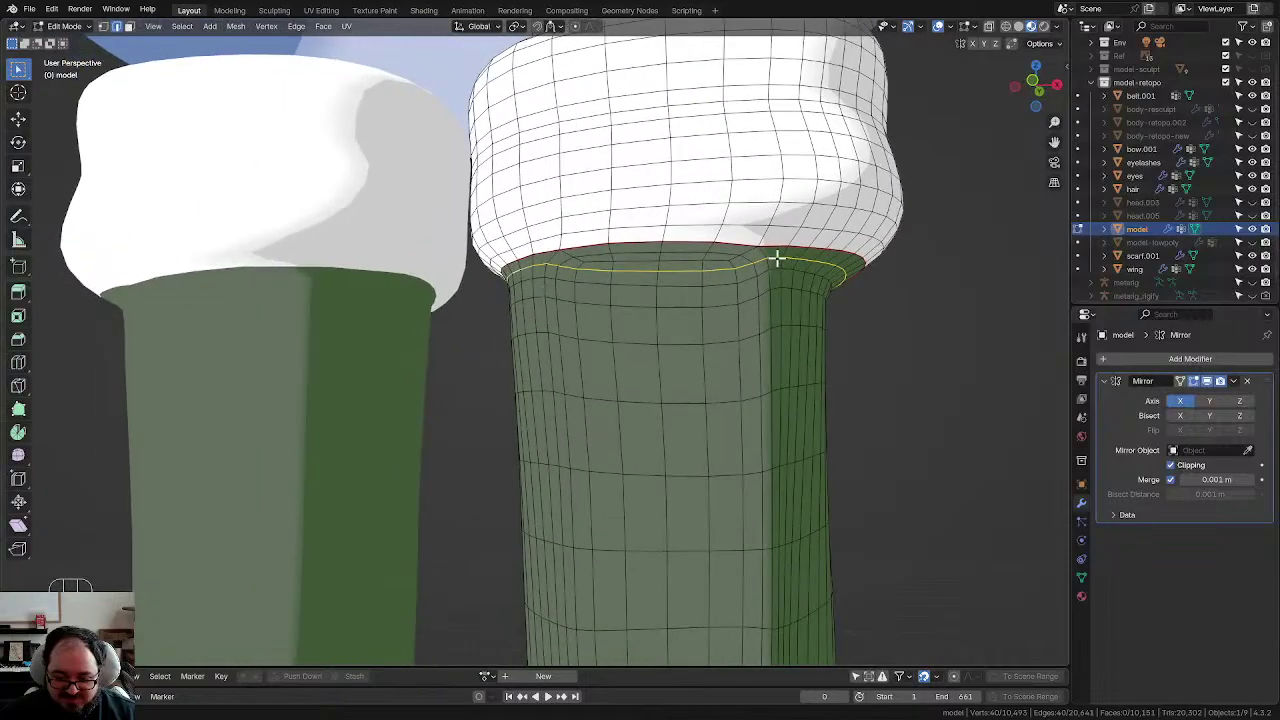
key(x)
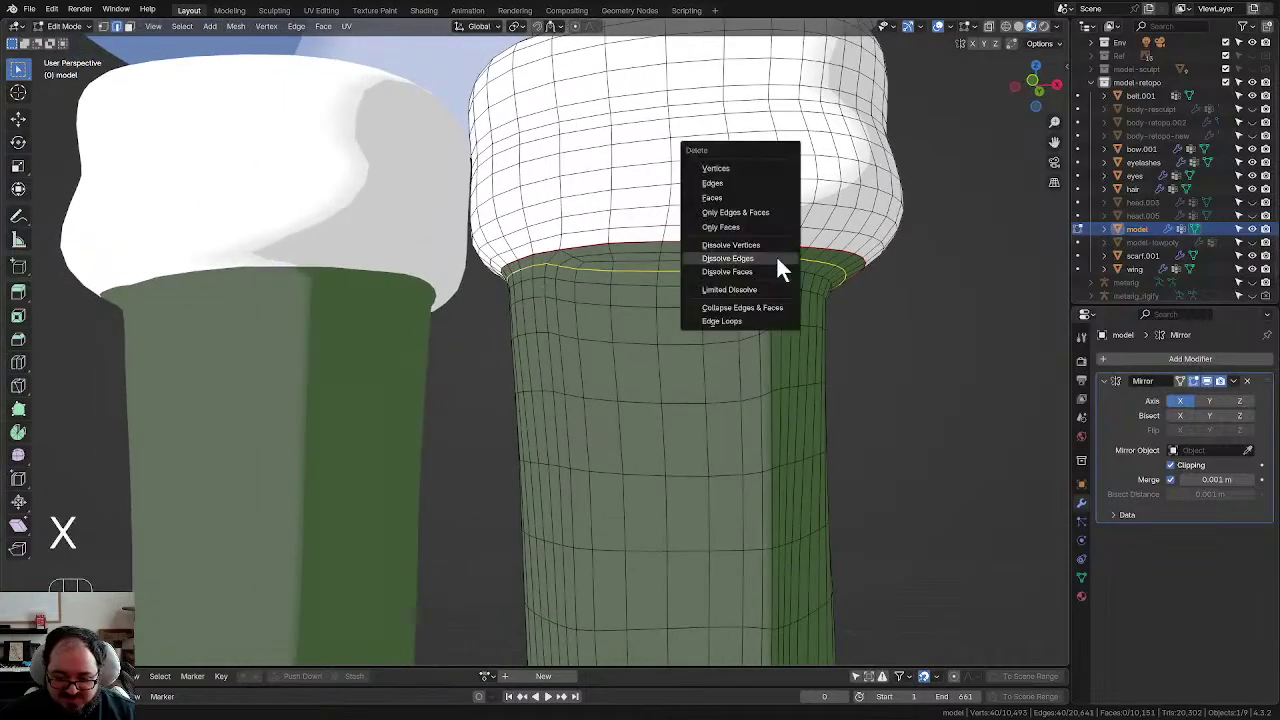
click(715, 183)
middle_drag(715, 183, 831, 197)
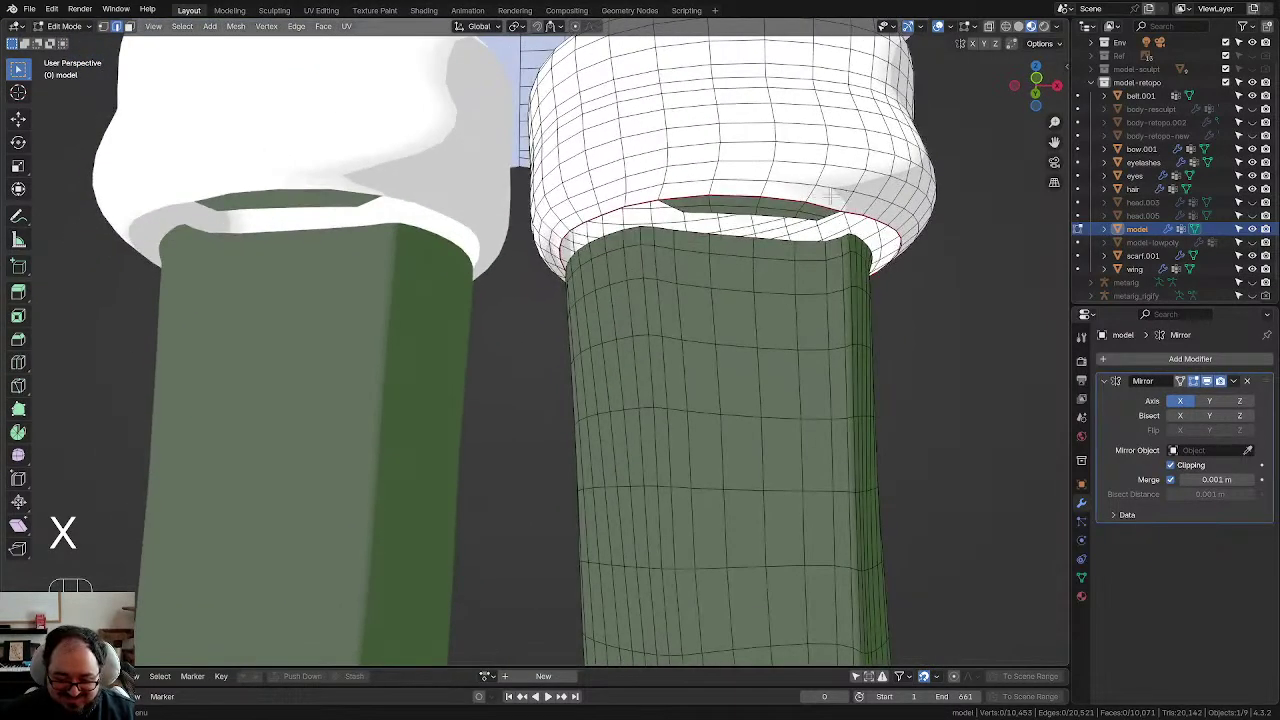
Step: Delete the leftover geometry in the gap between the boot and the cuff
key(x)
click(729, 212)
middle_drag(729, 212, 654, 391)
key(x)
click(773, 218)
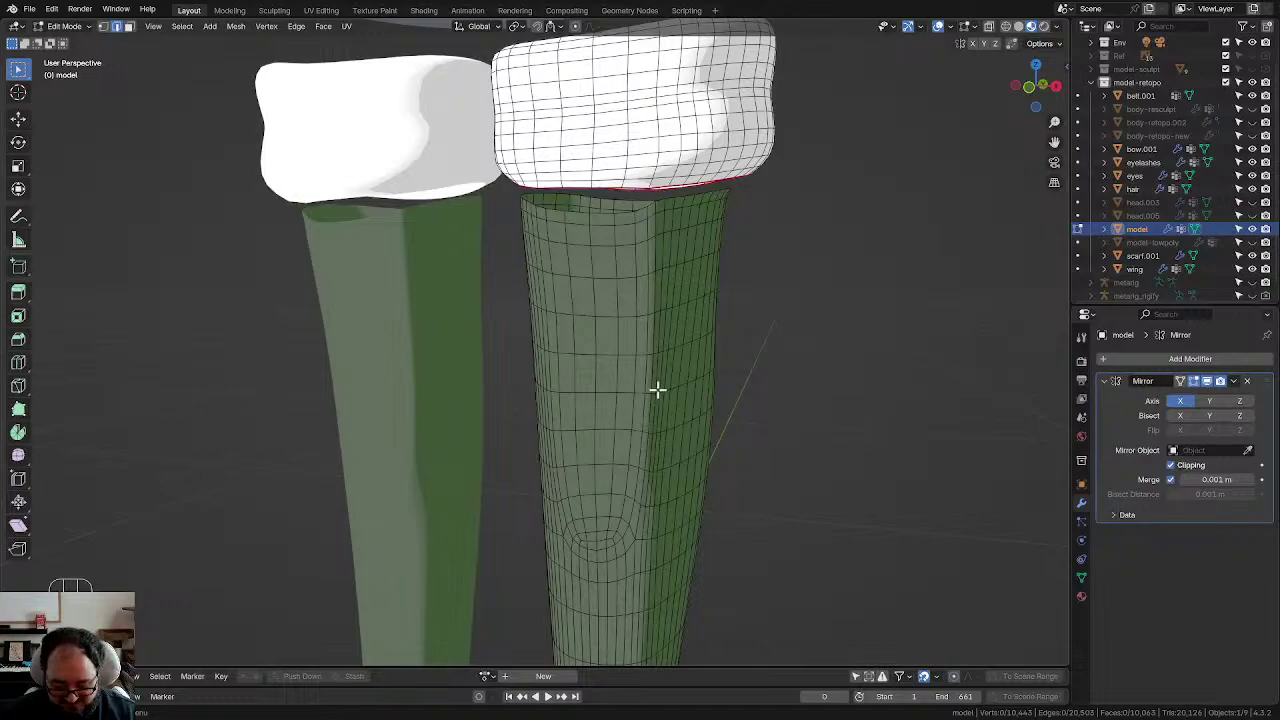
Step: Select the whole linked boot mesh and Un-Subdivide it with 2 iterations
key(l)
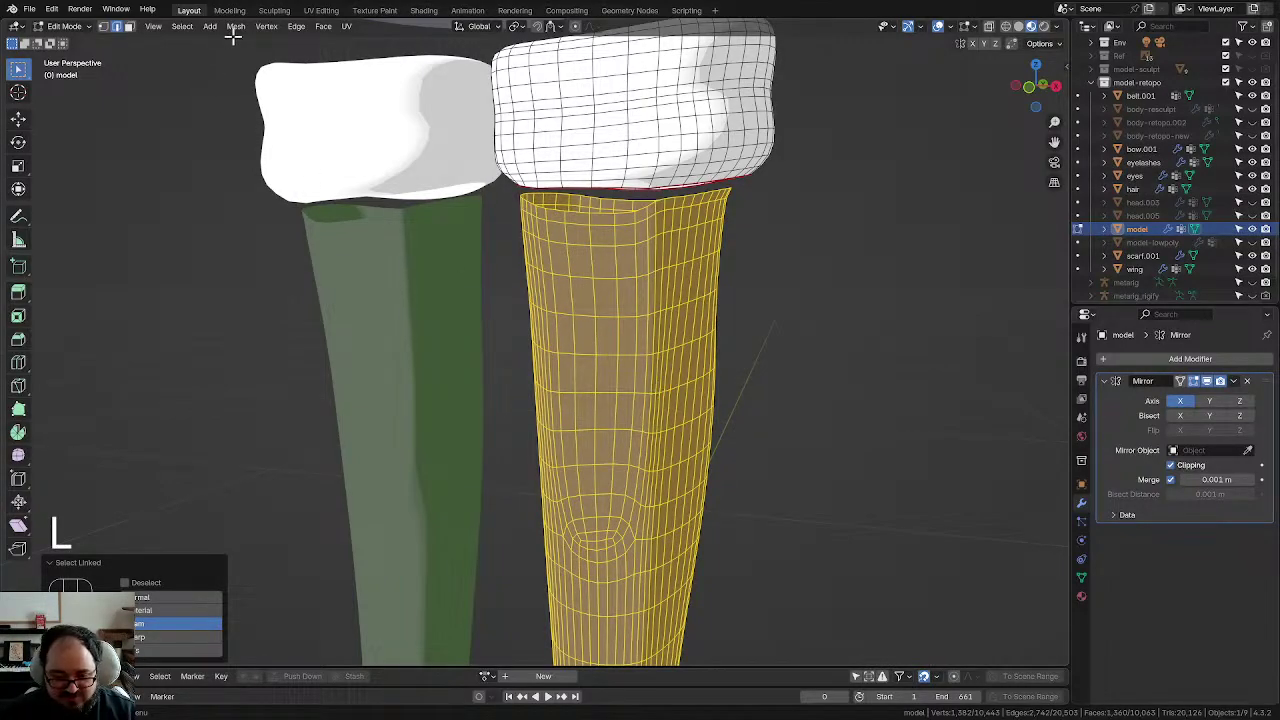
click(296, 27)
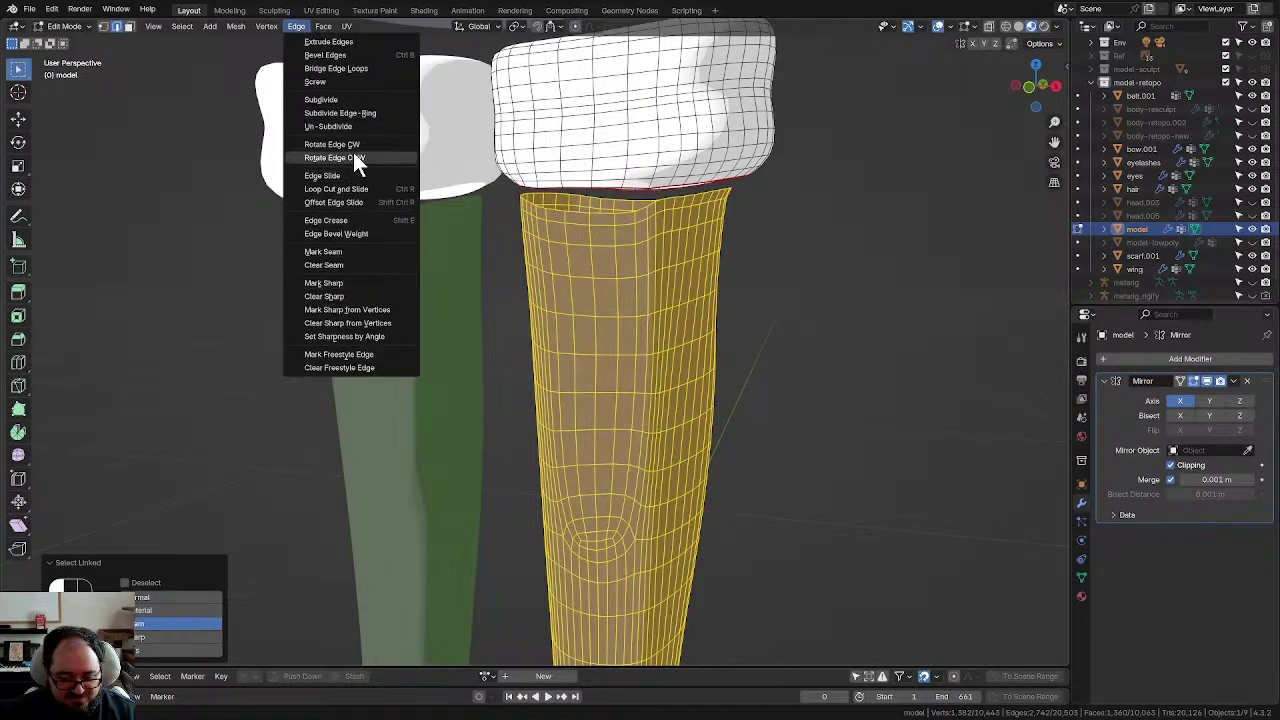
click(330, 126)
scroll(634, 366, down, 2)
scroll(663, 371, up, 5)
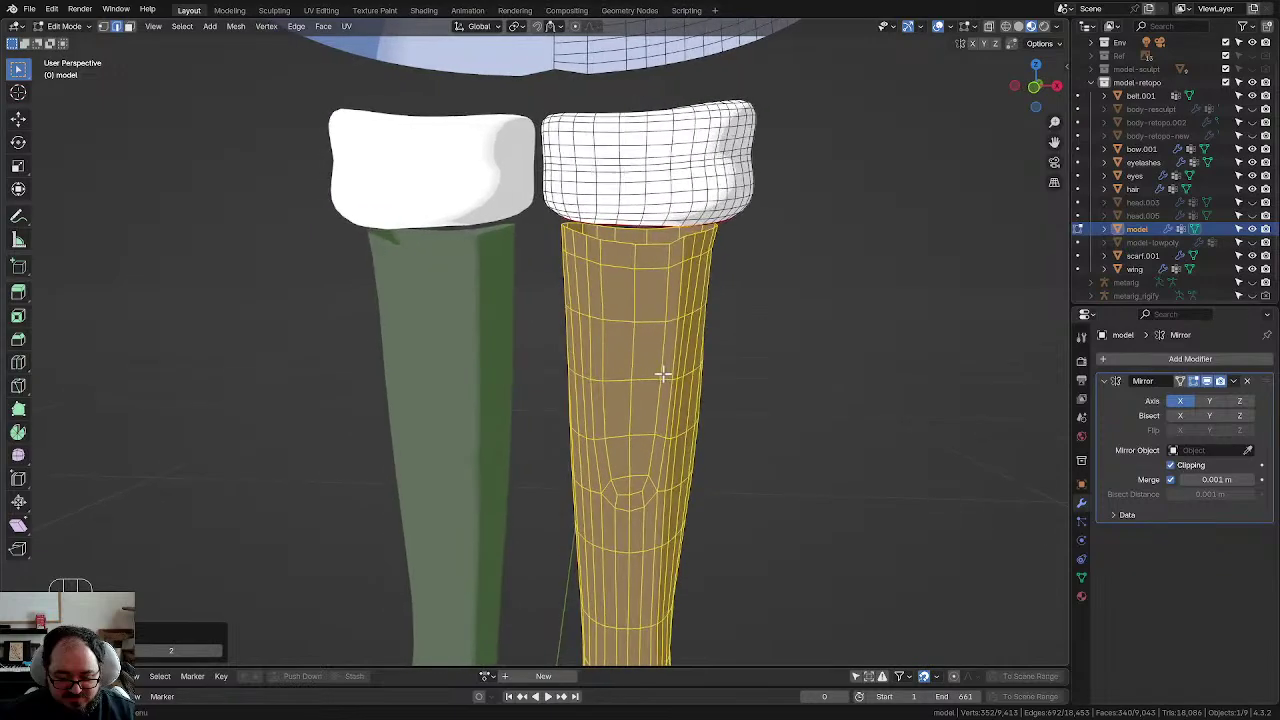
Step: Extrude the boot's open top edge loop about 0.0186 m up along Z to the cuff and flatten it by scaling Z to 0
alt+click(681, 177)
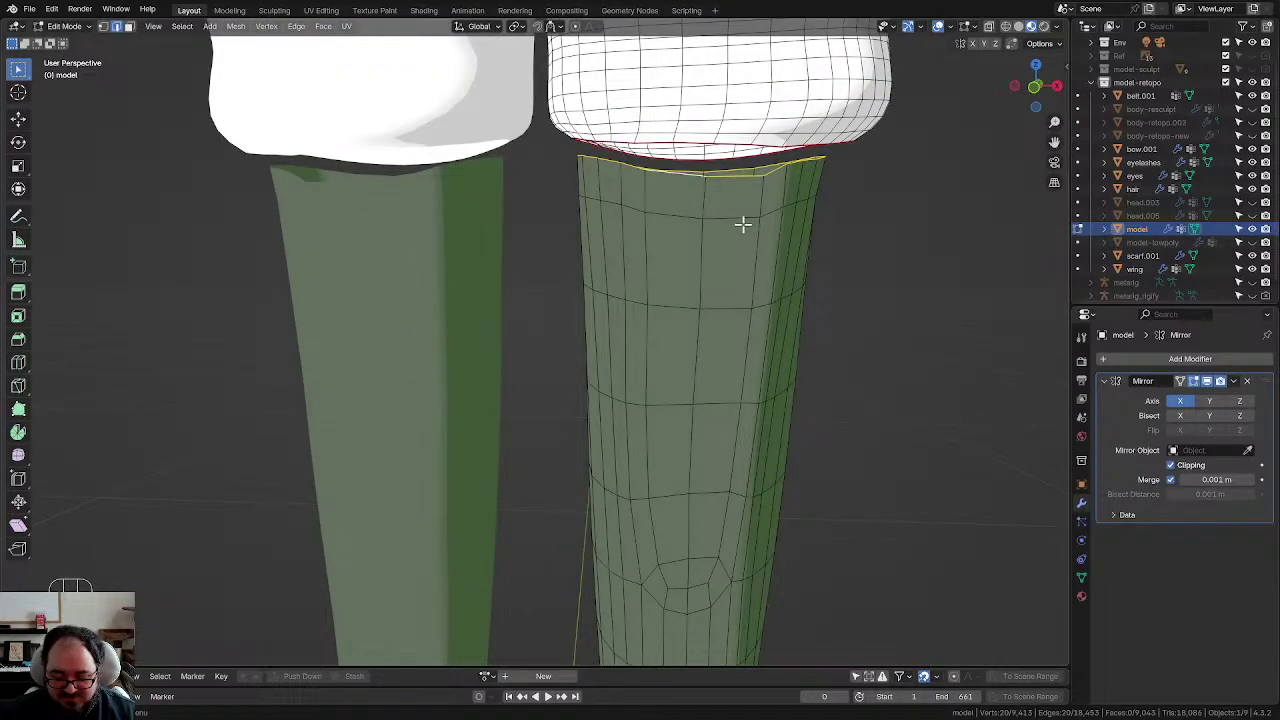
key(e)
key(z)
click(743, 180)
key(s)
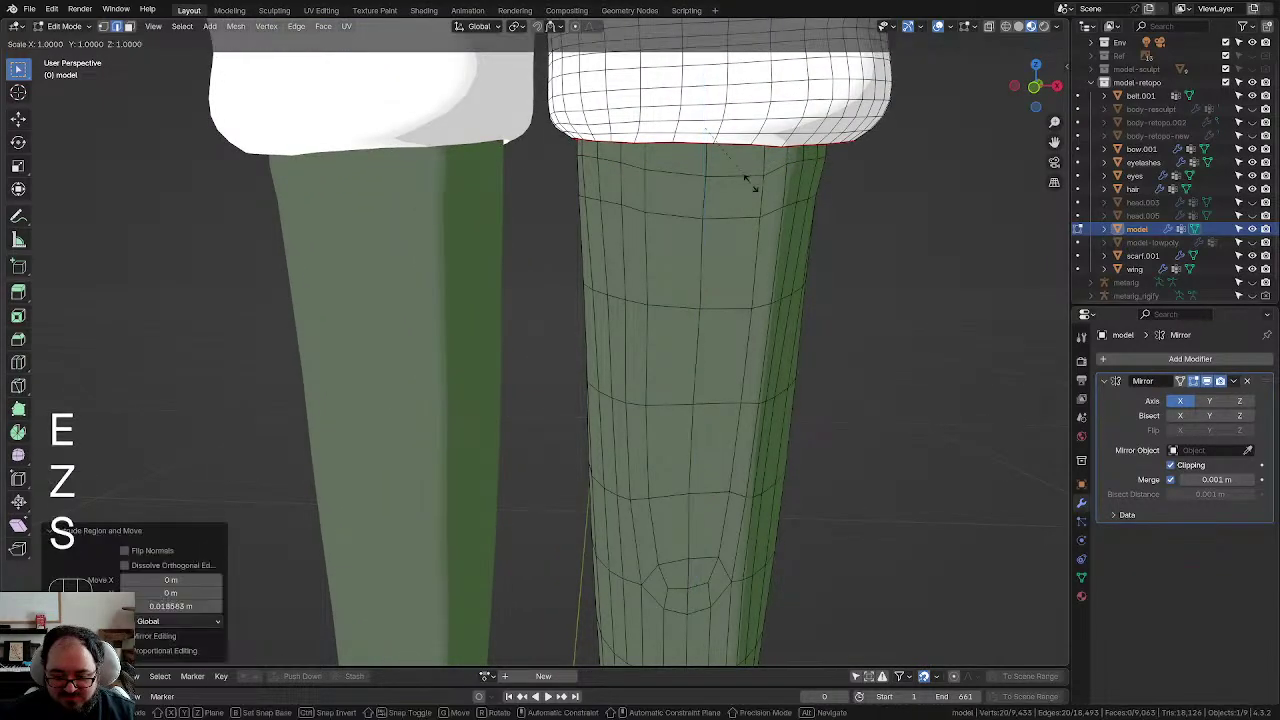
key(z)
key(KP_0)
key(KP_Enter)
scroll(740, 200, down, 3)
click(764, 334)
Step: Scale the boot's top edge loop up by about 1.076 to fill the gap under the cuff
middle_drag(681, 360, 546, 357)
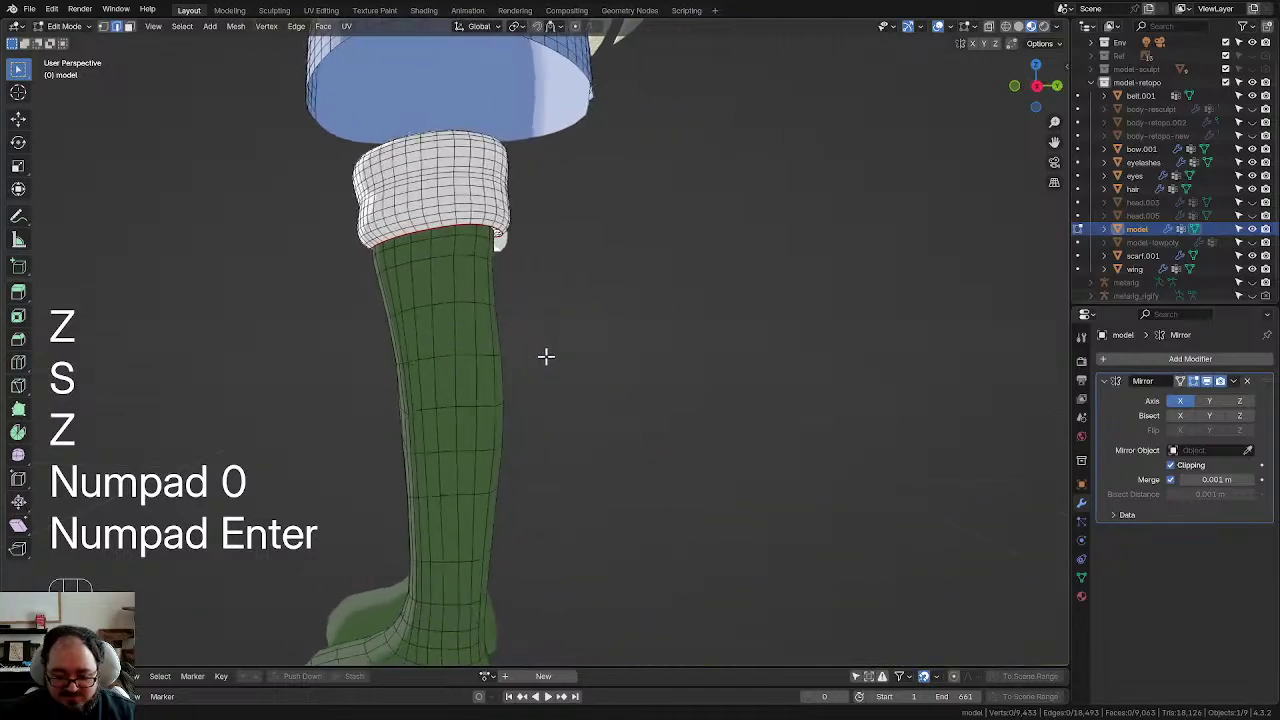
scroll(540, 350, up, 2)
shift+middle_drag(486, 291, 573, 285)
scroll(571, 420, up, 4)
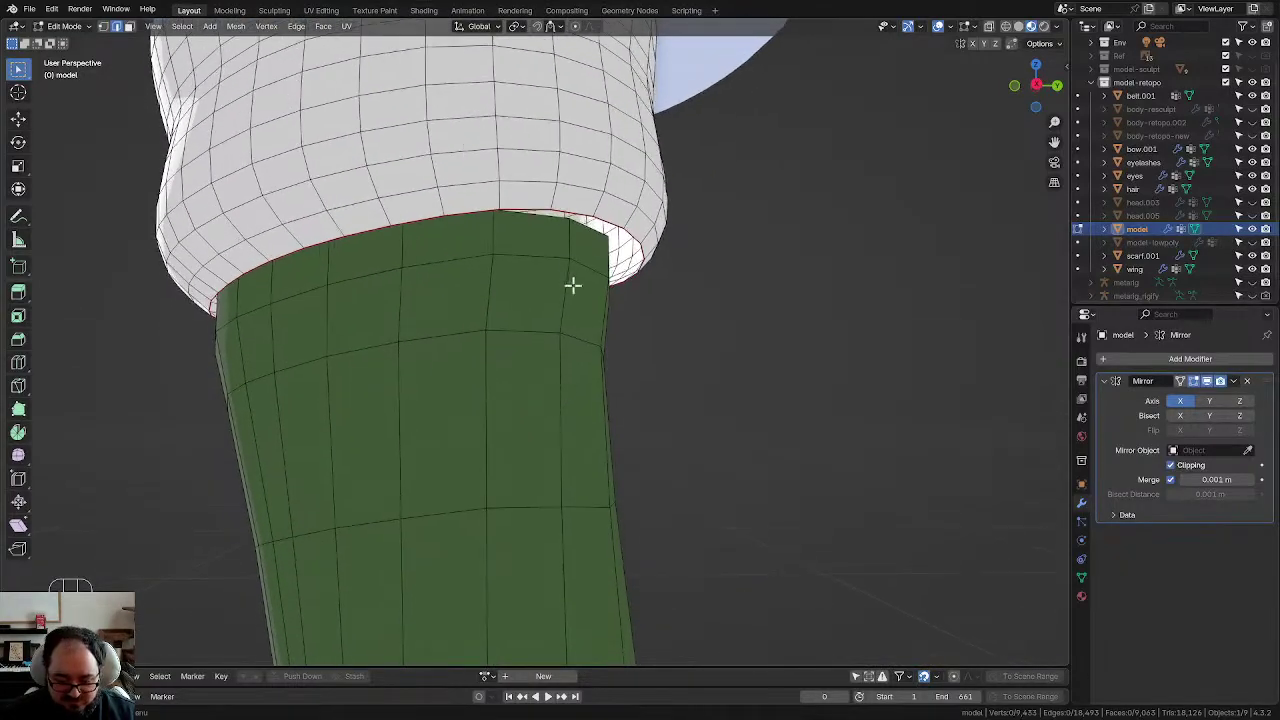
key(s)
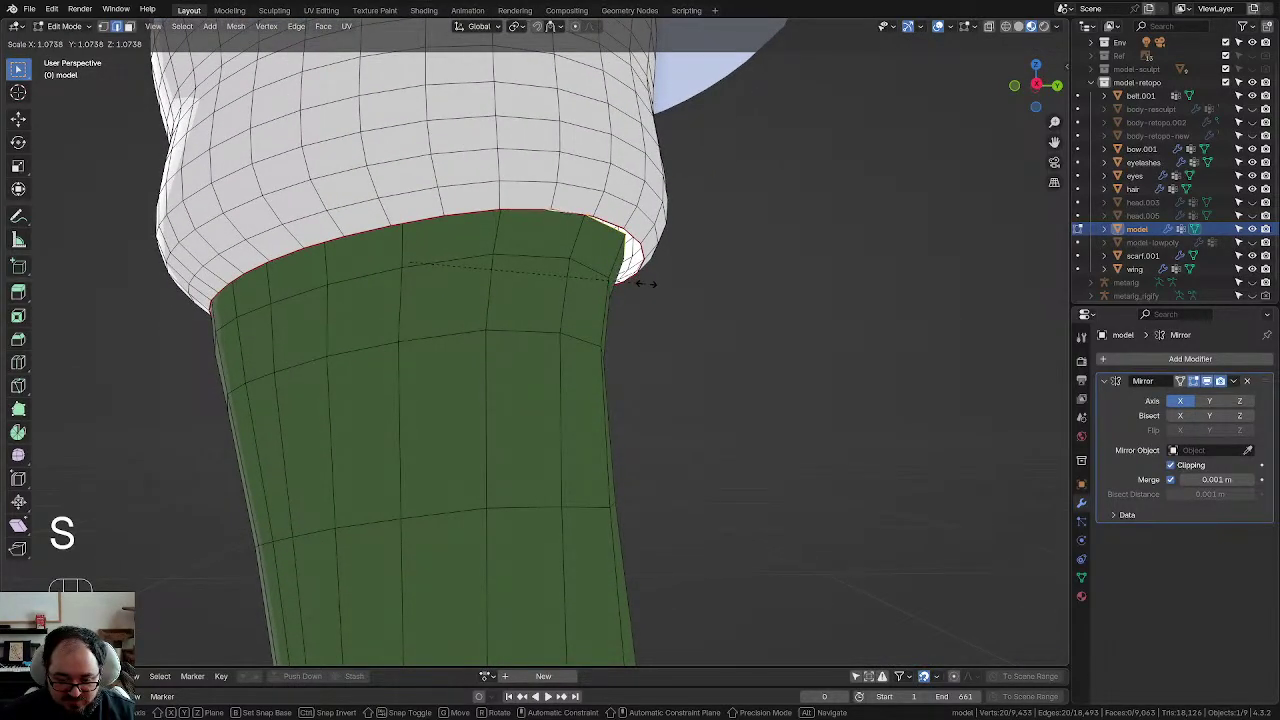
click(645, 284)
Step: Try to scale the cuff's bottom edge loop inward to meet the top of the boot
middle_drag(650, 290, 669, 329)
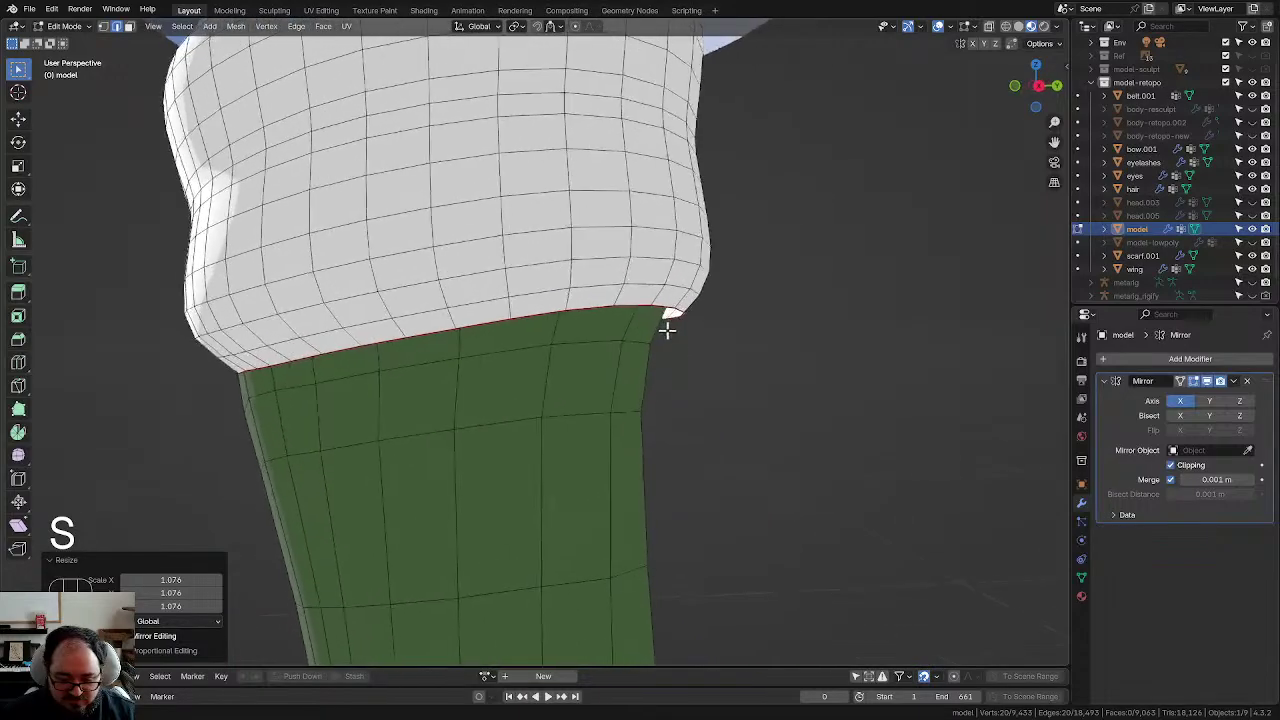
scroll(666, 331, up, 2)
key(ctrl+z)
key(s)
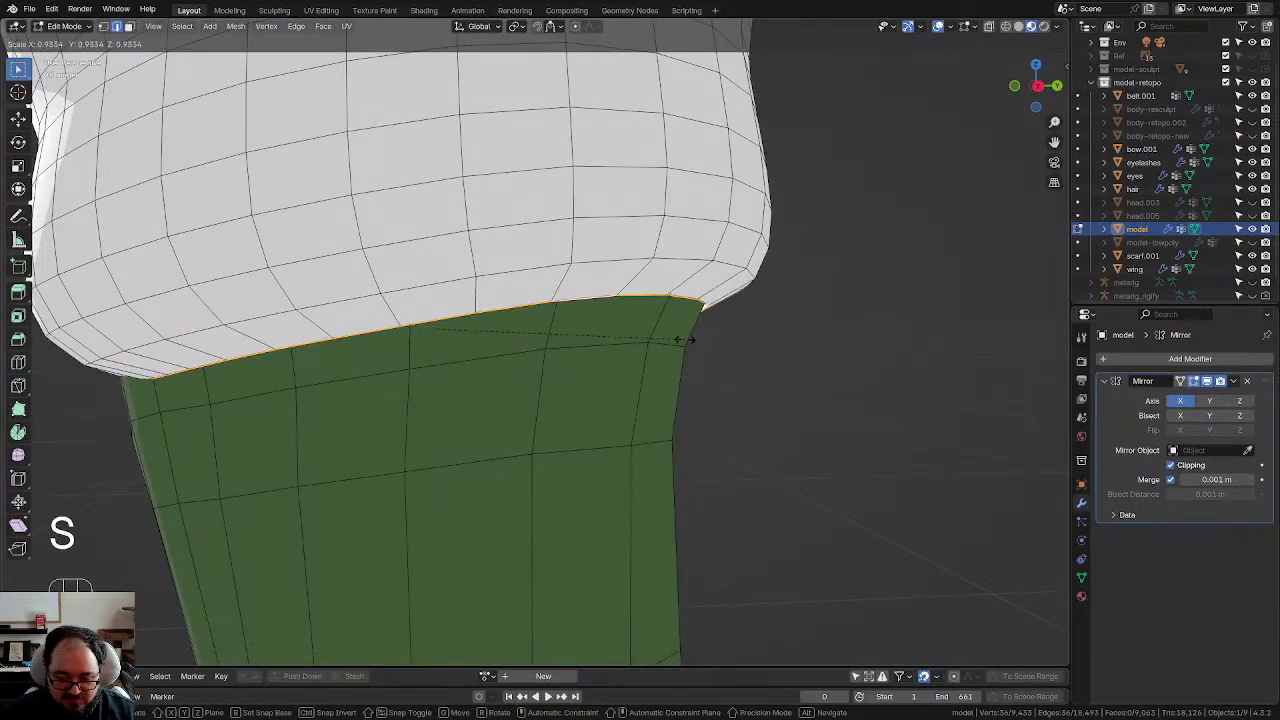
click(694, 340)
key(ctrl+z)
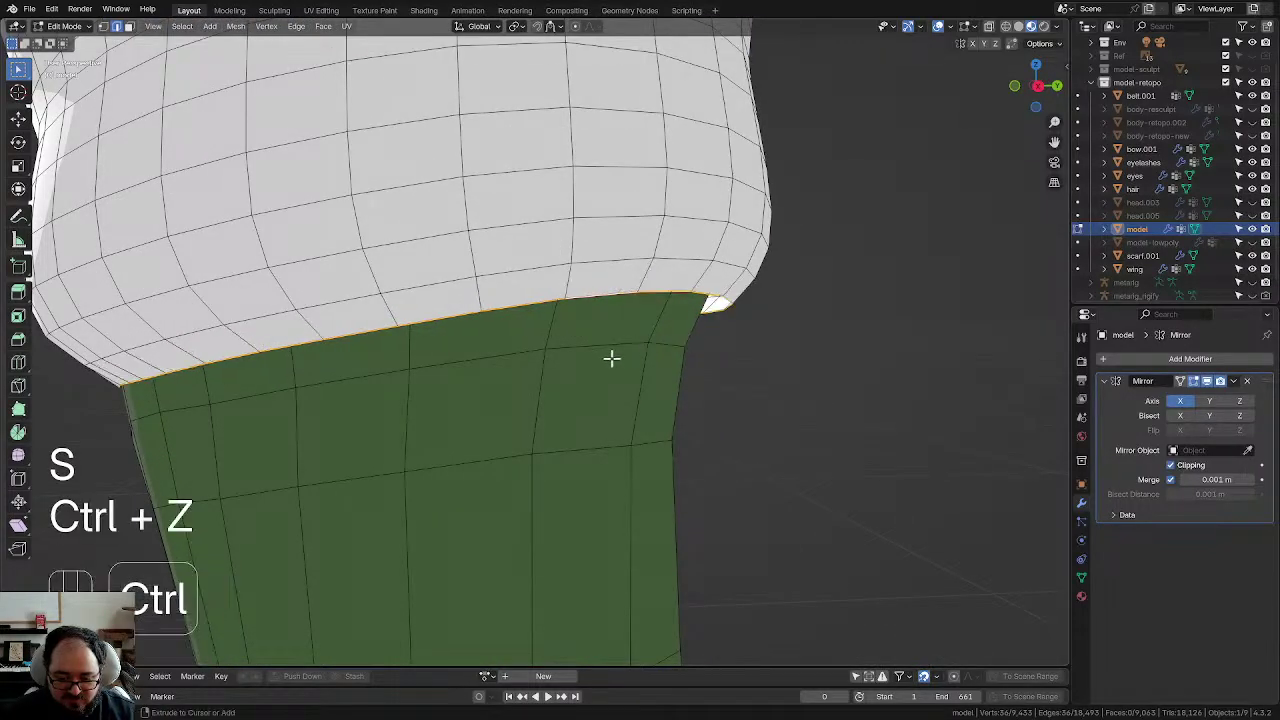
Step: Add a horizontal loop cut around the foot of the boot, about halfway up its side
middle_drag(611, 357, 565, 346)
middle_drag(457, 334, 504, 343)
scroll(504, 343, down, 6)
click(663, 406)
scroll(663, 406, down, 5)
shift+middle_drag(592, 460, 380, 489)
scroll(644, 405, up, 3)
key(Tab)
key(Tab)
key(Tab)
key(ctrl+r)
click(380, 489)
click(382, 490)
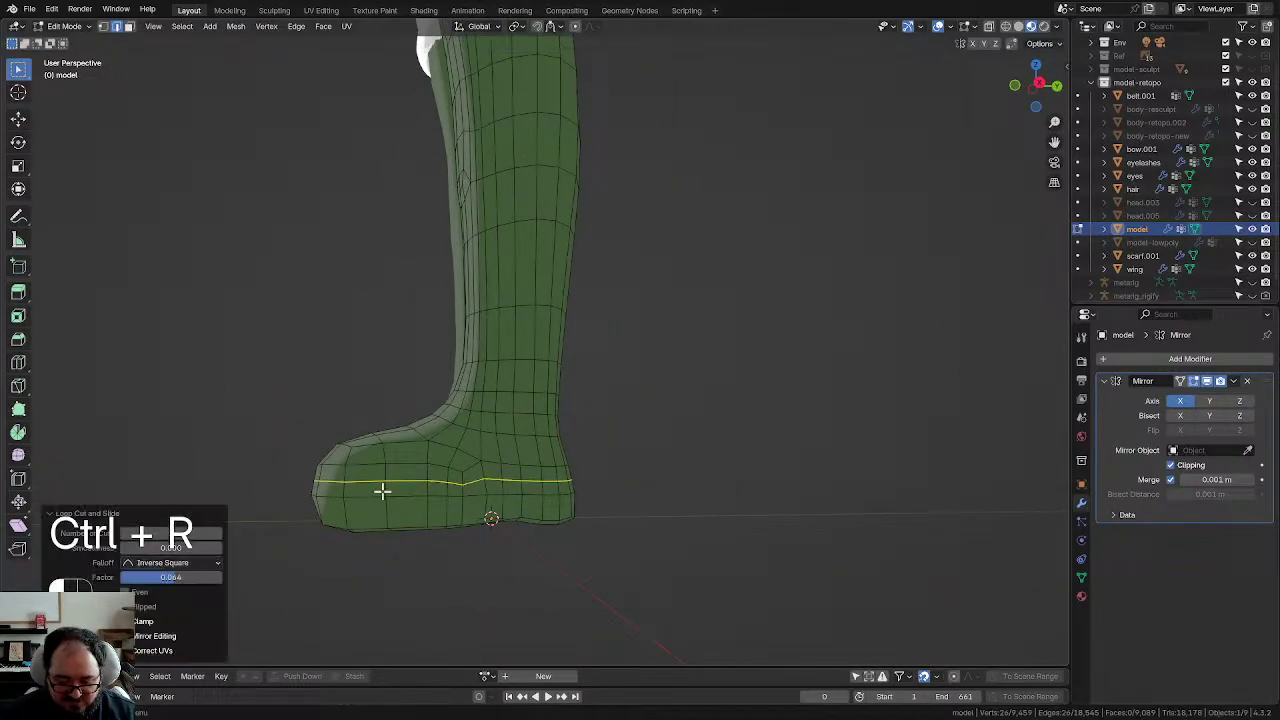
Step: Add more loop cuts near the sole, across the forefoot, around the ankle and along the upper side of the foot
key(ctrl+r)
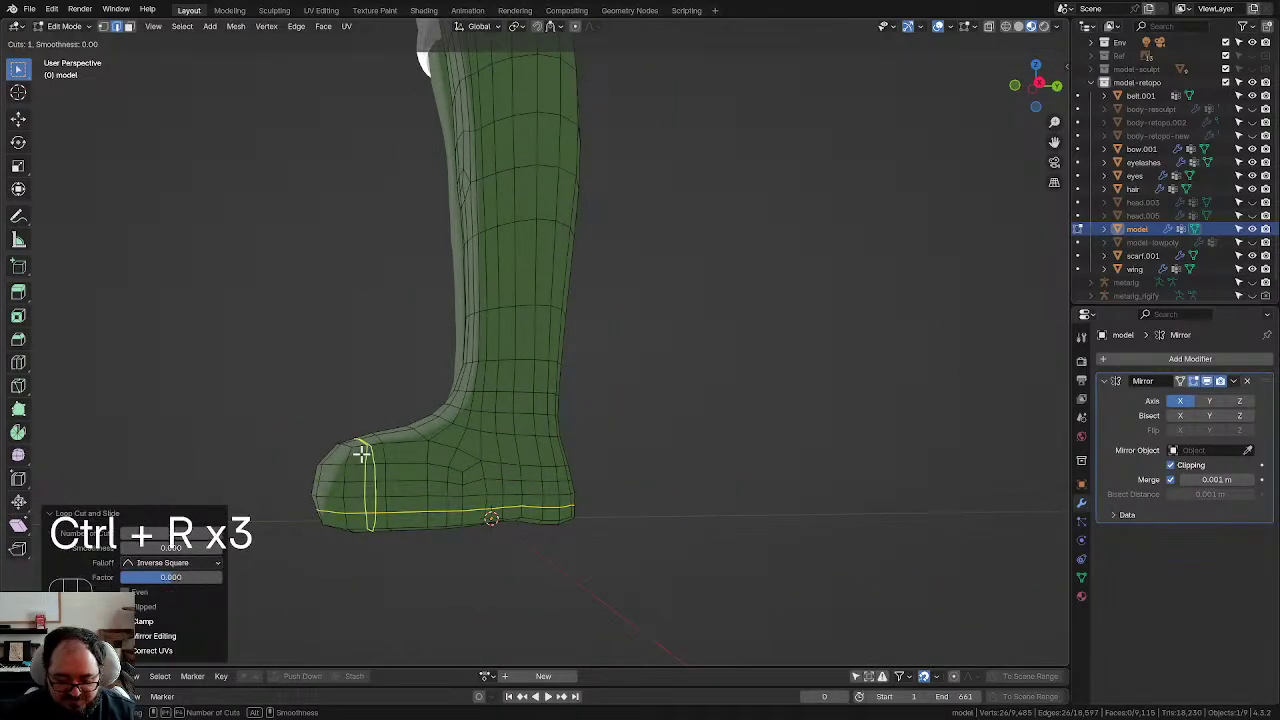
key(ctrl+r)
click(391, 443)
key(ctrl+r)
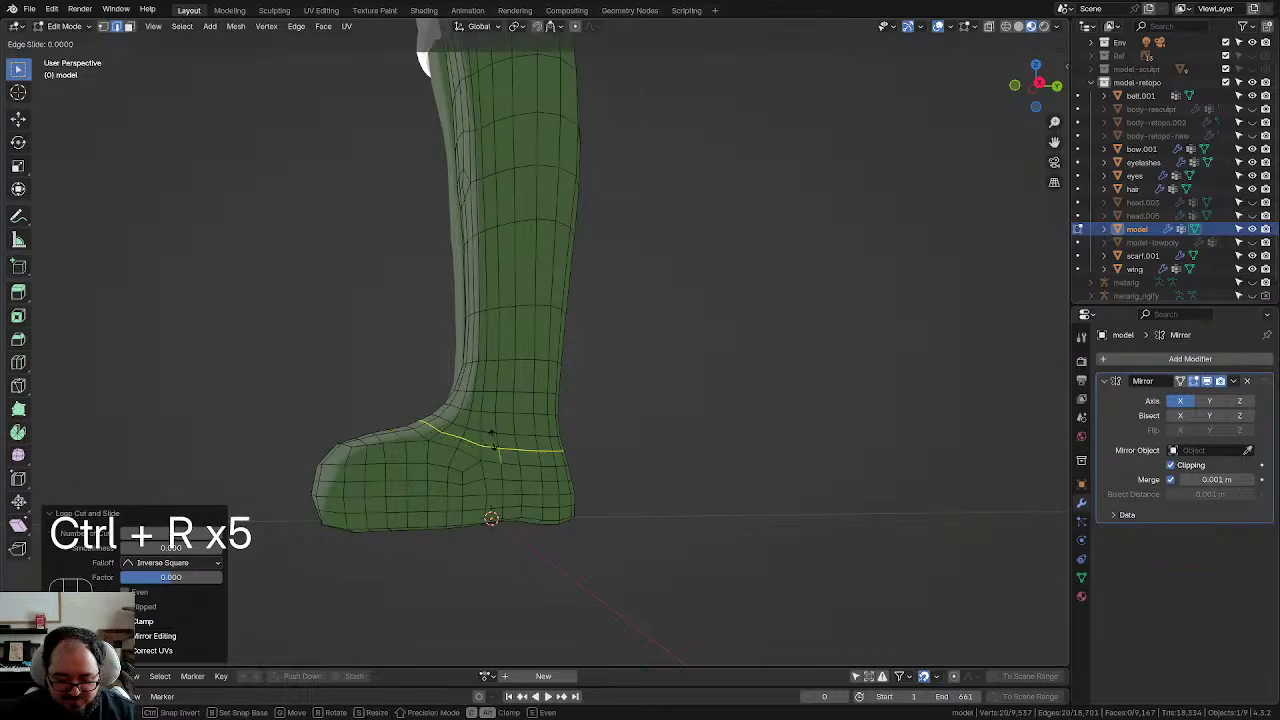
key(ctrl+r)
right_click(509, 425)
middle_drag(509, 425, 509, 508)
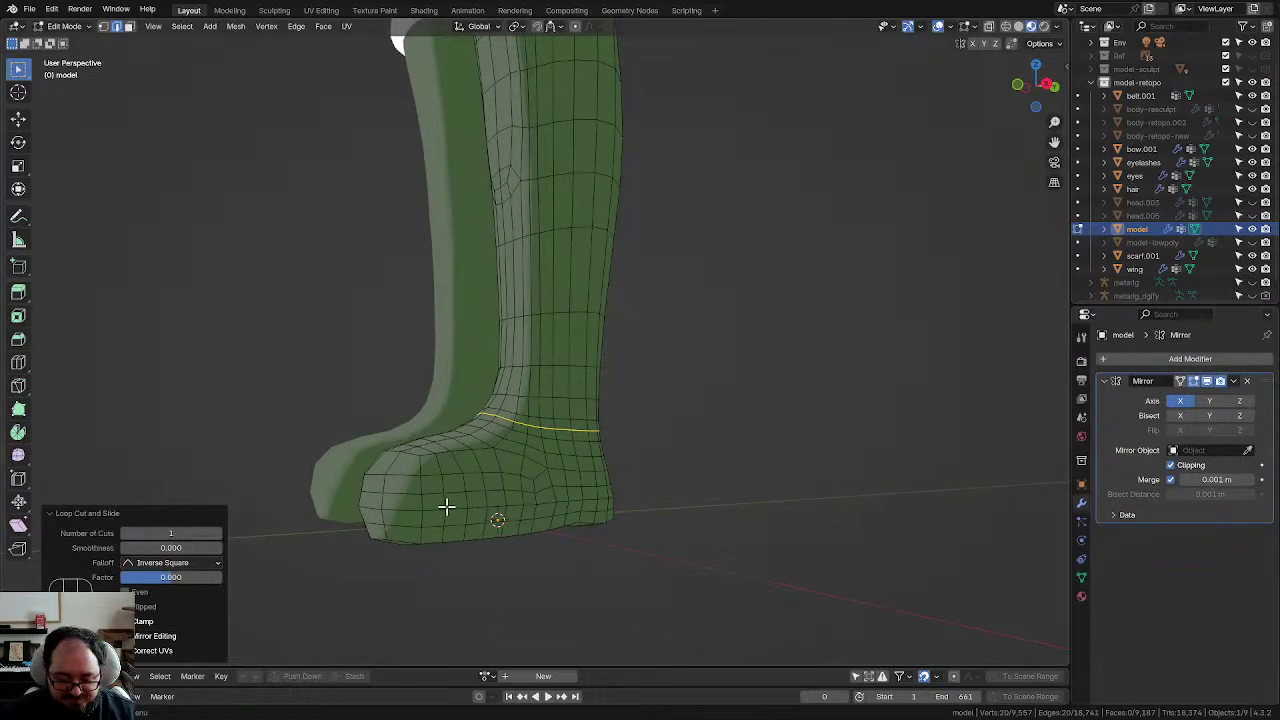
key(ctrl+r)
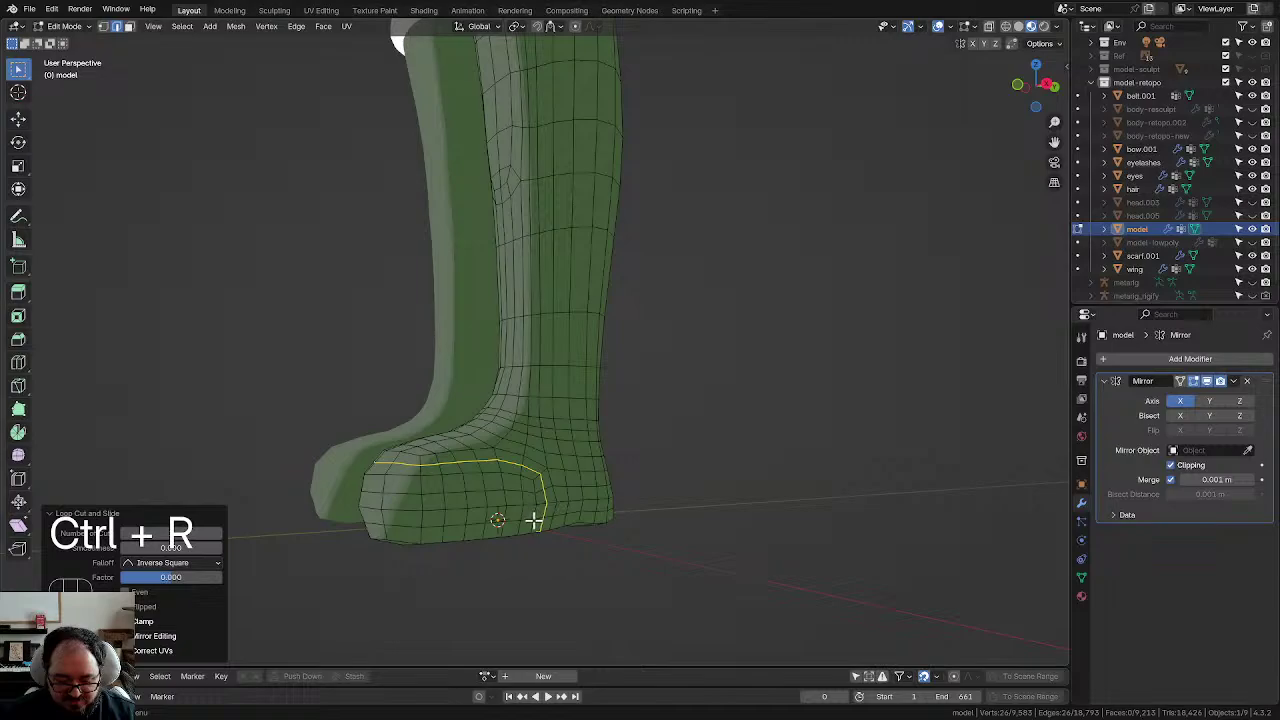
Step: Grow the selection over the whole foot up to the ankle and smooth its vertices by 0.500
key(ctrl+KP_Add)
key(ctrl+KP_Add)
key(ctrl+KP_Add)
key(ctrl+KP_Add)
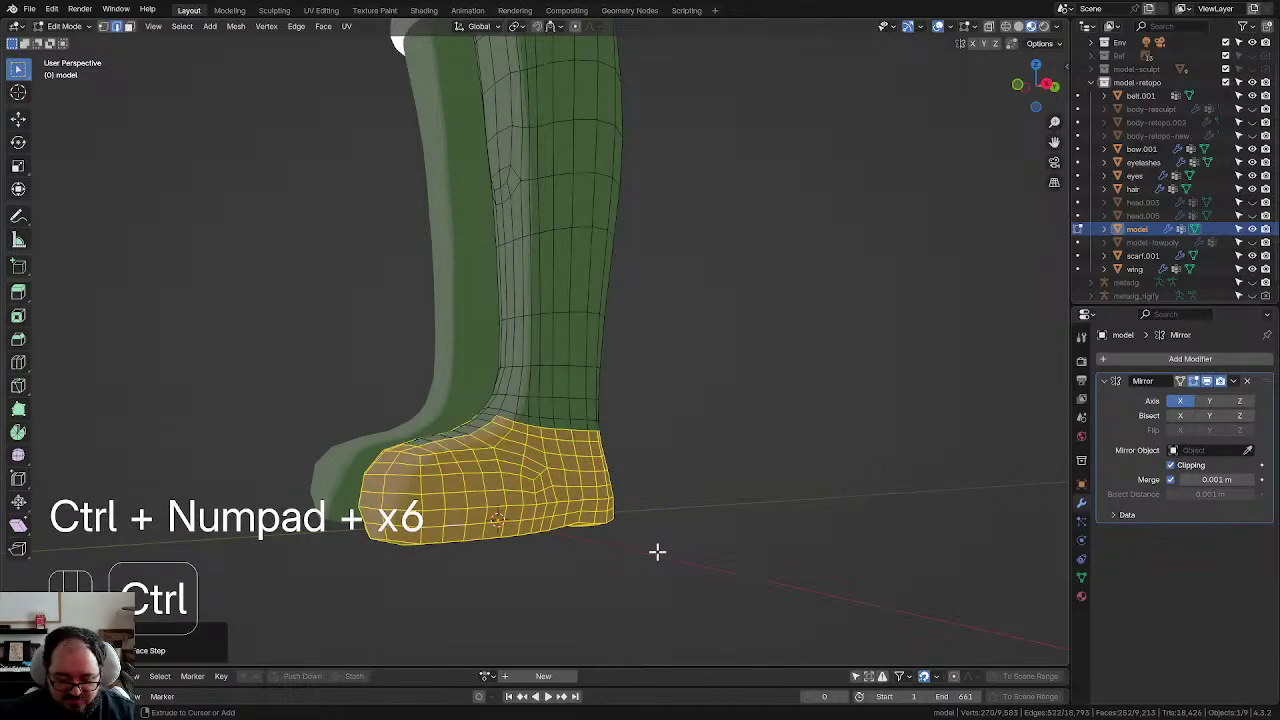
key(d)
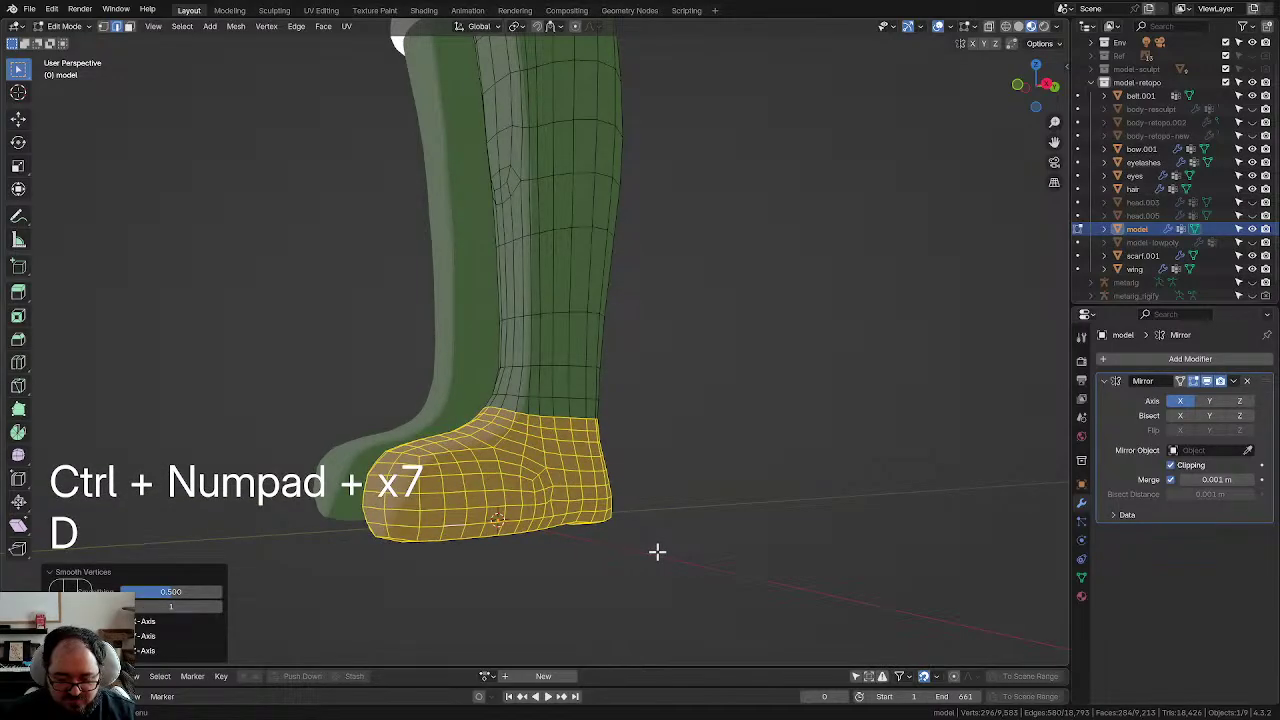
click(657, 551)
middle_drag(657, 551, 557, 520)
Step: Return to Object Mode and examine the shape and shading of both boots and cuffs
key(Tab)
scroll(545, 490, down, 2)
shift+middle_drag(531, 463, 669, 429)
scroll(646, 466, up, 2)
scroll(643, 472, down, 1)
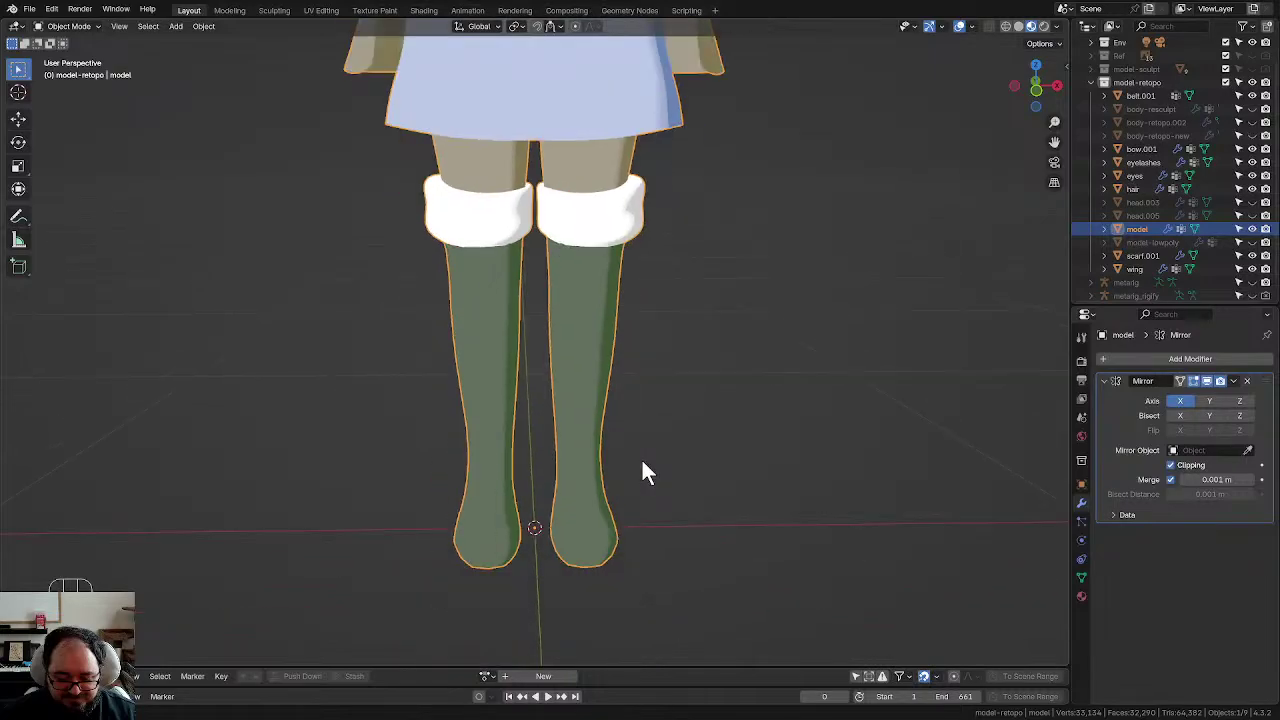
middle_drag(643, 473, 611, 410)
middle_drag(610, 458, 628, 458)
middle_drag(611, 410, 610, 458)
scroll(628, 458, up, 1)
middle_drag(628, 458, 617, 421)
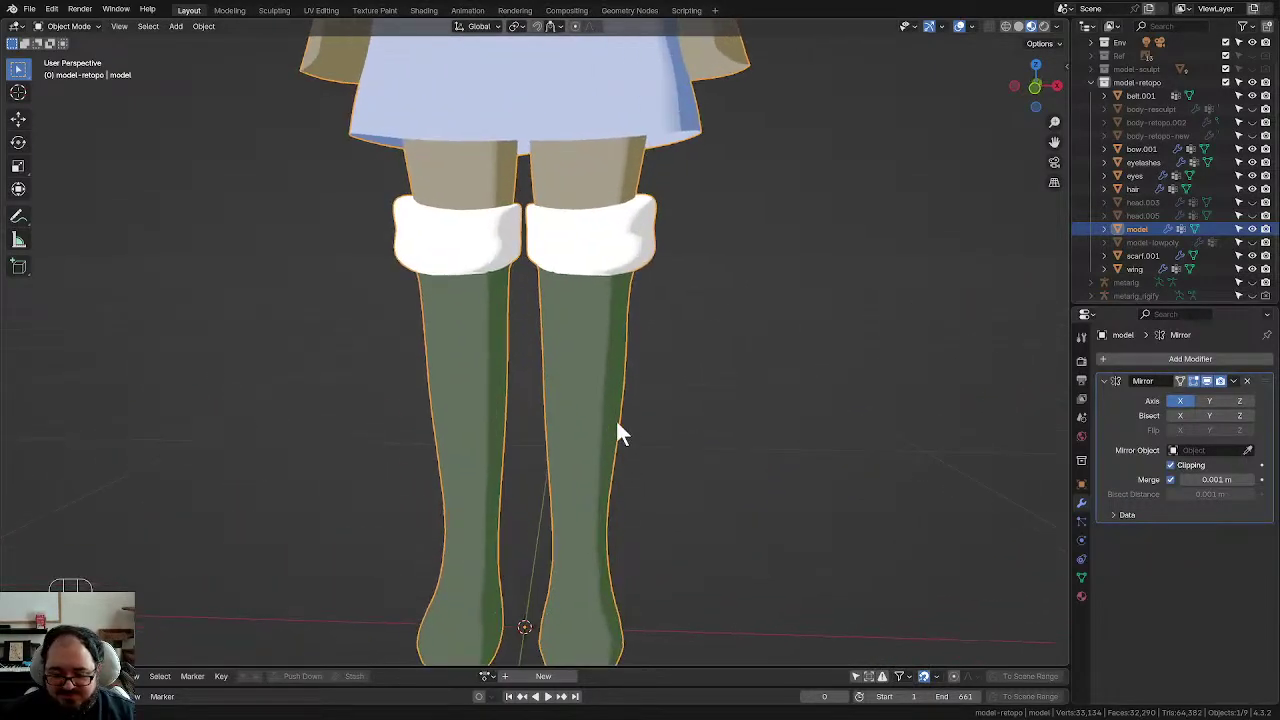
Step: Enter Edit Mode on the body mesh and examine the seam where the boot tops meet the white cuffs
key(alt+a)
scroll(606, 345, up, 2)
middle_drag(603, 342, 457, 323)
click(503, 274)
key(Tab)
scroll(470, 350, up, 4)
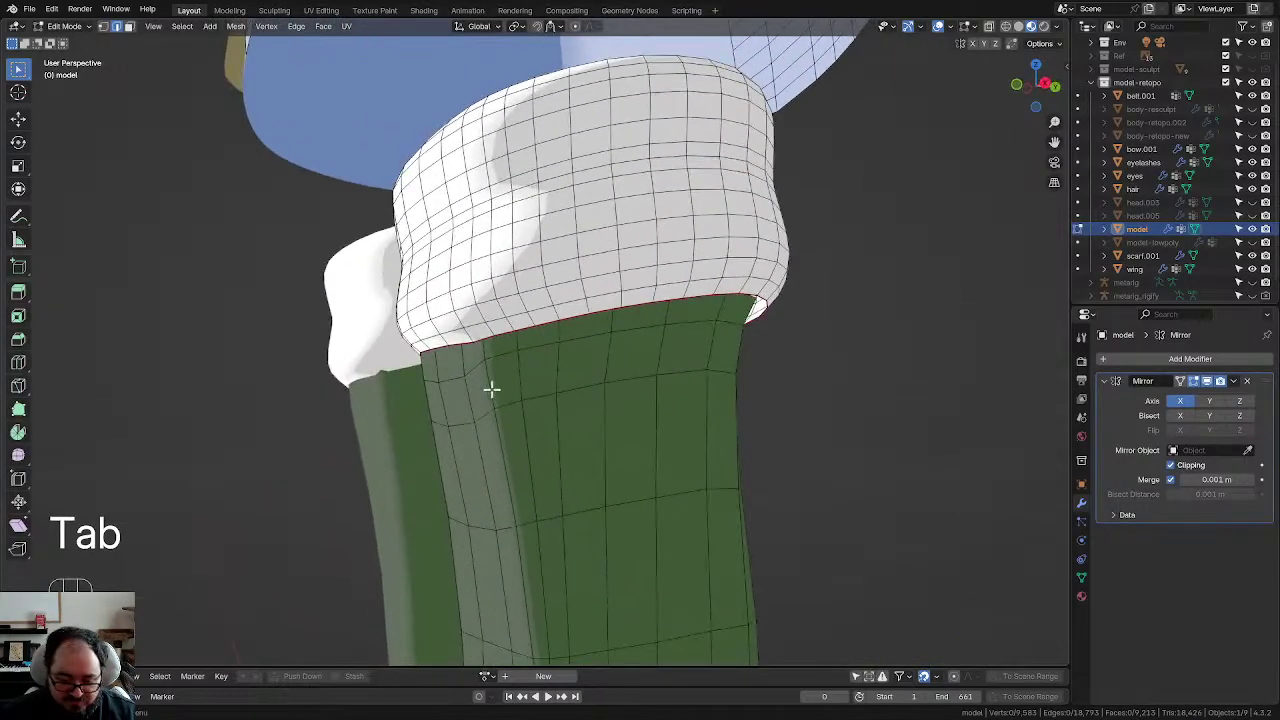
middle_drag(491, 389, 697, 243)
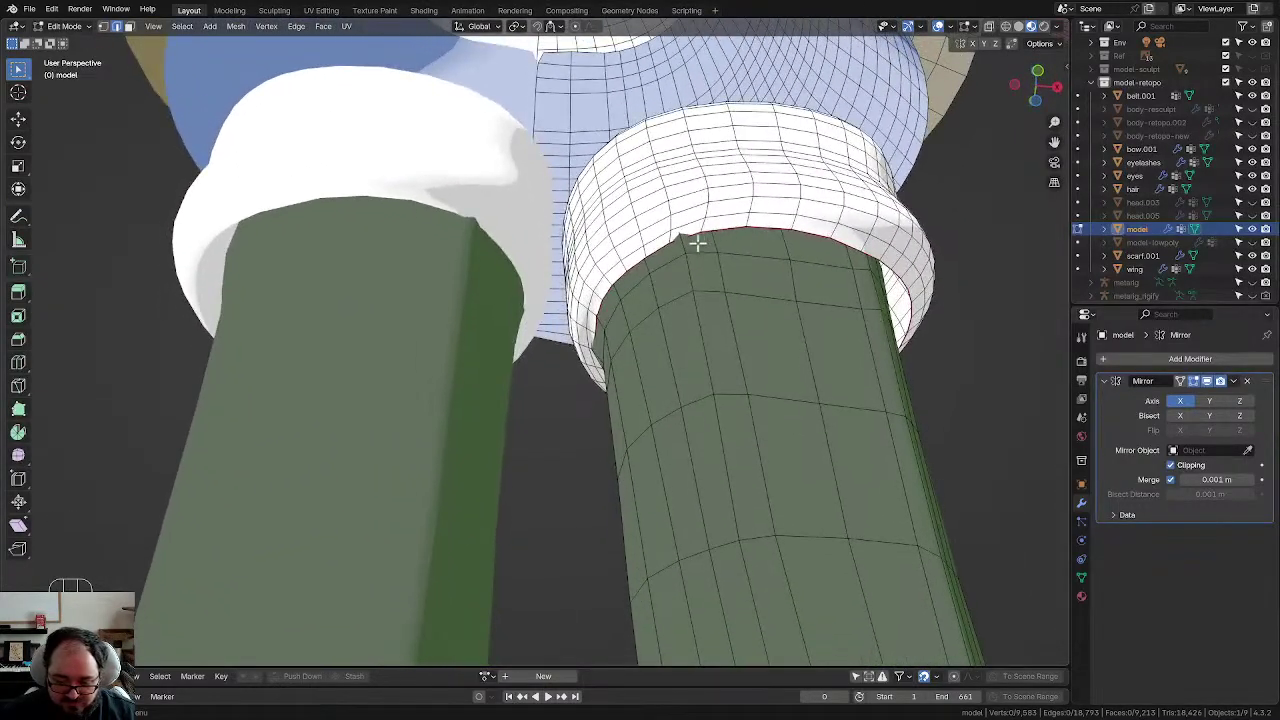
middle_drag(712, 299, 605, 347)
key(d)
key(Tab)
Step: Examine the whole character from the front to judge its overall shape and shading
scroll(505, 385, down, 4)
middle_drag(502, 397, 613, 549)
scroll(615, 555, down, 3)
scroll(623, 560, down, 1)
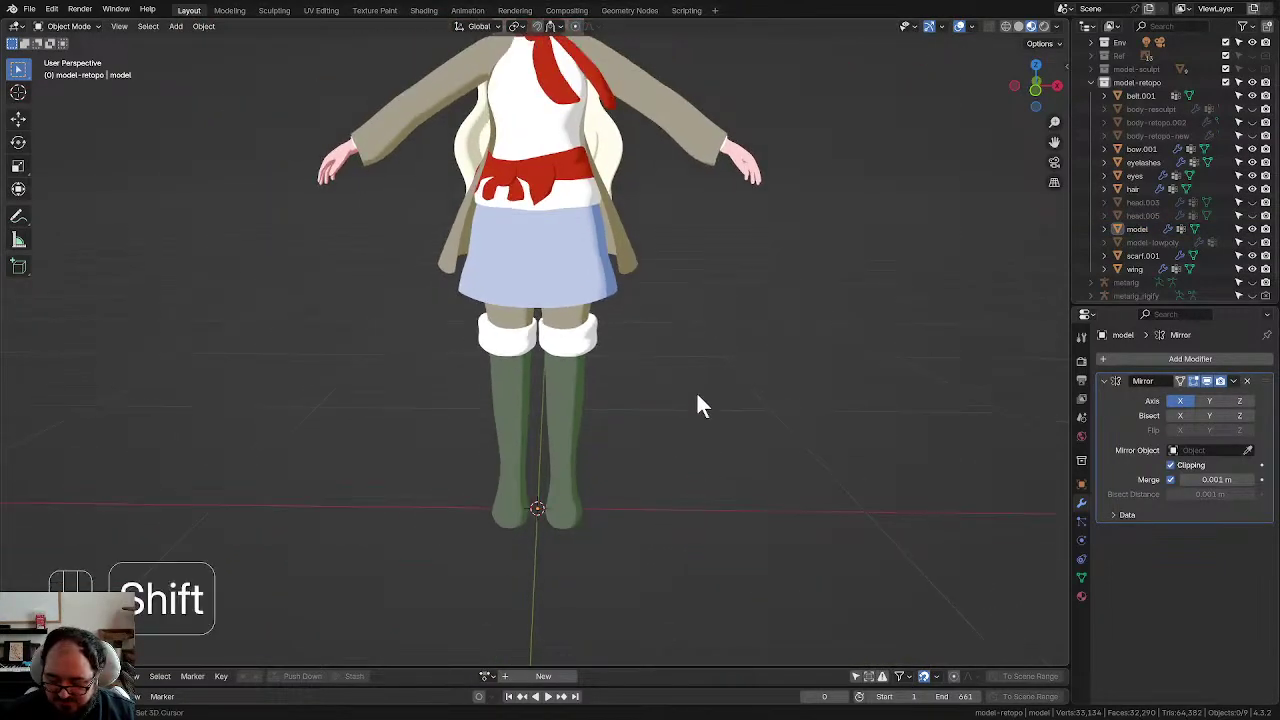
shift+middle_drag(697, 406, 721, 465)
scroll(714, 468, down, 1)
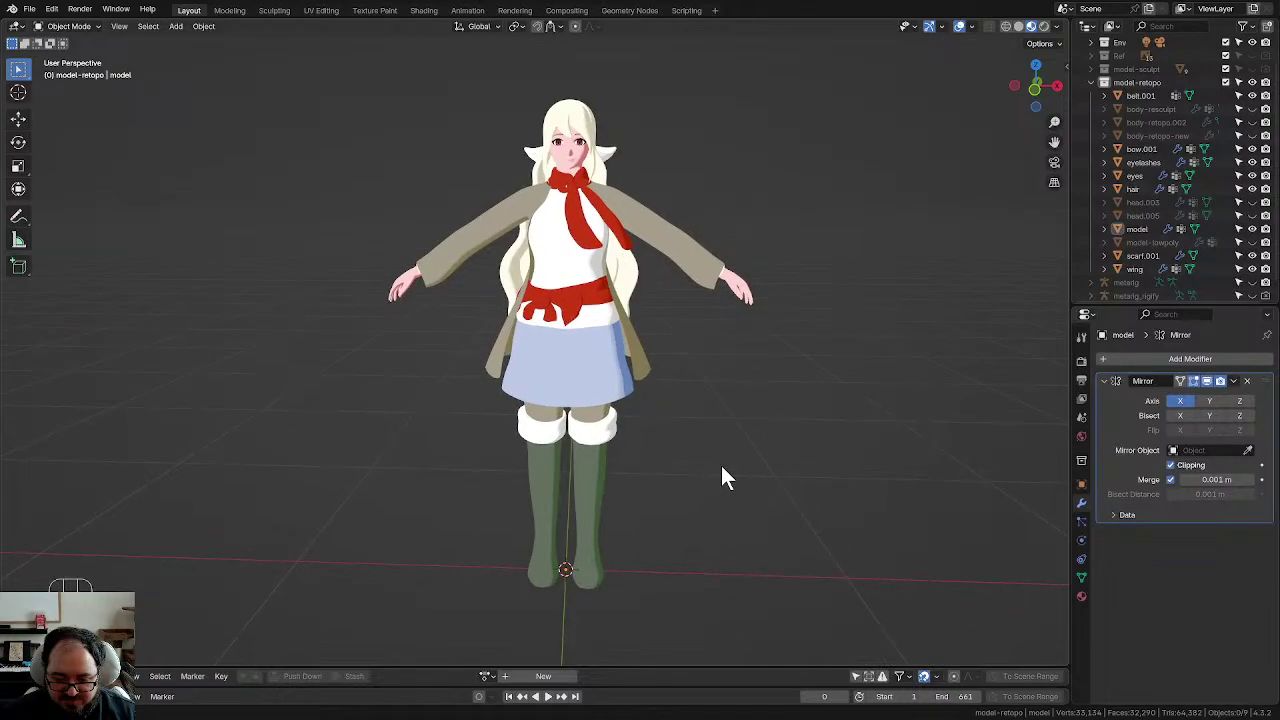
scroll(712, 400, up, 1)
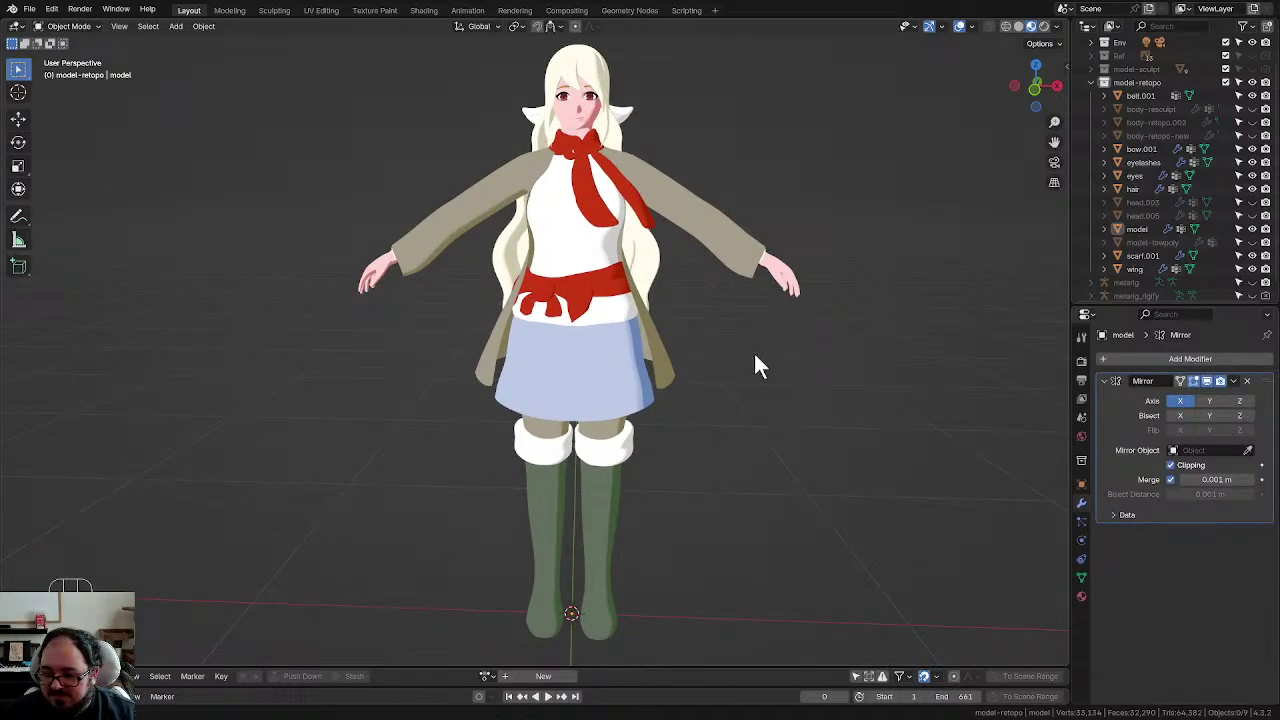
middle_drag(741, 373, 710, 405)
scroll(722, 411, down, 1)
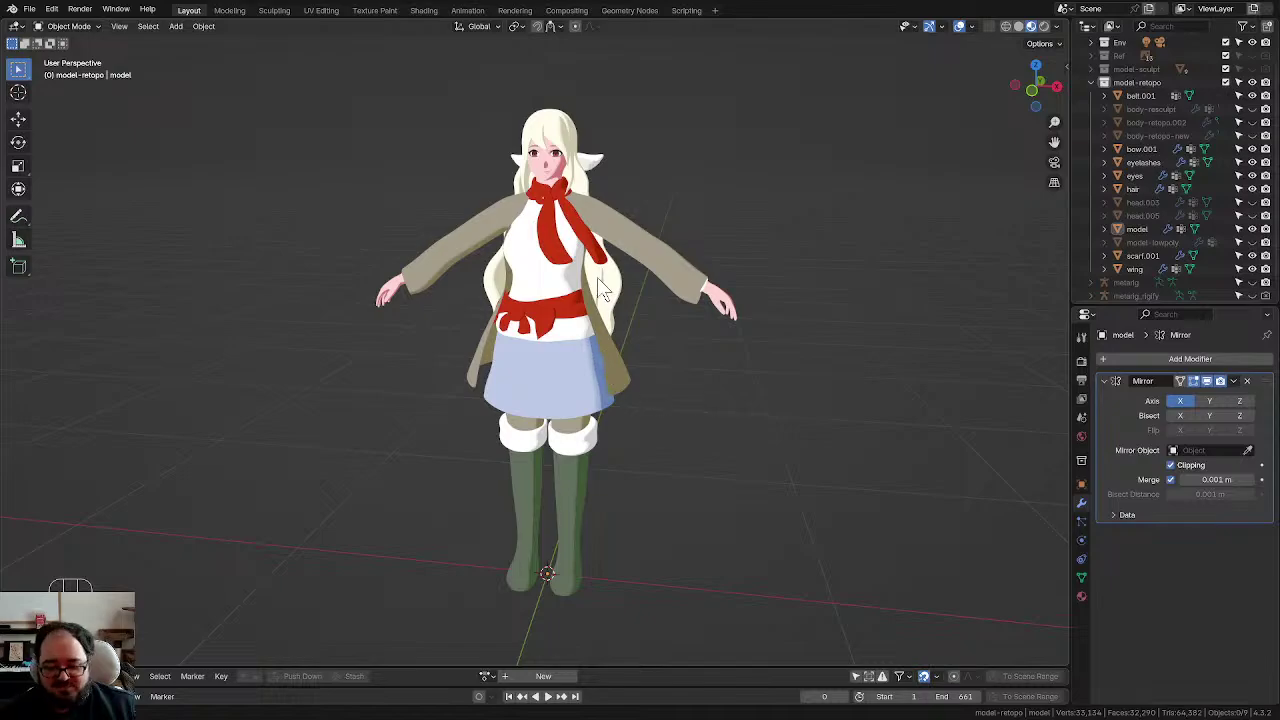
click(570, 288)
scroll(562, 352, up, 2)
scroll(560, 348, down, 1)
middle_drag(562, 350, 601, 360)
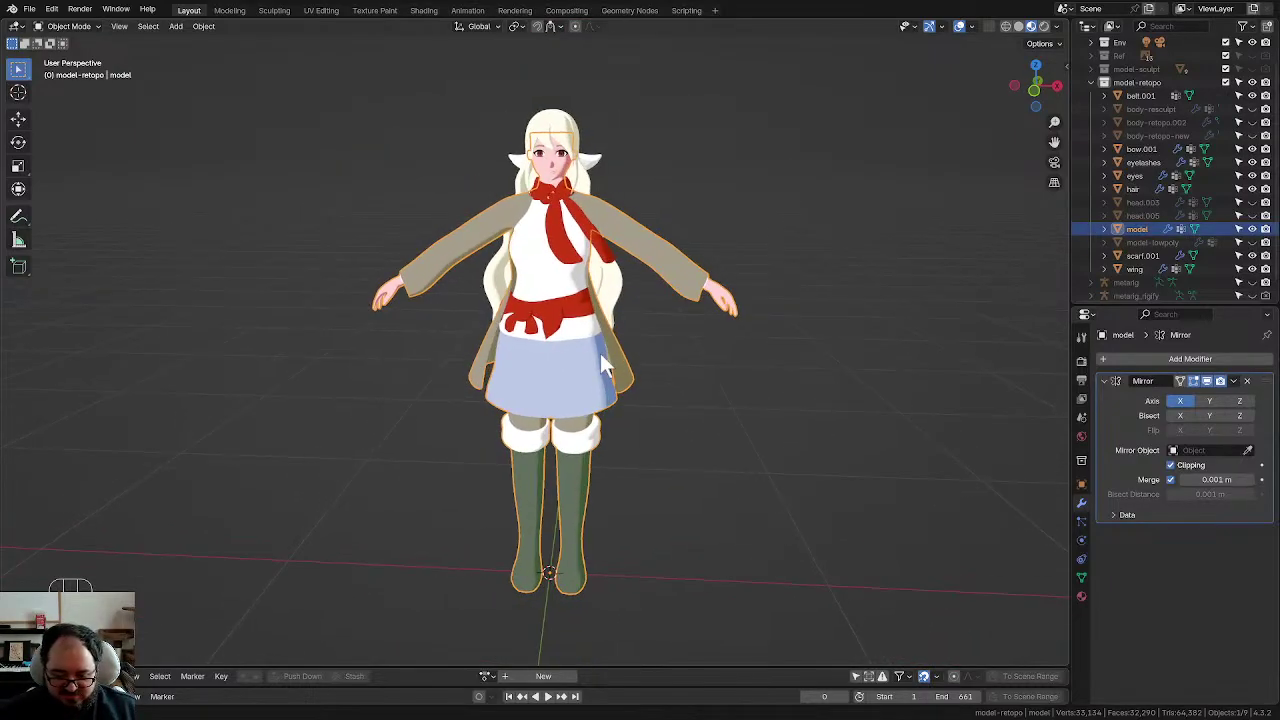
scroll(600, 358, up, 1)
scroll(591, 354, down, 1)
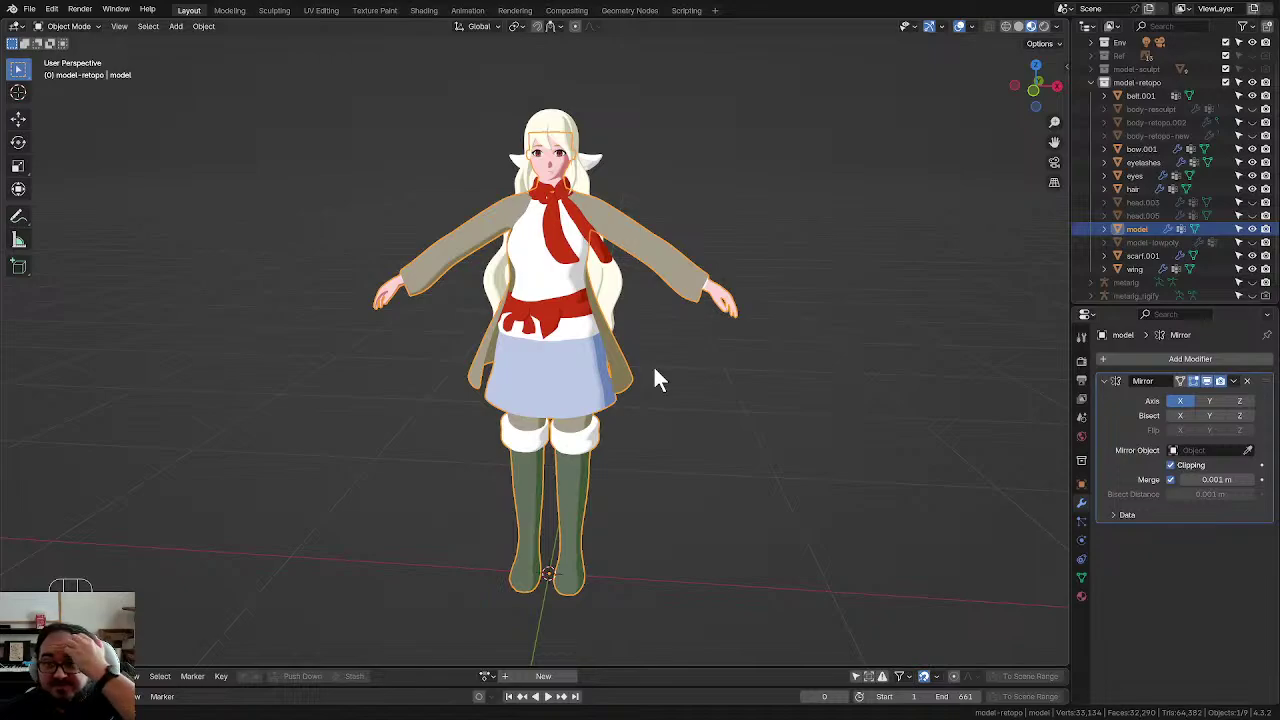
scroll(620, 380, up, 4)
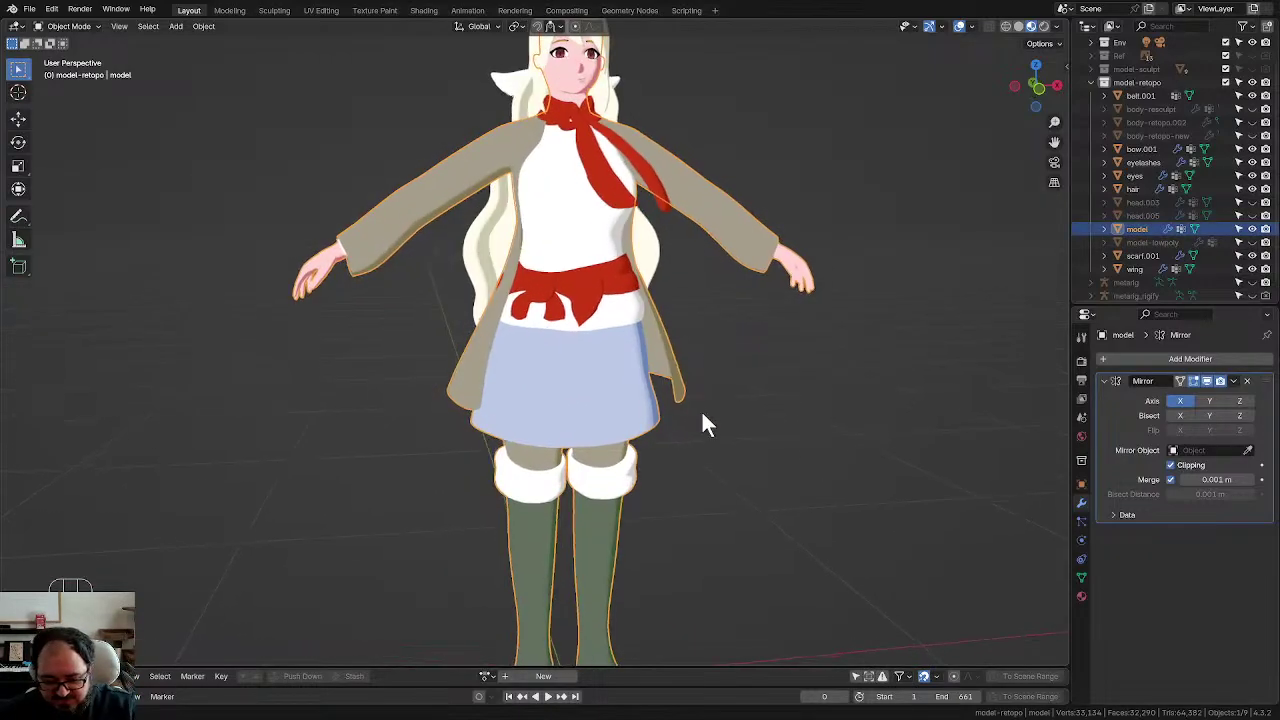
scroll(705, 425, down, 5)
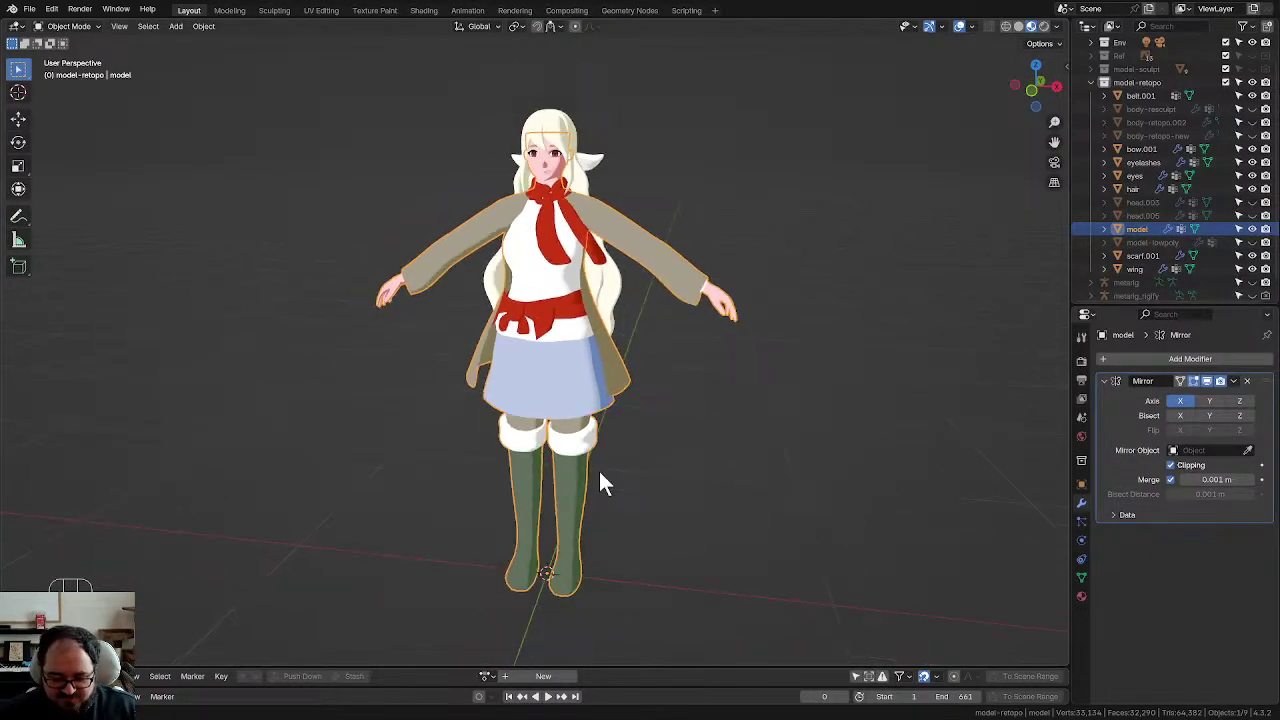
Step: Examine the coat, sleeves and skirt from the character's side
middle_drag(599, 471, 557, 447)
click(612, 468)
scroll(557, 447, up, 3)
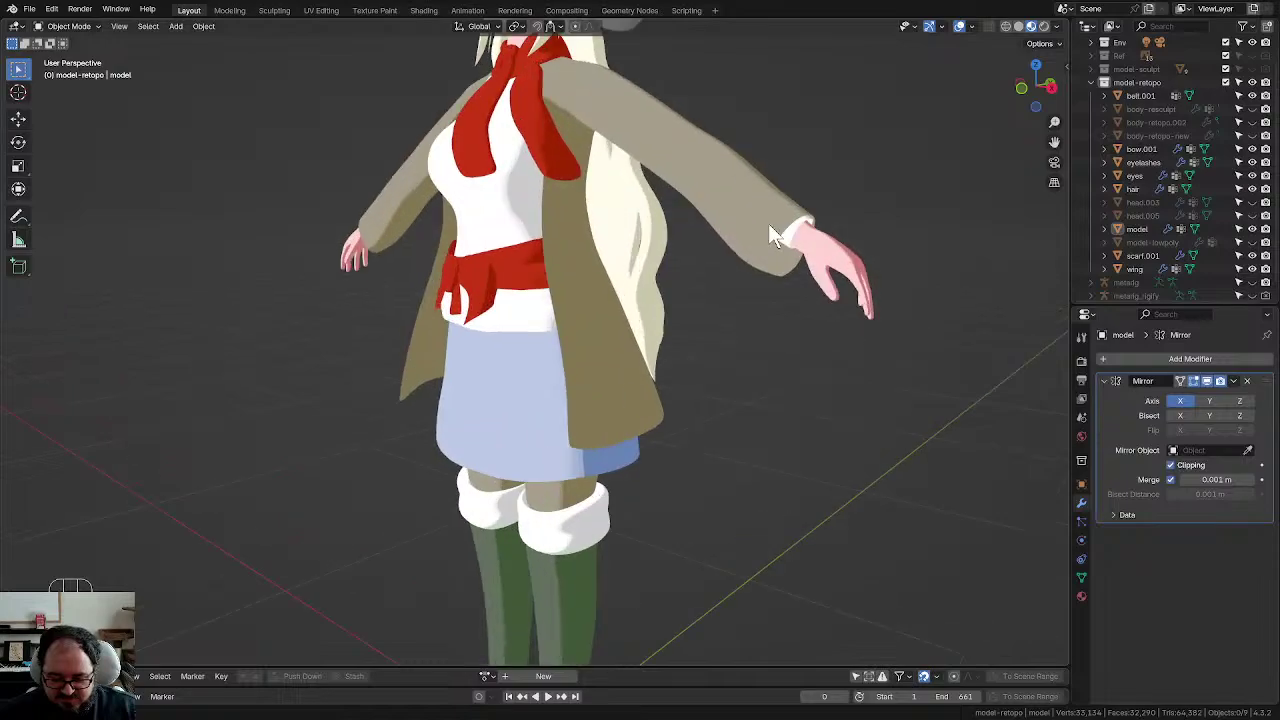
click(768, 226)
middle_drag(724, 262, 590, 325)
click(648, 481)
middle_drag(570, 481, 699, 471)
scroll(705, 462, down, 3)
scroll(698, 449, down, 1)
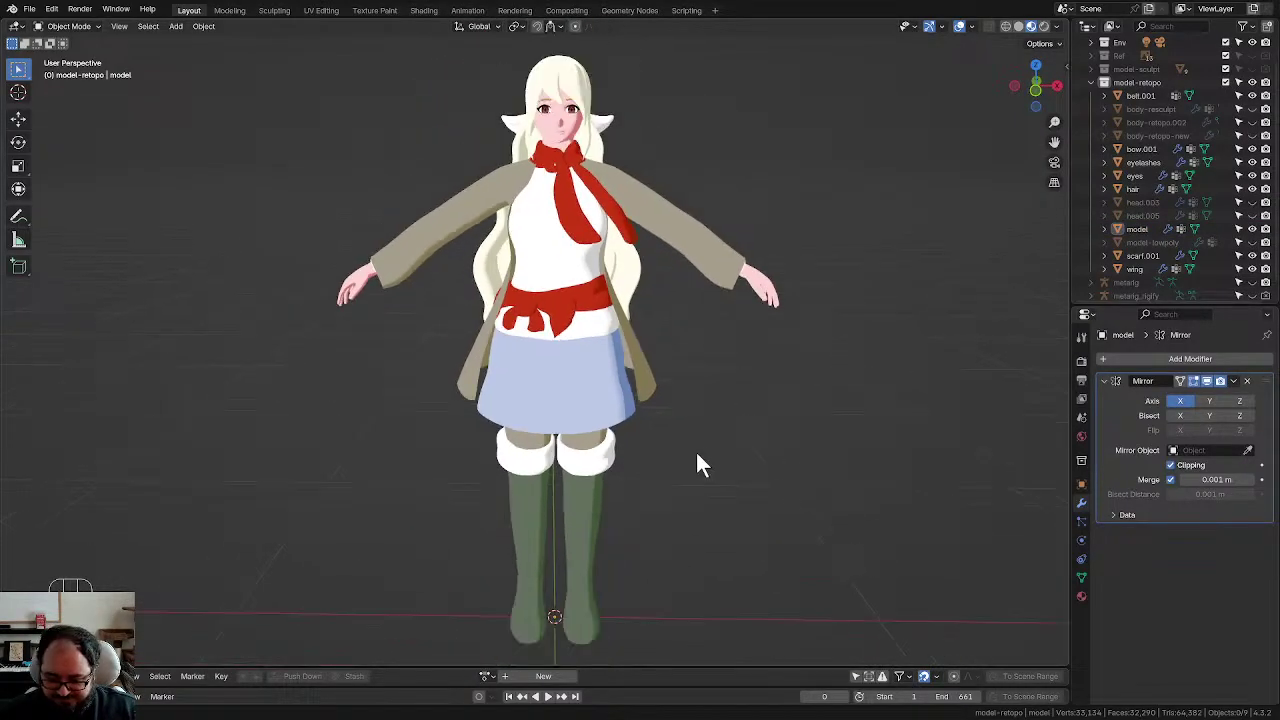
Step: Enter Edit Mode on the body mesh and hide the linked coat geometry to expose the shirt sleeve
click(712, 242)
key(Tab)
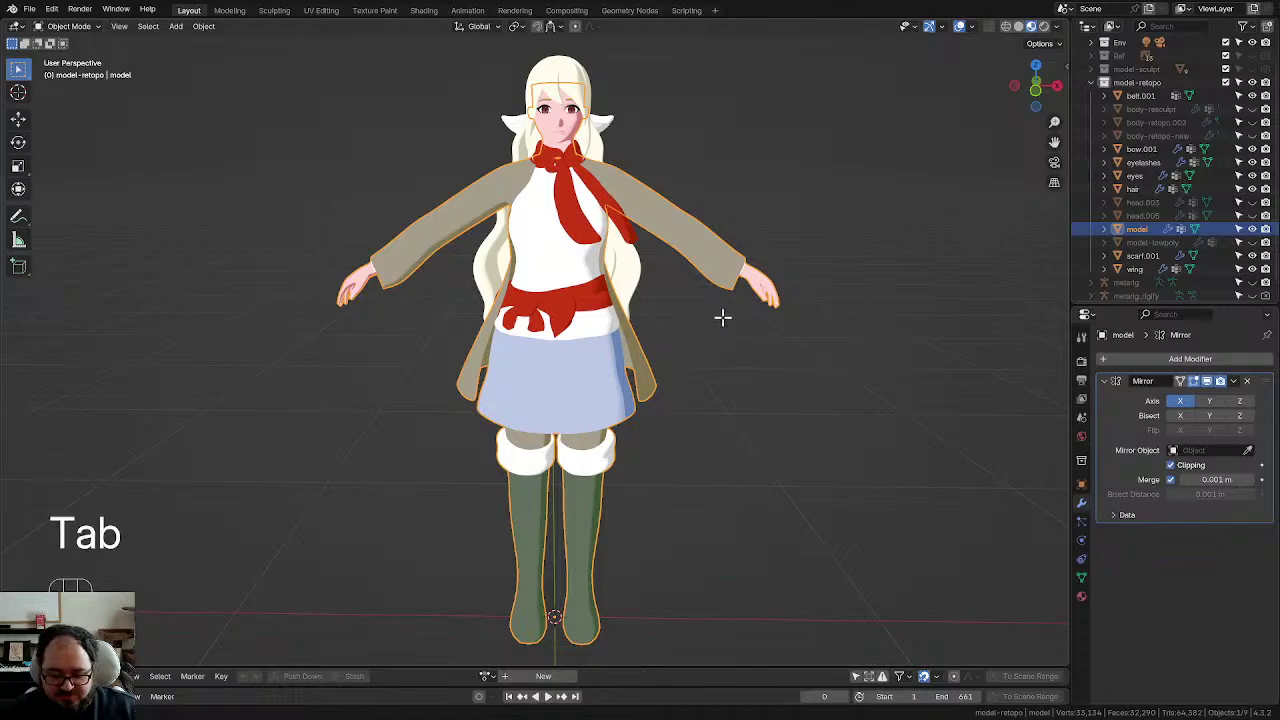
shift+middle_drag(814, 320, 699, 443)
scroll(699, 443, up, 3)
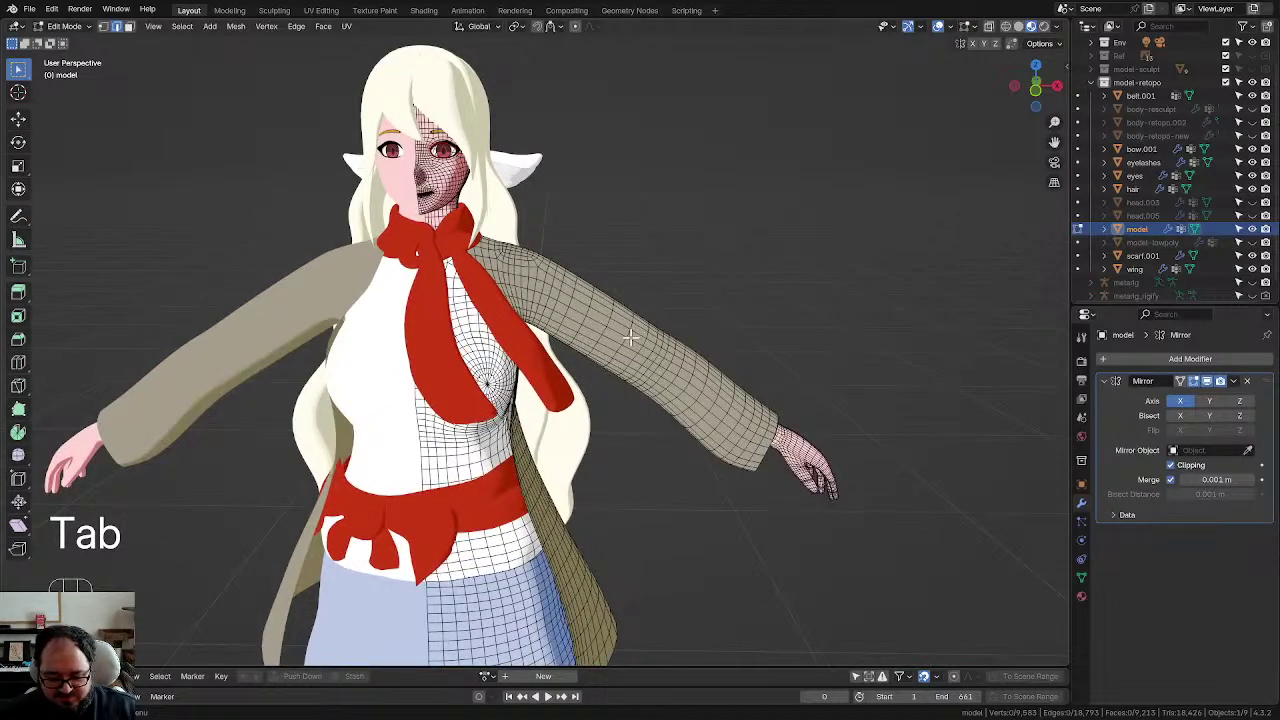
key(l)
key(h)
middle_drag(630, 338, 579, 402)
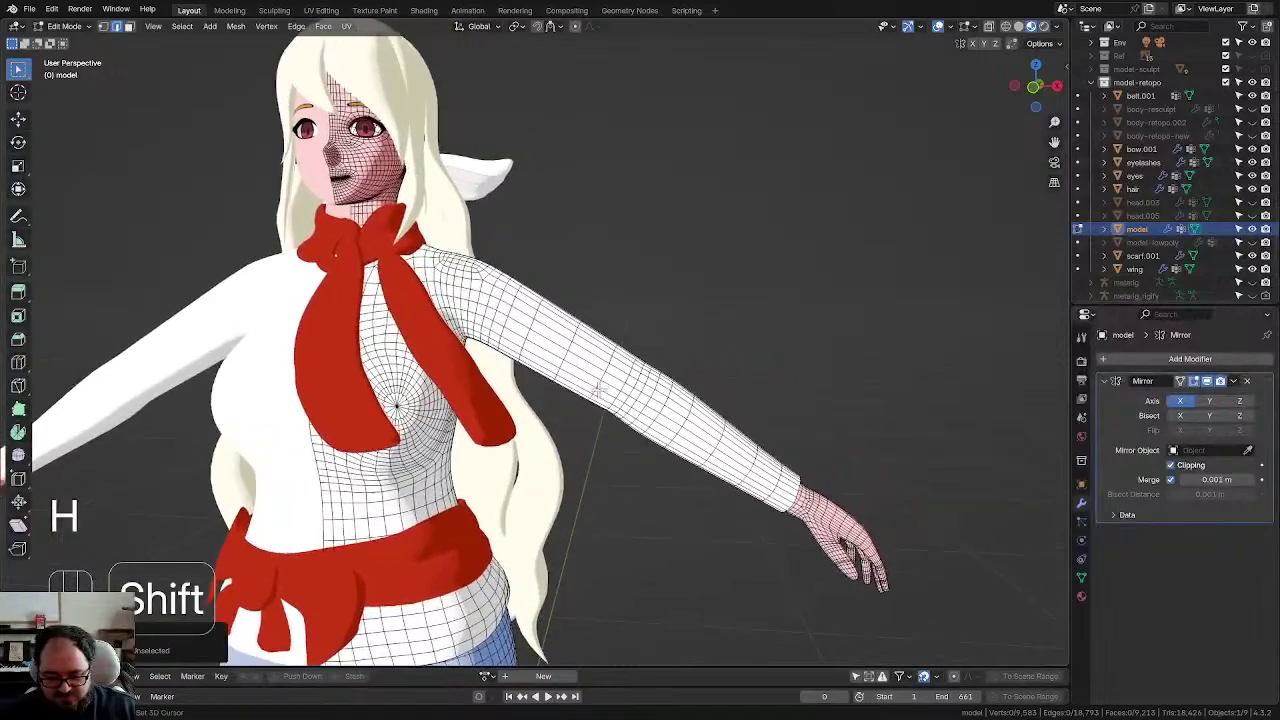
Step: Select a loop on the shirt sleeve, grow it from near the shoulder to the mid-forearm, and delete those vertices
scroll(606, 386, up, 2)
scroll(655, 387, down, 1)
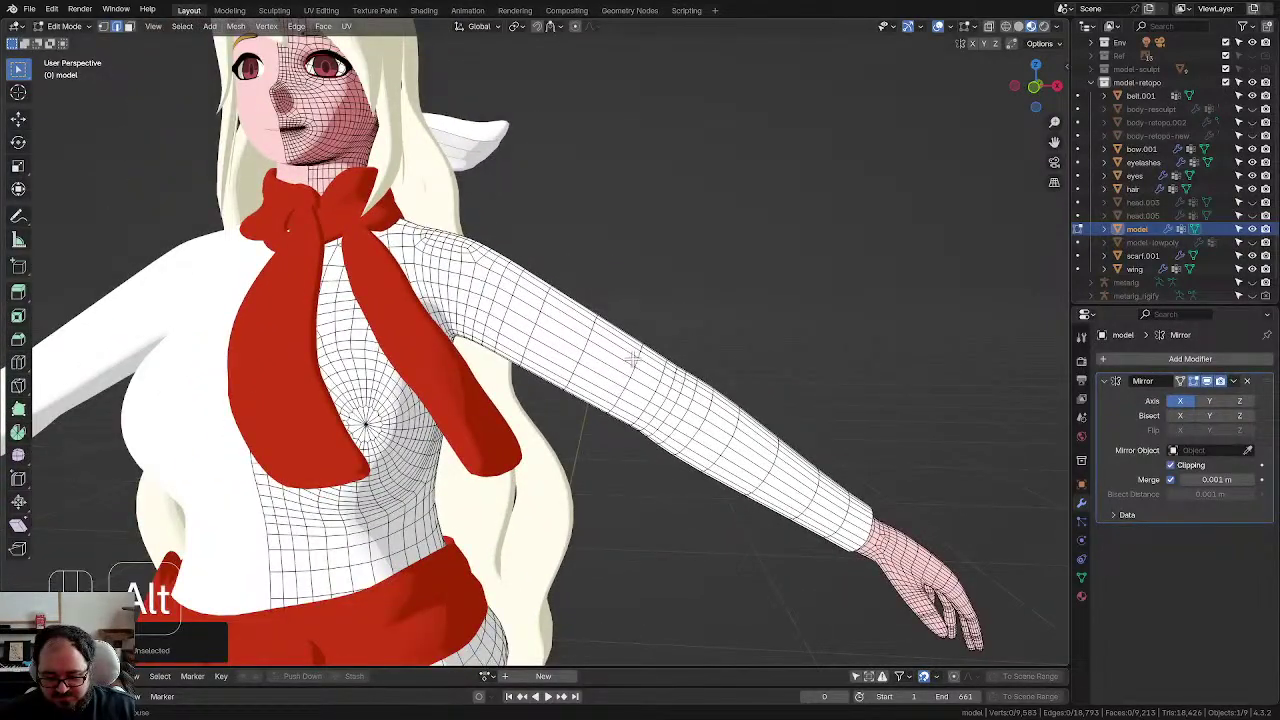
key(ctrl+KP_Add)
key(ctrl+KP_Add)
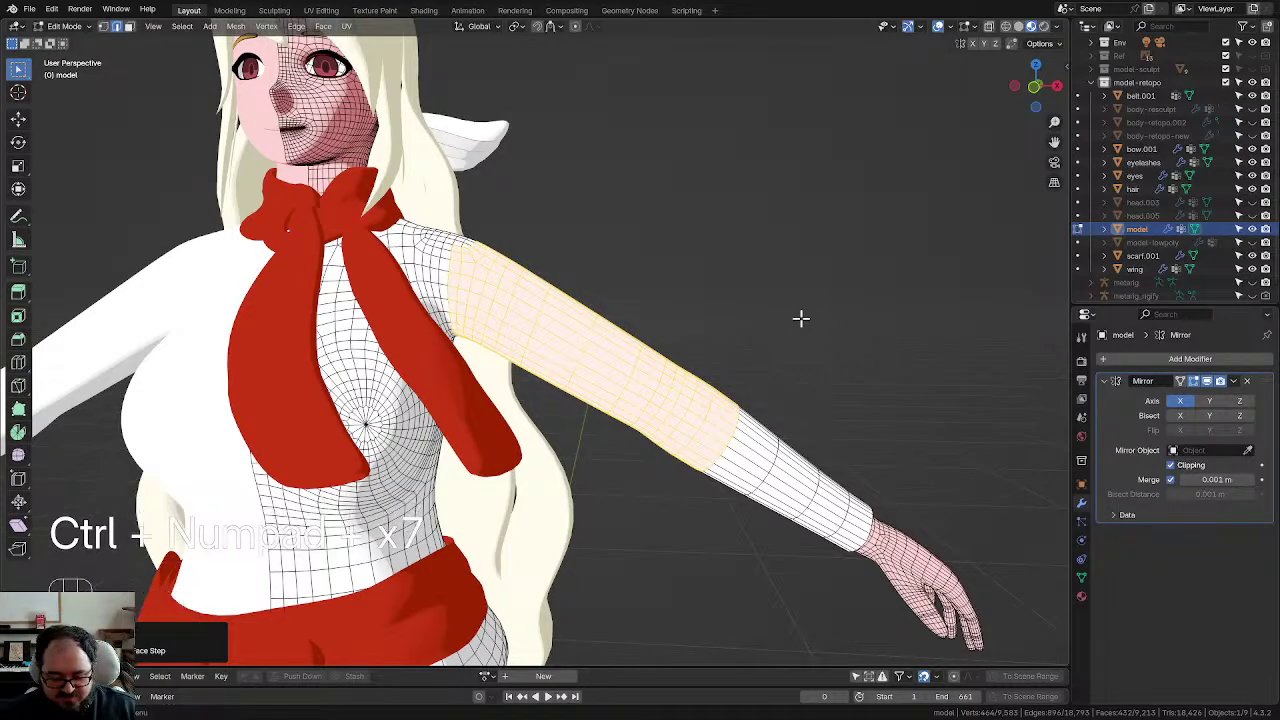
key(x)
click(800, 318)
Step: Delete another edge loop bordering the sleeve gap and the stray faces sticking out from the top of the shoulder
middle_drag(751, 419, 727, 396)
key(x)
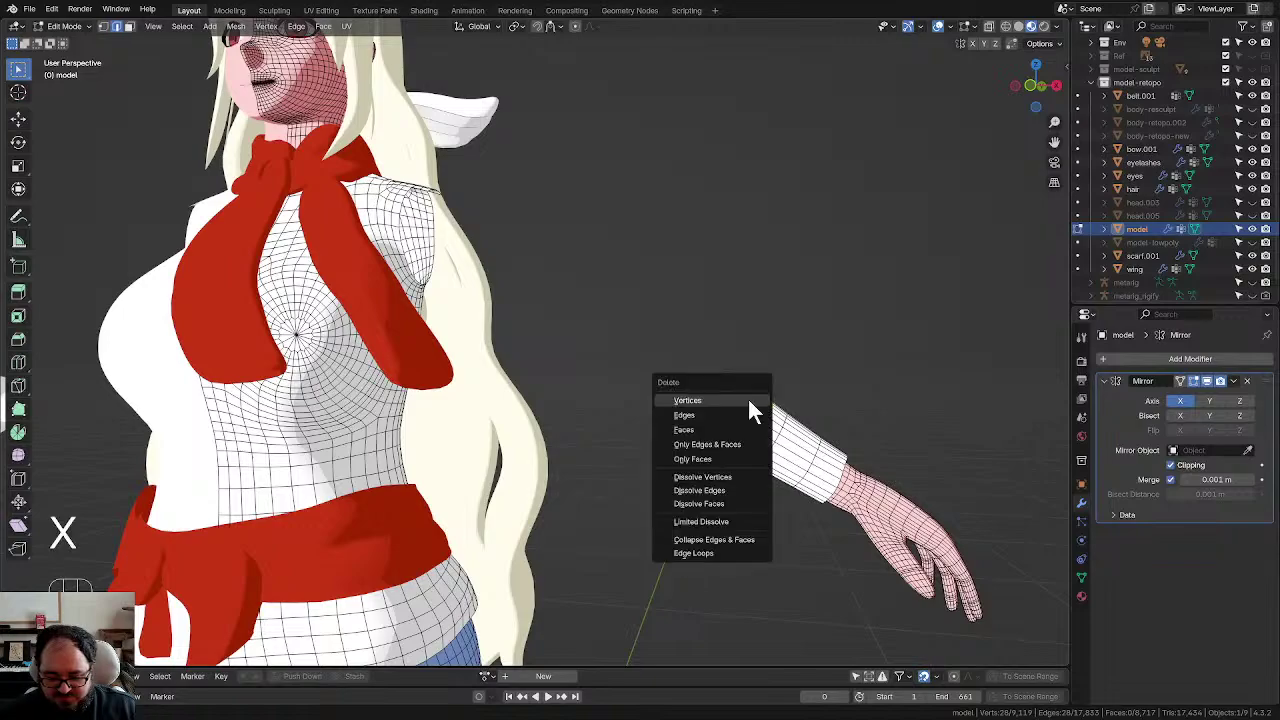
click(747, 396)
middle_drag(657, 351, 586, 418)
scroll(597, 415, up, 3)
scroll(658, 510, up, 3)
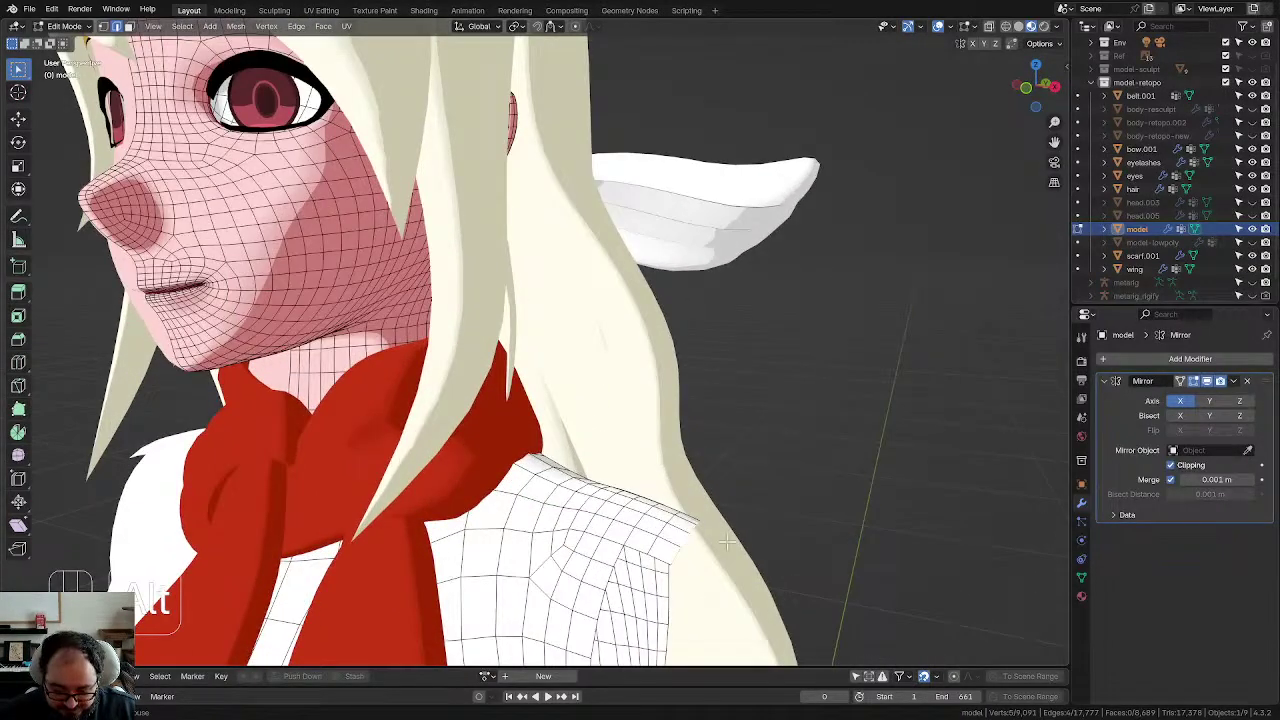
key(ctrl+KP_Add)
key(x)
click(766, 540)
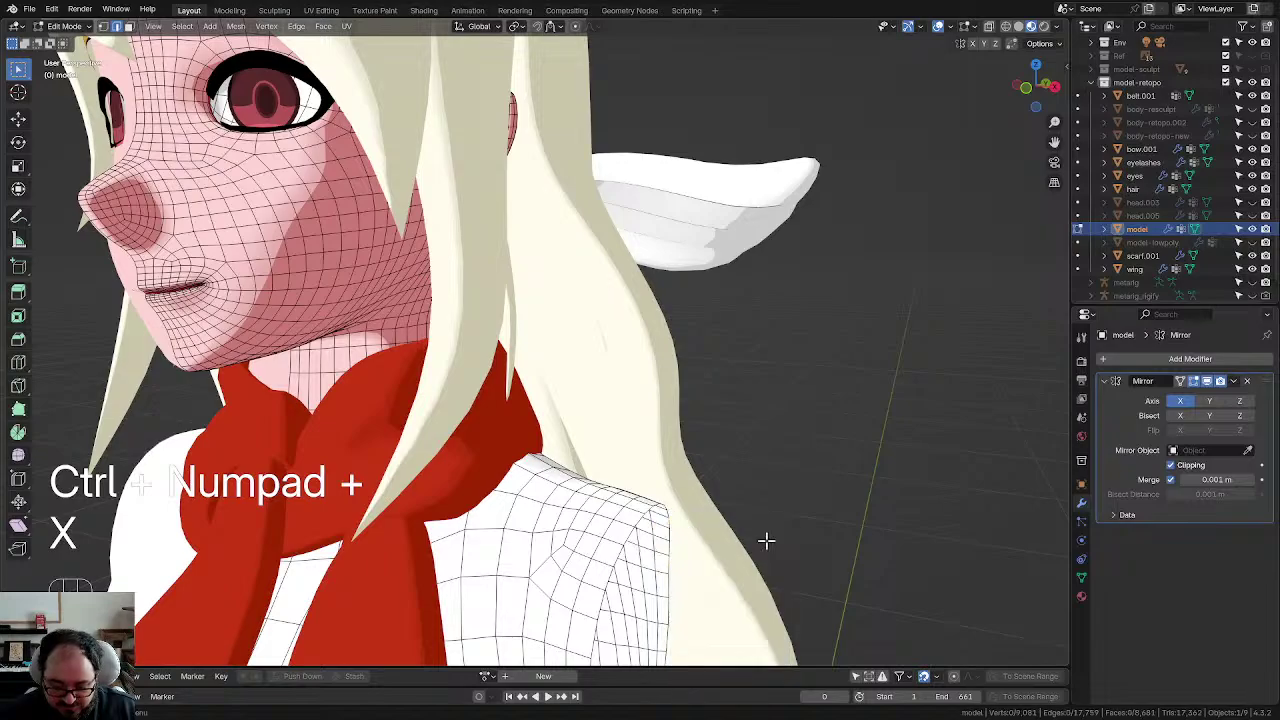
Step: Reveal the hidden coat geometry and return to Object Mode
middle_drag(766, 537, 637, 531)
scroll(722, 535, down, 7)
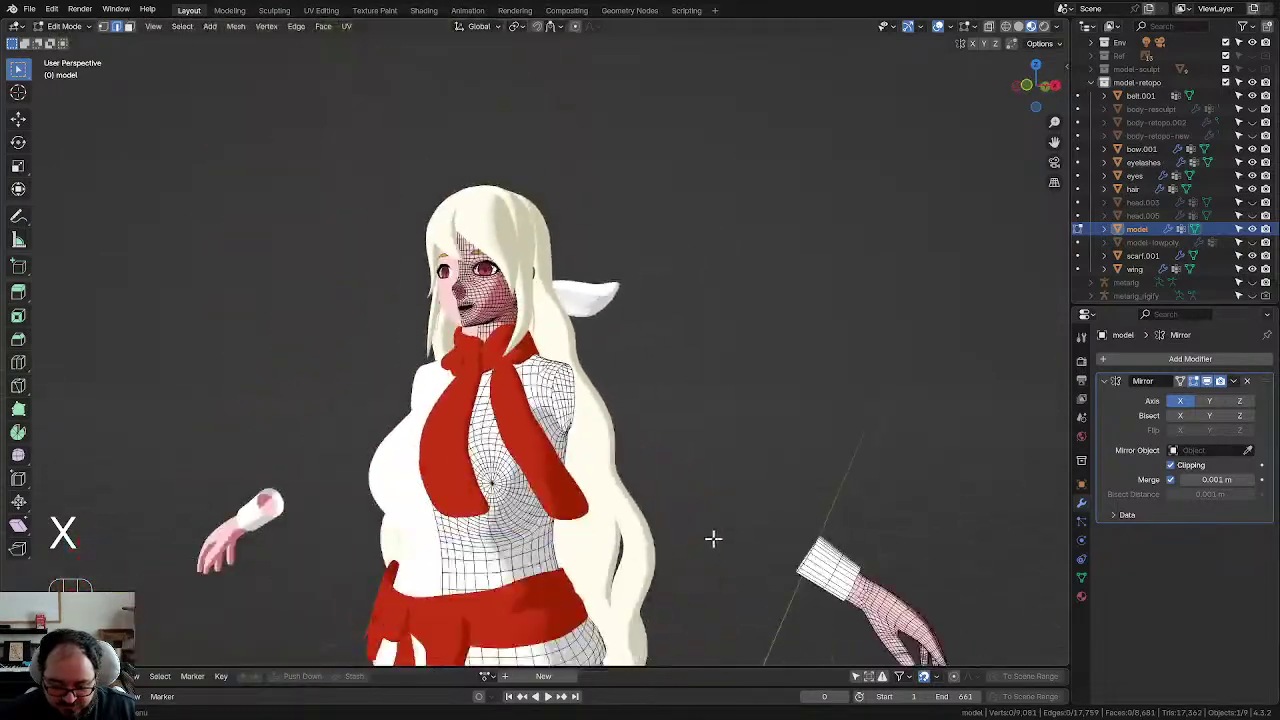
middle_drag(684, 532, 732, 522)
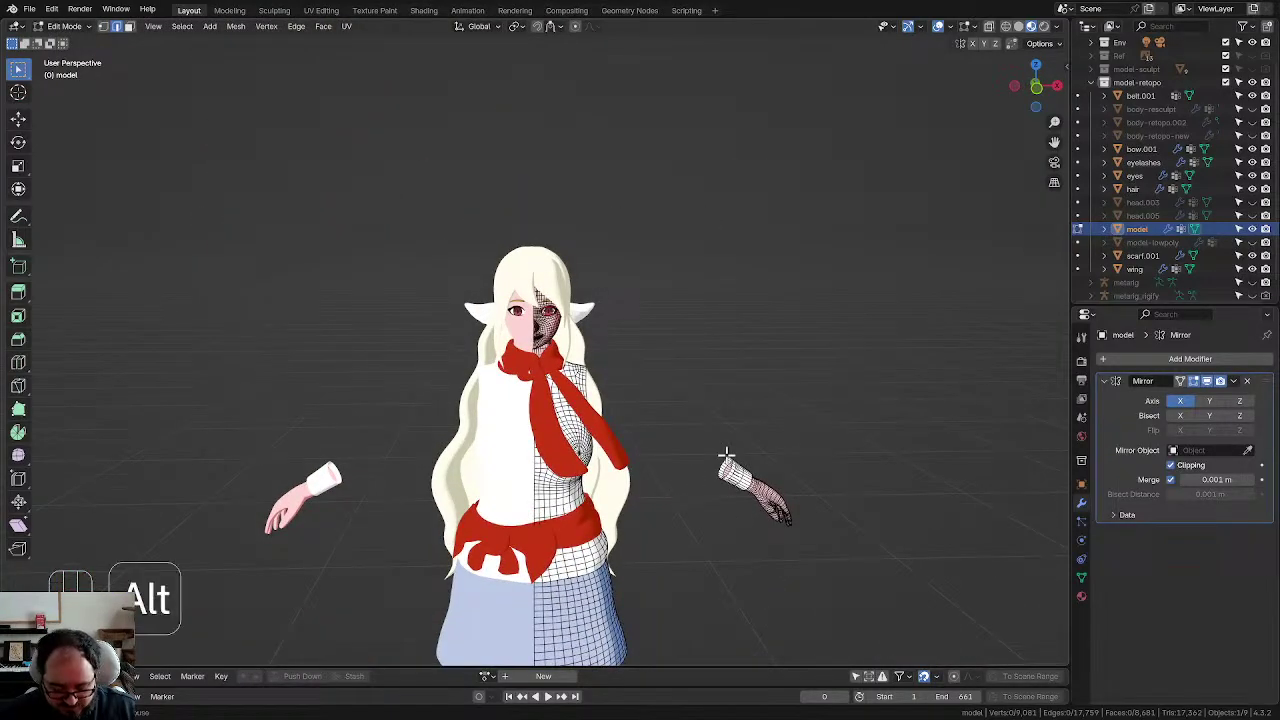
key(alt+h)
key(Tab)
scroll(700, 469, down, 1)
shift+middle_drag(684, 470, 704, 395)
scroll(697, 430, down, 1)
shift+middle_drag(697, 450, 709, 419)
middle_drag(709, 419, 698, 432)
scroll(705, 430, up, 2)
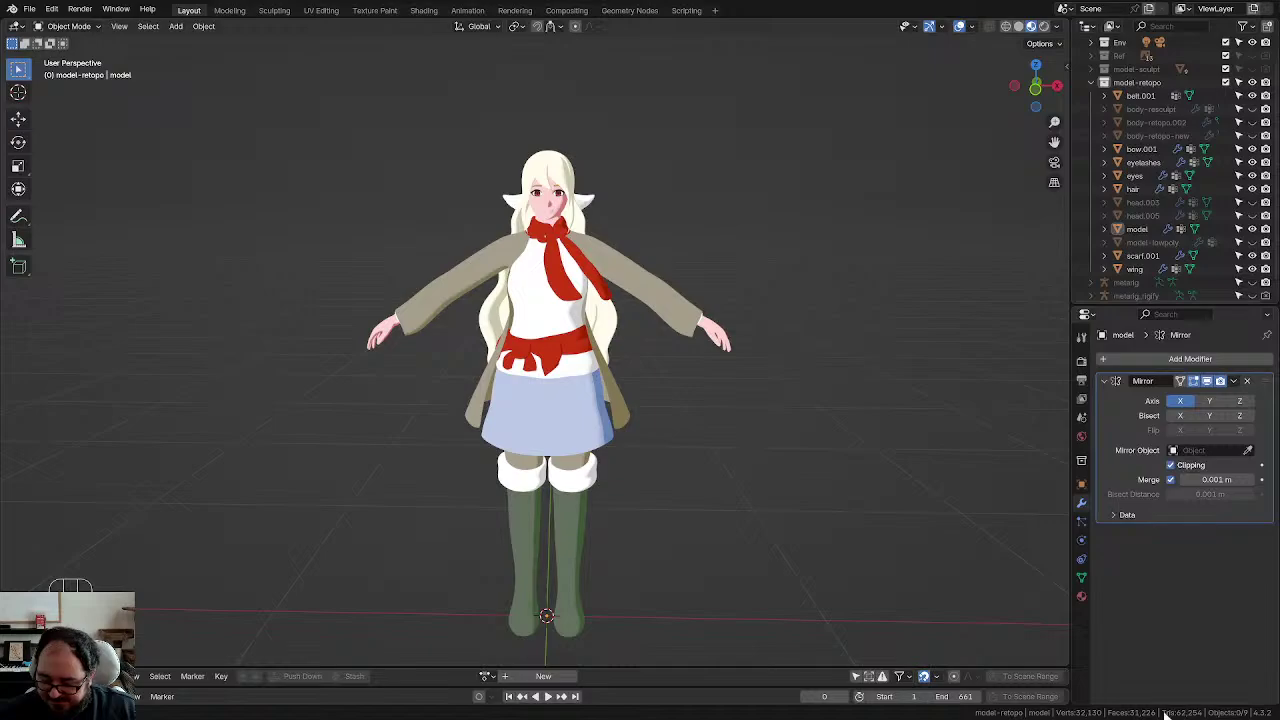
Step: Check the full character from the front with nothing selected and save the file
scroll(843, 432, up, 1)
middle_drag(814, 424, 797, 419)
scroll(780, 419, down, 1)
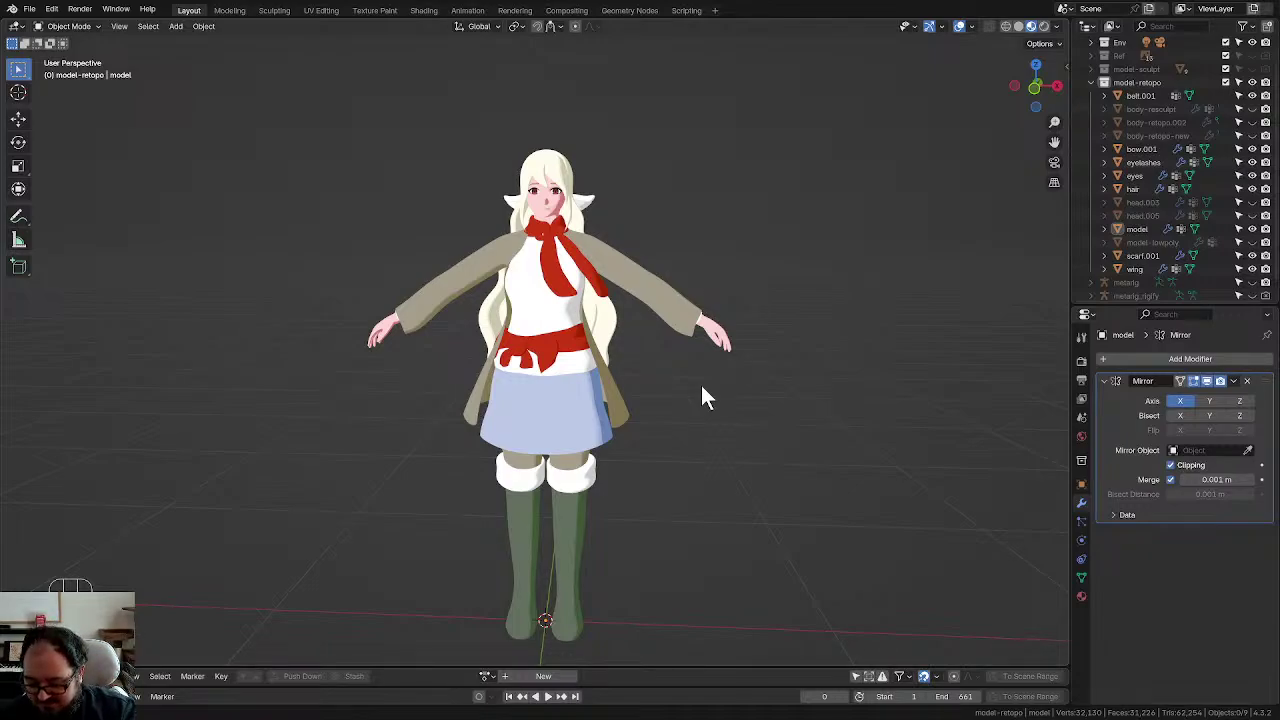
scroll(701, 385, up, 1)
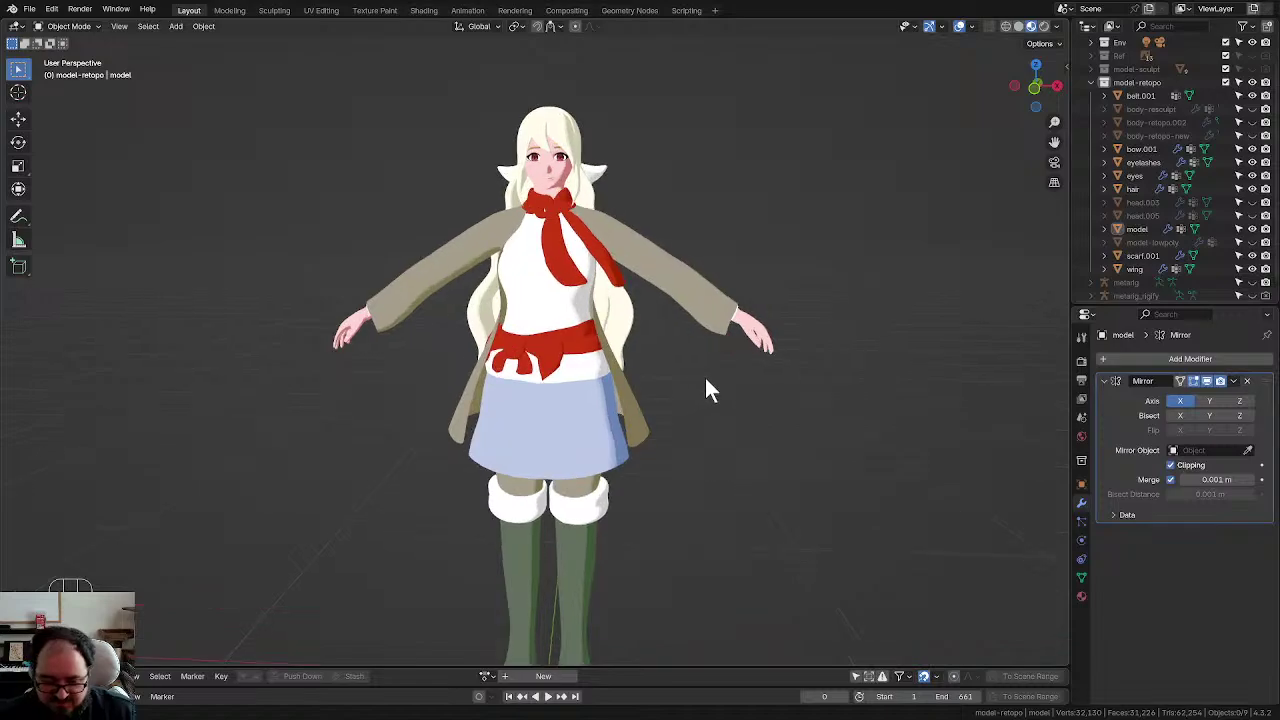
scroll(705, 378, down, 2)
middle_drag(700, 379, 695, 386)
scroll(687, 360, up, 1)
click(669, 282)
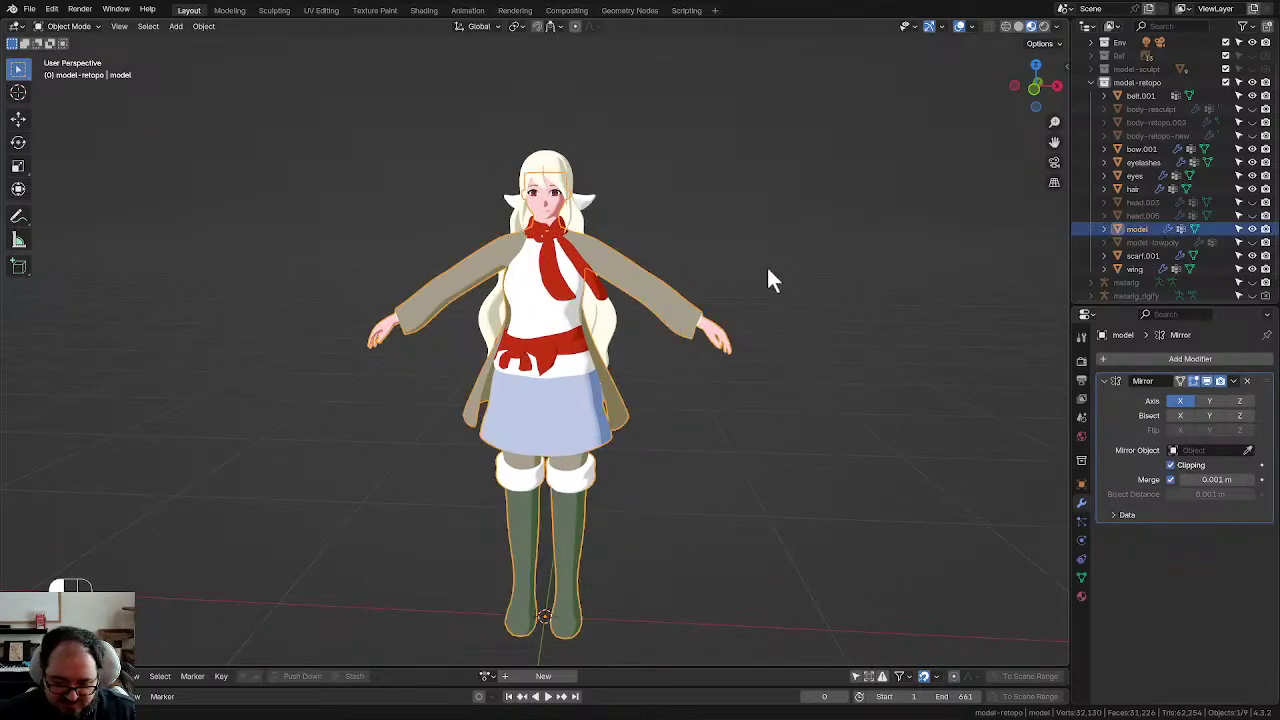
click(766, 265)
key(ctrl+s)
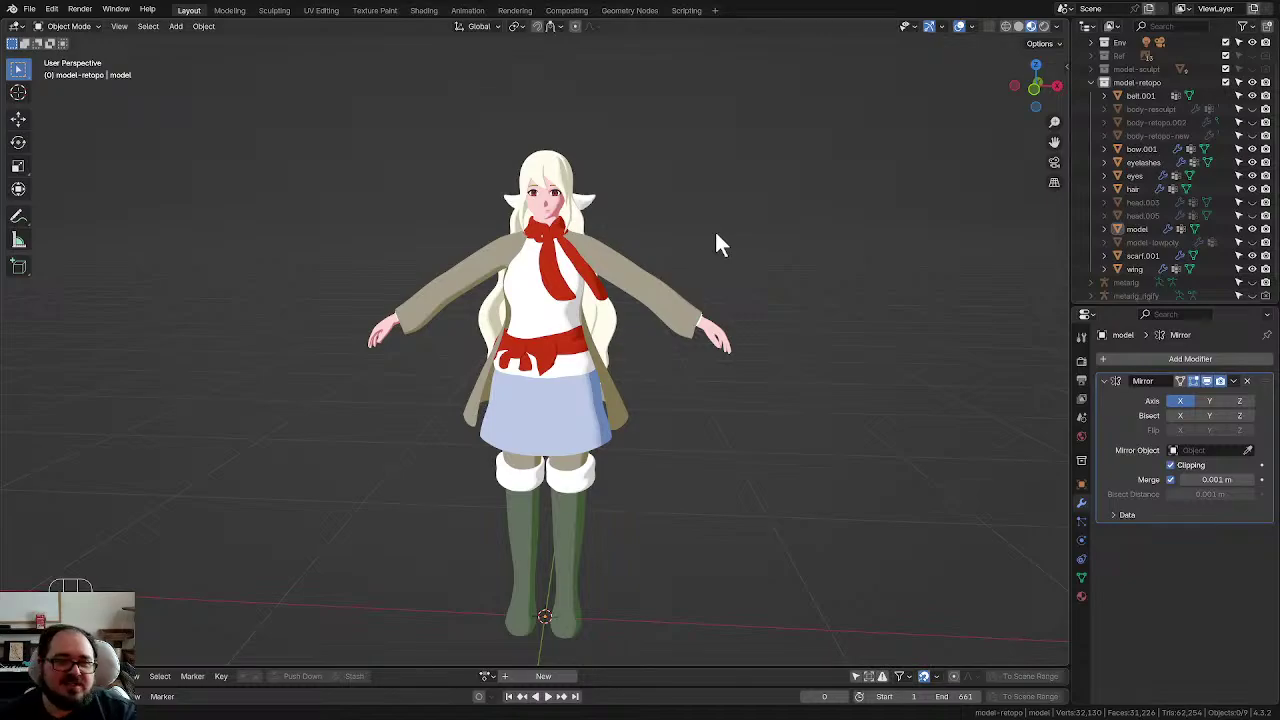
Step: Hide the coat in Edit Mode to inspect the gap left by the removed arm section, and undo the hiding
scroll(666, 263, up, 3)
middle_drag(666, 263, 682, 235)
click(686, 238)
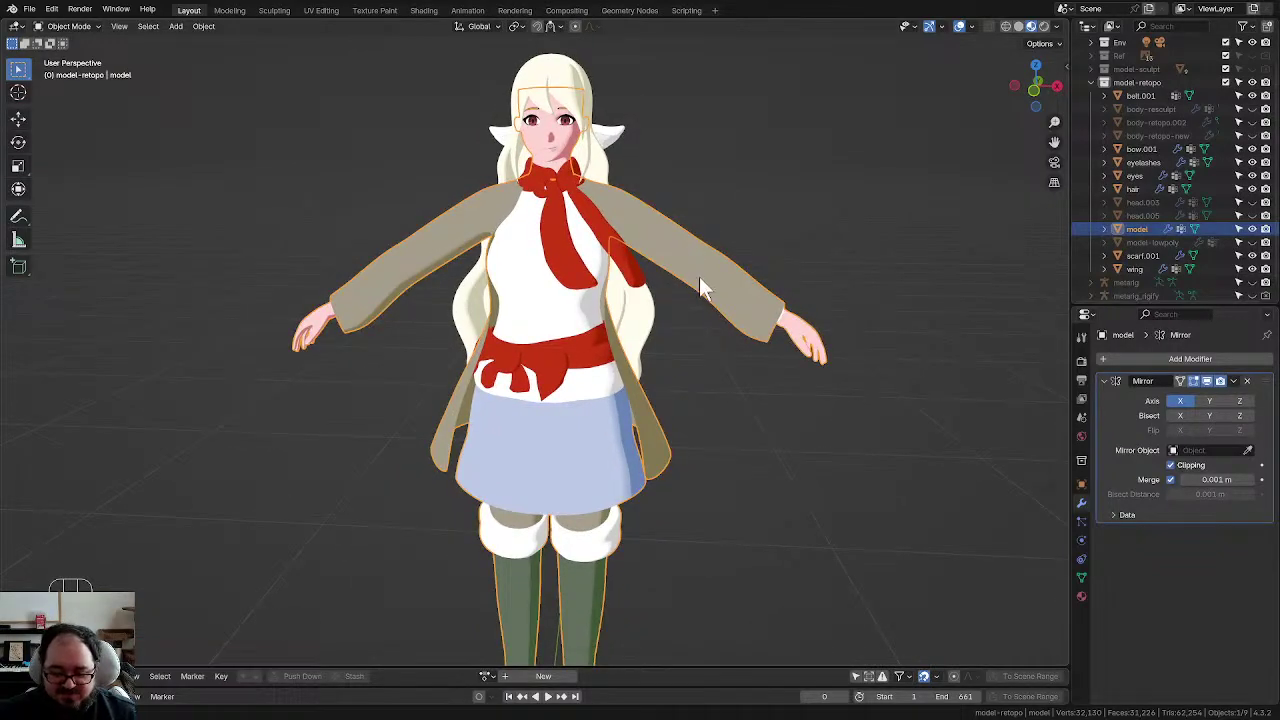
scroll(680, 275, up, 1)
key(Tab)
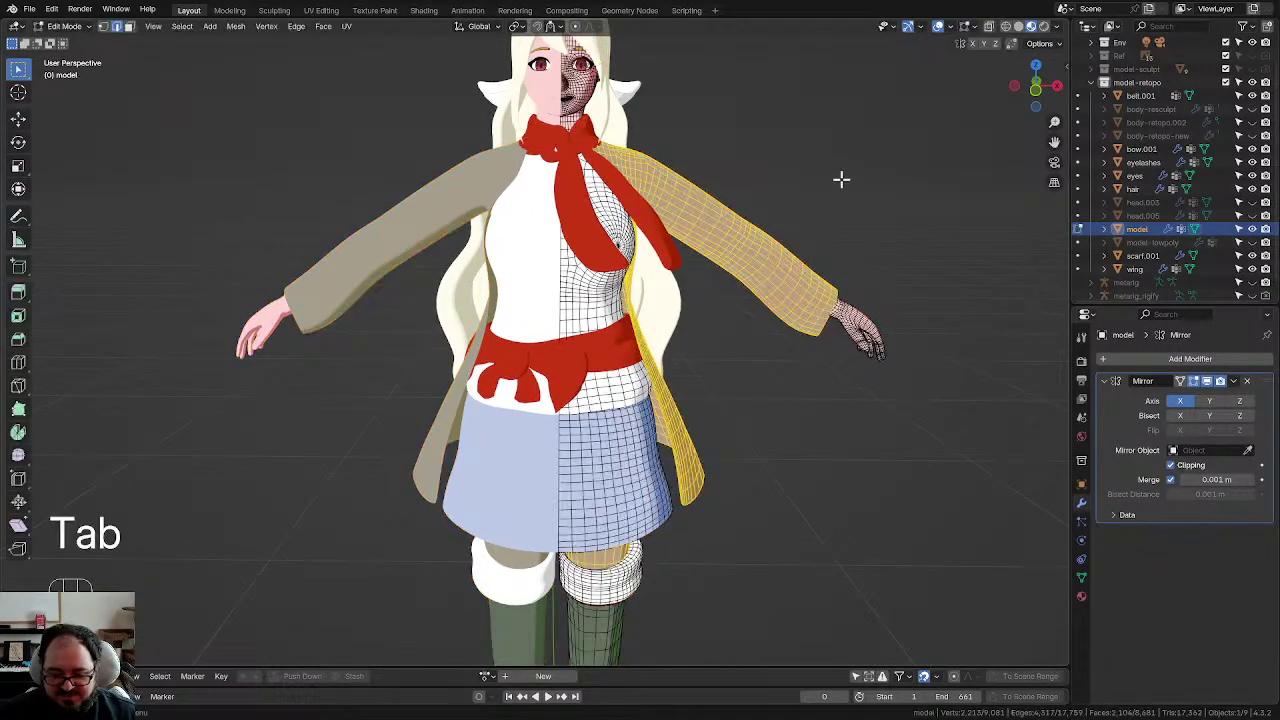
key(l)
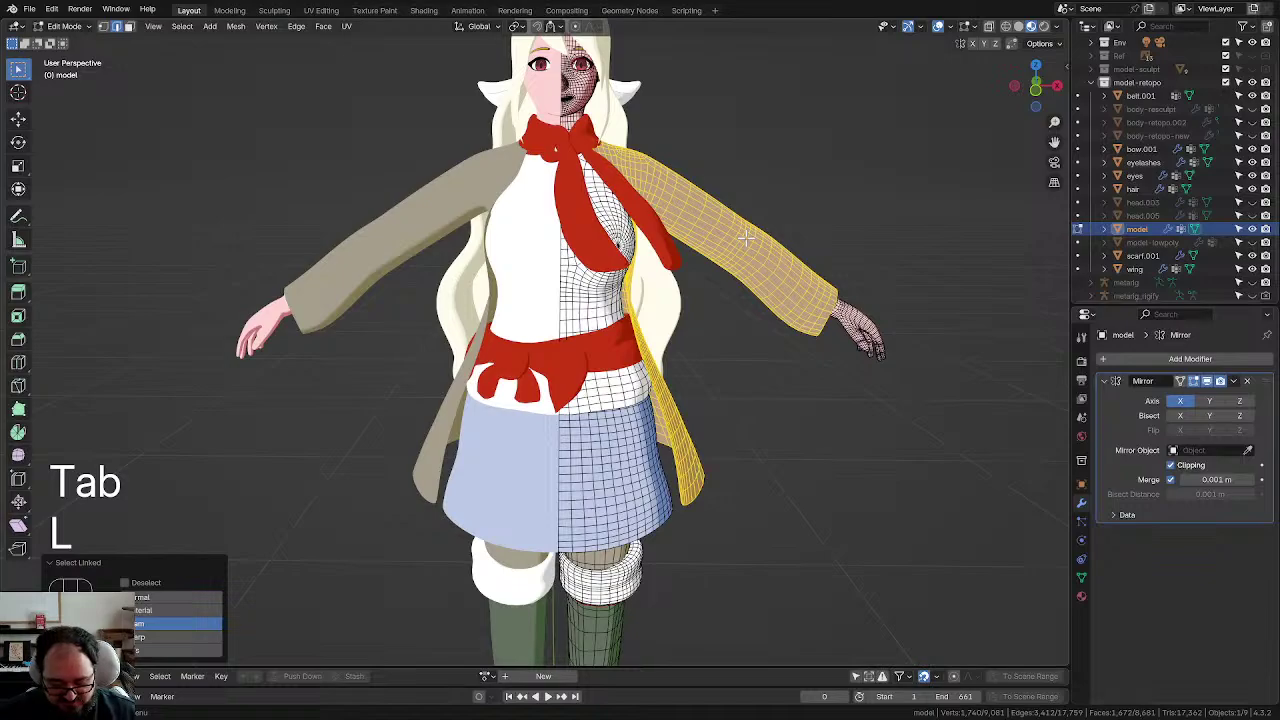
key(h)
middle_drag(731, 263, 691, 231)
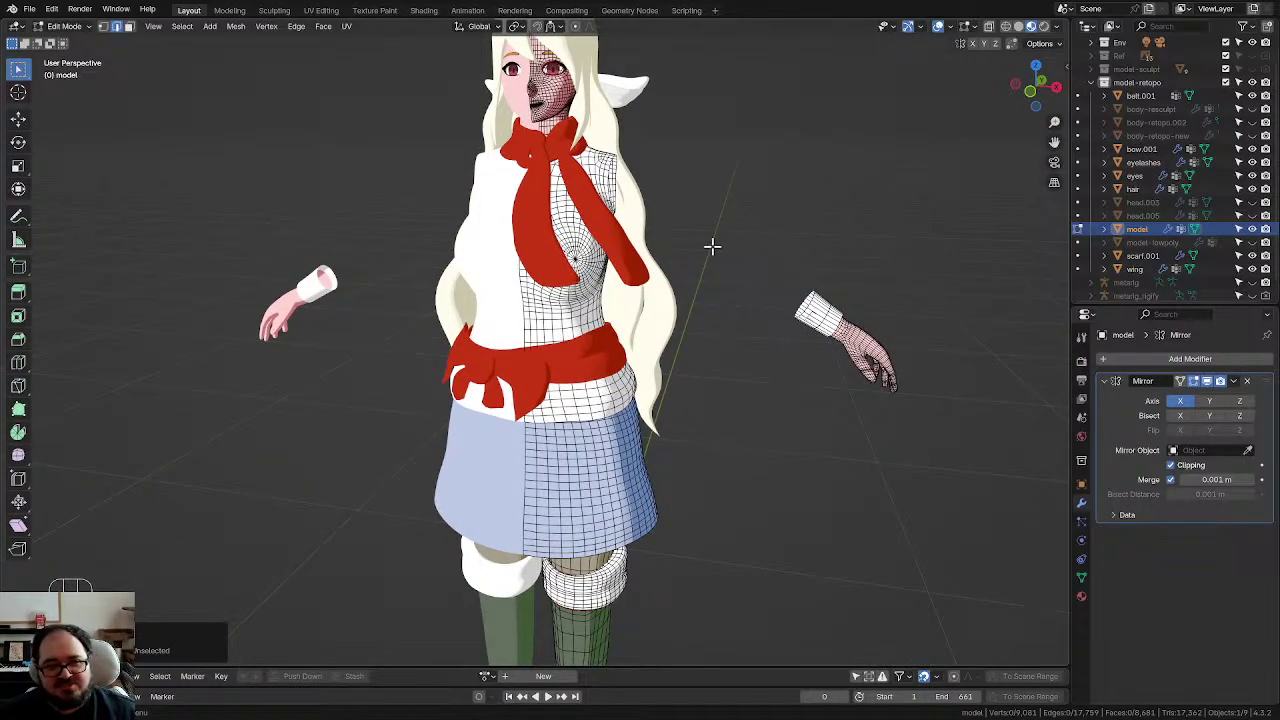
middle_drag(712, 246, 729, 240)
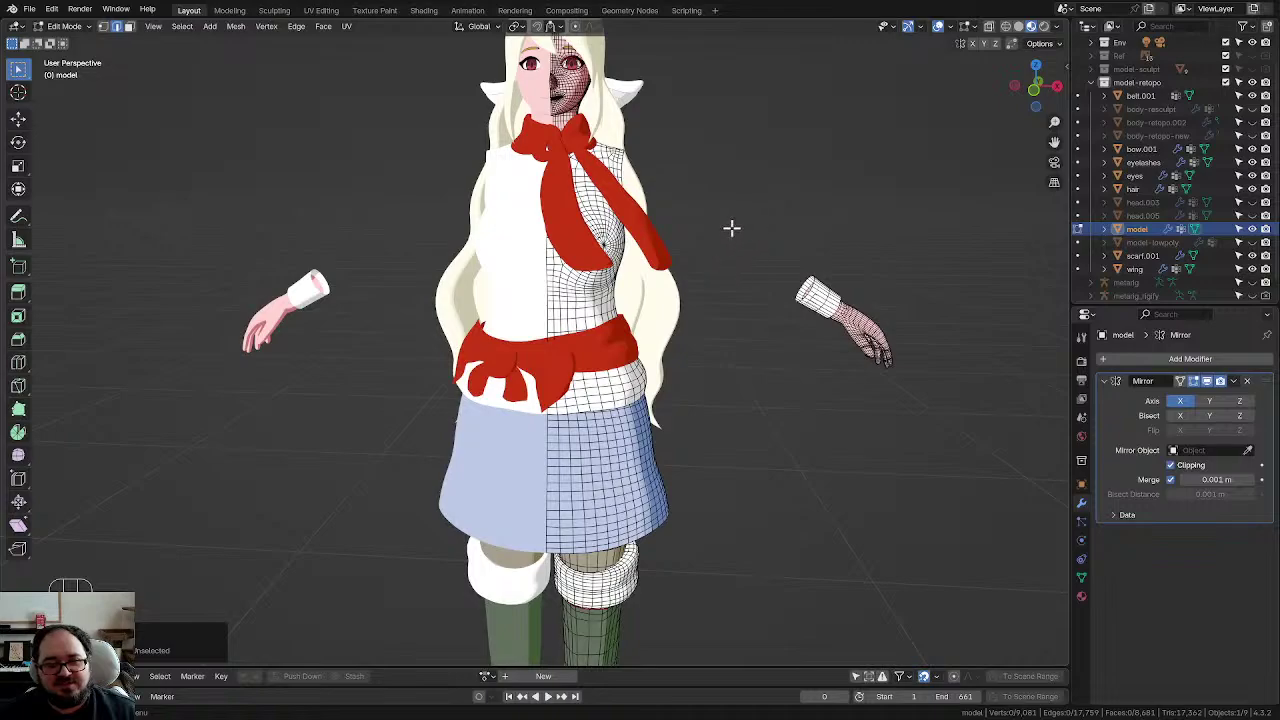
scroll(765, 225, down, 3)
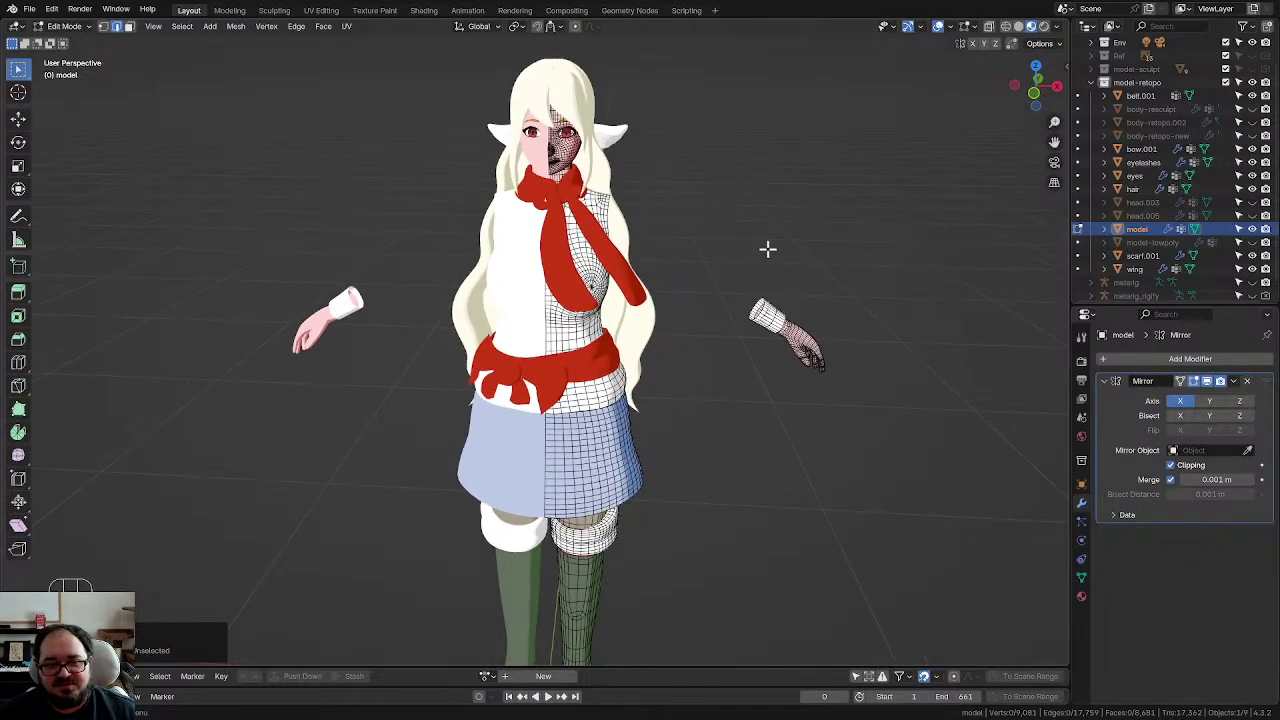
key(ctrl+z)
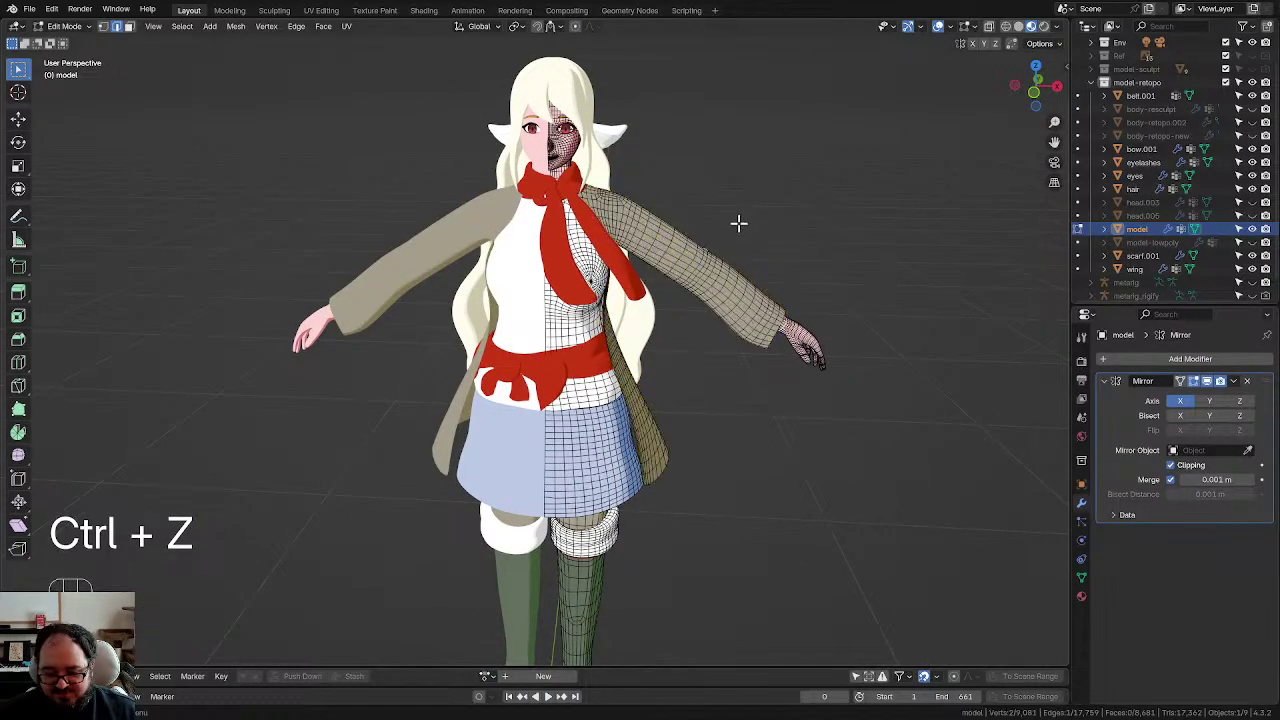
Step: Return to Object Mode with the whole character in view and save the file again
key(Tab)
scroll(744, 219, down, 1)
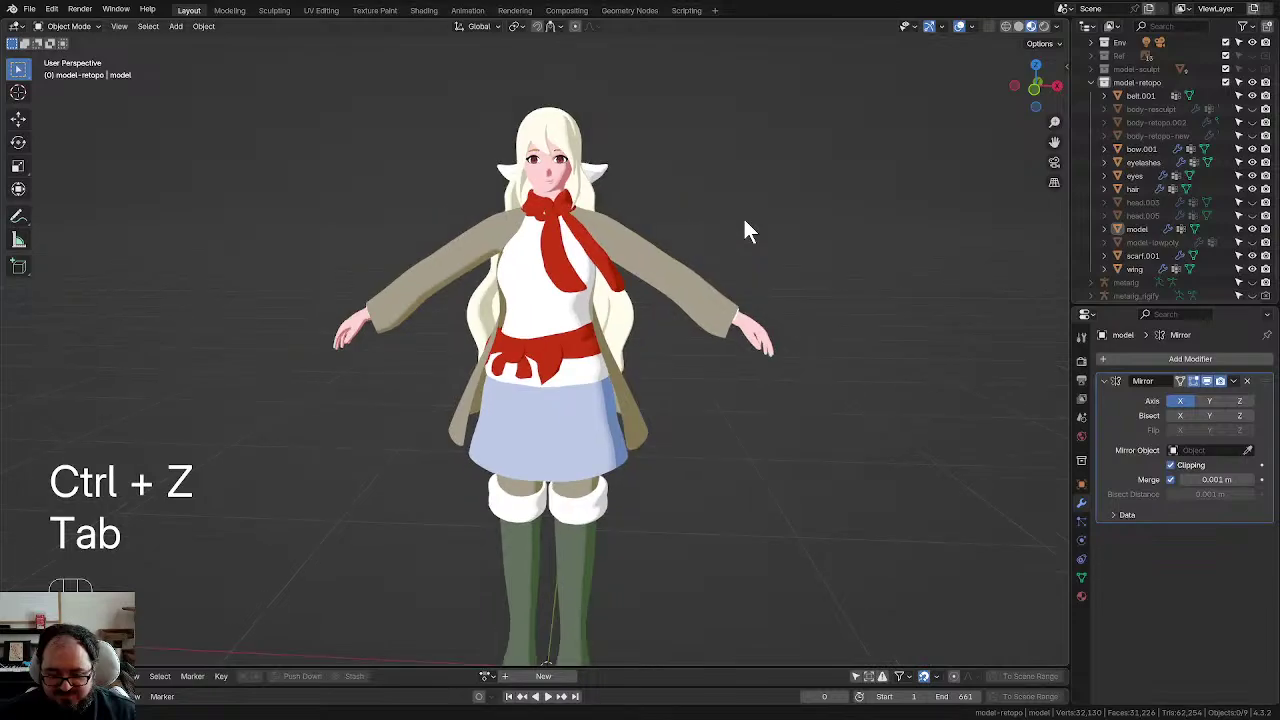
scroll(744, 219, down, 1)
mouse_move(737, 239)
shift+middle_down()
mouse_move(743, 223)
mouse_move(749, 233)
shift+middle_up()
scroll(743, 223, up, 1)
scroll(754, 238, down, 1)
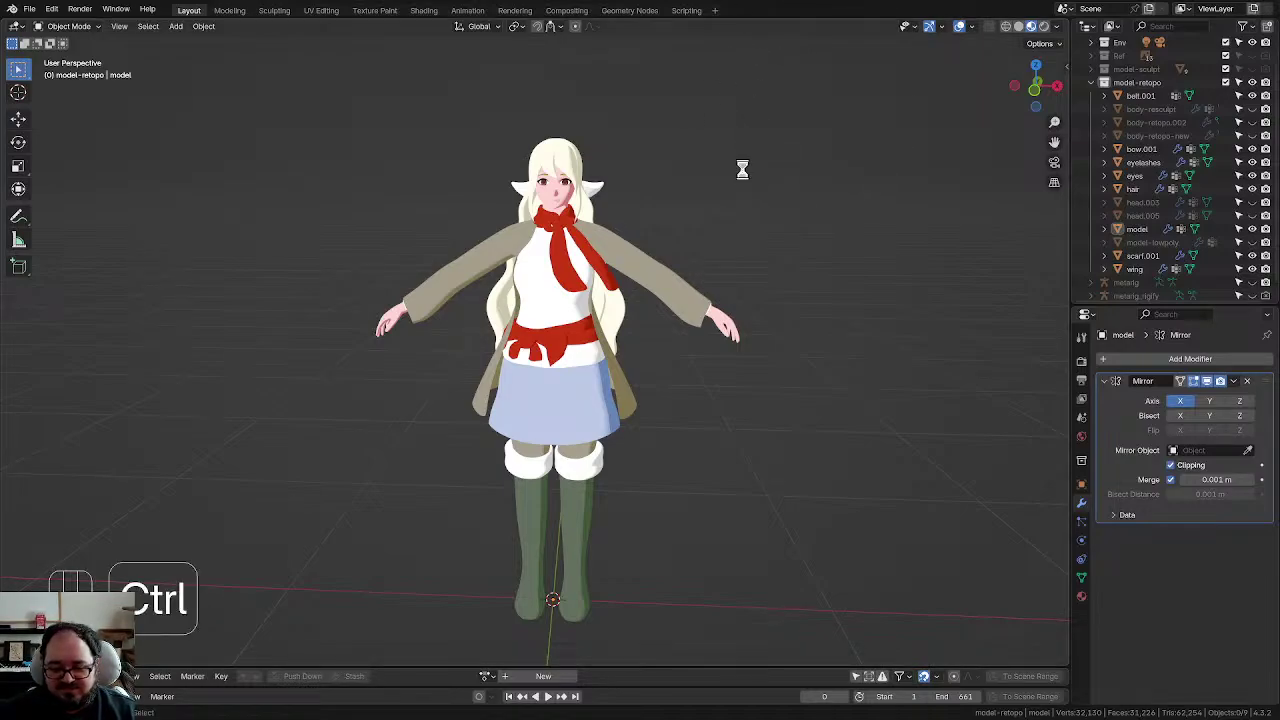
key(ctrl+s)
mouse_move(794, 175)
middle_down()
mouse_move(794, 156)
mouse_move(798, 167)
middle_up()
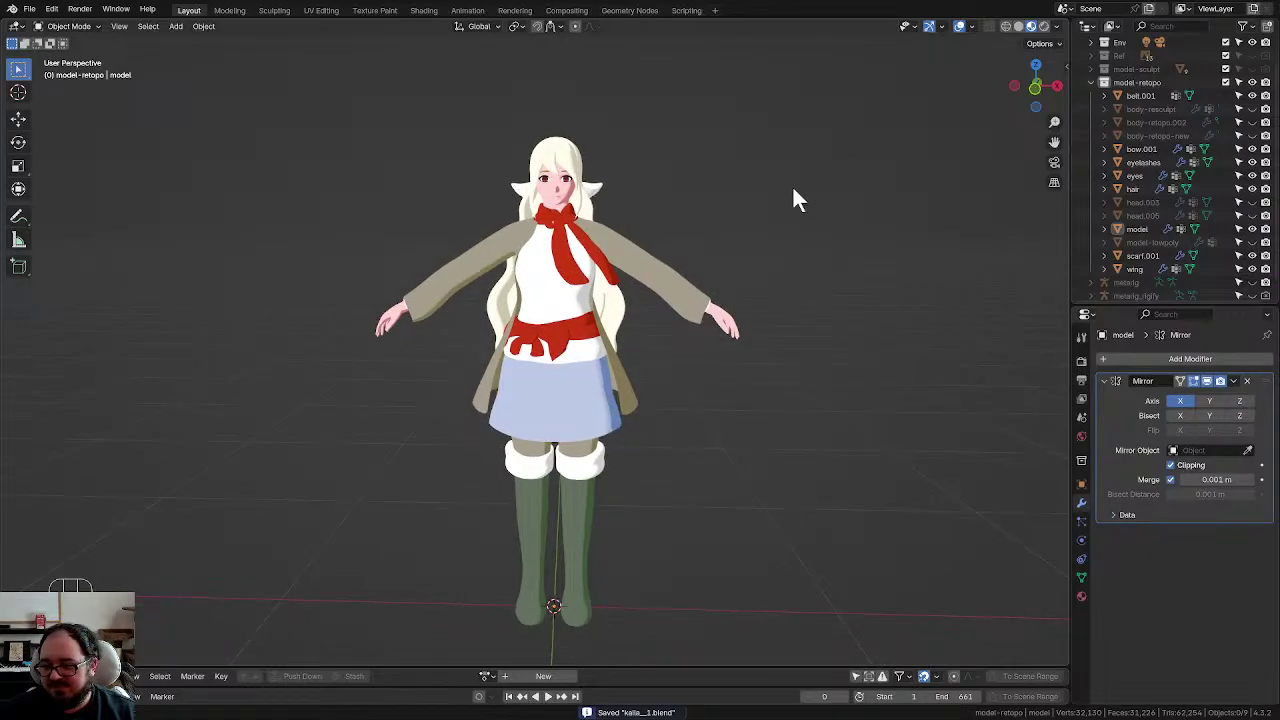